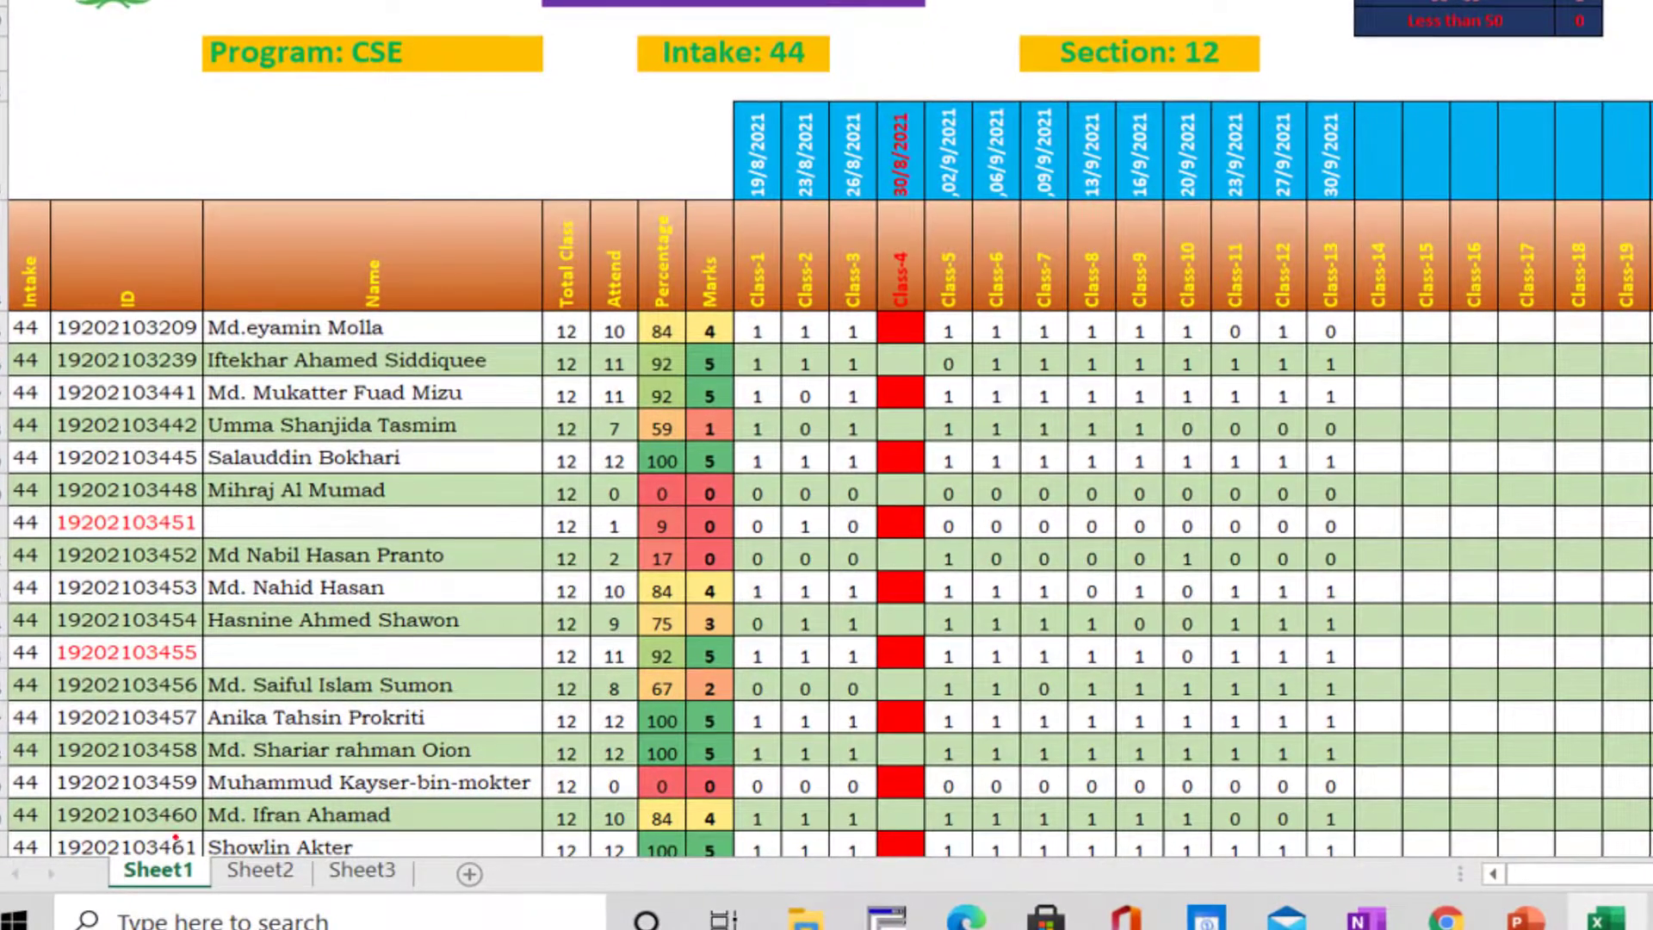
pyautogui.moveTo(160, 809)
pyautogui.mouseDown()
pyautogui.moveTo(129, 810)
pyautogui.moveTo(206, 803)
pyautogui.moveTo(90, 783)
pyautogui.mouseUp()
pyautogui.moveTo(227, 793)
pyautogui.mouseDown()
pyautogui.moveTo(282, 803)
pyautogui.moveTo(258, 793)
pyautogui.moveTo(319, 877)
pyautogui.moveTo(347, 777)
pyautogui.mouseUp()
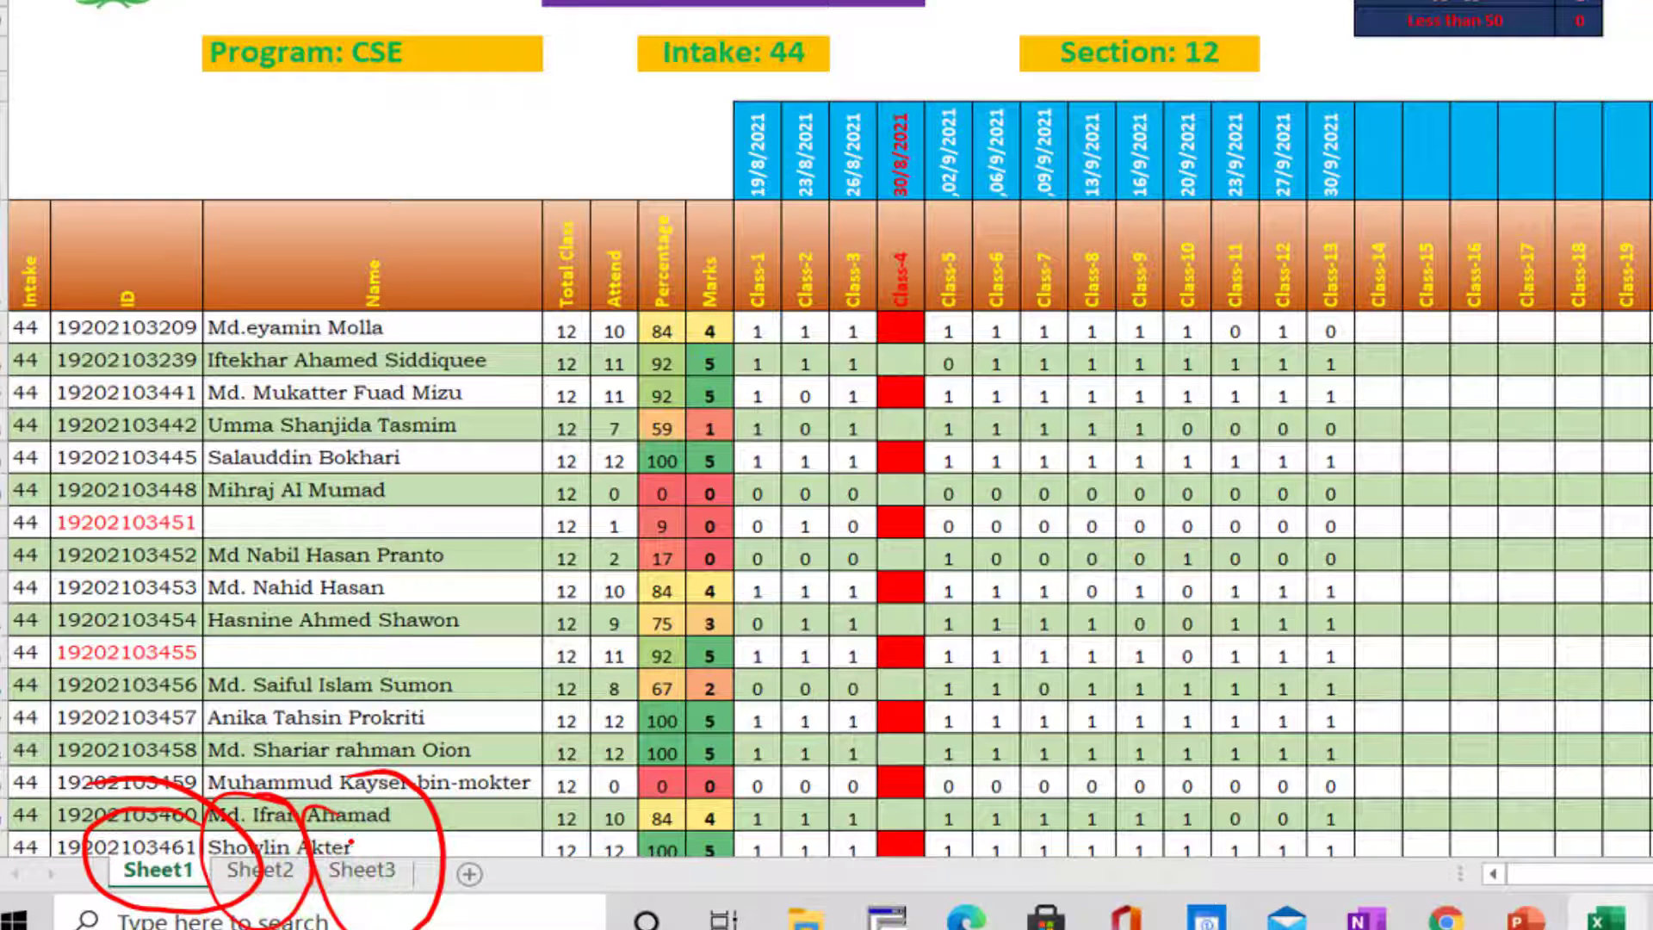
pyautogui.moveTo(303, 828); pyautogui.dragTo(397, 745)
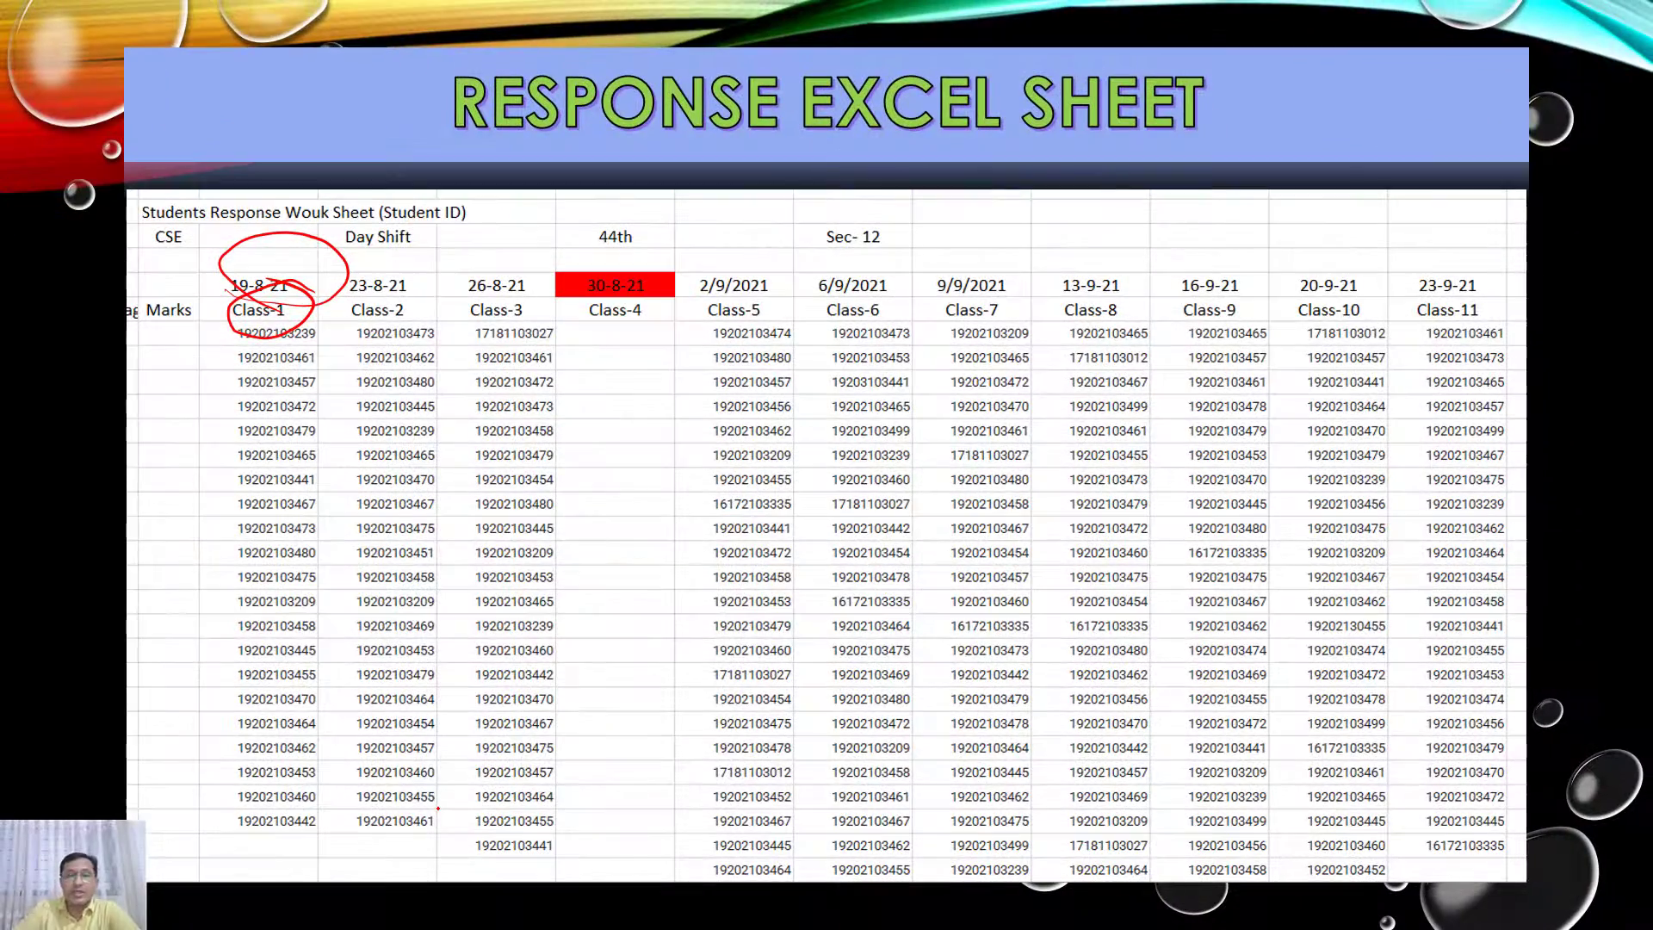
pyautogui.moveTo(625, 422); pyautogui.dragTo(626, 522)
pyautogui.moveTo(639, 358)
pyautogui.mouseDown()
pyautogui.moveTo(729, 421)
pyautogui.moveTo(880, 283)
pyautogui.mouseUp()
pyautogui.moveTo(843, 297); pyautogui.dragTo(879, 224)
pyautogui.moveTo(926, 183)
pyautogui.mouseDown()
pyautogui.moveTo(978, 246)
pyautogui.moveTo(1044, 178)
pyautogui.mouseUp()
pyautogui.moveTo(657, 604); pyautogui.dragTo(1099, 153)
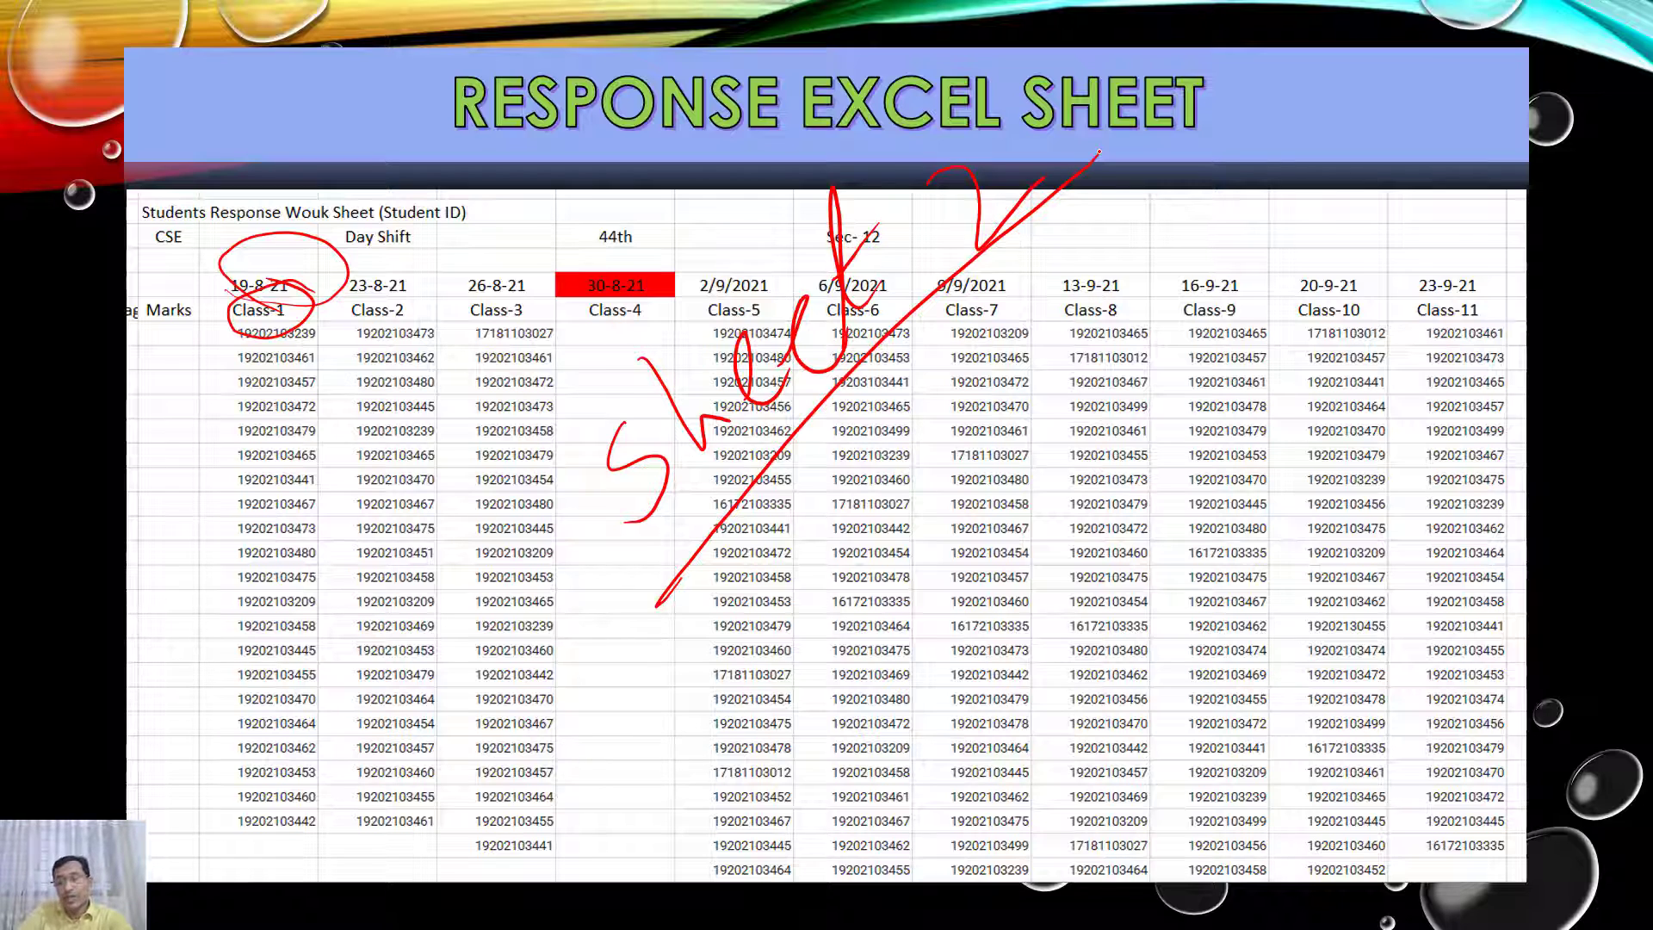
pyautogui.press('Right')
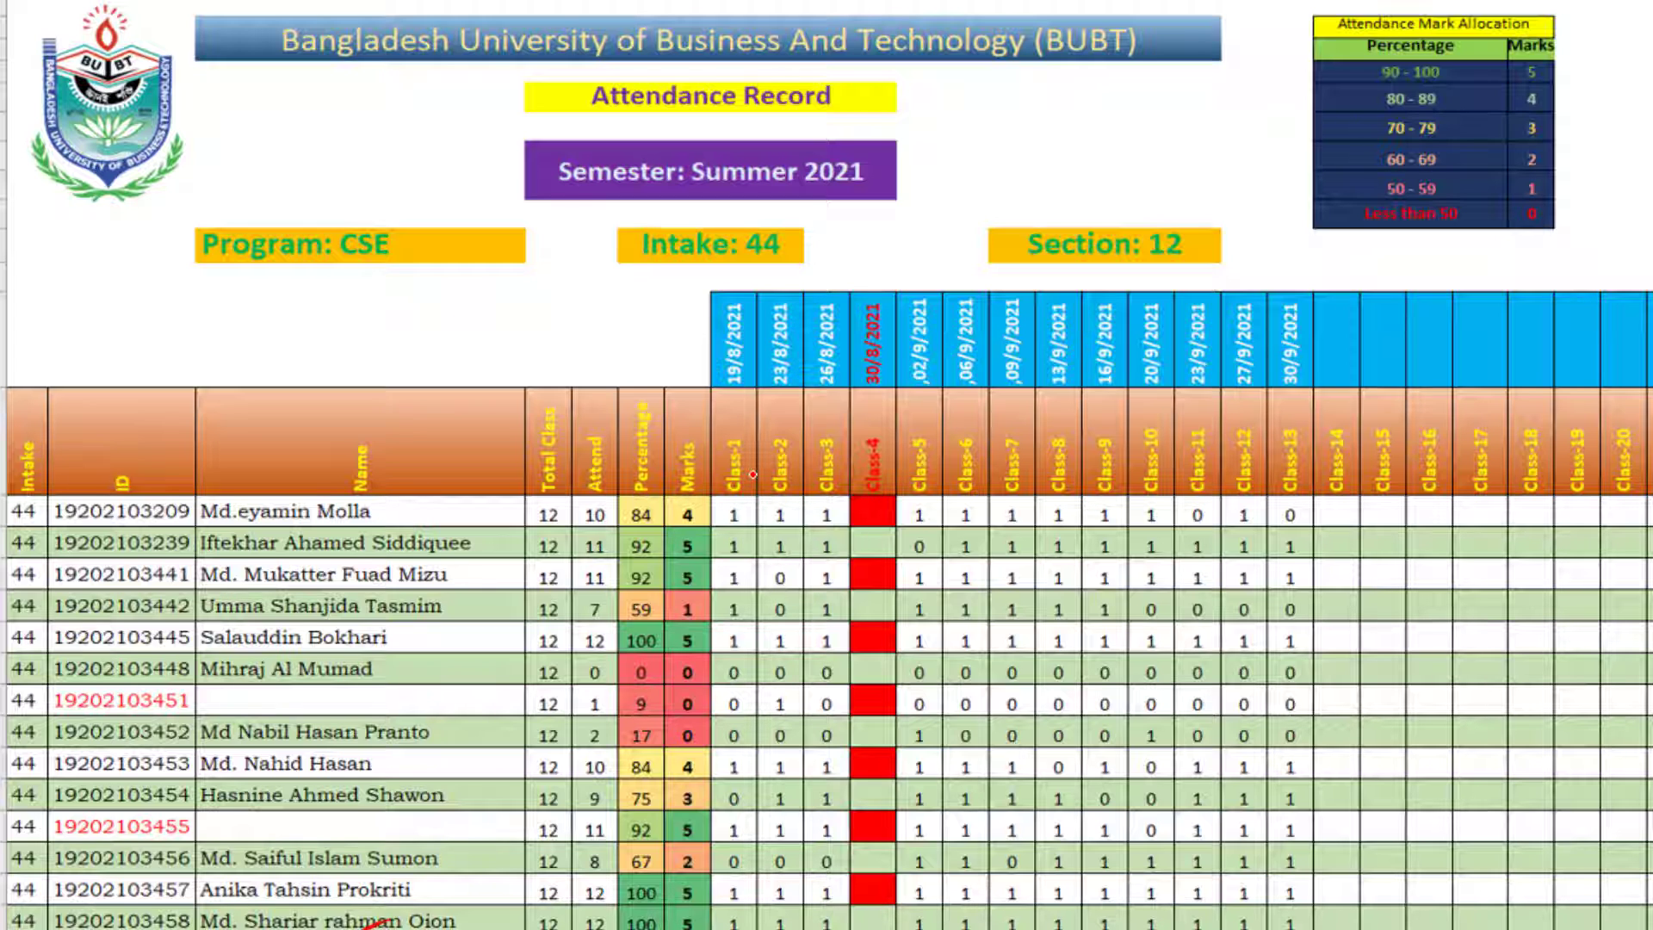
pyautogui.moveTo(745, 515)
pyautogui.mouseDown()
pyautogui.moveTo(711, 551)
pyautogui.moveTo(771, 525)
pyautogui.moveTo(723, 584)
pyautogui.mouseUp()
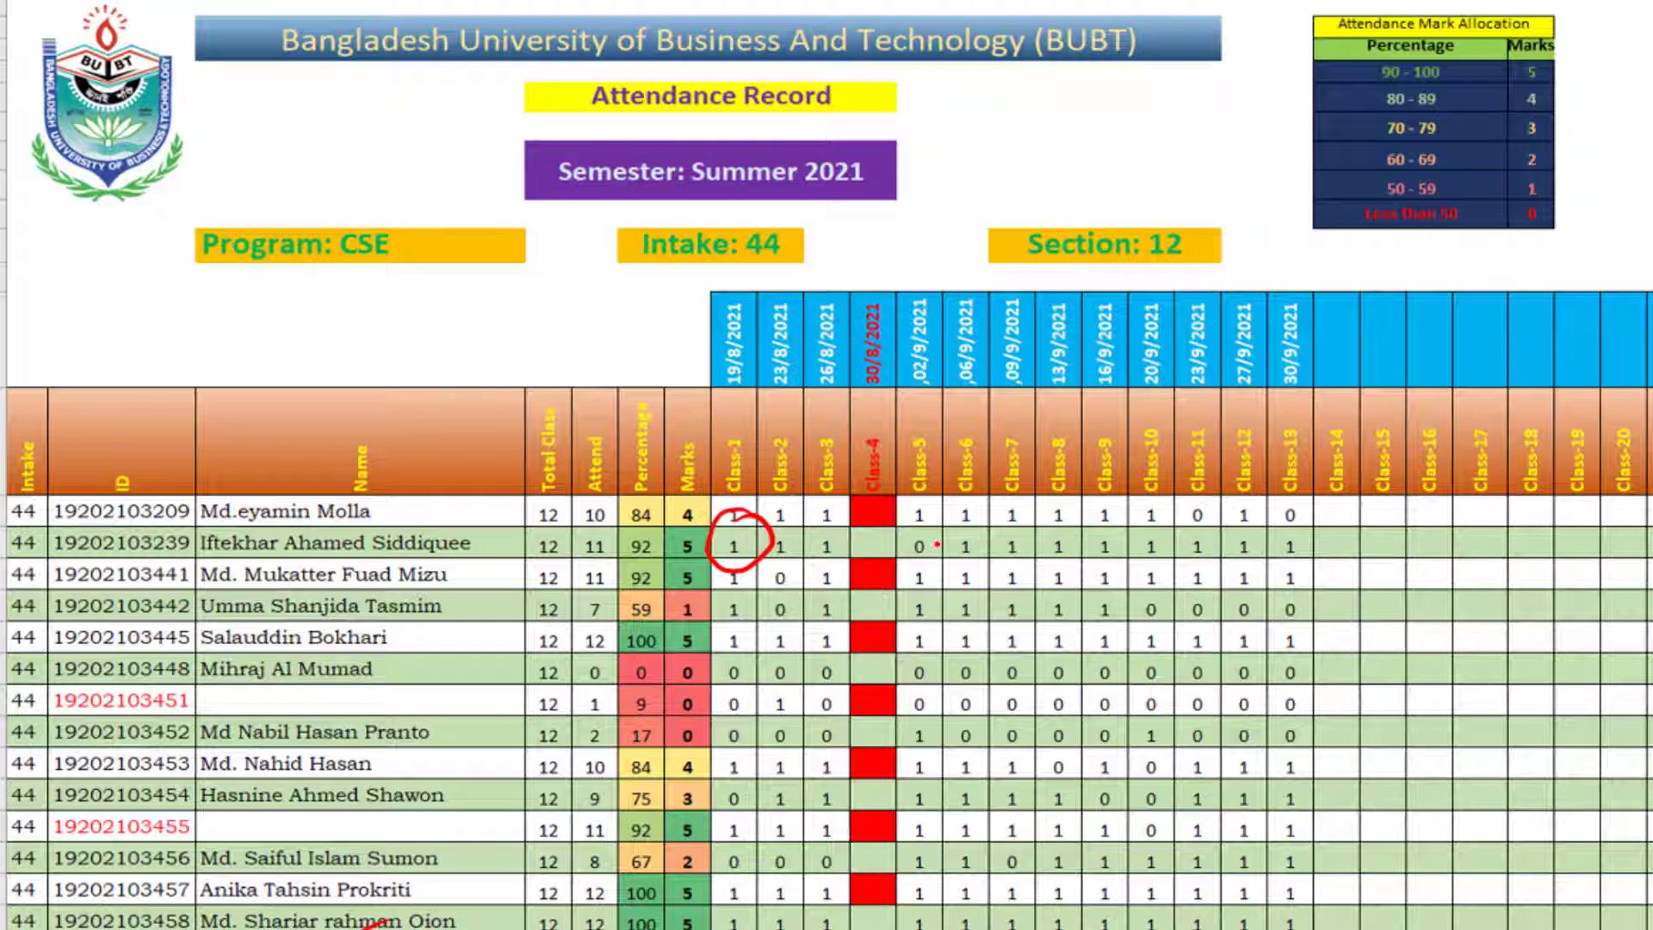
pyautogui.moveTo(945, 523); pyautogui.dragTo(899, 578)
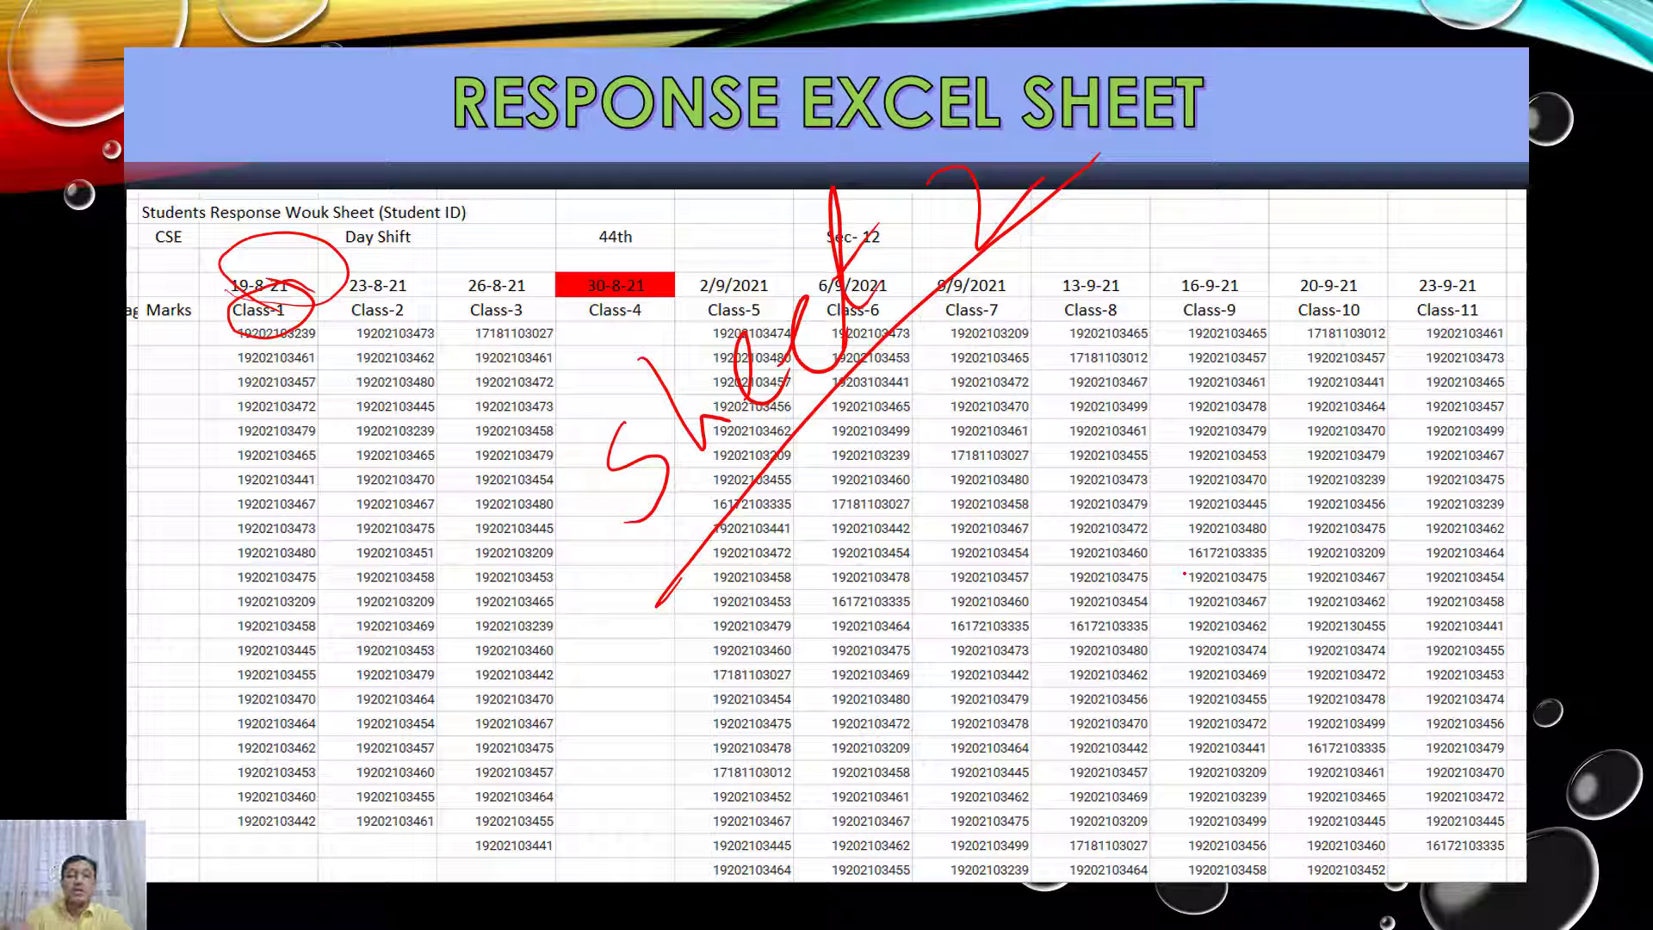
pyautogui.moveTo(644, 229); pyautogui.dragTo(641, 222)
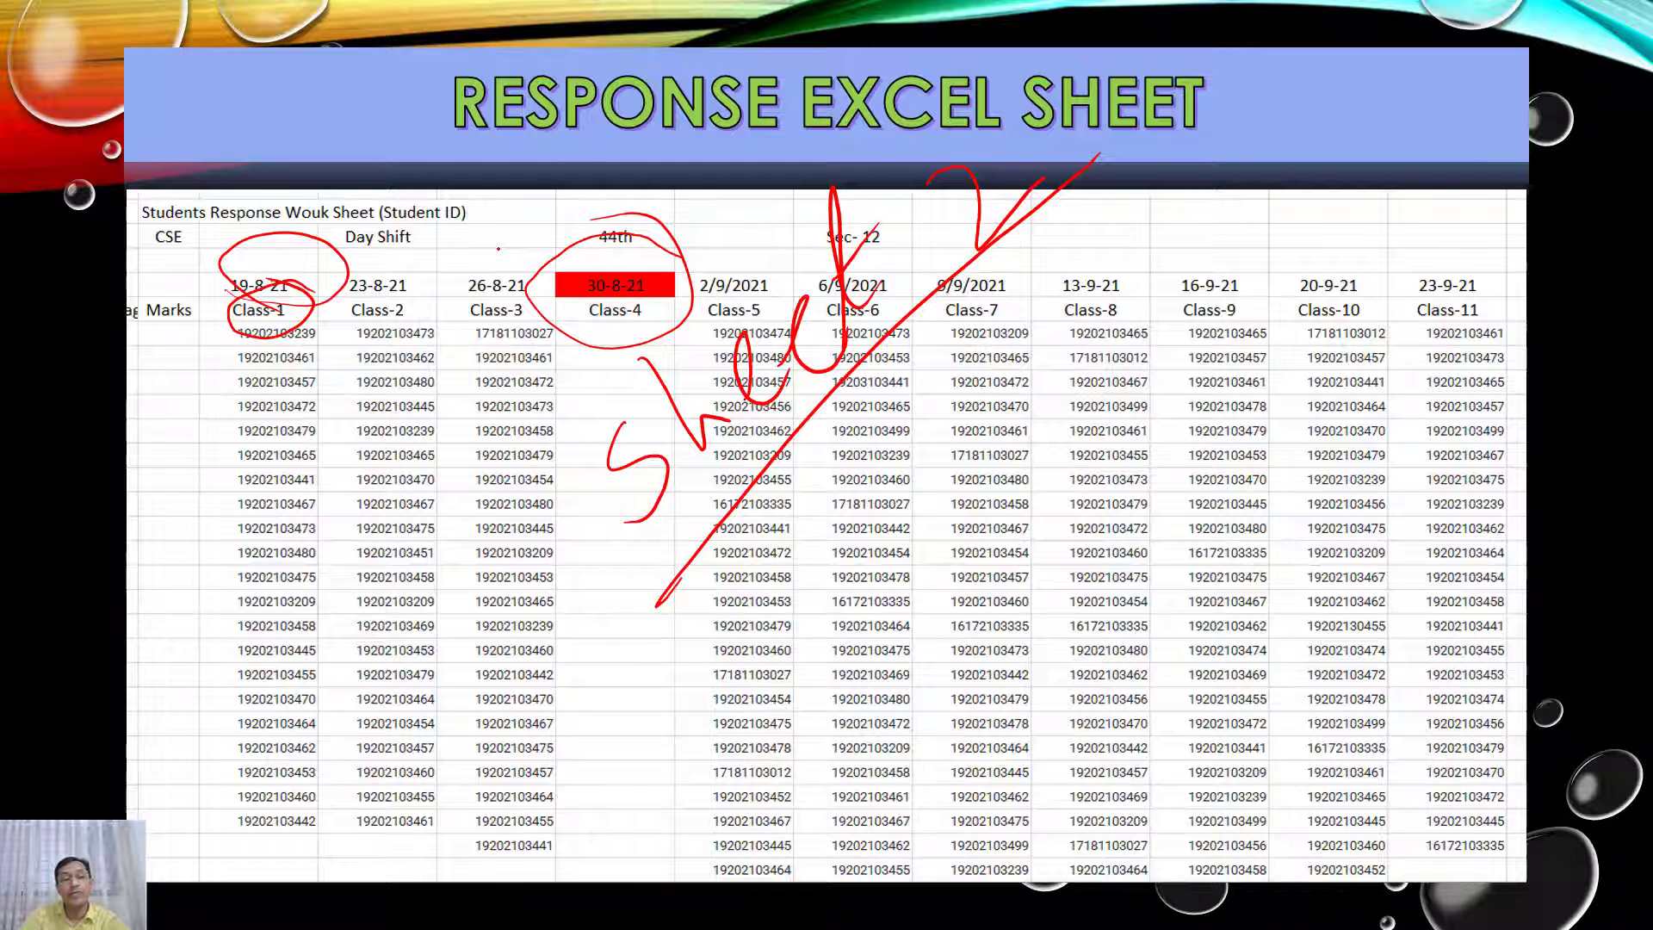
pyautogui.press('Left')
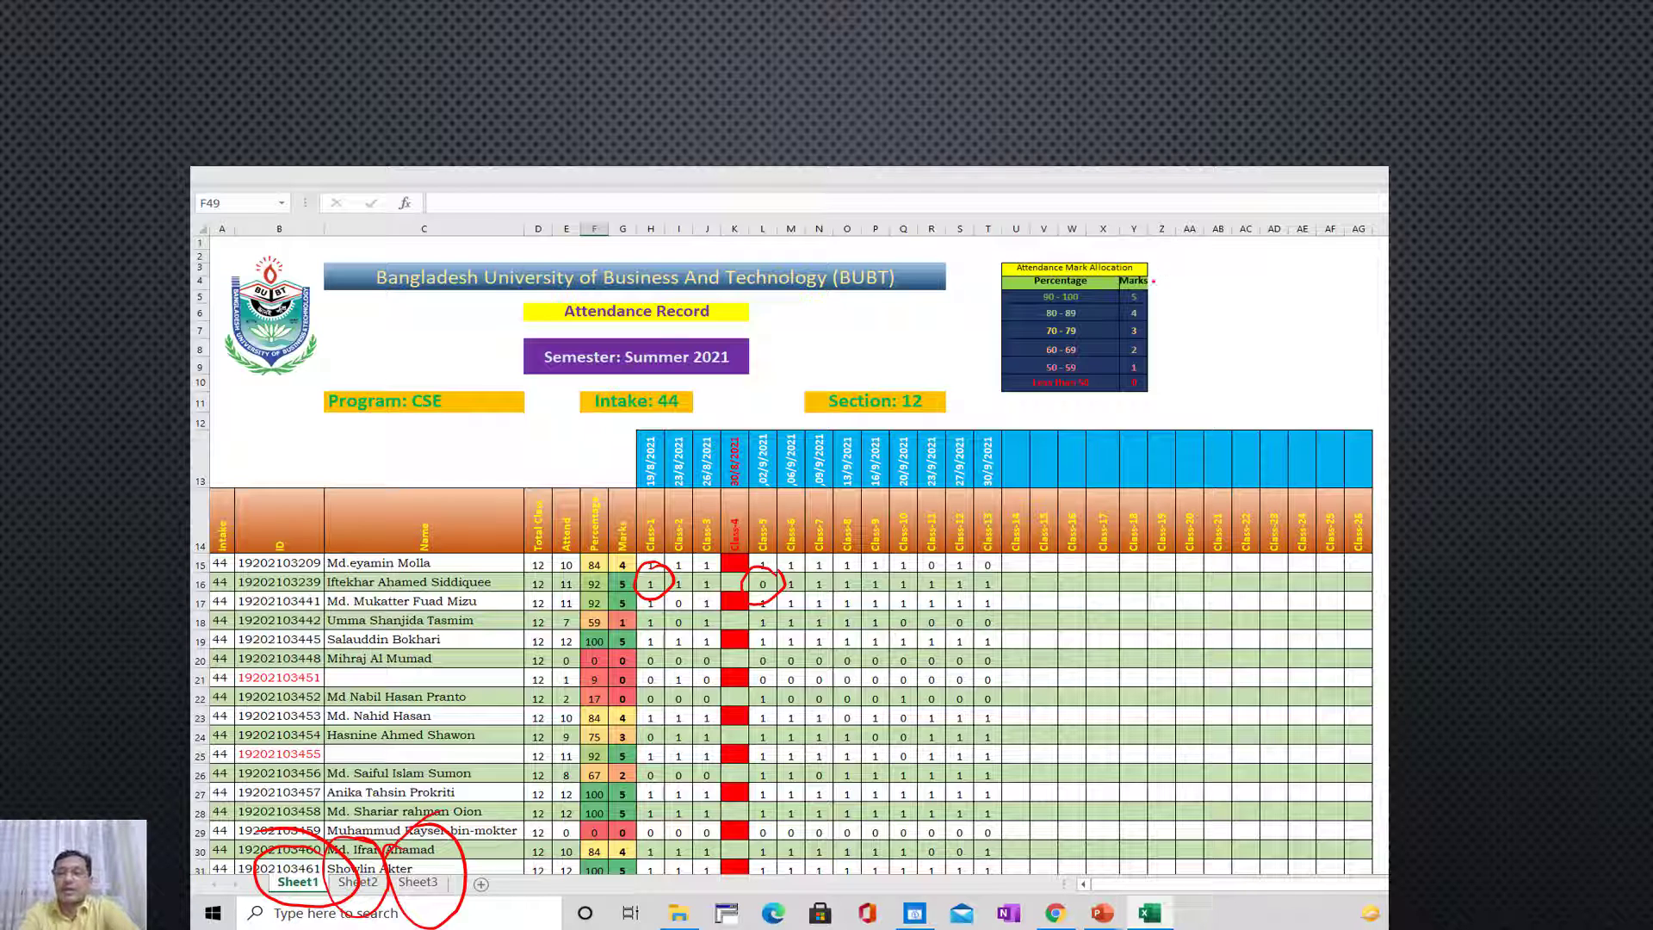
pyautogui.moveTo(989, 258)
pyautogui.mouseDown()
pyautogui.moveTo(1175, 405)
pyautogui.moveTo(969, 271)
pyautogui.moveTo(1193, 406)
pyautogui.moveTo(966, 260)
pyautogui.moveTo(1185, 315)
pyautogui.moveTo(975, 261)
pyautogui.mouseUp()
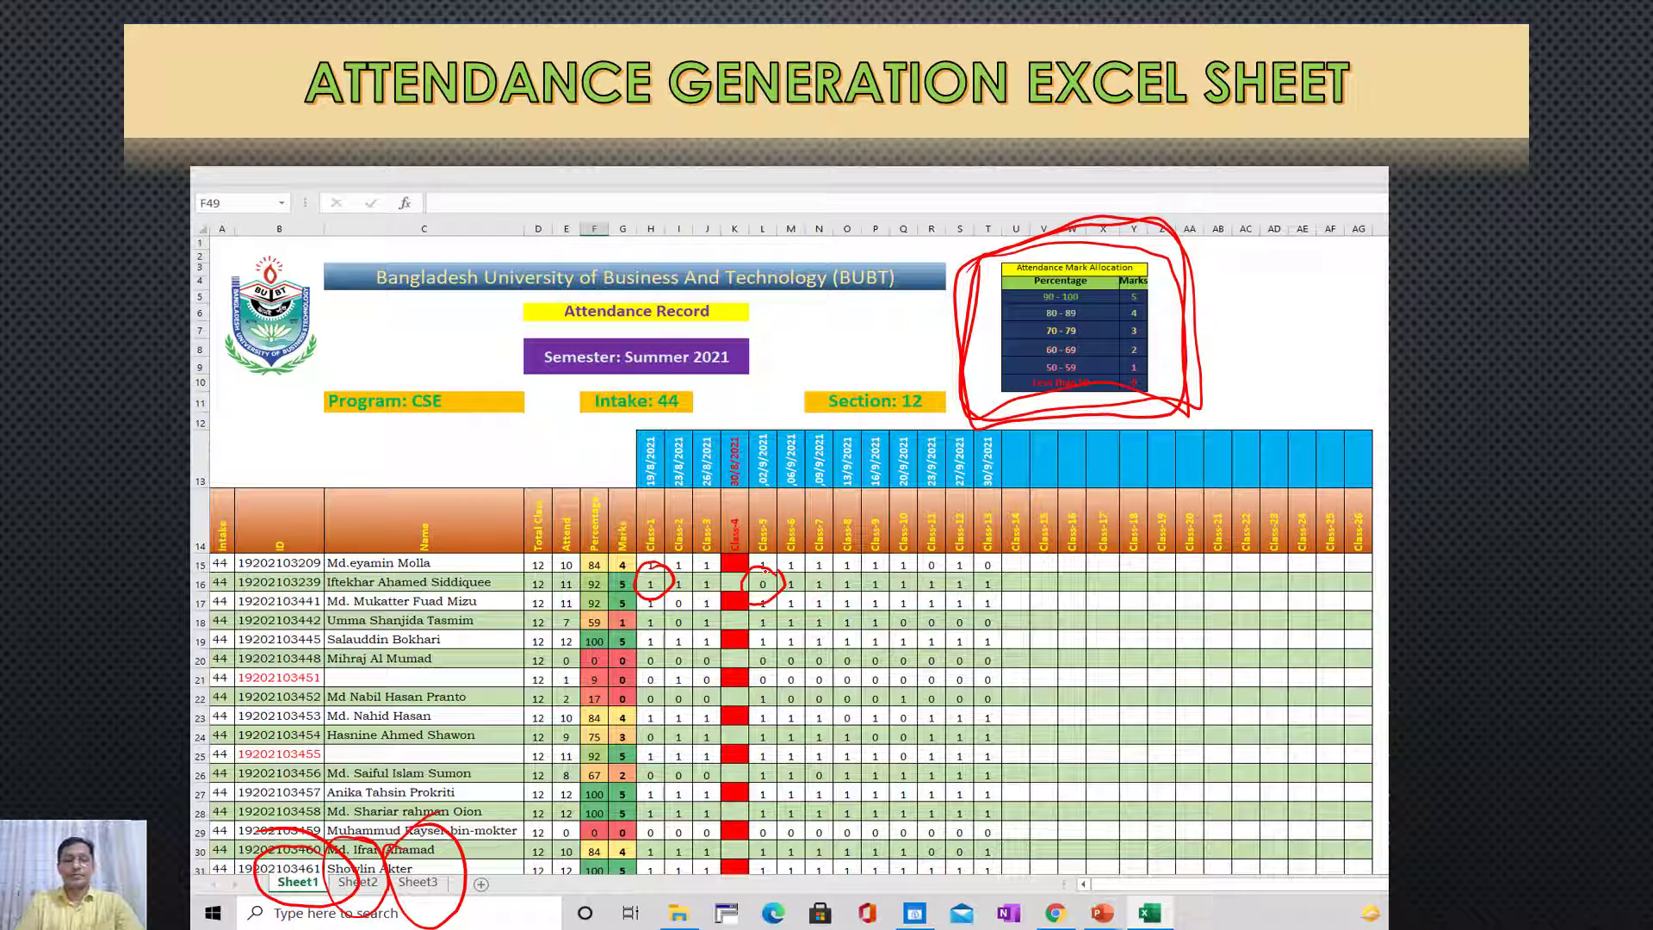
pyautogui.press('Right')
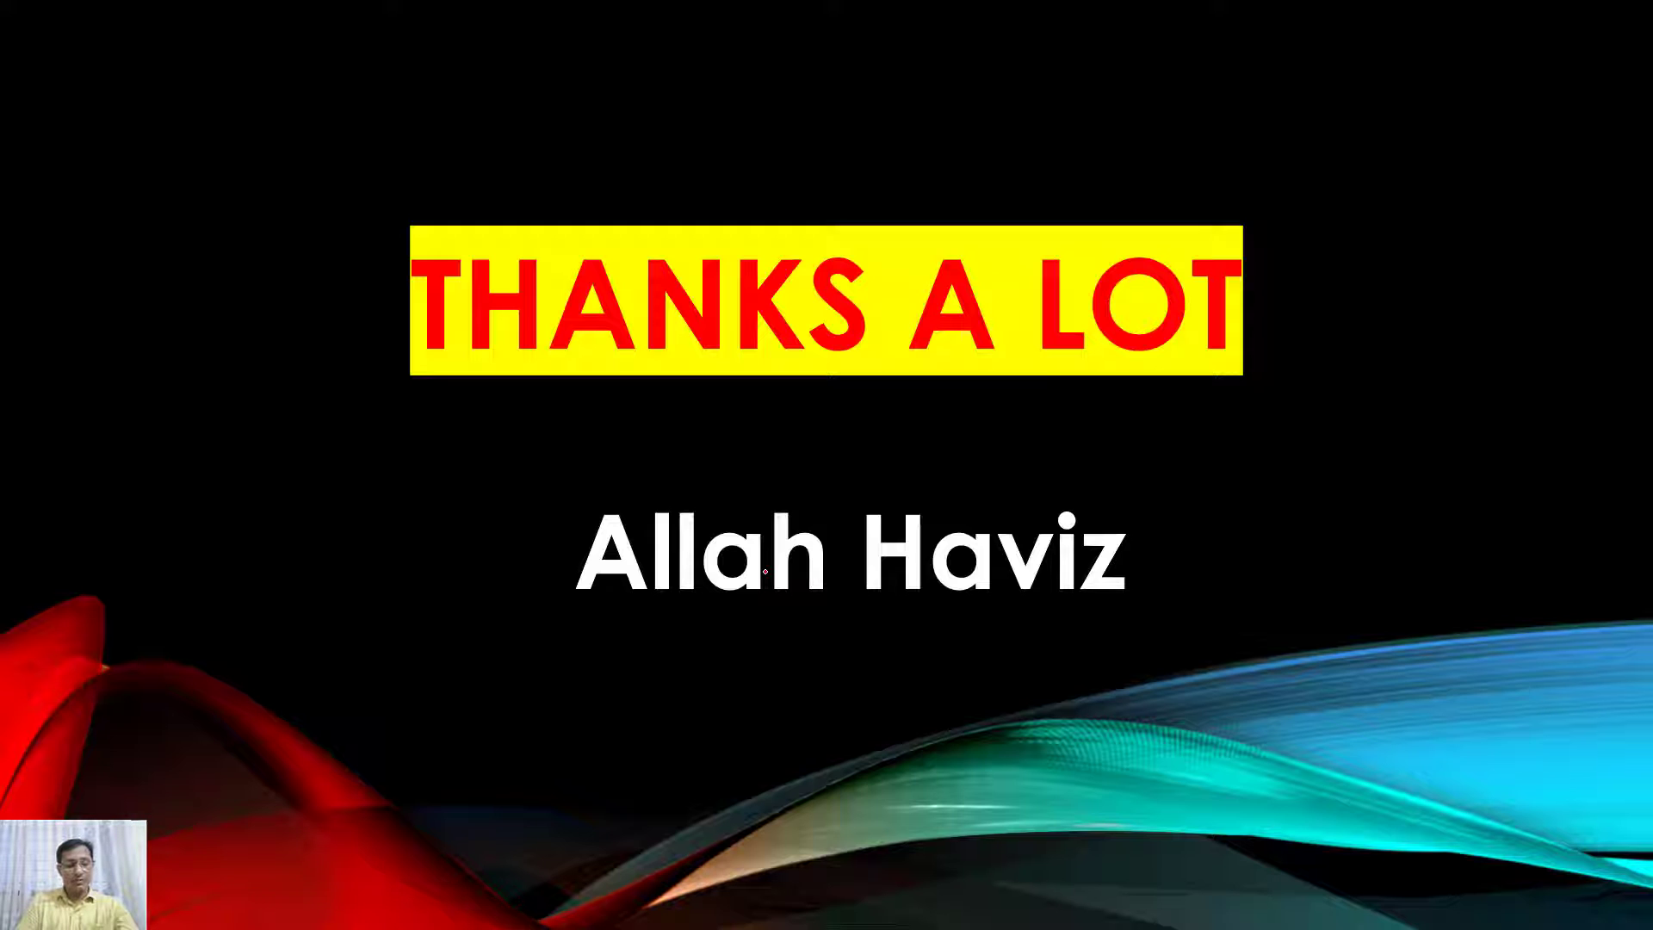
# Step: Leave the slideshow for Google Chrome, open the Classwork page of MAT 231 CSE-D 44th_Sec 12 and collapse the midterm examination post
pyautogui.press('super+d')
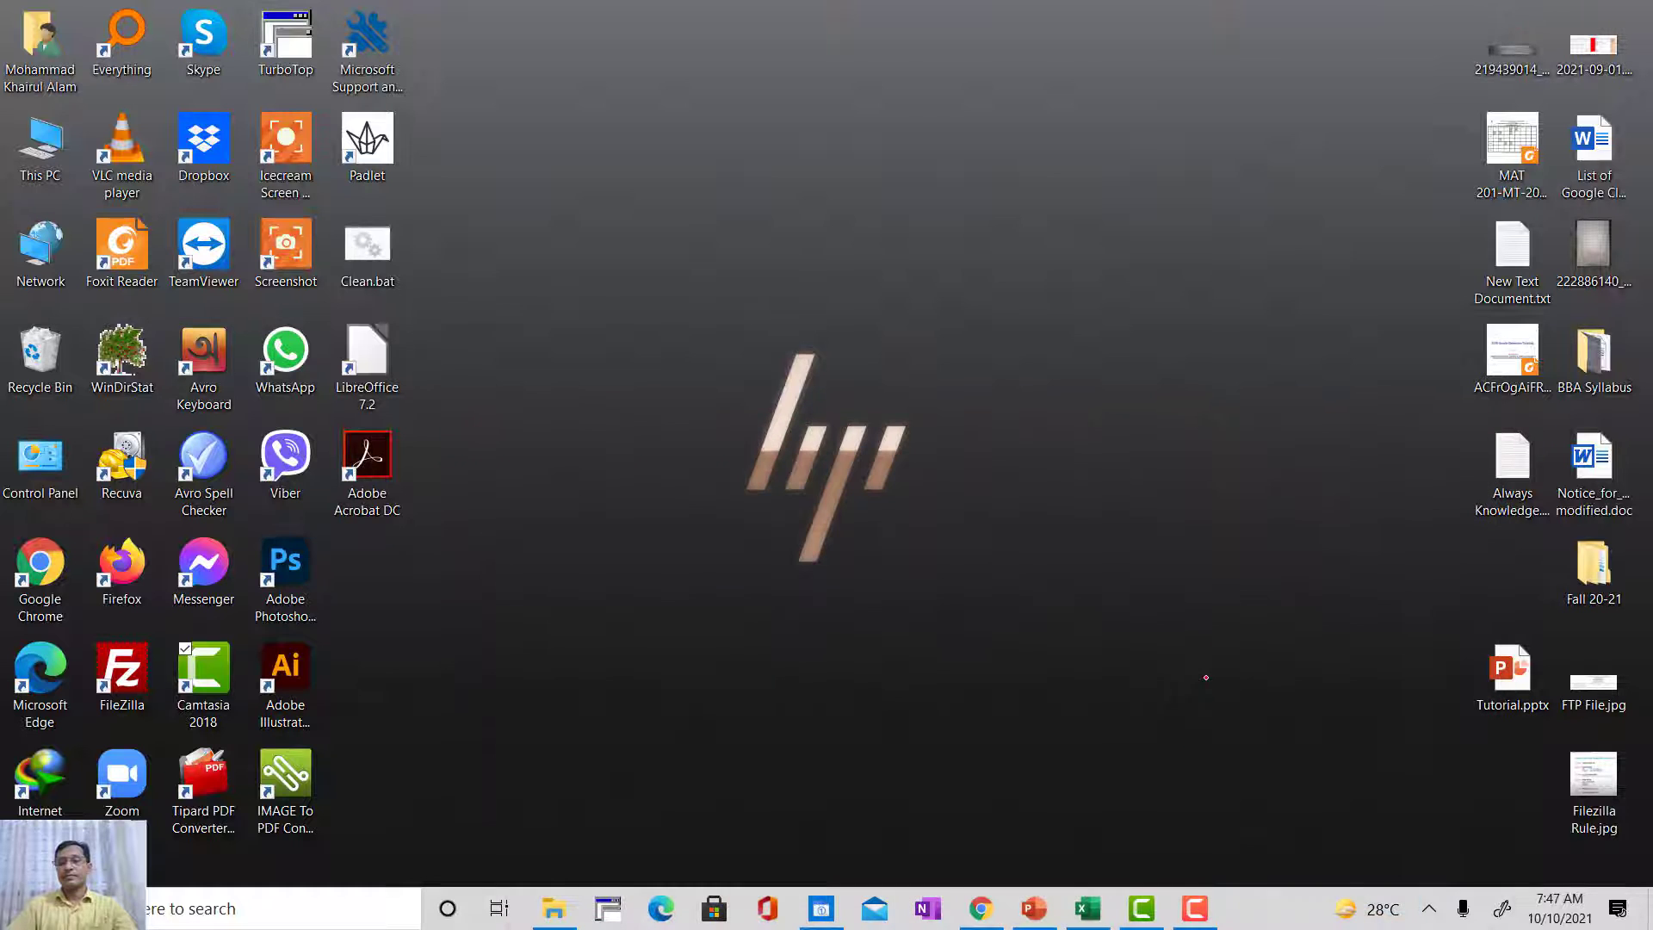
pyautogui.click(973, 904)
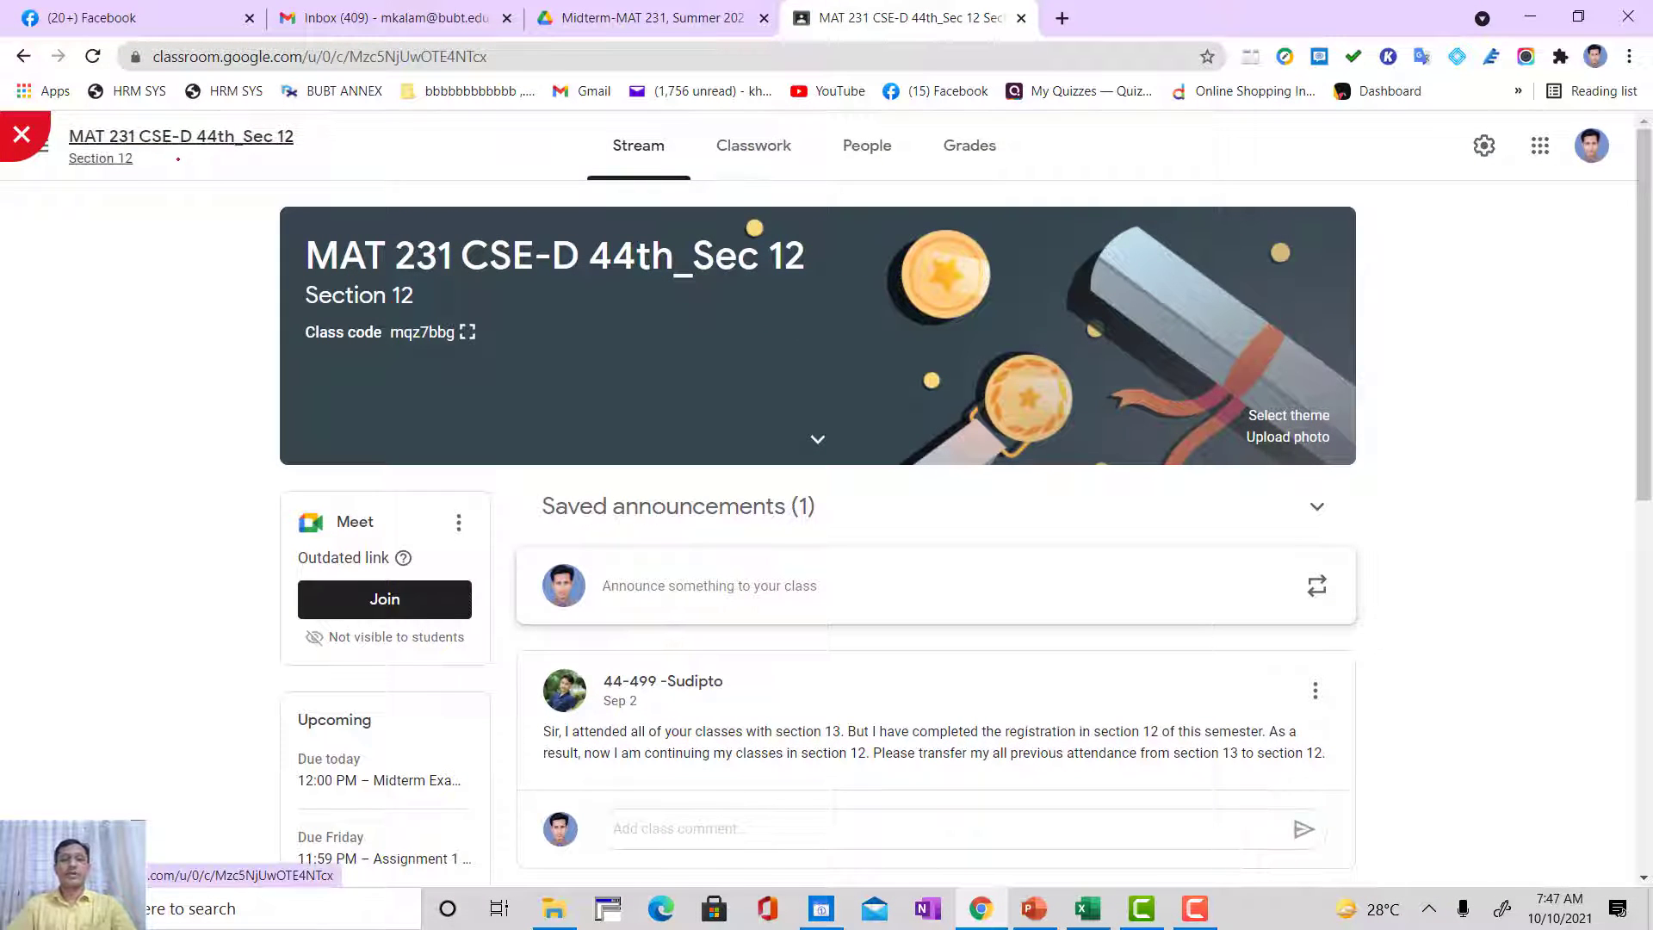
pyautogui.click(759, 146)
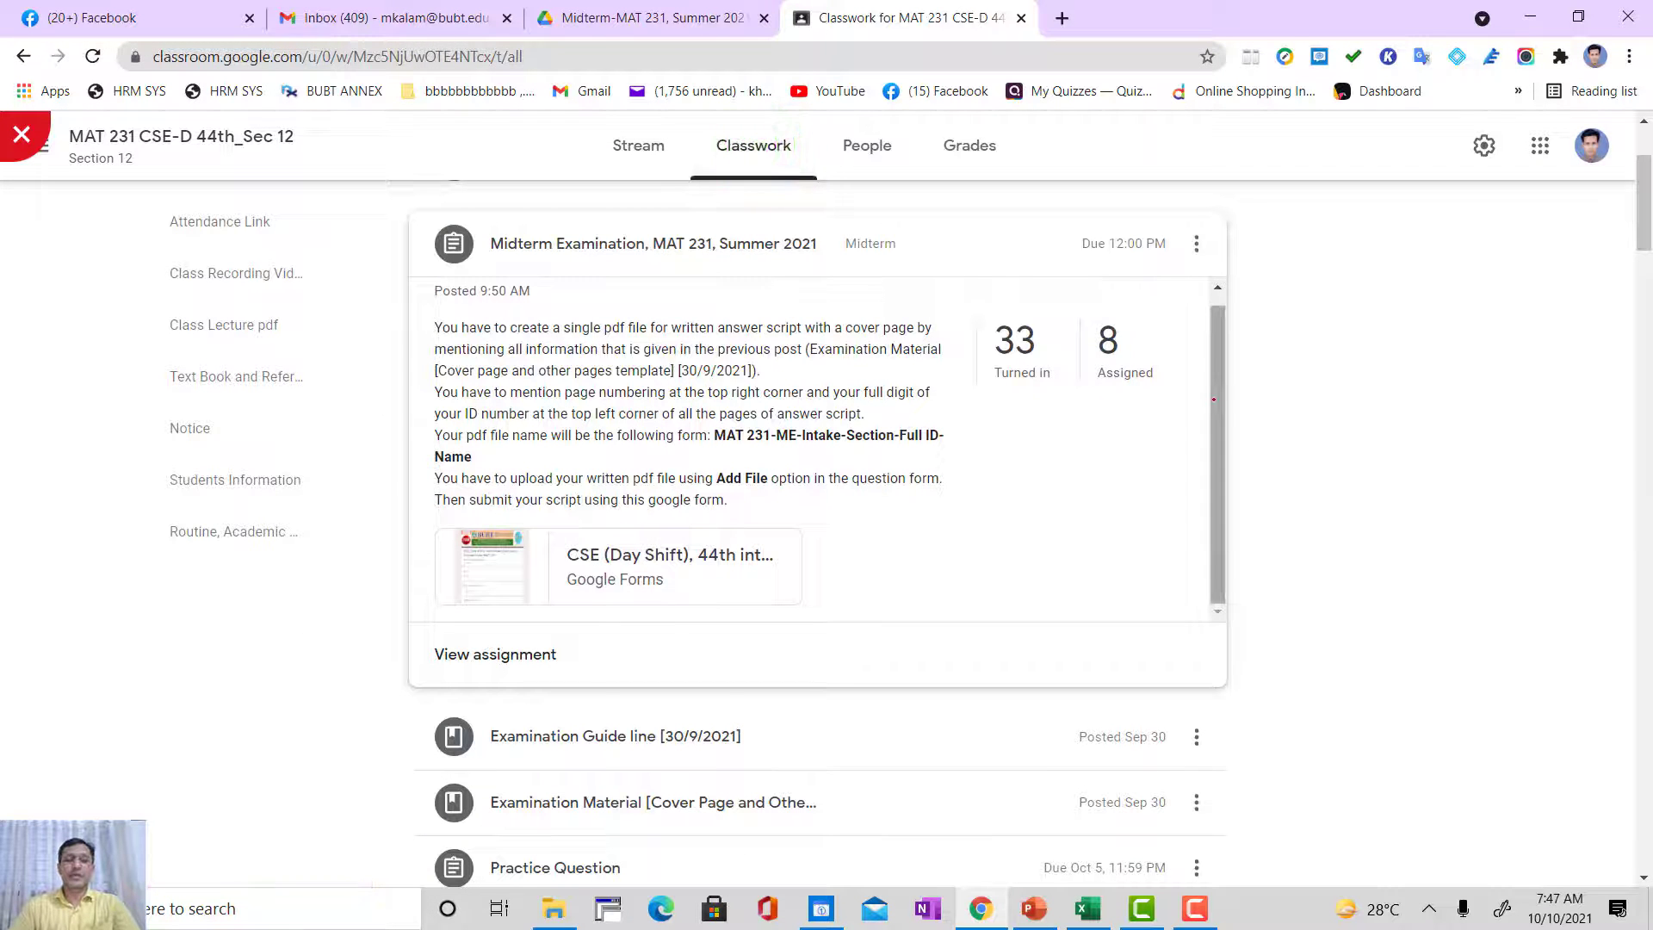
pyautogui.scroll(2, 1273, 398)
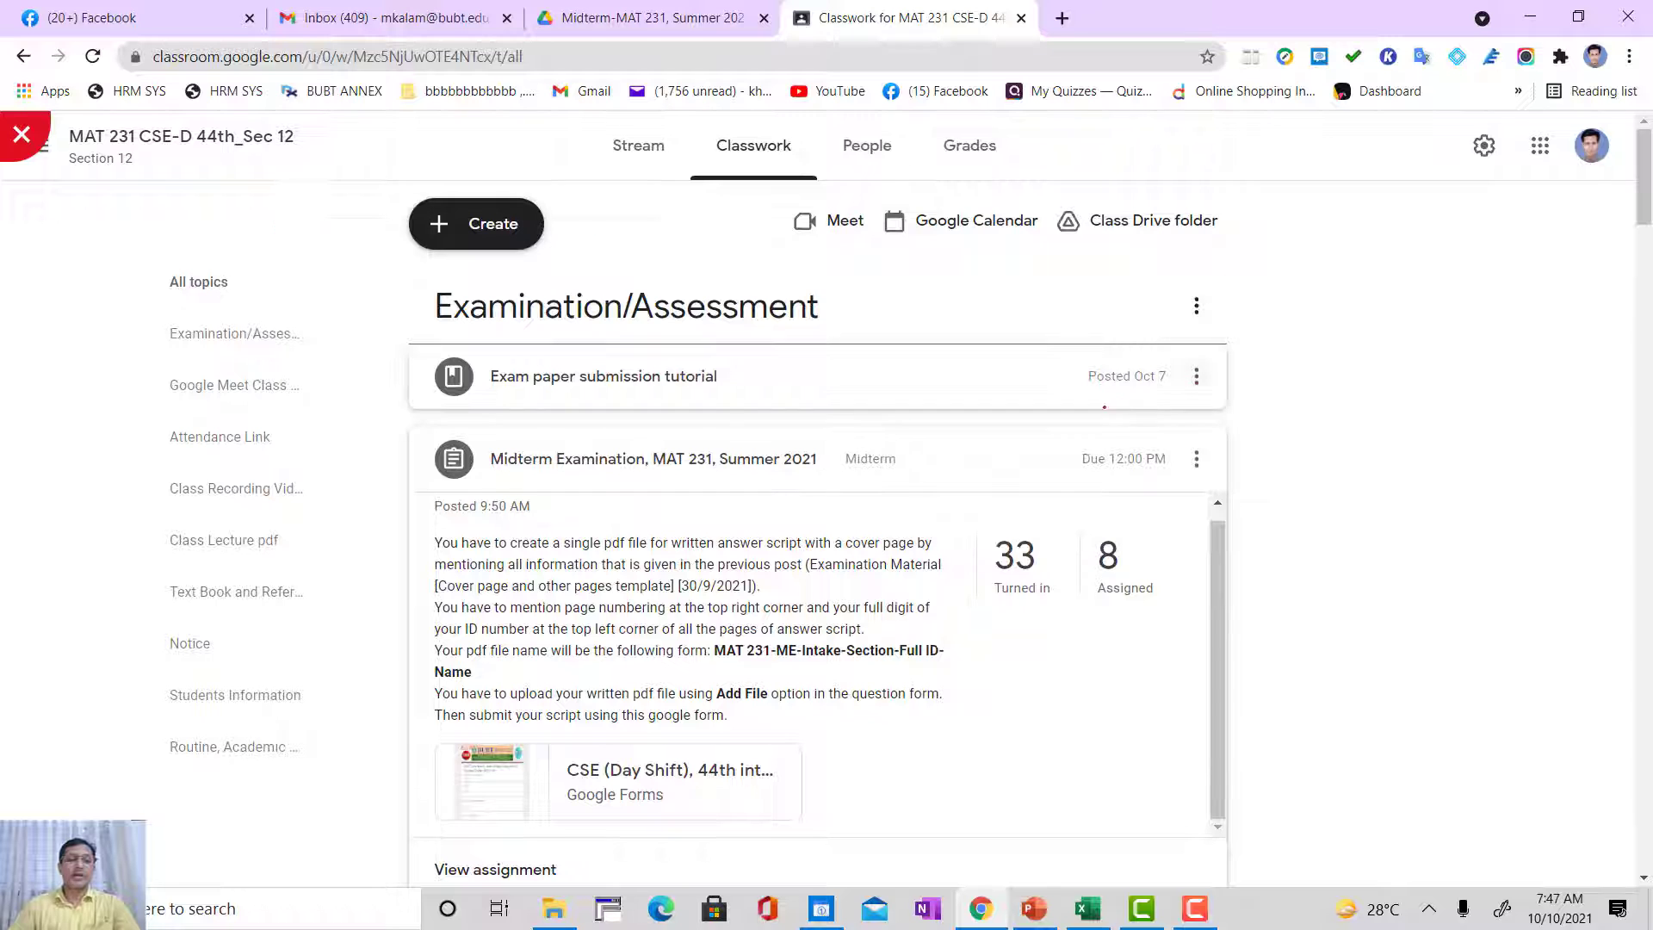
pyautogui.click(586, 455)
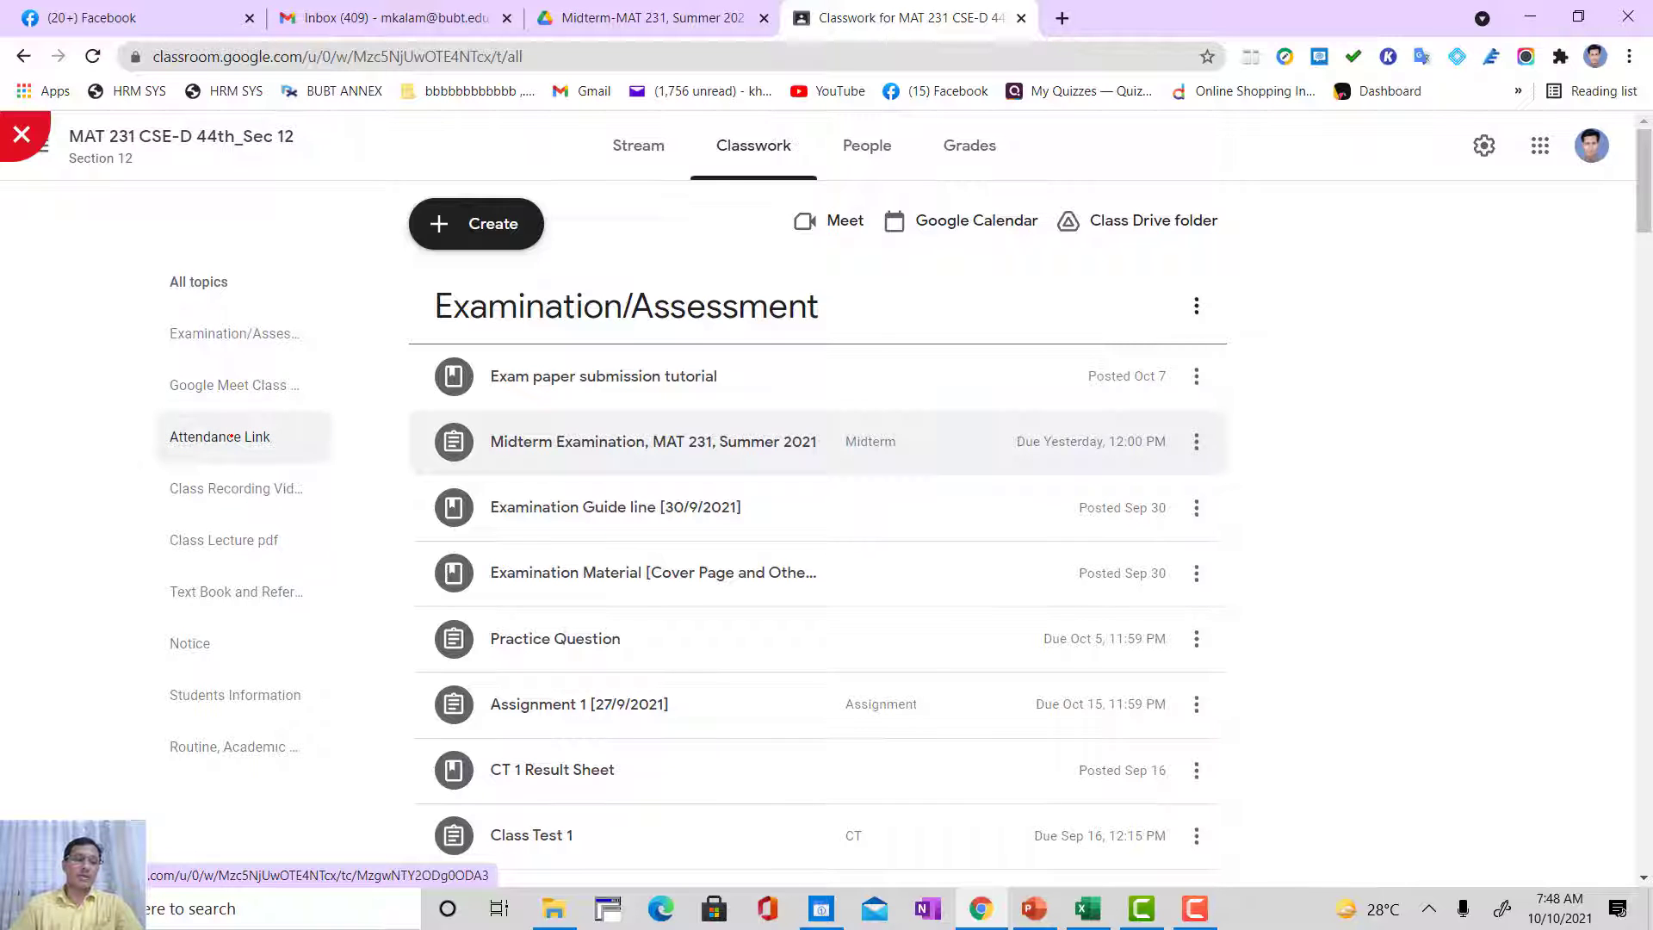
# Step: Look through the classwork list and the posts under the Attendance Link topic, returning to all topics
pyautogui.scroll(-4, 232, 488)
pyautogui.scroll(-13, 818, 534)
pyautogui.scroll(-3, 818, 533)
pyautogui.scroll(13, 818, 534)
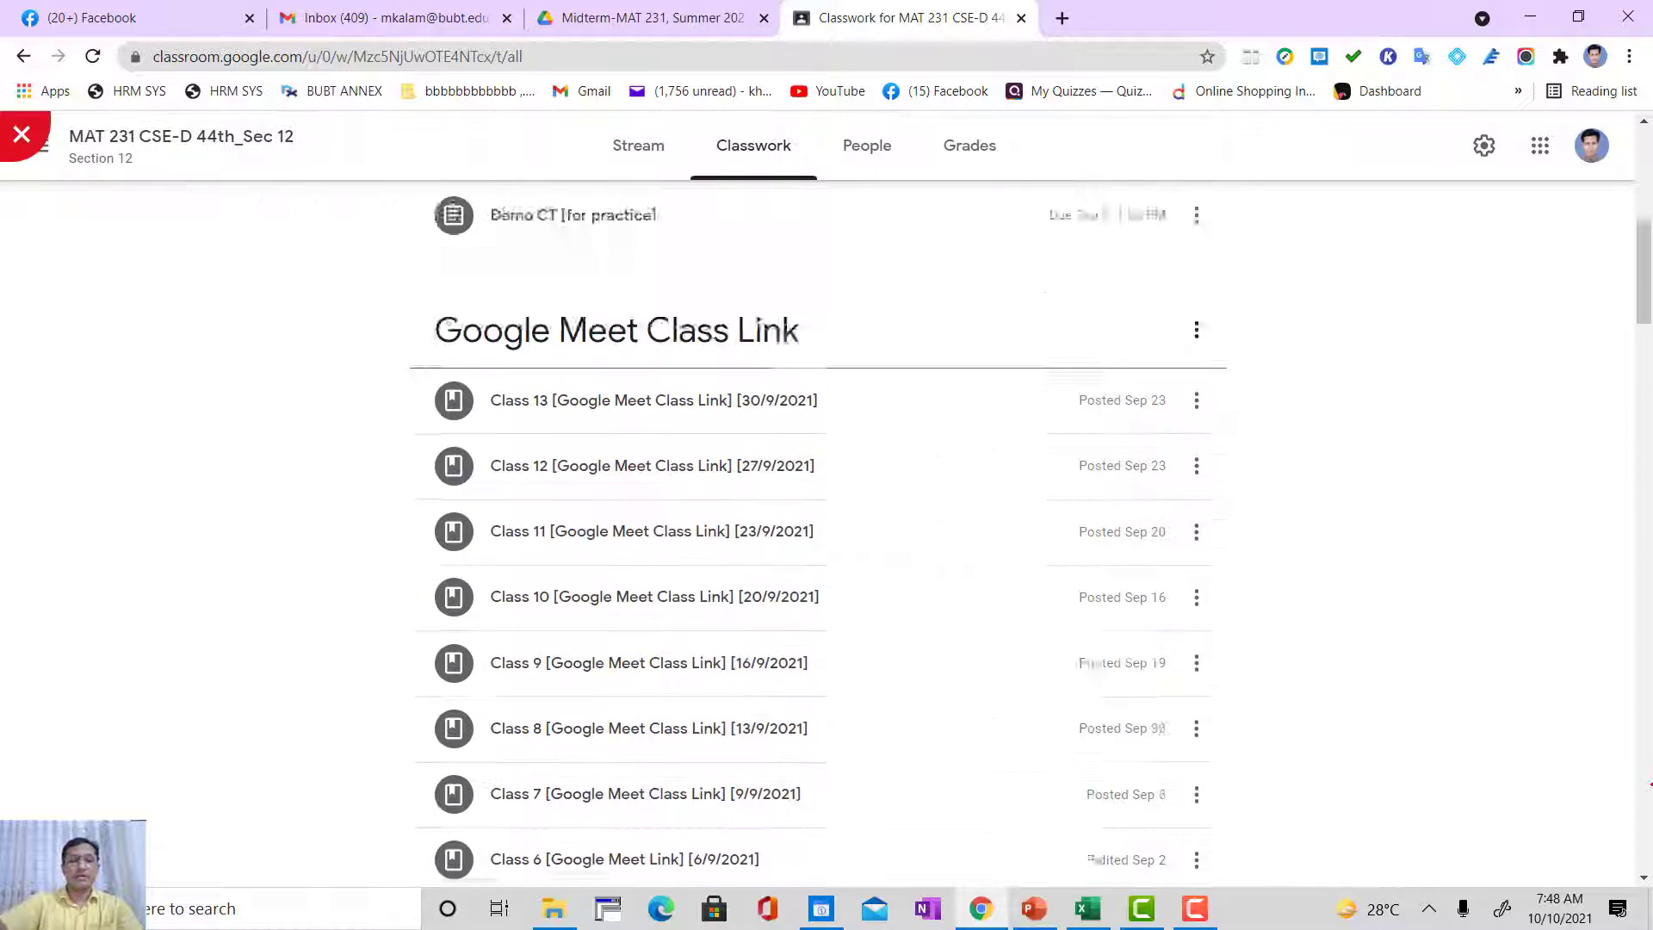
pyautogui.scroll(10, 818, 448)
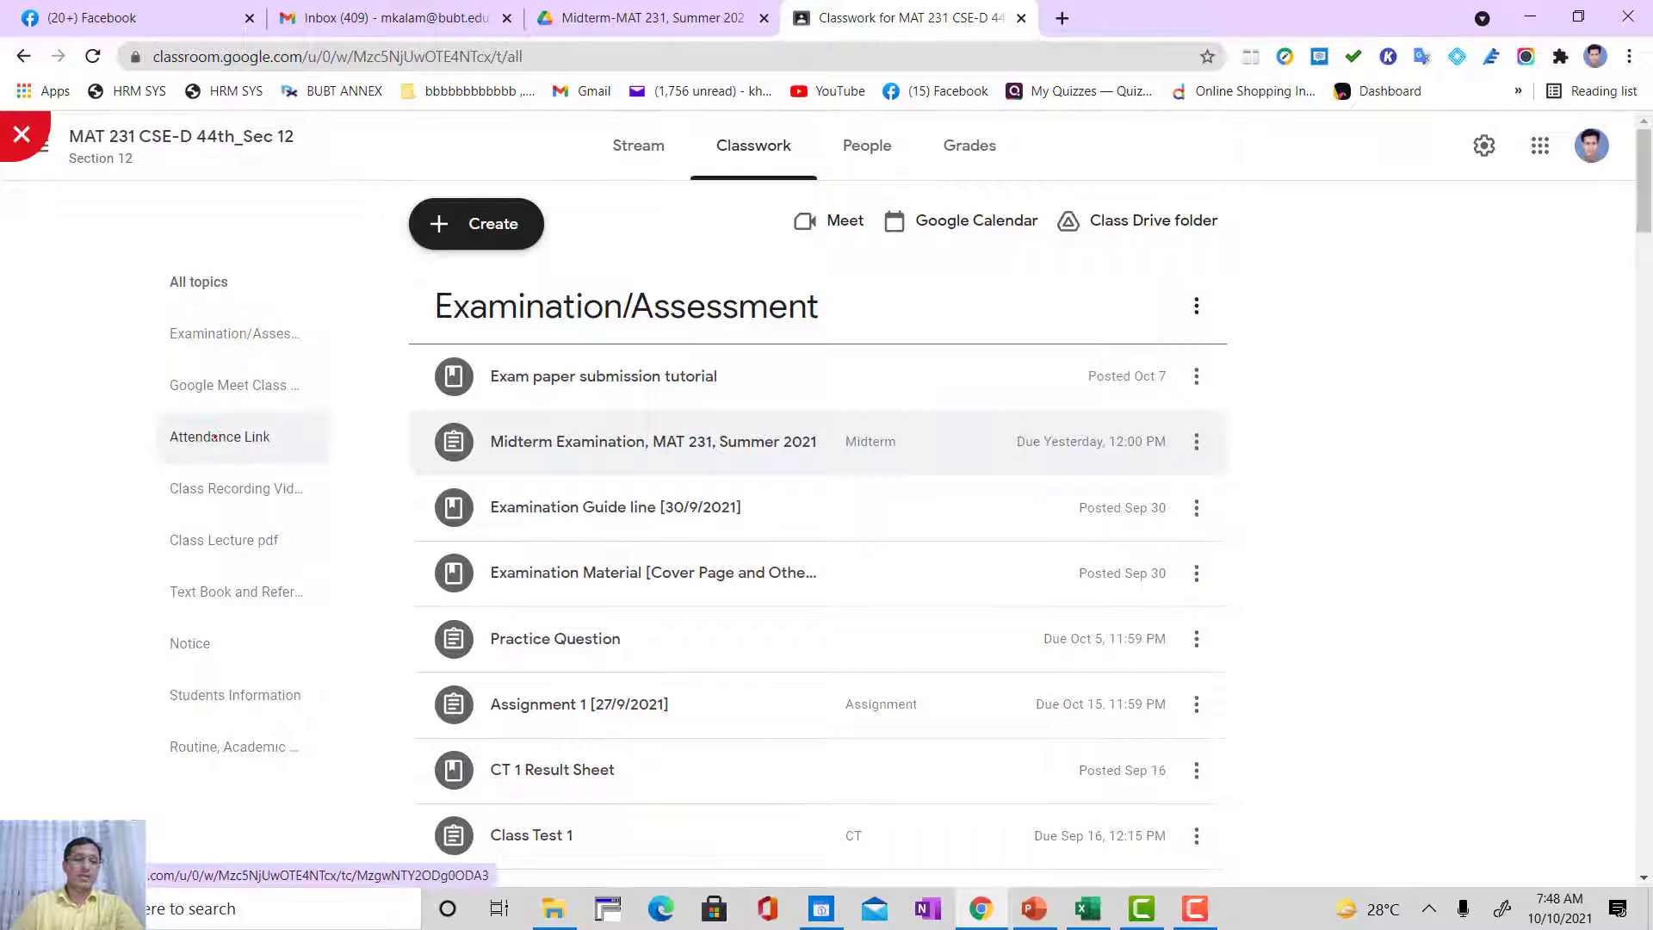
pyautogui.click(215, 423)
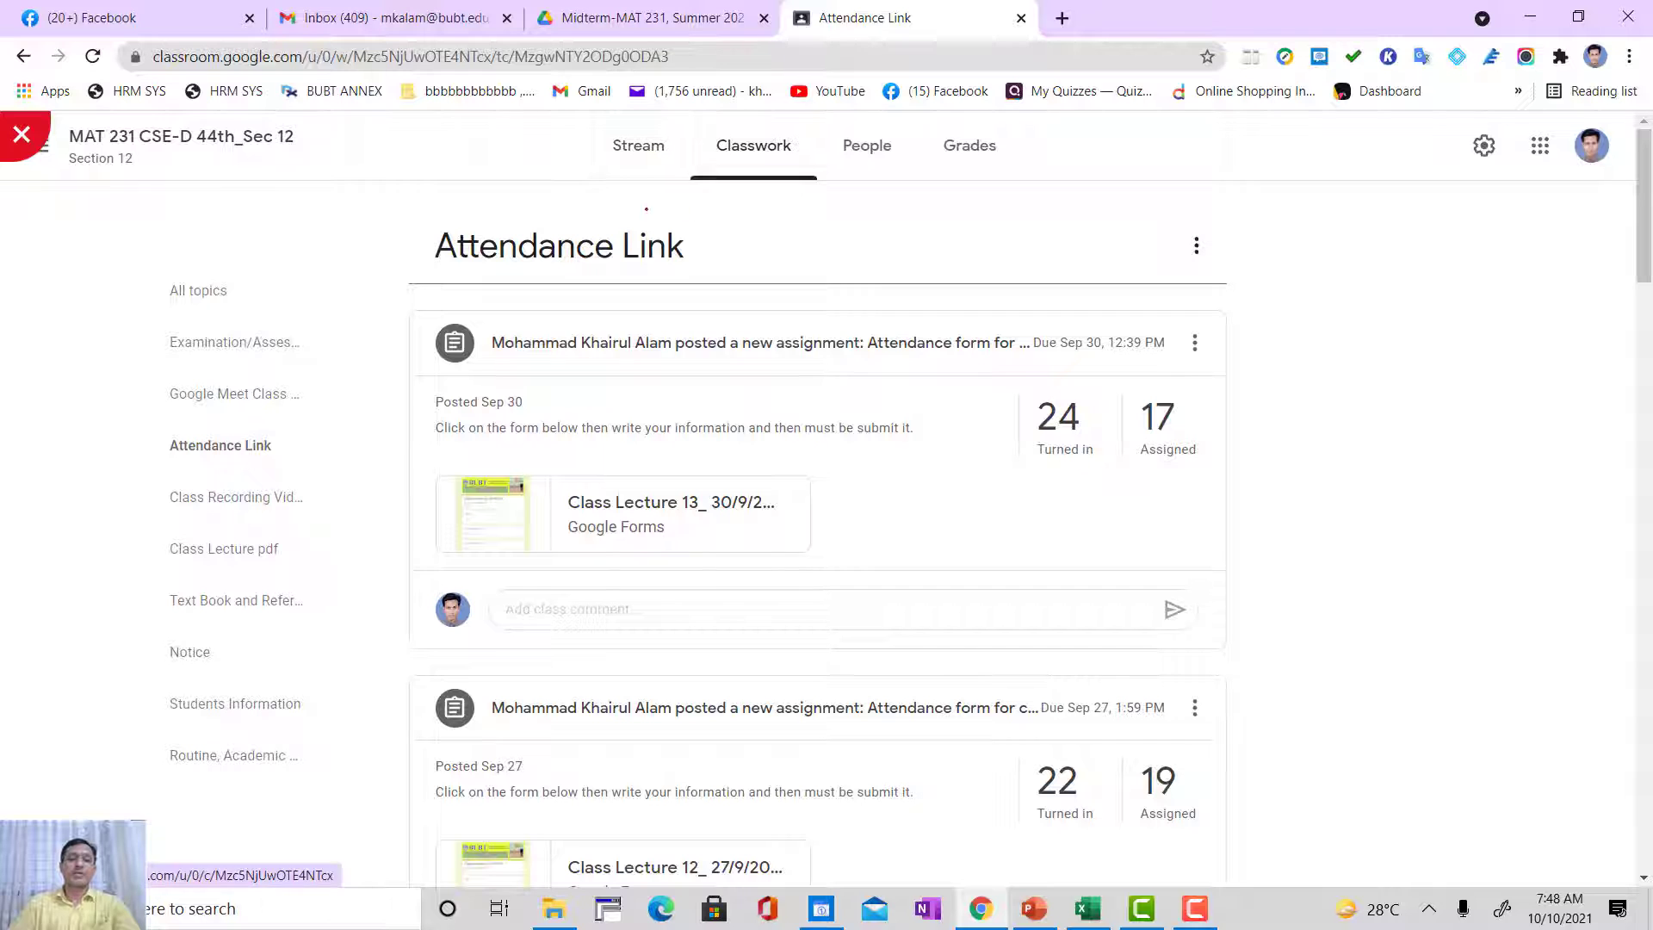
pyautogui.click(200, 278)
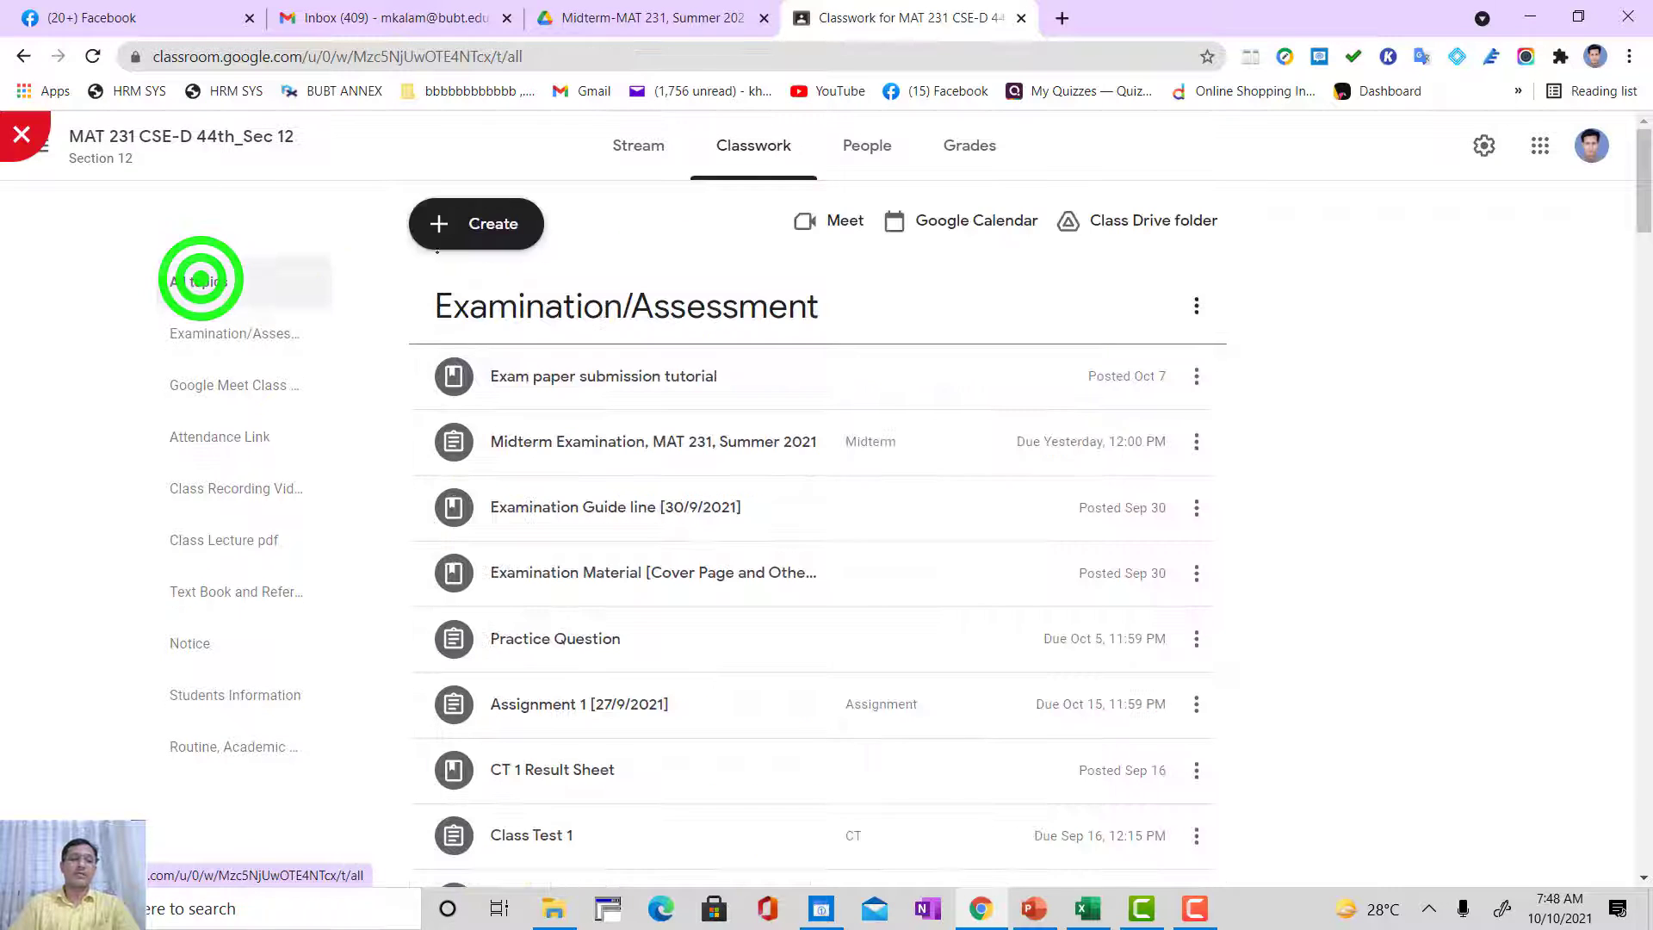
# Step: Start reusing an existing post and choose MAT 231 CSE-D 44th_Sec 12 as the source class
pyautogui.click(483, 220)
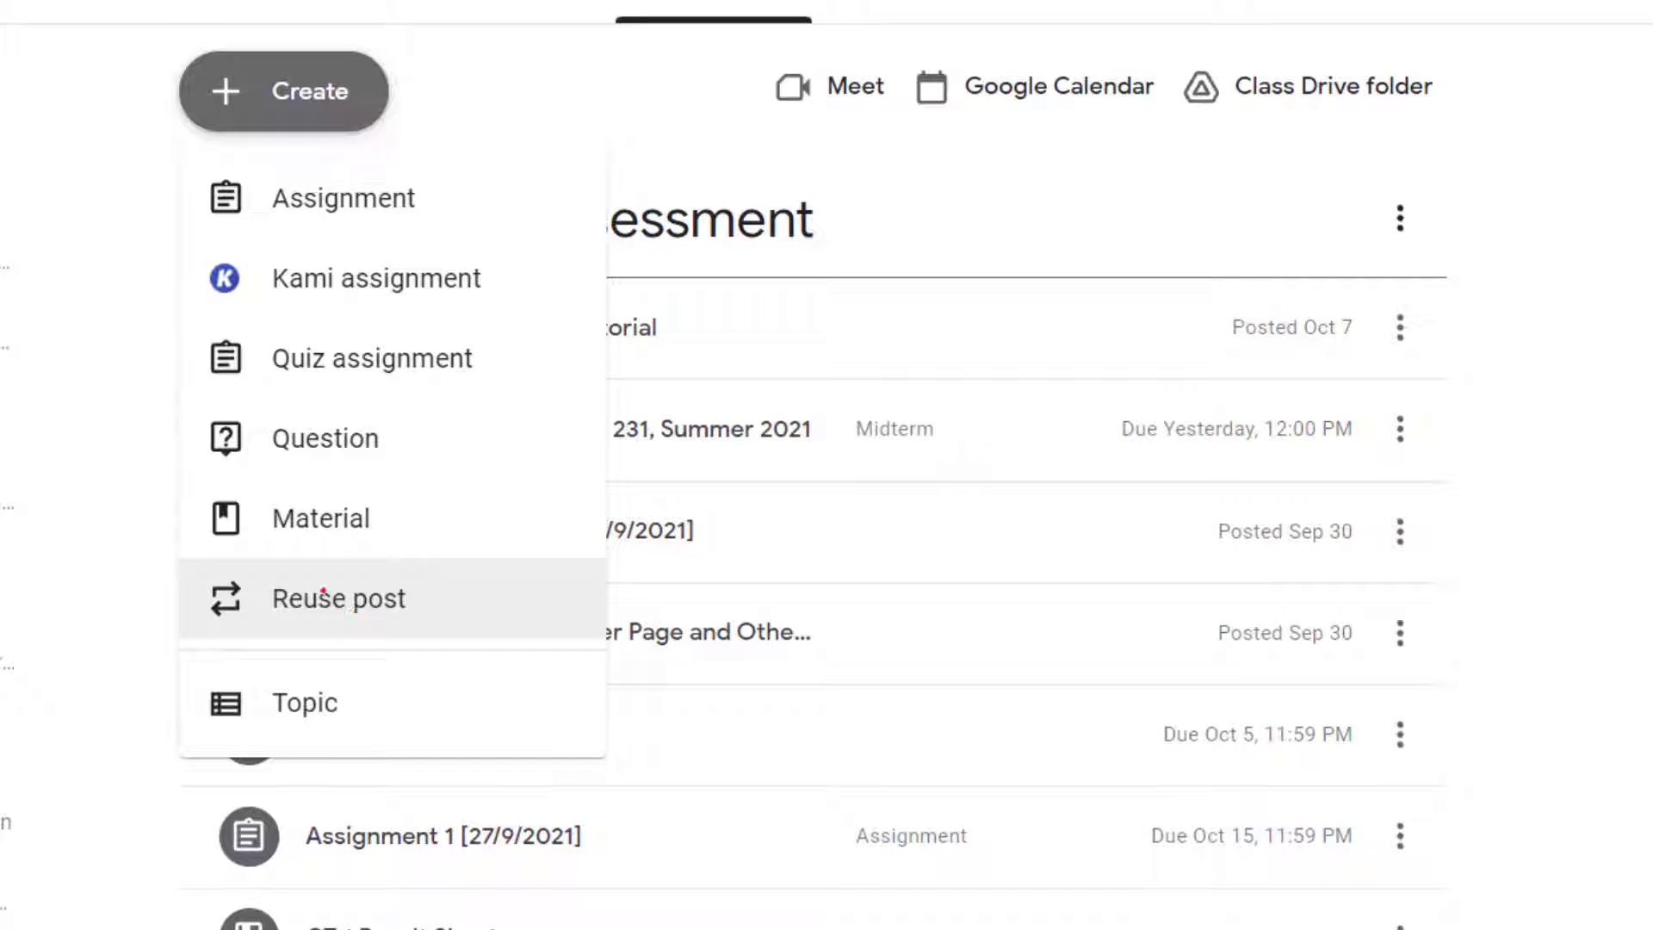
pyautogui.click(414, 591)
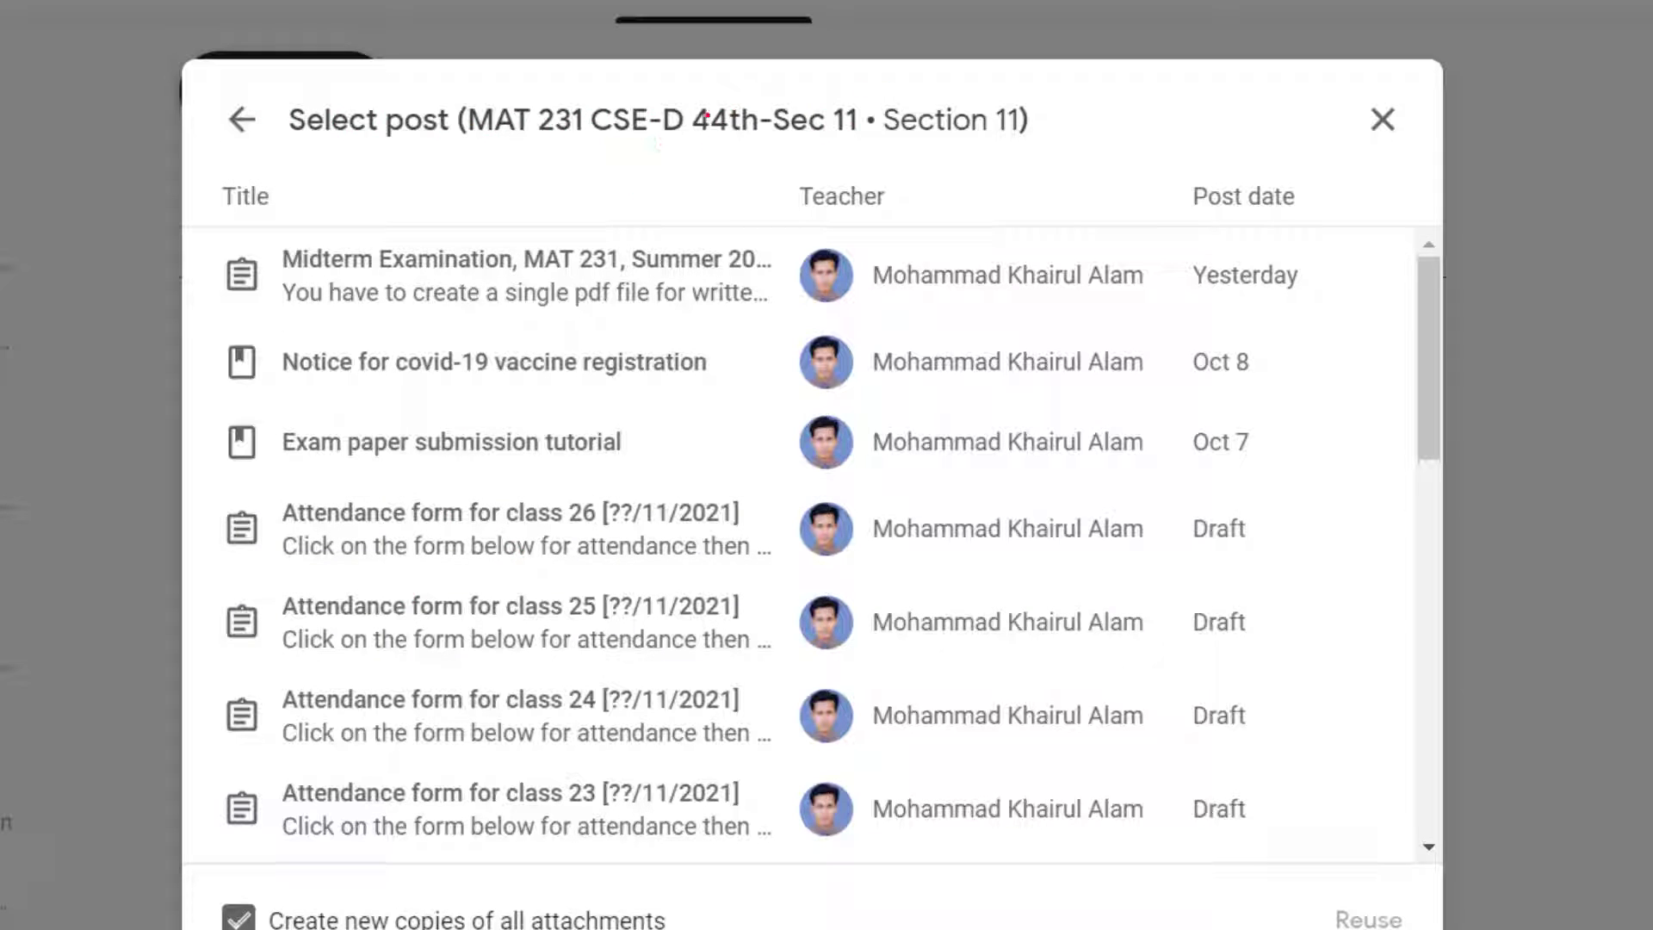
pyautogui.click(522, 117)
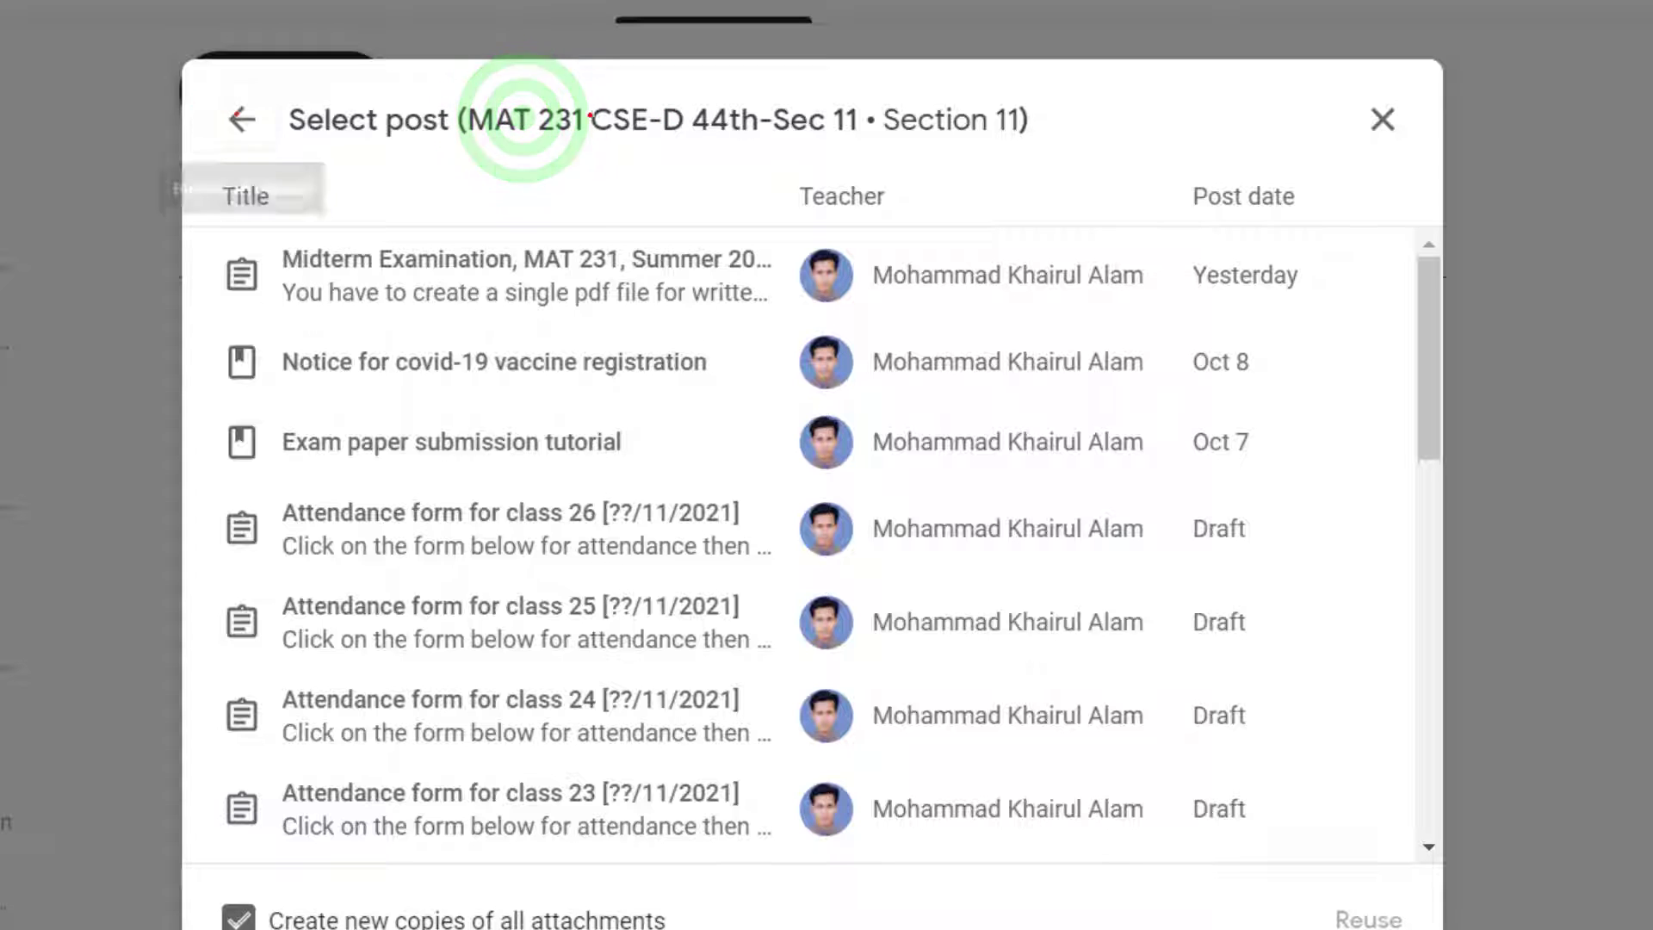
pyautogui.click(234, 115)
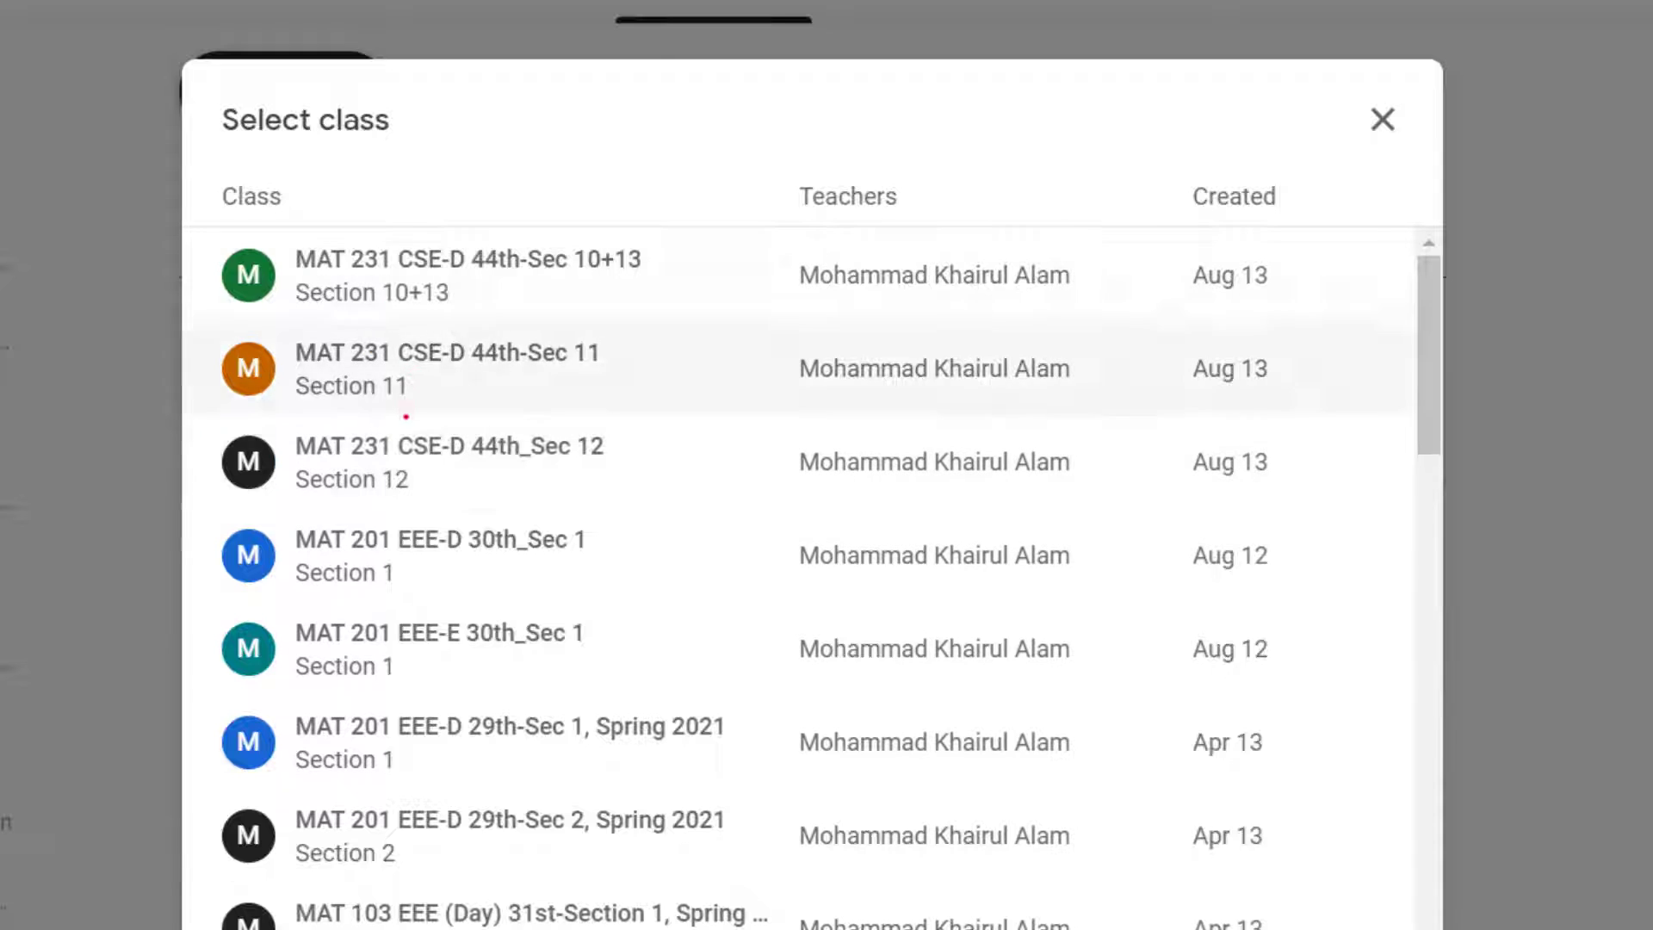
pyautogui.click(407, 456)
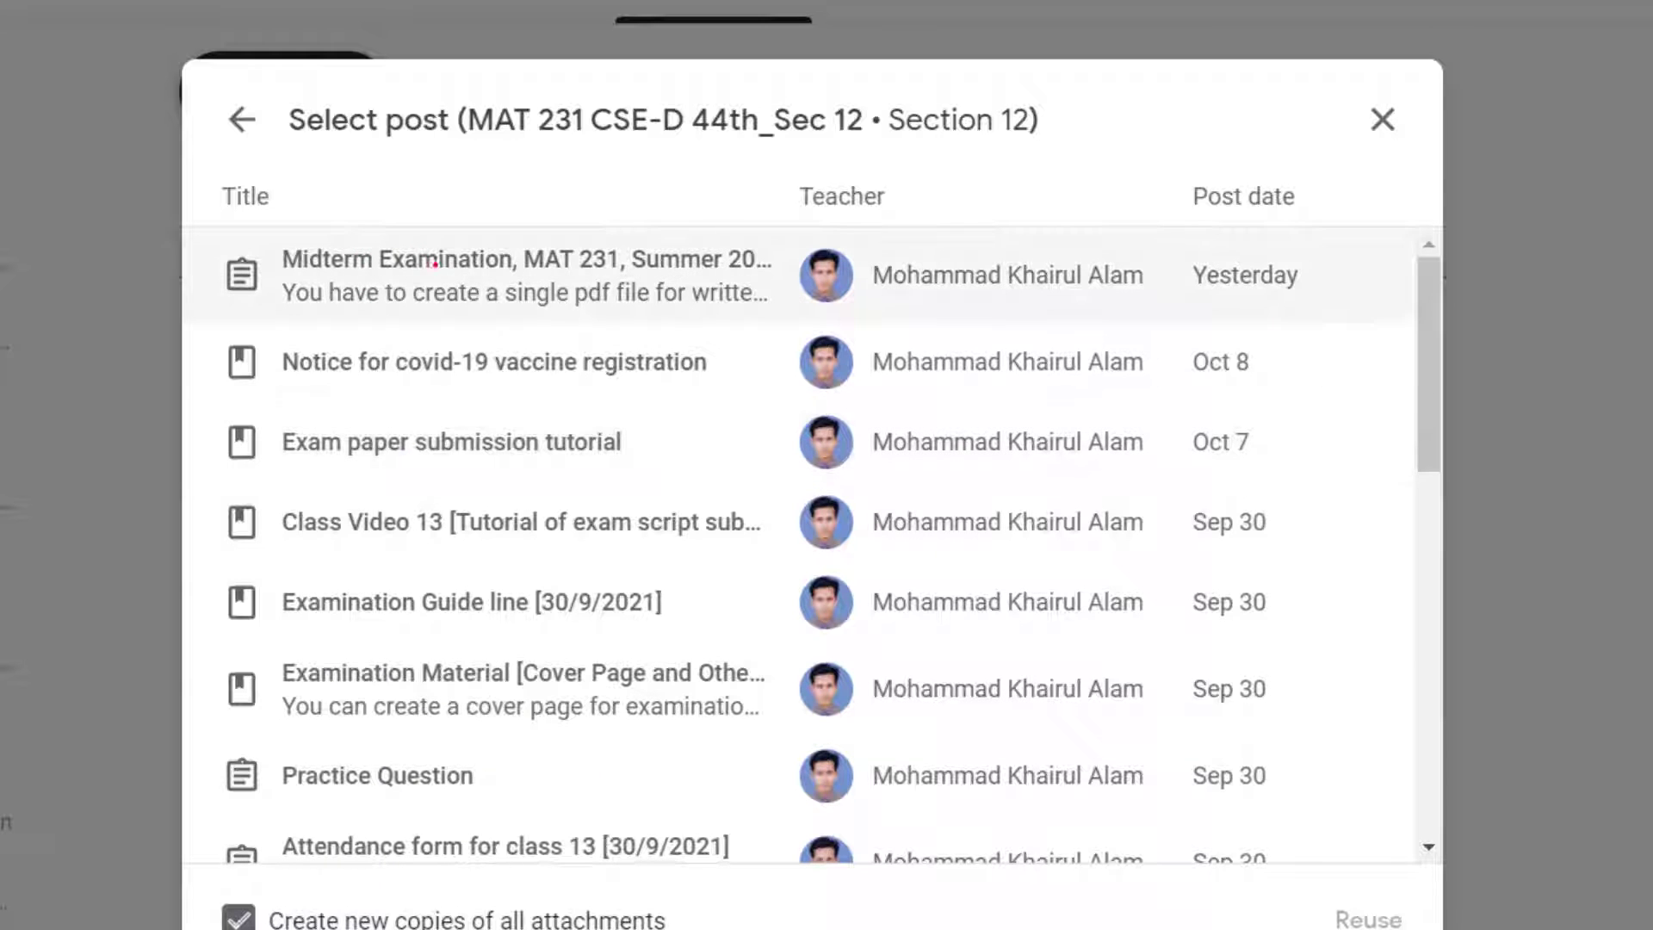
# Step: Reuse the post "Attendance form for class 13 [30/9/2021]" as a new assignment
pyautogui.scroll(-2, 452, 422)
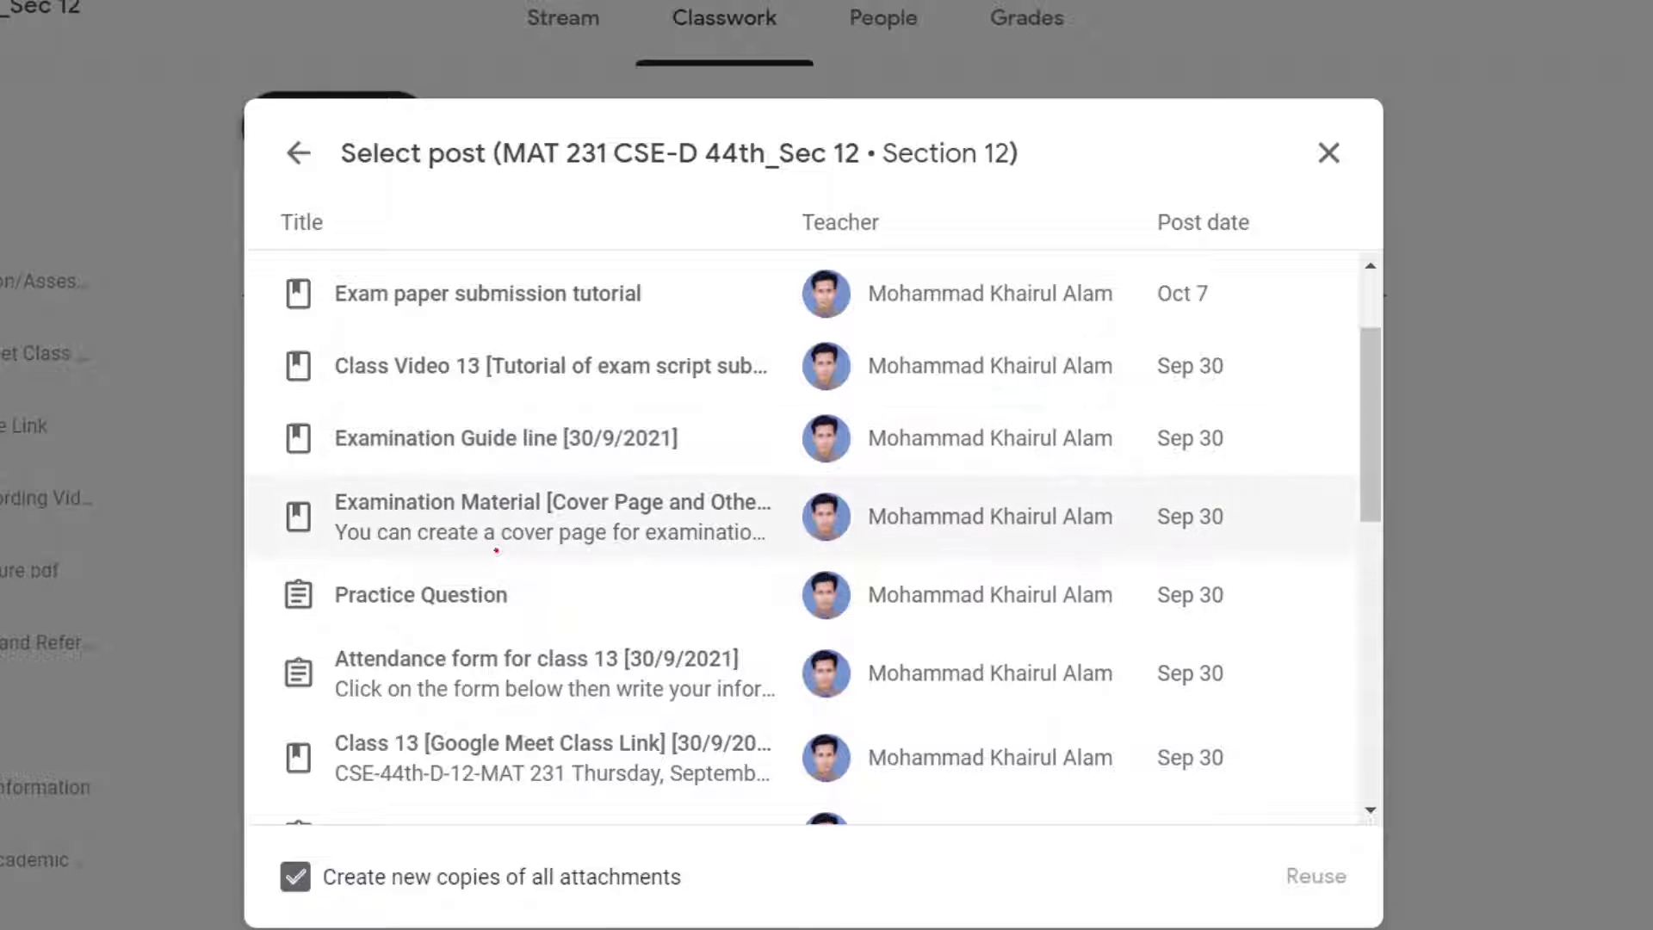
pyautogui.scroll(-2, 497, 527)
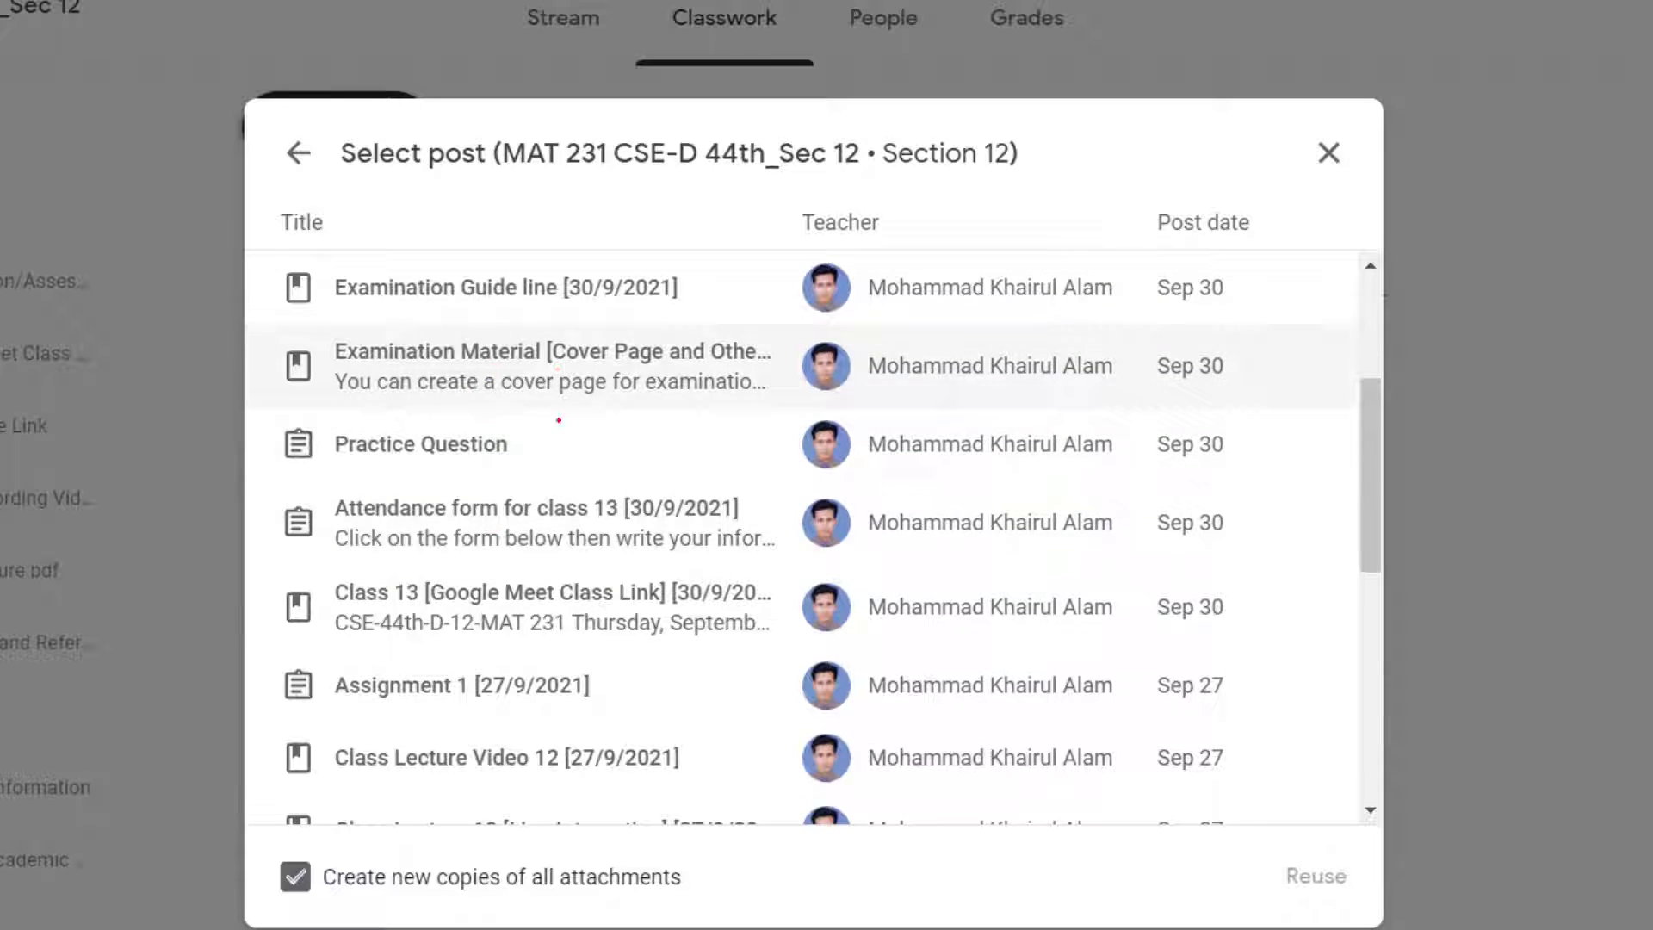
pyautogui.scroll(-2, 499, 517)
pyautogui.scroll(2, 520, 385)
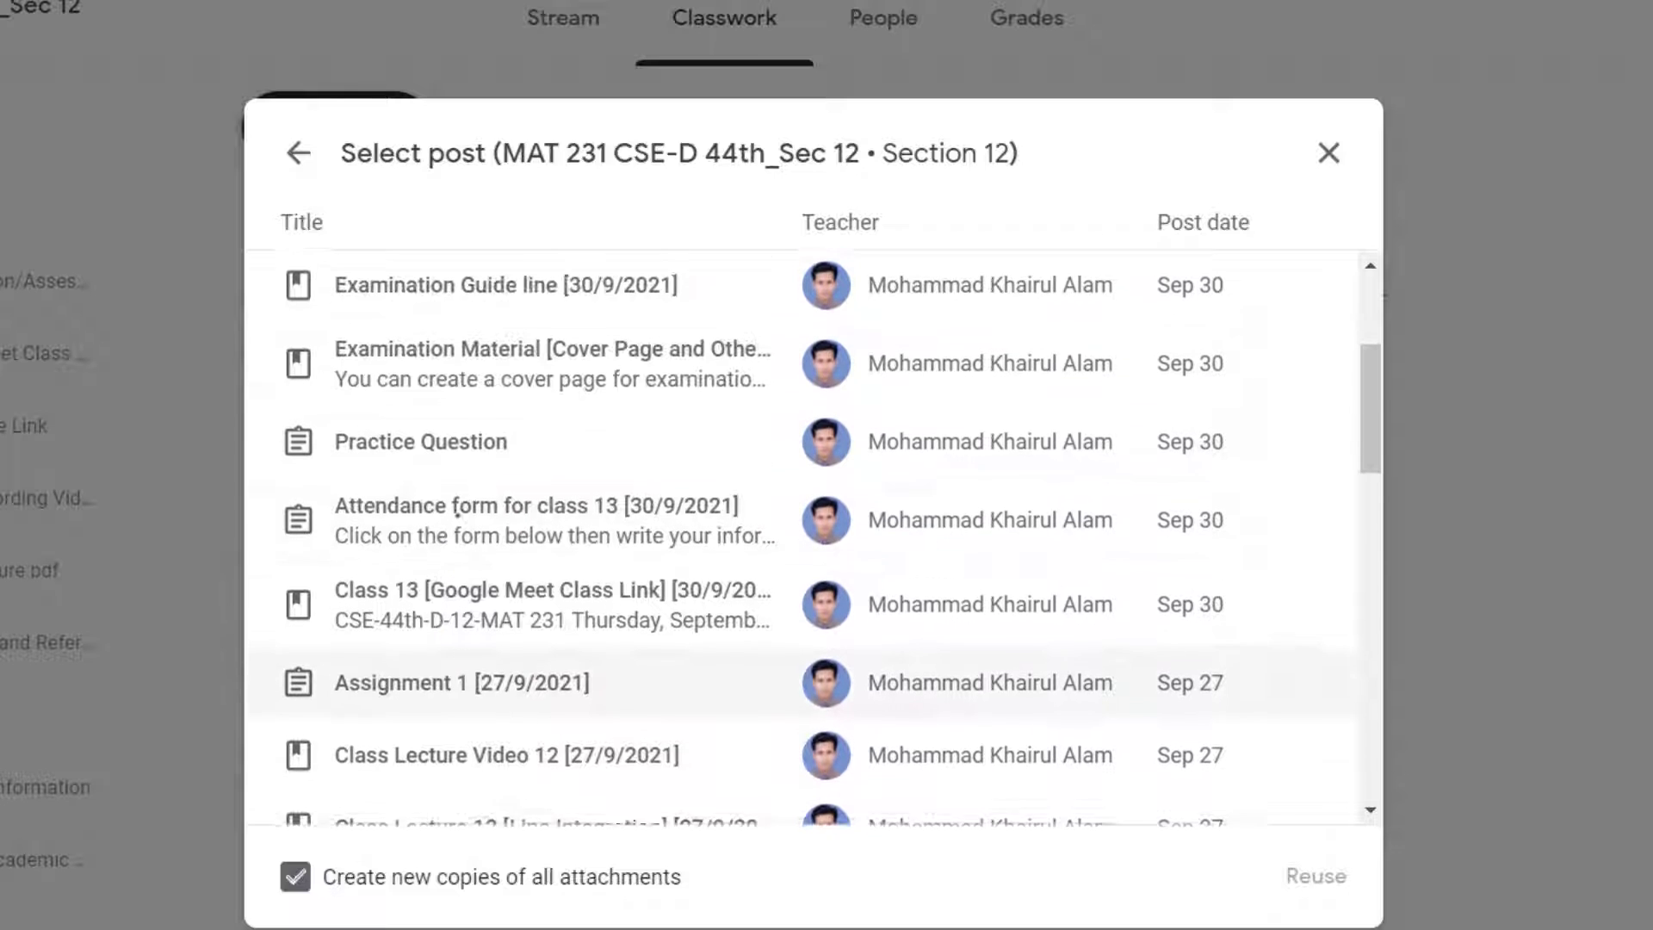
pyautogui.click(474, 511)
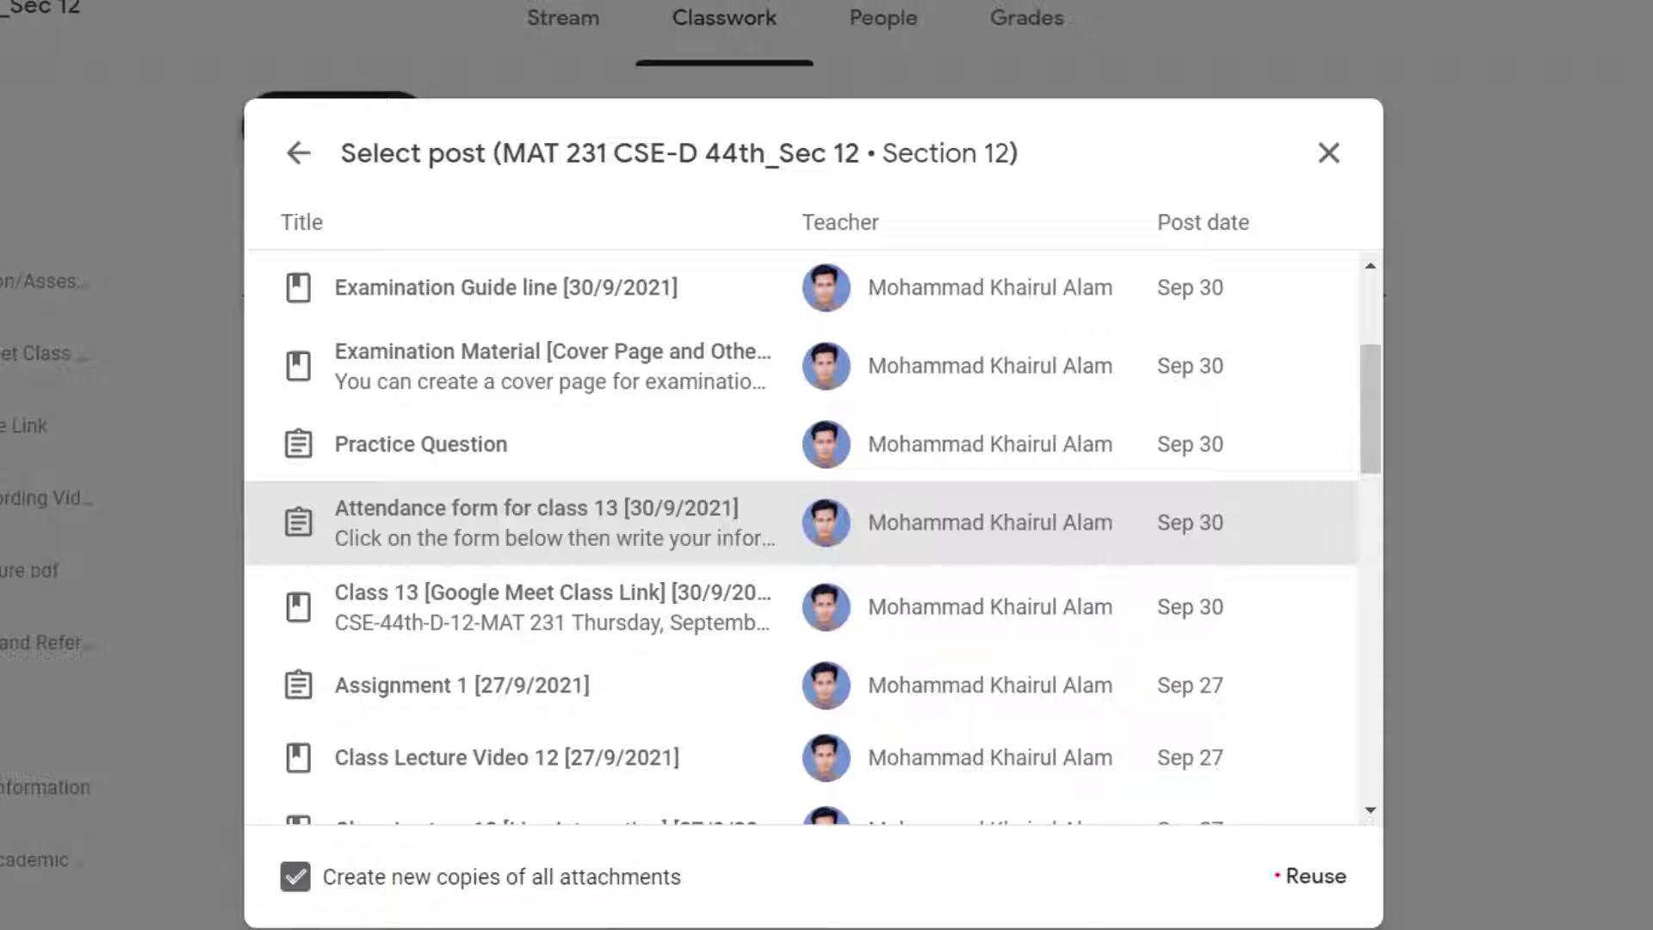
pyautogui.click(1317, 871)
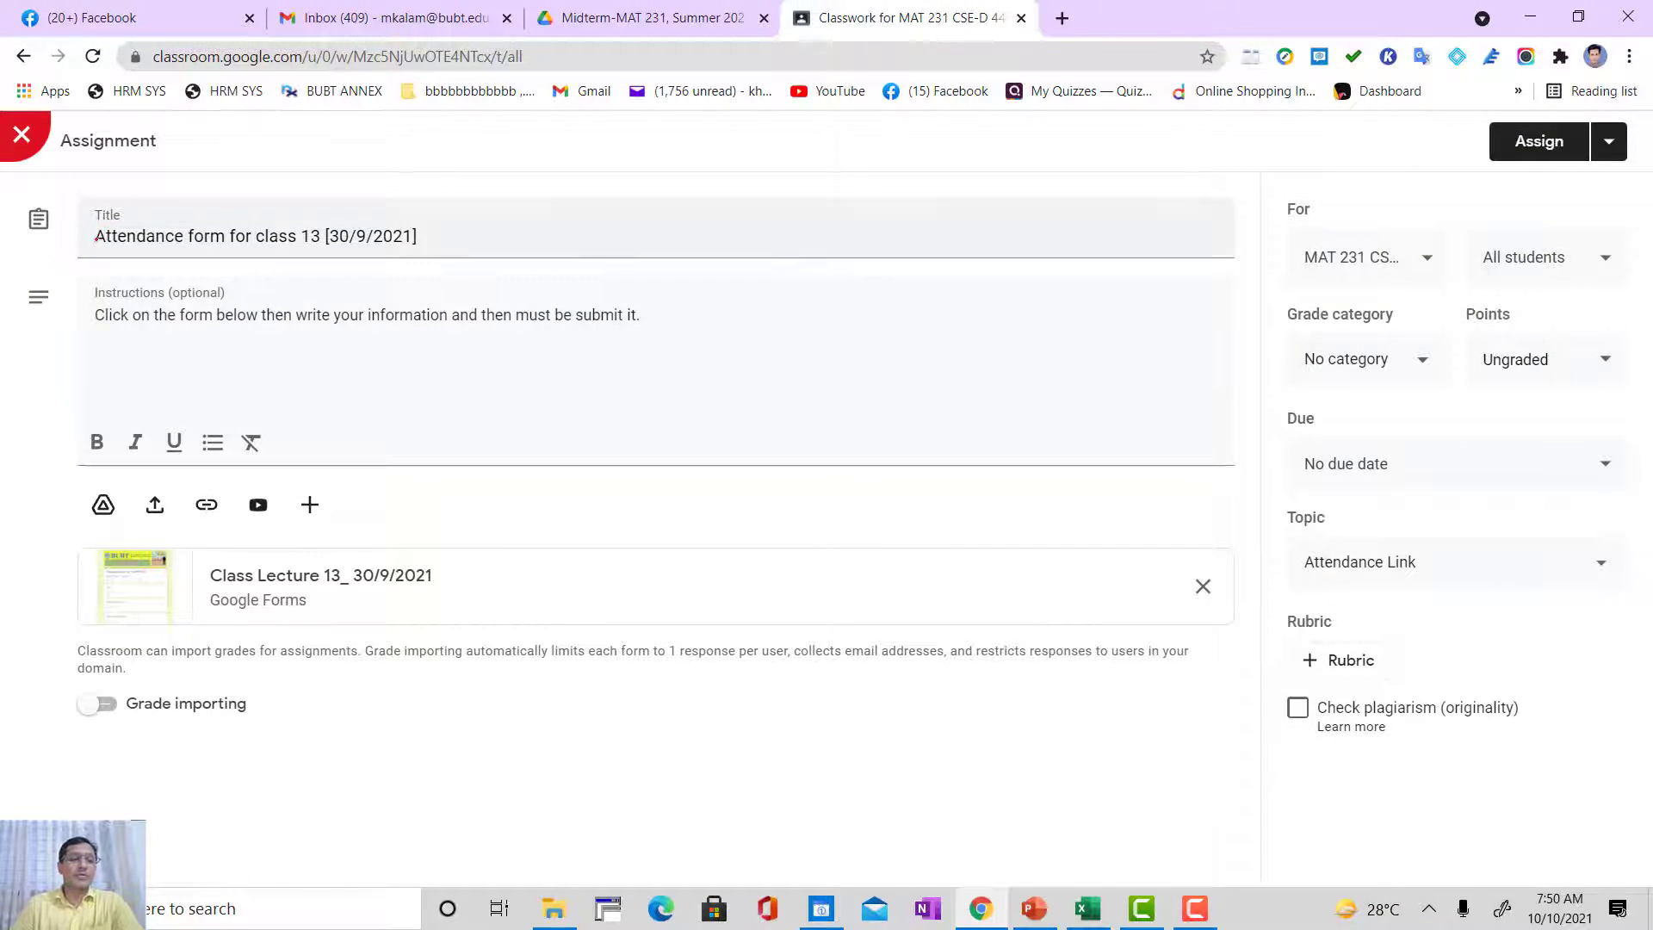
# Step: Change the assignment title to "Attendance form for class 14 [10/10/2021]"
pyautogui.click(311, 234)
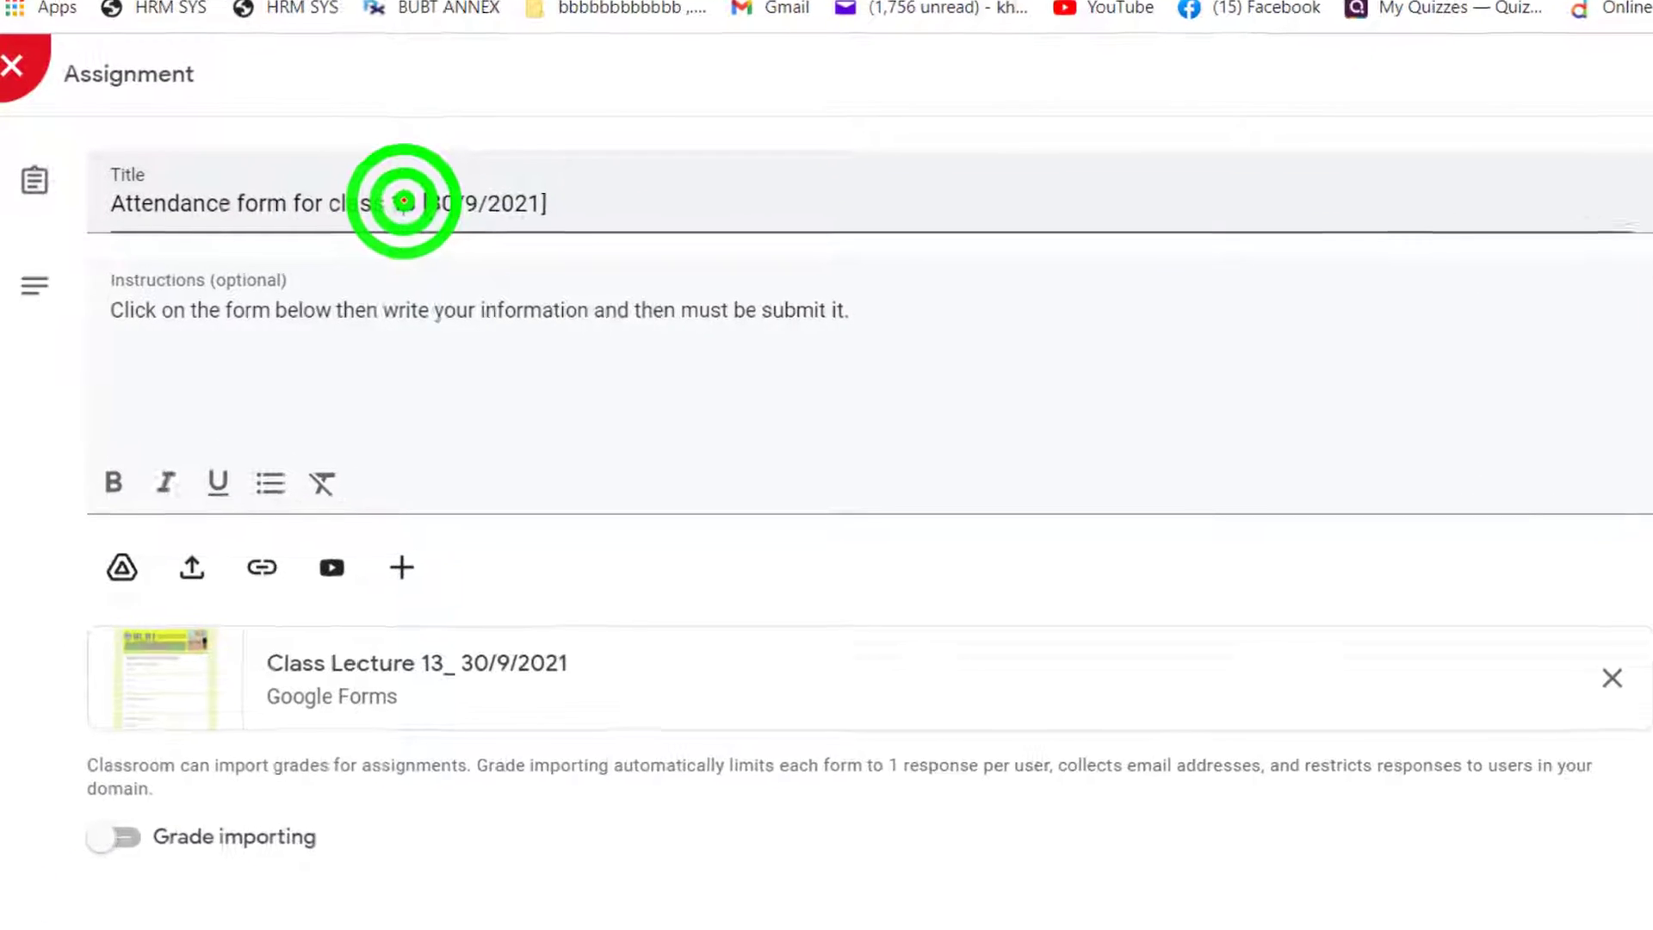
pyautogui.hotkey('shift', 'Left')
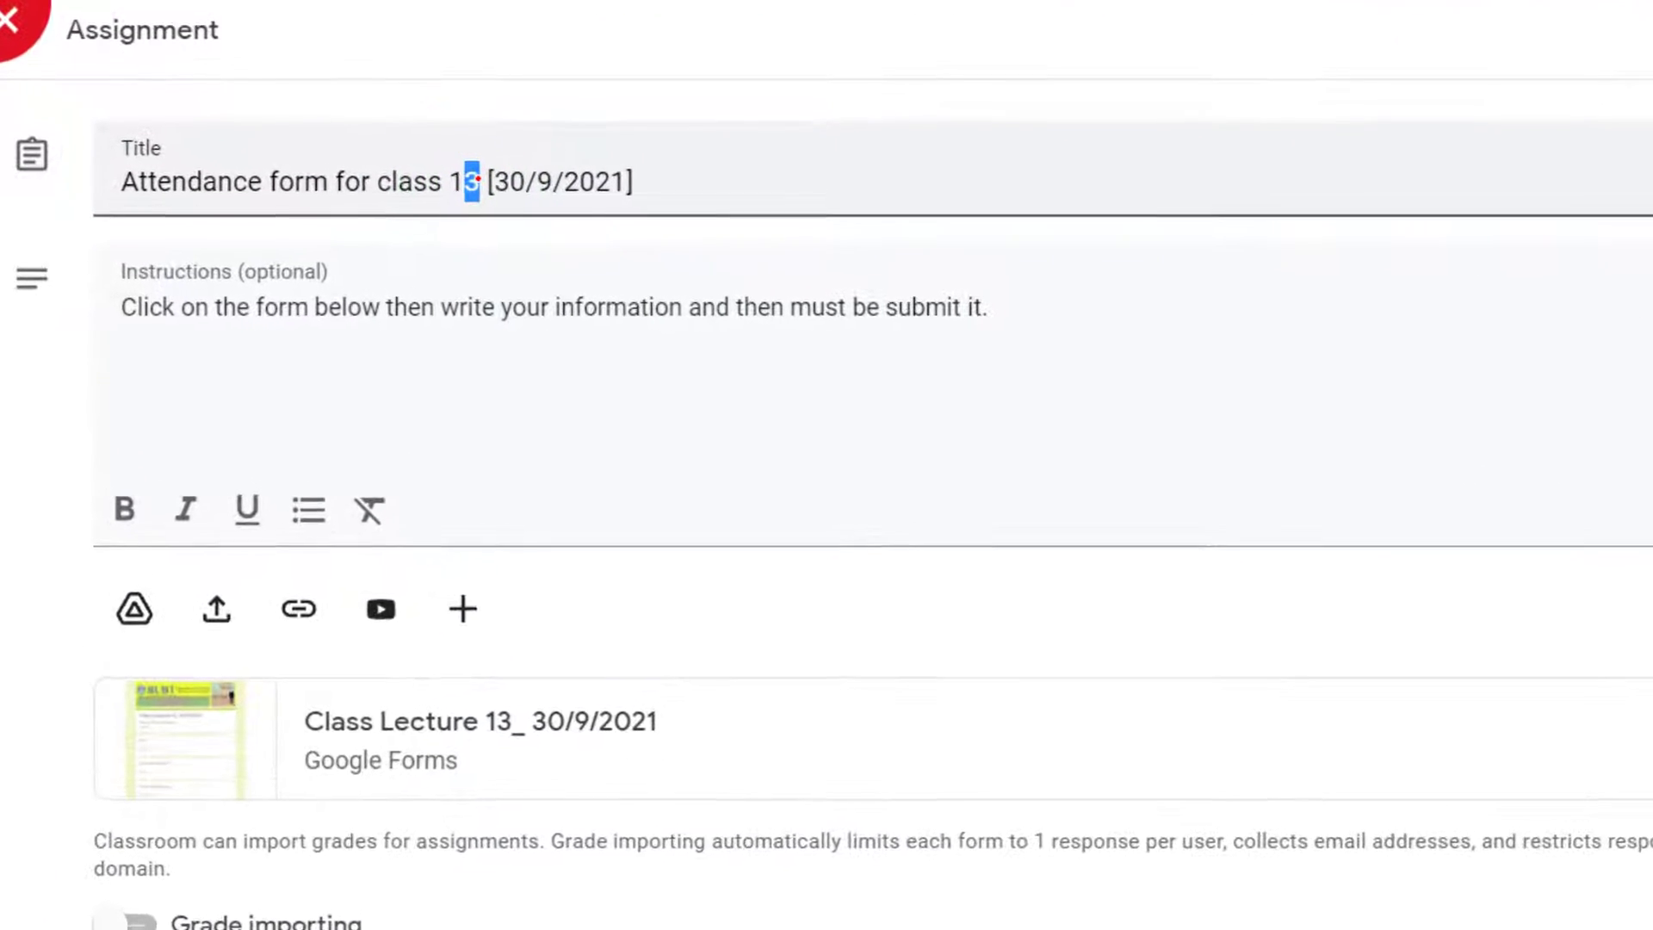
pyautogui.write('4')
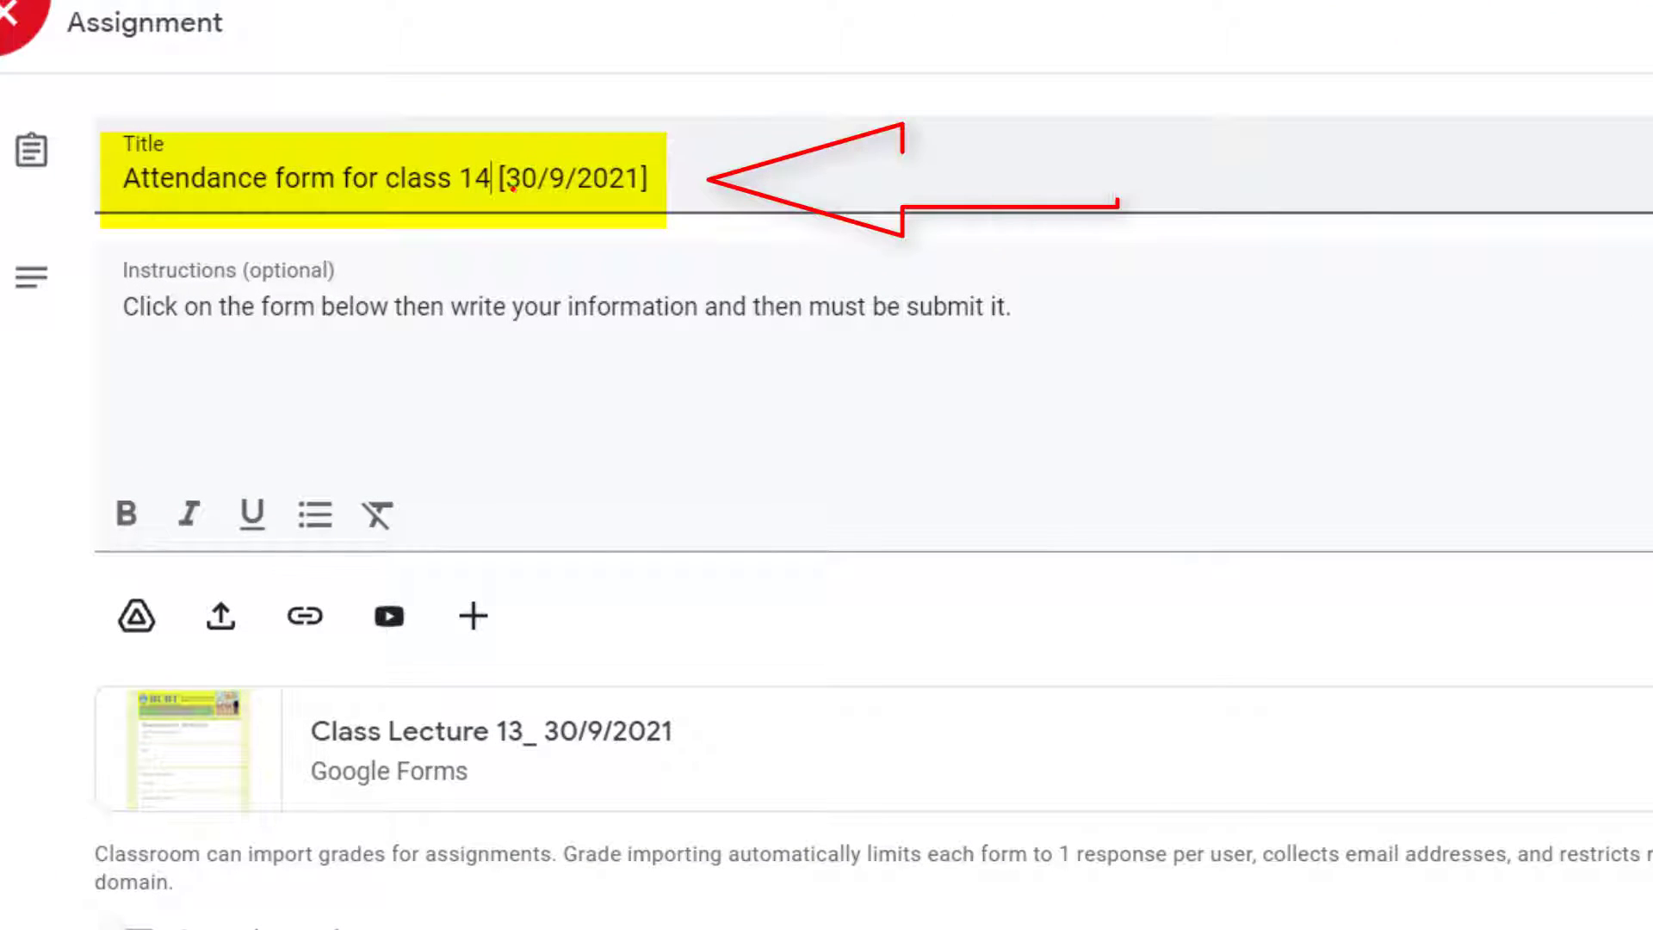
pyautogui.moveTo(507, 172); pyautogui.dragTo(539, 172)
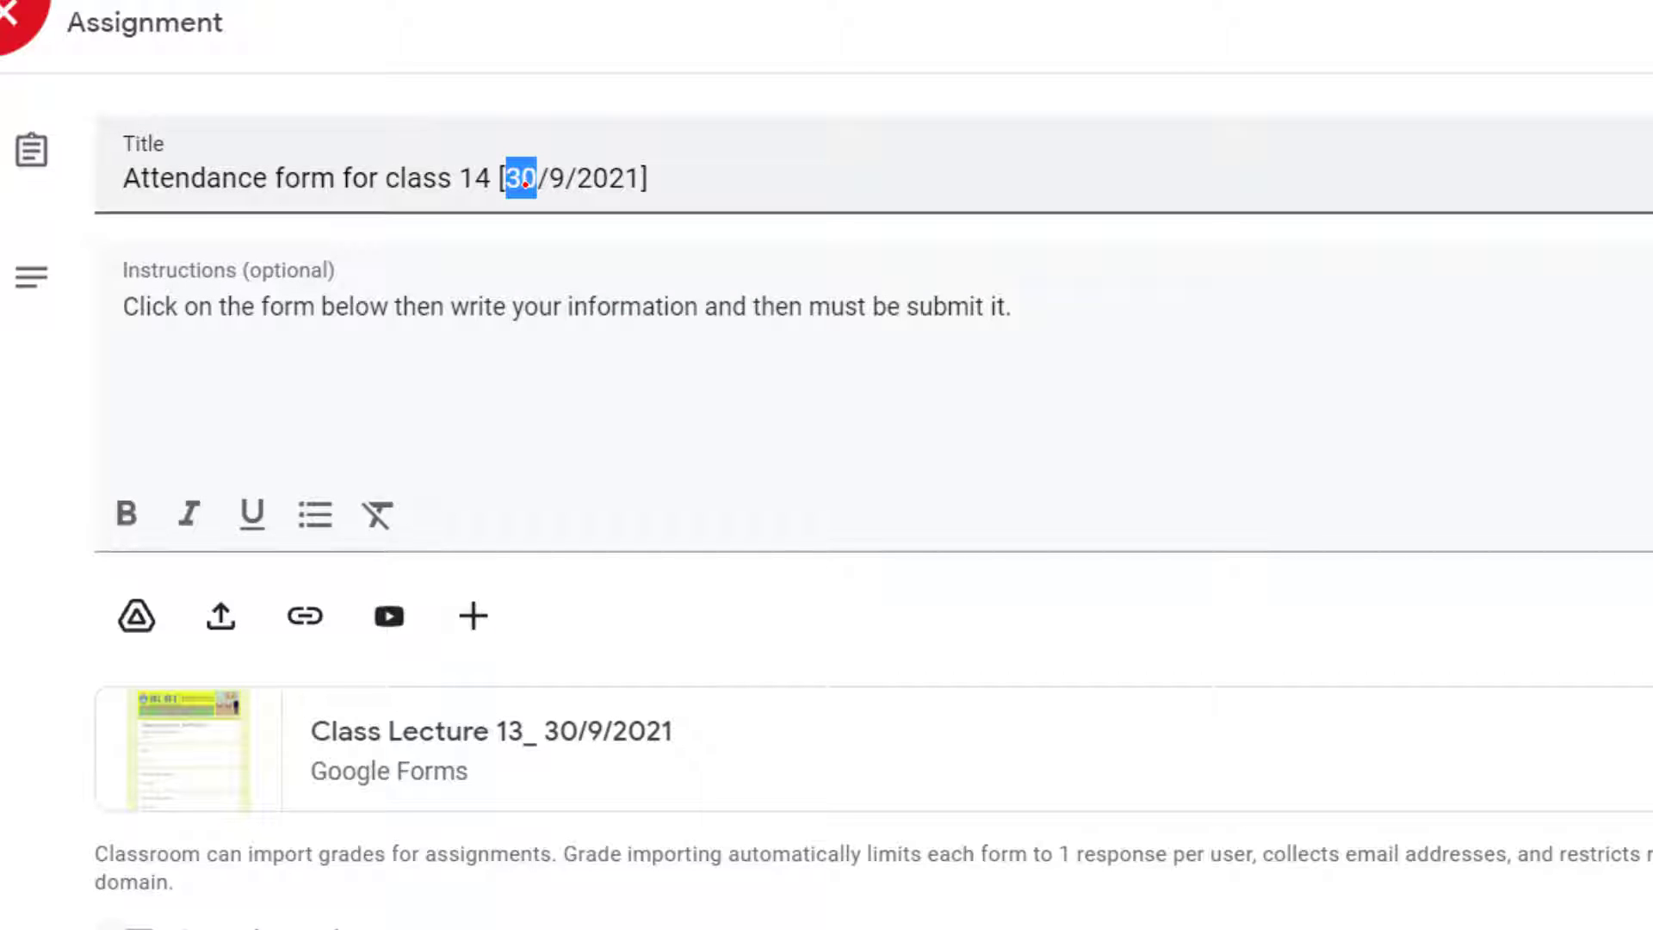
pyautogui.write('12')
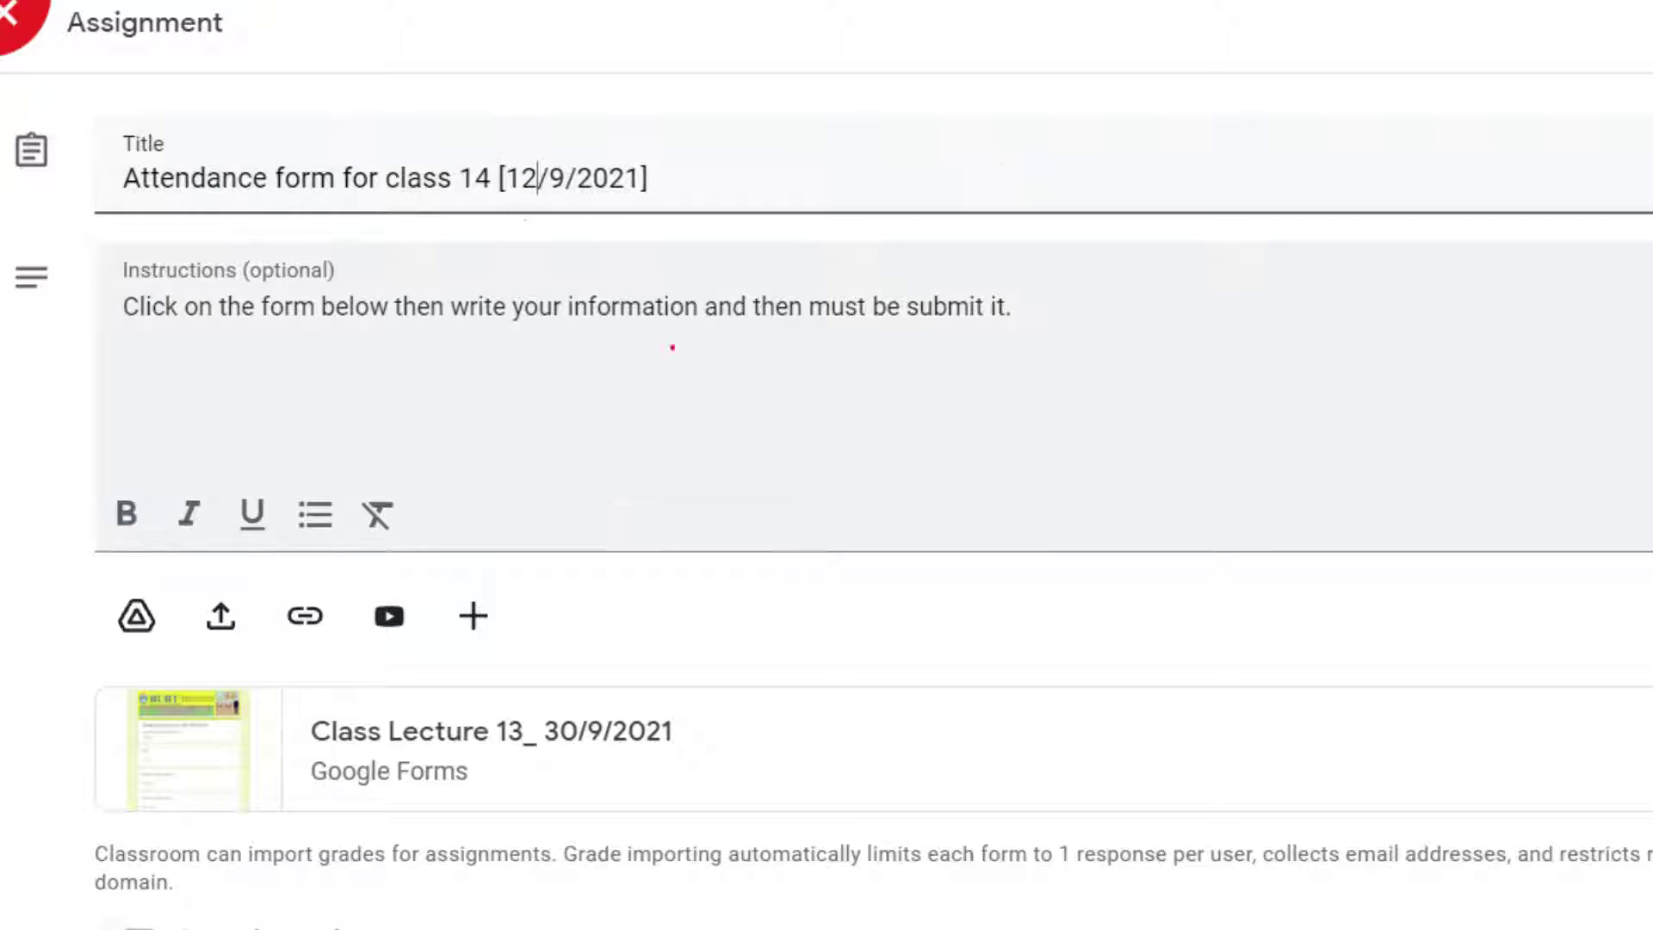
pyautogui.press('BackSpace')
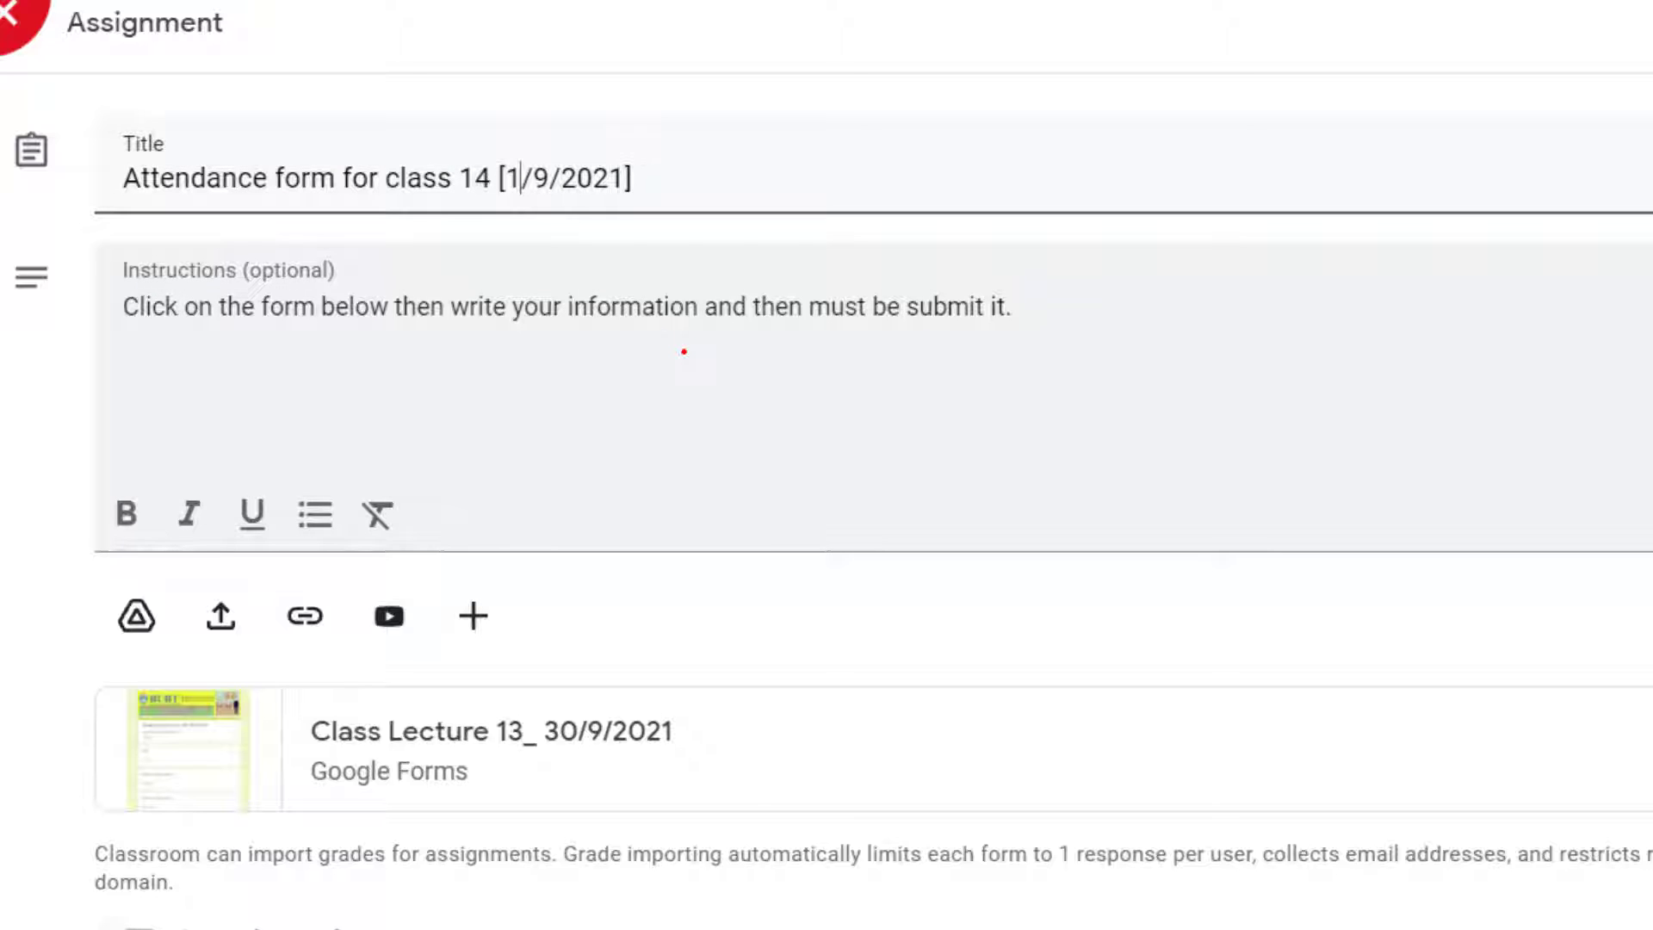
pyautogui.write('0')
pyautogui.doubleClick(556, 172)
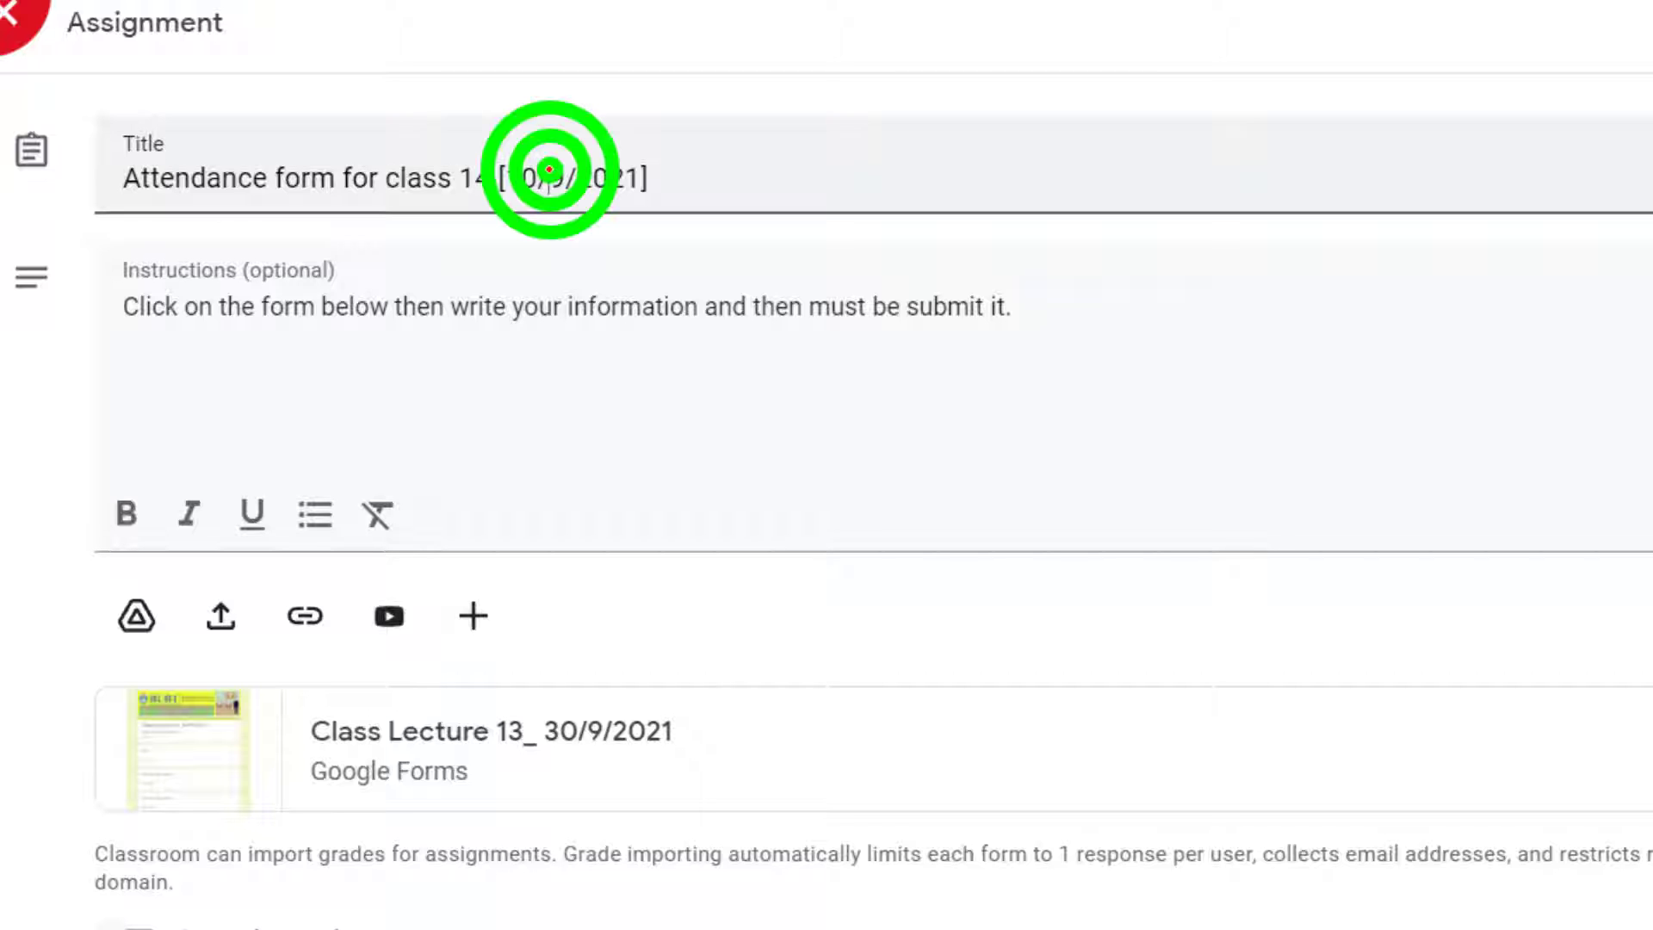
pyautogui.write('10')
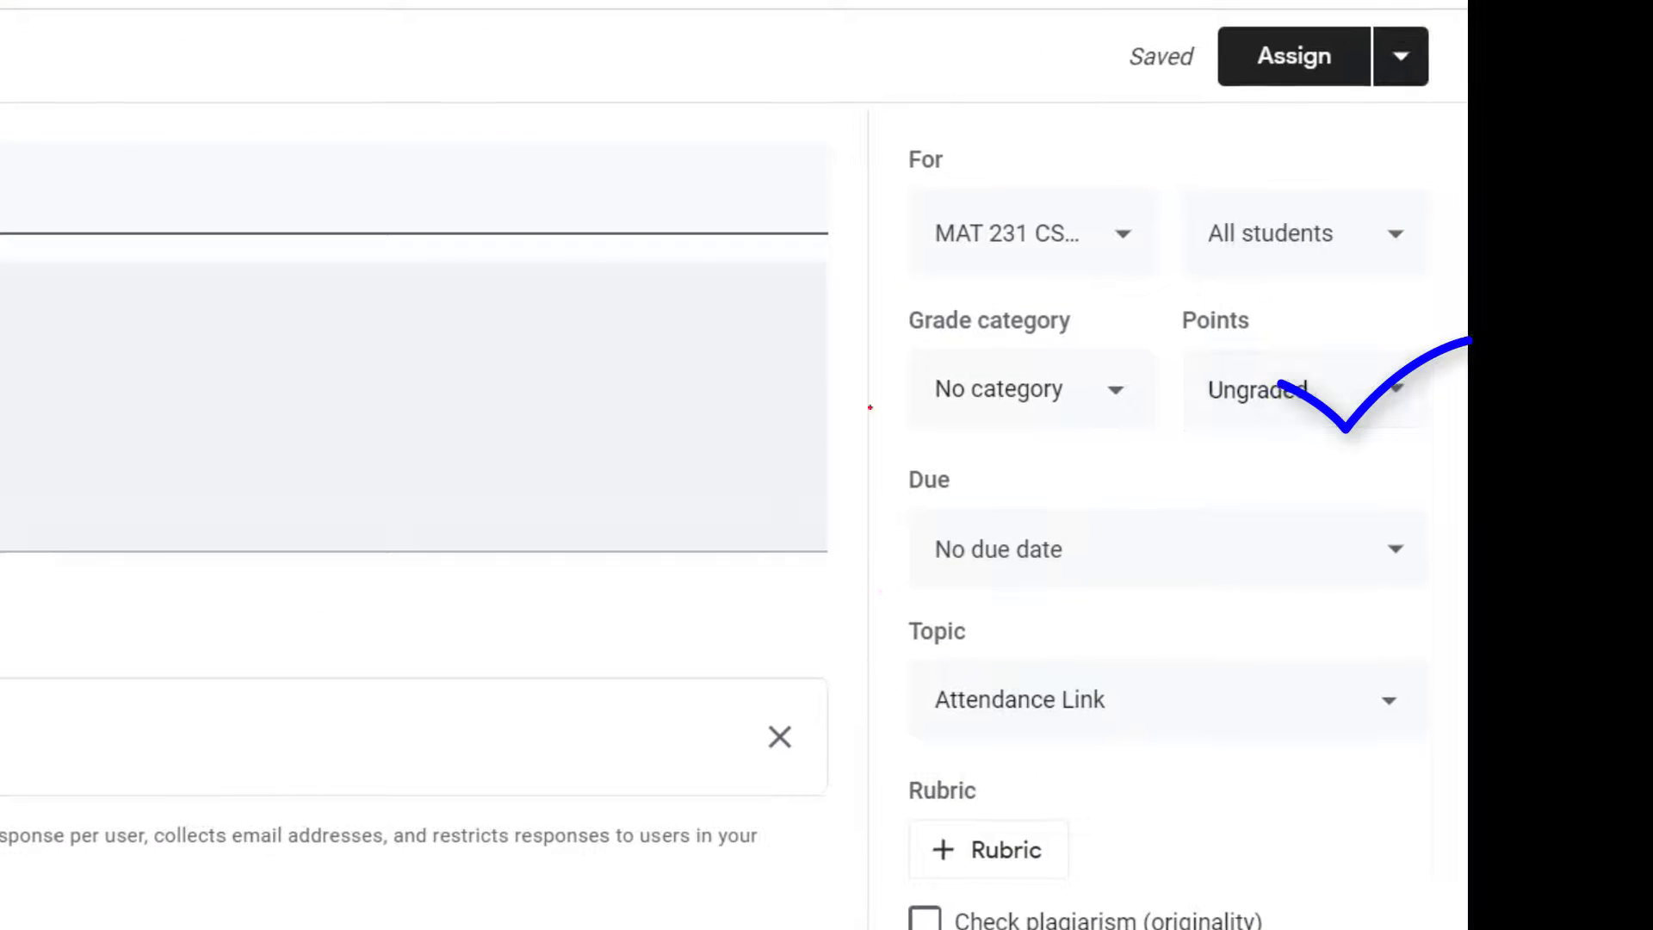
# Step: Set the assignment's due date to Oct 10, 2021
pyautogui.click(1158, 533)
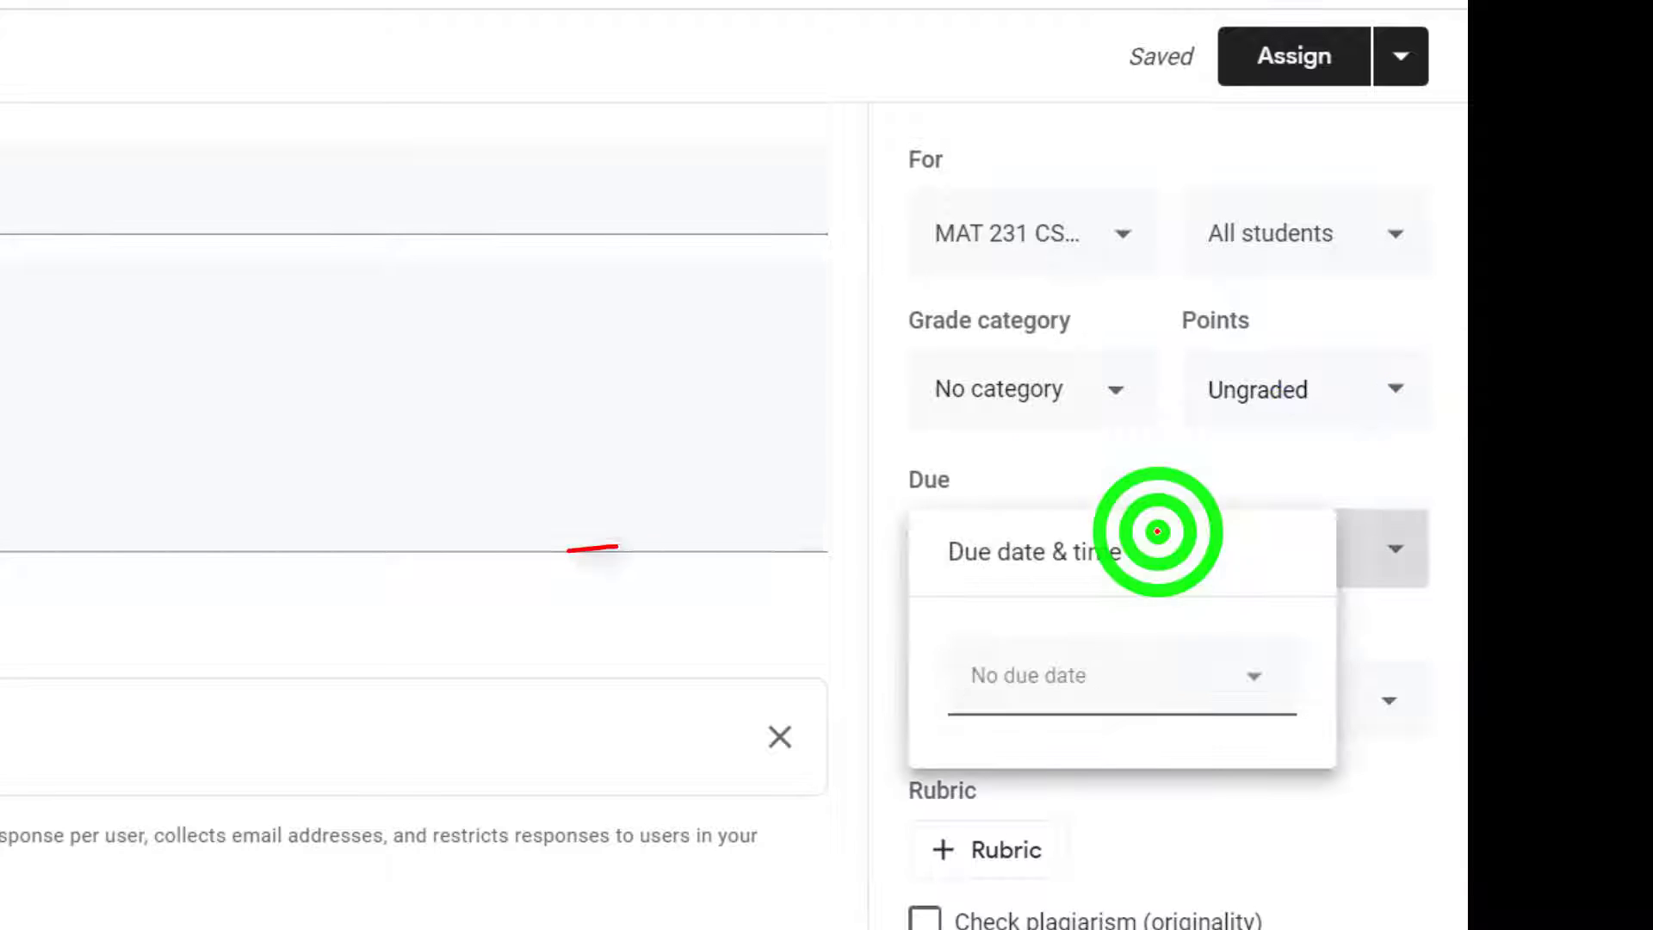
pyautogui.click(1049, 676)
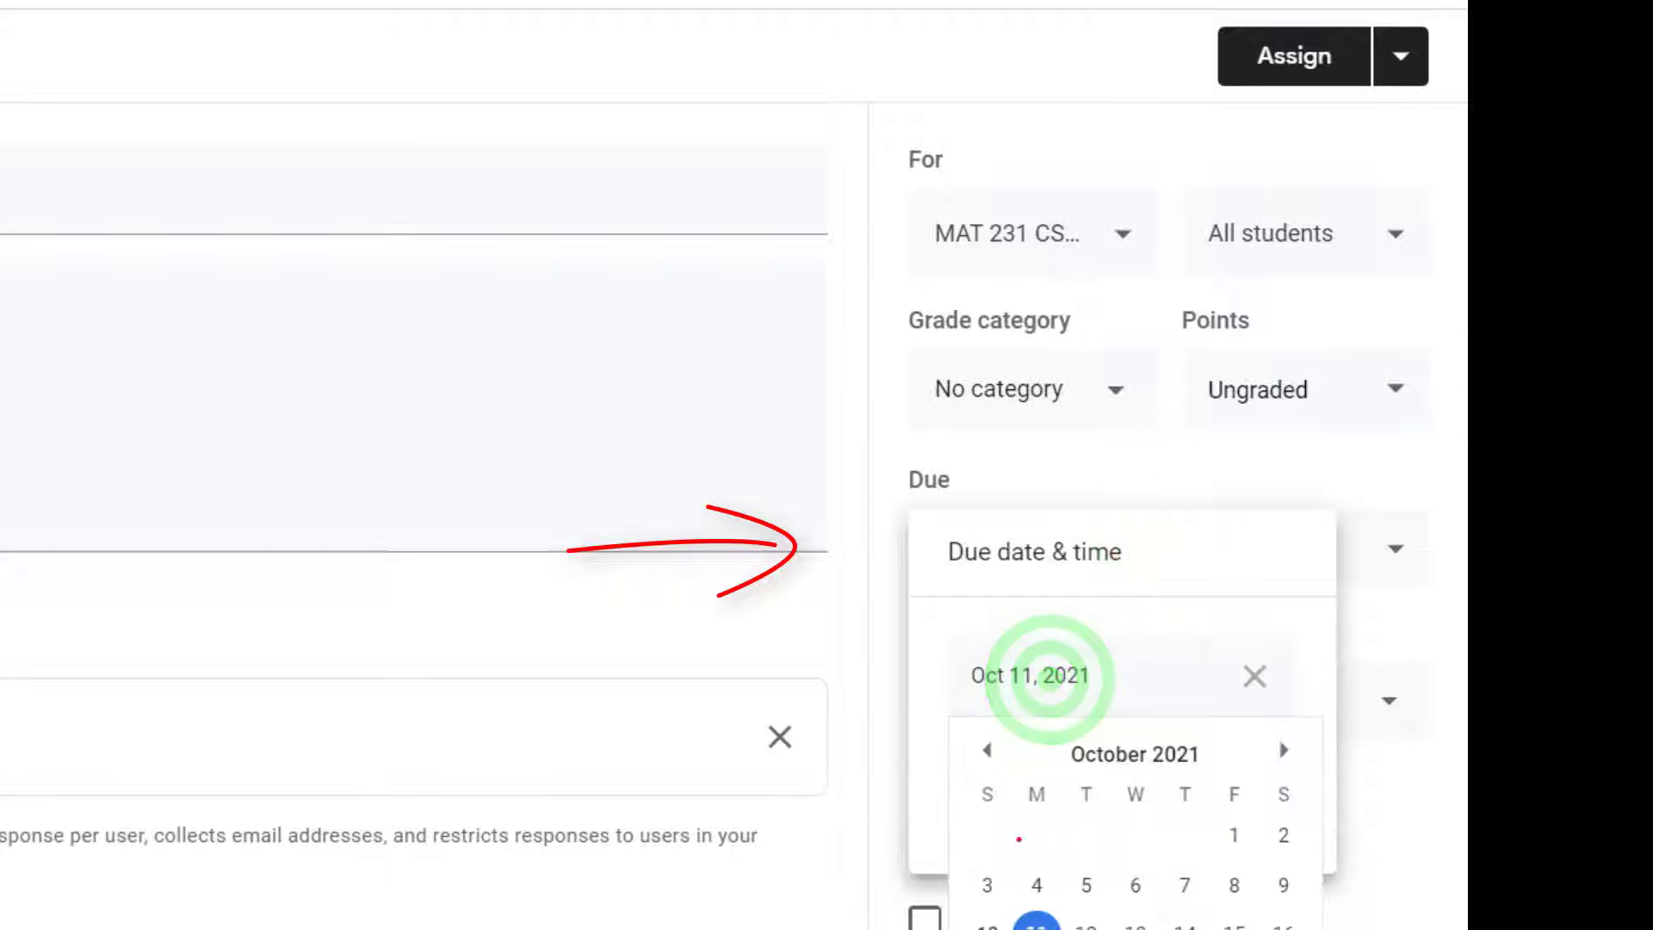
pyautogui.click(987, 924)
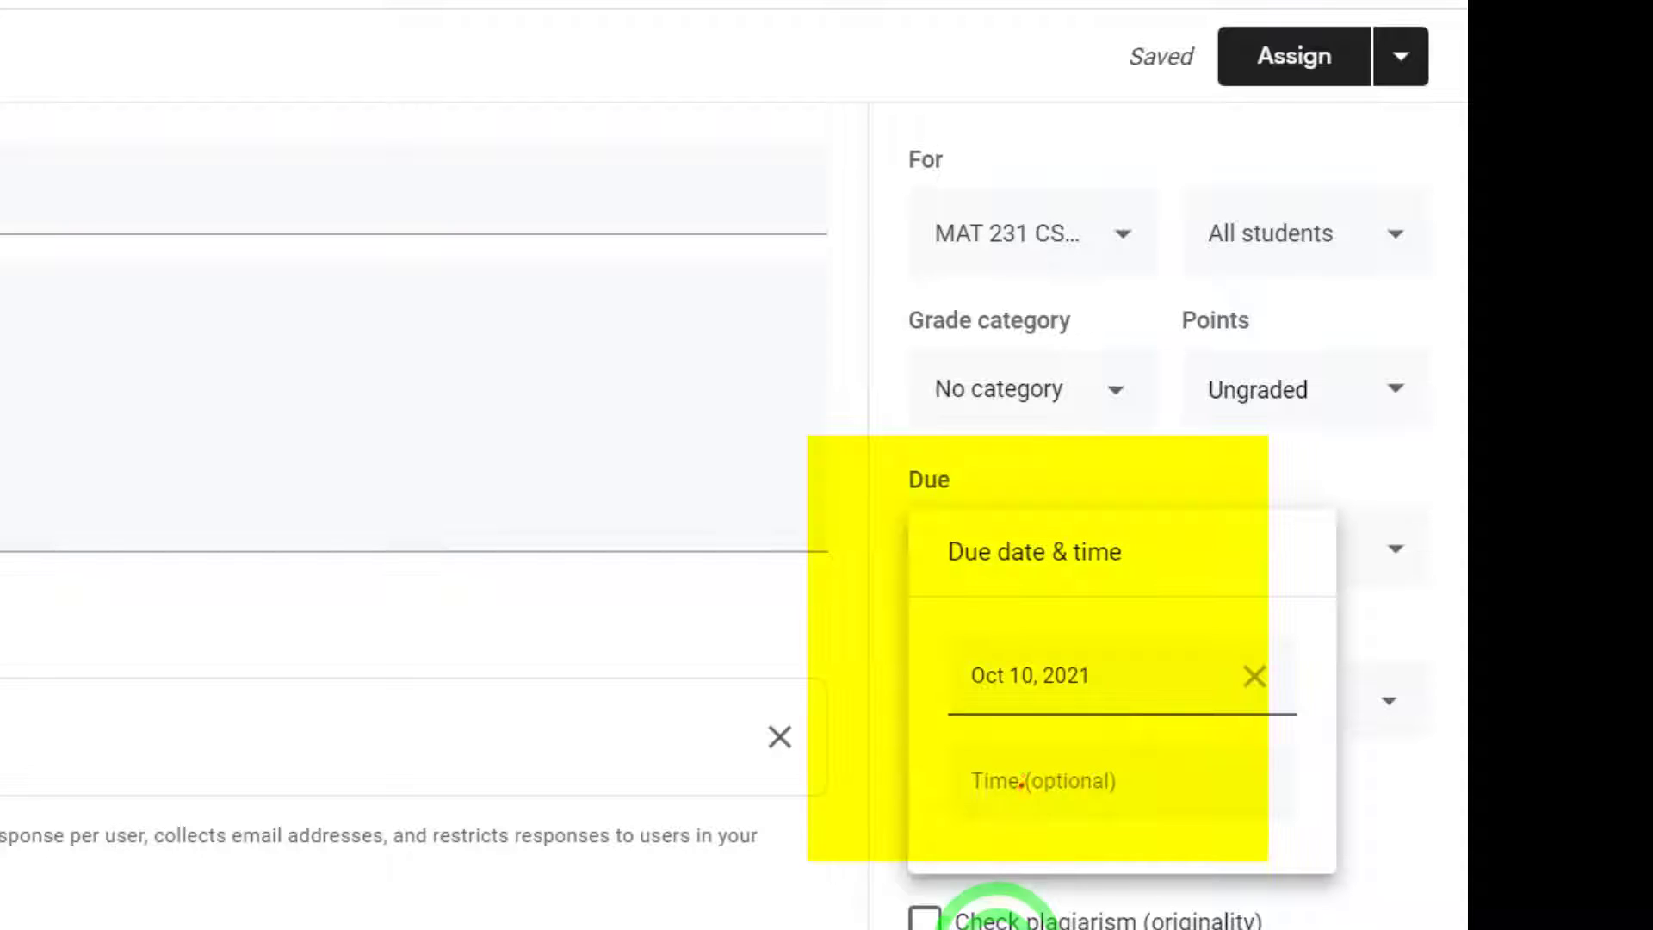
# Step: Add a due time of 10:00 AM to the assignment's due date
pyautogui.click(1023, 777)
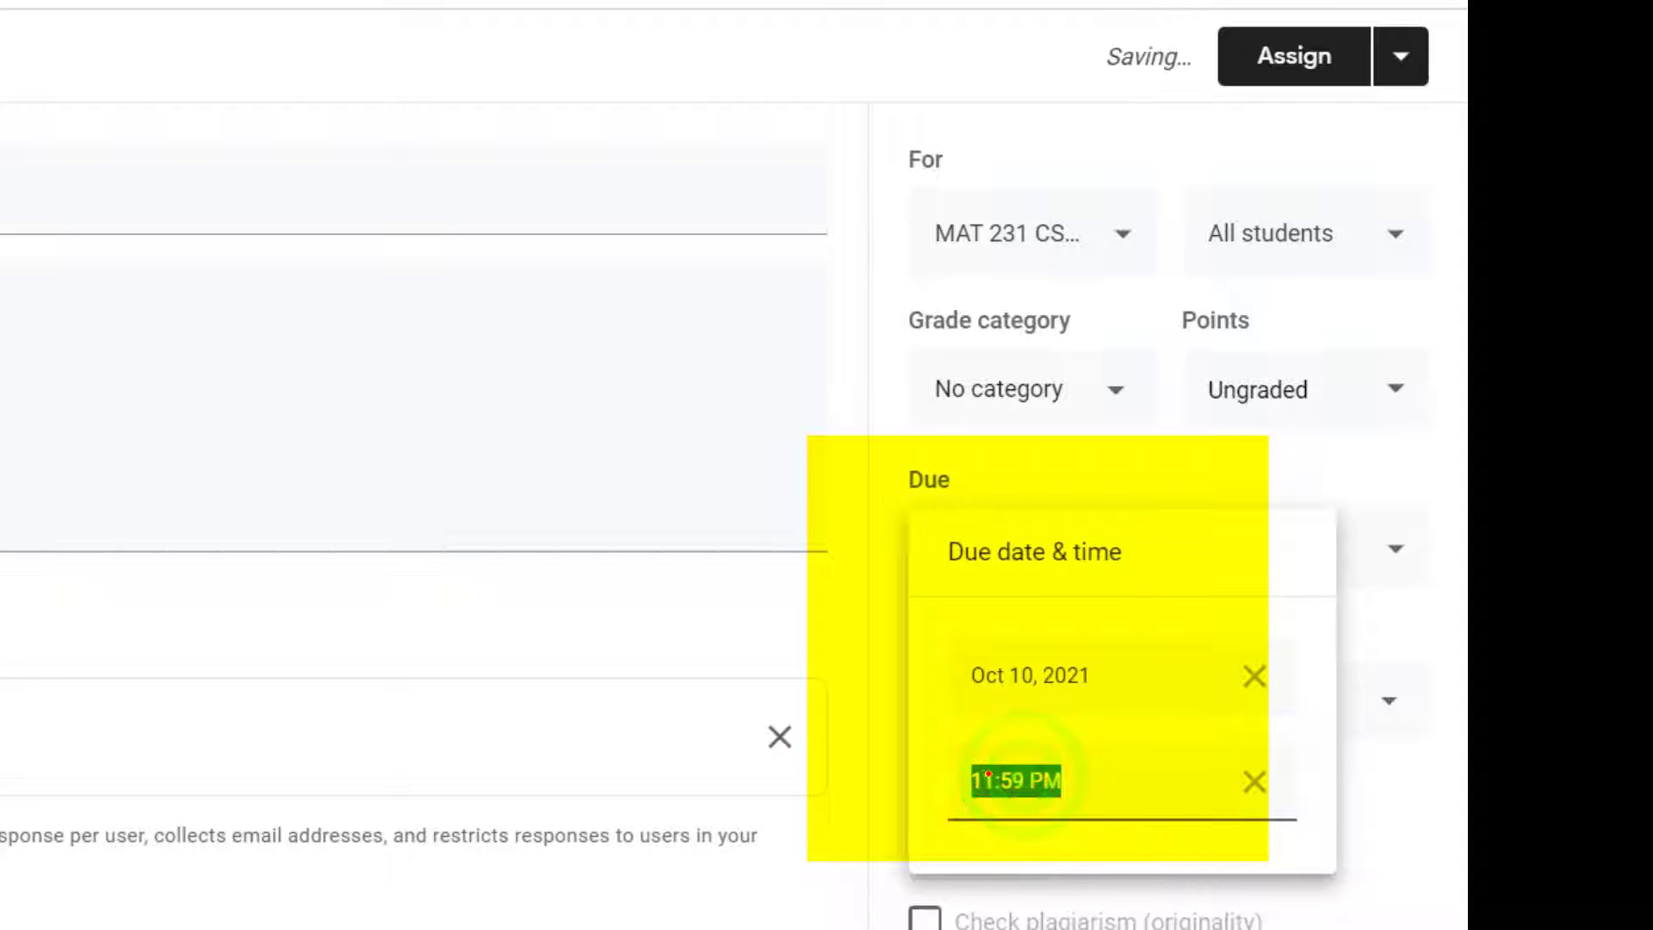
pyautogui.click(979, 774)
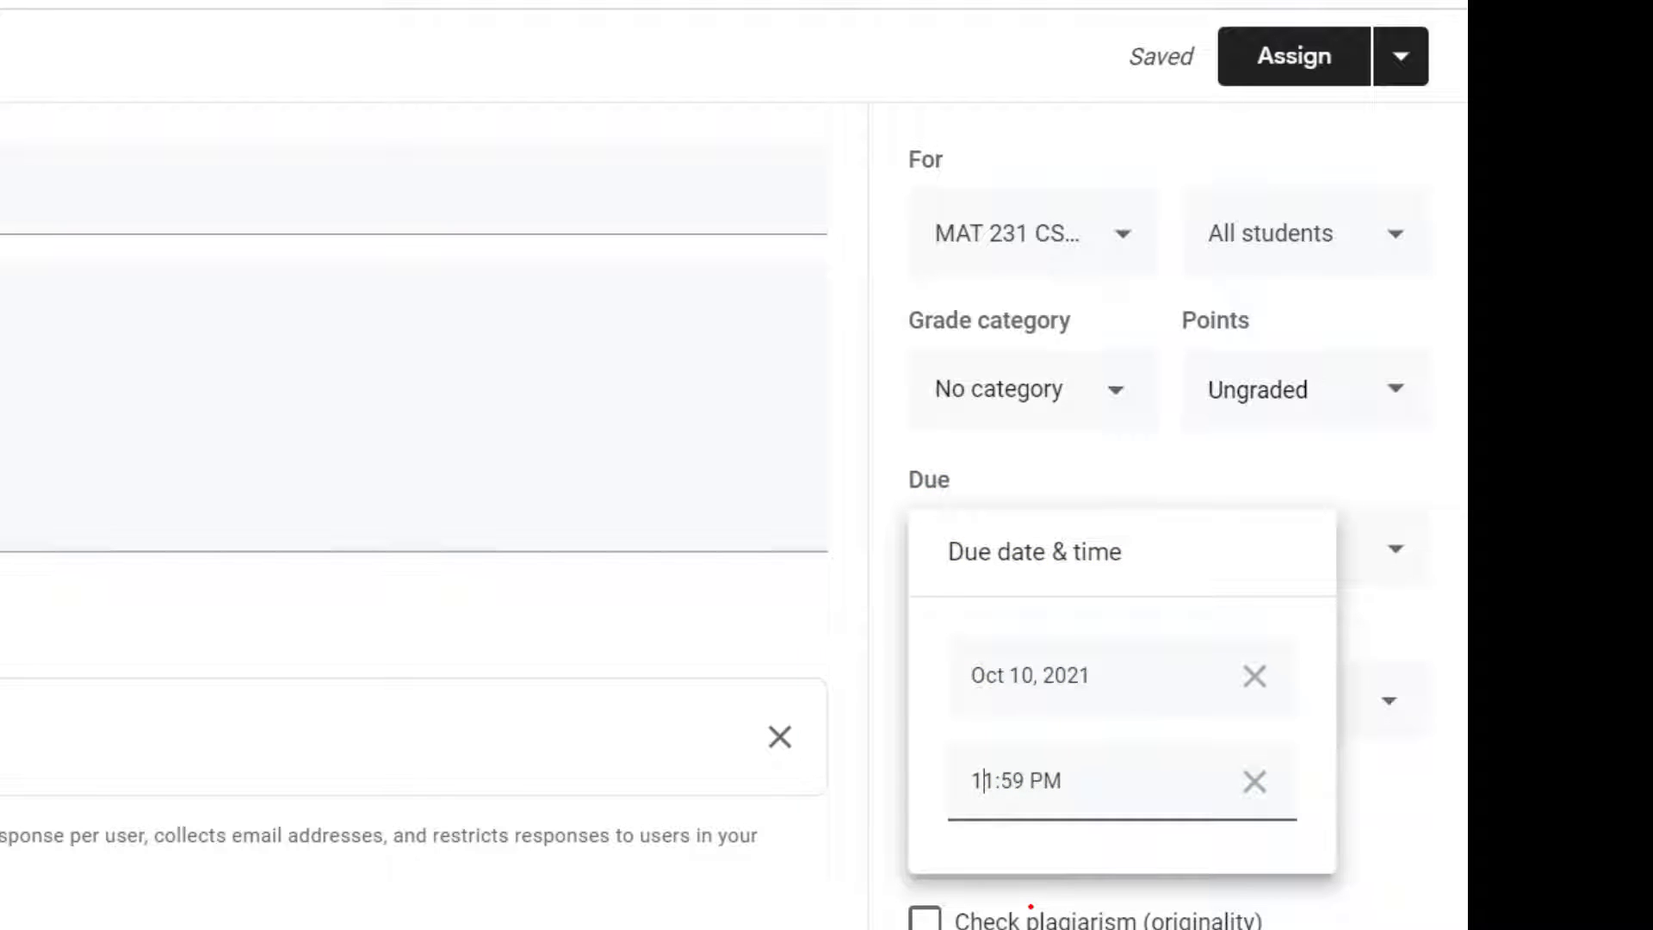
pyautogui.hotkey('shift', 'Right')
pyautogui.write('0')
pyautogui.hotkey('shift', 'Right')
pyautogui.hotkey('shift', 'Right')
pyautogui.write('00')
pyautogui.hotkey('shift', 'Right')
pyautogui.write('A')
pyautogui.press('Return')
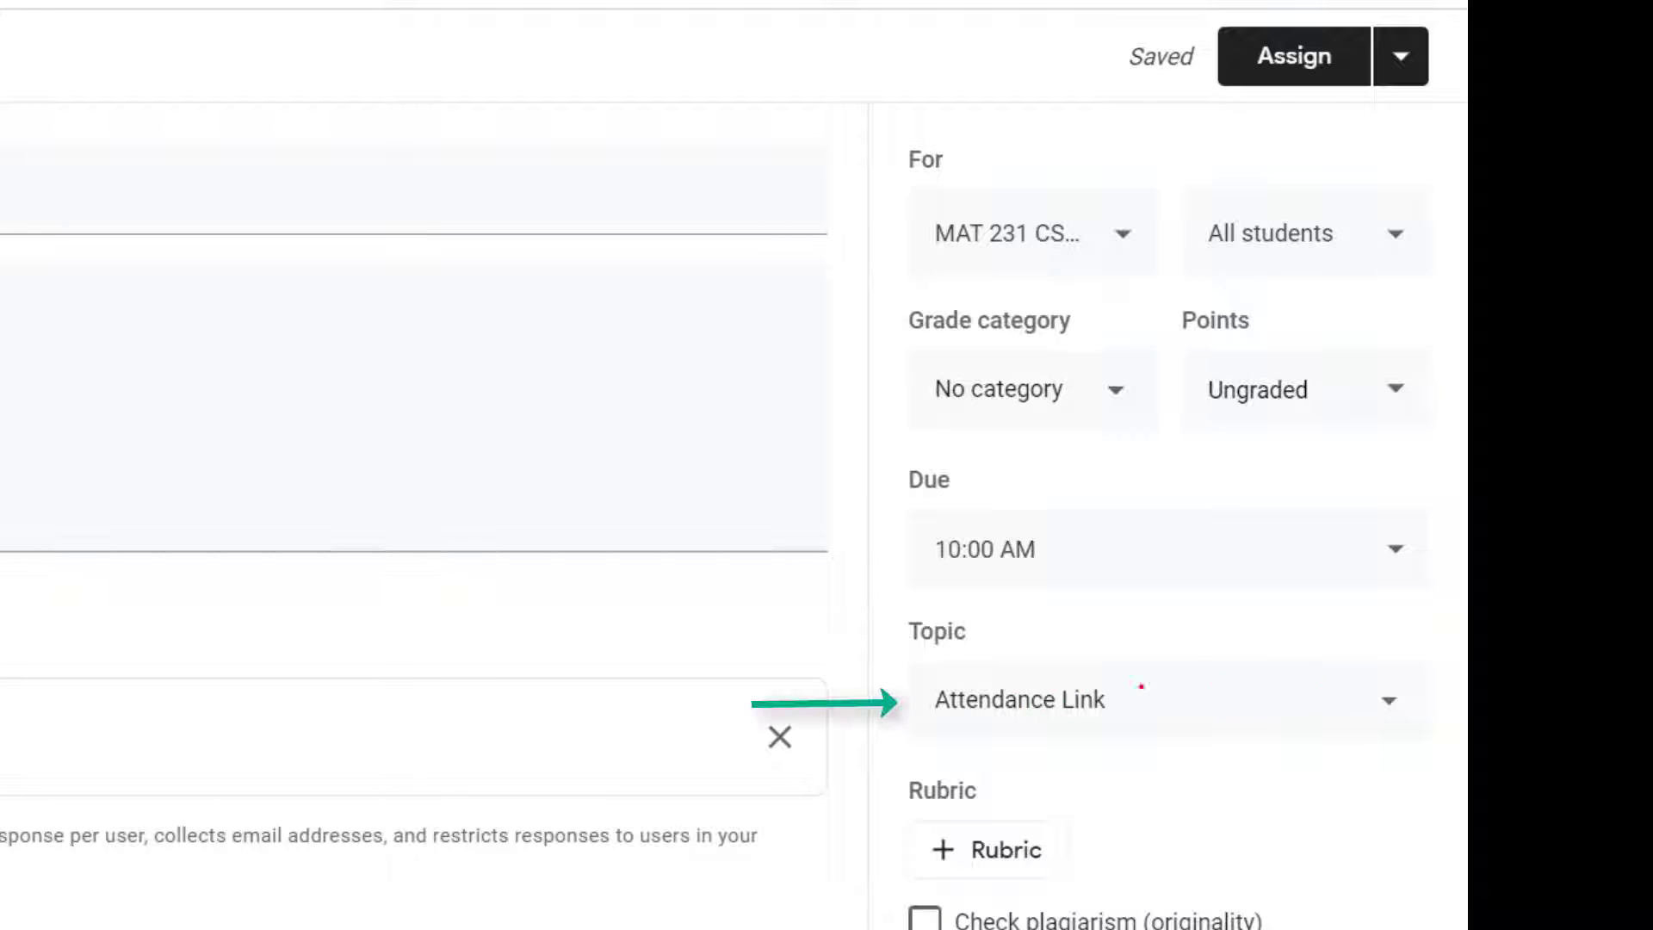
# Step: Choose Attendance Link as the assignment's topic
pyautogui.click(1340, 704)
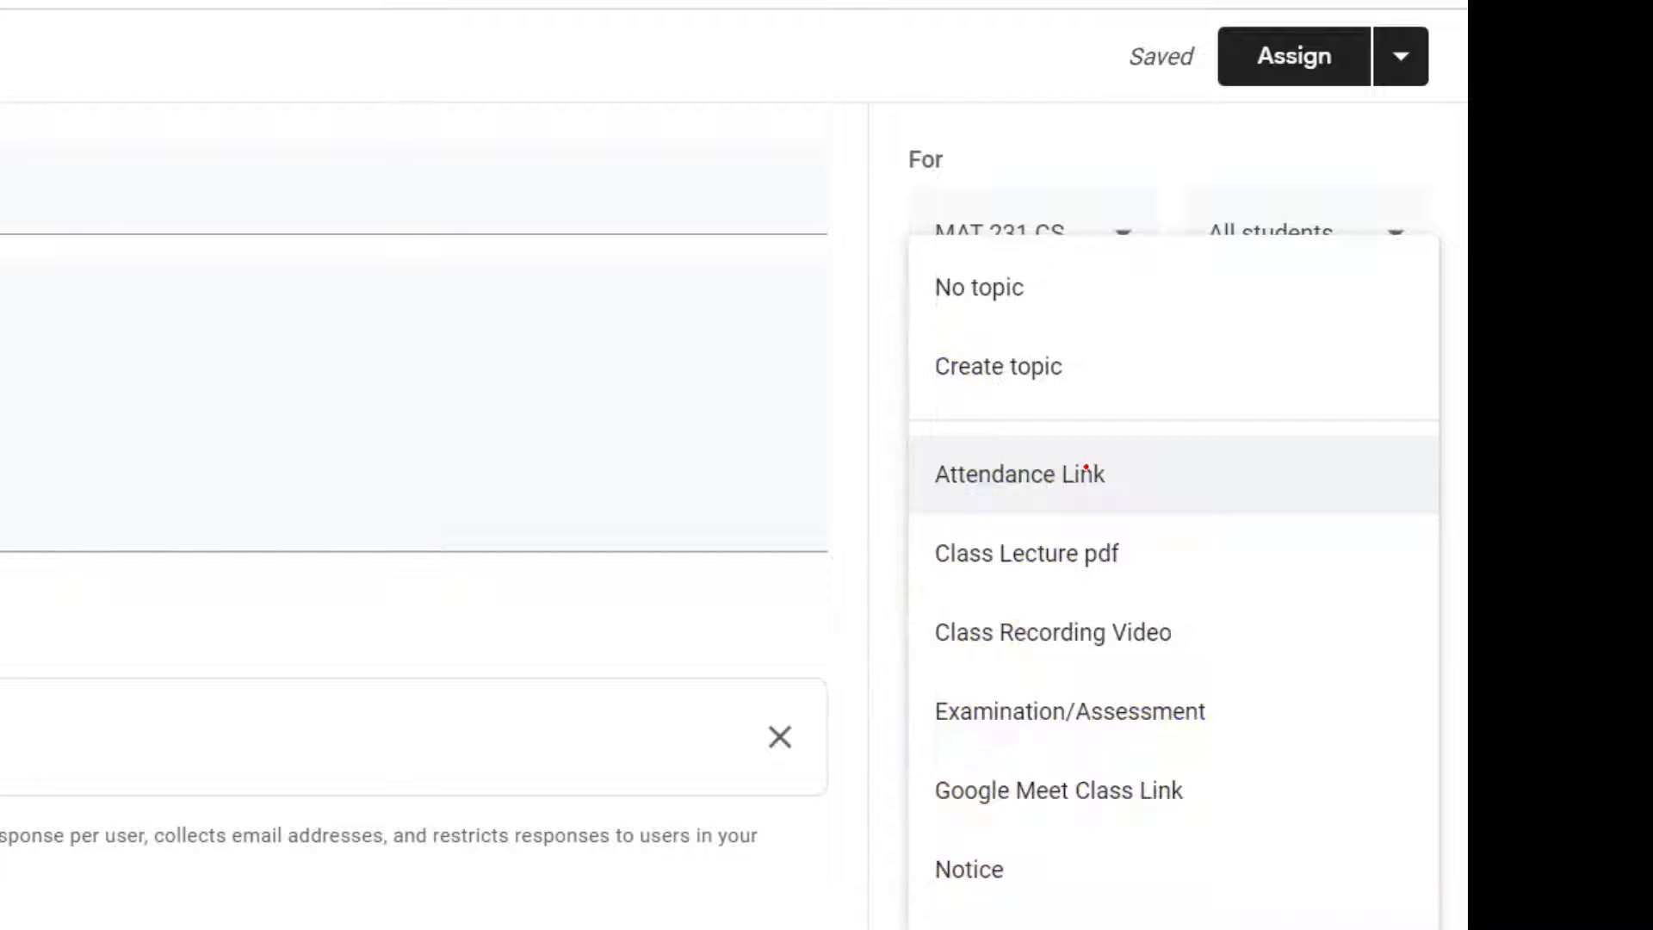
pyautogui.click(1009, 472)
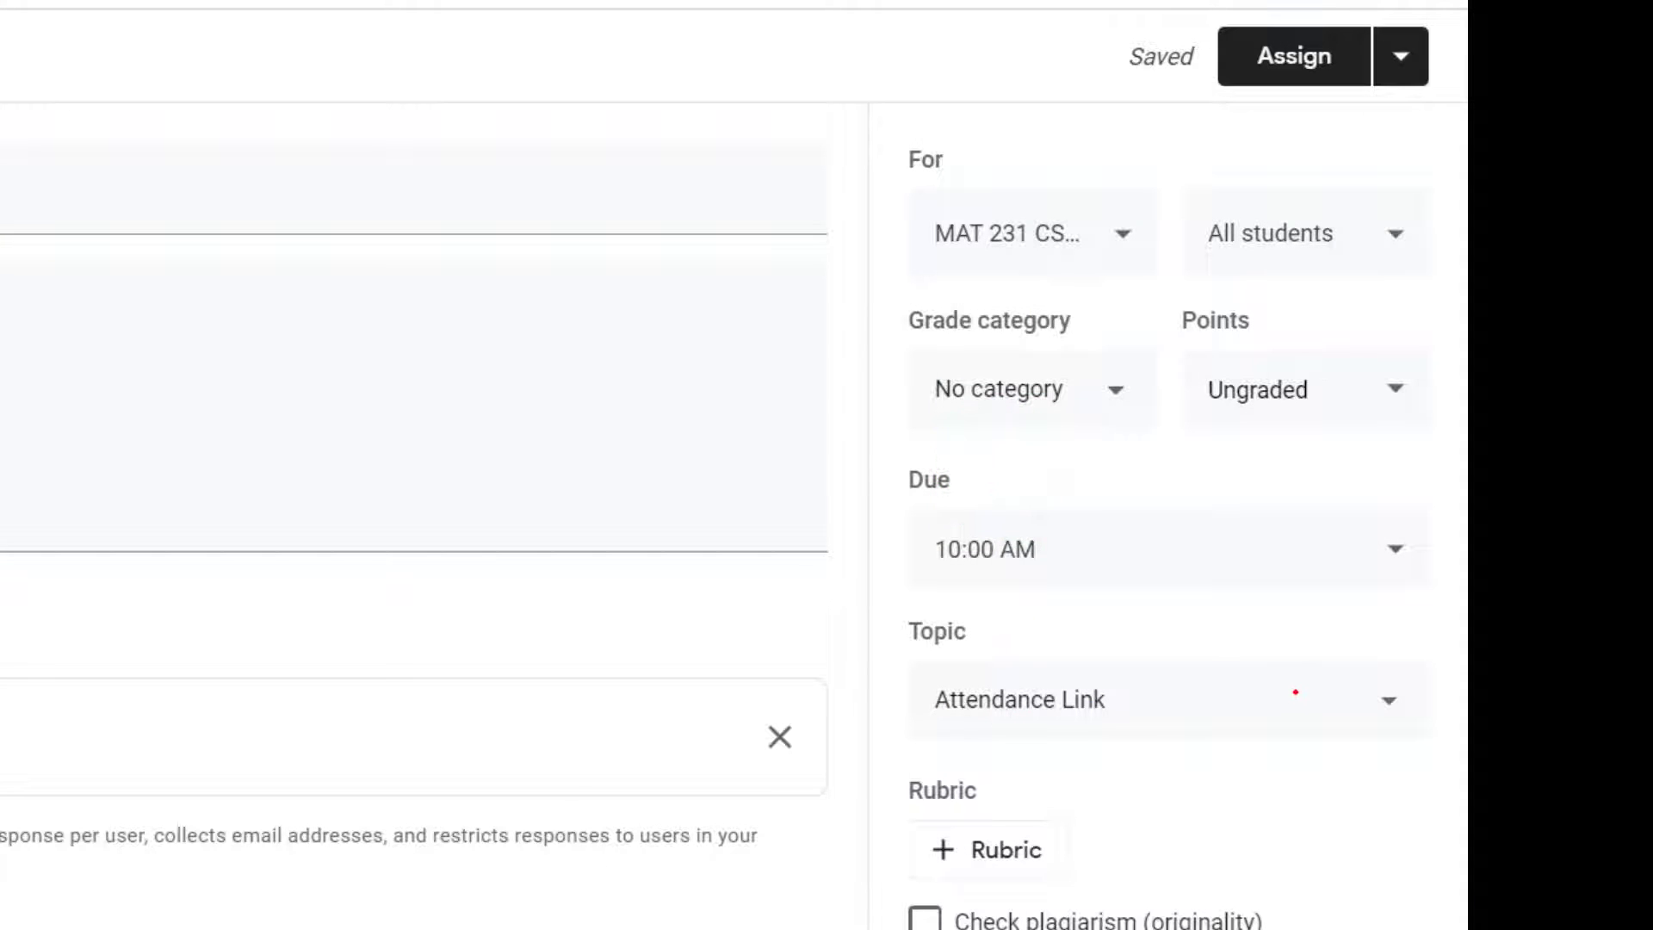
pyautogui.click(1010, 697)
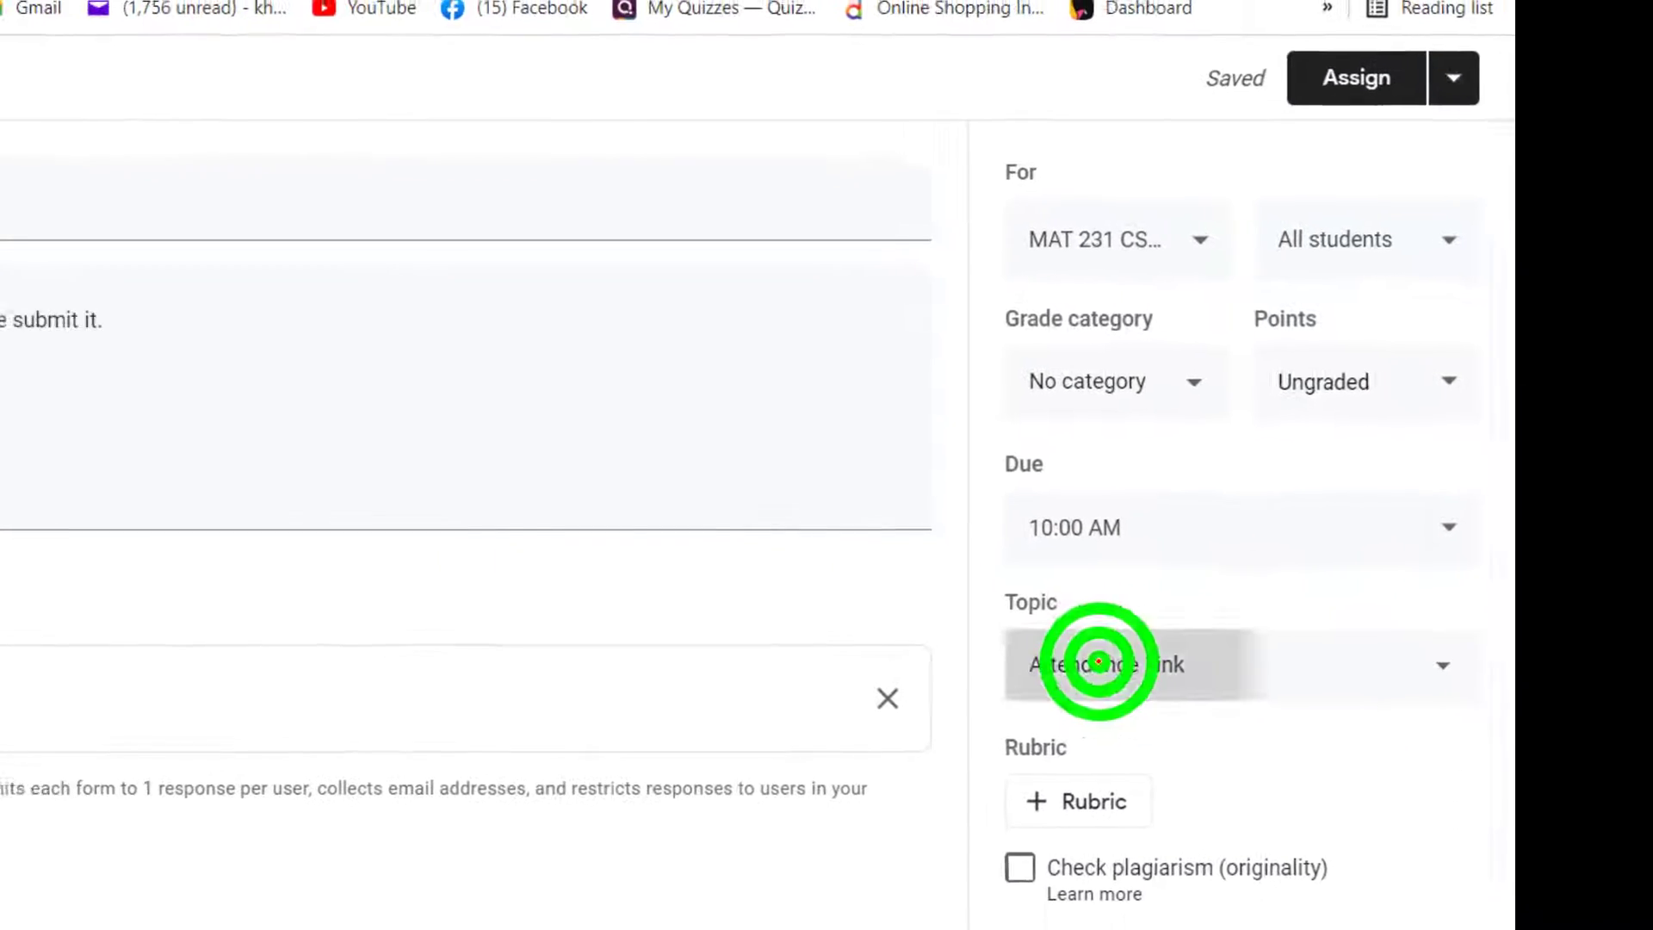
pyautogui.click(1081, 461)
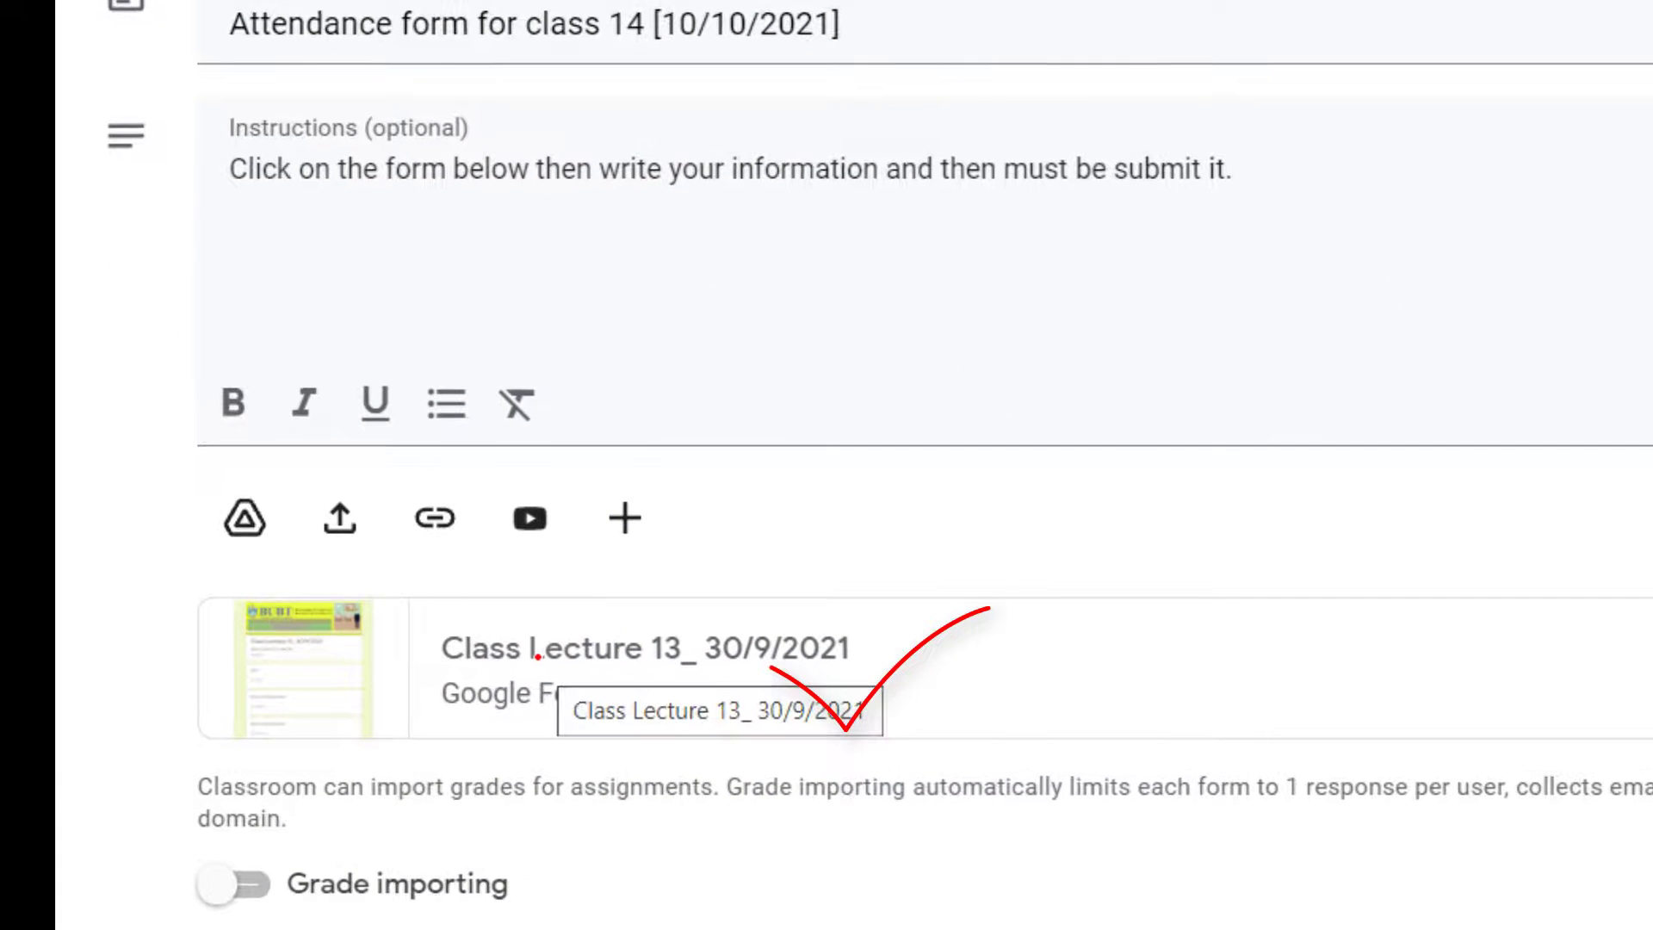
pyautogui.click(535, 657)
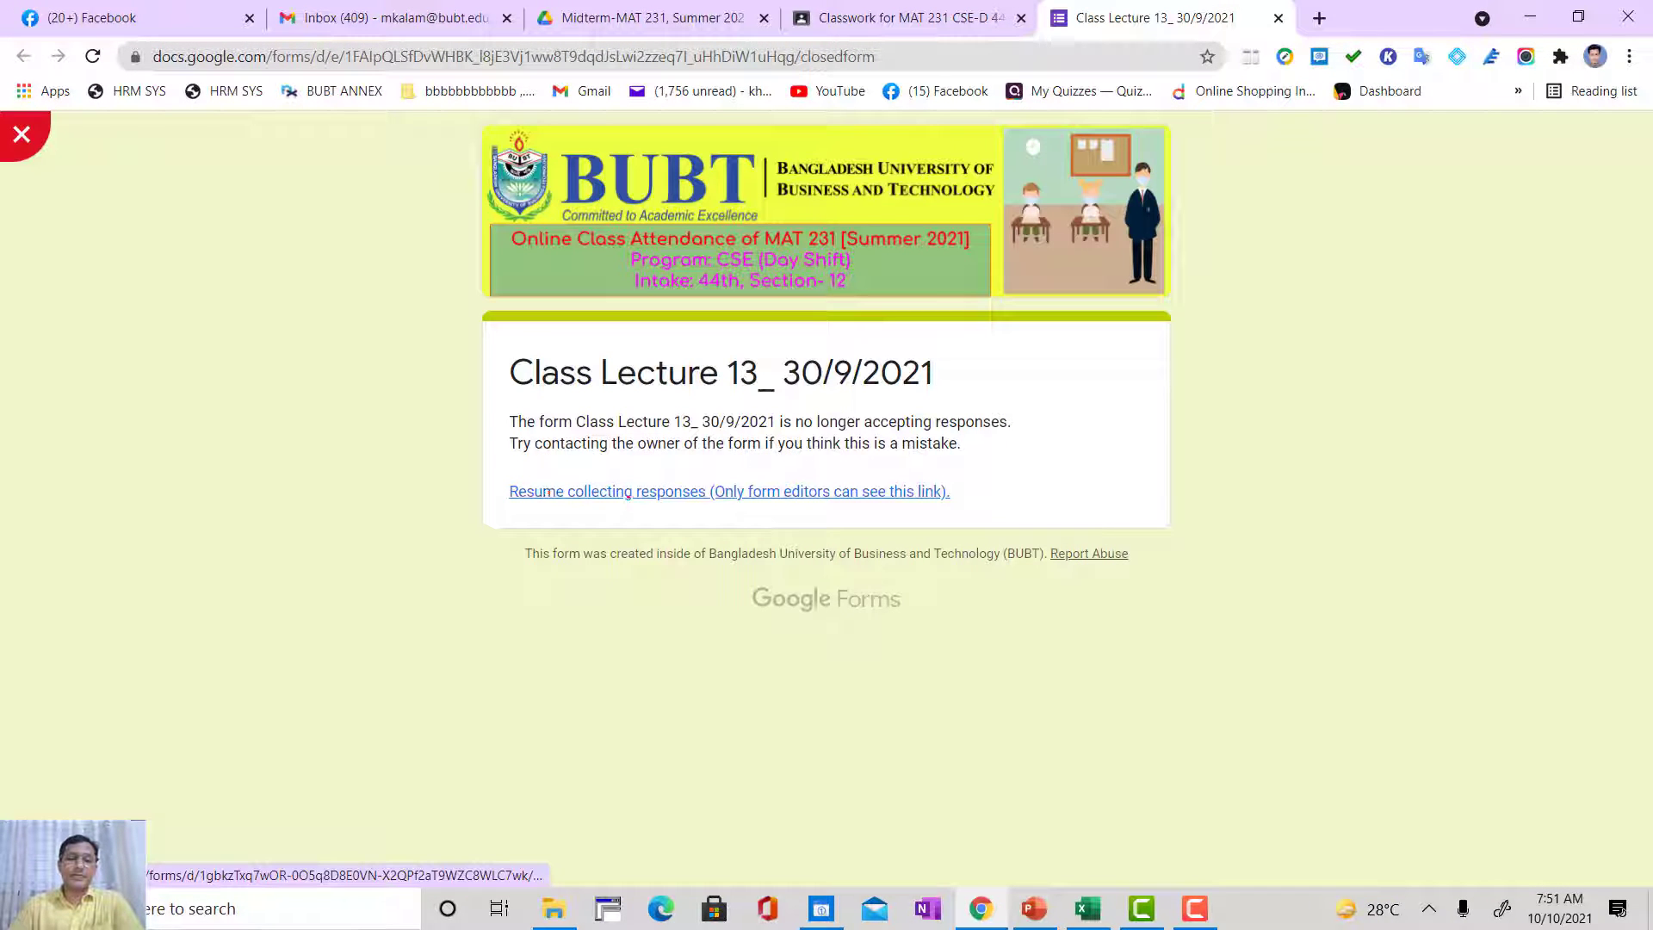
pyautogui.click(664, 491)
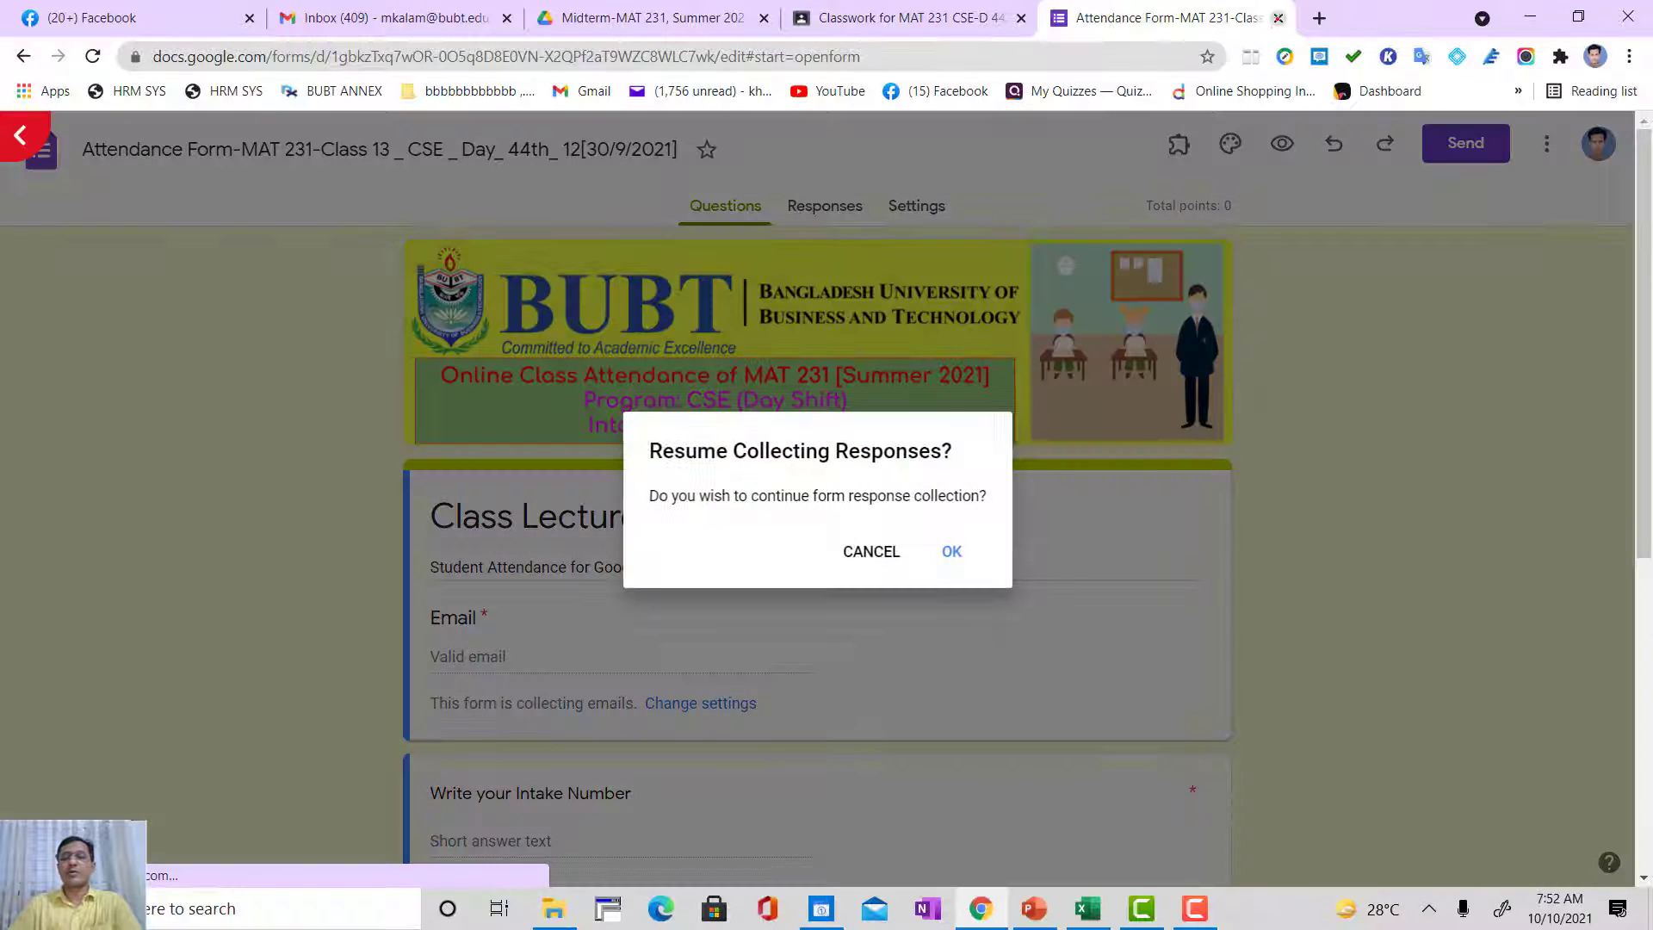
pyautogui.click(871, 552)
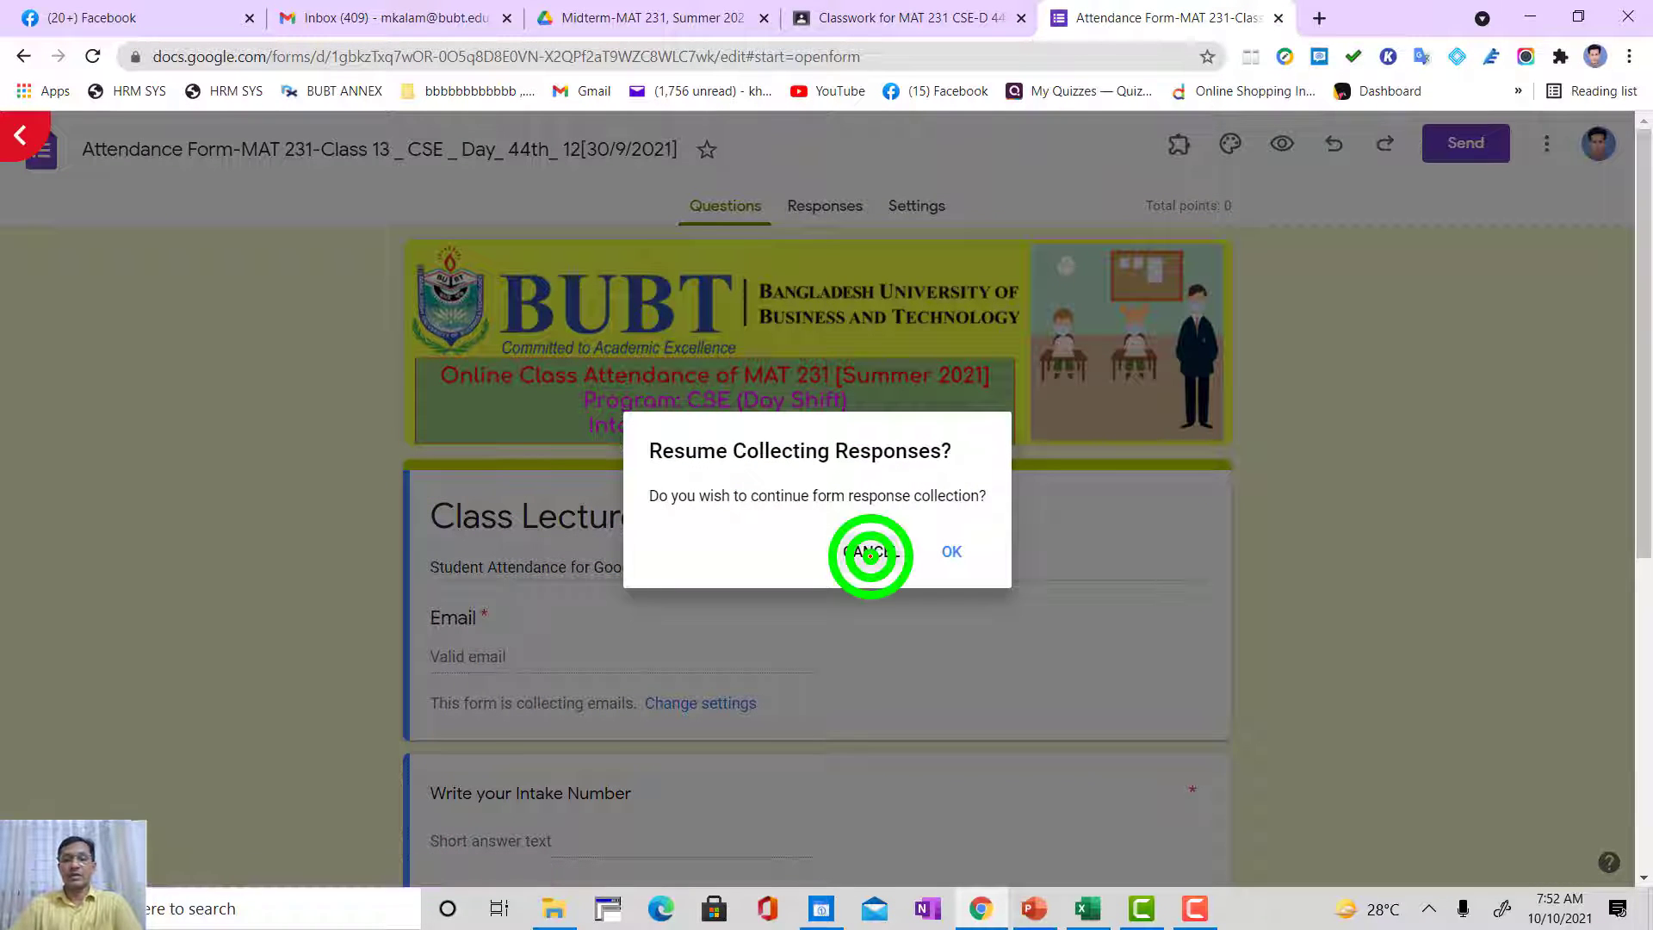
pyautogui.click(1278, 19)
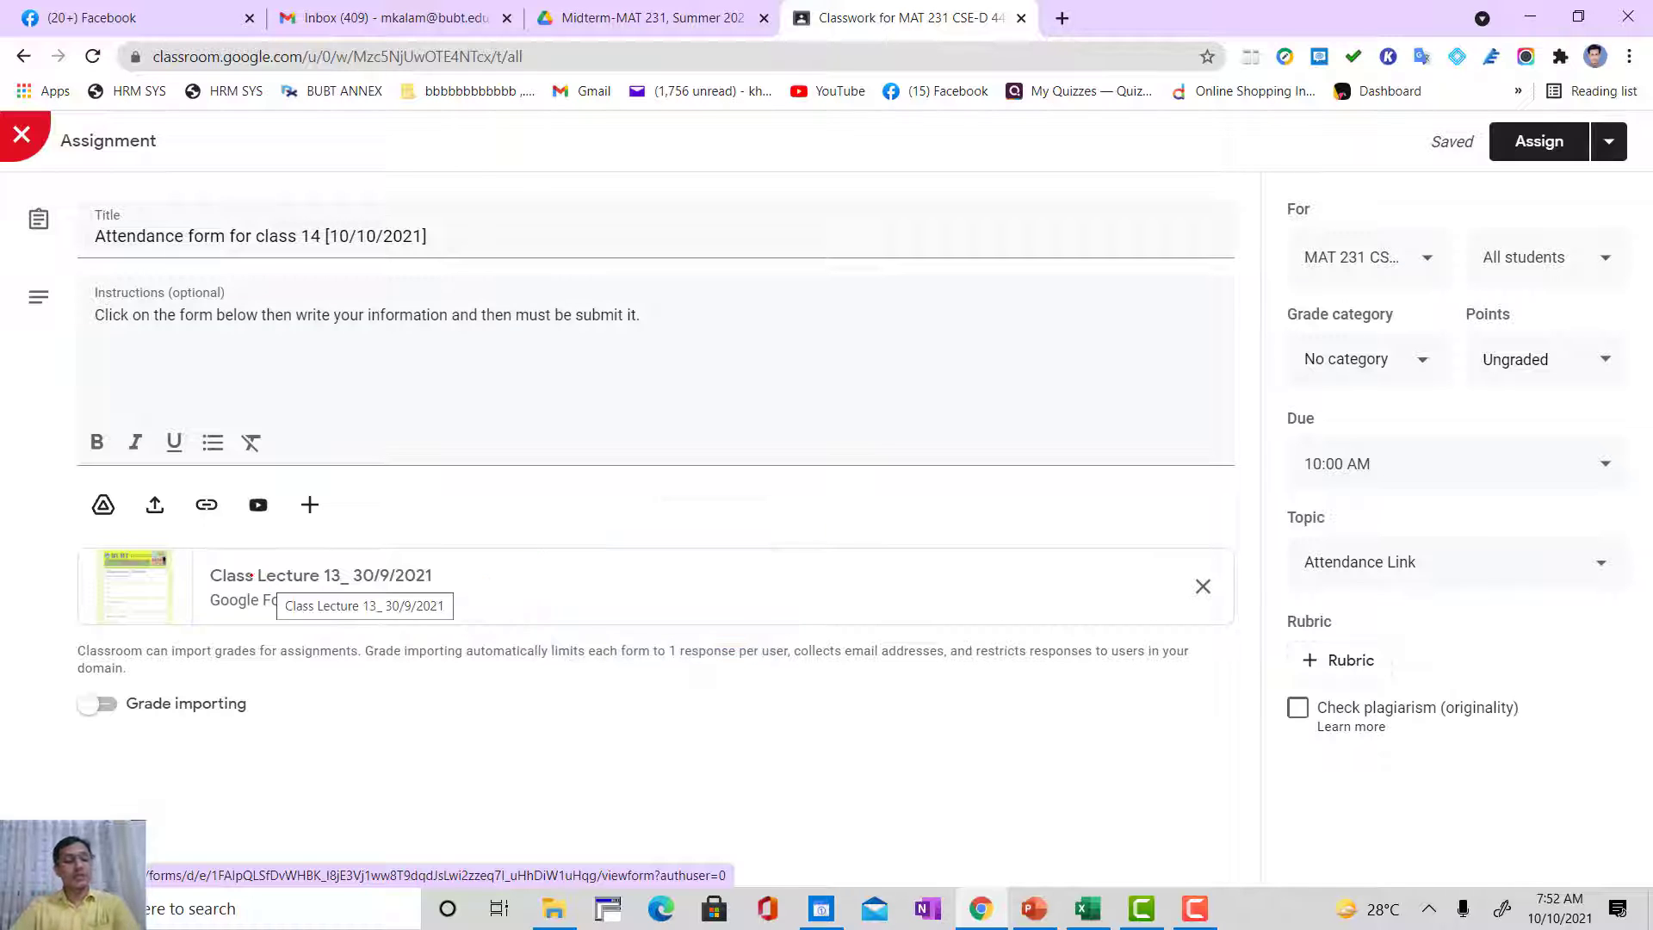
# Step: Open the attached class 13 form in the form editor through its resume link, declining to resume collecting responses
pyautogui.click(242, 586)
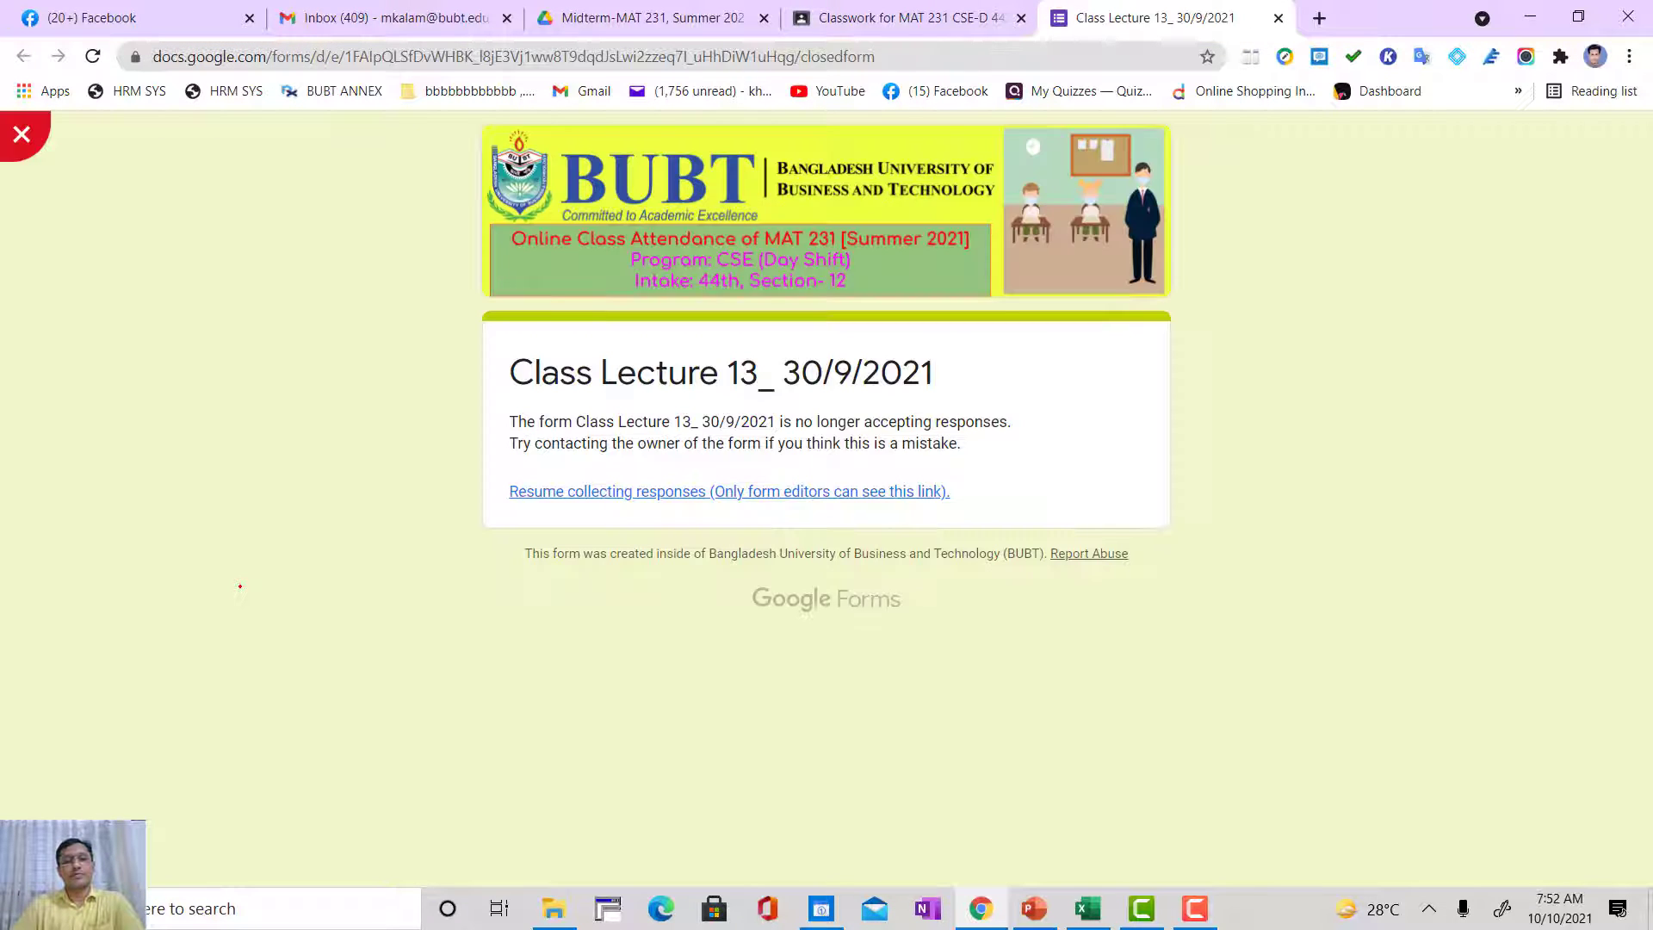
pyautogui.moveTo(73, 497); pyautogui.dragTo(443, 481)
pyautogui.moveTo(320, 385)
pyautogui.mouseDown()
pyautogui.moveTo(399, 416)
pyautogui.moveTo(342, 609)
pyautogui.mouseUp()
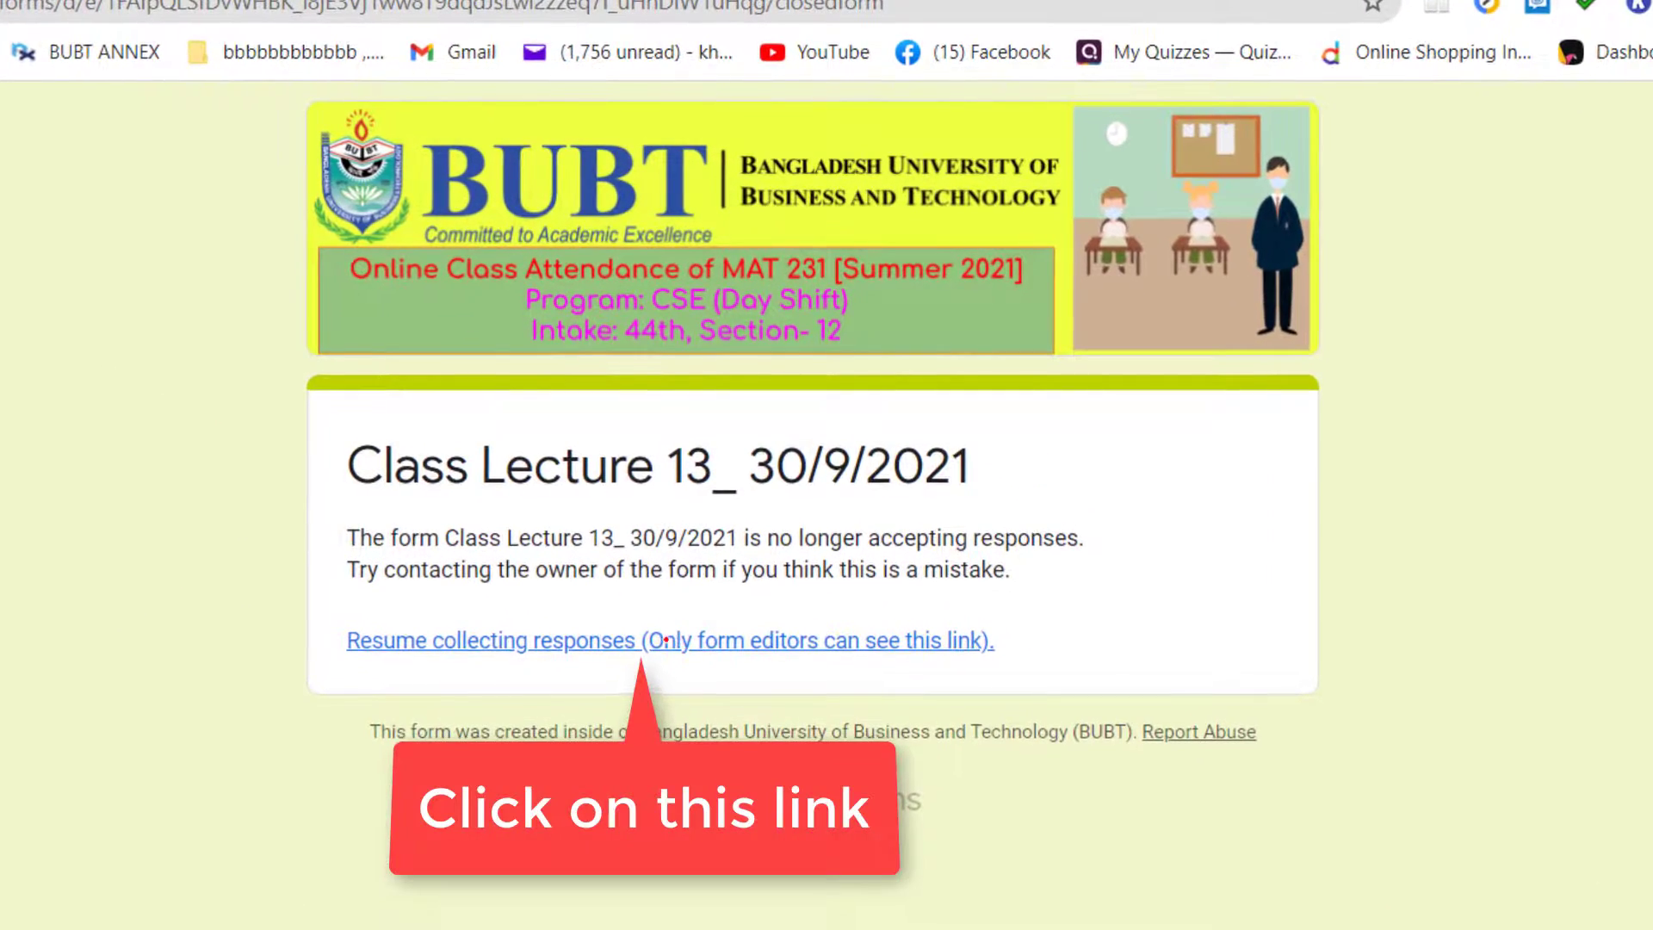
pyautogui.click(666, 640)
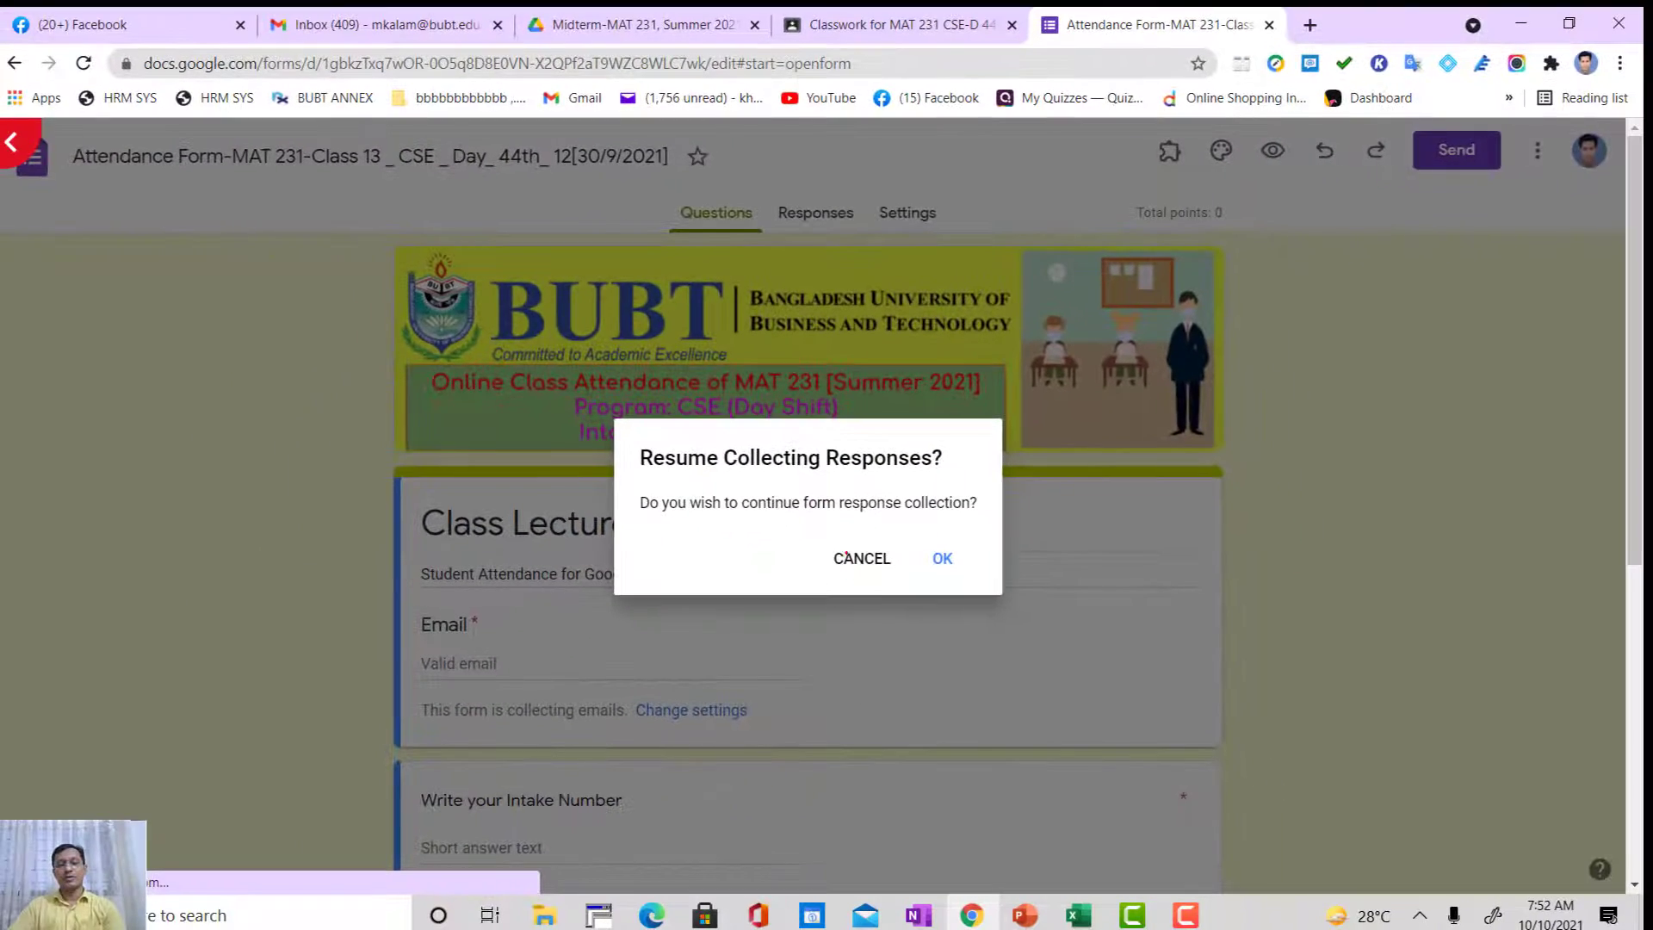
pyautogui.click(853, 556)
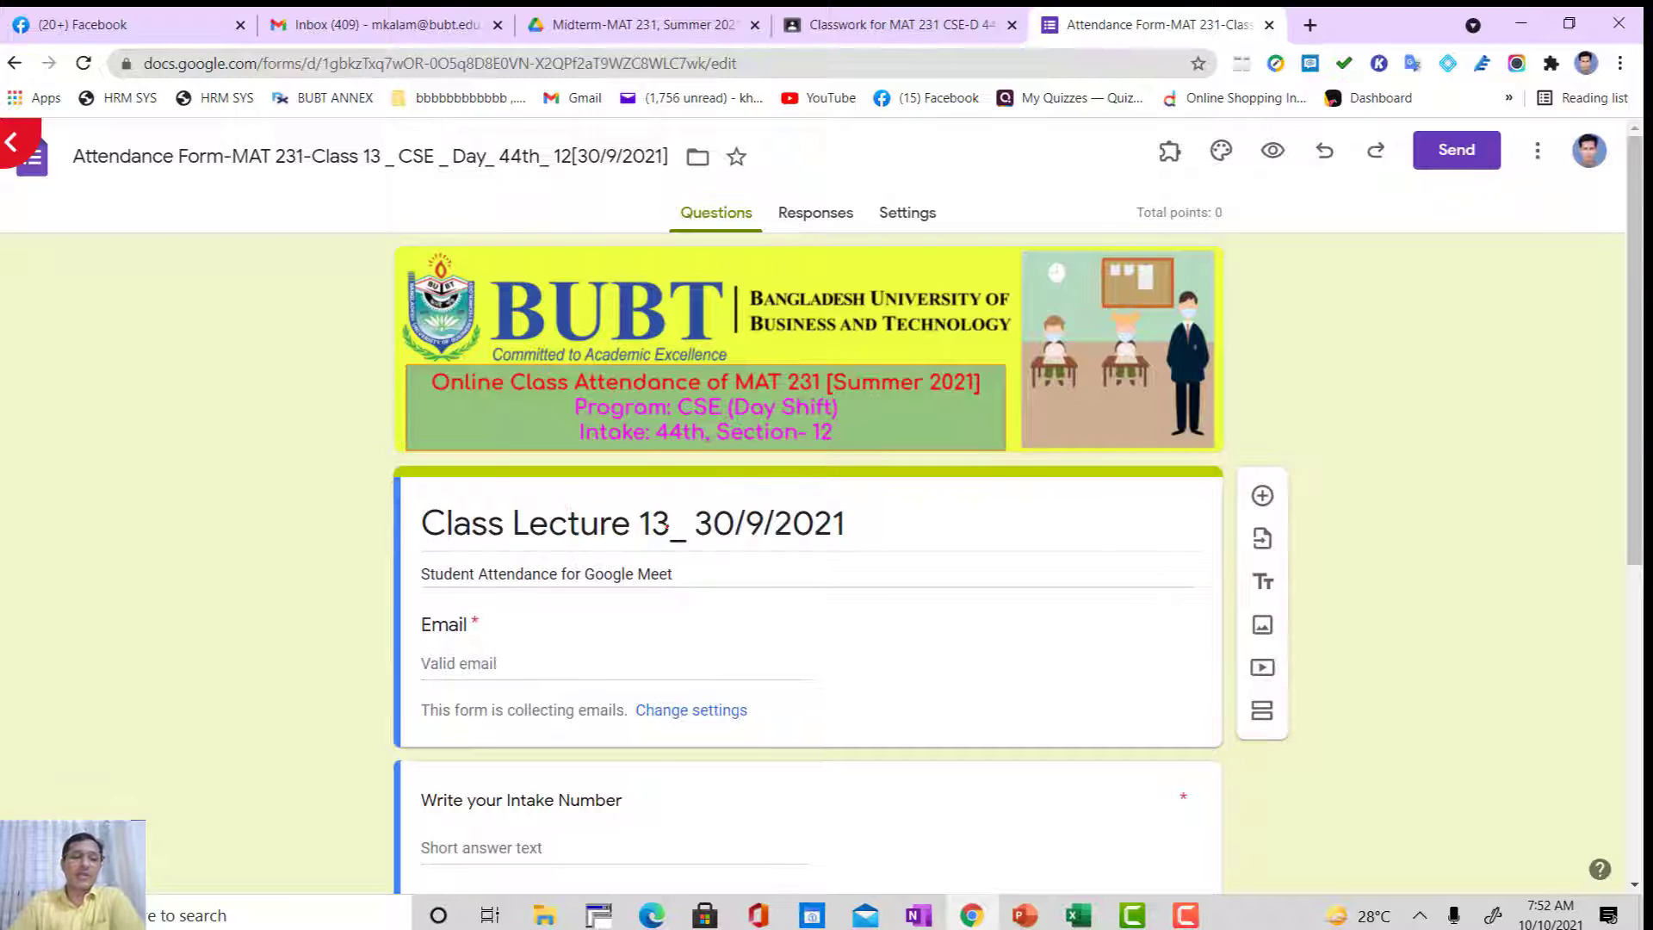
# Step: Change the form's heading to "Class Lecture 14_ 10/10/2021"
pyautogui.moveTo(655, 523); pyautogui.dragTo(668, 524)
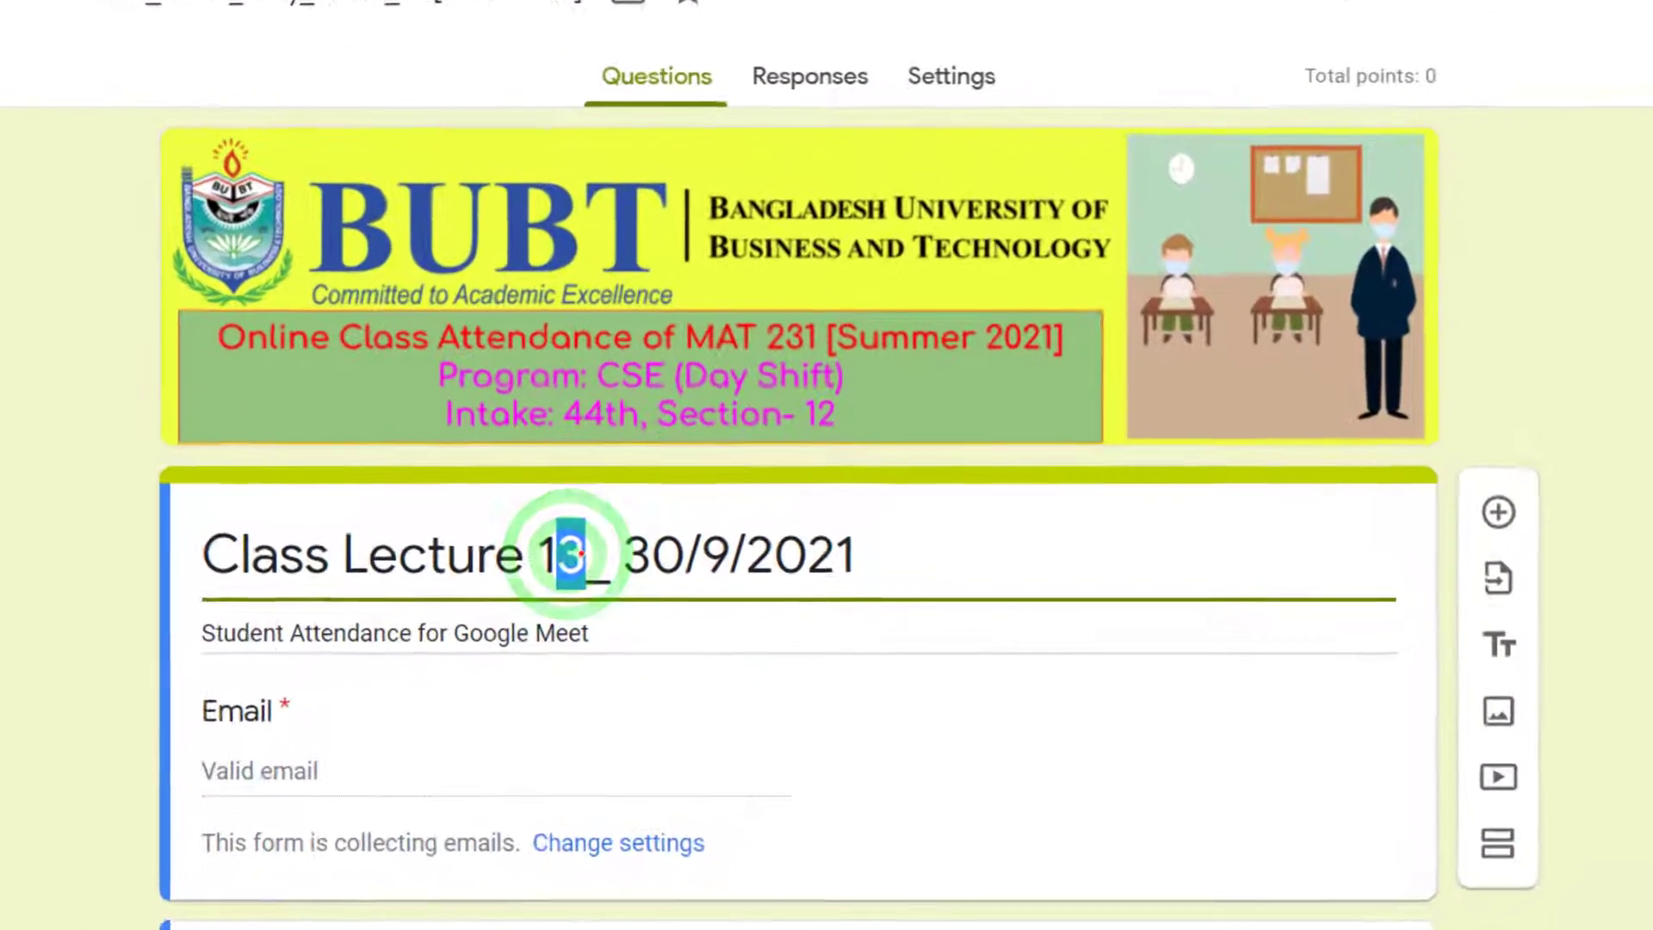
pyautogui.write('4')
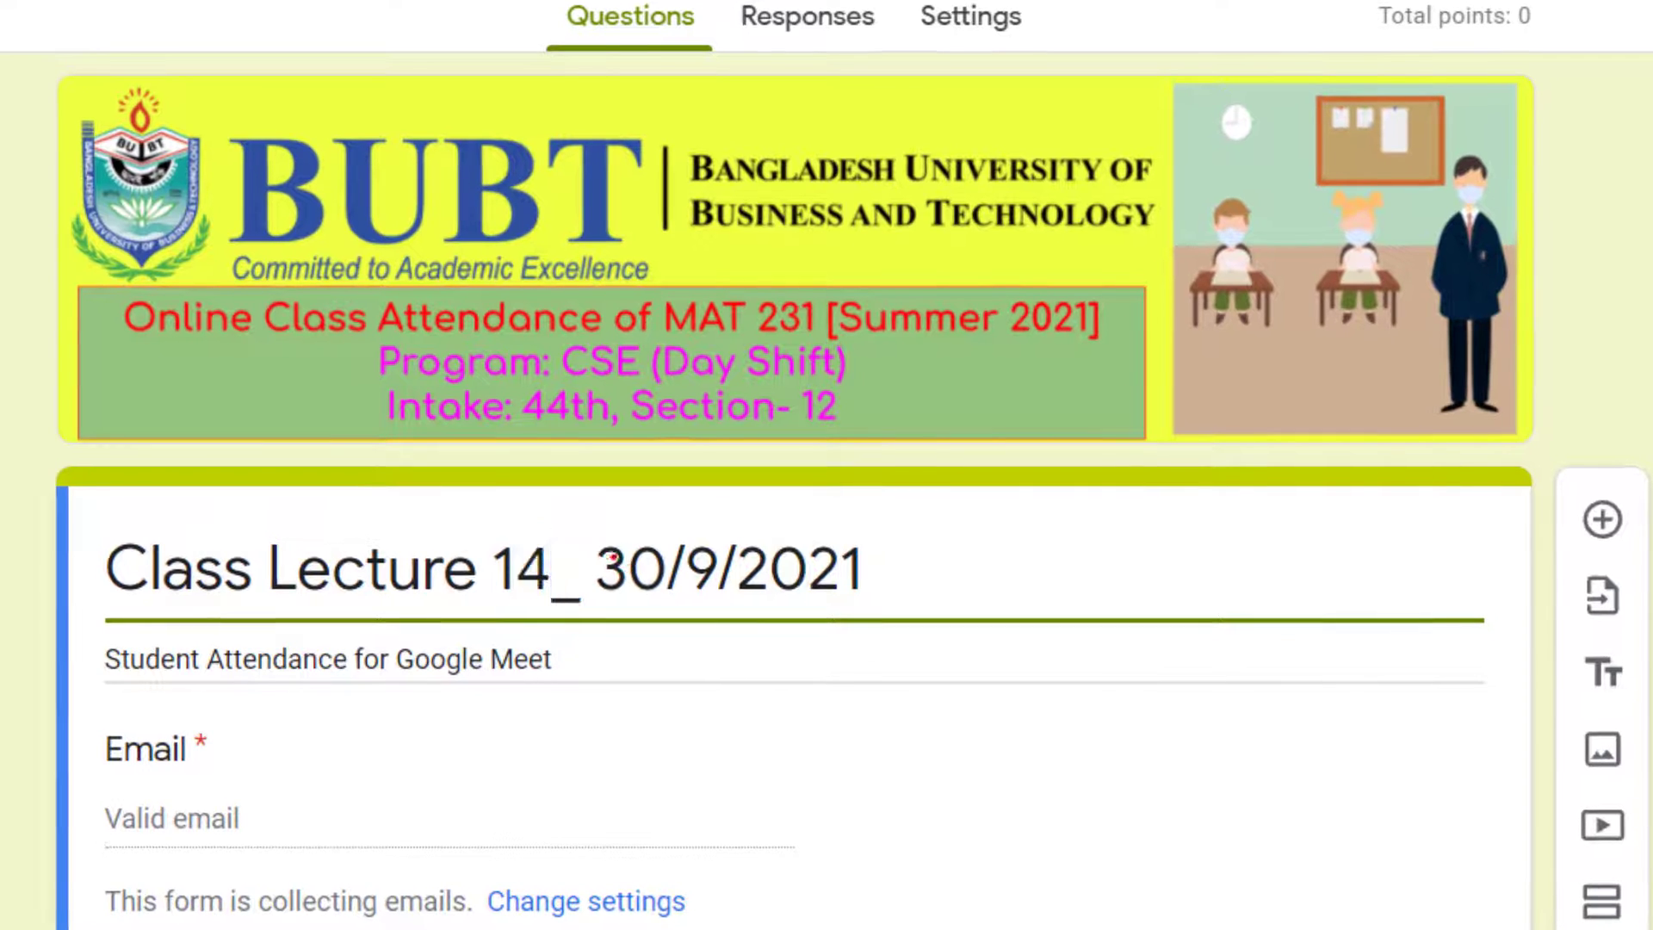
pyautogui.doubleClick(613, 564)
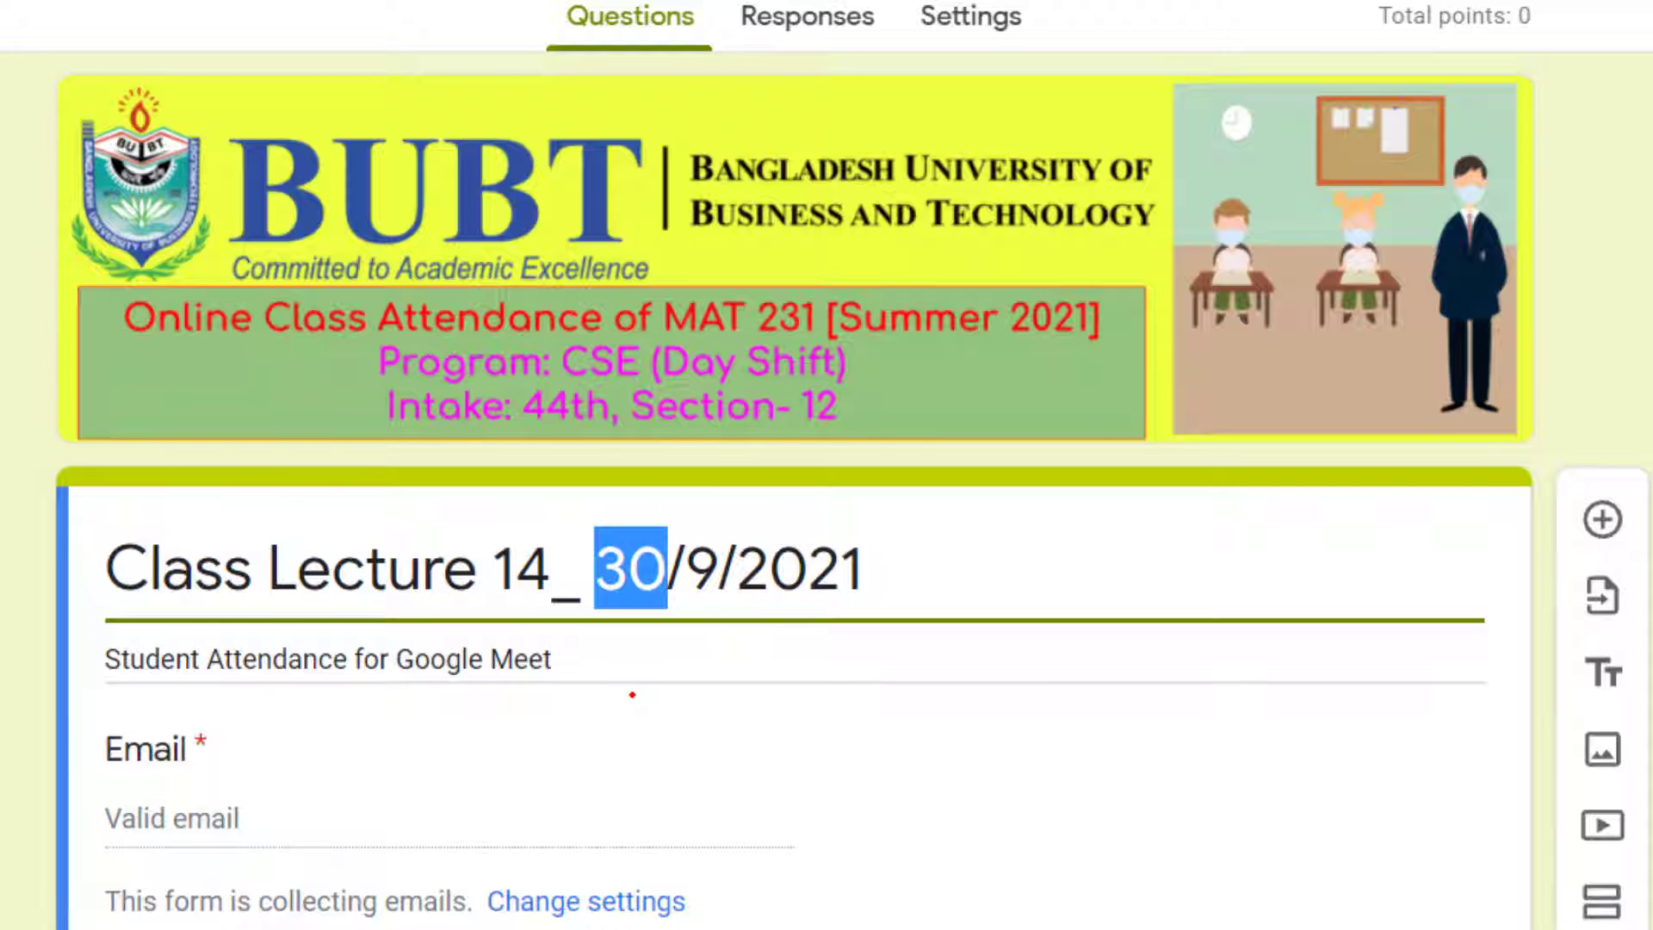
pyautogui.write('1')
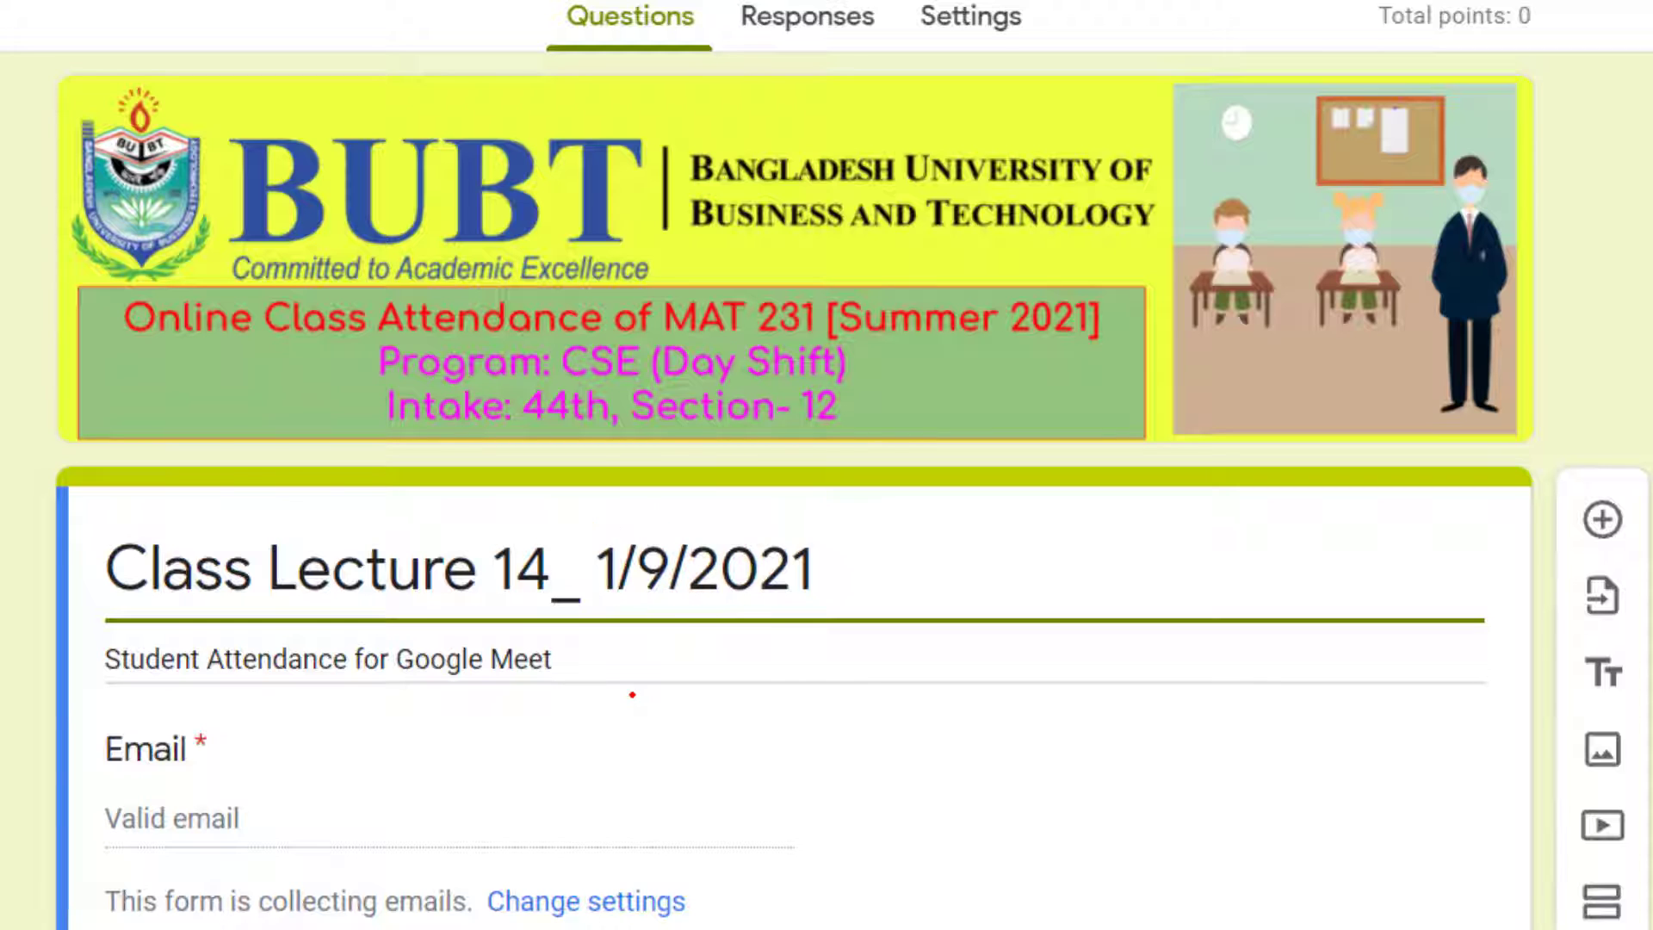
pyautogui.write('0')
pyautogui.doubleClick(685, 563)
pyautogui.write('1')
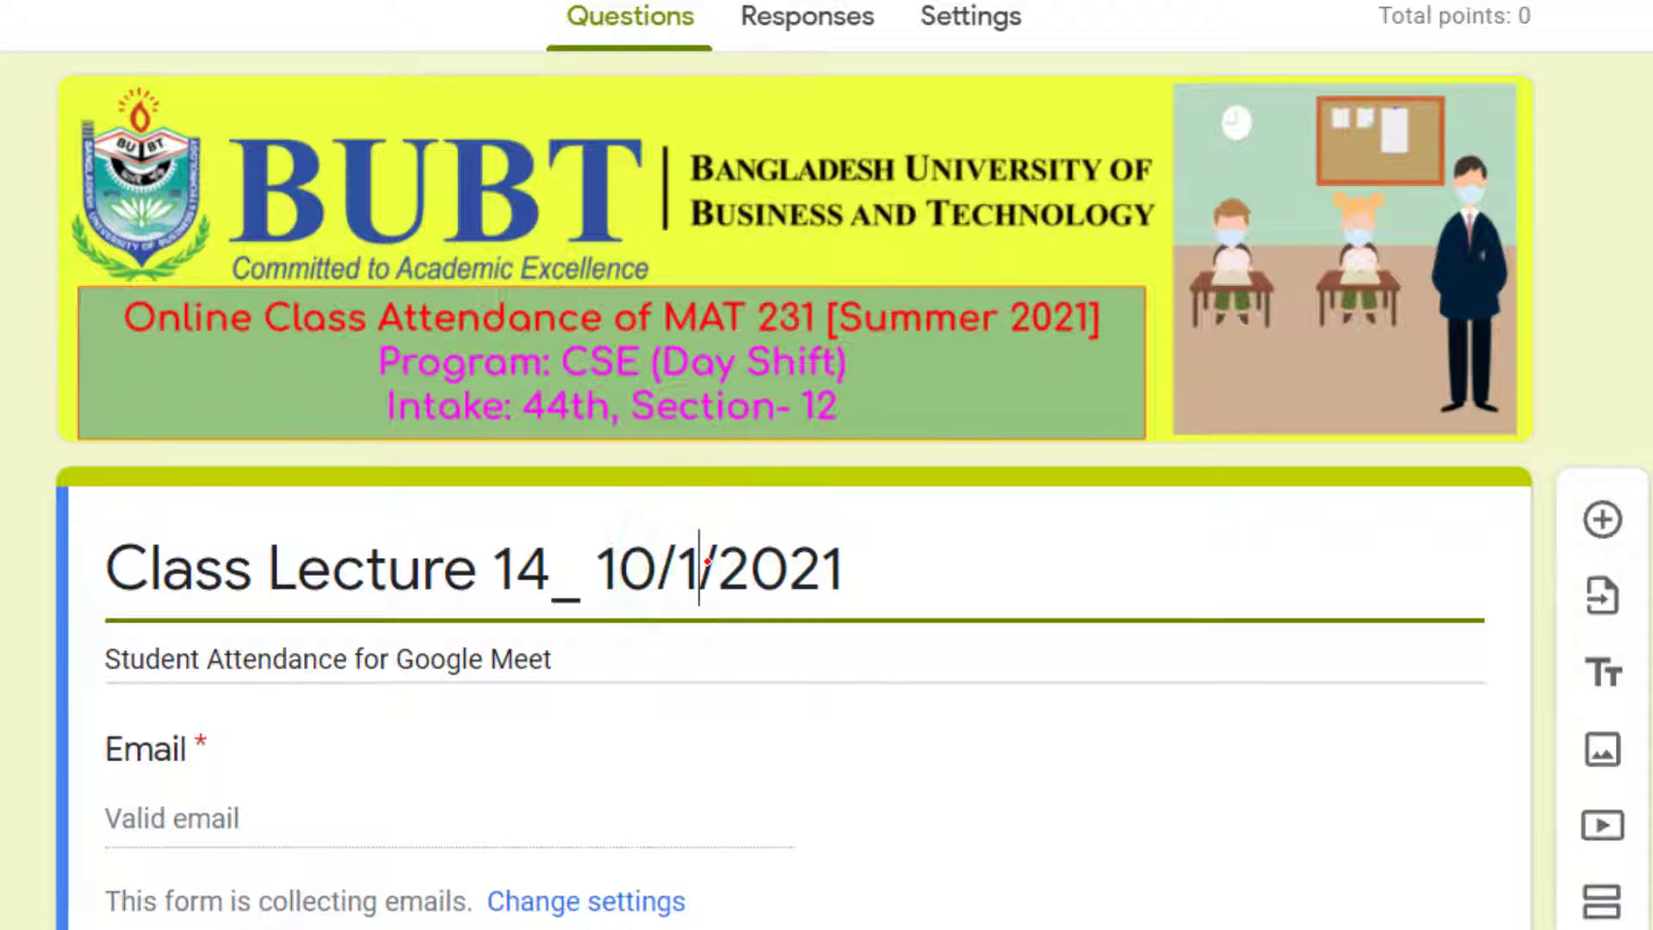
pyautogui.write('0')
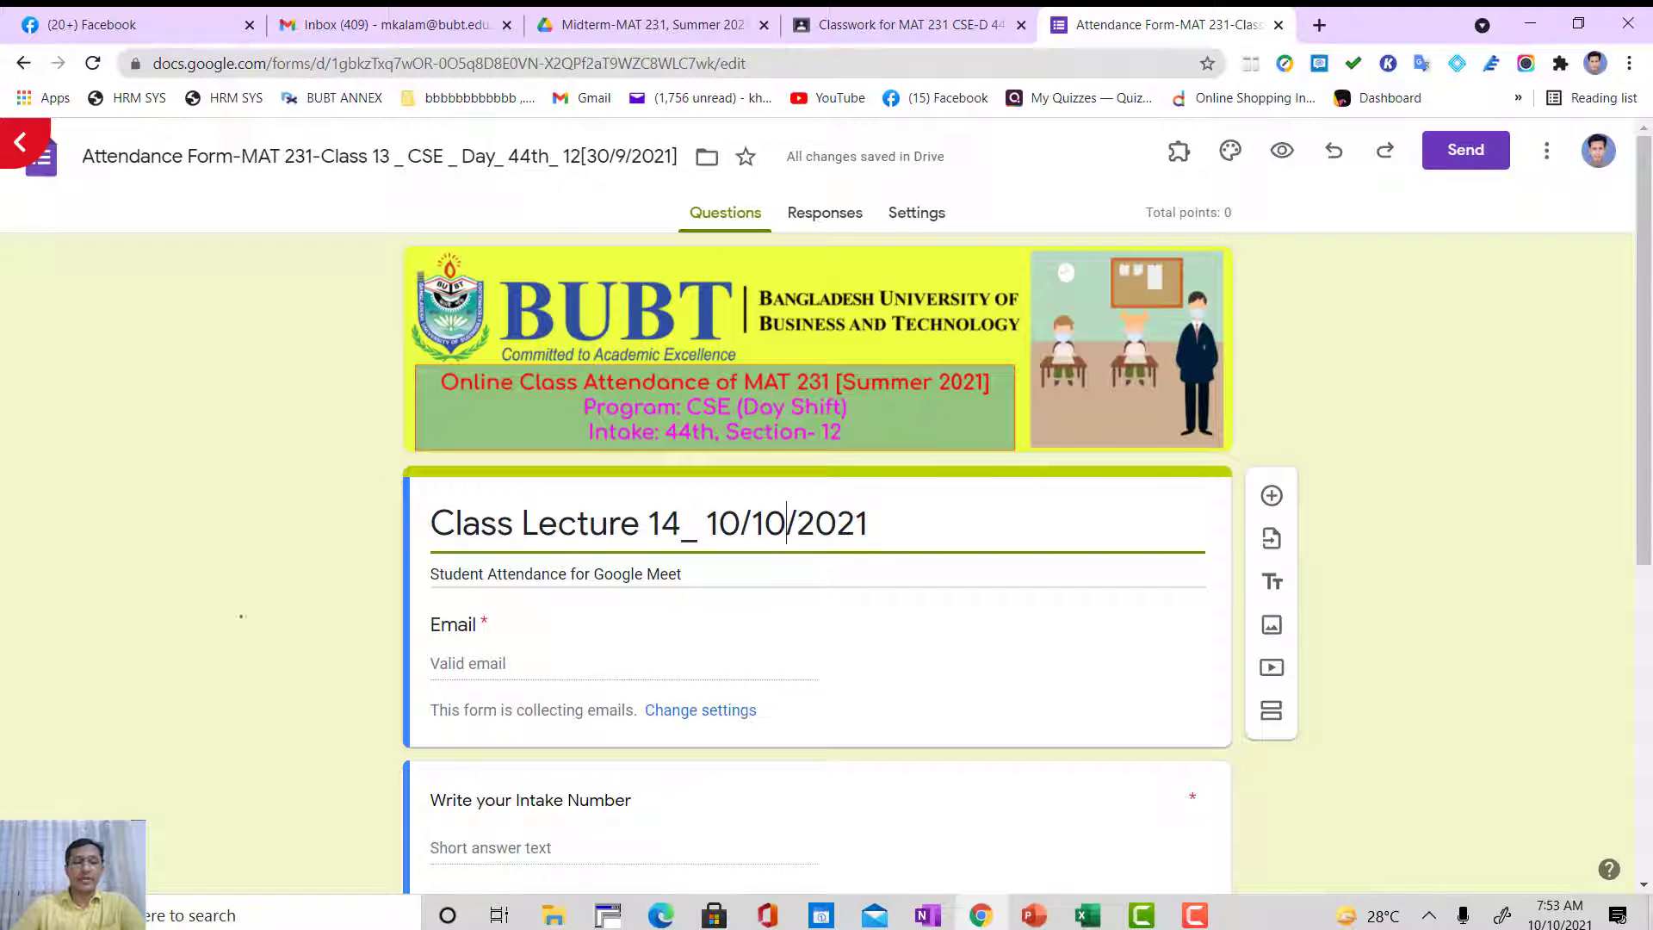
# Step: Review the form's questions on intake number, section number, full ID number and full name
pyautogui.scroll(-6, 235, 587)
pyautogui.scroll(1, 235, 587)
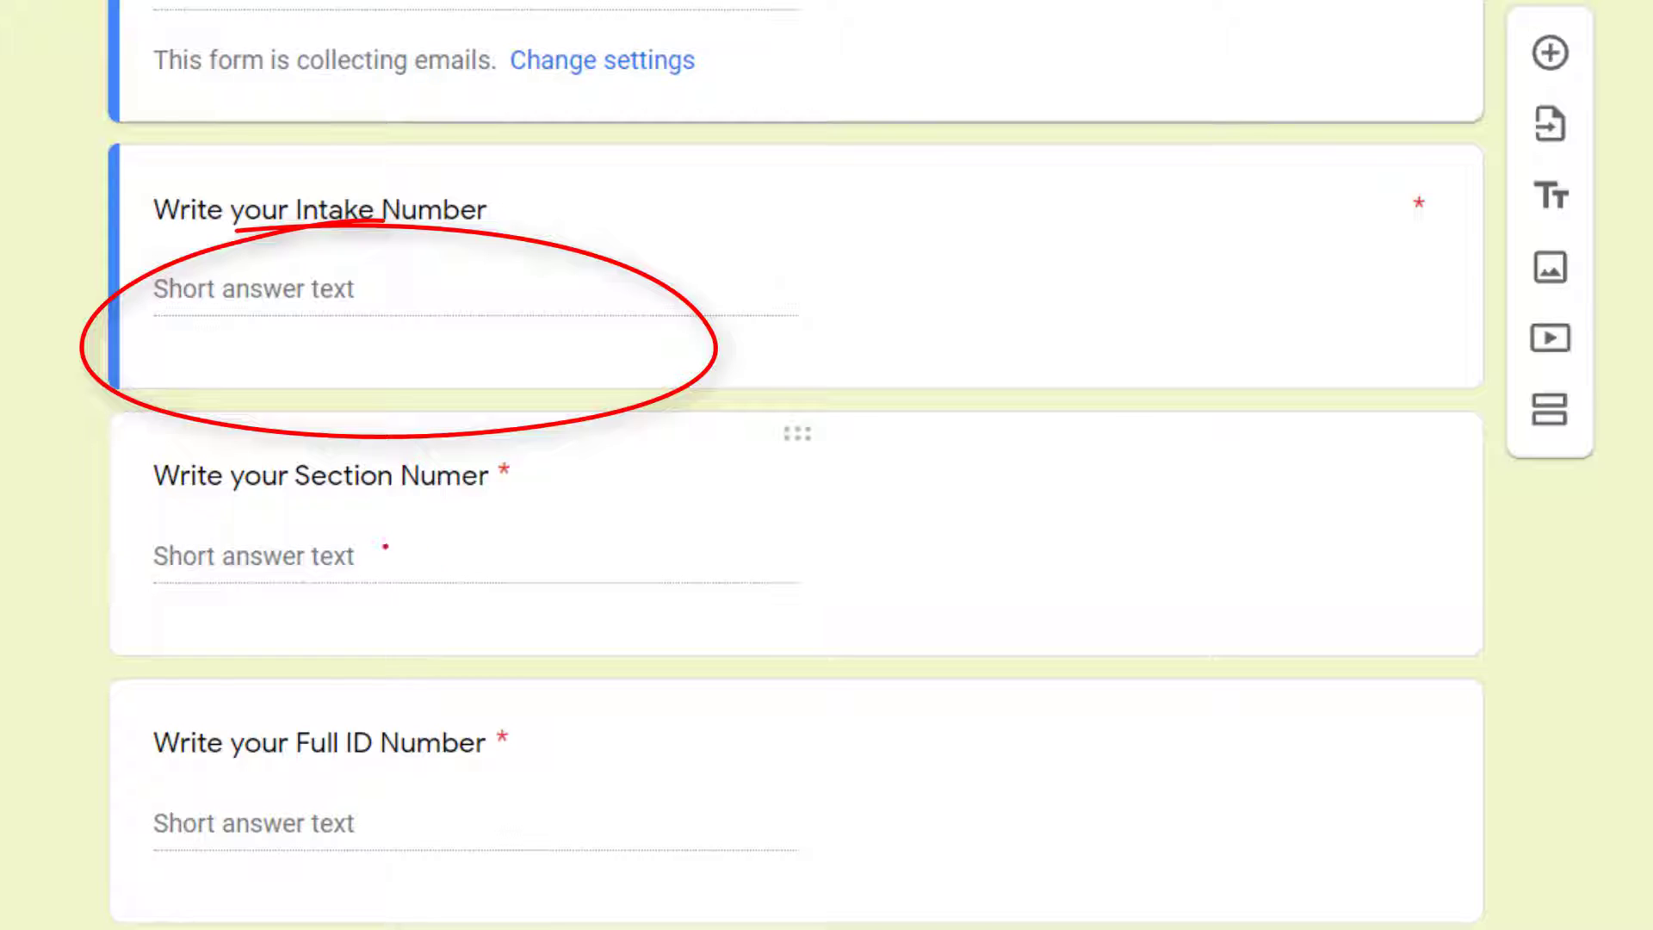
pyautogui.click(261, 556)
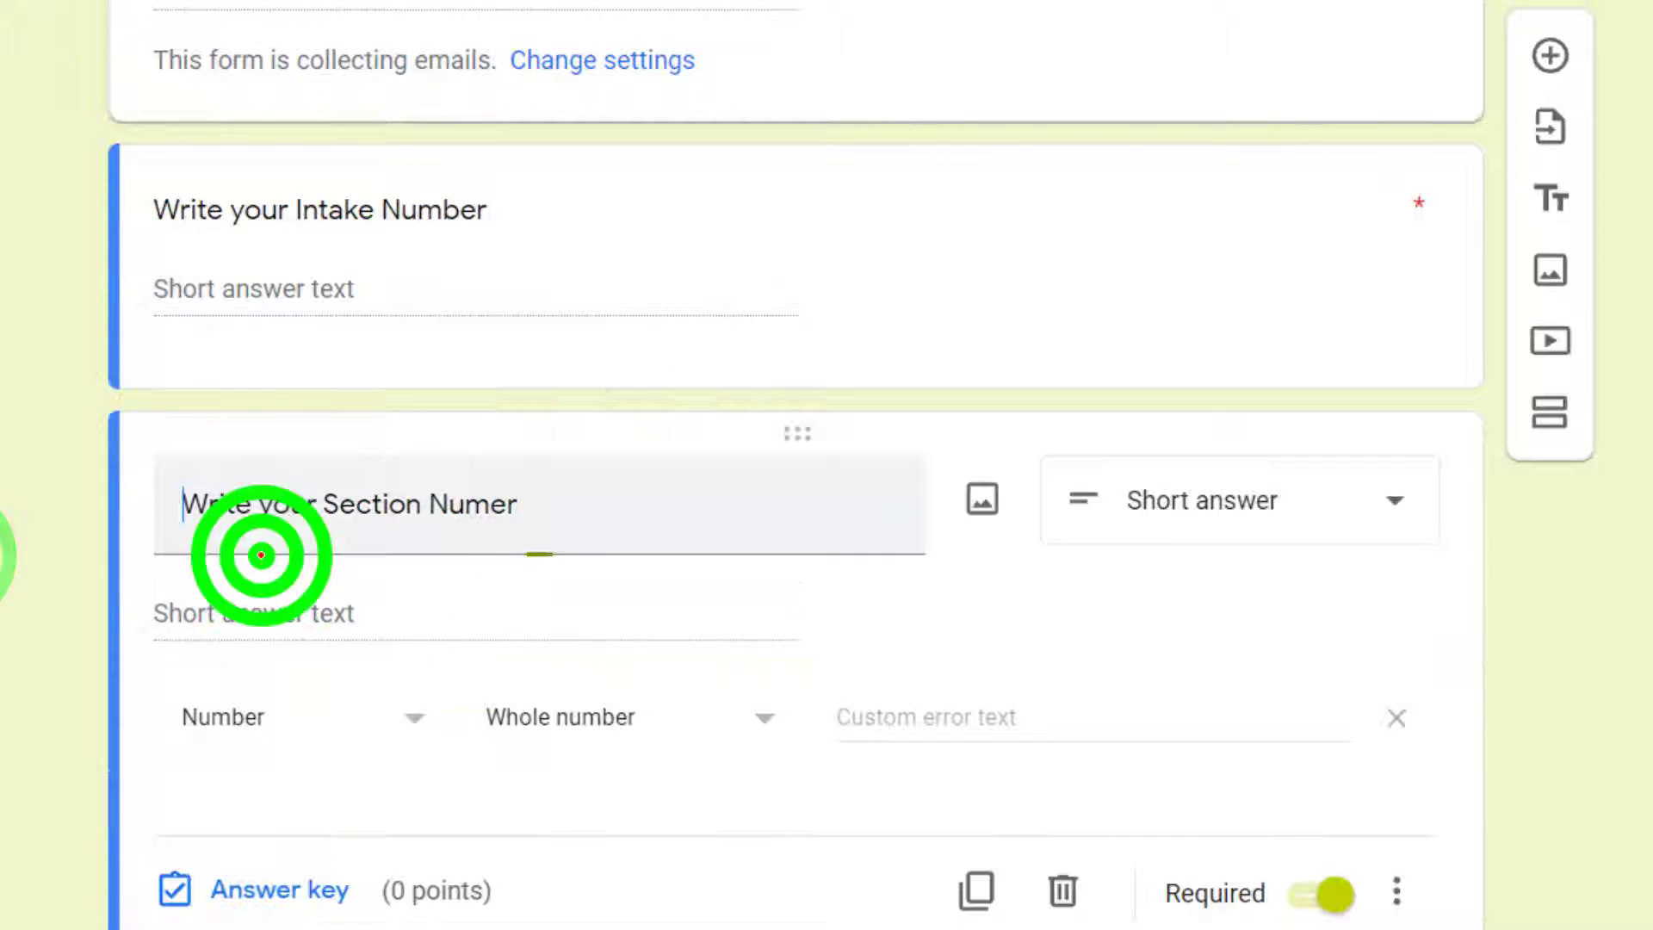
pyautogui.scroll(-5, 37, 620)
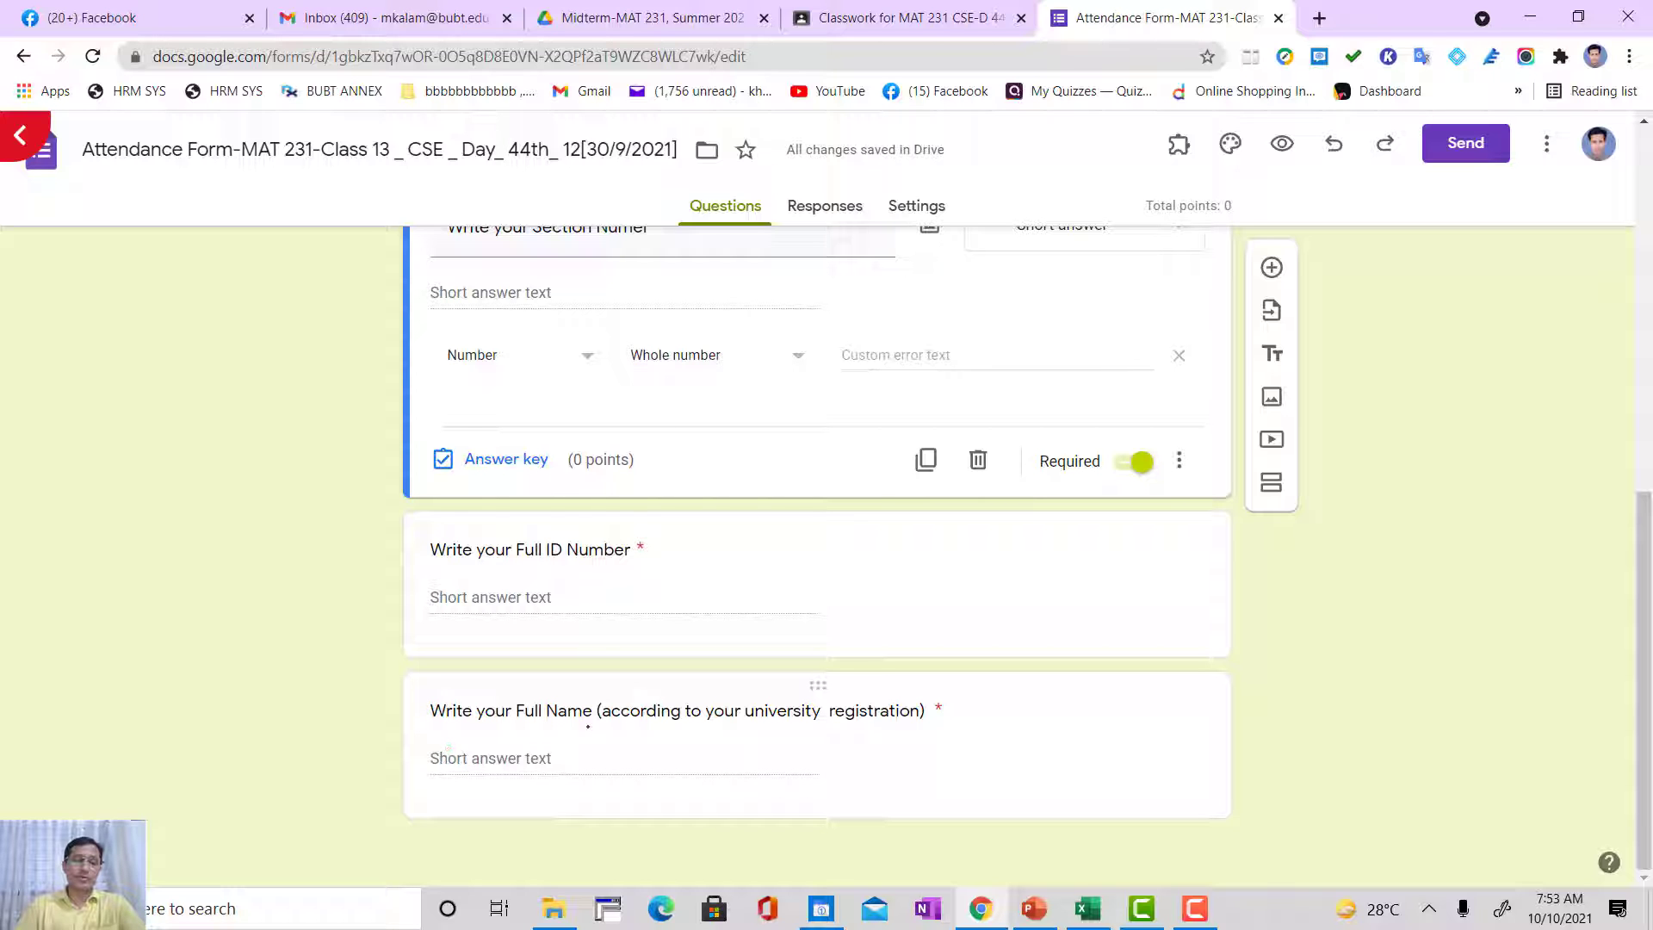
pyautogui.click(603, 708)
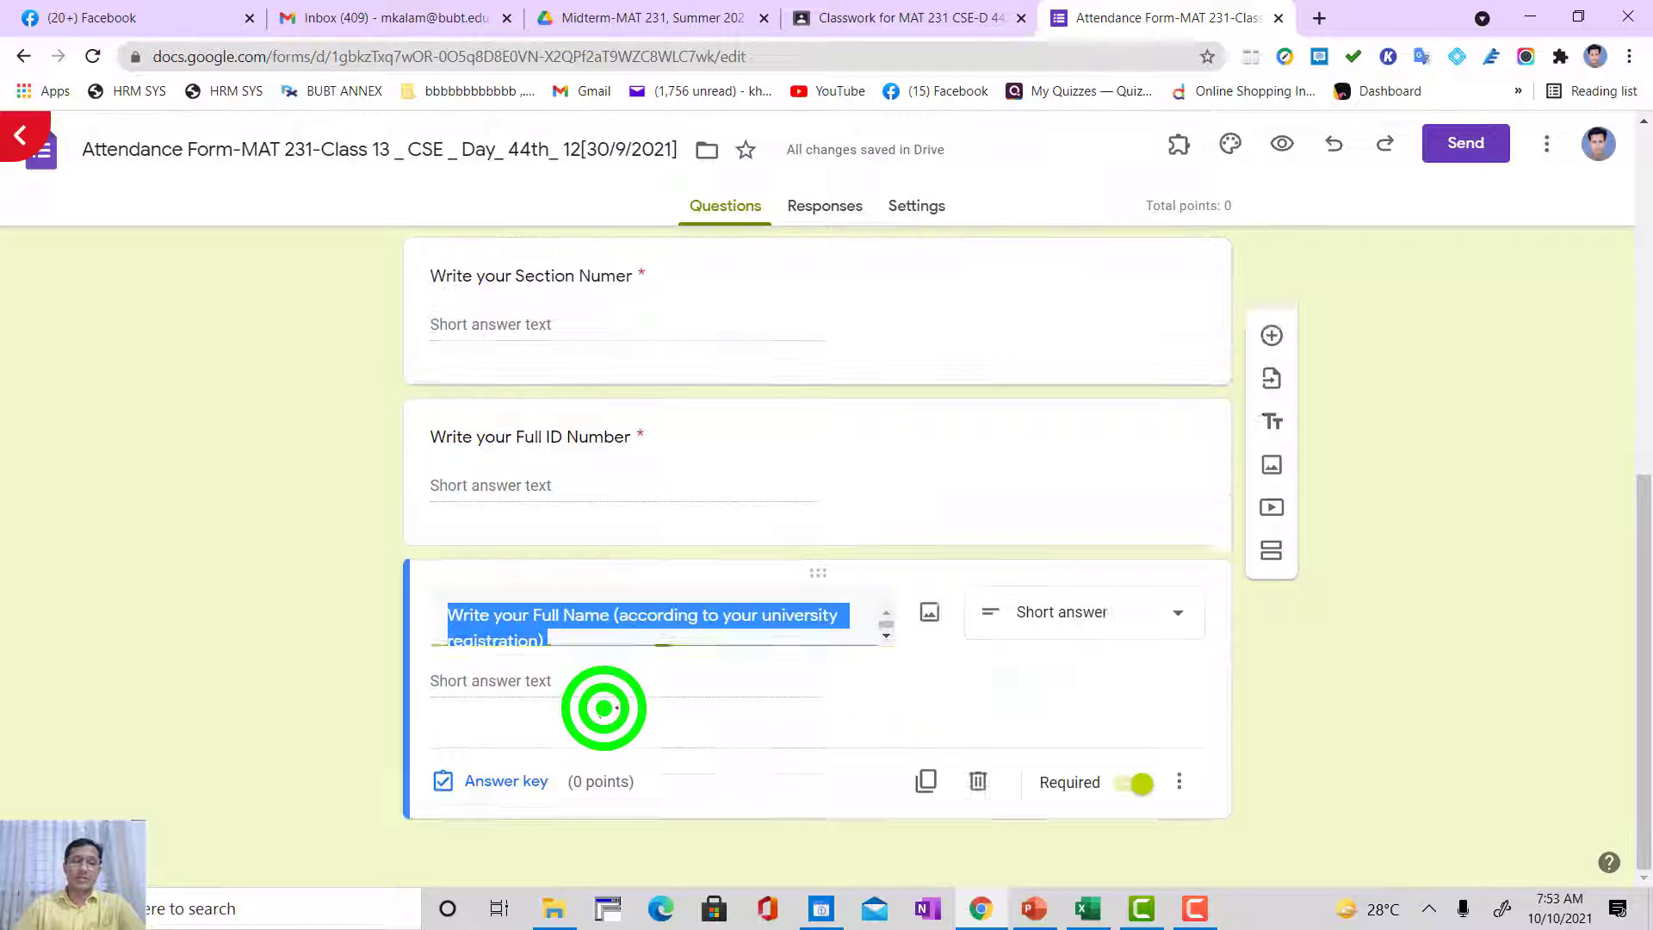
# Step: Review the full name question and the full ID number question's settings, including its whole-number response validation
pyautogui.click(701, 617)
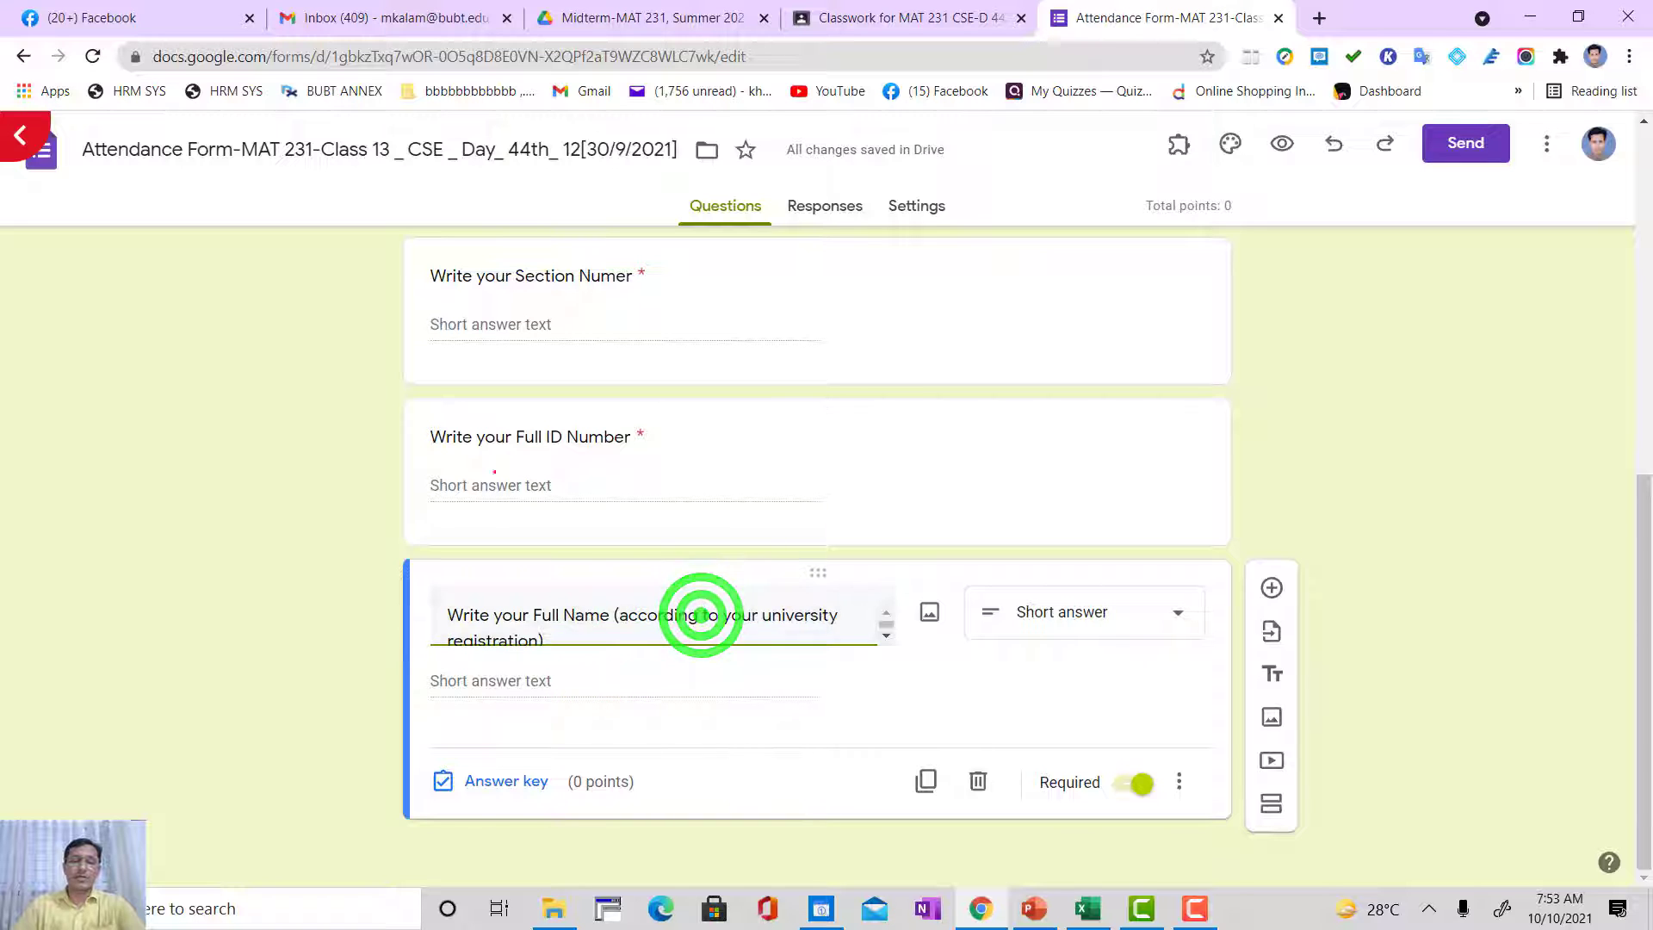
pyautogui.click(510, 459)
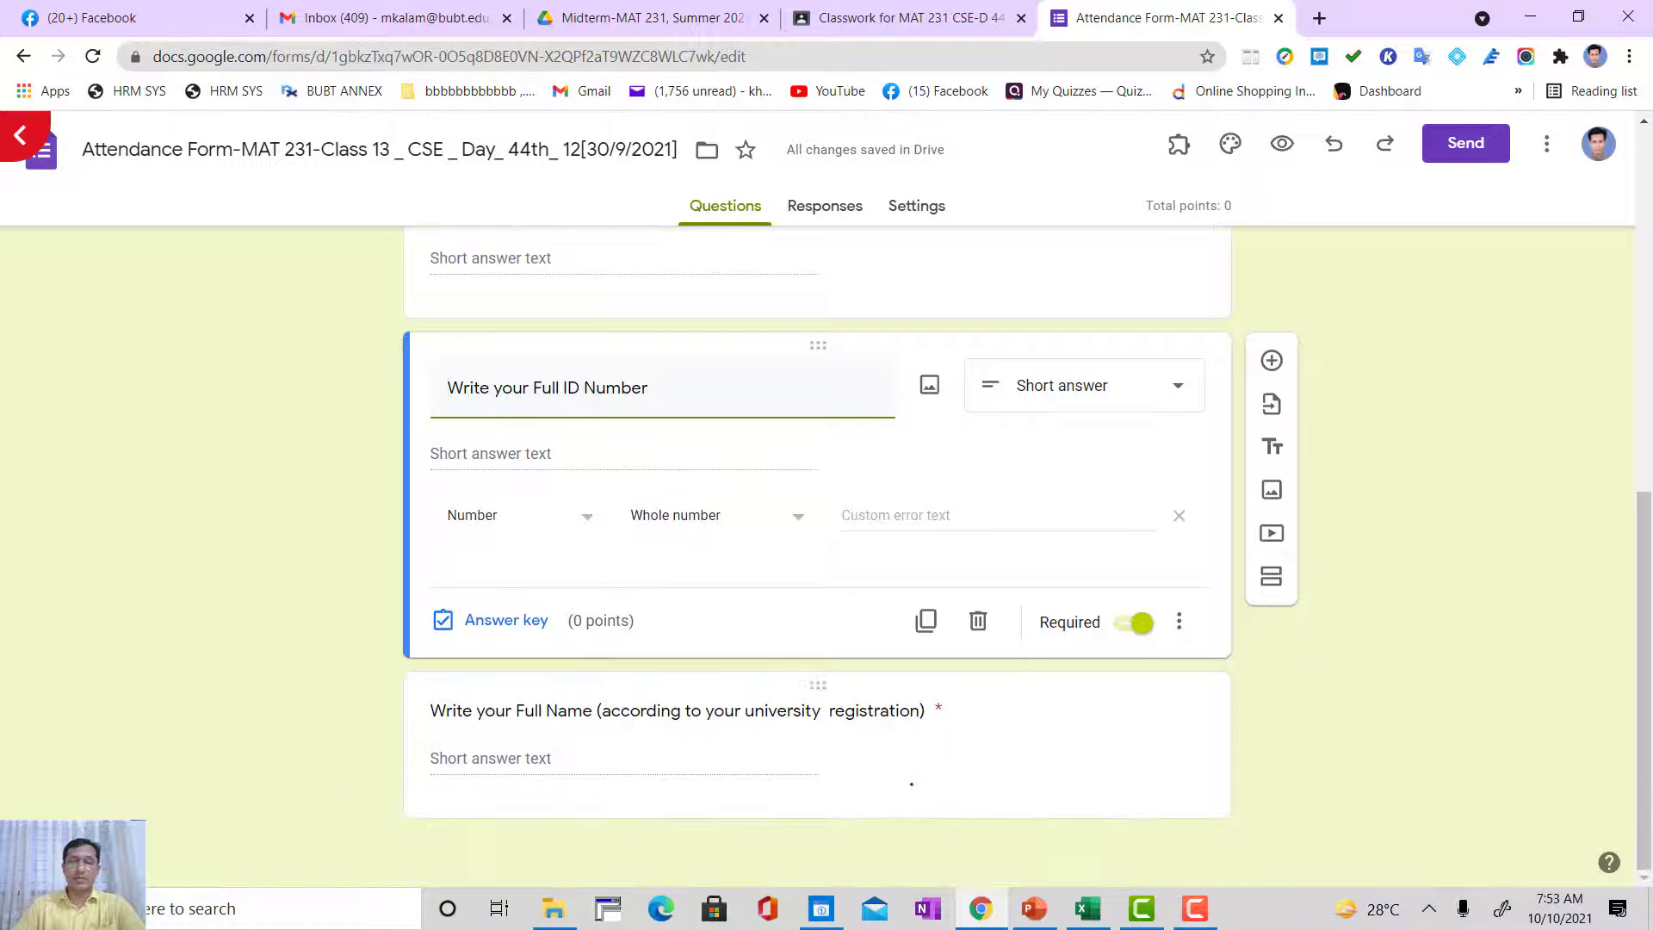
pyautogui.scroll(8, 859, 720)
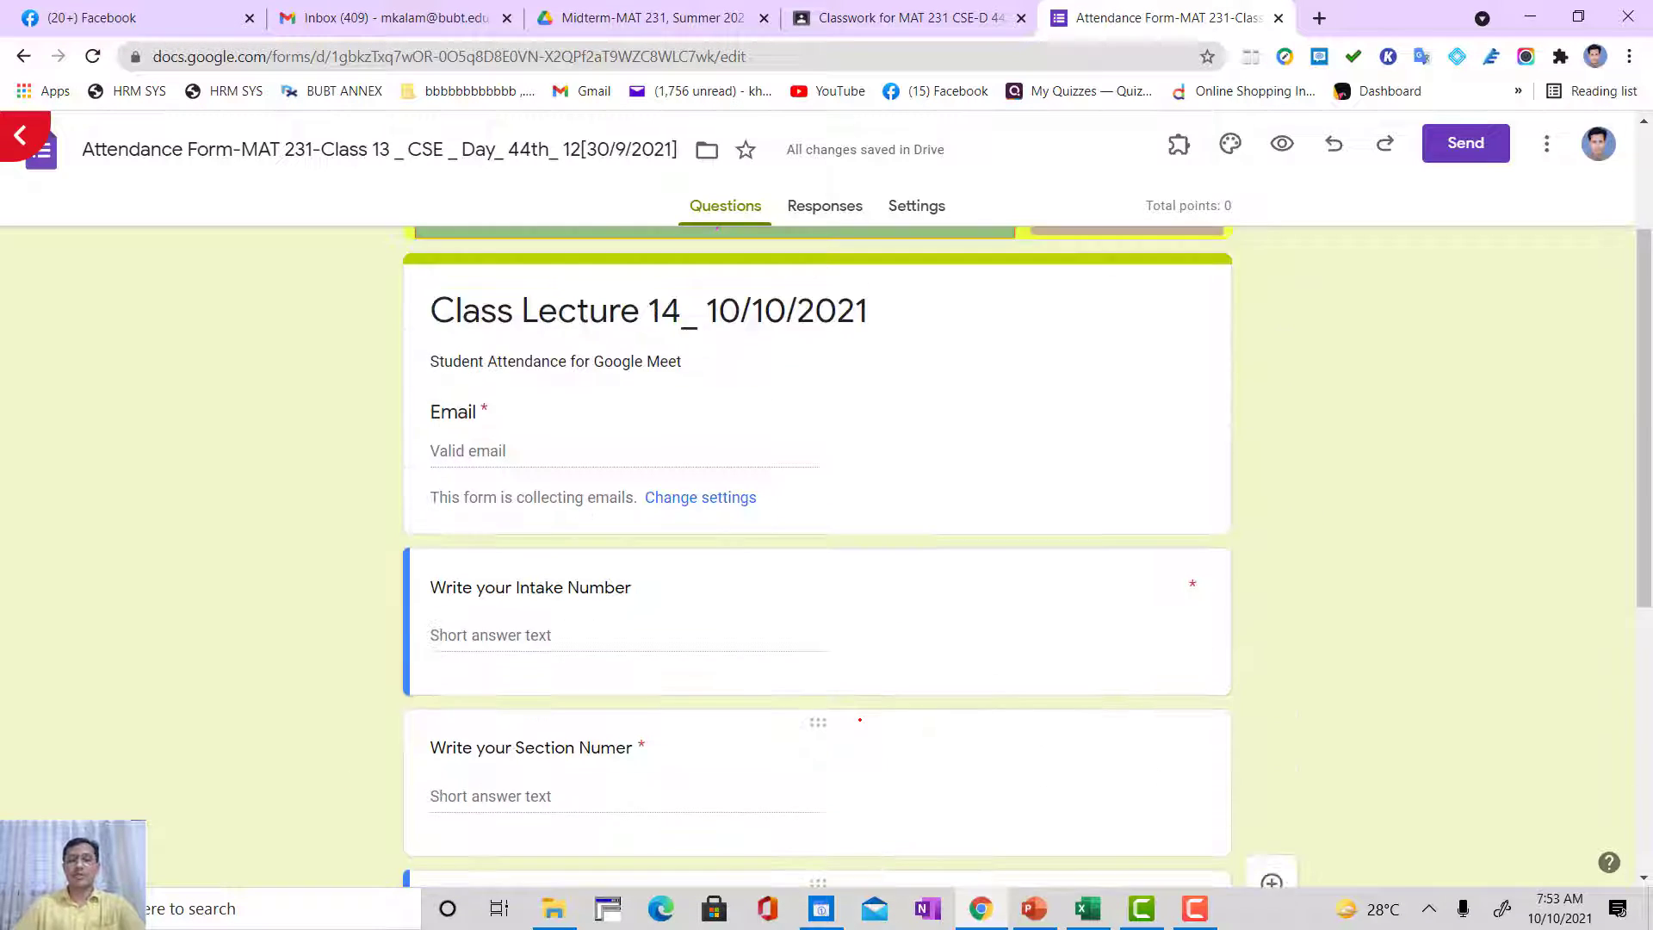
pyautogui.scroll(-4, 859, 720)
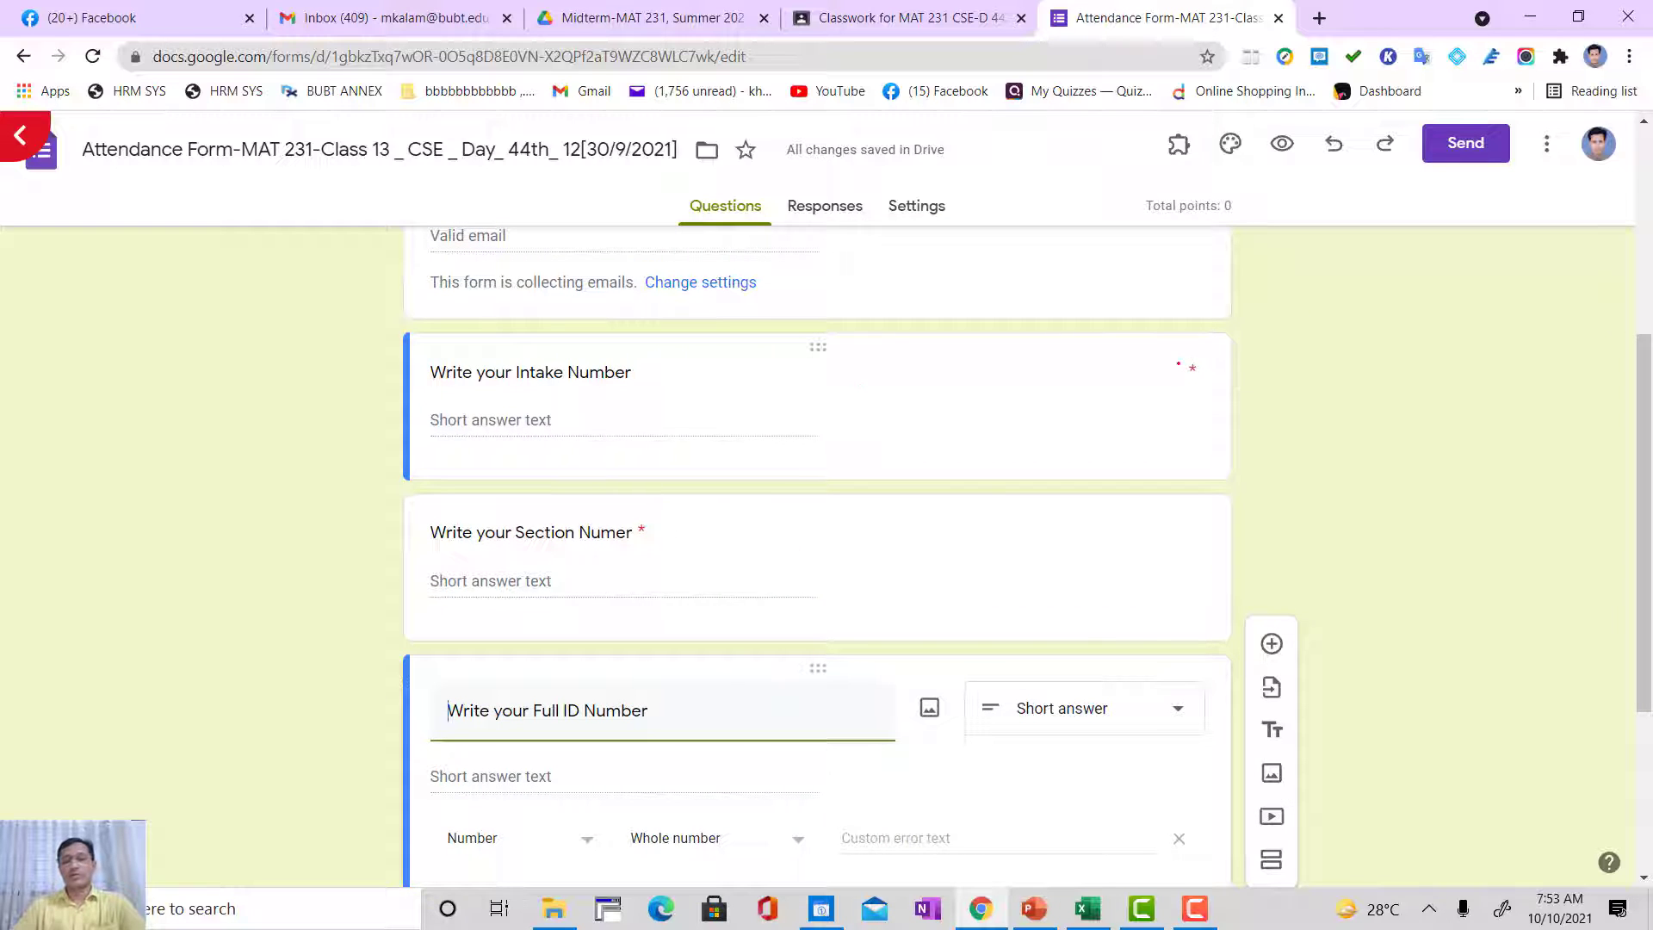
pyautogui.scroll(-4, 880, 531)
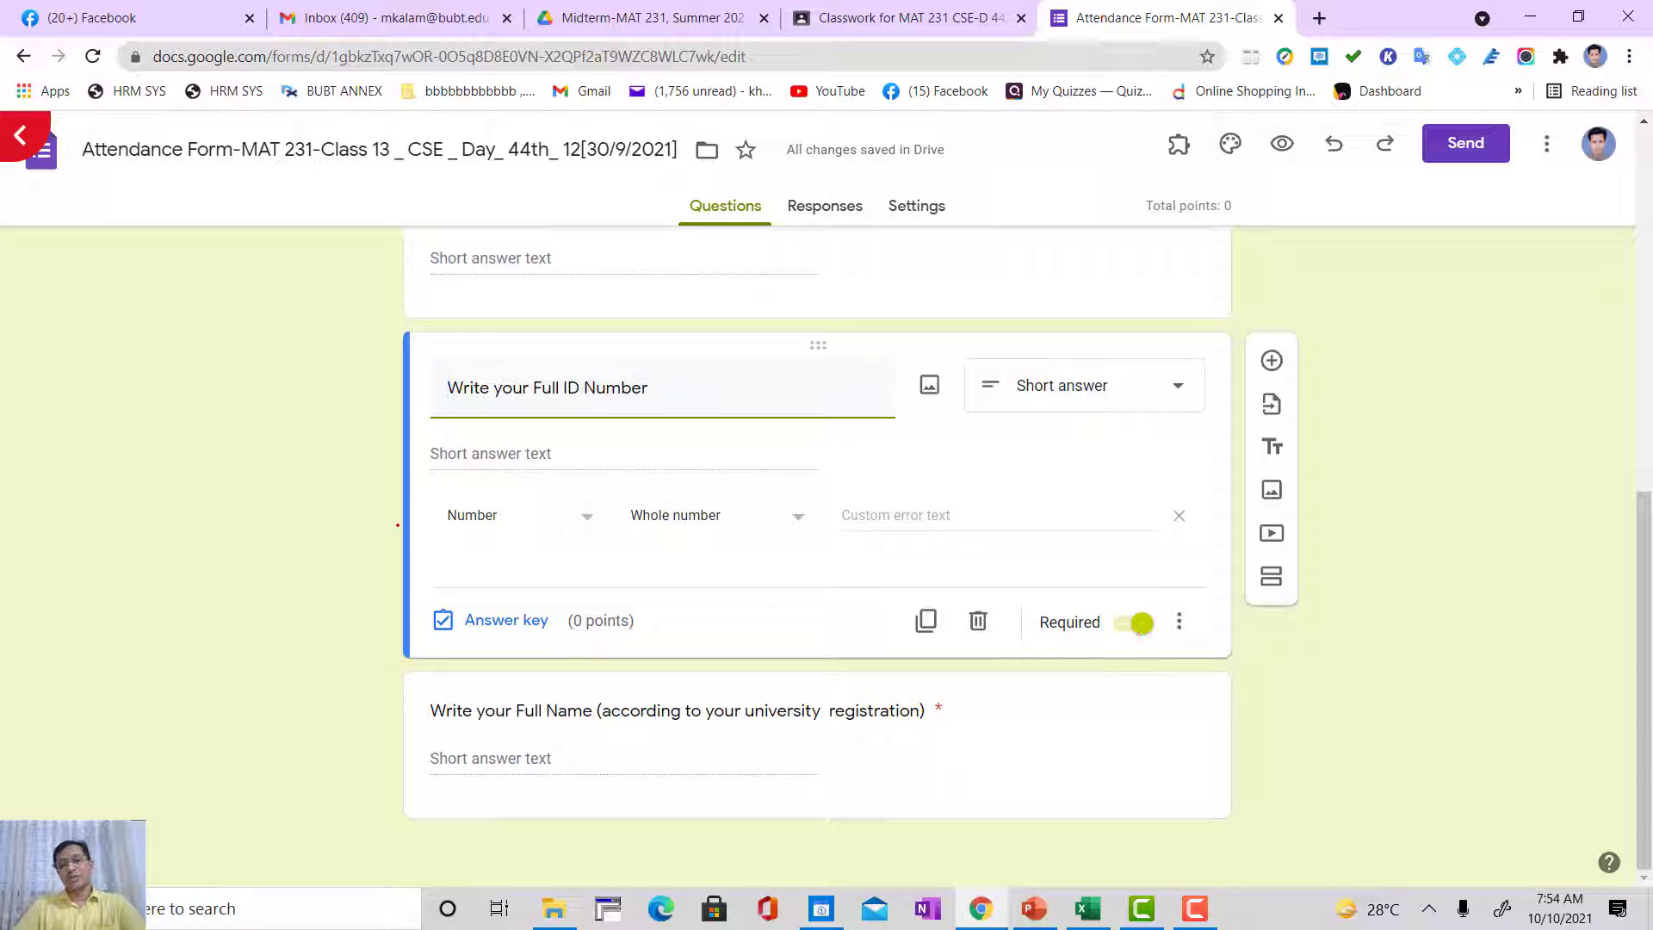
pyautogui.scroll(3, 318, 594)
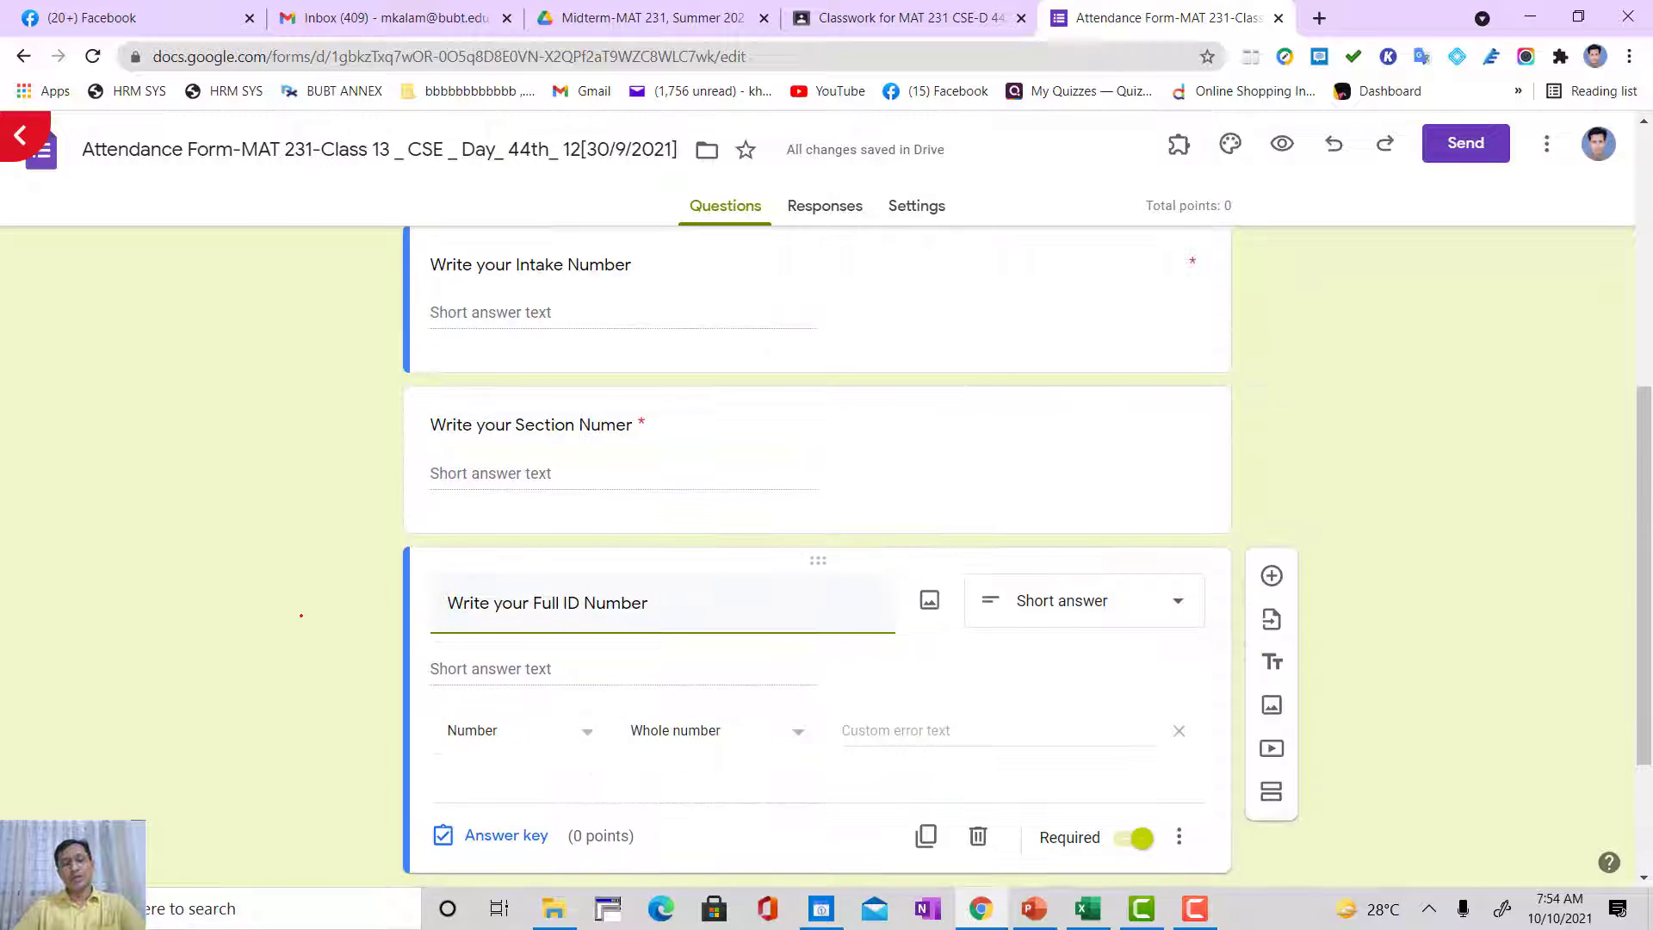
pyautogui.scroll(-1, 303, 612)
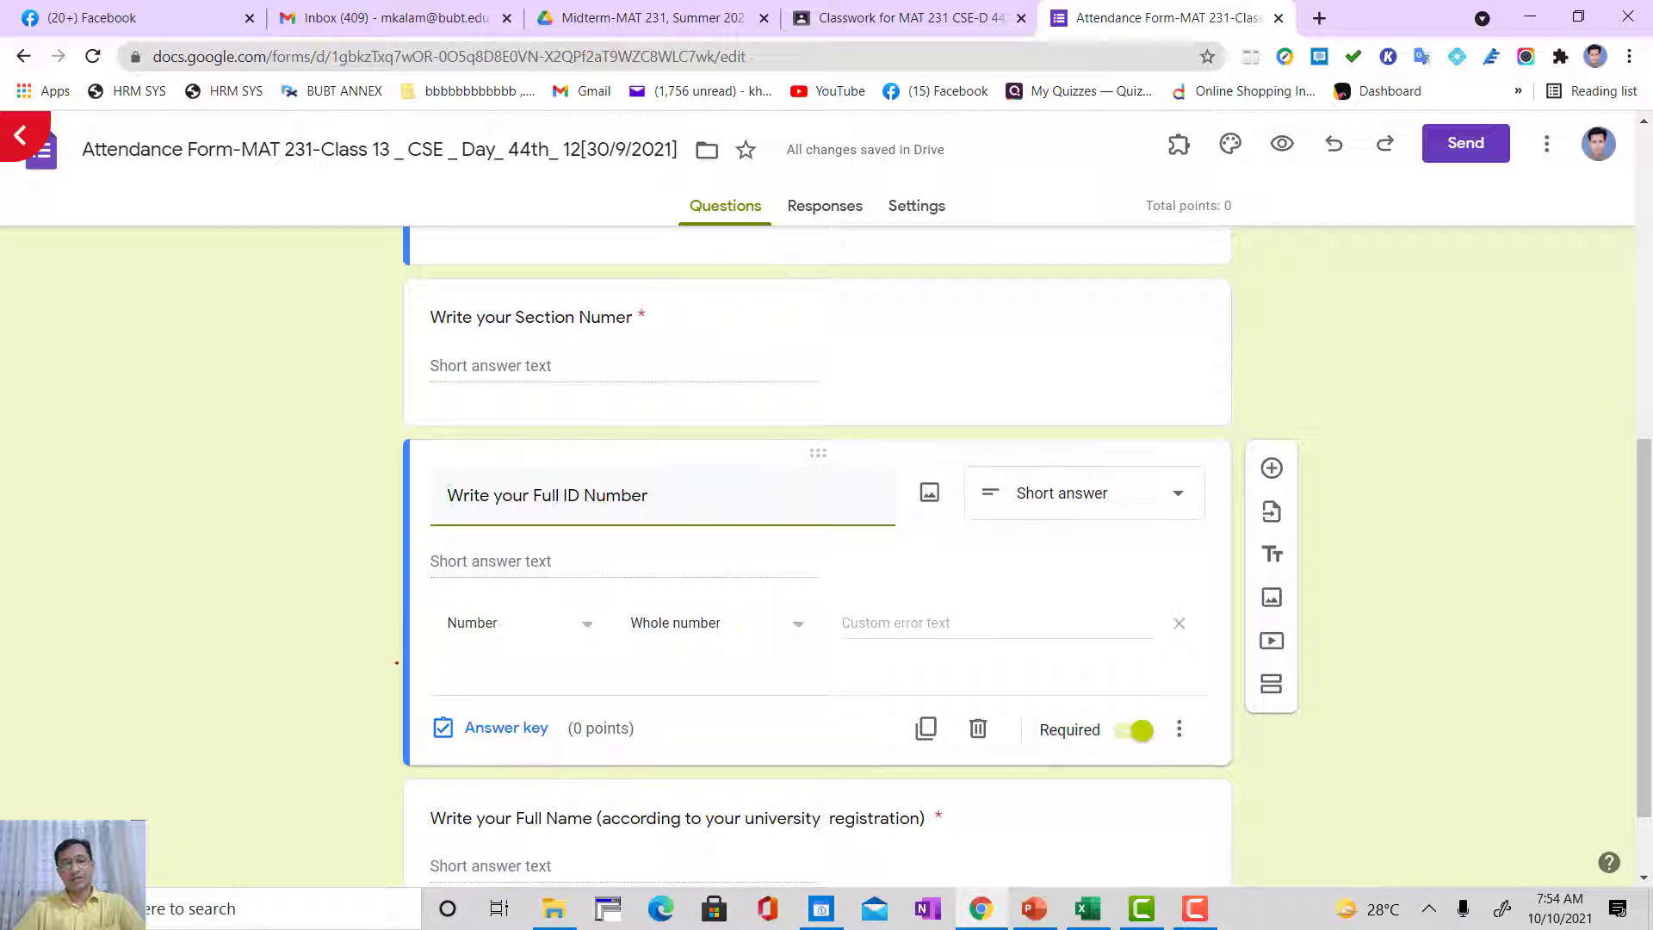
pyautogui.scroll(3, 398, 605)
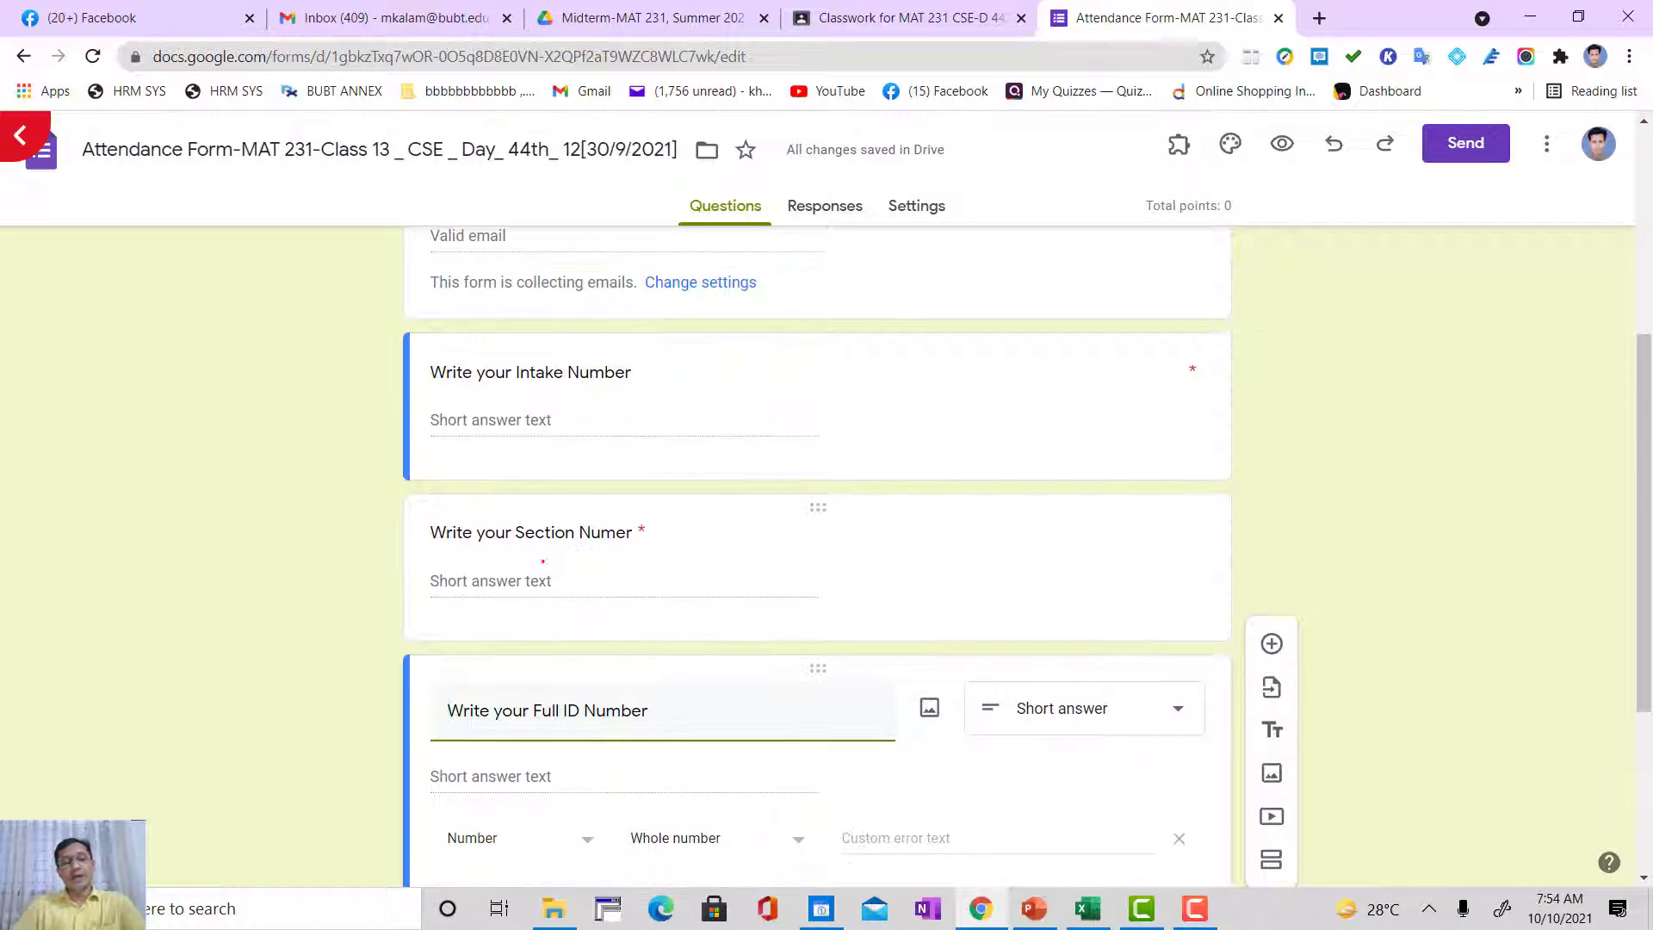
pyautogui.scroll(-3, 488, 582)
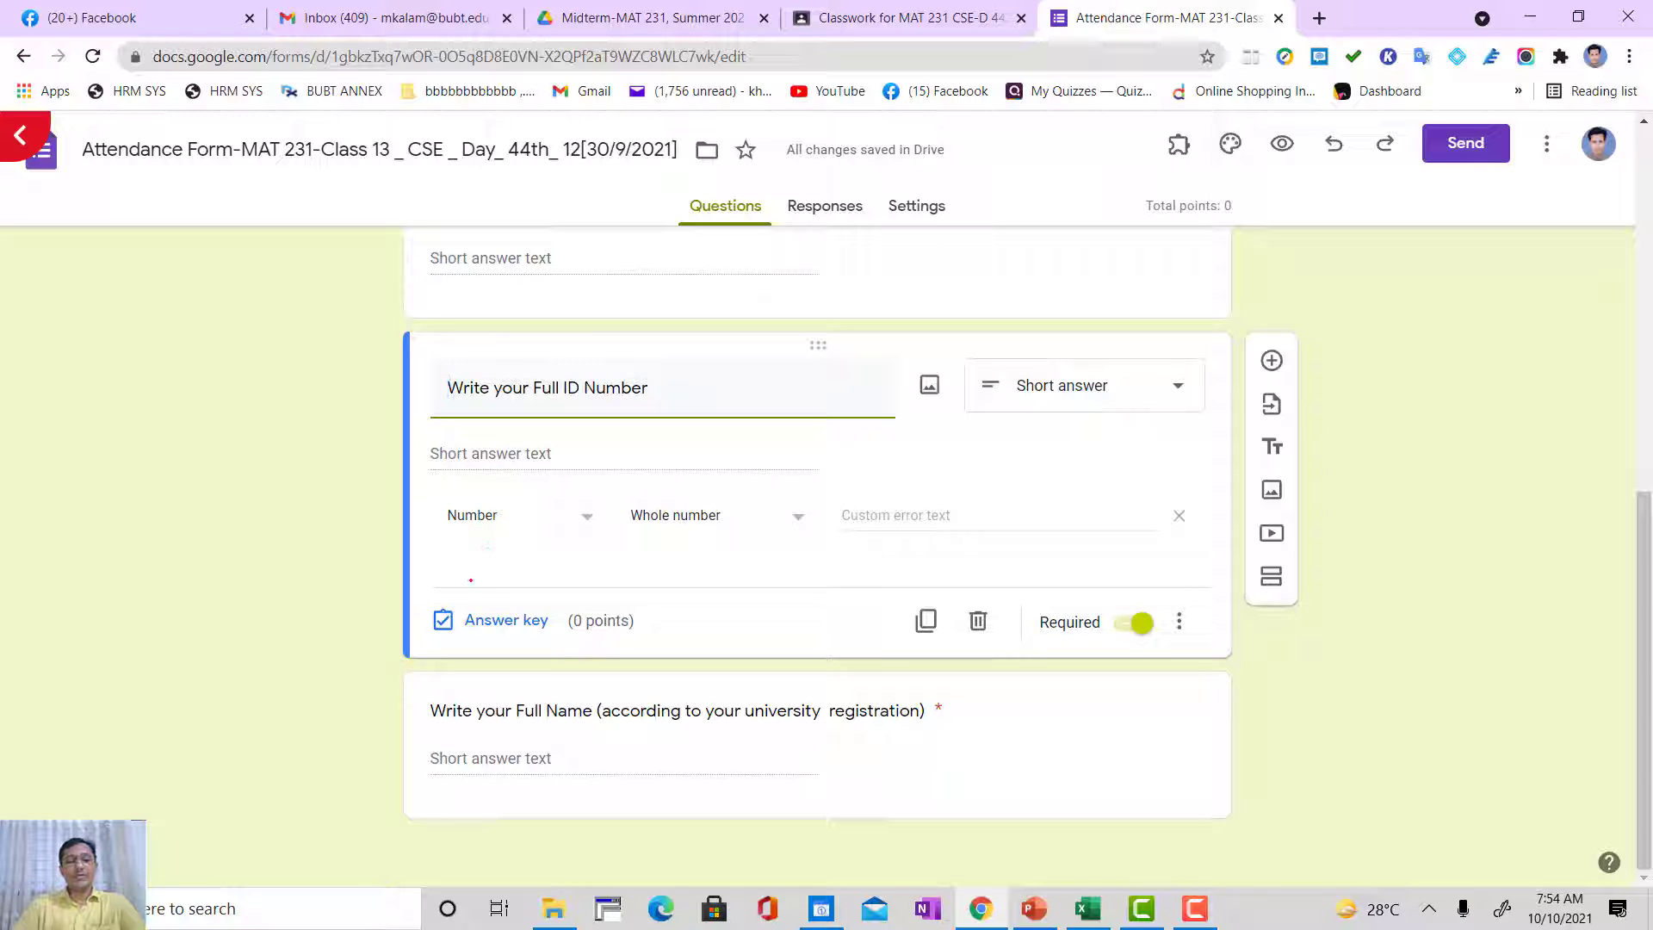
pyautogui.click(452, 451)
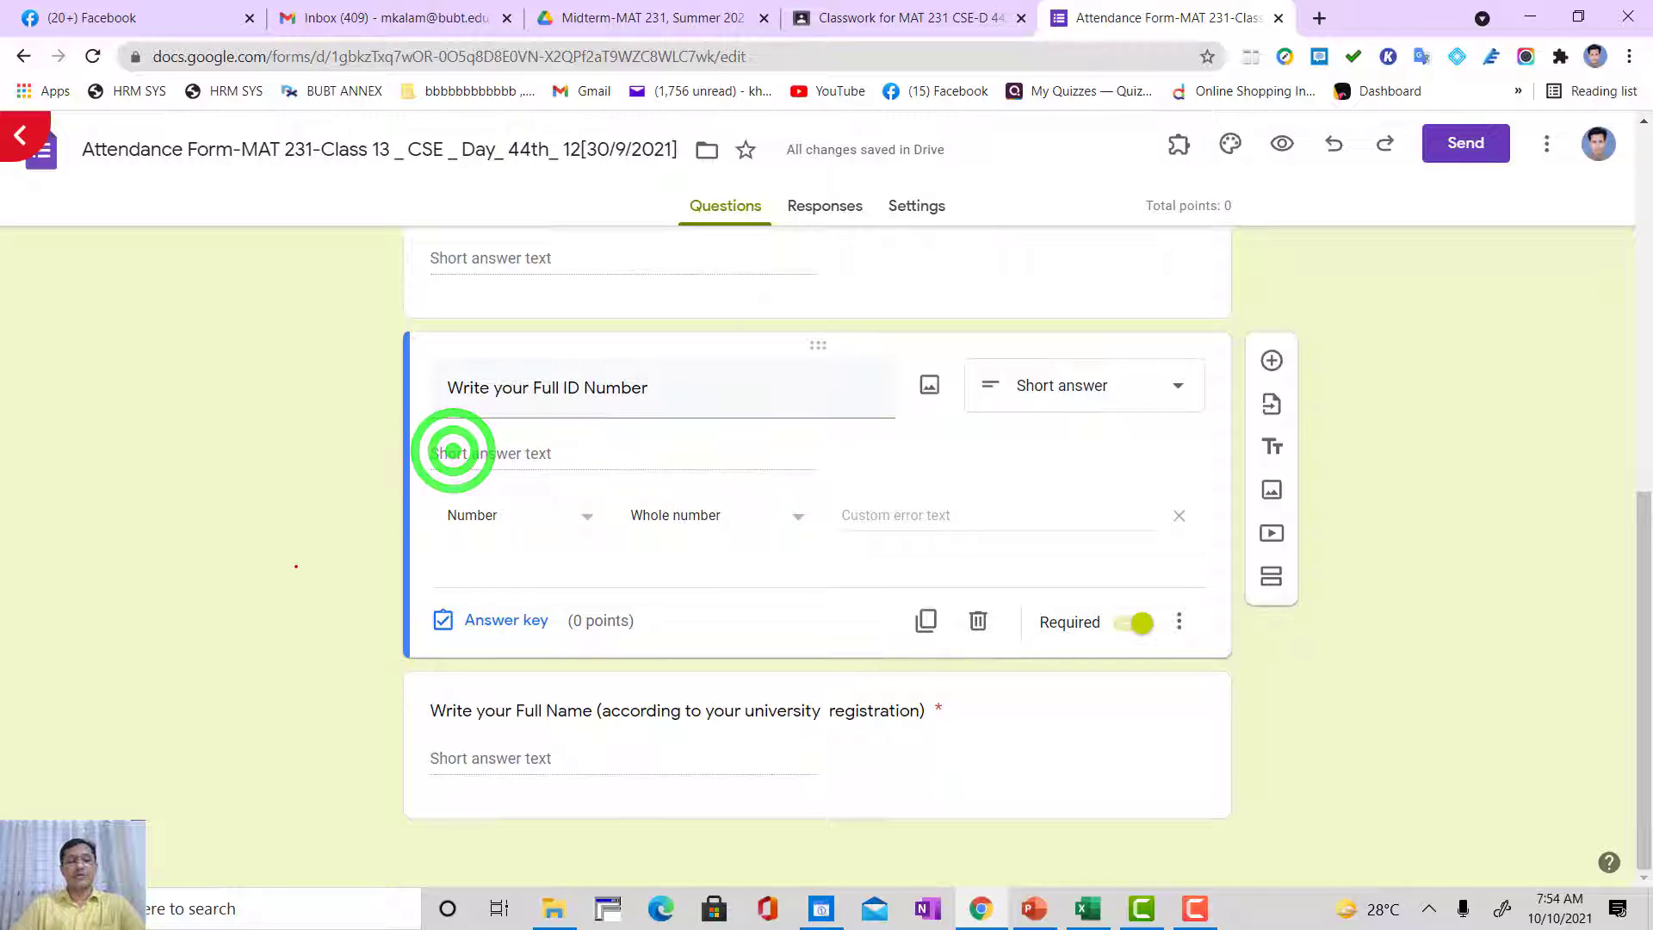
# Step: Look over the whole class 14 form, from its banner and heading through to the full name question
pyautogui.scroll(5, 470, 516)
pyautogui.scroll(2, 487, 559)
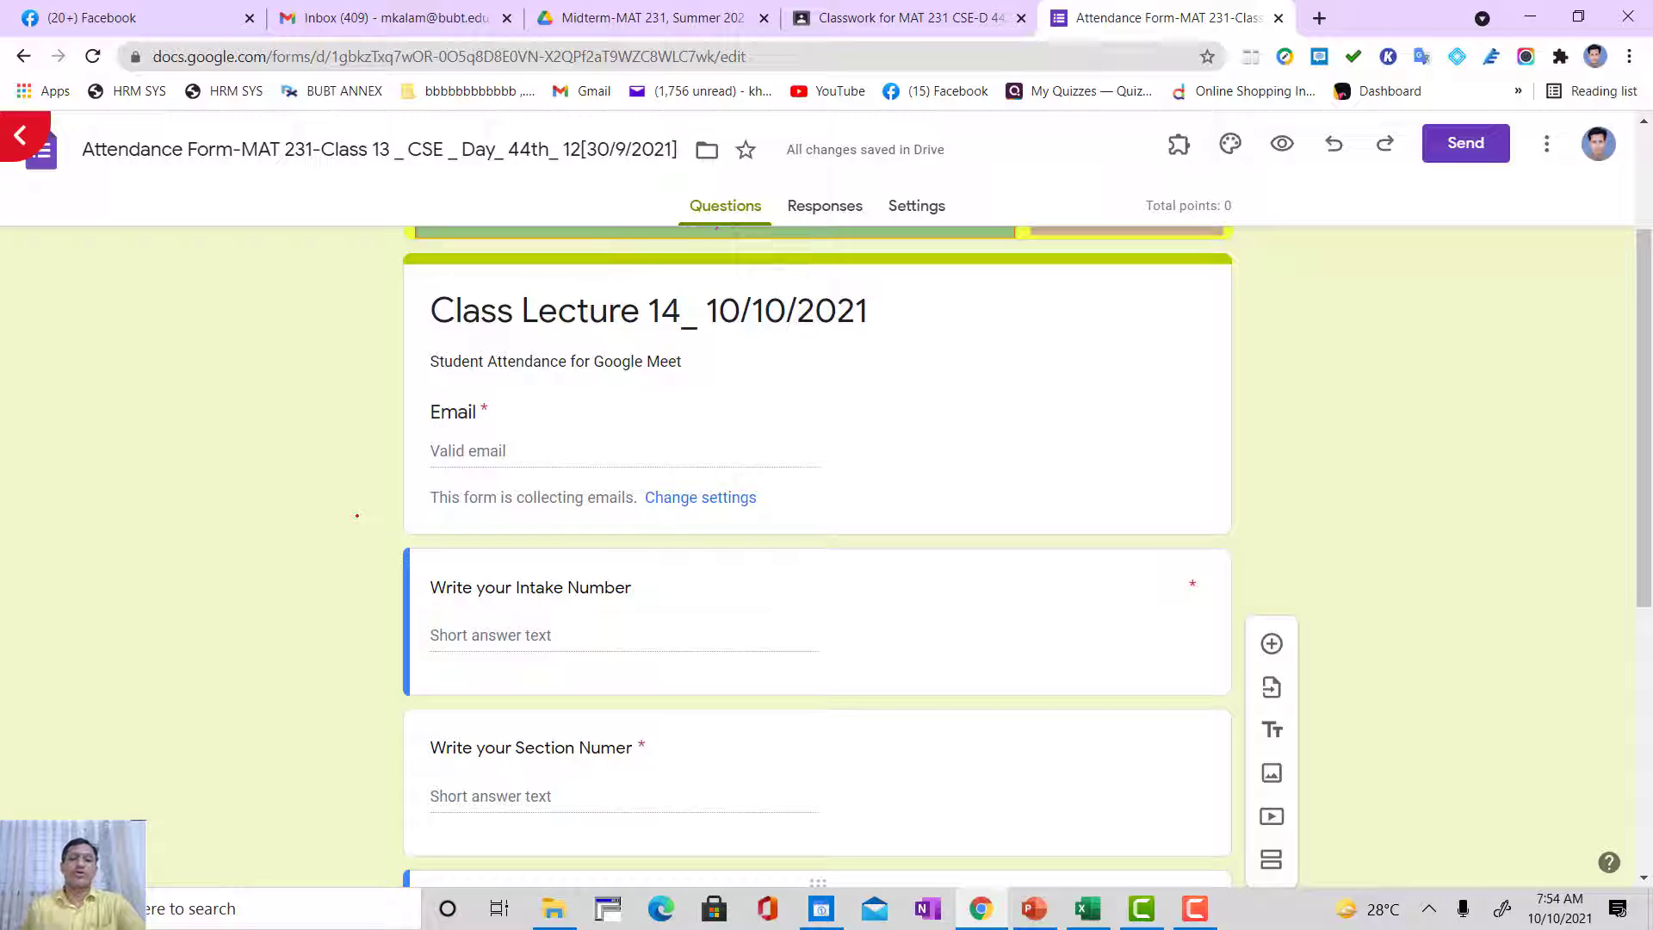
pyautogui.scroll(3, 429, 654)
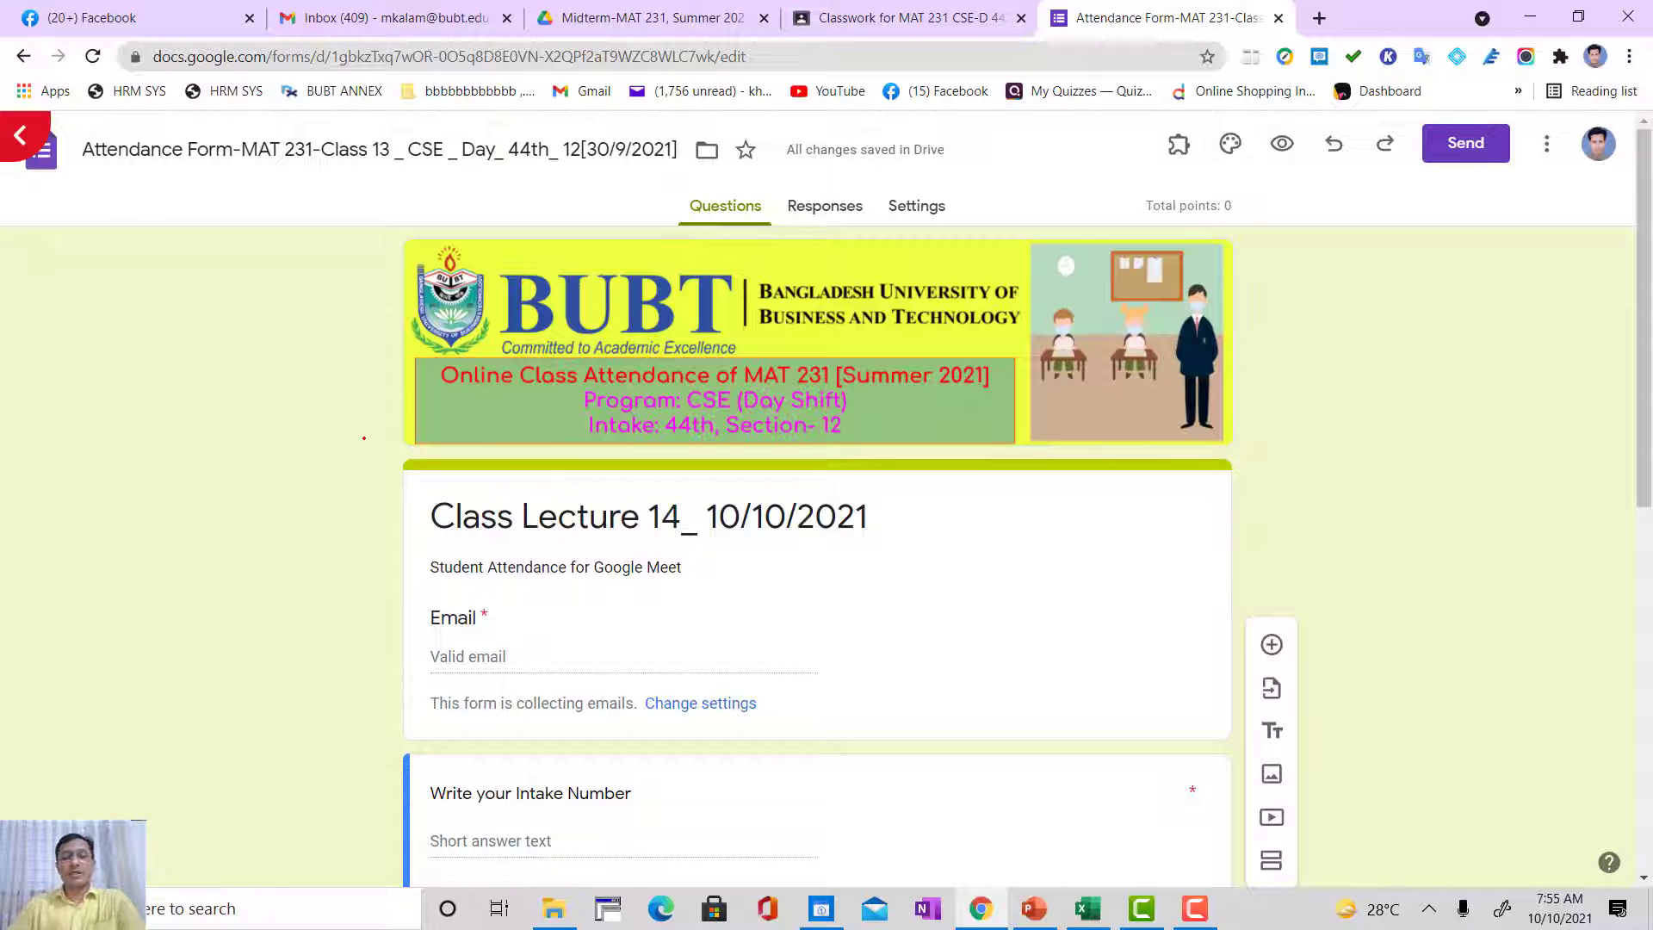
pyautogui.scroll(-2, 364, 438)
pyautogui.scroll(-7, 382, 396)
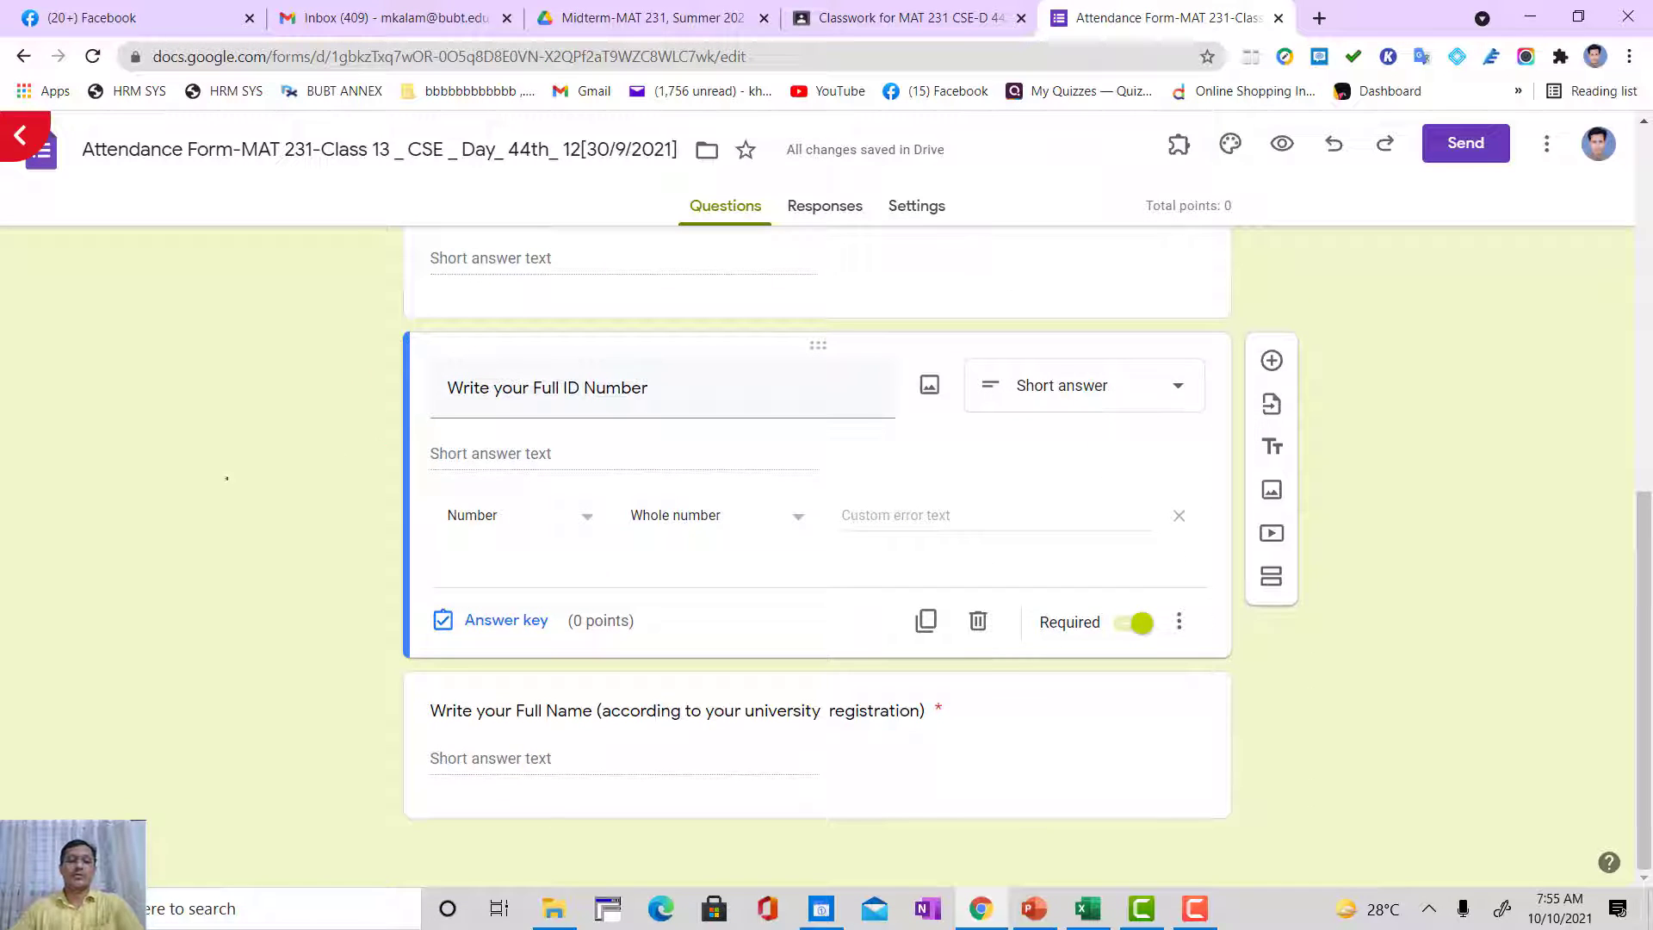
pyautogui.scroll(6, 228, 479)
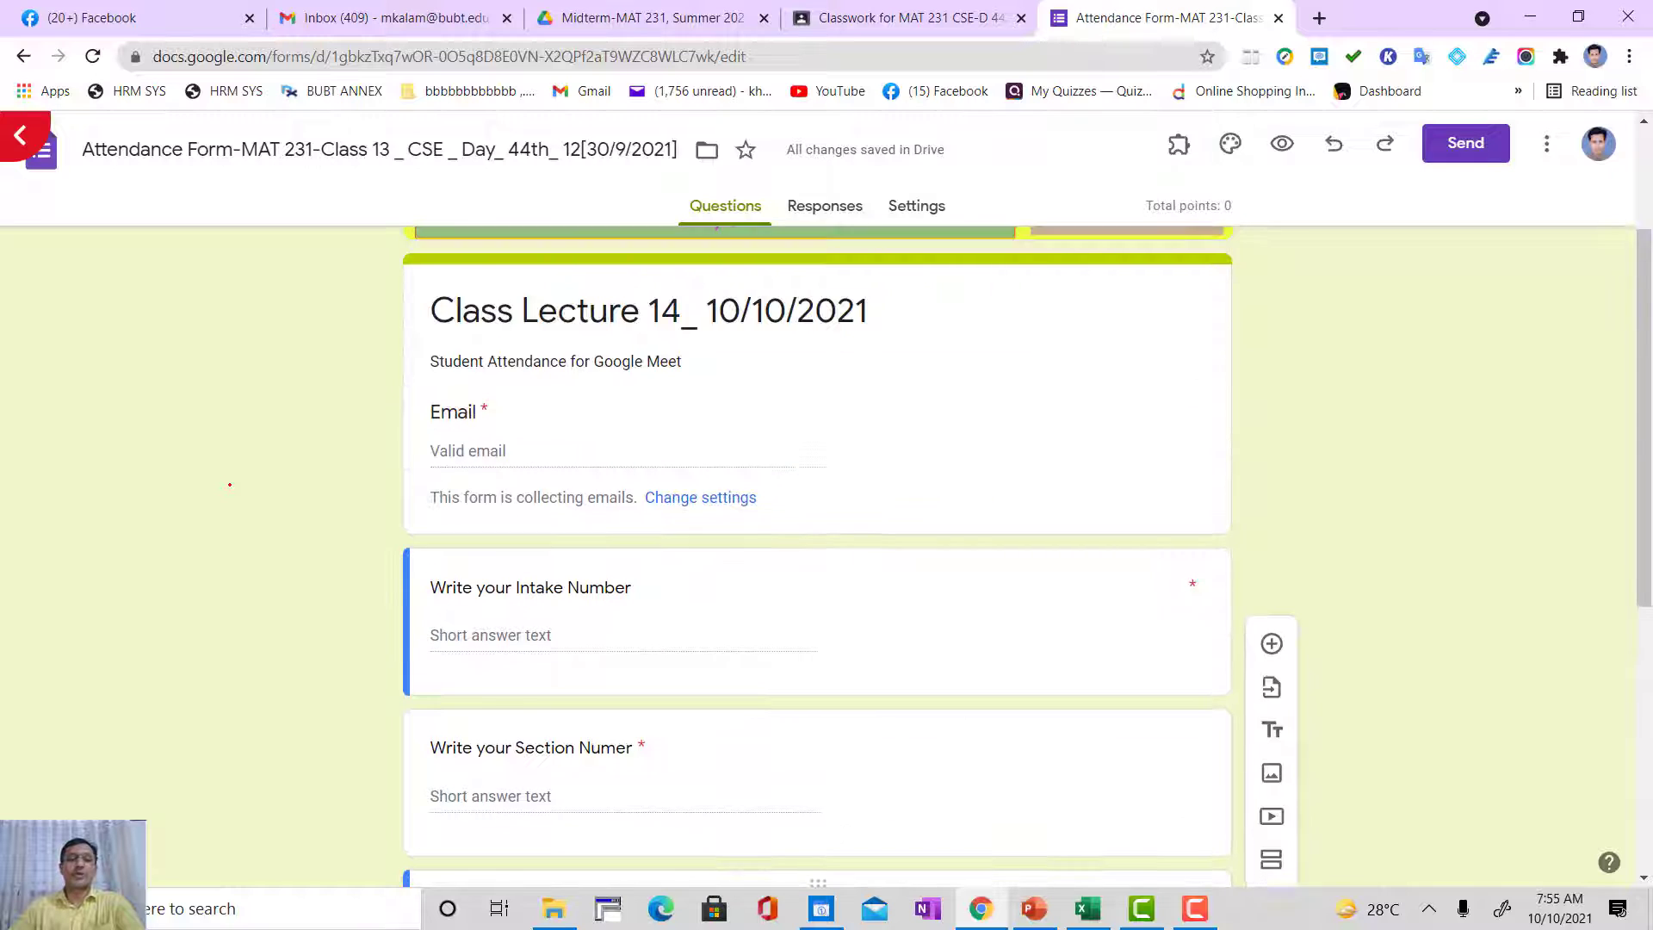
pyautogui.scroll(-5, 230, 485)
# Step: Return to the class 14 attendance assignment in Google Classroom and save it as a draft
pyautogui.click(853, 16)
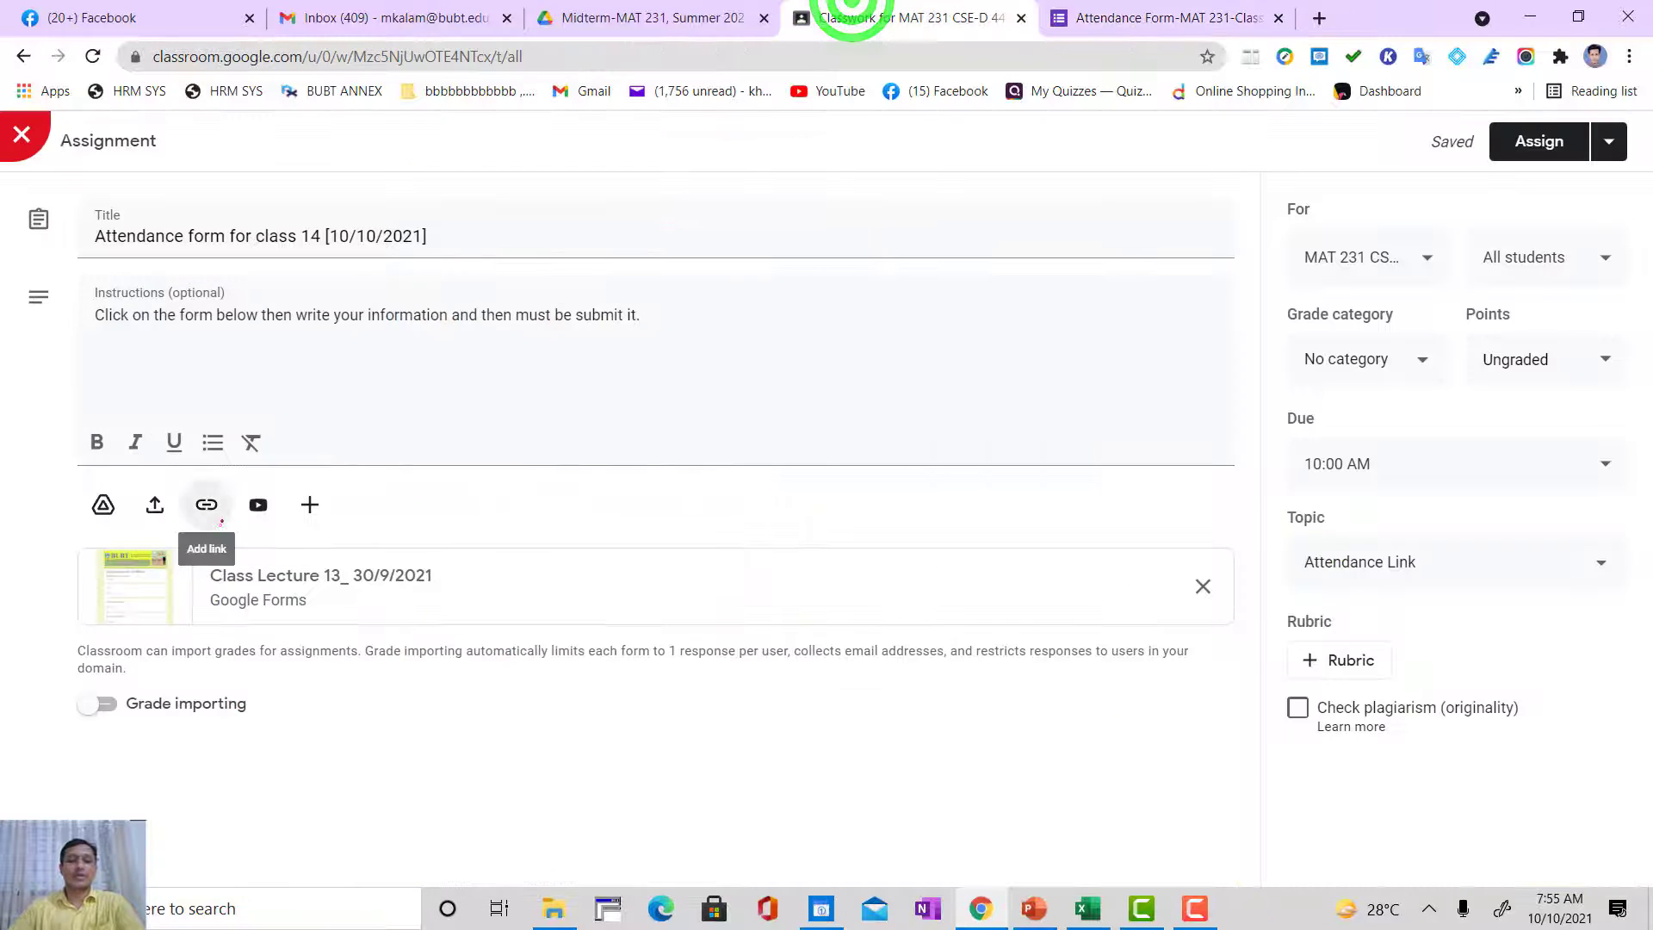
pyautogui.click(1609, 141)
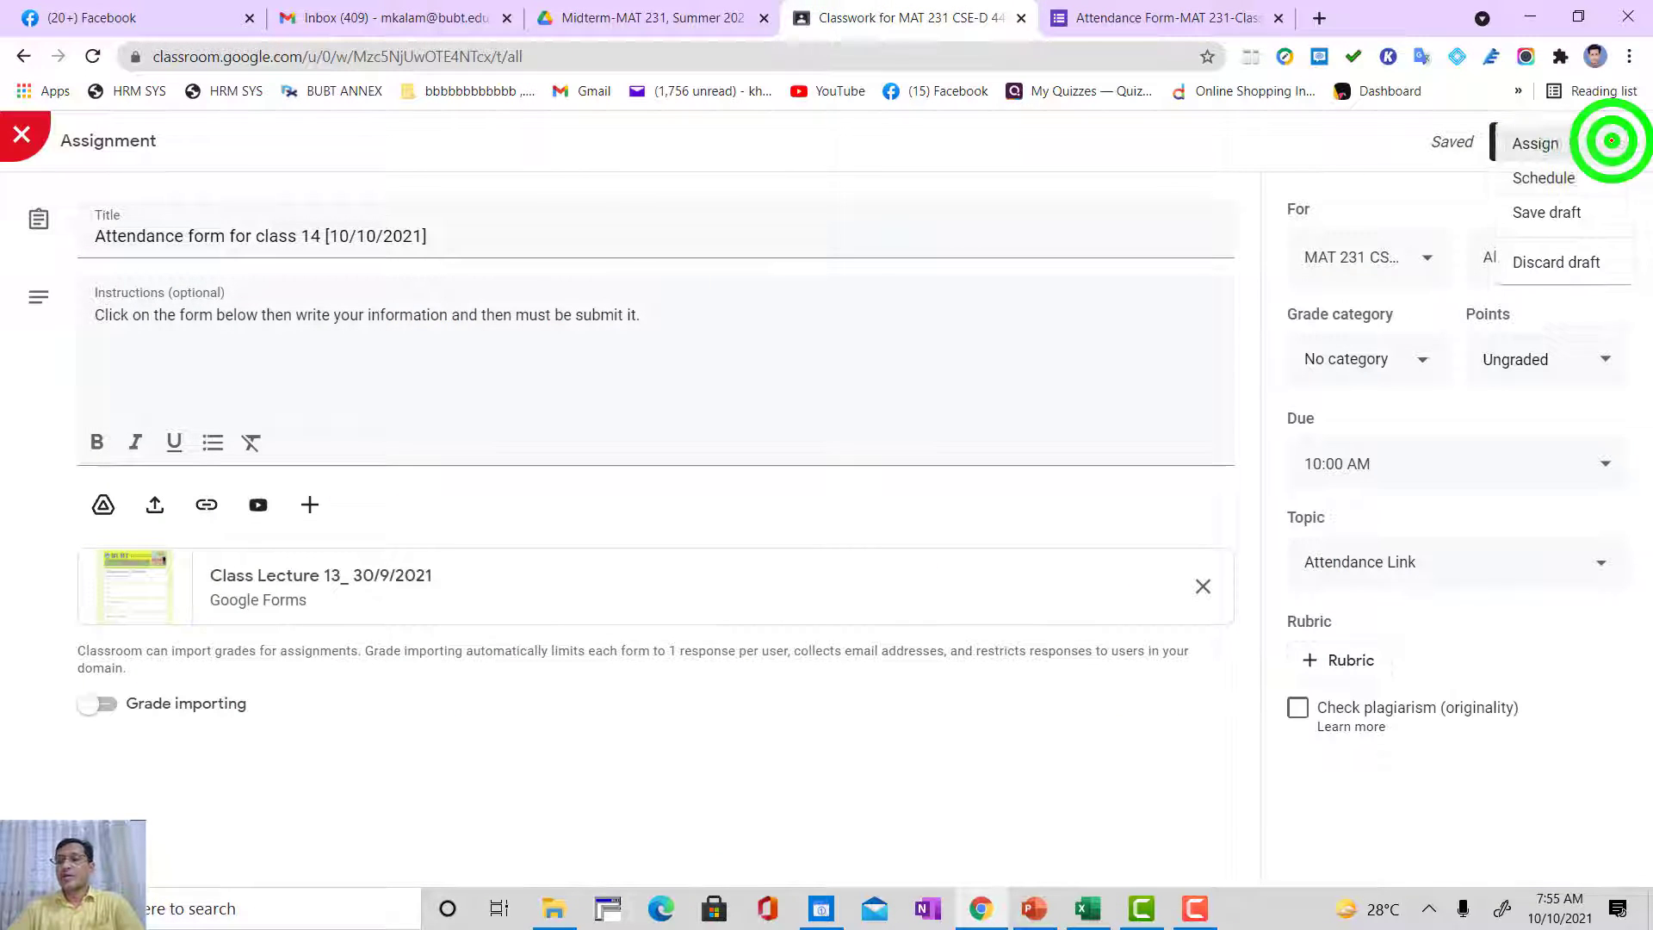
pyautogui.click(1554, 212)
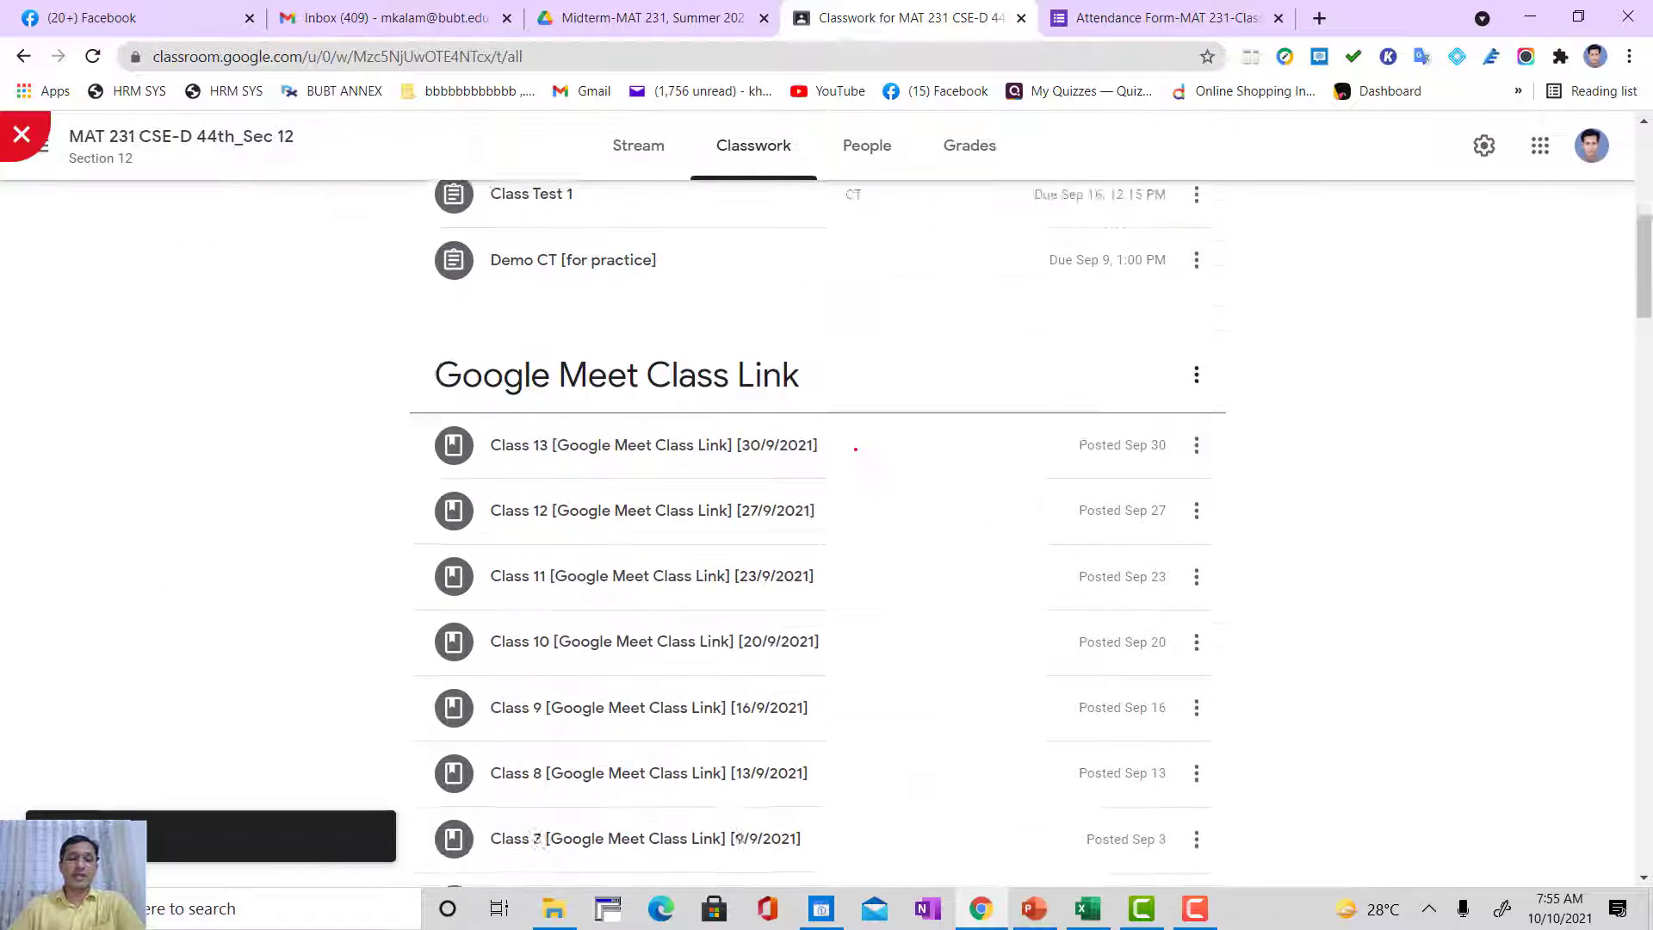
# Step: Open the class 10 attendance post's attached form in the form editor through its resume link, declining to resume collecting responses
pyautogui.scroll(-3, 686, 524)
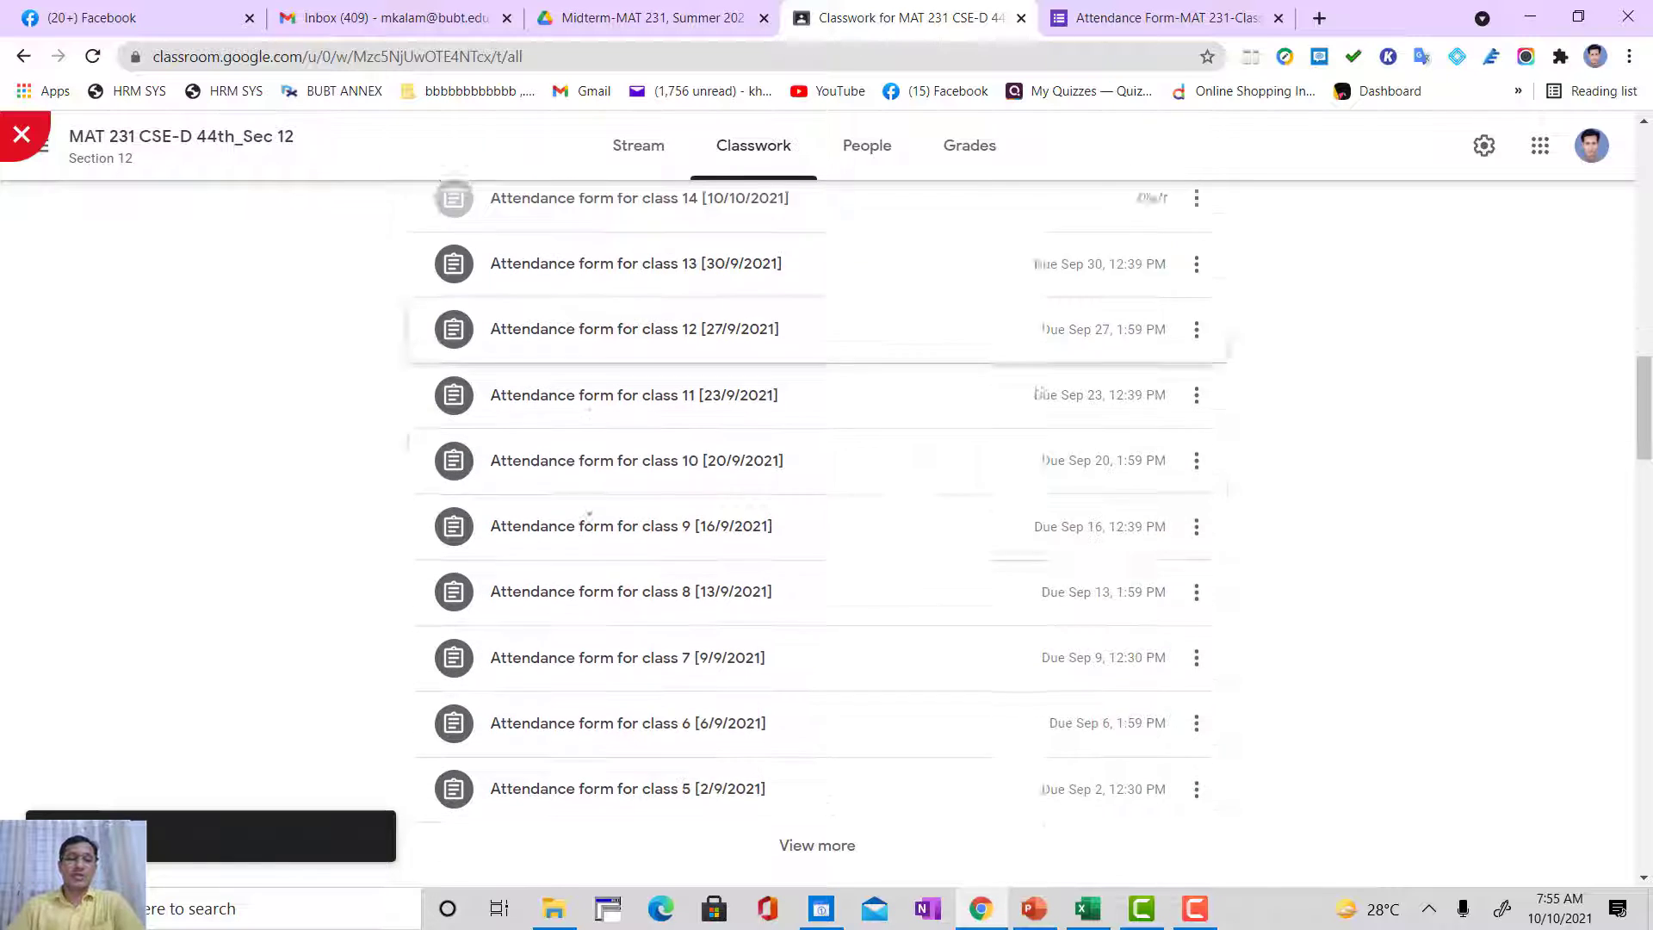
pyautogui.scroll(1, 600, 467)
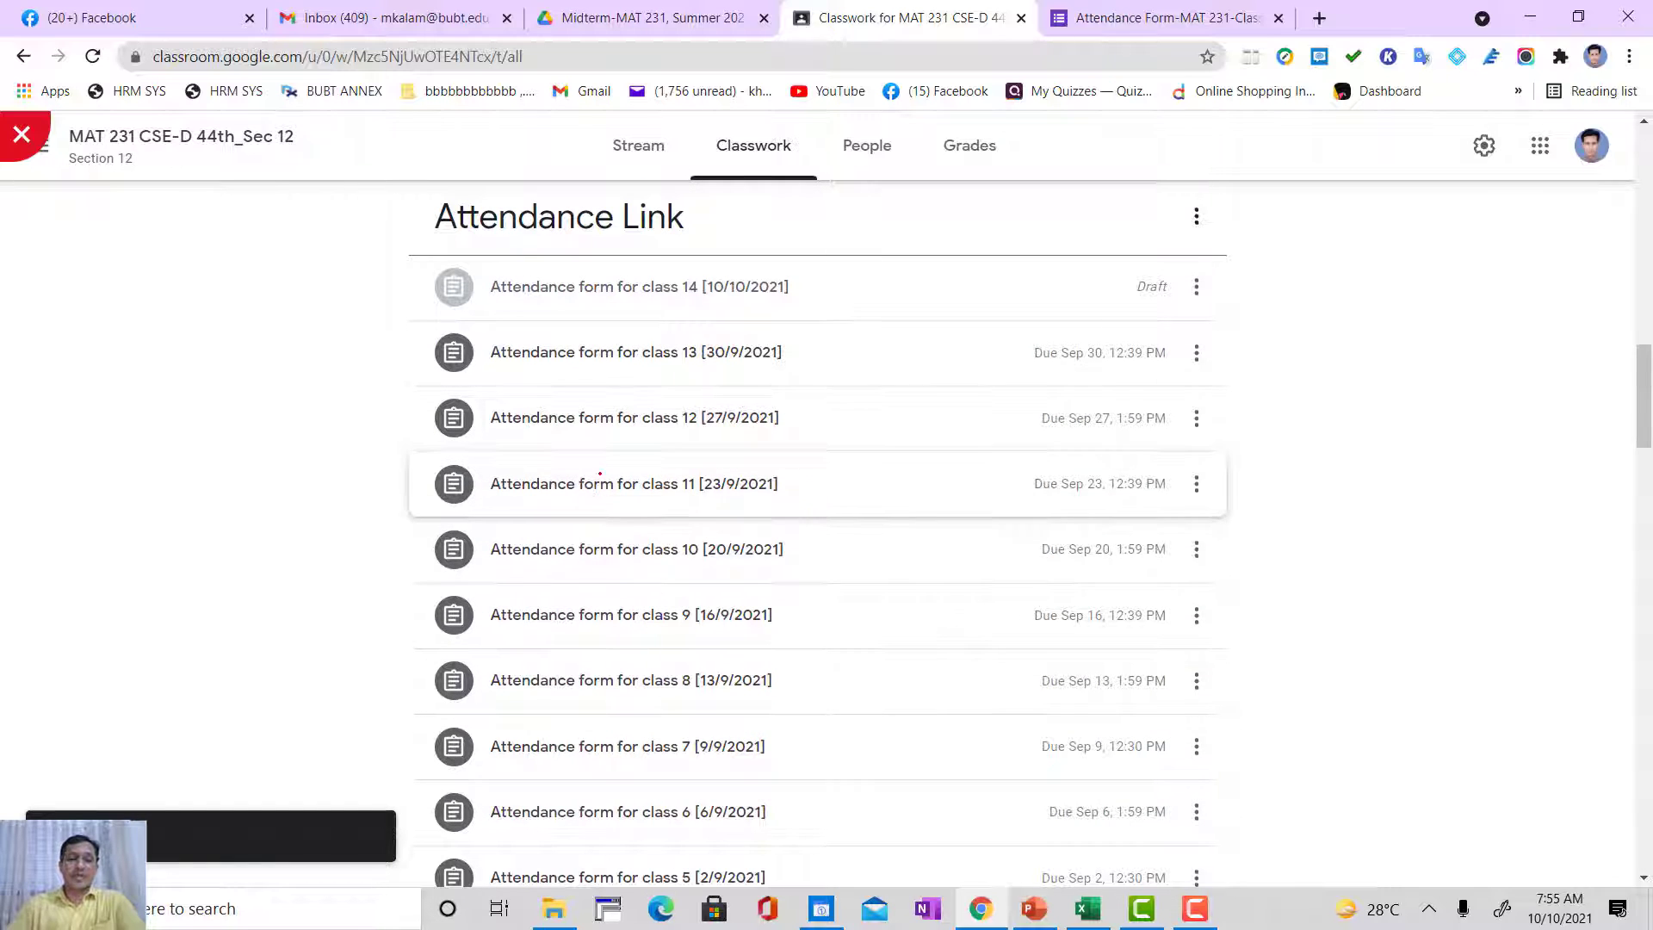
pyautogui.scroll(-3, 600, 467)
pyautogui.scroll(1, 637, 452)
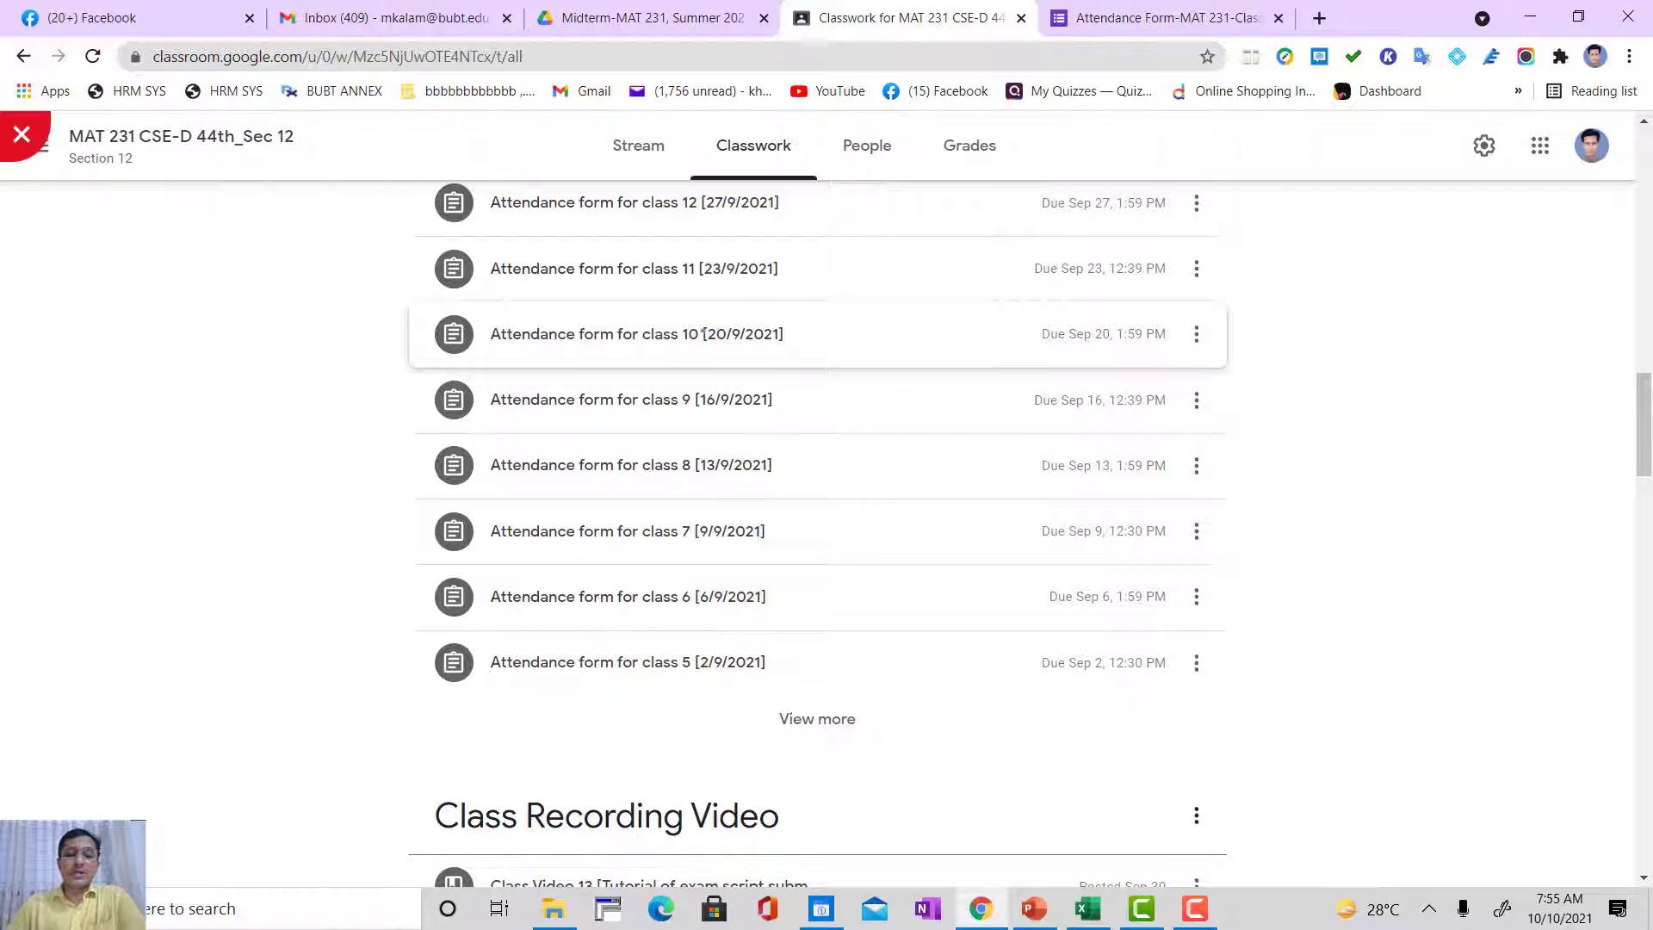
pyautogui.click(562, 333)
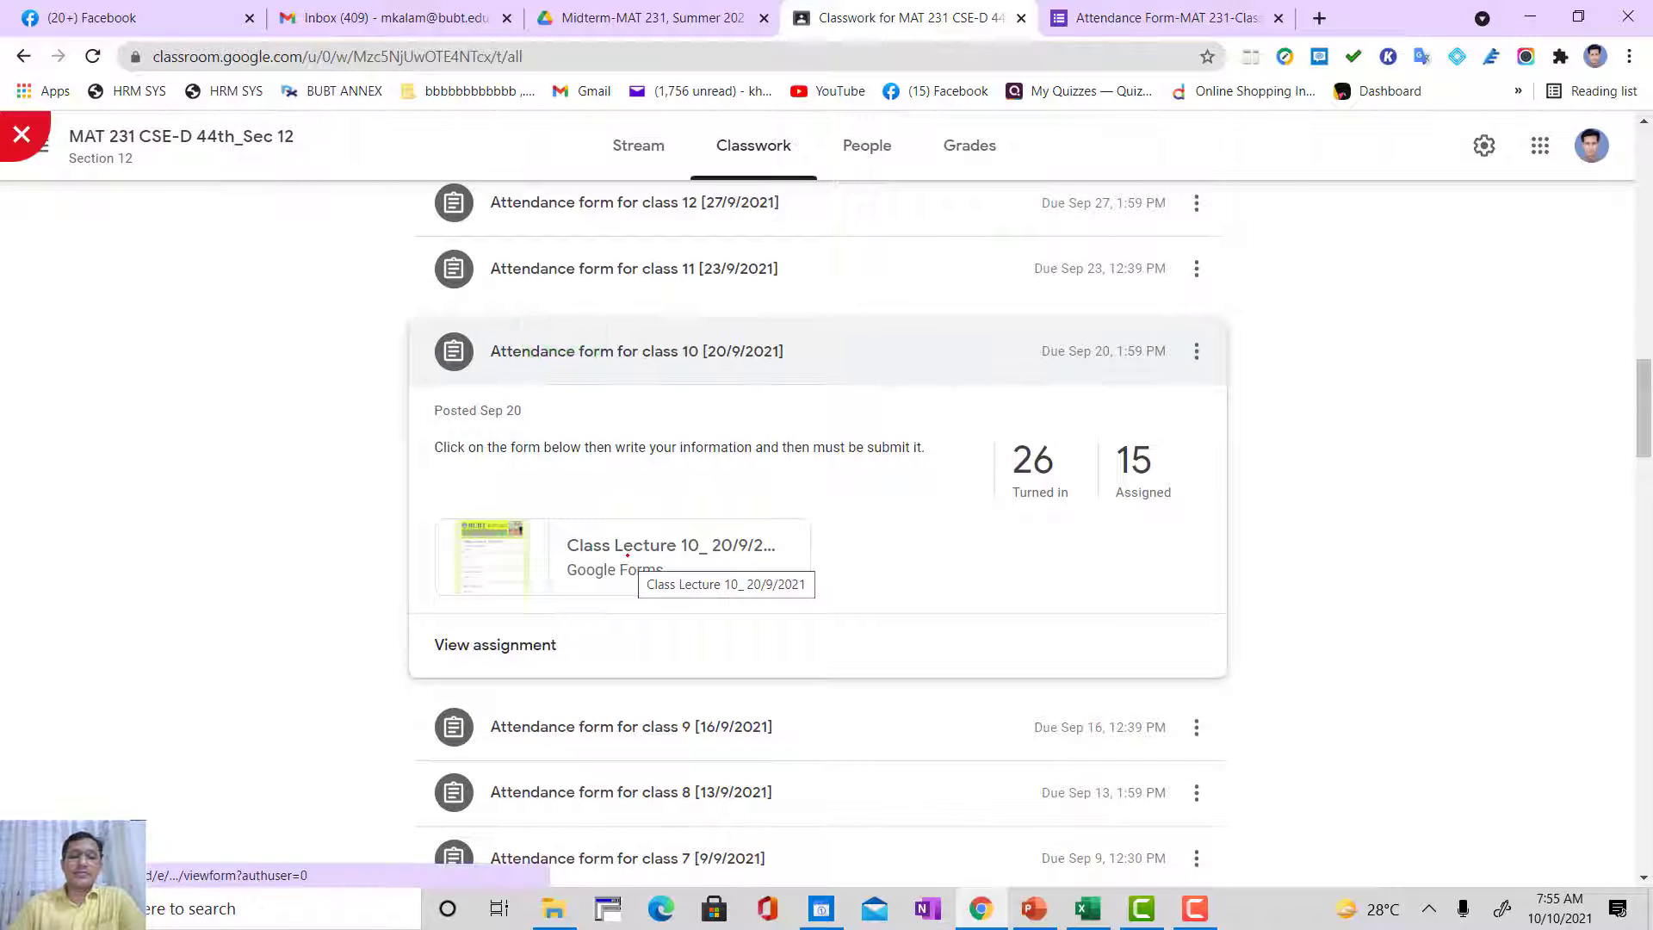
pyautogui.scroll(-1, 628, 555)
pyautogui.click(702, 448)
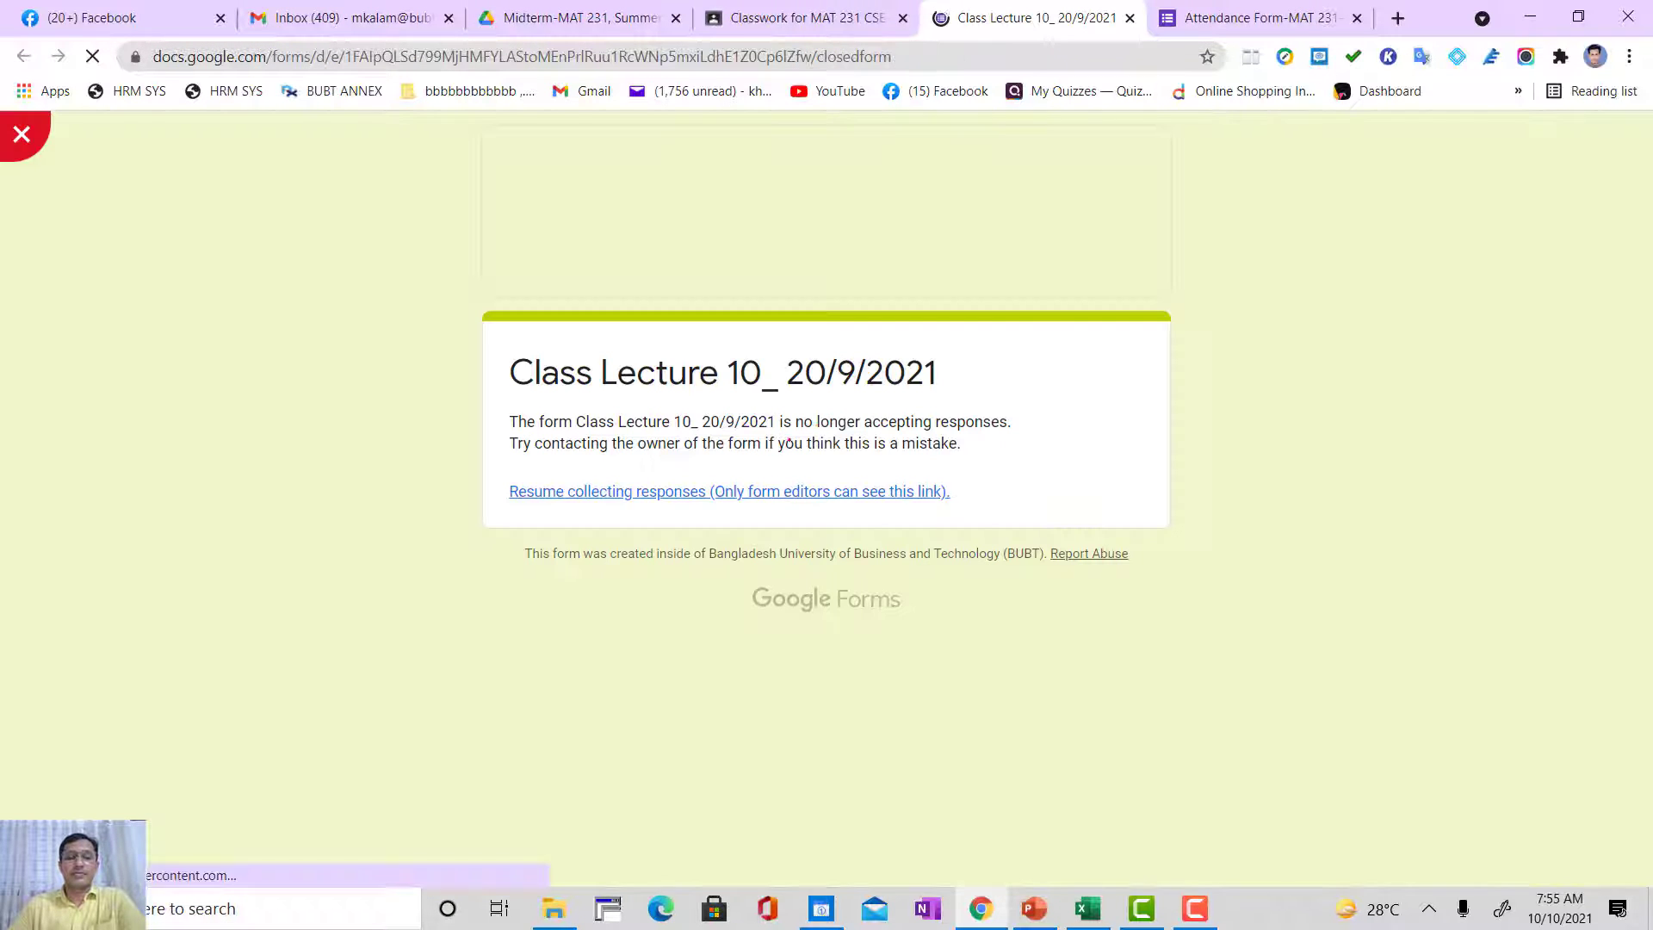
pyautogui.click(754, 493)
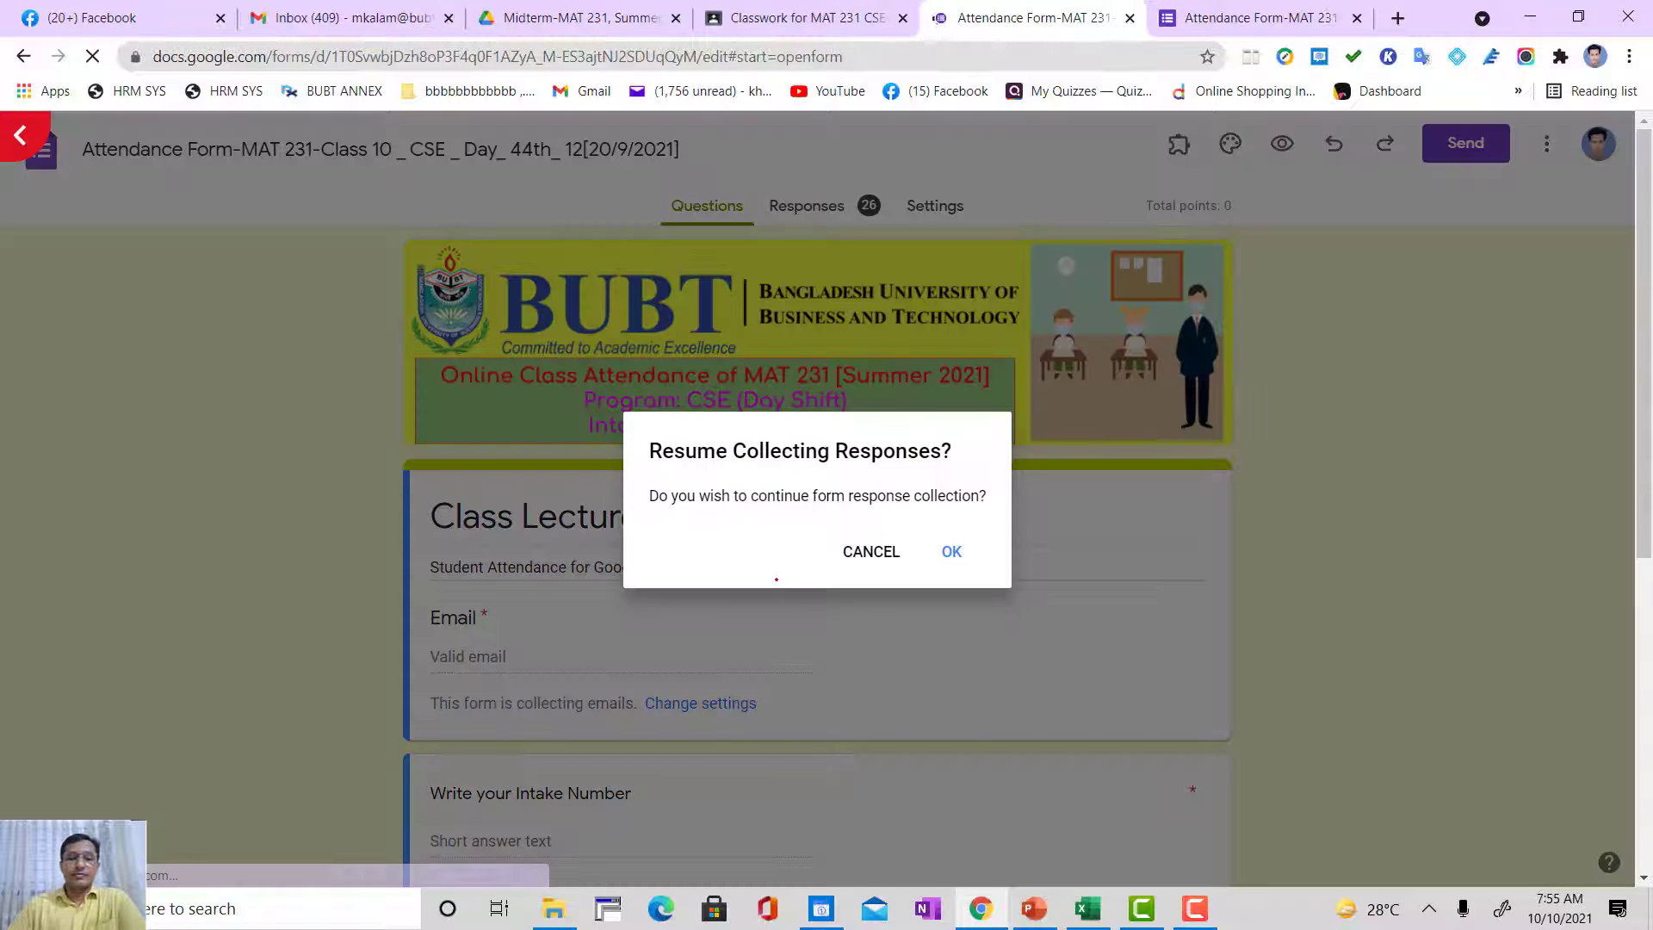
pyautogui.click(862, 544)
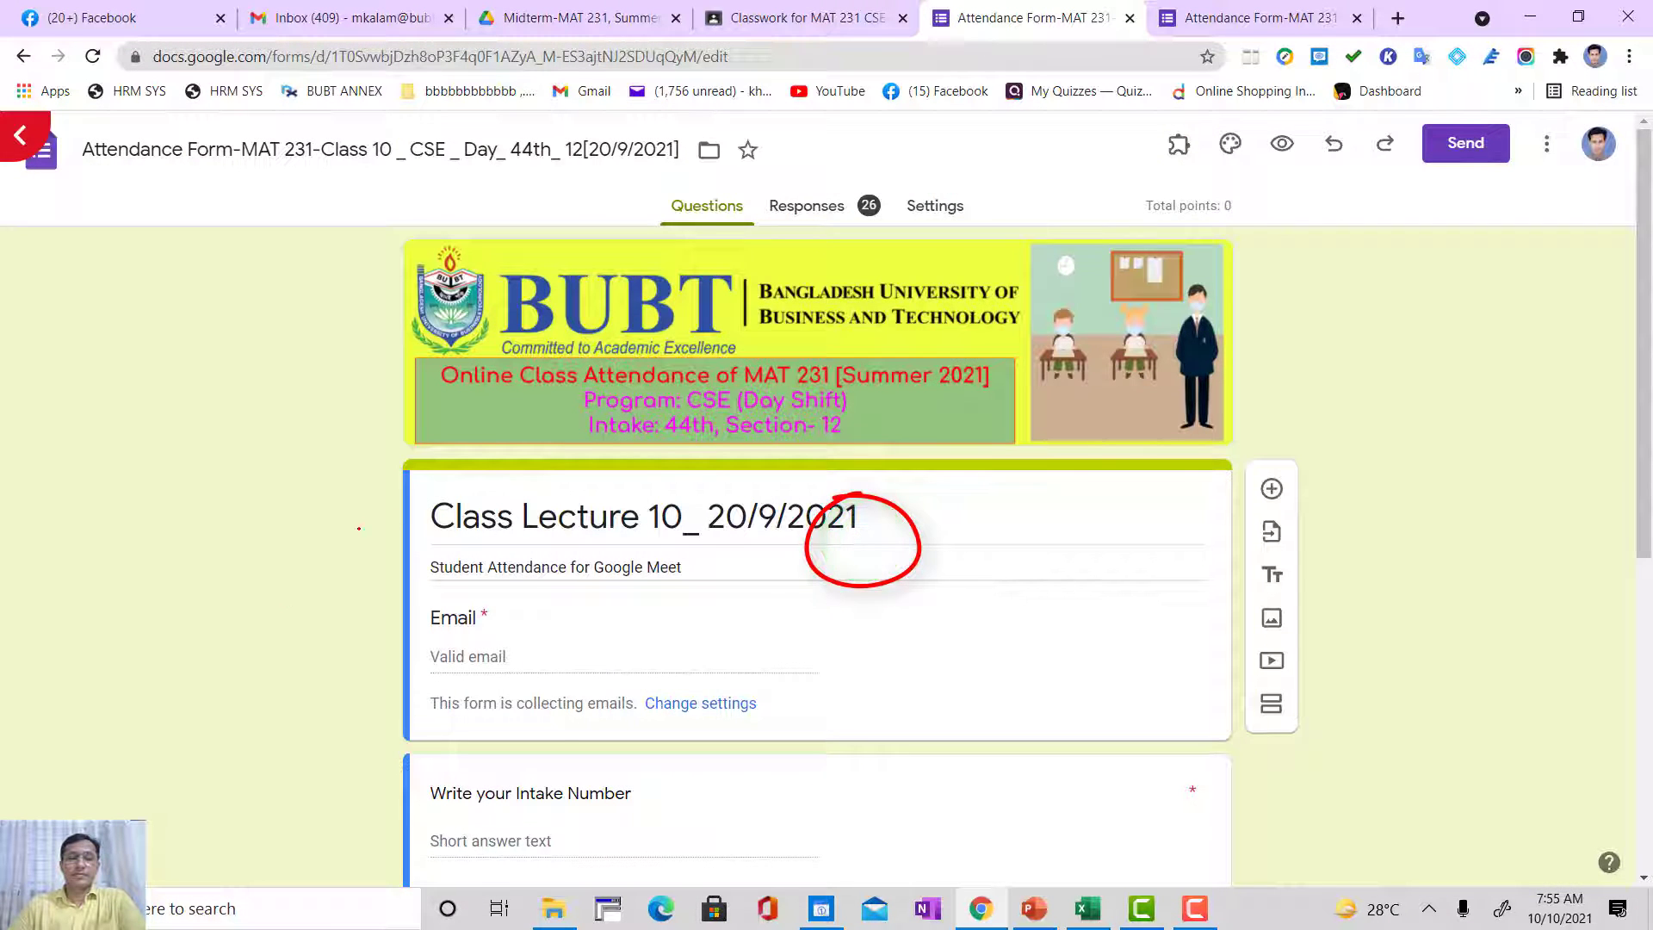
# Step: Look through the questions of the class 10 attendance form
pyautogui.scroll(-5, 861, 539)
pyautogui.scroll(5, 704, 471)
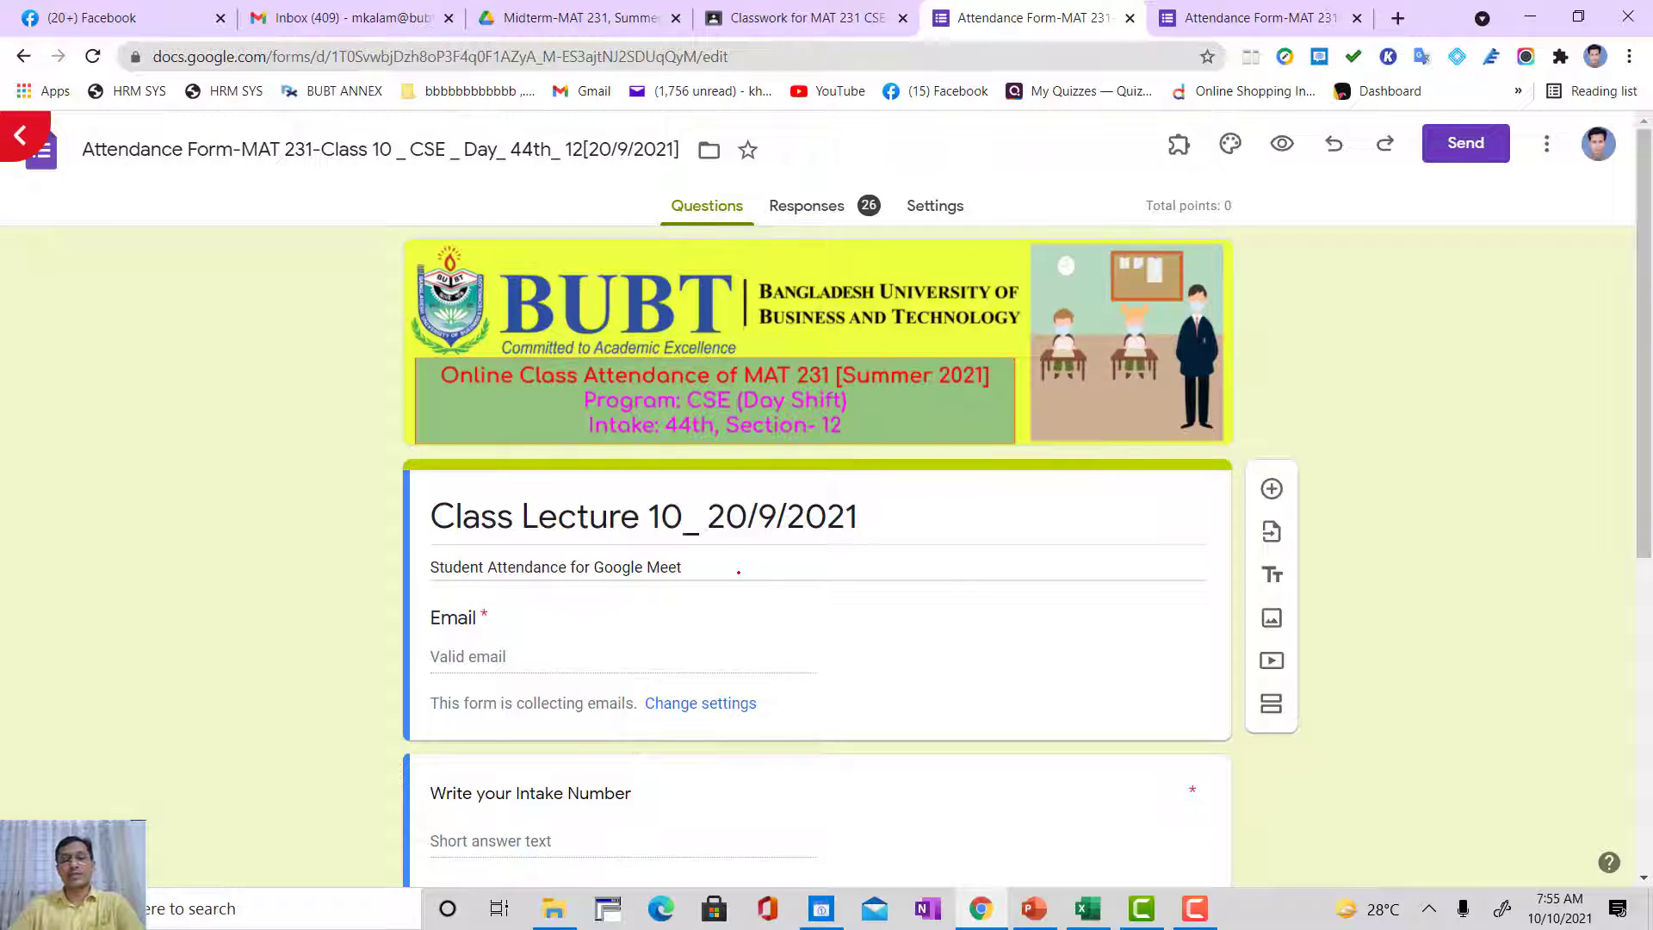
pyautogui.click(705, 206)
pyautogui.scroll(-2, 671, 694)
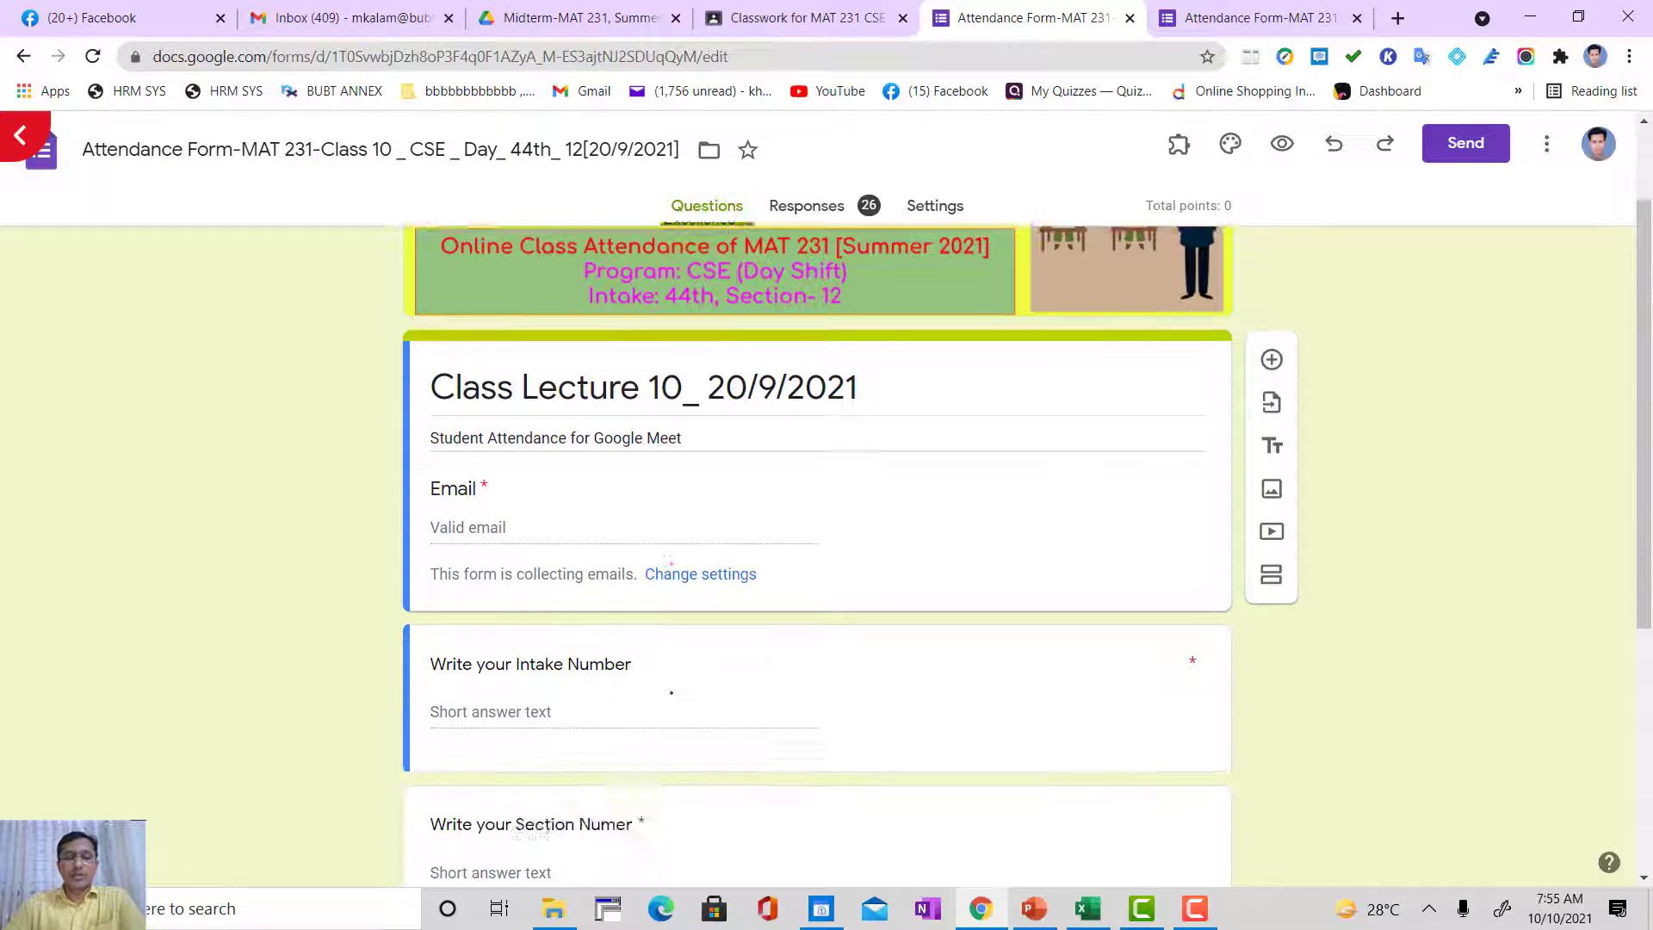
pyautogui.scroll(-4, 671, 693)
pyautogui.scroll(6, 671, 693)
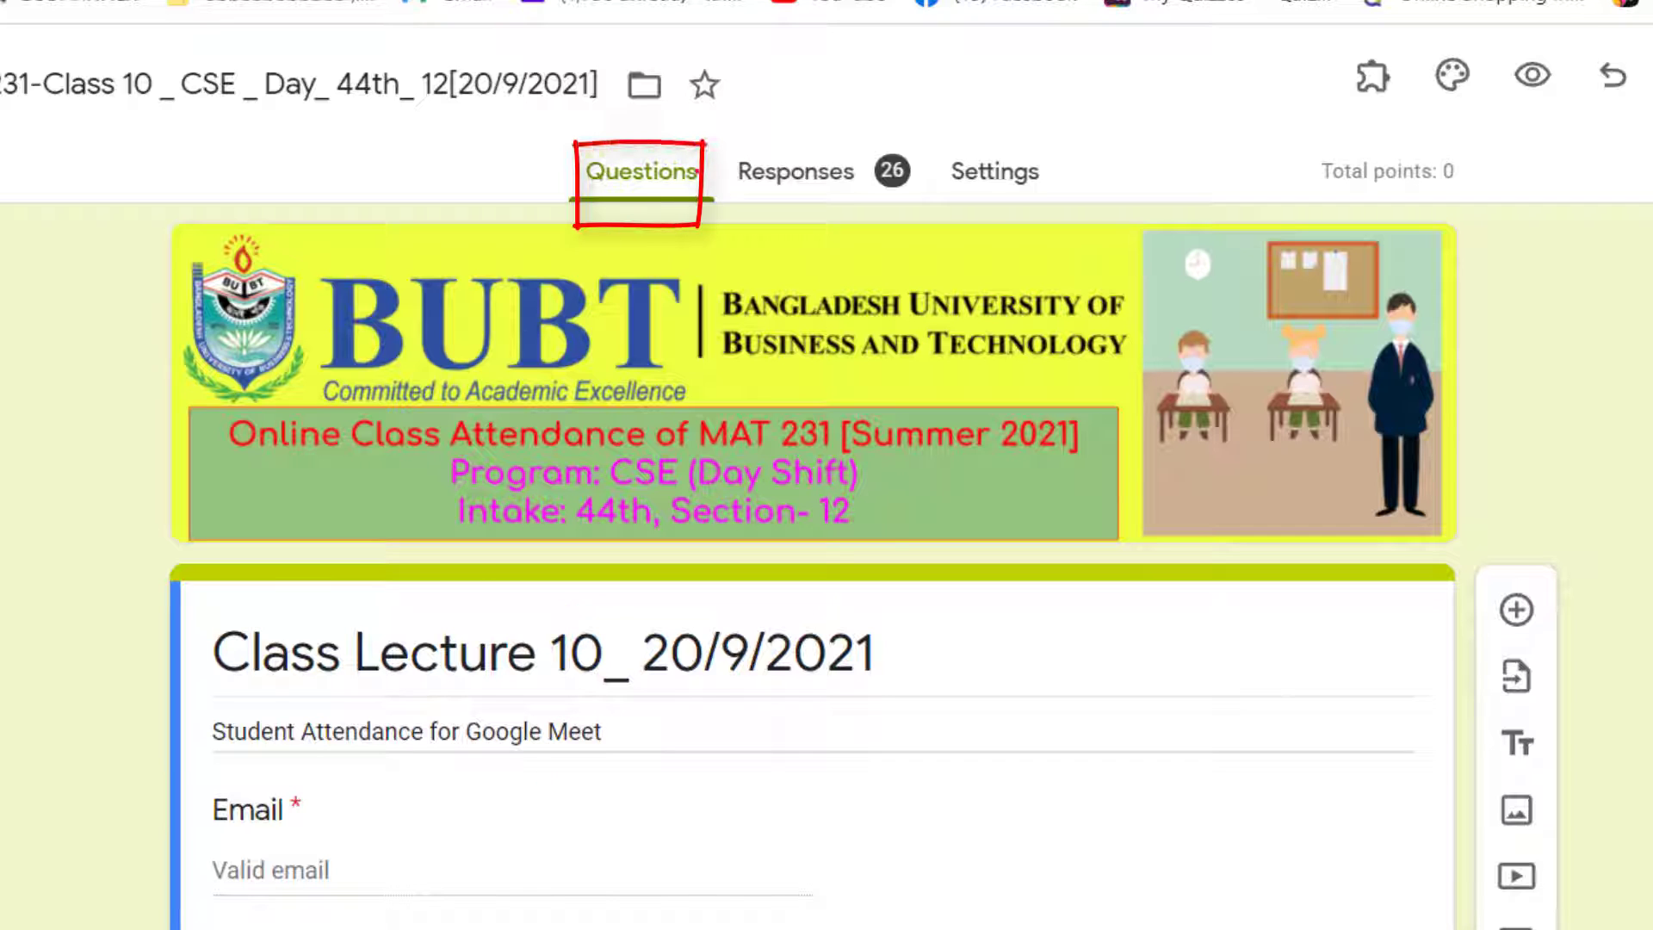
# Step: Copy all the submitted full ID numbers from the class 10 form's response summary
pyautogui.click(827, 160)
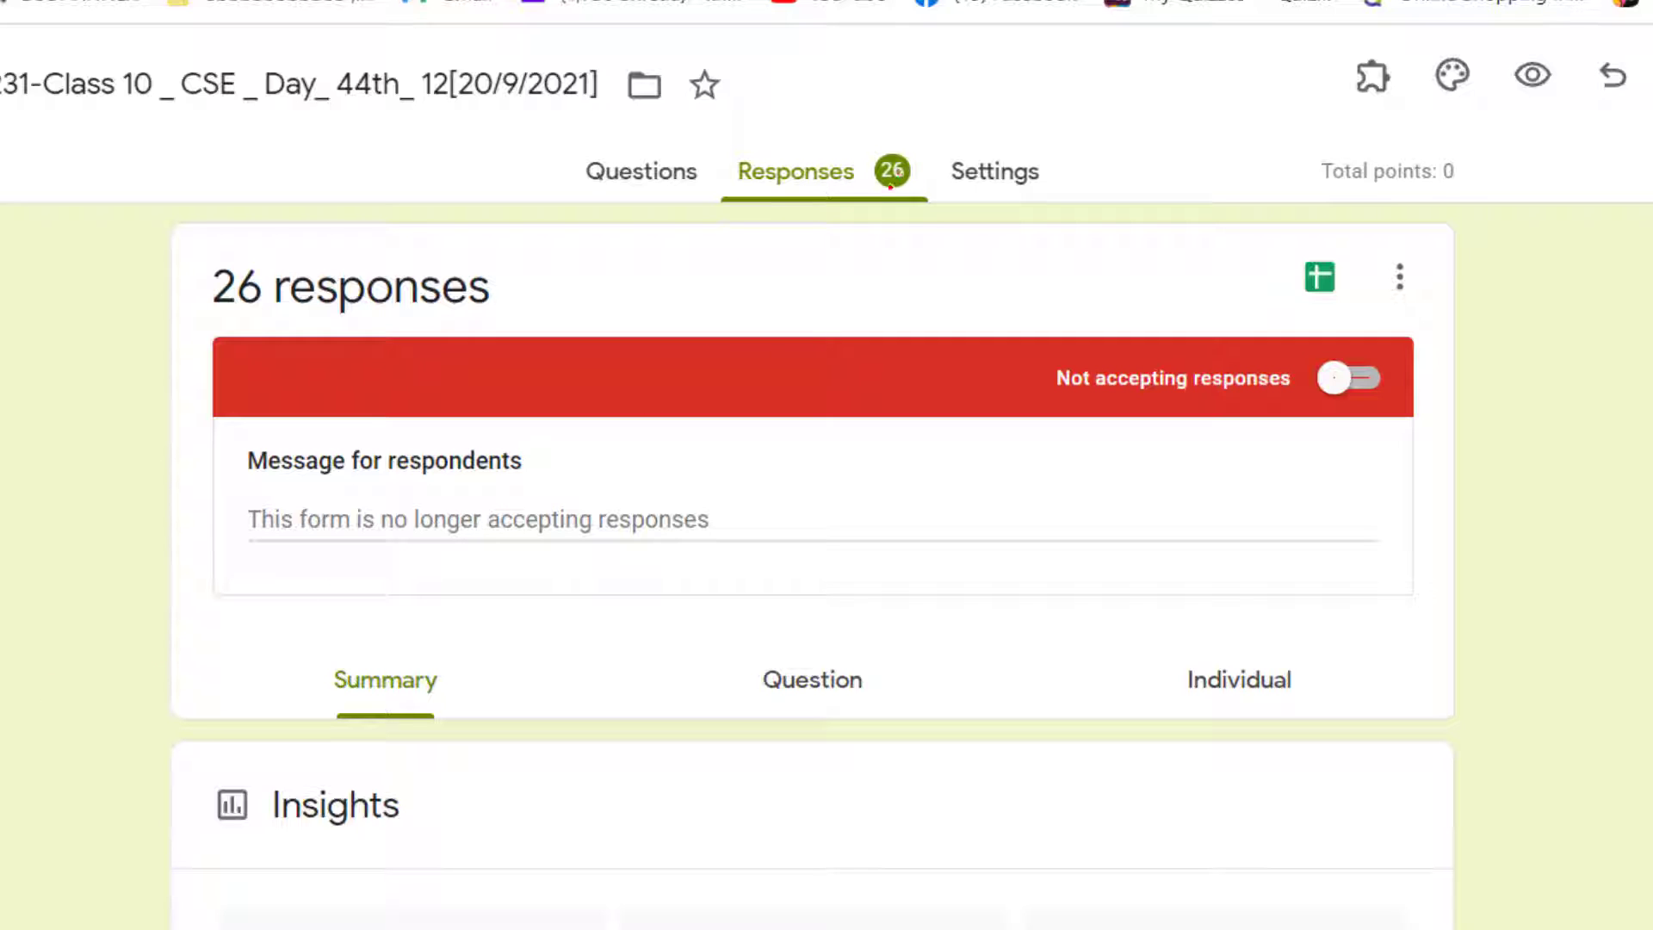
pyautogui.scroll(-15, 18, 619)
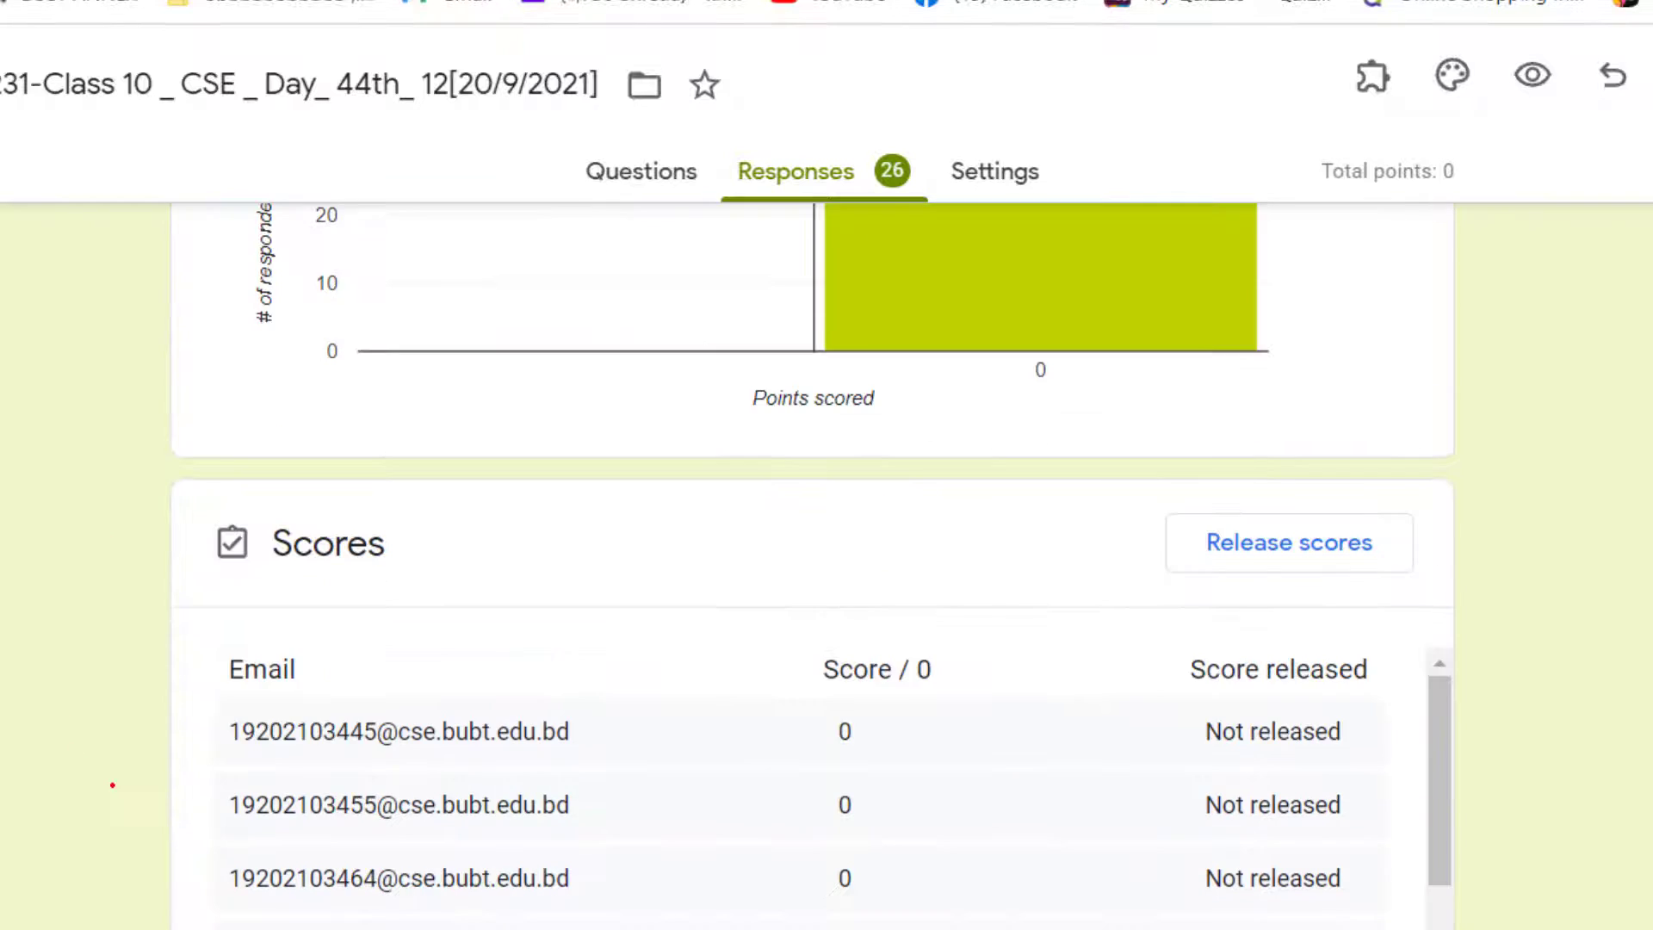
pyautogui.scroll(-8, 104, 780)
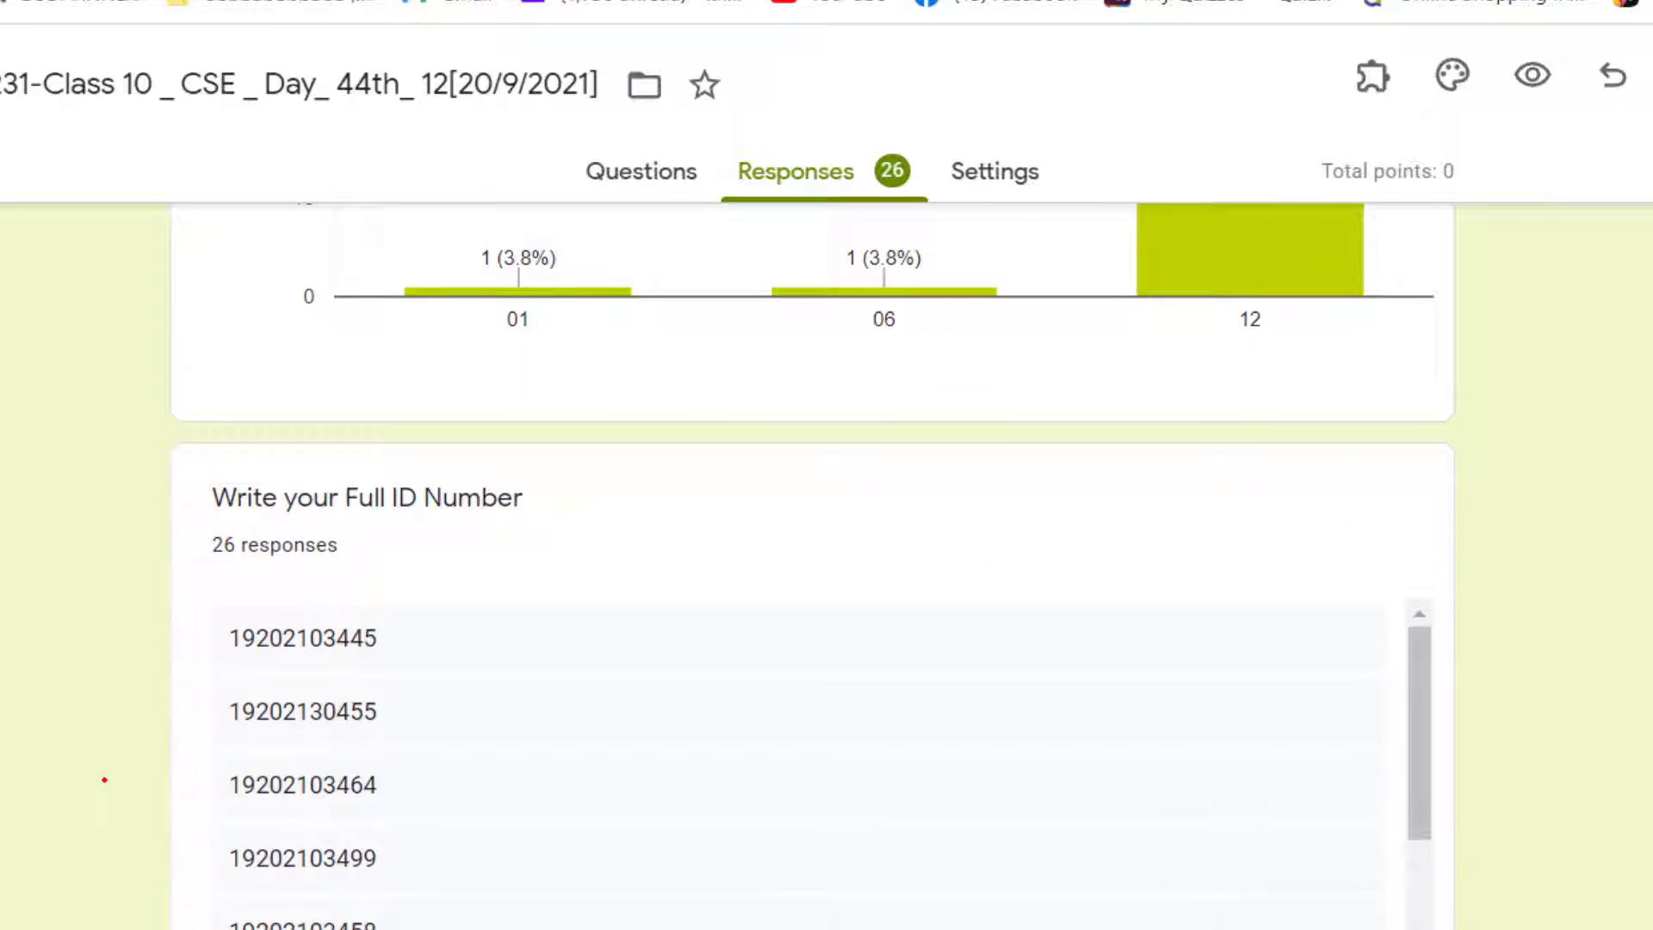
pyautogui.scroll(-2, 203, 582)
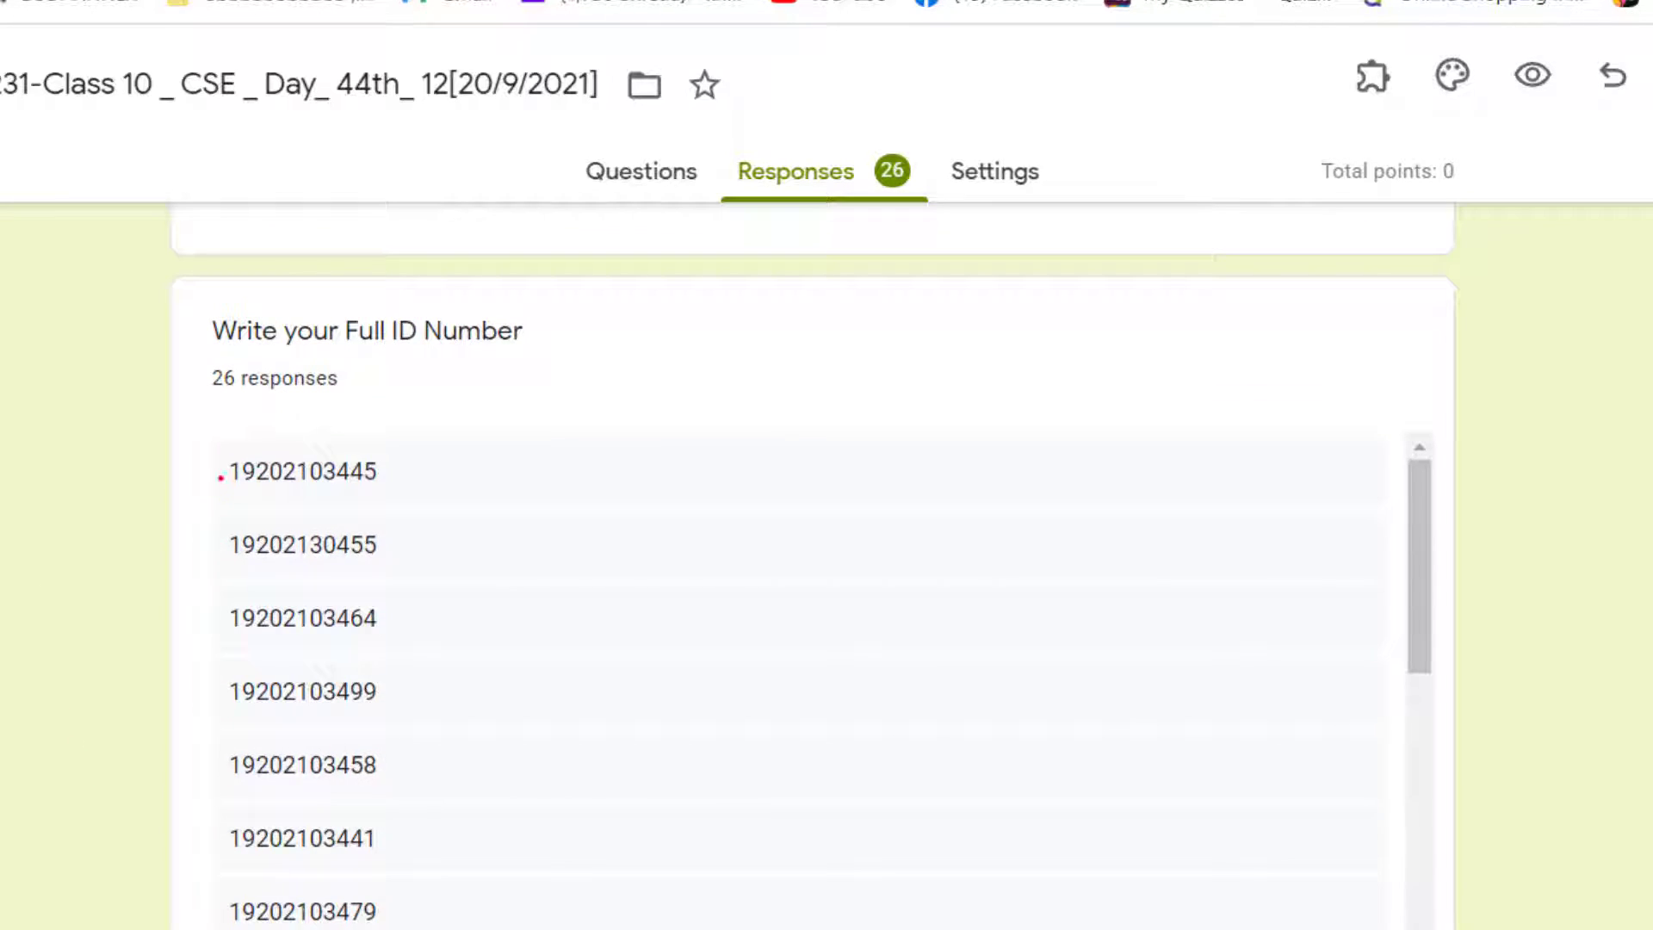
pyautogui.moveTo(226, 470); pyautogui.dragTo(387, 929)
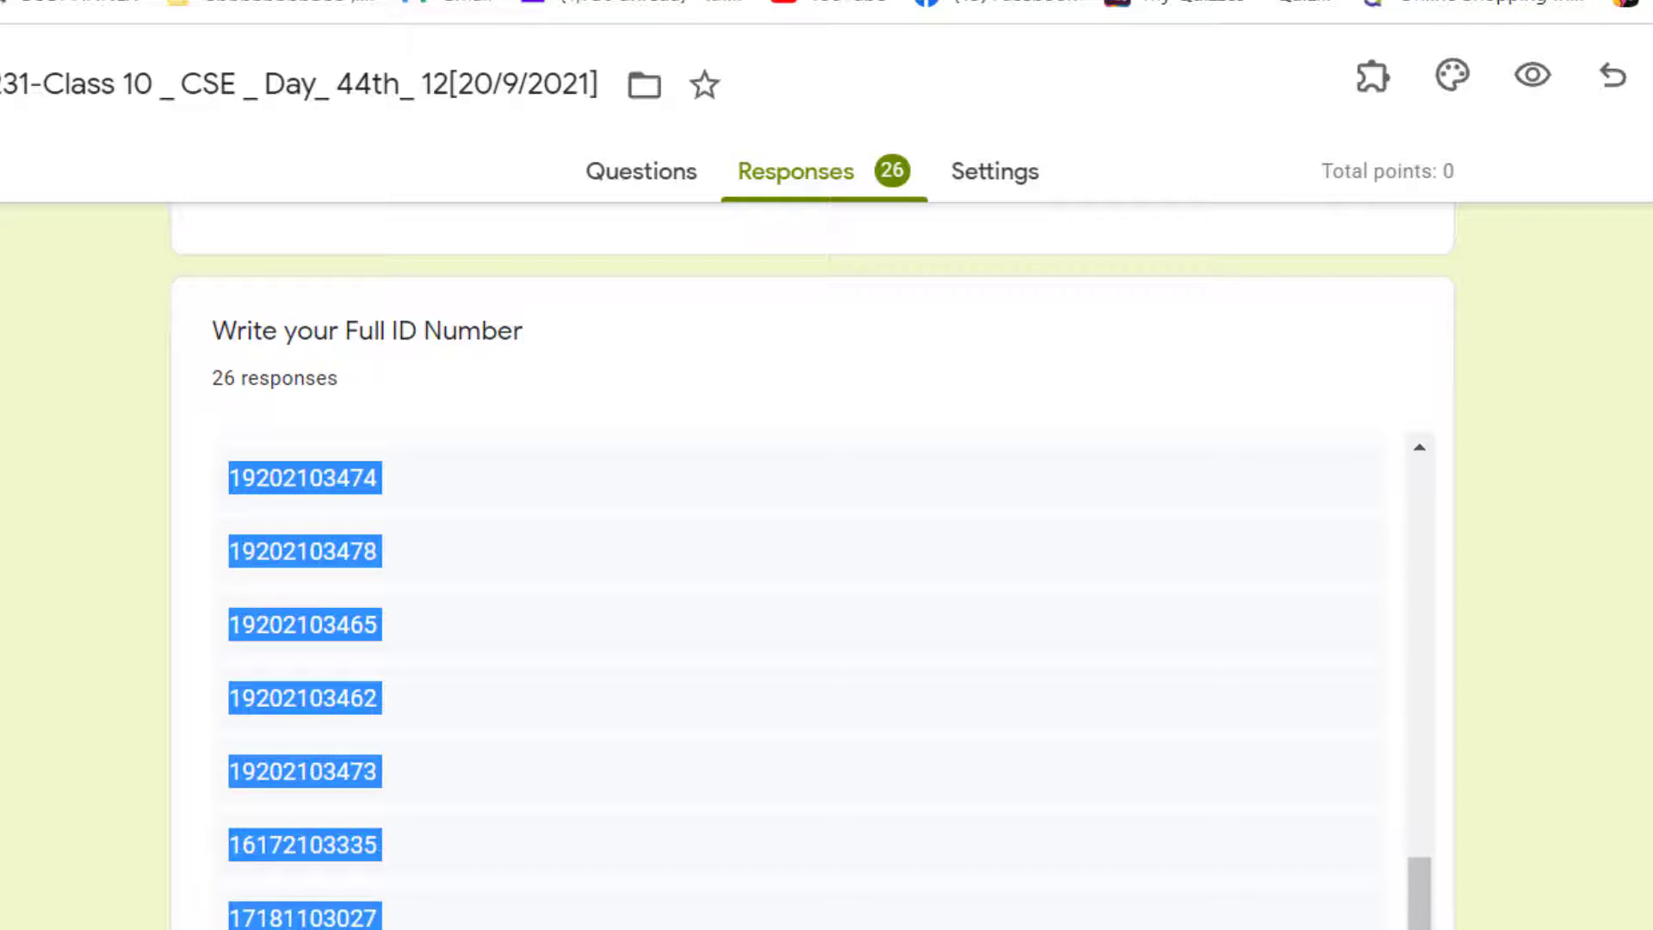
pyautogui.rightClick(326, 699)
pyautogui.click(389, 723)
# Step: Switch to the Attendance Record CSE 44-12 workbook in Excel and select the first ID cell under Class-10 on Sheet2
pyautogui.click(1088, 915)
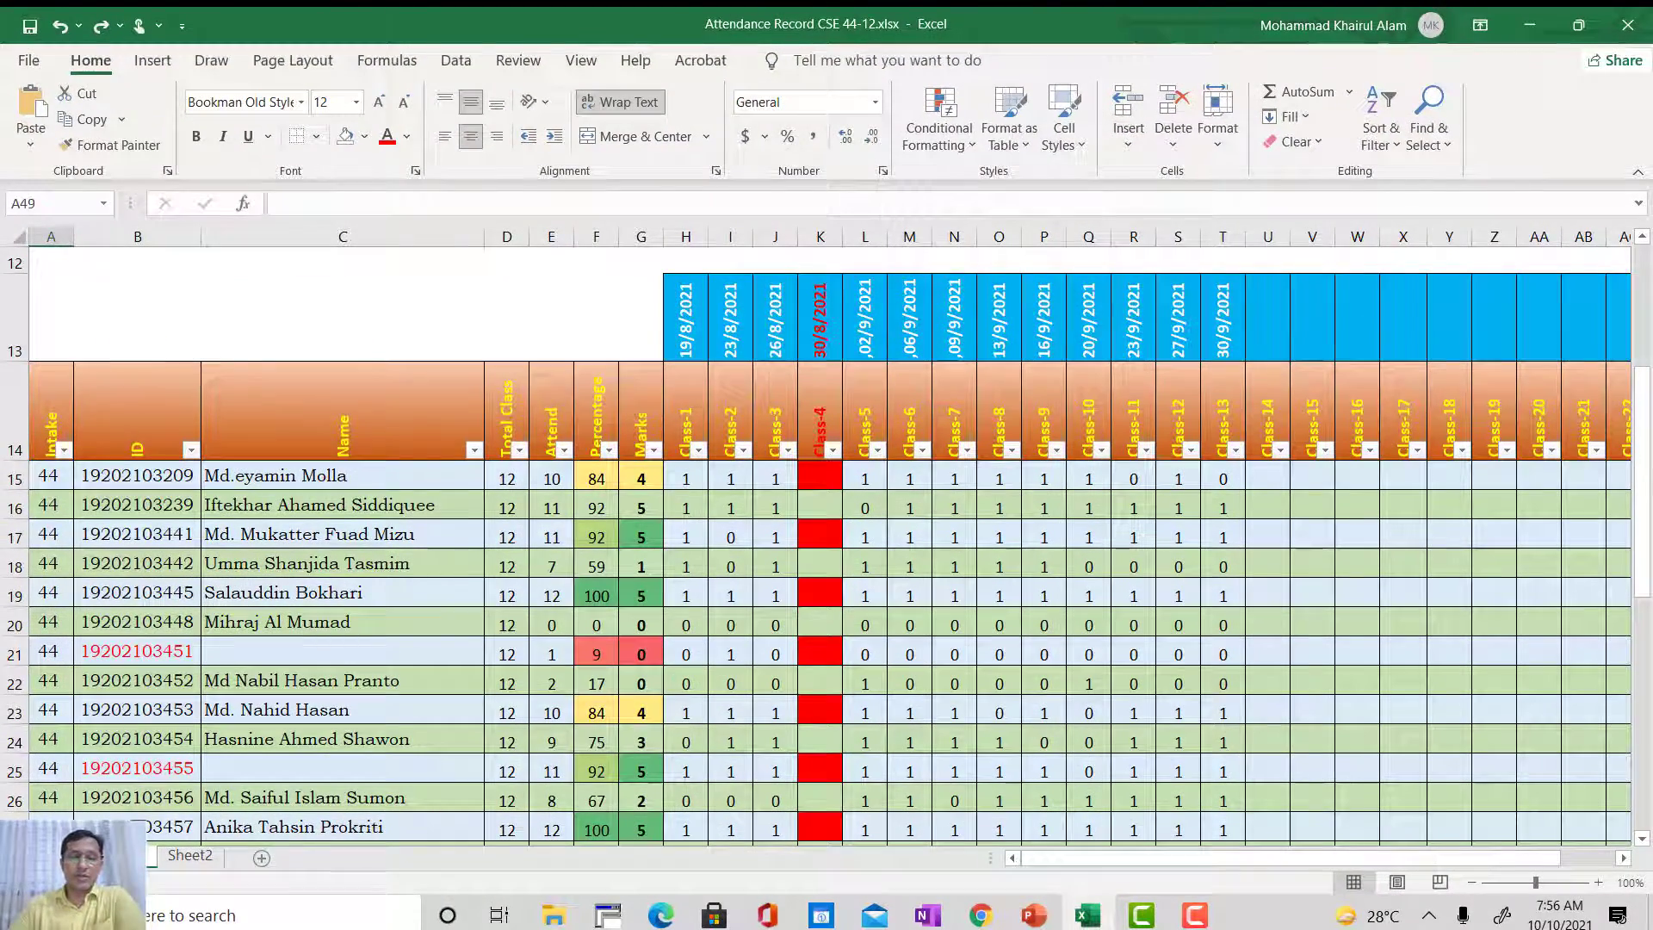
pyautogui.click(188, 856)
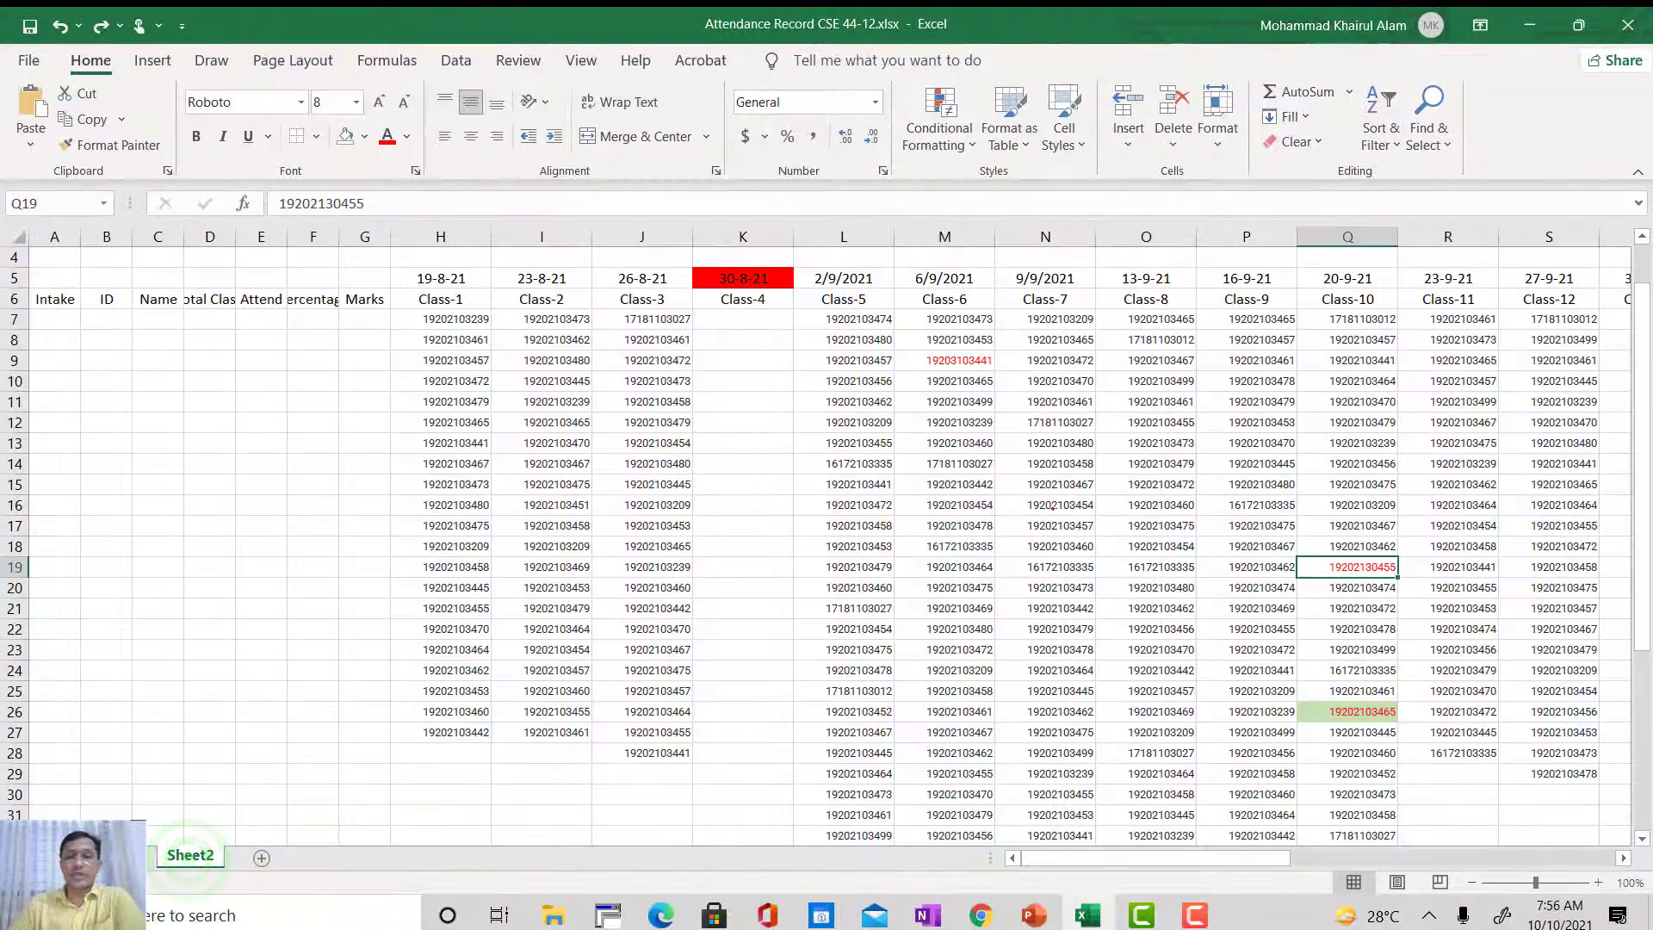
pyautogui.scroll(-1, 1278, 461)
pyautogui.scroll(3, 1278, 460)
pyautogui.click(1348, 381)
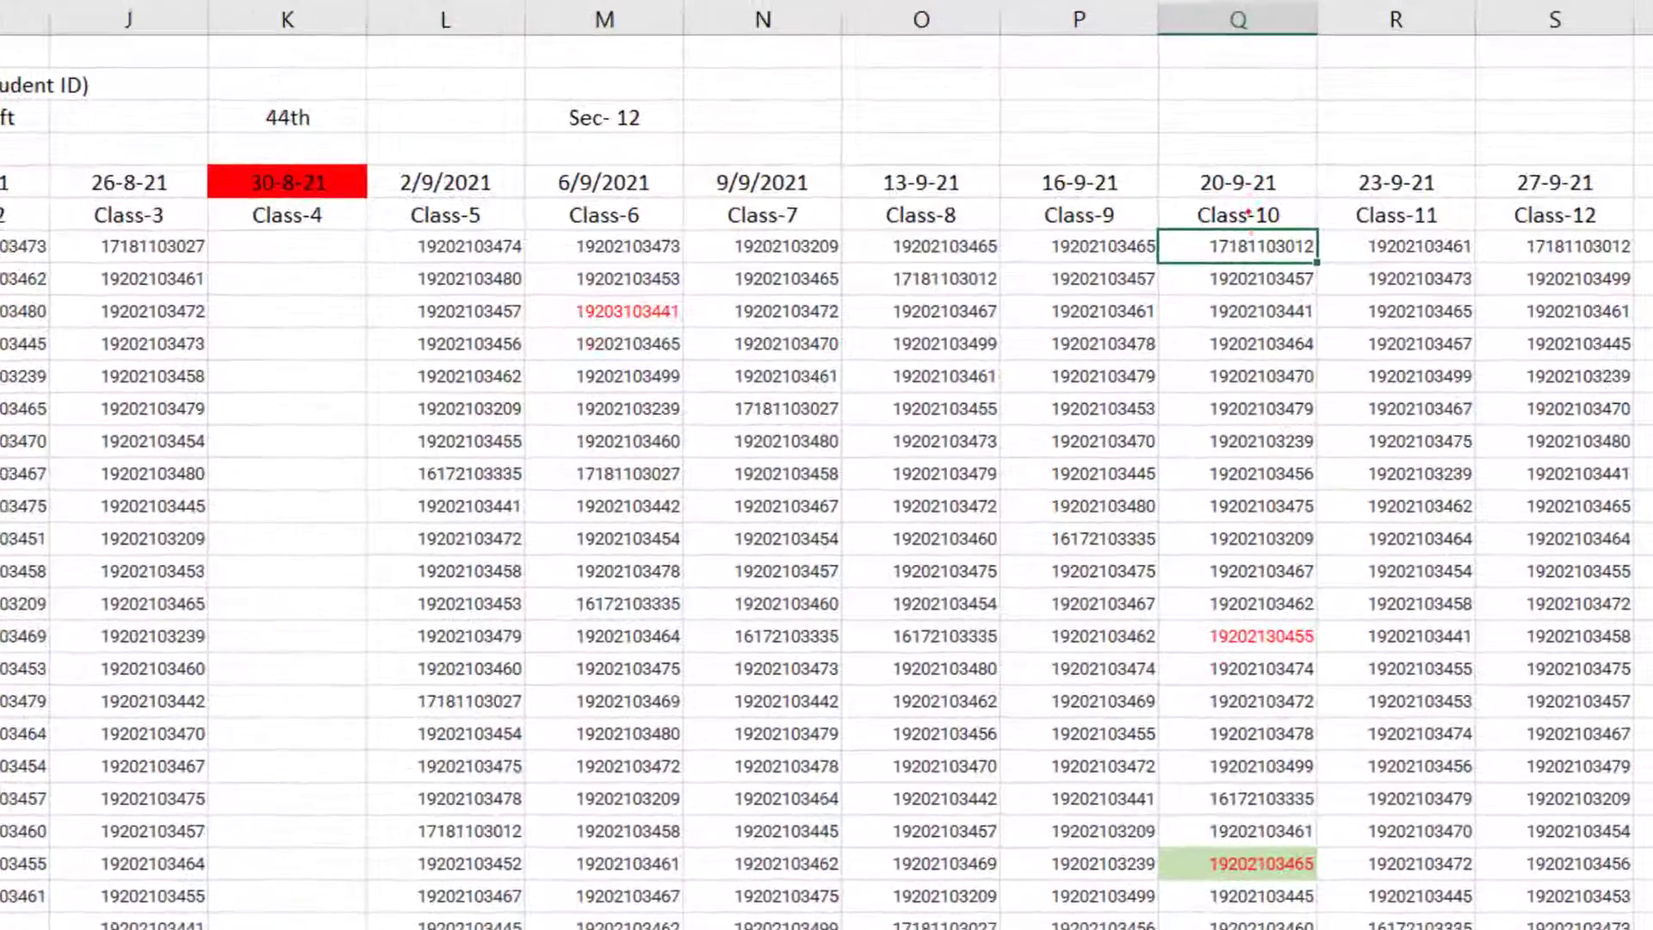
# Step: Look through the full list of student IDs under Class-10 on Sheet2 down to the empty cells below it
pyautogui.scroll(-2, 1243, 582)
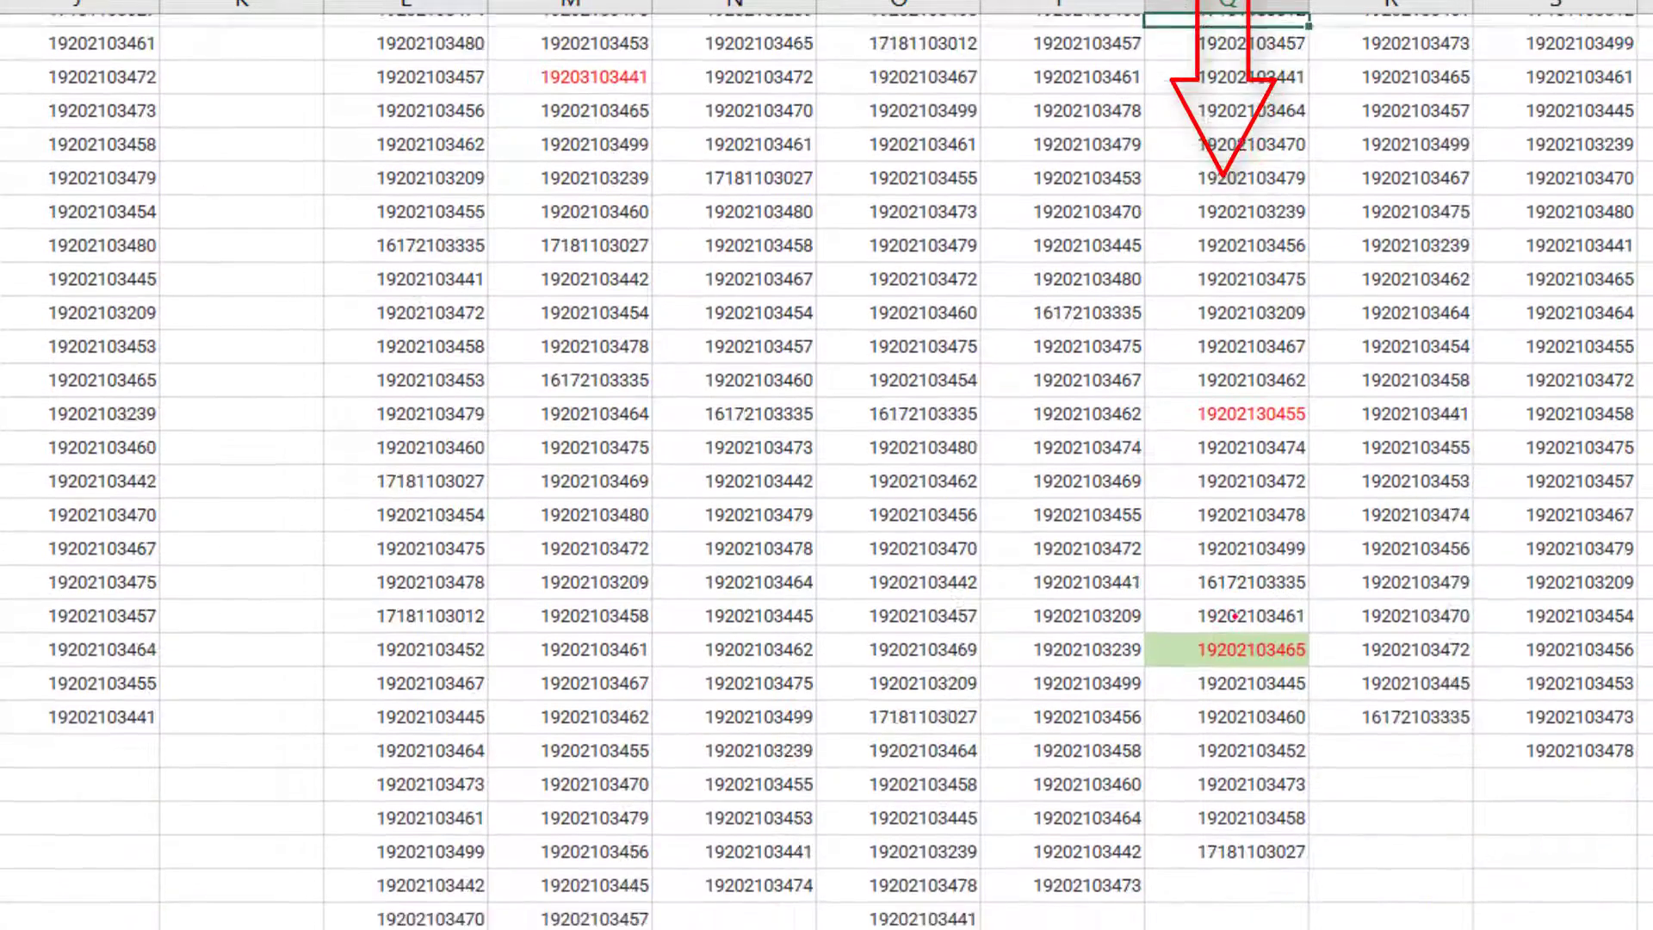
pyautogui.scroll(4, 1253, 260)
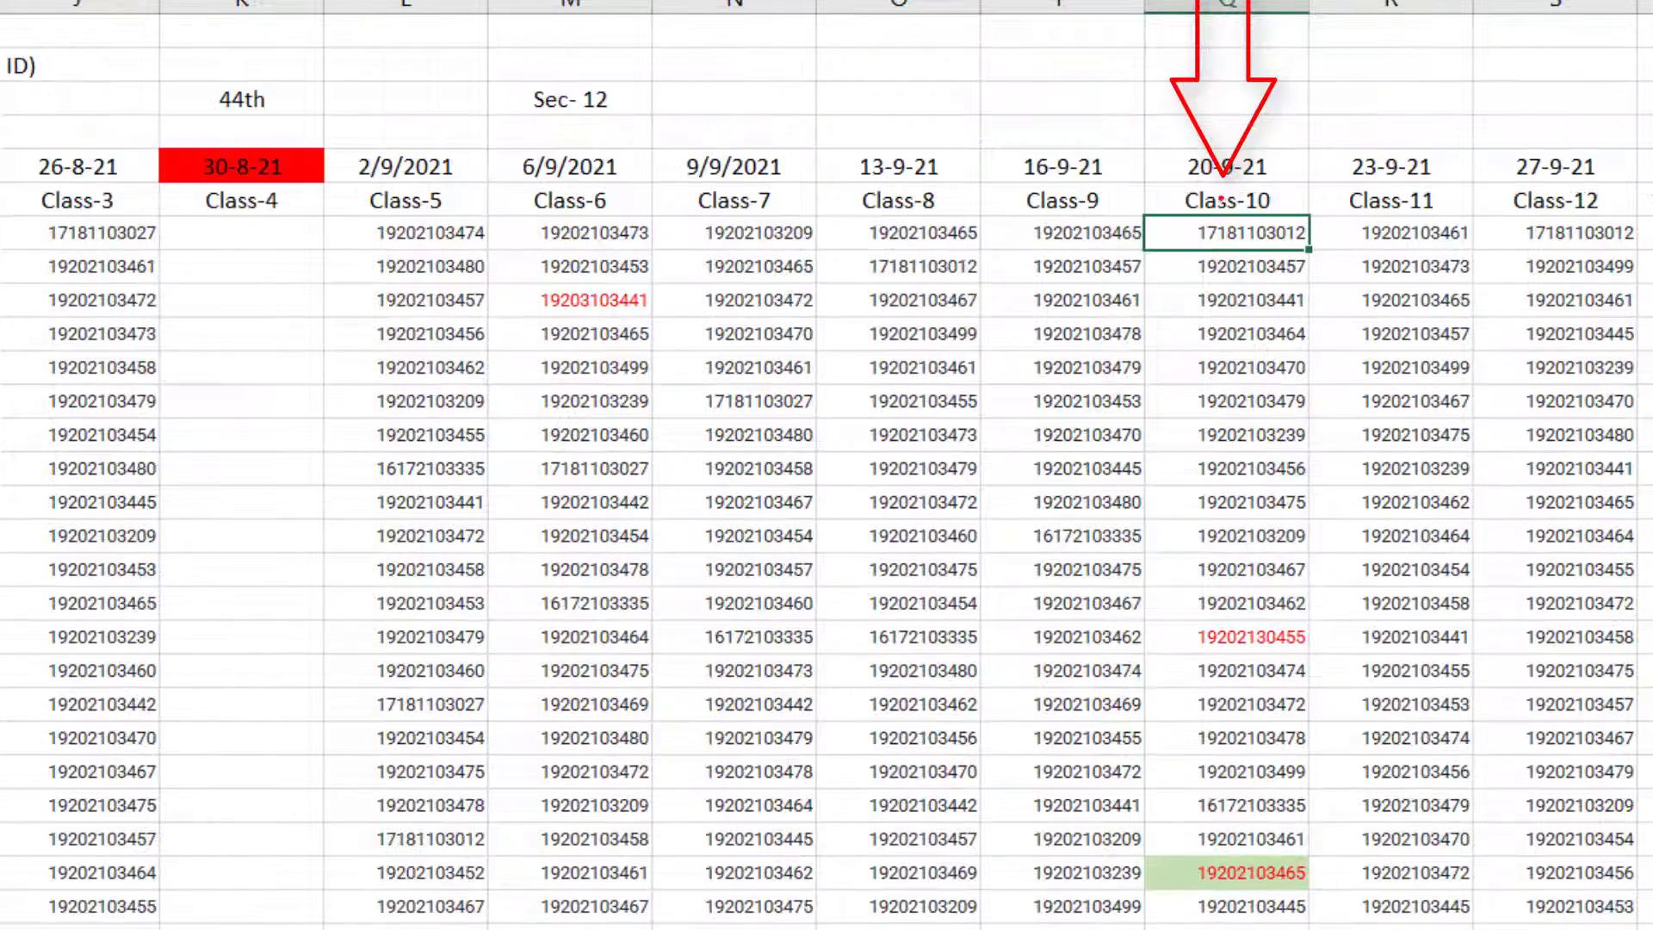
pyautogui.click(1234, 7)
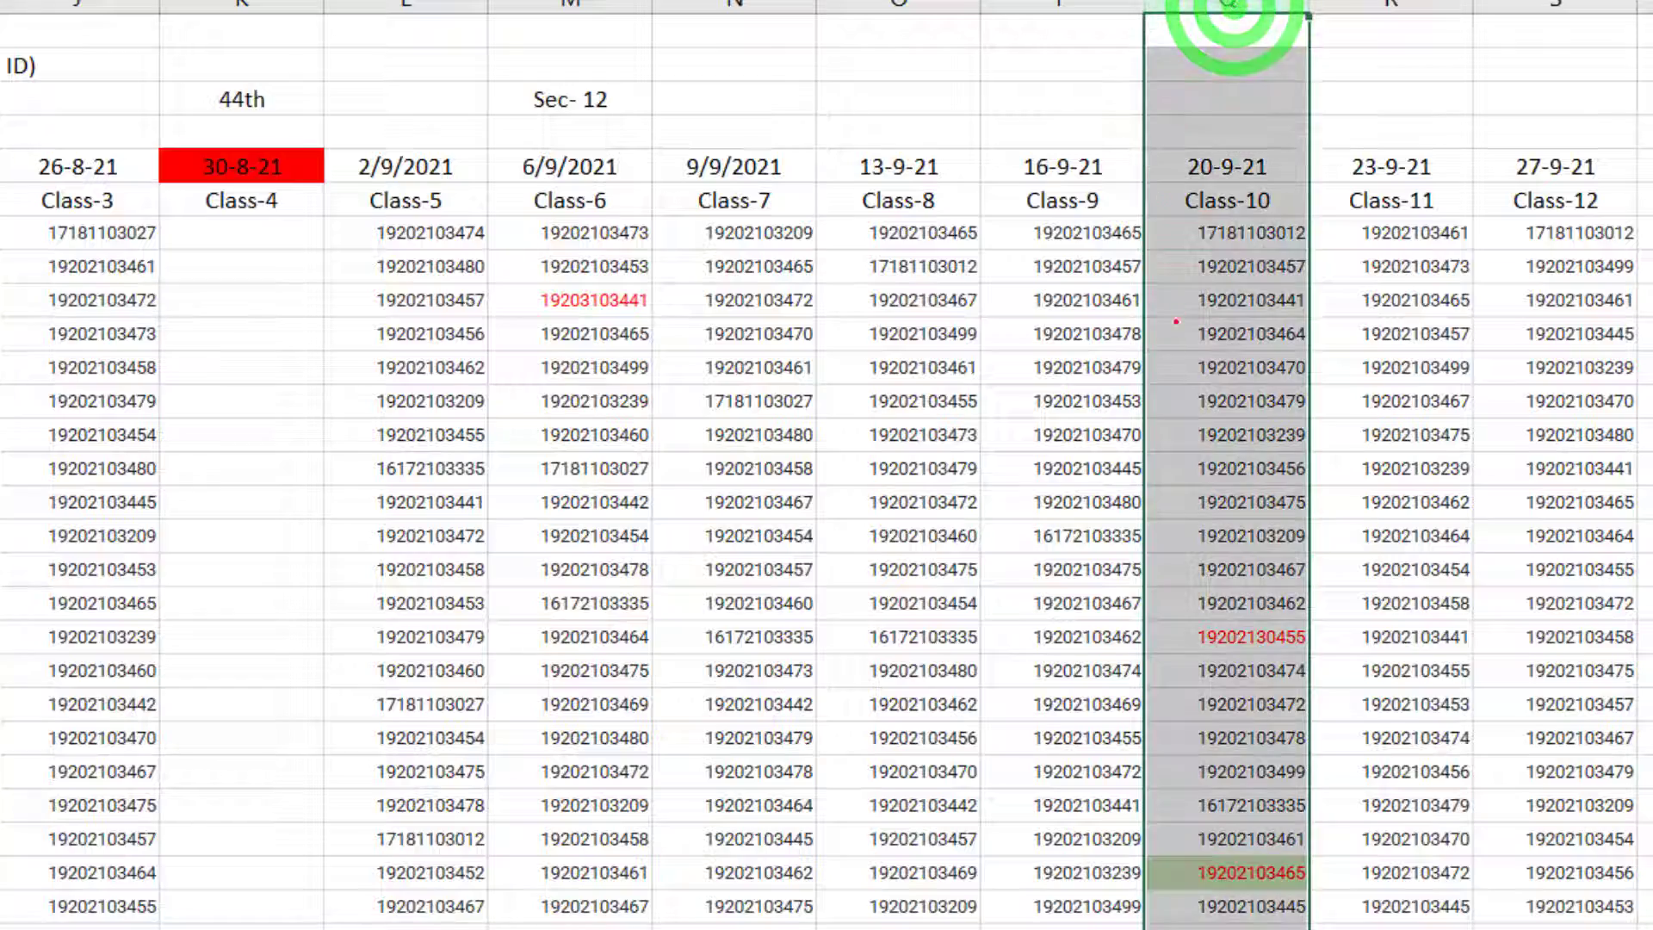
pyautogui.scroll(-8, 1188, 532)
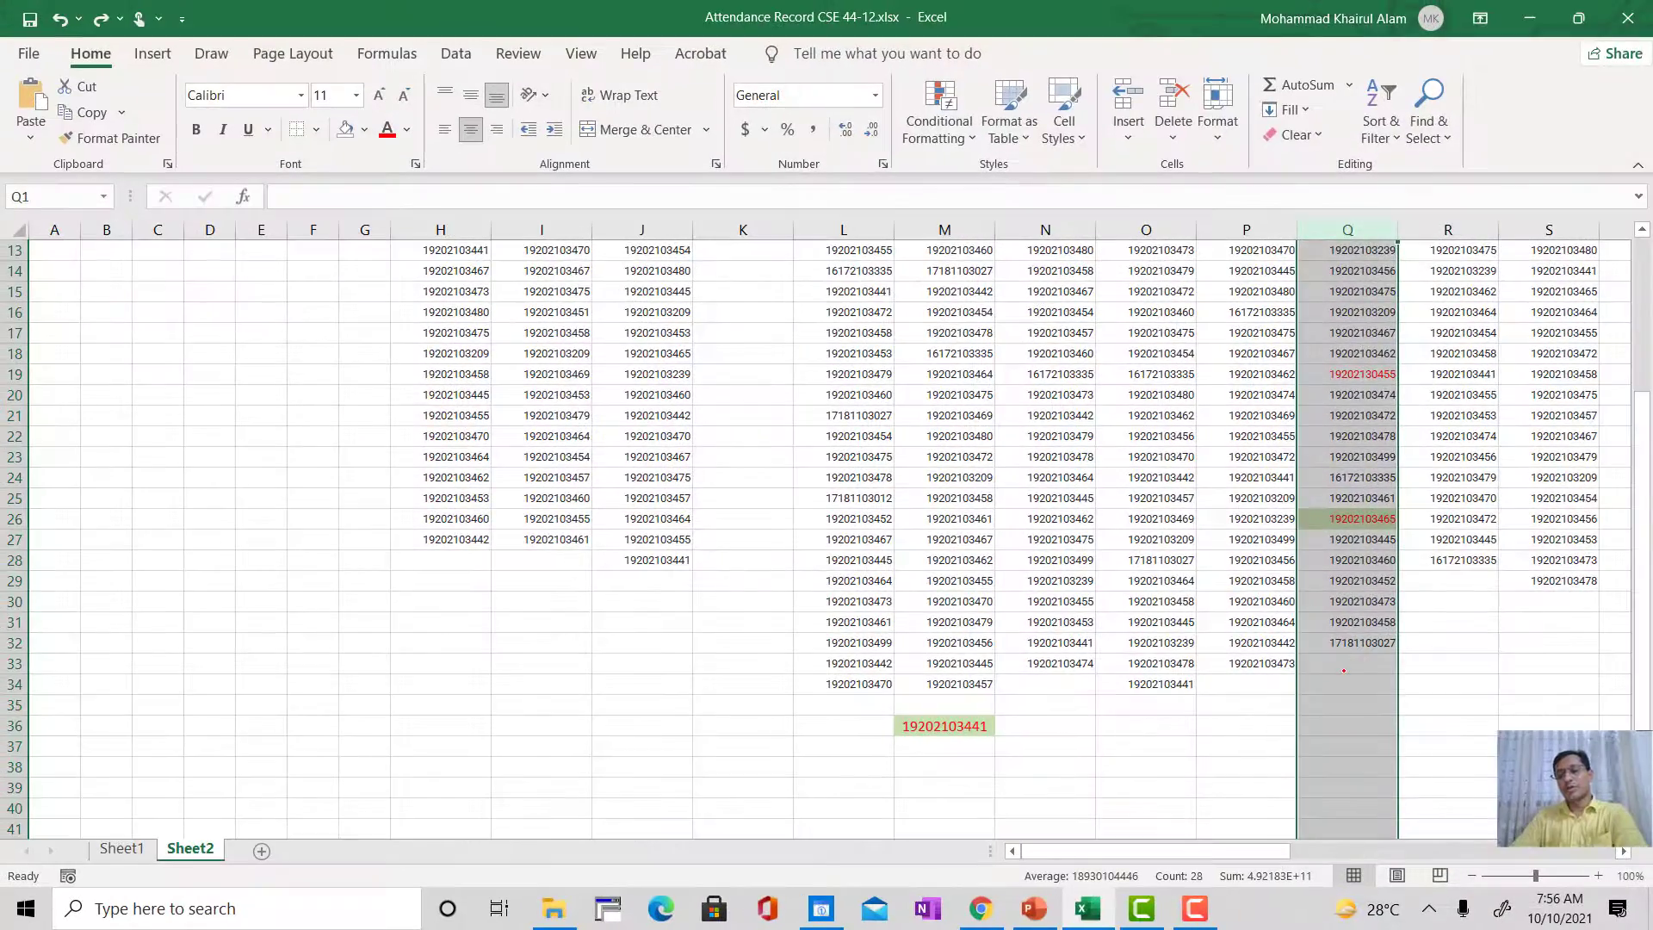
pyautogui.click(1343, 683)
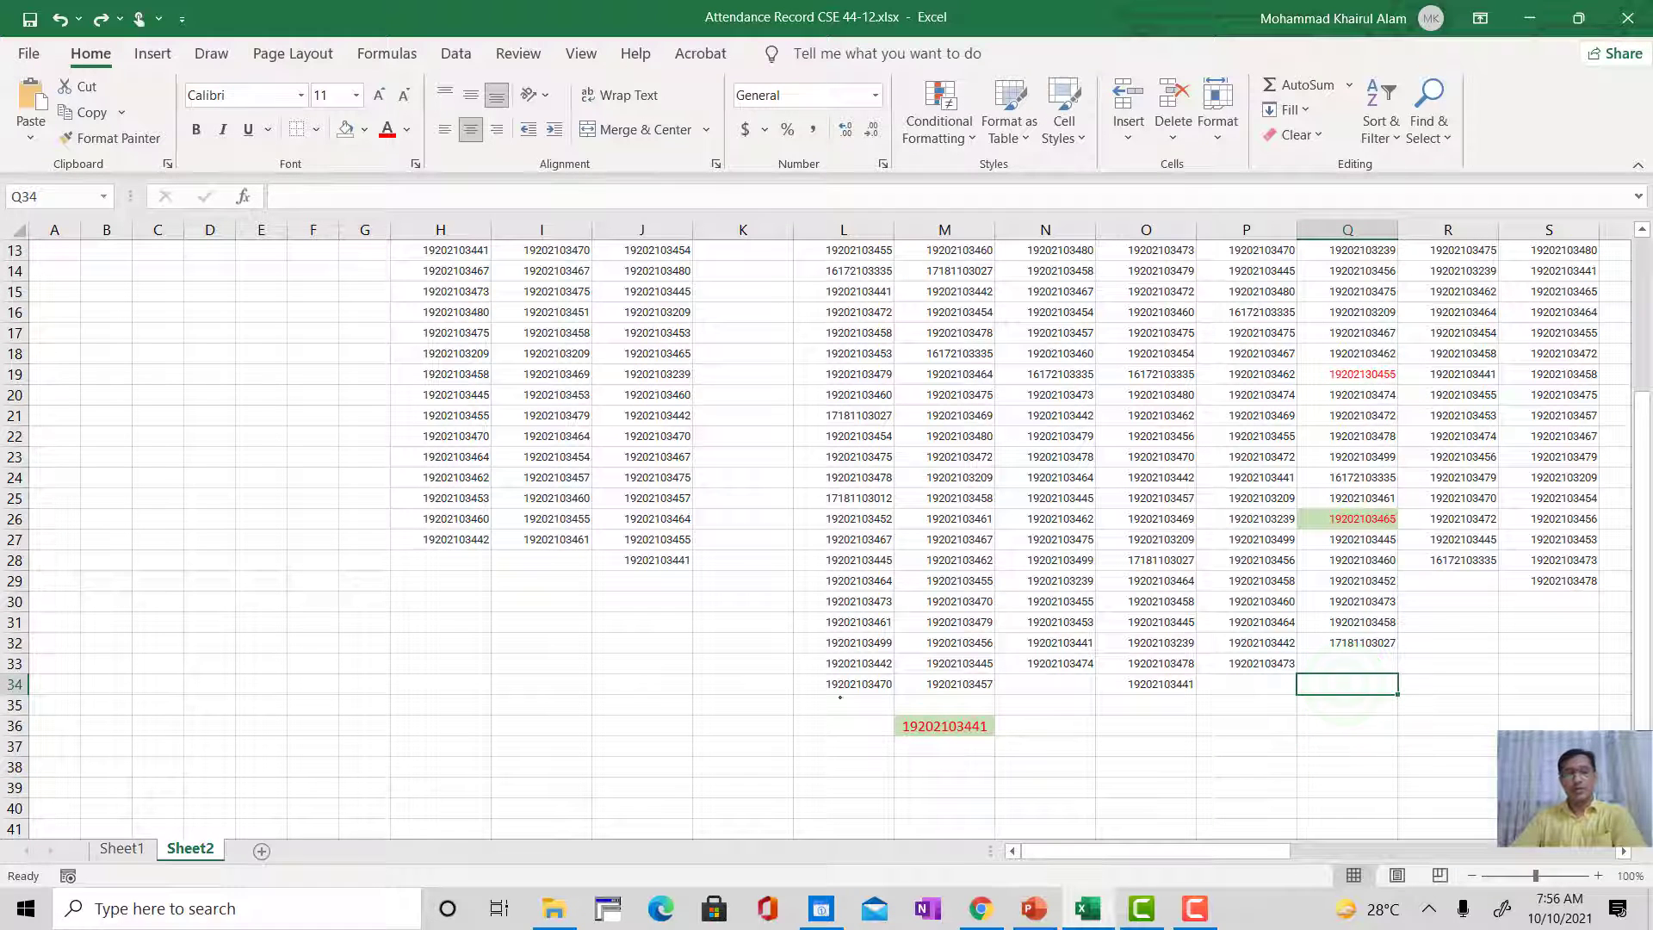
# Step: Switch to Sheet1 and inspect the attendance formulas in the Class-10 column of the student table
pyautogui.click(120, 848)
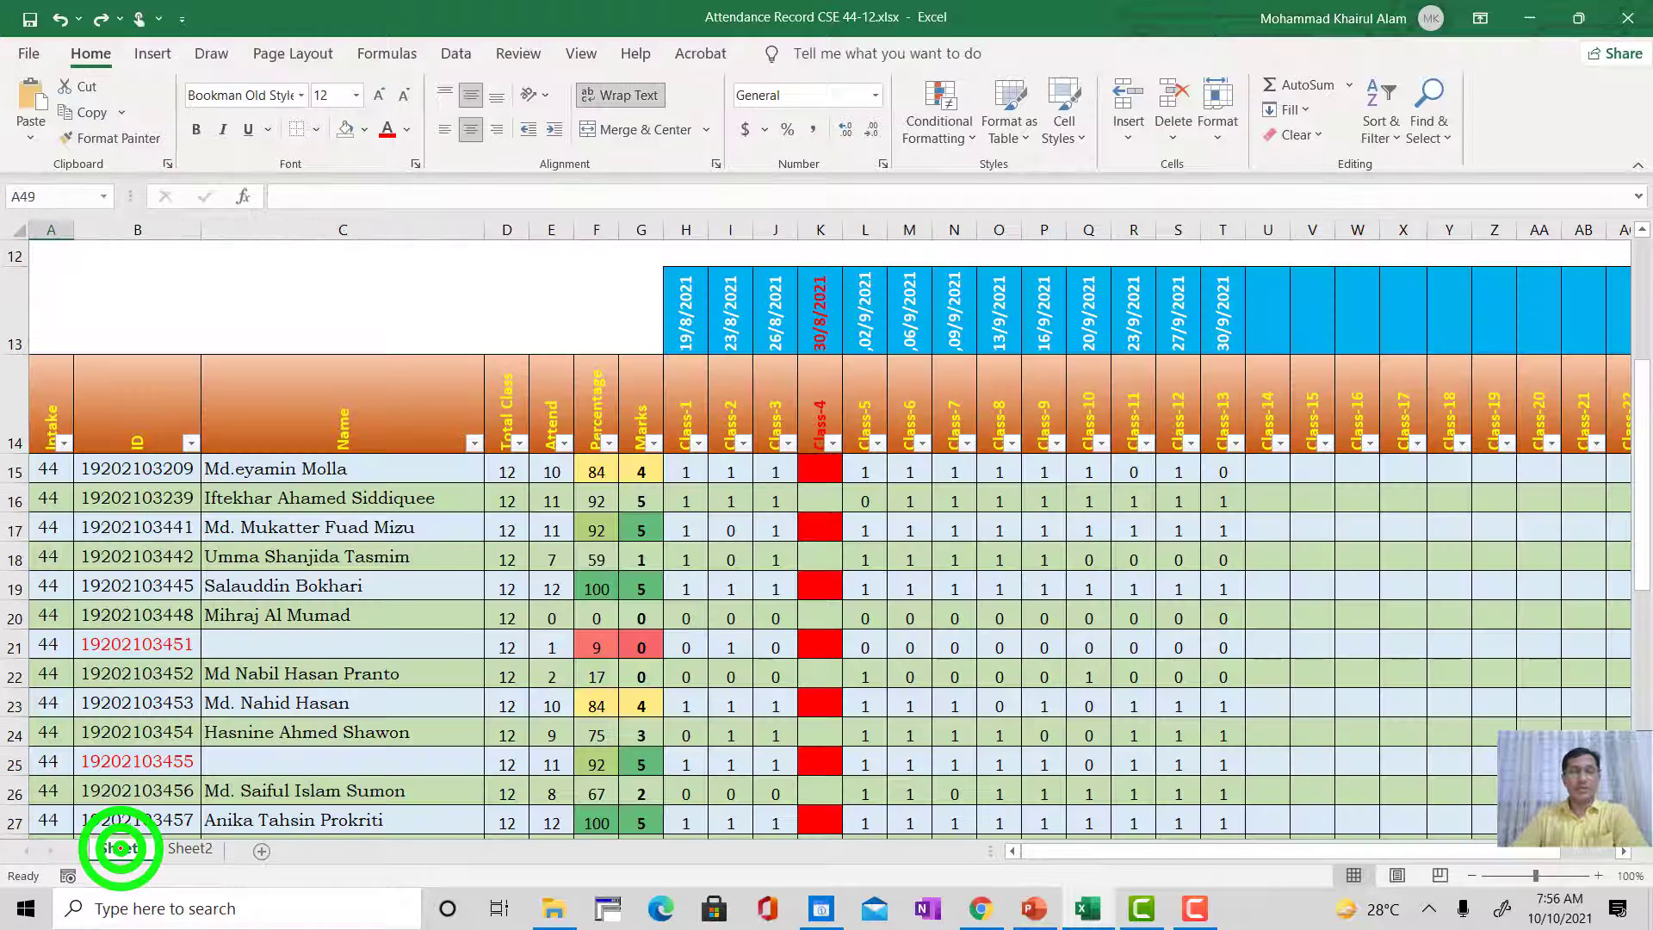
pyautogui.scroll(-1, 1233, 482)
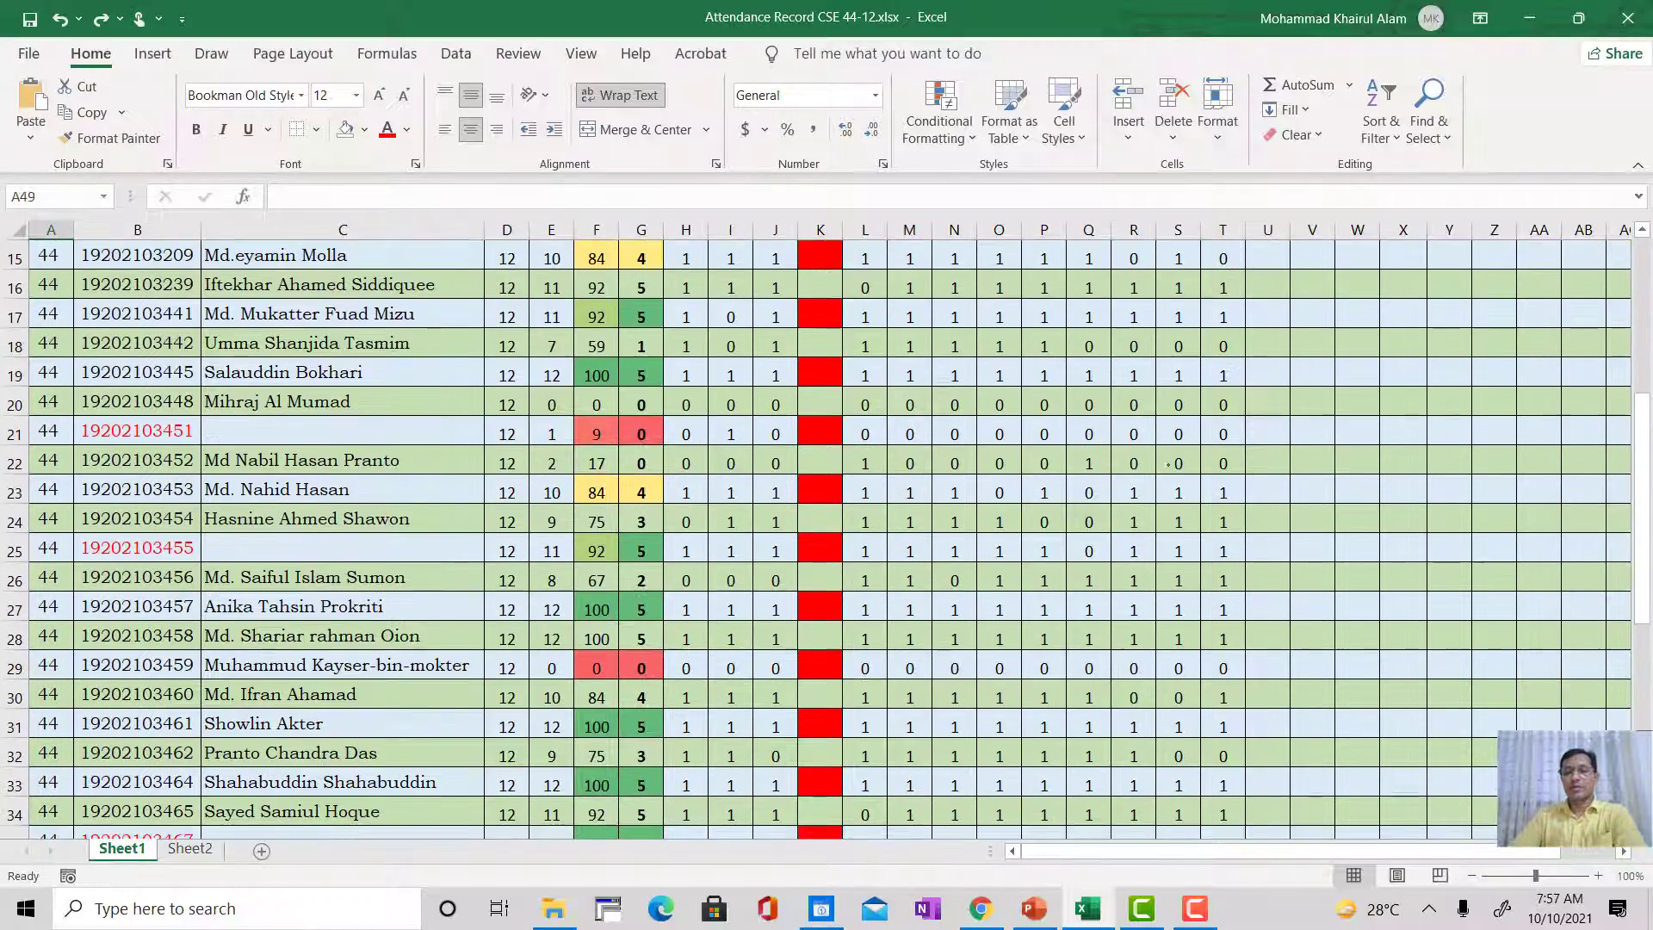
pyautogui.scroll(1, 1205, 478)
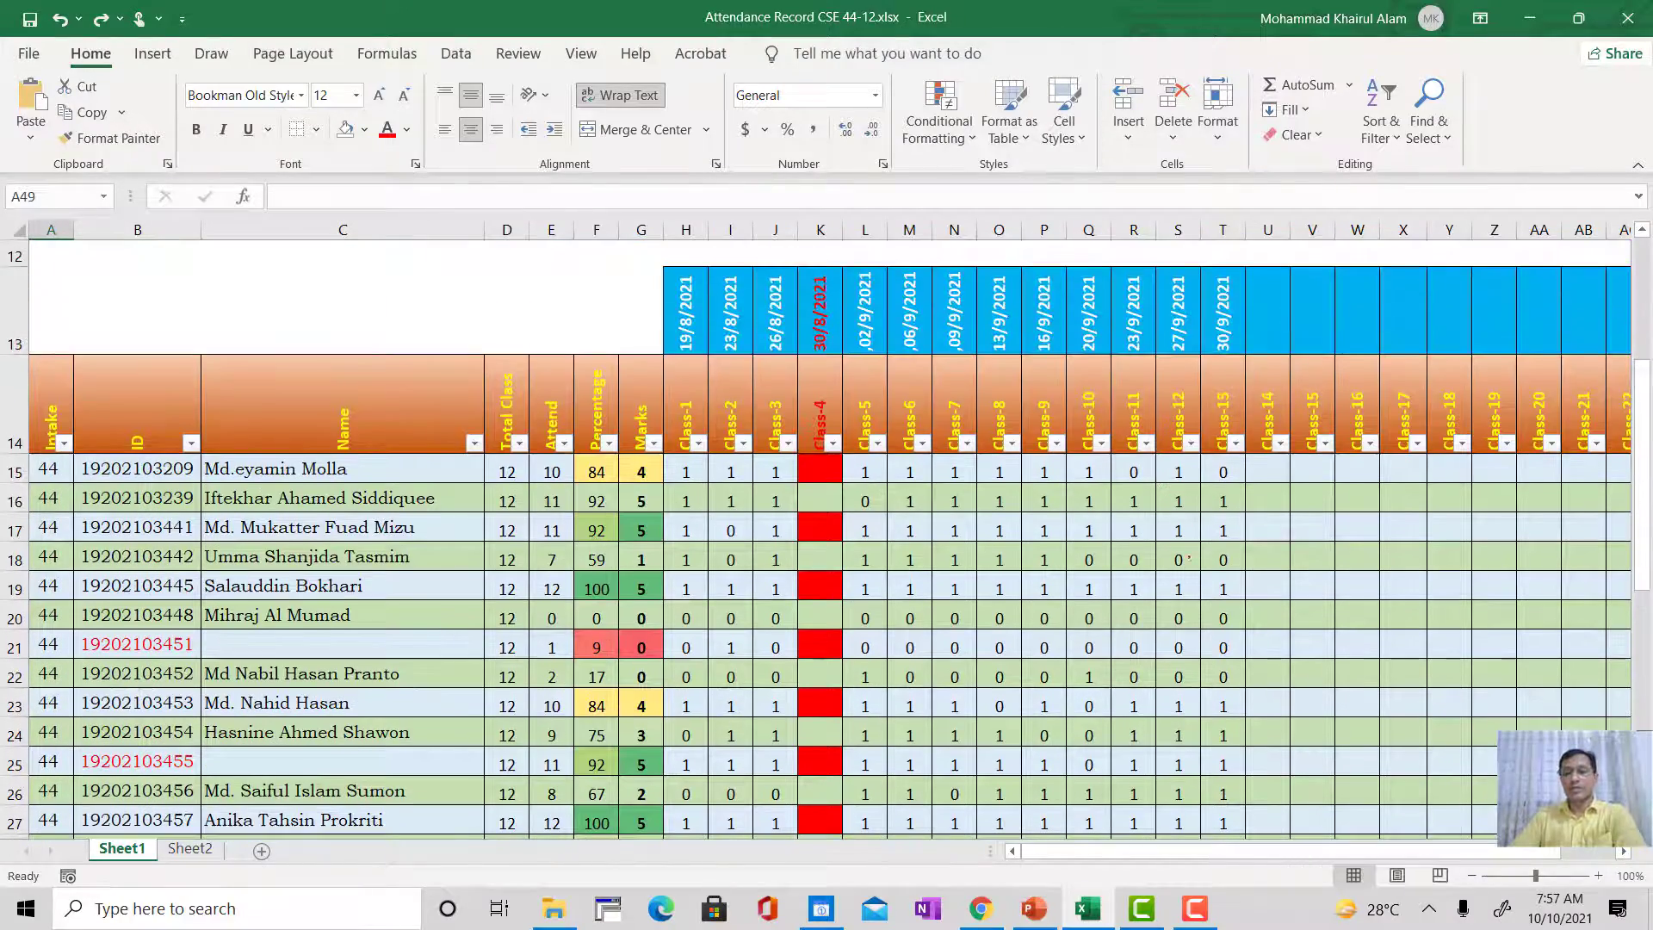
pyautogui.scroll(-2, 1213, 792)
pyautogui.scroll(2, 1213, 474)
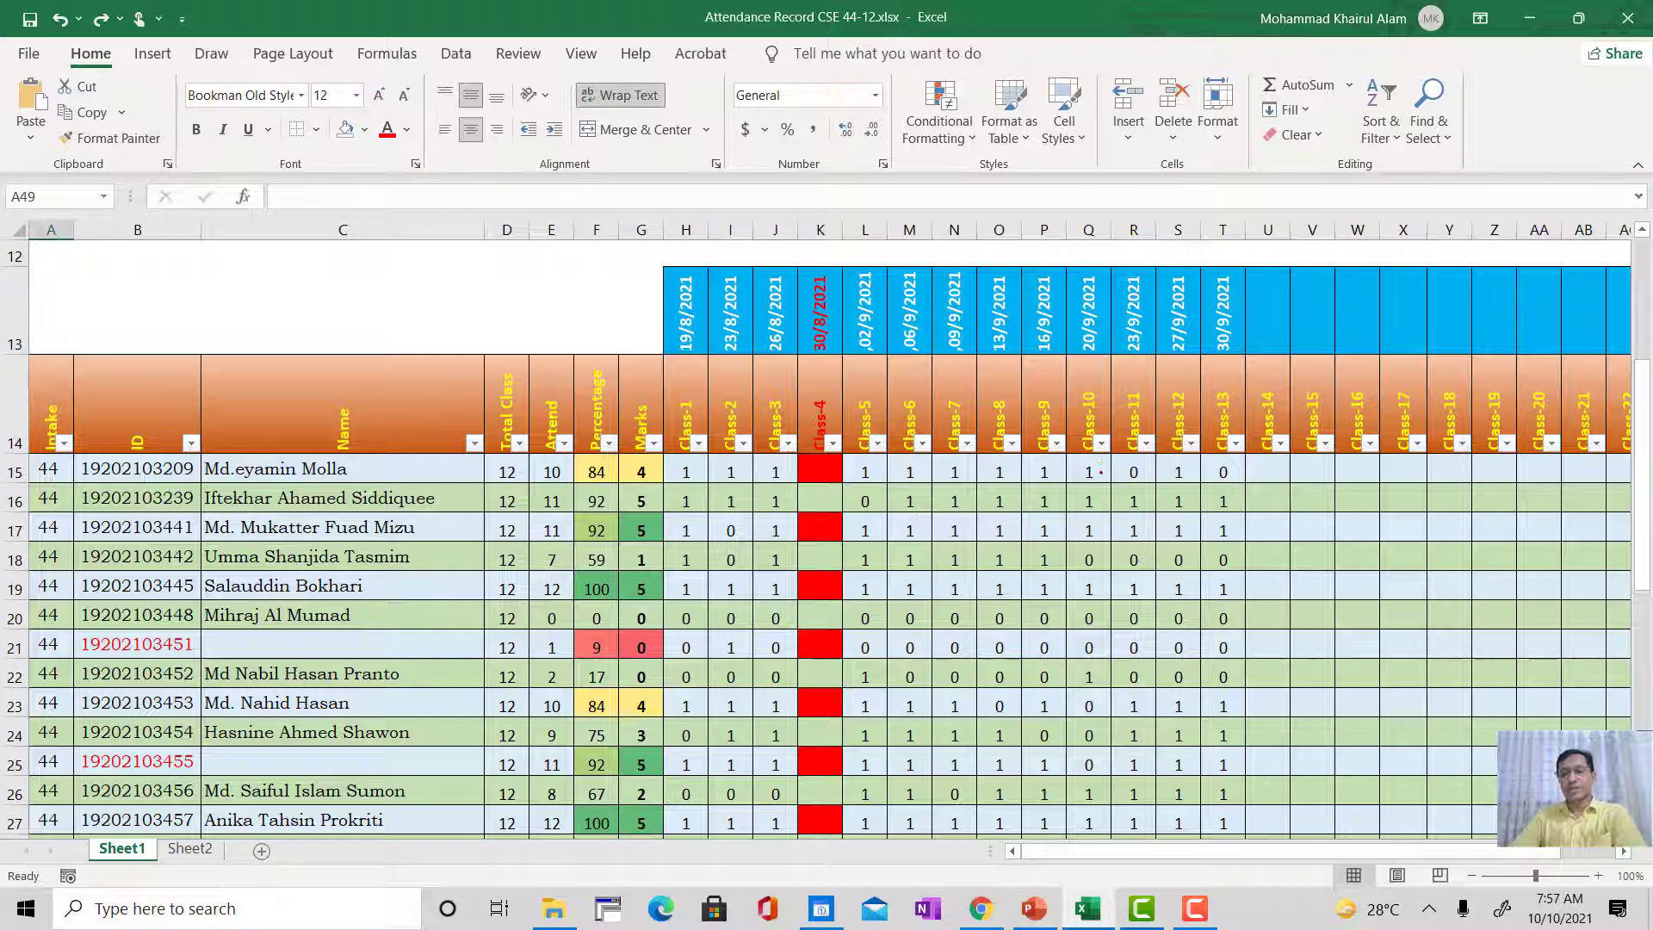
pyautogui.click(1088, 471)
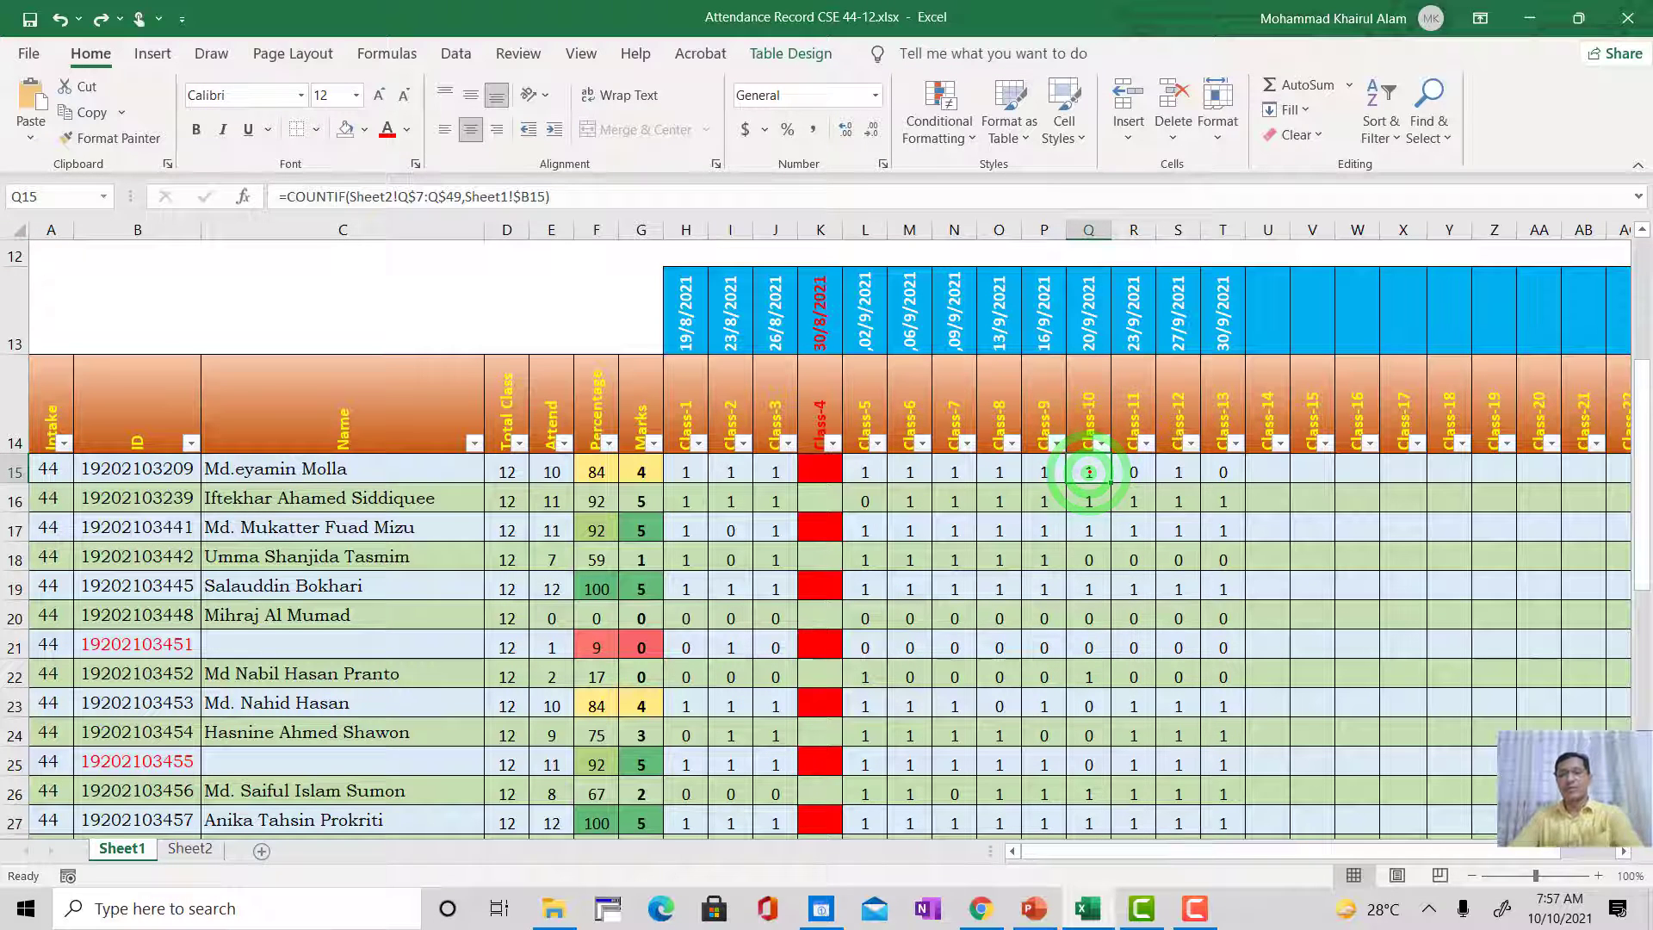
pyautogui.press('Down')
pyautogui.press('Down')
pyautogui.press('Down')
pyautogui.press('Down')
pyautogui.press('Down')
pyautogui.press('Down')
pyautogui.press('Down')
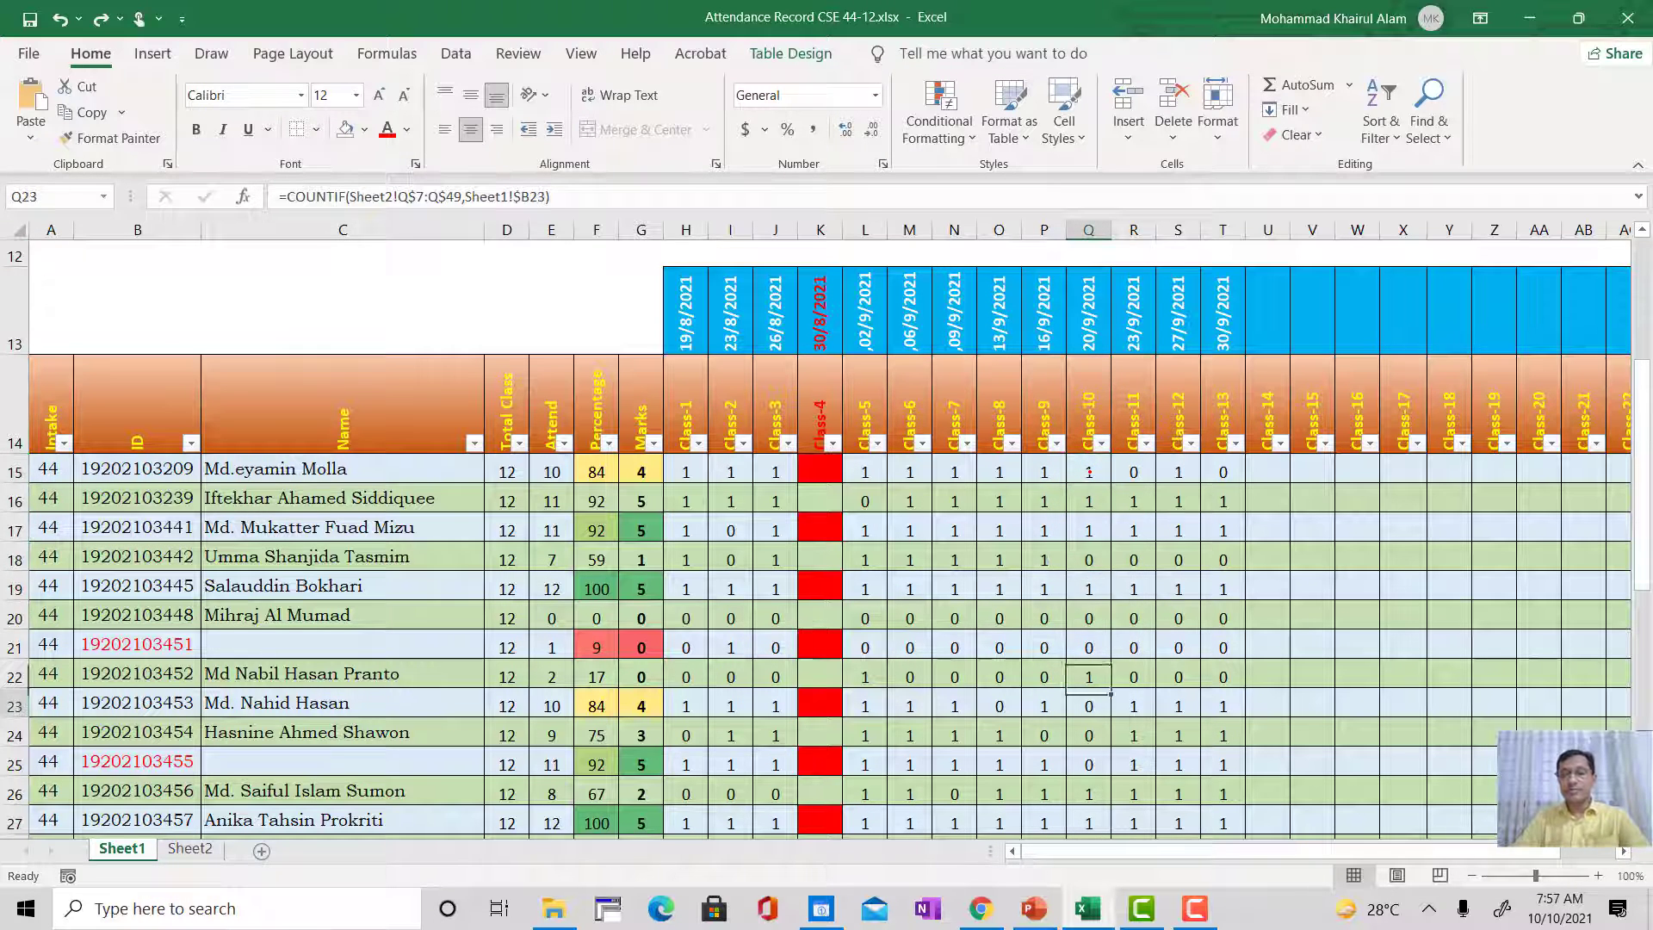
pyautogui.press('Up')
pyautogui.press('Up')
pyautogui.press('Up')
pyautogui.press('Up')
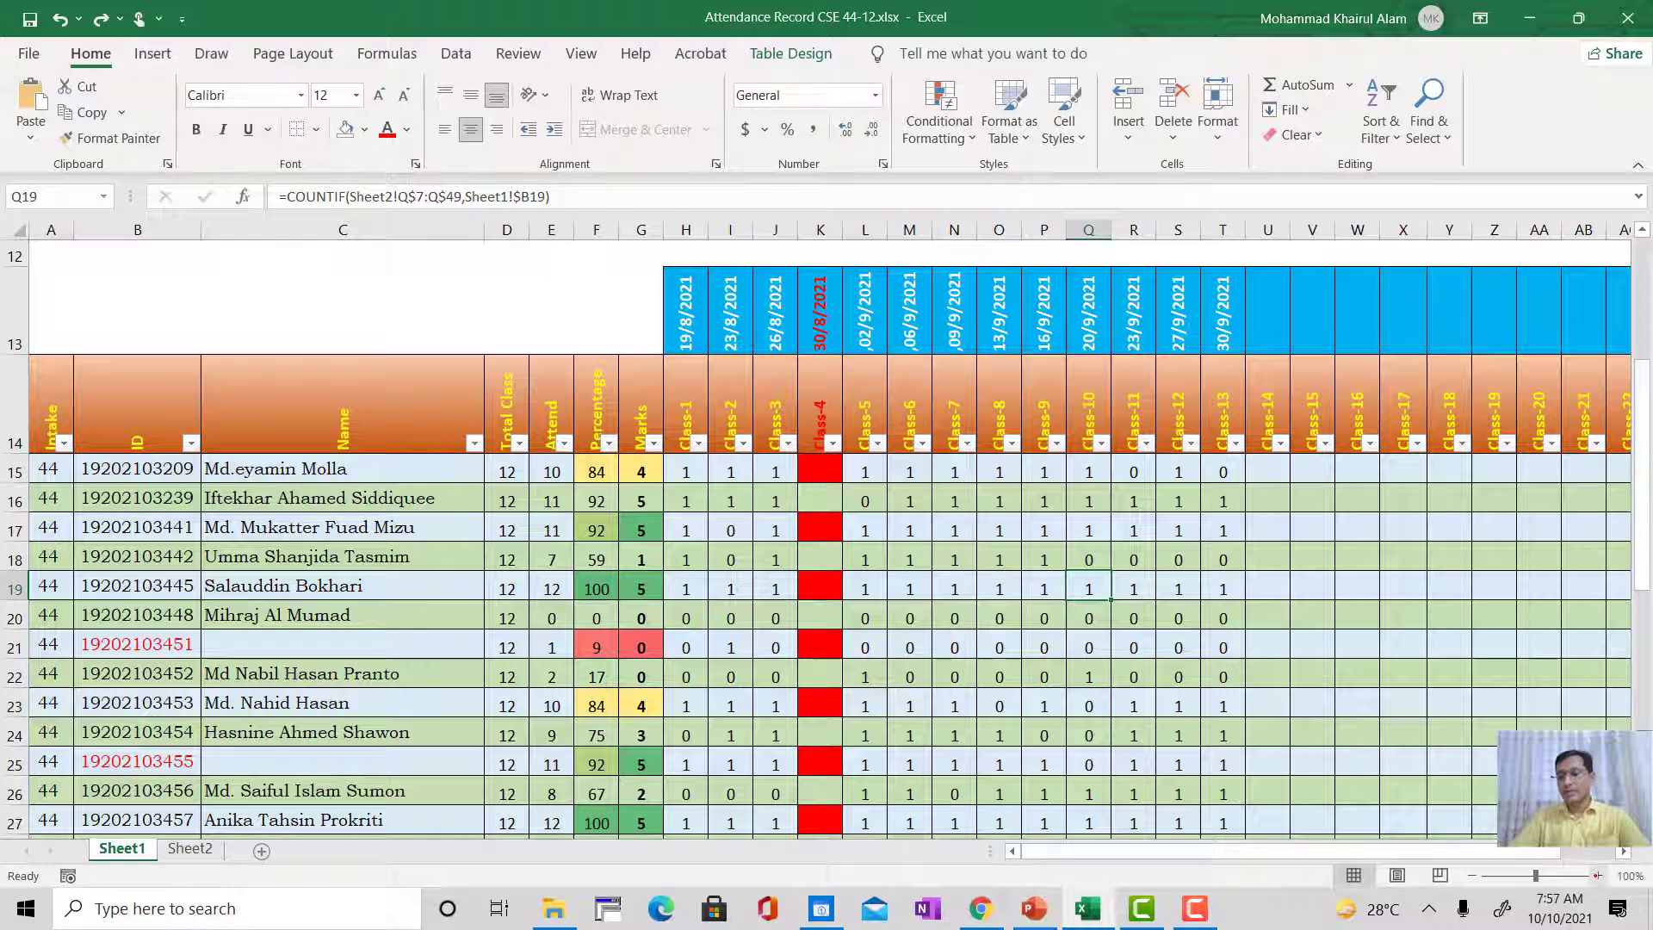
# Step: Examine an enlarged view of the Class-10 attendance marks together with their class and date headings on Sheet1
pyautogui.moveTo(1535, 875); pyautogui.dragTo(1554, 875)
pyautogui.scroll(1, 826, 517)
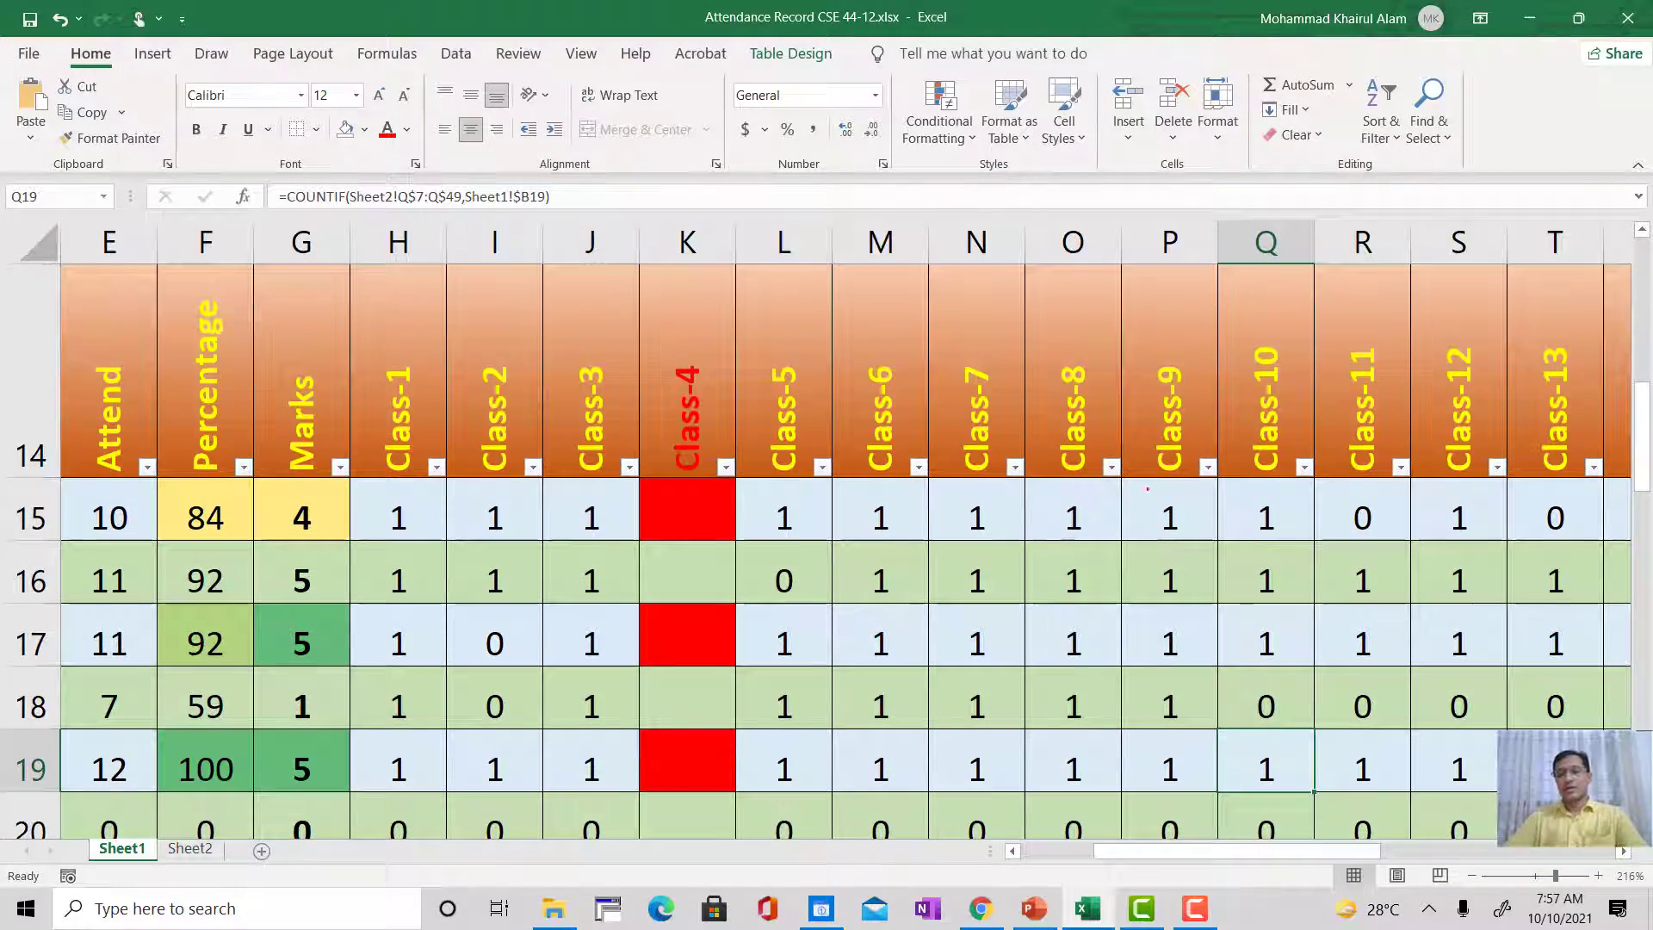
pyautogui.scroll(3, 1147, 489)
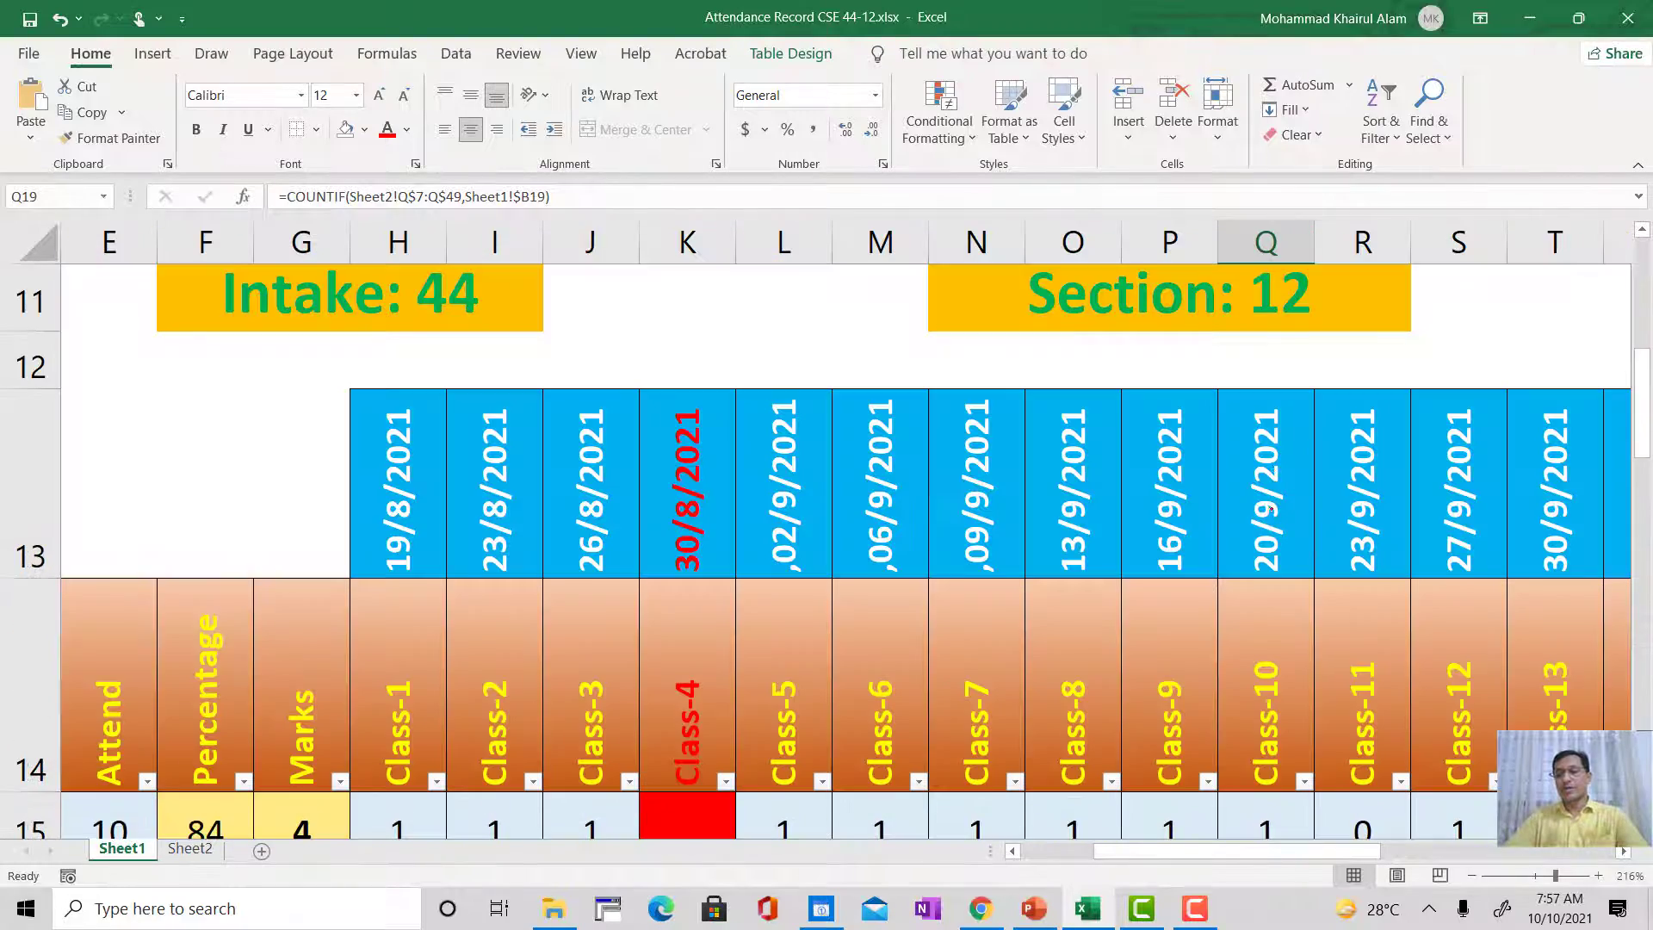
pyautogui.scroll(-3, 1255, 619)
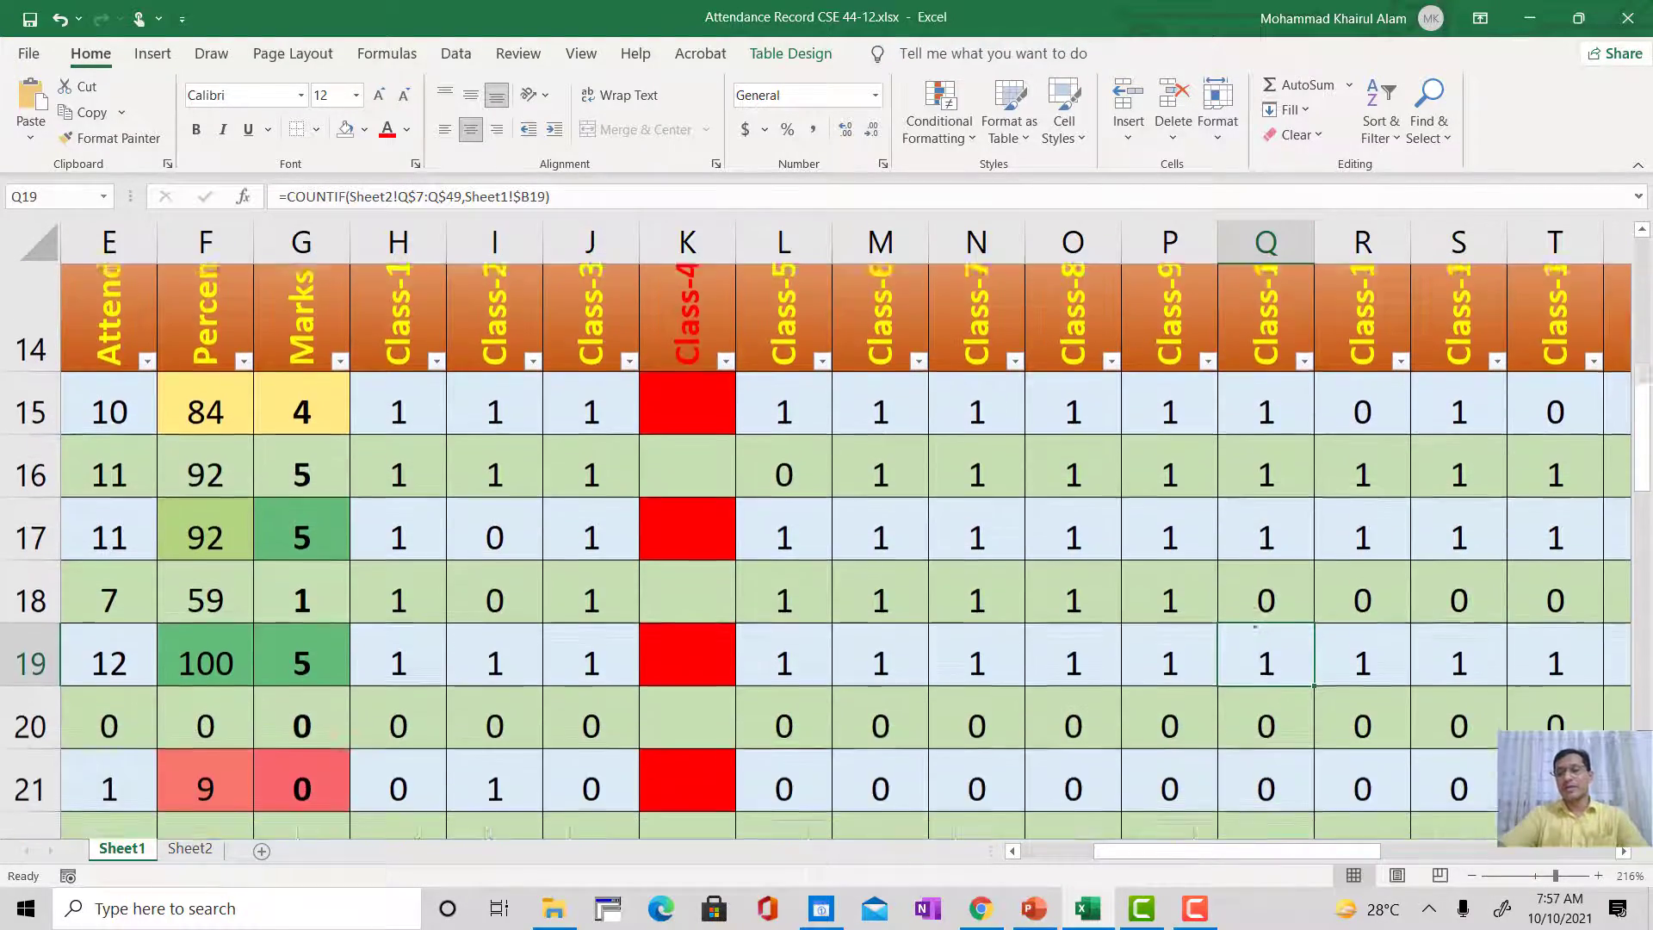
pyautogui.scroll(2, 1255, 620)
pyautogui.scroll(-3, 1255, 620)
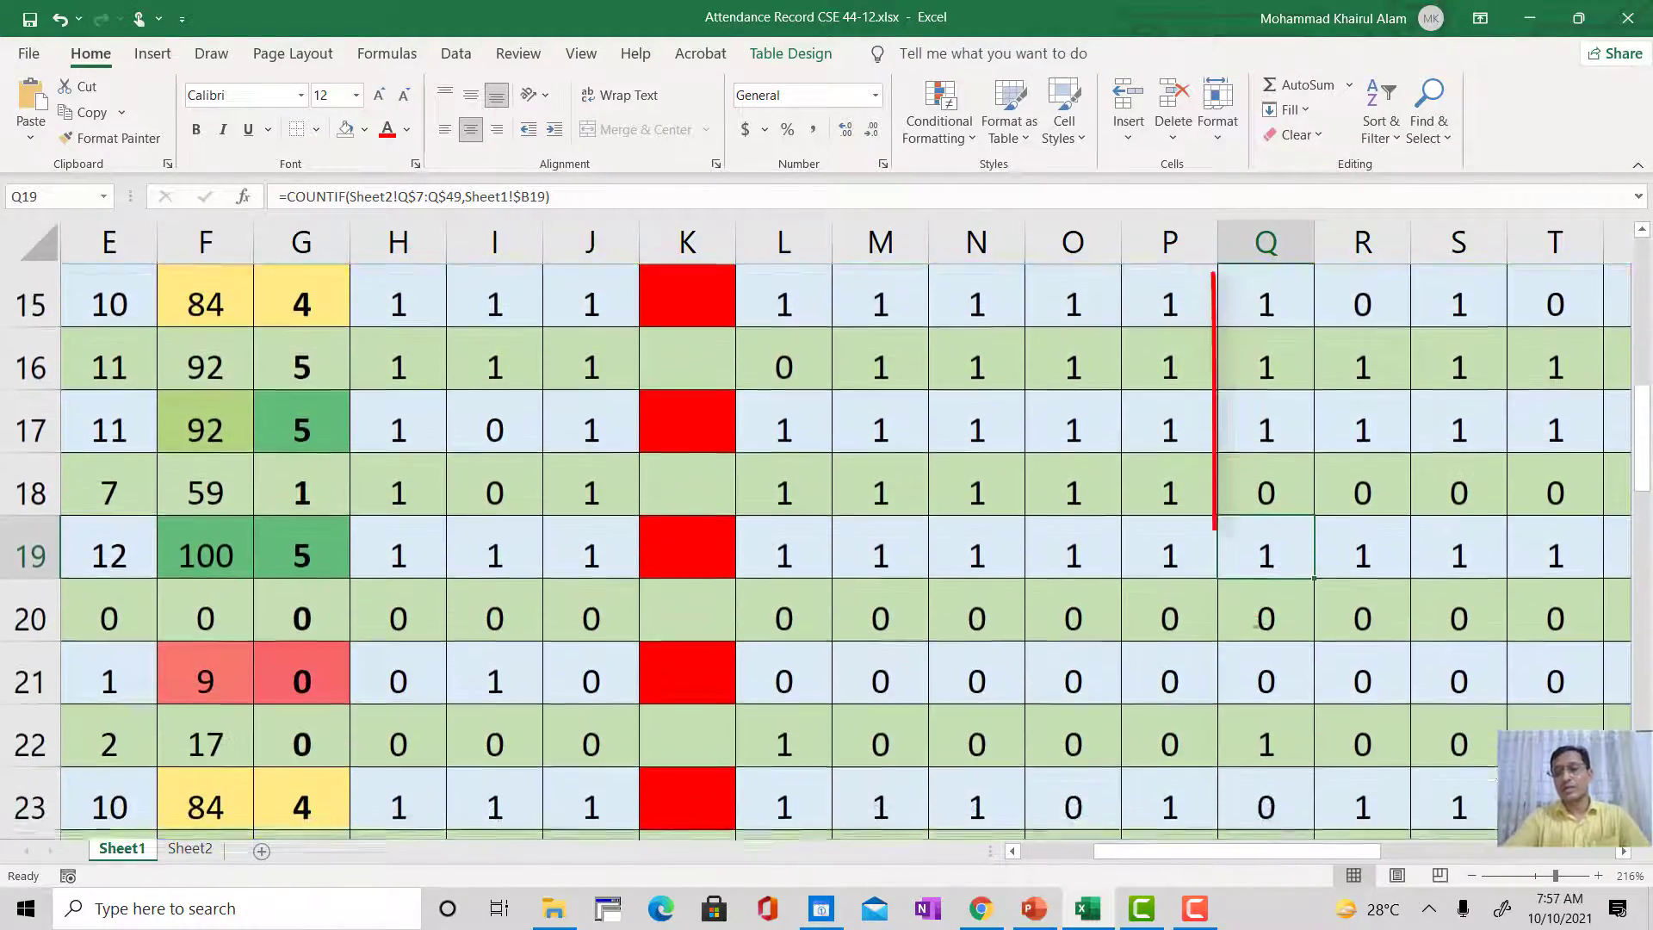
pyautogui.scroll(-1, 1255, 626)
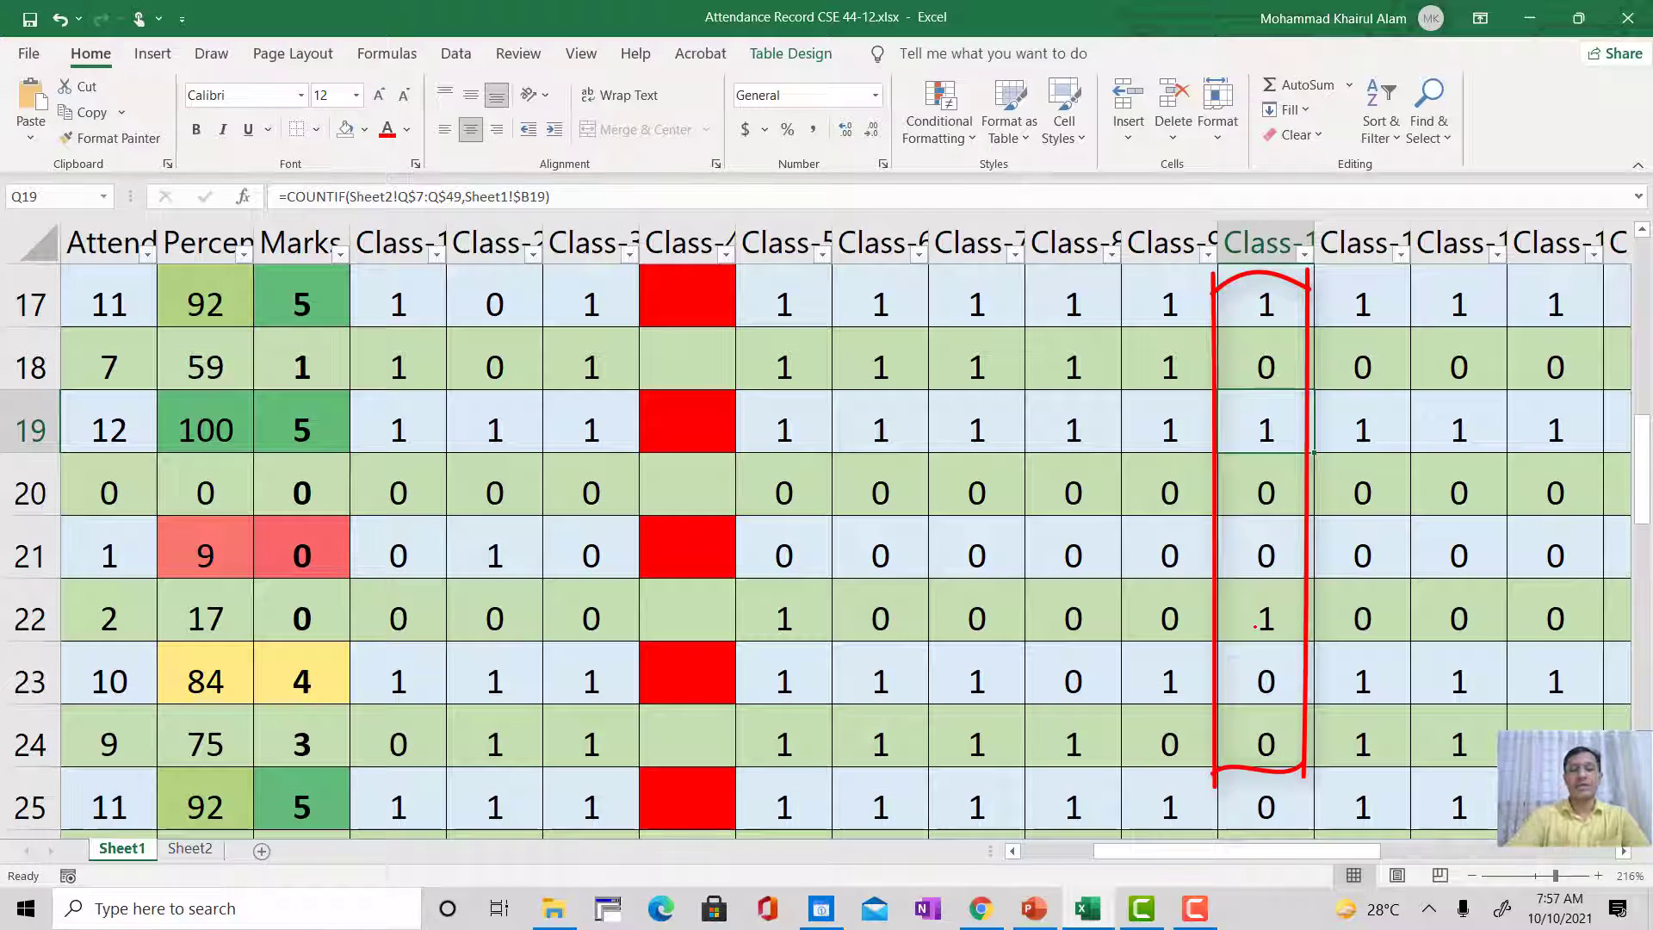
pyautogui.press('e')
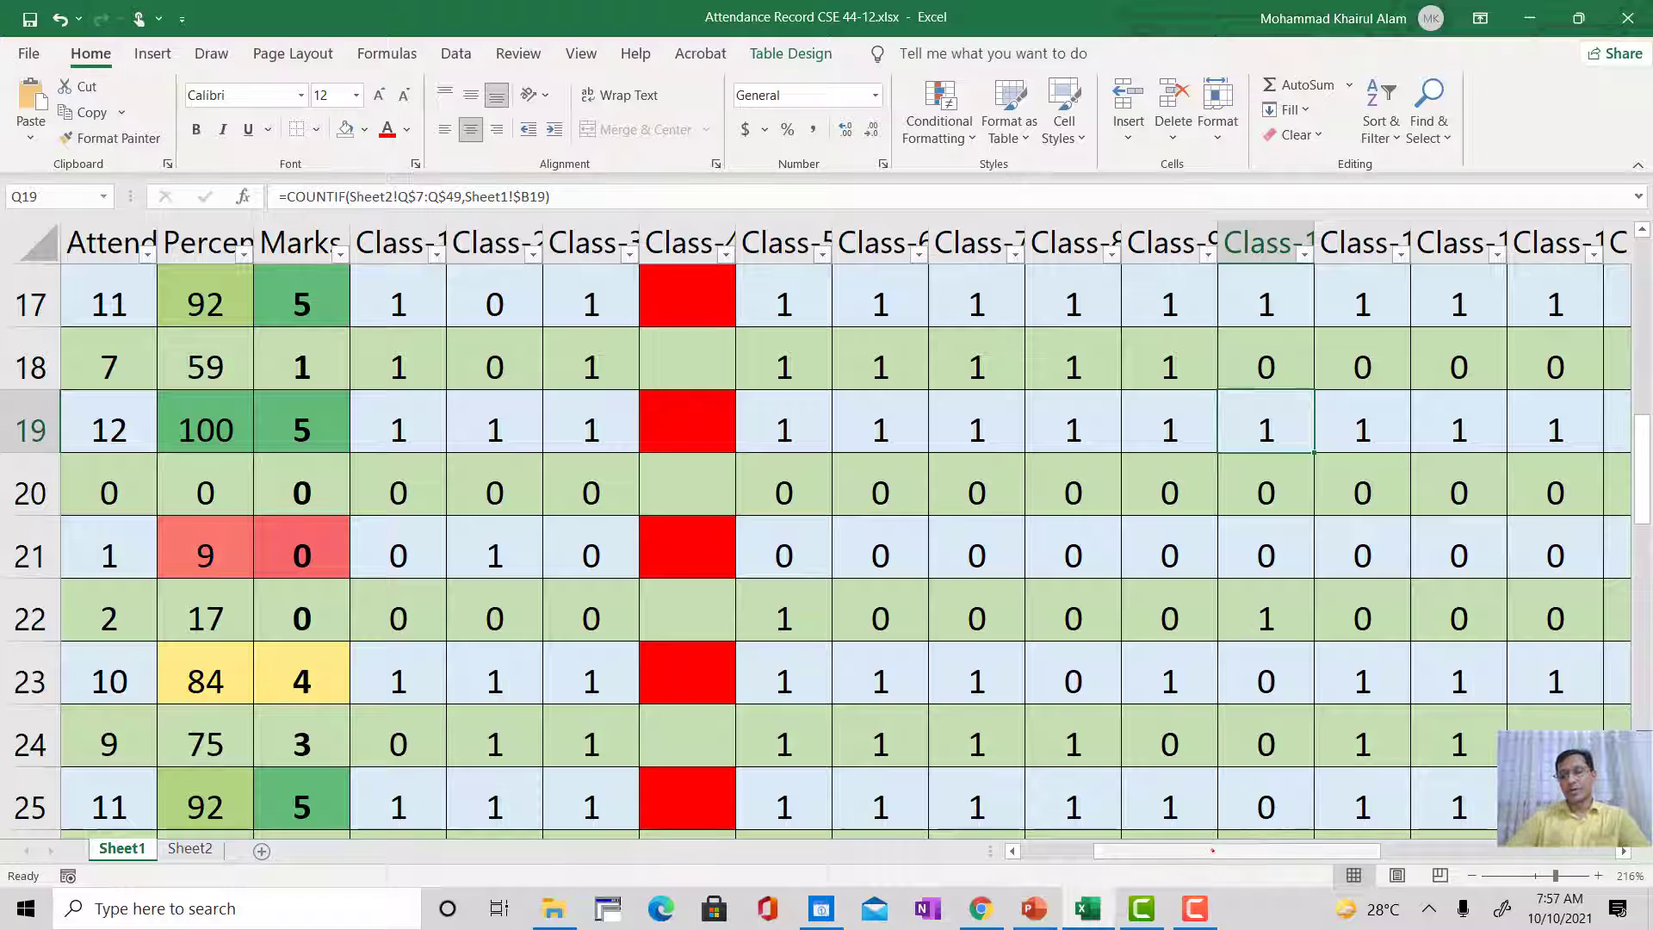
# Step: Review the Sheet1 table's student ID and name columns against the ID lists on Sheet2, ending on Sheet1
pyautogui.moveTo(1205, 849); pyautogui.dragTo(1134, 851)
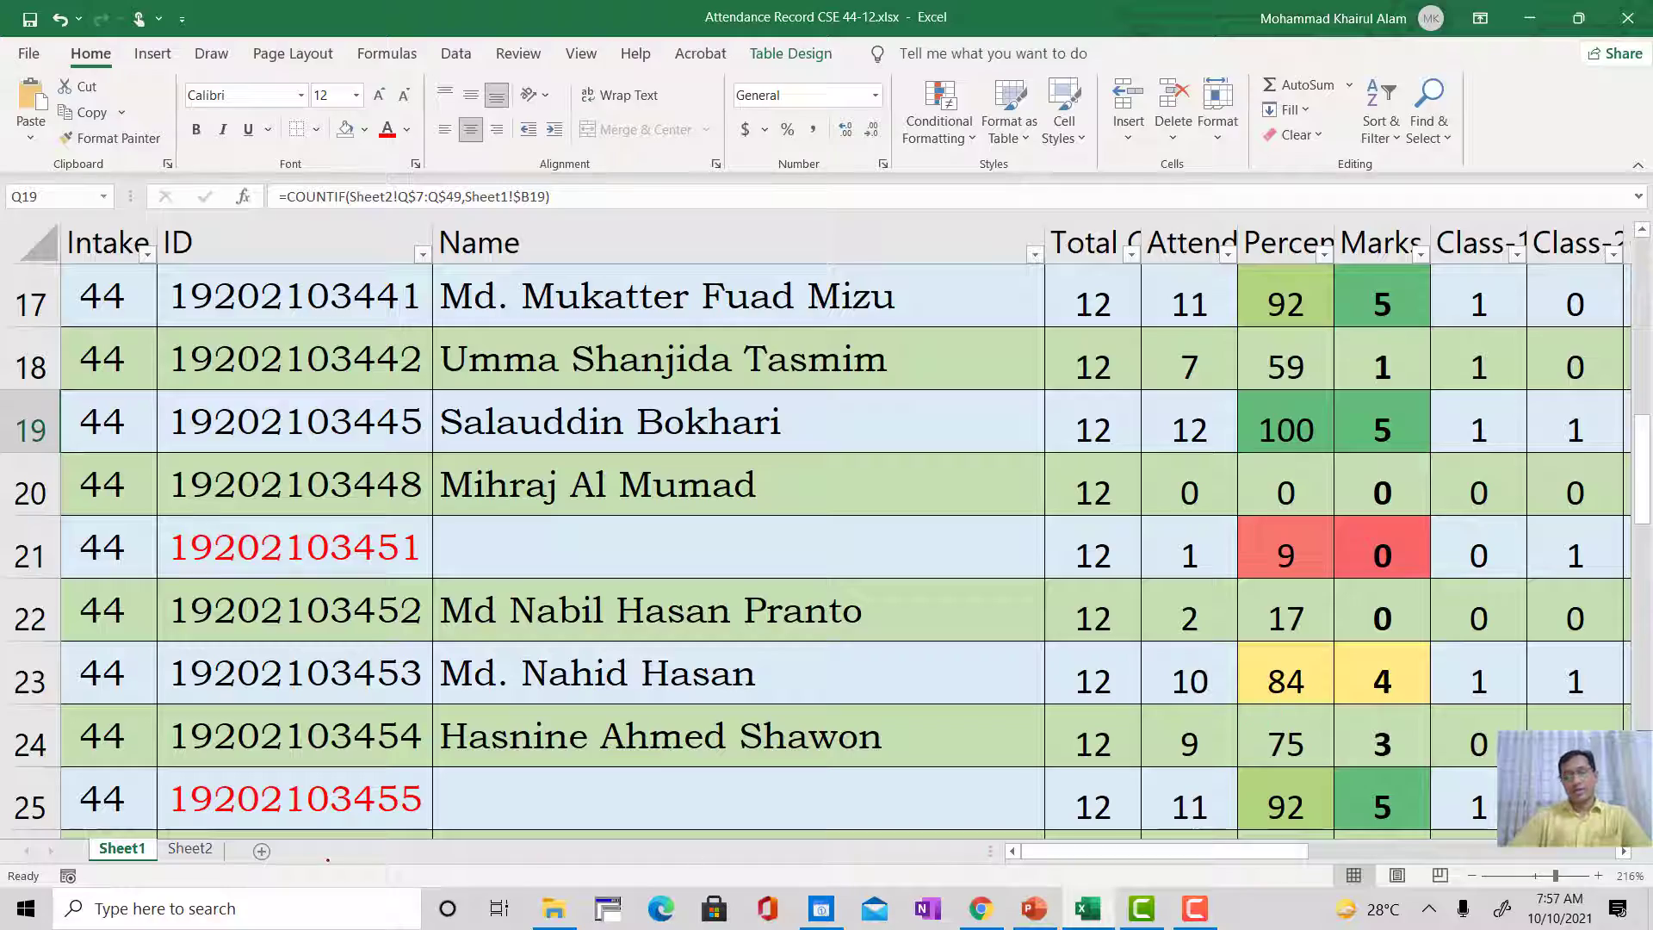
pyautogui.keyDown('ctrl'); pyautogui.scroll(-6, 1190, 783); pyautogui.keyUp('ctrl')
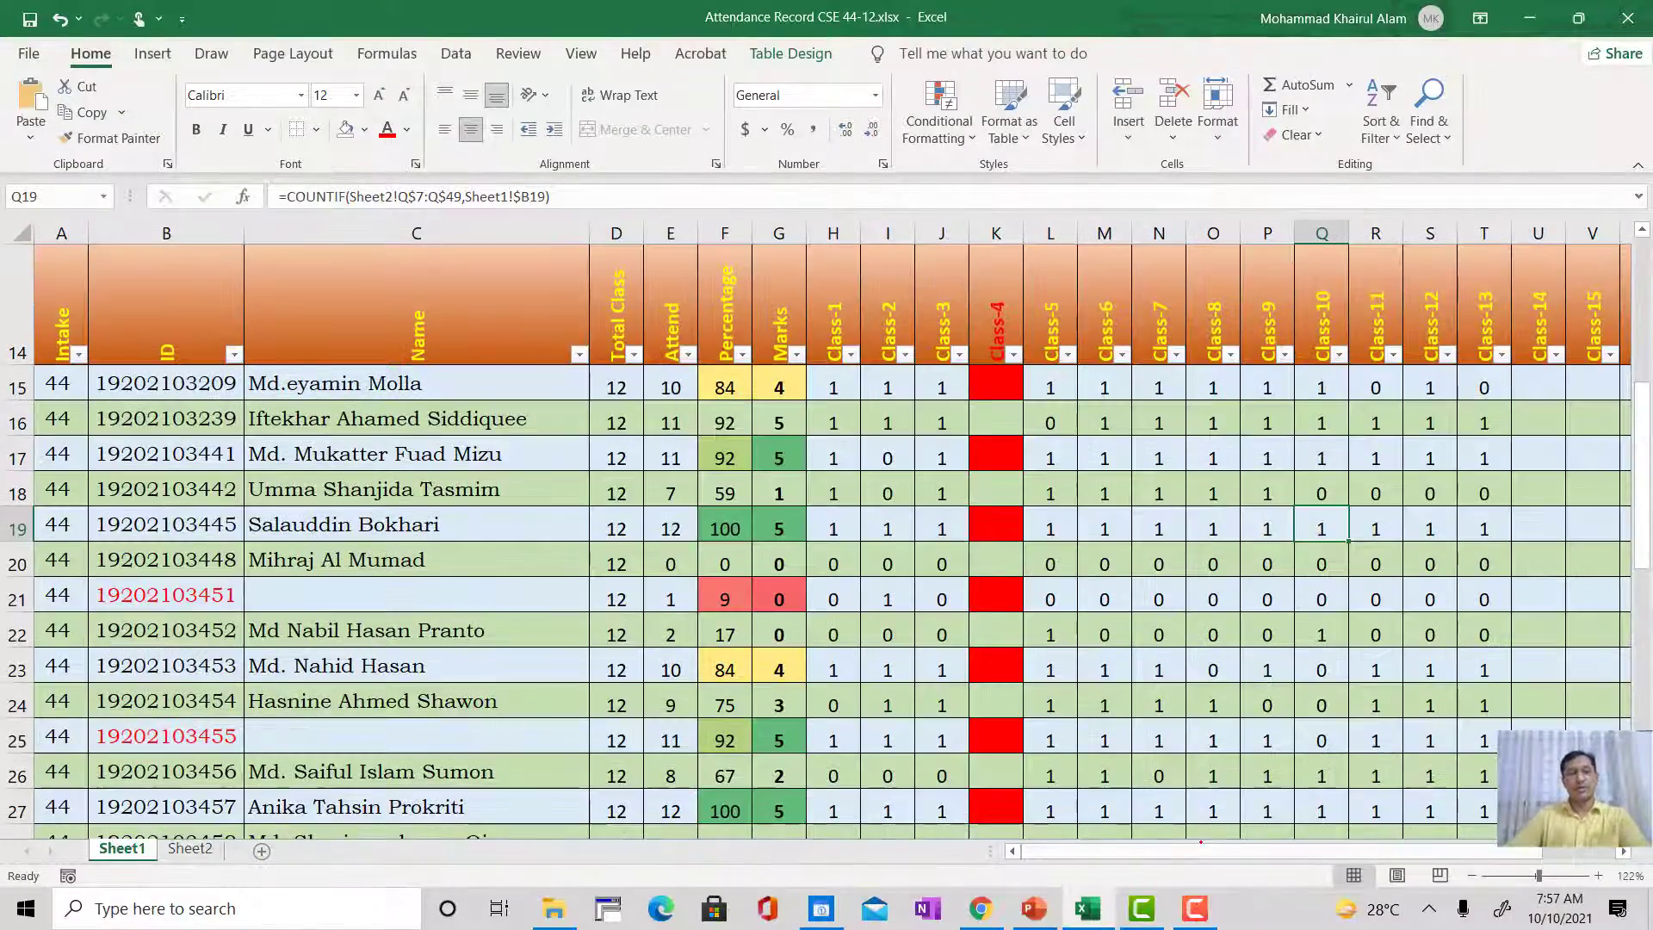
pyautogui.click(191, 848)
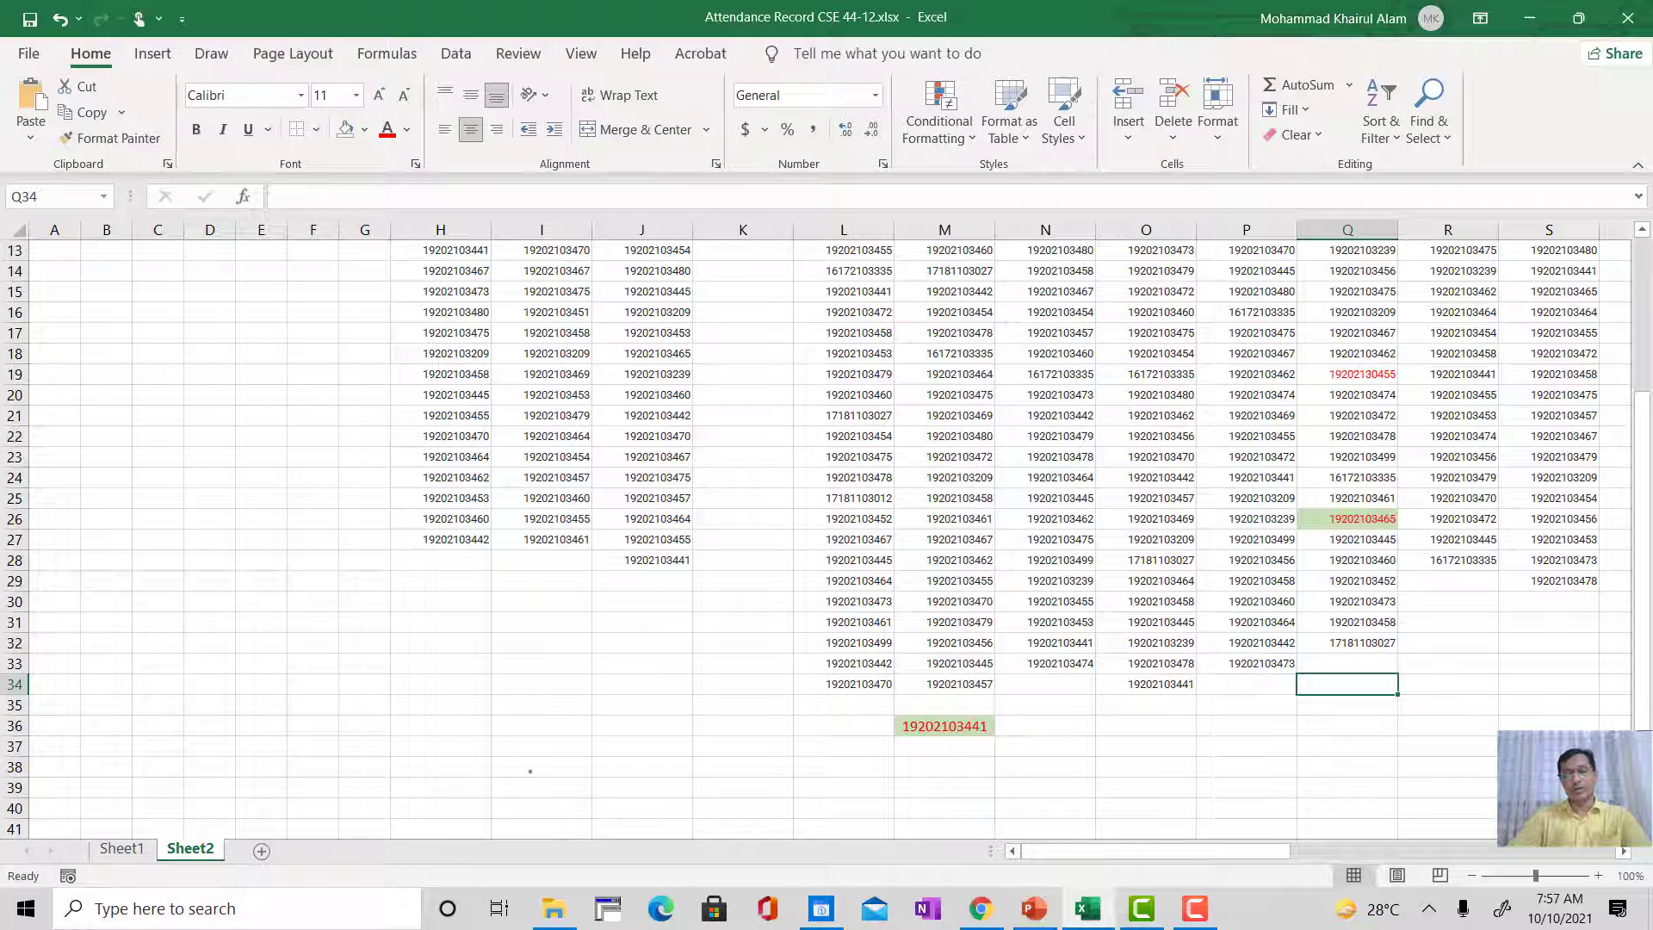
pyautogui.click(122, 848)
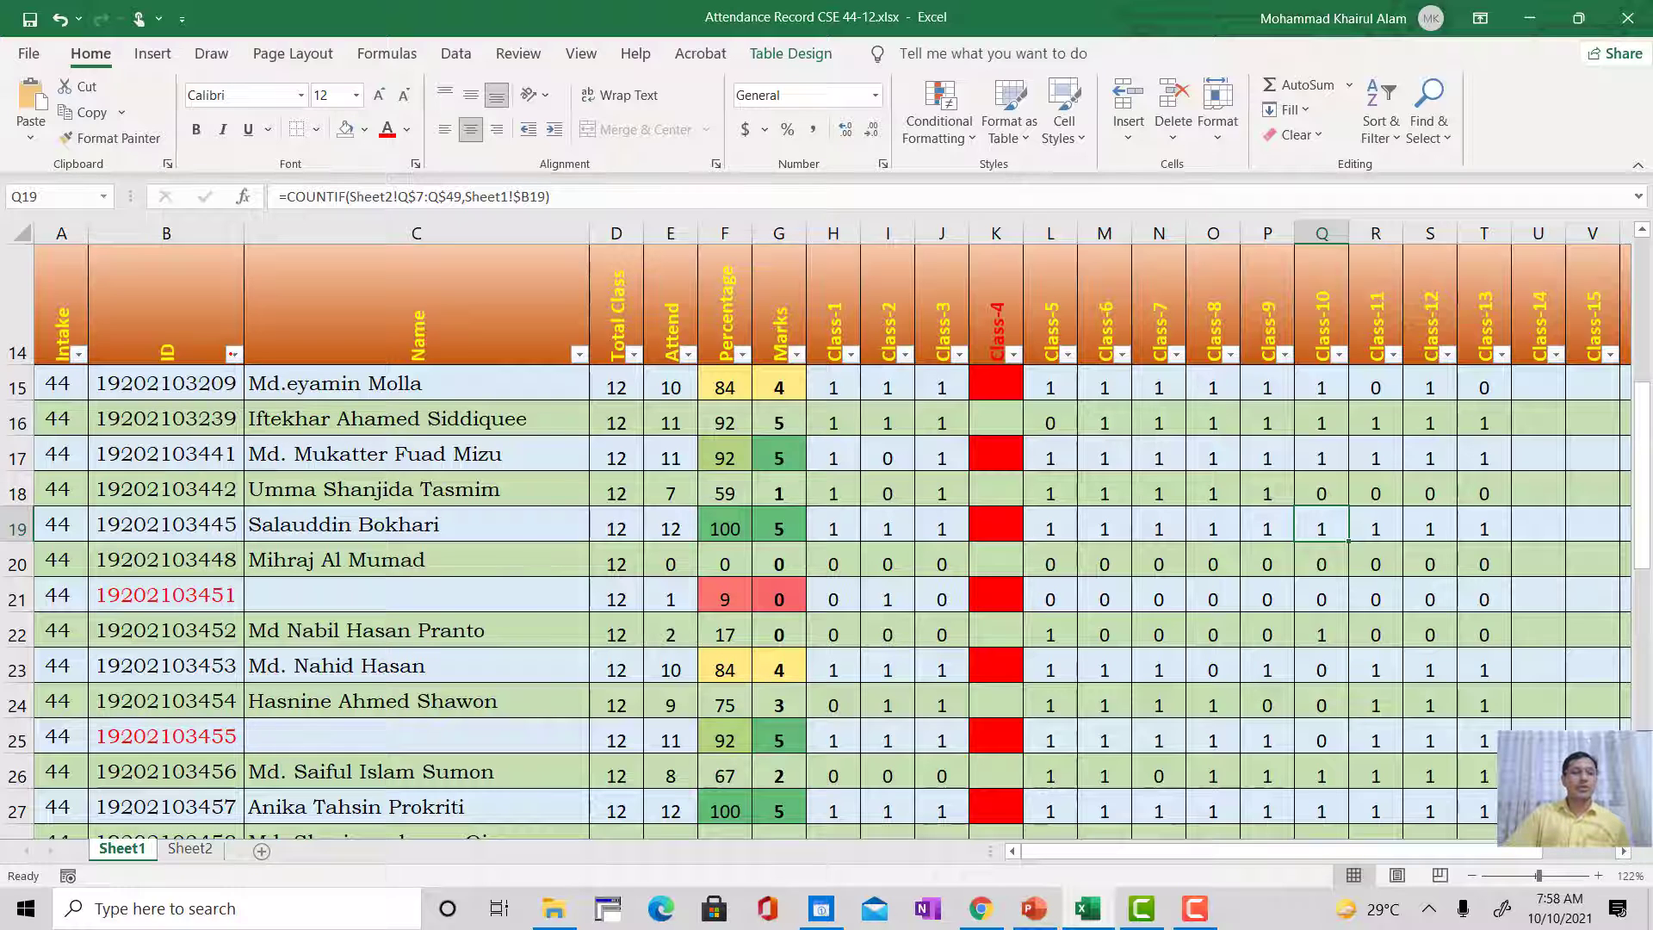
# Step: Check the sorting options of the ID column without applying any, and select the Intake header cell
pyautogui.click(232, 353)
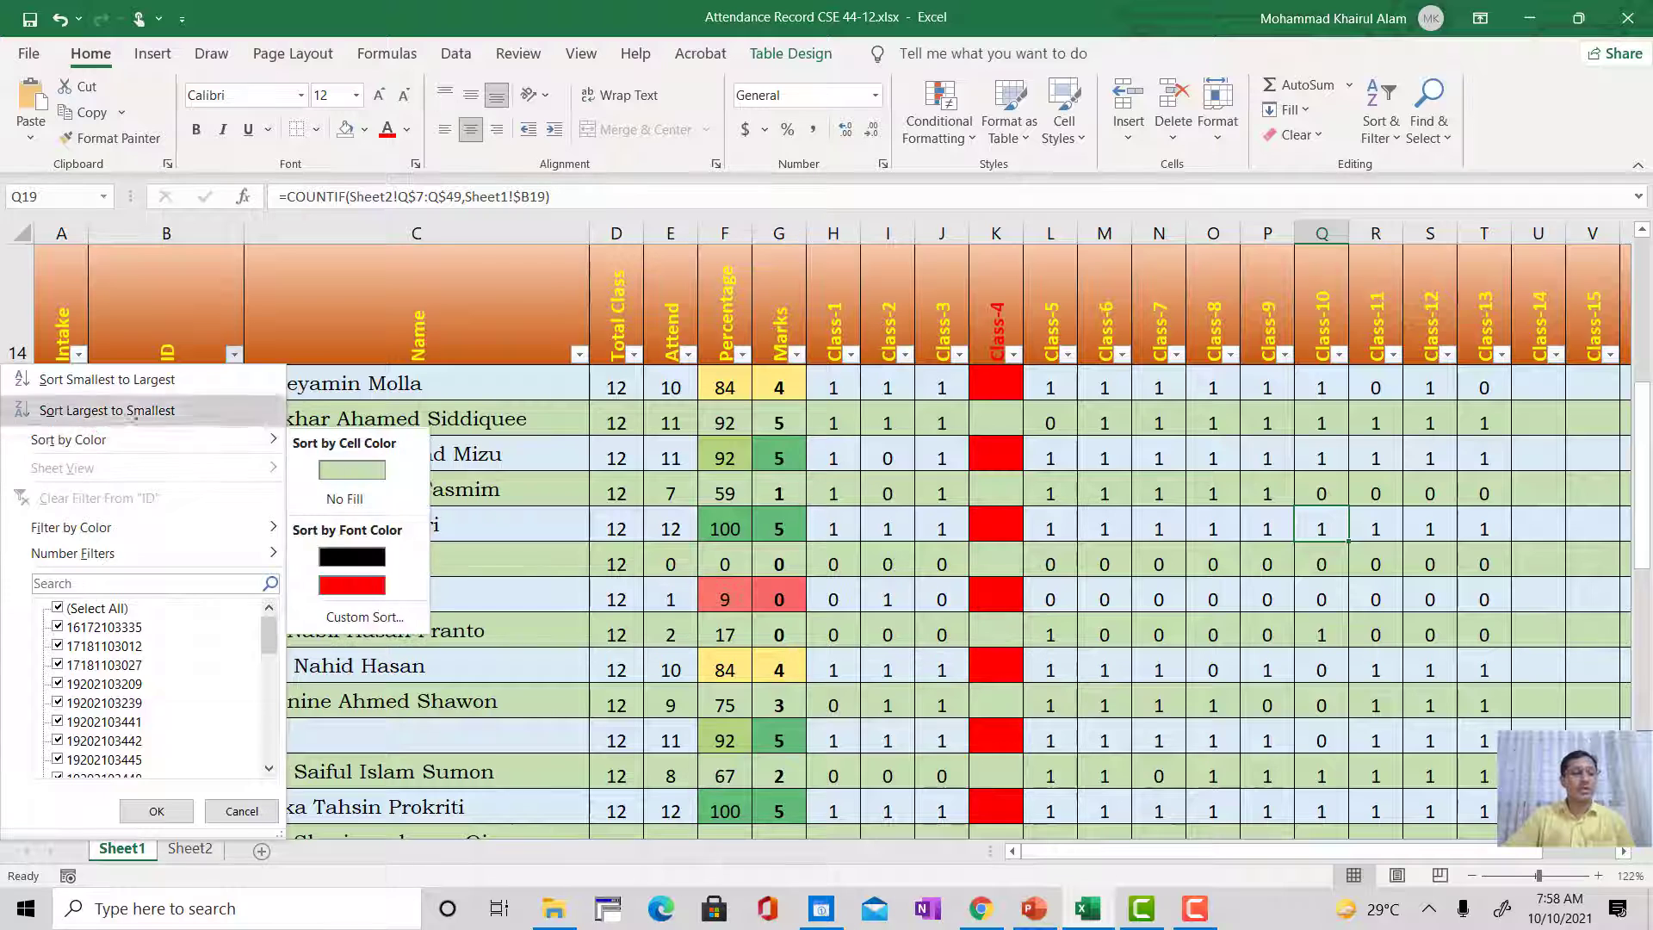
pyautogui.click(341, 276)
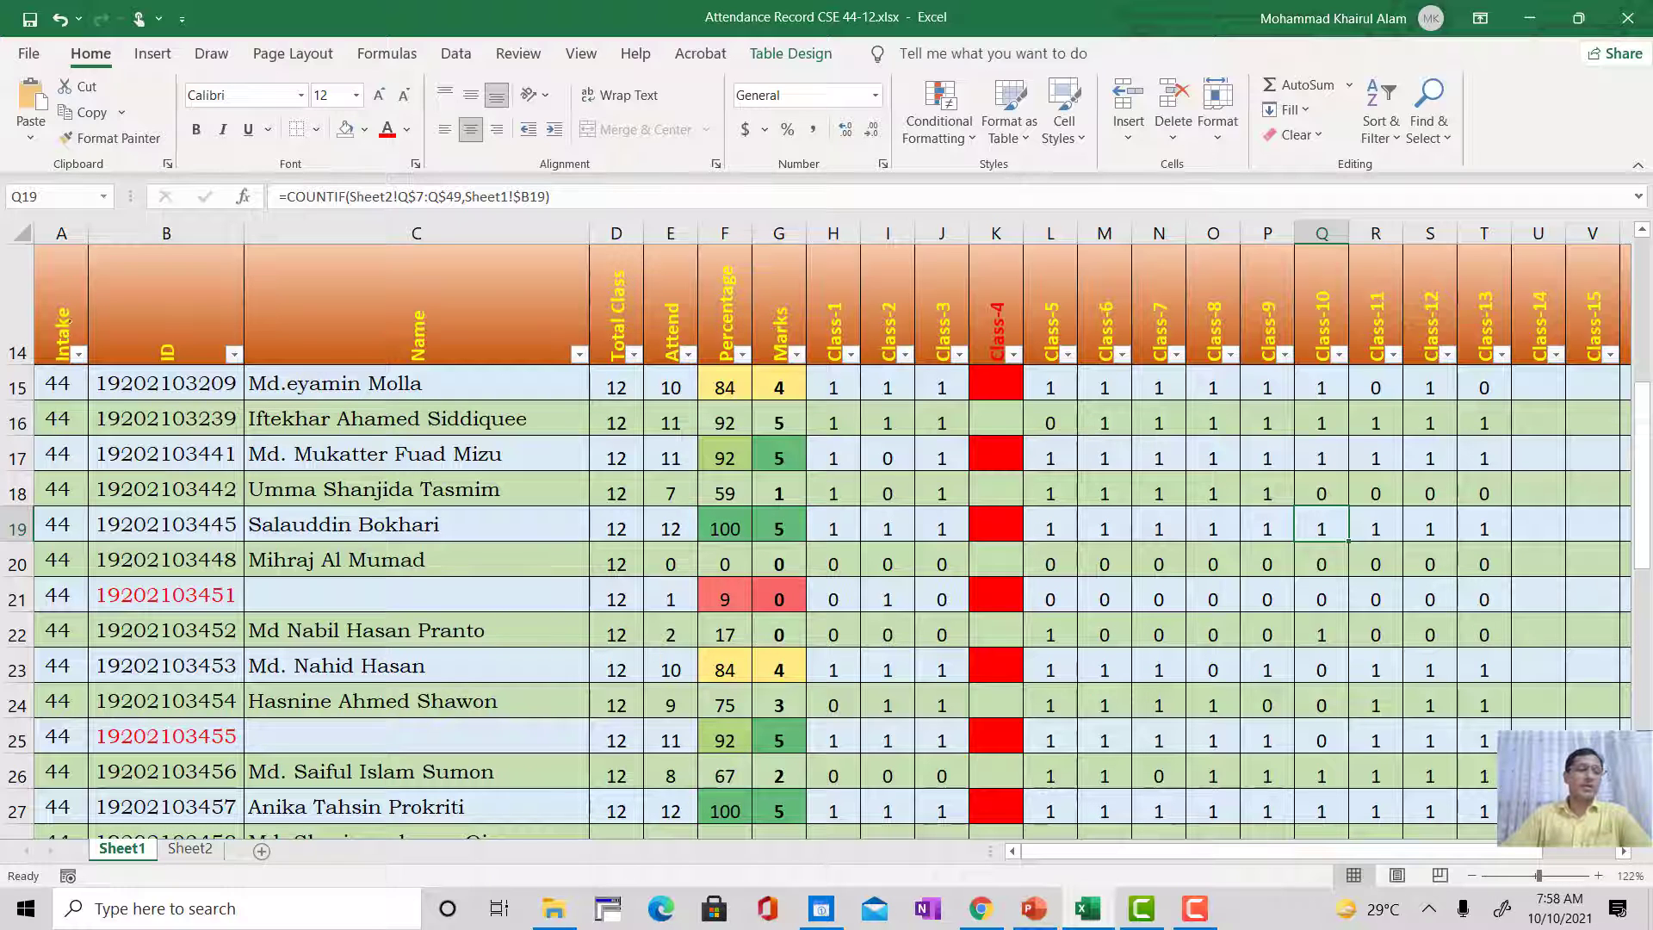
pyautogui.click(64, 283)
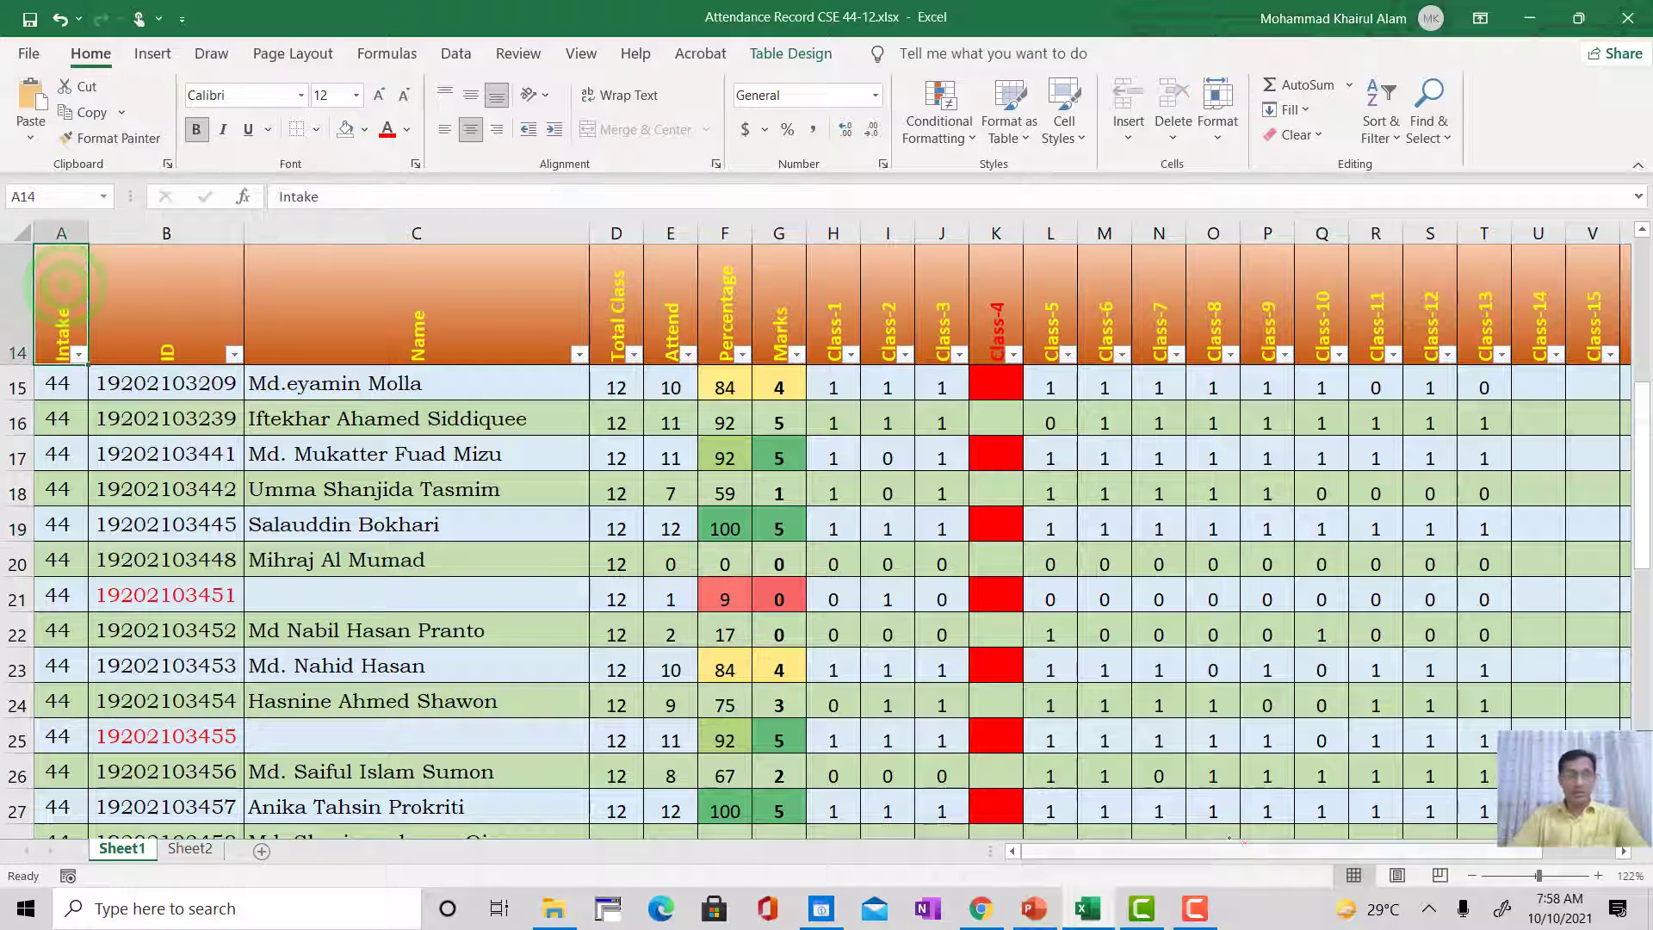
# Step: Examine the end corner of the attendance table at row 48 beneath the last class column
pyautogui.moveTo(1223, 850); pyautogui.dragTo(1356, 848)
pyautogui.scroll(-9, 1368, 773)
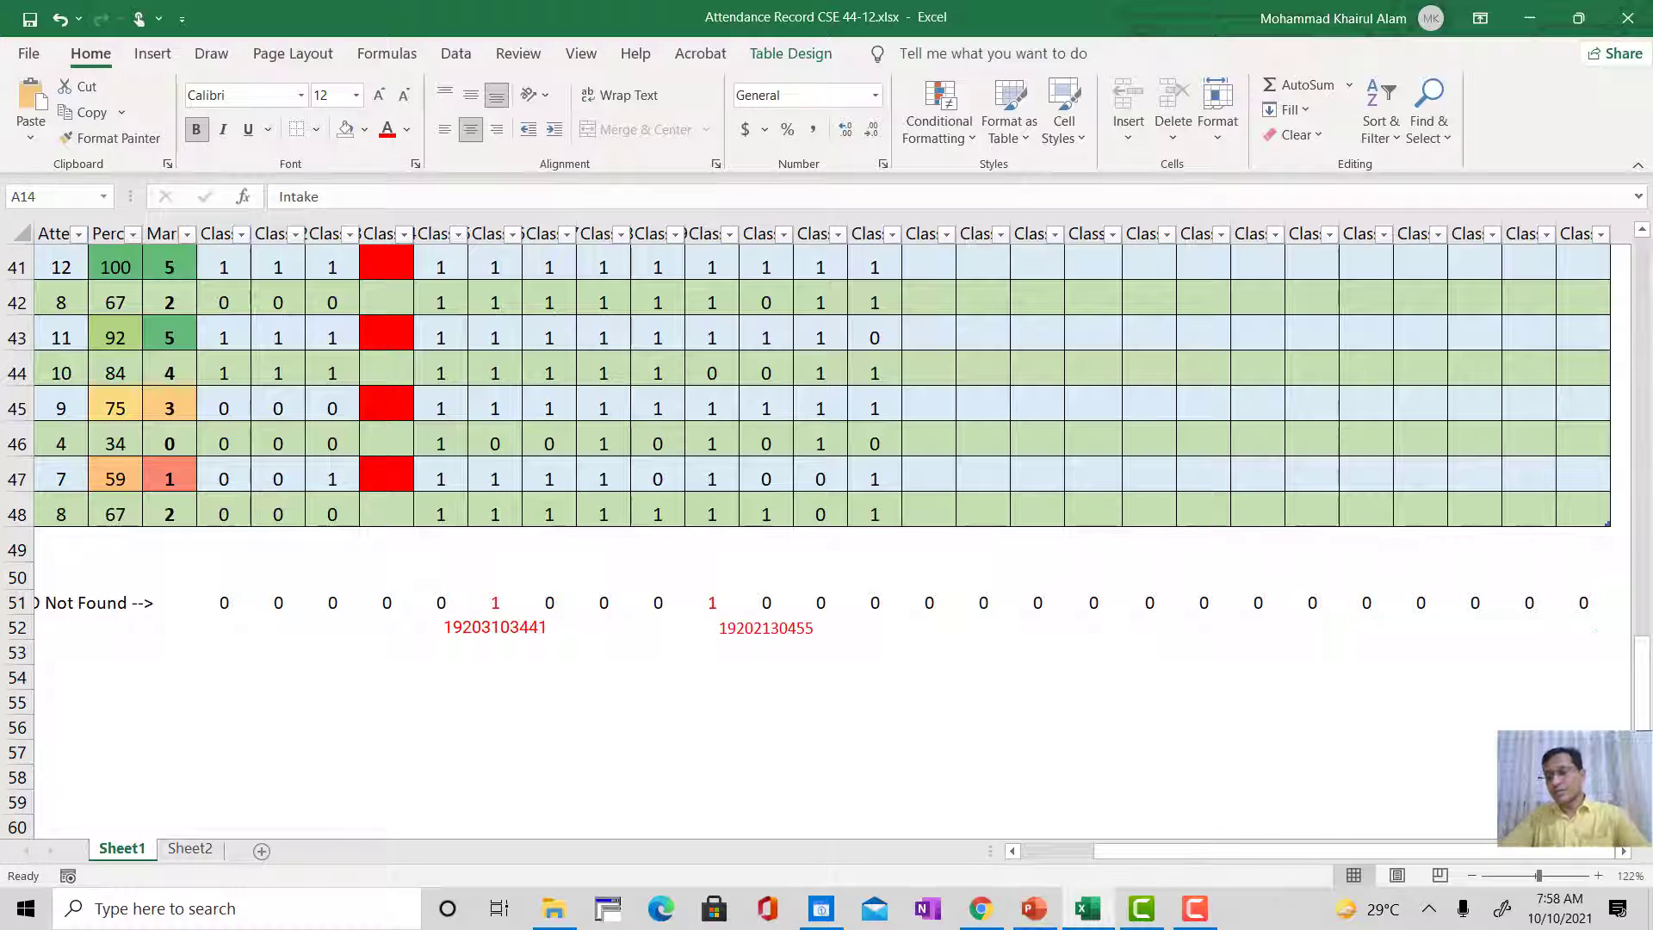
pyautogui.scroll(9, 1557, 627)
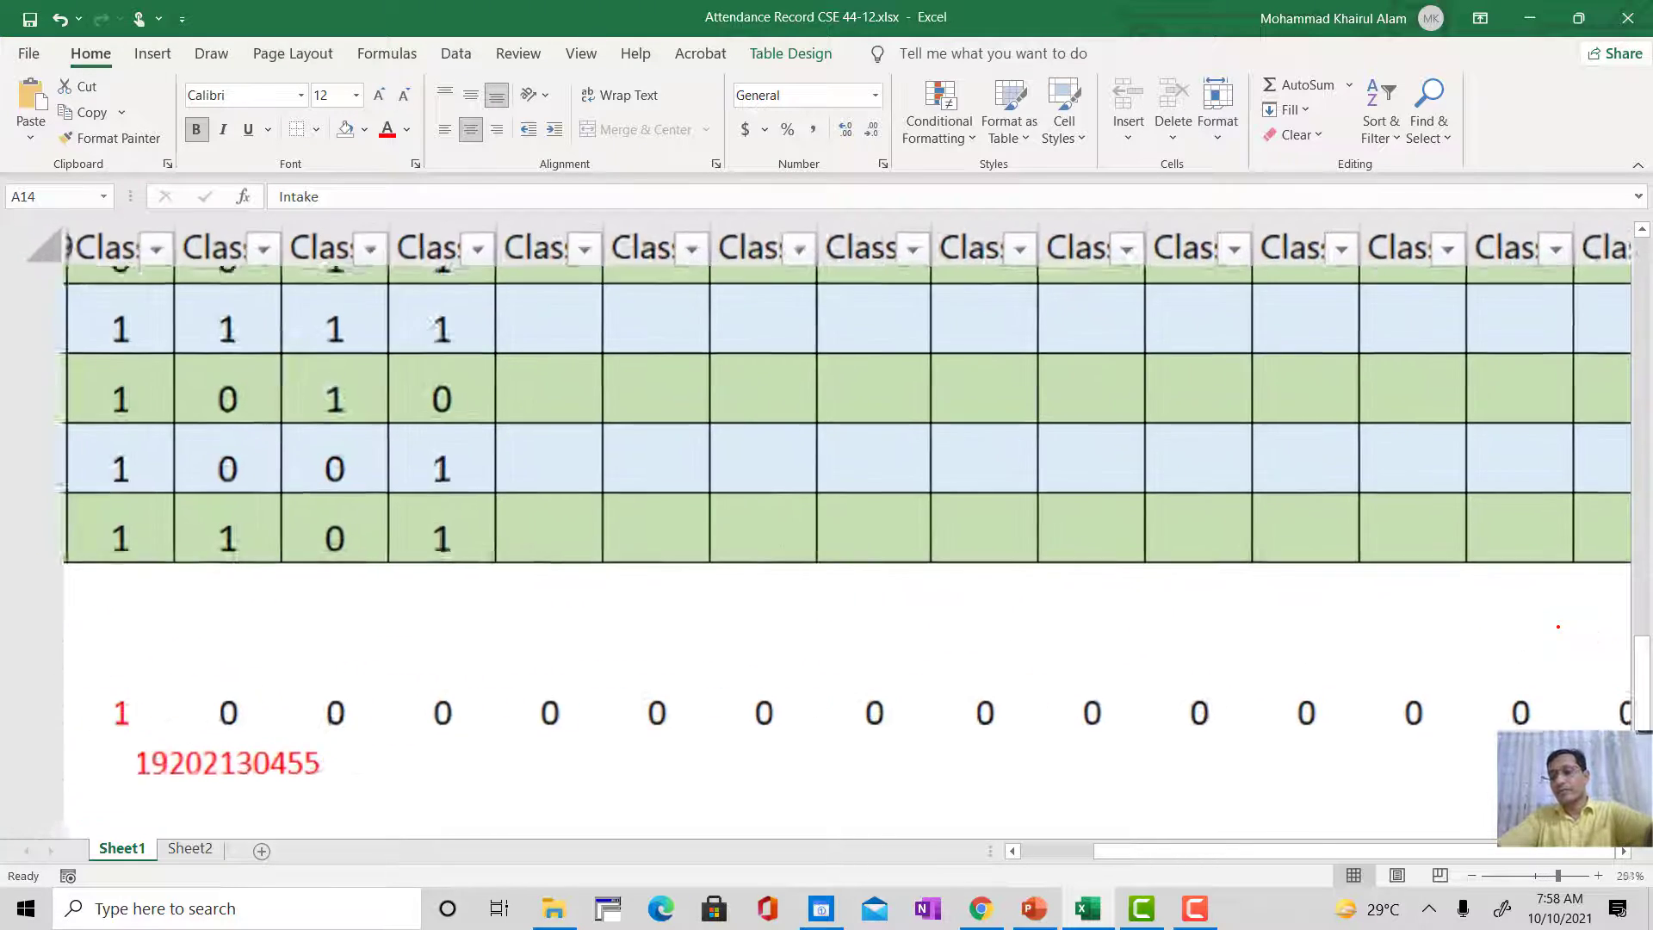
pyautogui.hscroll(5, 1558, 627)
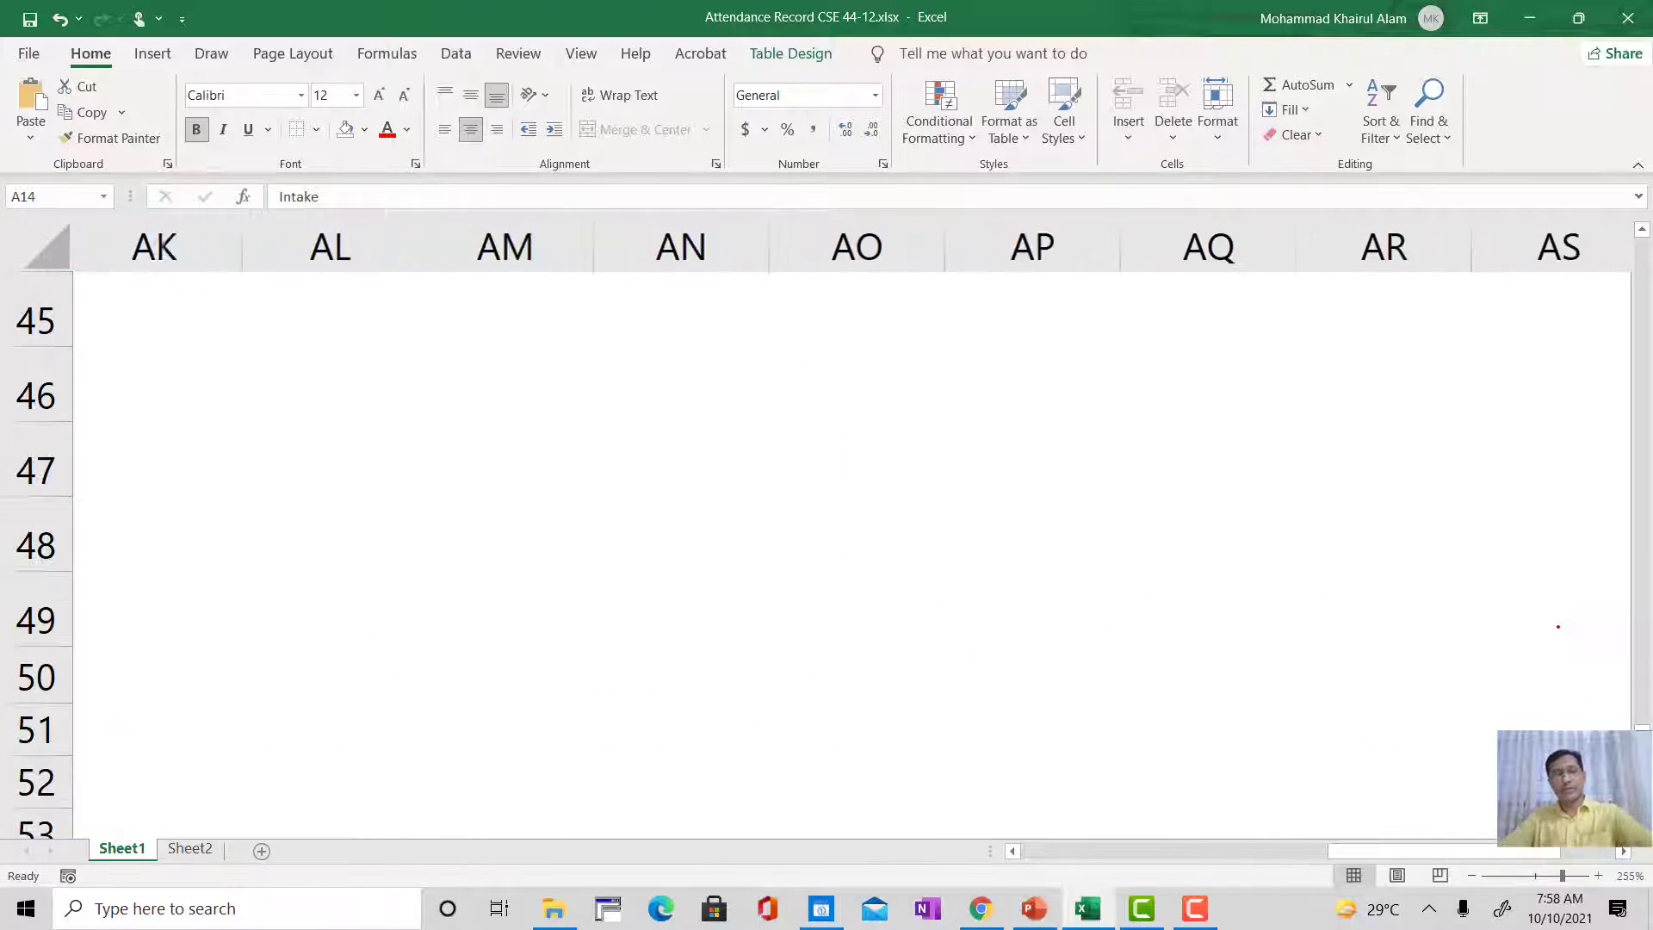
pyautogui.hscroll(-6, 1558, 626)
pyautogui.hscroll(1, 1557, 627)
pyautogui.moveTo(871, 465)
pyautogui.mouseDown()
pyautogui.moveTo(966, 529)
pyautogui.moveTo(780, 560)
pyautogui.moveTo(860, 469)
pyautogui.mouseUp()
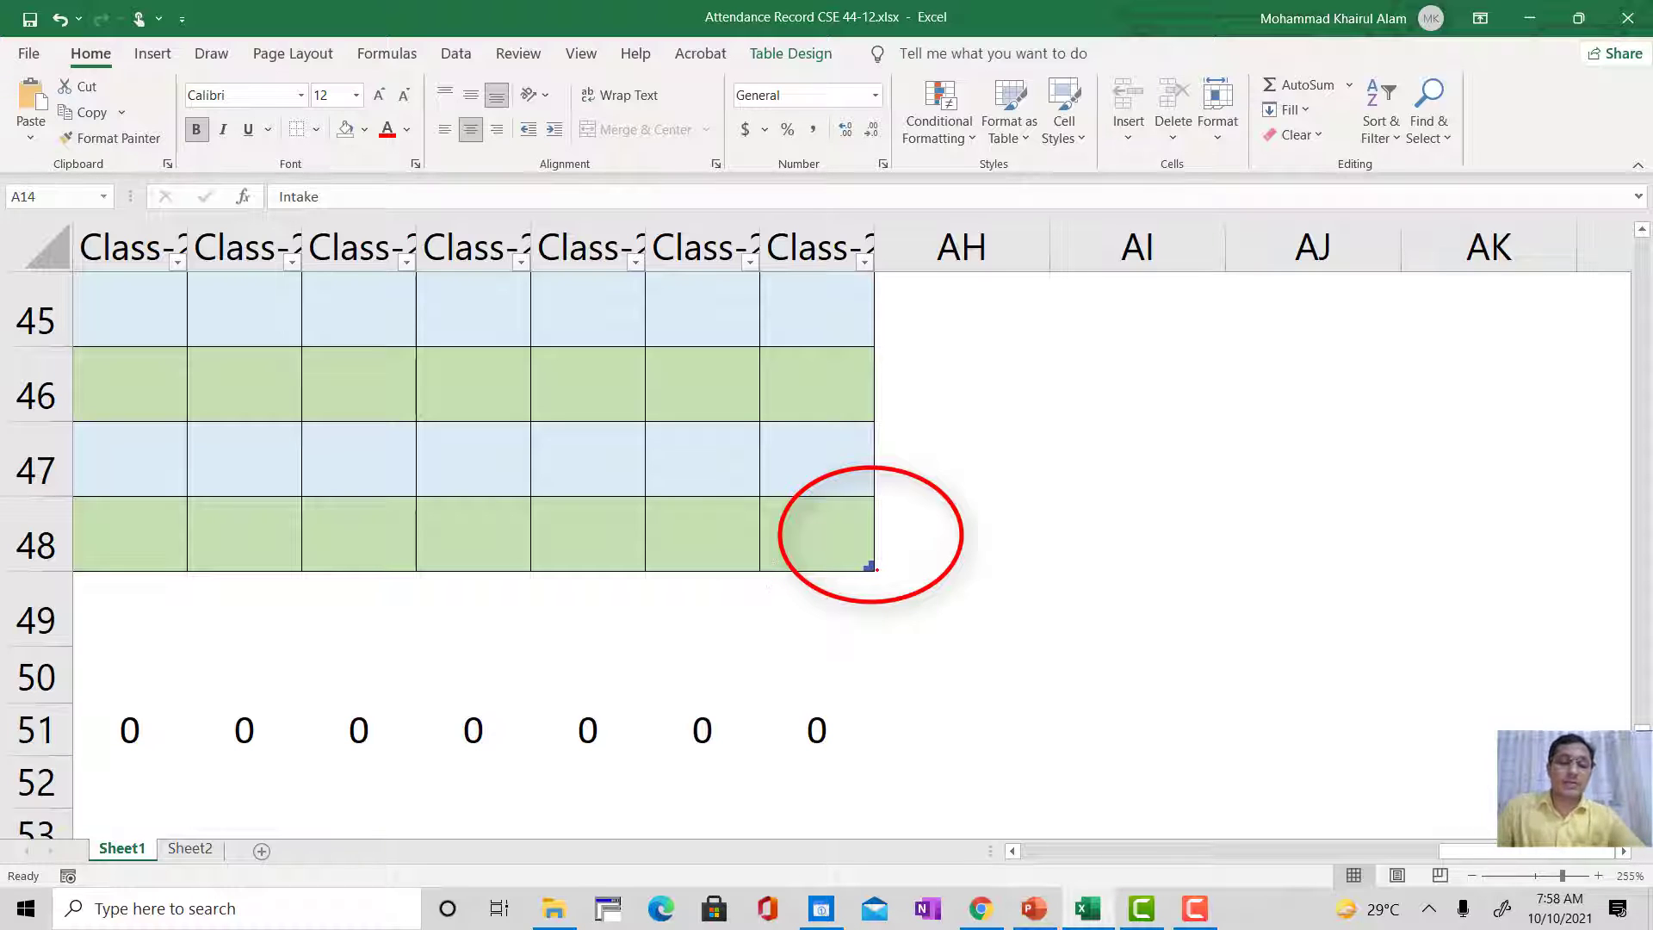
# Step: Select the empty cell A49 directly below the last student's intake value in the attendance table
pyautogui.moveTo(1511, 851); pyautogui.dragTo(1068, 885)
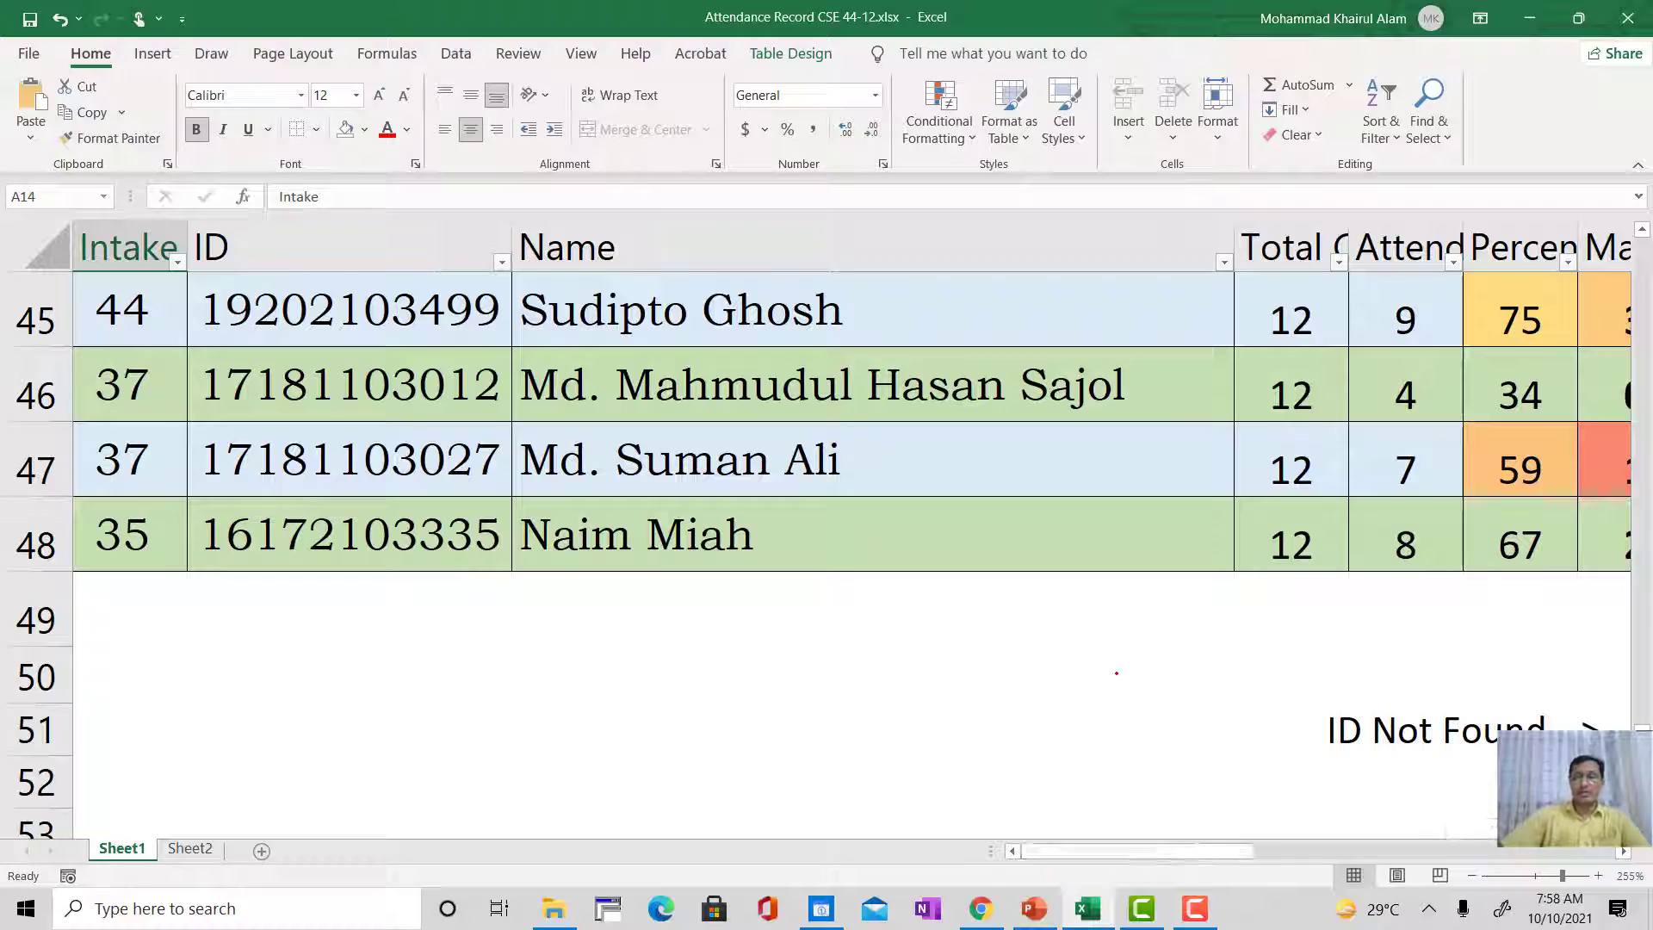
pyautogui.keyDown('ctrl'); pyautogui.scroll(-10, 1116, 674); pyautogui.keyUp('ctrl')
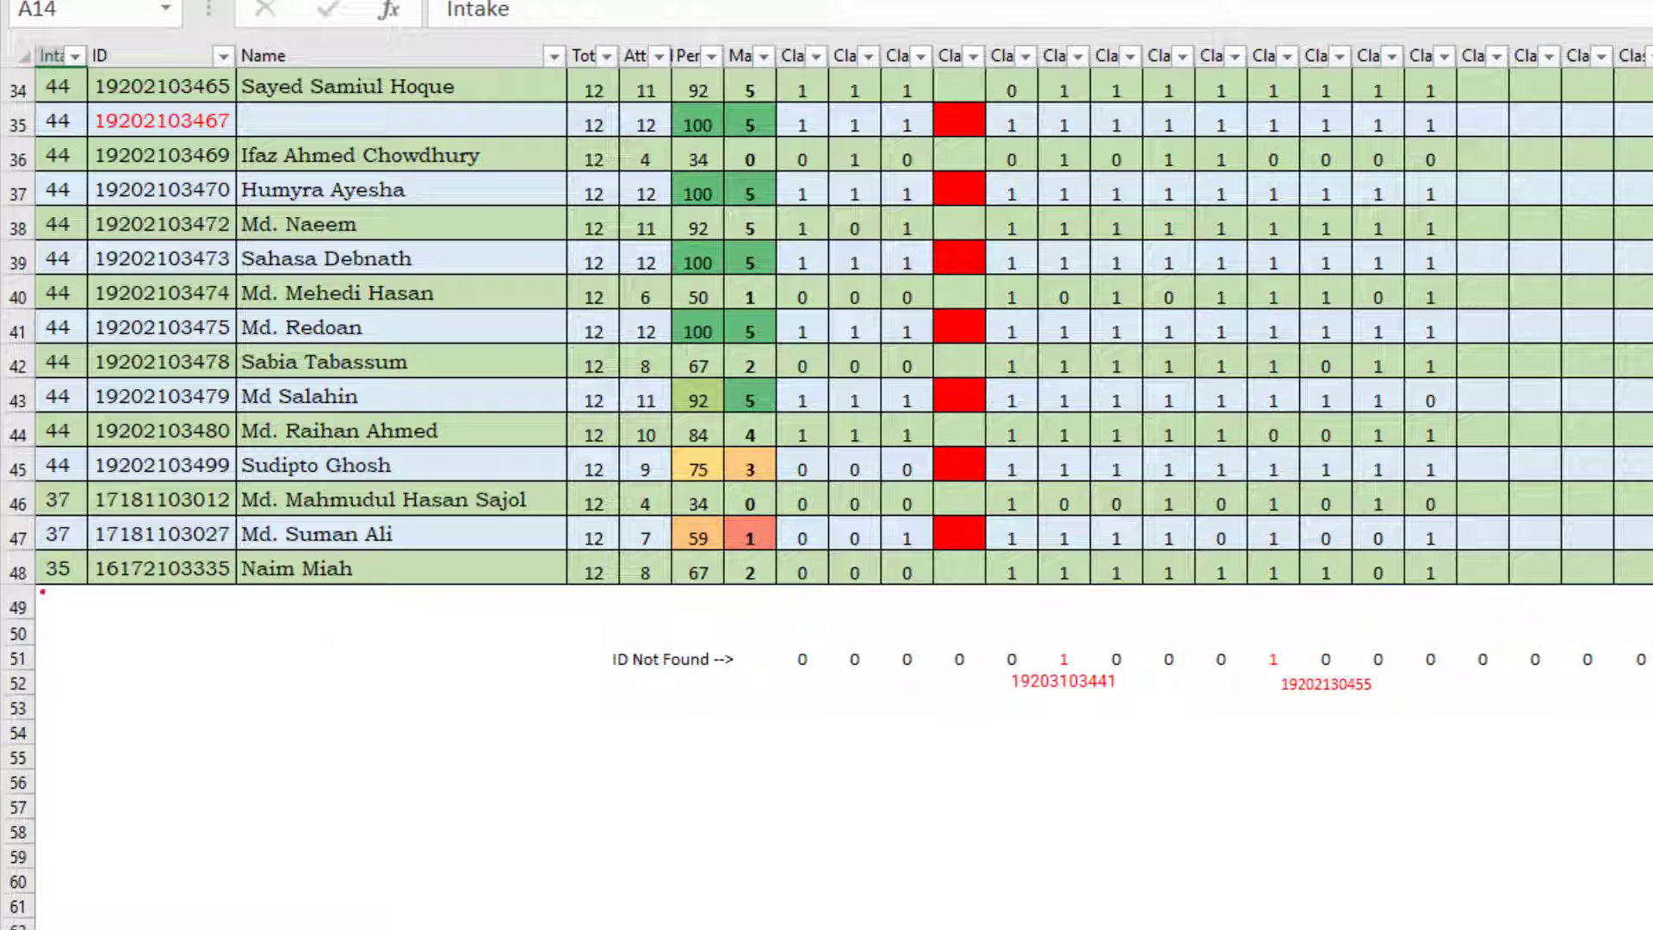
pyautogui.click(47, 597)
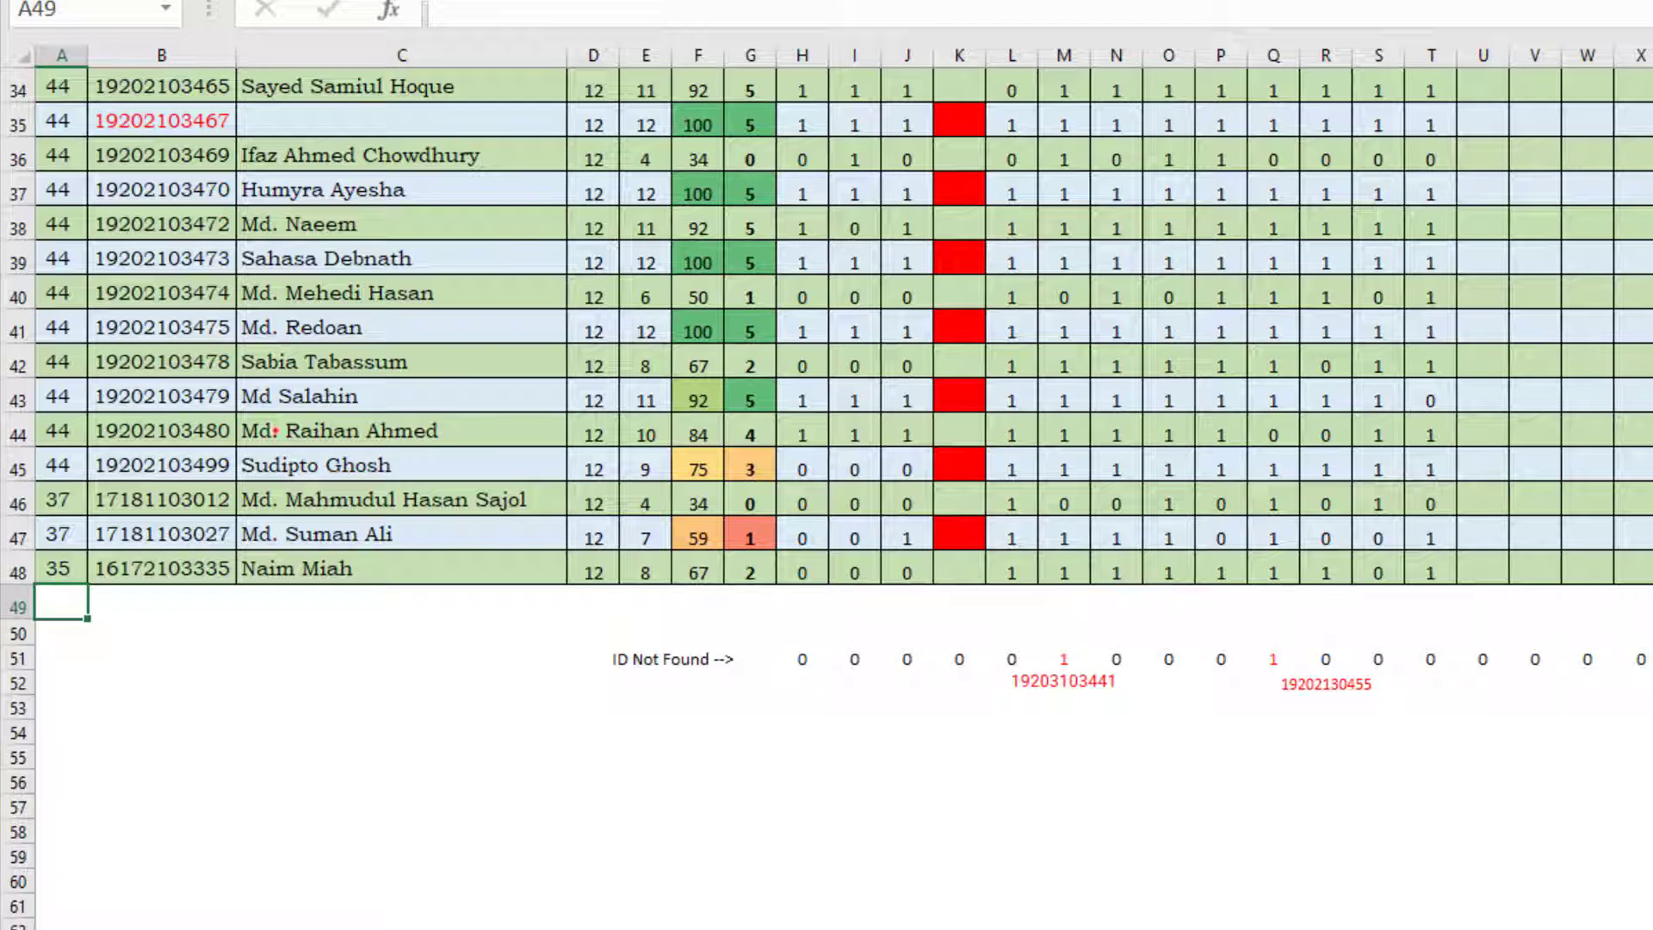
# Step: Insert a blank row at row 46 of the attendance table, directly above the first Intake 37 student
pyautogui.scroll(2, 177, 456)
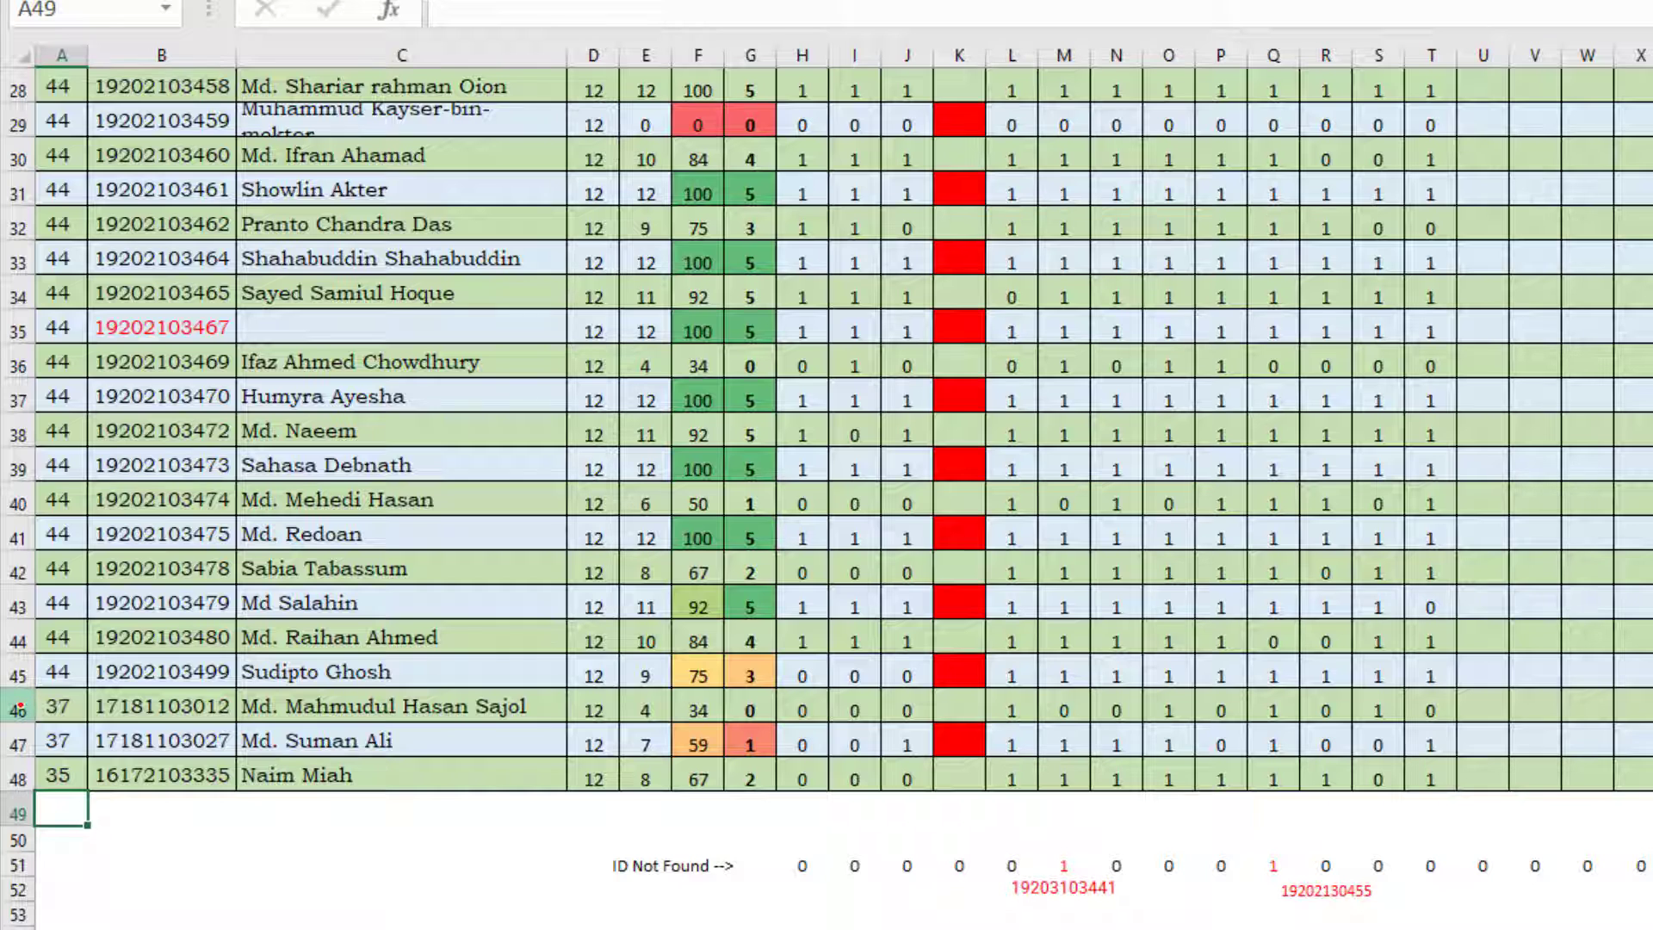
pyautogui.click(19, 707)
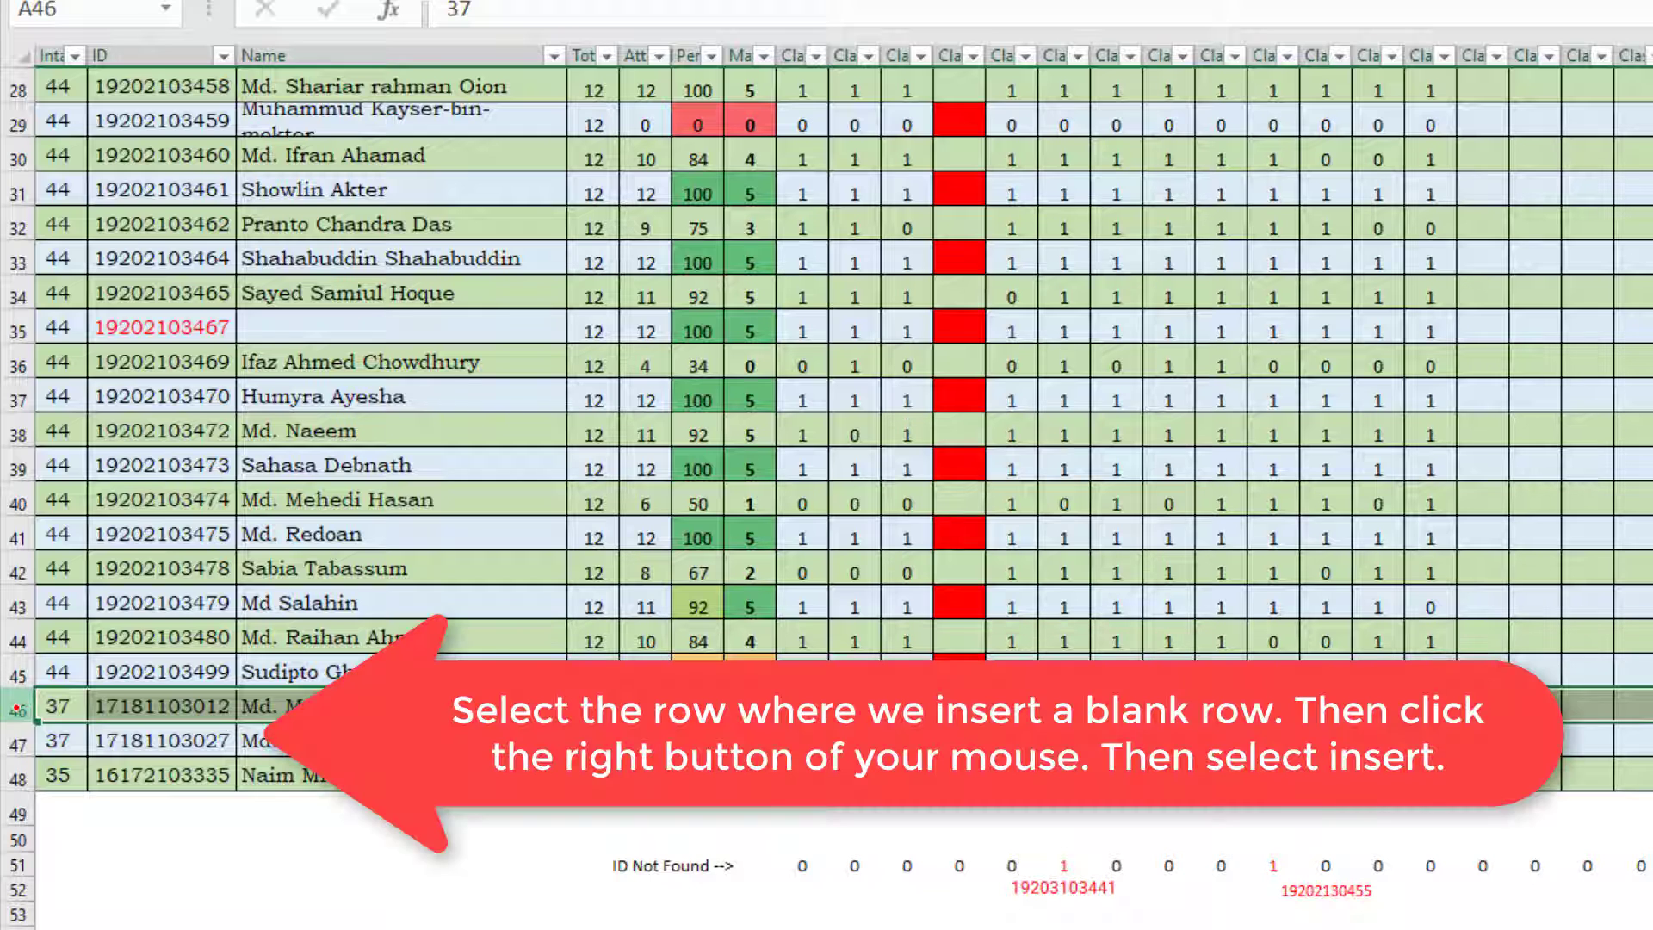
pyautogui.rightClick(25, 706)
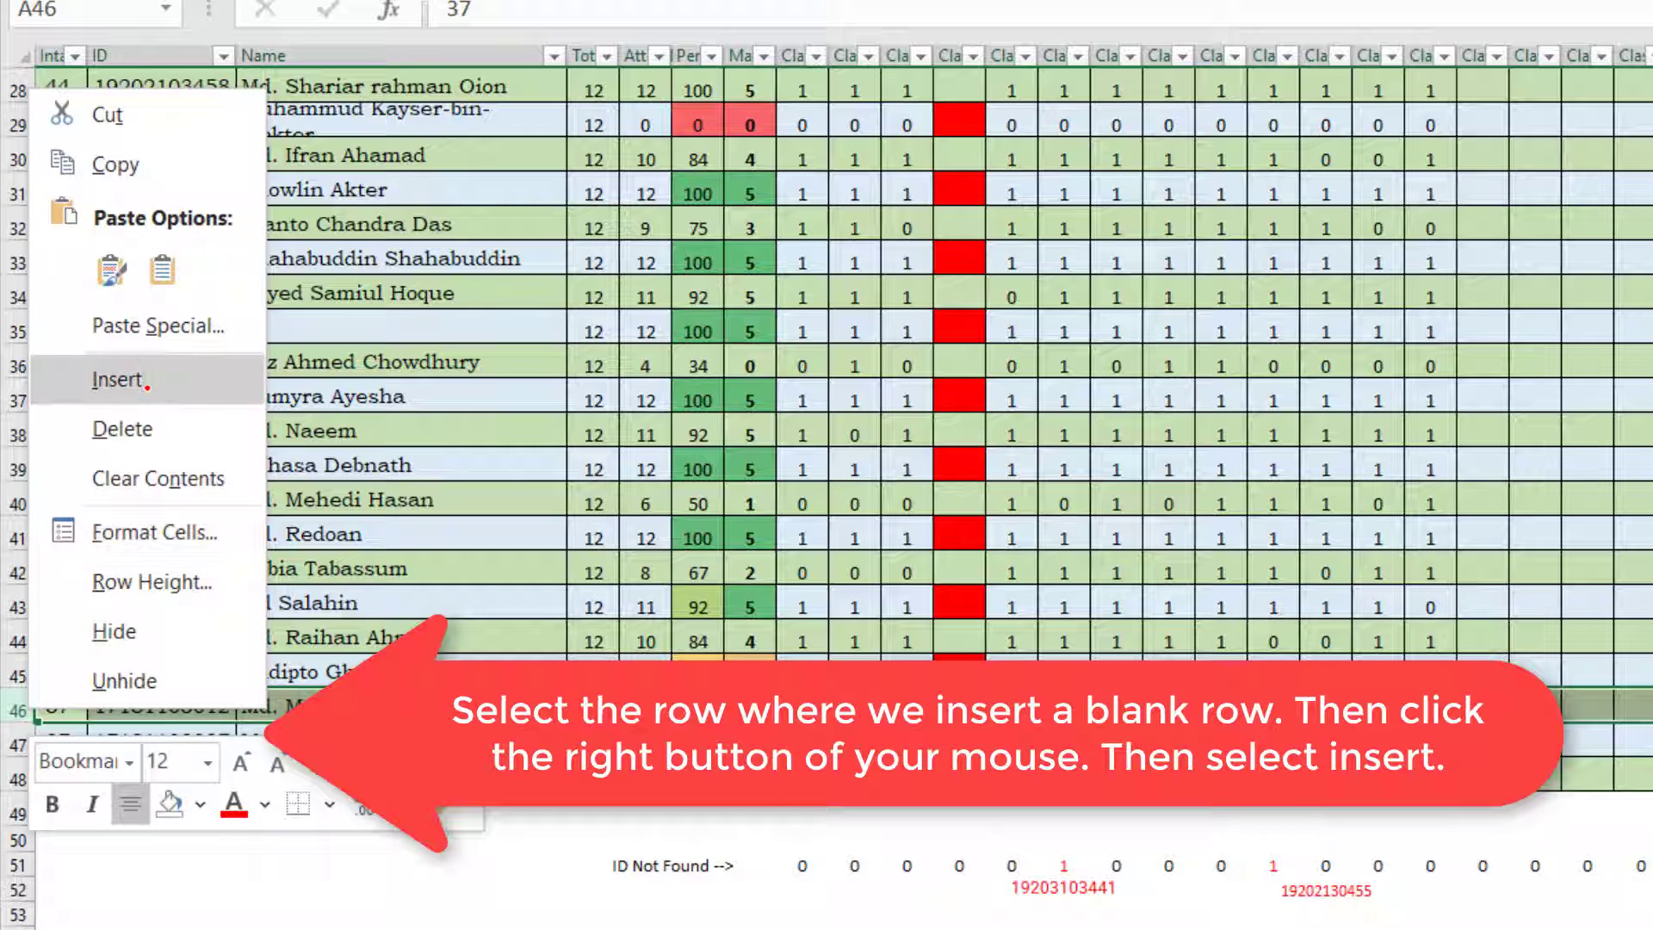
pyautogui.click(145, 378)
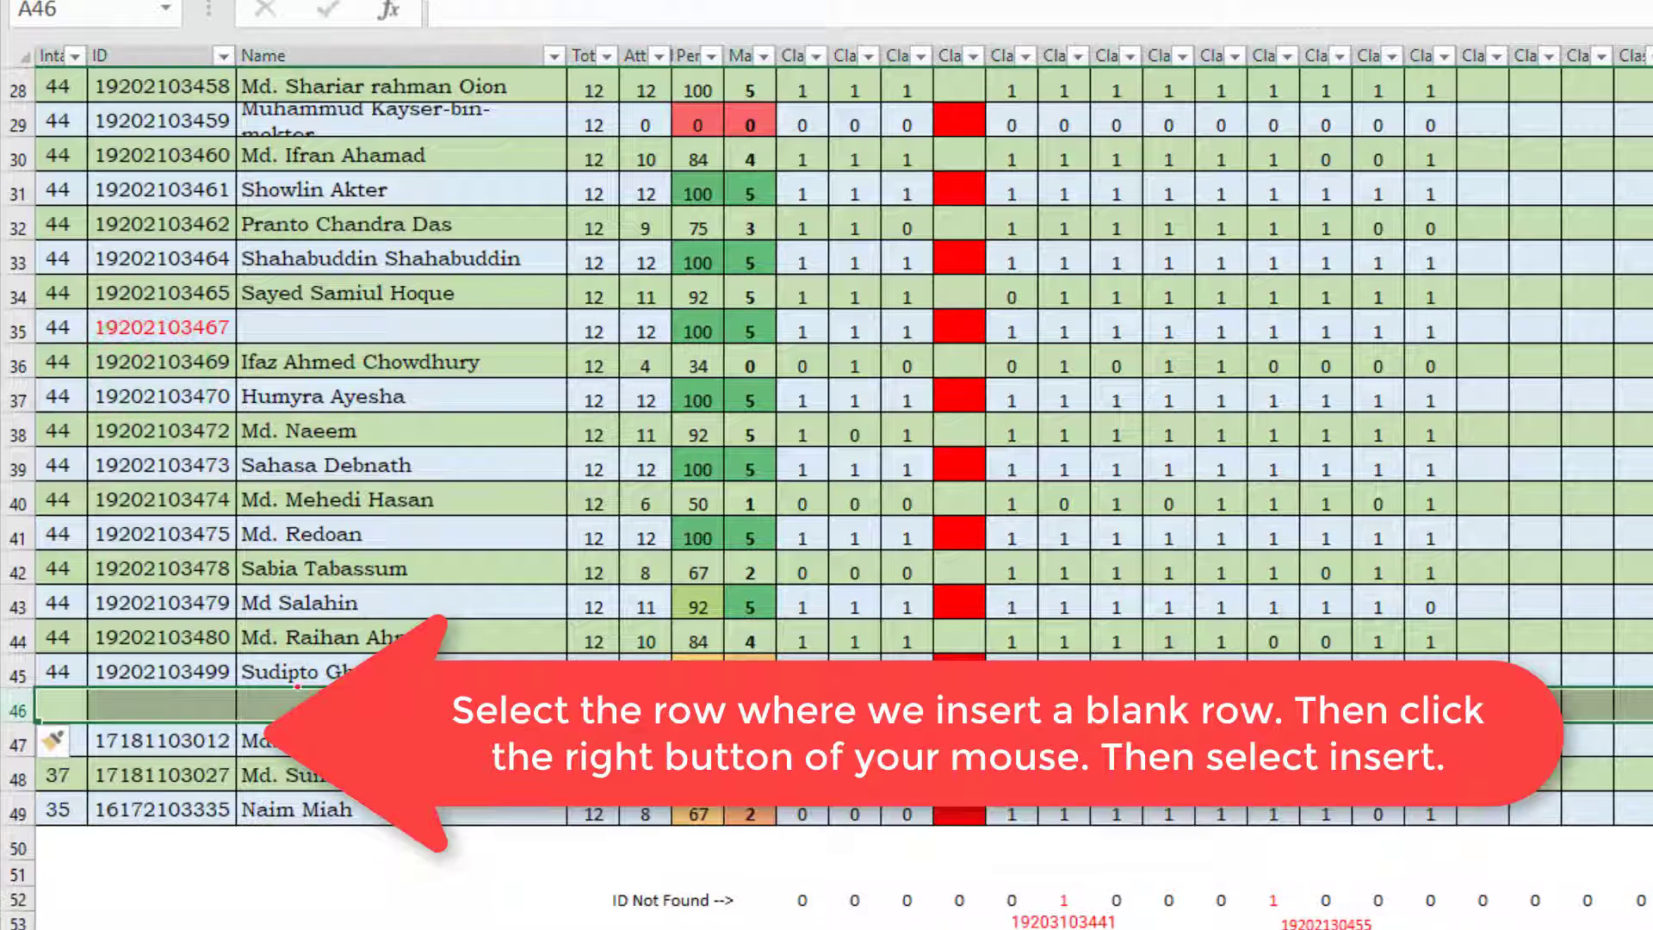
pyautogui.click(322, 708)
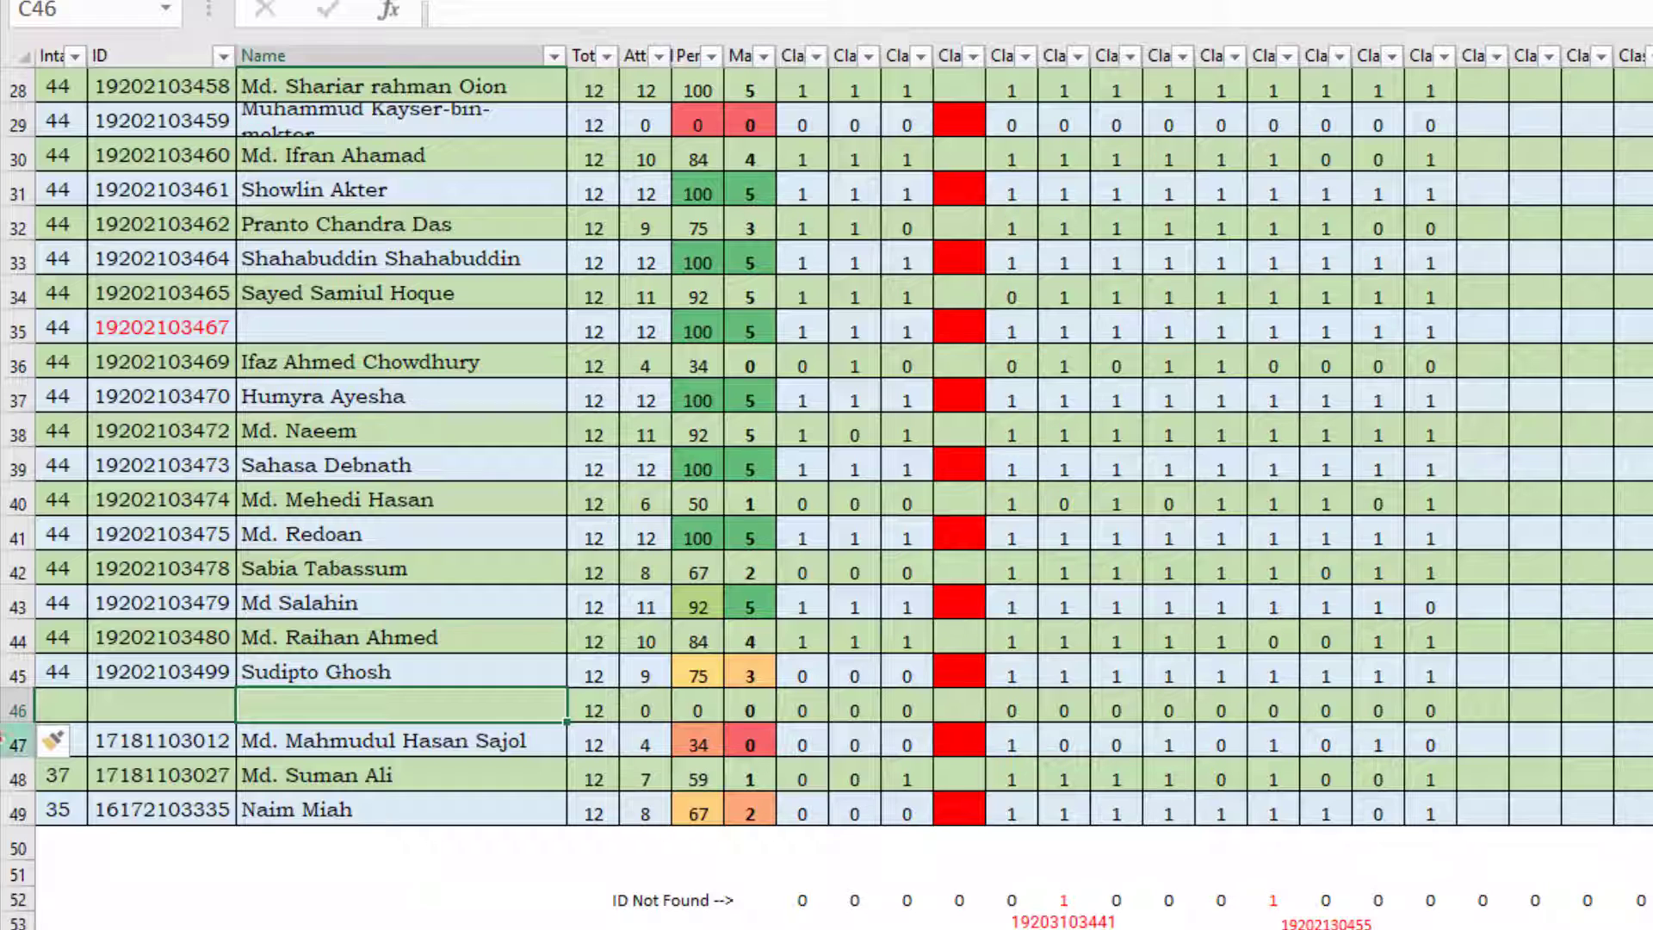
# Step: Enter intake 44 and the new student's ID number in row 46, leaving the name blank
pyautogui.click(70, 706)
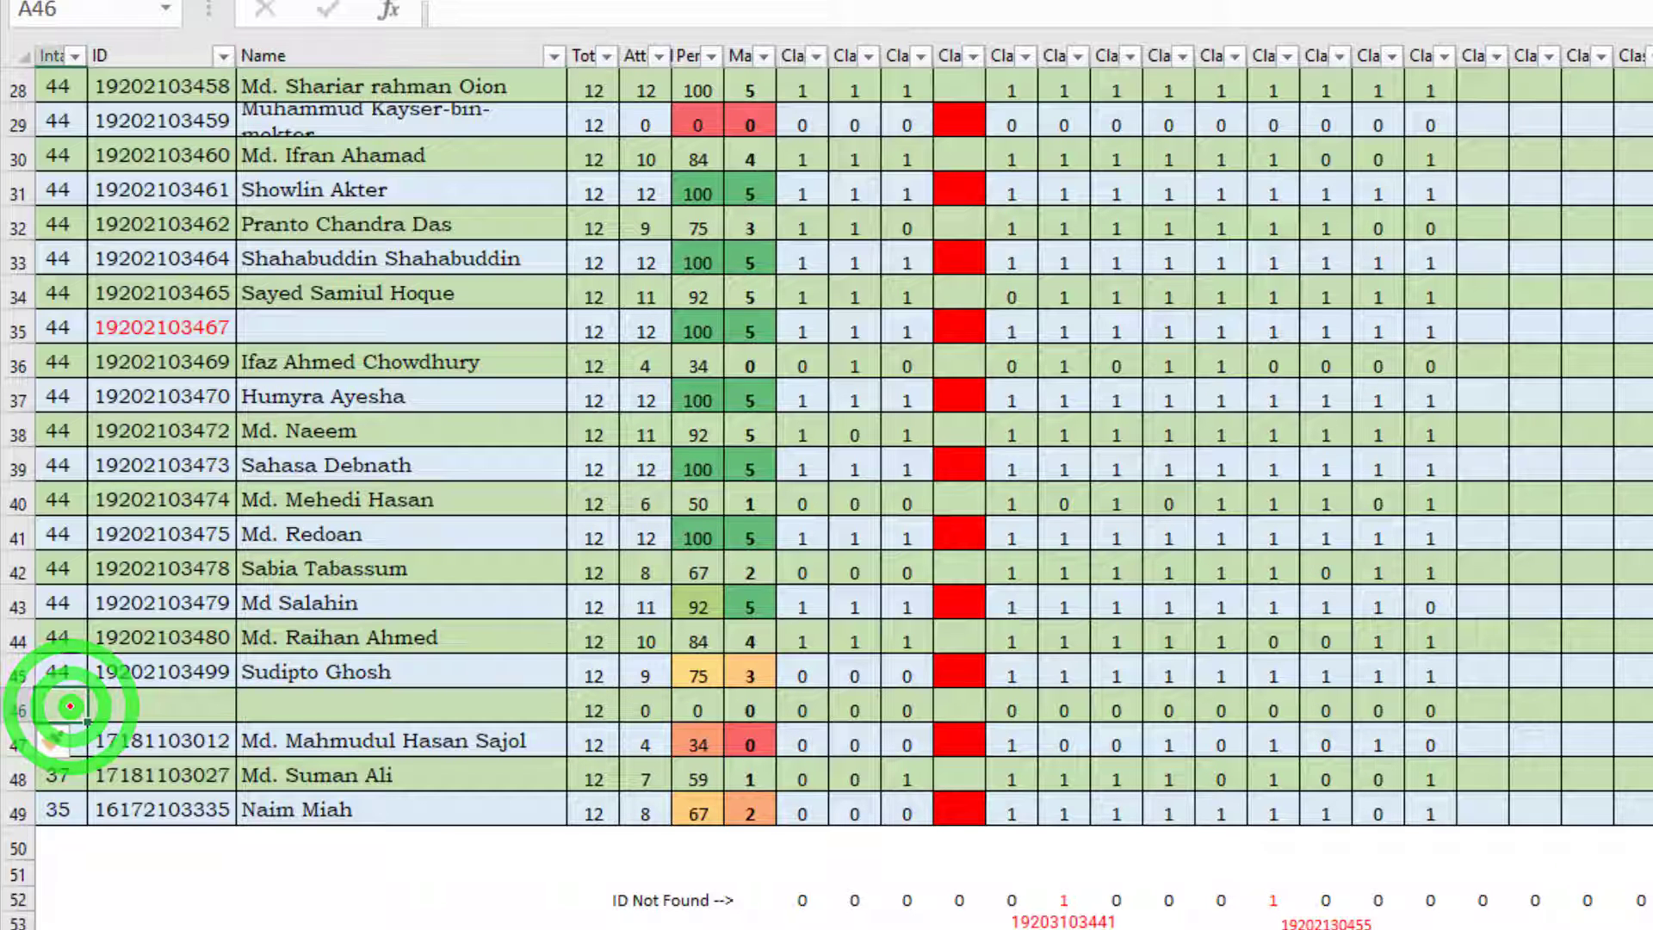
pyautogui.write('44')
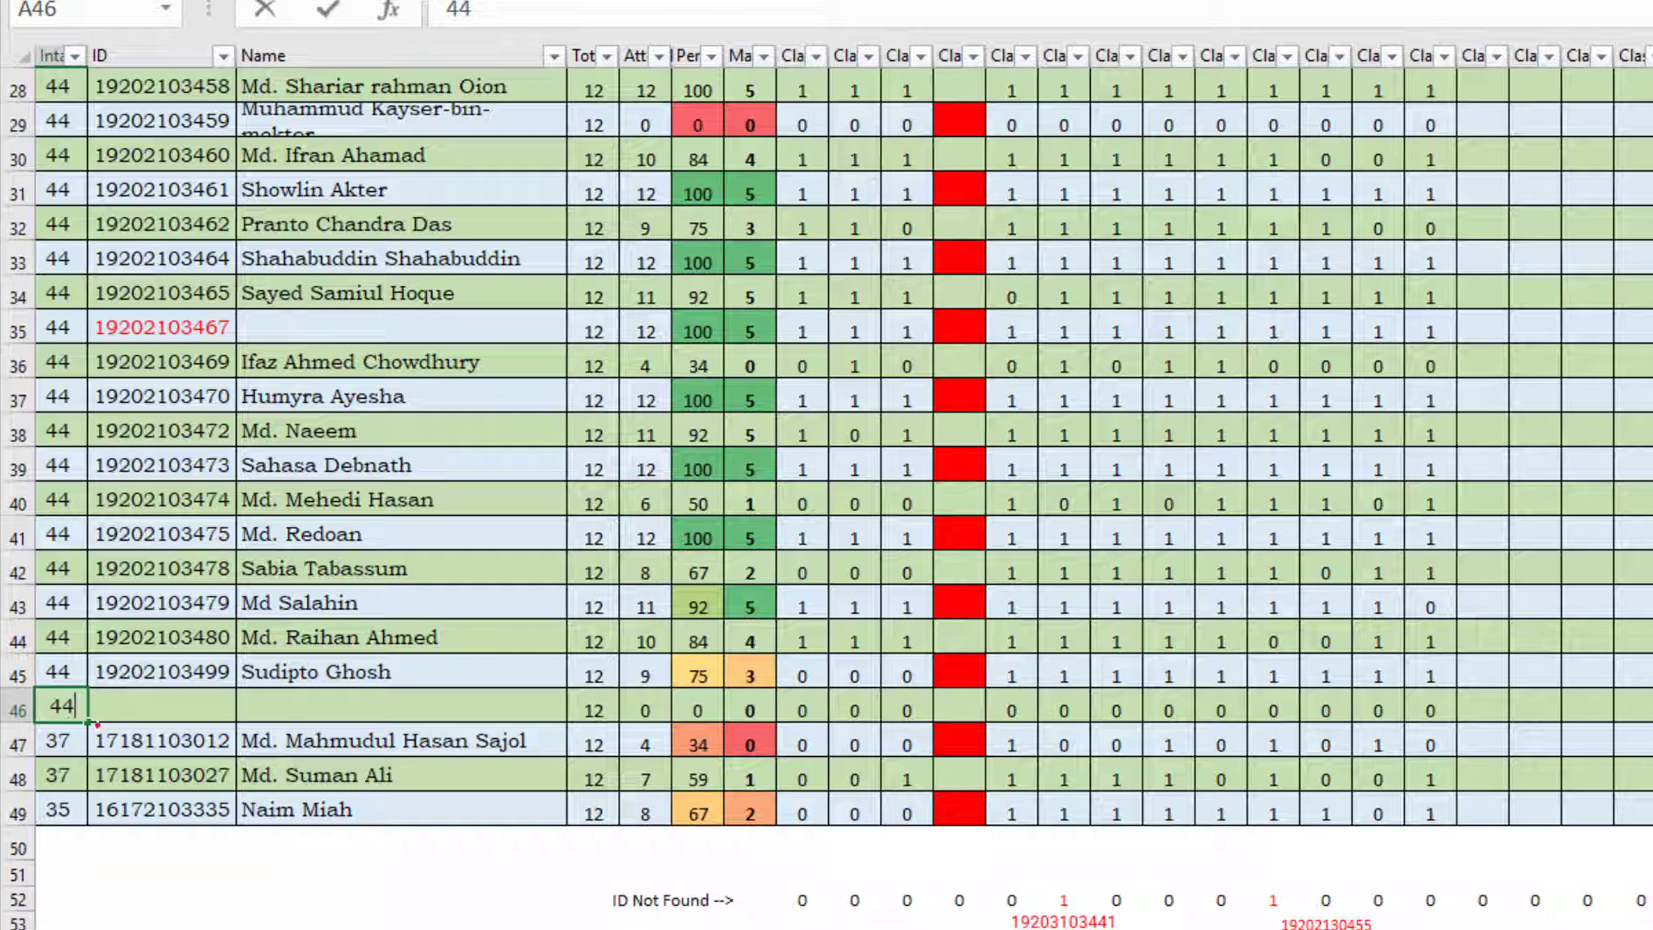
pyautogui.click(131, 706)
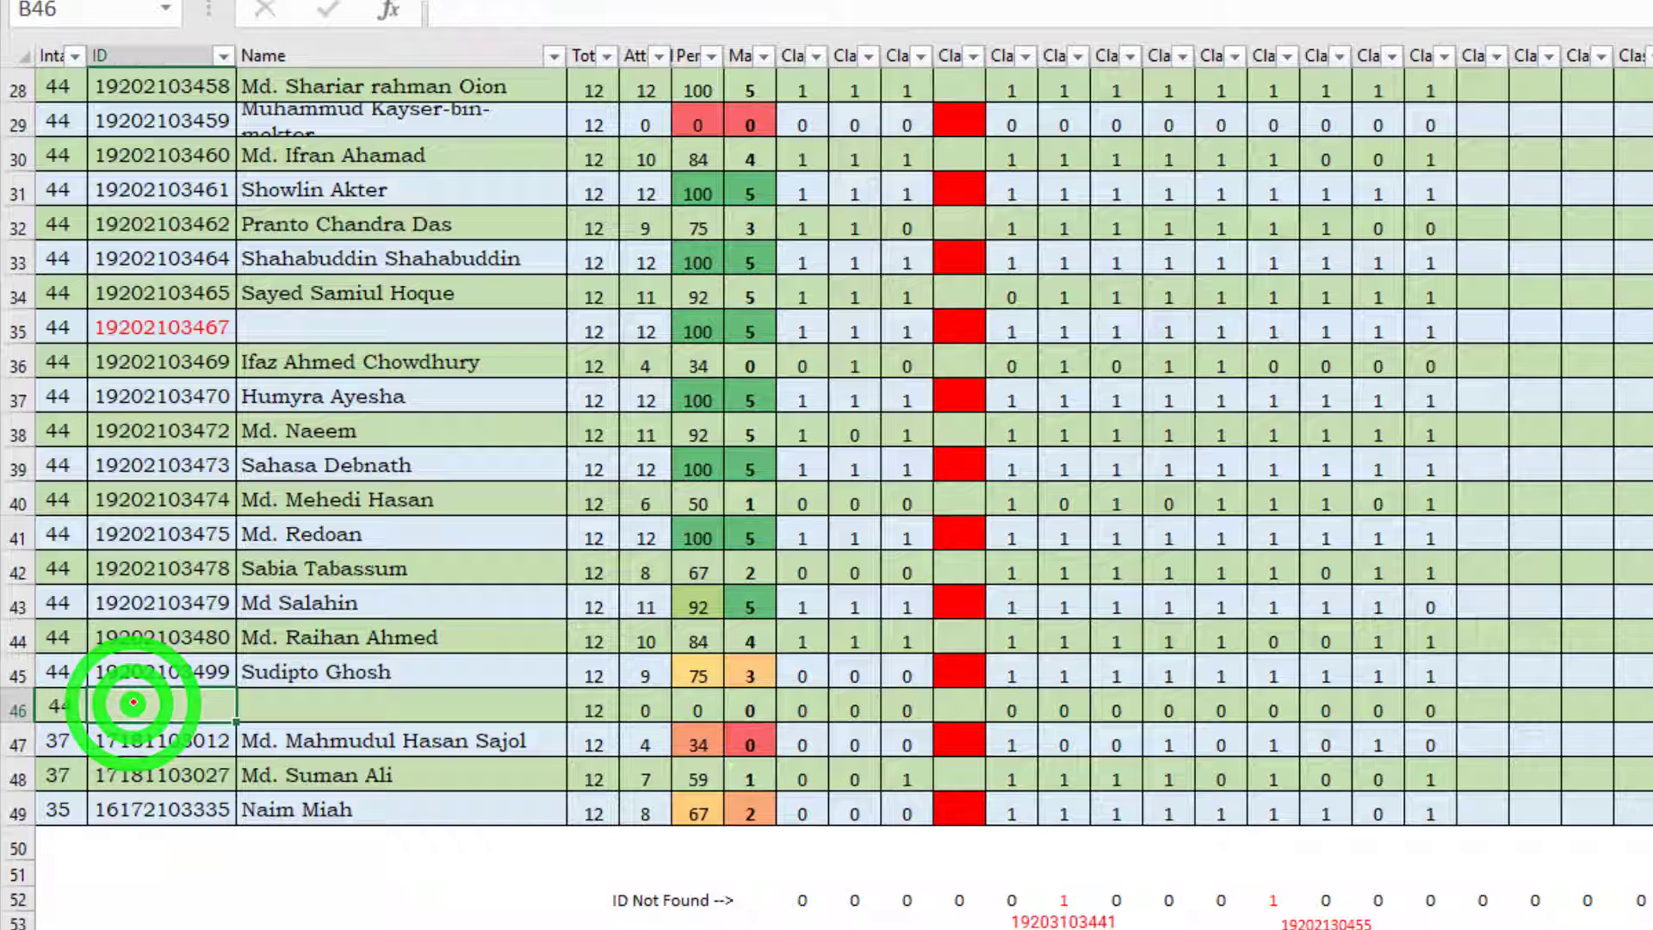
pyautogui.write('1')
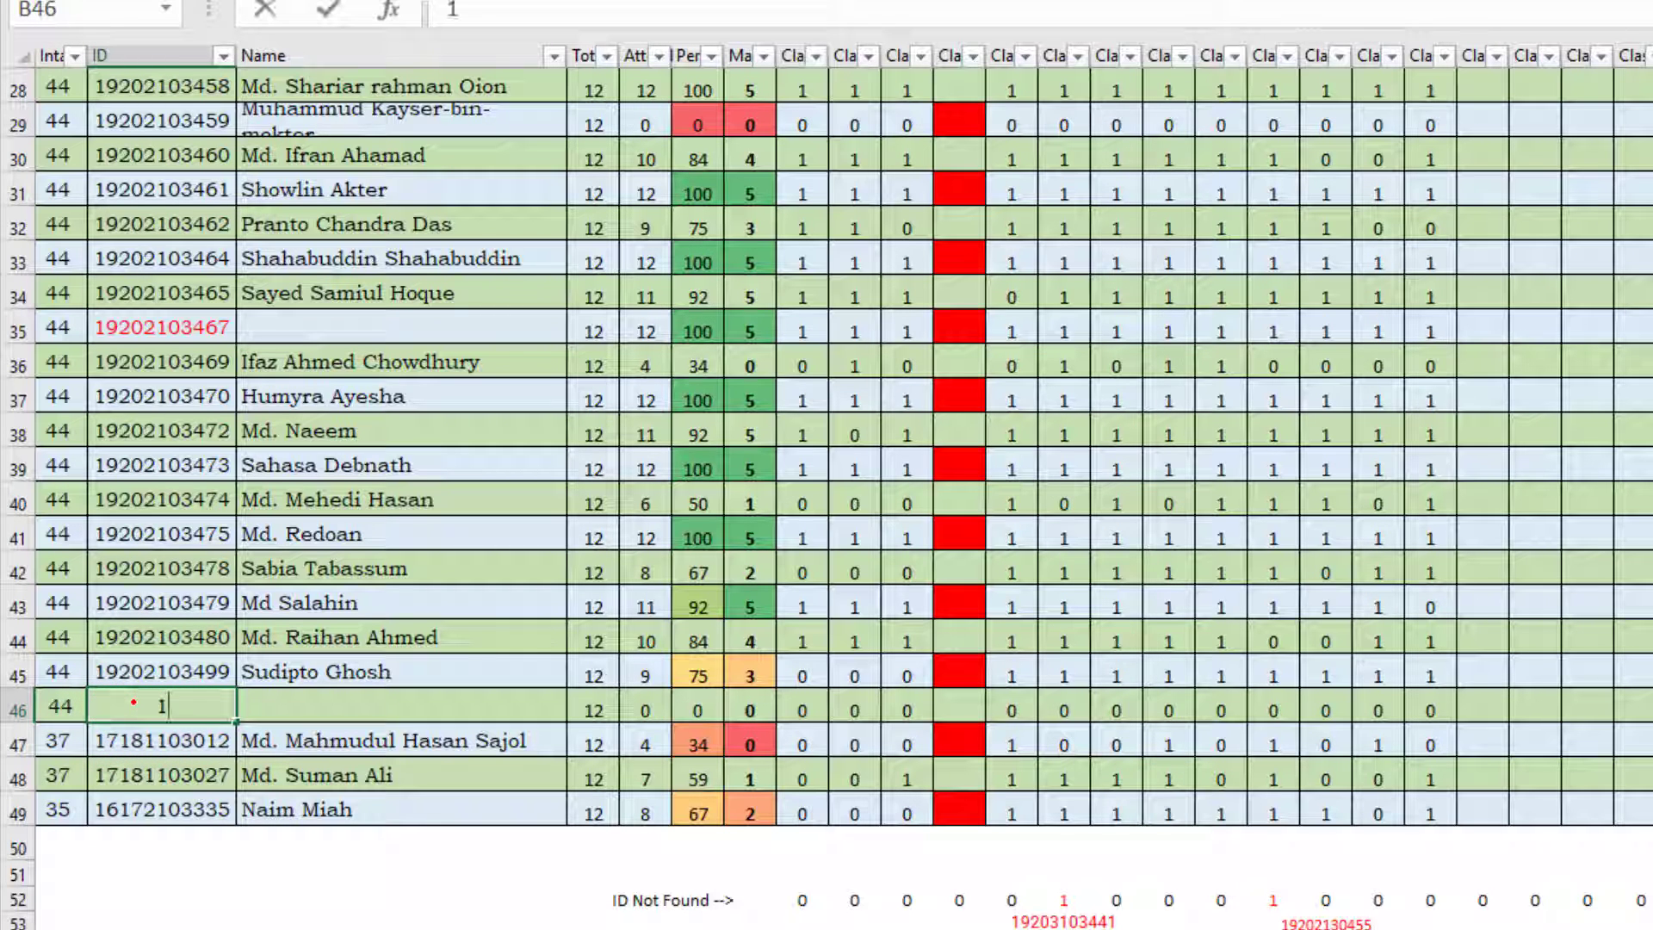
pyautogui.write('920')
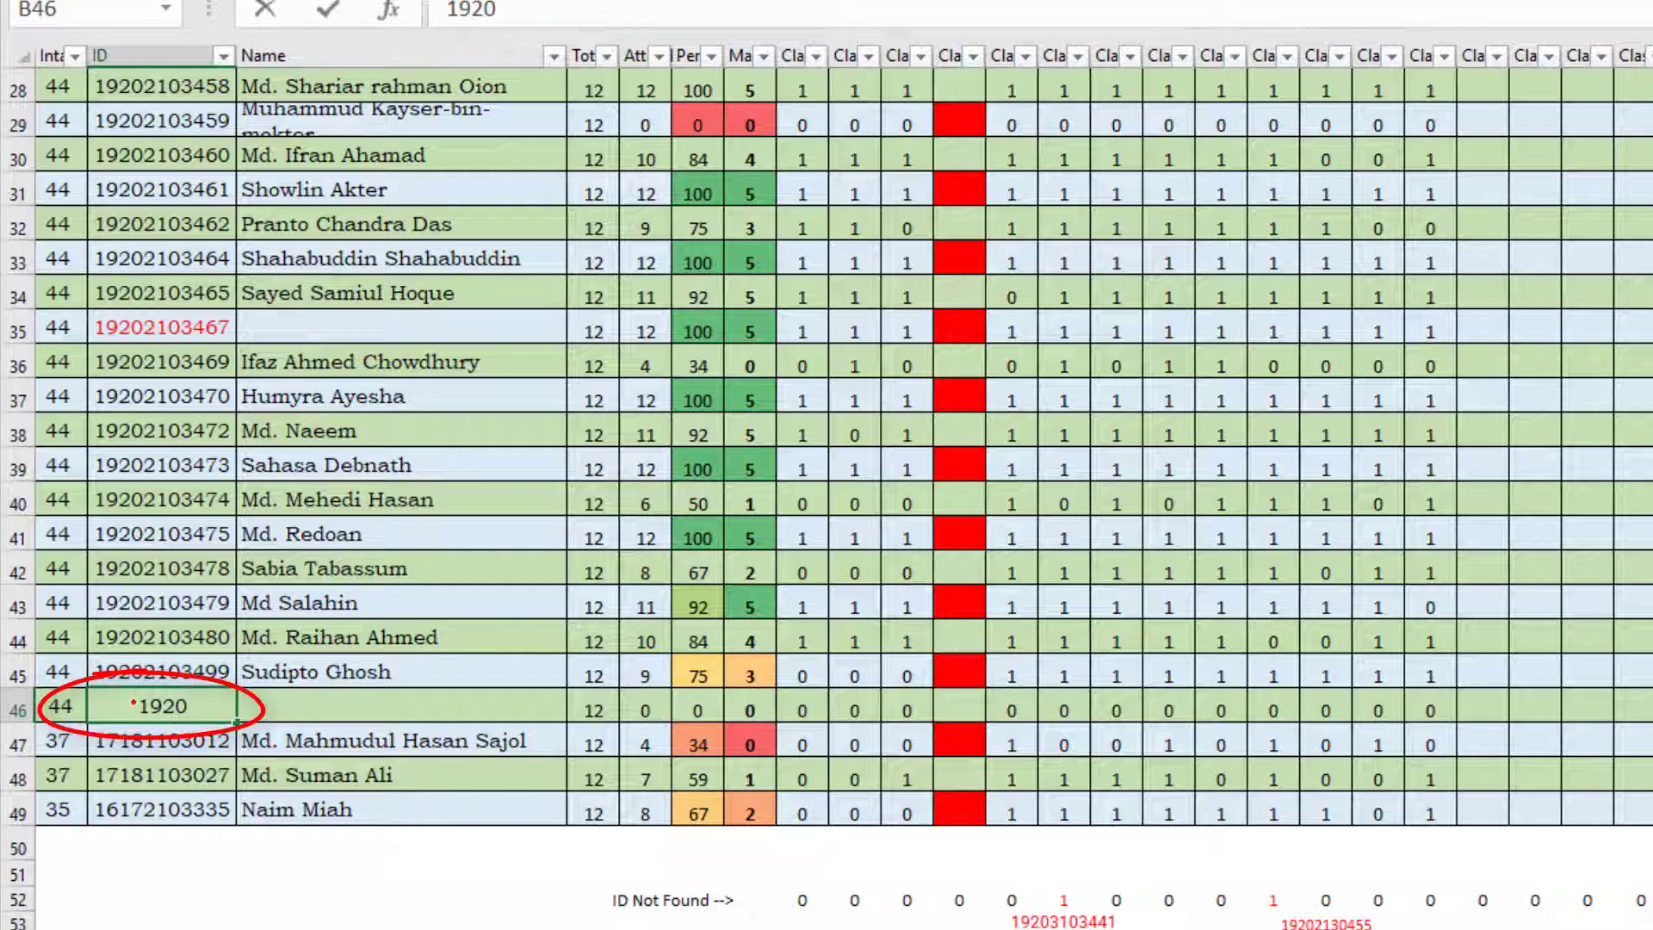
pyautogui.write('210')
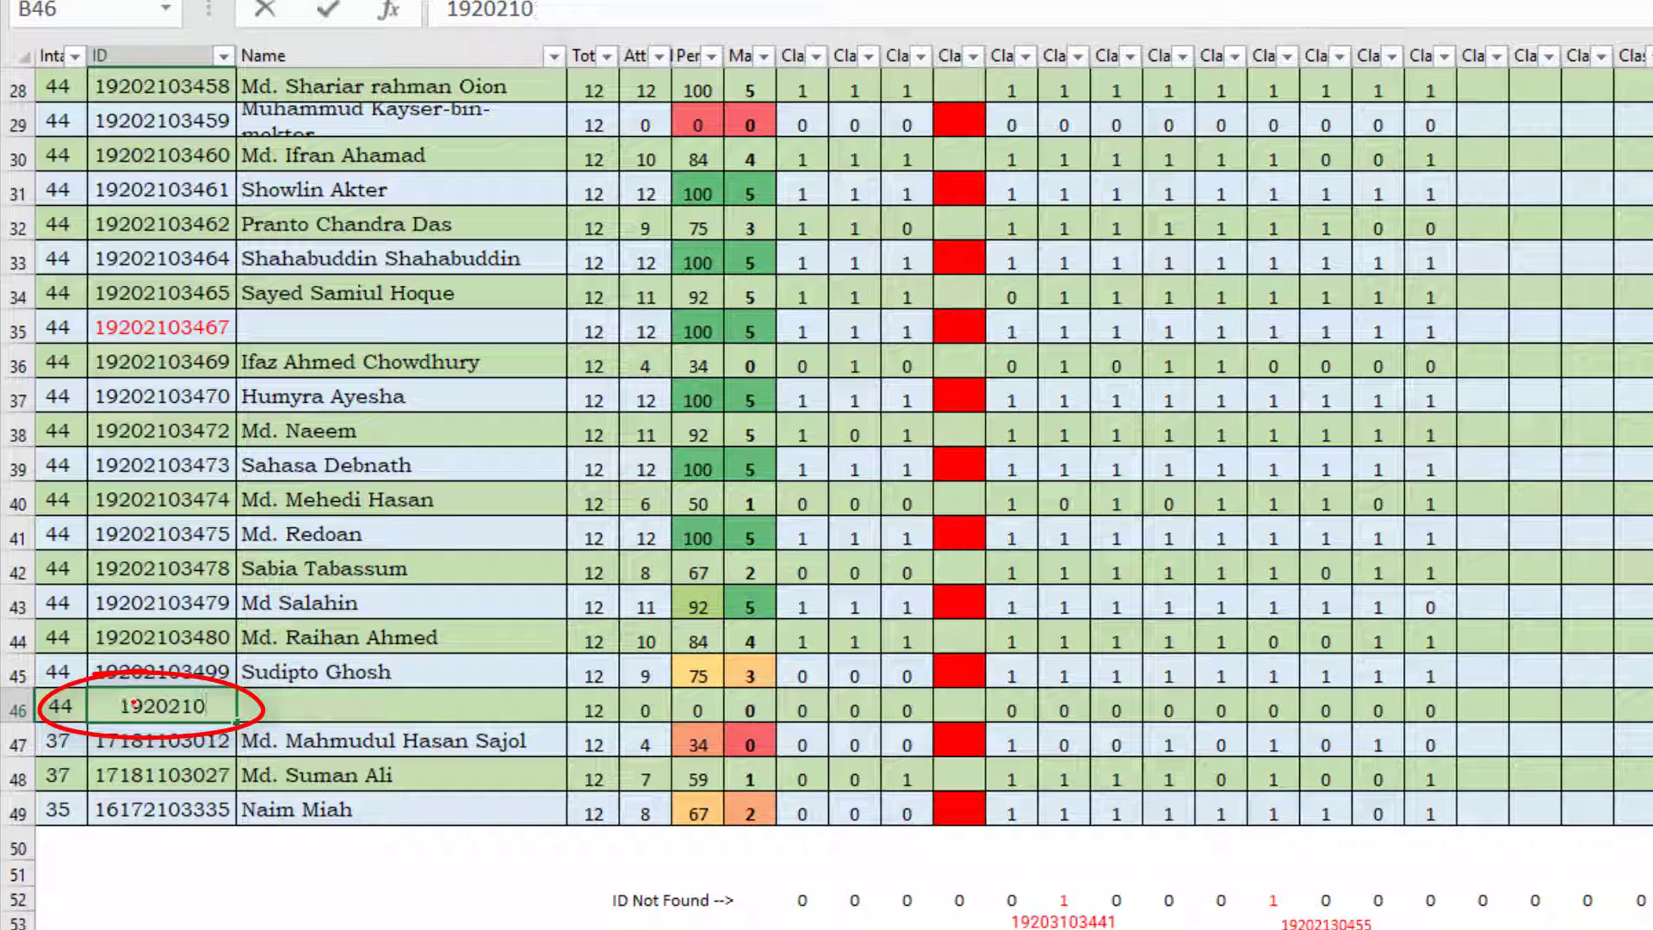
pyautogui.write('3500')
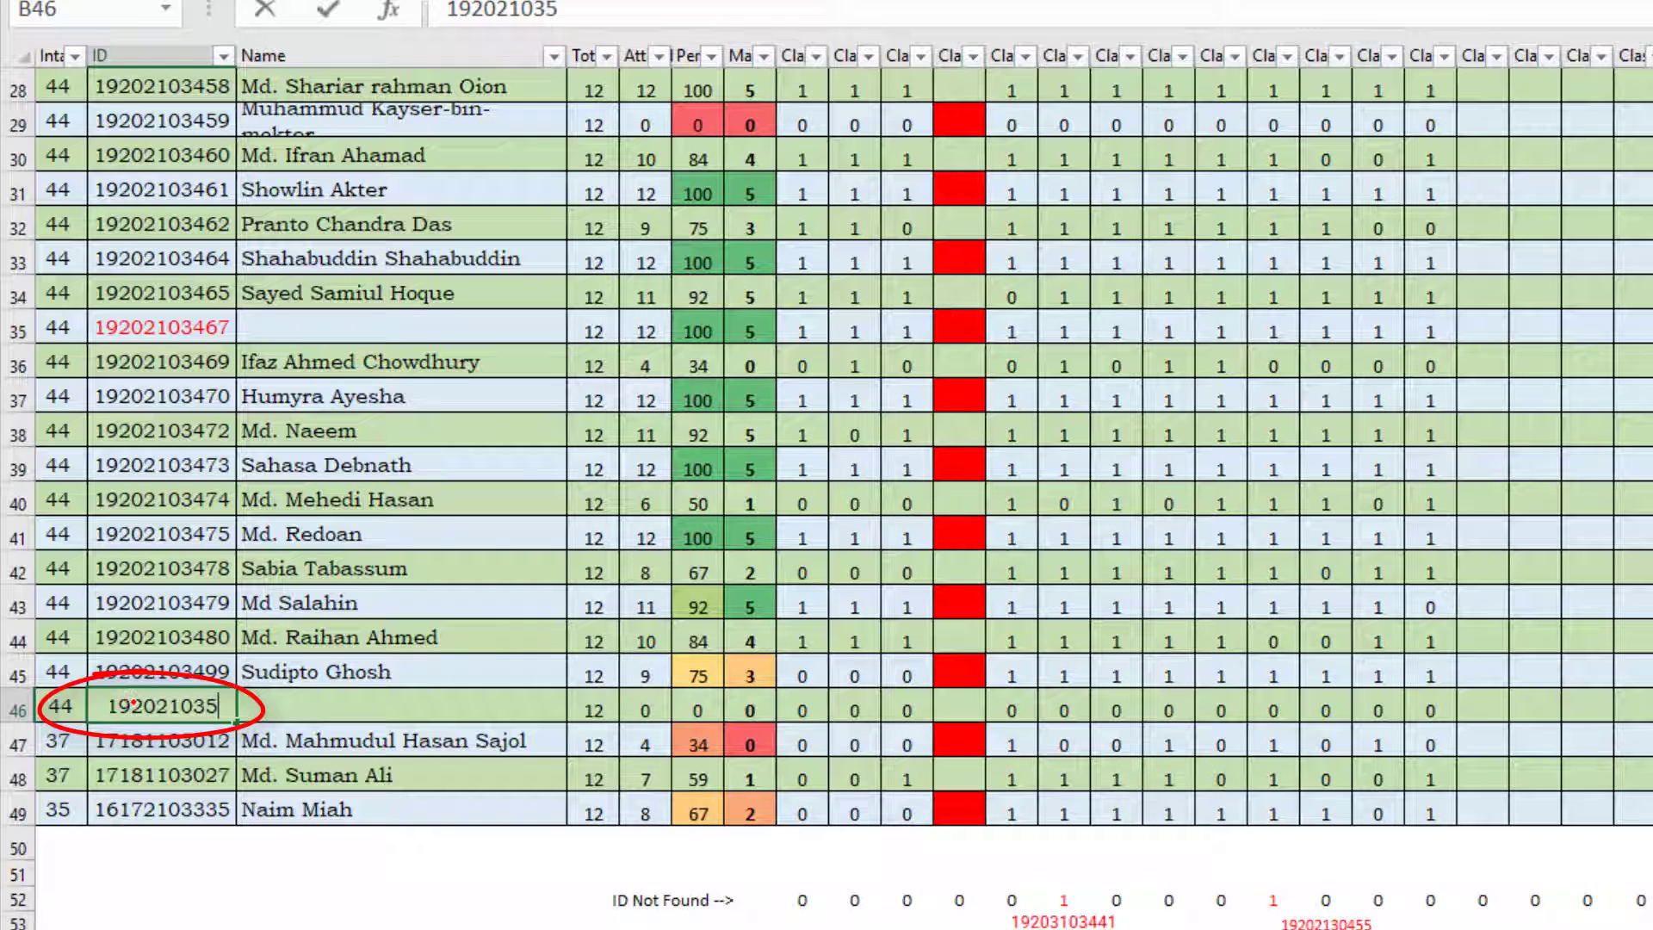
pyautogui.press('Tab')
pyautogui.press('Tab')
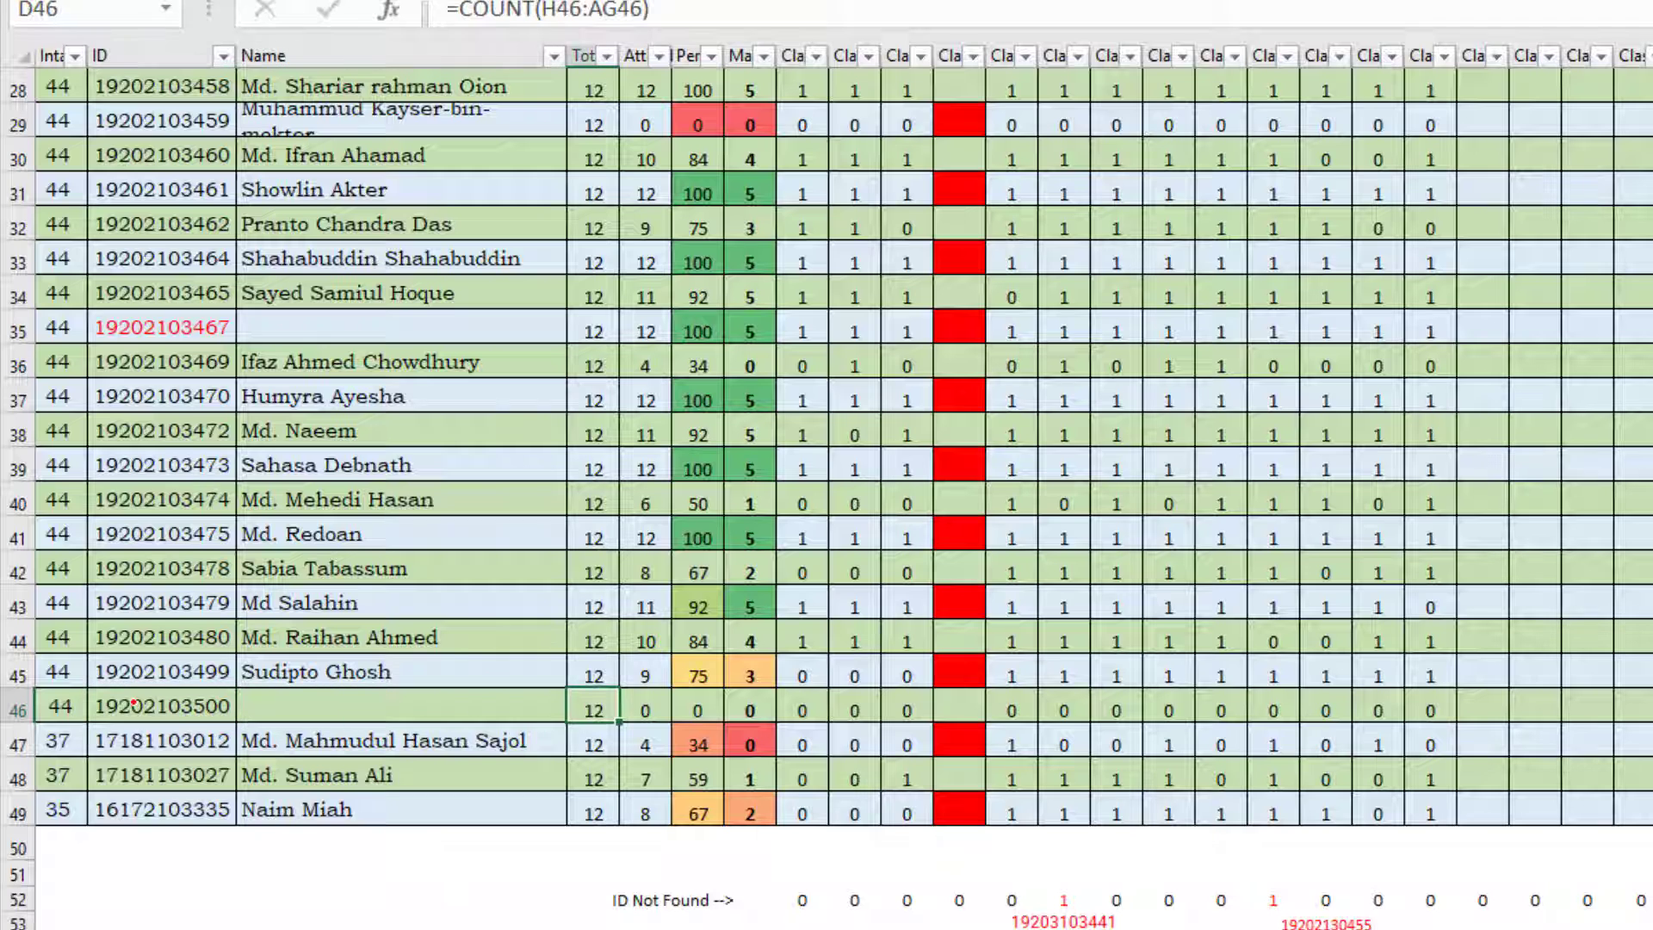
# Step: Examine the formulas in row 46 across the total class, attend, percentage, marks and class columns
pyautogui.moveTo(555, 673)
pyautogui.mouseDown()
pyautogui.moveTo(956, 737)
pyautogui.moveTo(1520, 674)
pyautogui.mouseUp()
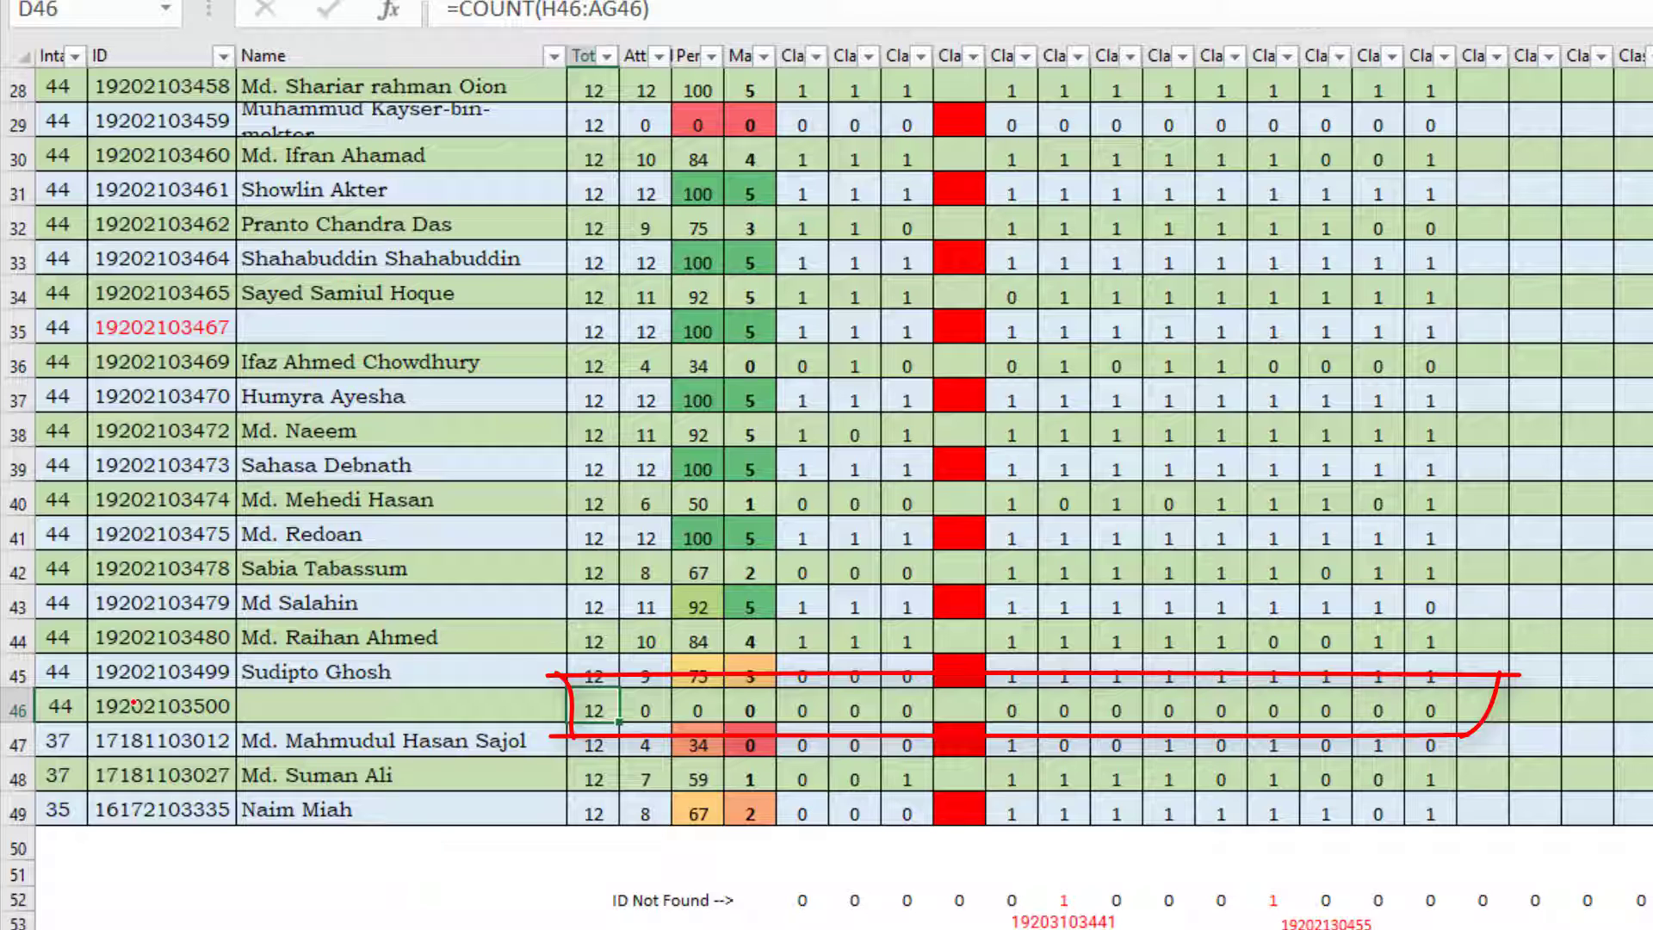
pyautogui.press('e')
pyautogui.press('Right')
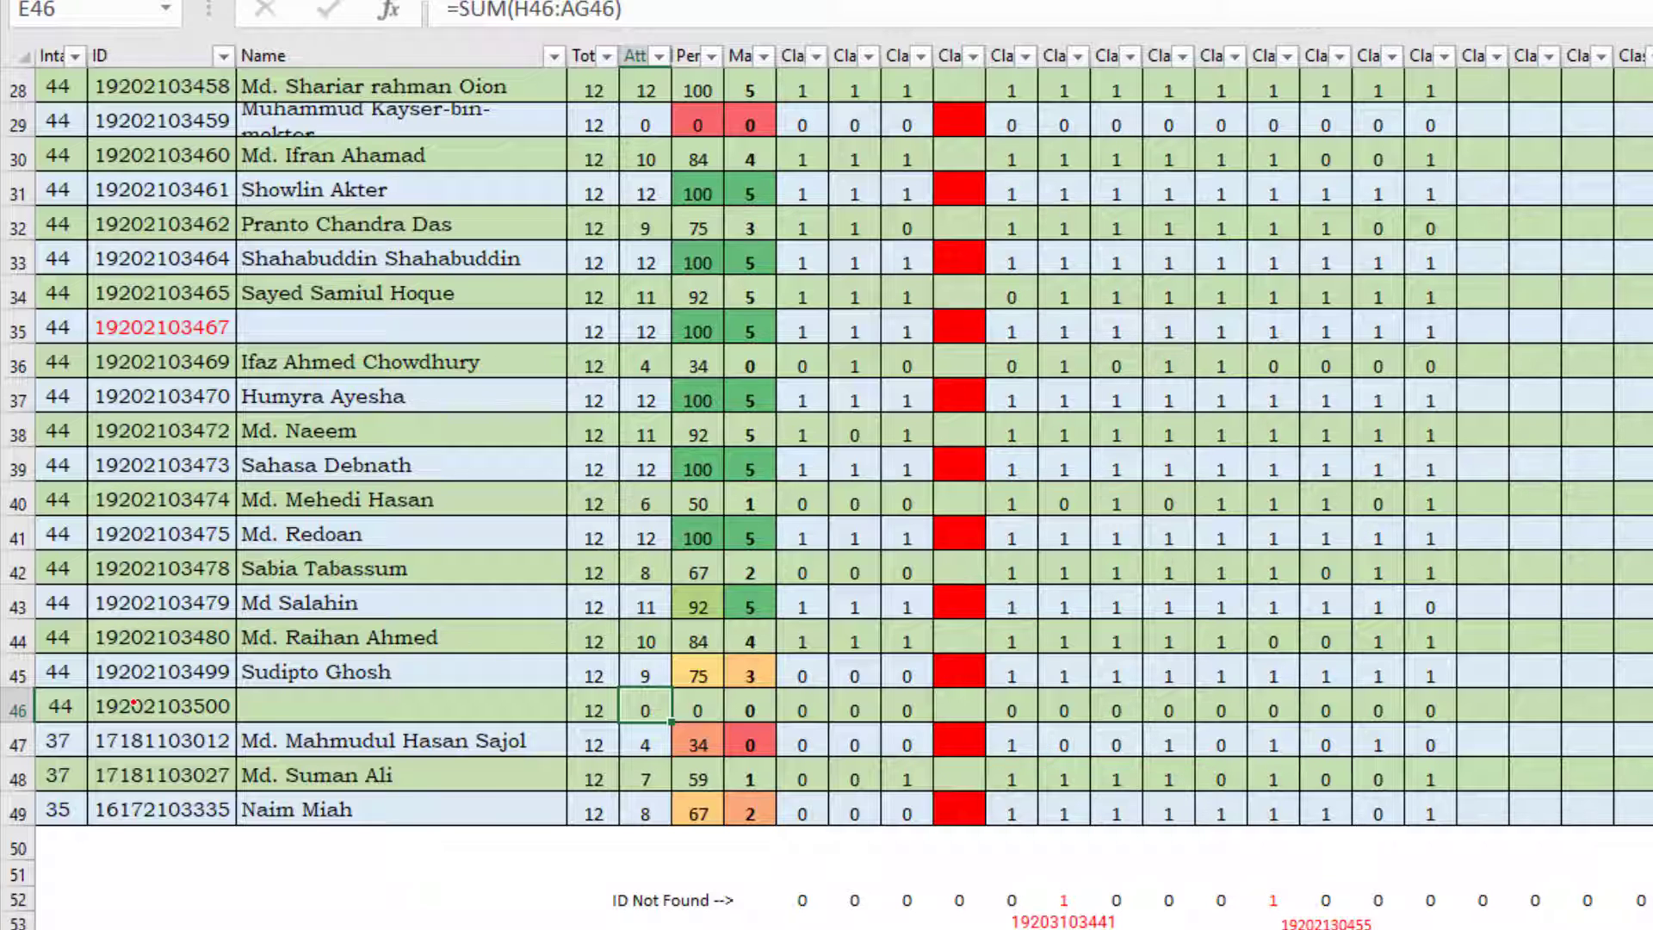
pyautogui.press('Right')
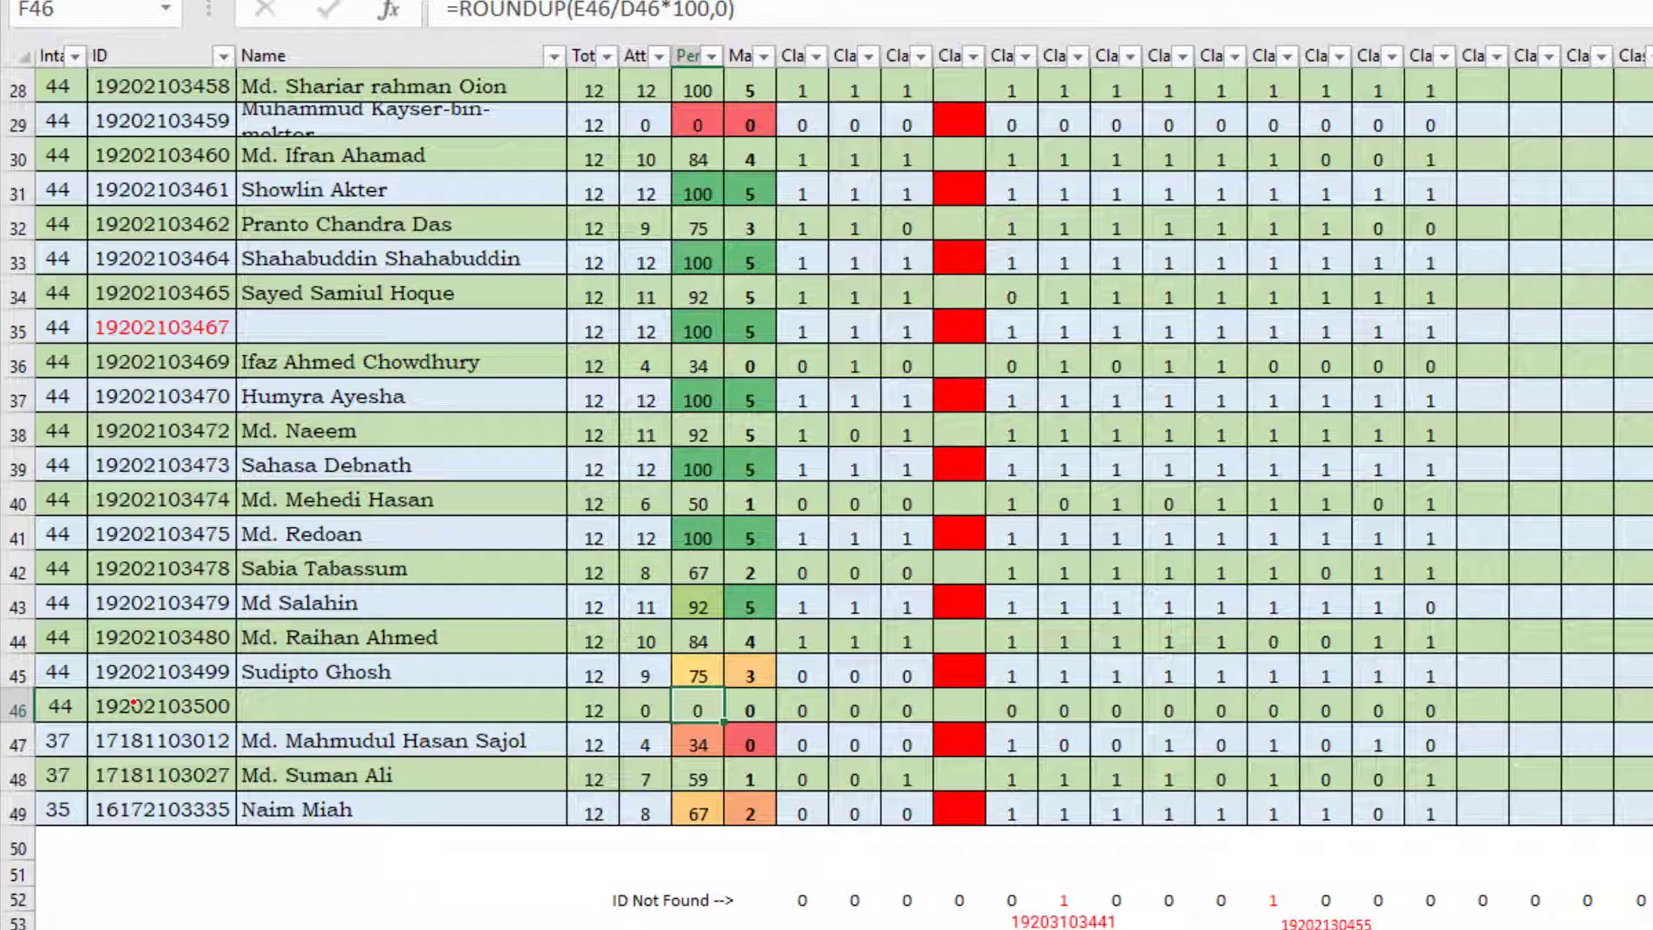
pyautogui.press('Right')
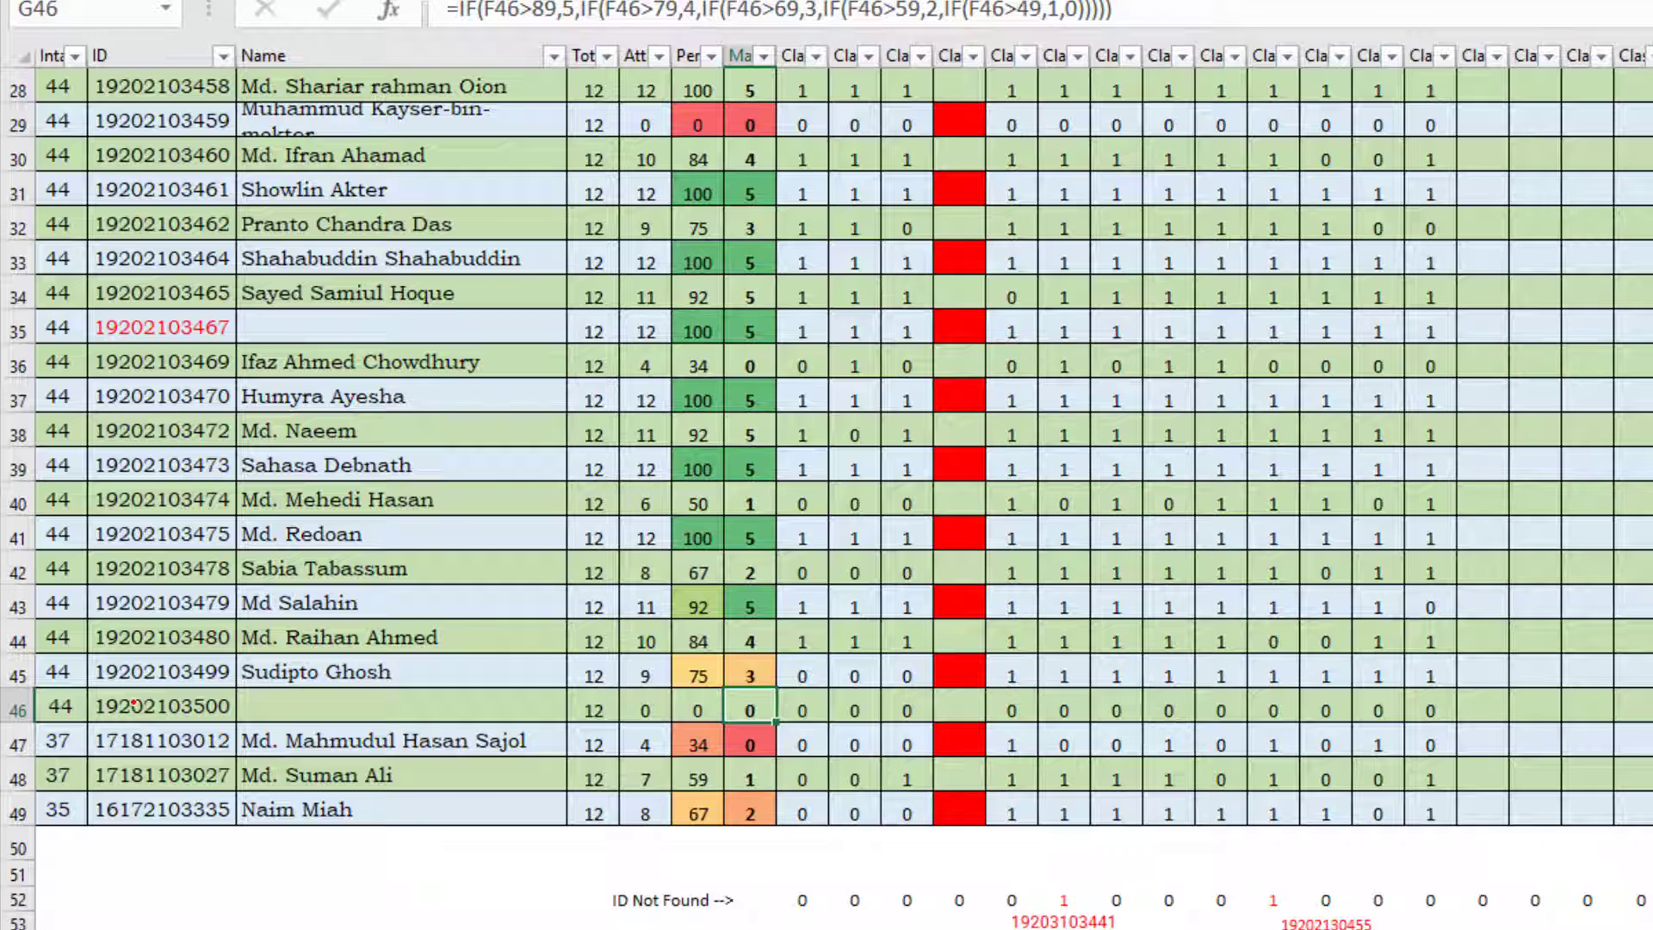
pyautogui.press('Right')
pyautogui.press('Right')
pyautogui.press('Right')
pyautogui.press('Right')
pyautogui.press('Right')
pyautogui.press('Right')
pyautogui.press('Right')
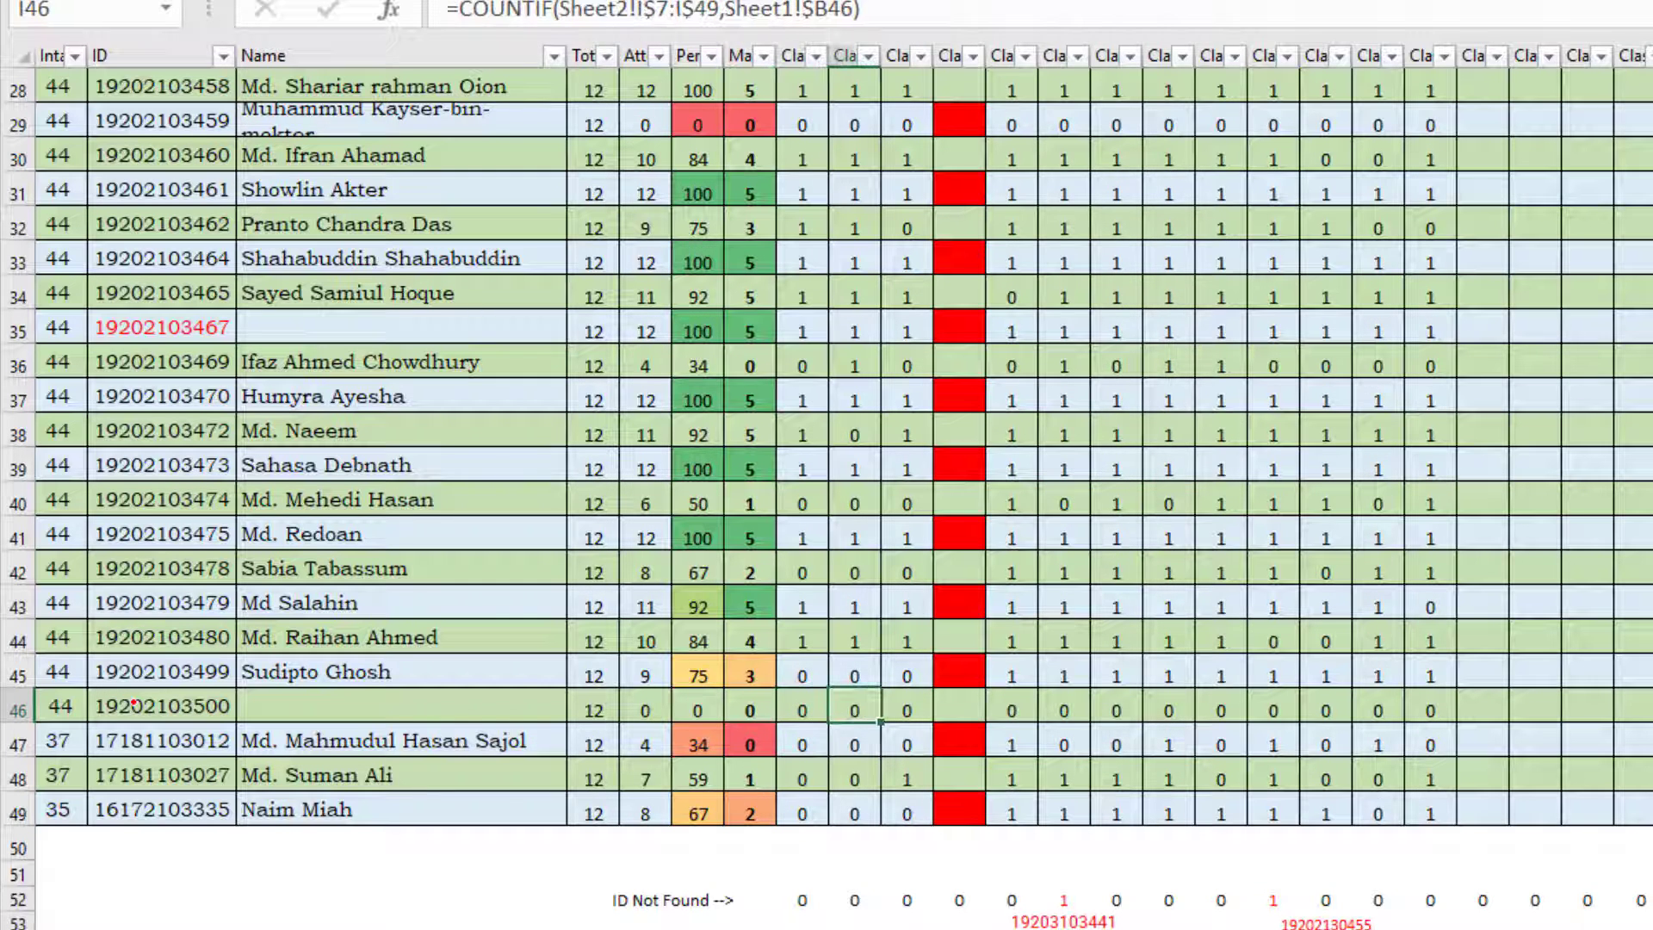
pyautogui.press('Right')
pyautogui.press('Right')
pyautogui.press('Right')
pyautogui.press('Right')
pyautogui.press('Right')
pyautogui.press('Right')
pyautogui.press('Right')
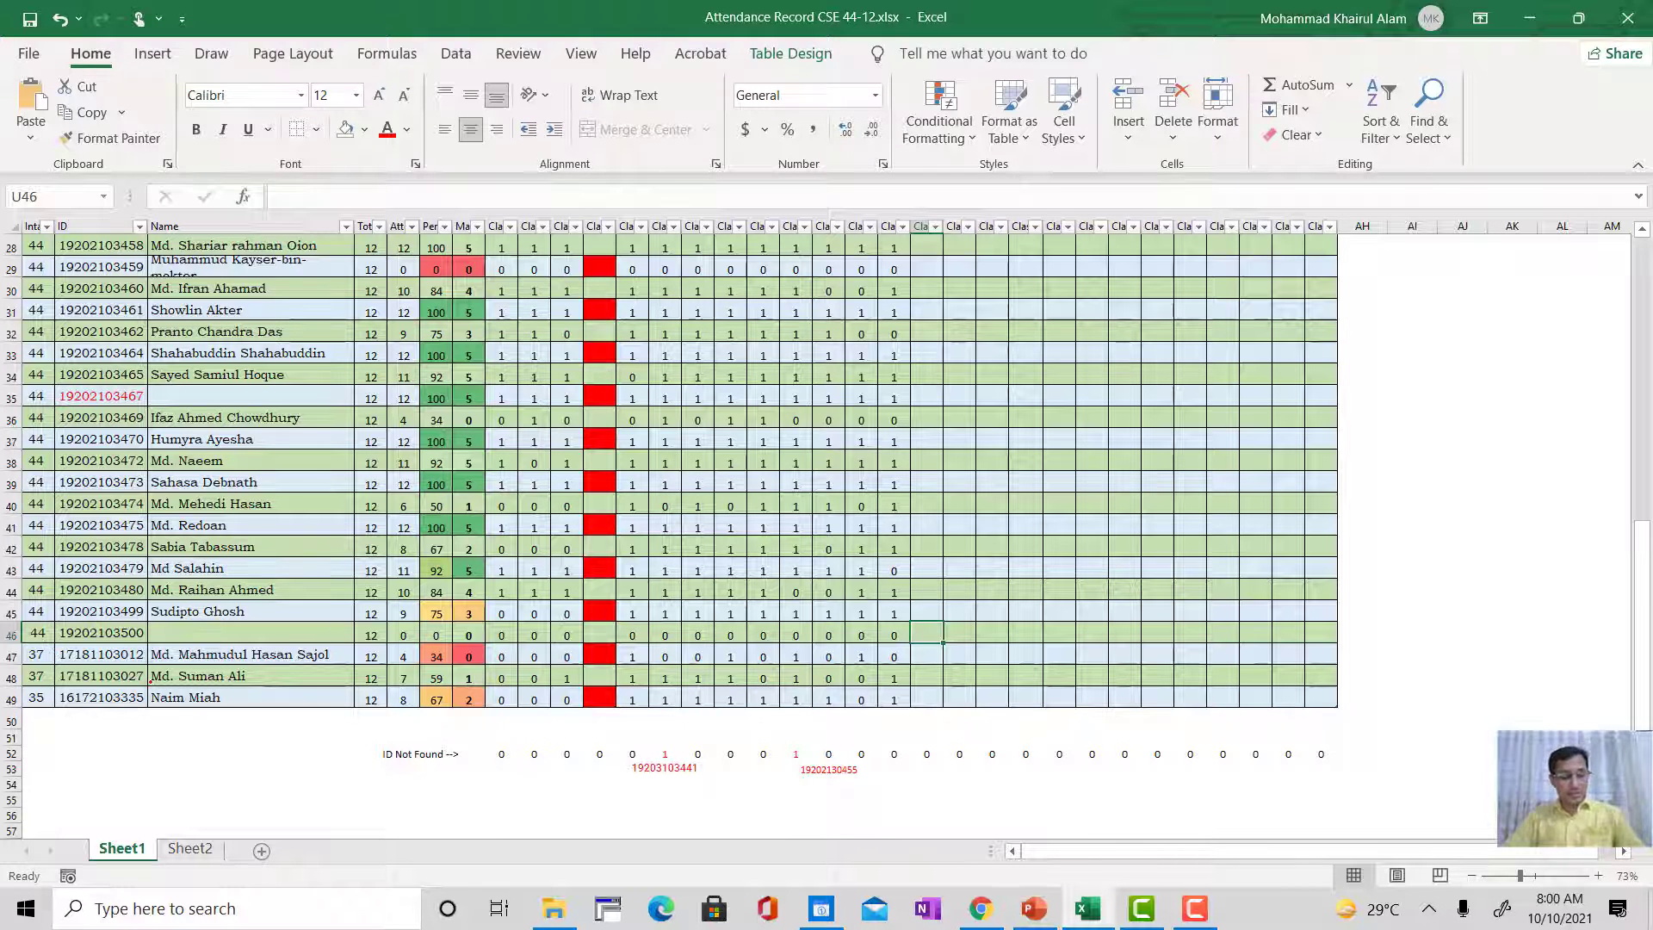
# Step: Undo the intake and ID entries in row 46 together with the row insertion
pyautogui.click(101, 633)
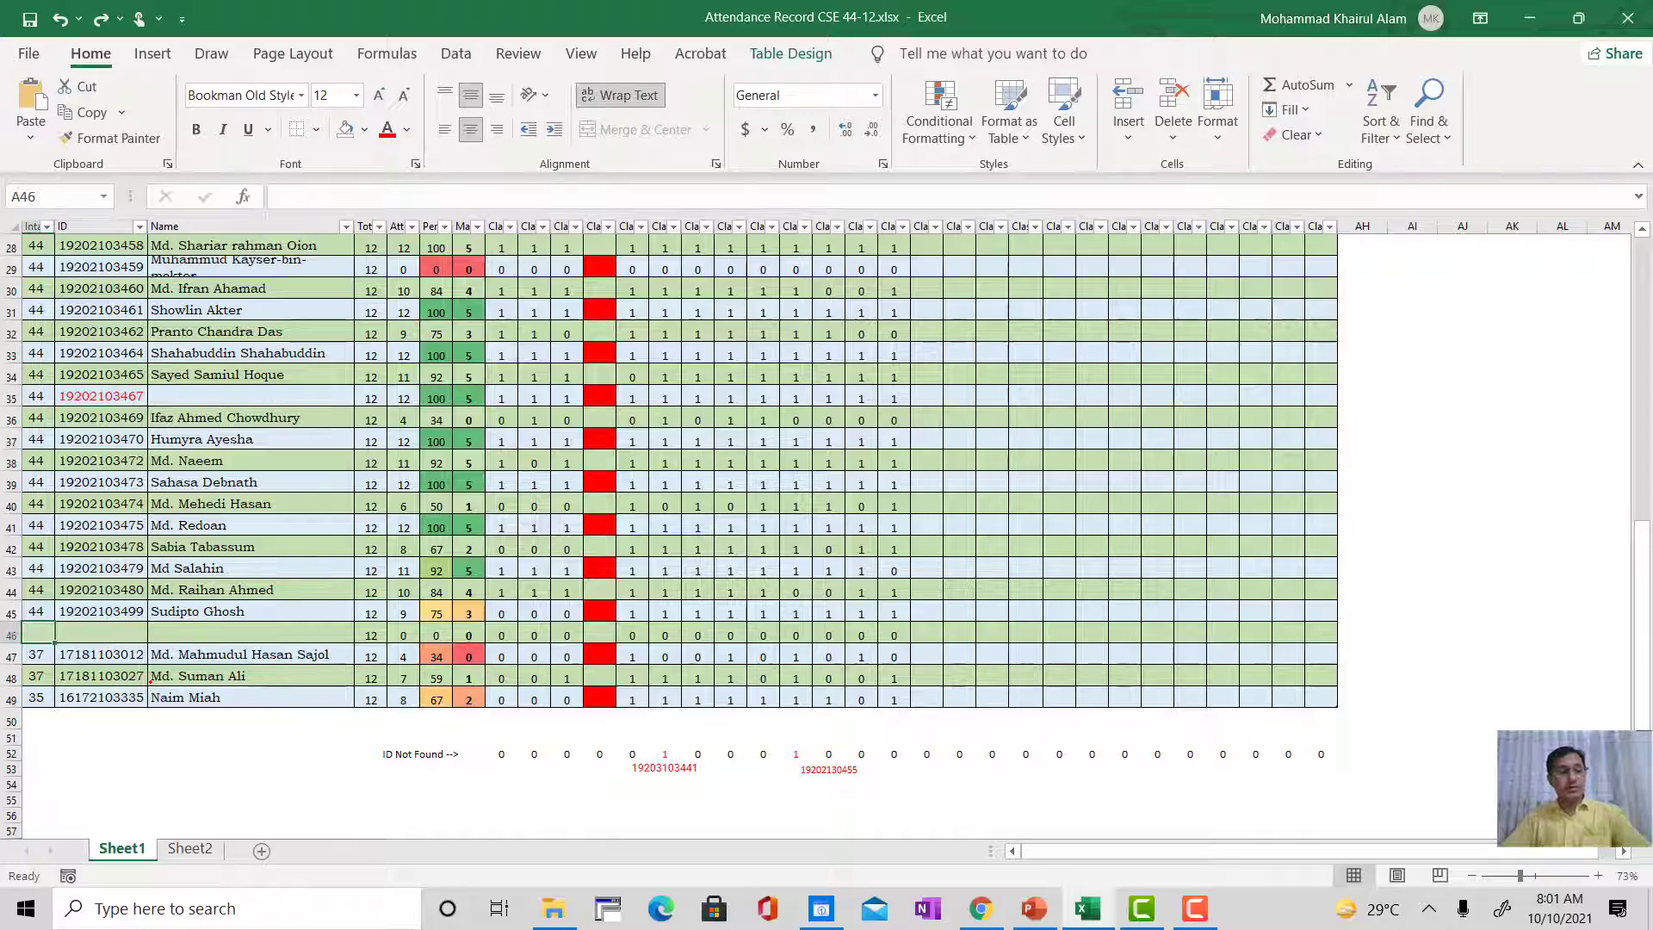
pyautogui.hotkey('ctrl', 'z')
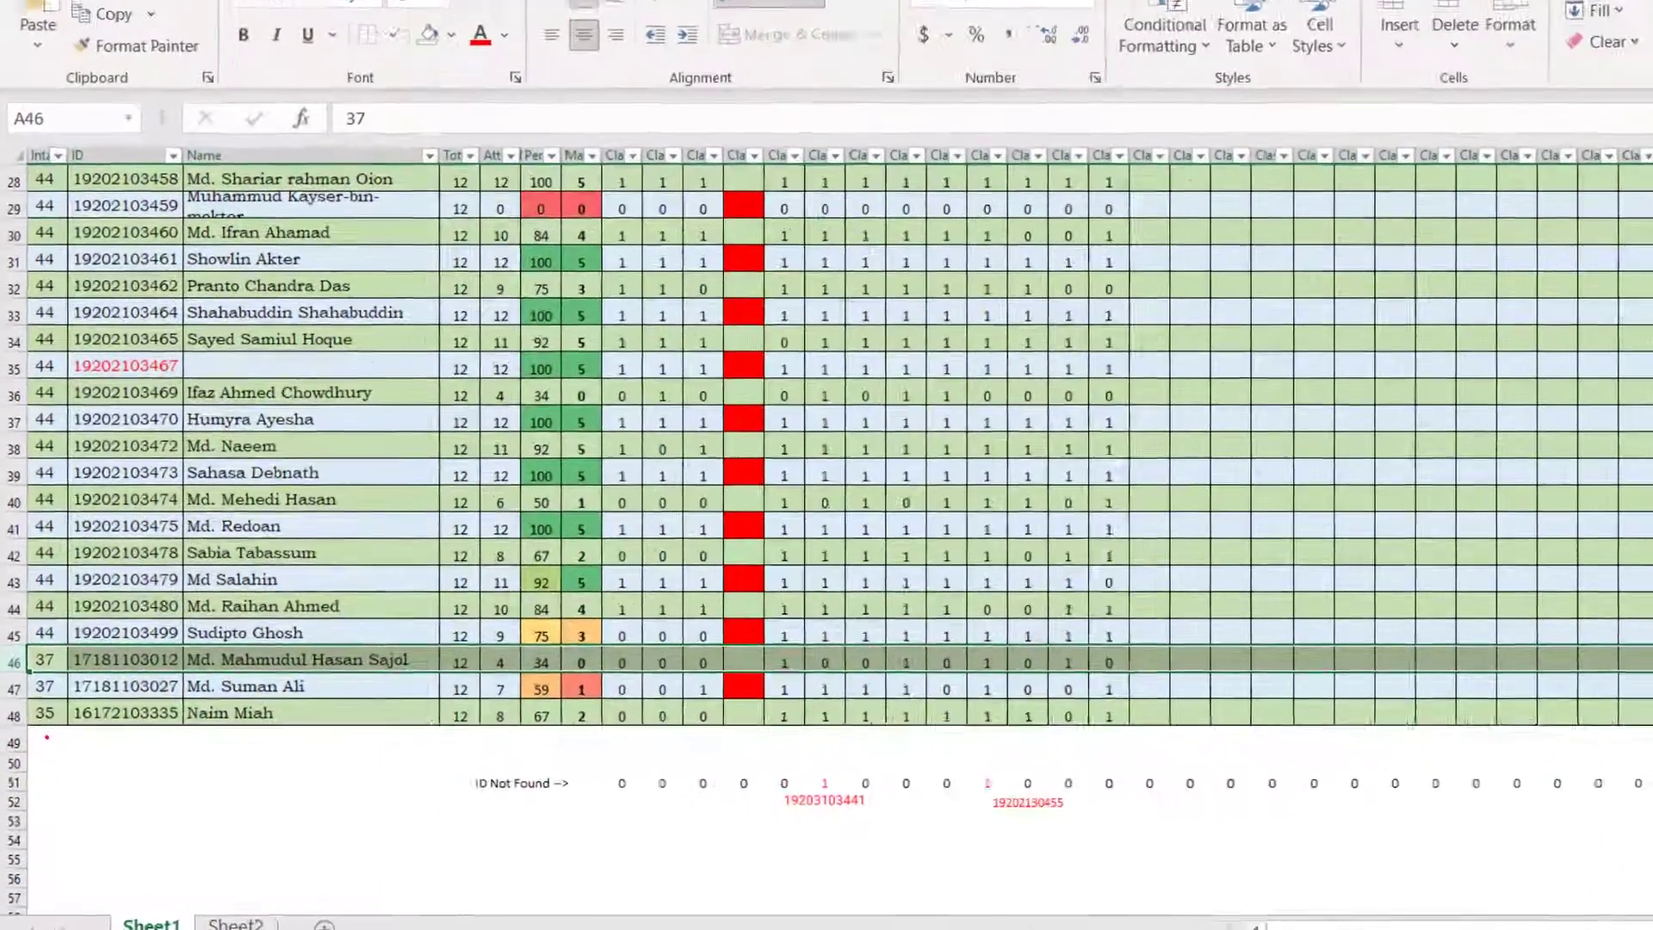
# Step: Extend the attendance table with row 49 by entering intake 32 and the new student's ID number
pyautogui.click(37, 699)
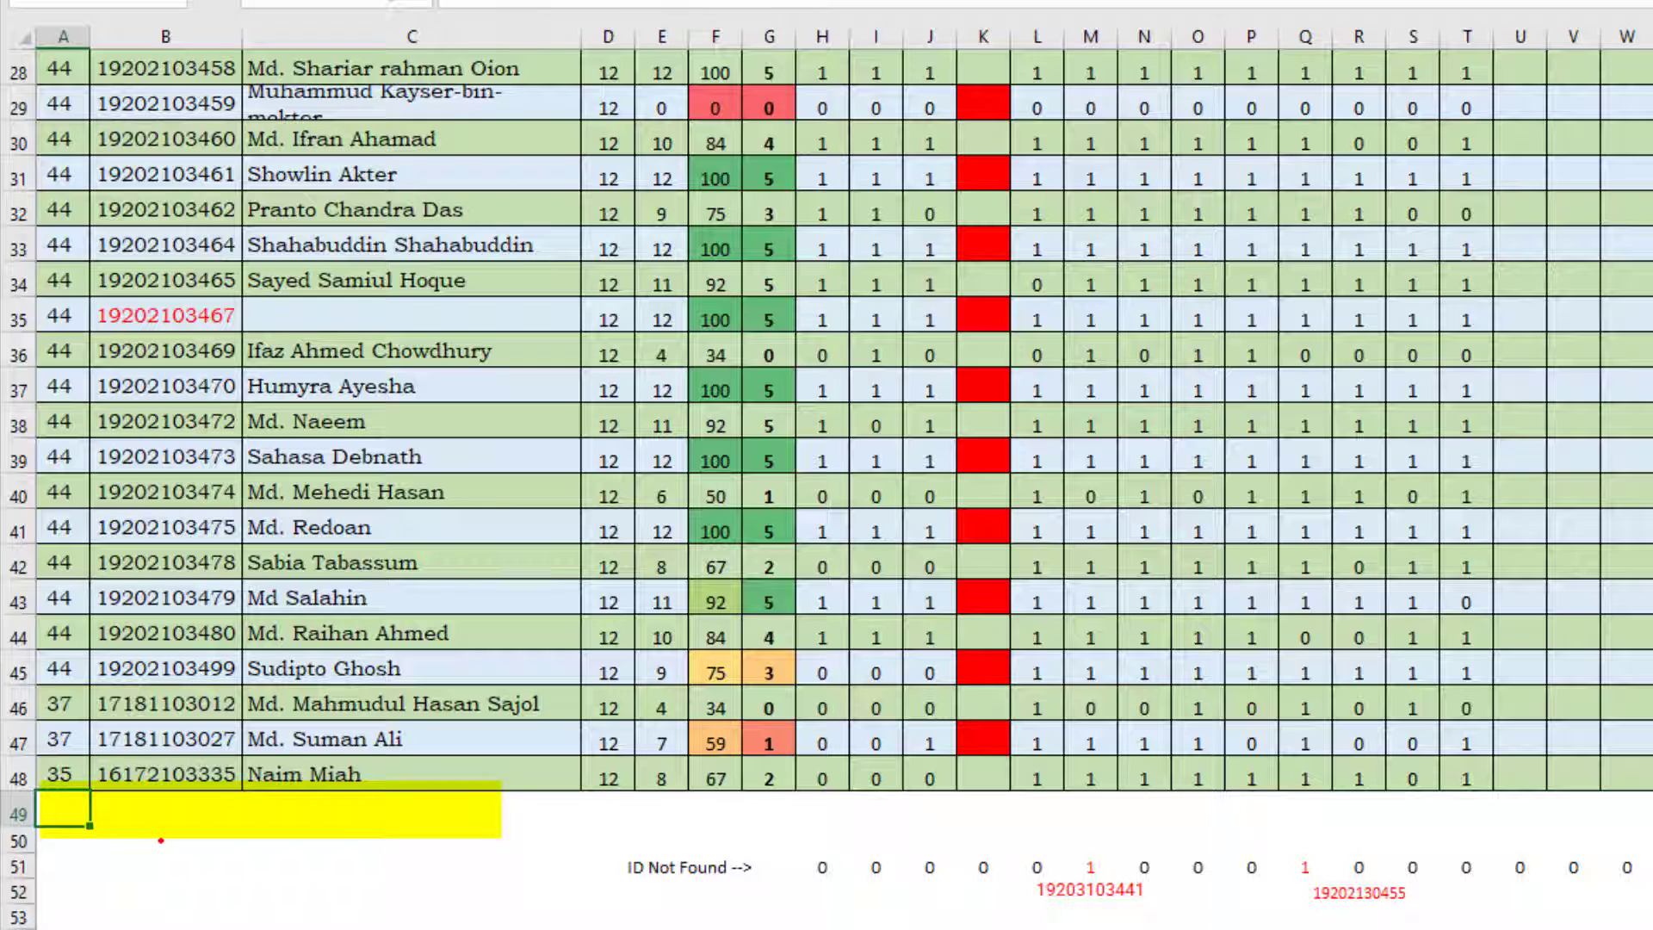
pyautogui.write('32')
pyautogui.press('Tab')
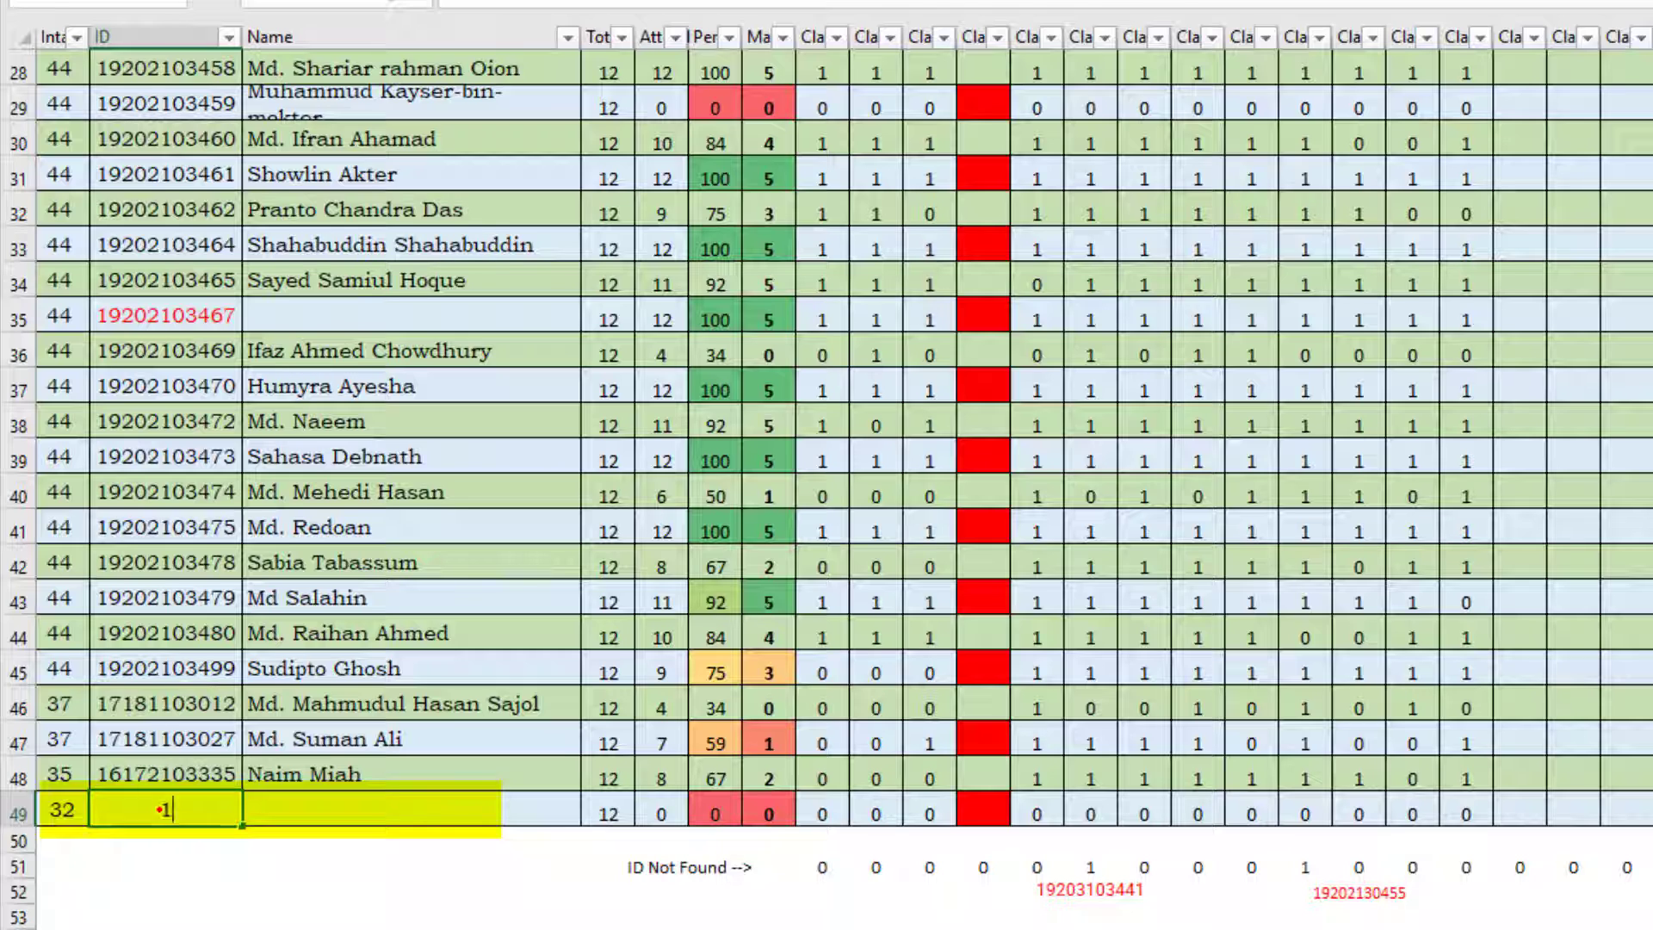
pyautogui.write('15')
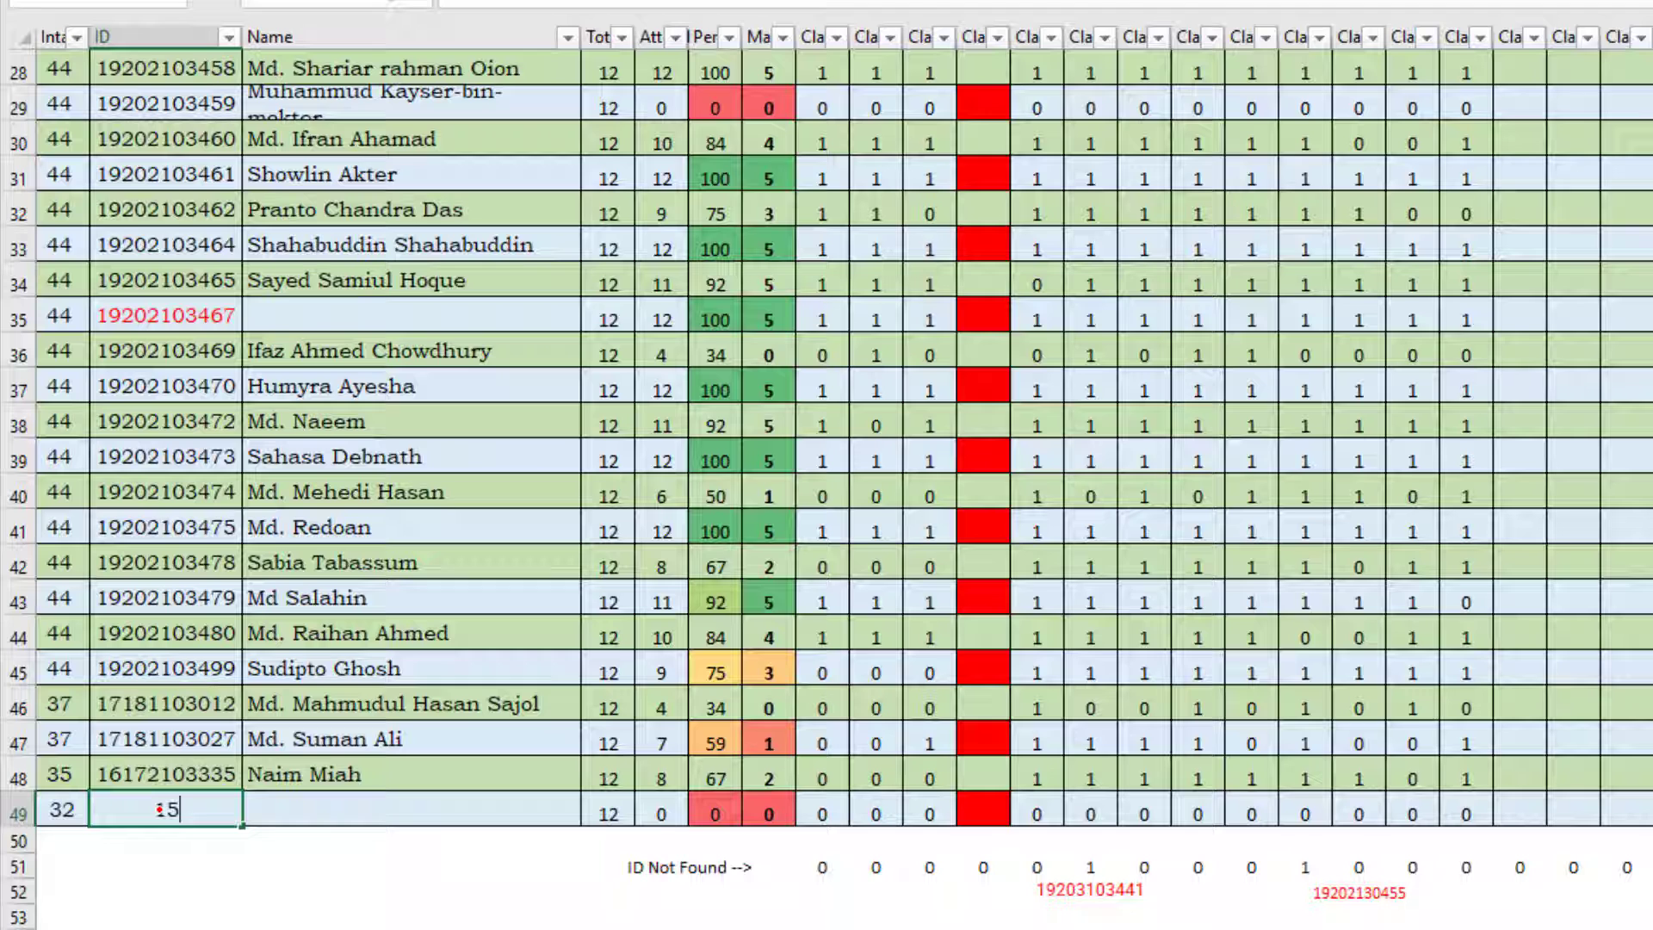
pyautogui.write('161103001')
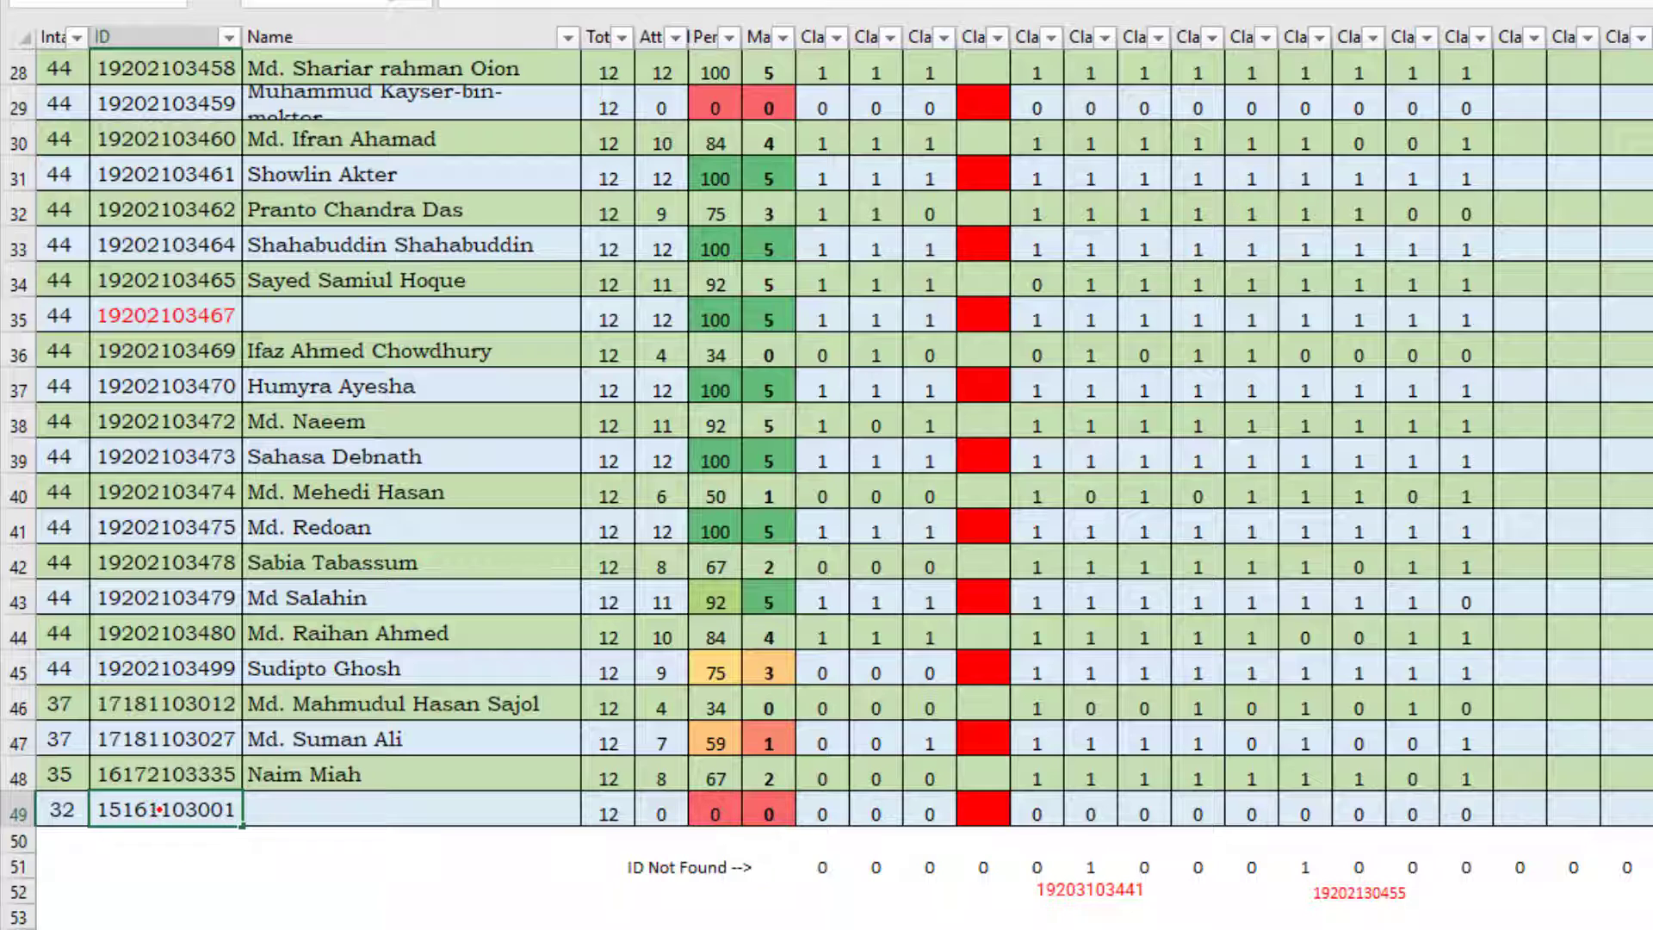
pyautogui.click(394, 818)
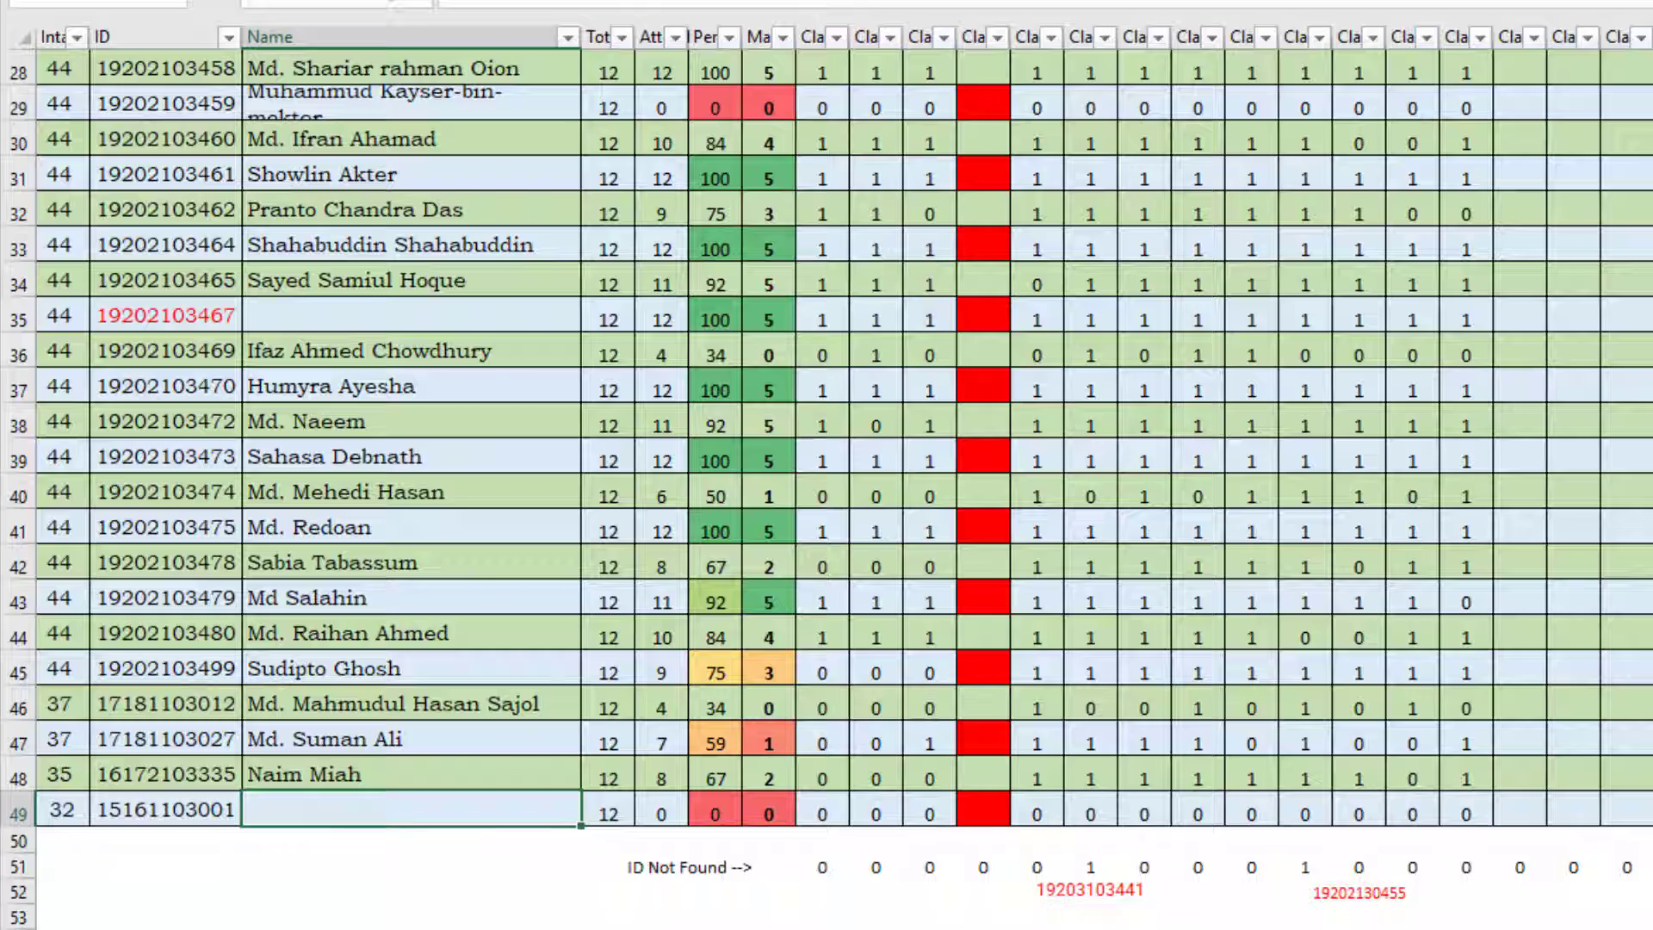
# Step: Add the new student's ID number to the Class-2 attendance list on Sheet2, in cell I29
pyautogui.hotkey('ctrl', 'pagedown')
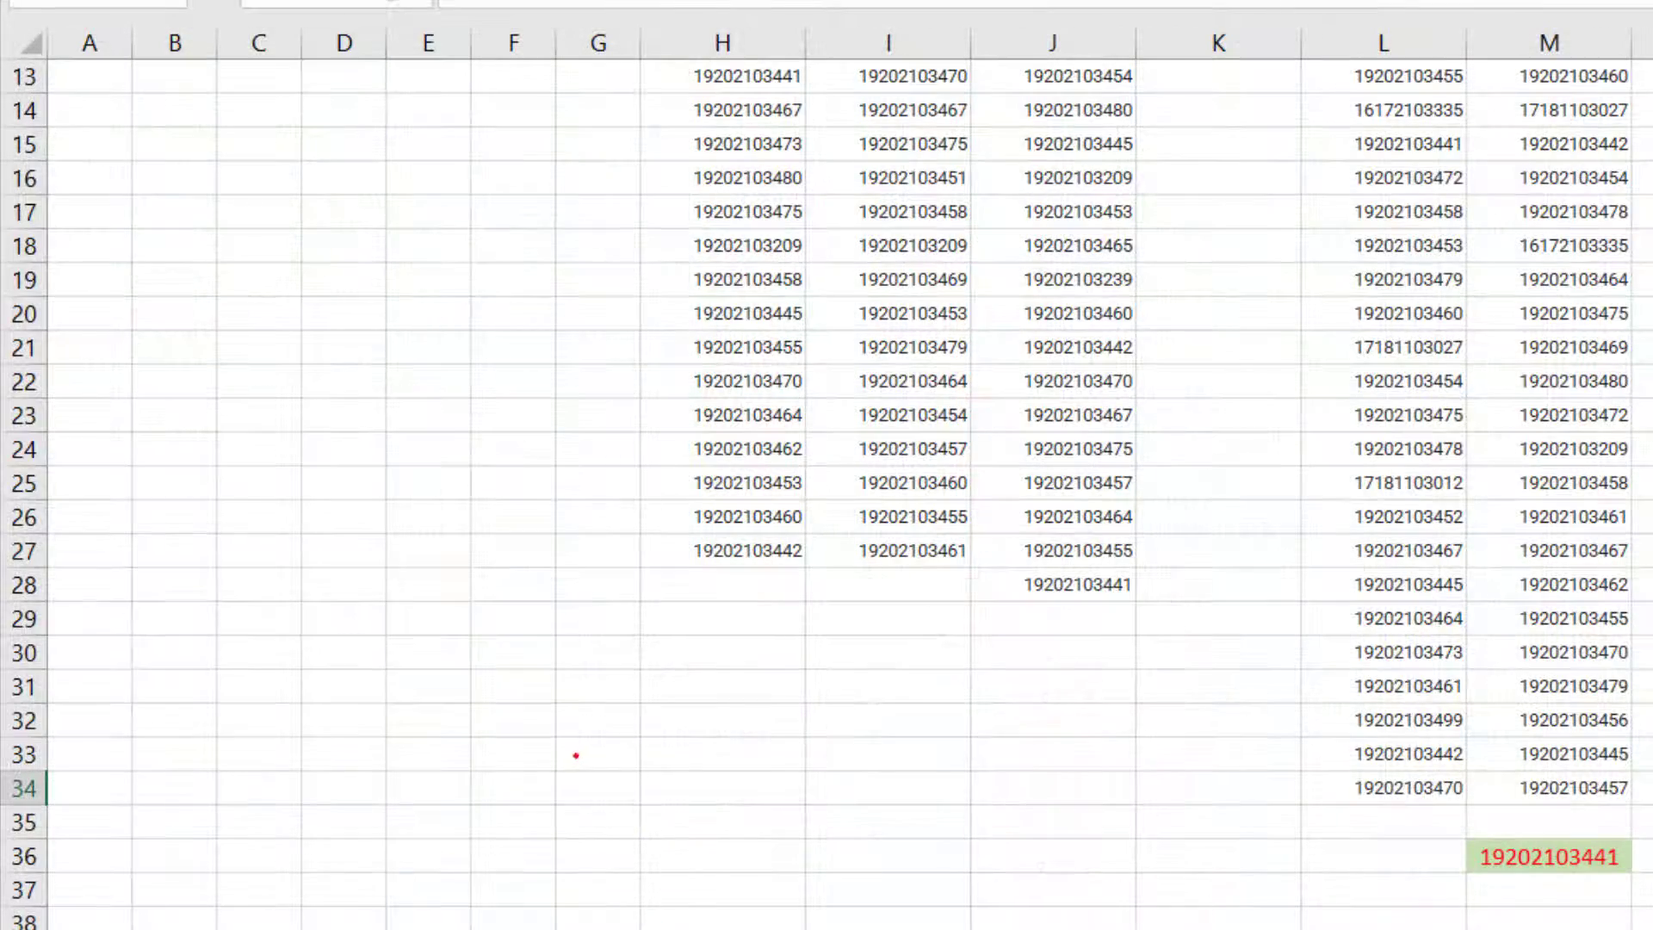
pyautogui.scroll(2, 605, 838)
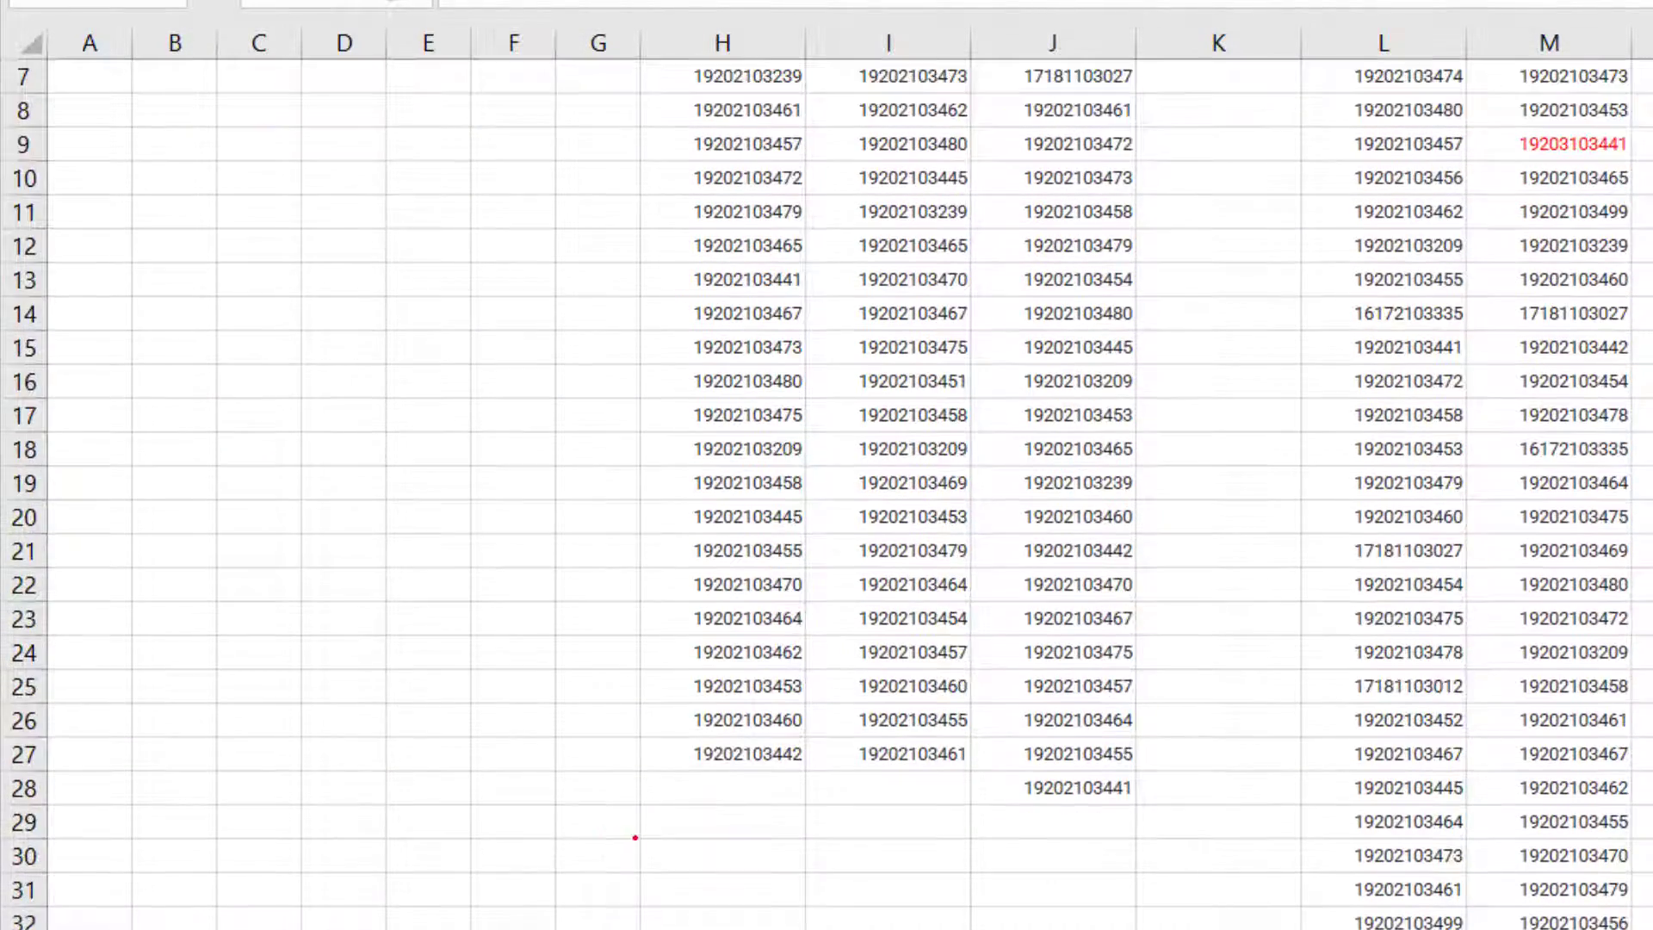
pyautogui.scroll(-1, 631, 837)
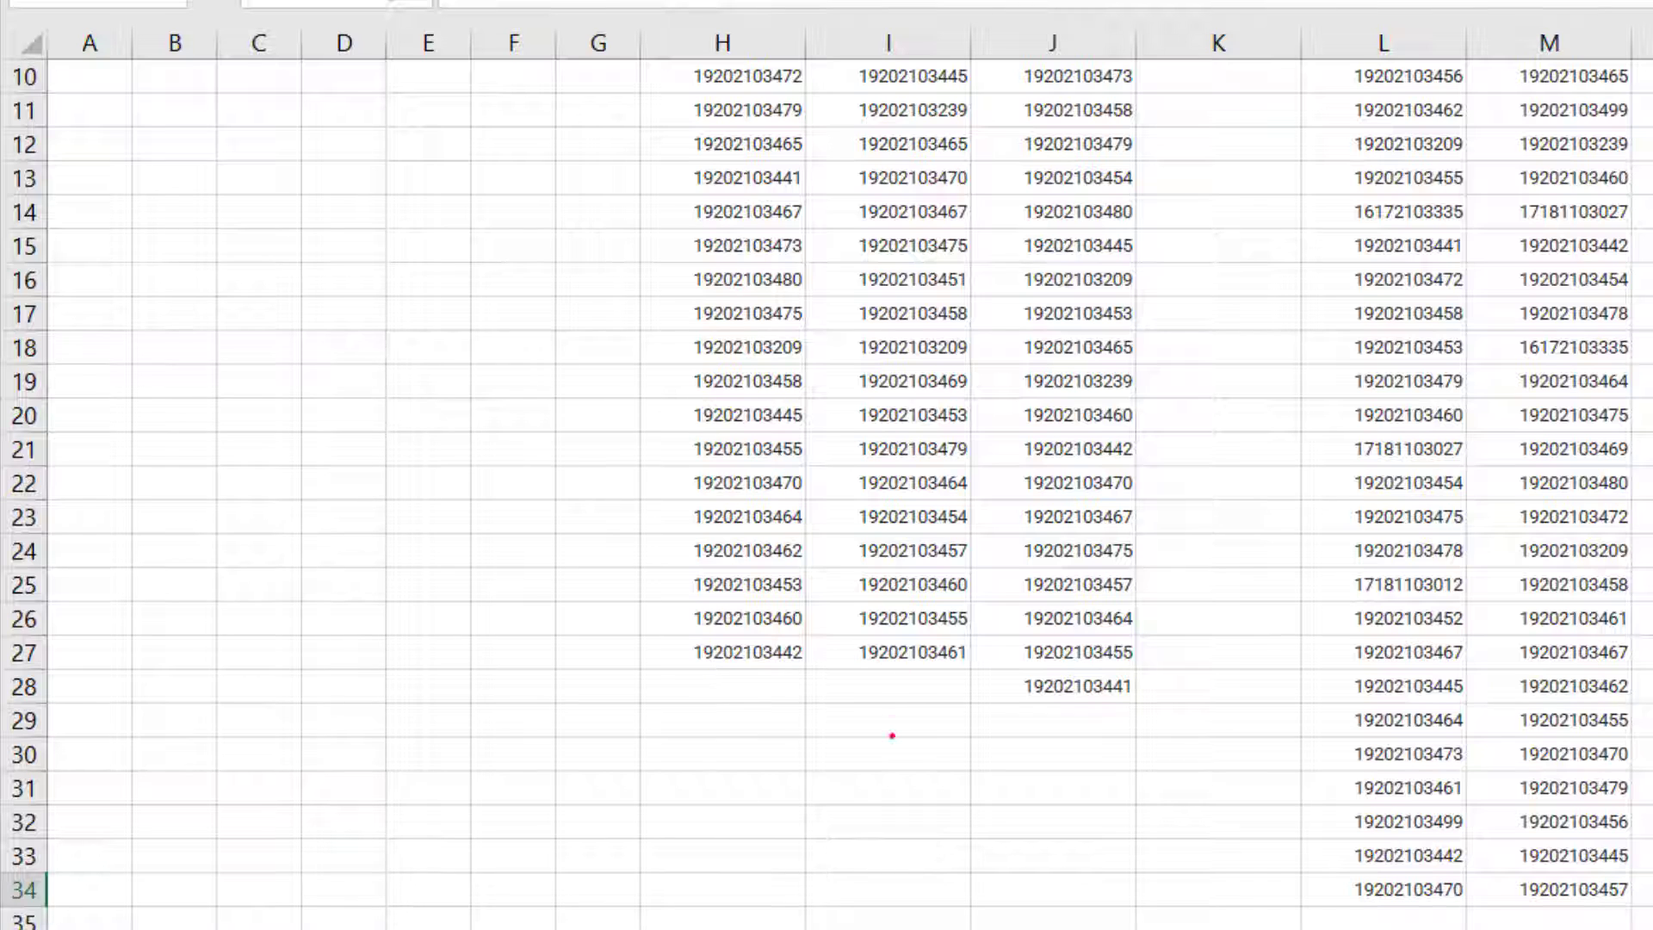
pyautogui.click(888, 715)
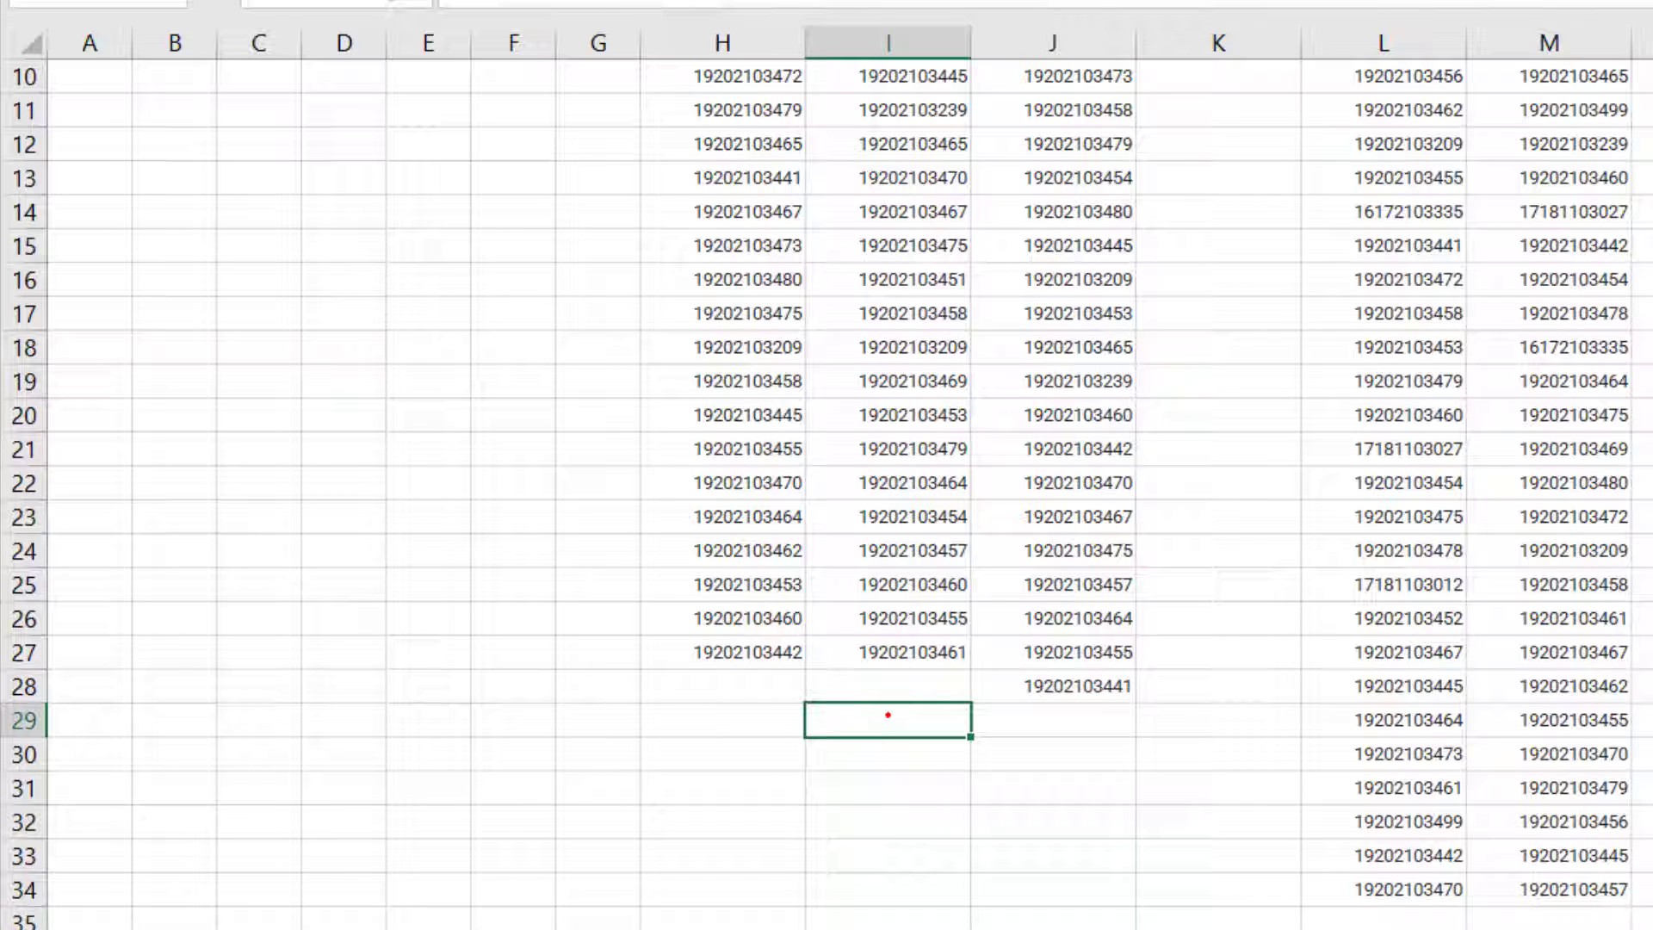
pyautogui.write('15161103001')
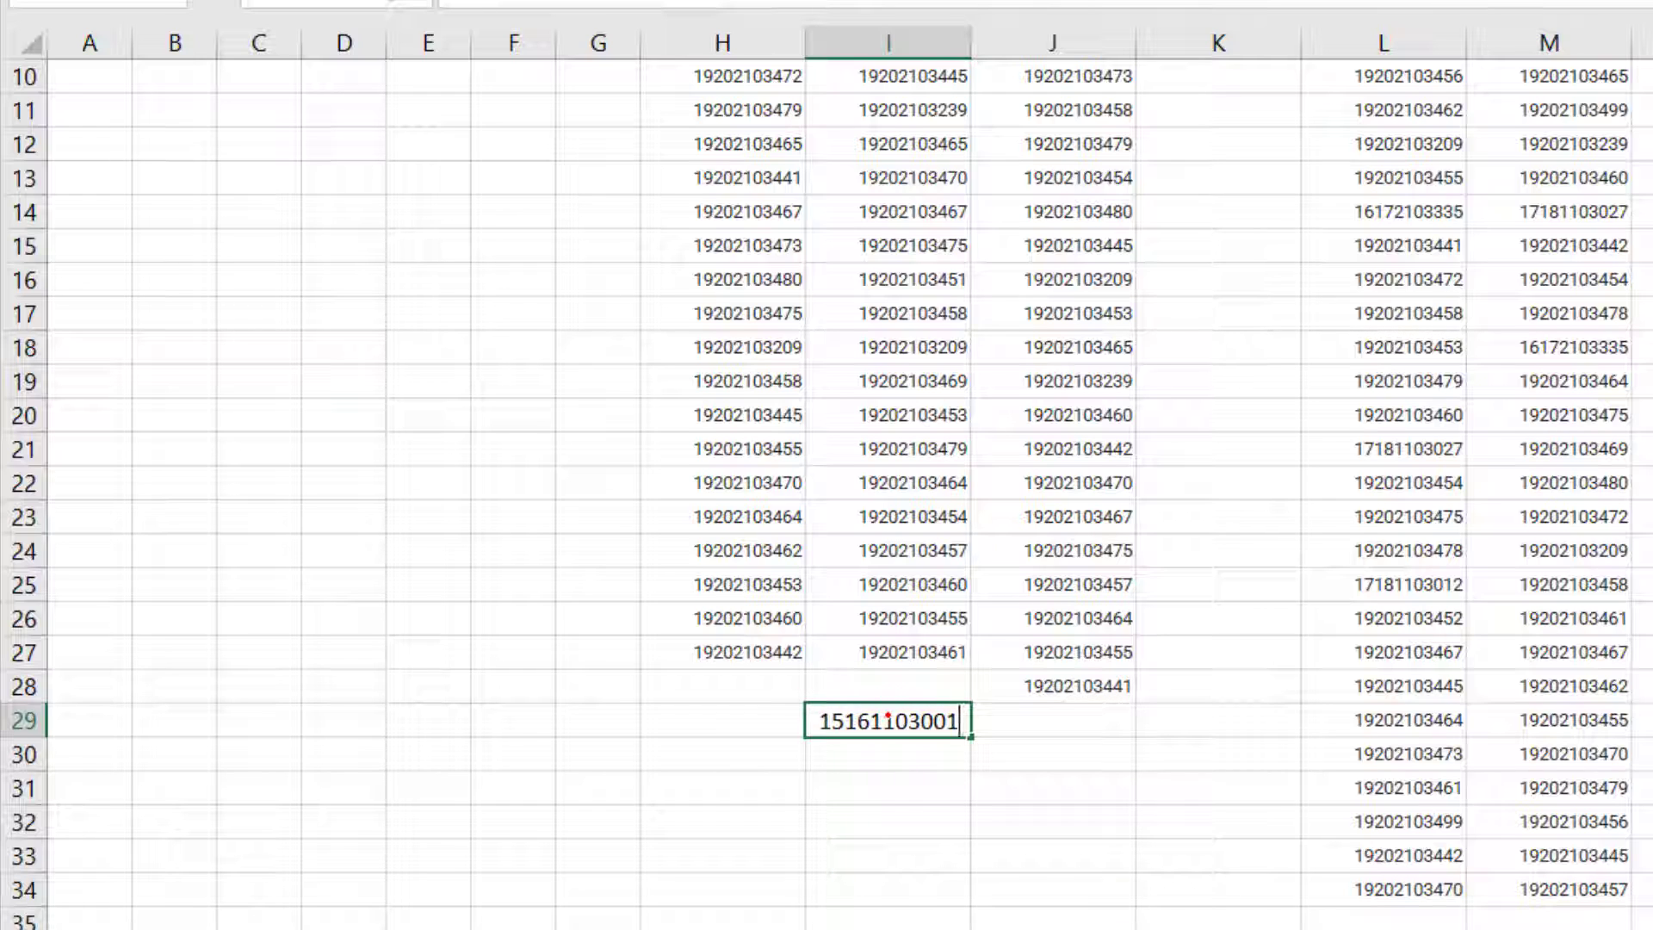
pyautogui.click(1059, 726)
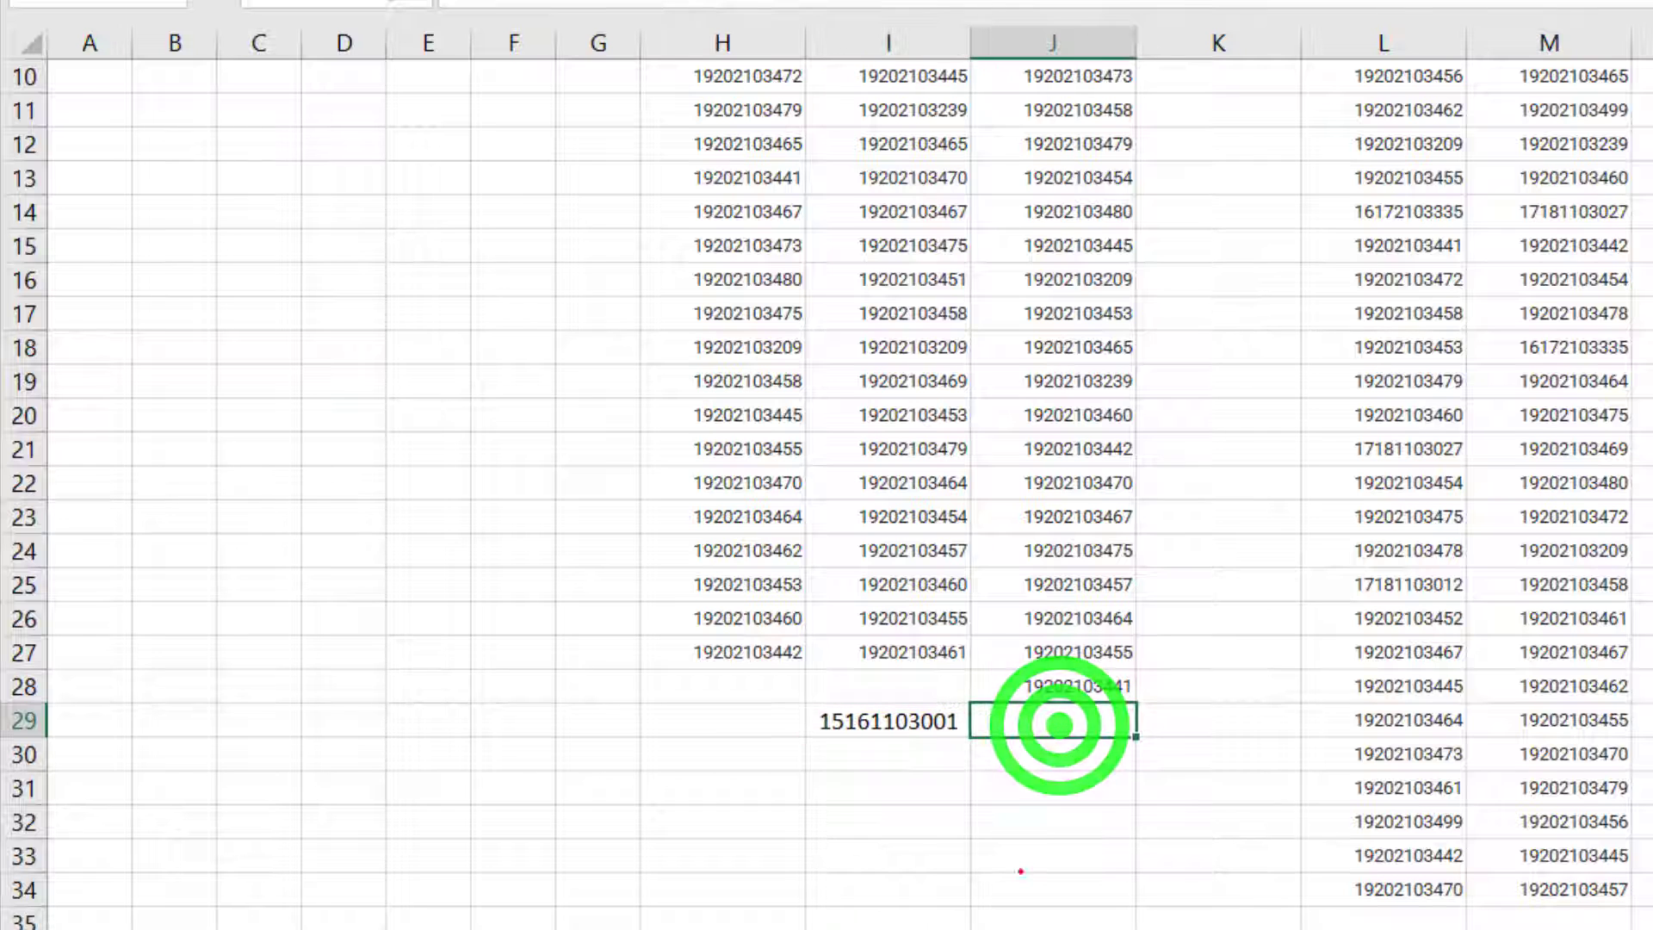
# Step: Return to Sheet1 and check the new student's Class-2 attendance in row 49 against that column's header and date
pyautogui.click(379, 928)
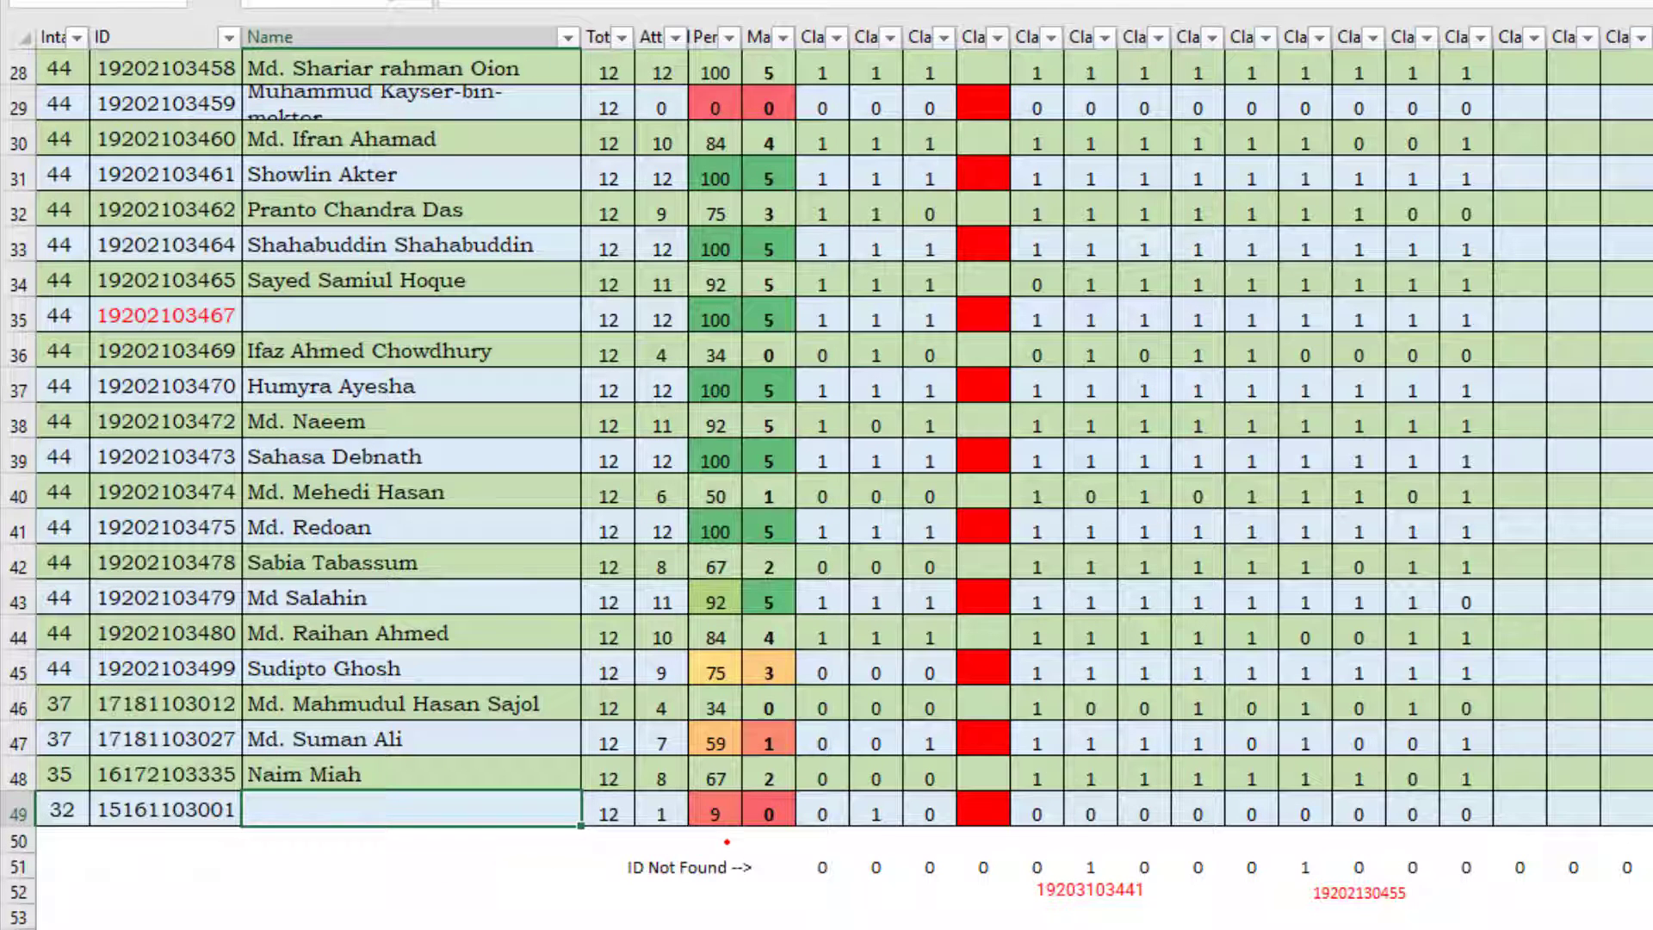
pyautogui.click(874, 815)
pyautogui.scroll(7, 874, 815)
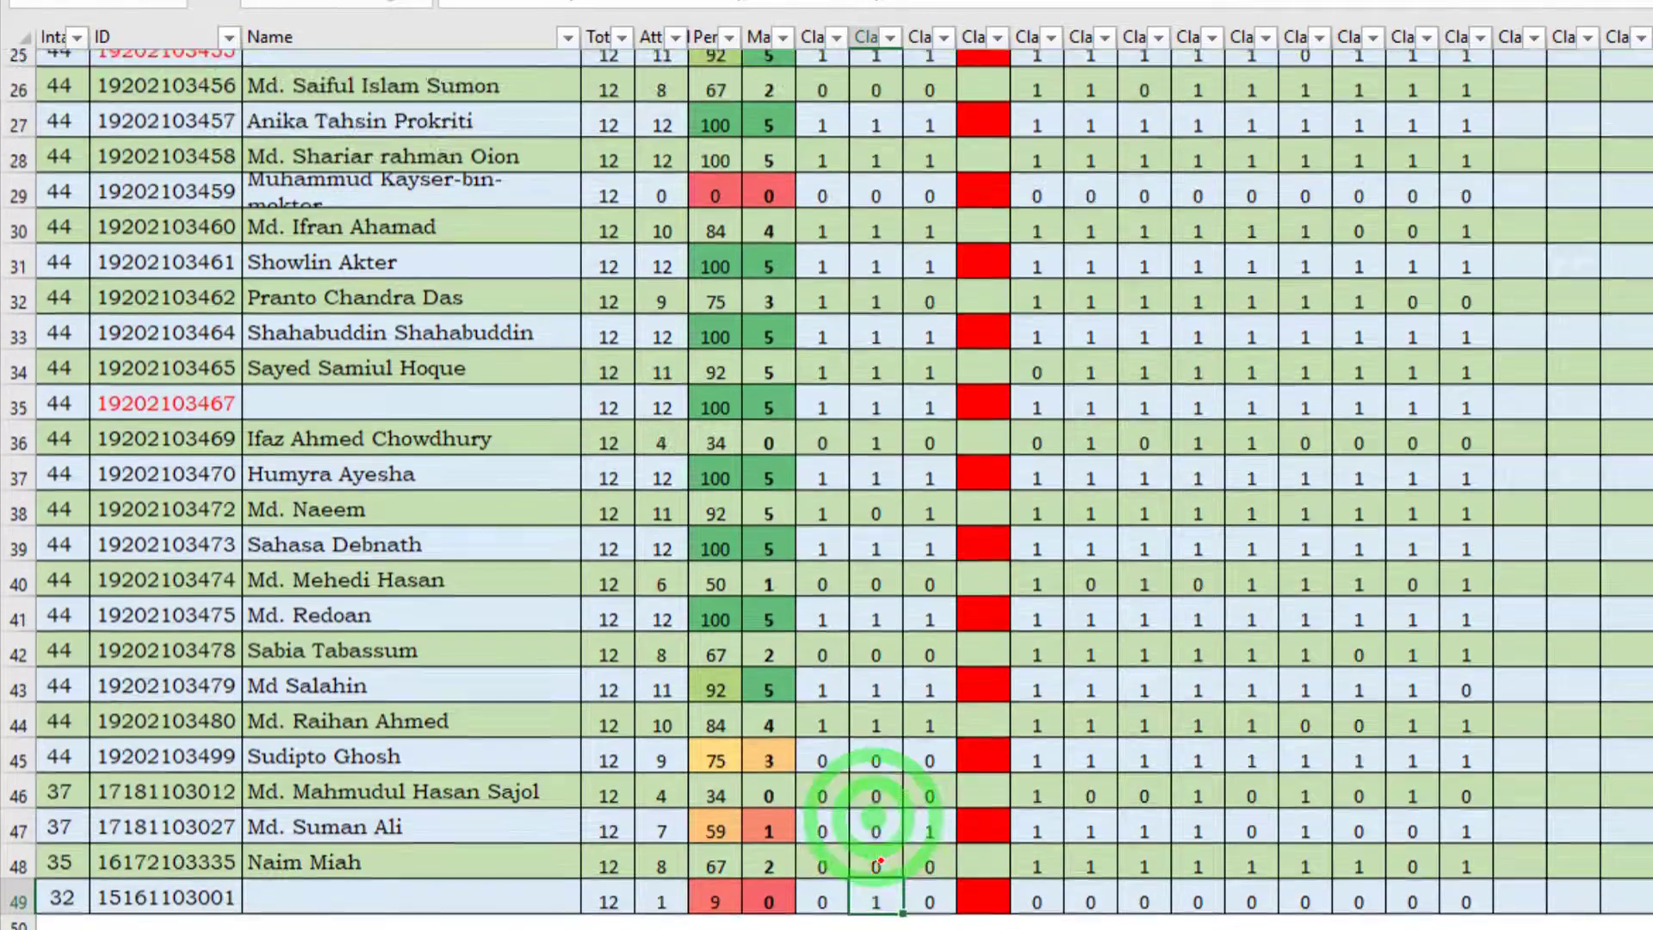
pyautogui.scroll(2, 854, 397)
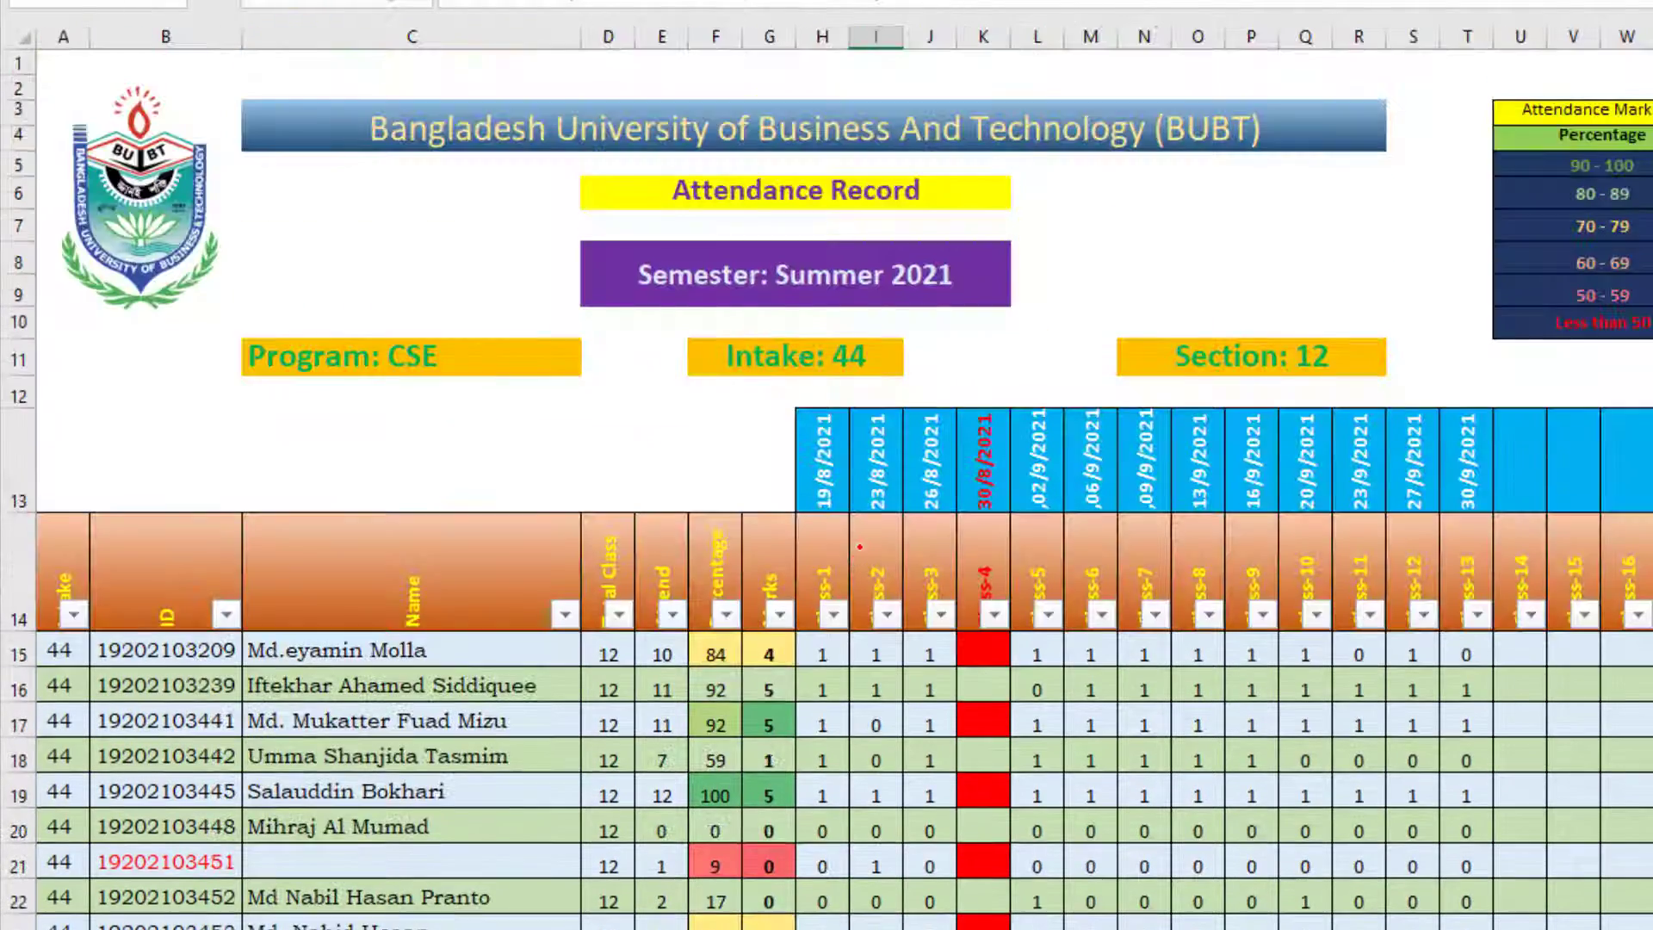
# Step: Examine the new student's Class-2 attendance in row 49 and the ID Not Found row beneath the table
pyautogui.scroll(-8, 815, 683)
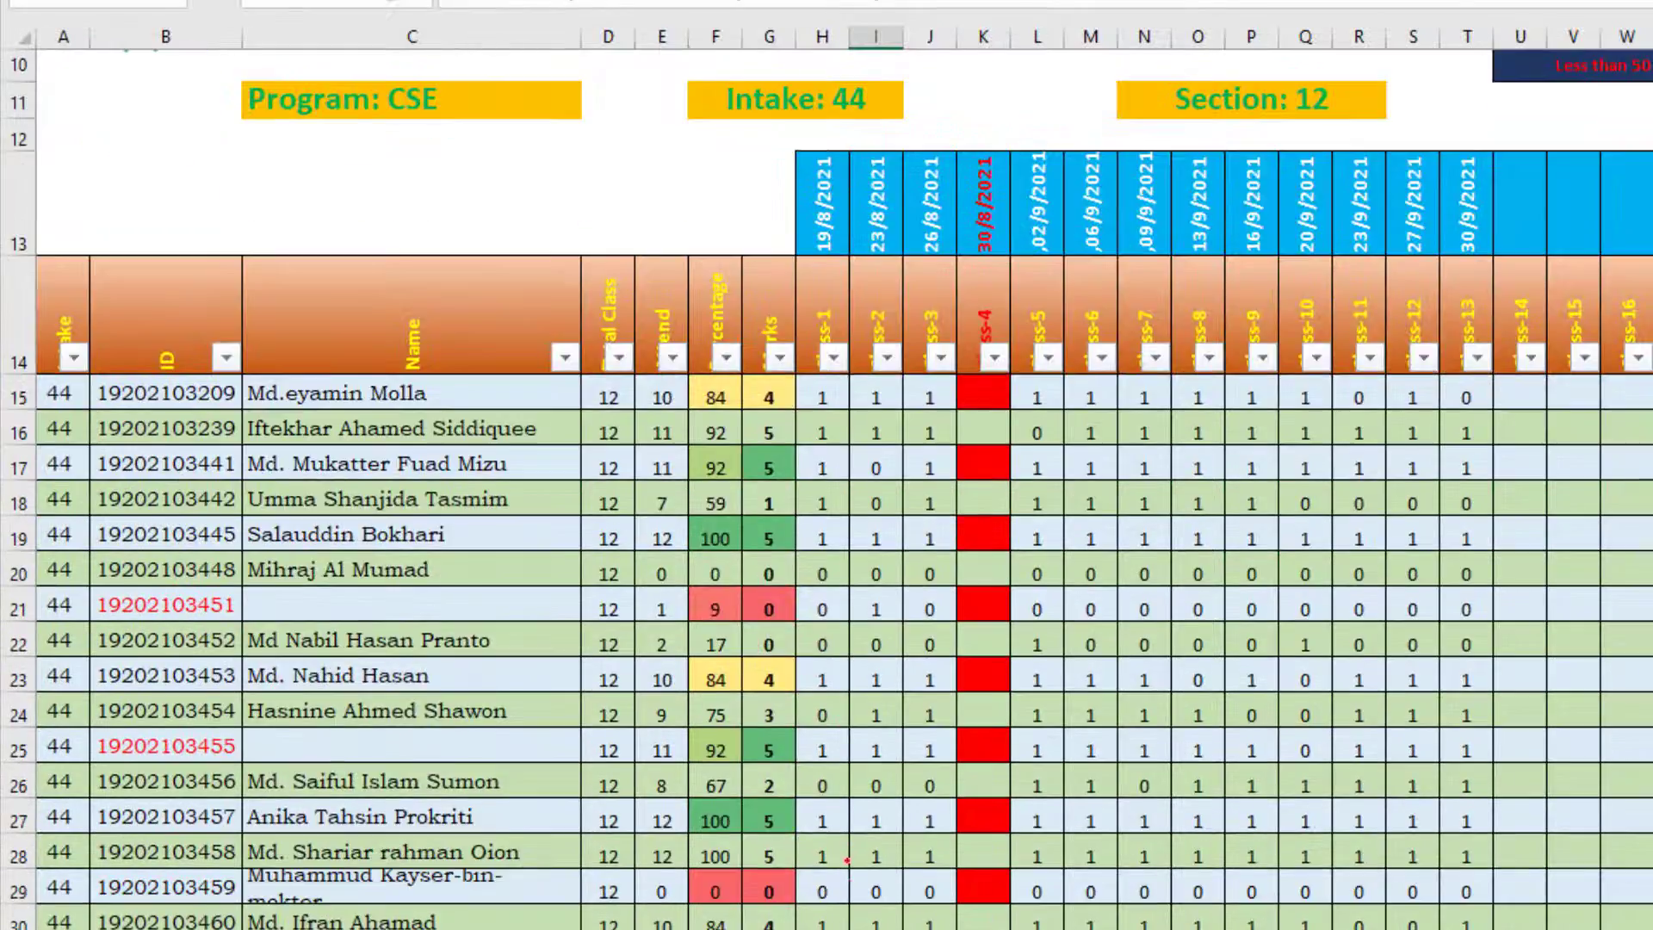
pyautogui.scroll(-1, 877, 810)
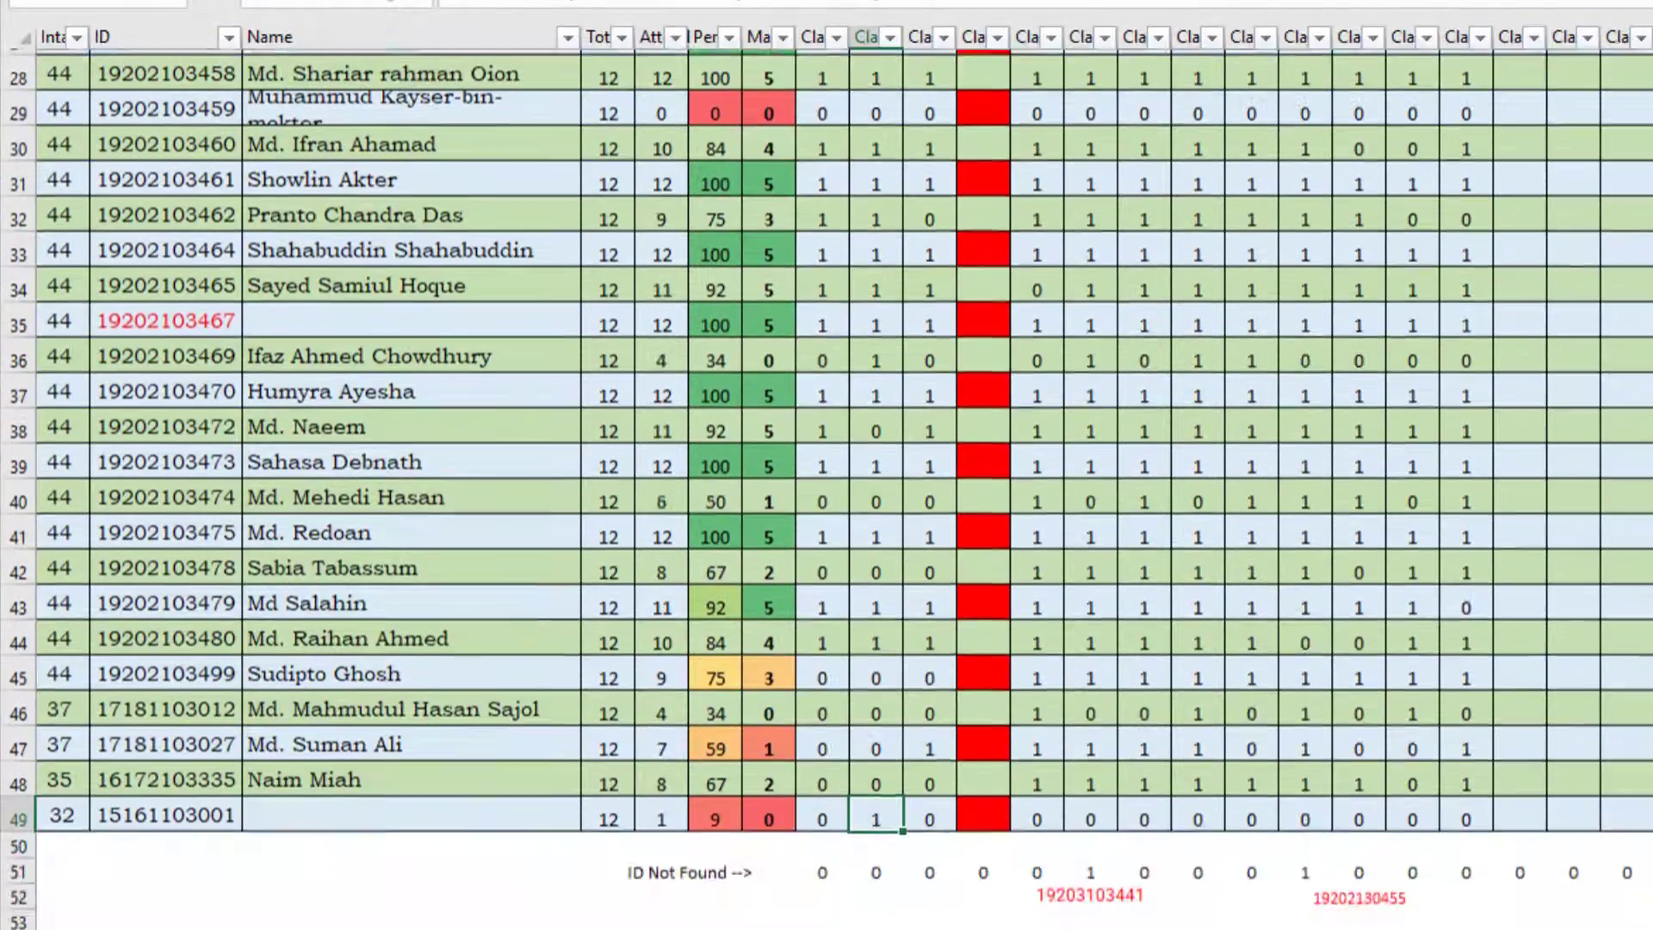
pyautogui.click(877, 811)
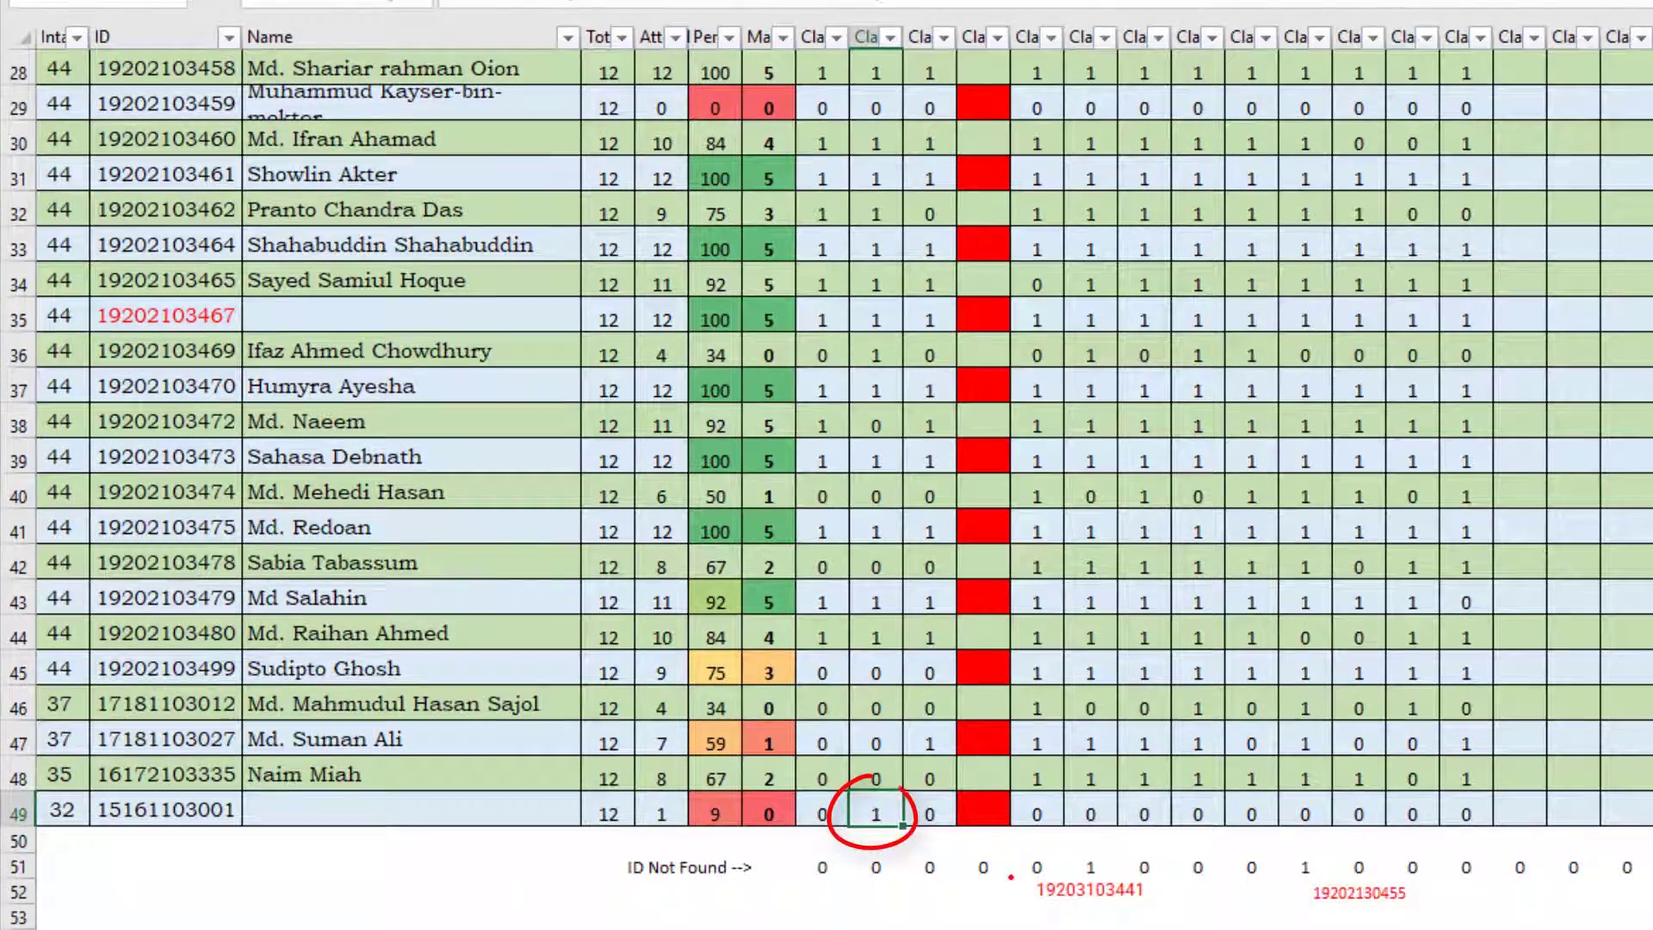
pyautogui.scroll(2, 872, 812)
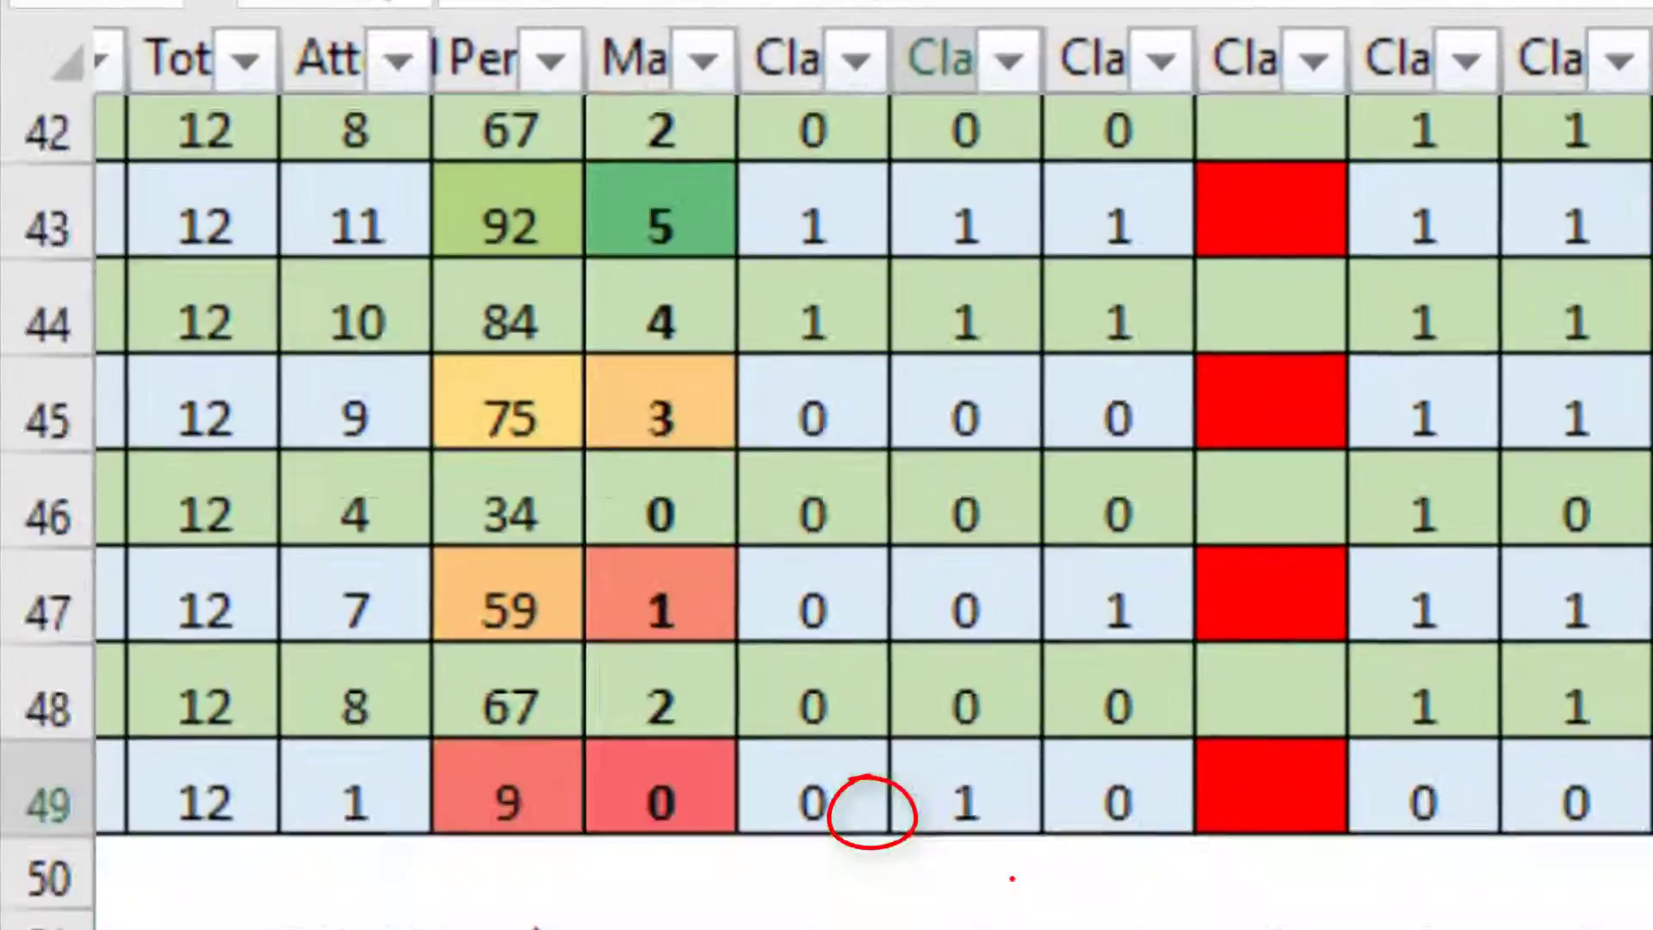
pyautogui.scroll(-2, 872, 812)
pyautogui.scroll(1, 872, 812)
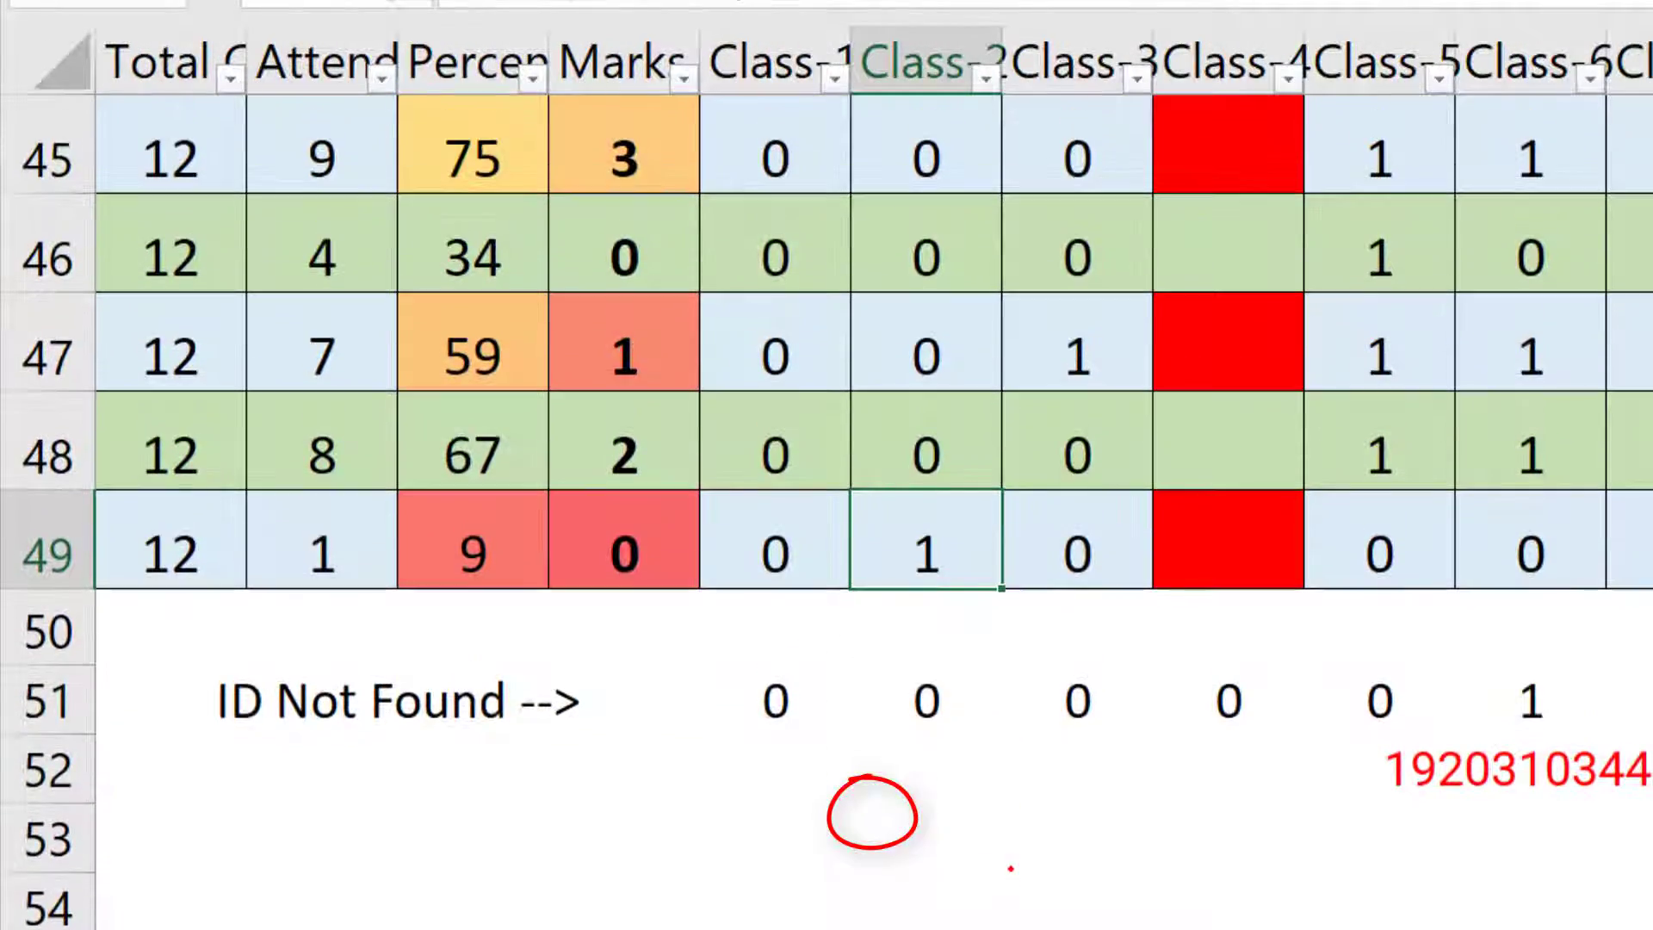
pyautogui.click(912, 558)
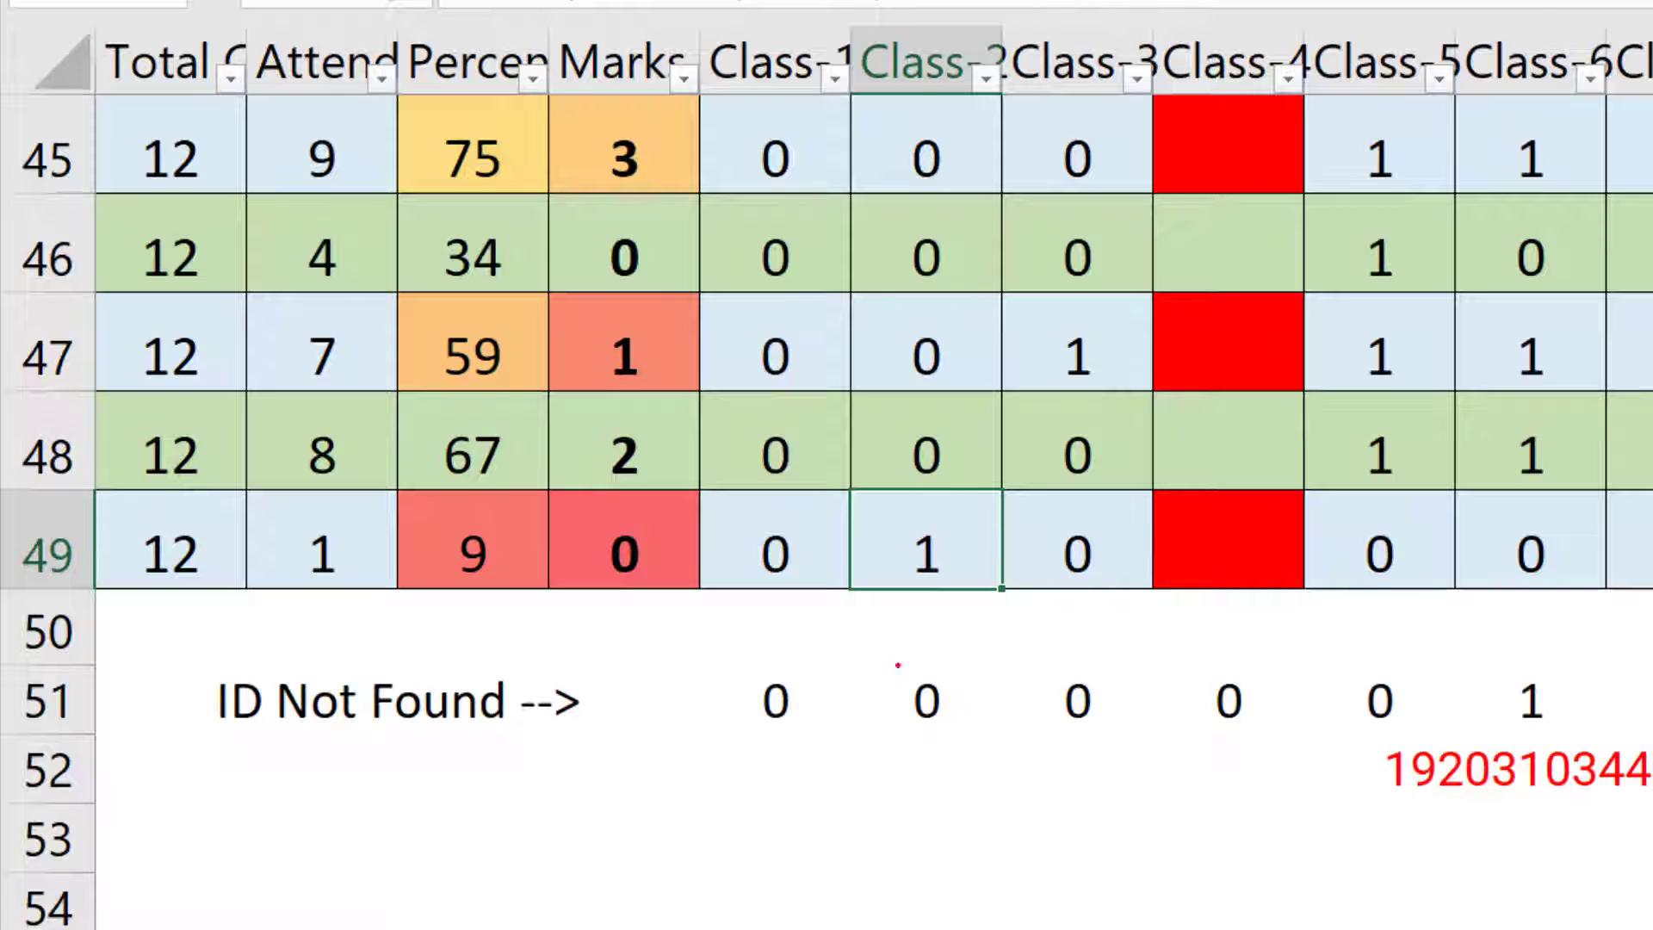
pyautogui.moveTo(828, 589)
pyautogui.mouseDown()
pyautogui.moveTo(934, 450)
pyautogui.moveTo(990, 435)
pyautogui.moveTo(947, 444)
pyautogui.moveTo(865, 517)
pyautogui.mouseUp()
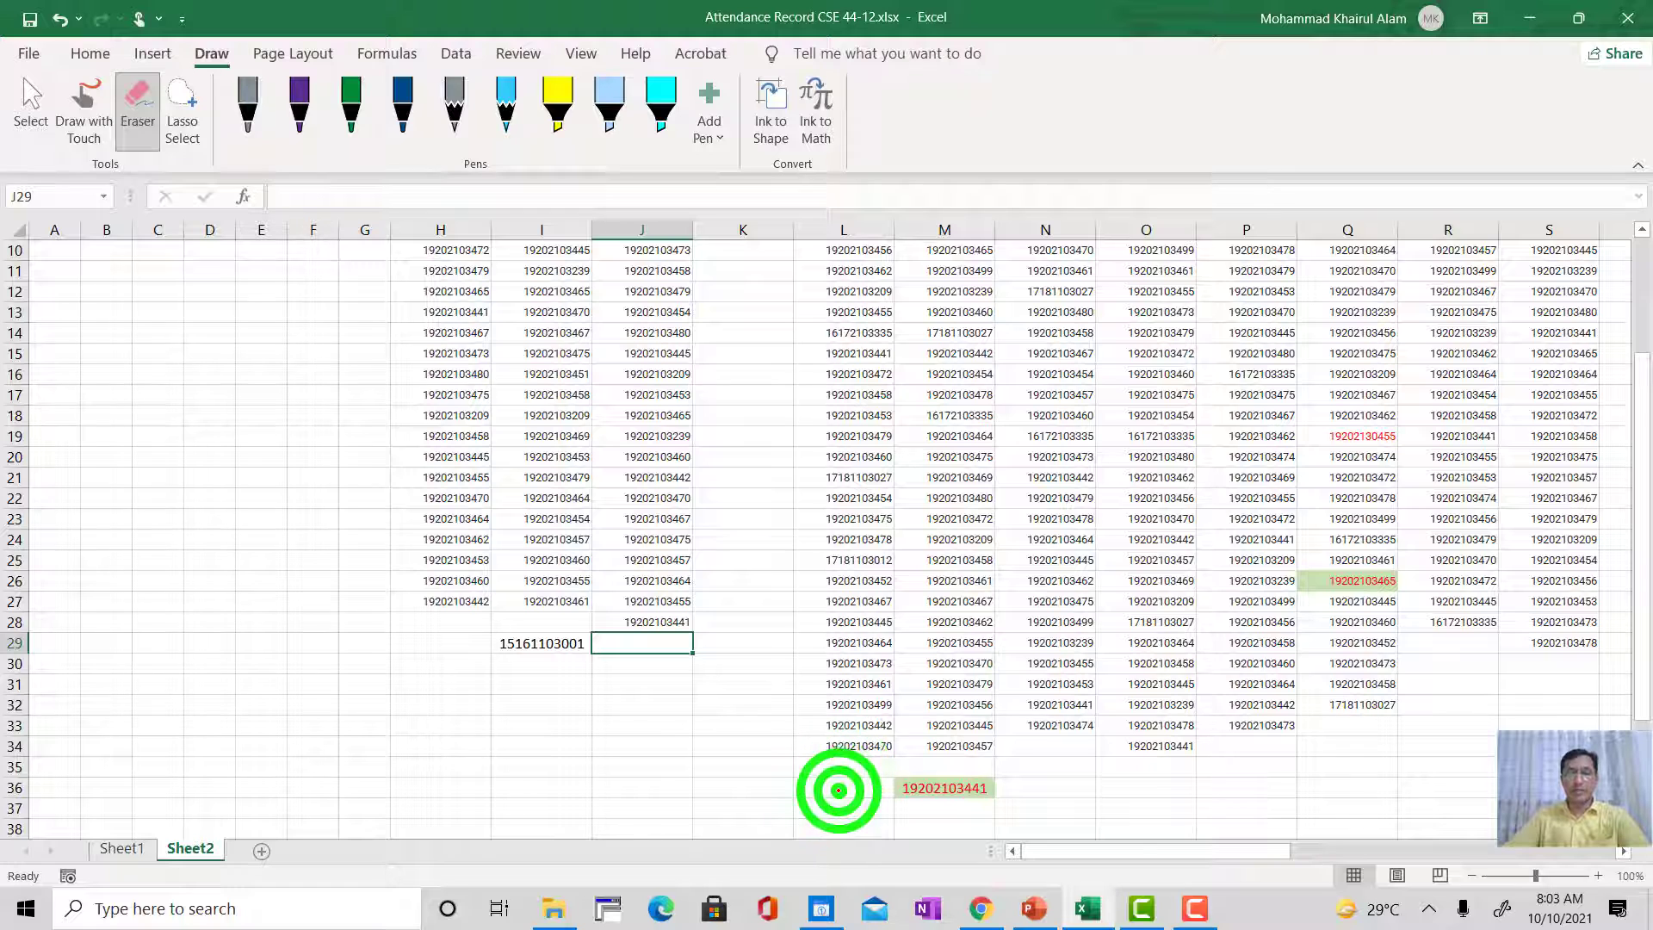
# Step: Add the new student's ID number to the Class-5 attendance list on Sheet2, in cell L36
pyautogui.click(32, 105)
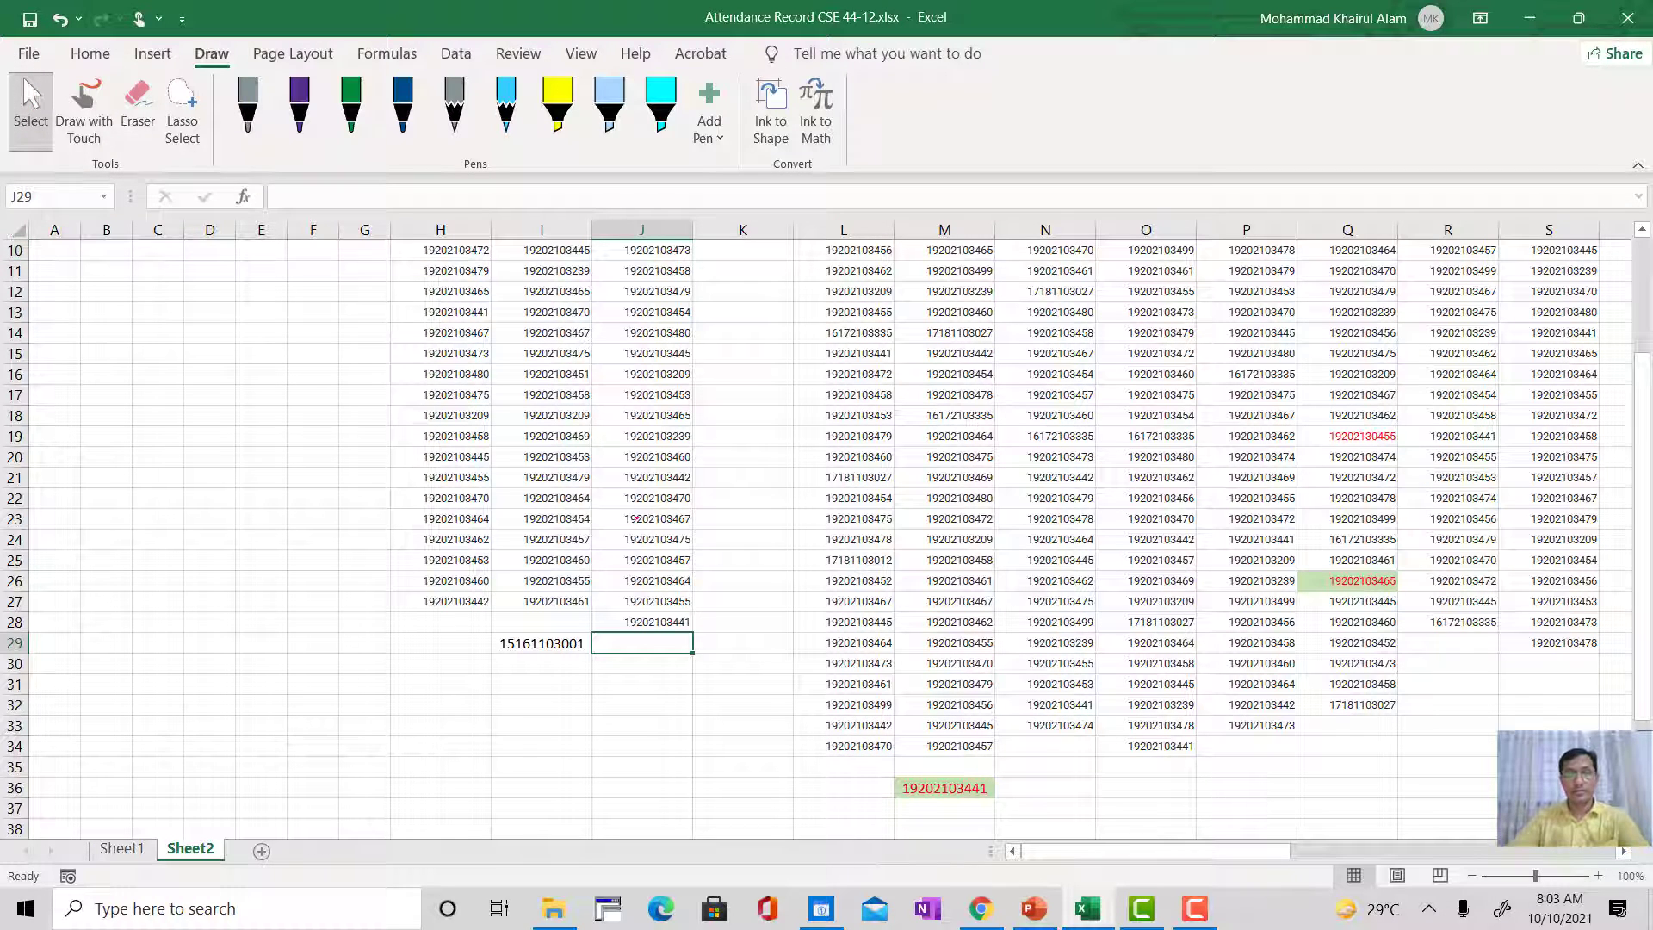
pyautogui.click(851, 789)
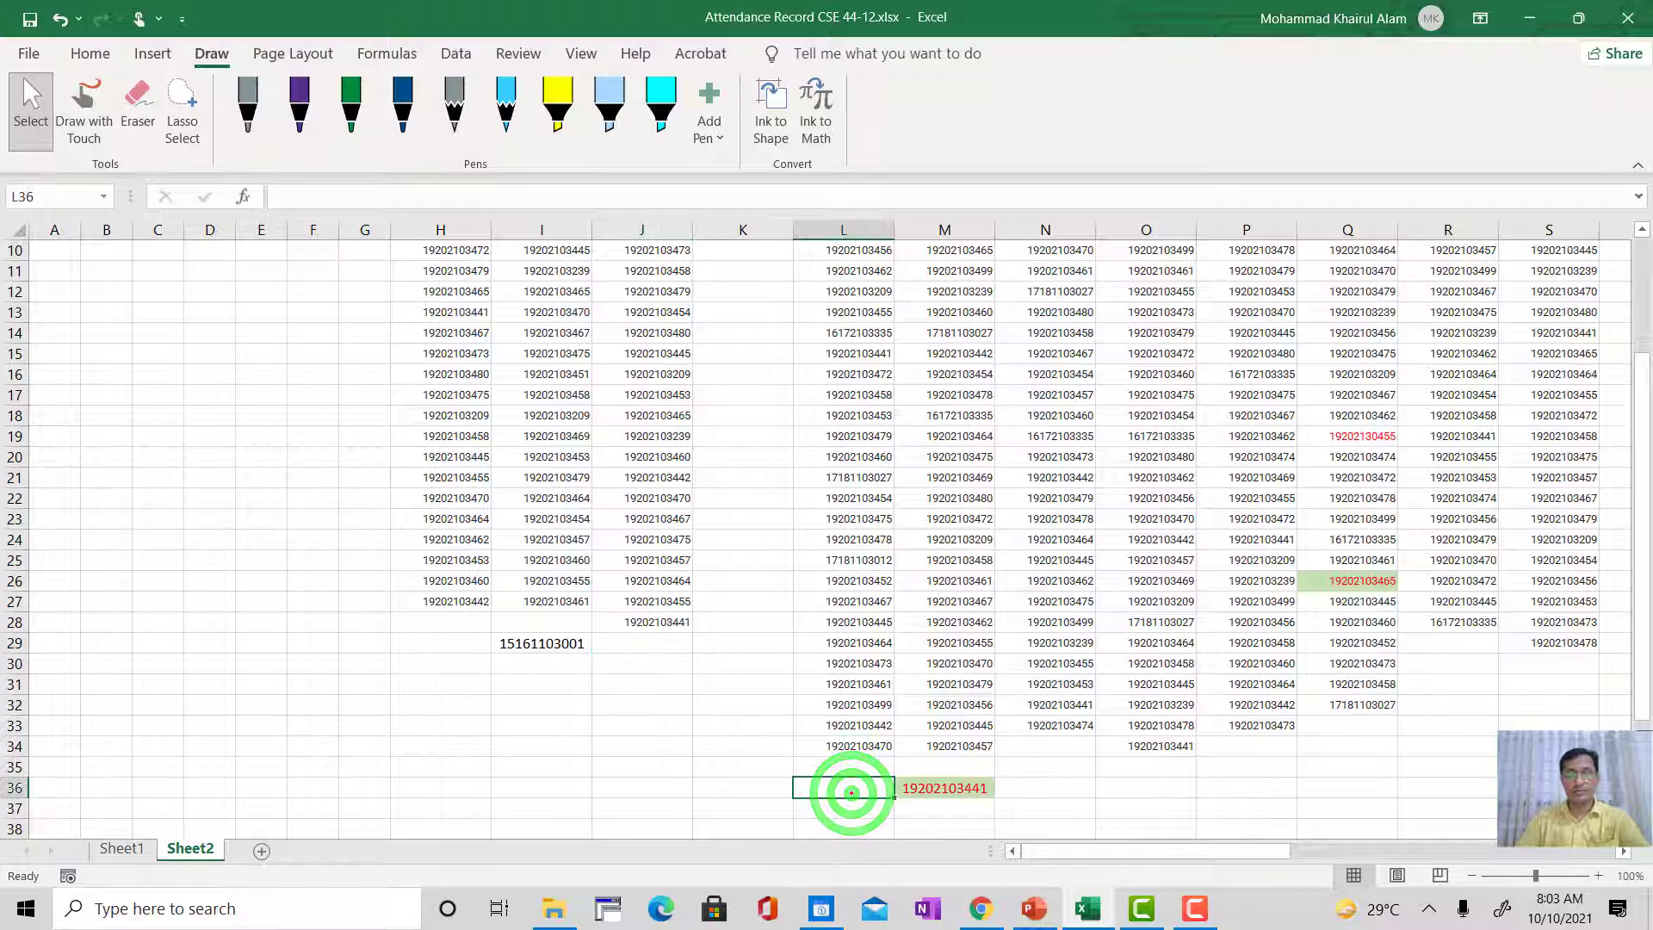
pyautogui.write('15')
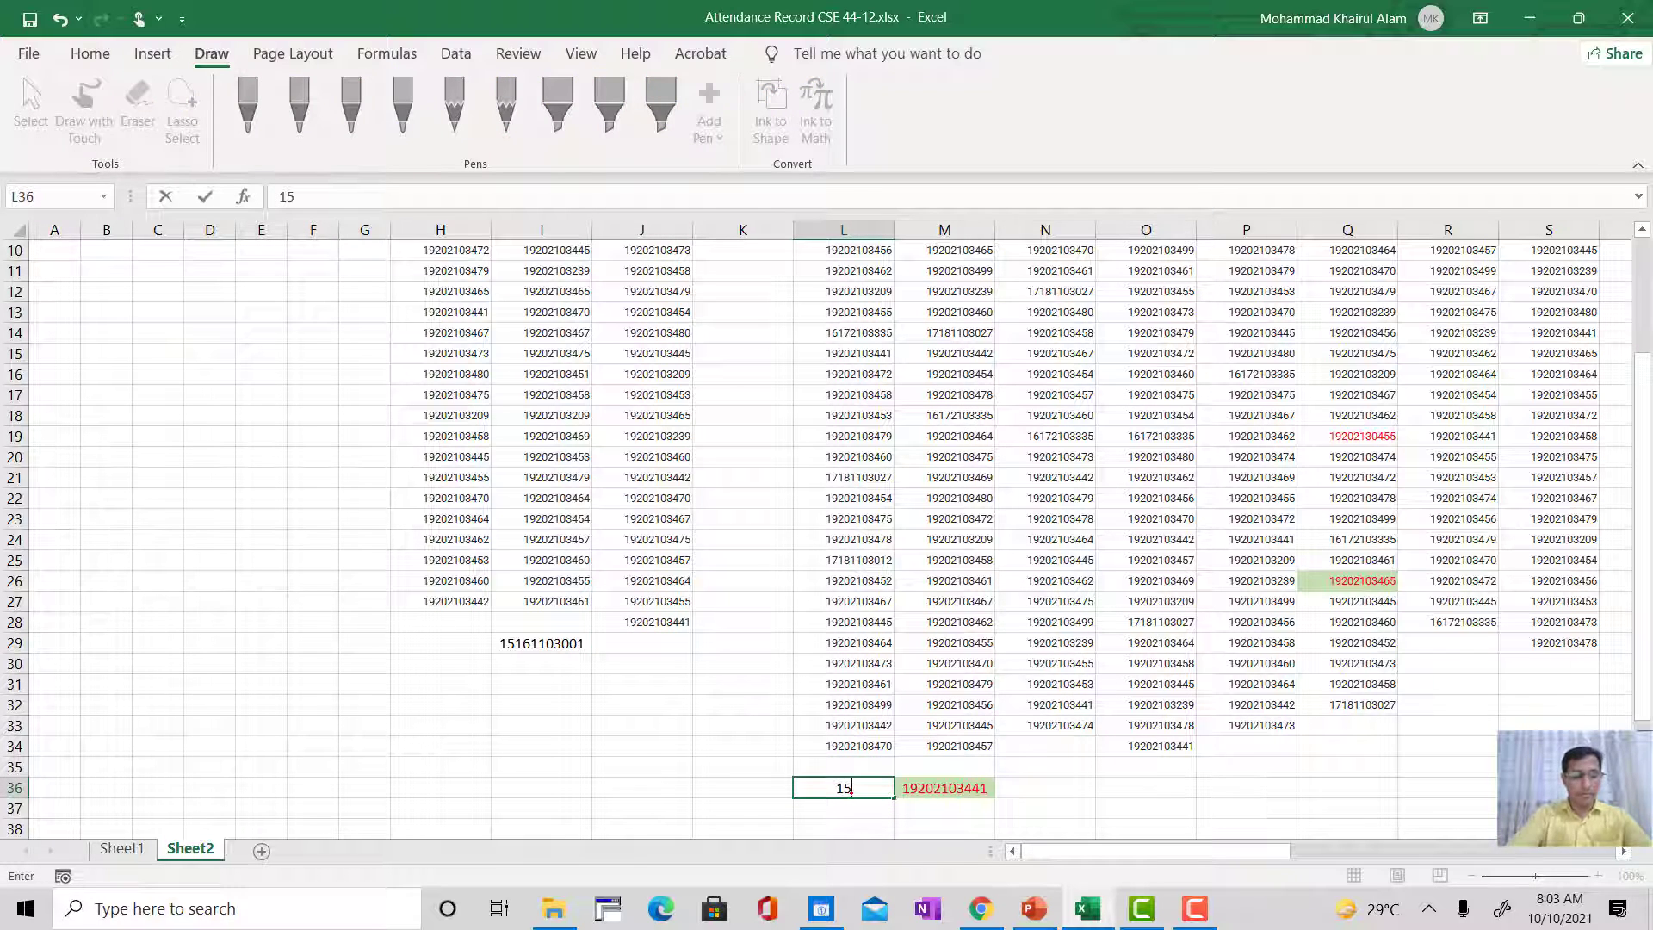
pyautogui.write('16')
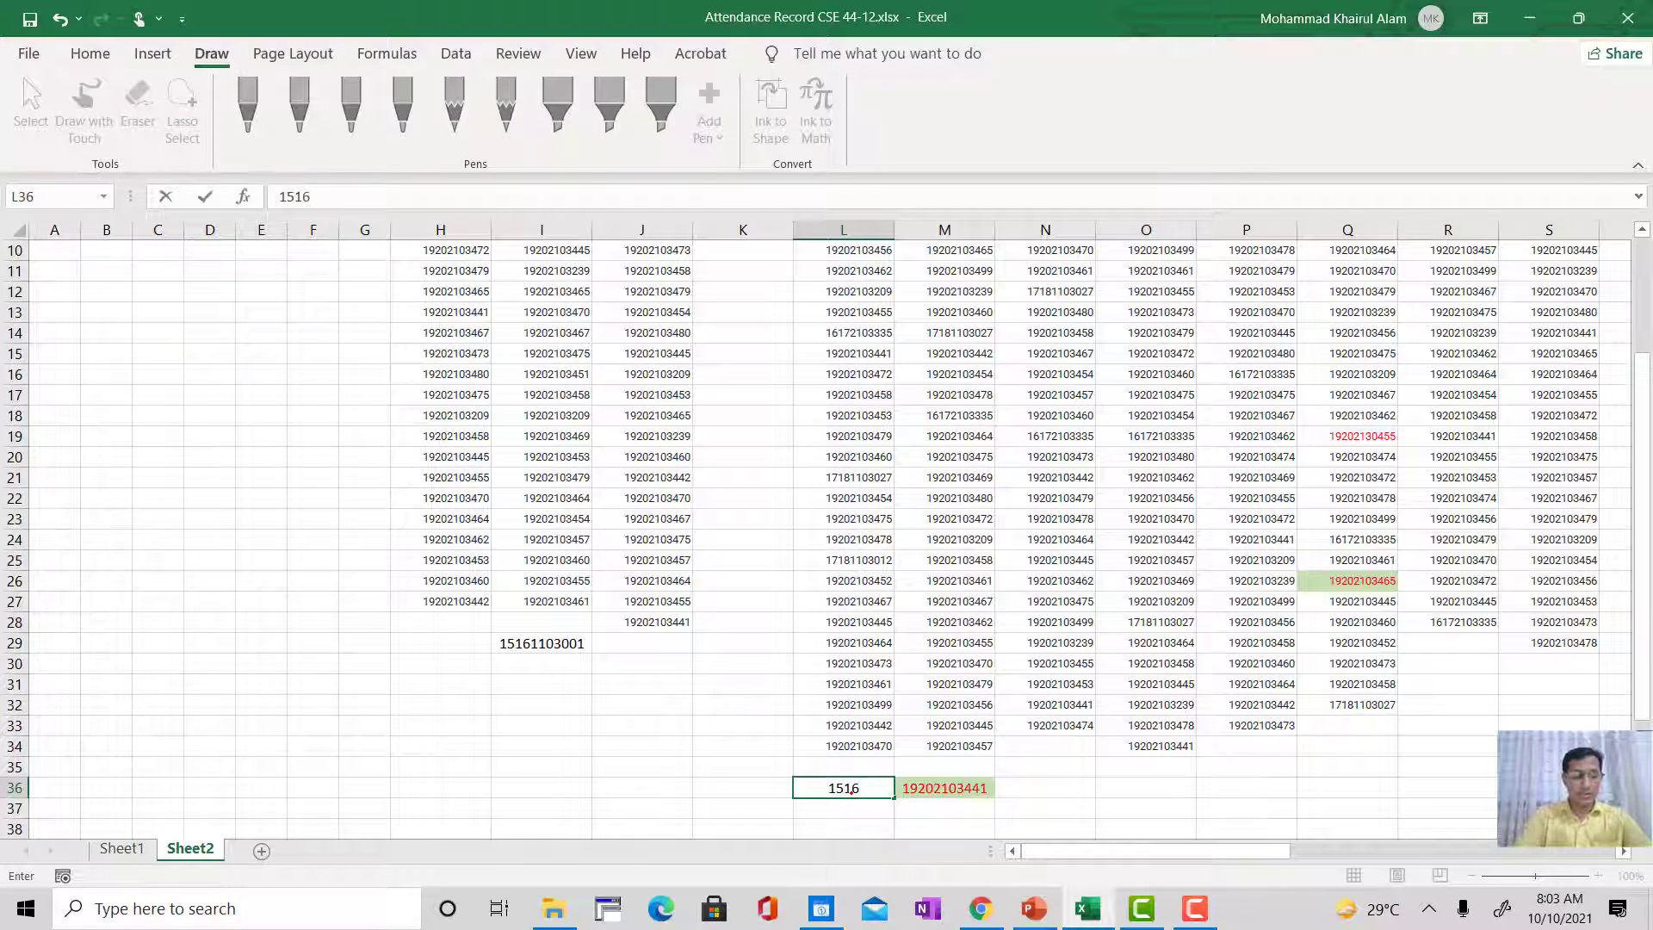
pyautogui.write('1103001')
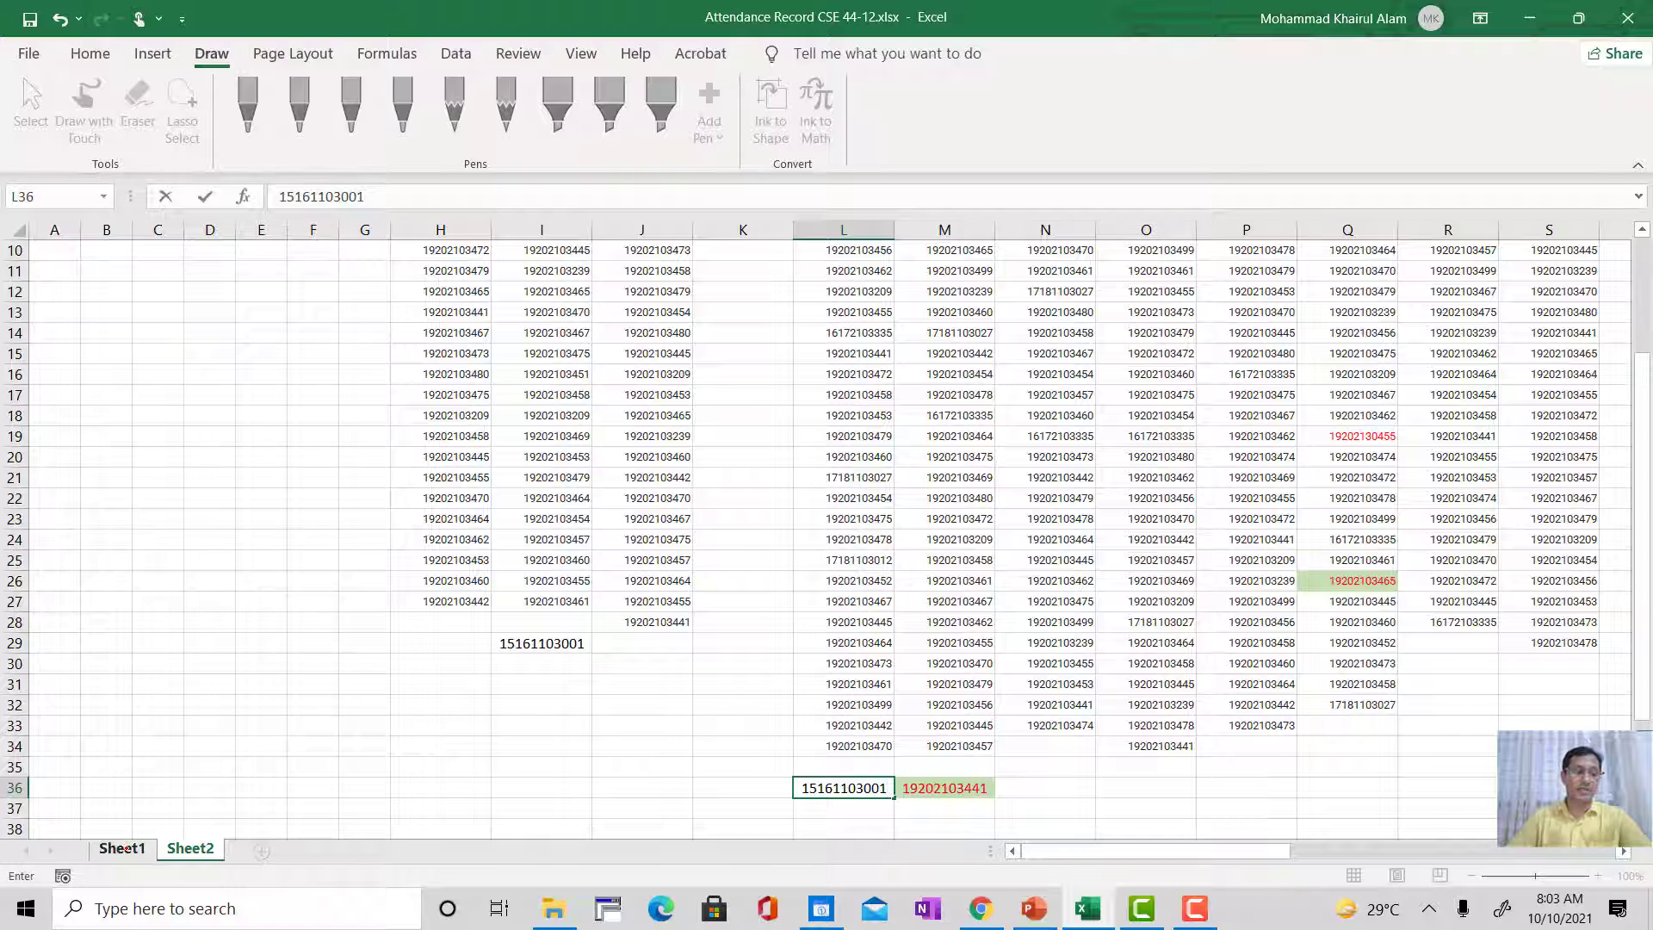
# Step: Circle the new student's Class-2 and Class-5 attendance values in row 49 of Sheet1 with the grey ink pen
pyautogui.click(123, 849)
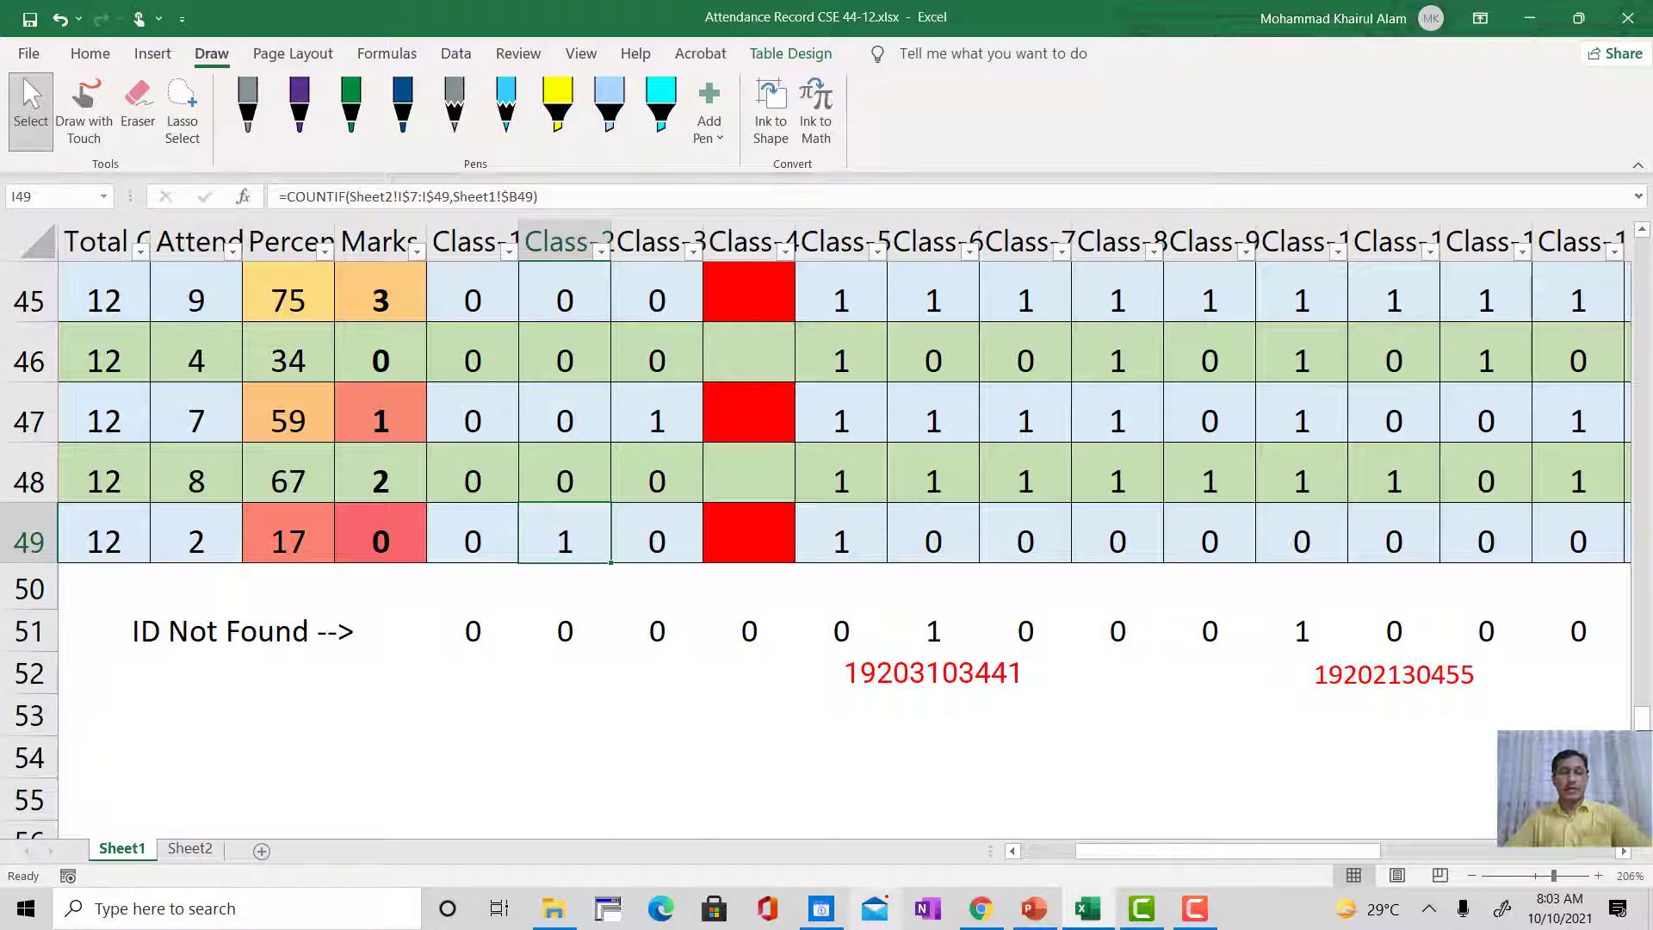
pyautogui.click(530, 573)
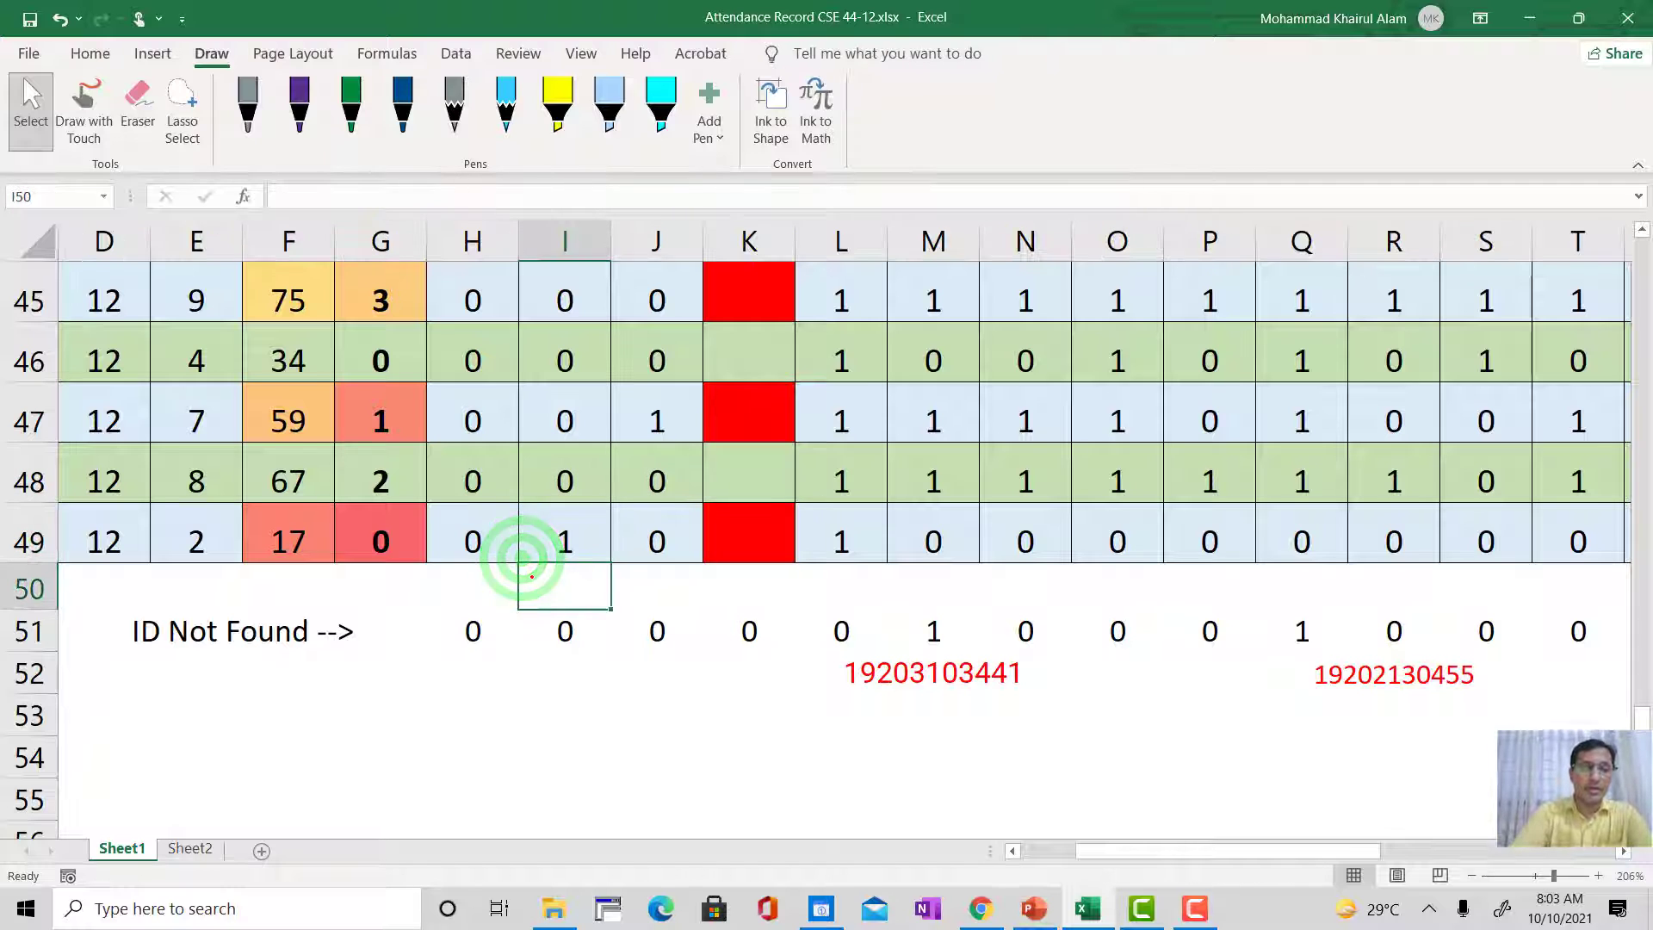
pyautogui.click(83, 110)
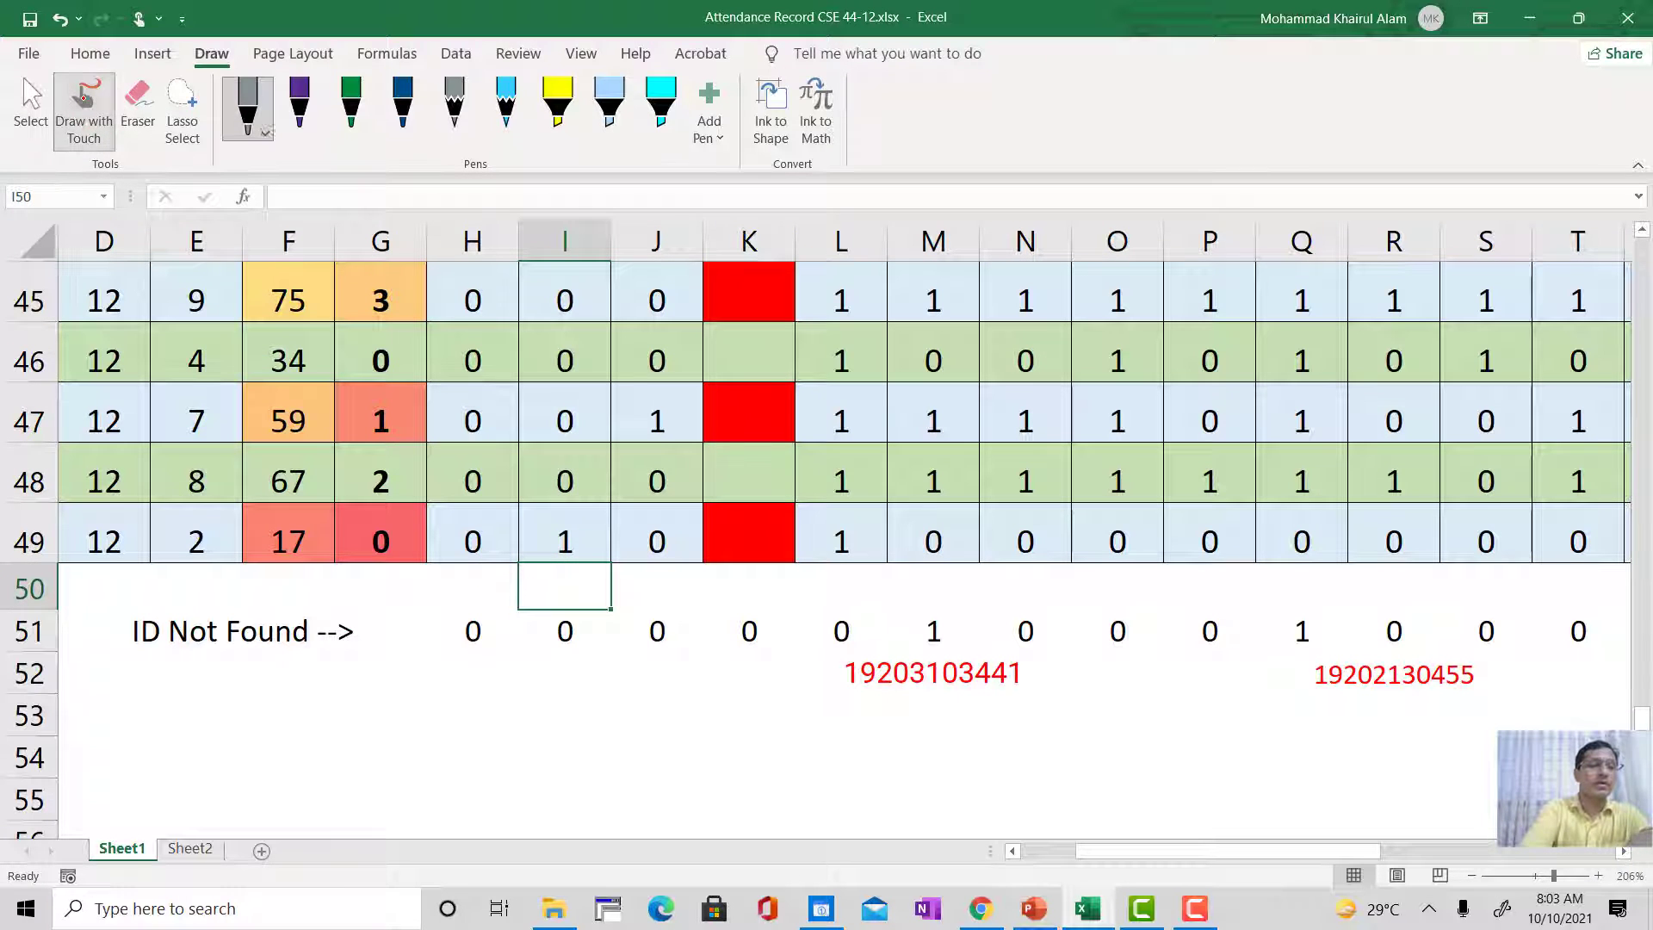
pyautogui.moveTo(576, 474)
pyautogui.mouseDown()
pyautogui.moveTo(551, 572)
pyautogui.moveTo(506, 529)
pyautogui.mouseUp()
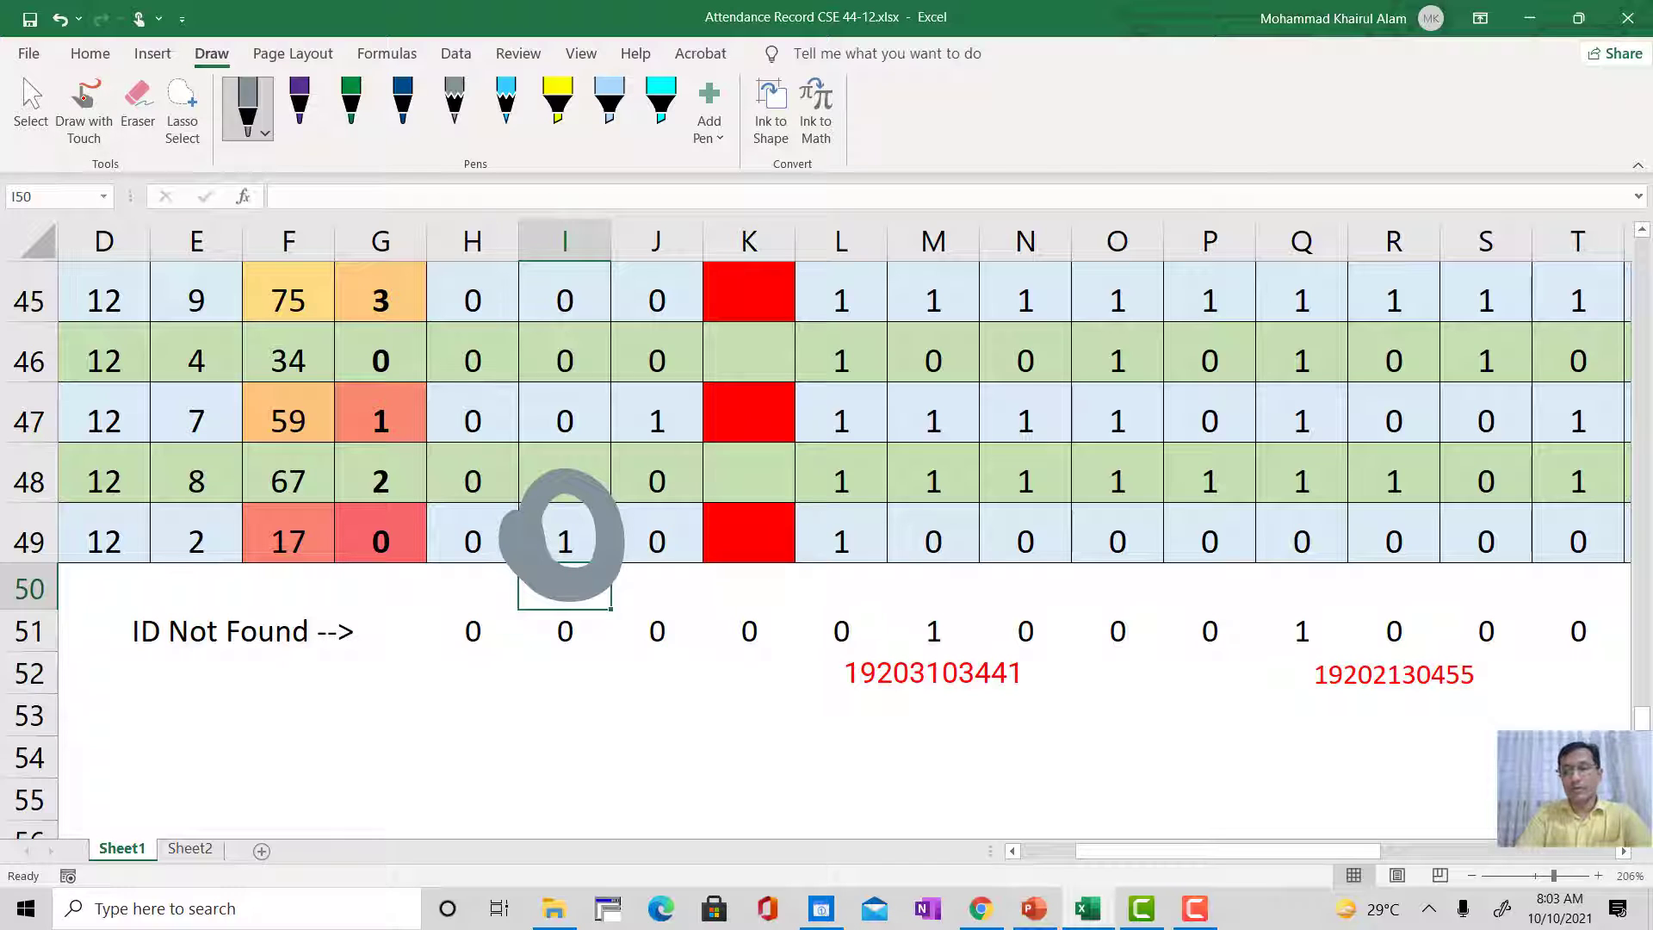
pyautogui.moveTo(871, 479)
pyautogui.mouseDown()
pyautogui.moveTo(791, 551)
pyautogui.moveTo(788, 525)
pyautogui.mouseUp()
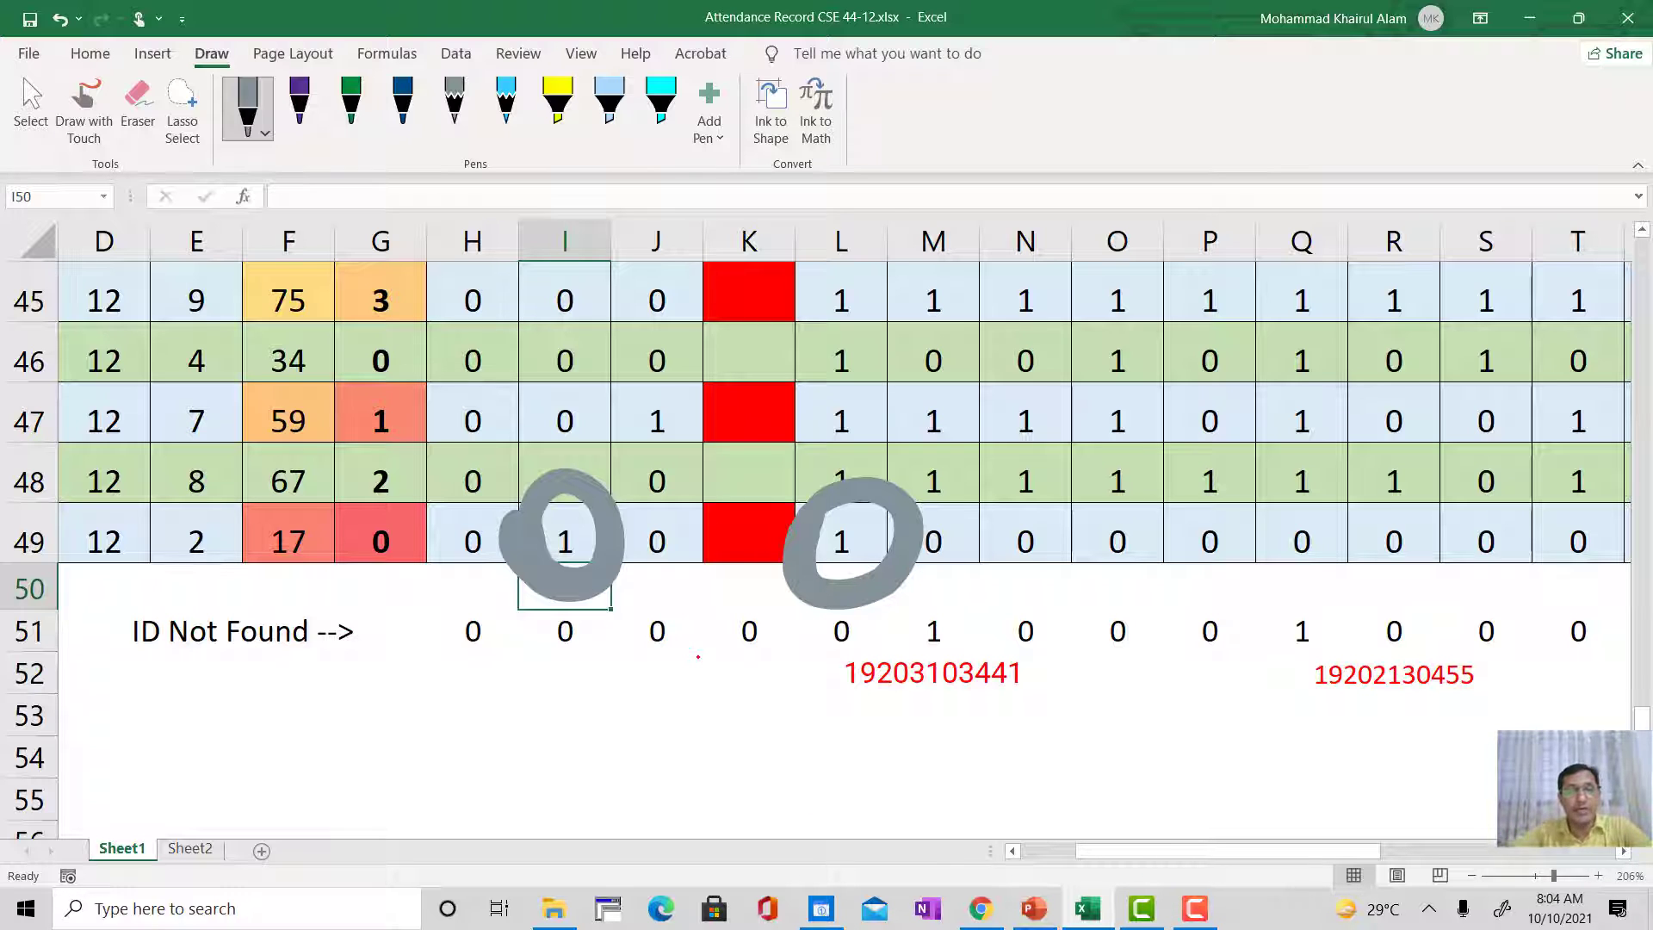
# Step: Look at the Class 10 attendance form's ID responses in Chrome and return to the Excel attendance record
pyautogui.scroll(2, 698, 657)
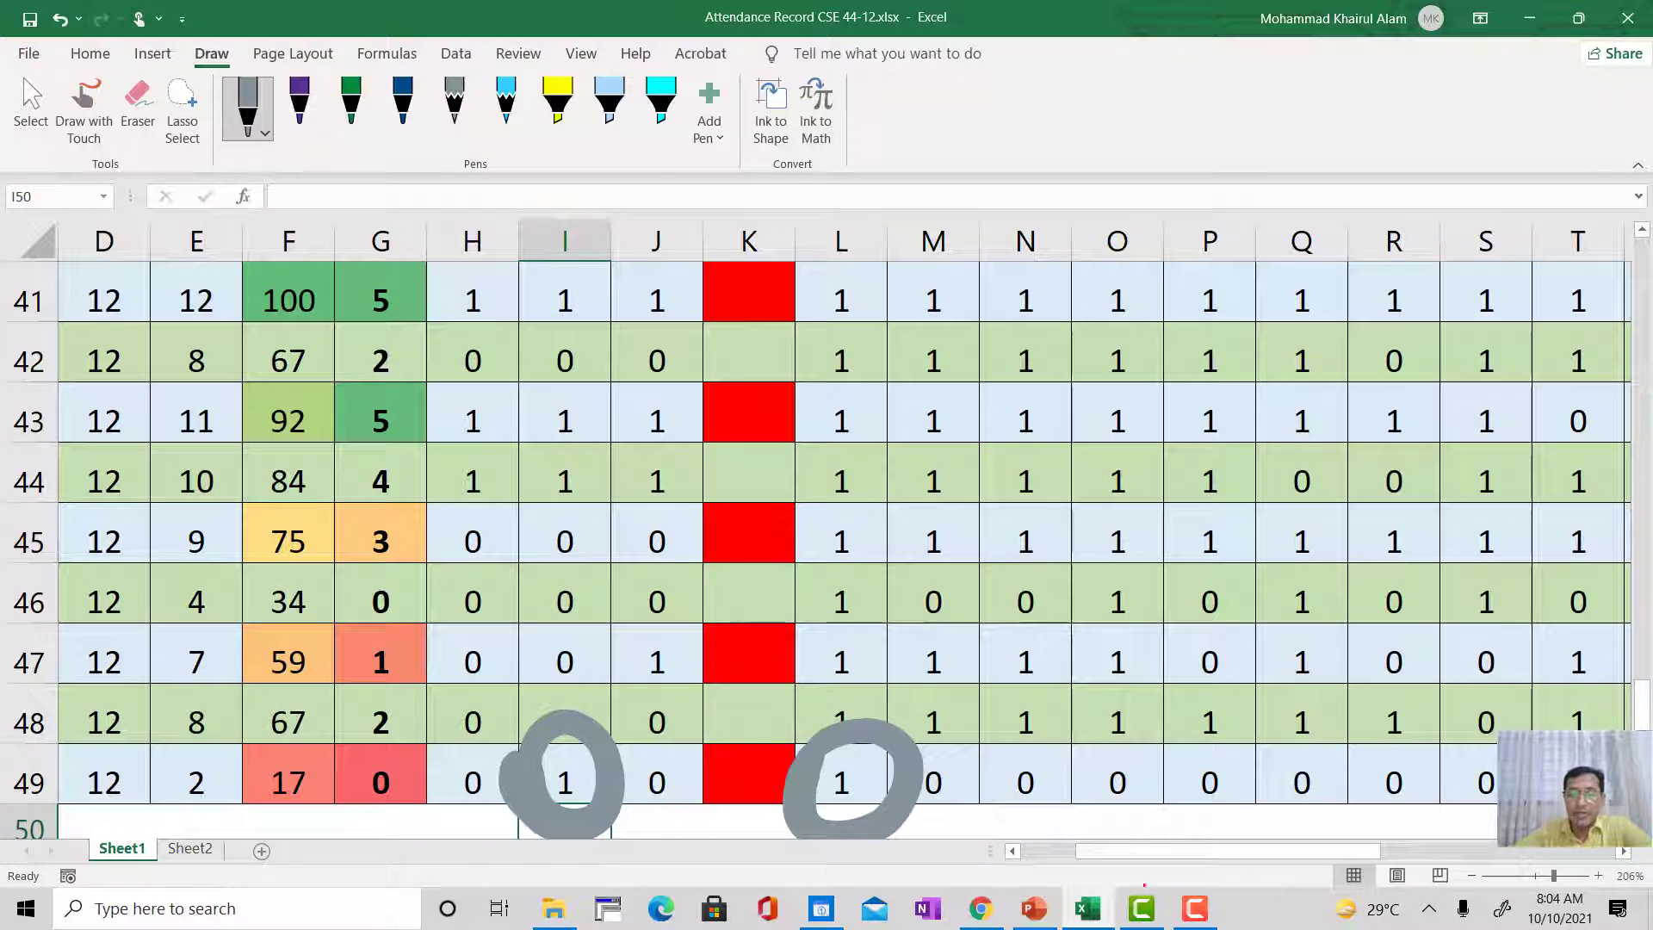
pyautogui.click(977, 908)
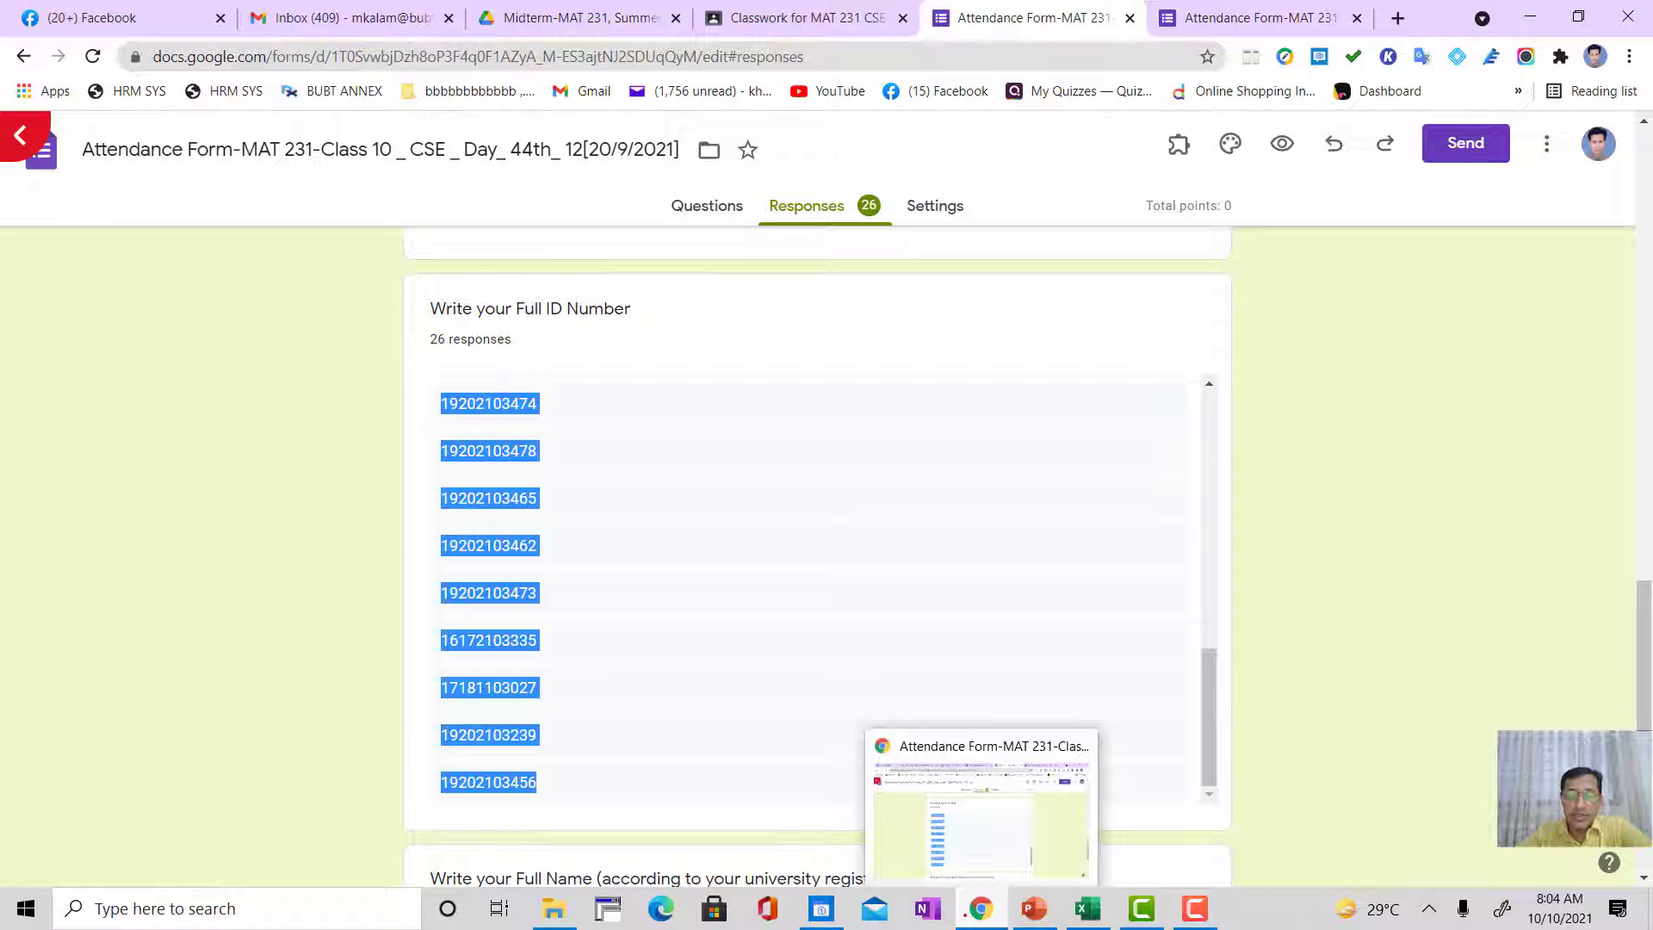
pyautogui.click(1088, 908)
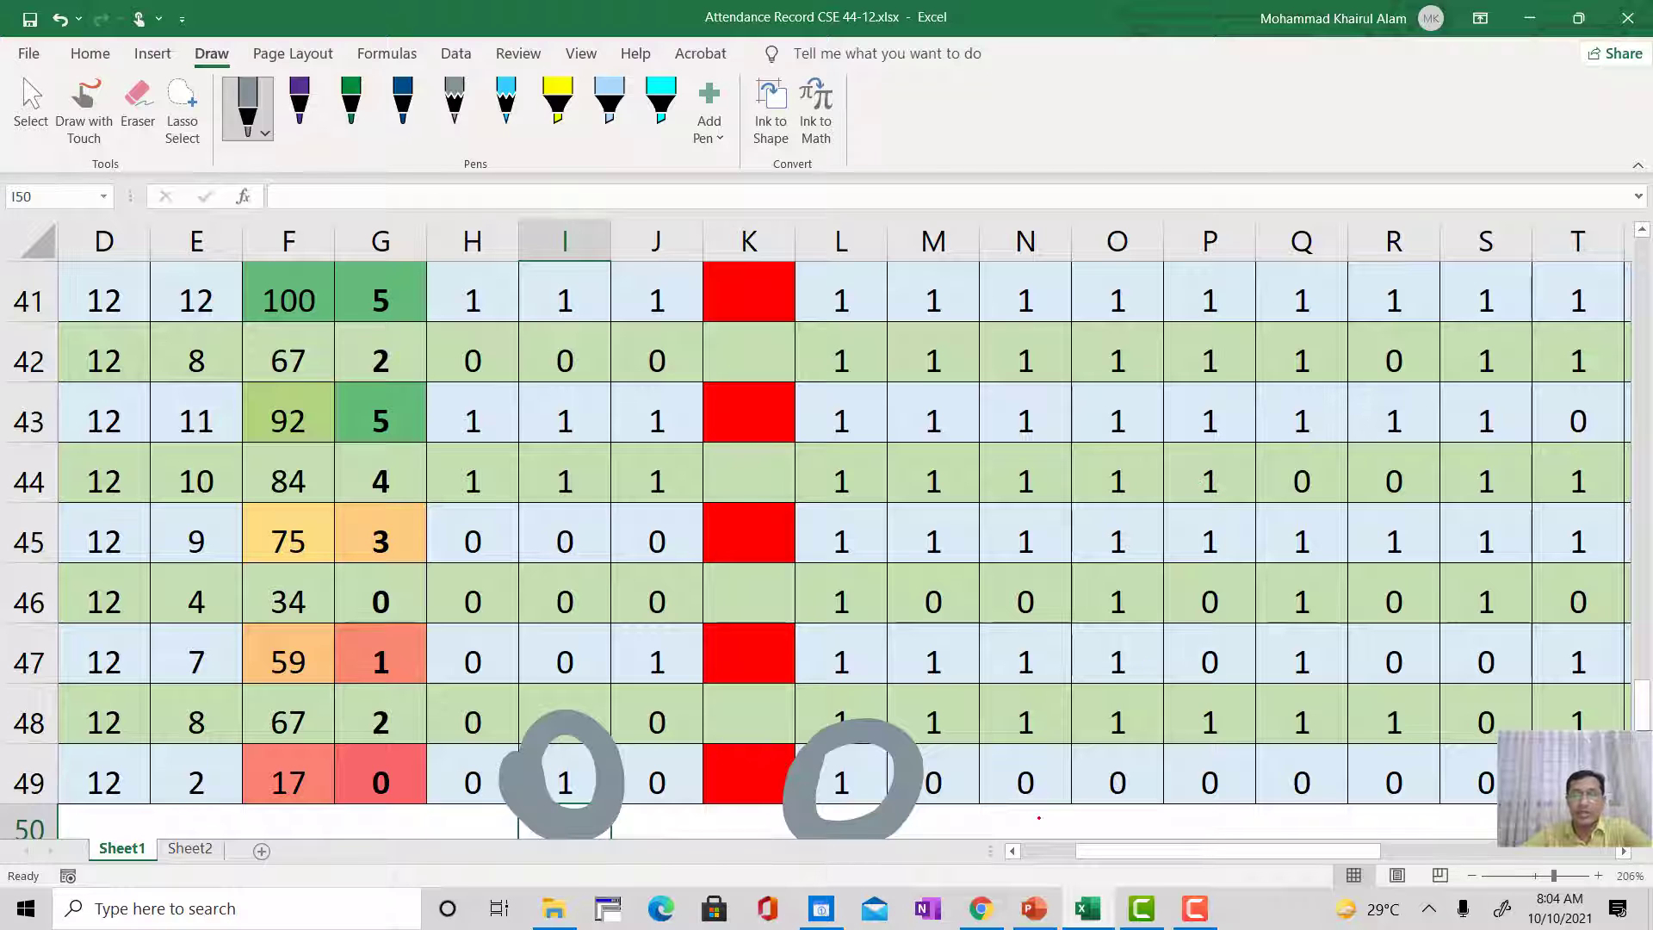
# Step: Review the class dates and the Class-2 to Class-26 column headers across the attendance table on Sheet1
pyautogui.moveTo(1096, 851); pyautogui.dragTo(1192, 851)
pyautogui.scroll(5, 1236, 614)
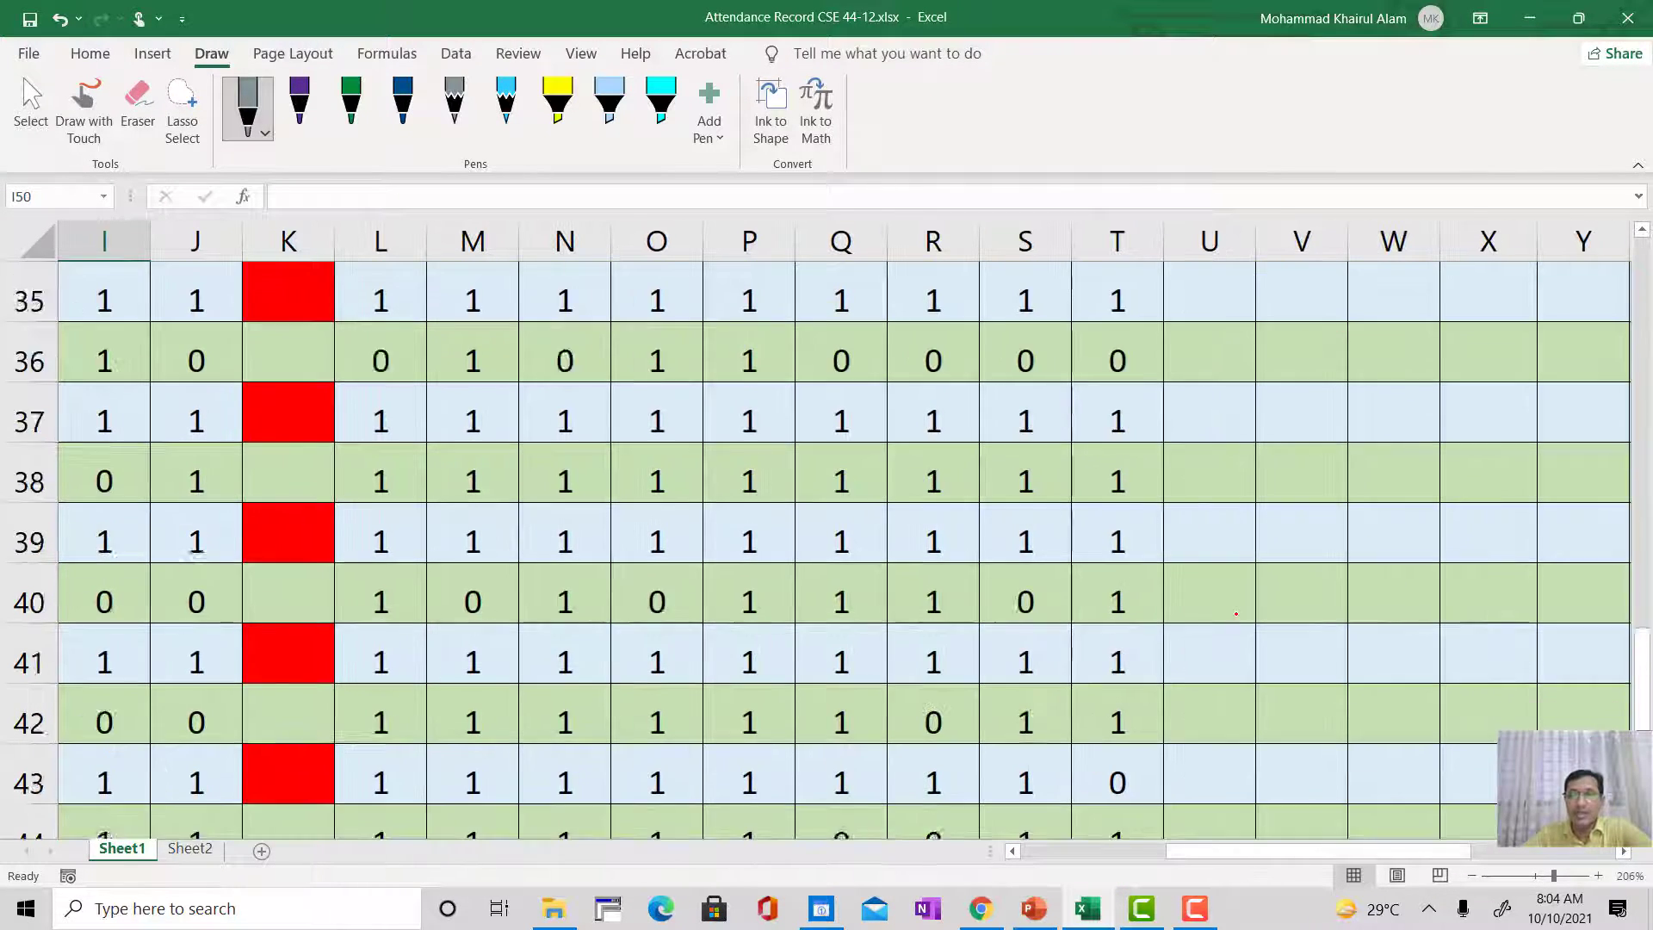
pyautogui.scroll(6, 1237, 614)
pyautogui.scroll(-3, 1236, 614)
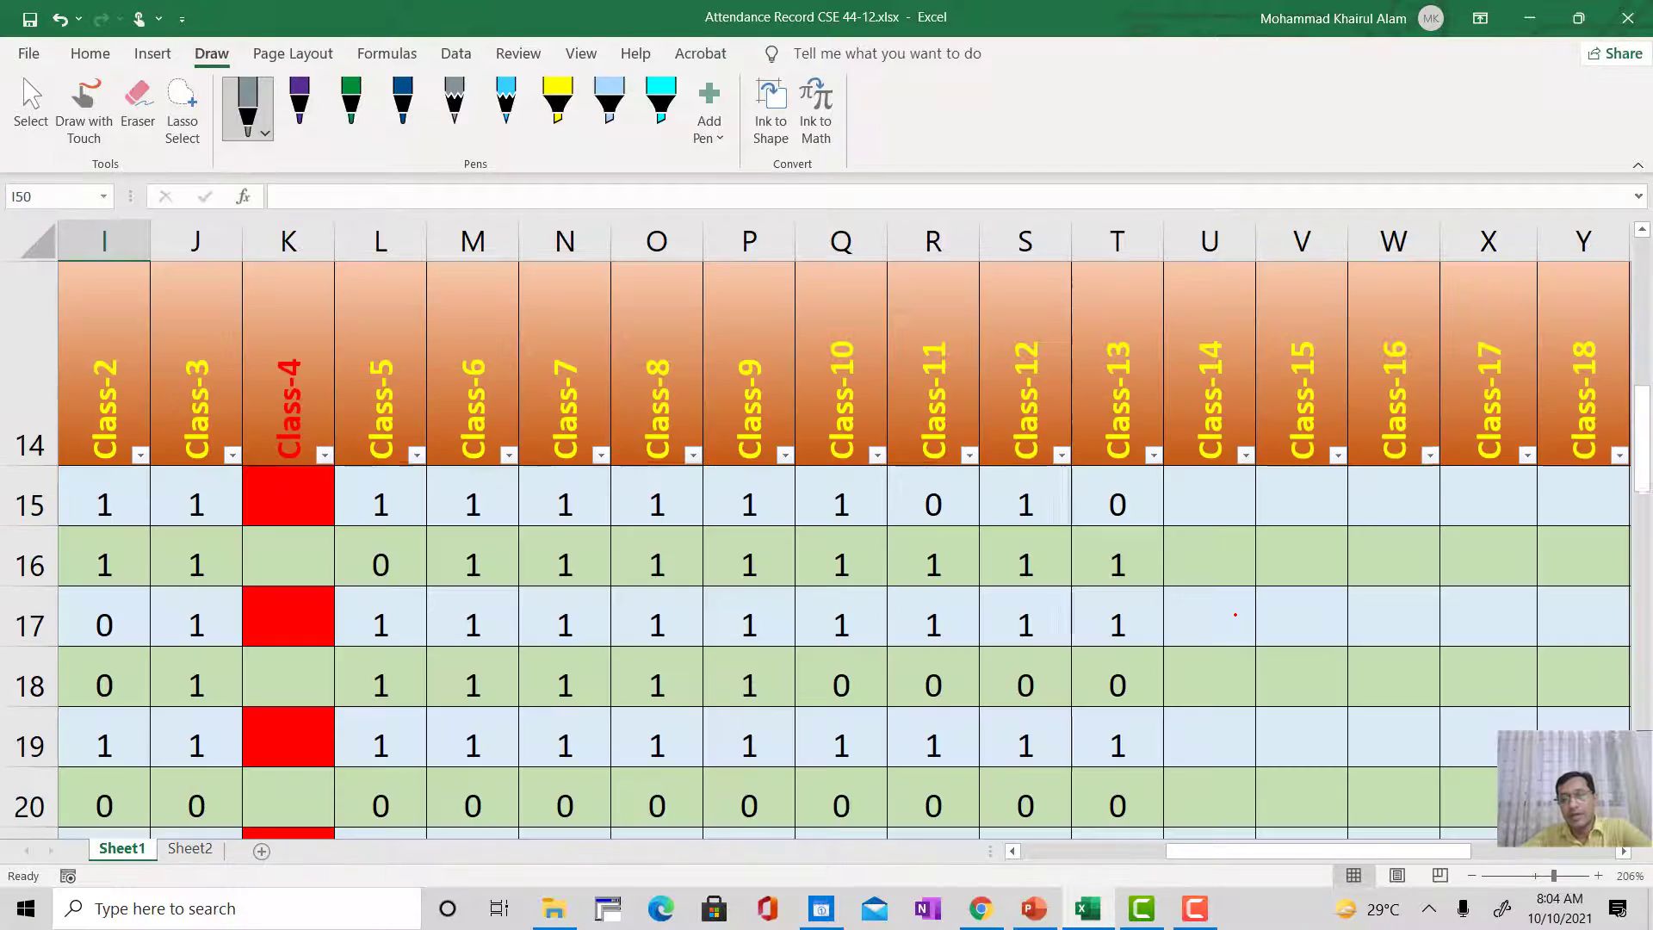
pyautogui.scroll(2, 1180, 672)
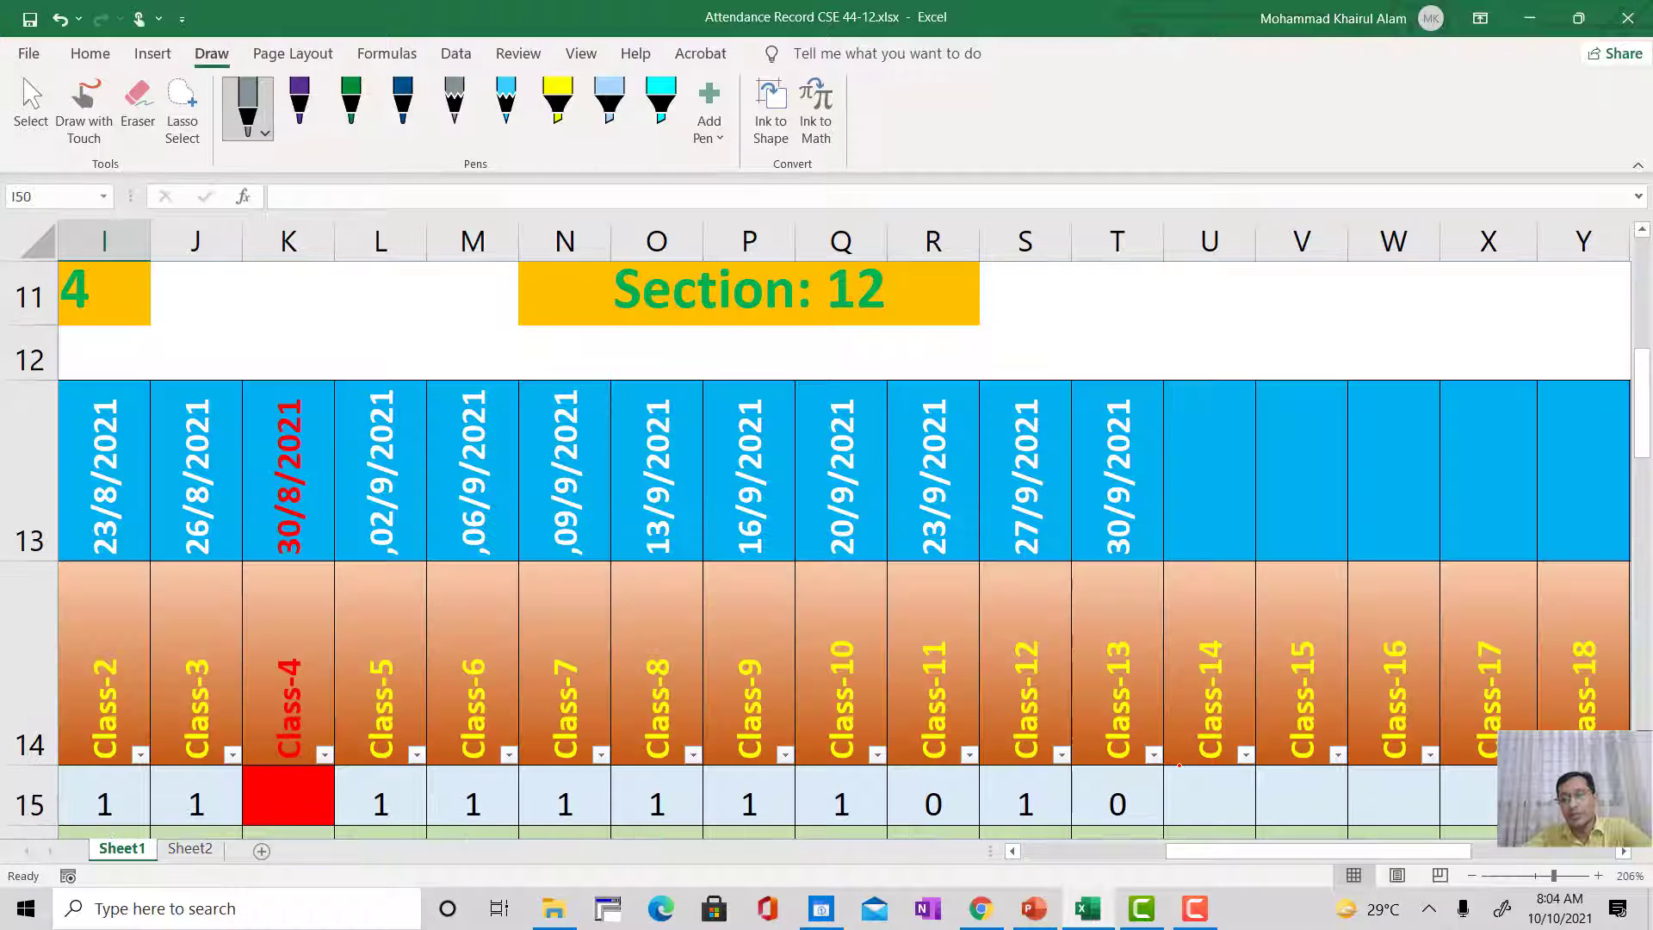
pyautogui.scroll(-1, 1180, 764)
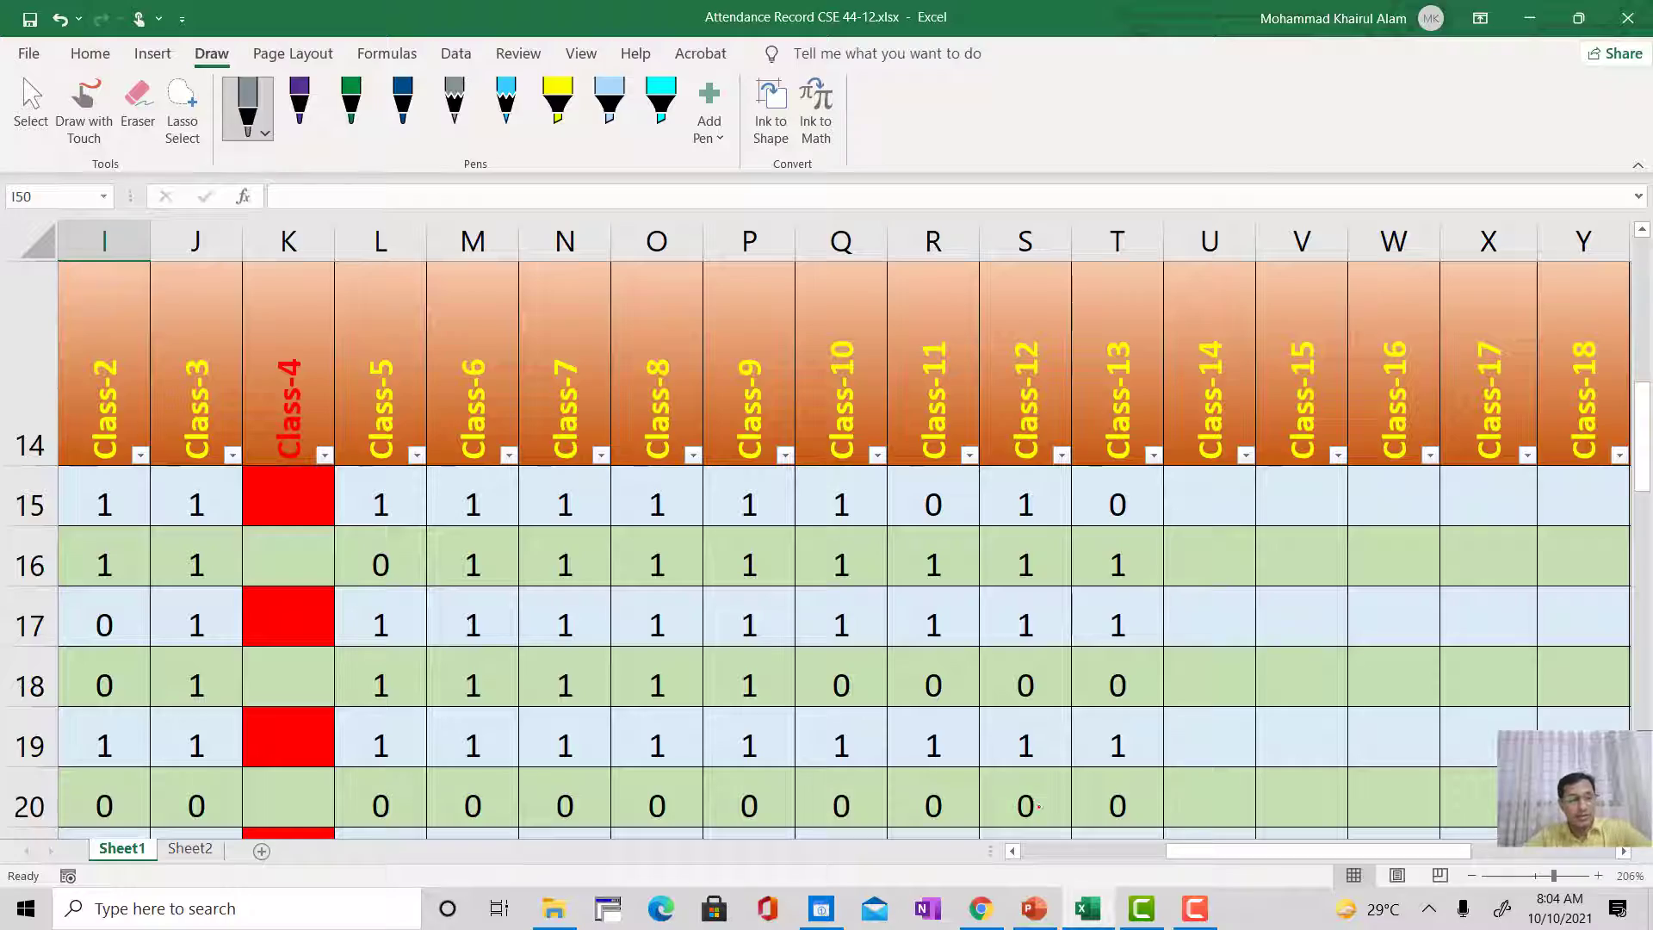
pyautogui.scroll(-10, 1110, 810)
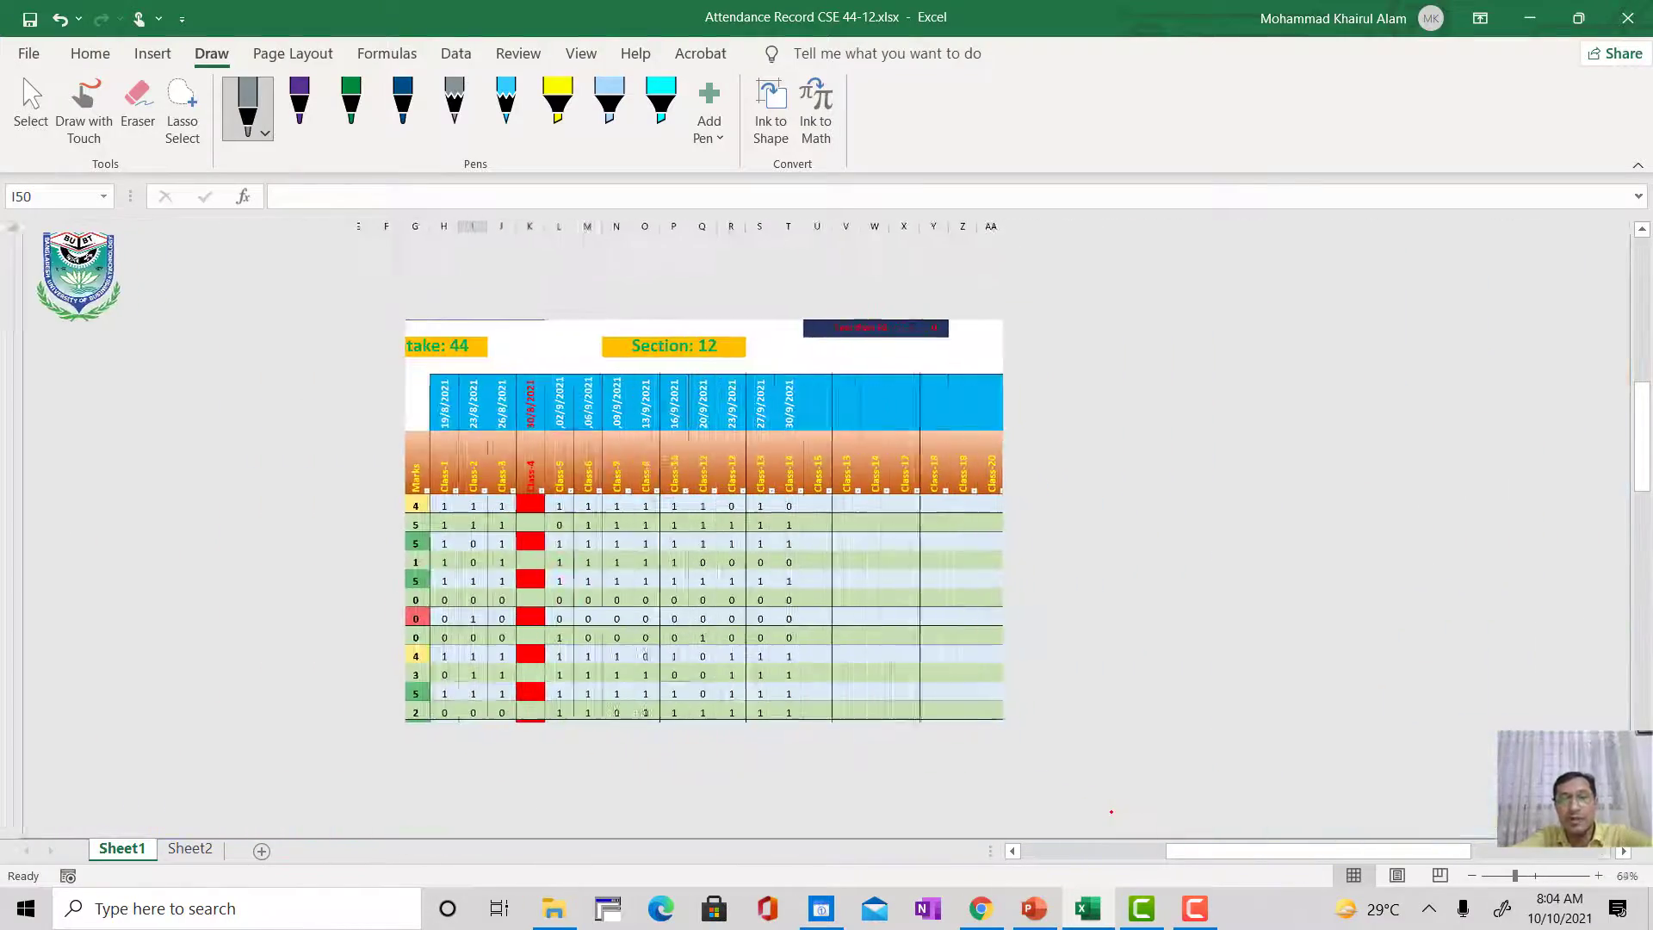
pyautogui.scroll(-1, 1110, 810)
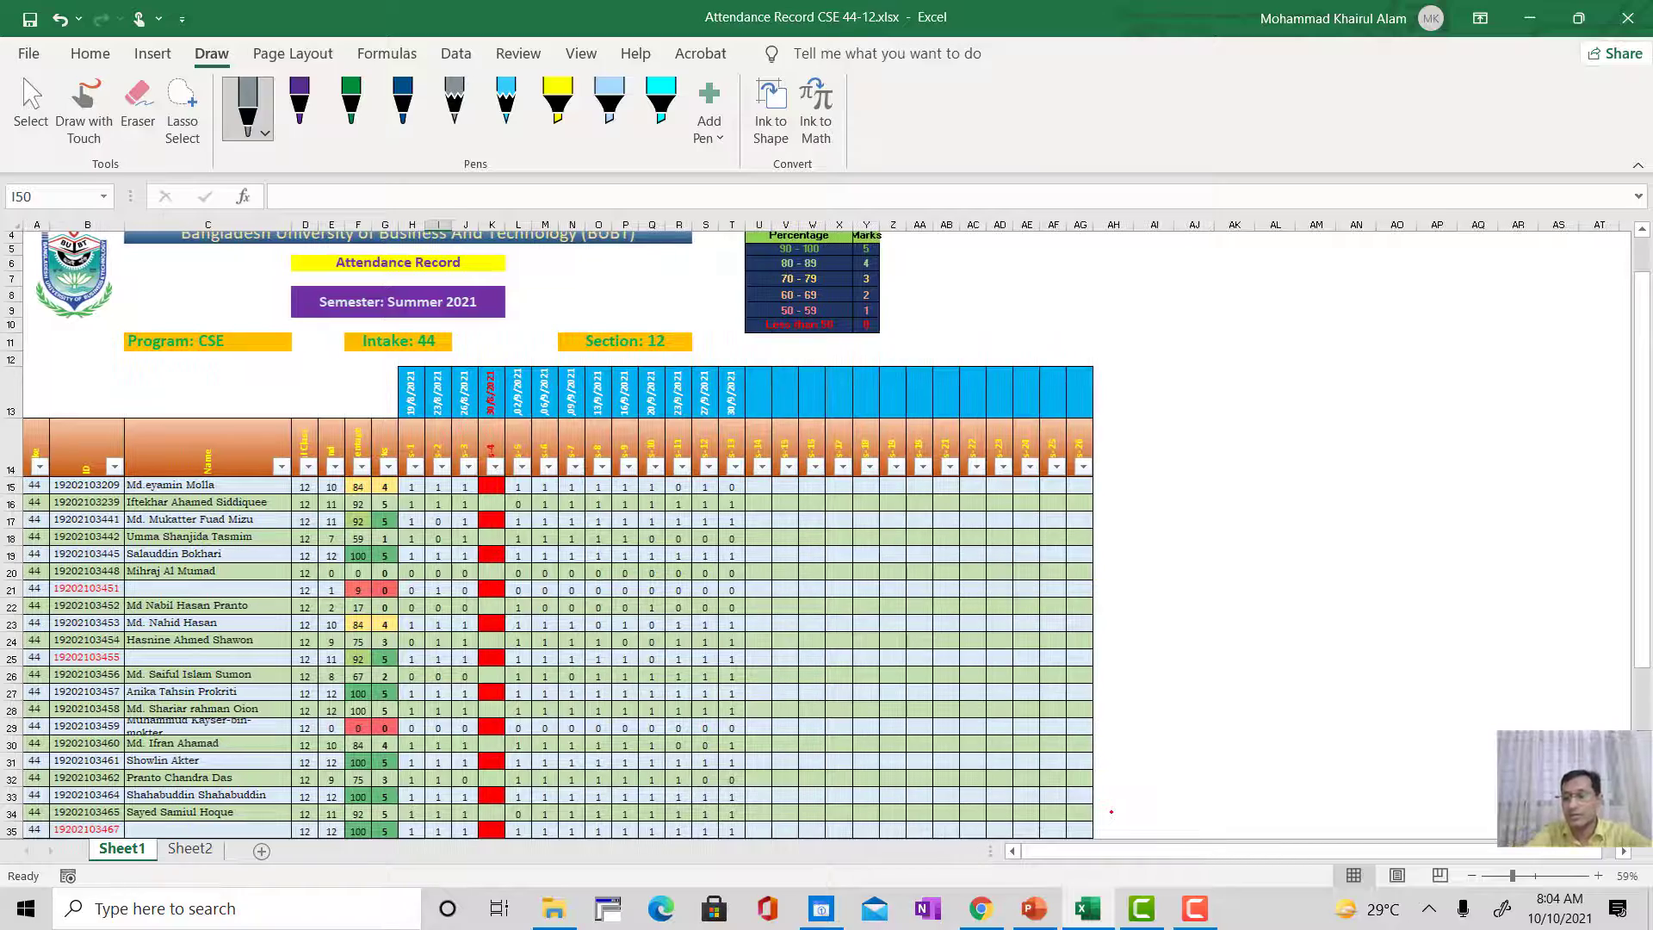
pyautogui.click(1599, 873)
pyautogui.click(1599, 872)
pyautogui.click(1598, 873)
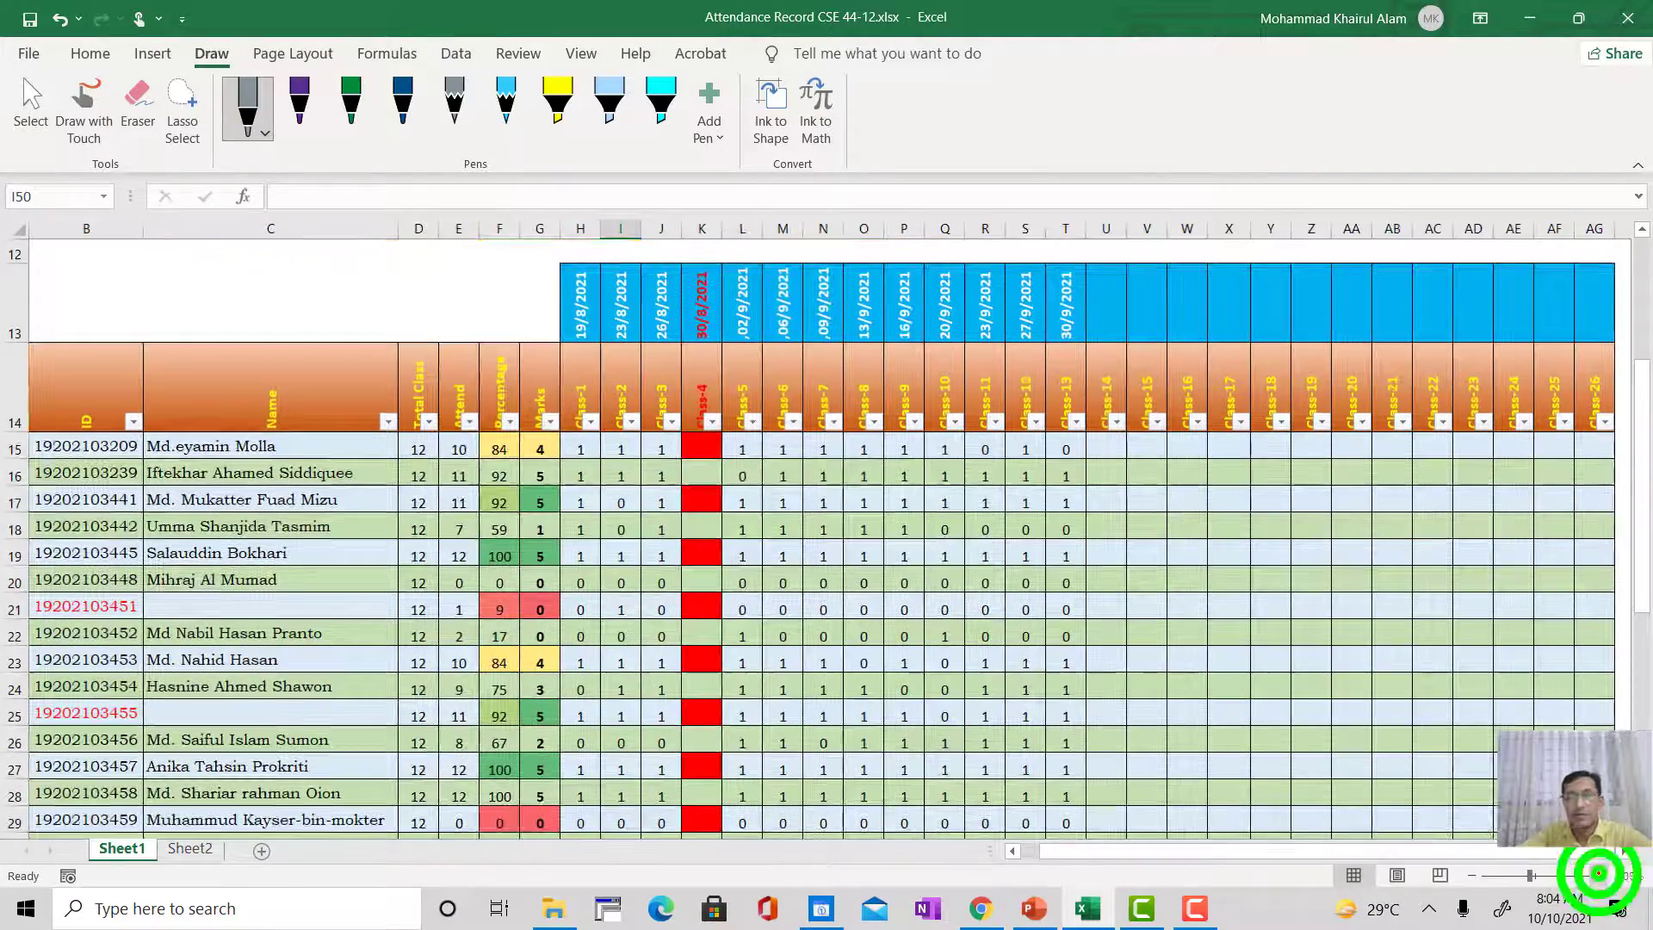
pyautogui.click(1599, 873)
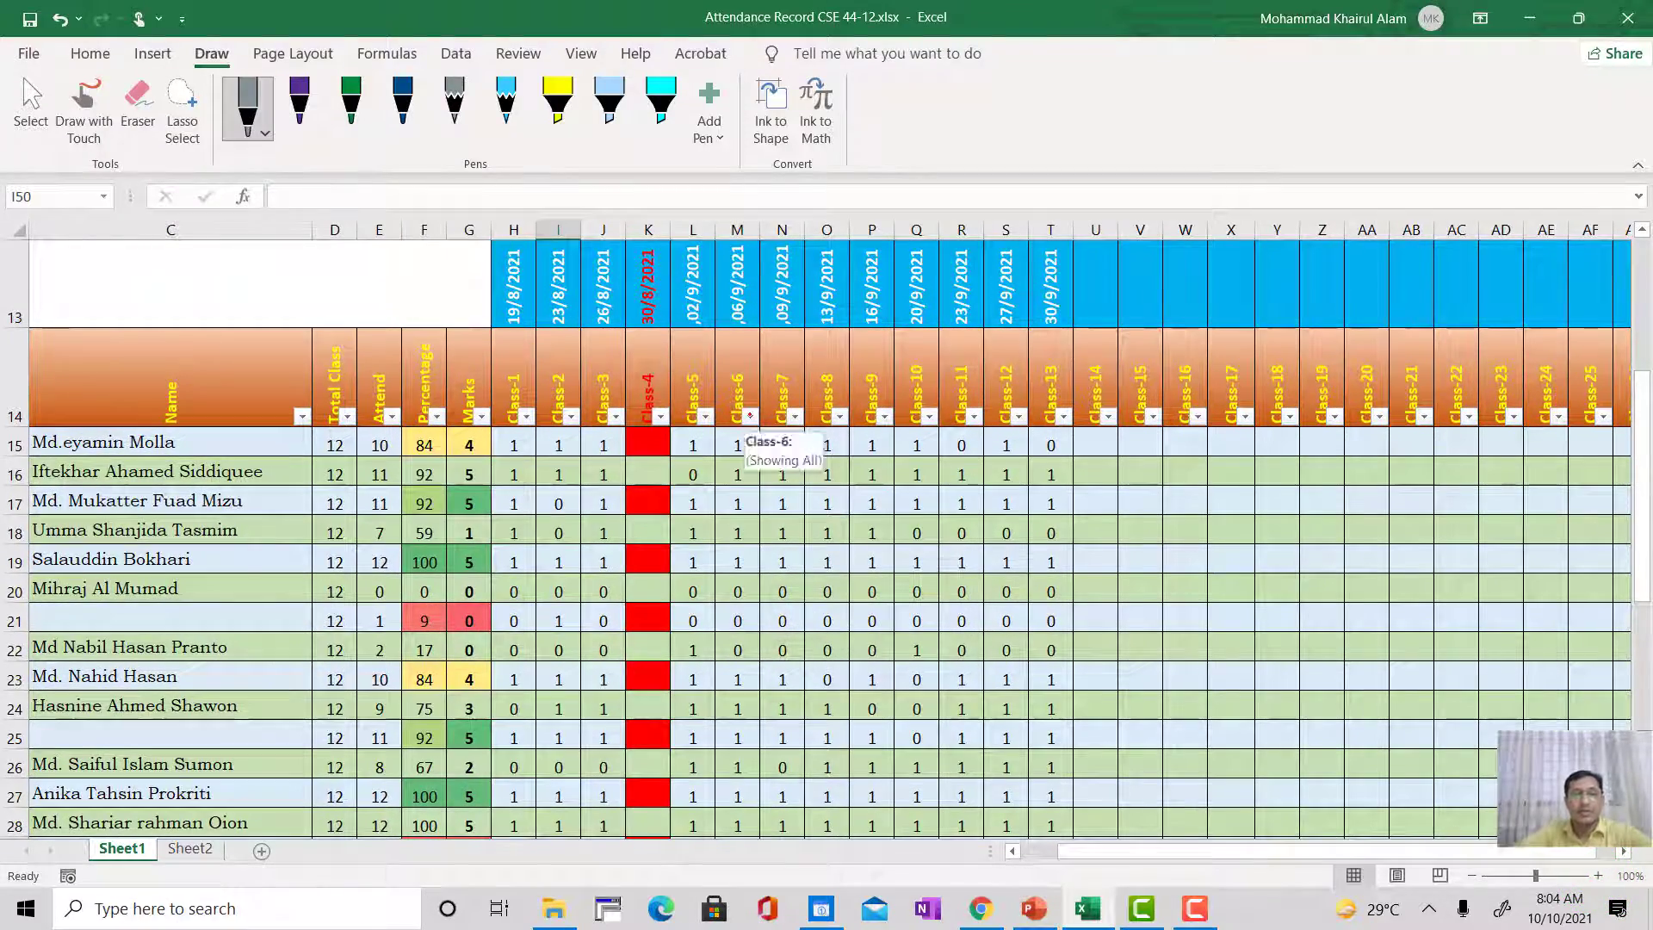
# Step: Delete the new student's row 49 from the end of the attendance table on Sheet1
pyautogui.hscroll(-2, 749, 415)
pyautogui.scroll(-4, 750, 415)
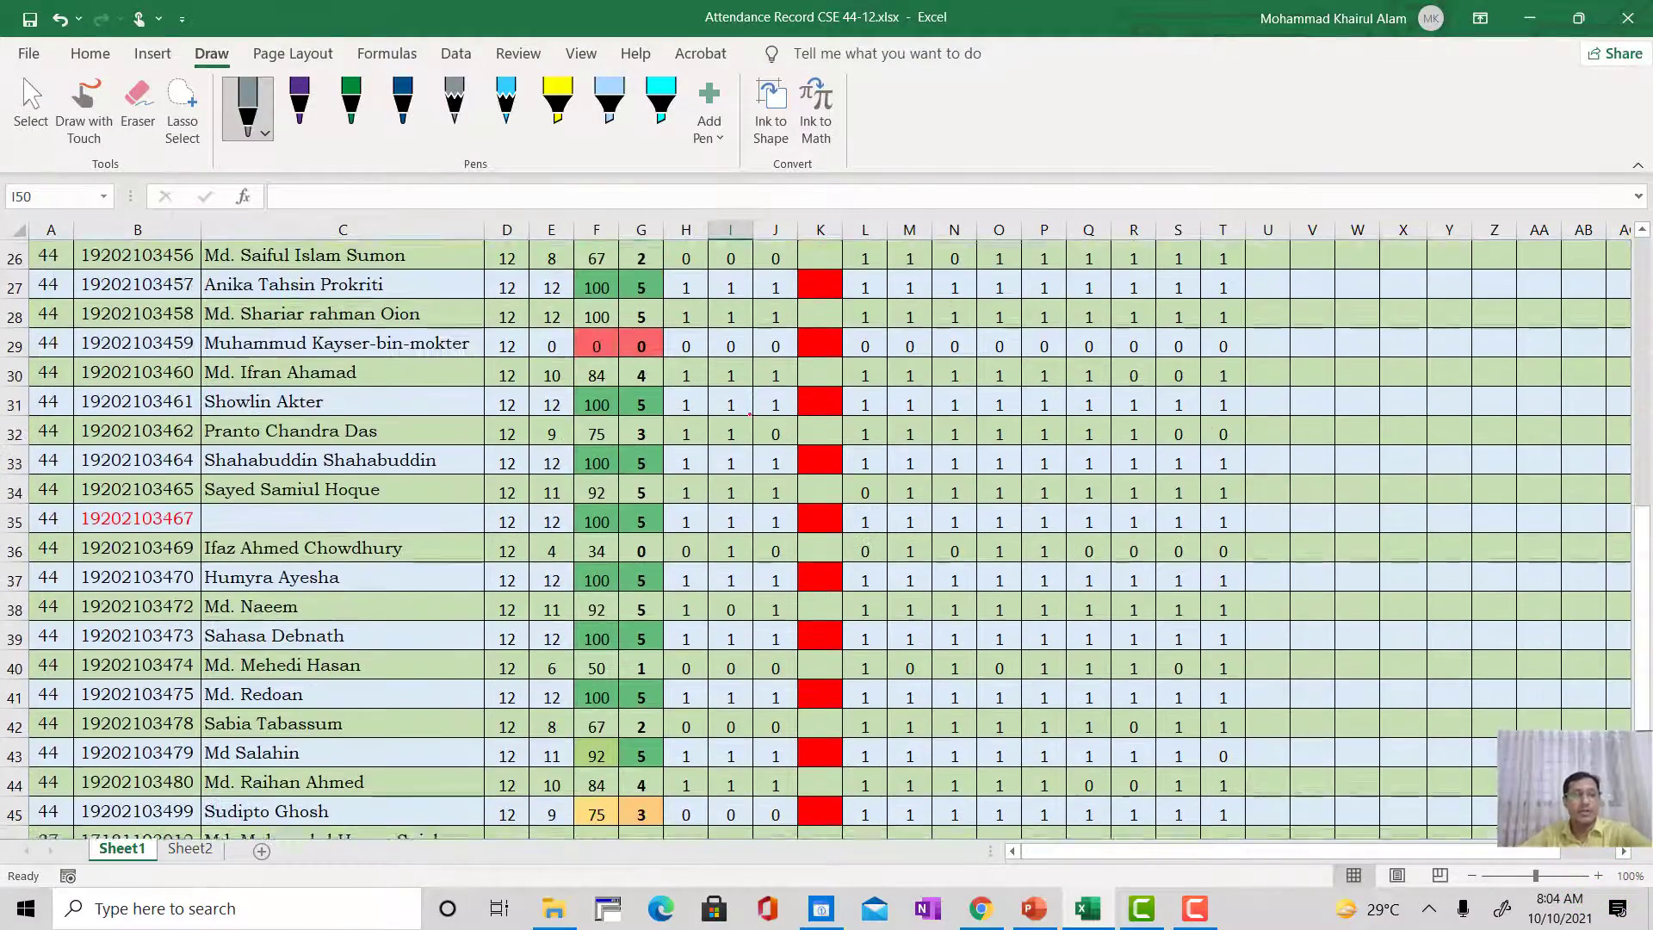
pyautogui.scroll(-4, 750, 415)
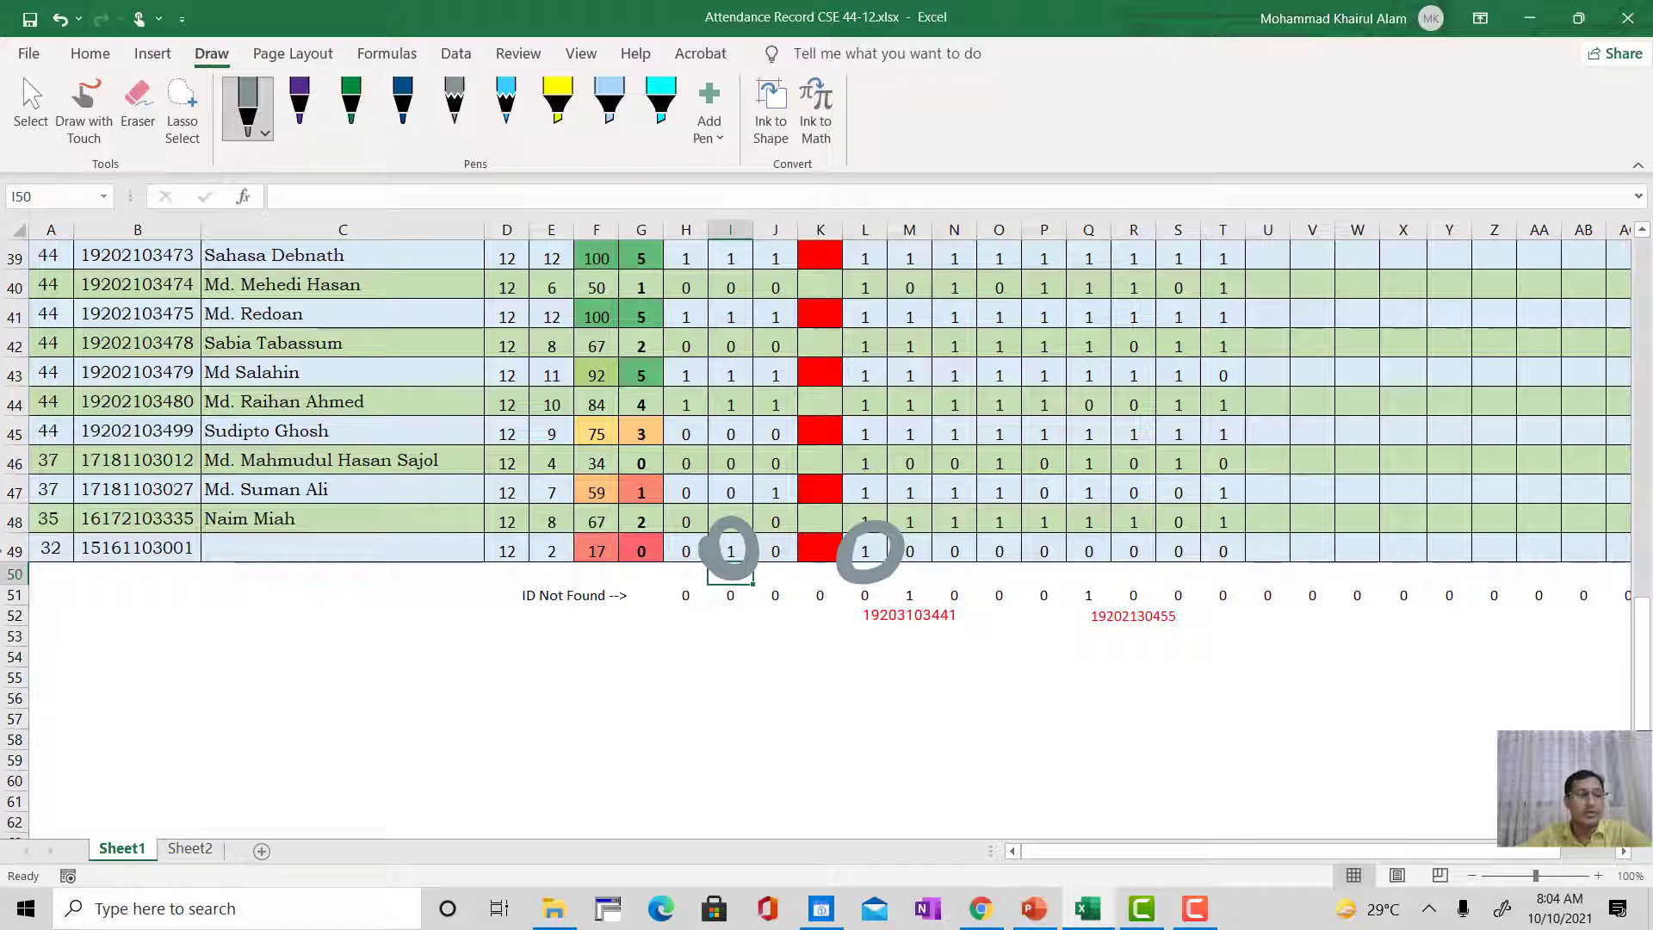
pyautogui.click(14, 549)
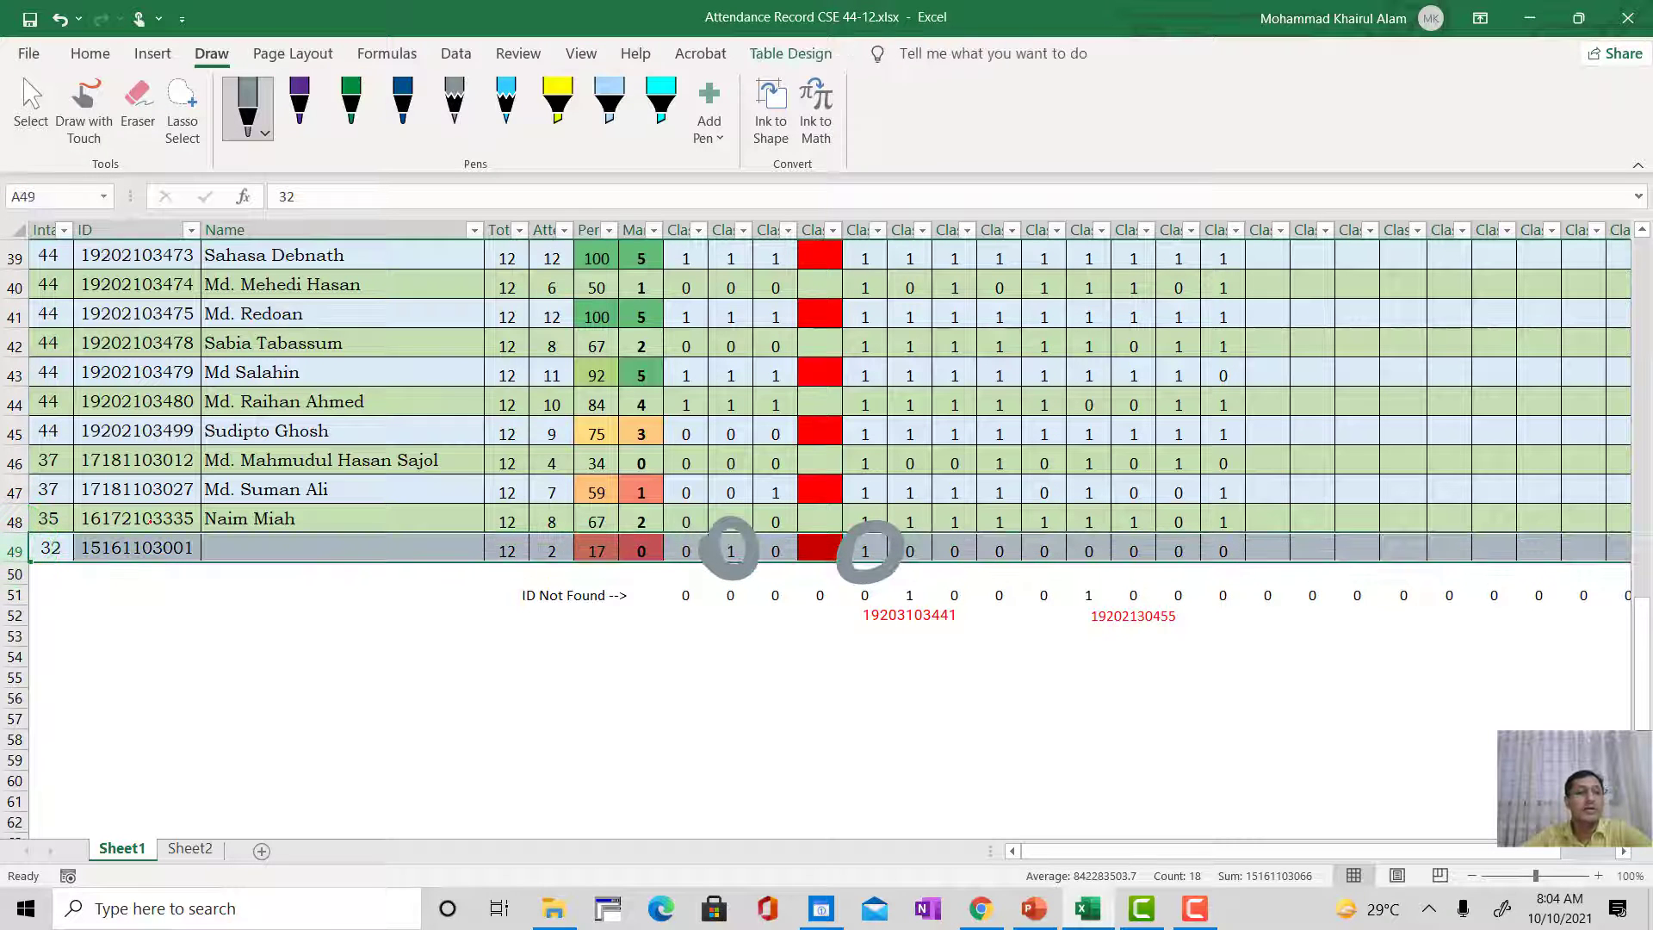
pyautogui.rightClick(110, 555)
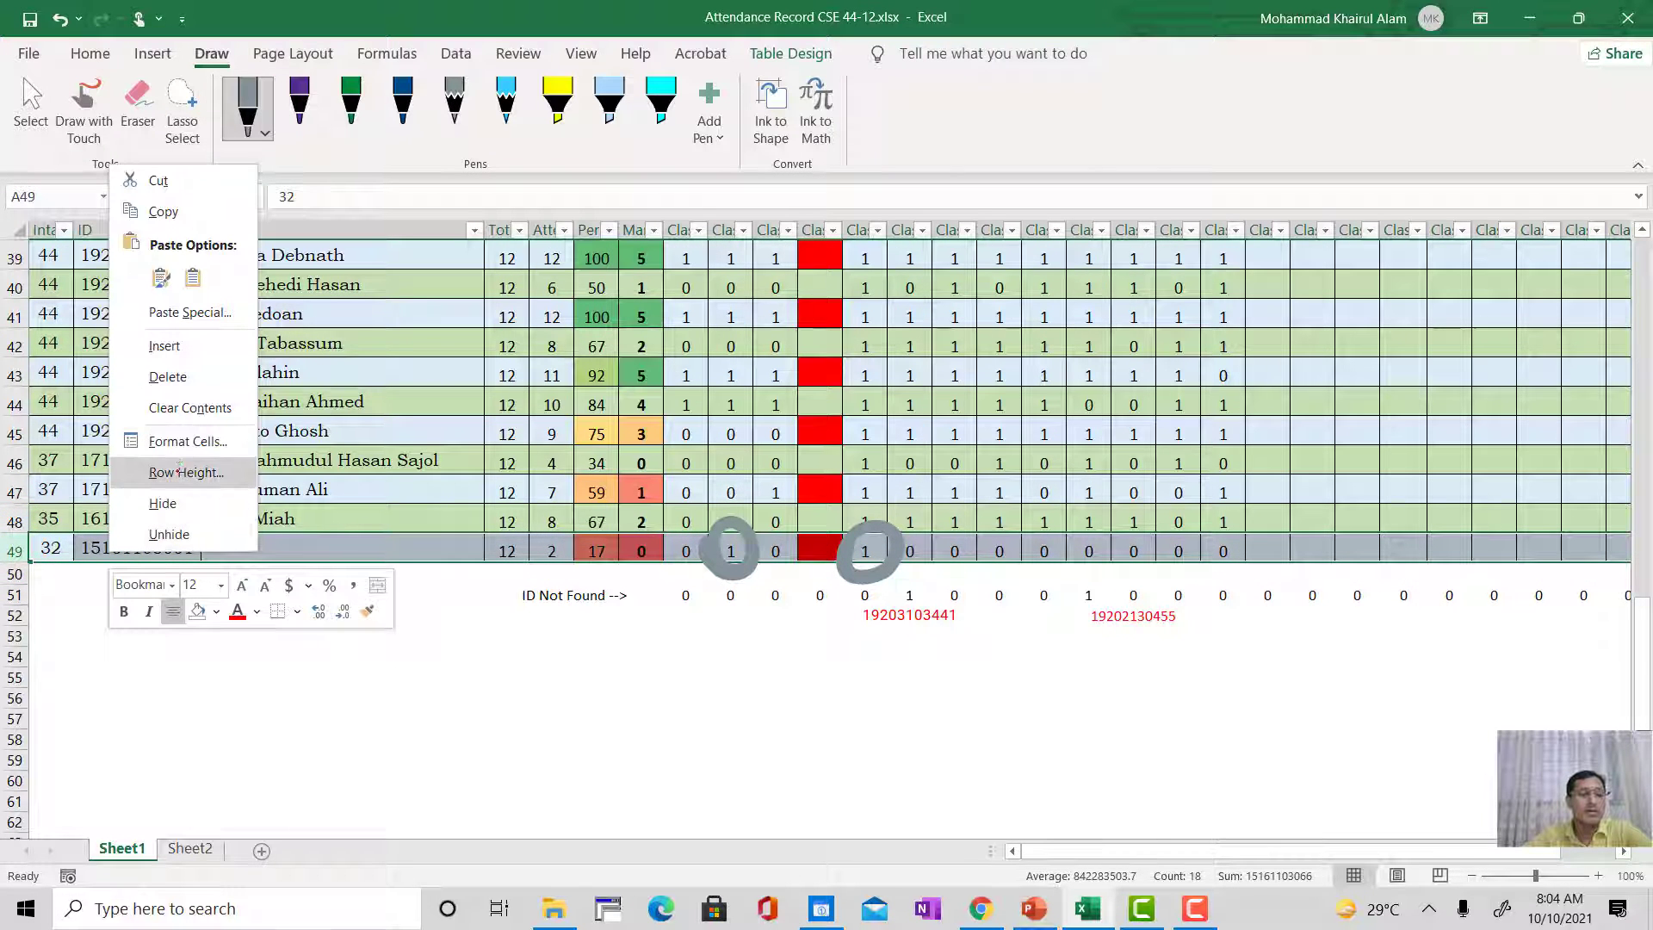
pyautogui.click(176, 375)
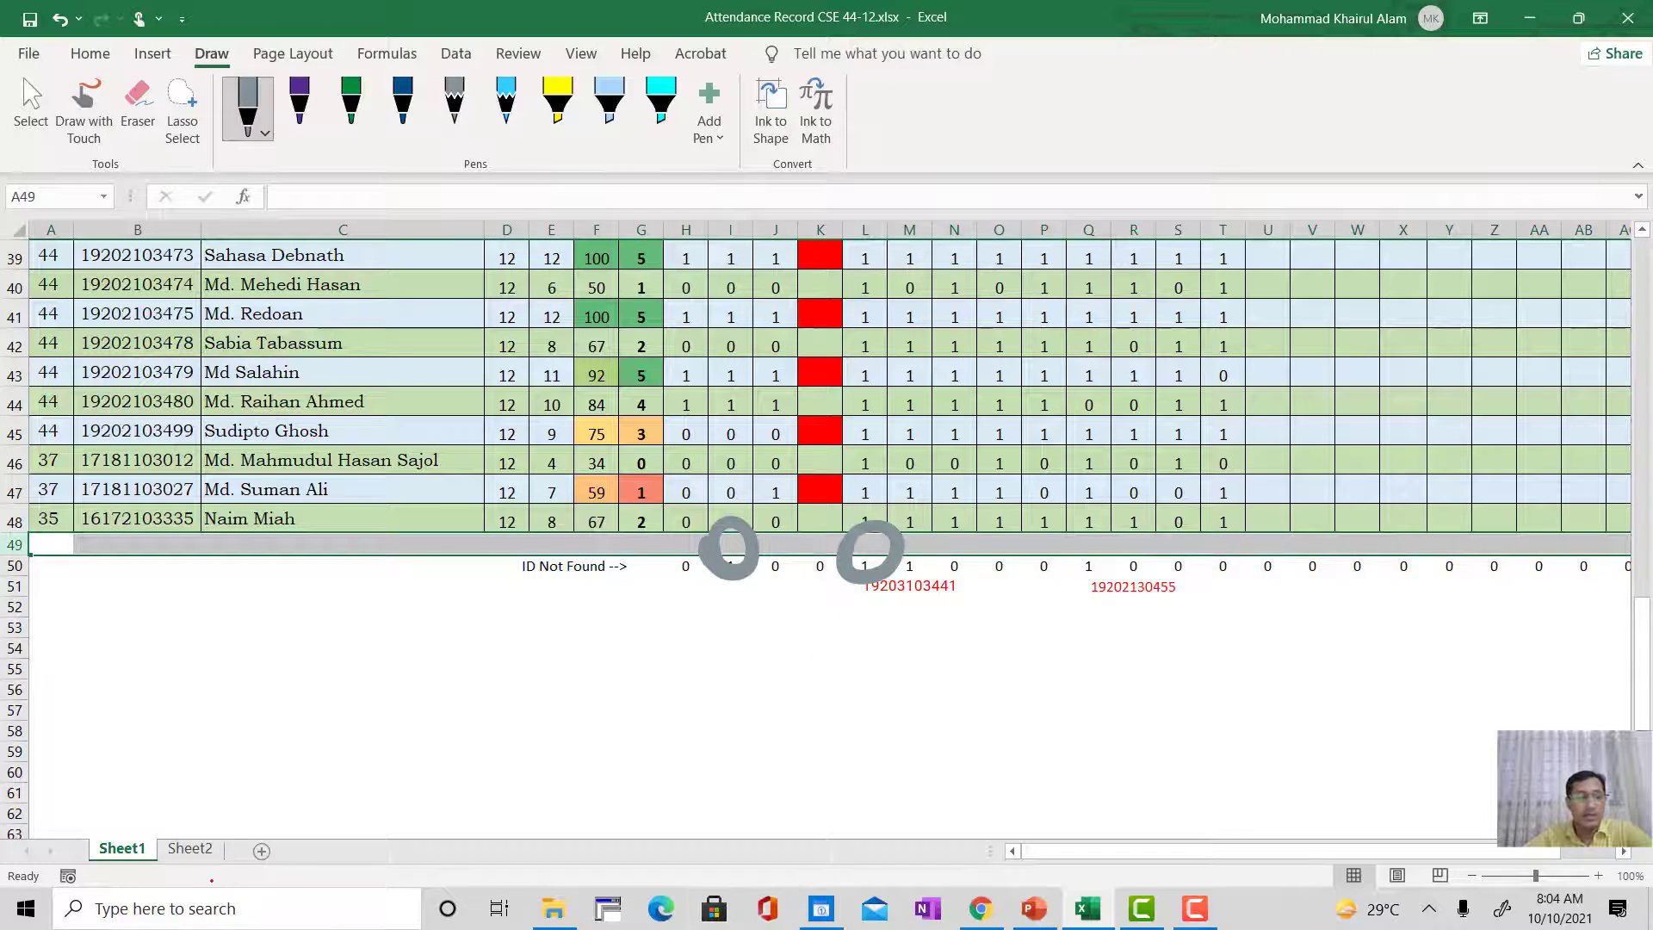
# Step: Clear the new student's ID number from cell I29 in the Class-2 list on Sheet2
pyautogui.click(197, 848)
pyautogui.click(521, 644)
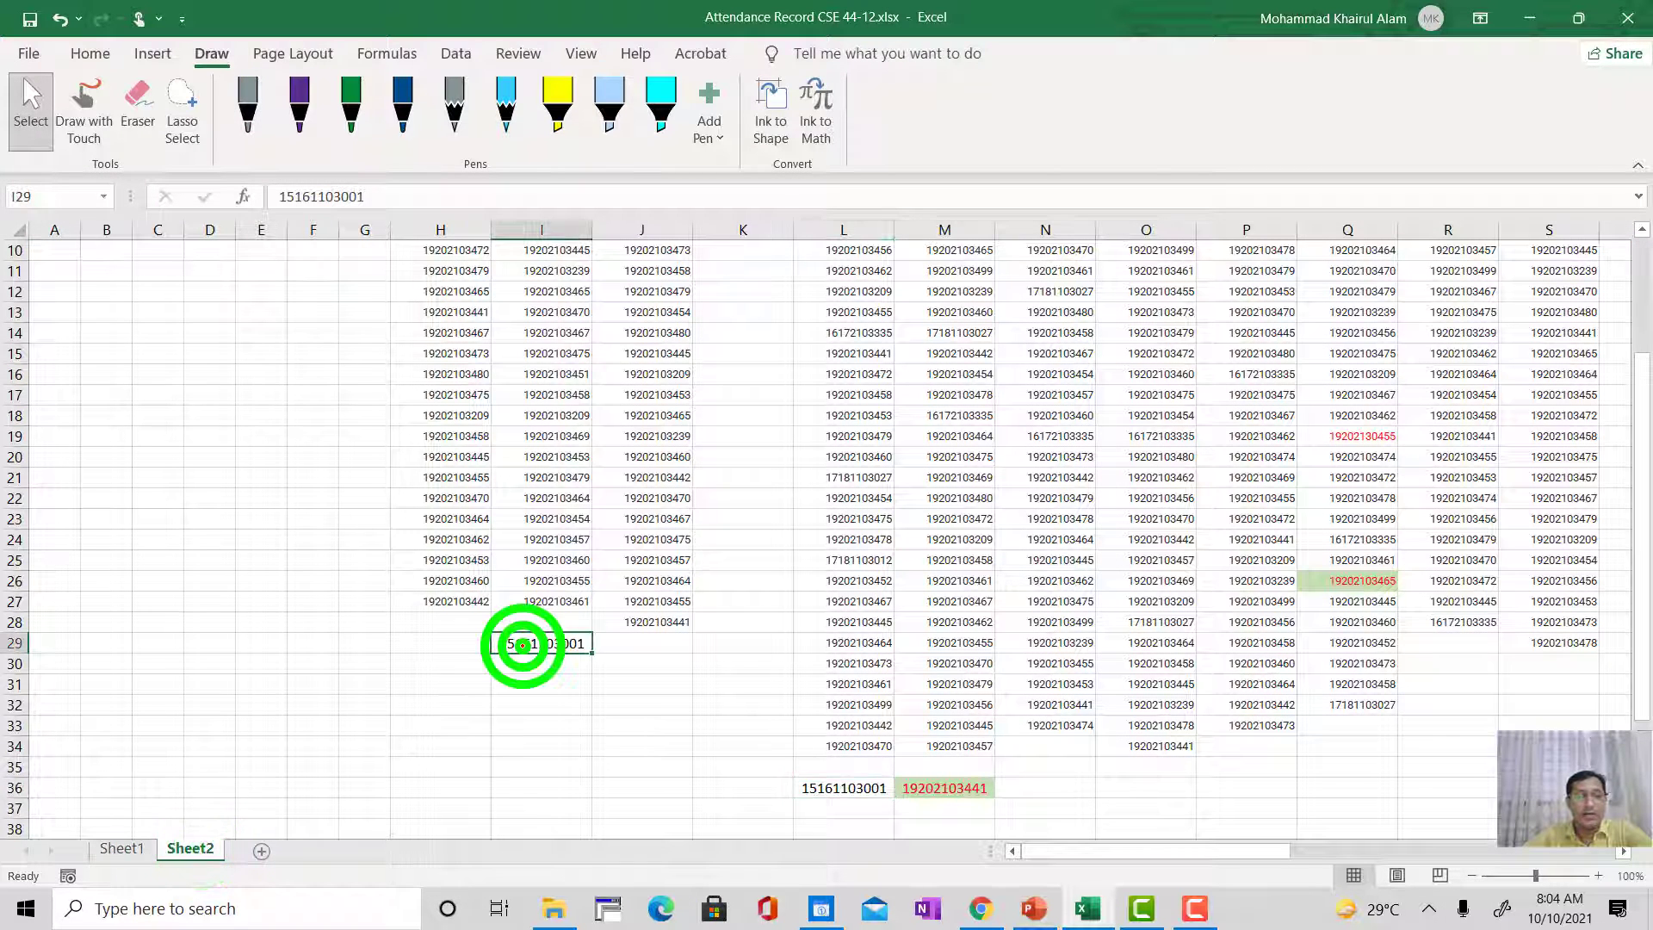
pyautogui.press('Delete')
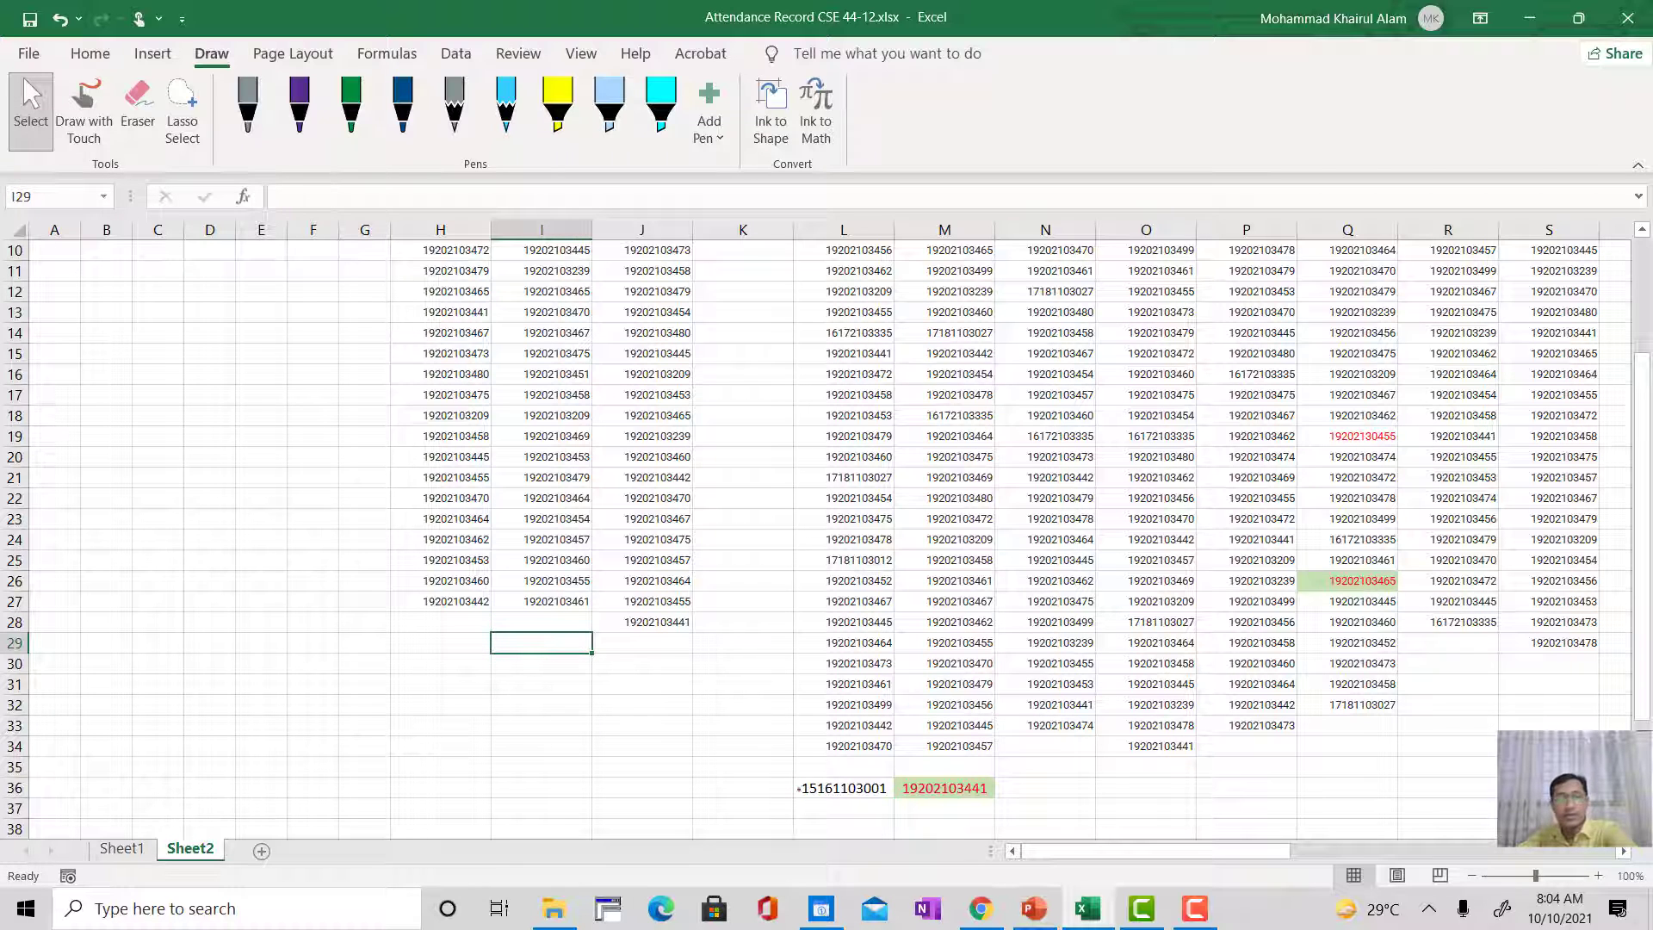
# Step: Clear the demonstration ID number from cell L36 on Sheet2 and return to Sheet1
pyautogui.click(837, 787)
pyautogui.press('Delete')
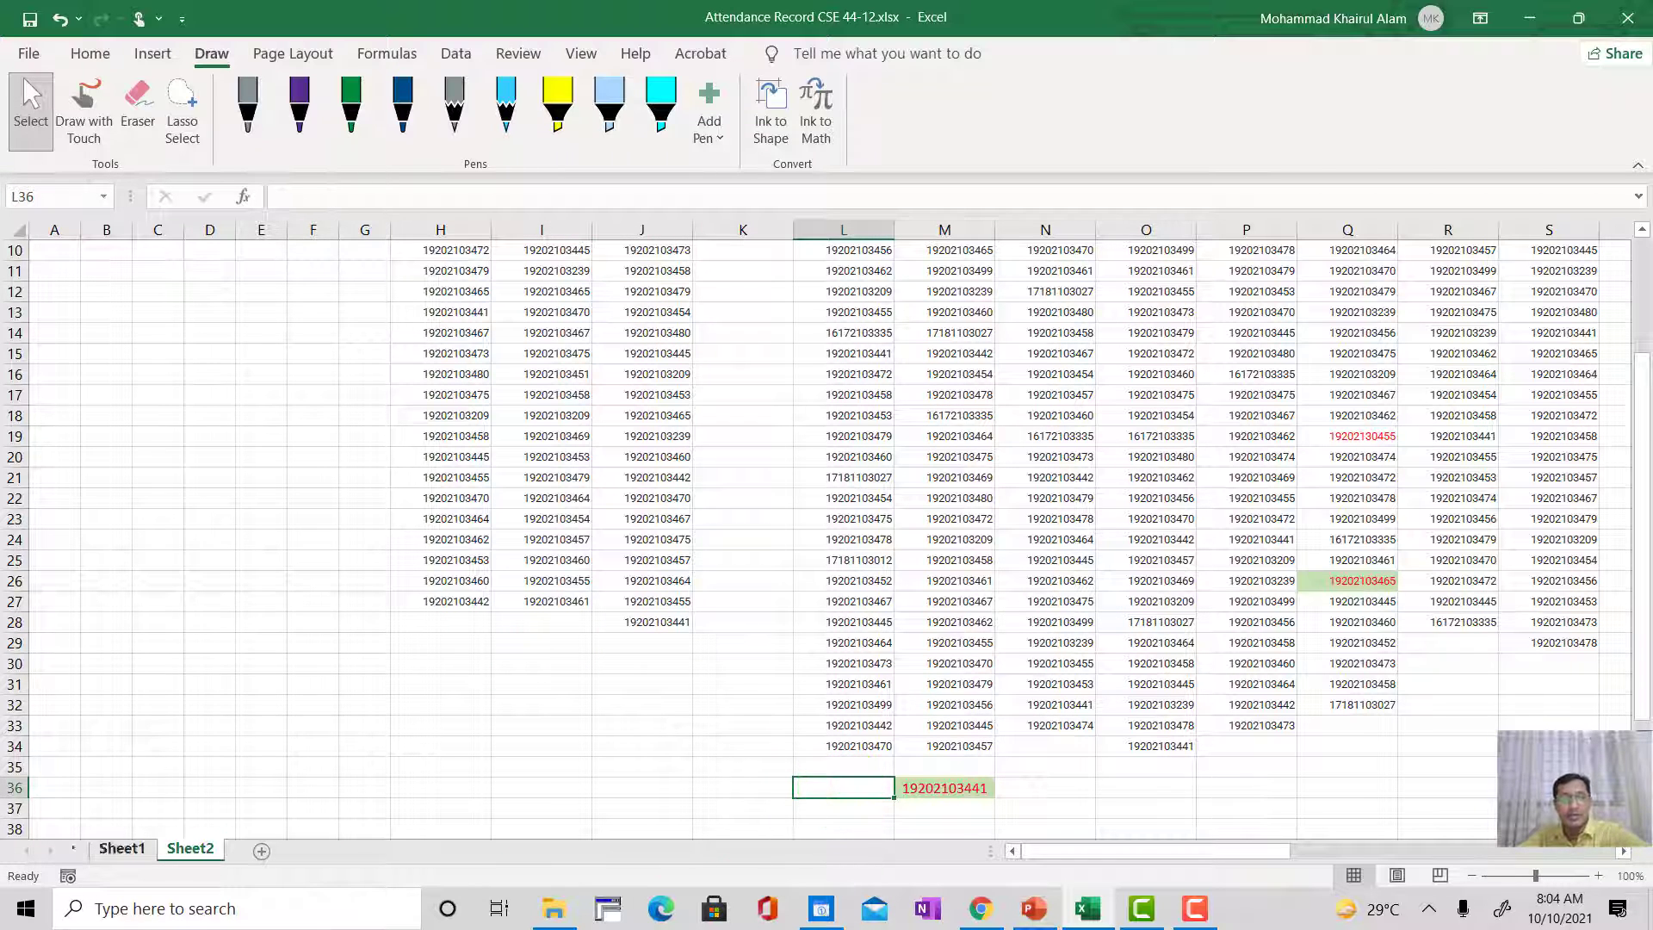
pyautogui.click(122, 848)
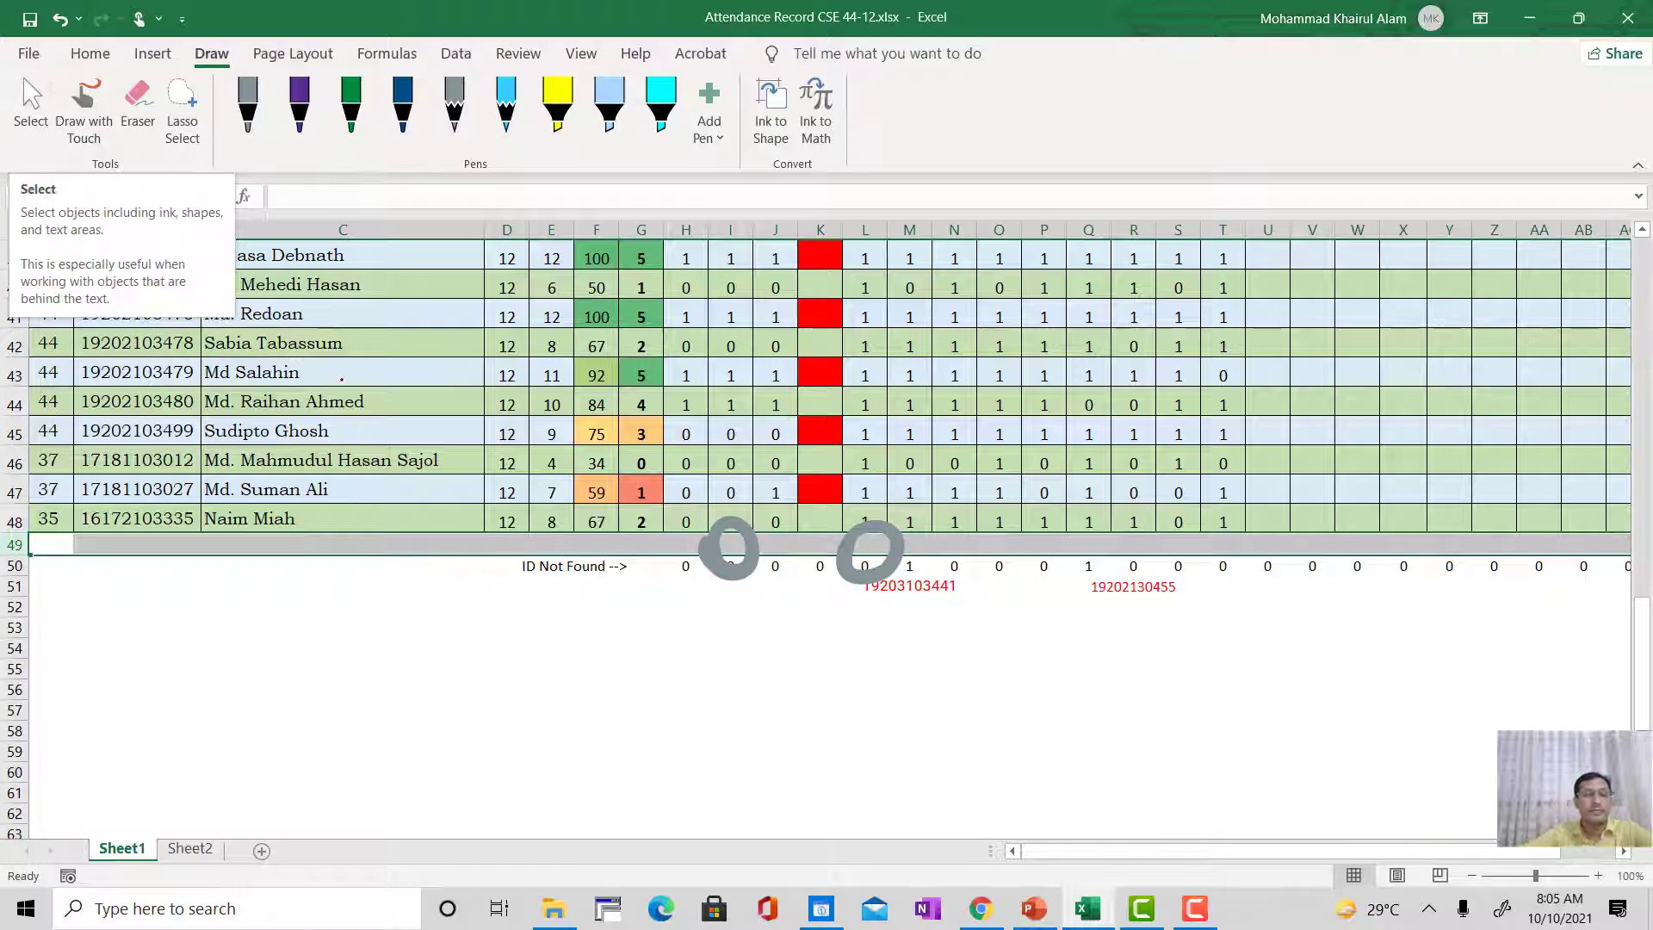
# Step: Erase the two grey ink circles around row 49 under the Class-2 and Class-5 columns
pyautogui.click(138, 105)
pyautogui.click(729, 549)
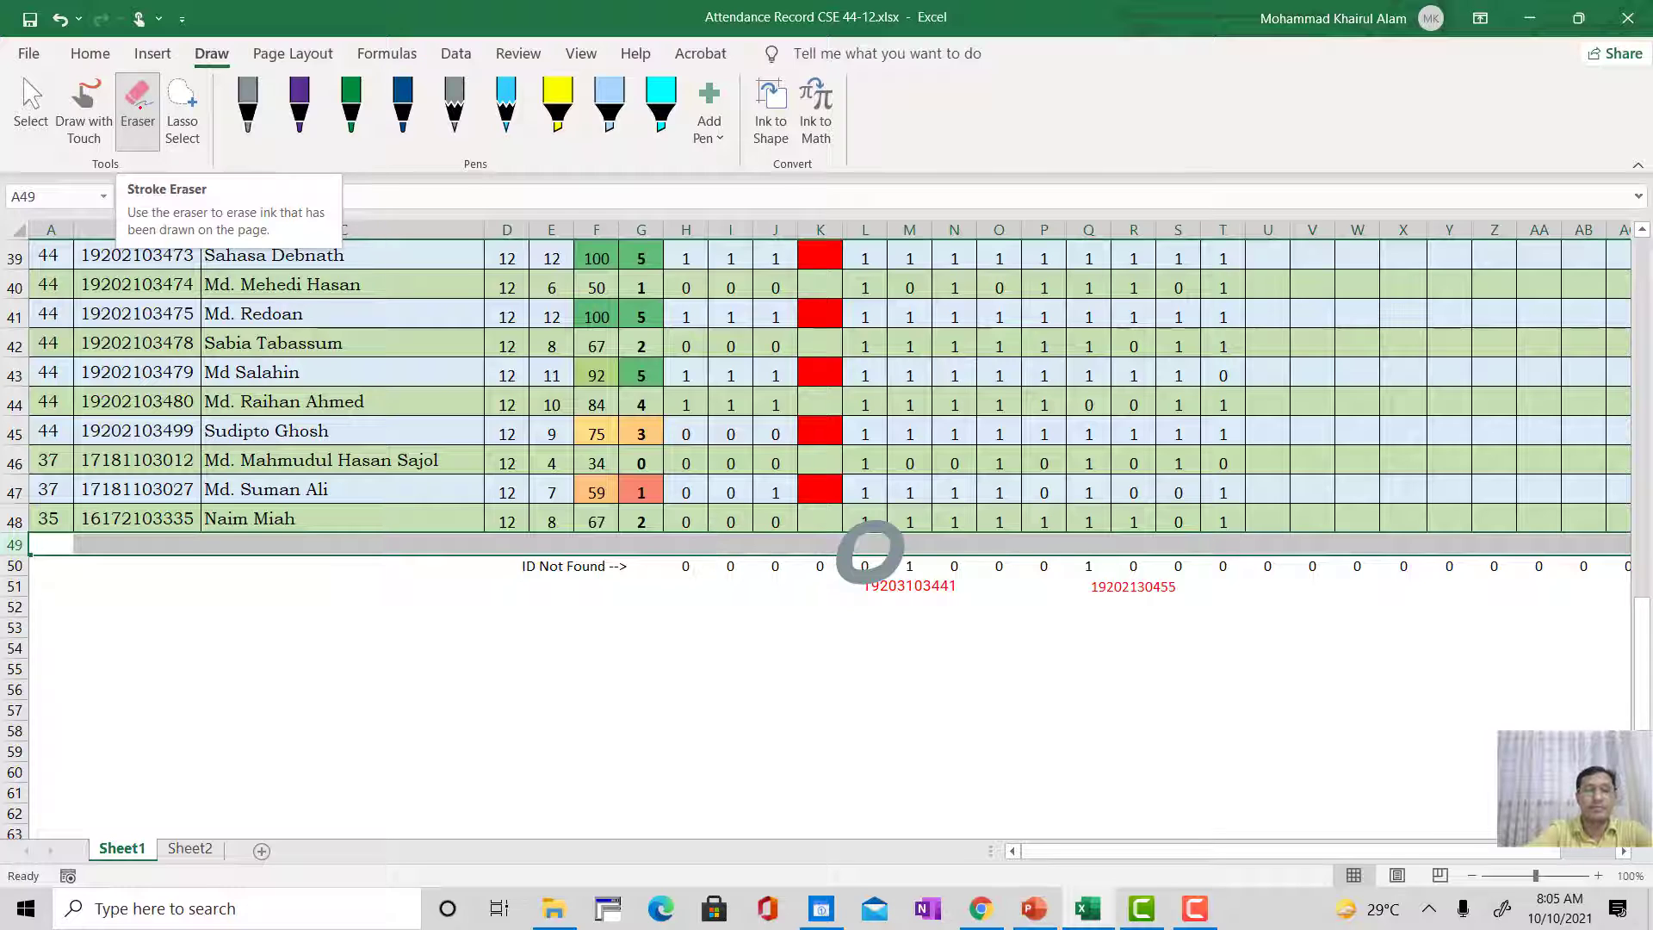
pyautogui.click(870, 548)
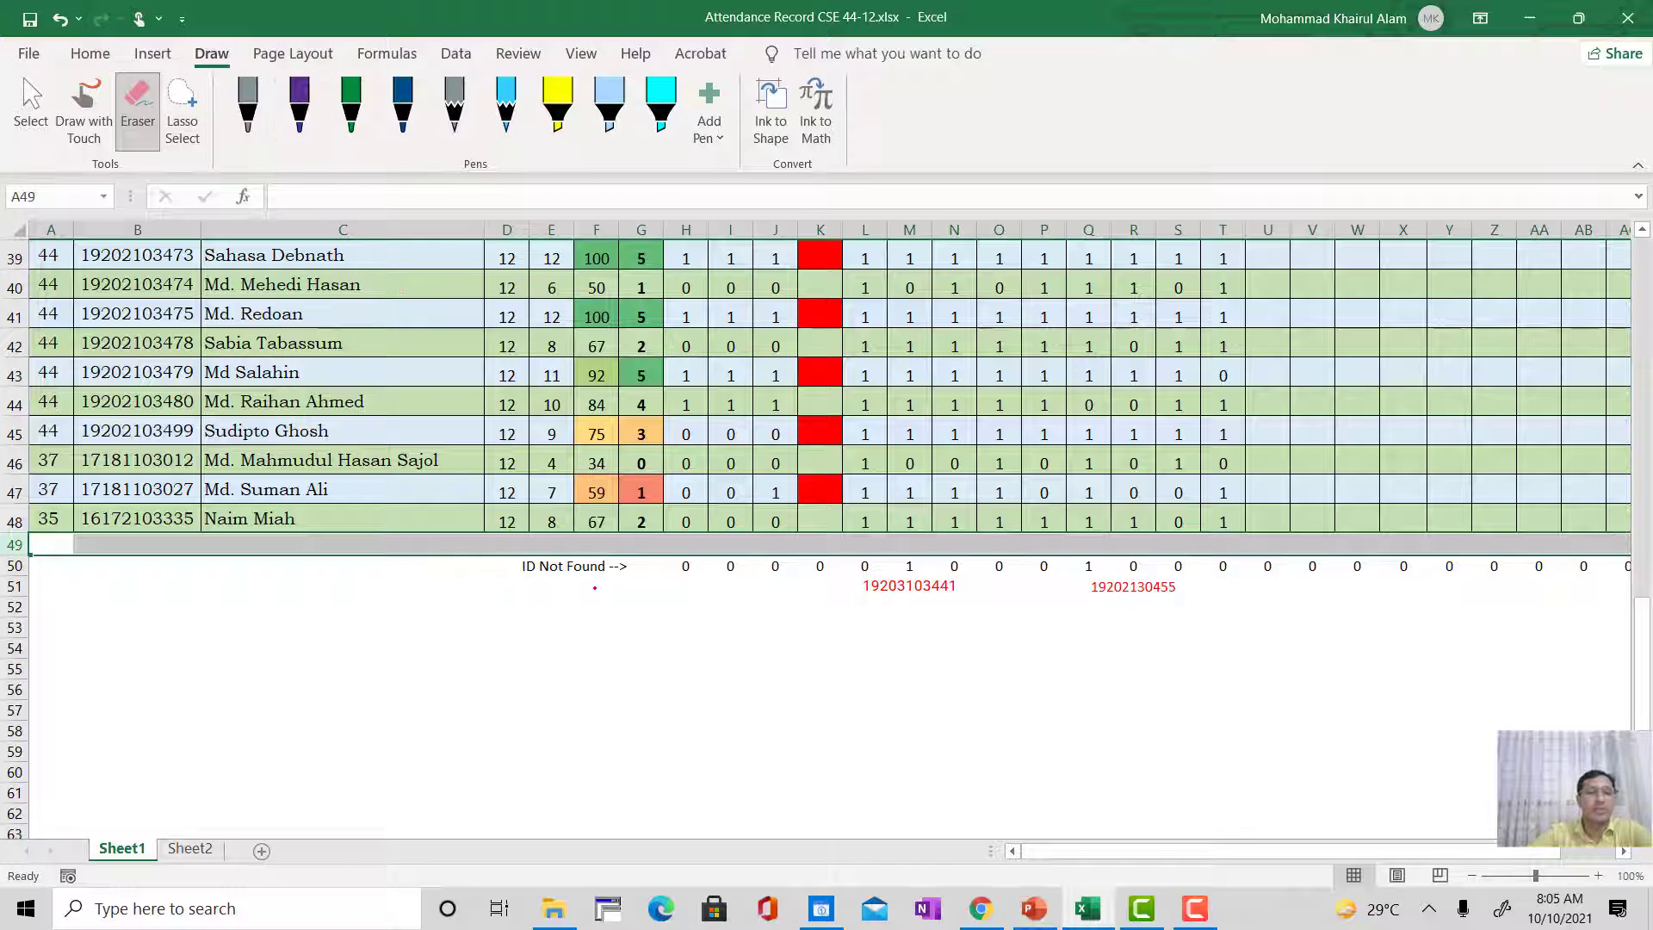
# Step: Circle two areas around the ID Not Found row in green ink, and erase both circles
pyautogui.click(351, 103)
pyautogui.moveTo(886, 433)
pyautogui.mouseDown()
pyautogui.moveTo(928, 446)
pyautogui.moveTo(895, 422)
pyautogui.mouseUp()
pyautogui.moveTo(1206, 355)
pyautogui.mouseDown()
pyautogui.moveTo(1109, 482)
pyautogui.moveTo(1233, 376)
pyautogui.mouseUp()
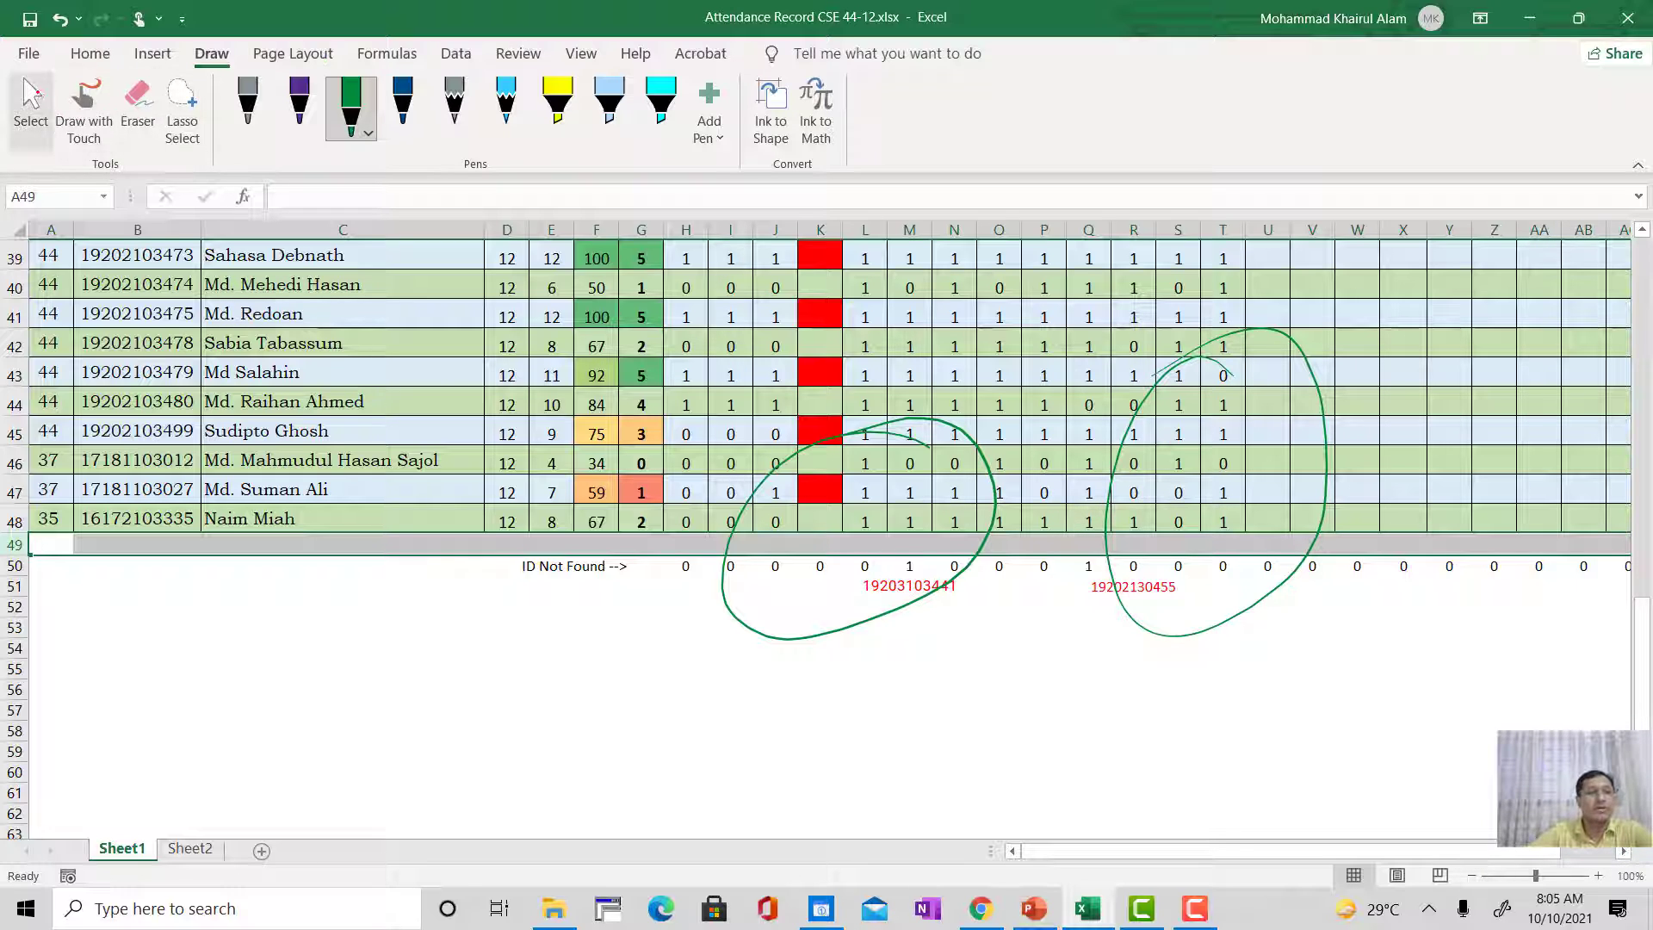
pyautogui.click(134, 95)
pyautogui.click(680, 483)
pyautogui.click(1171, 320)
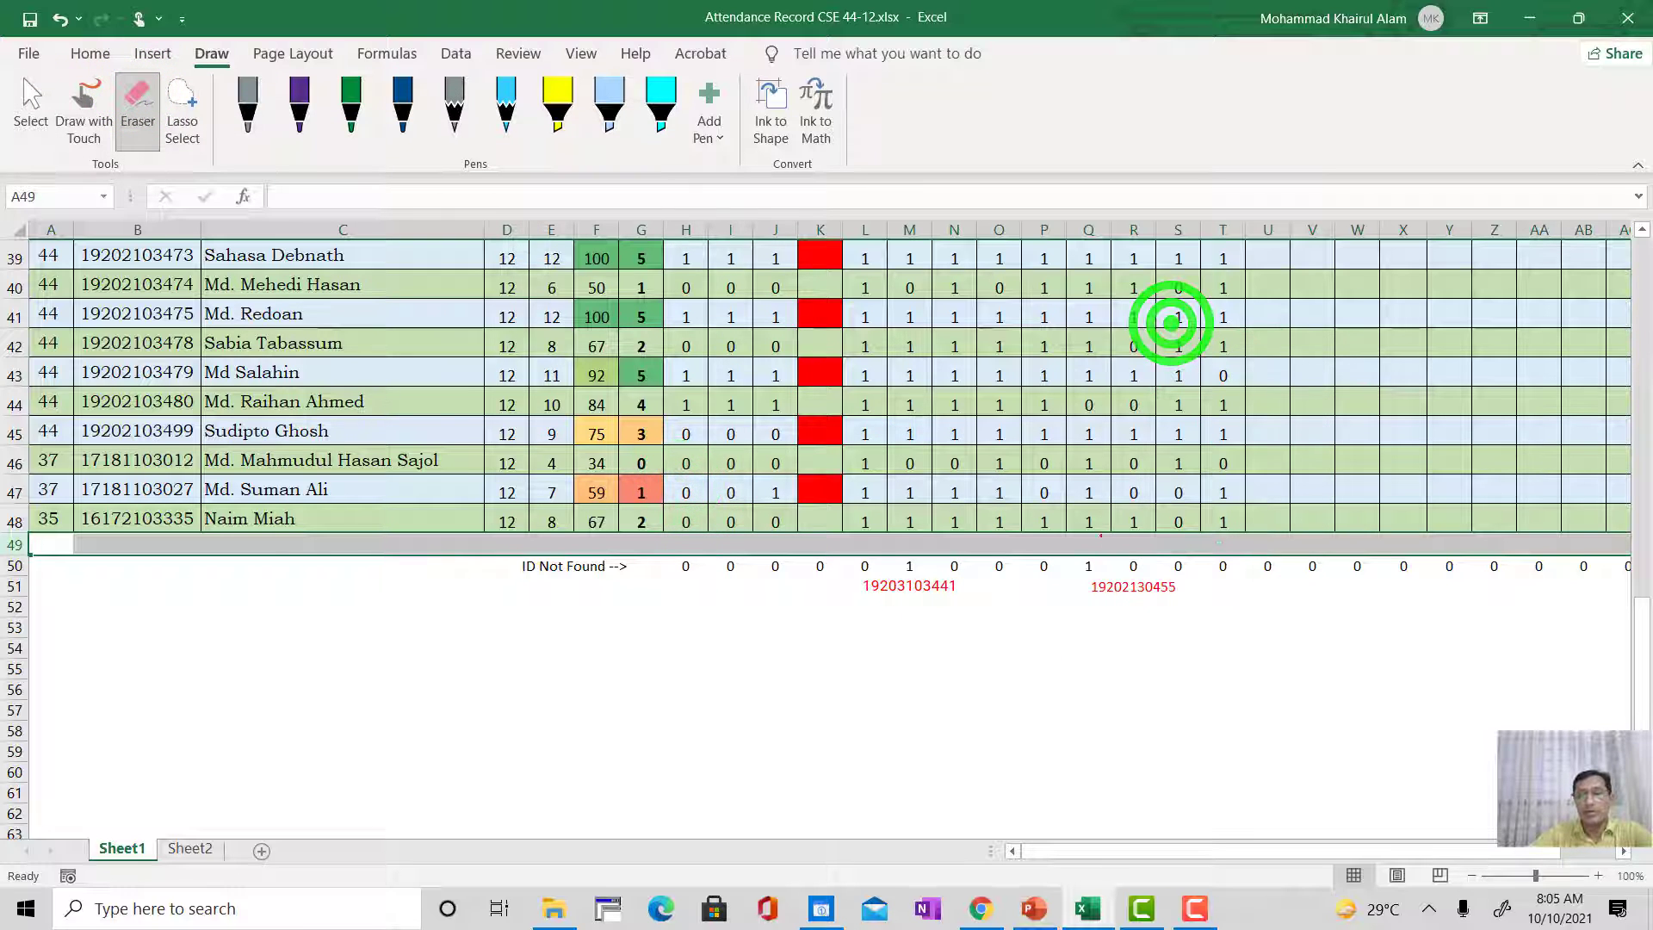
# Step: Leave the ink eraser for the selection tool and select name cell C45 in the attendance table
pyautogui.click(499, 656)
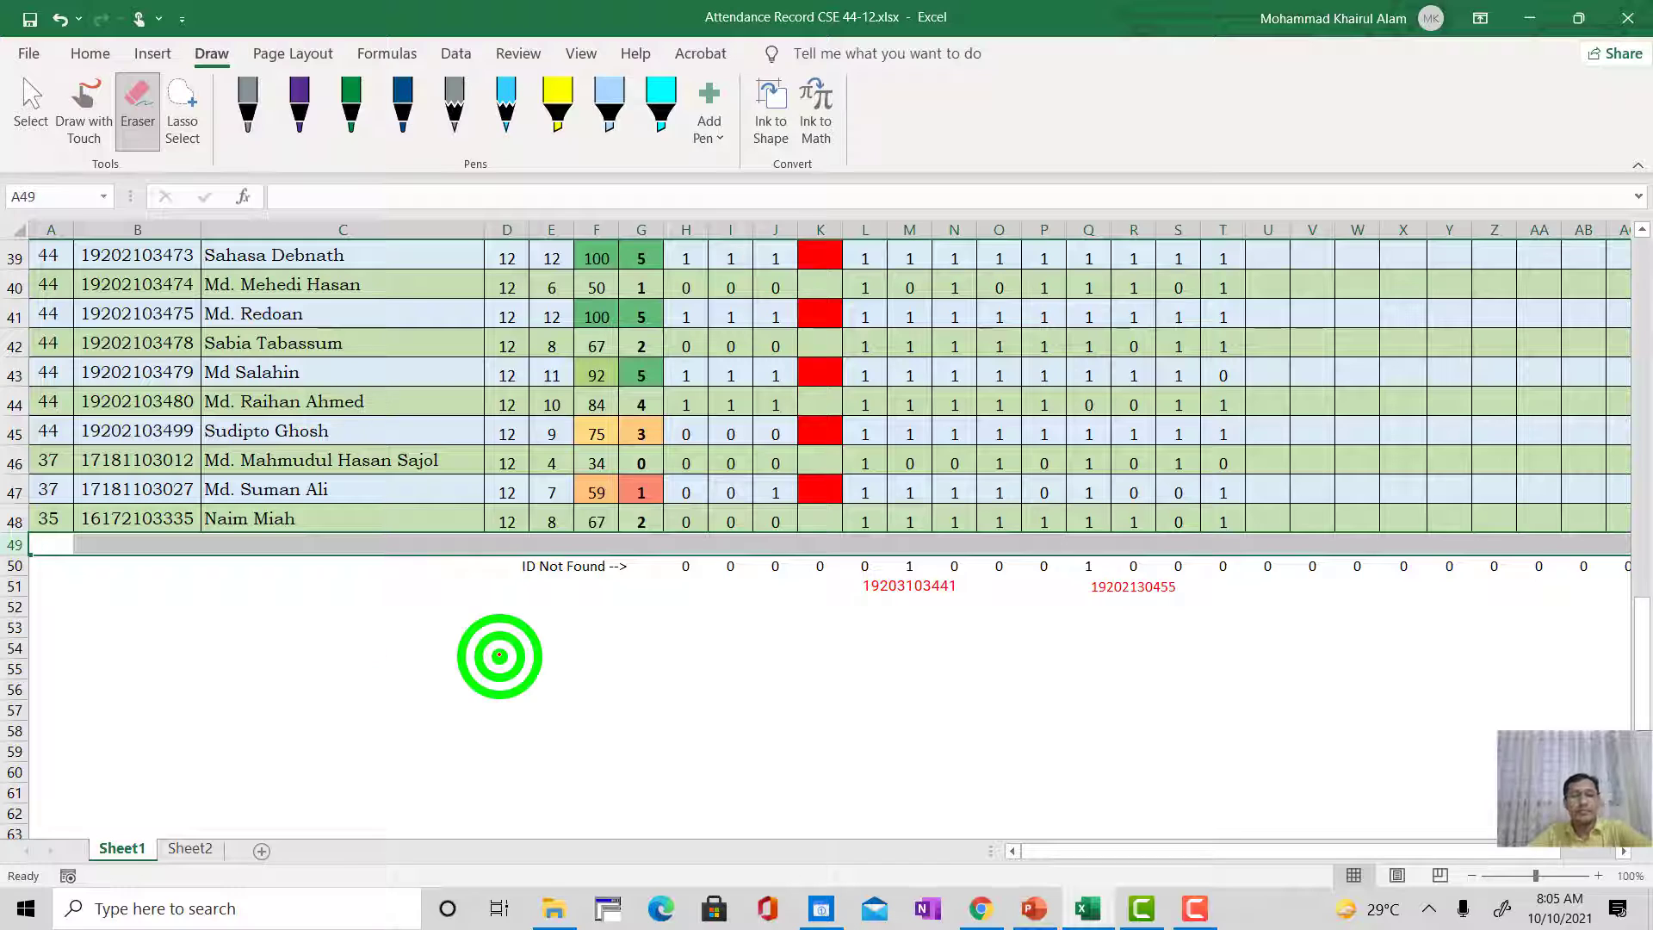
pyautogui.click(87, 620)
pyautogui.click(121, 473)
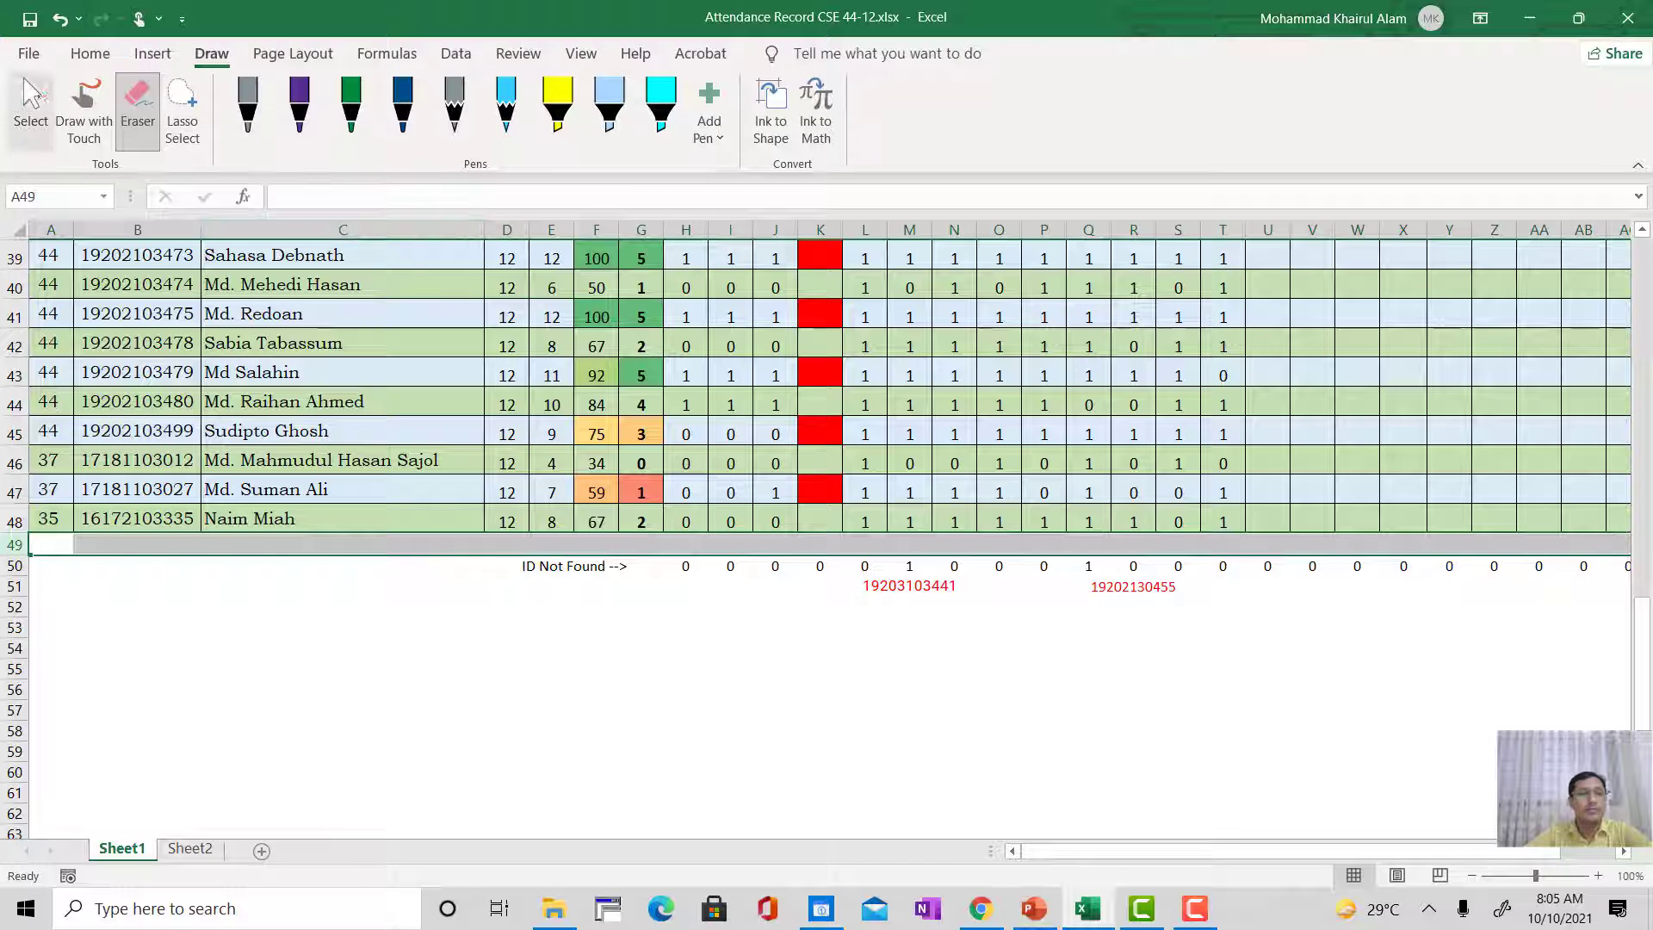
pyautogui.click(30, 103)
pyautogui.click(355, 442)
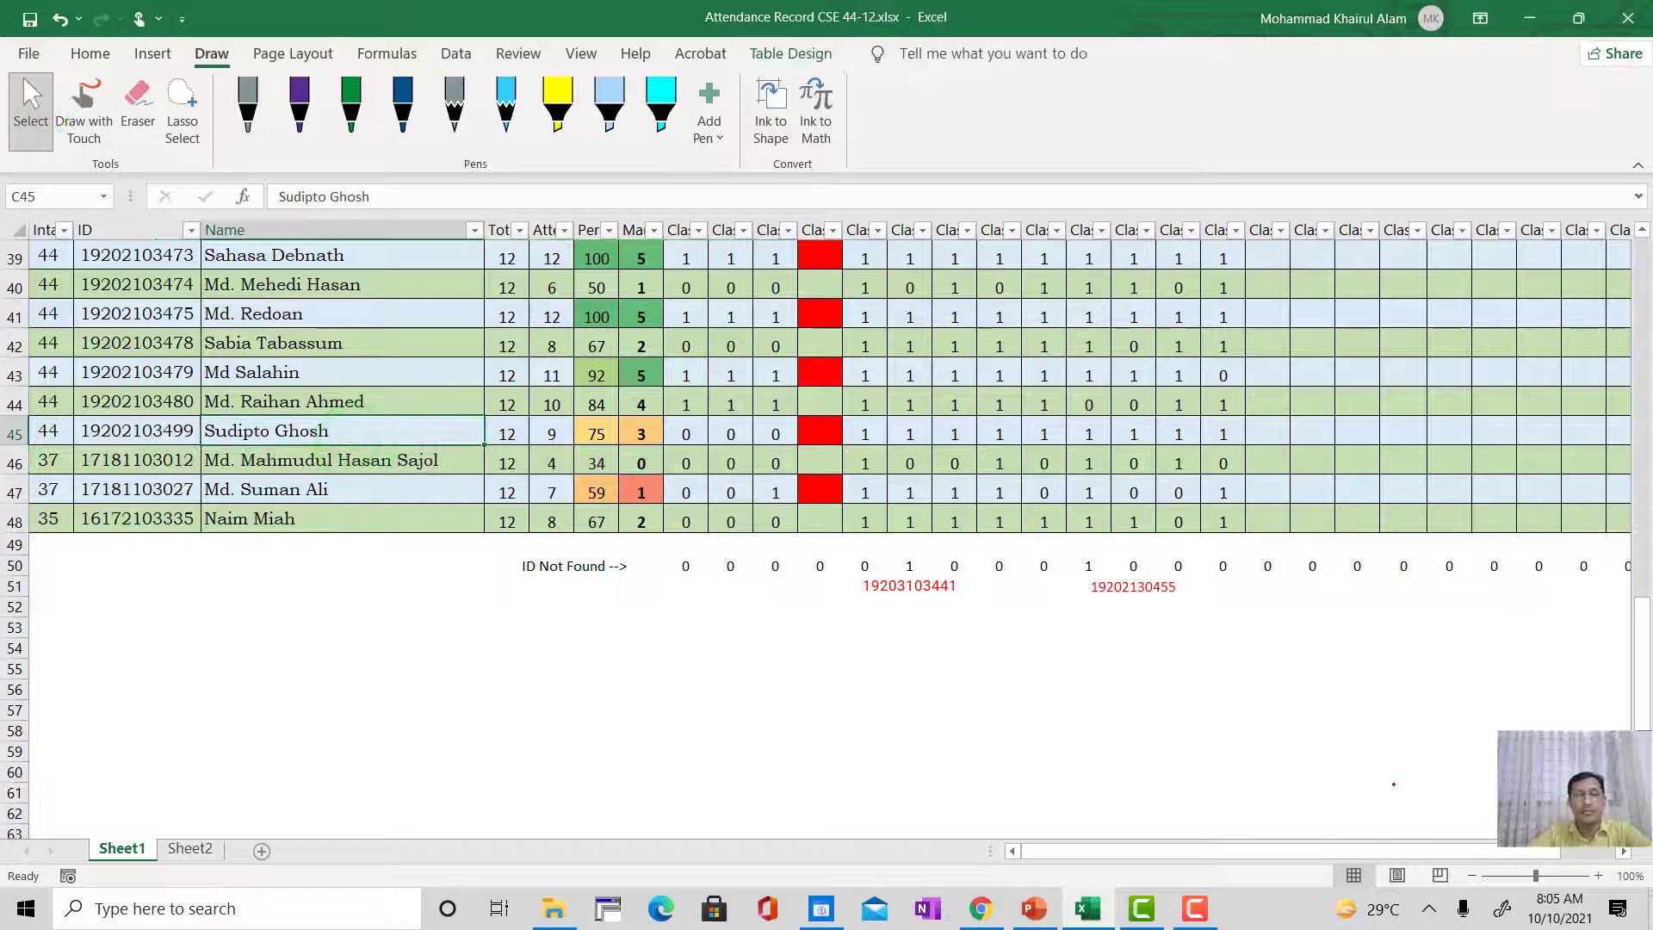
# Step: Select the whole attendance table from the Intake header in A14 to the end of the Class-26 column in row 48
pyautogui.click(1311, 849)
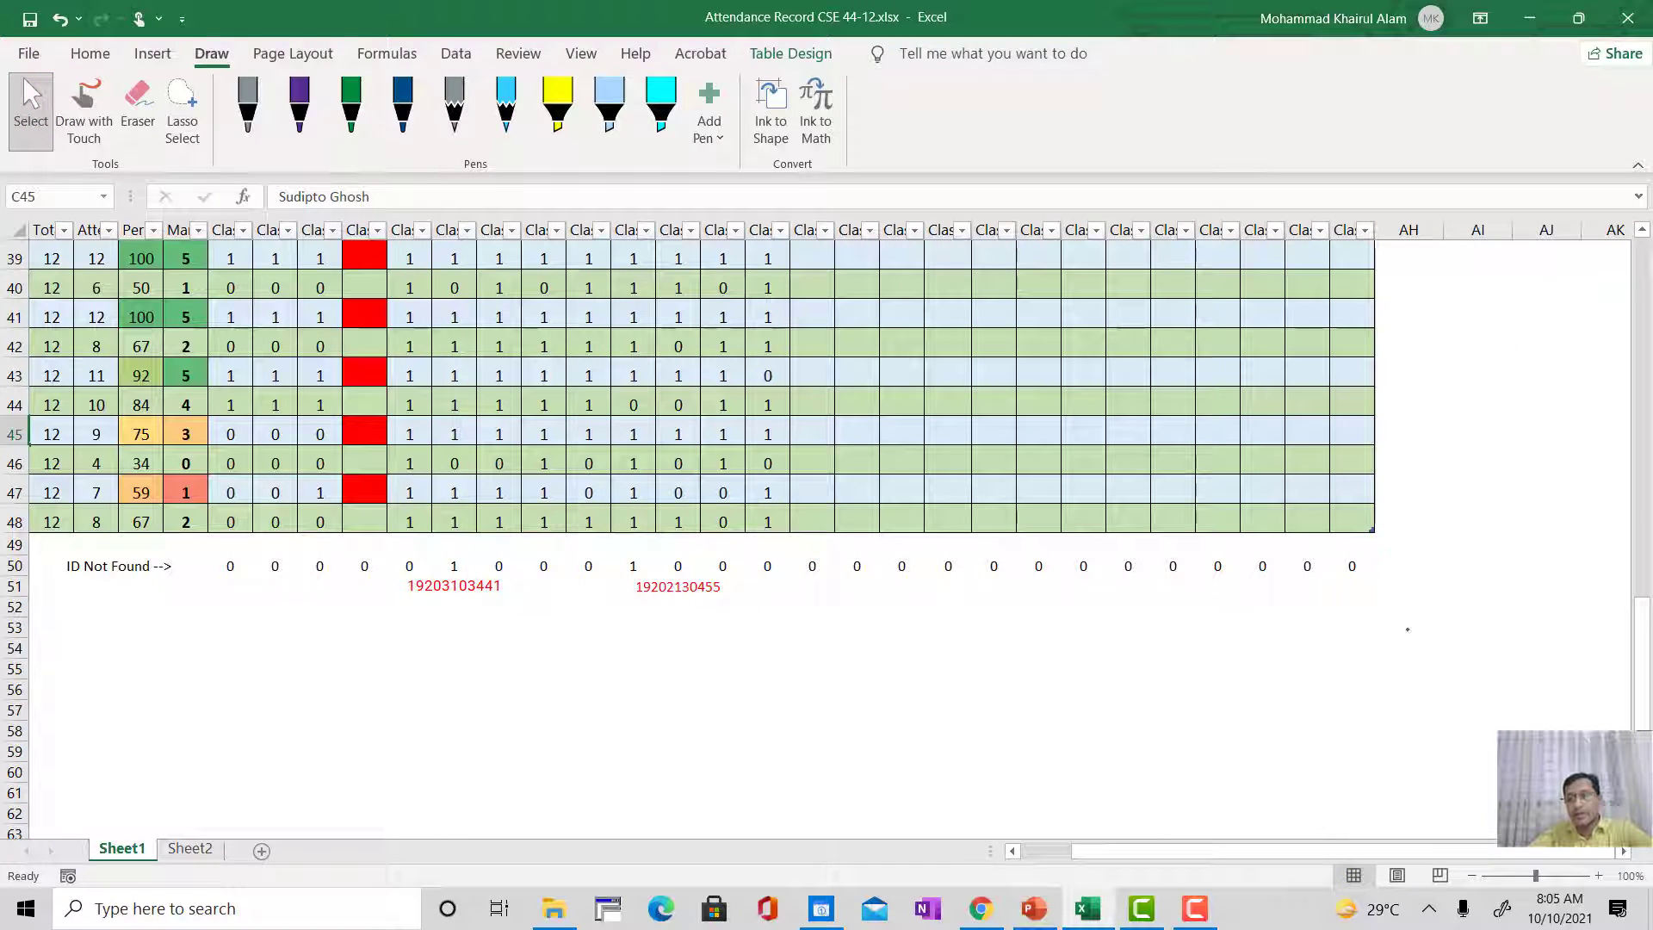
pyautogui.scroll(3, 1402, 615)
pyautogui.scroll(-4, 1388, 626)
pyautogui.scroll(8, 1388, 627)
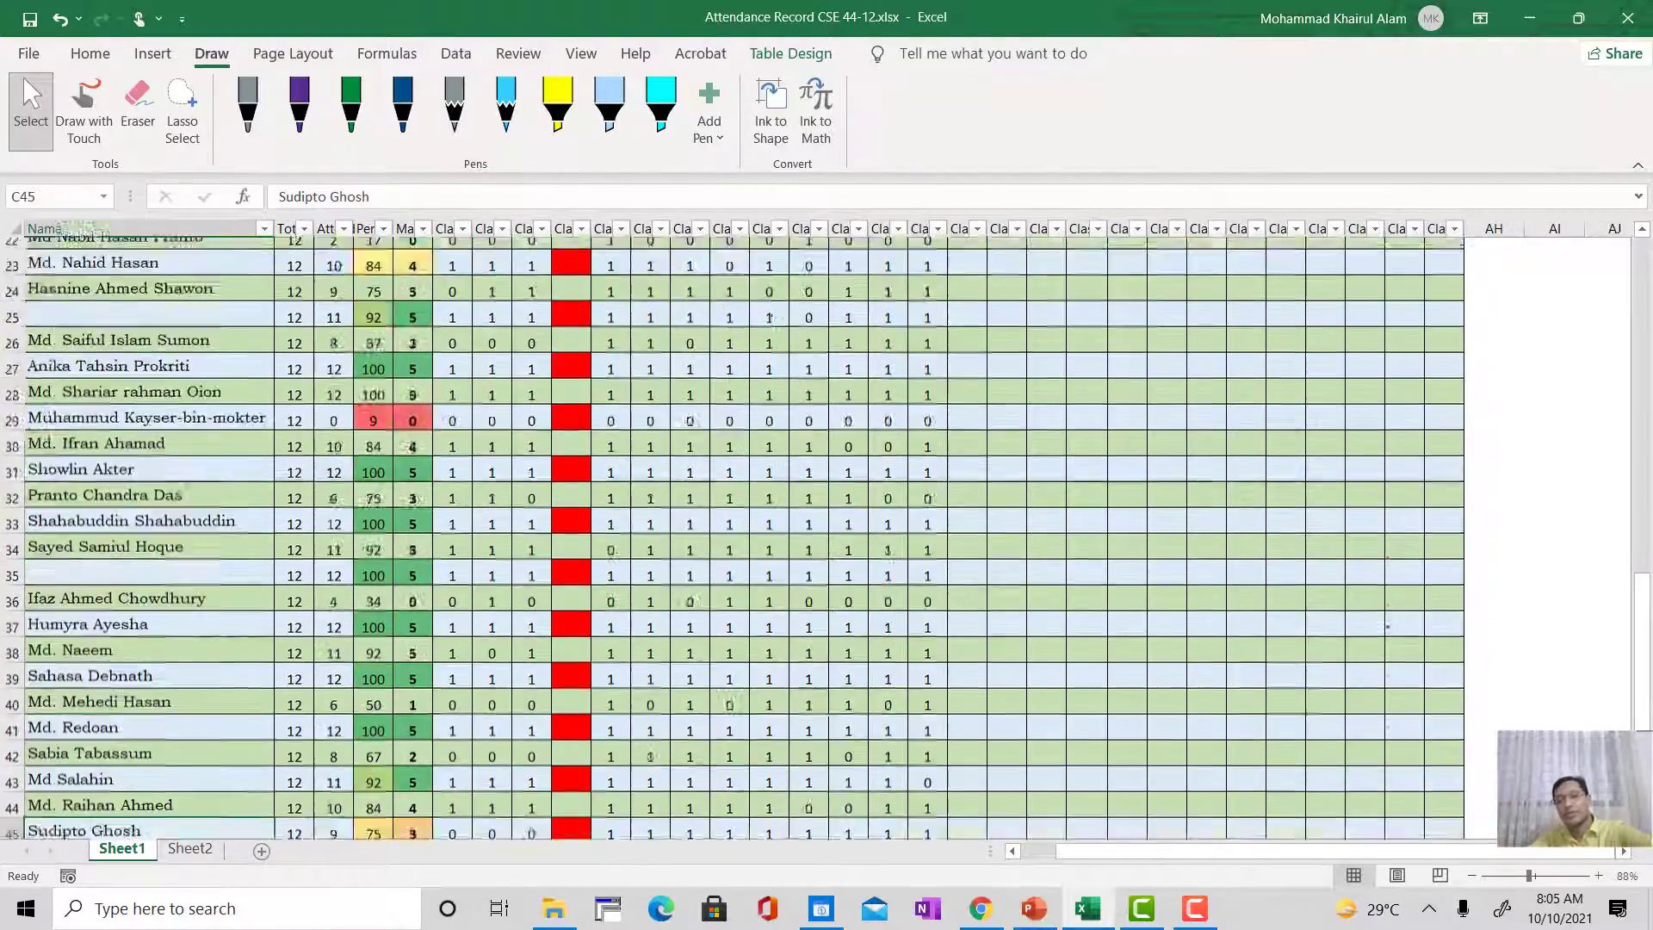
pyautogui.scroll(5, 1388, 627)
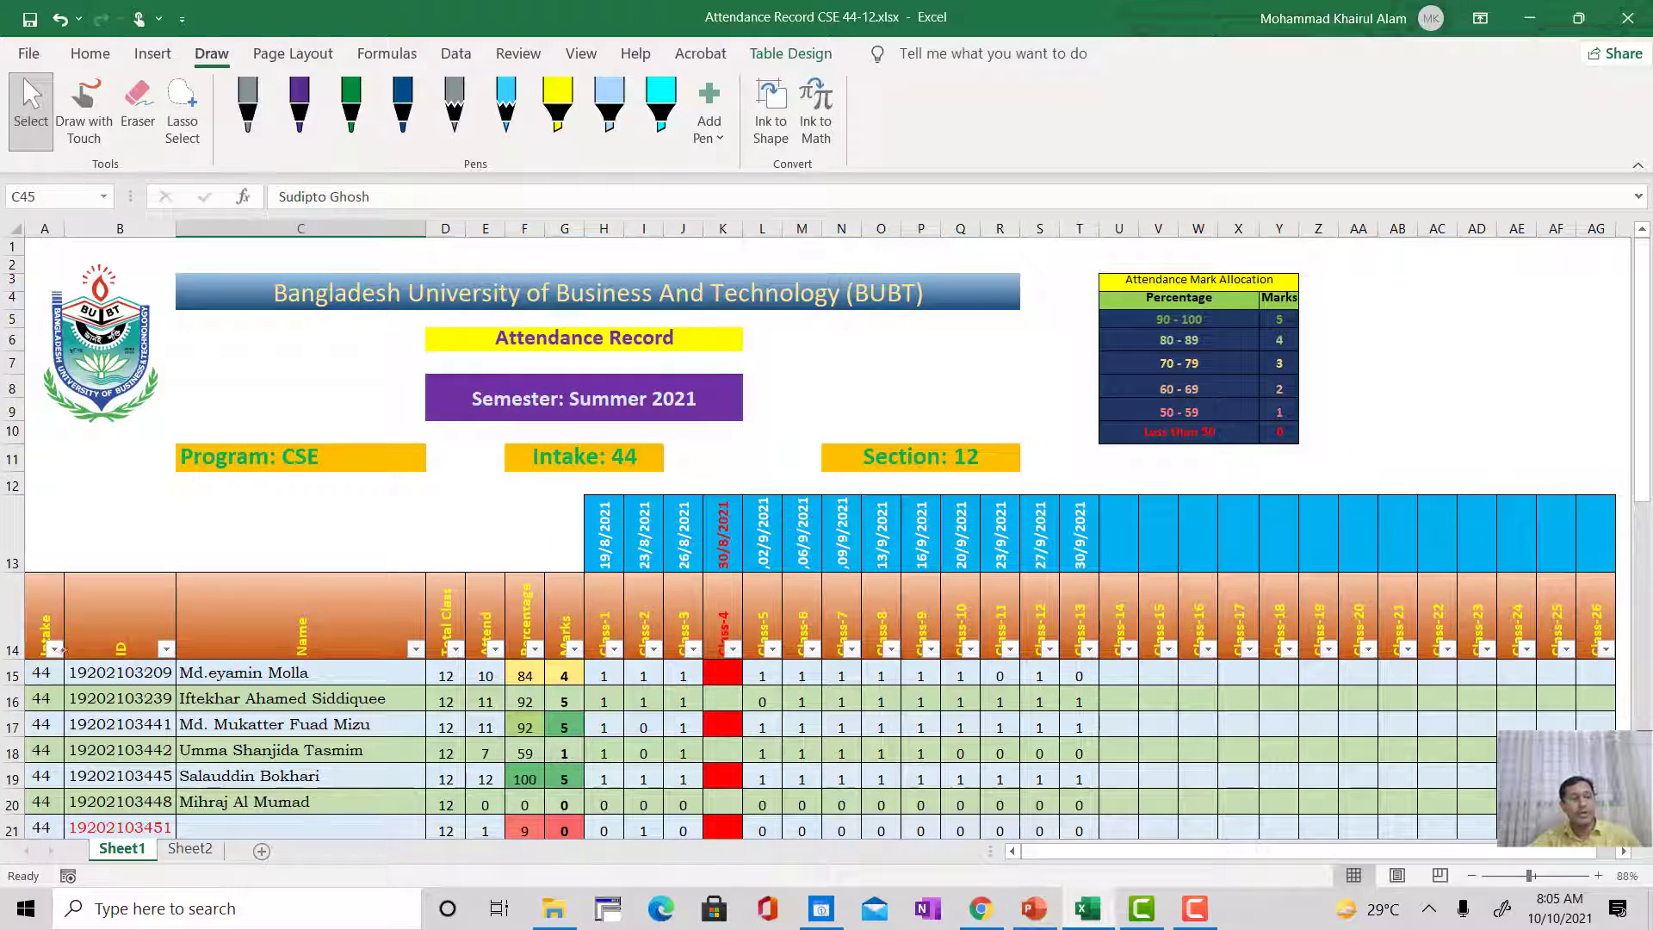
pyautogui.click(43, 620)
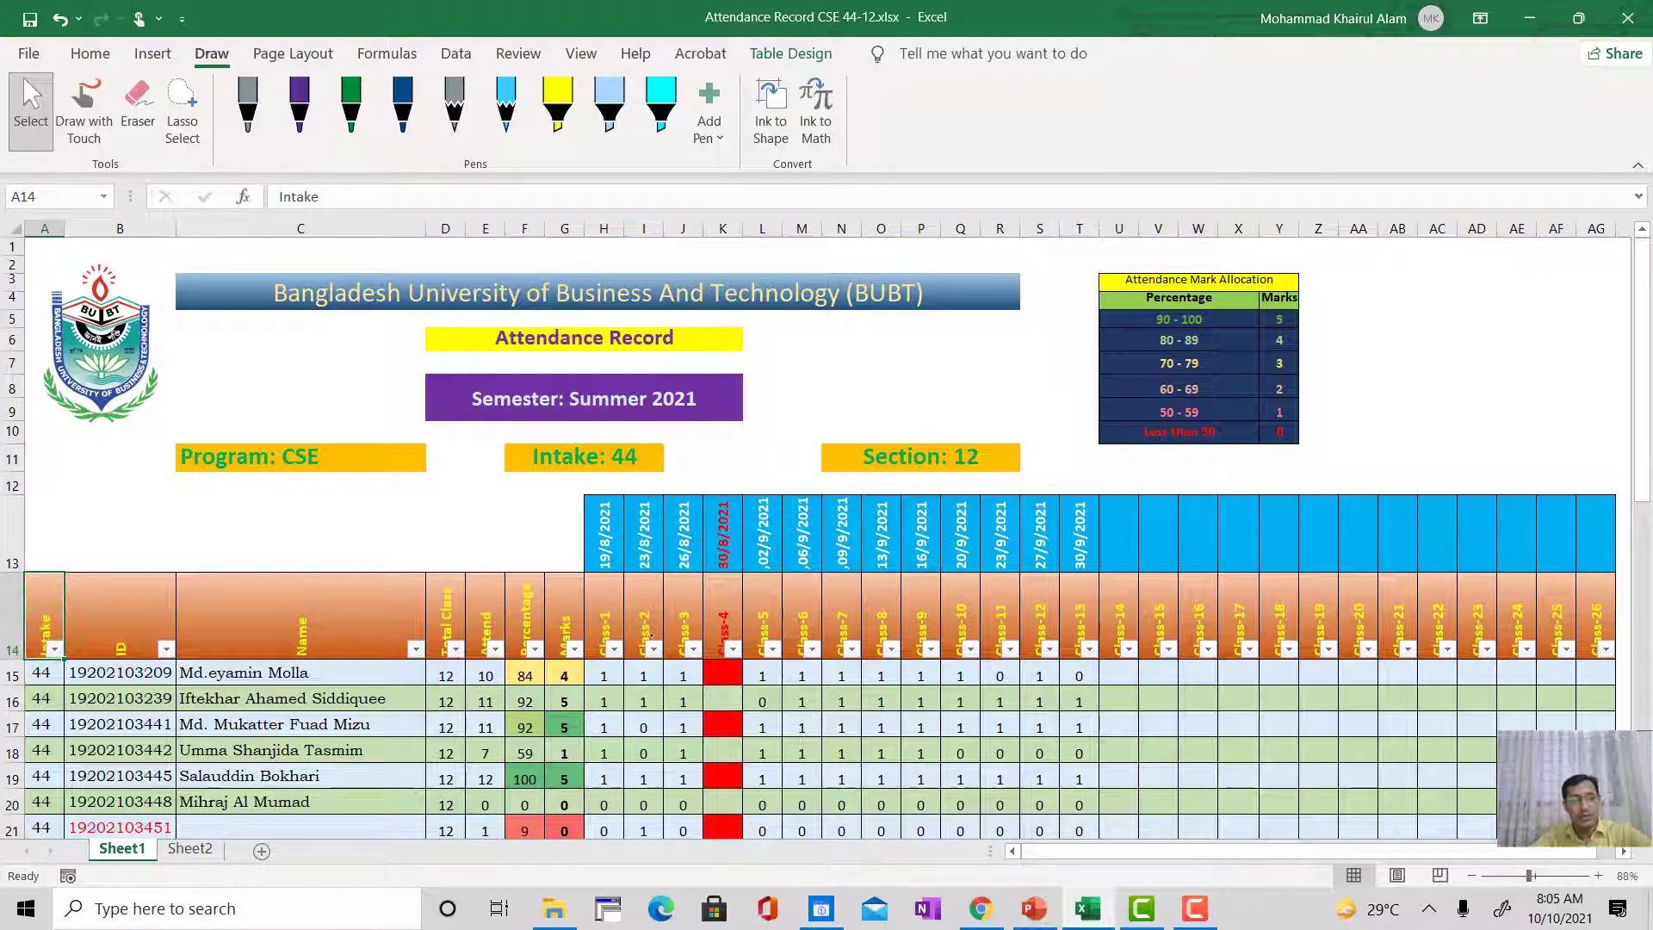
pyautogui.scroll(-5, 809, 534)
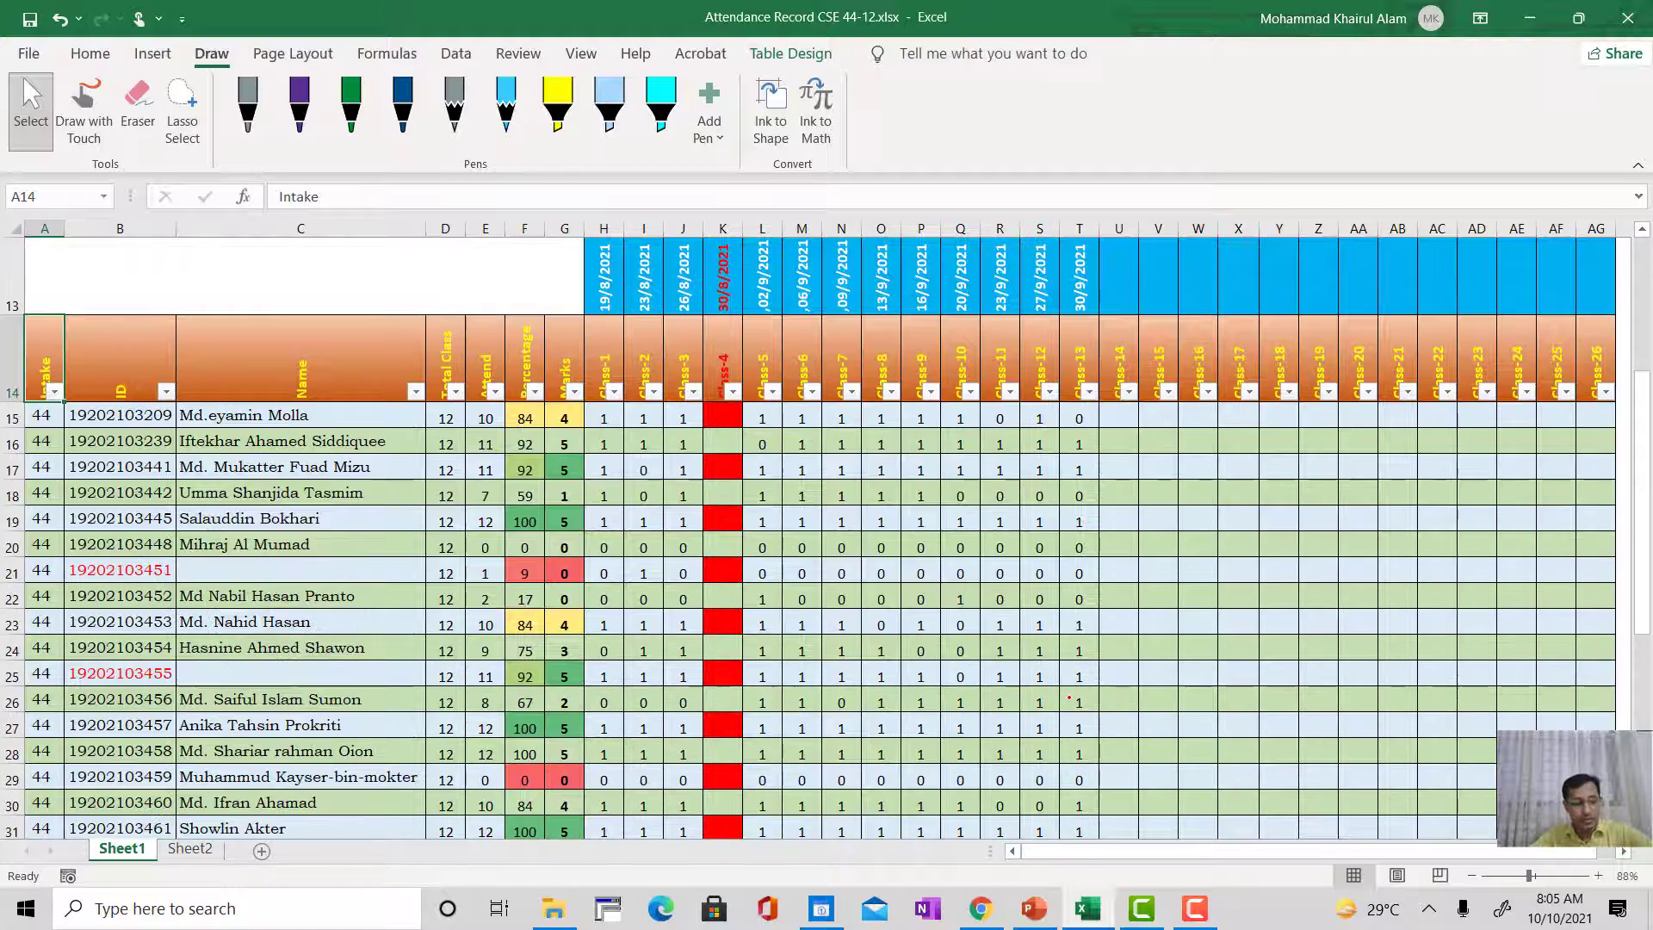
pyautogui.scroll(3, 809, 534)
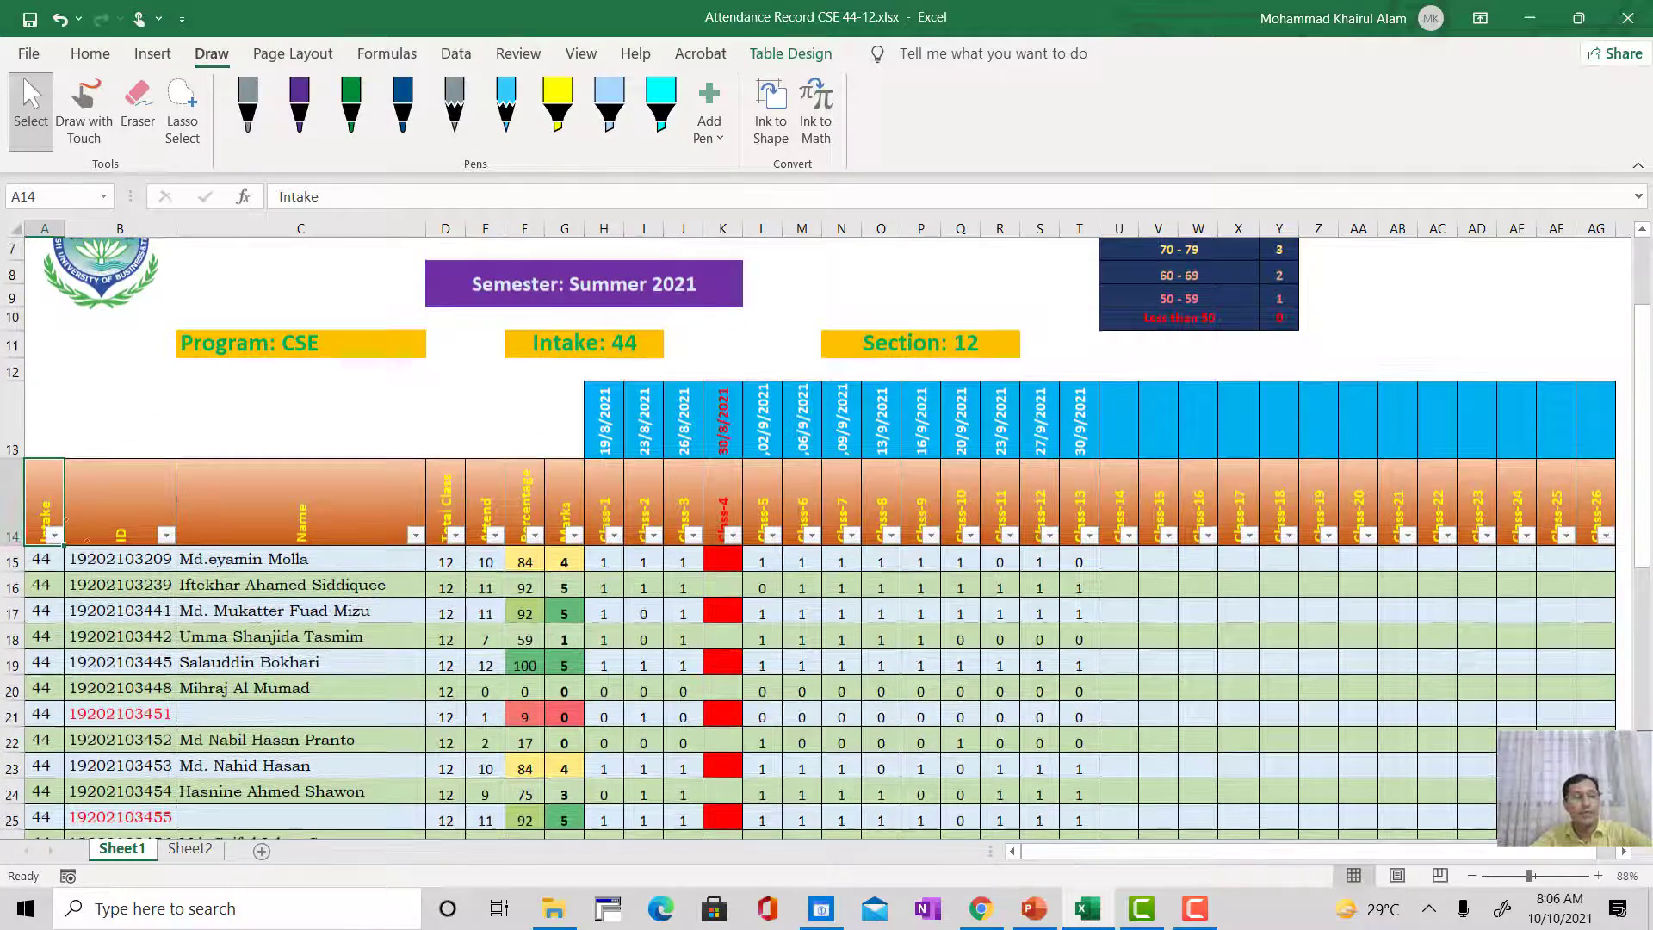
pyautogui.moveTo(1248, 850); pyautogui.dragTo(1350, 850)
pyautogui.scroll(-8, 1330, 695)
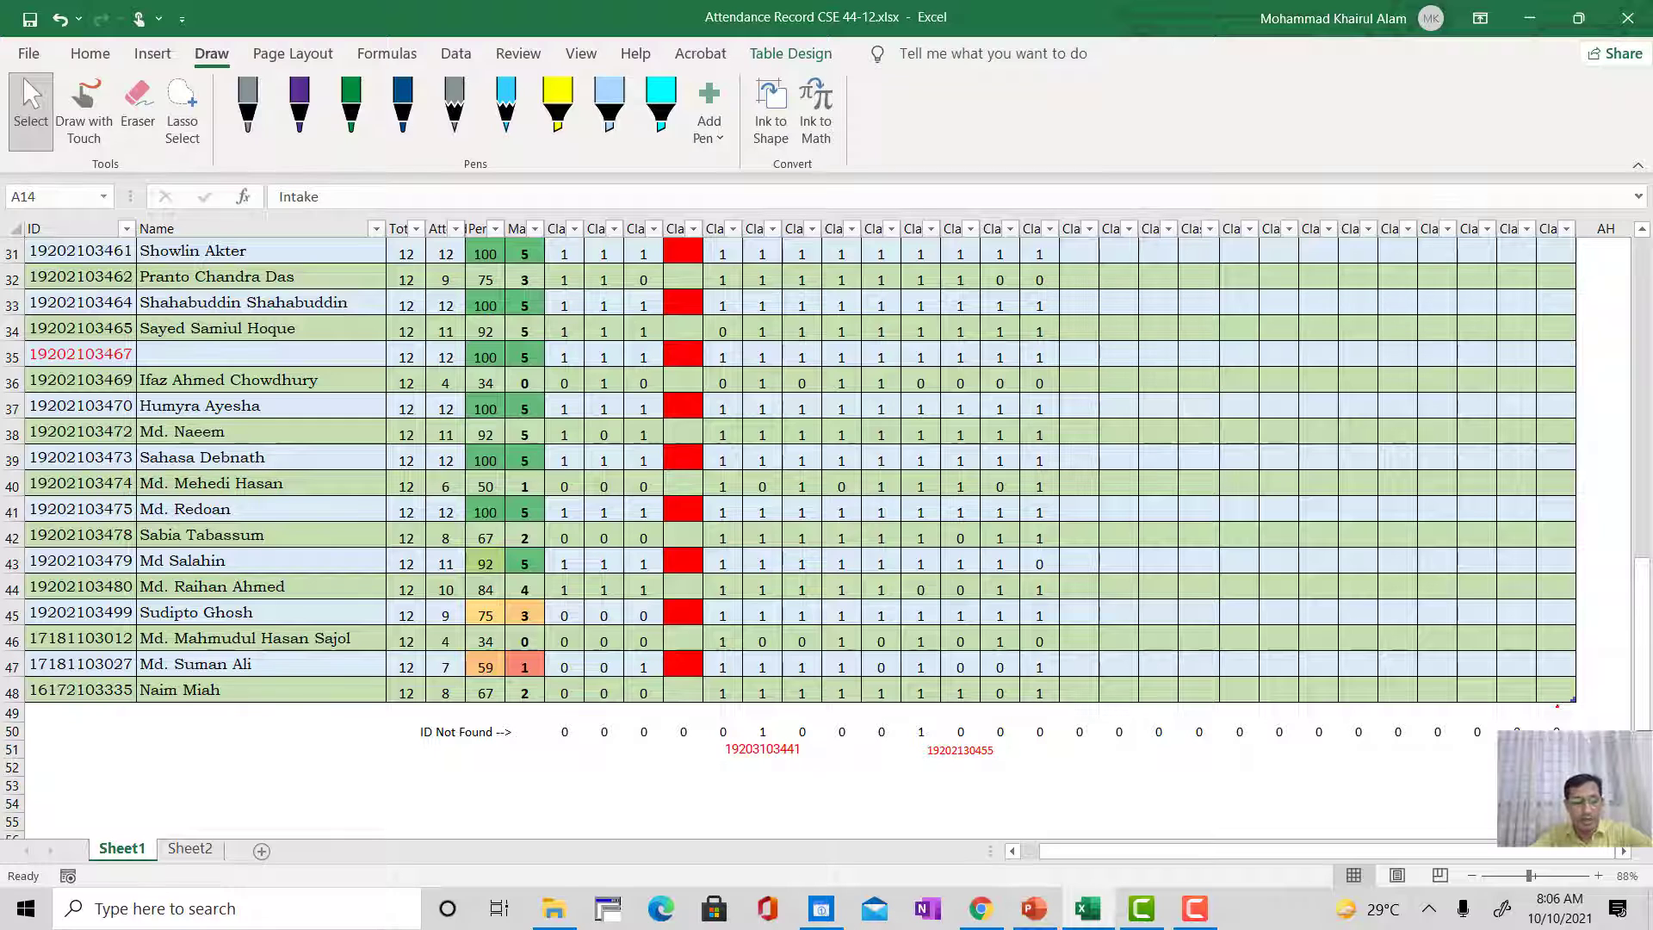
pyautogui.click(1557, 701)
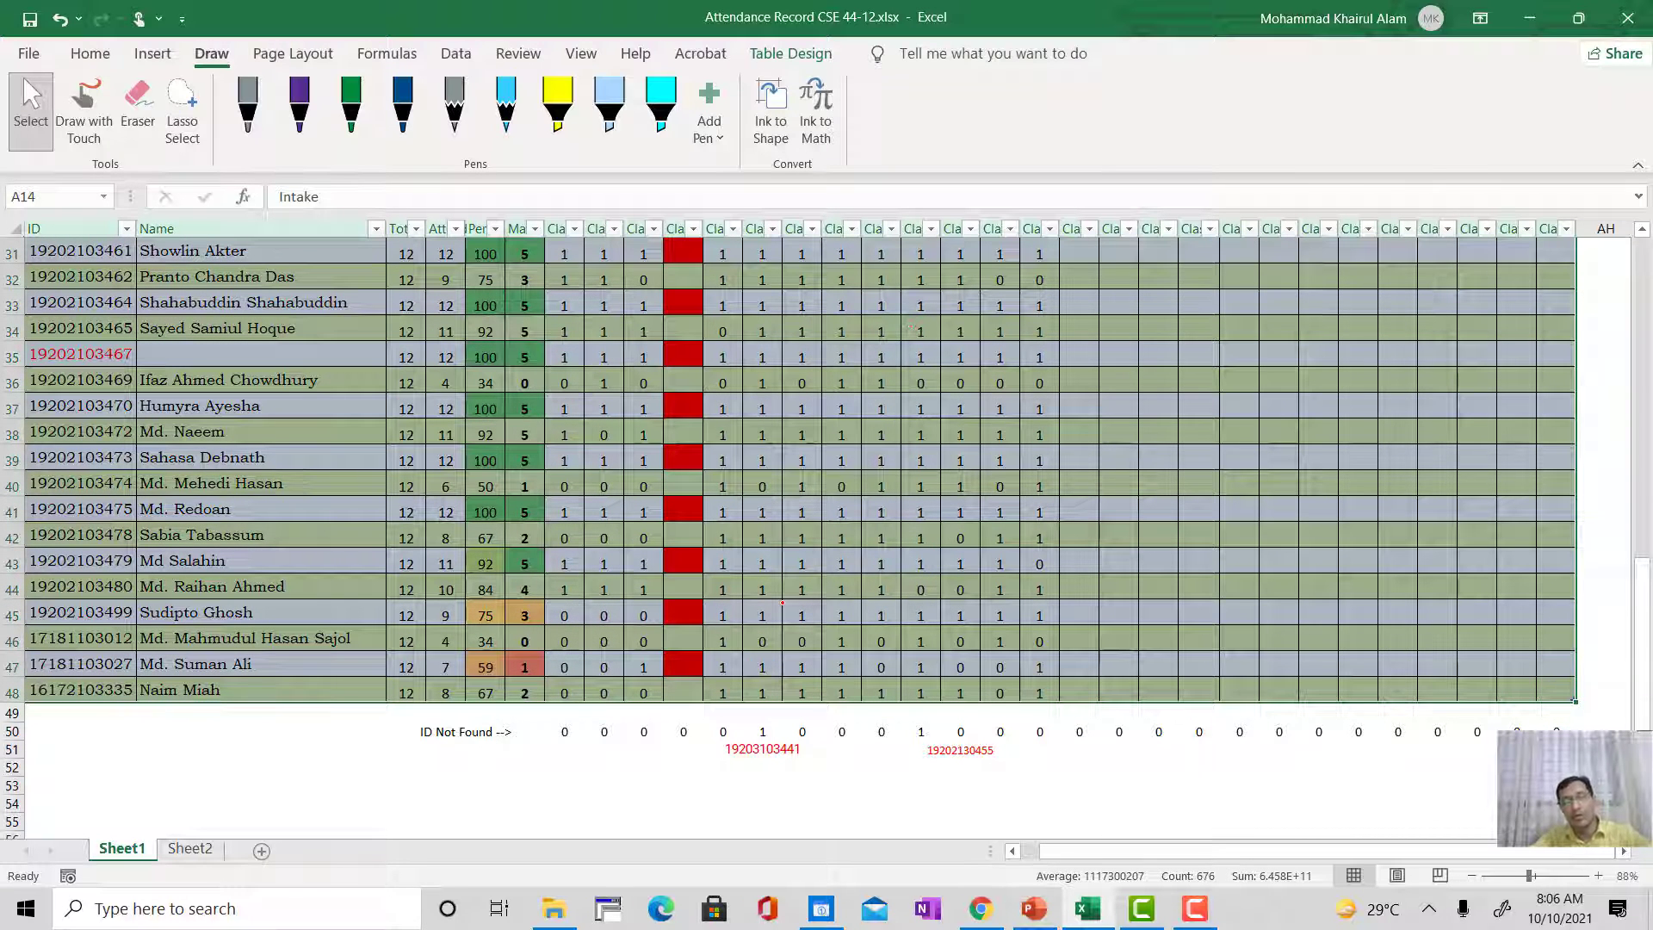
# Step: Convert the selected attendance table to a normal range, and undo the conversion
pyautogui.scroll(4, 786, 613)
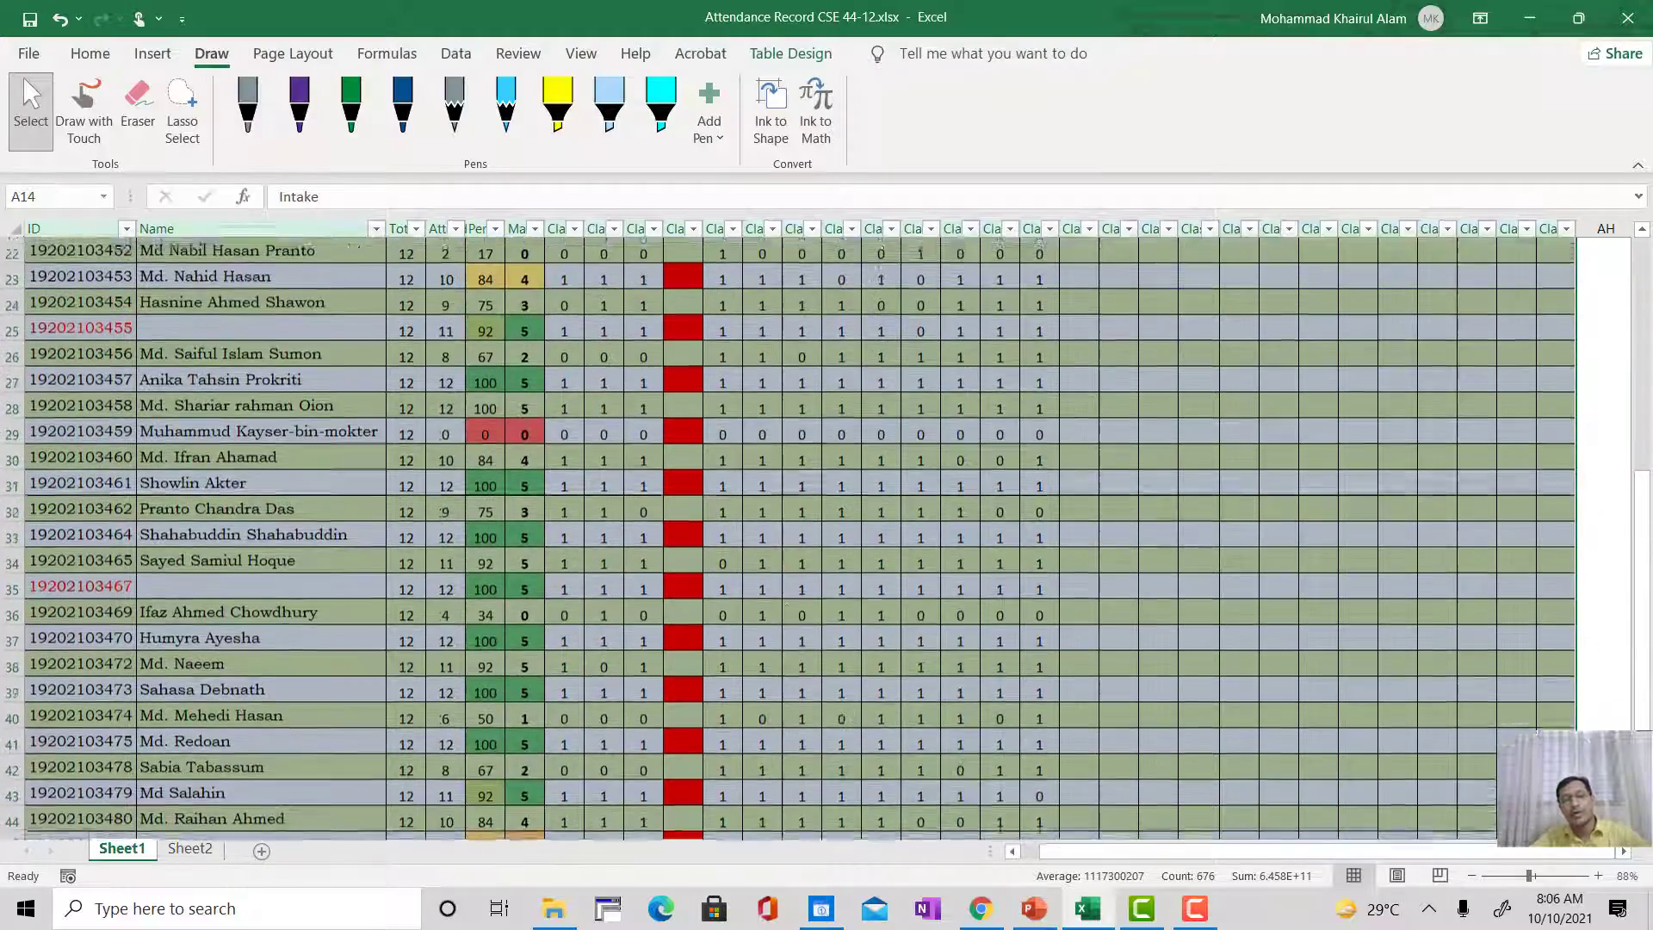
pyautogui.scroll(4, 786, 612)
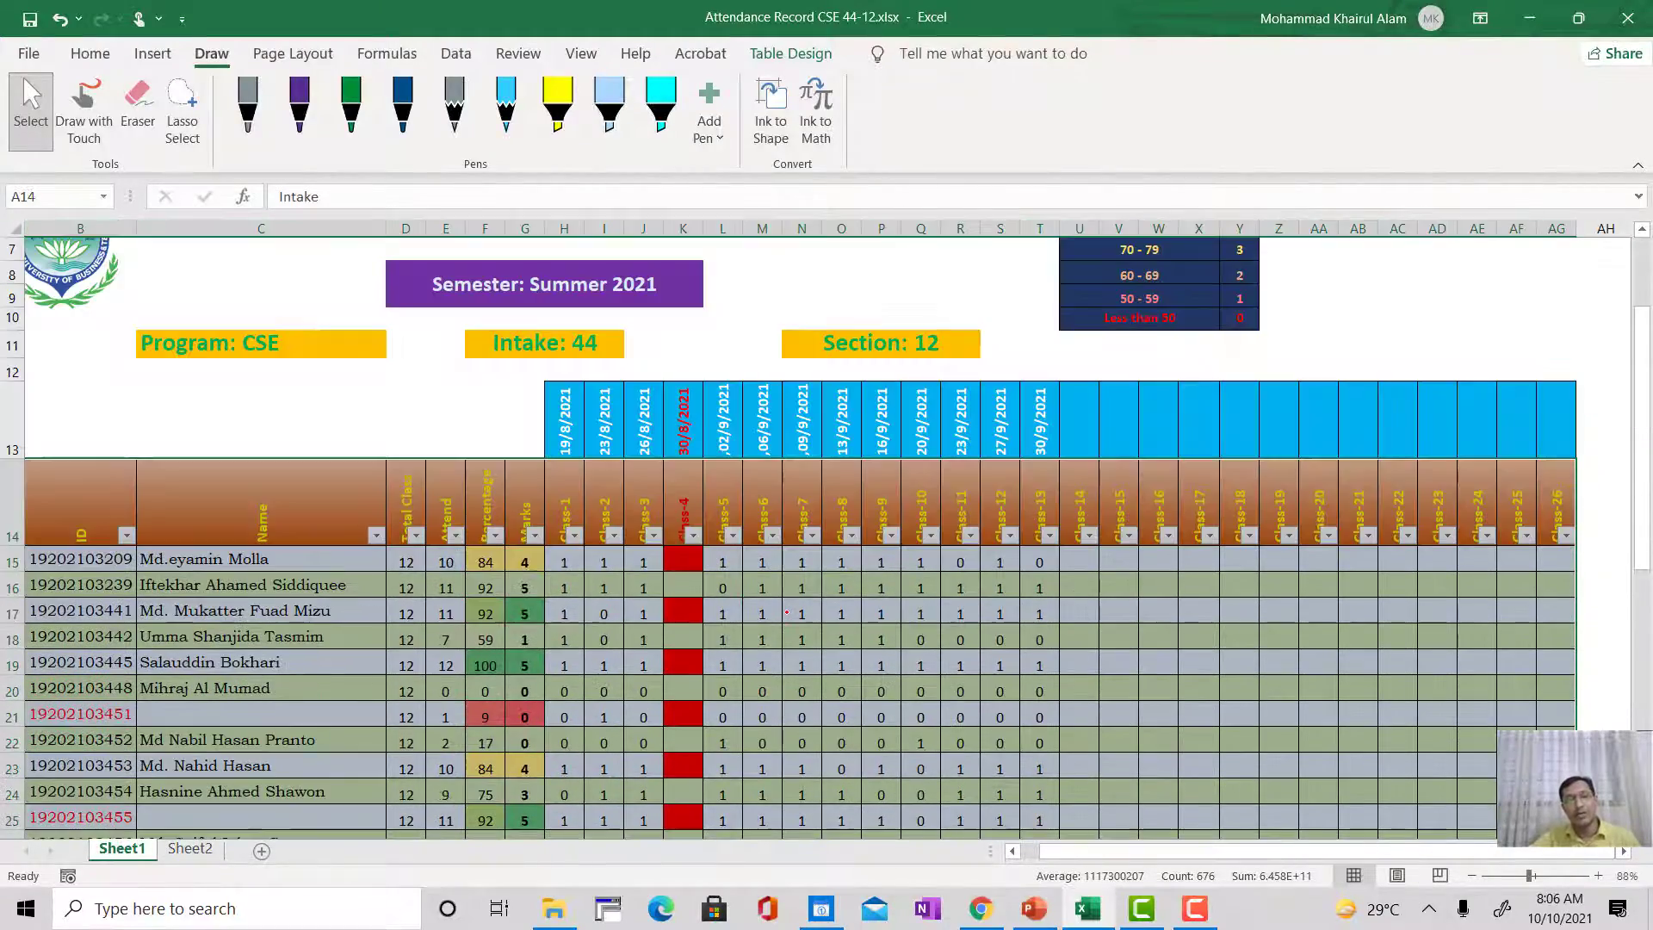
pyautogui.scroll(-4, 786, 612)
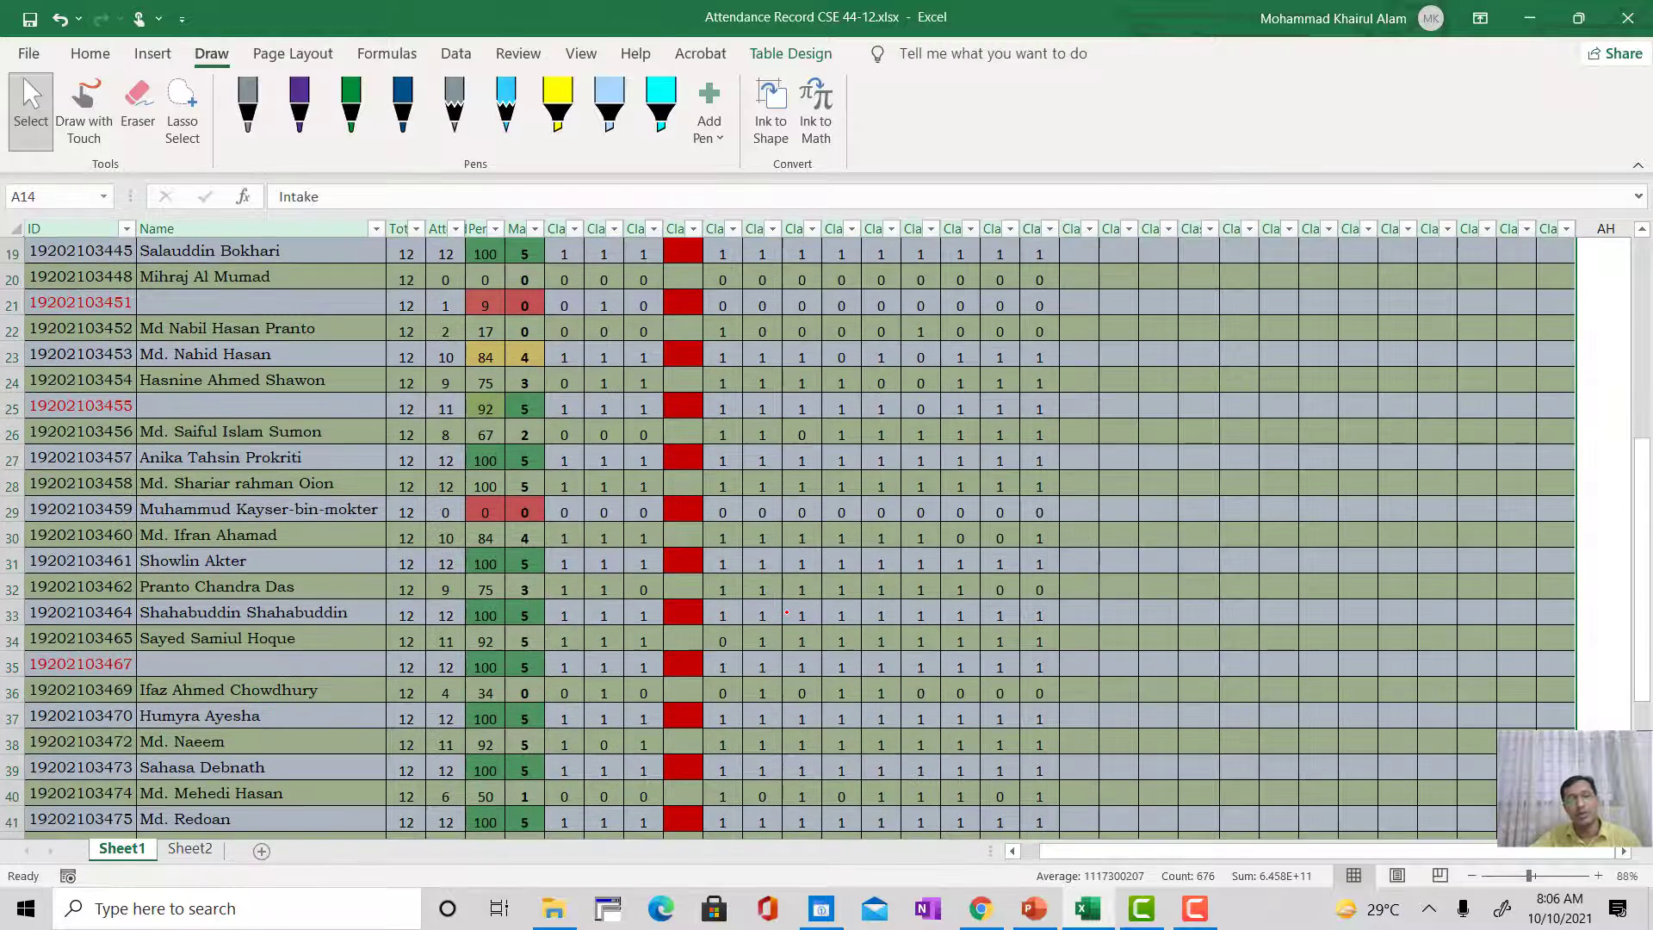
pyautogui.scroll(-6, 786, 612)
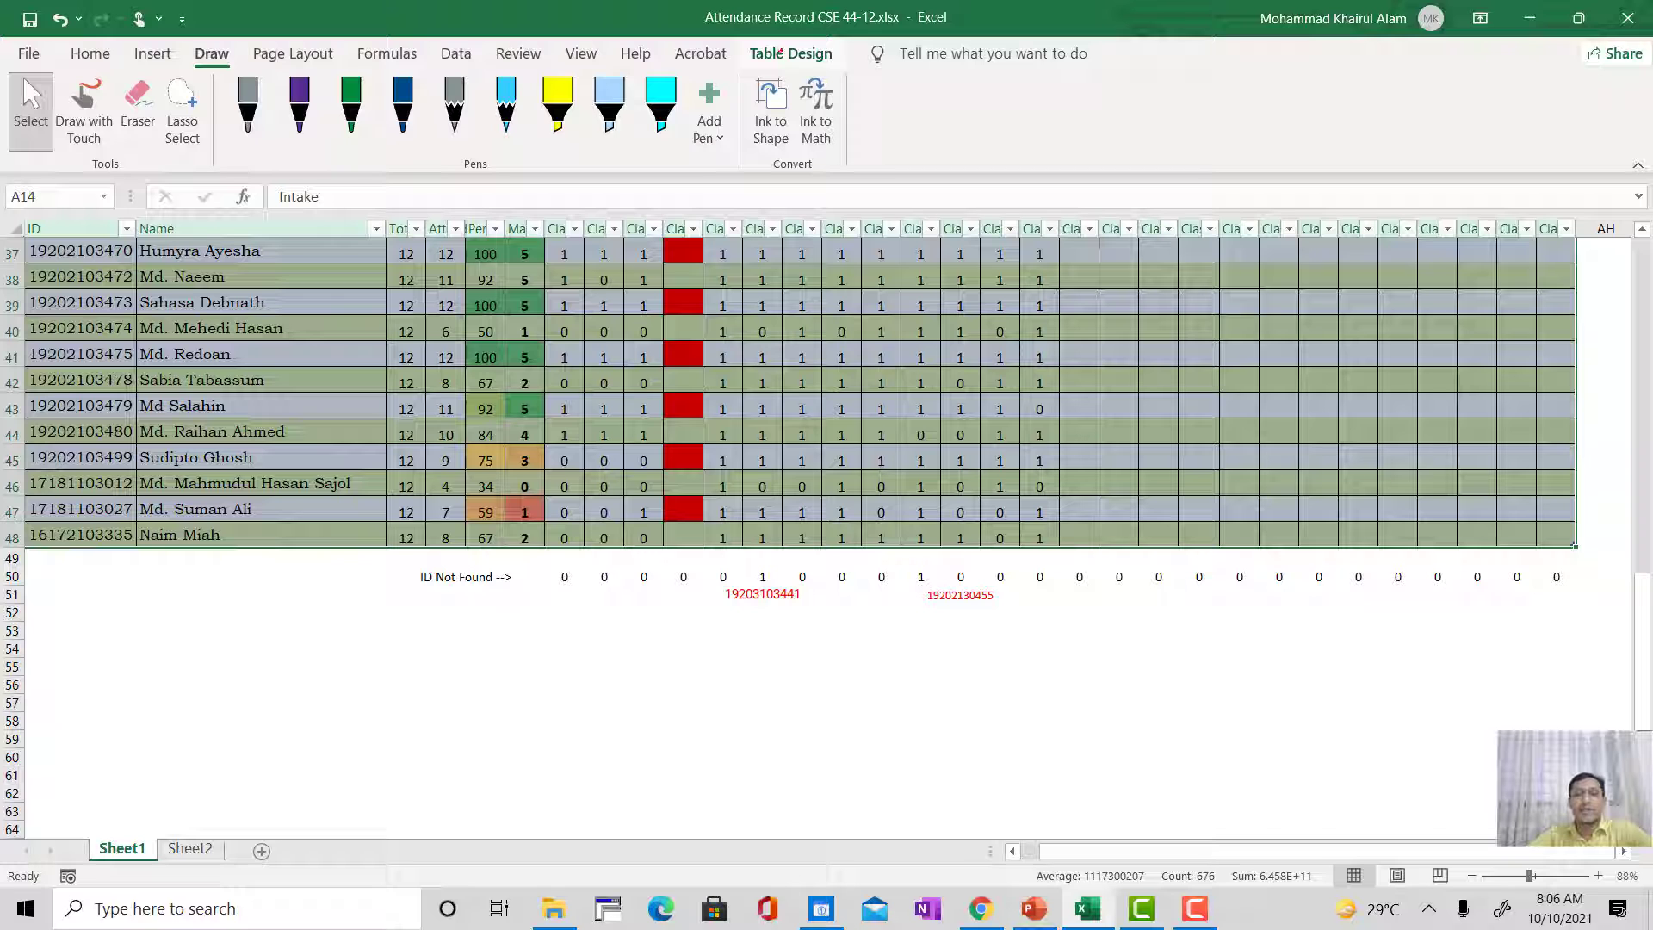
pyautogui.scroll(10, 844, 562)
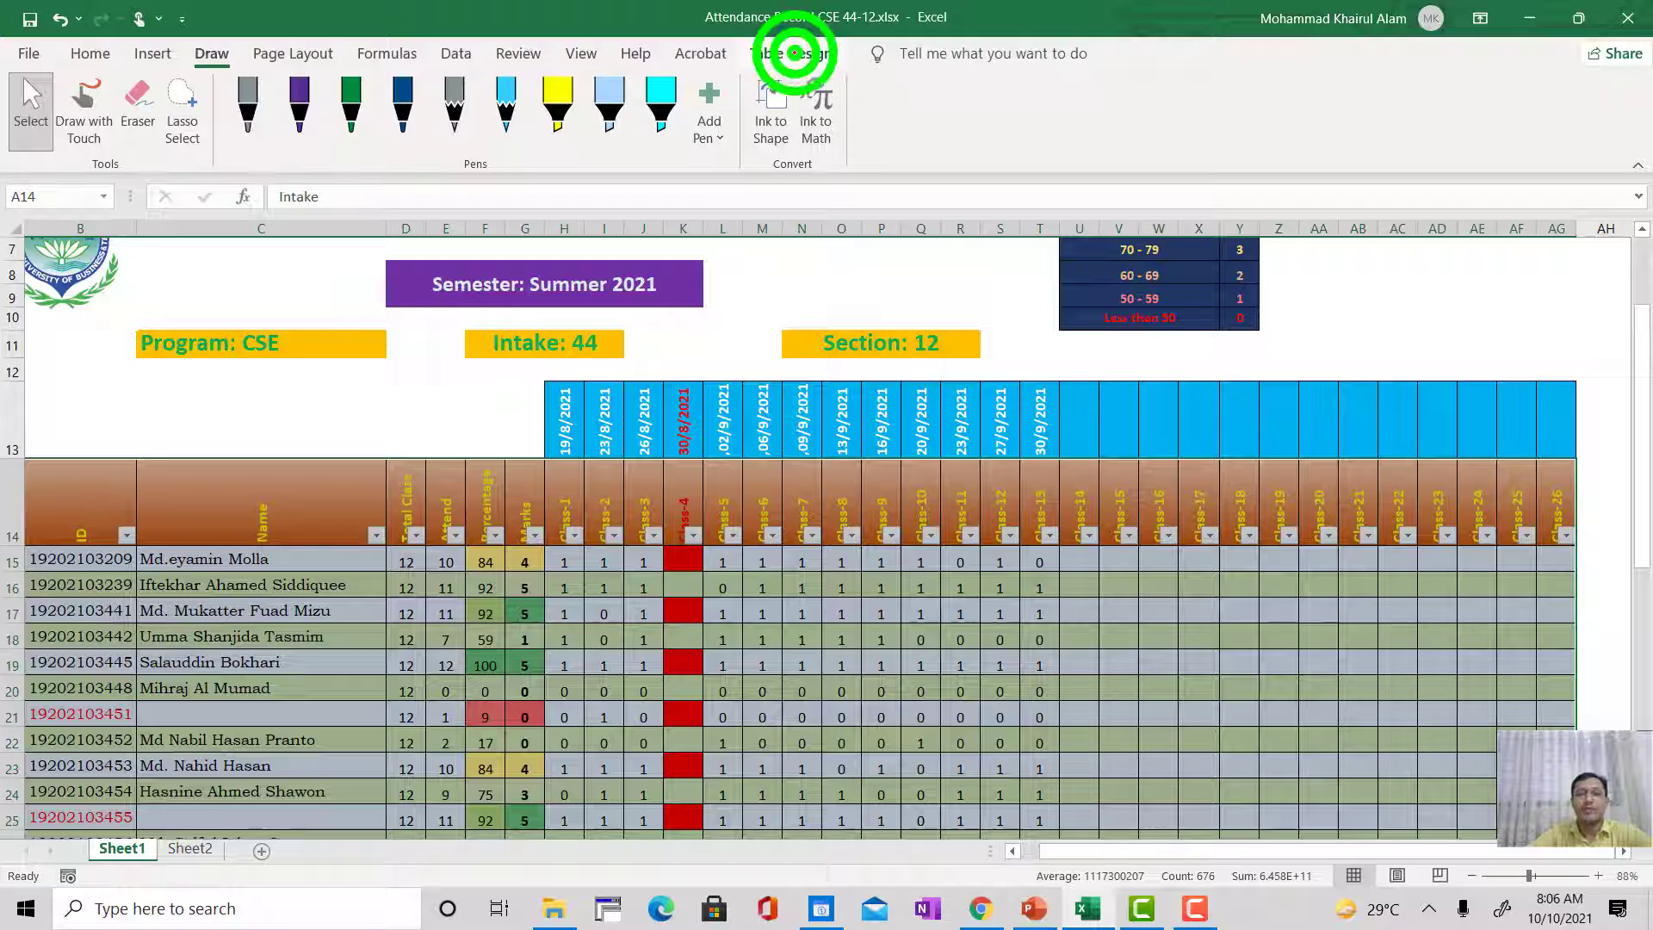
pyautogui.click(792, 53)
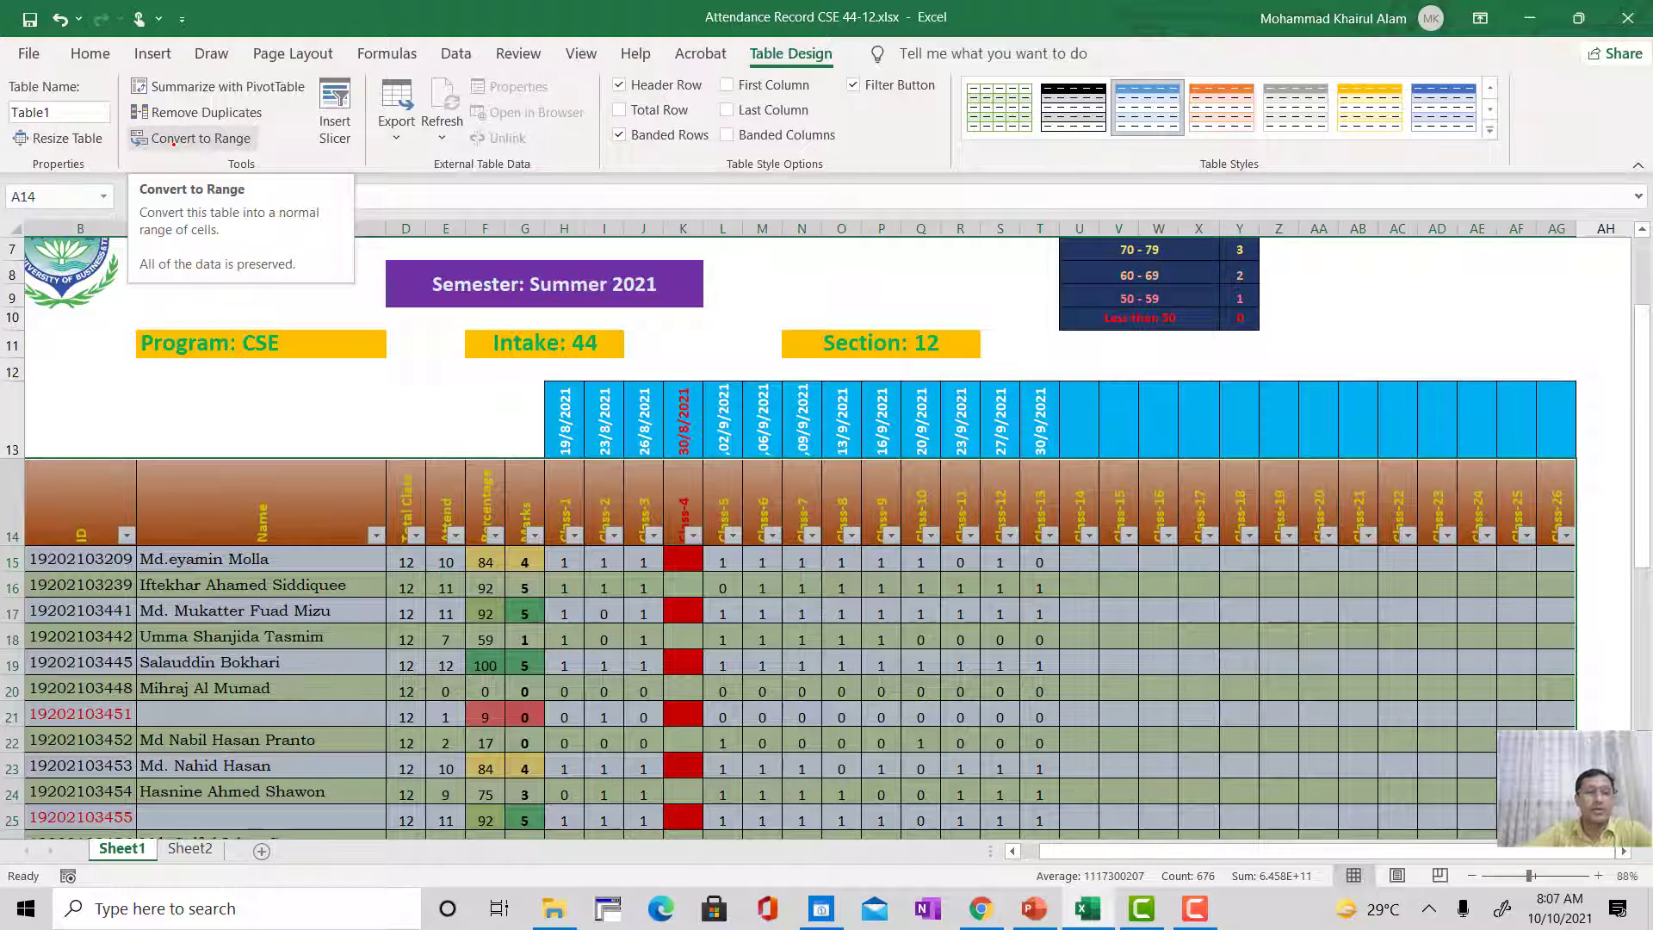
pyautogui.click(170, 138)
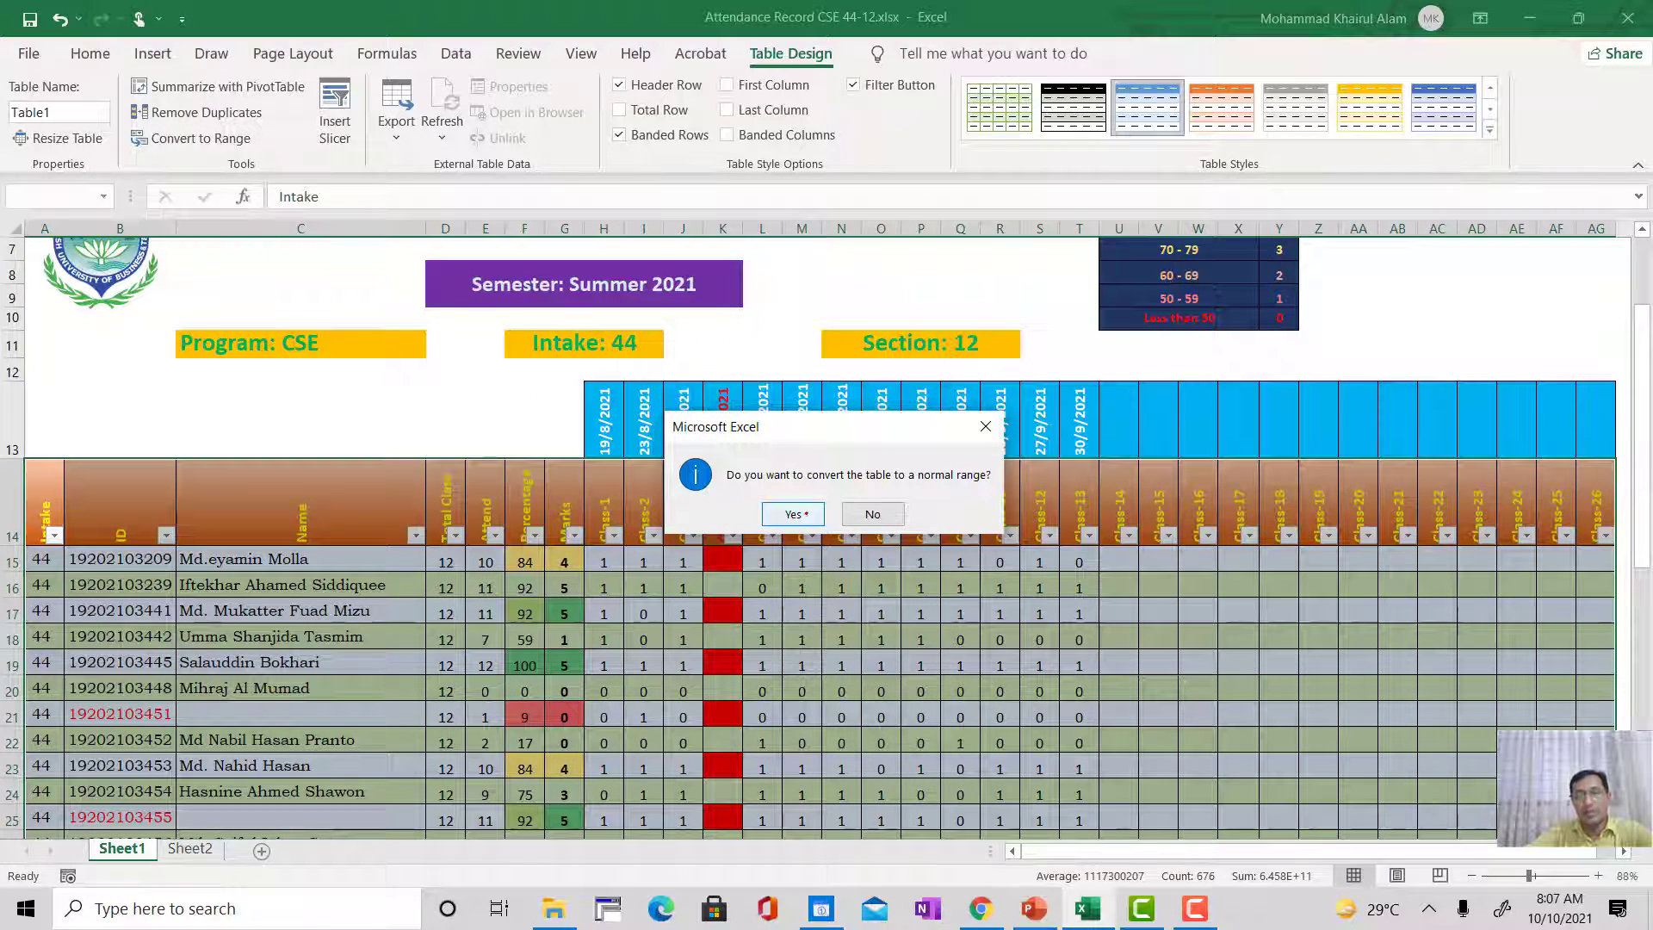
pyautogui.click(793, 514)
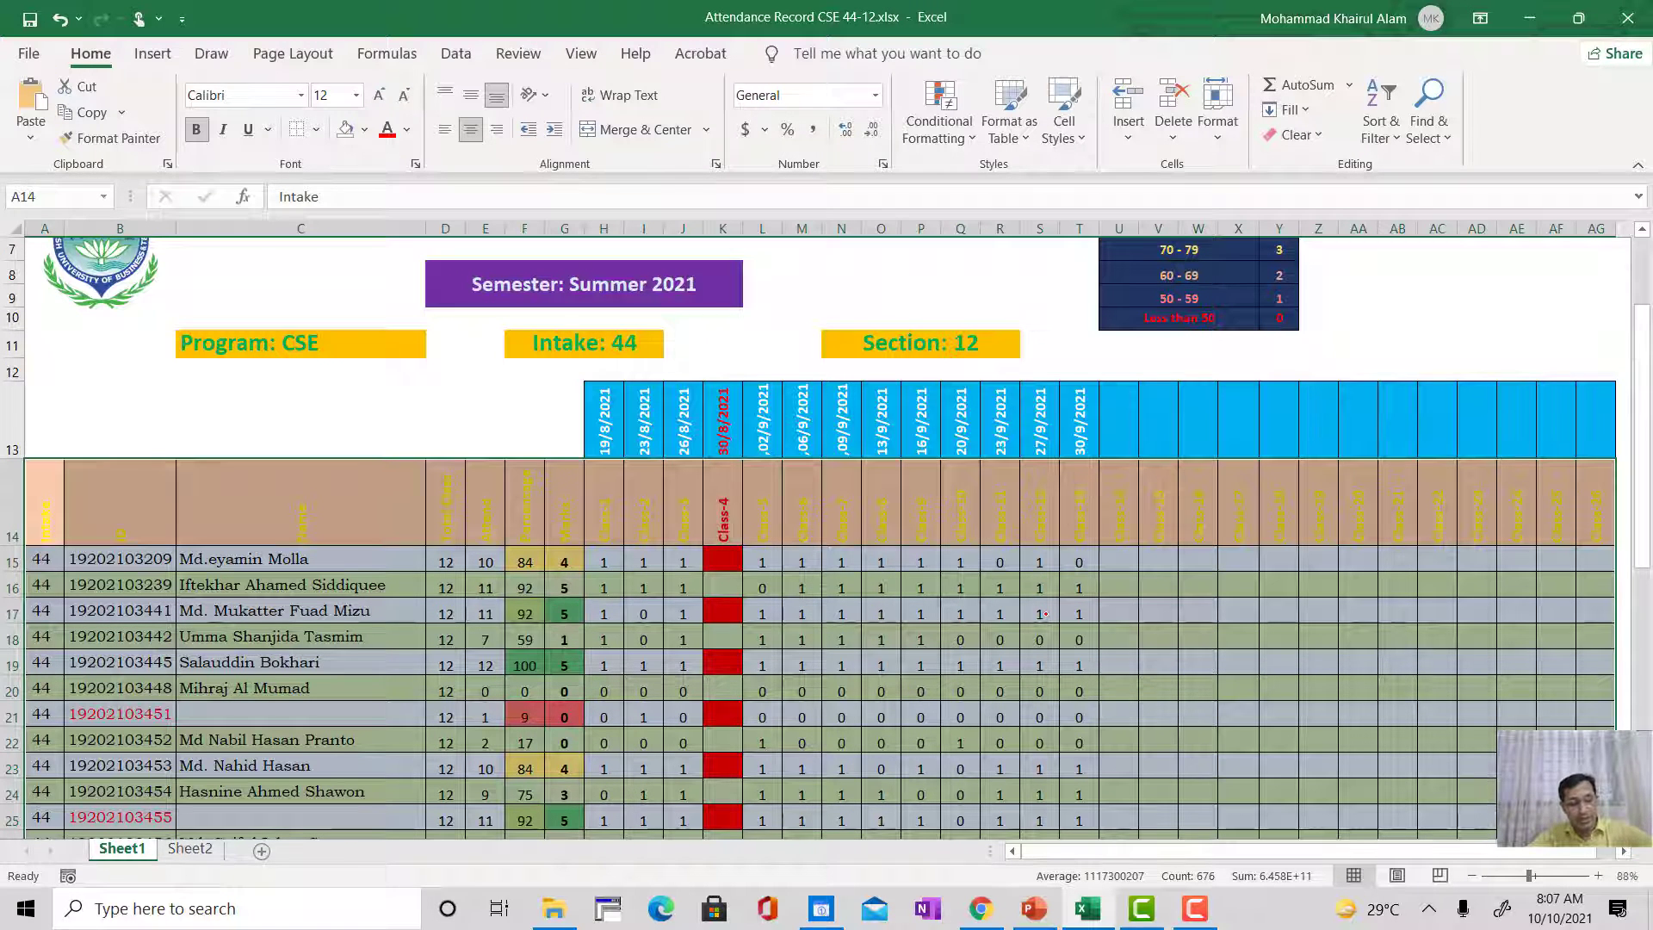
pyautogui.hotkey('ctrl', 'z')
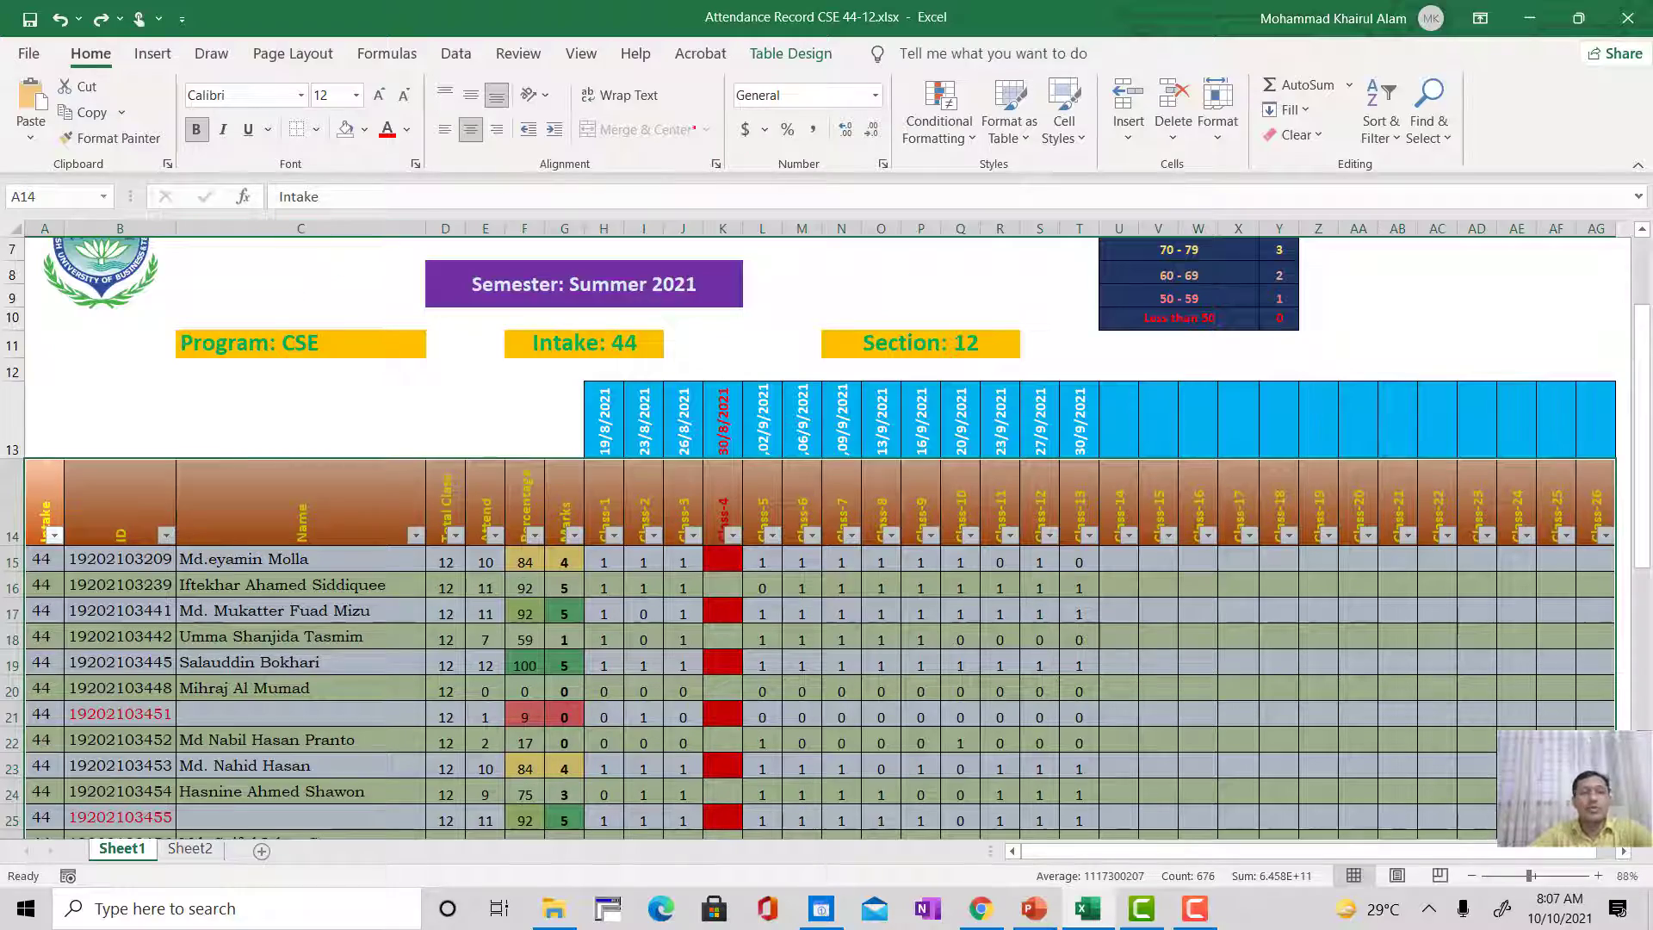
# Step: Turn off the filter buttons in the attendance table's header row and deselect the table
pyautogui.click(811, 44)
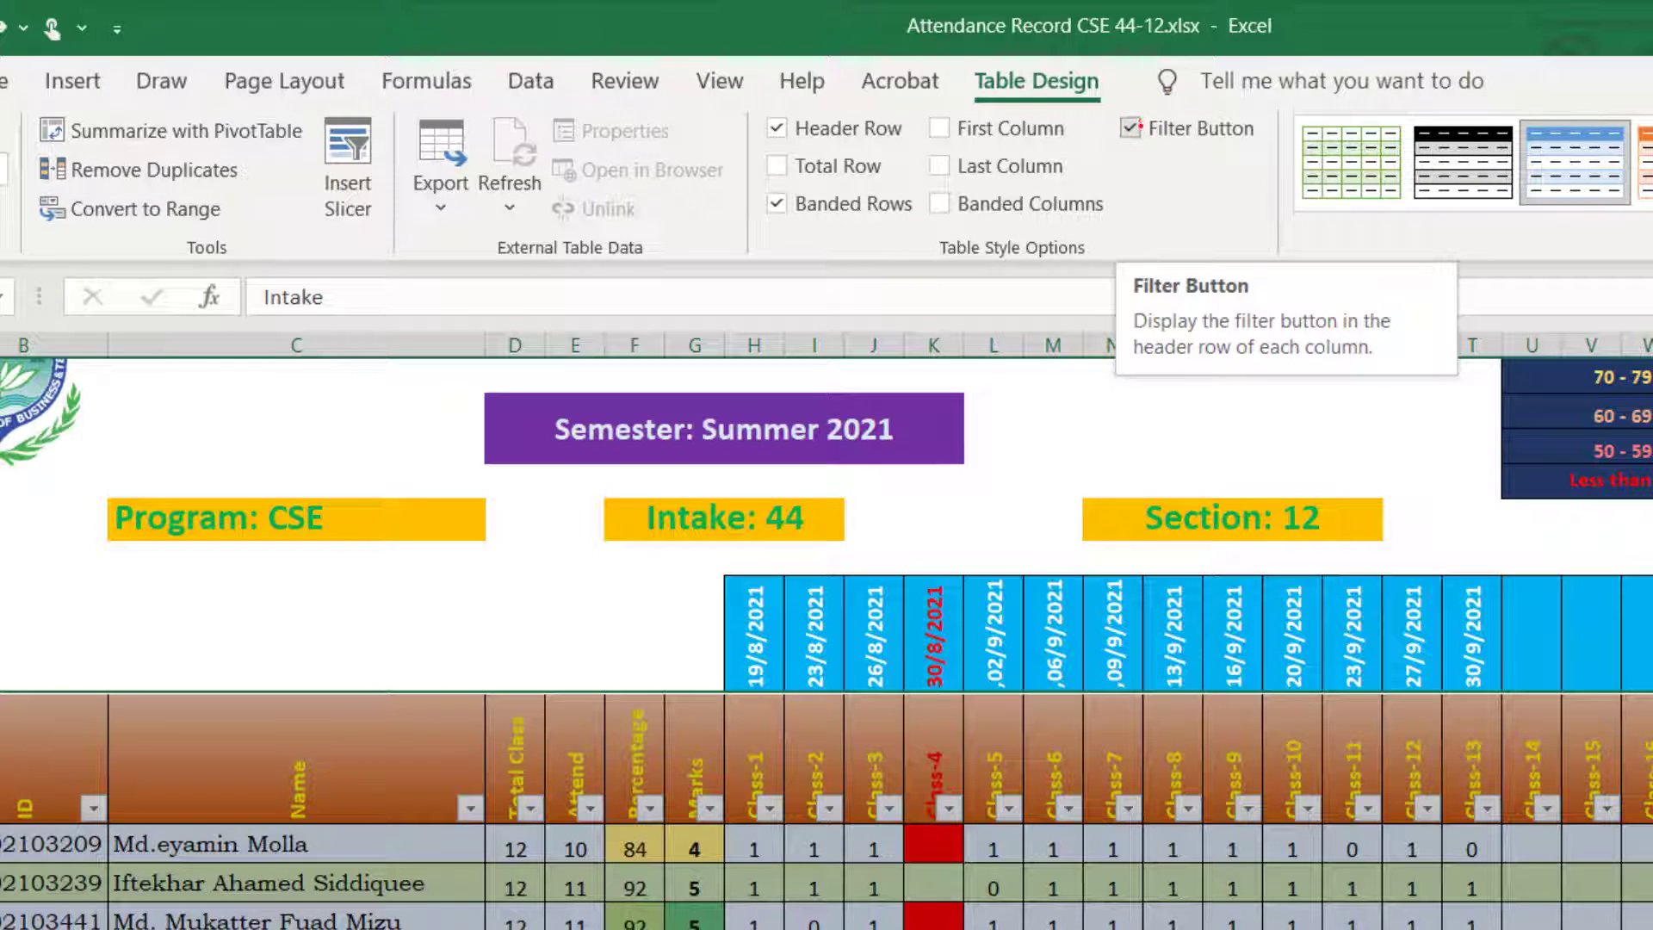
pyautogui.click(1130, 128)
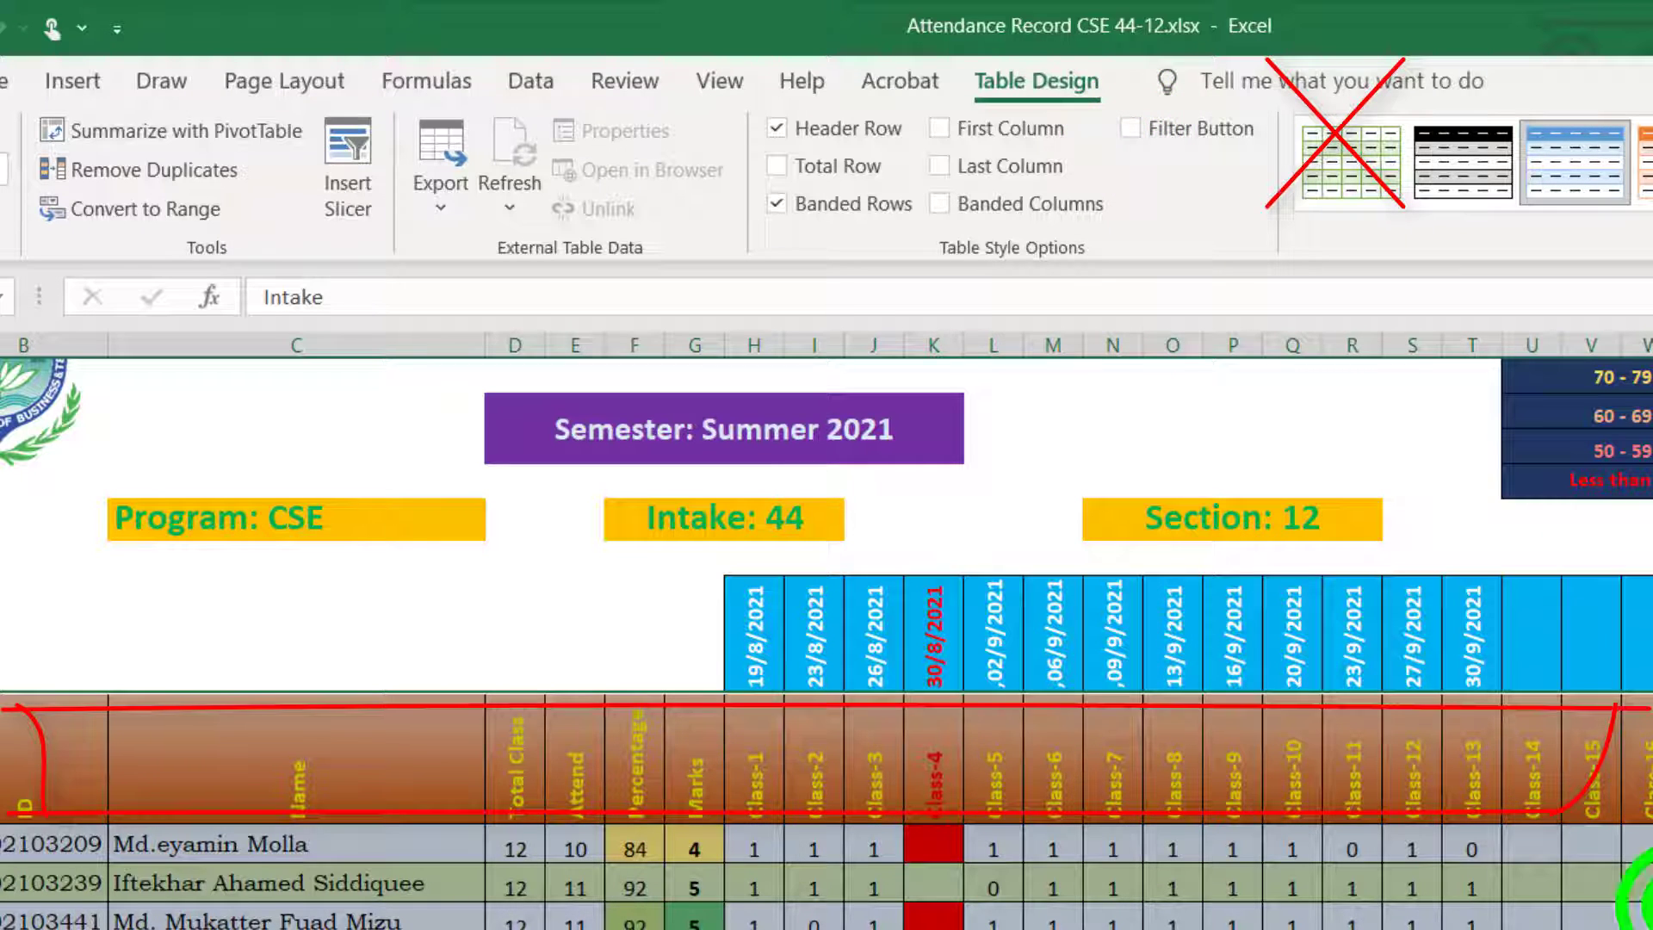
pyautogui.click(1648, 914)
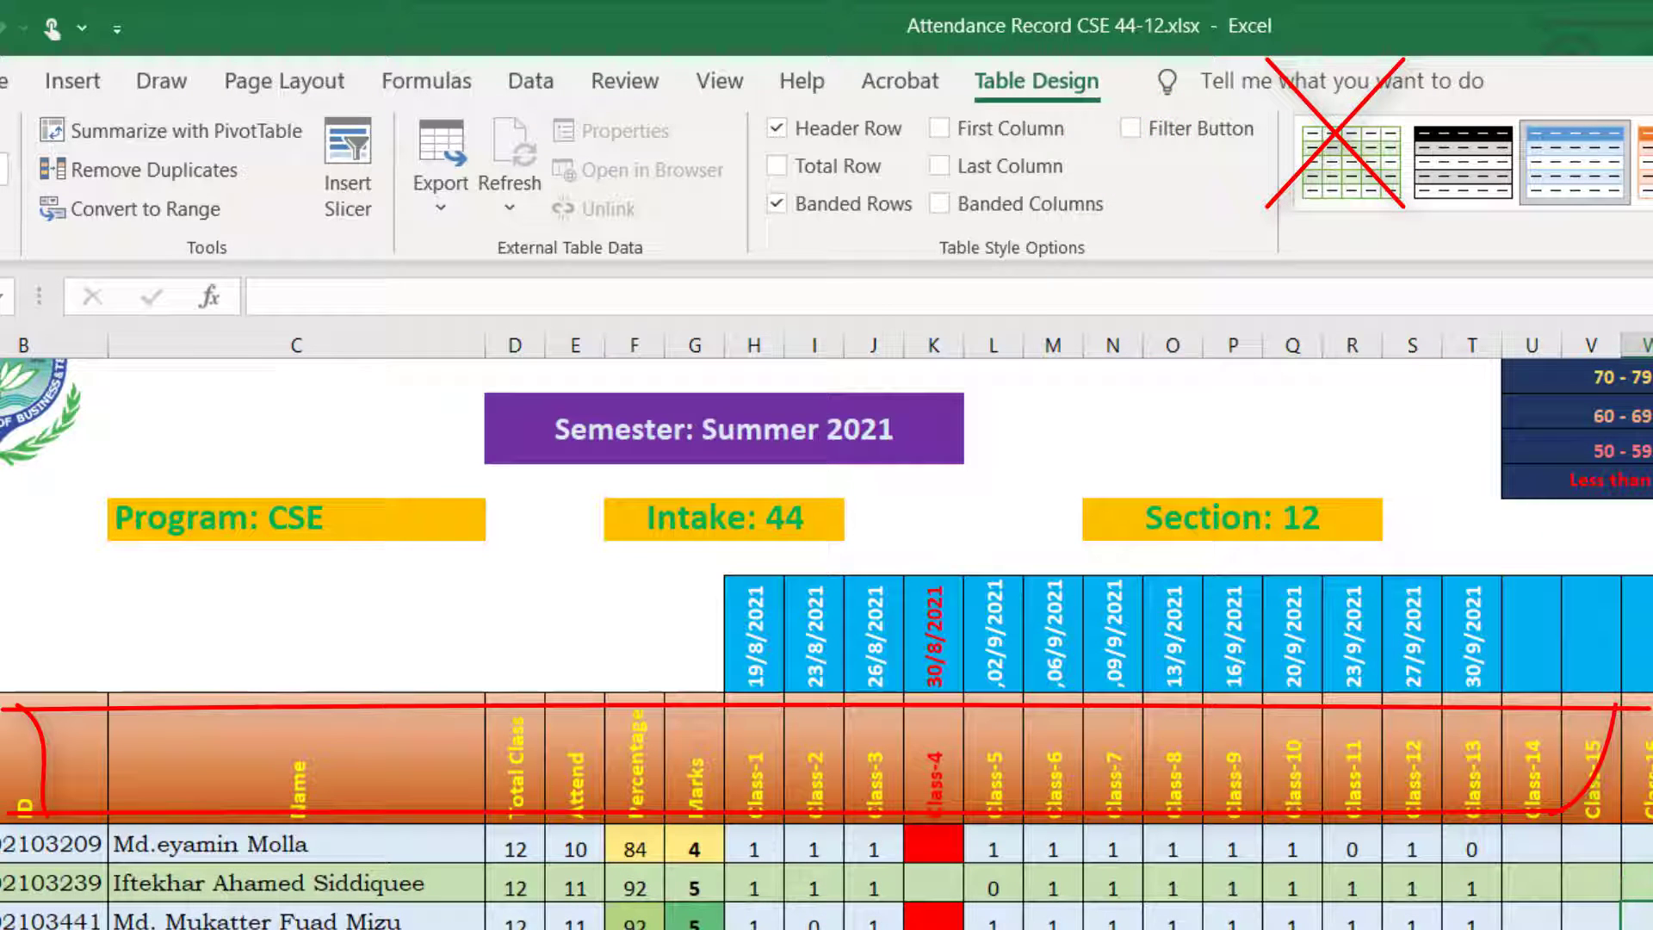
# Step: Review the attendance table from the title and header rows down to the ID Not Found row
pyautogui.scroll(-3, 826, 642)
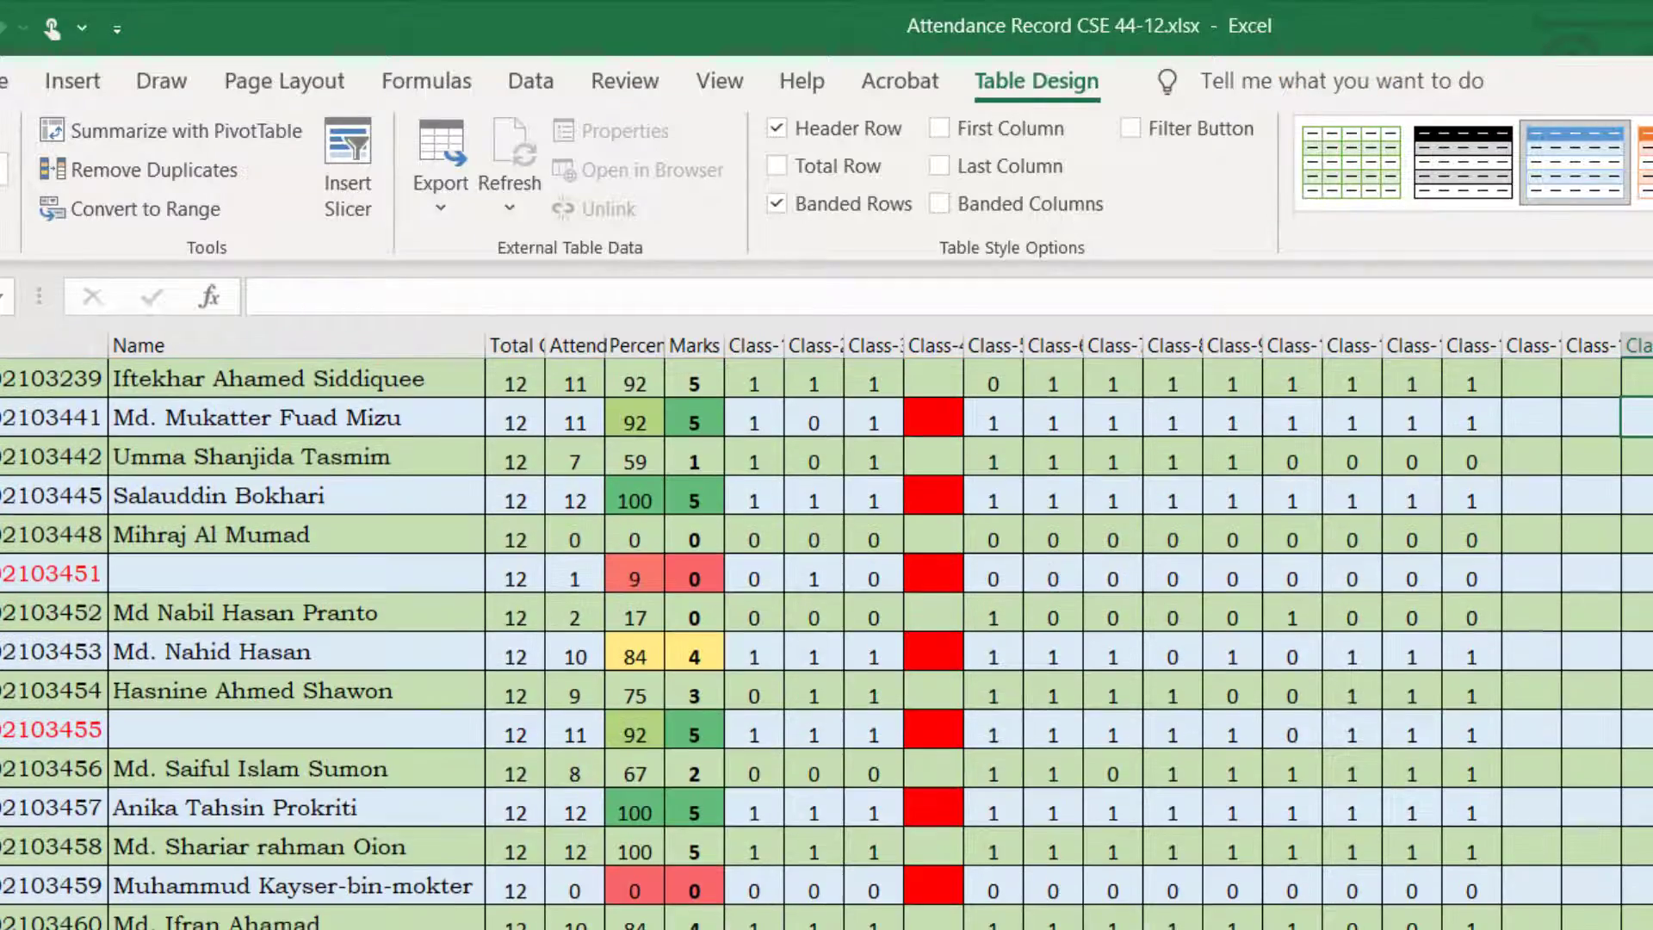
pyautogui.scroll(-4, 826, 603)
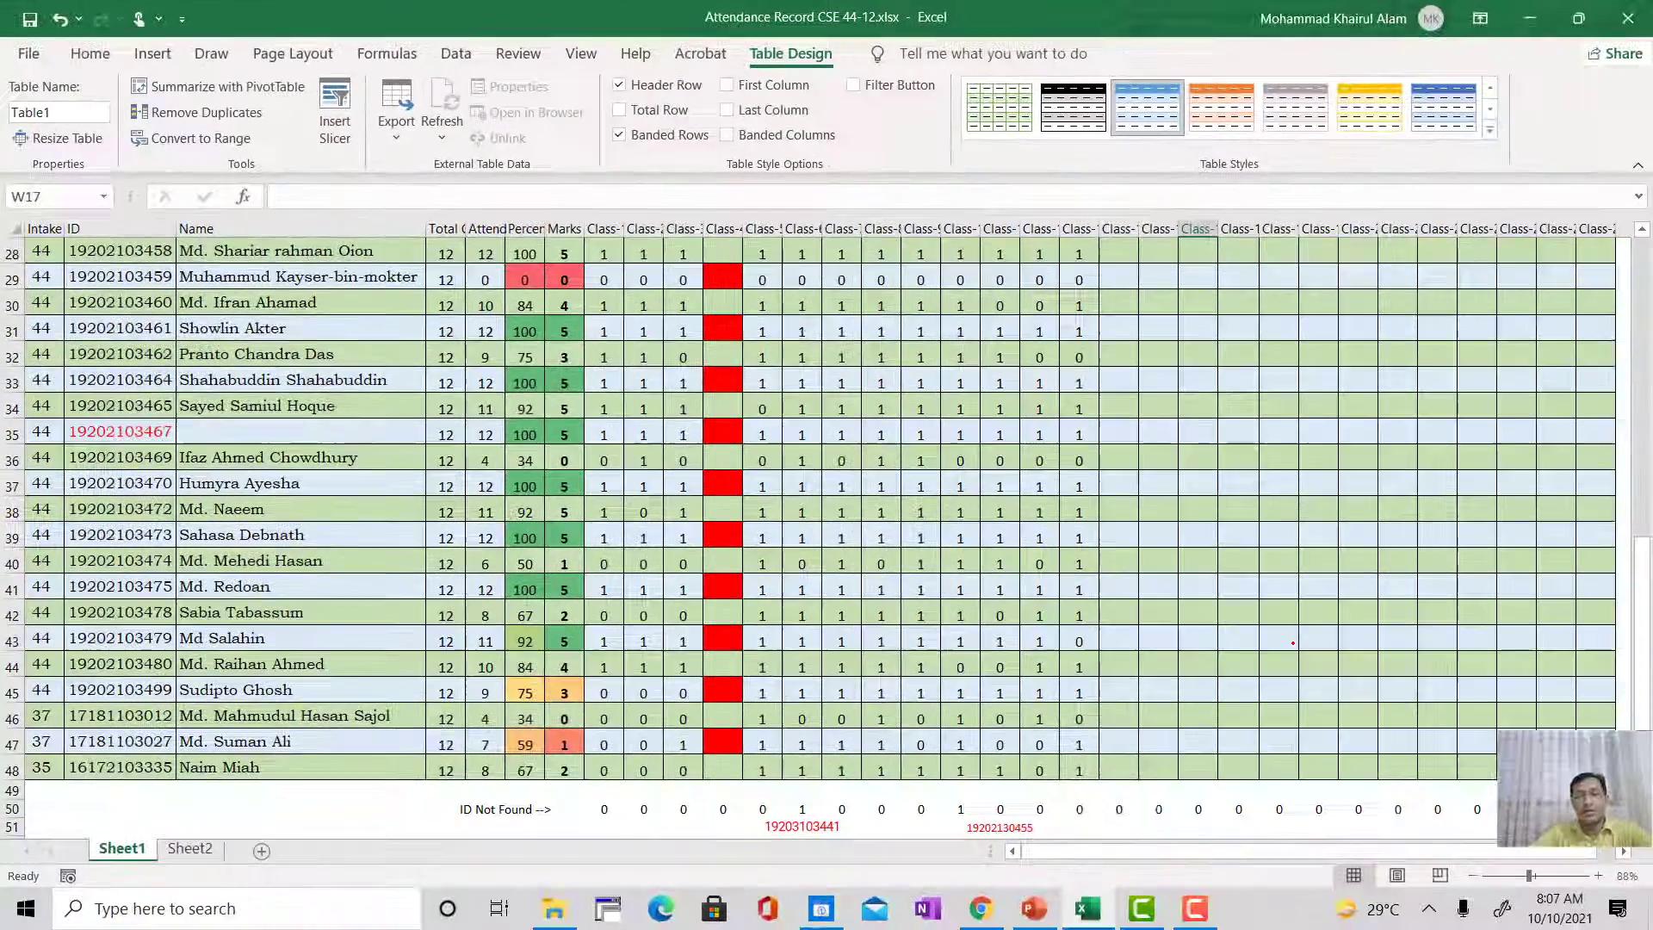
pyautogui.scroll(-1, 1294, 644)
pyautogui.scroll(2, 1292, 642)
pyautogui.scroll(6, 1292, 642)
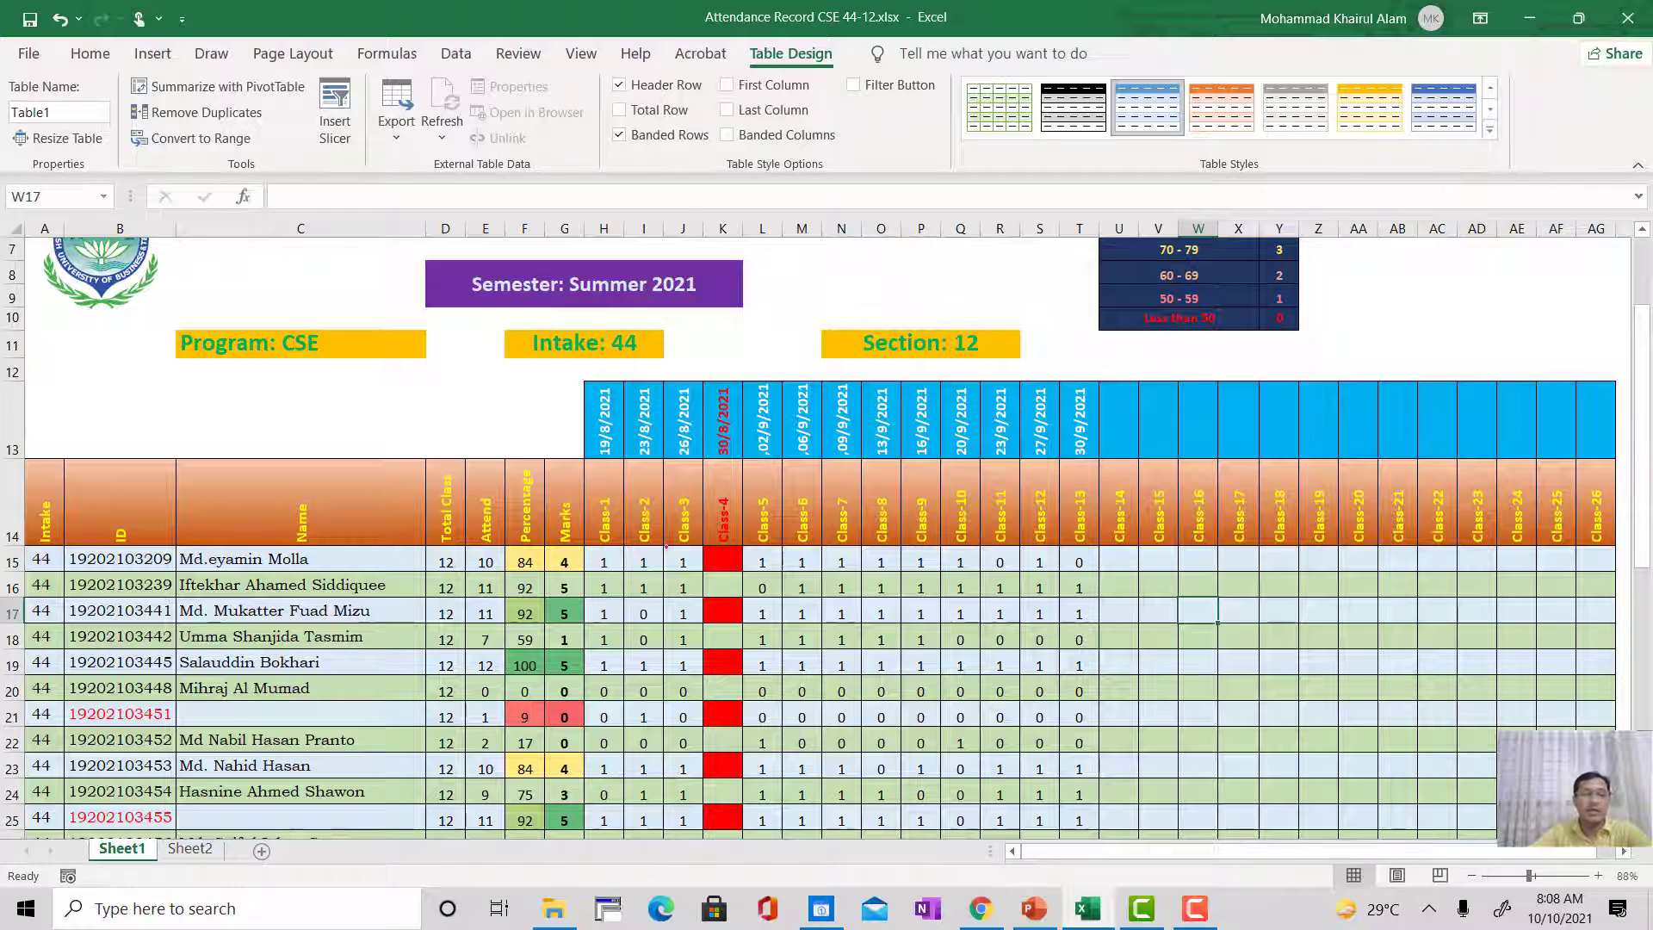
pyautogui.scroll(2, 330, 669)
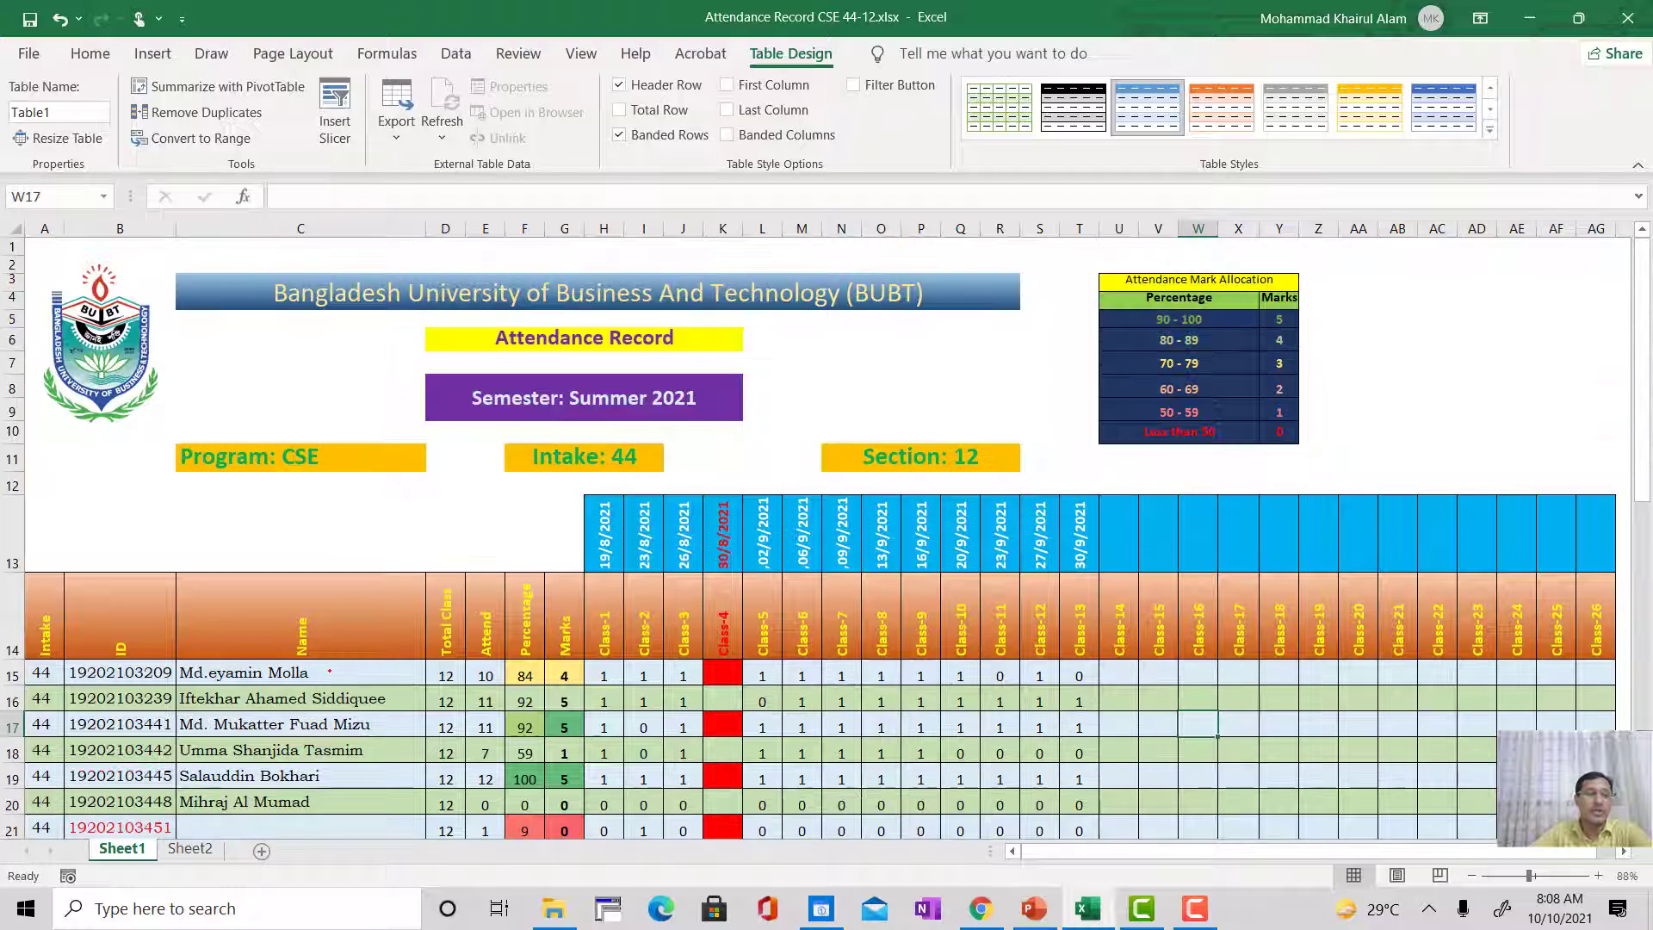
pyautogui.scroll(-1, 328, 616)
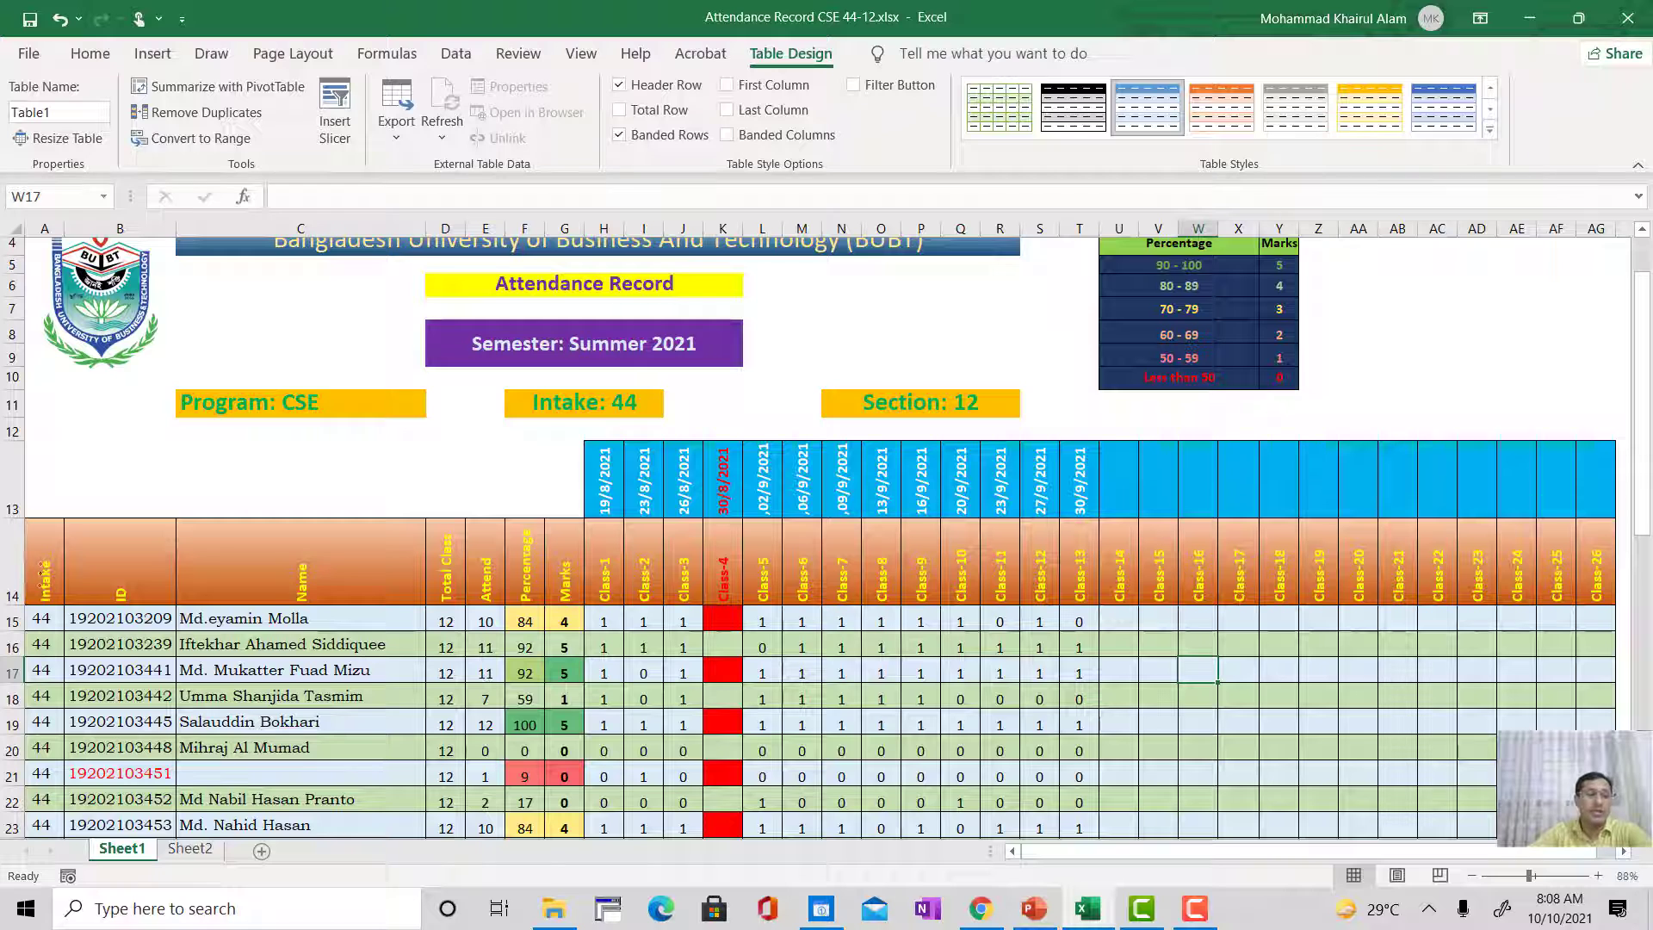
pyautogui.scroll(1, 41, 586)
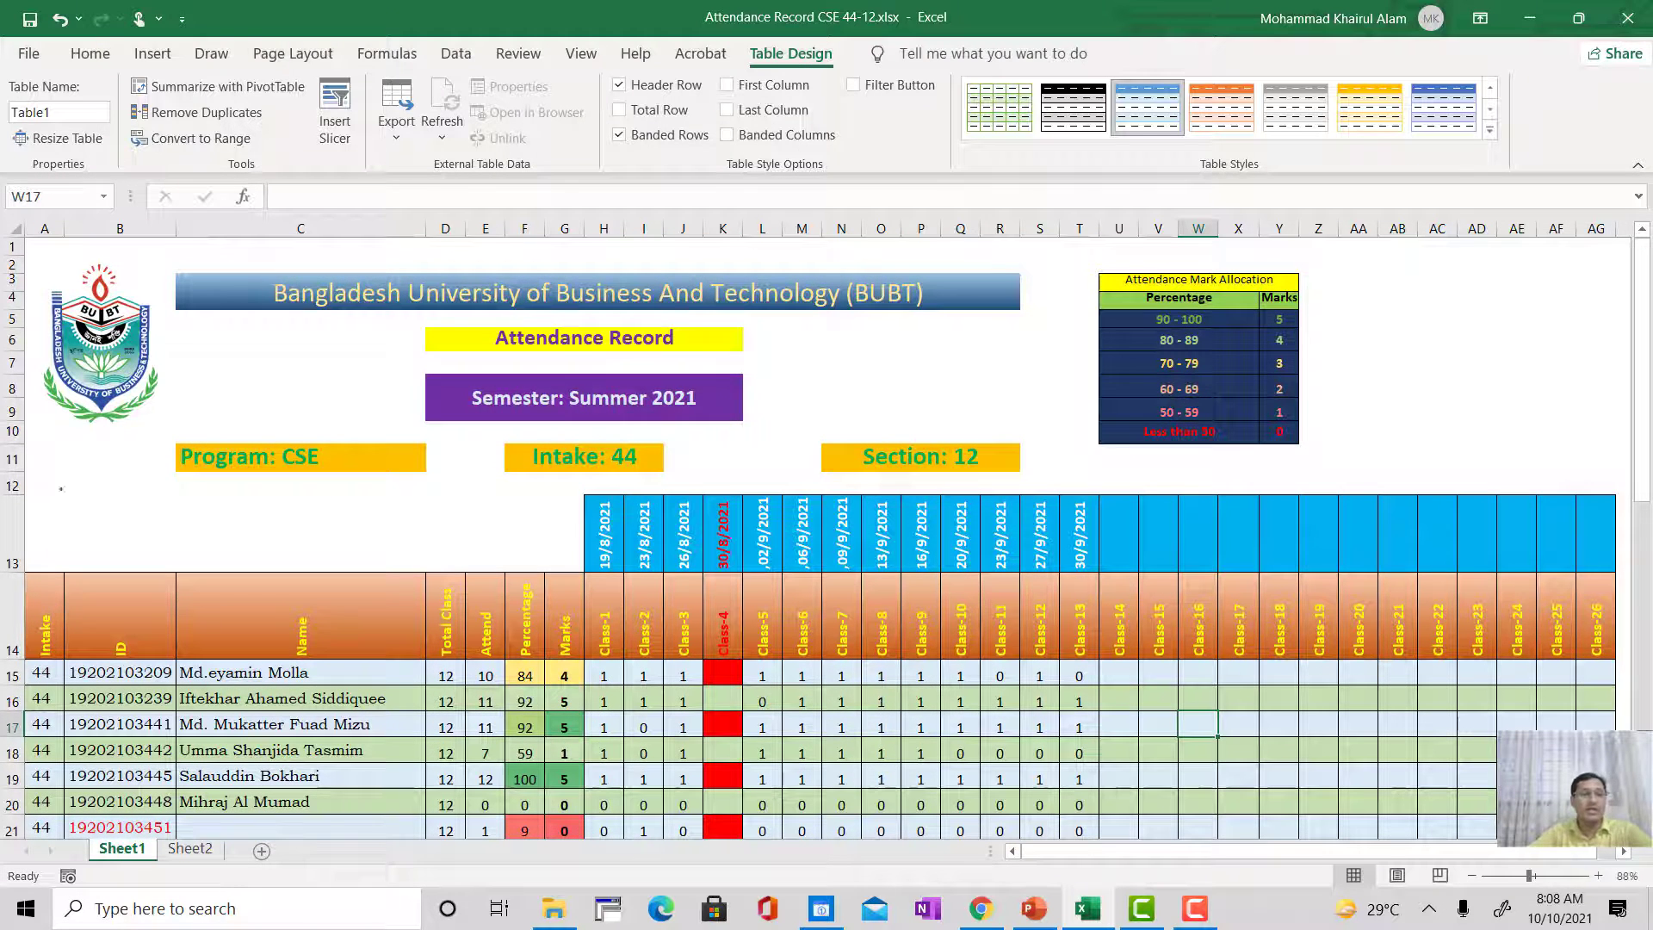
# Step: Select the attendance record on Sheet1 from A1 through the Class-26 column in row 48 and copy it
pyautogui.click(43, 250)
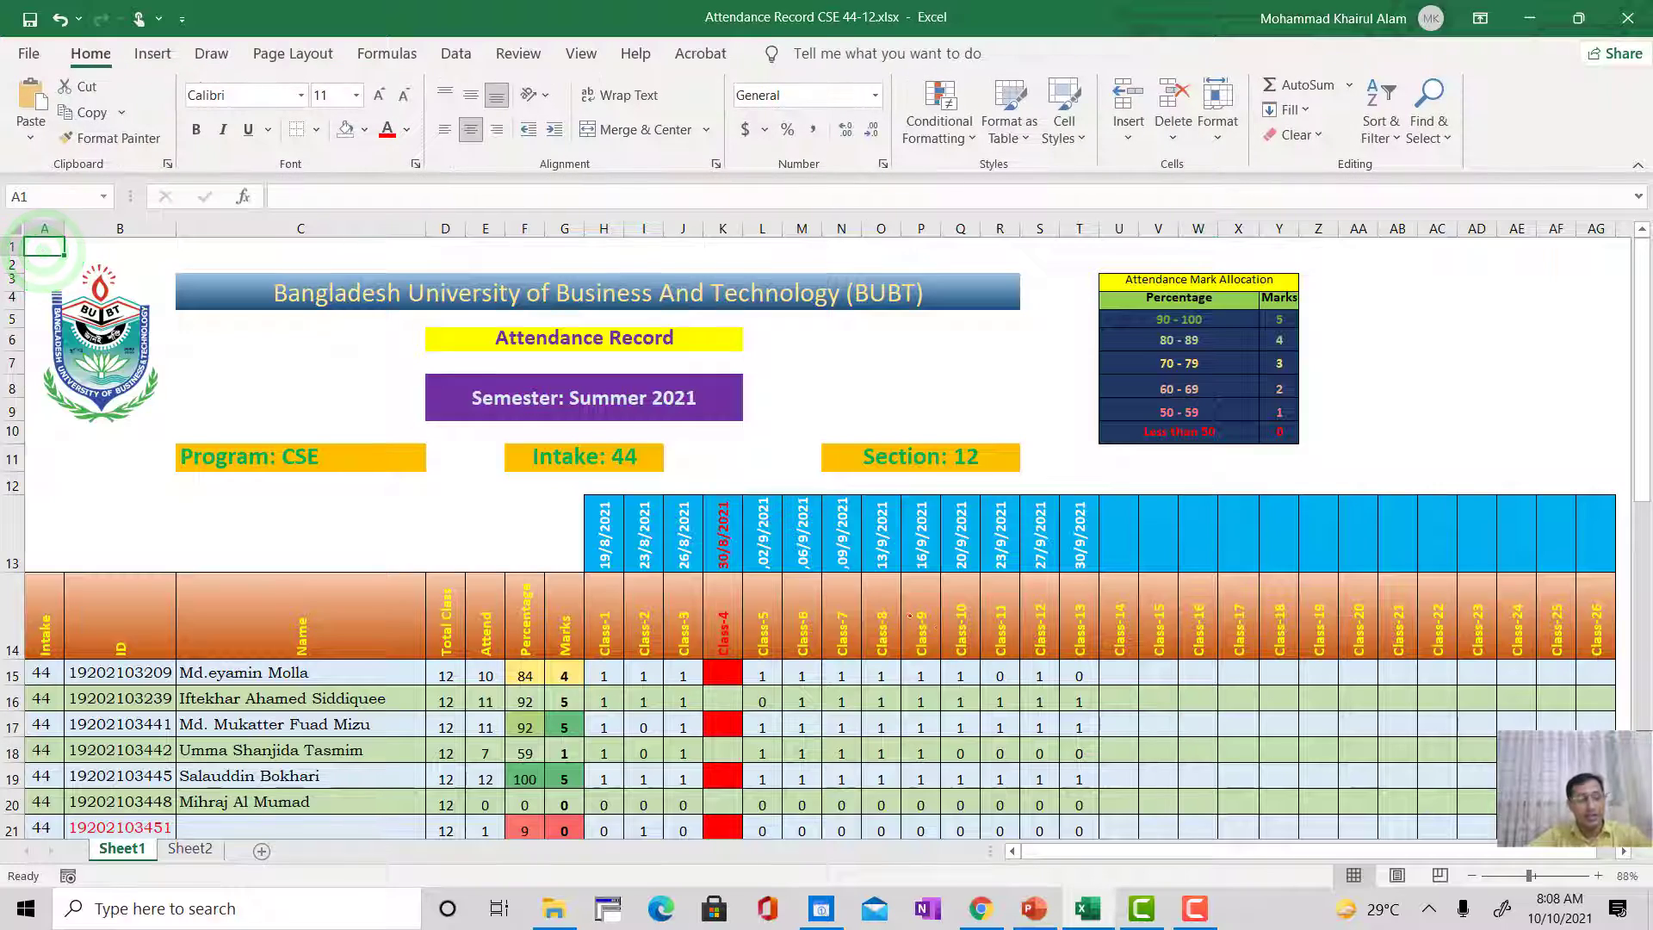
pyautogui.scroll(-11, 1016, 677)
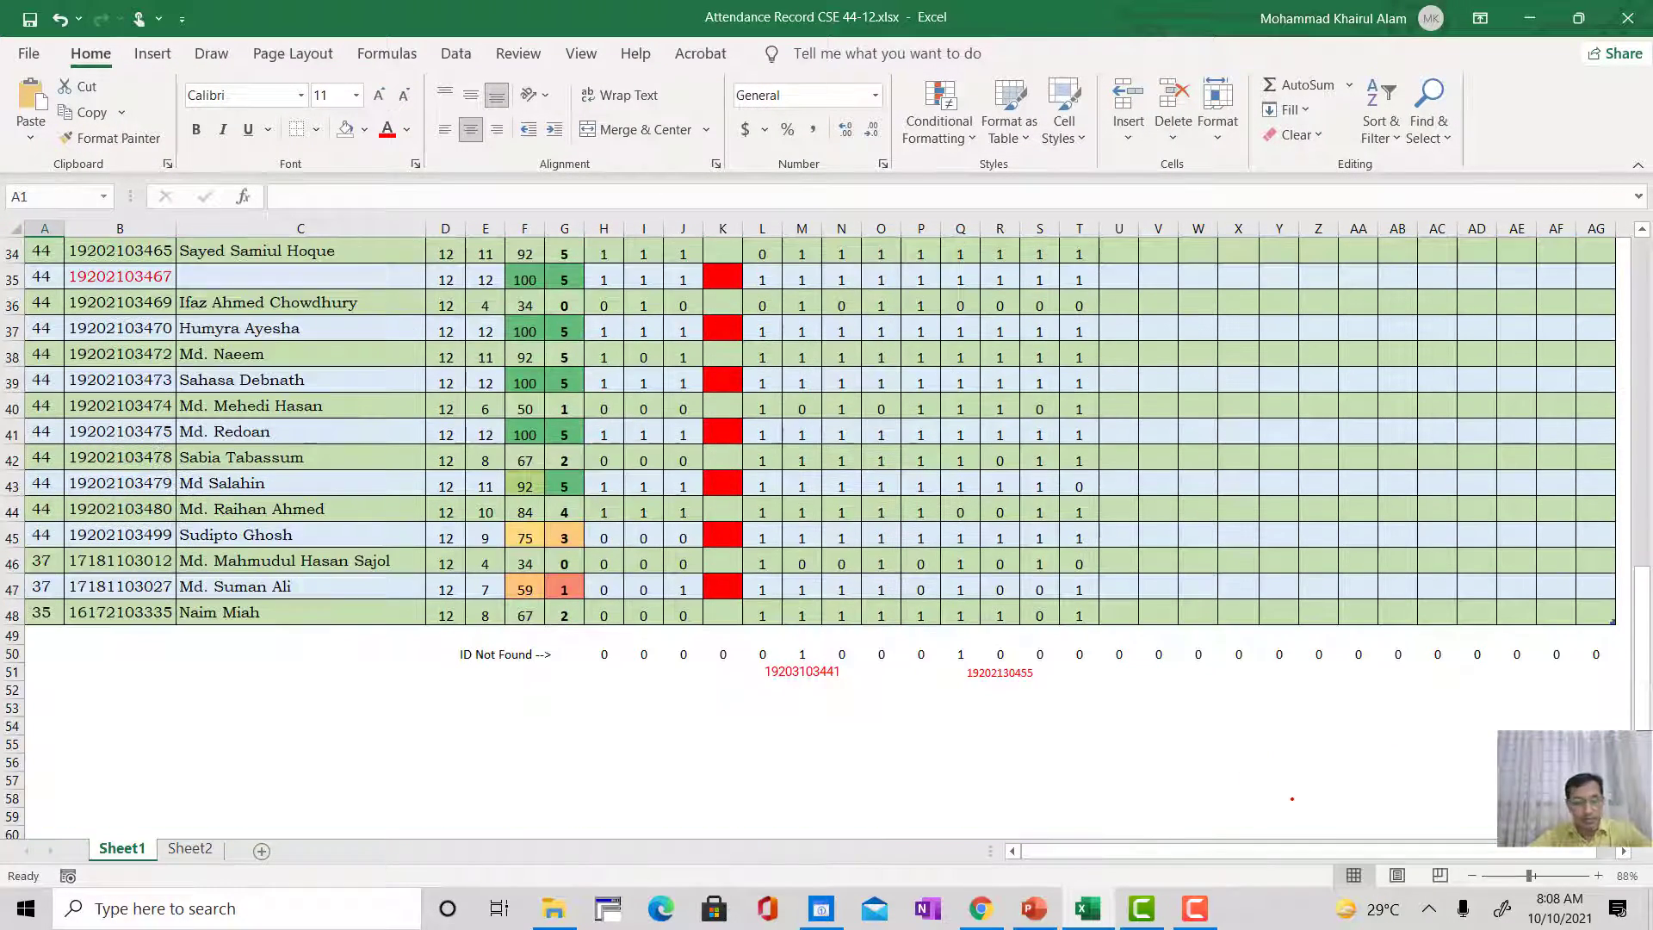
pyautogui.click(1363, 851)
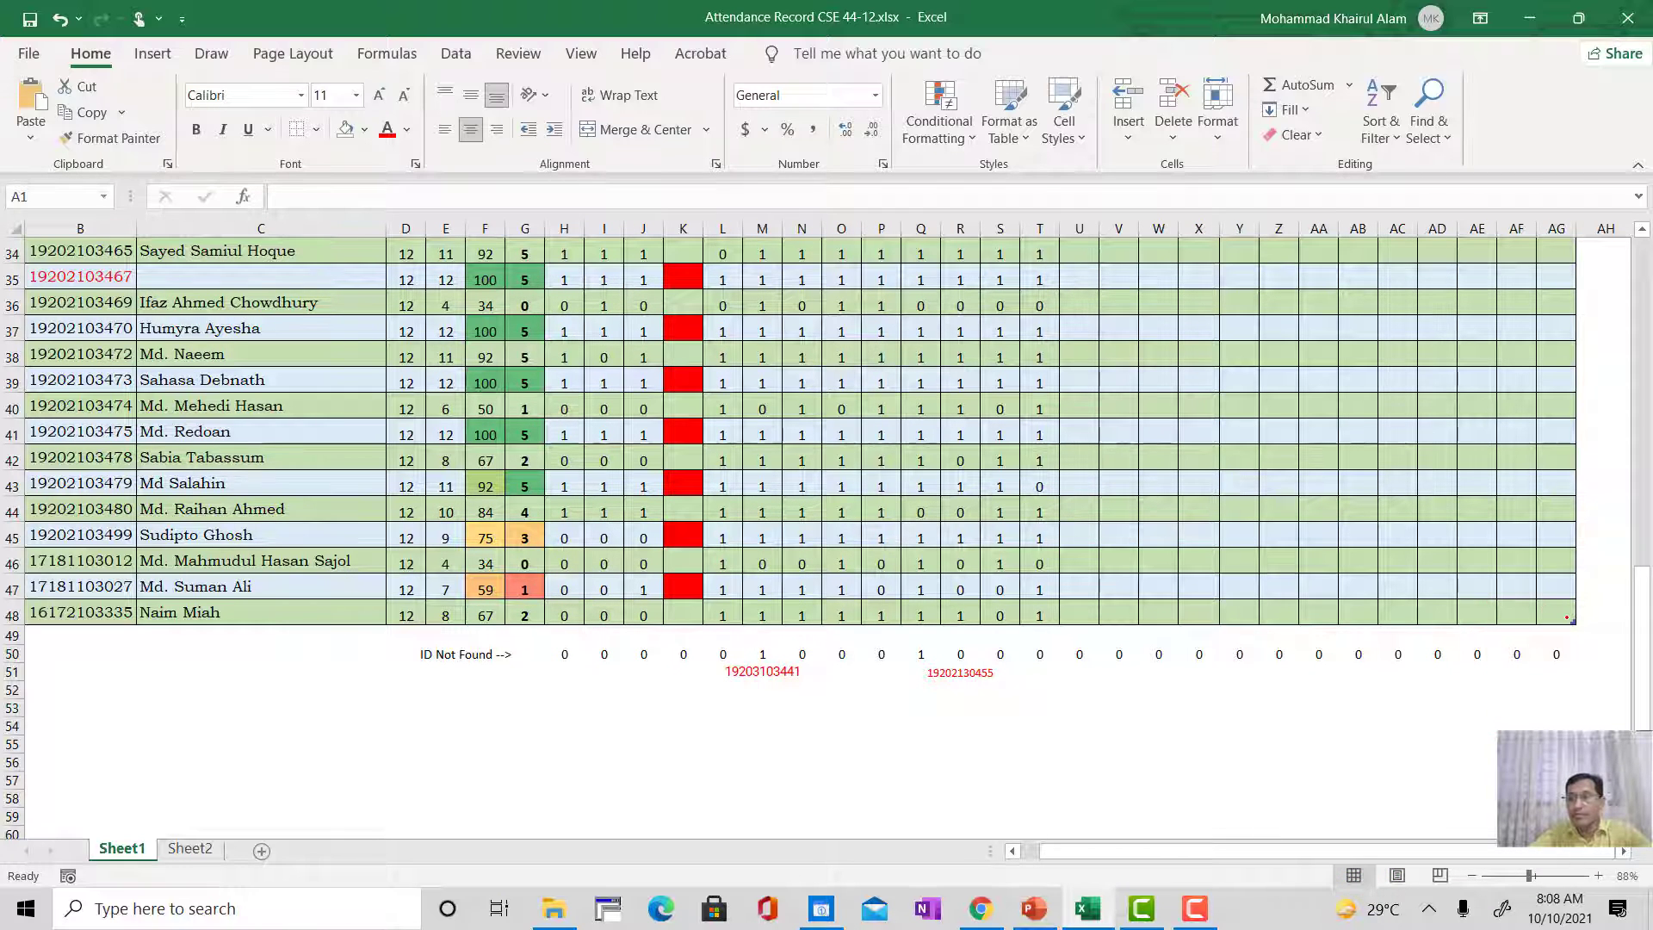
pyautogui.keyDown('shift'); pyautogui.click(1567, 618); pyautogui.keyUp('shift')
pyautogui.scroll(11, 1070, 640)
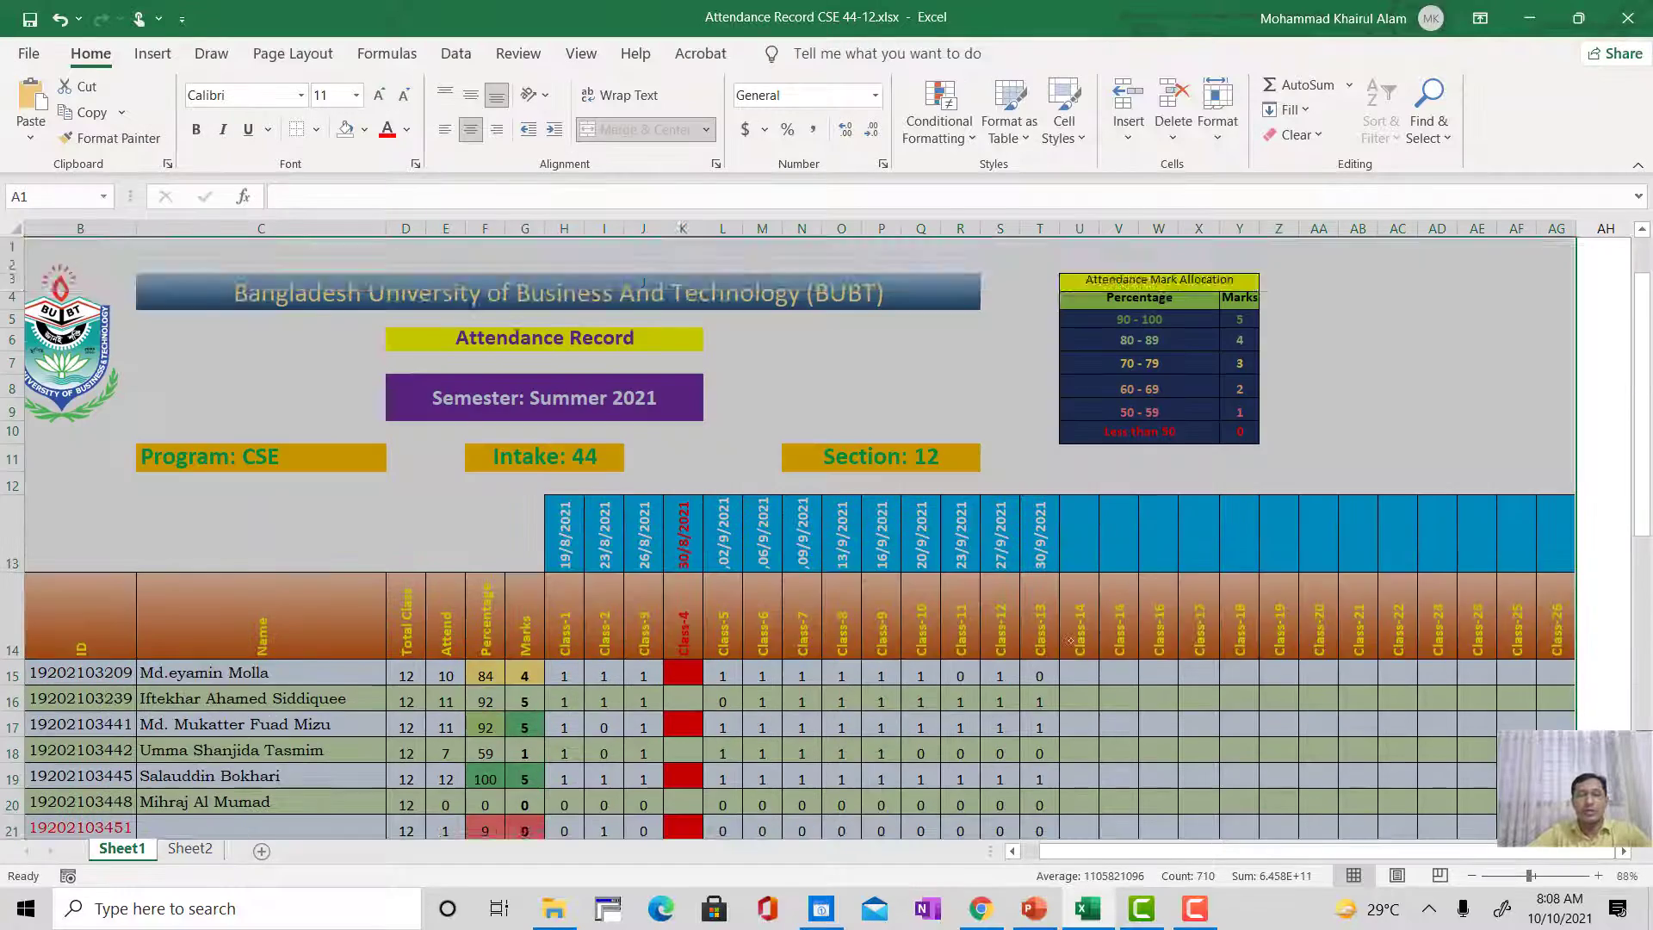
pyautogui.scroll(-1, 1070, 640)
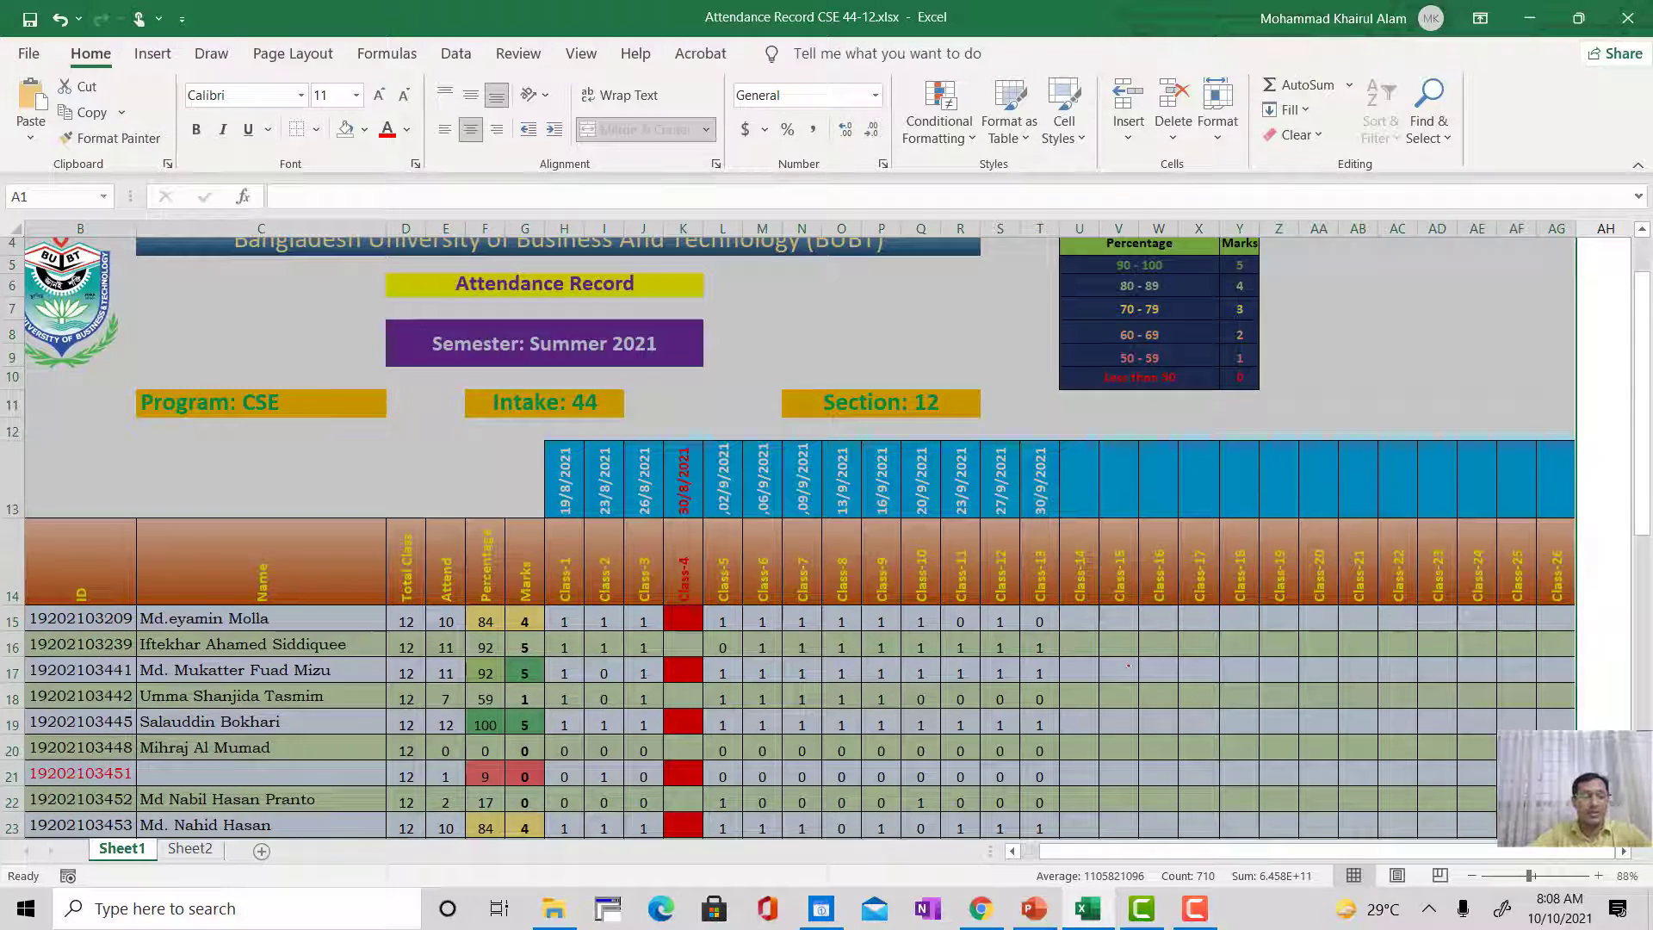
pyautogui.scroll(-9, 1128, 664)
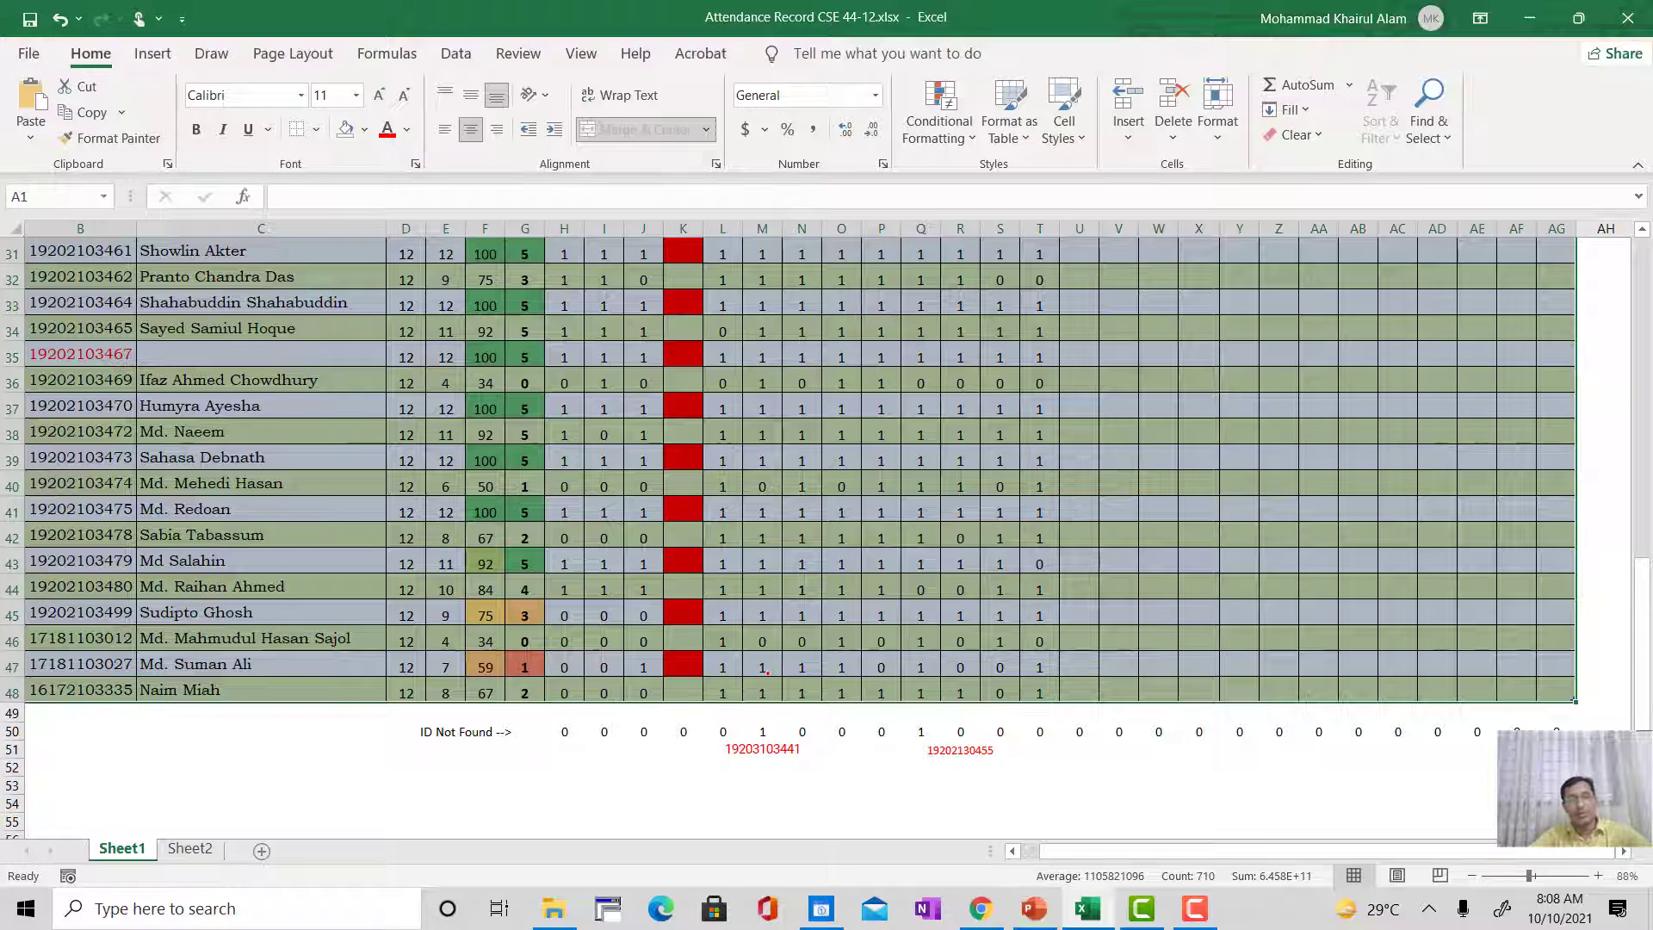
pyautogui.rightClick(527, 396)
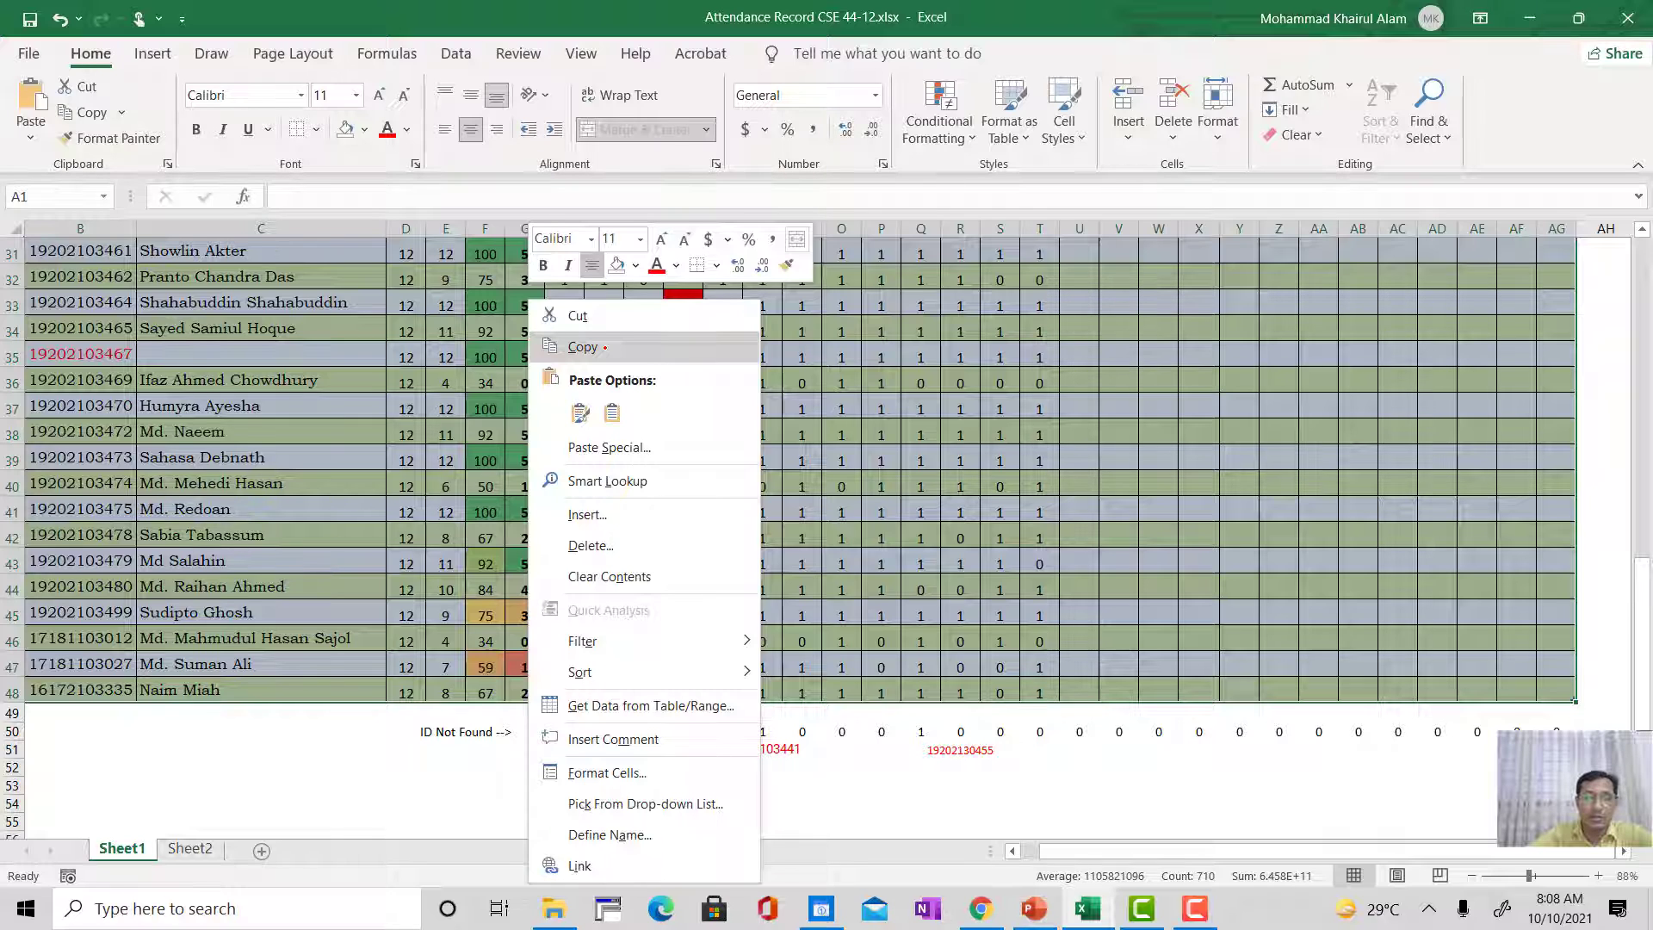
pyautogui.click(585, 347)
# Step: Add a new worksheet and paste only the values of the copied attendance record at A1
pyautogui.click(261, 850)
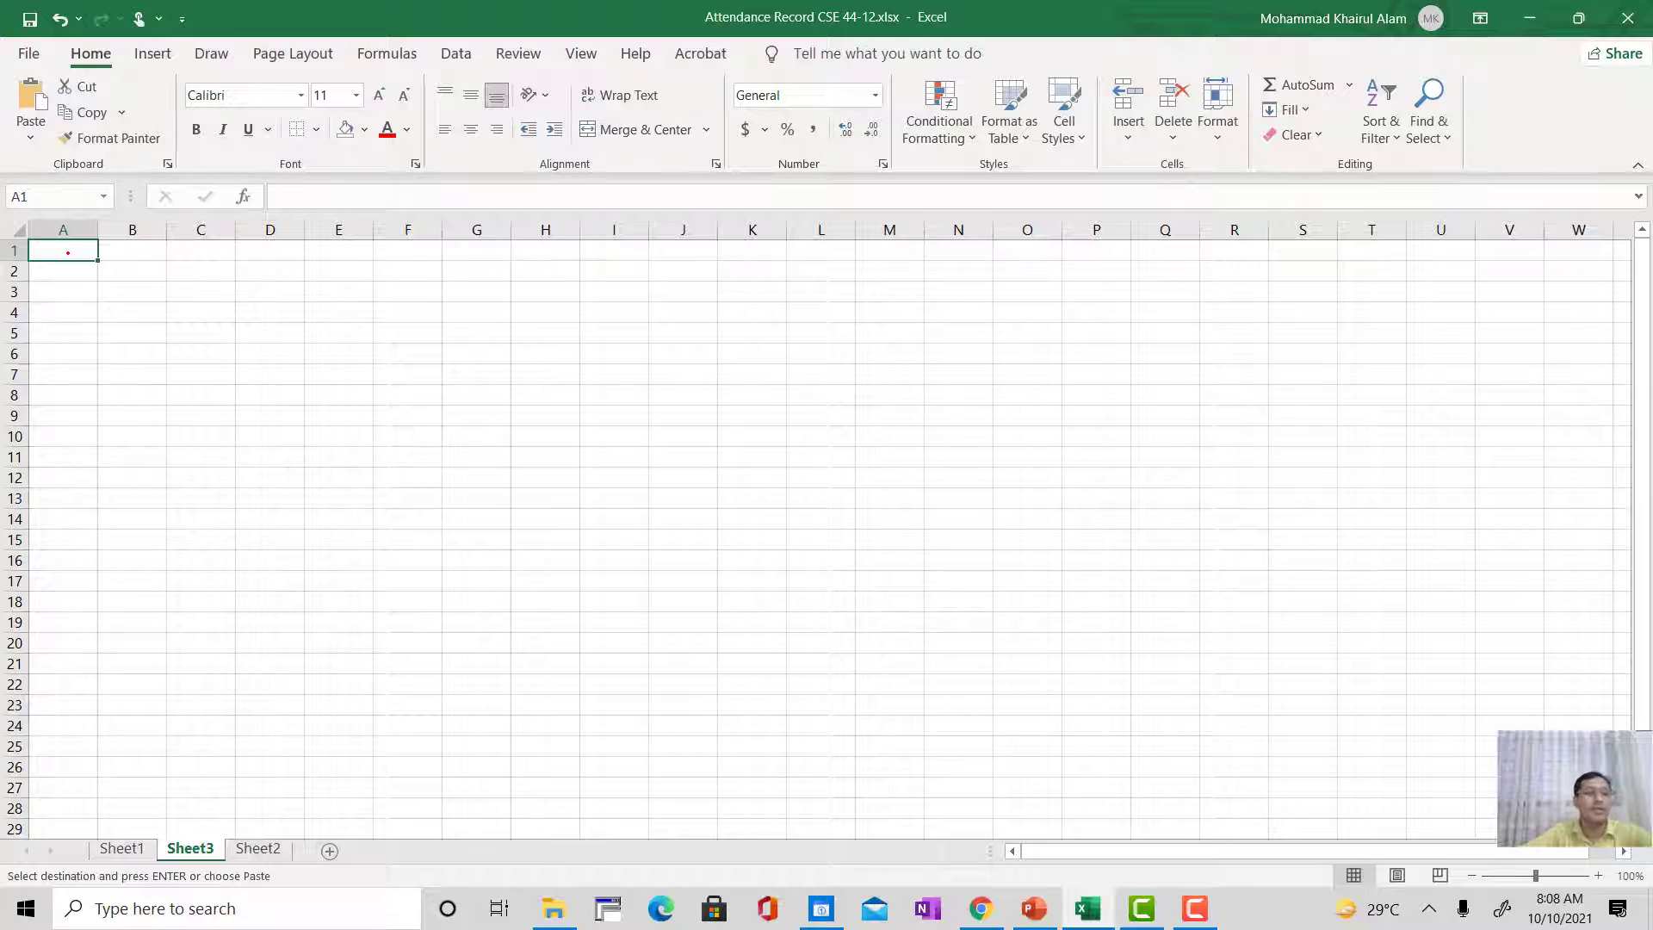
pyautogui.rightClick(68, 252)
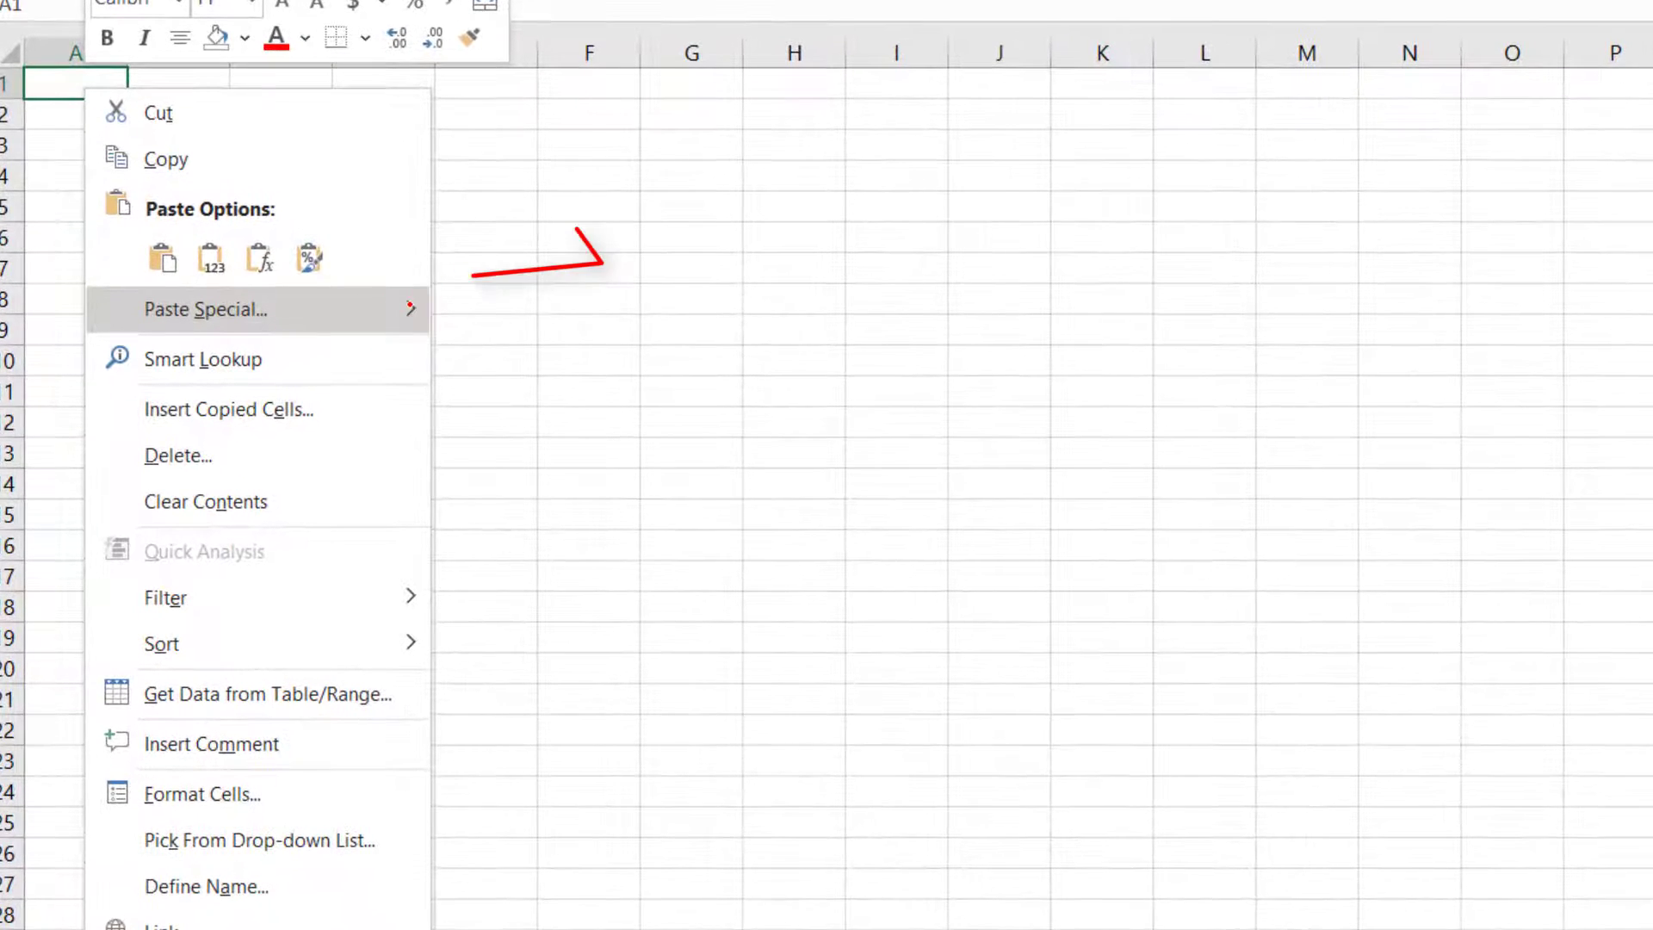
pyautogui.moveTo(409, 305)
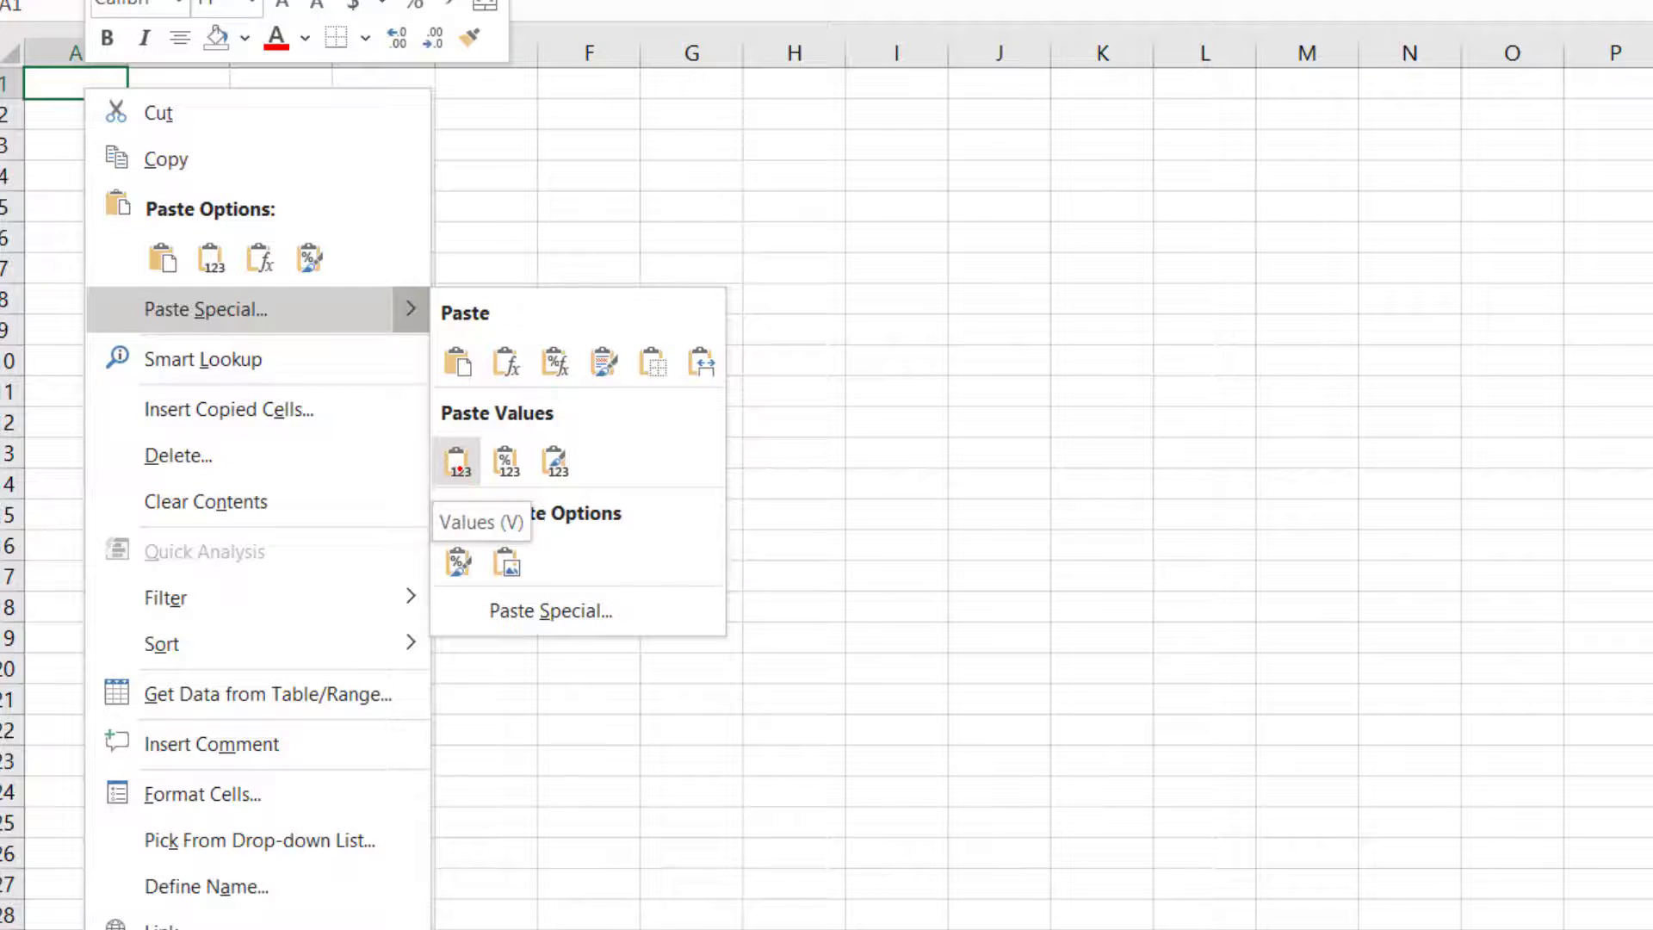
pyautogui.click(459, 465)
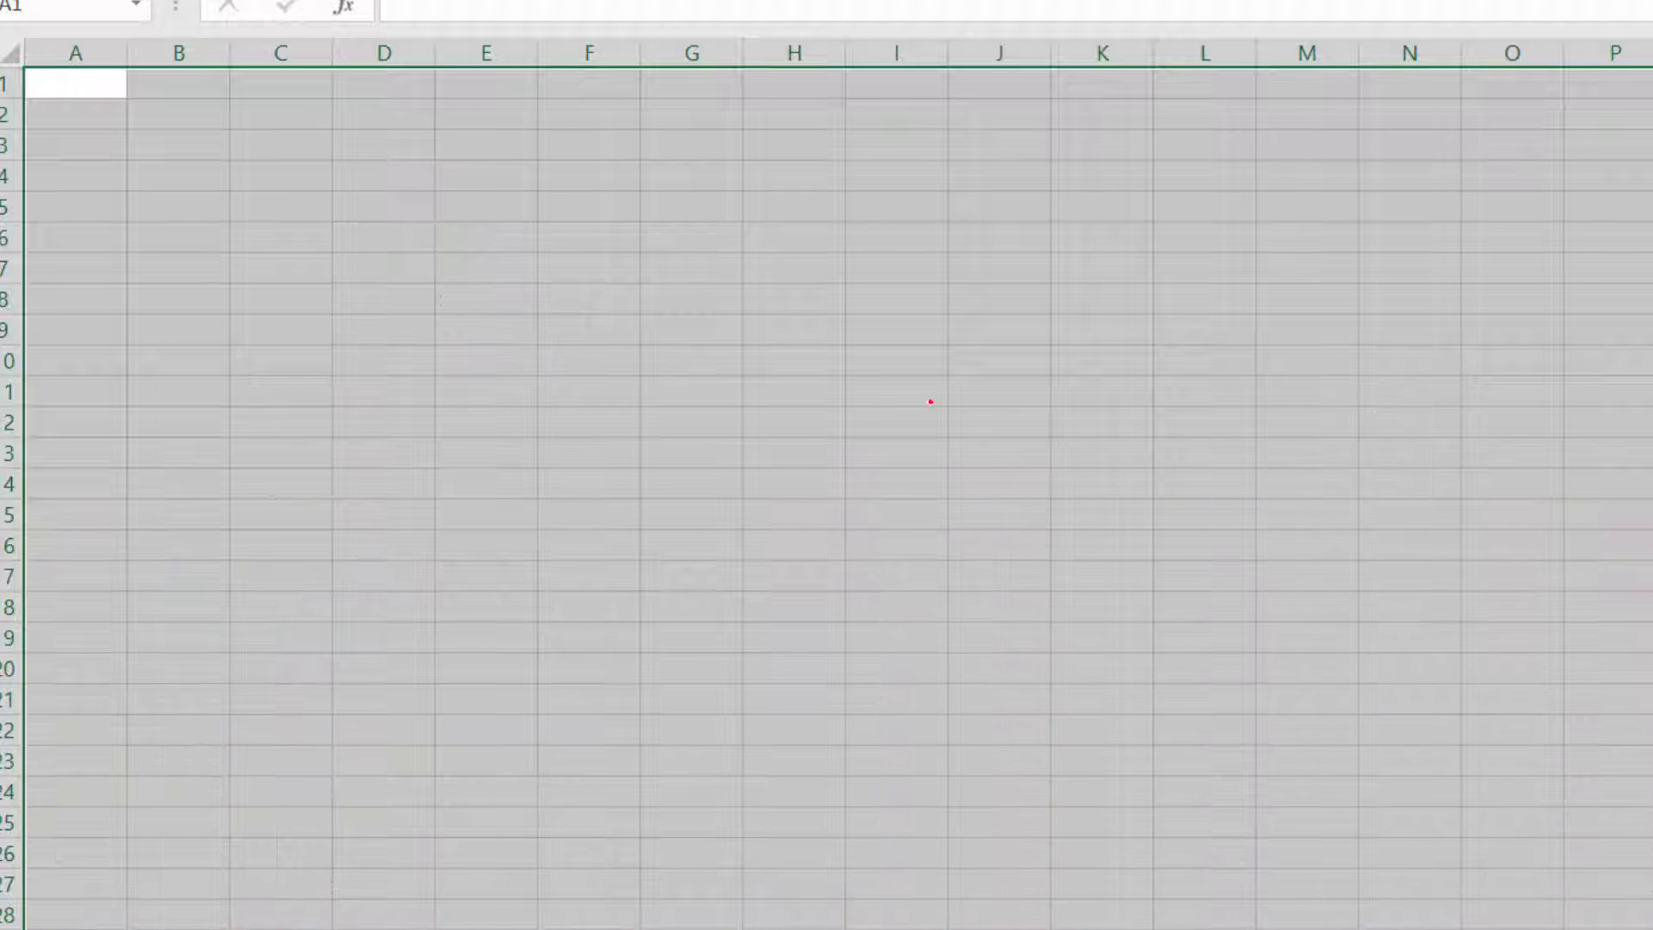
# Step: Paste the copied record at A1 of Sheet3 with Values & Source Formatting and dismiss the merged-cells warning
pyautogui.rightClick(72, 87)
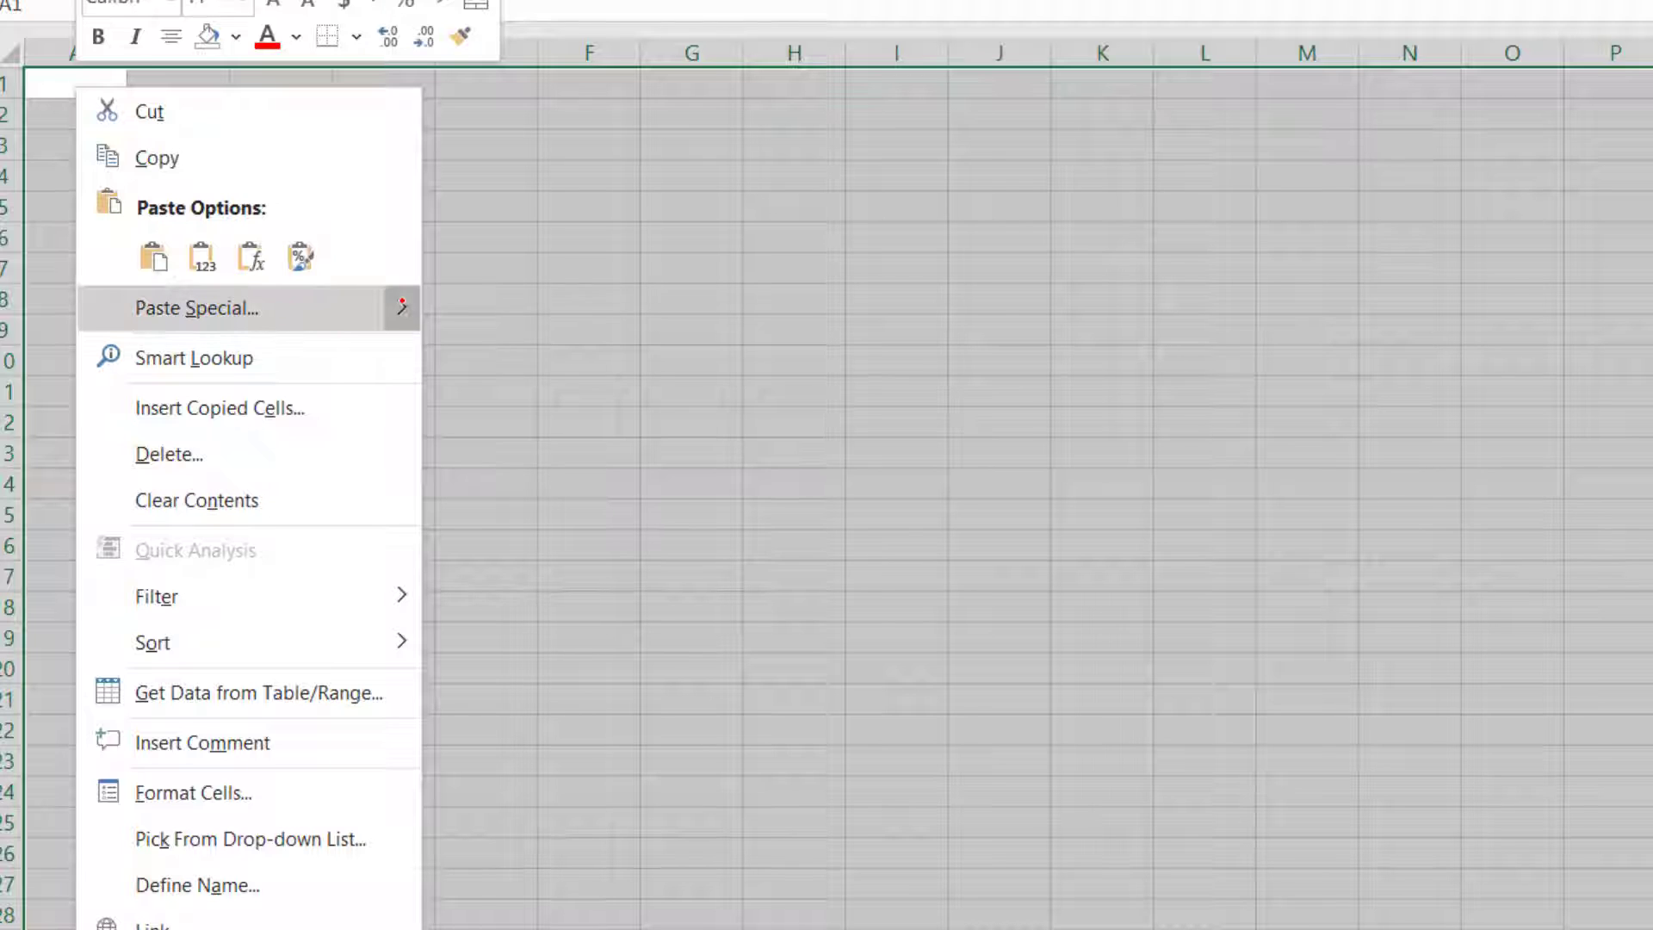
pyautogui.moveTo(402, 307)
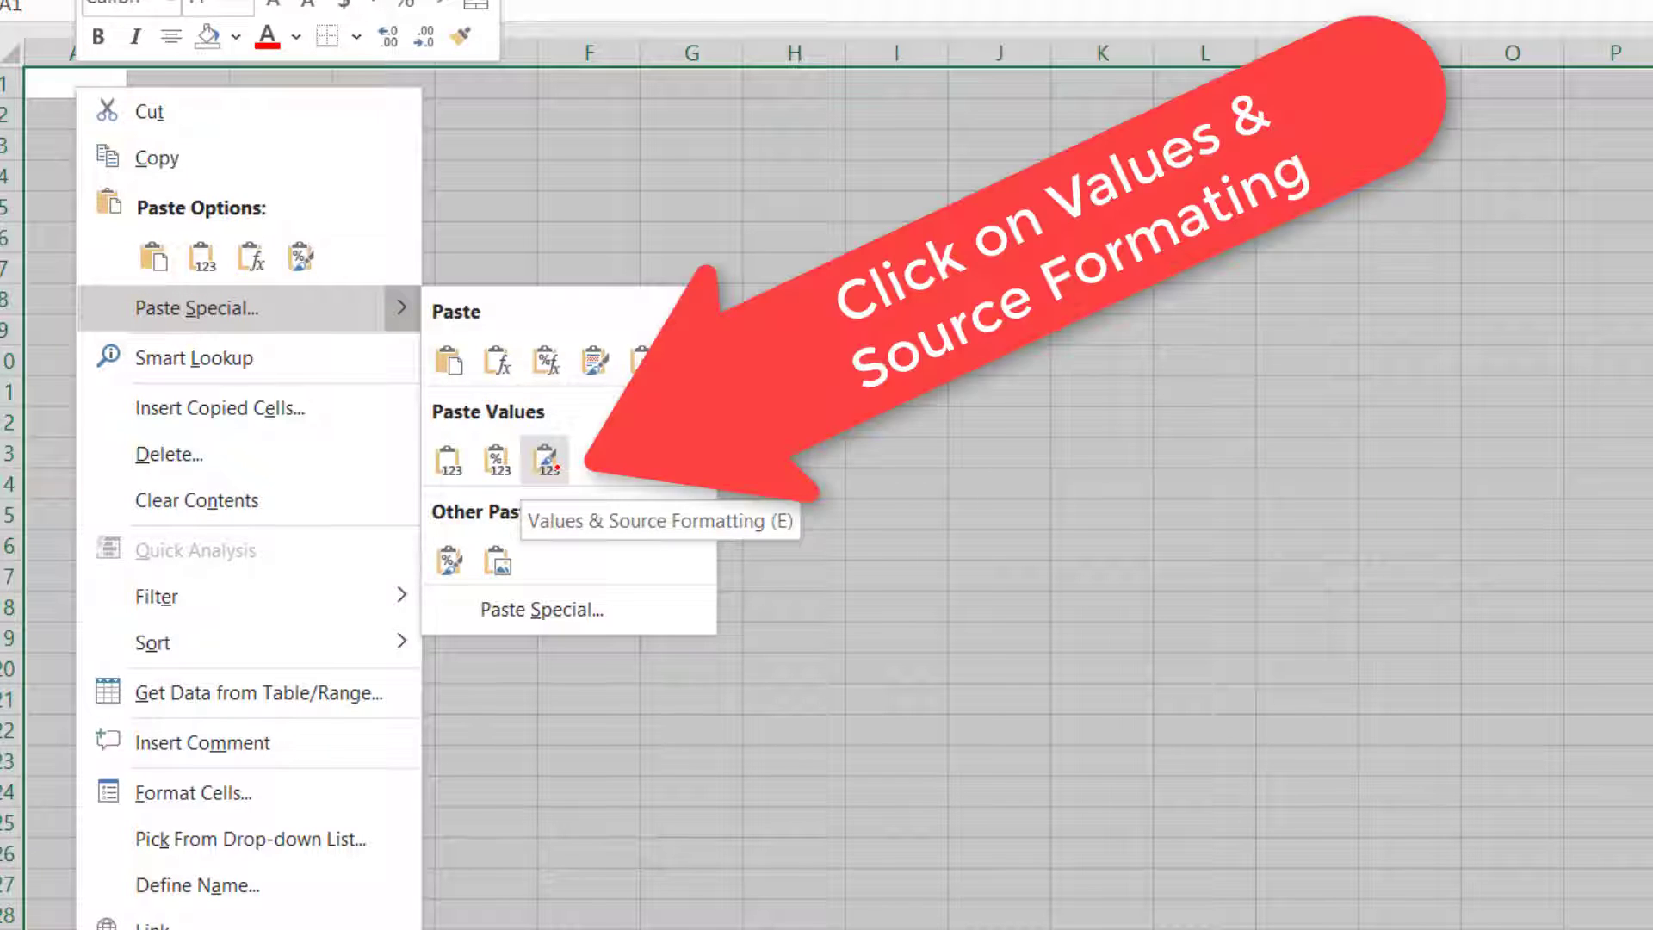
pyautogui.click(551, 463)
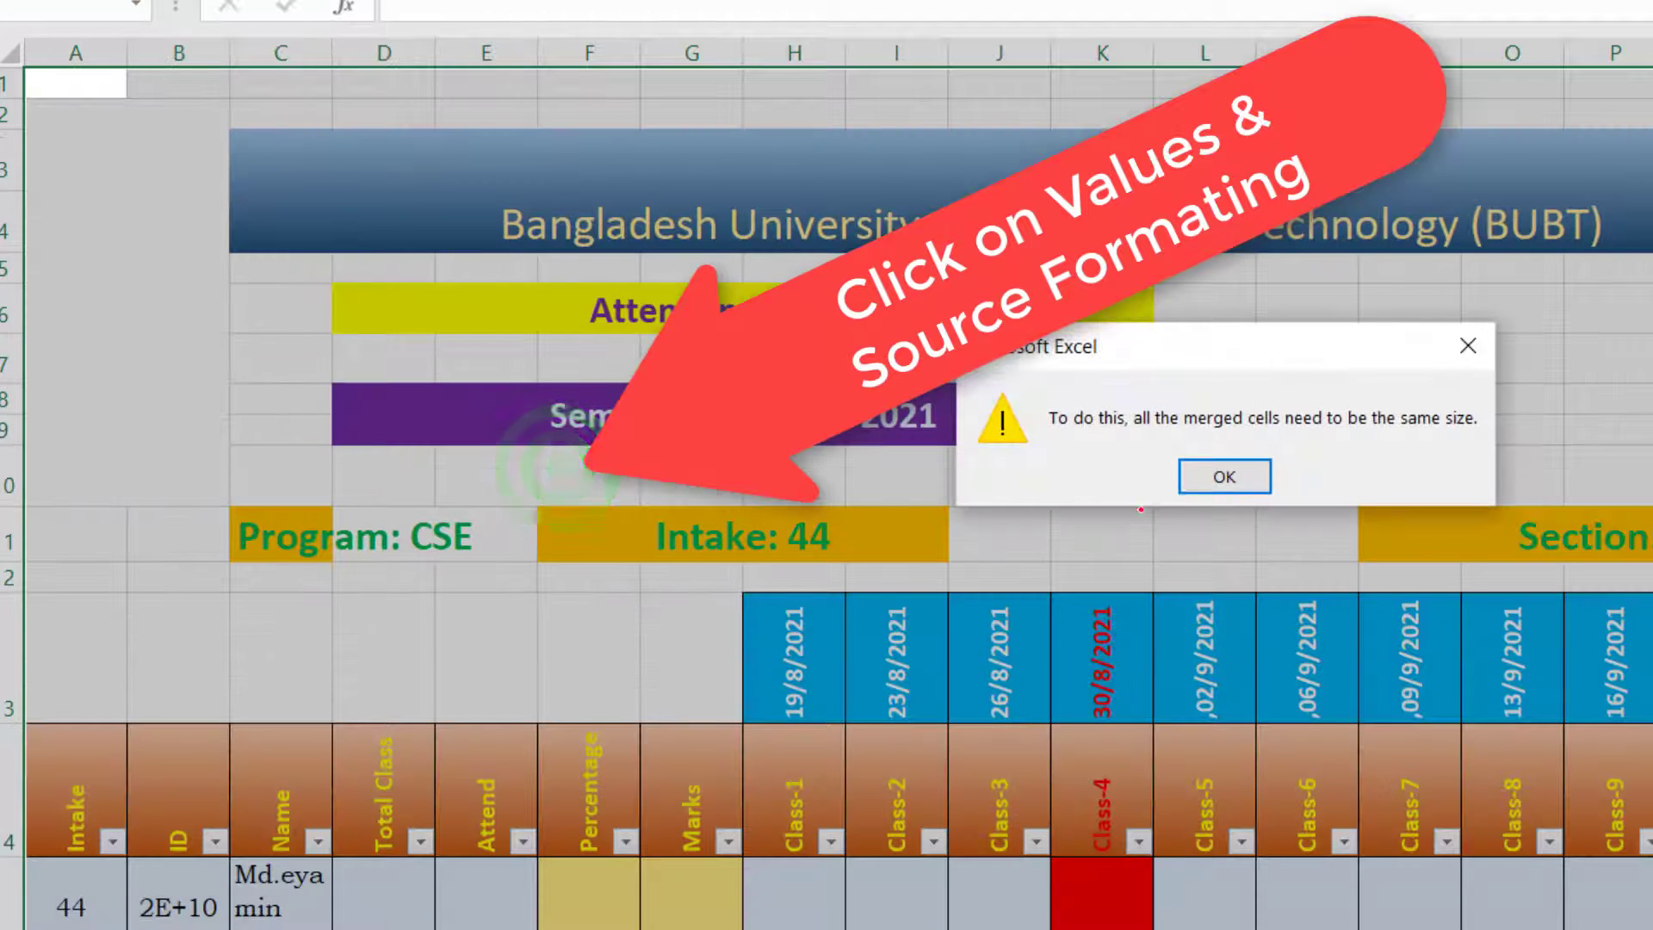
pyautogui.click(1219, 477)
pyautogui.click(1217, 480)
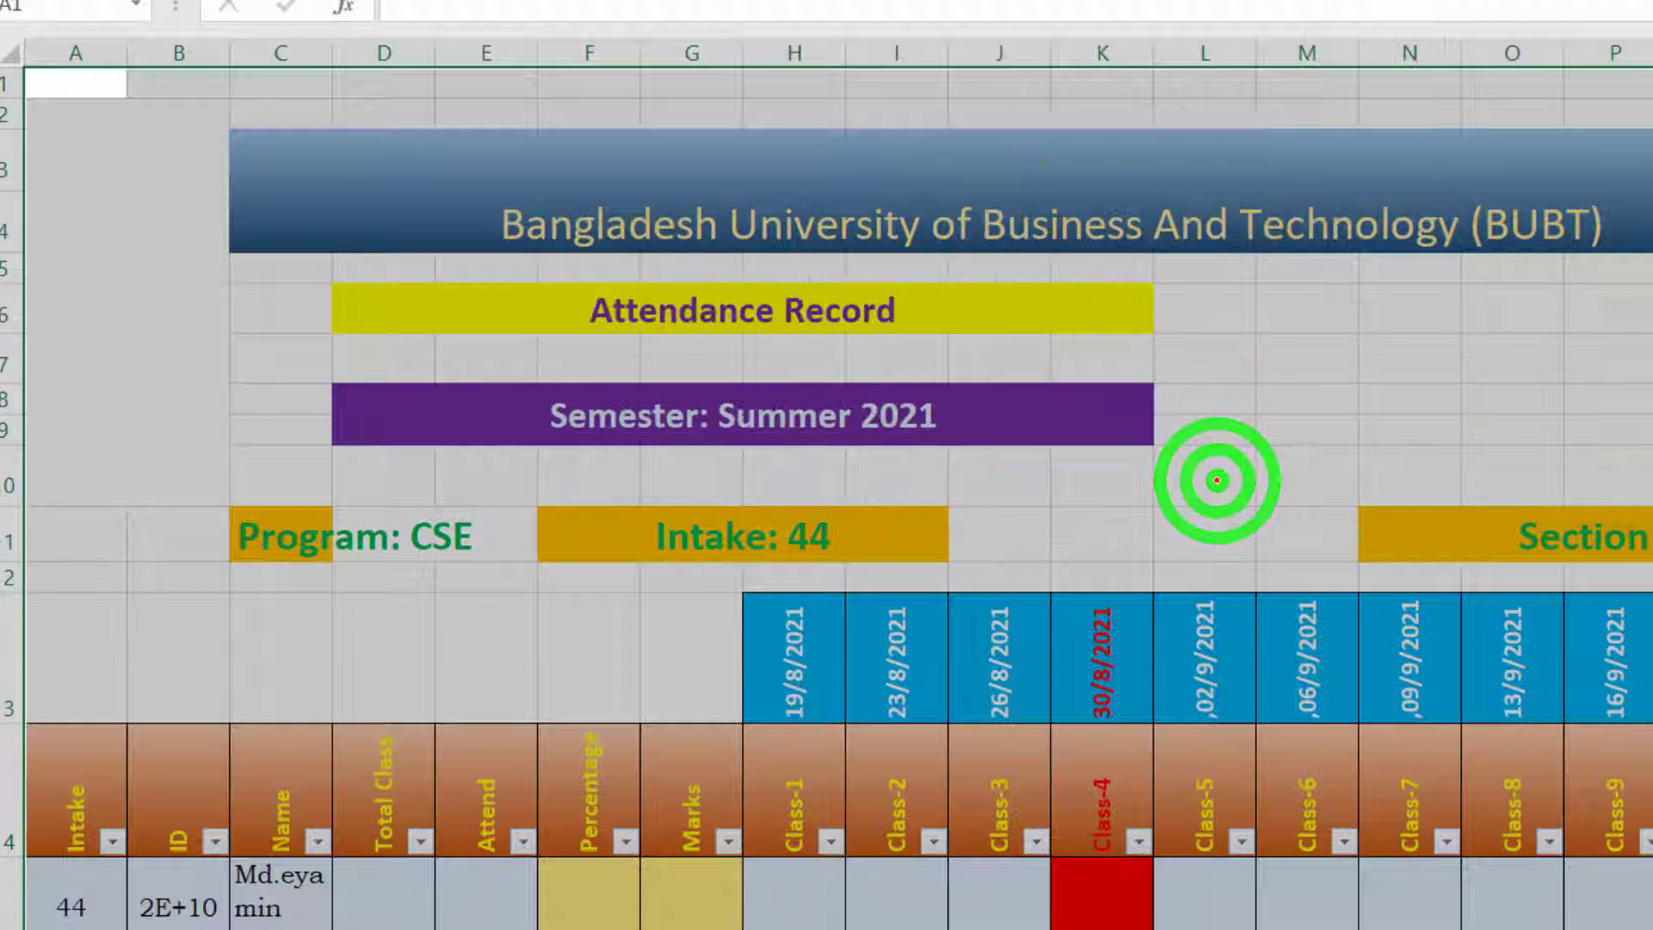
# Step: Review the pasted attendance record on Sheet3, checking its header rows, column widths and student rows
pyautogui.scroll(-4, 523, 694)
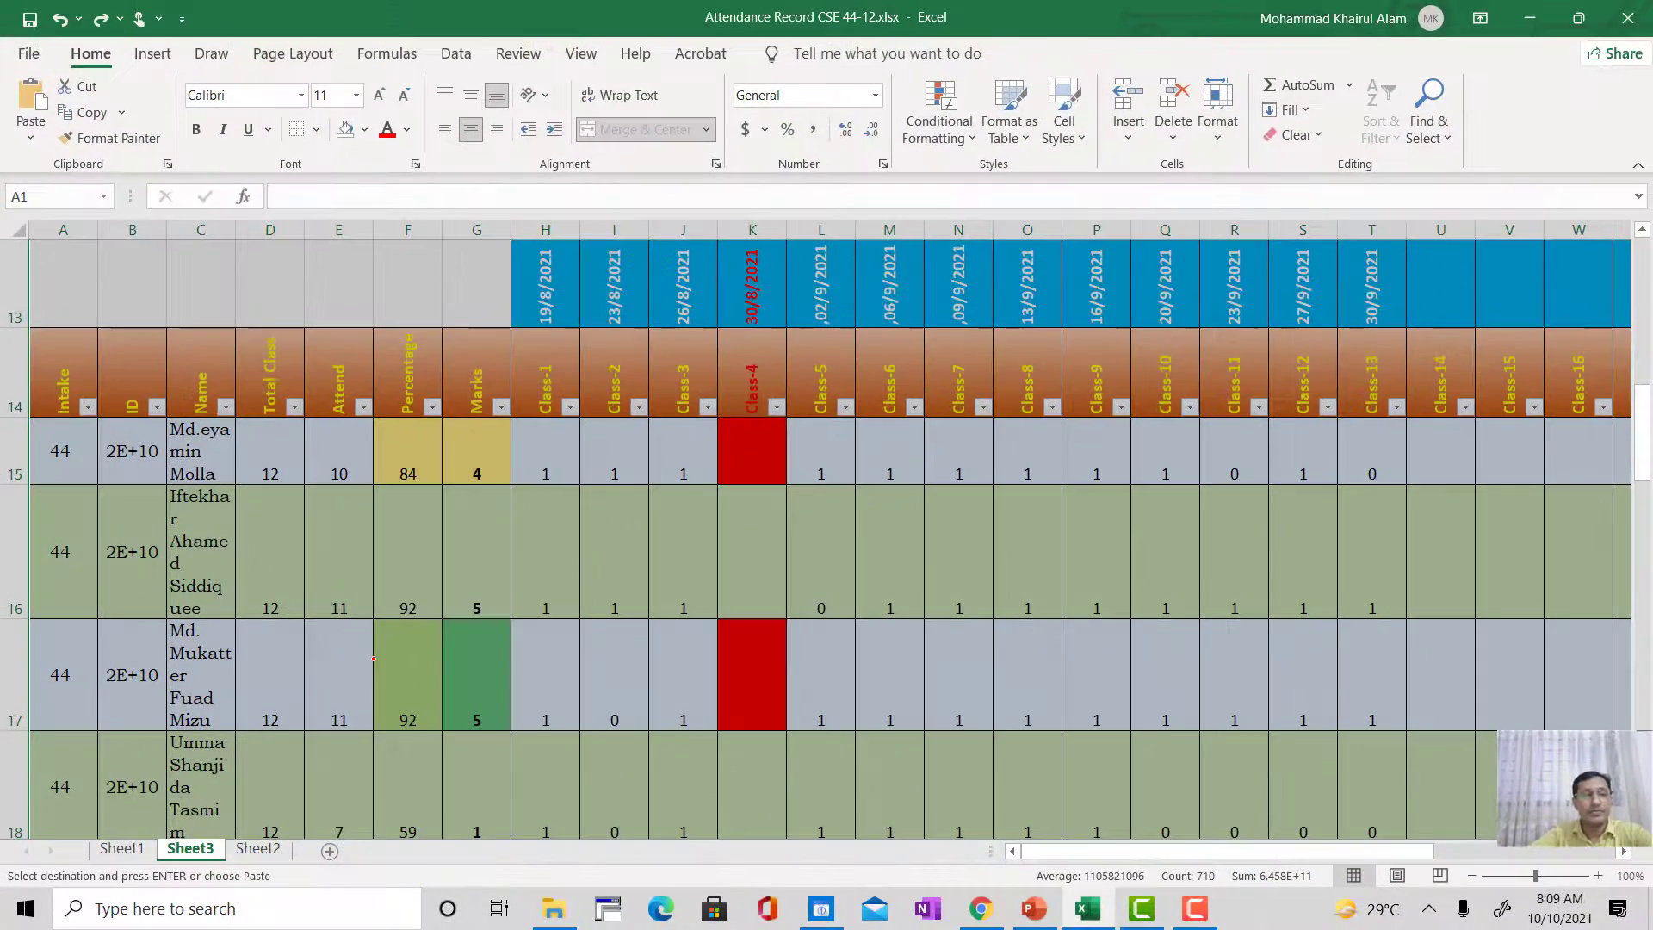
pyautogui.scroll(2, 373, 658)
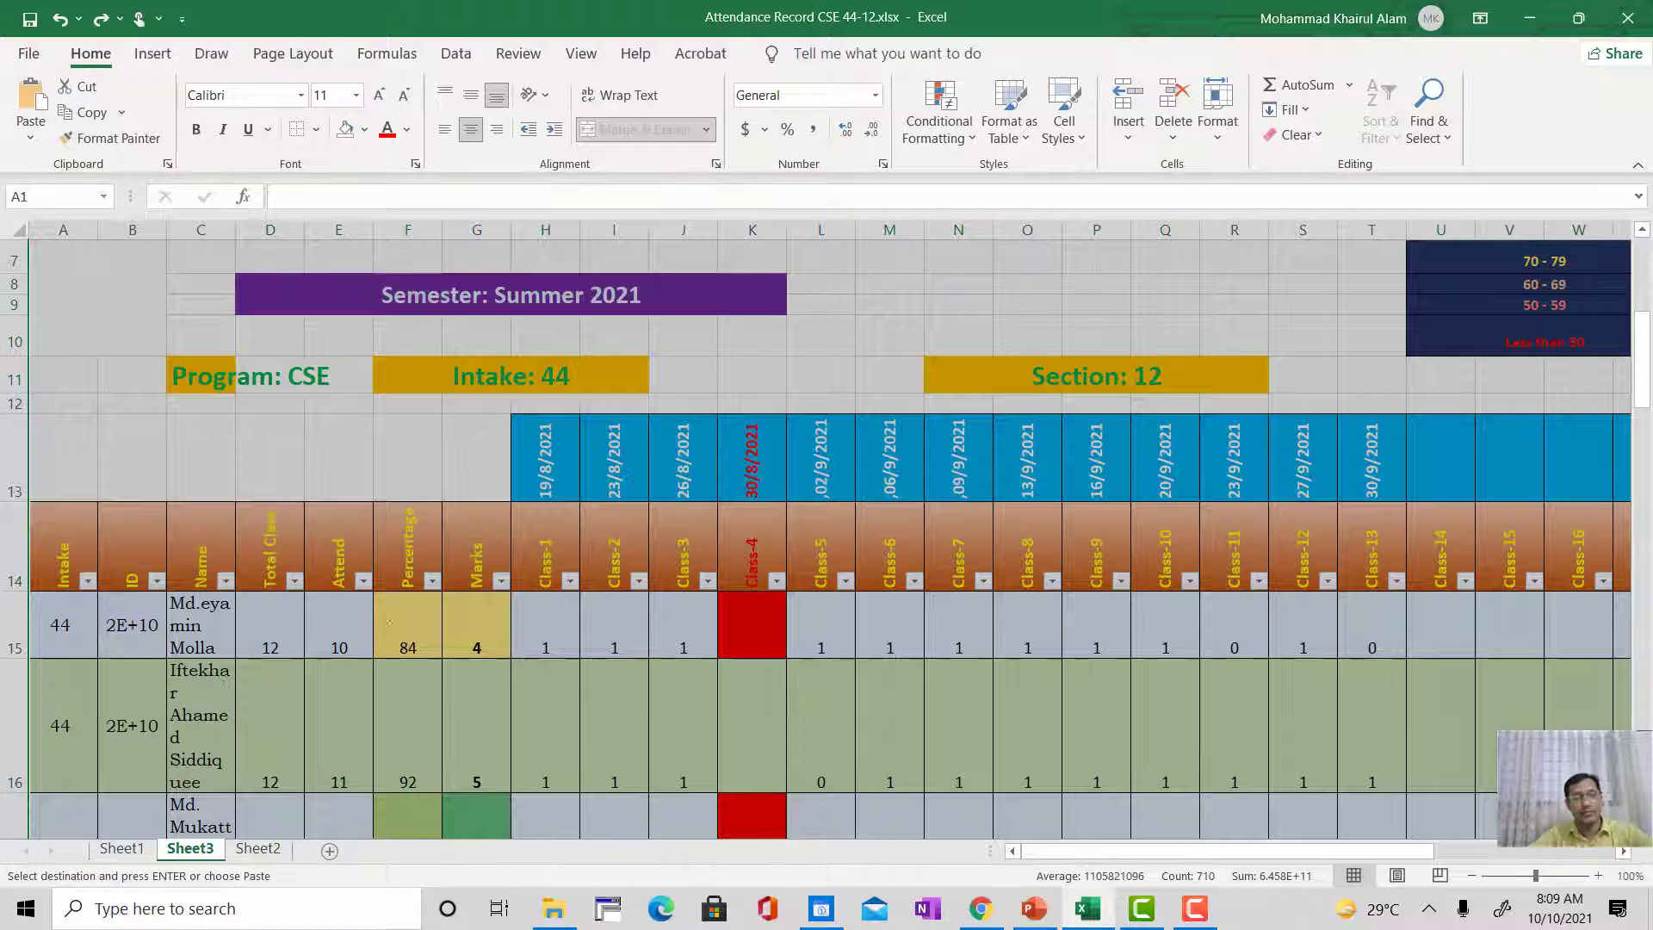
pyautogui.click(670, 465)
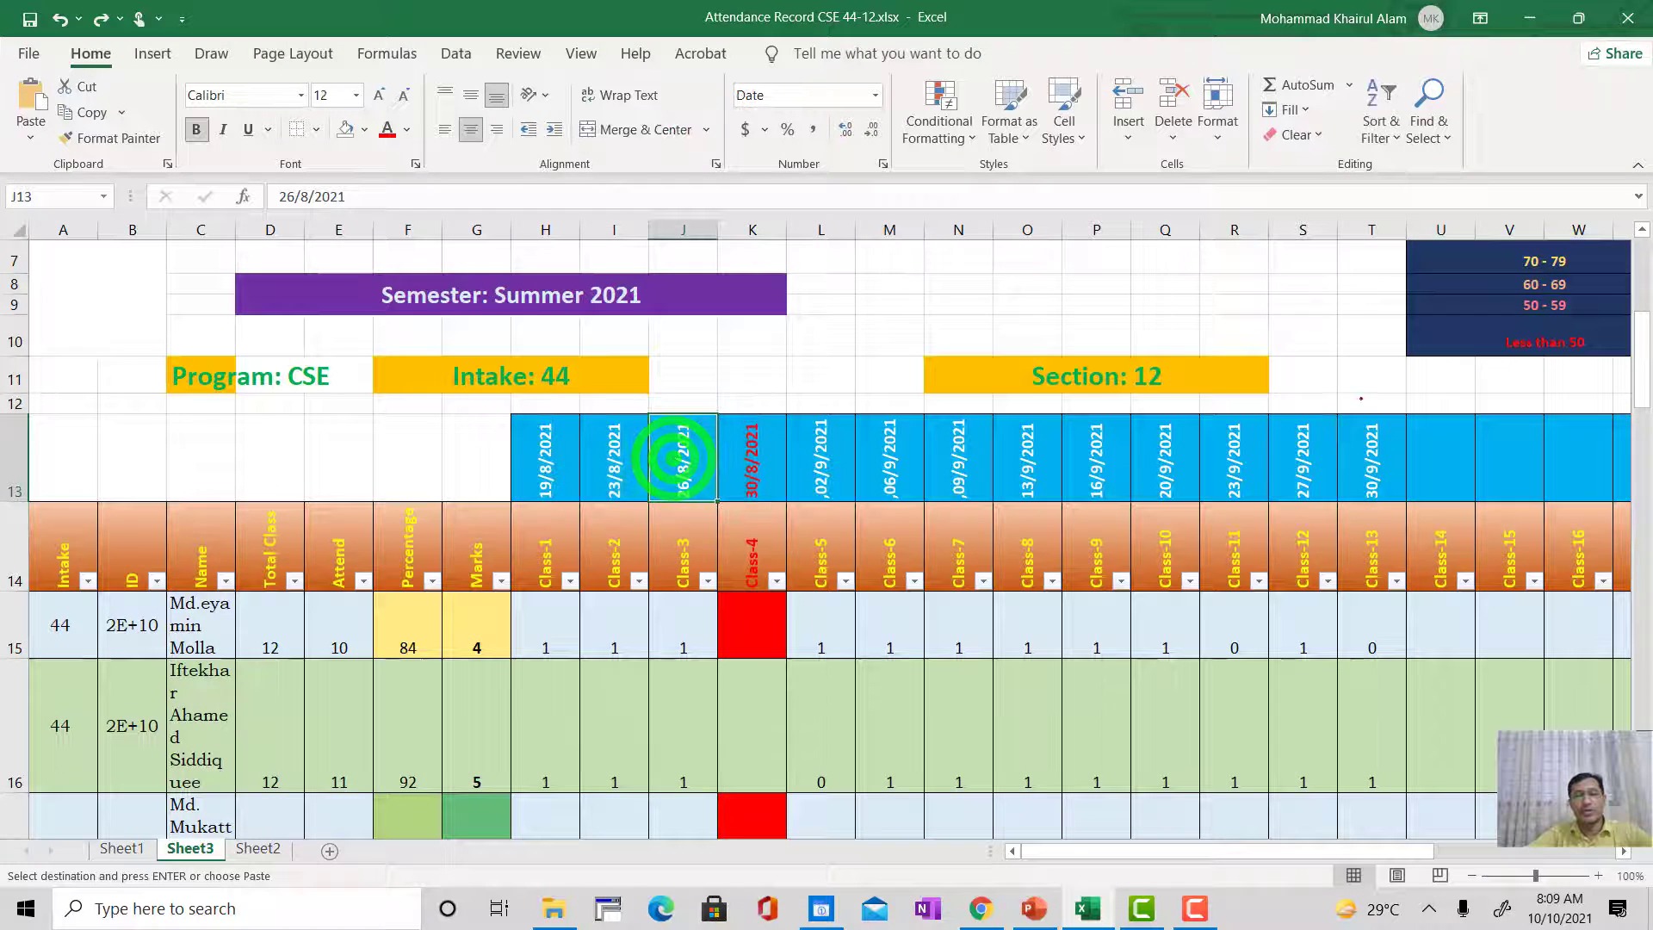
pyautogui.scroll(1, 680, 456)
pyautogui.scroll(2, 680, 457)
pyautogui.scroll(-5, 596, 555)
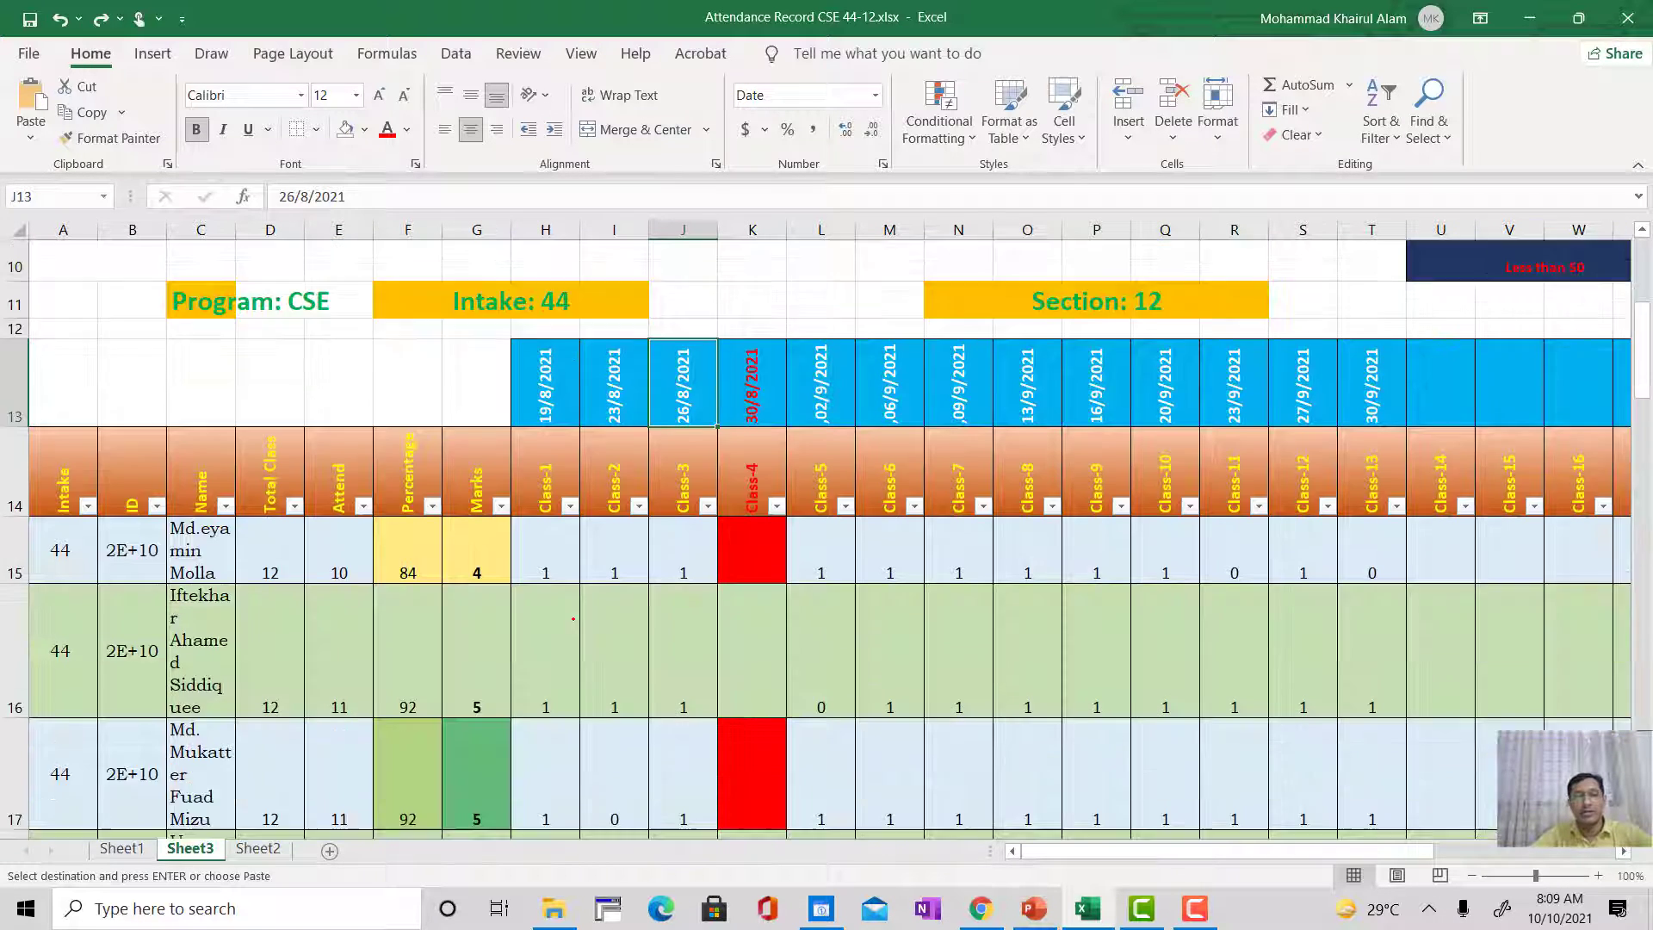
pyautogui.scroll(-2, 663, 605)
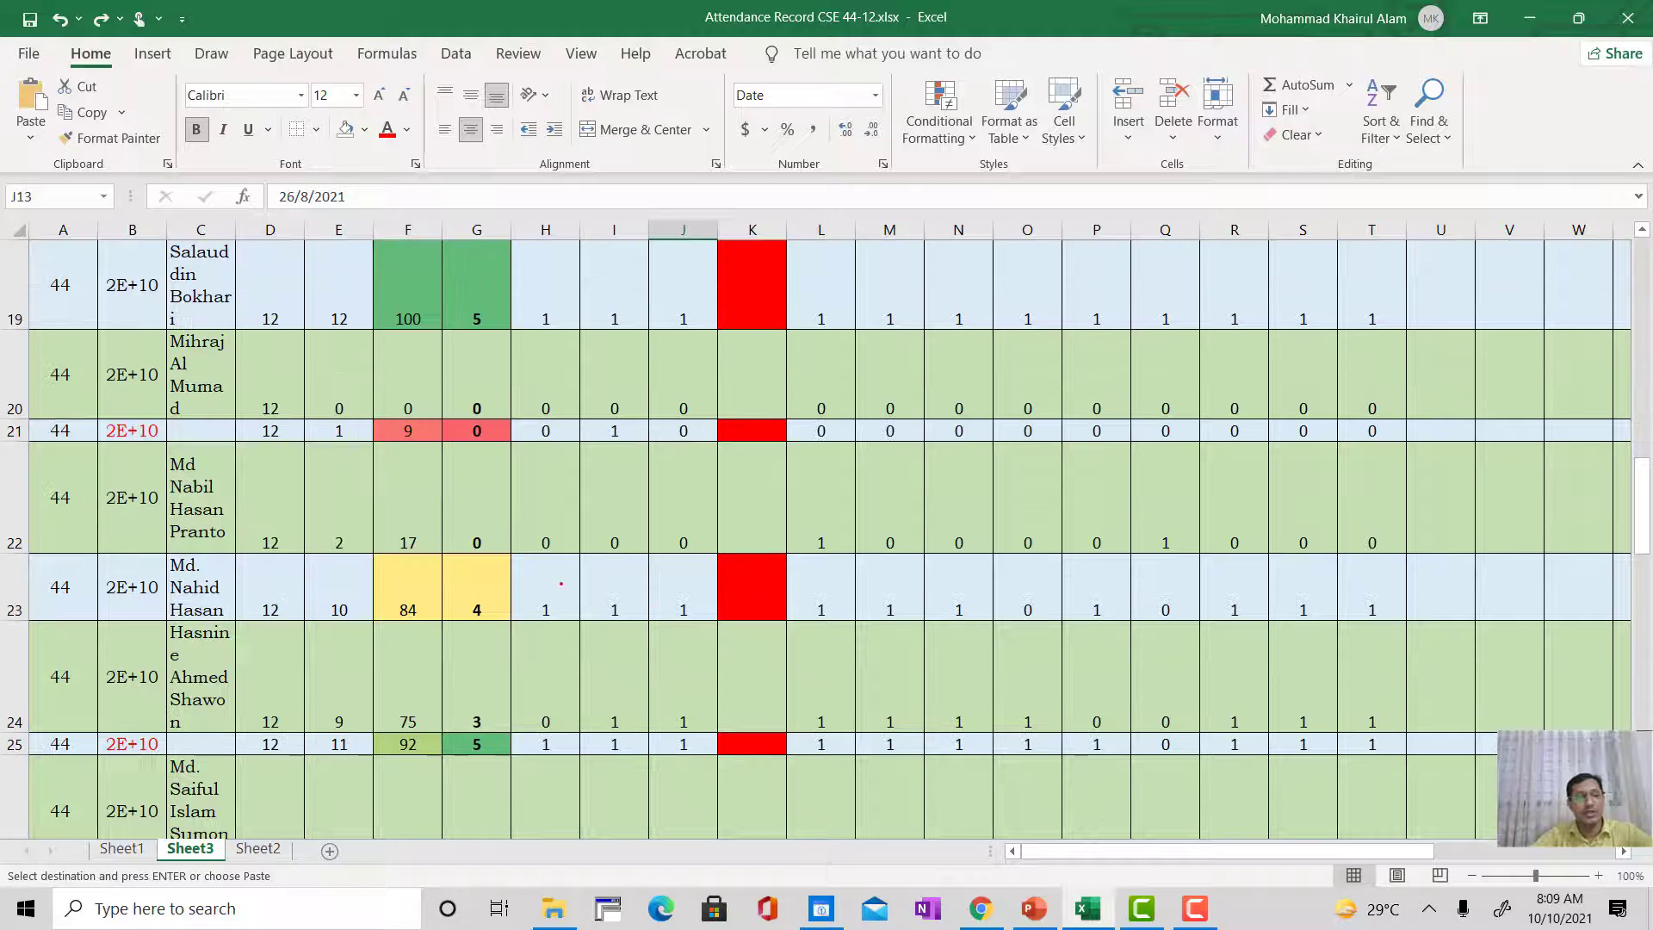
pyautogui.scroll(6, 537, 569)
pyautogui.scroll(-2, 537, 570)
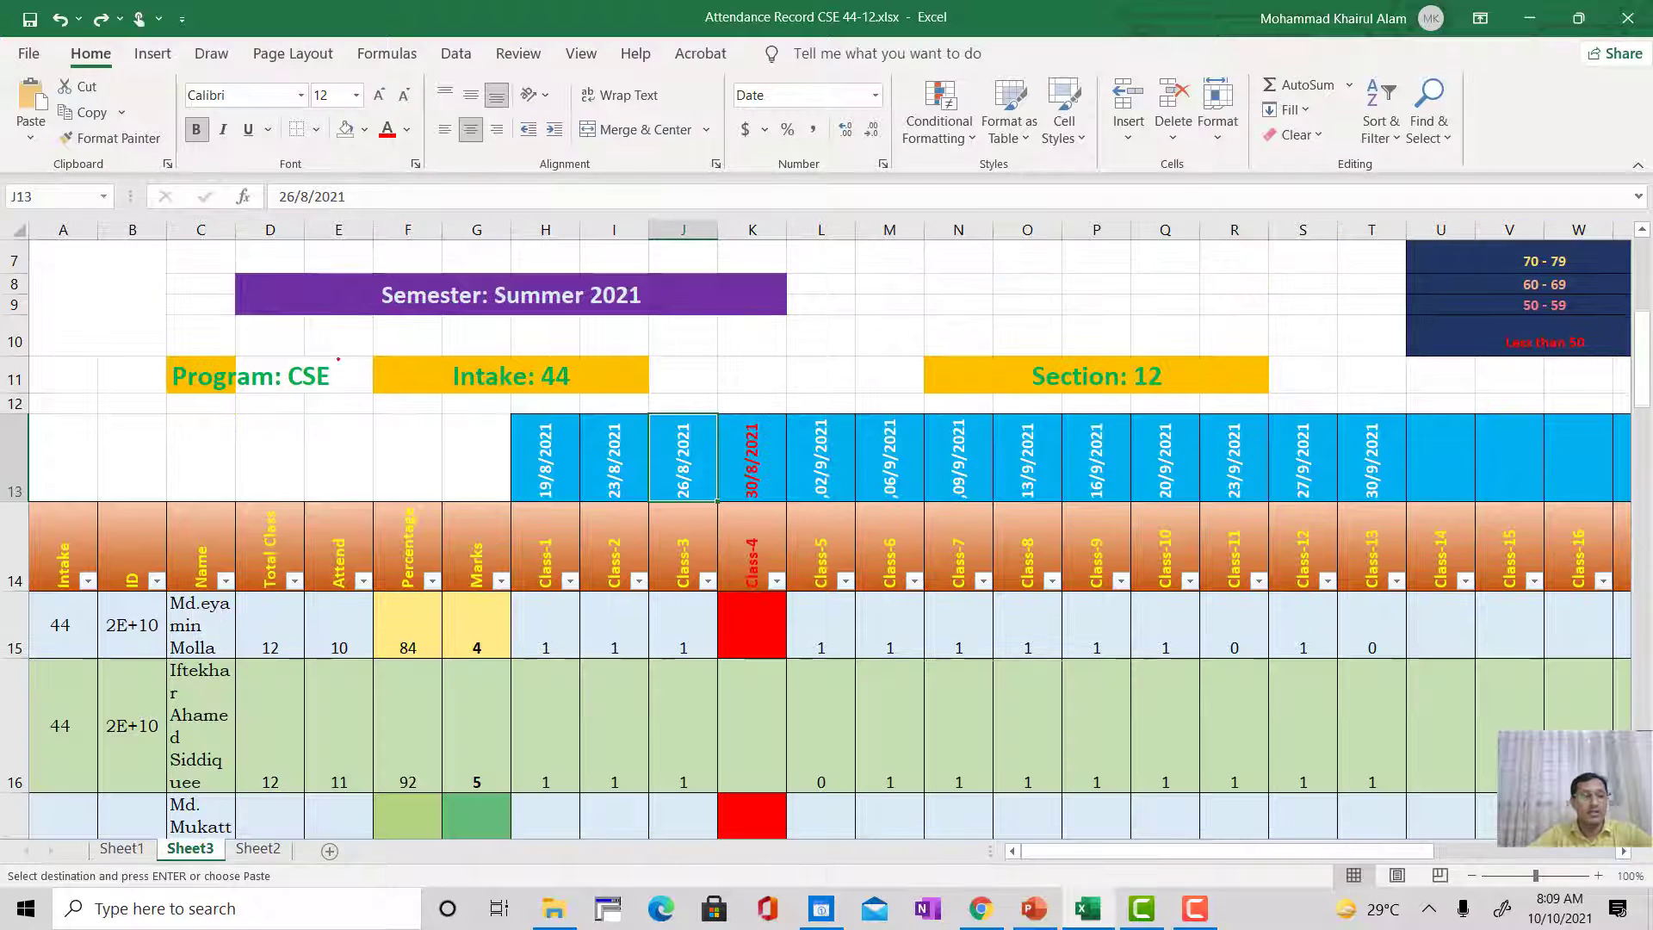
# Step: Widen the Name and ID columns on Sheet3 to fit their full entries, and narrow the Intake column
pyautogui.moveTo(235, 230); pyautogui.dragTo(364, 229)
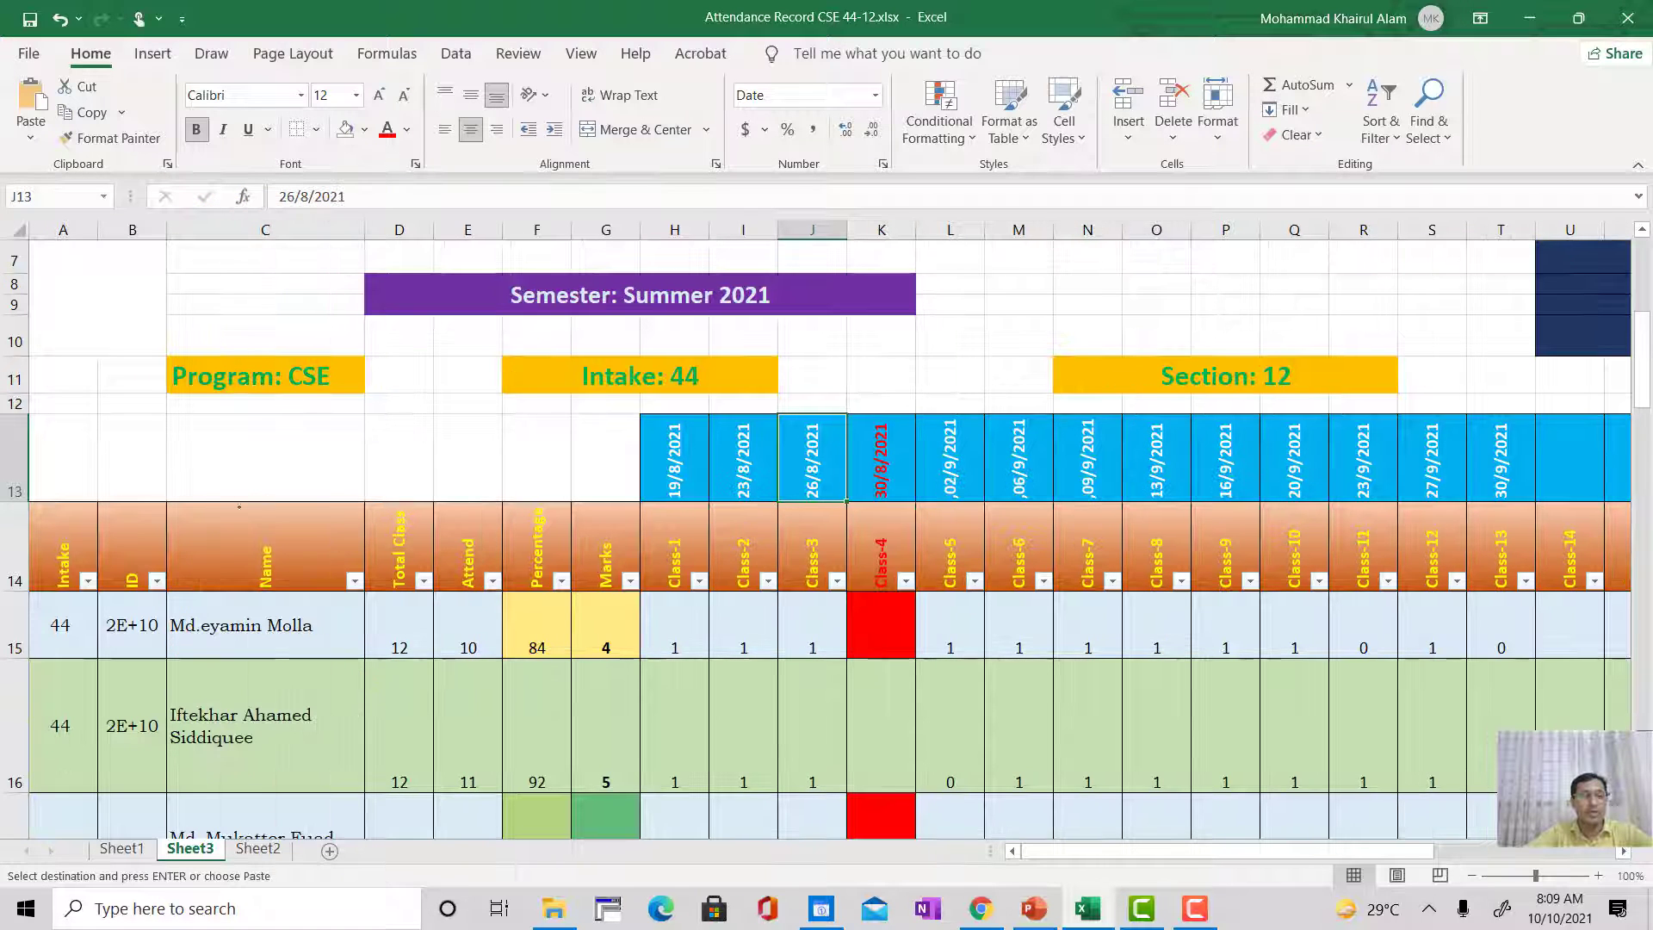
pyautogui.moveTo(168, 233); pyautogui.dragTo(259, 231)
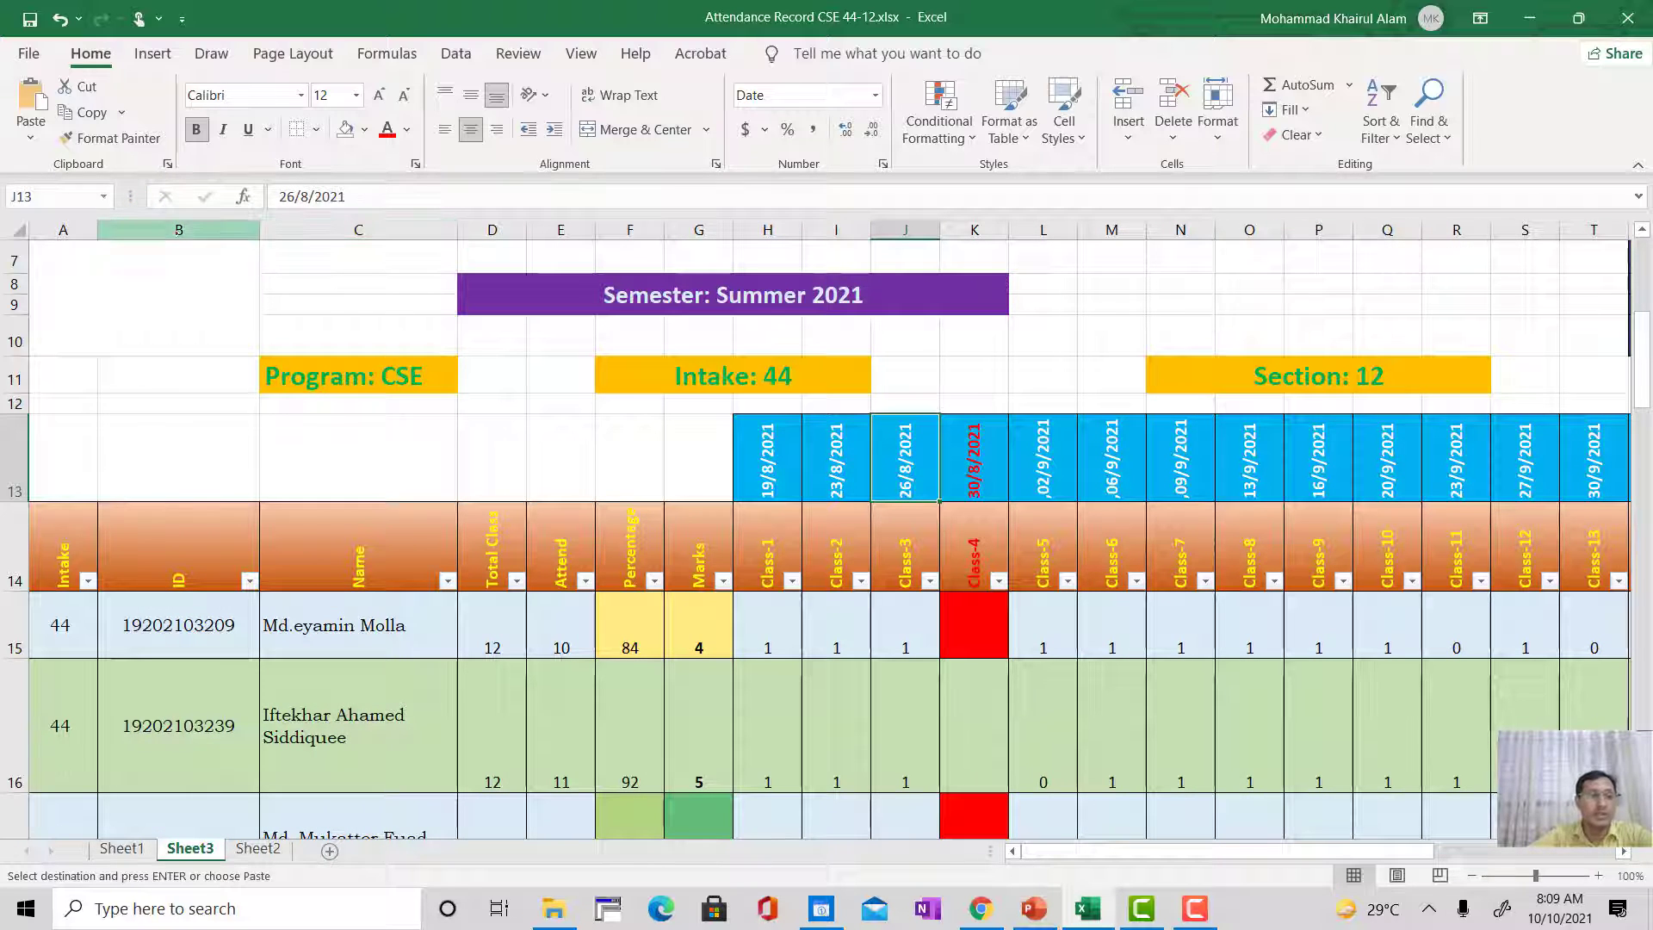
pyautogui.moveTo(99, 229); pyautogui.dragTo(78, 229)
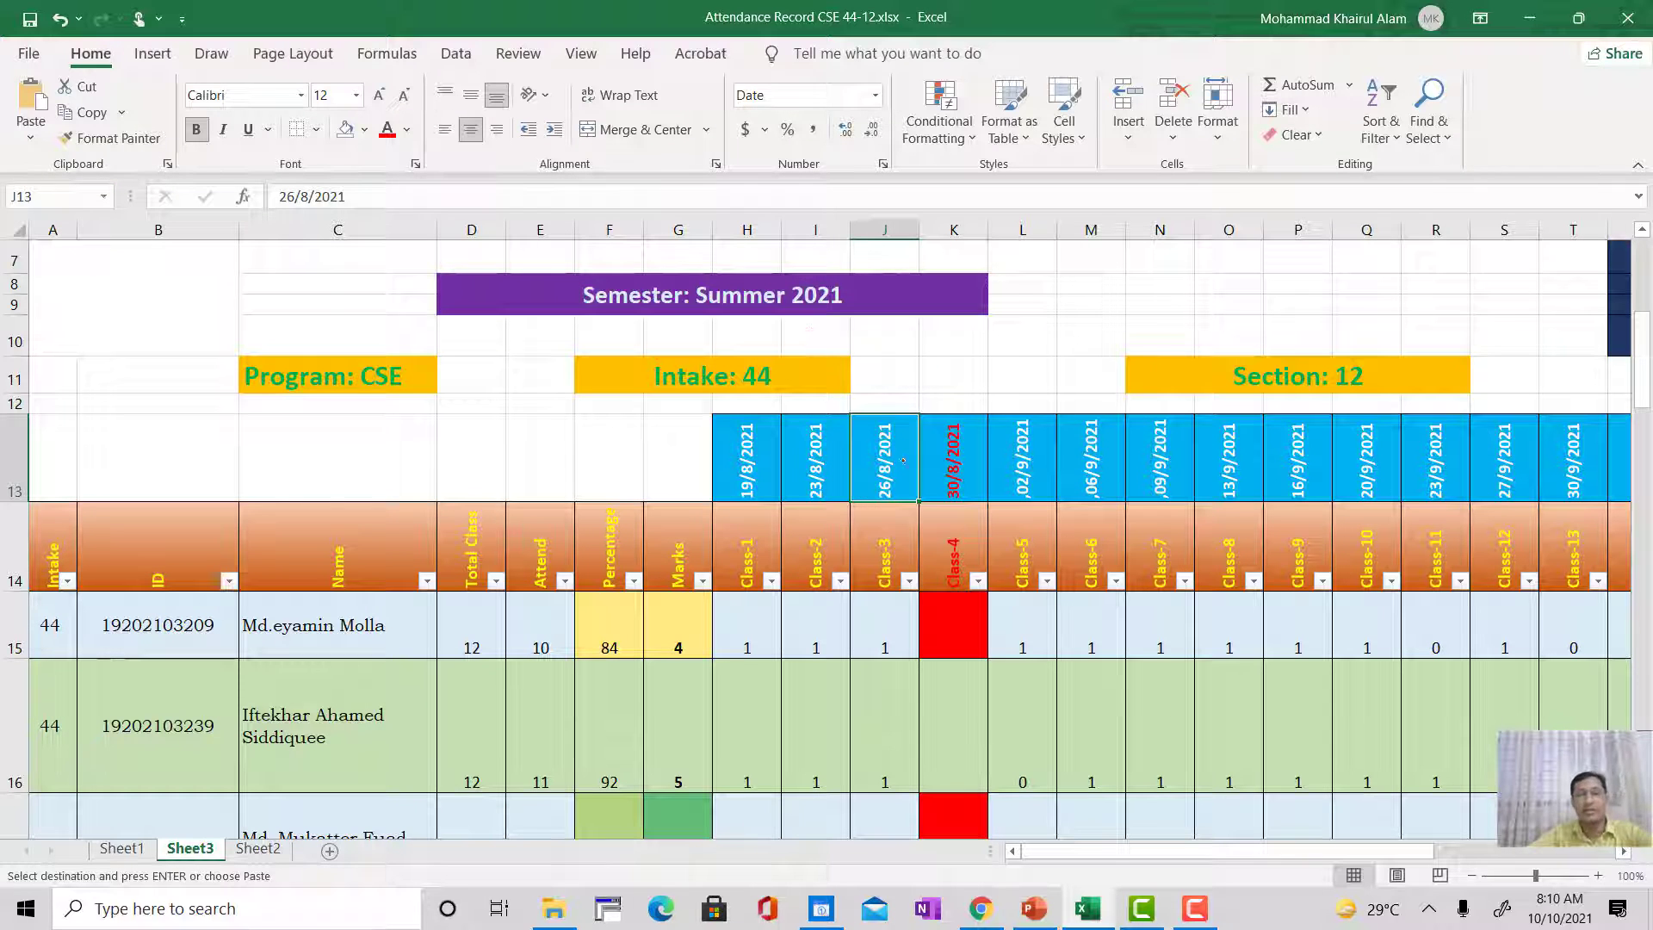
pyautogui.scroll(-3, 795, 577)
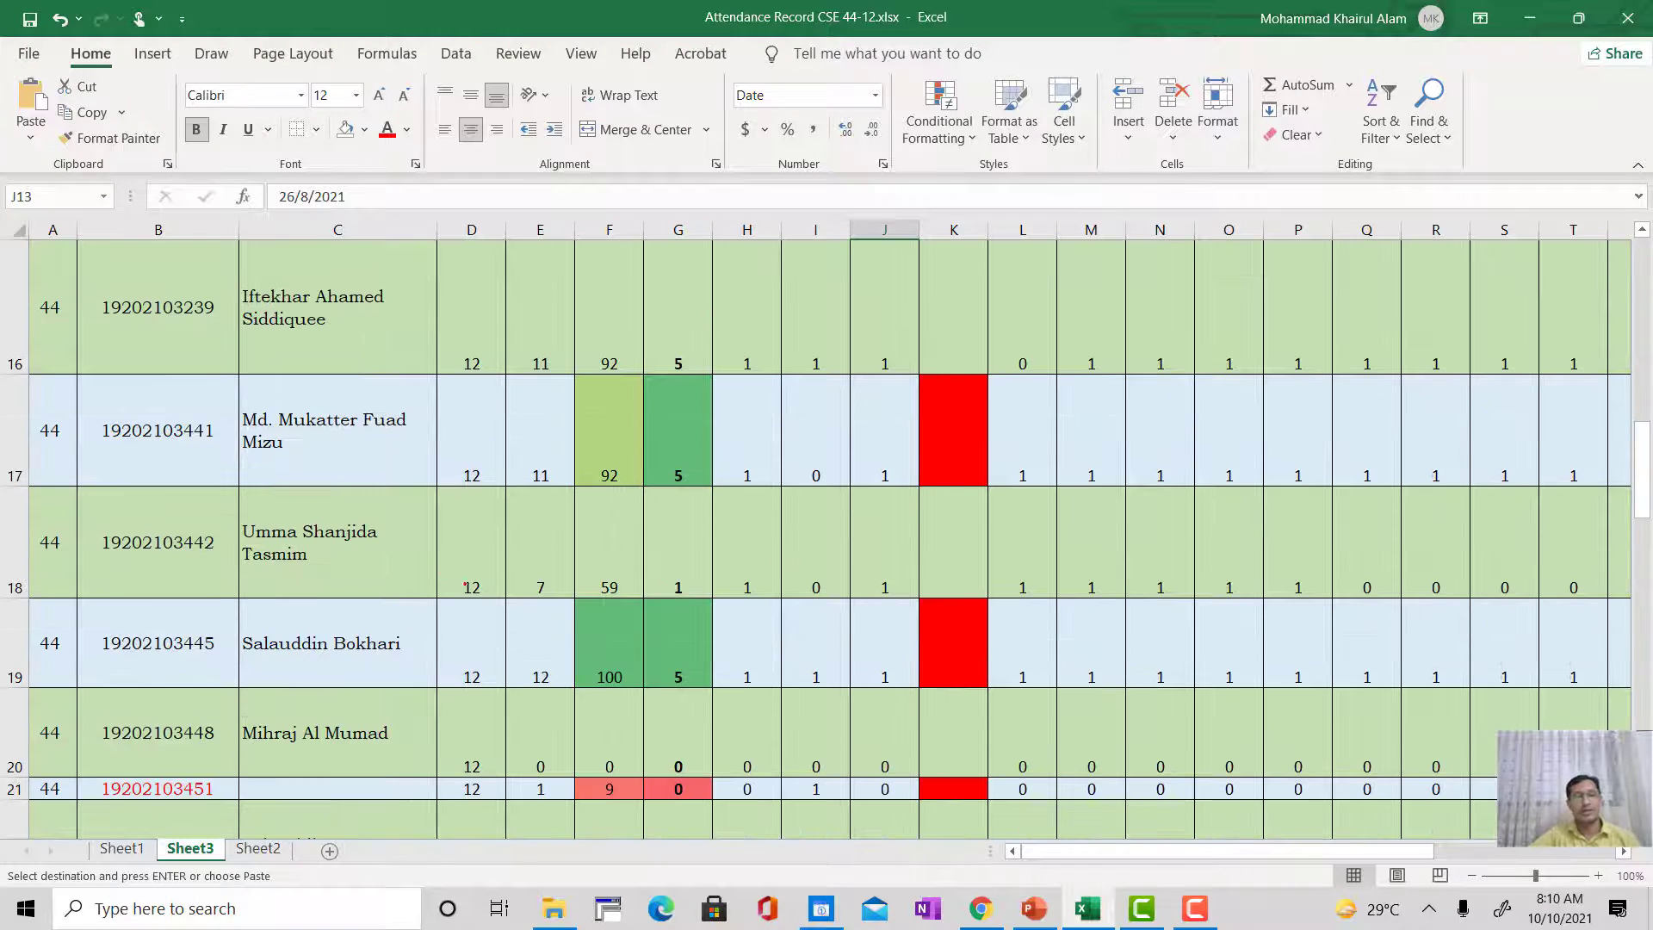
pyautogui.moveTo(435, 229); pyautogui.dragTo(505, 230)
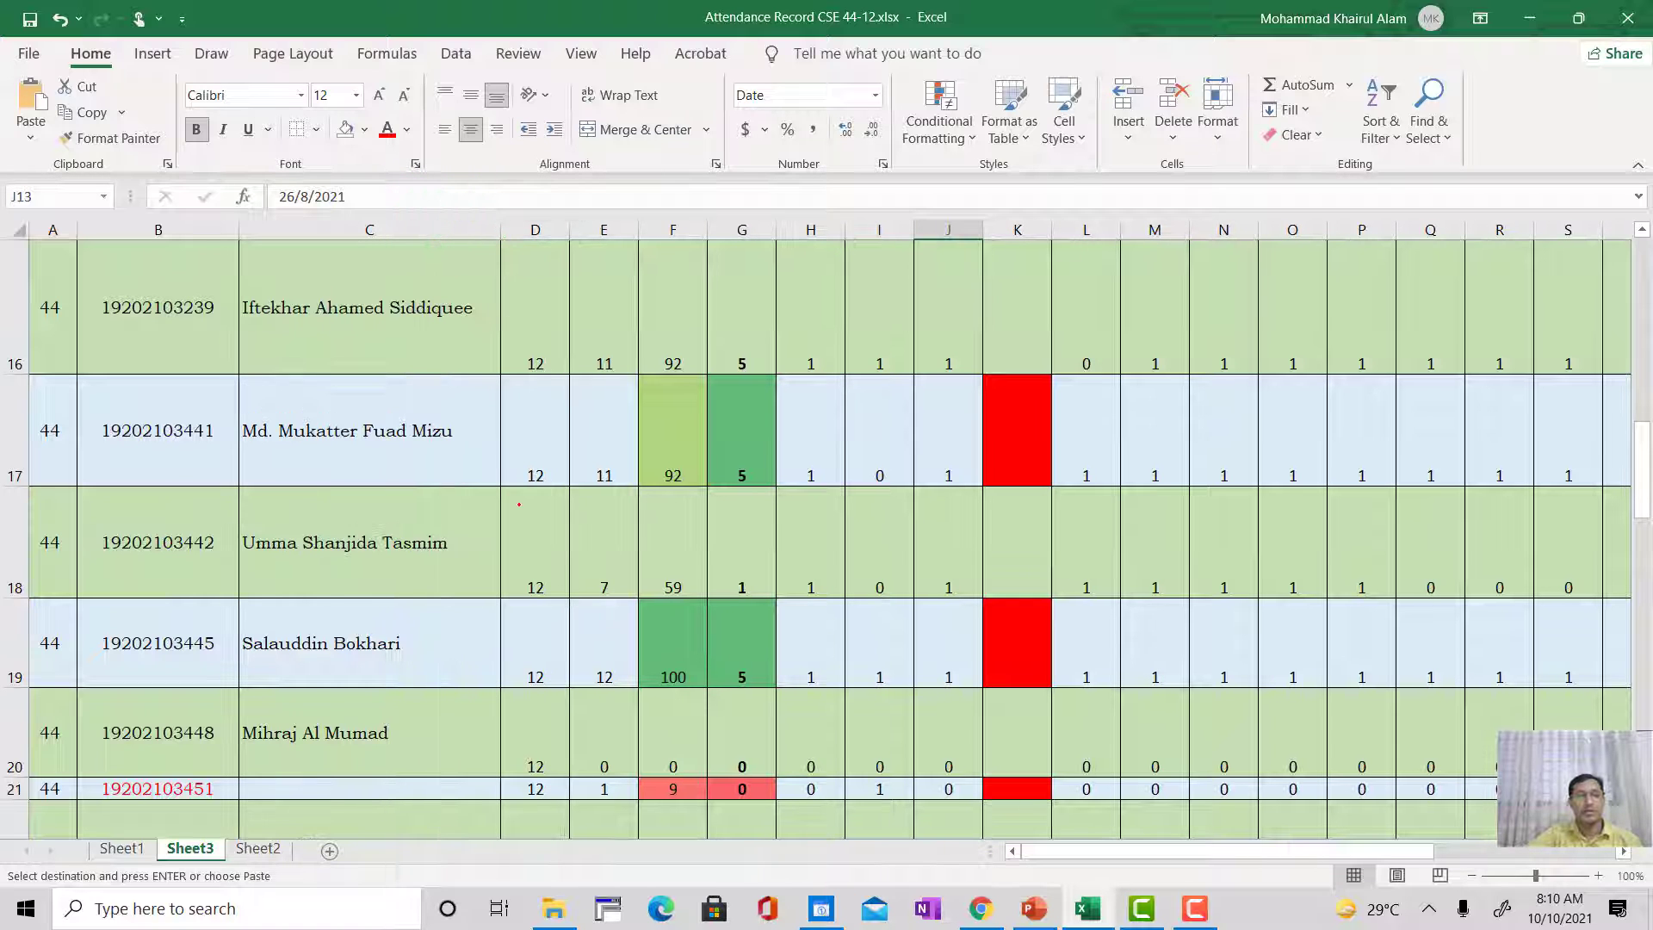
# Step: Re-enter the student name in C15 as it is so that row 15 shrinks to fit its text
pyautogui.scroll(3, 419, 489)
pyautogui.scroll(-2, 419, 489)
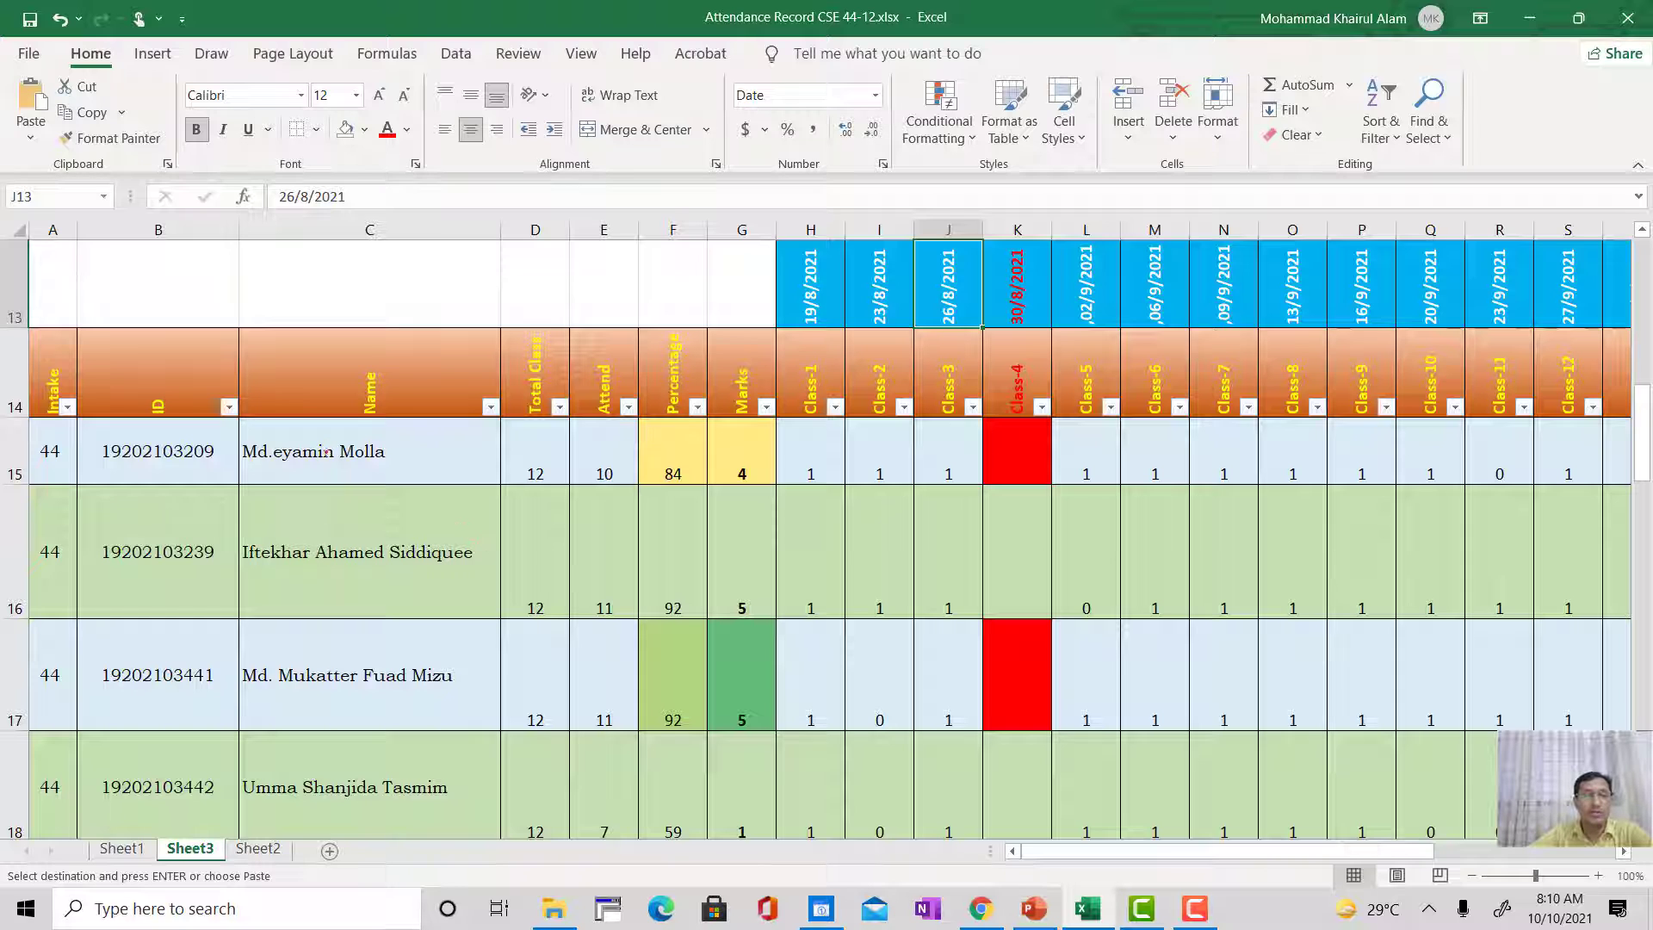
pyautogui.click(327, 454)
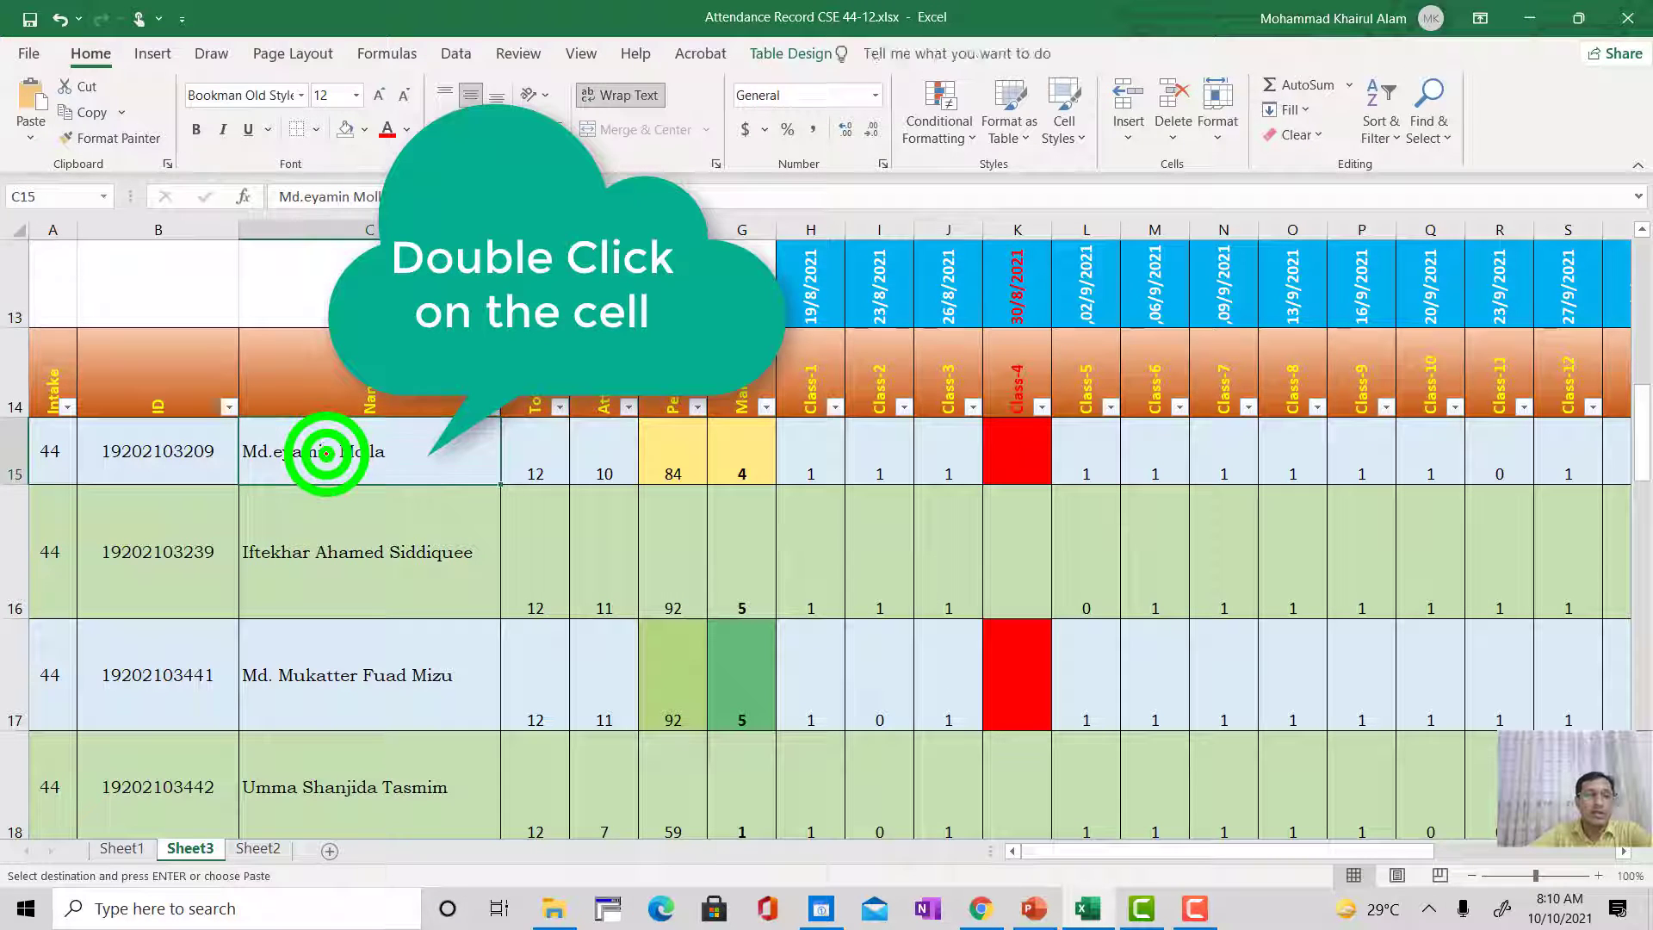
pyautogui.doubleClick(326, 455)
pyautogui.click(445, 548)
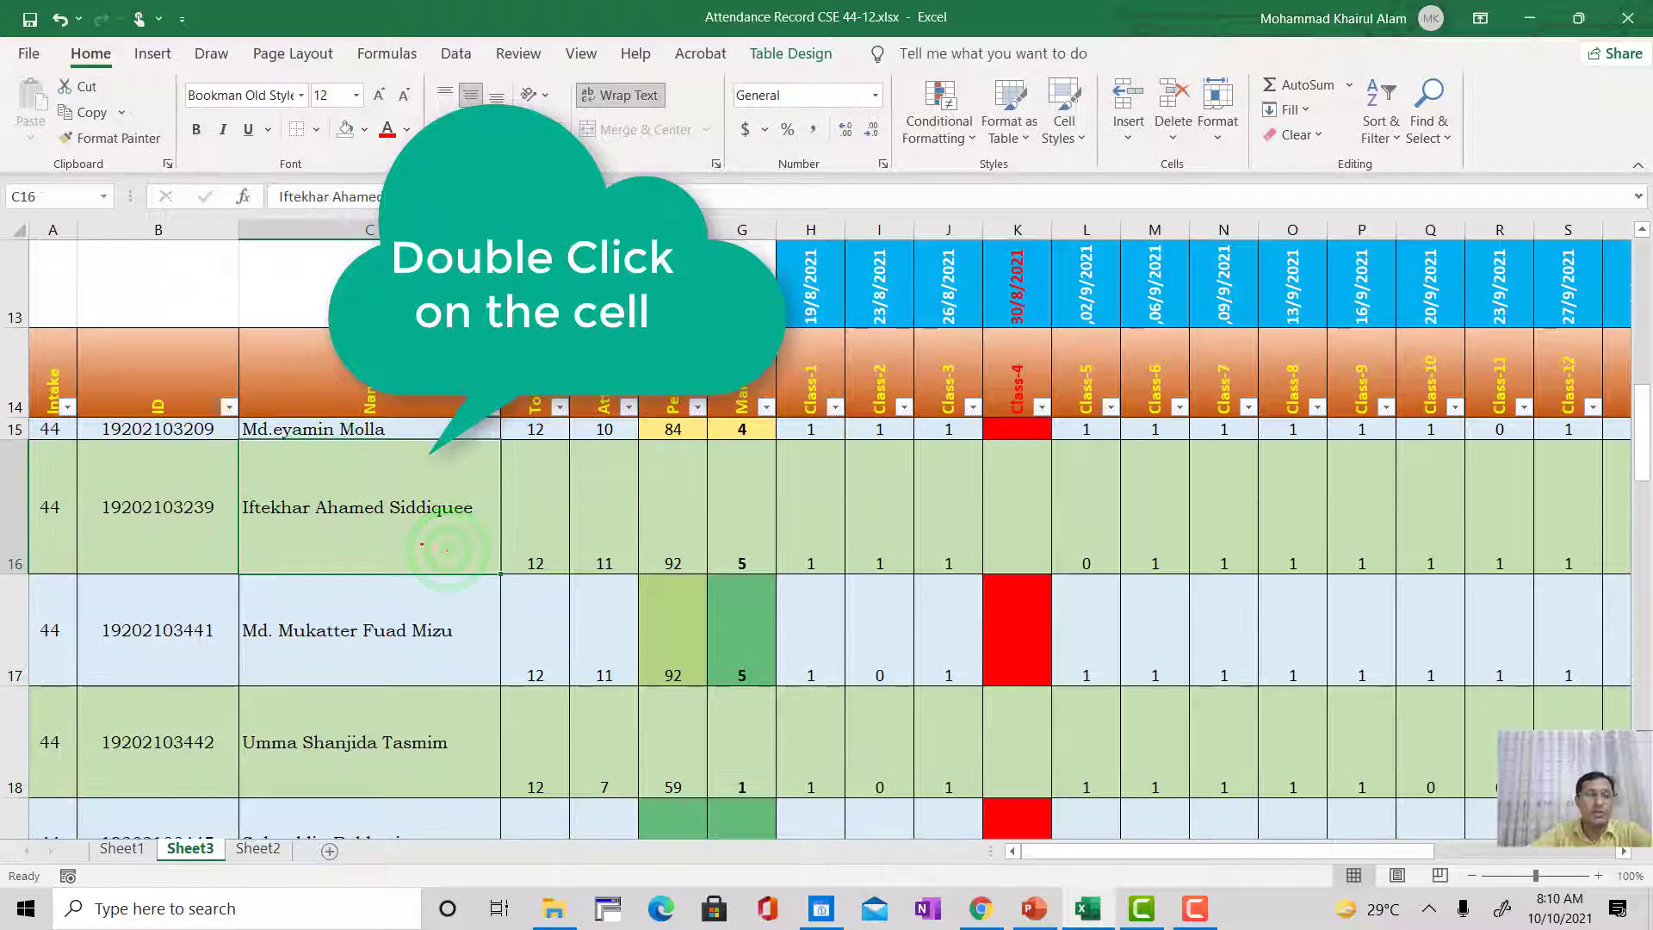
# Step: Re-enter the student names in C16 and C17 as they are to shrink rows 16 and 17 to one line
pyautogui.click(337, 509)
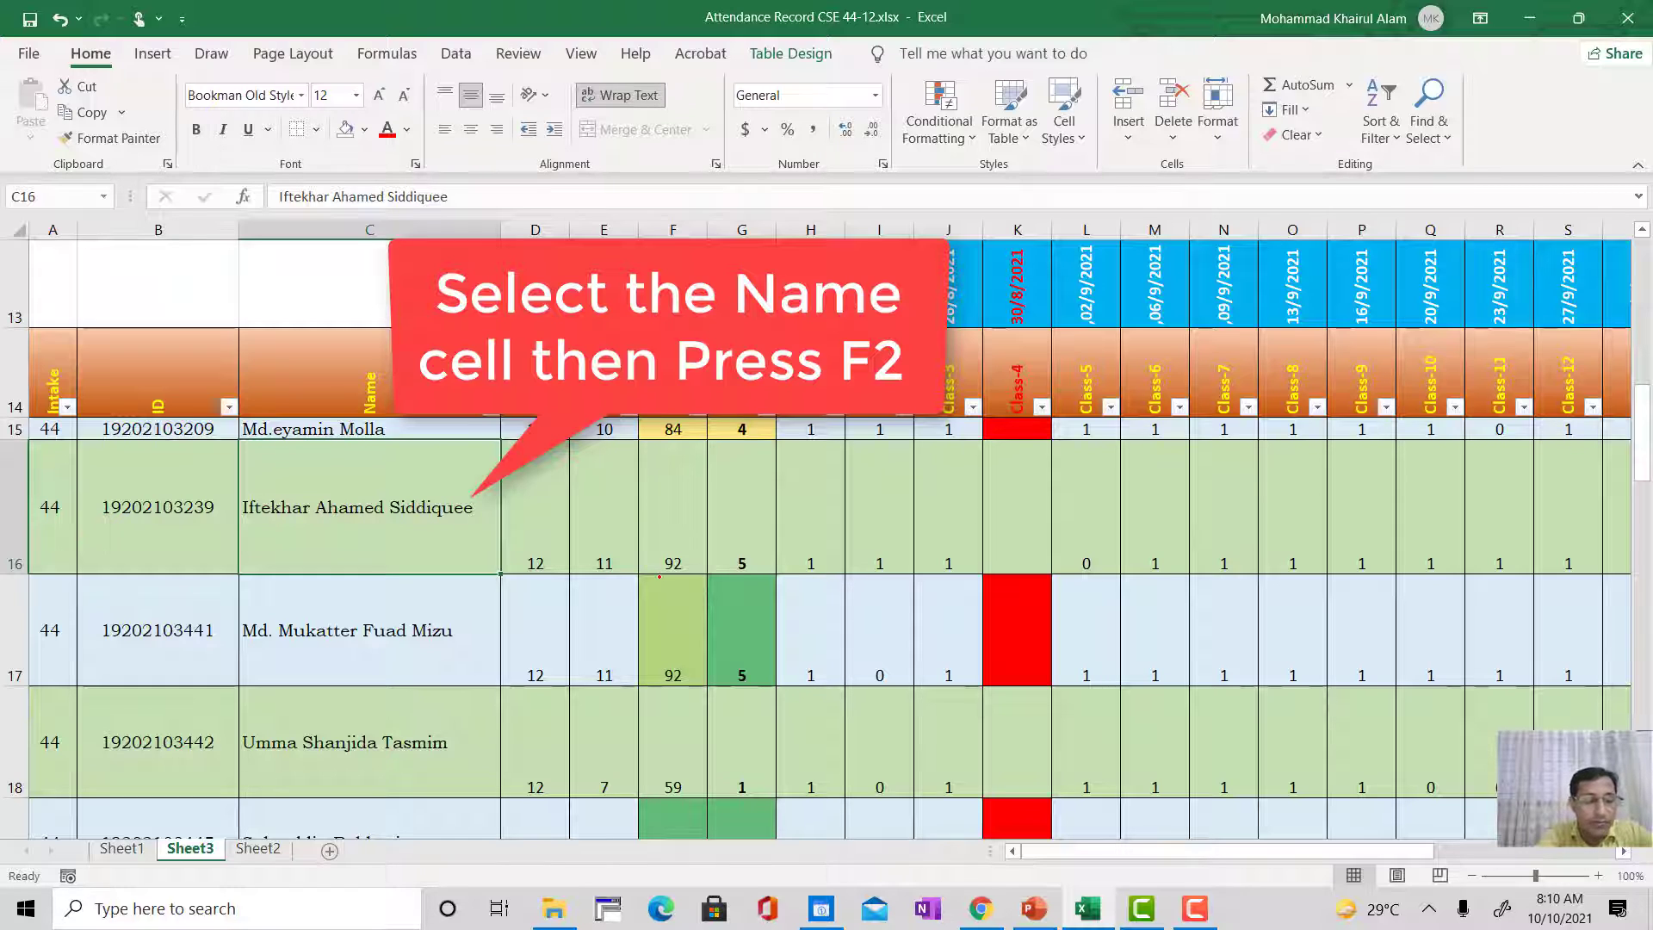
pyautogui.press('F2')
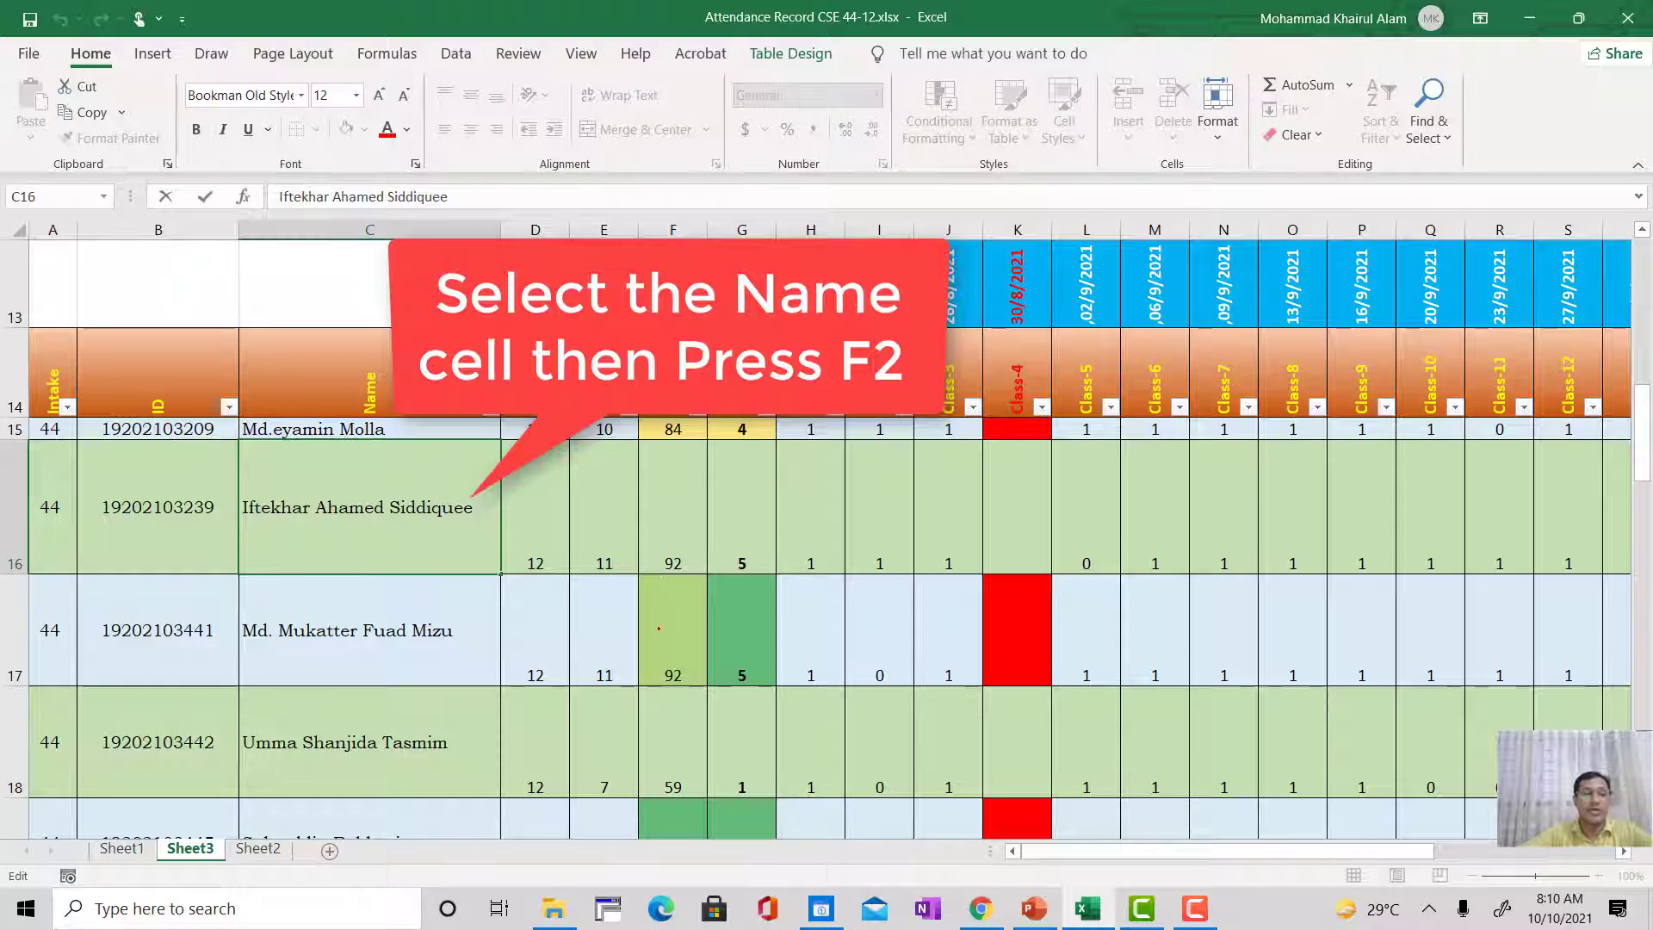
pyautogui.click(533, 633)
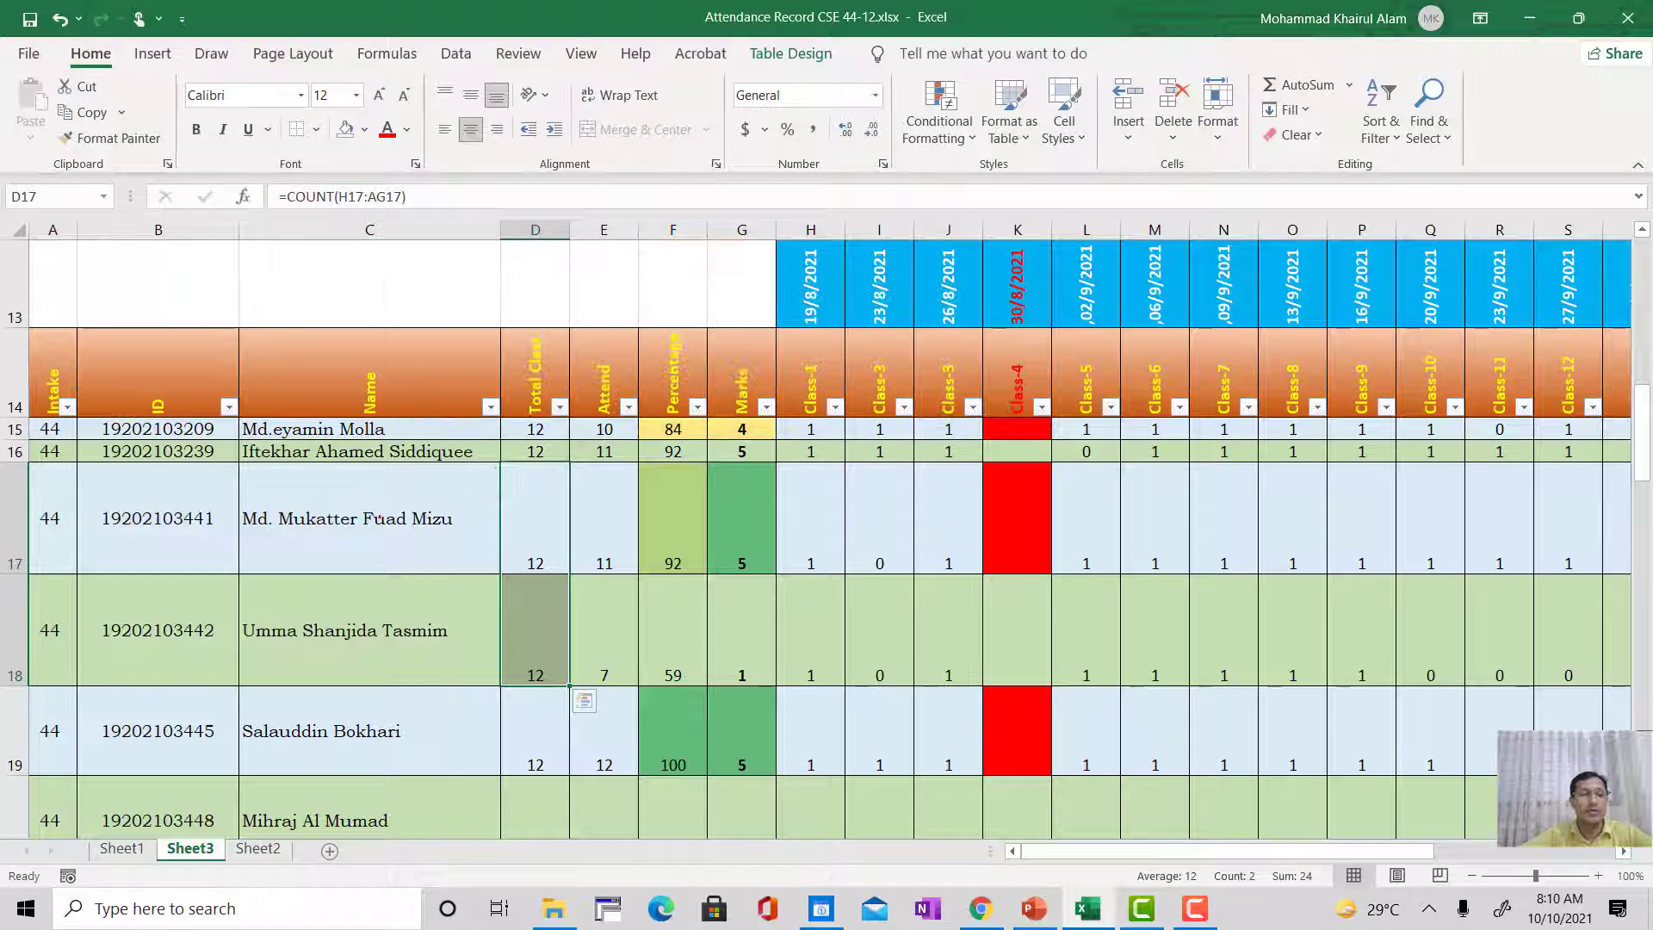
pyautogui.click(183, 526)
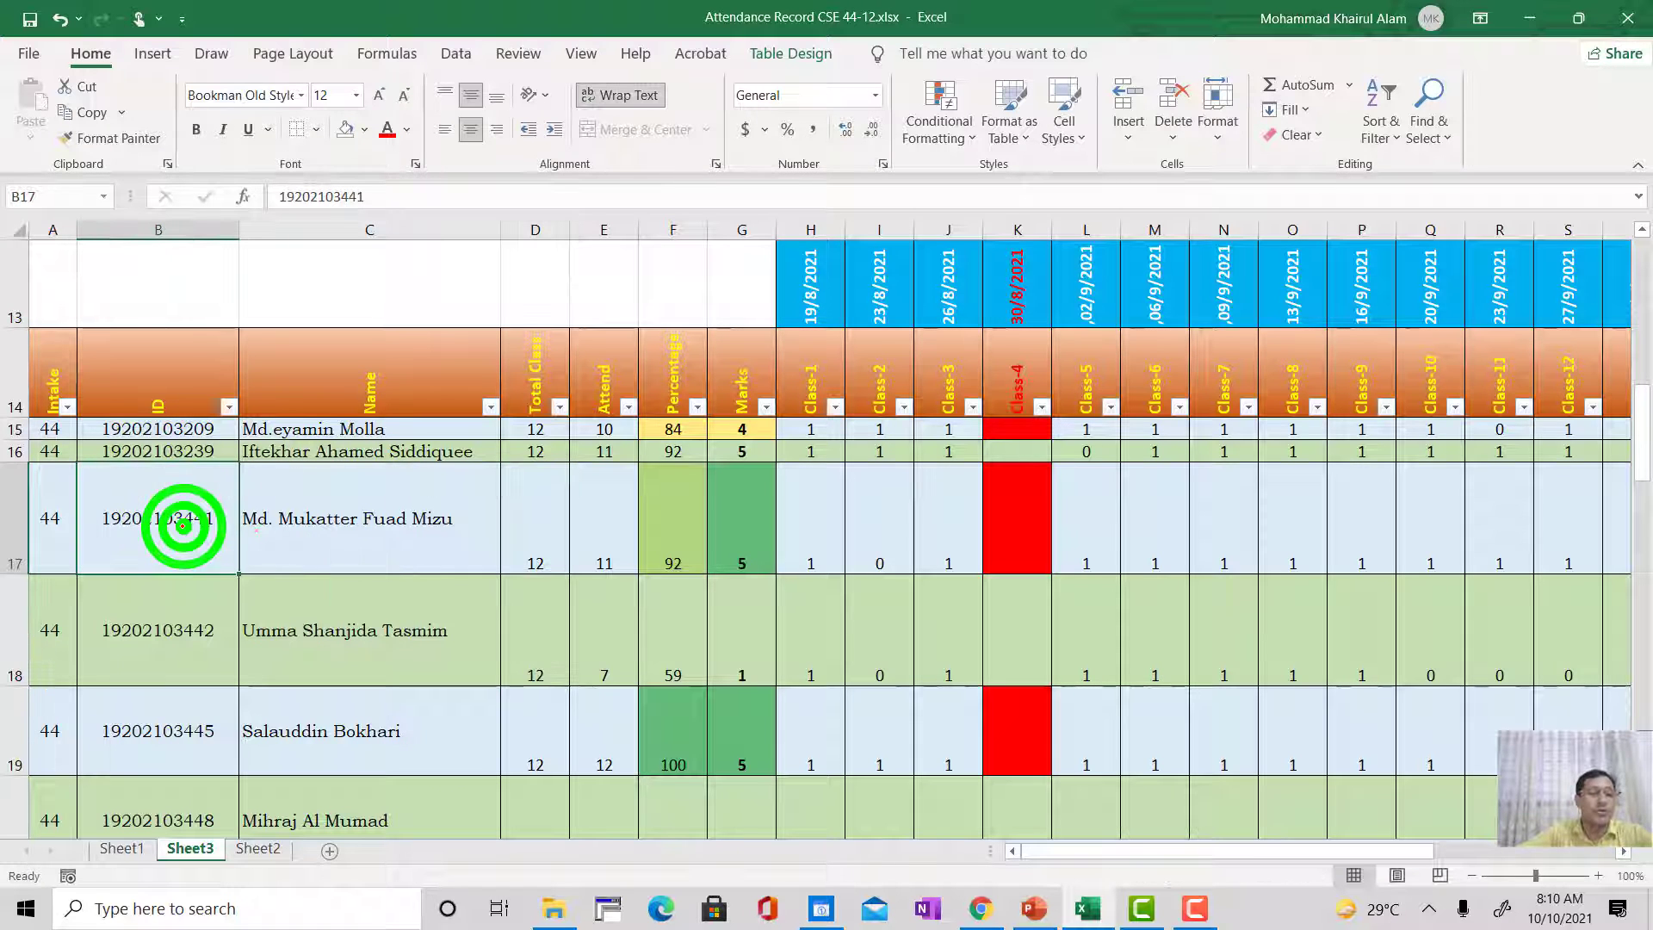
pyautogui.click(314, 531)
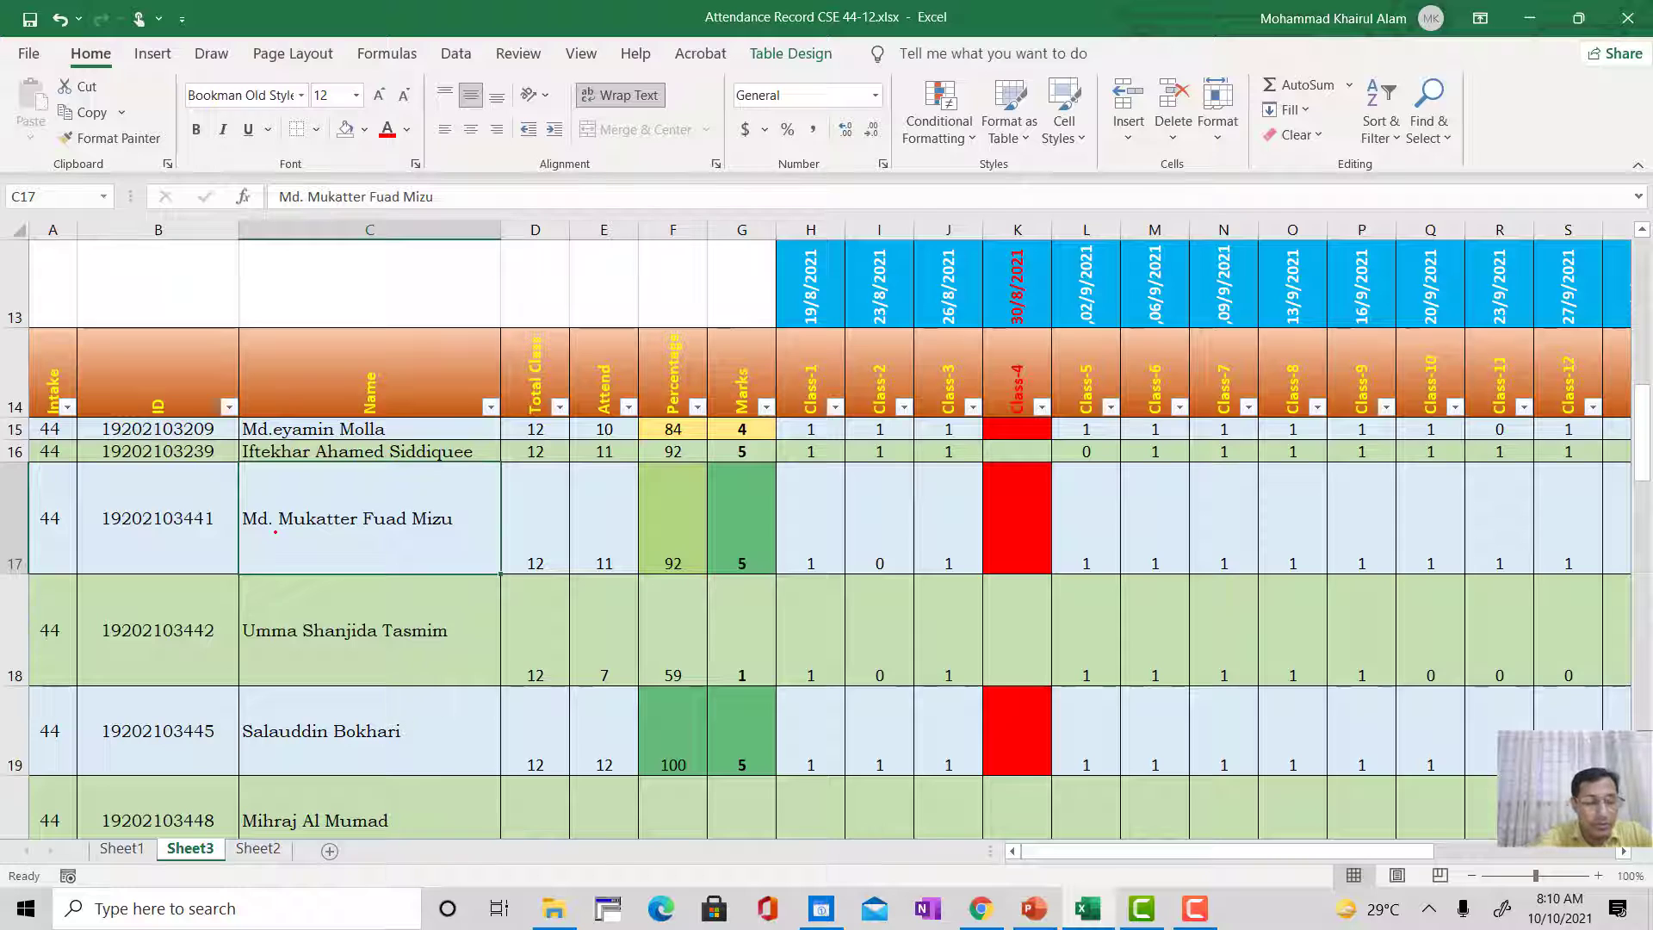
pyautogui.press('F2')
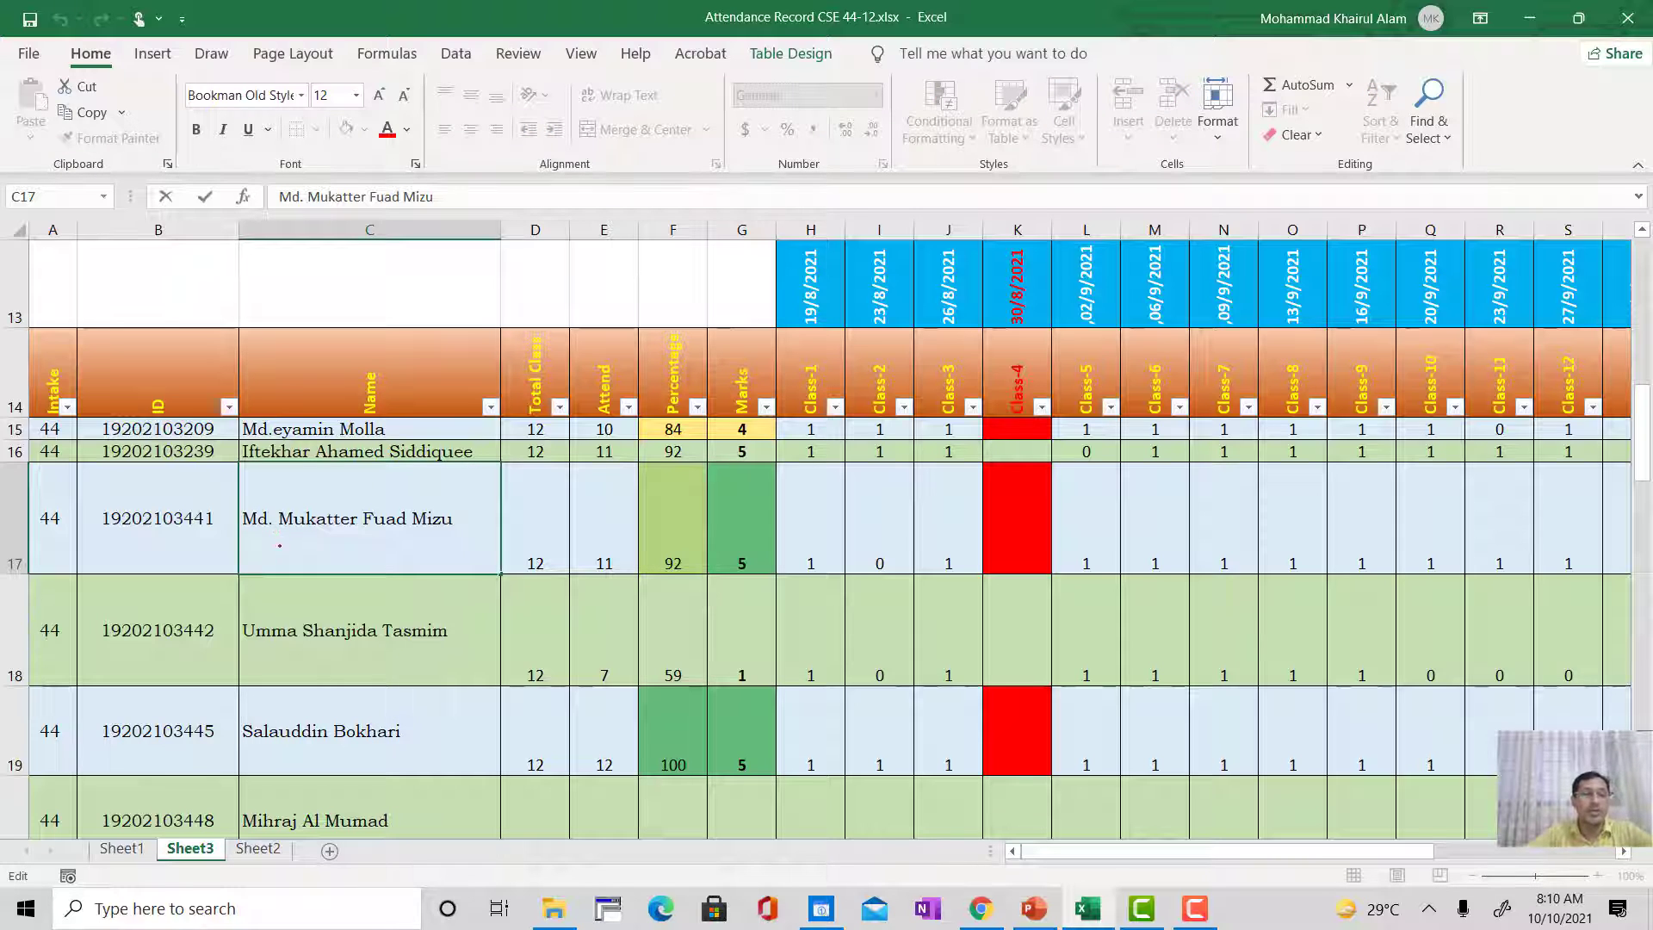
pyautogui.click(277, 634)
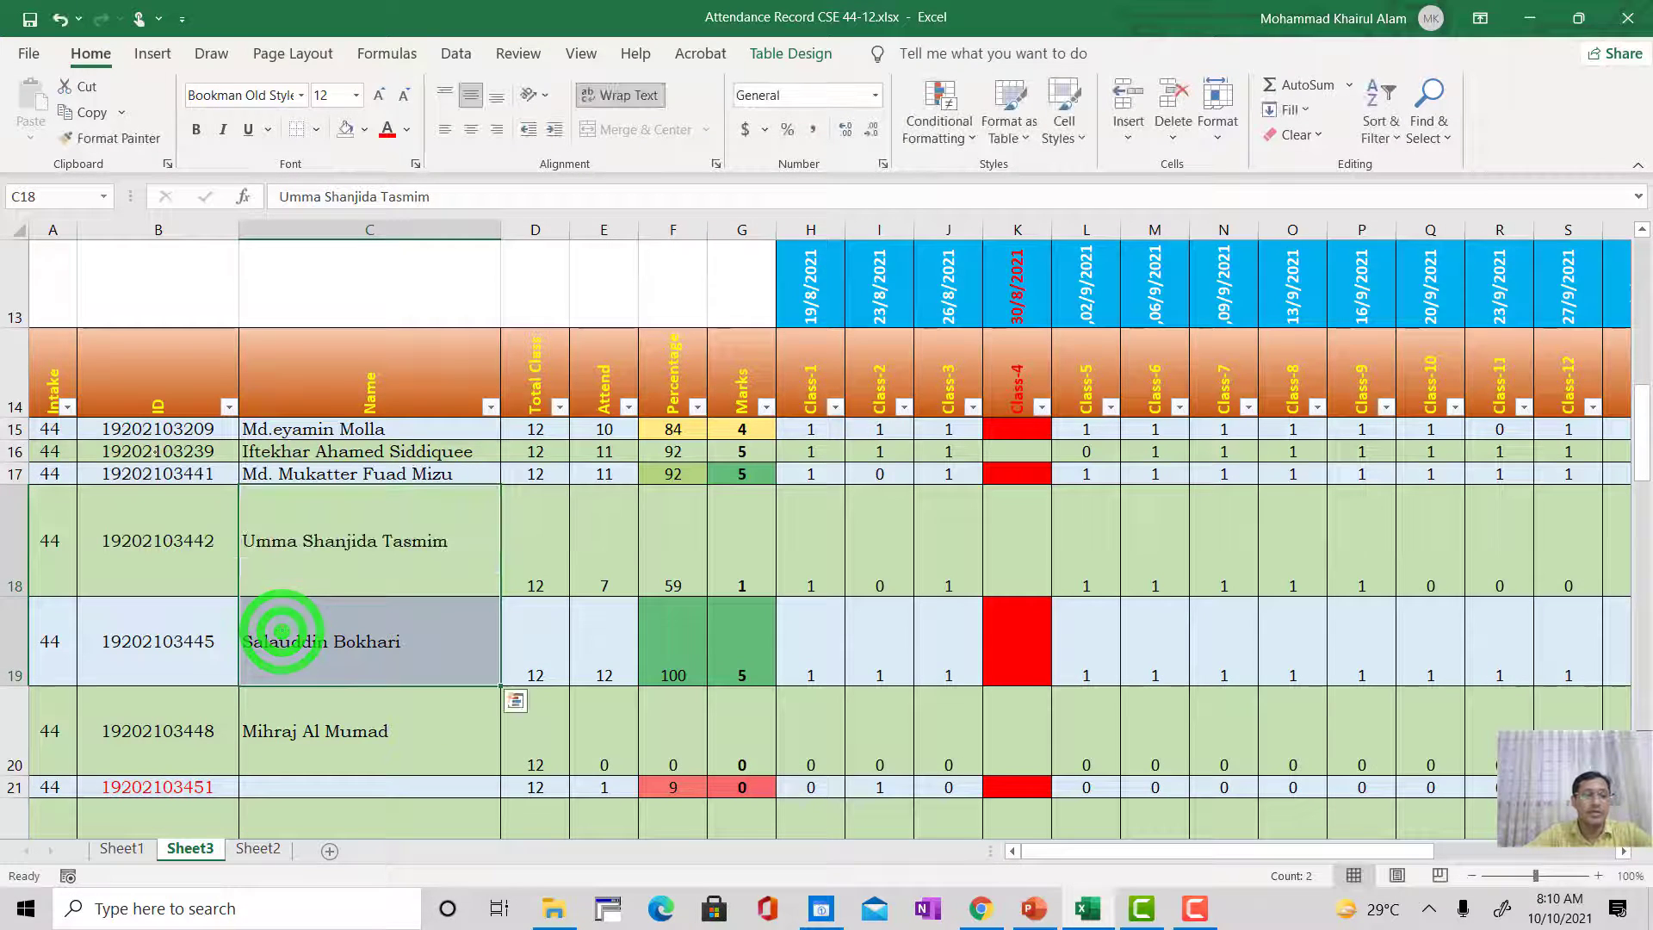
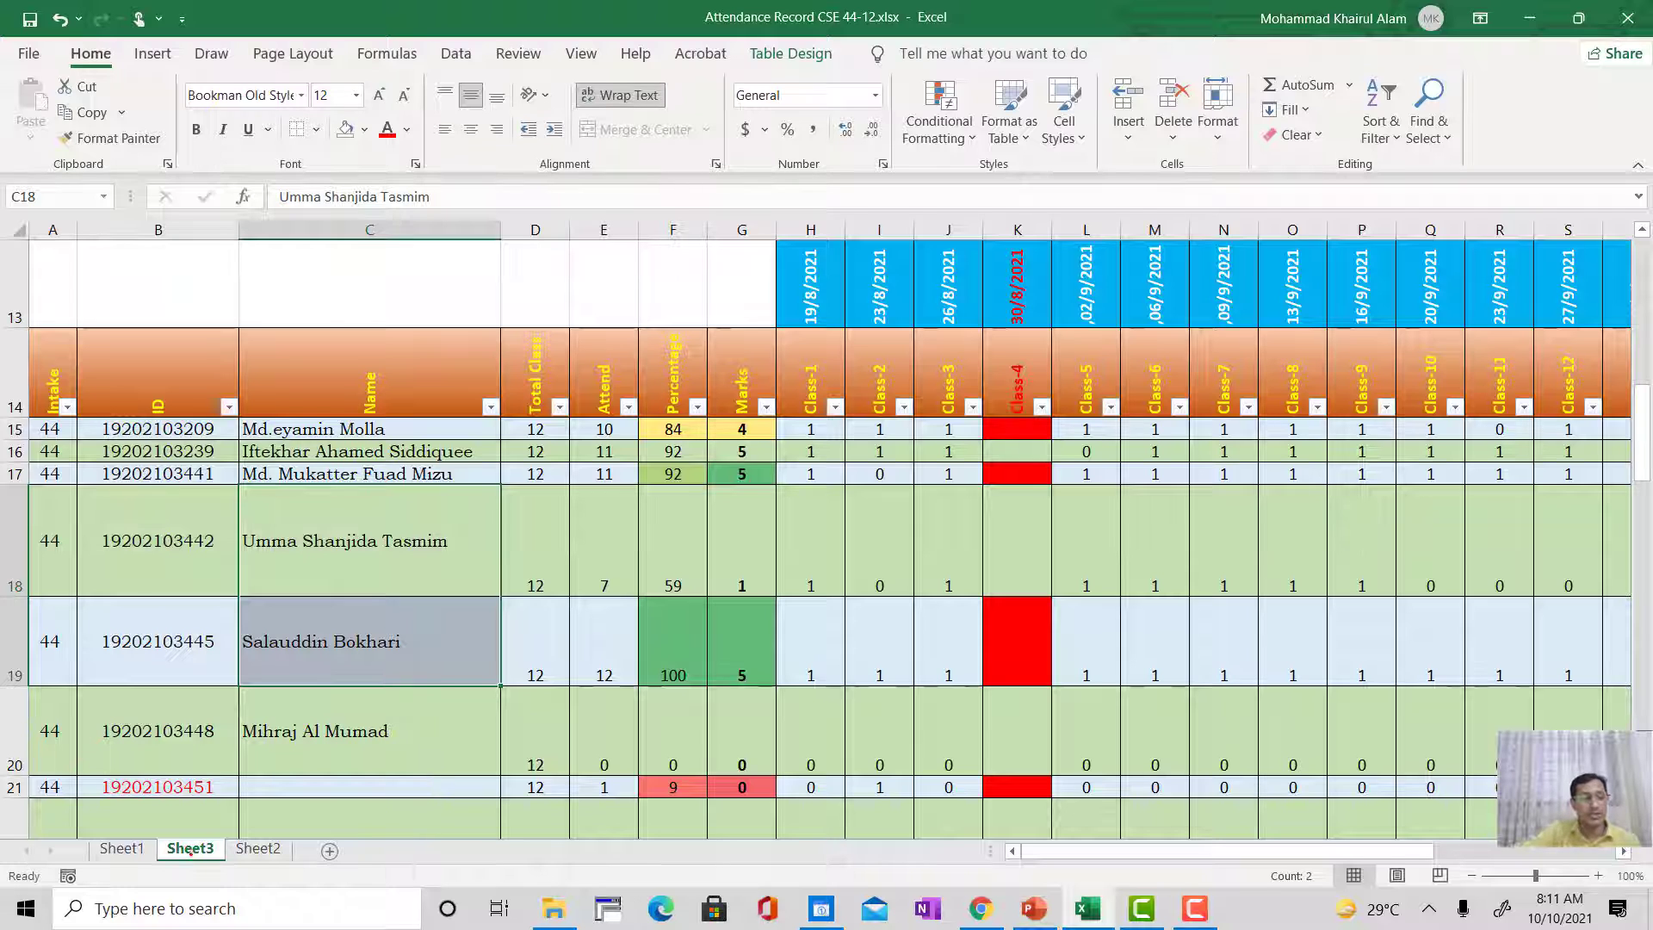
# Step: Delete Sheet3 from the workbook and return to the attendance record on Sheet1, selecting cell U15
pyautogui.rightClick(191, 848)
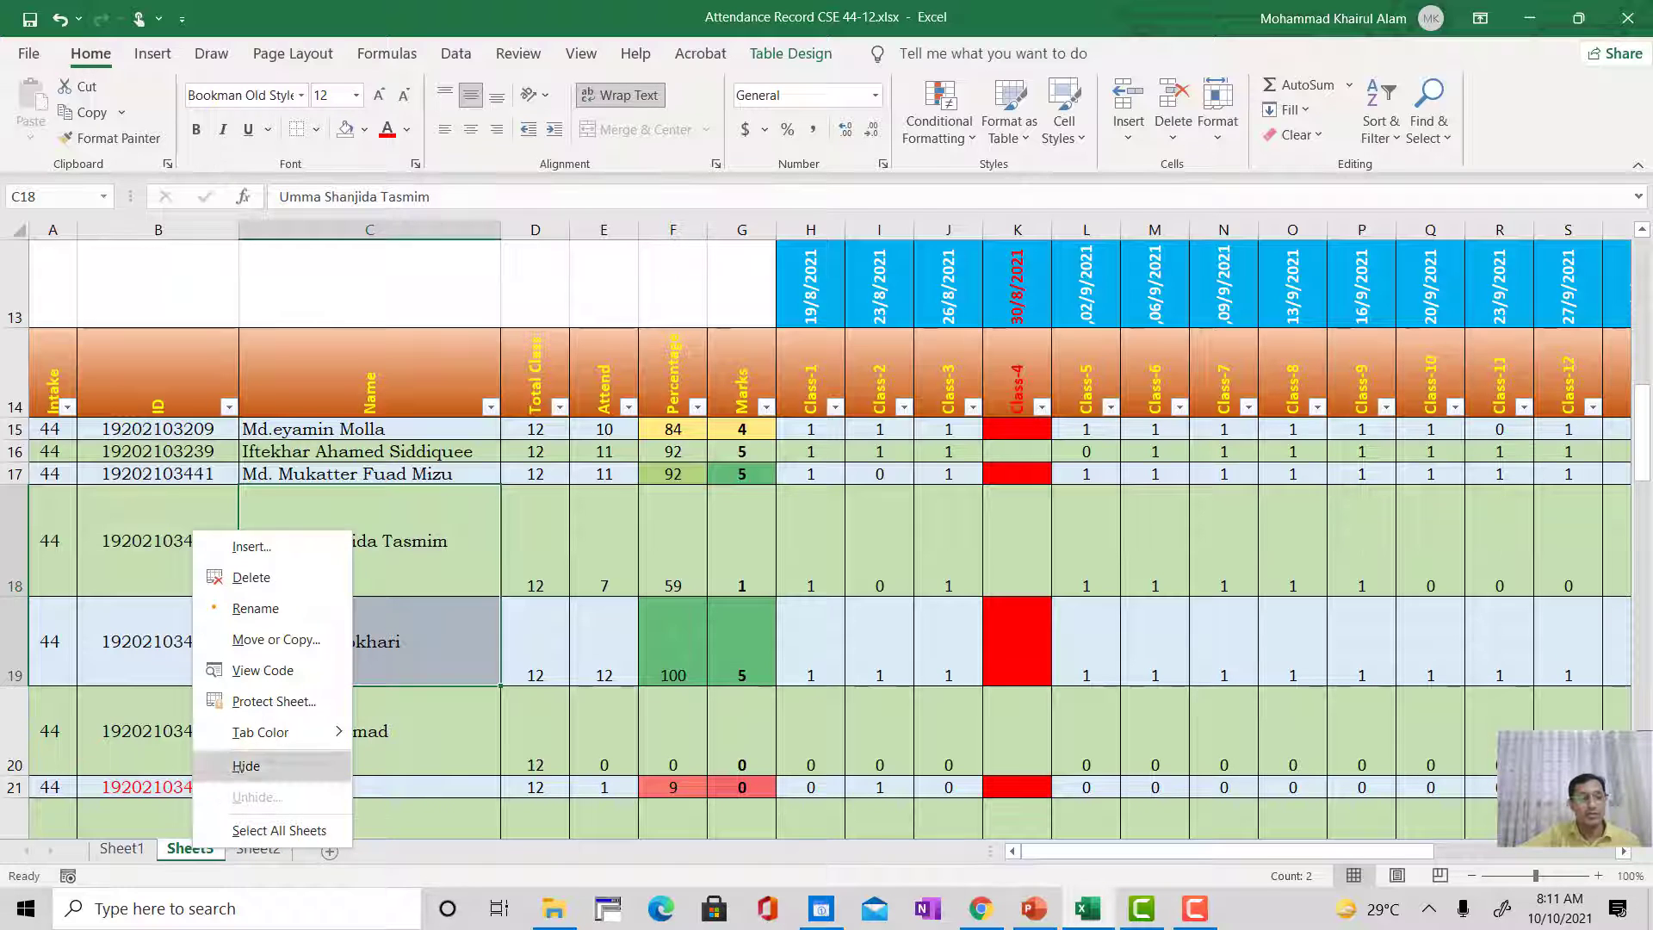
pyautogui.click(259, 574)
pyautogui.click(780, 514)
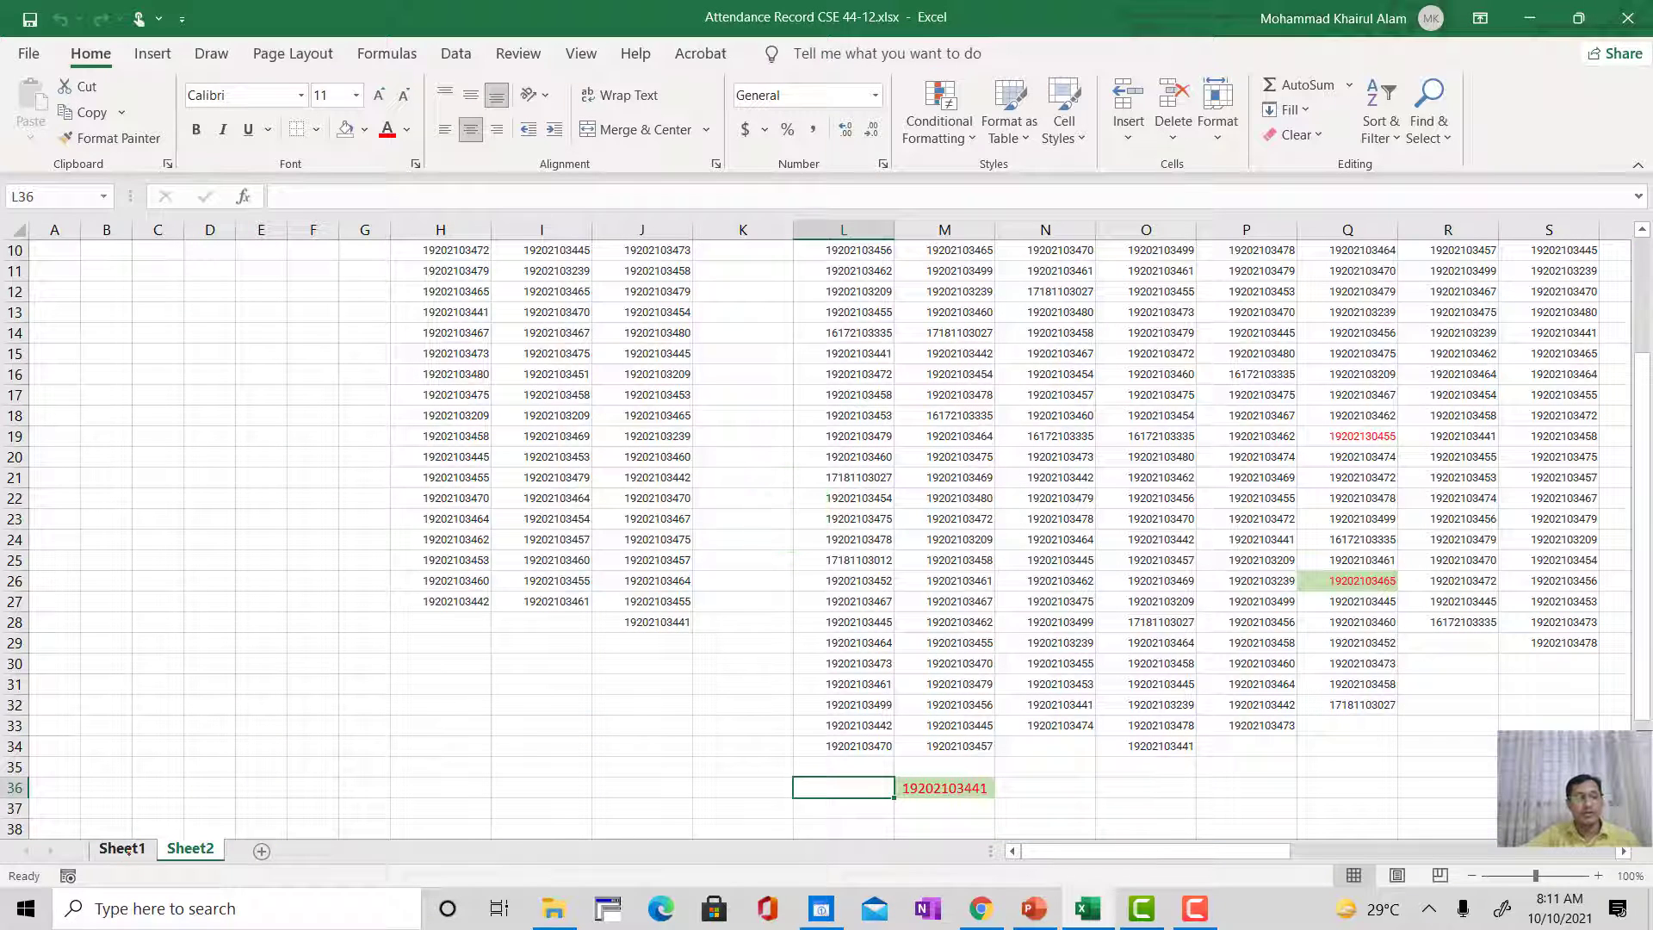
pyautogui.click(122, 849)
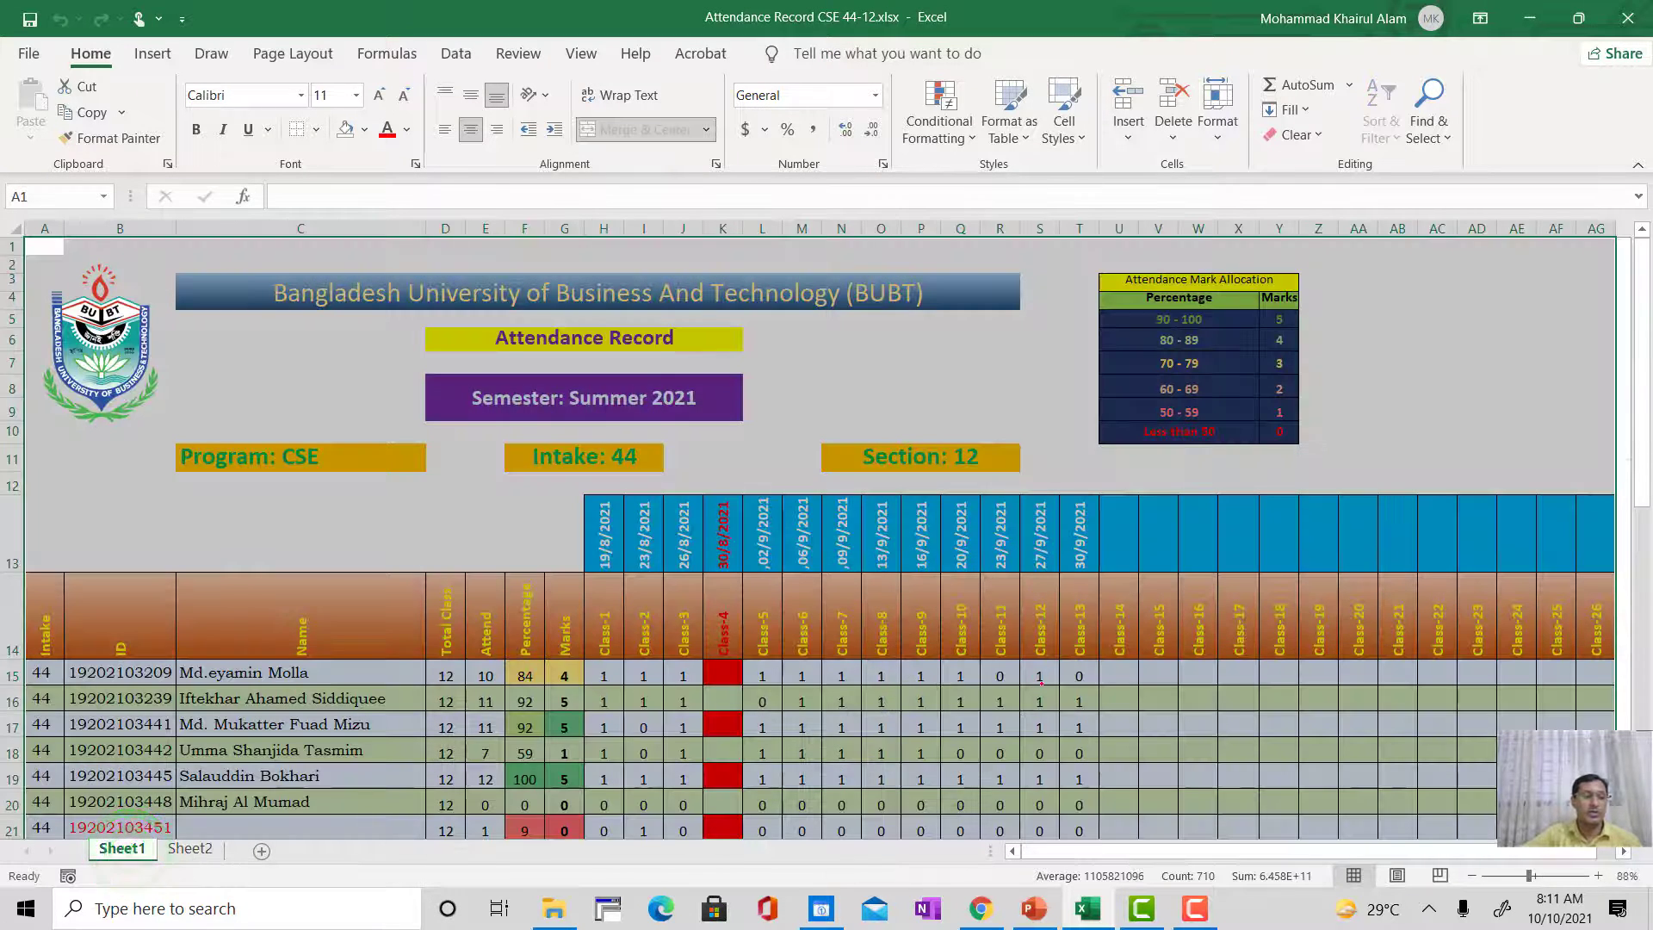
pyautogui.click(1115, 668)
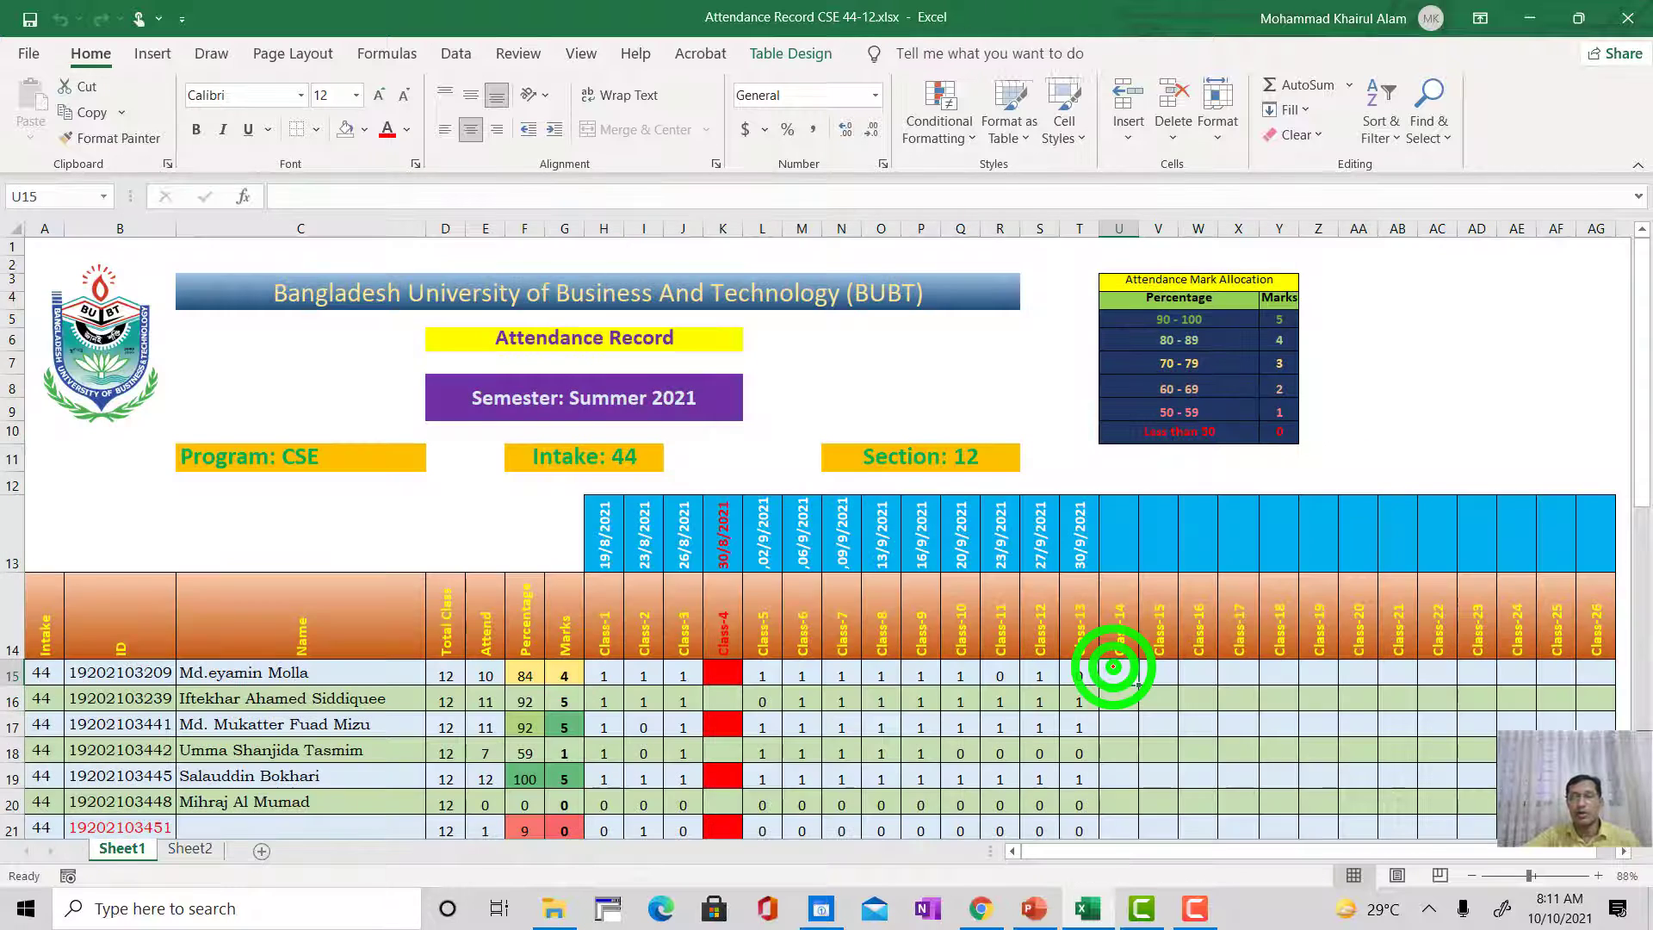
# Step: Review the student rows on Sheet1 and examine the COUNTIF formula in the first student's Class-1 cell, H15
pyautogui.scroll(-2, 1115, 667)
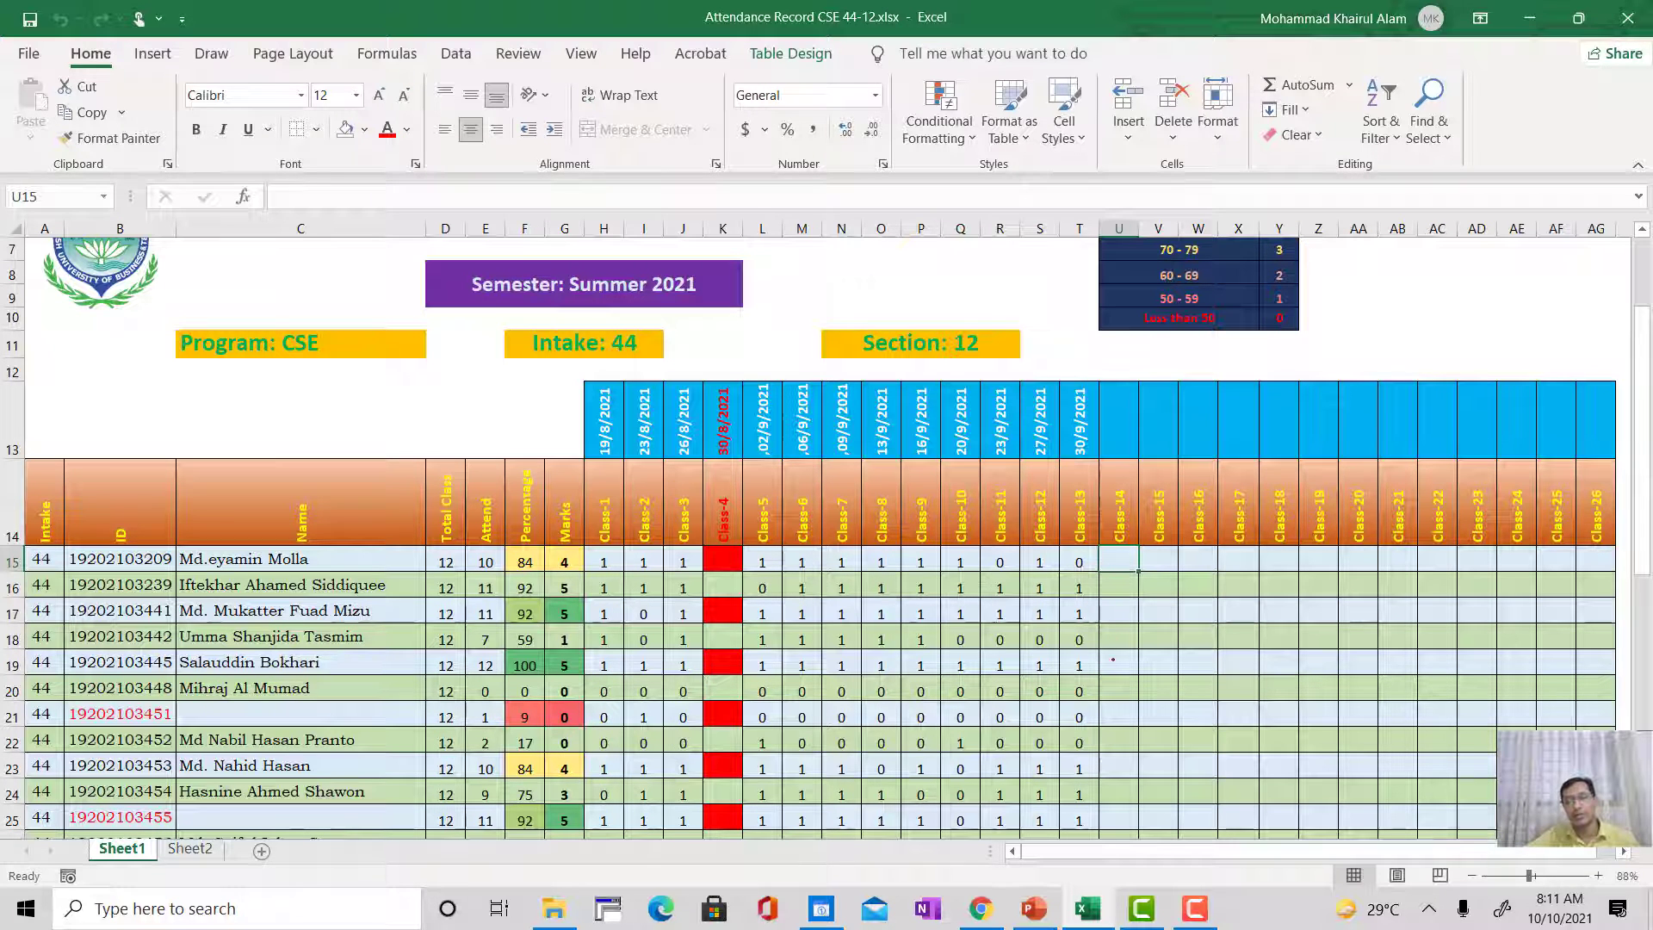
pyautogui.scroll(-3, 1112, 639)
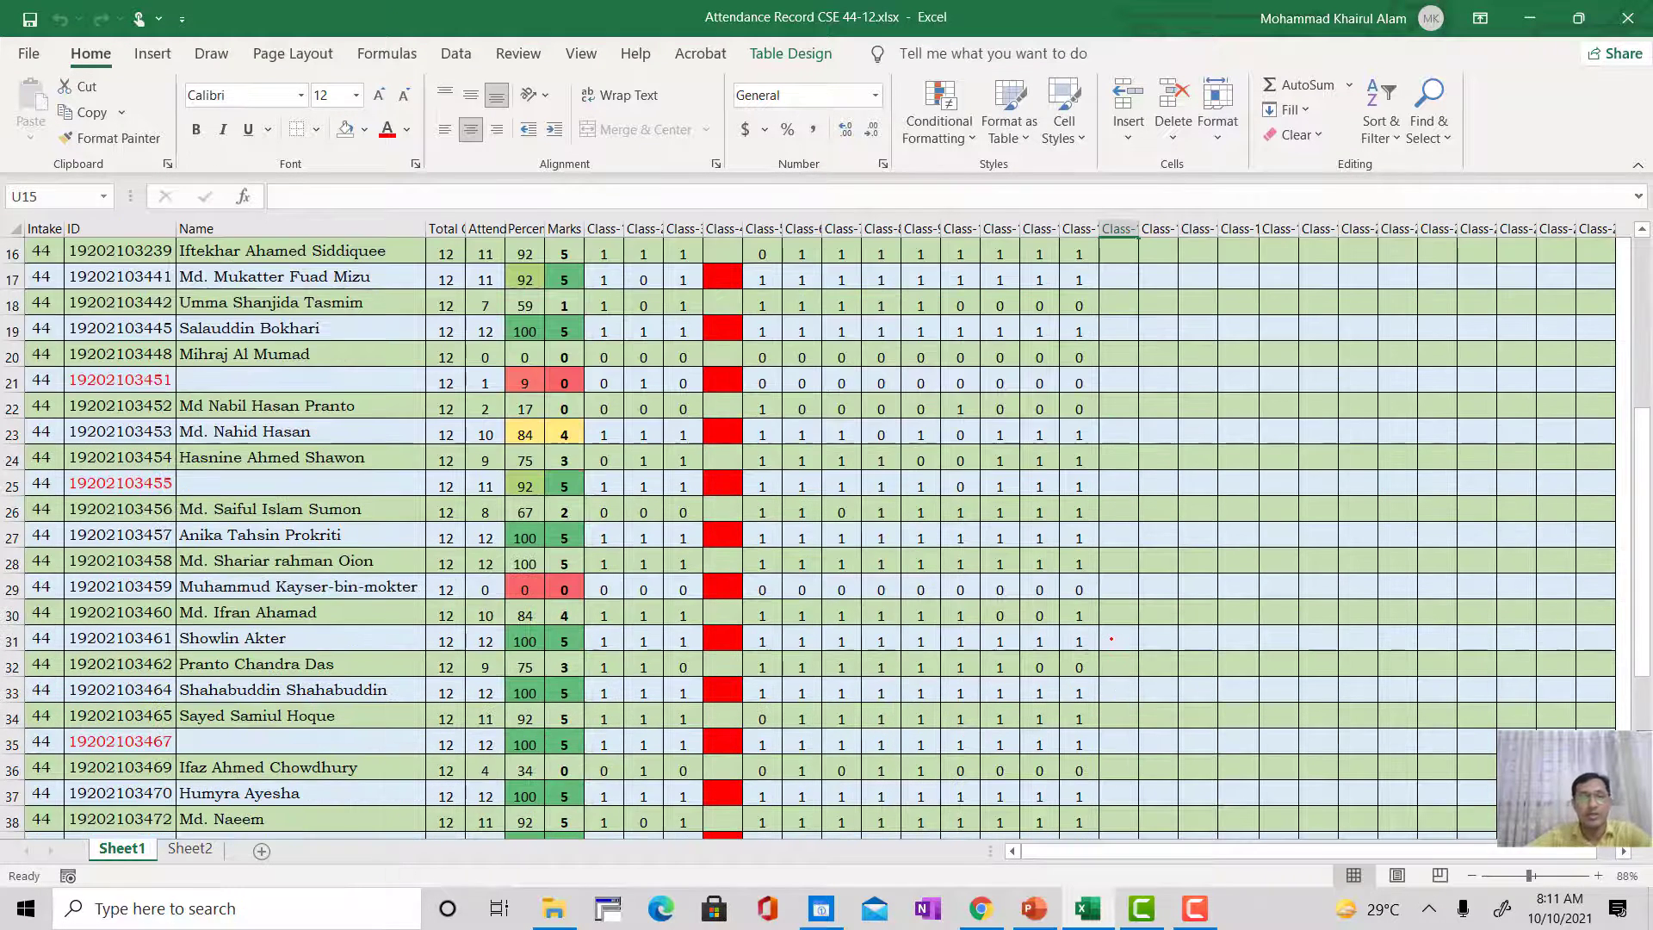
pyautogui.scroll(2, 1111, 639)
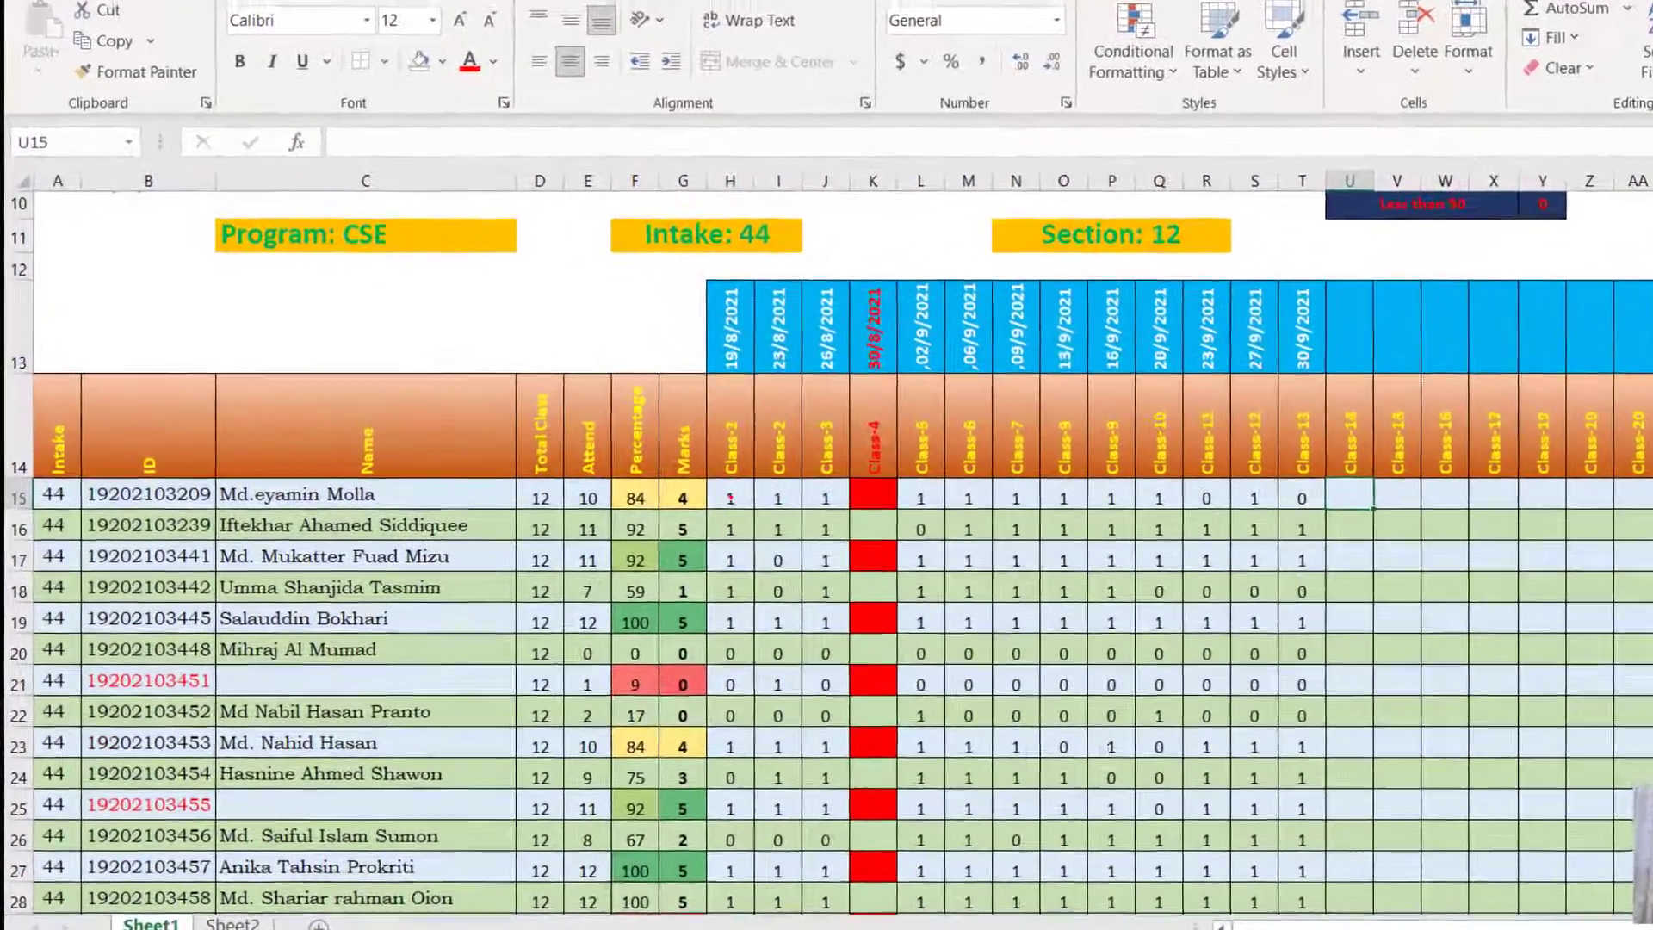
pyautogui.click(668, 495)
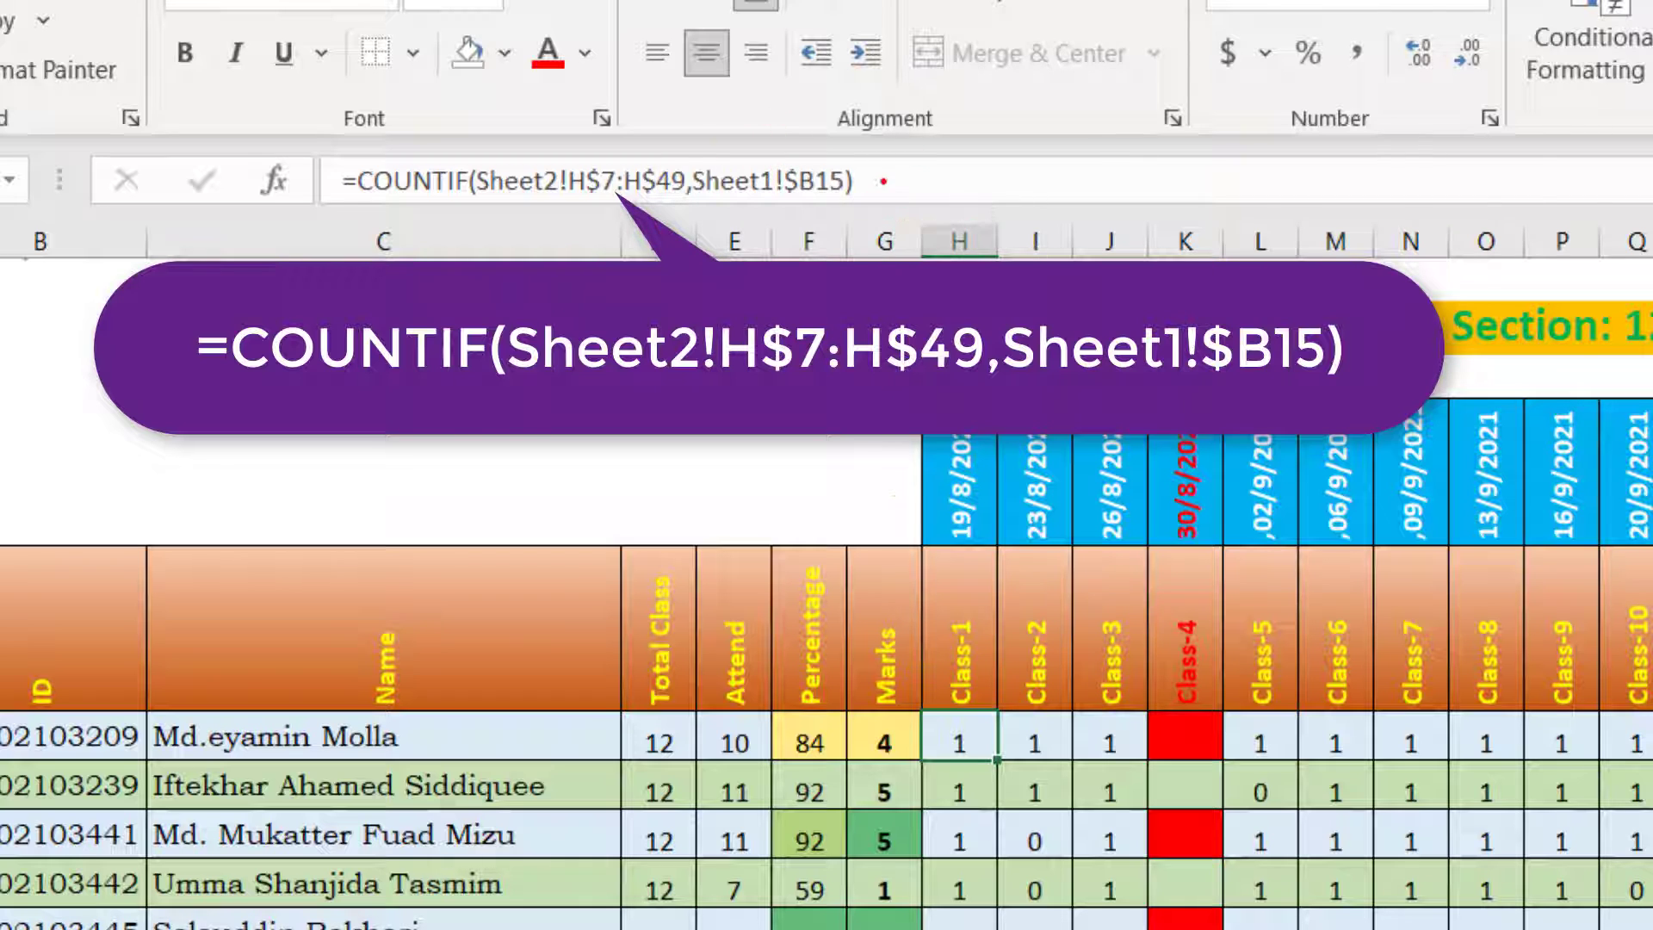
pyautogui.click(876, 168)
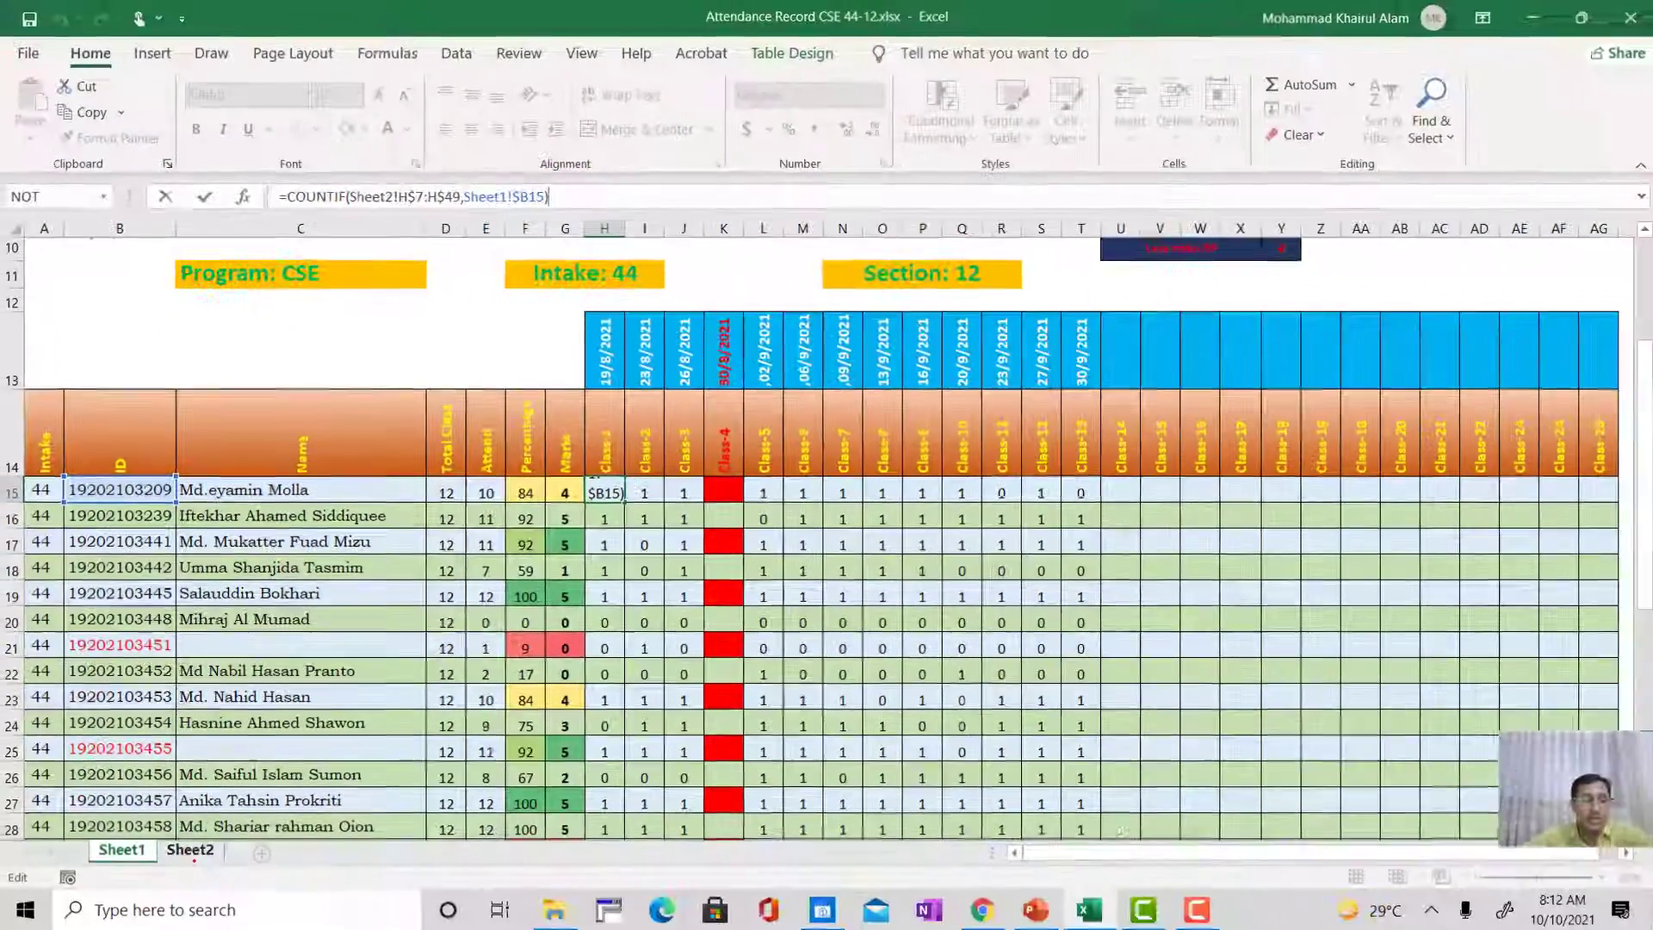
# Step: Examine the Class-1 student ID list in column H of Sheet2, from row 7 down past its last entry
pyautogui.click(188, 848)
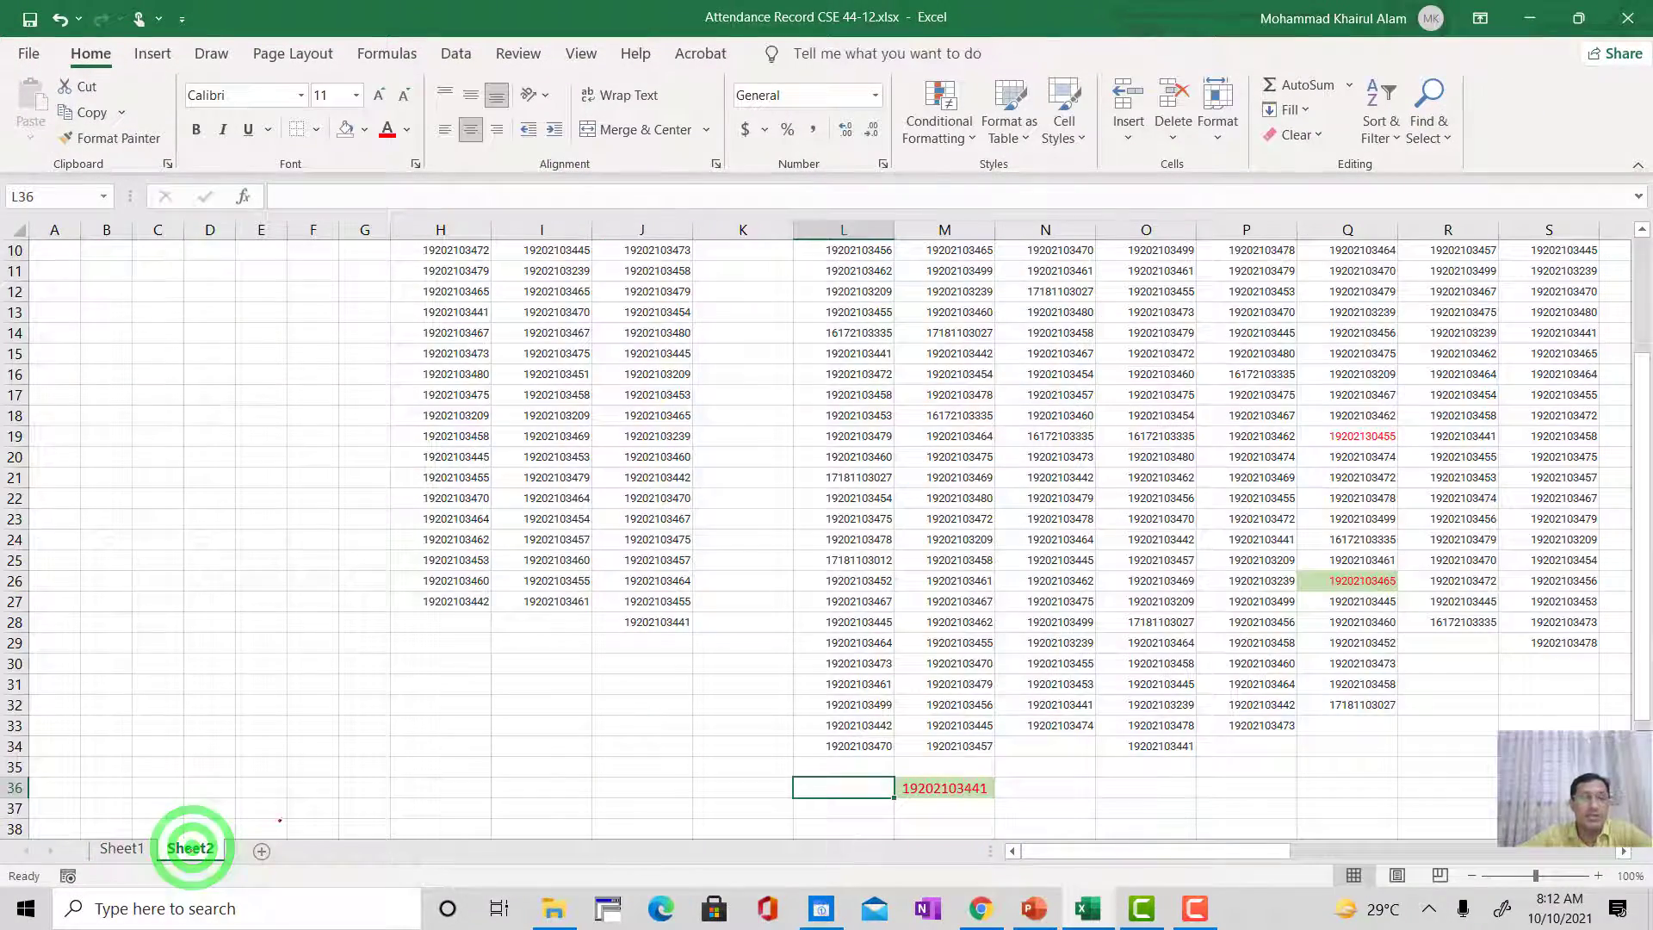
pyautogui.scroll(3, 361, 765)
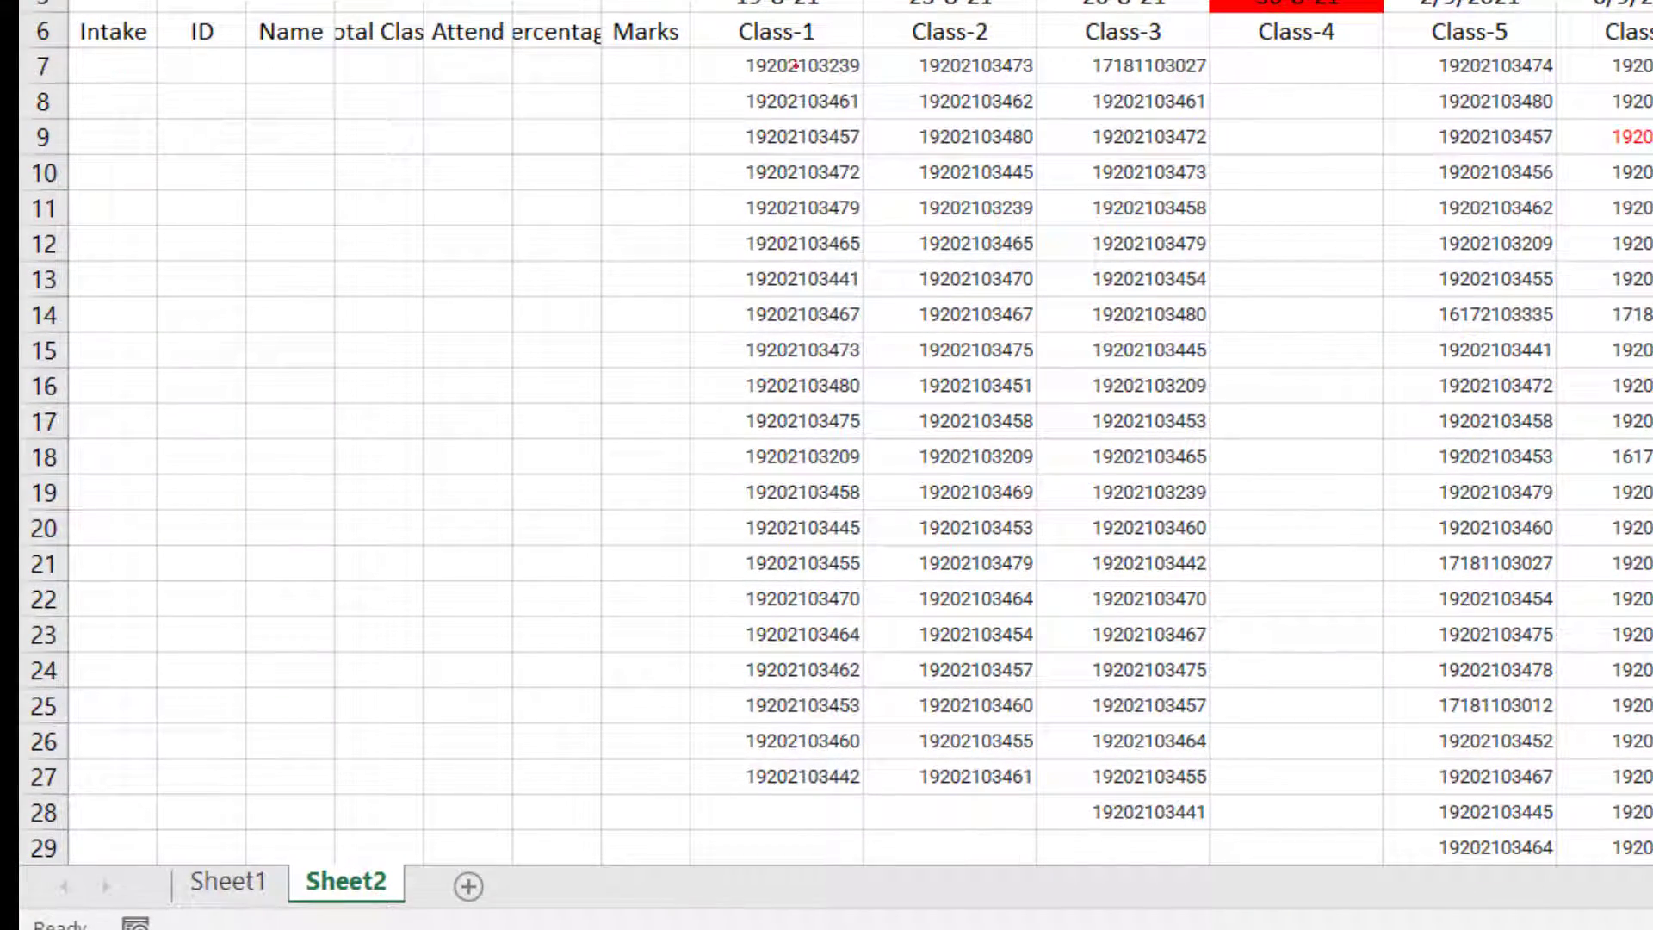
pyautogui.scroll(-6, 802, 87)
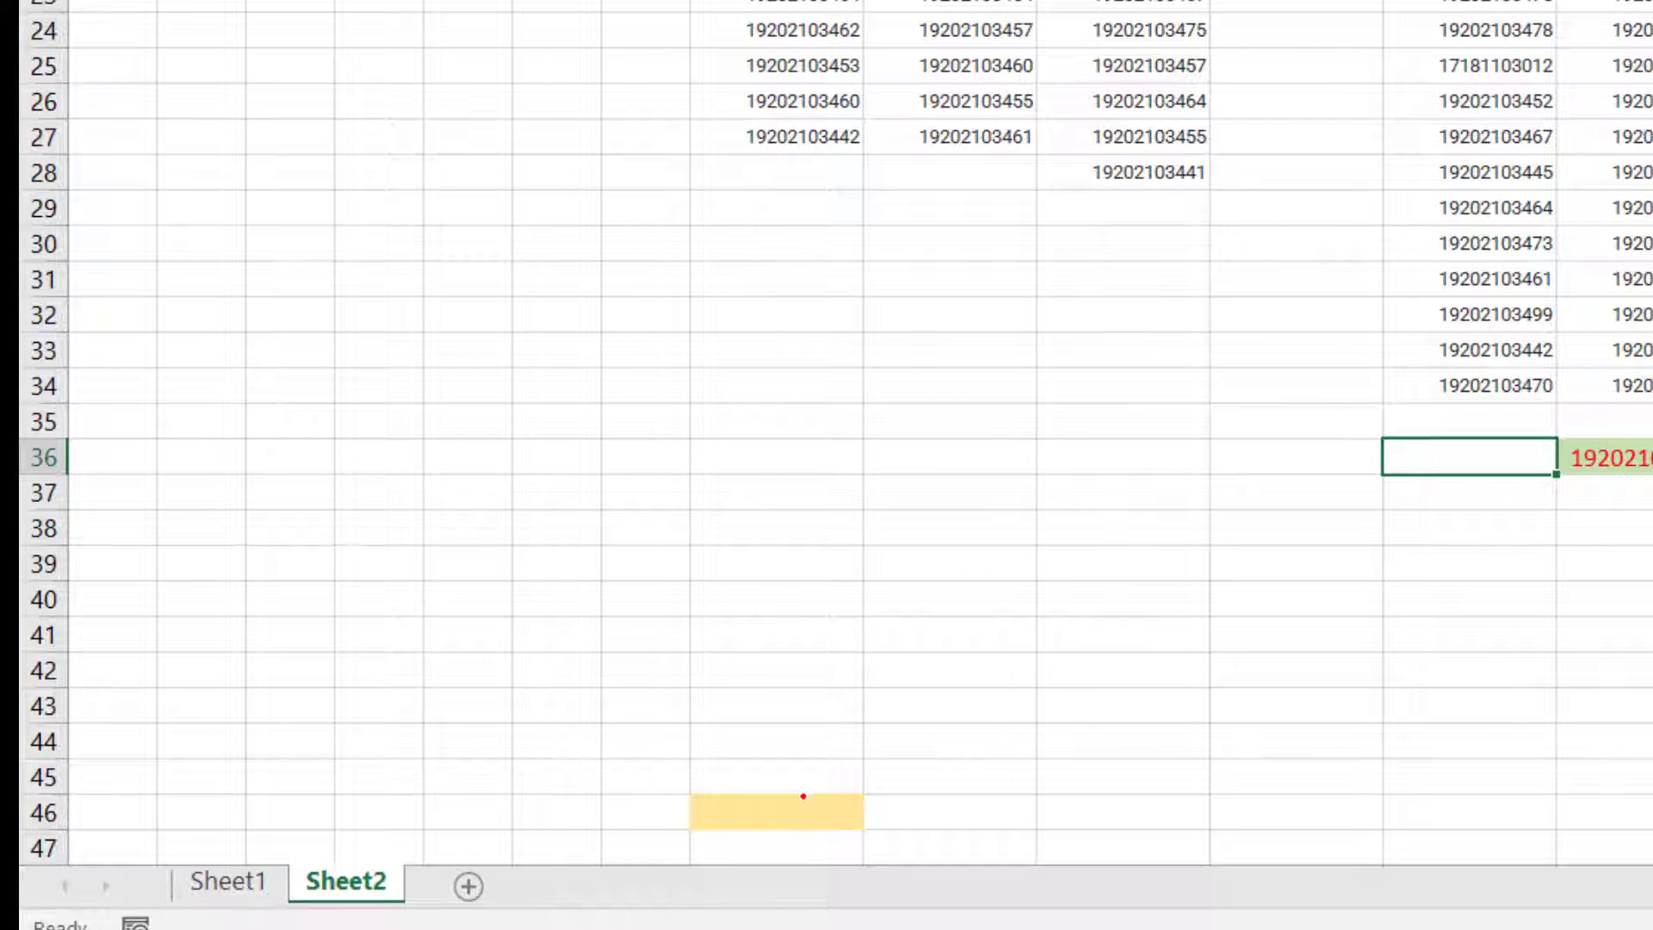
pyautogui.scroll(-2, 802, 797)
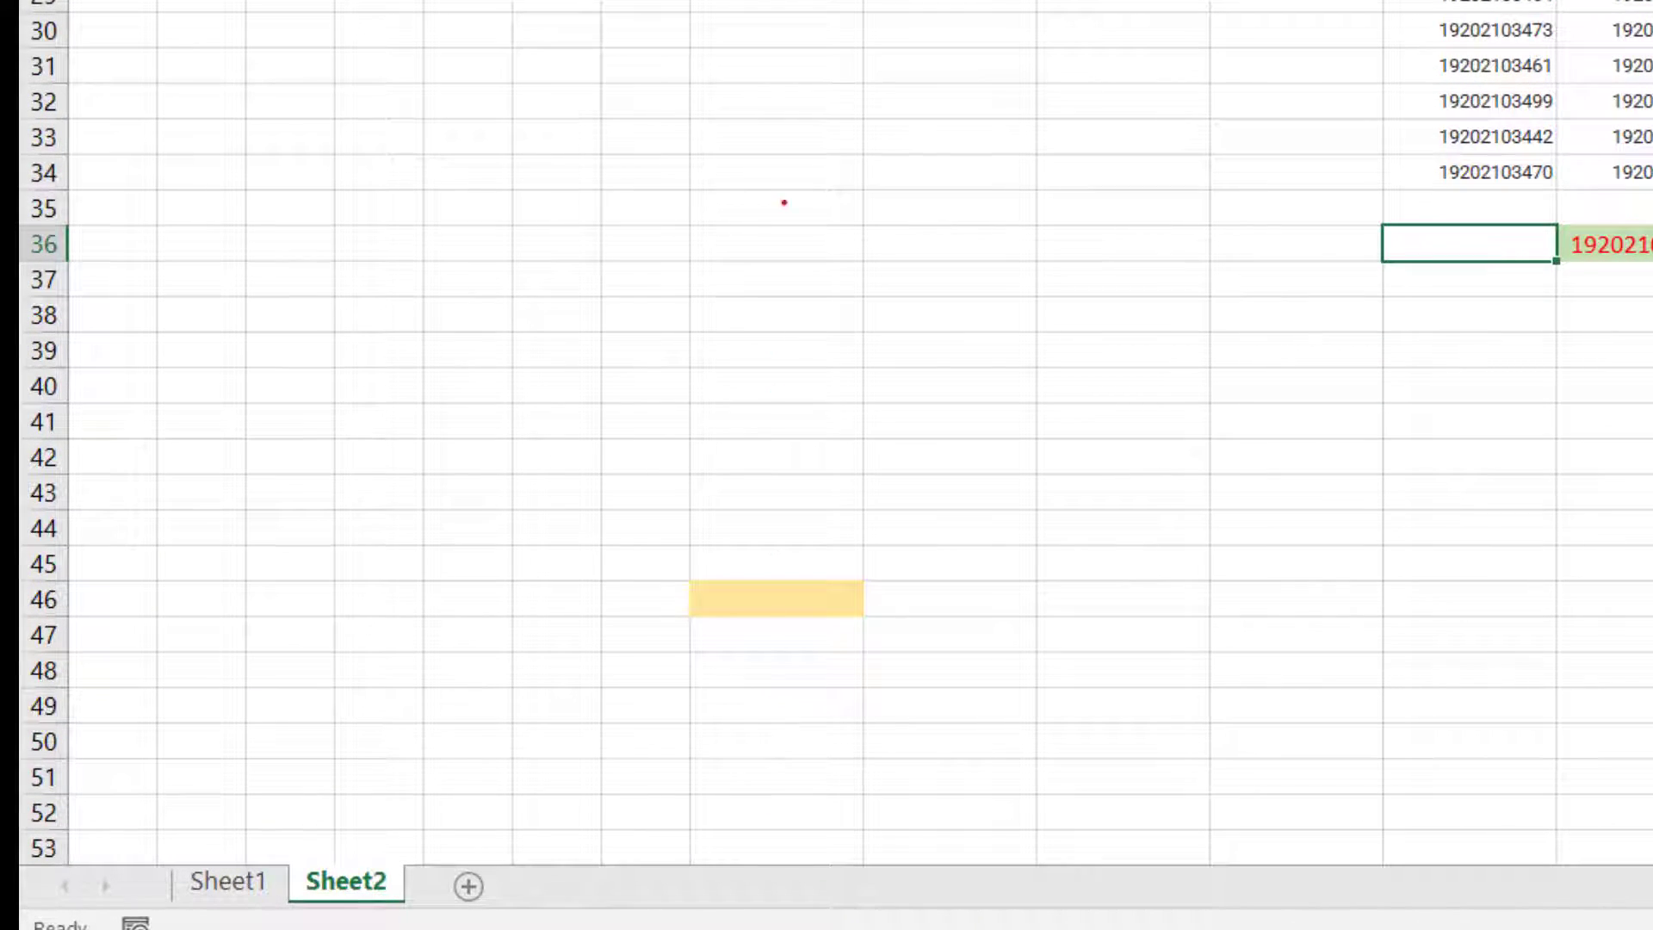
pyautogui.scroll(3, 783, 539)
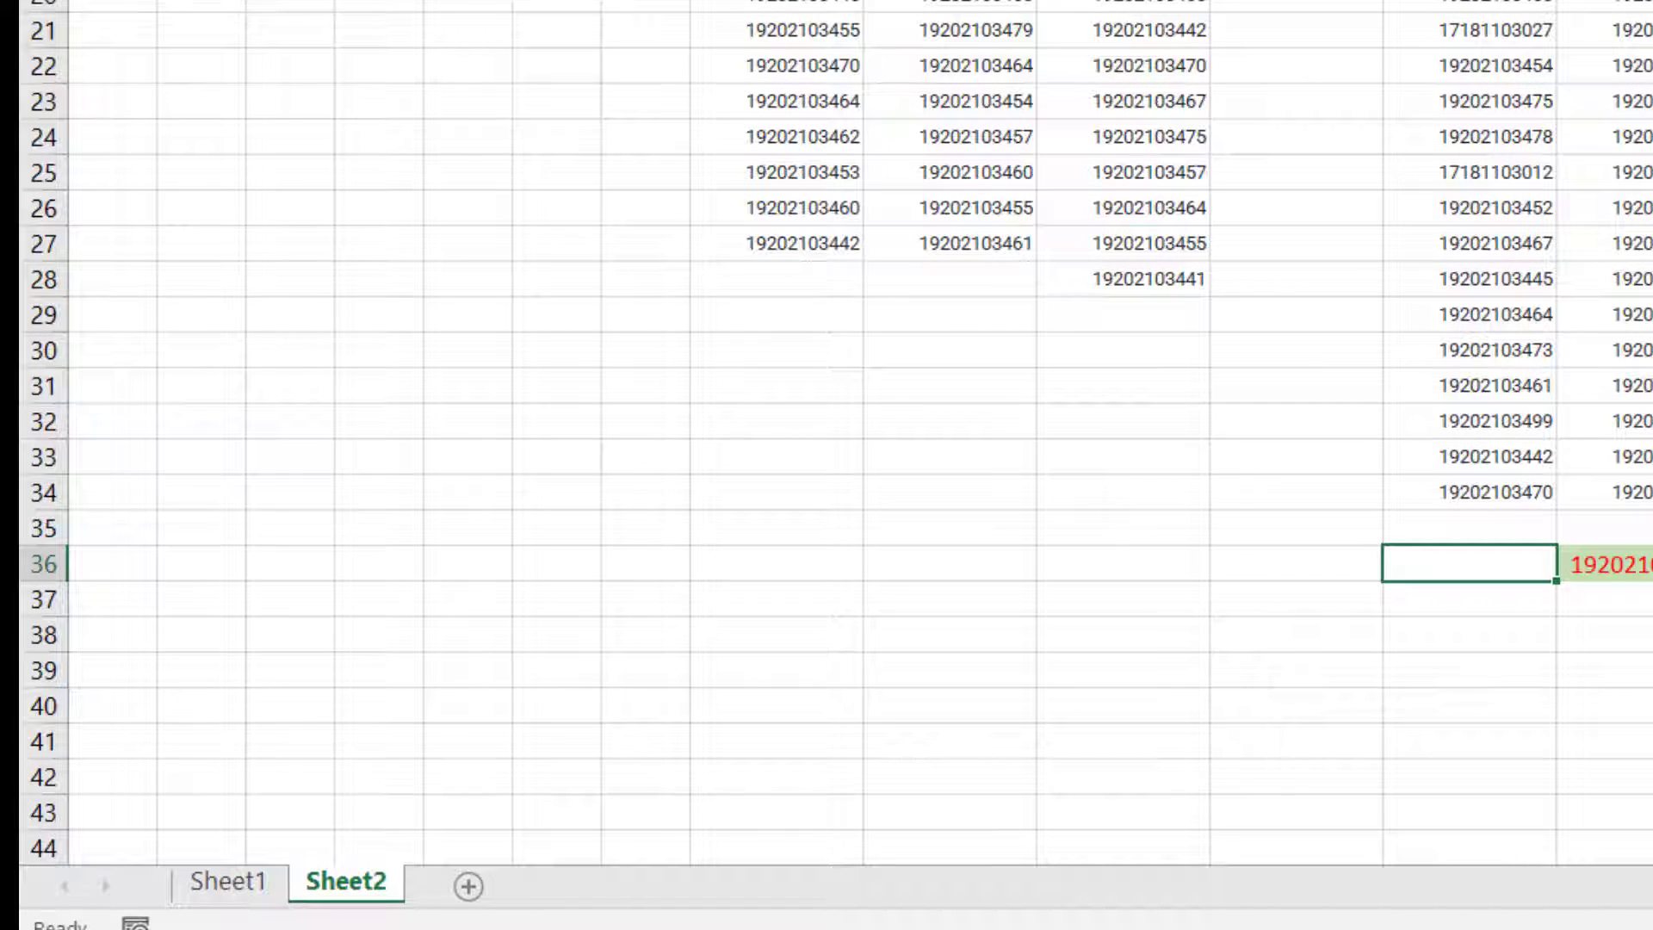
pyautogui.scroll(-3, 774, 598)
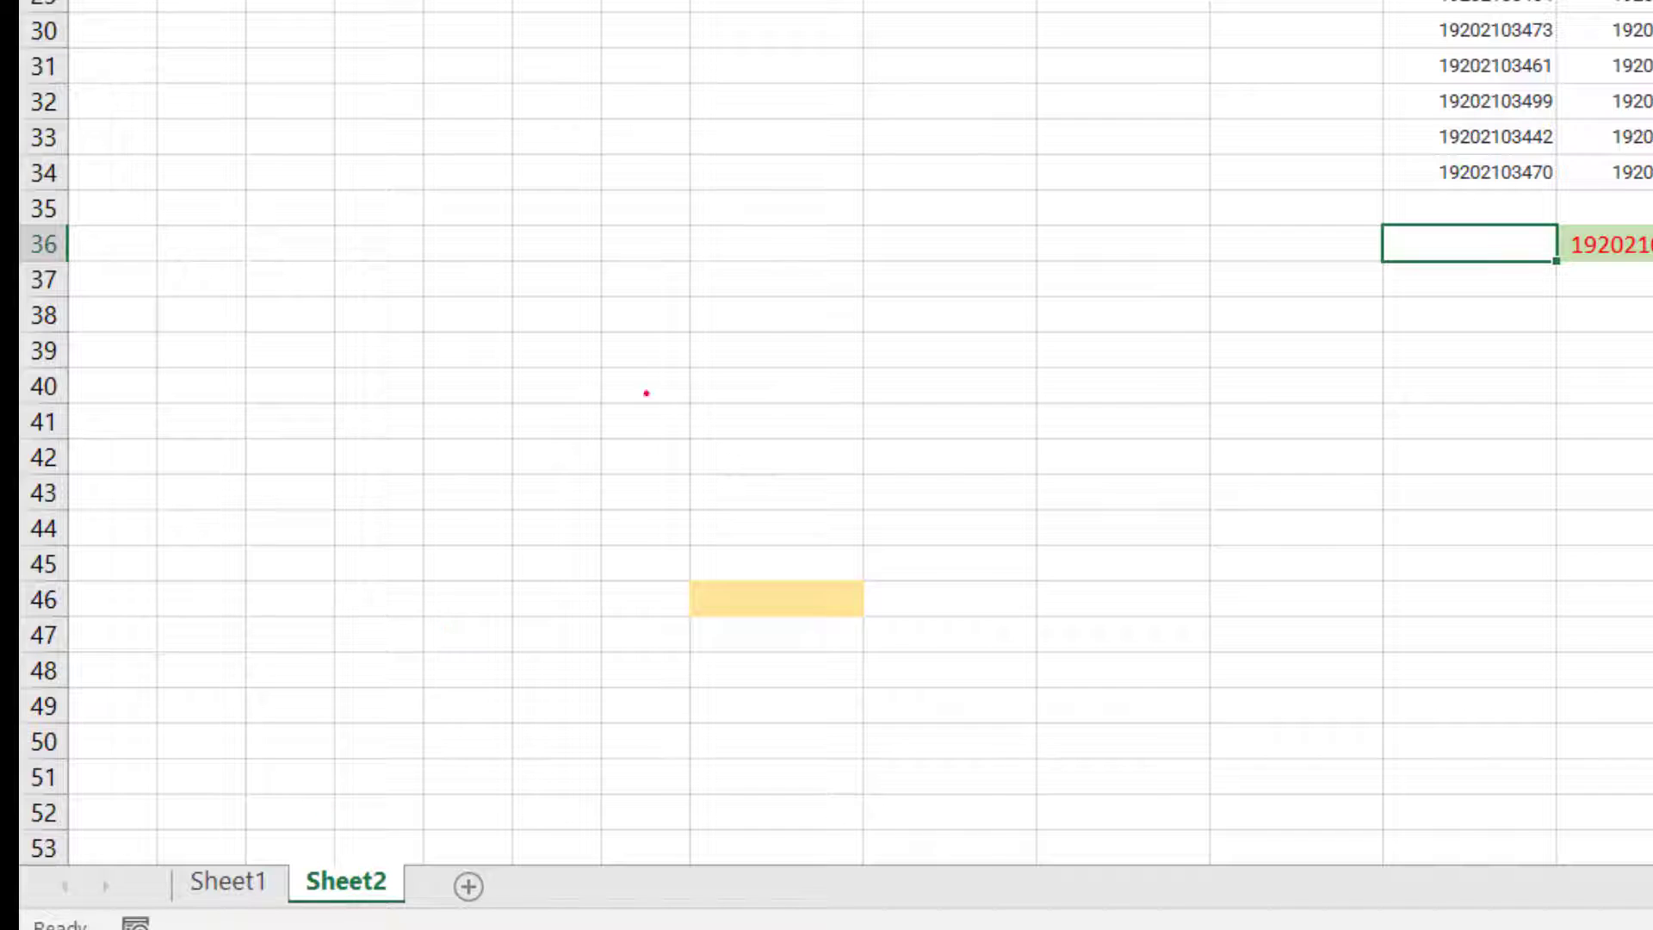
pyautogui.scroll(8, 834, 247)
pyautogui.scroll(-2, 834, 247)
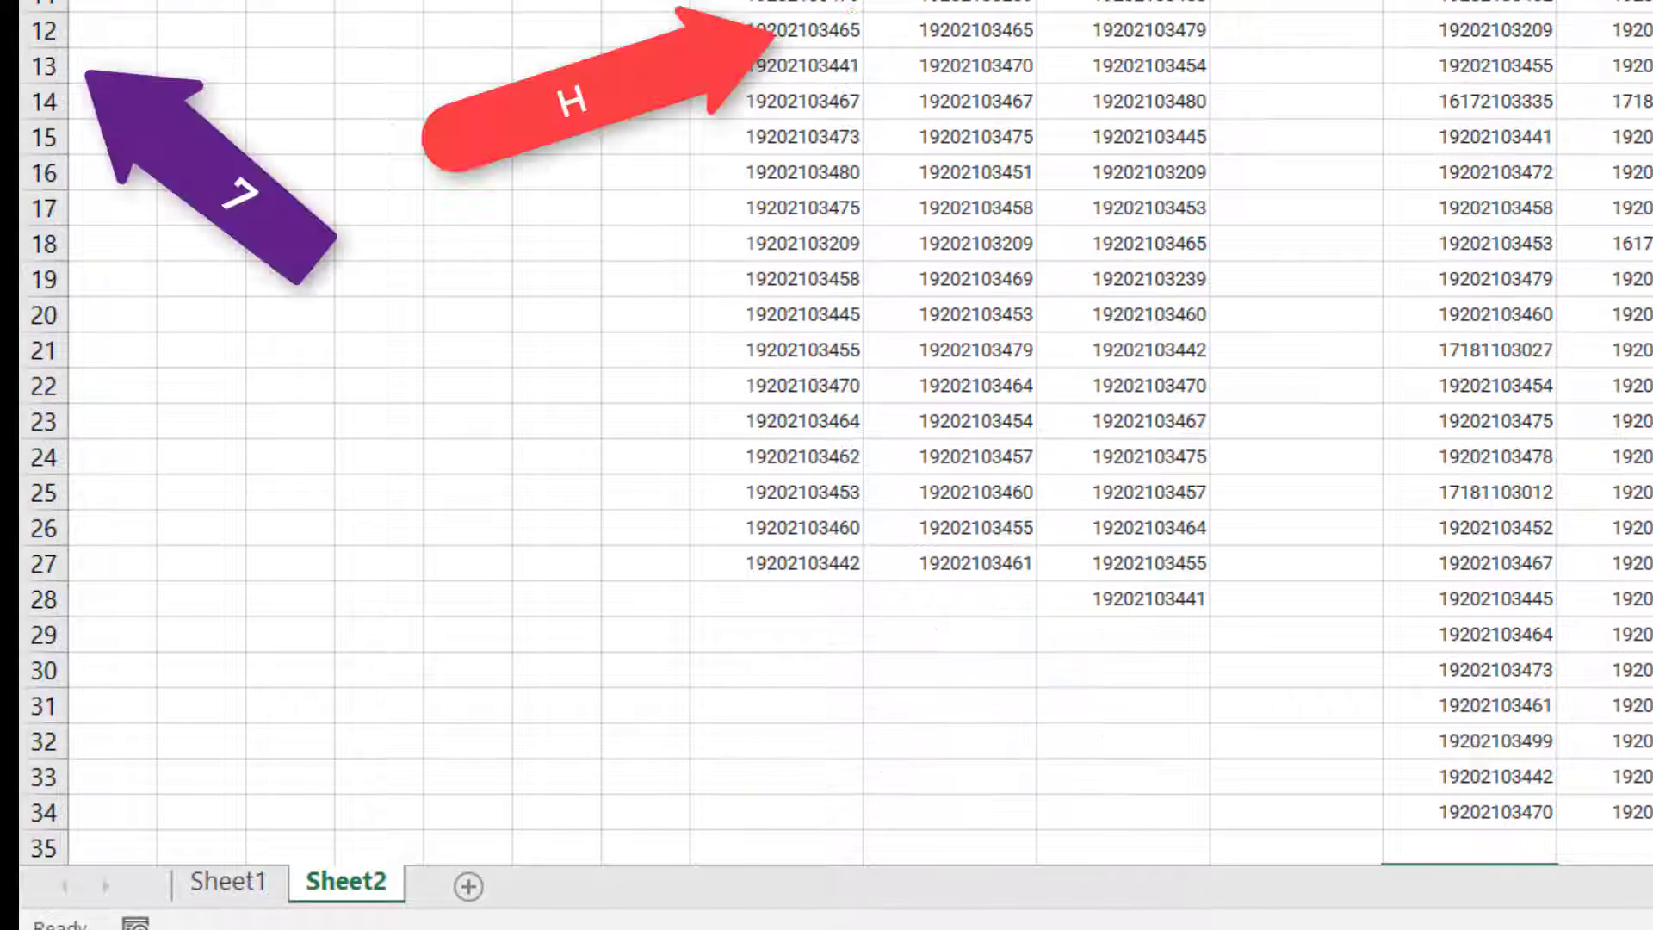
pyautogui.scroll(2, 751, 121)
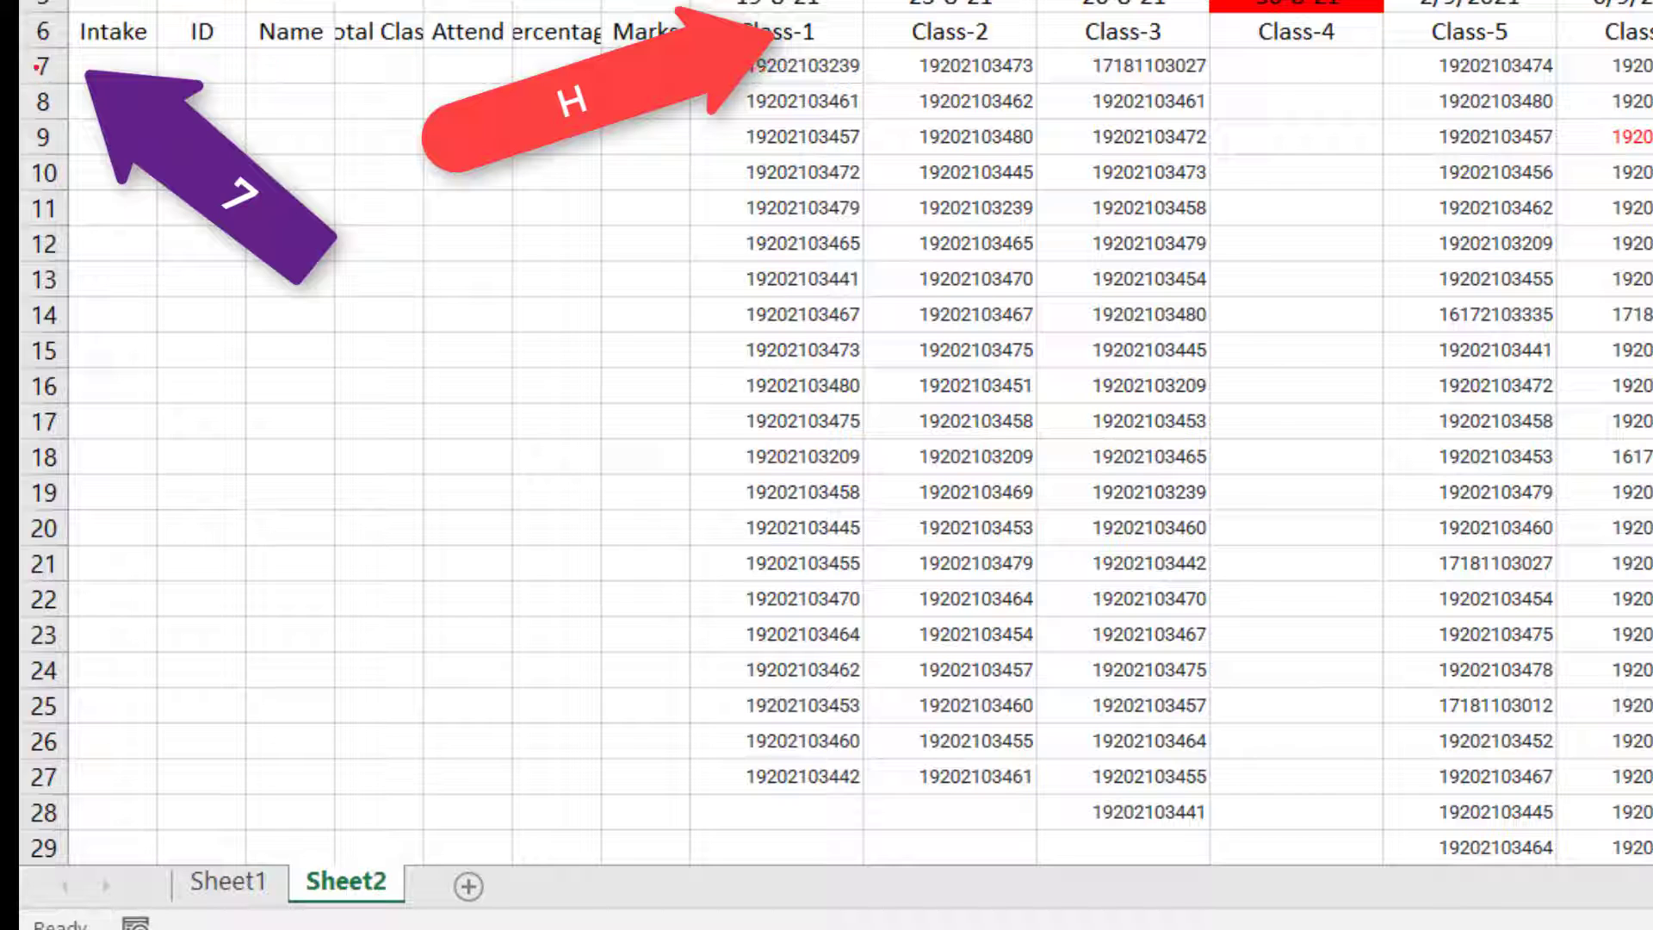
# Step: Trace the COUNTIF range on Sheet2 from row 7 down through the empty rows below the ID lists
pyautogui.click(38, 66)
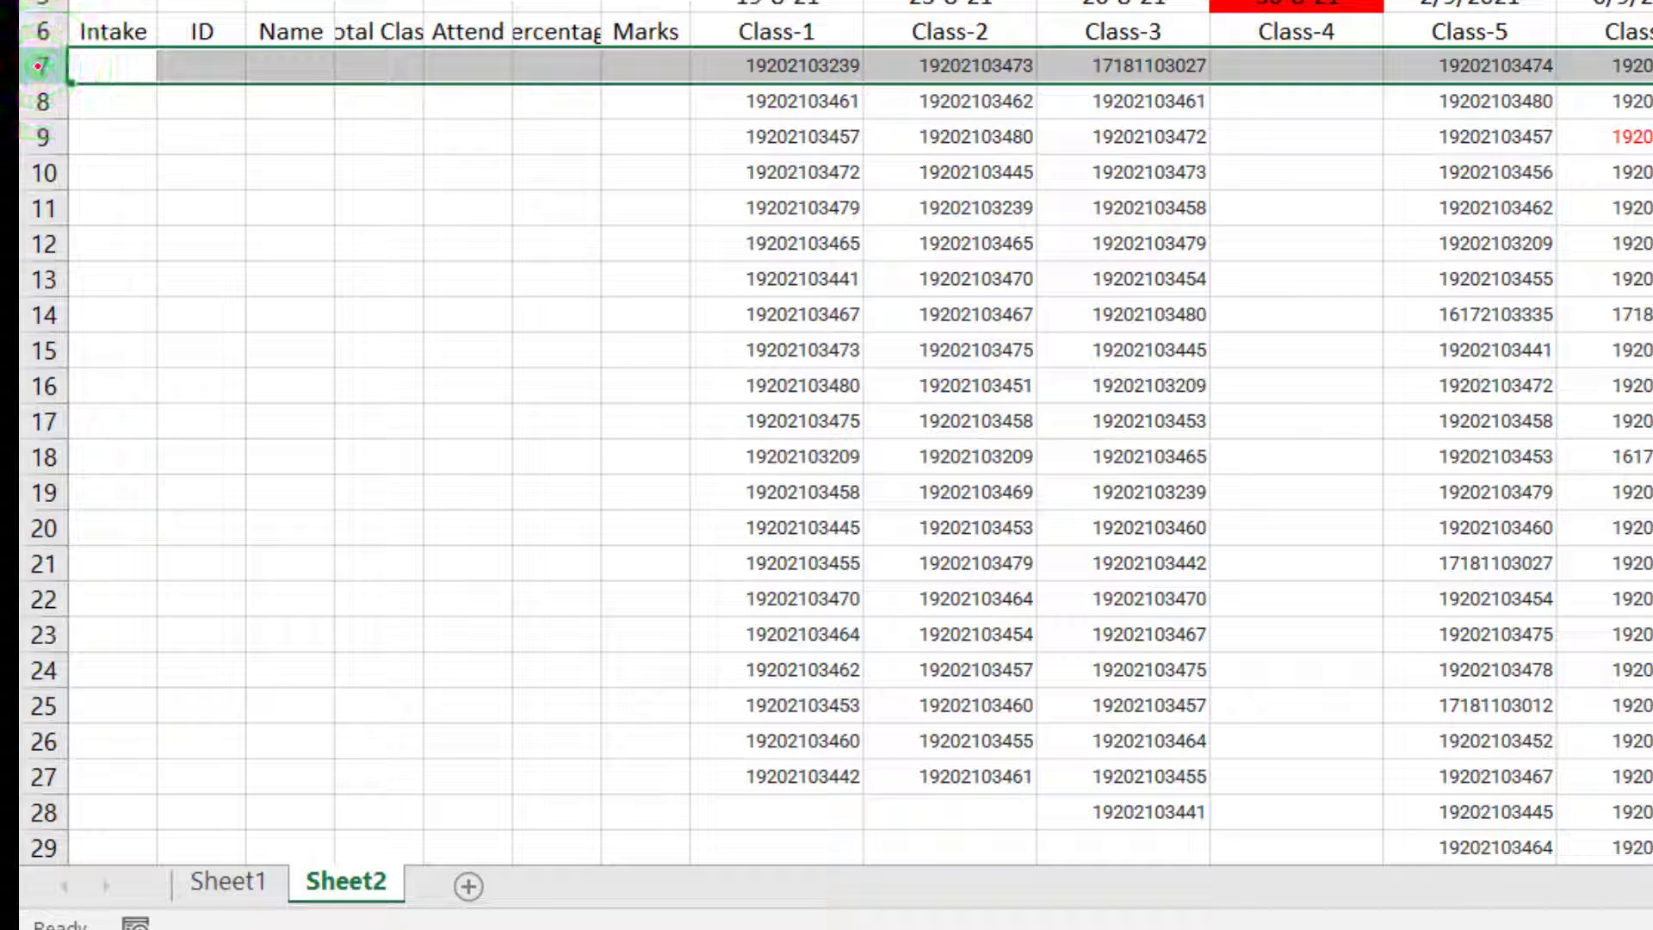
pyautogui.scroll(-4, 815, 375)
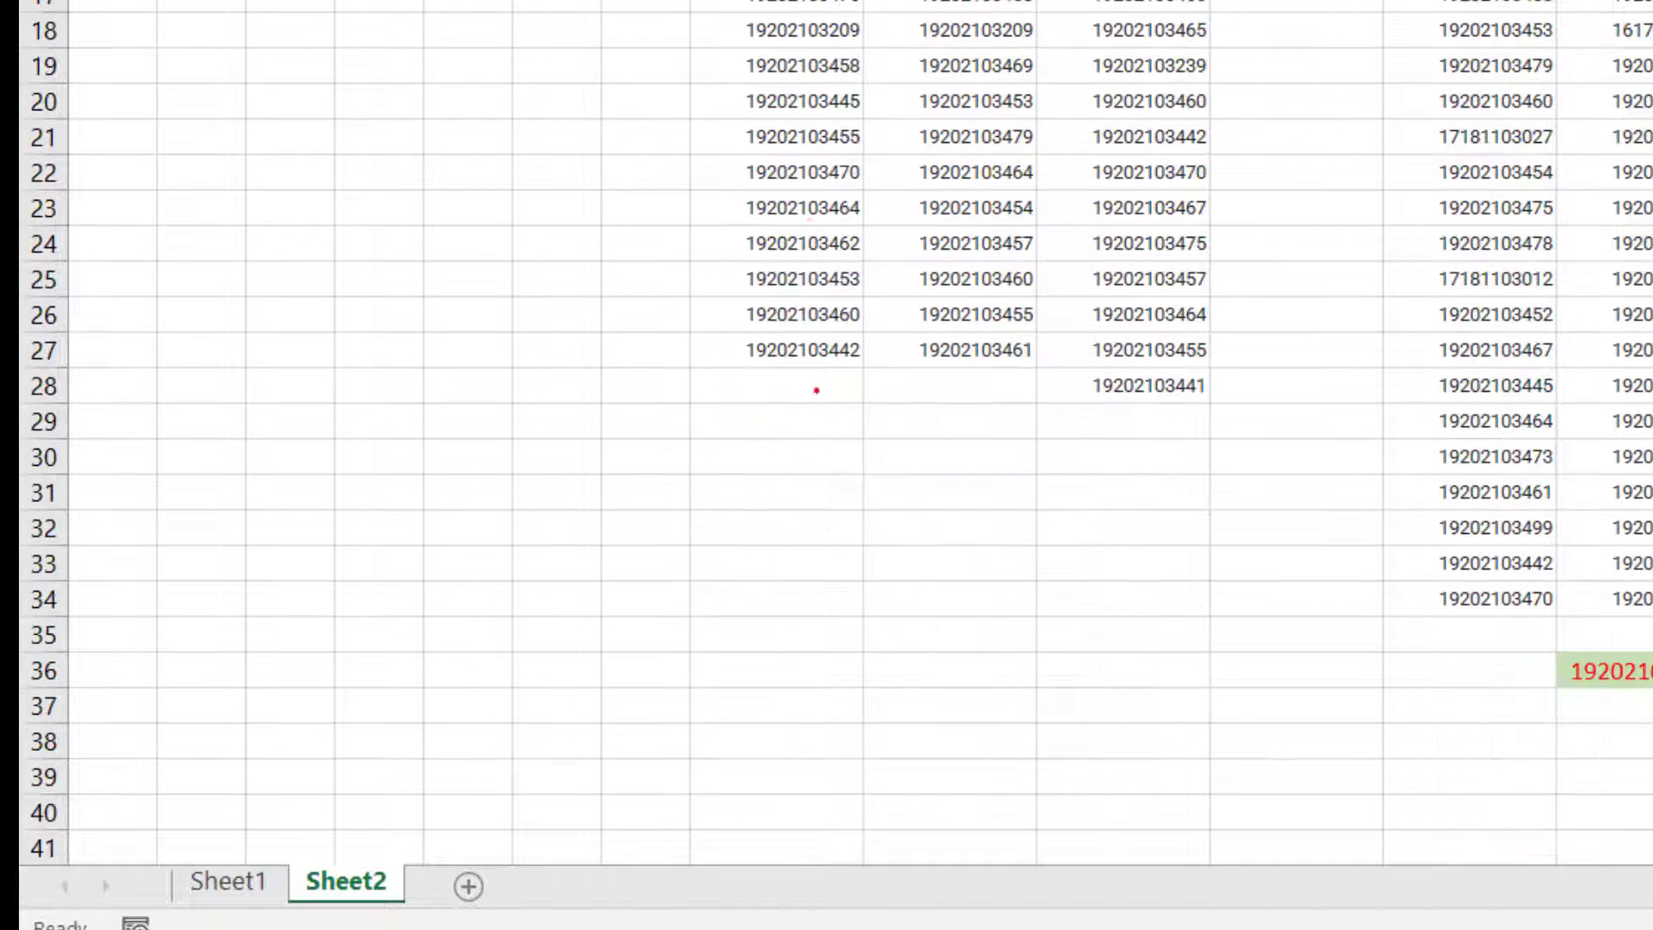
pyautogui.scroll(-1, 782, 648)
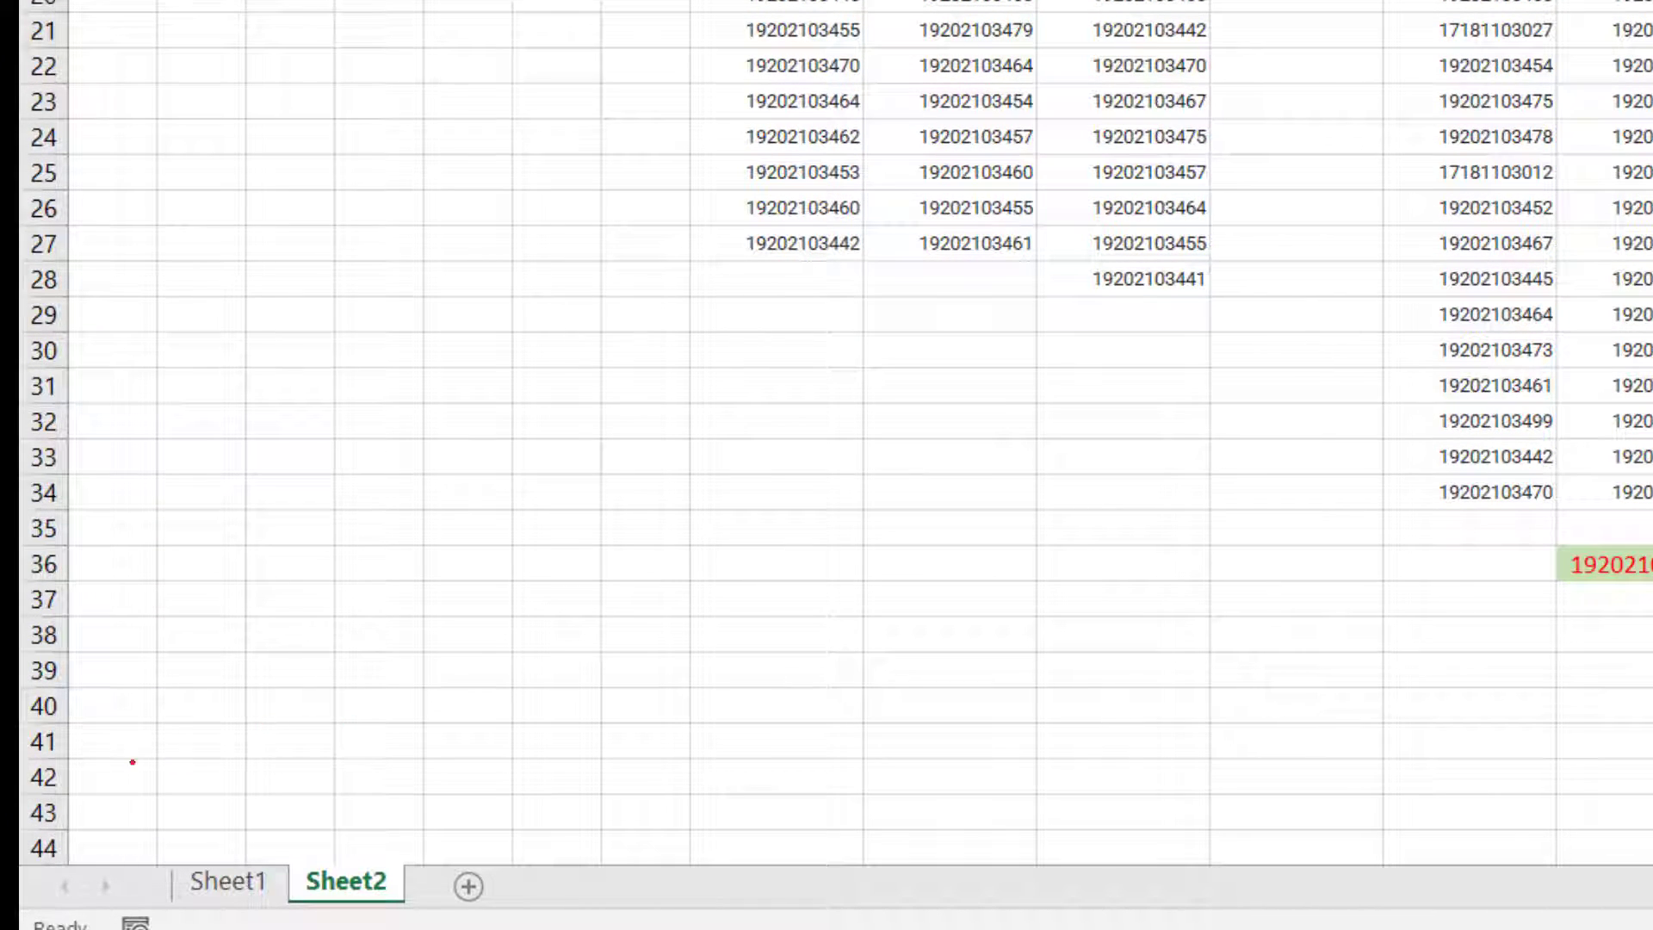
pyautogui.click(57, 711)
pyautogui.scroll(-1, 106, 821)
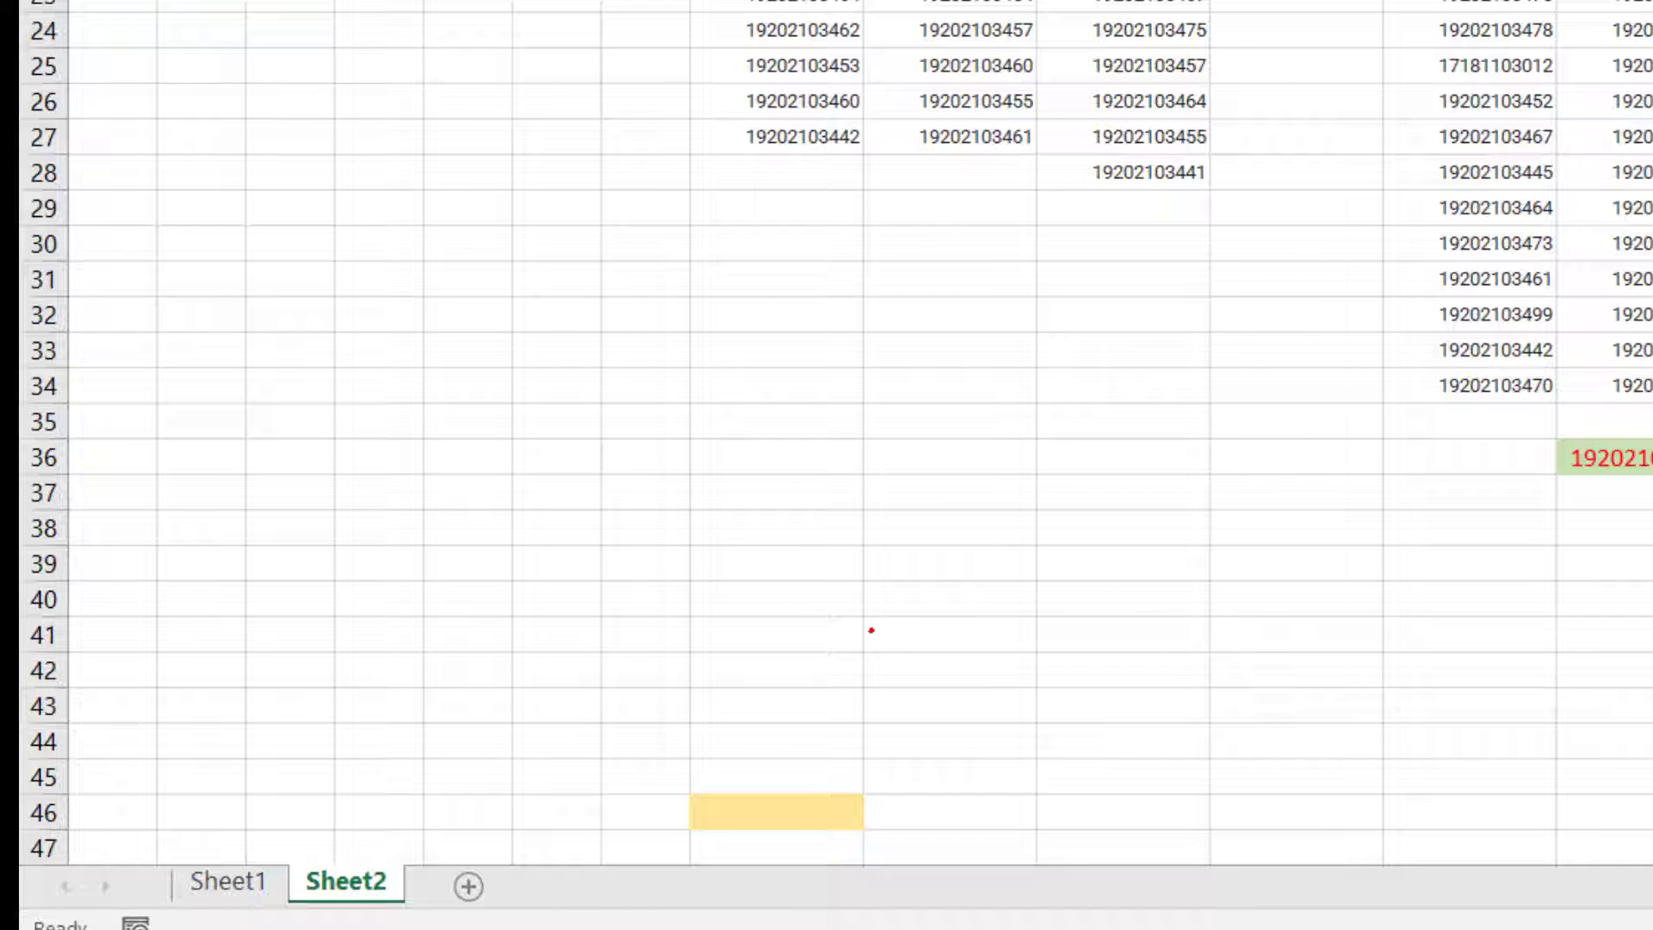
# Step: Locate the COUNTIF criterion on Sheet1 by selecting the ID column B and cell B15
pyautogui.click(227, 881)
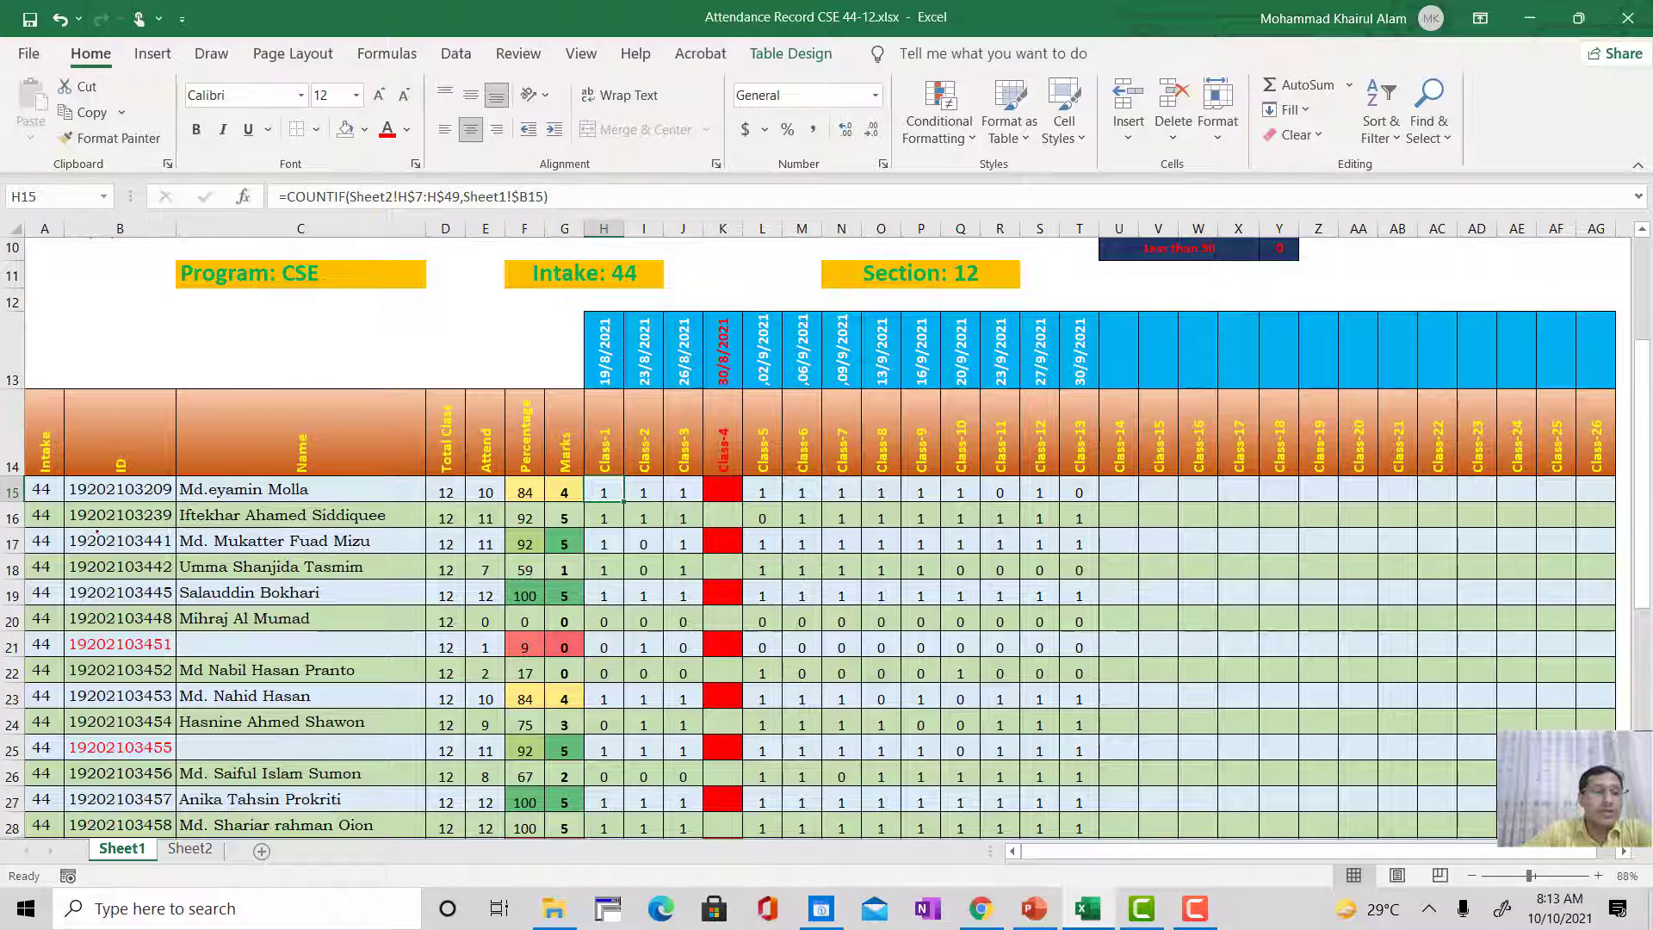
pyautogui.click(129, 224)
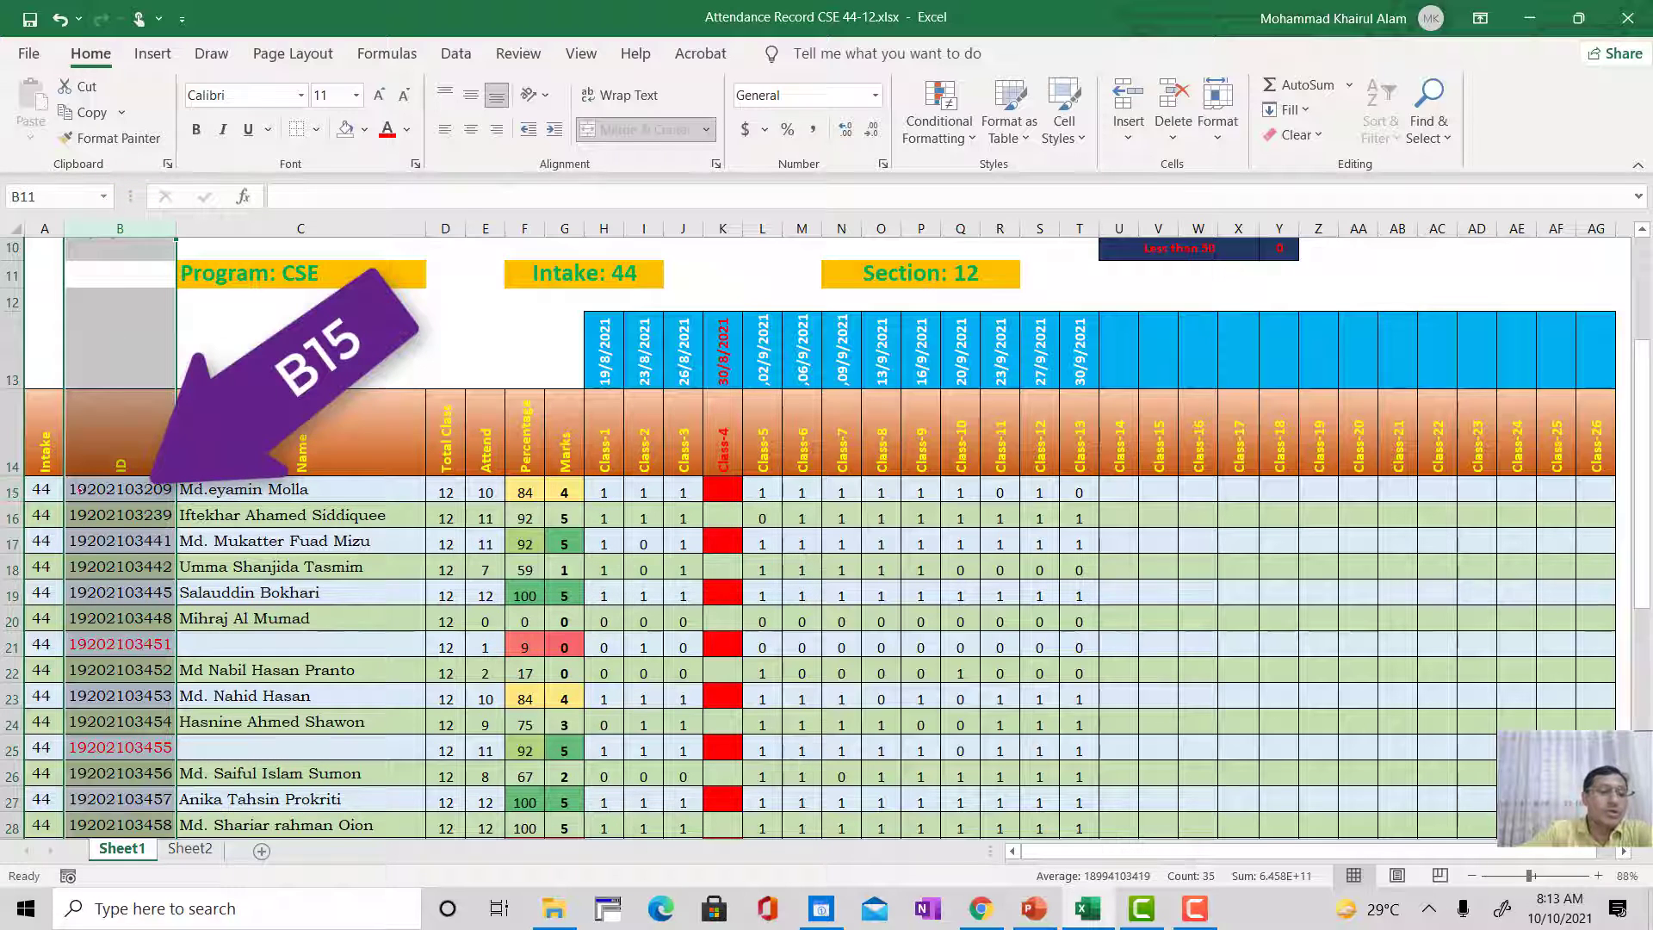
pyautogui.click(131, 489)
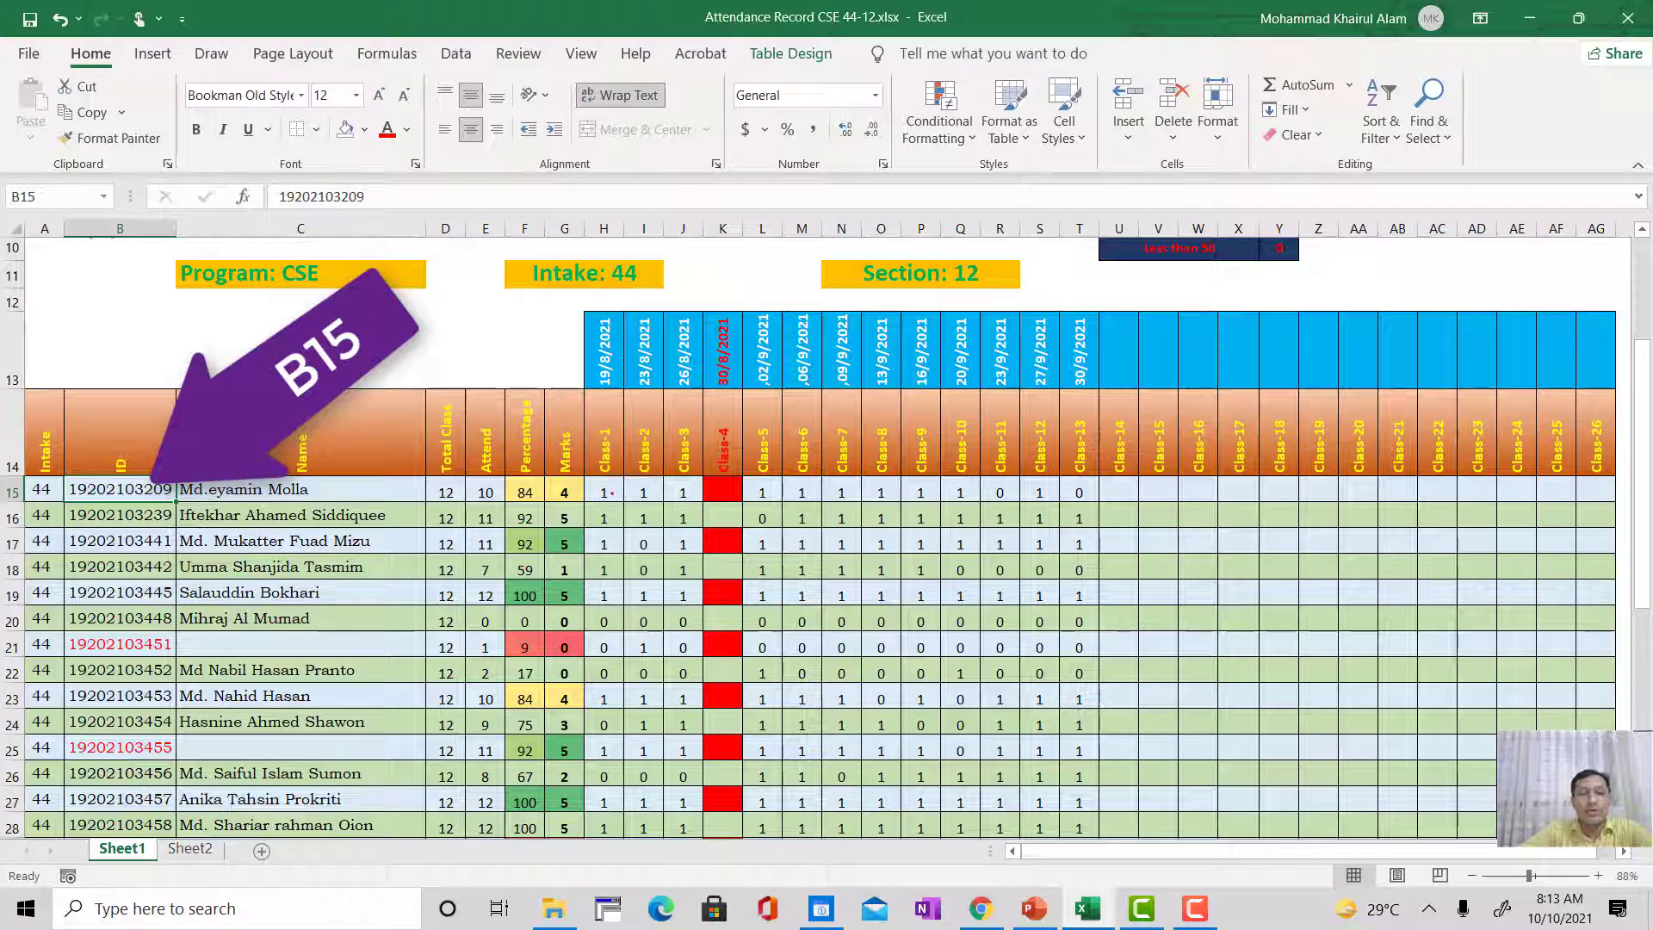
# Step: Select the first student's class cells H15:AG15 and inspect the SUM formula in the Attend cell E15
pyautogui.click(608, 493)
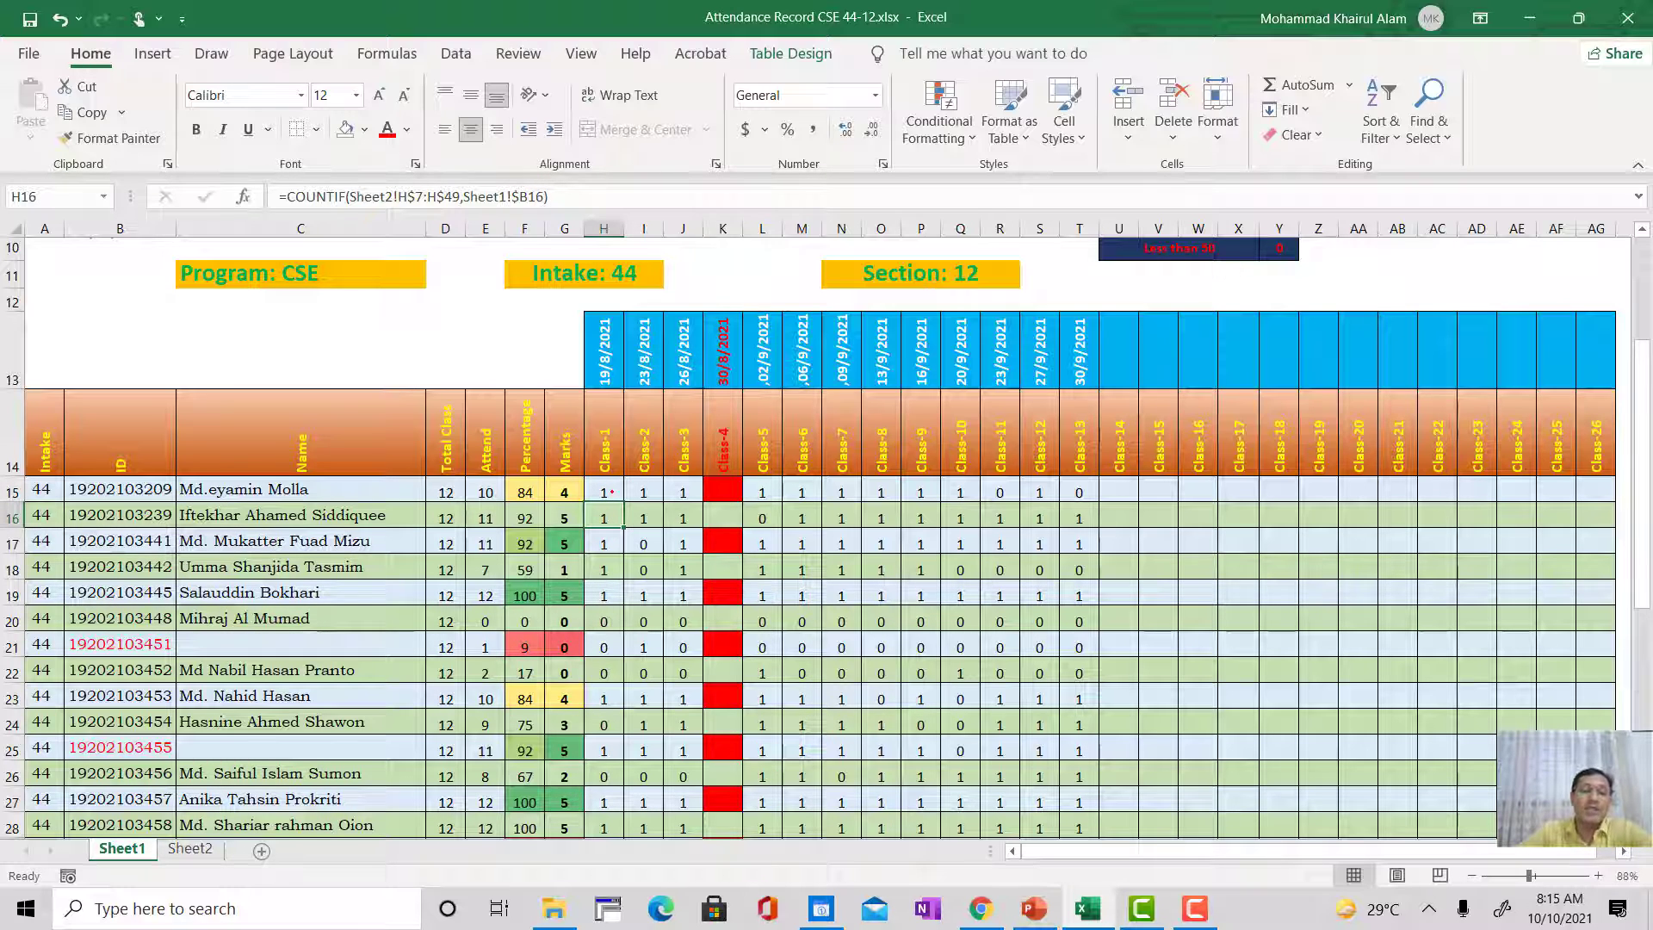
pyautogui.moveTo(605, 491); pyautogui.dragTo(1585, 484)
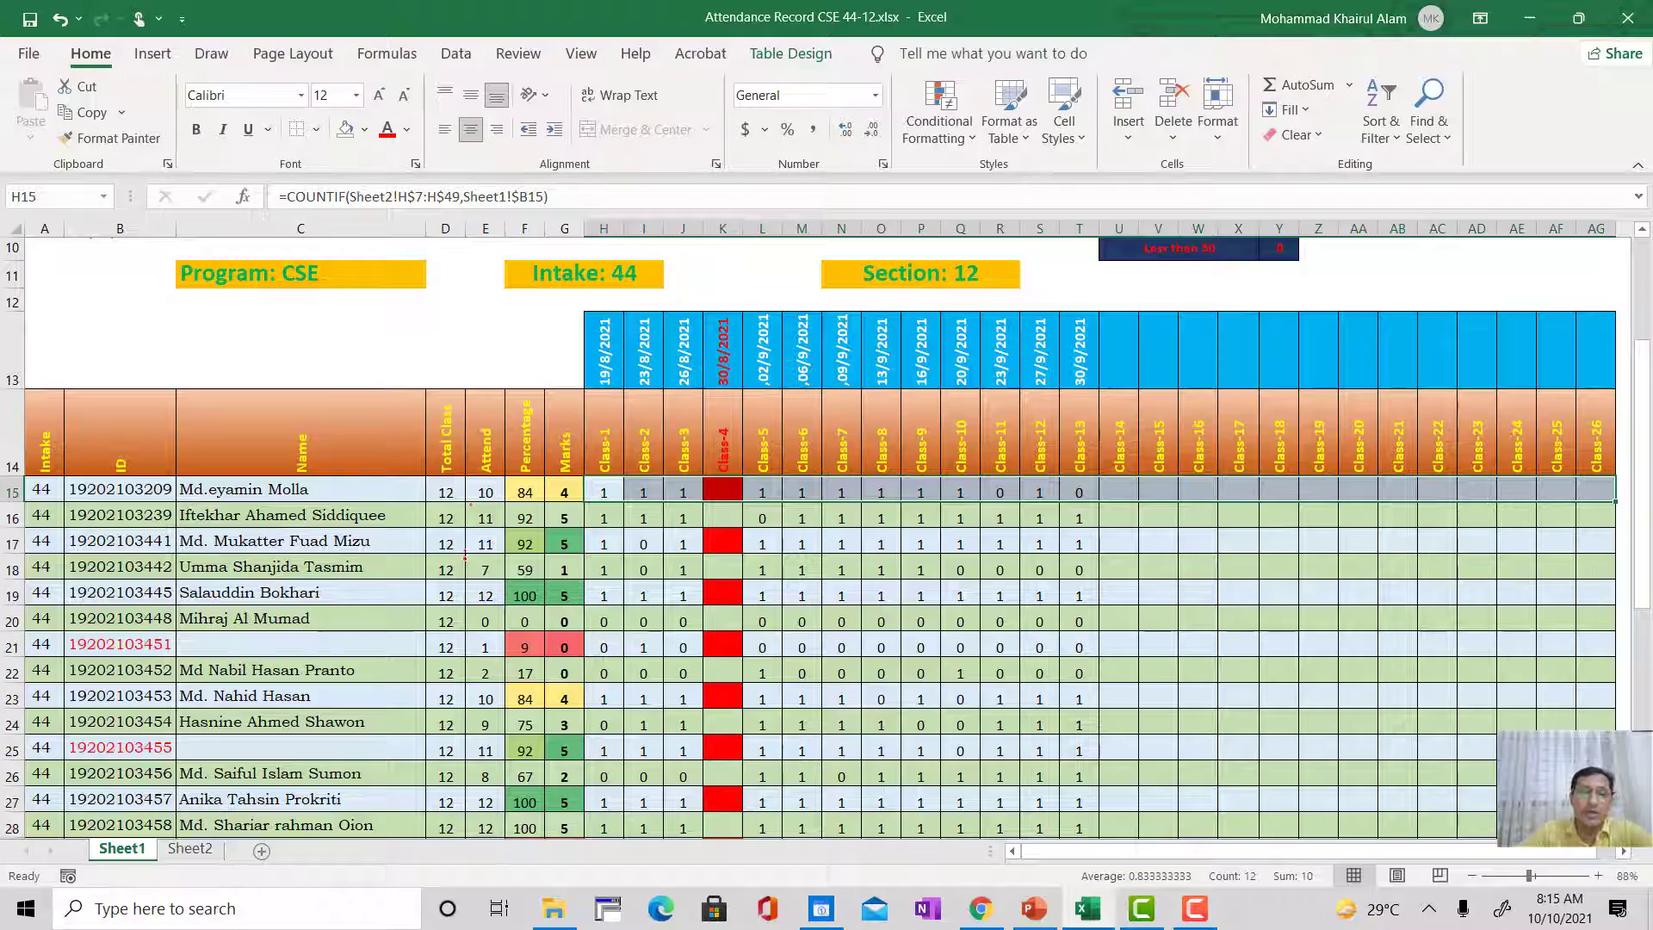
pyautogui.click(485, 485)
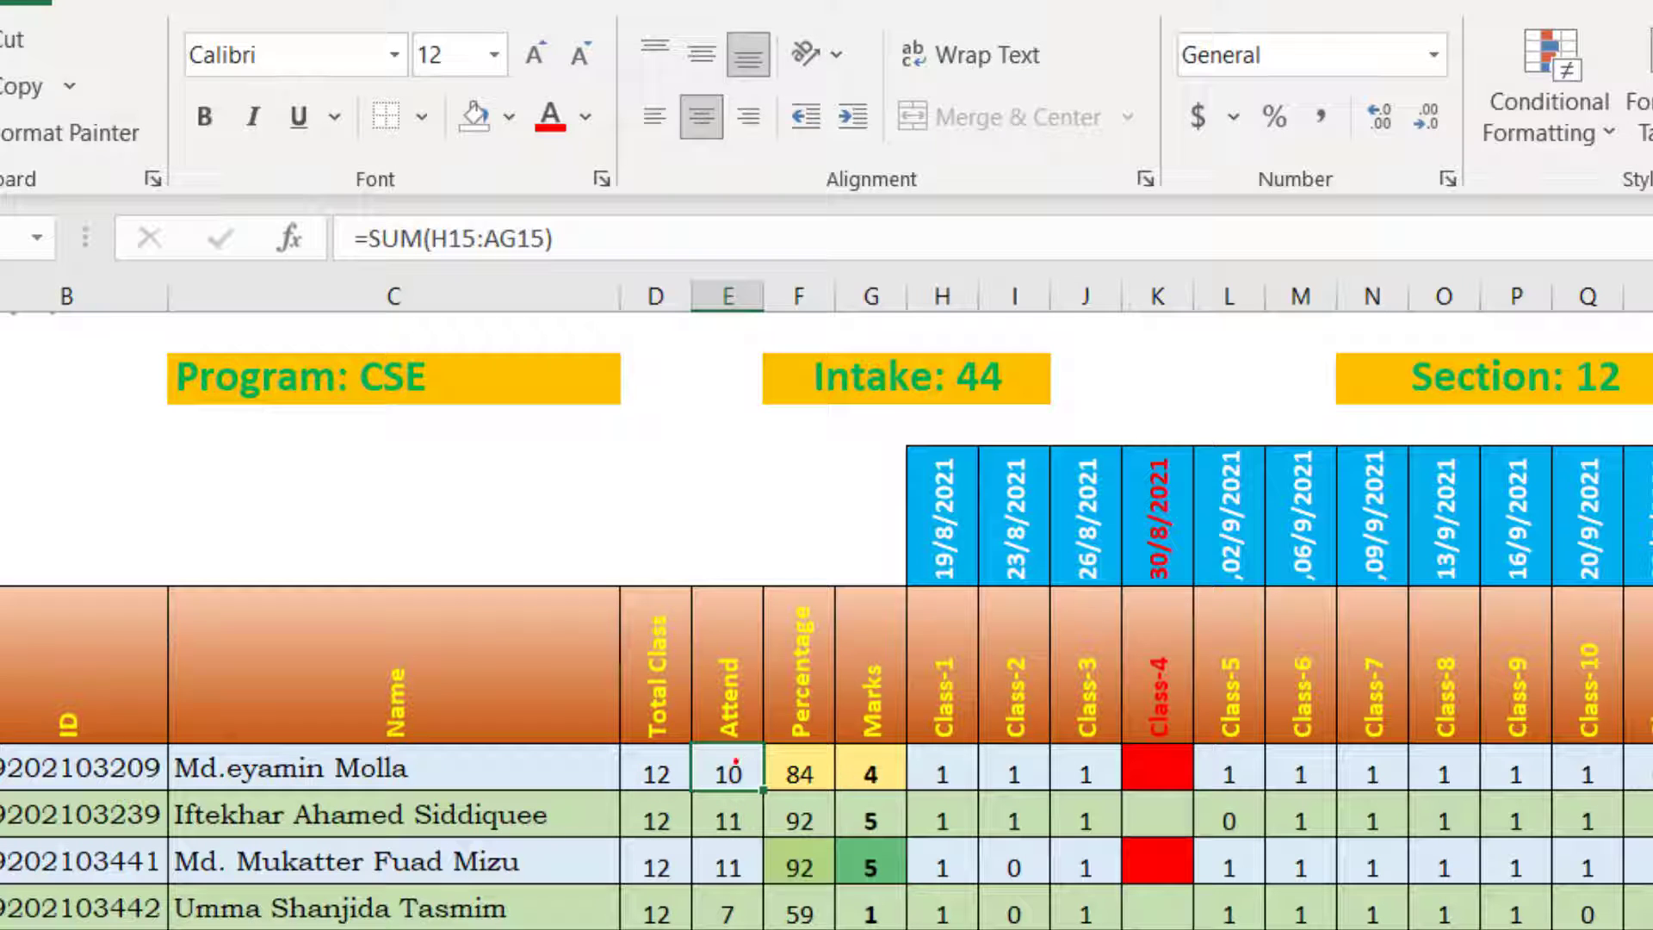
# Step: Inspect the COUNT formula in the Total Class cell D15 and locate its range's end columns H and AG
pyautogui.click(656, 757)
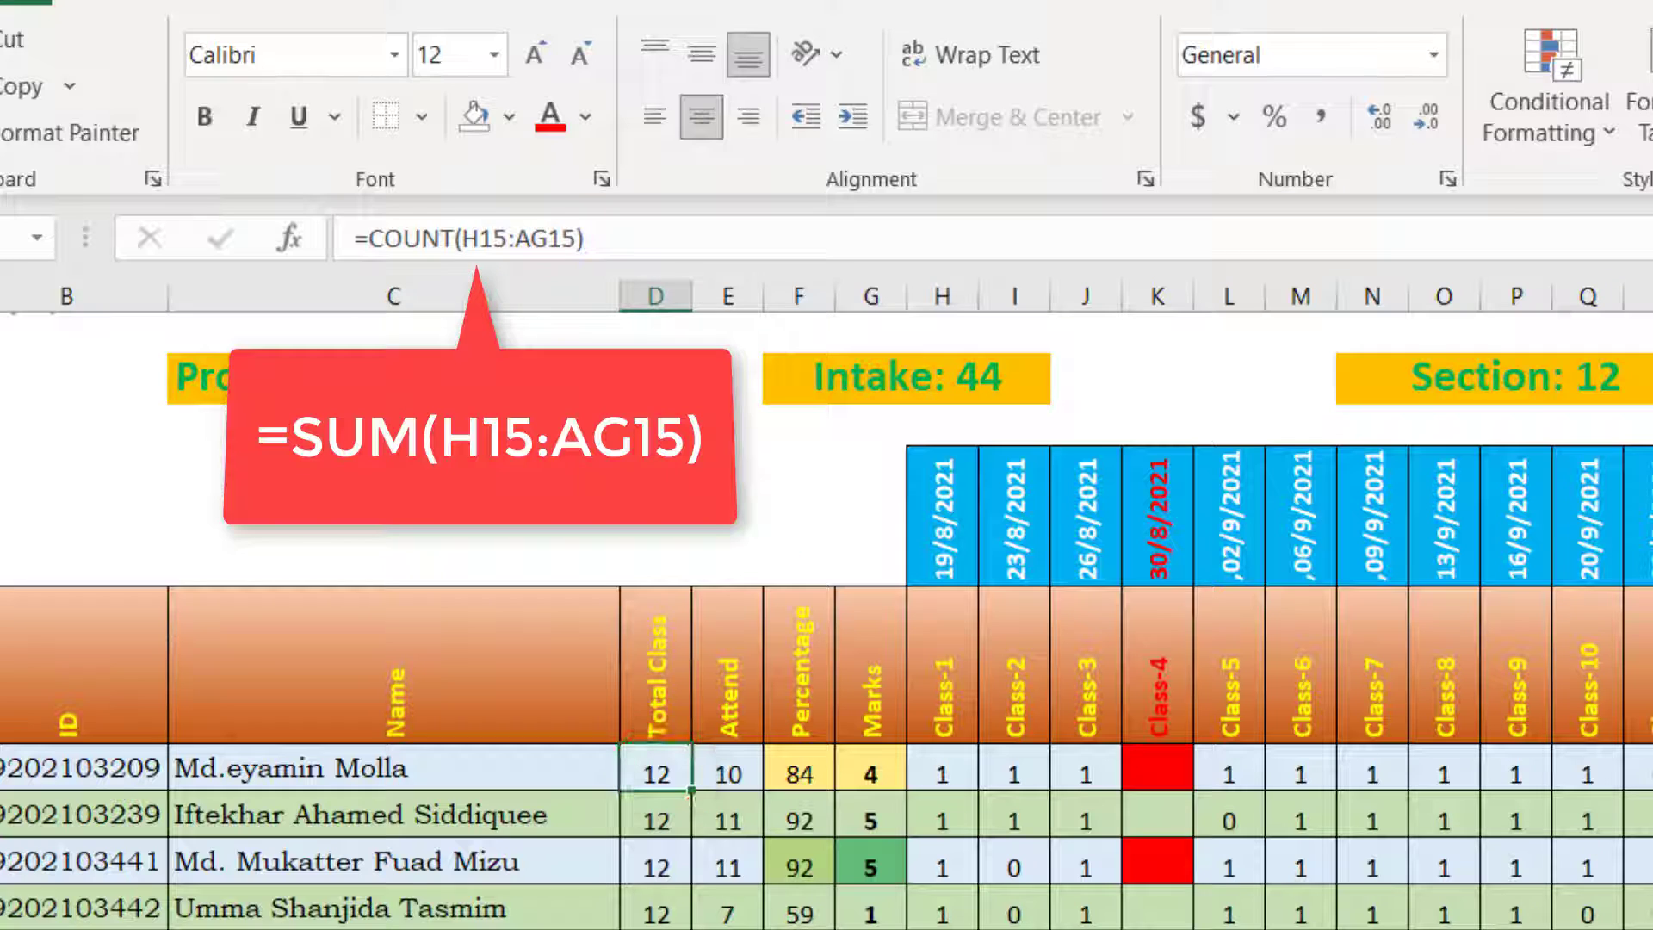
pyautogui.click(1596, 228)
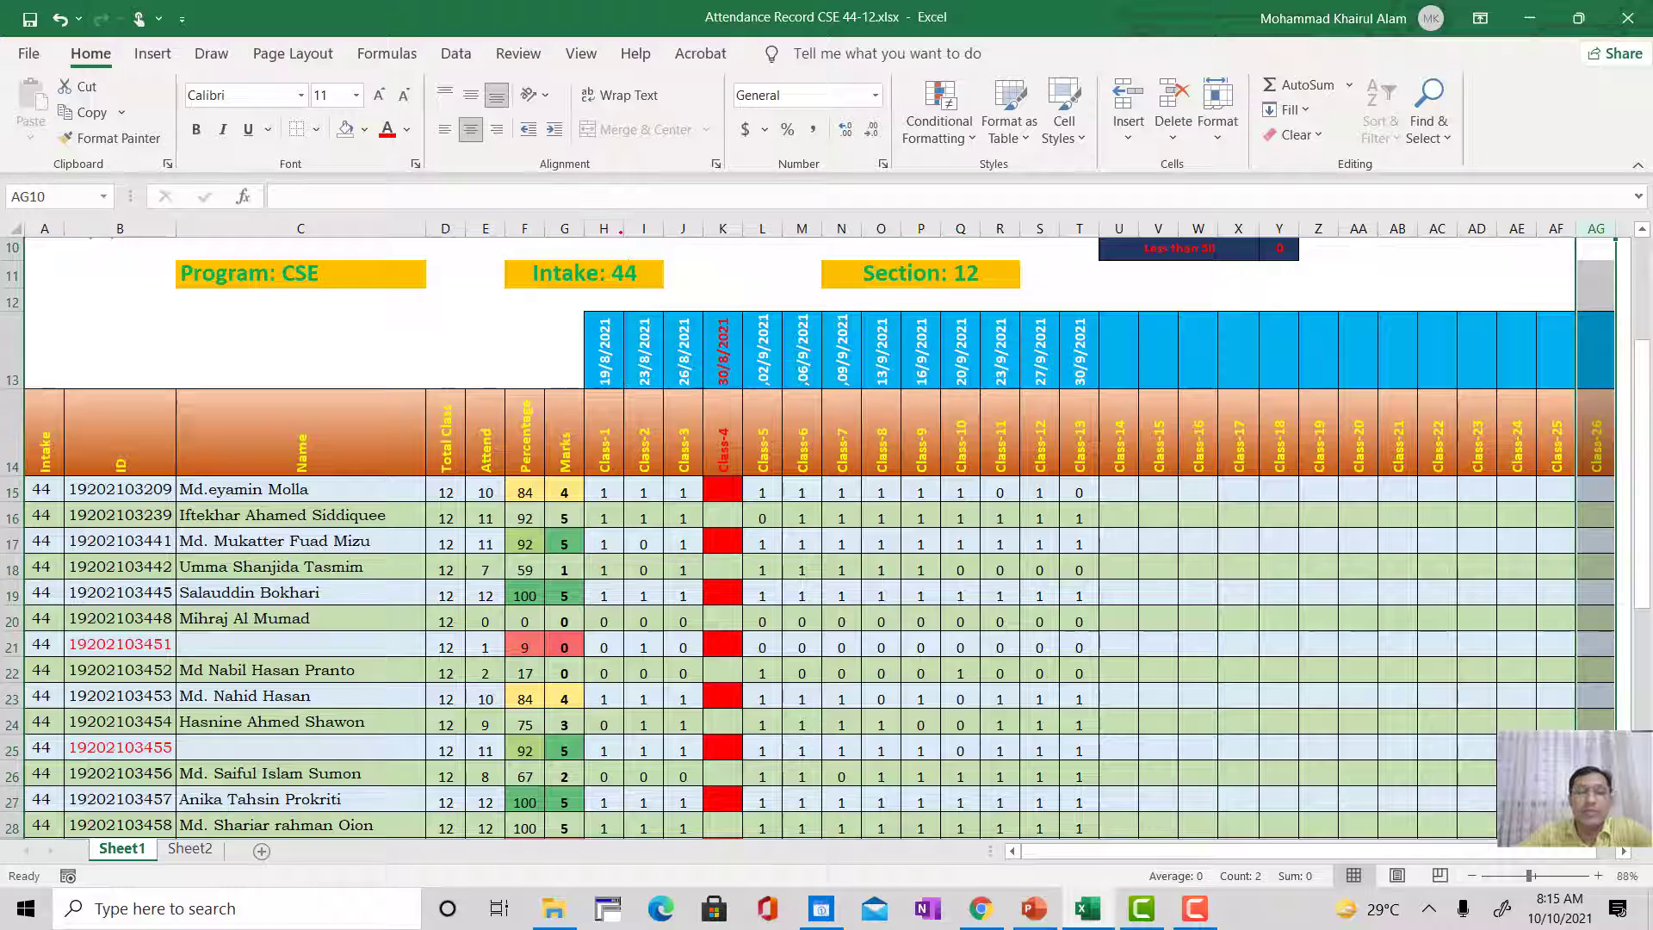
pyautogui.click(603, 228)
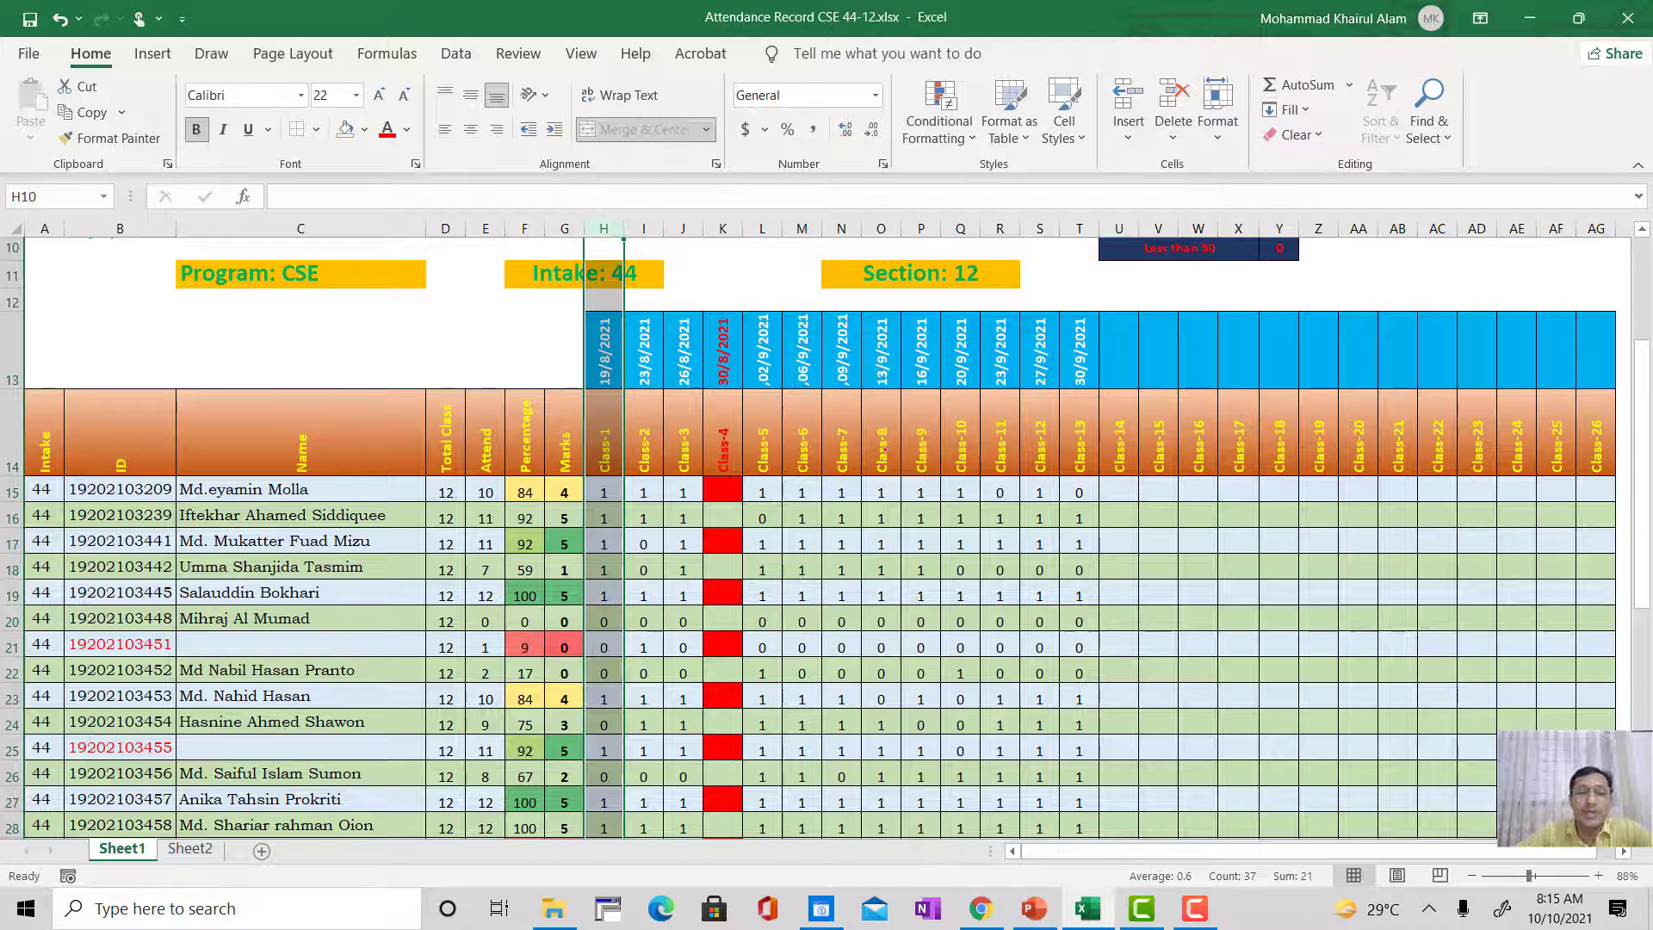
pyautogui.click(1595, 228)
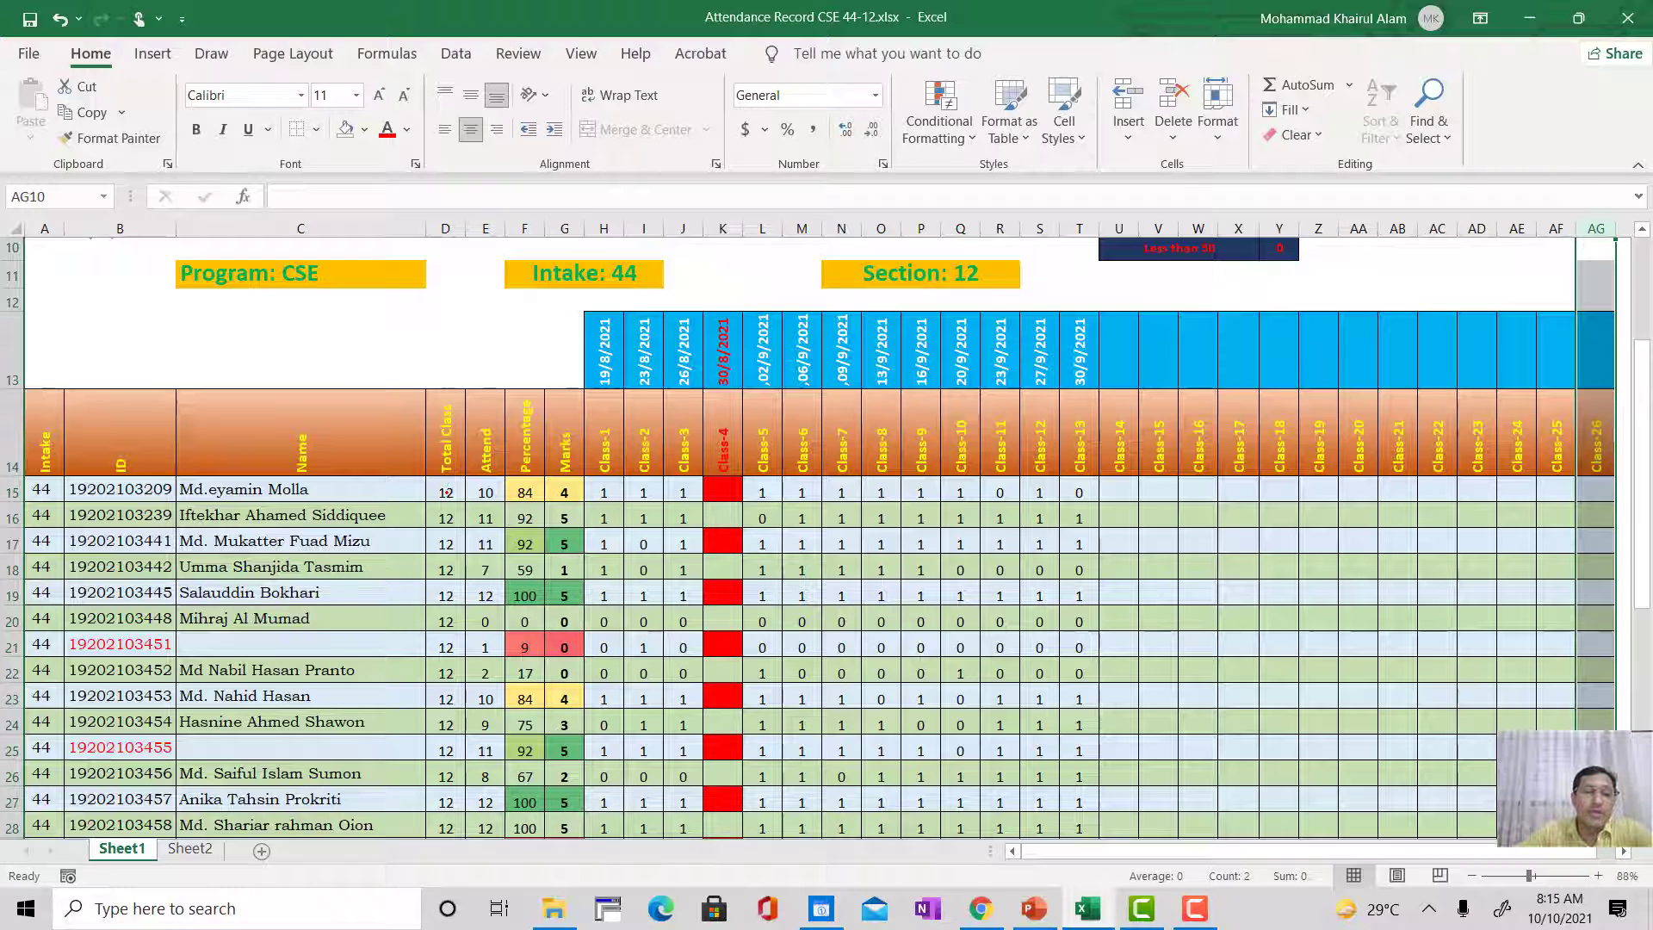
pyautogui.click(446, 493)
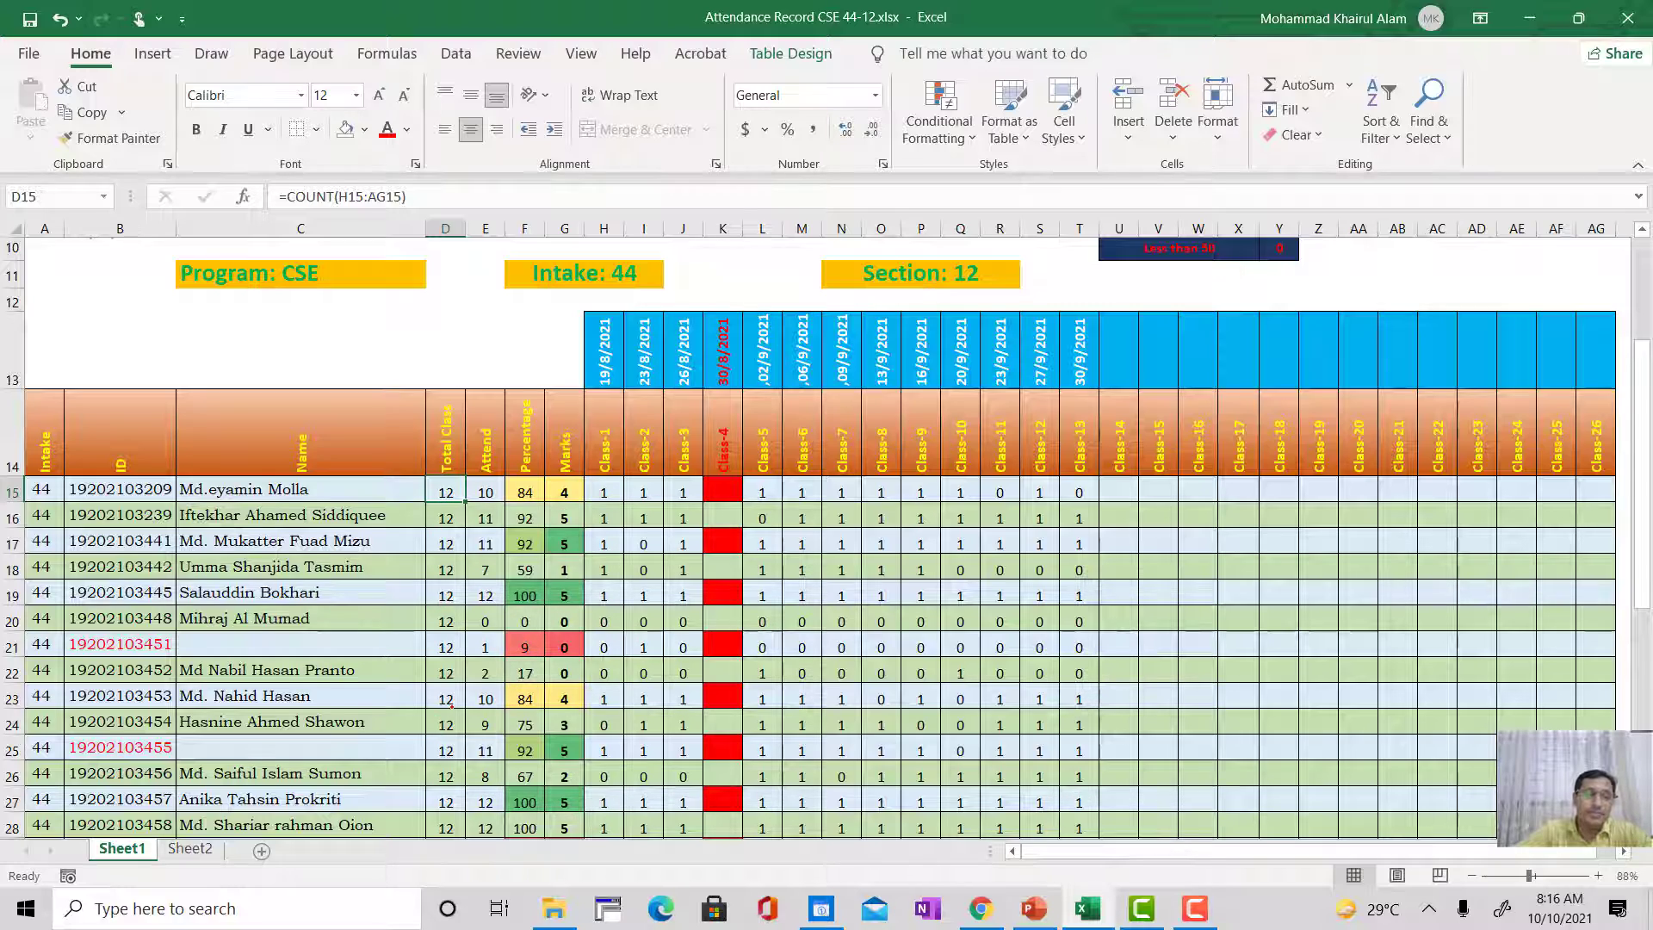
# Step: Check the Total Class column down to the last student row, and compare the cells D16 and D15
pyautogui.scroll(-8, 451, 702)
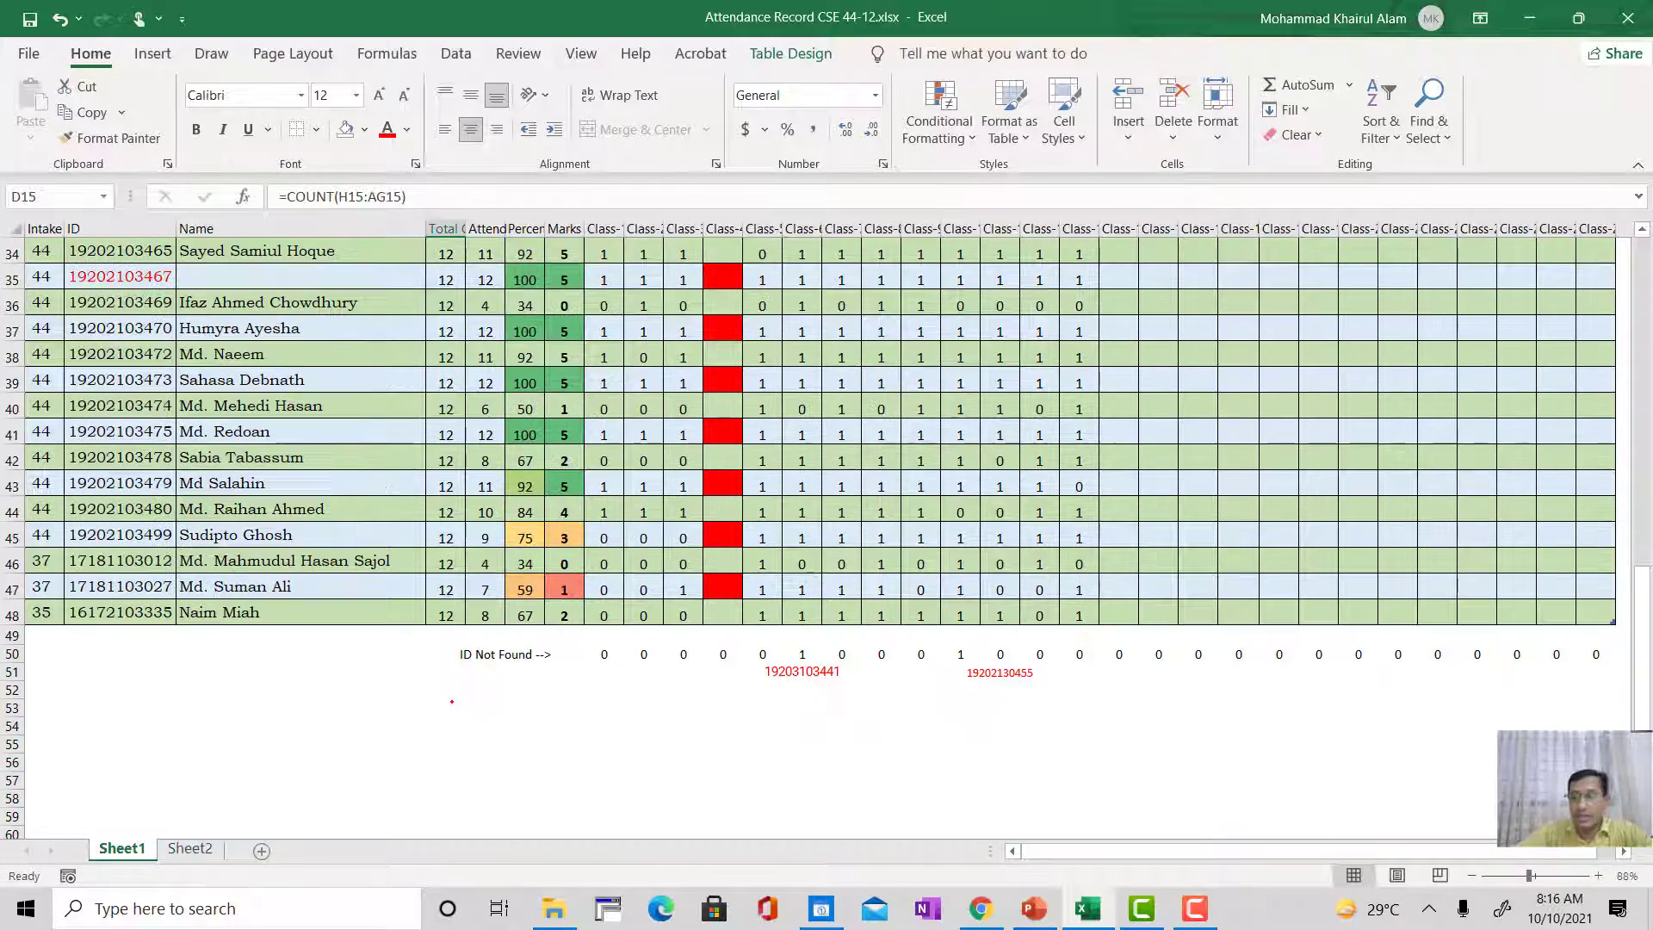
pyautogui.scroll(9, 452, 702)
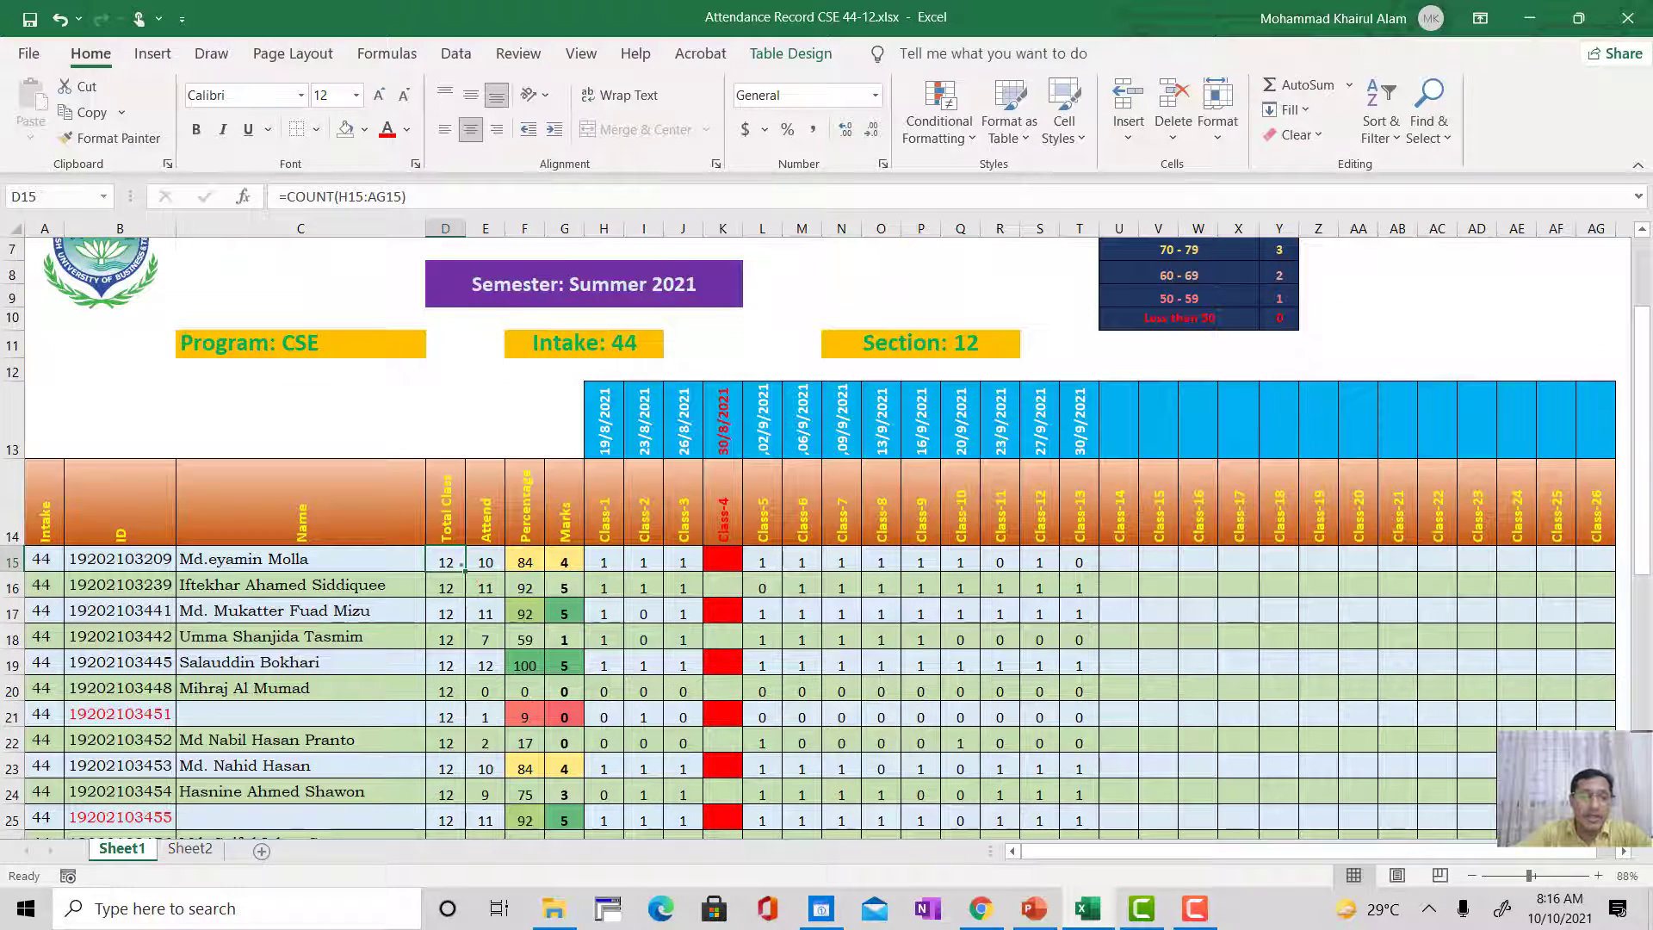
pyautogui.click(449, 587)
pyautogui.click(451, 560)
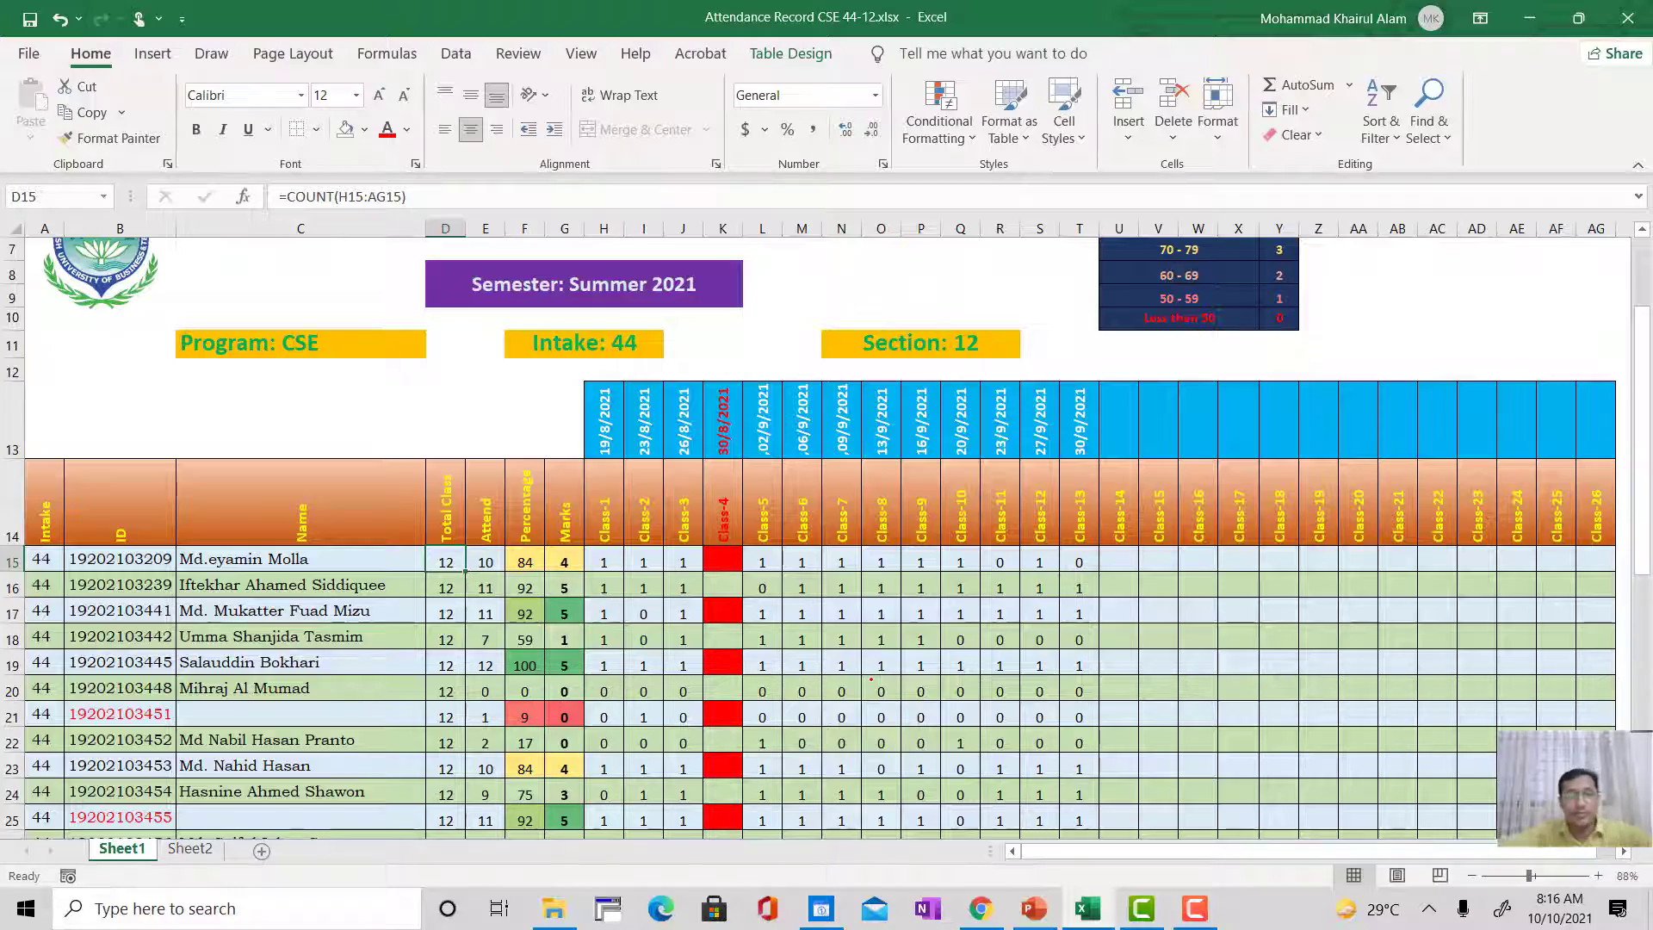
# Step: Examine the fill handle of the Total Class cell D15 beside the first student's row
pyautogui.scroll(10, 466, 573)
pyautogui.scroll(4, 872, 679)
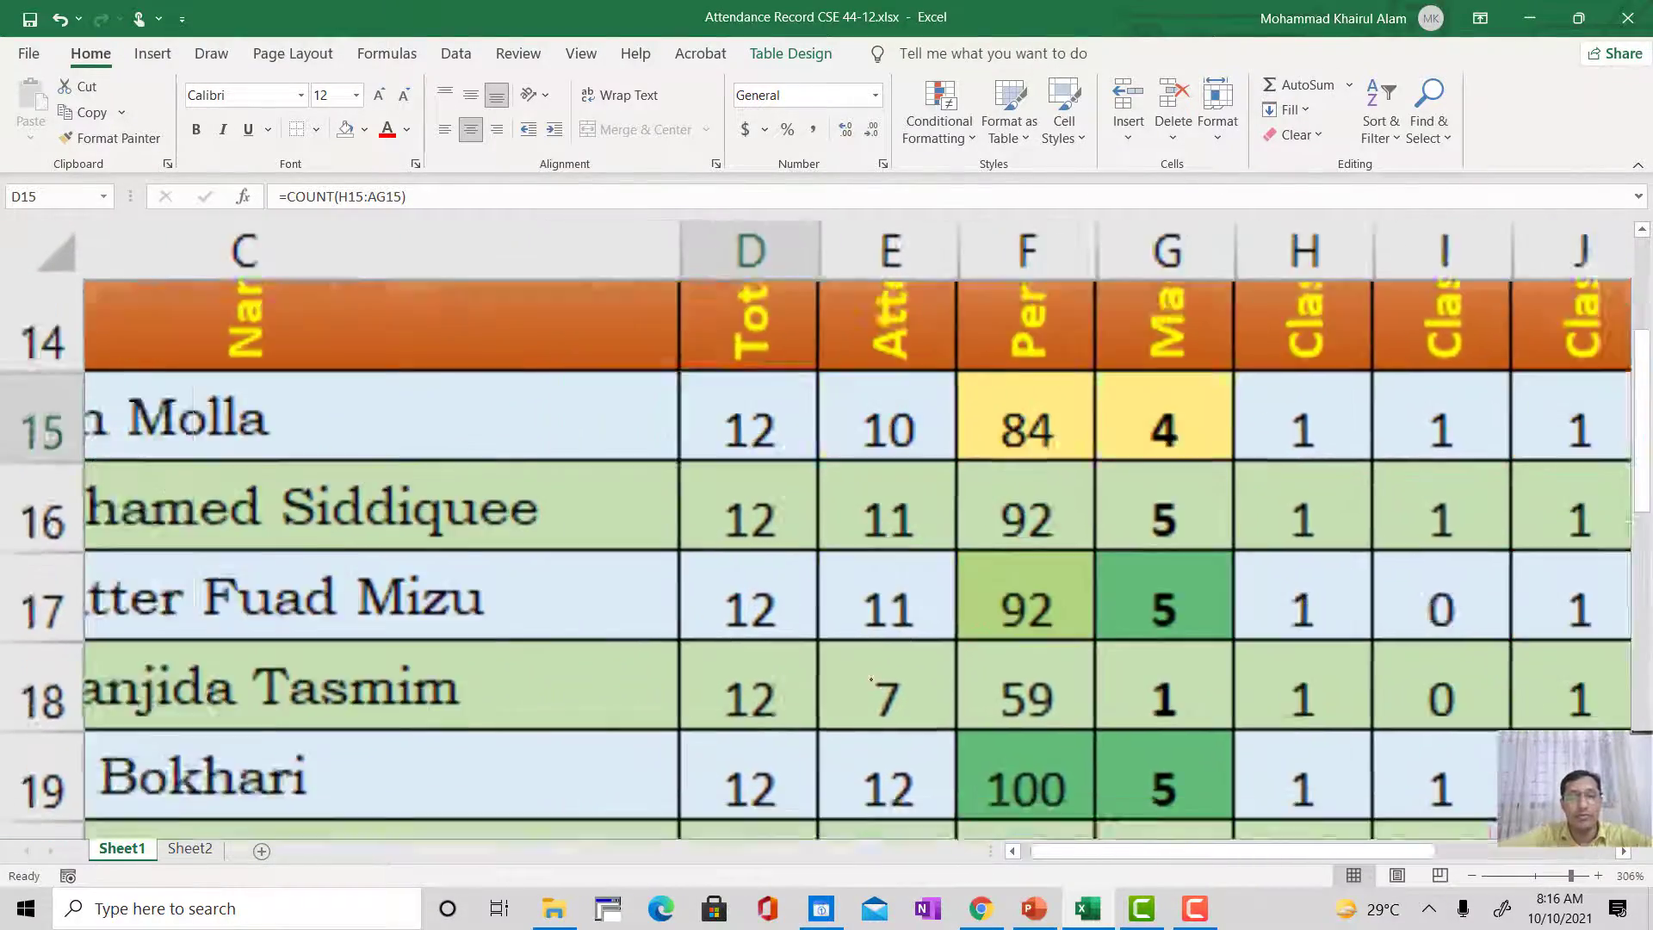
pyautogui.scroll(2, 871, 679)
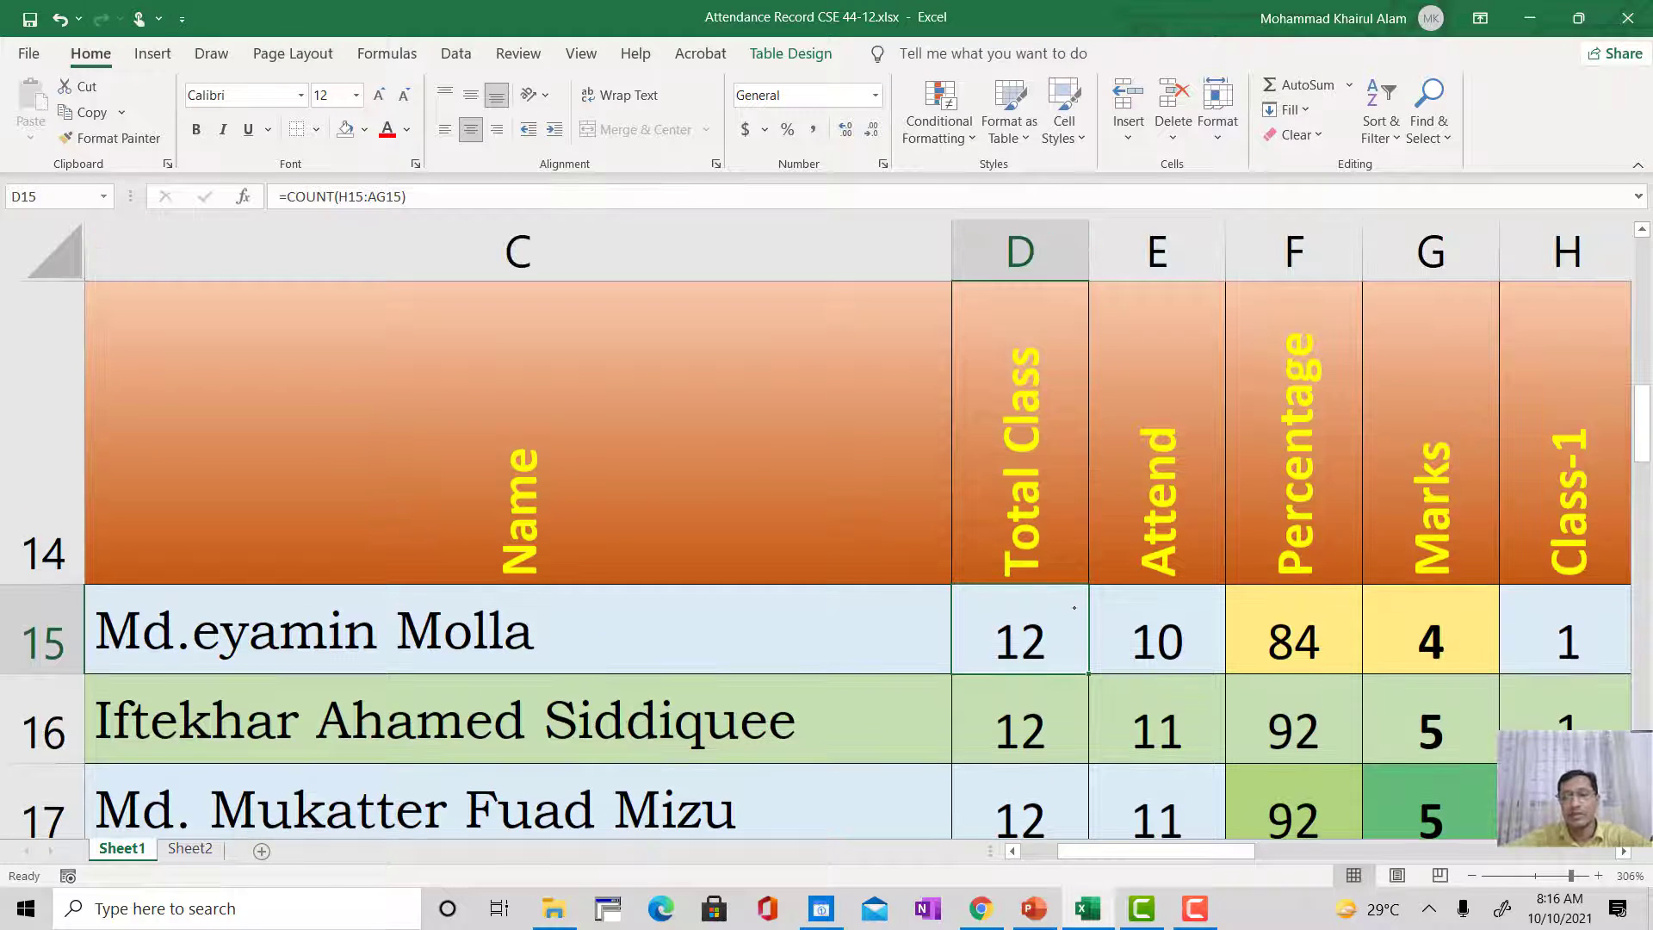
pyautogui.click(1022, 631)
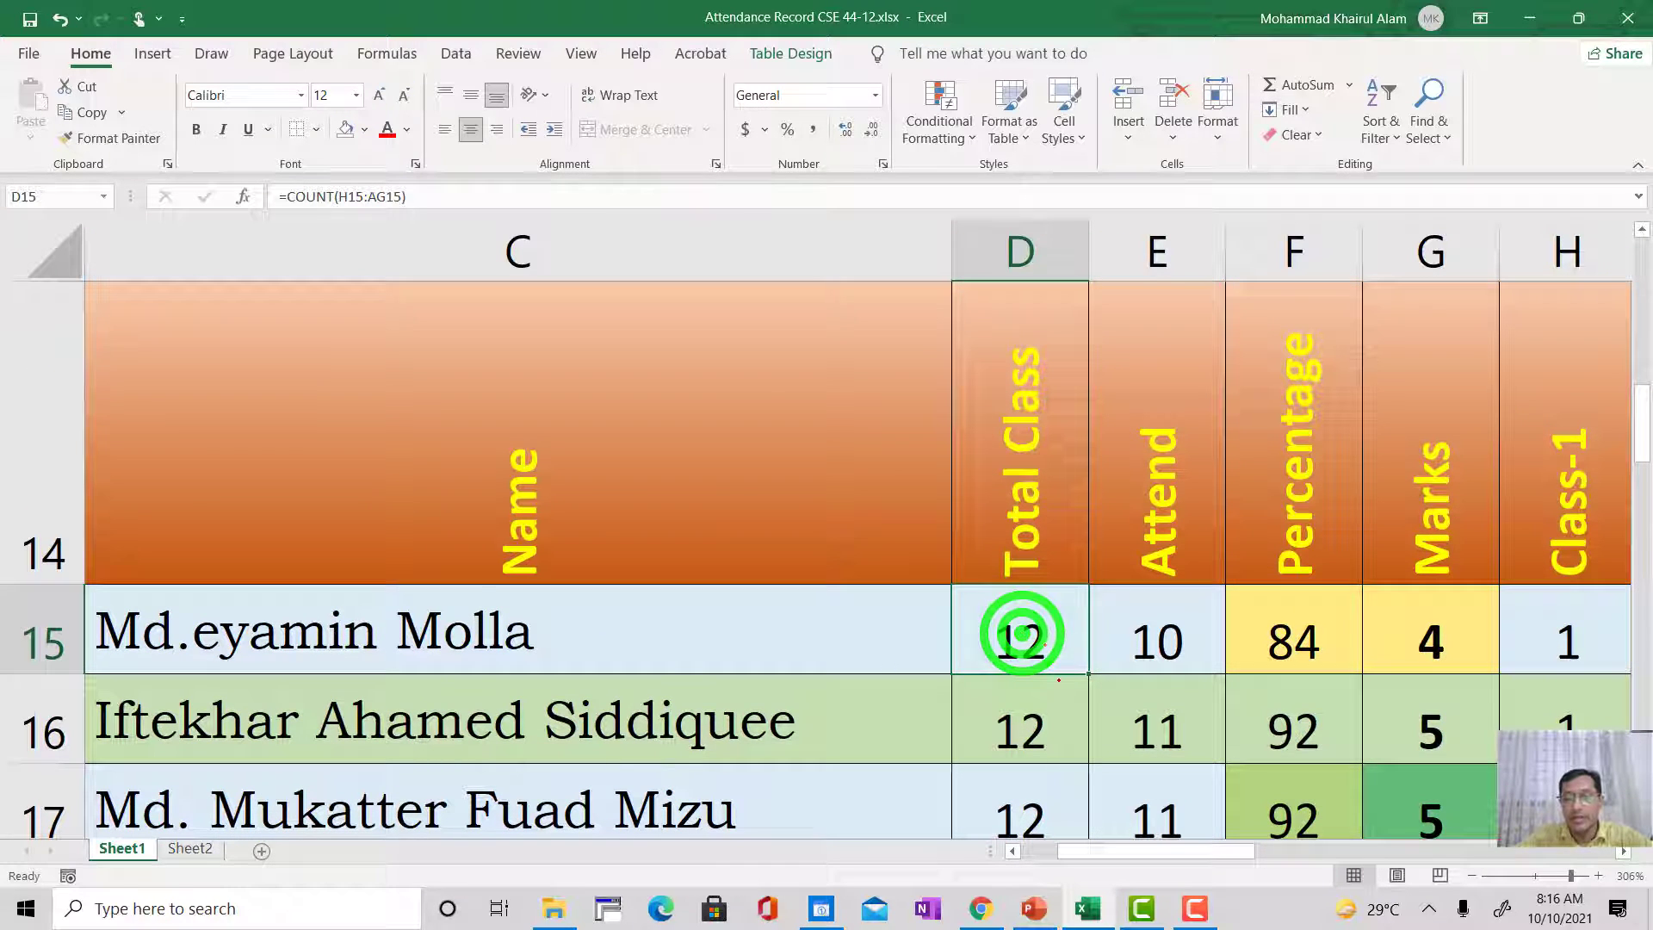
pyautogui.click(1046, 704)
pyautogui.click(1024, 646)
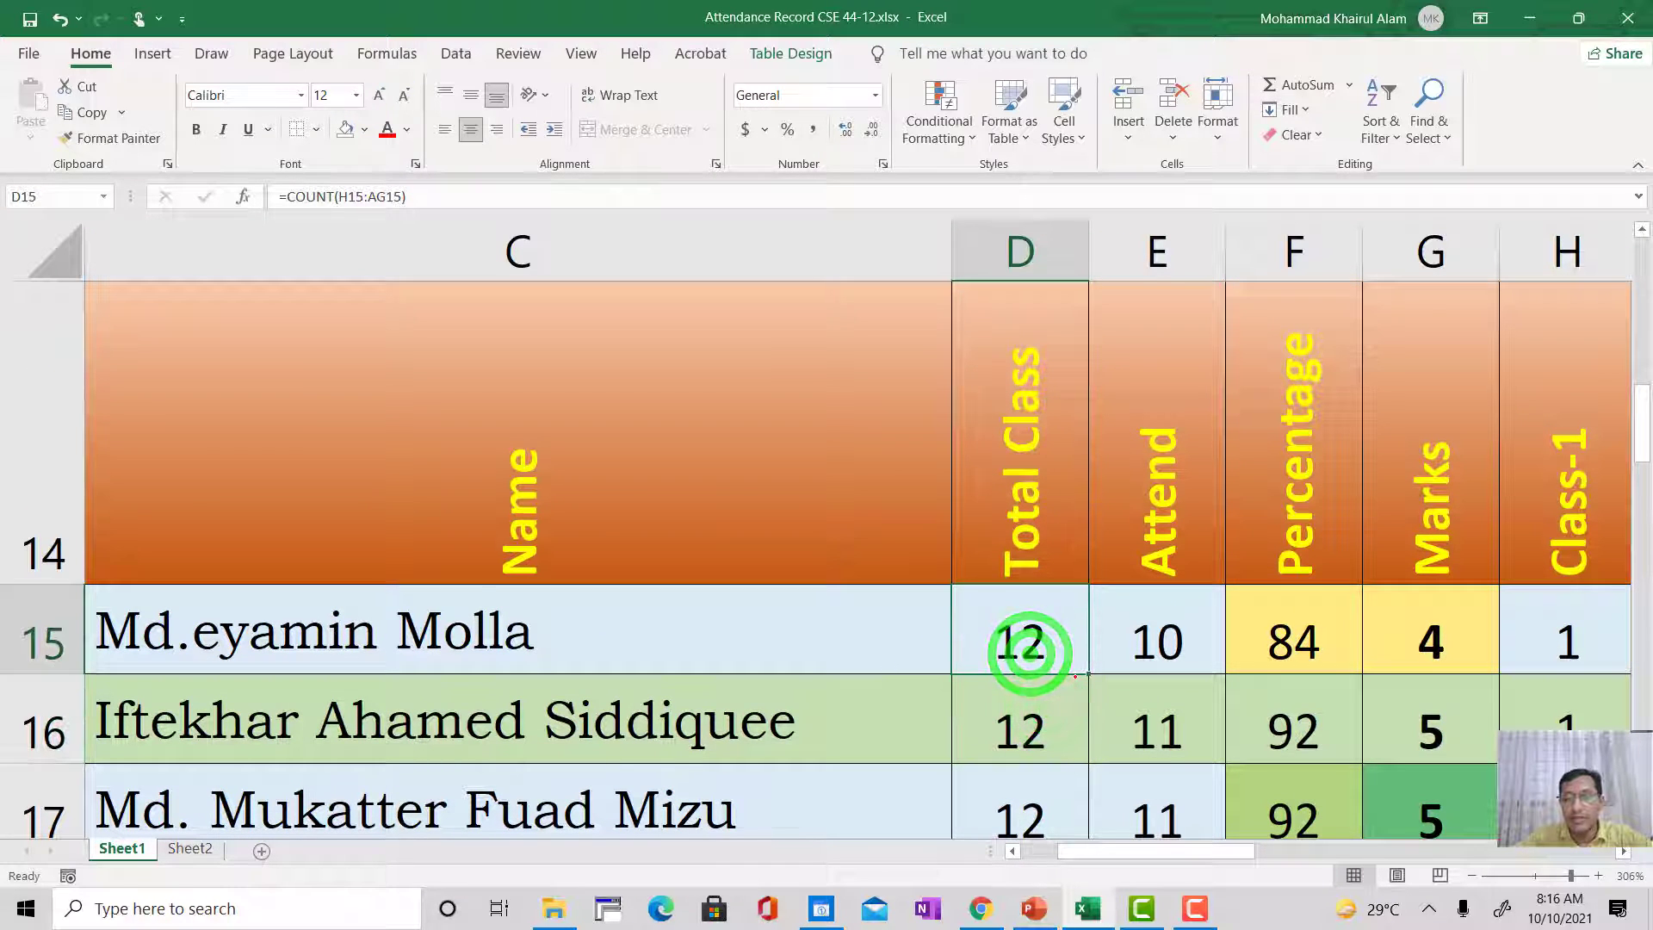
pyautogui.scroll(-10, 1085, 686)
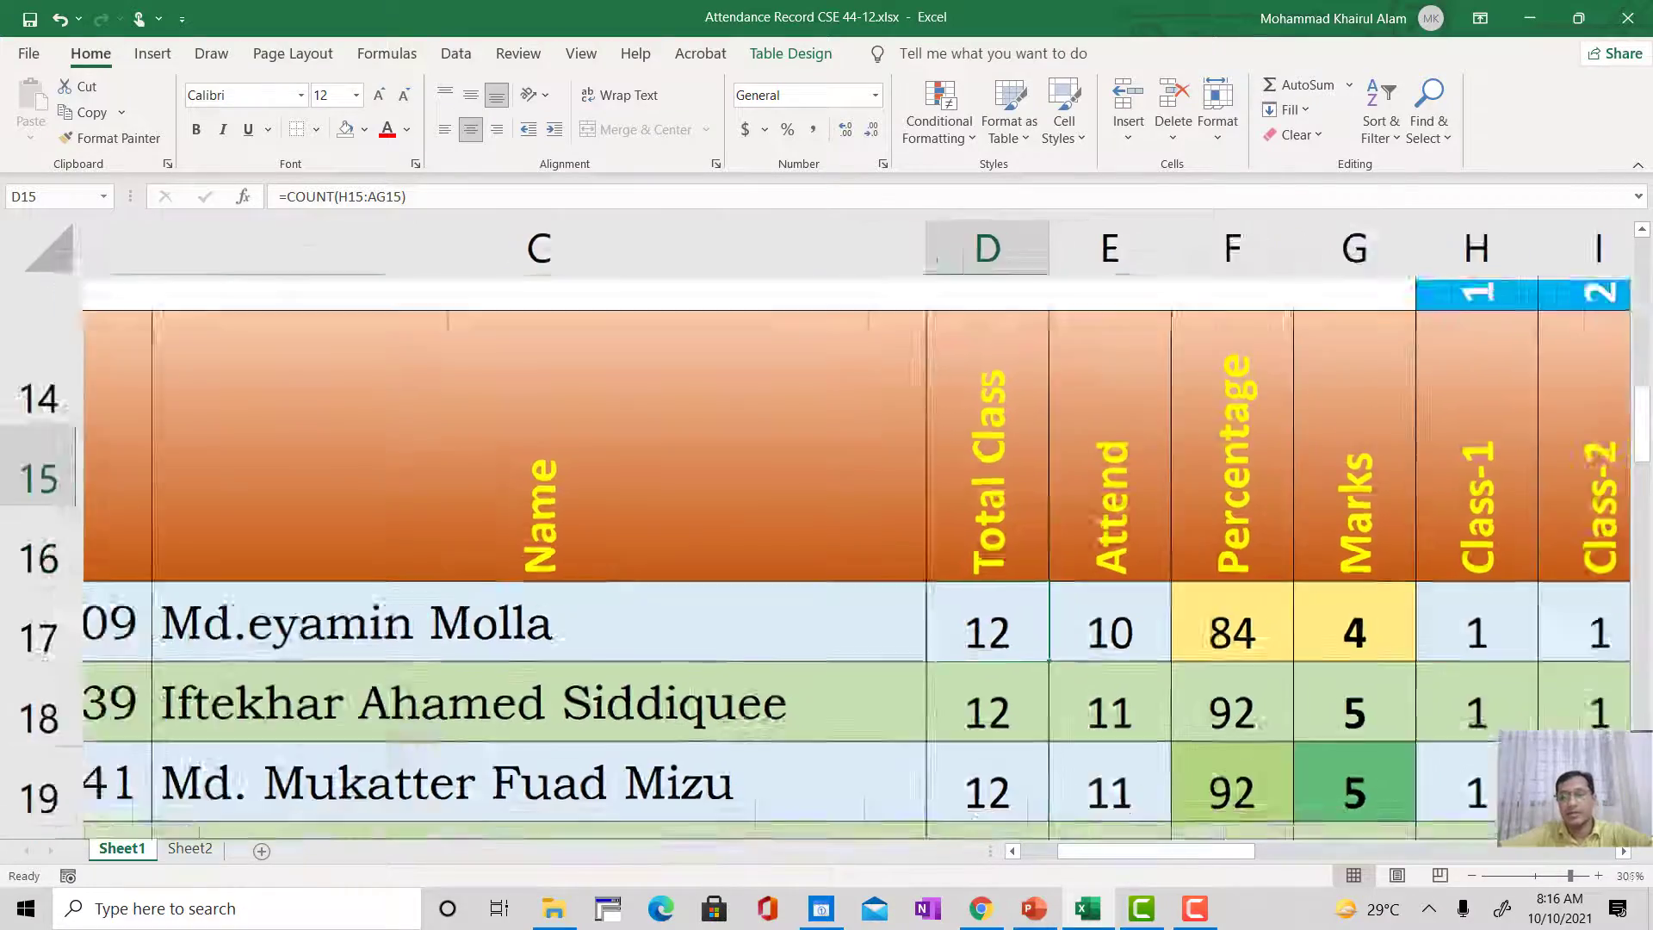
pyautogui.scroll(5, 1084, 686)
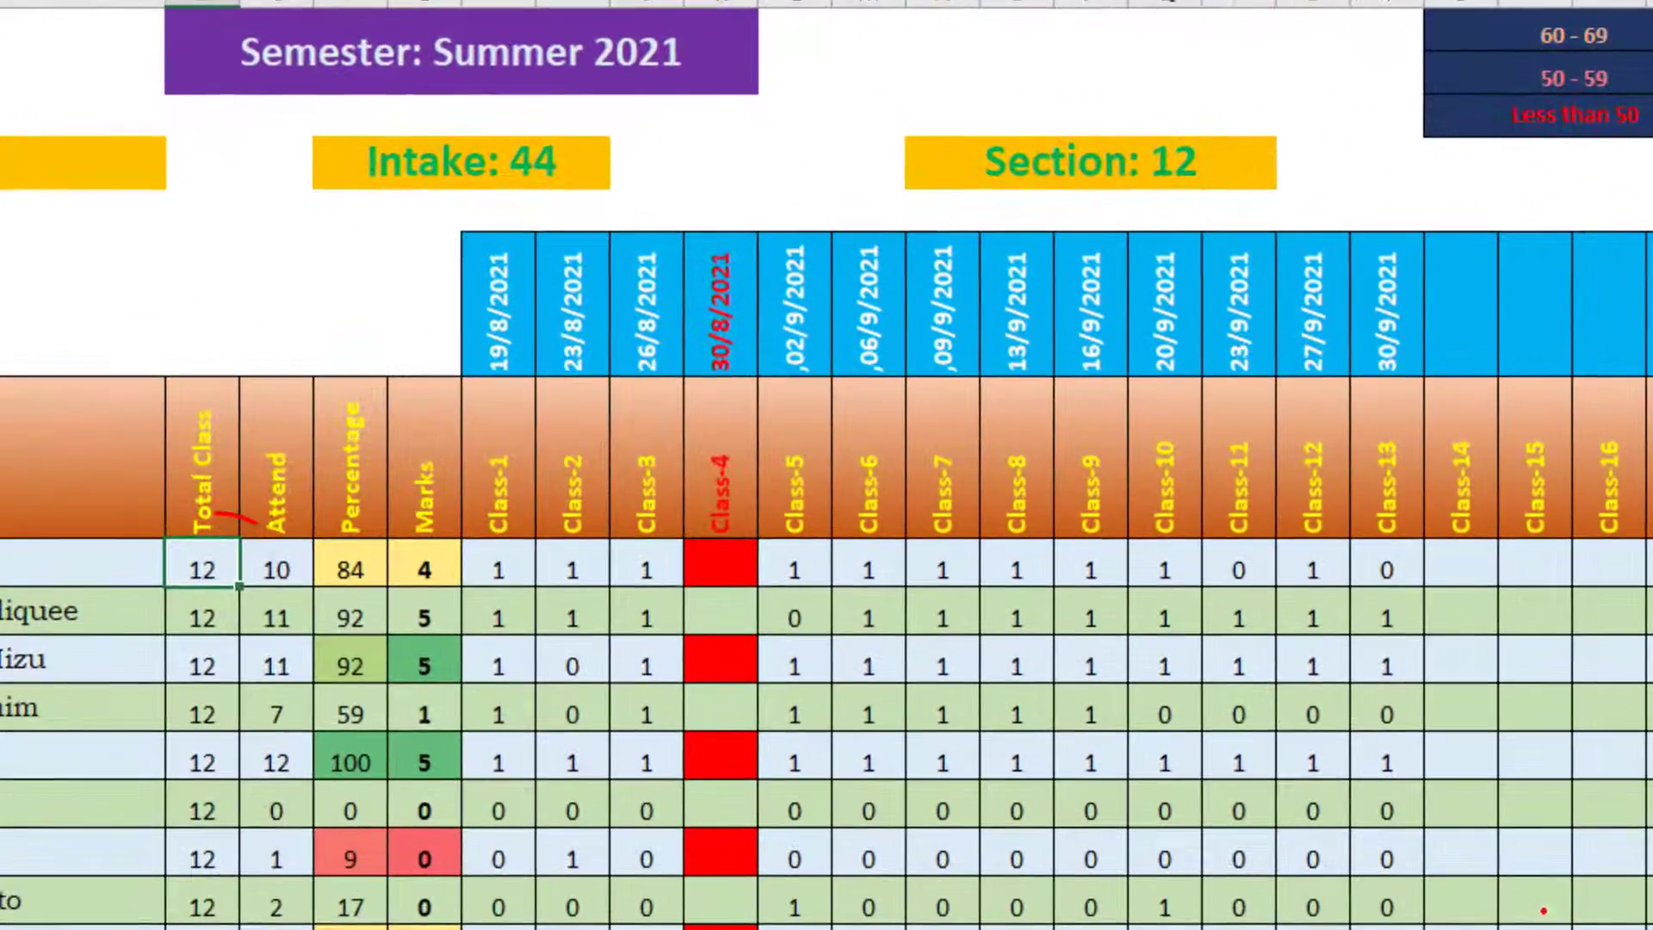
pyautogui.click(398, 608)
pyautogui.click(211, 568)
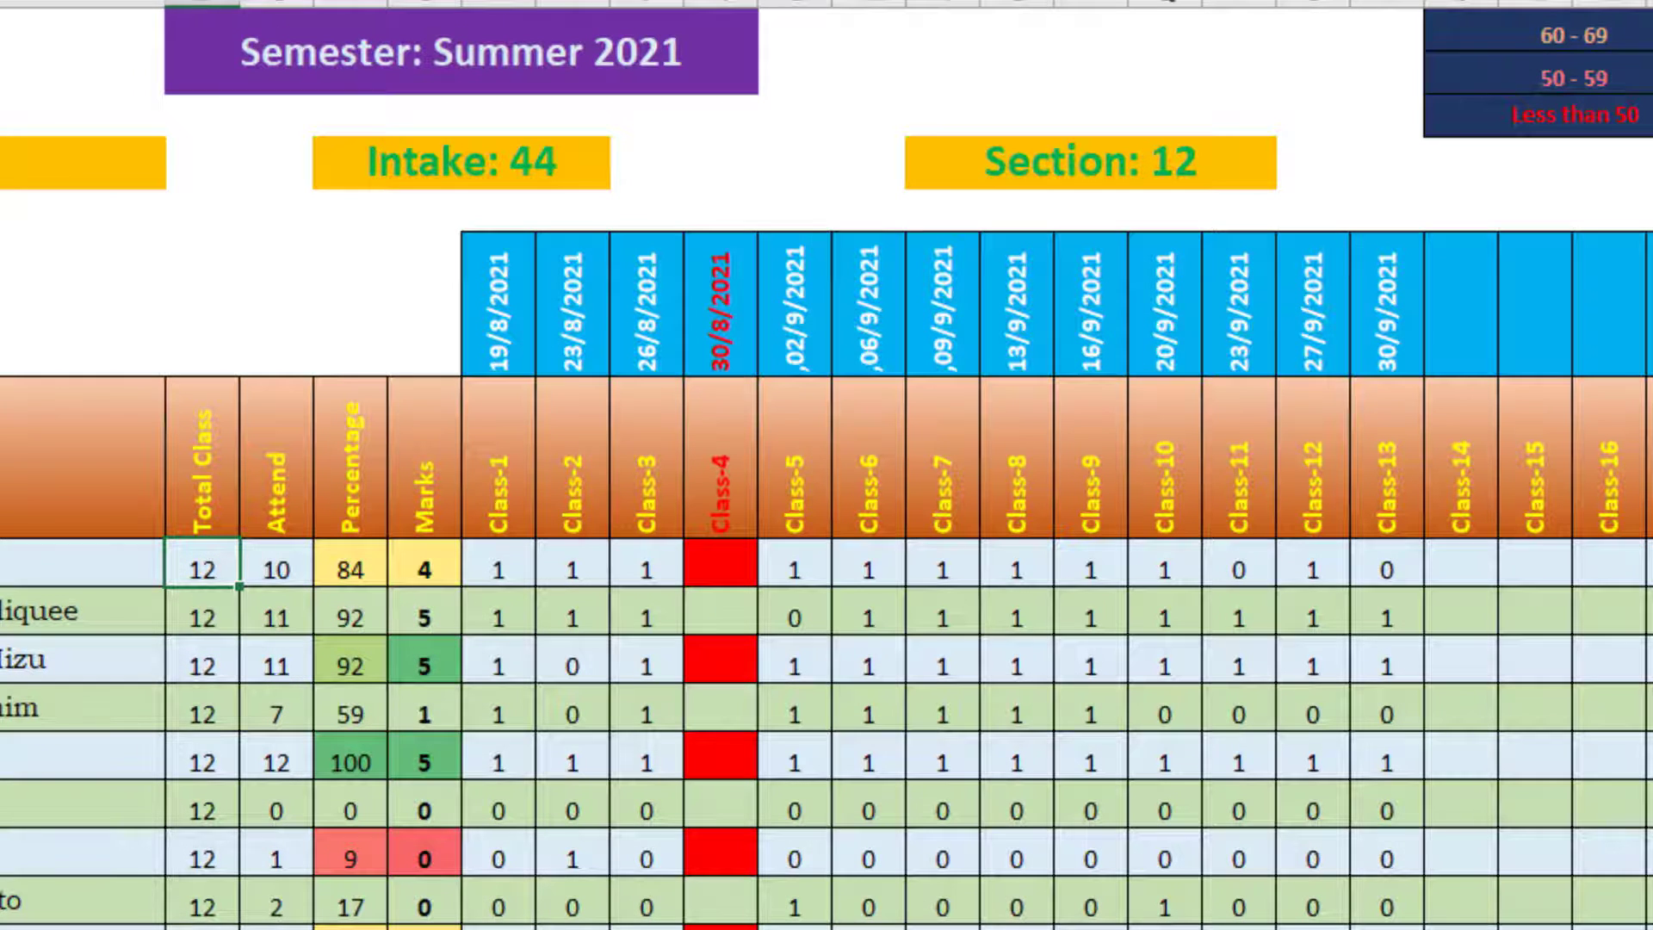
# Step: Review the Total Class column from cell D15 down to the last student row 48 and return to the first student
pyautogui.scroll(3, 826, 517)
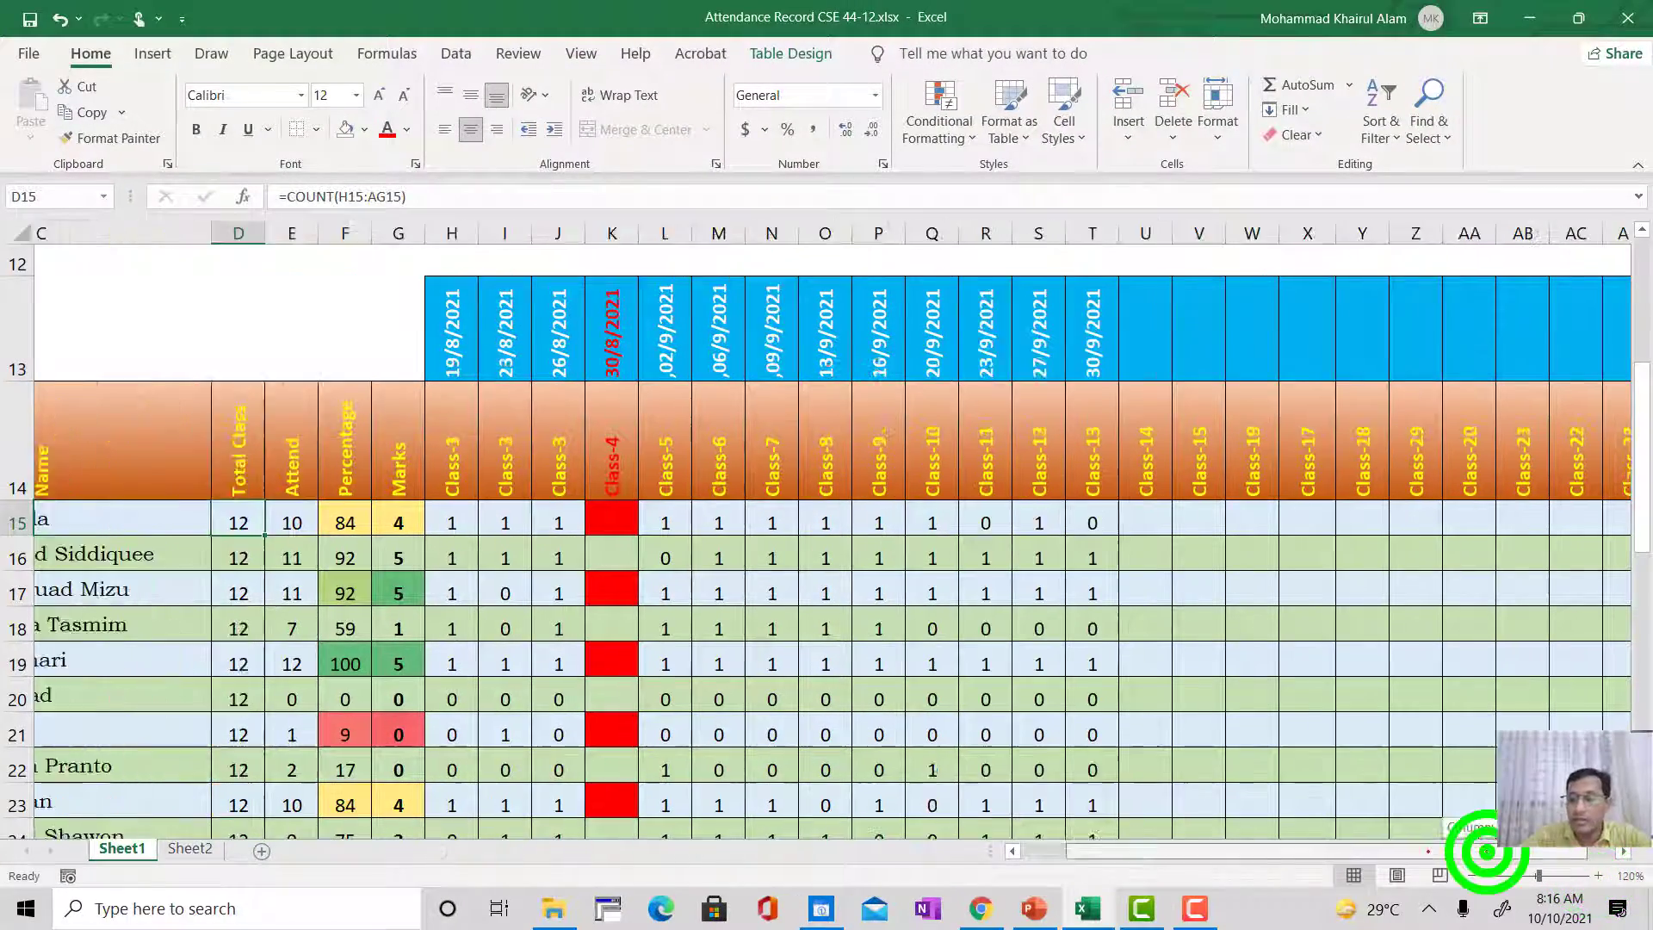
pyautogui.moveTo(1428, 852); pyautogui.dragTo(1373, 852)
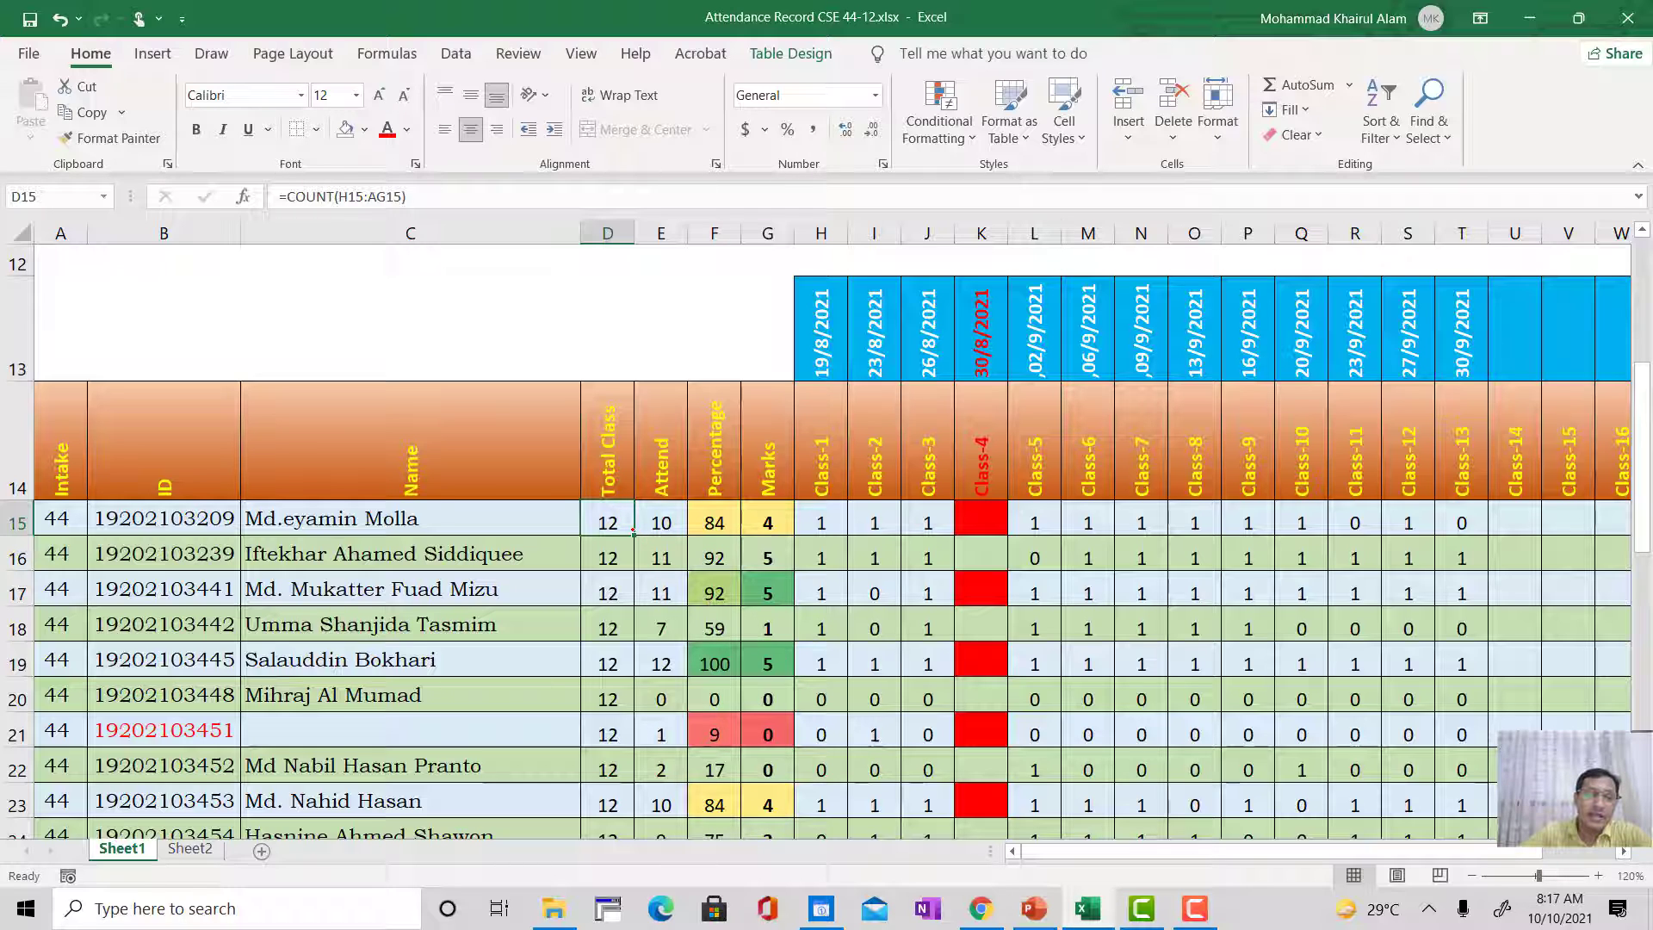
pyautogui.click(633, 532)
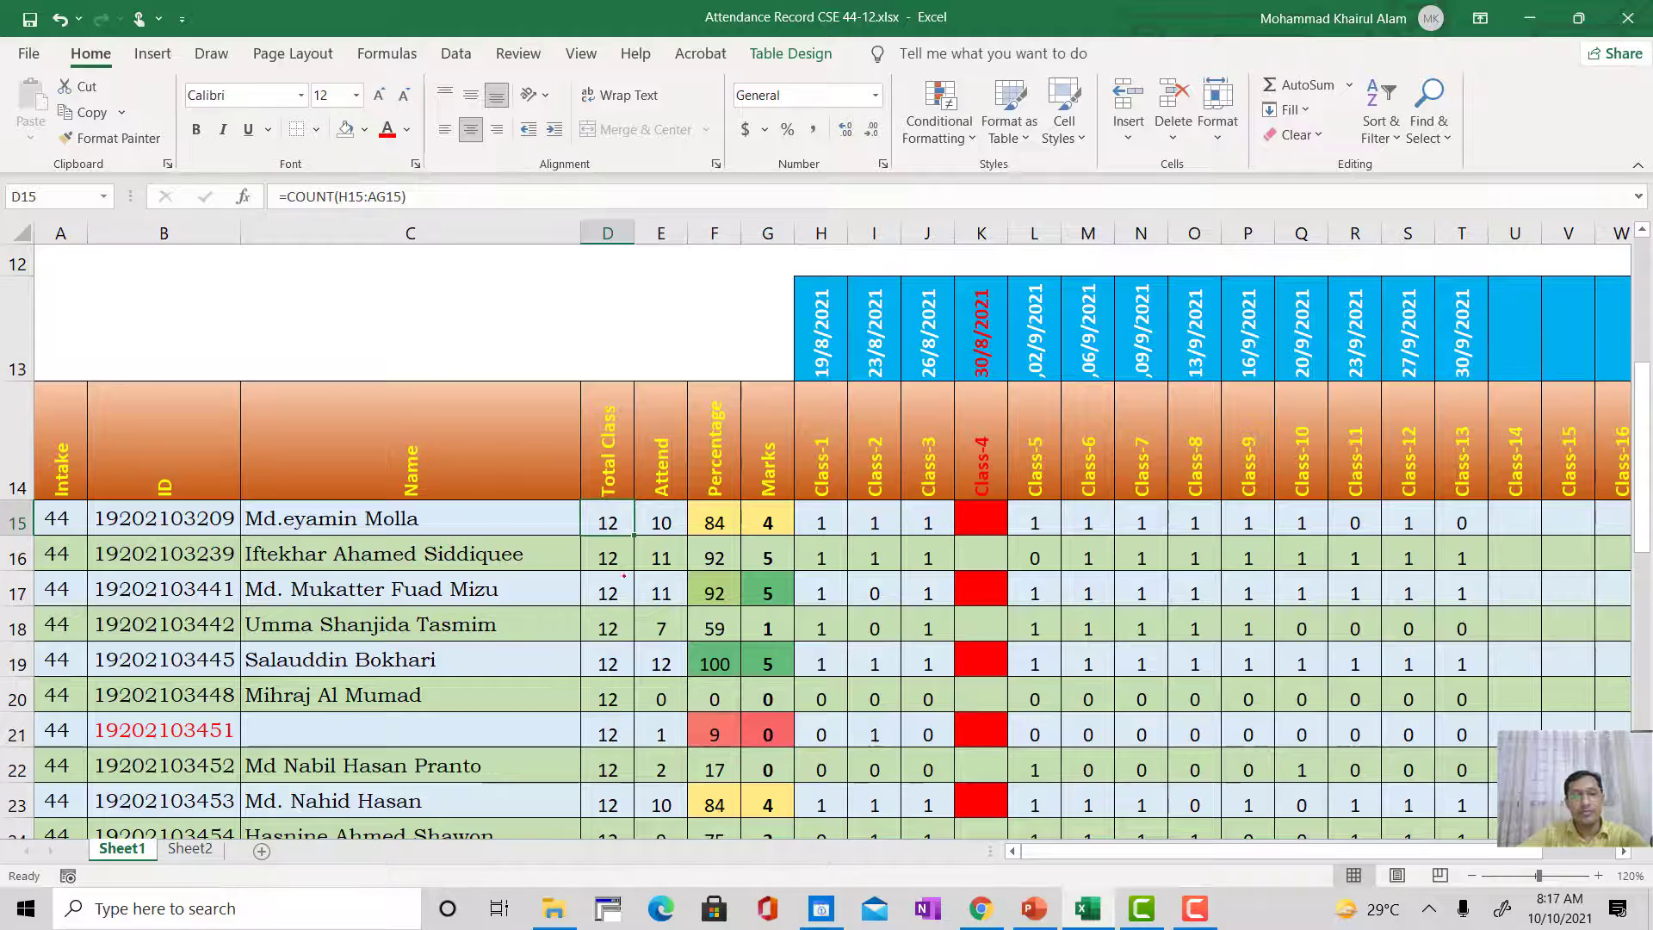
pyautogui.scroll(-9, 590, 614)
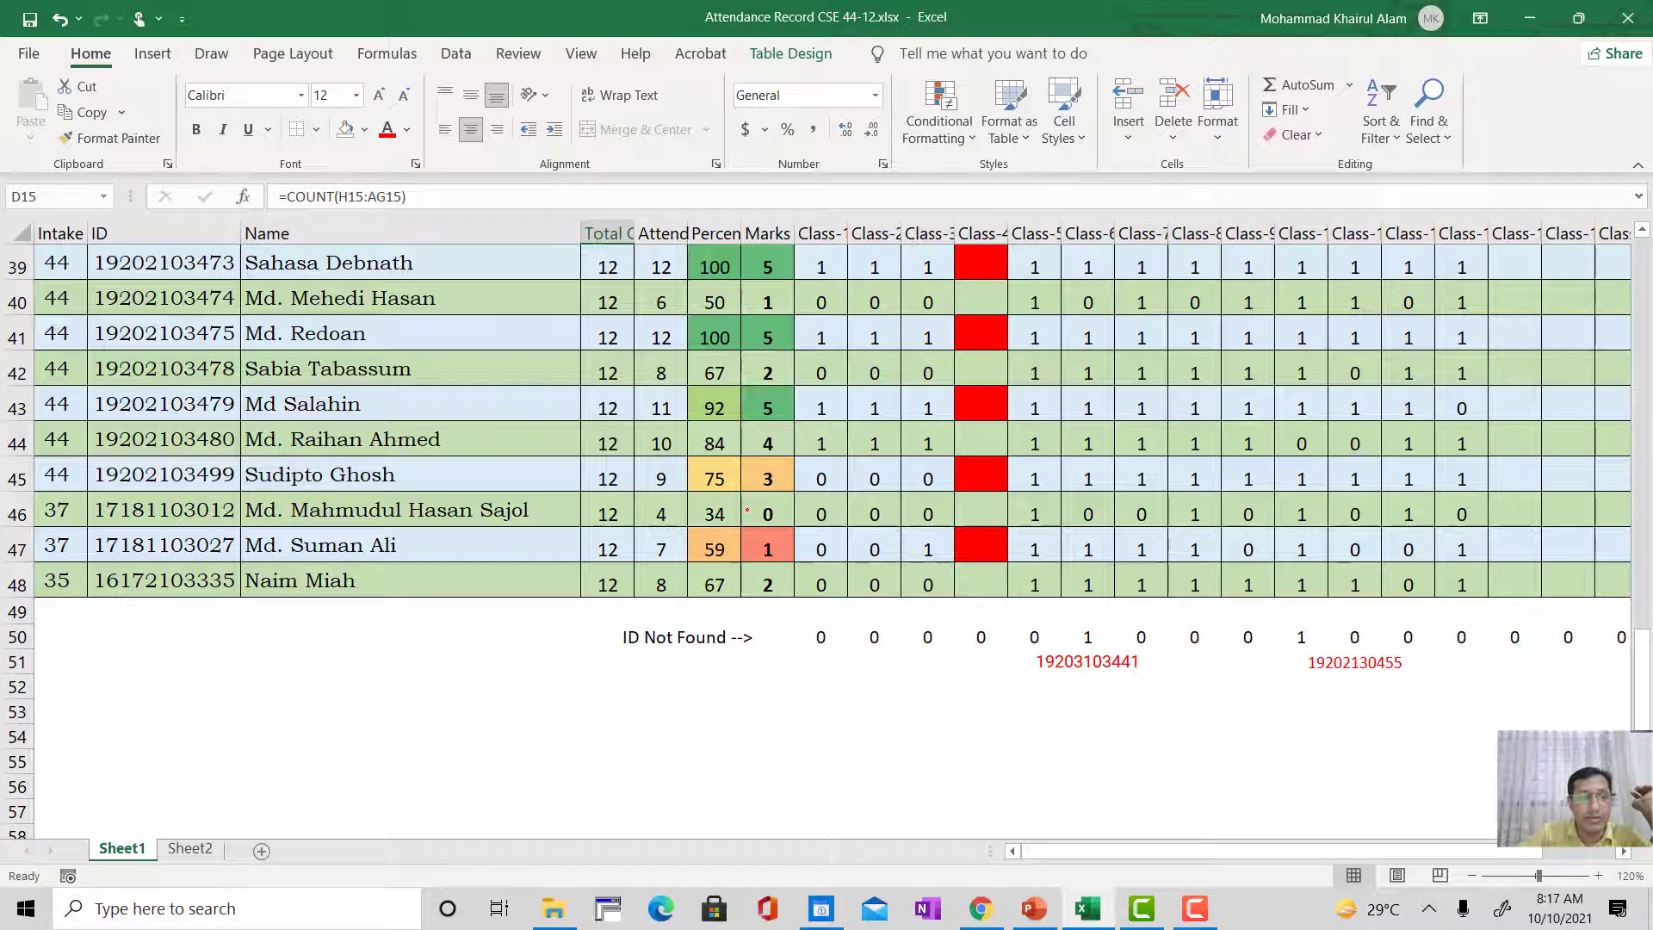
pyautogui.scroll(9, 747, 510)
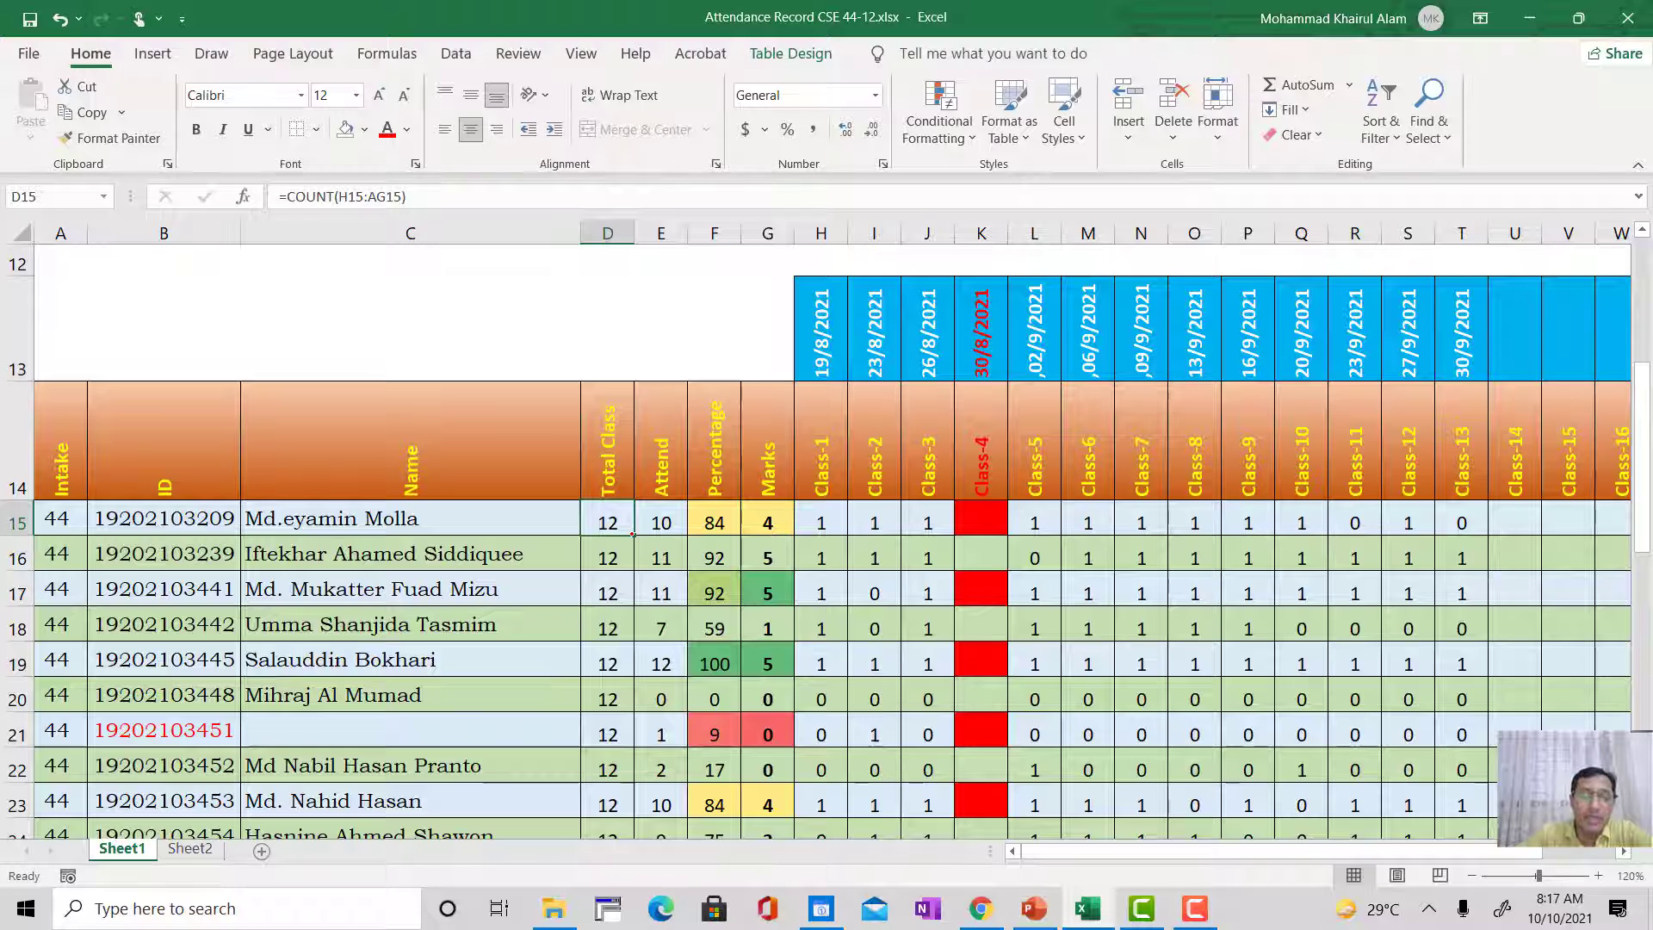
pyautogui.click(633, 534)
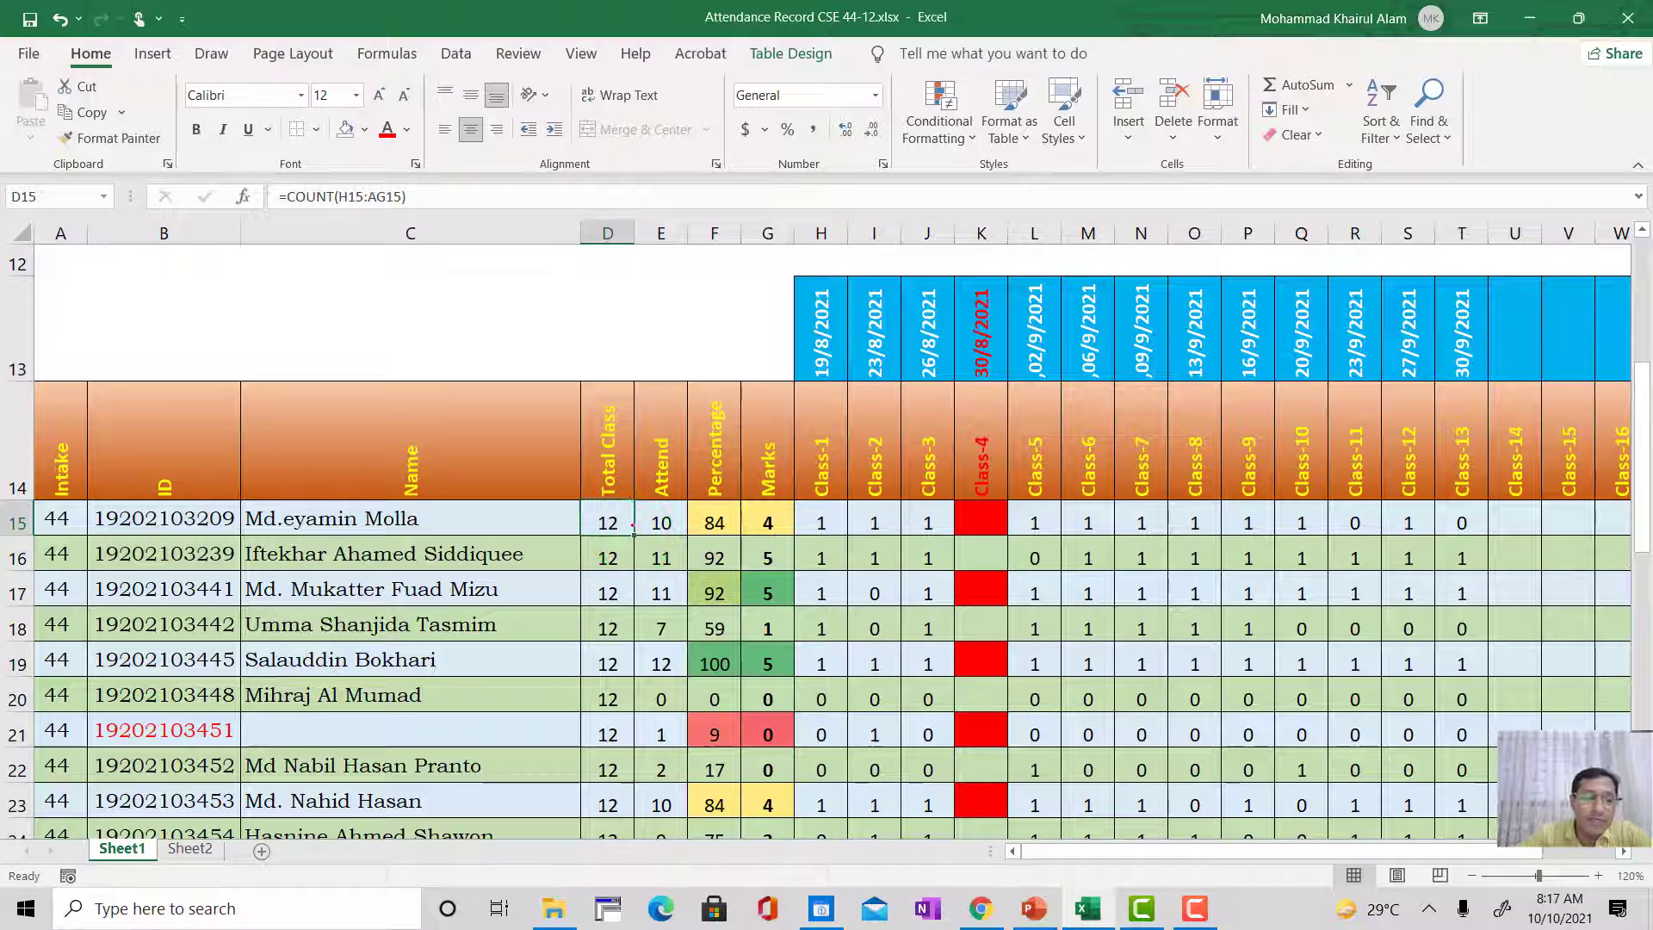
pyautogui.scroll(-5, 632, 534)
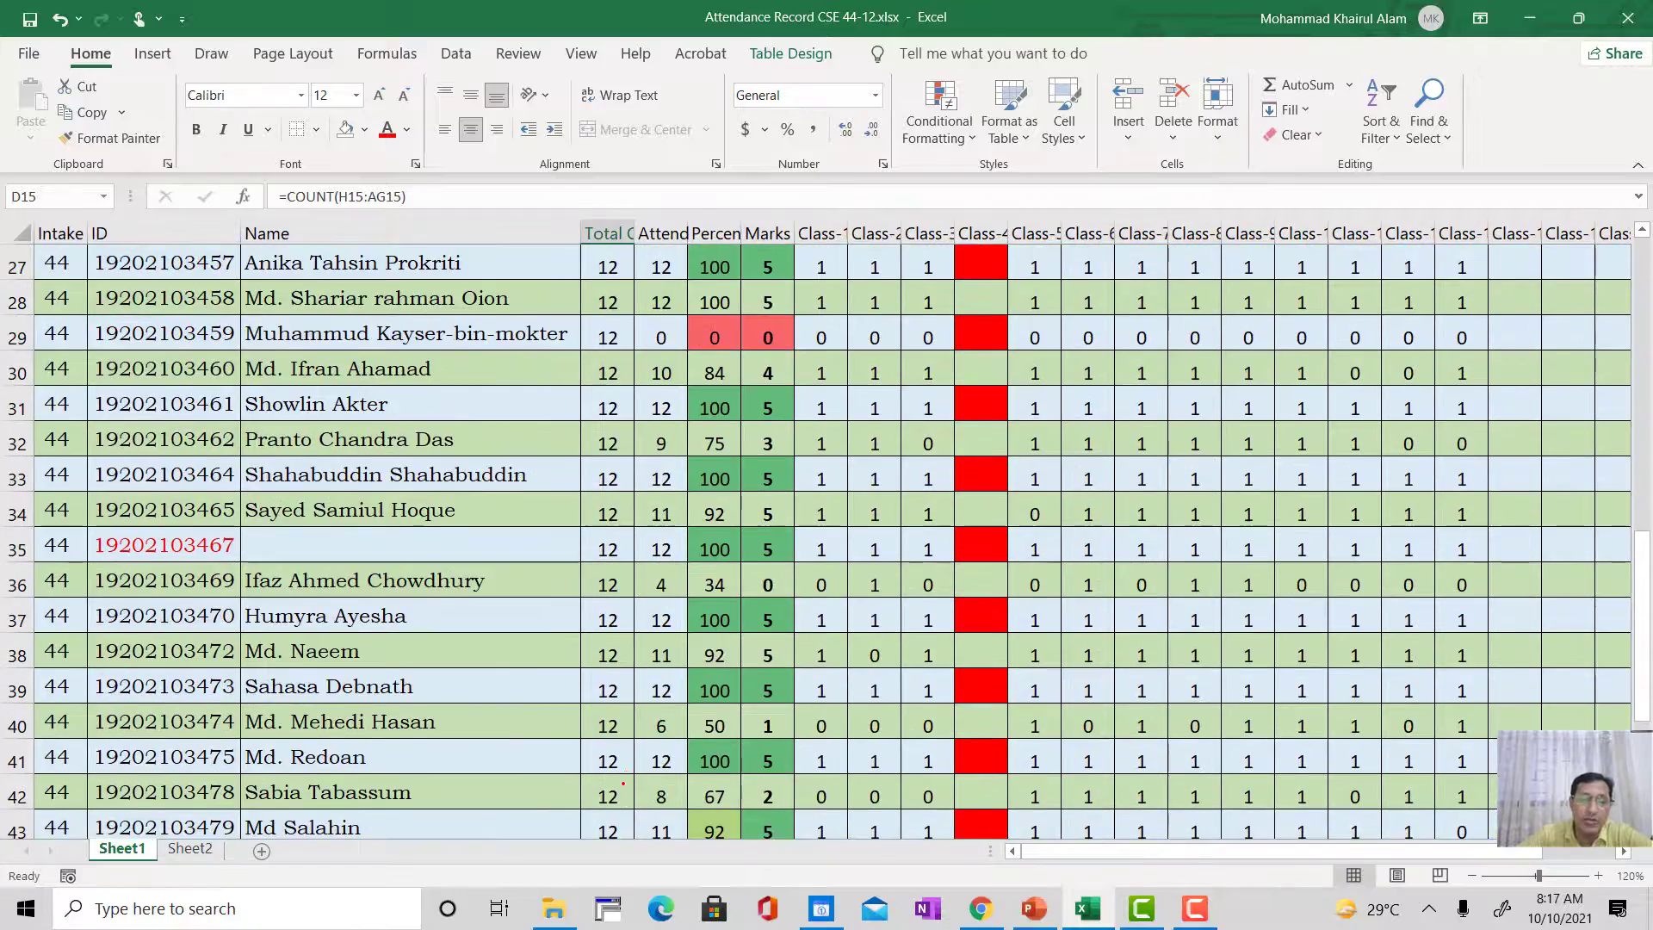
pyautogui.scroll(-3, 623, 782)
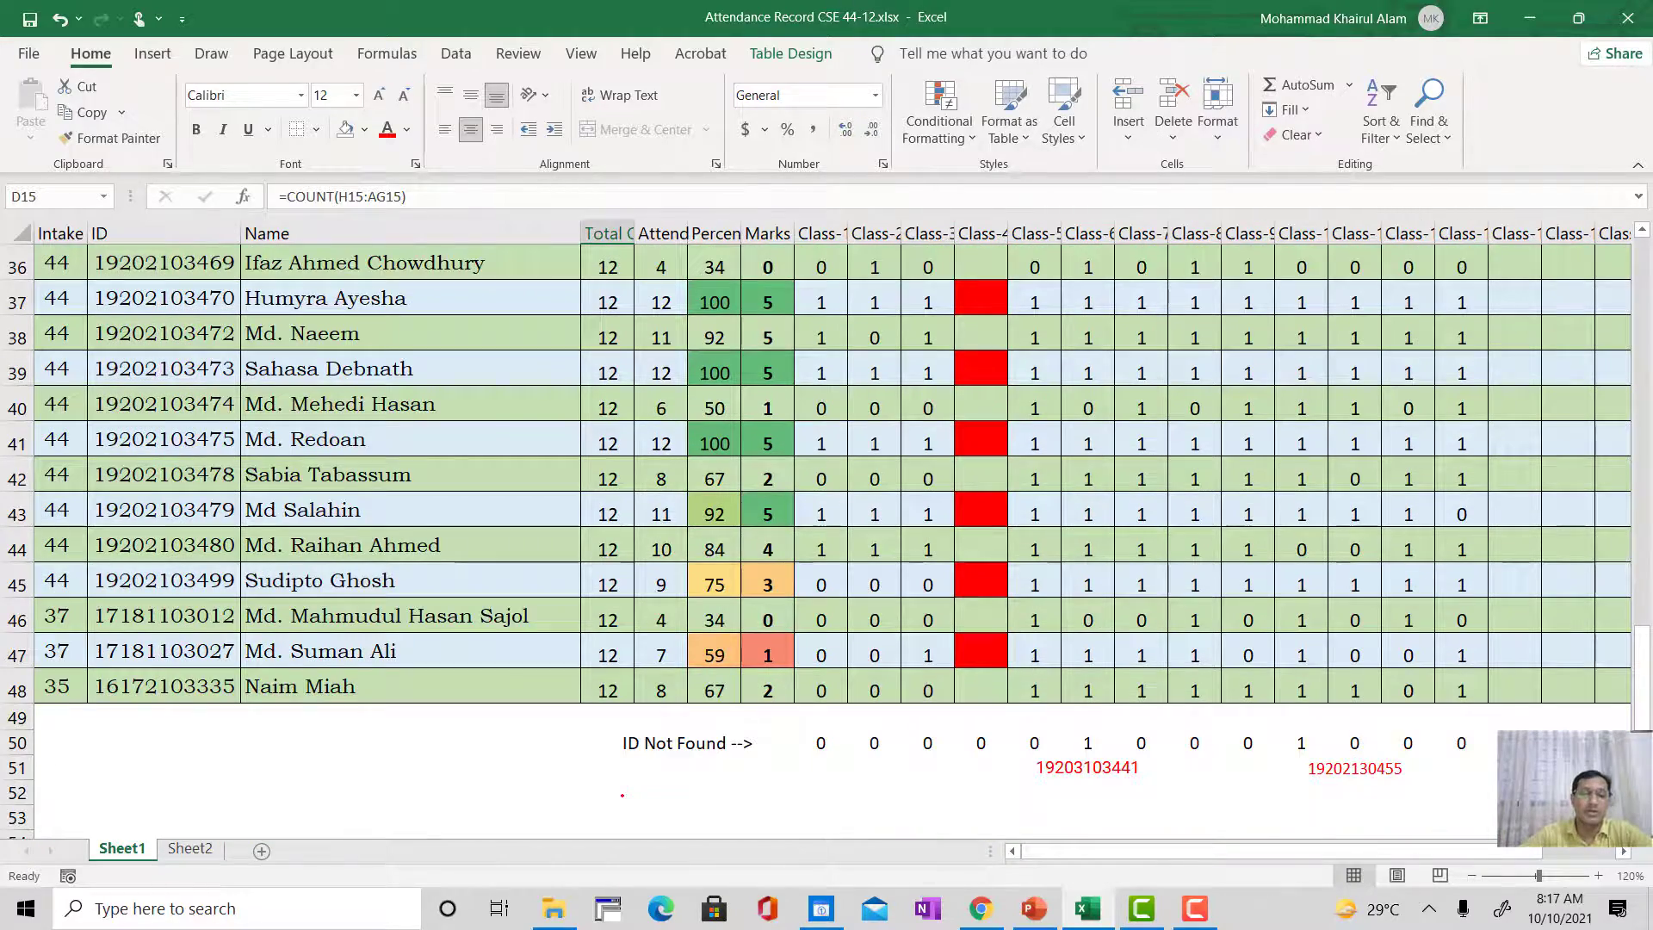
pyautogui.scroll(9, 622, 795)
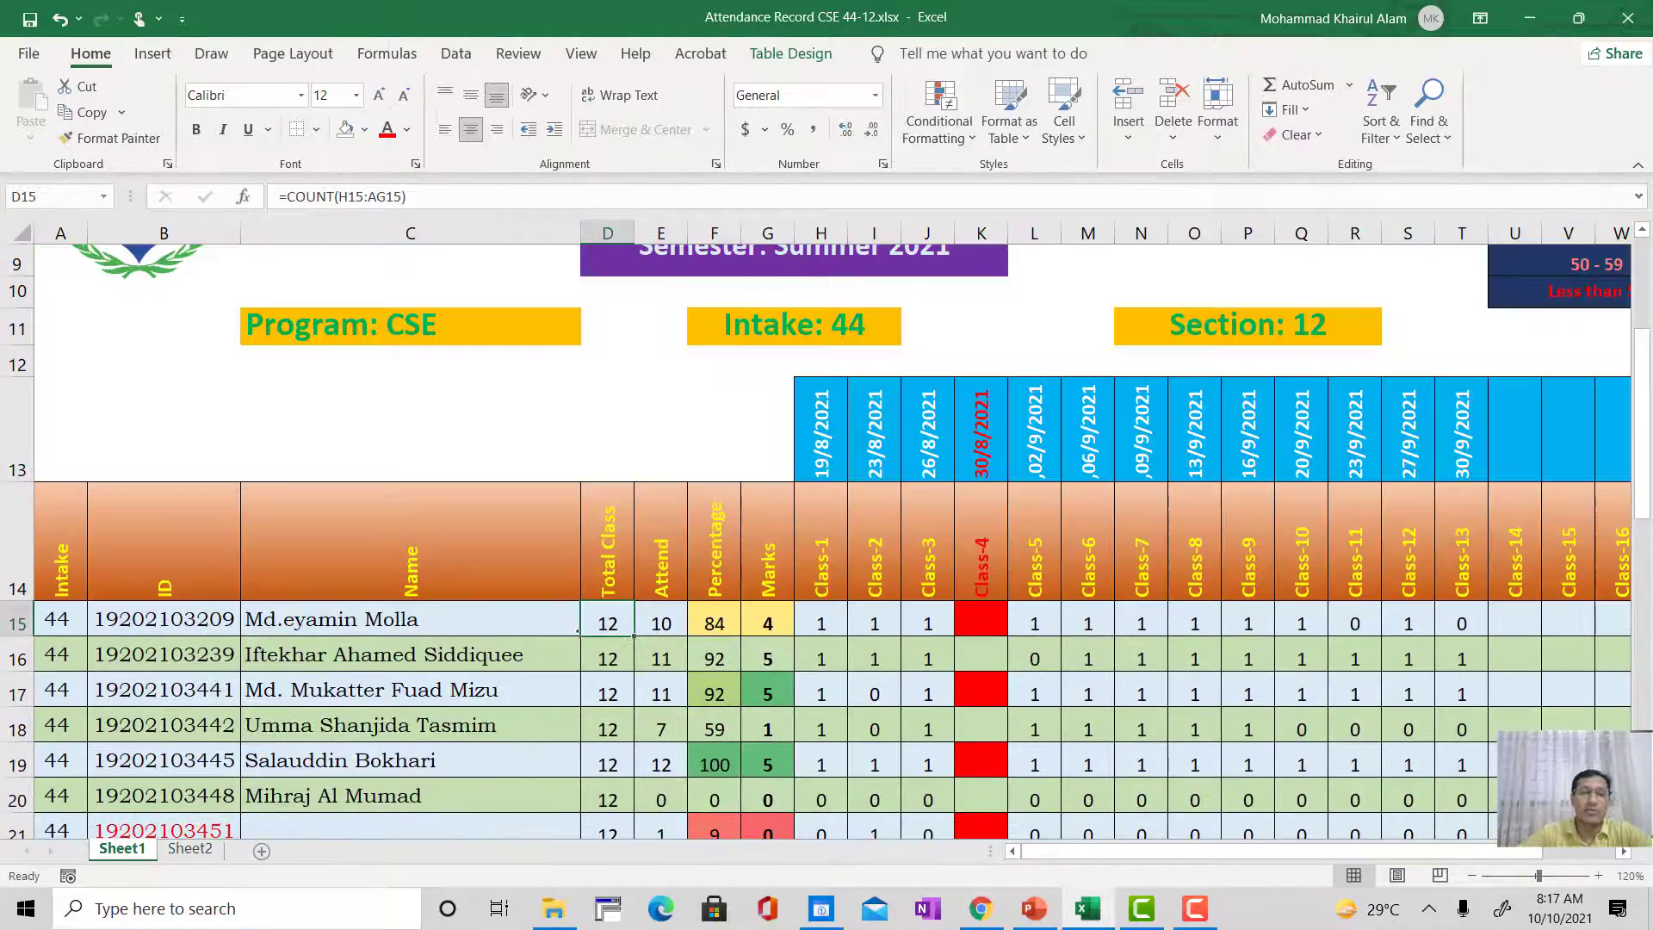
pyautogui.scroll(-5, 629, 624)
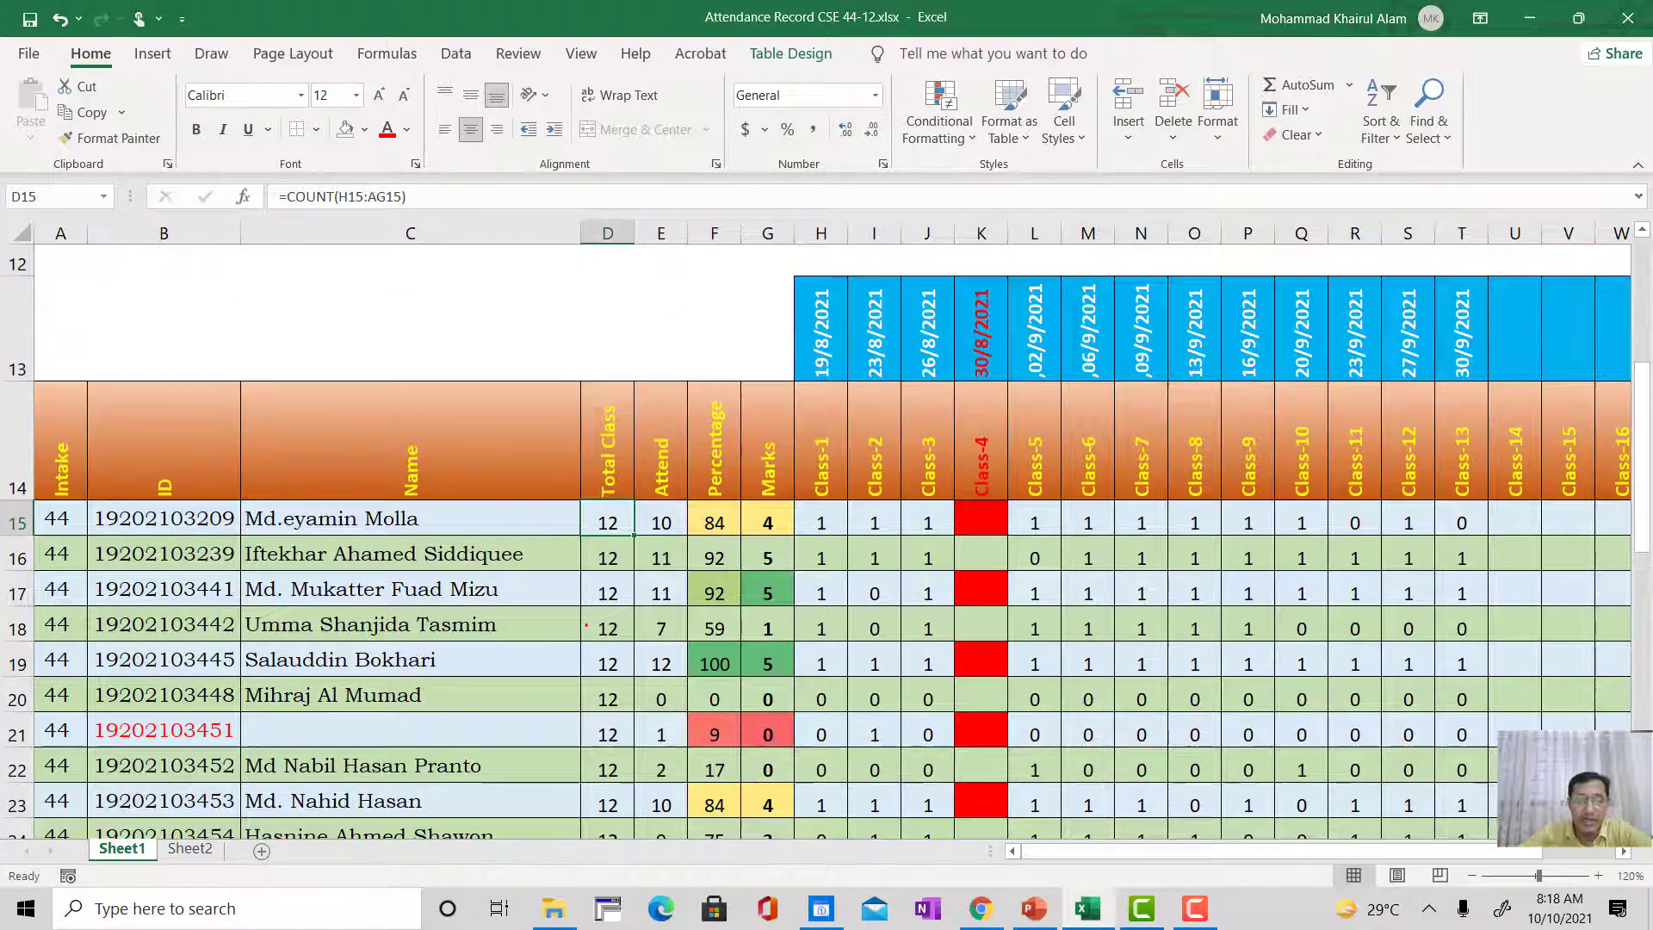
pyautogui.scroll(6, 616, 588)
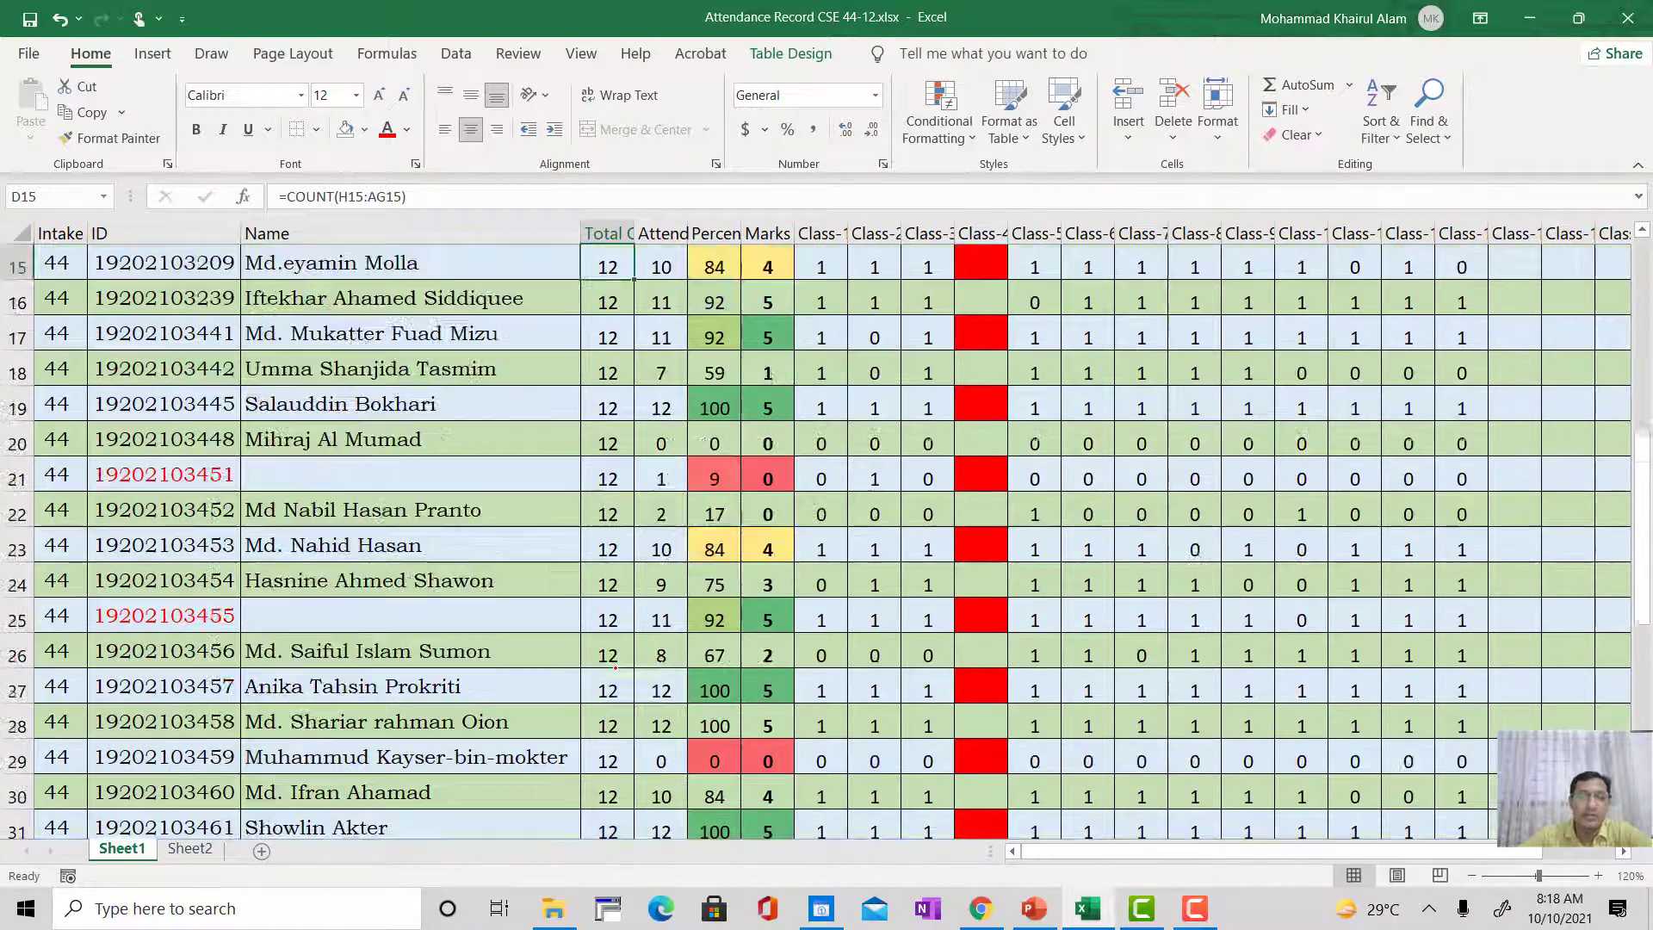
pyautogui.scroll(-1, 616, 588)
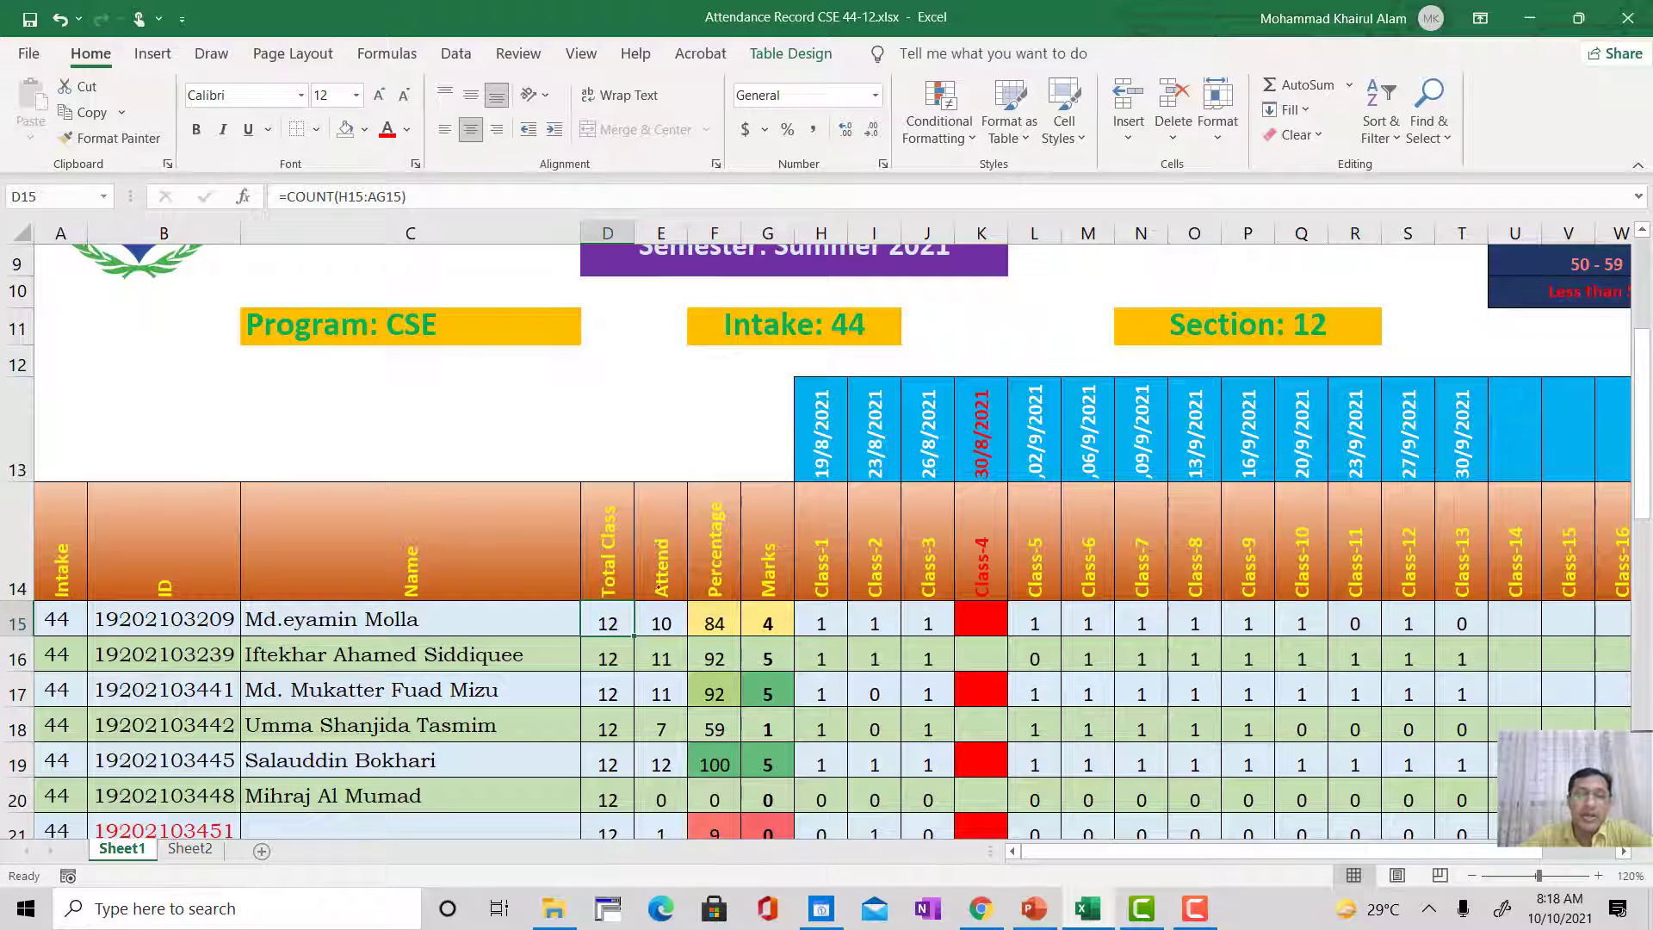
# Step: Open the SUM formula in the Attend cell E15 and inspect its range H15:AG15
pyautogui.click(661, 624)
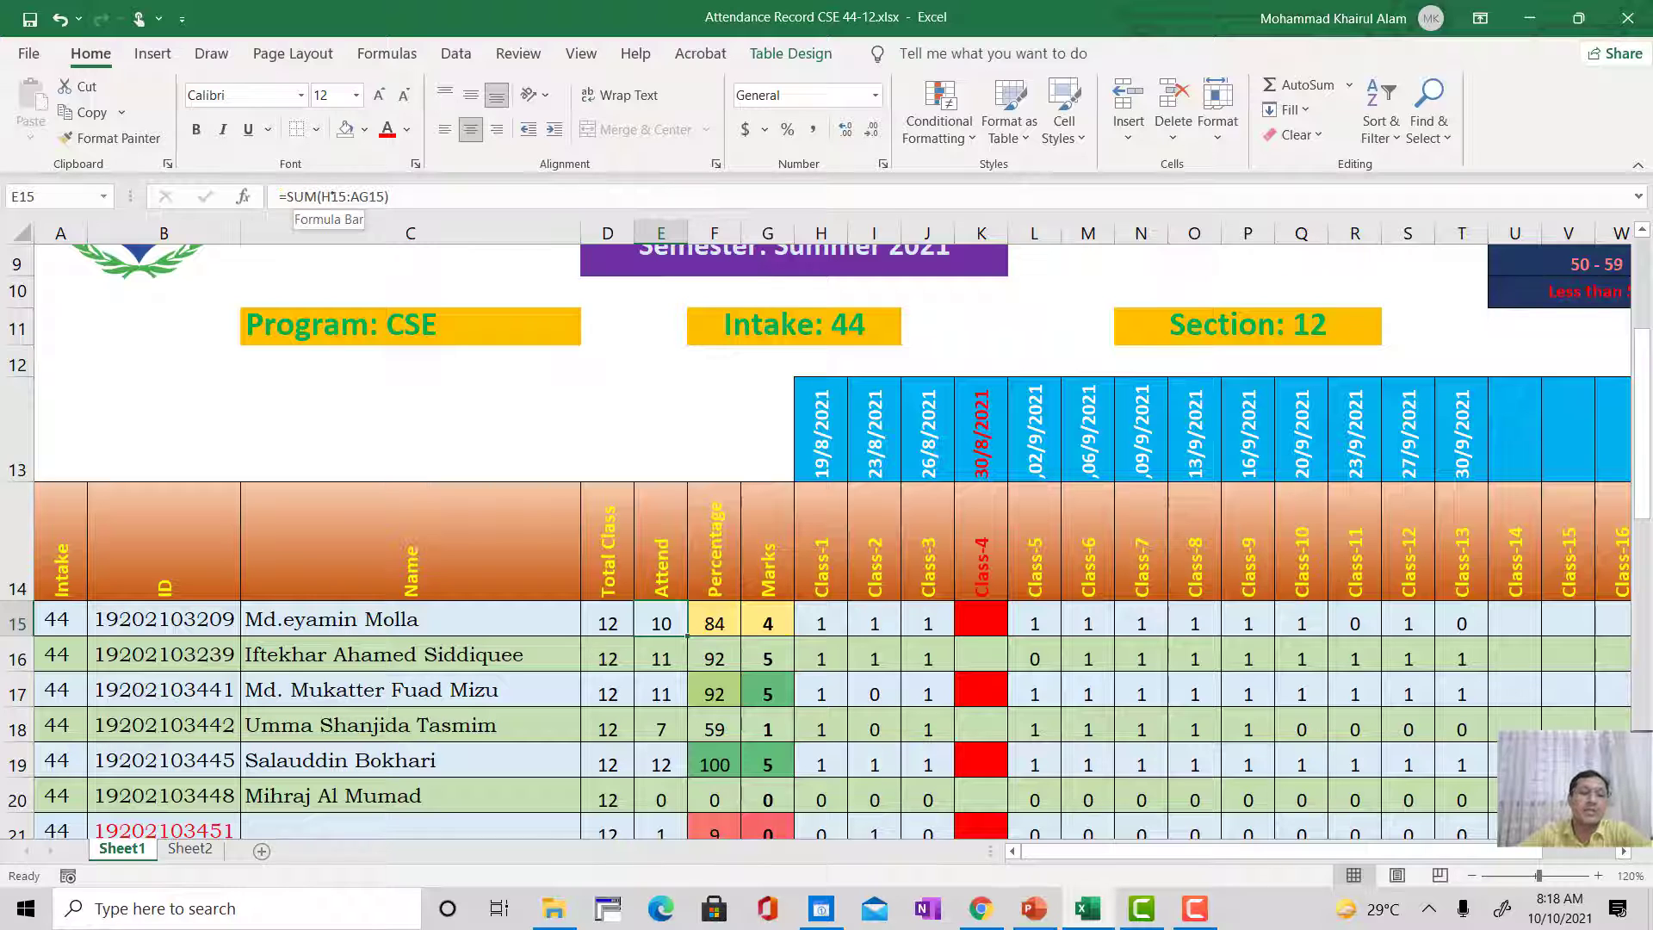
pyautogui.click(390, 194)
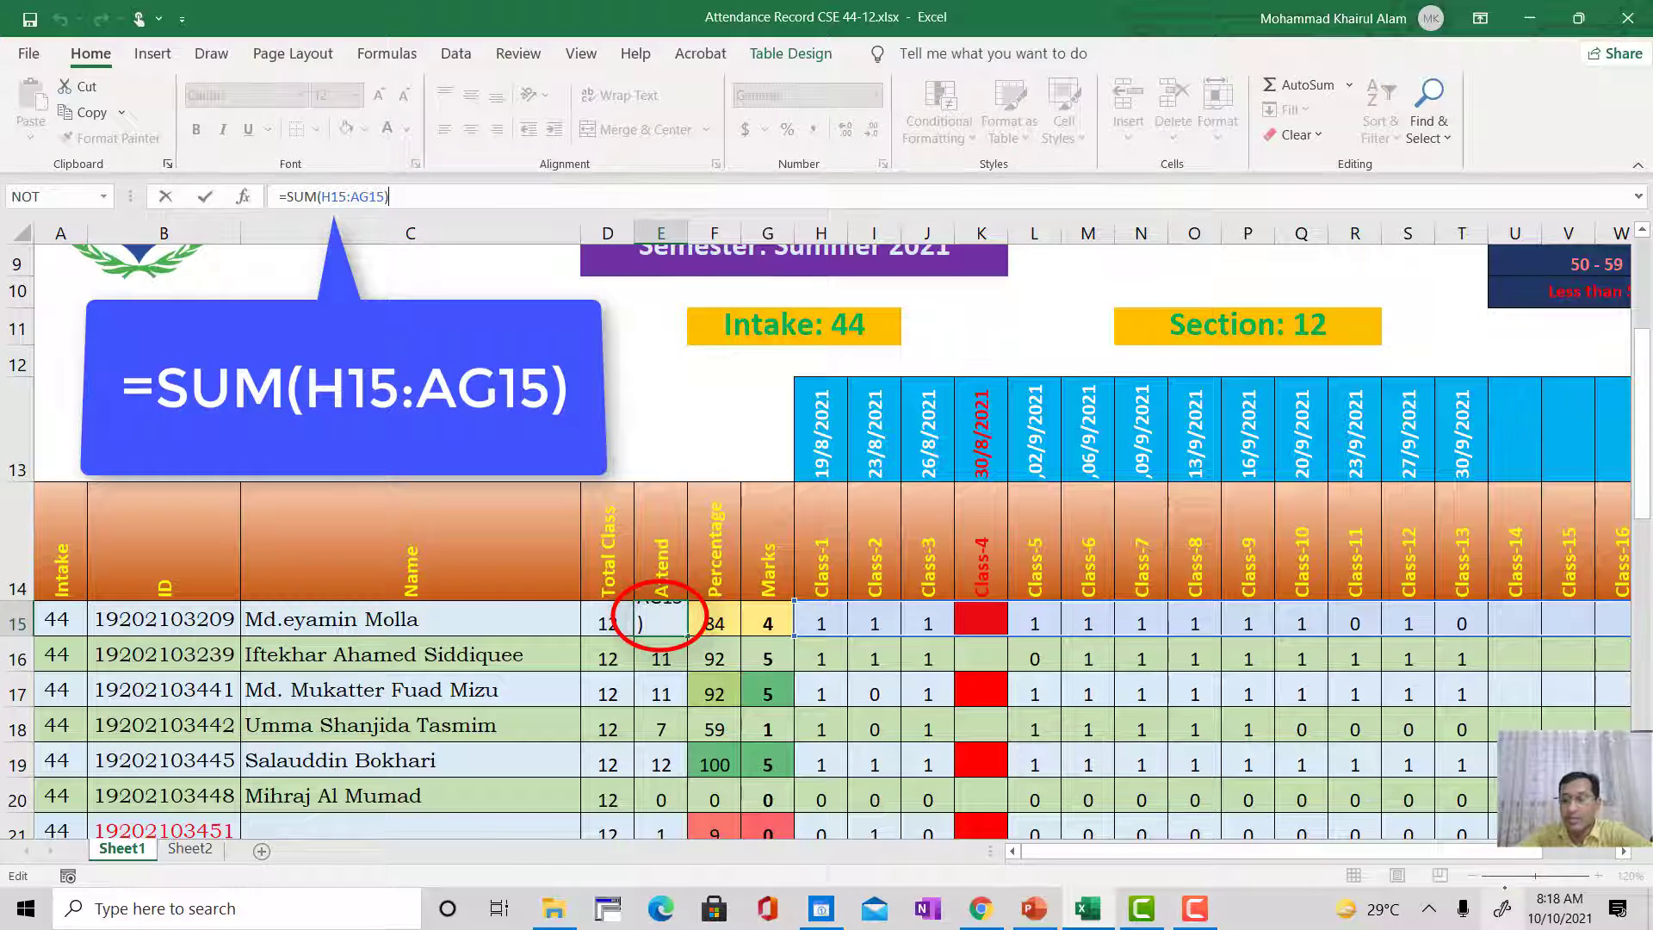
pyautogui.moveTo(1219, 848); pyautogui.dragTo(1183, 851)
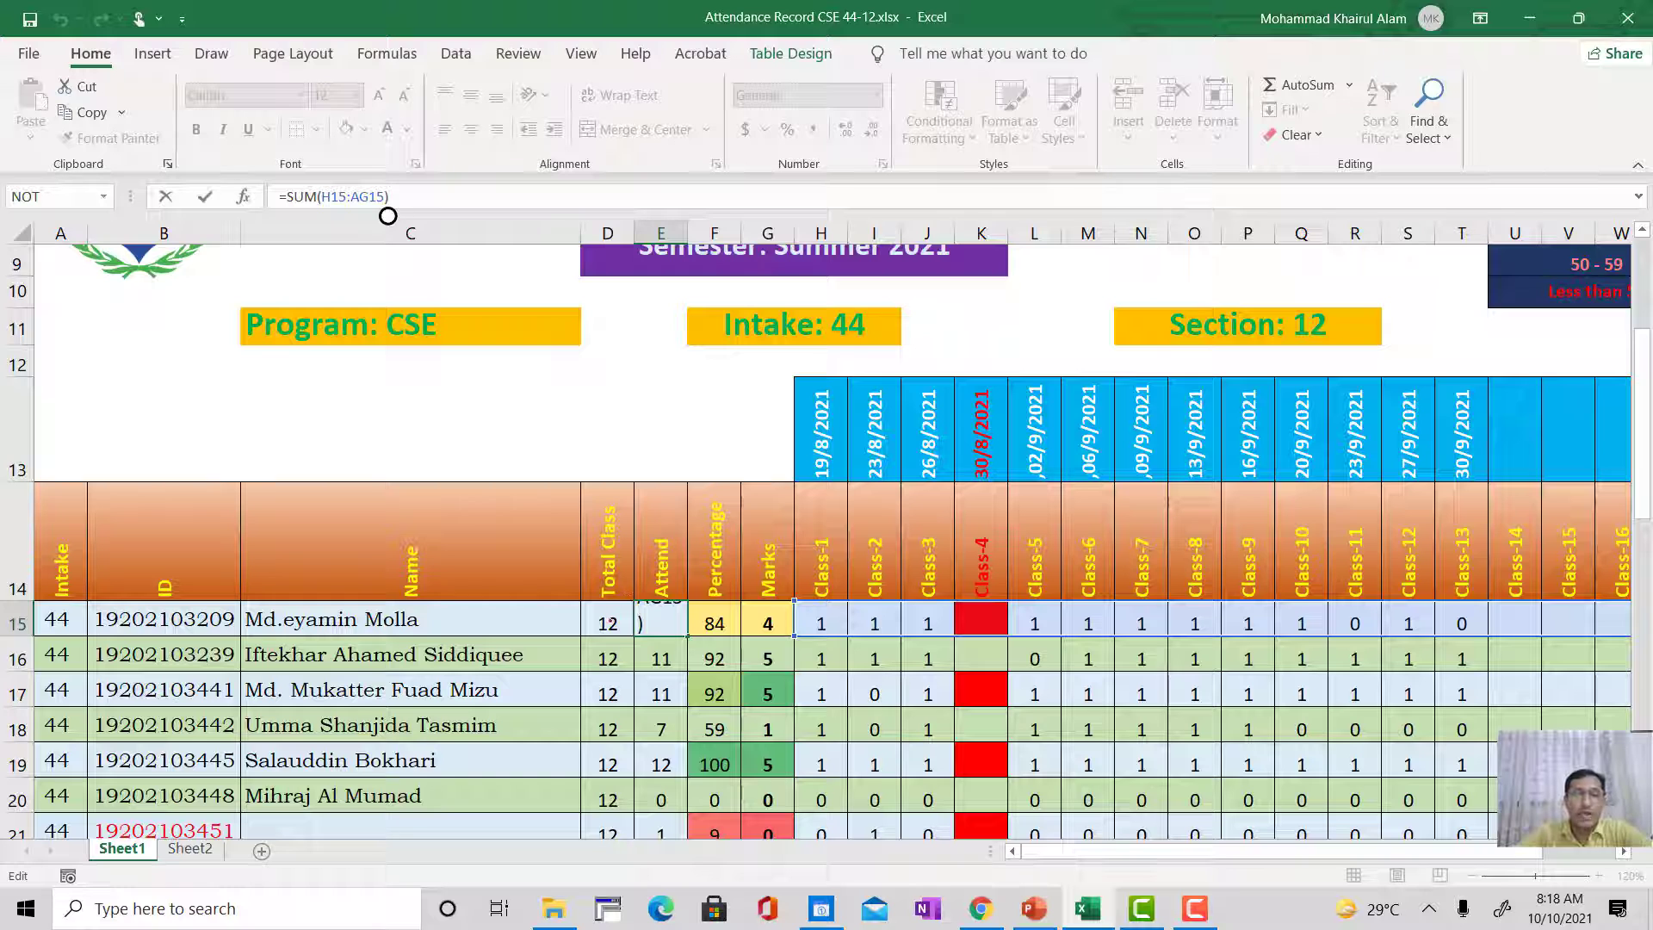
# Step: Compare the COUNT formula in the Total Class cell D15 with the COUNTIF formula in the Class-1 cell H15
pyautogui.click(603, 619)
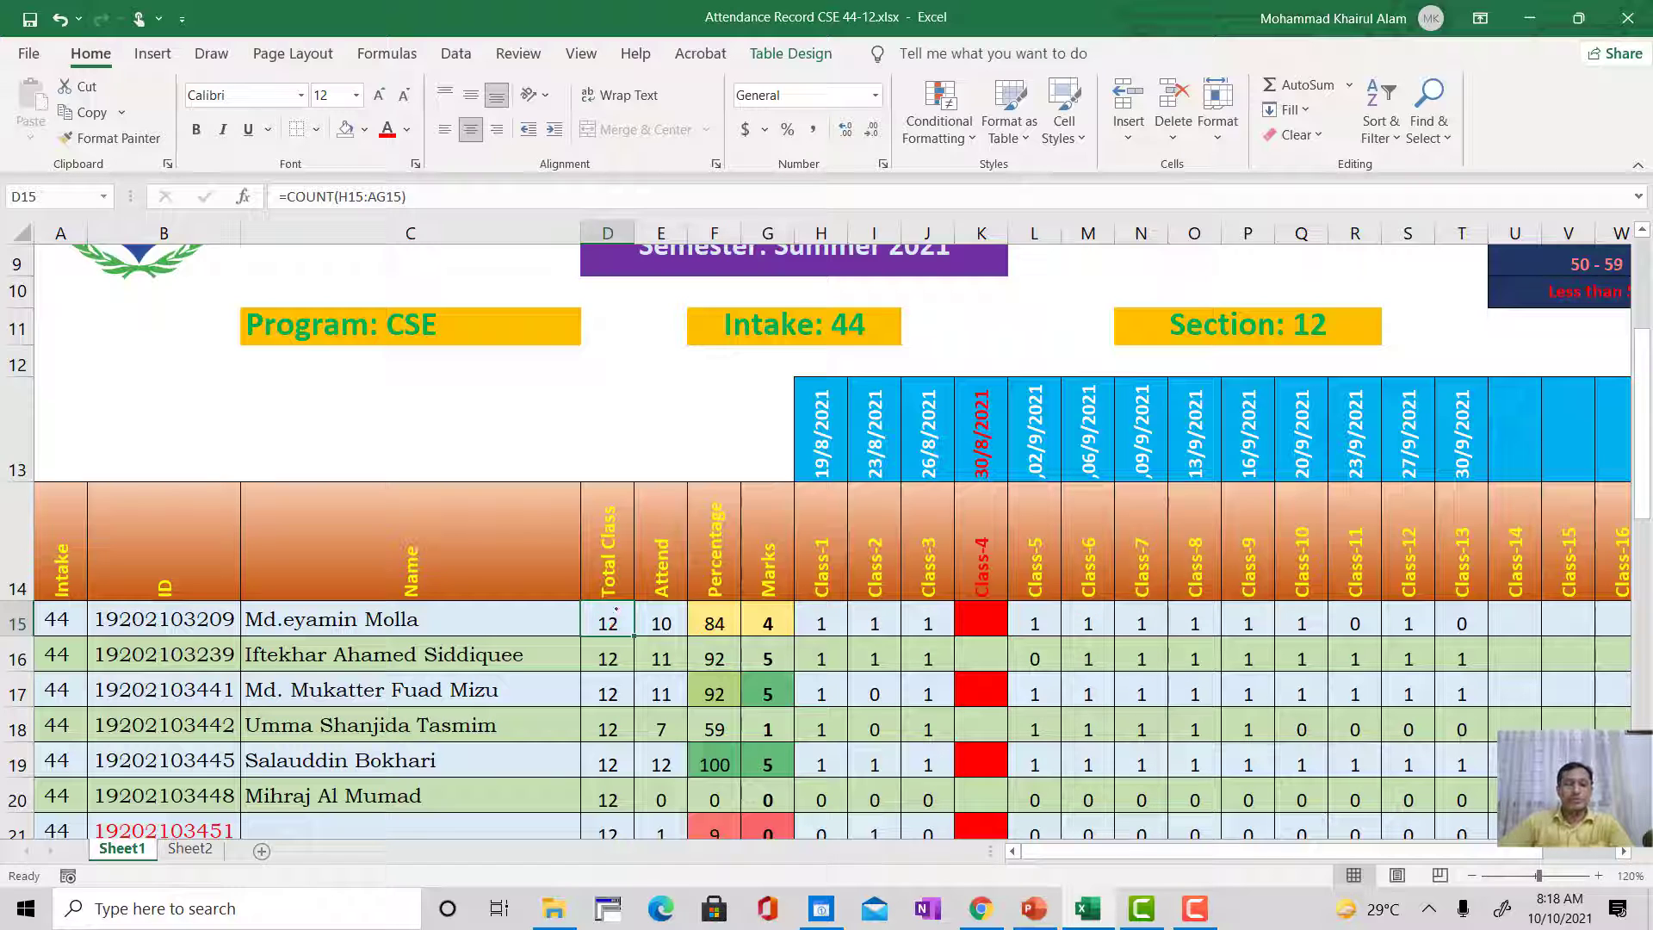
pyautogui.click(602, 616)
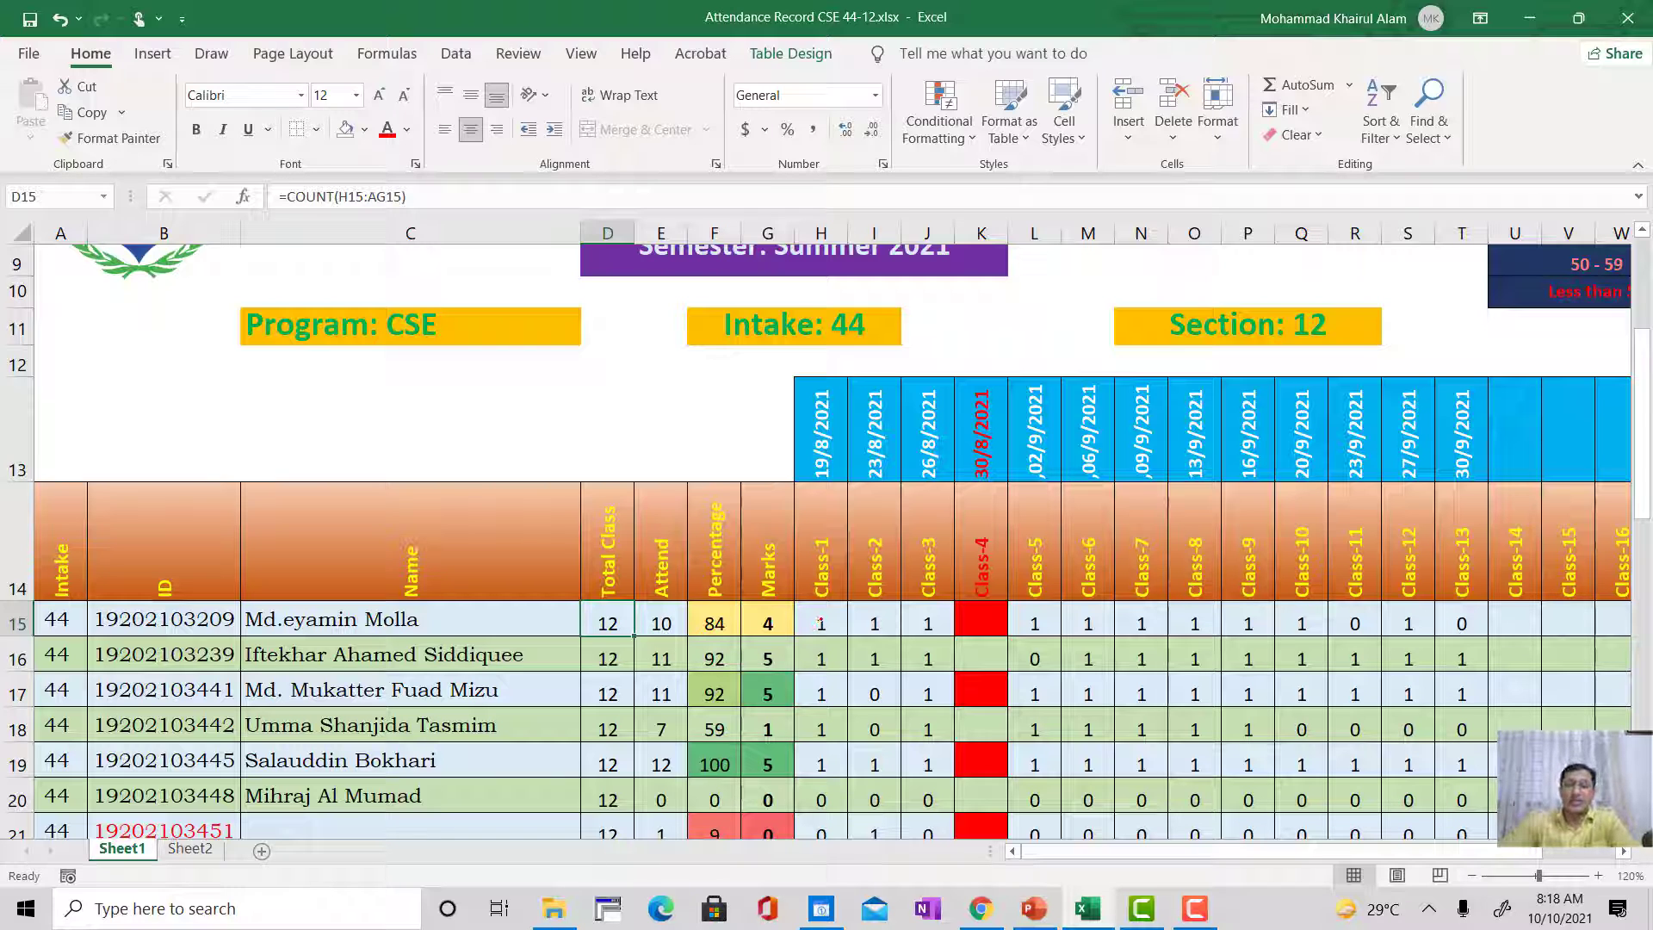
pyautogui.click(820, 619)
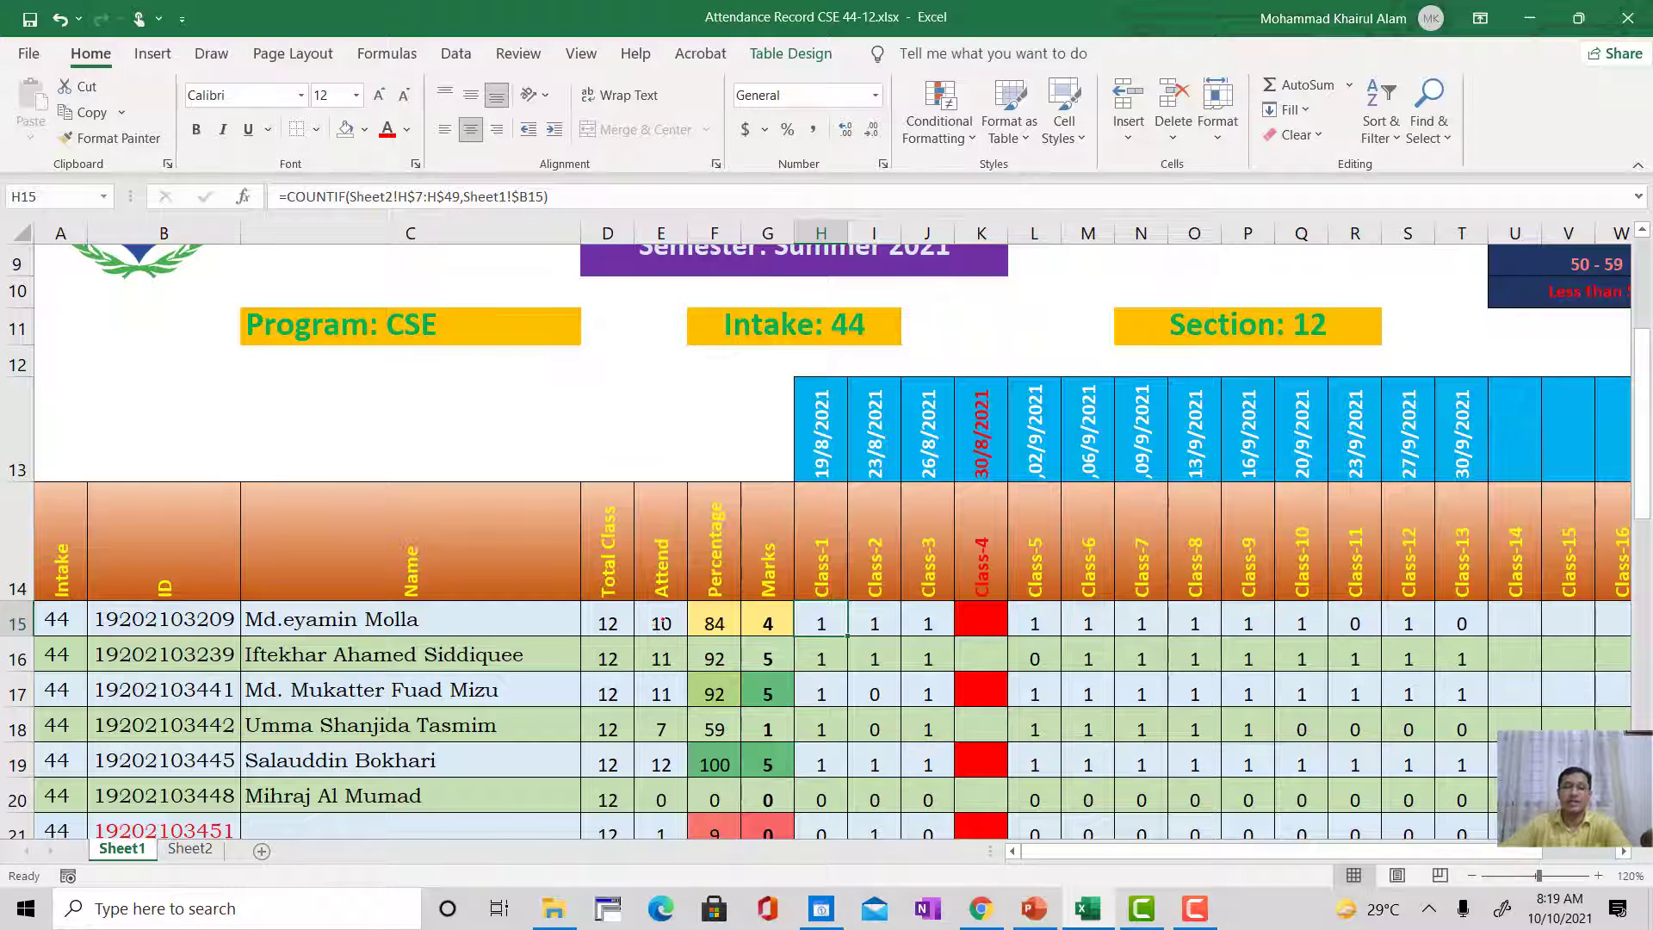
# Step: Fill the SUM formula from cell E15 down the Attend column
pyautogui.click(660, 622)
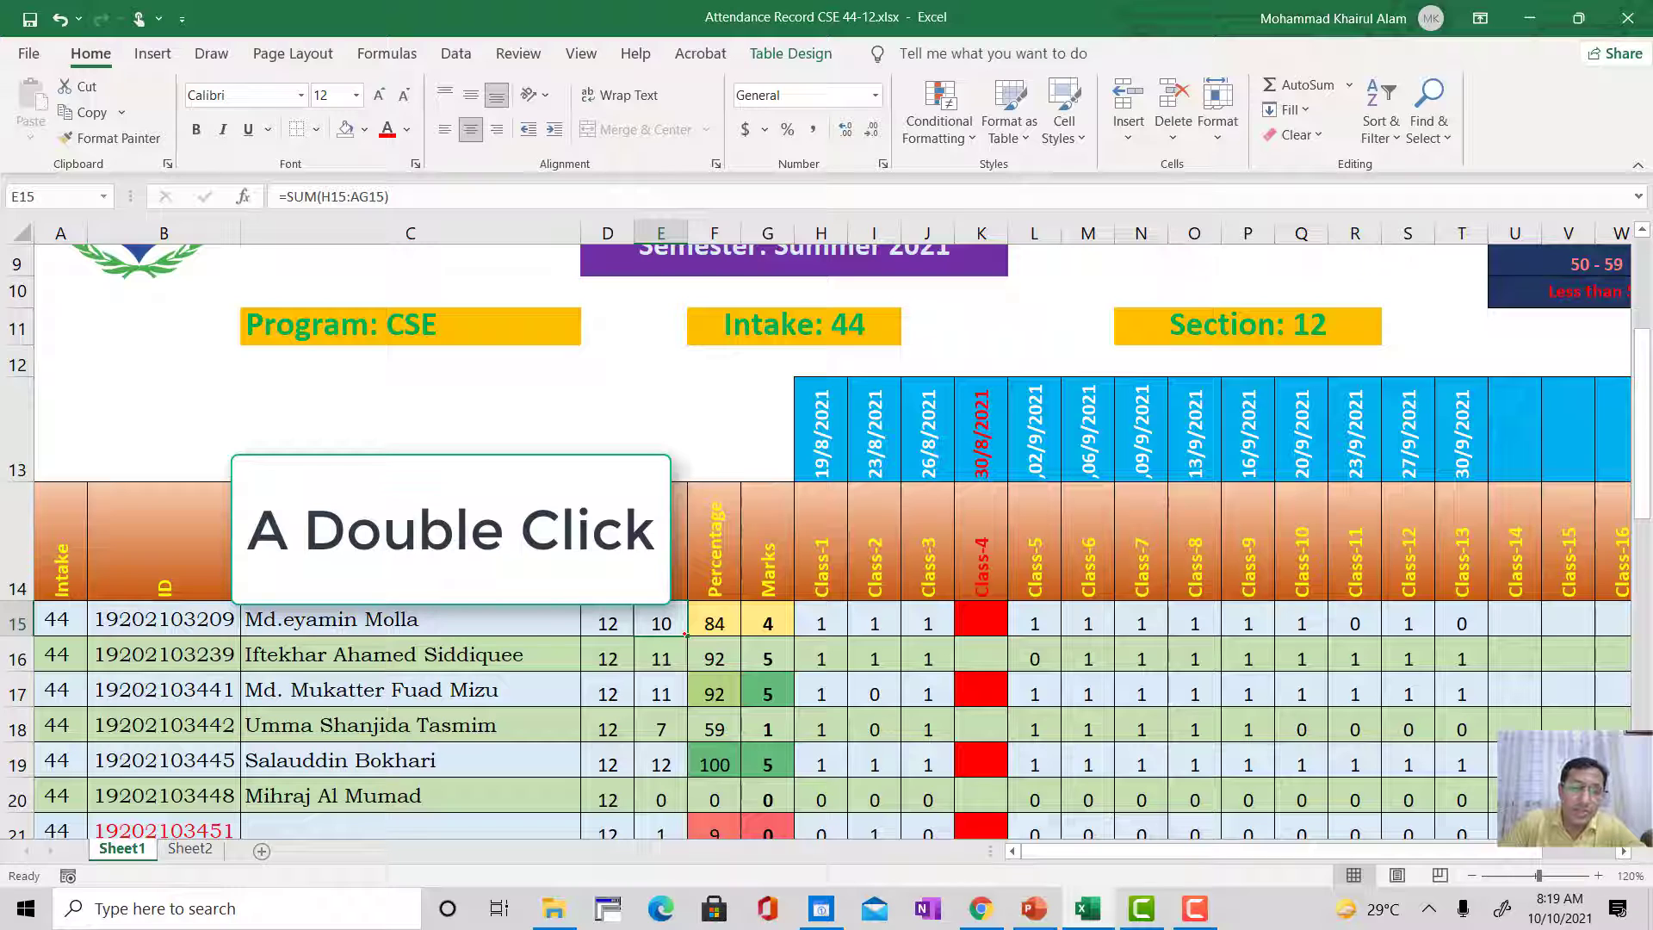
pyautogui.doubleClick(686, 634)
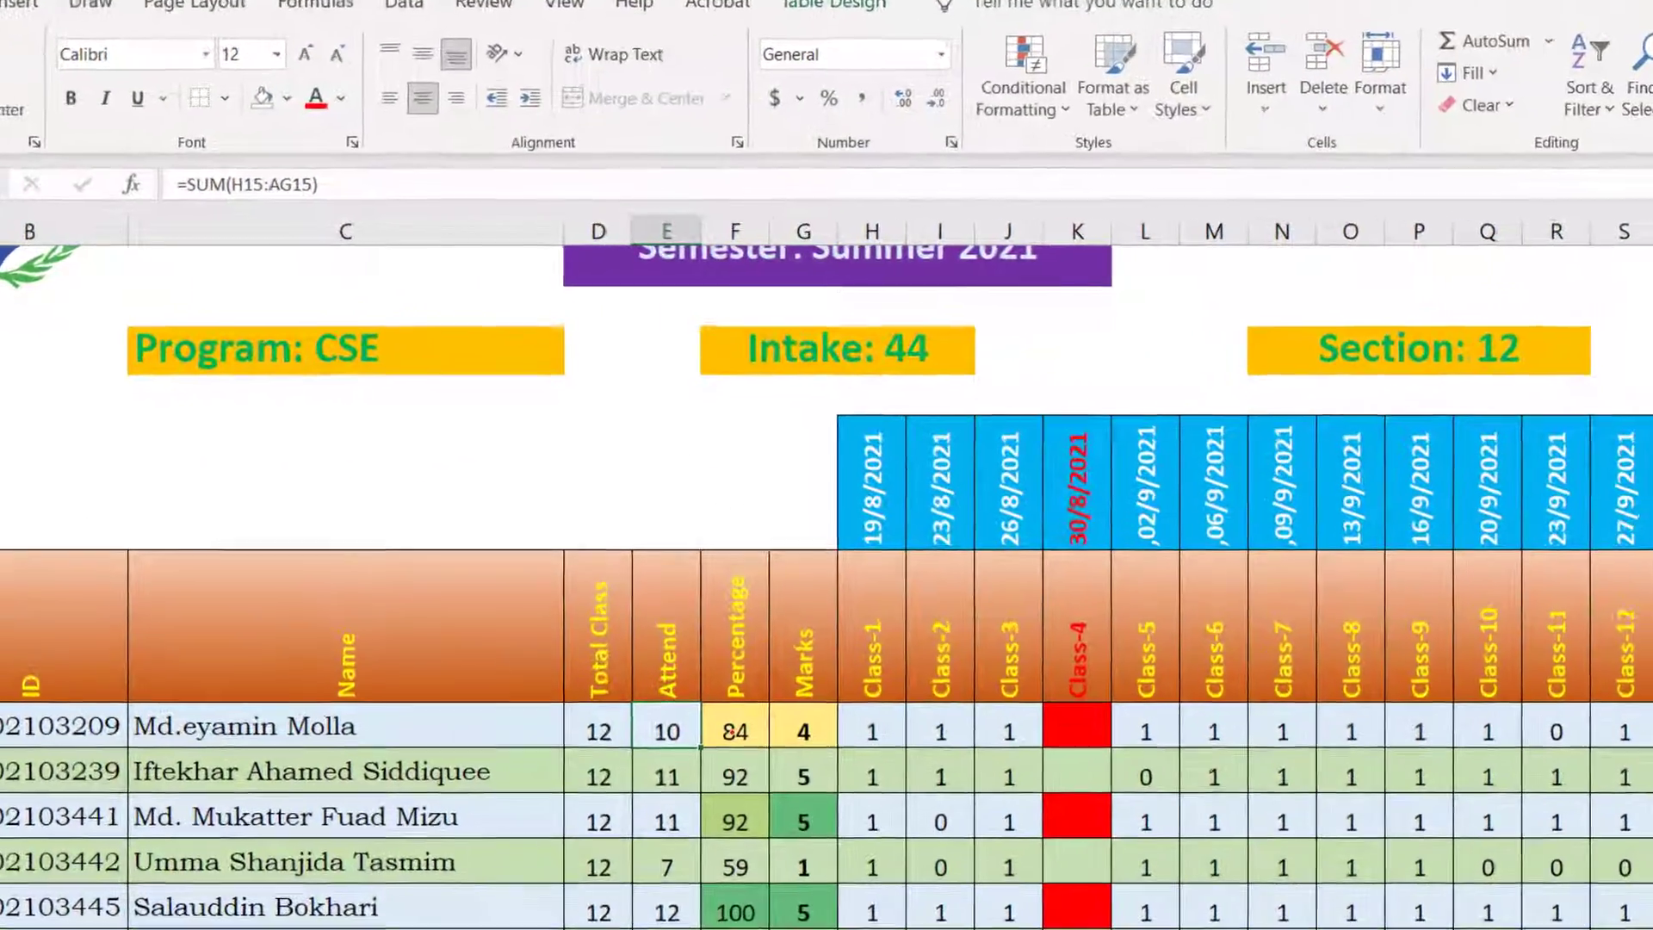
# Step: Inspect the ROUNDUP formula in the first student's Percentage cell F15
pyautogui.click(712, 624)
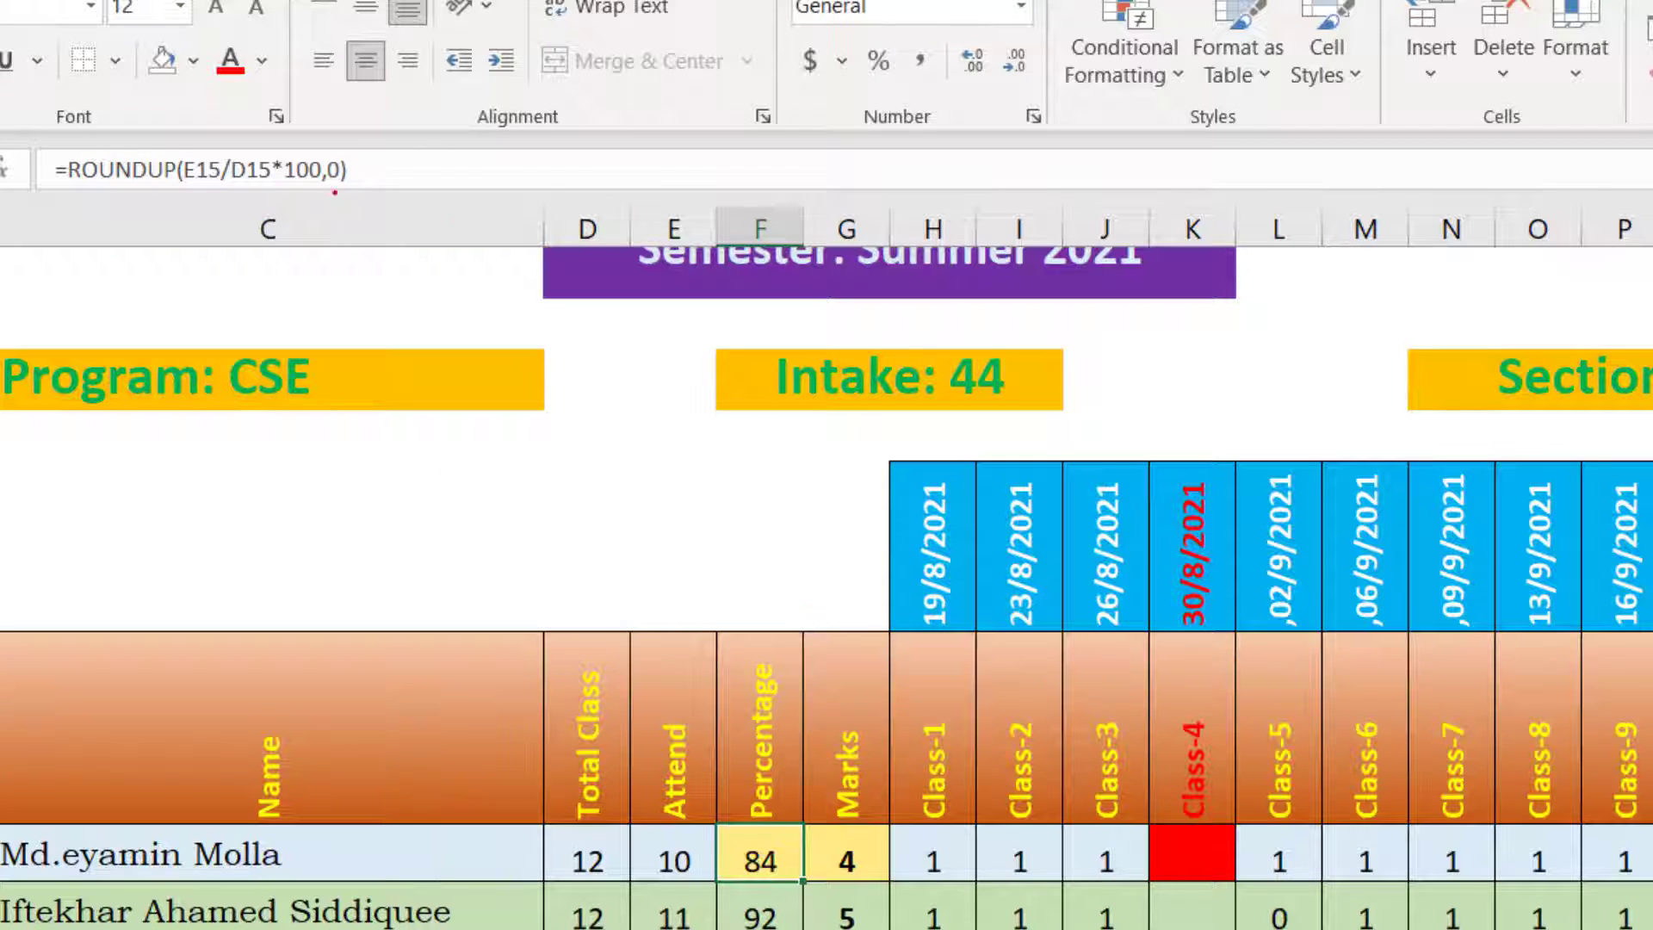
pyautogui.click(389, 165)
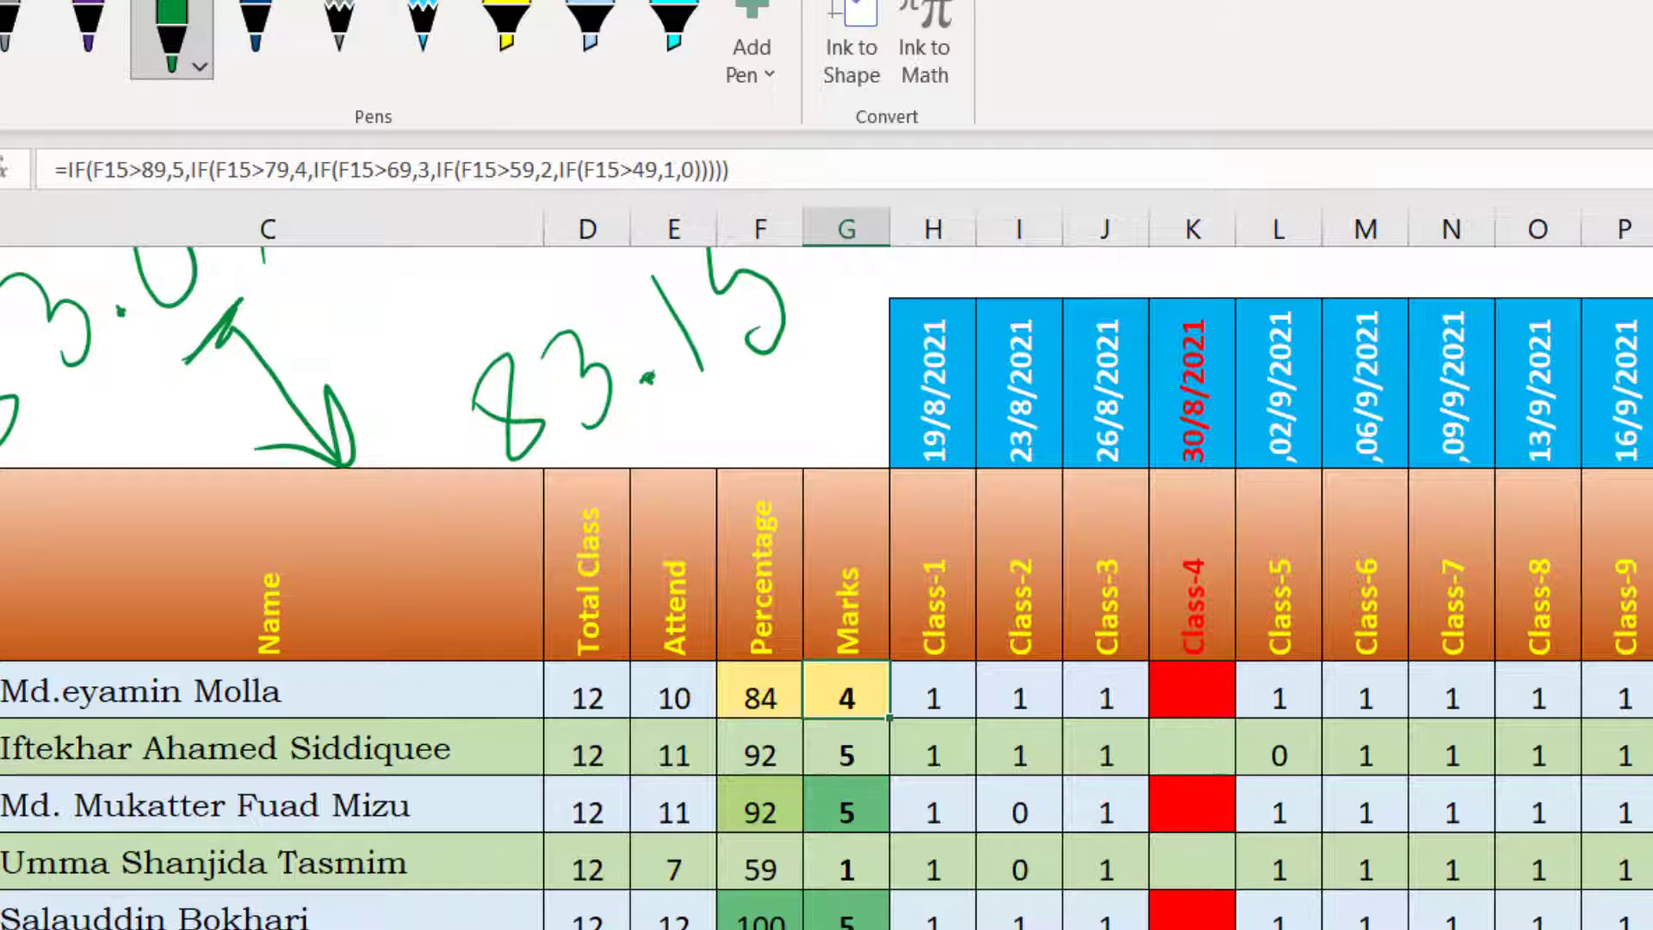
# Step: Compare the Attendance Mark Allocation table with the first student's percentage and the nested IF formula in Marks cell G15
pyautogui.hscroll(3, 827, 569)
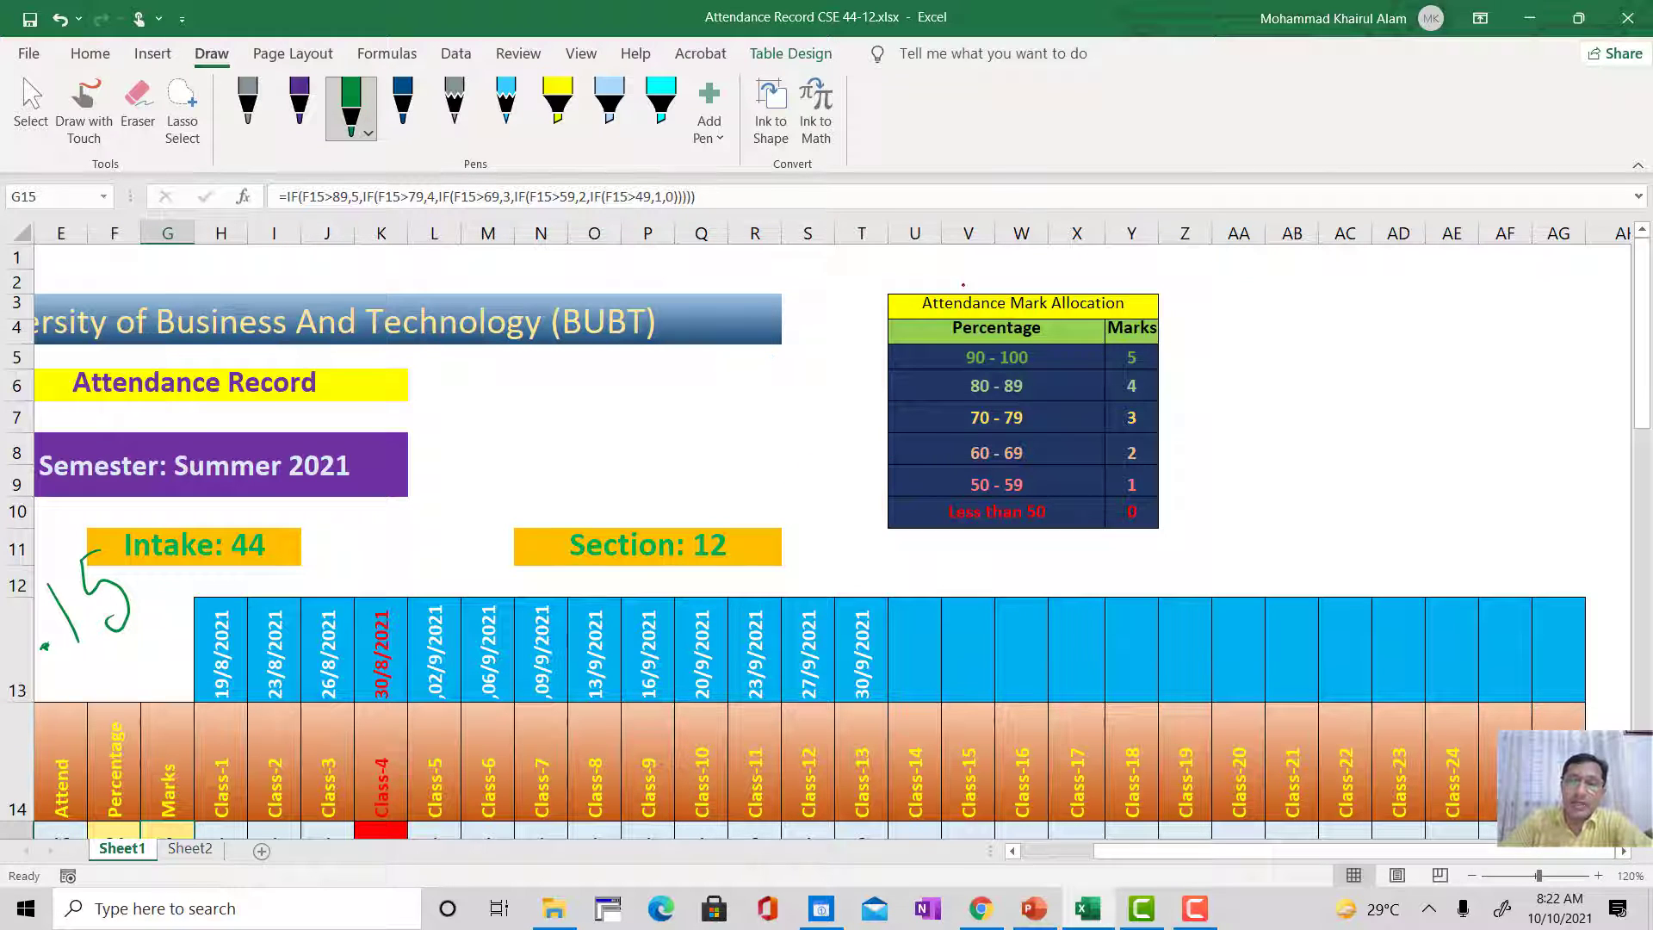
pyautogui.moveTo(1141, 851); pyautogui.dragTo(1117, 851)
pyautogui.scroll(-3, 772, 629)
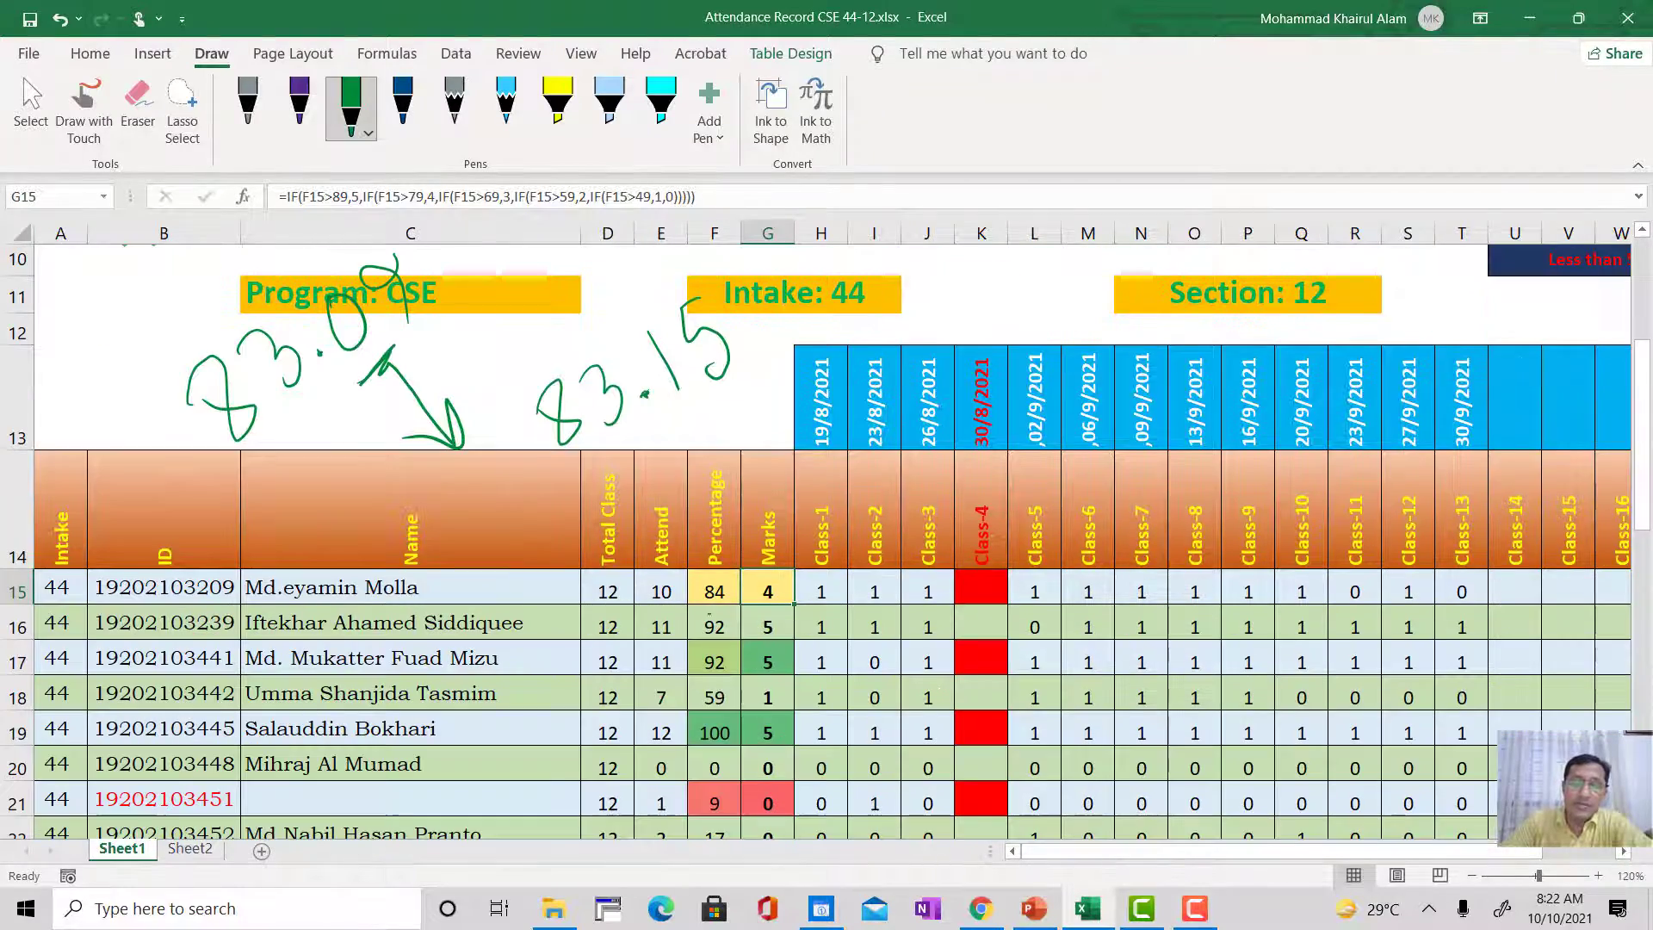
pyautogui.scroll(-1, 749, 717)
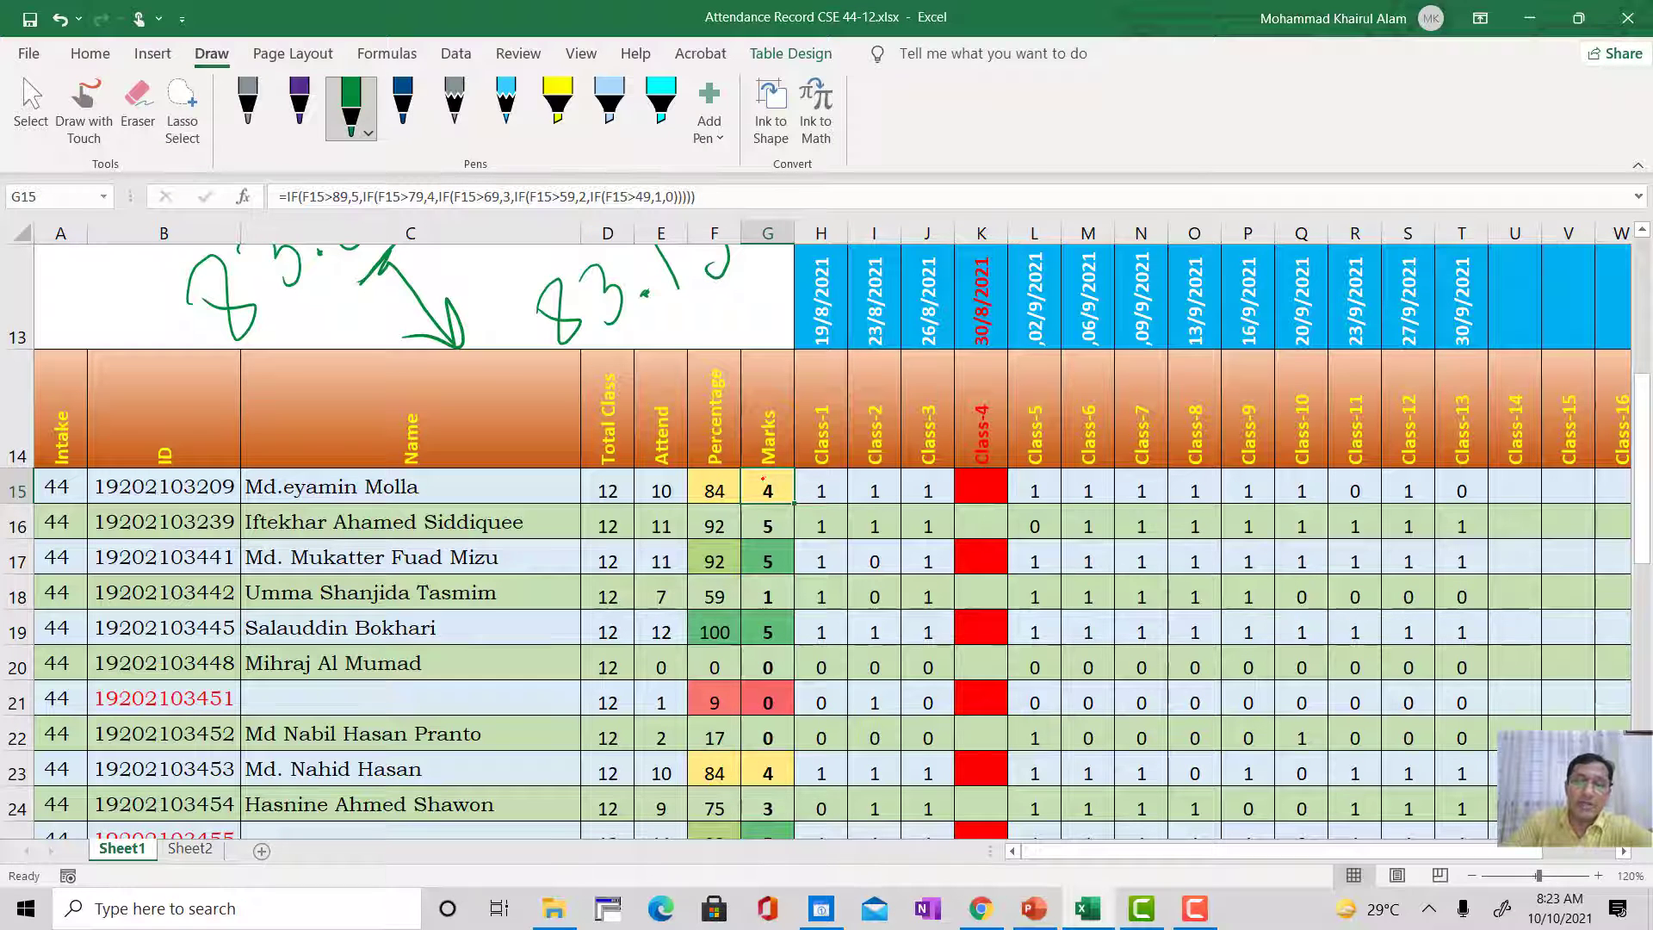
# Step: Try quotation marks around the mark 5 in cell G15's nested IF formula, then remove them
pyautogui.click(721, 198)
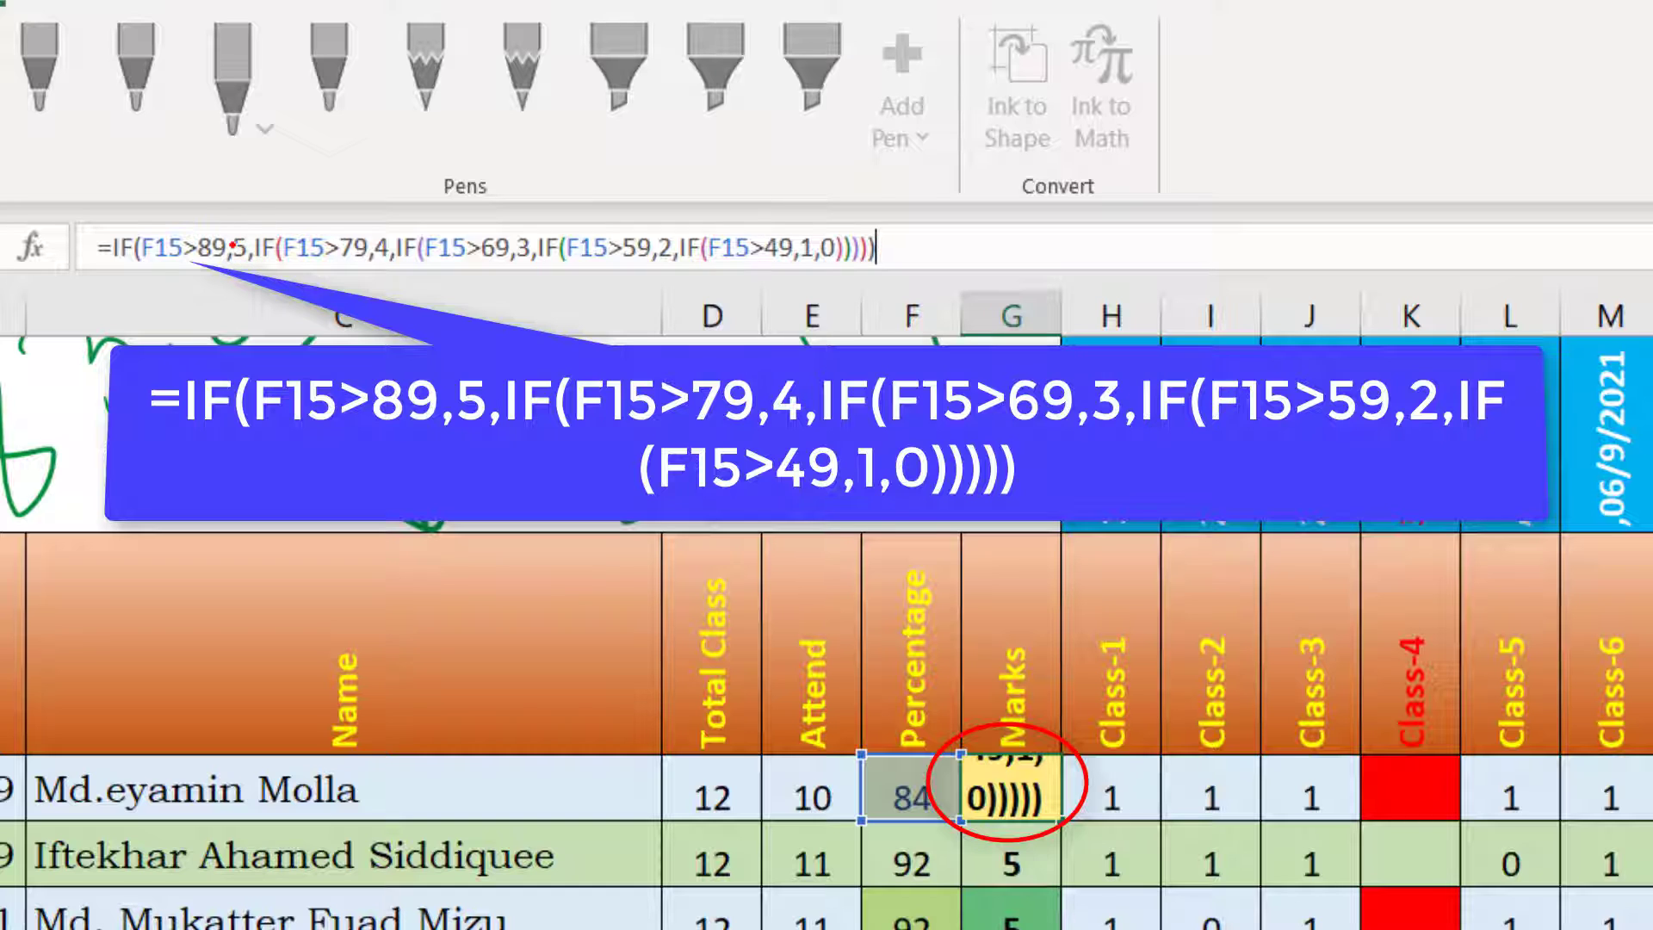
pyautogui.click(233, 246)
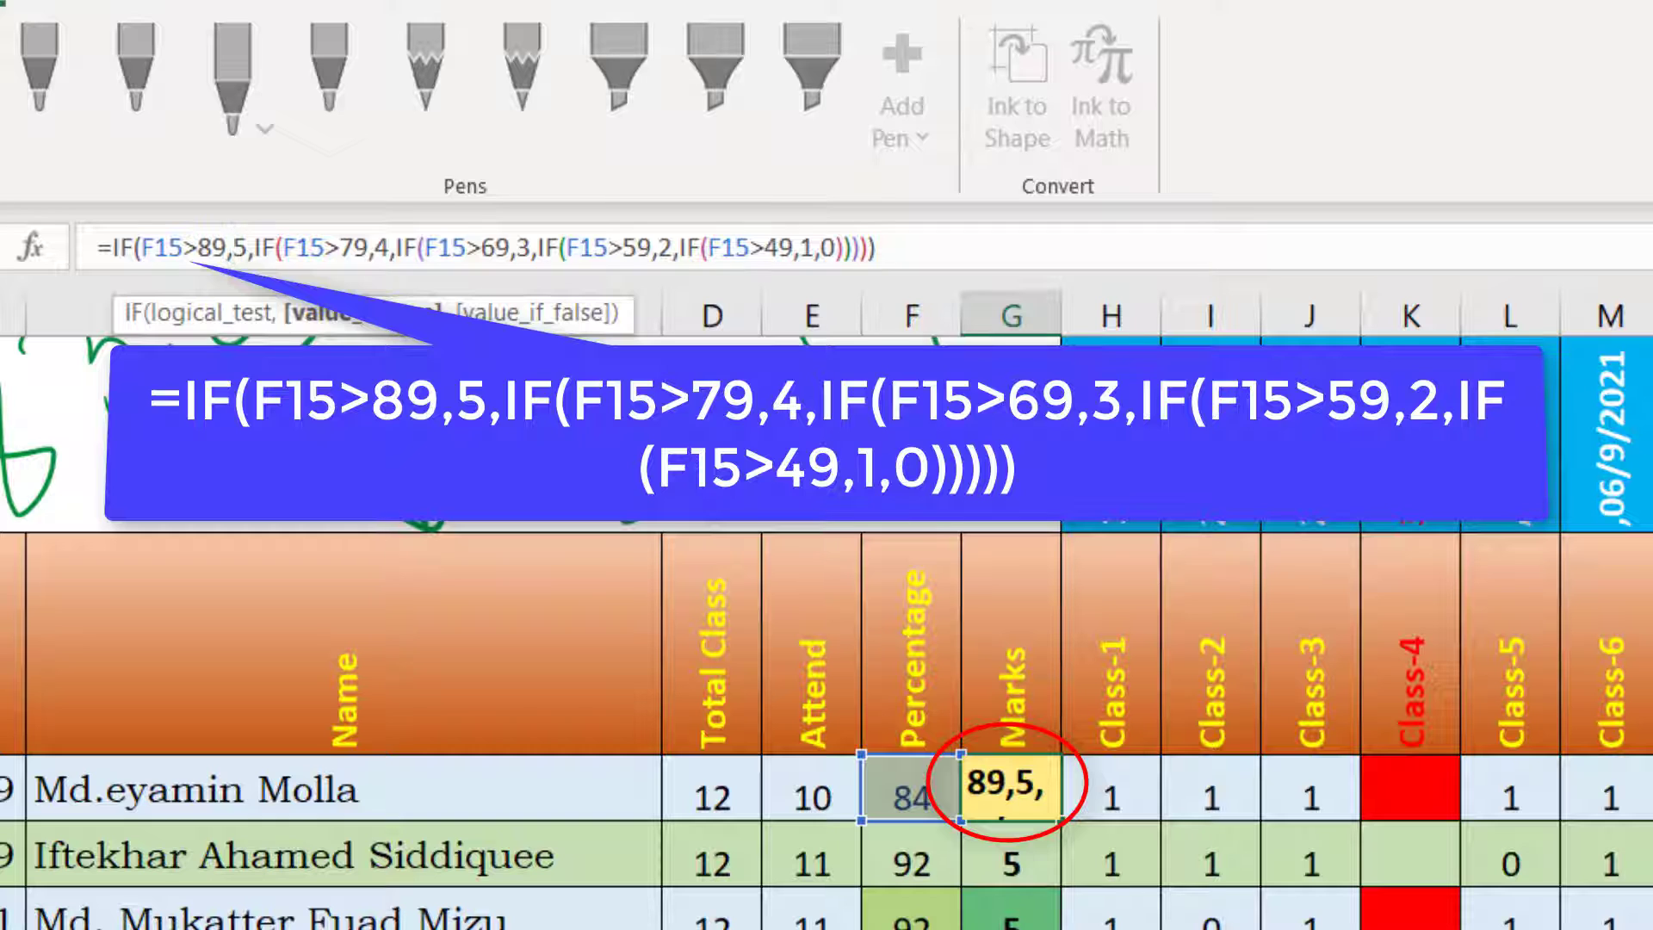
pyautogui.write('"')
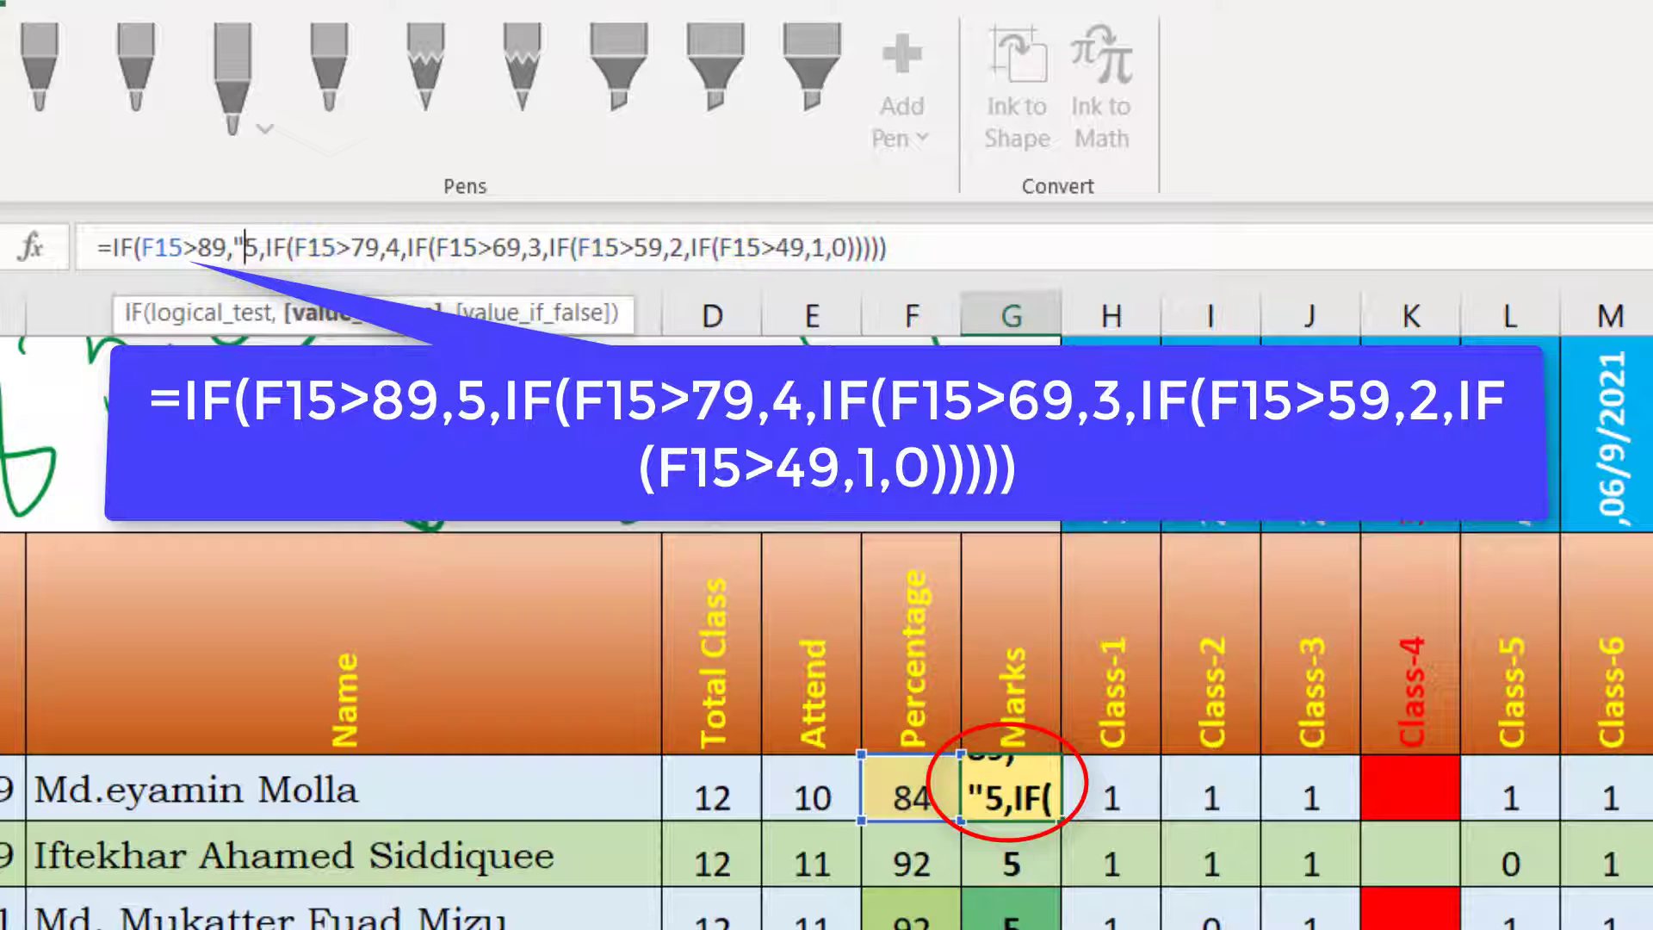
pyautogui.press('Right')
pyautogui.write('"')
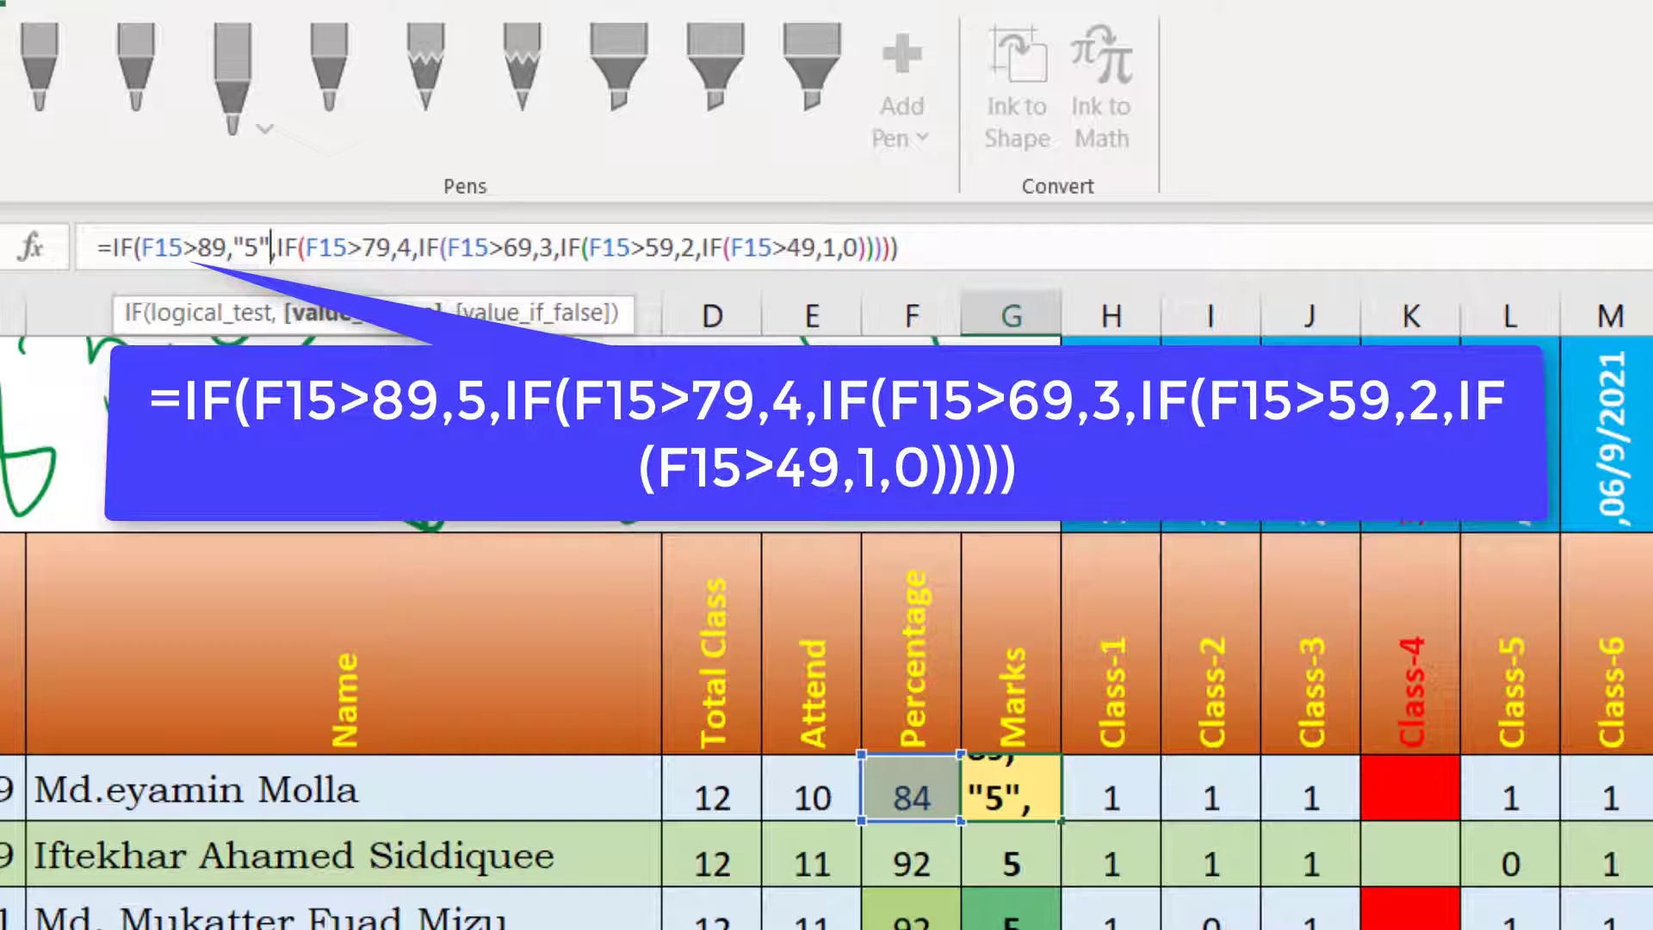
pyautogui.press('BackSpace')
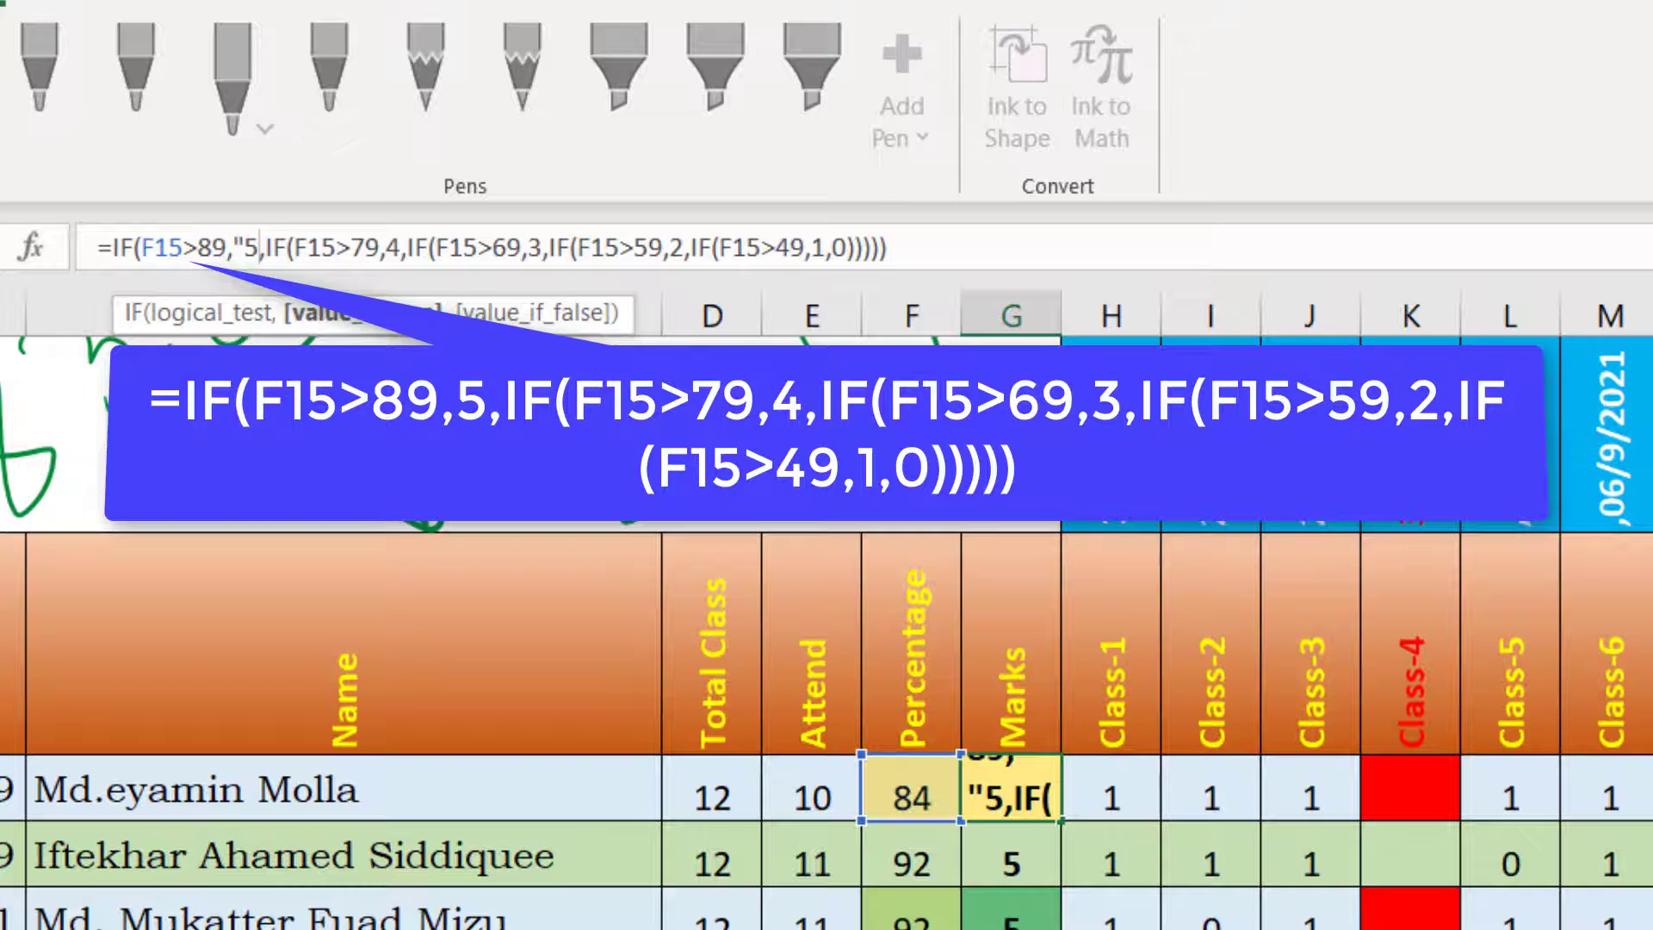
pyautogui.press('Left')
pyautogui.press('BackSpace')
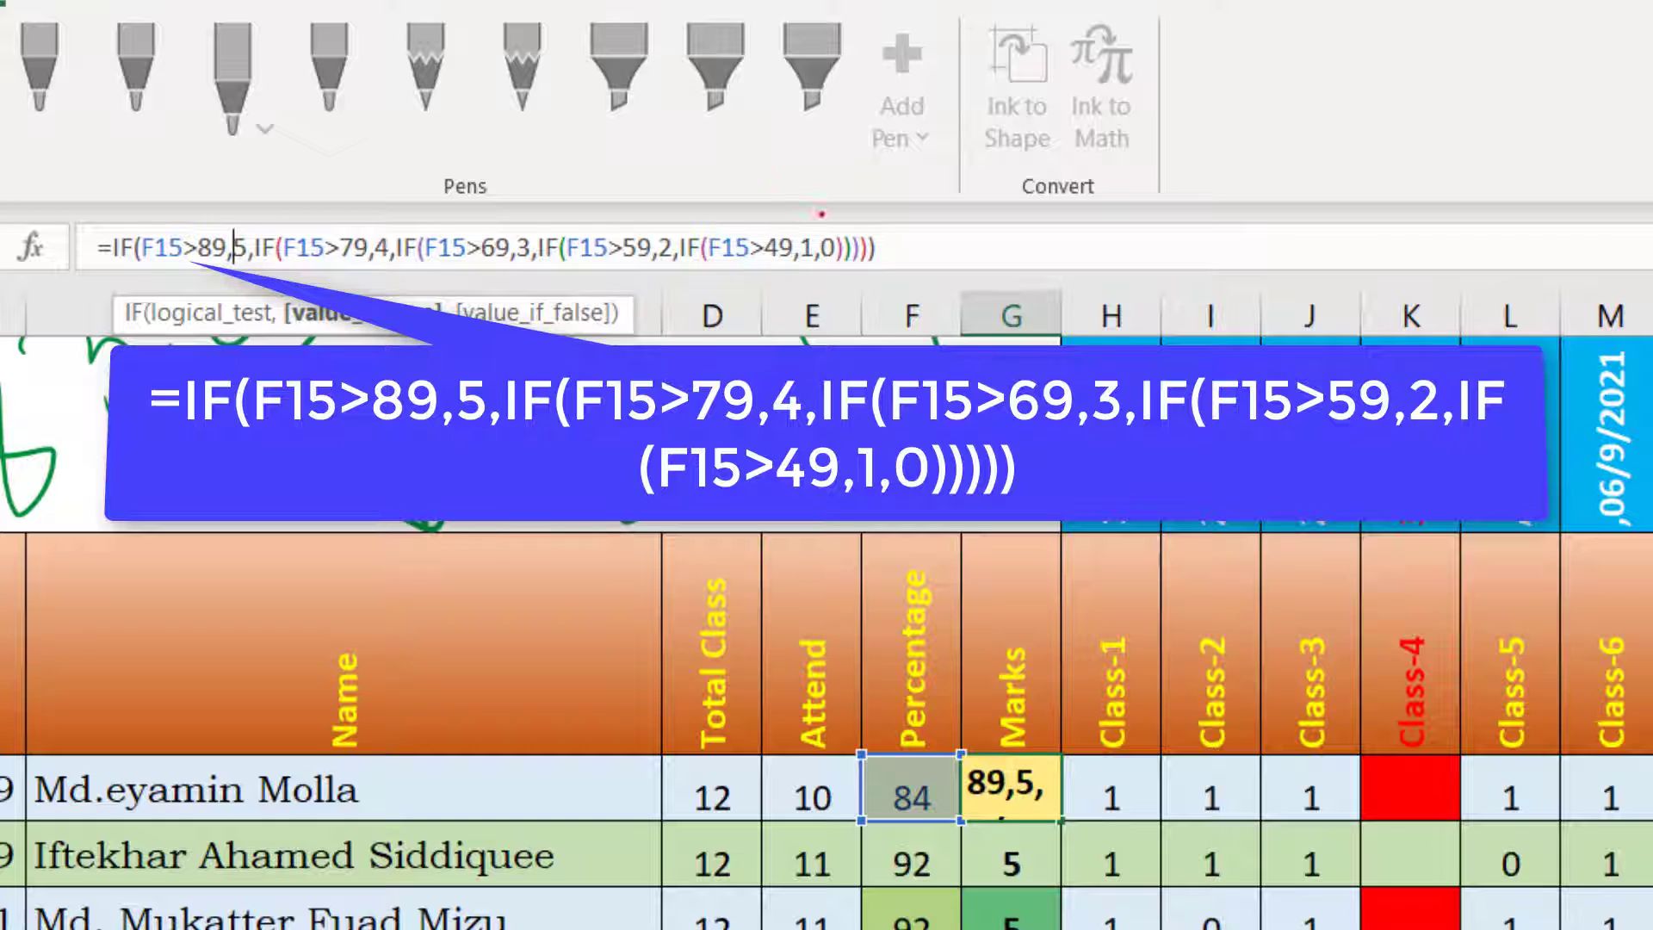
# Step: Examine the >89 and >79 conditions and their marks in the nested IF formula of cell G15
pyautogui.click(895, 240)
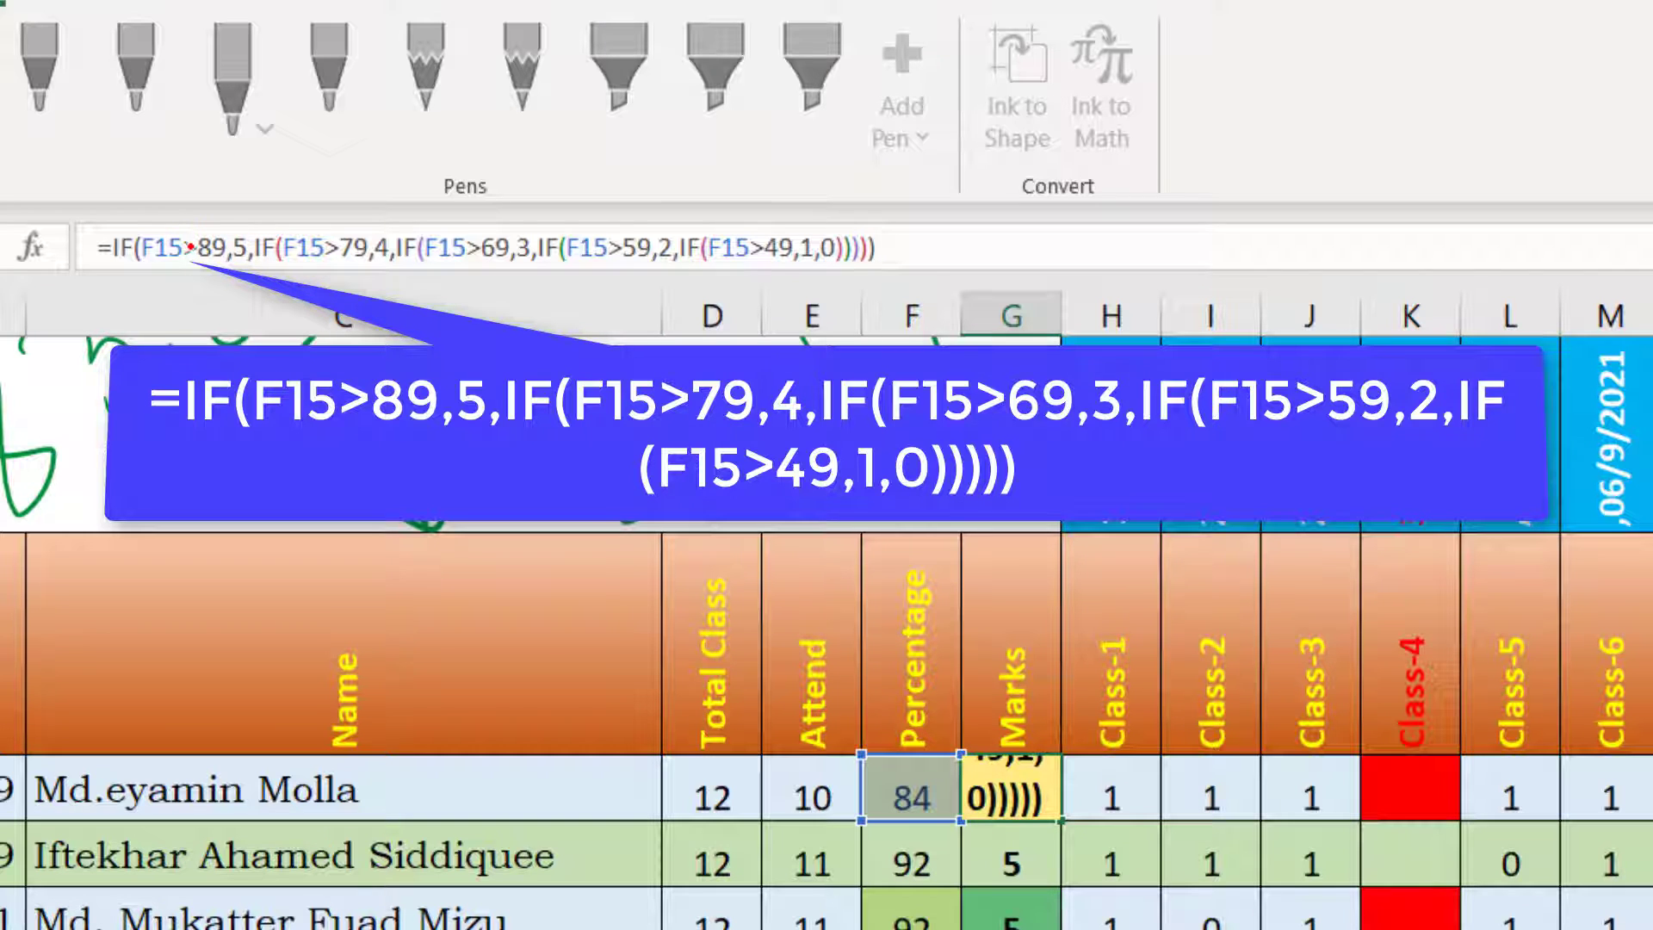
pyautogui.moveTo(184, 246); pyautogui.dragTo(261, 242)
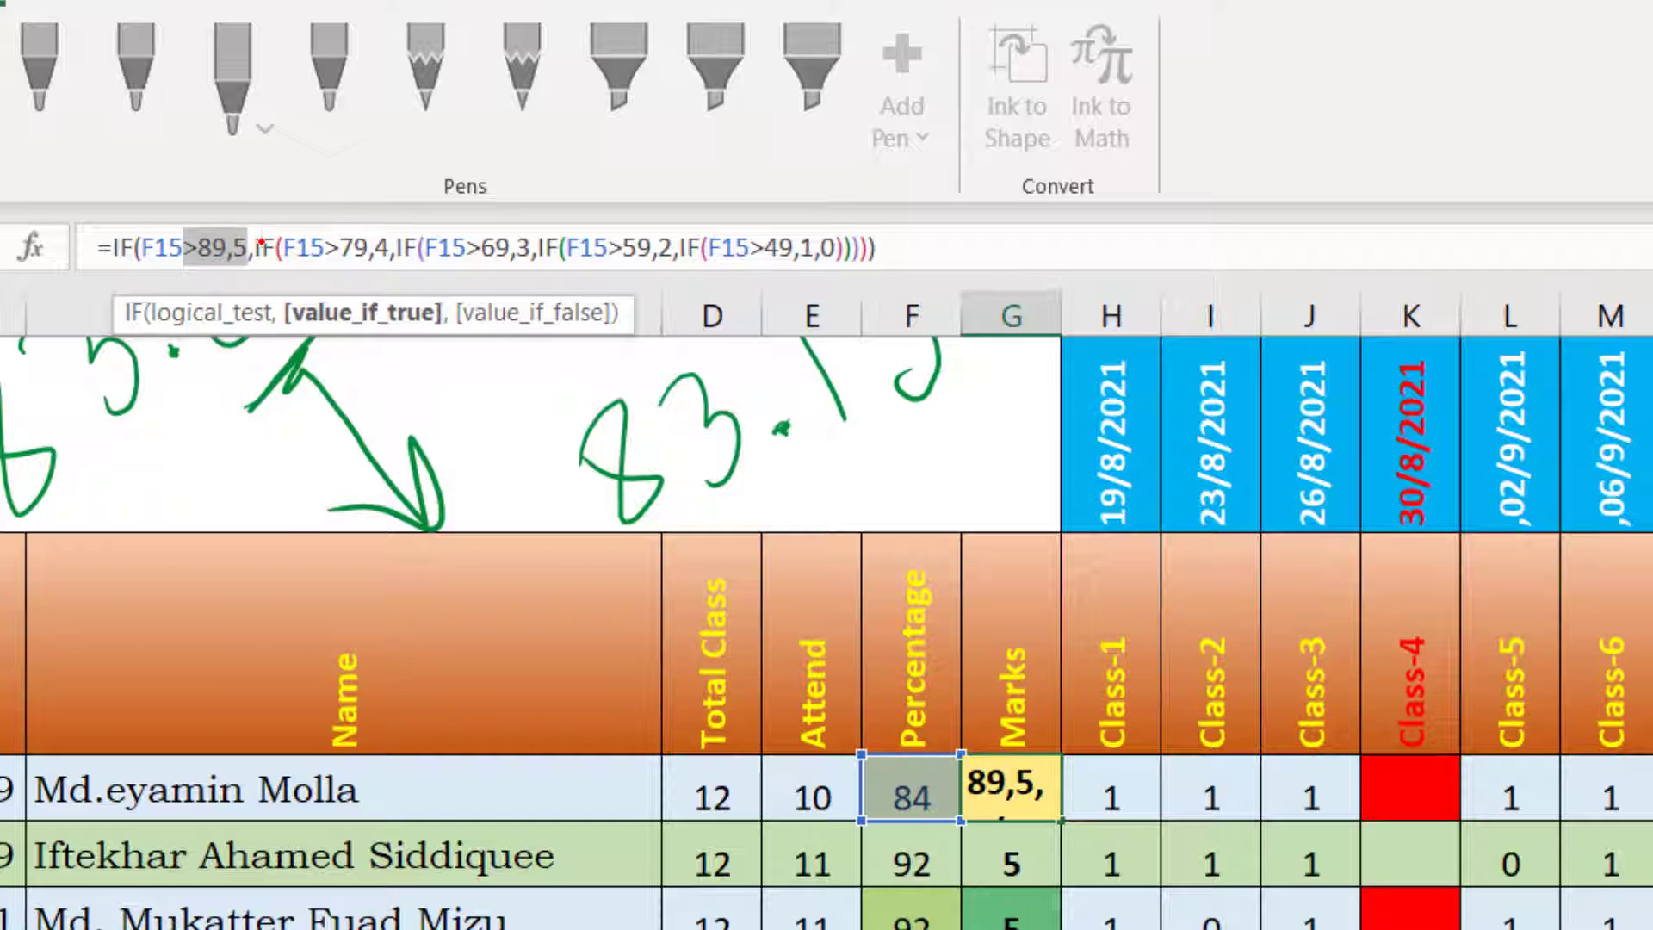
pyautogui.click(261, 242)
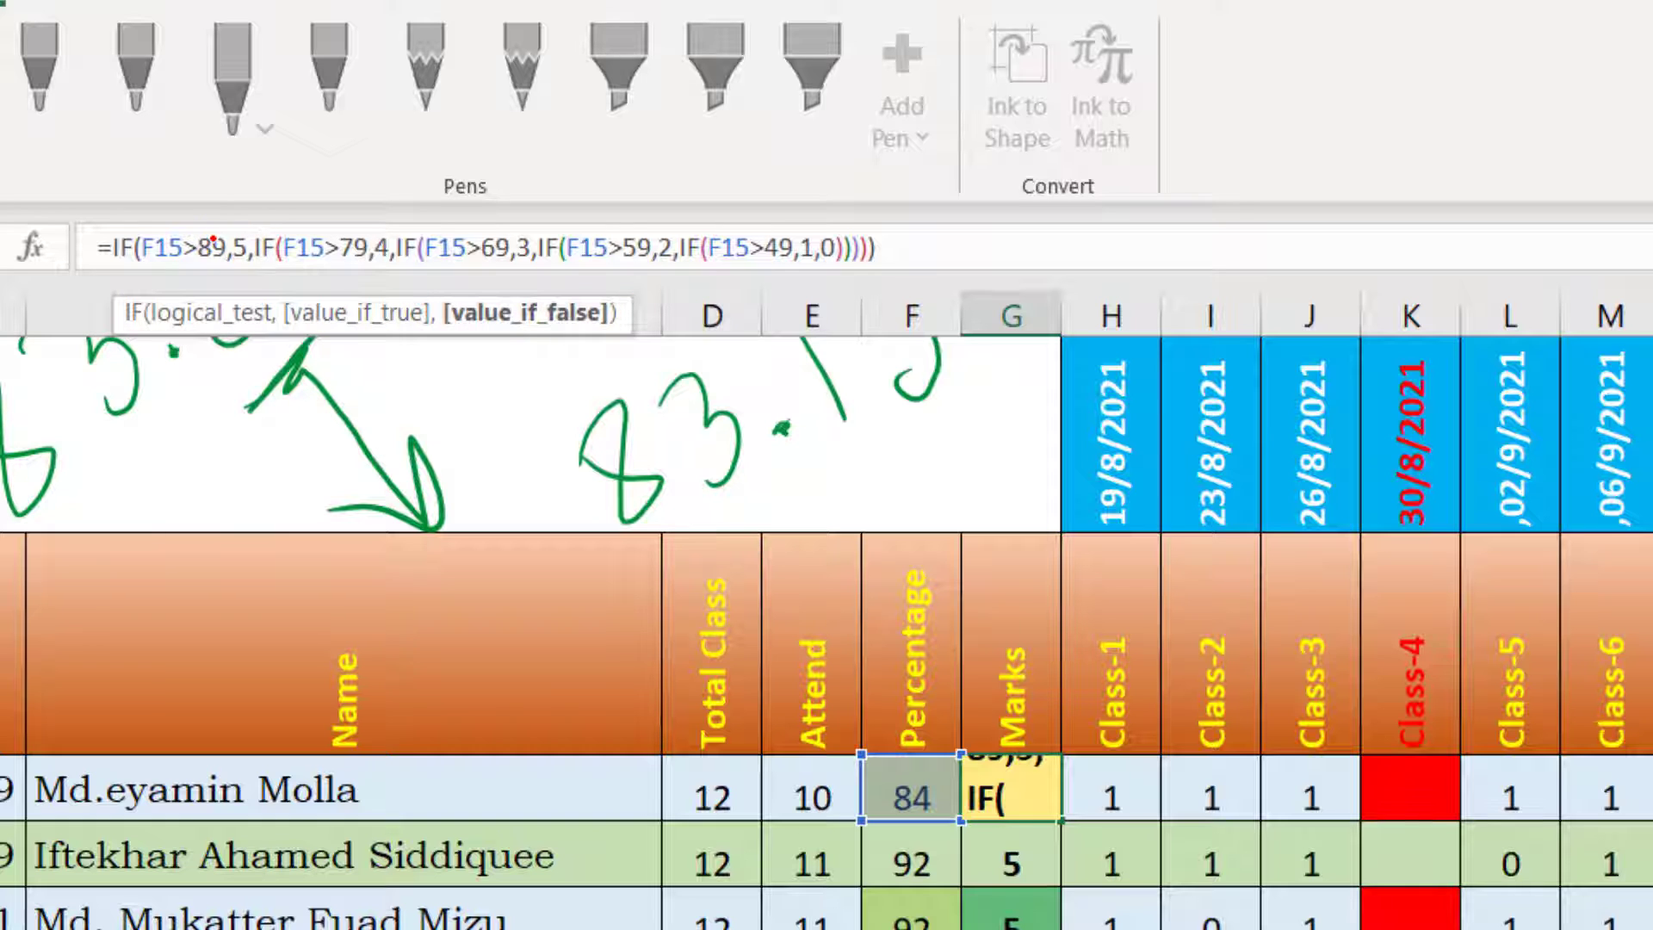
pyautogui.click(213, 244)
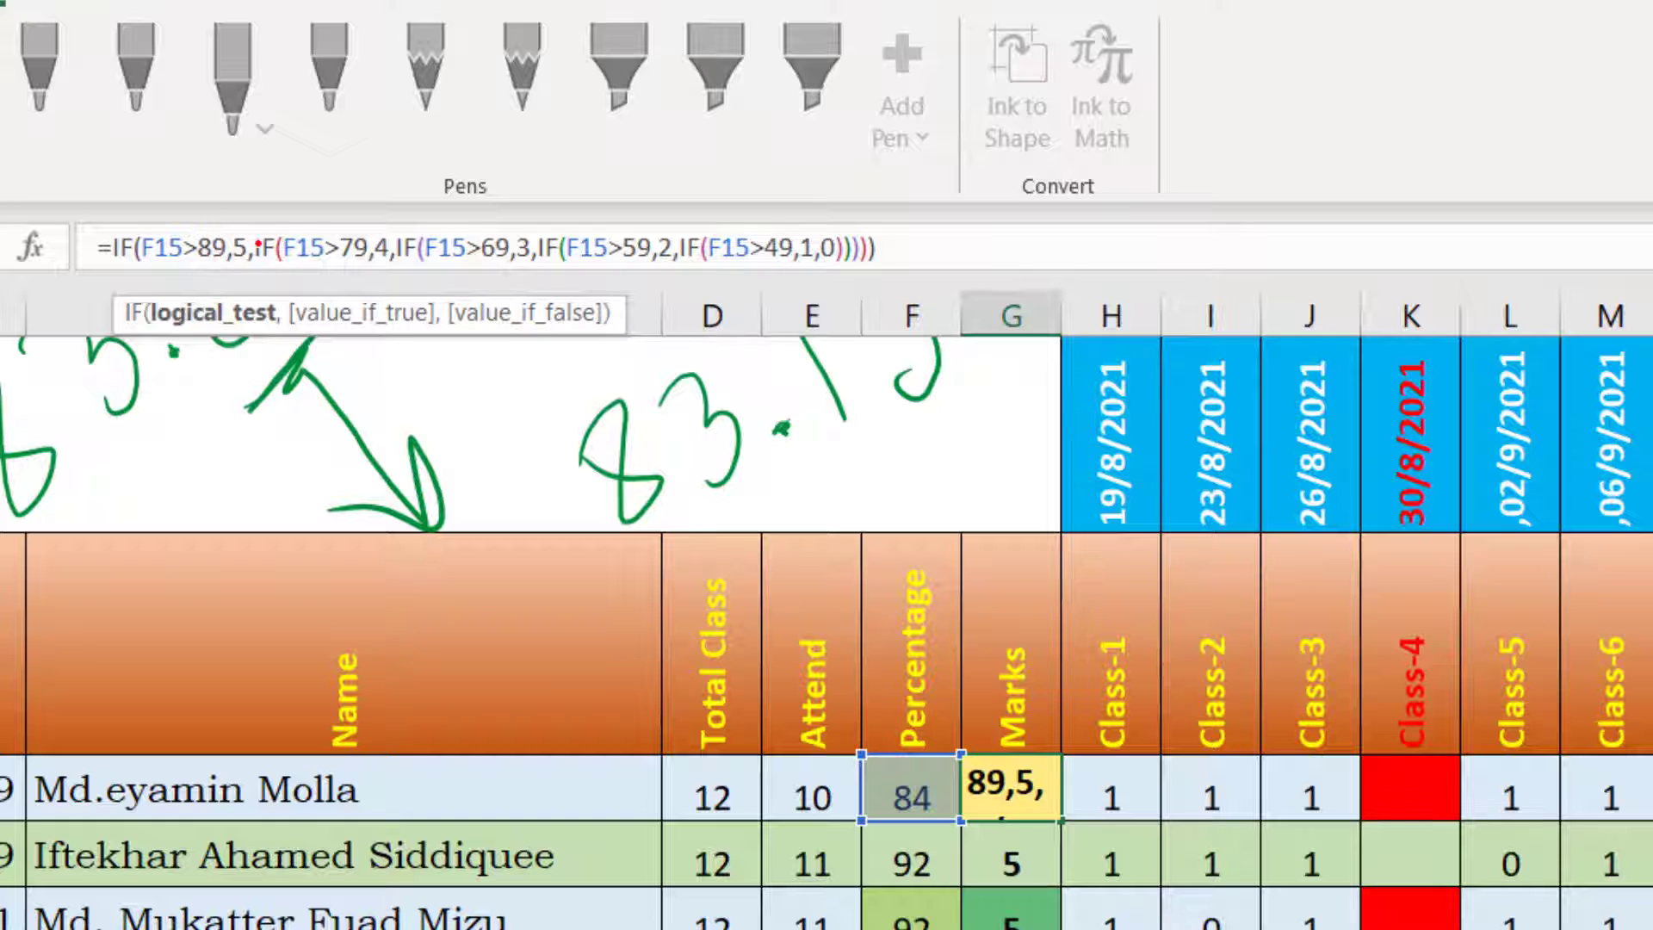
pyautogui.moveTo(295, 241); pyautogui.dragTo(365, 238)
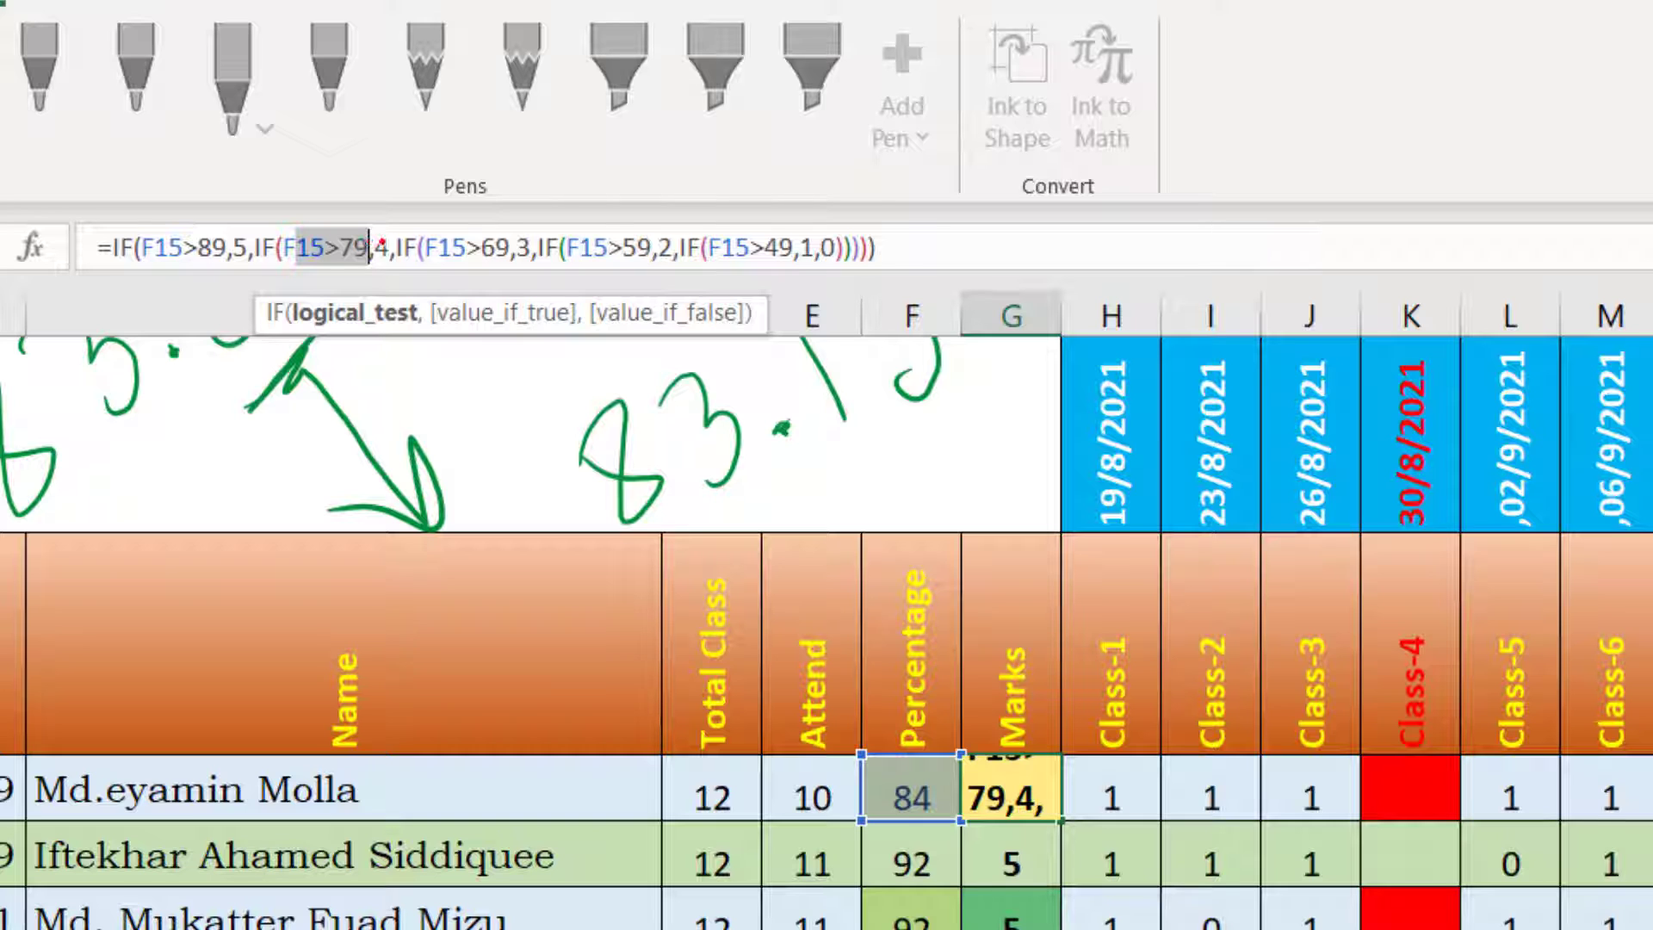
pyautogui.click(354, 244)
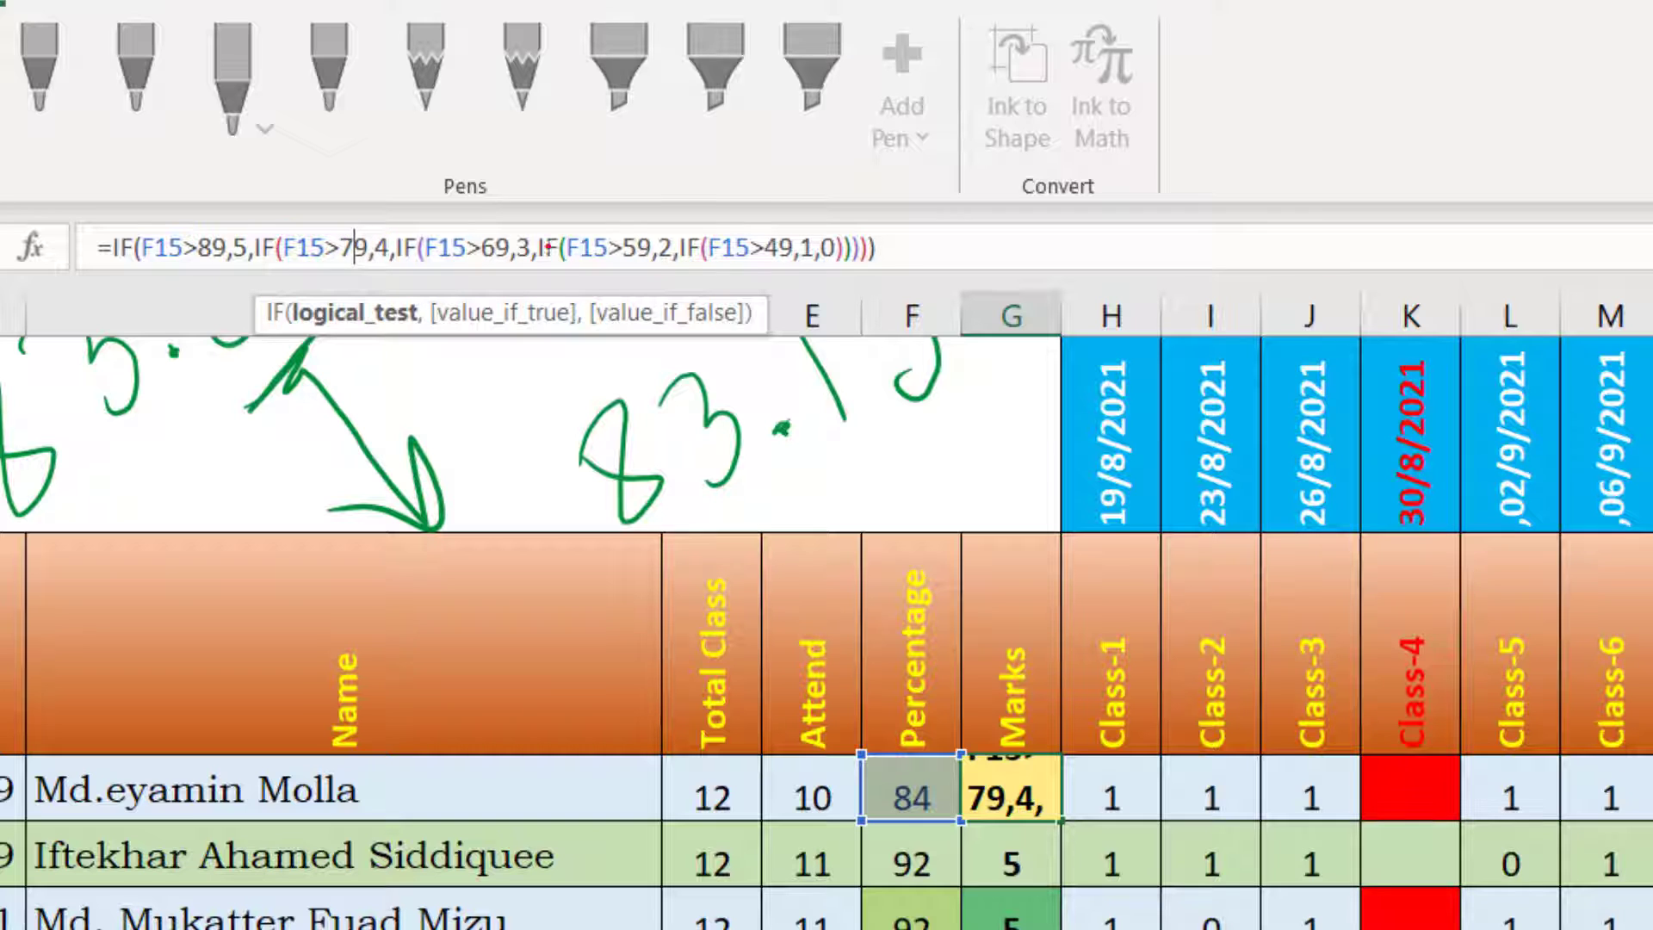
pyautogui.click(904, 246)
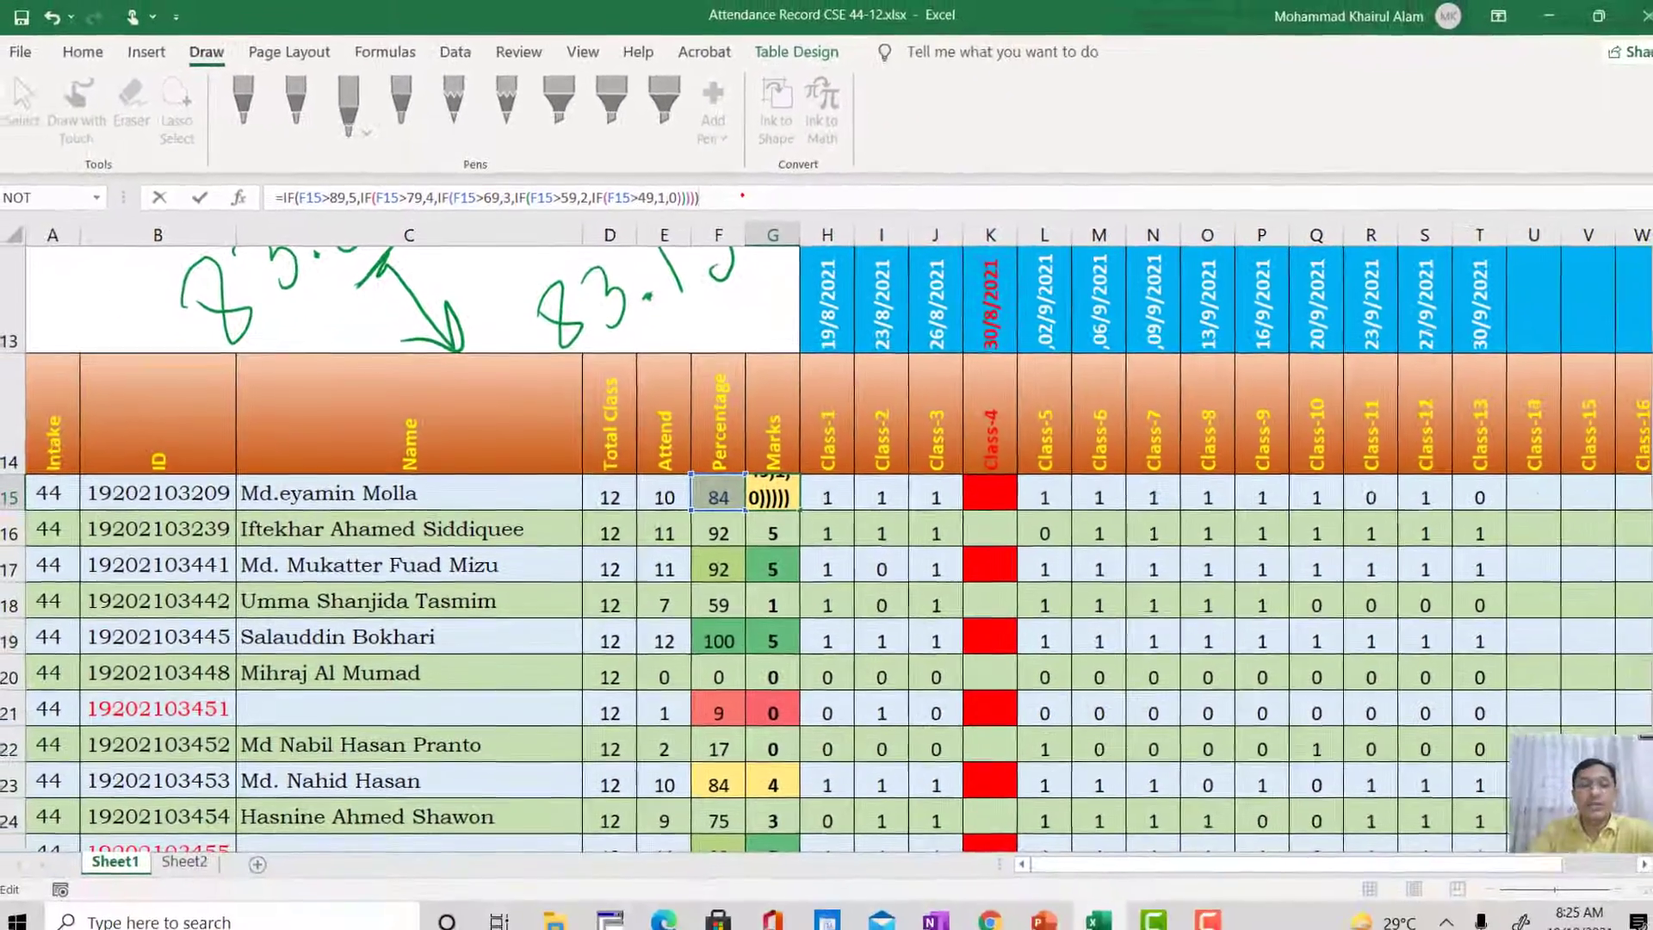
pyautogui.press('Return')
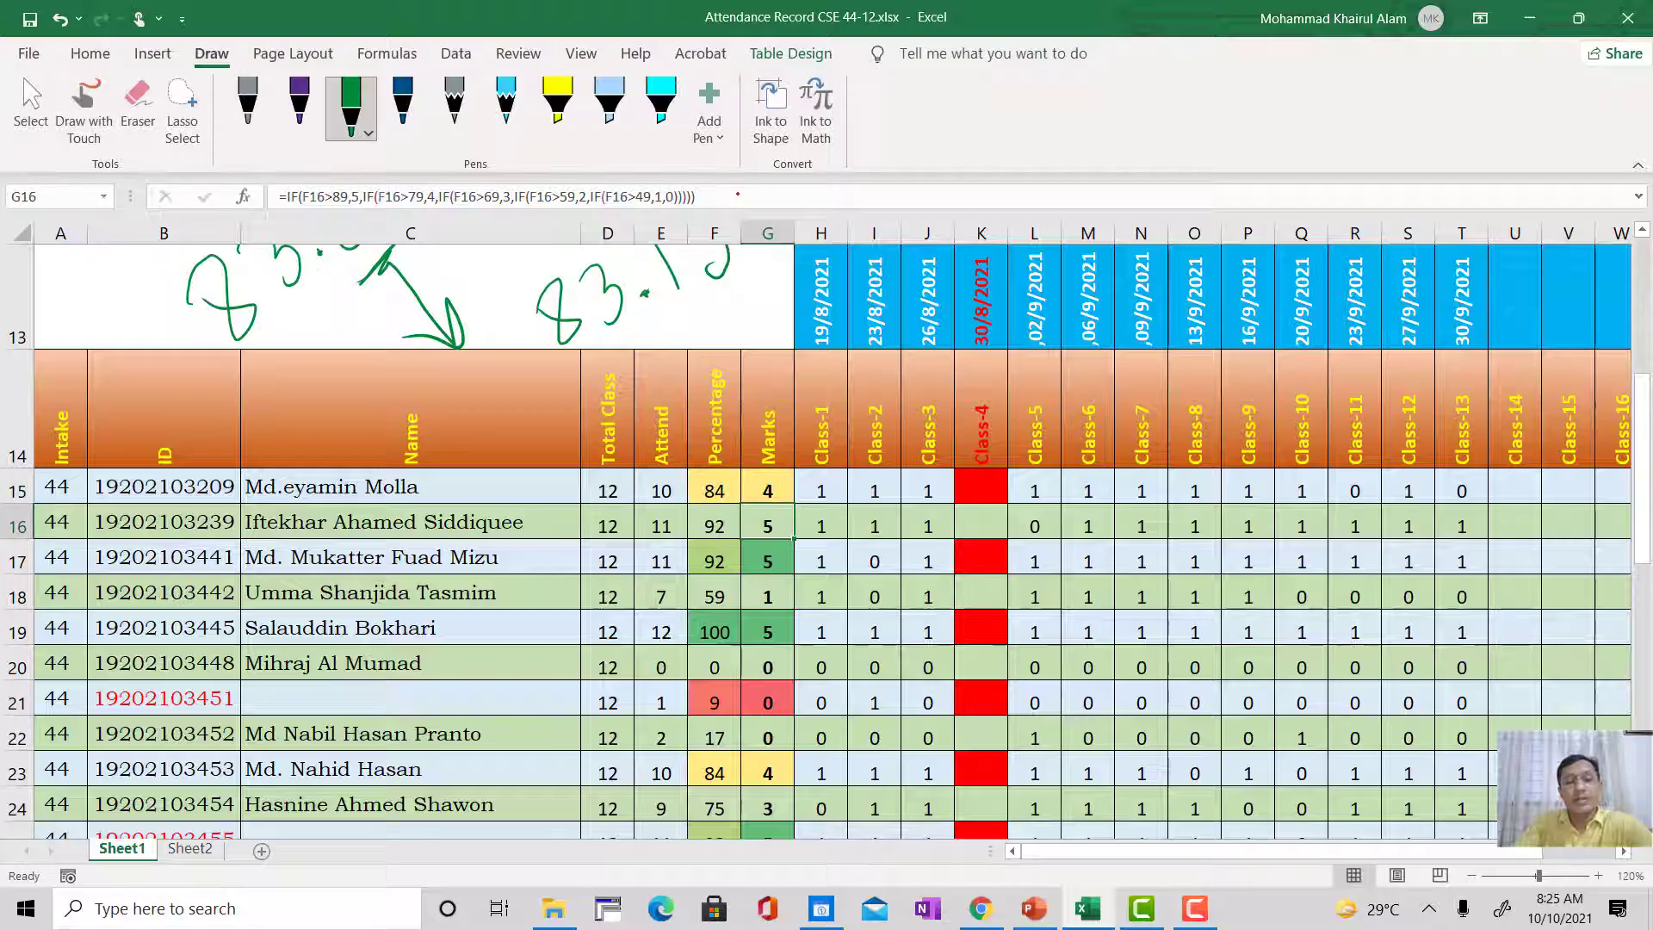
# Step: Compare the percentage ranges and marks in the Attendance Mark Allocation table with the students' Percentage and Marks columns
pyautogui.scroll(-7, 775, 574)
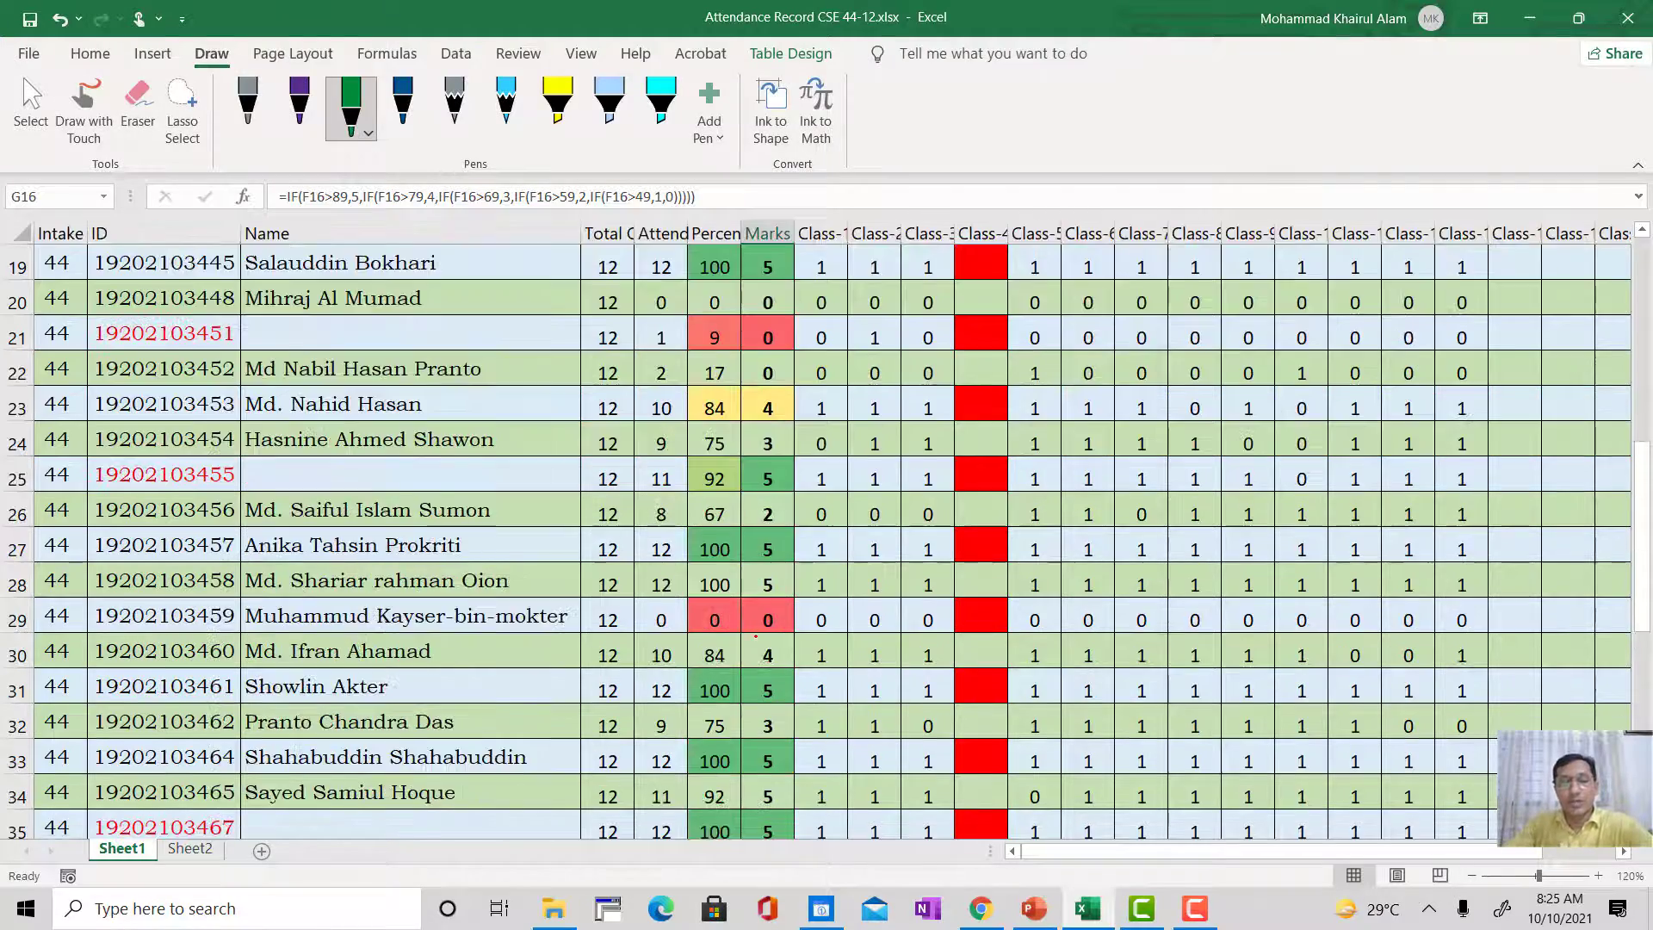
pyautogui.scroll(8, 758, 744)
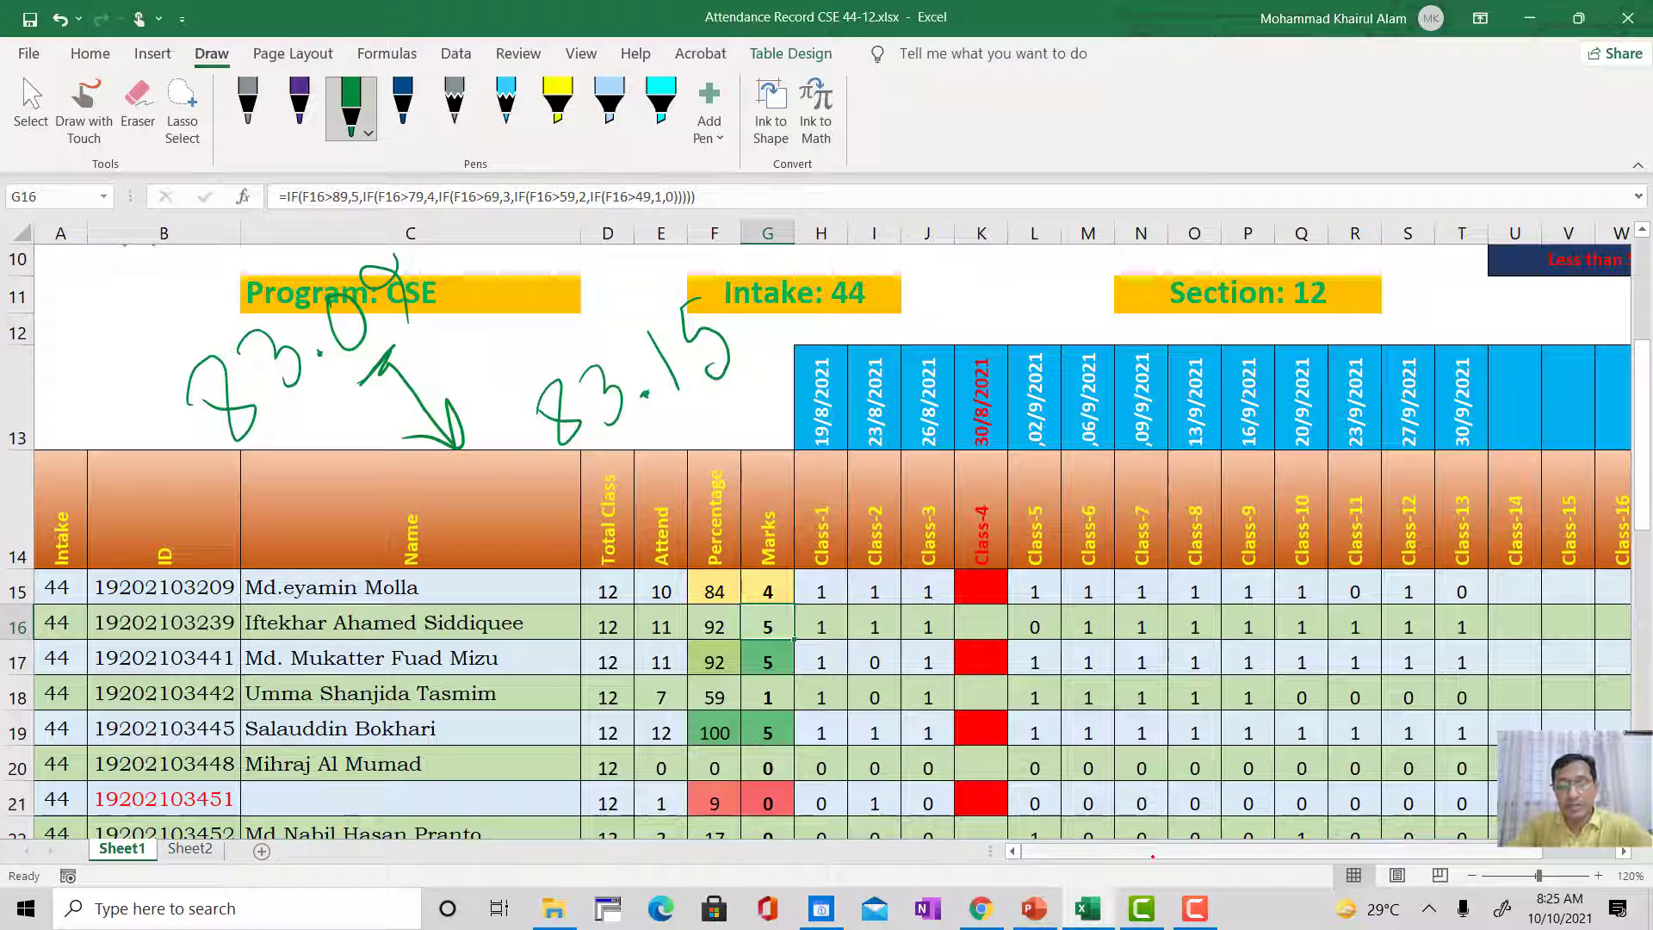
pyautogui.hscroll(4, 830, 540)
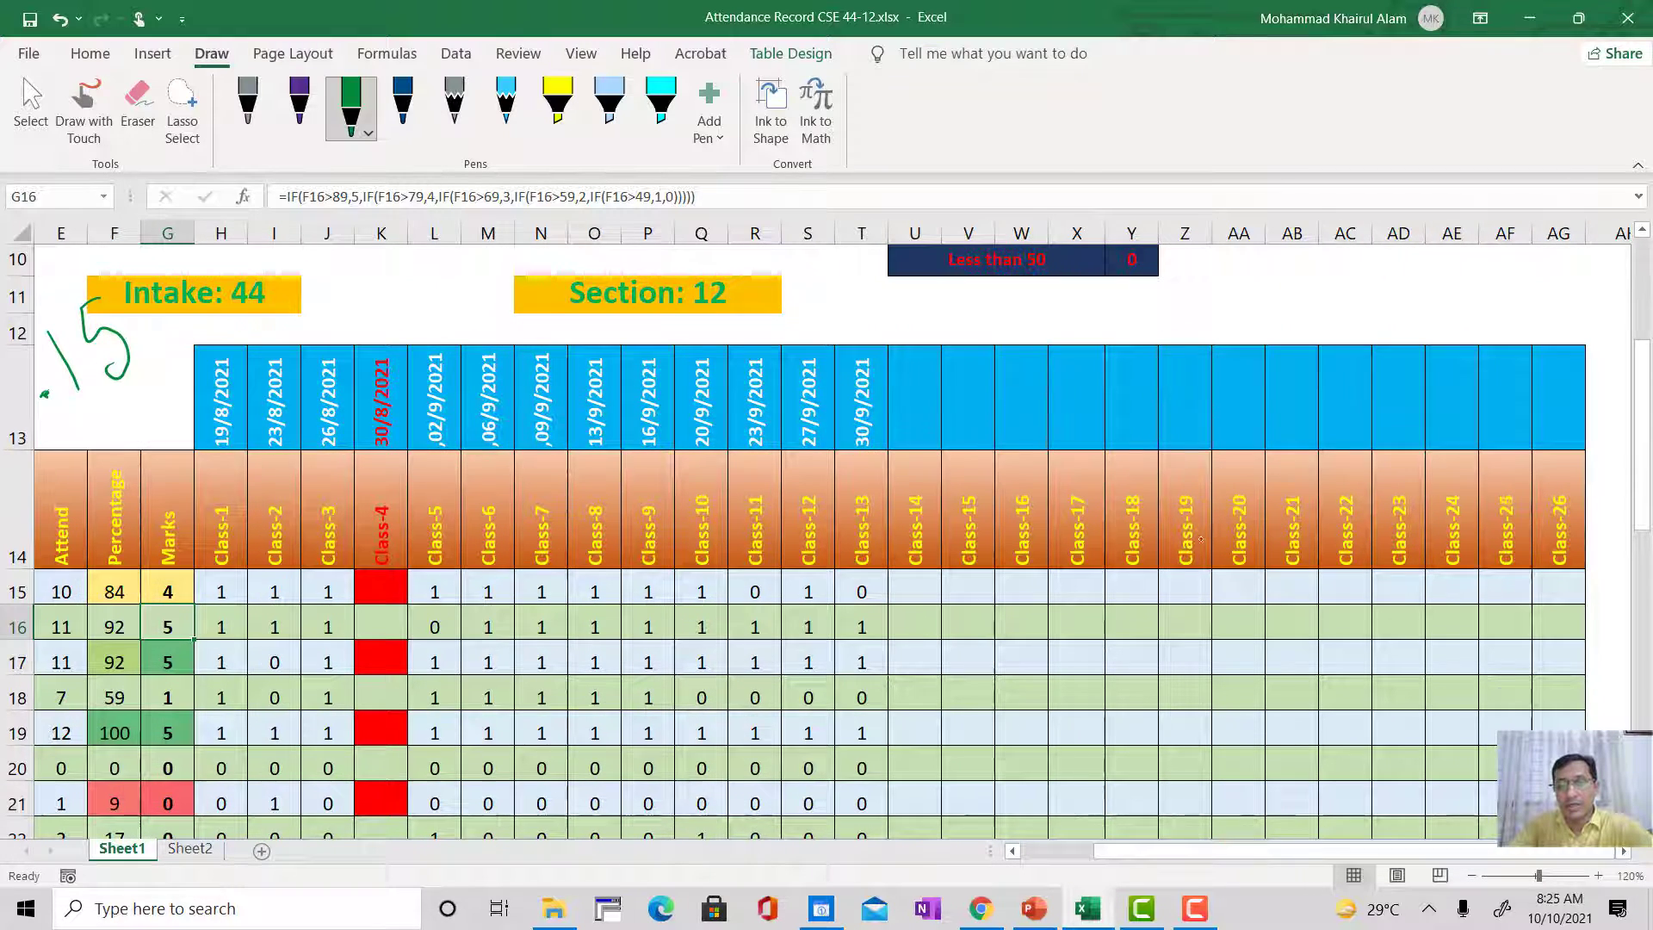
pyautogui.scroll(3, 1025, 359)
pyautogui.click(1024, 358)
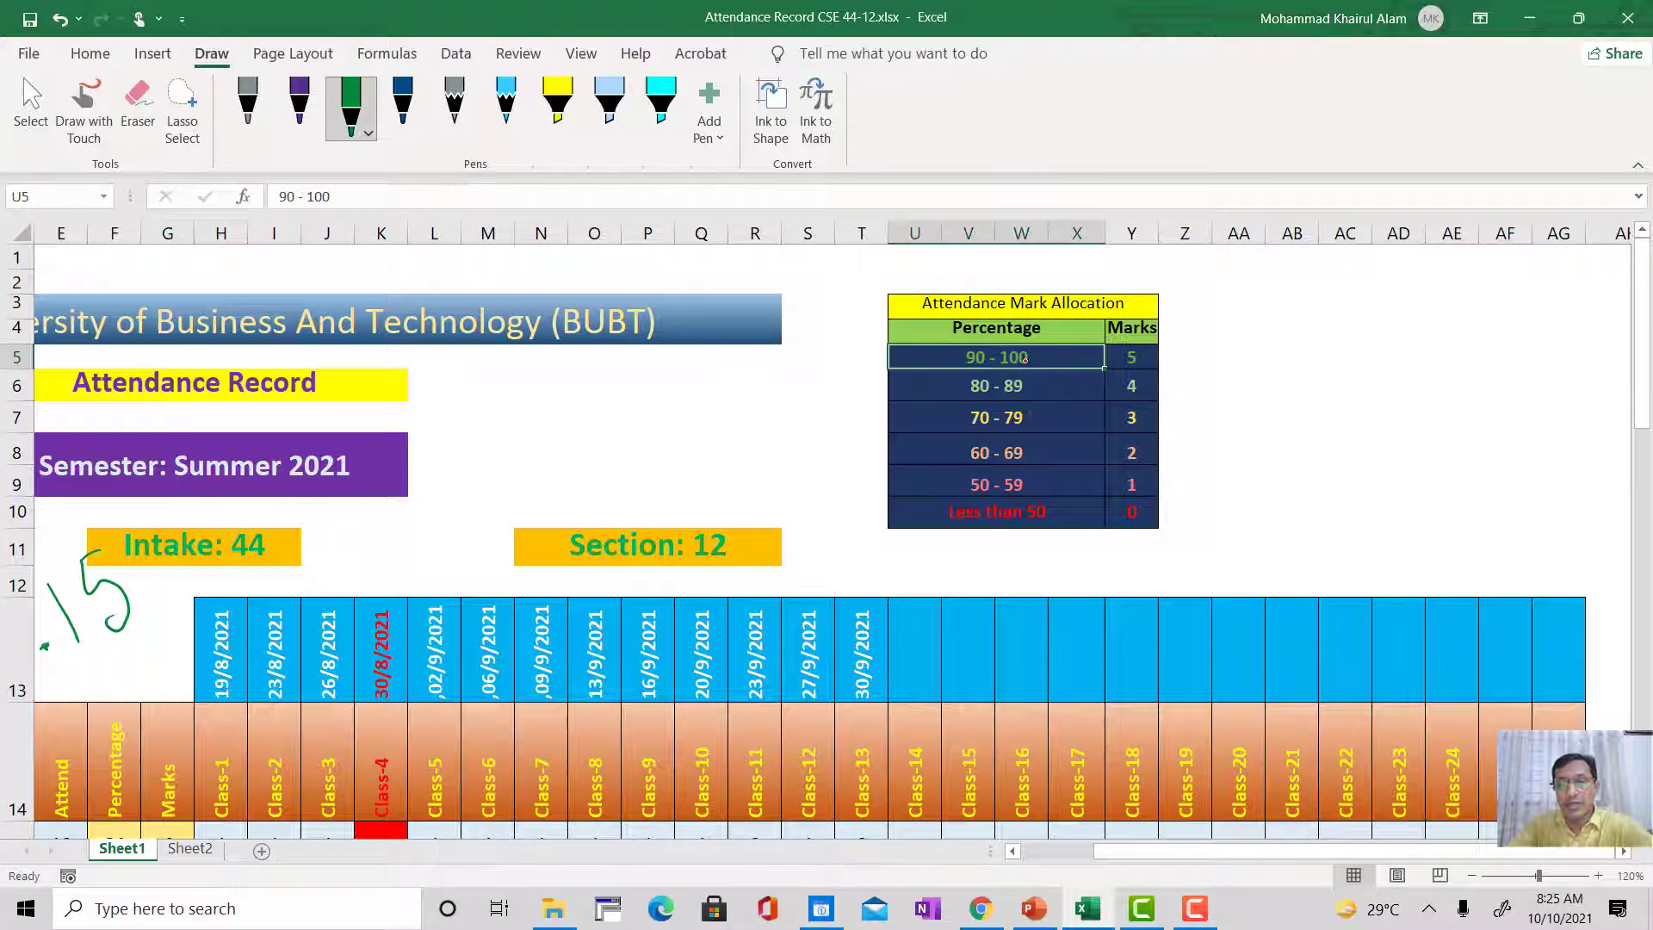
pyautogui.click(1124, 363)
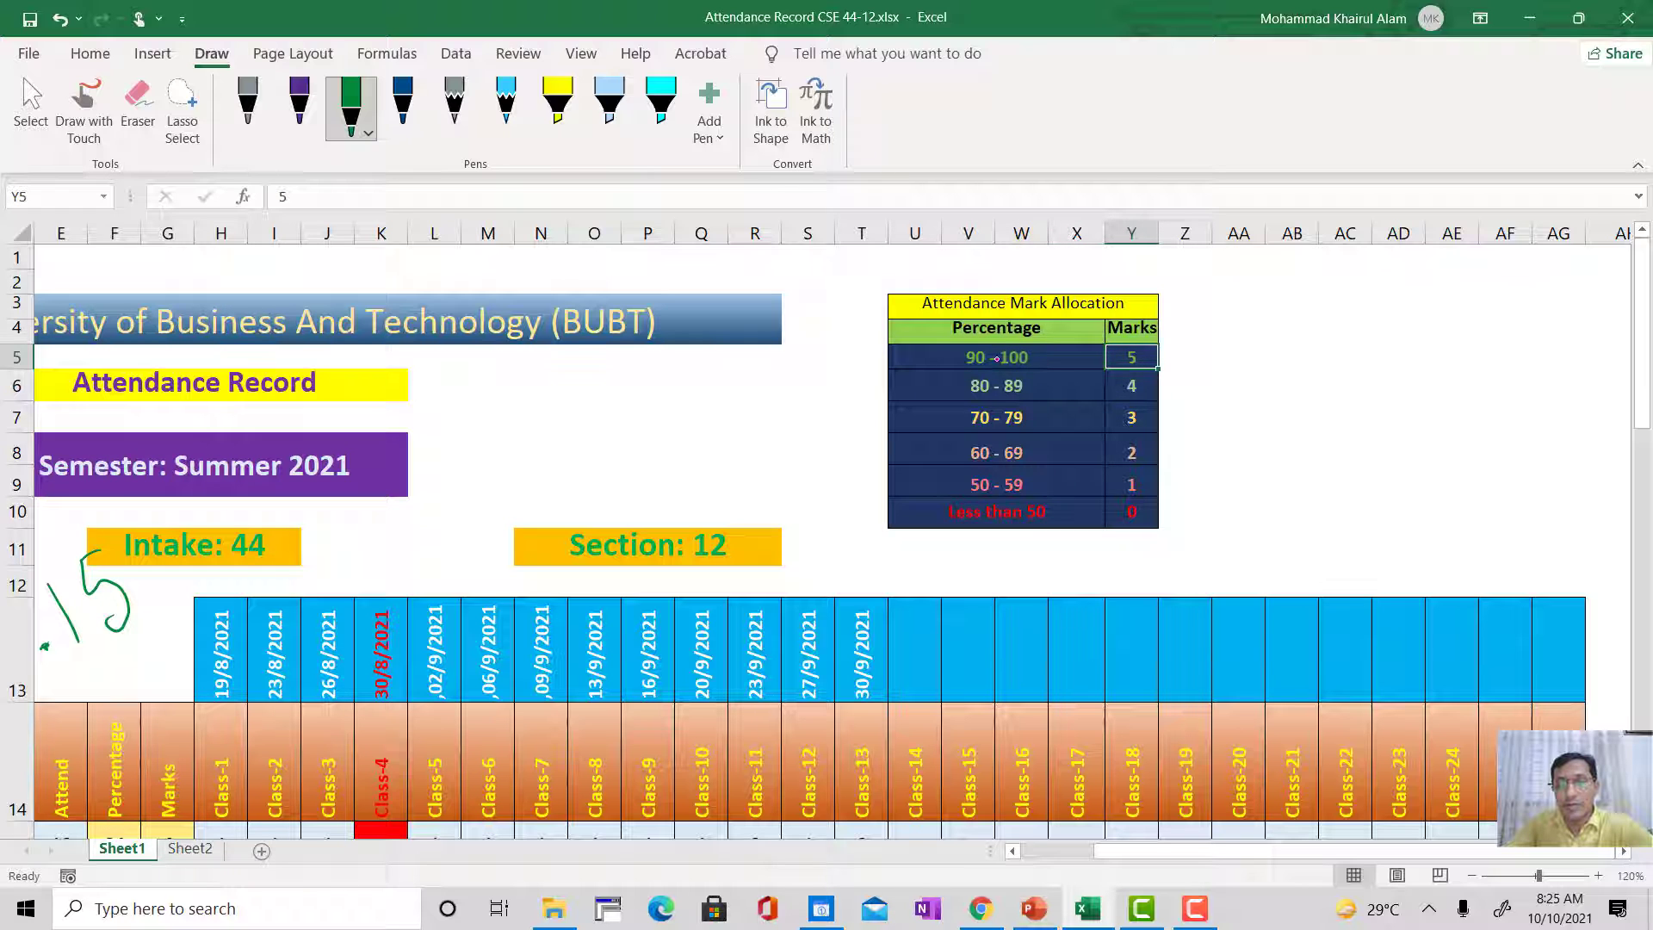
pyautogui.moveTo(953, 356); pyautogui.dragTo(1118, 487)
pyautogui.hscroll(-5, 1158, 848)
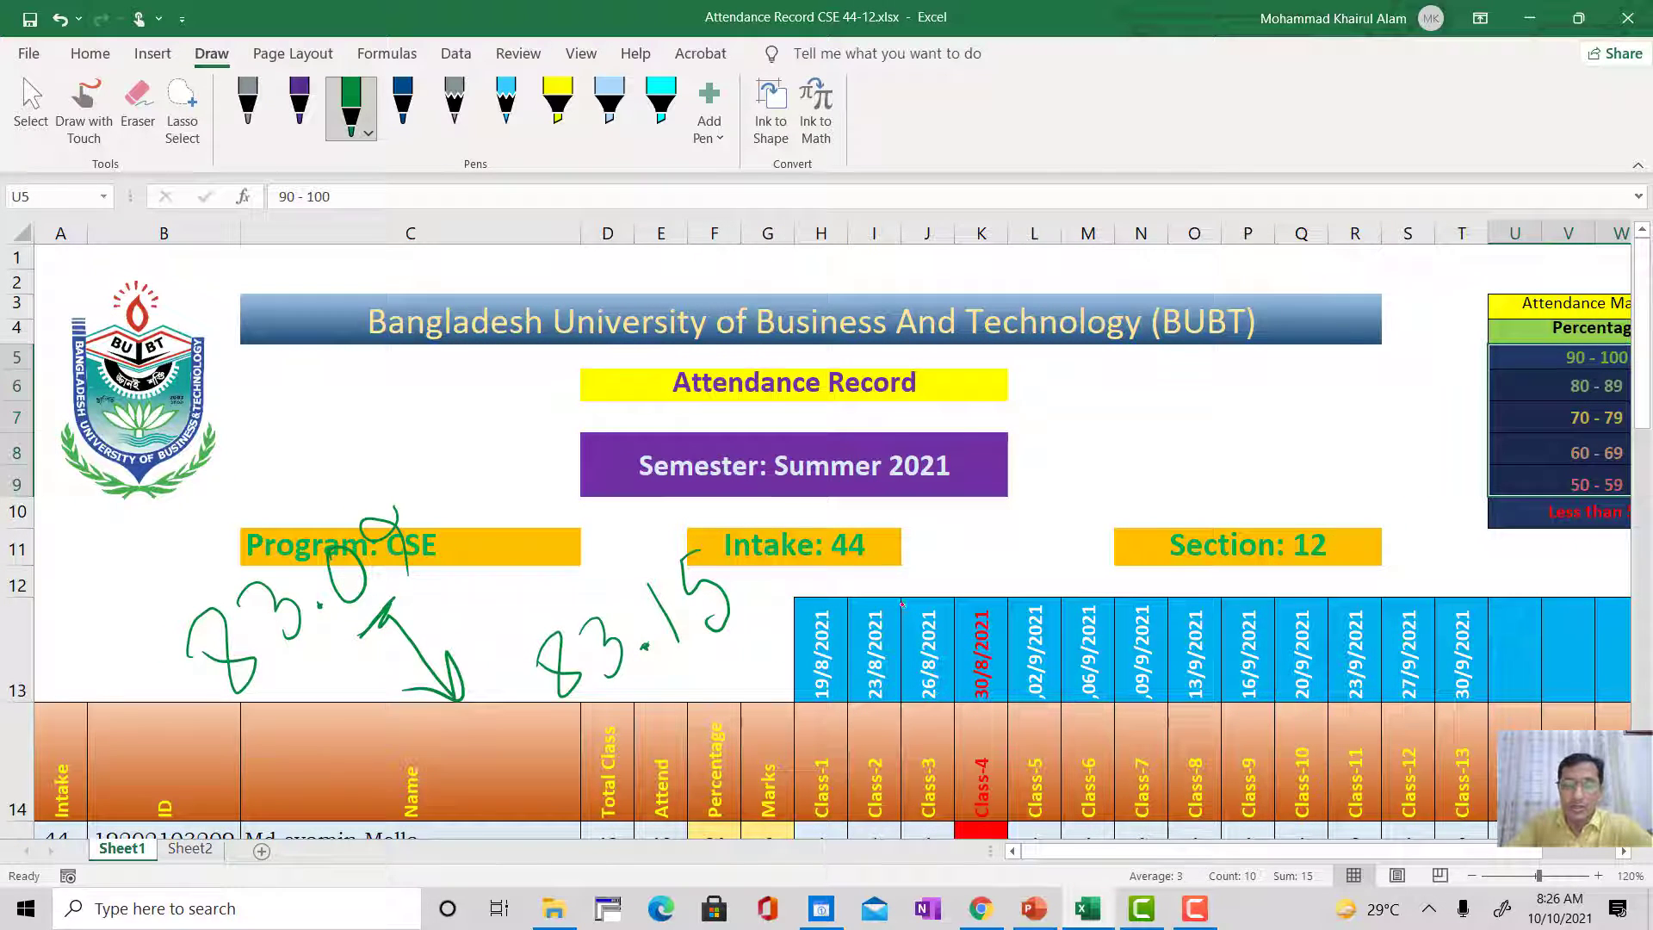
pyautogui.scroll(-6, 937, 692)
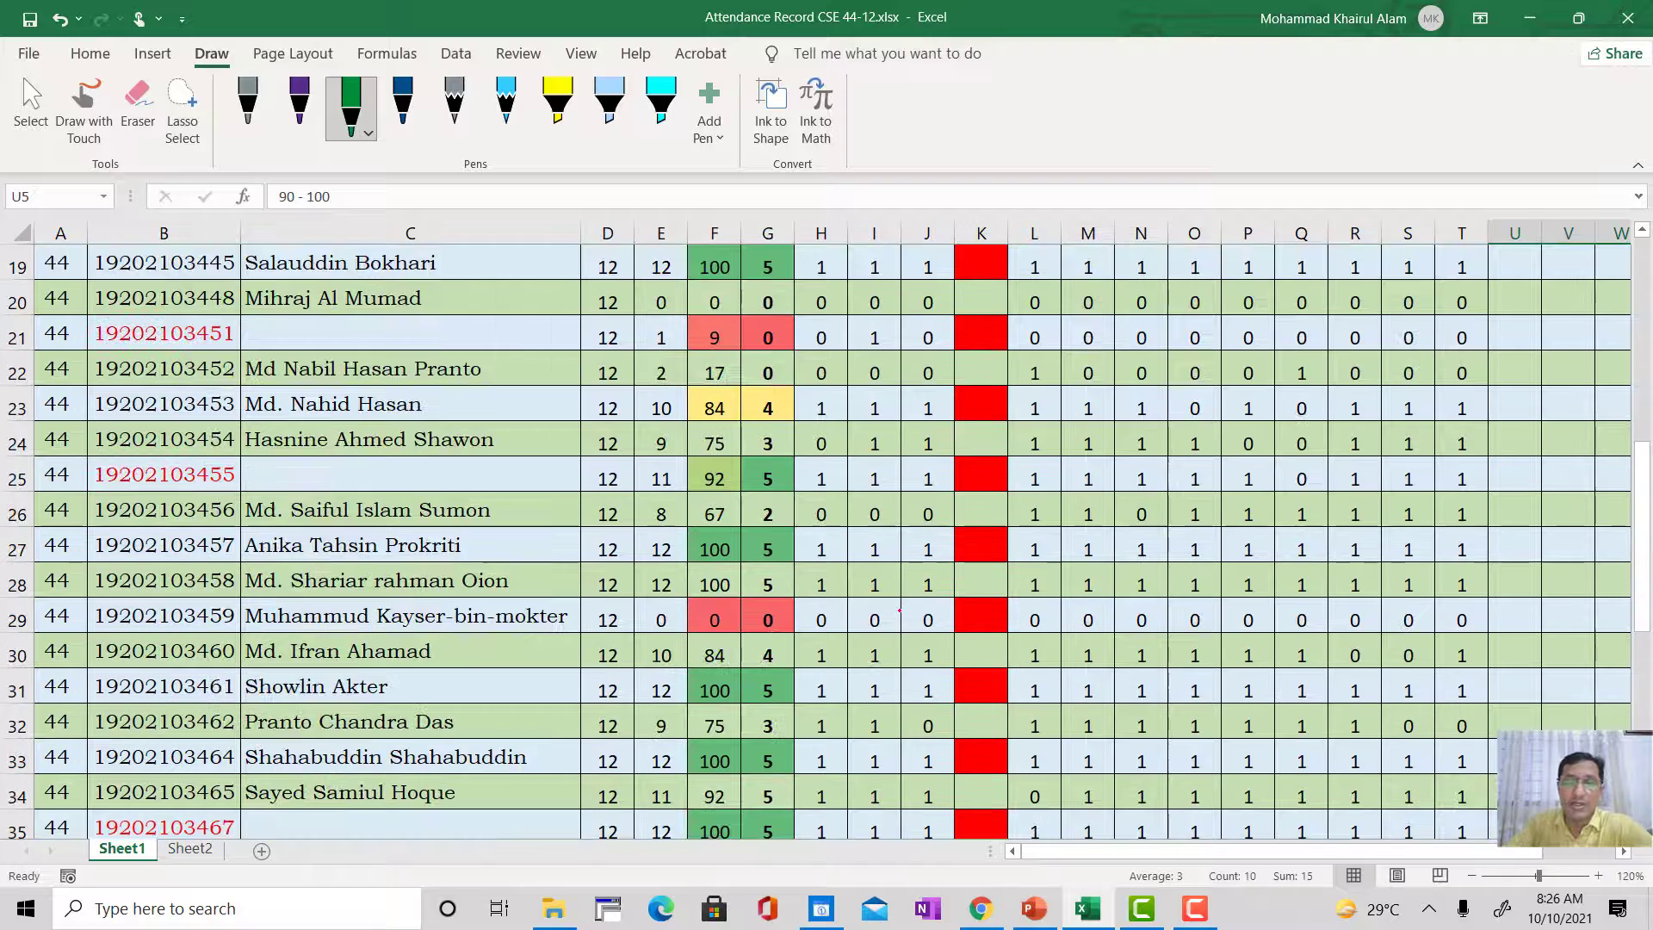
pyautogui.scroll(4, 765, 483)
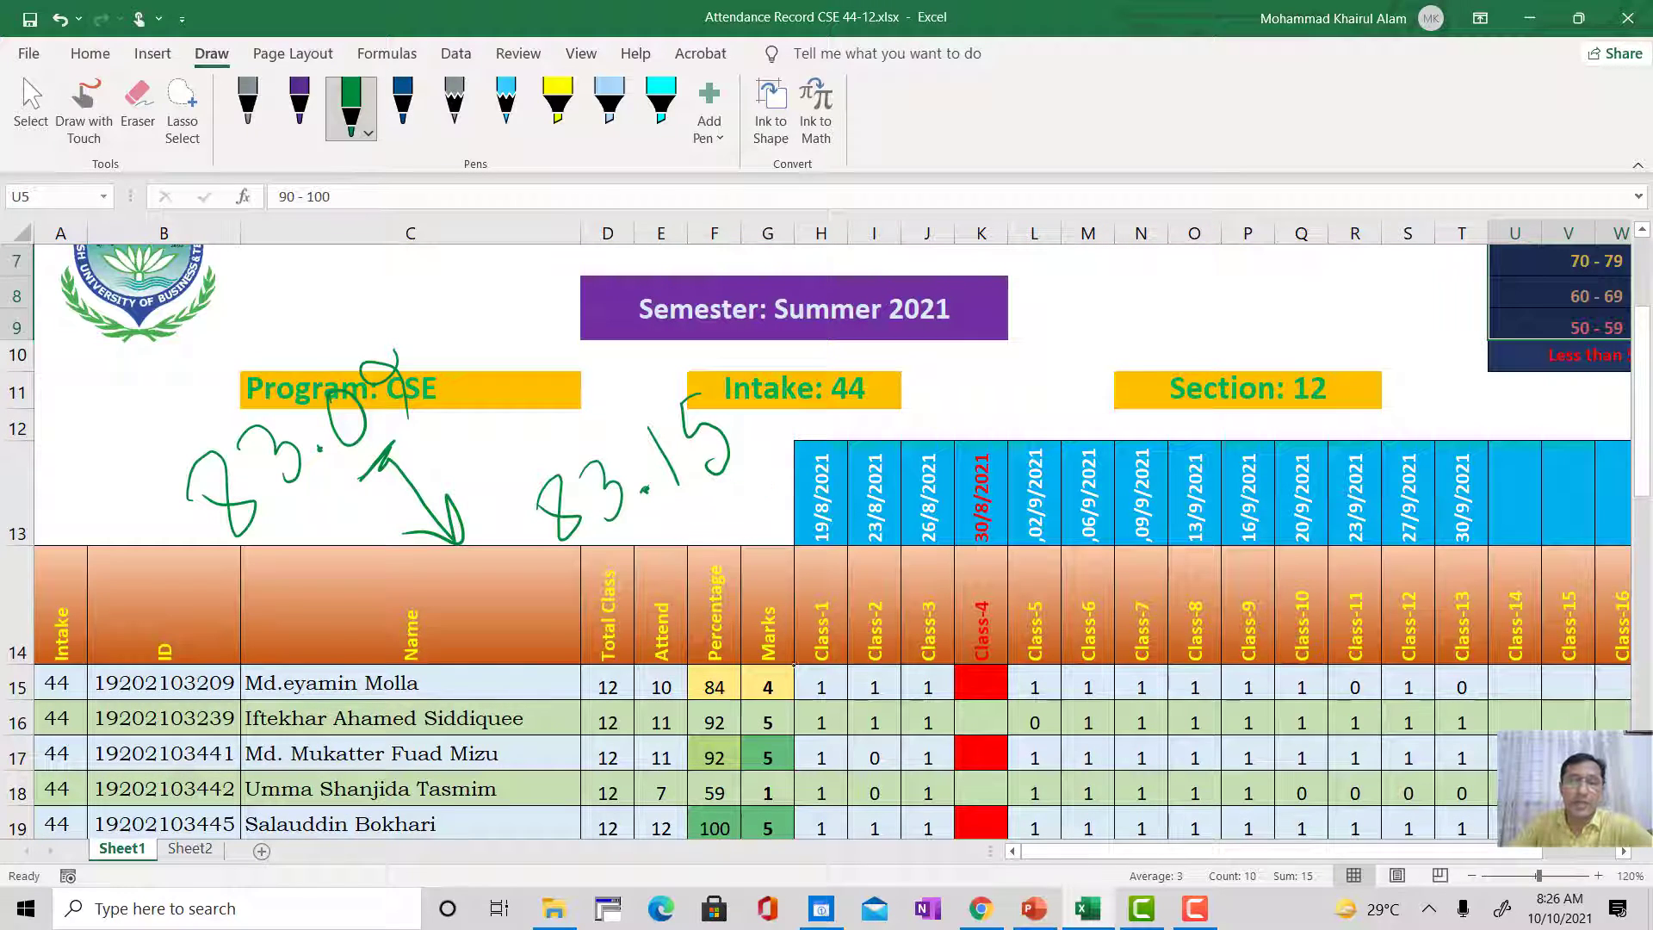
pyautogui.scroll(-1, 770, 689)
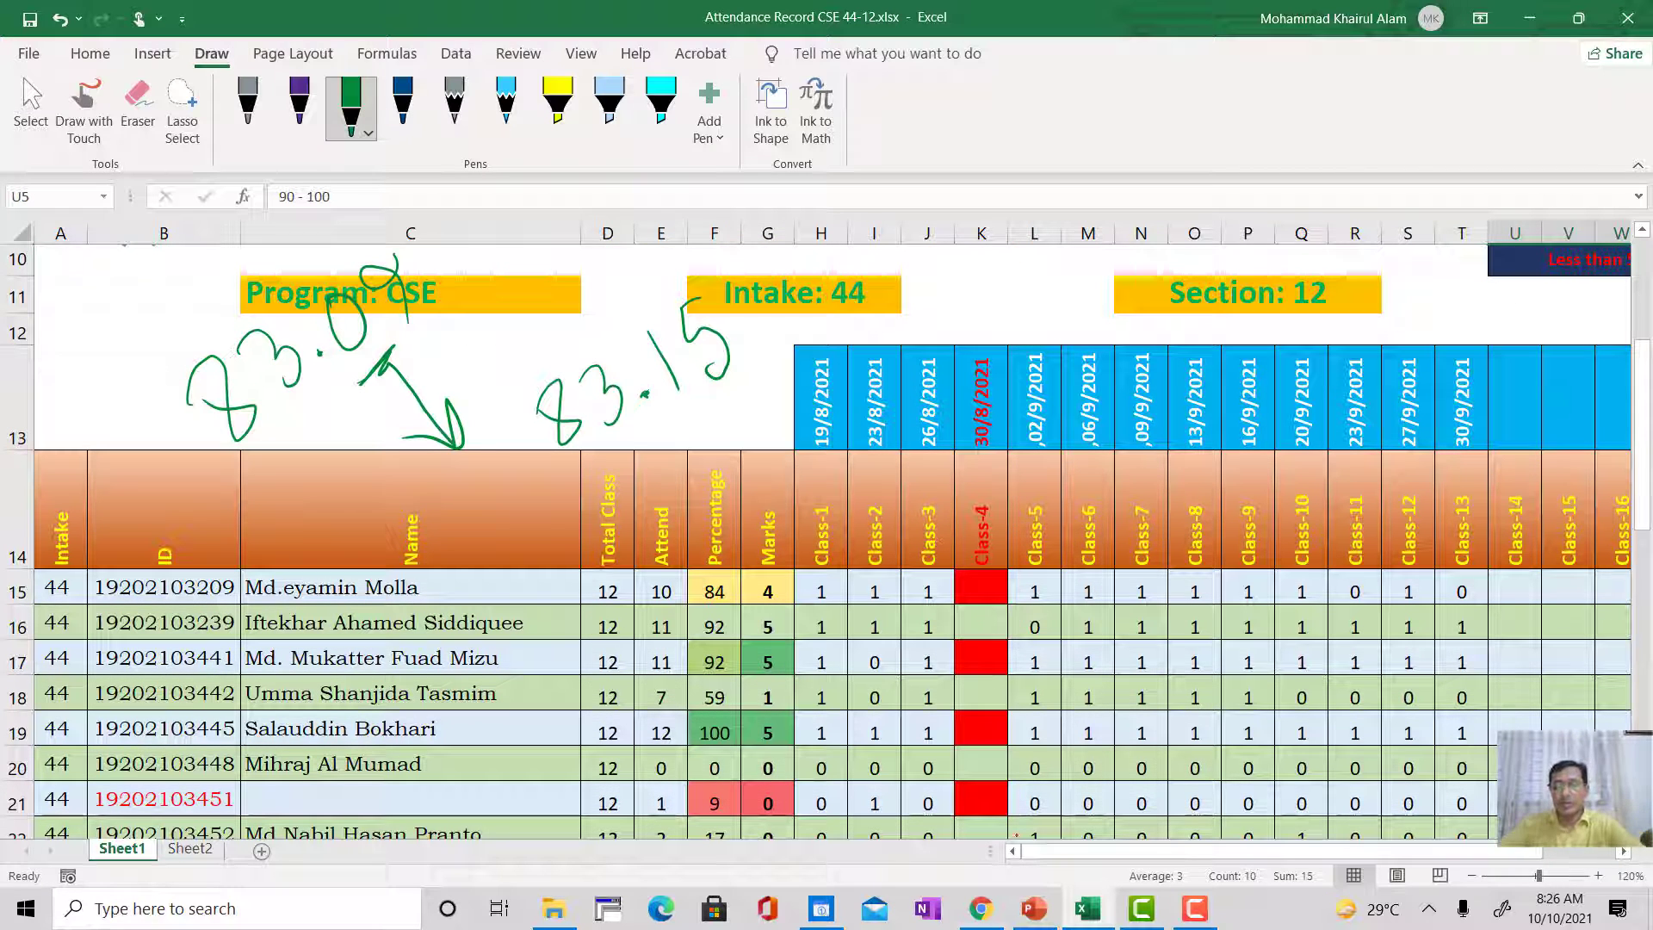
# Step: Switch to Chrome and close the two open MAT 231 Attendance Form pages for classes 10 and 13
pyautogui.moveTo(981, 909)
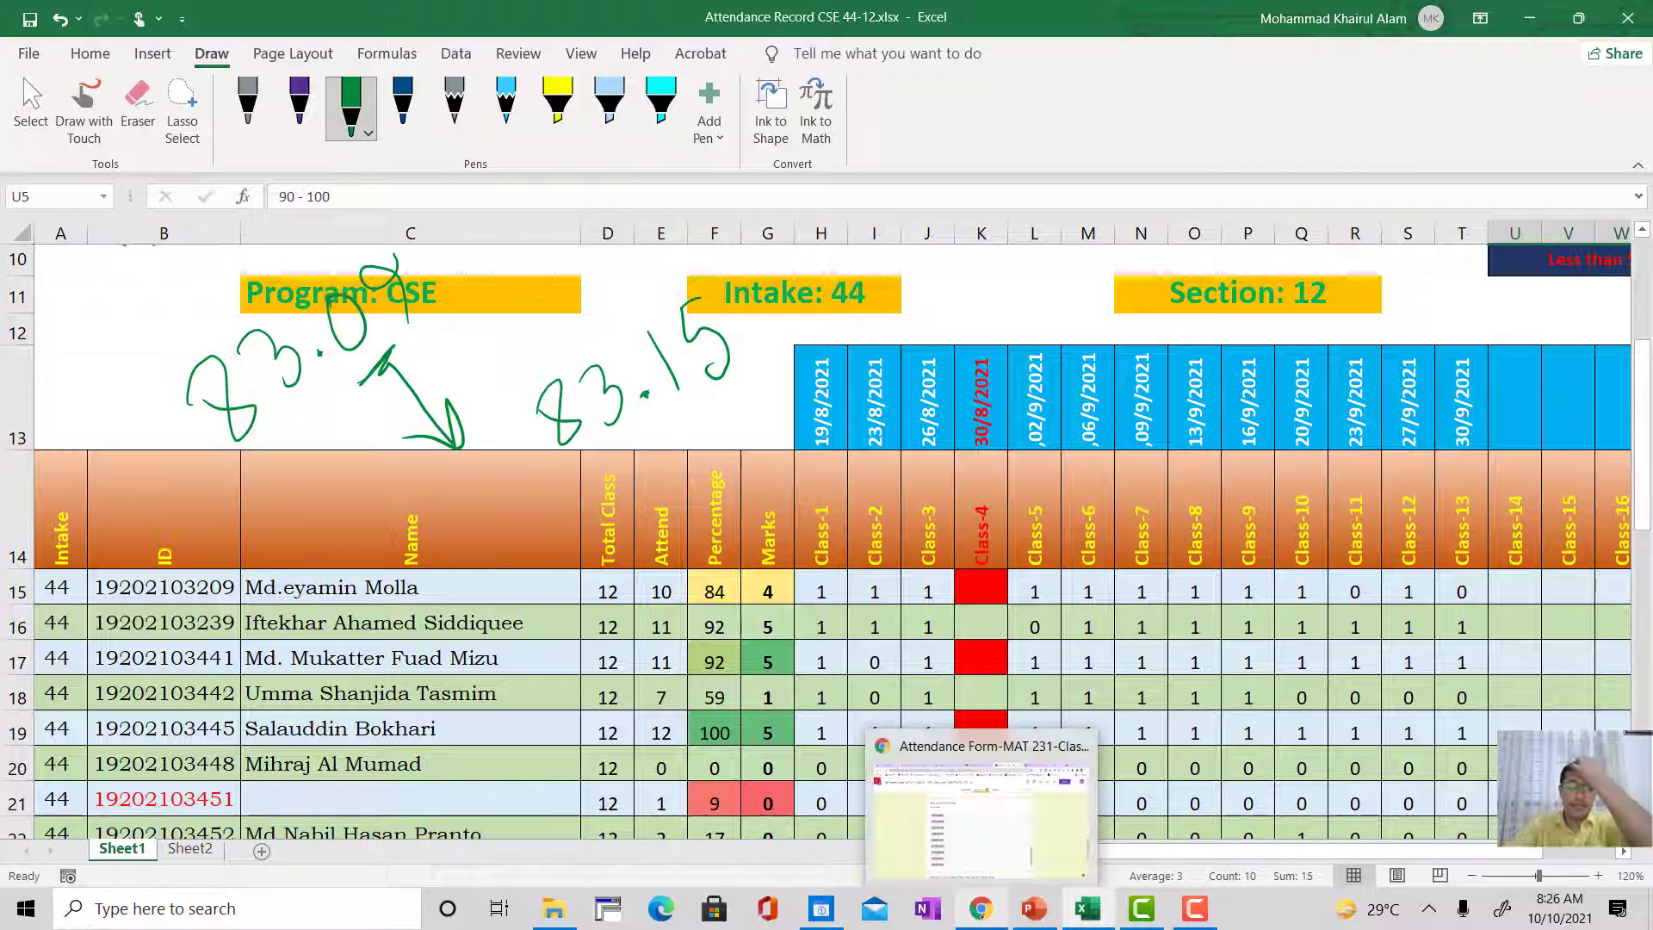
pyautogui.click(980, 809)
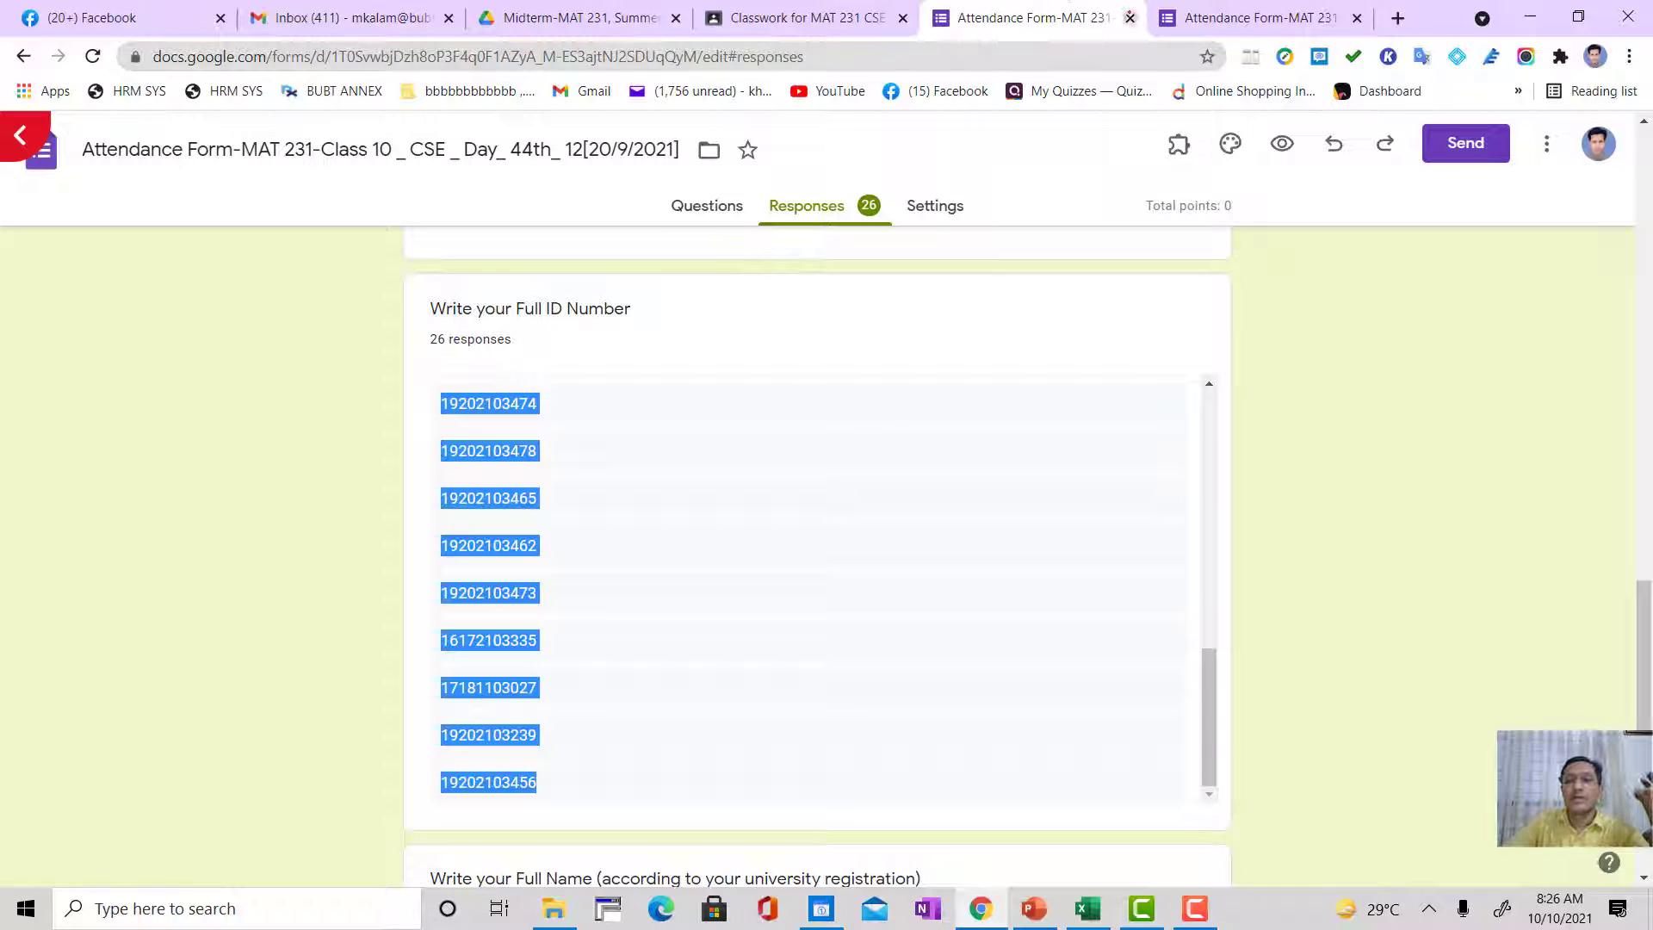
pyautogui.click(1131, 17)
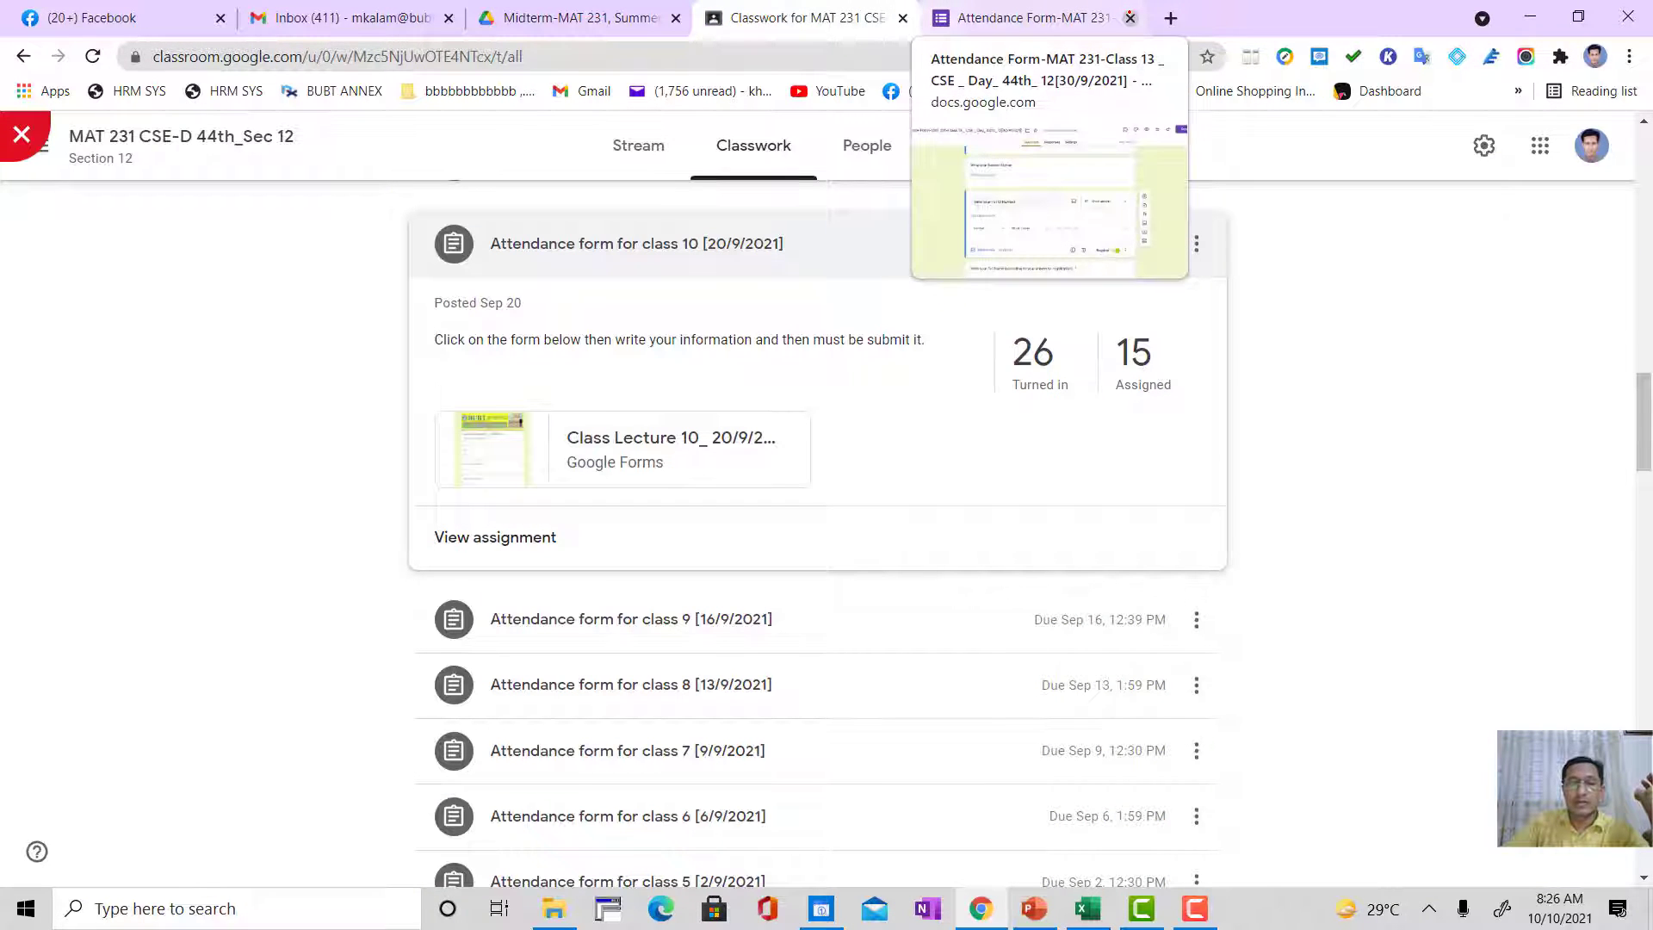
pyautogui.click(1130, 17)
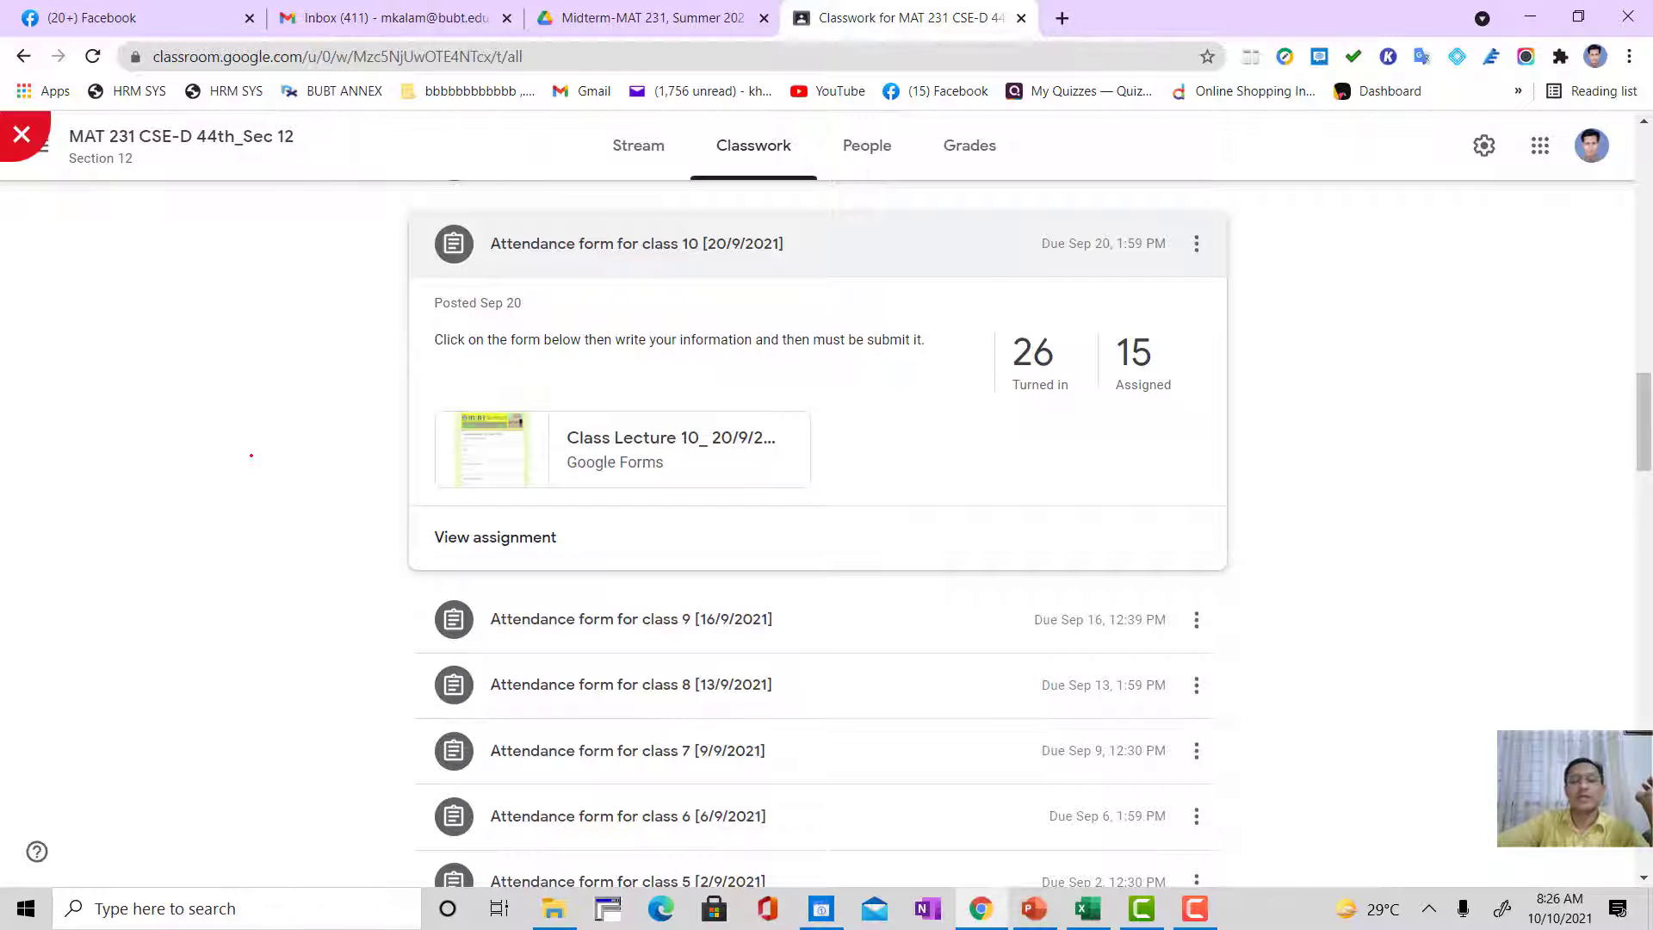
# Step: Start a new assignment in the classwork of the MAT 231 CSE-D 44th_Sec 12 class
pyautogui.scroll(20, 197, 399)
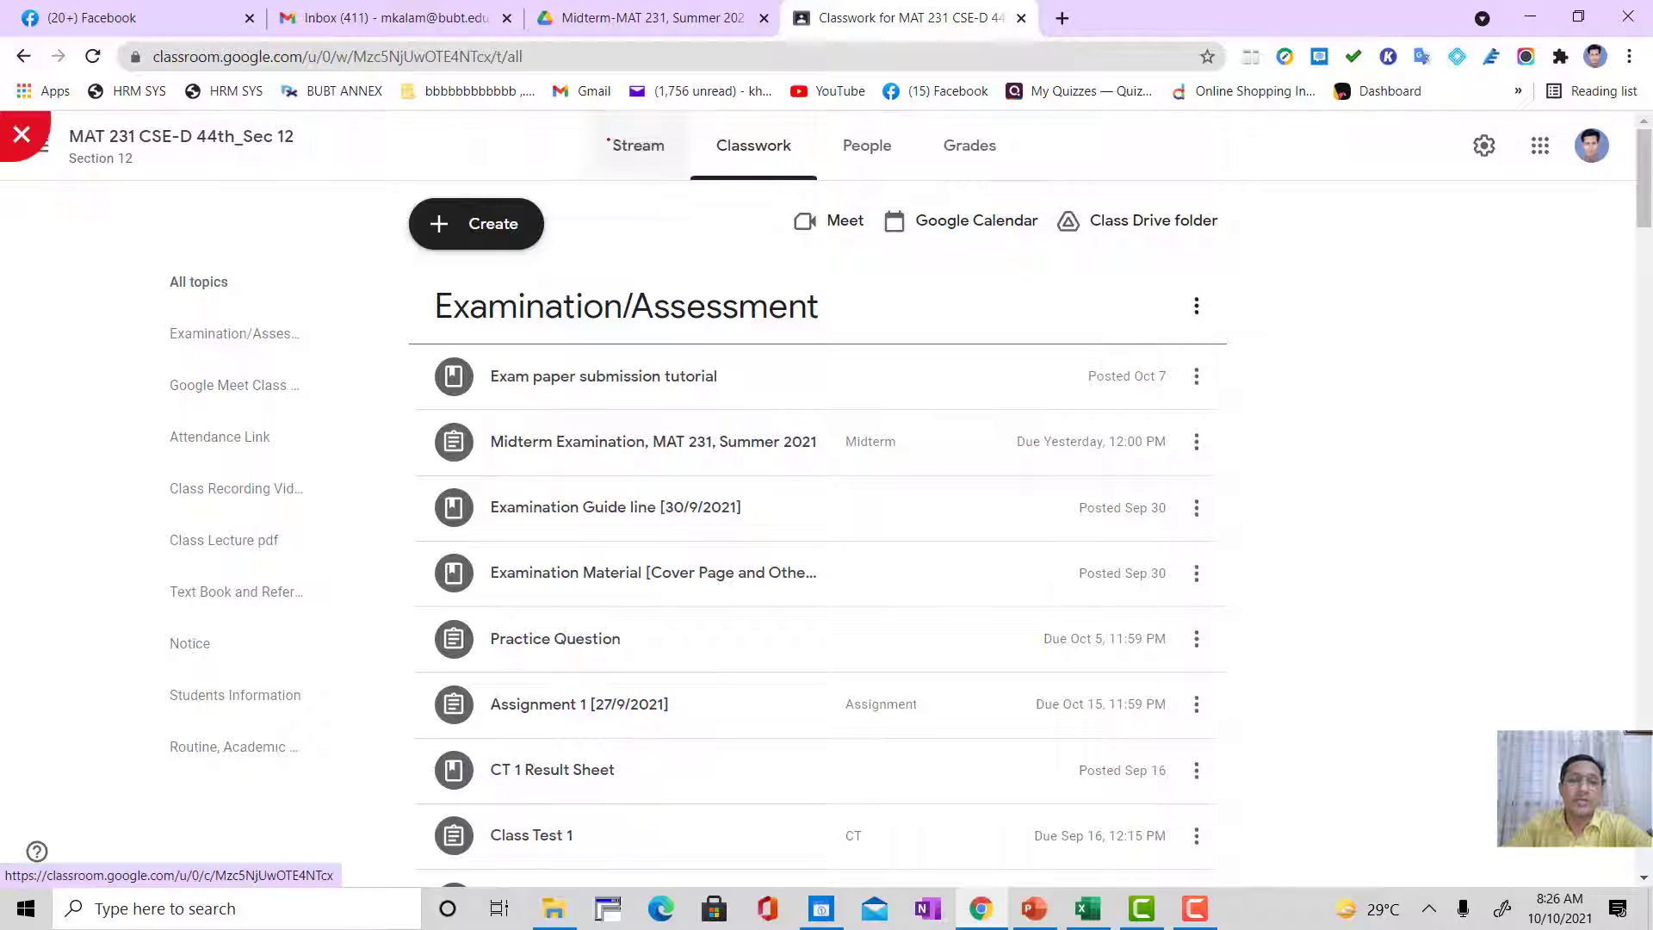
pyautogui.click(612, 146)
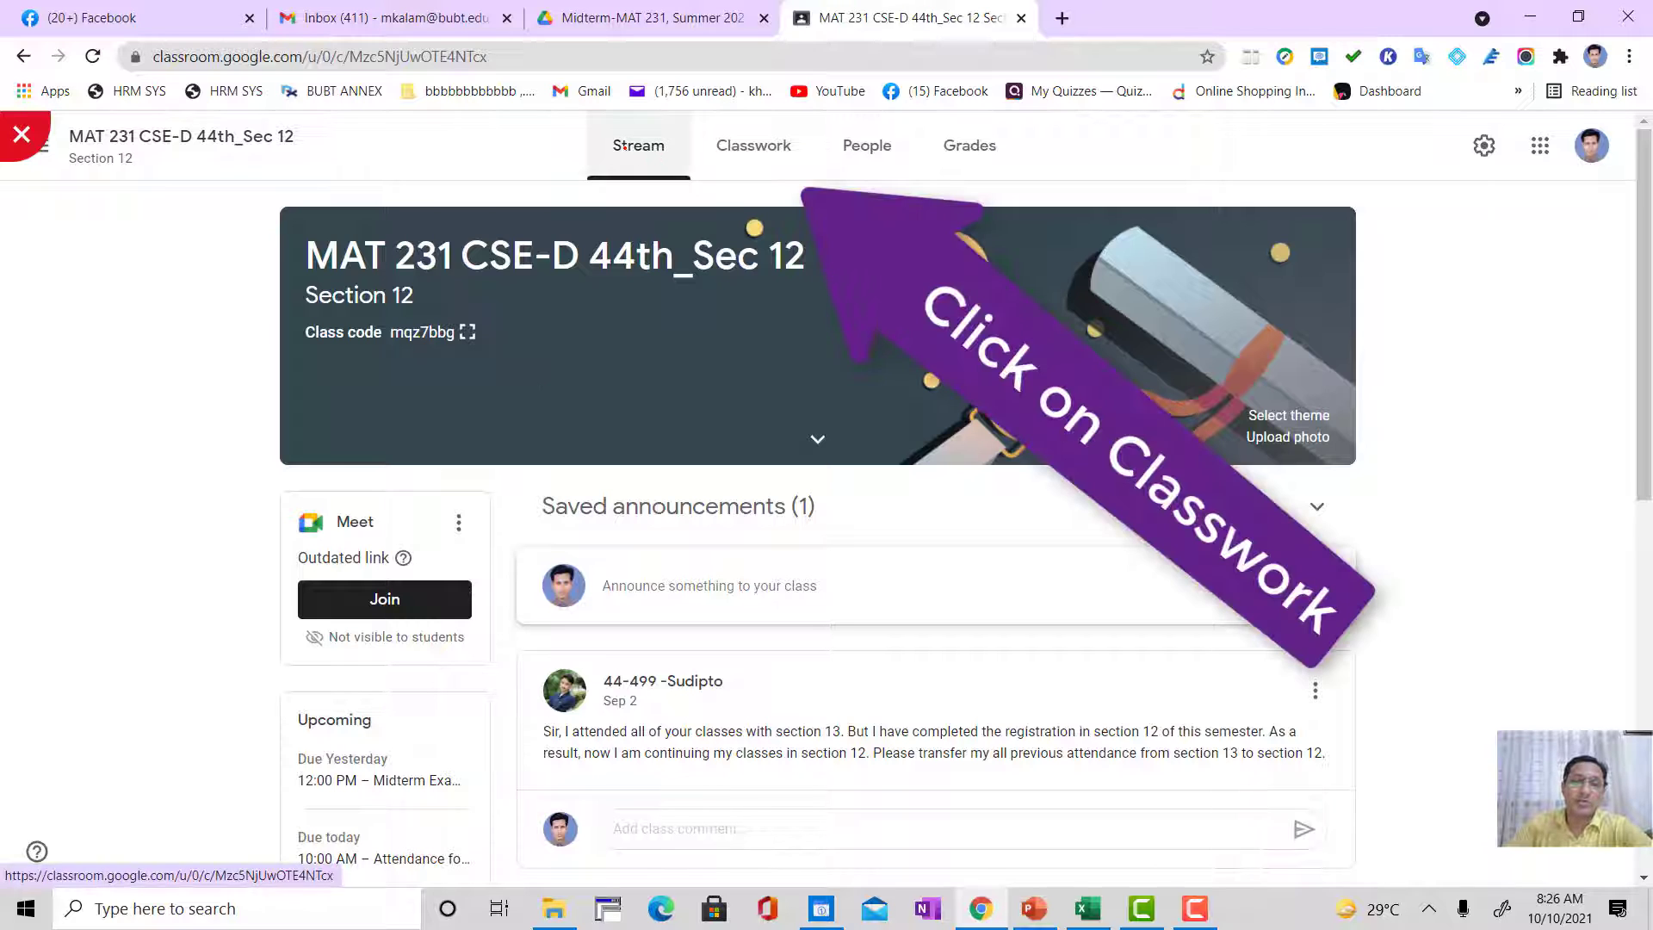
pyautogui.click(733, 158)
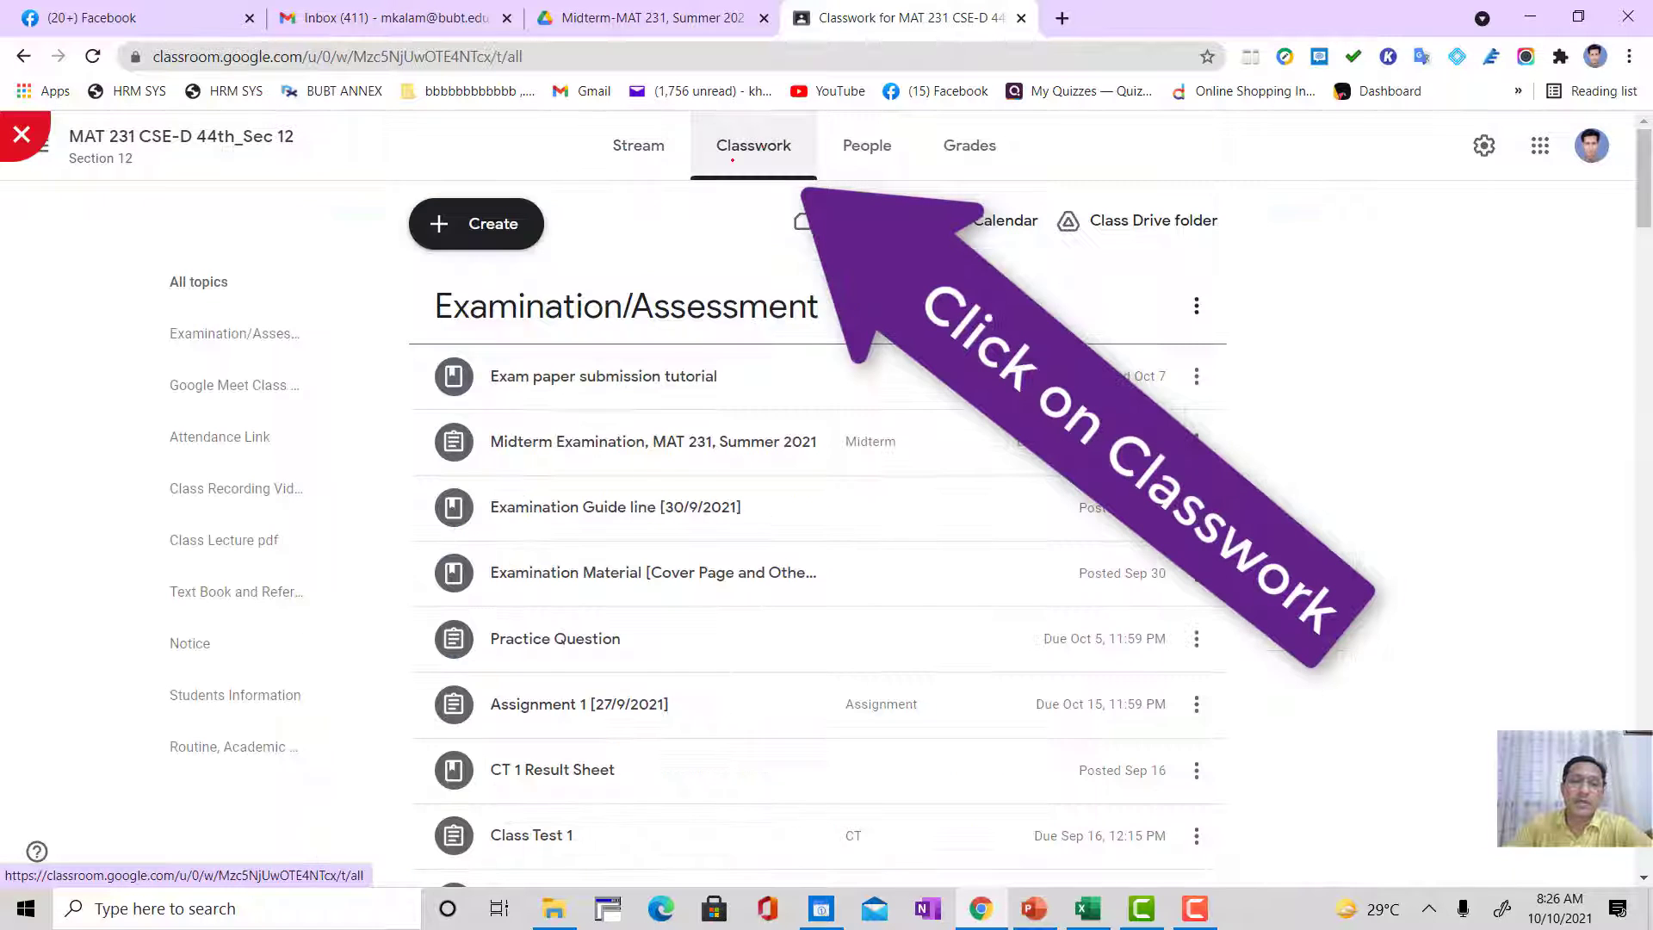
pyautogui.click(467, 222)
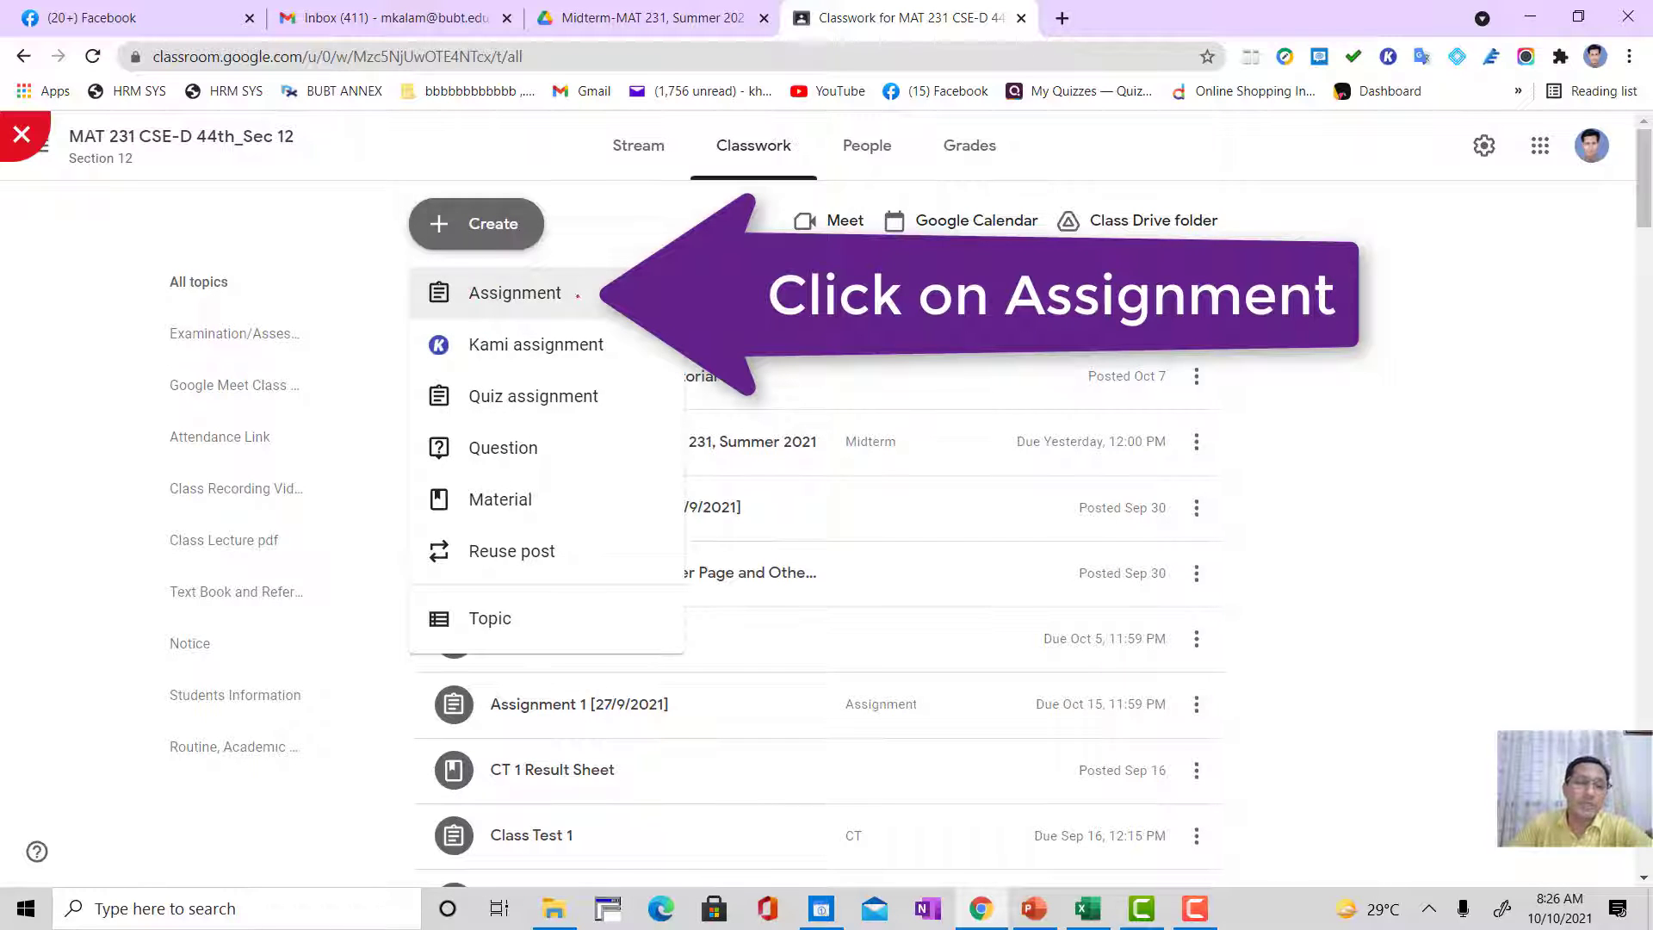
pyautogui.click(578, 296)
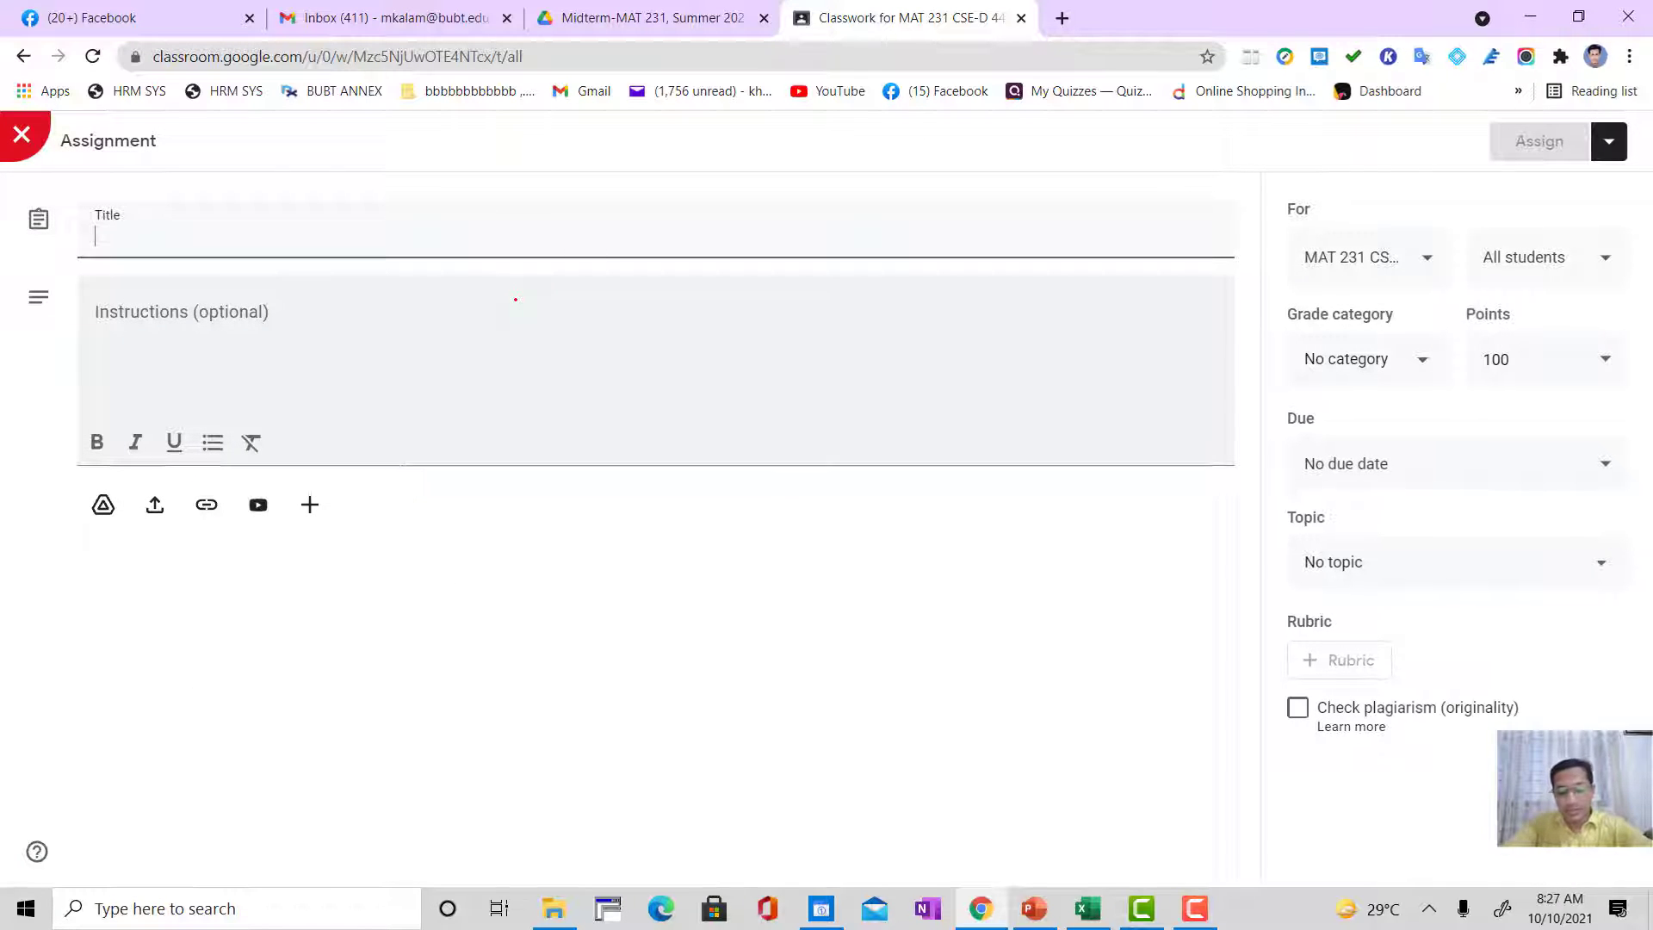
# Step: Title the new assignment "Class Lecture 15 [12/10/2021]"
pyautogui.write('C')
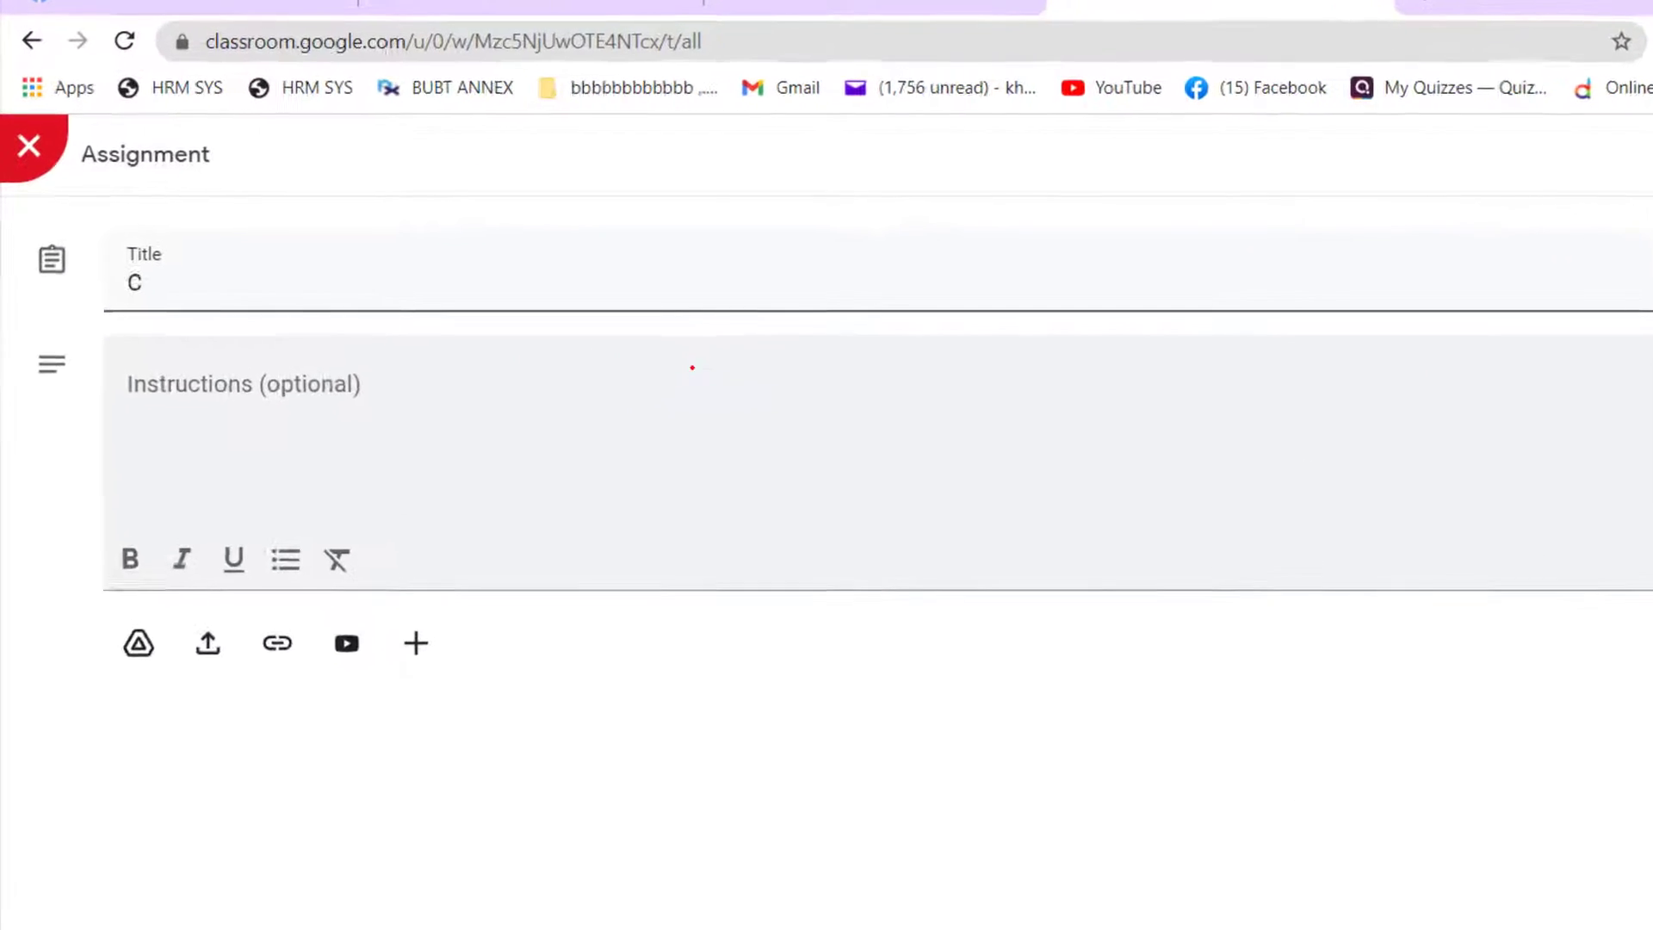
pyautogui.write('lass Lecture 15 [')
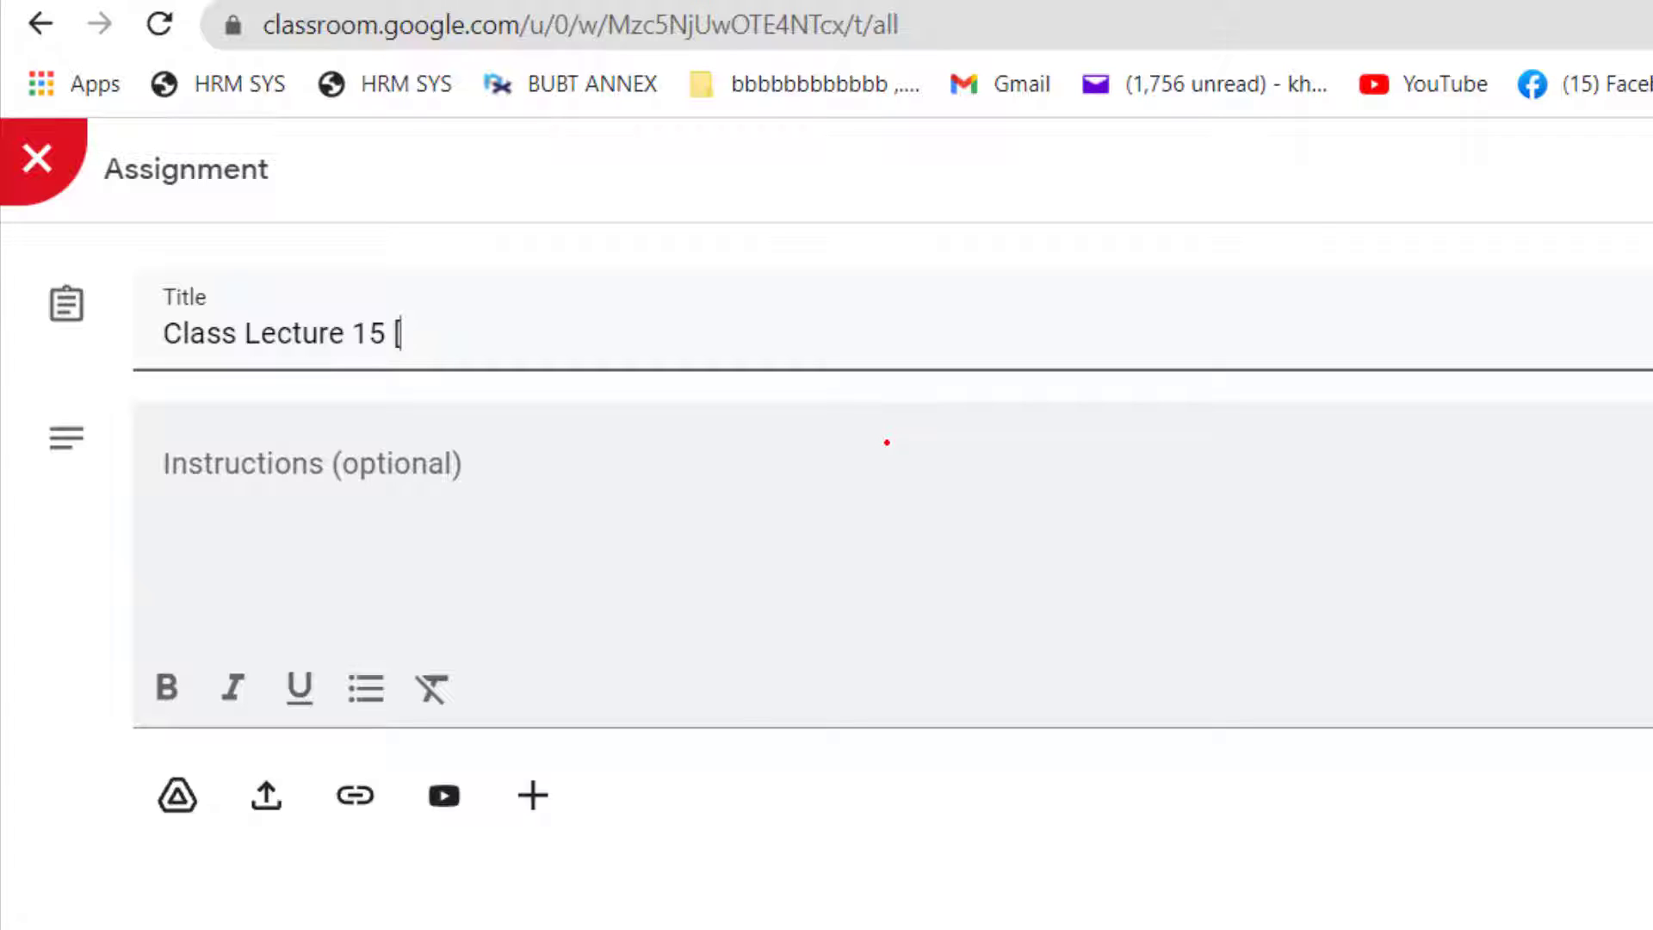
pyautogui.write('12/10/2021]')
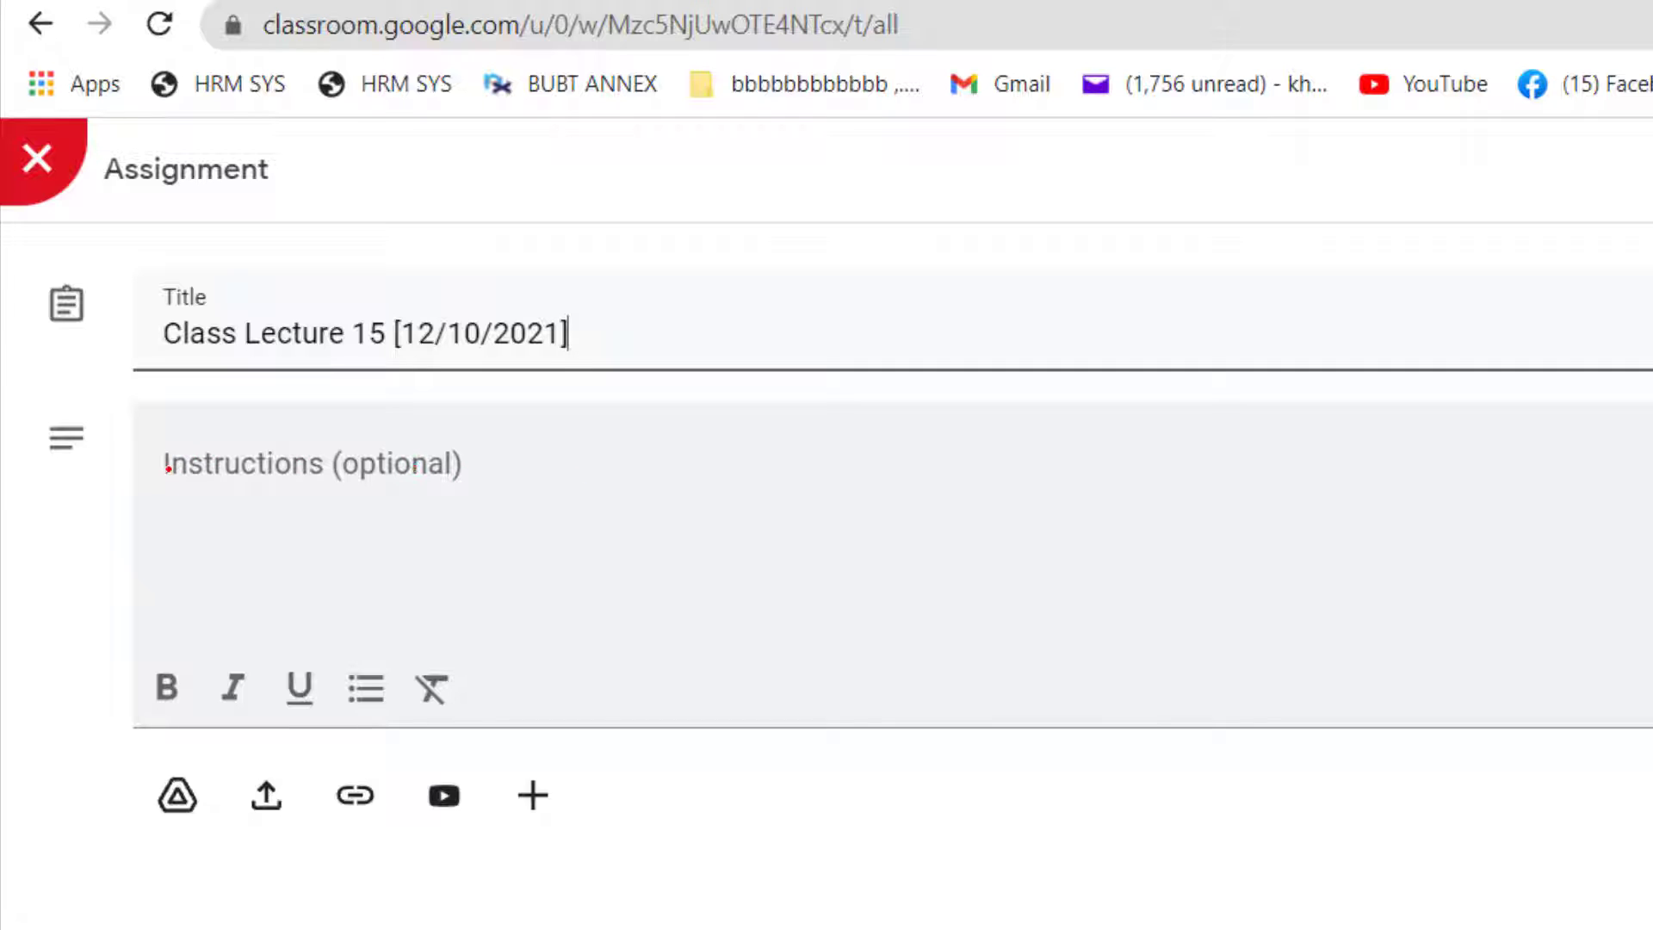
# Step: Enter the assignment instructions "You have to fill up the form and submit this form for attendance."
pyautogui.click(167, 465)
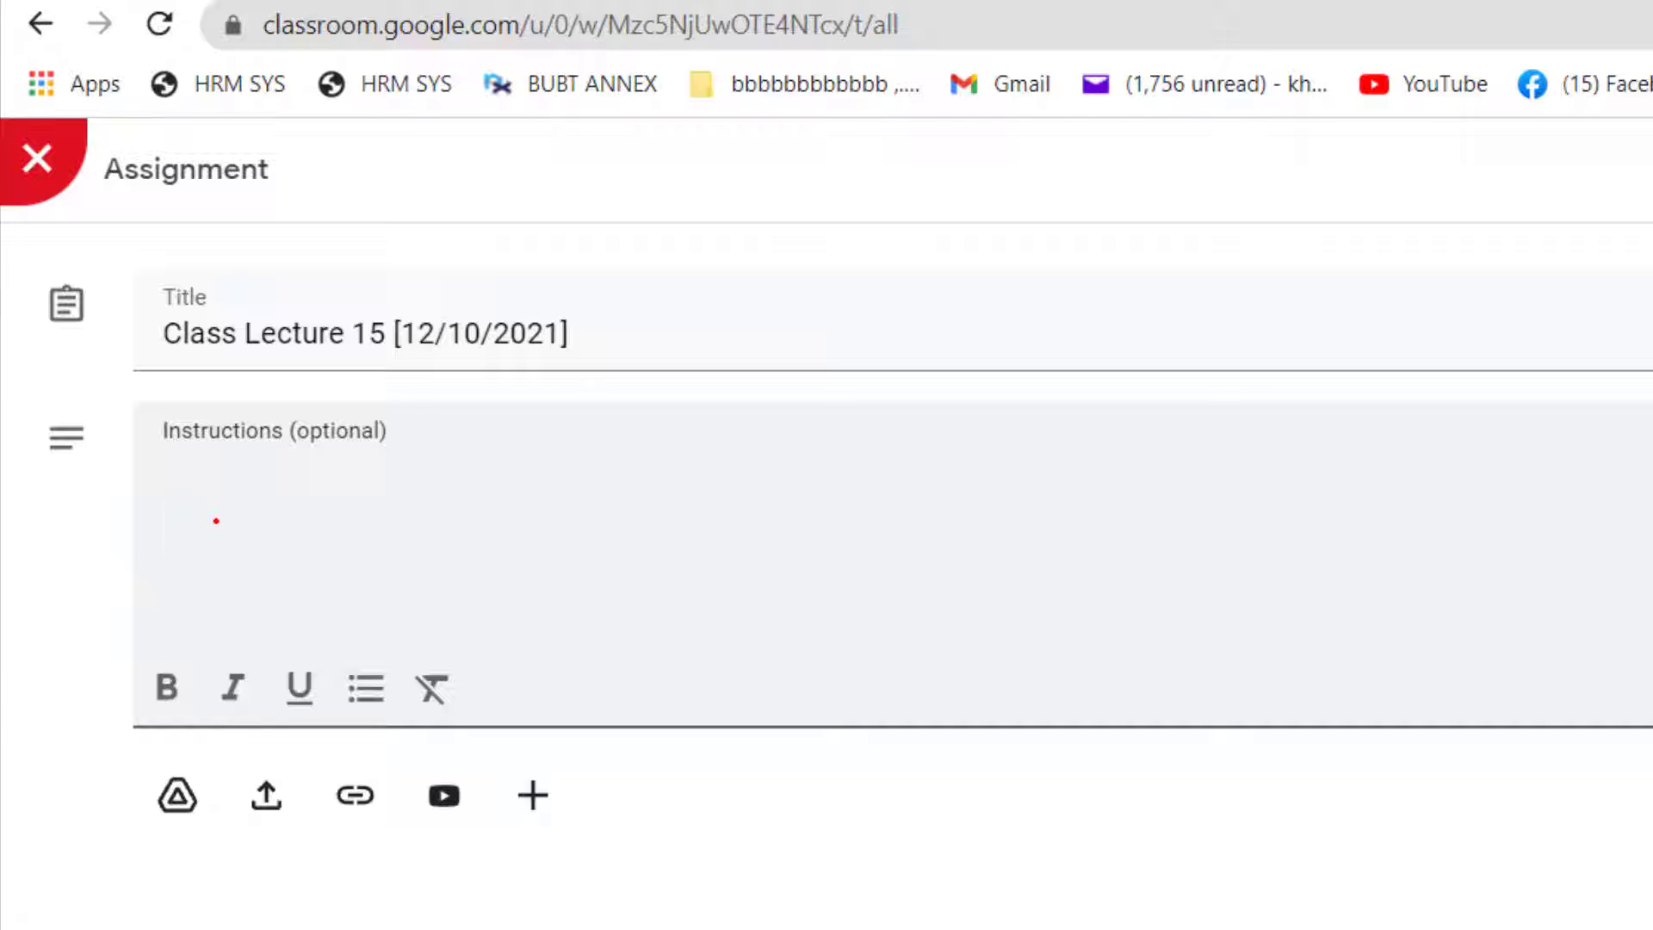
pyautogui.write('You have to ')
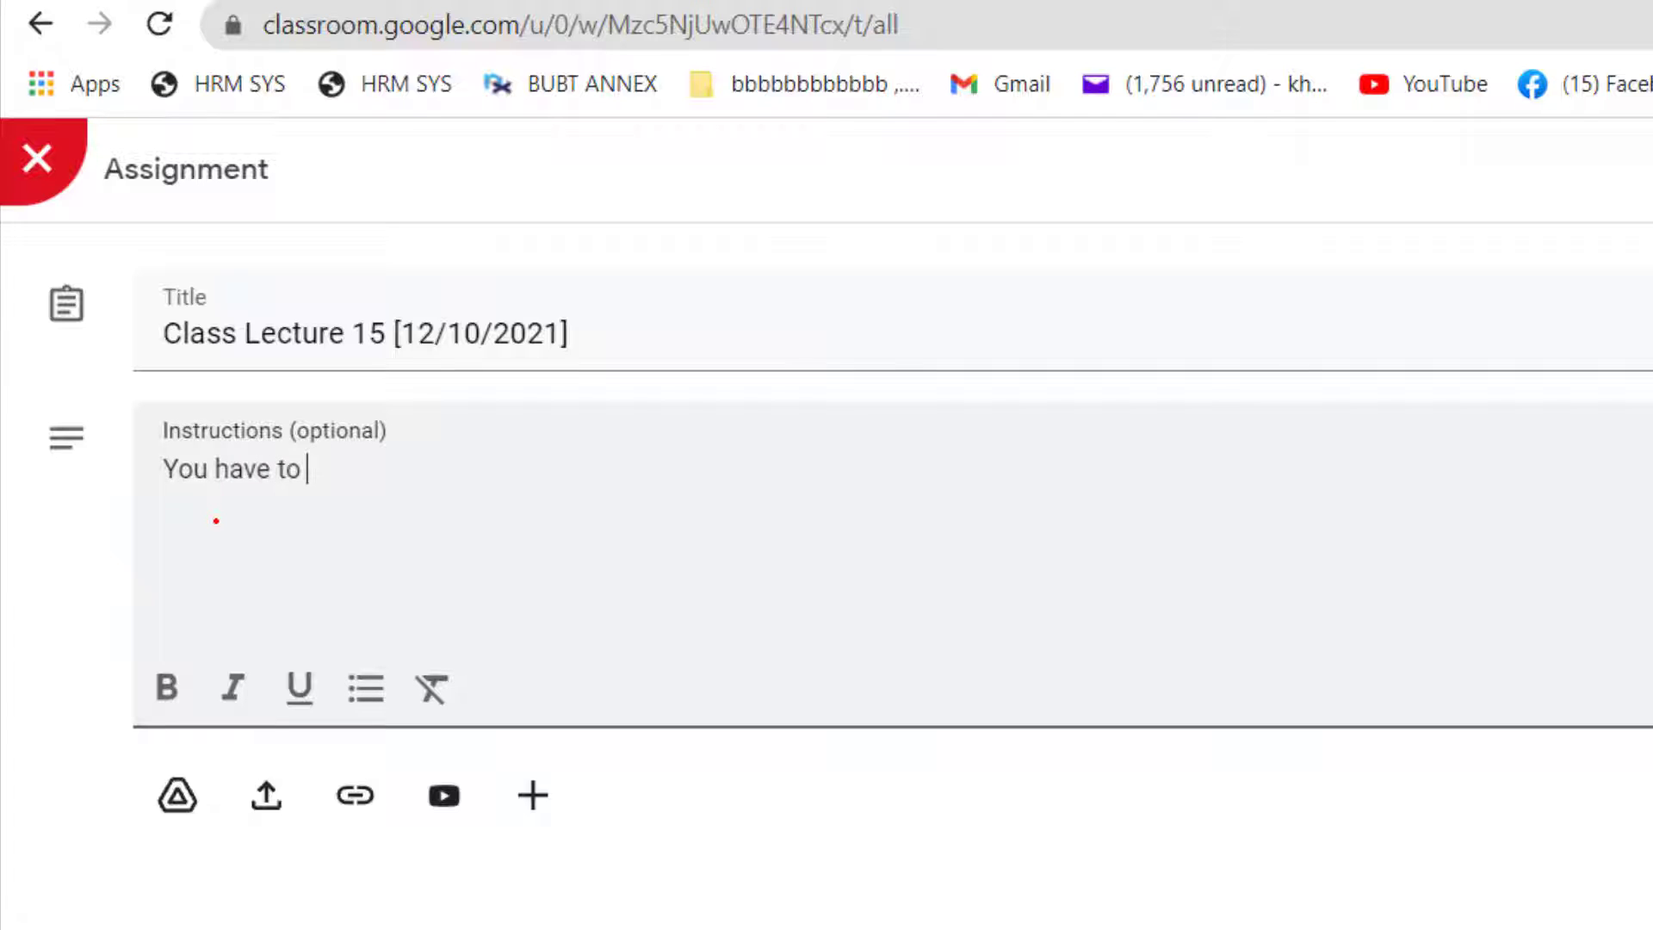
pyautogui.write('fillup the')
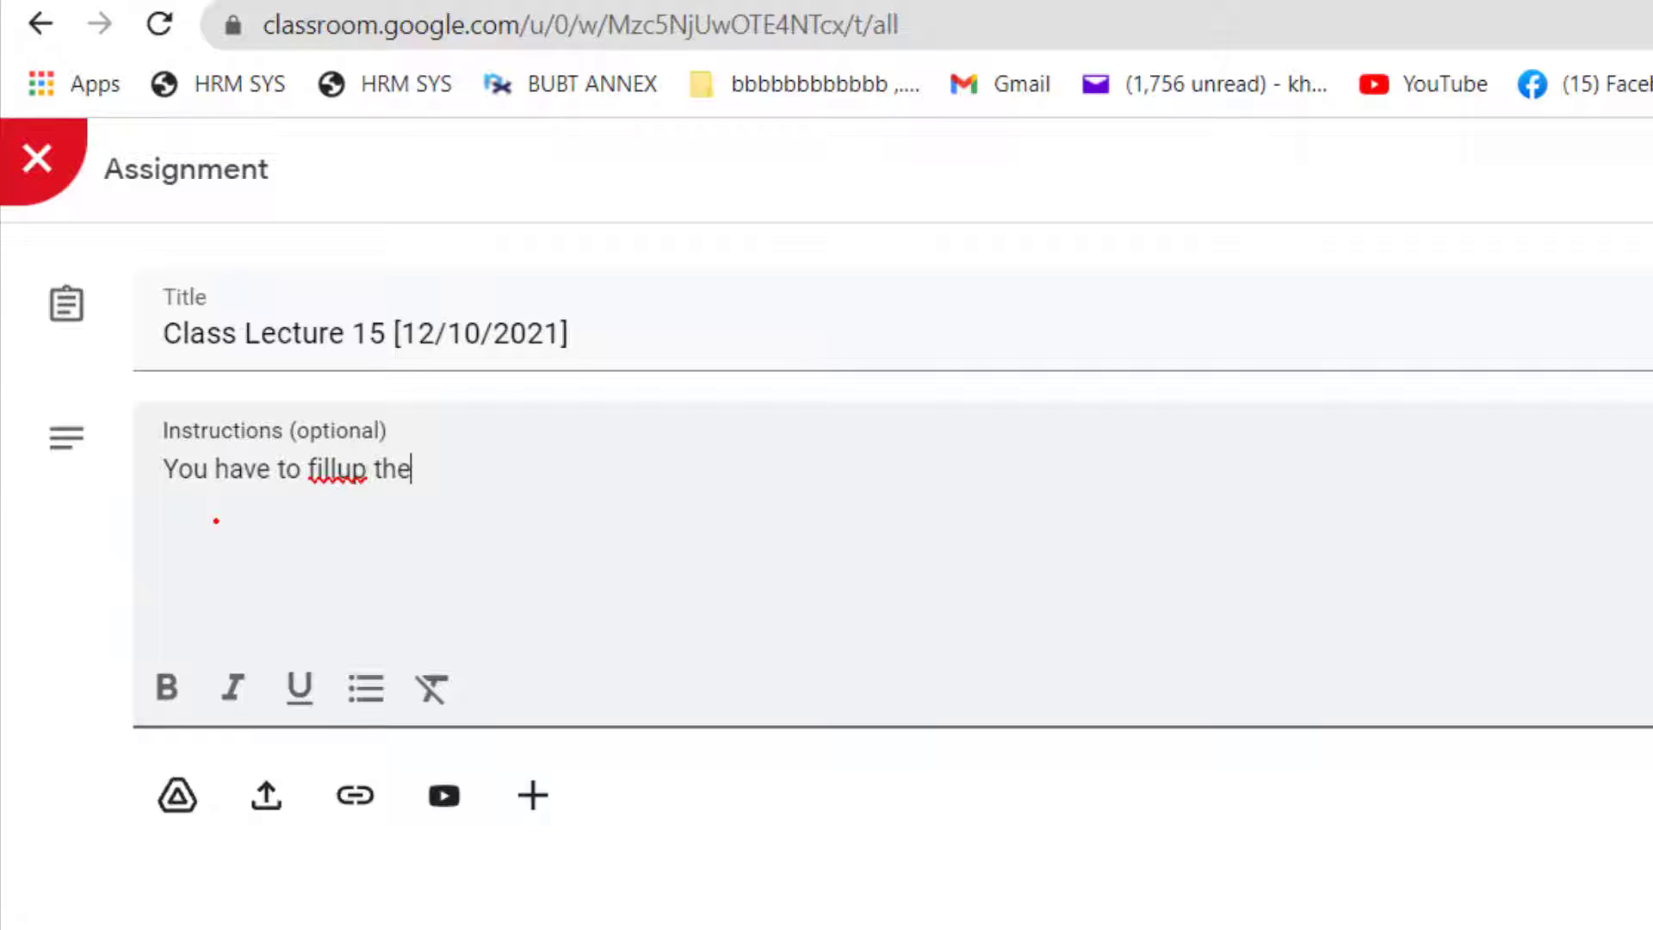
pyautogui.hotkey('ctrl', 'Left')
pyautogui.press('Left')
pyautogui.press('Left')
pyautogui.press('Left')
pyautogui.press('Right')
pyautogui.press('Right')
pyautogui.press('Right')
pyautogui.press('Right')
pyautogui.press('Right')
pyautogui.write('form and')
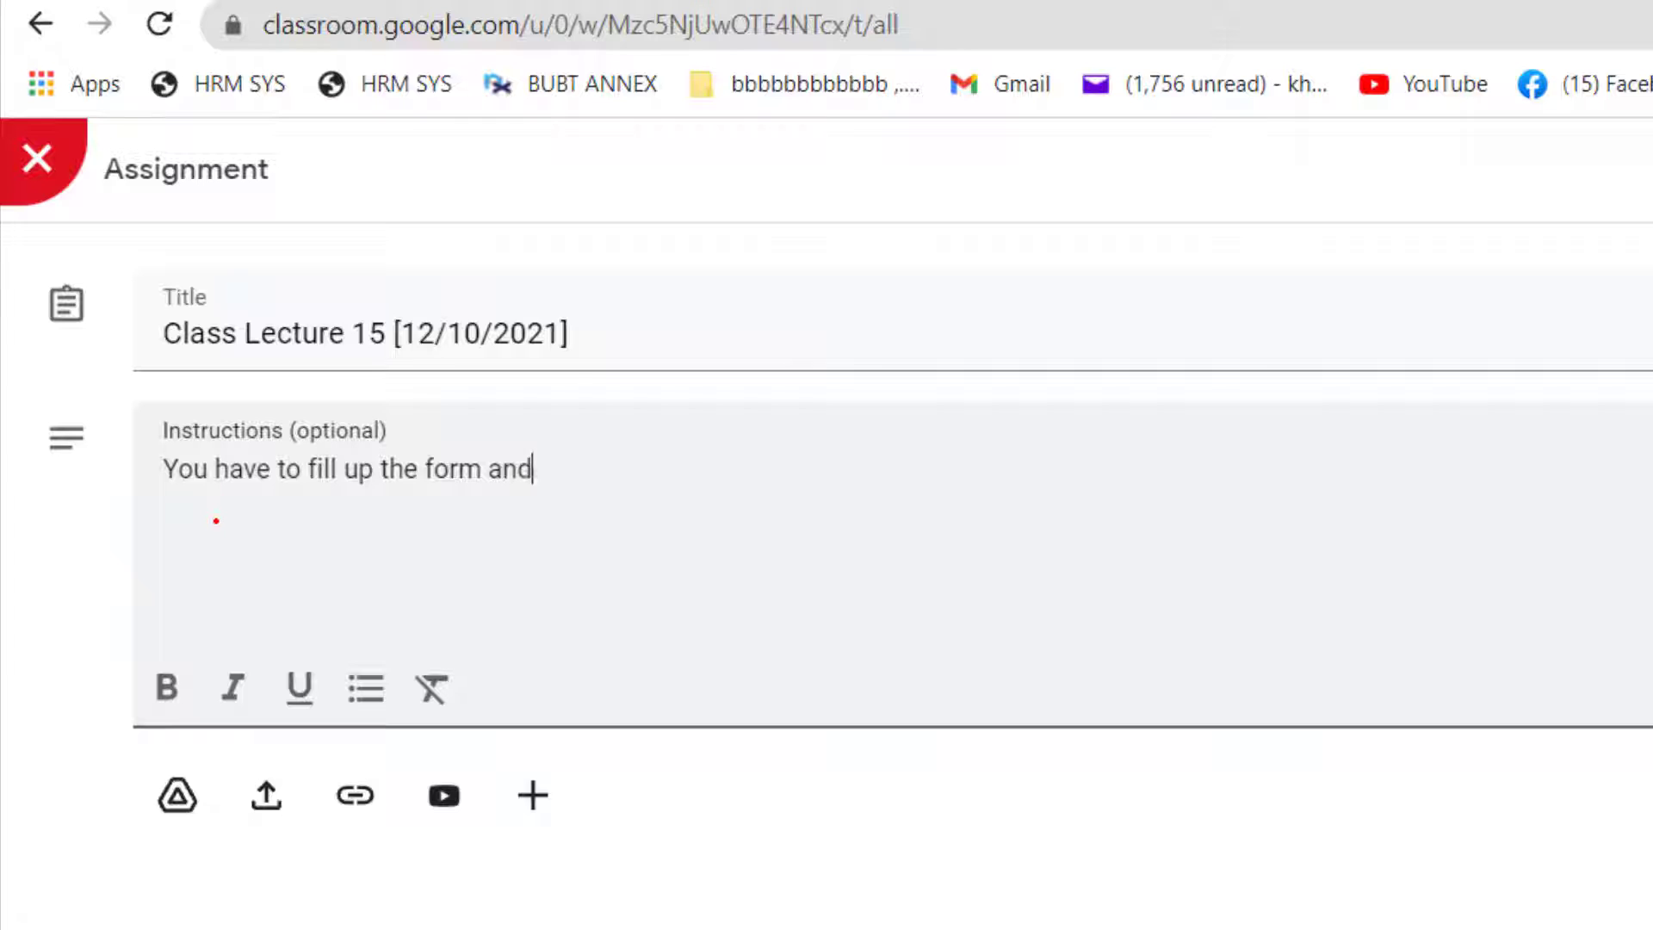
pyautogui.write(' submit ')
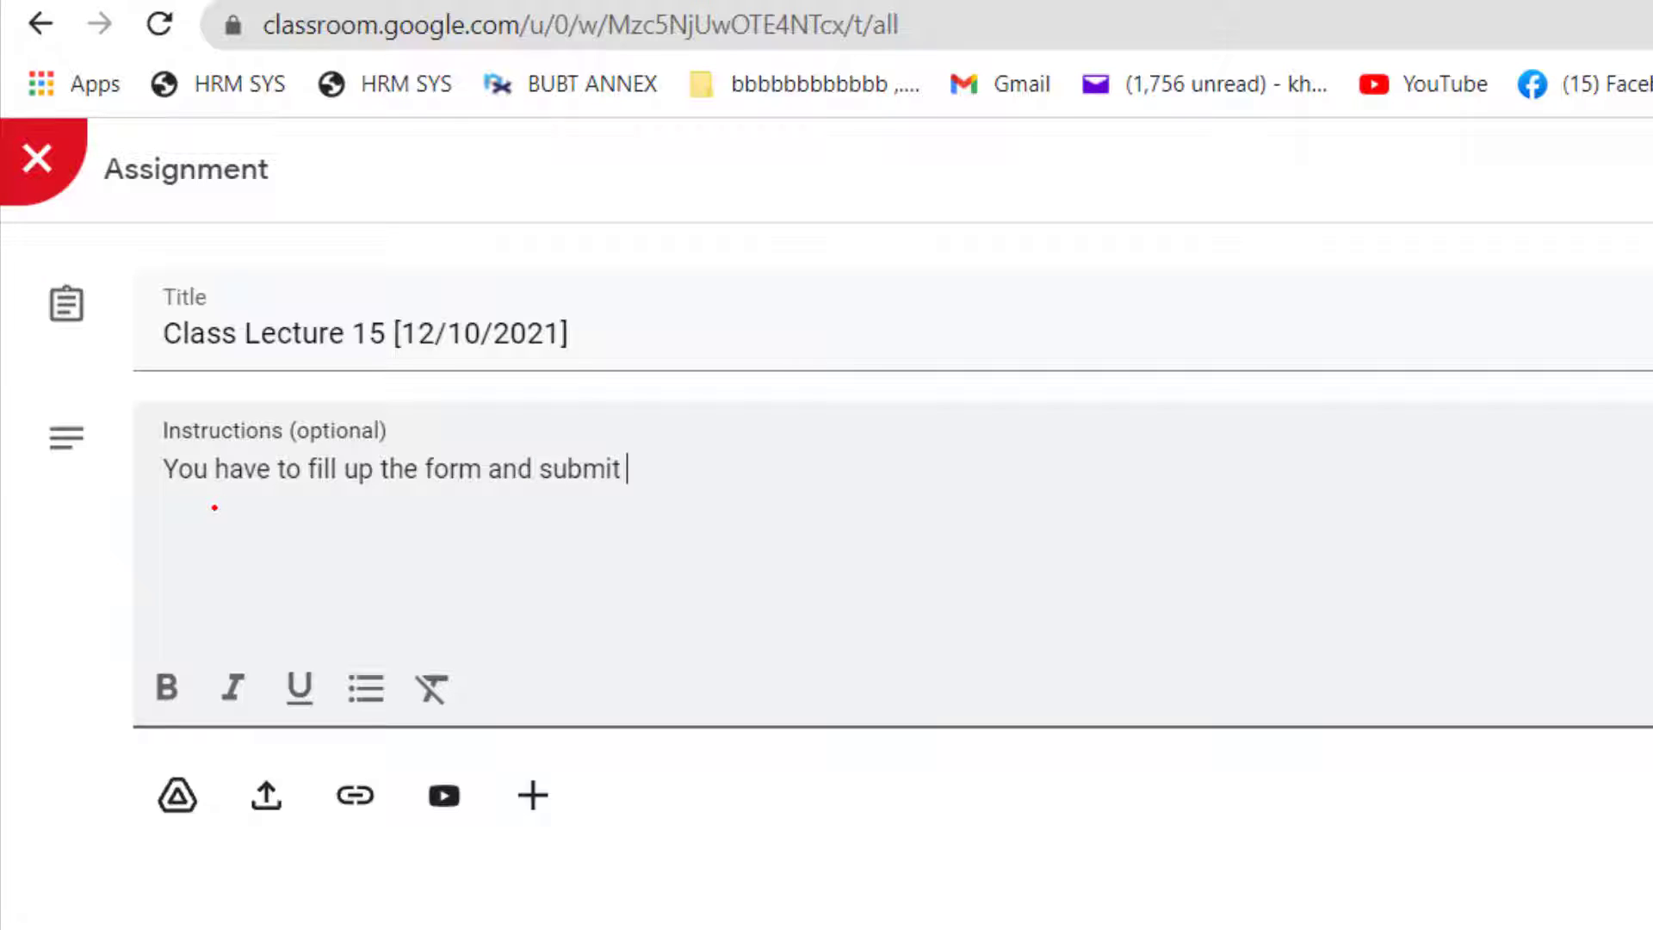
pyautogui.write('this form for a')
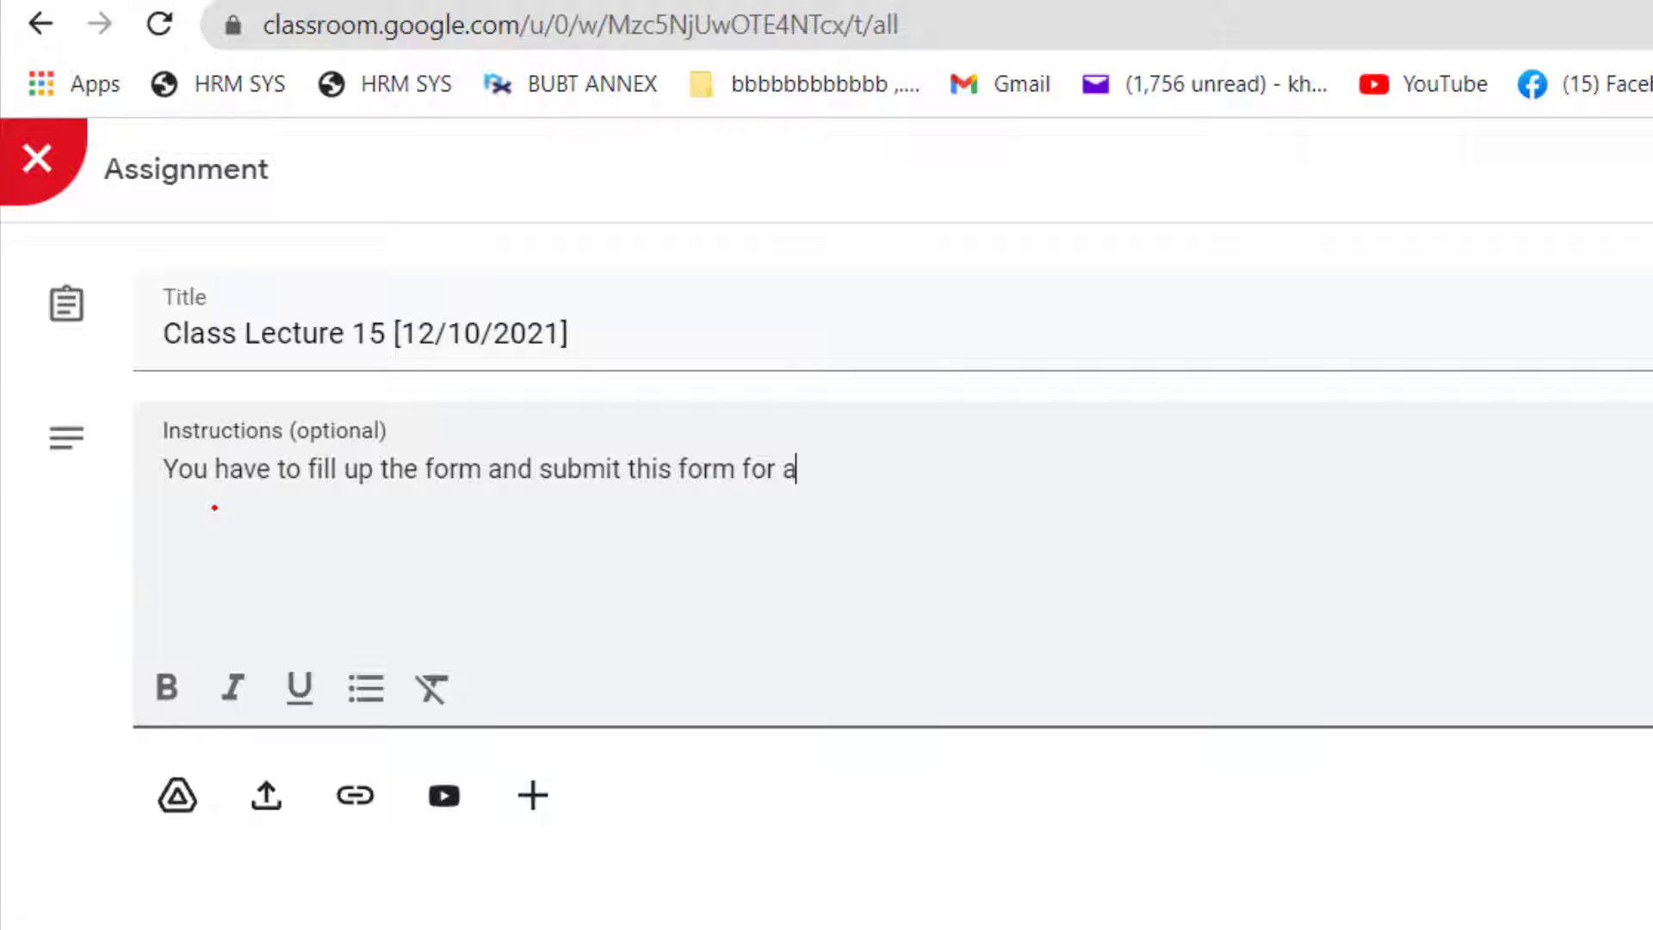
pyautogui.write('ttendance')
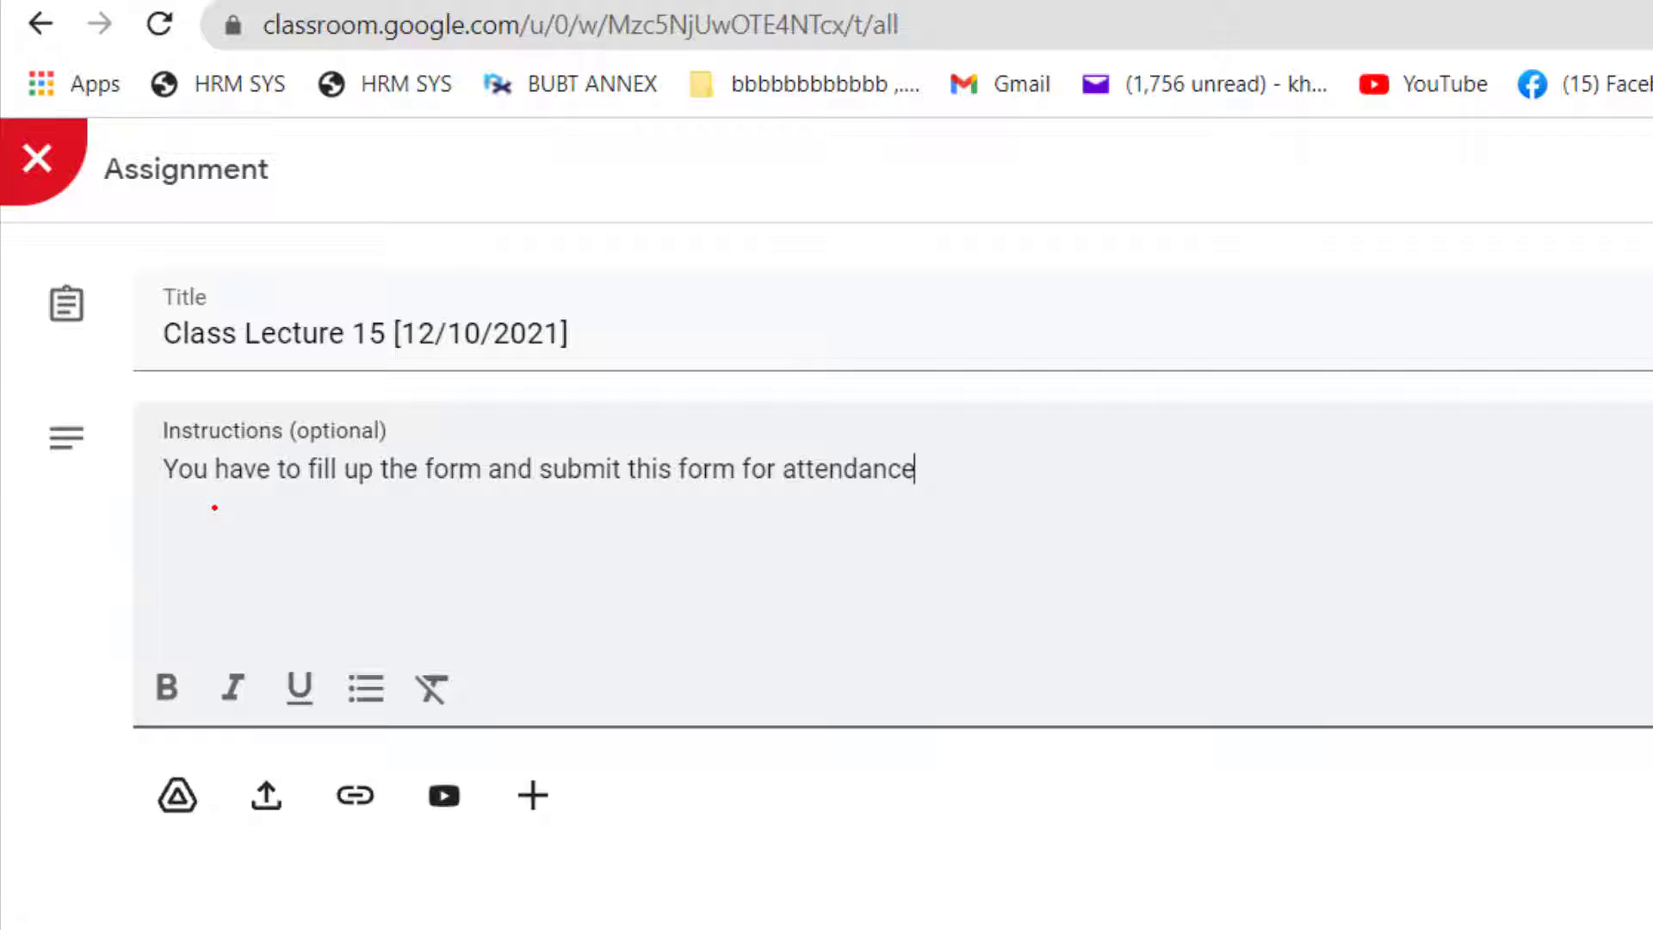
pyautogui.write('.')
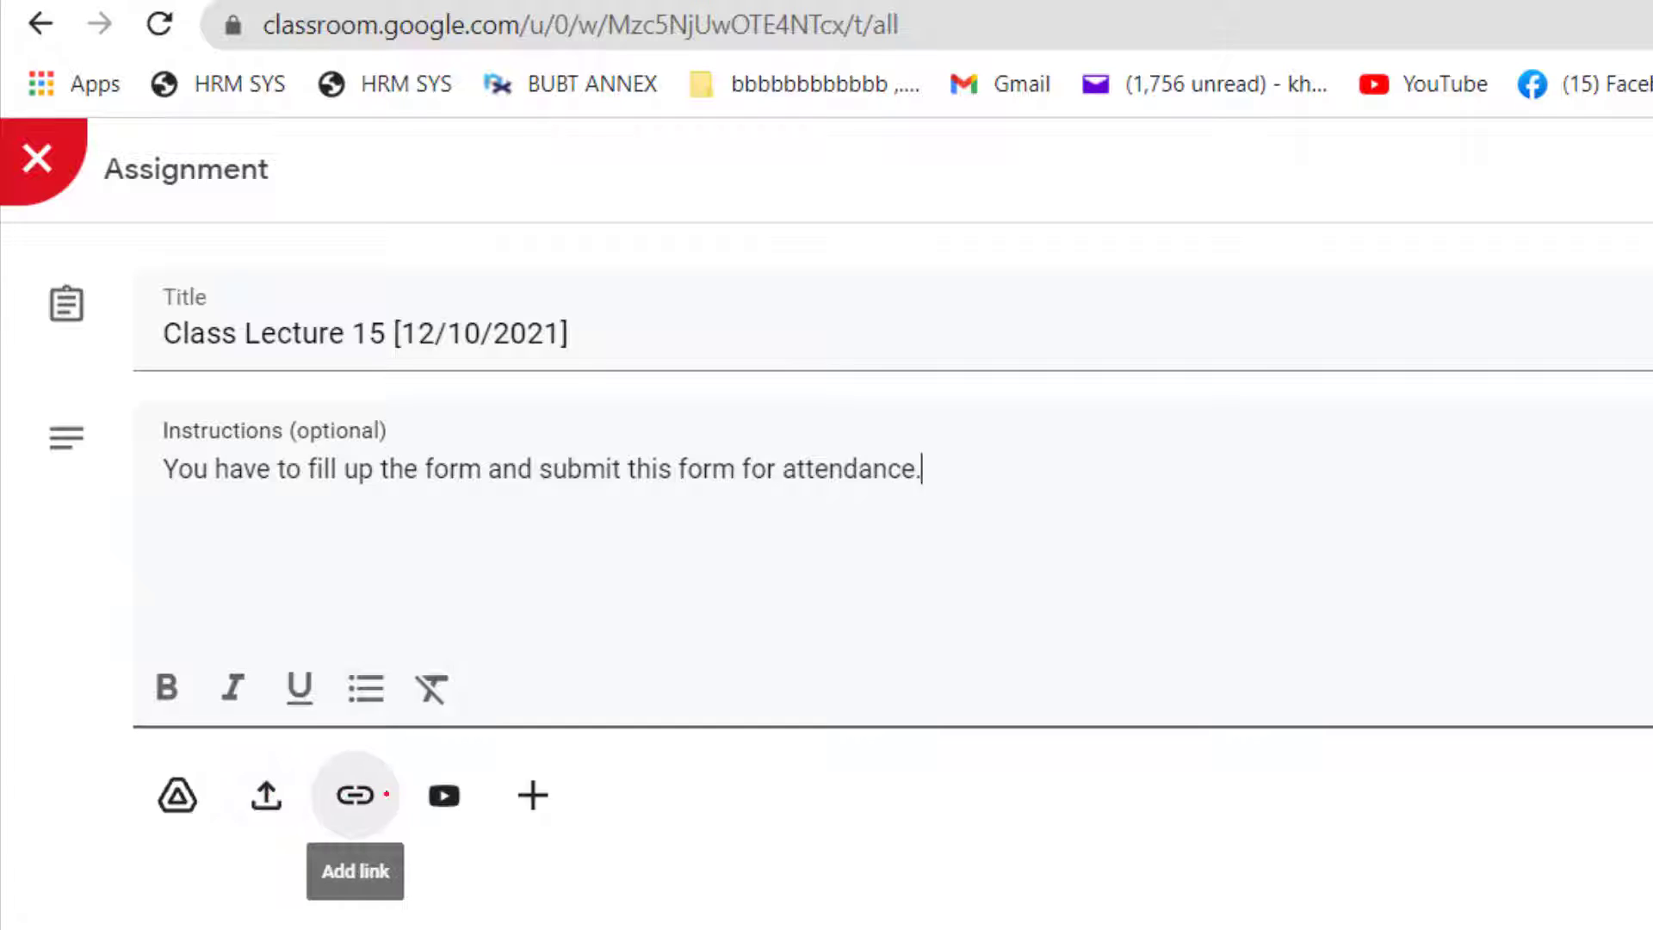
# Step: Attach a new Google Form to the assignment and title the form "Class 15_ [12/10/2021]"
pyautogui.click(532, 783)
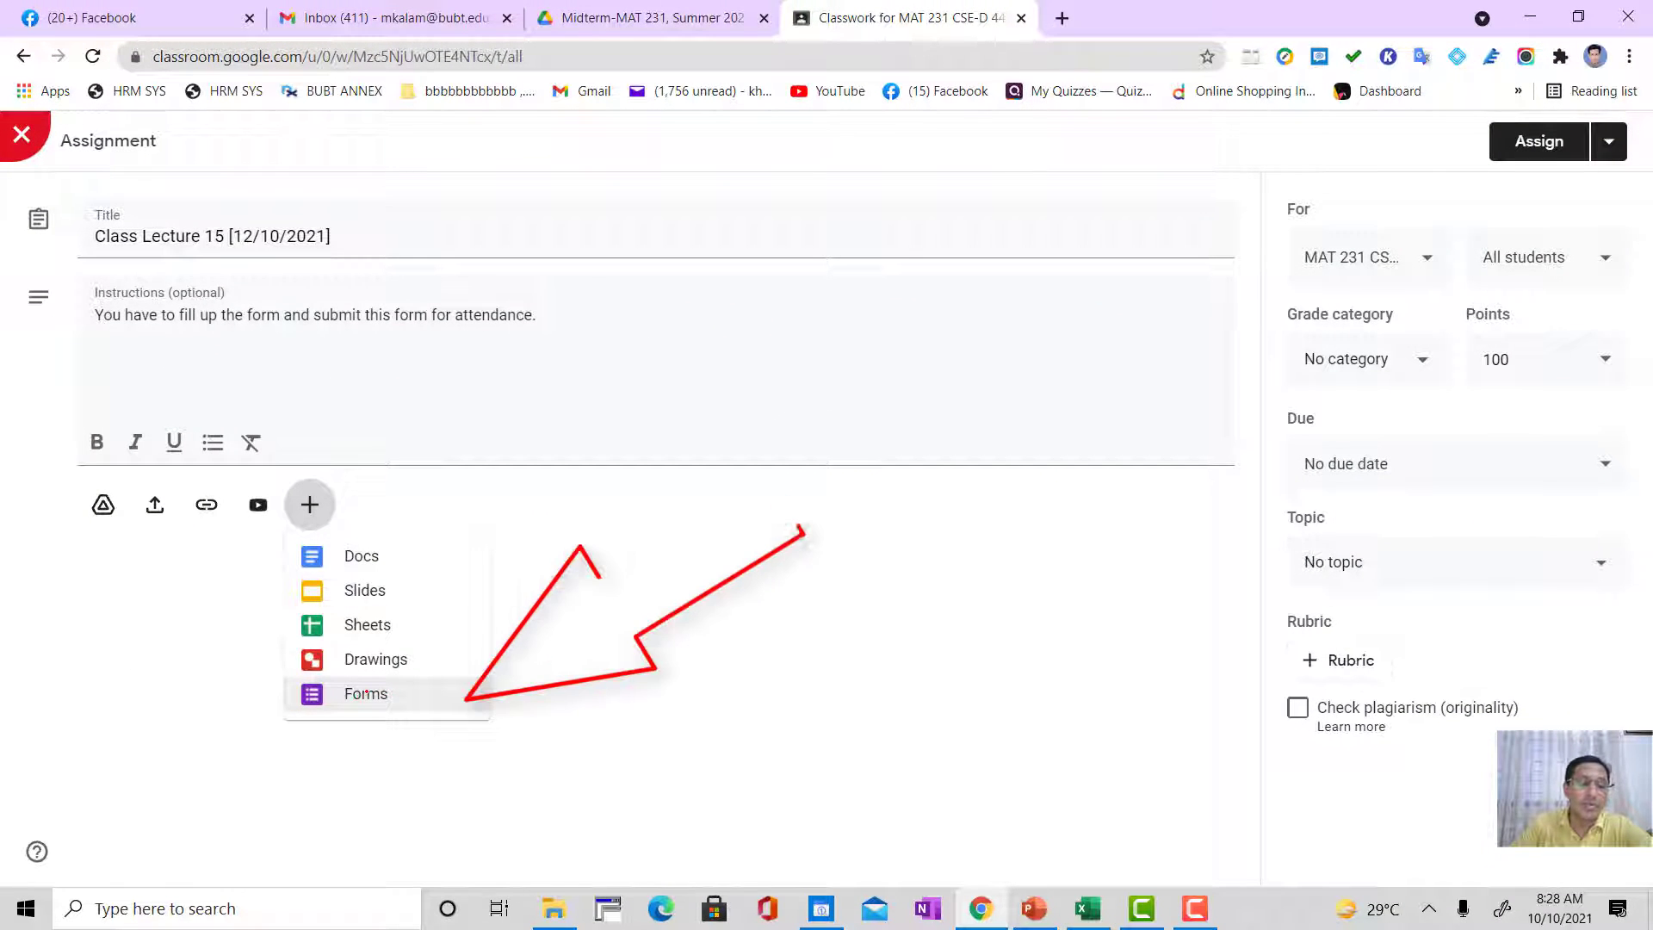
pyautogui.click(370, 693)
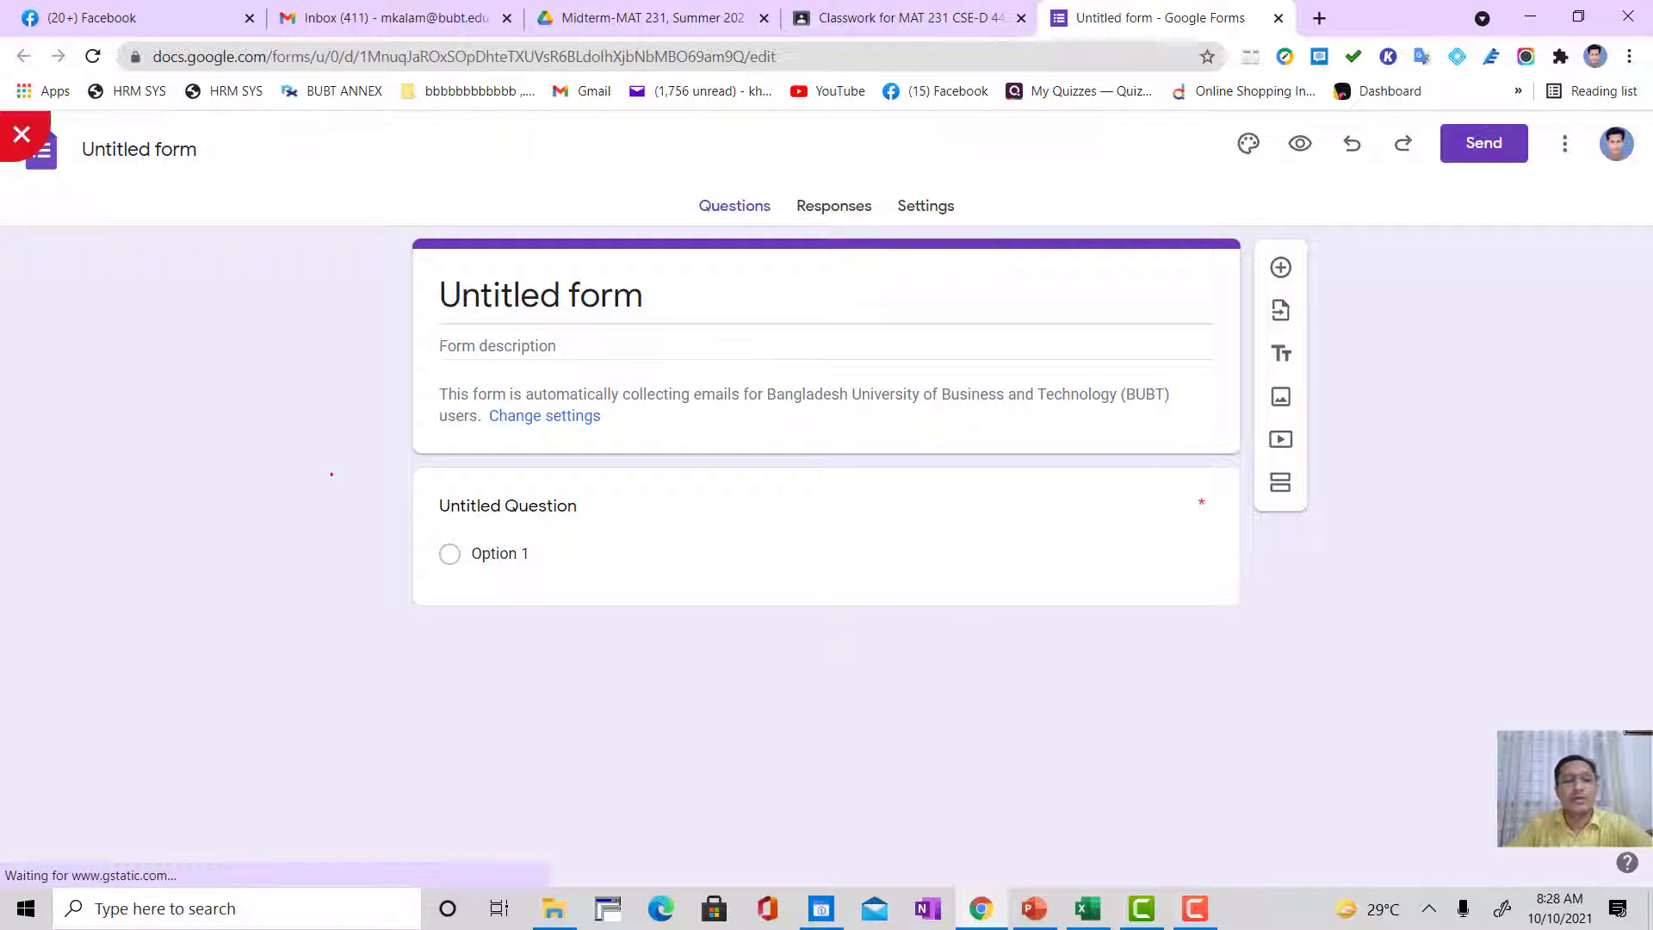
pyautogui.click(462, 294)
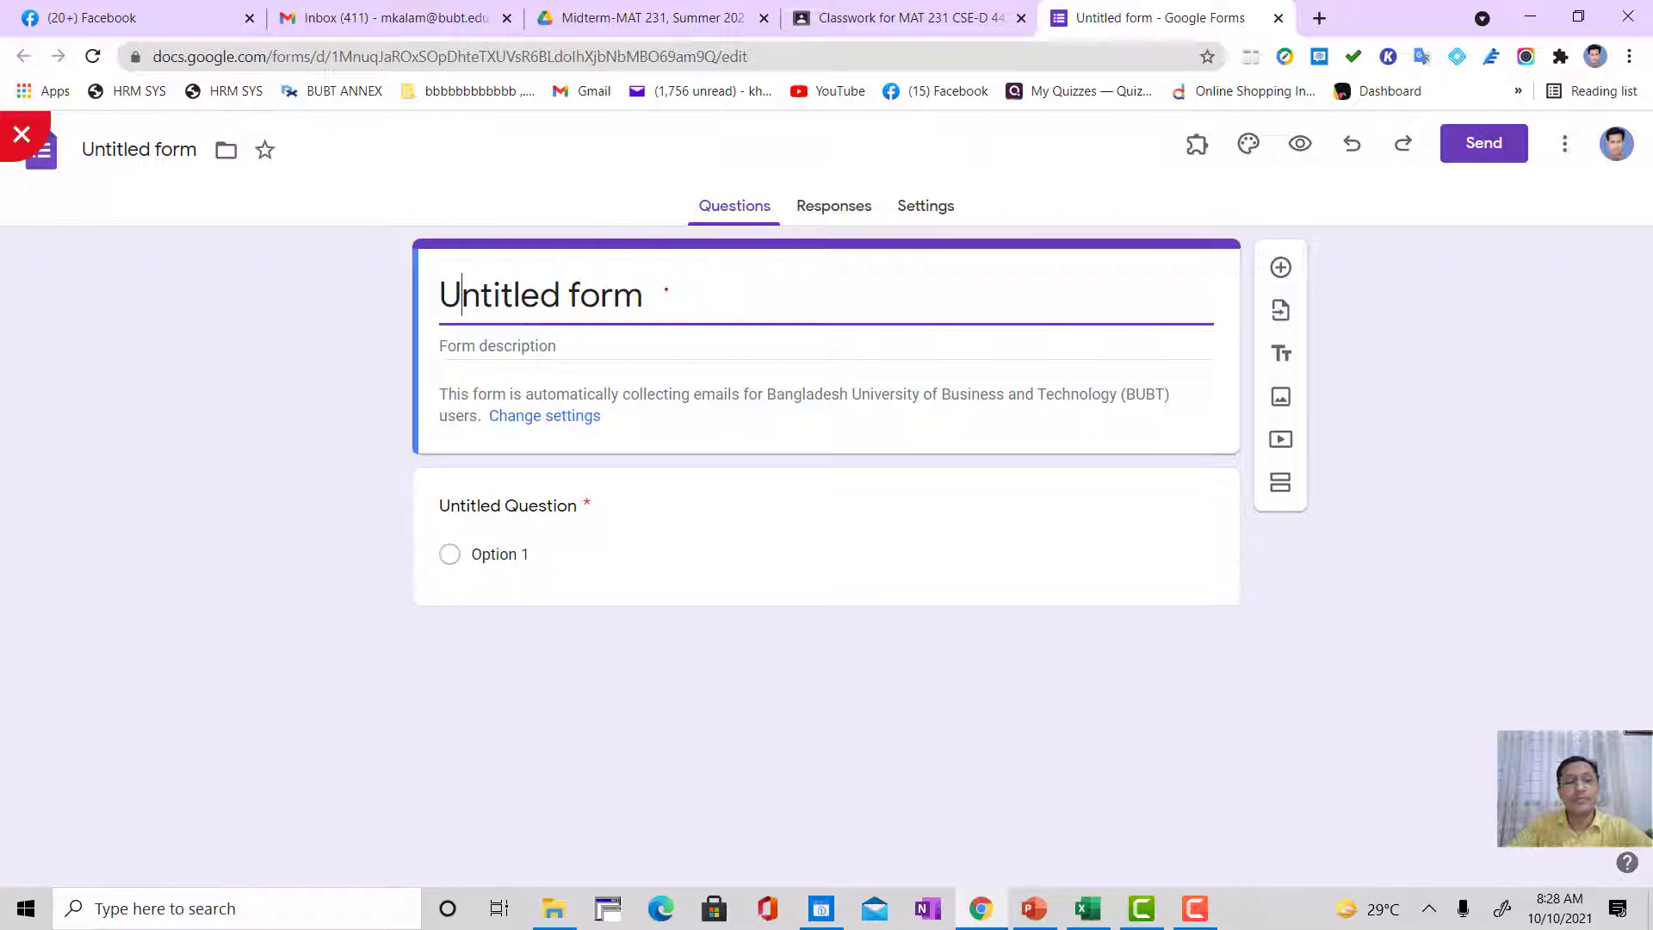
pyautogui.moveTo(666, 288); pyautogui.dragTo(350, 306)
pyautogui.write('C')
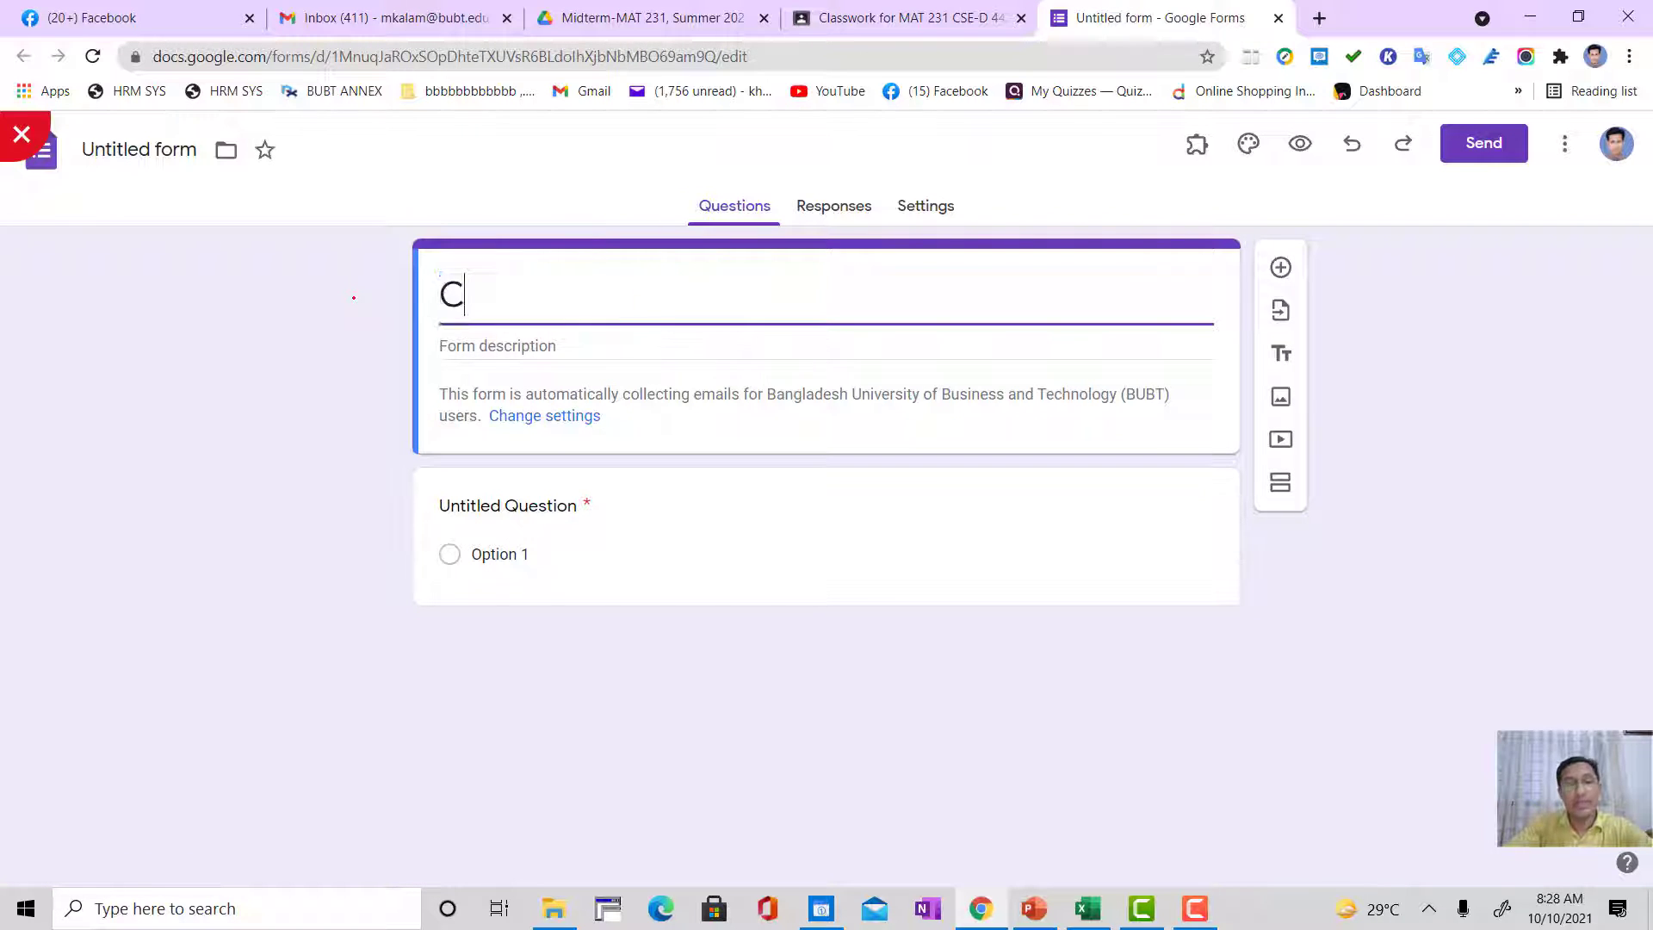
pyautogui.write('lass ')
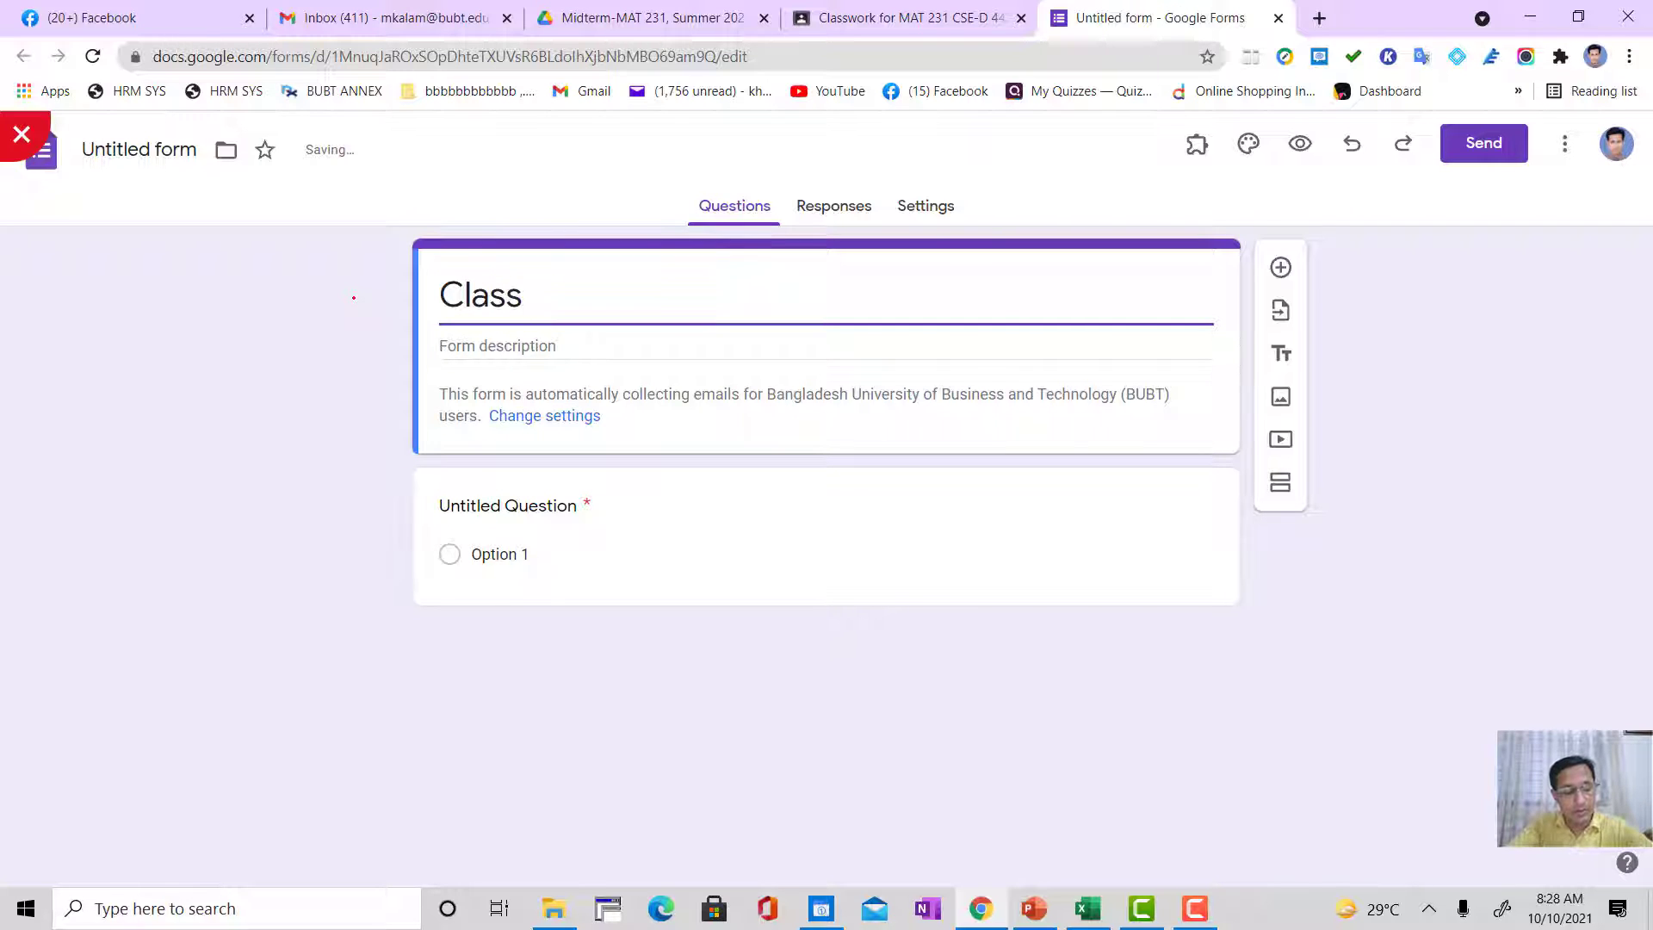
pyautogui.write('15')
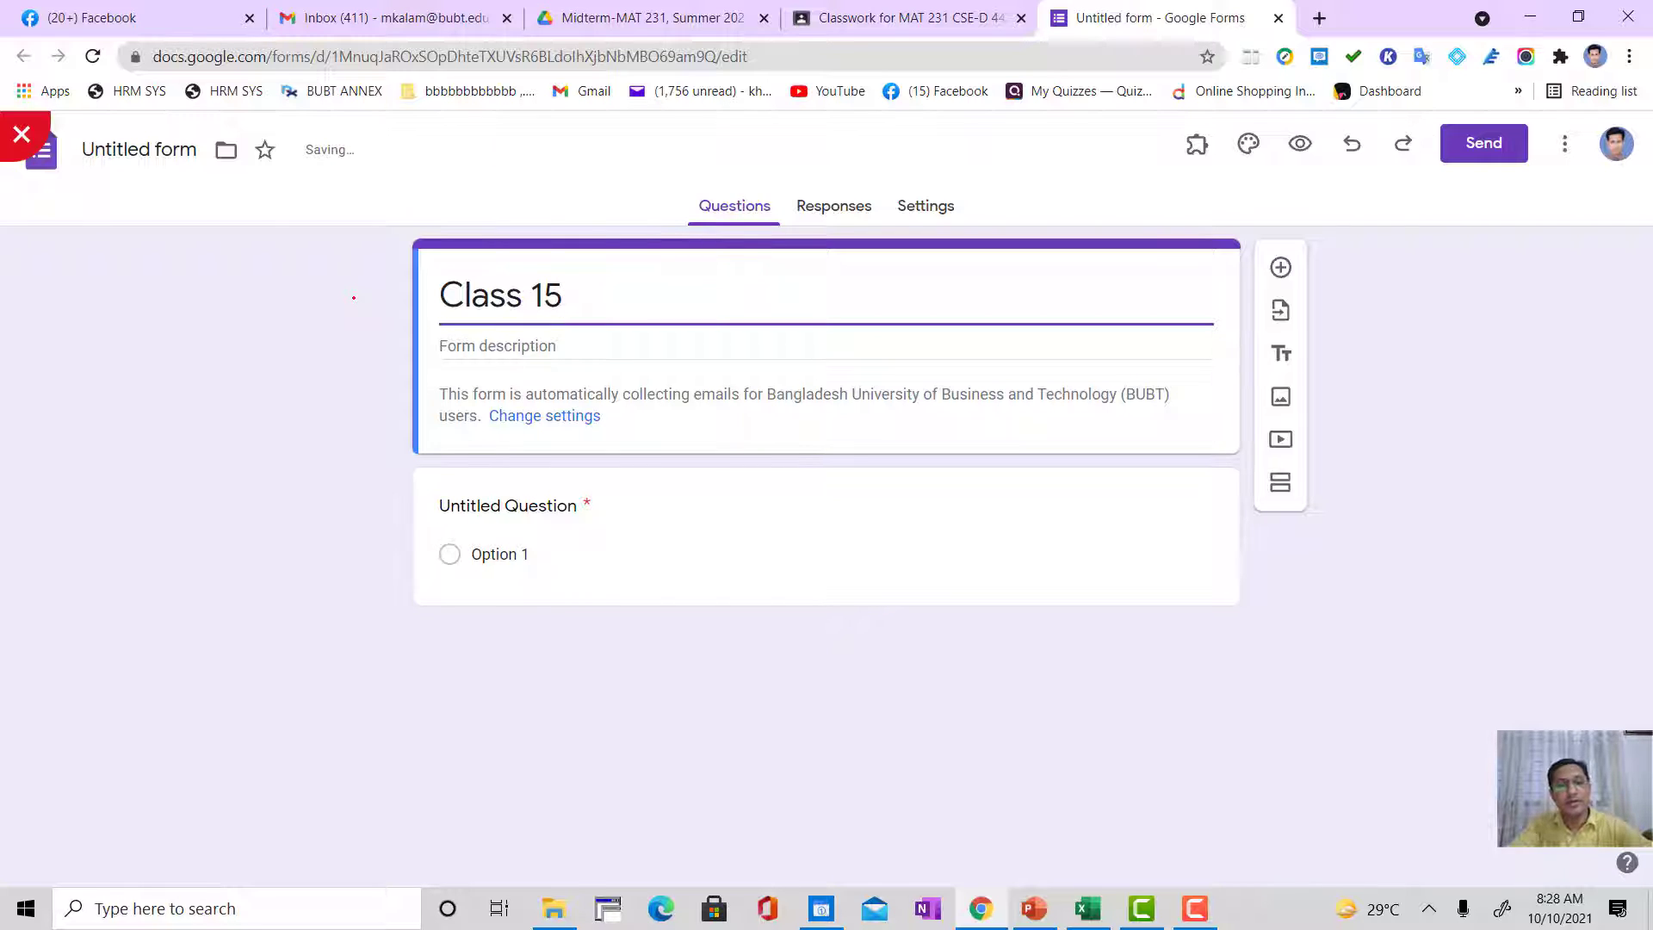
pyautogui.write('_')
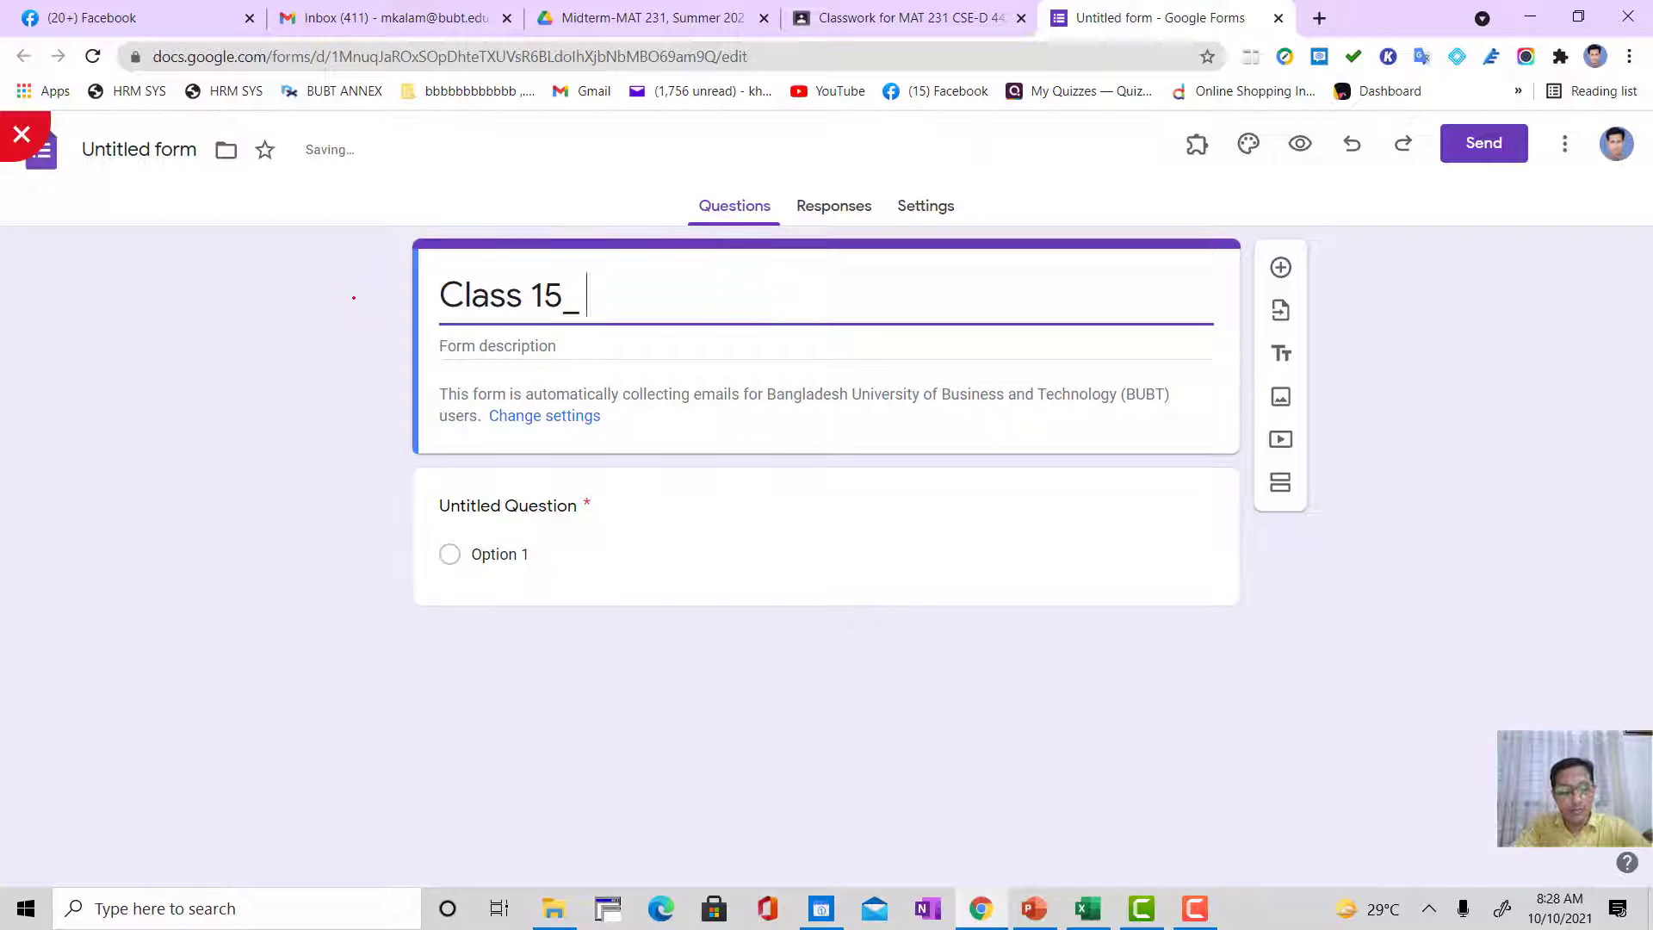
pyautogui.write(' [')
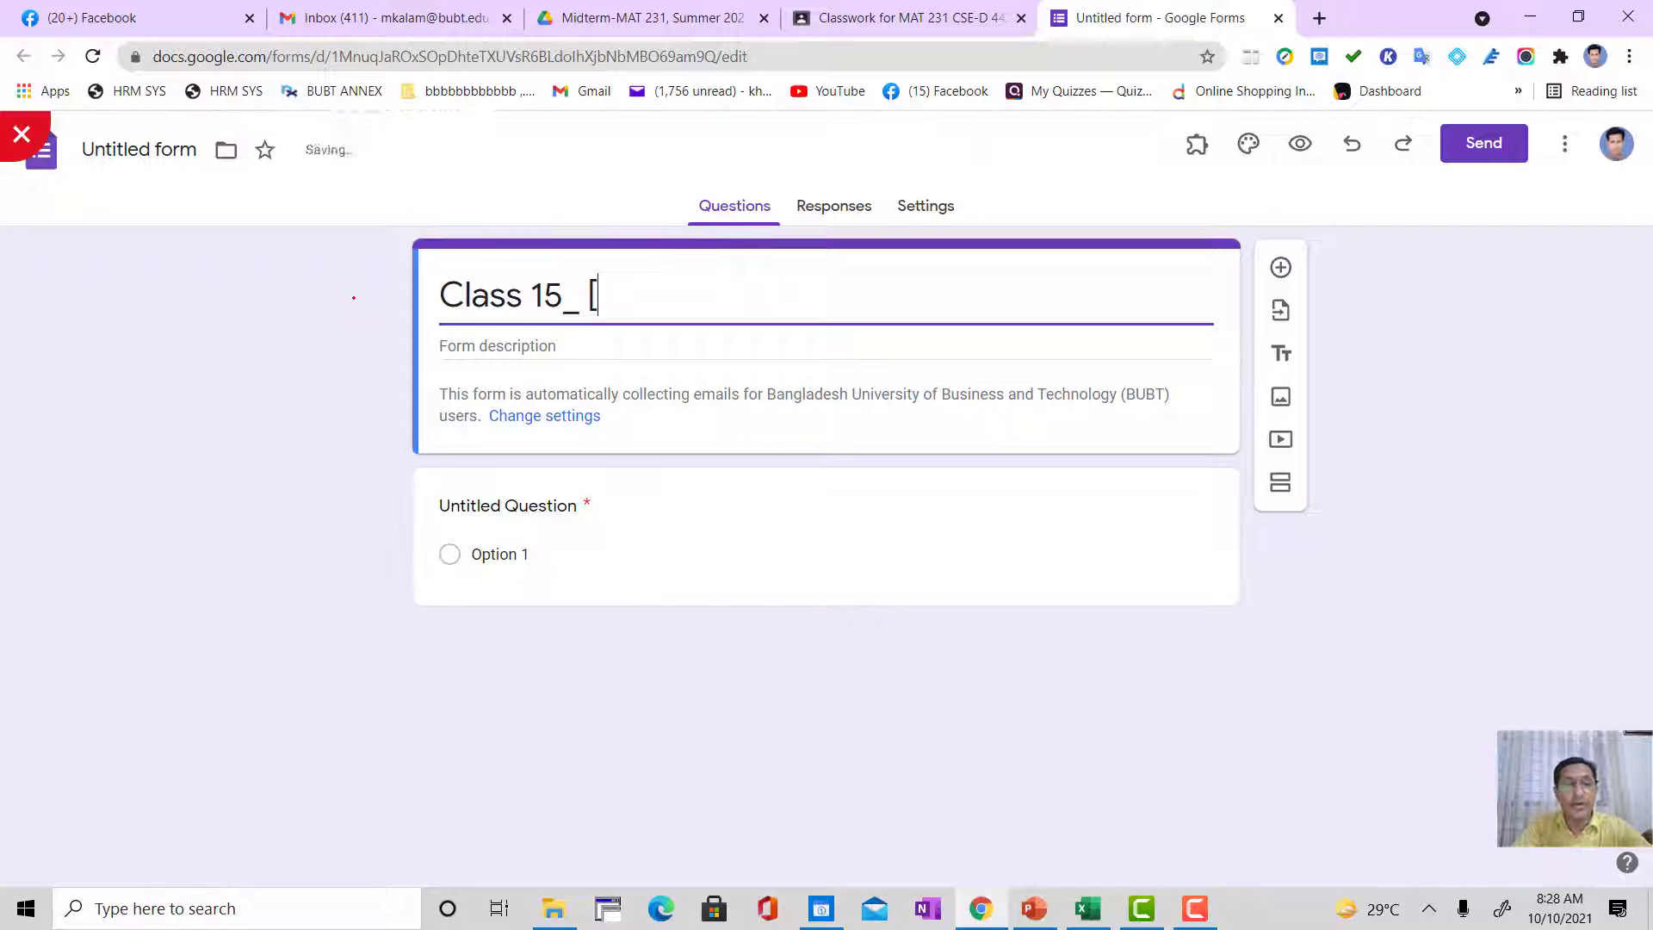
pyautogui.write('1')
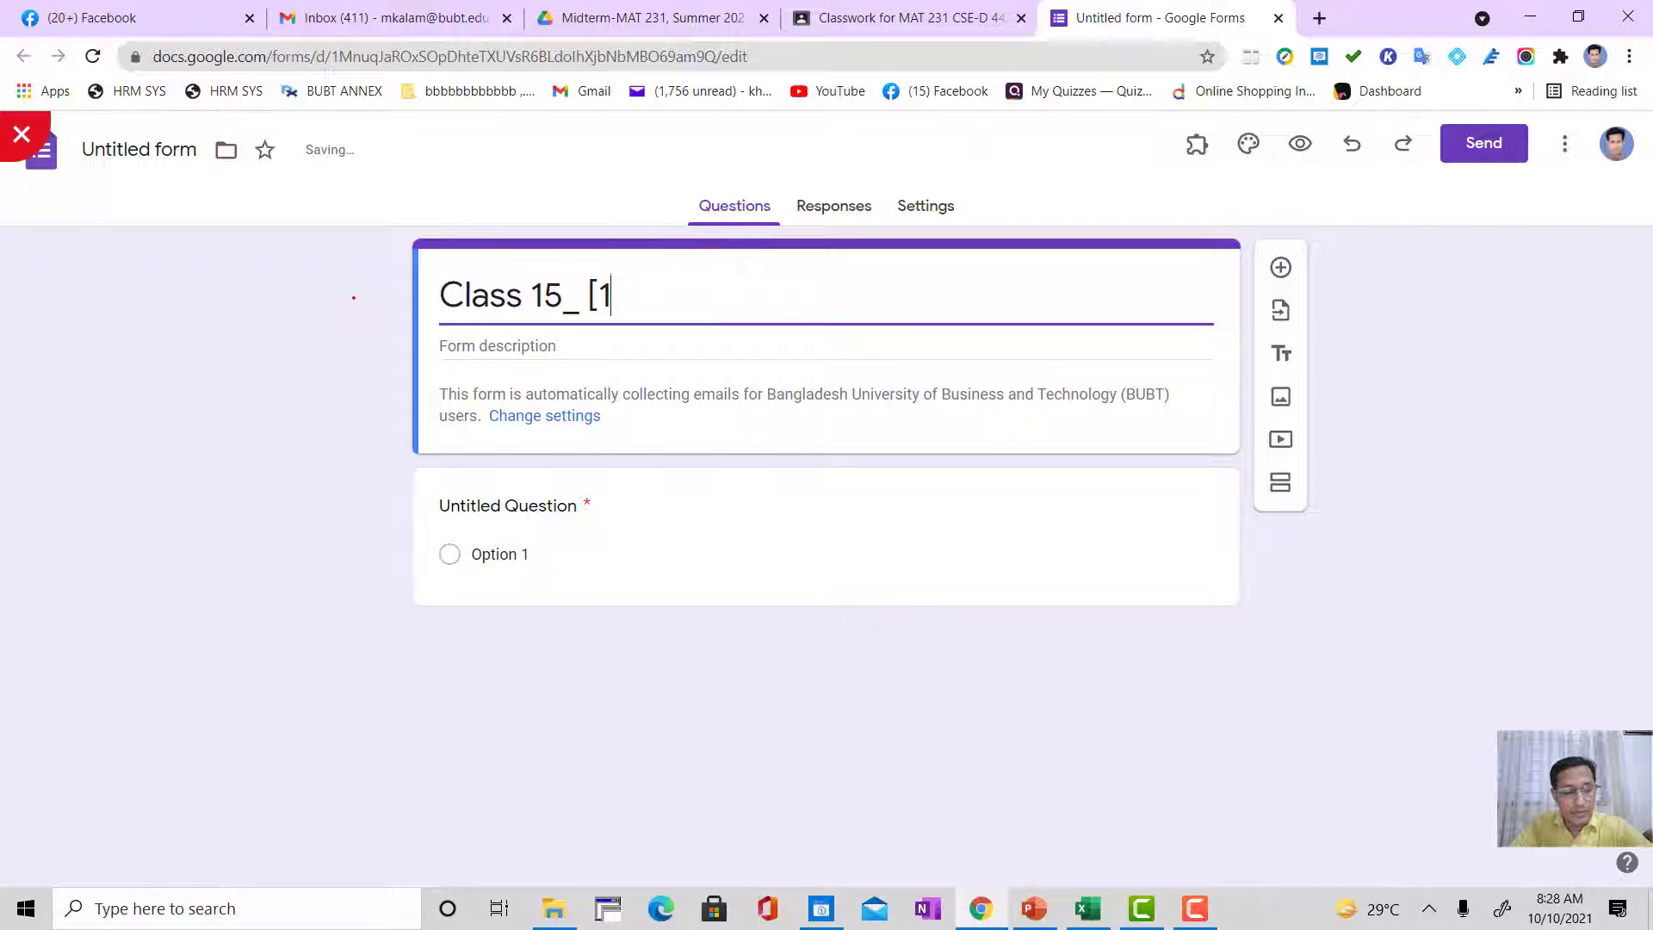
pyautogui.write('2/')
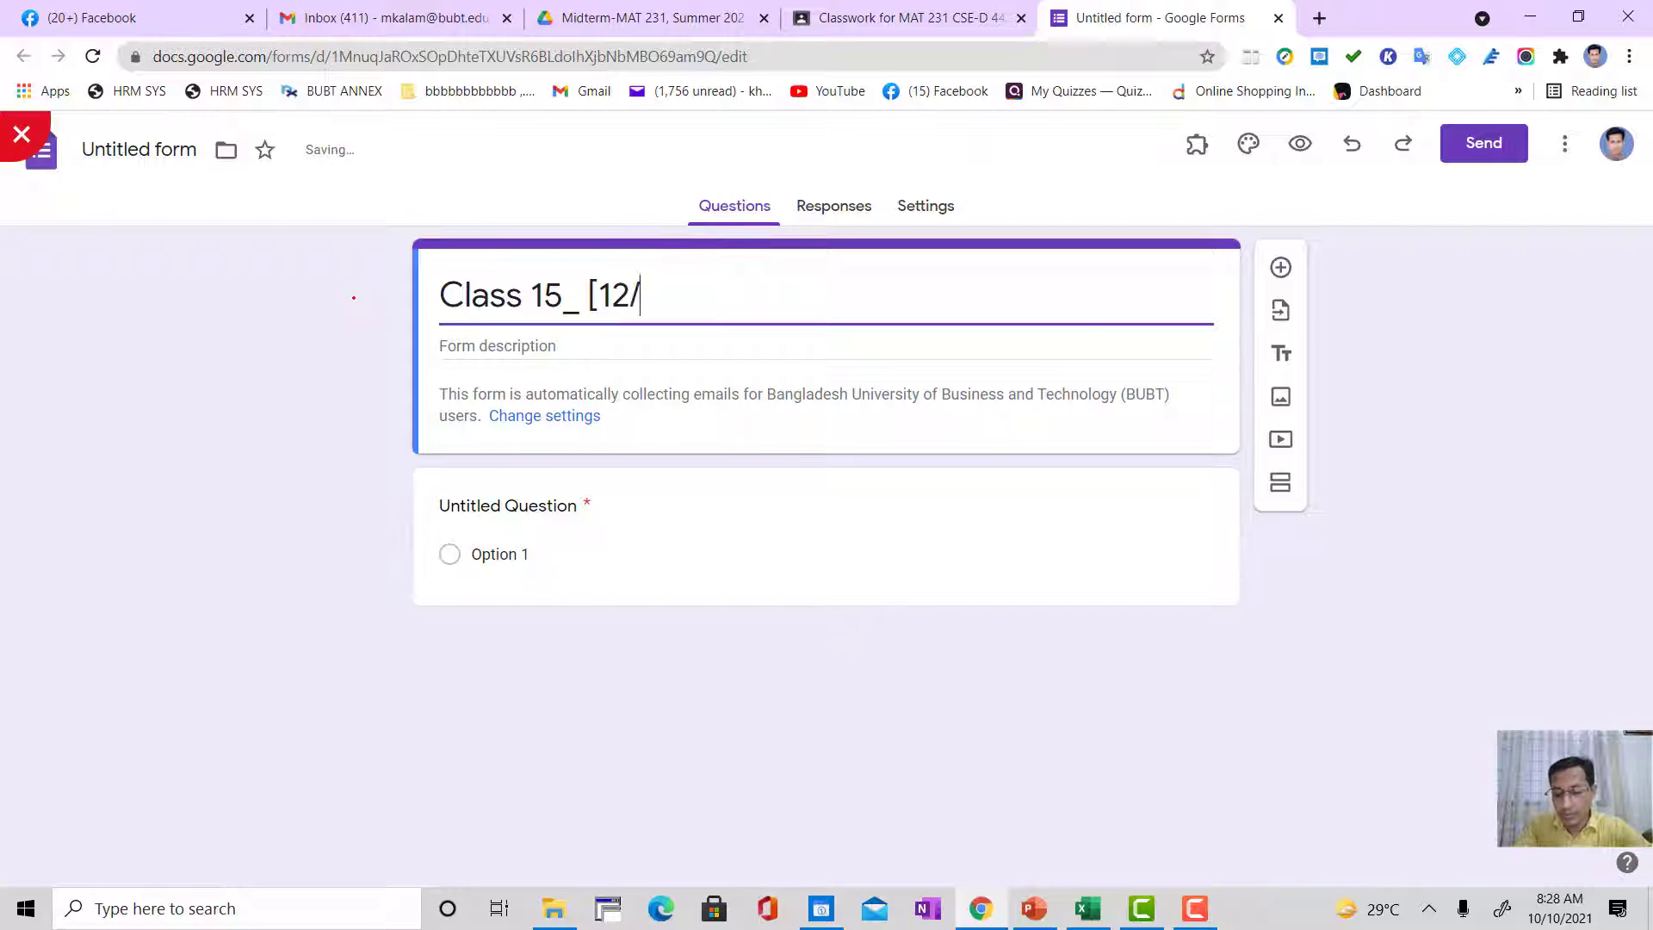
pyautogui.write('10/')
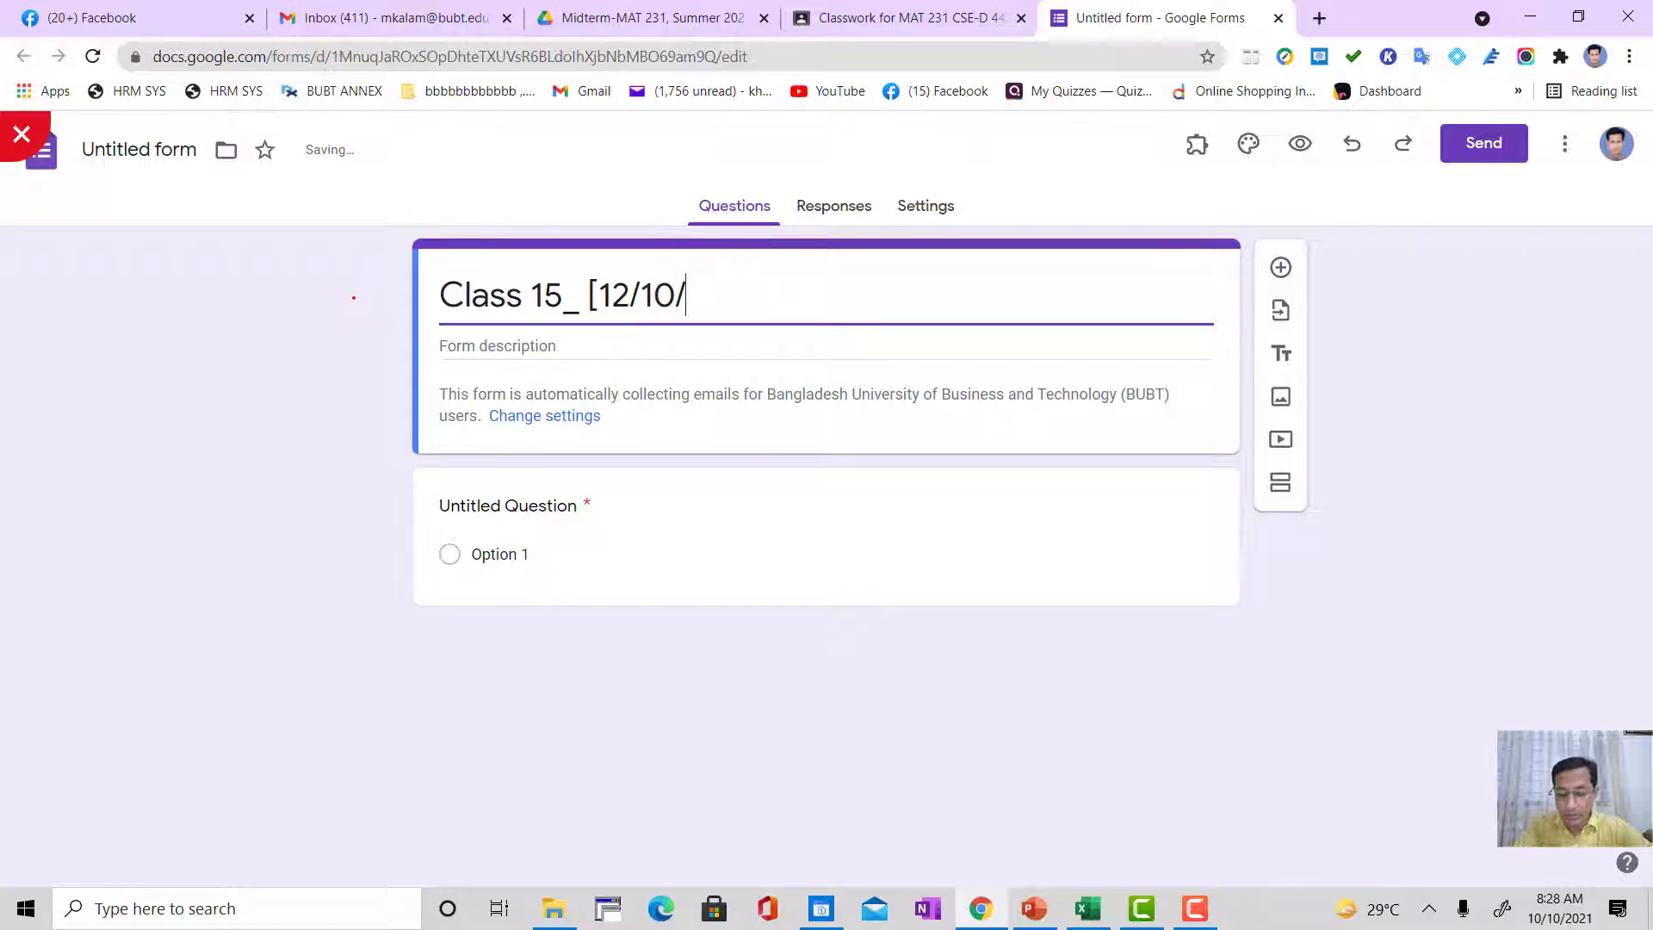
pyautogui.write('2021')
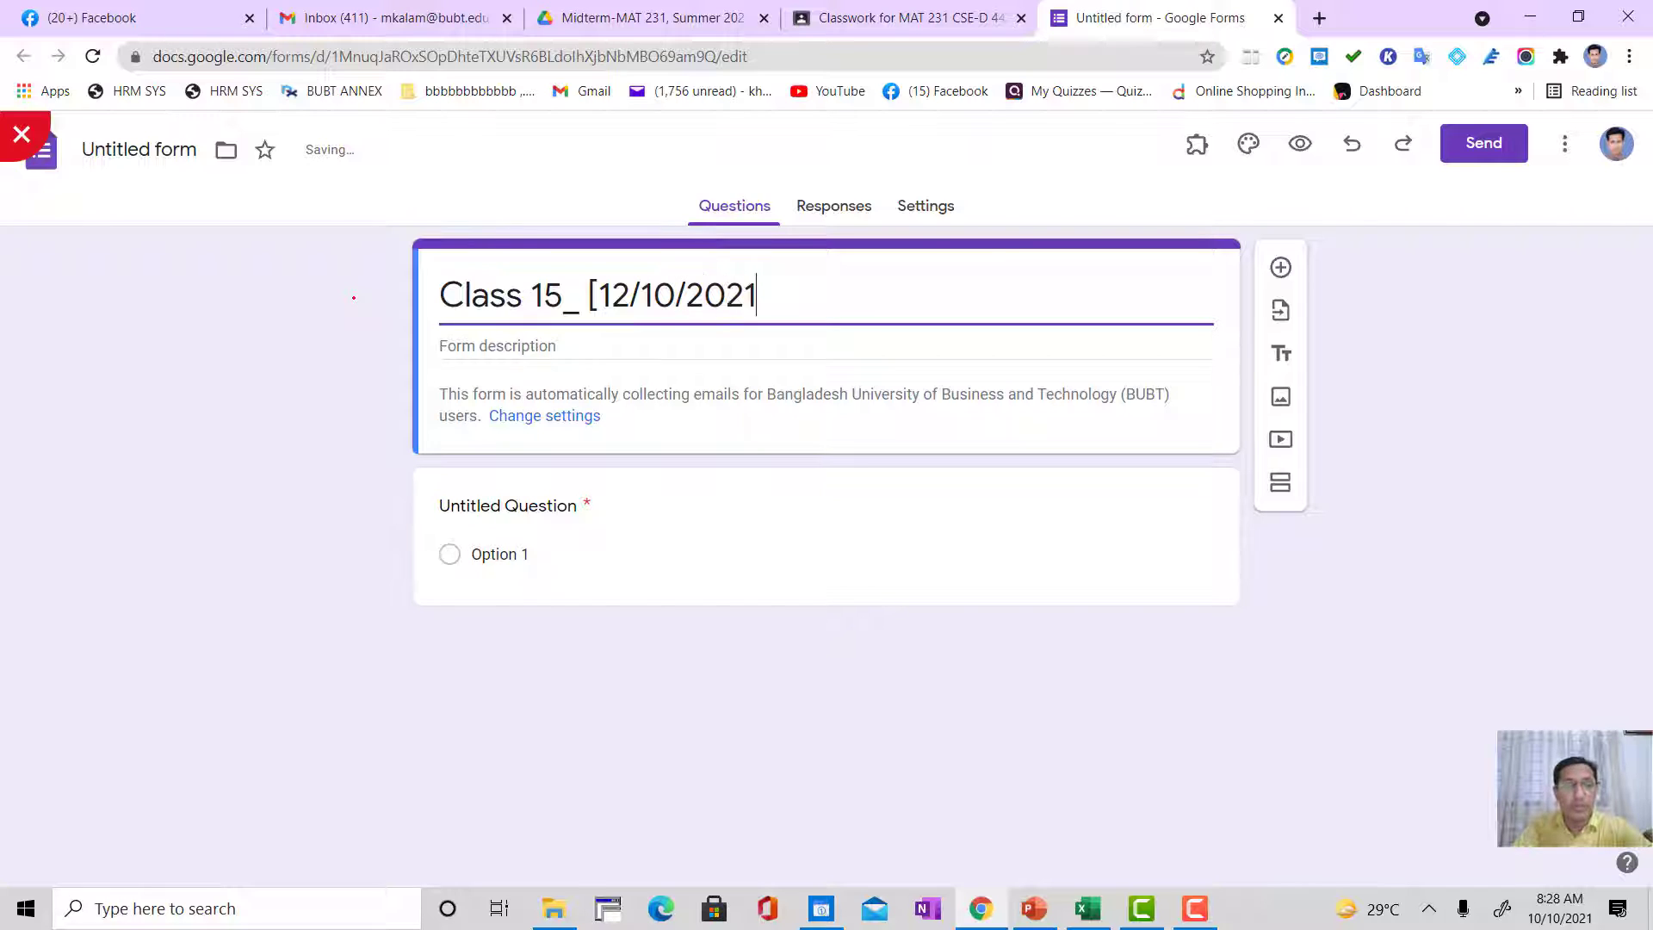
pyautogui.write(']')
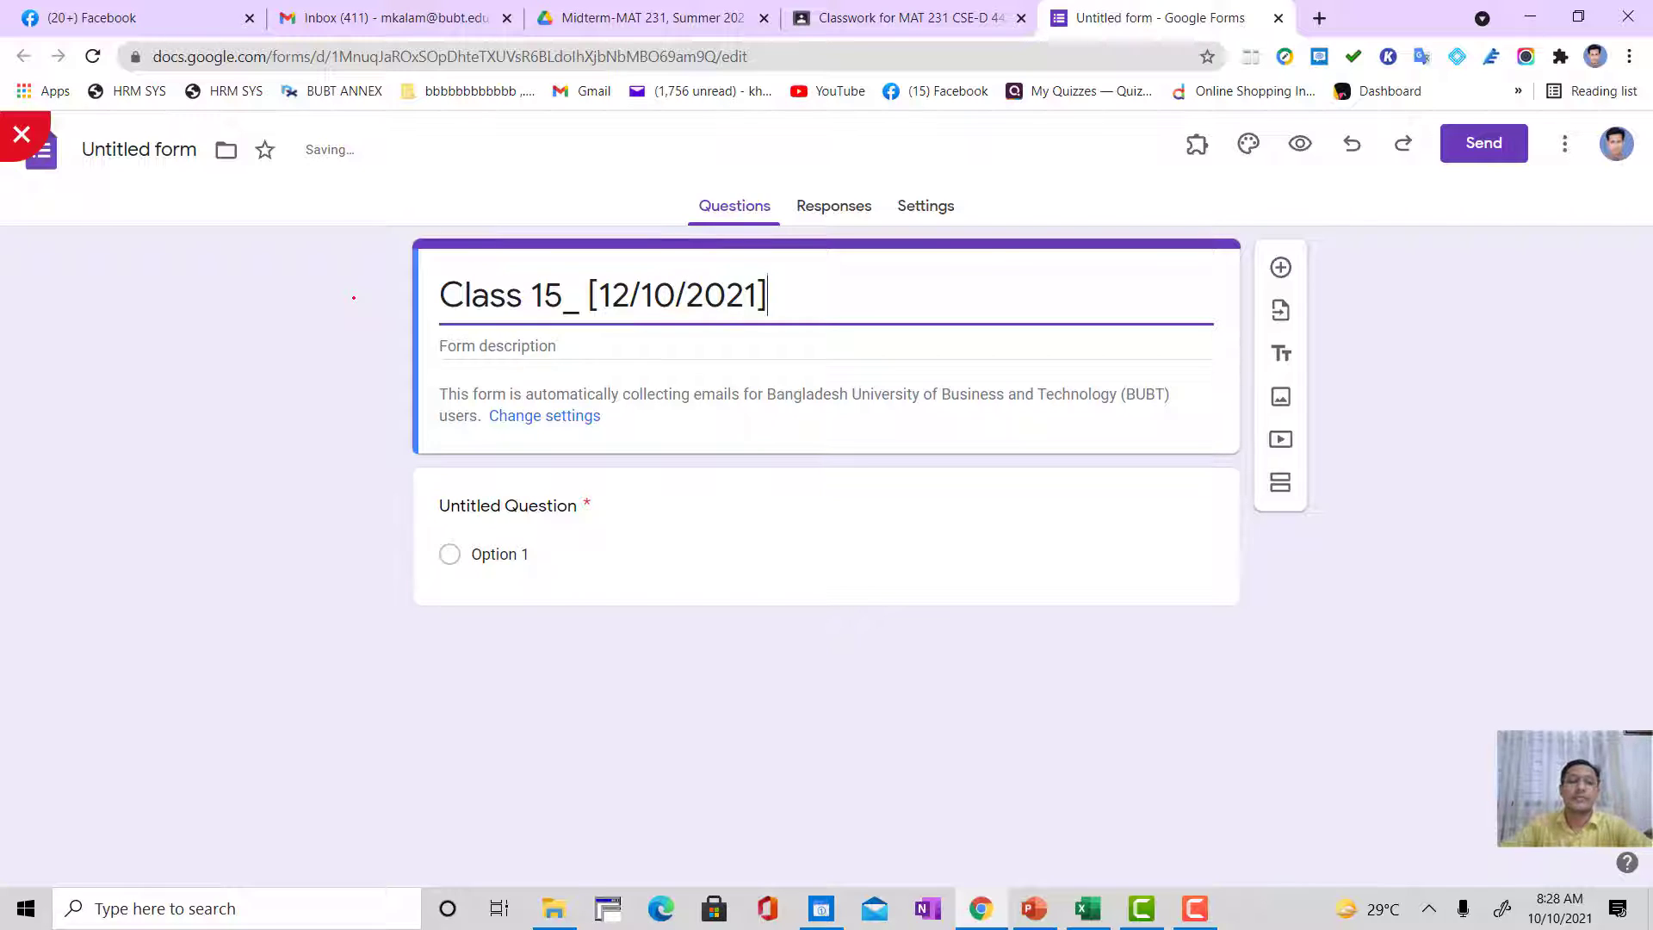
# Step: Insert the batch and section "CSE (44th, Sec-12), " at the beginning of the form title
pyautogui.click(440, 289)
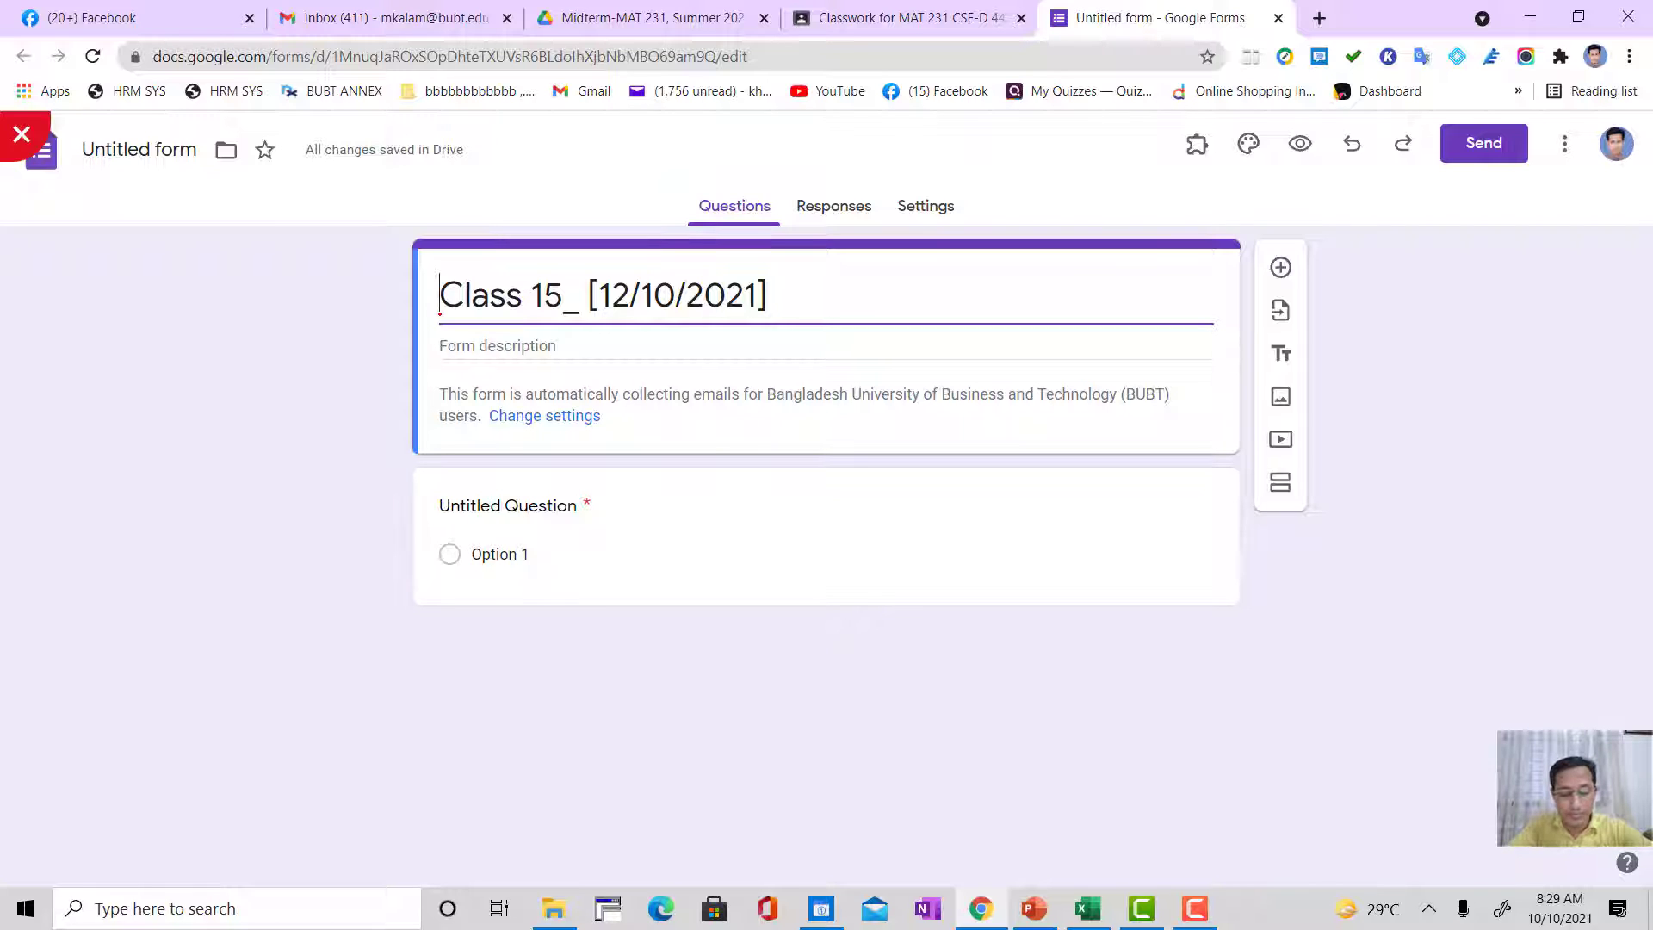
pyautogui.write('CSE')
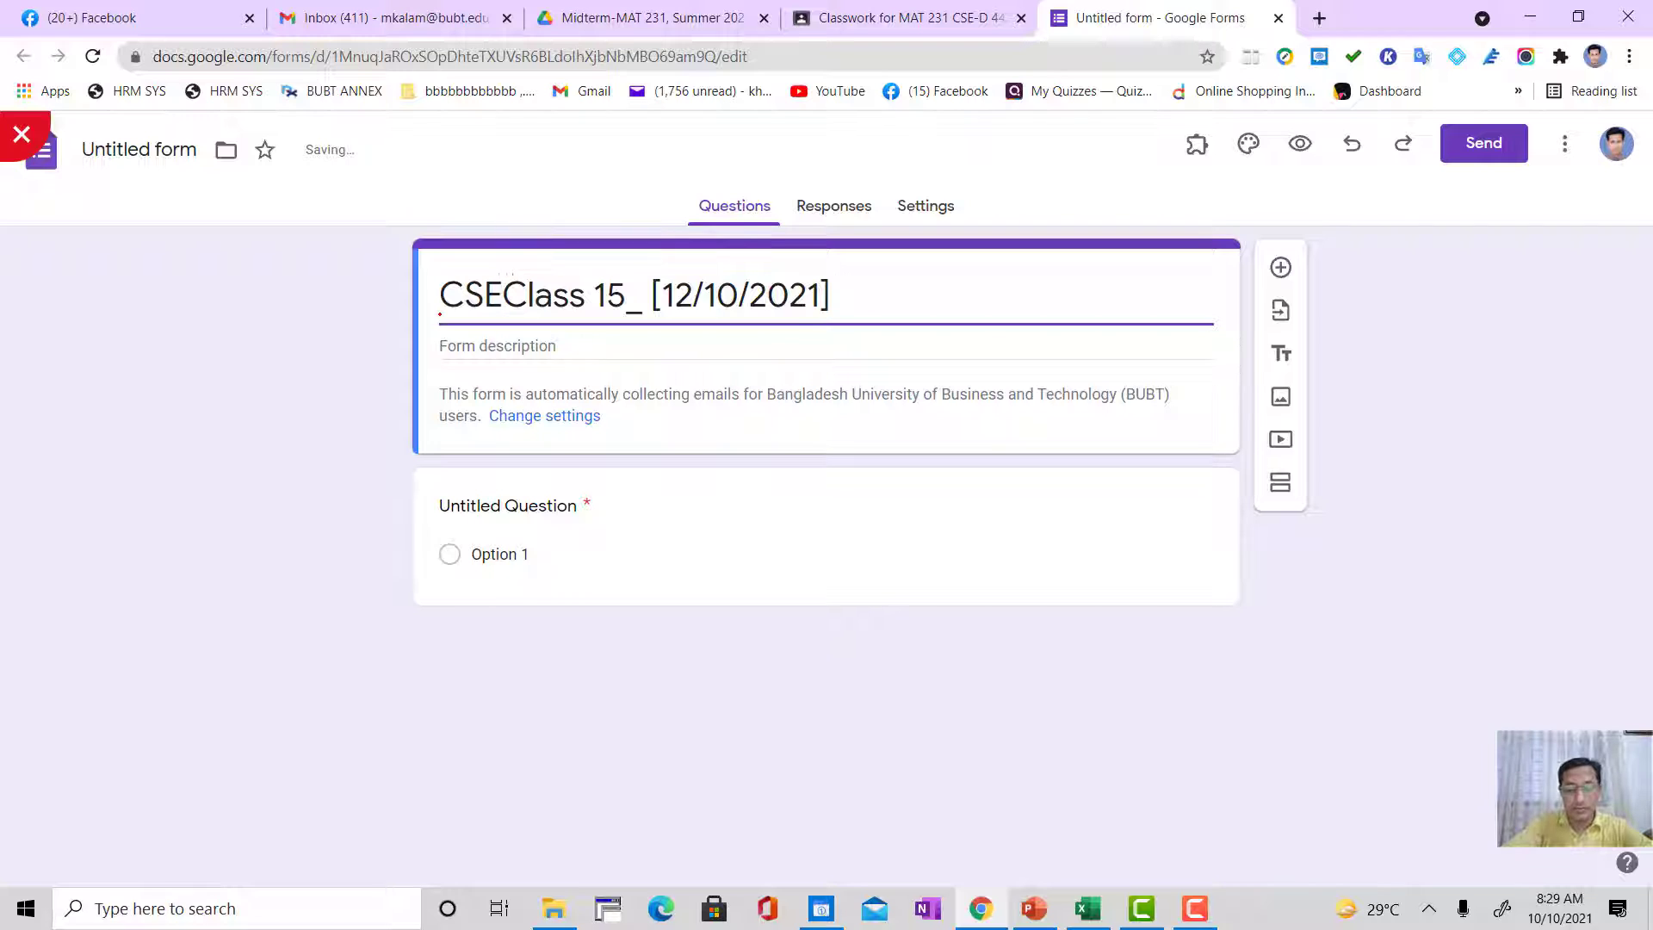
pyautogui.write(' (')
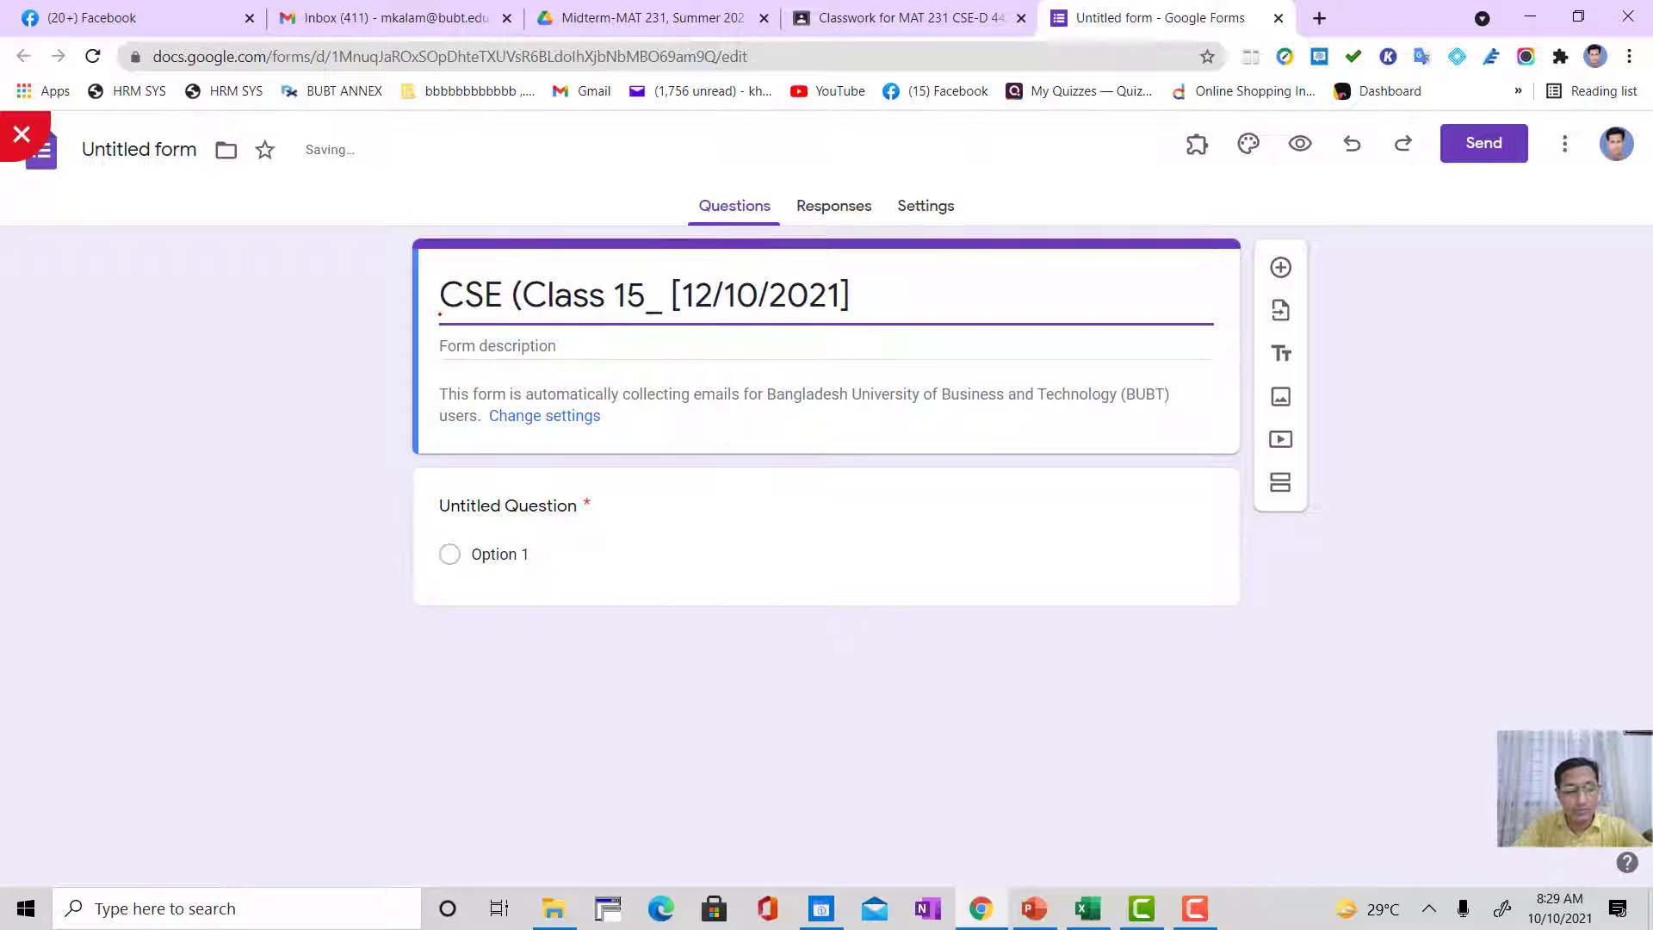
pyautogui.write('44')
pyautogui.write('th, ')
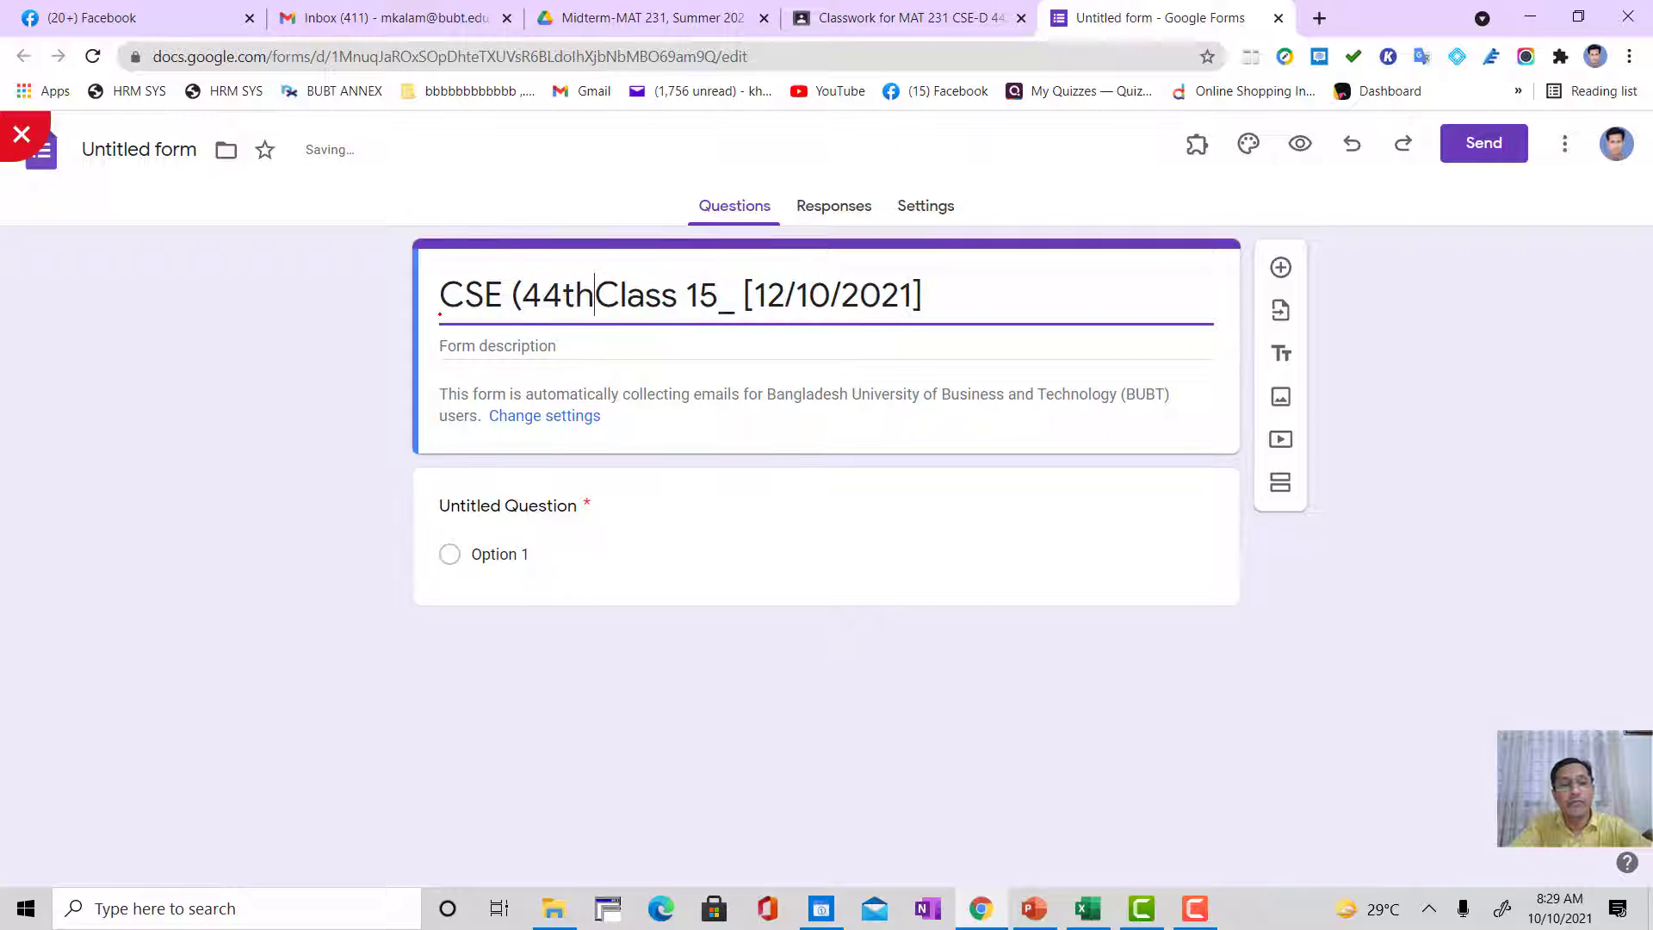
pyautogui.write('Sec-')
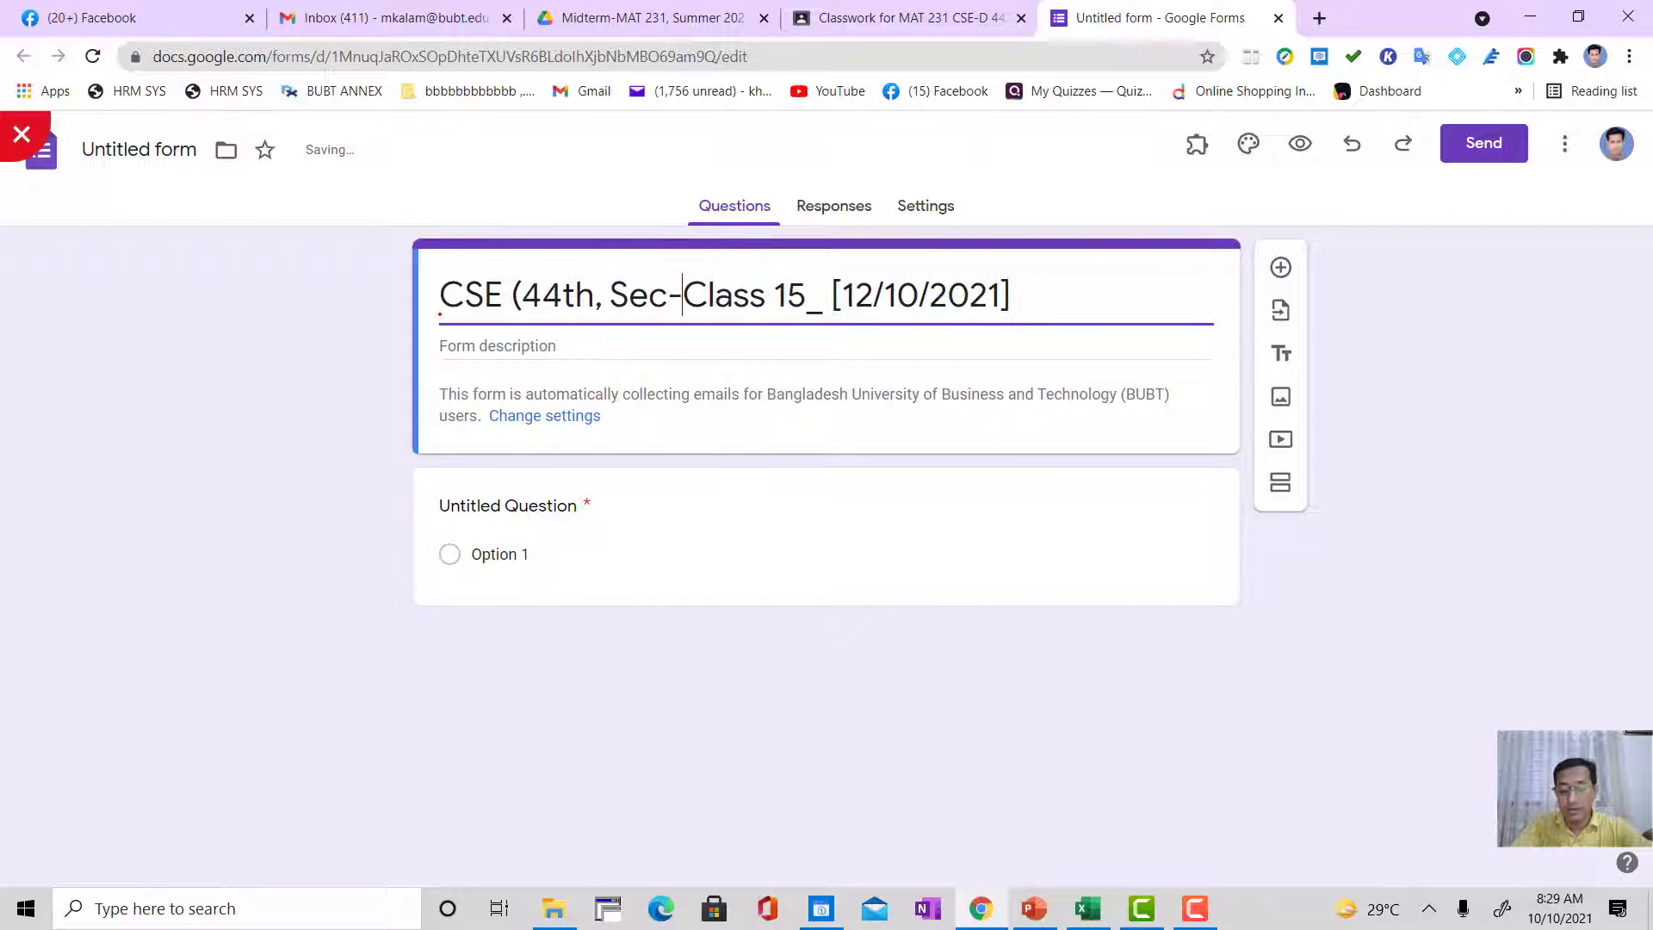
pyautogui.write('12')
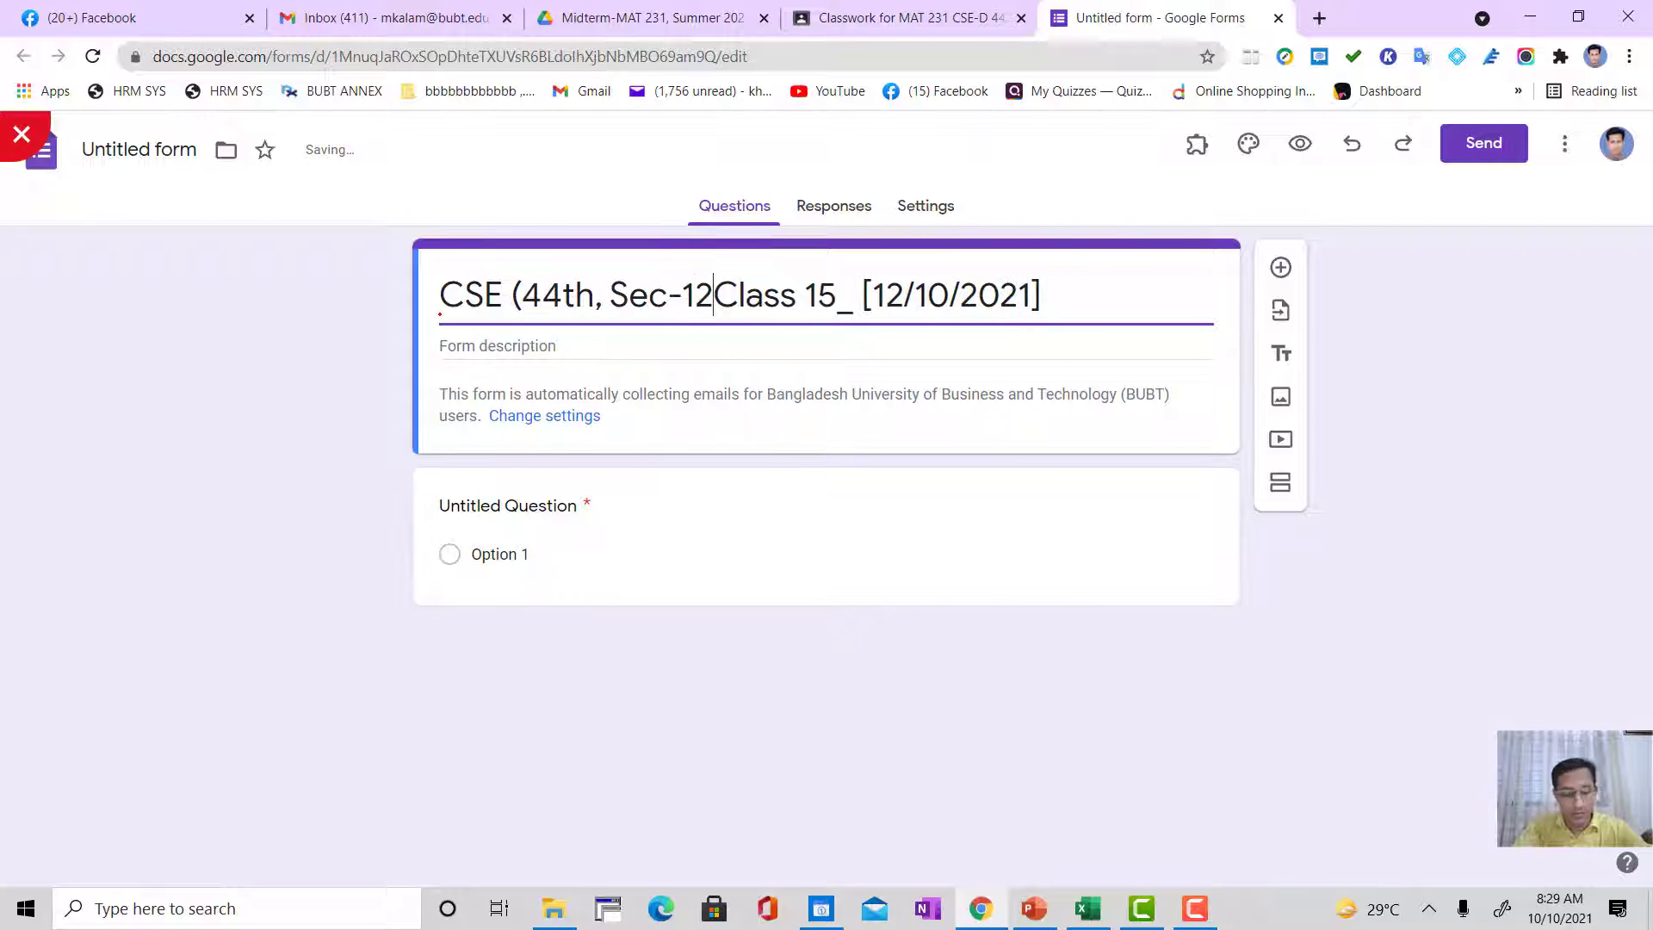
pyautogui.write(')')
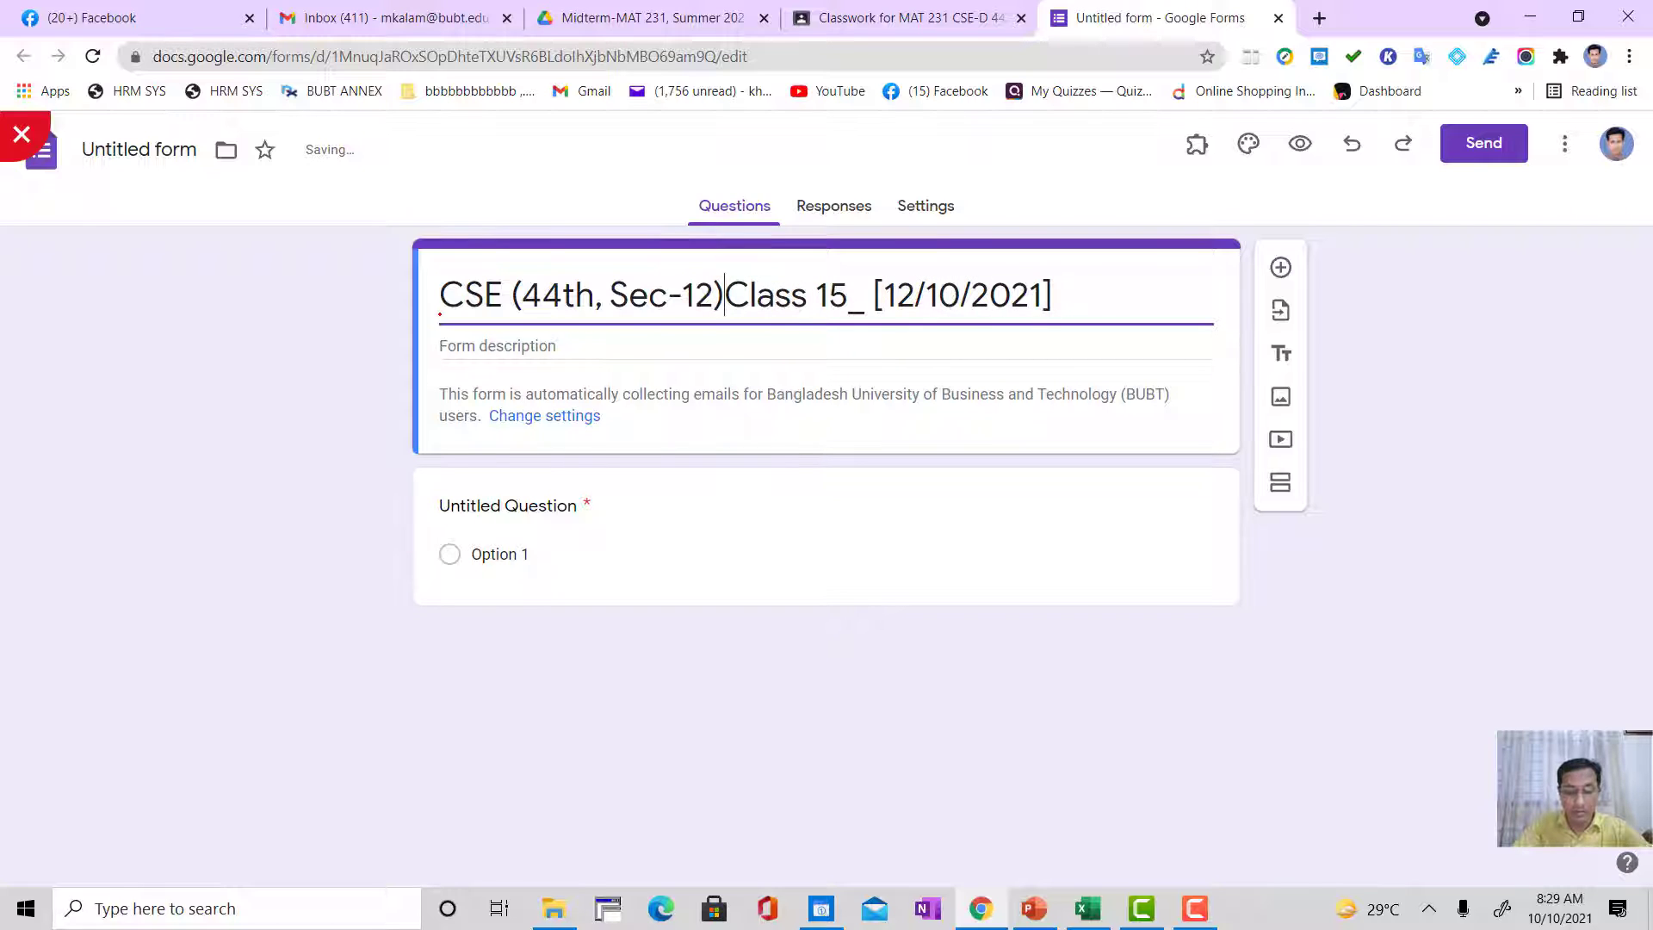
pyautogui.write(',')
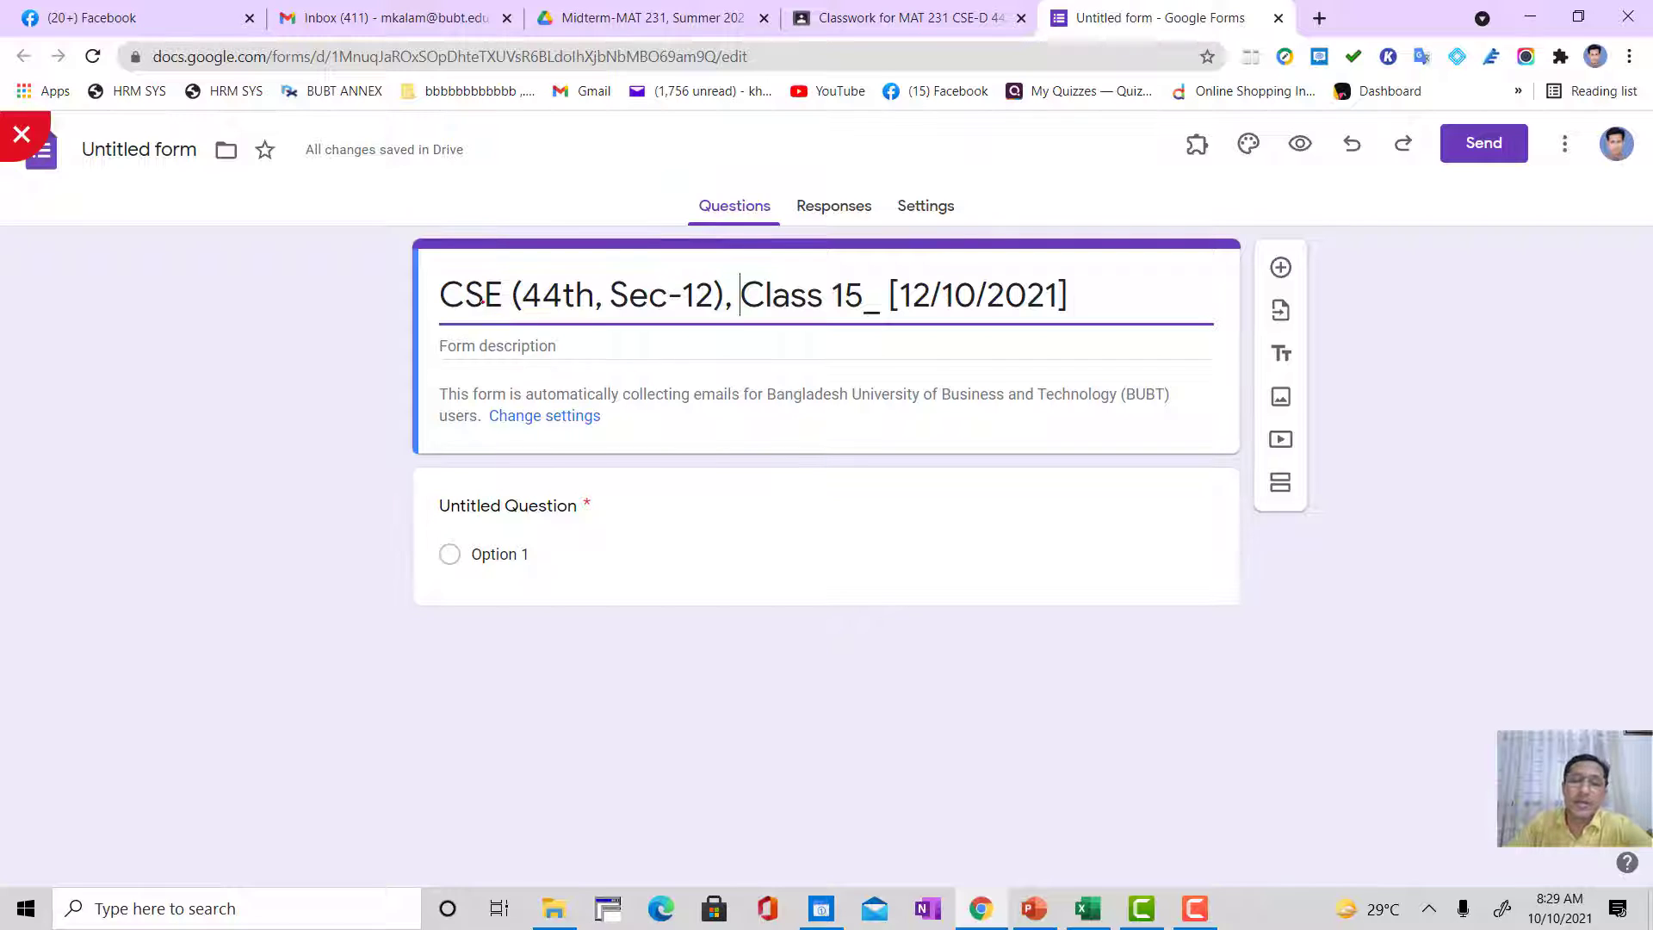
# Step: Insert "Attendance Form of " before "CSE" in the form title
pyautogui.moveTo(446, 300); pyautogui.dragTo(738, 313)
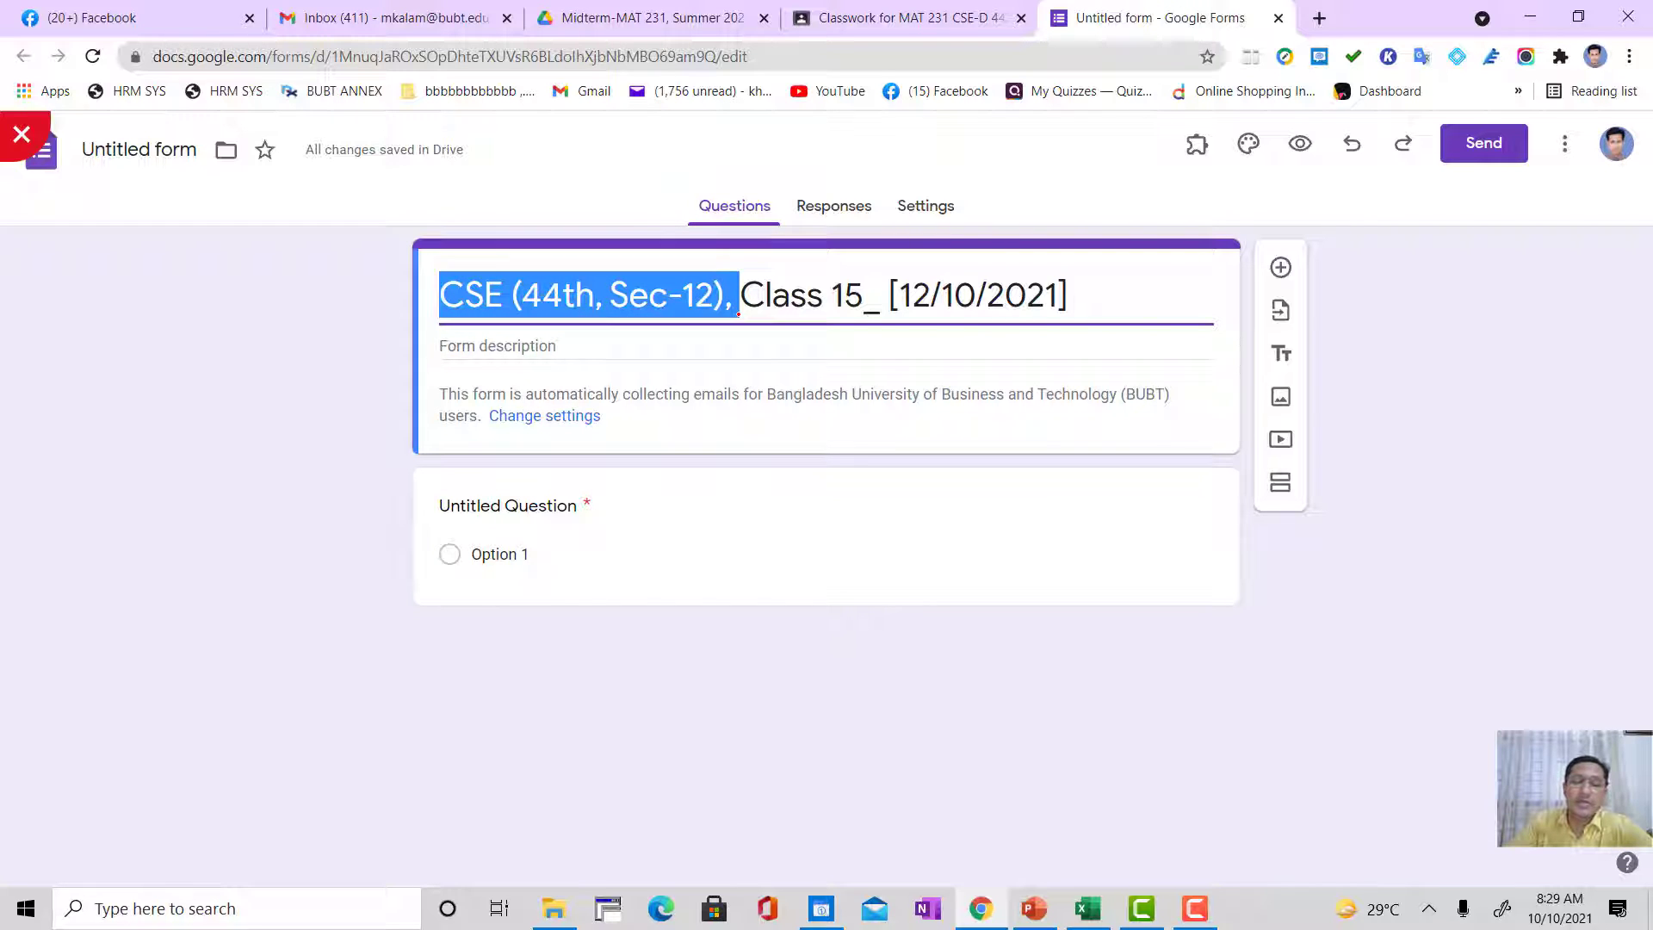
pyautogui.click(710, 297)
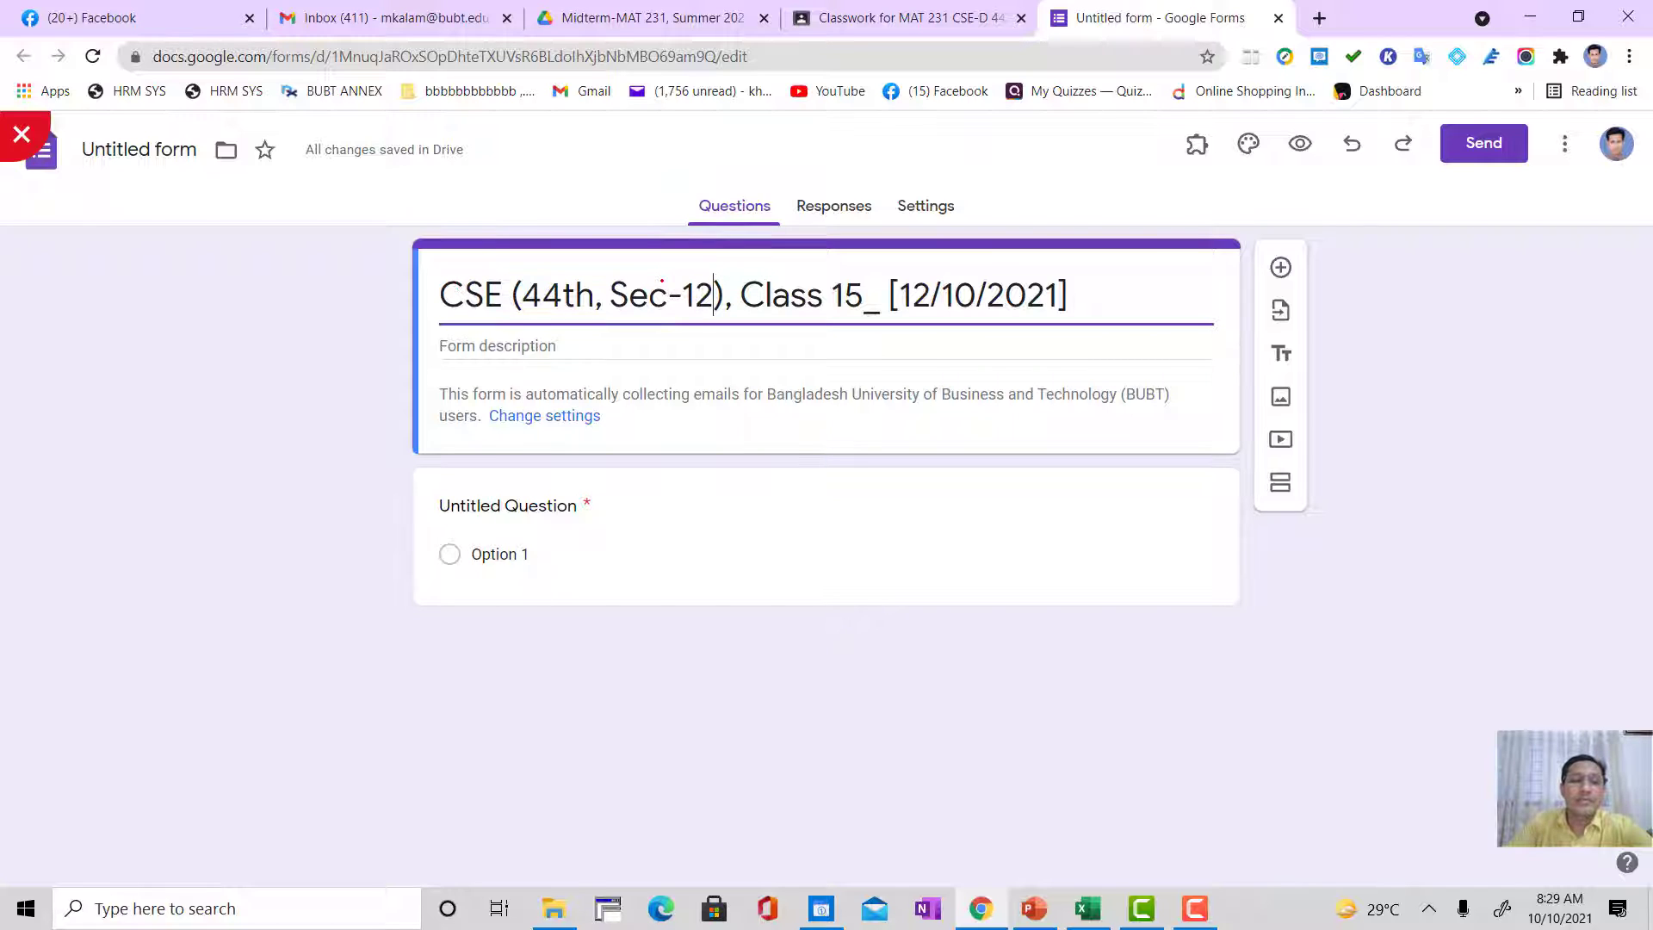
pyautogui.click(441, 297)
pyautogui.write('Attenda')
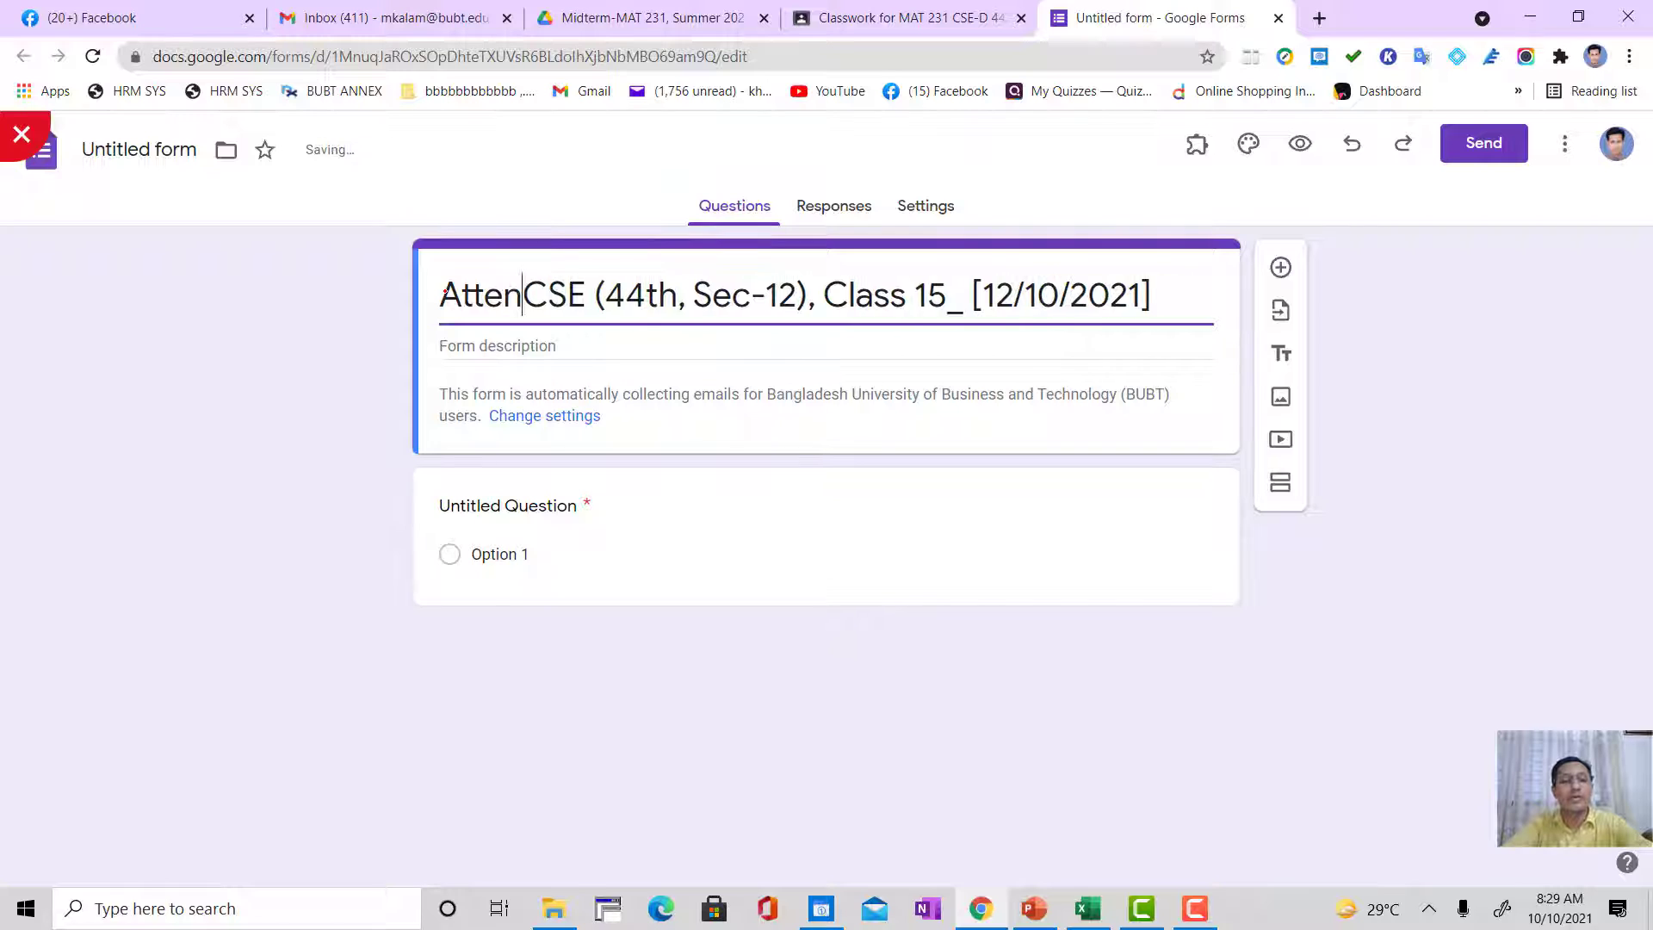
pyautogui.write('nce ')
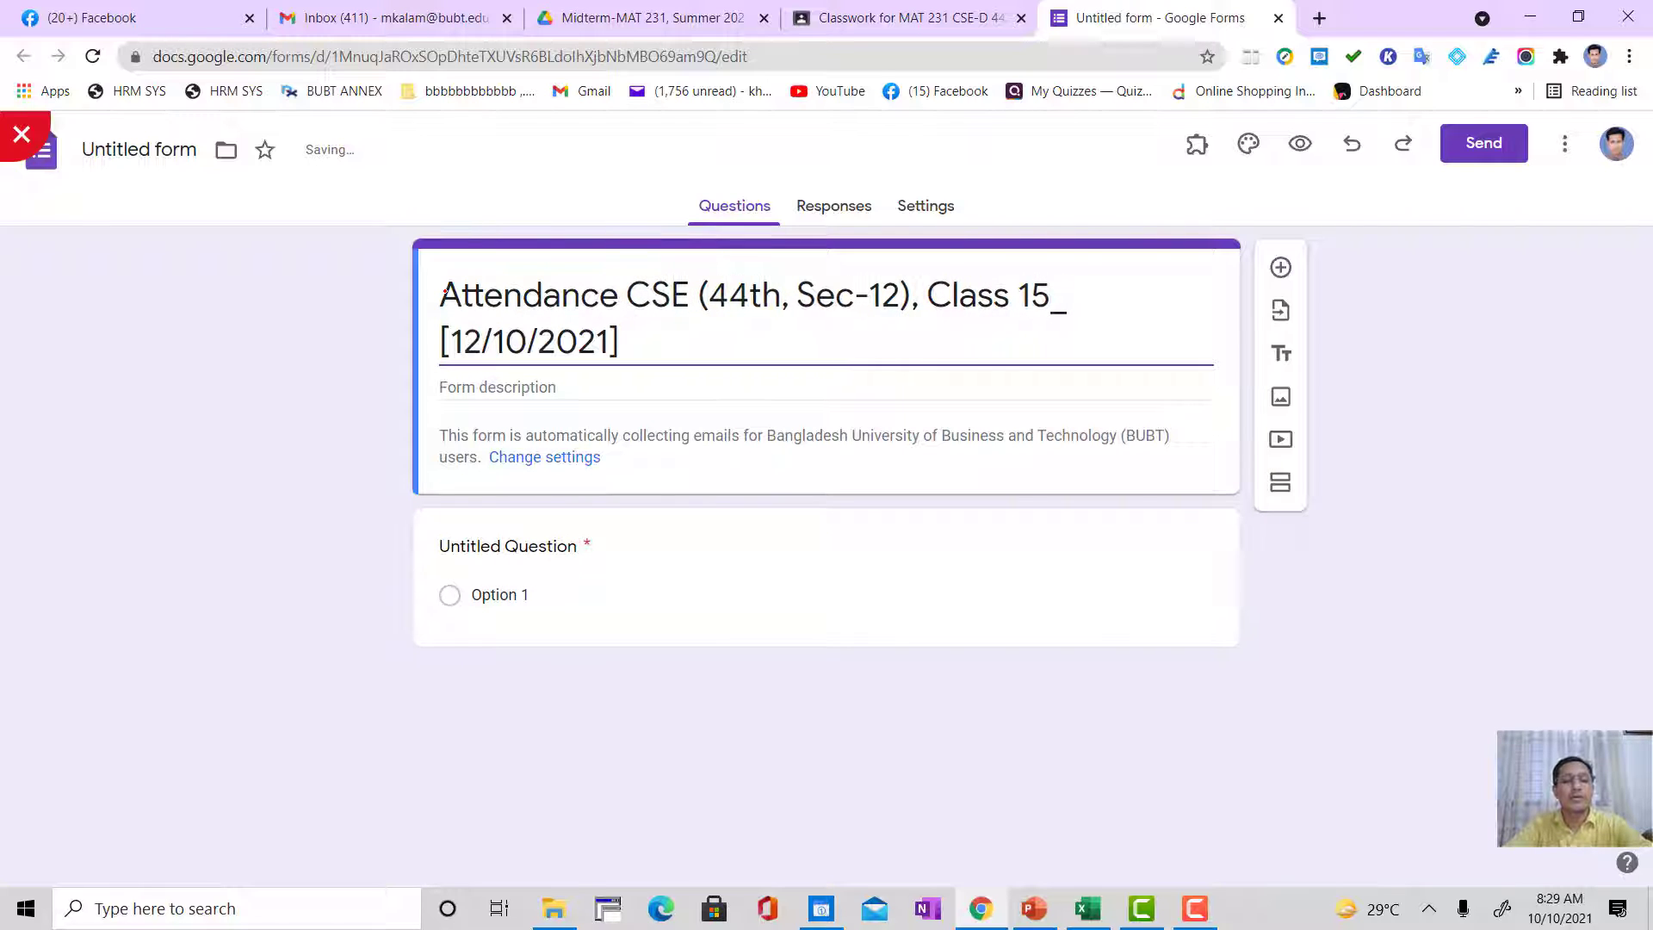
pyautogui.write('Form of')
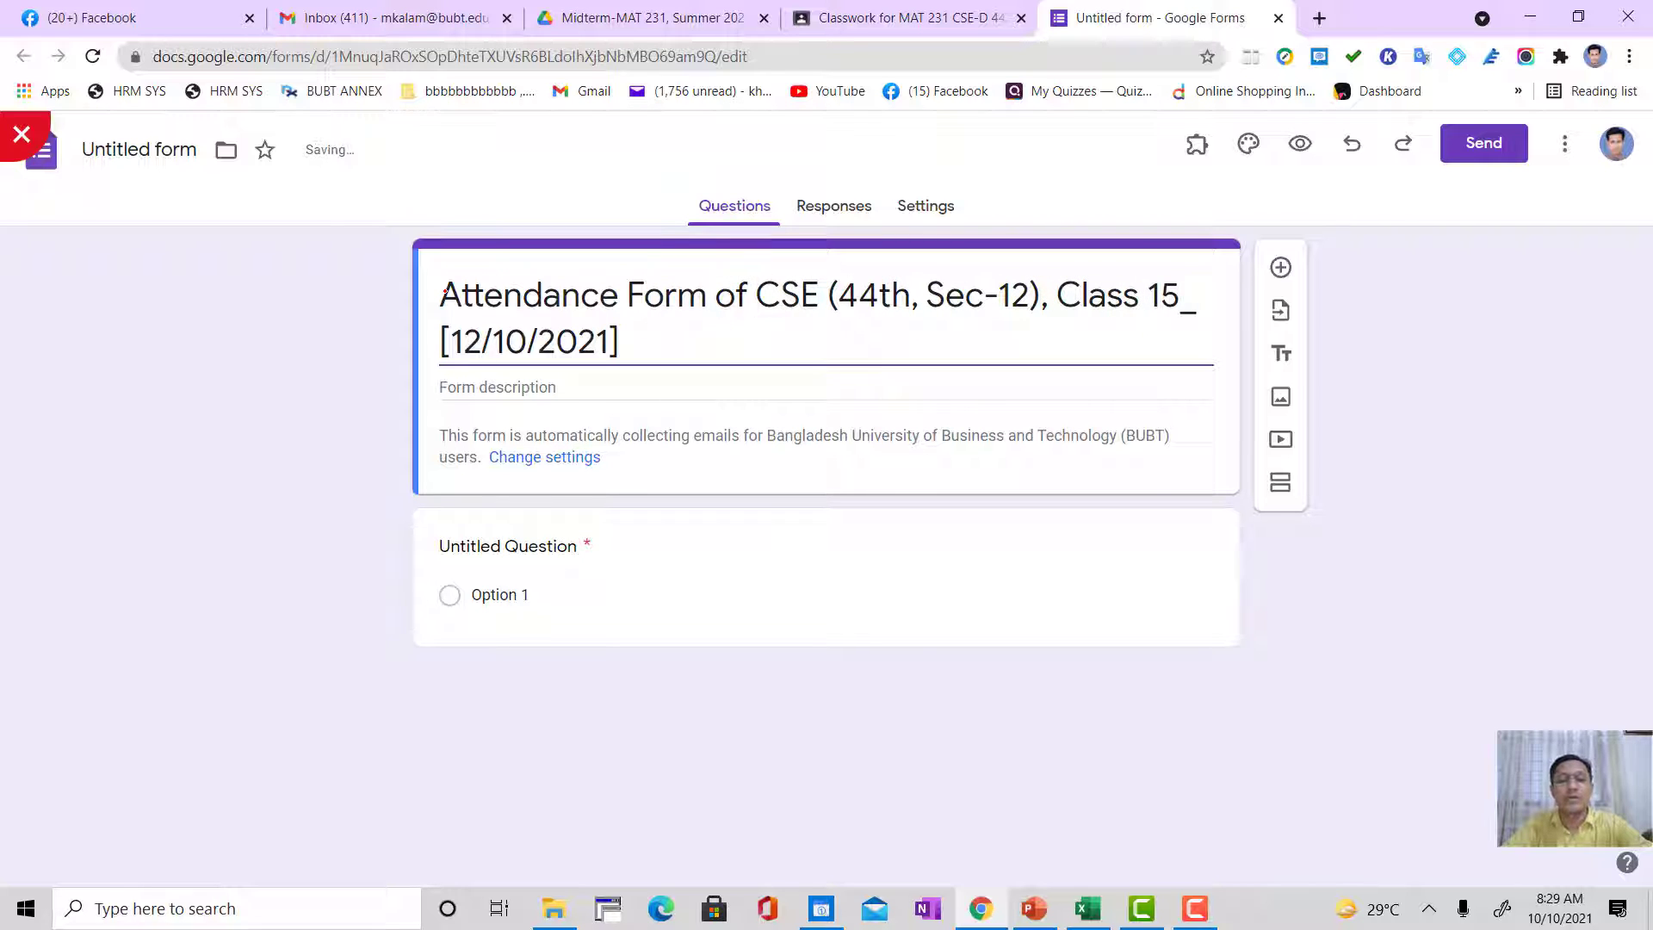
# Step: Move "Class 15_ [12/10/2021]" to the beginning of the form title and put a comma before "Attendance Form of CSE"
pyautogui.moveTo(1054, 297); pyautogui.dragTo(913, 349)
pyautogui.moveTo(1056, 297); pyautogui.dragTo(811, 333)
pyautogui.hotkey('ctrl', 'c')
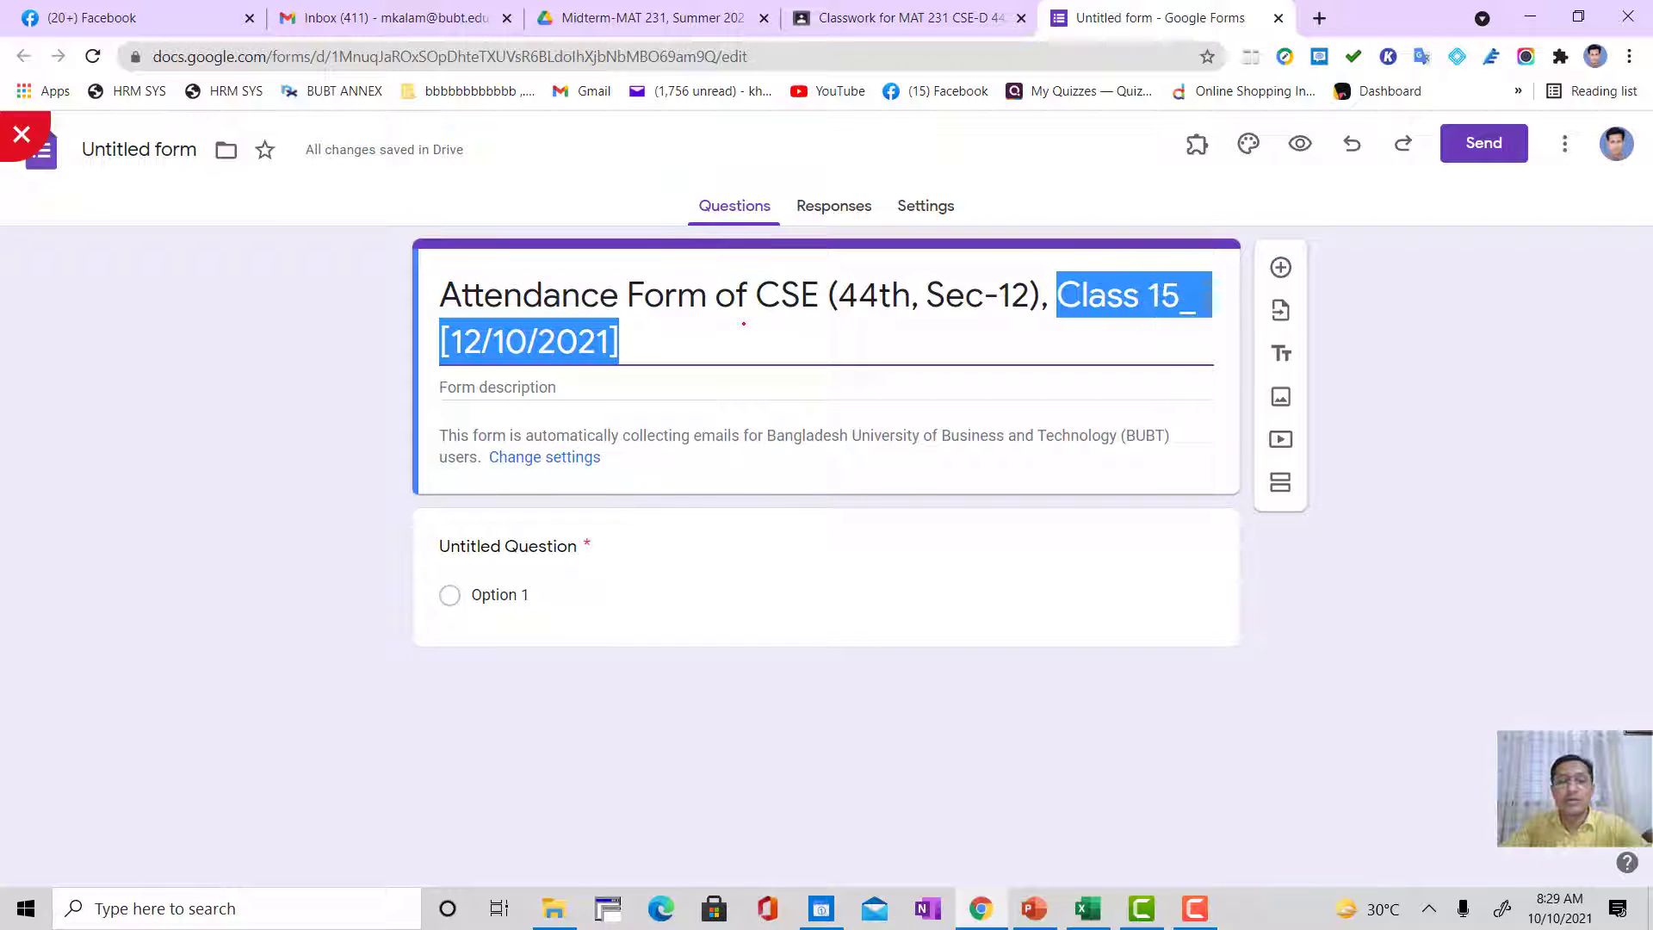
pyautogui.press('BackSpace')
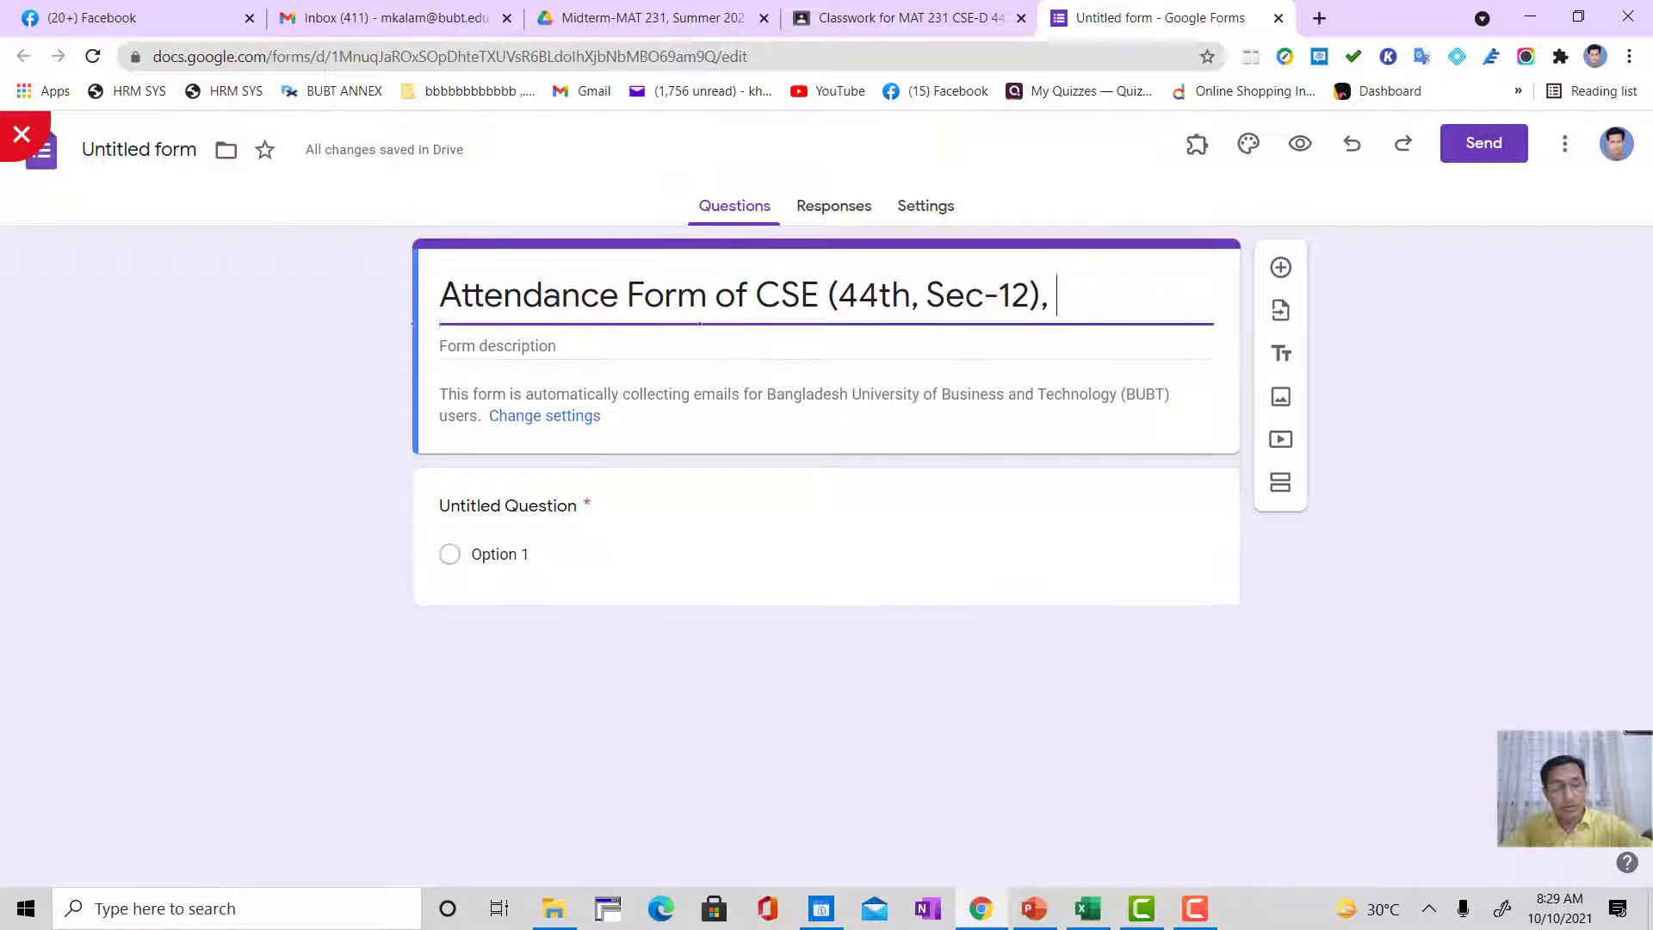
pyautogui.click(459, 297)
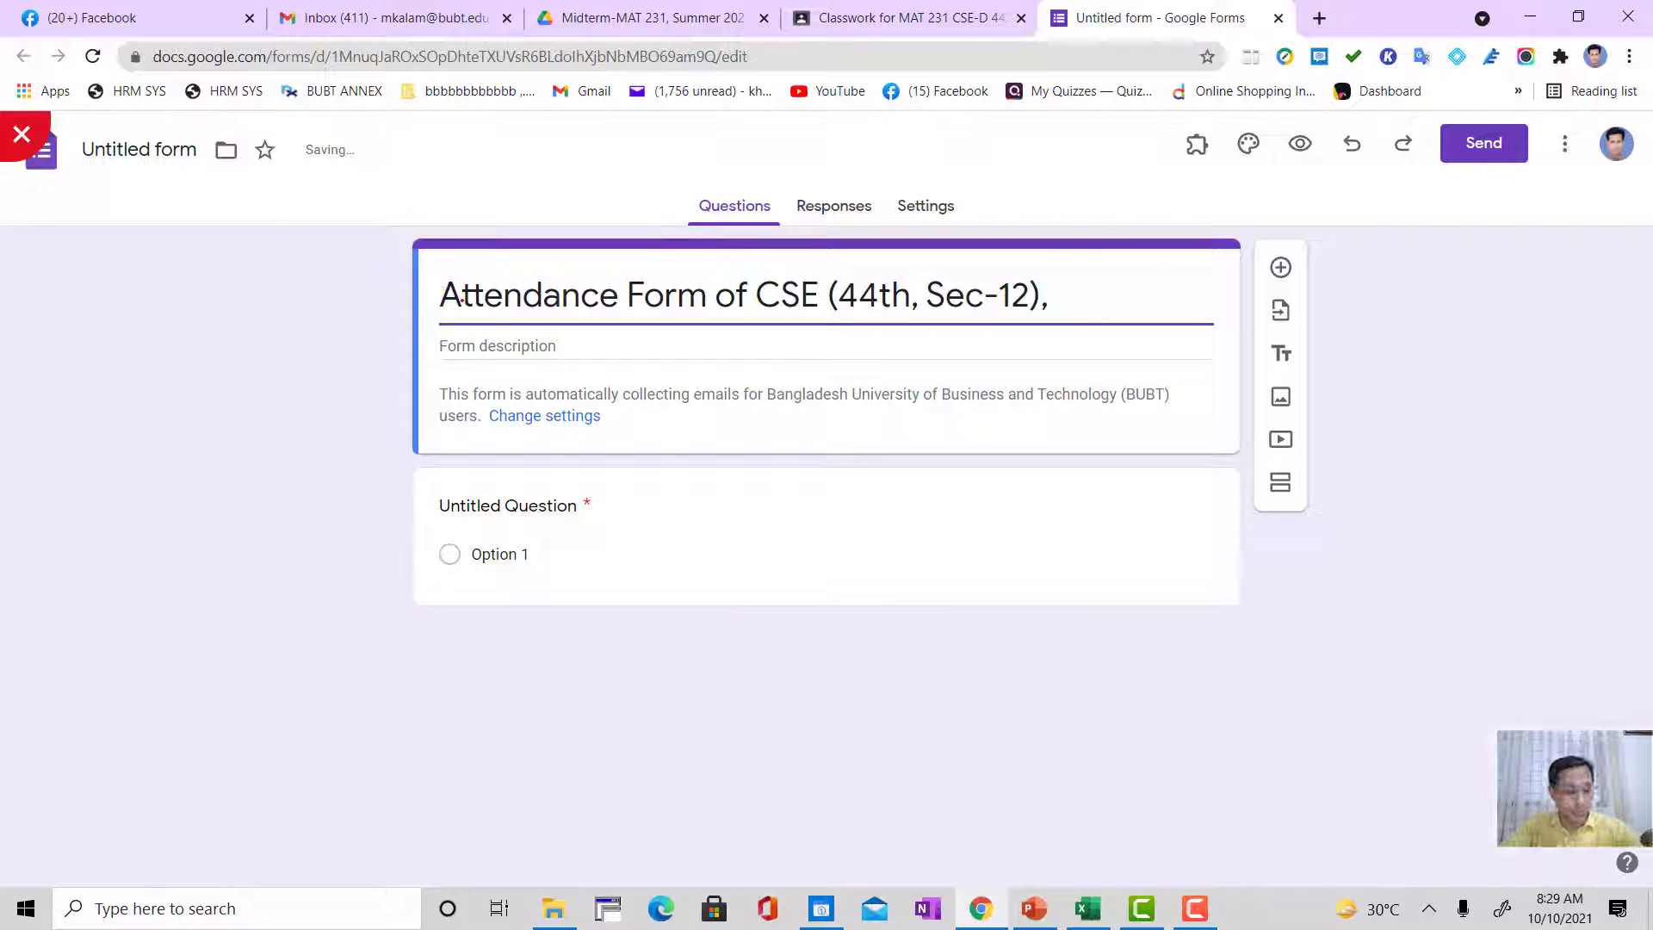
pyautogui.hotkey('ctrl', 'v')
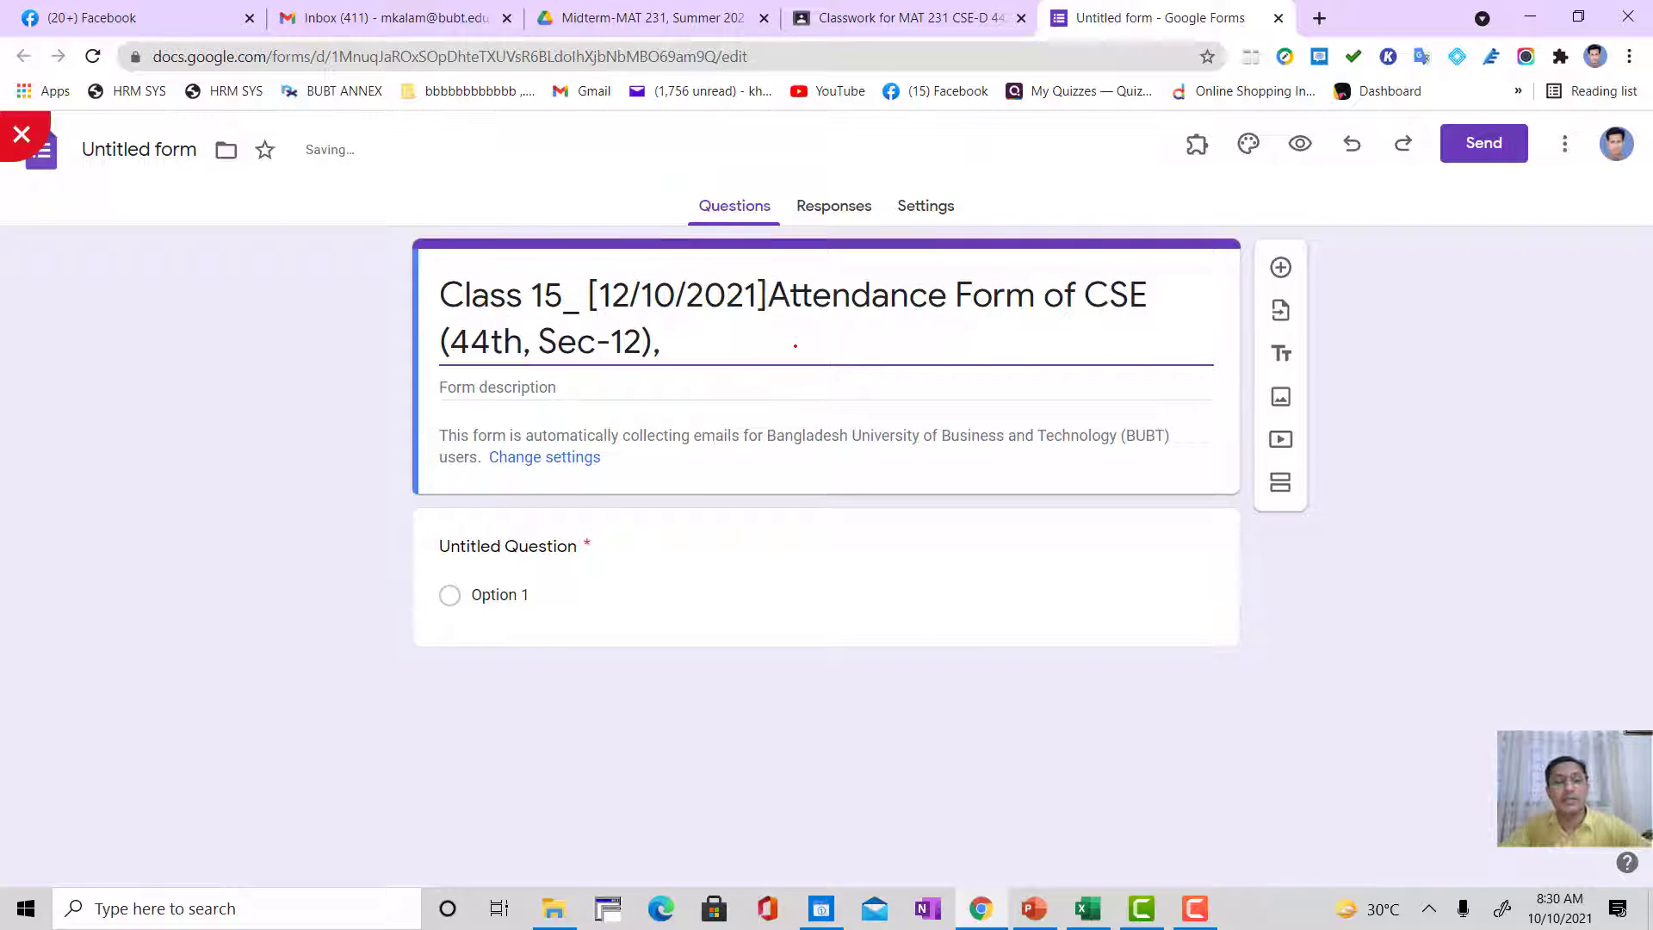
pyautogui.write(',')
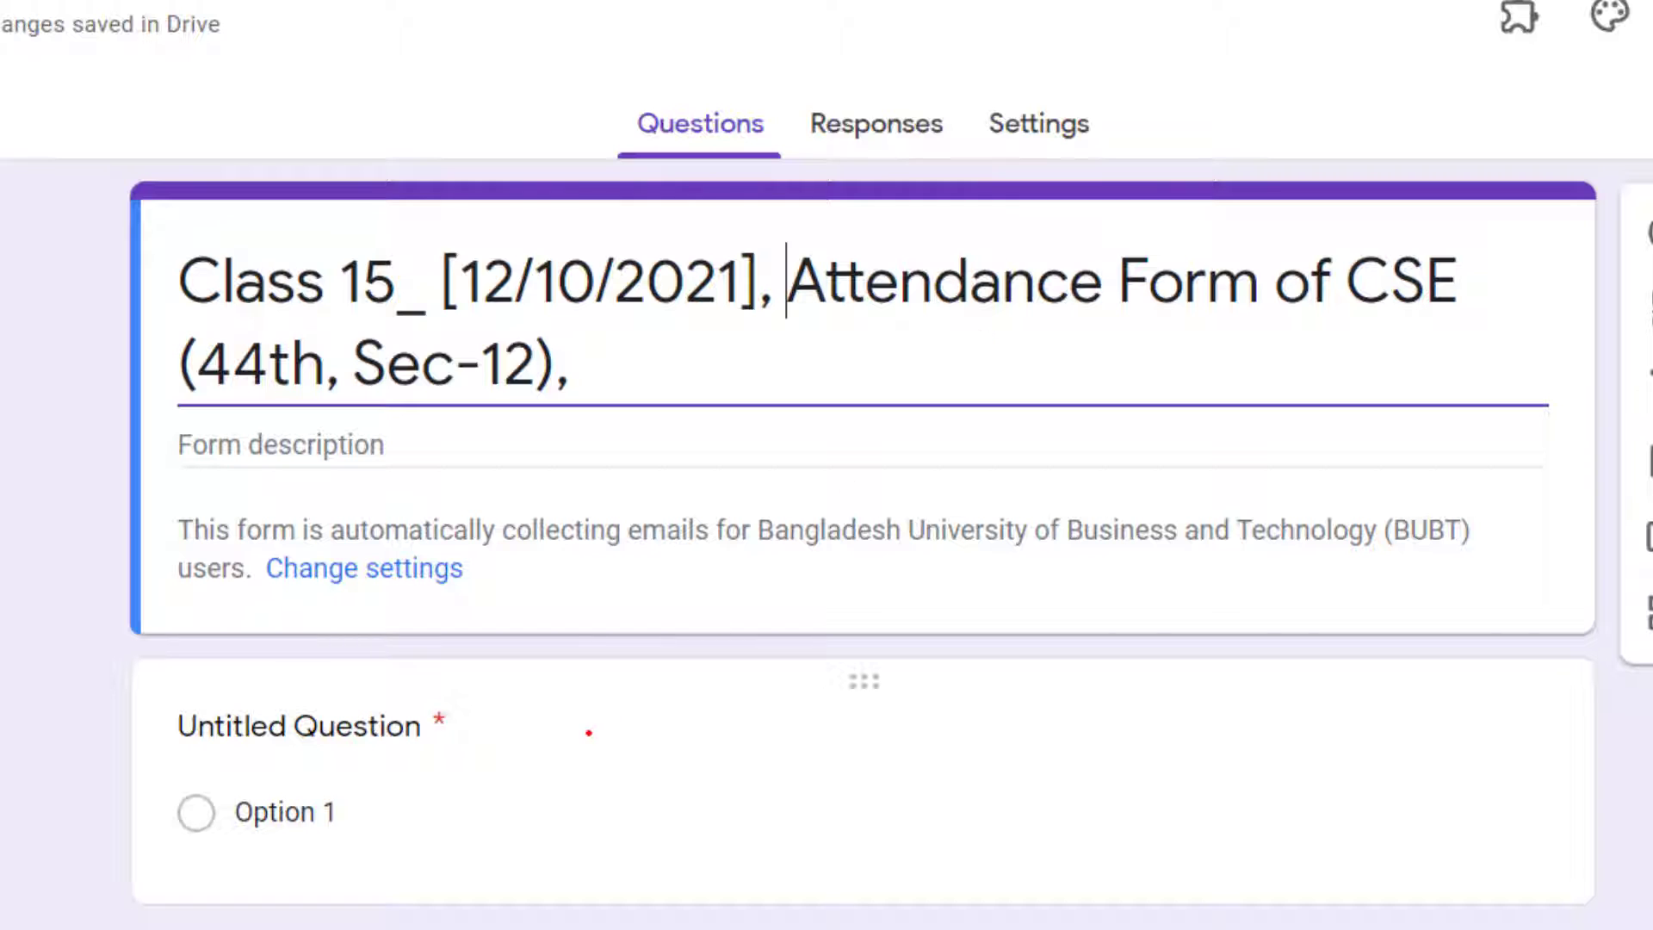
# Step: Replace the untitled question's text with "Write your intake number", leaving it as a short-answer question
pyautogui.click(272, 727)
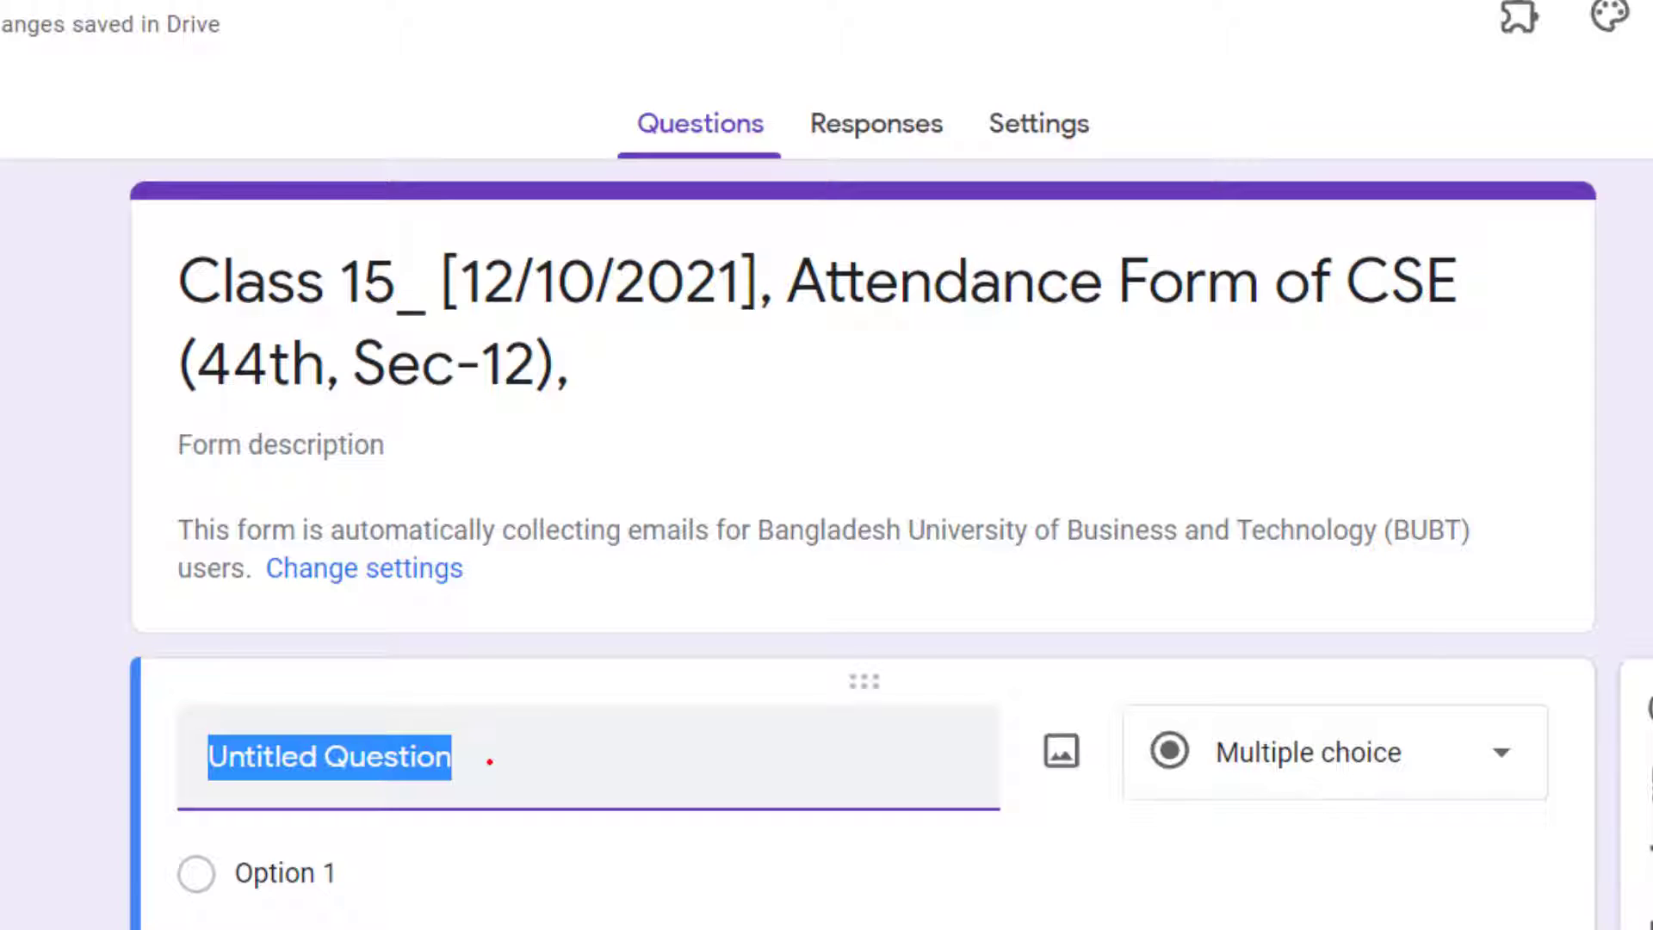
pyautogui.write('Wr')
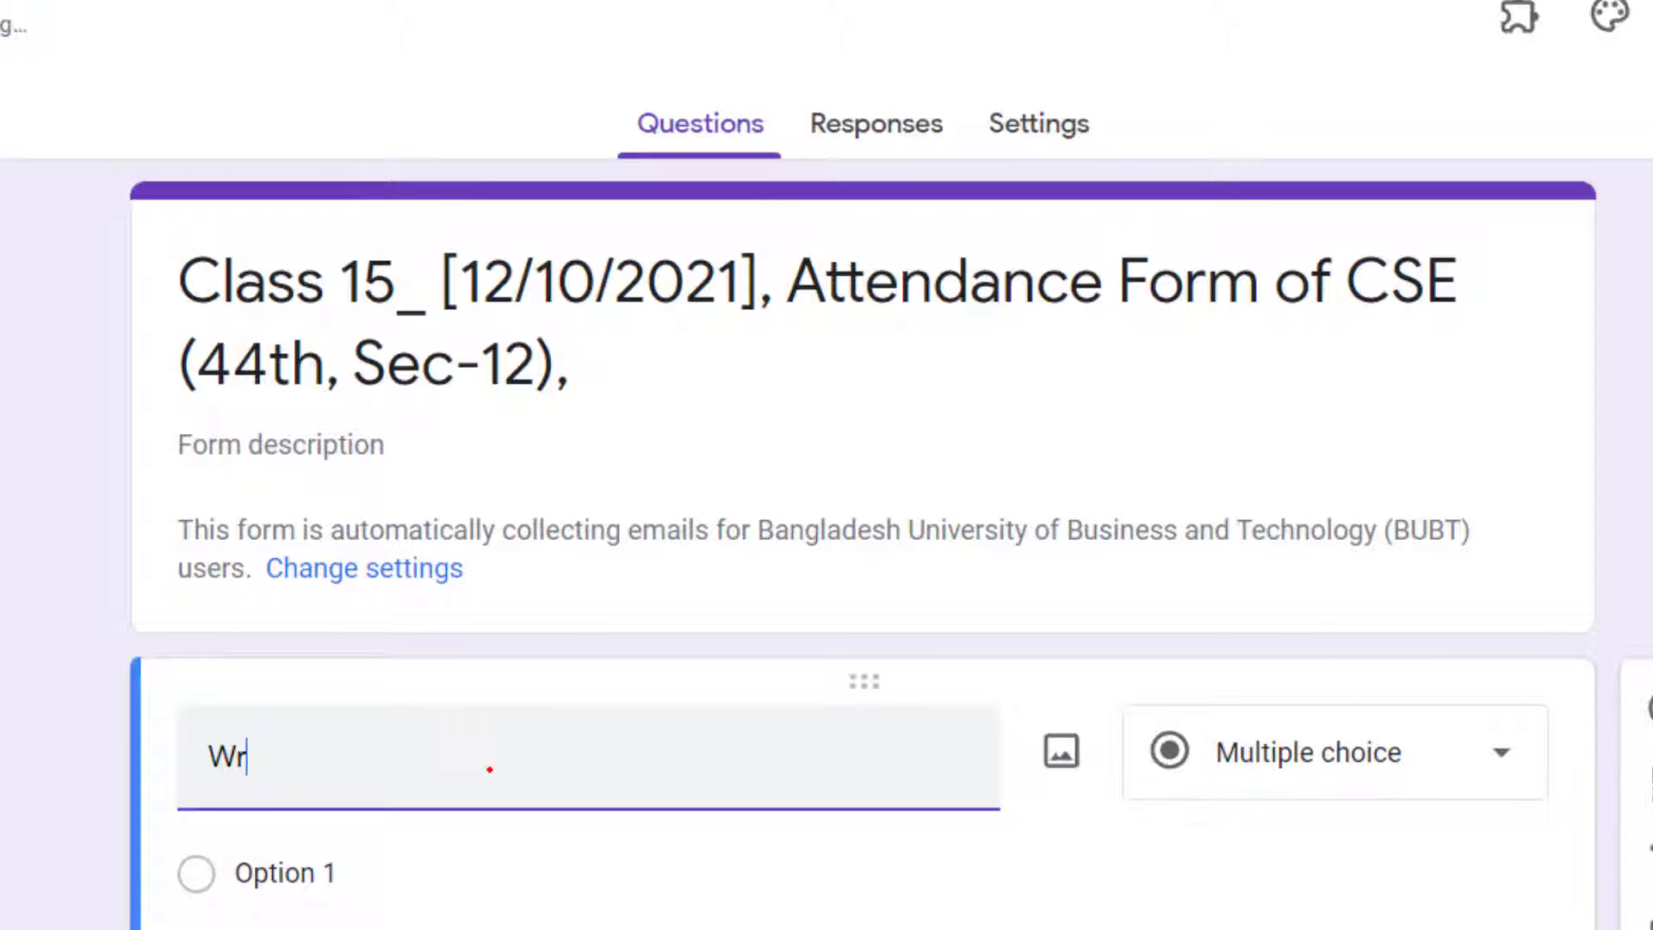
pyautogui.write('ite your intake')
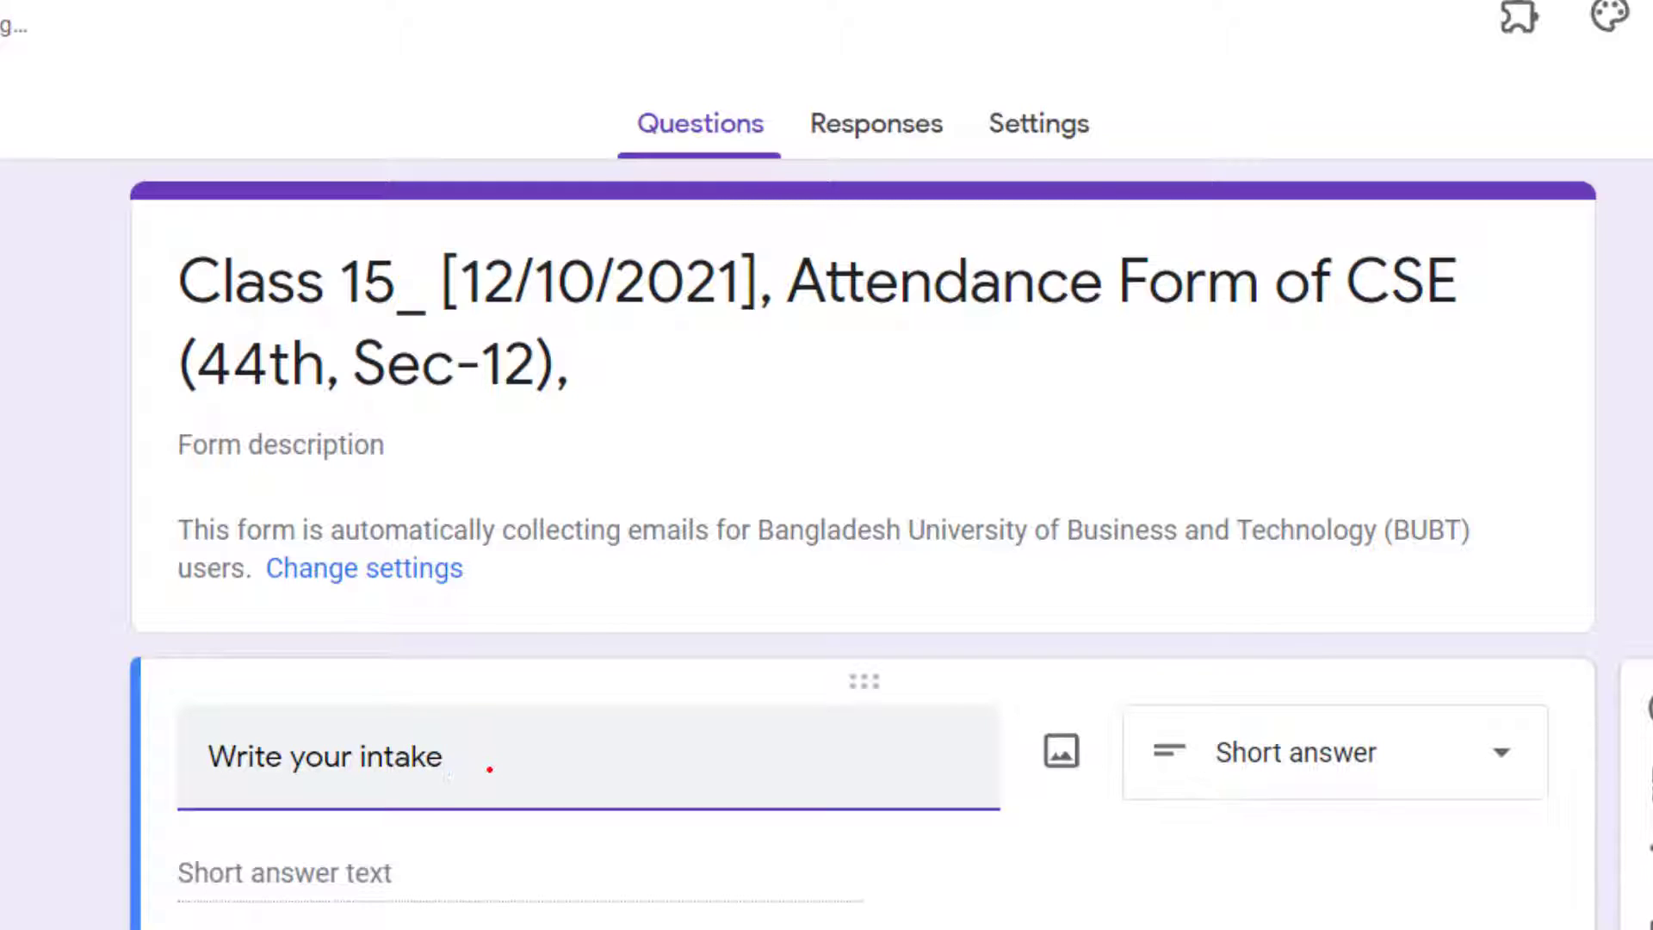
pyautogui.write(' numbe')
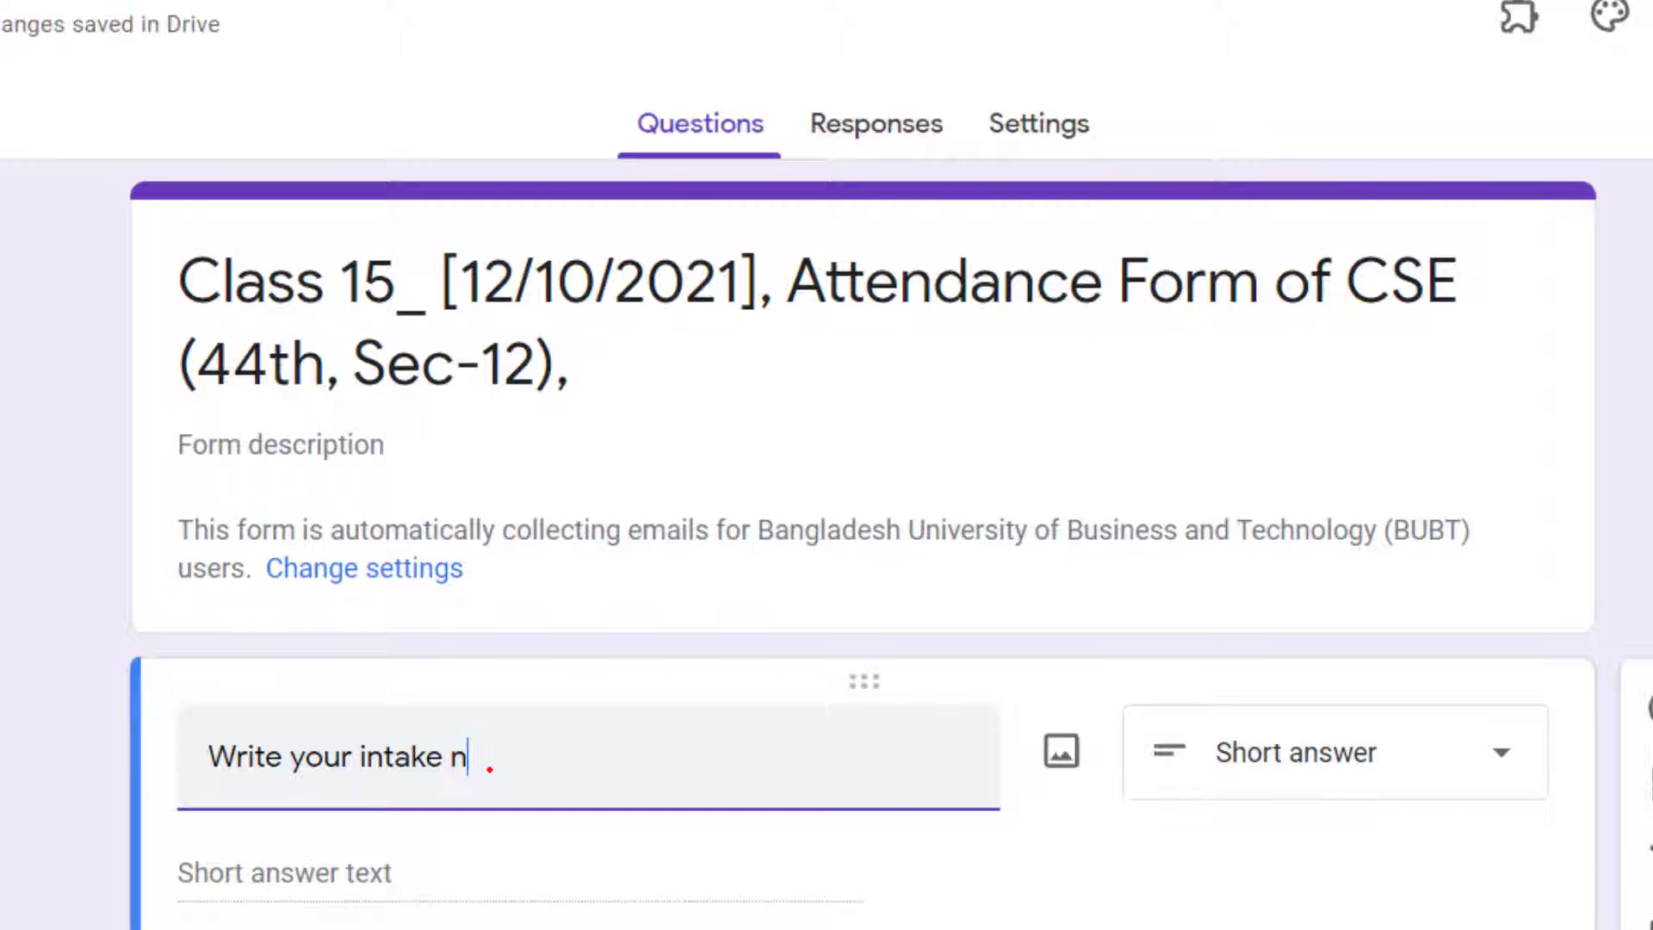
pyautogui.write('rr')
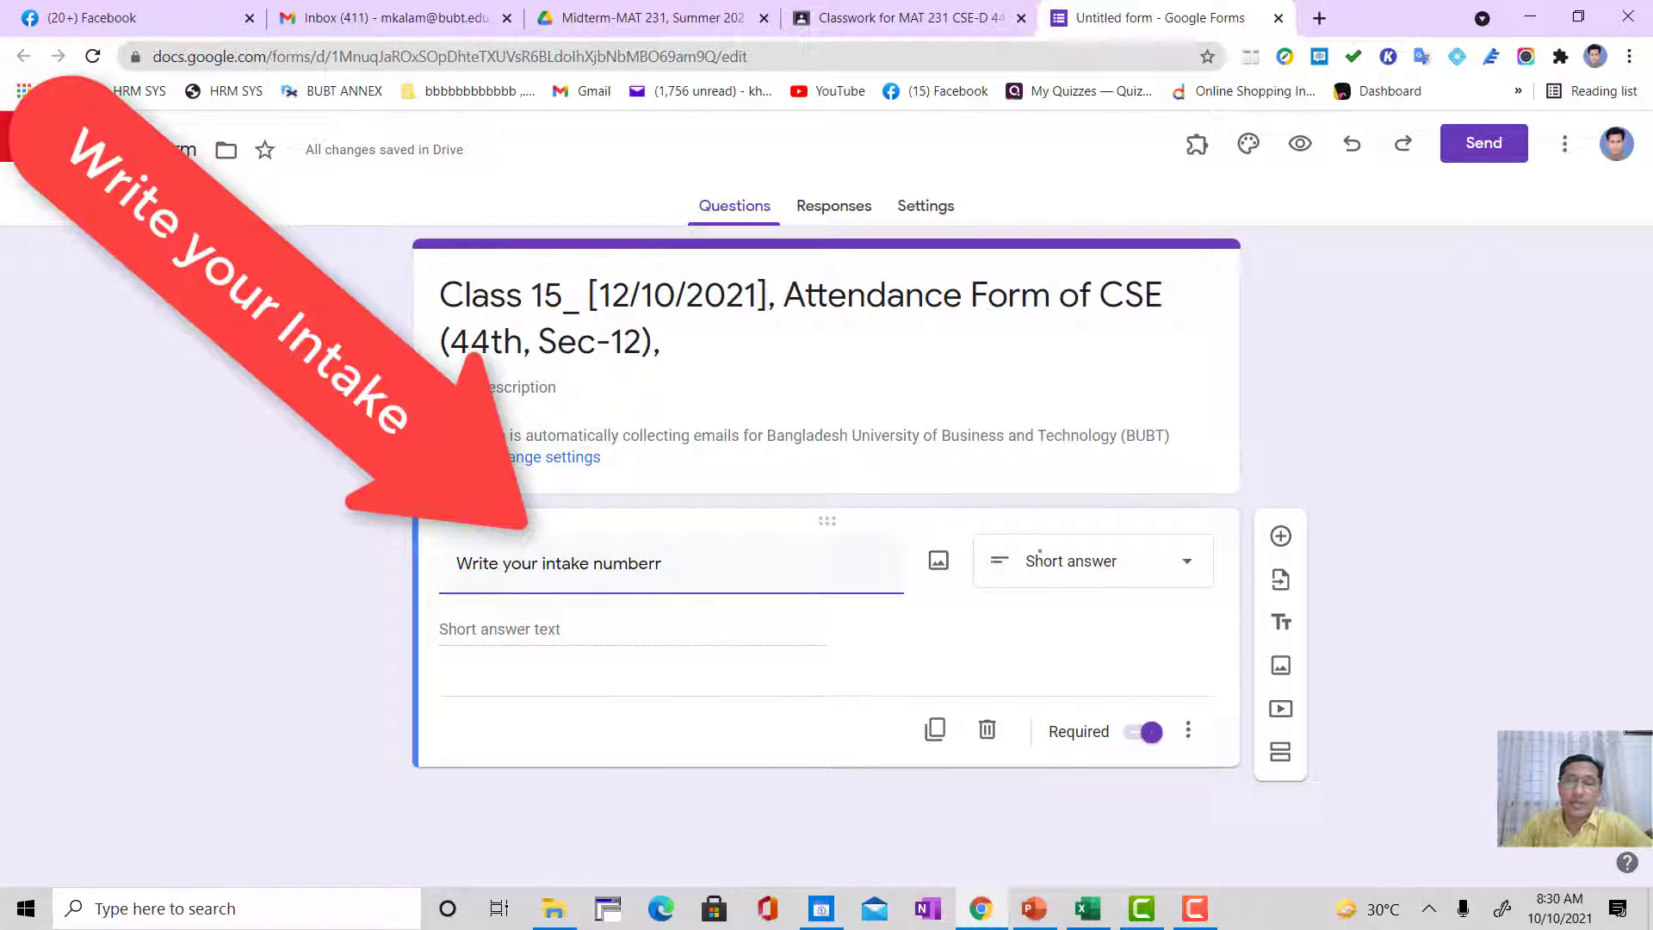
pyautogui.click(1023, 561)
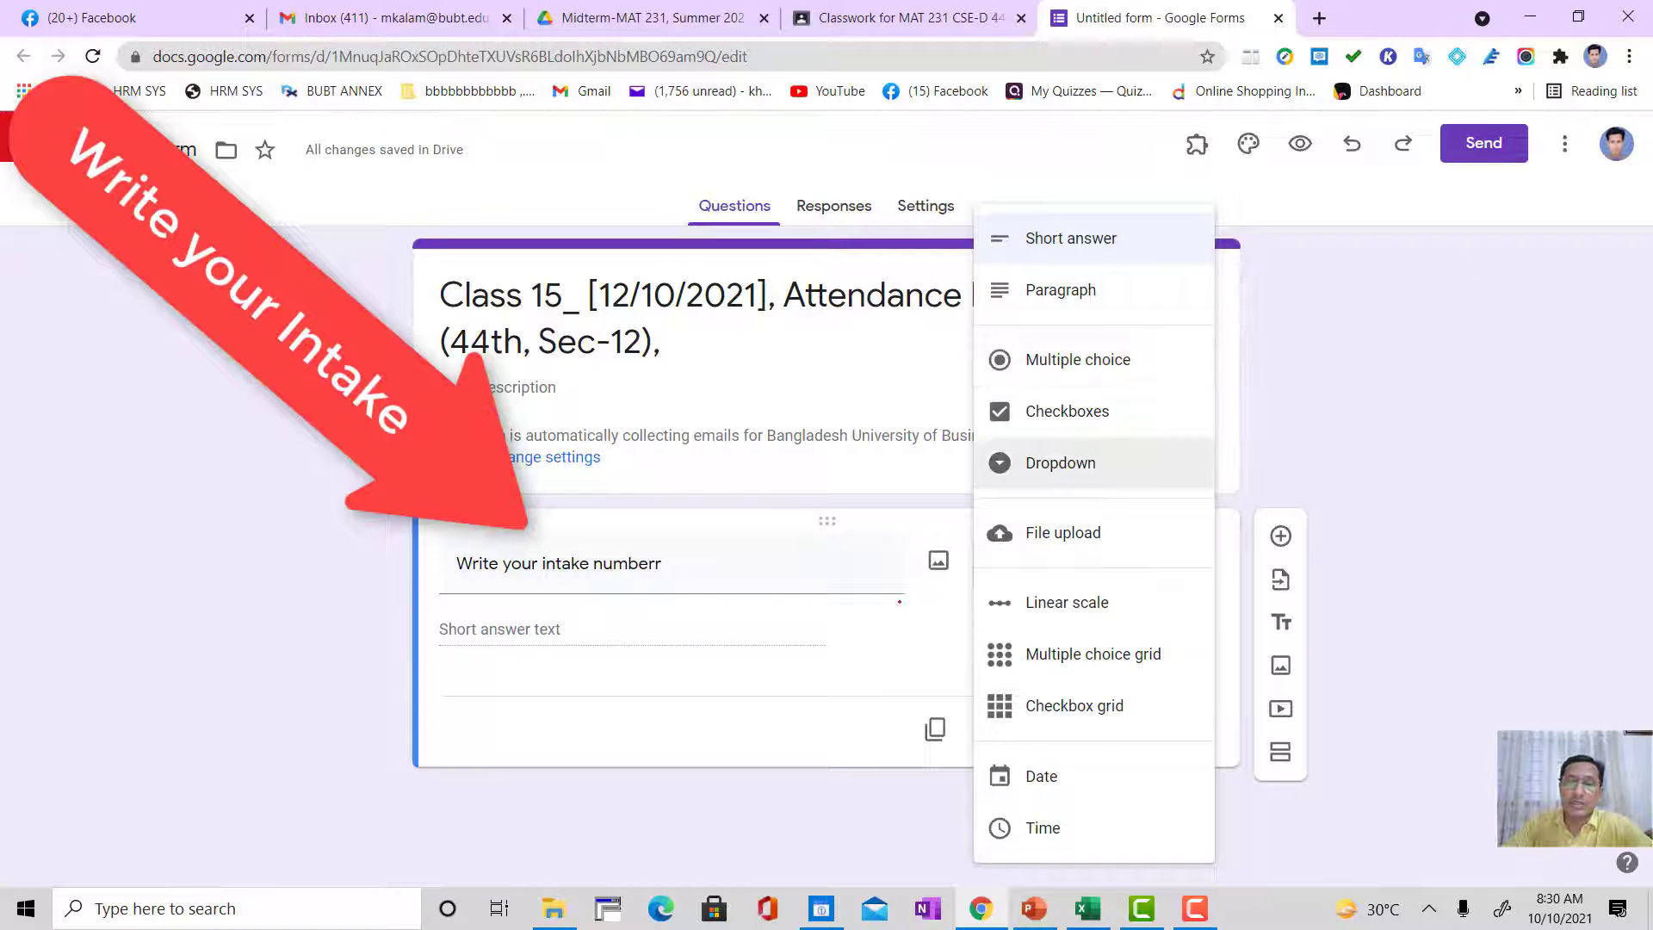
pyautogui.click(1398, 421)
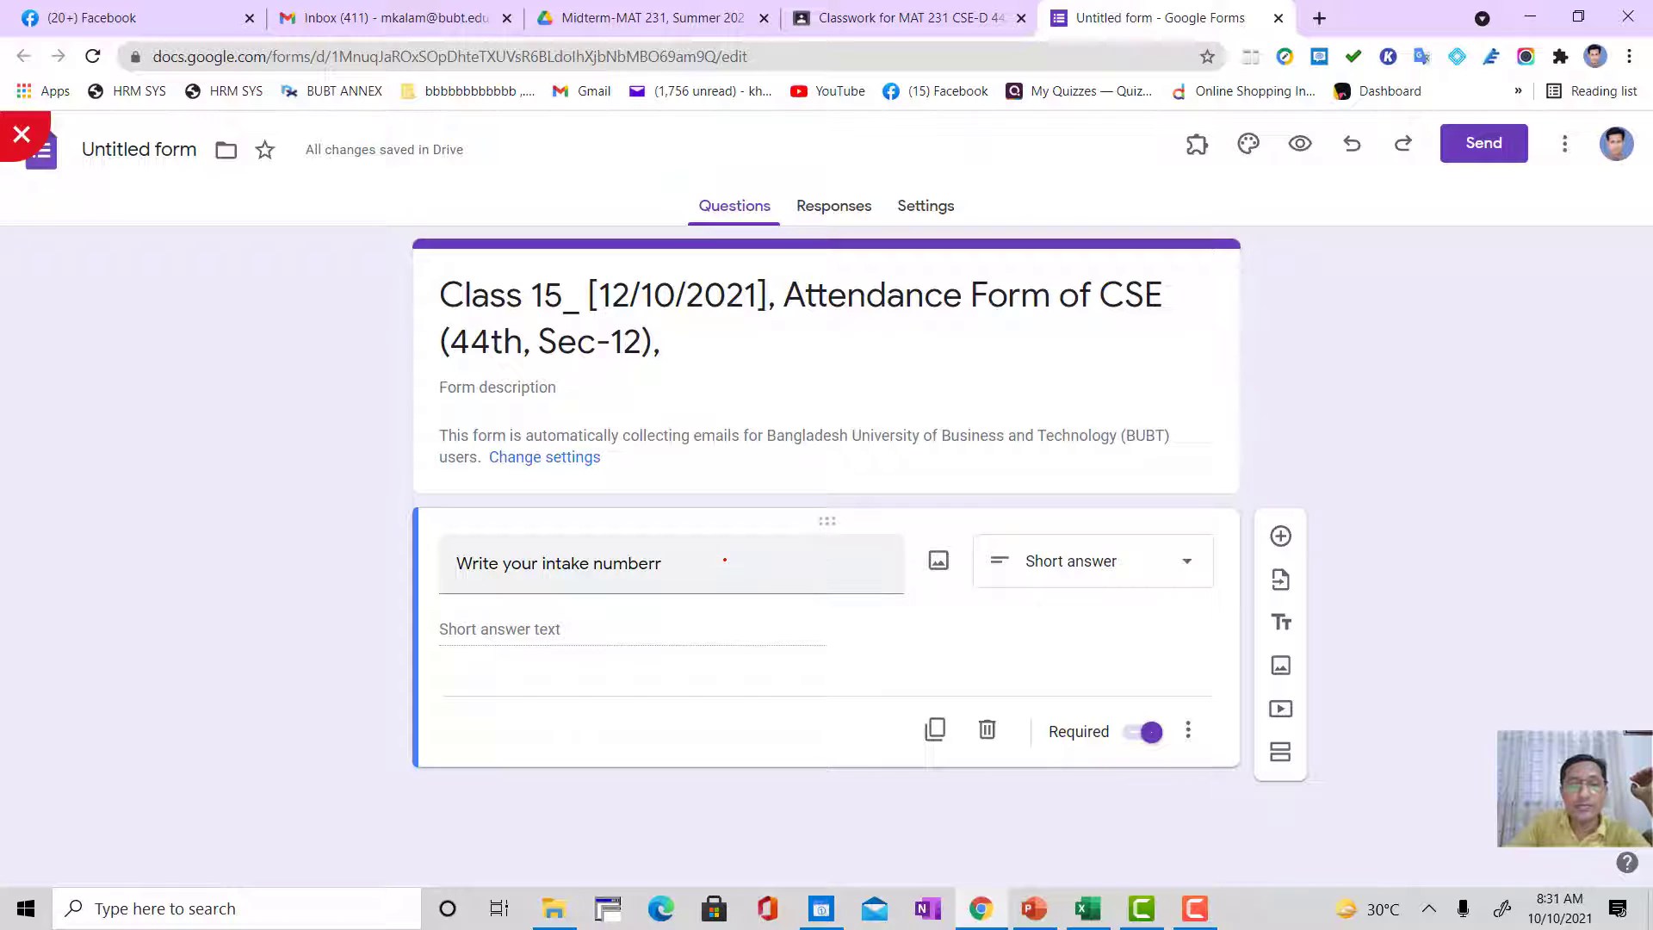
pyautogui.click(686, 560)
pyautogui.click(686, 561)
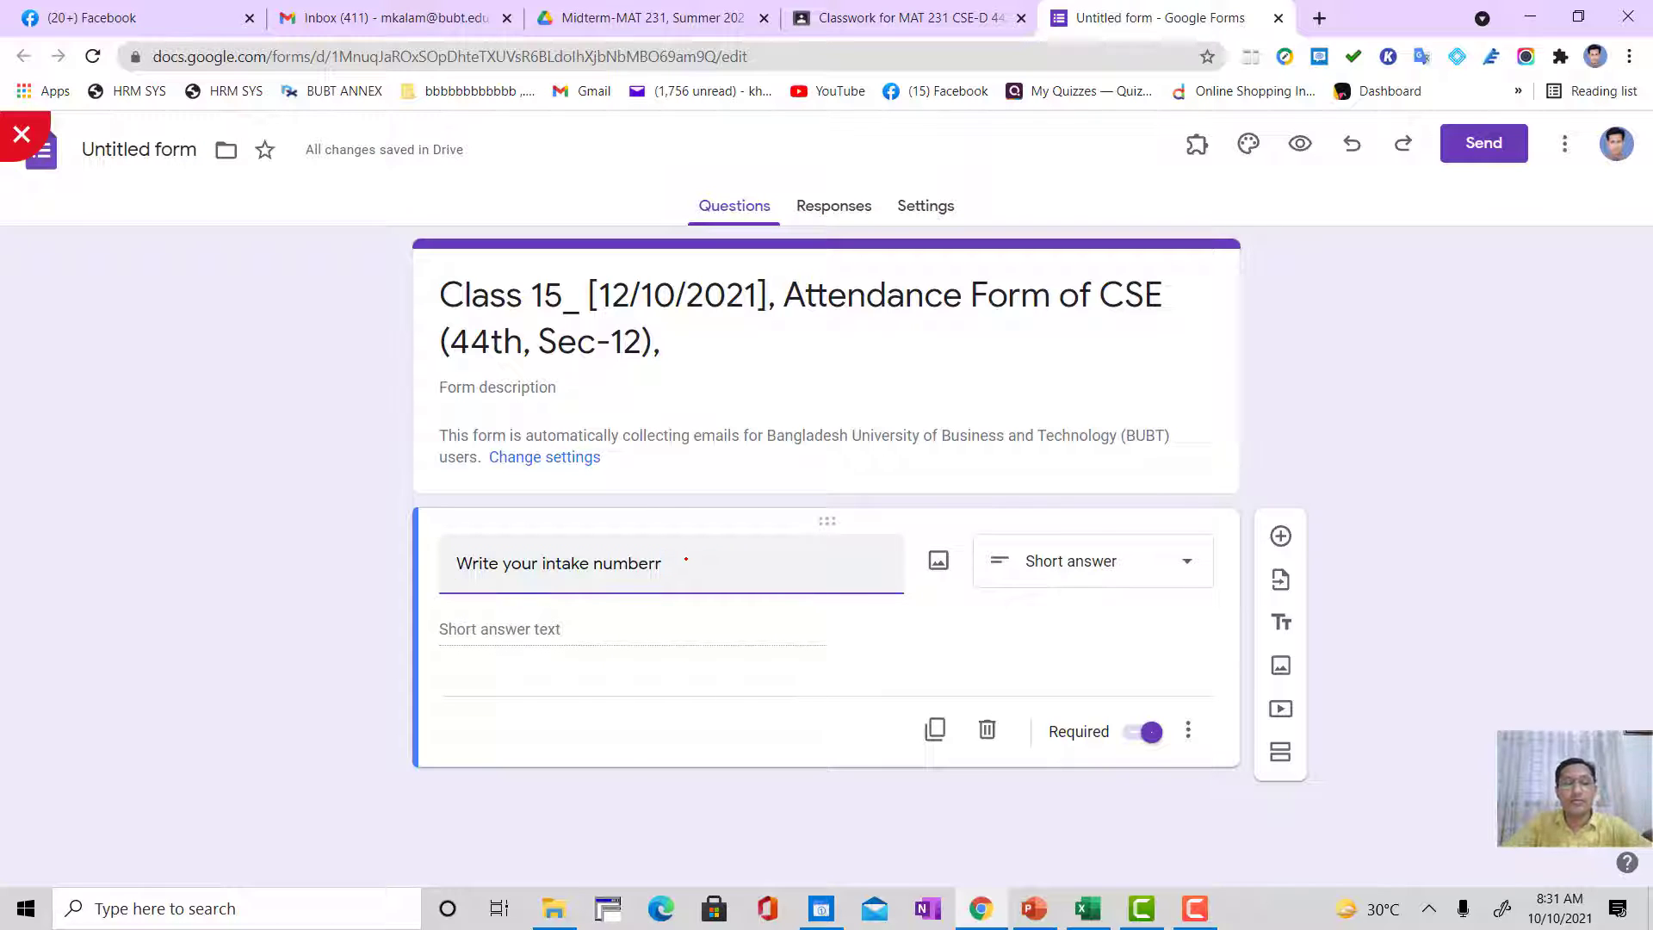
pyautogui.press('BackSpace')
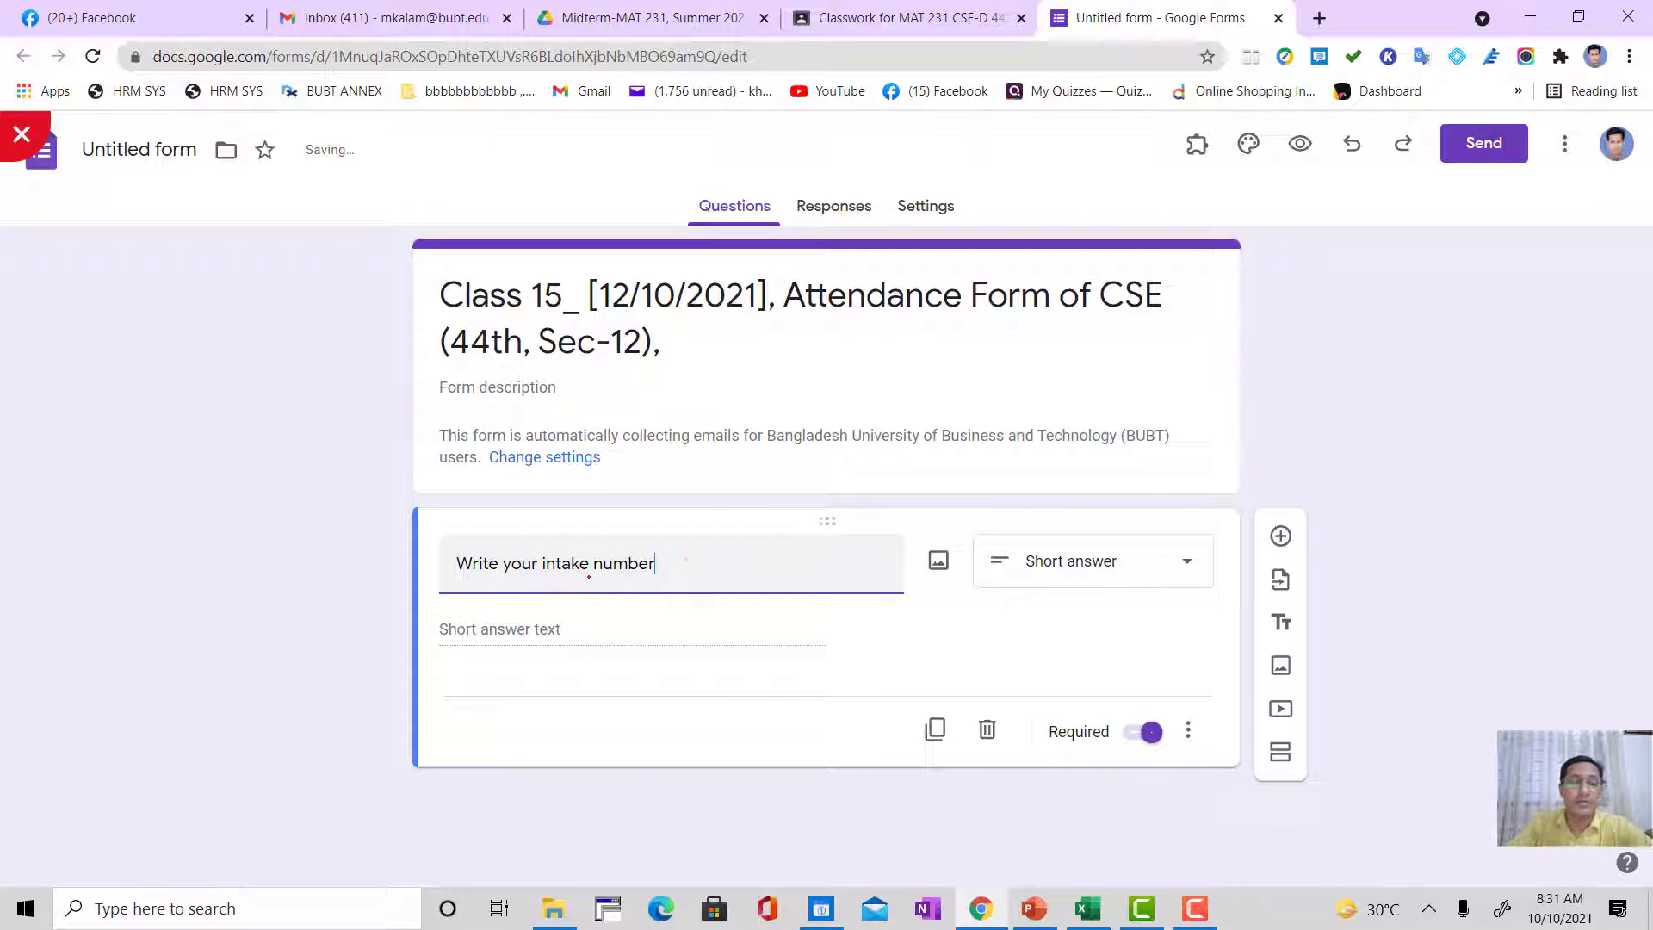
pyautogui.click(407, 656)
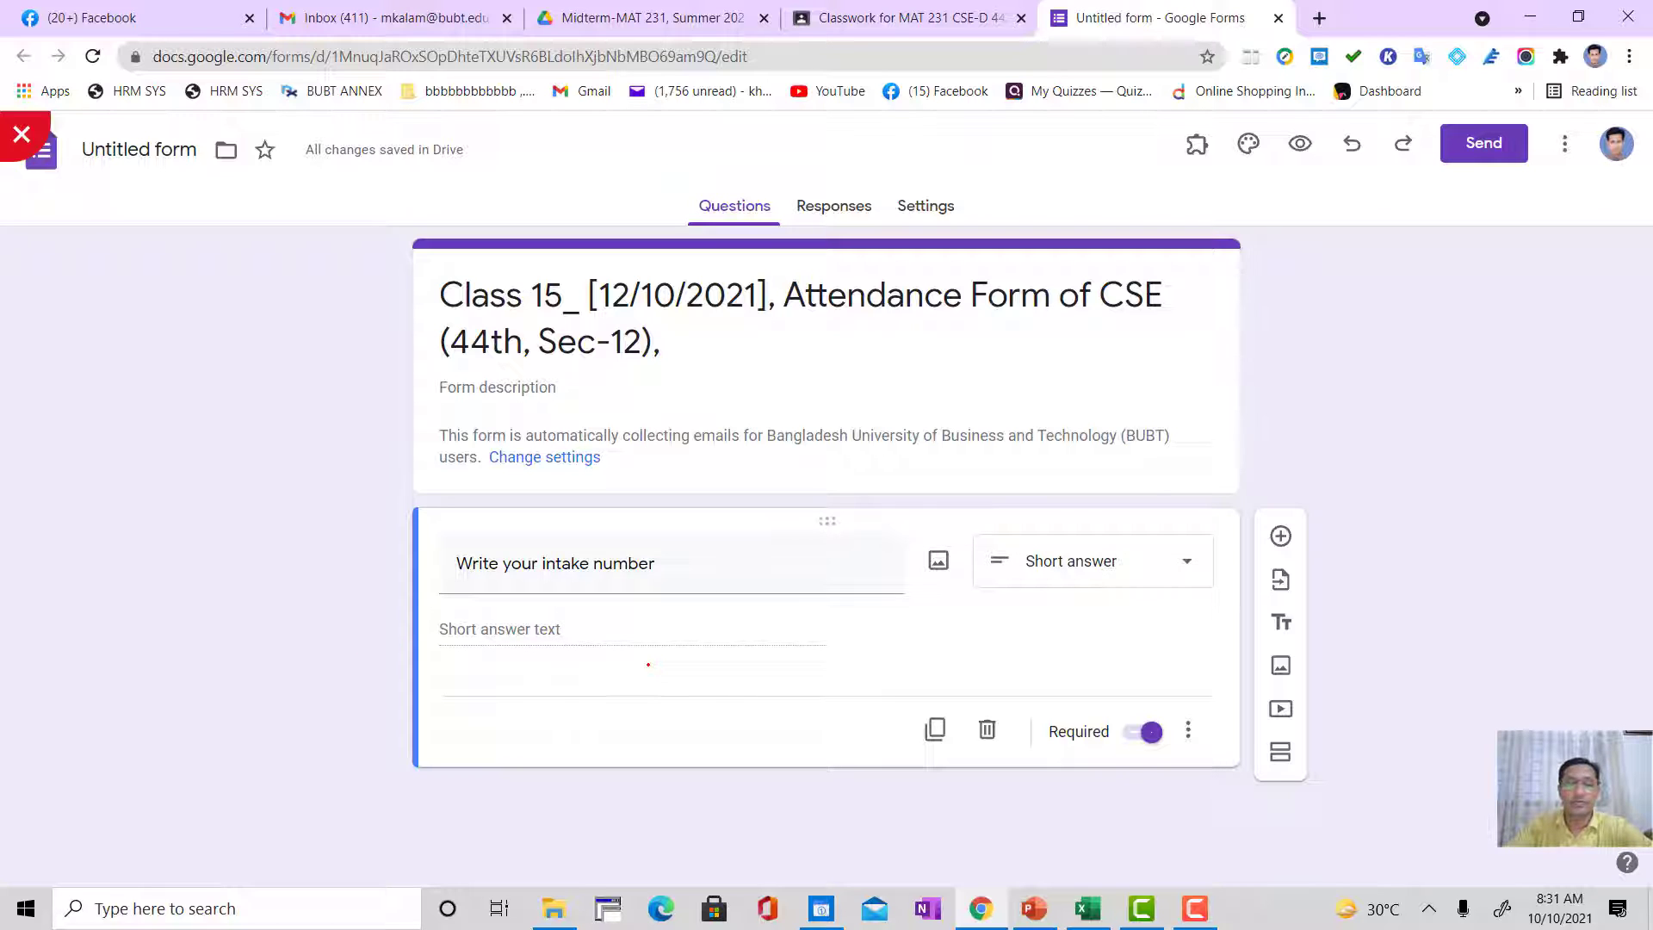
# Step: Turn the intake number question's Required setting off and on again
pyautogui.click(1148, 730)
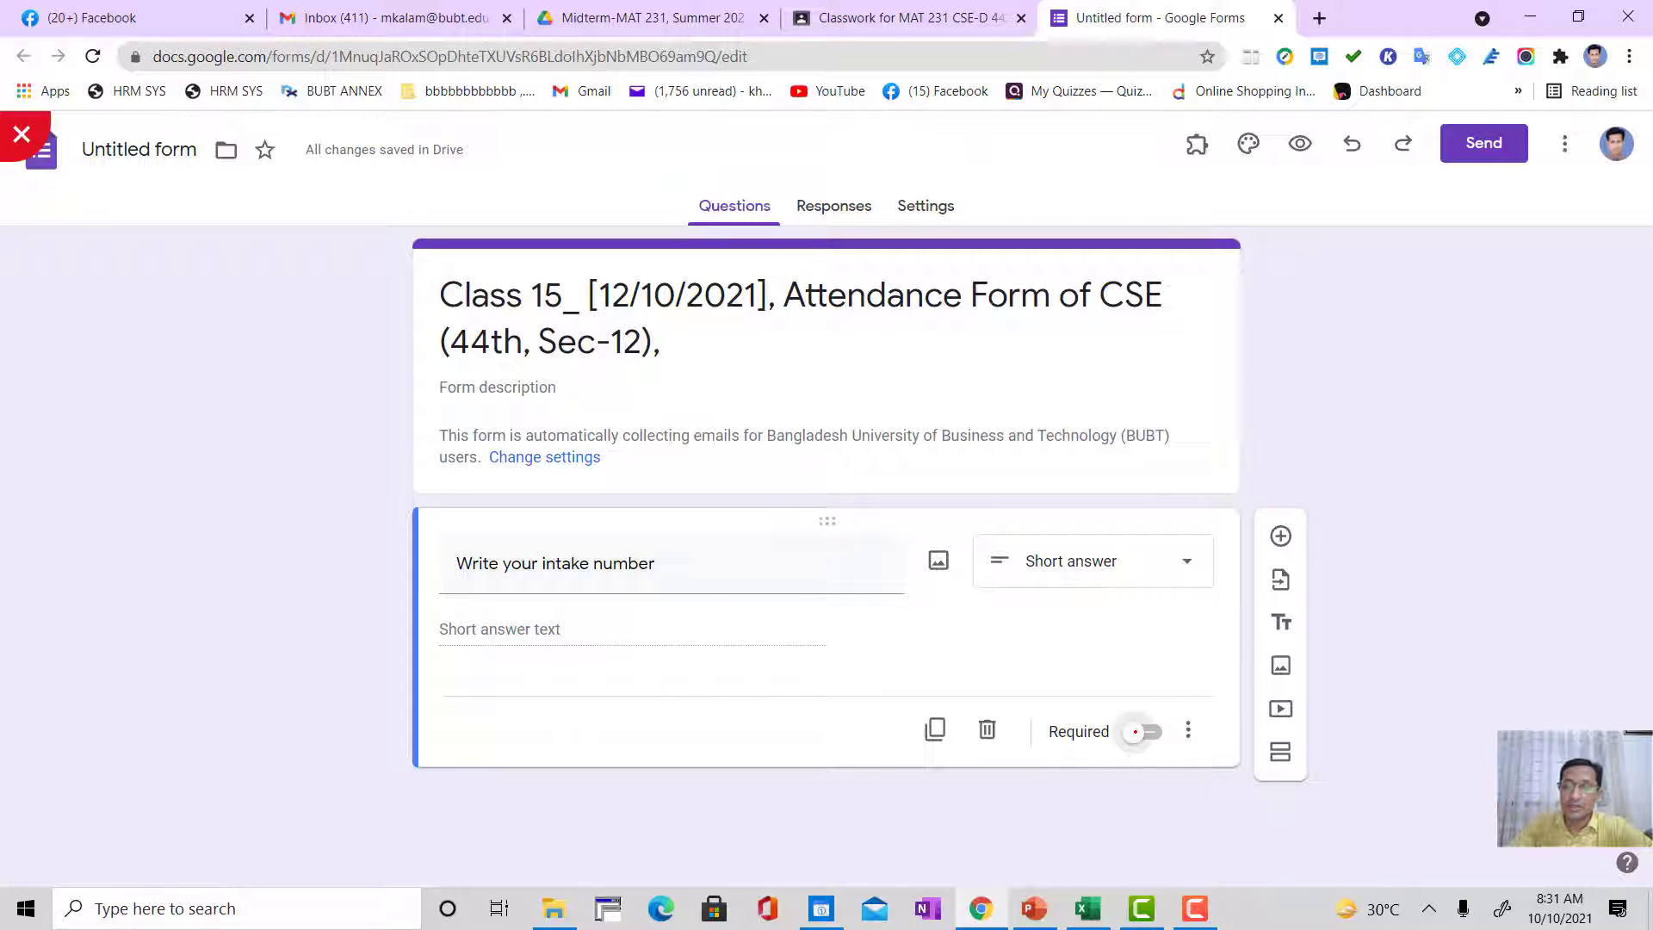
pyautogui.click(1138, 731)
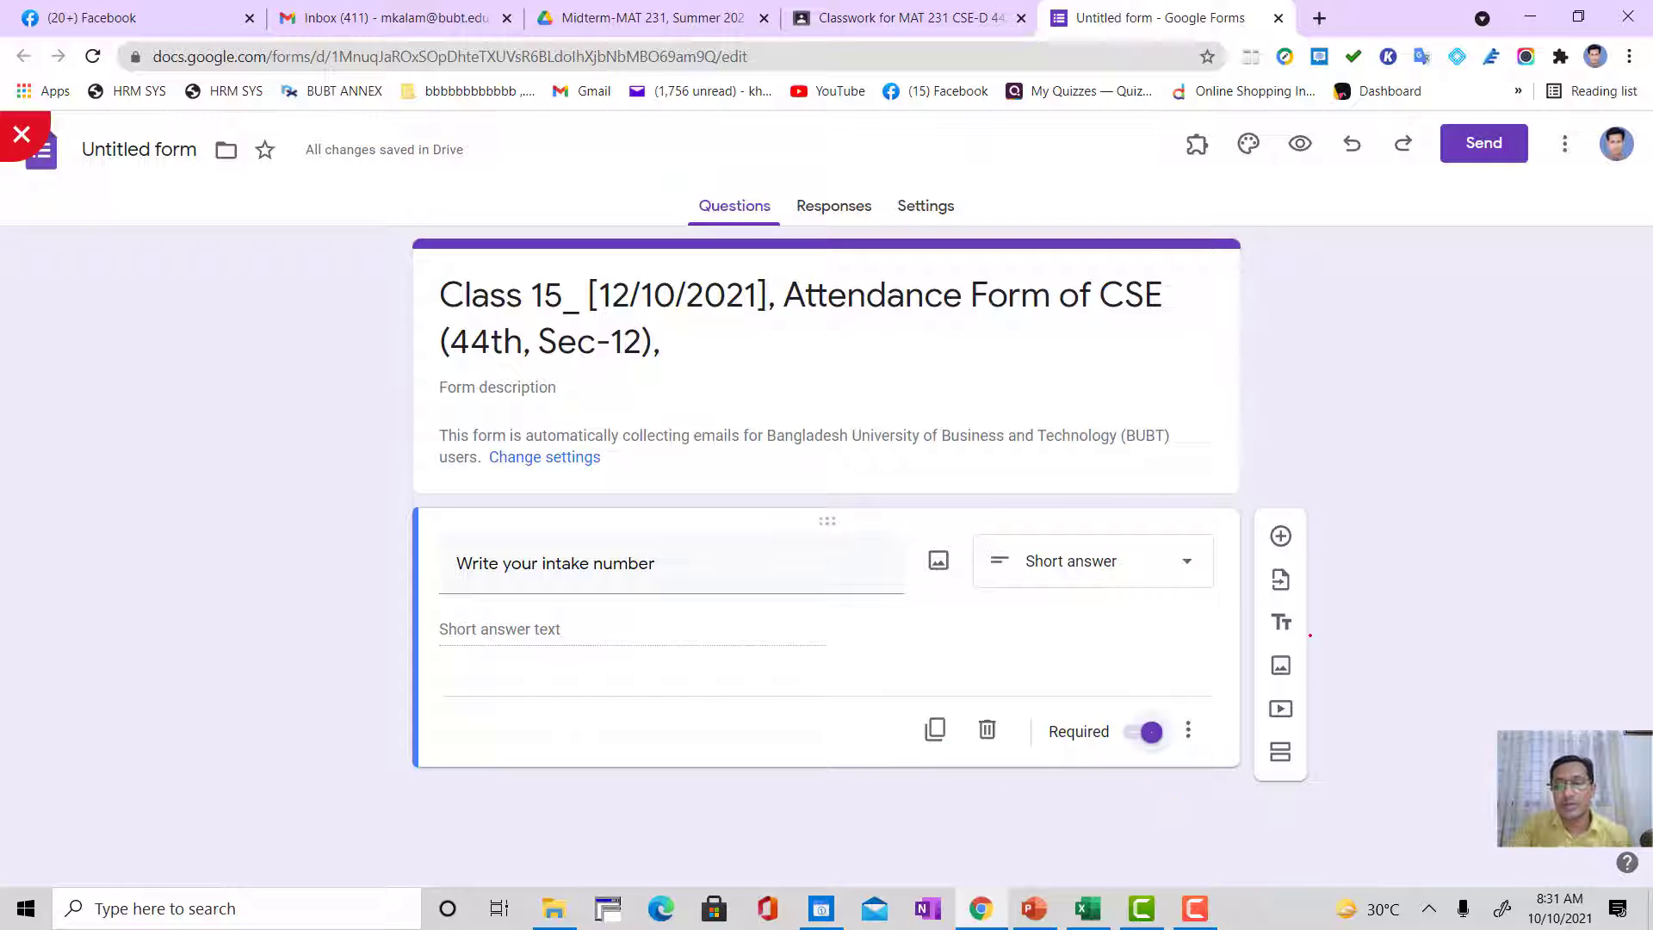
# Step: Add a second question "Write your Section number" and check its answer type options, leaving it as short answer
pyautogui.click(1280, 535)
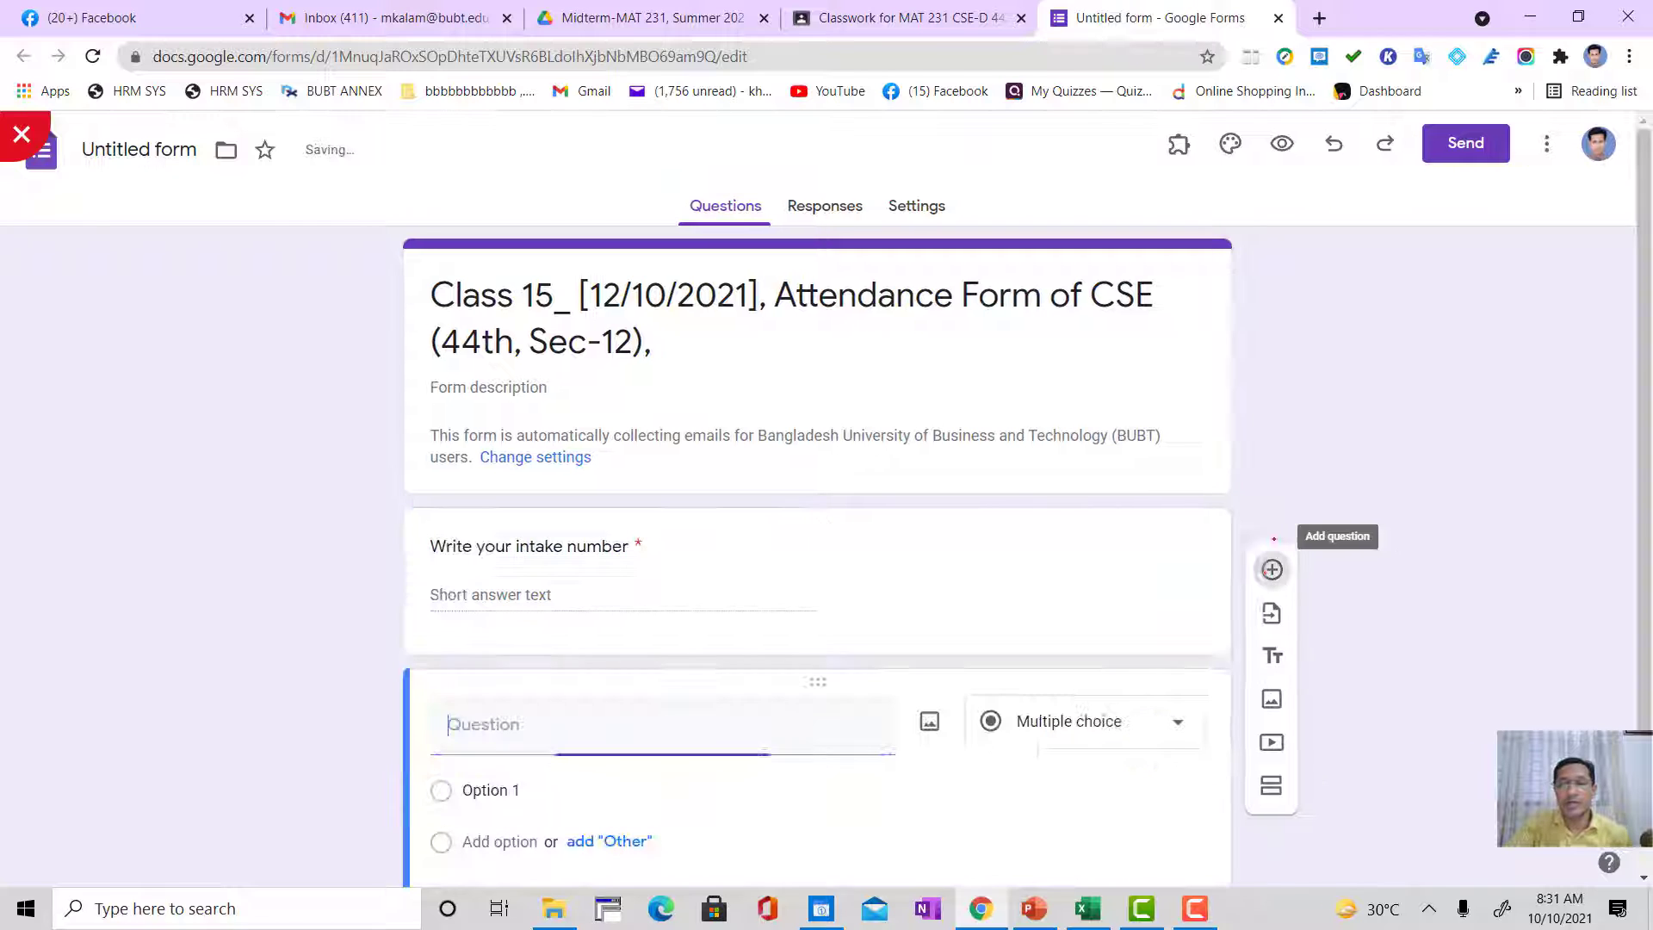
pyautogui.write('Write yo')
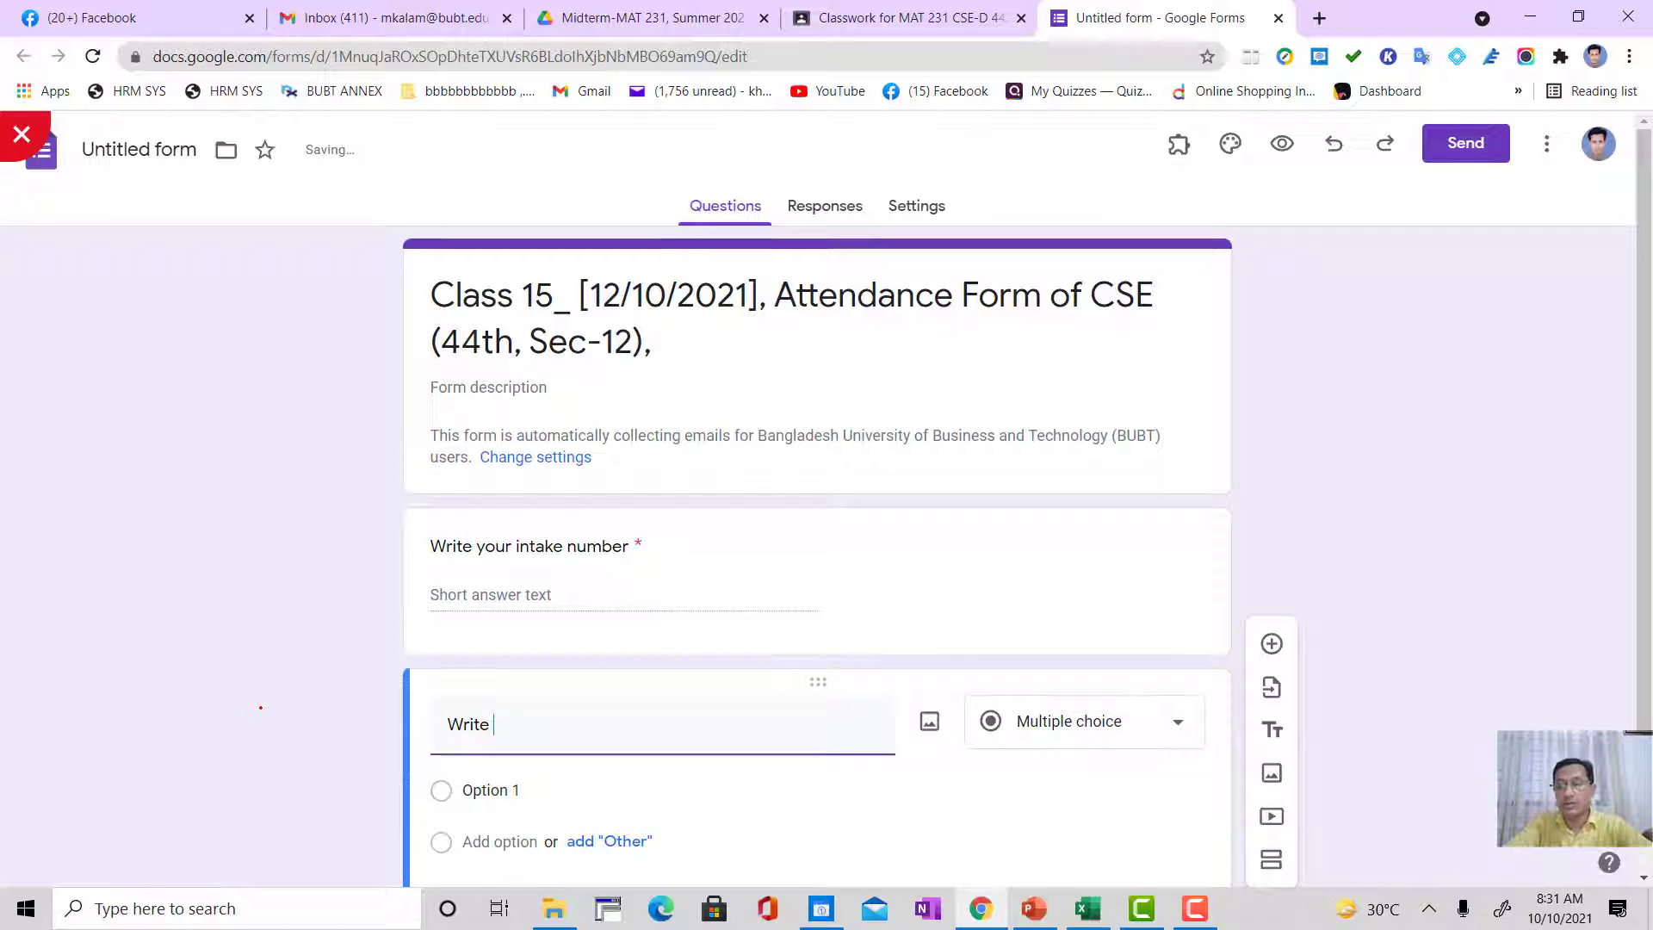
pyautogui.write('ur ')
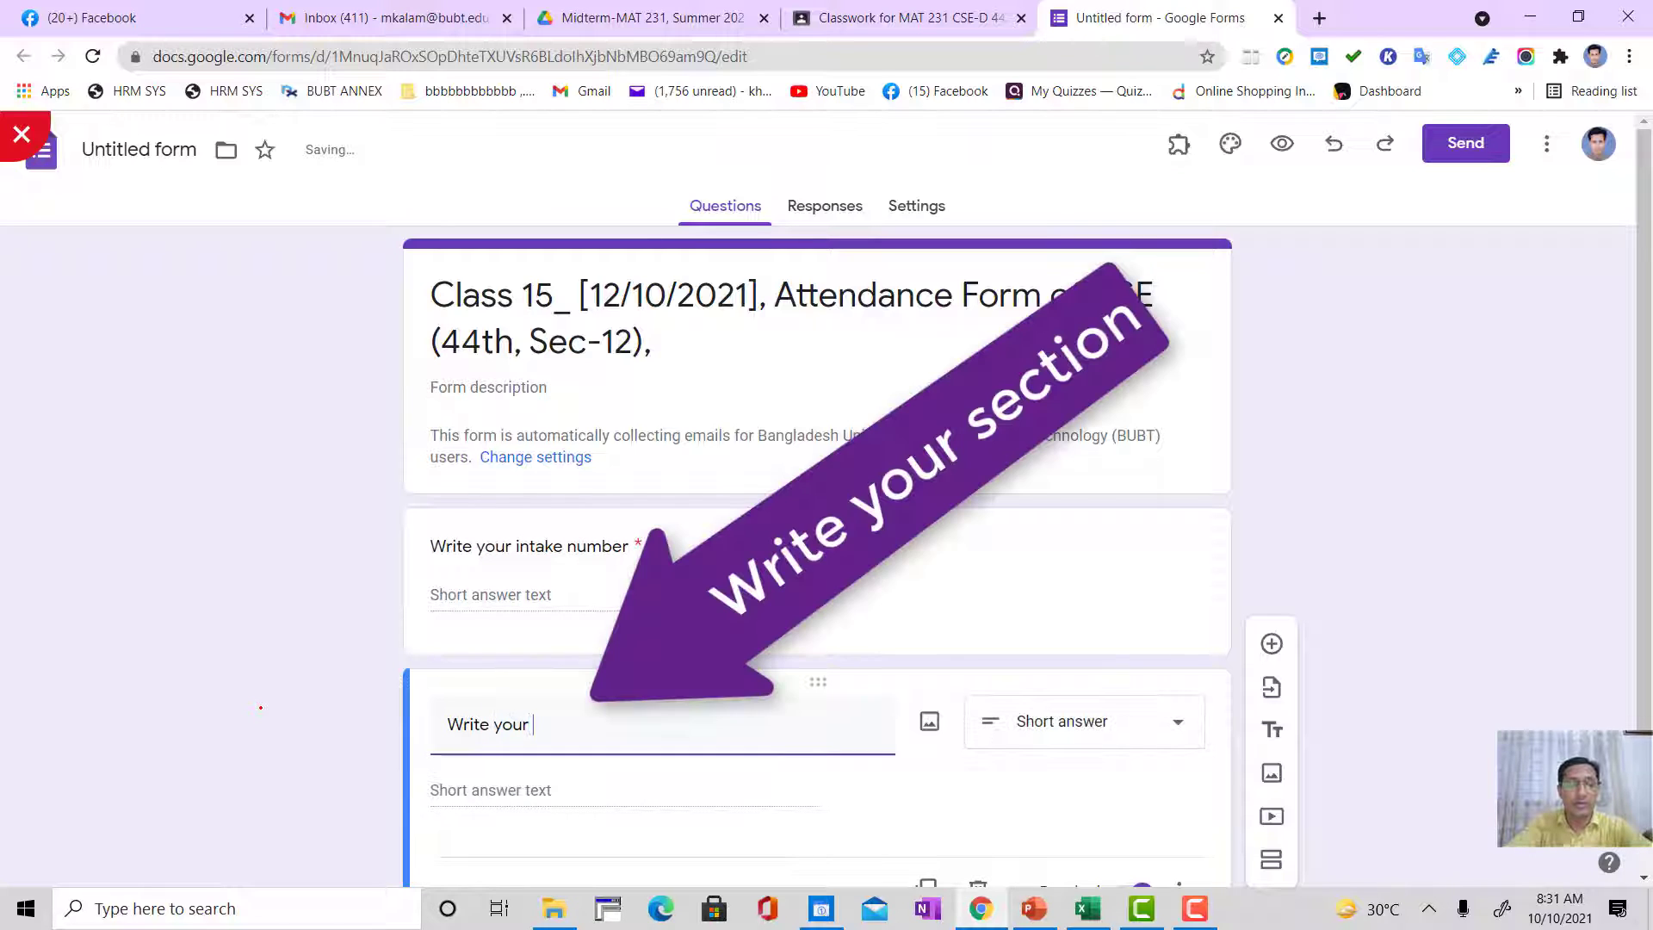
pyautogui.write('Sectio')
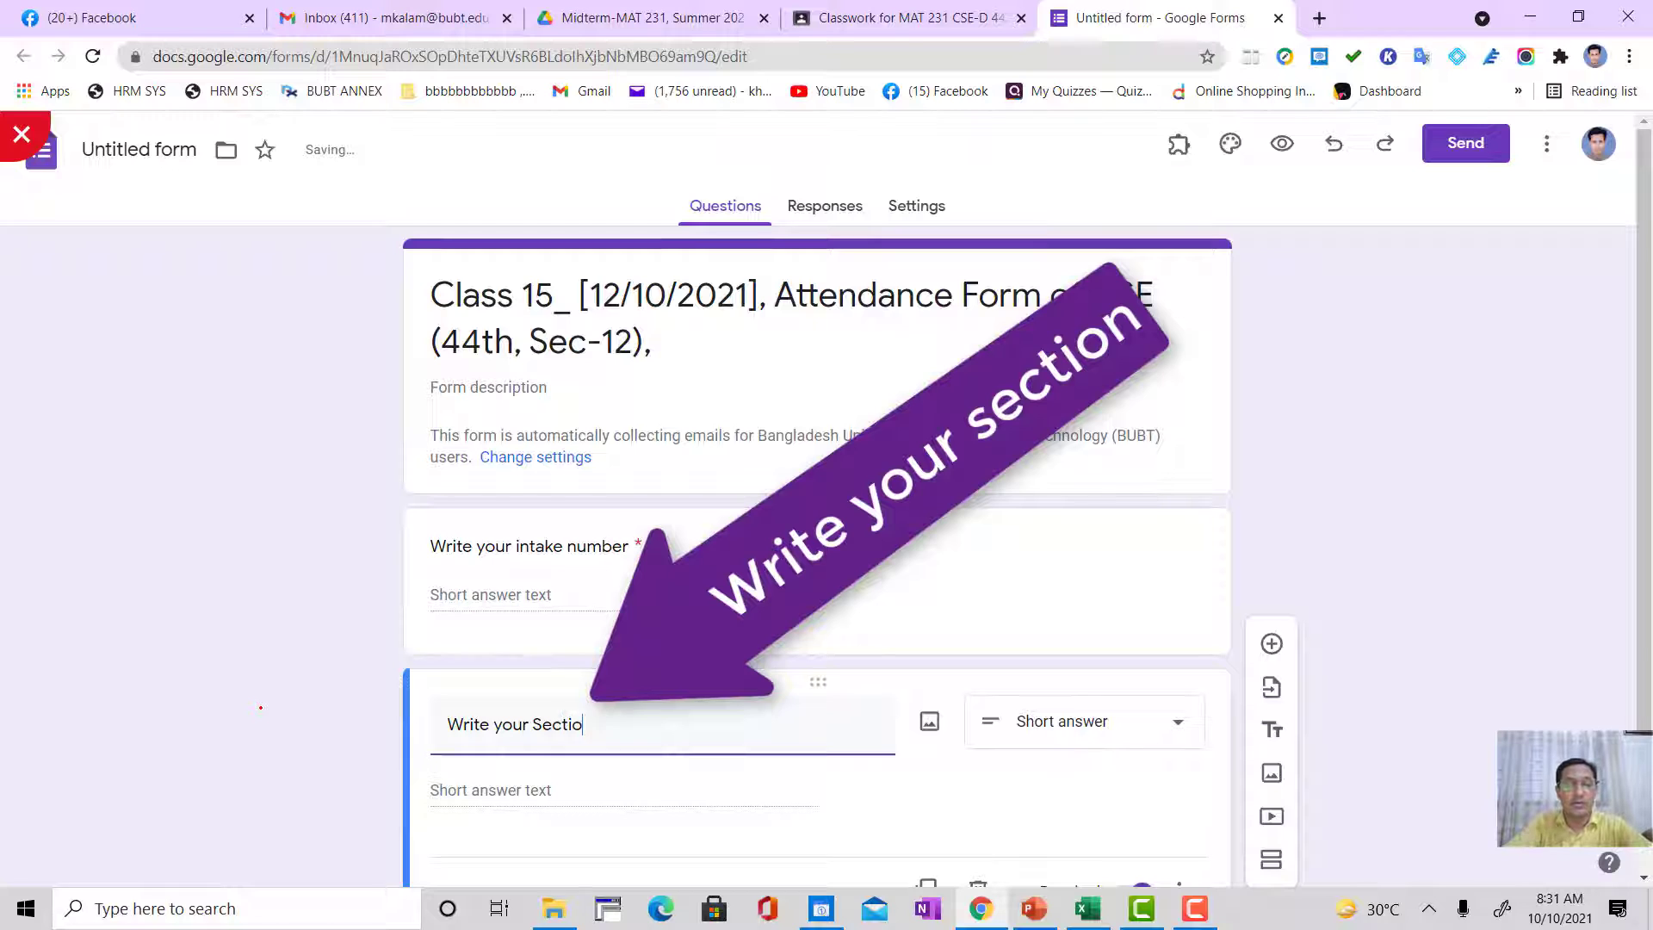
pyautogui.write('n n')
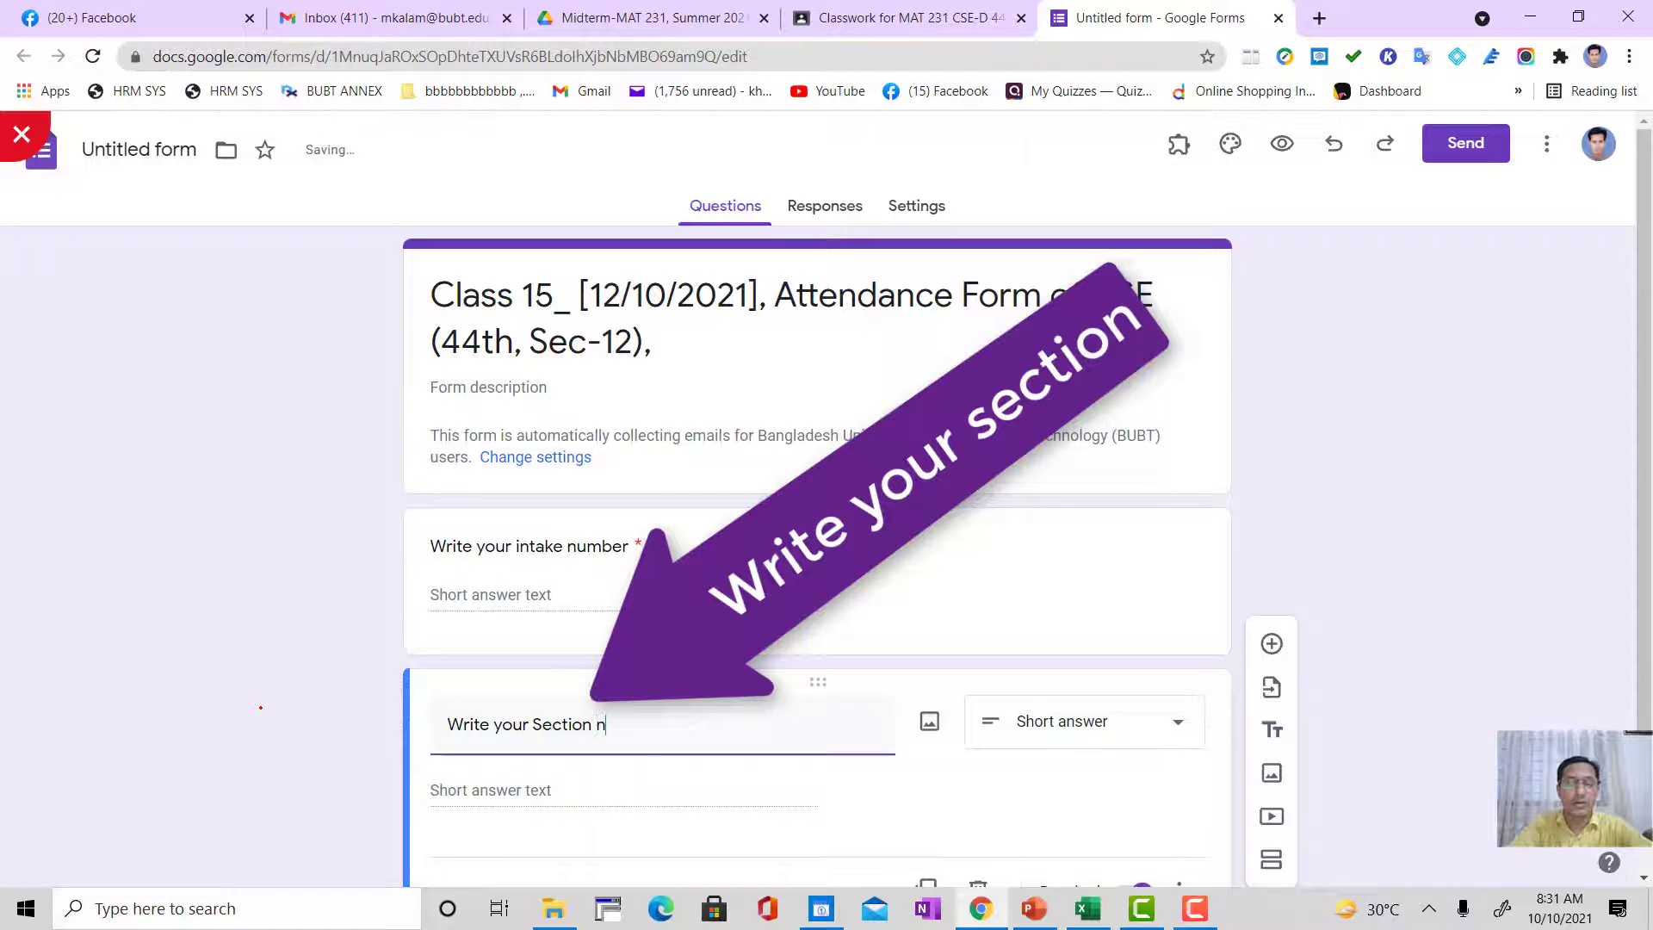
pyautogui.write('umber')
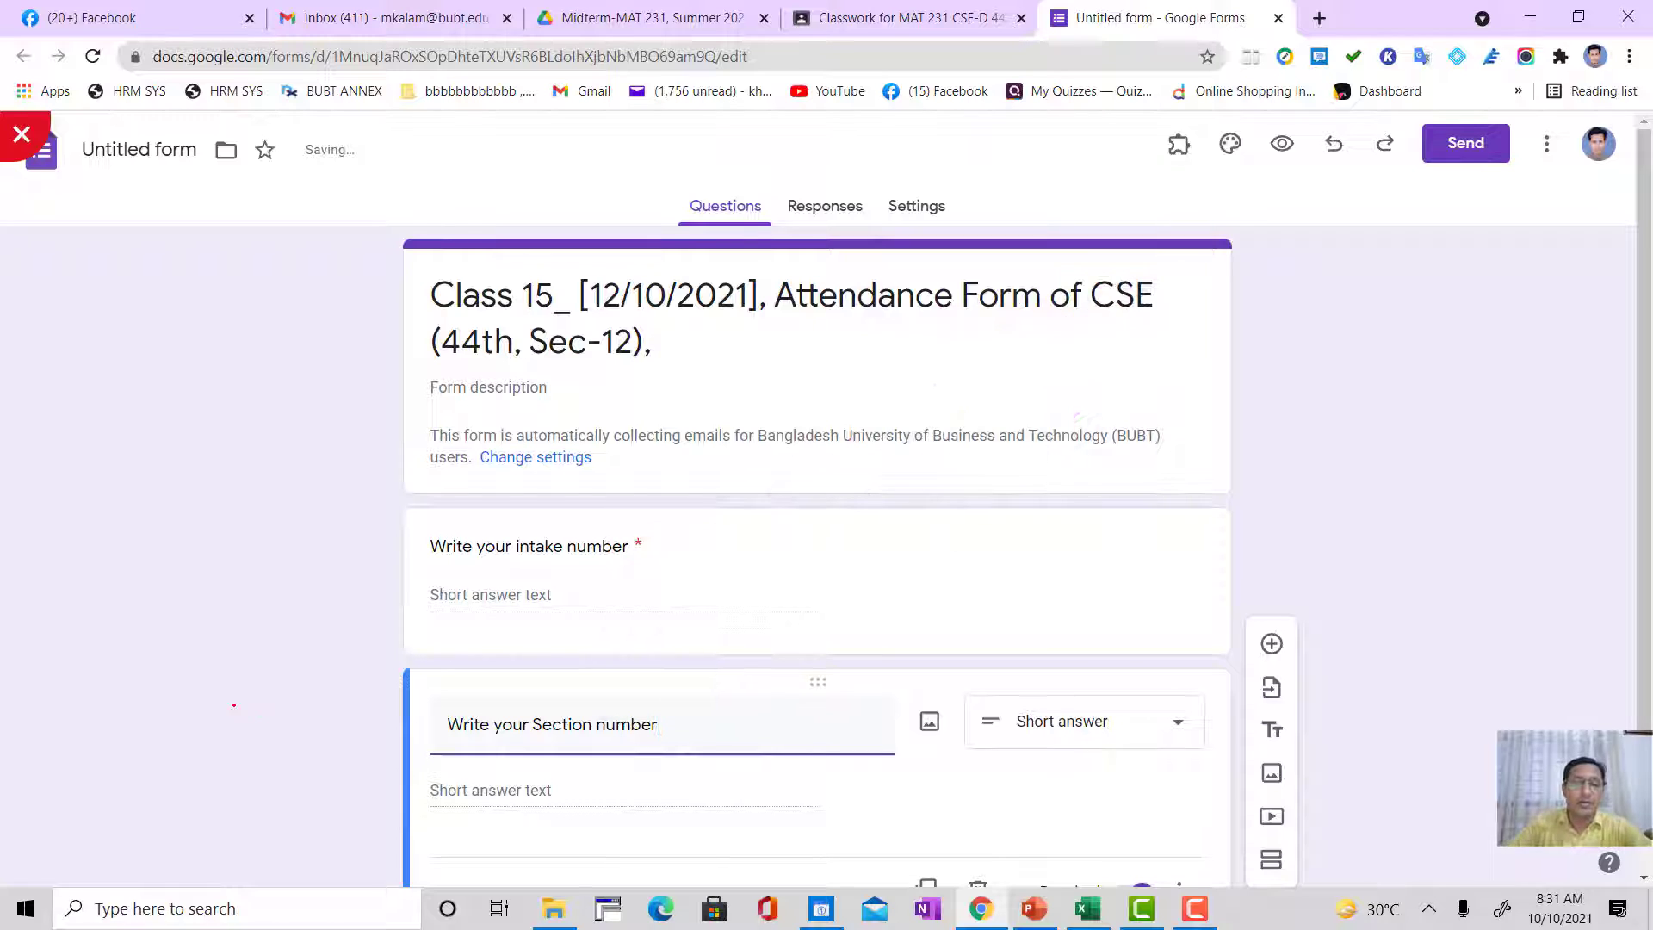
pyautogui.scroll(-1, 237, 710)
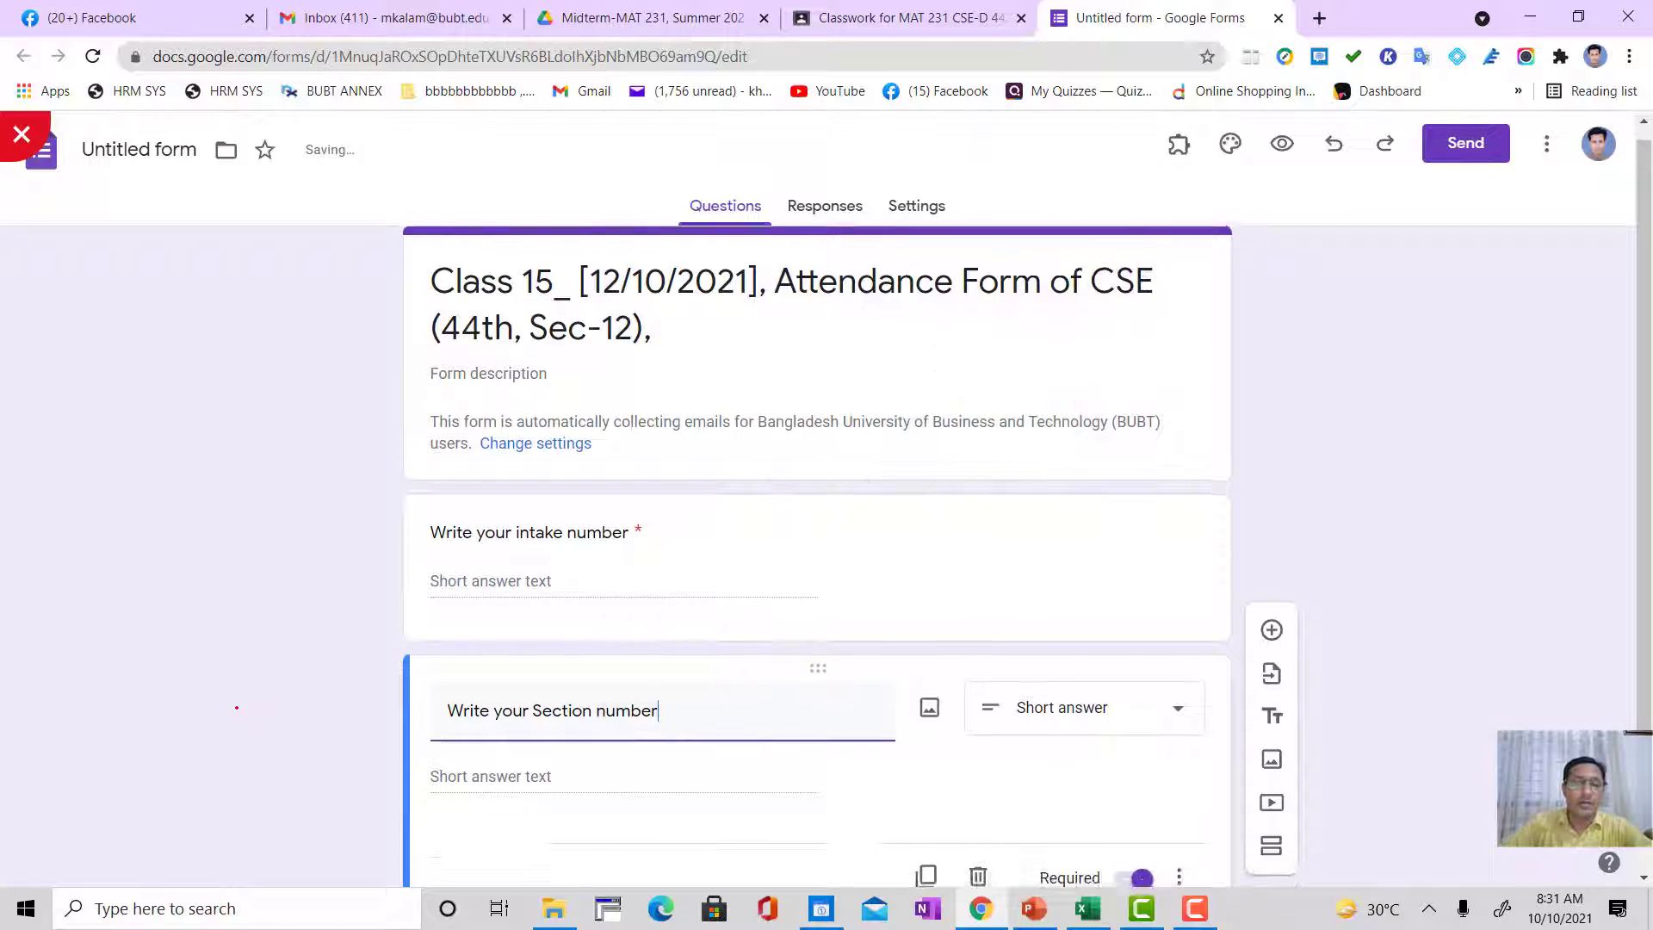
pyautogui.scroll(-1, 237, 717)
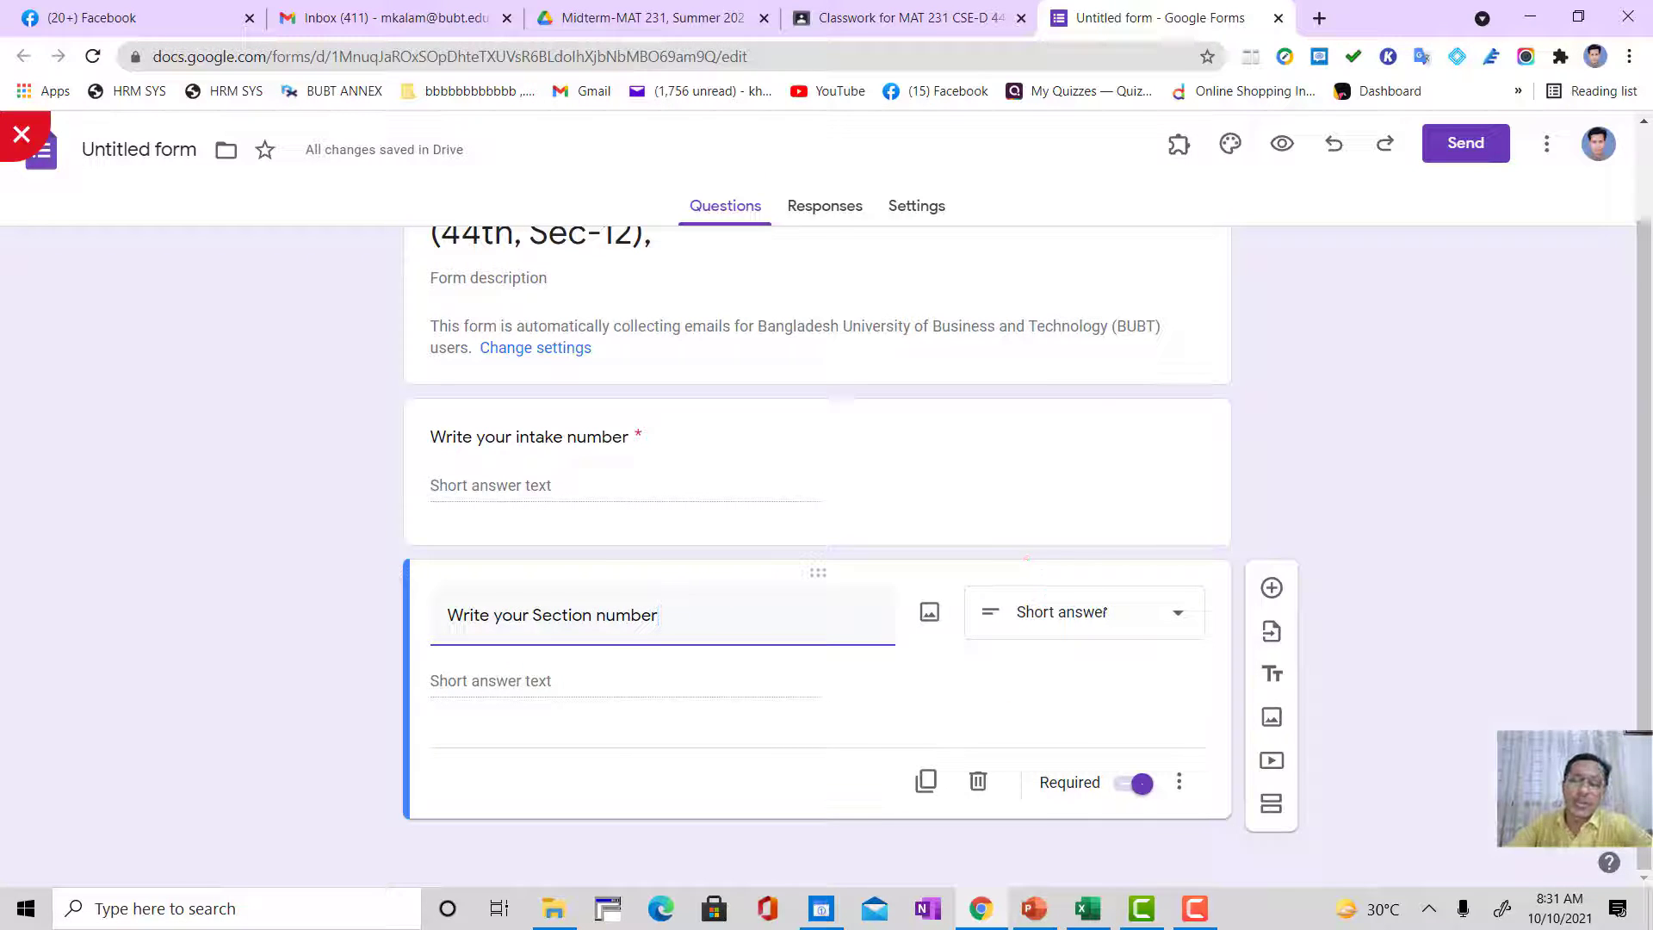
pyautogui.click(1102, 612)
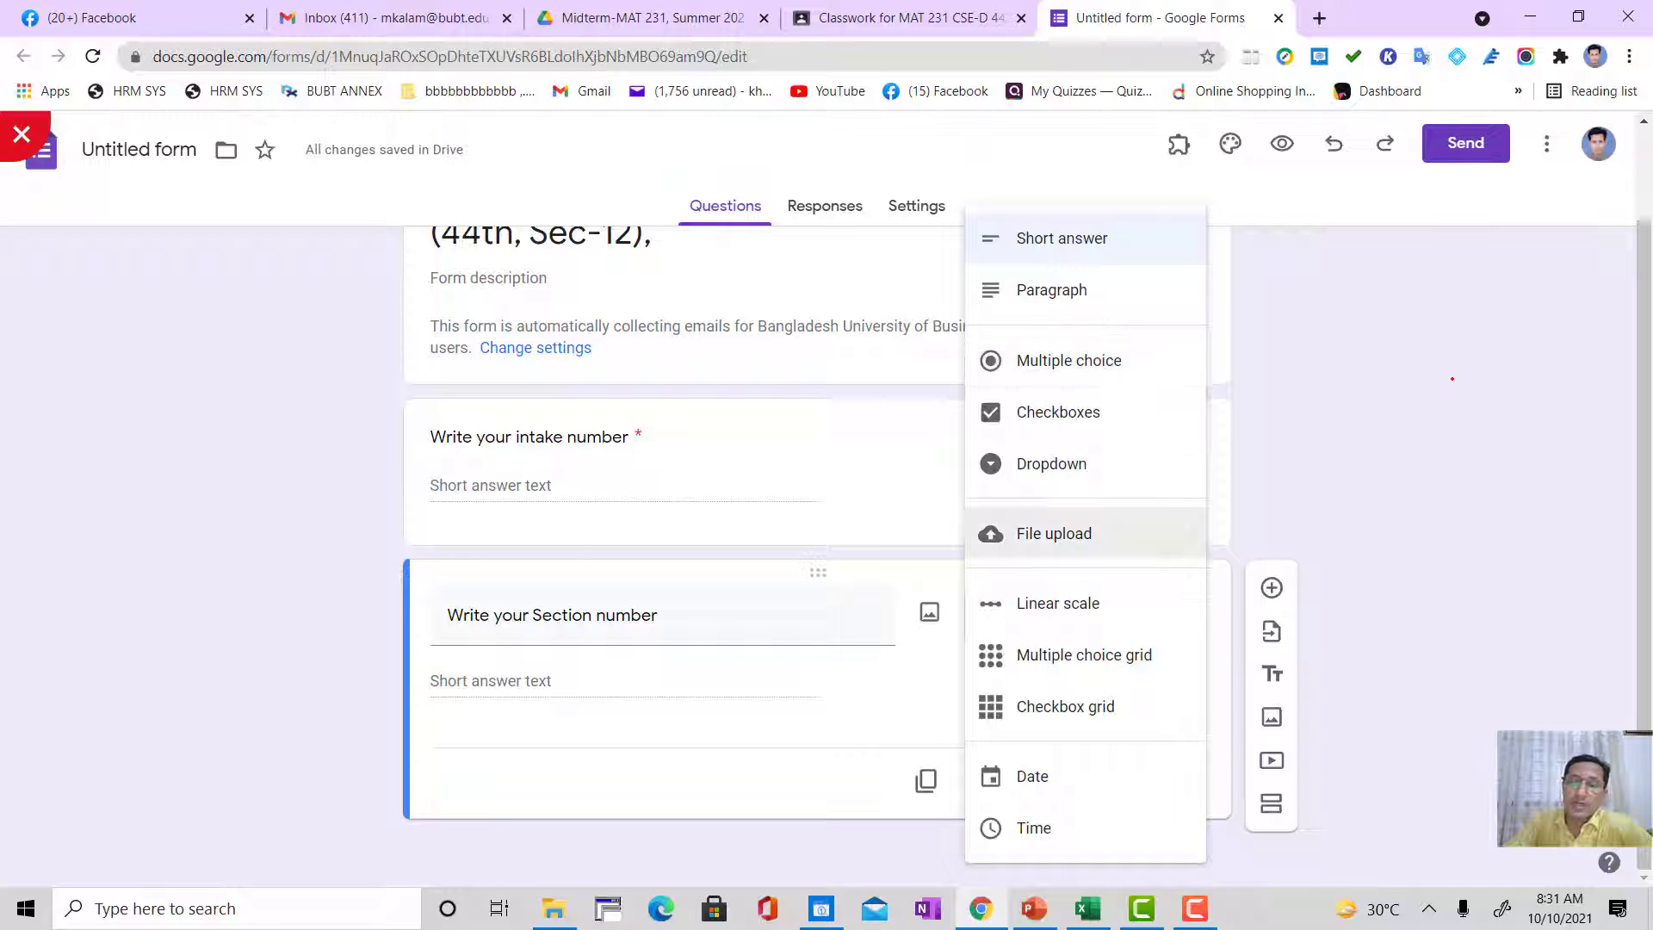
pyautogui.click(1419, 407)
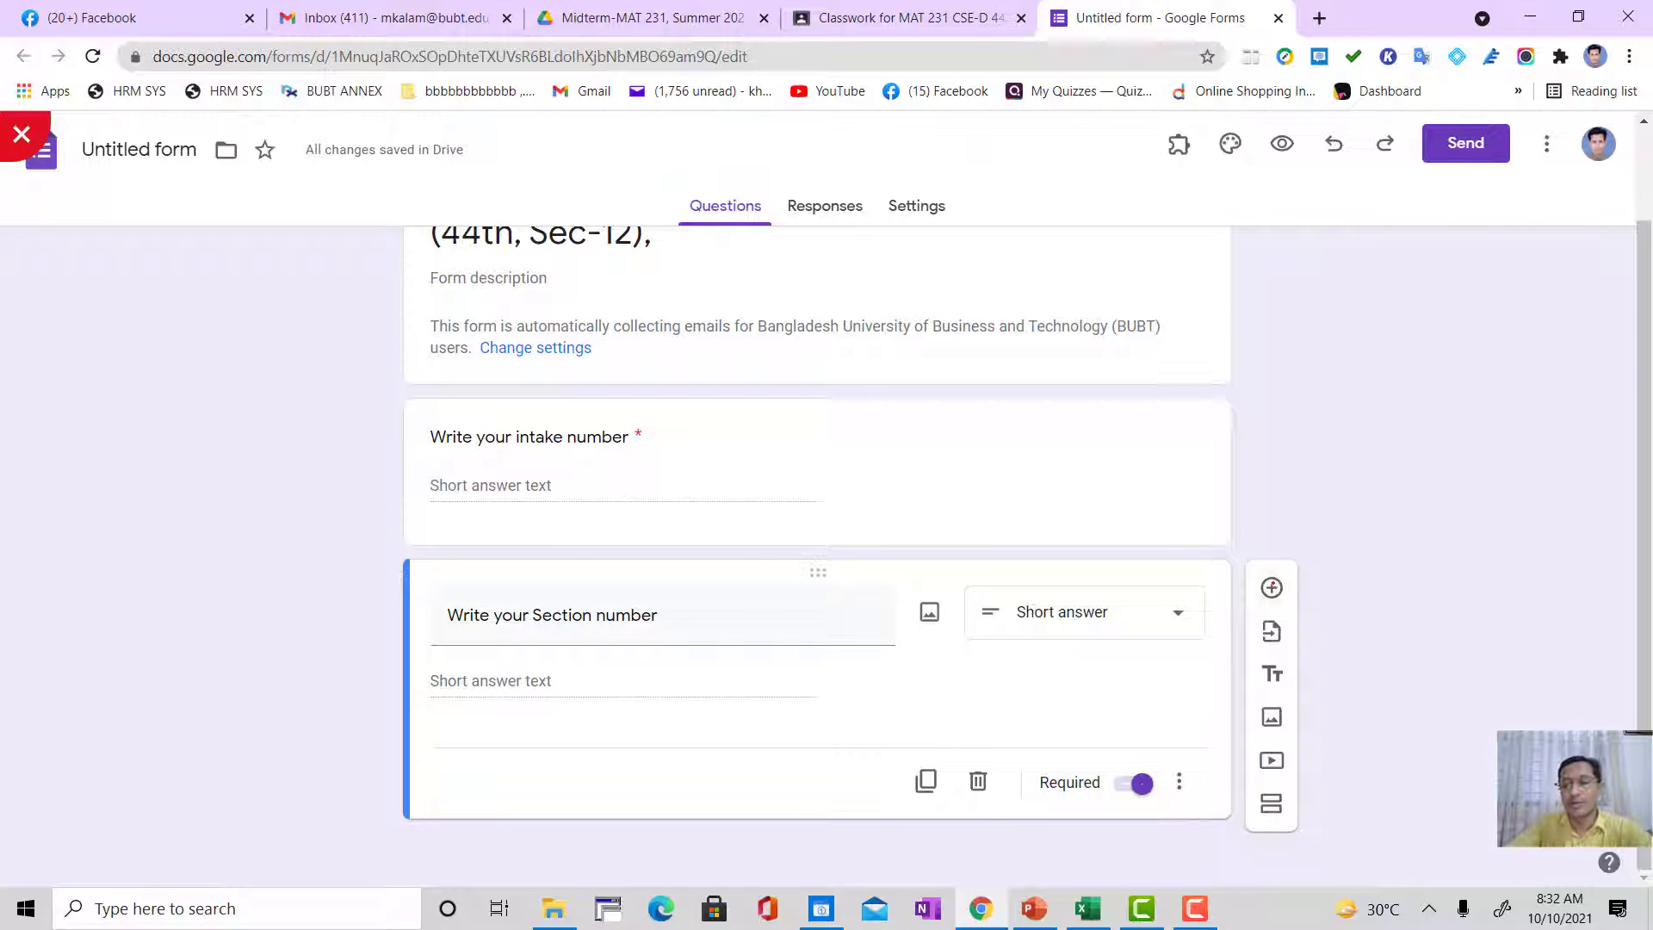
# Step: Add the short-answer questions "Write your Full ID number" and "Write Your Full Name" below the section question
pyautogui.click(1272, 587)
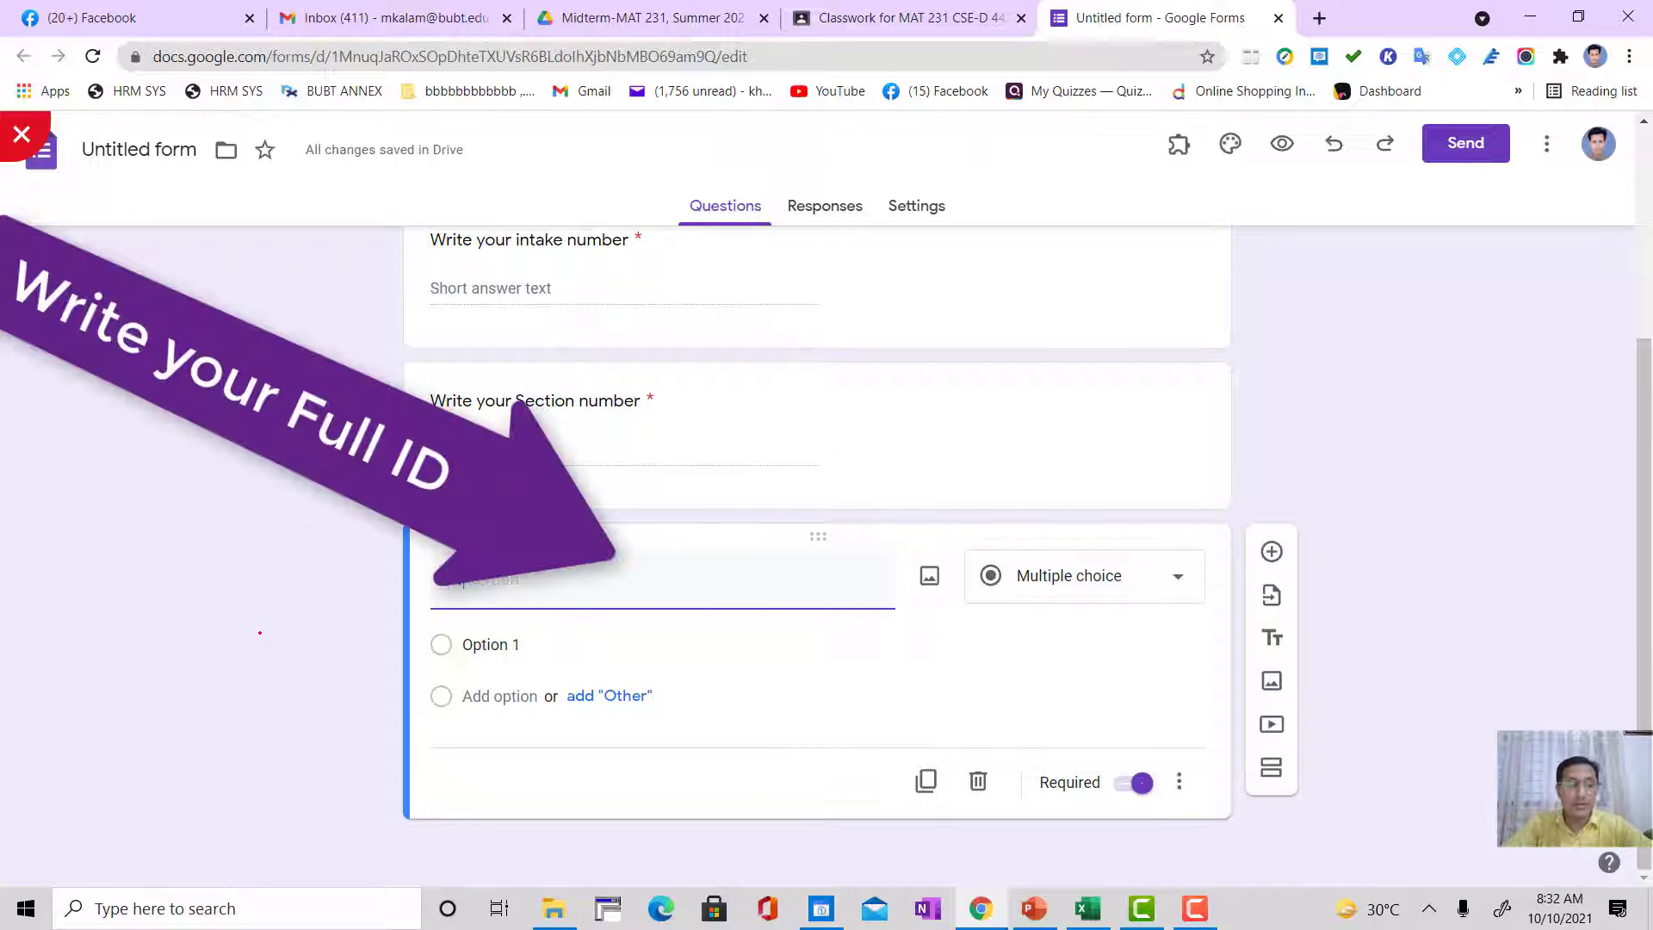
pyautogui.write('Write yo')
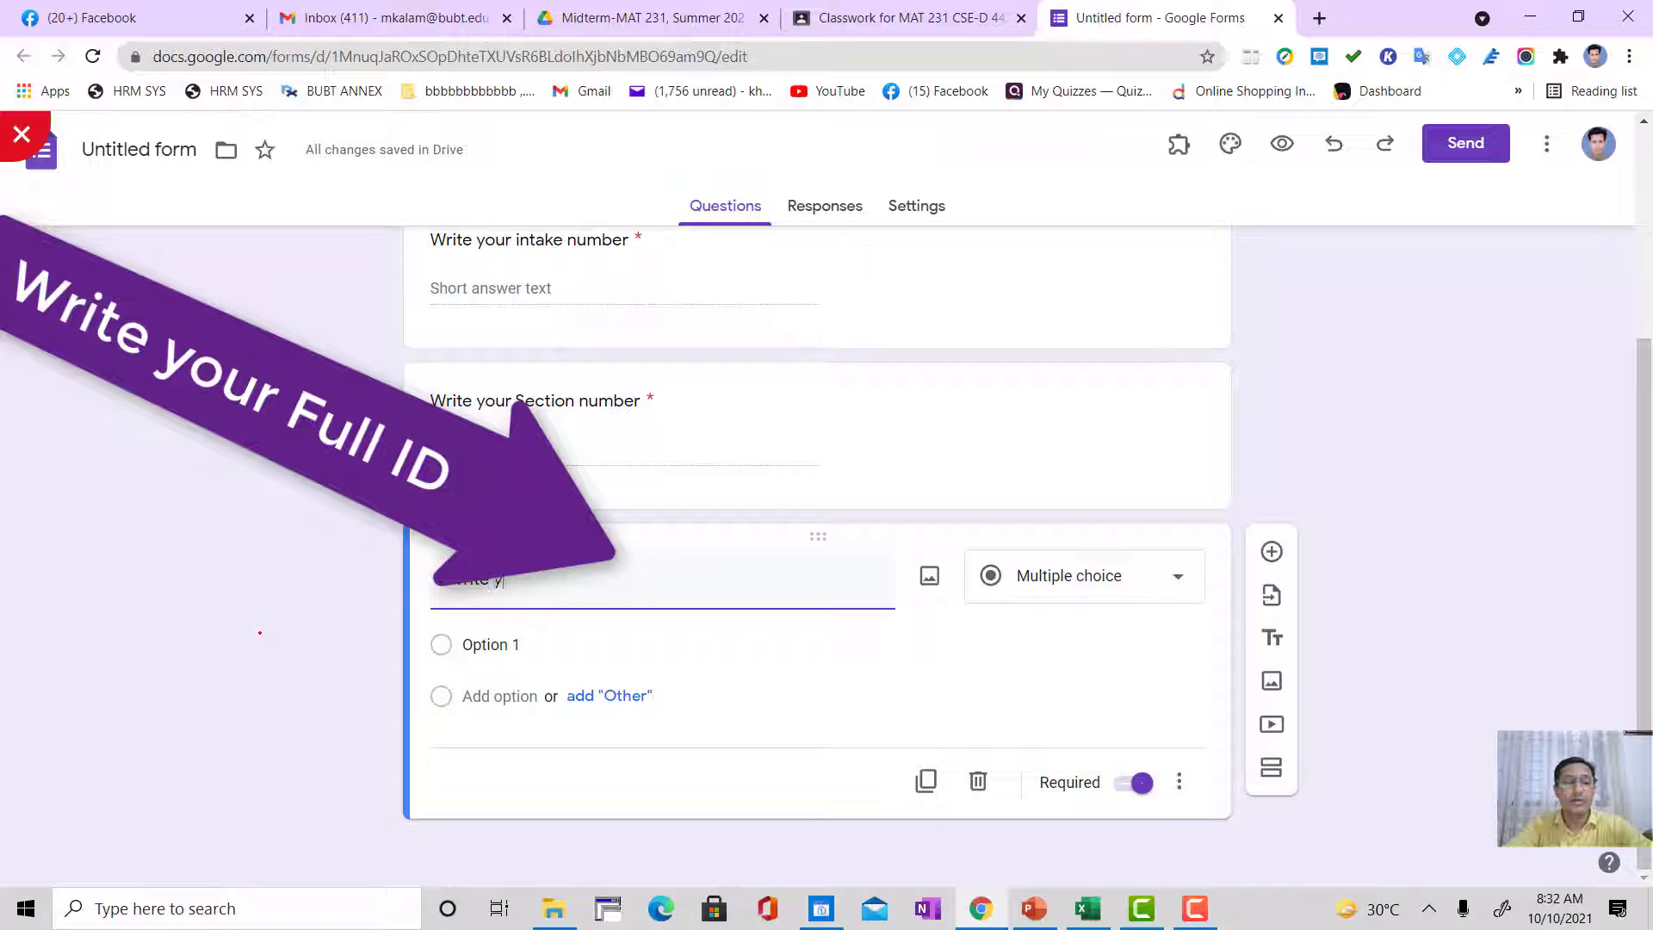
pyautogui.write('ur Full Name')
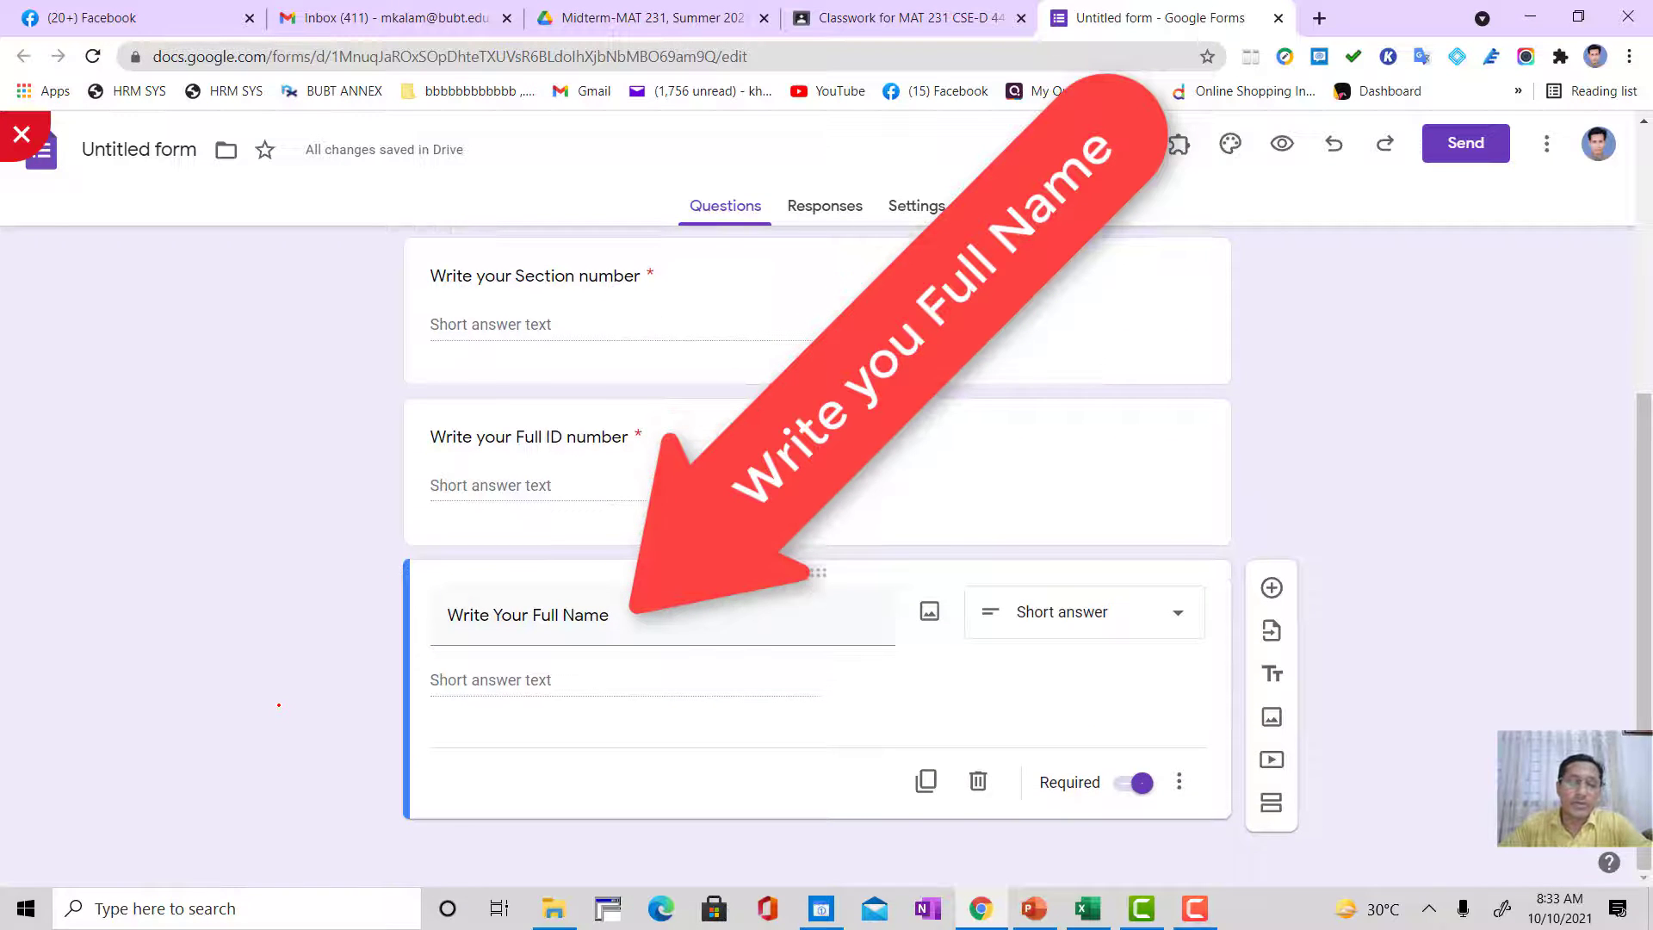
# Step: Review the form's questions and the class, date and section given in its title
pyautogui.scroll(5, 279, 704)
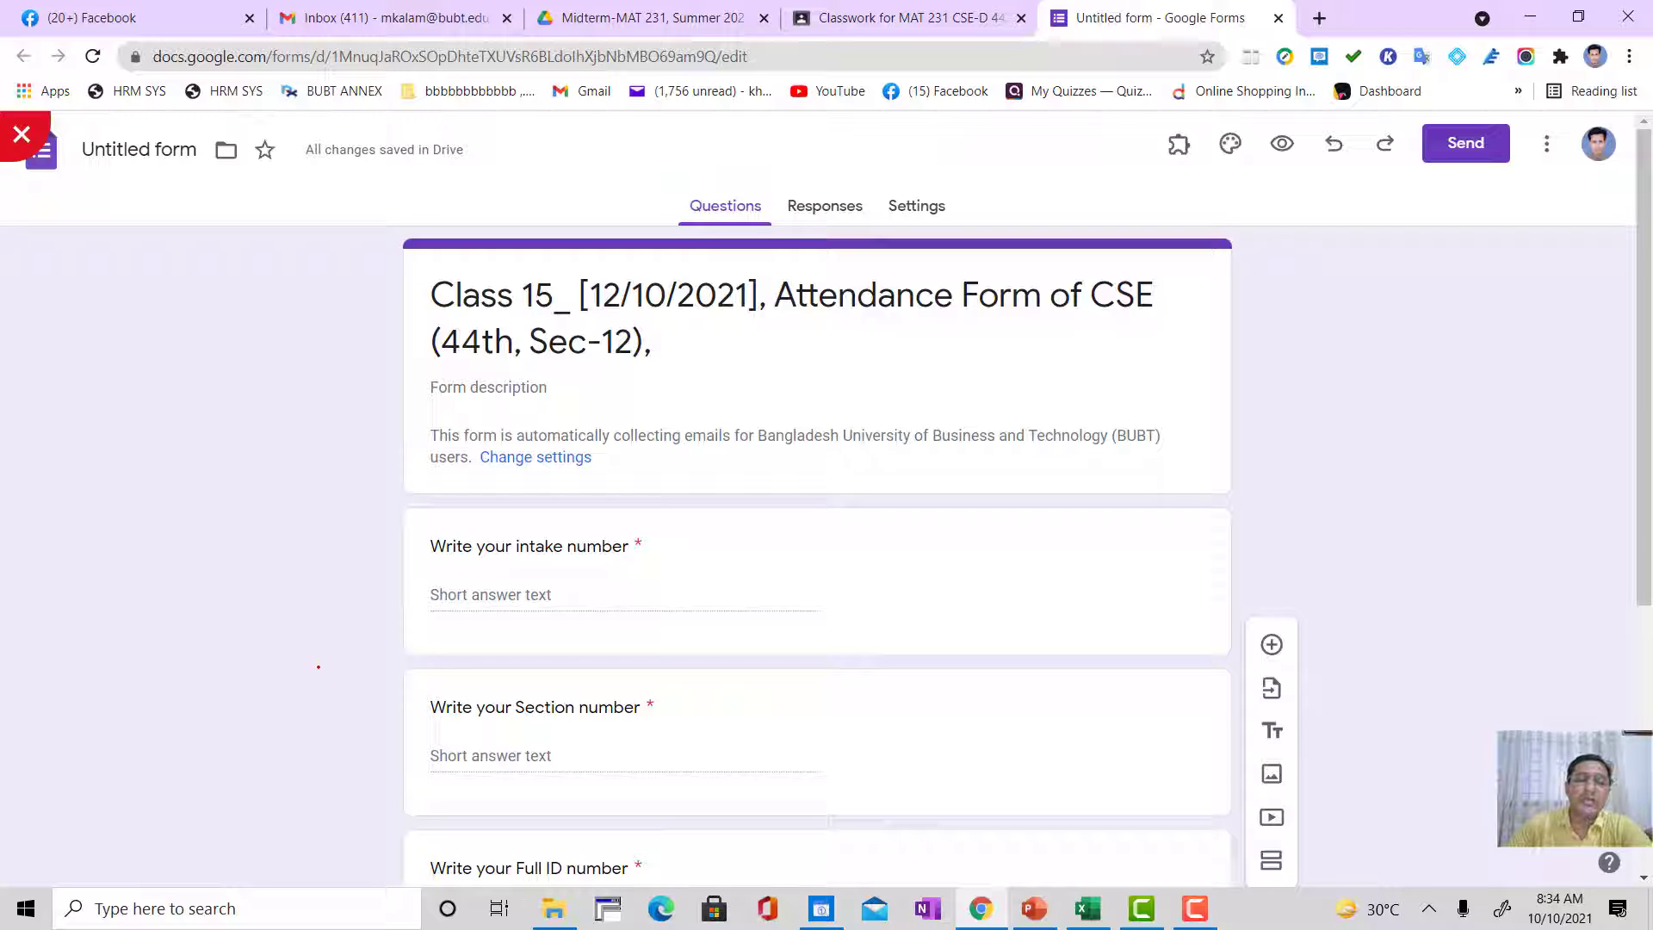
pyautogui.scroll(-5, 369, 369)
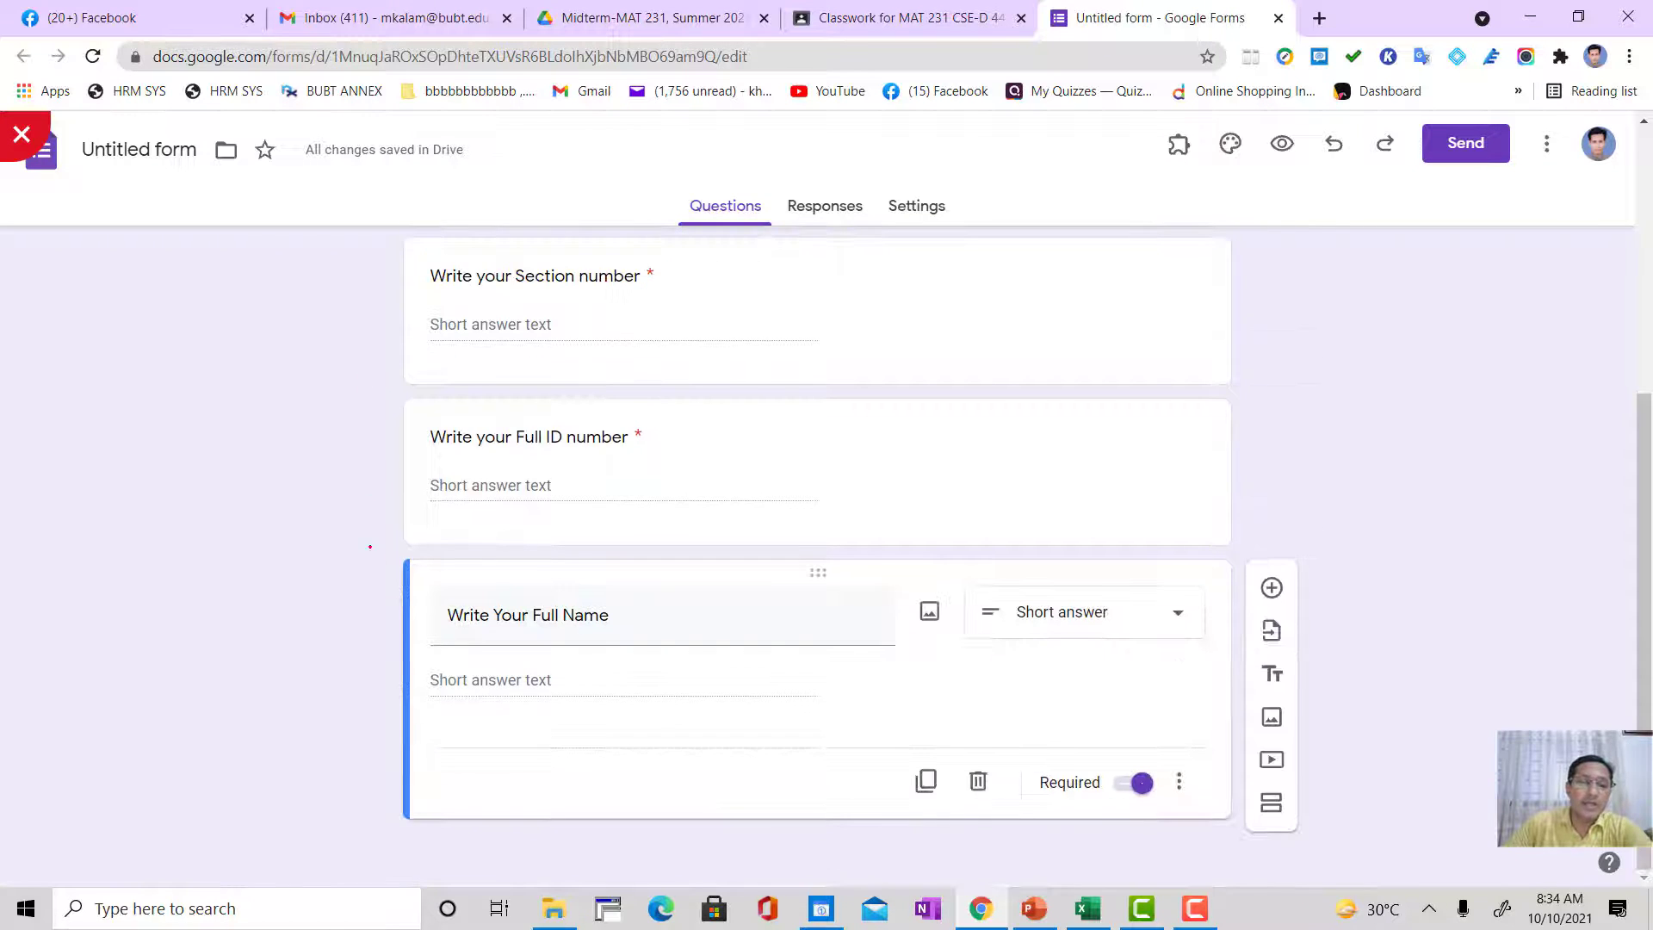
pyautogui.scroll(5, 356, 686)
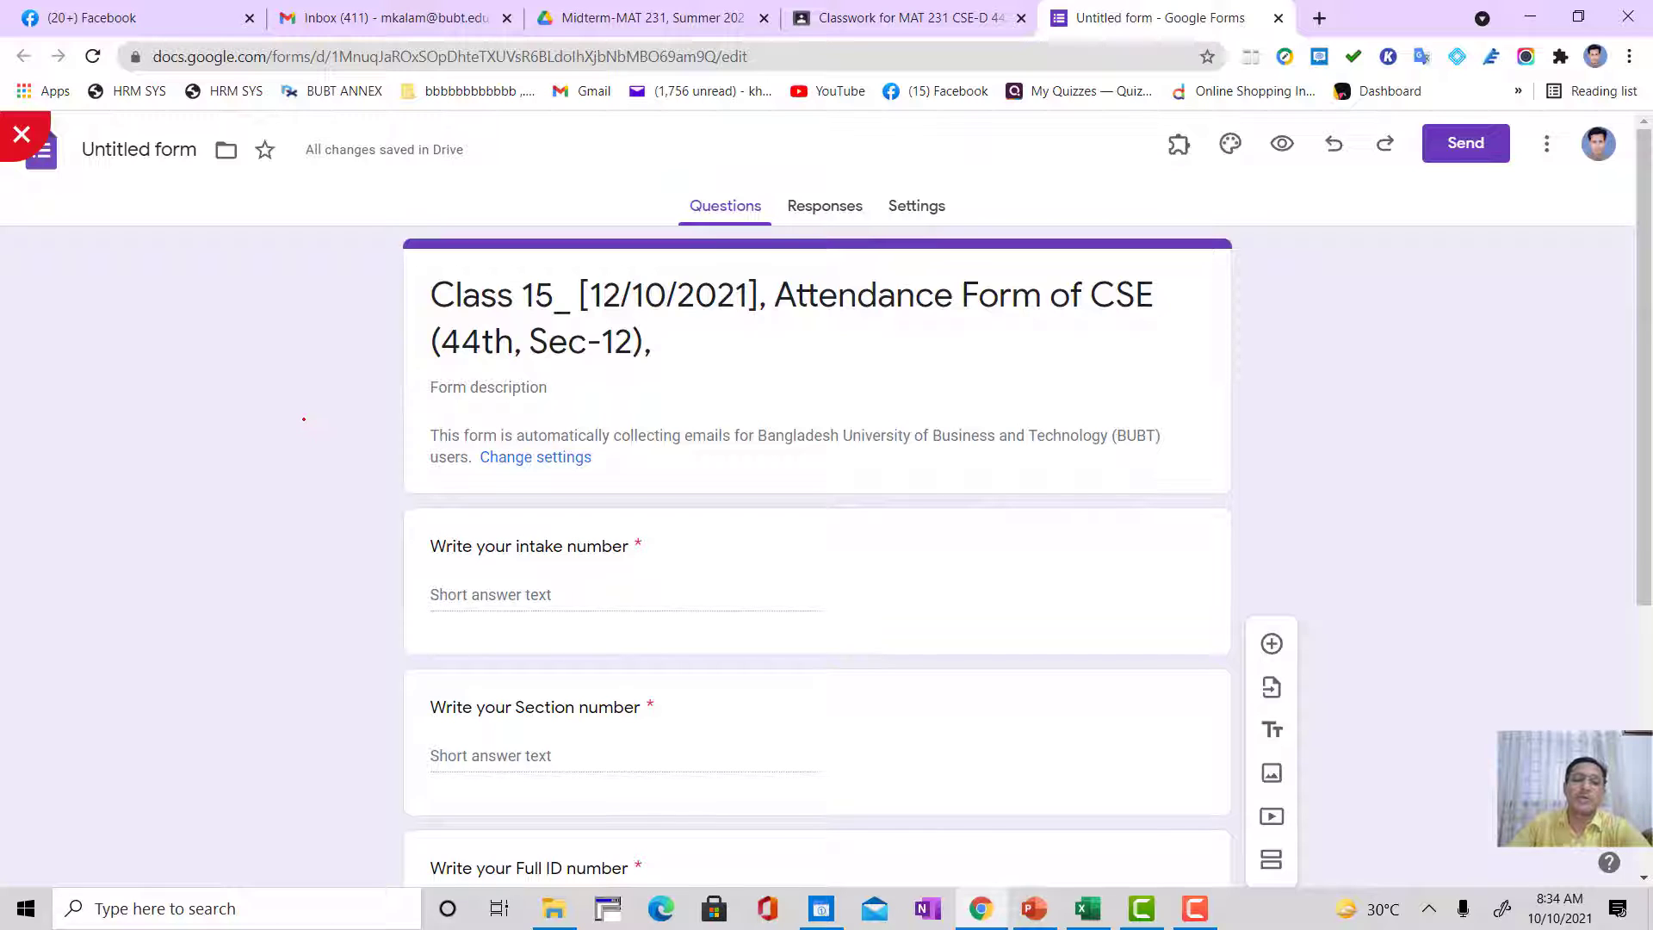
pyautogui.click(547, 290)
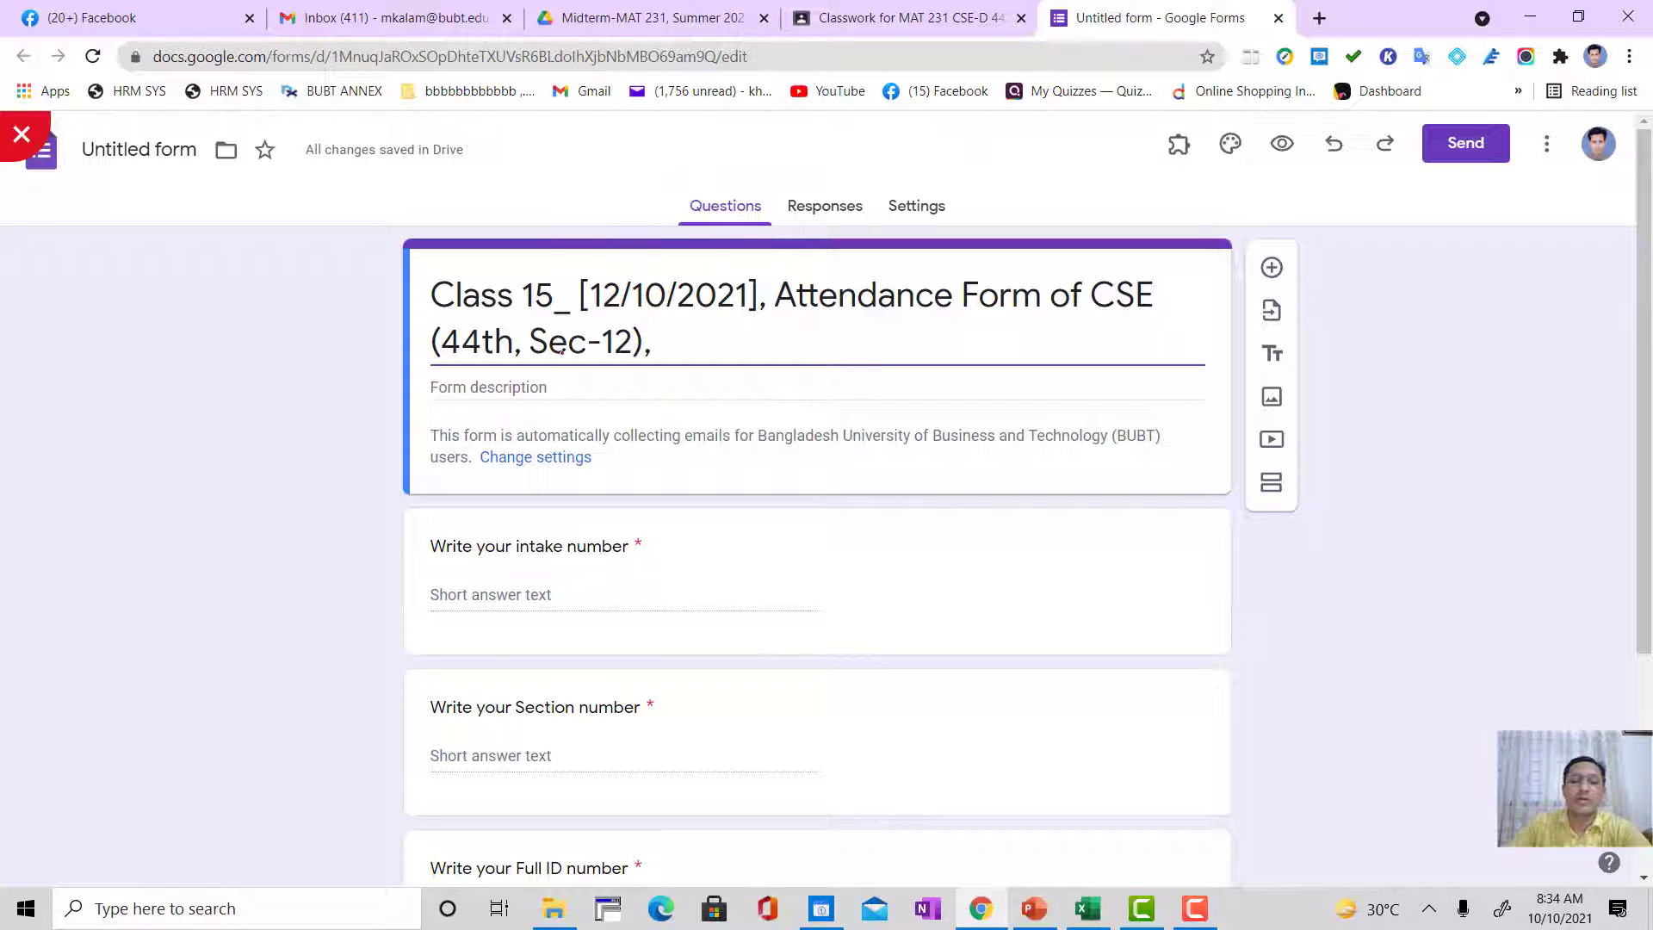
pyautogui.moveTo(614, 341); pyautogui.dragTo(634, 344)
pyautogui.click(313, 371)
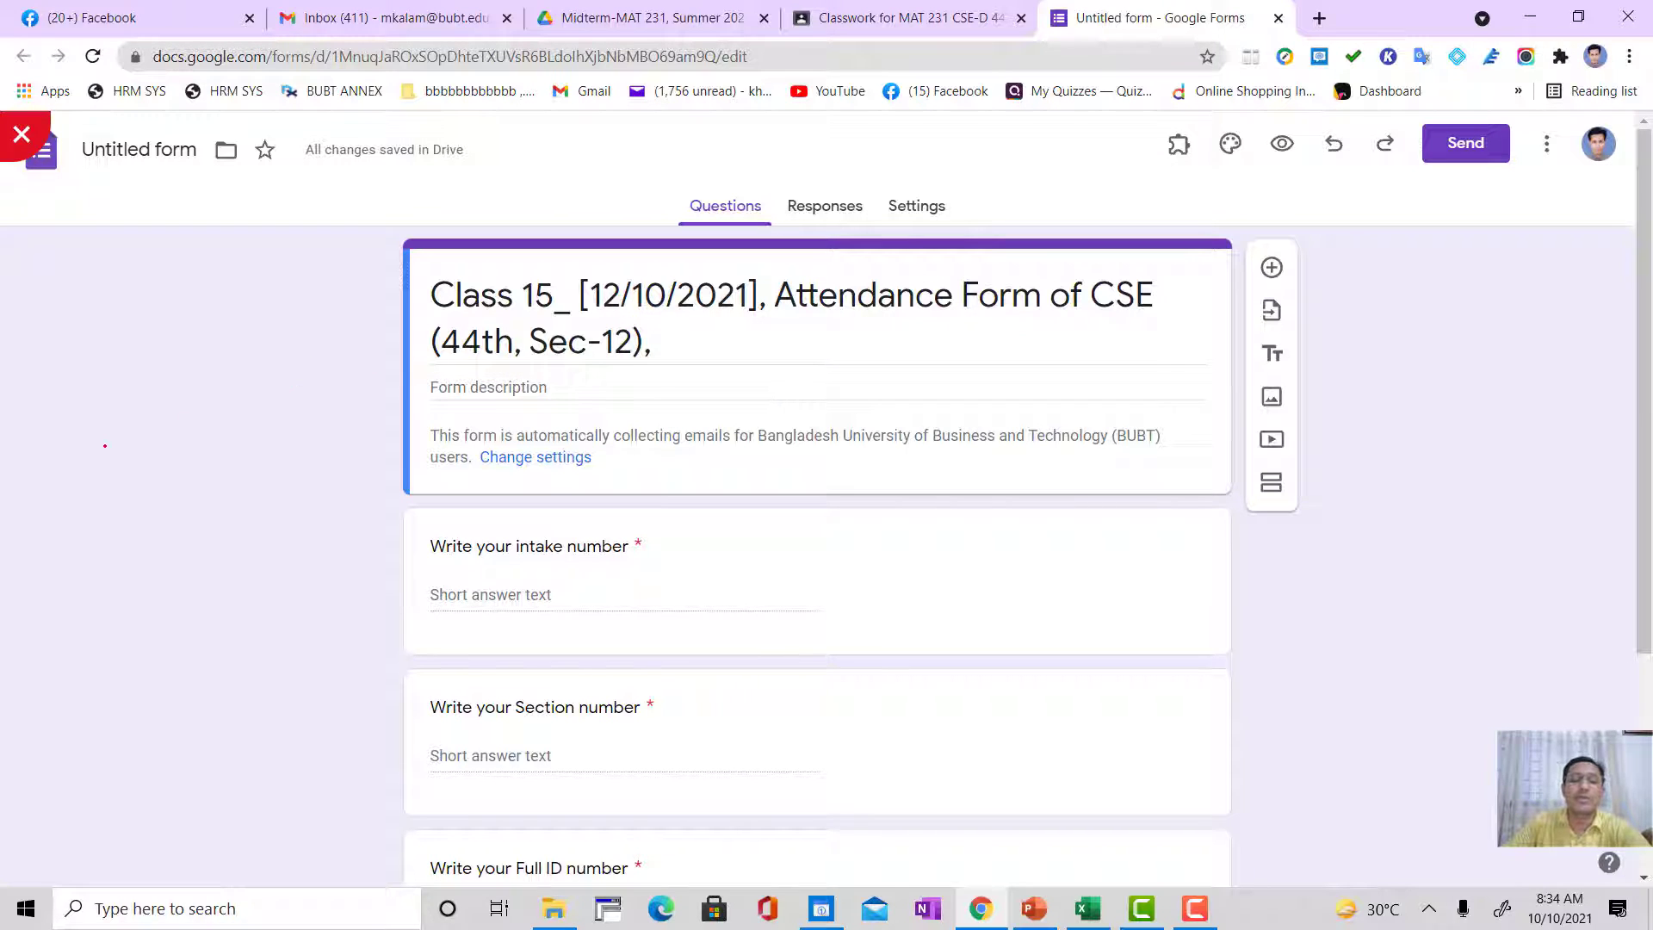
# Step: Stop the attendance form from accepting responses
pyautogui.click(828, 205)
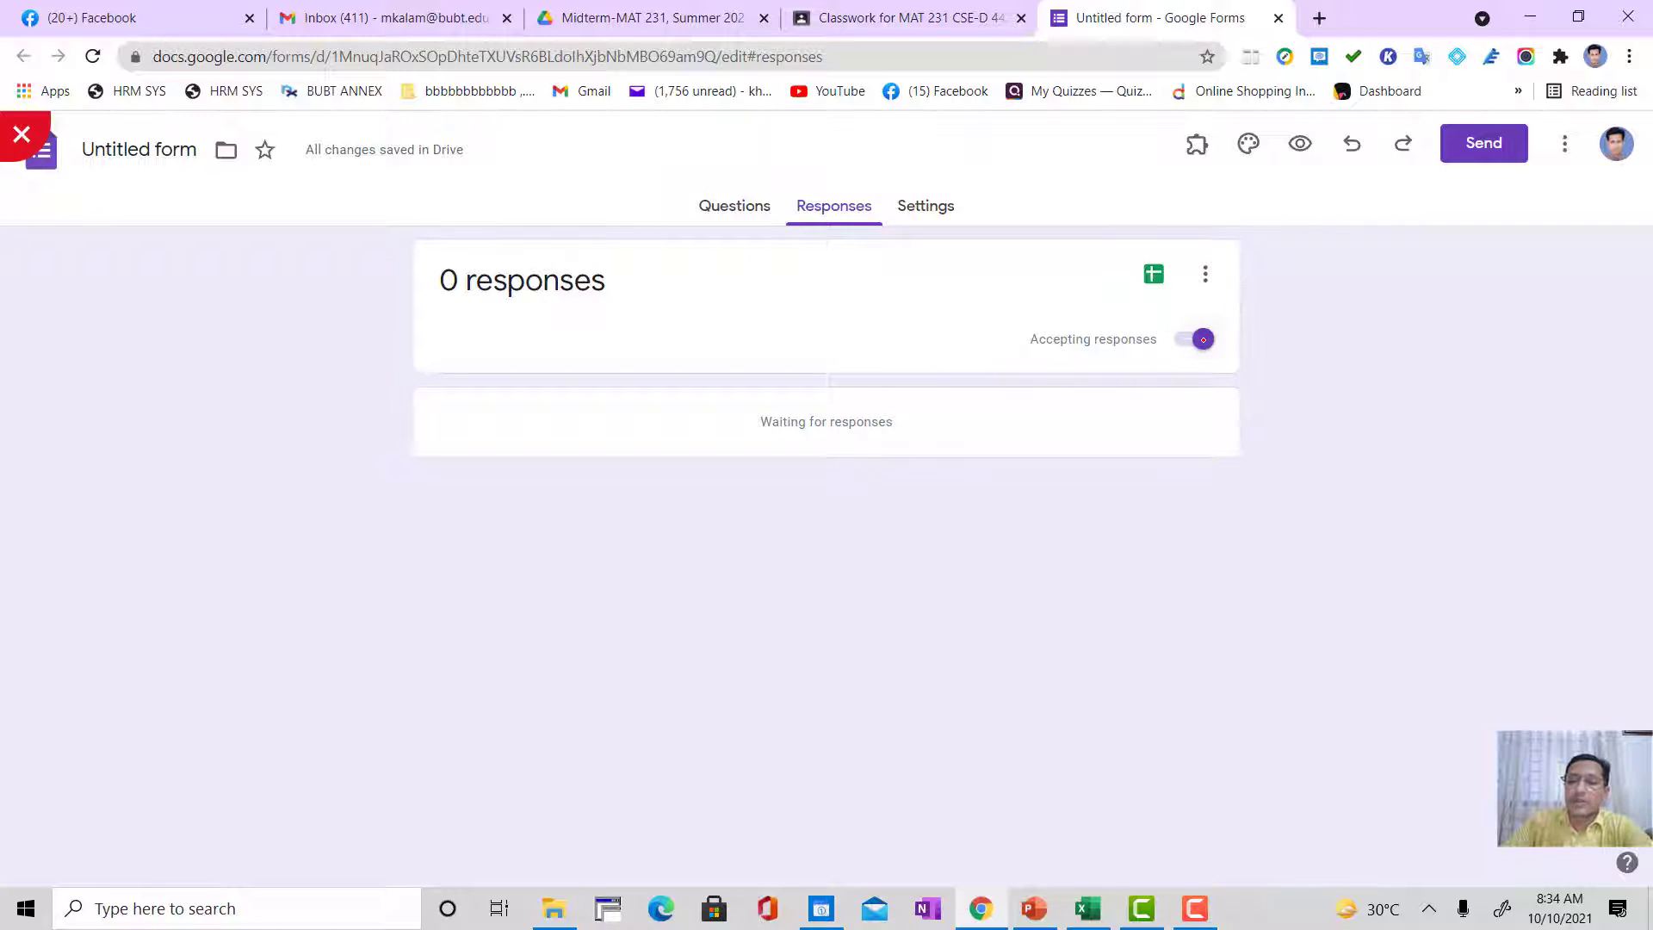
pyautogui.click(1203, 339)
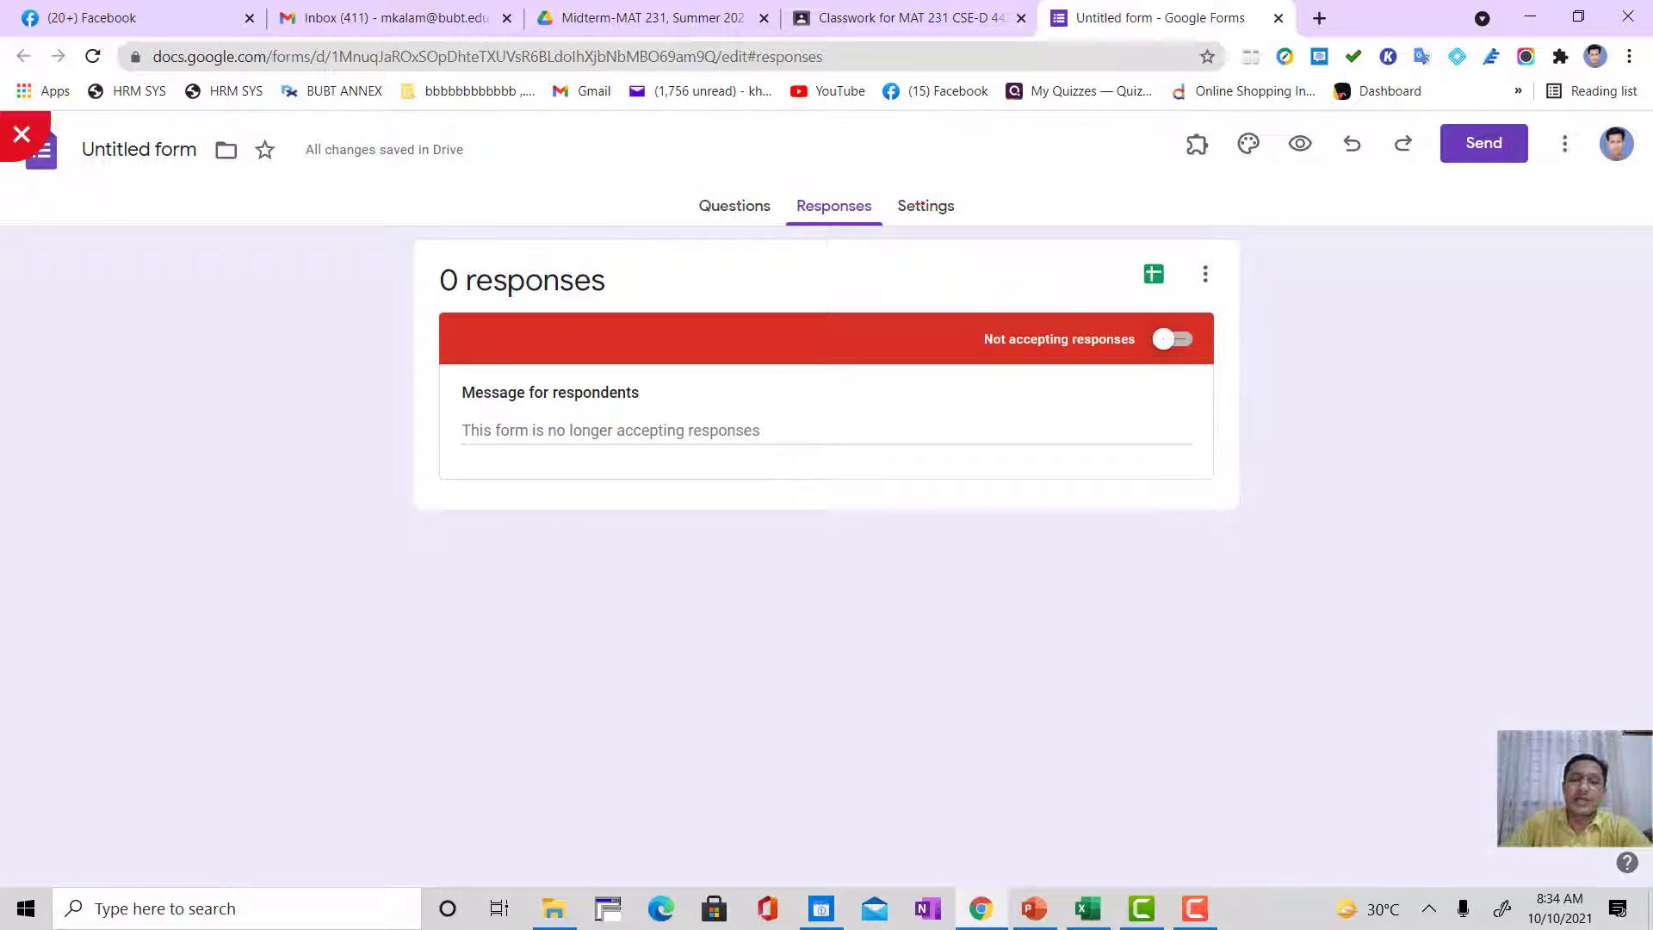
# Step: Make the form a quiz, toggling the quiz setting off and on once, and look over its quiz options
pyautogui.click(926, 205)
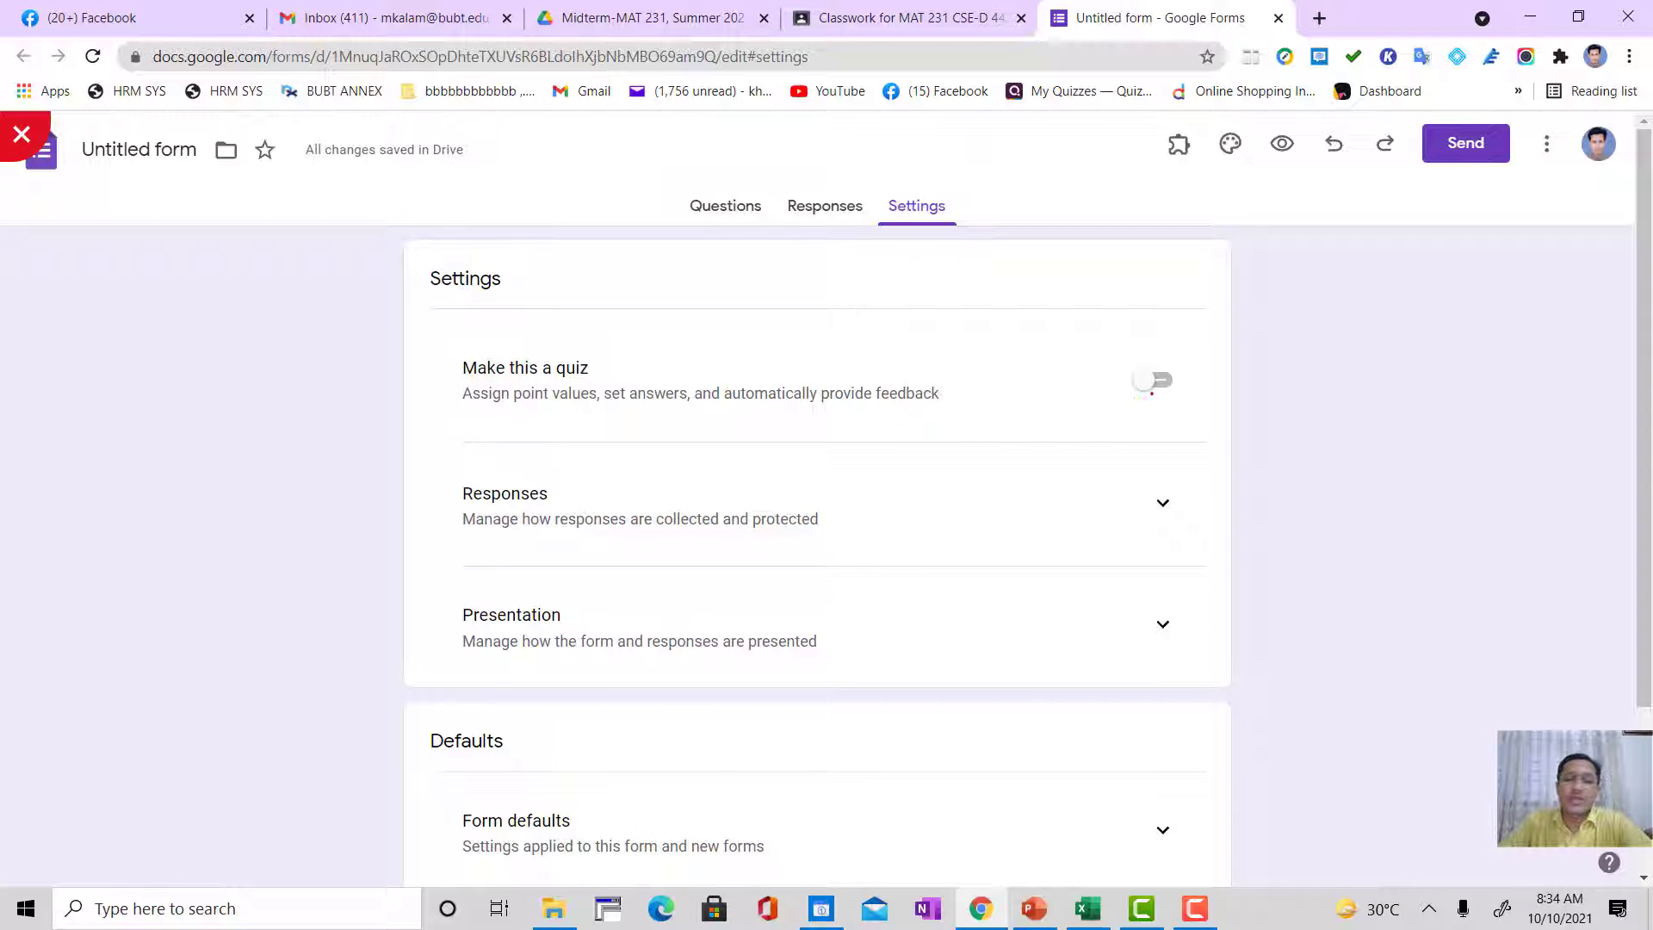
pyautogui.click(1145, 380)
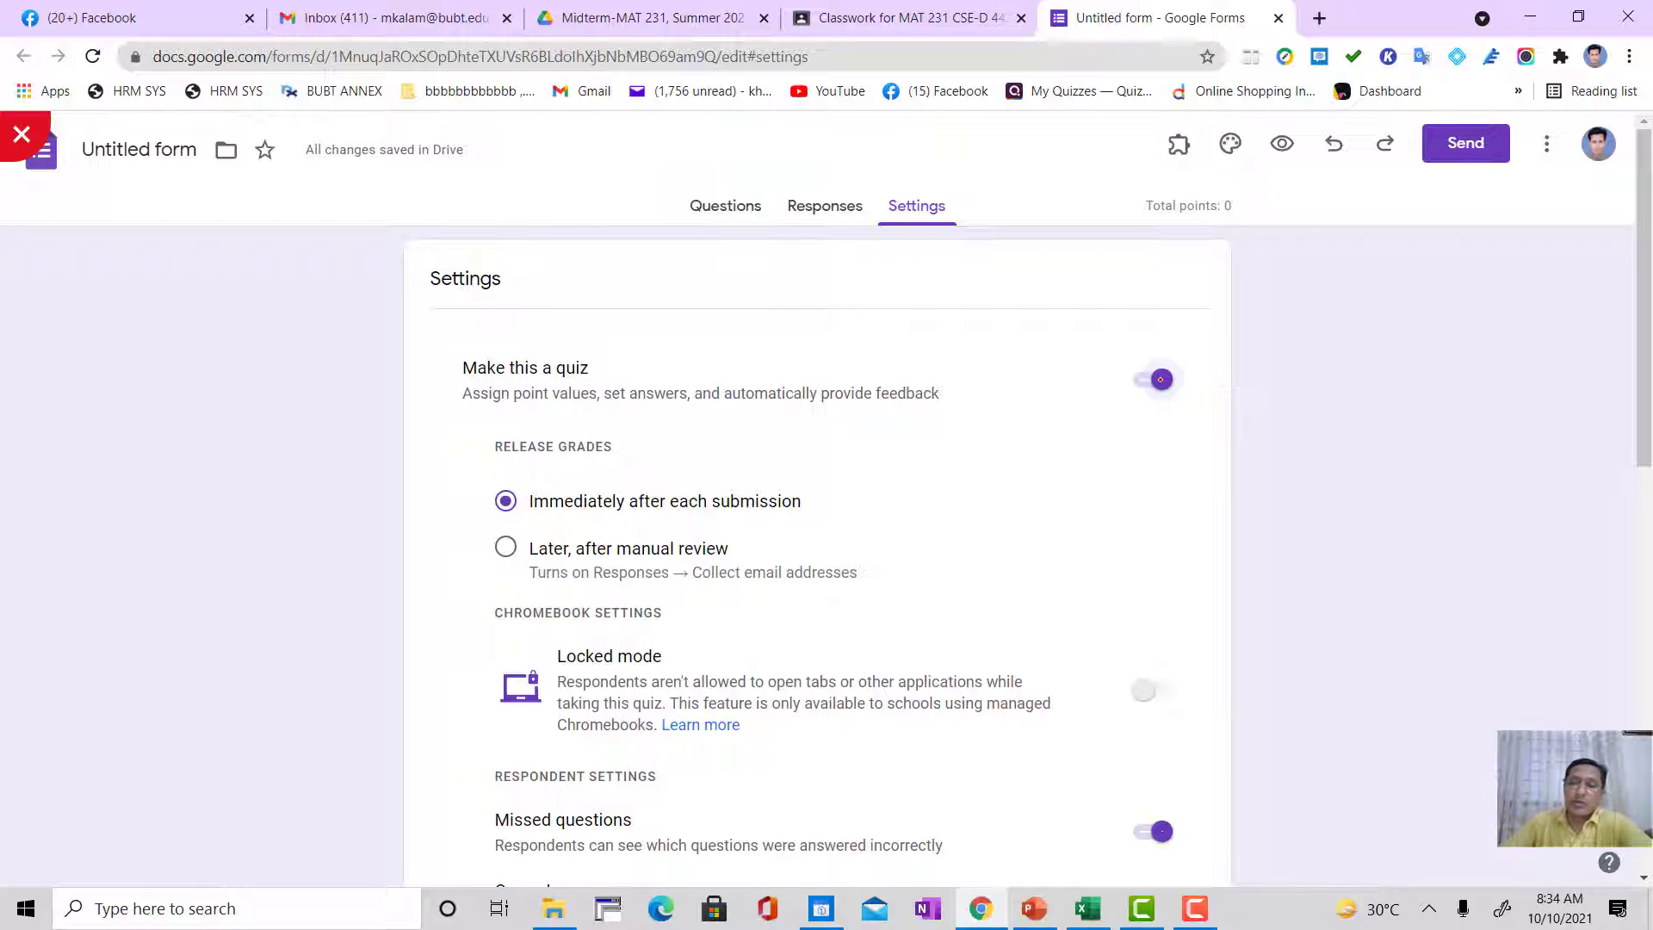
pyautogui.click(1158, 379)
pyautogui.click(1152, 379)
pyautogui.scroll(-1, 483, 512)
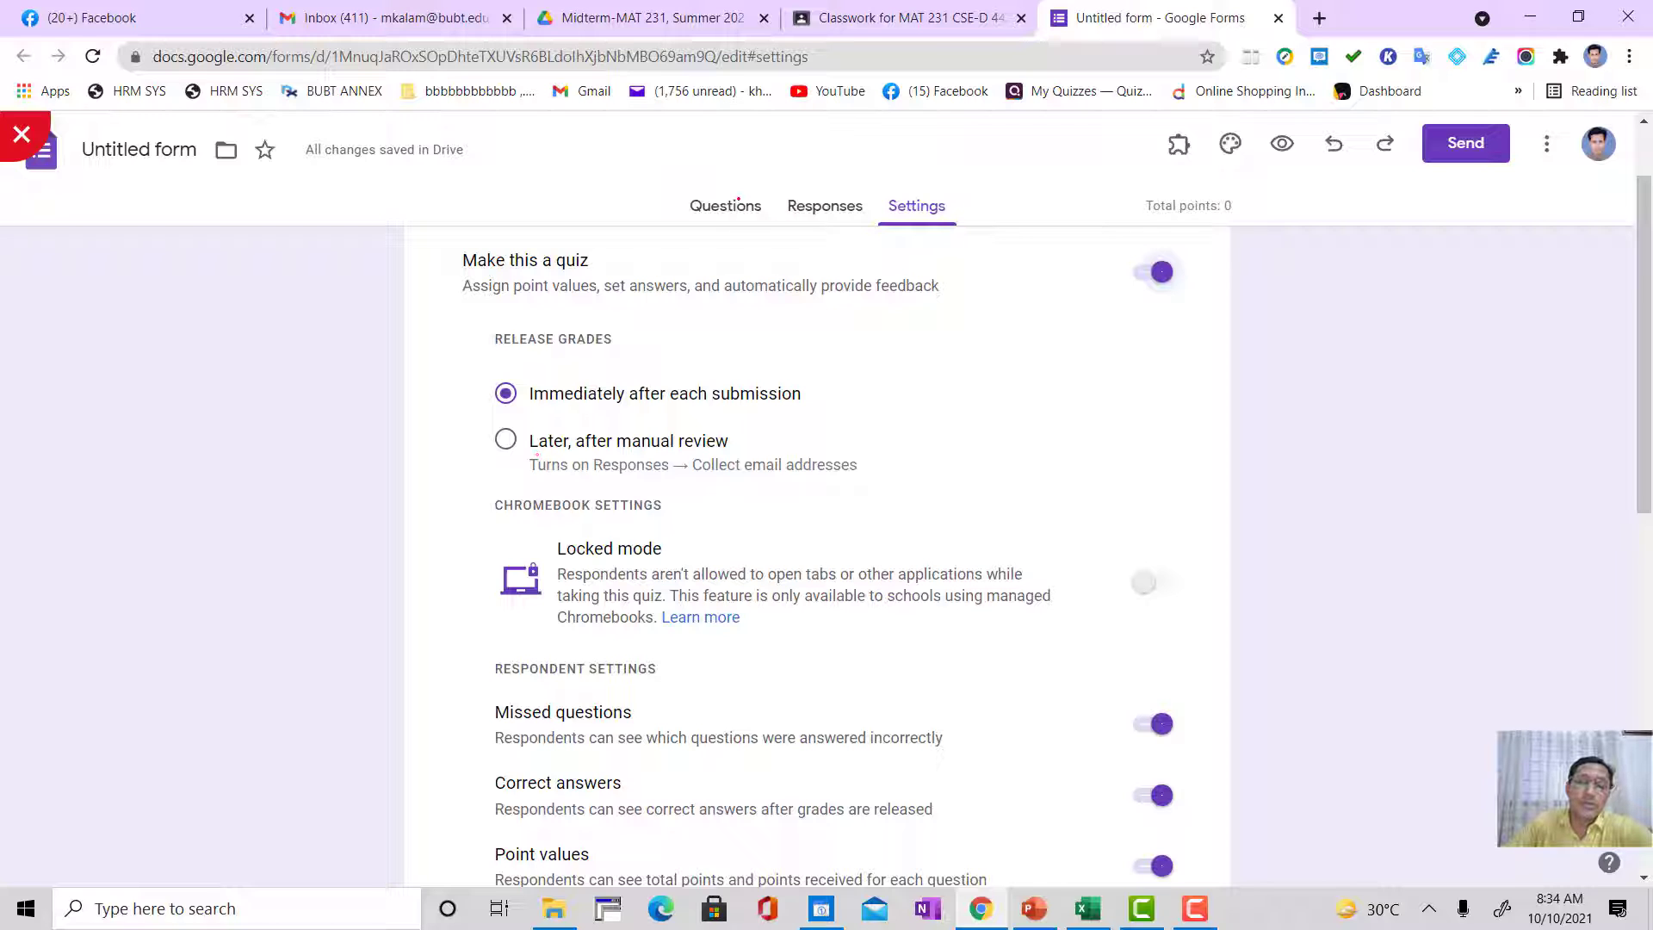
# Step: Check the answer key and points option on the "Write your intake number" question
pyautogui.click(737, 201)
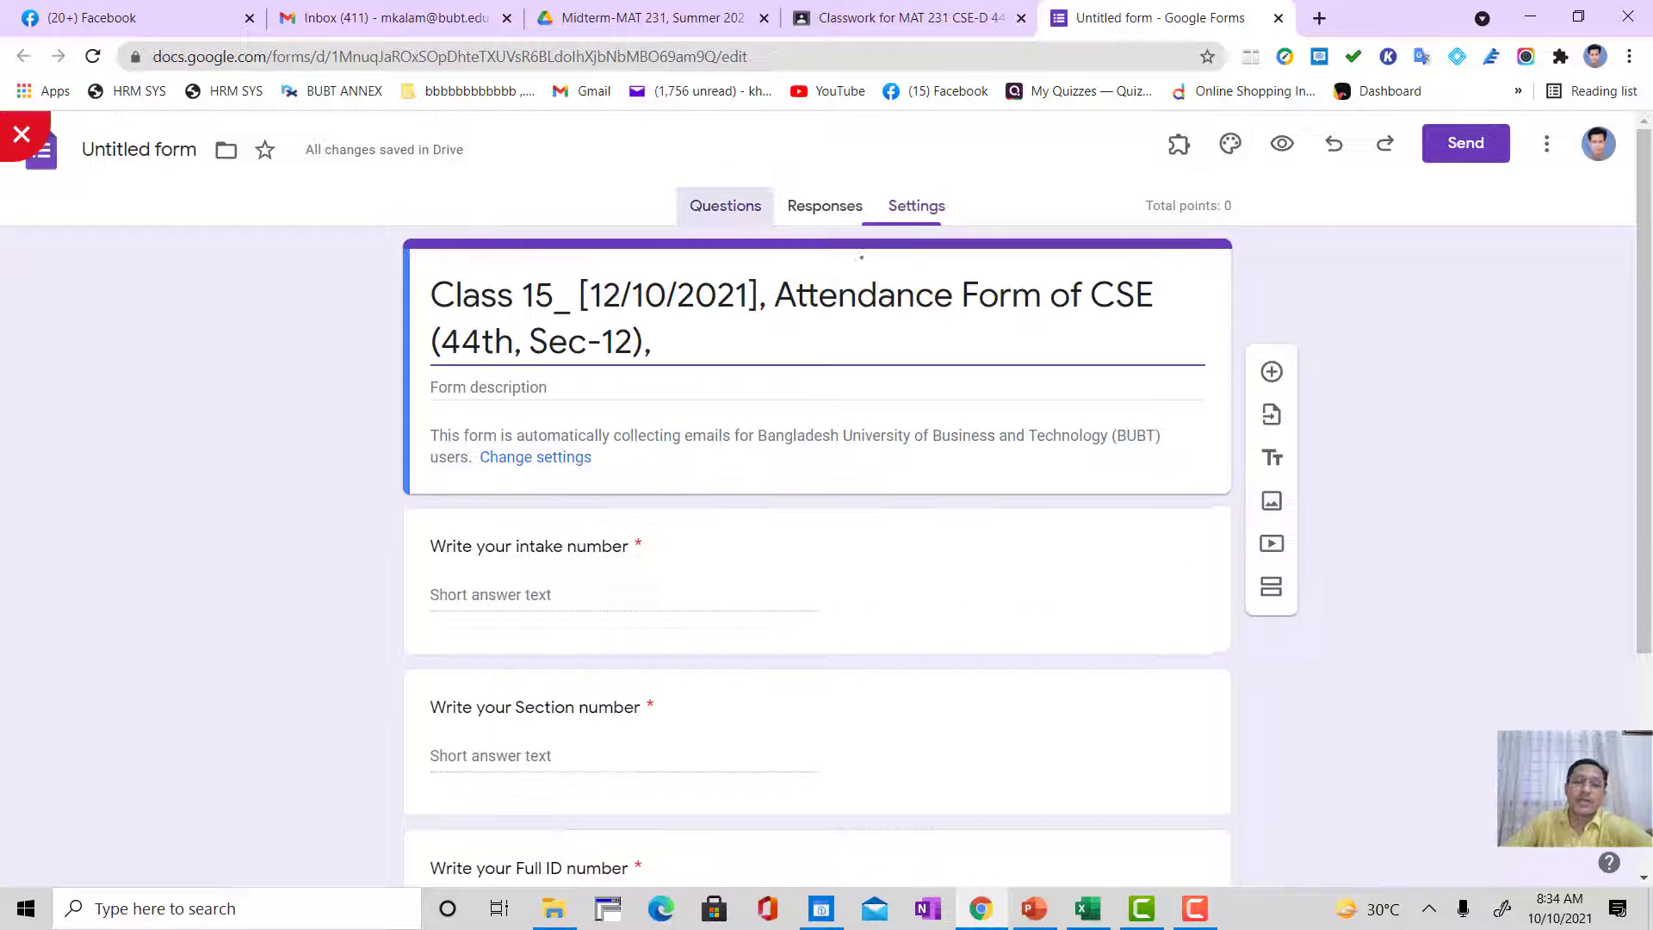
pyautogui.click(853, 570)
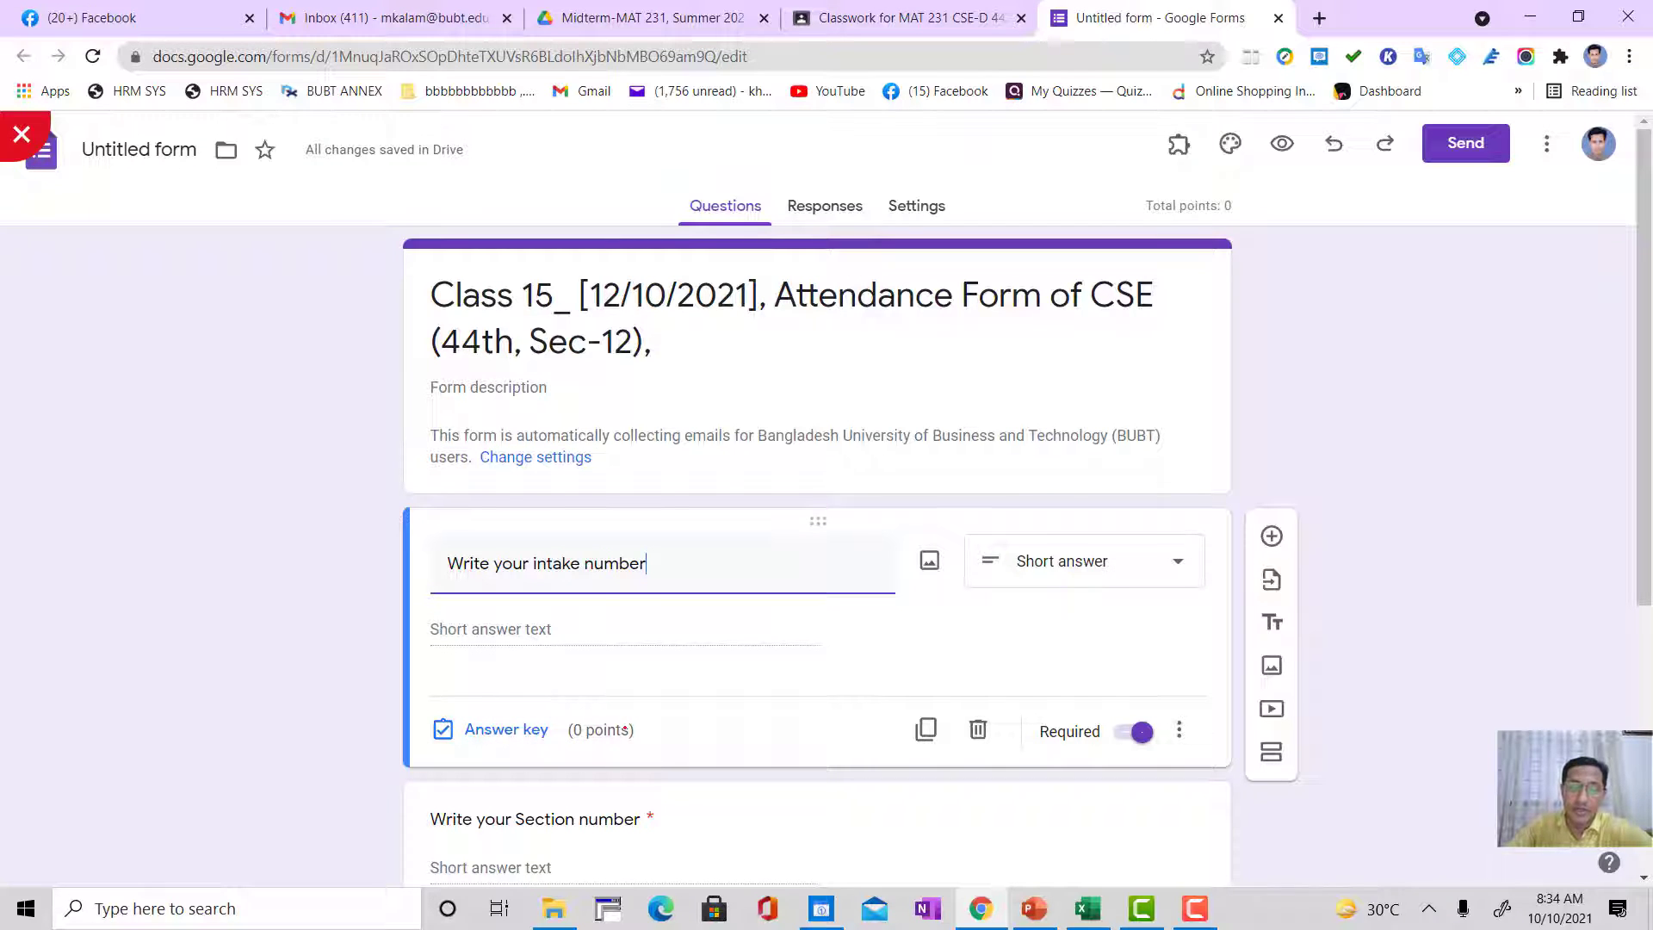
pyautogui.scroll(-5, 627, 725)
pyautogui.scroll(5, 627, 725)
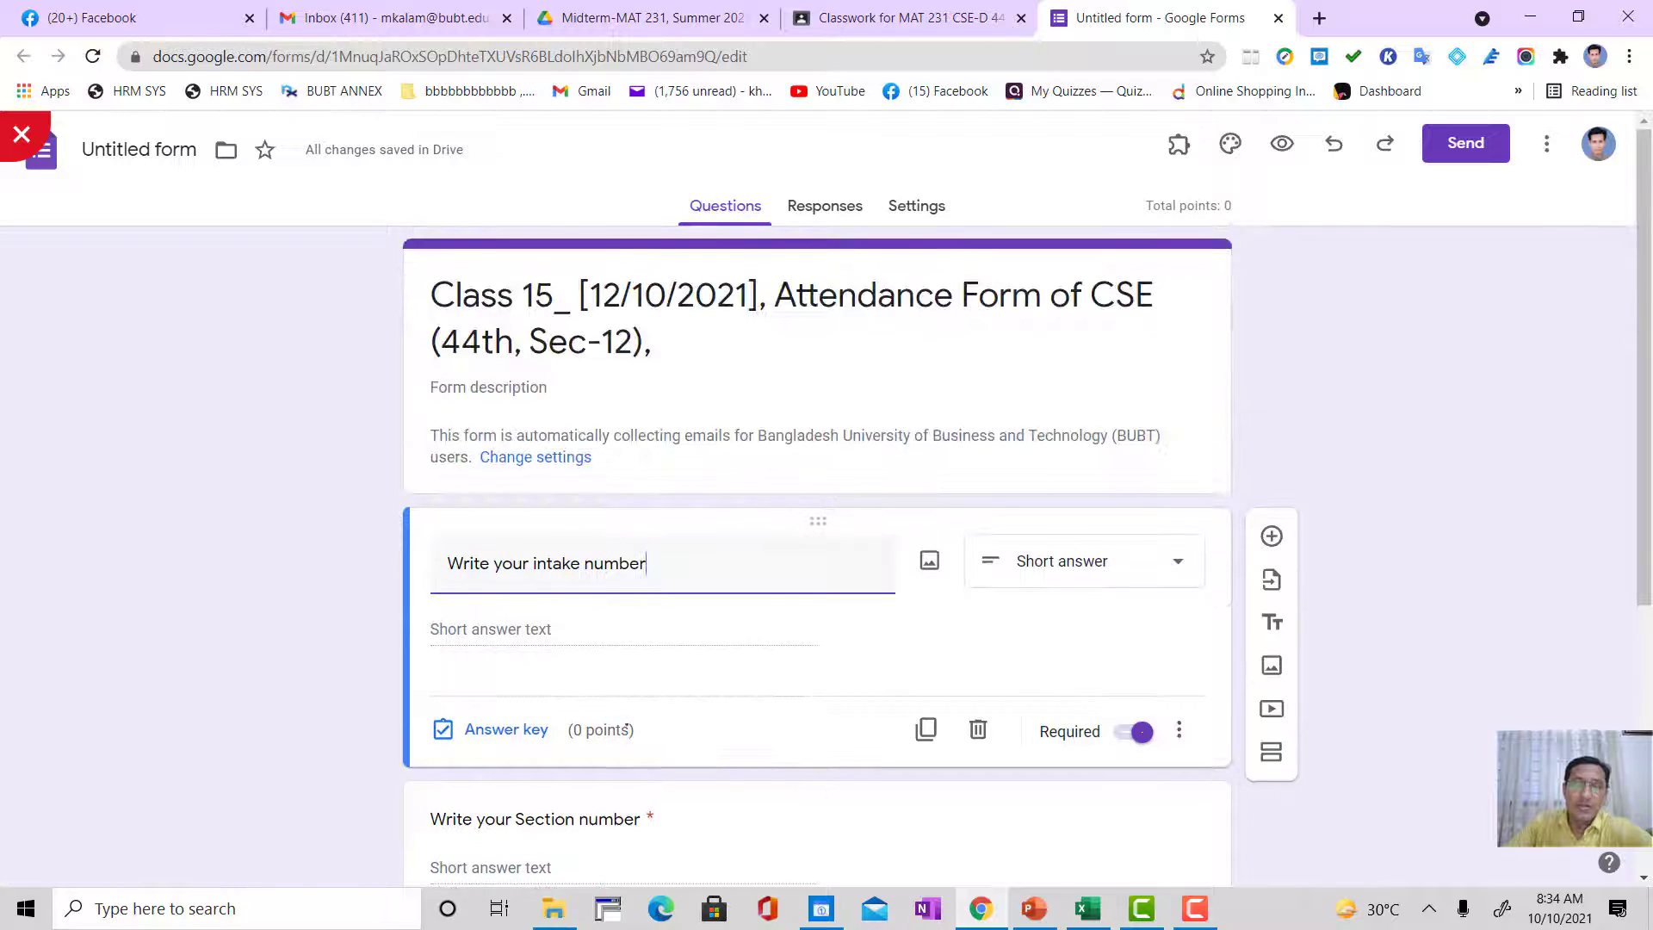
# Step: Switch the quiz's grade release between "Later, after manual review" and "Immediately after each submission", ending on immediate release
pyautogui.click(916, 205)
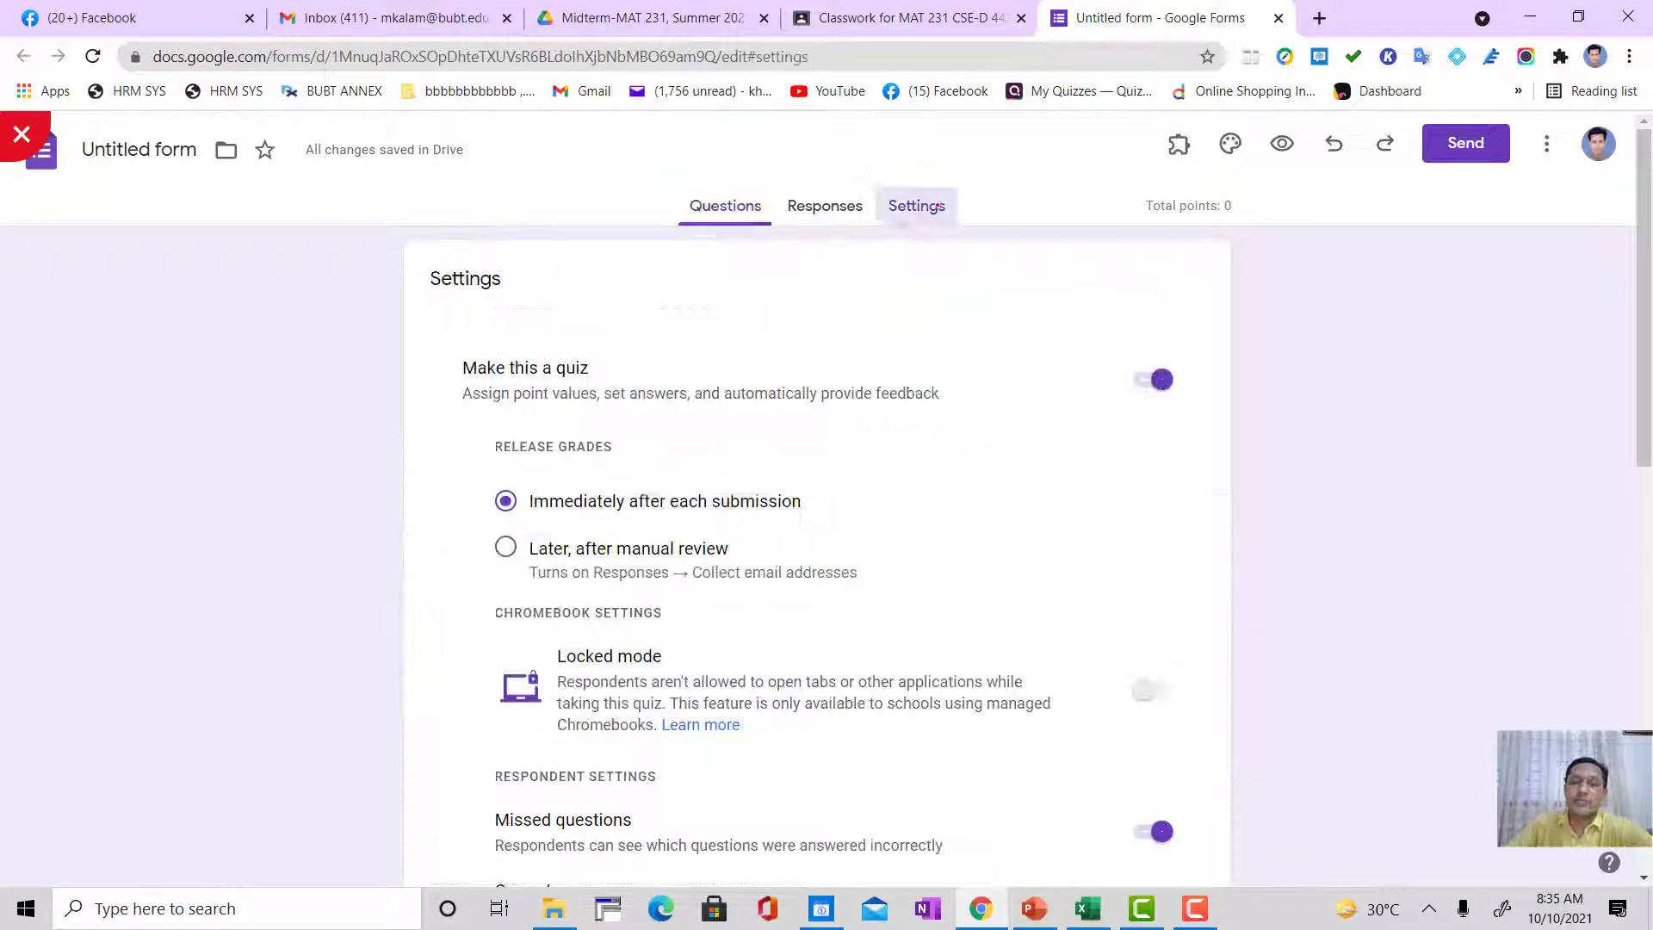
pyautogui.scroll(-1, 446, 539)
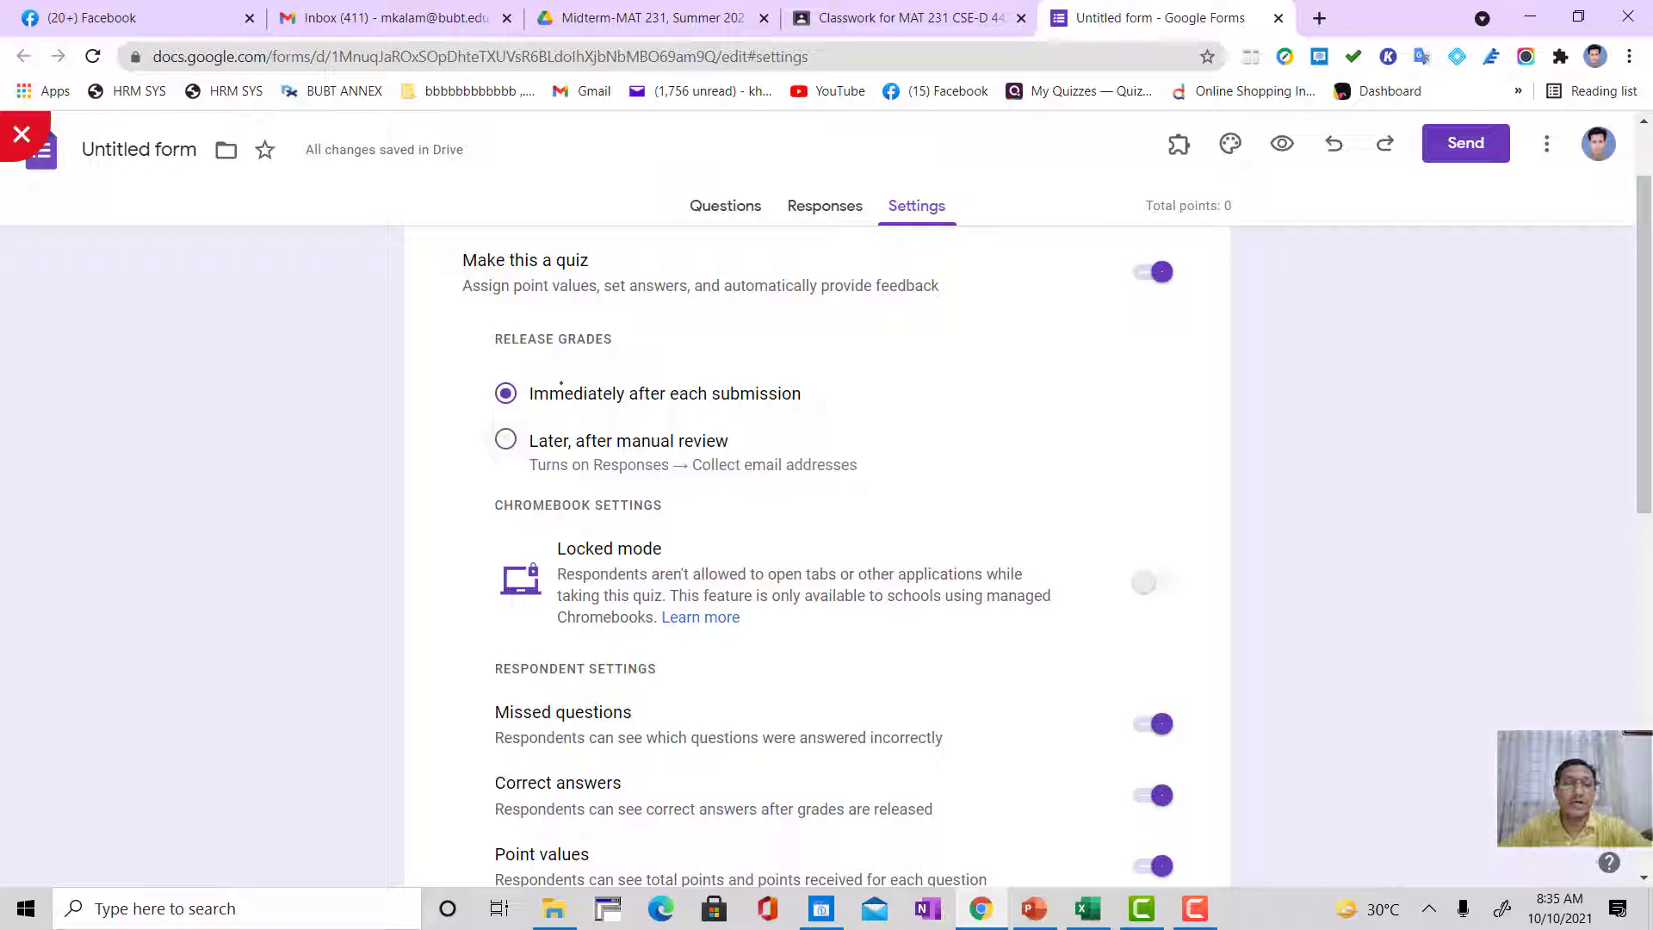
pyautogui.click(509, 436)
pyautogui.click(505, 391)
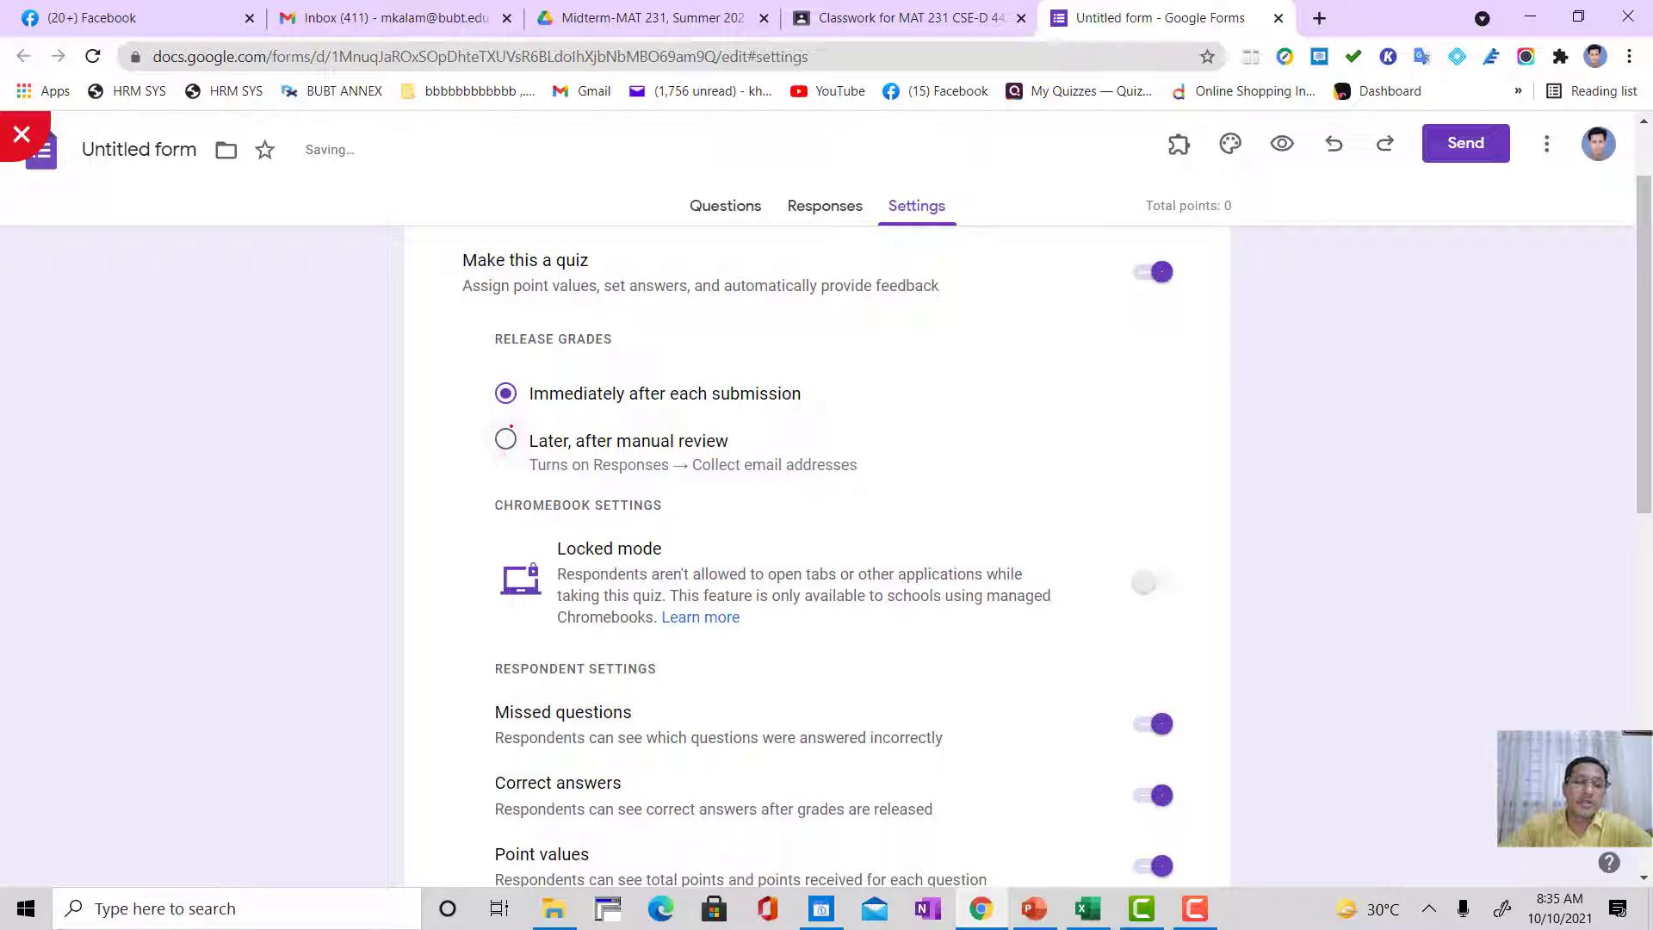
pyautogui.click(506, 439)
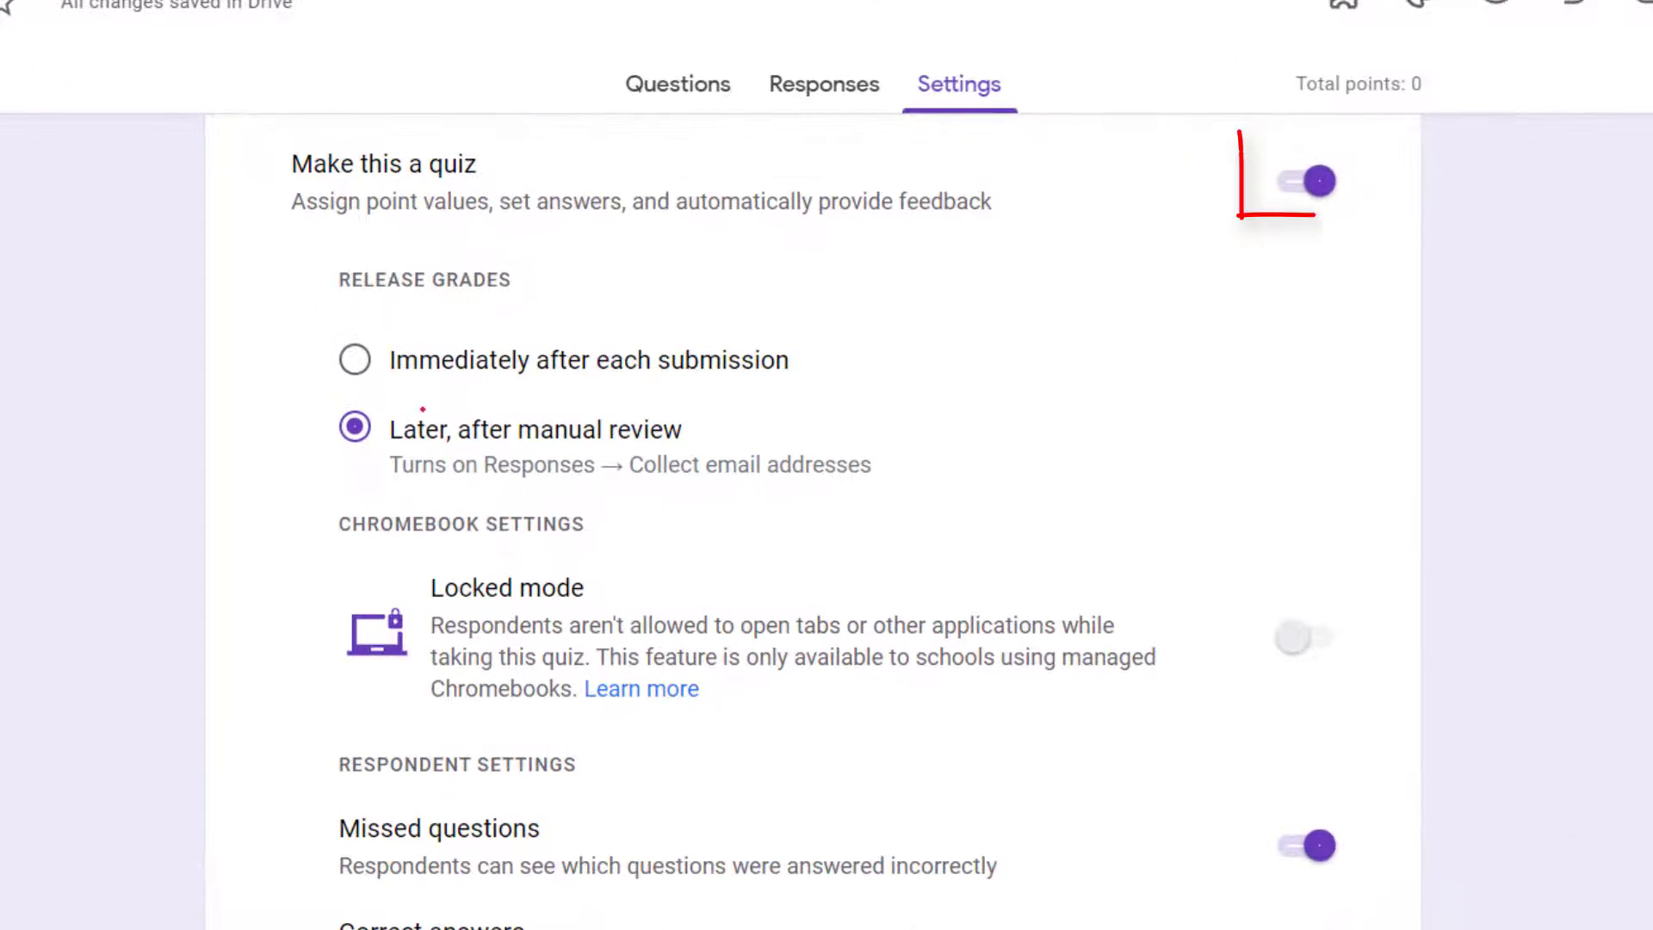
pyautogui.click(454, 355)
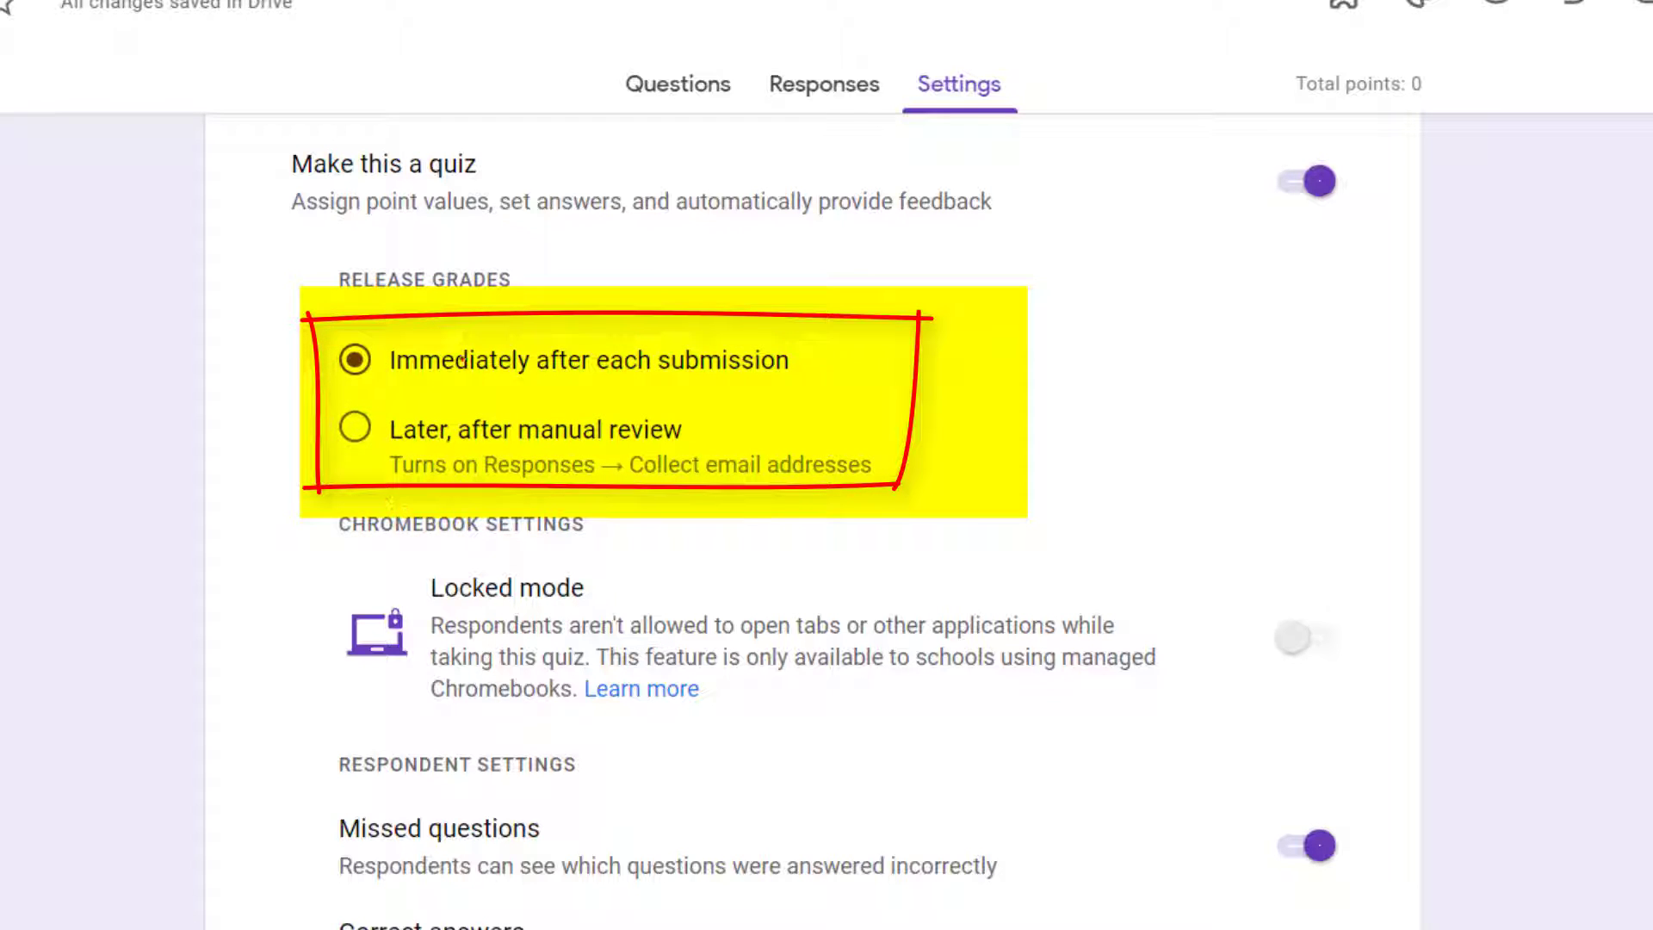
pyautogui.moveTo(394, 360); pyautogui.dragTo(790, 359)
pyautogui.click(180, 324)
pyautogui.click(360, 430)
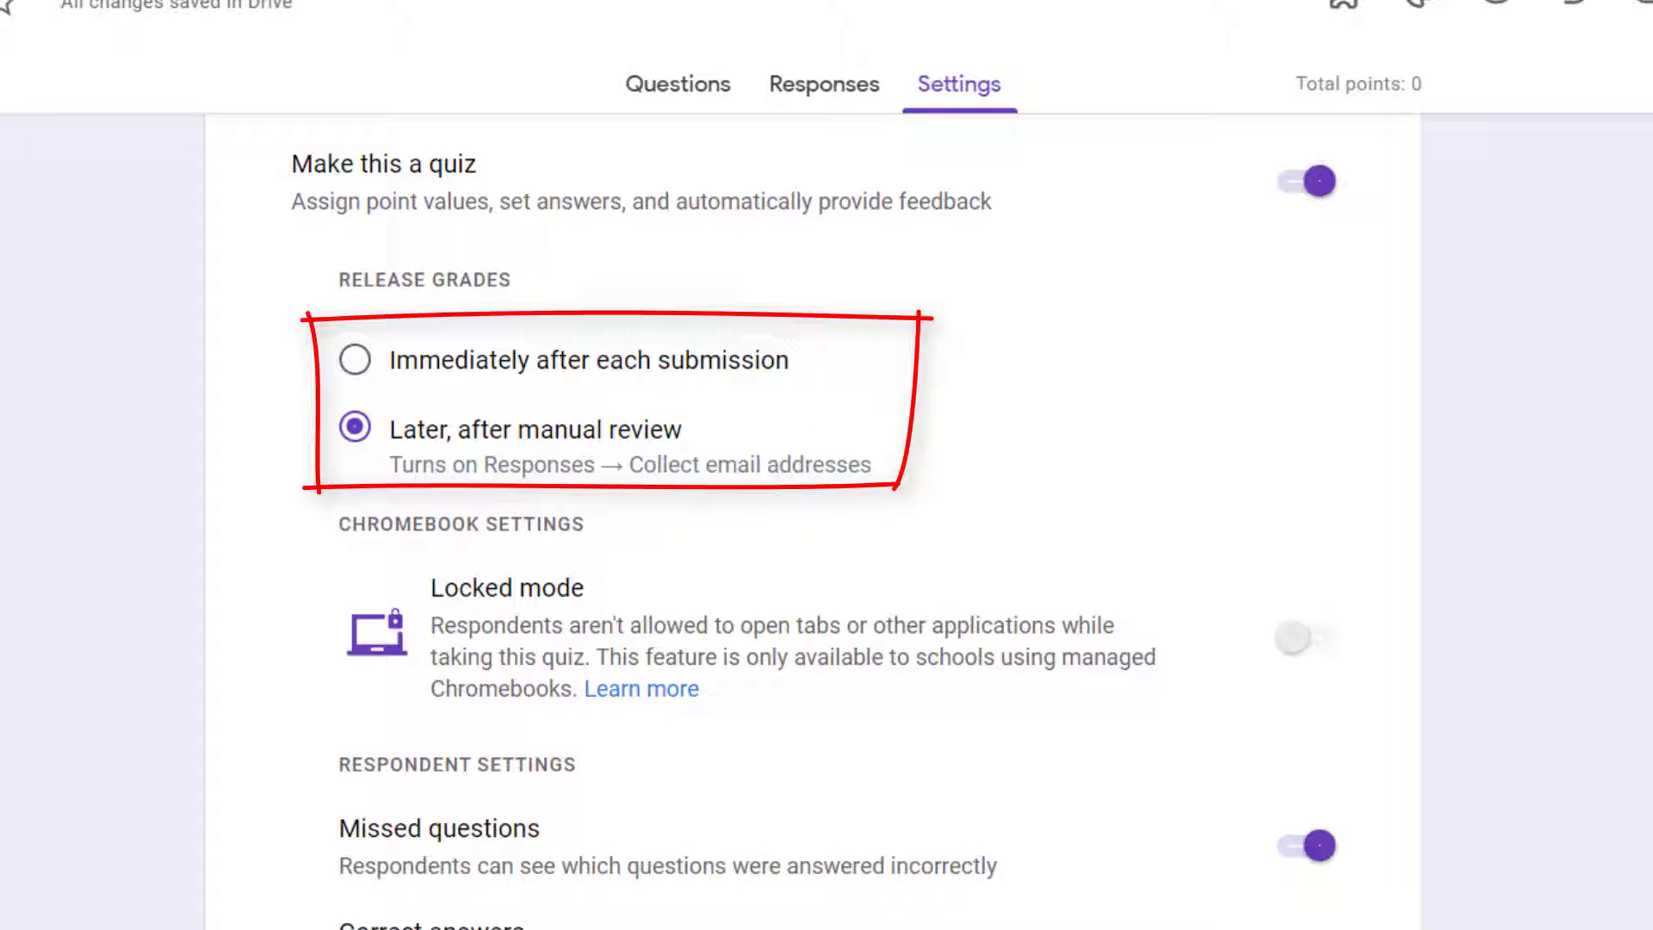
pyautogui.click(356, 365)
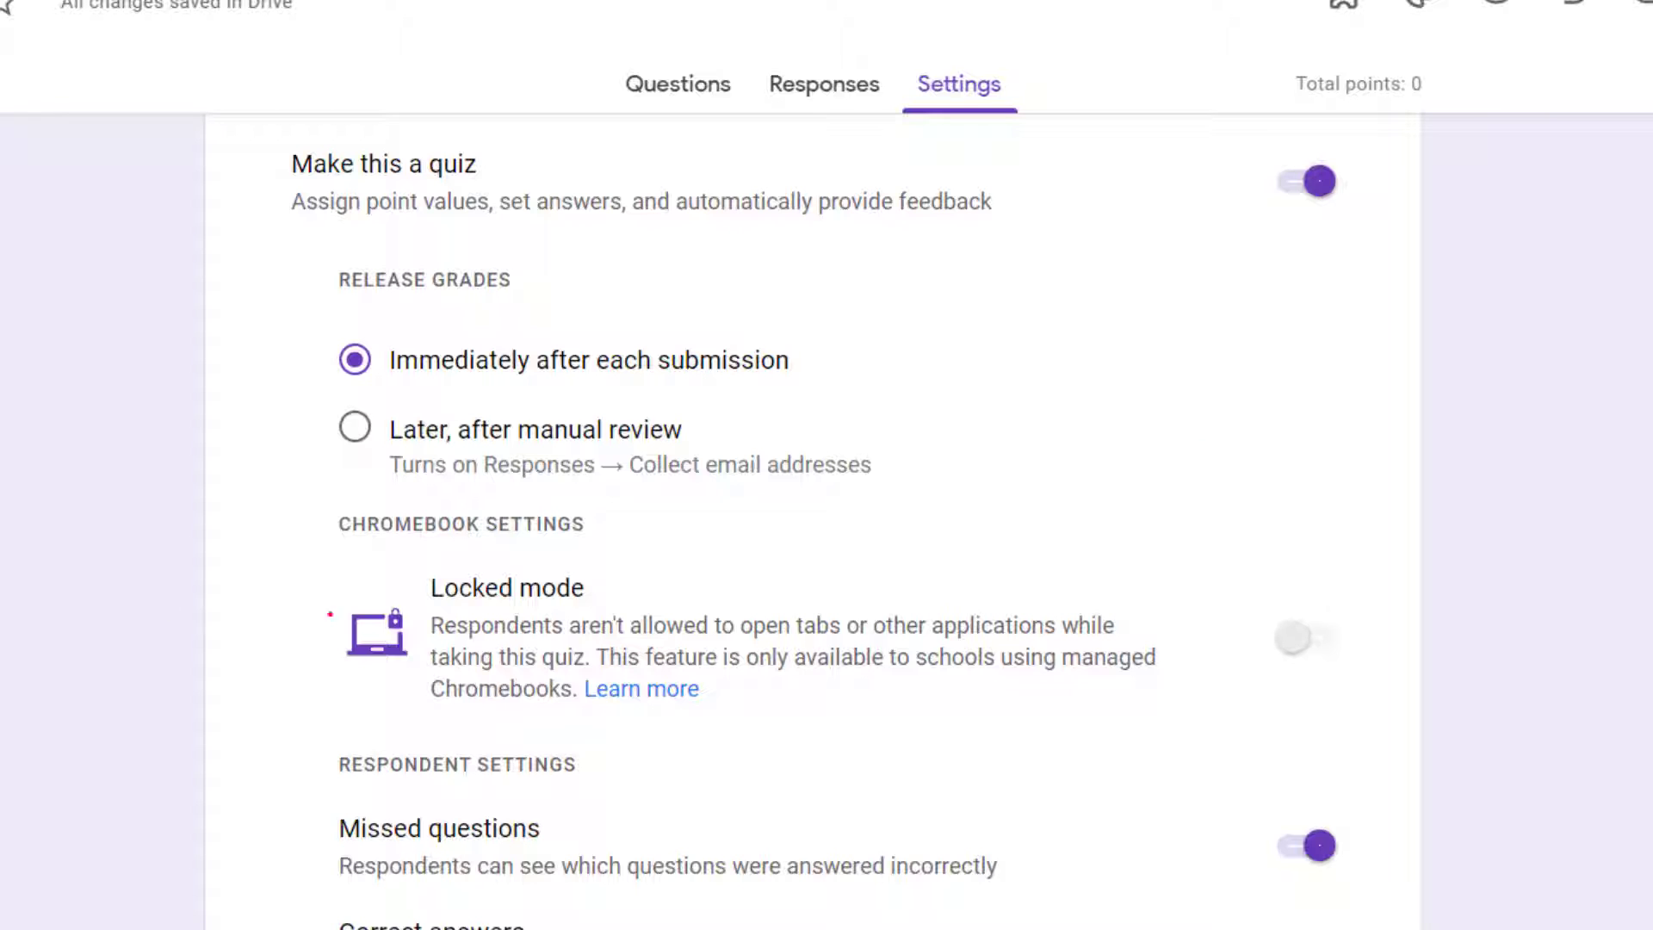
# Step: Turn off the respondents' access to correct answers after grades are released
pyautogui.scroll(-4, 183, 627)
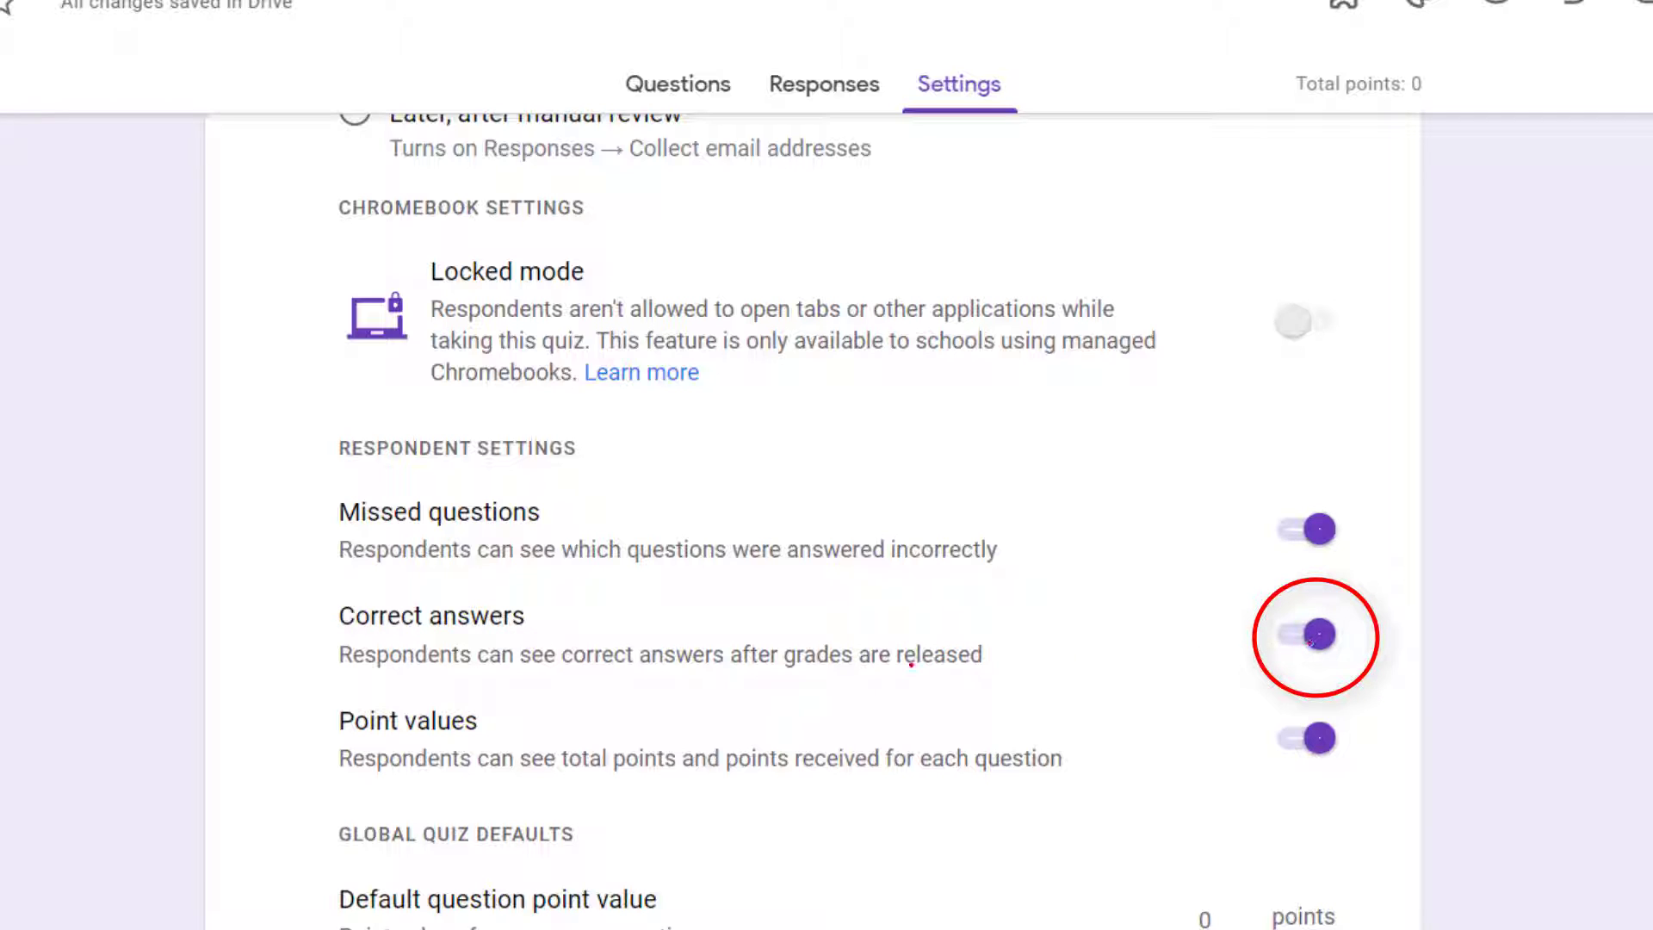
pyautogui.click(1318, 628)
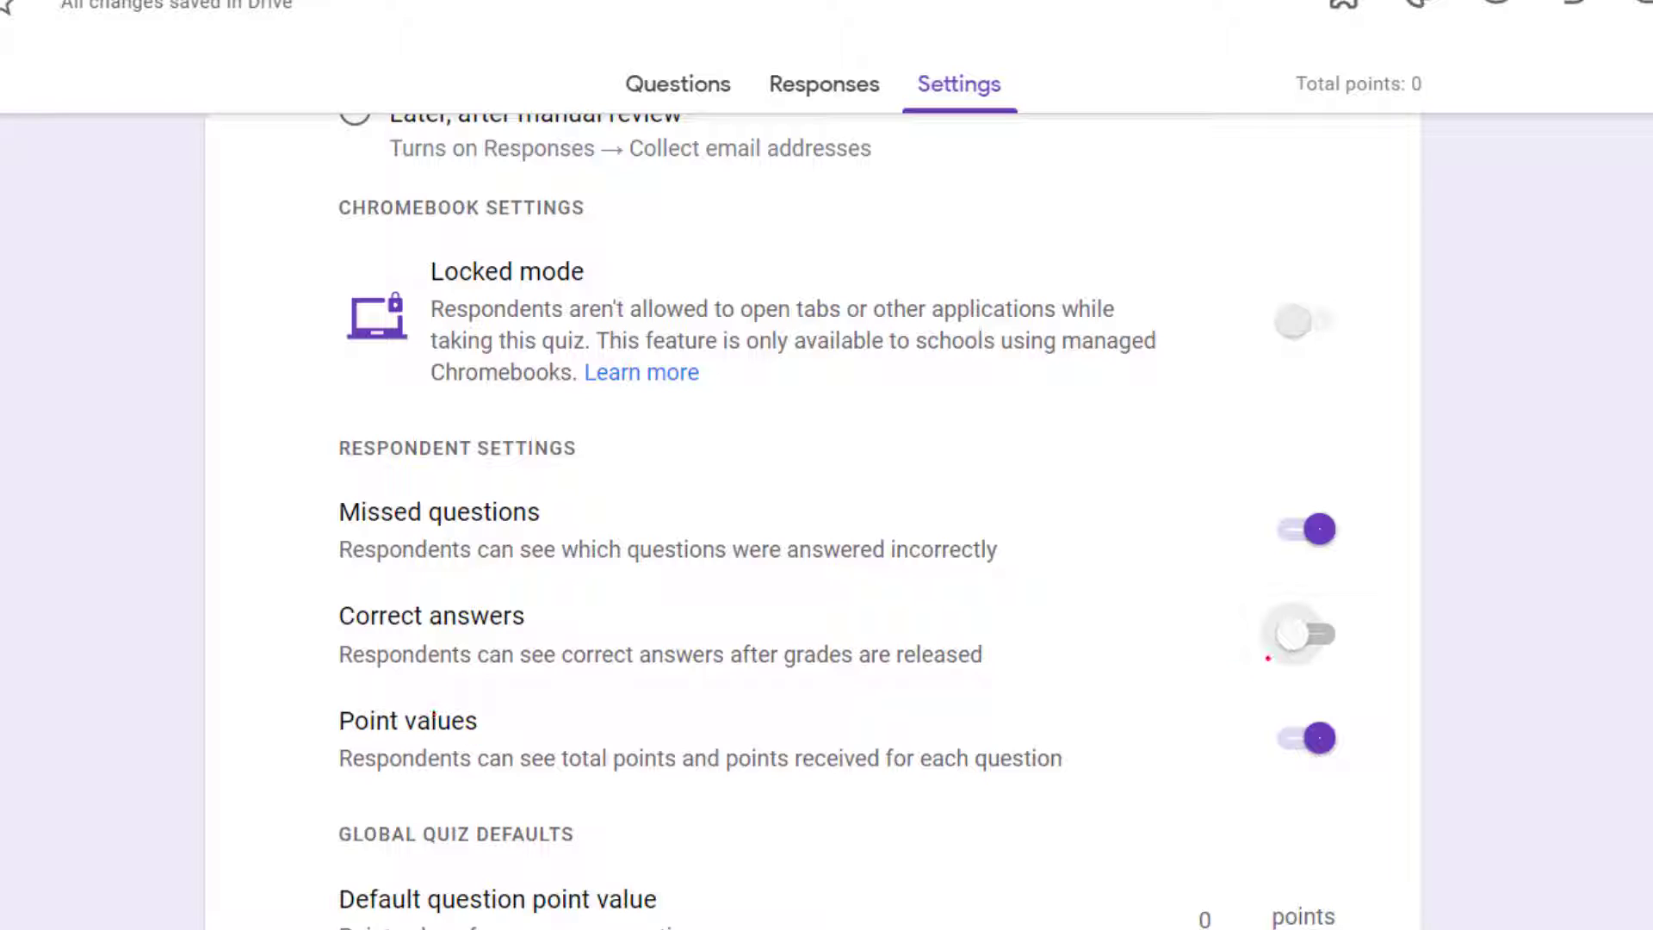
# Step: Turn the respondents' Point values setting off and on repeatedly, leaving it on
pyautogui.moveTo(1314, 680)
pyautogui.mouseDown()
pyautogui.moveTo(1279, 785)
pyautogui.moveTo(1334, 686)
pyautogui.mouseUp()
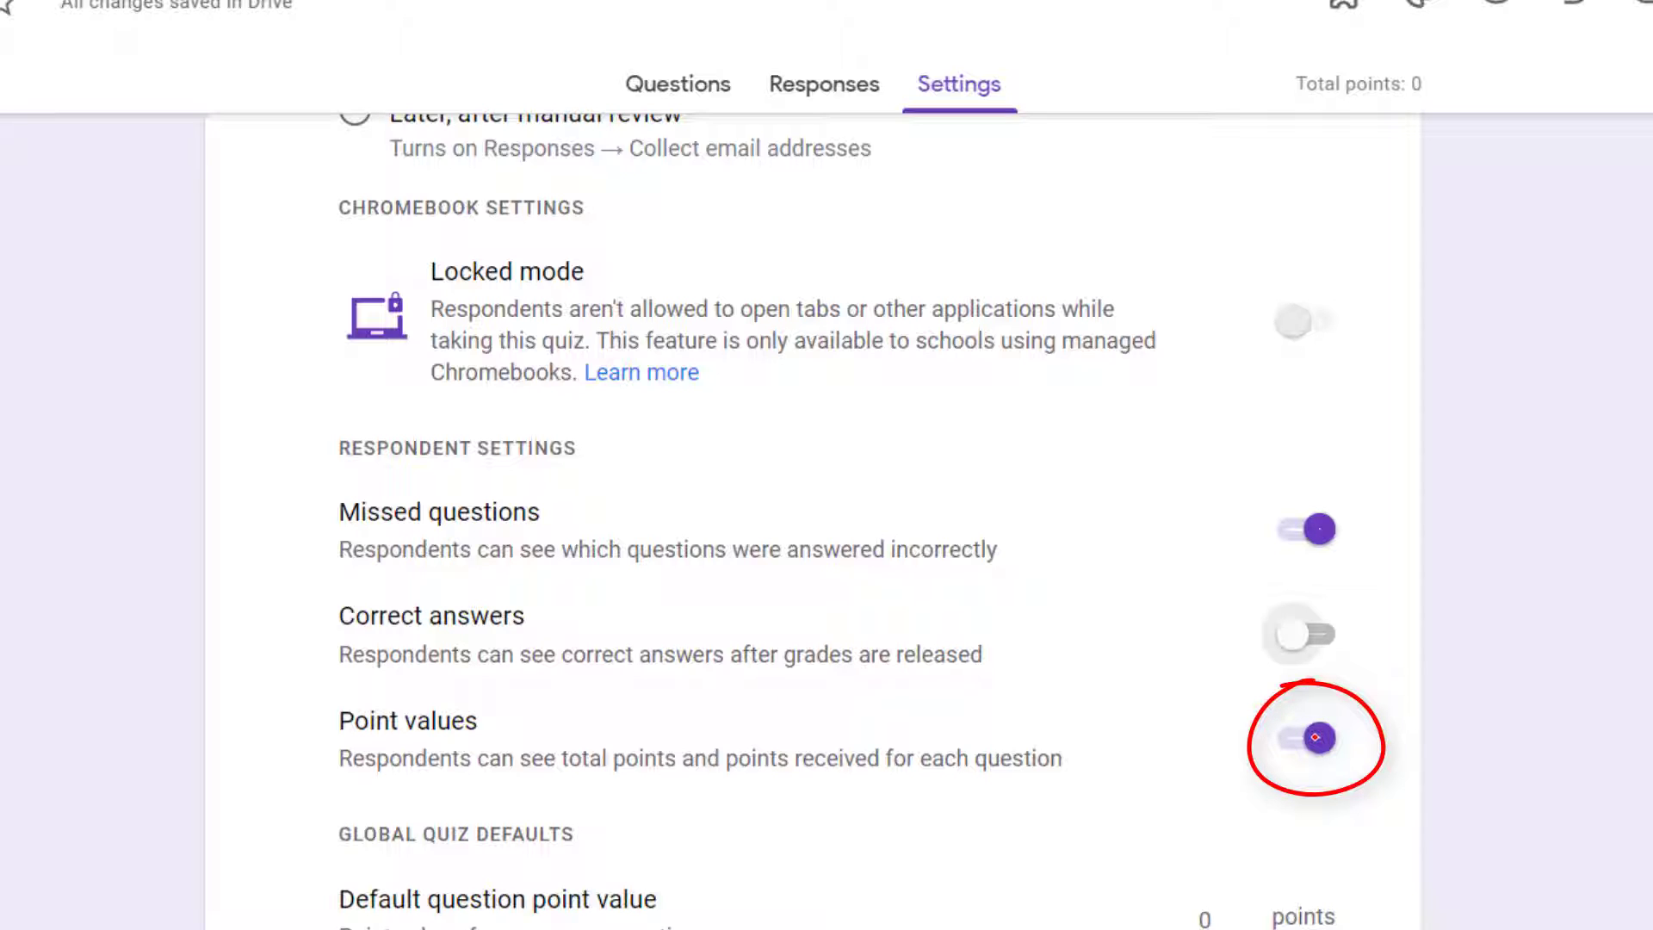
pyautogui.click(1315, 737)
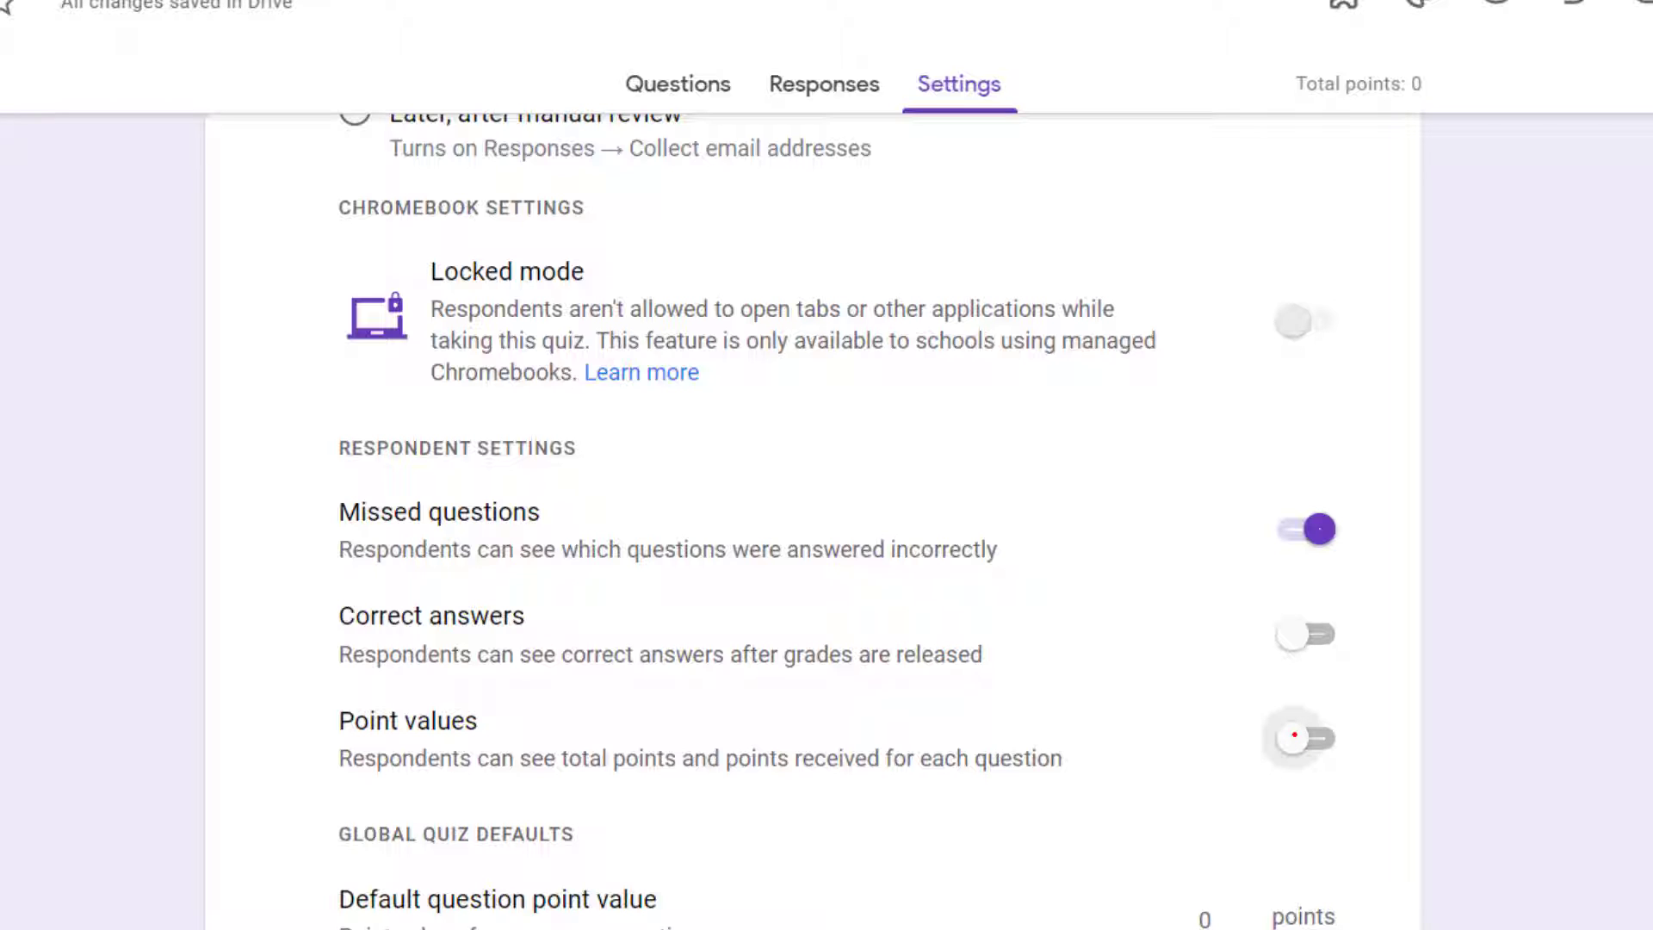
pyautogui.click(1303, 731)
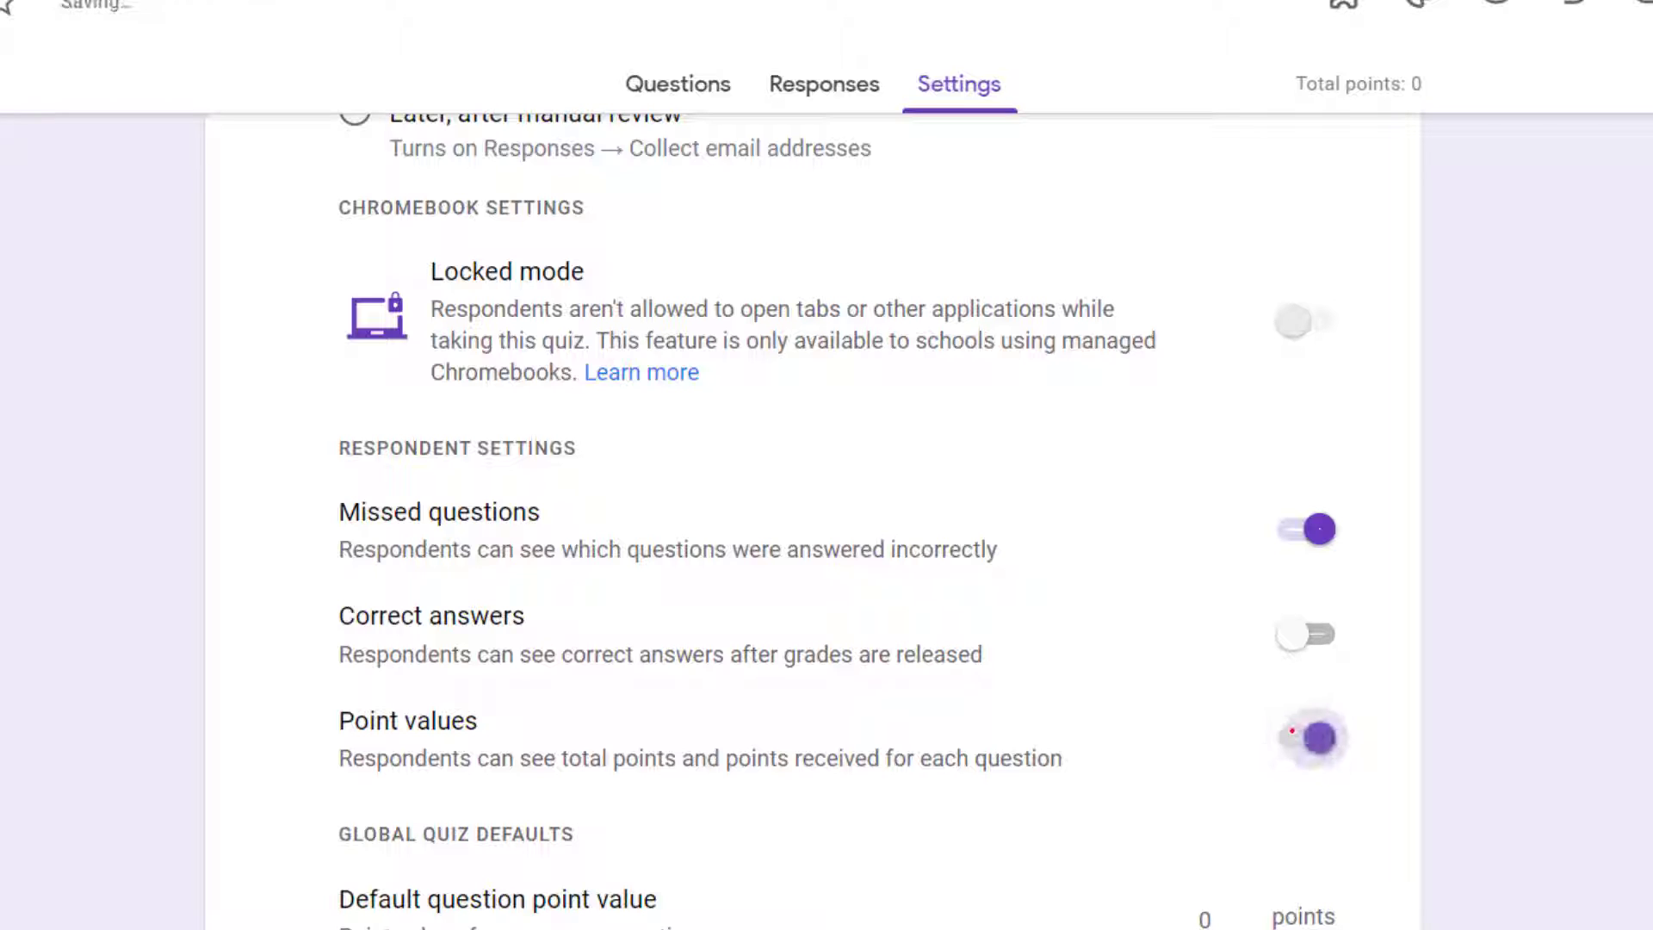
pyautogui.click(1302, 733)
pyautogui.scroll(-3, 160, 796)
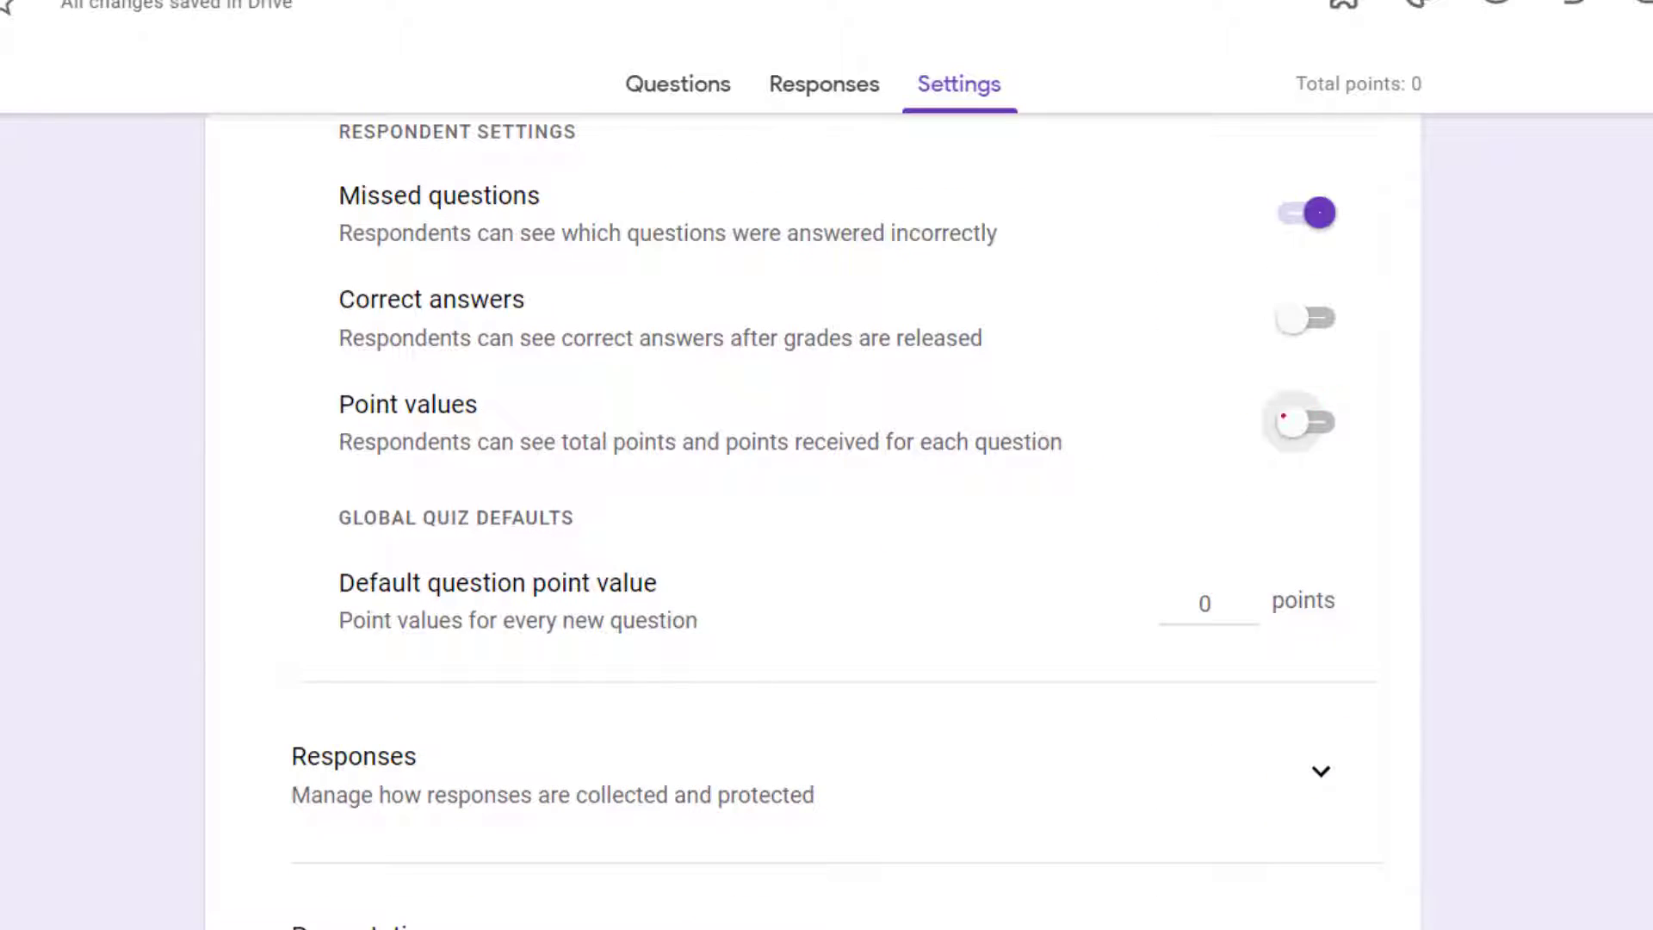
pyautogui.click(1282, 416)
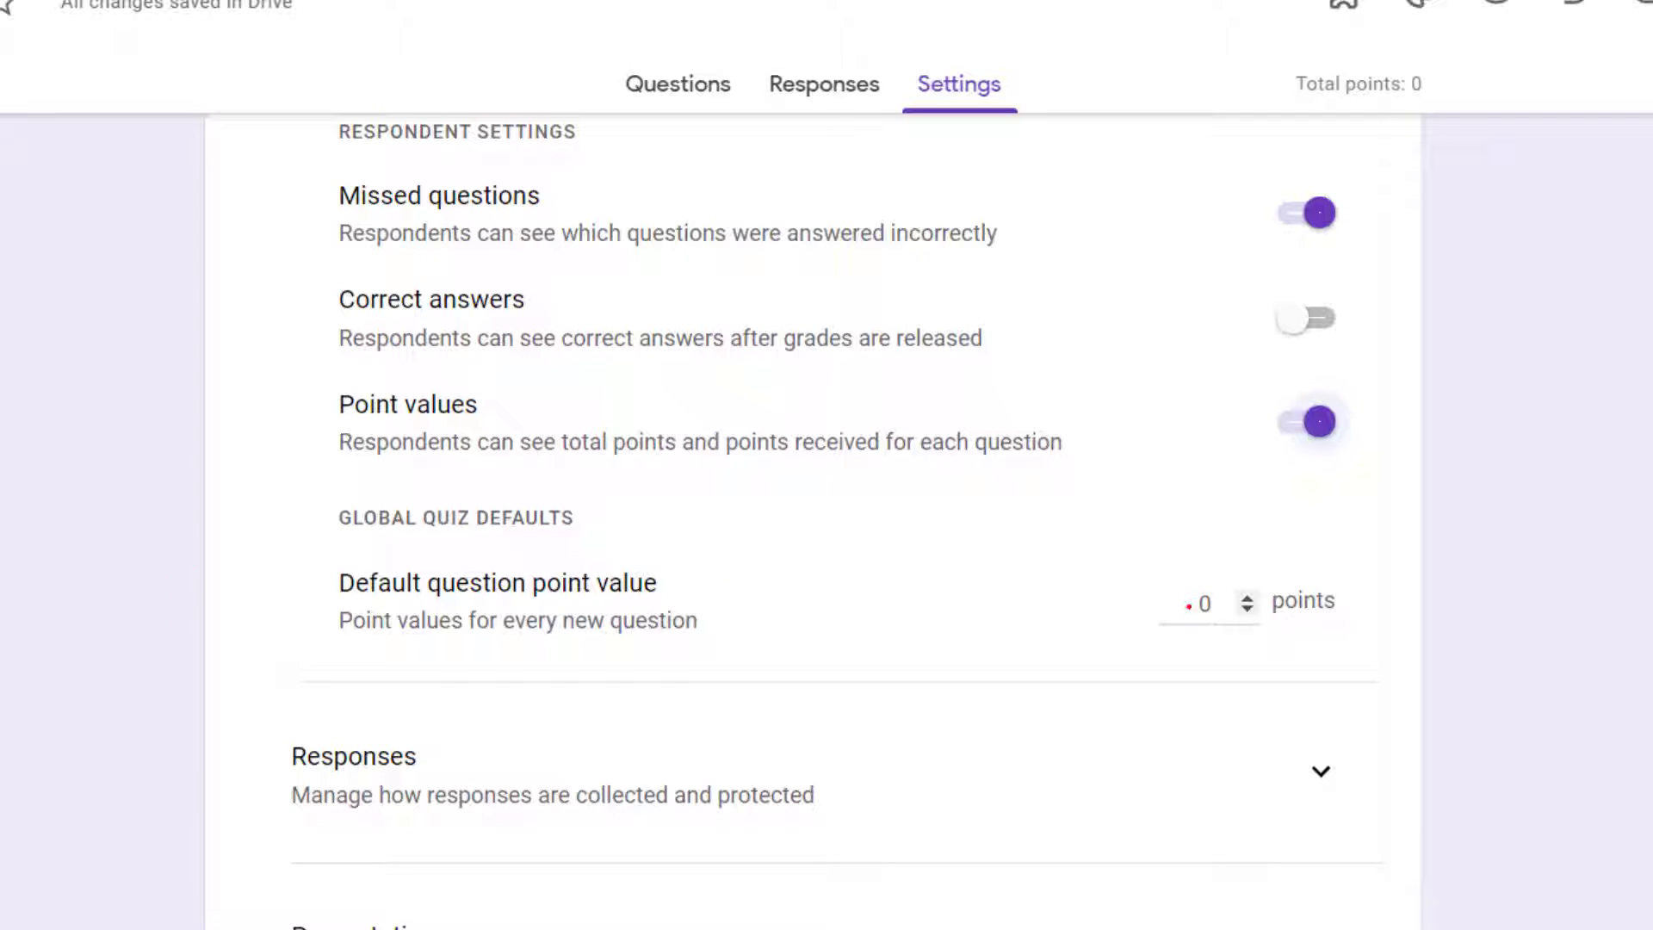
# Step: Examine the default question point value in the global quiz defaults without changing it
pyautogui.click(1203, 603)
pyautogui.doubleClick(1203, 603)
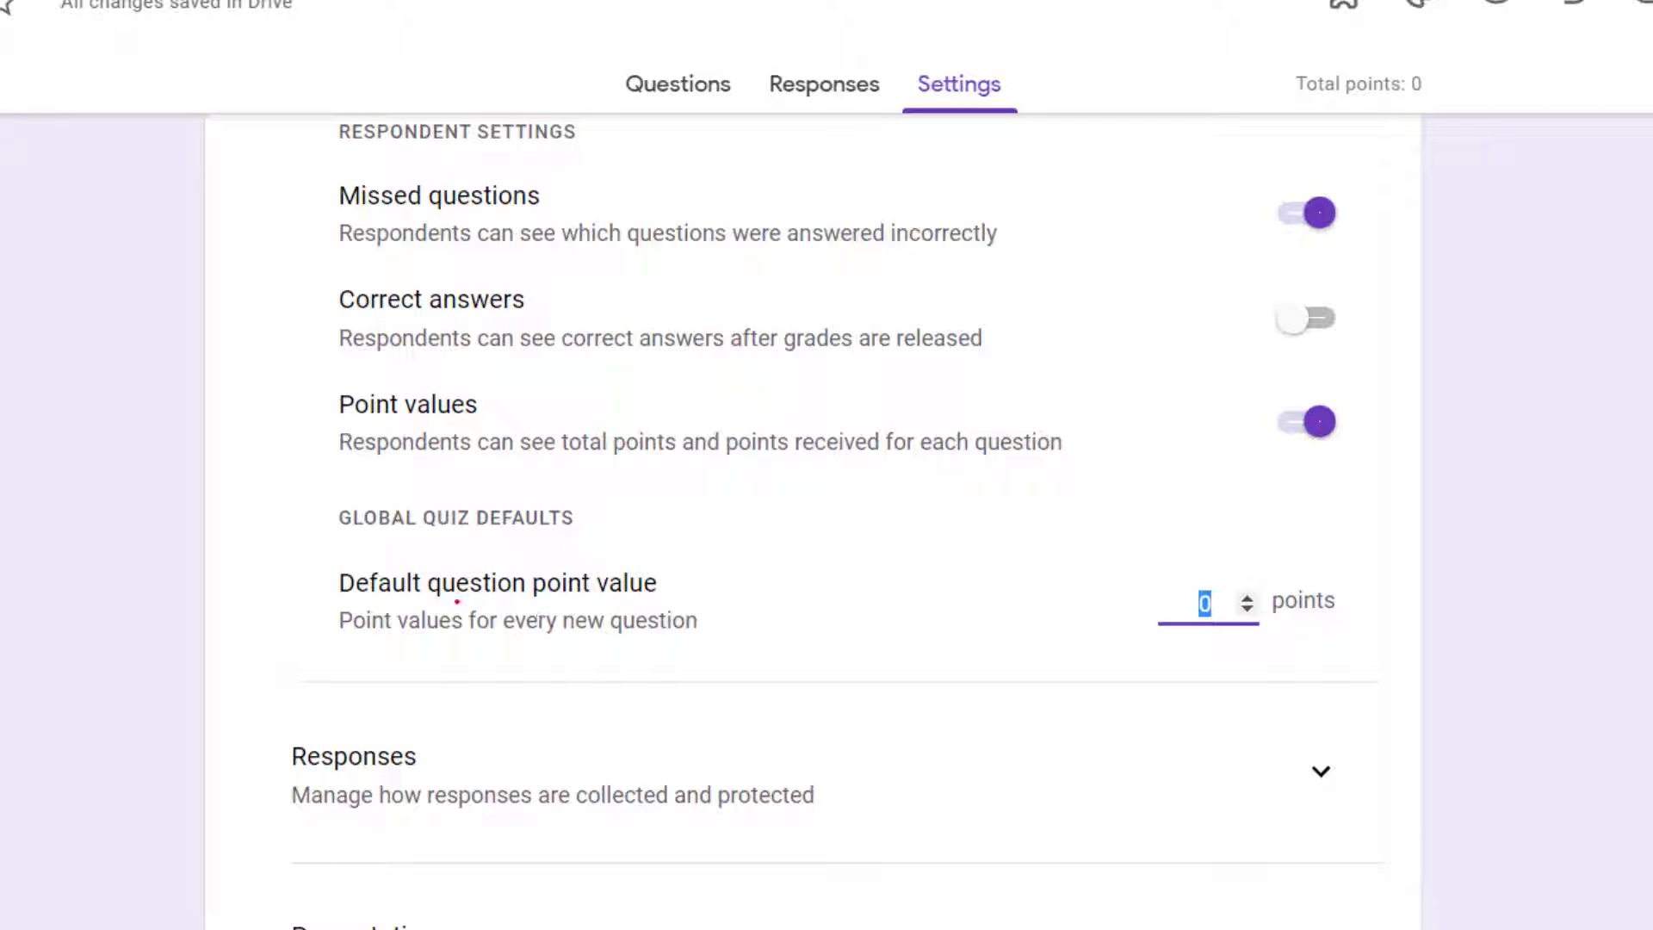
pyautogui.click(412, 594)
pyautogui.doubleClick(1197, 596)
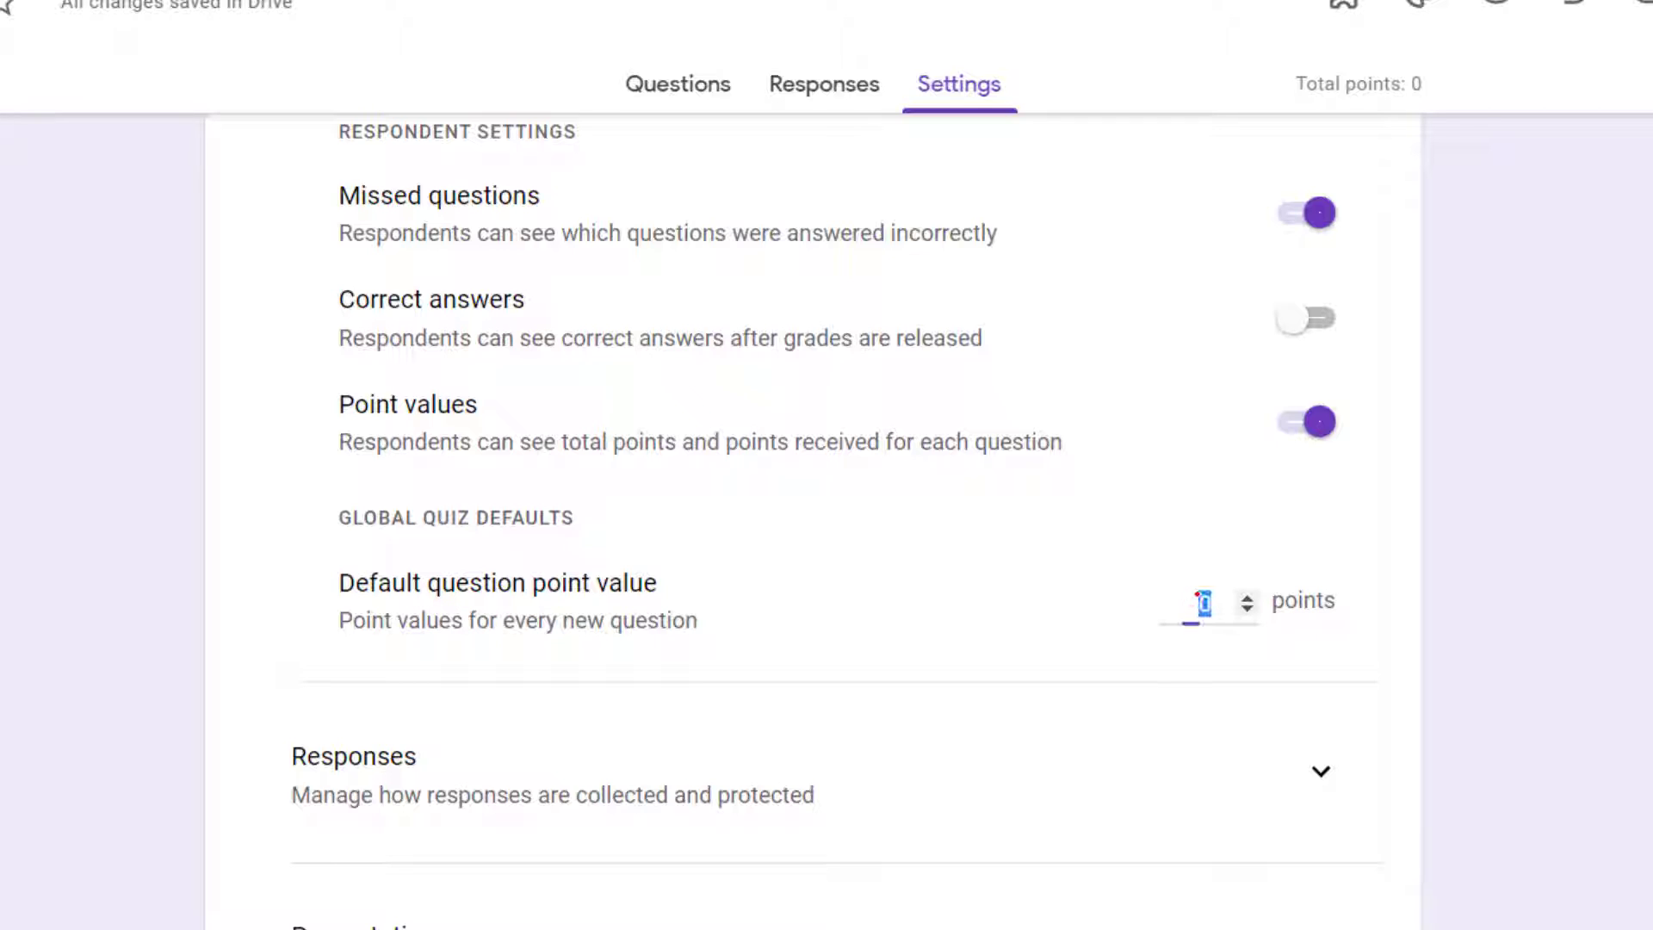
pyautogui.click(1602, 517)
# Step: Expand the Responses settings that manage how responses are collected and protected
pyautogui.scroll(-2, 257, 781)
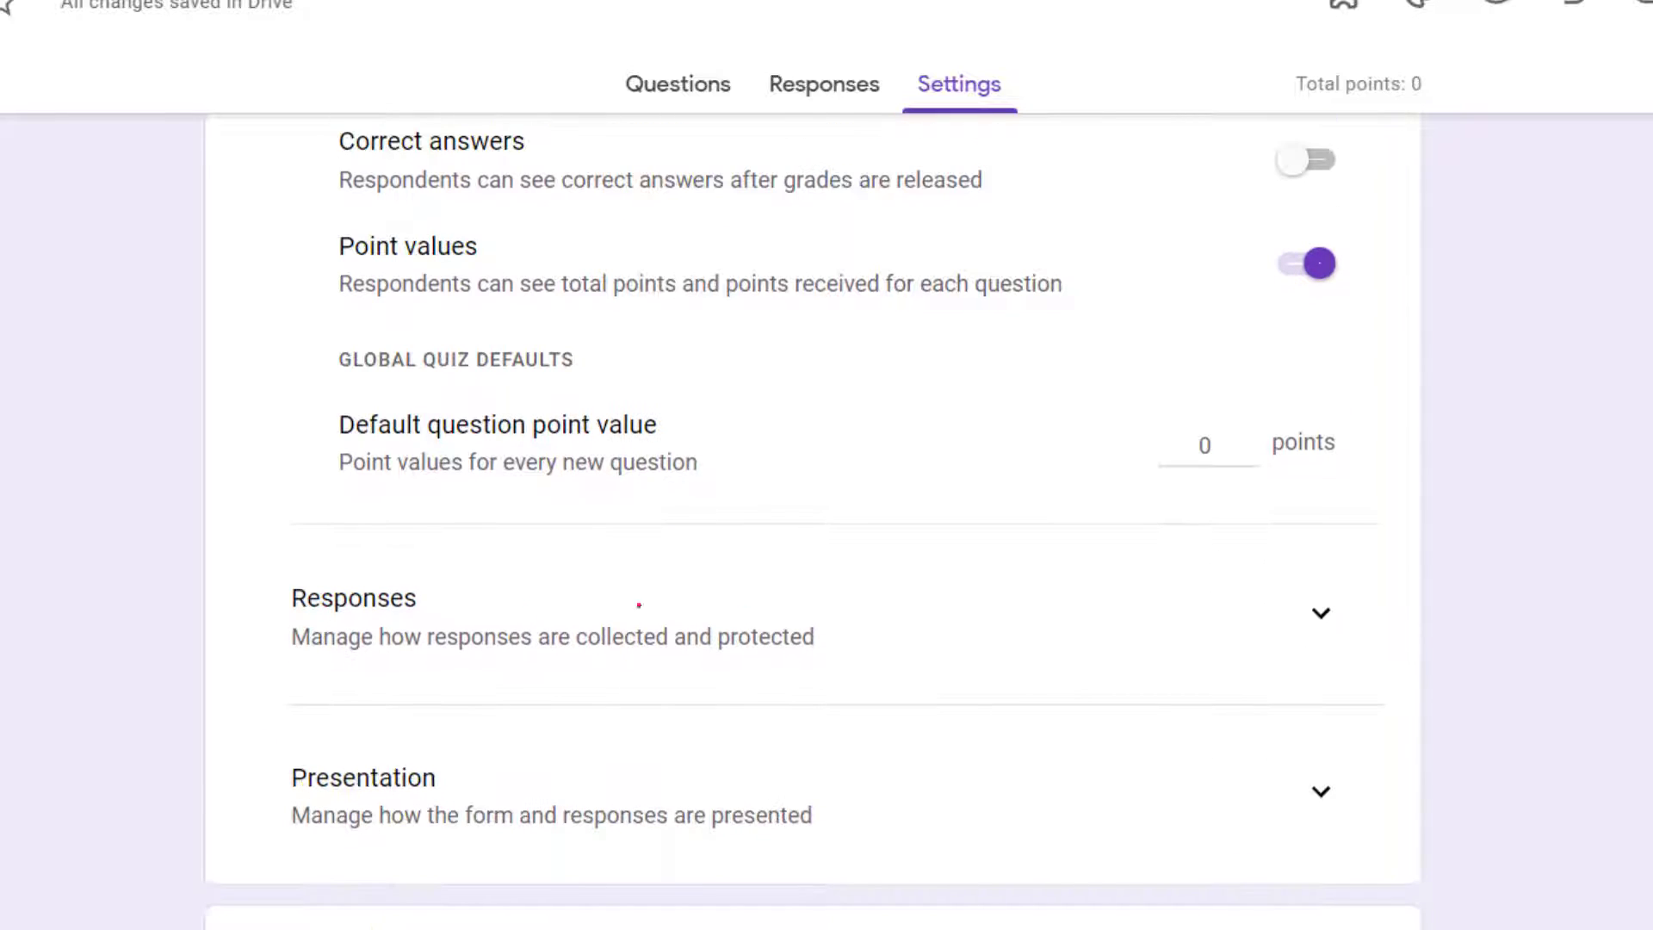
pyautogui.moveTo(338, 694)
pyautogui.mouseDown()
pyautogui.moveTo(560, 560)
pyautogui.moveTo(482, 637)
pyautogui.moveTo(338, 694)
pyautogui.mouseUp()
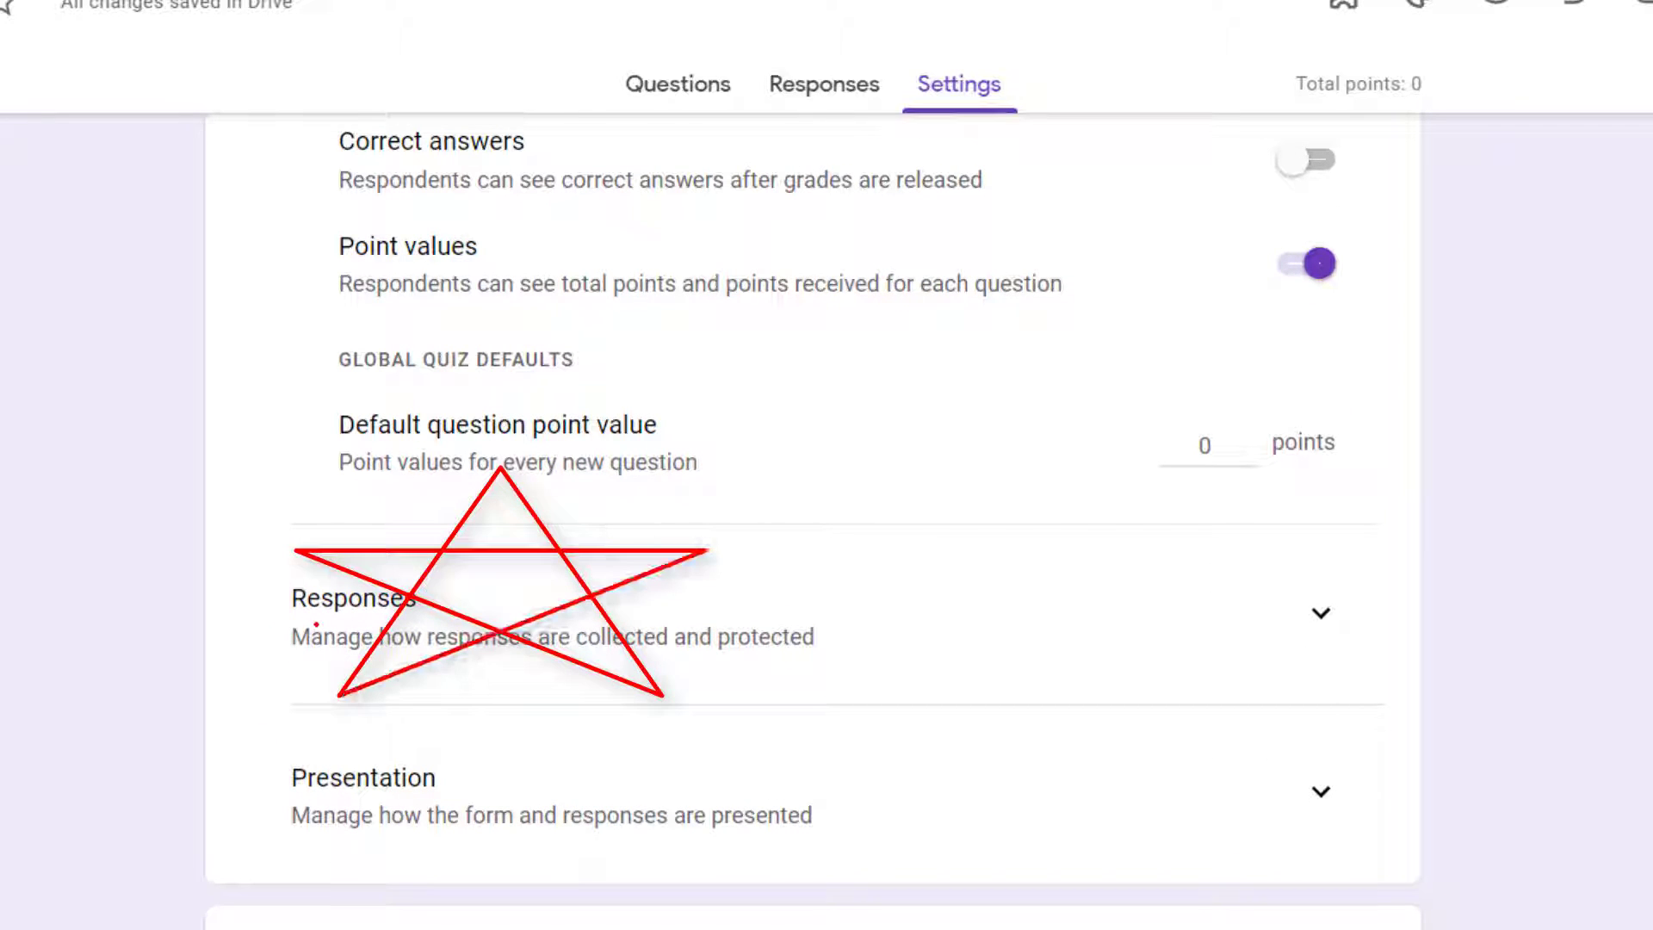
pyautogui.moveTo(971, 614); pyautogui.dragTo(1250, 606)
pyautogui.moveTo(1158, 560)
pyautogui.mouseDown()
pyautogui.moveTo(1274, 602)
pyautogui.moveTo(1171, 669)
pyautogui.mouseUp()
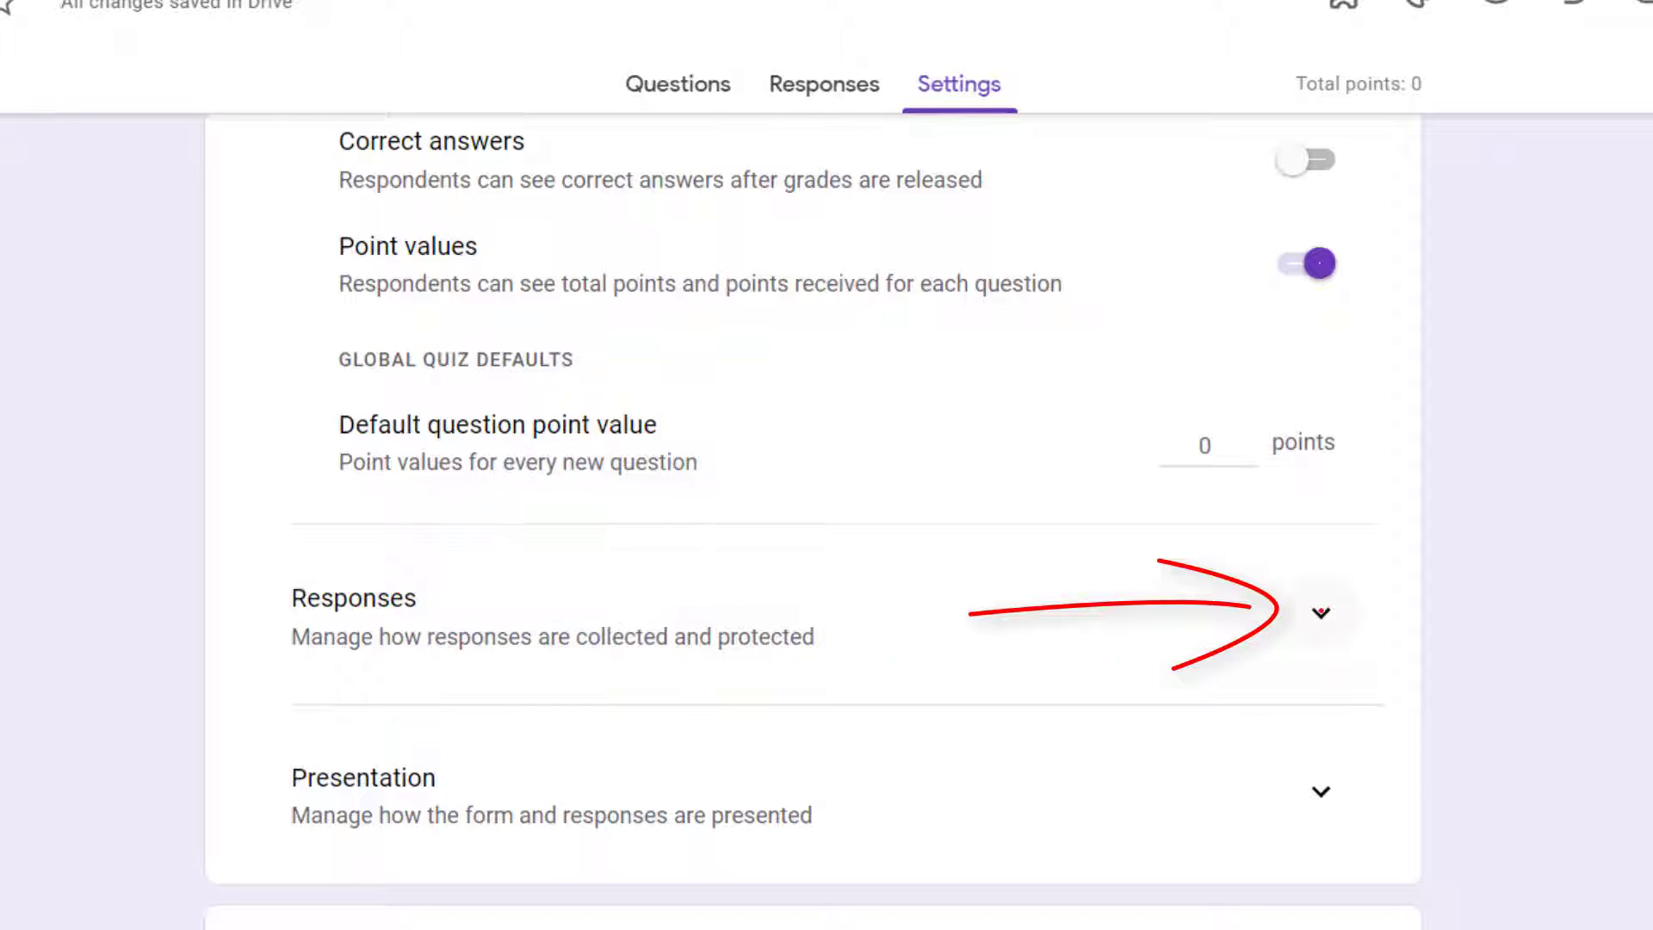
pyautogui.click(1321, 613)
pyautogui.click(1321, 612)
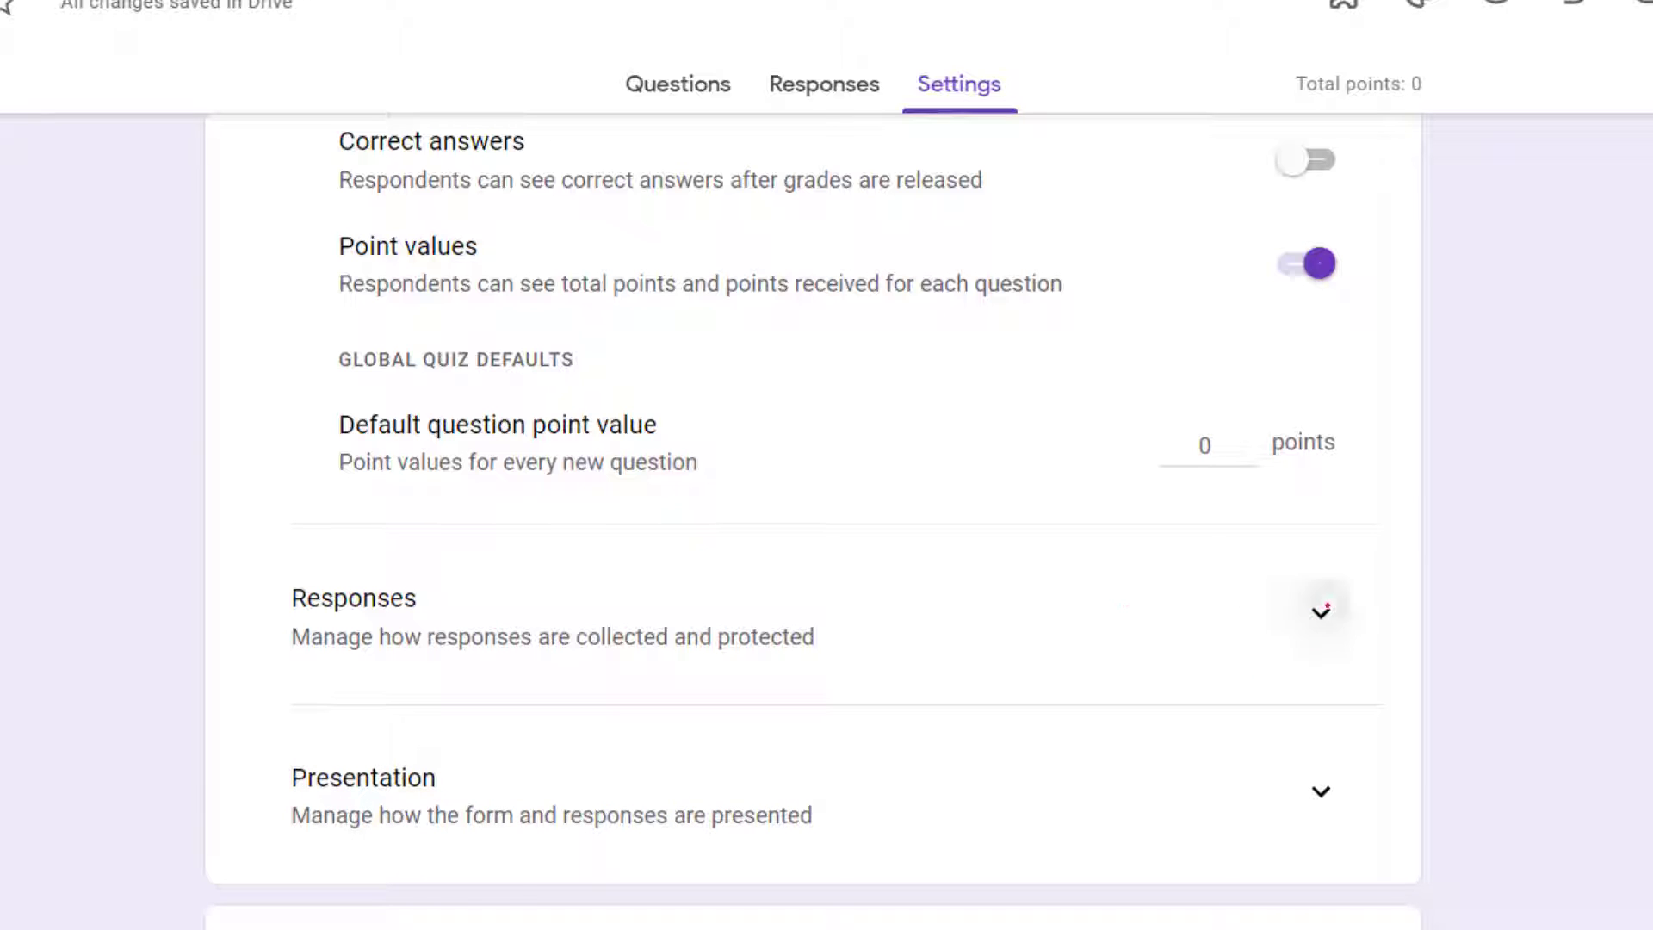
pyautogui.click(1324, 609)
pyautogui.scroll(-3, 269, 672)
pyautogui.scroll(1, 269, 672)
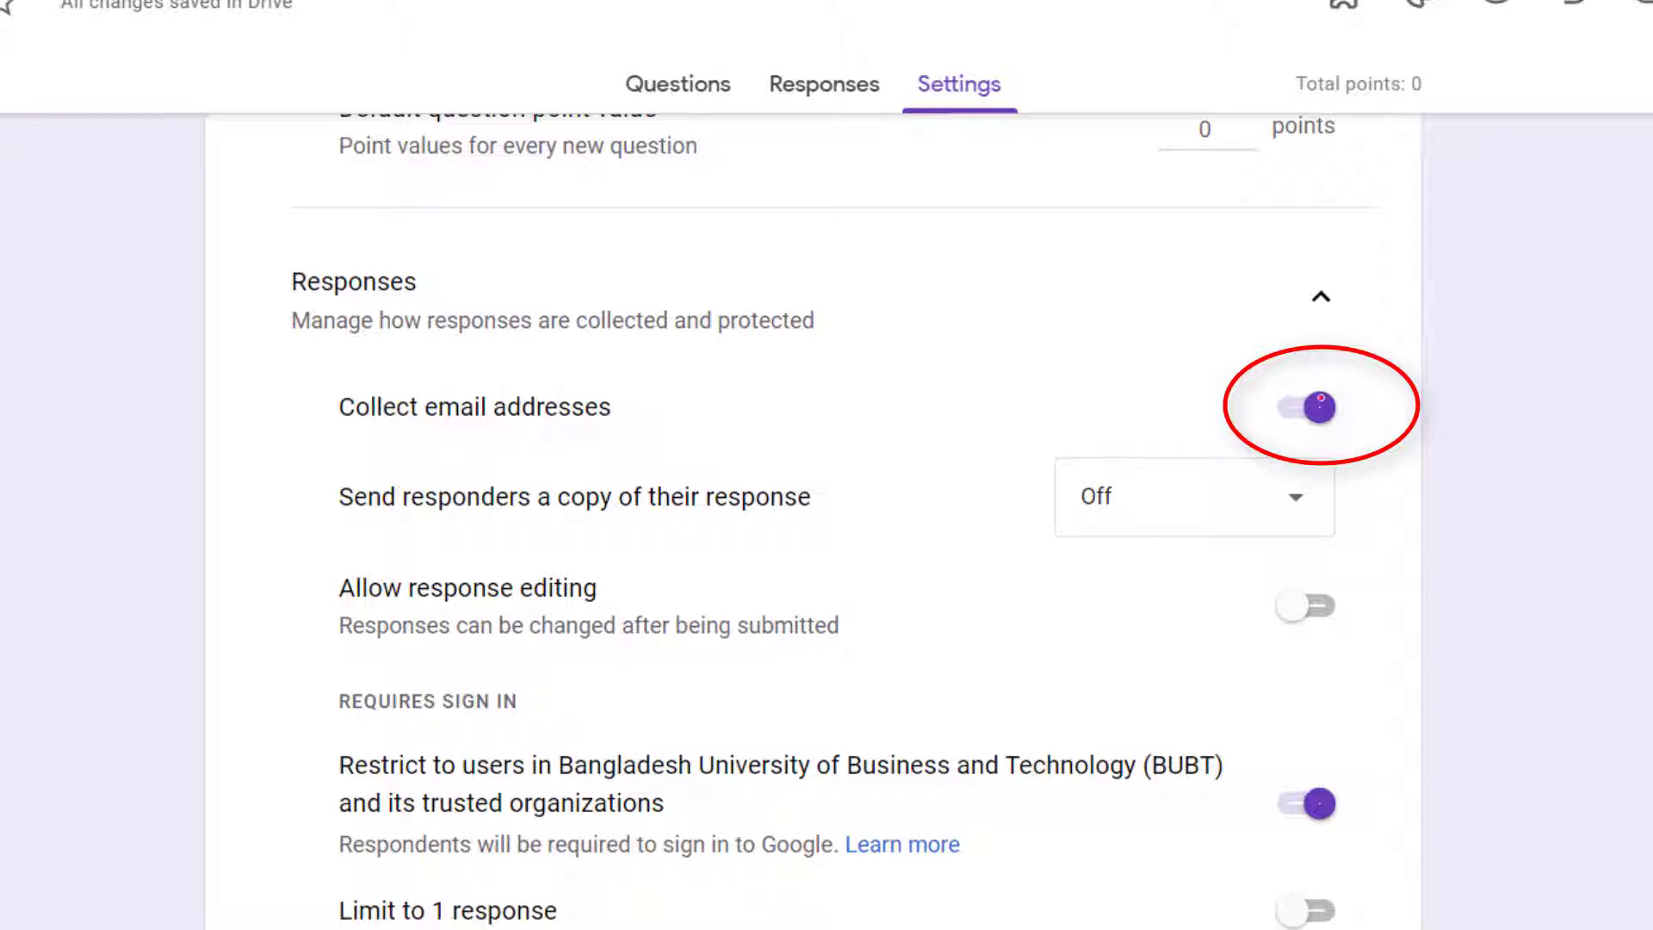
# Step: Turn email address collection off and on again
pyautogui.click(1308, 407)
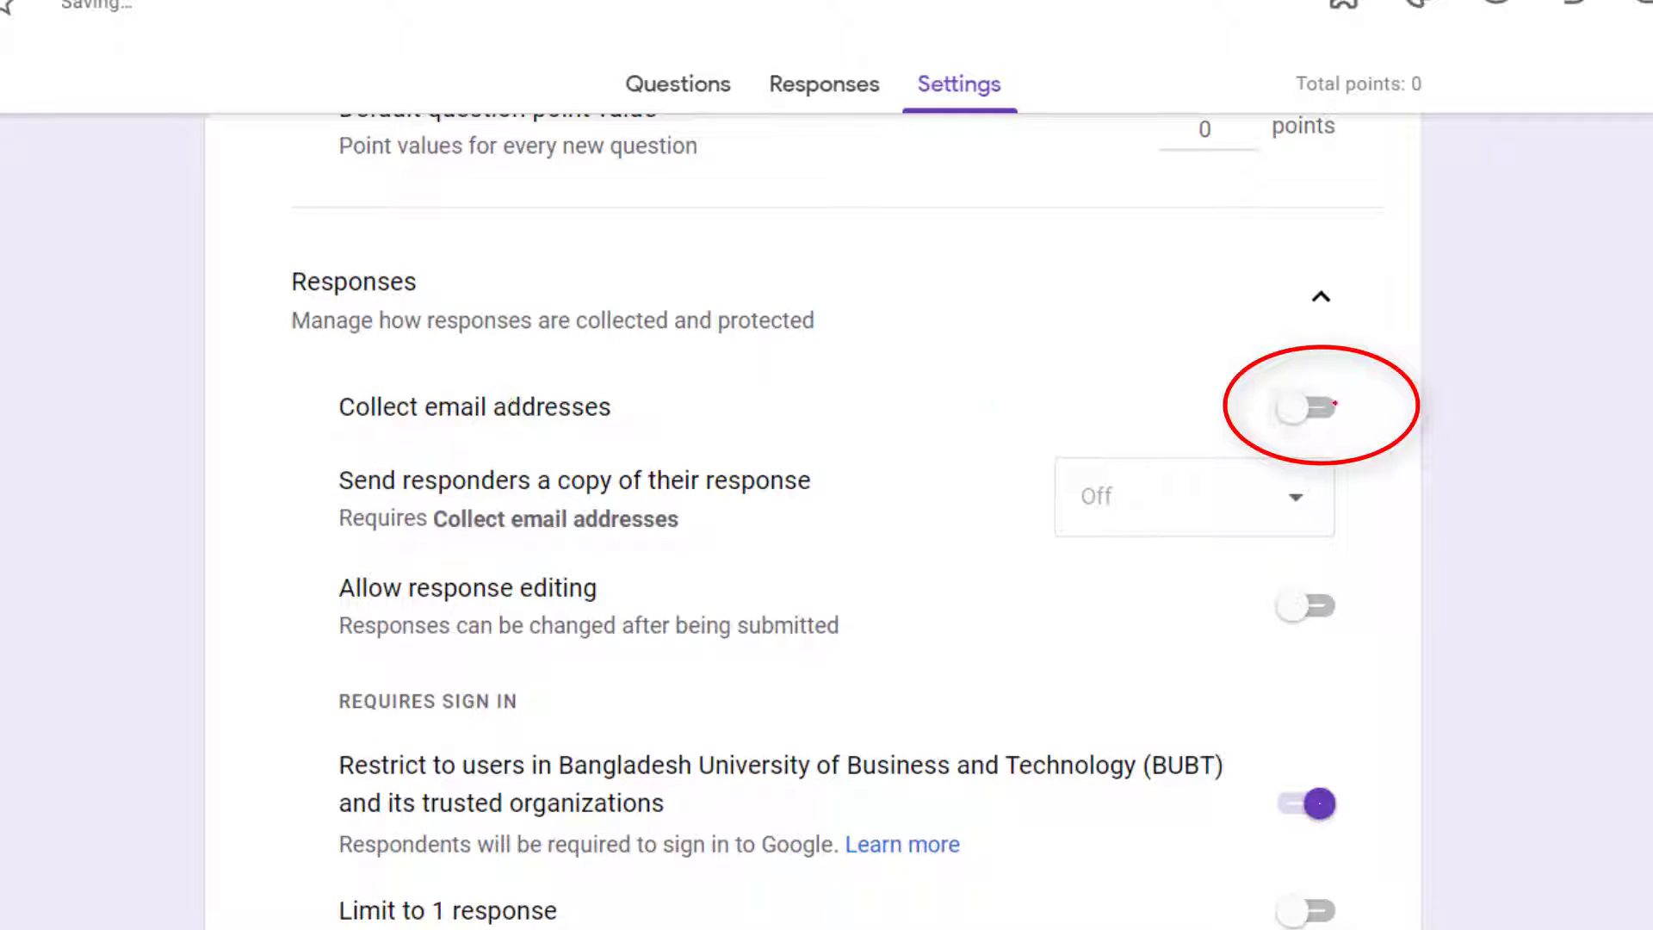
pyautogui.click(1309, 407)
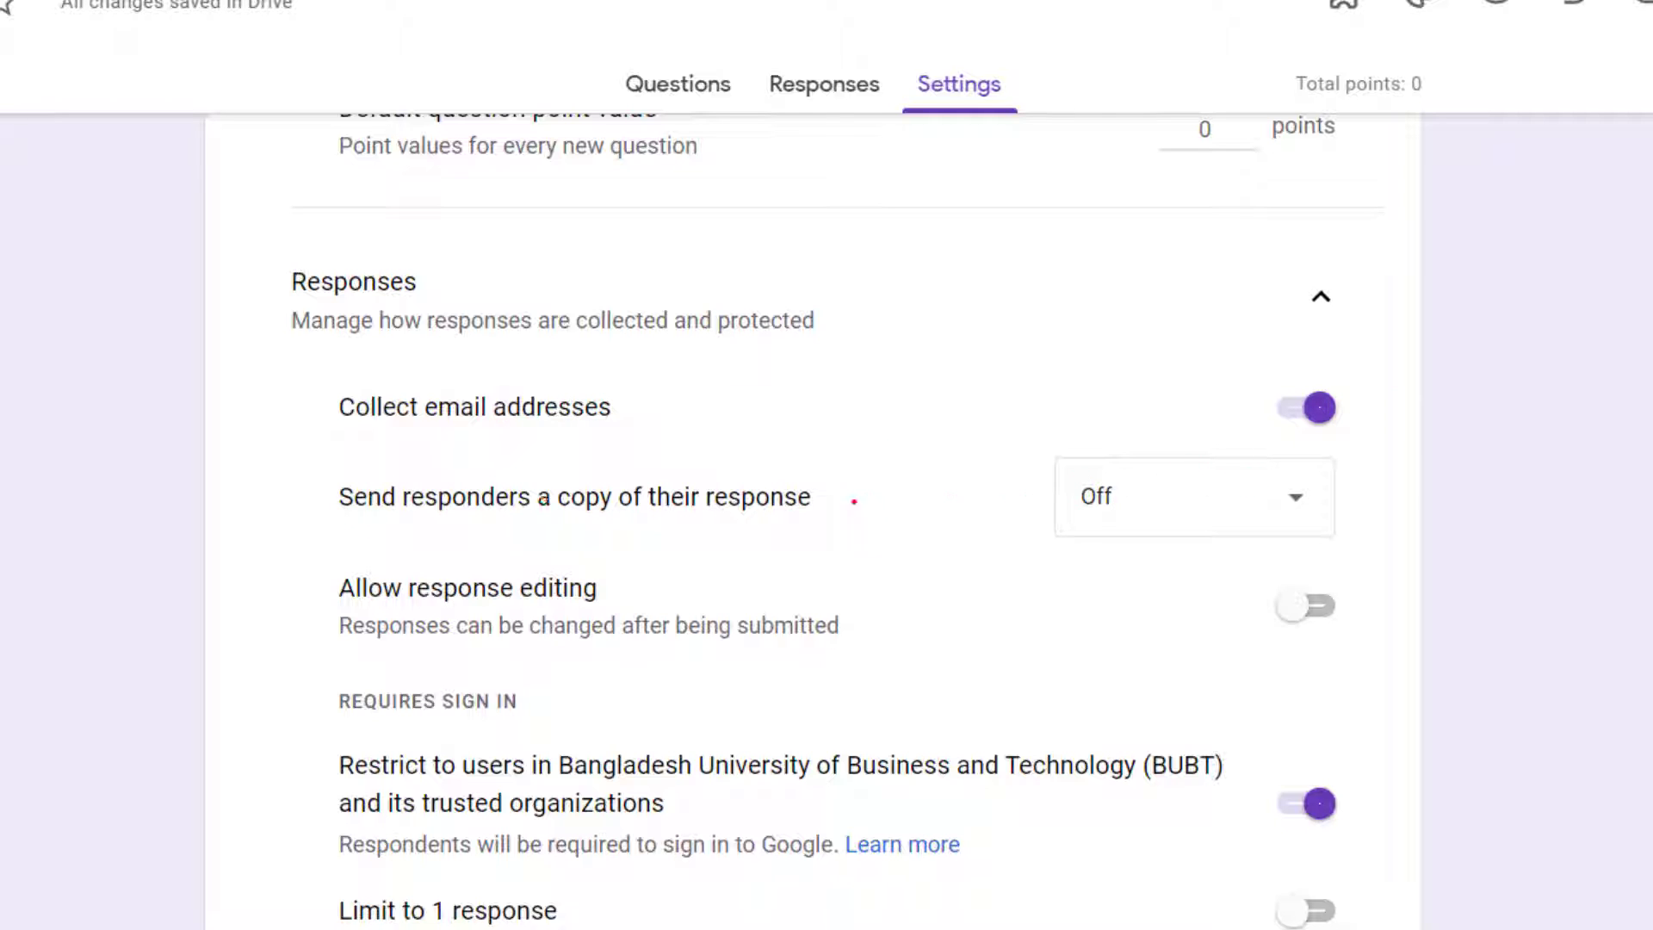
# Step: Set the form to always send responders a copy of their response, switching it off once in between
pyautogui.click(1296, 495)
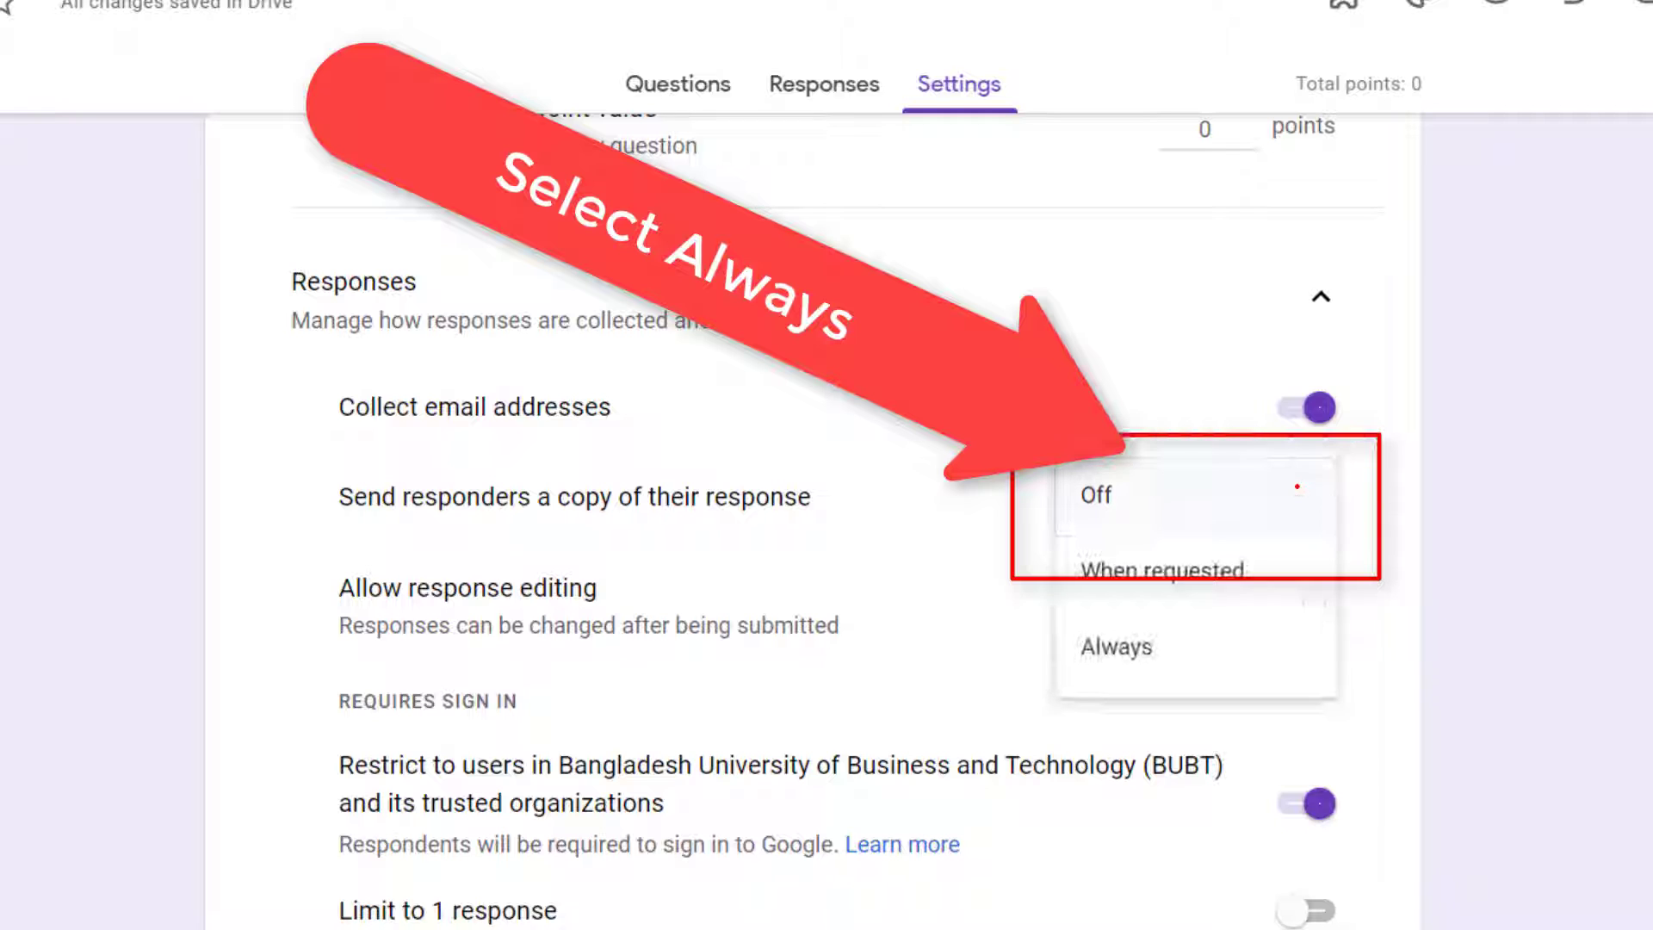
pyautogui.click(1111, 654)
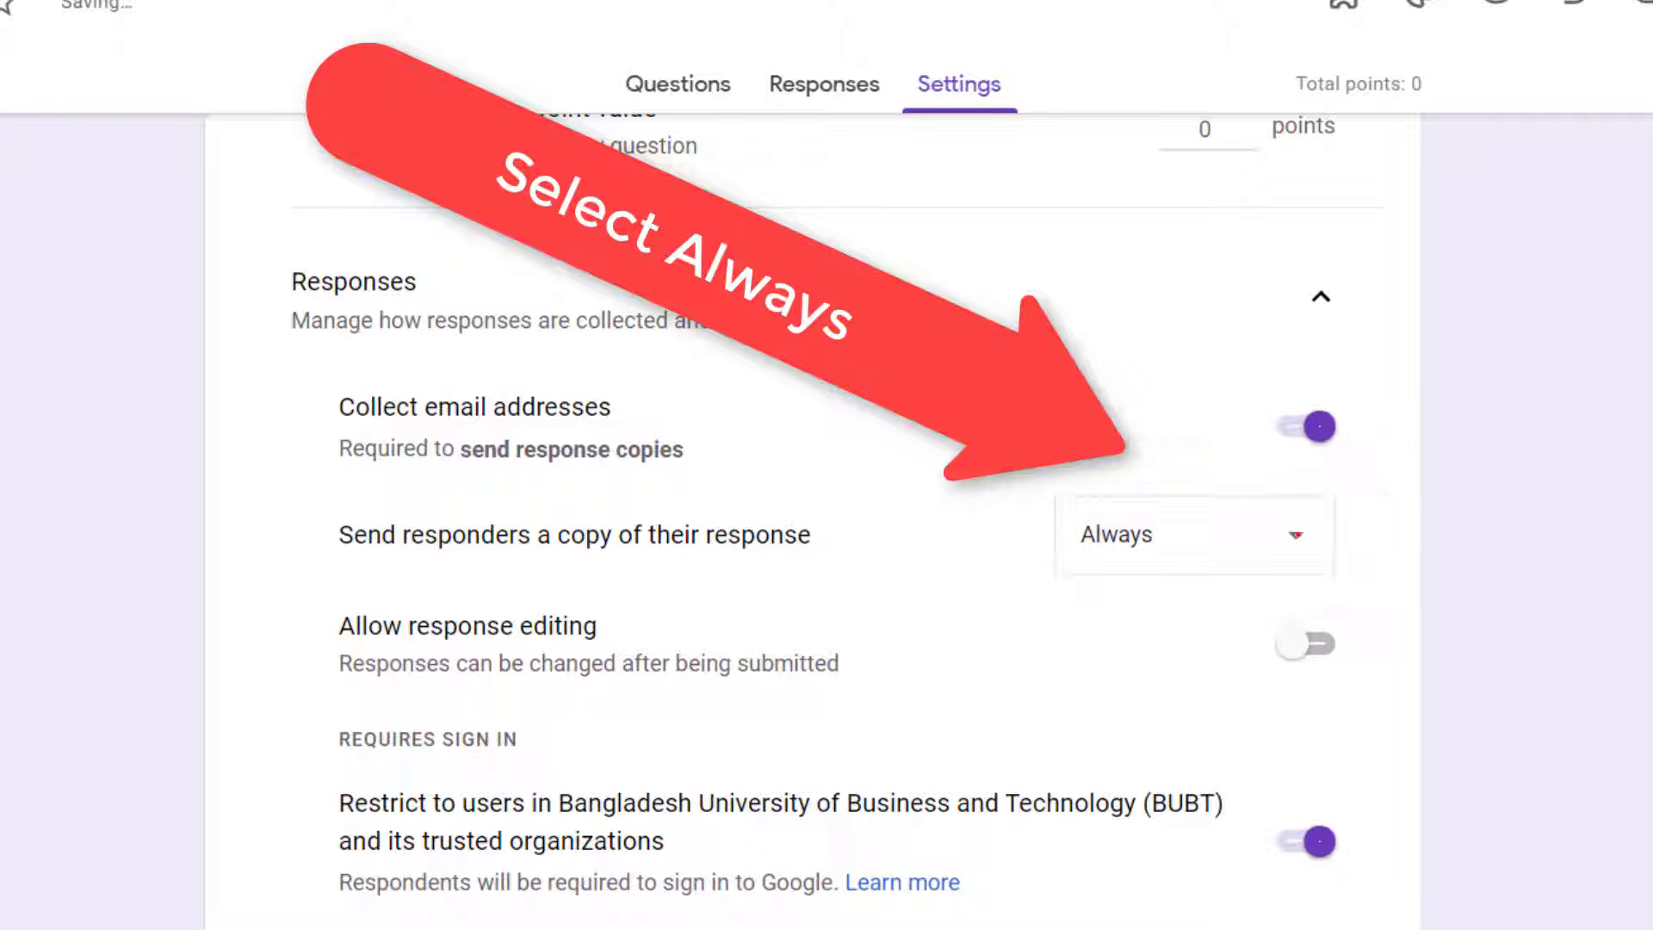
pyautogui.click(1300, 534)
pyautogui.click(1123, 383)
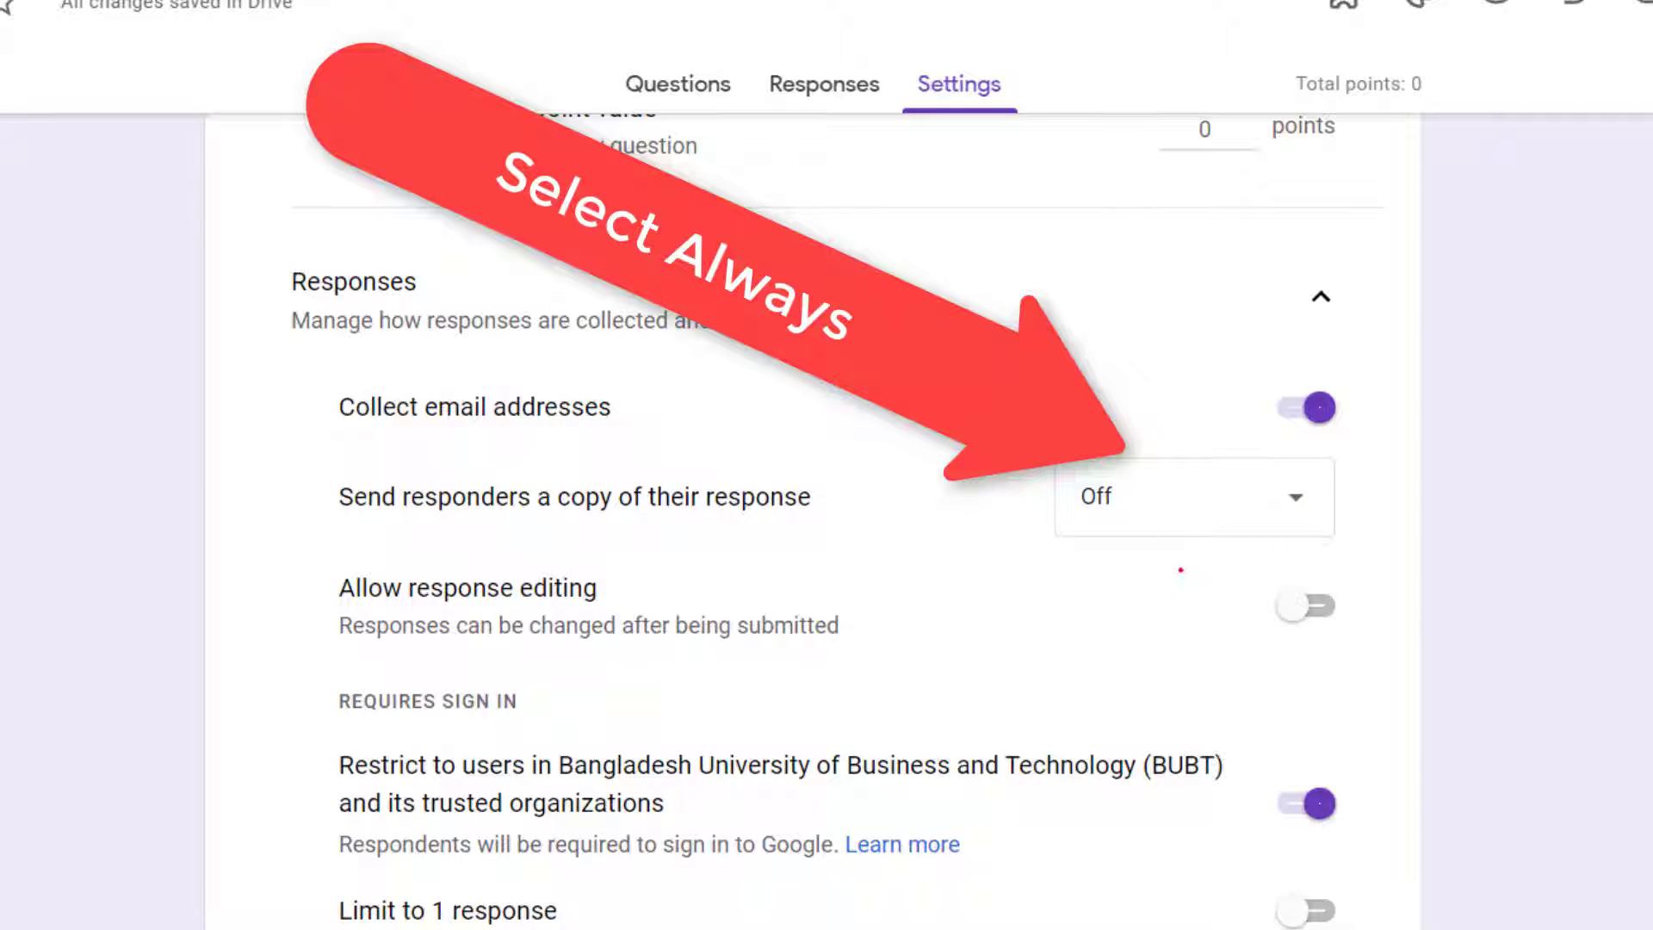
pyautogui.click(1227, 492)
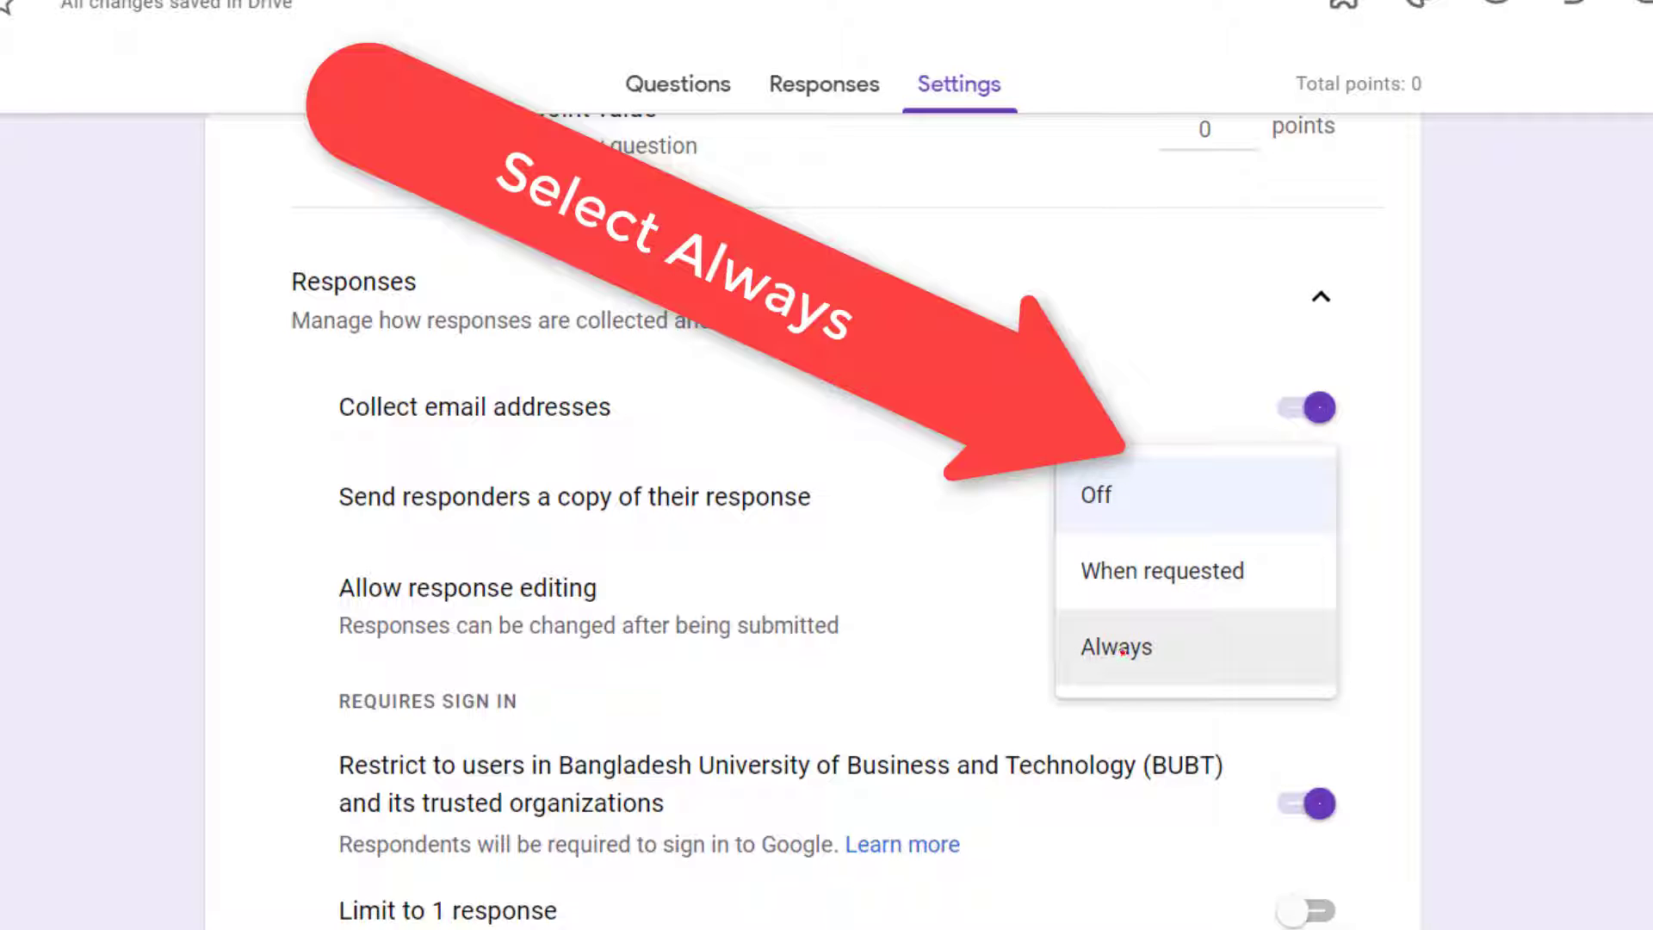
pyautogui.click(1122, 651)
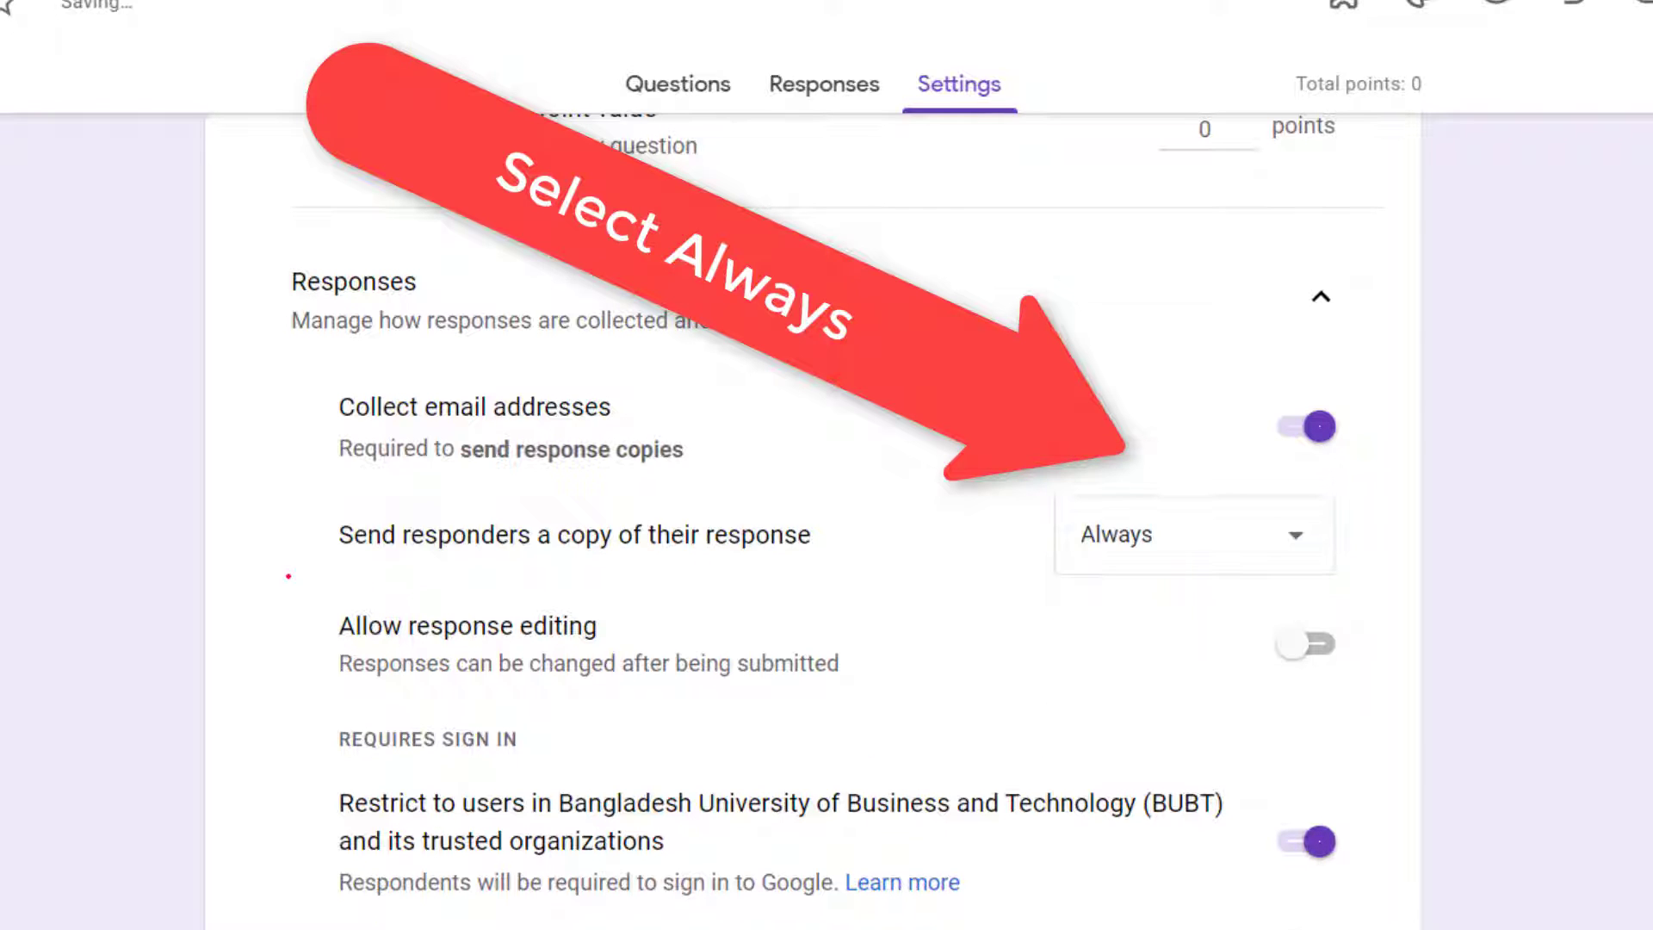
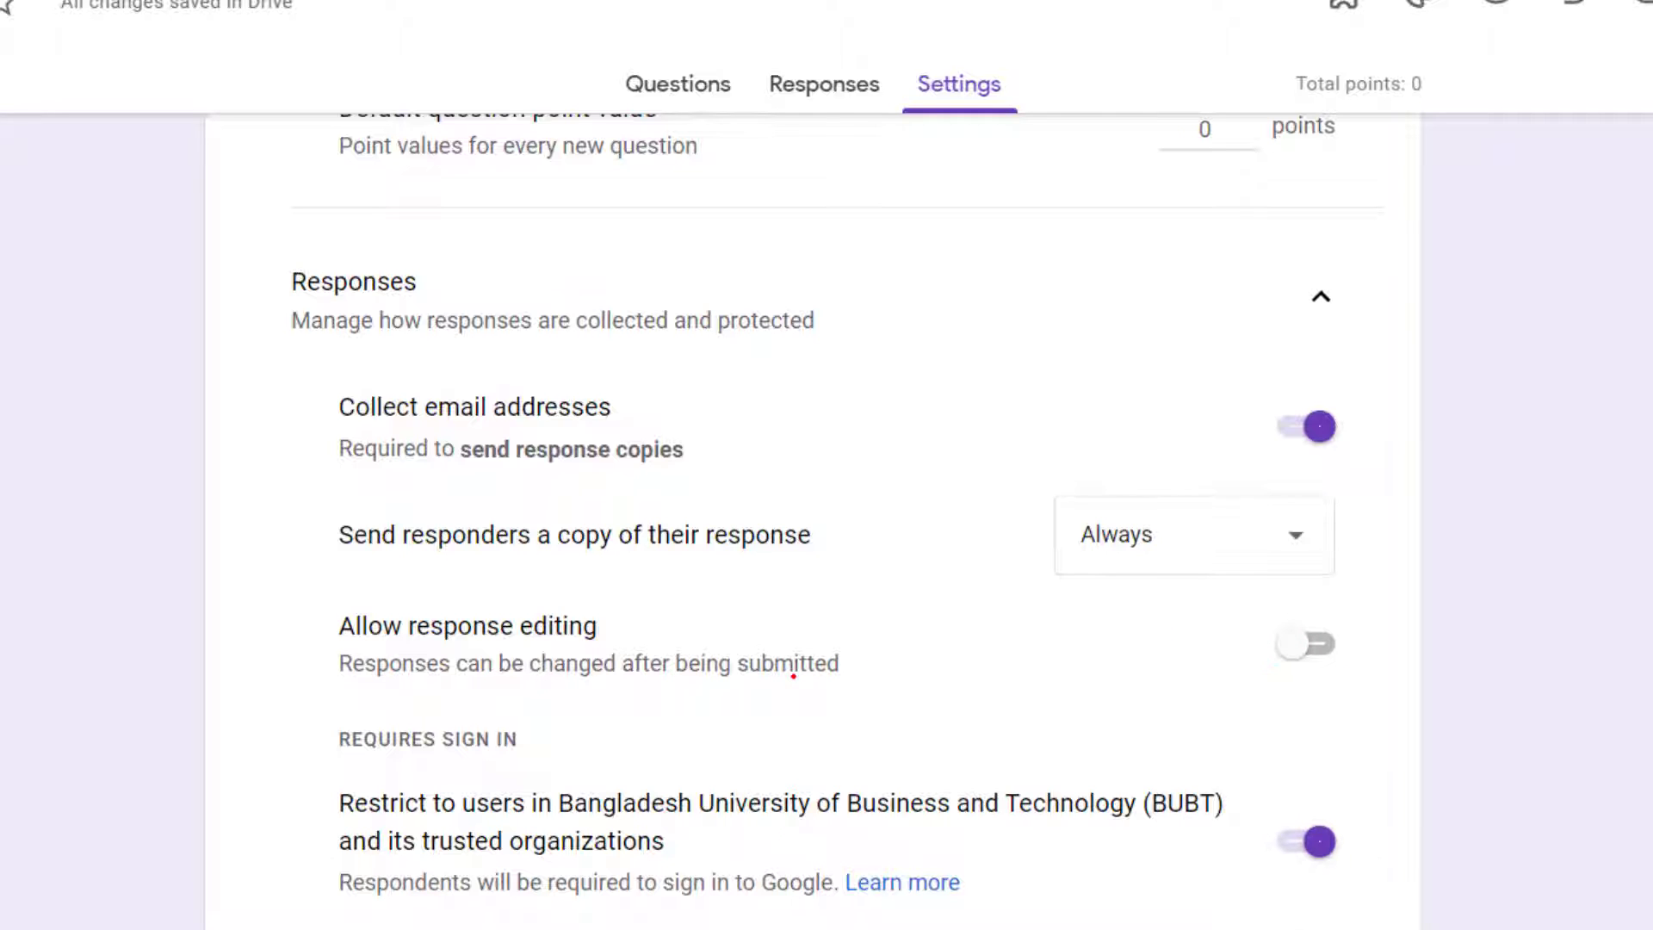
# Step: Turn off the restriction to users in Bangladesh University of Business and Technology (BUBT), switching it back on once in between
pyautogui.scroll(-2, 793, 676)
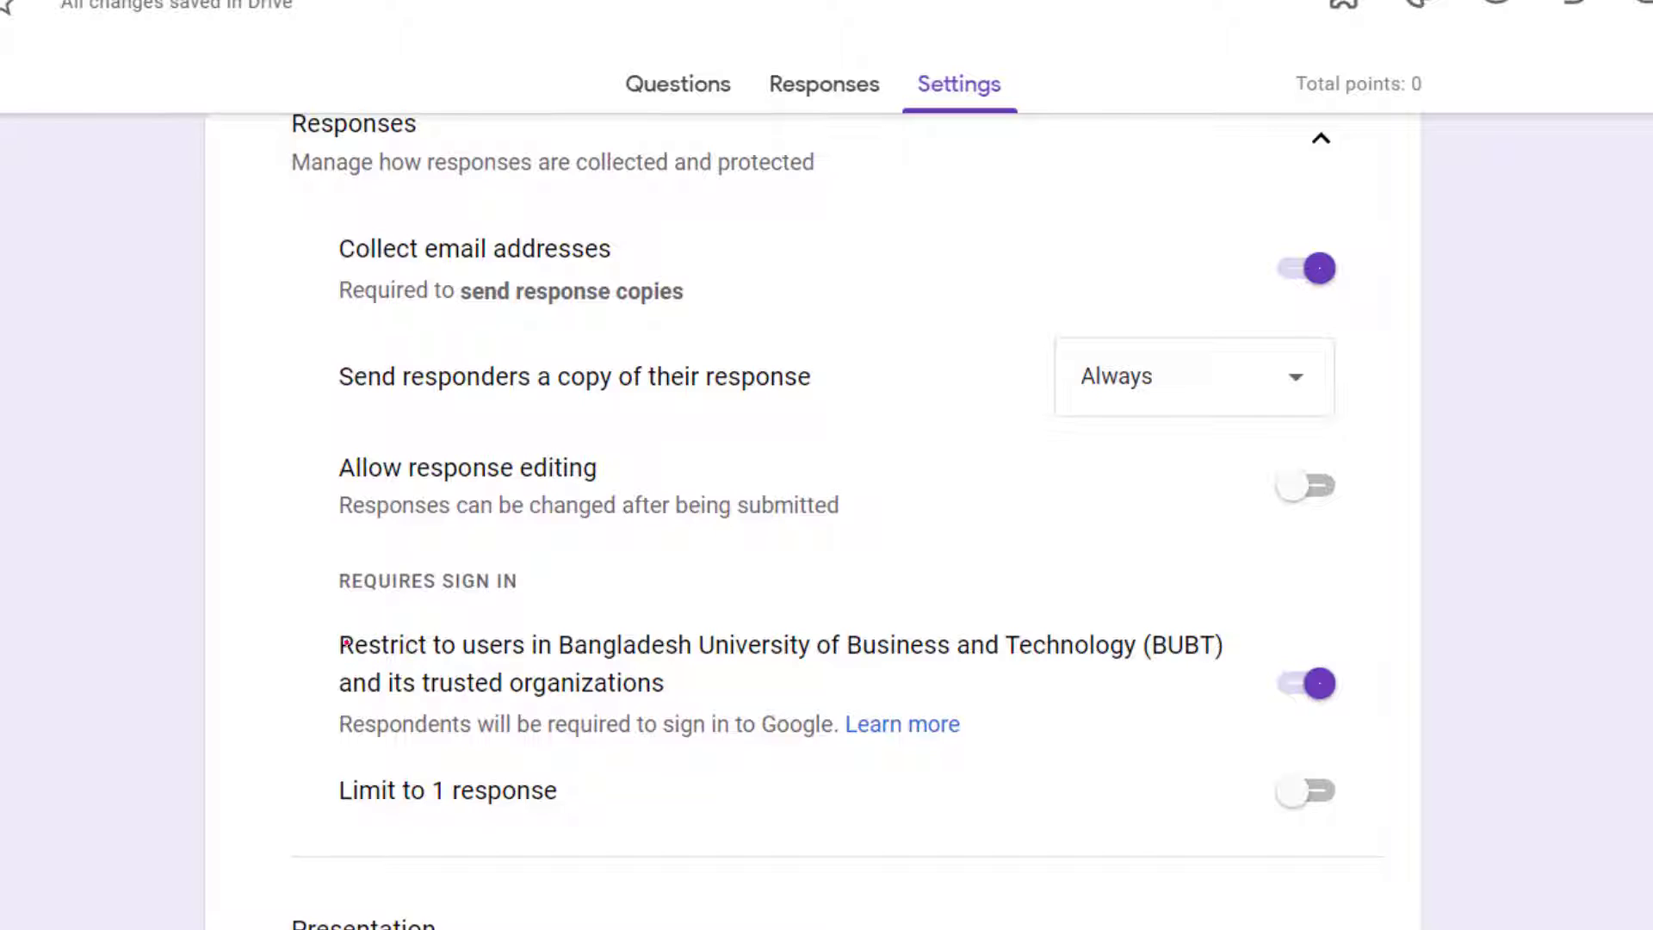
pyautogui.moveTo(339, 645); pyautogui.dragTo(686, 682)
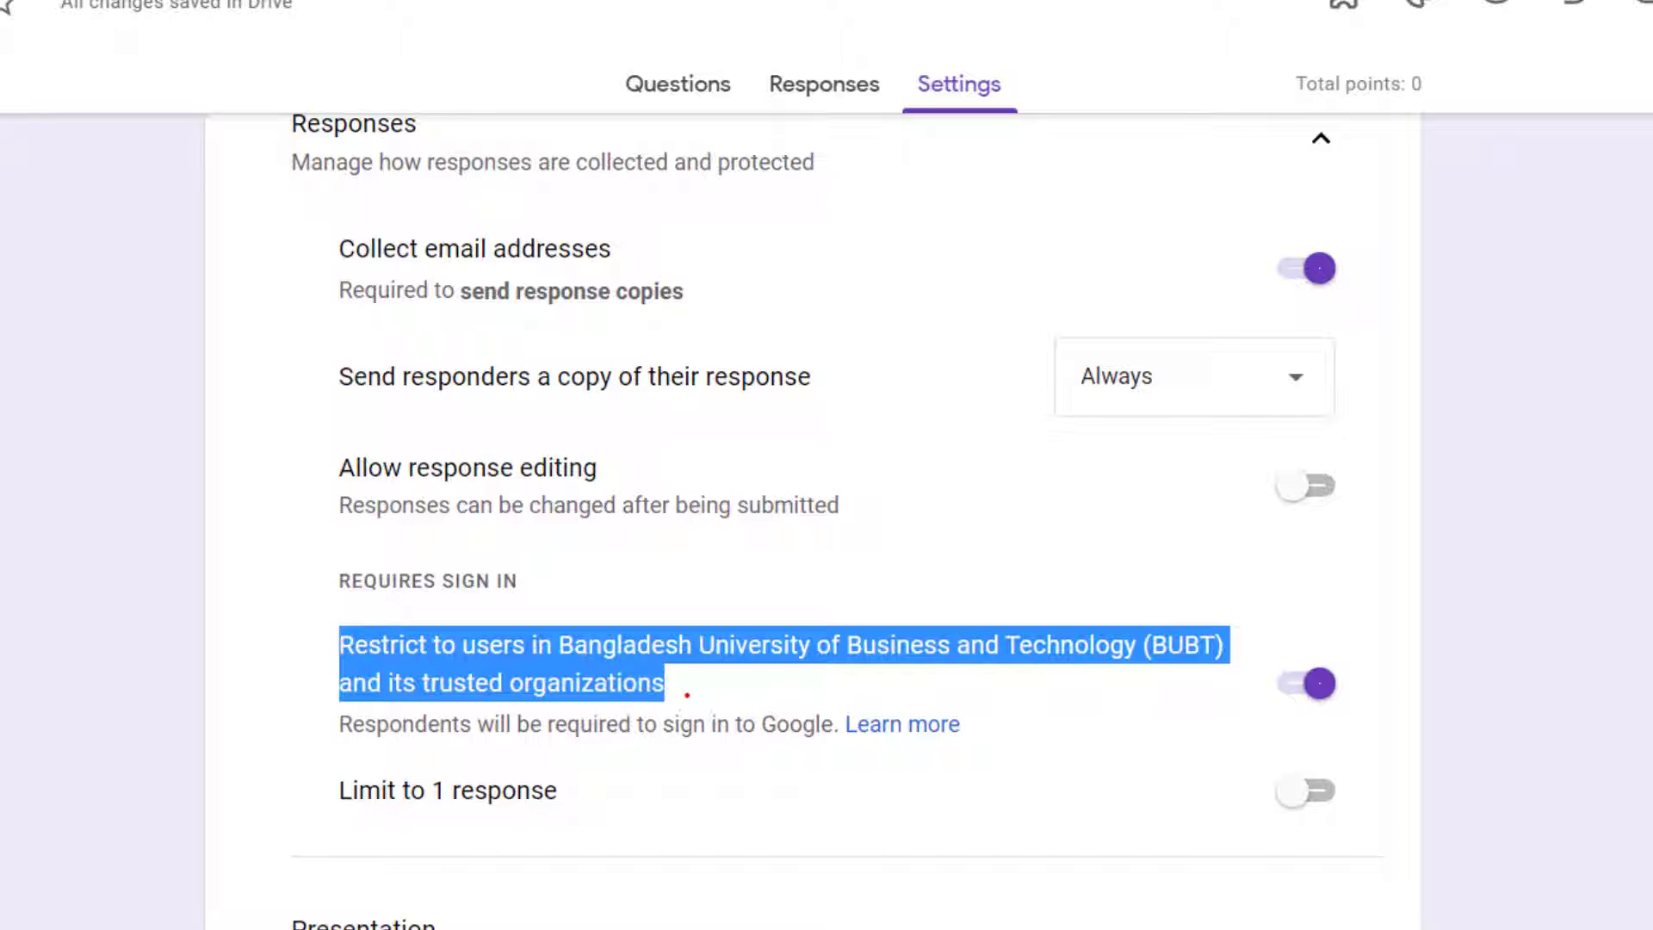
pyautogui.click(1306, 683)
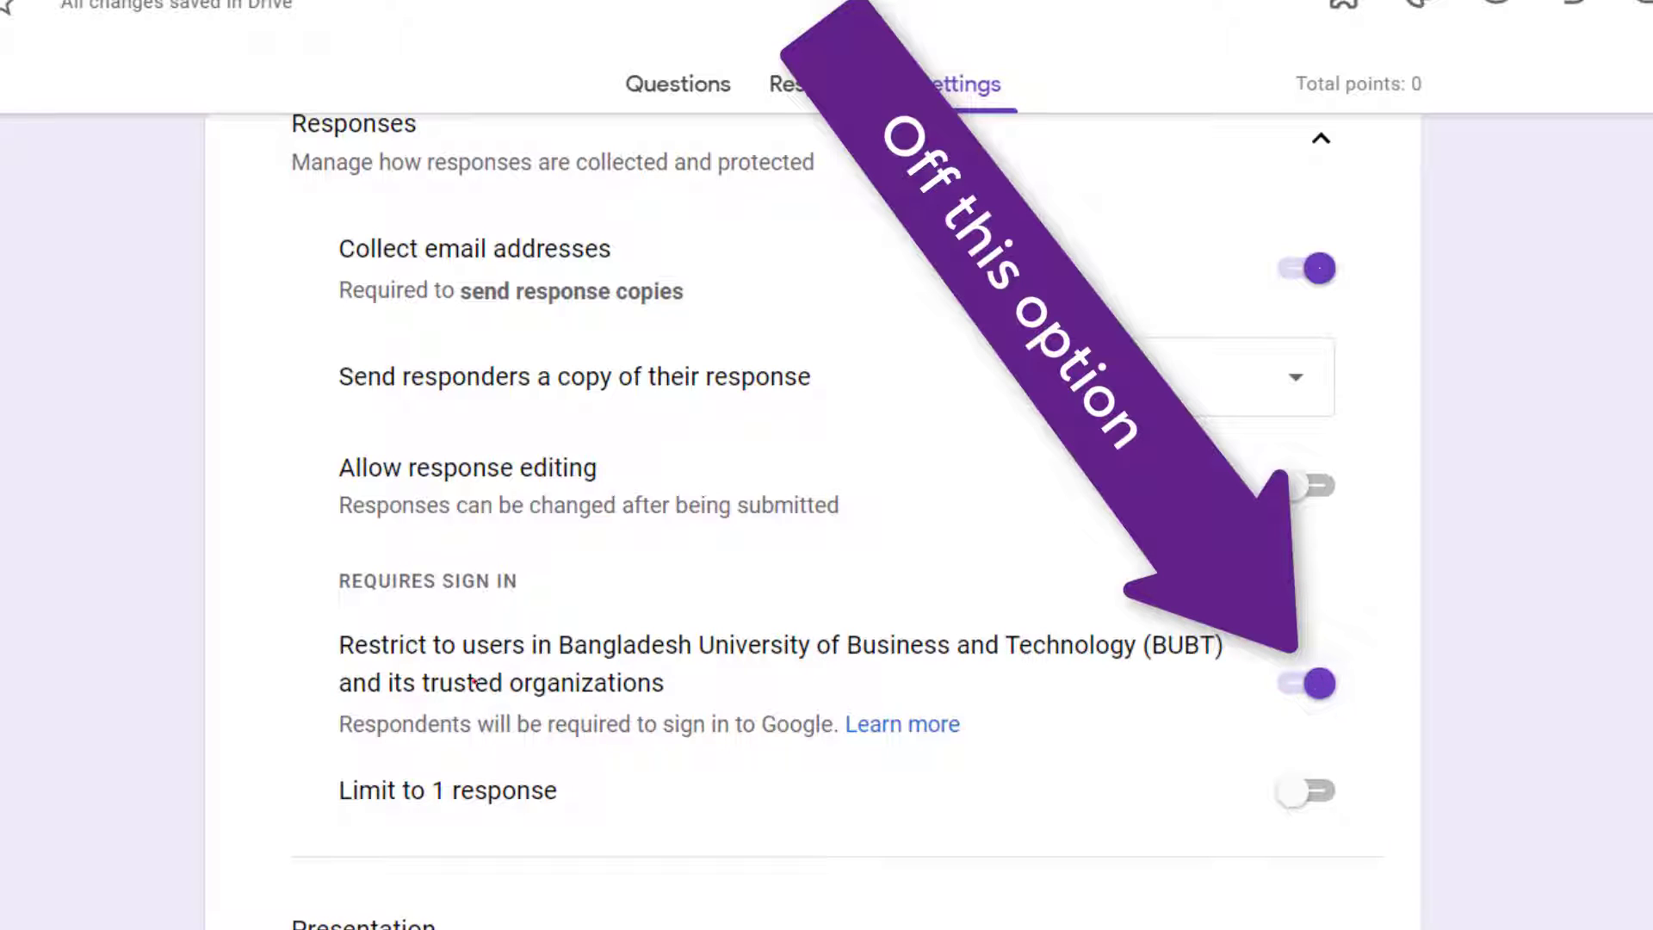
pyautogui.click(1310, 680)
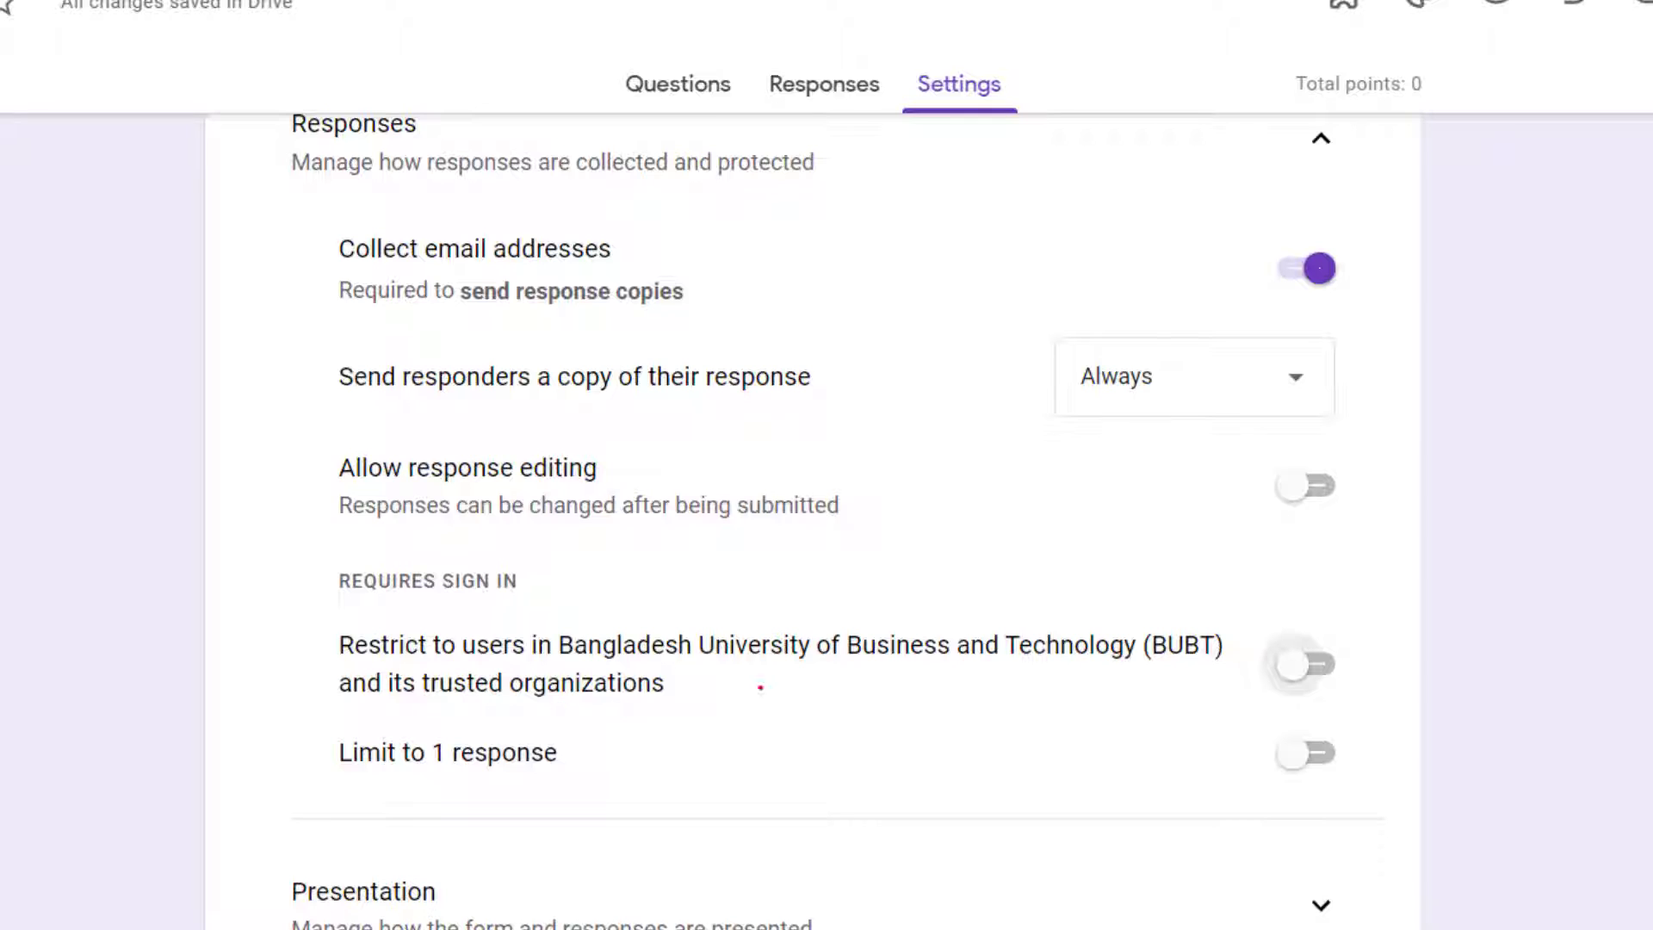
pyautogui.click(1296, 668)
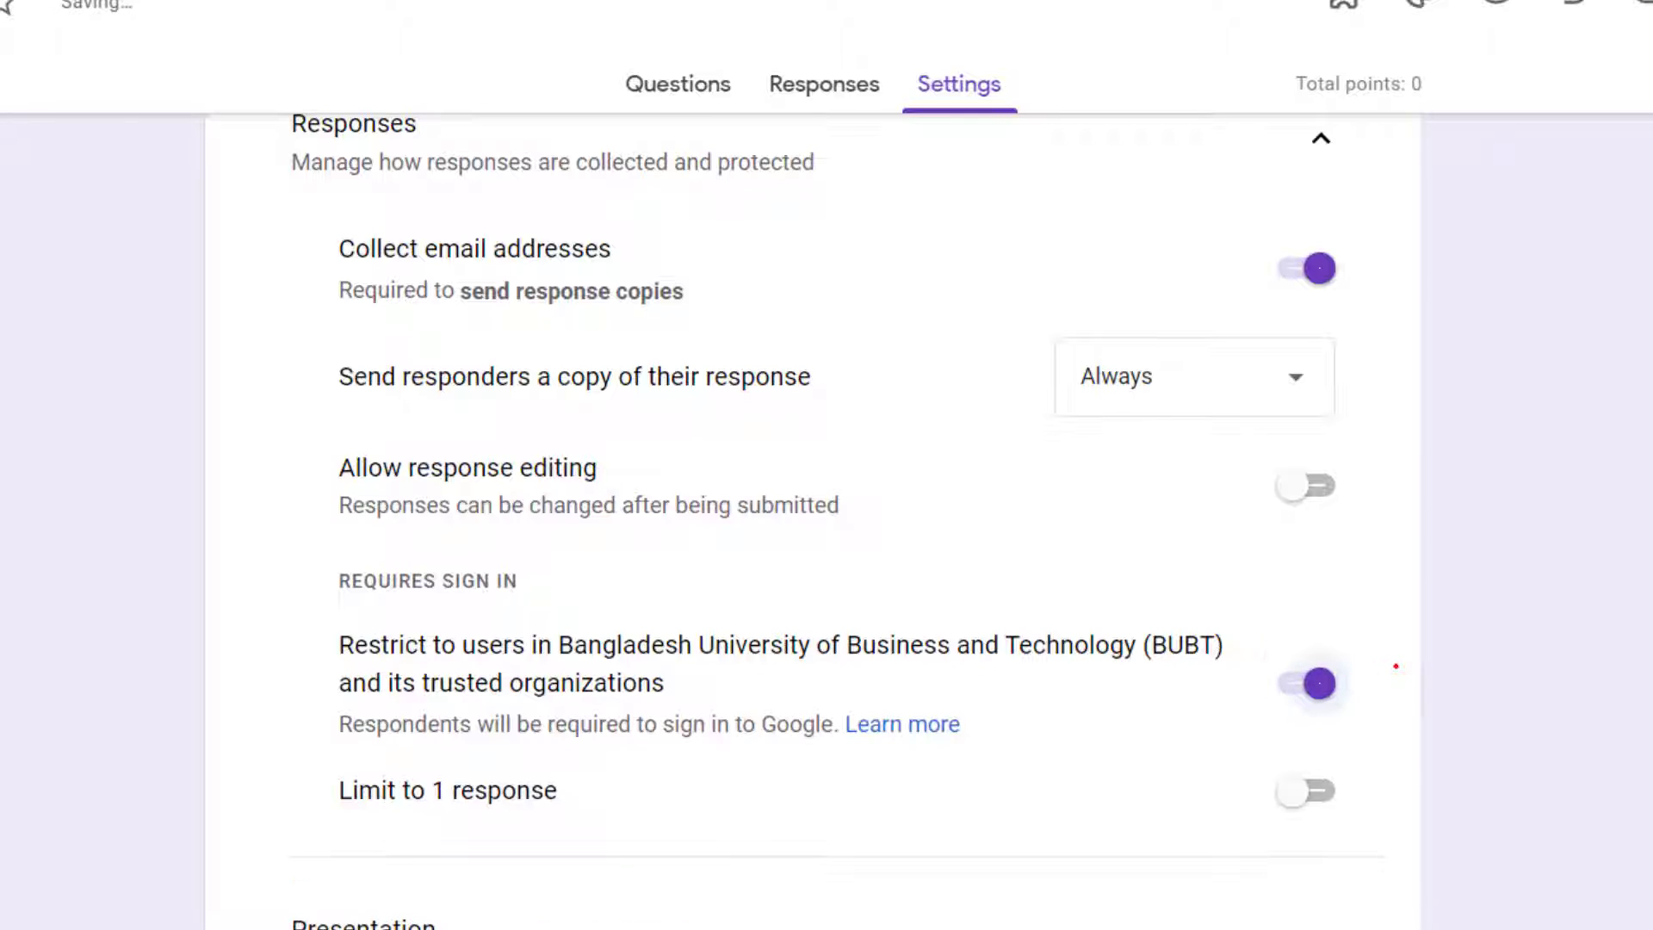
pyautogui.click(1314, 686)
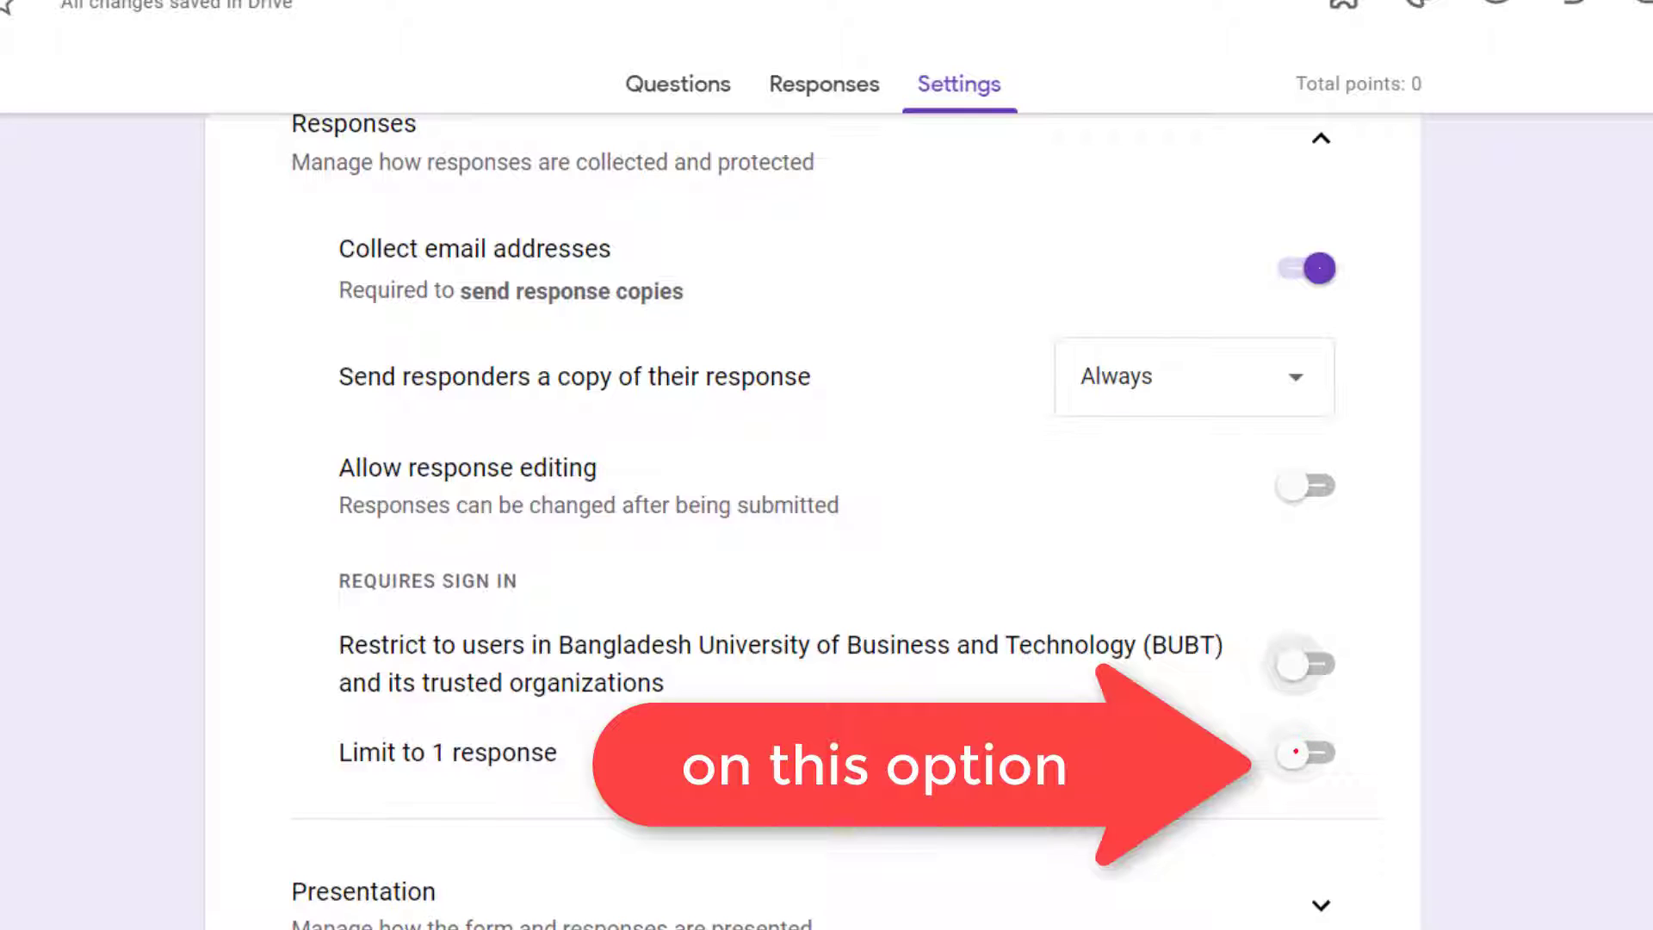
# Step: Limit the form to 1 response per respondent, switching the limit off and on again in between
pyautogui.click(1296, 751)
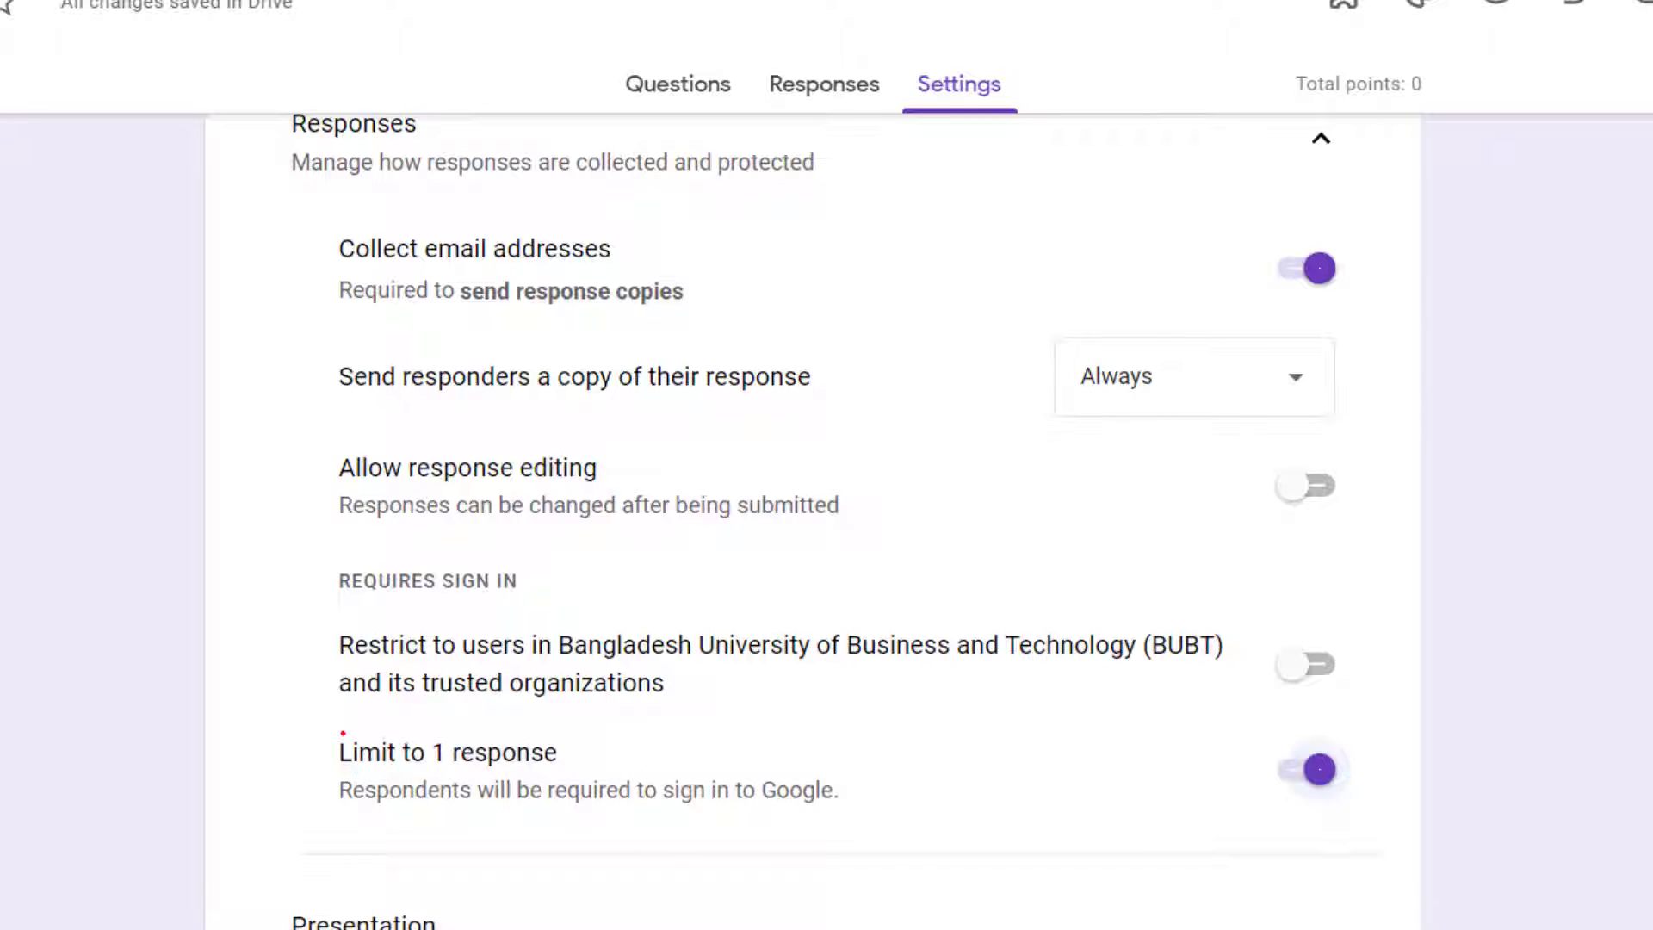
pyautogui.scroll(-2, 342, 732)
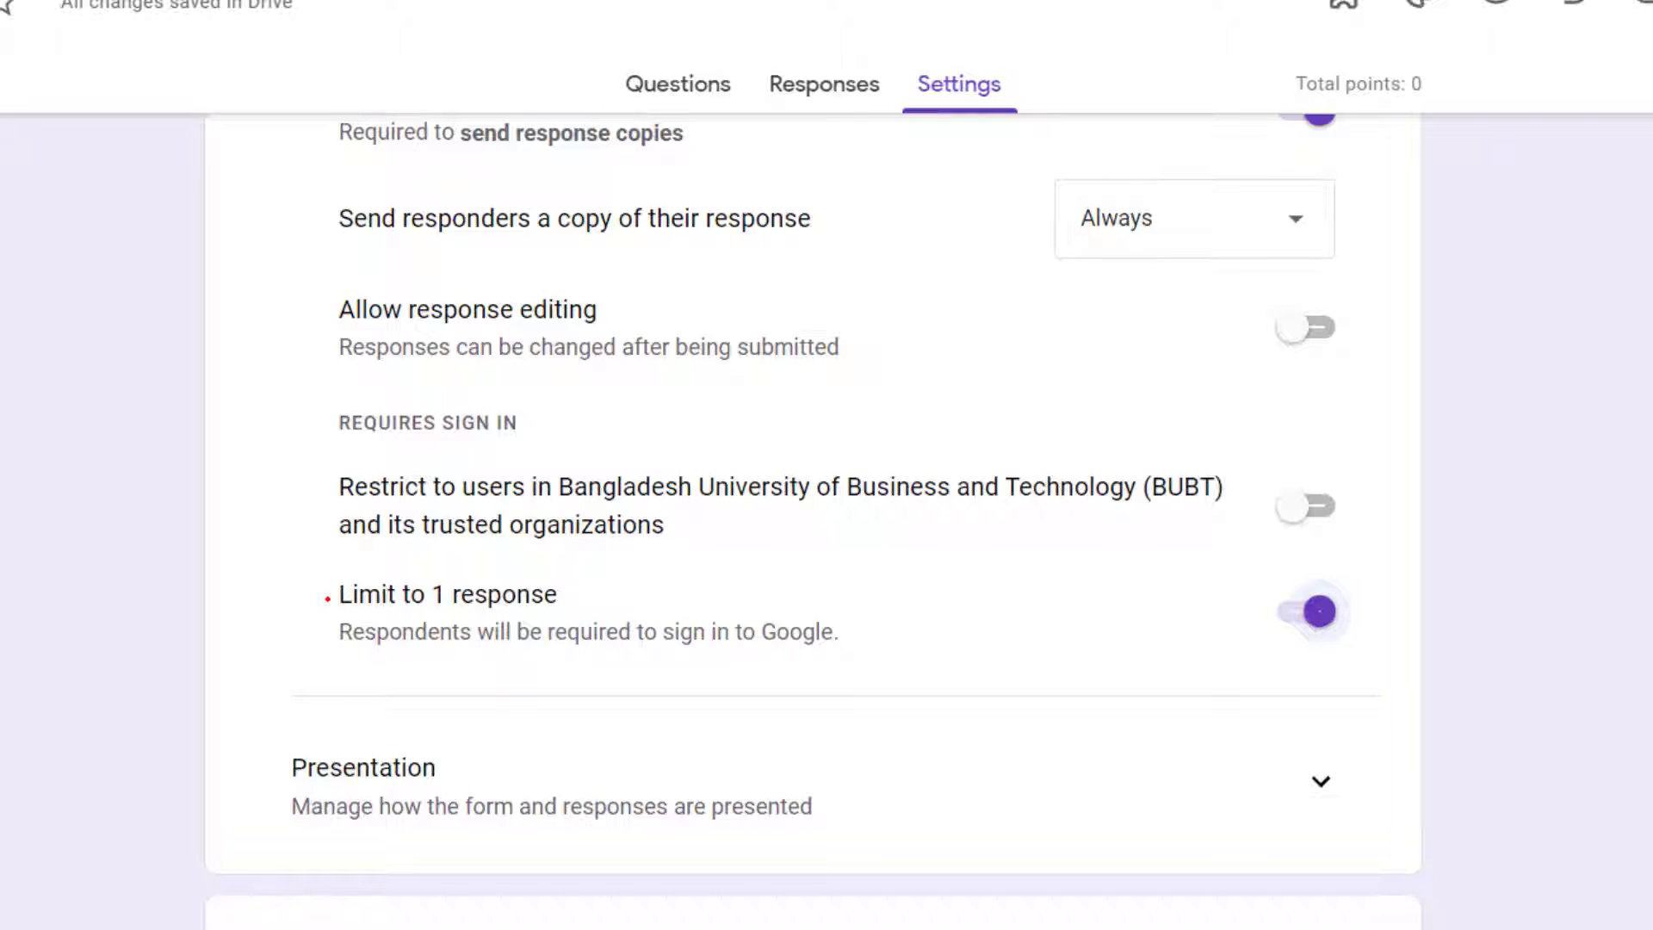
pyautogui.moveTo(326, 594); pyautogui.dragTo(585, 584)
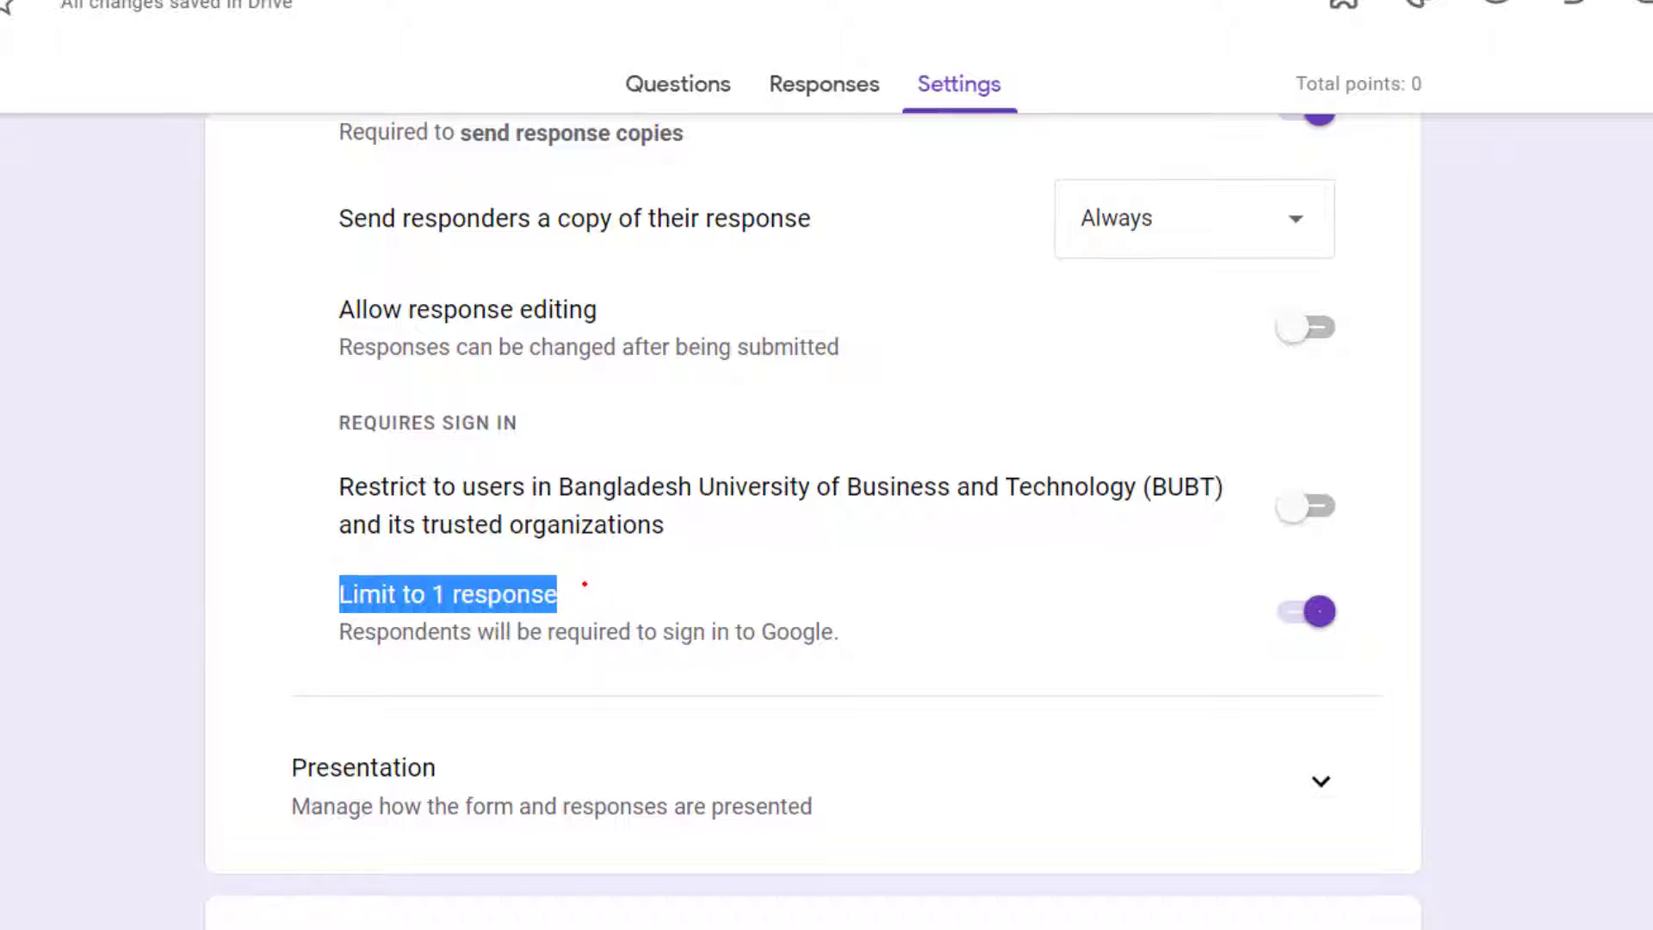
pyautogui.click(379, 594)
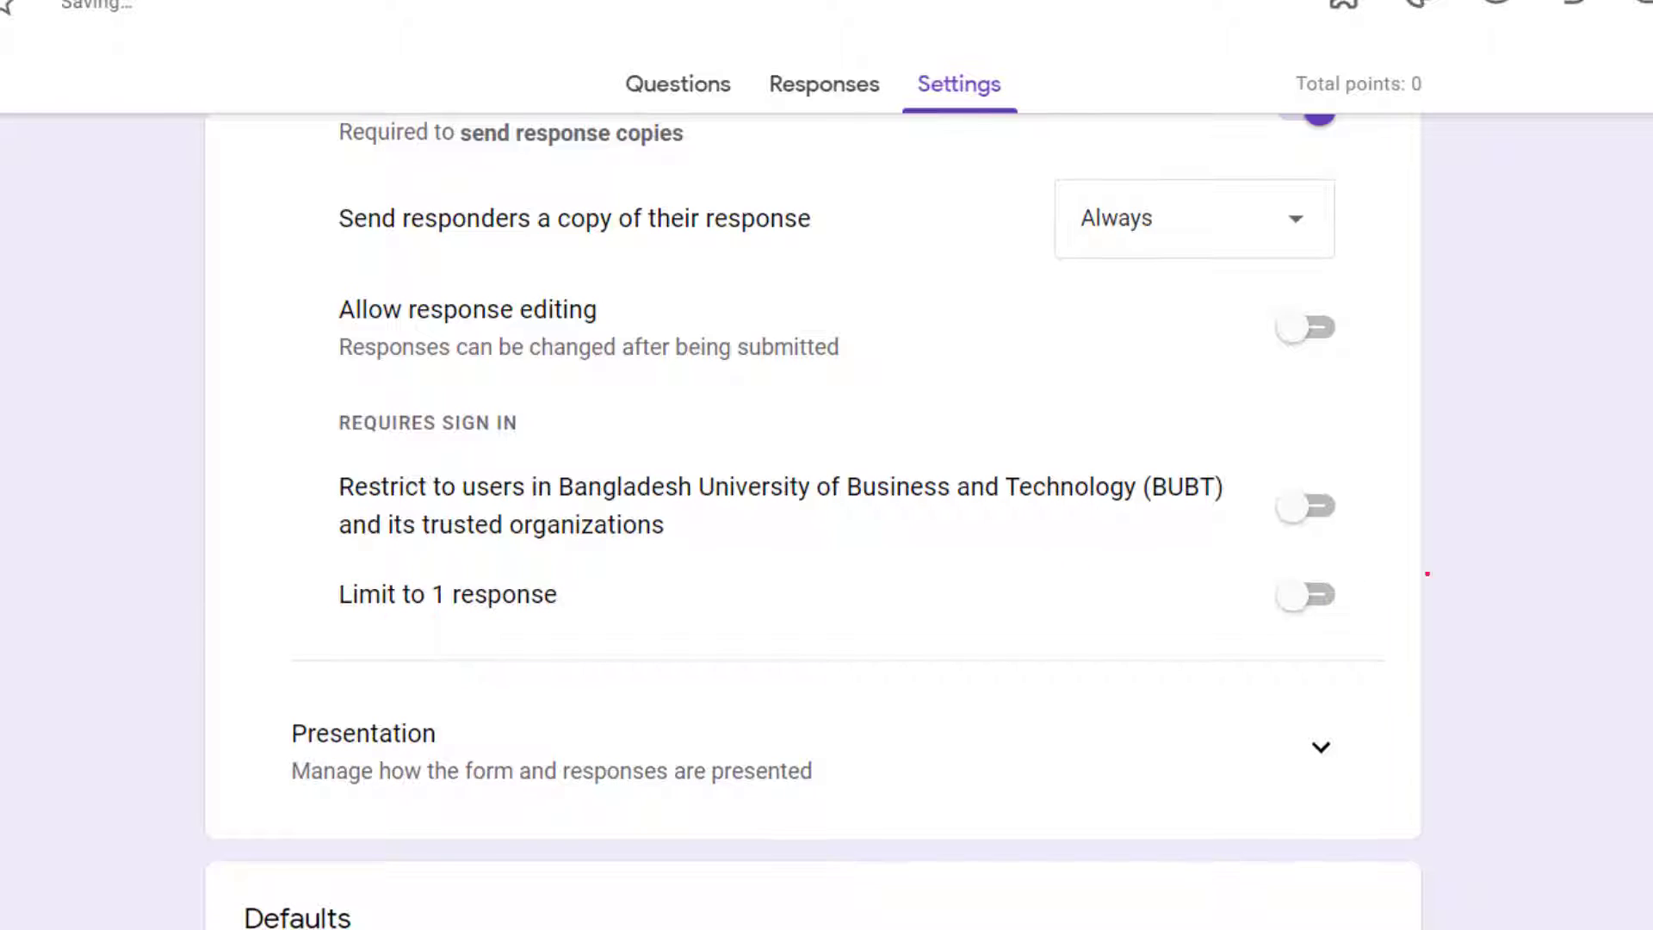
pyautogui.click(1293, 592)
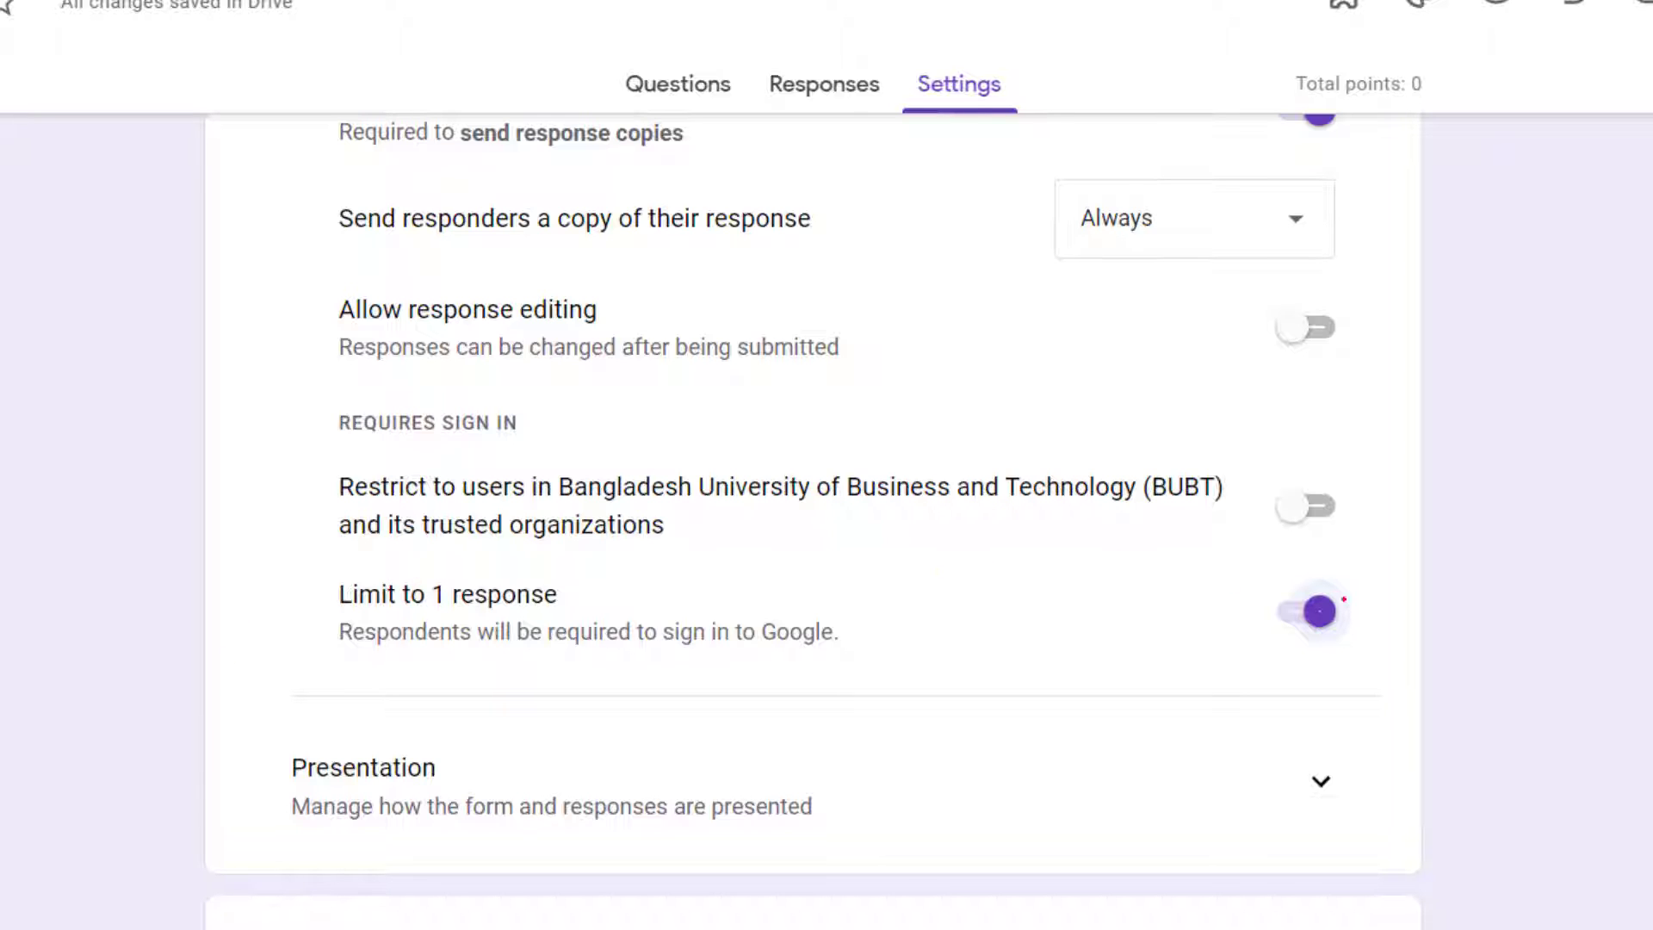
pyautogui.click(1310, 608)
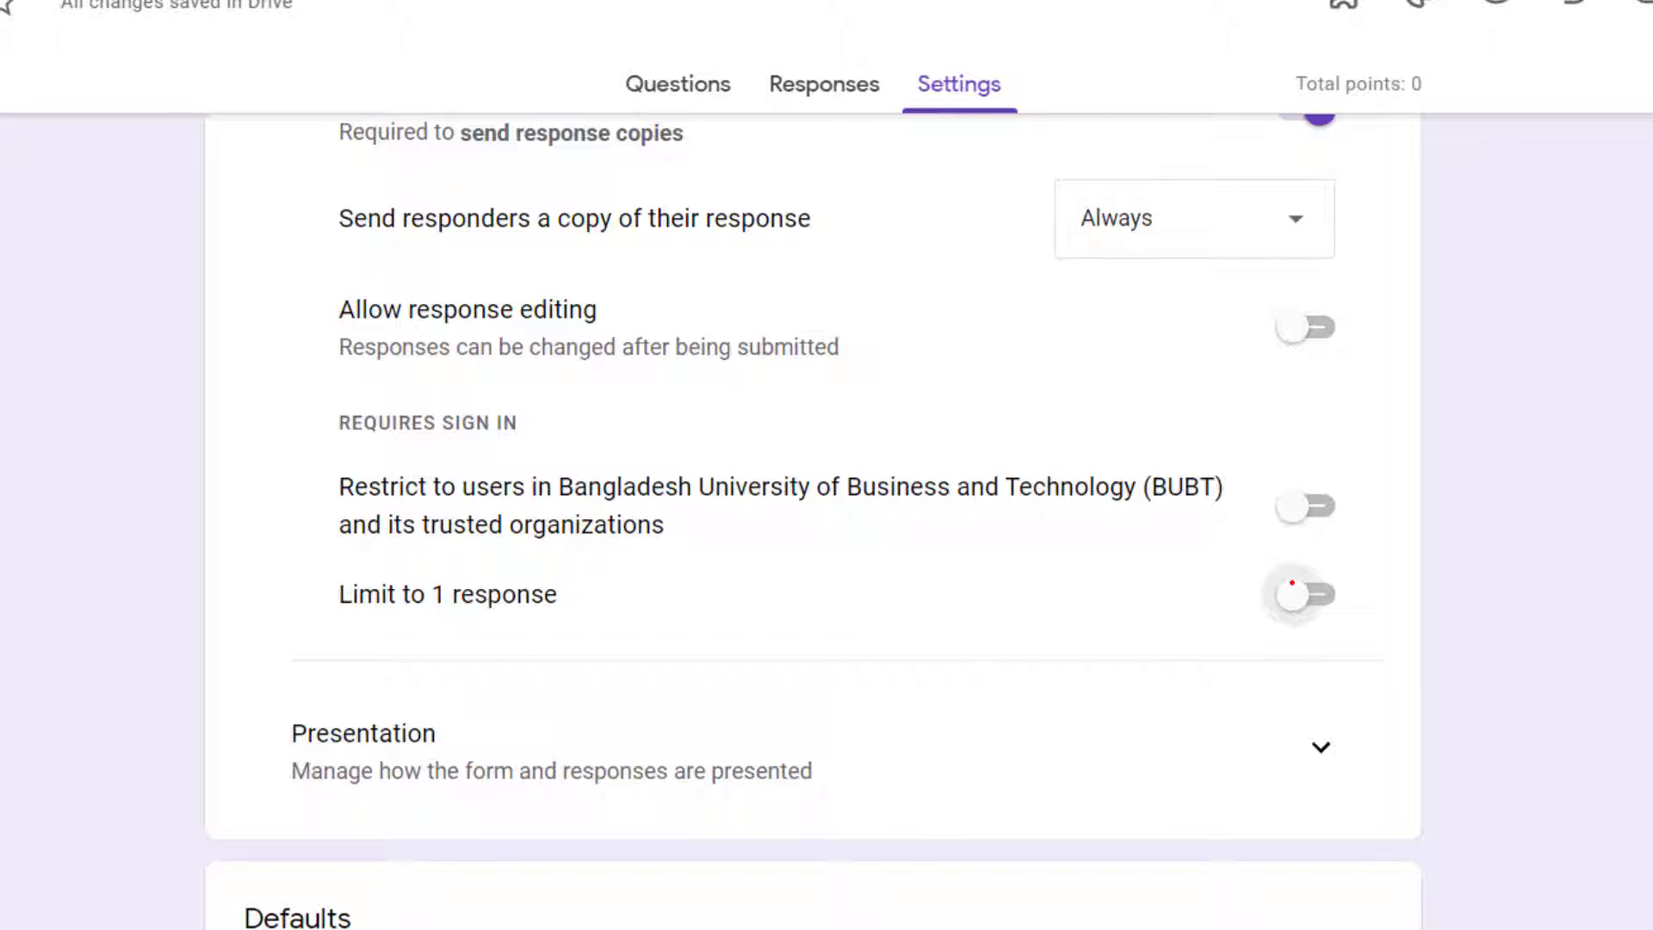
pyautogui.click(1320, 592)
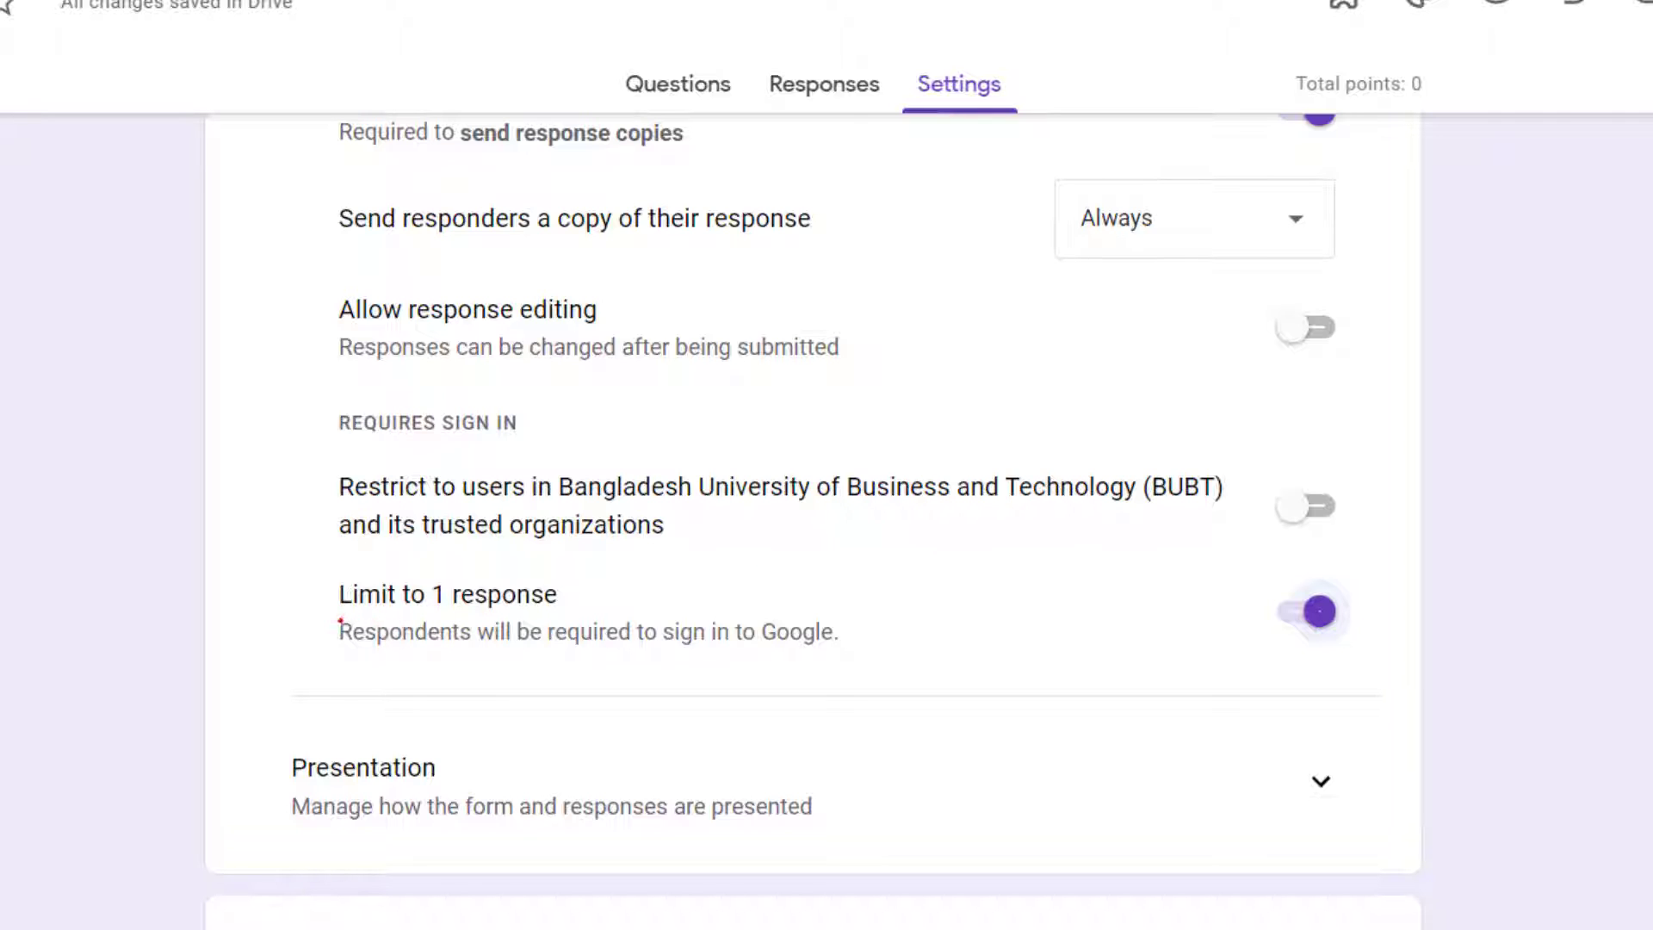
# Step: Expand the Presentation settings and examine the form presentation and after-submission options
pyautogui.scroll(-3, 424, 664)
pyautogui.scroll(3, 425, 664)
pyautogui.scroll(-2, 270, 718)
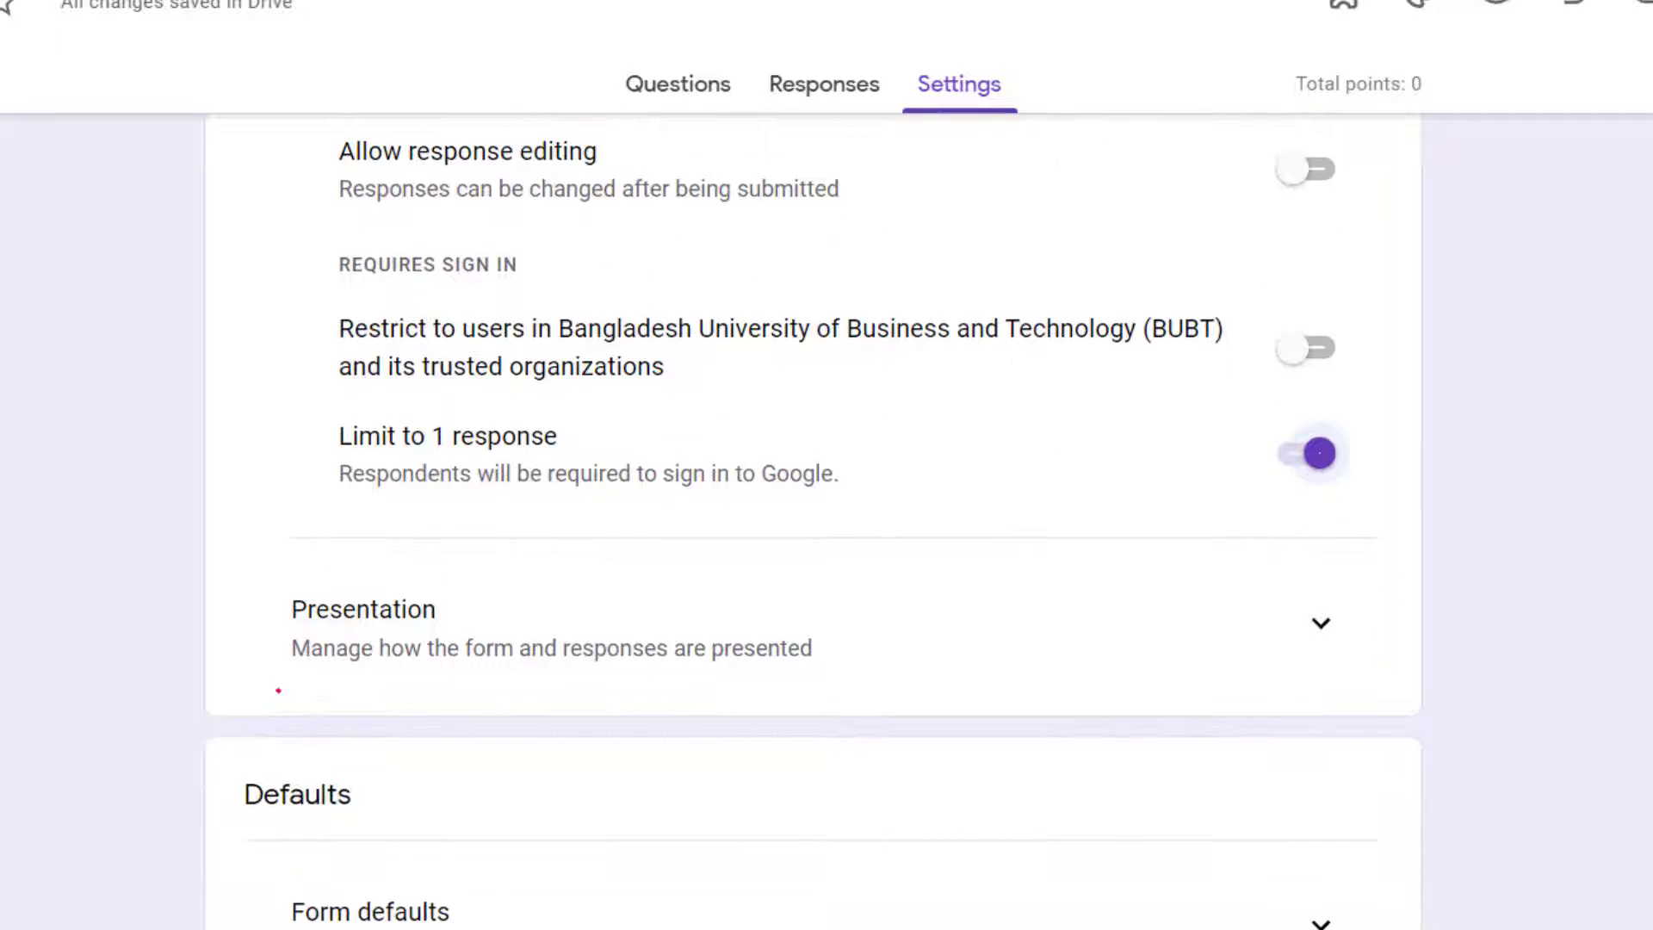
pyautogui.click(1320, 623)
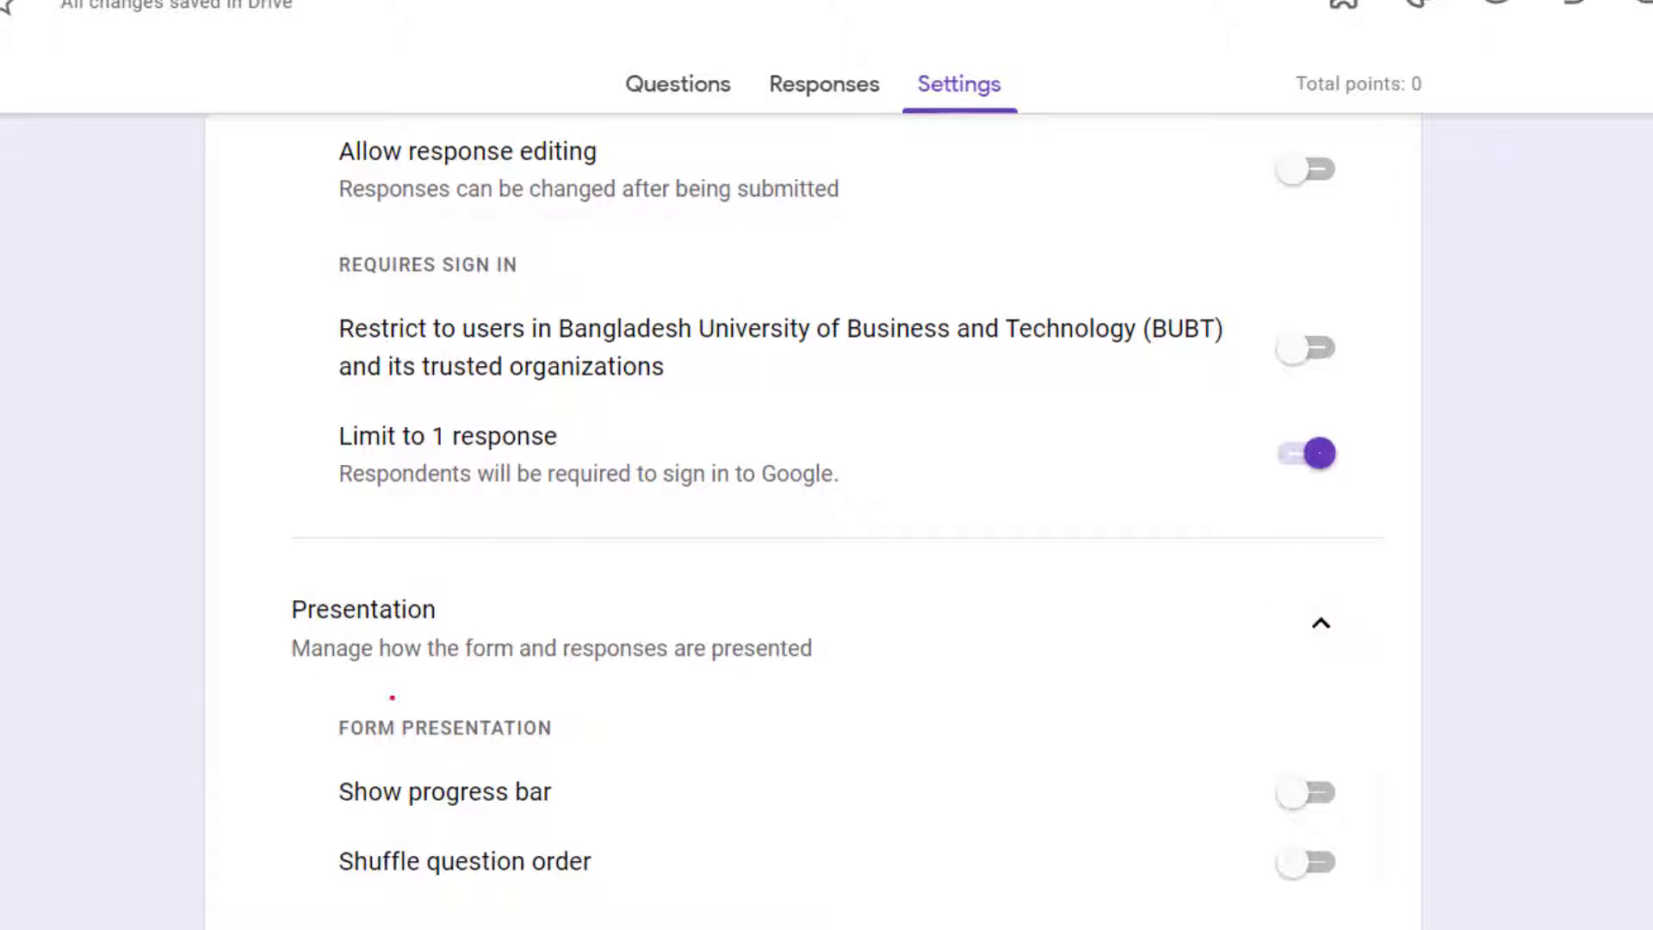
pyautogui.scroll(-2, 359, 688)
pyautogui.scroll(-2, 483, 663)
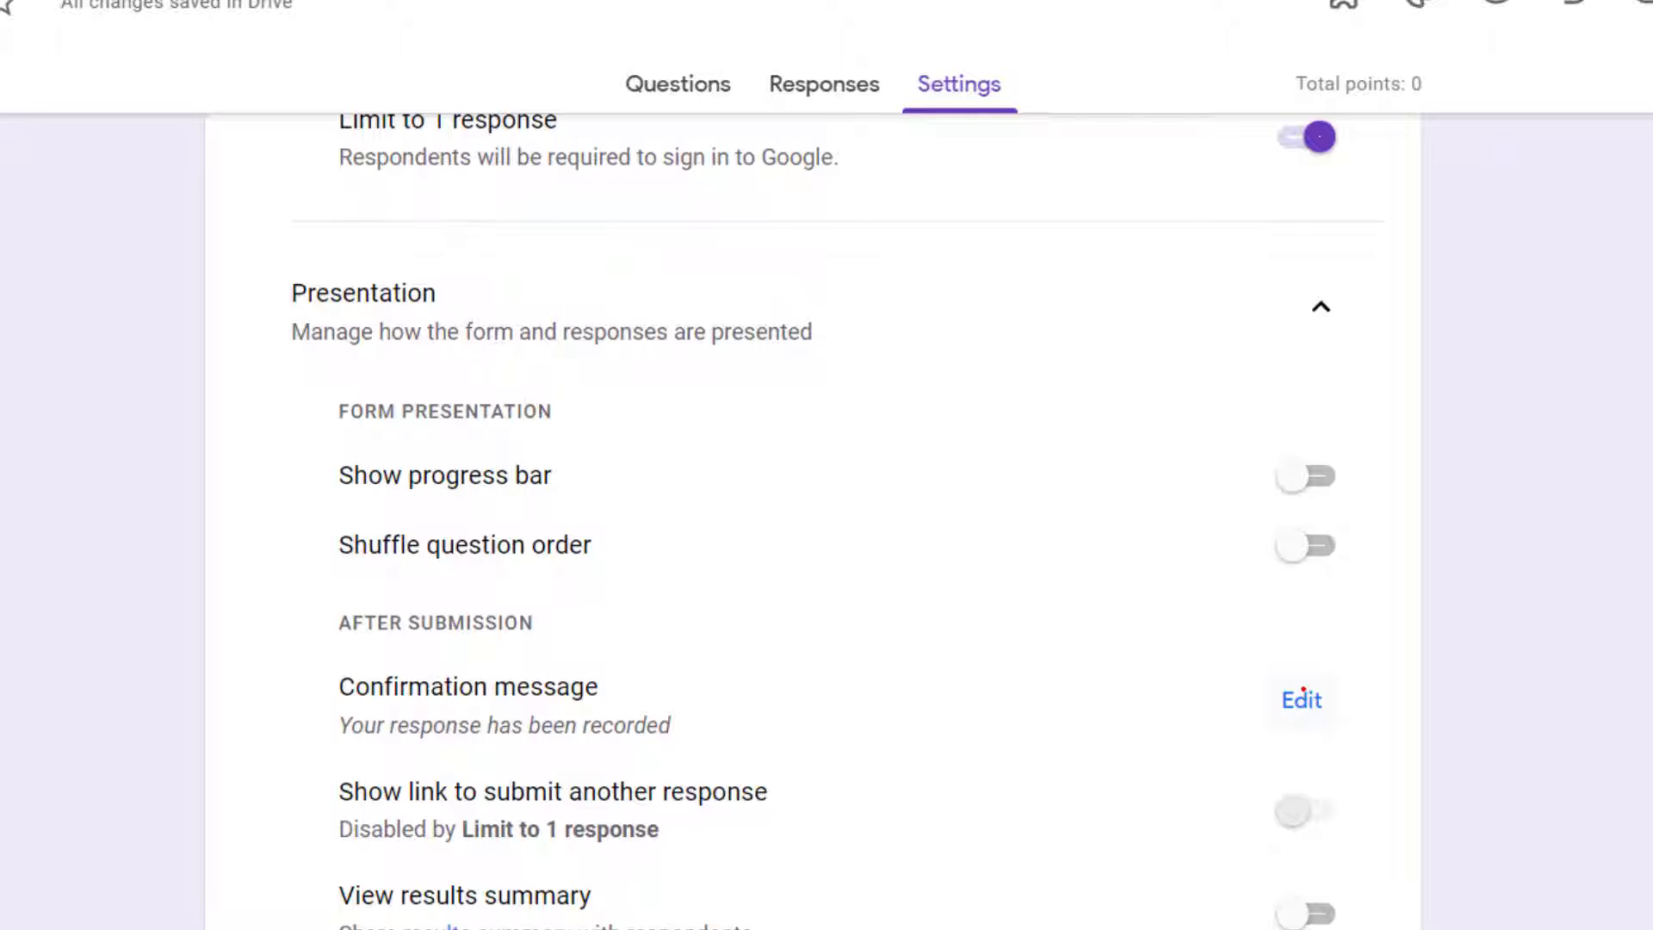
# Step: Try out a custom confirmation message, "gfbfh ghjgjghjjg thy yjy ty", and discard the edit
pyautogui.click(1302, 704)
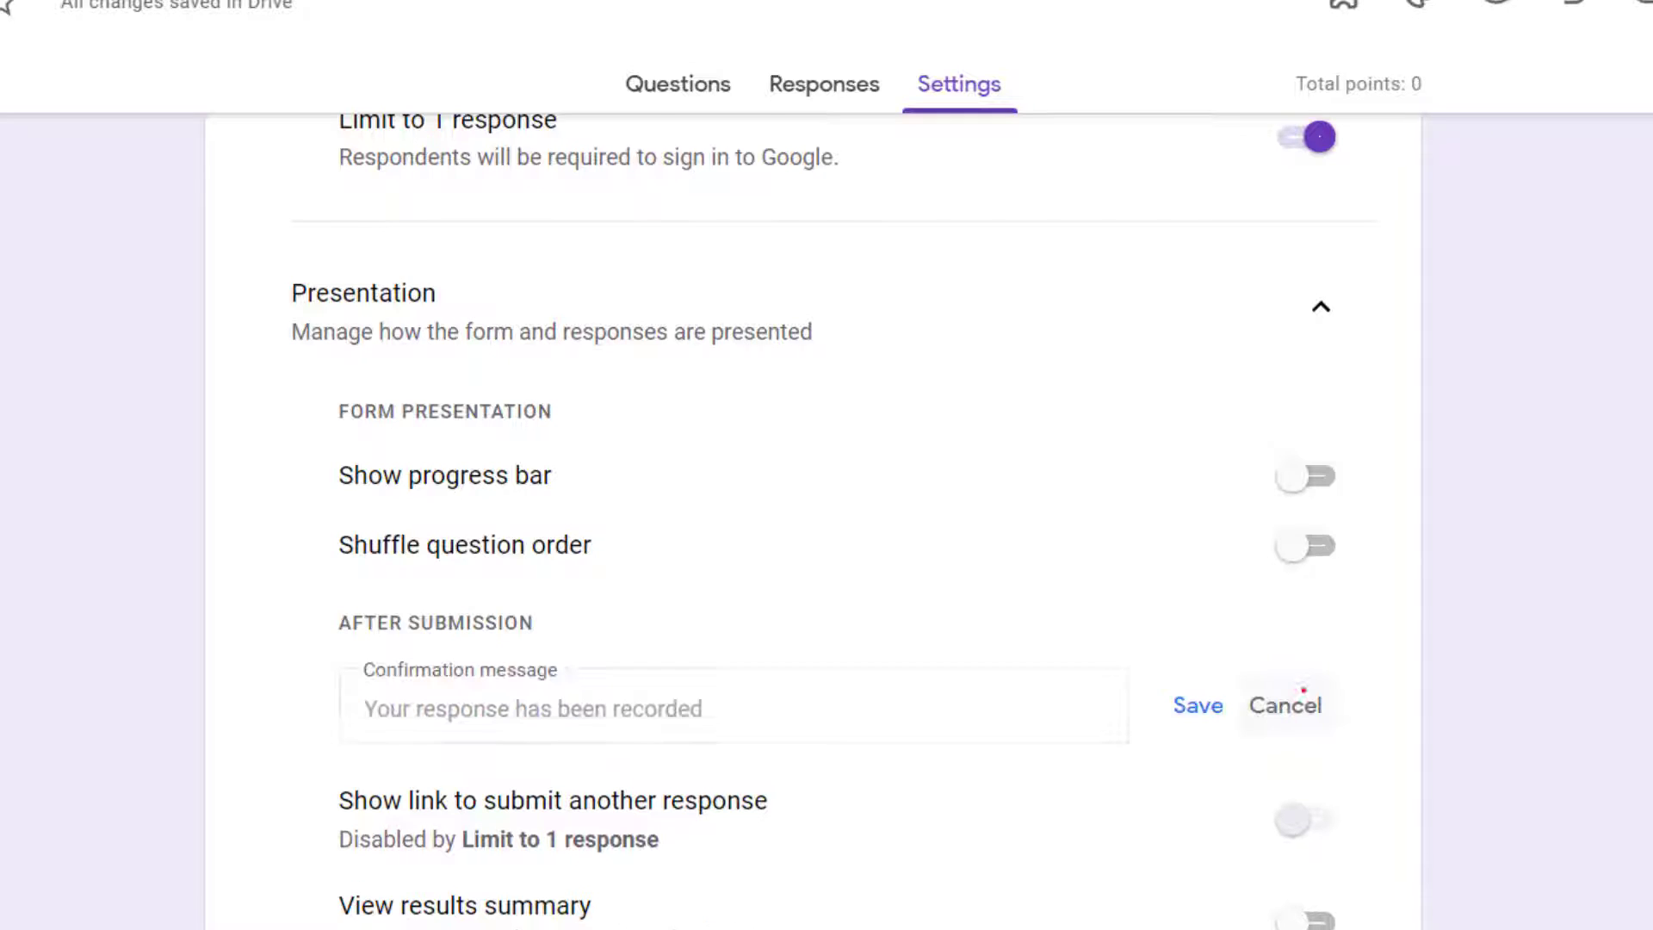
pyautogui.click(363, 702)
pyautogui.write('gfbfh ghjgjghjjg thy yjy  ty')
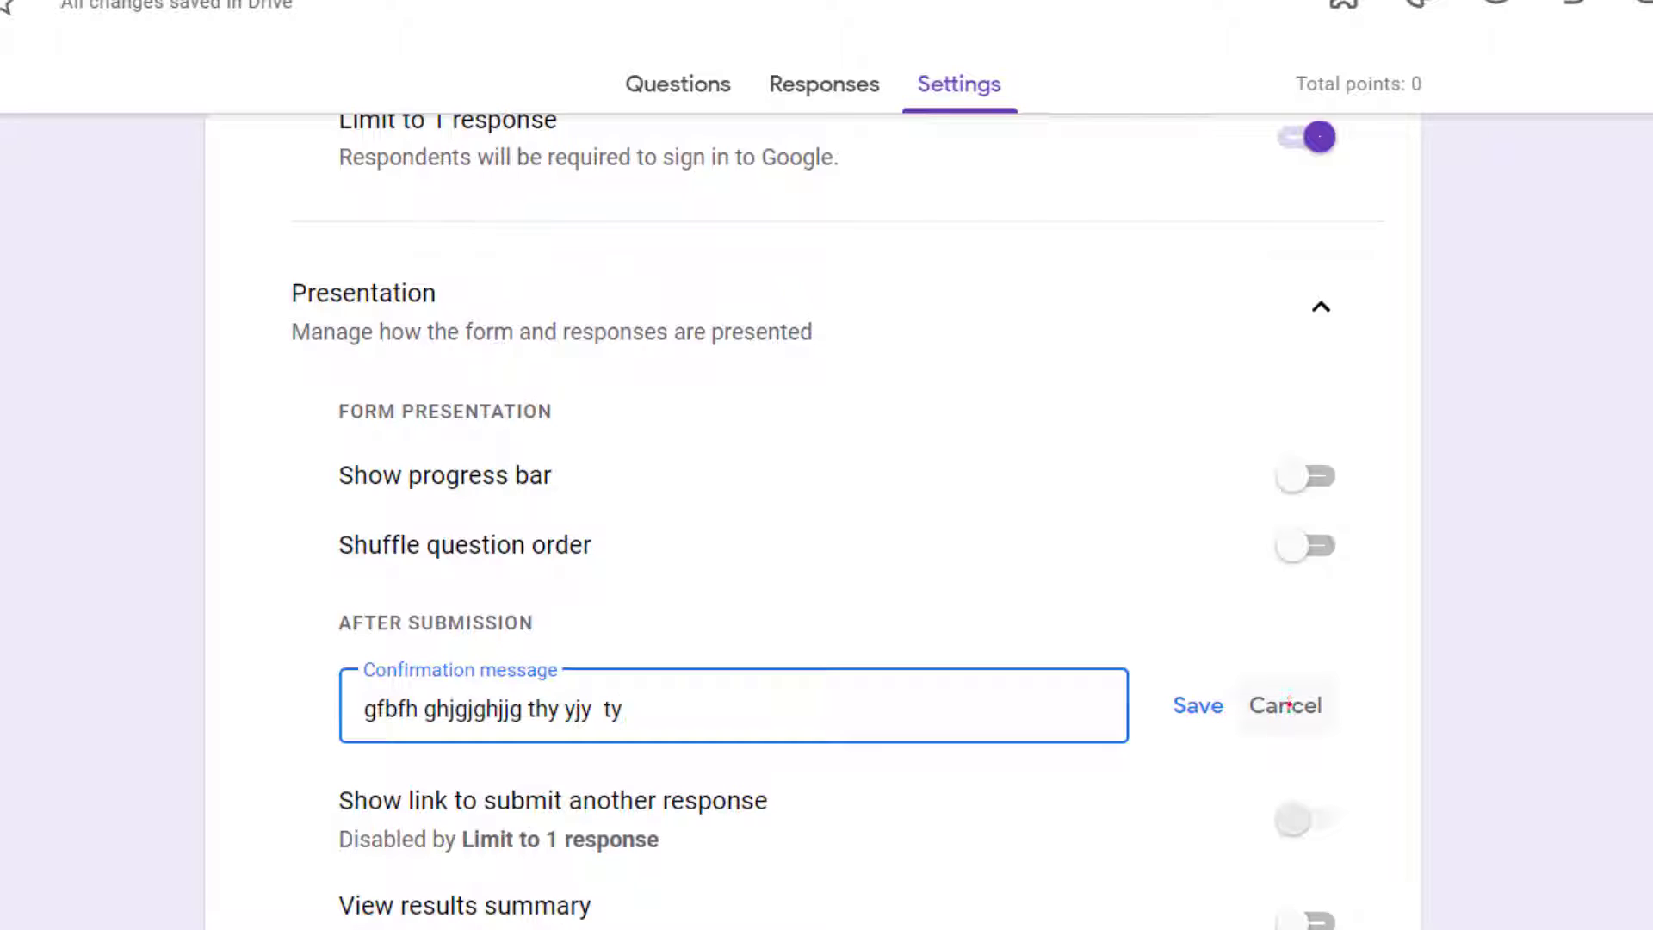
pyautogui.click(1289, 705)
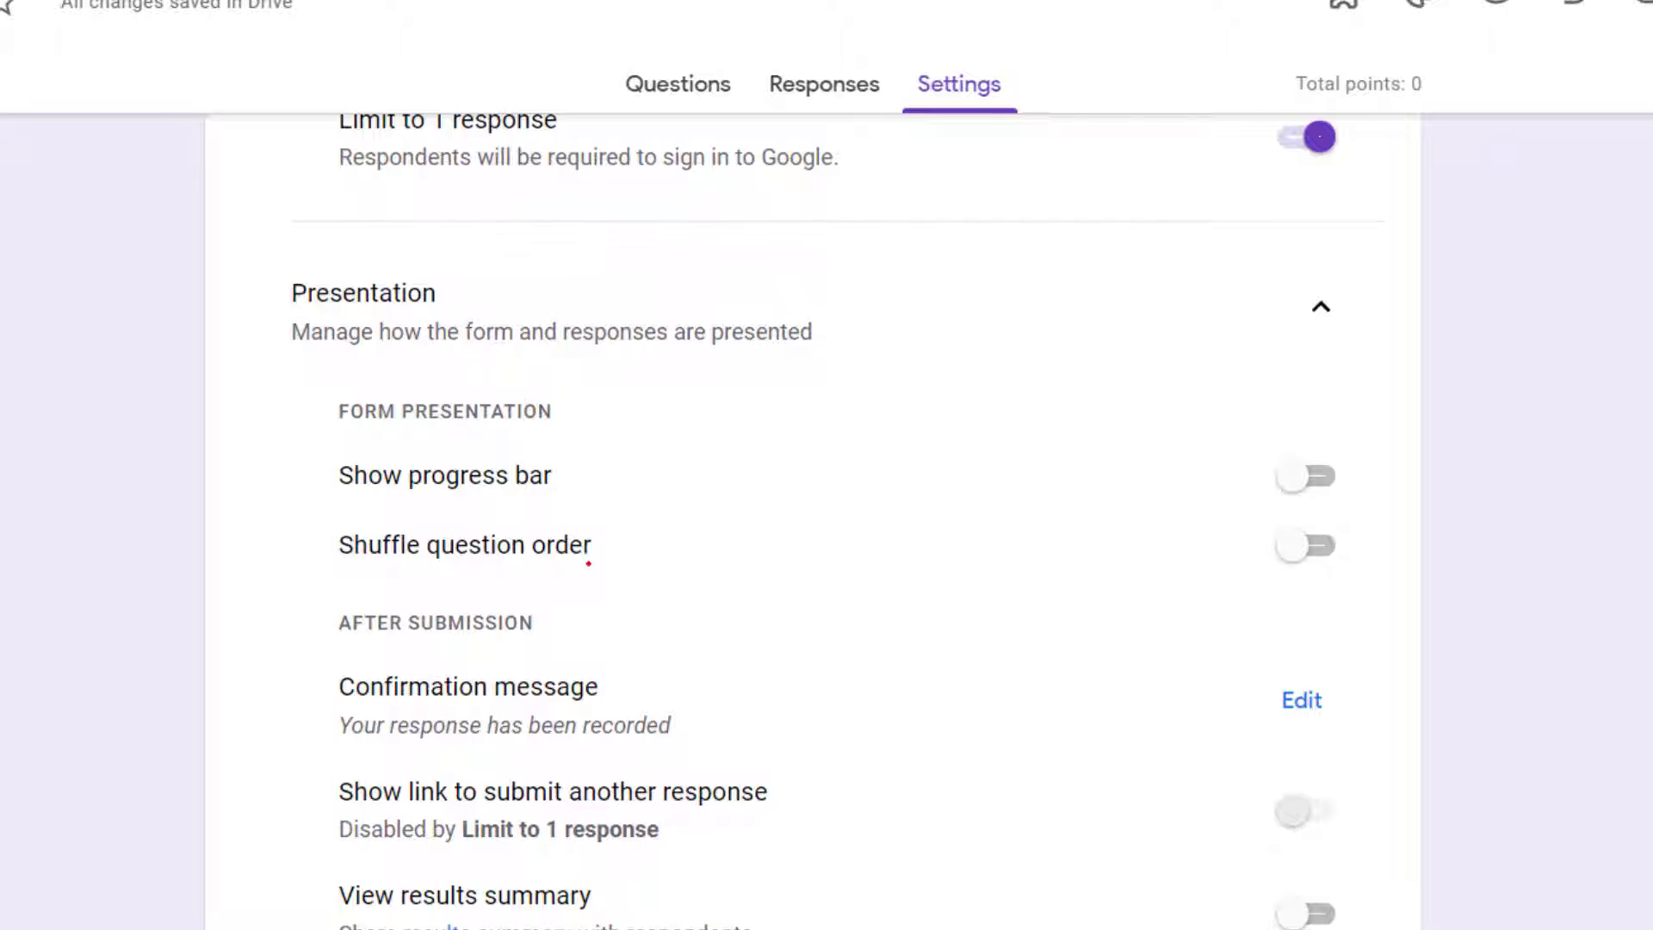
# Step: Turn off the limit to 1 response to unlock the option for a link to submit another response
pyautogui.scroll(2, 588, 564)
pyautogui.scroll(-5, 590, 568)
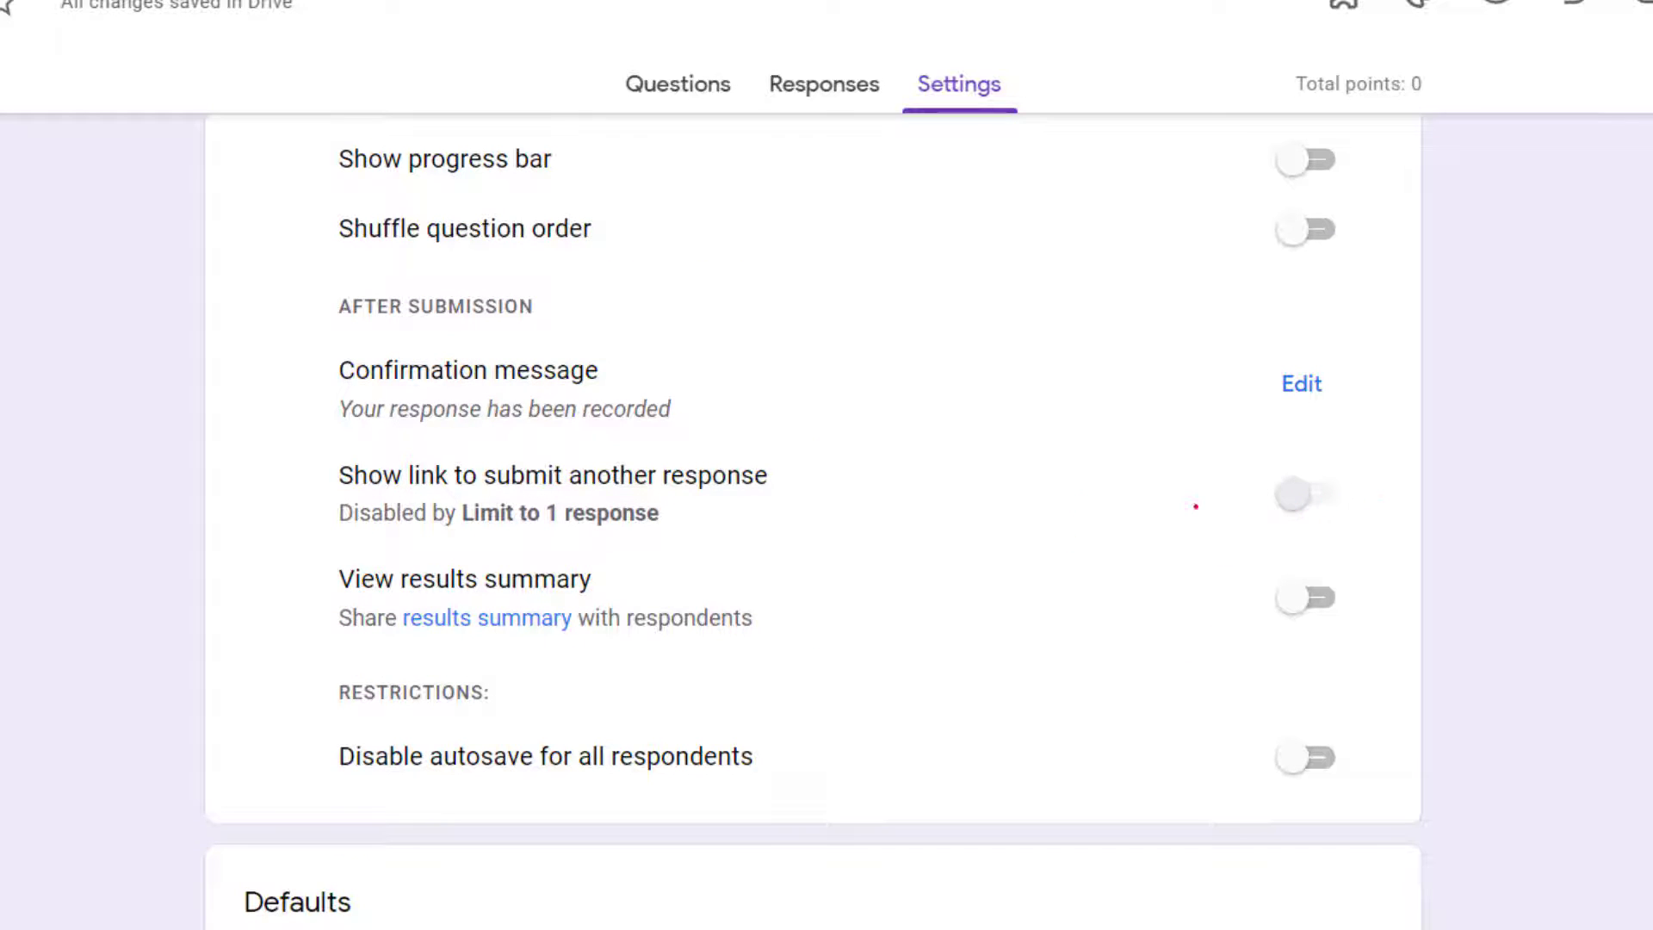
pyautogui.scroll(5, 765, 536)
pyautogui.scroll(3, 519, 479)
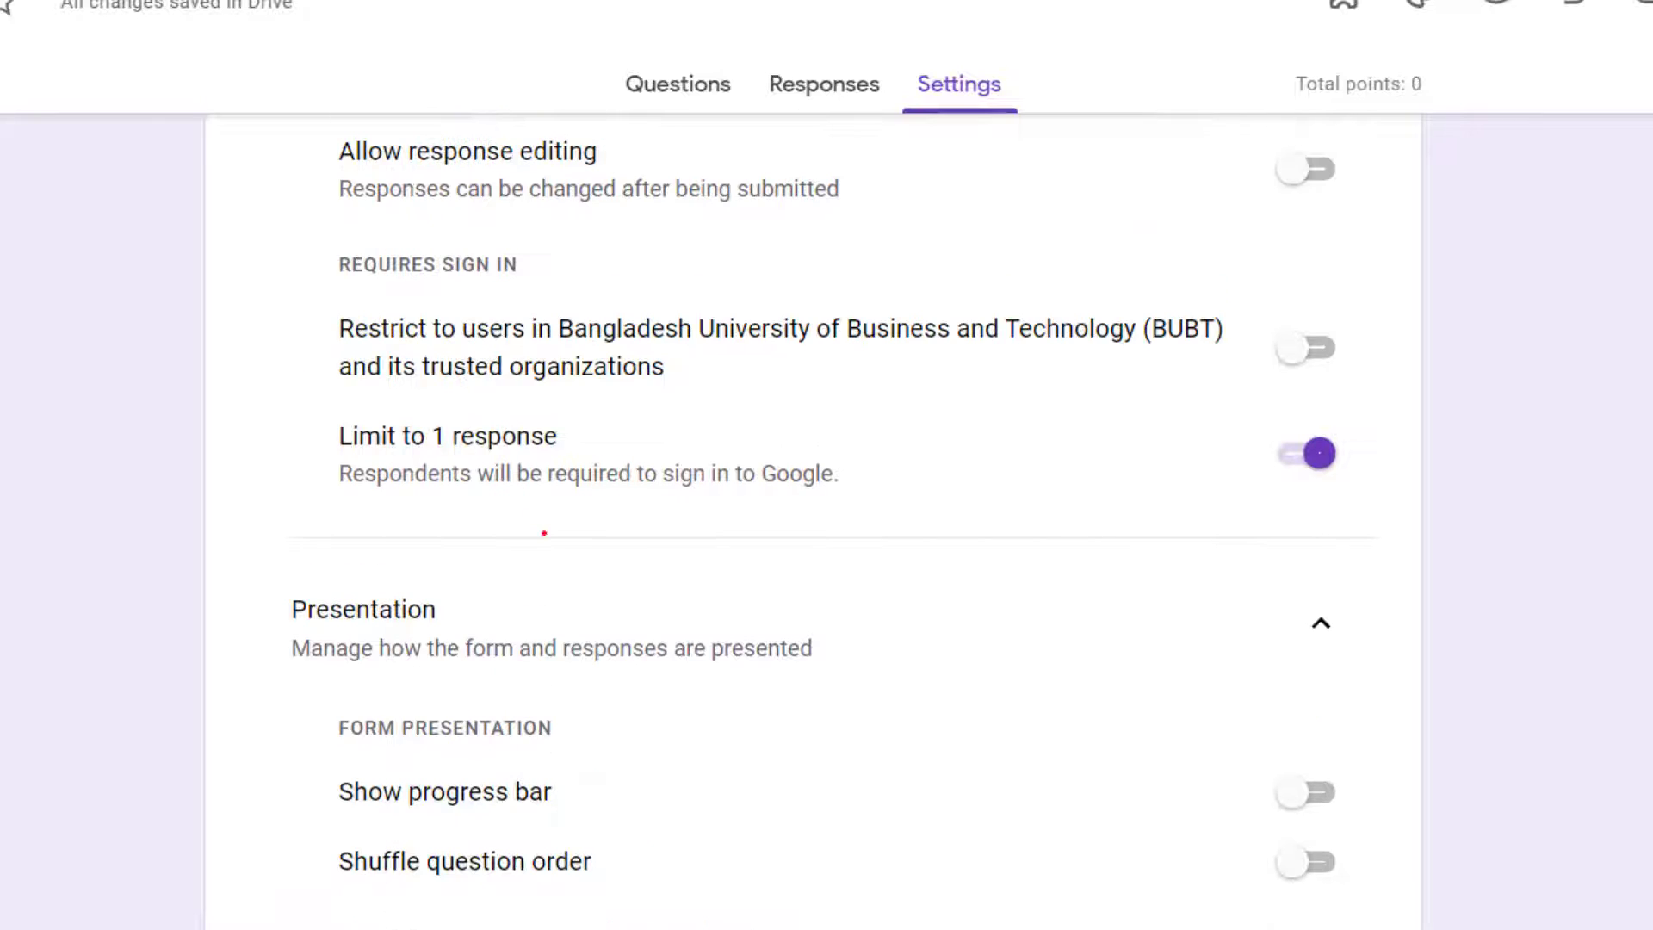
pyautogui.click(1310, 448)
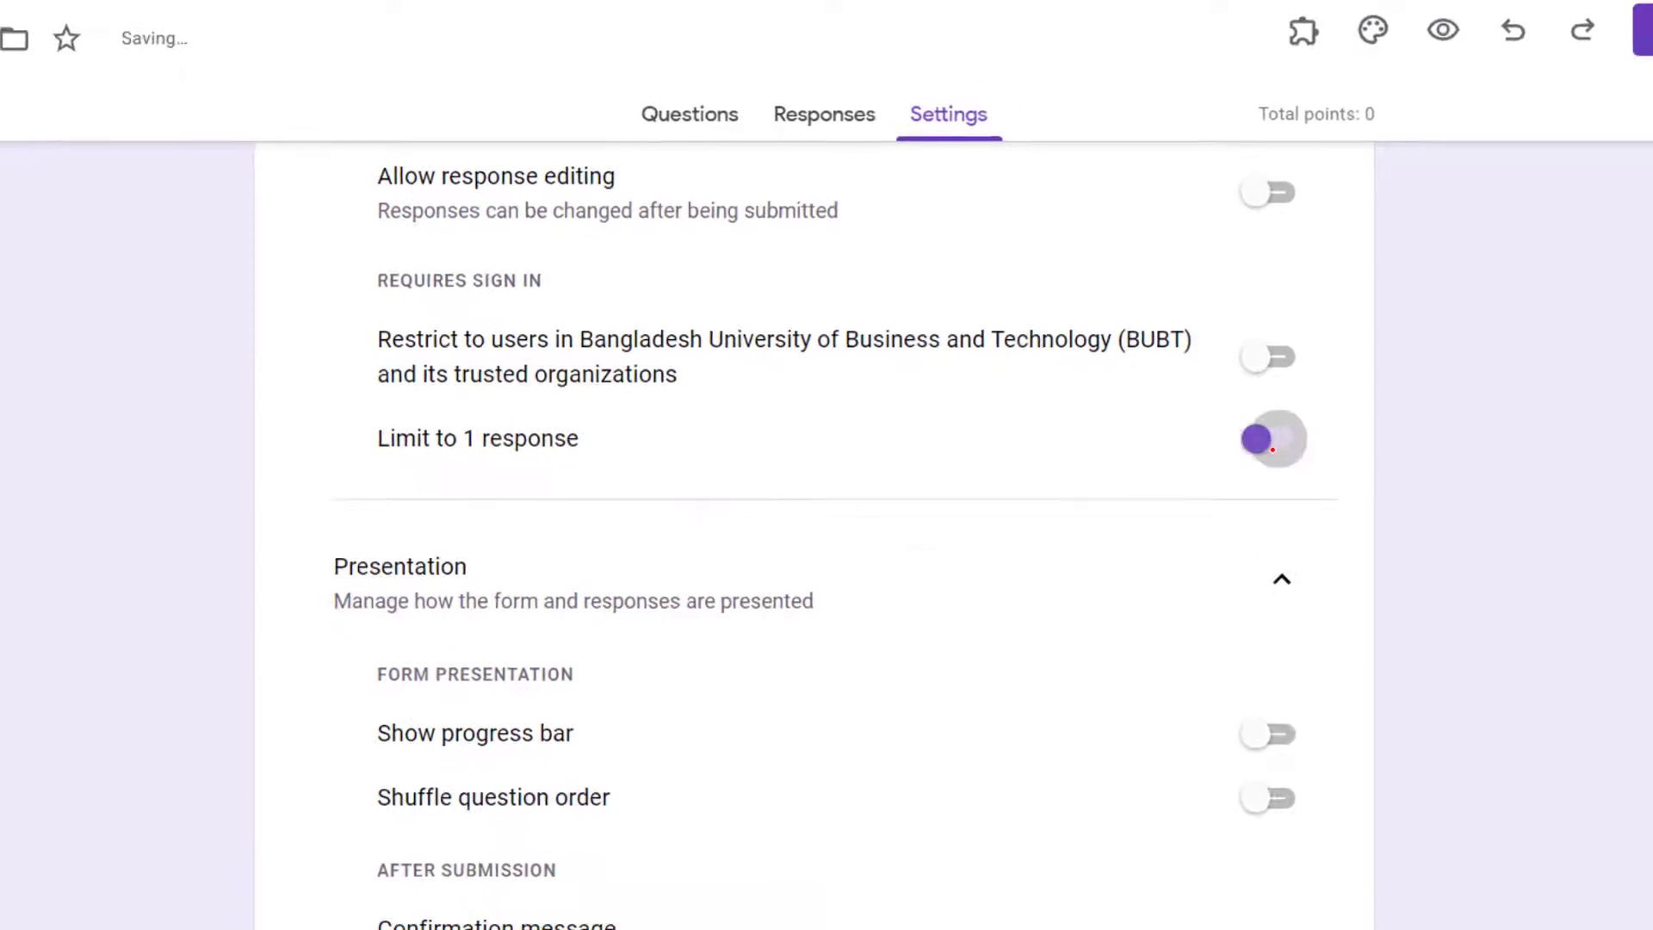
pyautogui.scroll(-4, 670, 589)
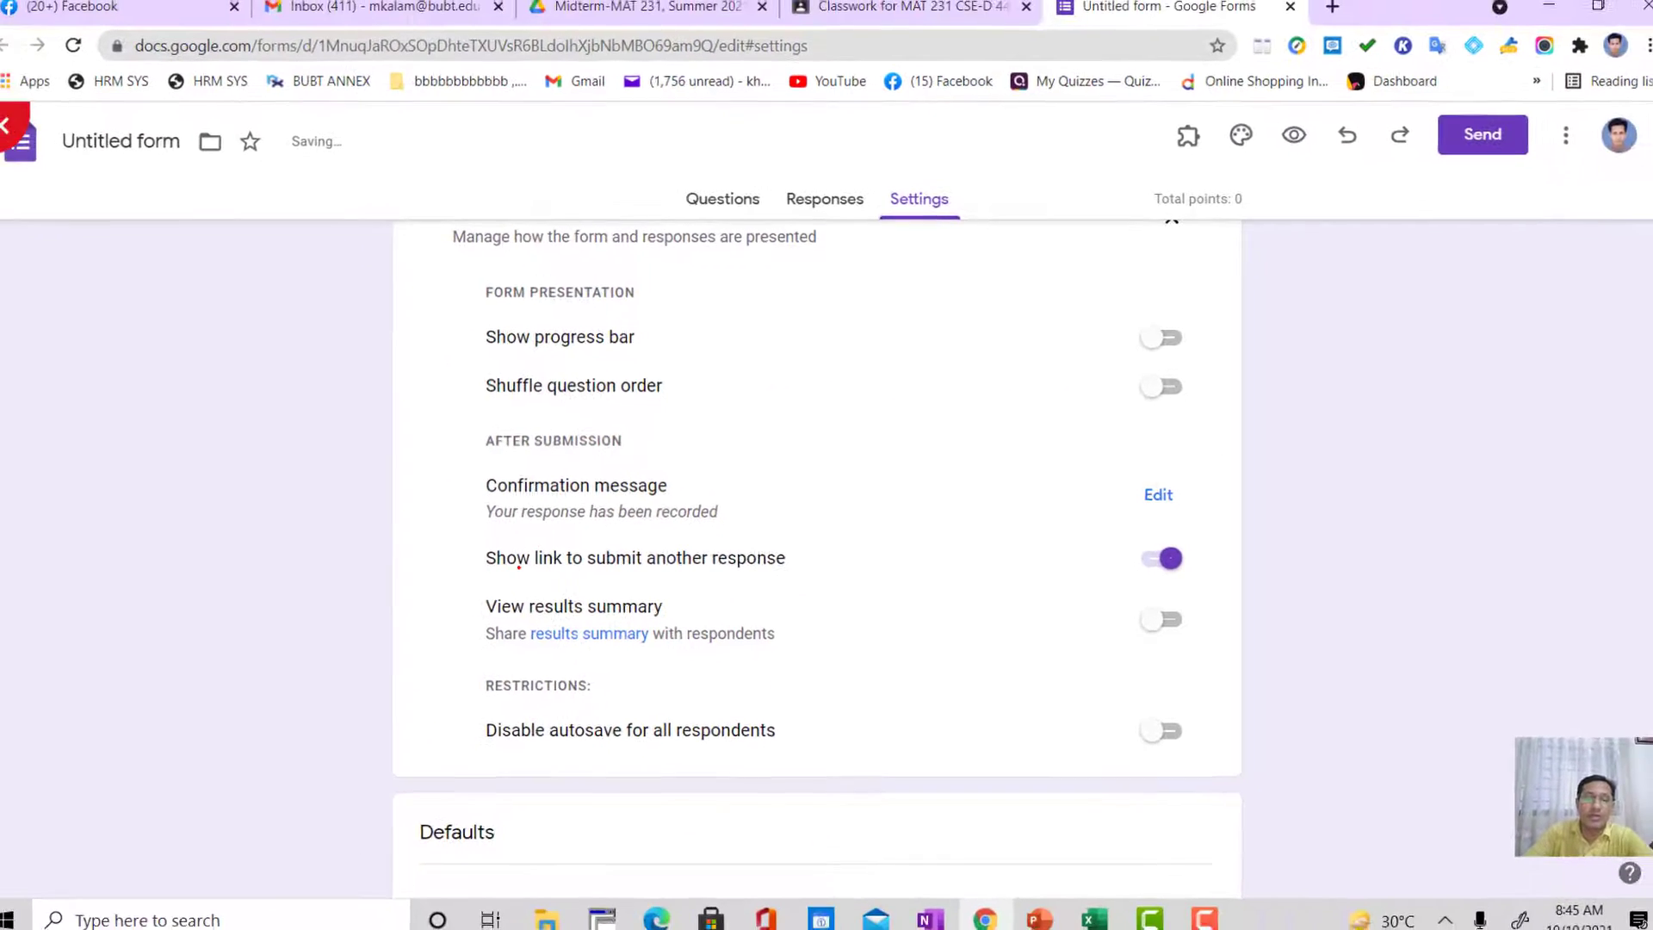
# Step: Toggle the option that shows a link to submit another response off and on repeatedly
pyautogui.click(1150, 561)
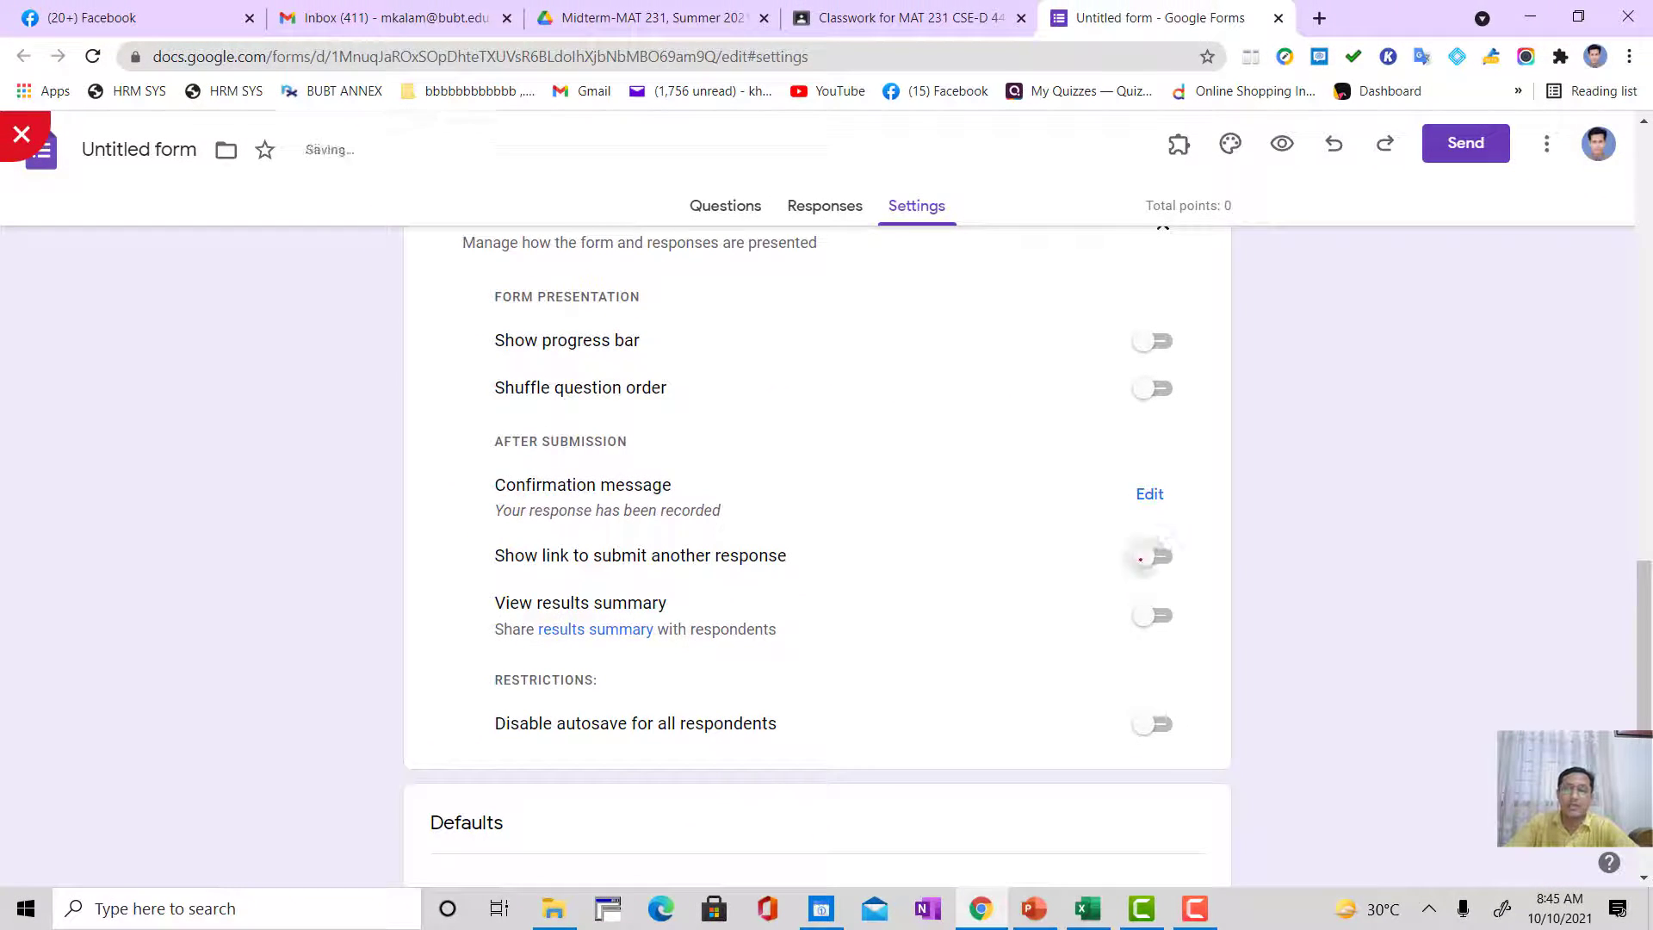
pyautogui.click(1142, 558)
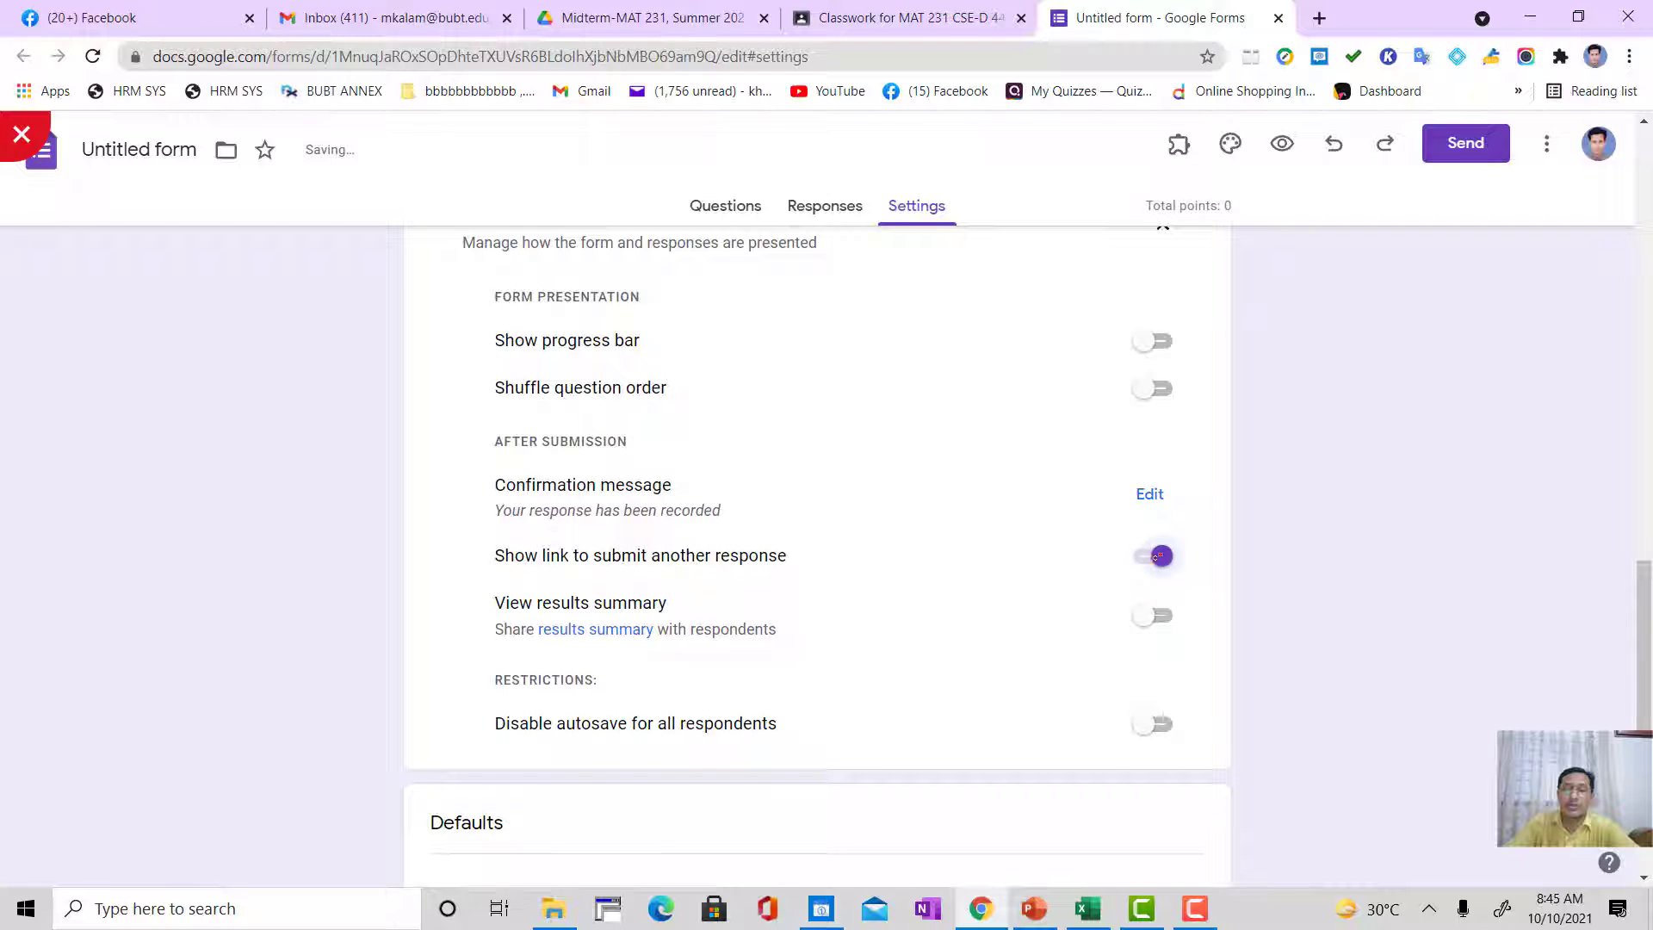
pyautogui.click(1145, 558)
pyautogui.click(1145, 558)
# Step: Turn the limit to 1 response back on and return to the after-submission options
pyautogui.scroll(6, 1074, 576)
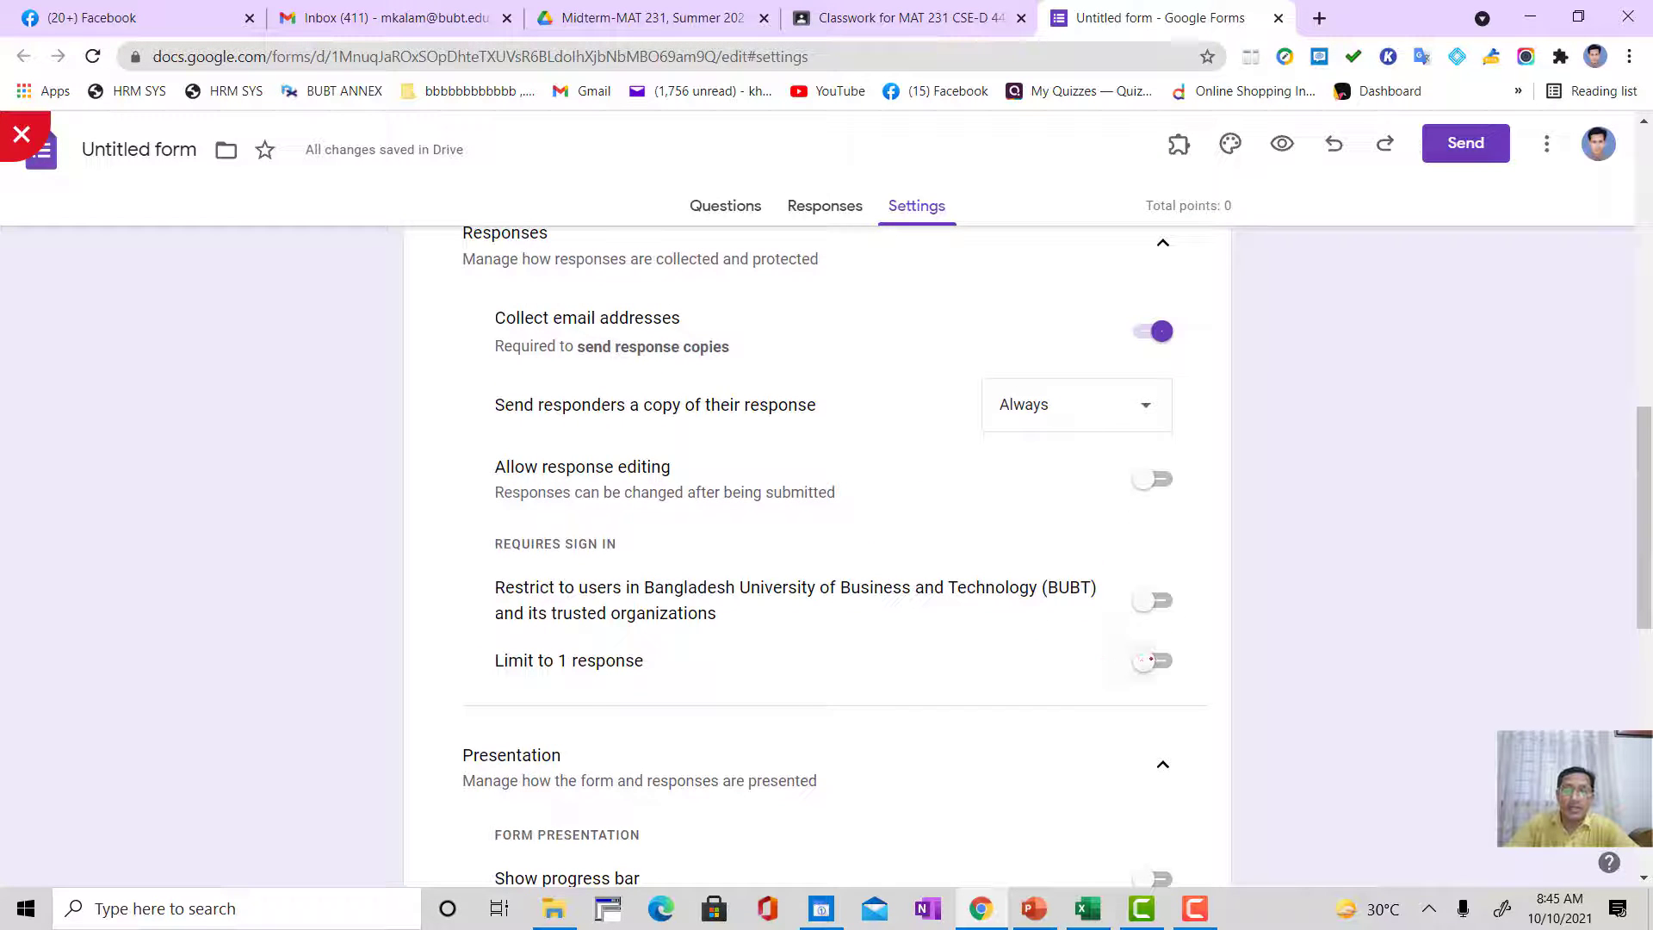
pyautogui.click(1150, 660)
pyautogui.scroll(-6, 873, 677)
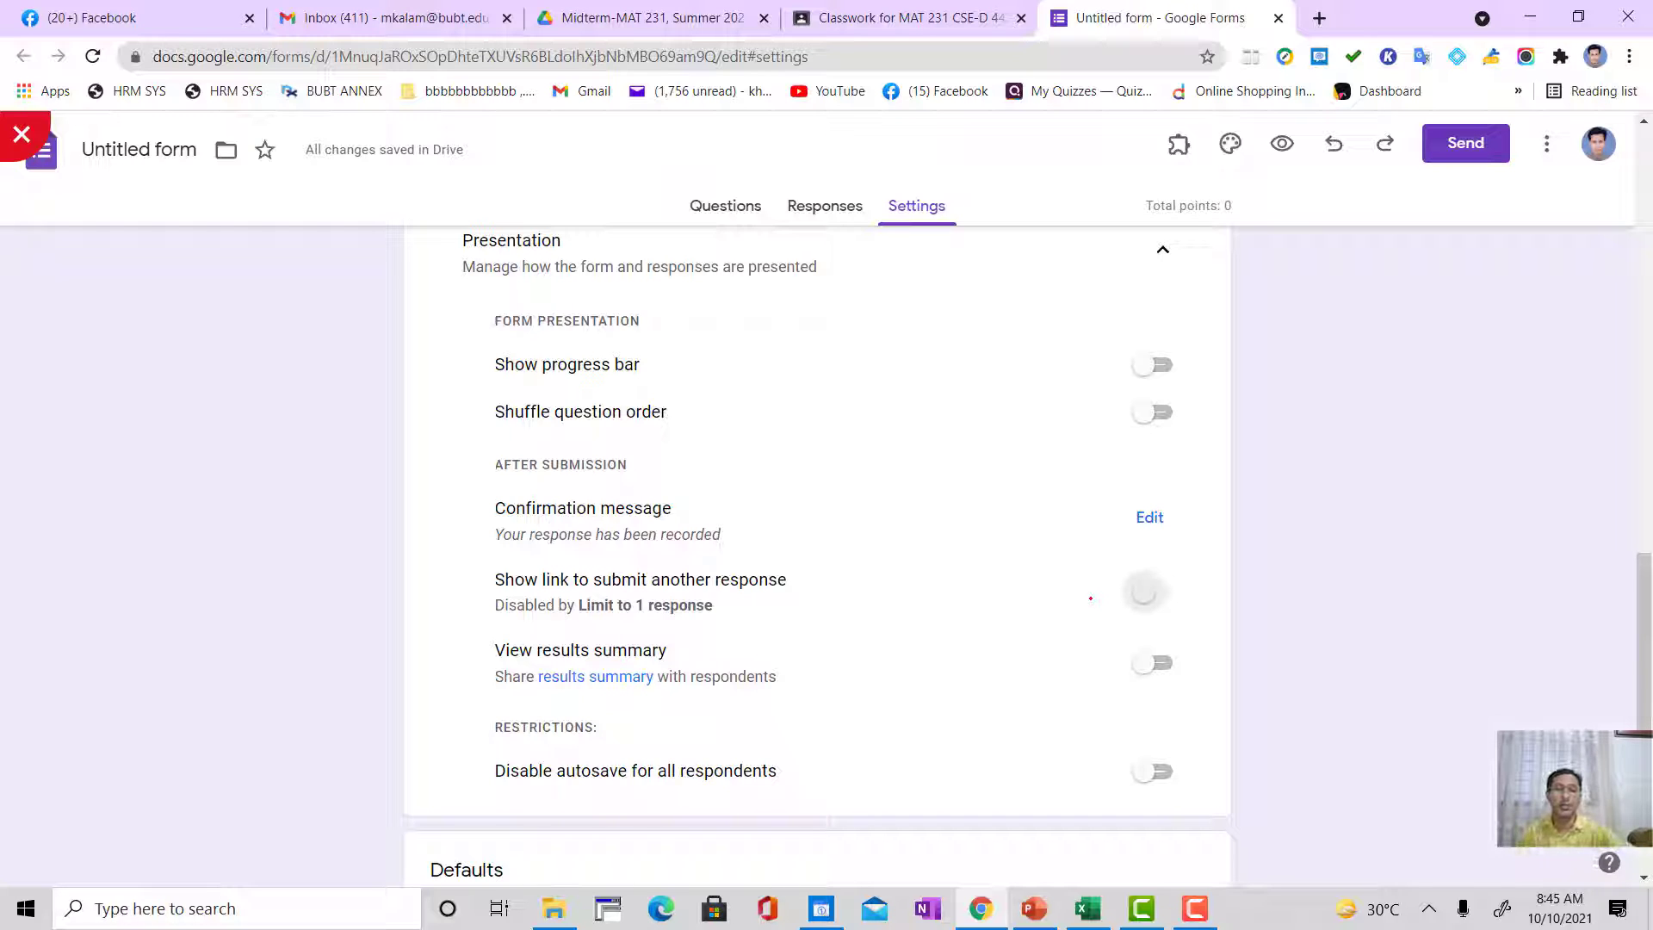
# Step: Toggle sharing of the results summary with respondents on and off, leaving it off
pyautogui.scroll(-1, 472, 577)
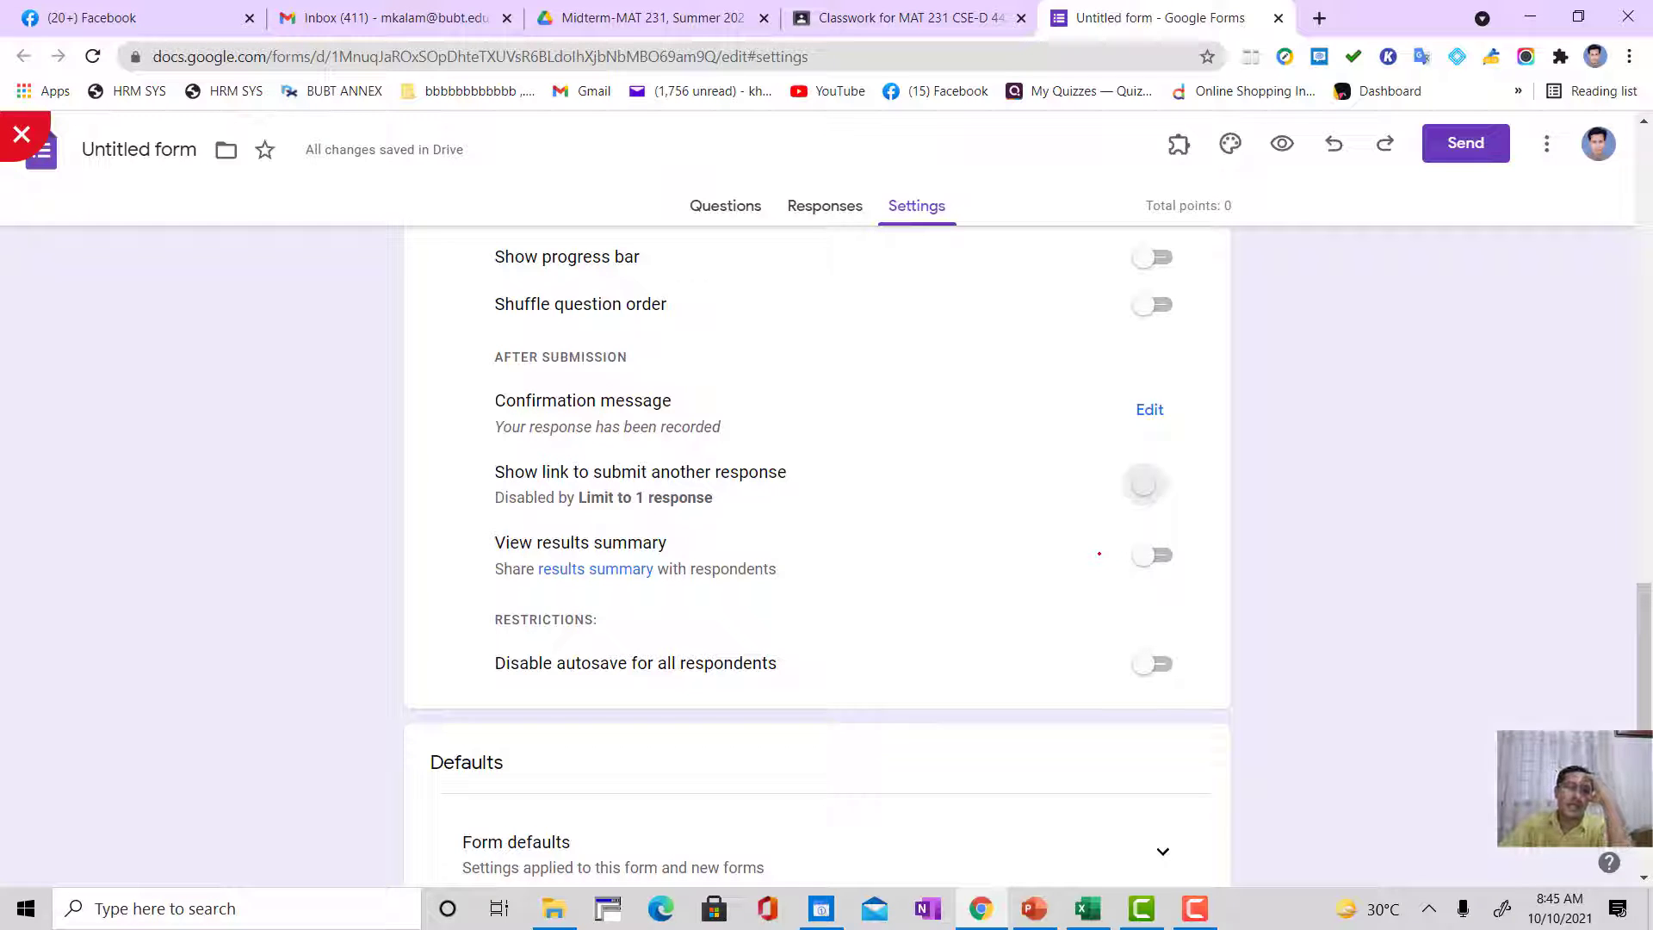
pyautogui.click(1144, 555)
pyautogui.click(1162, 554)
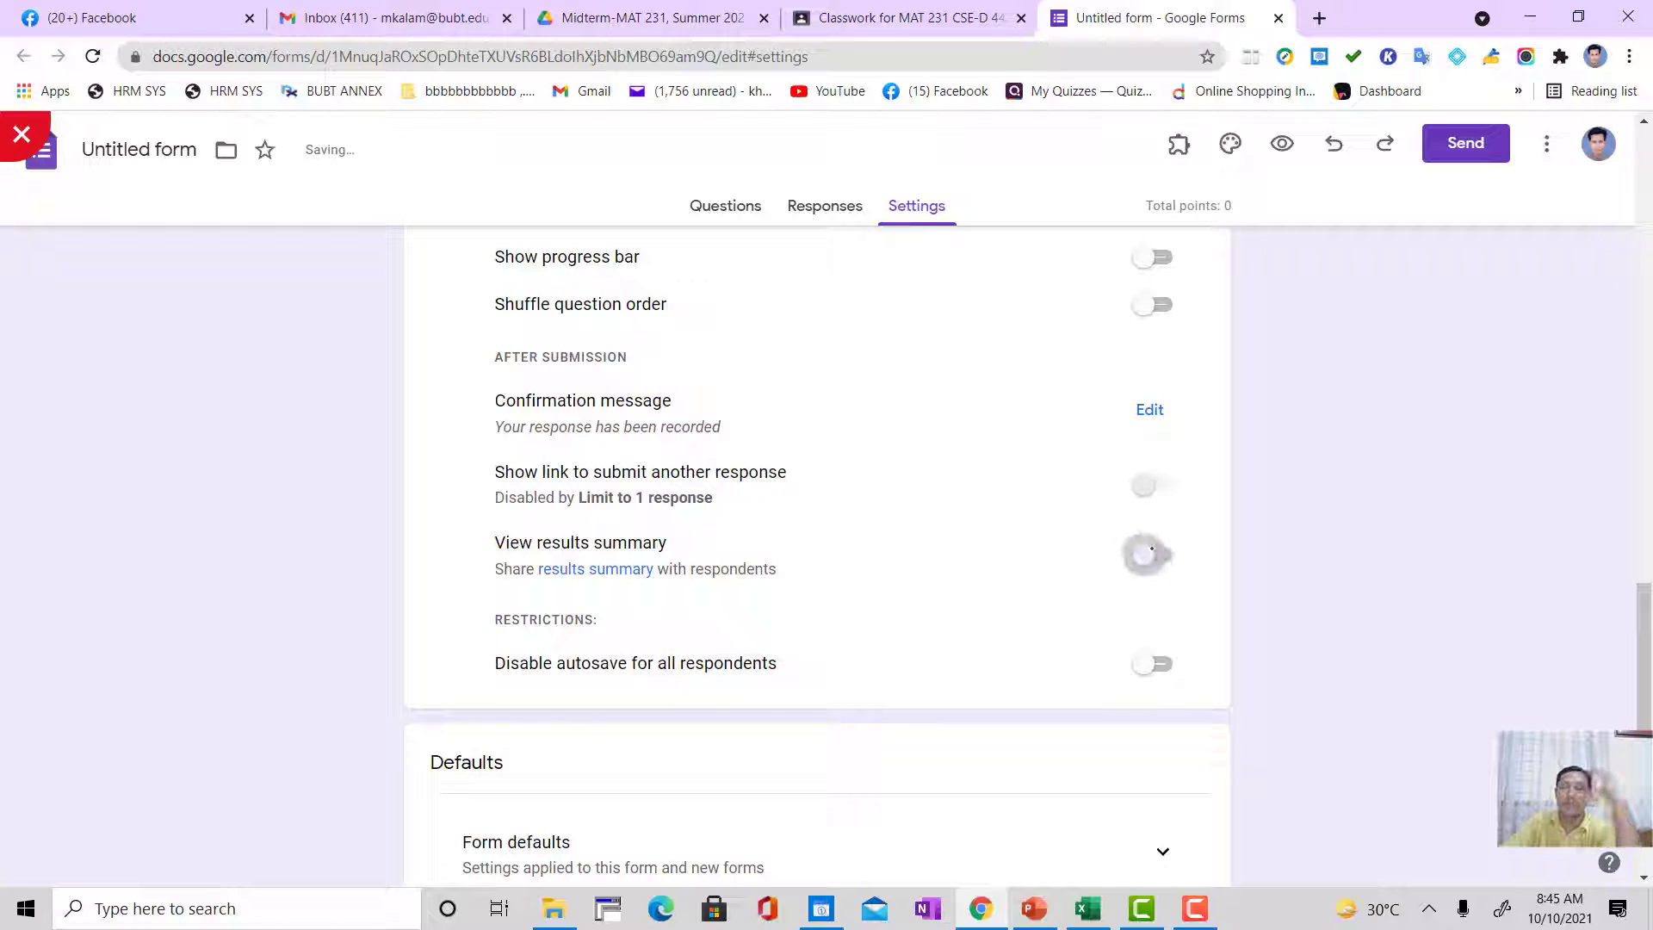
pyautogui.click(1162, 553)
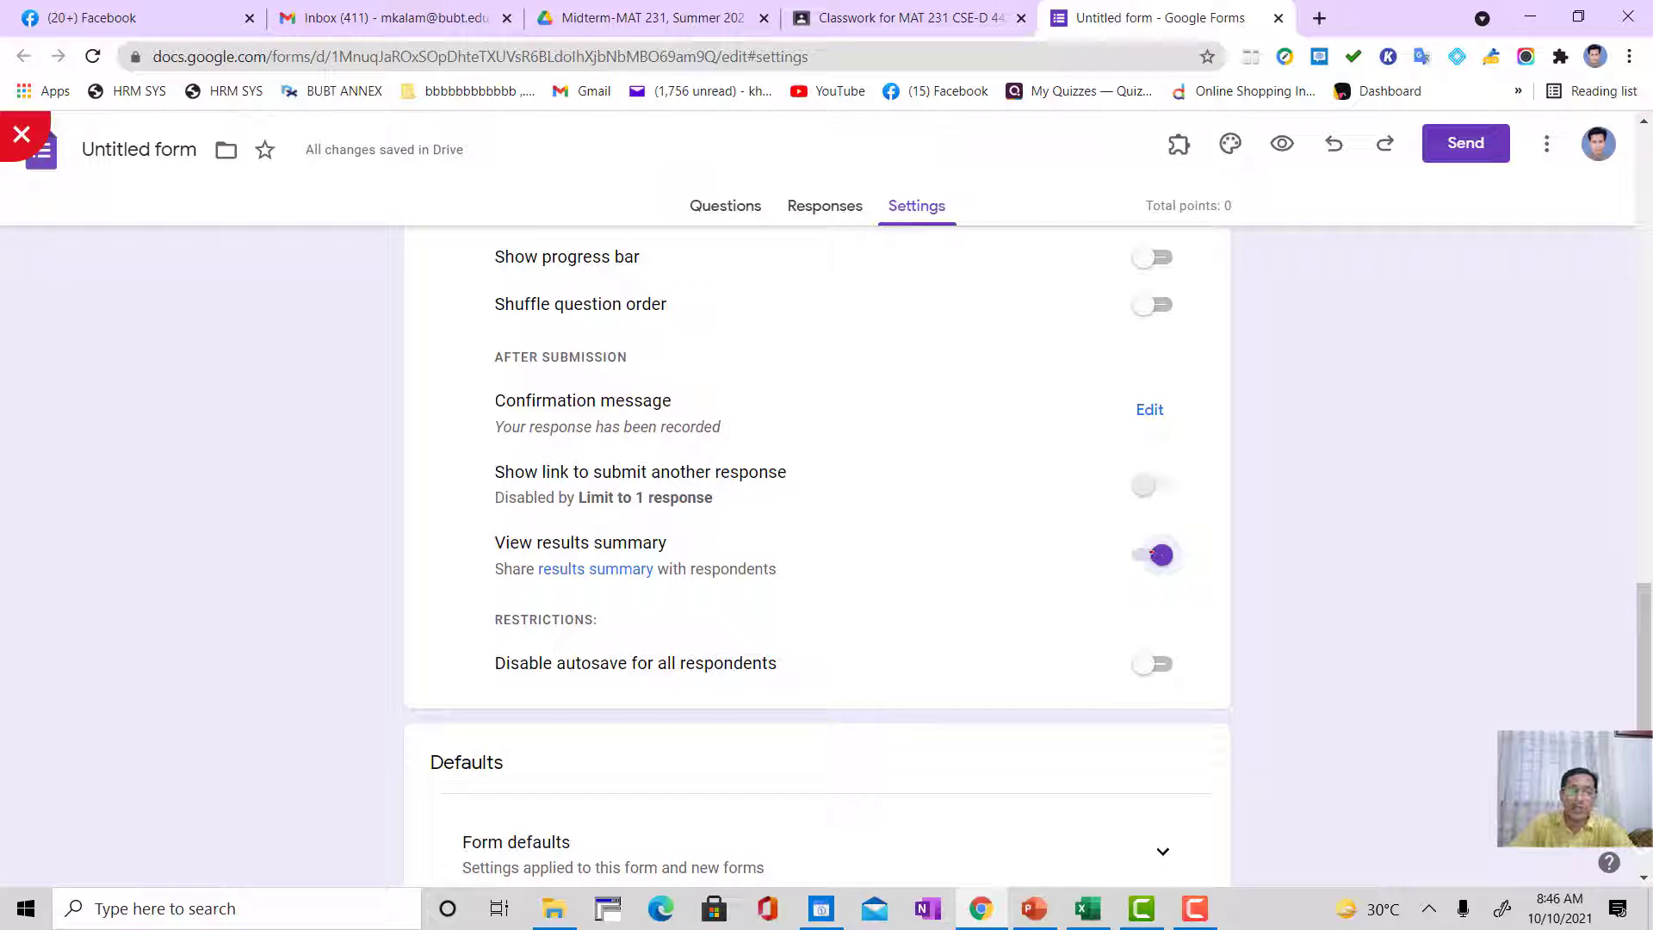
pyautogui.click(1153, 551)
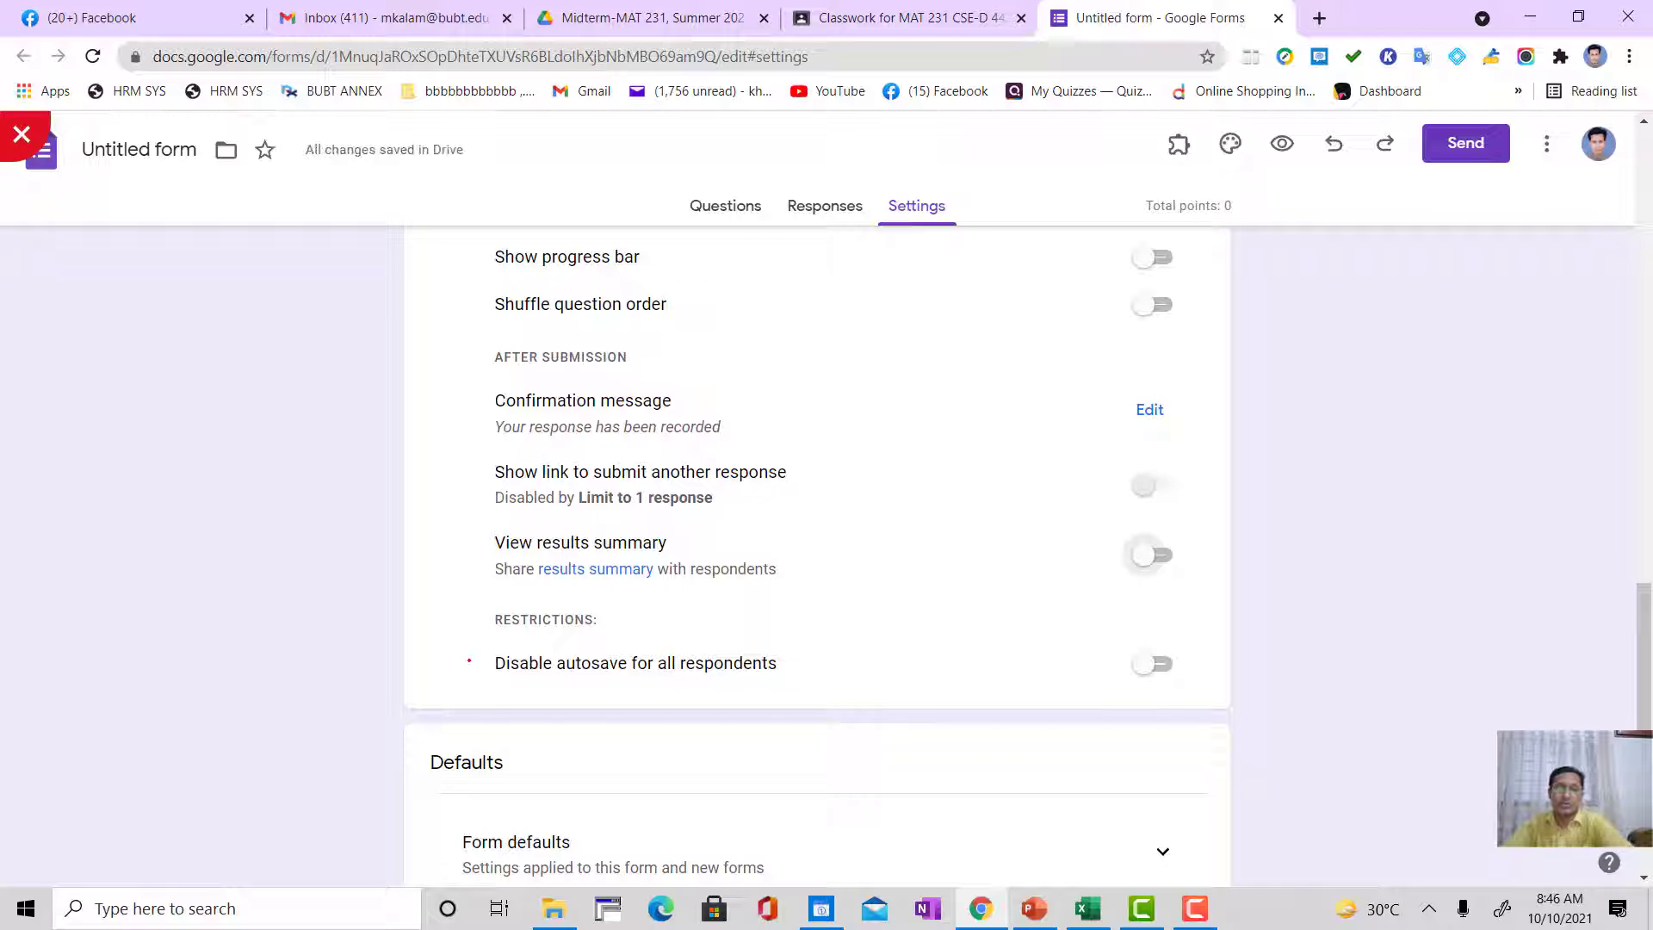
# Step: Turn the option that disables autosave for all respondents on and off again
pyautogui.scroll(-3, 640, 450)
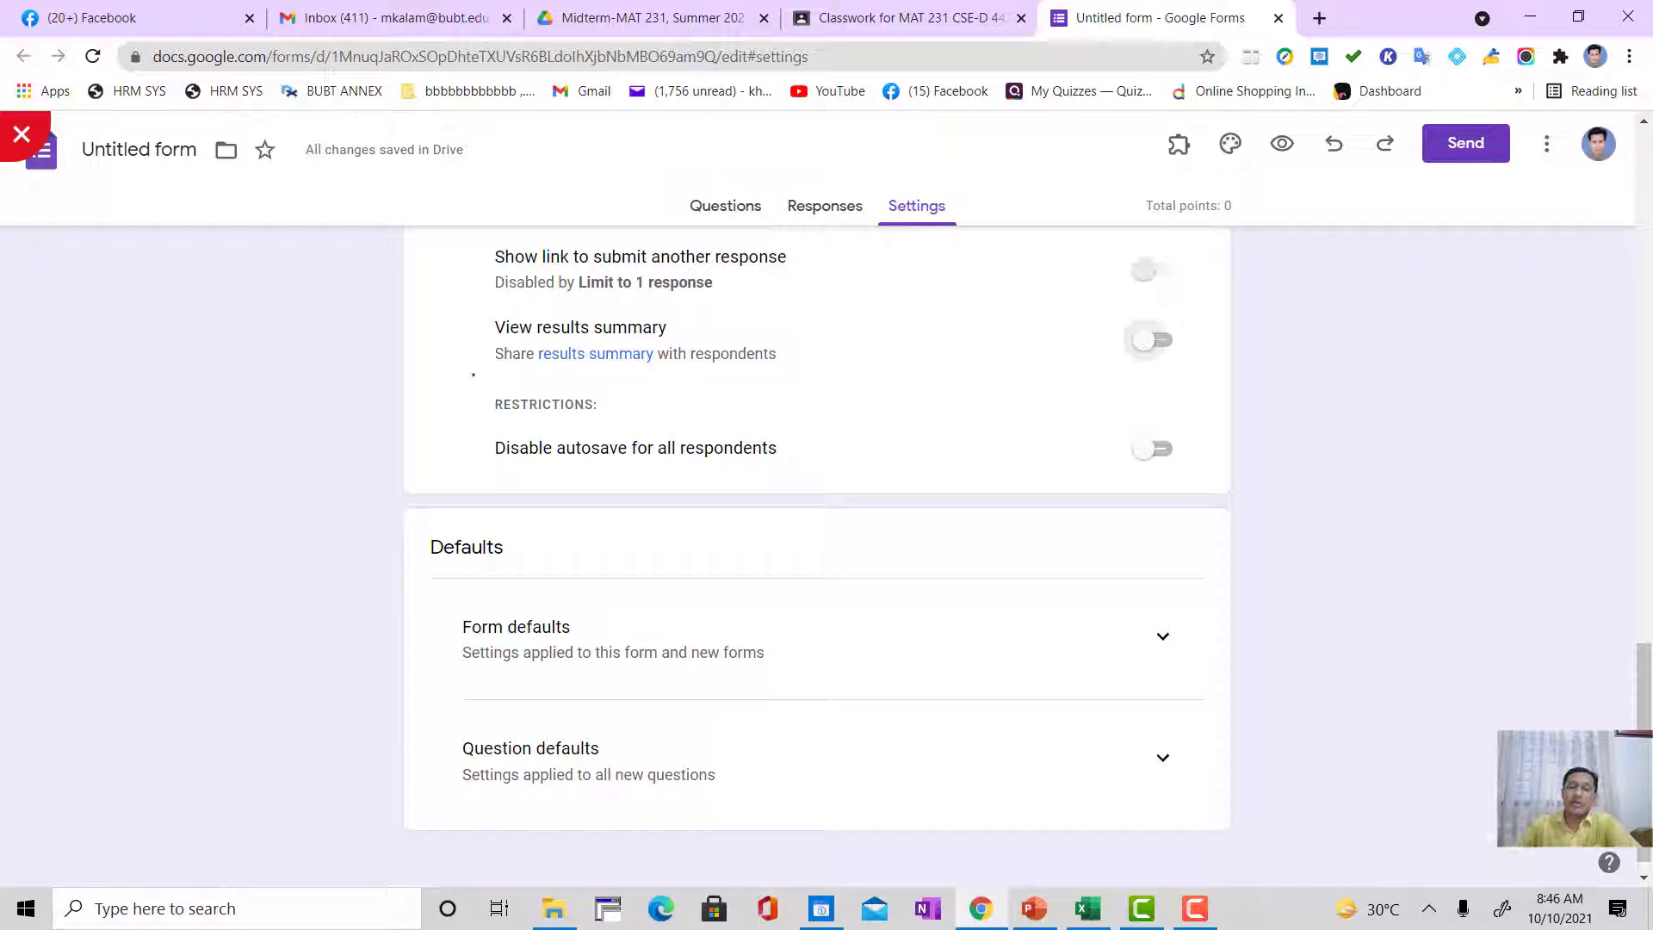
pyautogui.click(1153, 449)
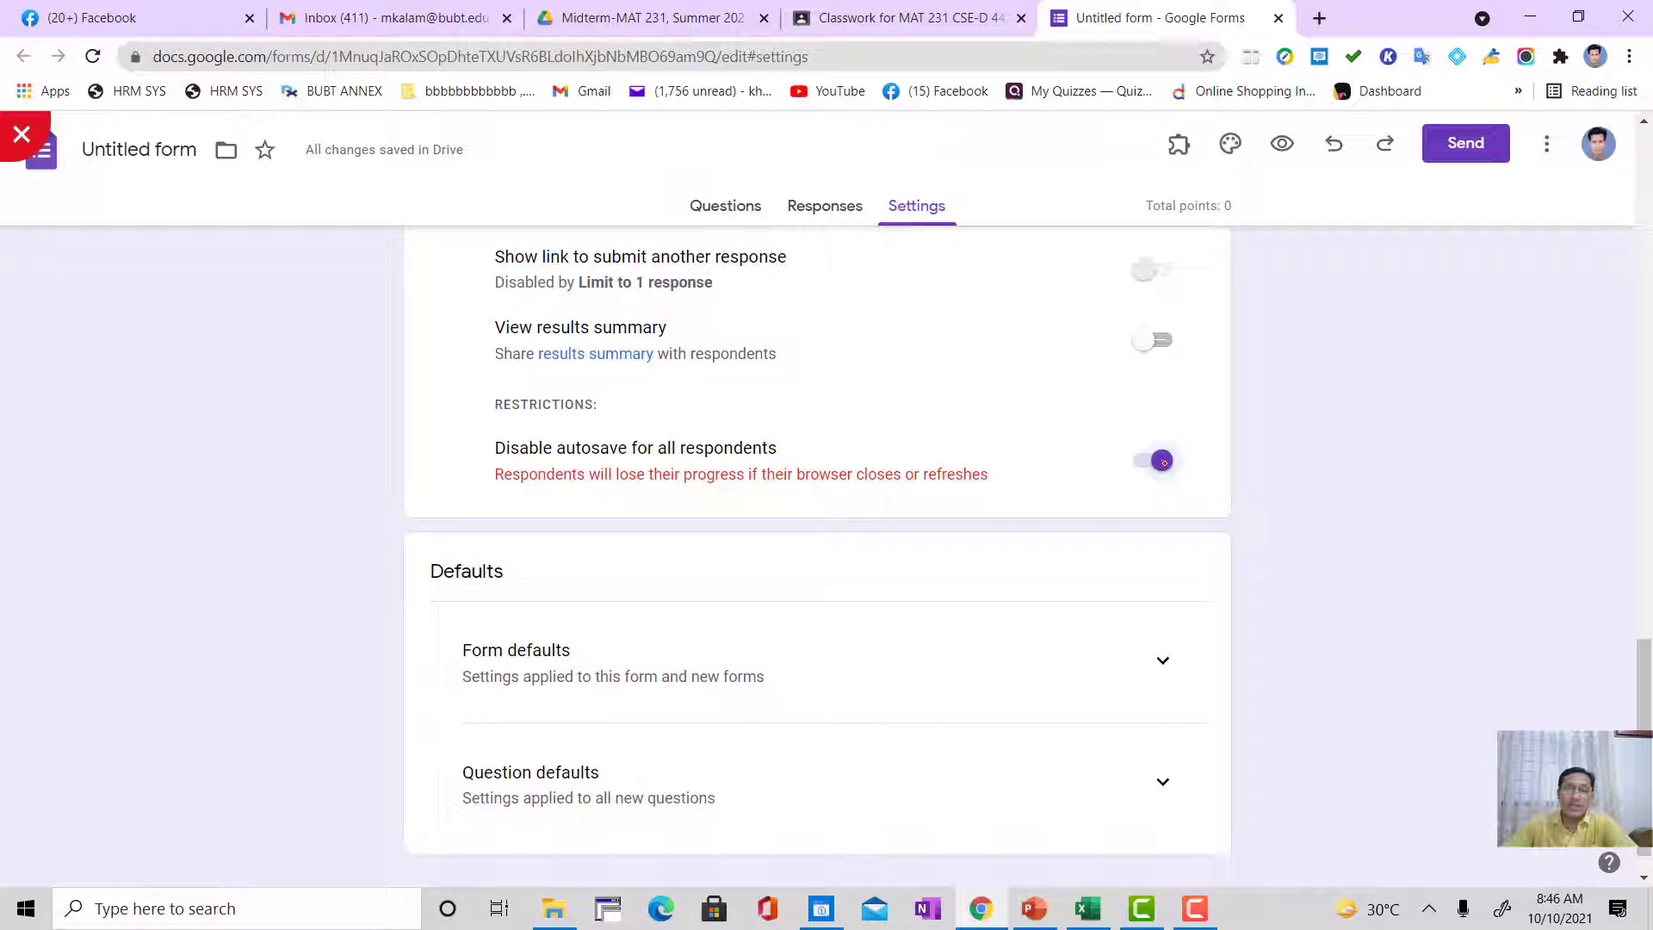
pyautogui.click(1163, 461)
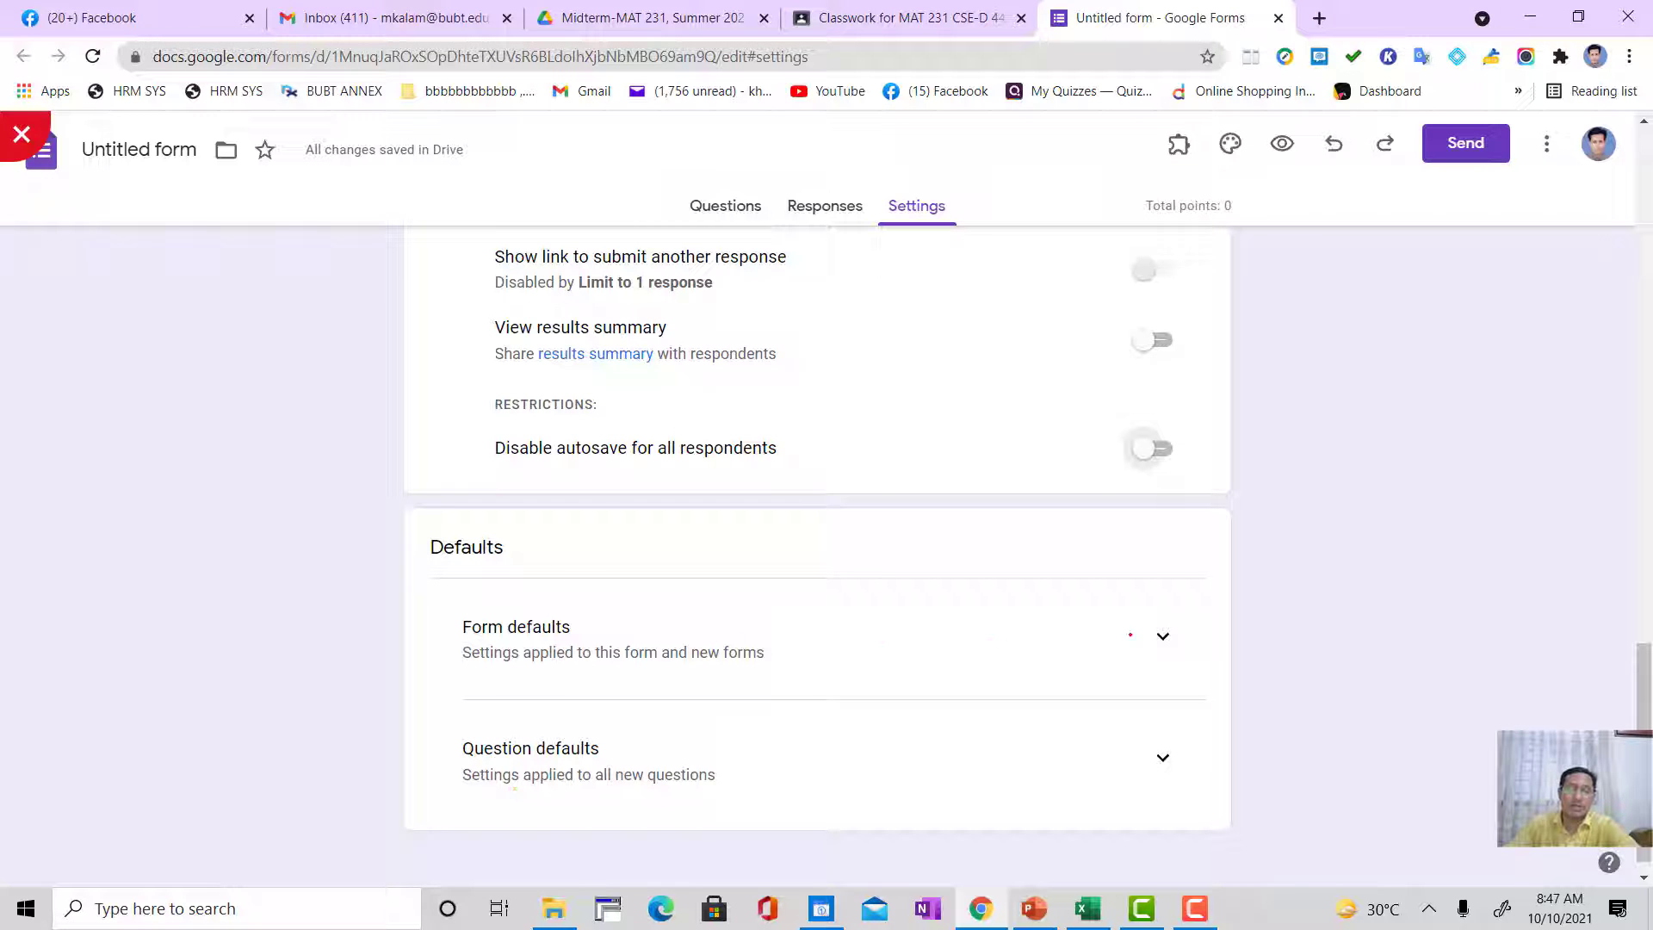
# Step: Expand the form defaults and question defaults, examine their options, and return to the start of the quiz settings
pyautogui.click(1130, 635)
pyautogui.scroll(-1, 489, 657)
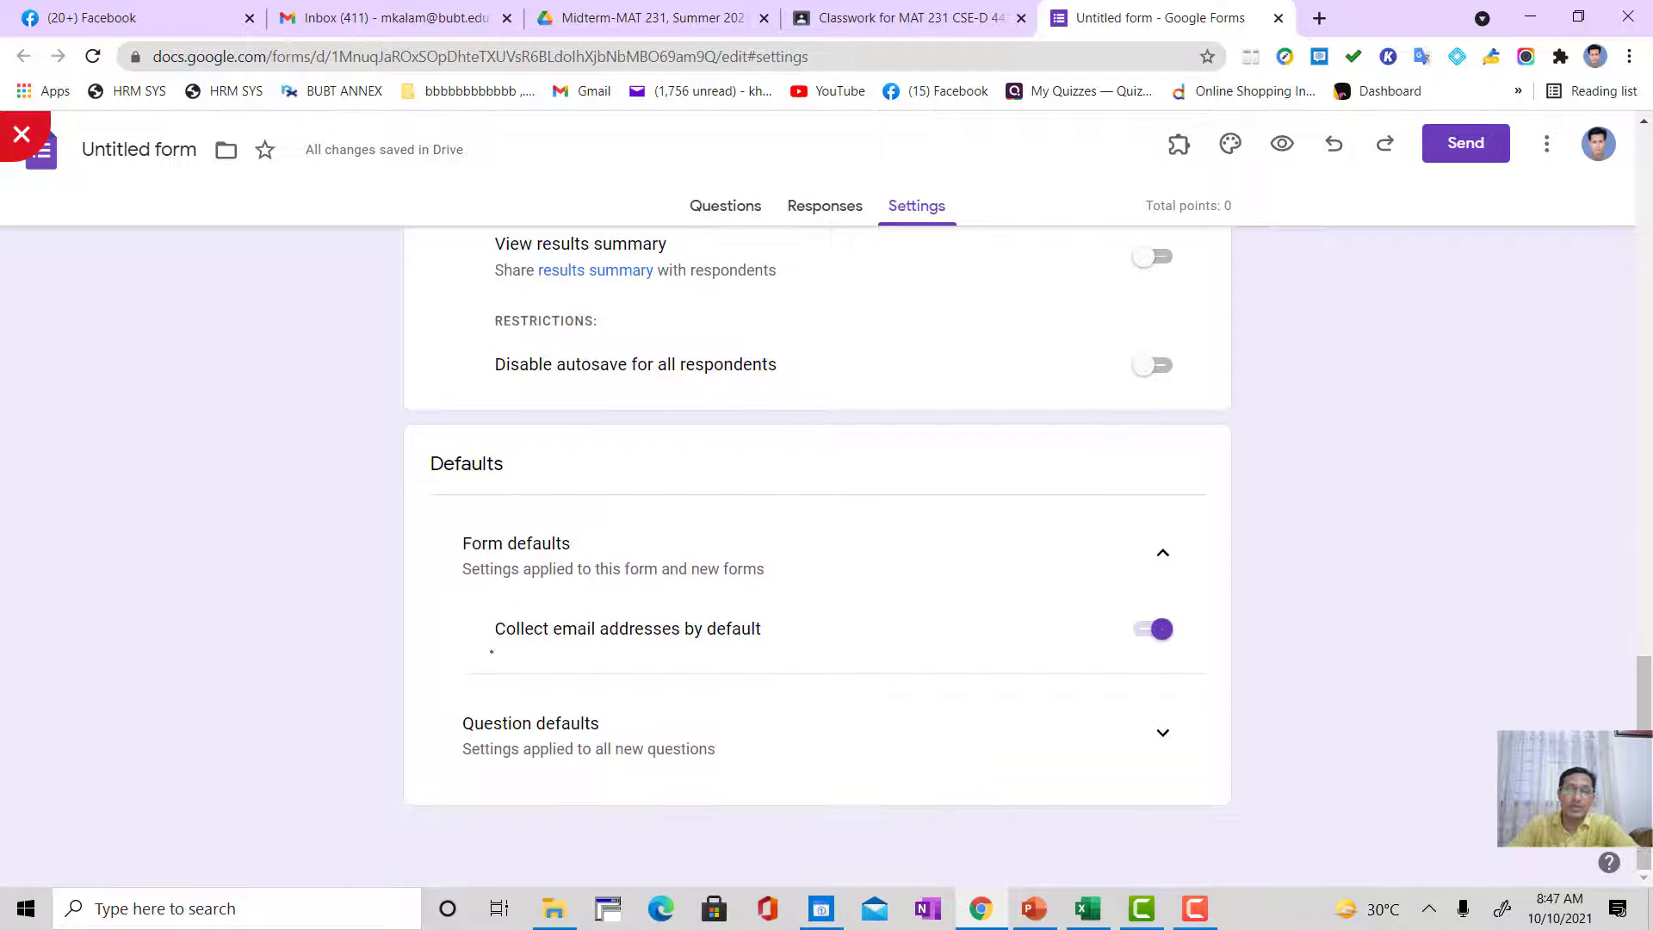
pyautogui.scroll(3, 1363, 486)
pyautogui.scroll(-3, 1332, 497)
pyautogui.scroll(8, 1077, 376)
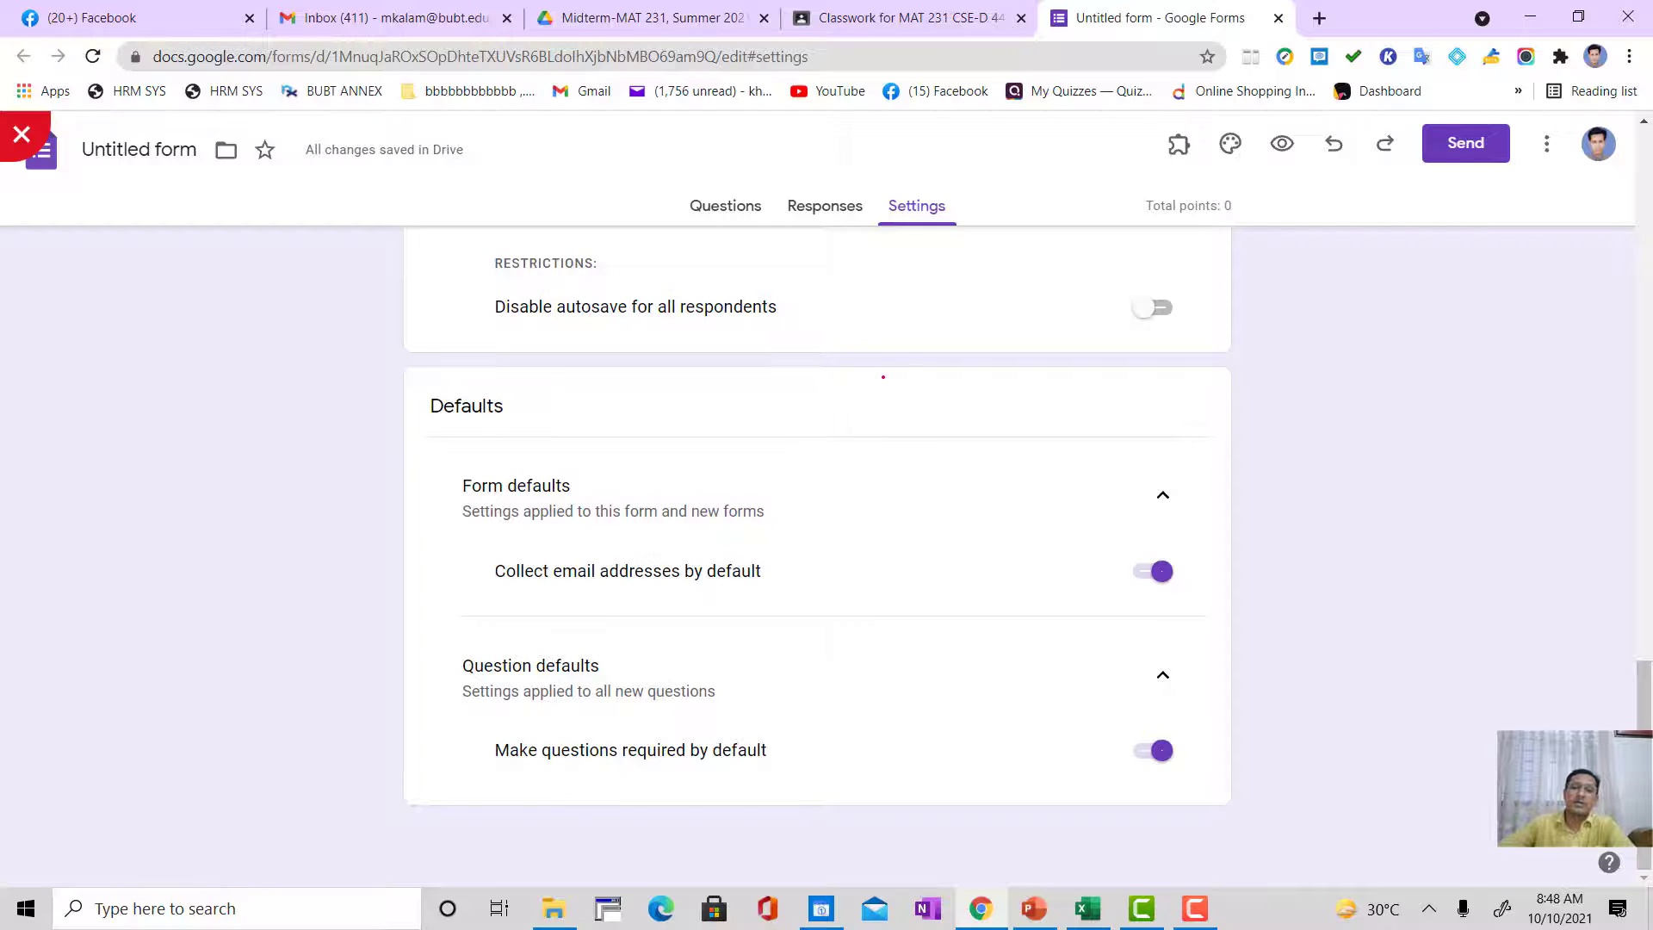
pyautogui.scroll(20, 872, 348)
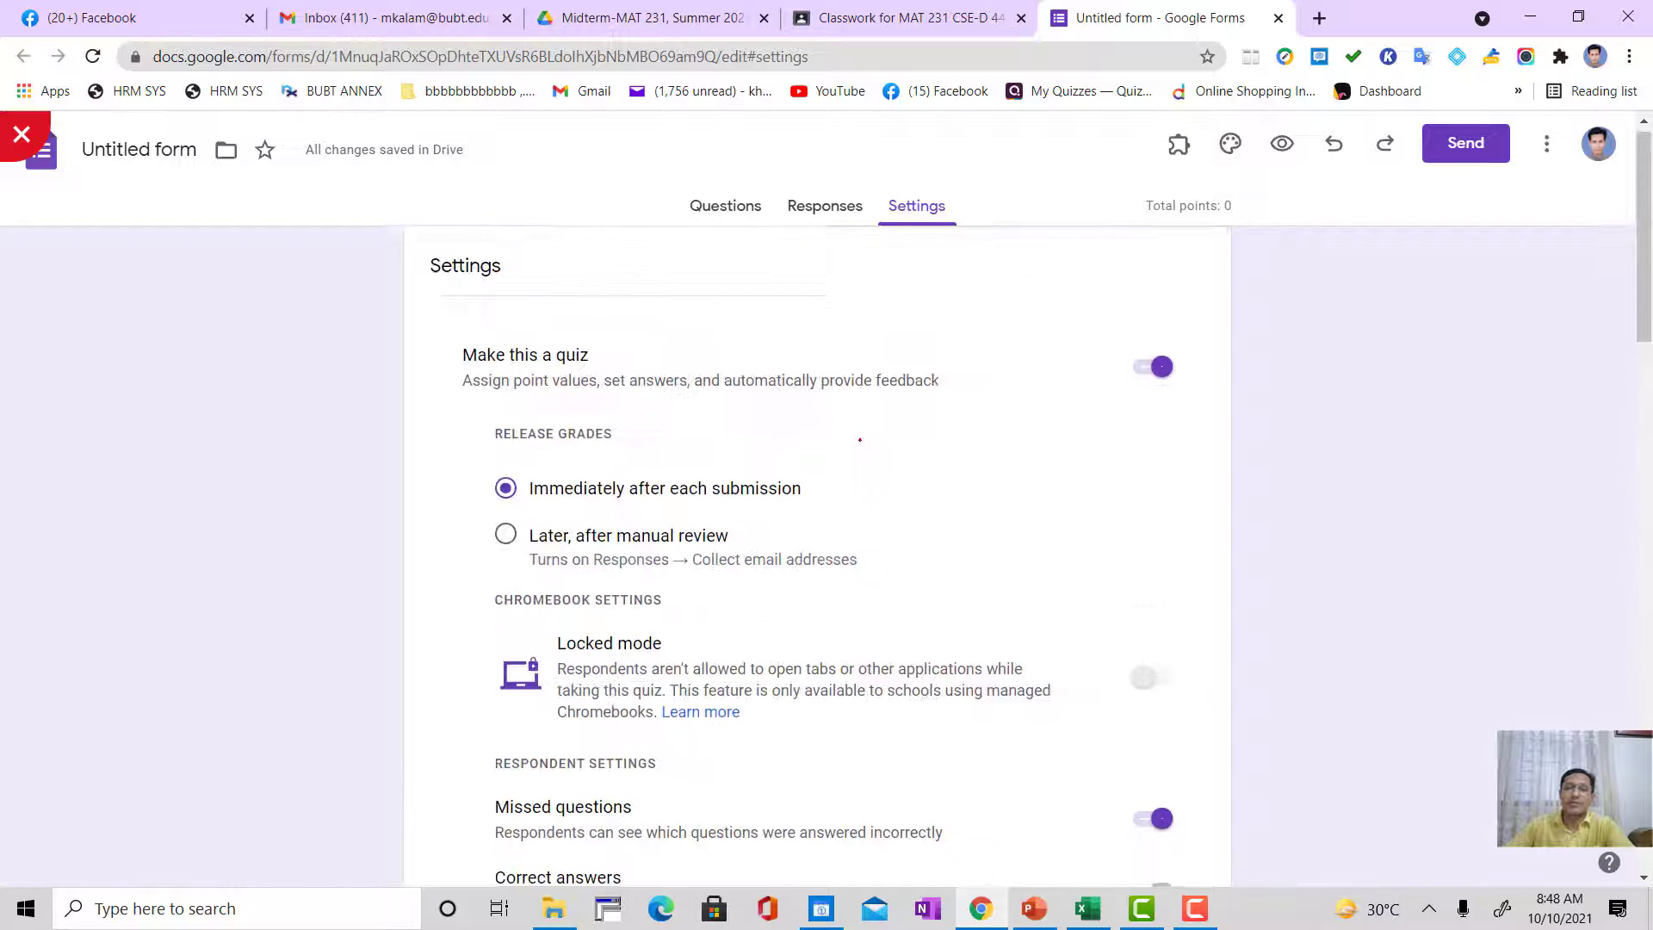
# Step: Look over the quiz settings, return to the form's questions and review the title, email and intake number fields
pyautogui.scroll(1, 859, 440)
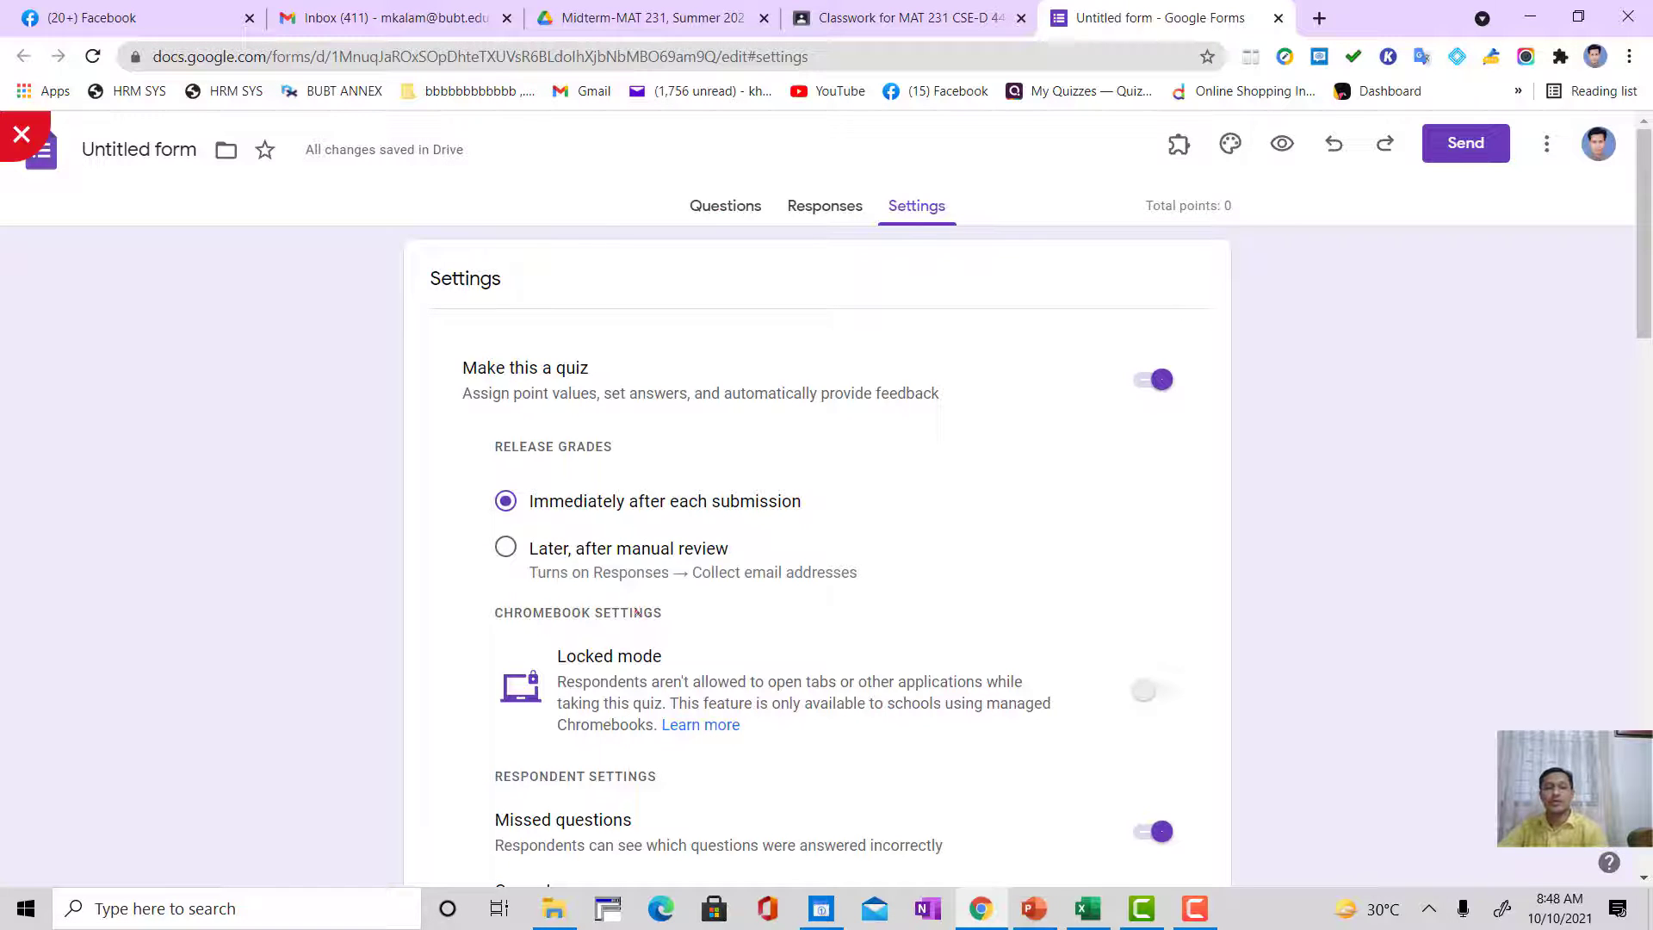
pyautogui.scroll(-3, 646, 737)
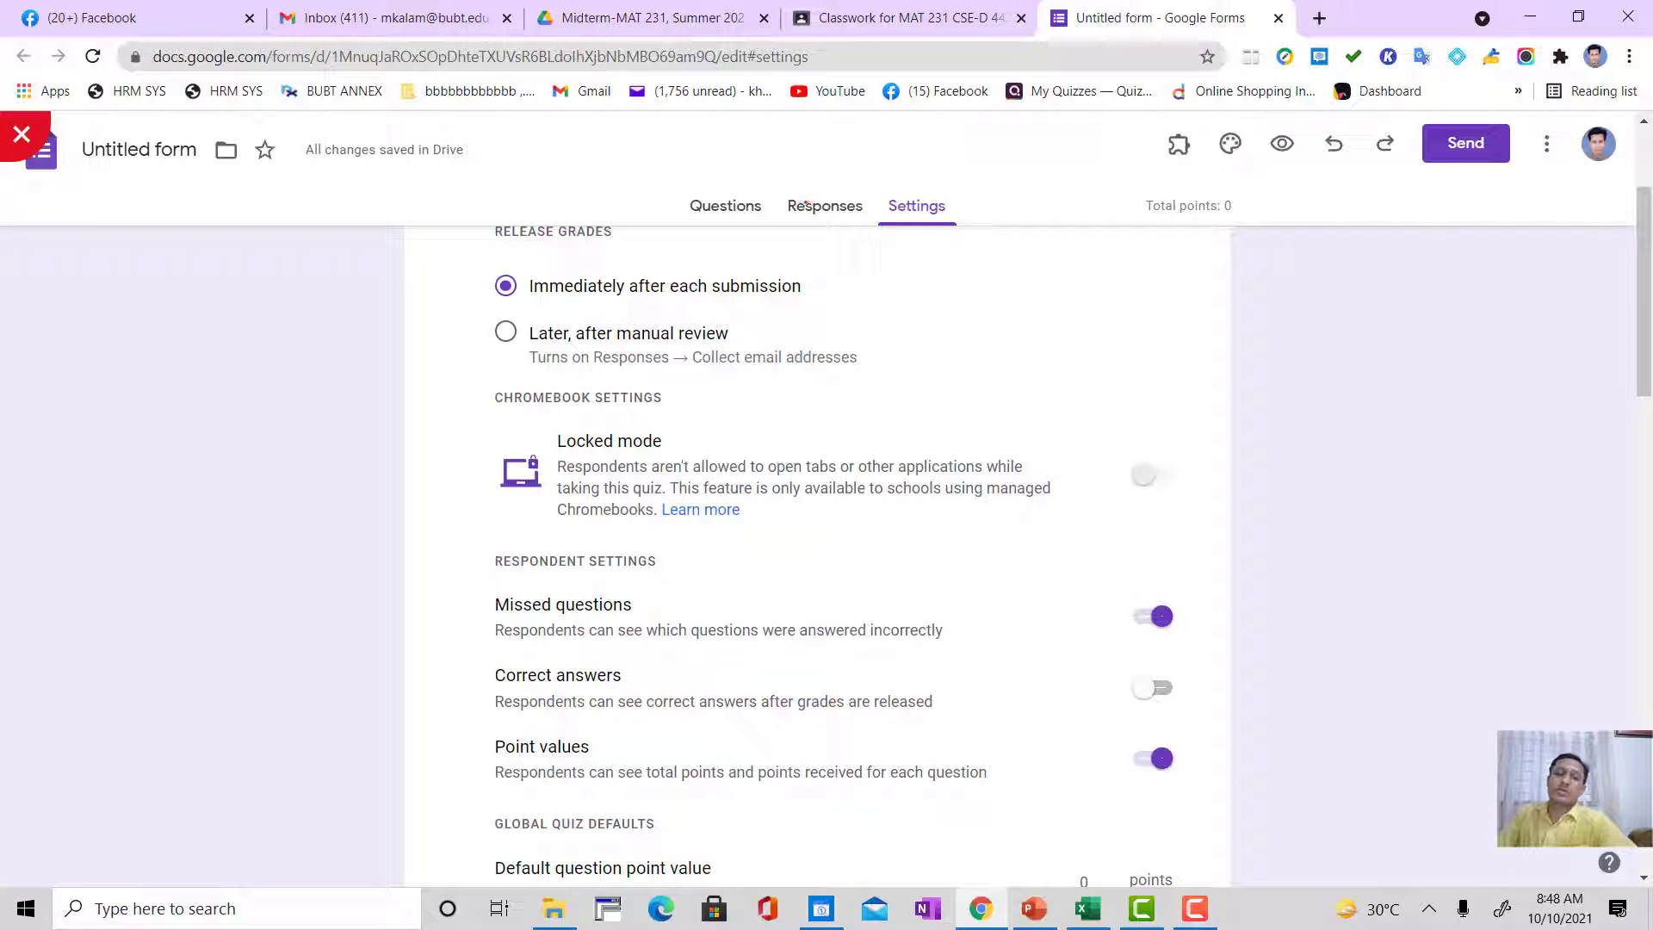
pyautogui.click(742, 209)
pyautogui.scroll(-4, 336, 466)
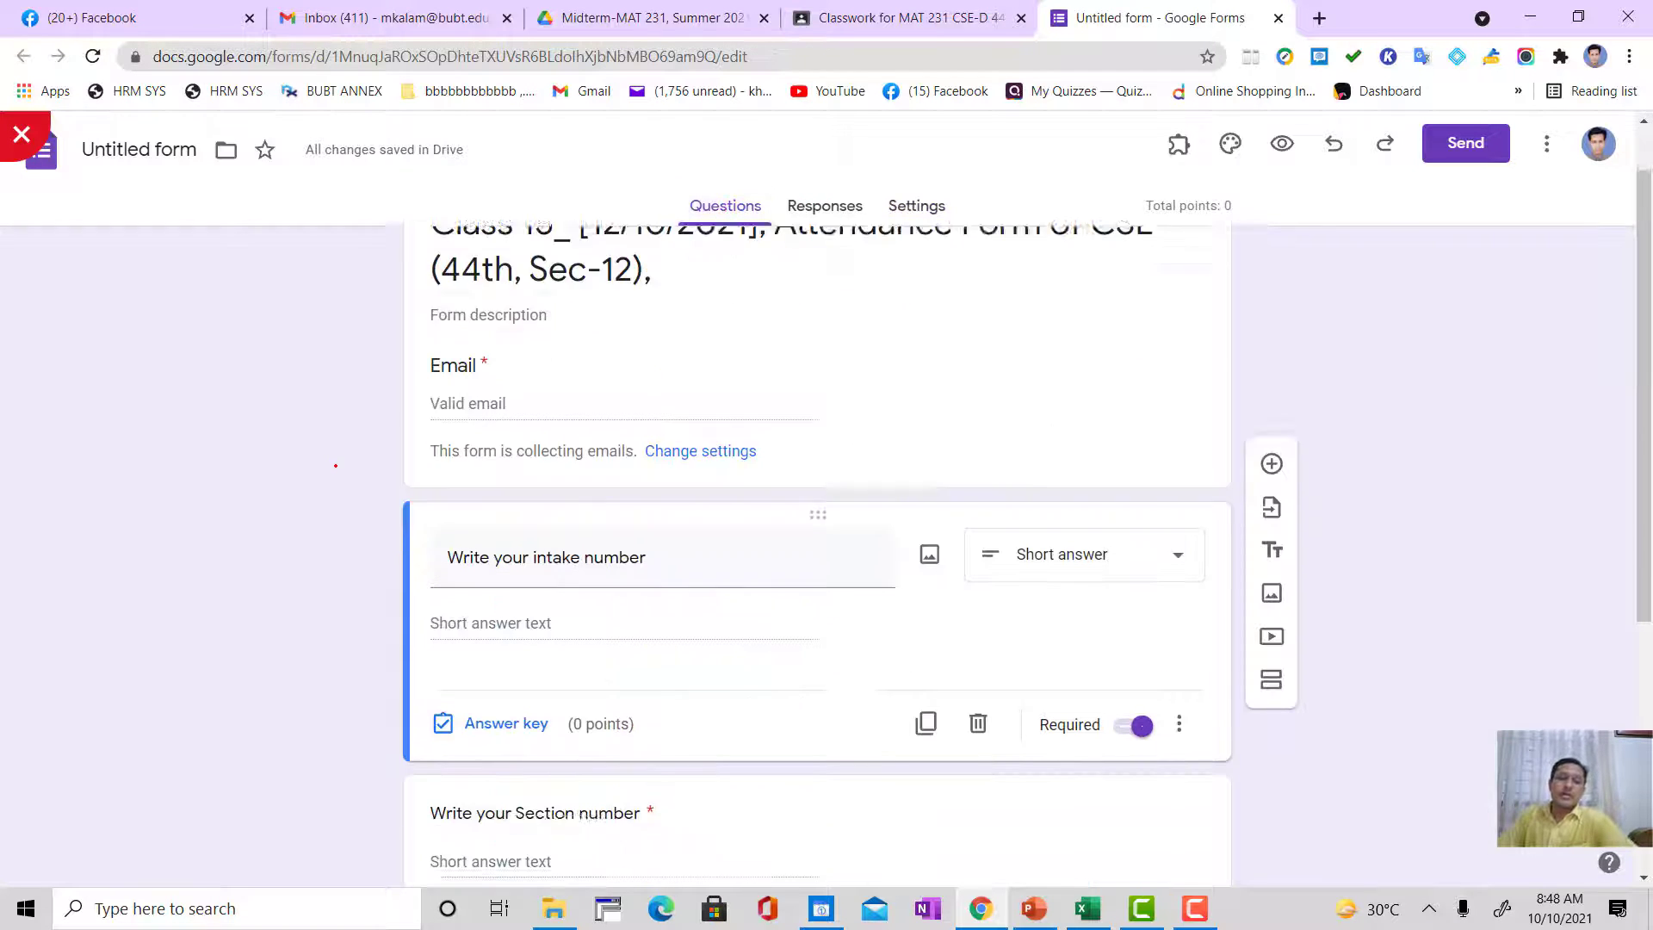
pyautogui.scroll(-2, 336, 466)
pyautogui.scroll(5, 362, 442)
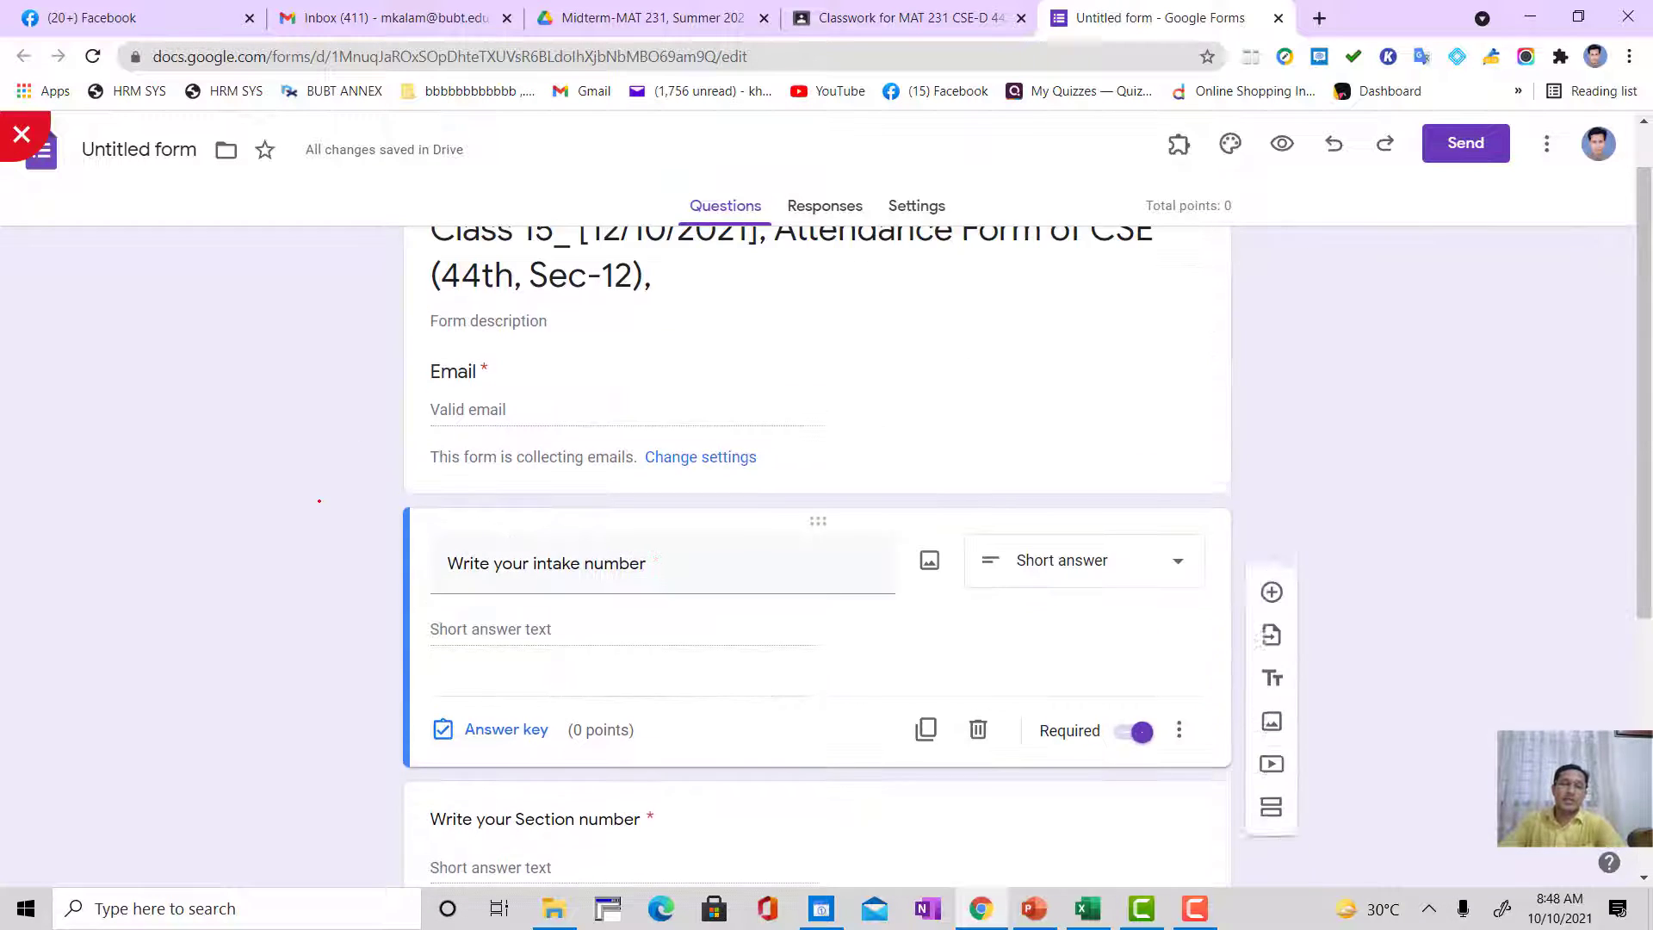
pyautogui.scroll(-5, 817, 551)
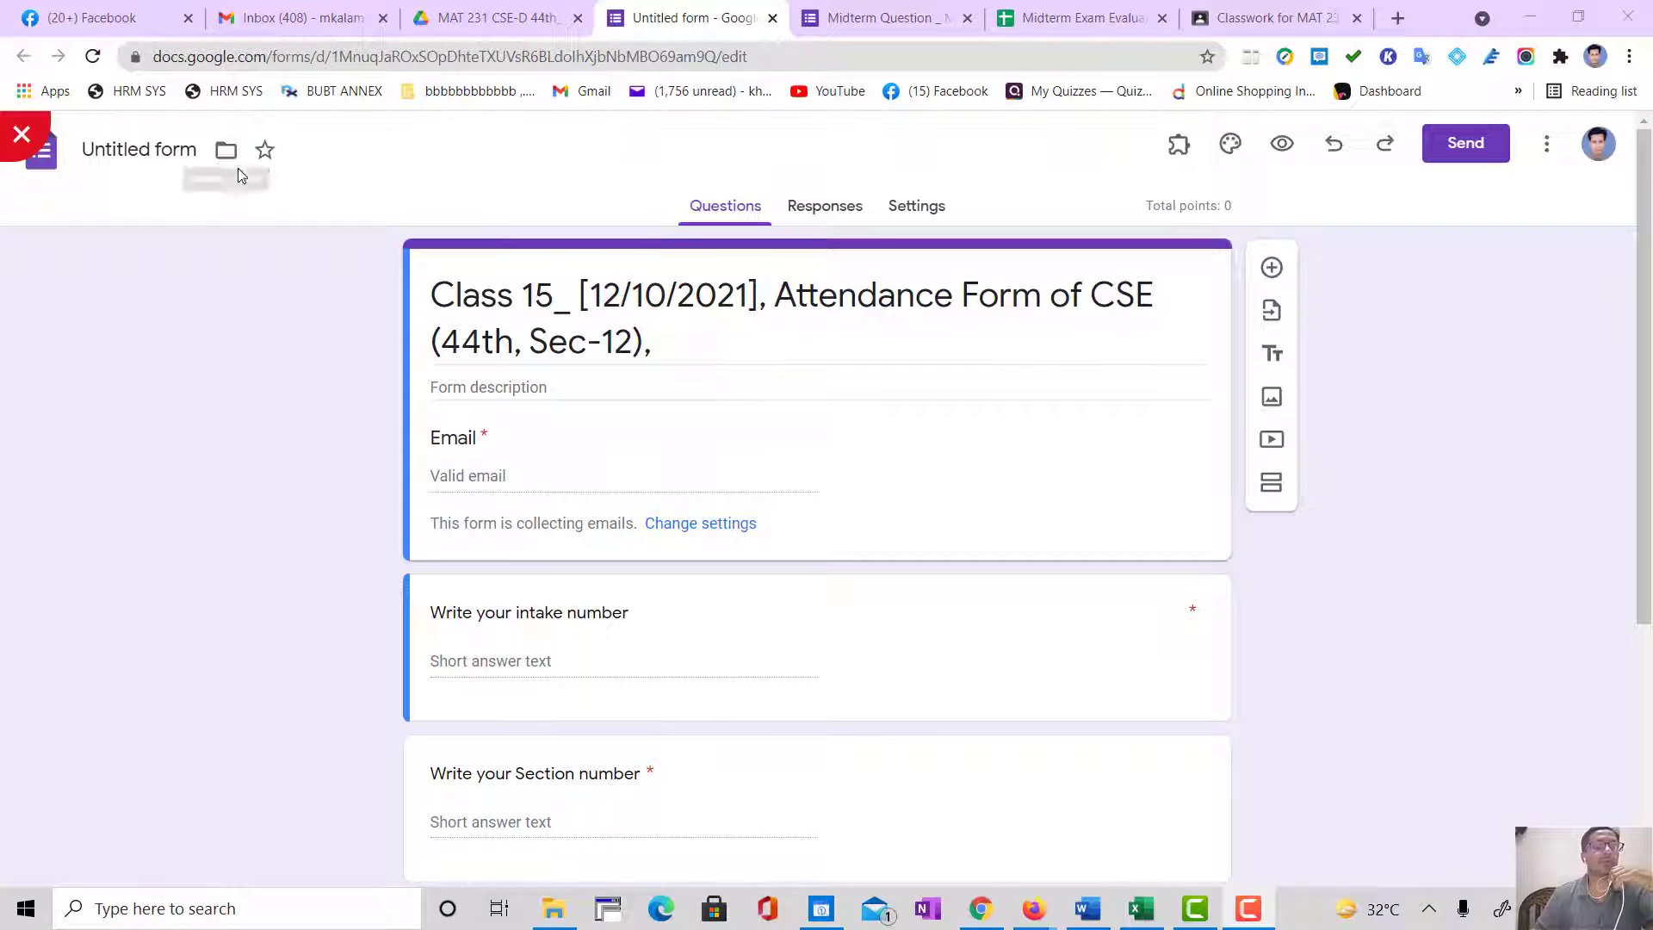
# Step: Rename the untitled form file to match its title, "Class 15_ [12/10/2021], Attendance Form of CSE (44th, Sec-12),"
pyautogui.click(142, 150)
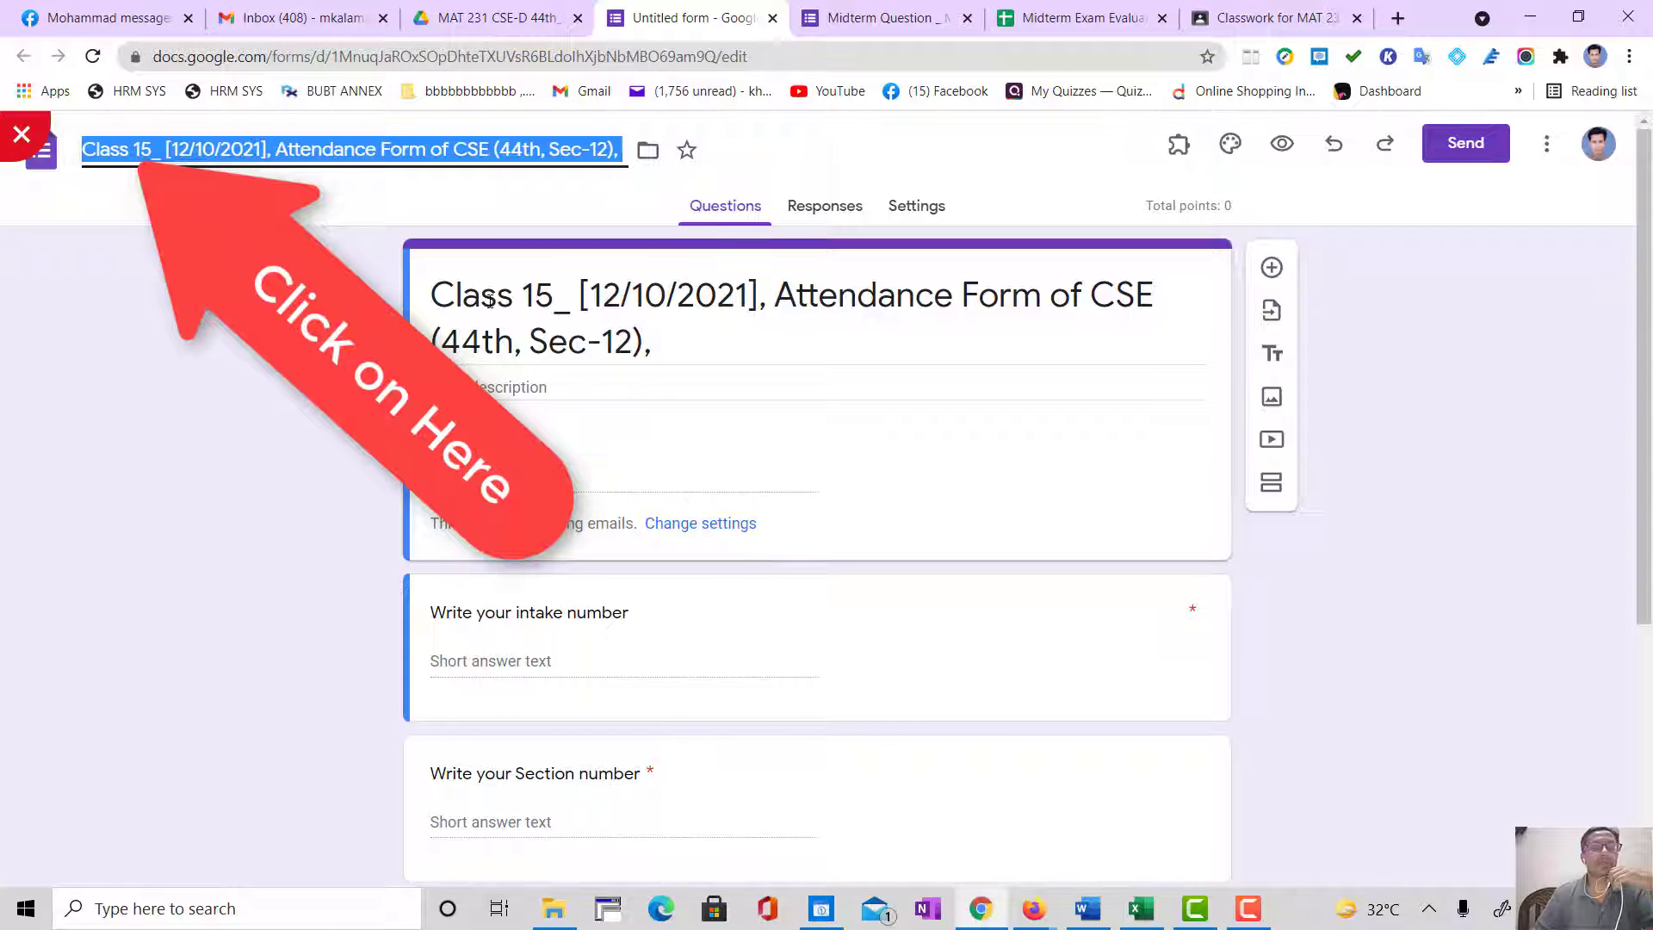
pyautogui.click(196, 150)
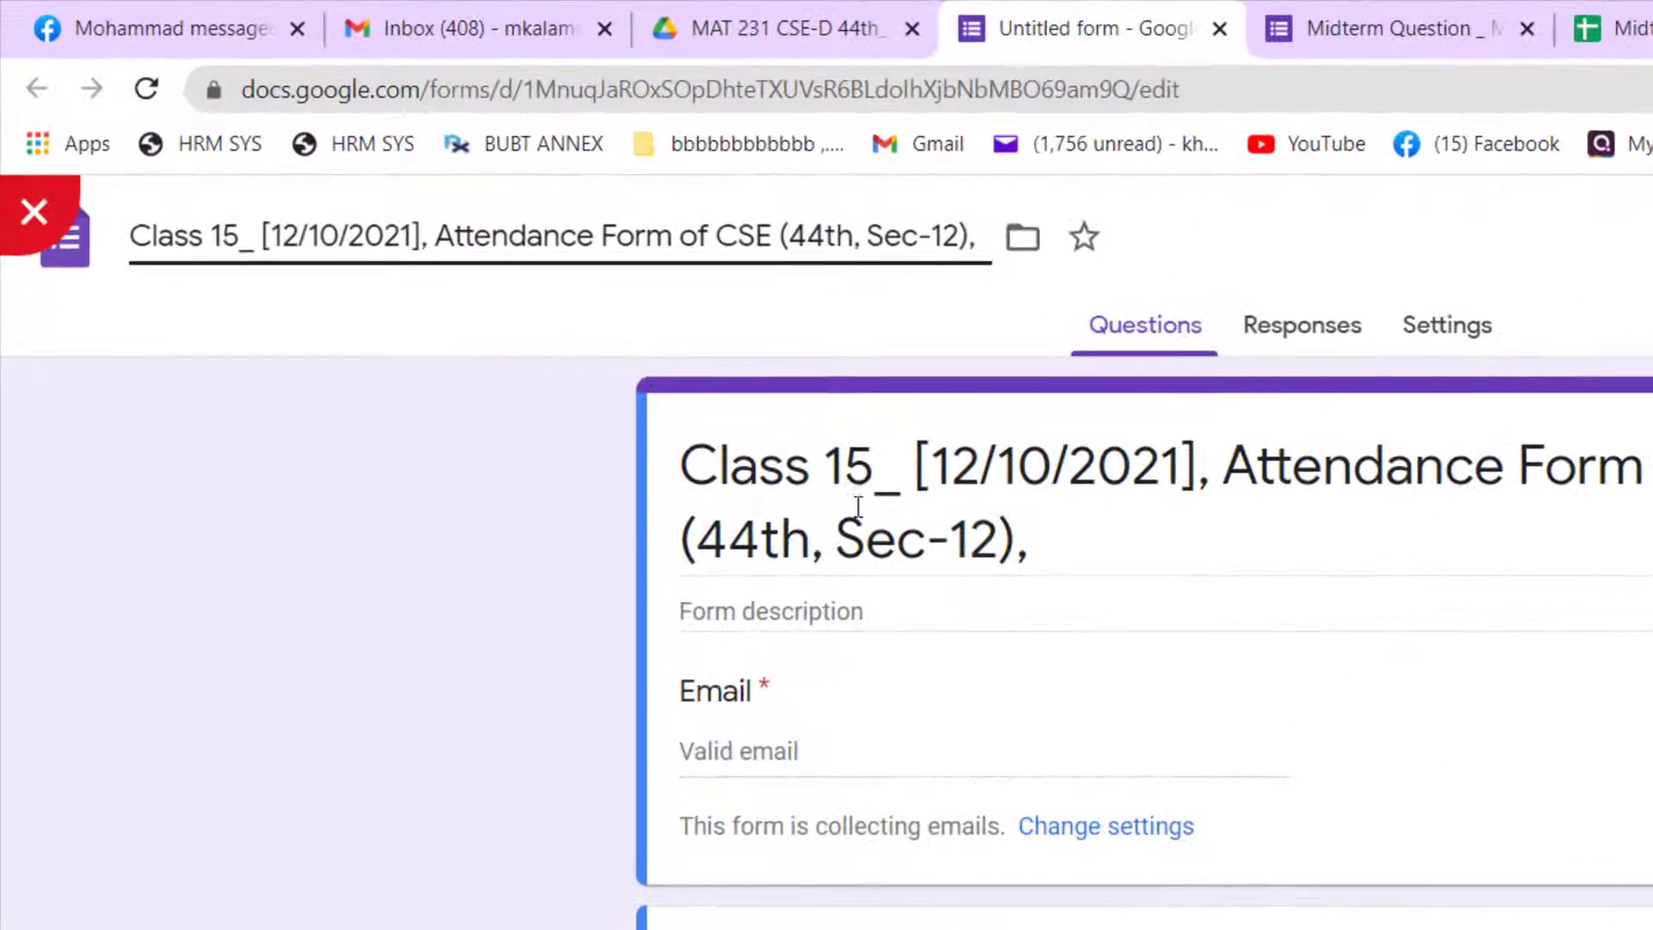
pyautogui.click(535, 297)
pyautogui.click(251, 236)
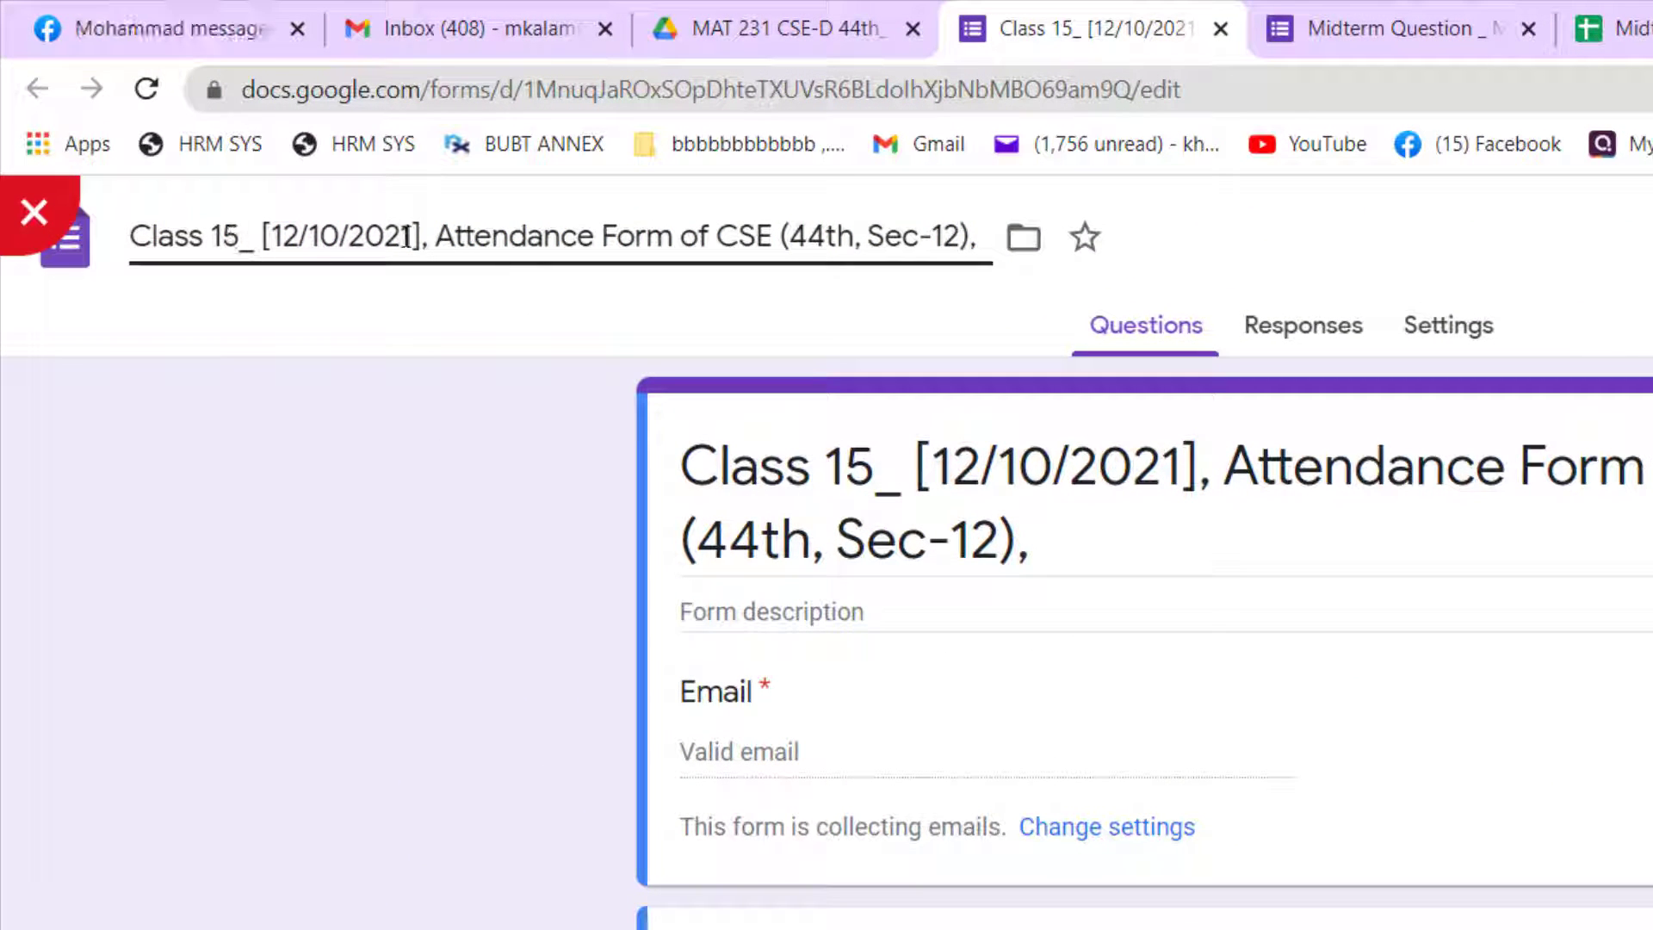
pyautogui.click(436, 241)
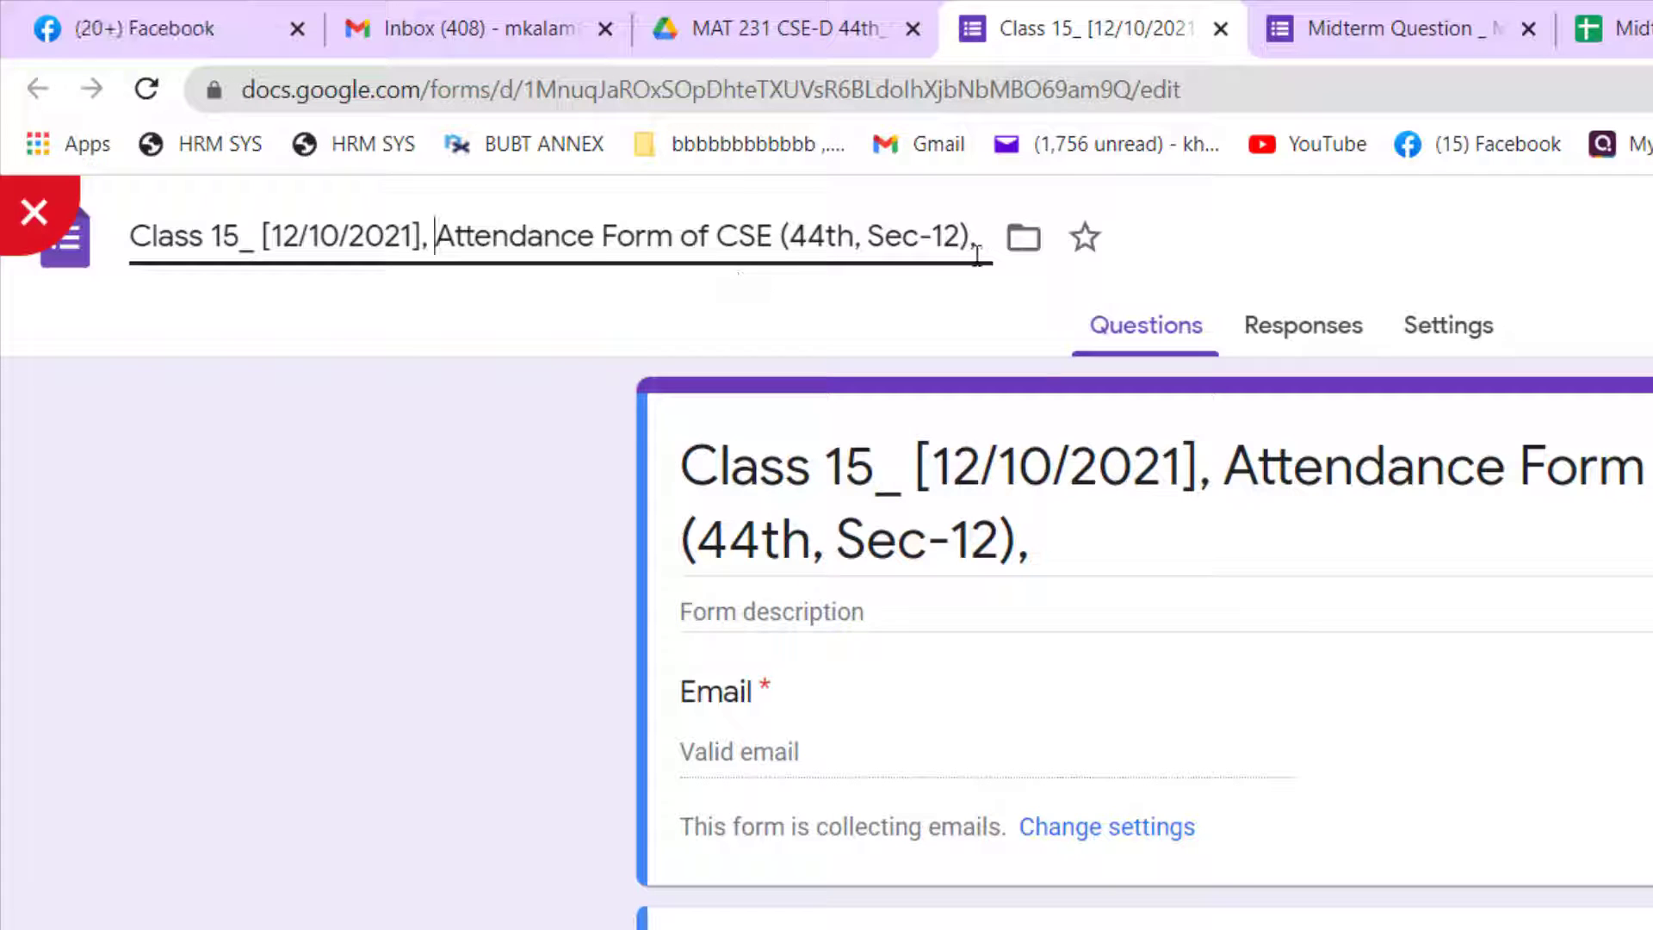
# Step: Move the form into the Attendance Form-Summer 2021 folder inside MAT 231 CSE-D 44th_Sec 12 Section 12, accepting the access change
pyautogui.click(1025, 245)
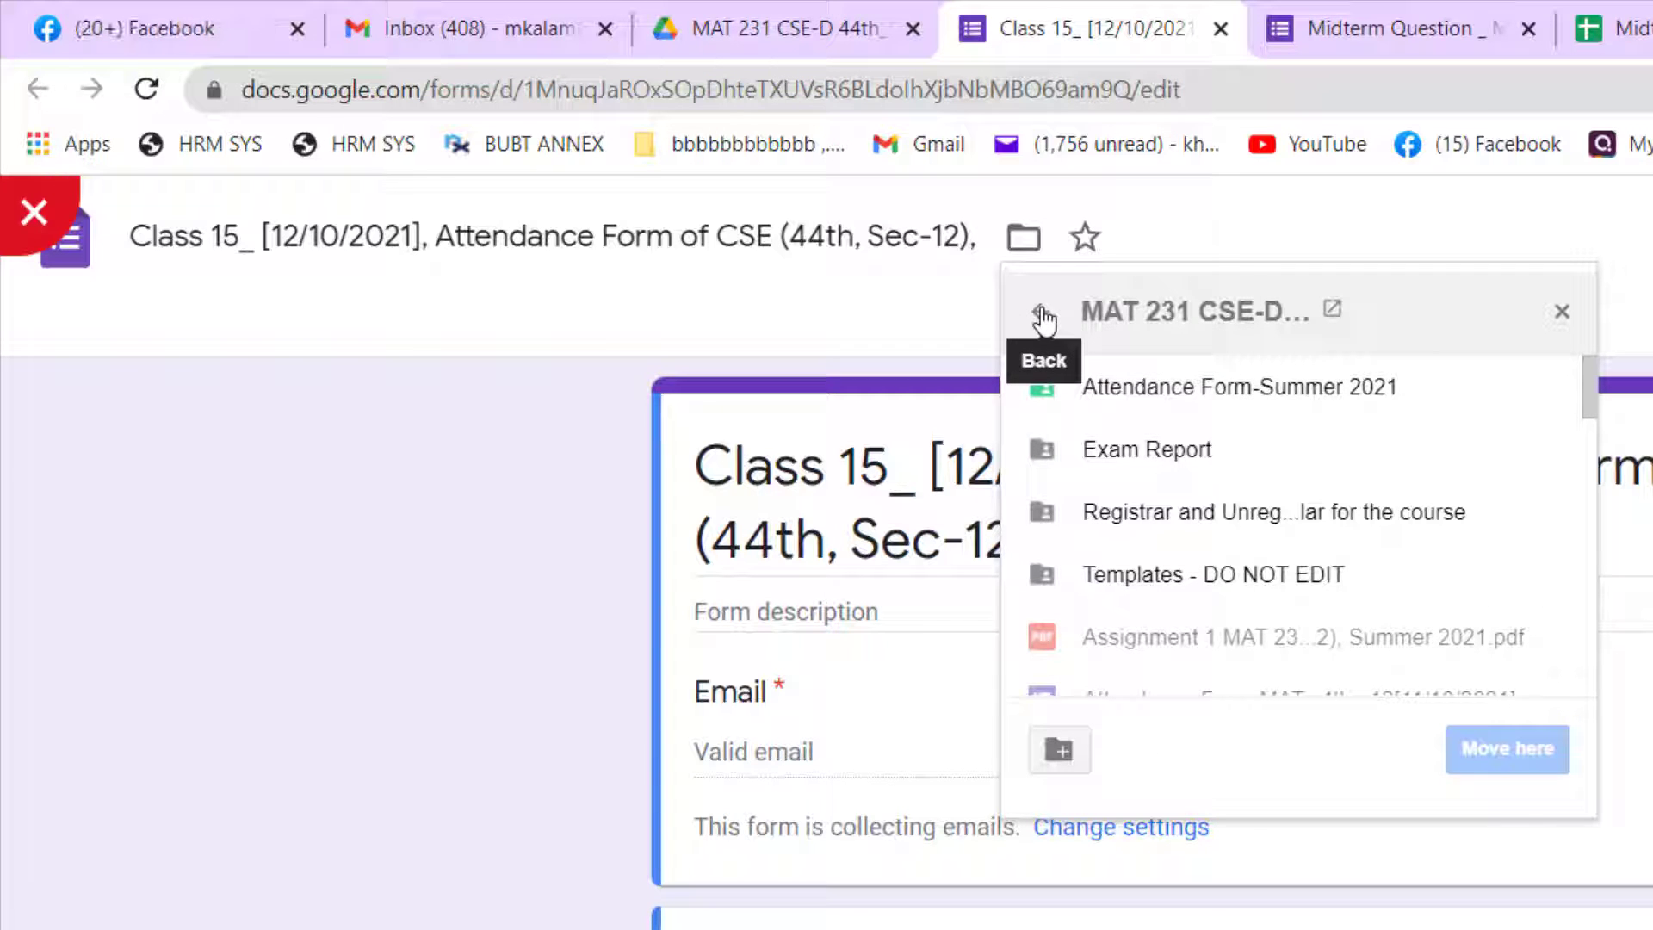
pyautogui.click(1041, 310)
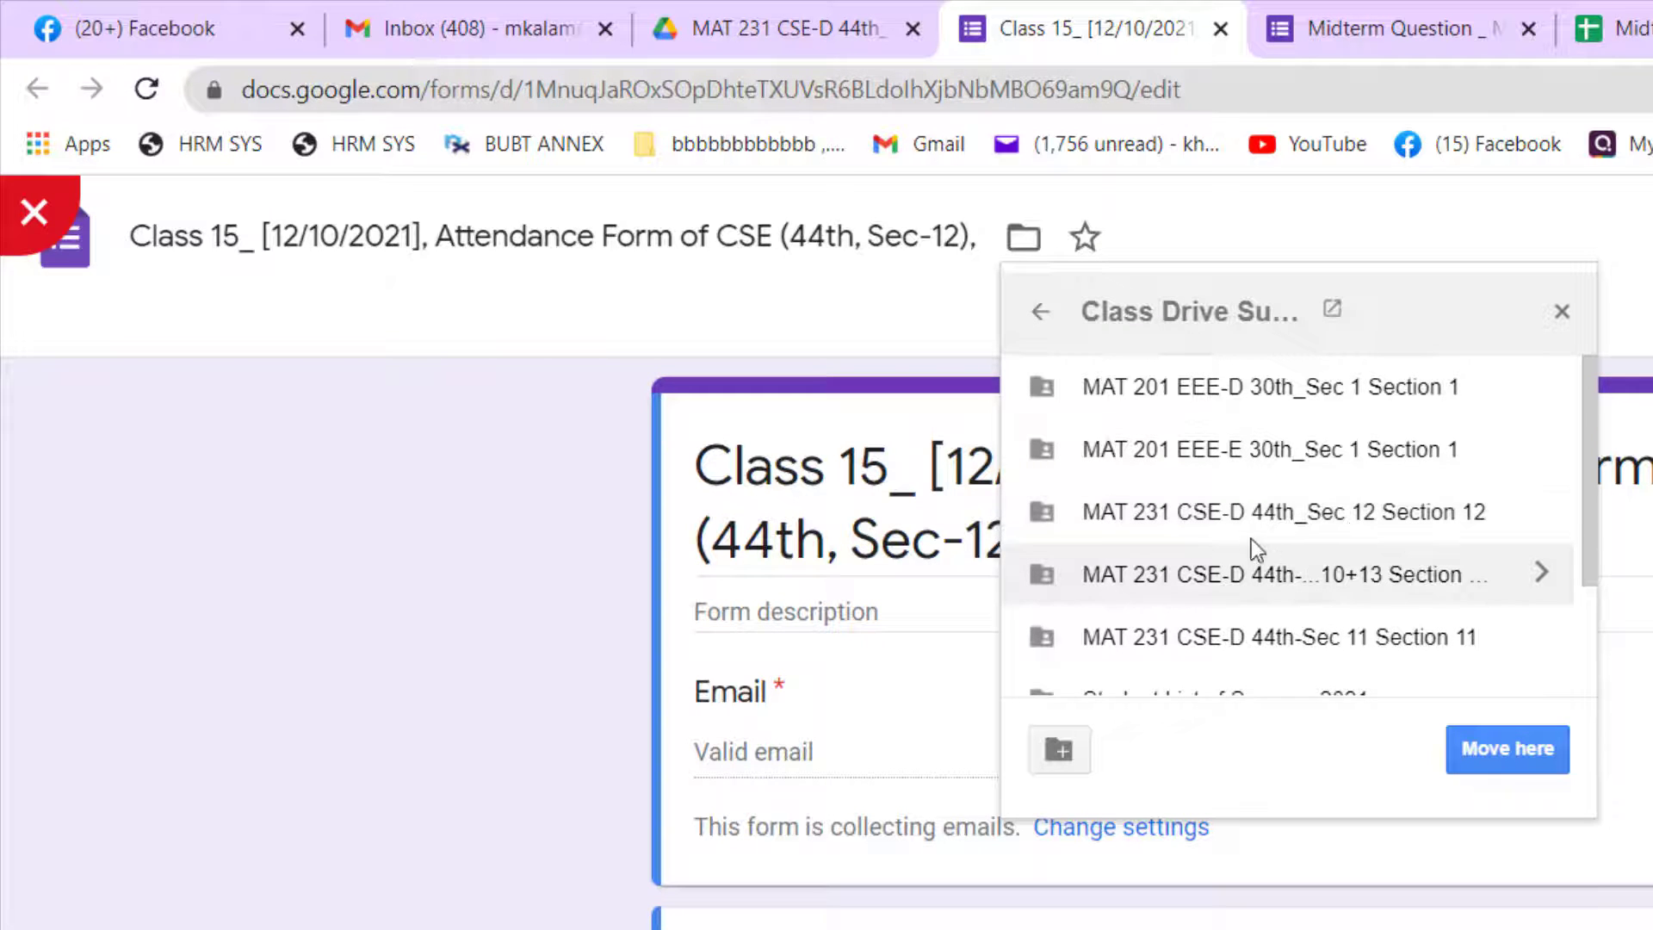
pyautogui.doubleClick(1221, 511)
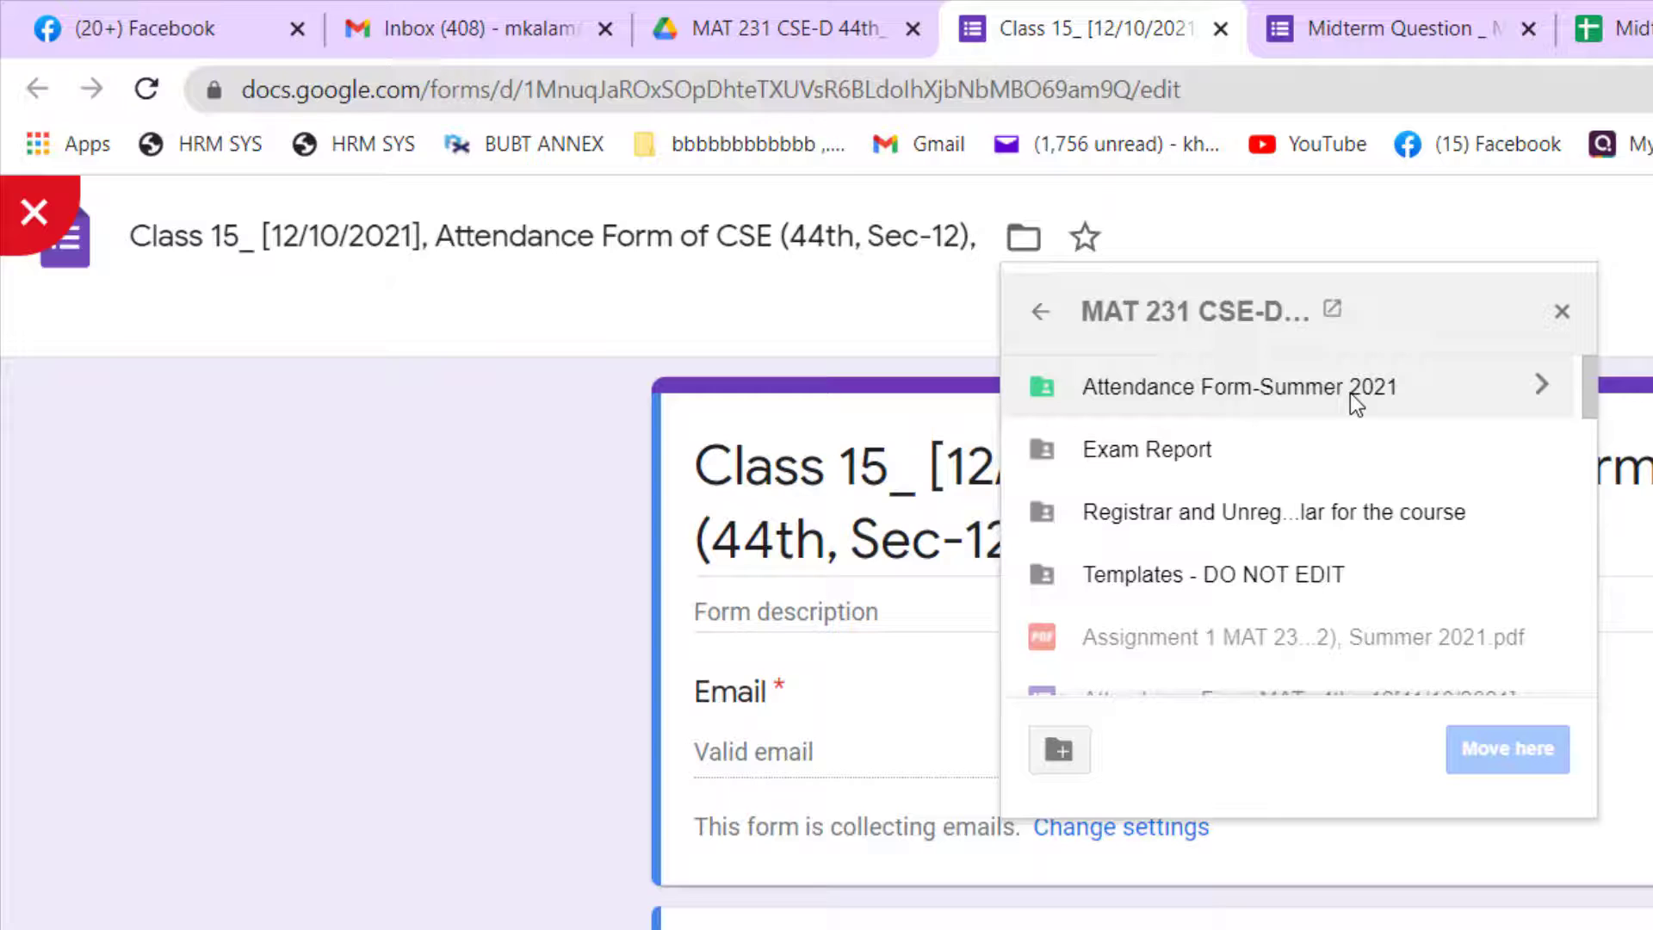
pyautogui.doubleClick(1184, 389)
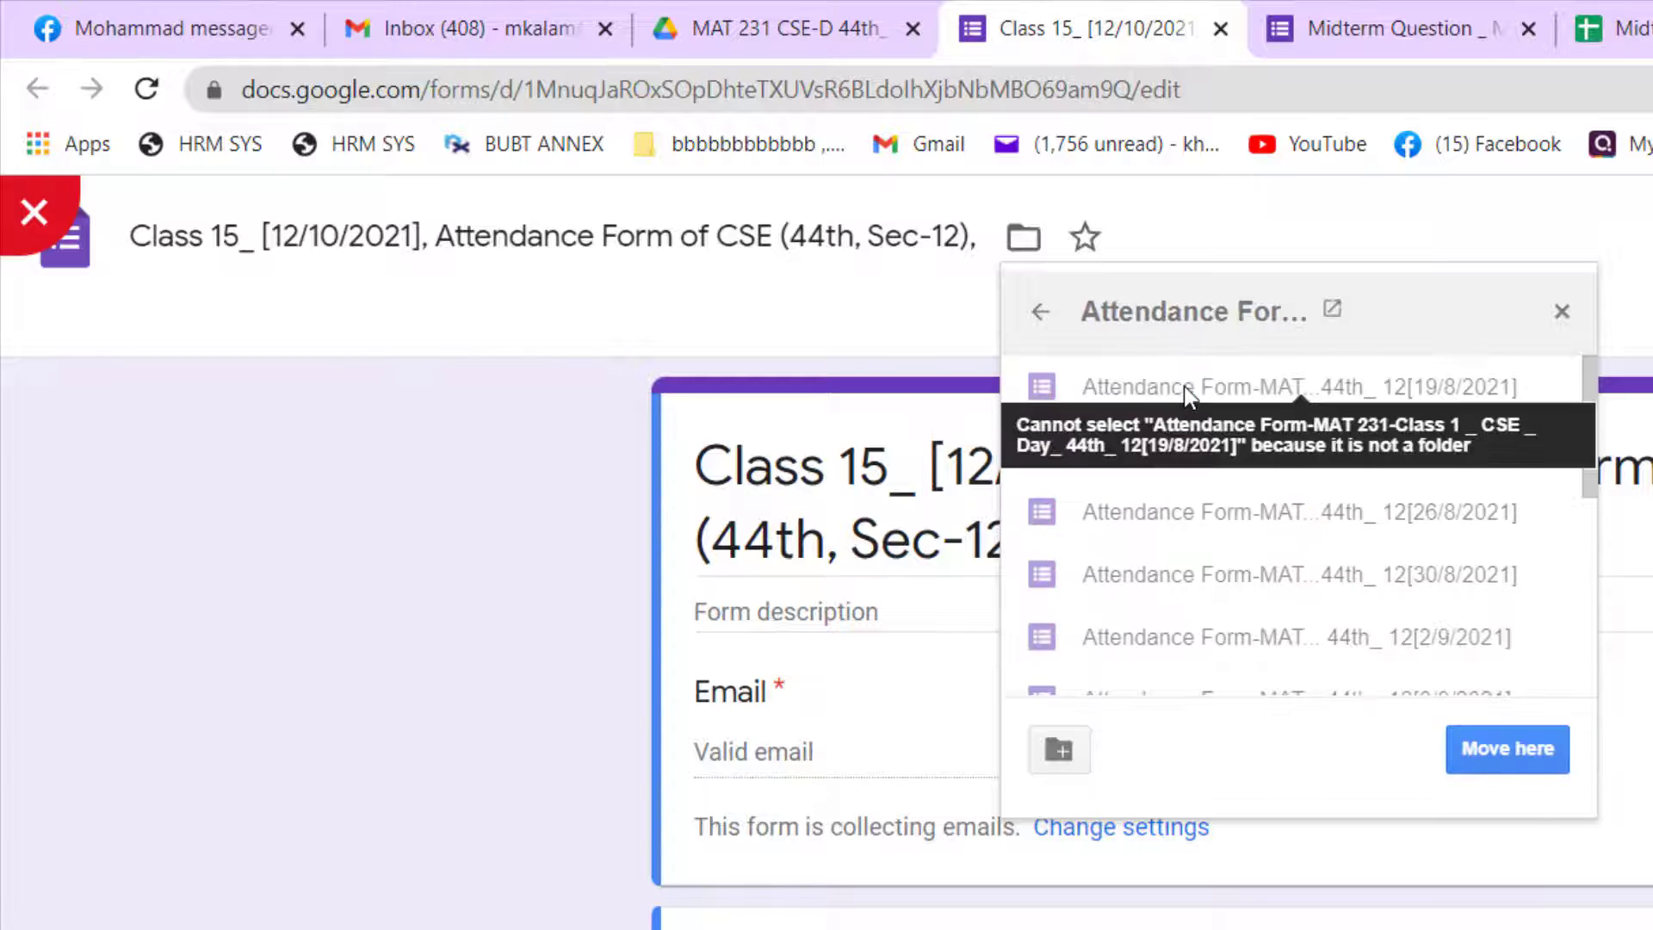
pyautogui.click(1495, 749)
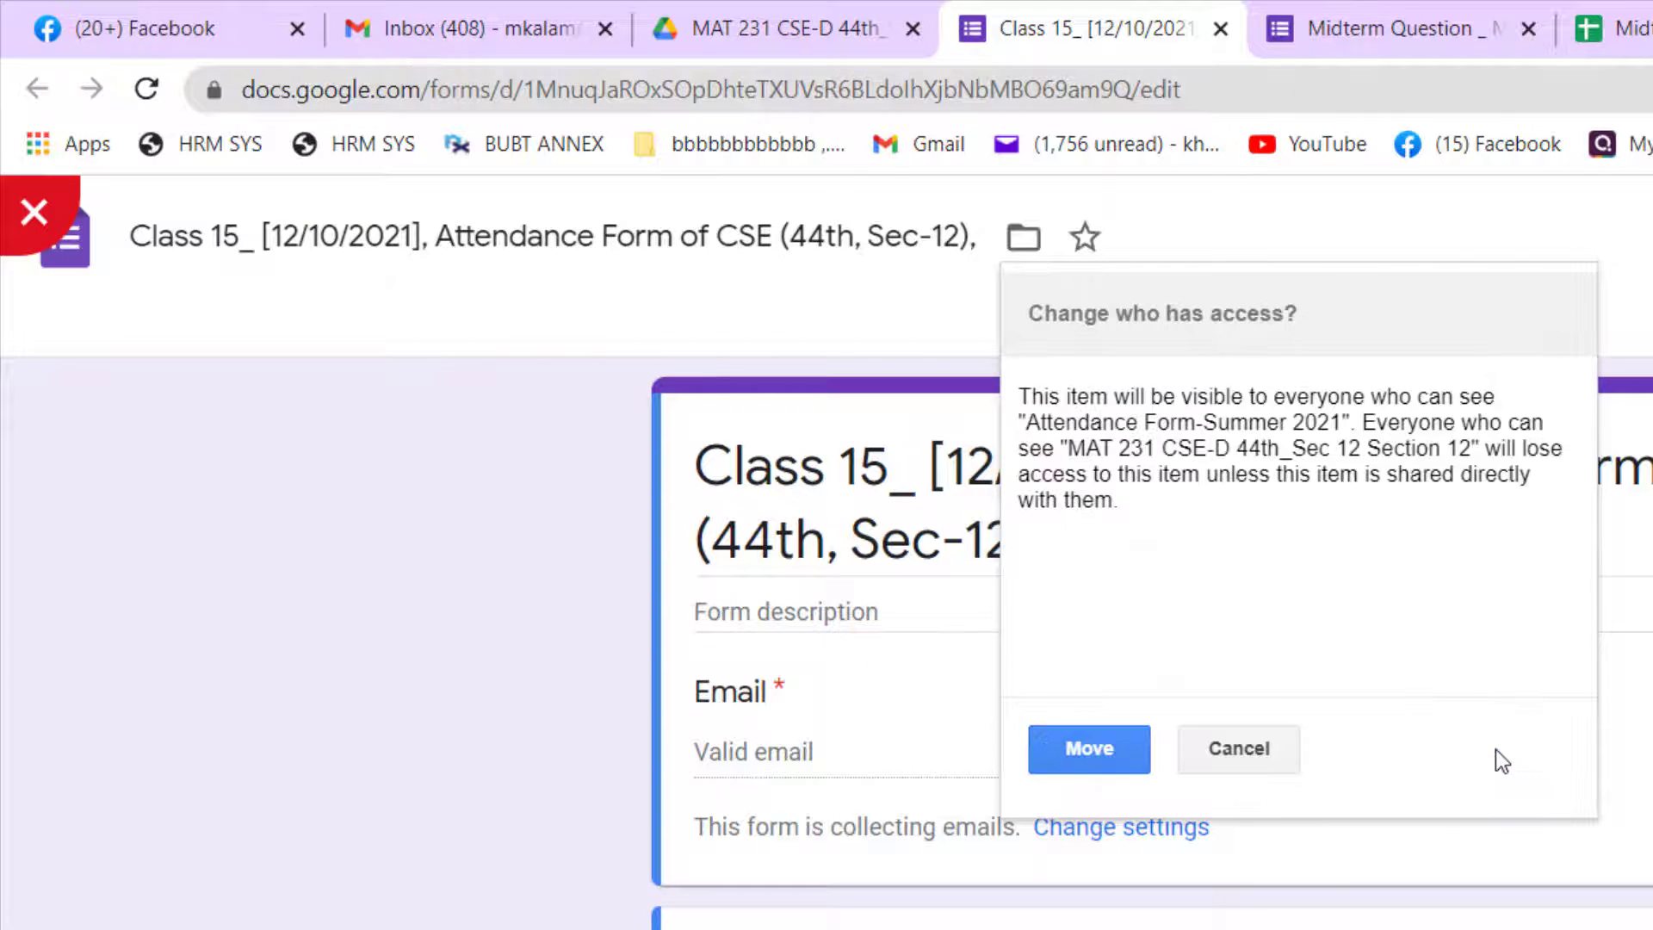
pyautogui.click(1077, 746)
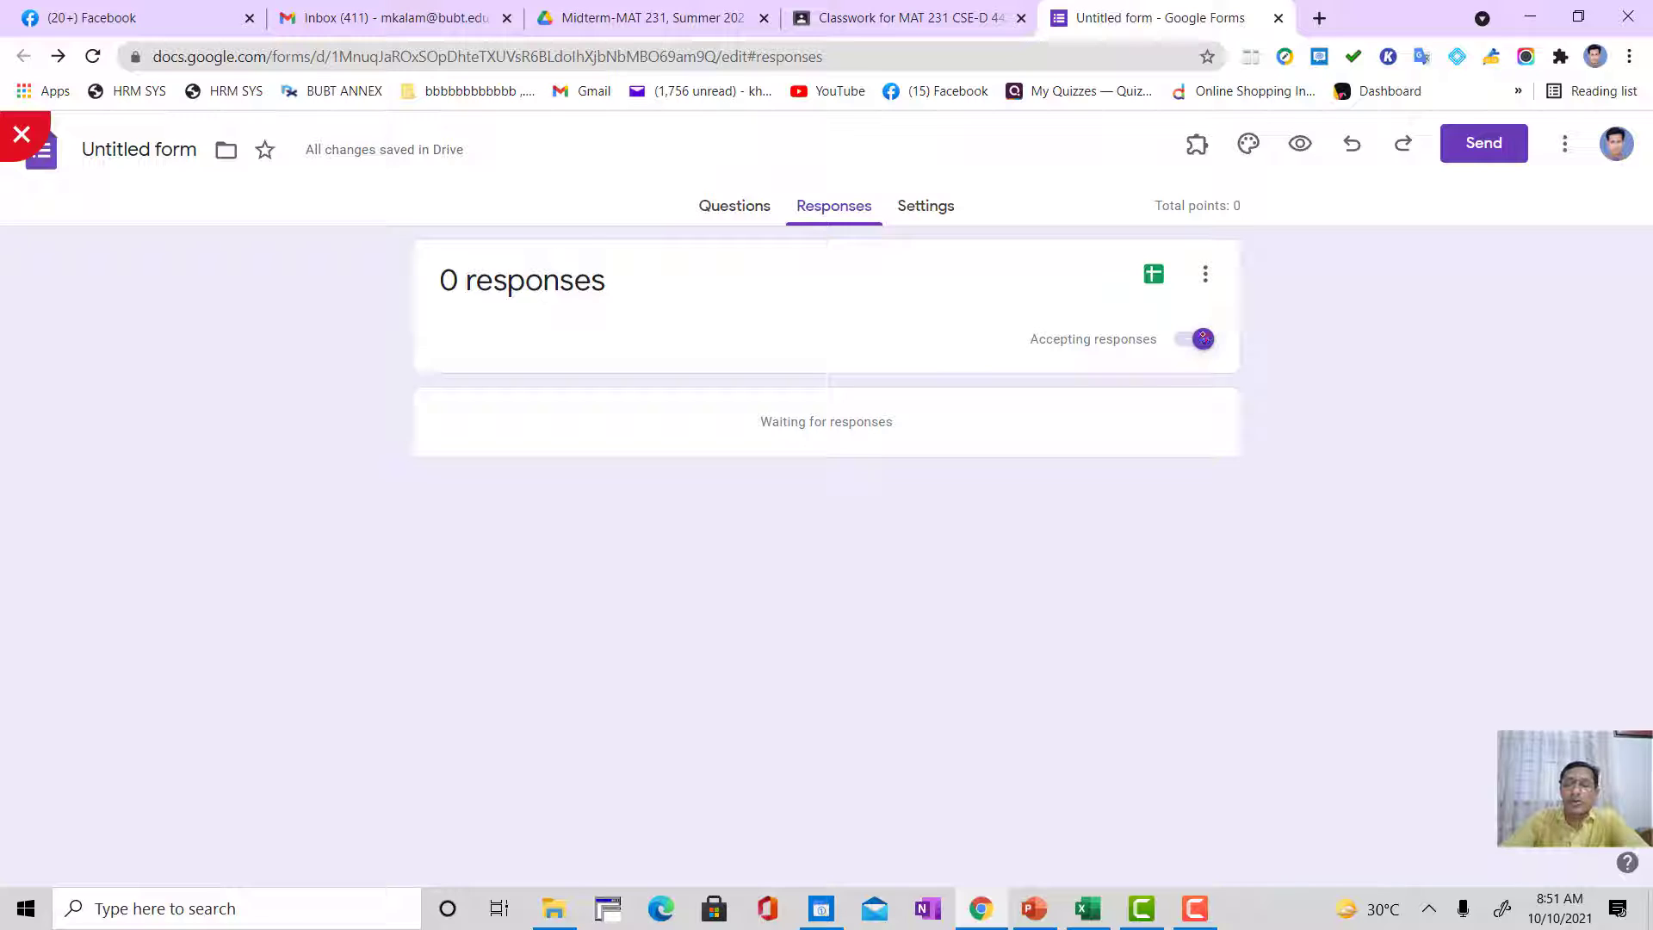
# Step: Turn accepting responses off and on again, then examine the form's response collection and sign-in settings
pyautogui.click(1203, 338)
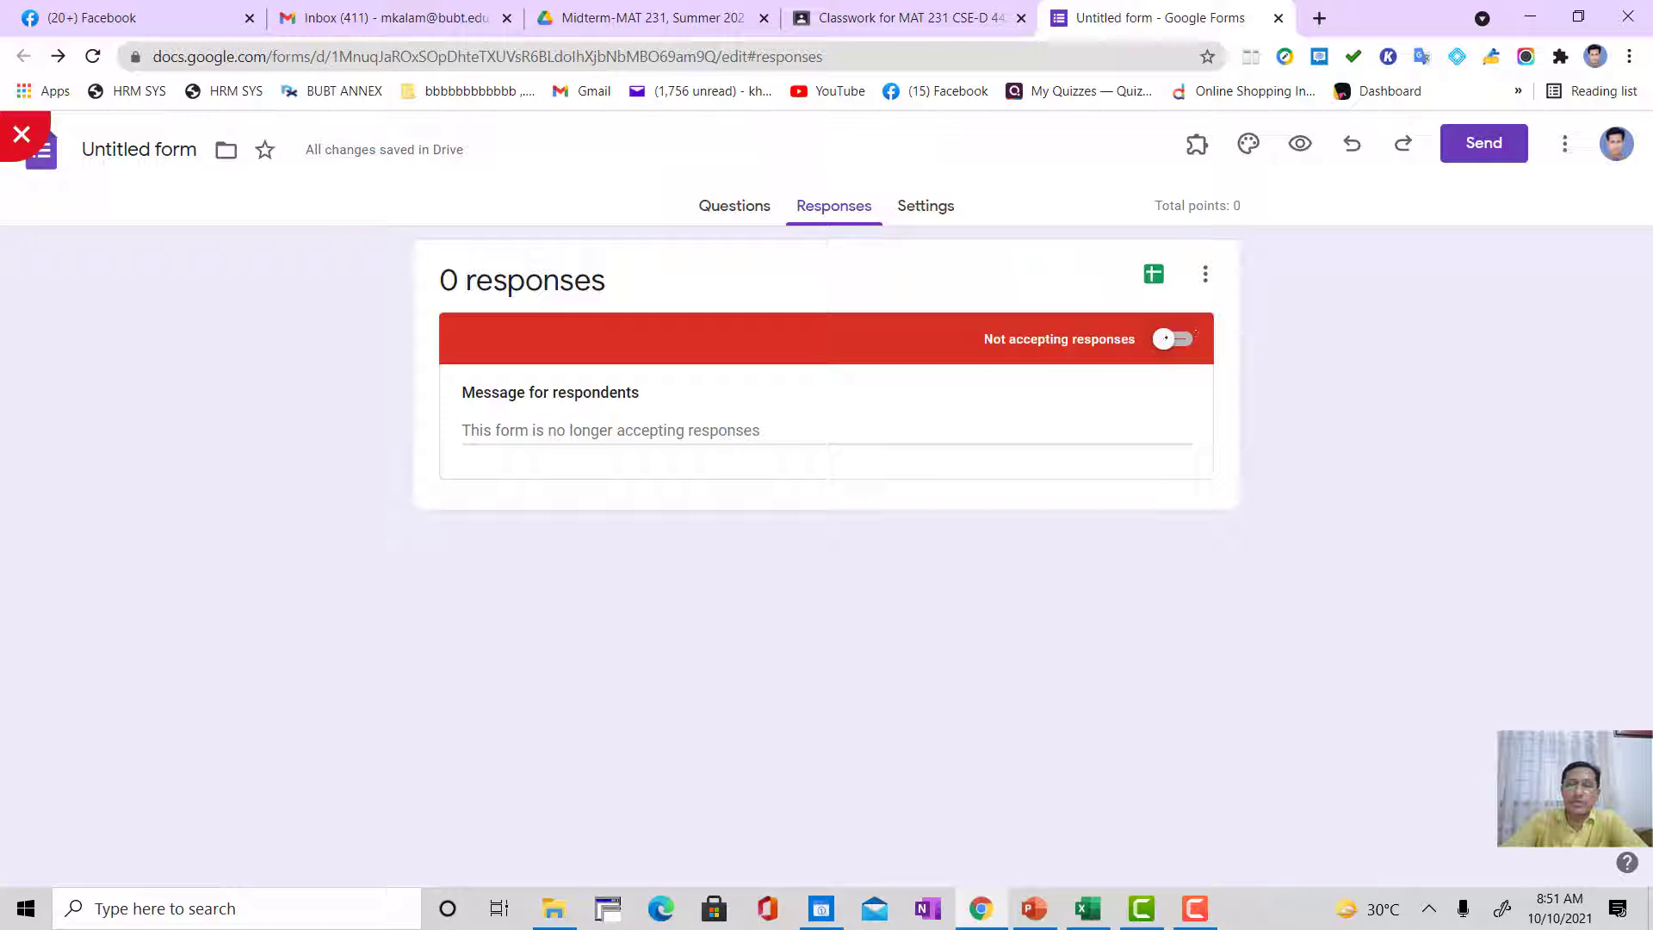
pyautogui.click(1171, 338)
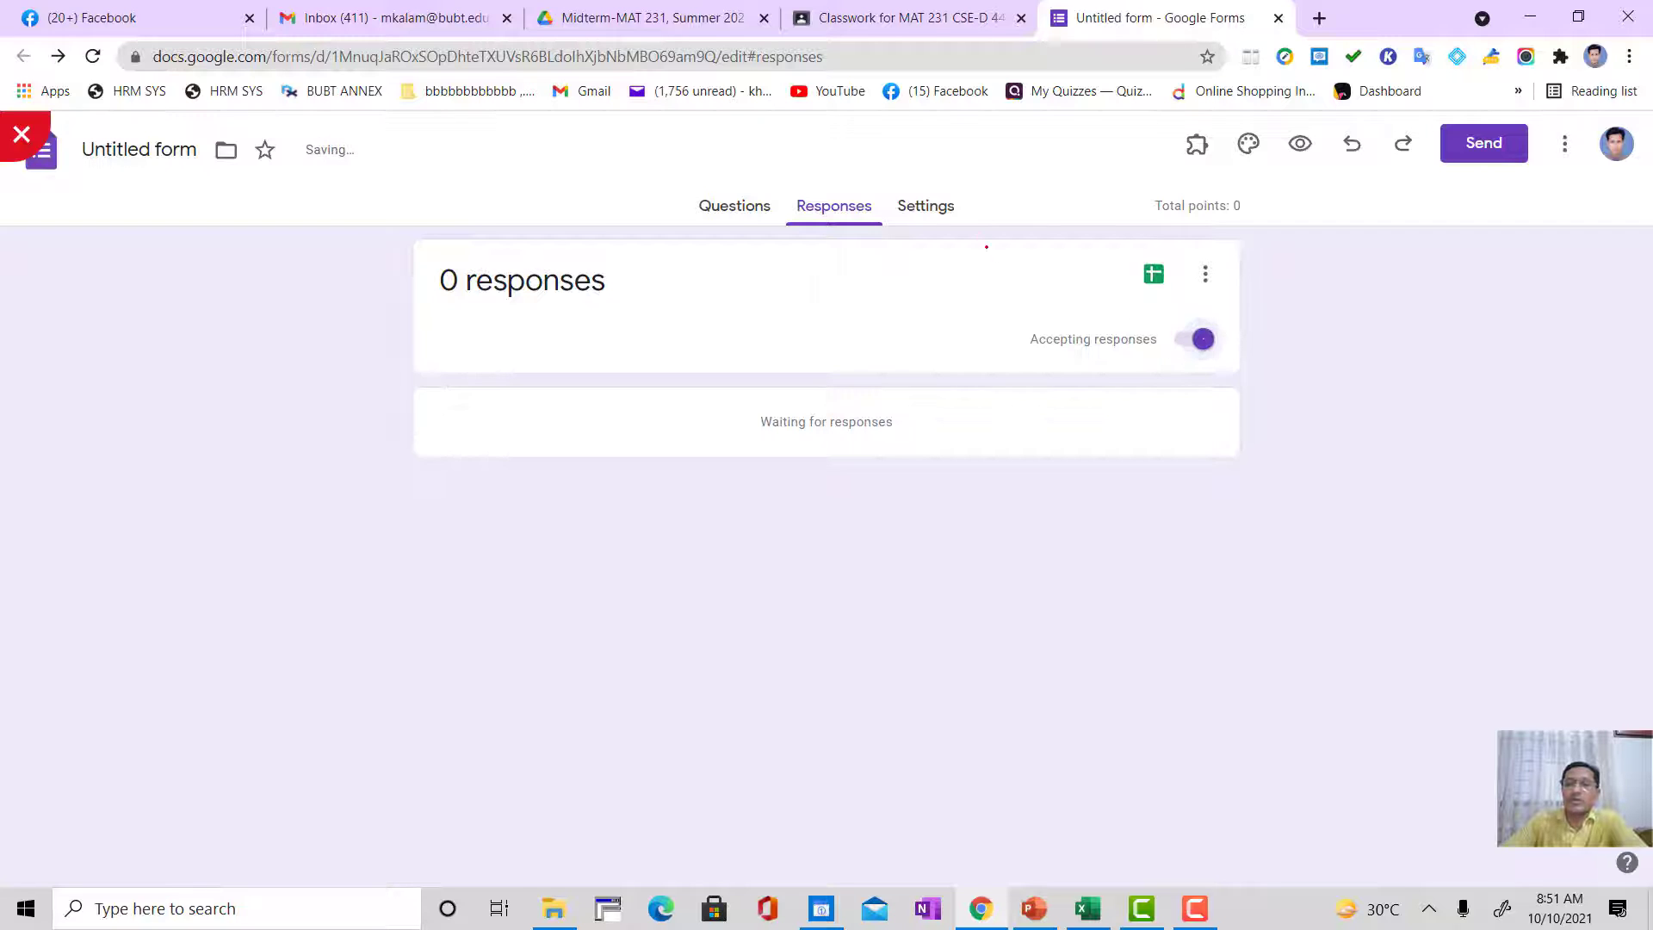
pyautogui.click(925, 206)
pyautogui.scroll(-10, 775, 560)
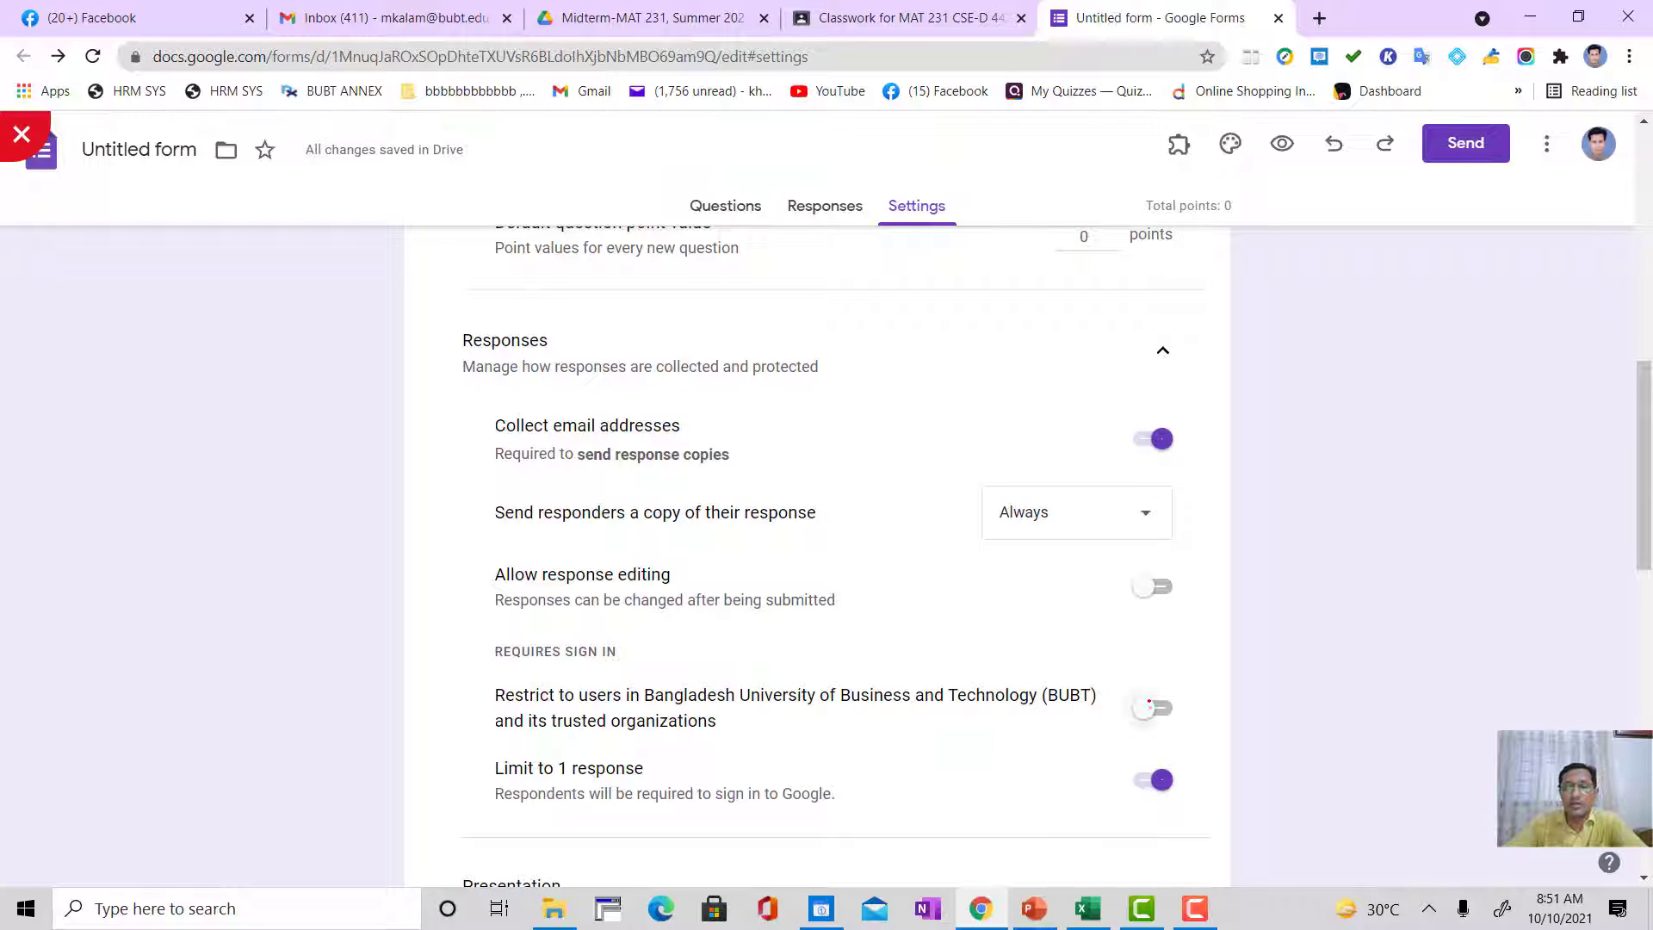
pyautogui.moveTo(1133, 642)
pyautogui.mouseDown()
pyautogui.moveTo(1076, 693)
pyautogui.moveTo(1209, 715)
pyautogui.moveTo(1110, 642)
pyautogui.mouseUp()
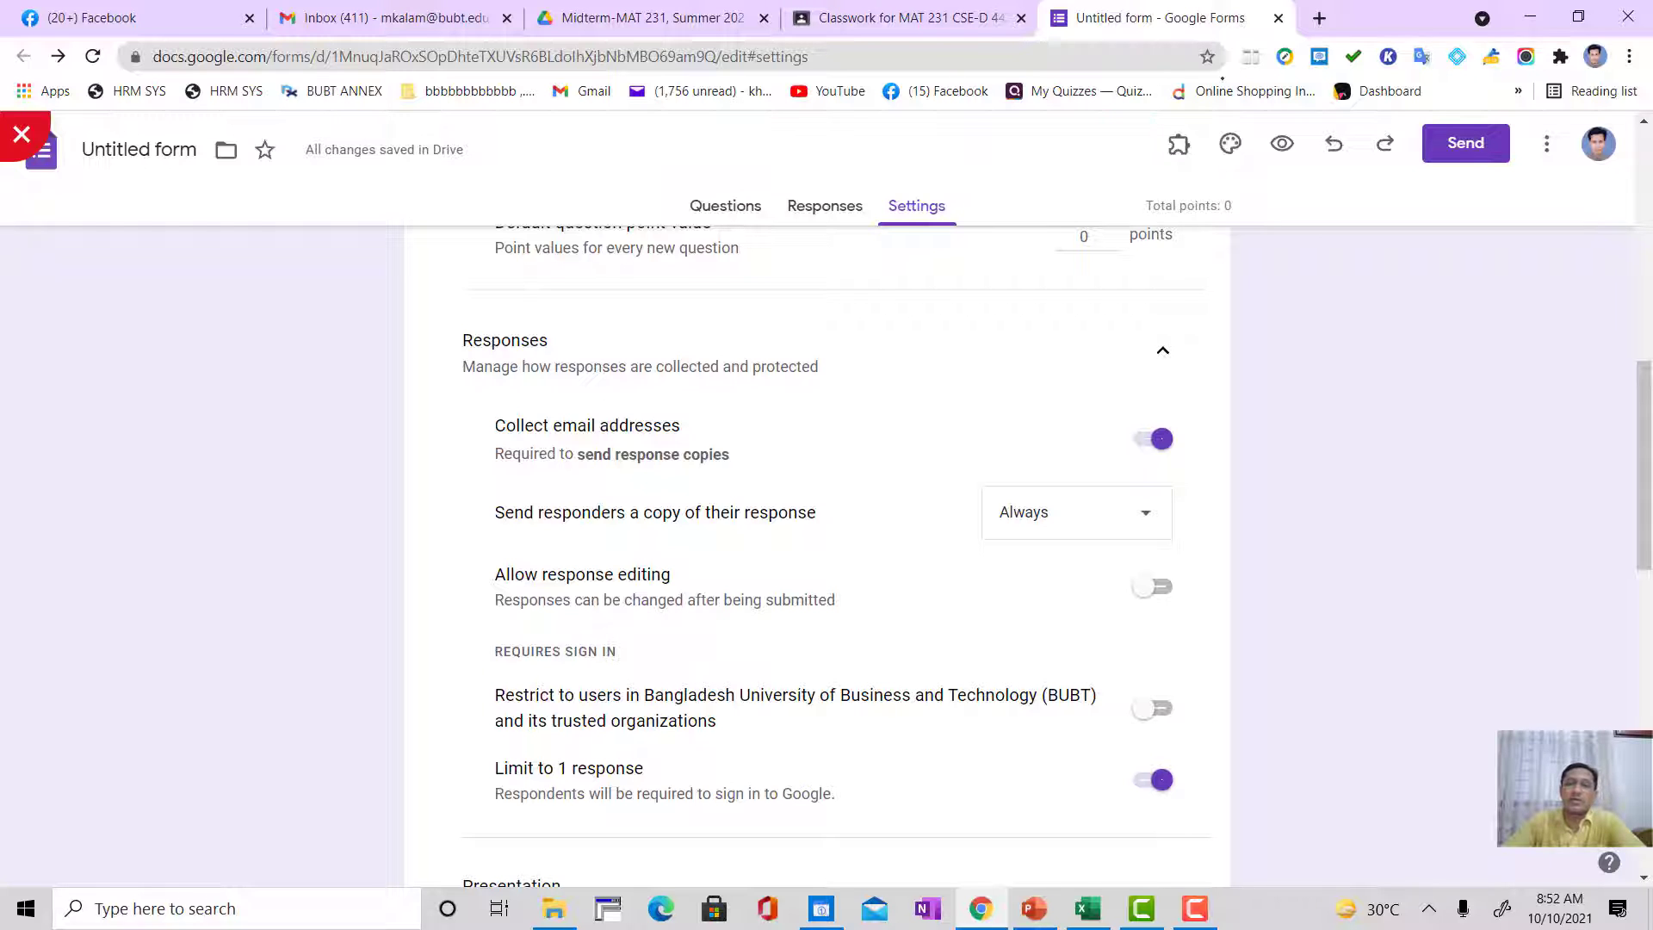
# Step: Close the form and set the Class Lecture 15 assignment's due date to Oct 12, 2021 at 11:59 PM
pyautogui.click(1278, 17)
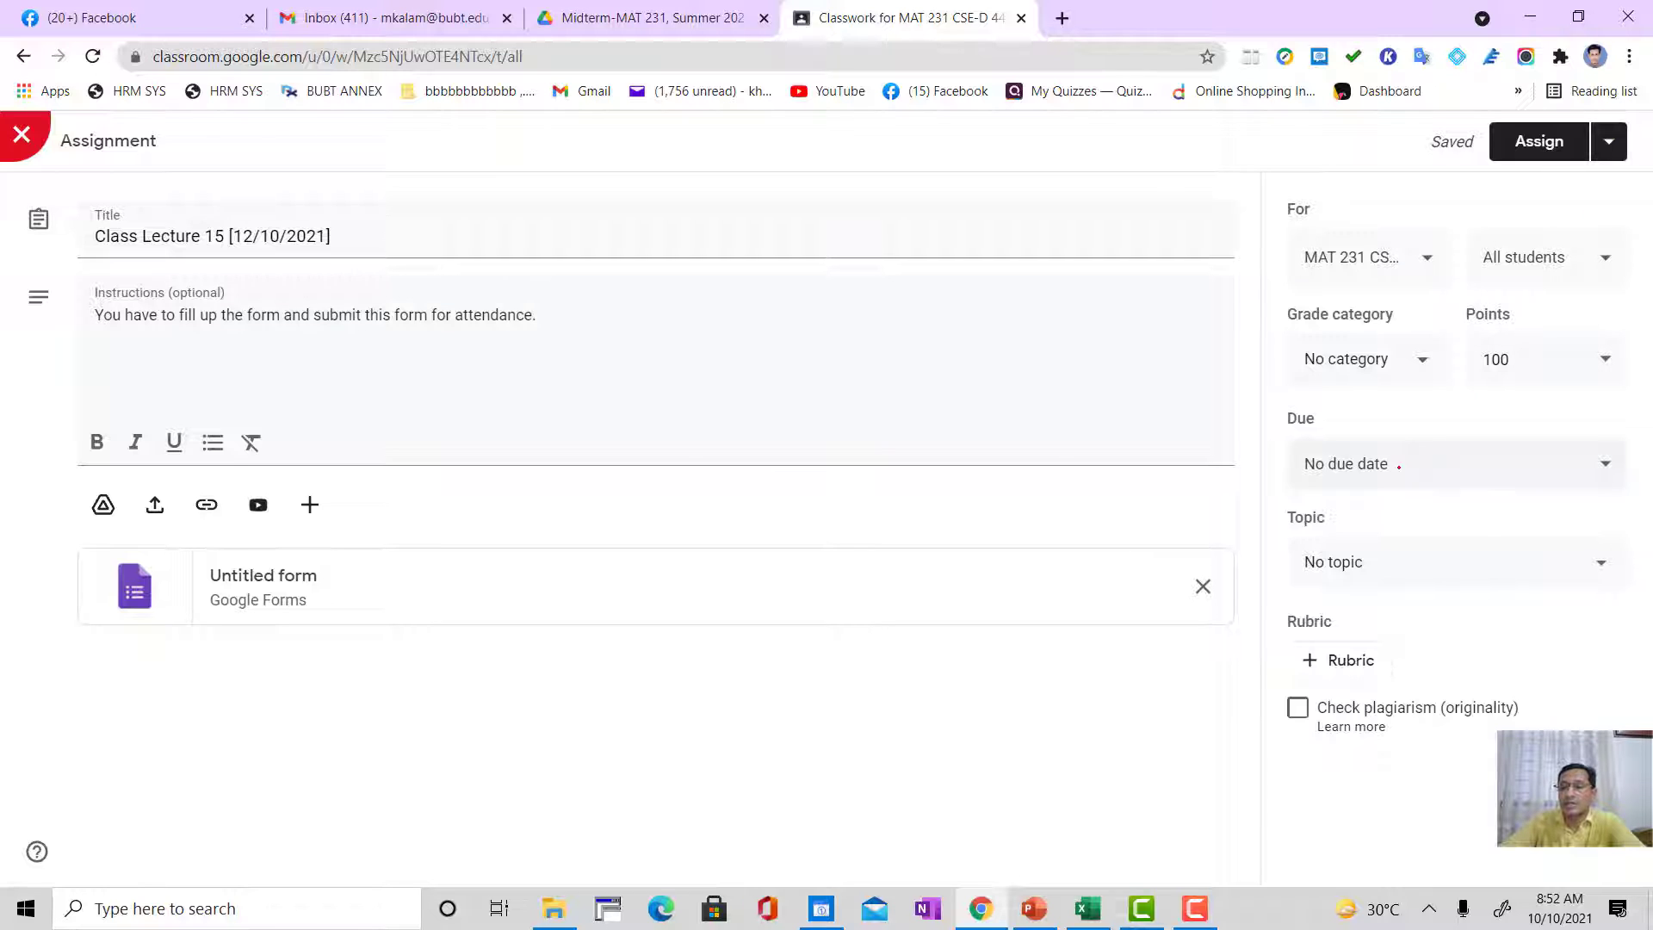
pyautogui.click(1454, 465)
pyautogui.click(1366, 543)
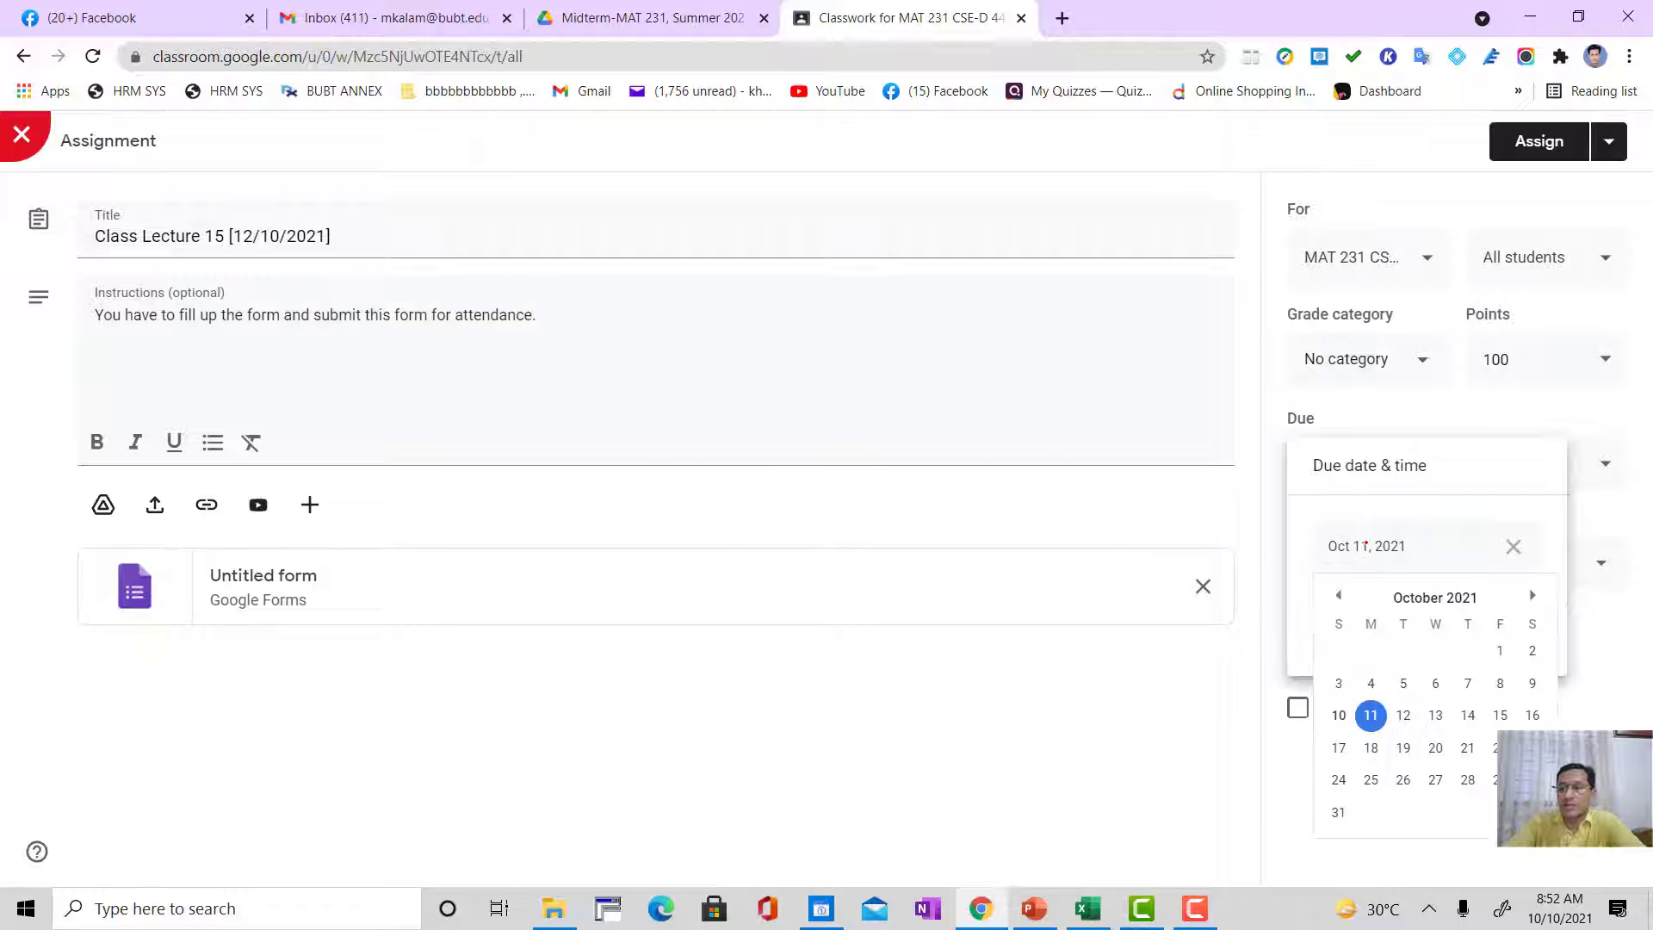
pyautogui.click(1403, 714)
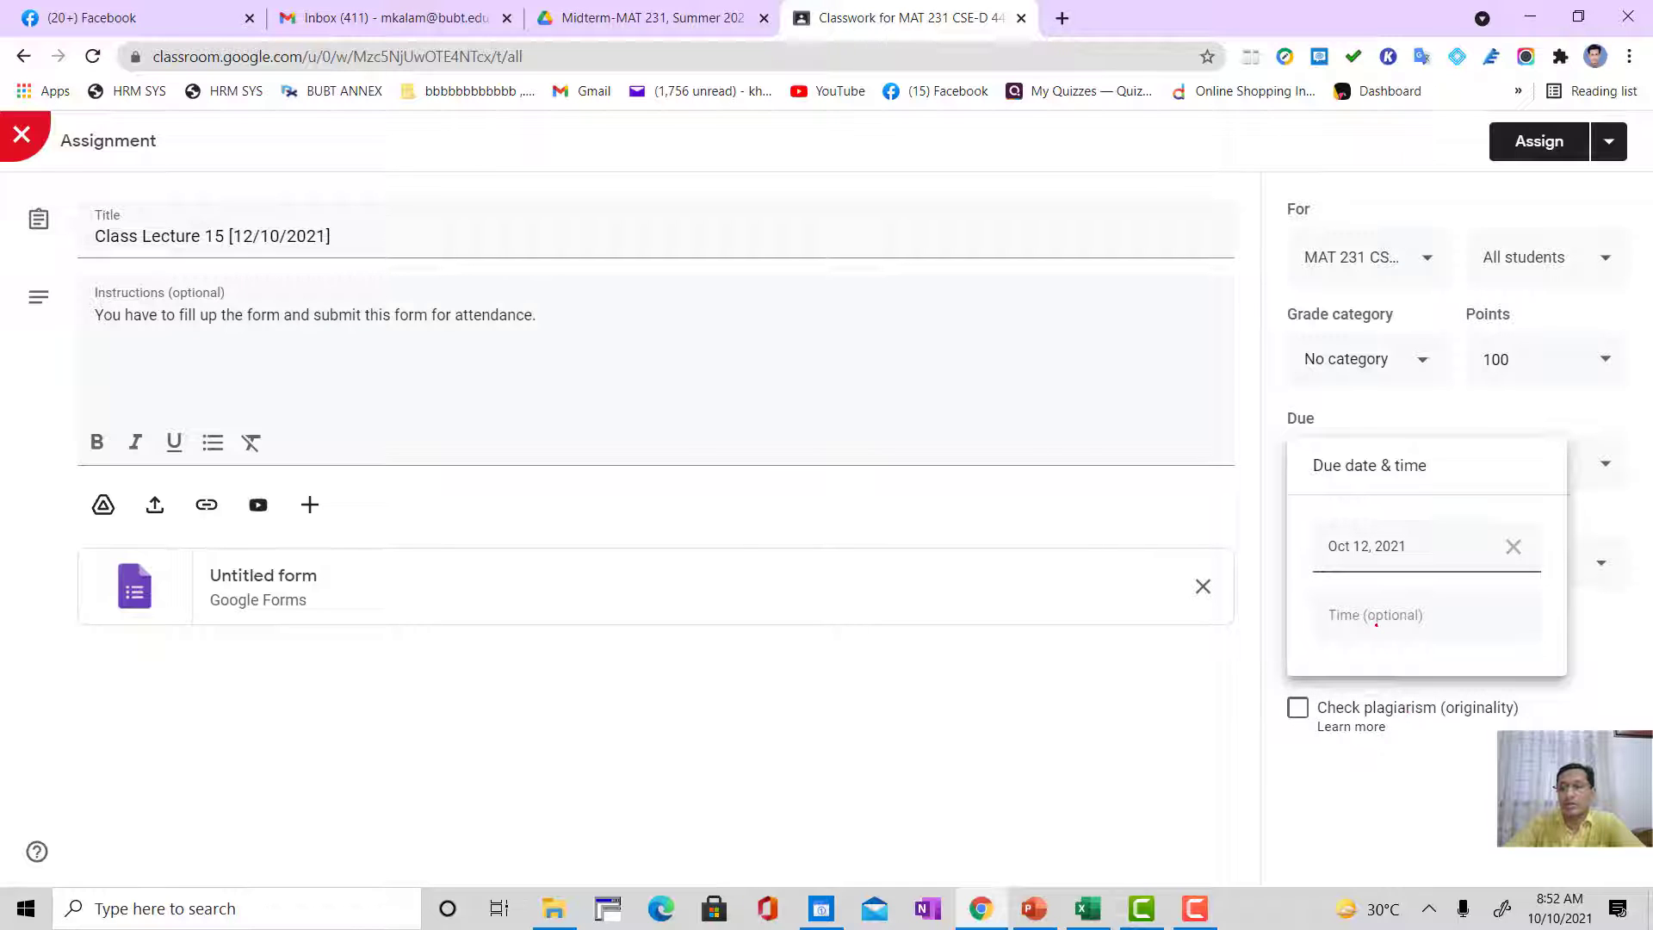
pyautogui.click(1375, 620)
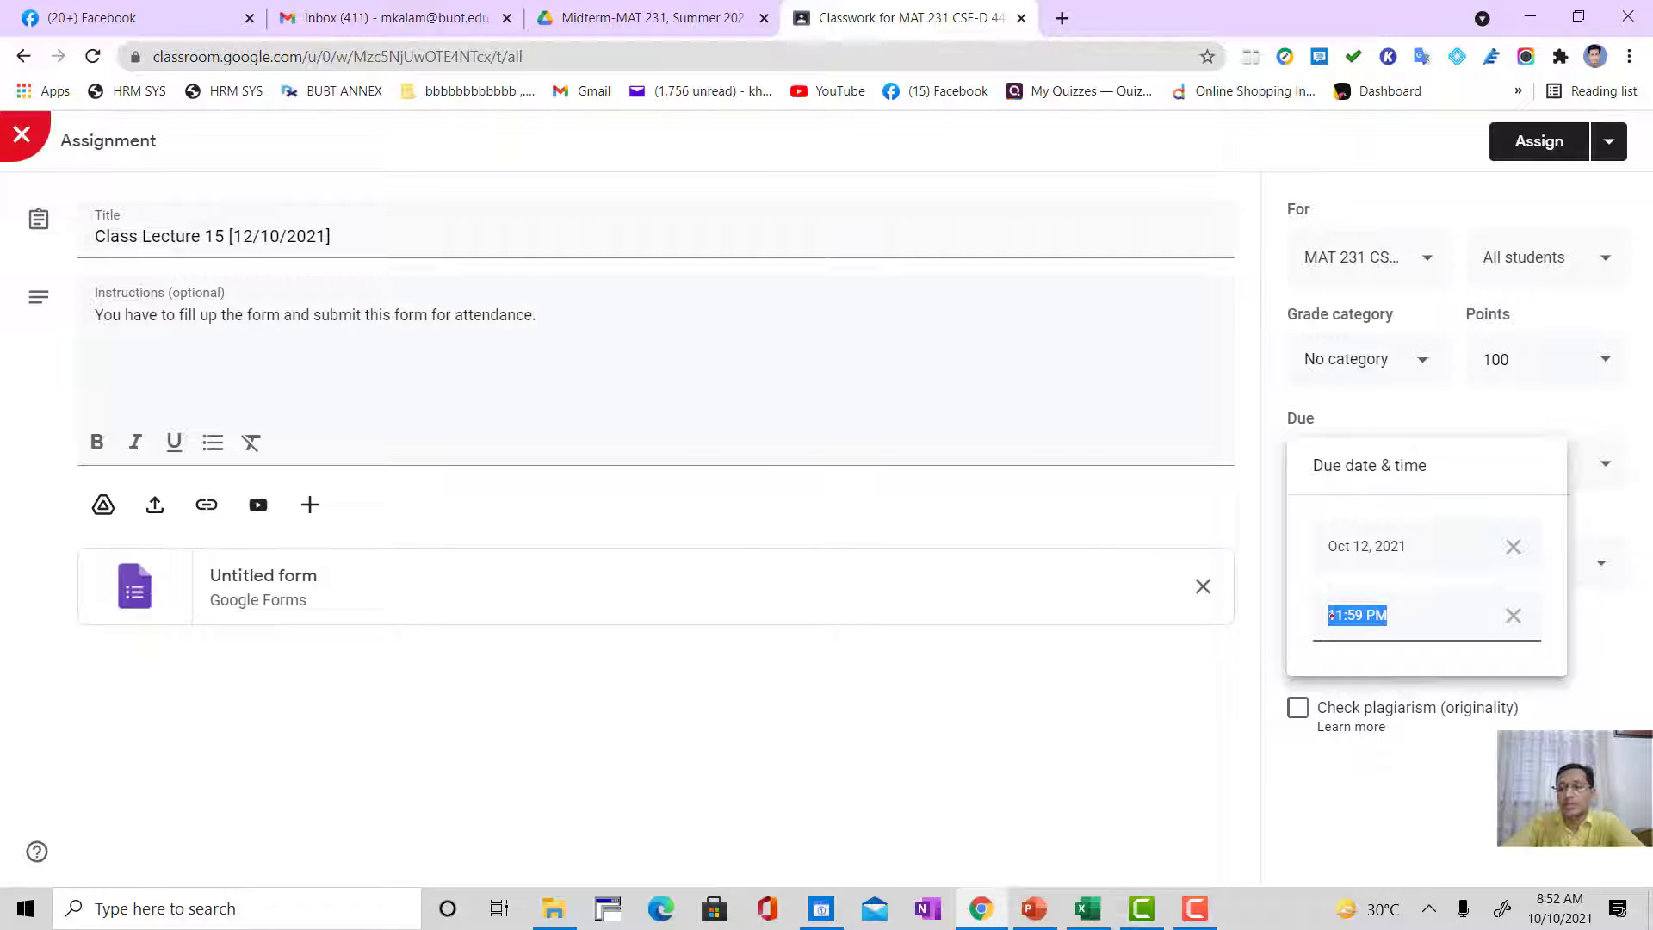
pyautogui.click(1162, 725)
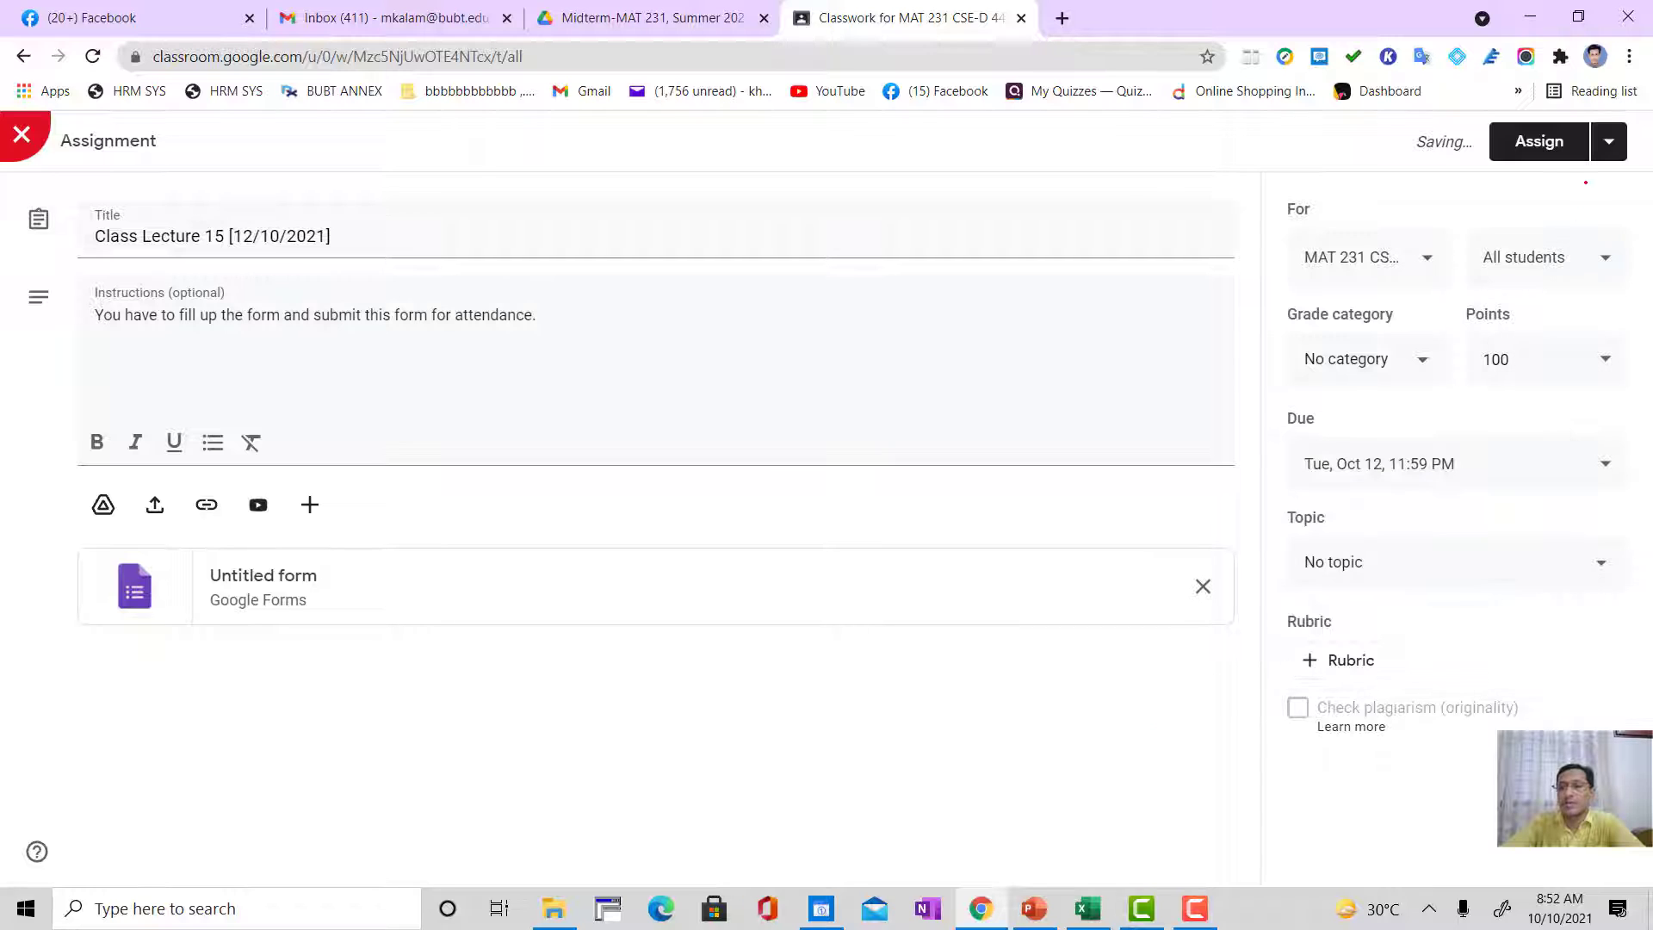
# Step: Save the Class Lecture 15 assignment as a draft and reopen it for editing
pyautogui.click(1608, 142)
pyautogui.click(1540, 217)
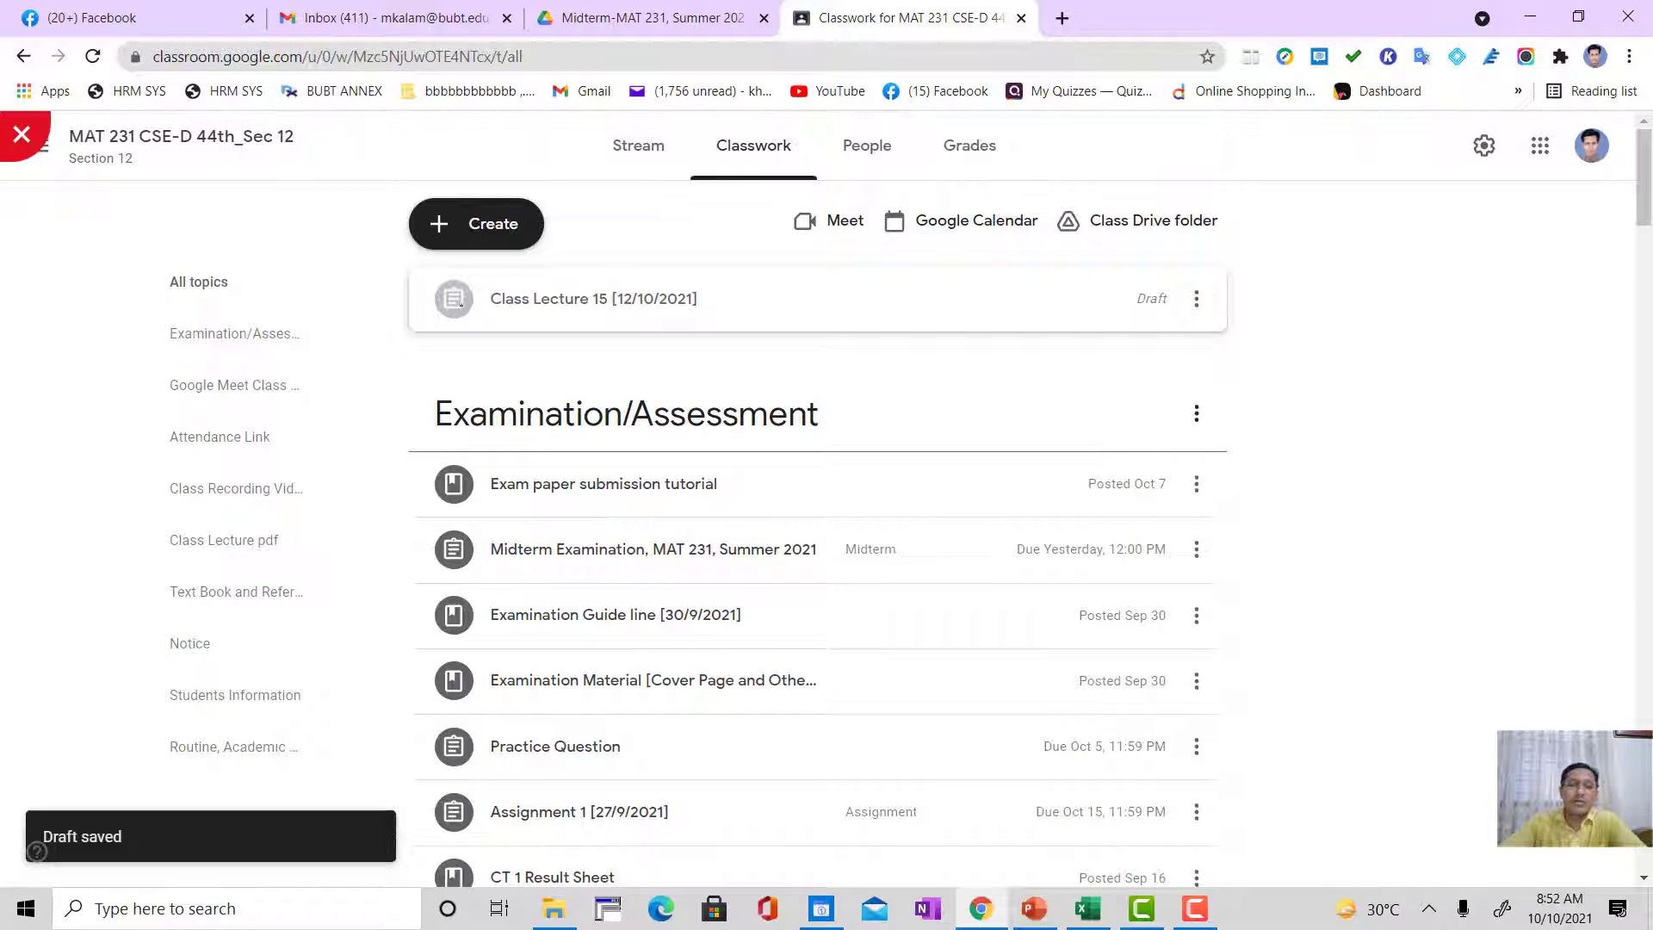
pyautogui.click(1196, 298)
pyautogui.click(1115, 341)
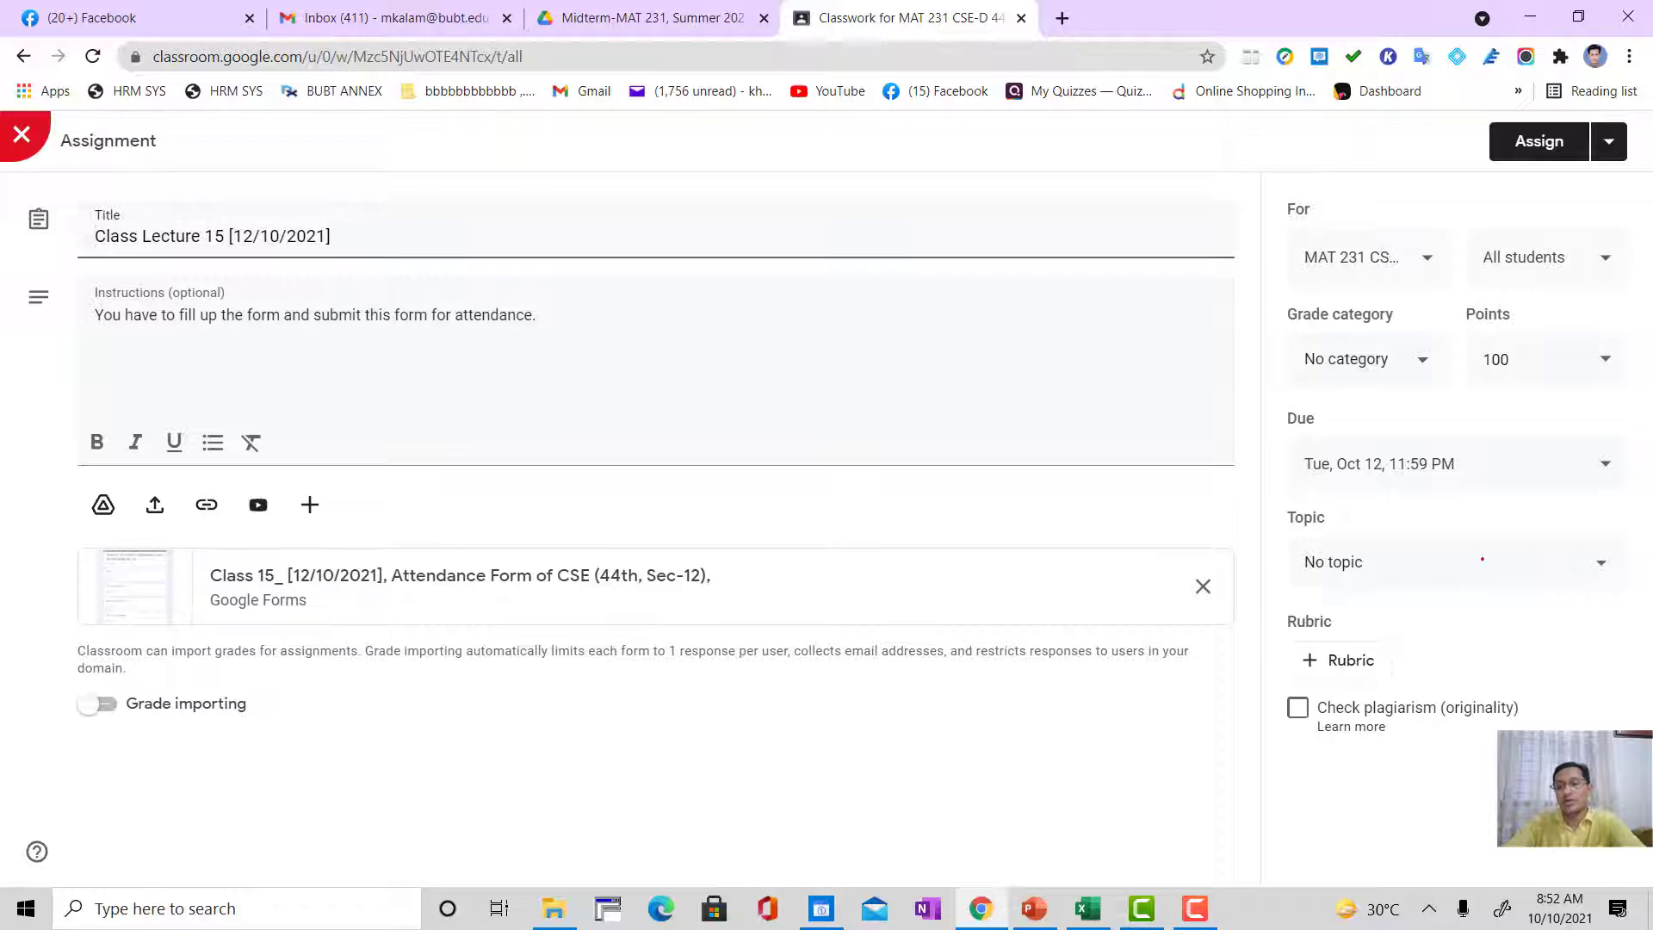
# Step: Assign the topic Attendance Link to the Class Lecture 15 assignment and save it as a draft again
pyautogui.click(1470, 566)
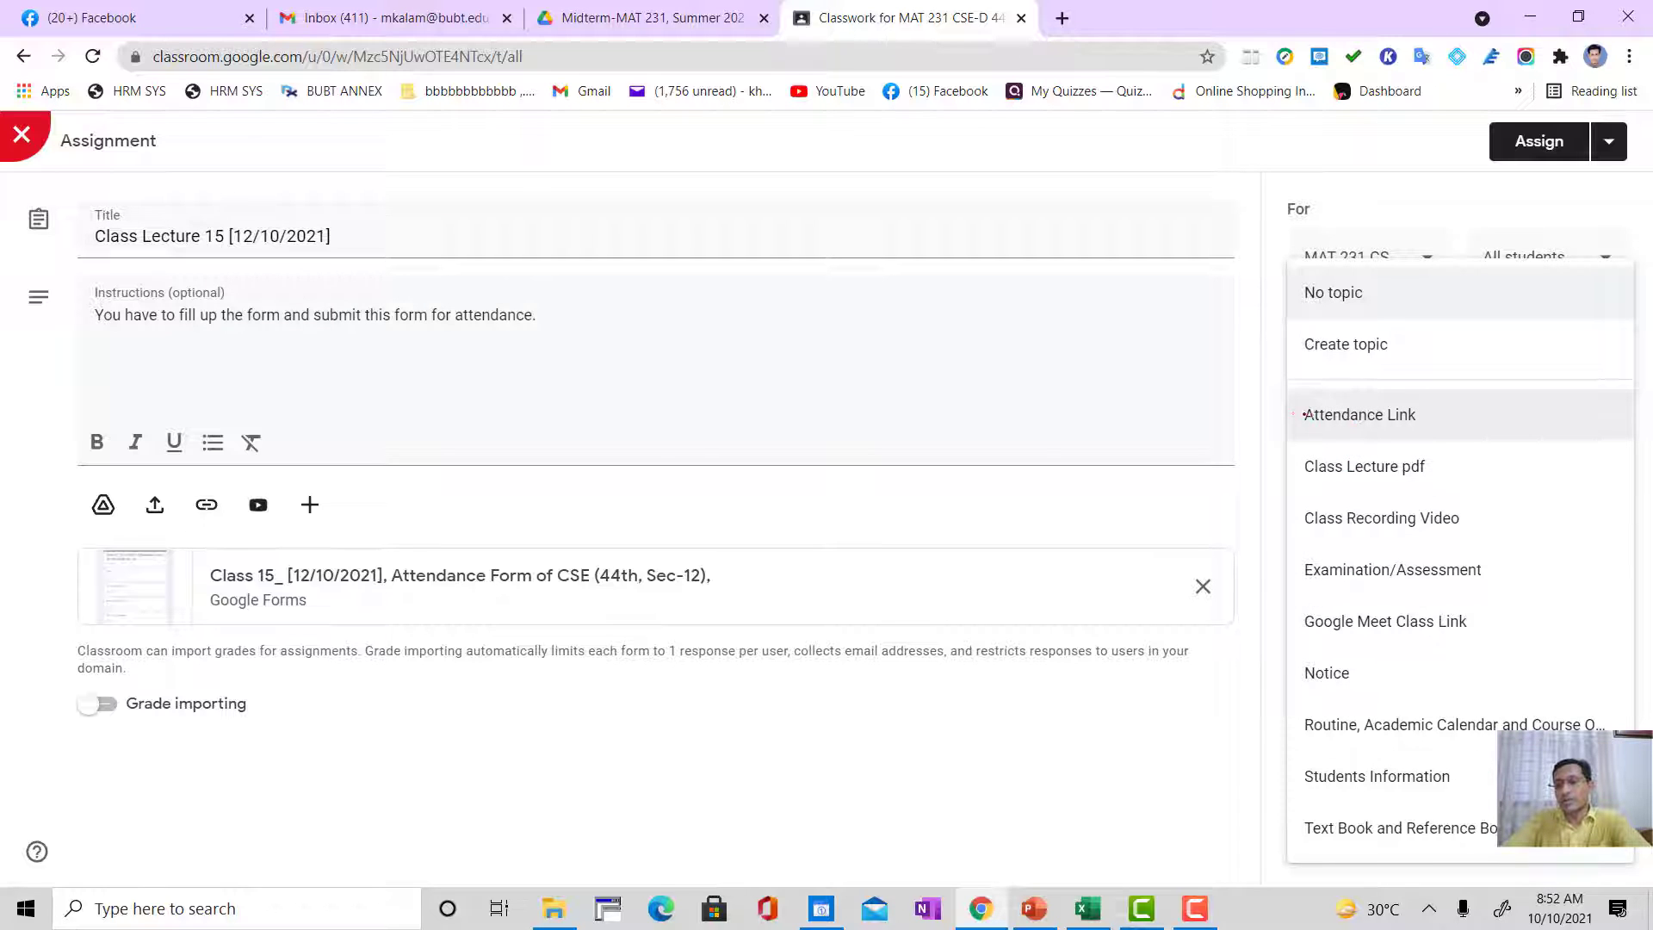
pyautogui.click(1387, 415)
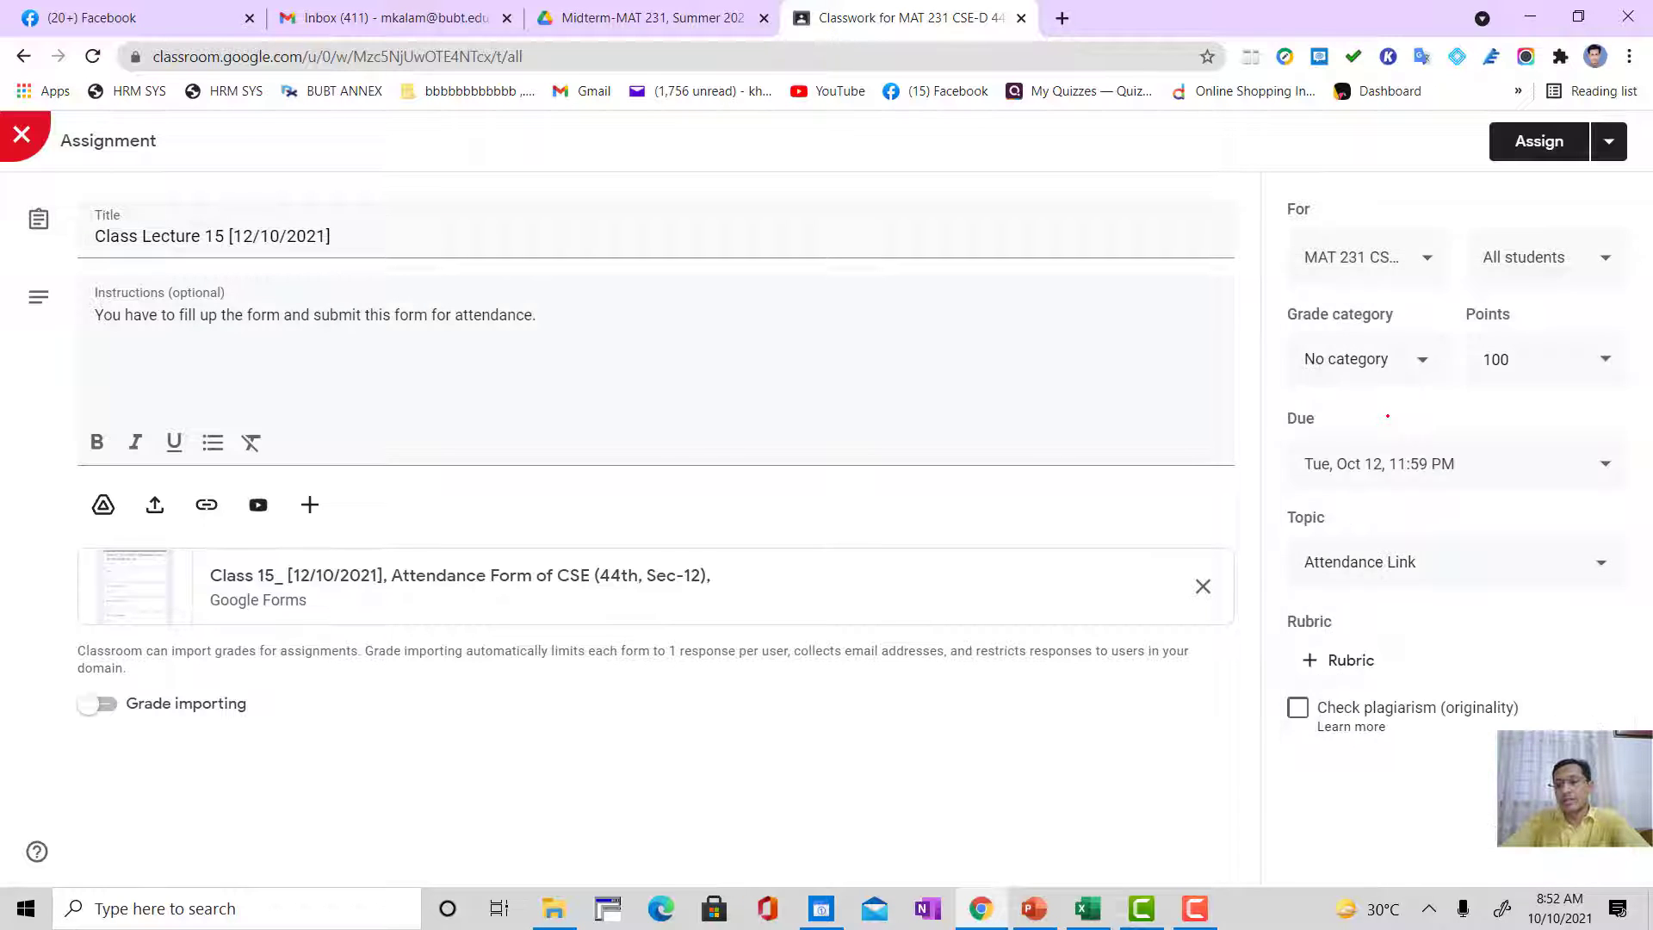
pyautogui.click(1608, 142)
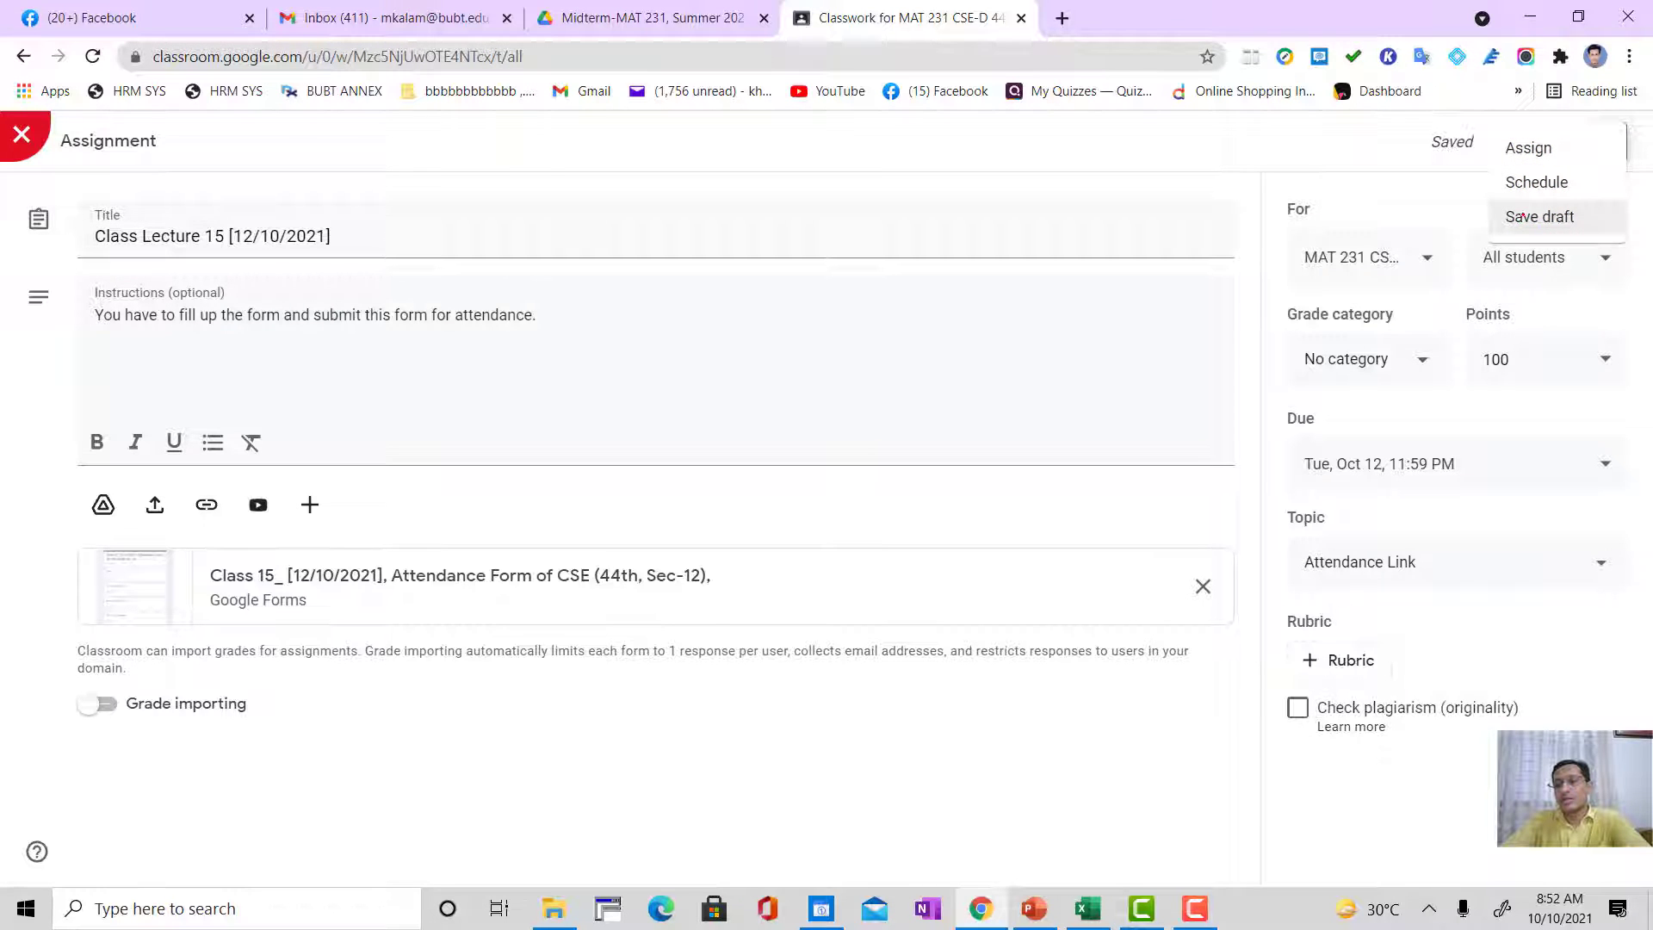
pyautogui.click(1567, 214)
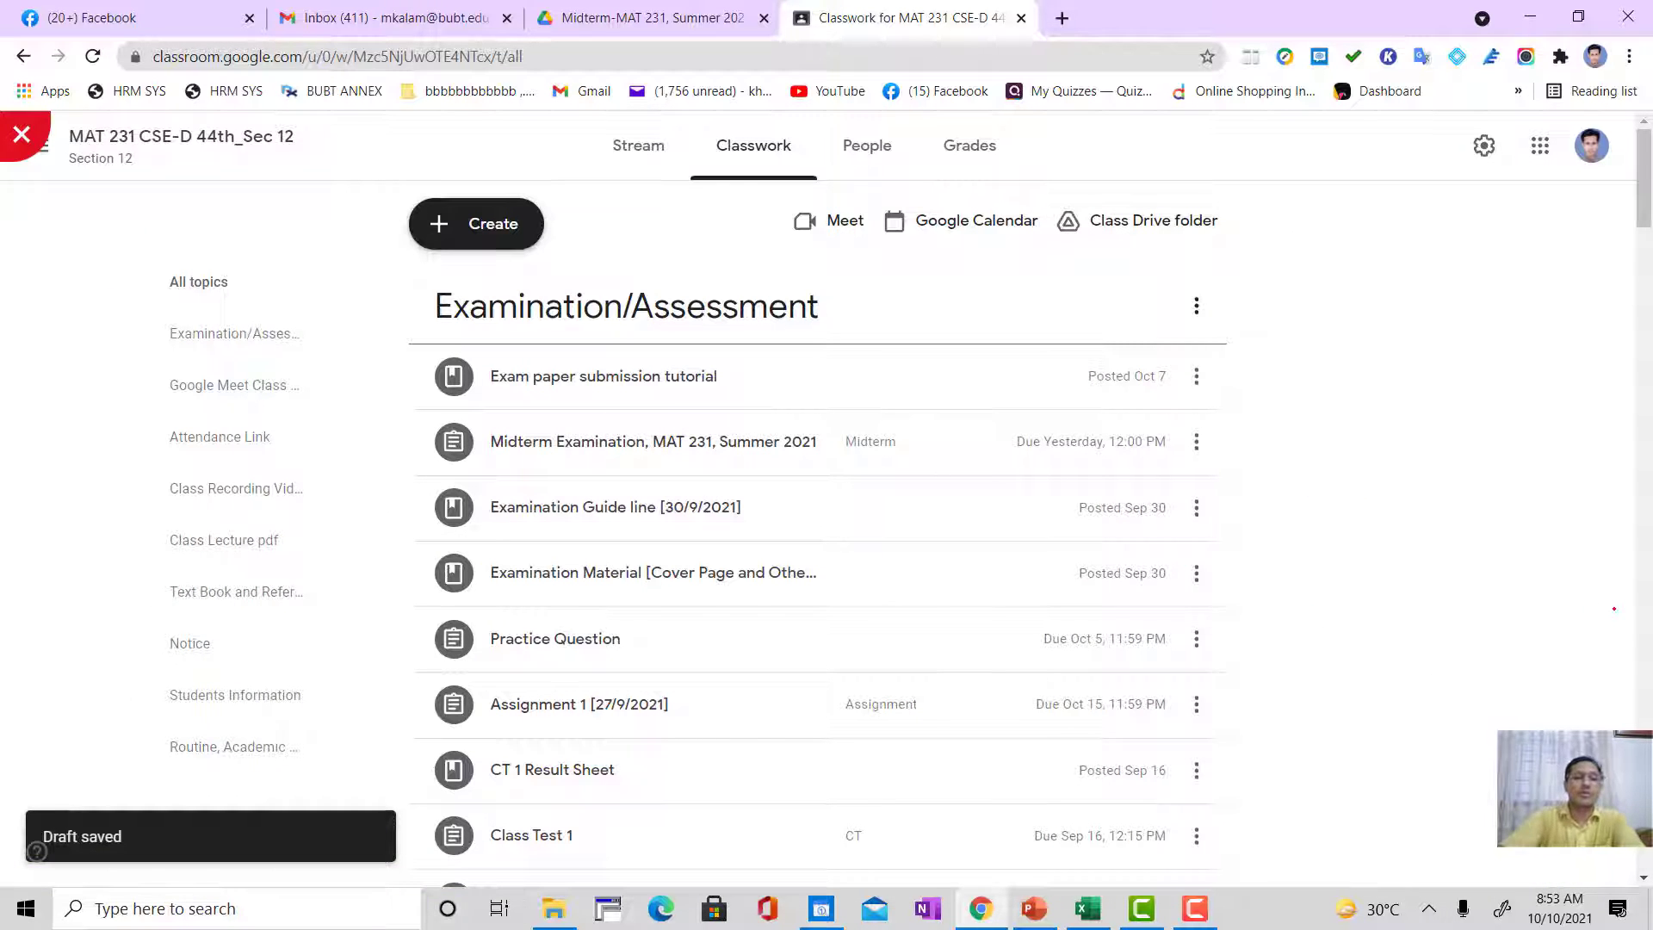
# Step: Find the Class Lecture 15 draft under the Attendance Link topic and expand its details to check them
pyautogui.scroll(-12, 1614, 608)
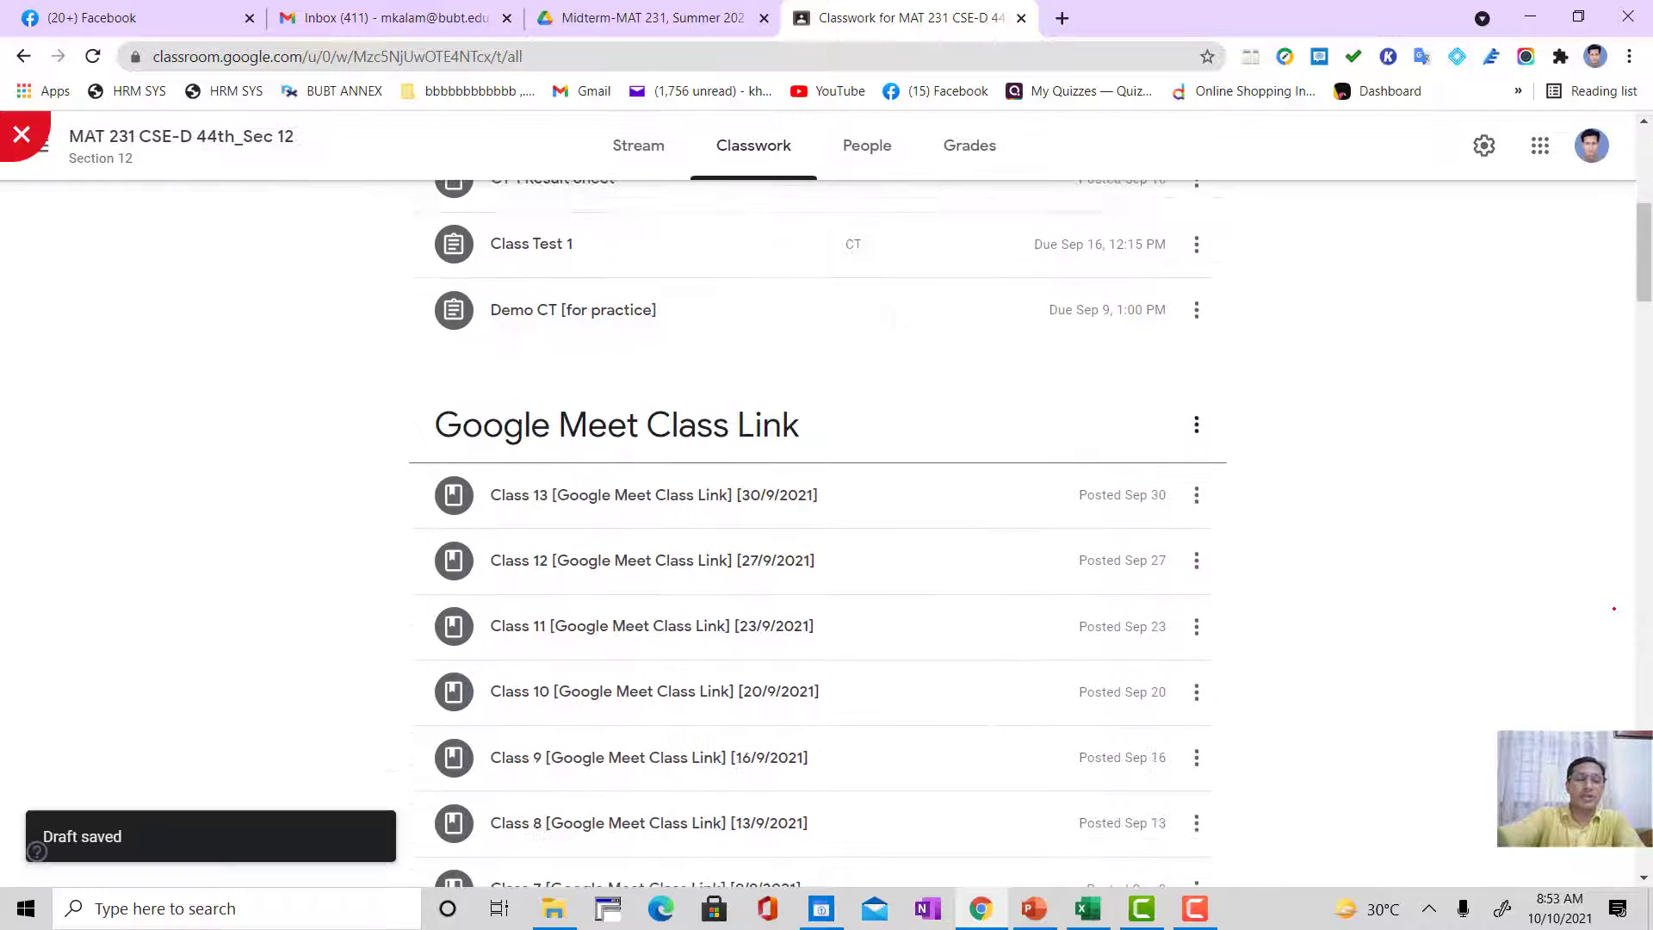
pyautogui.scroll(-4, 1613, 609)
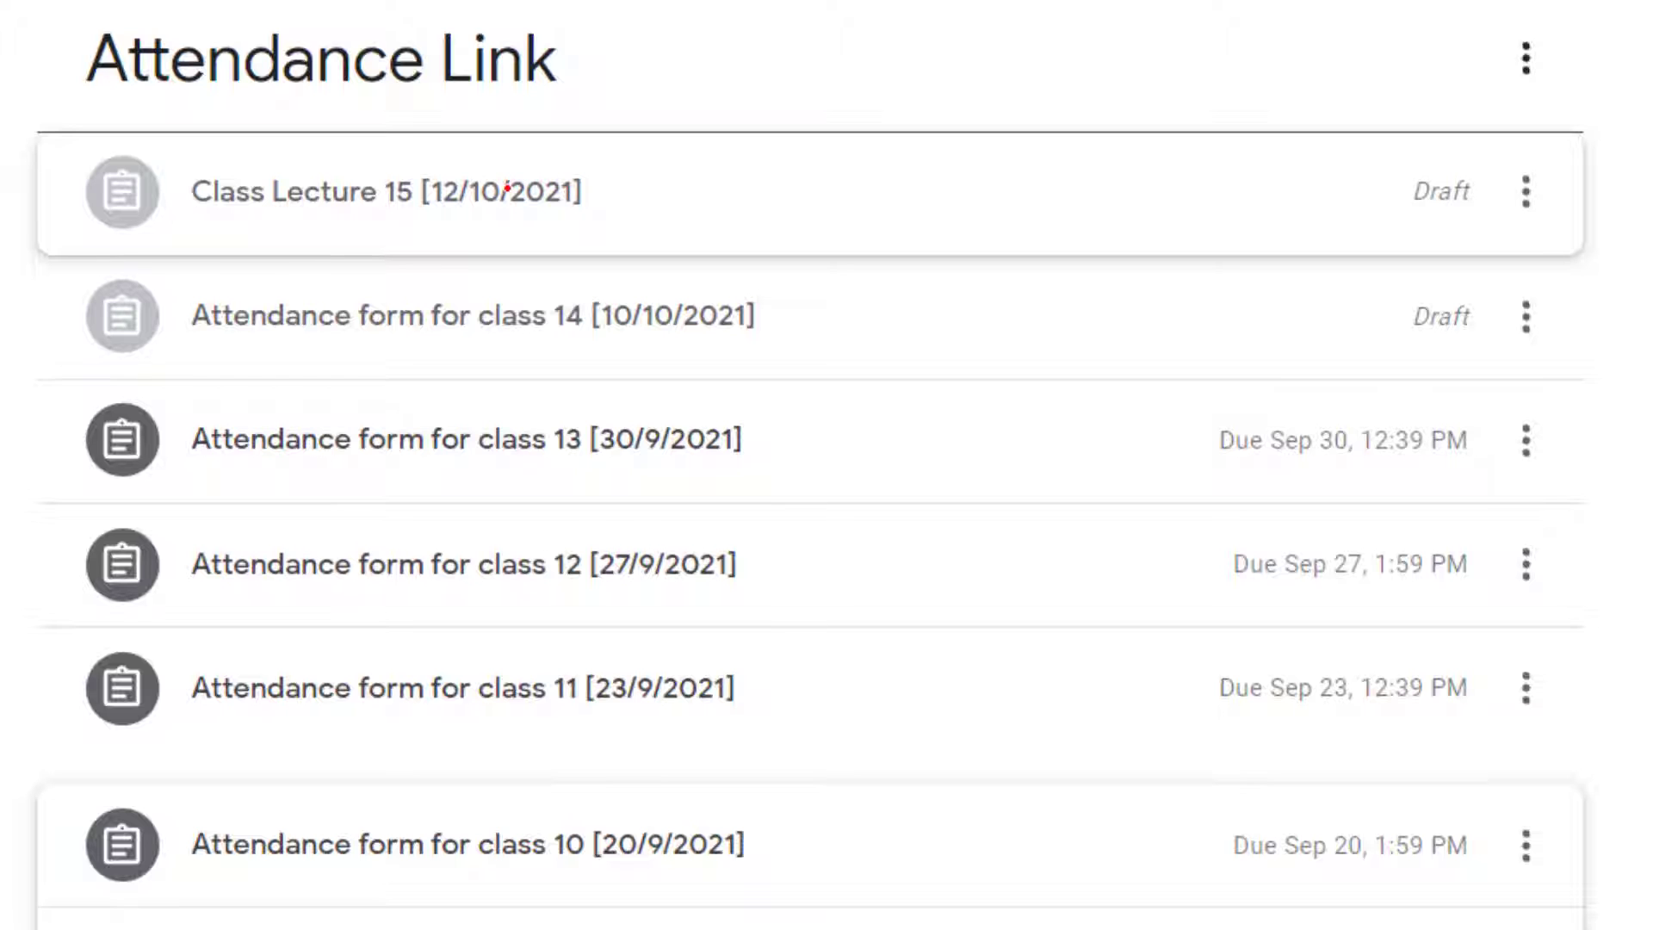
pyautogui.click(507, 188)
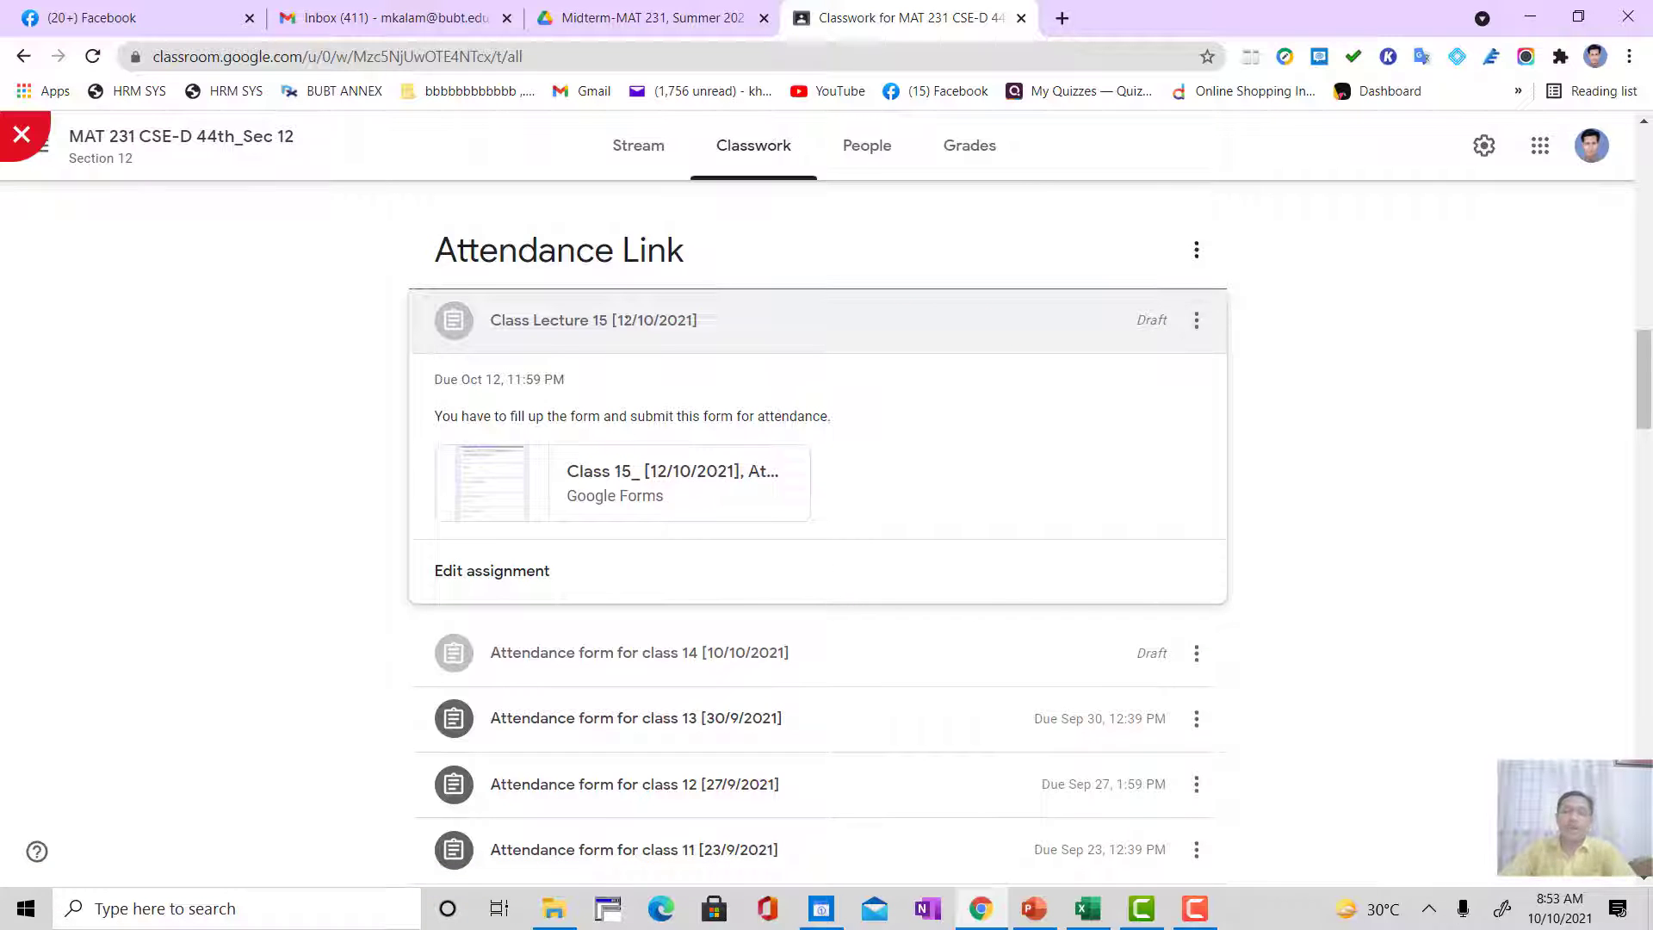
pyautogui.click(639, 318)
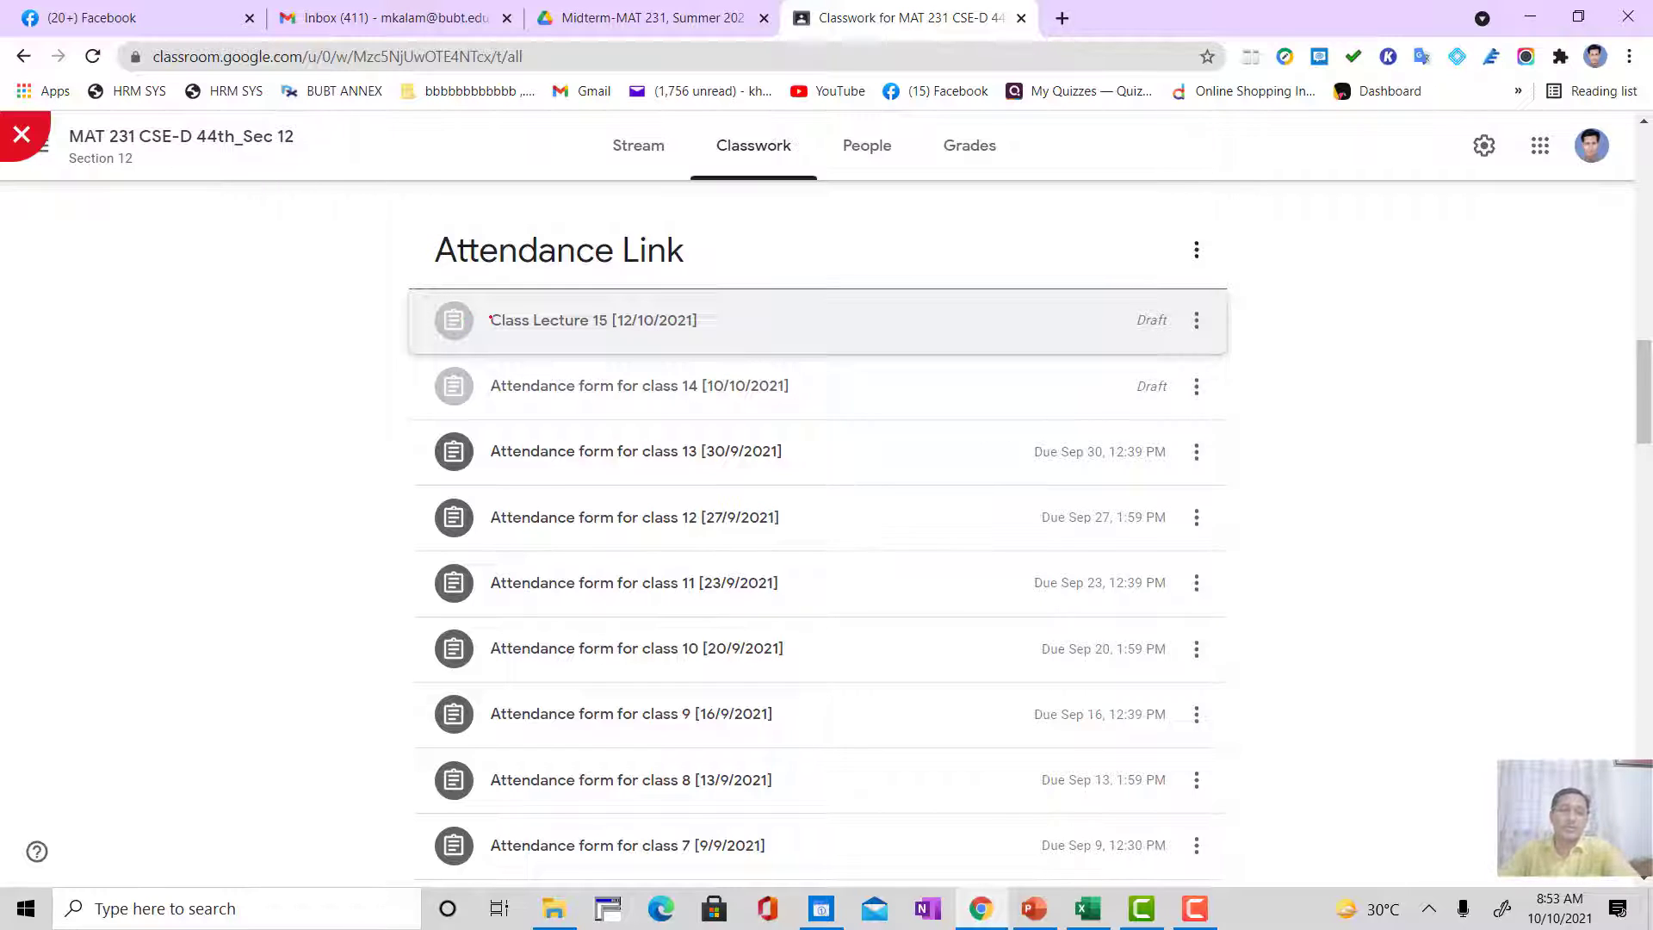
pyautogui.click(489, 320)
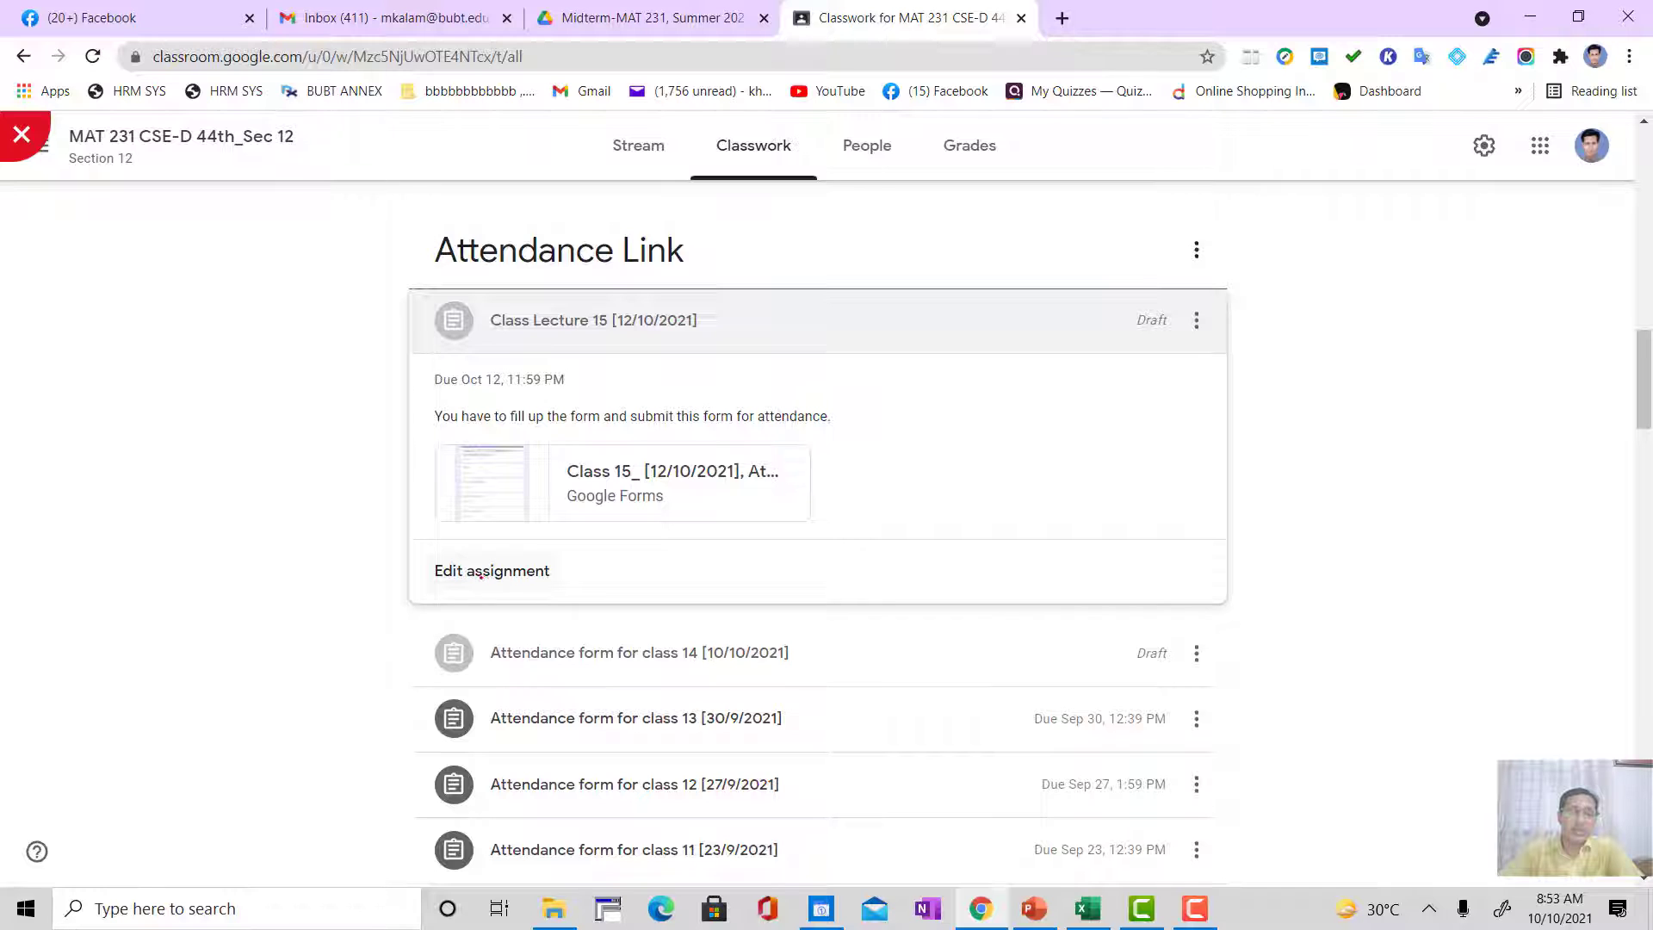
# Step: Set the Class Lecture 15 [12/10/2021] assignment's points to Ungraded and save it as a draft
pyautogui.click(490, 570)
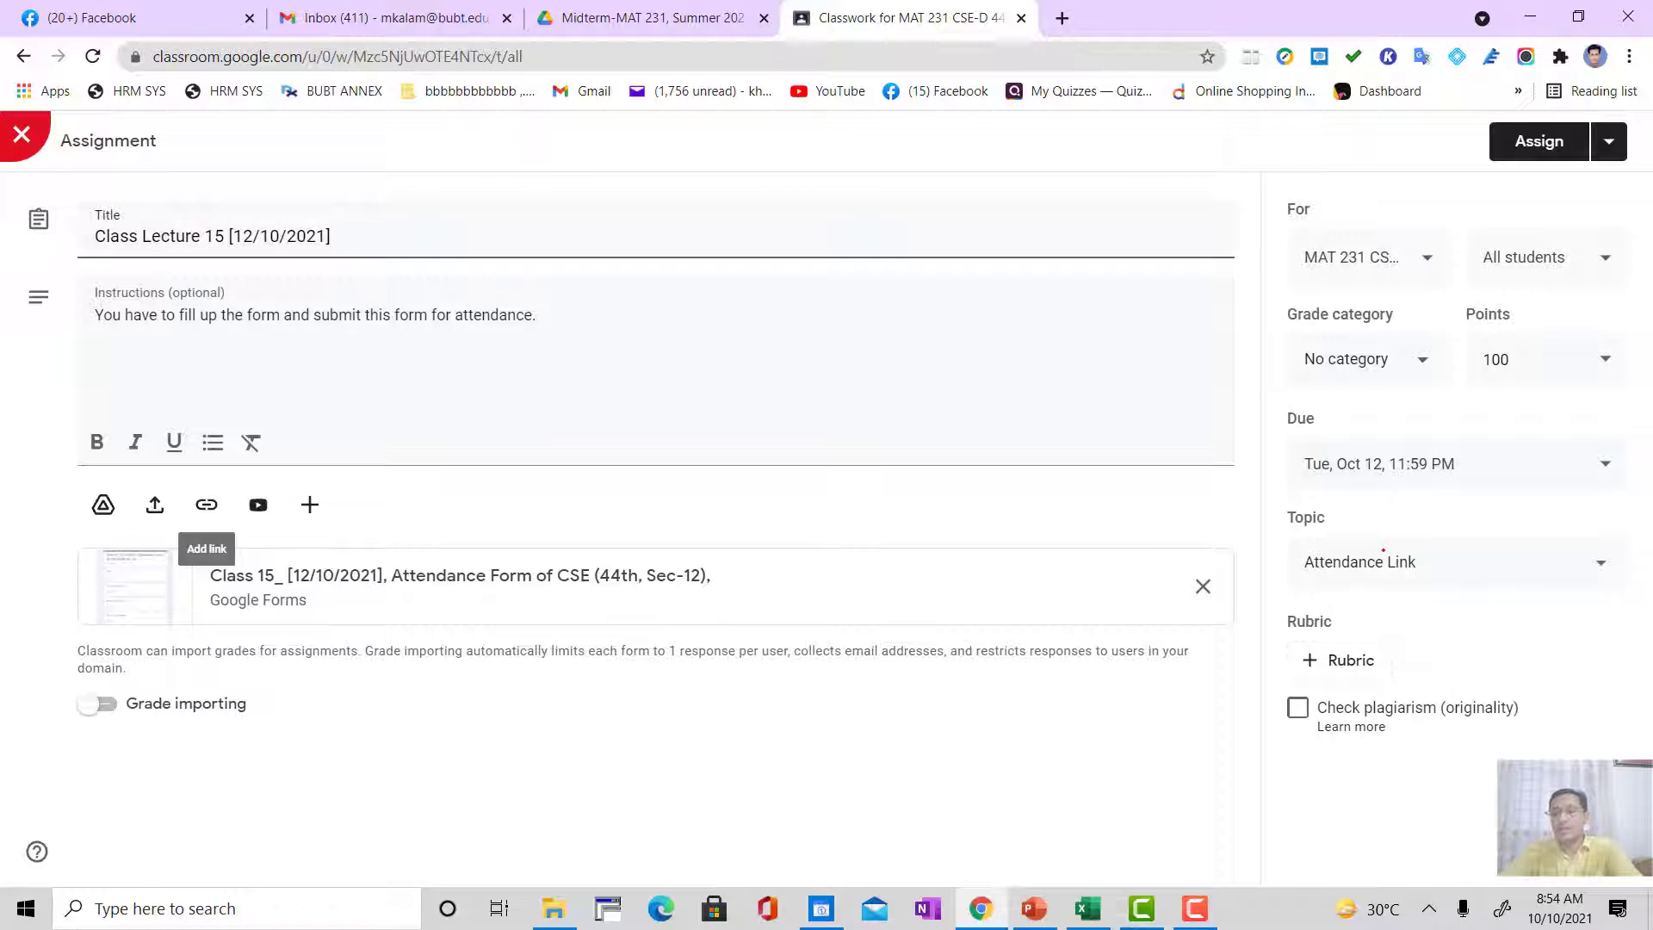
pyautogui.click(1584, 361)
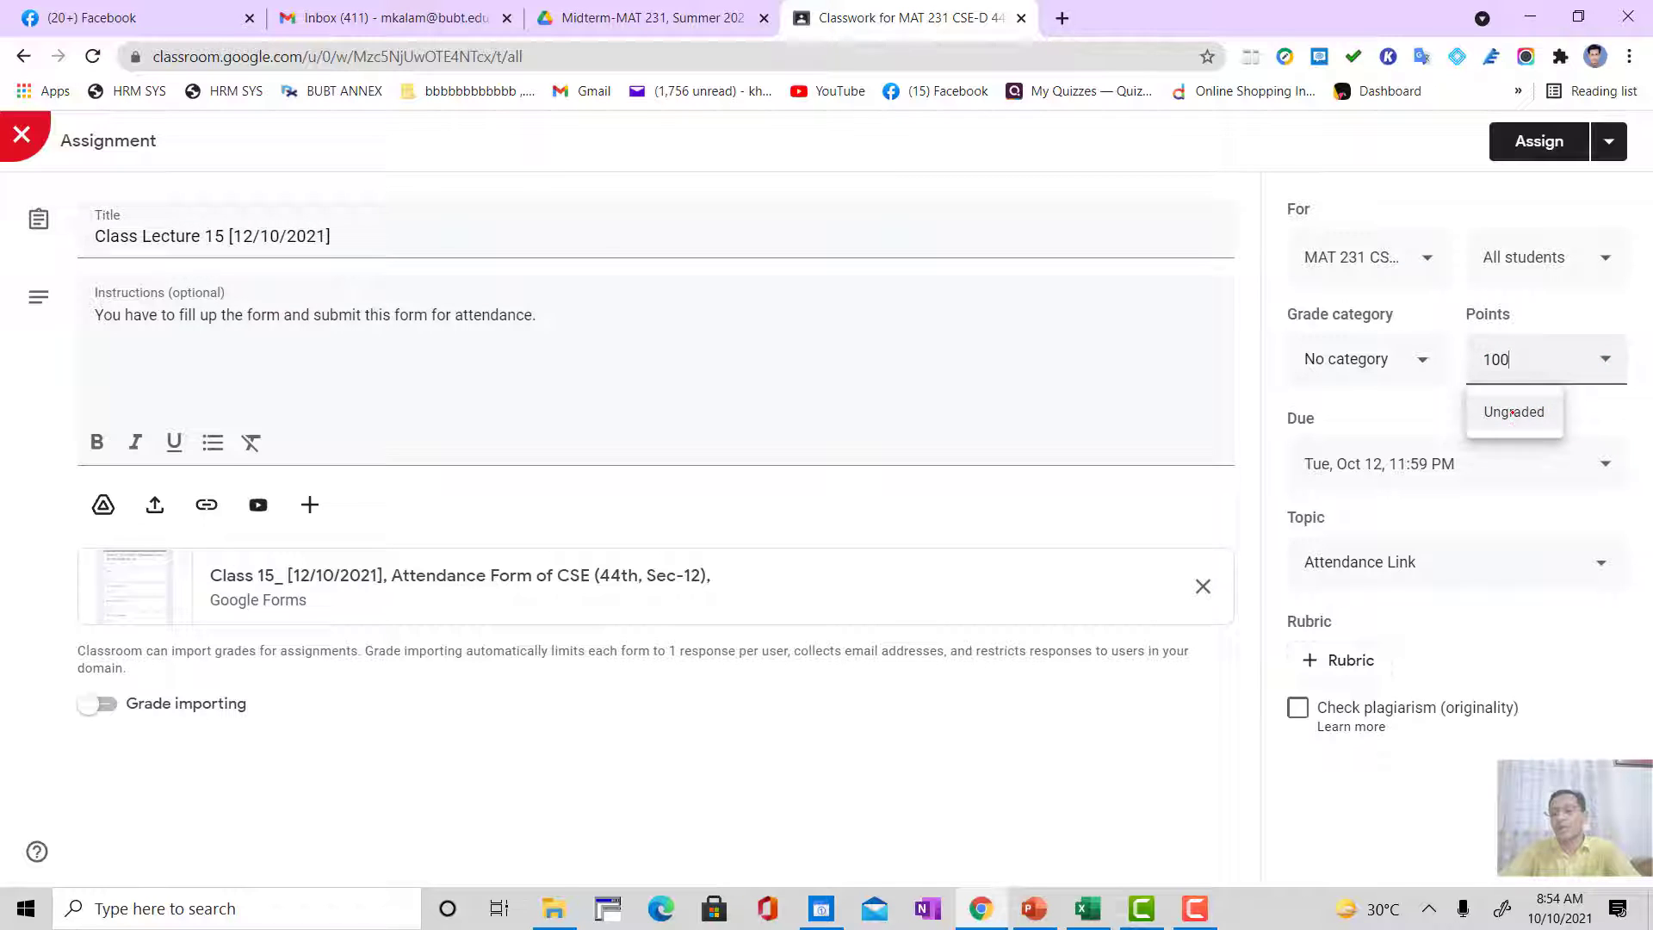
pyautogui.click(1512, 412)
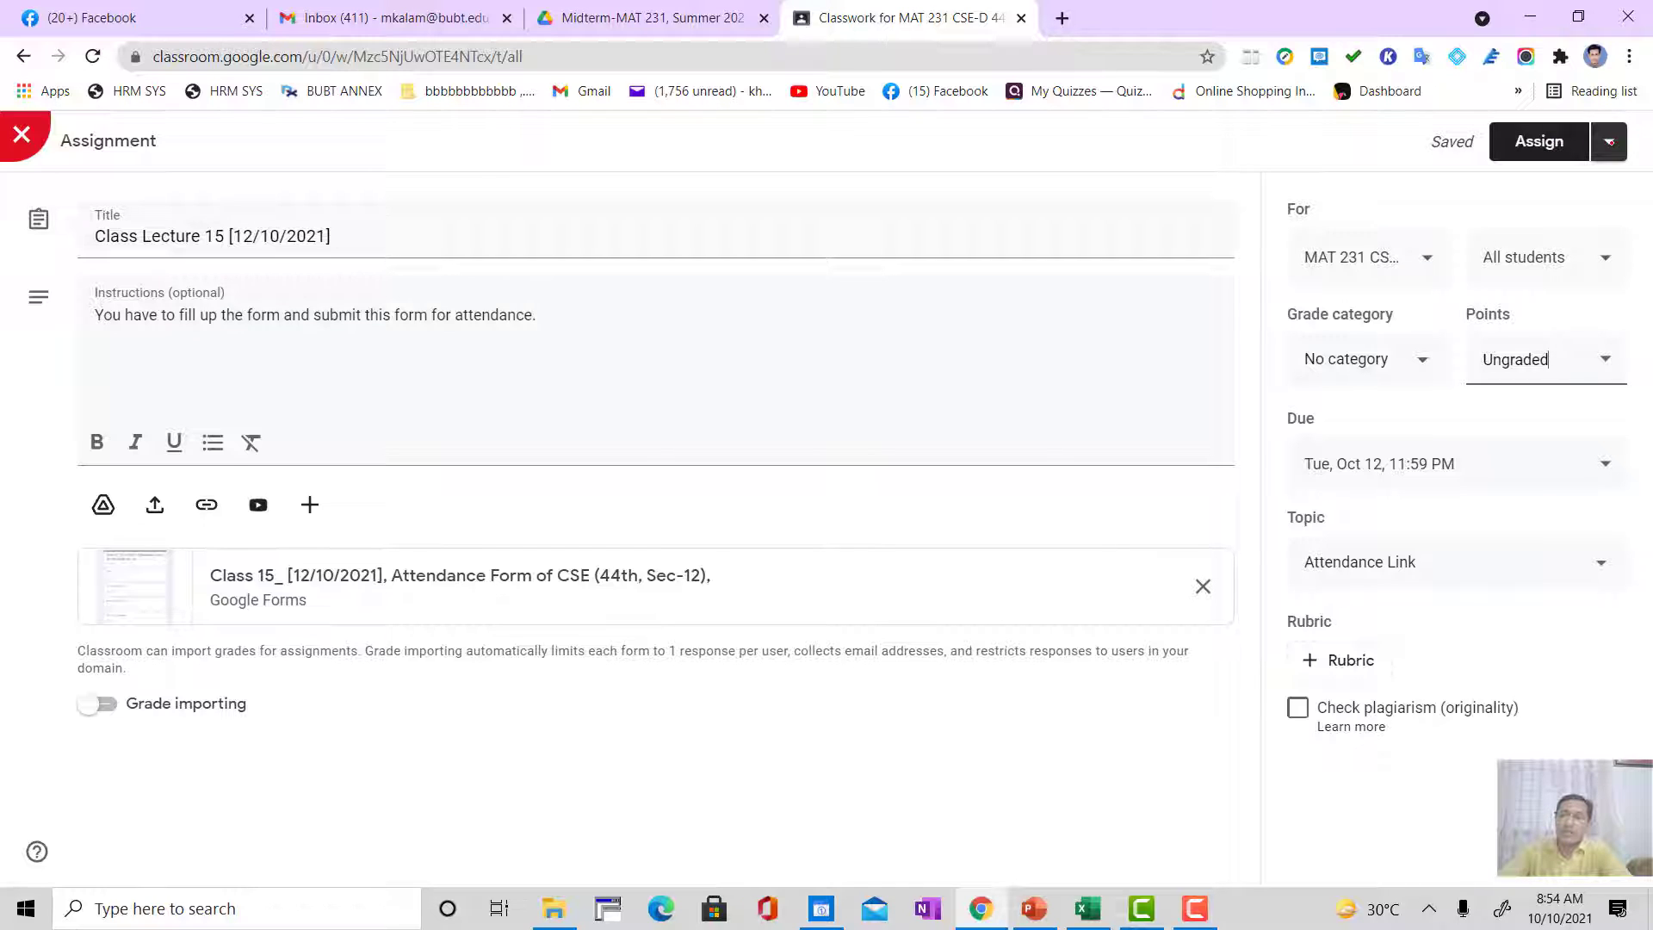
pyautogui.click(1610, 142)
pyautogui.click(1556, 214)
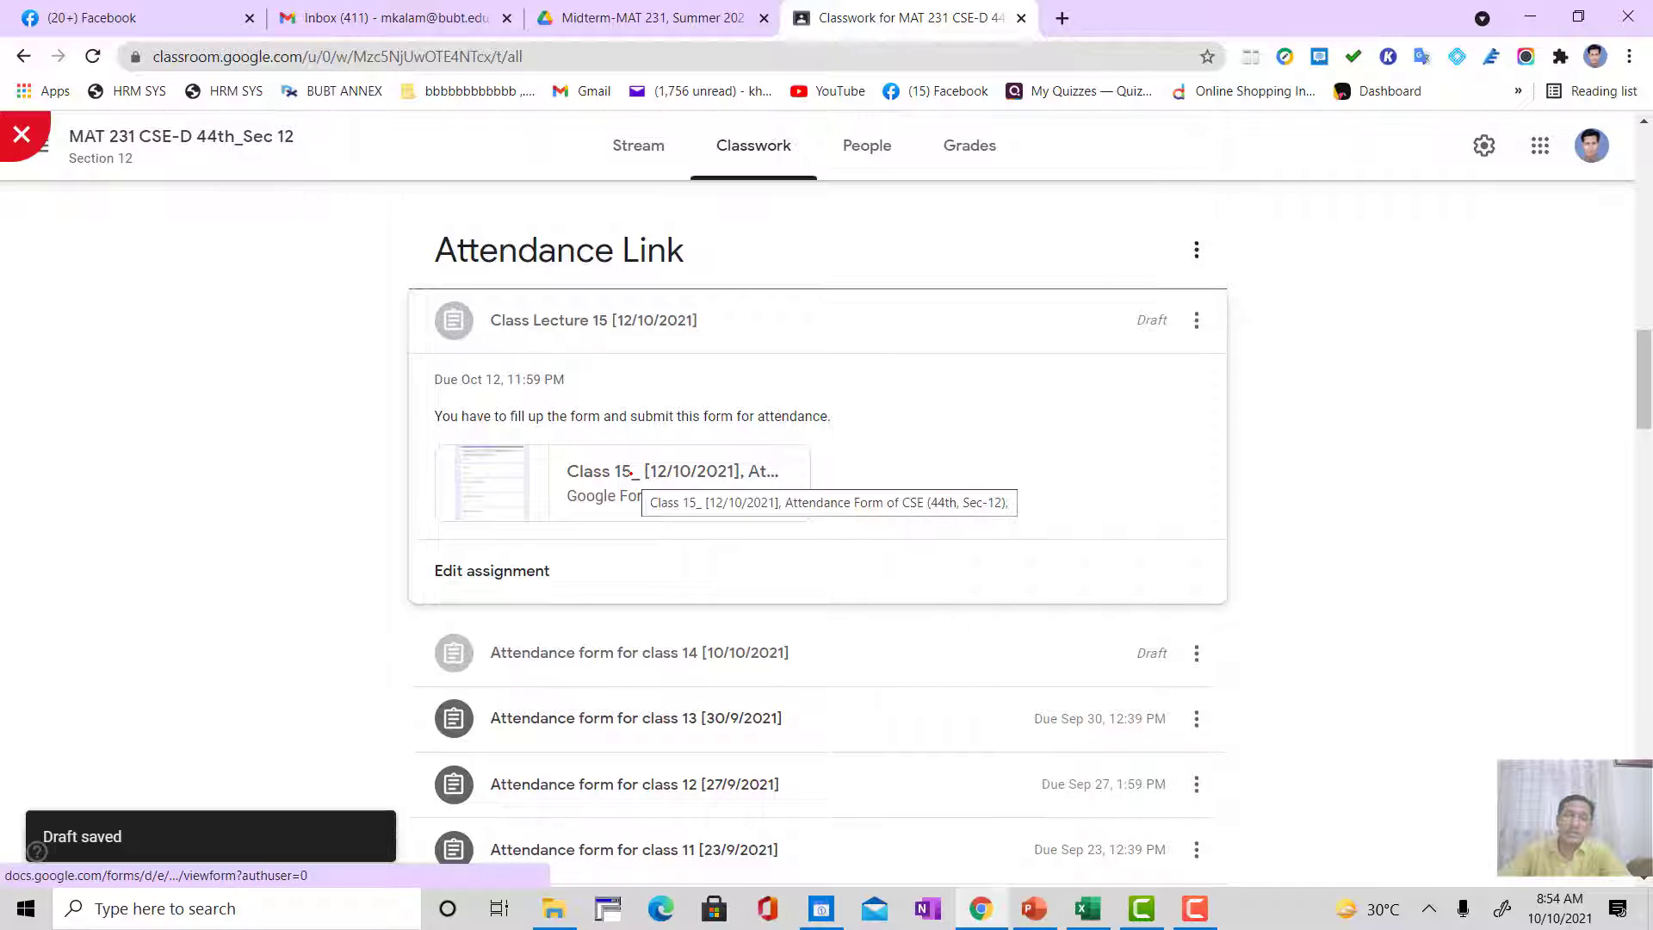
# Step: Open the Class 15 form attached to the draft, check its required email question as a respondent, and open the form for editing
pyautogui.click(654, 472)
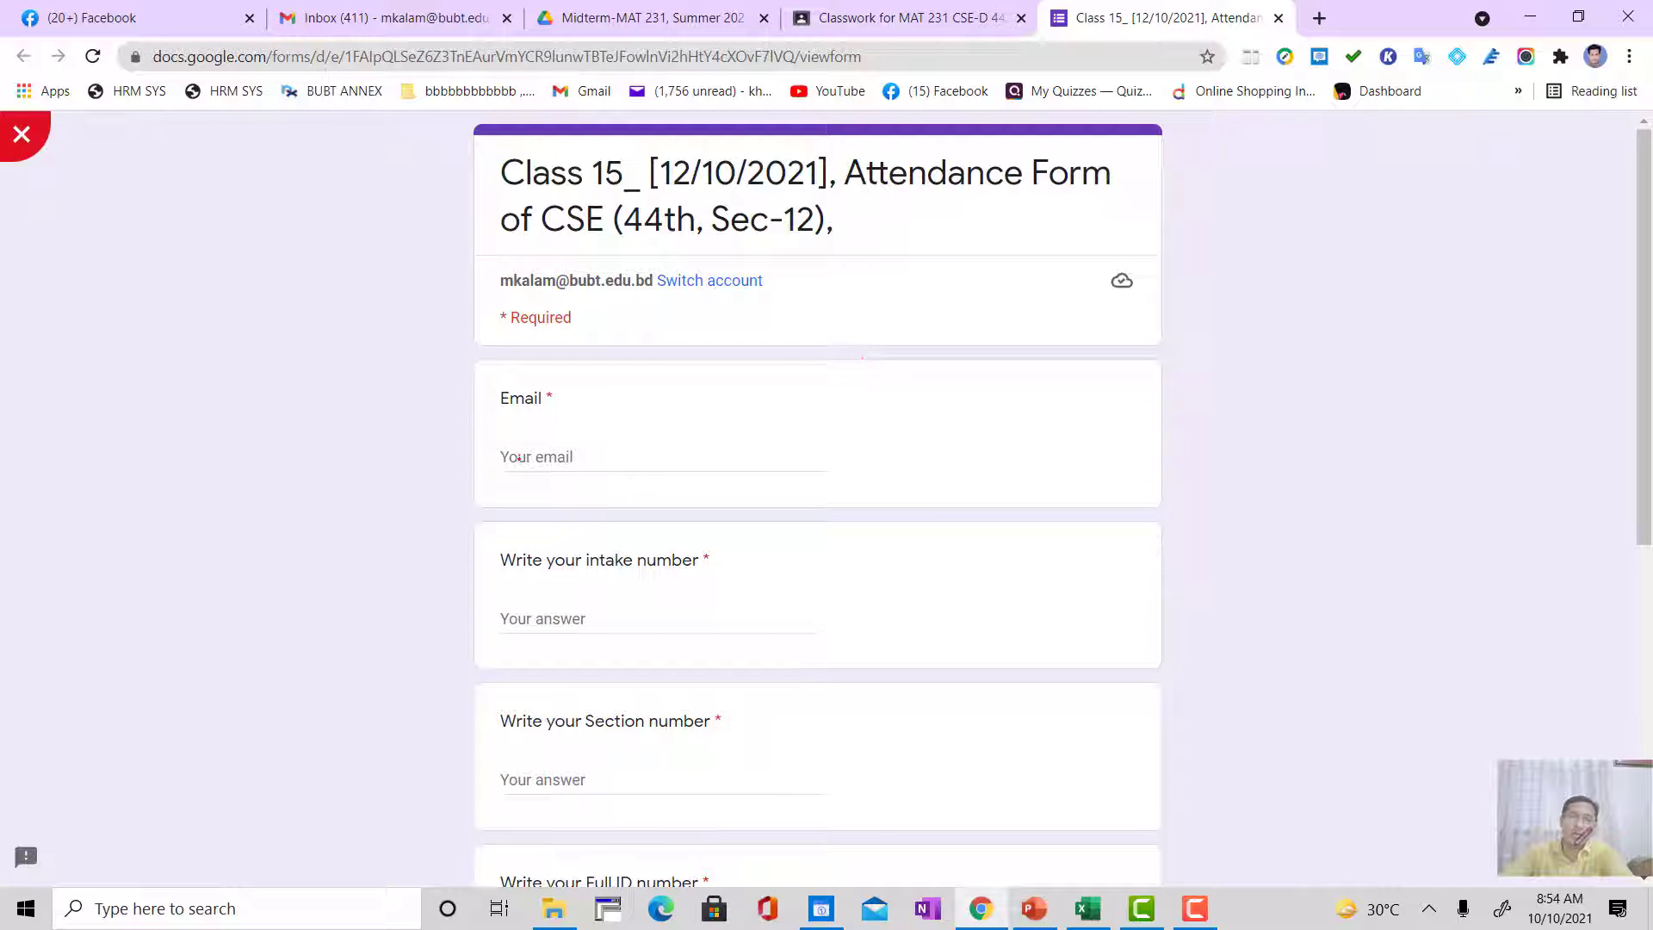
pyautogui.click(518, 458)
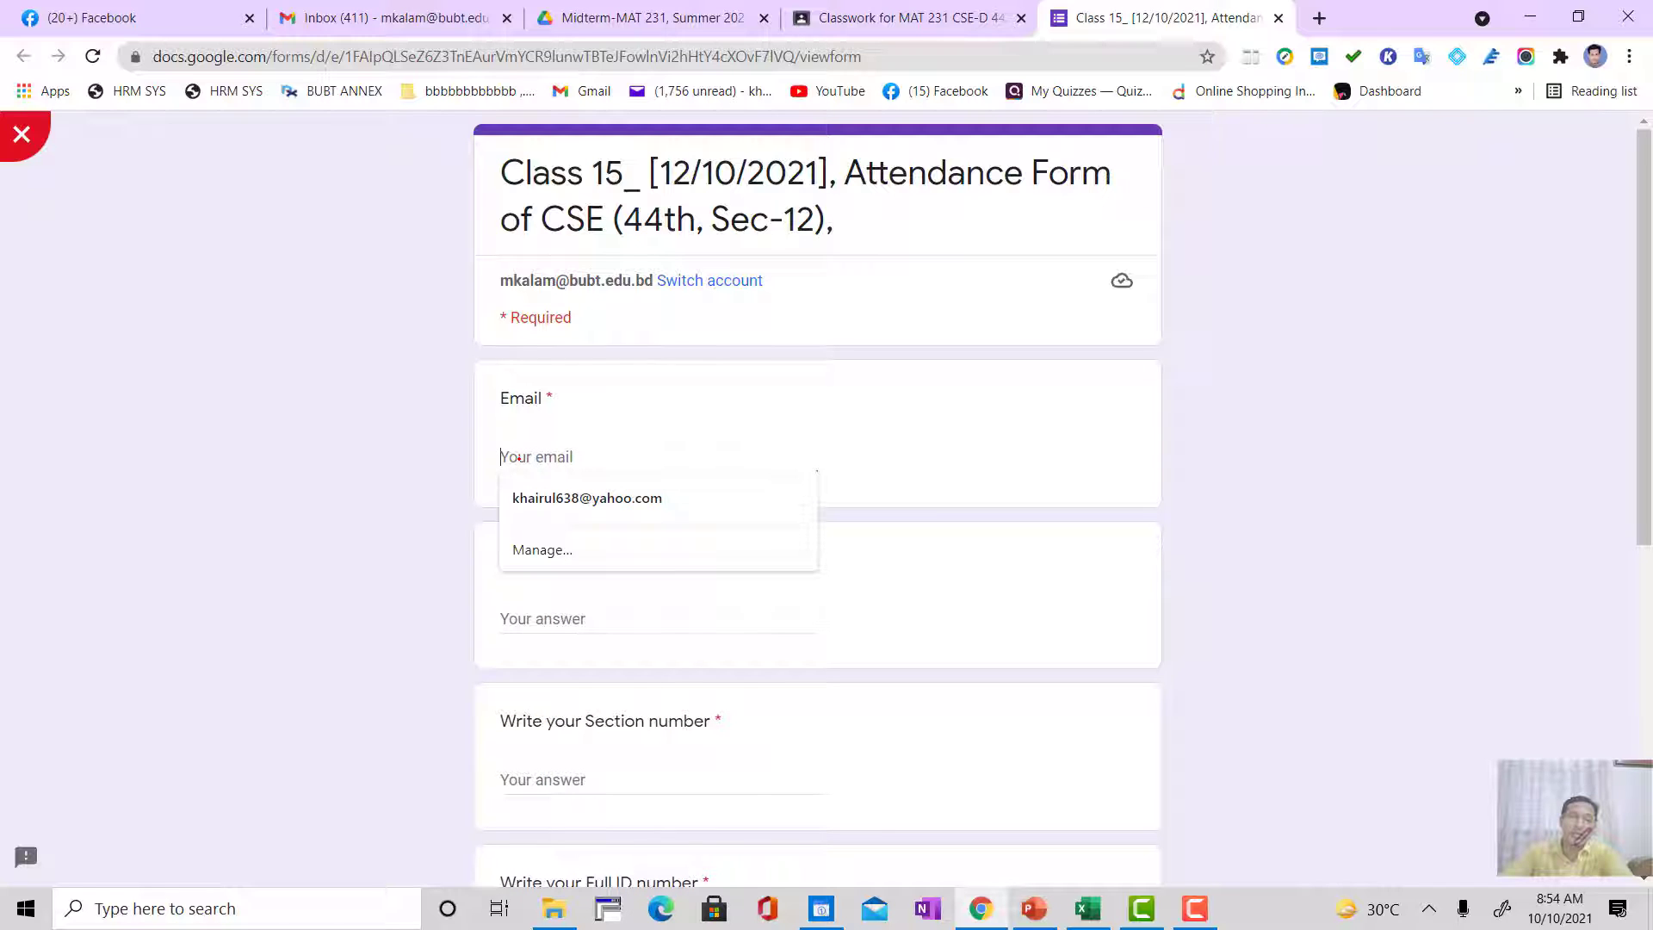
pyautogui.click(416, 434)
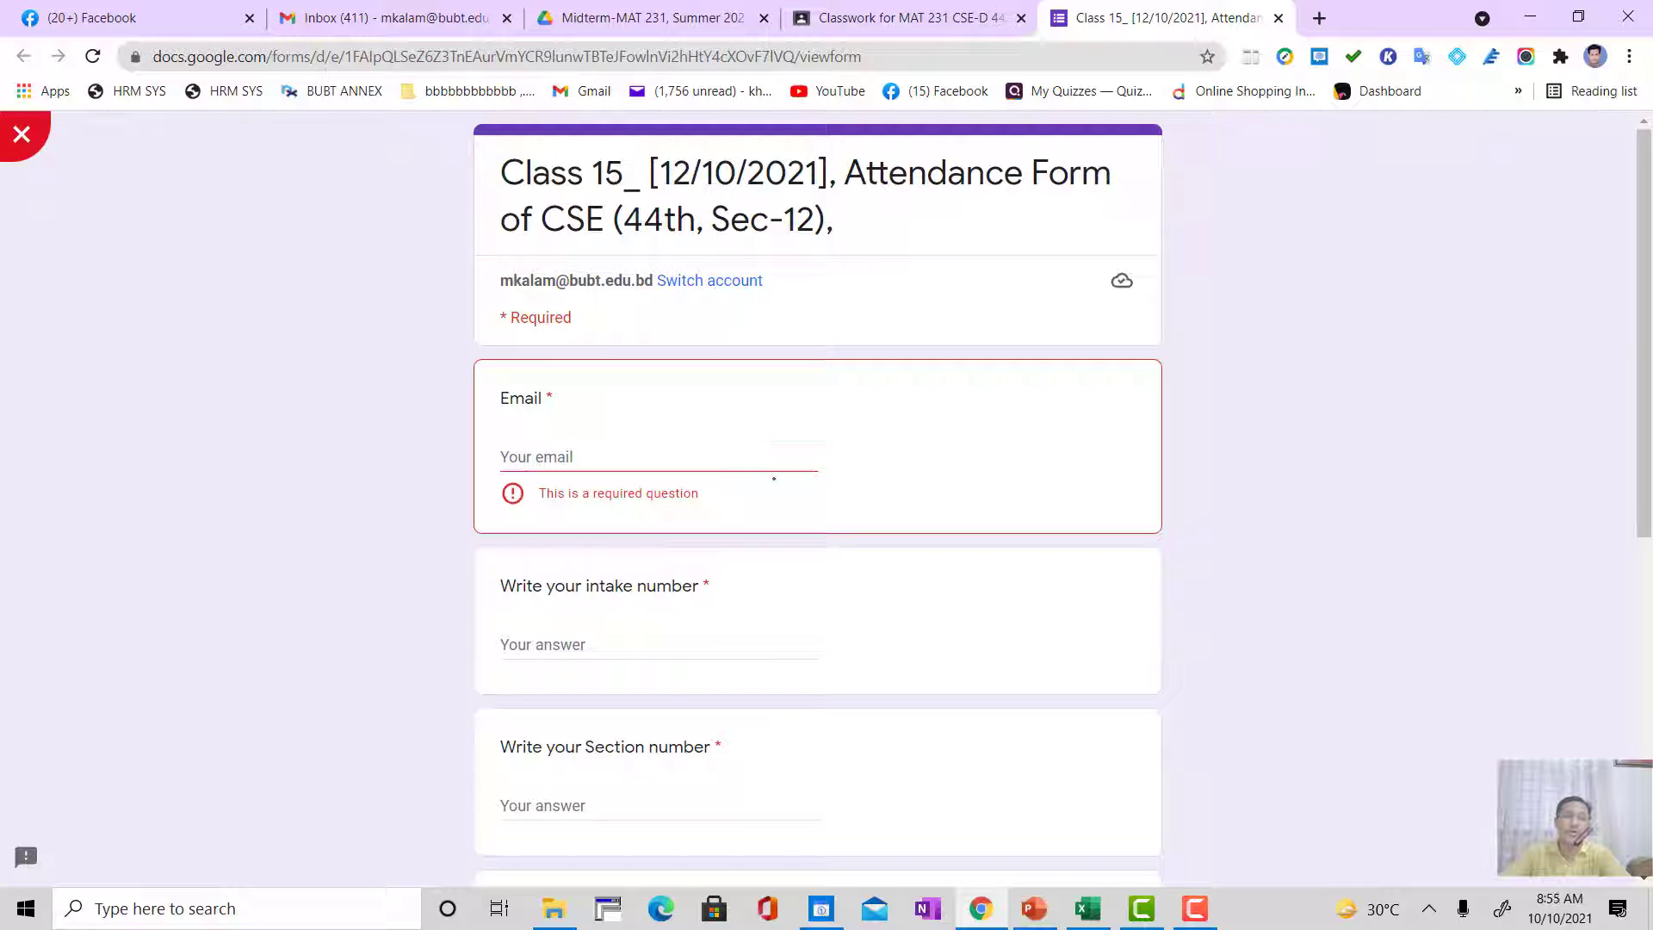
pyautogui.scroll(4, 802, 517)
pyautogui.scroll(-3, 802, 516)
pyautogui.scroll(-2, 803, 517)
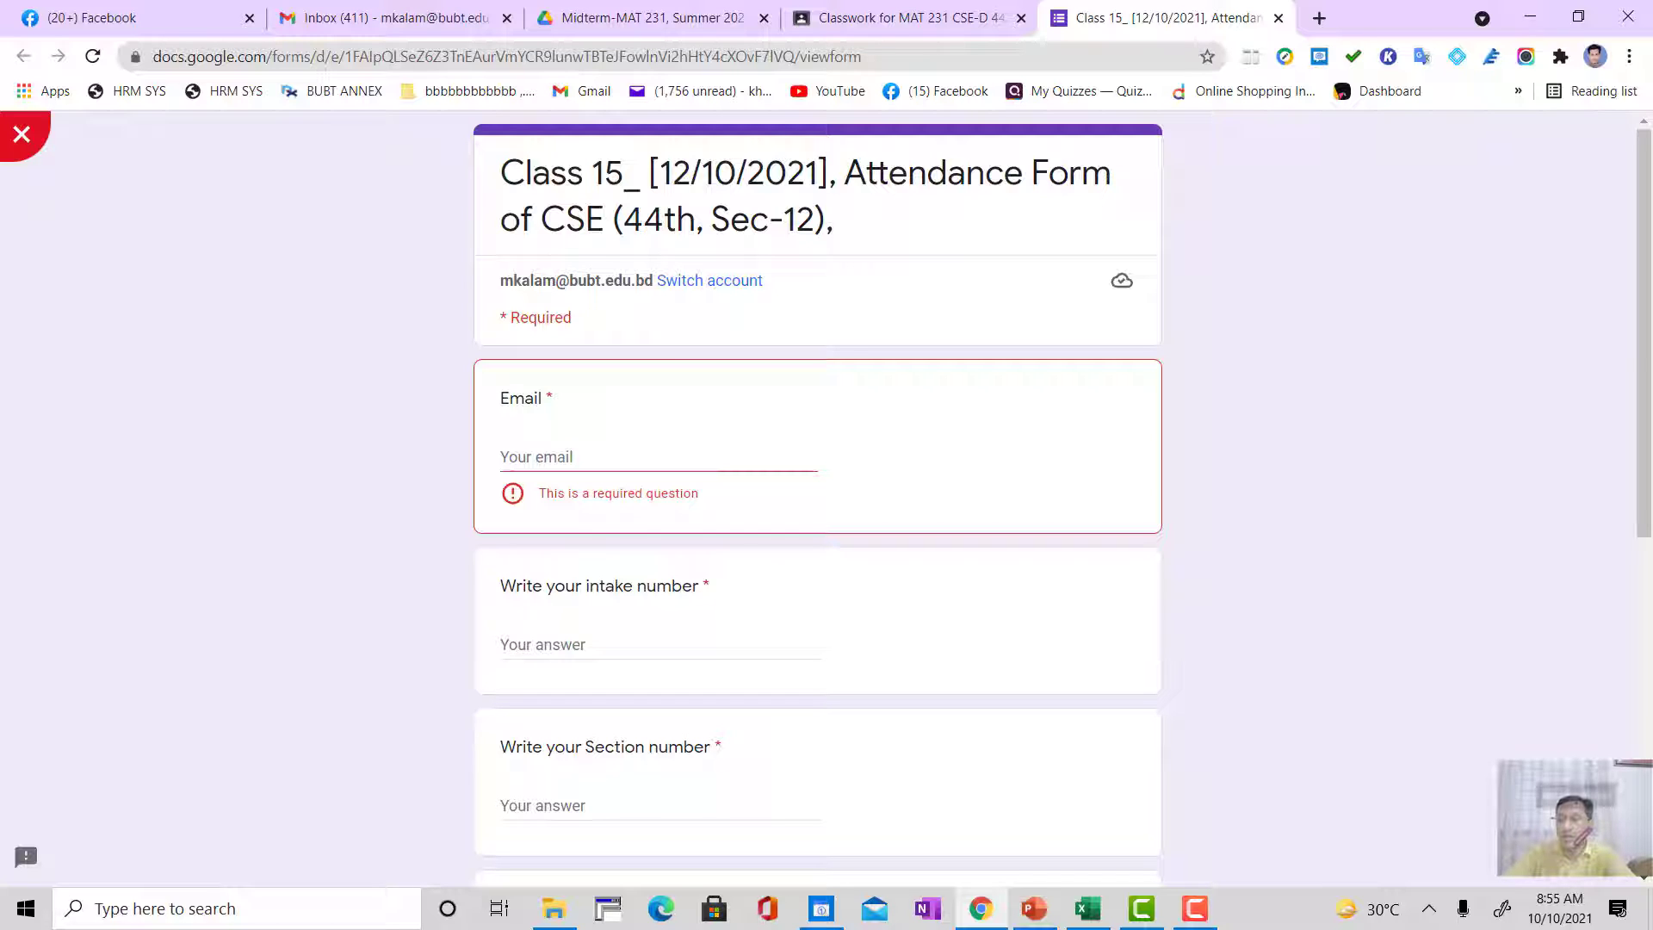
pyautogui.click(1577, 837)
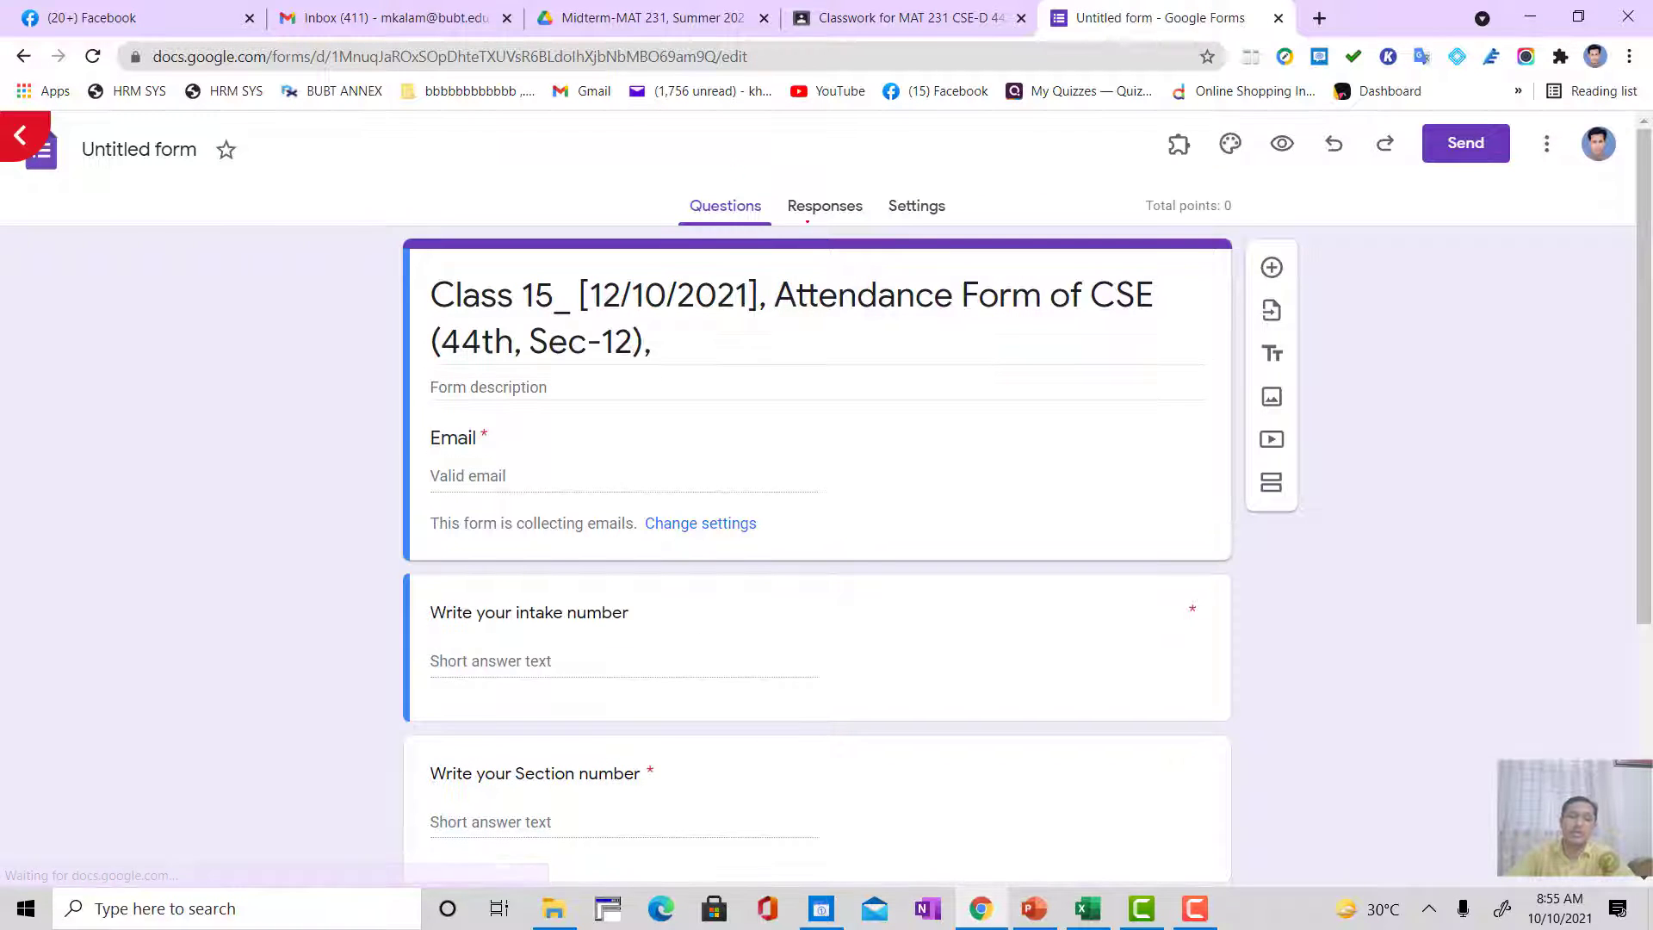
# Step: Stop the Class 15 form from accepting responses and allow them again, twice, to demonstrate the switch
pyautogui.click(809, 206)
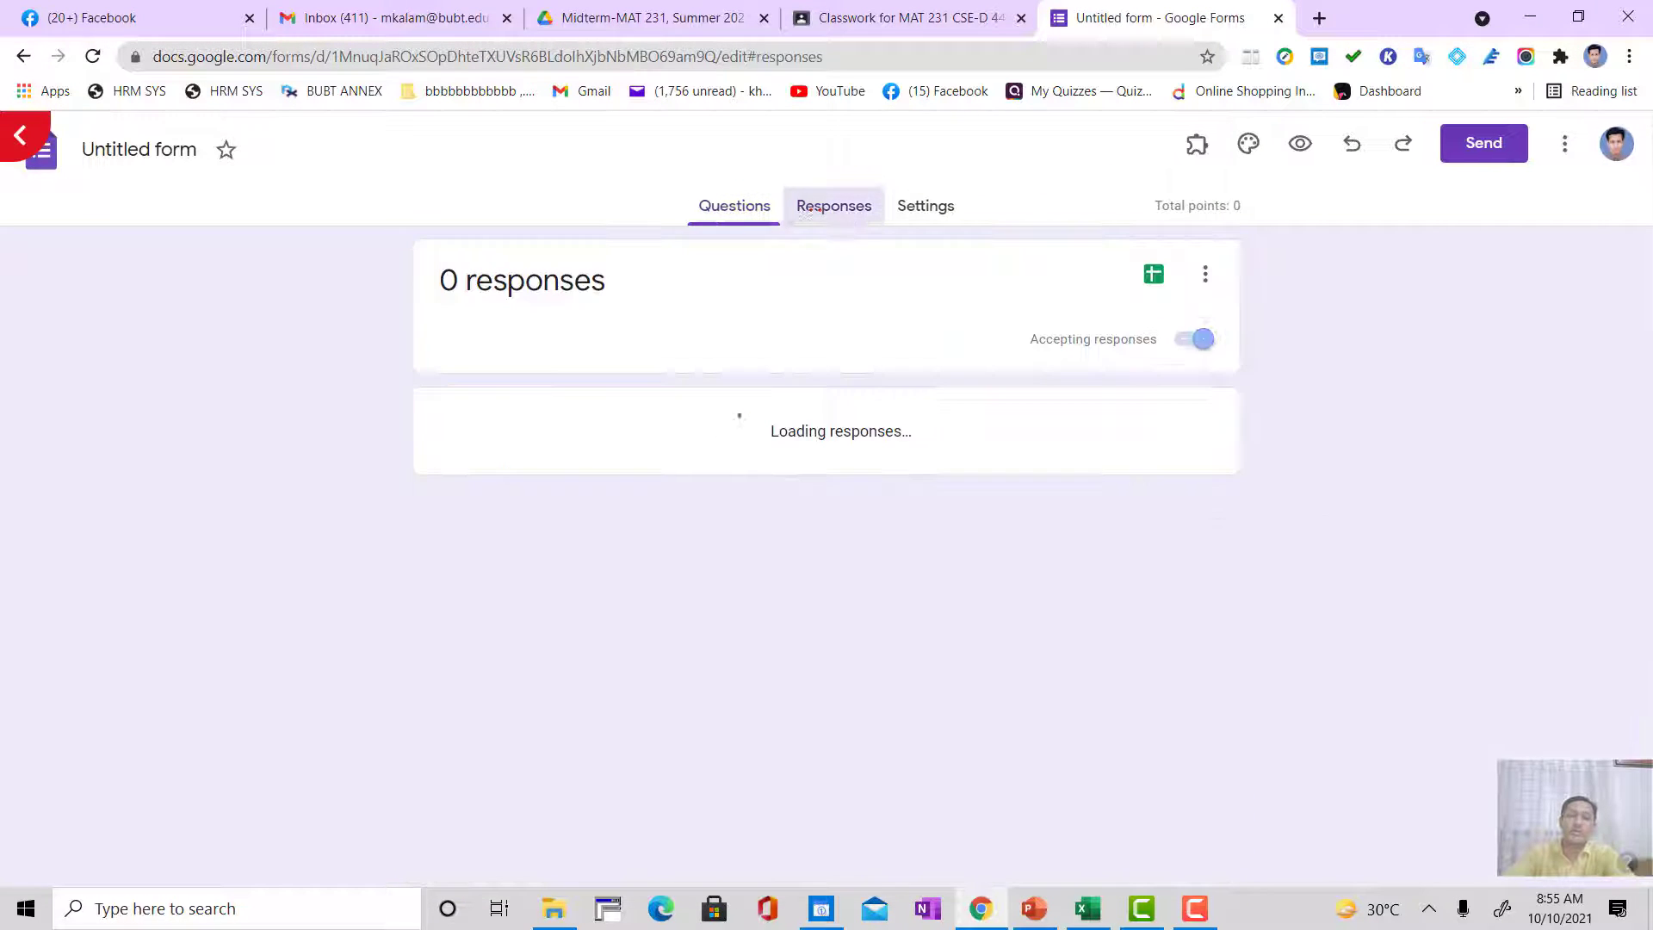
pyautogui.click(1198, 339)
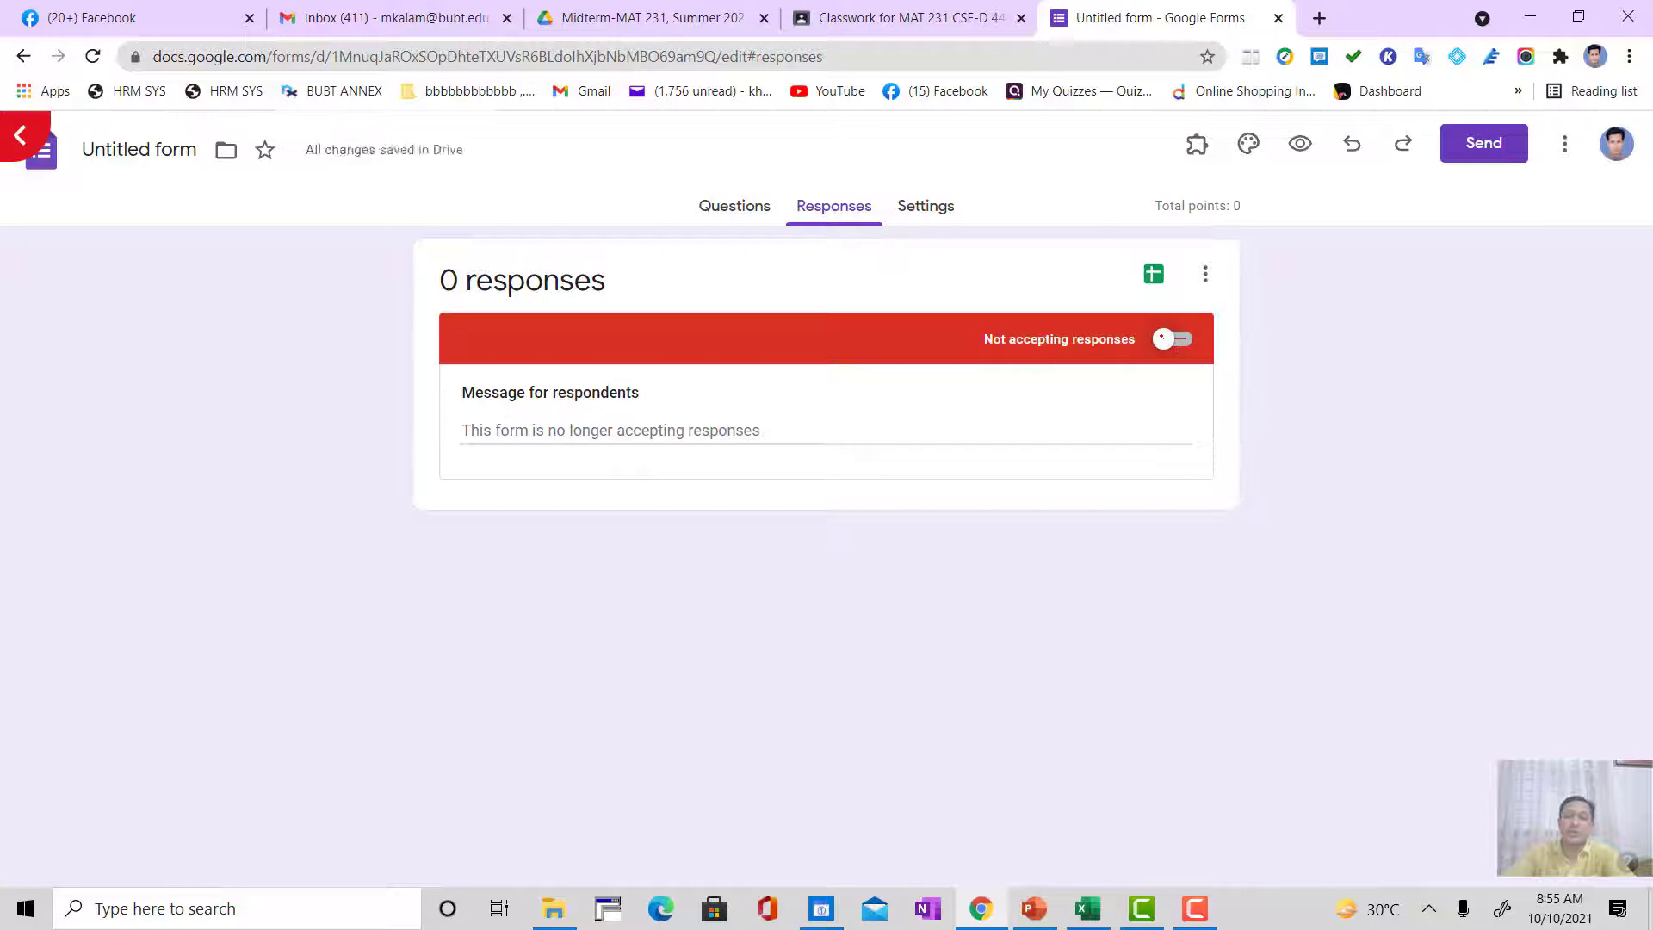
pyautogui.click(1175, 340)
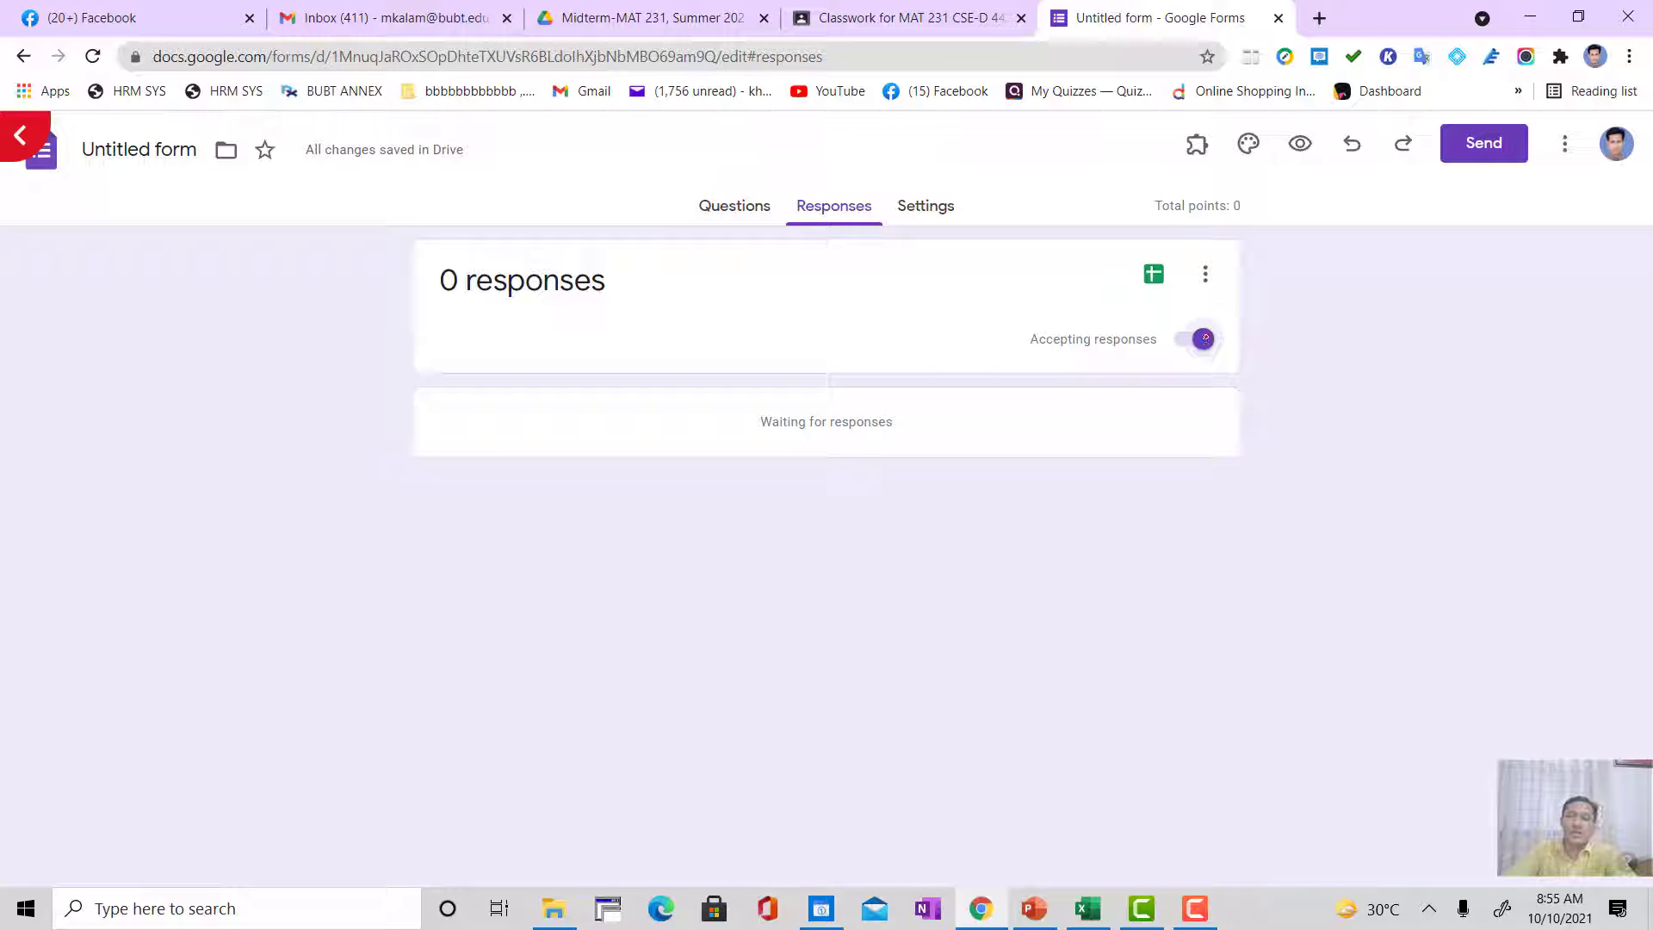
pyautogui.click(1204, 339)
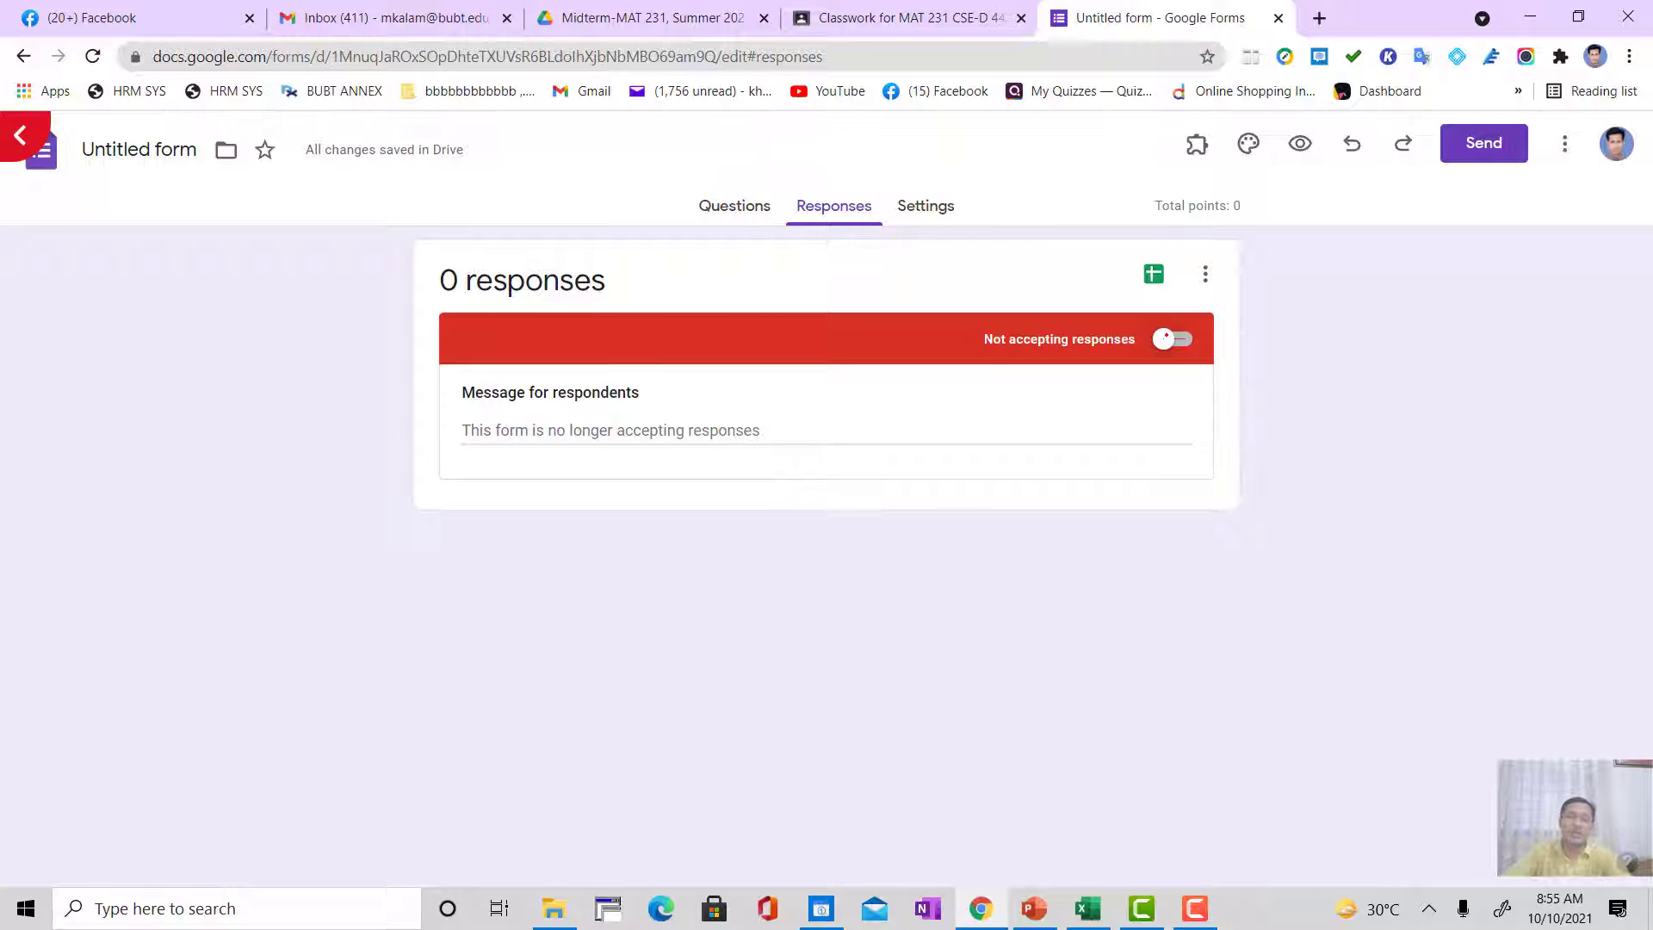
pyautogui.click(1173, 338)
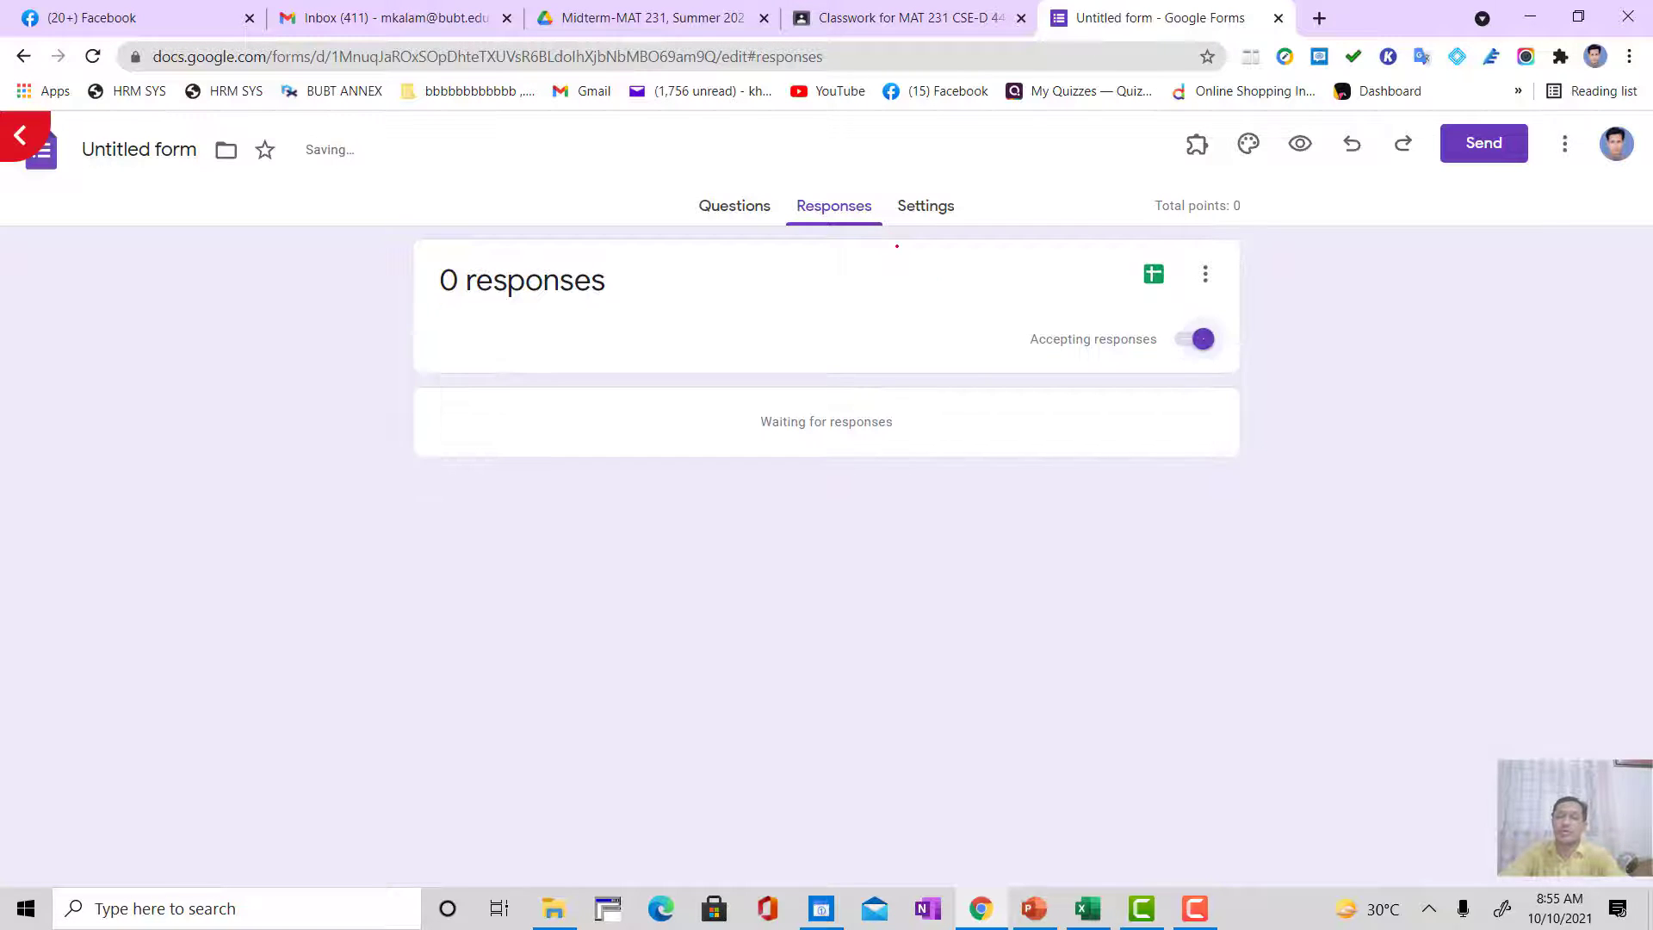
# Step: Examine the form's quiz settings and its options for collecting, copying, editing and limiting responses
pyautogui.click(934, 207)
pyautogui.scroll(-6, 1096, 590)
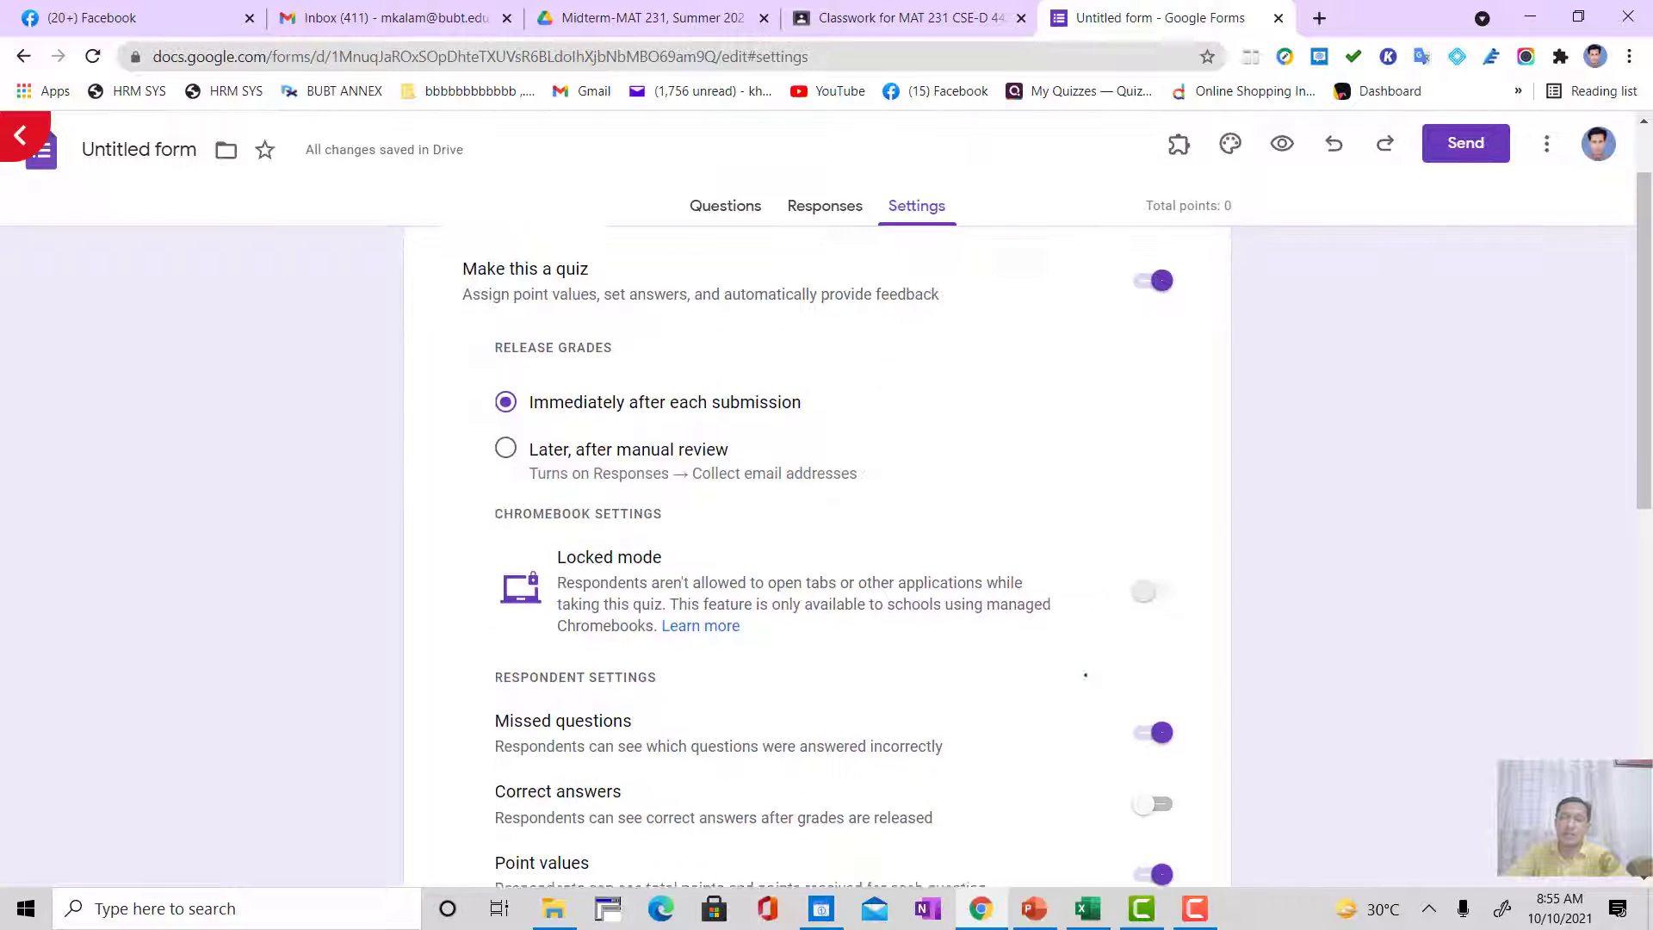
pyautogui.scroll(-3, 810, 382)
pyautogui.scroll(3, 566, 678)
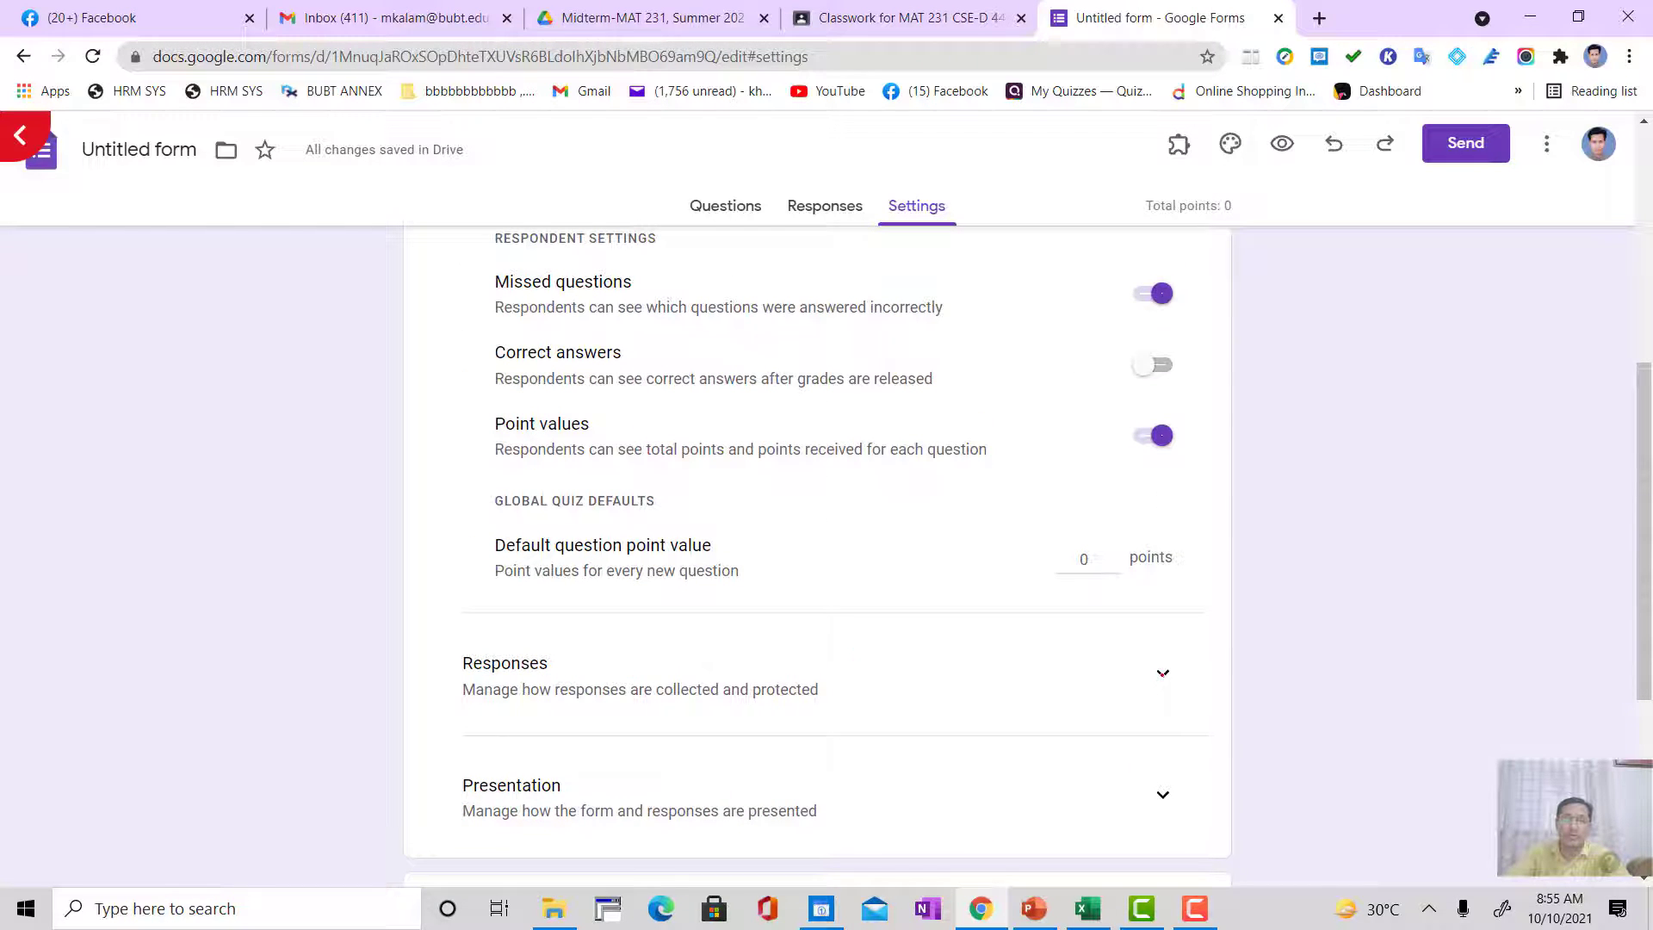
pyautogui.click(722, 667)
pyautogui.scroll(-4, 989, 713)
pyautogui.scroll(-1, 989, 713)
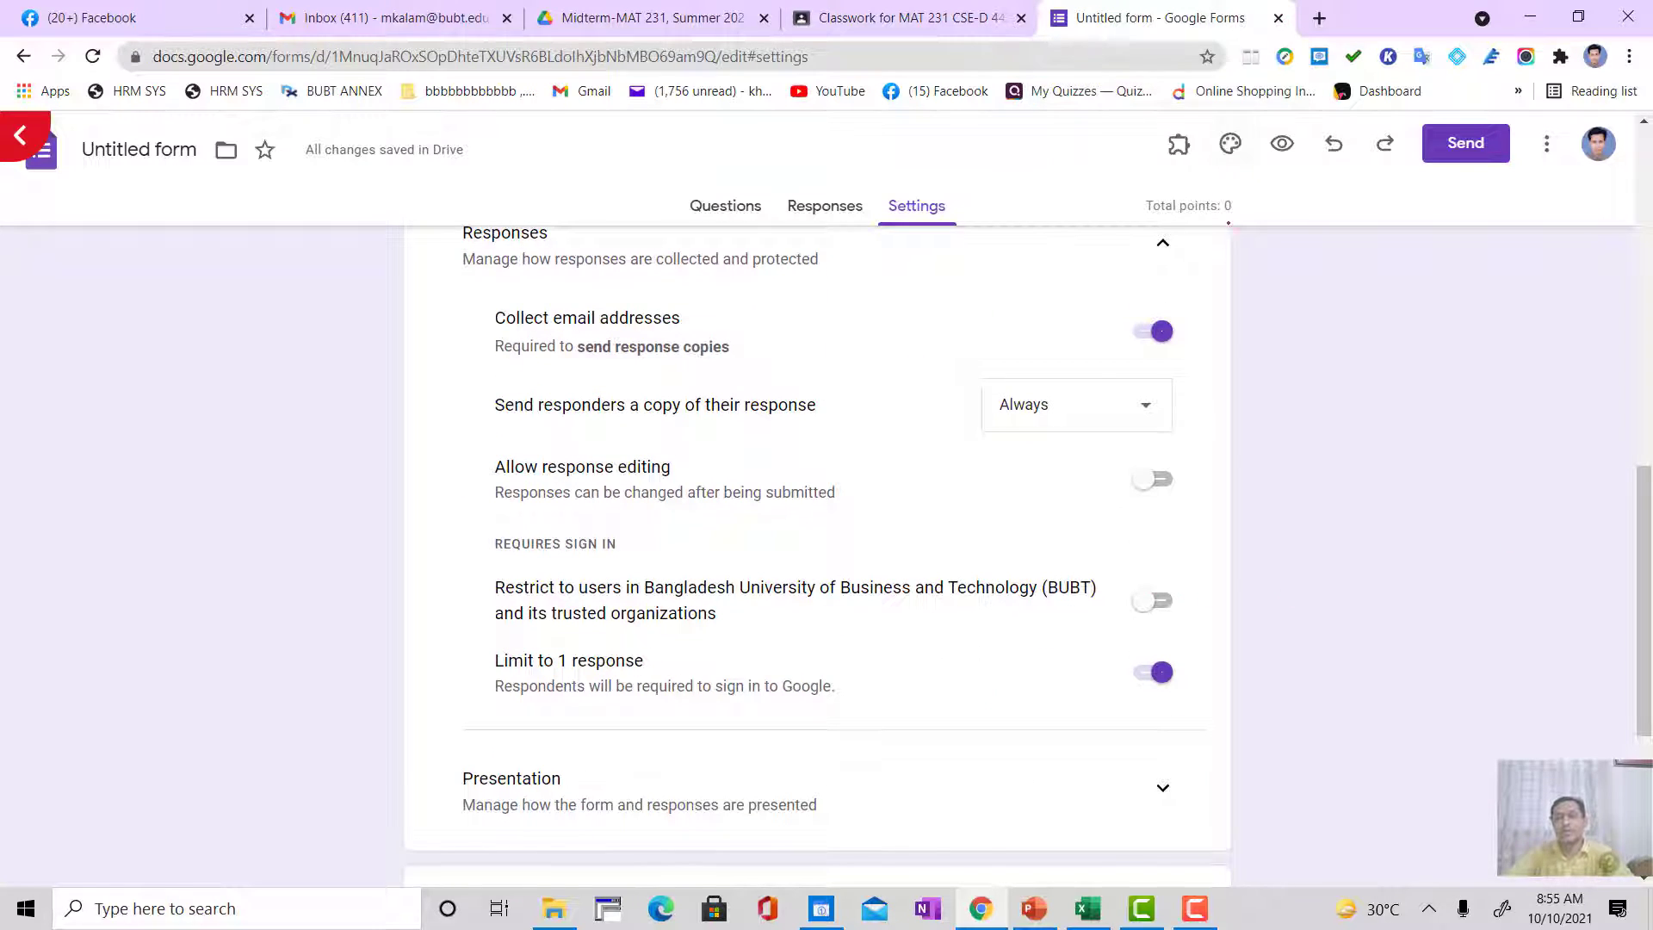
pyautogui.scroll(10, 817, 517)
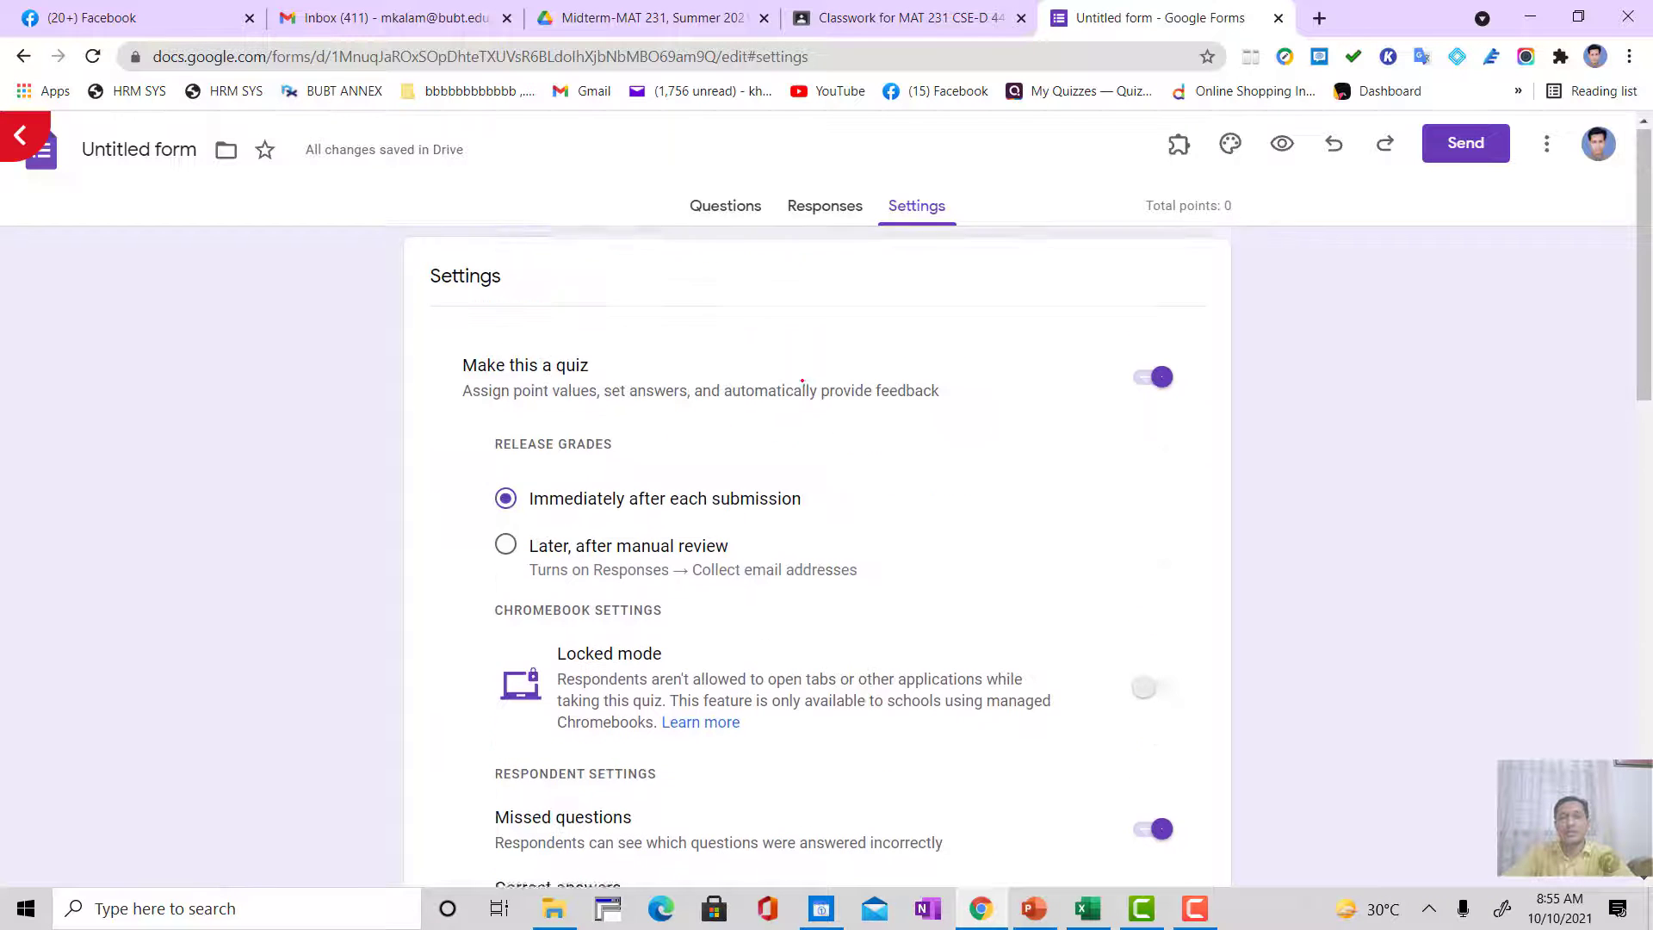
# Step: Turn off accepting responses for the Class 15 form and close it to return to the Classroom classwork
pyautogui.click(807, 219)
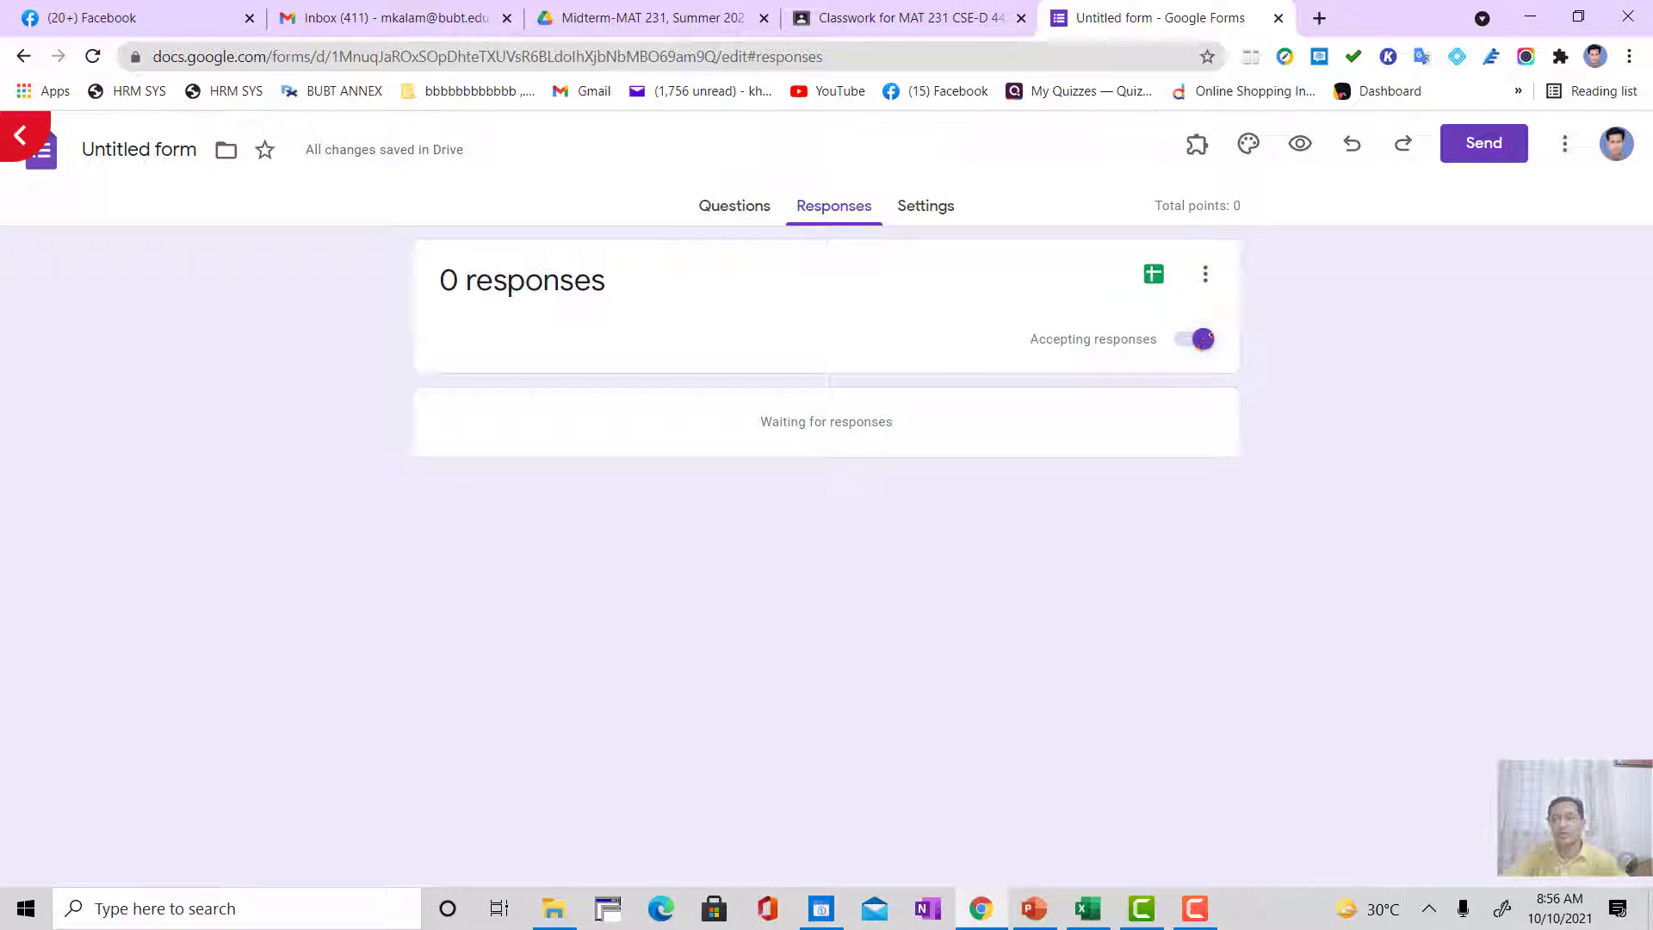
pyautogui.click(1208, 337)
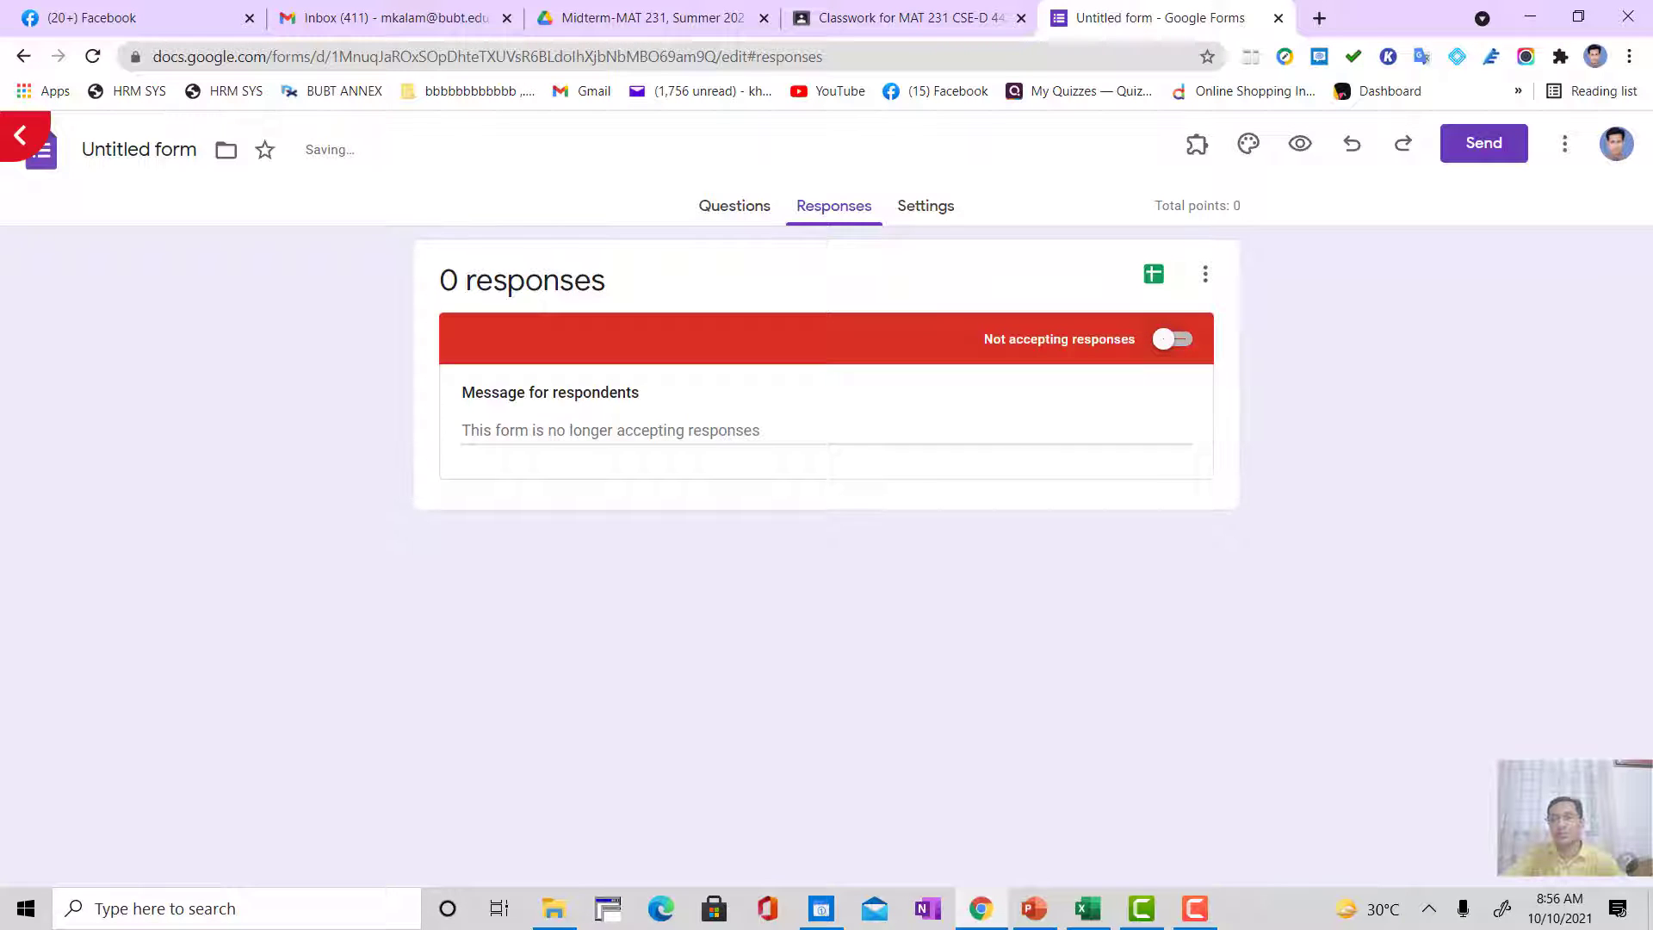
pyautogui.hotkey('ctrl', 'pageup')
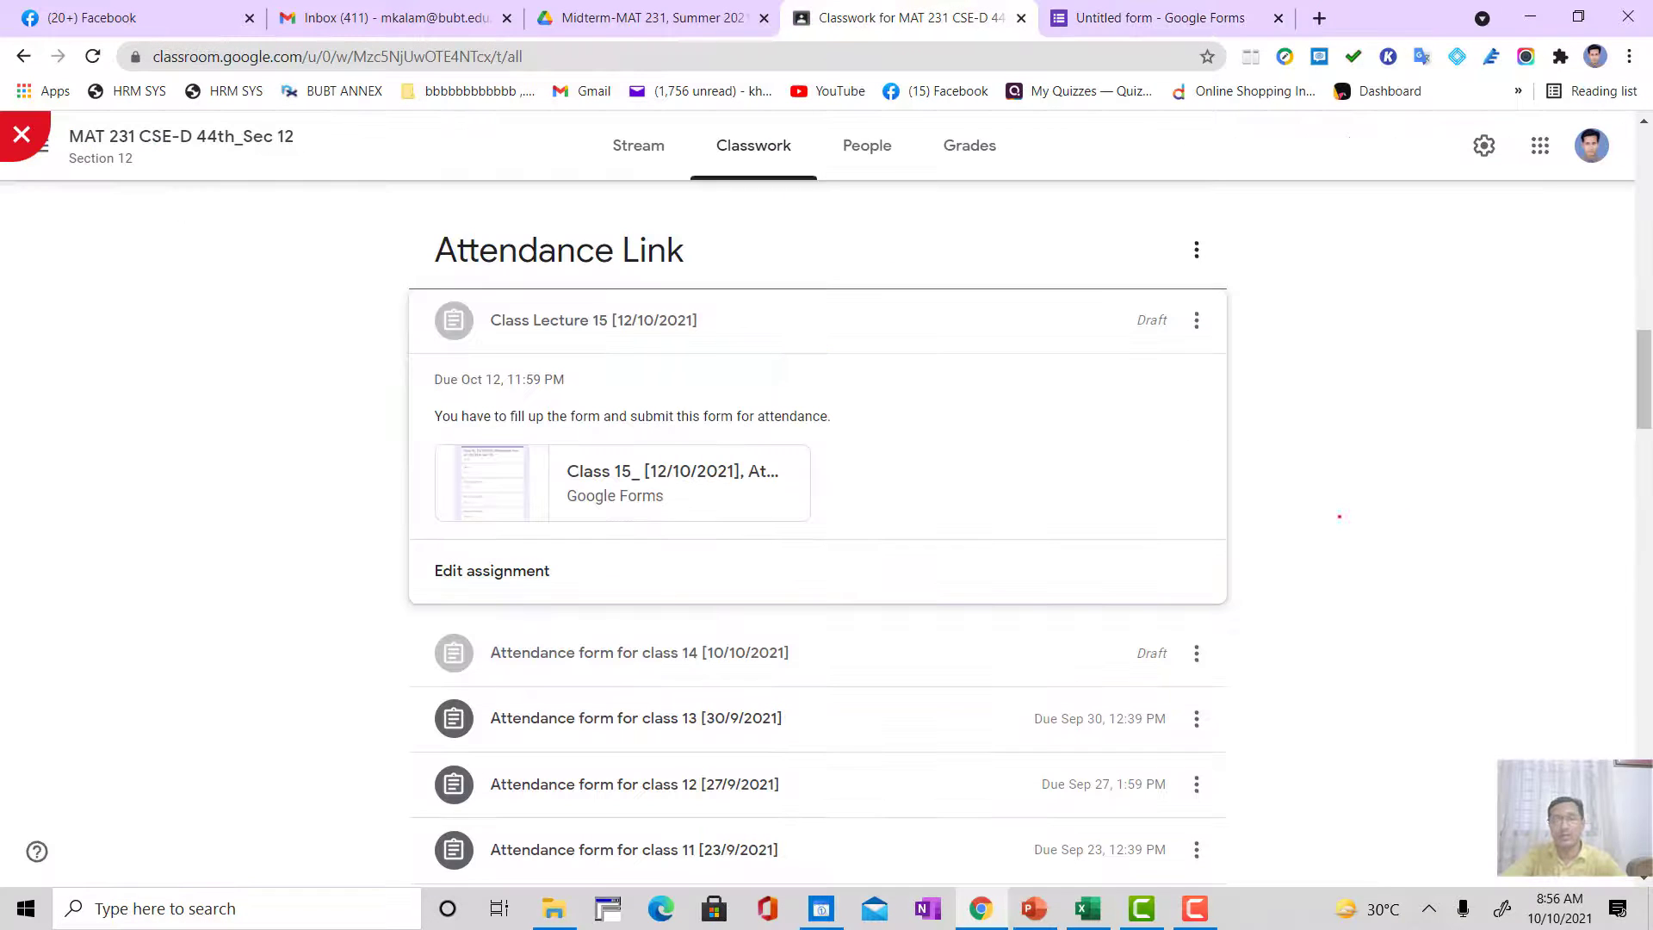
pyautogui.click(1178, 18)
pyautogui.click(1279, 18)
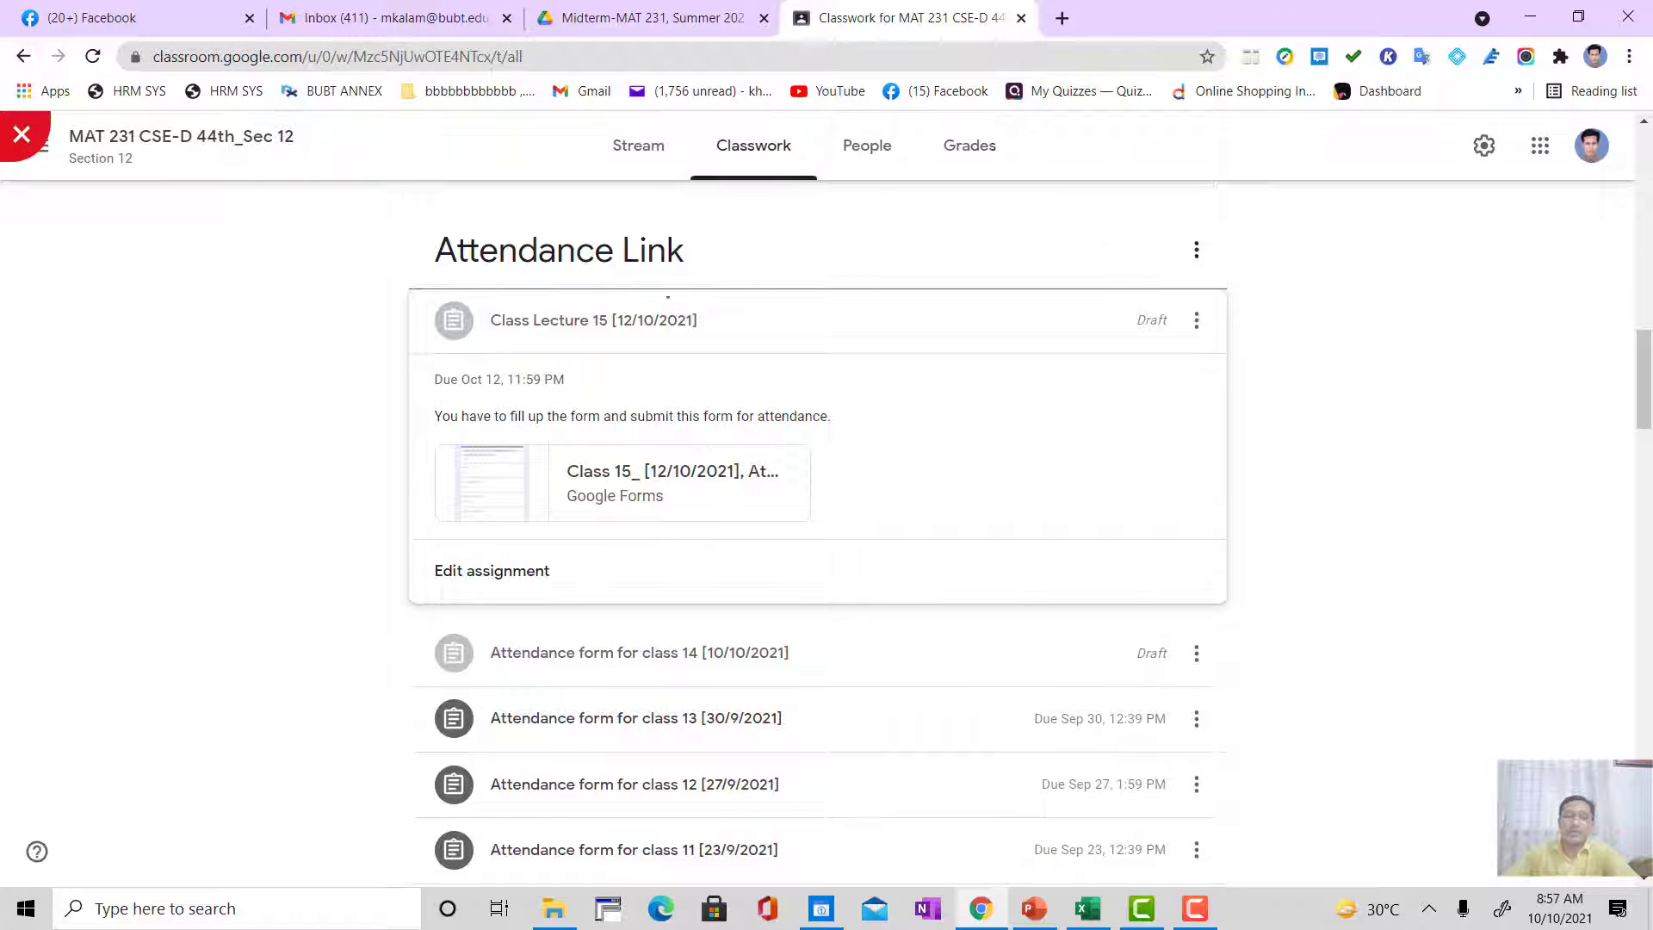
# Step: Open the form attached to the Attendance form for class 13 [30/9/2021] assignment without resuming response collection
pyautogui.scroll(-8, 1447, 451)
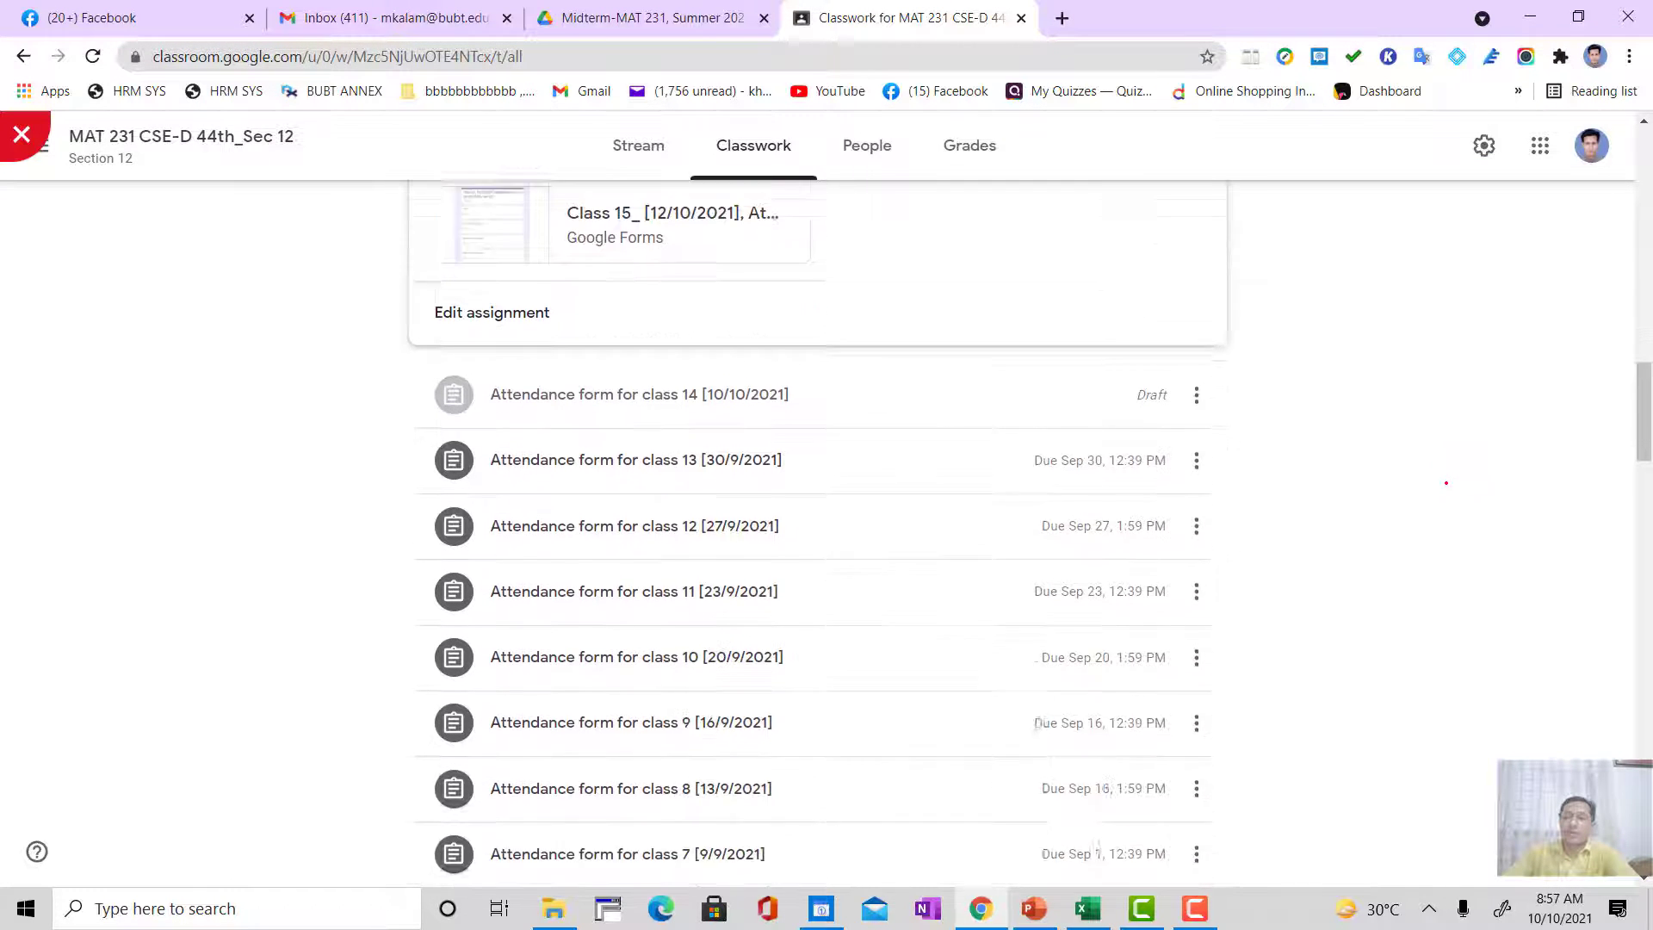
pyautogui.scroll(7, 1450, 491)
pyautogui.scroll(-2, 1449, 490)
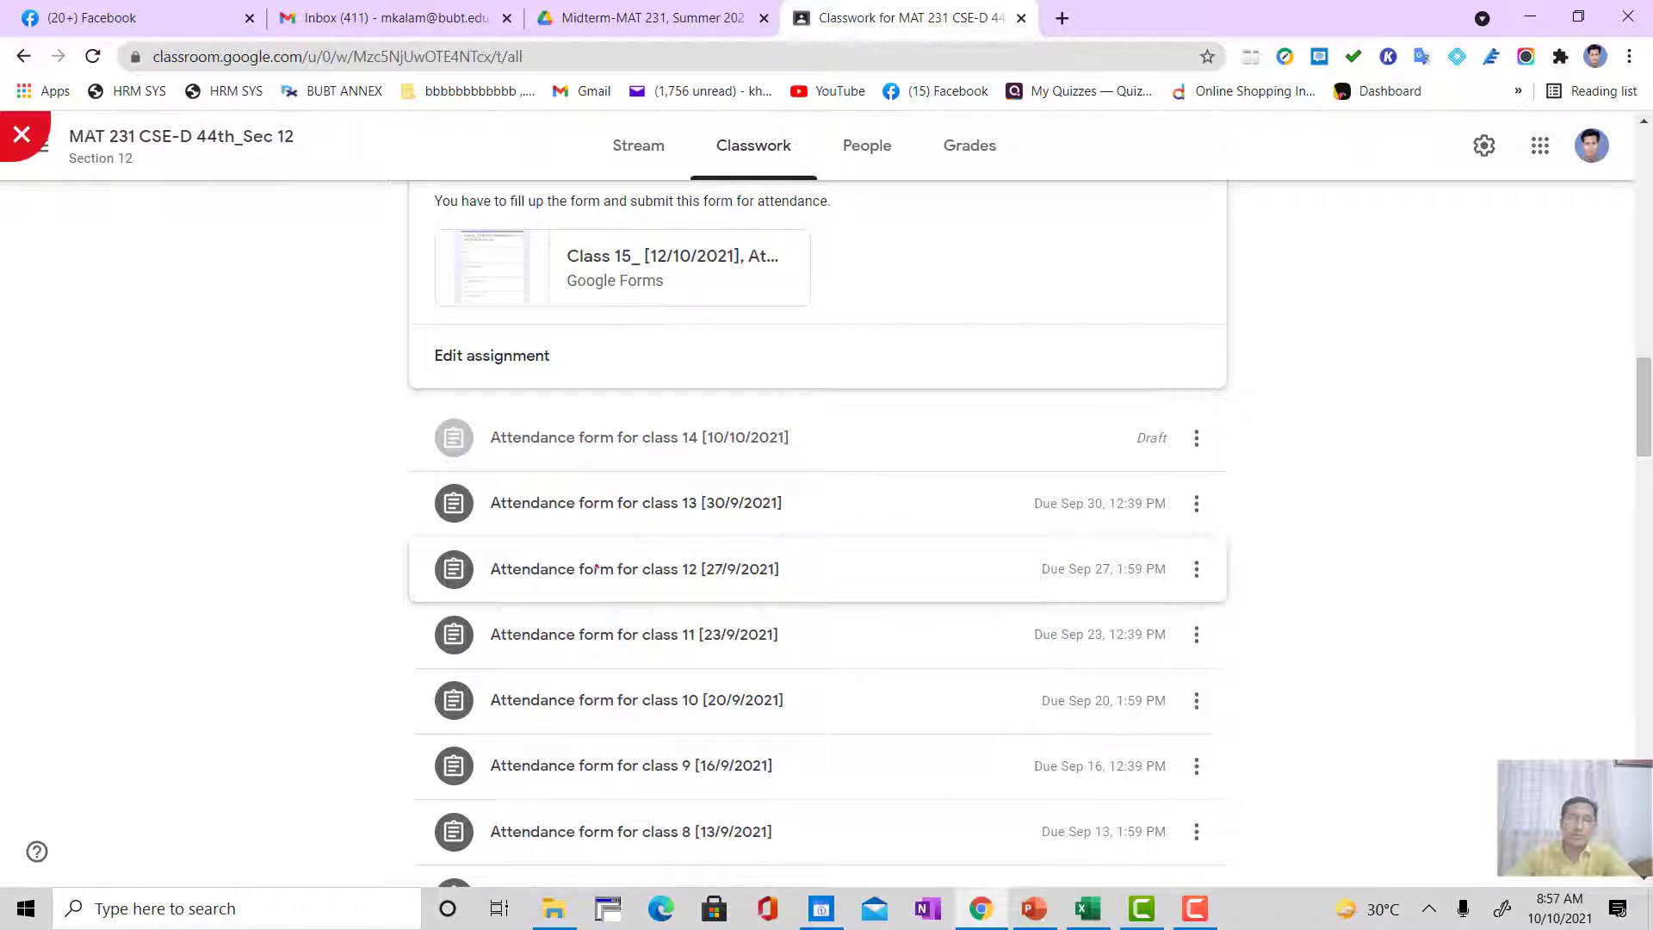
pyautogui.click(585, 506)
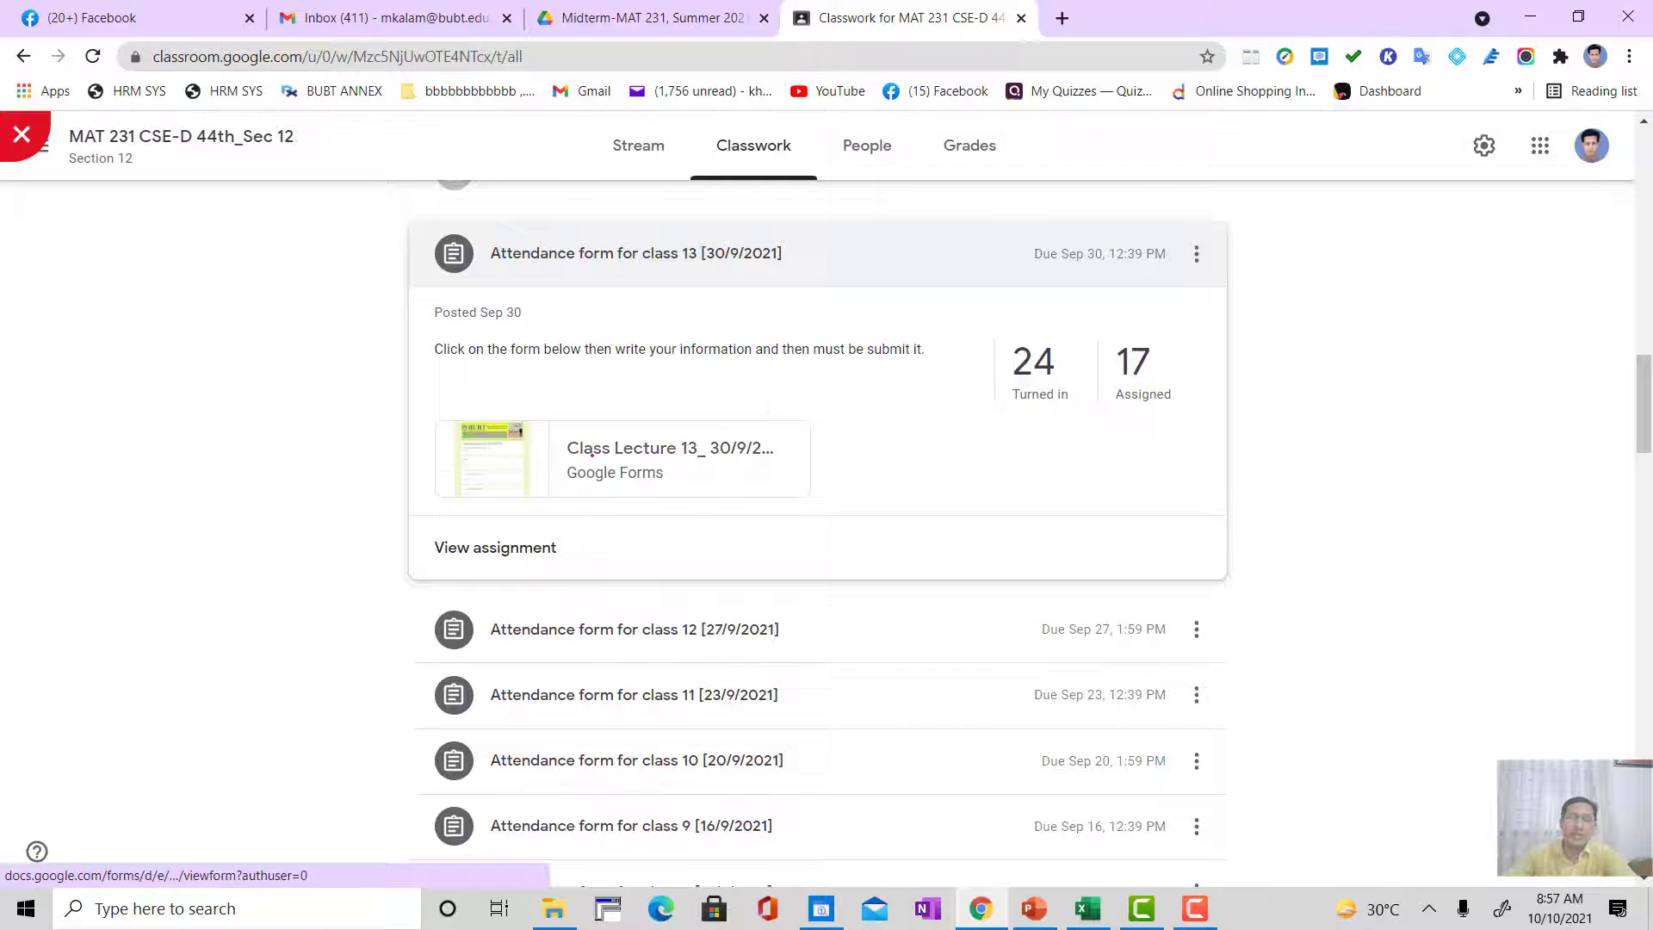
pyautogui.click(769, 418)
pyautogui.click(746, 490)
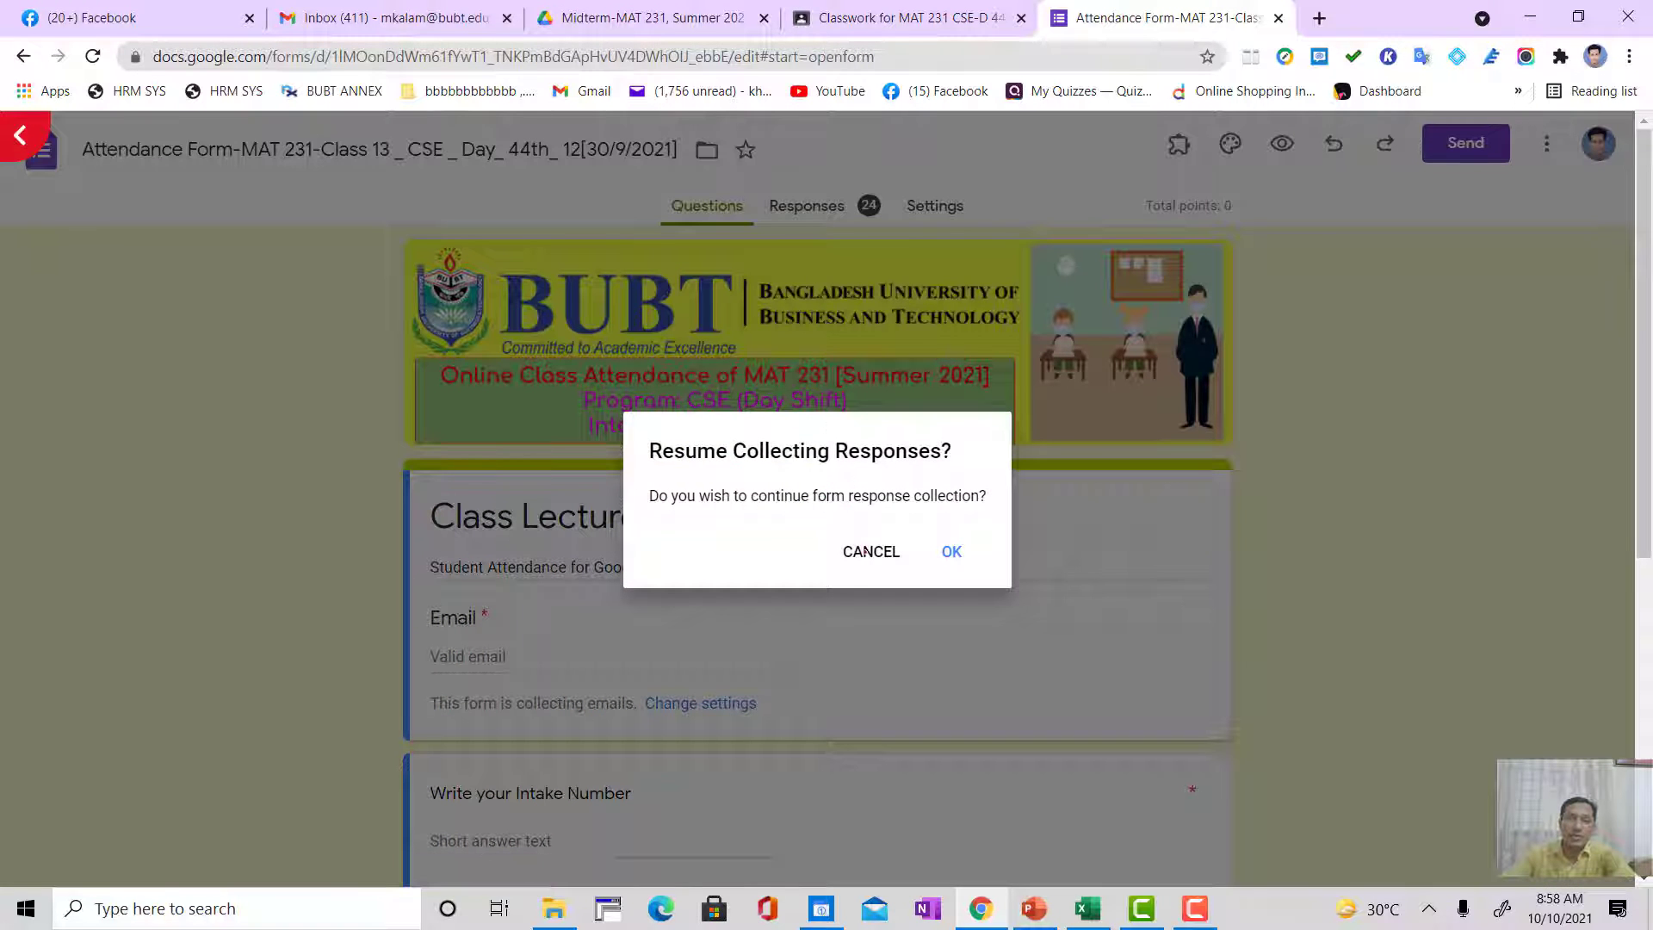
pyautogui.click(872, 549)
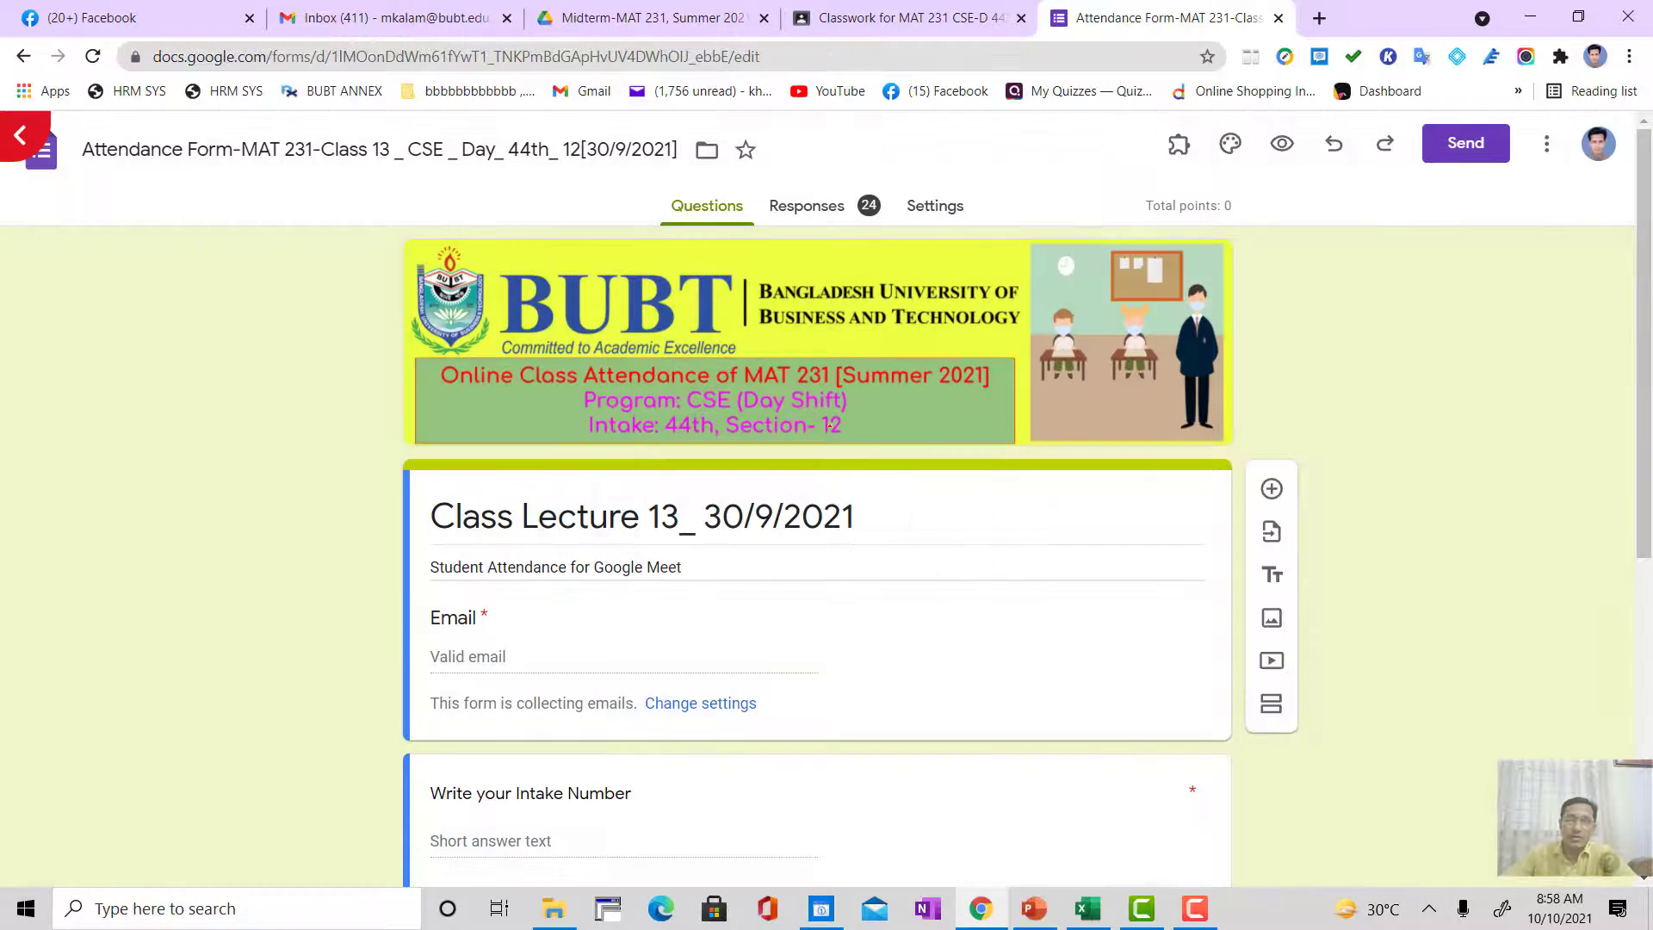
# Step: Show the Class 13 form's responses and look through the list of respondents' emails and scores
pyautogui.click(799, 207)
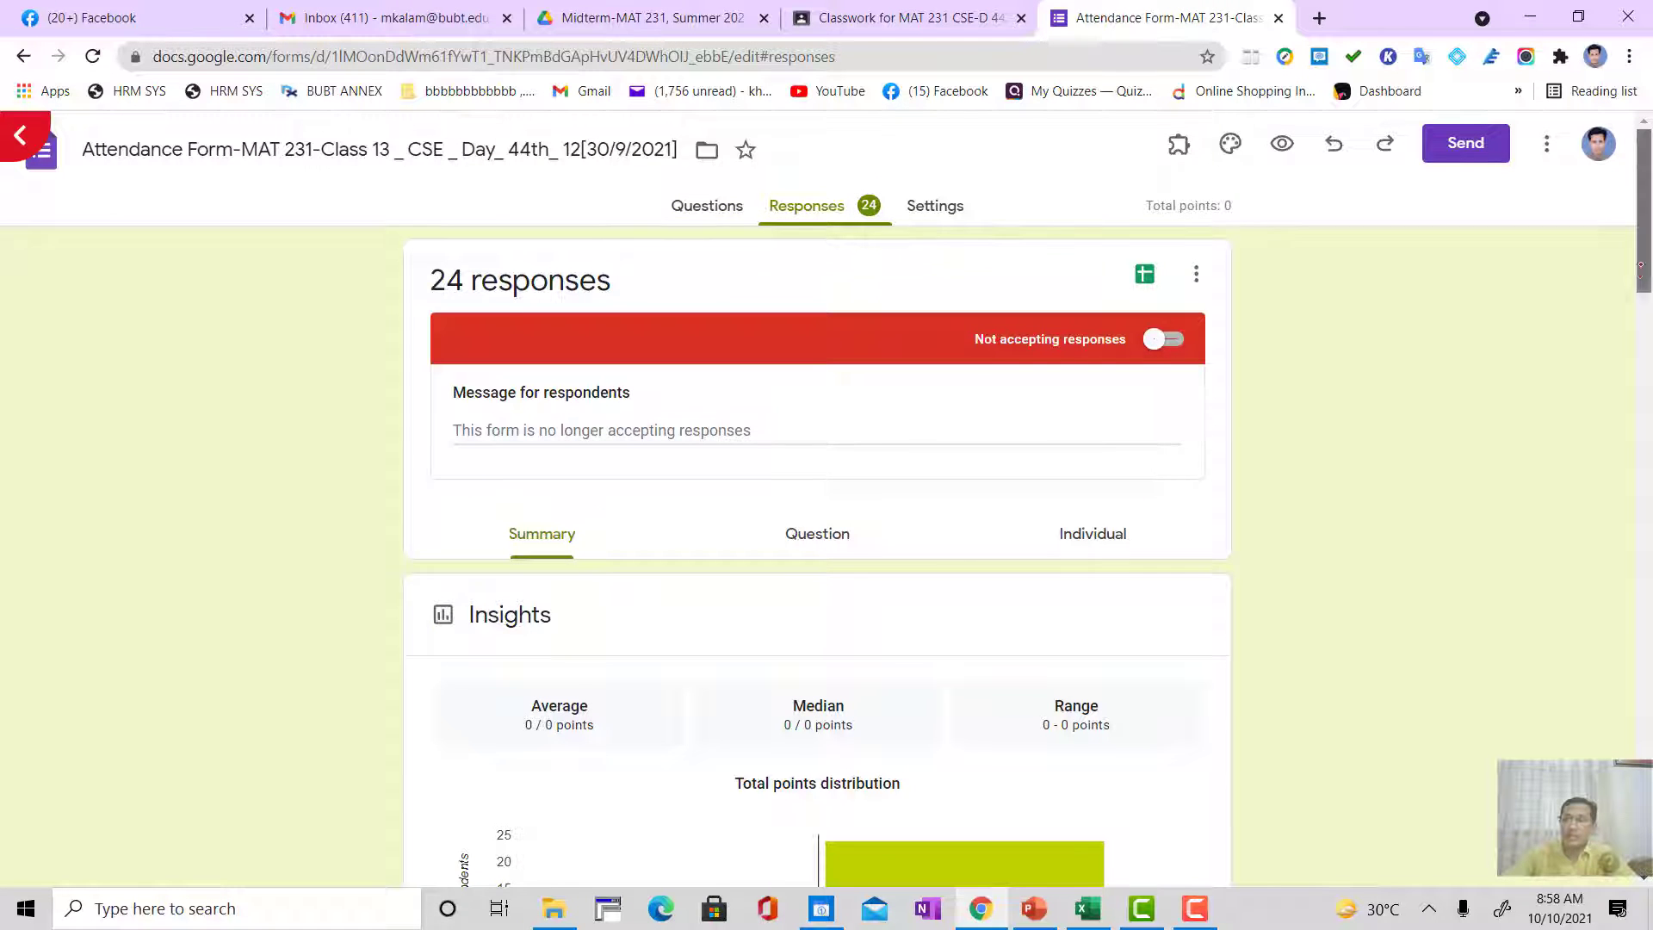
pyautogui.scroll(-5, 818, 560)
pyautogui.moveTo(1639, 352); pyautogui.dragTo(1639, 446)
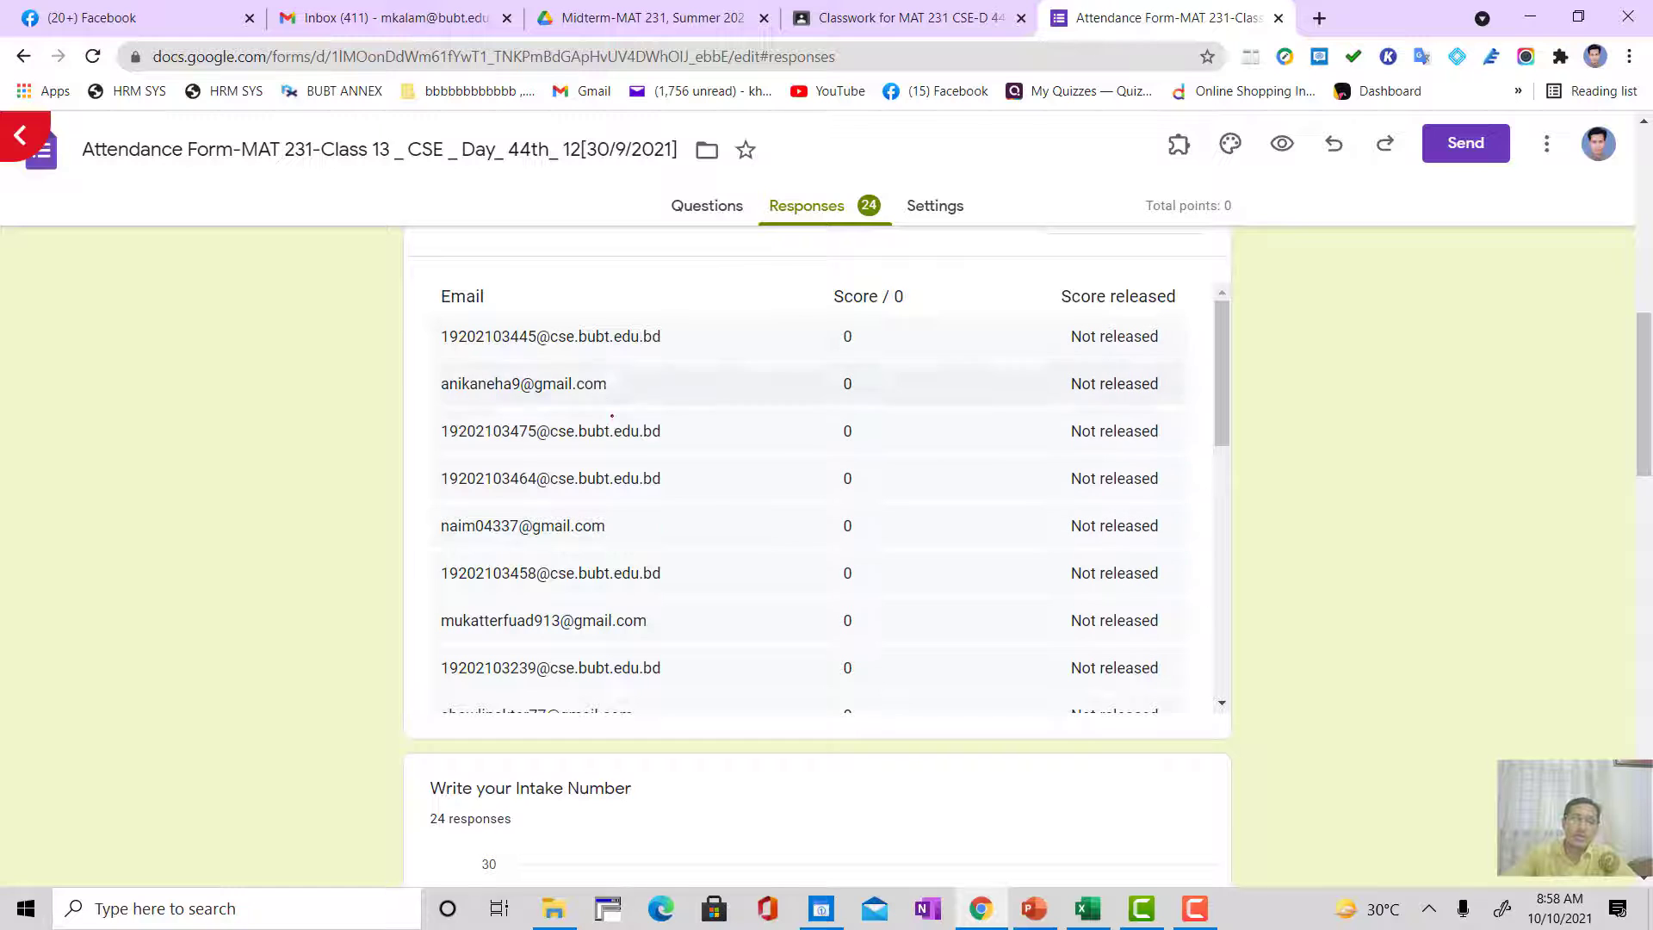
pyautogui.scroll(-5, 623, 595)
pyautogui.scroll(-4, 623, 594)
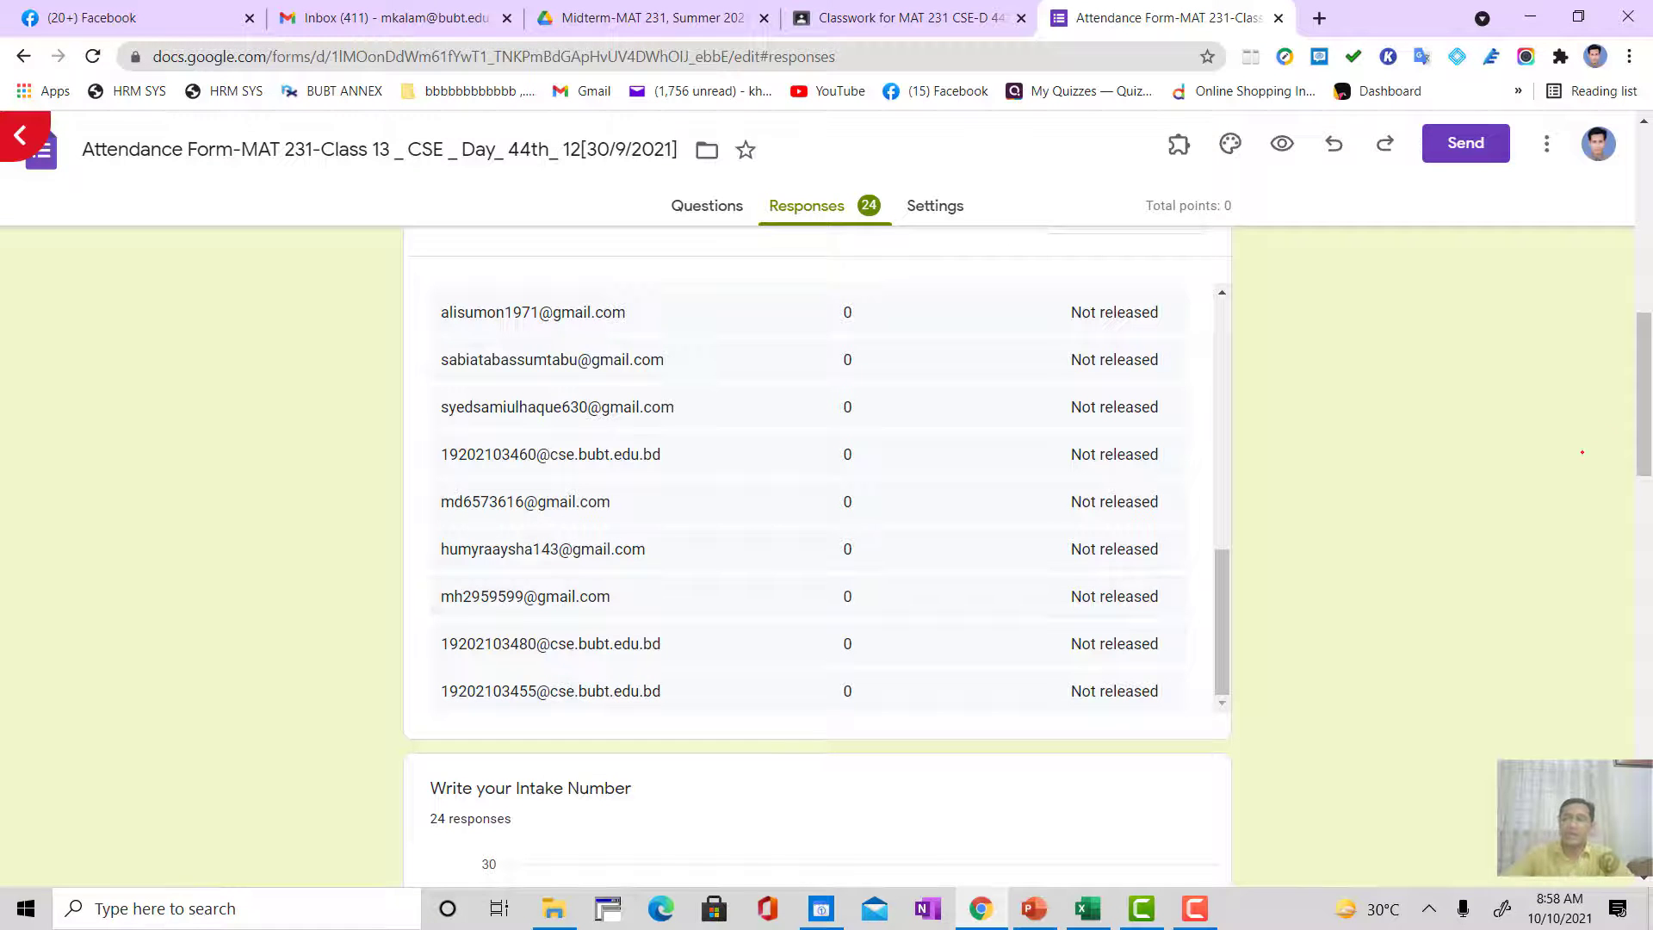
# Step: Copy all the answers submitted for Write your Full ID Number in the Class 13 responses
pyautogui.moveTo(1635, 420); pyautogui.dragTo(1634, 660)
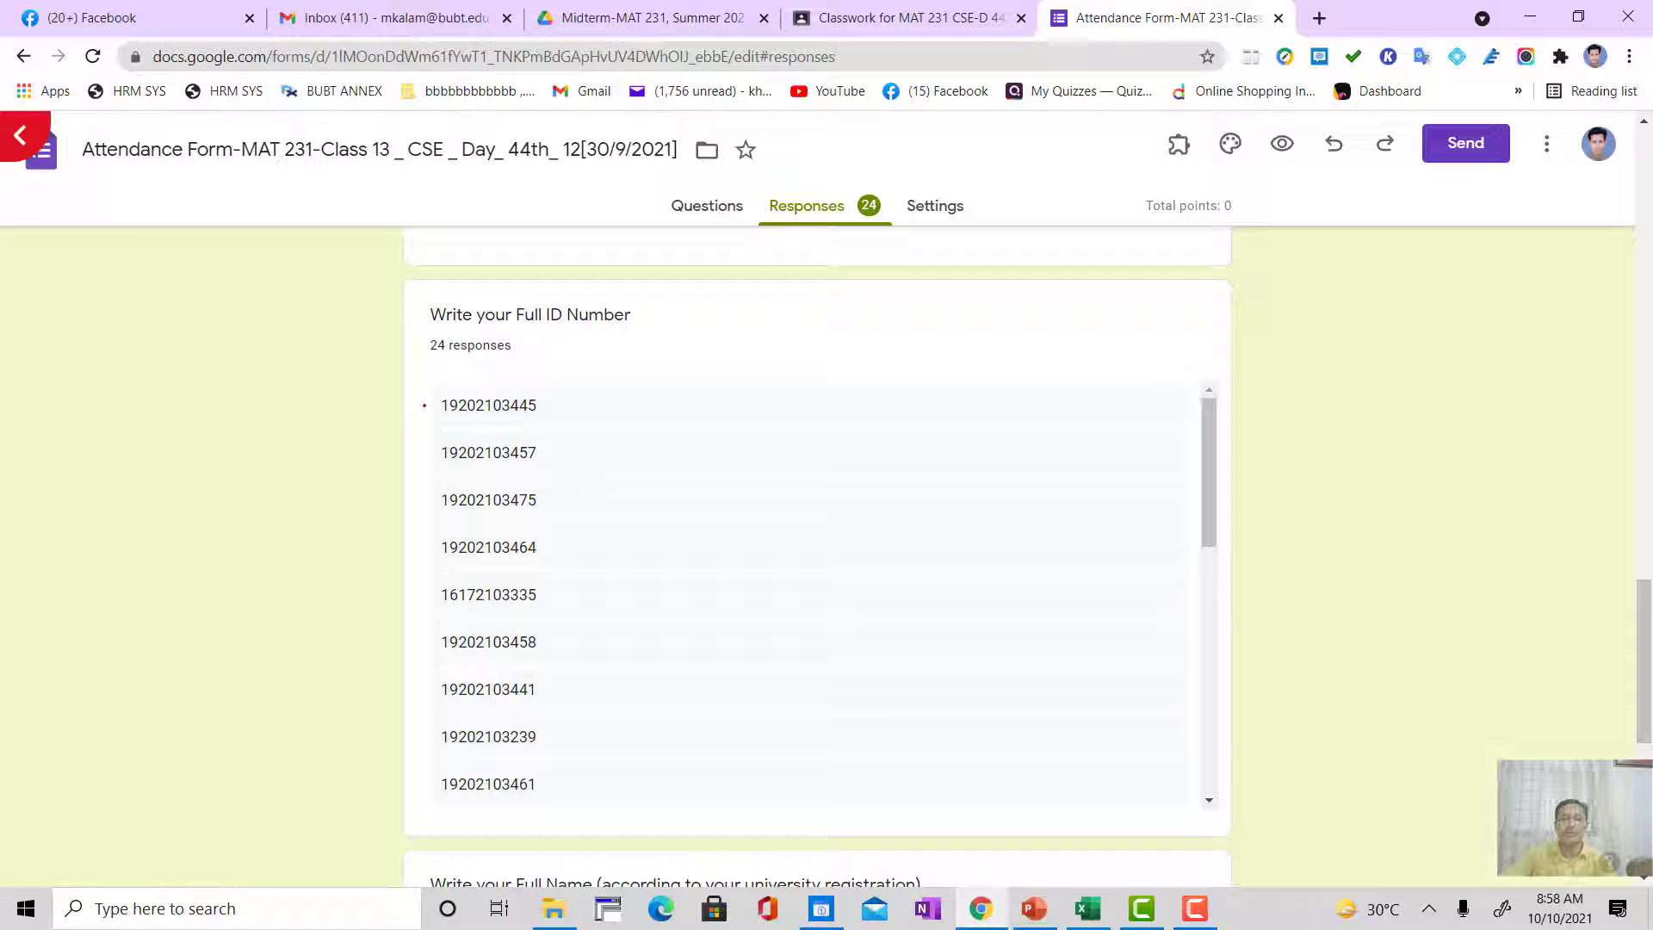
pyautogui.moveTo(437, 400); pyautogui.dragTo(585, 801)
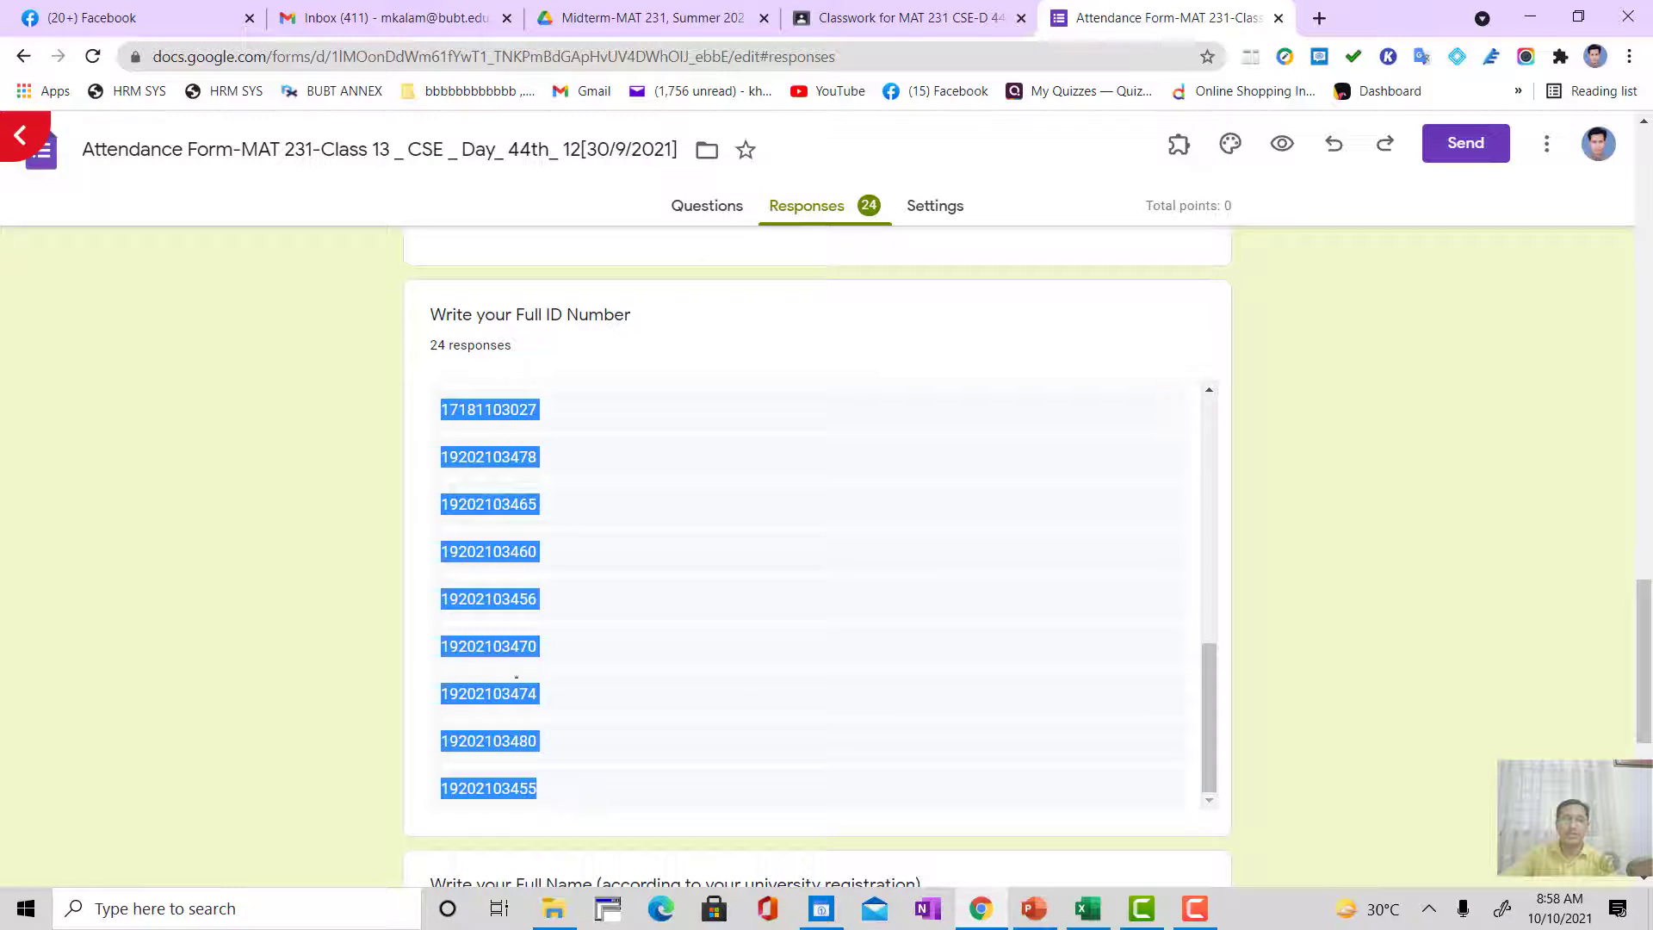
pyautogui.rightClick(496, 594)
pyautogui.click(534, 611)
# Step: Switch to the Excel attendance record and paste the copied student IDs on Sheet2 under Class-15, starting at cell V7
pyautogui.click(1088, 908)
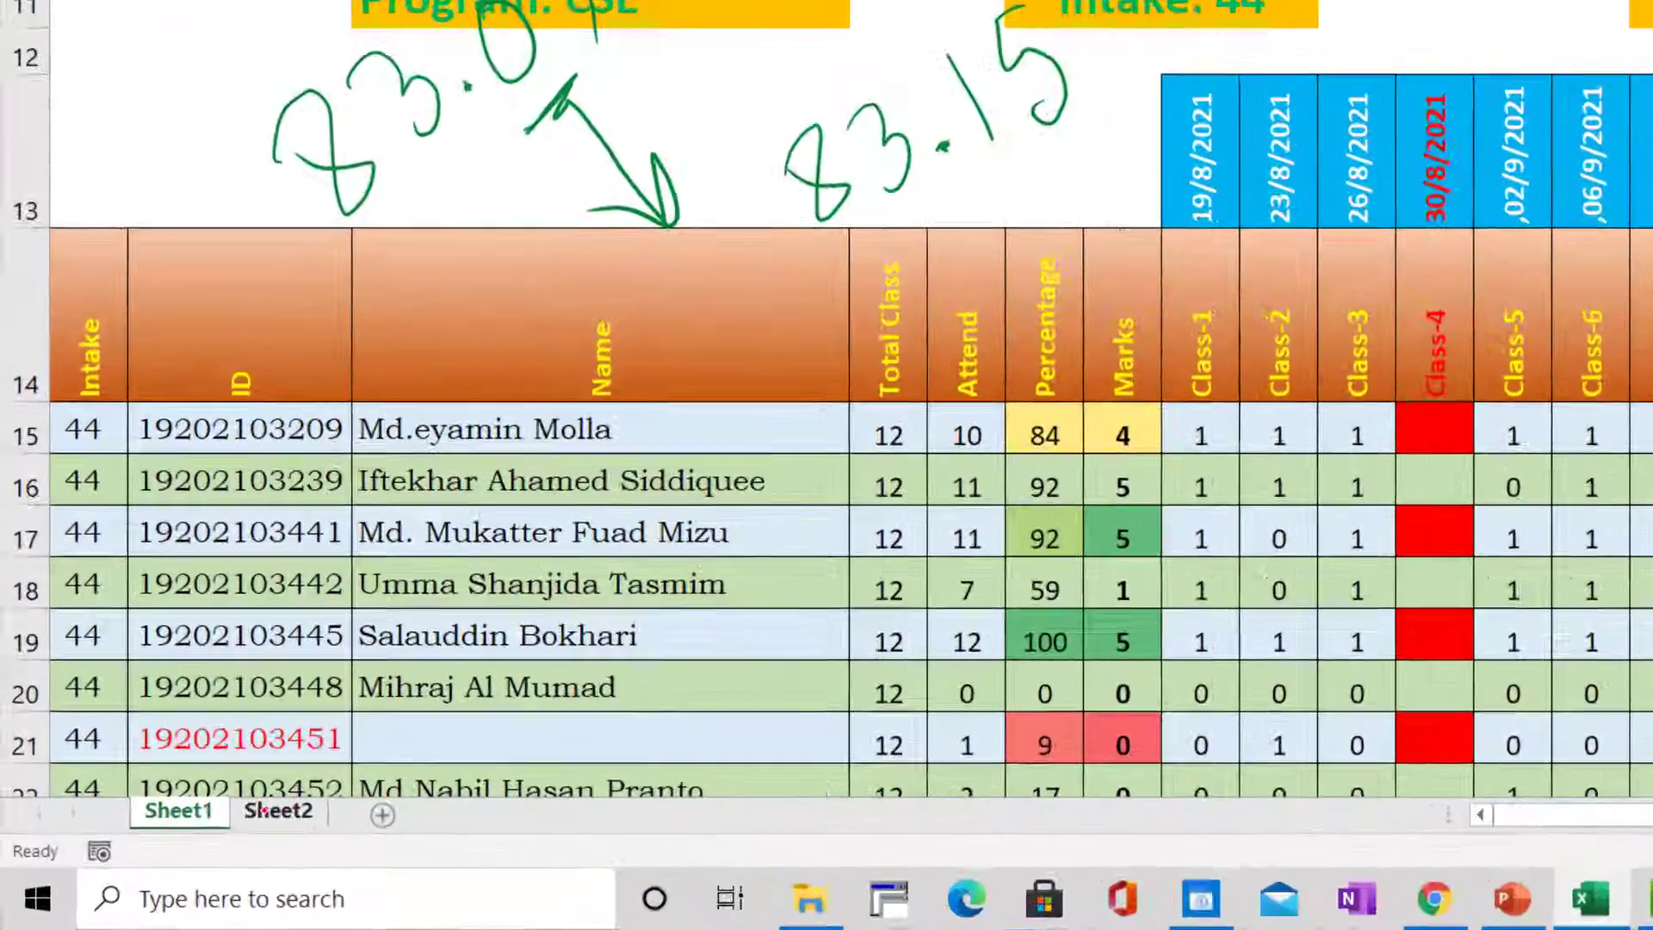
pyautogui.click(180, 848)
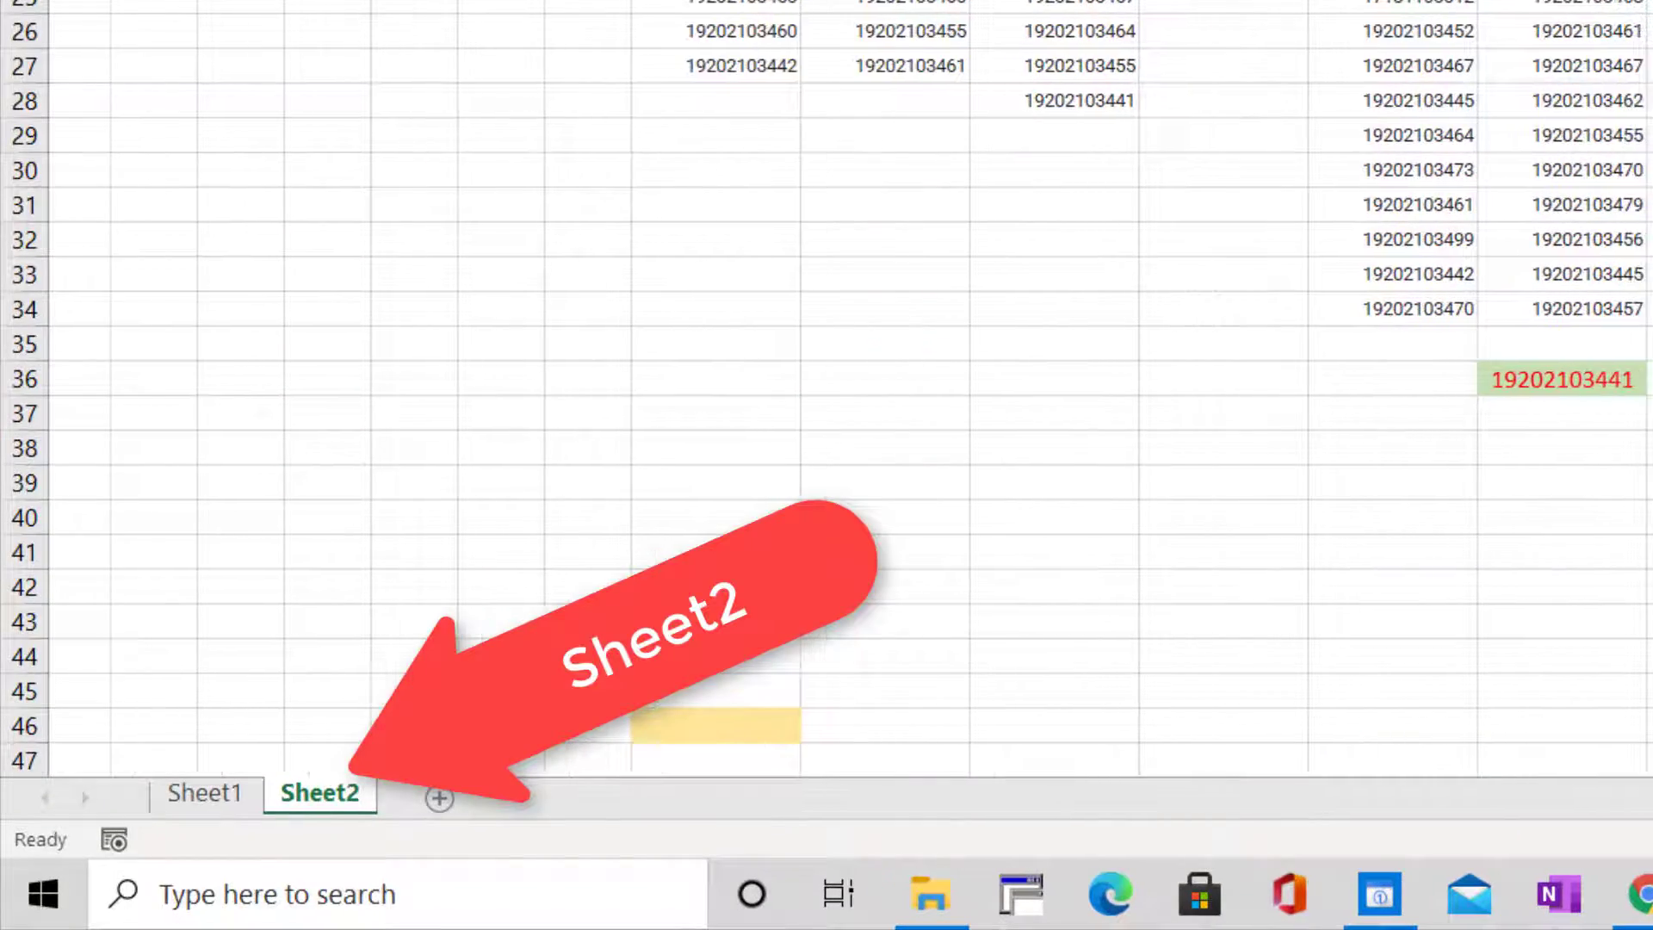
pyautogui.hscroll(-5, 826, 387)
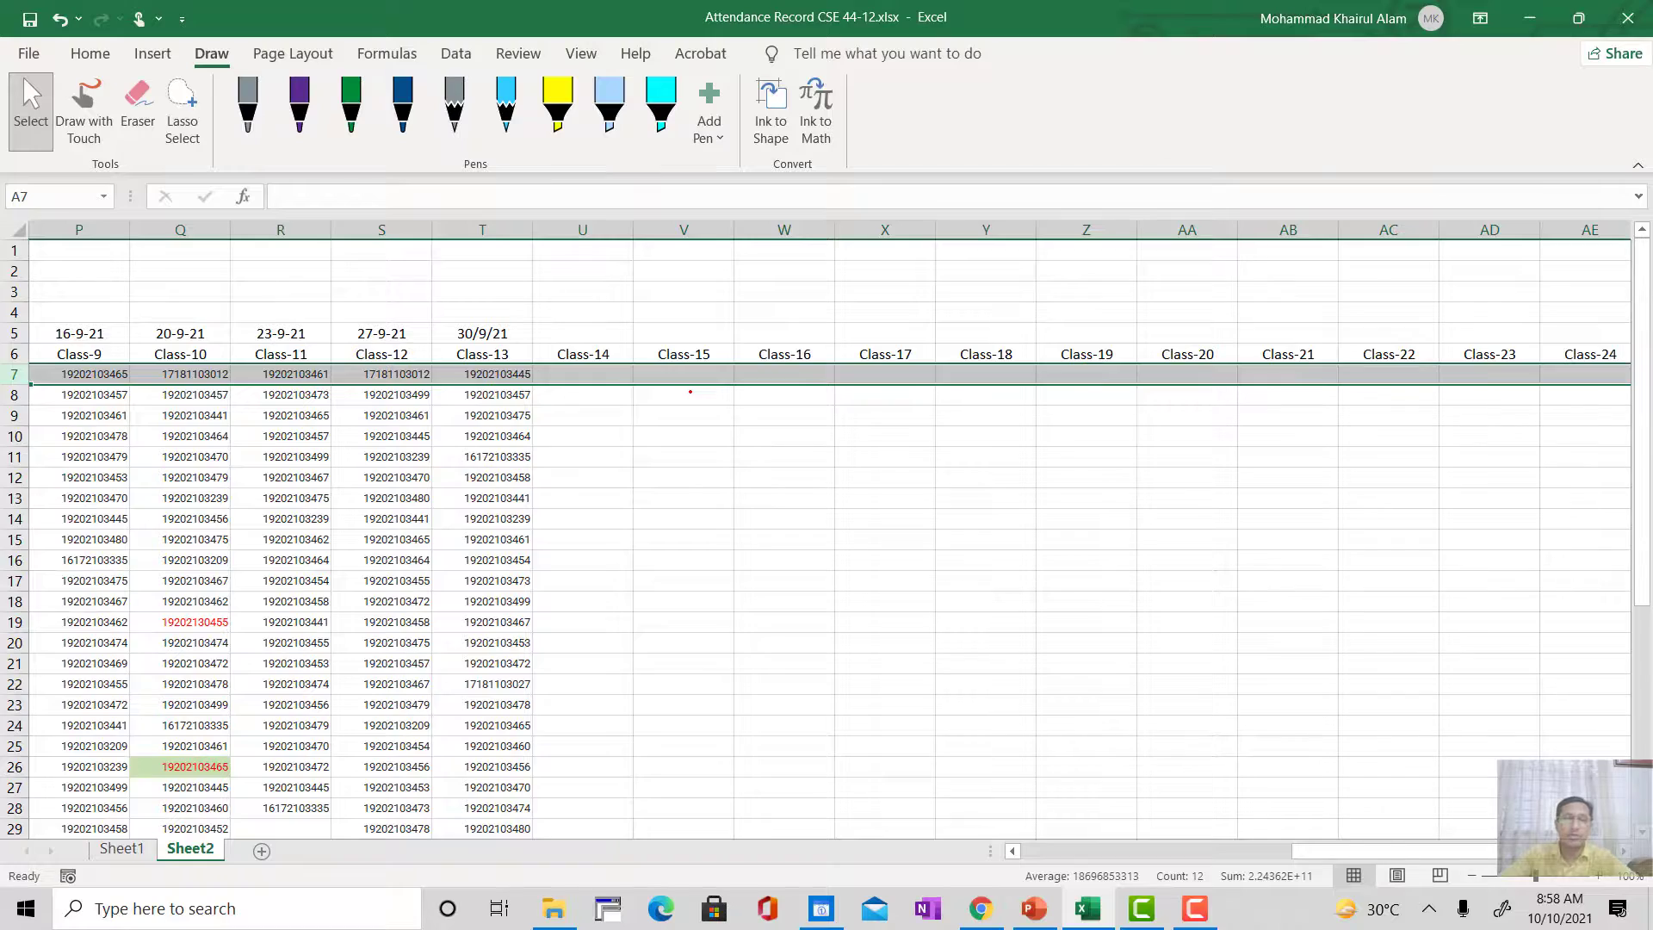
pyautogui.click(699, 388)
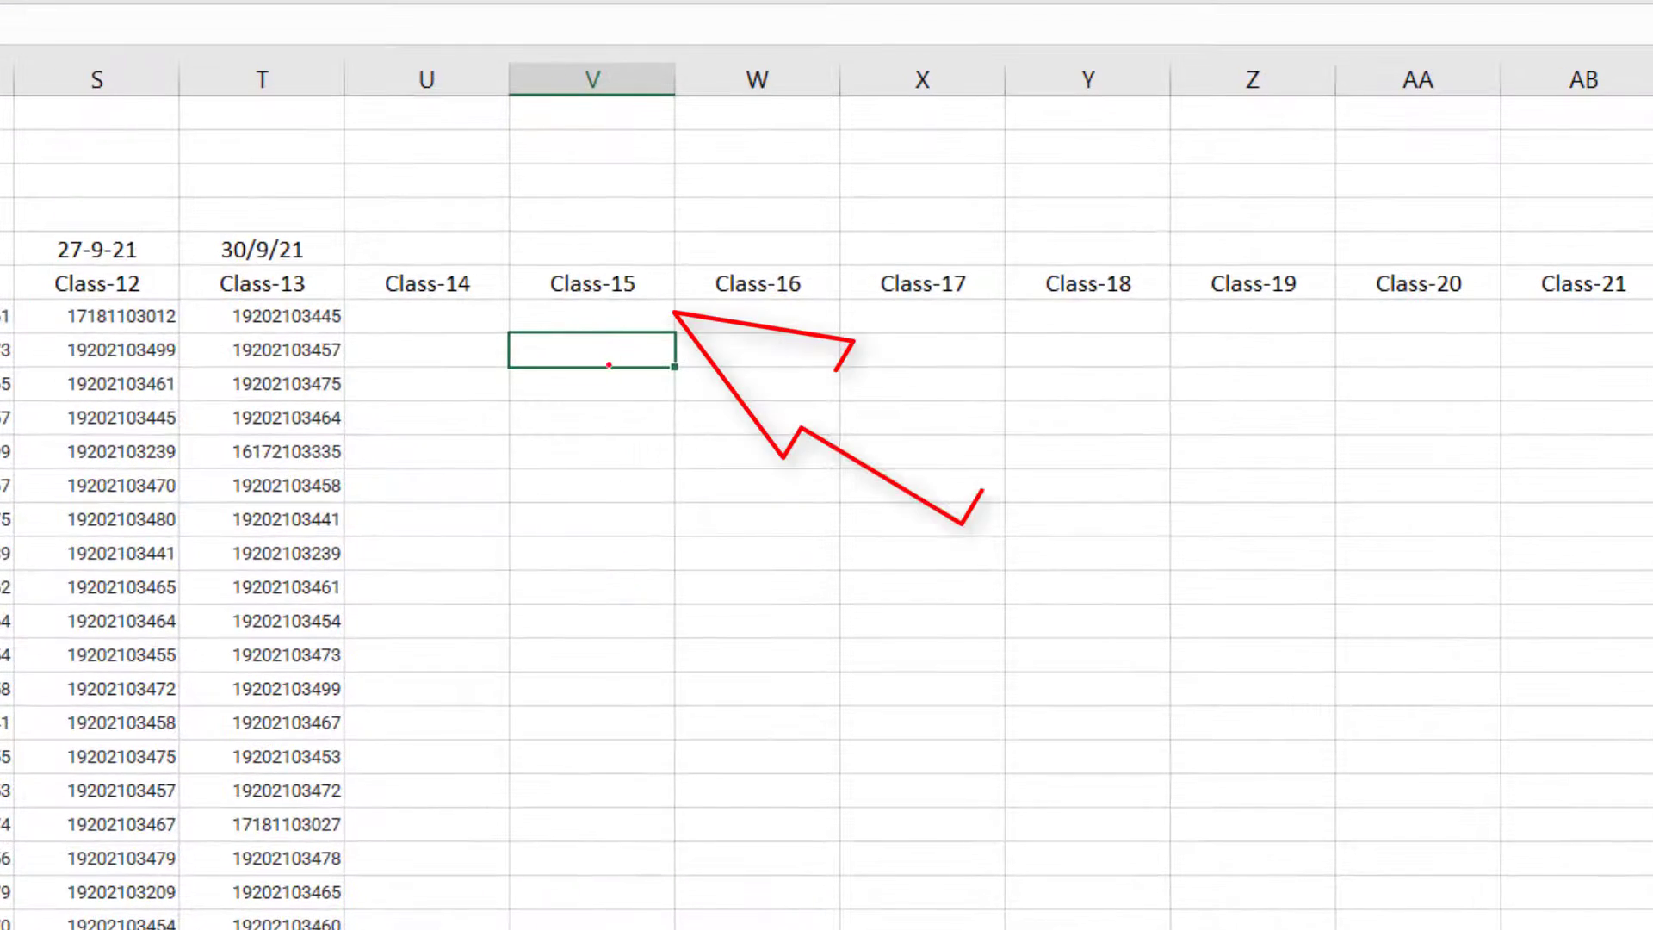
pyautogui.click(597, 318)
pyautogui.click(572, 382)
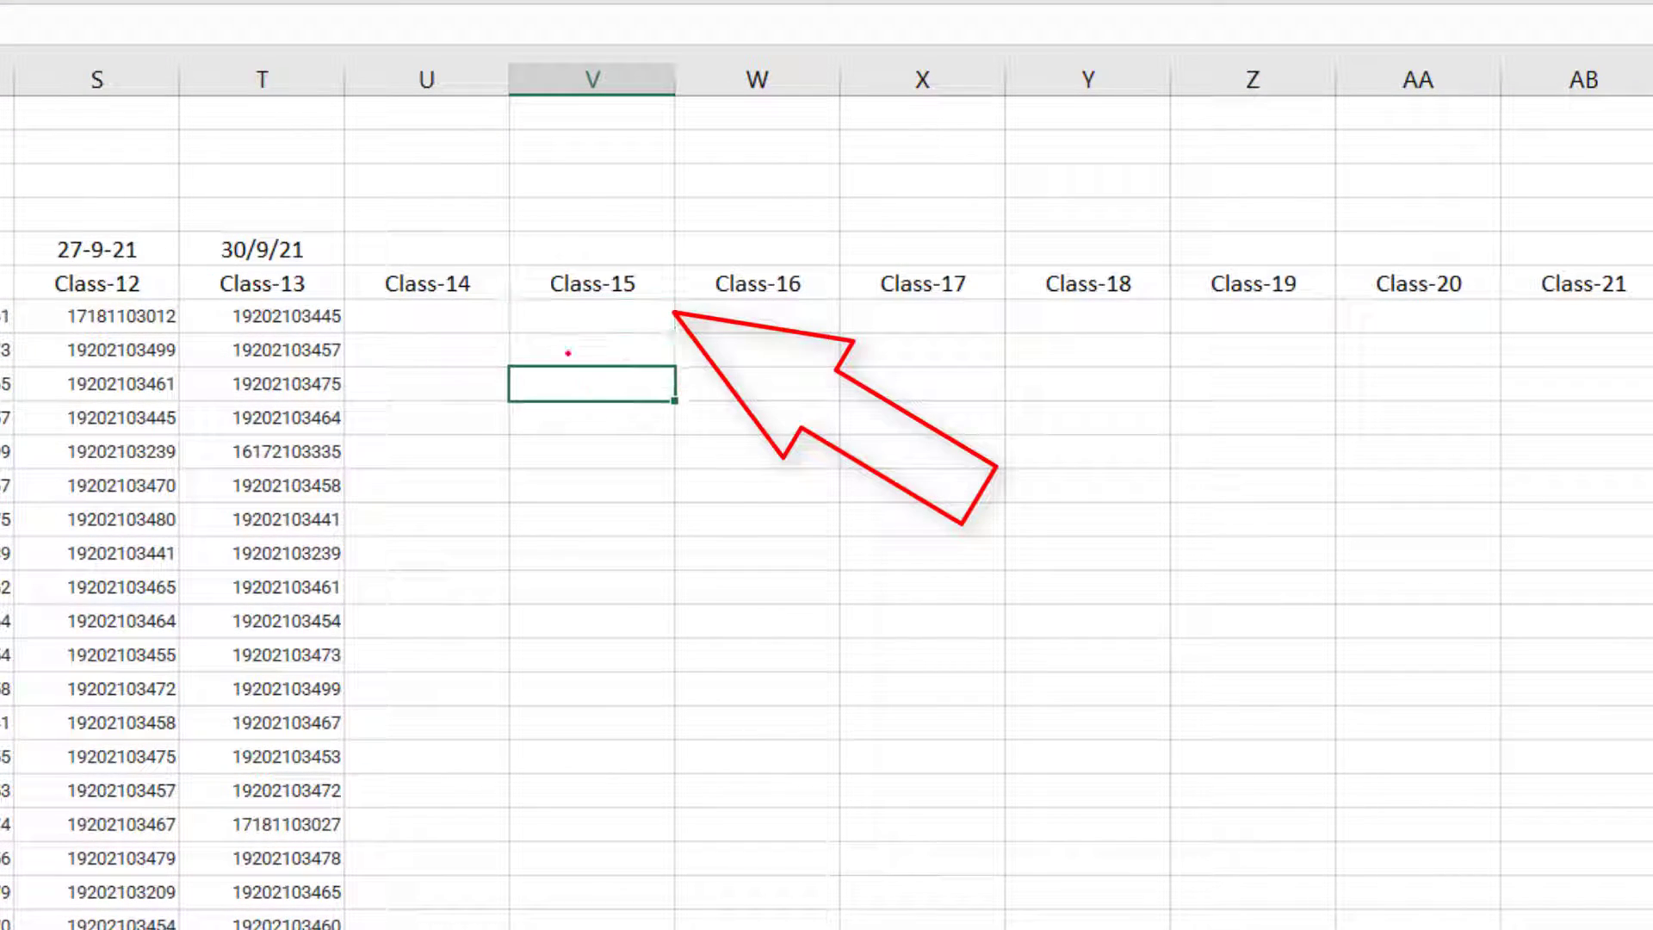
pyautogui.click(545, 314)
pyautogui.click(540, 417)
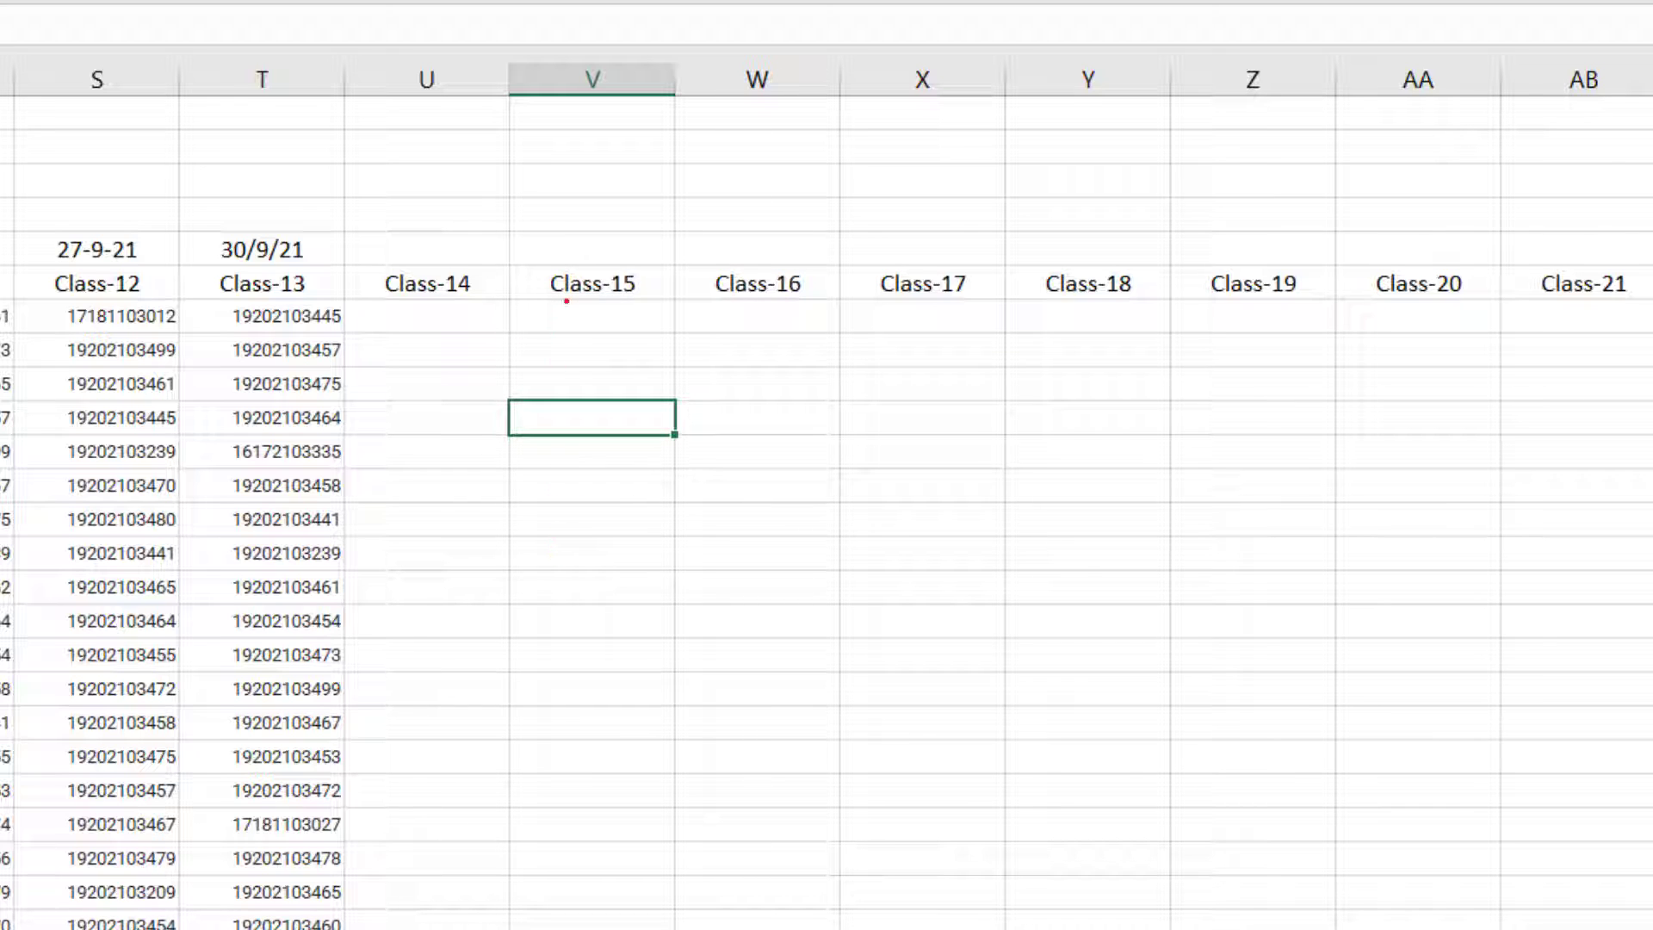
pyautogui.click(567, 319)
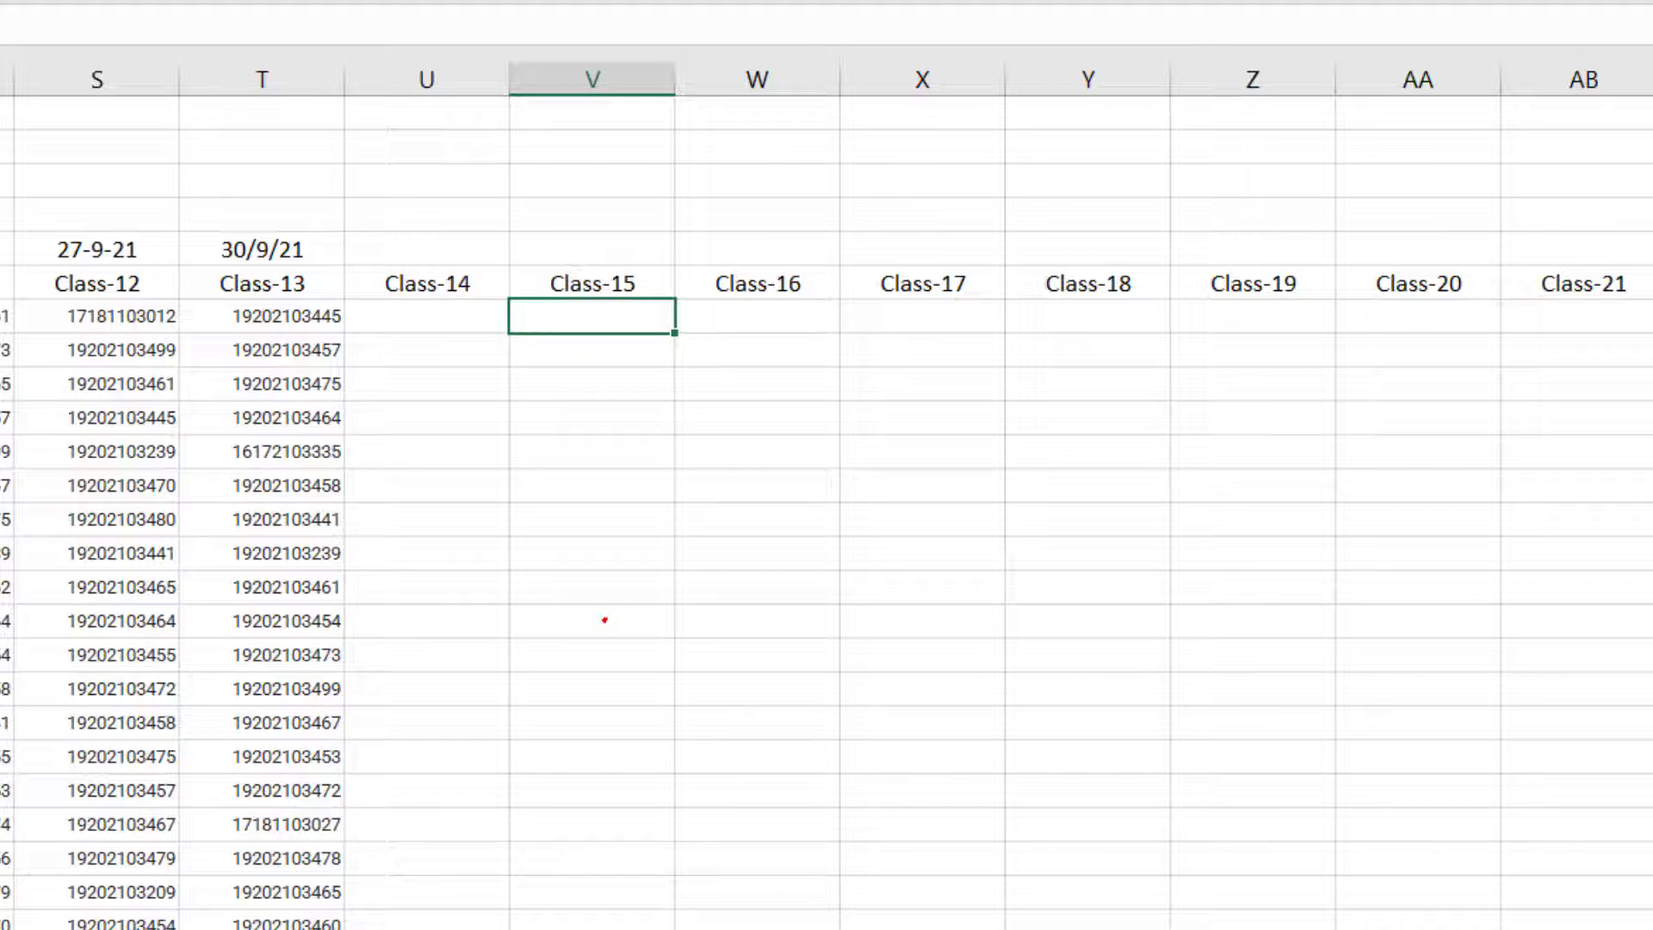
pyautogui.hotkey('ctrl', 'v')
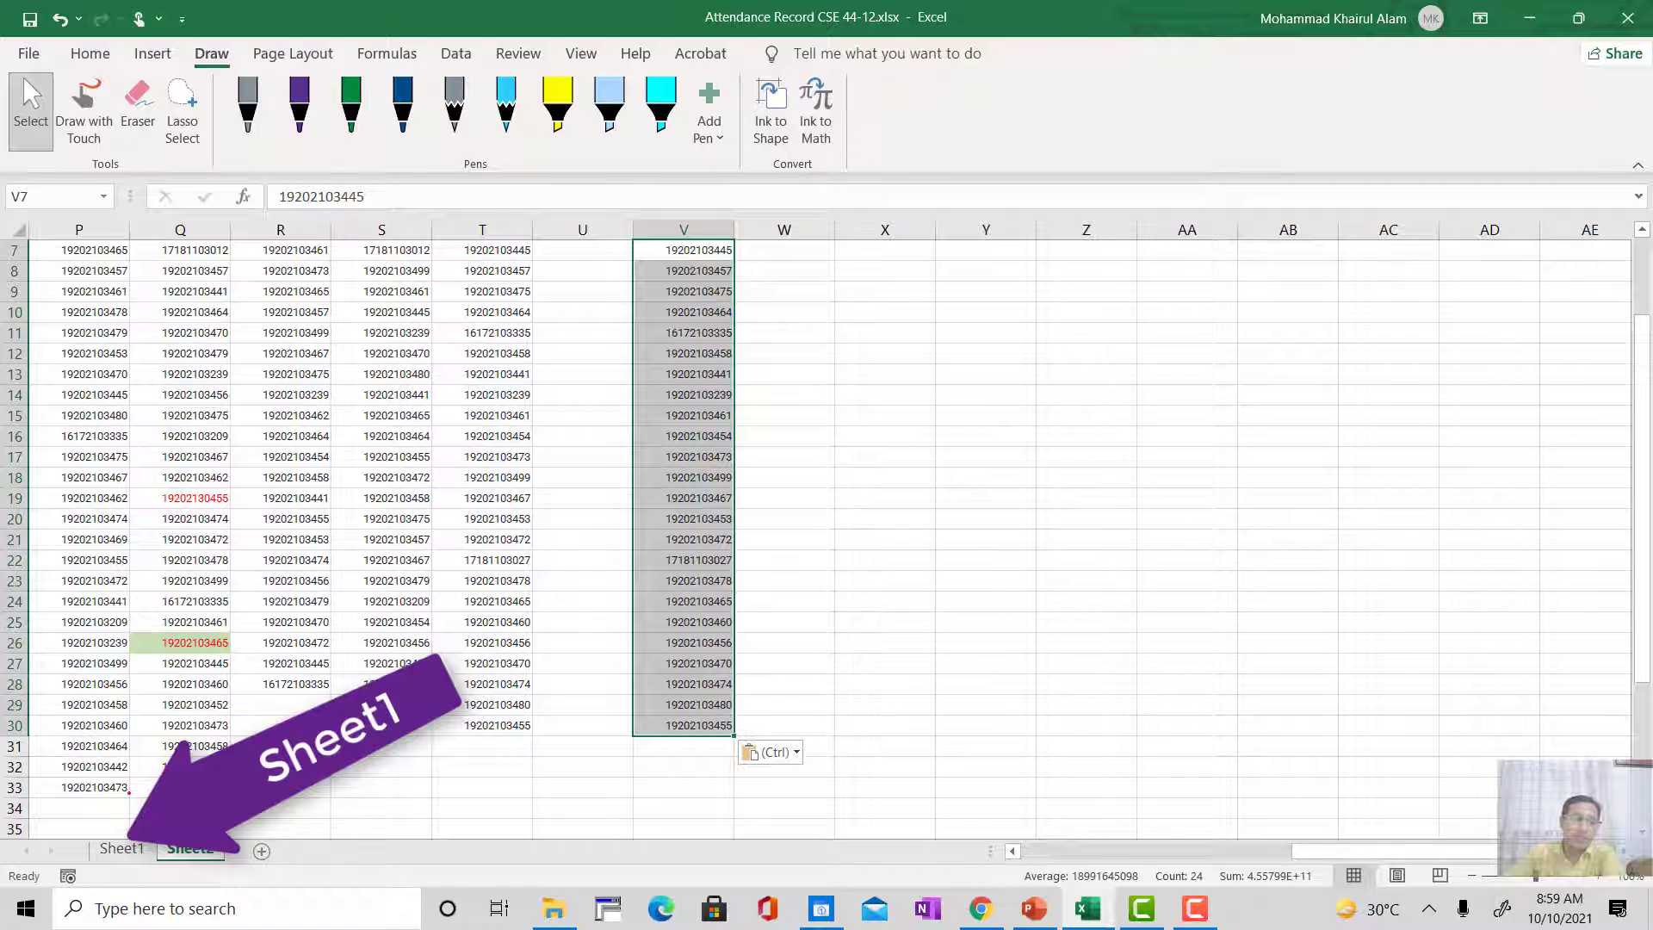
# Step: On Sheet1, extend the Class-13 COUNTIF formula in T15 across to the Class-15 column
pyautogui.click(121, 848)
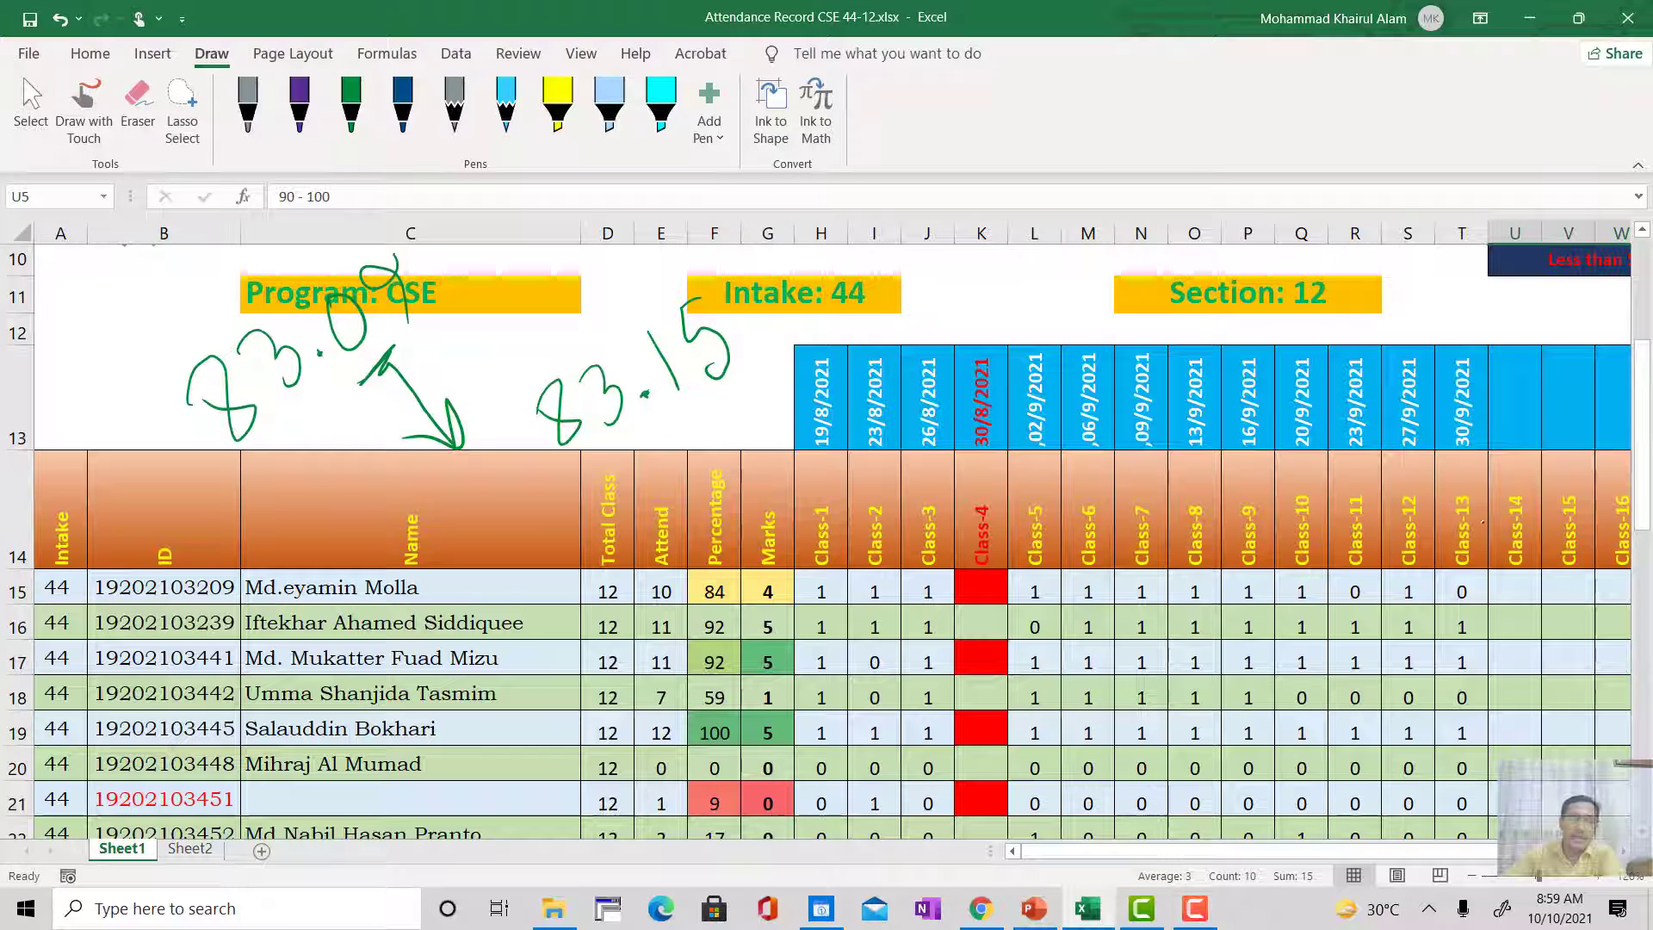
pyautogui.moveTo(1115, 851); pyautogui.dragTo(1190, 849)
pyautogui.scroll(-1, 964, 501)
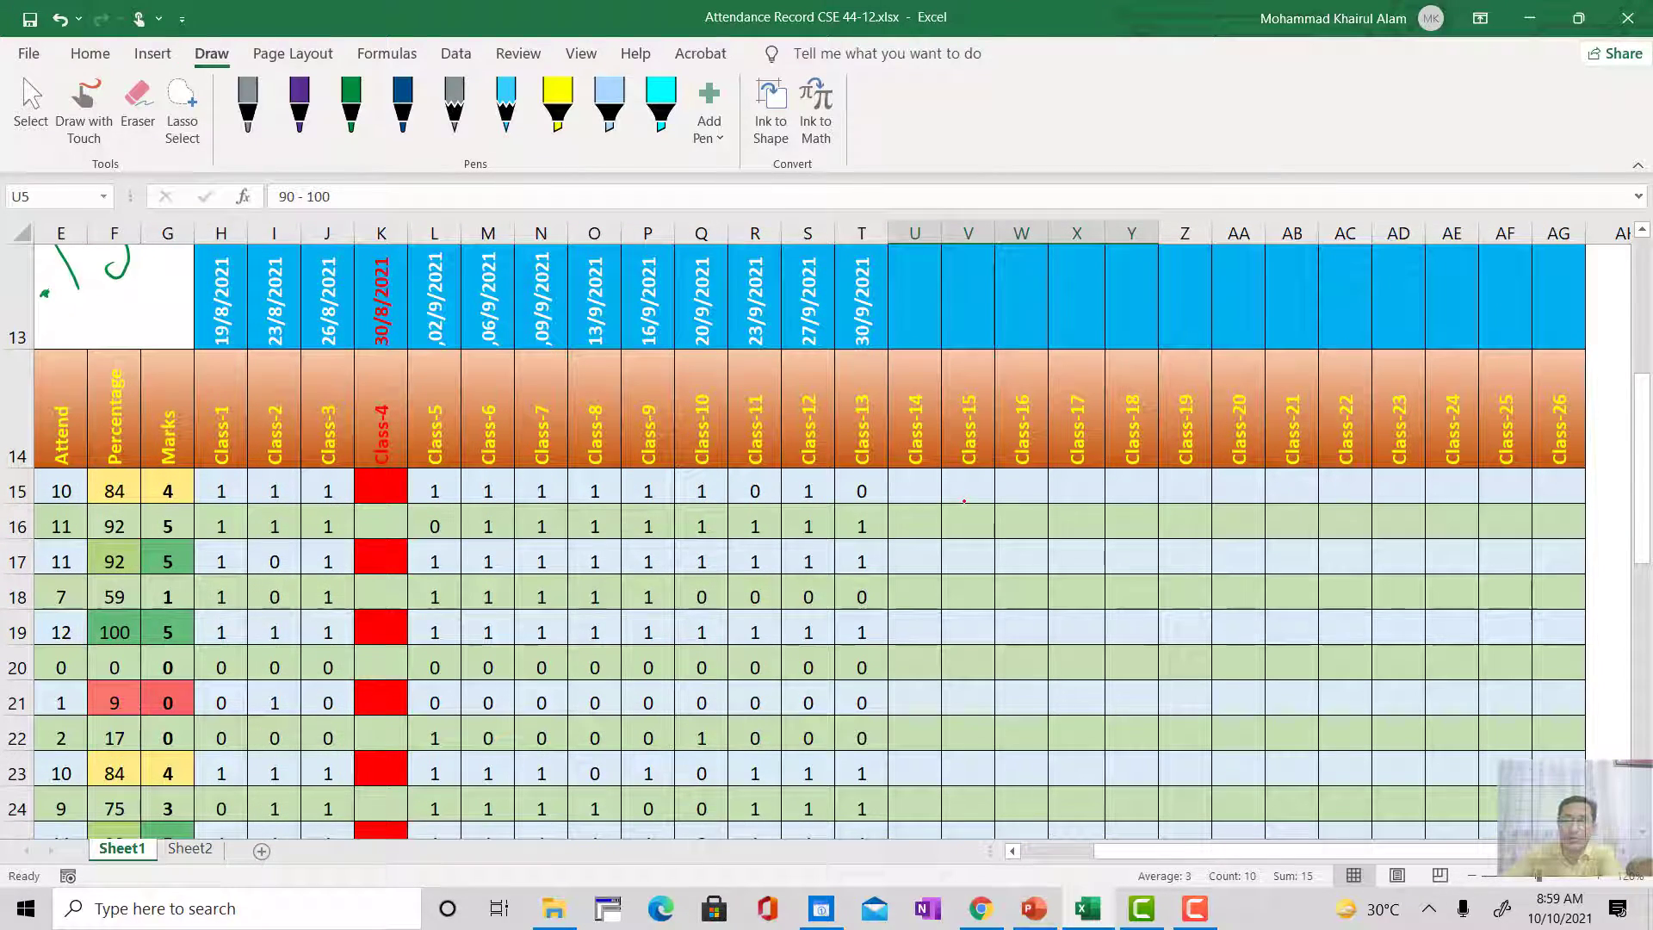
pyautogui.click(967, 486)
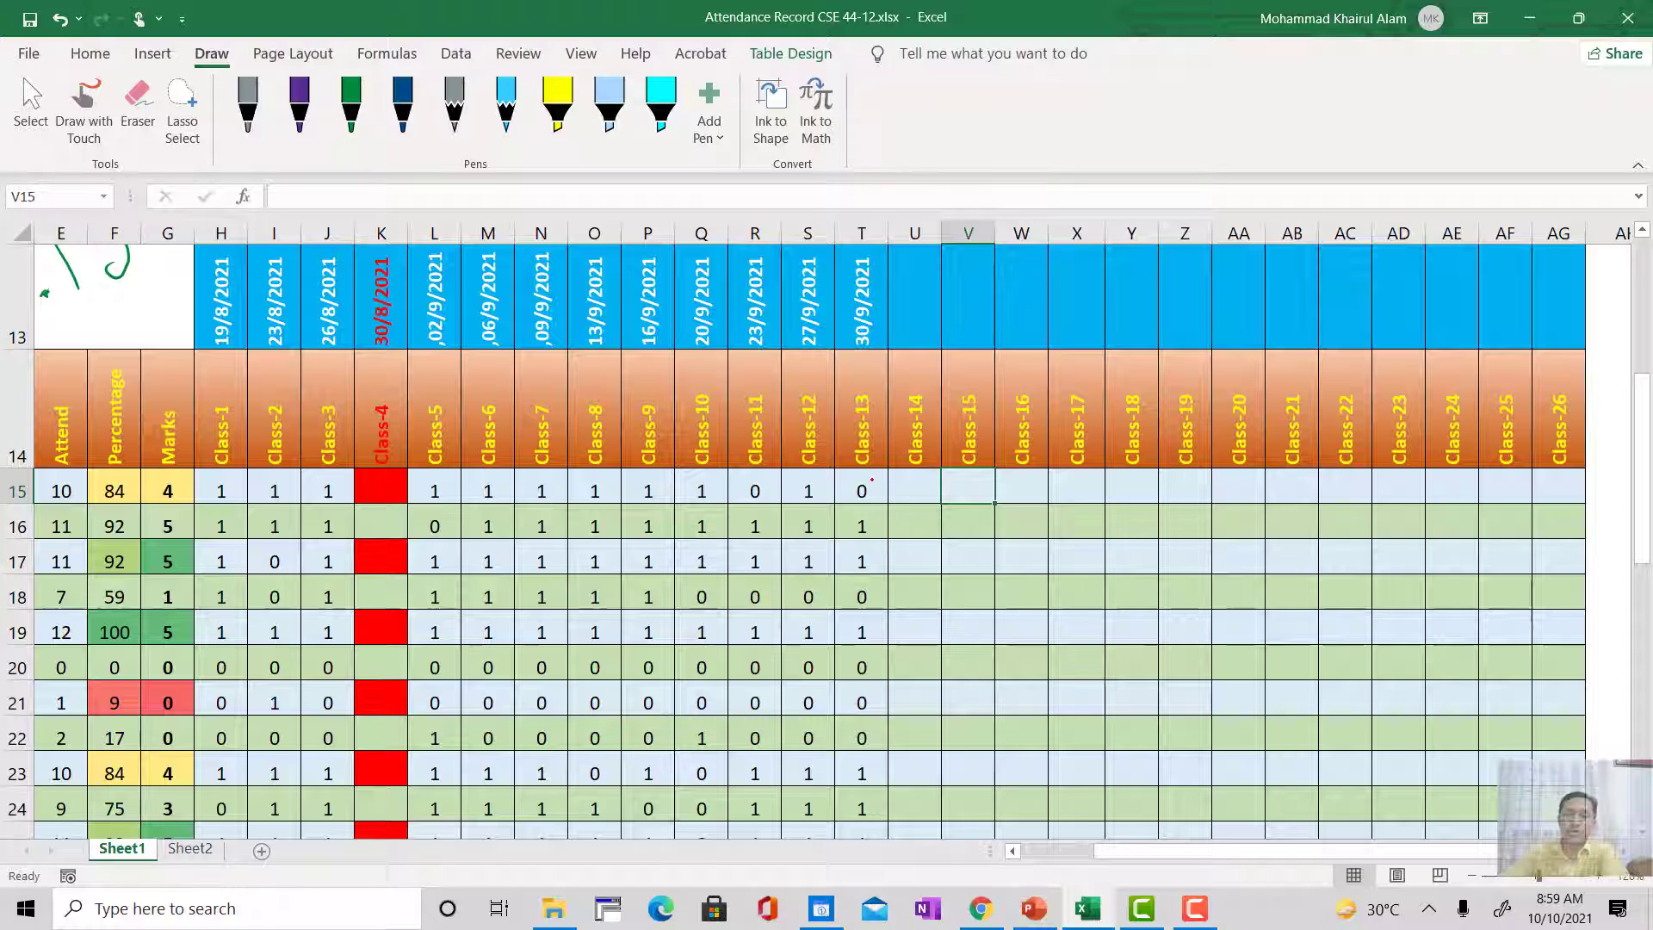
pyautogui.click(864, 484)
pyautogui.moveTo(886, 500); pyautogui.dragTo(988, 503)
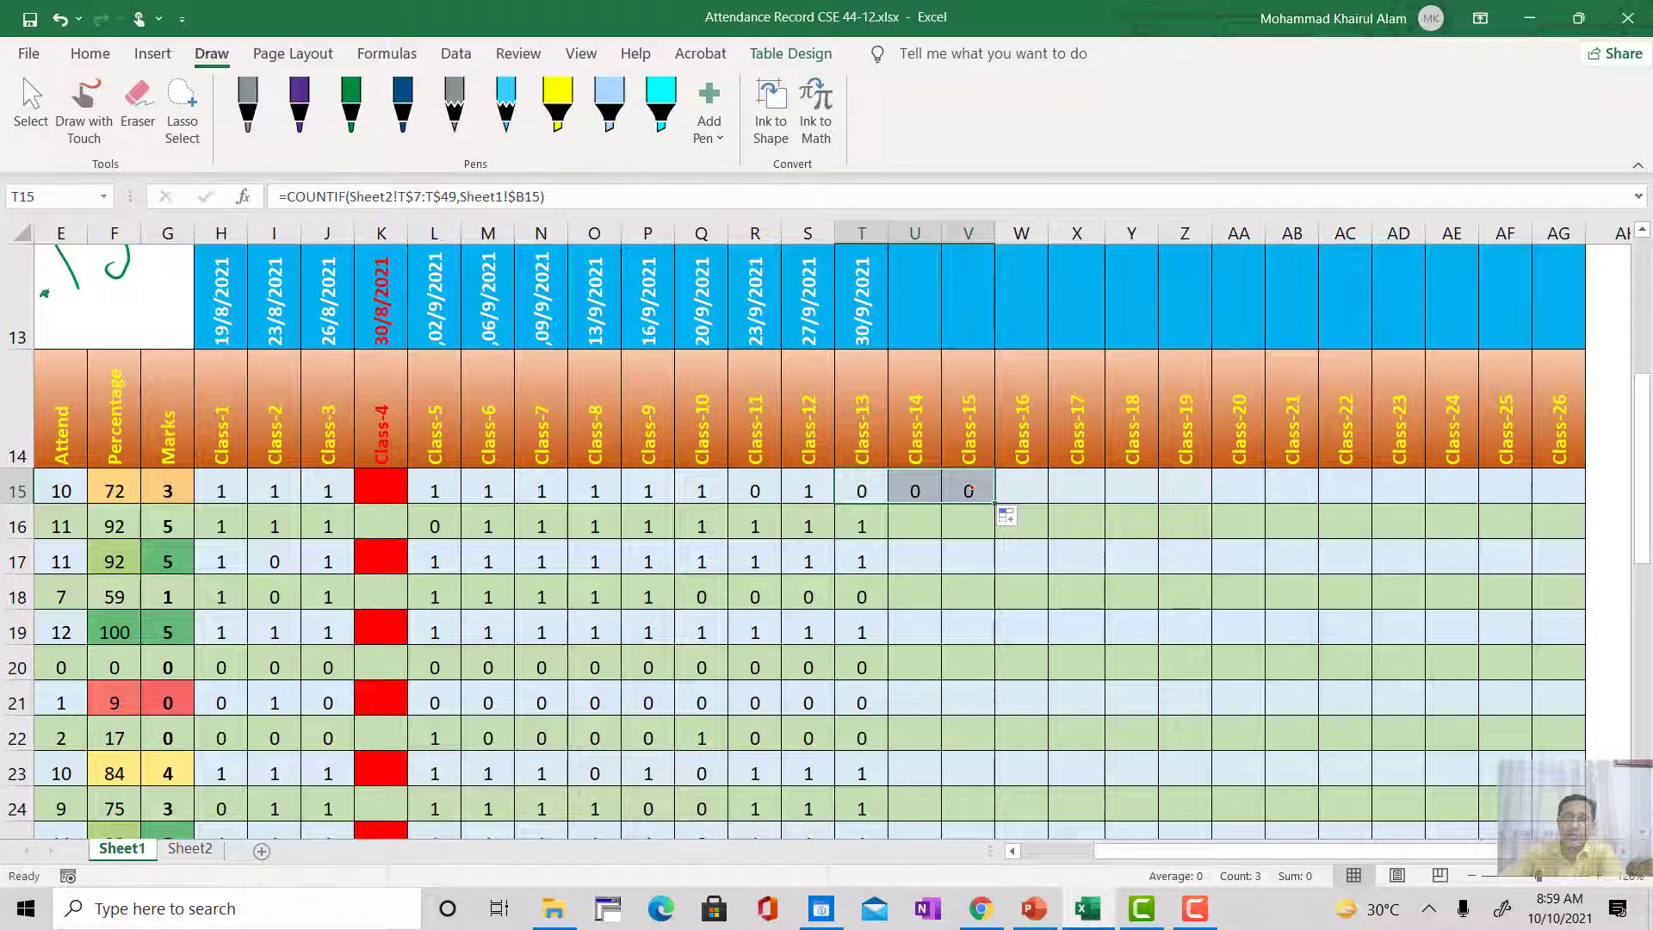
# Step: Try filling the Class-15 formula from V15 down to row 23 and down the entire column, undoing each fill
pyautogui.click(971, 488)
pyautogui.moveTo(995, 504); pyautogui.dragTo(995, 783)
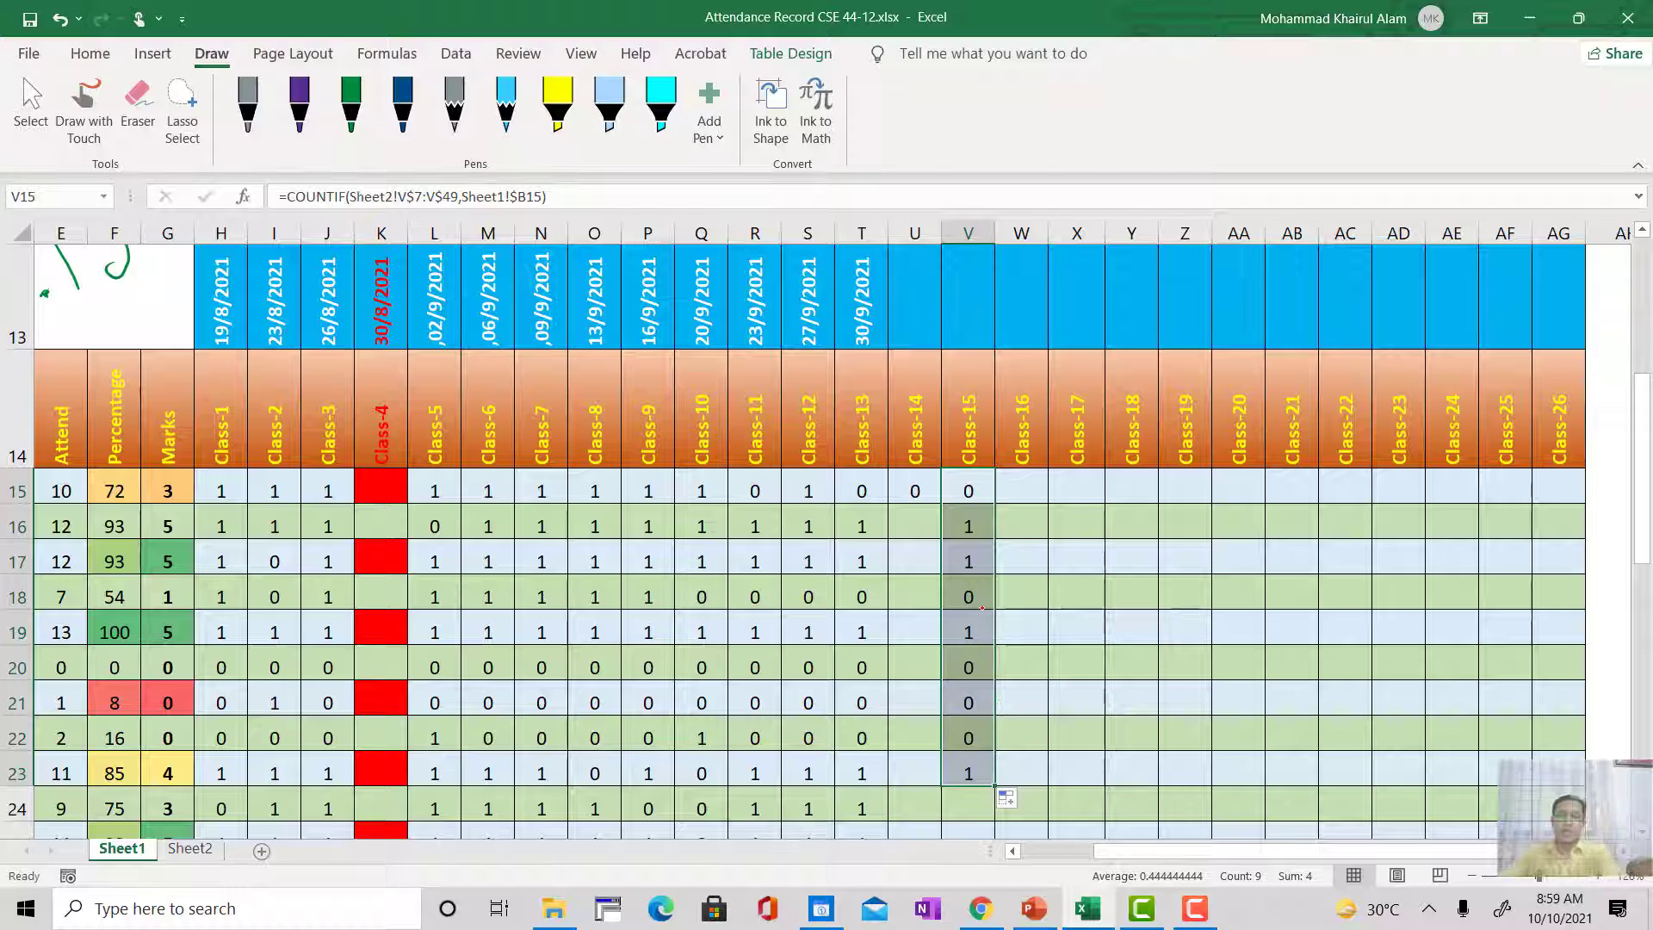
pyautogui.hotkey('ctrl', 'z')
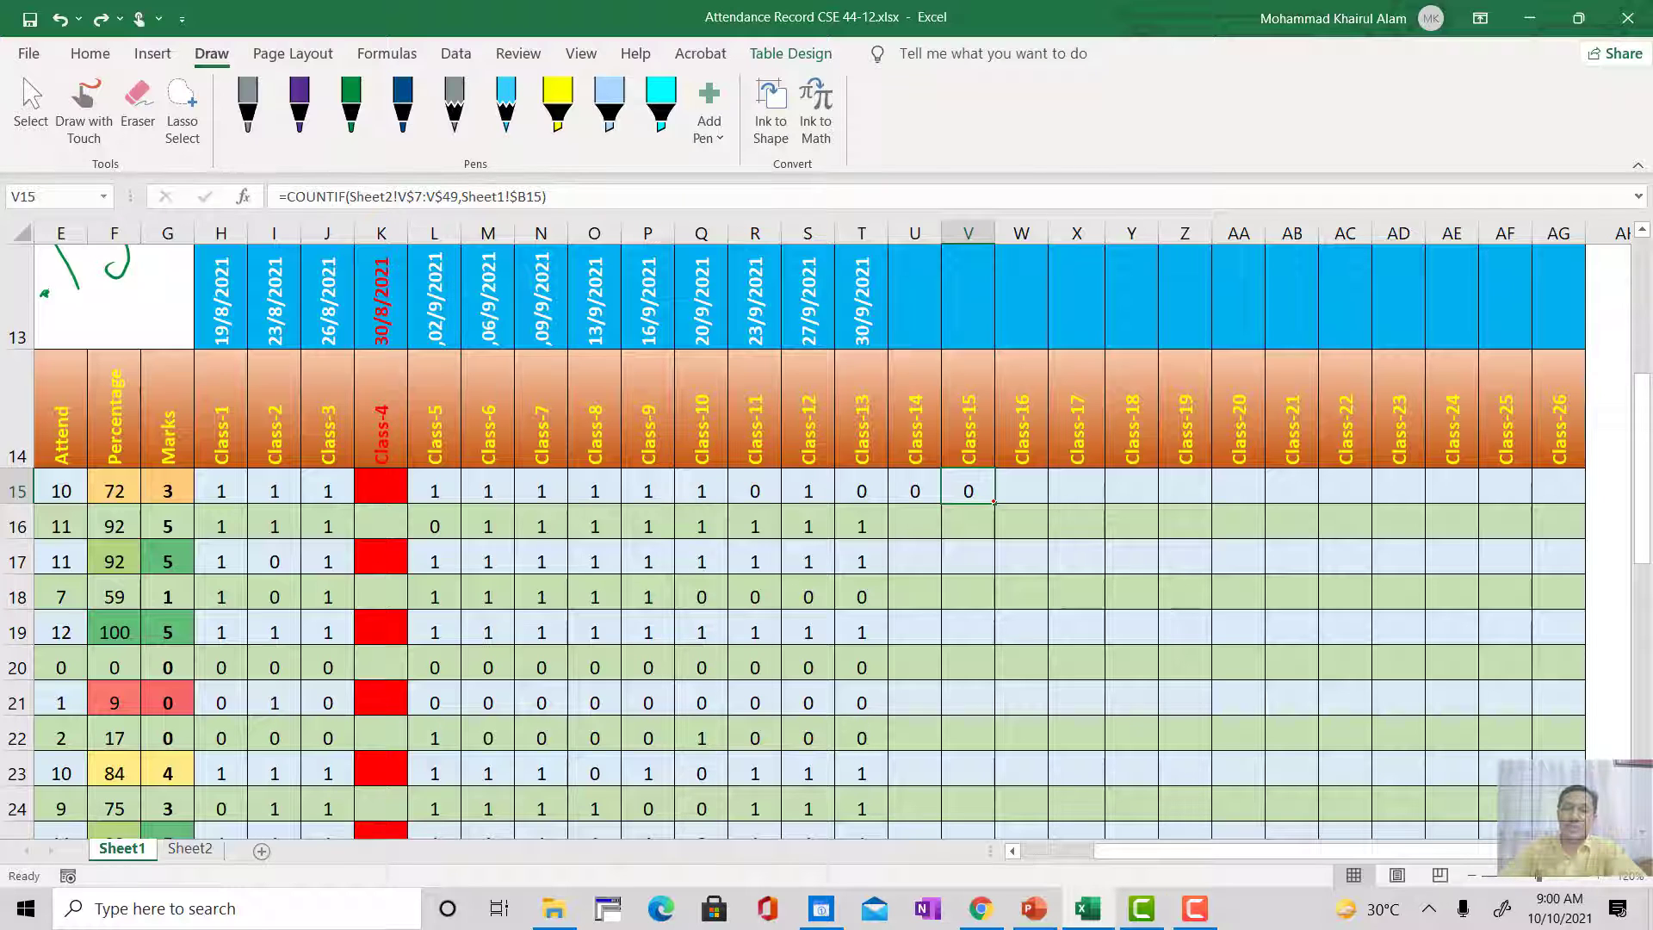
pyautogui.doubleClick(994, 501)
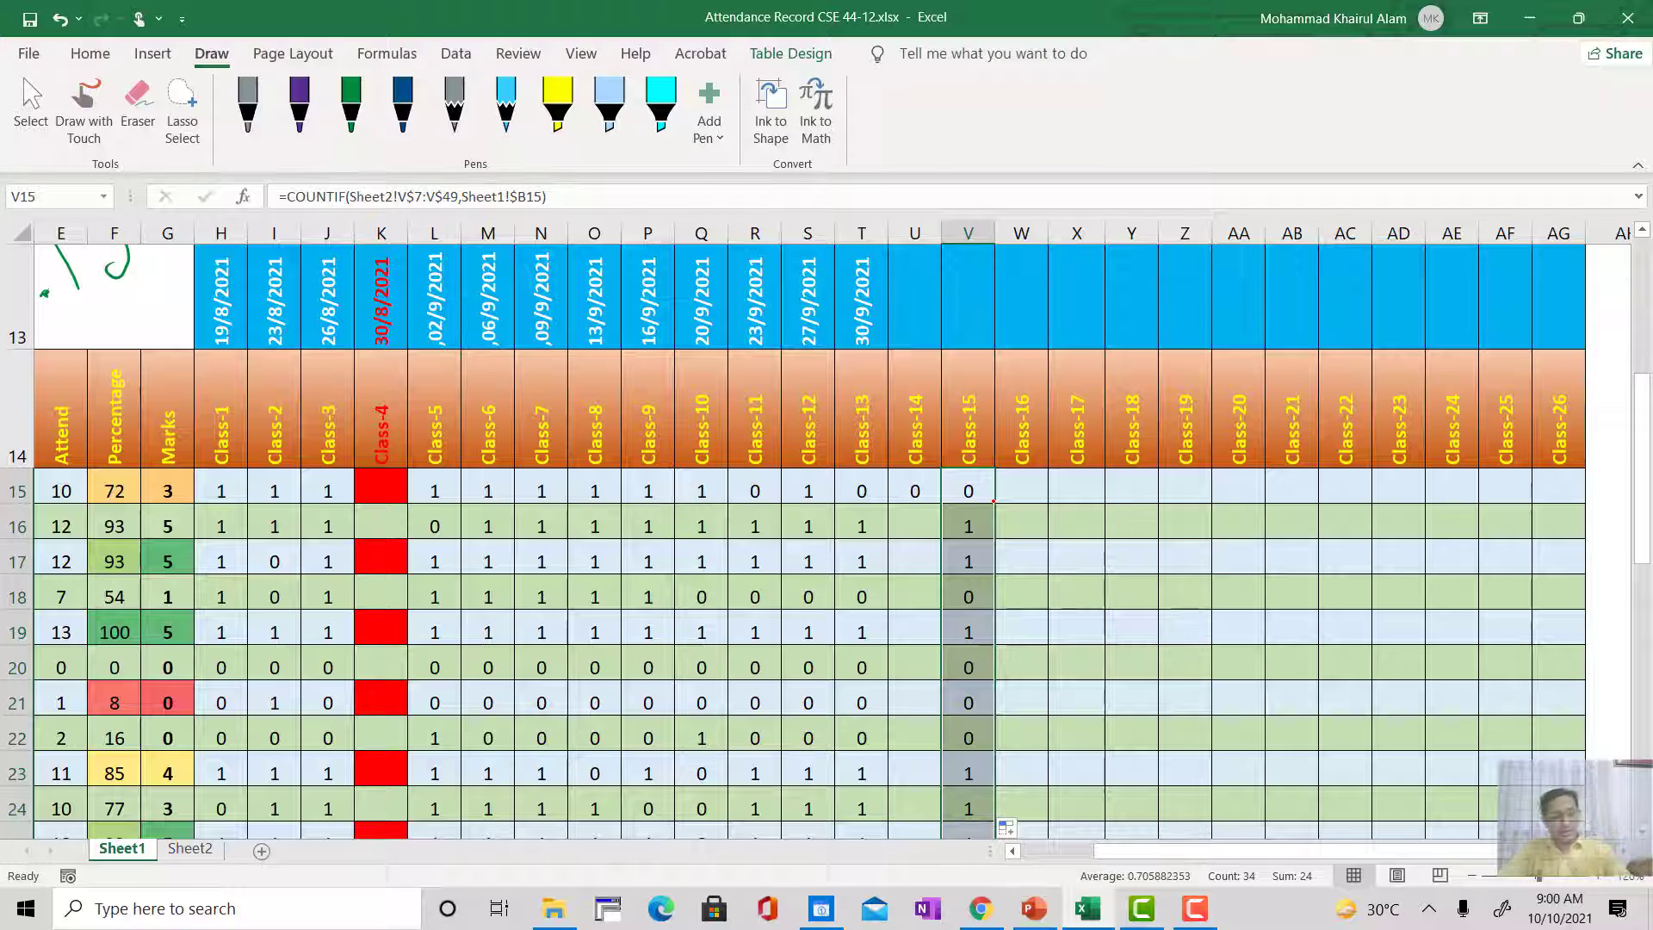
pyautogui.hotkey('ctrl', 'z')
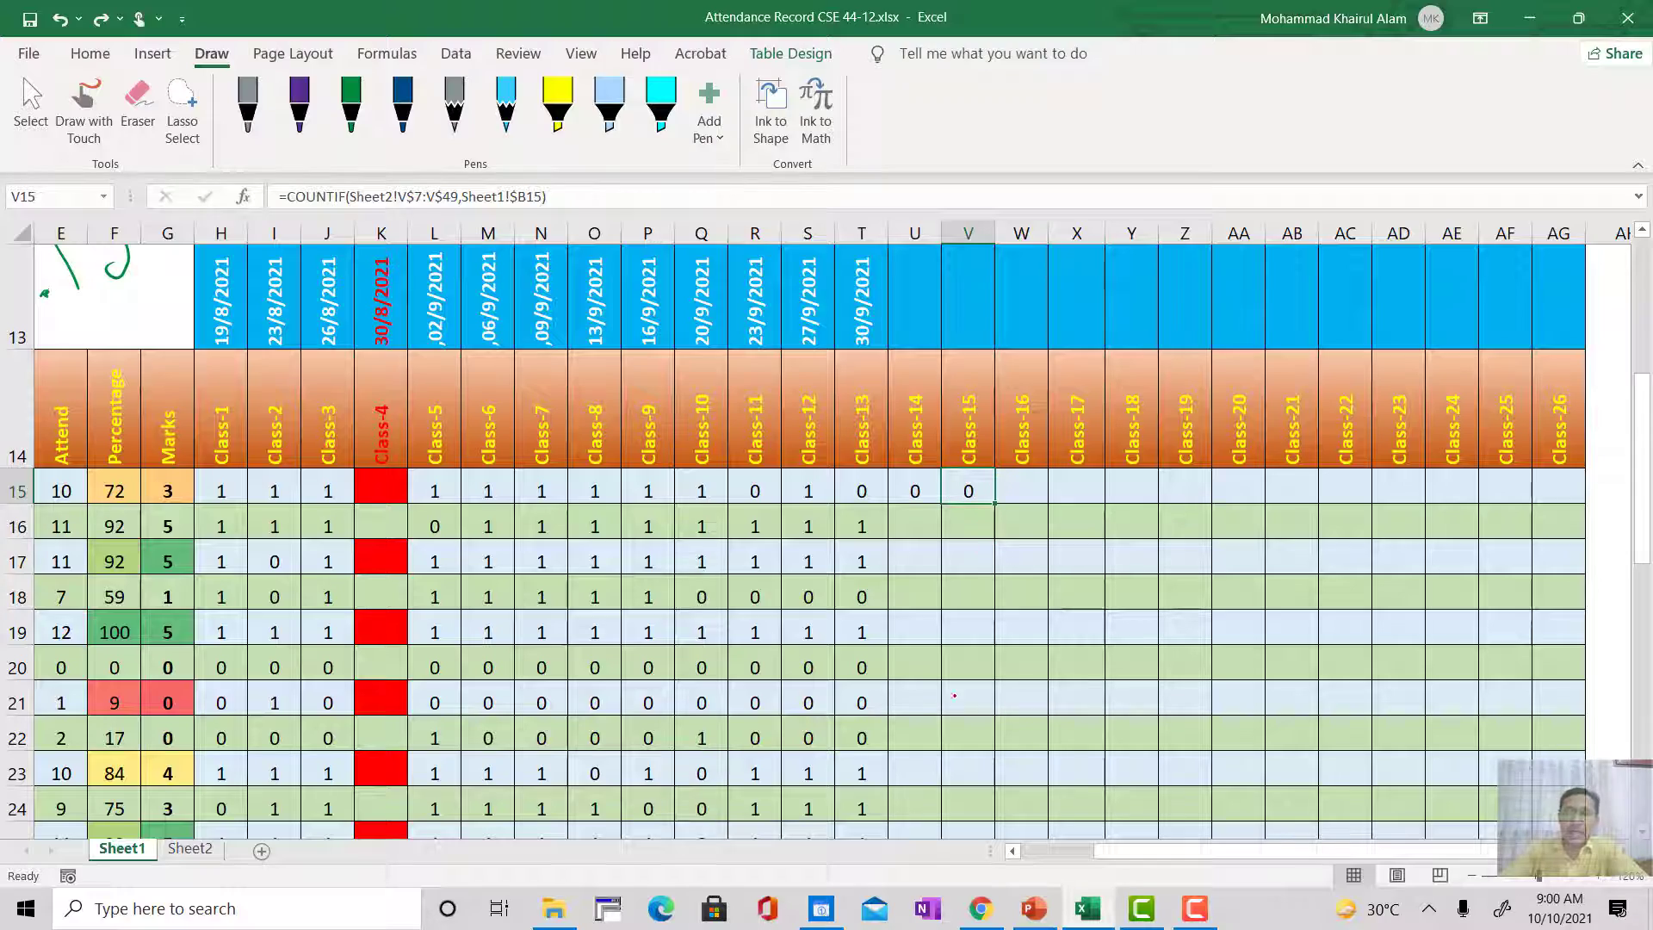
# Step: Examine the Not Found row below the Sheet1 attendance table, comparing Class-15 with the earlier classes
pyautogui.scroll(-3, 965, 629)
pyautogui.scroll(3, 966, 629)
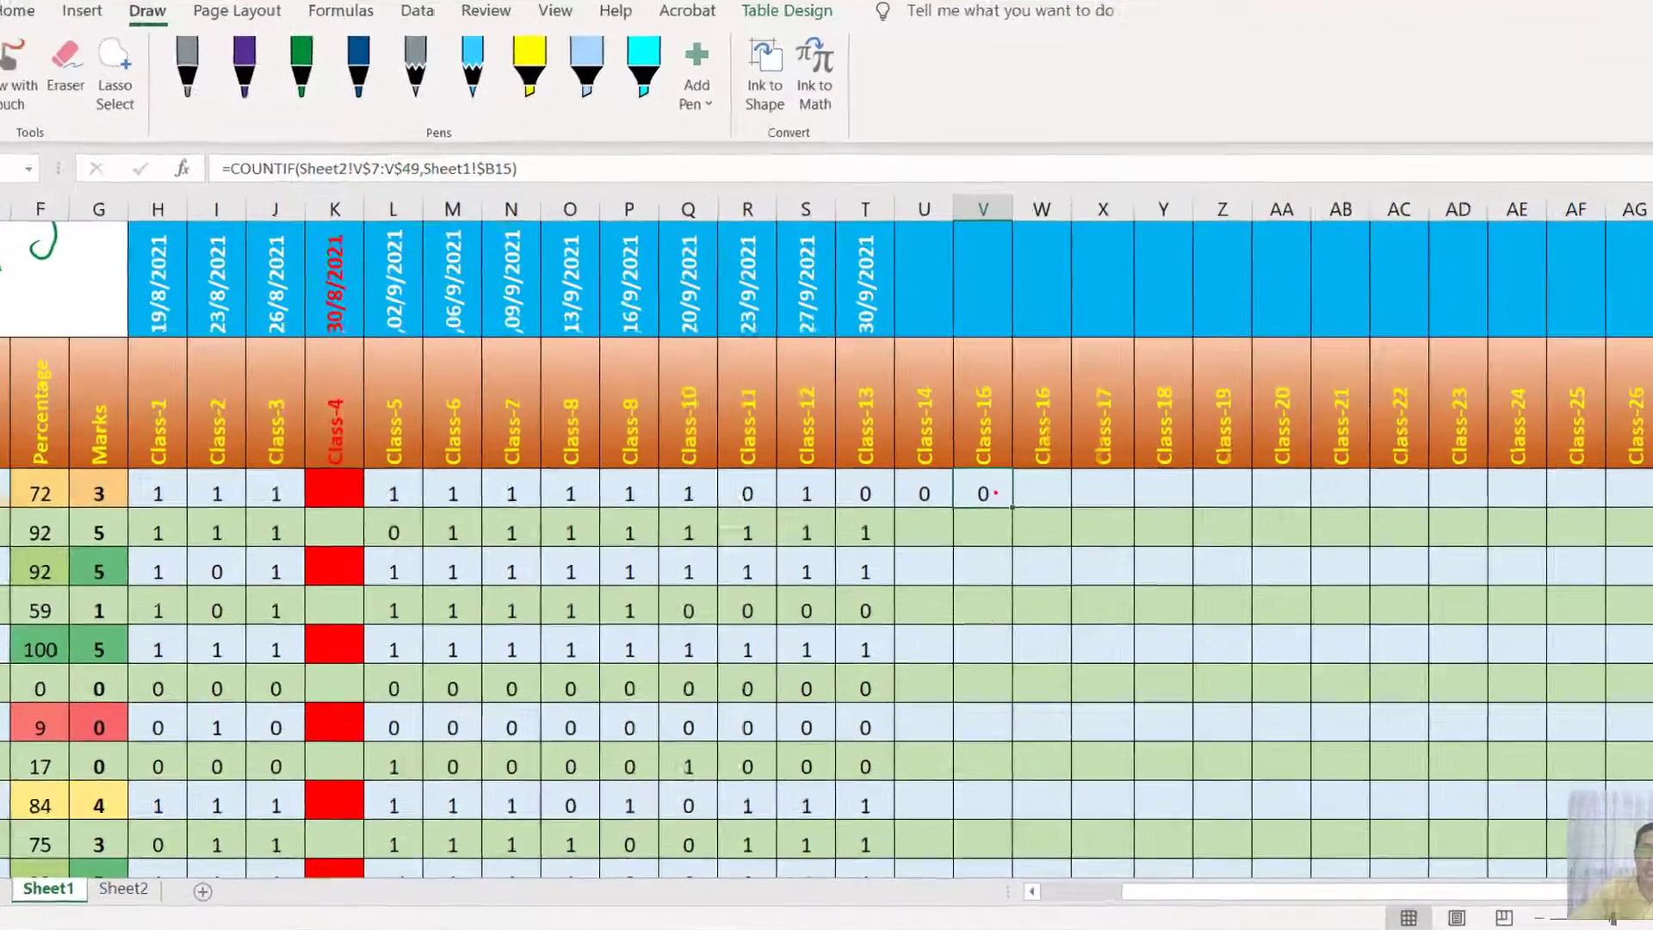
pyautogui.scroll(-9, 990, 528)
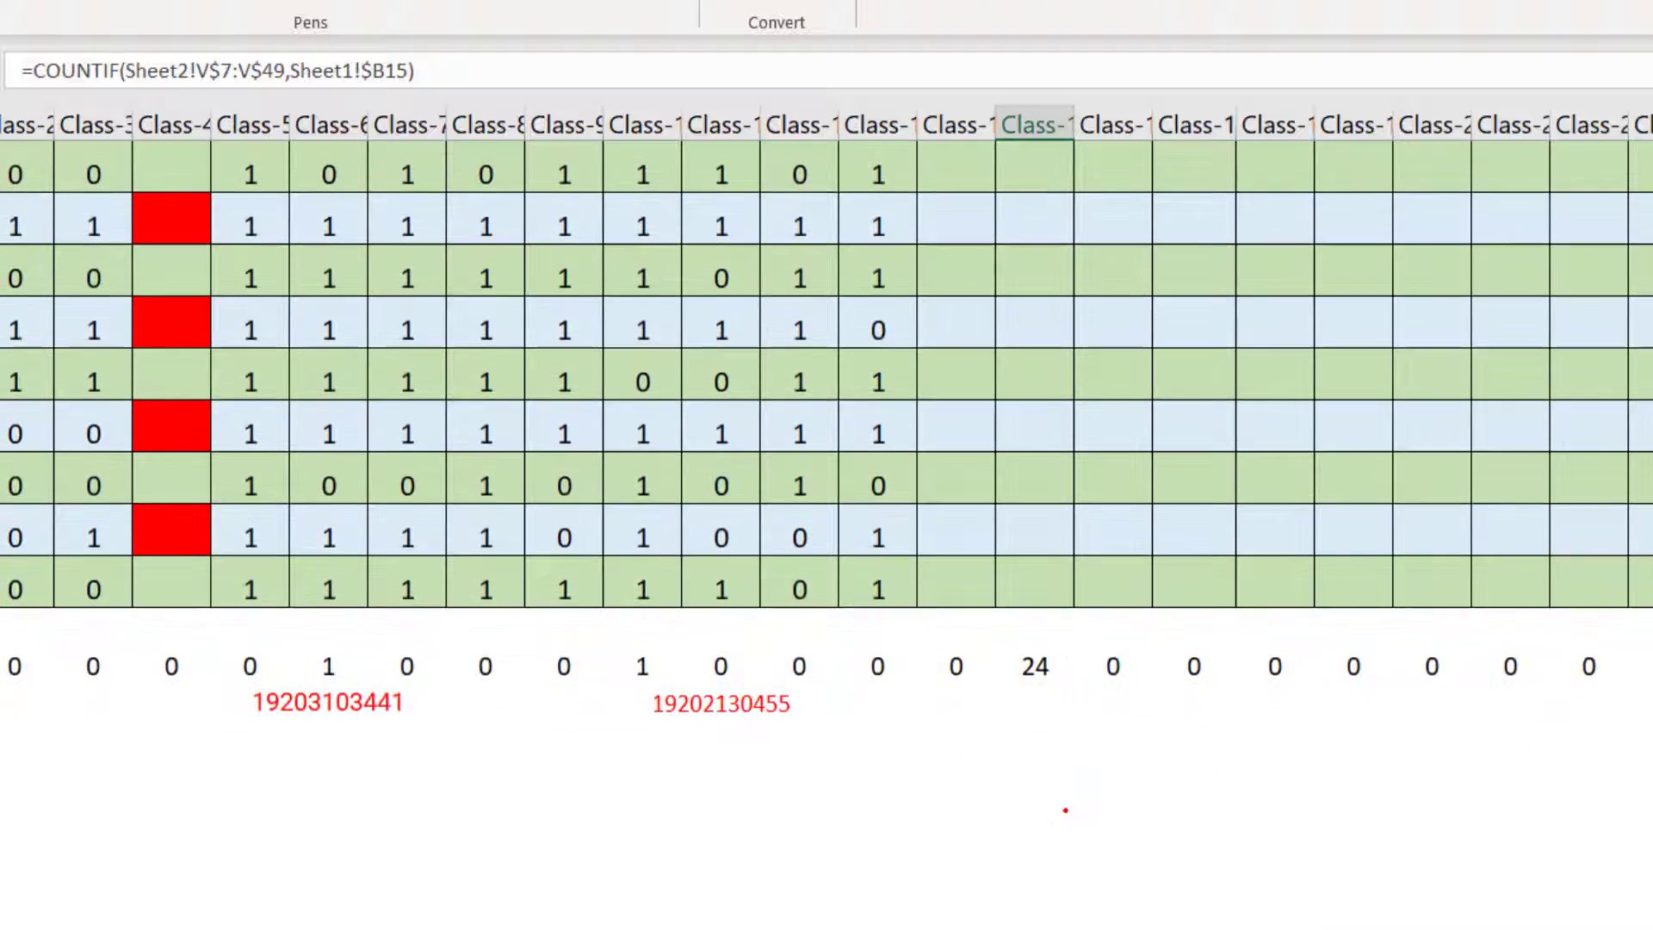
pyautogui.scroll(15, 1065, 810)
pyautogui.scroll(-15, 1065, 810)
pyautogui.scroll(3, 1036, 721)
pyautogui.scroll(-3, 1044, 724)
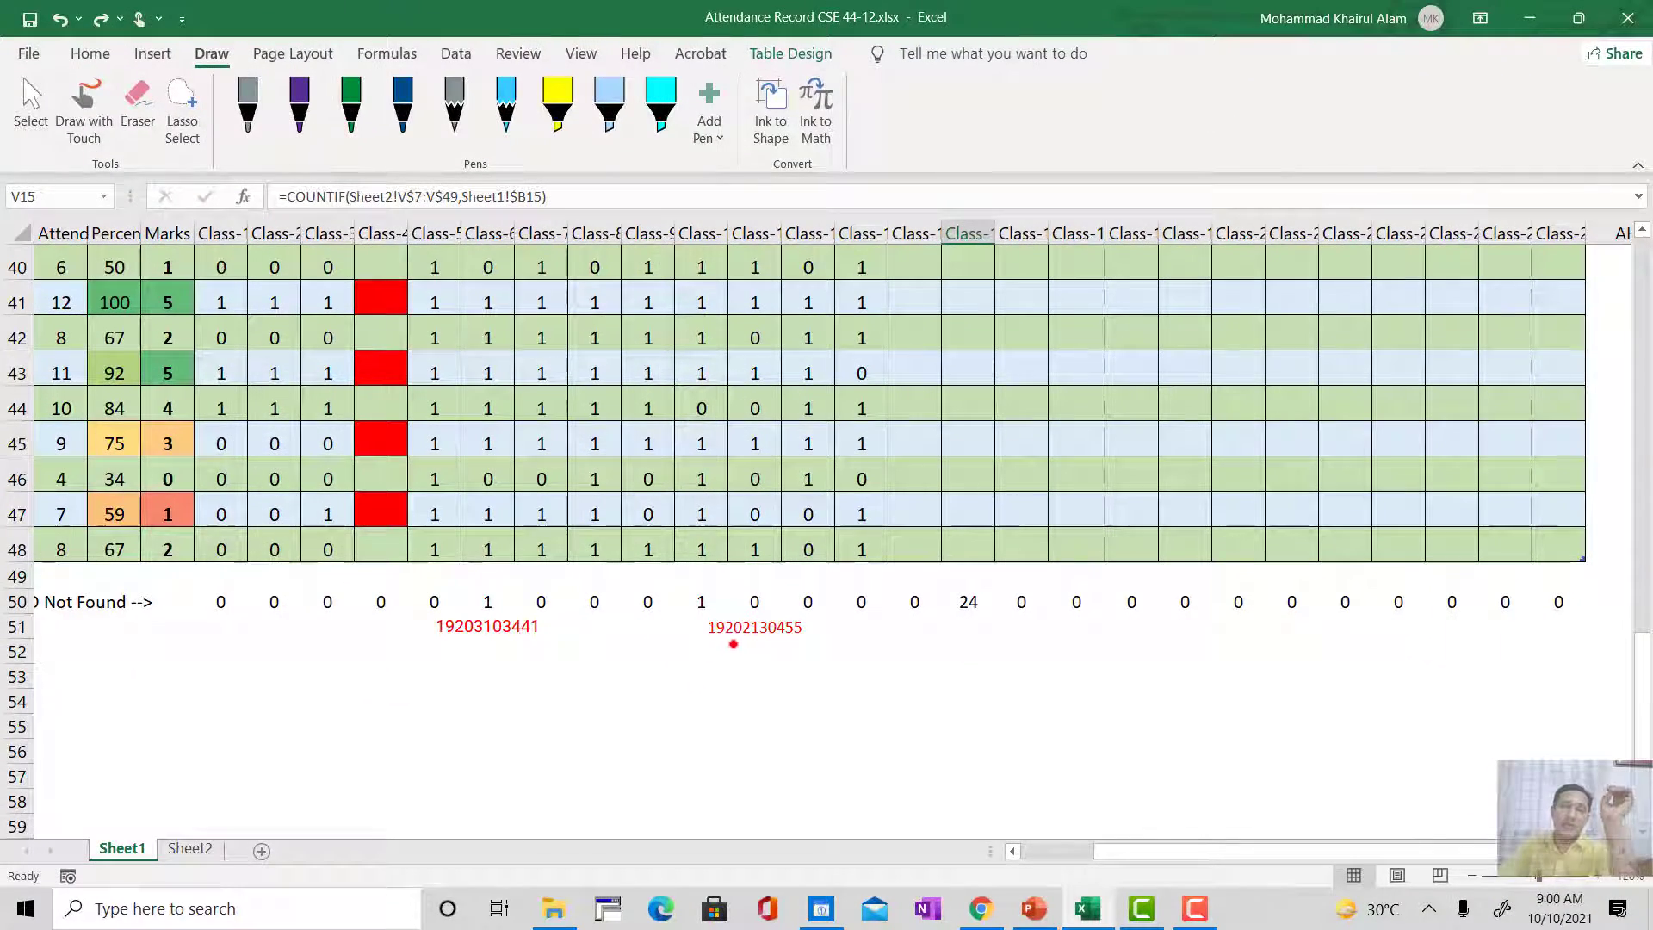
pyautogui.scroll(5, 736, 647)
pyautogui.scroll(6, 744, 685)
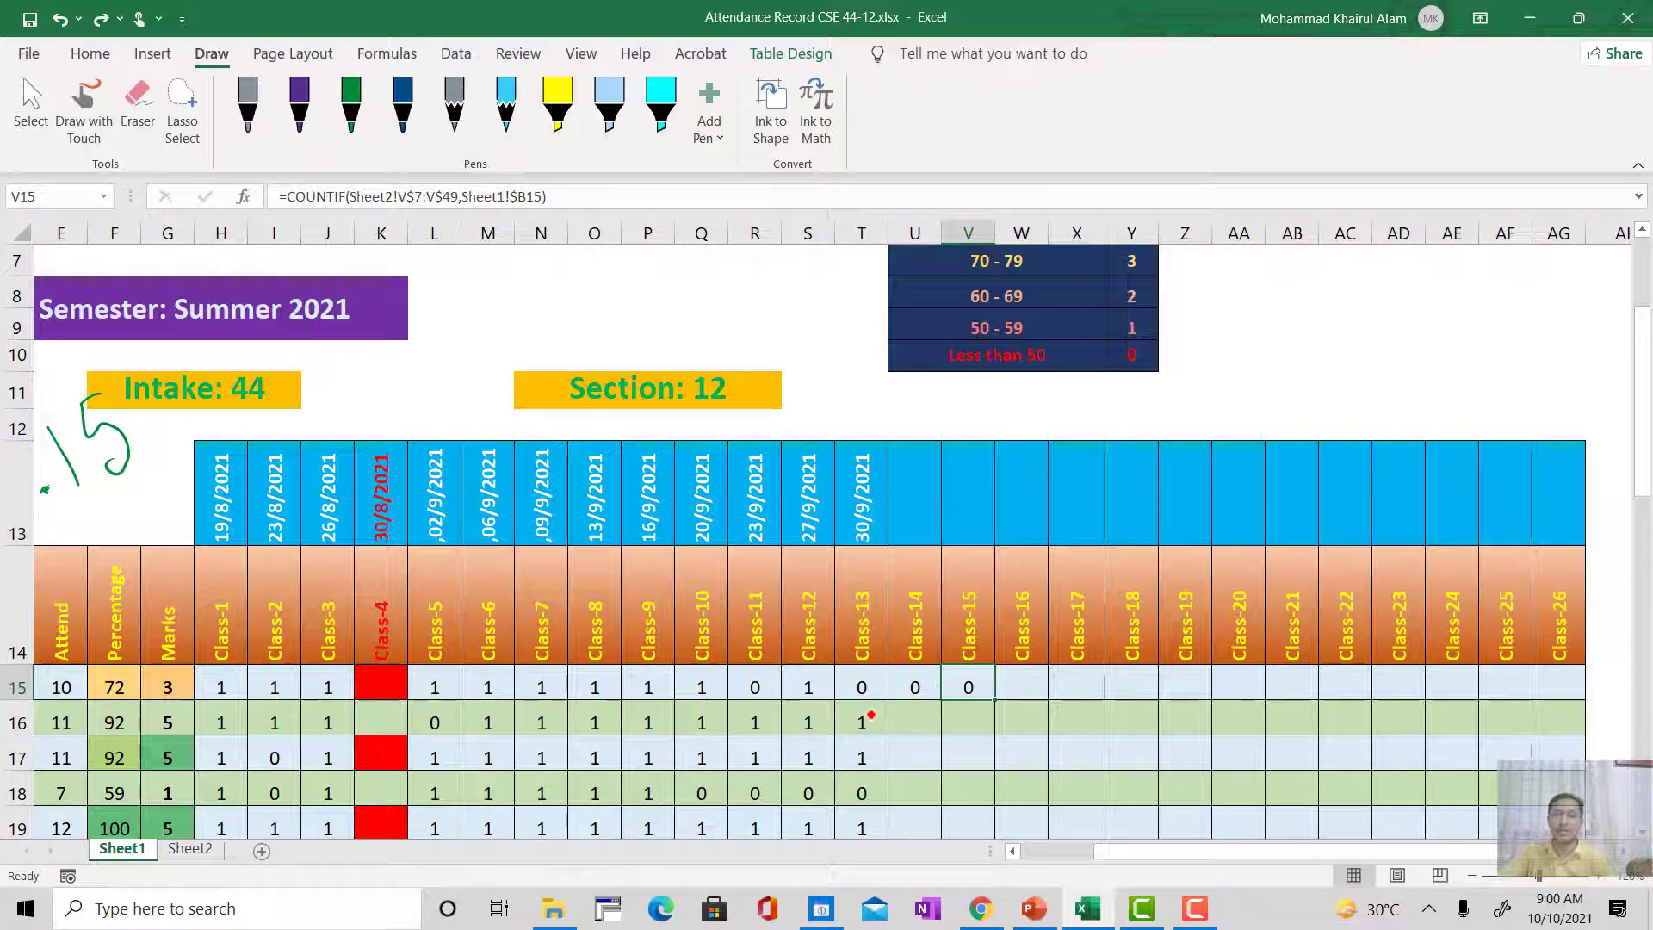
pyautogui.scroll(-1, 970, 683)
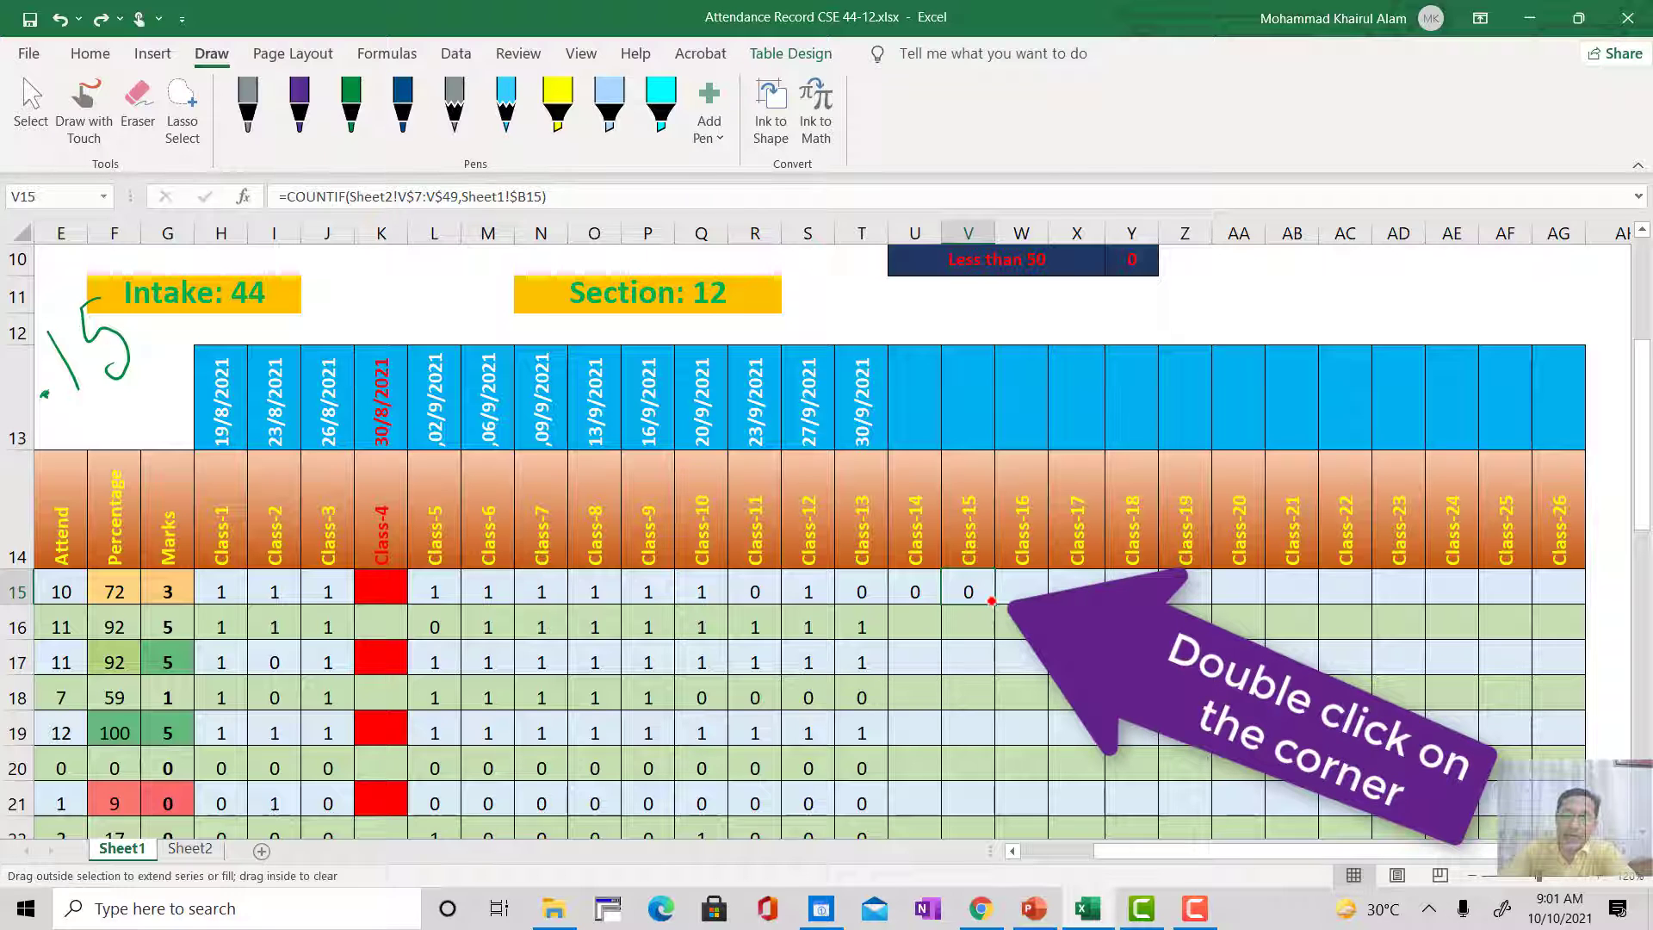
# Step: Fill the Class-15 formula down to the last student in row 48, check the Not Found row, and undo the fill
pyautogui.doubleClick(992, 601)
pyautogui.scroll(-4, 983, 693)
pyautogui.scroll(-4, 982, 693)
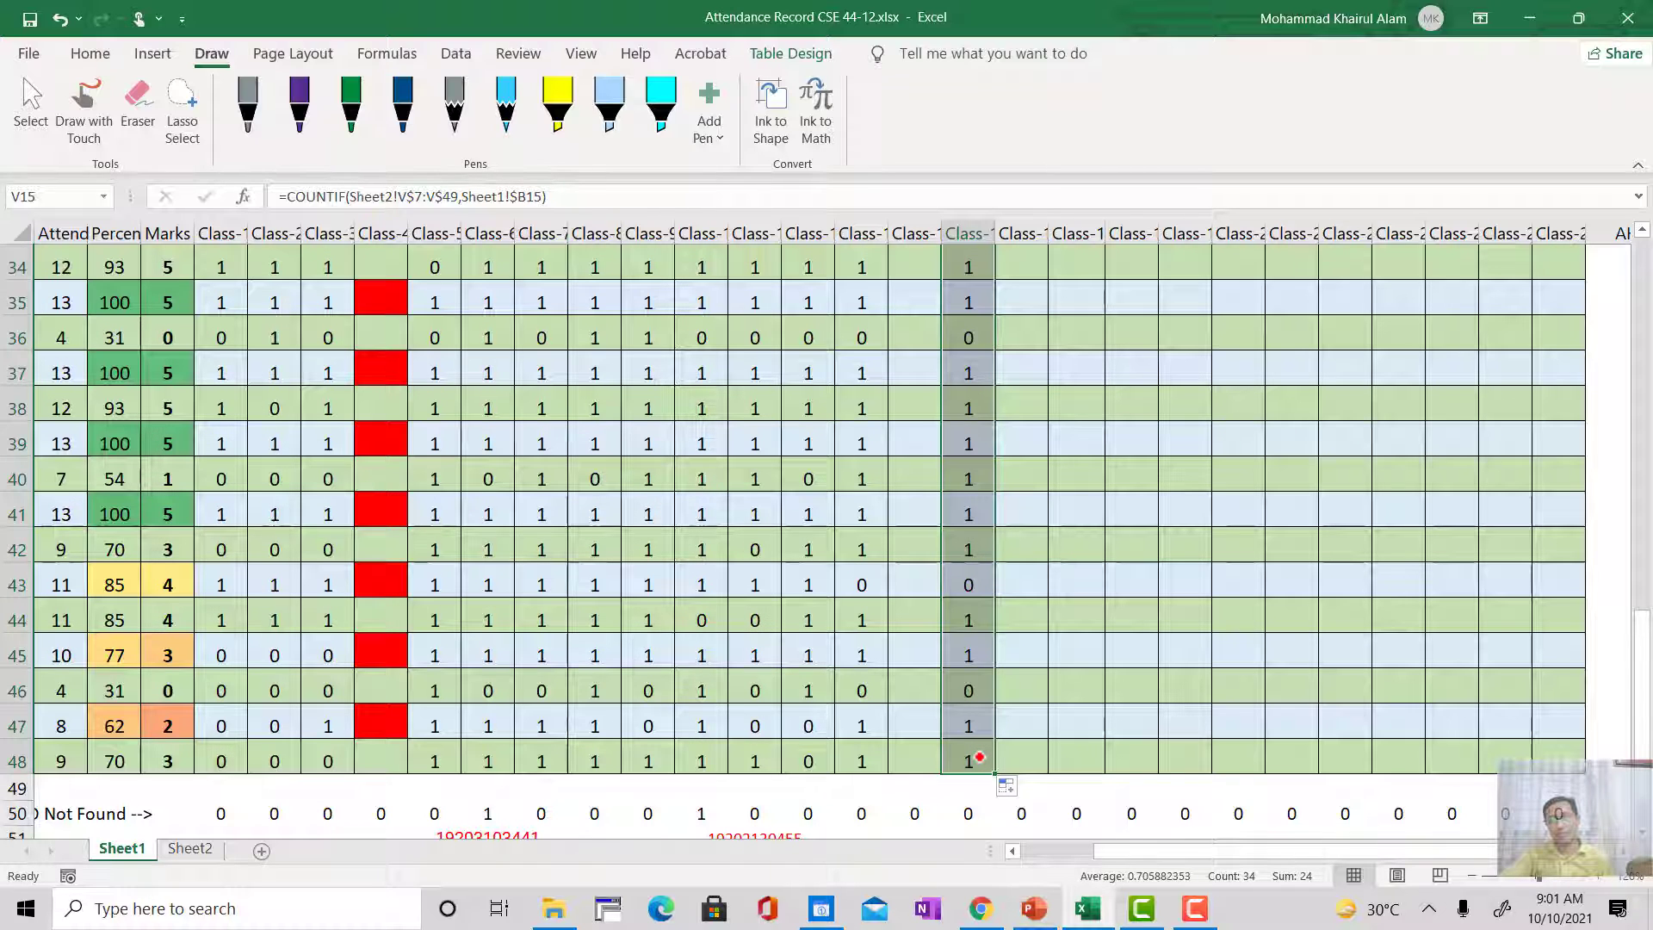
pyautogui.hotkey('ctrl', 'z')
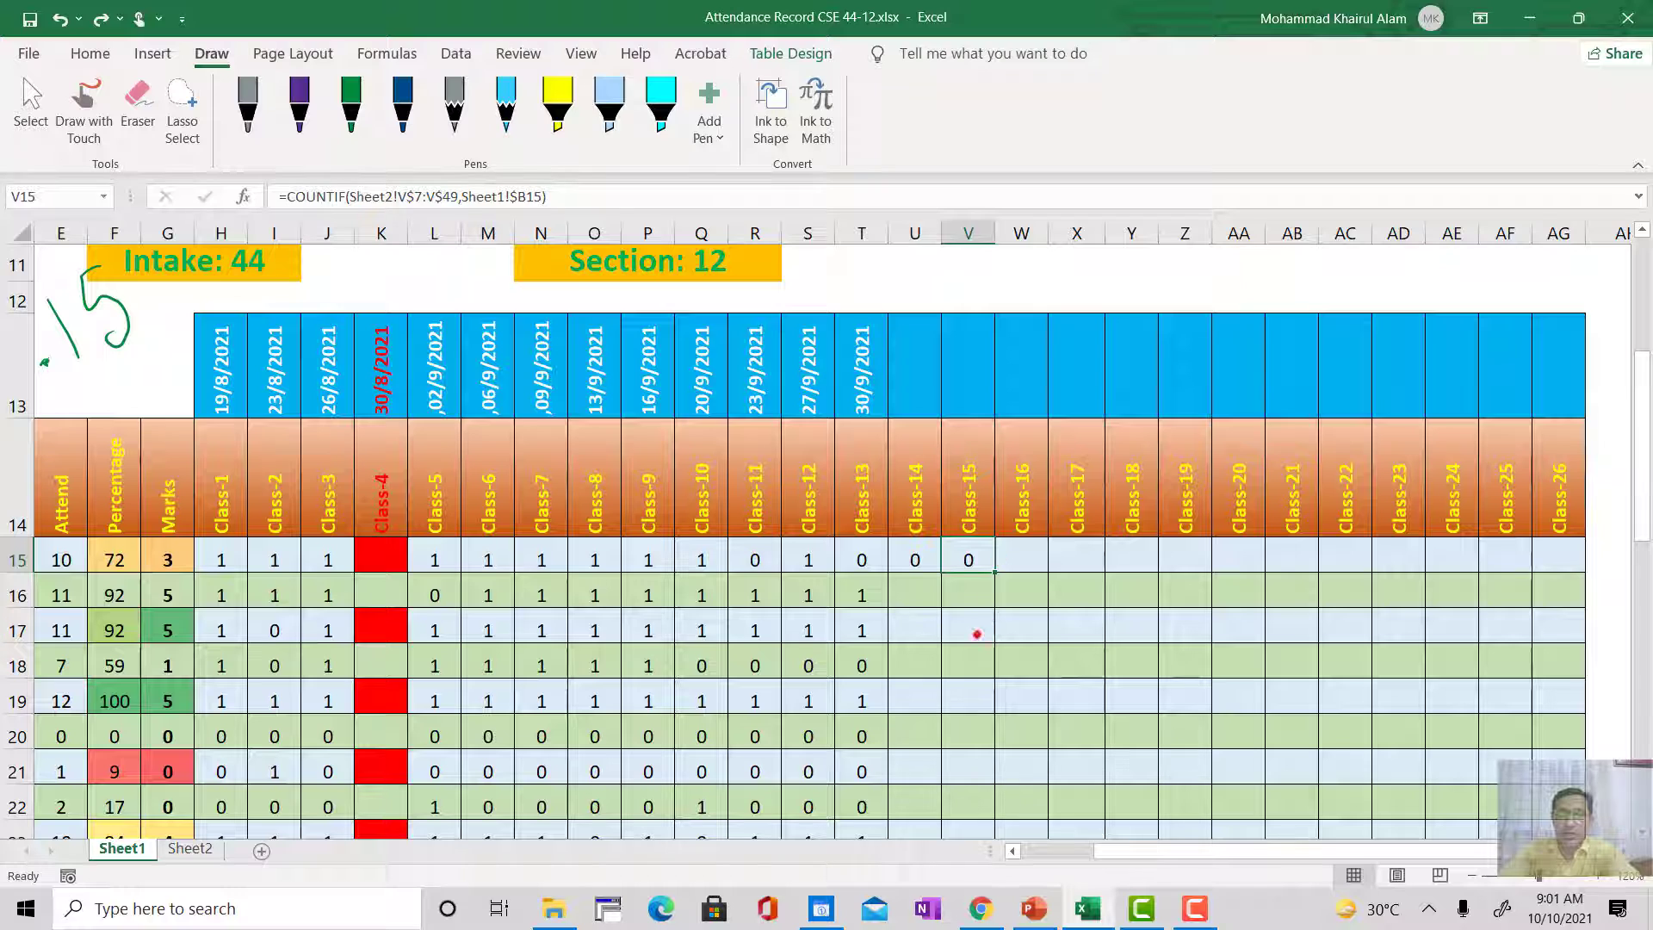
# Step: Fill the Class-15 column from V15 again, and undo both this fill and the formula extension from Class-13
pyautogui.doubleClick(994, 569)
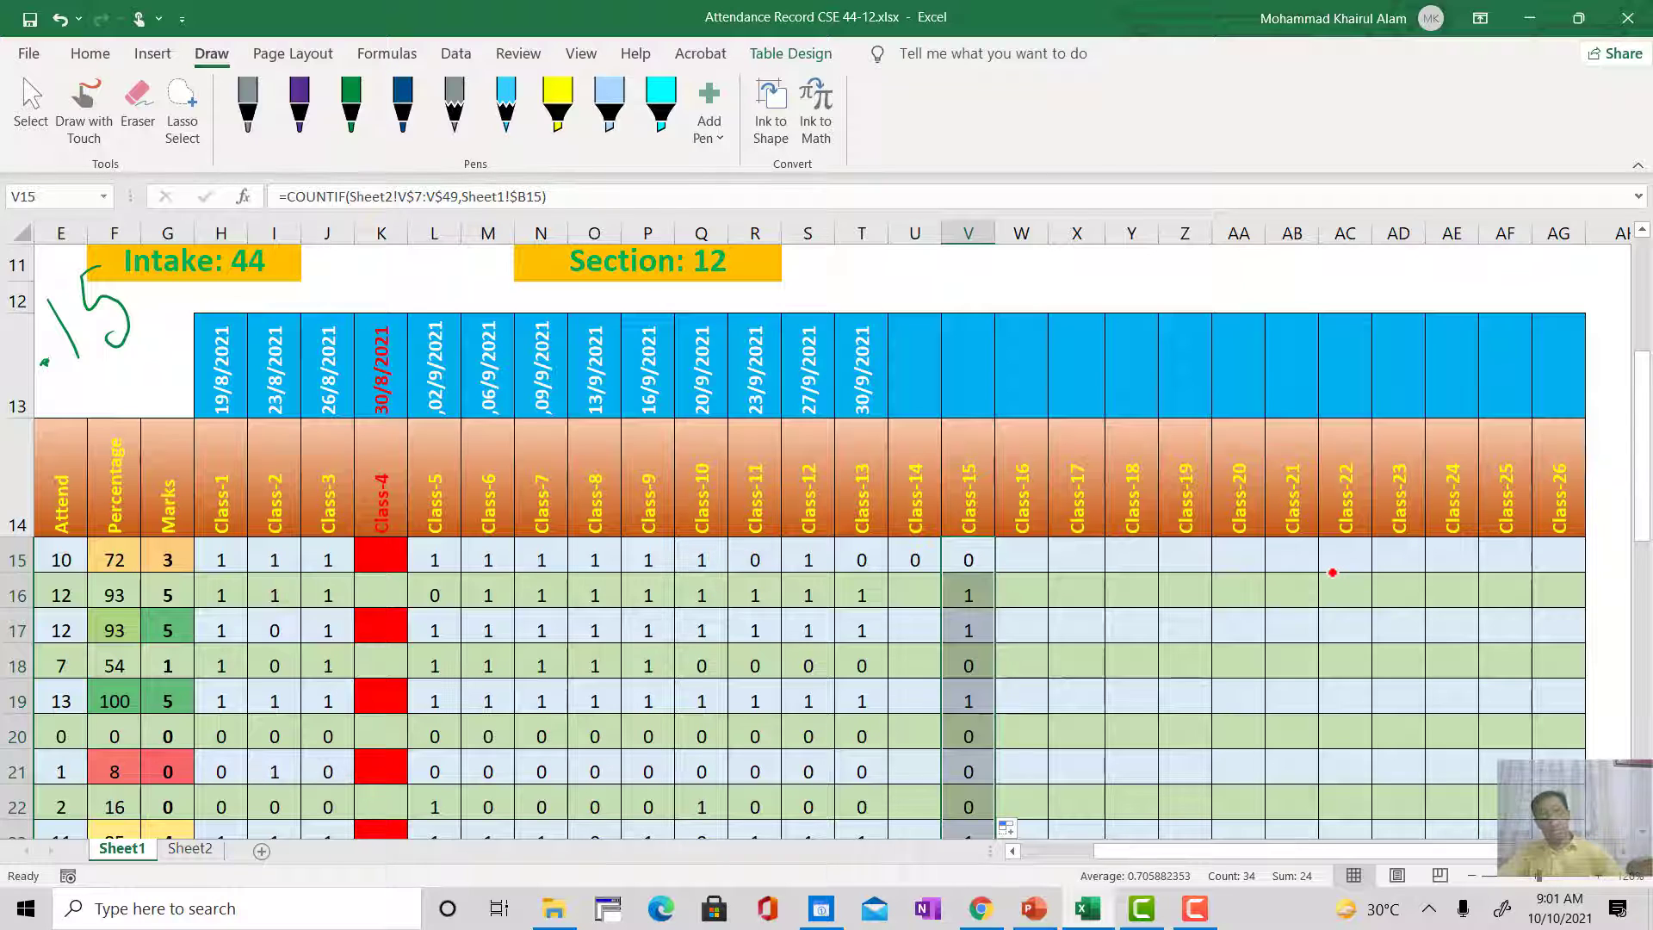
pyautogui.hotkey('ctrl', 'z')
pyautogui.hotkey('ctrl', 'z')
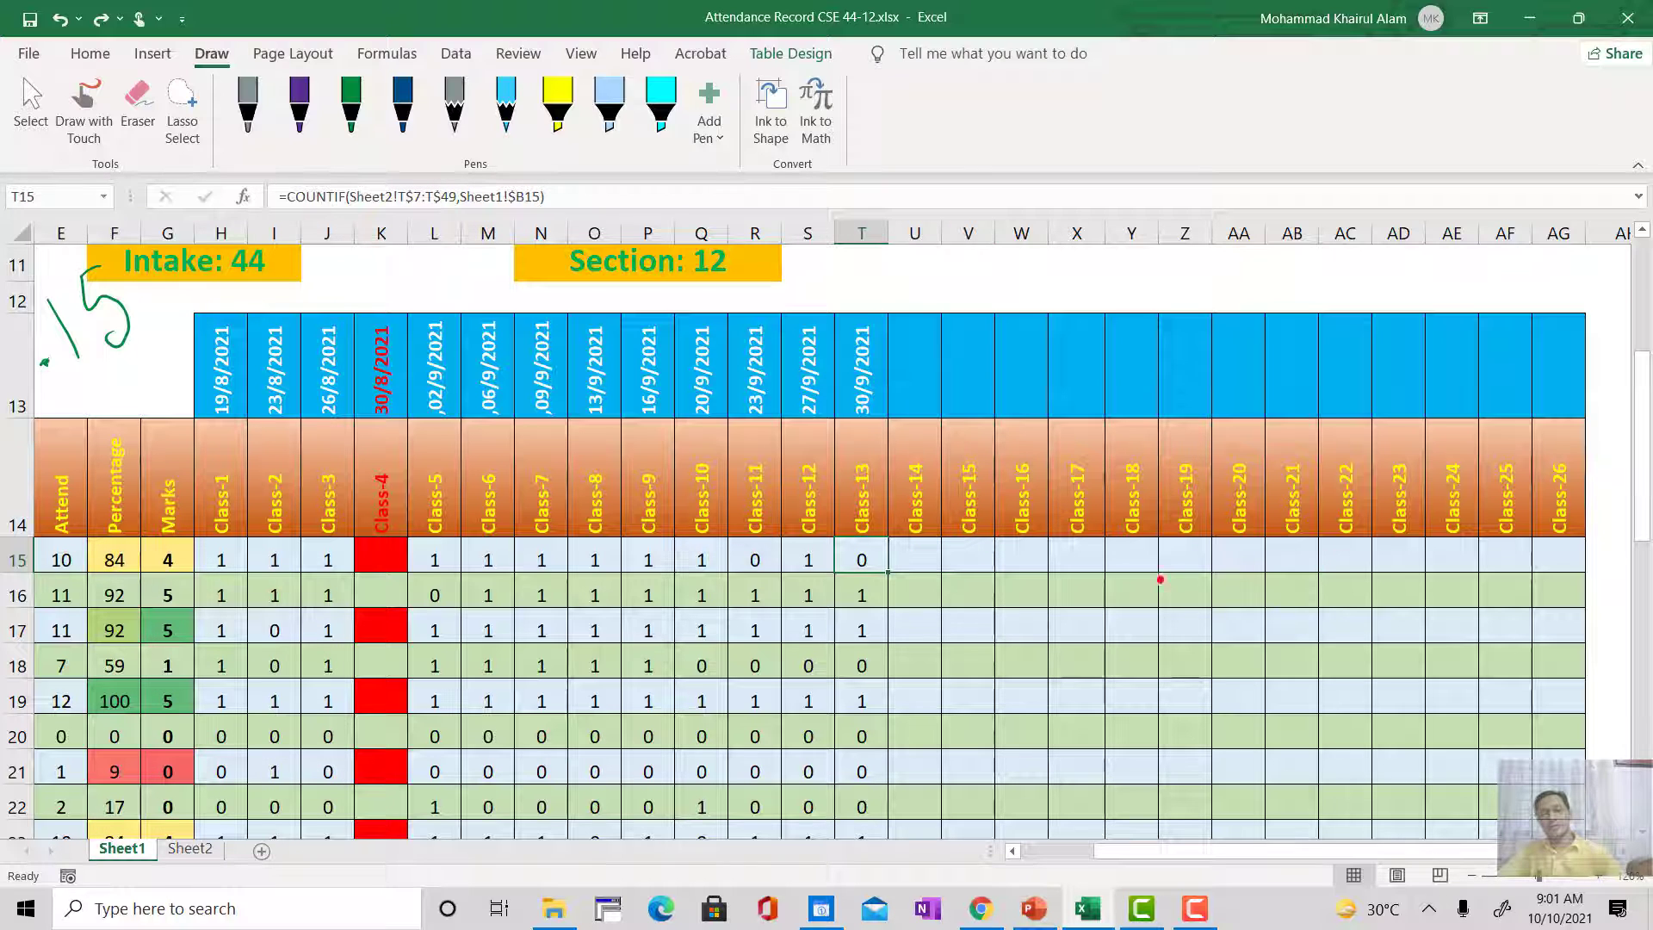
pyautogui.click(1092, 626)
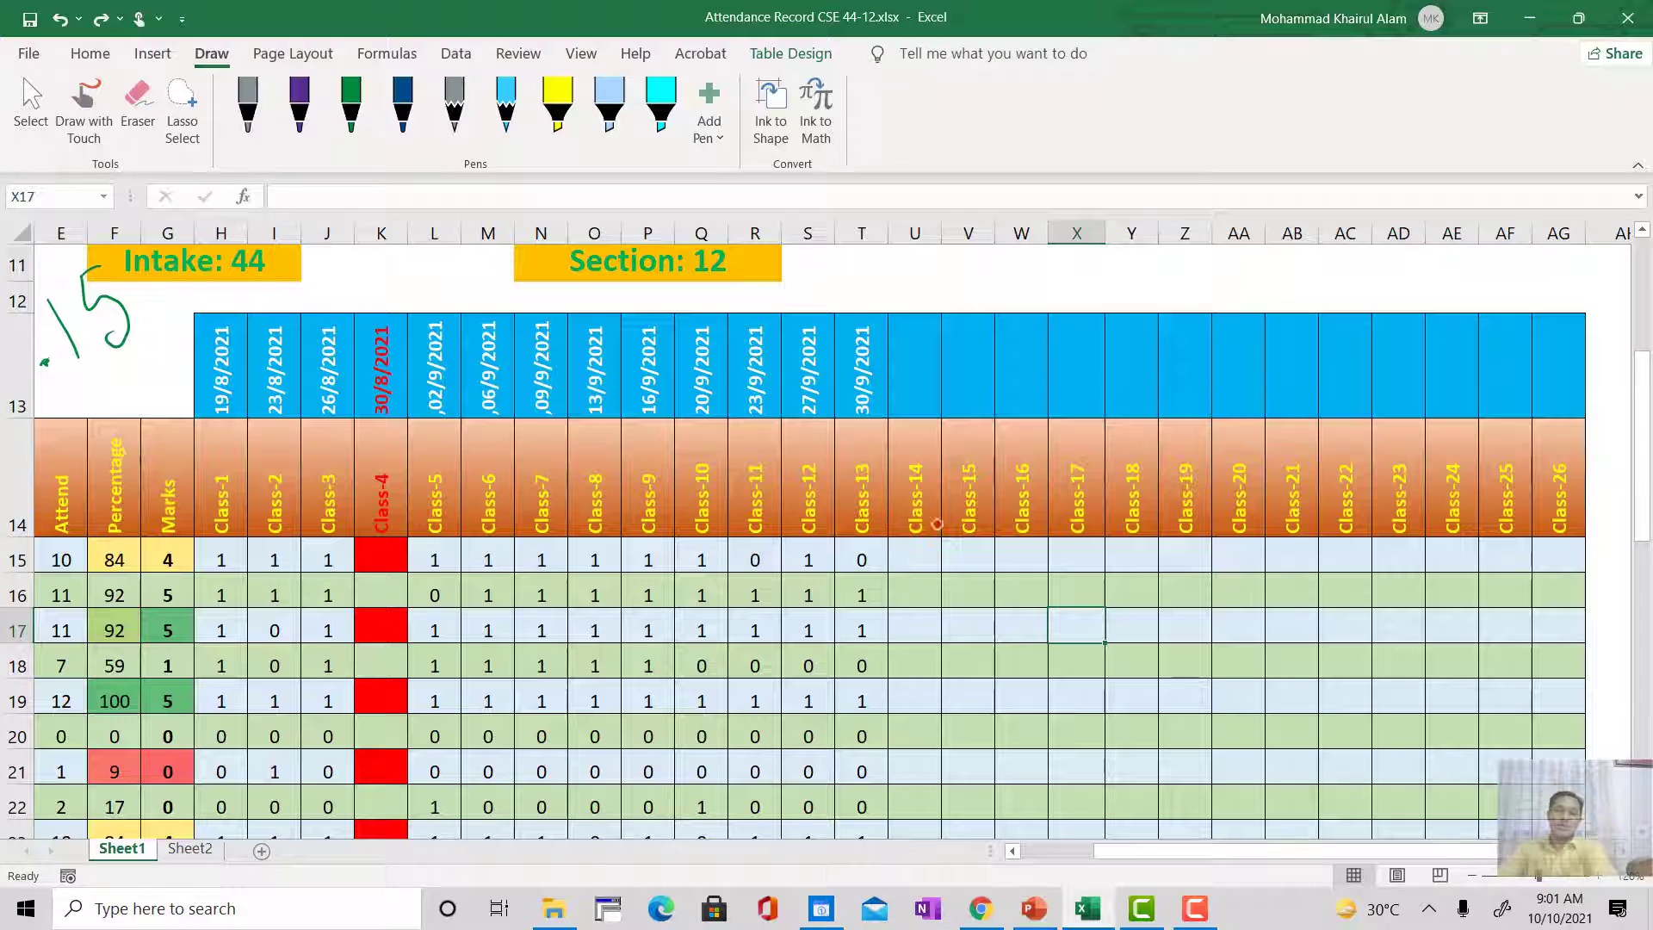
# Step: Extend the T15 formula across to Class-15 and fill it down the Class-15 column for all students
pyautogui.click(875, 553)
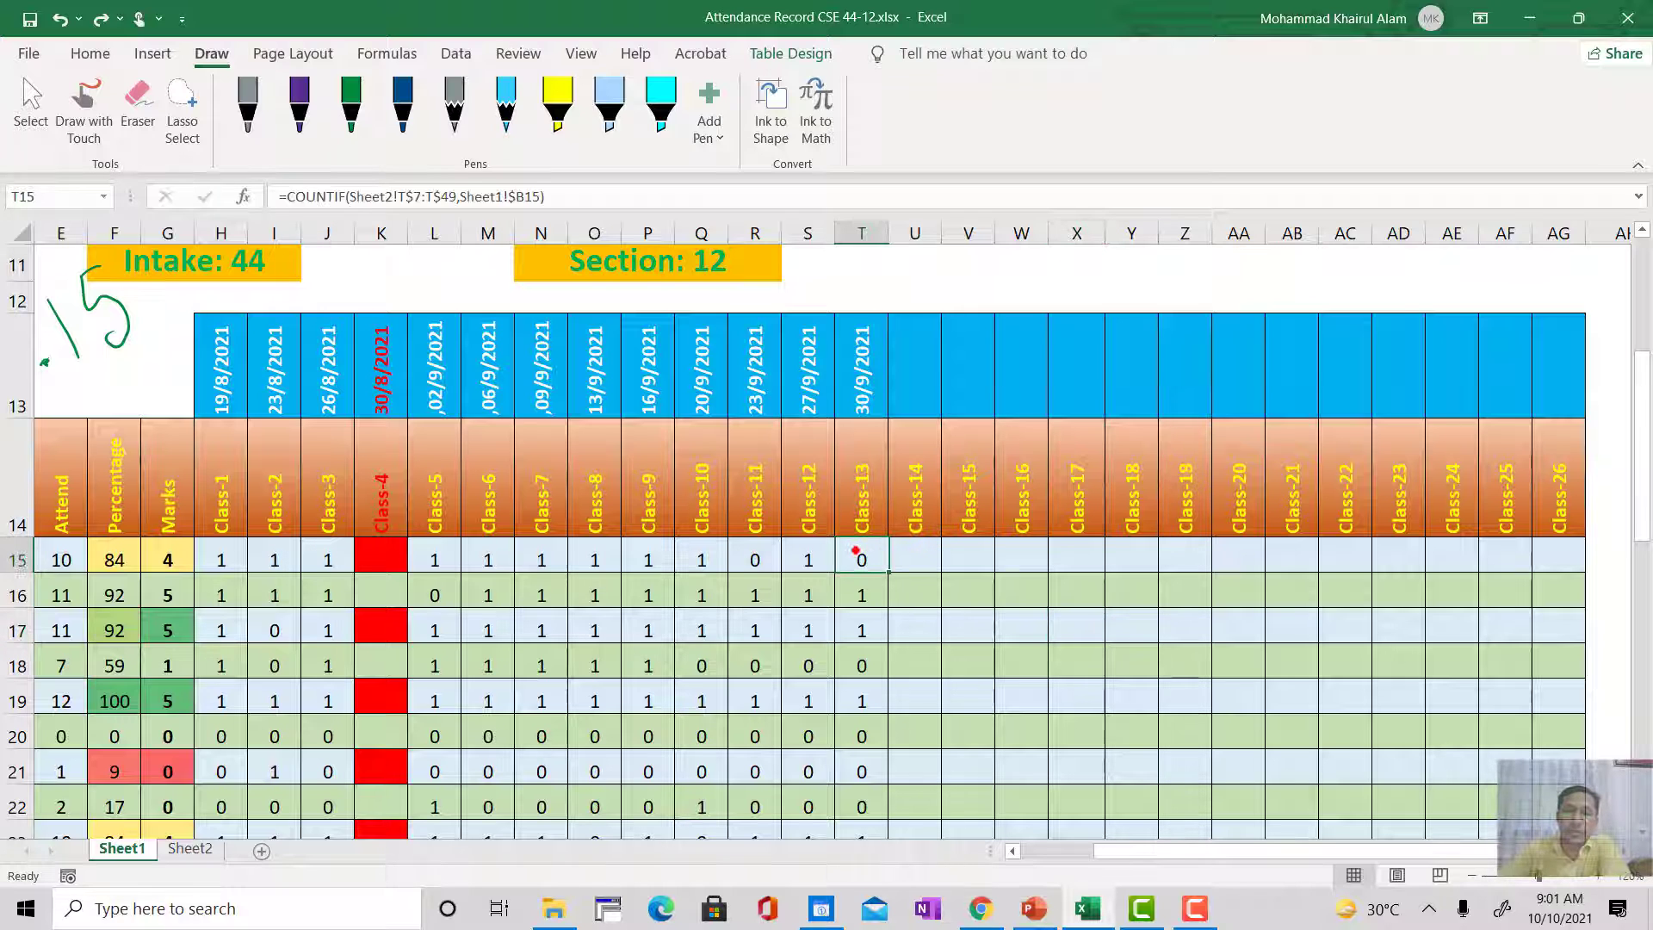
pyautogui.moveTo(884, 572); pyautogui.dragTo(991, 564)
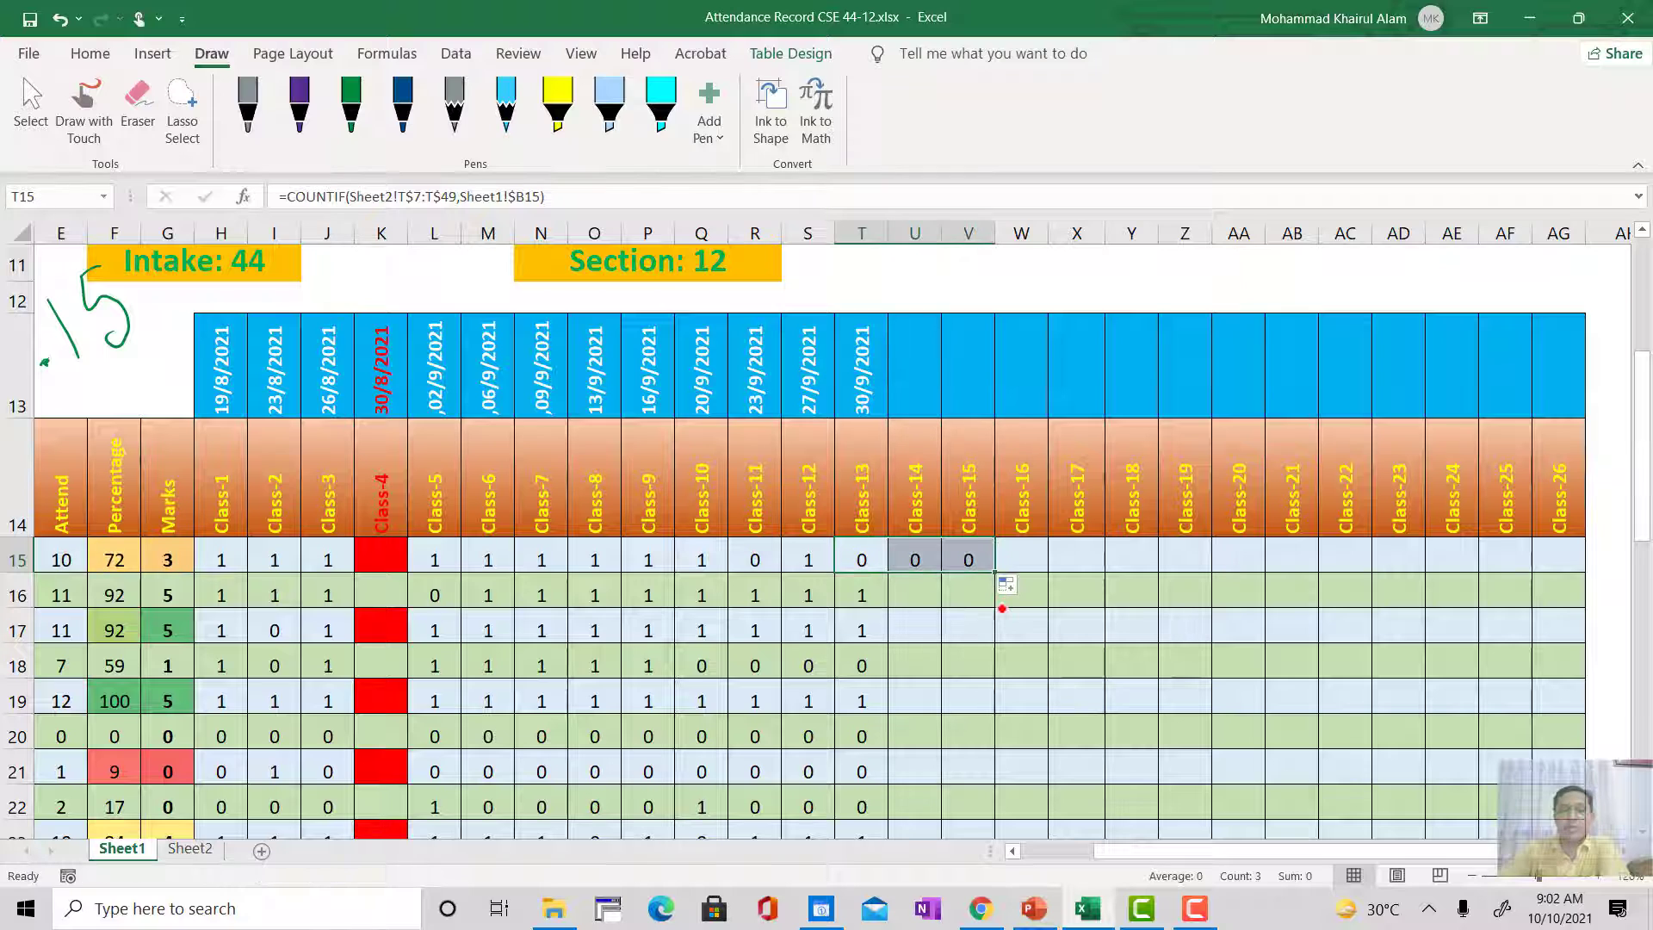
pyautogui.click(971, 552)
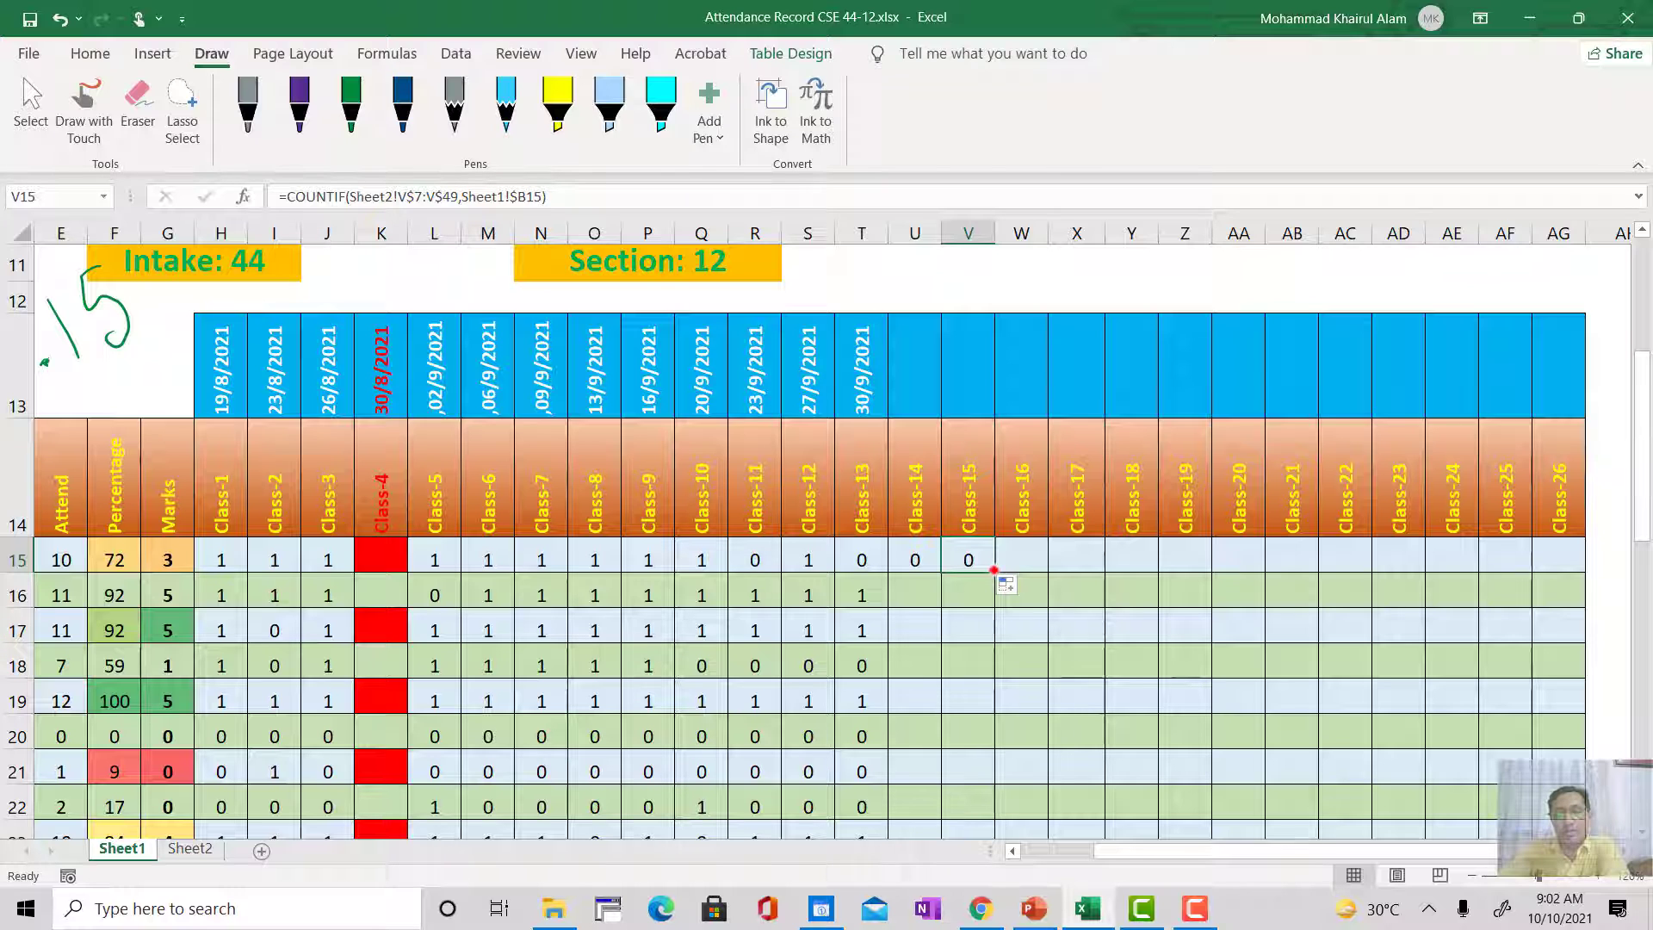
pyautogui.doubleClick(993, 570)
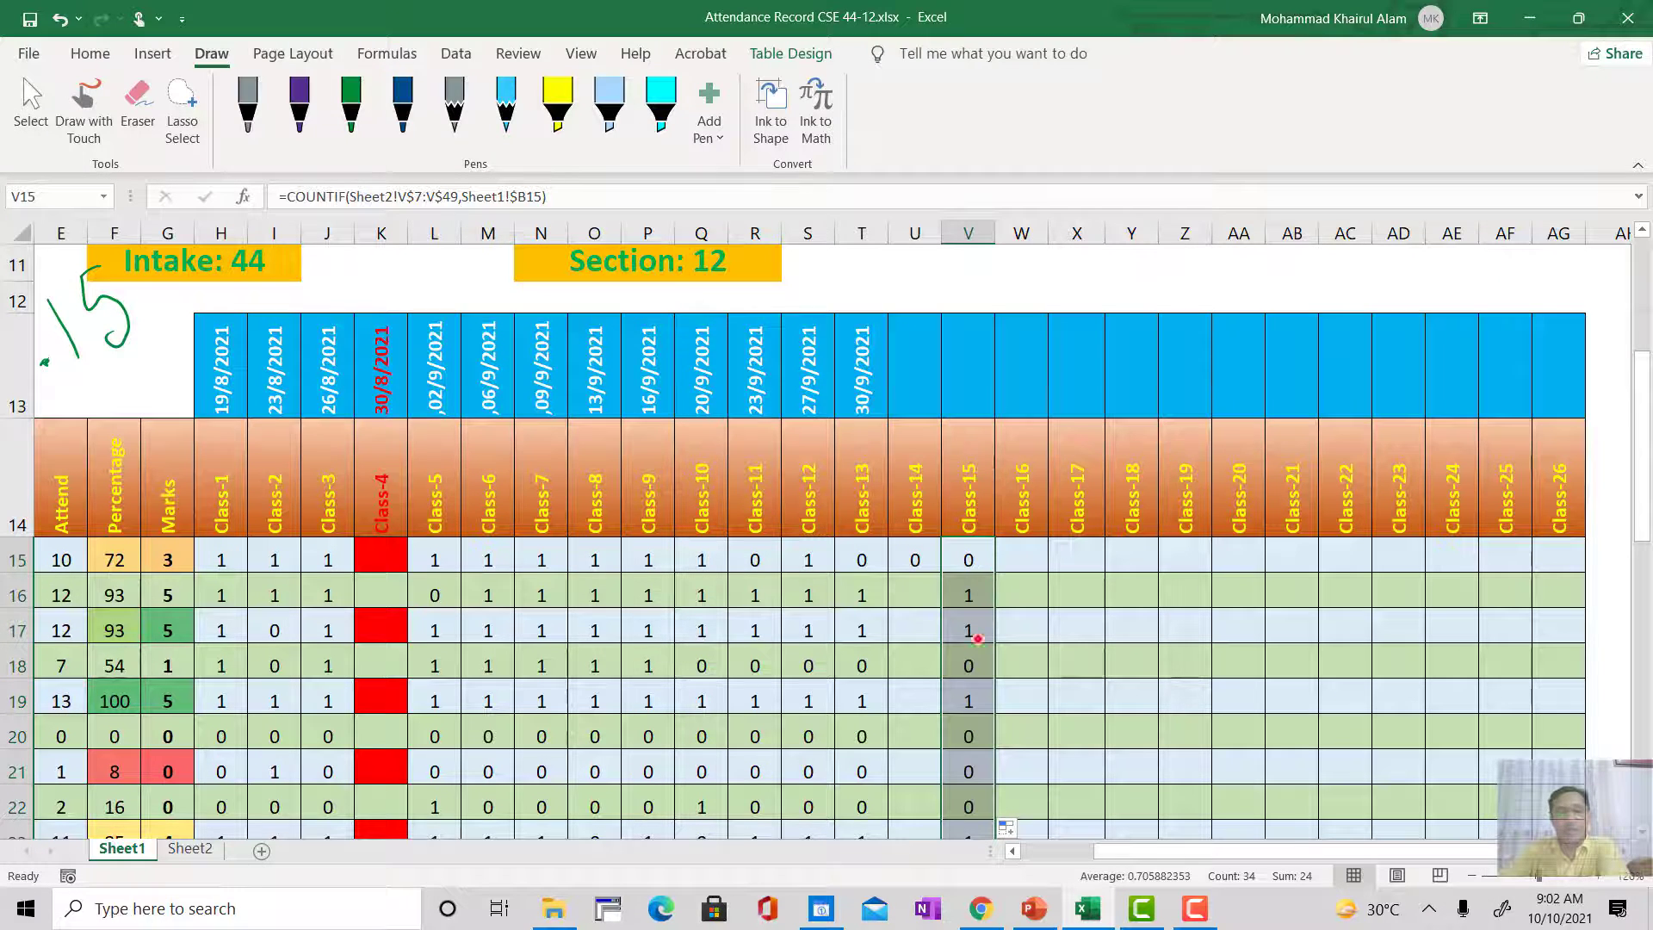
pyautogui.scroll(-6, 968, 719)
pyautogui.scroll(6, 968, 688)
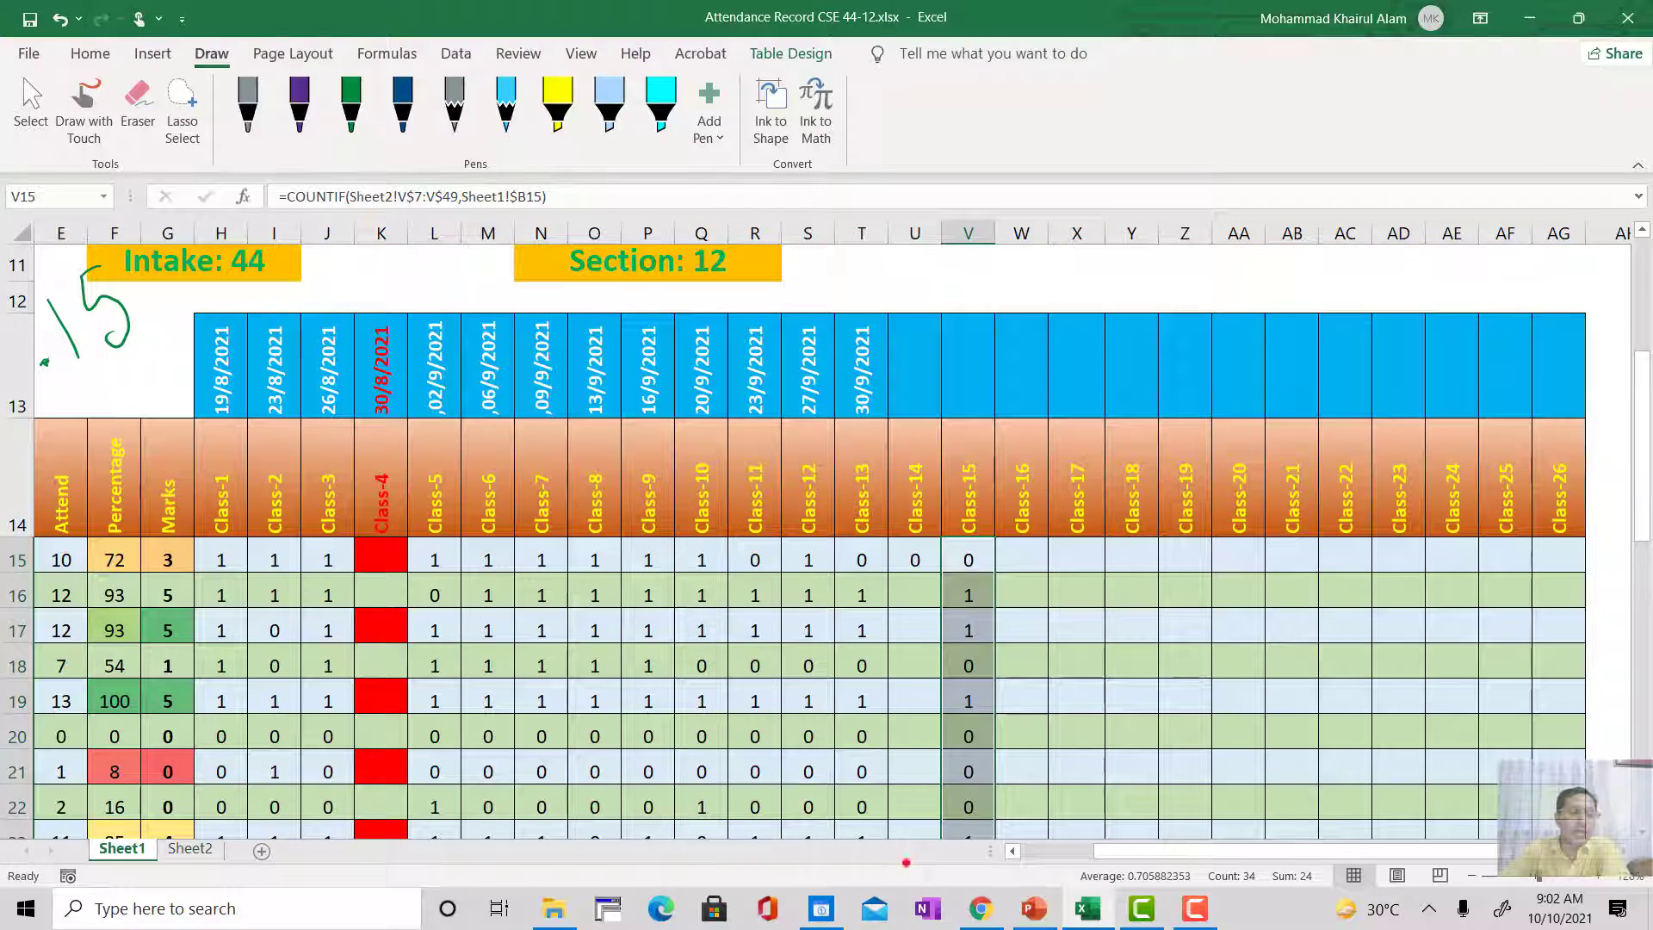
# Step: Undo the Class-15 column fill and the formulas added in row 15 for Class-14 and Class-15
pyautogui.hscroll(-3, 1134, 851)
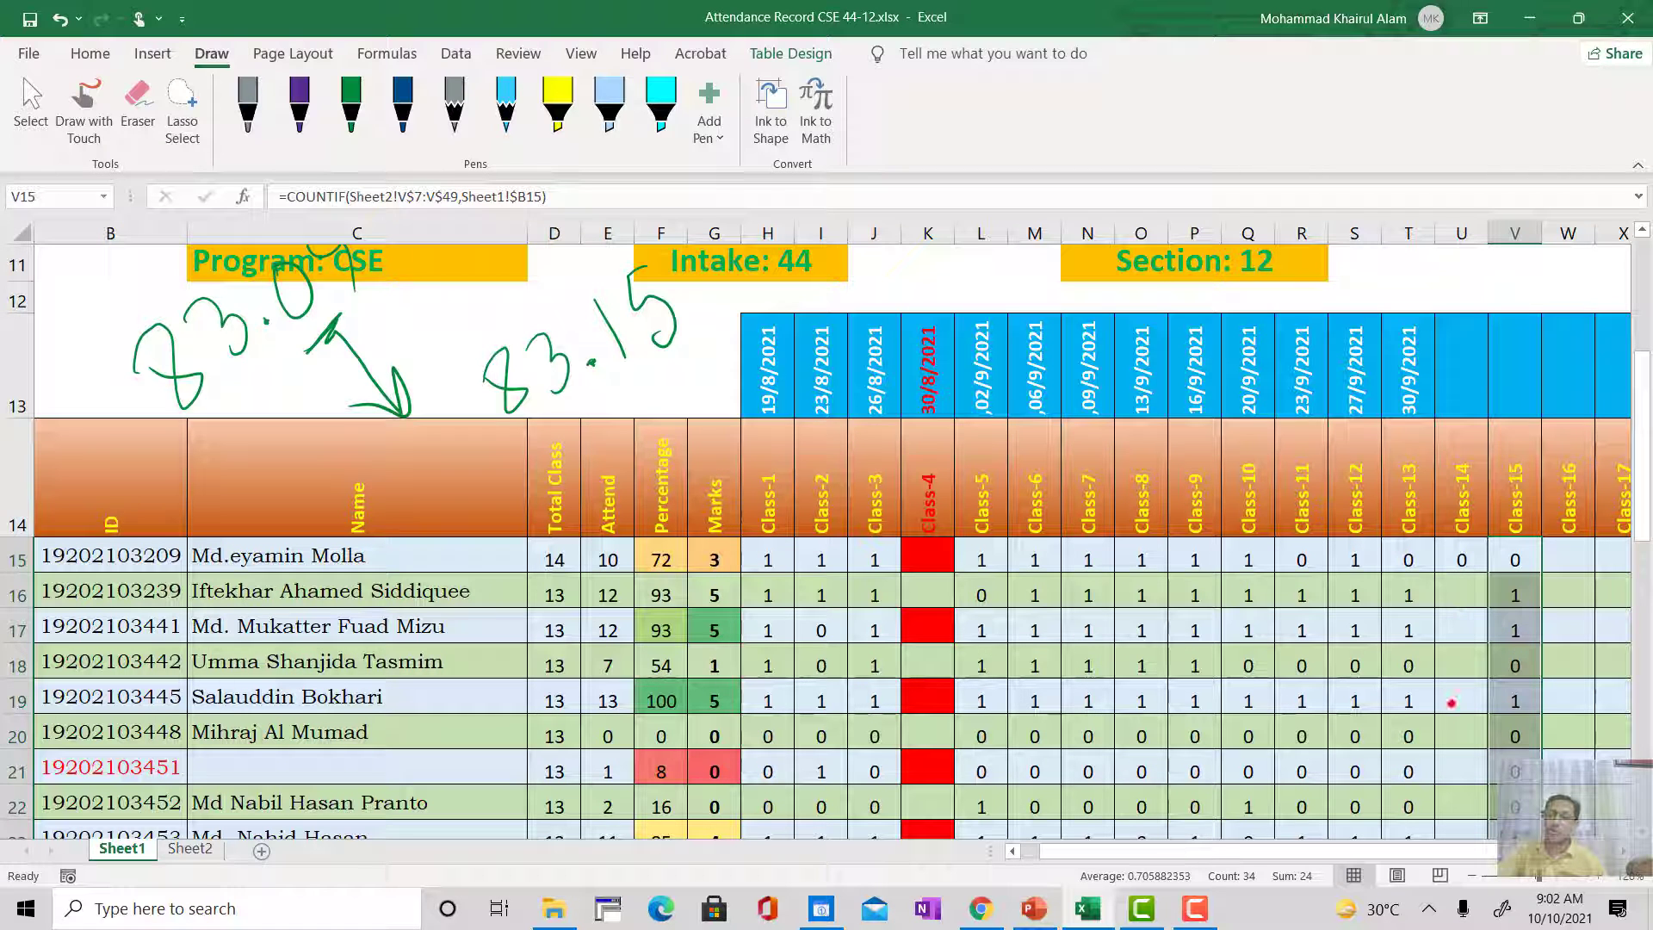
pyautogui.click(1457, 558)
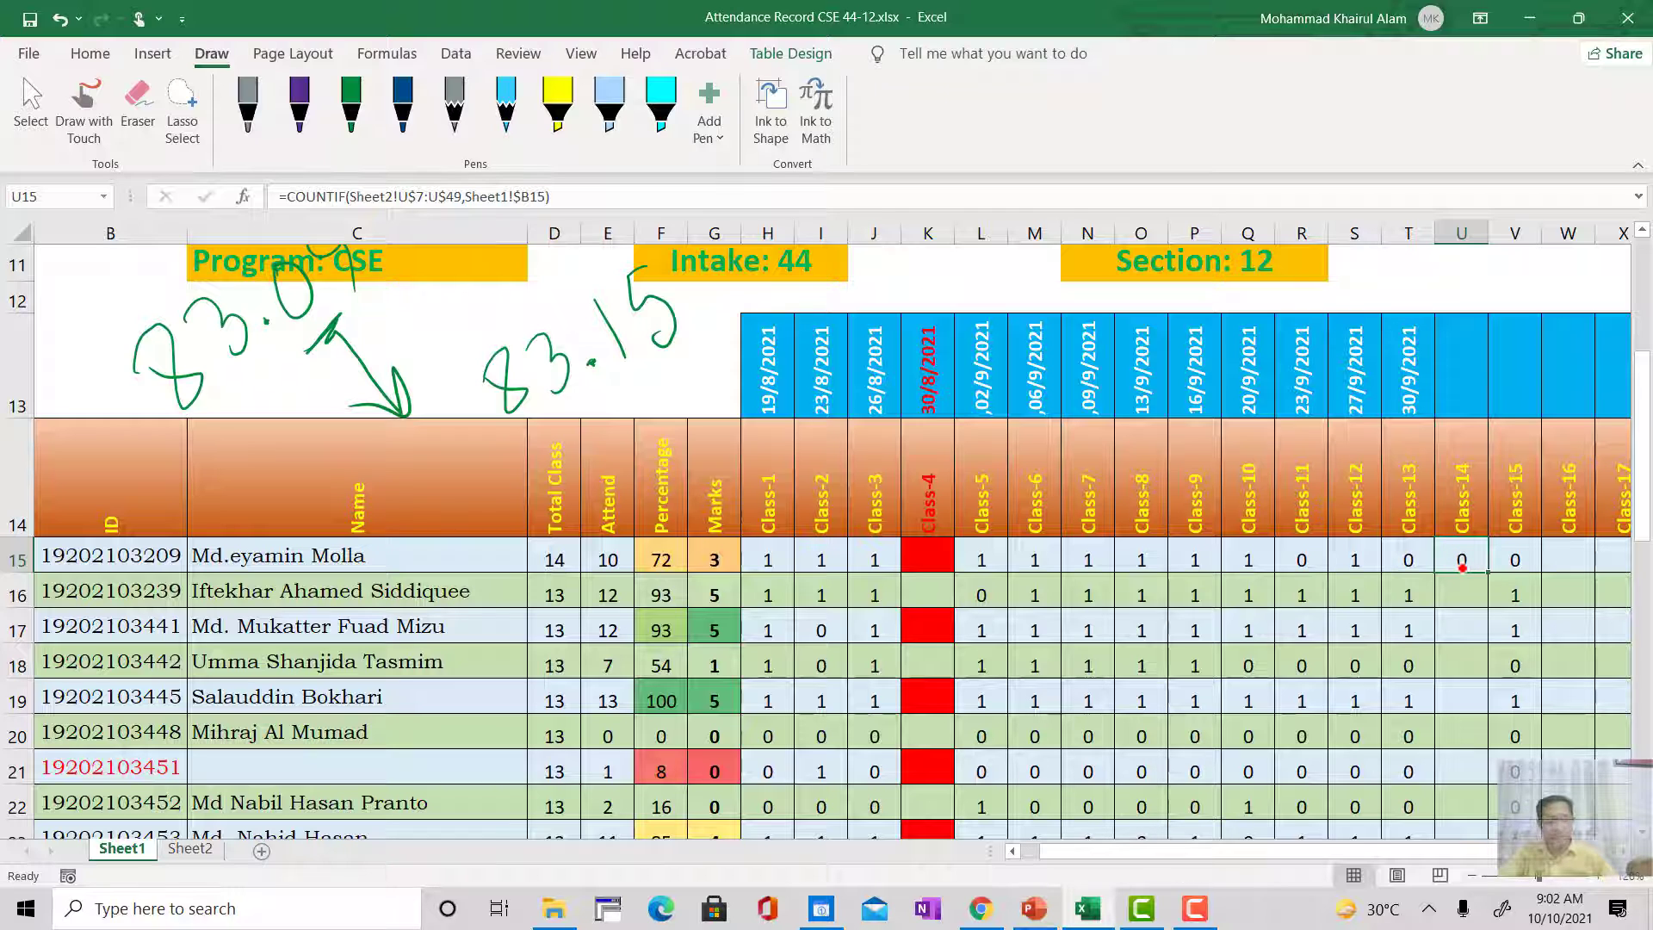
pyautogui.hotkey('ctrl', 'z')
pyautogui.hotkey('ctrl', 'z')
pyautogui.hotkey('ctrl', 'z')
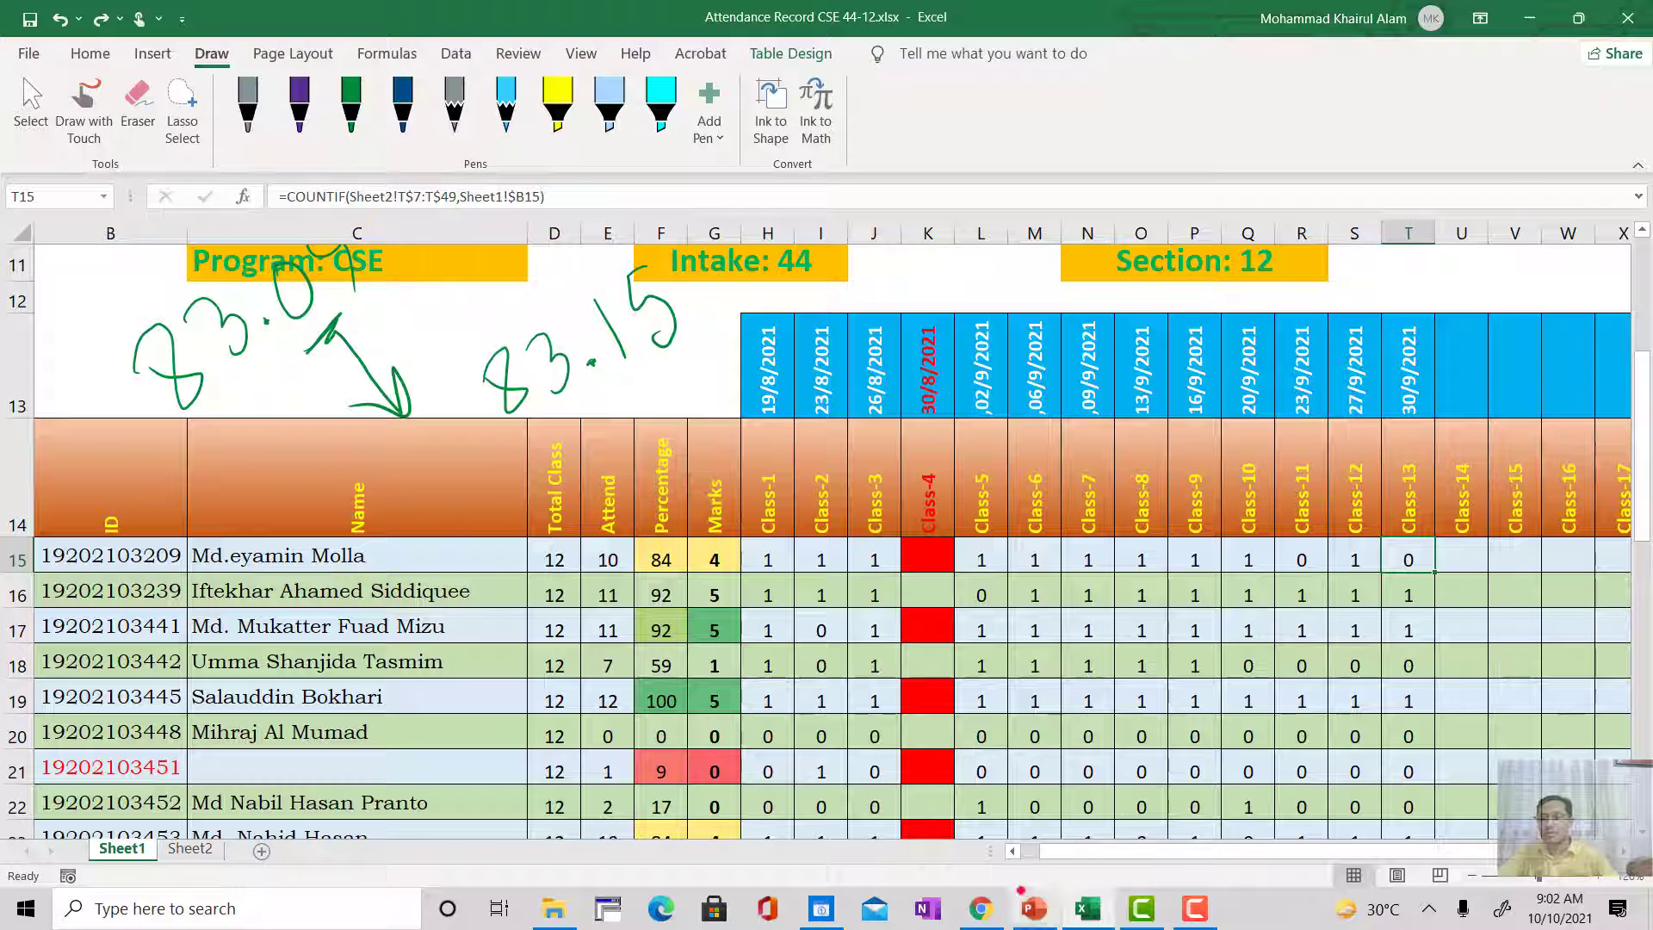
# Step: Move the pasted ID list on Sheet2 from the Class-15 column to the Class-14 column, starting at U7
pyautogui.click(182, 850)
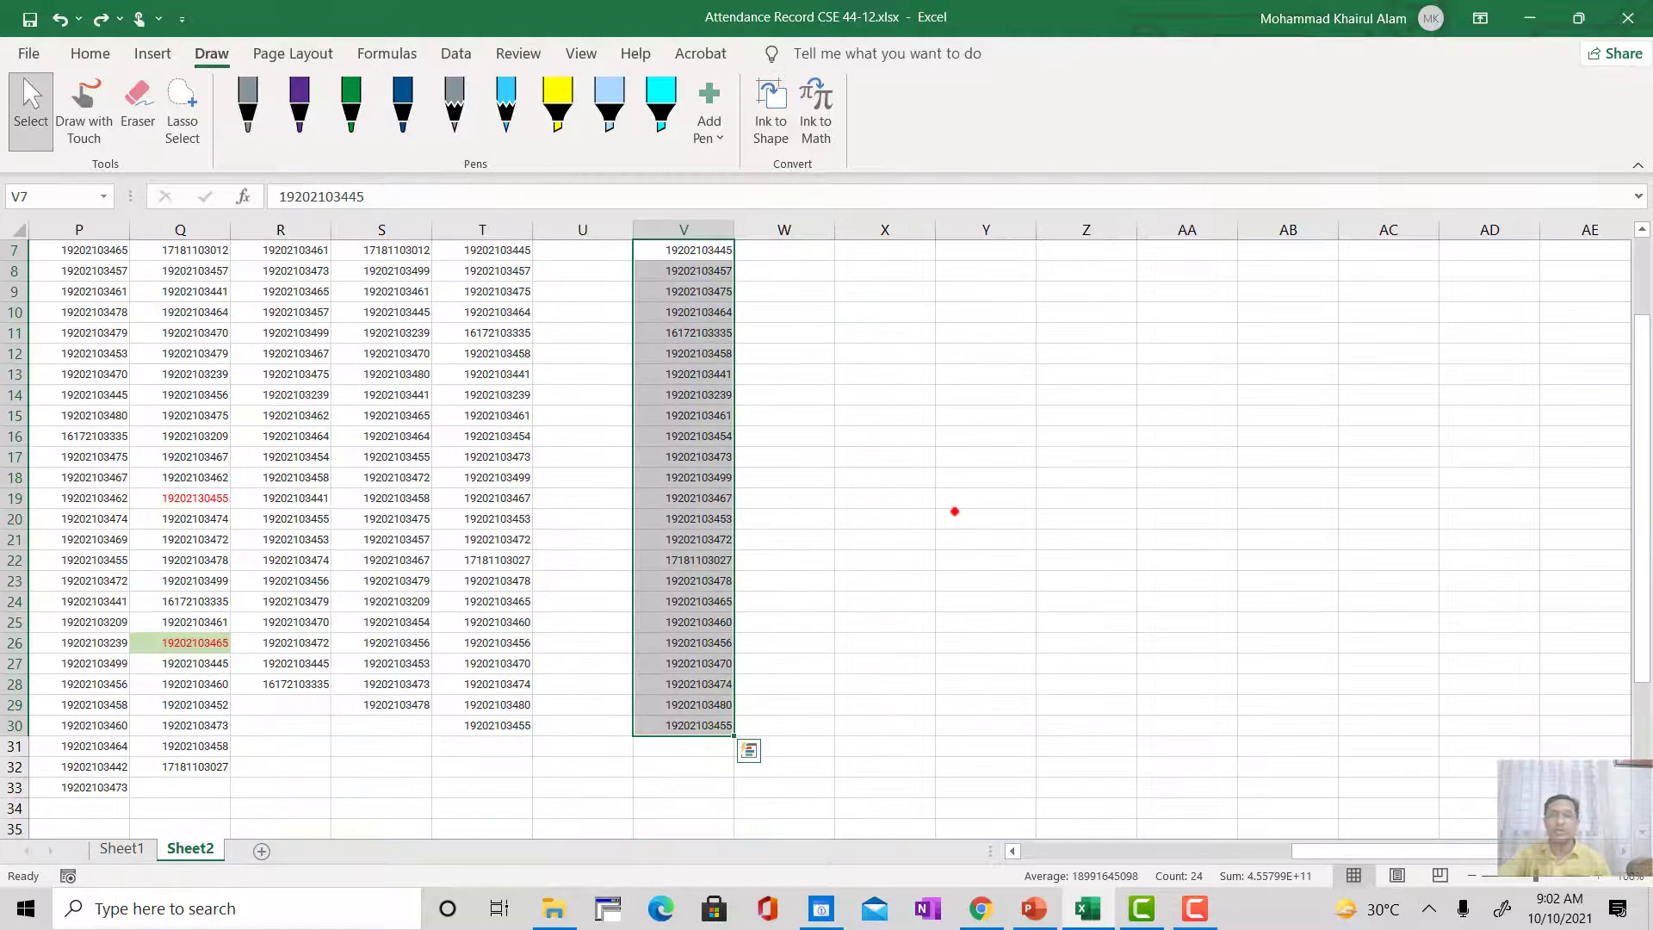
pyautogui.scroll(2, 952, 514)
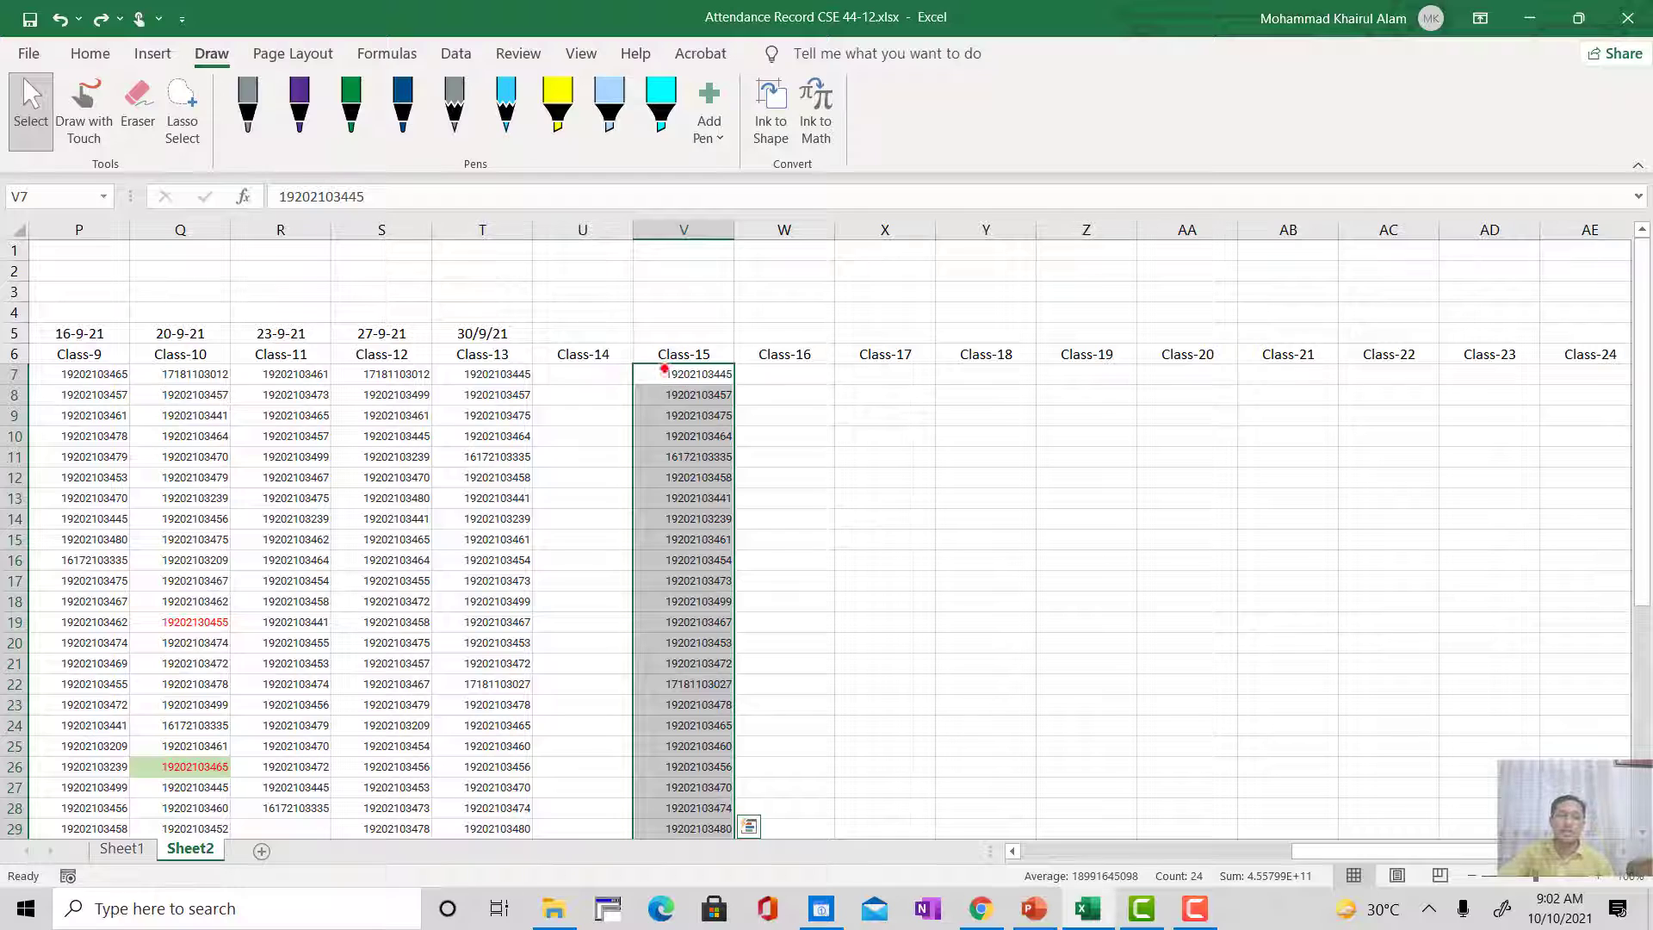
pyautogui.moveTo(664, 362); pyautogui.dragTo(585, 365)
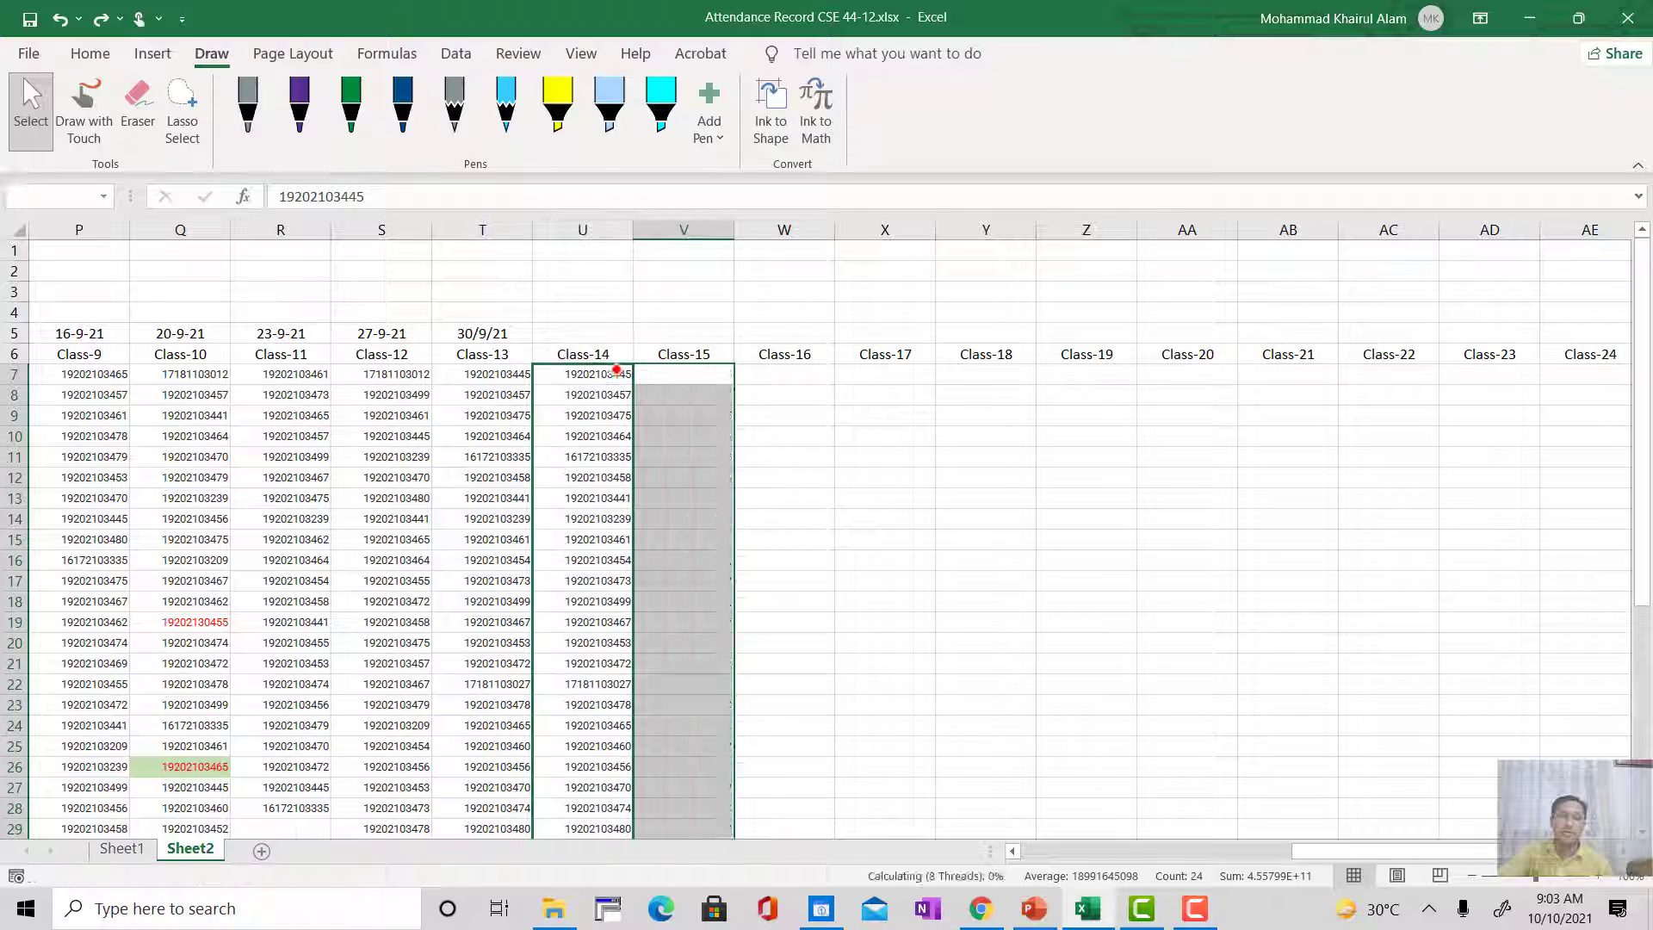
pyautogui.click(720, 639)
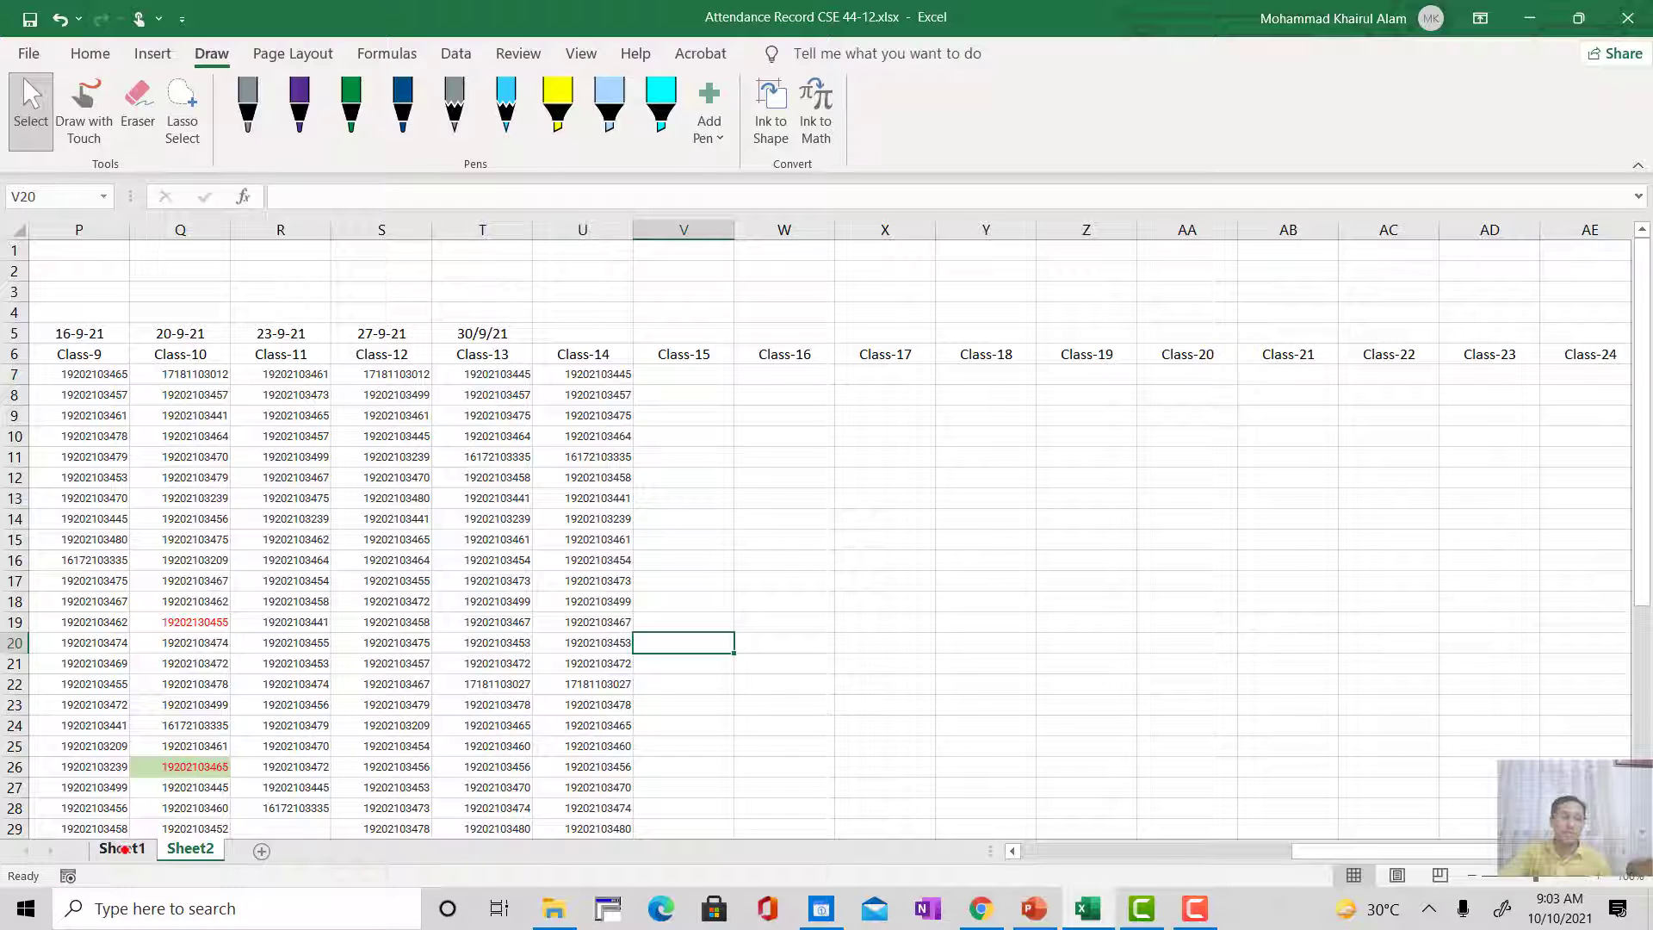
# Step: On Sheet1, extend the T15 COUNTIF formula to U15 and fill it down the Class-14 column for all students
pyautogui.click(124, 850)
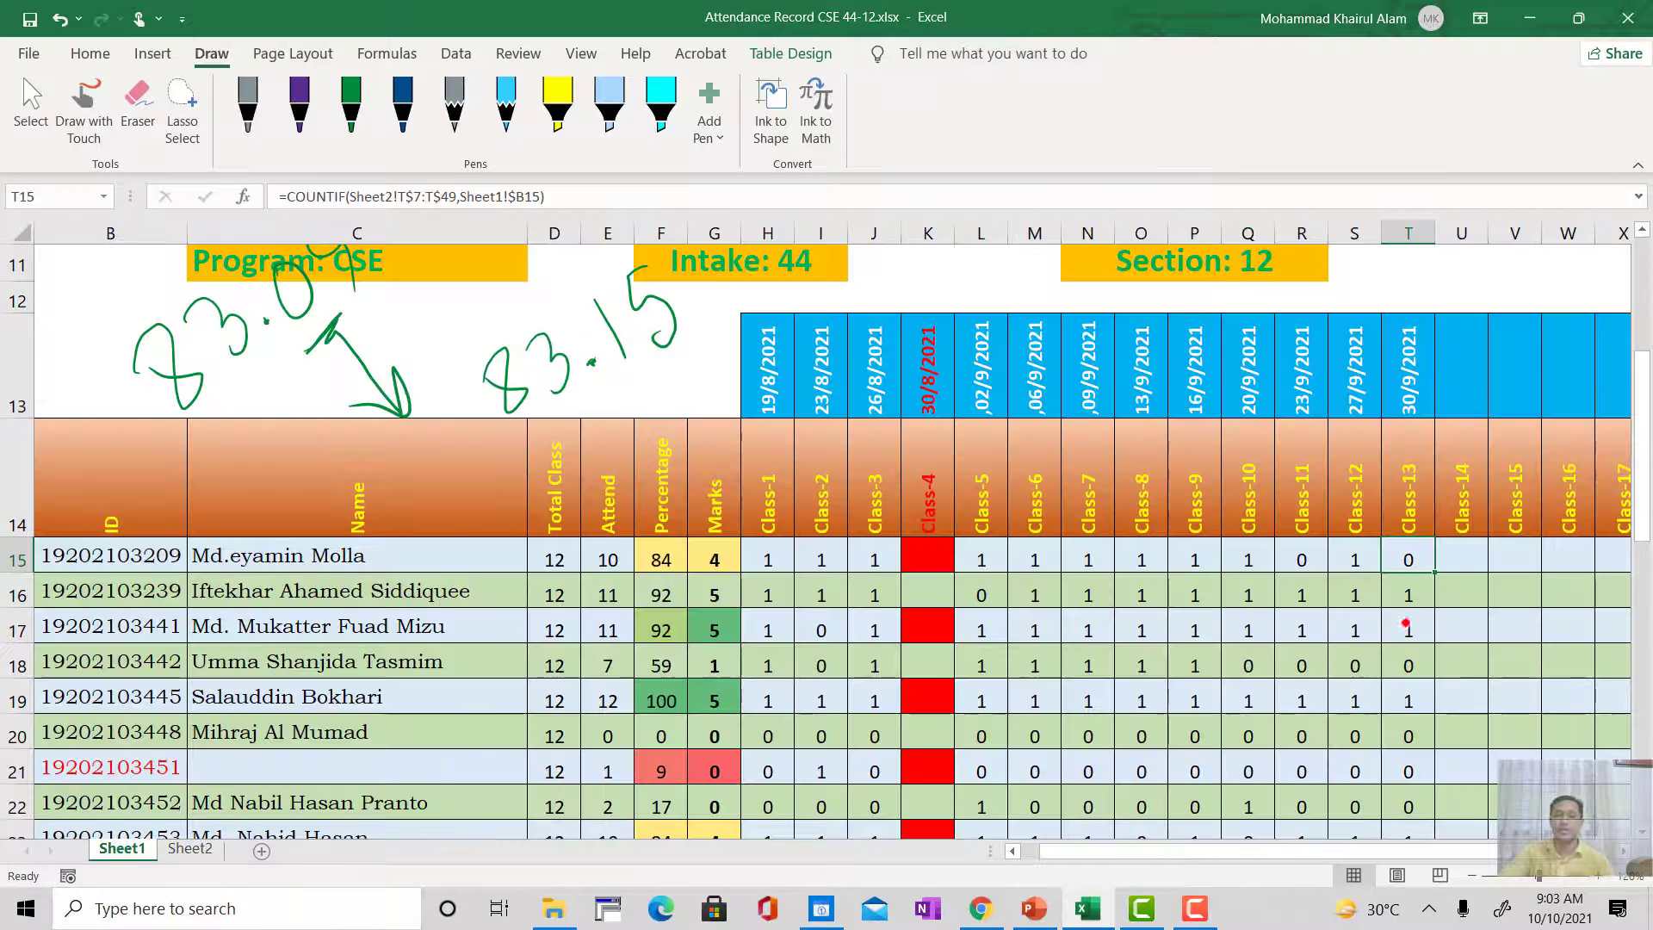
pyautogui.scroll(-3, 1388, 613)
pyautogui.scroll(-1, 1388, 614)
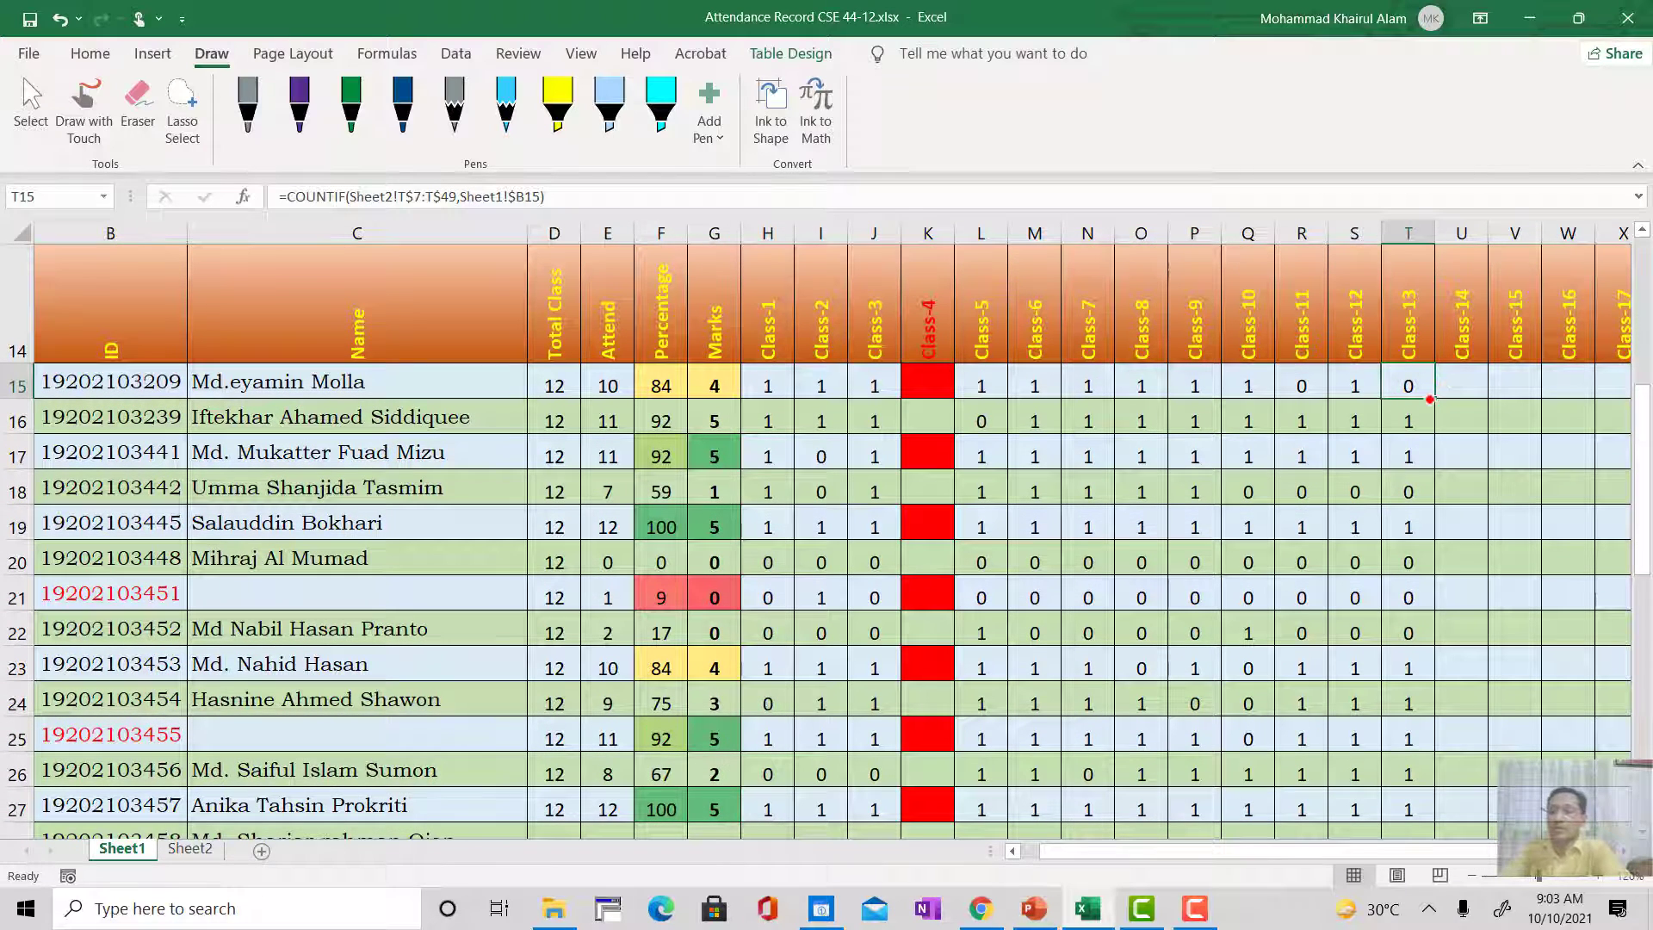
pyautogui.moveTo(1432, 397); pyautogui.dragTo(1486, 396)
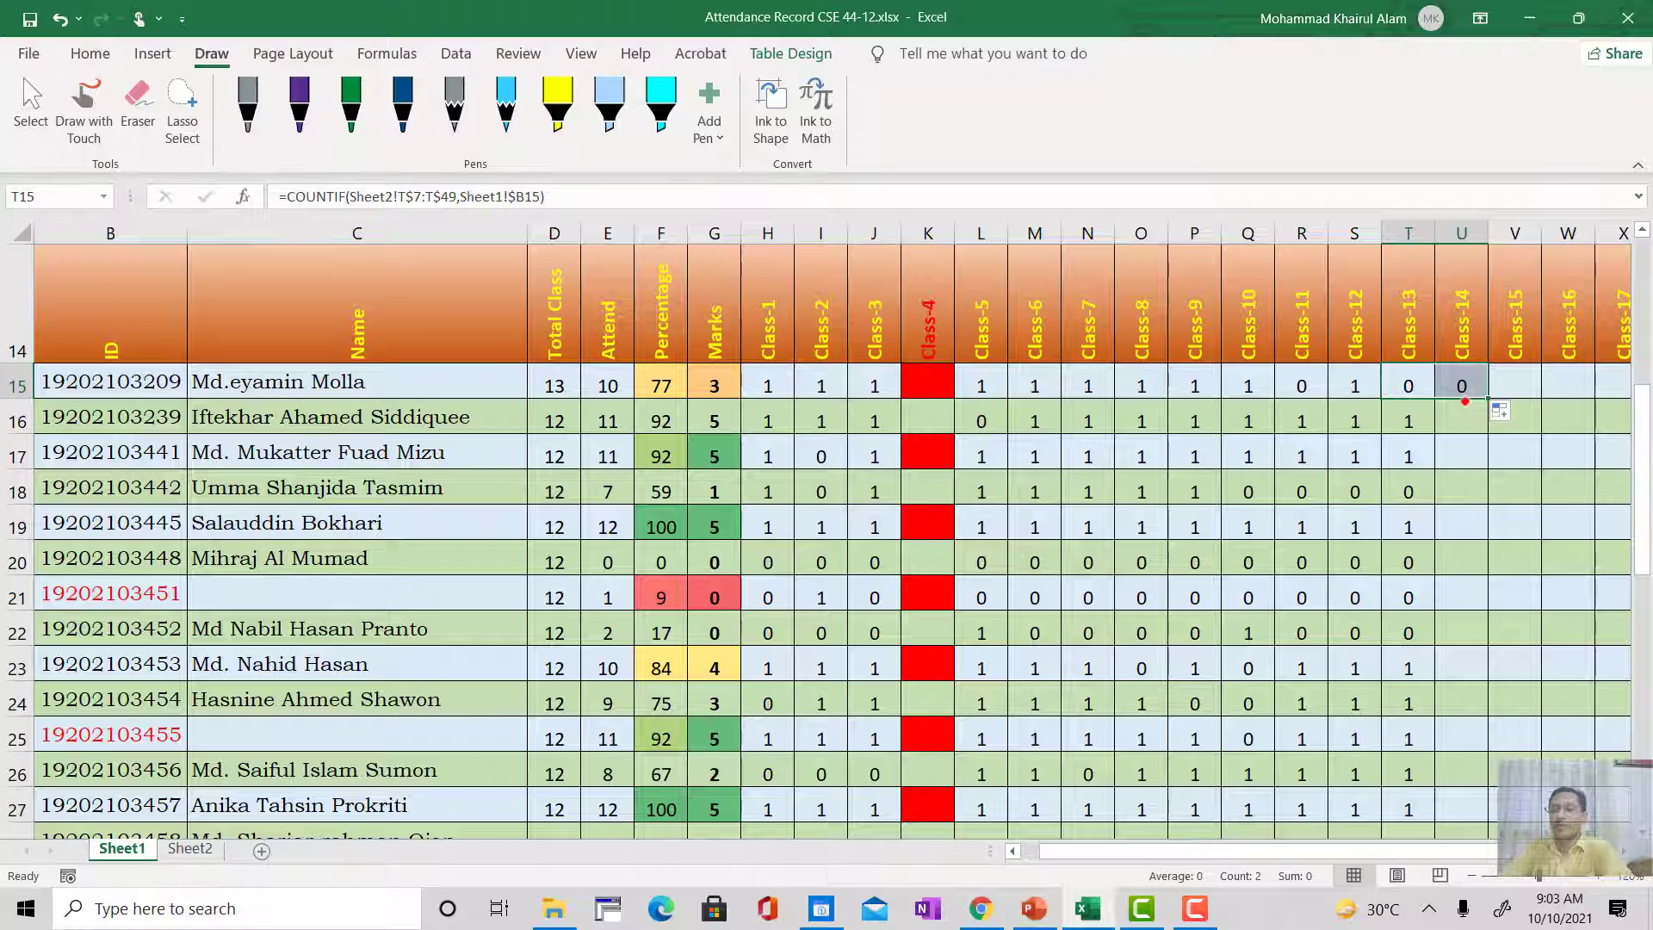
pyautogui.click(1473, 402)
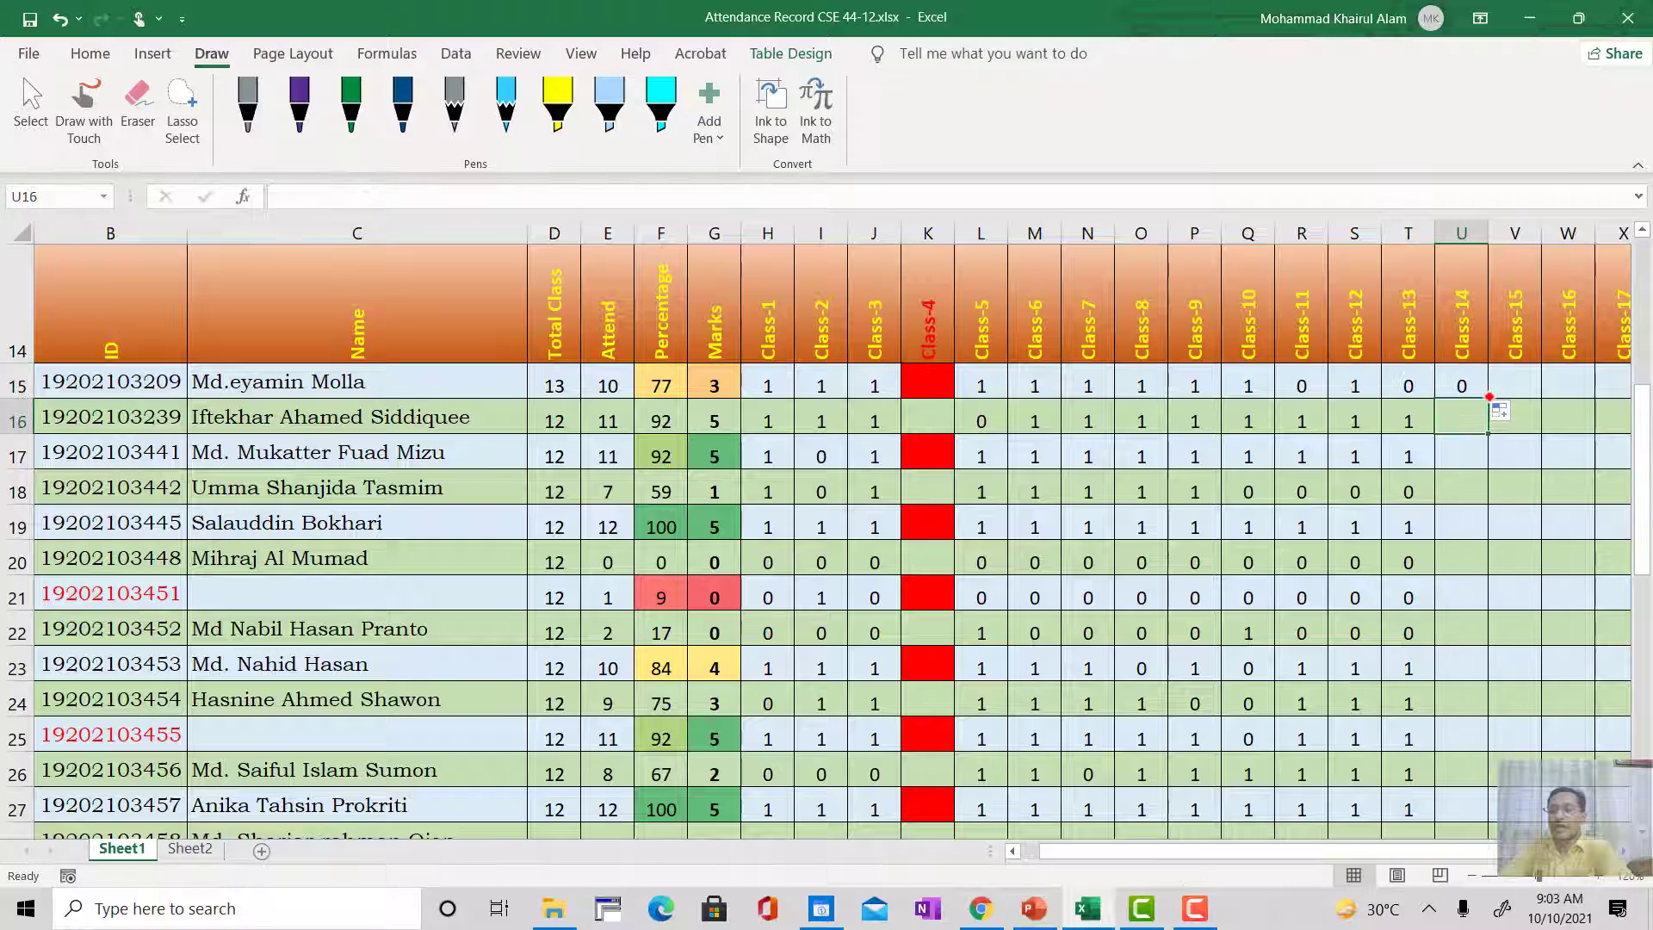
pyautogui.click(1482, 394)
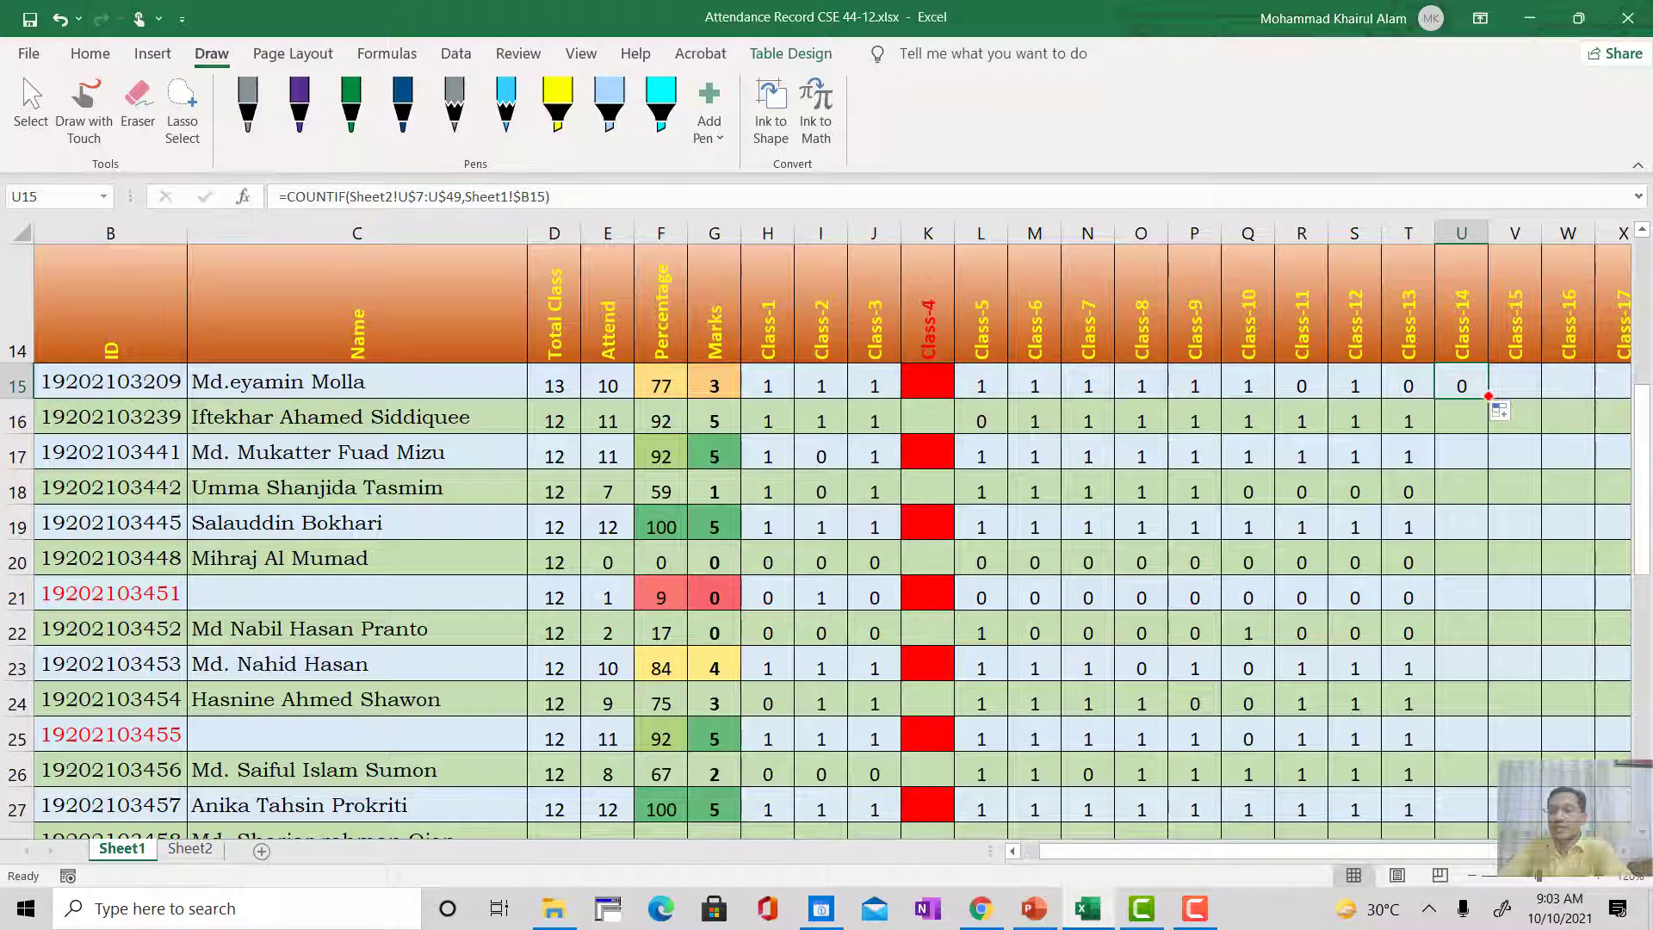
pyautogui.doubleClick(1488, 396)
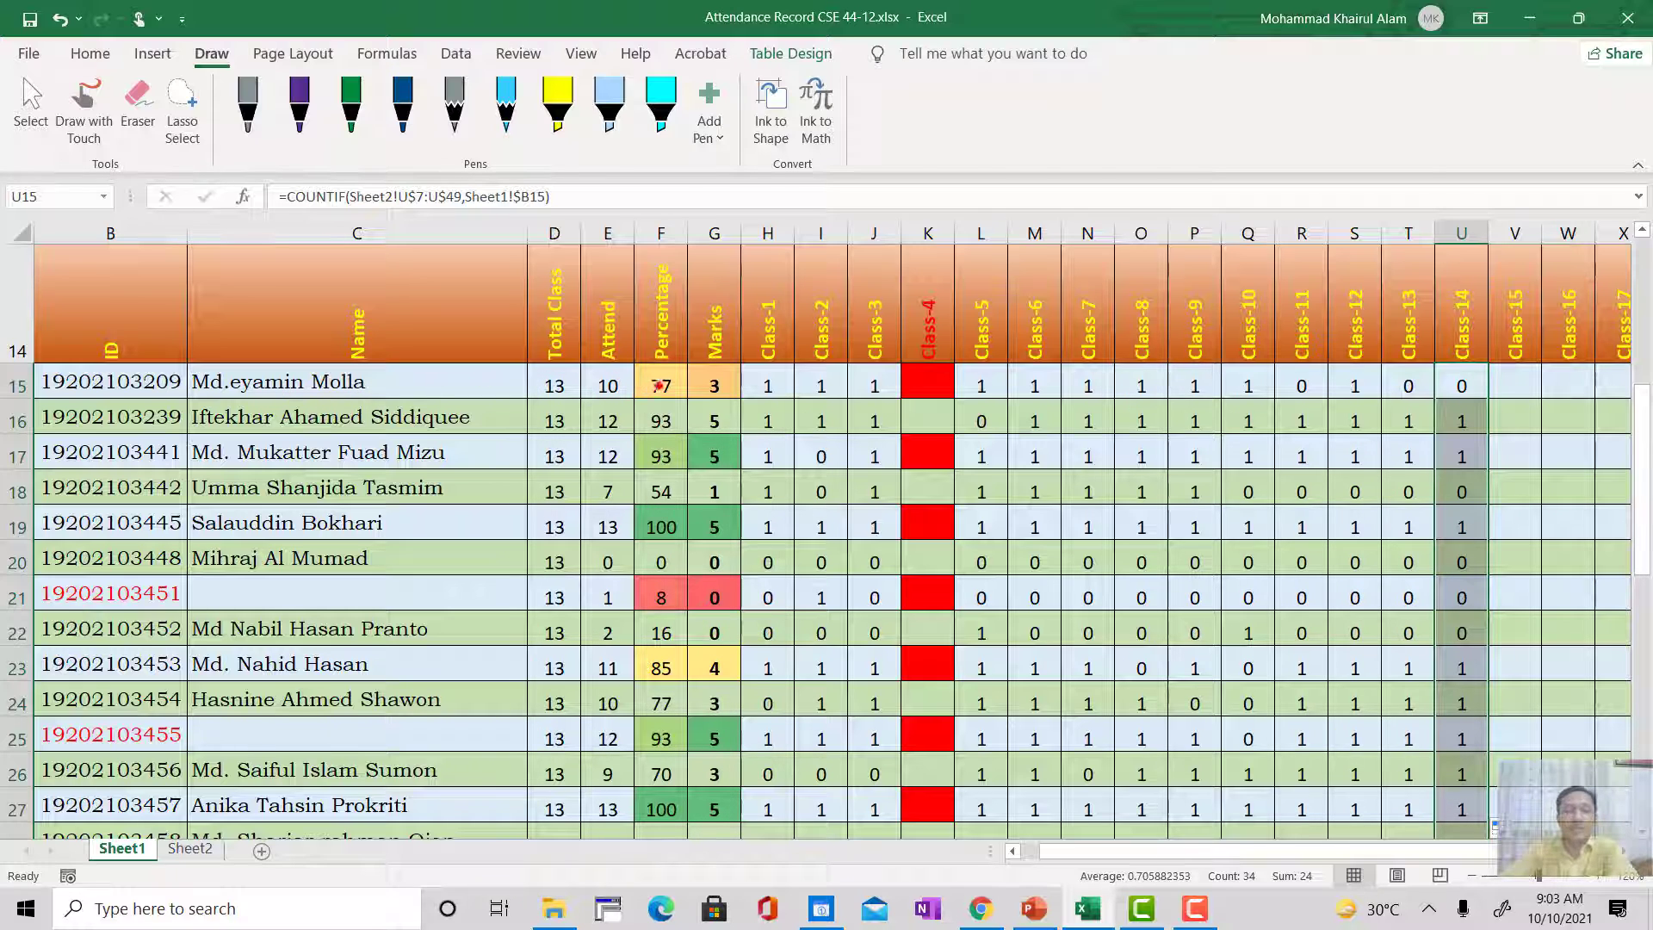
# Step: Examine the Marks formula in G15, the attendance mark allocation table and the Class-14 attendance values
pyautogui.click(714, 389)
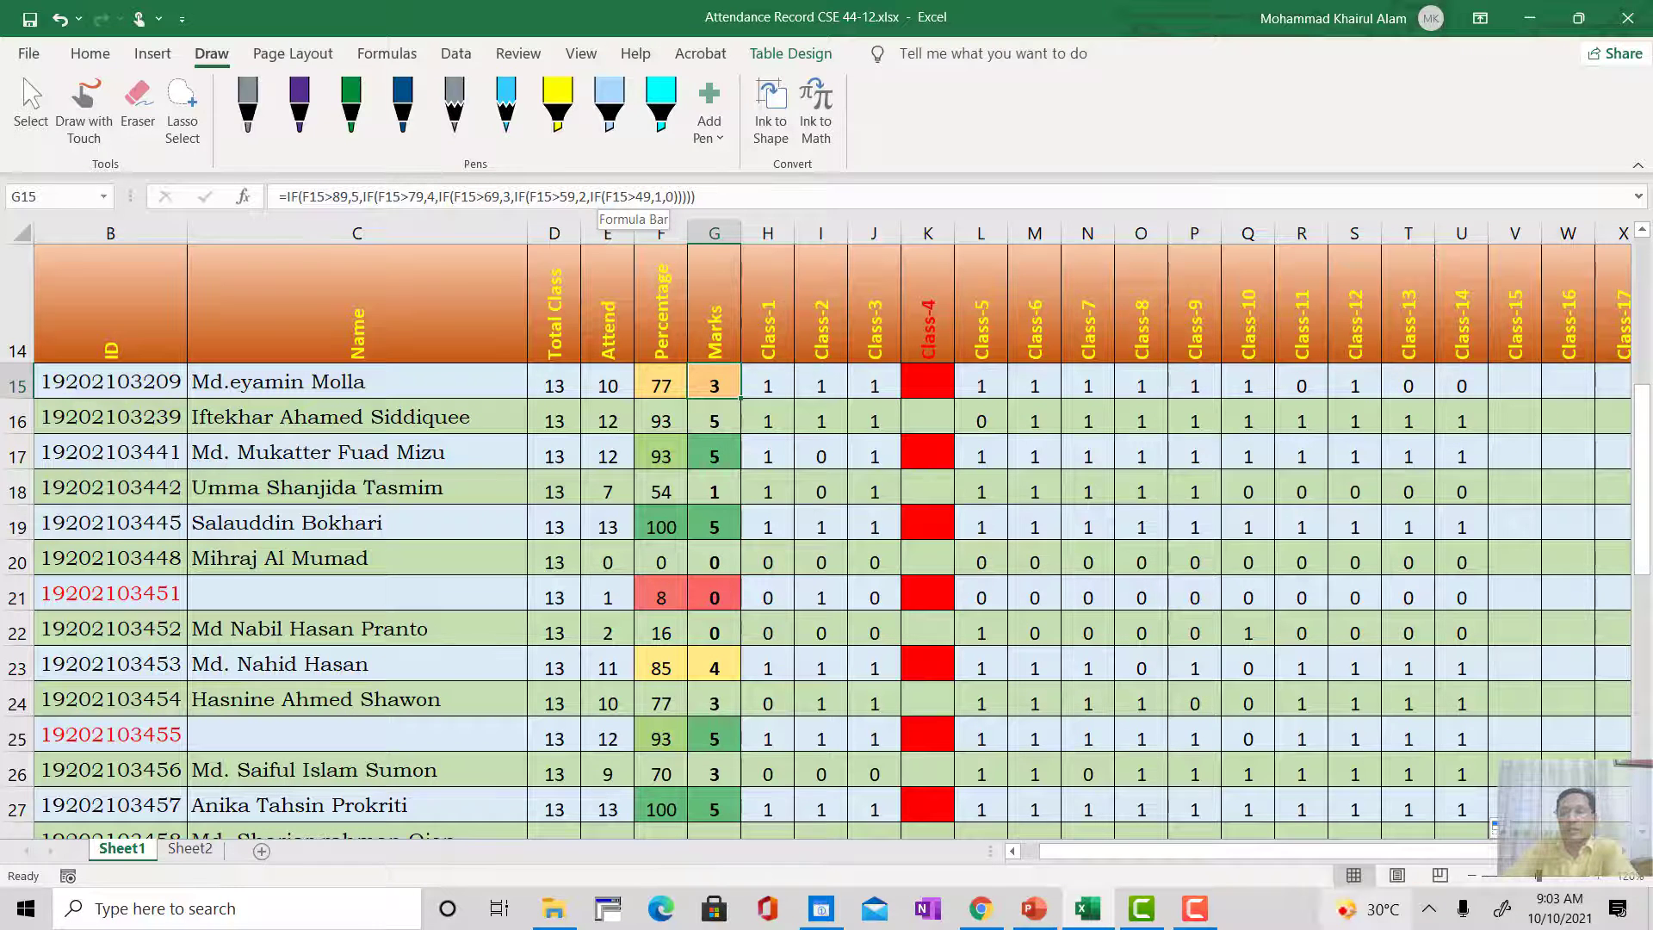
pyautogui.scroll(3, 1632, 619)
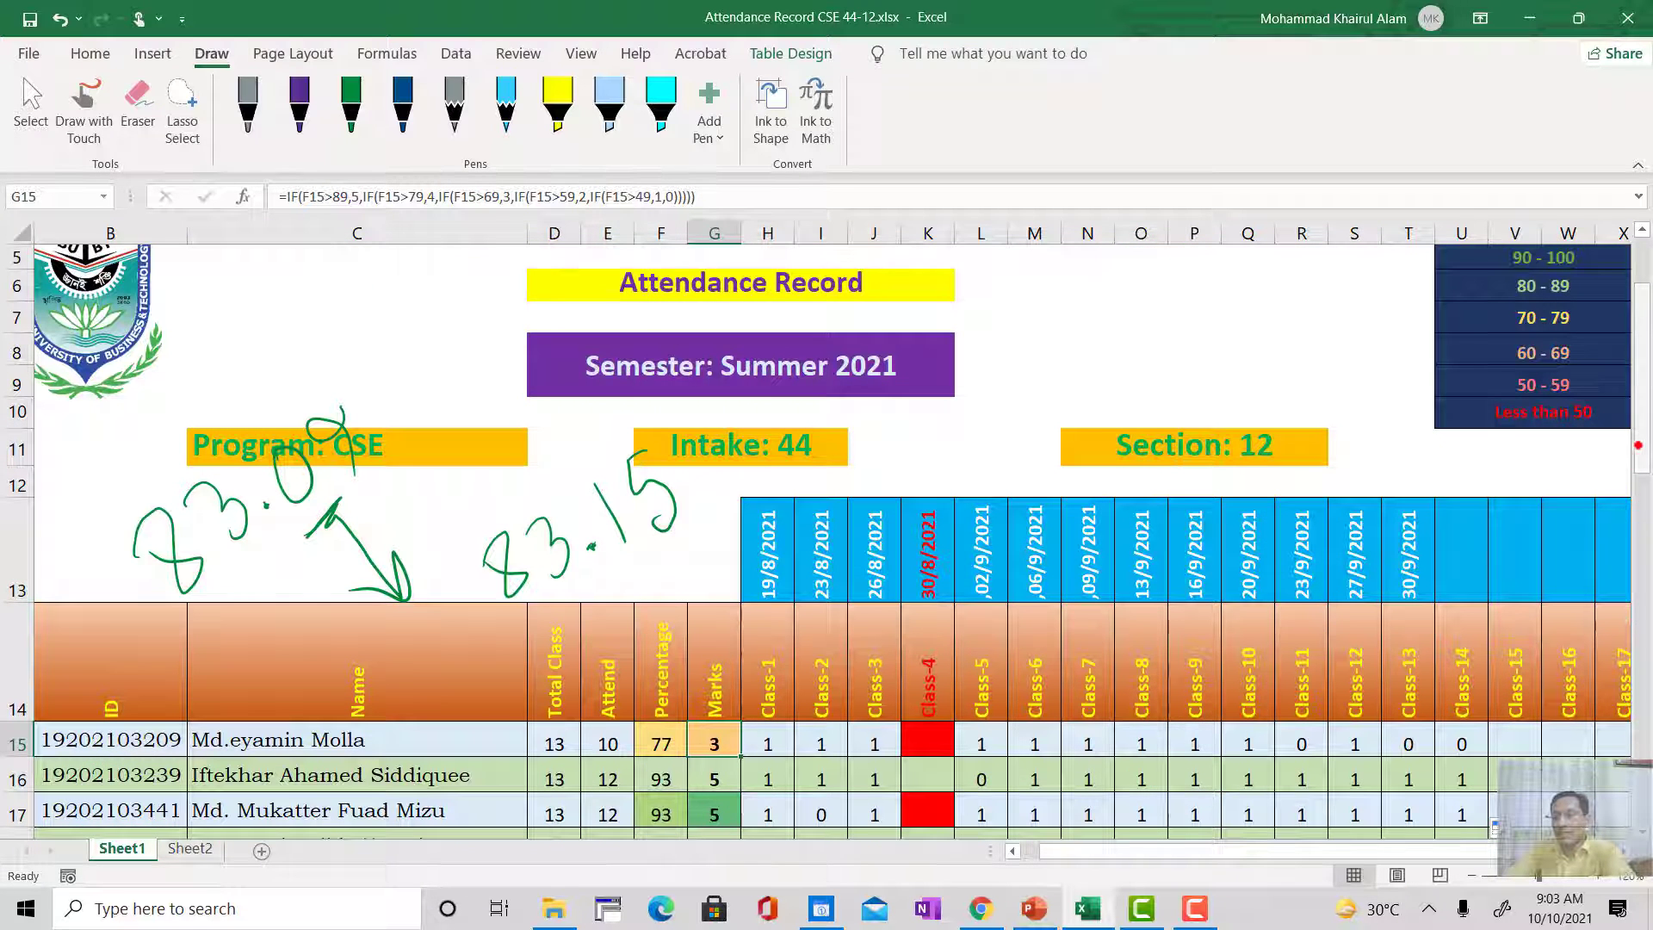
pyautogui.scroll(2, 1636, 465)
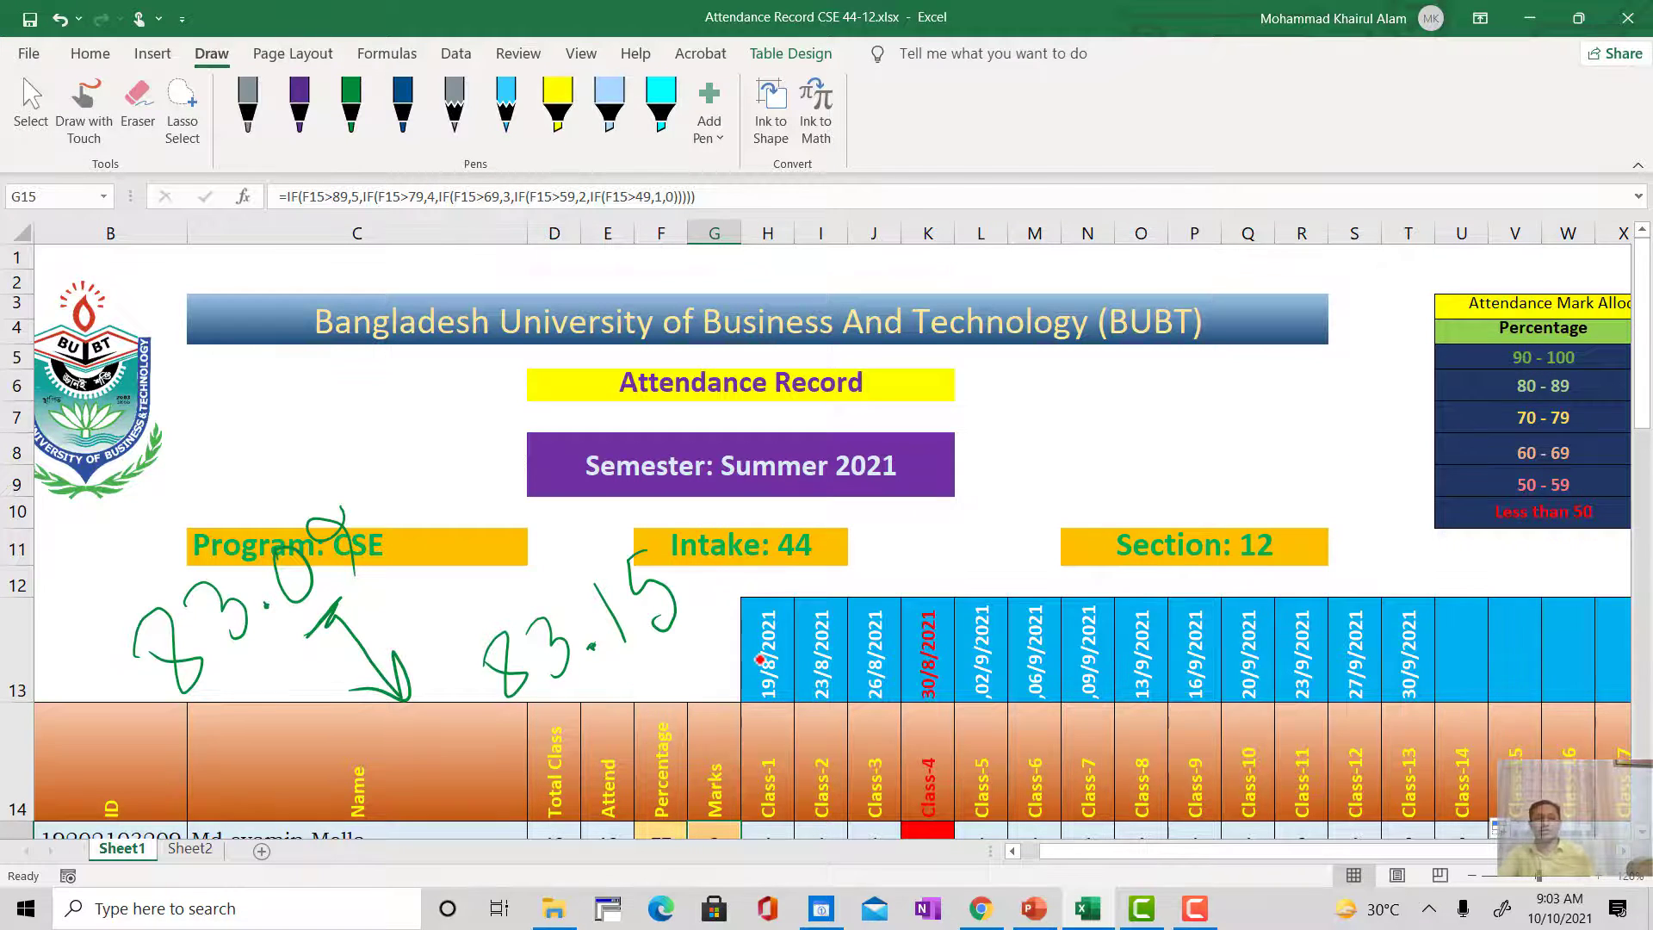
pyautogui.scroll(-3, 812, 686)
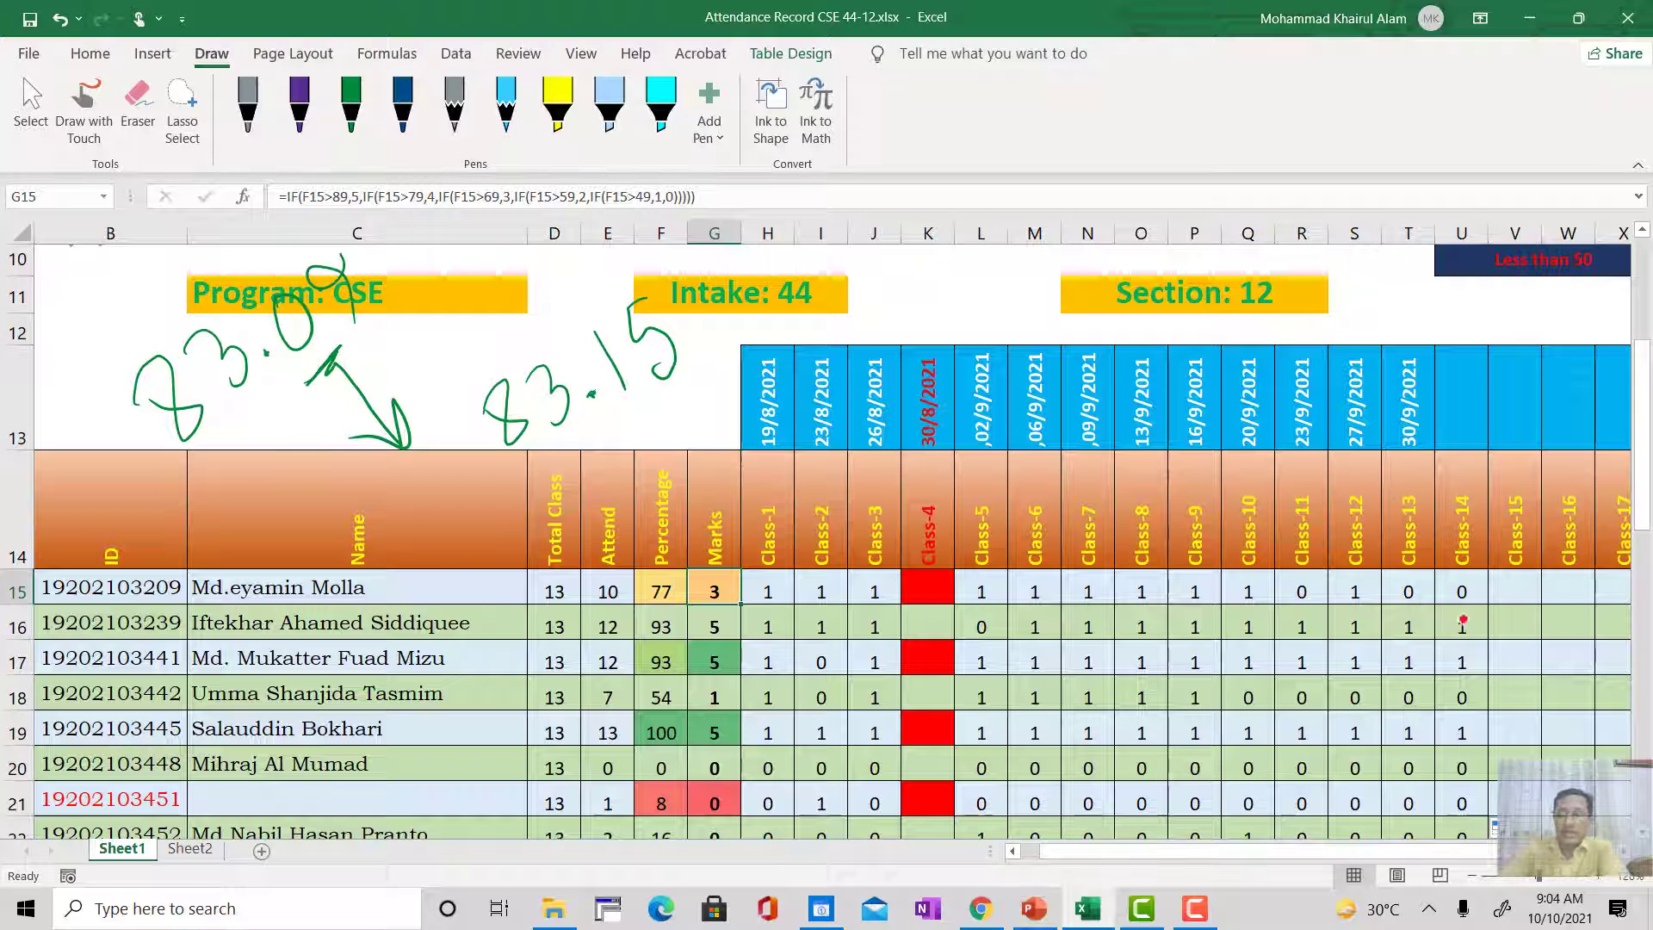
pyautogui.scroll(-1, 1463, 579)
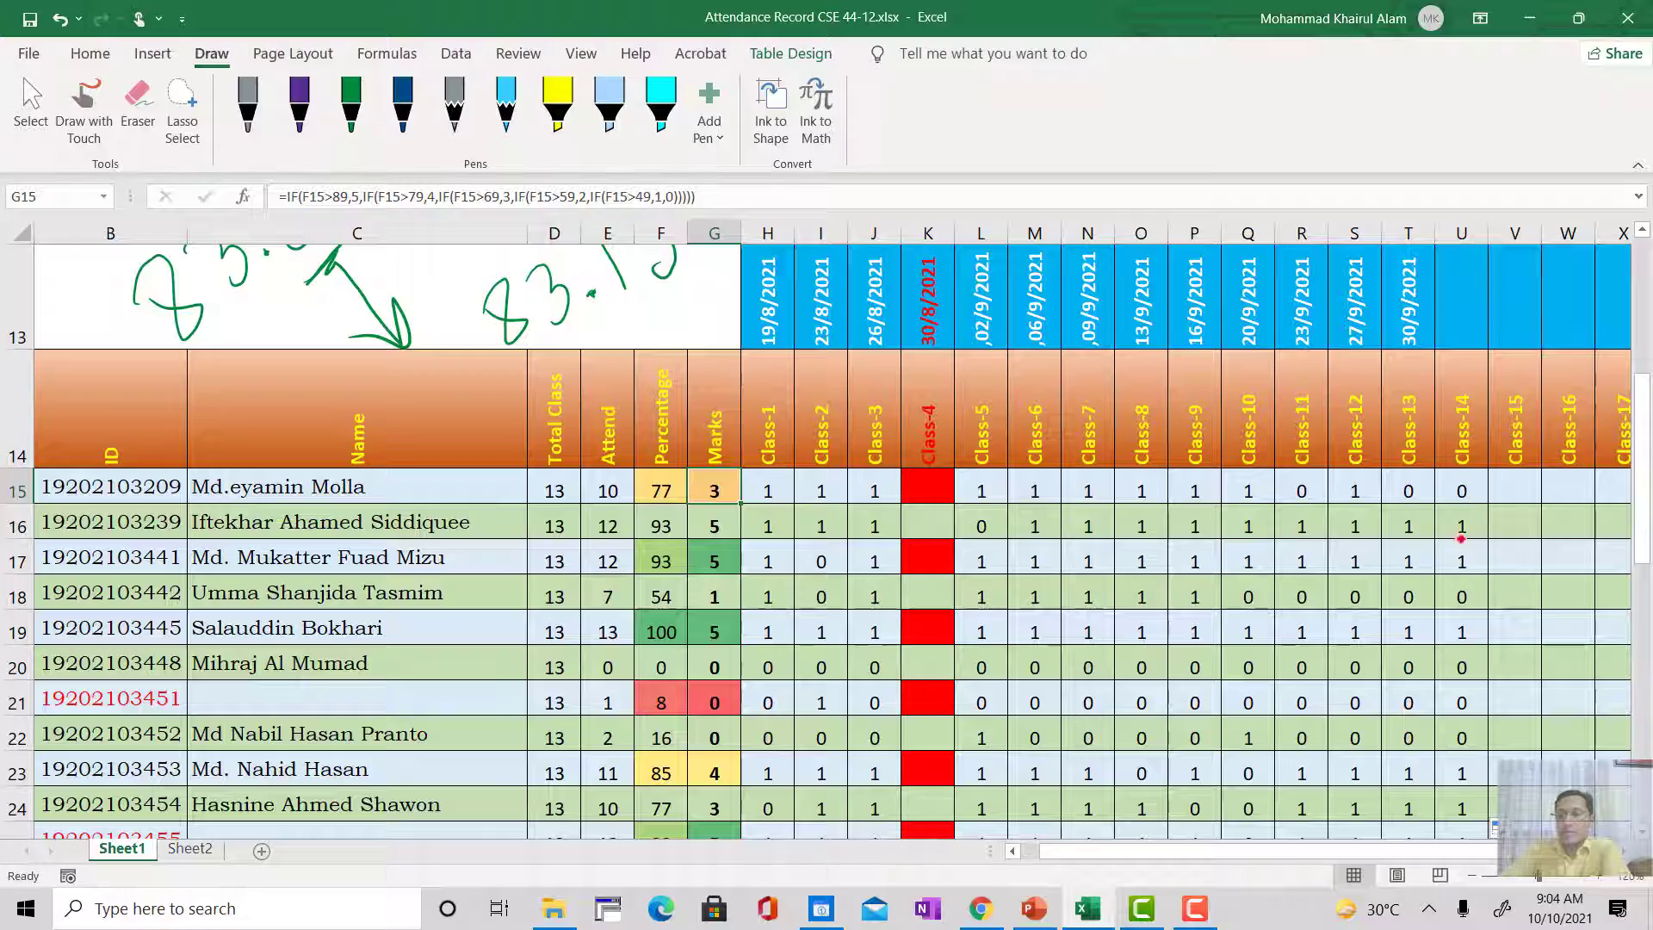
pyautogui.scroll(-5, 1447, 698)
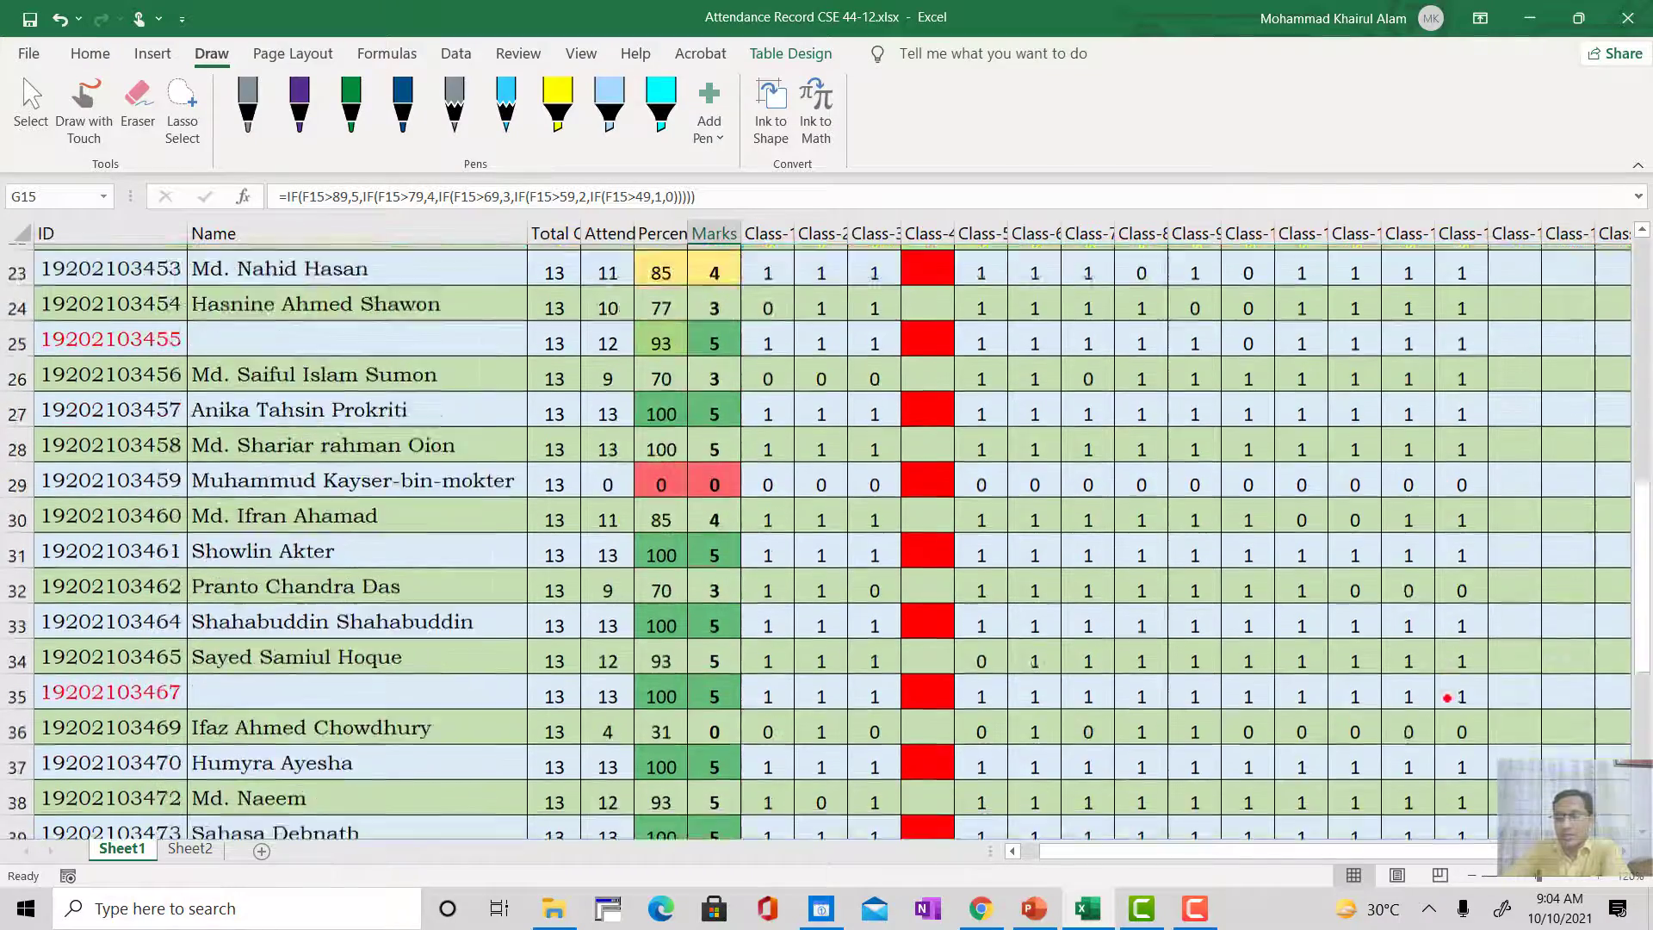
pyautogui.scroll(5, 1447, 709)
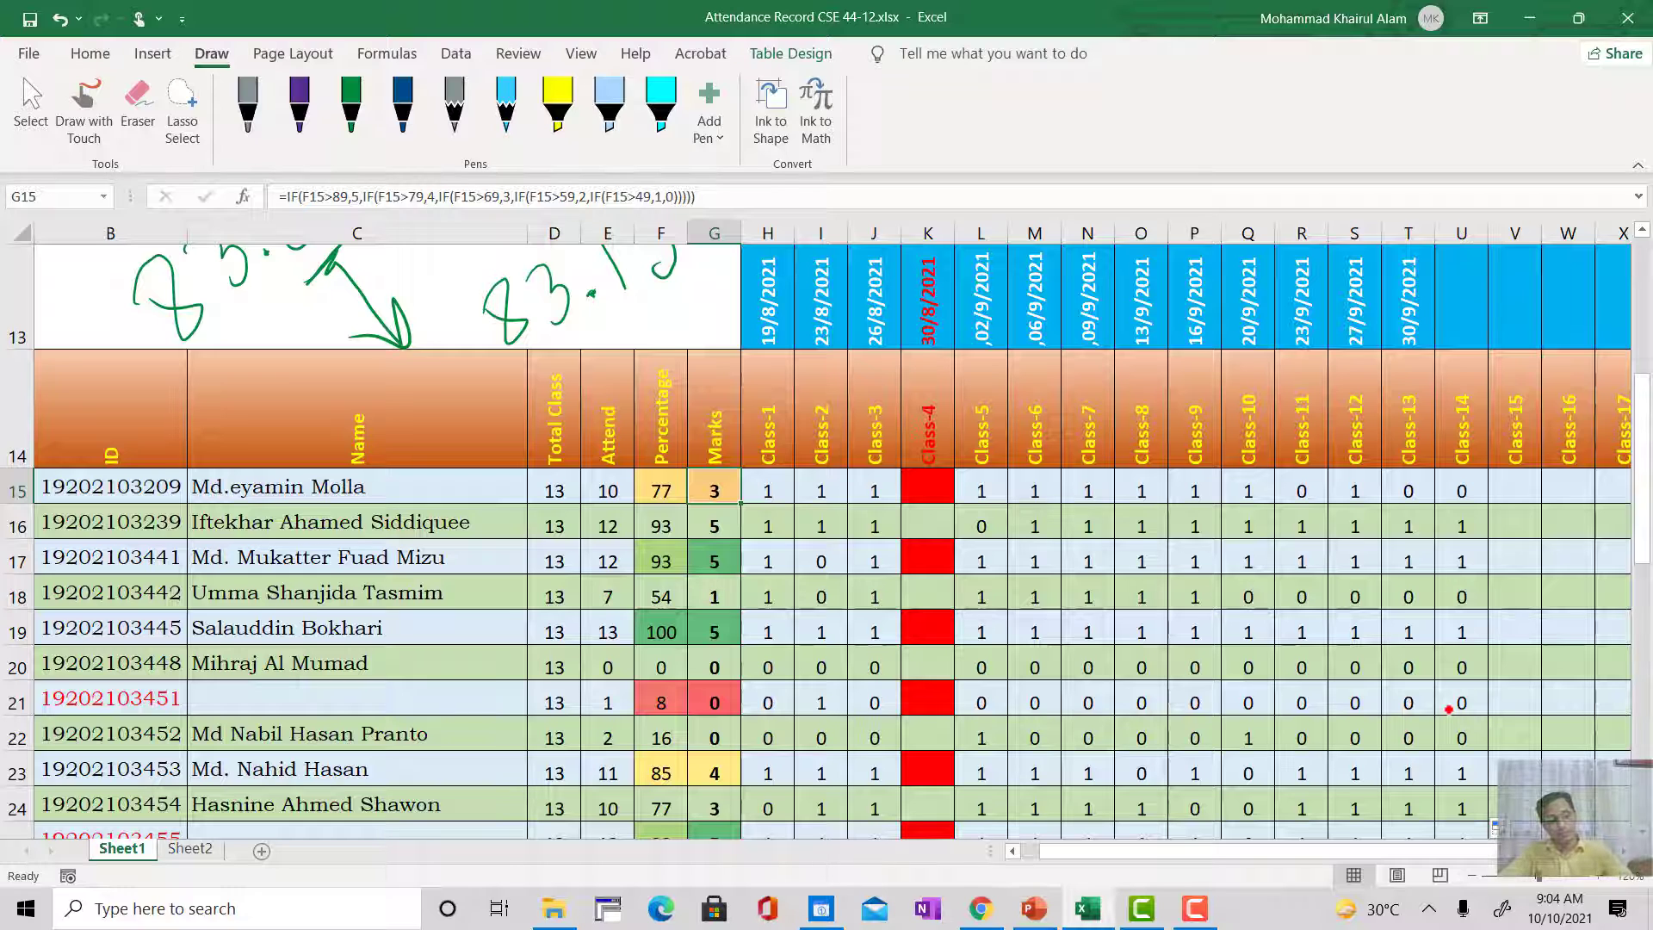
# Step: Undo the Class-14 column fill and fill the U15 formula down again only as far as row 24
pyautogui.hotkey('ctrl', 'z')
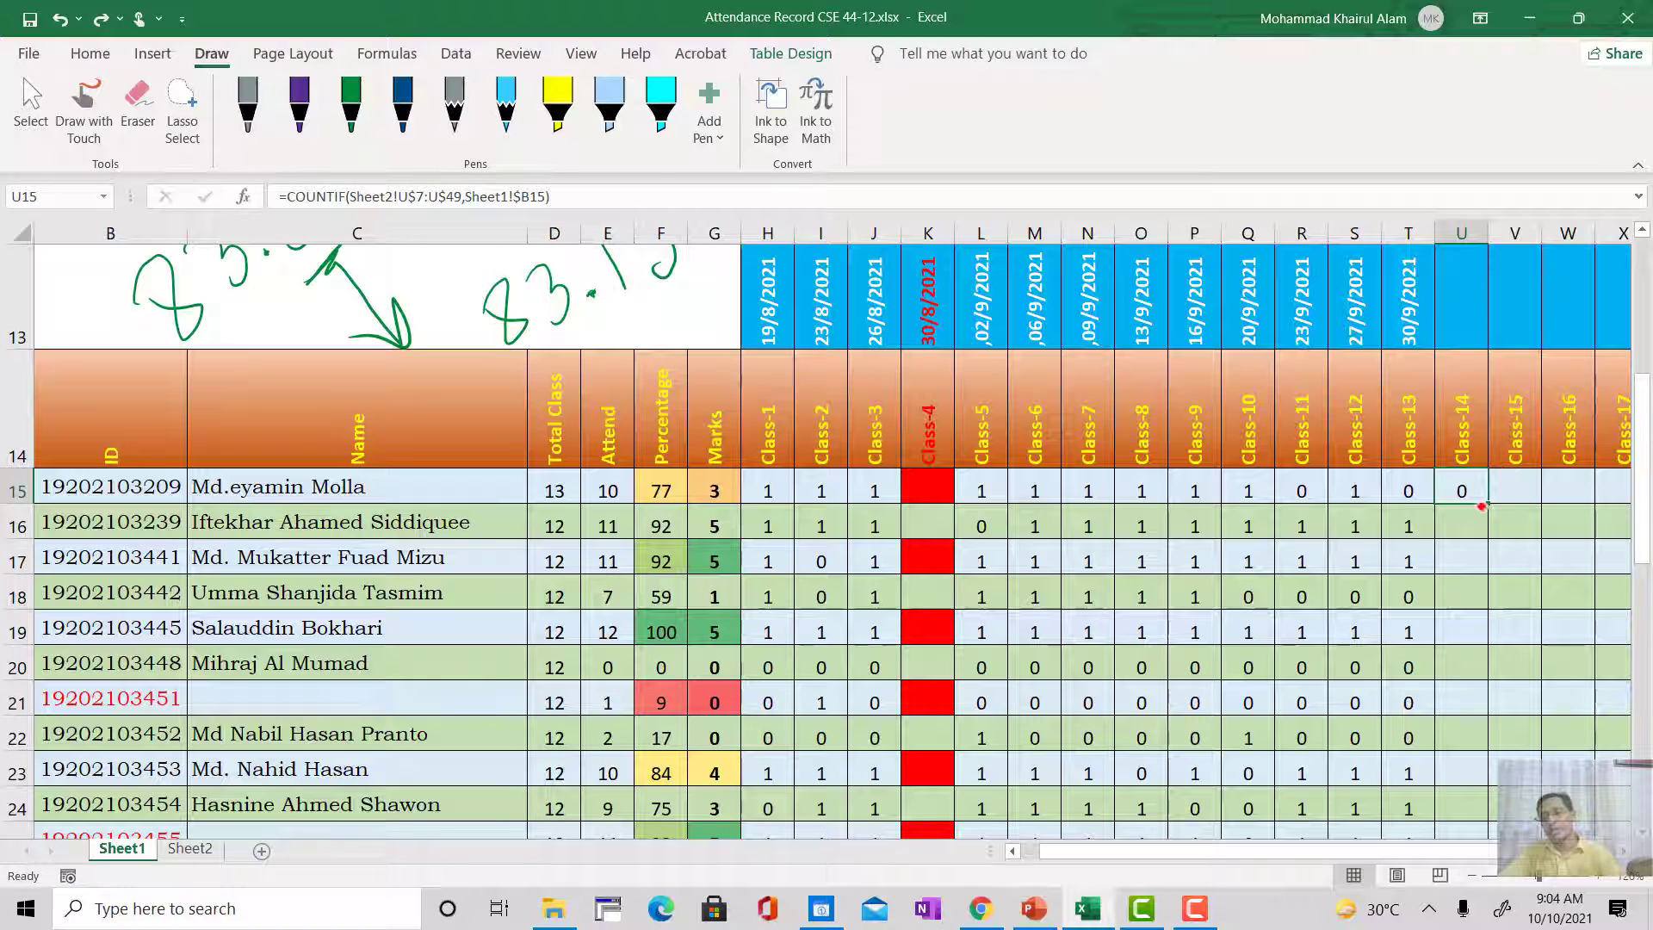
pyautogui.moveTo(1488, 501); pyautogui.dragTo(1476, 828)
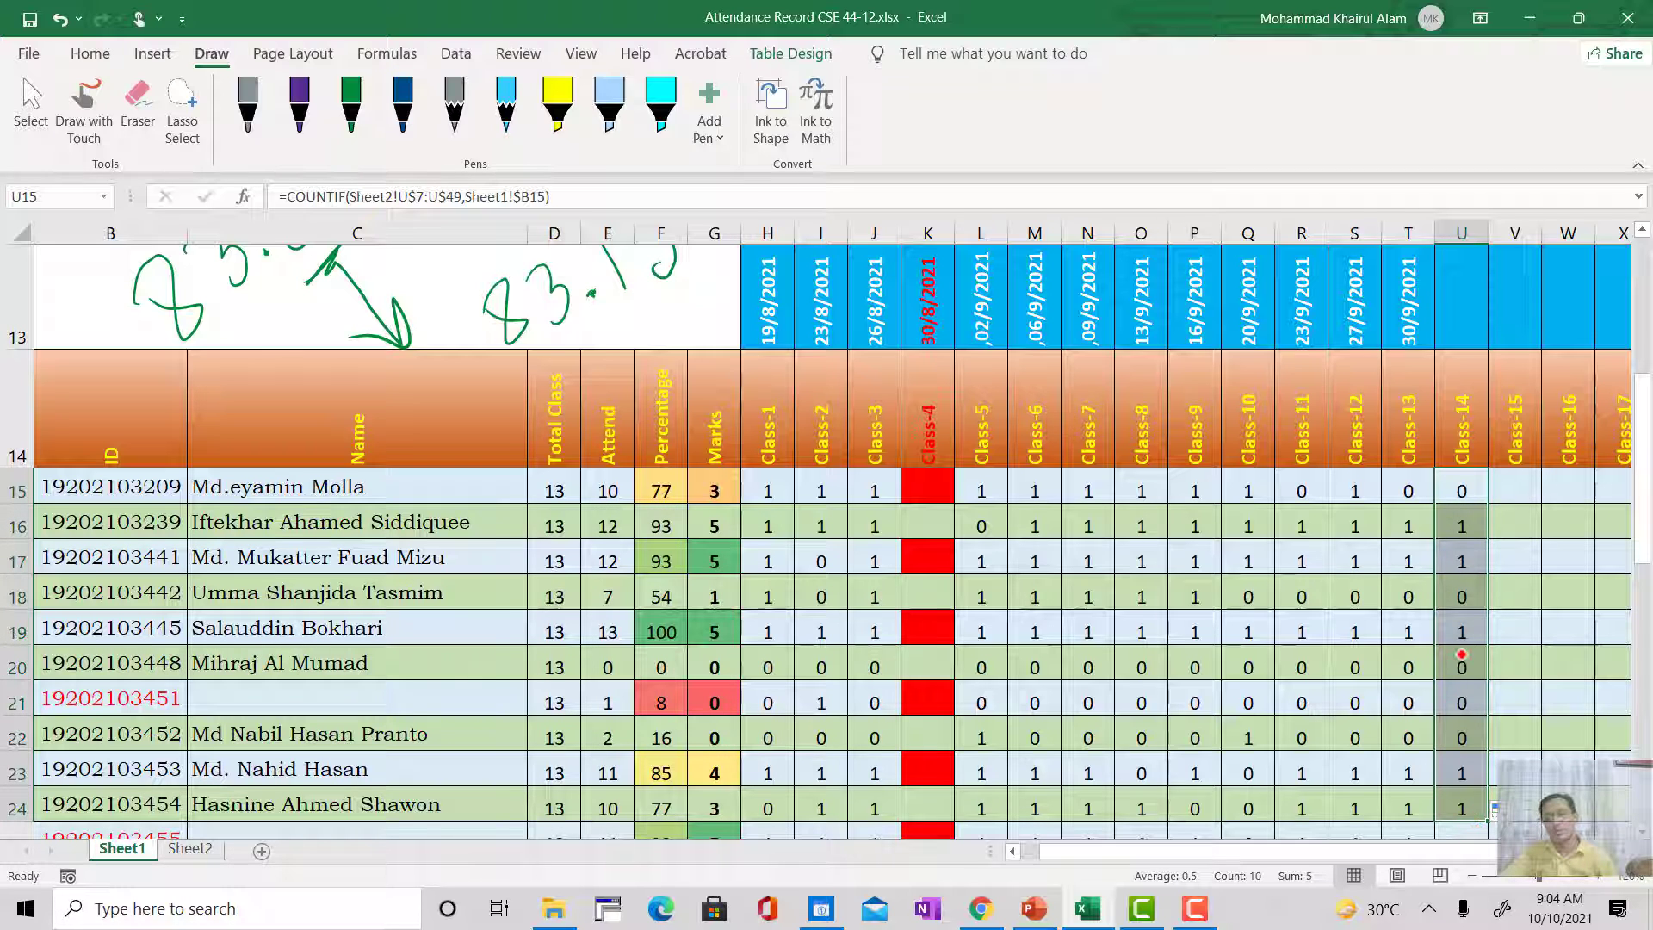
pyautogui.scroll(-2, 1461, 654)
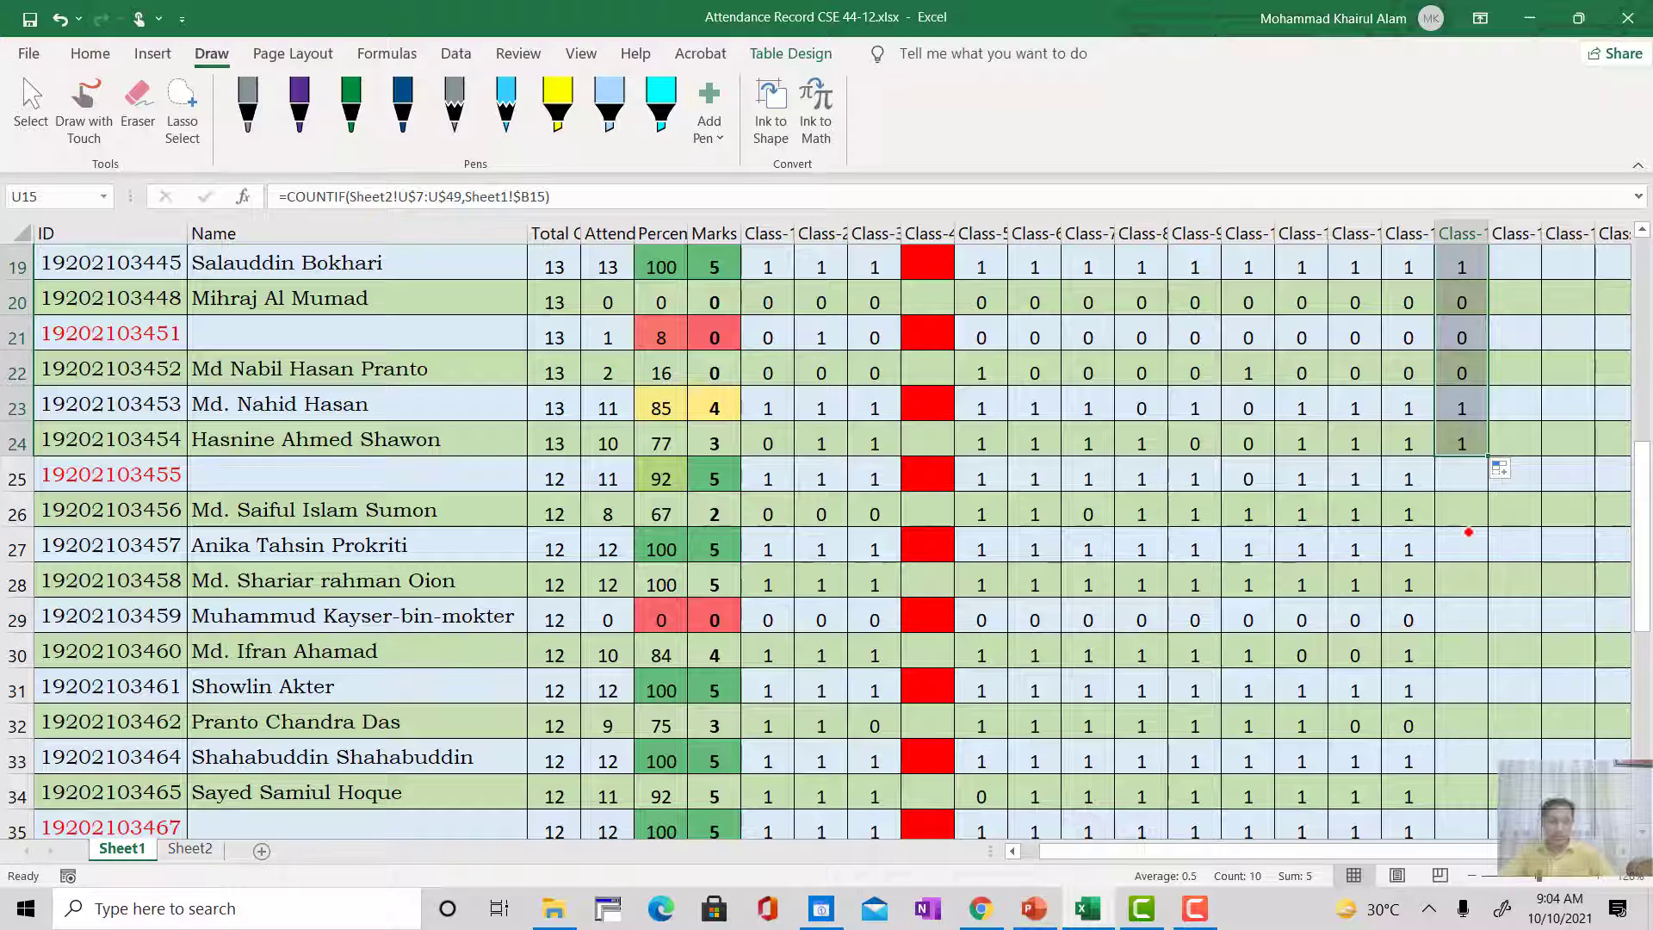
# Step: Undo the partial Class-14 fill and the formula extension into U15
pyautogui.hotkey('ctrl', 'z')
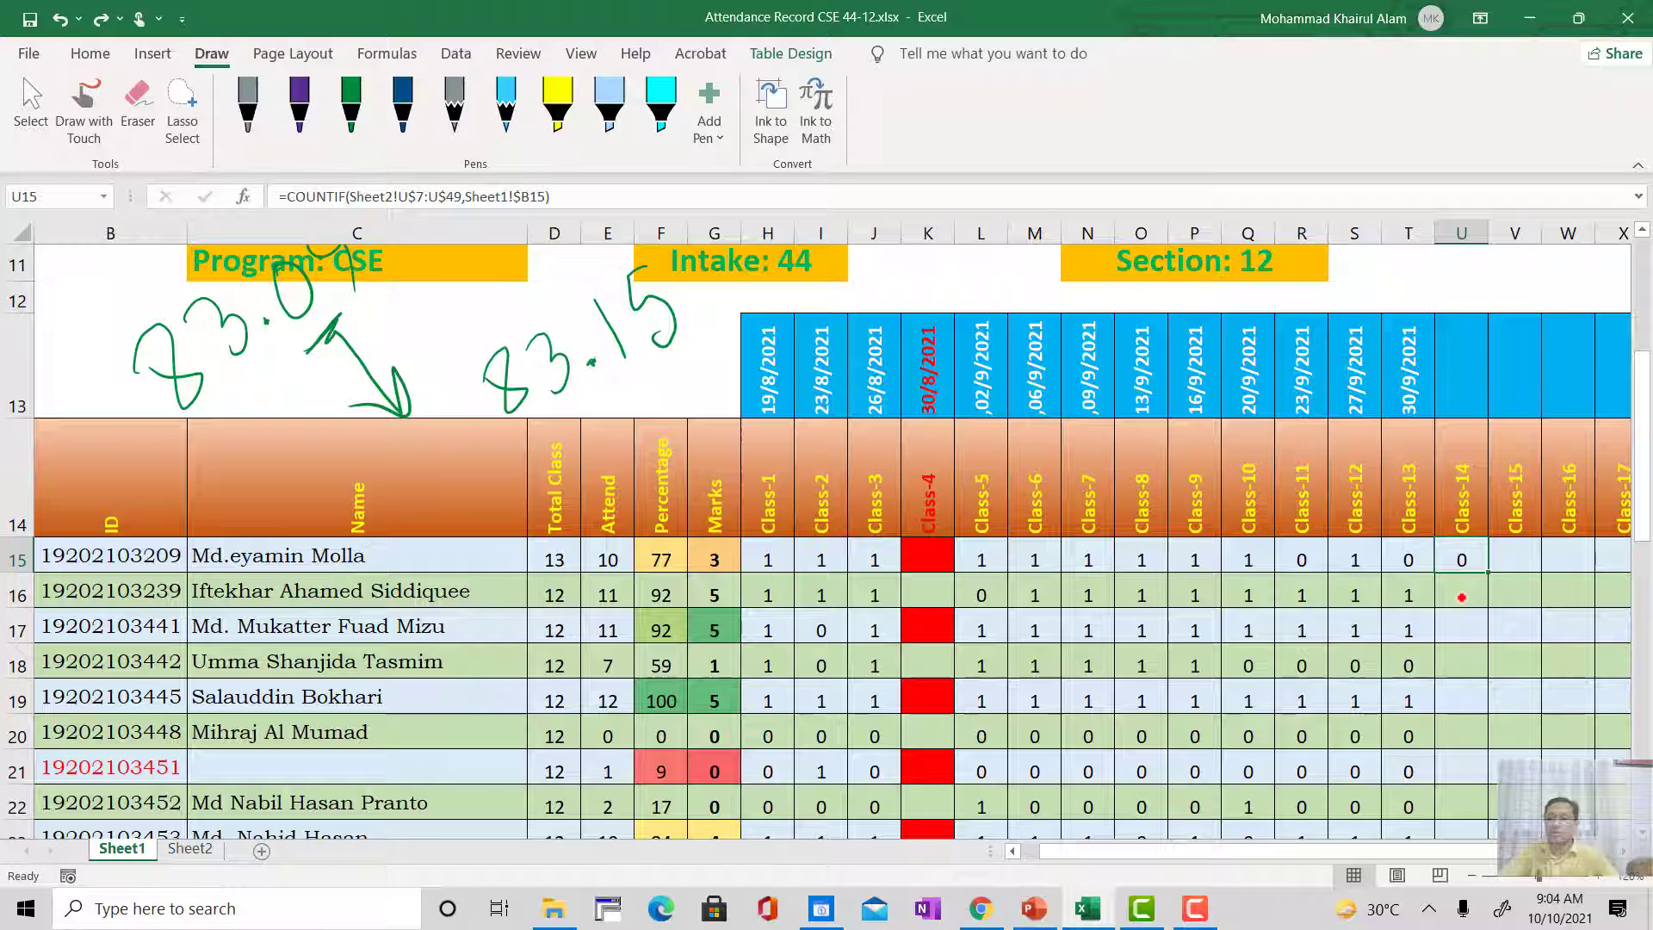
pyautogui.hotkey('ctrl', 'z')
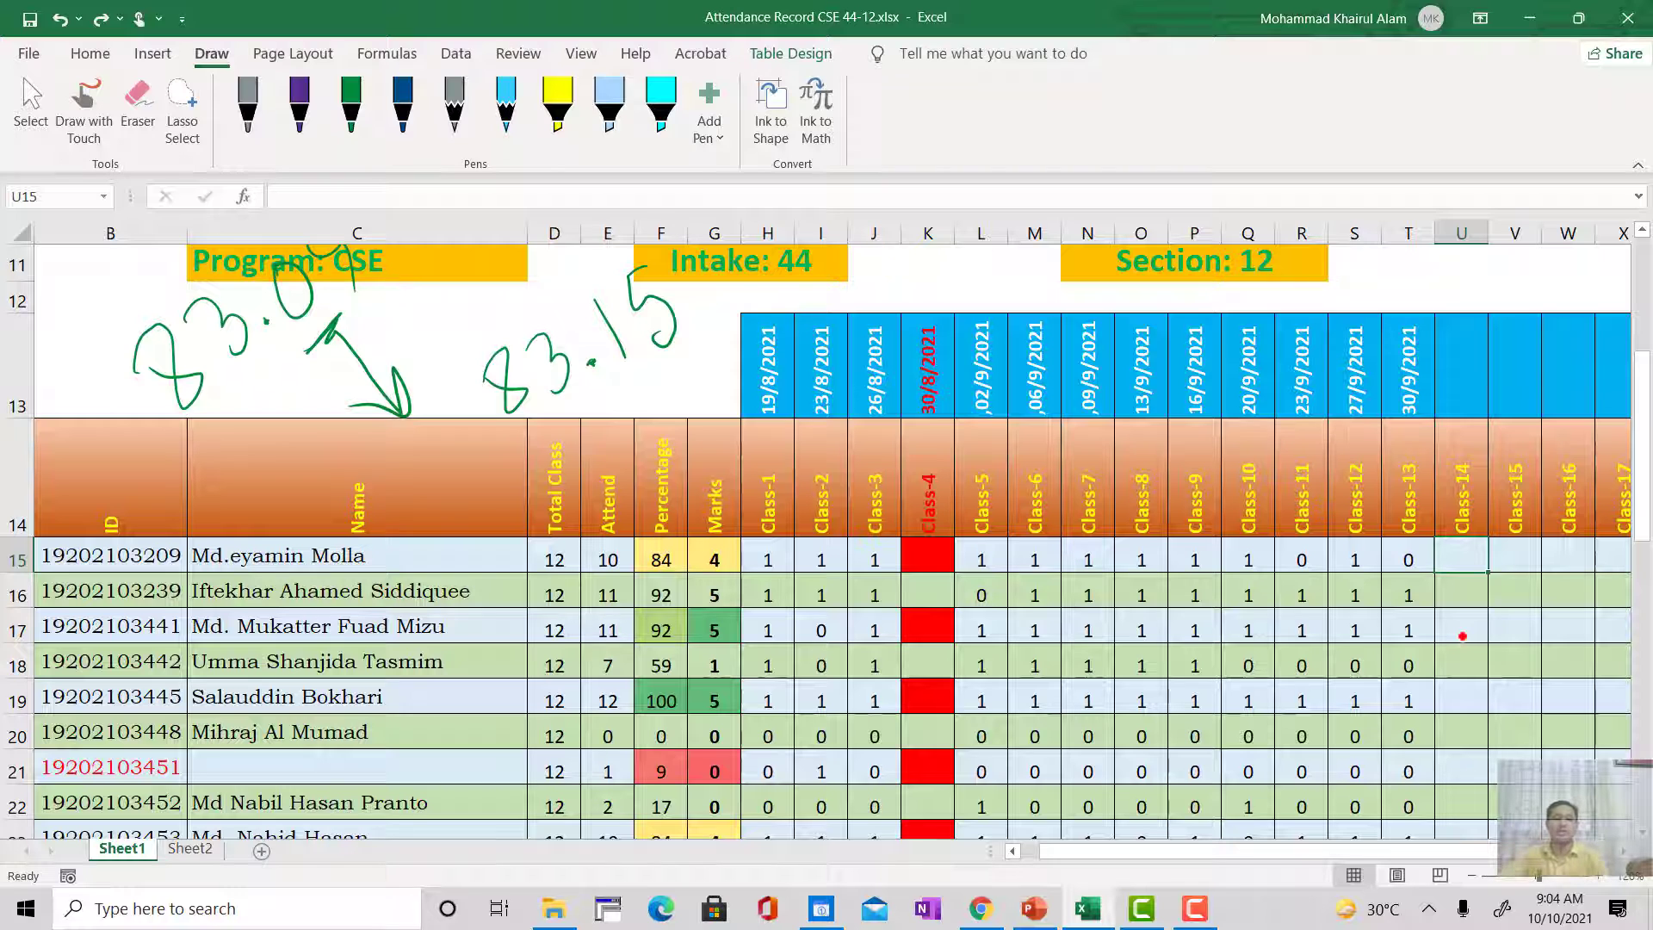
# Step: Examine the COUNTIF formula in T15 and the ID Not Found row below the student list
pyautogui.click(1460, 583)
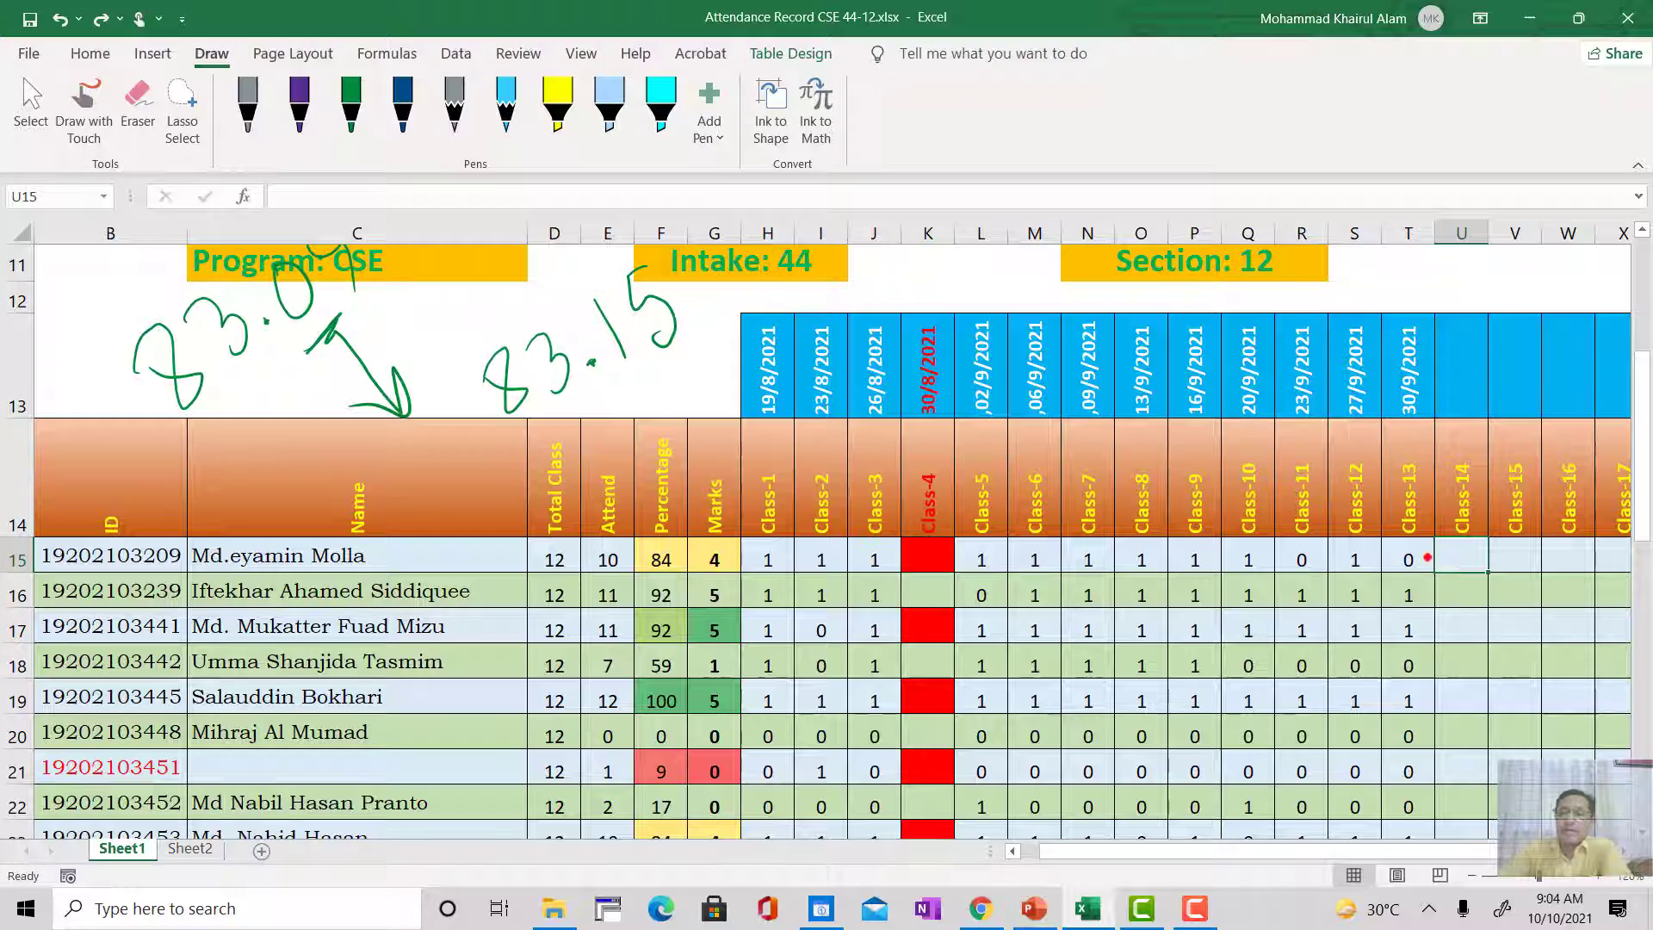
pyautogui.click(1419, 563)
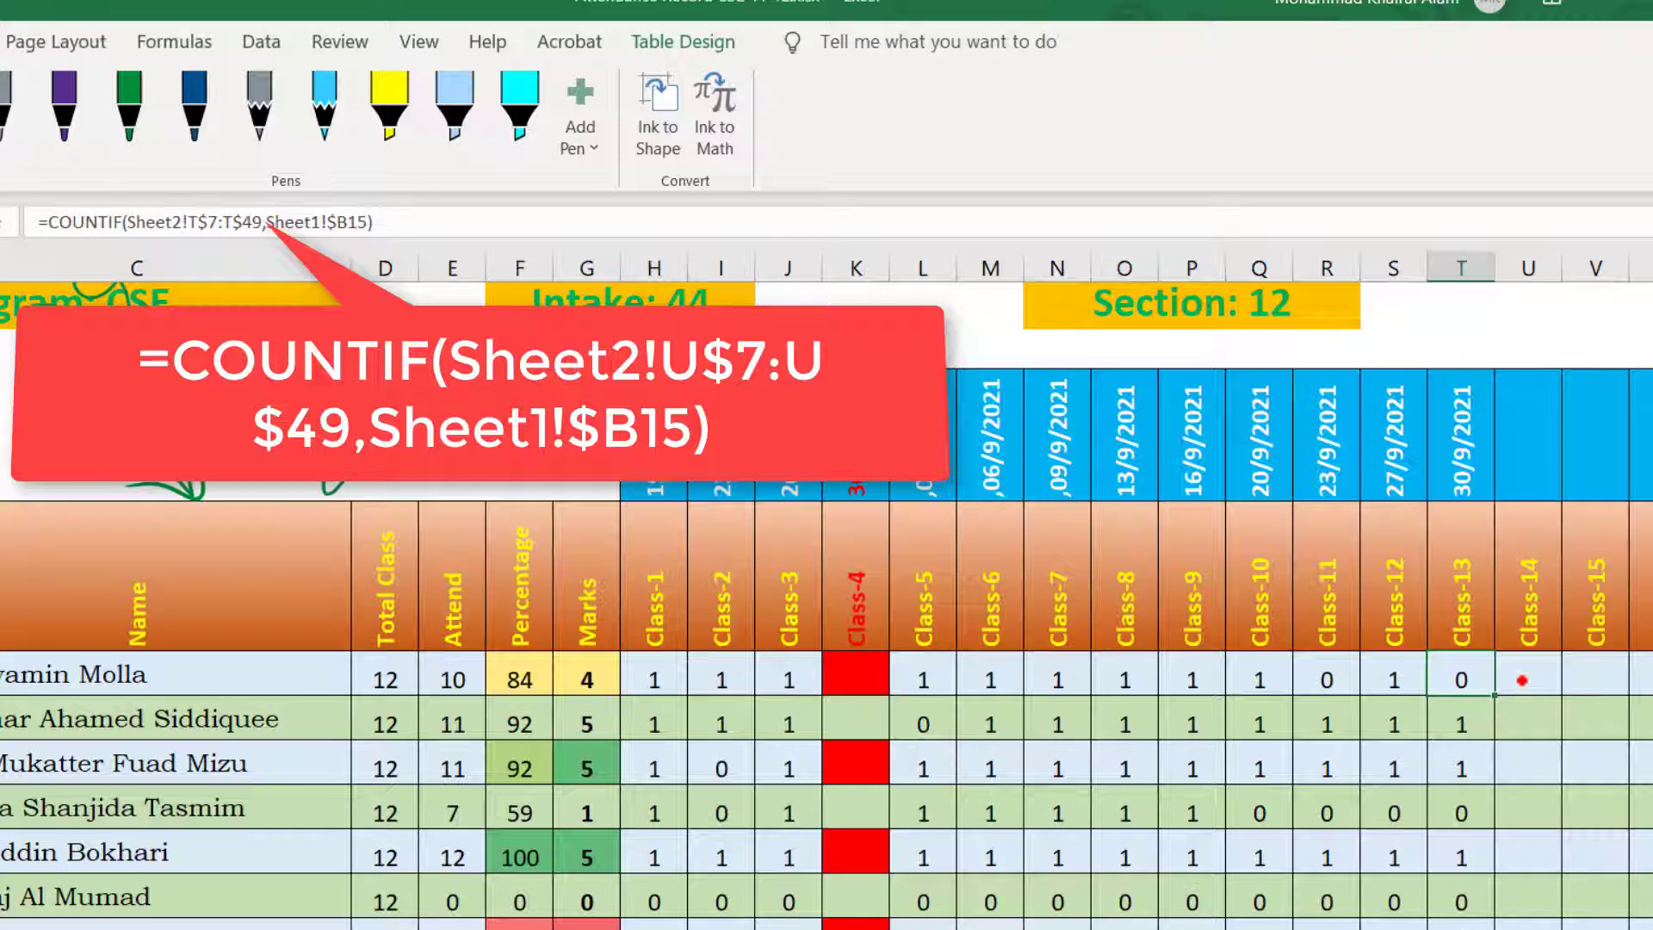
pyautogui.scroll(-5, 1522, 680)
pyautogui.scroll(-3, 1513, 682)
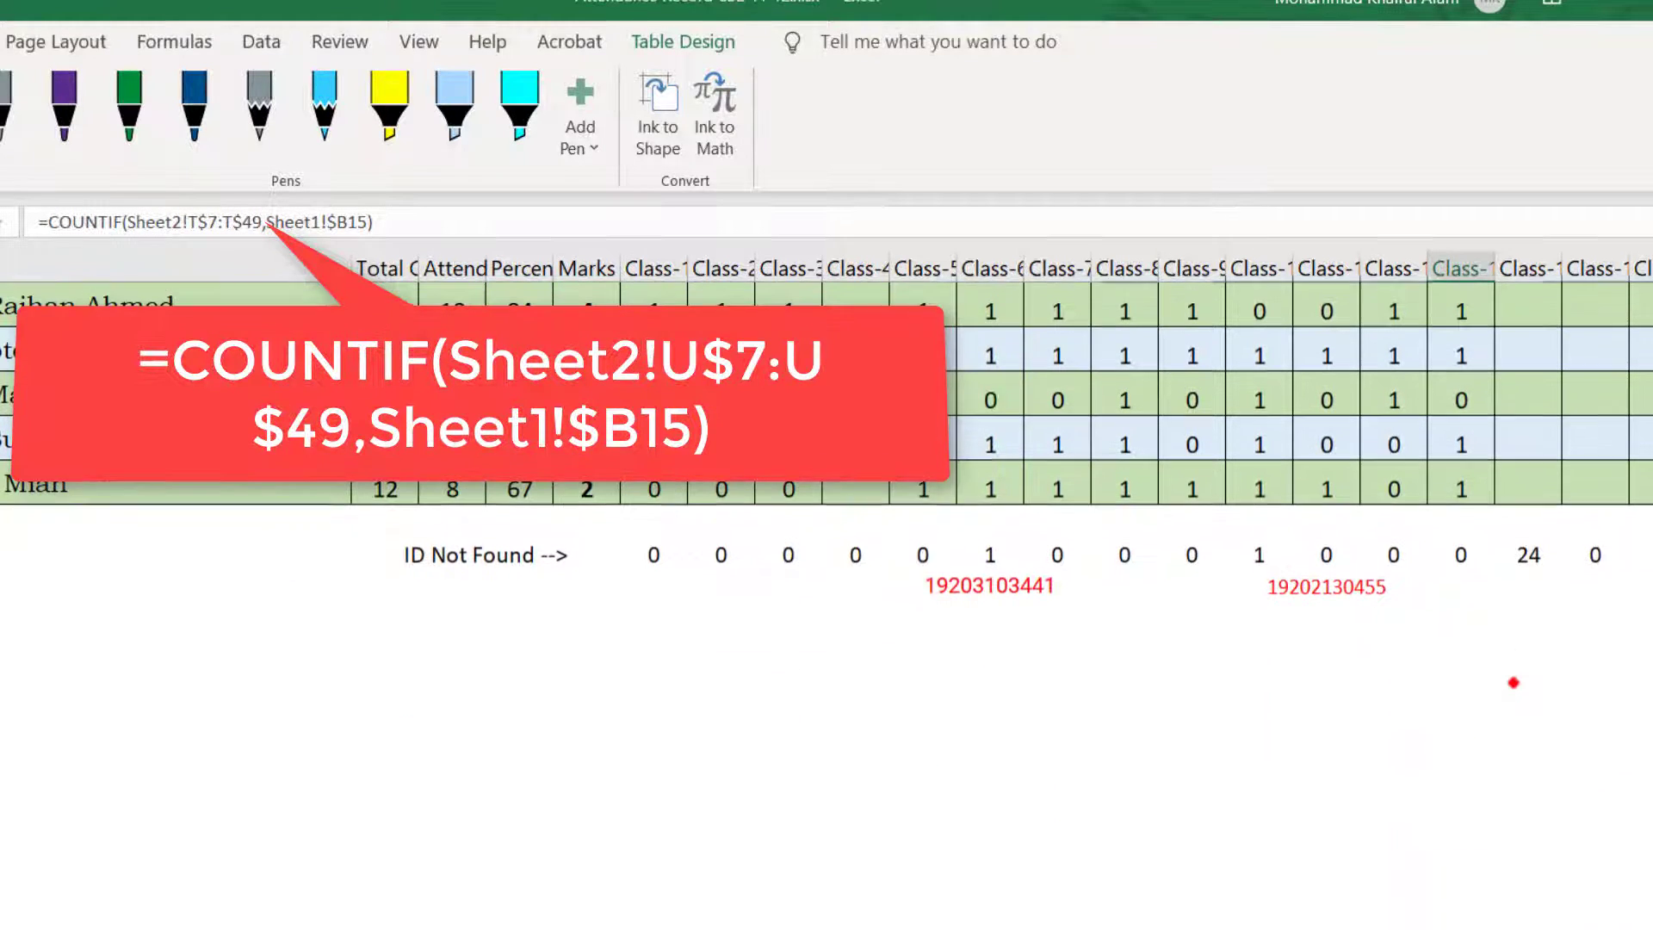
pyautogui.scroll(-1, 1468, 669)
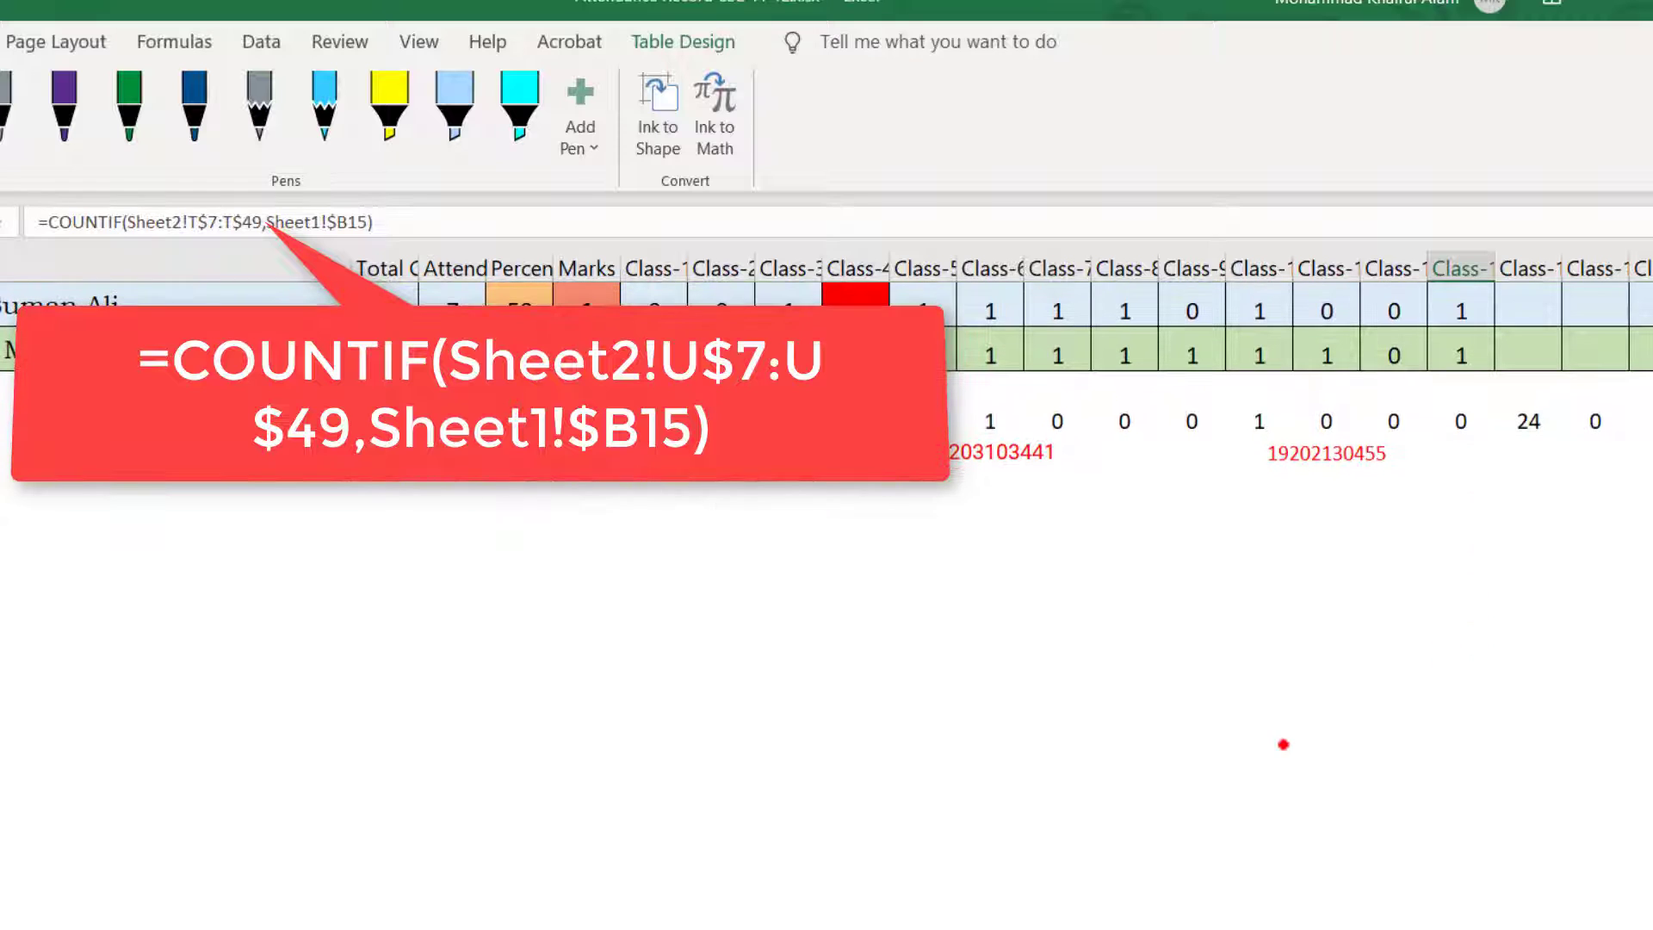
pyautogui.scroll(10, 1282, 744)
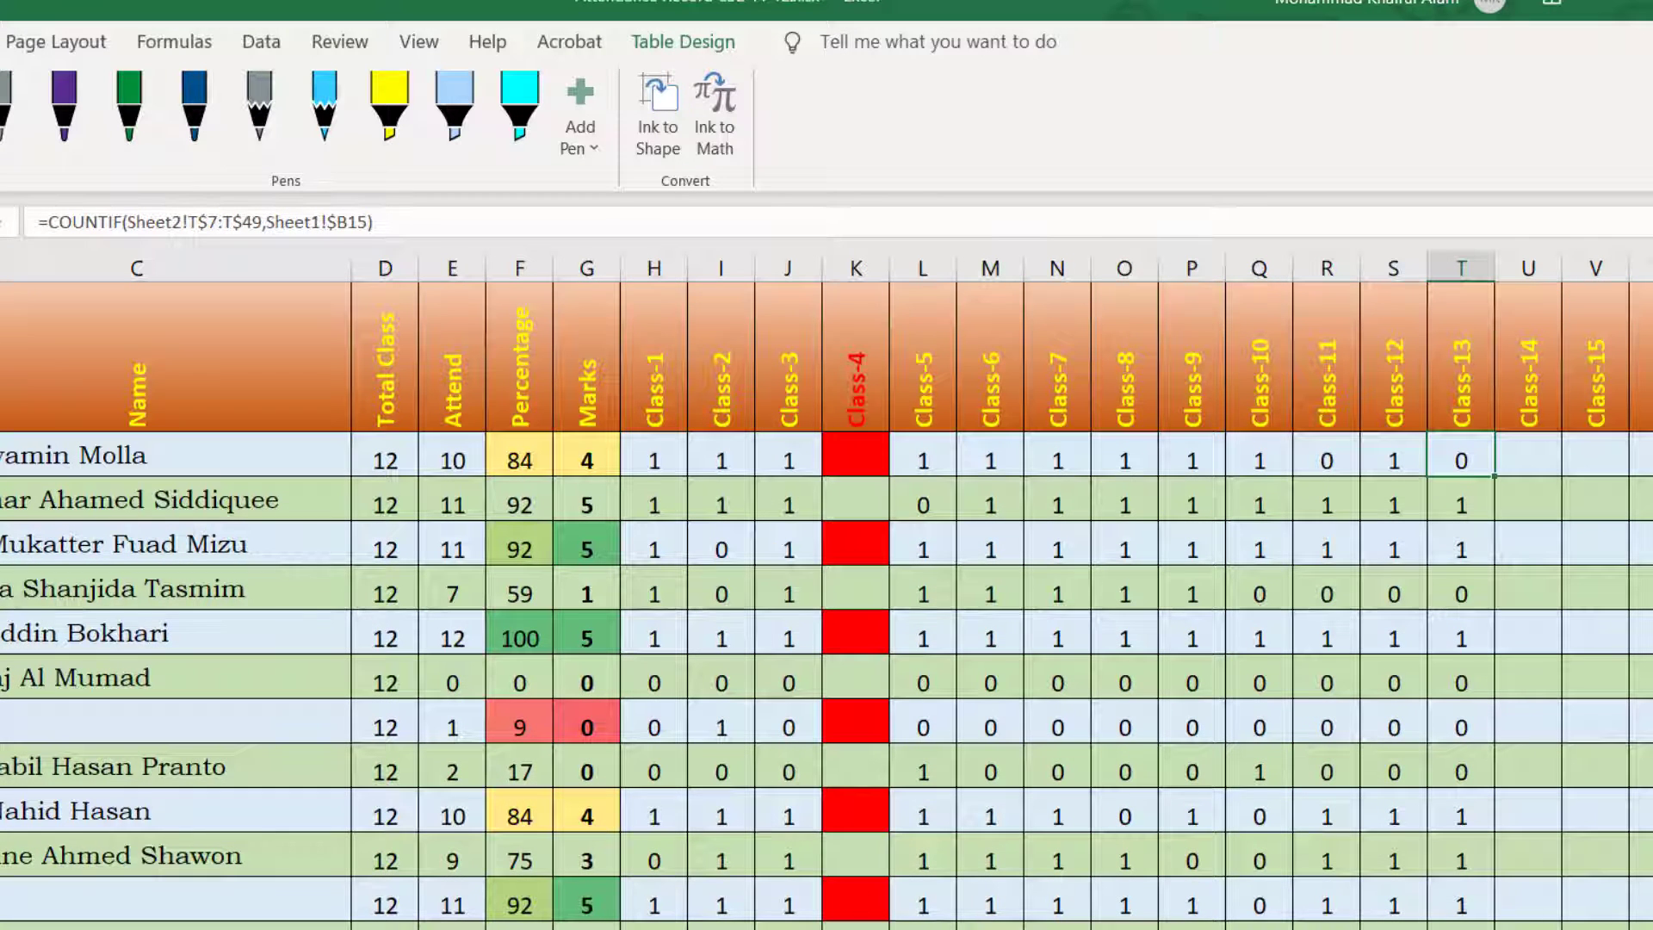
# Step: On a blank sheet, enter the sample numbers 2, 5, 7, 9, 2, 9, 8 and 4 down column H
pyautogui.hotkey('ctrl', 'pagedown')
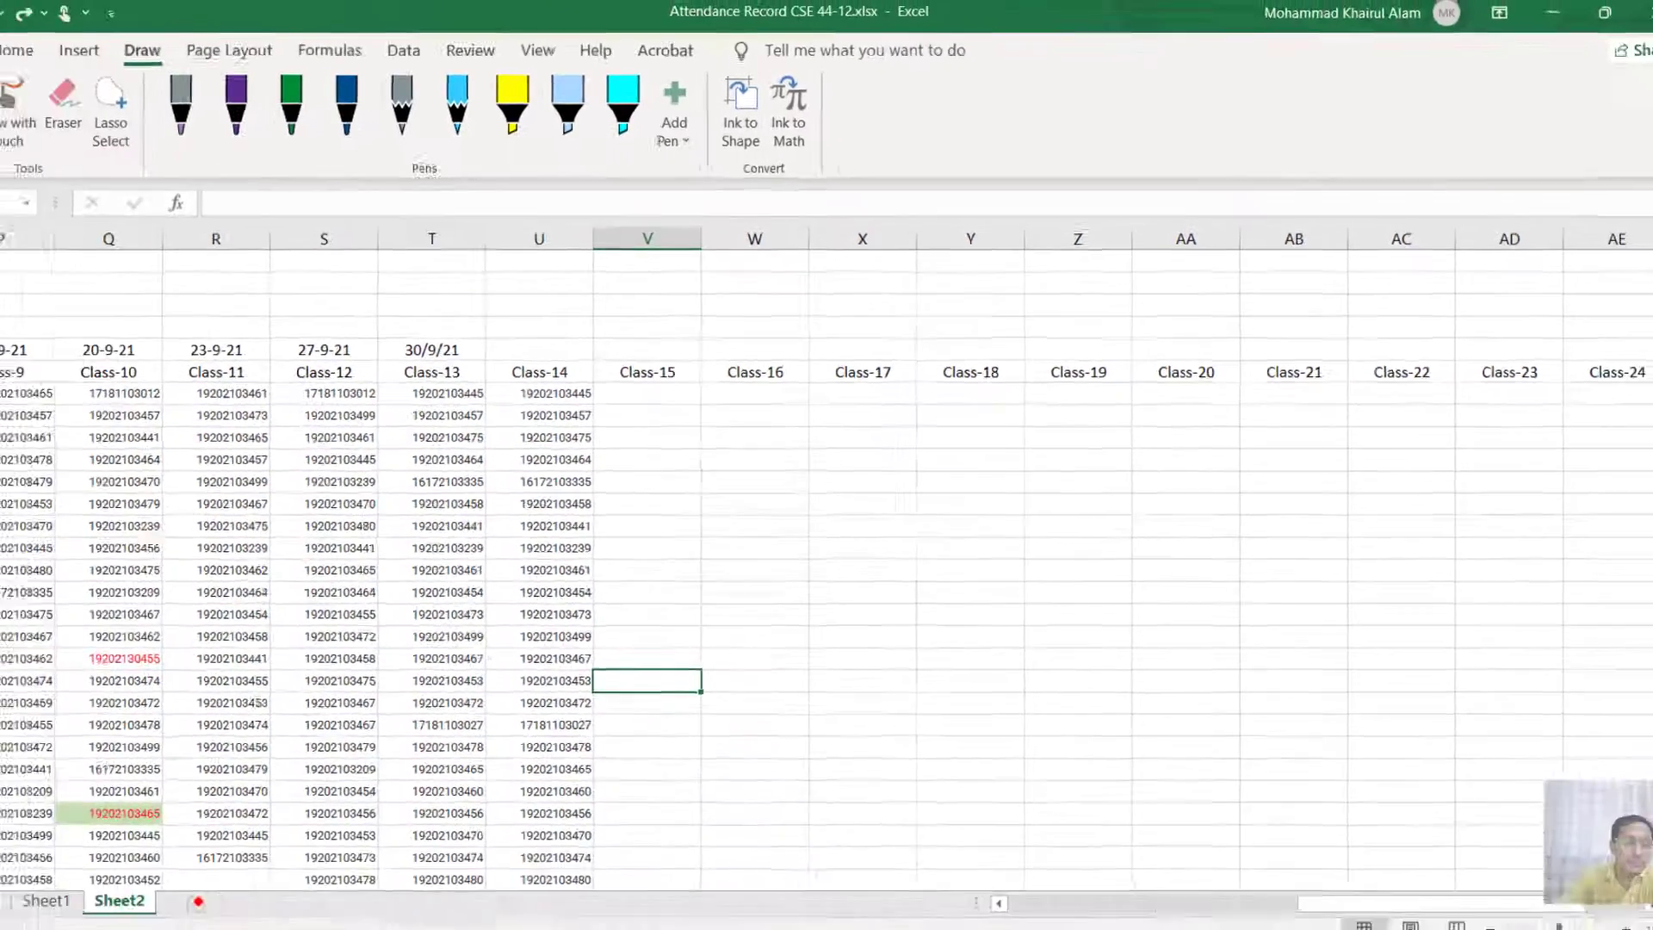
pyautogui.hotkey('ctrl', 'pagedown')
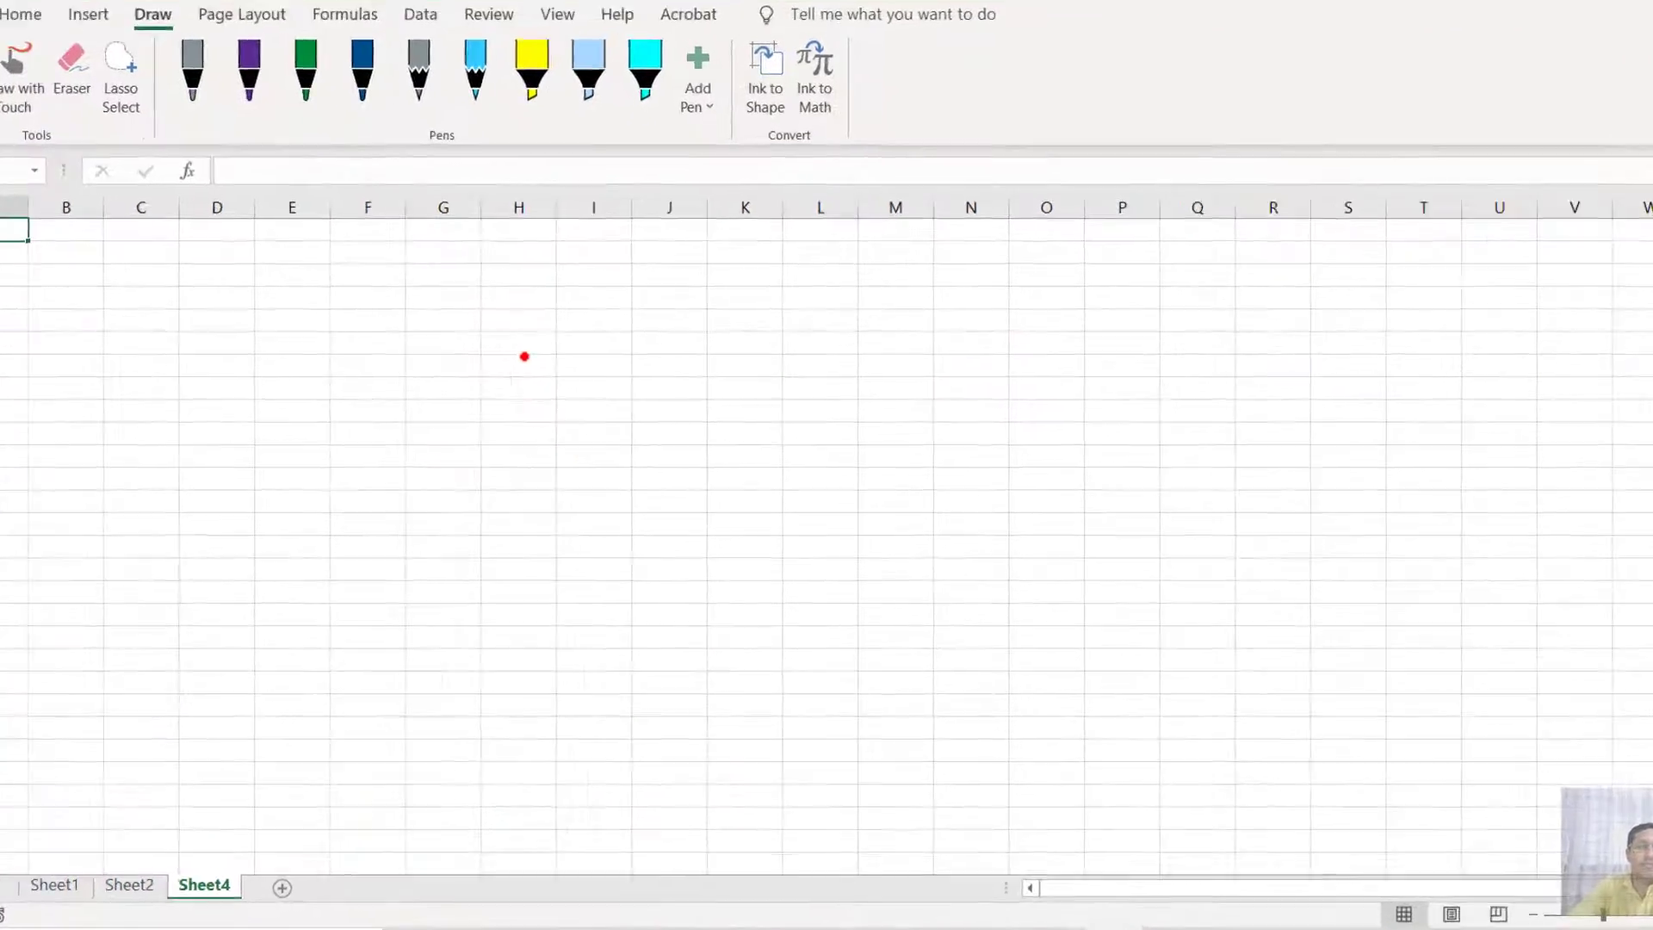
pyautogui.click(575, 399)
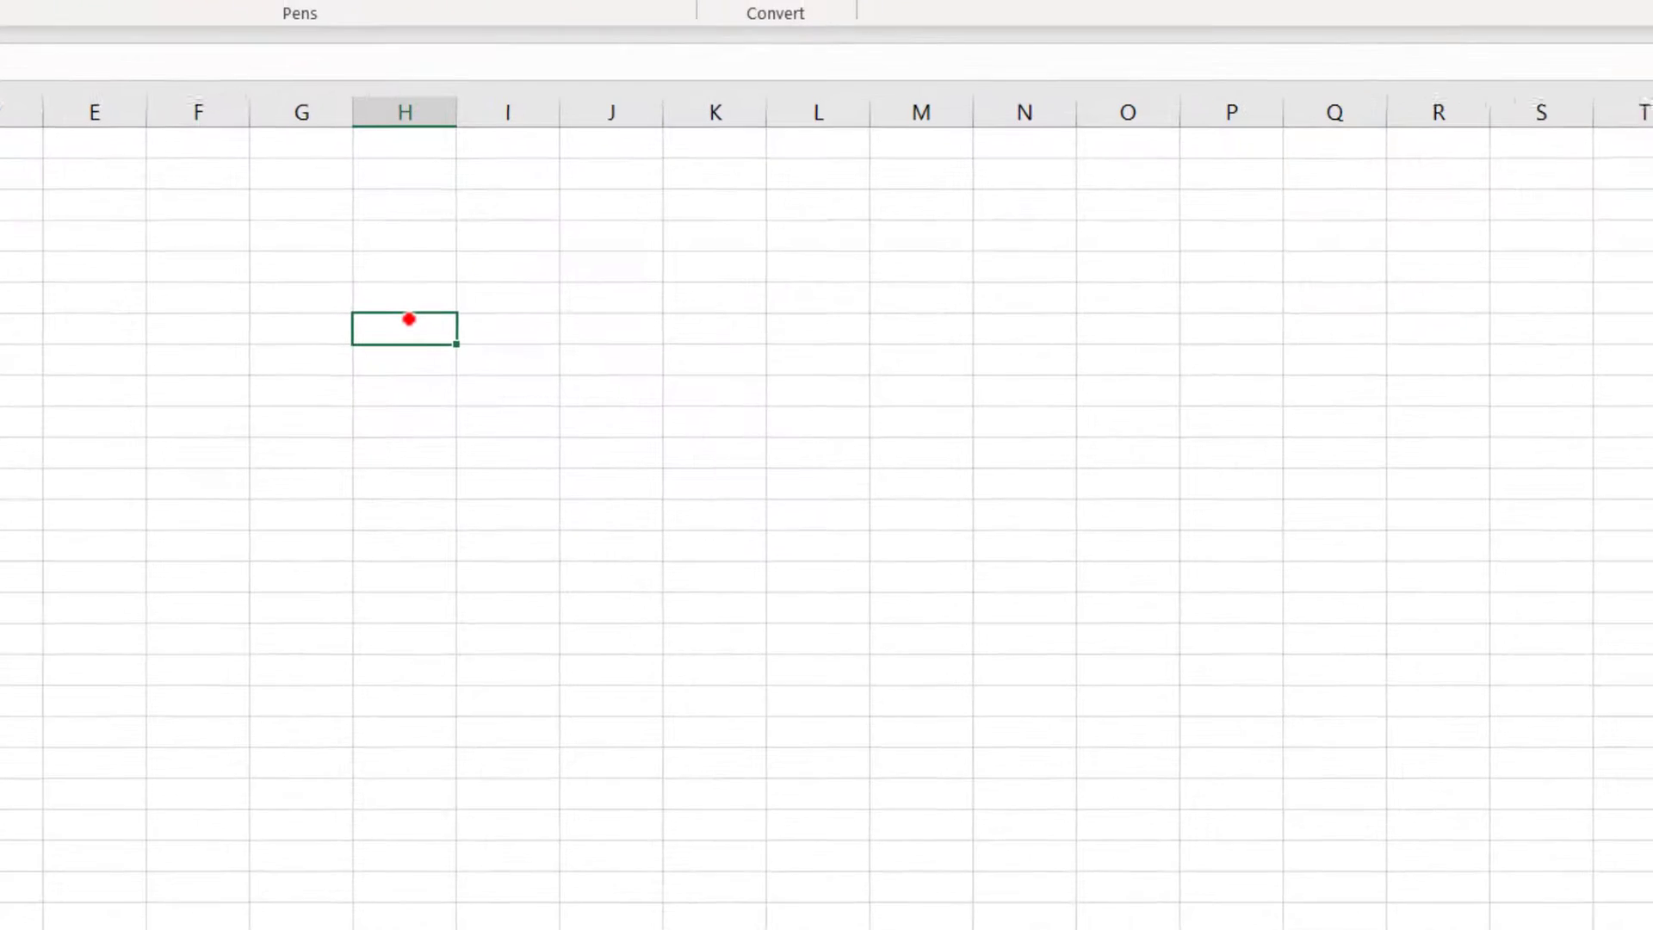
pyautogui.write('2')
pyautogui.press('Return')
pyautogui.write('5')
pyautogui.press('Return')
pyautogui.write('7')
pyautogui.press('Return')
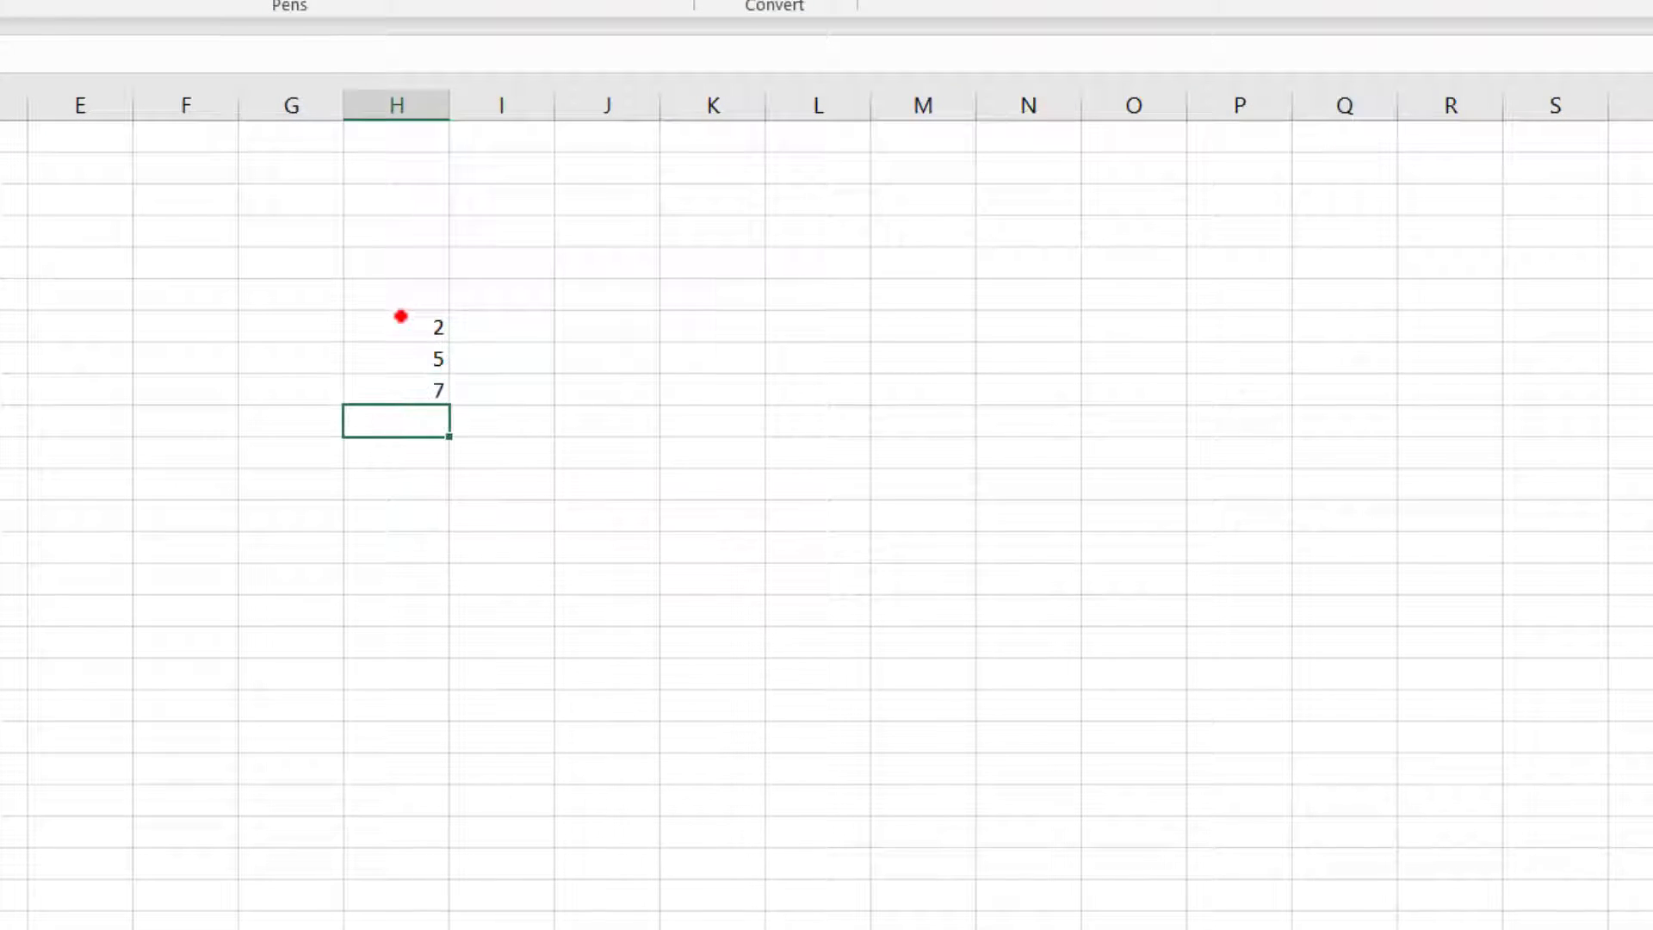
pyautogui.write('9')
pyautogui.press('Return')
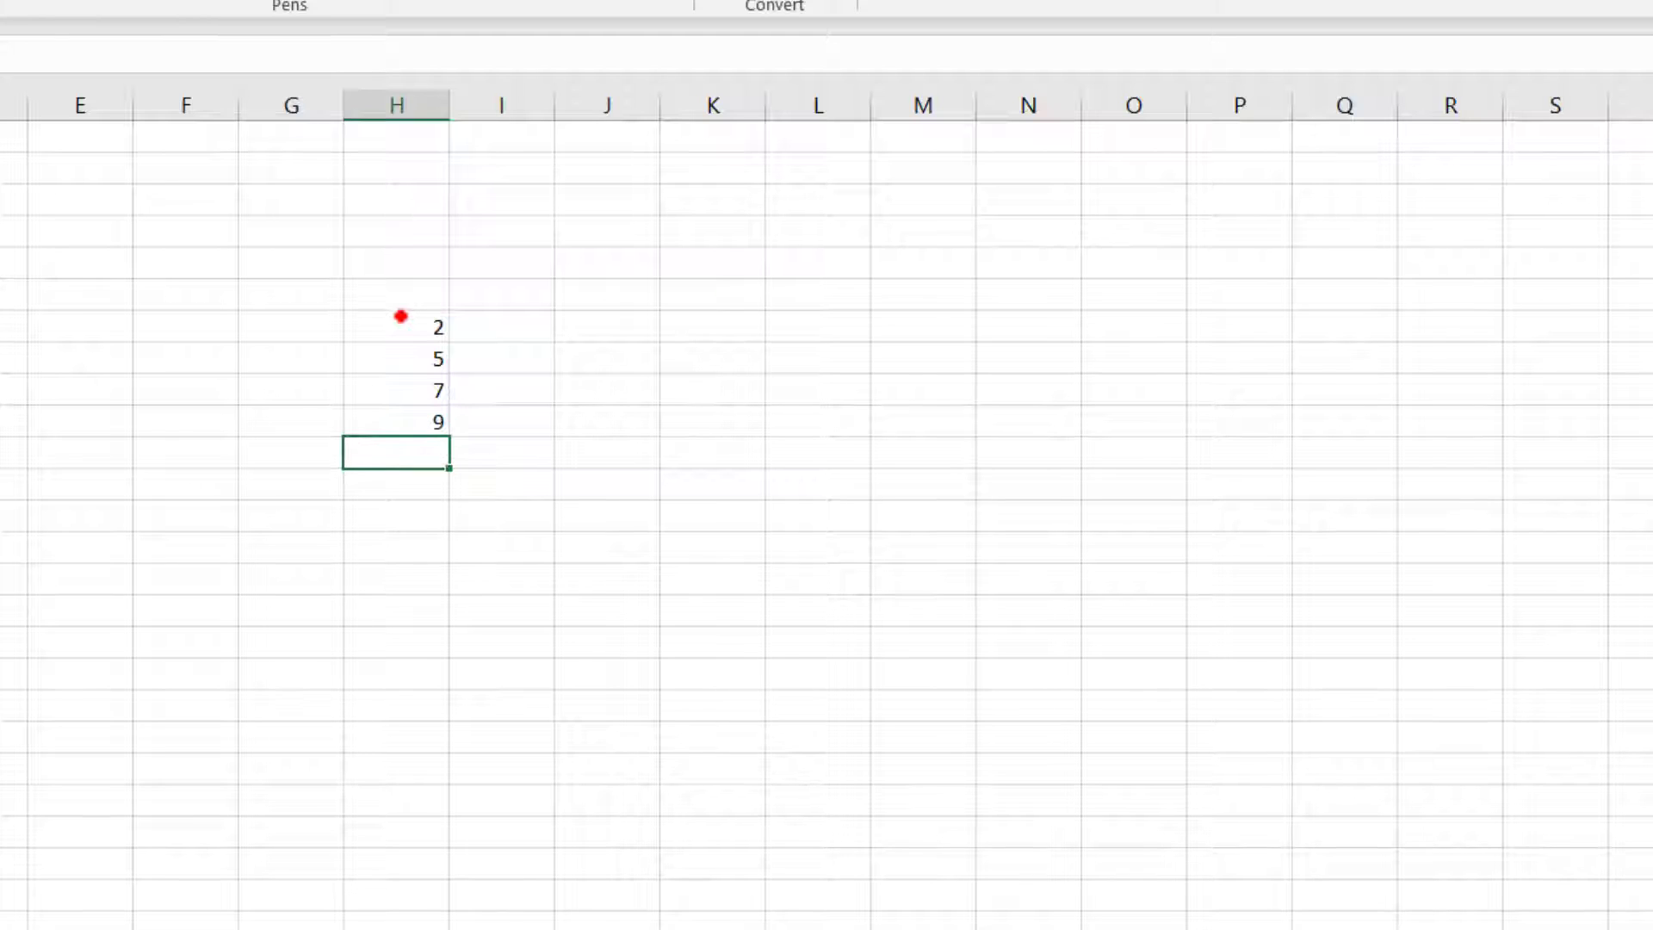
pyautogui.write('2')
pyautogui.press('Return')
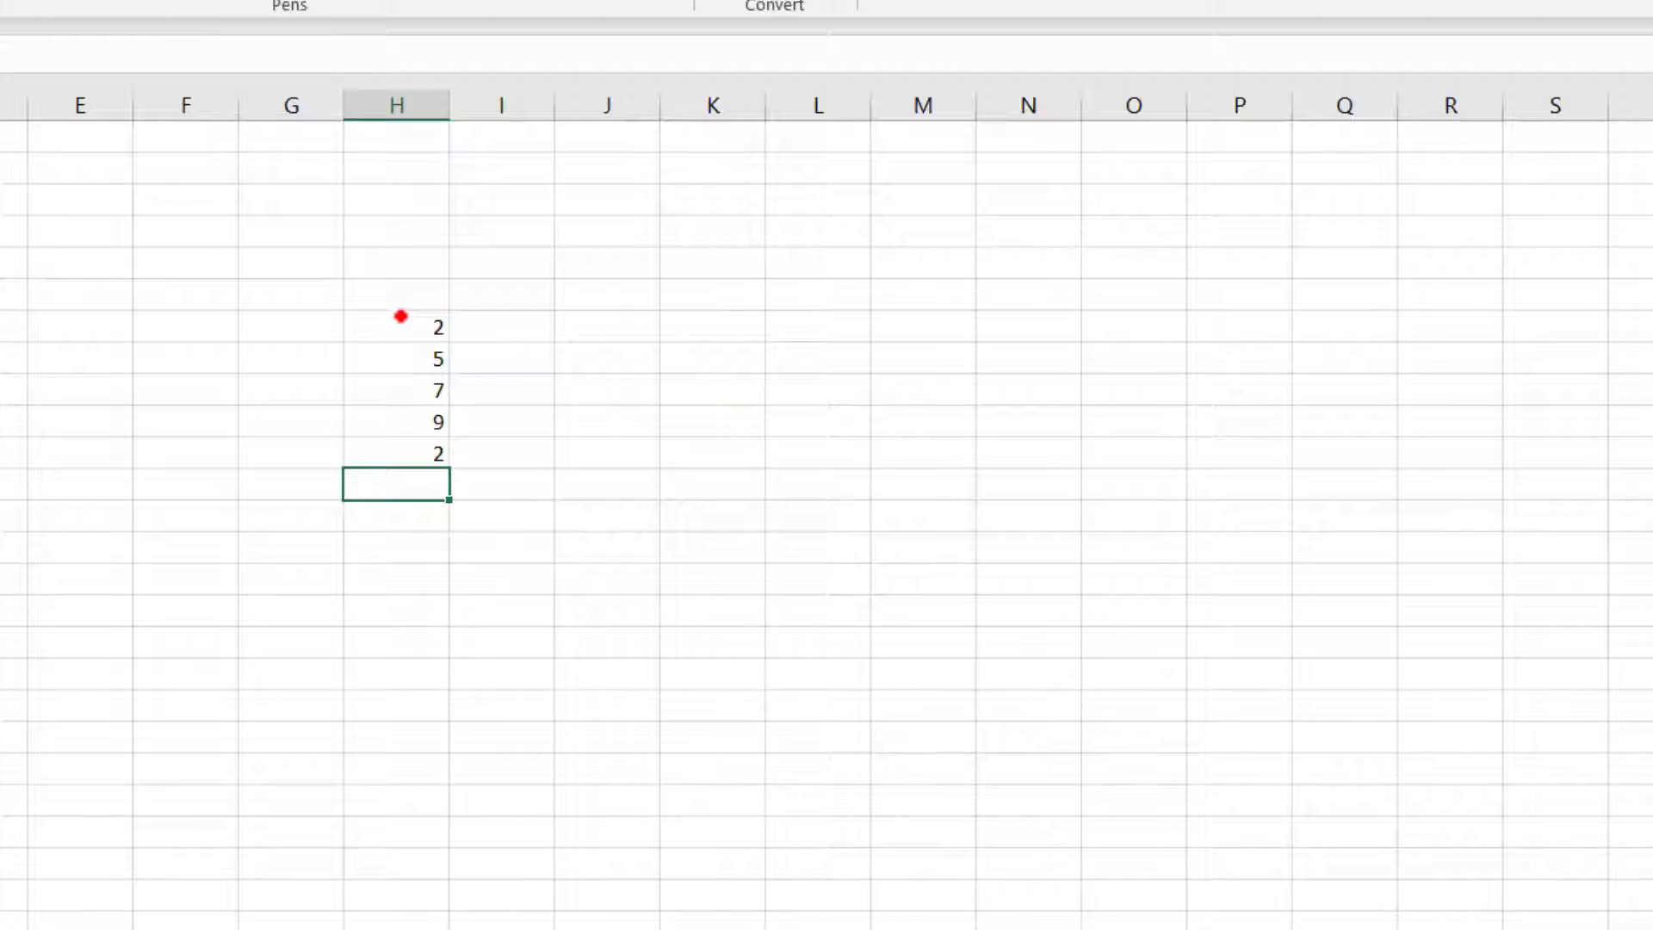
pyautogui.write('9')
pyautogui.press('Return')
pyautogui.write('8')
pyautogui.press('Return')
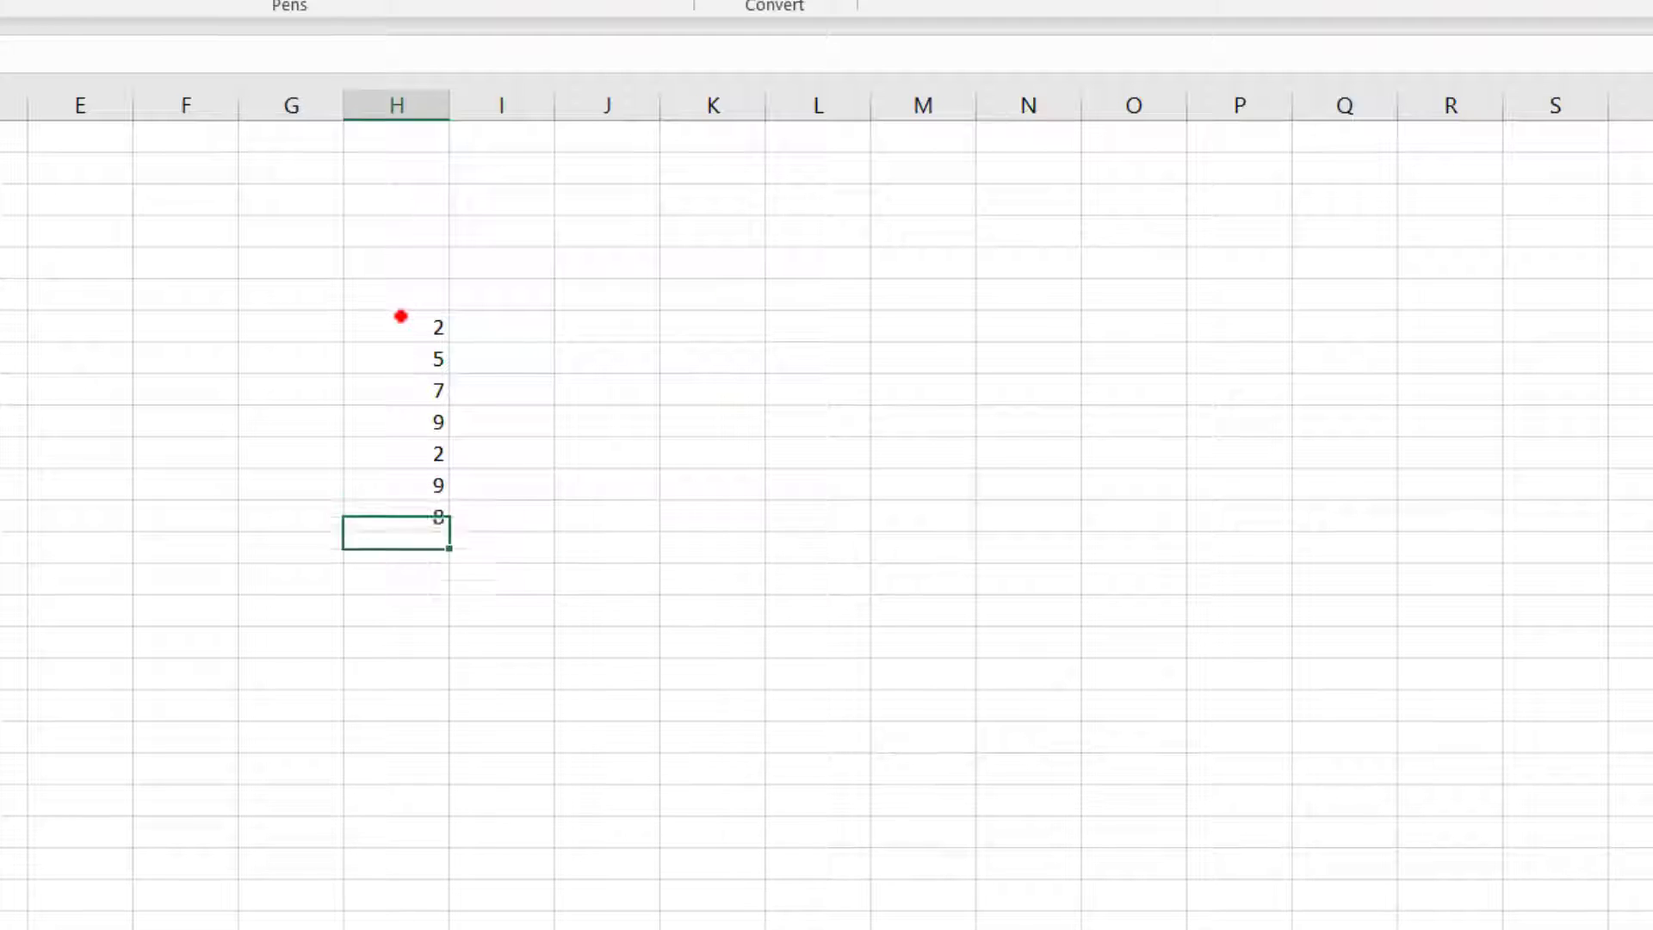
pyautogui.write('4')
pyautogui.press('Return')
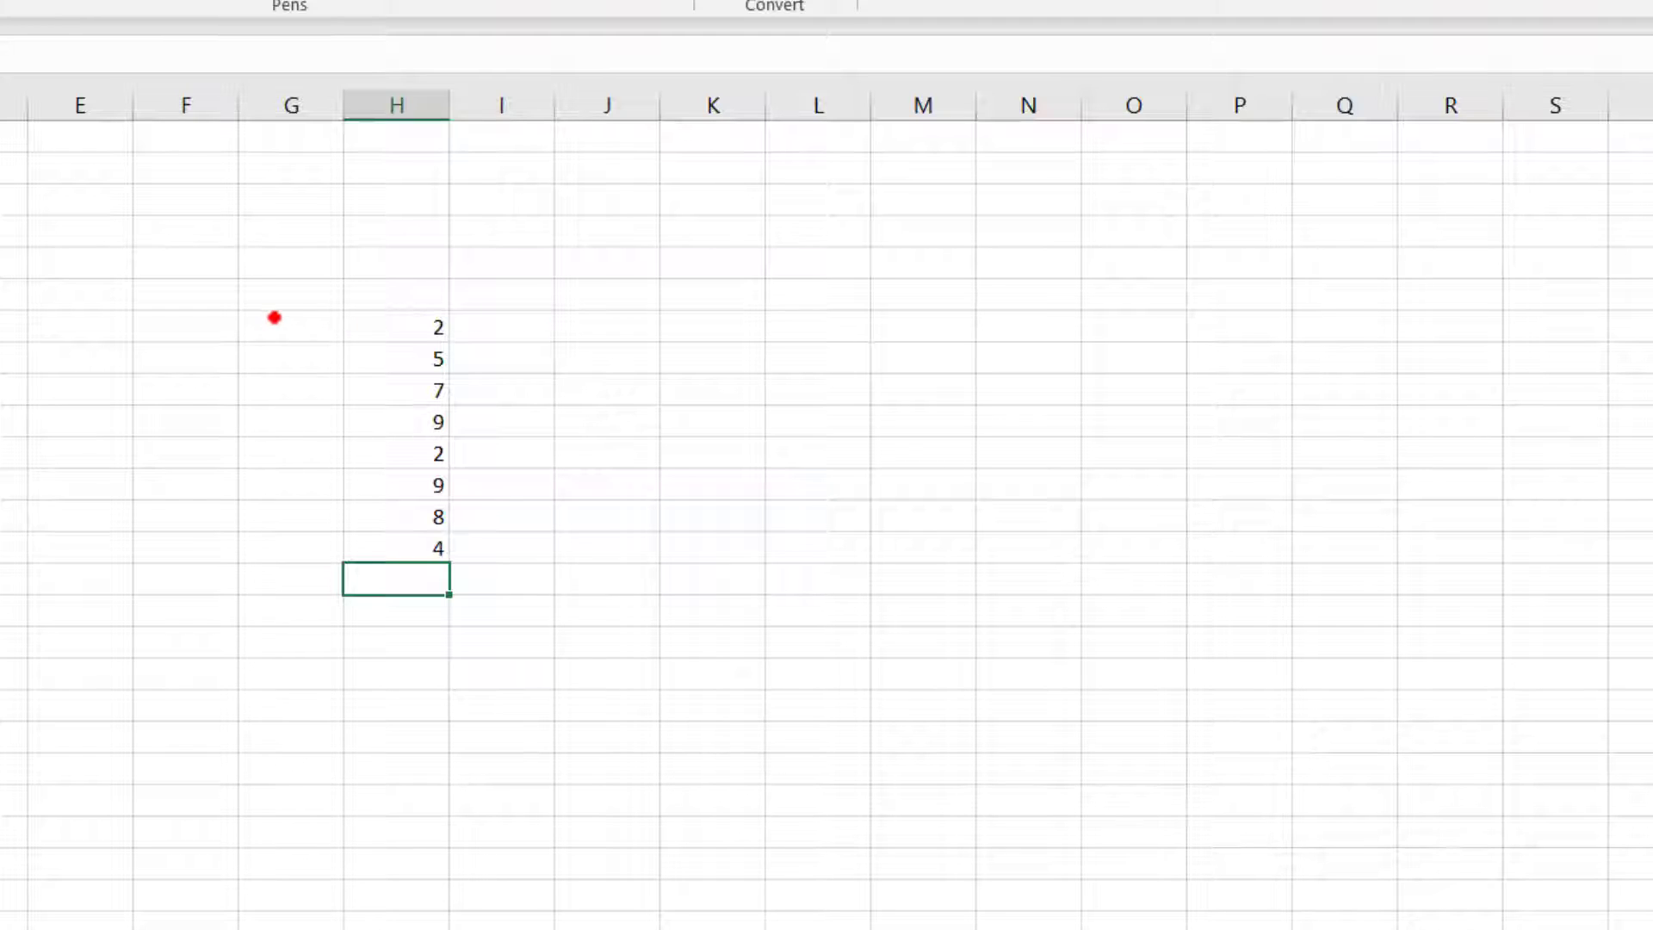
# Step: Enter the value 32 in cell F7, on the same row as the first sample number
pyautogui.click(209, 323)
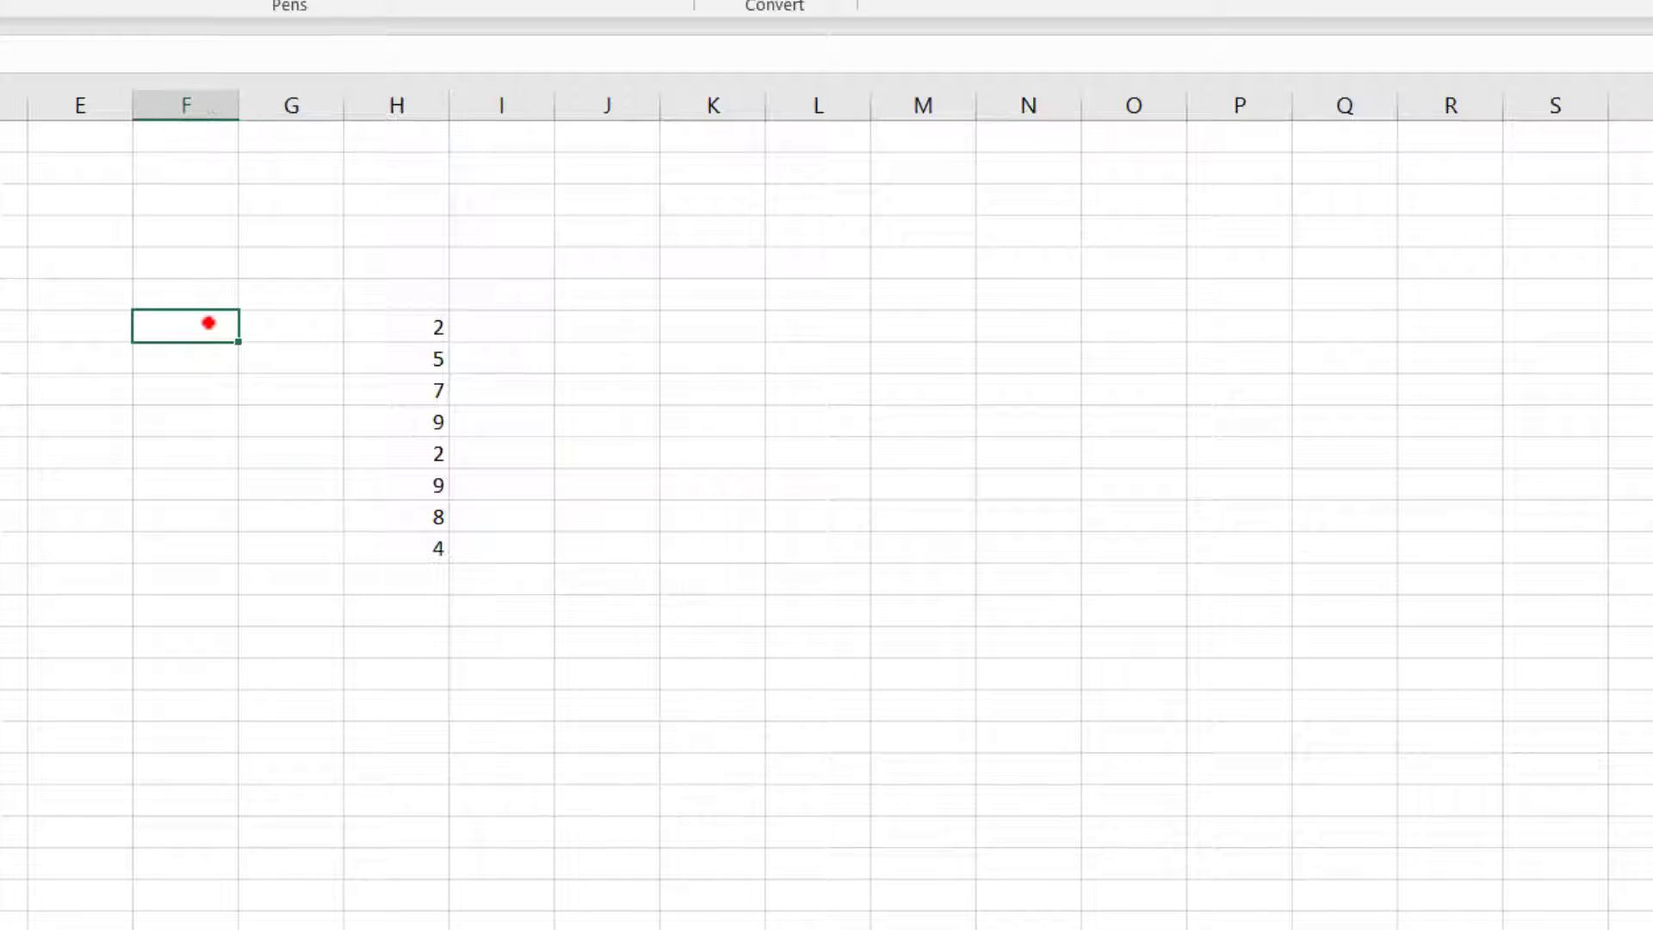
pyautogui.write('32')
pyautogui.click(384, 598)
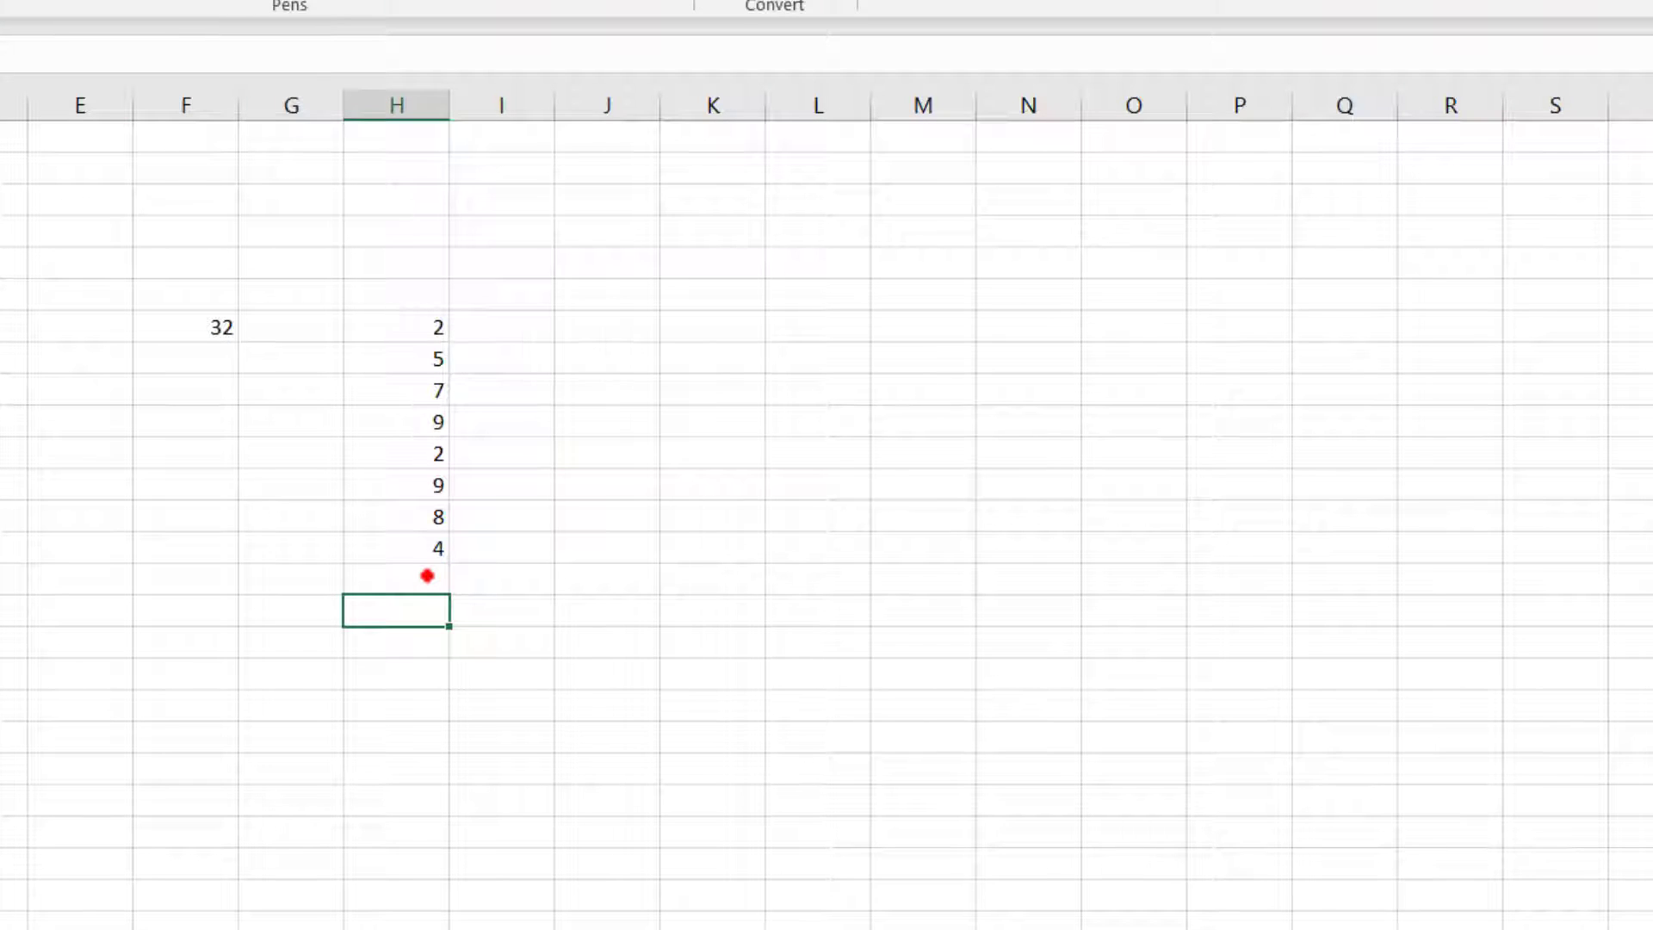
# Step: Enter the formula =F7-H7 in cell I7 to subtract the first sample number from F7
pyautogui.click(490, 326)
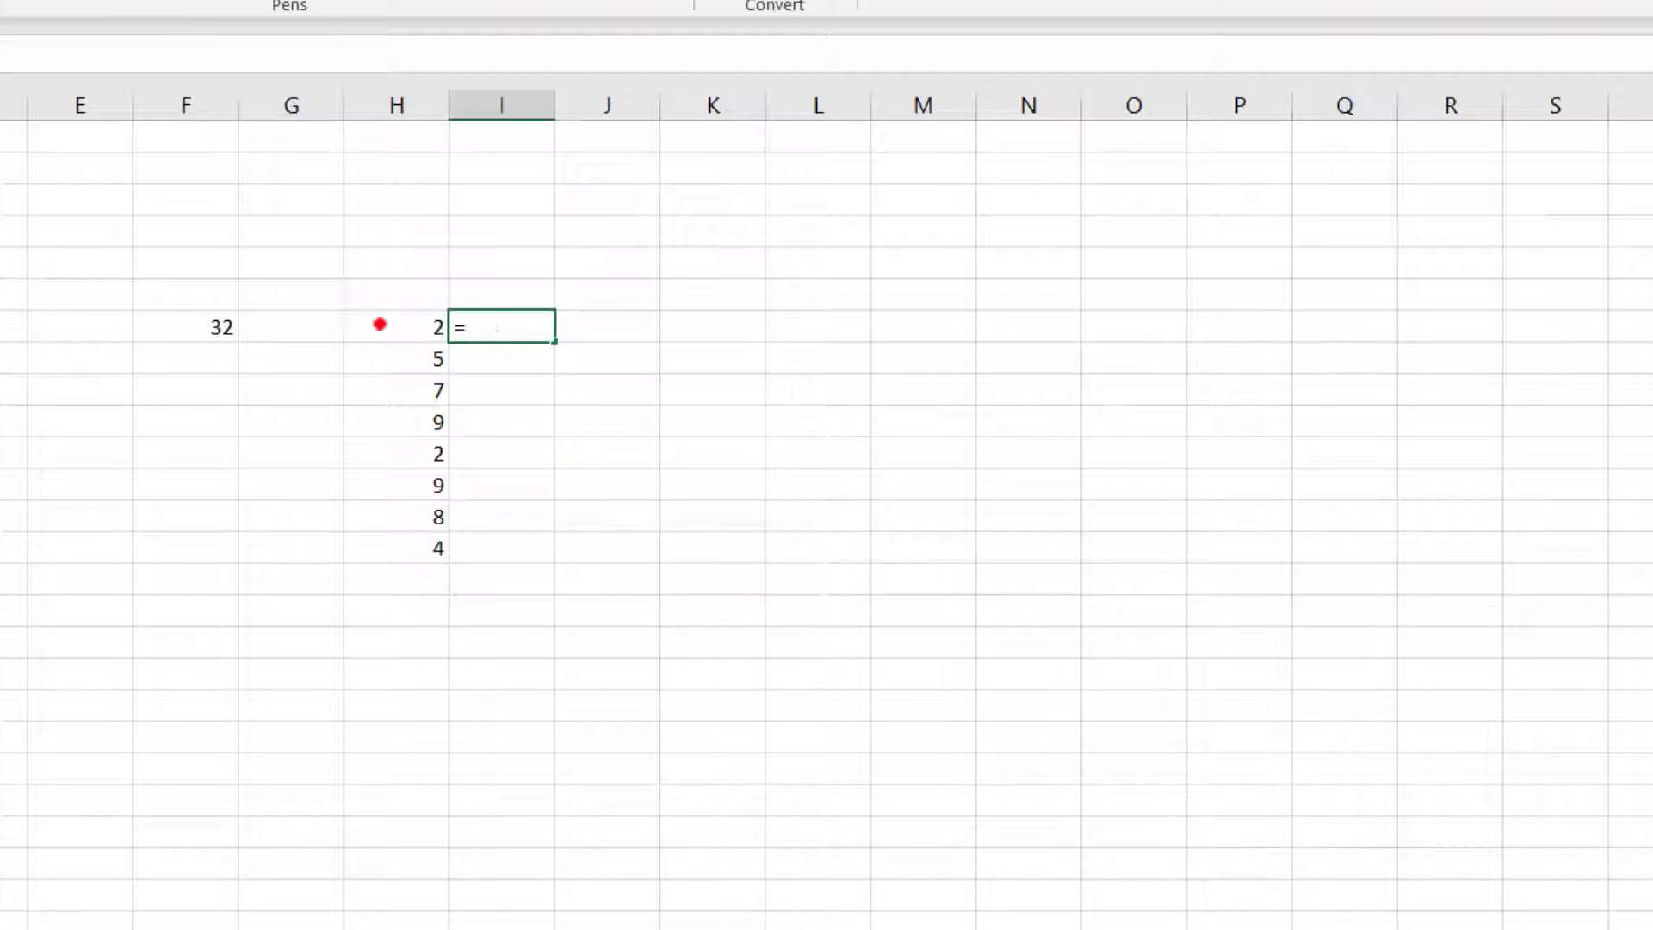
pyautogui.click(201, 328)
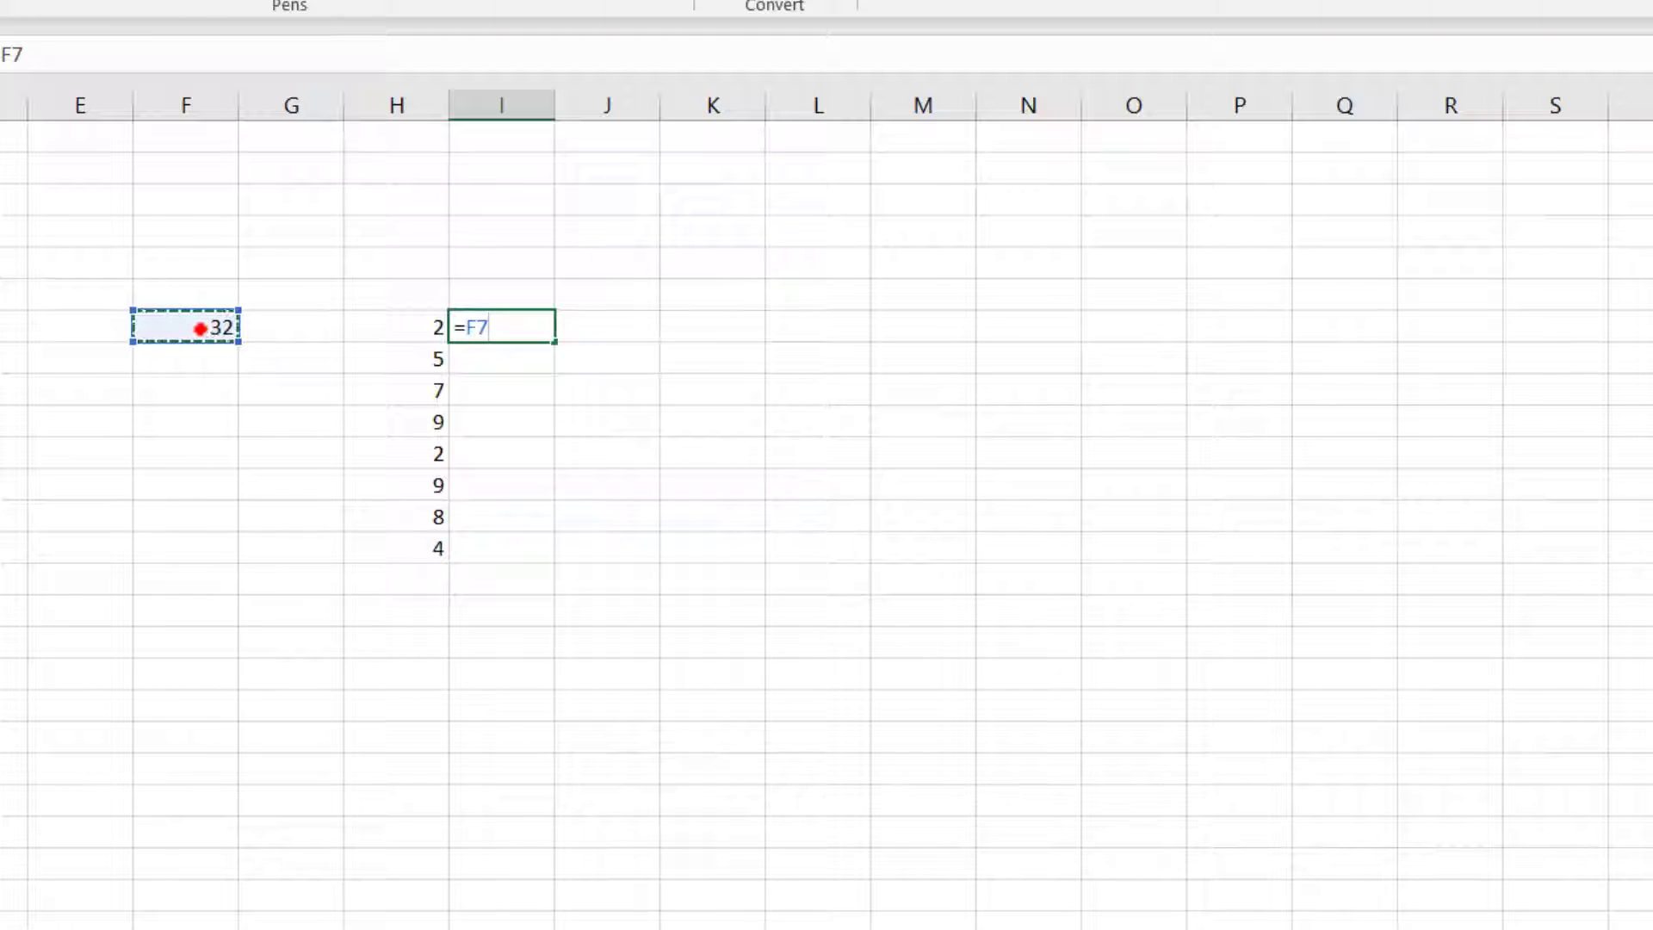
pyautogui.write('-')
pyautogui.click(421, 326)
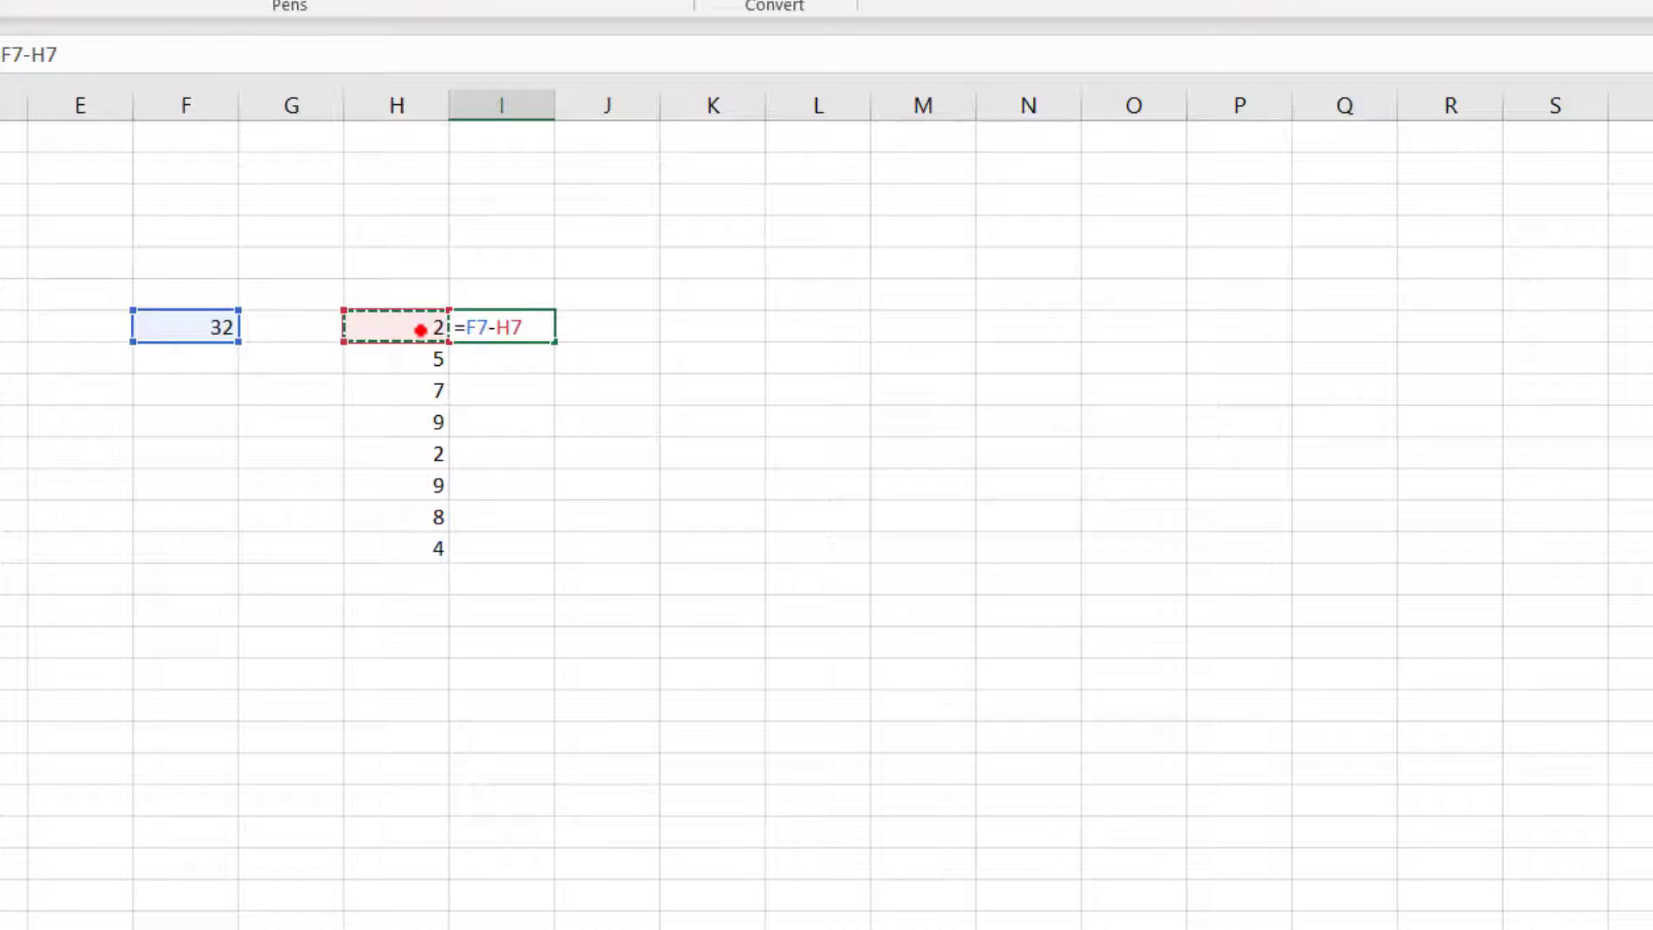
pyautogui.press('Return')
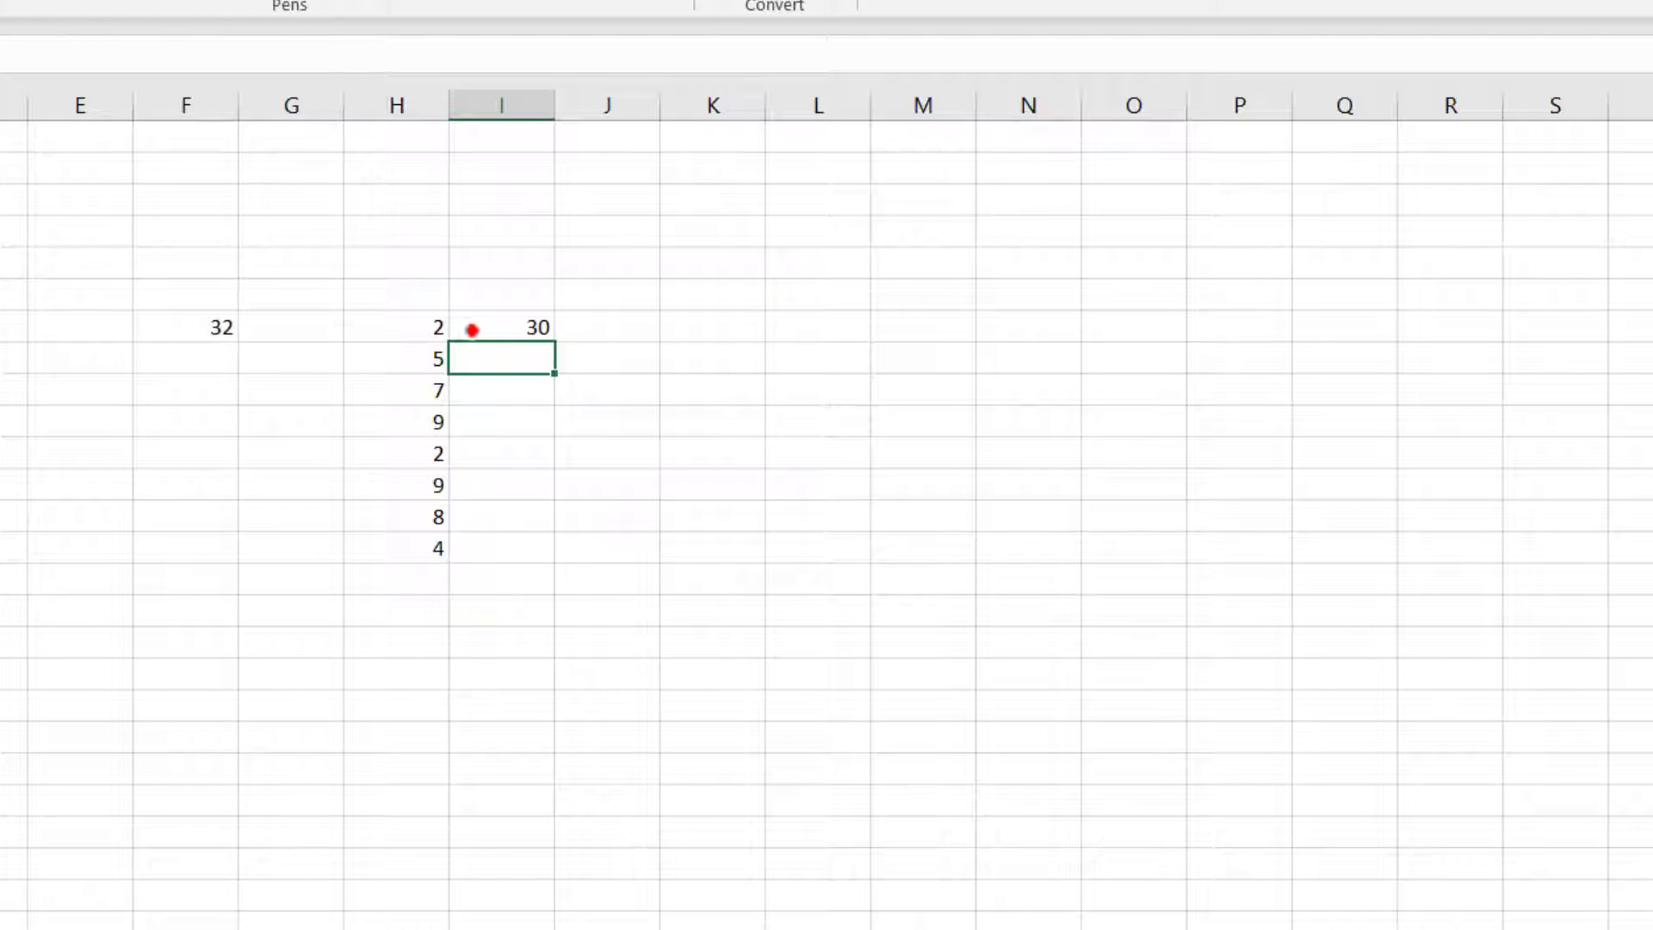
# Step: Fill the relative-reference subtraction formula from I7 down to I14
pyautogui.click(542, 326)
pyautogui.moveTo(555, 338); pyautogui.dragTo(572, 580)
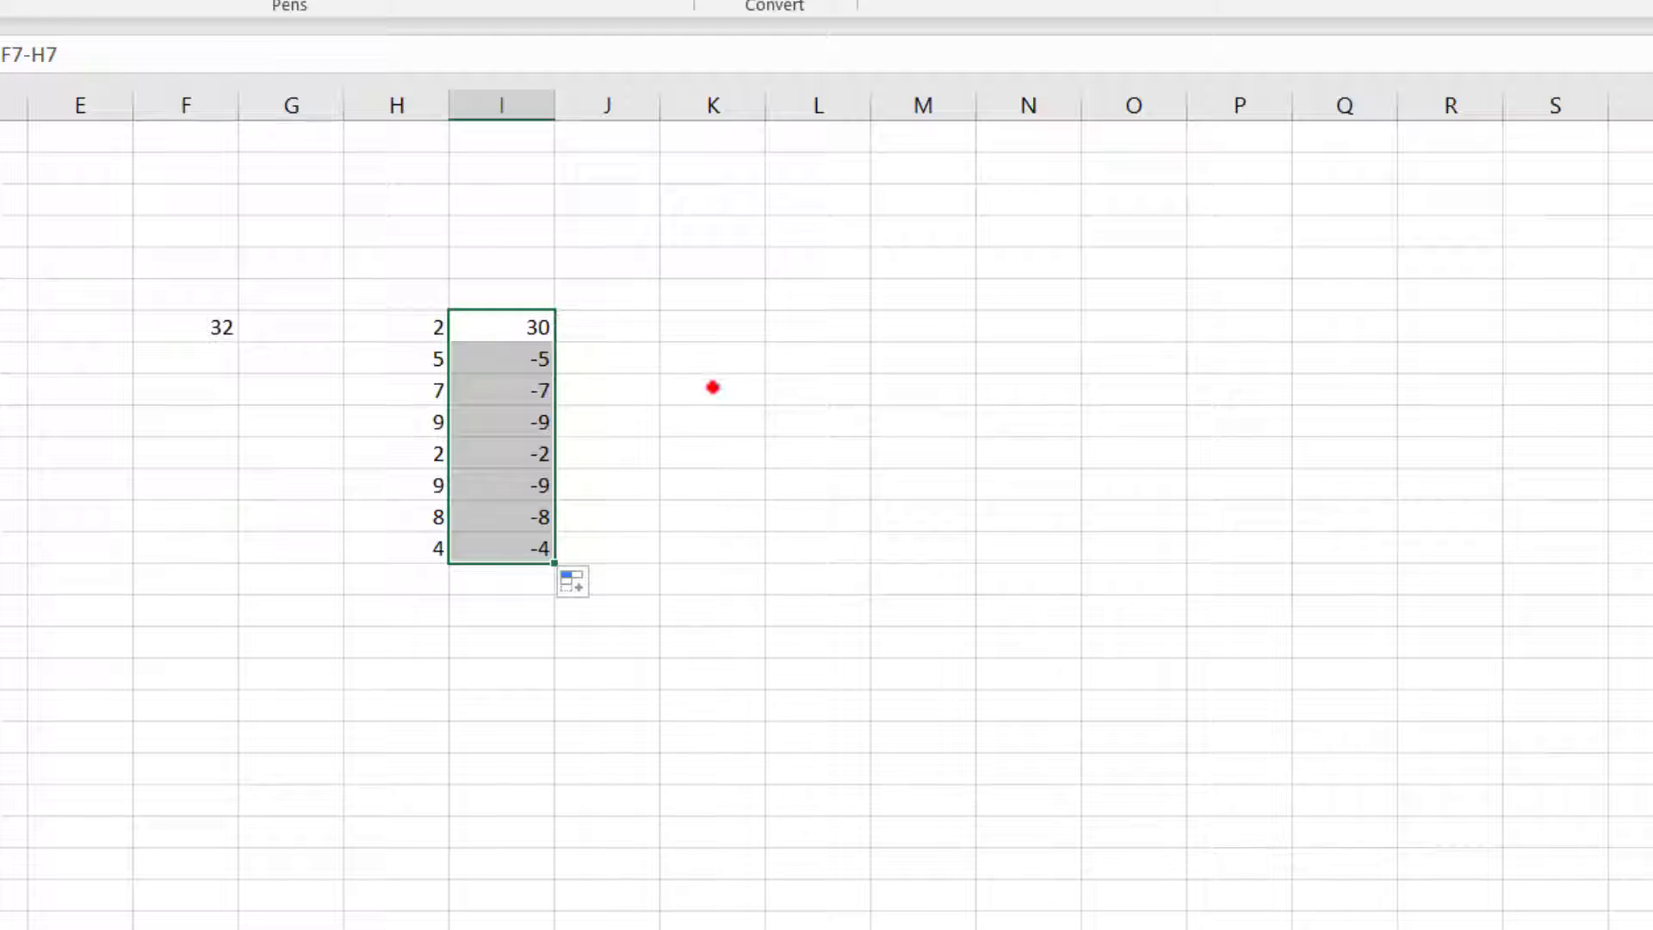
pyautogui.click(710, 387)
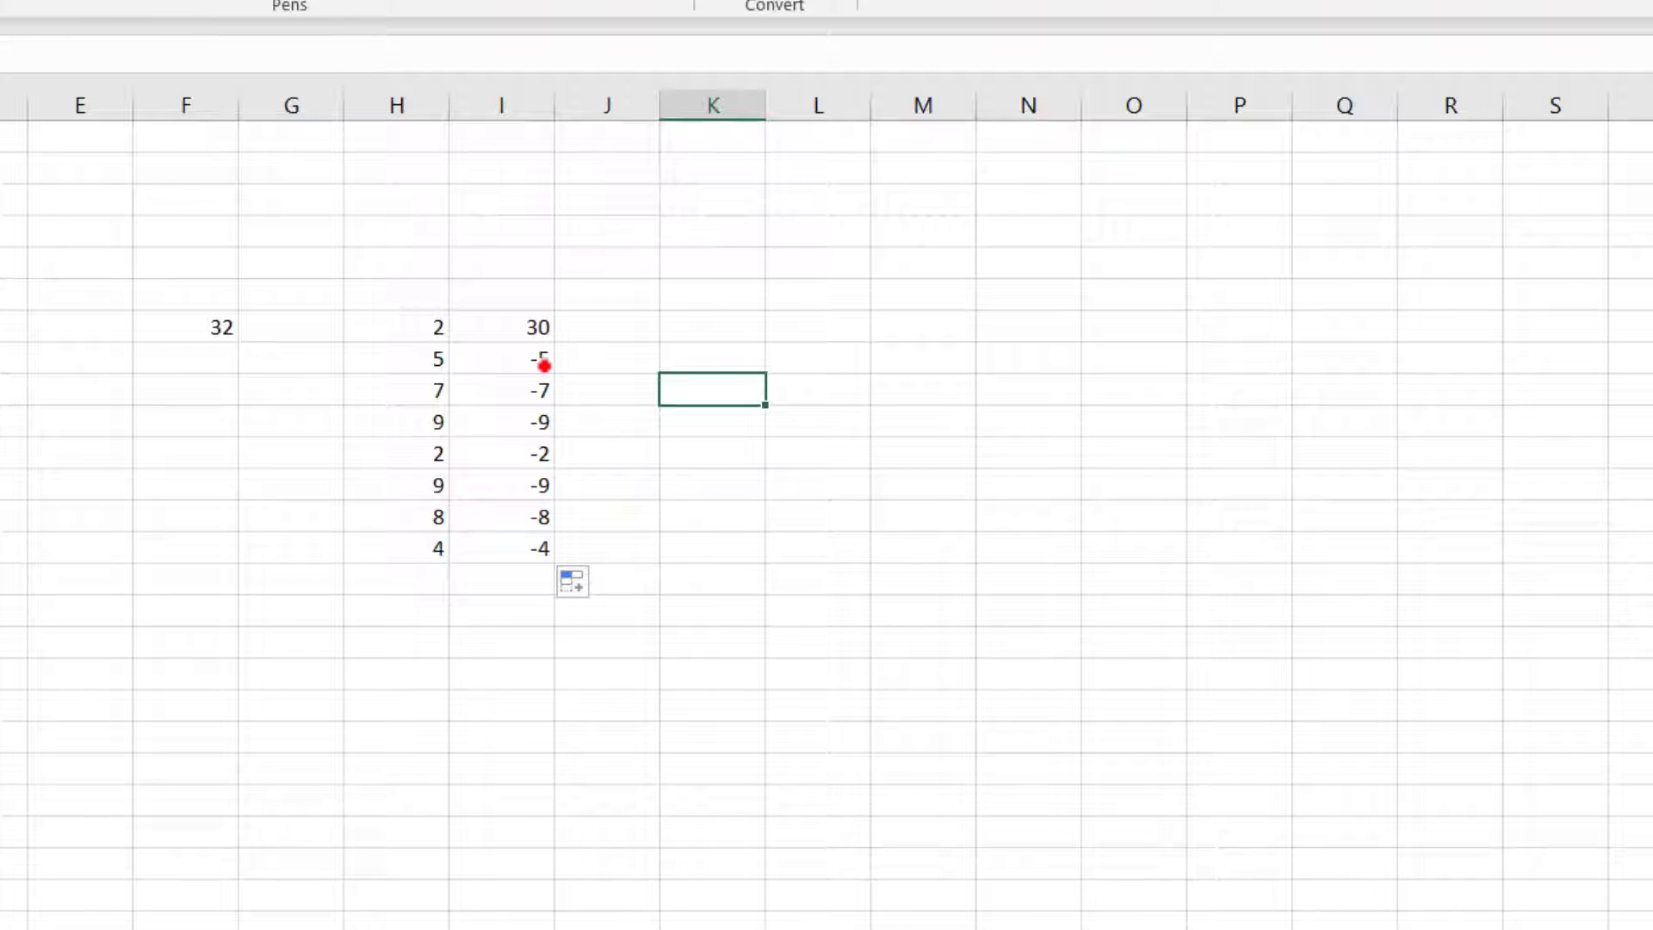
# Step: Examine which cells the subtraction formulas in column I refer to, starting with I7 and I8
pyautogui.click(531, 323)
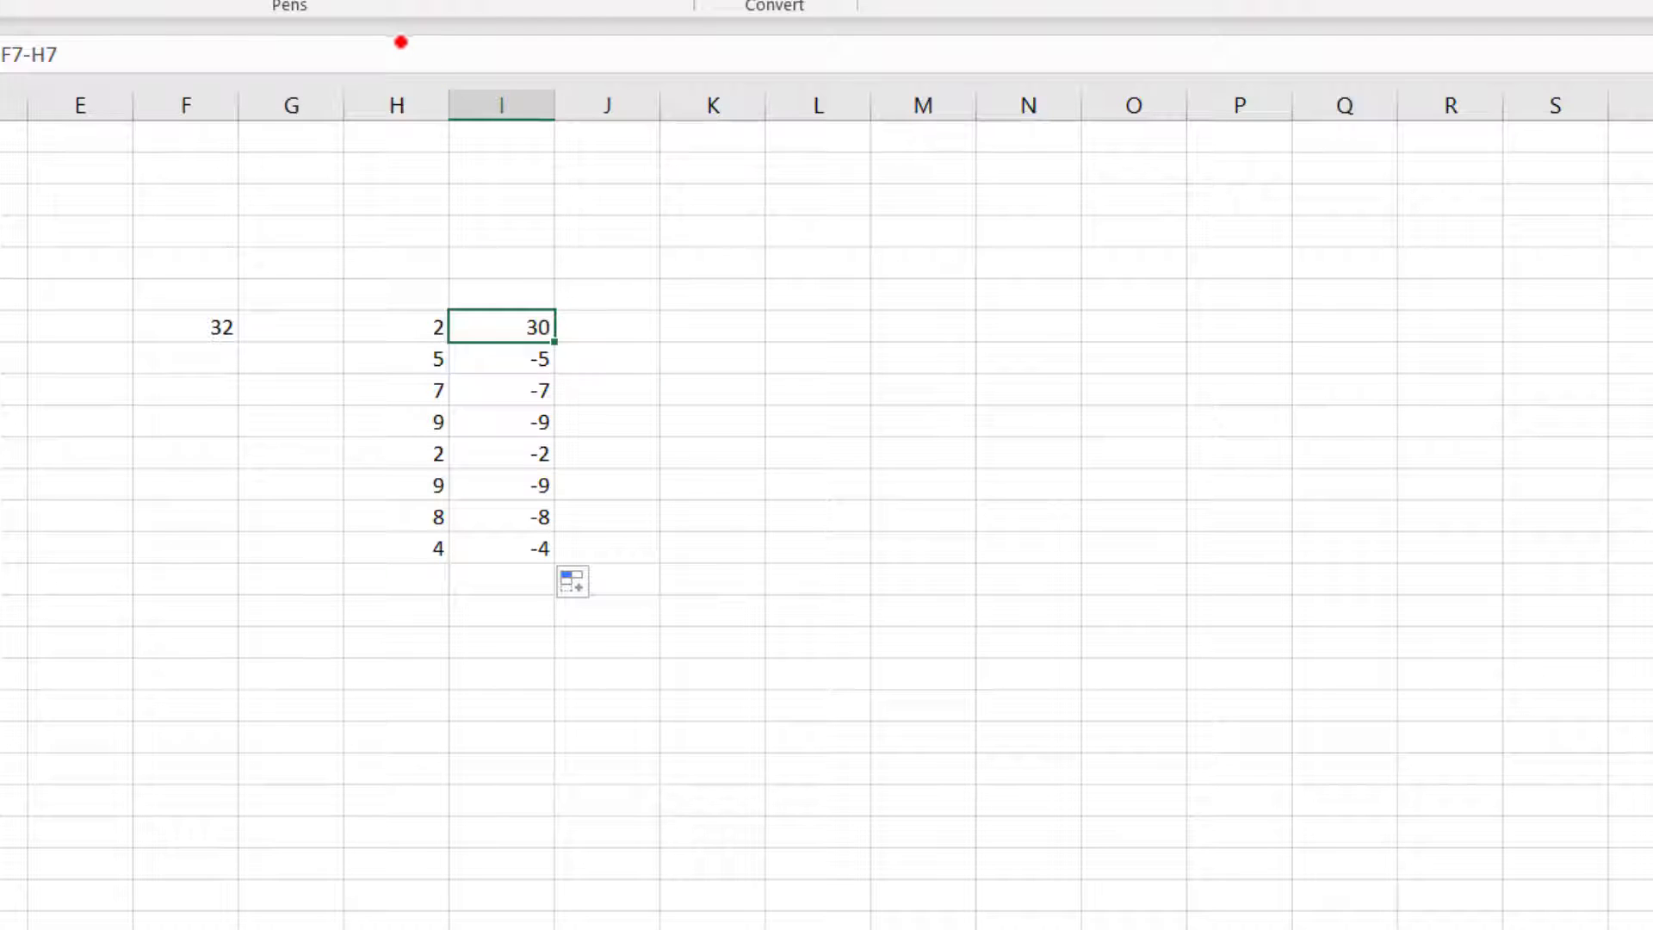
pyautogui.click(398, 45)
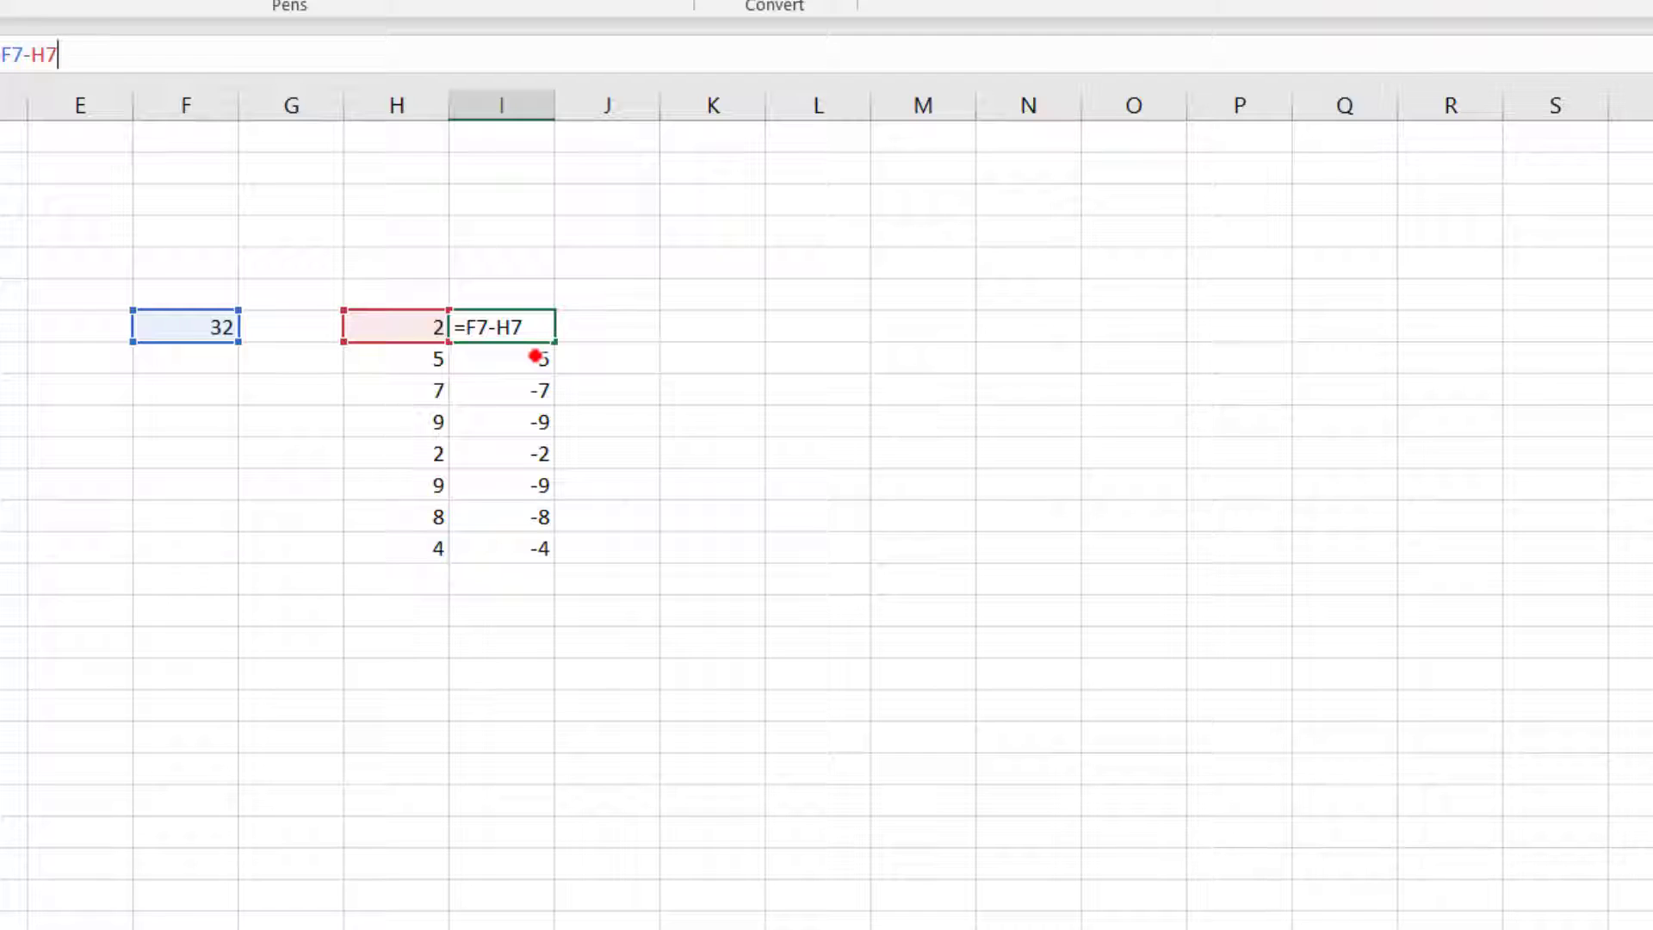
pyautogui.press('Return')
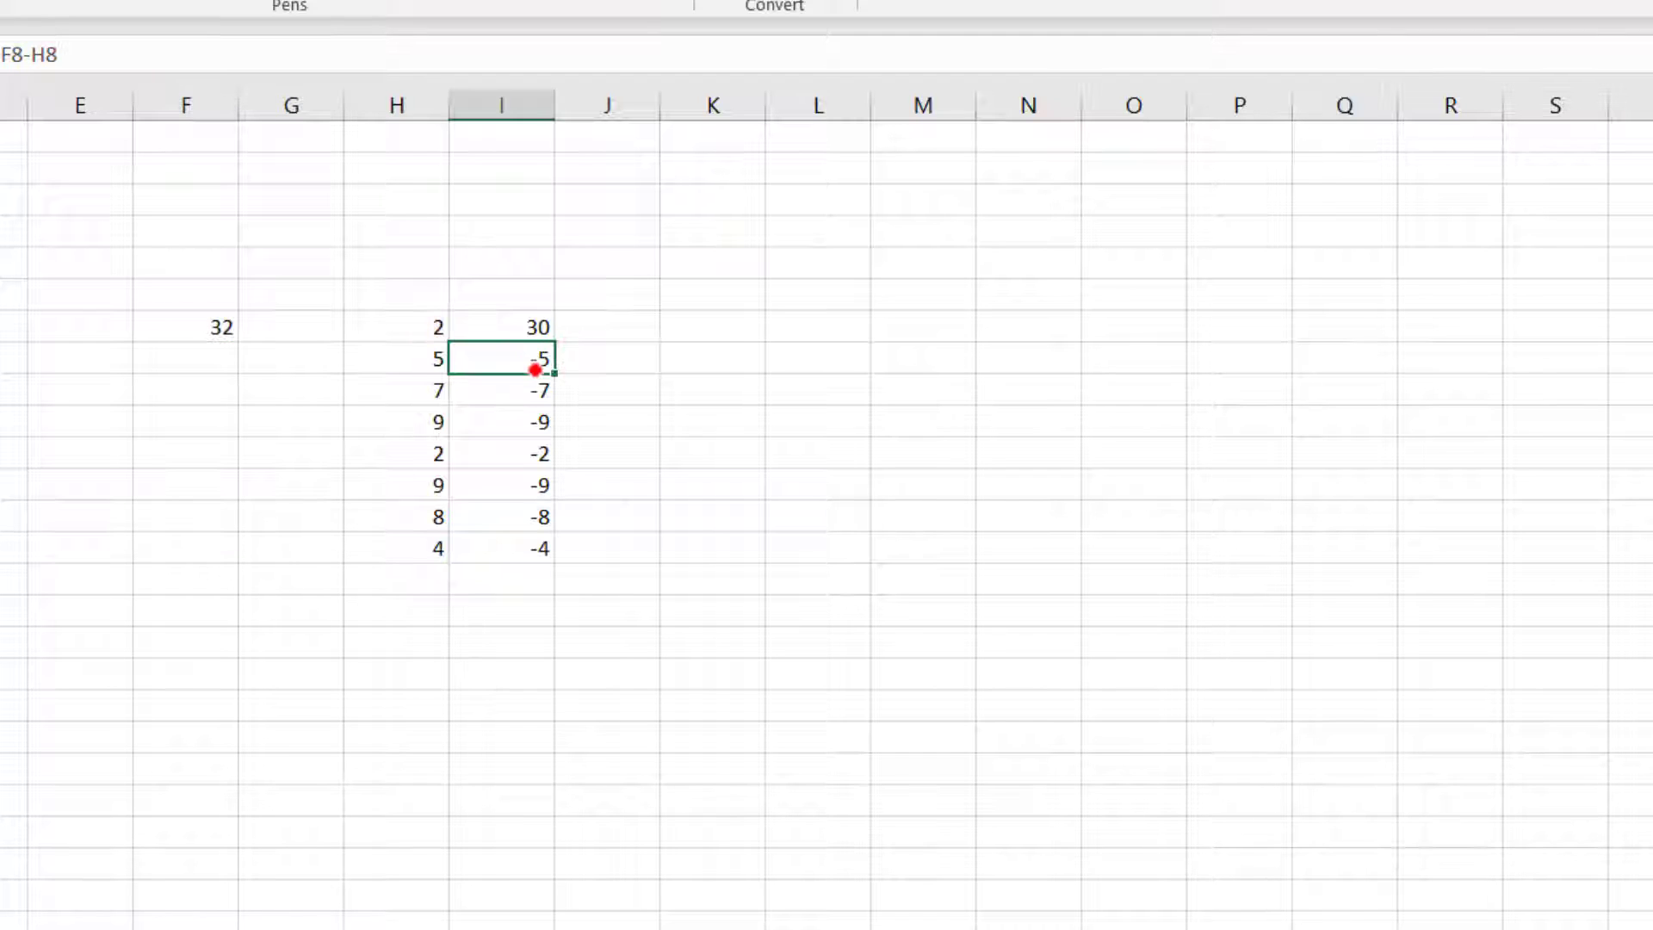
pyautogui.click(163, 46)
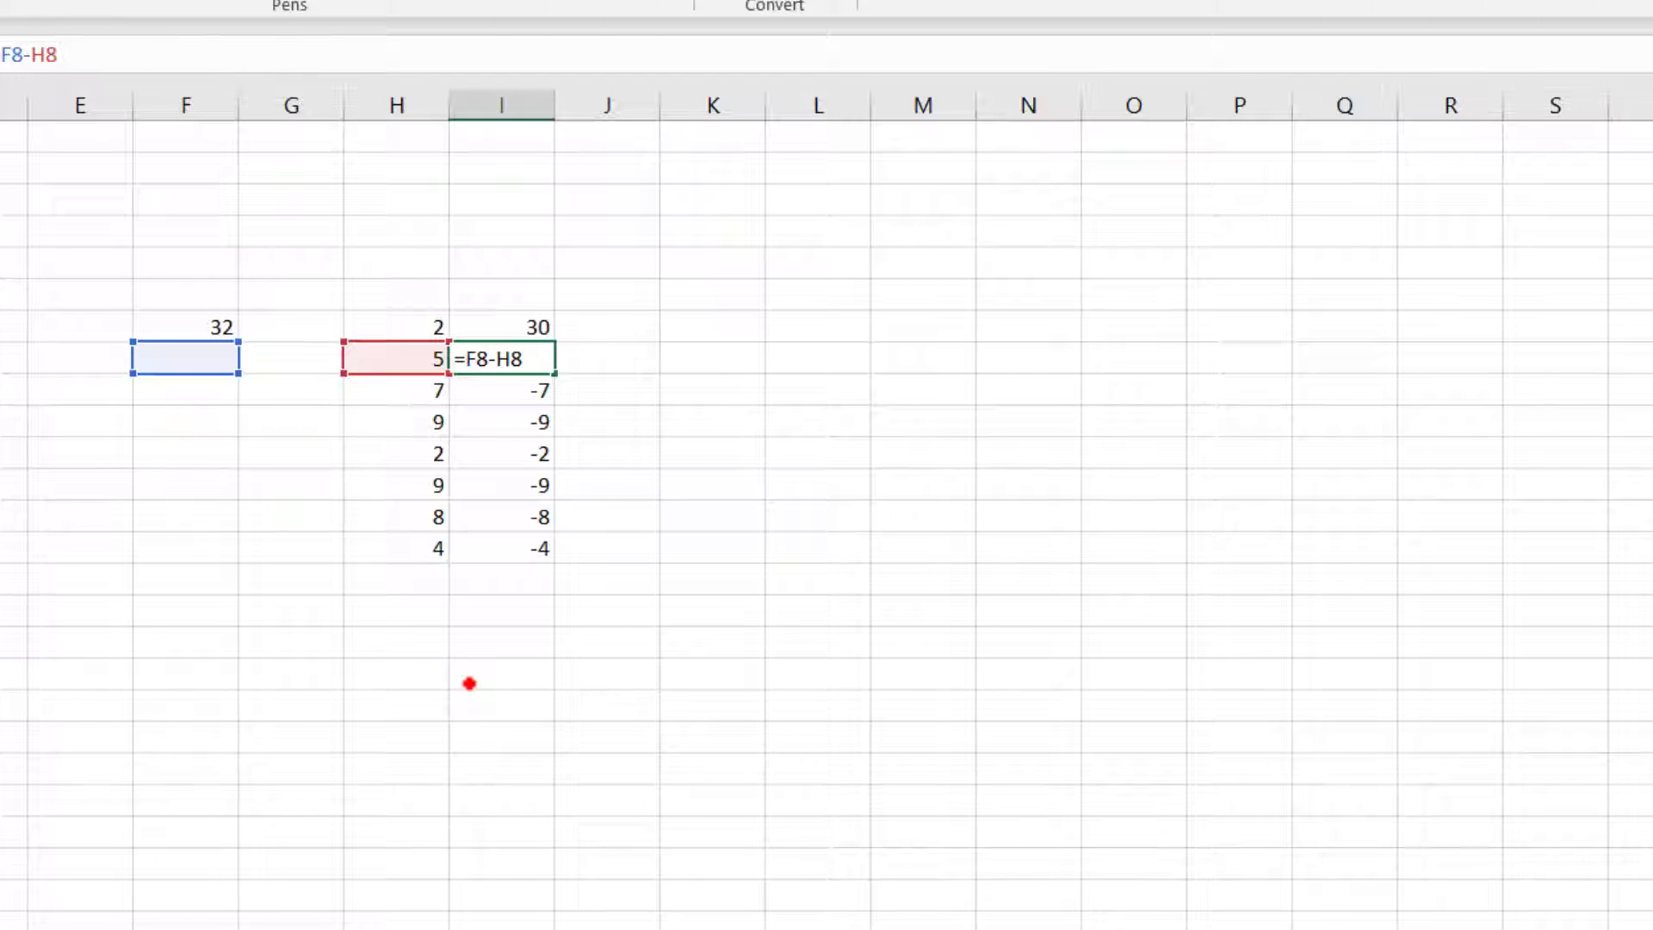
pyautogui.press('Return')
pyautogui.press('Return')
pyautogui.press('Return')
pyautogui.press('Return')
pyautogui.press('Return')
pyautogui.press('Return')
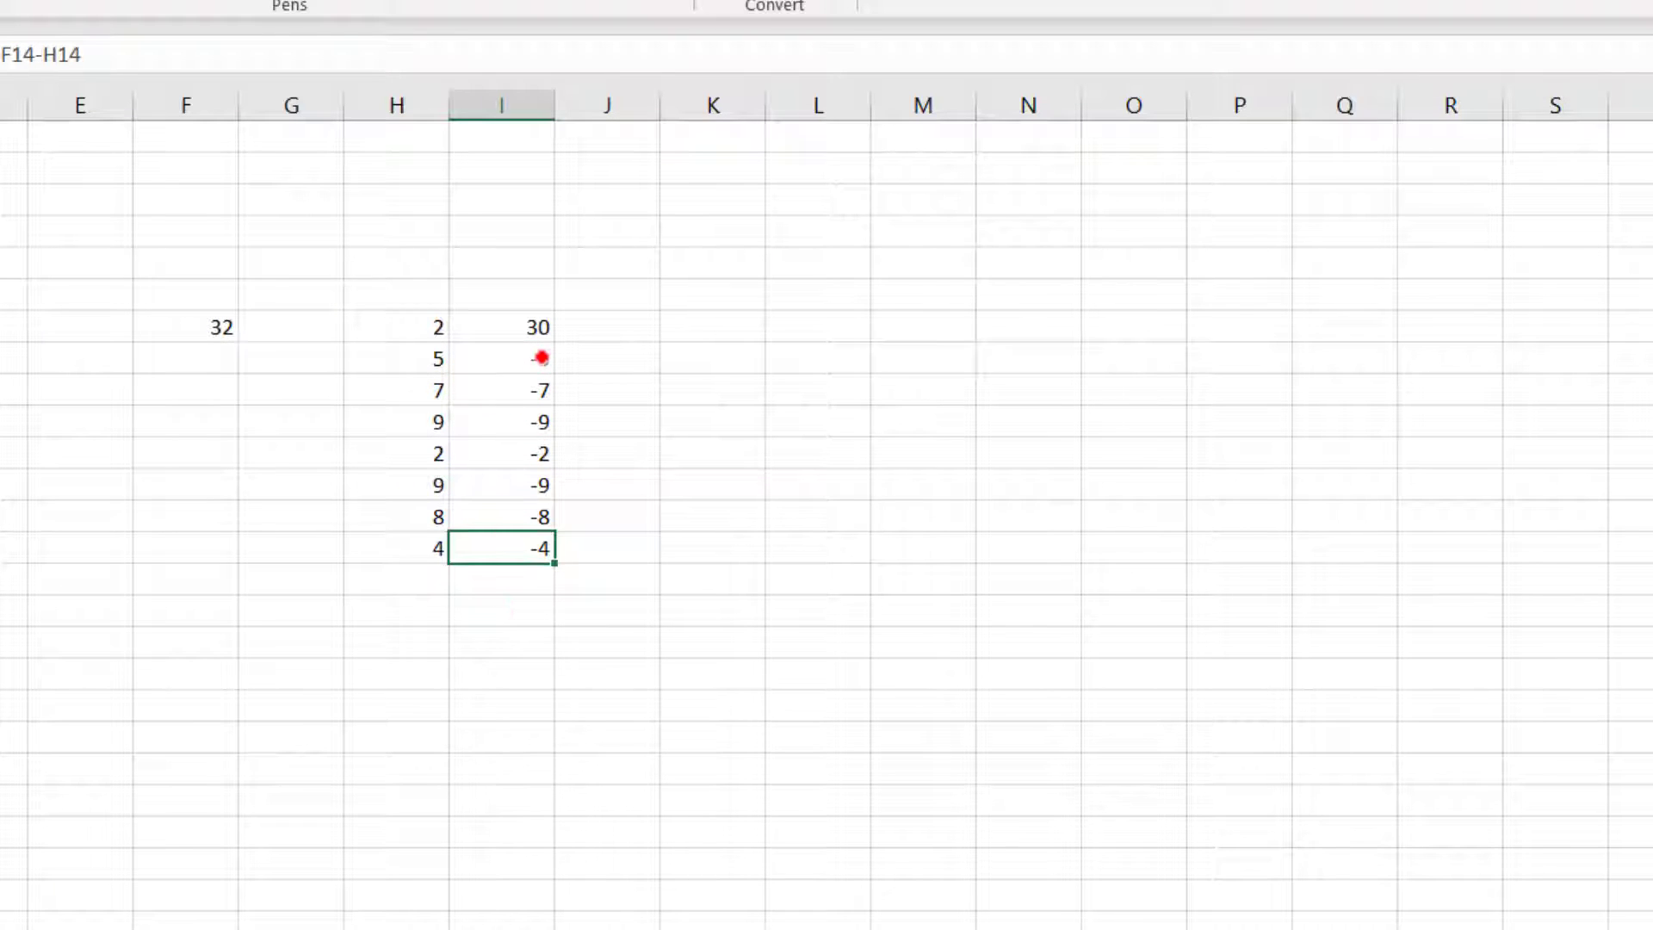
# Step: Make the F7 reference in cell I7's formula absolute so that it reads =$F$7-H7
pyautogui.click(536, 328)
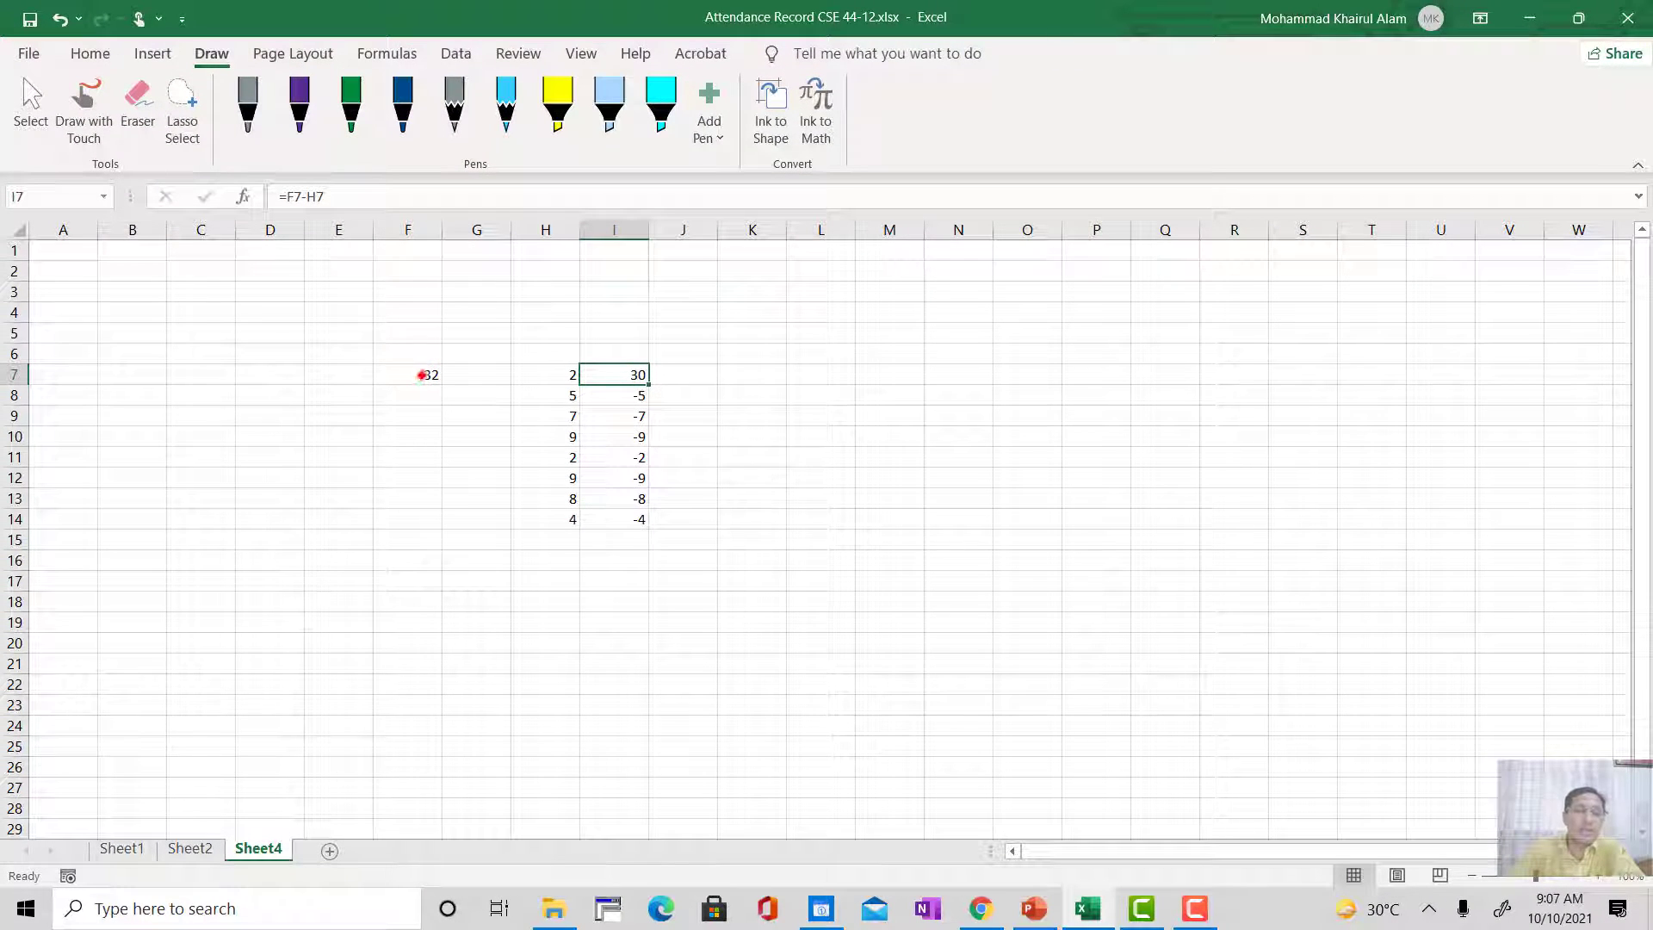
pyautogui.press('F2')
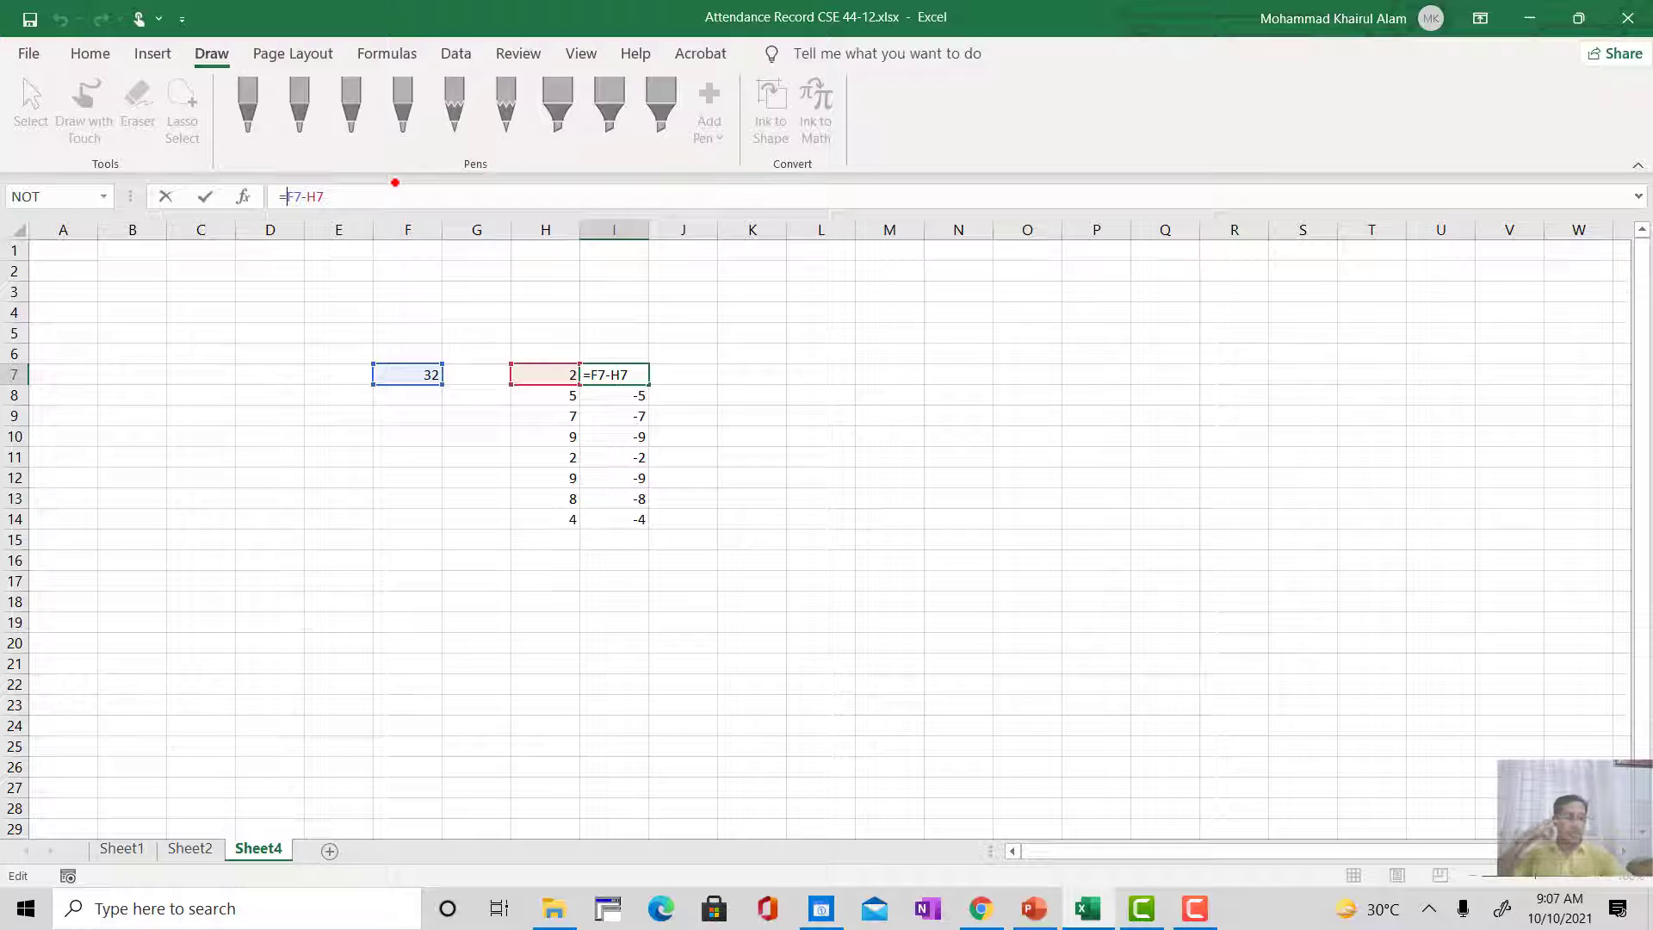
pyautogui.press('F4')
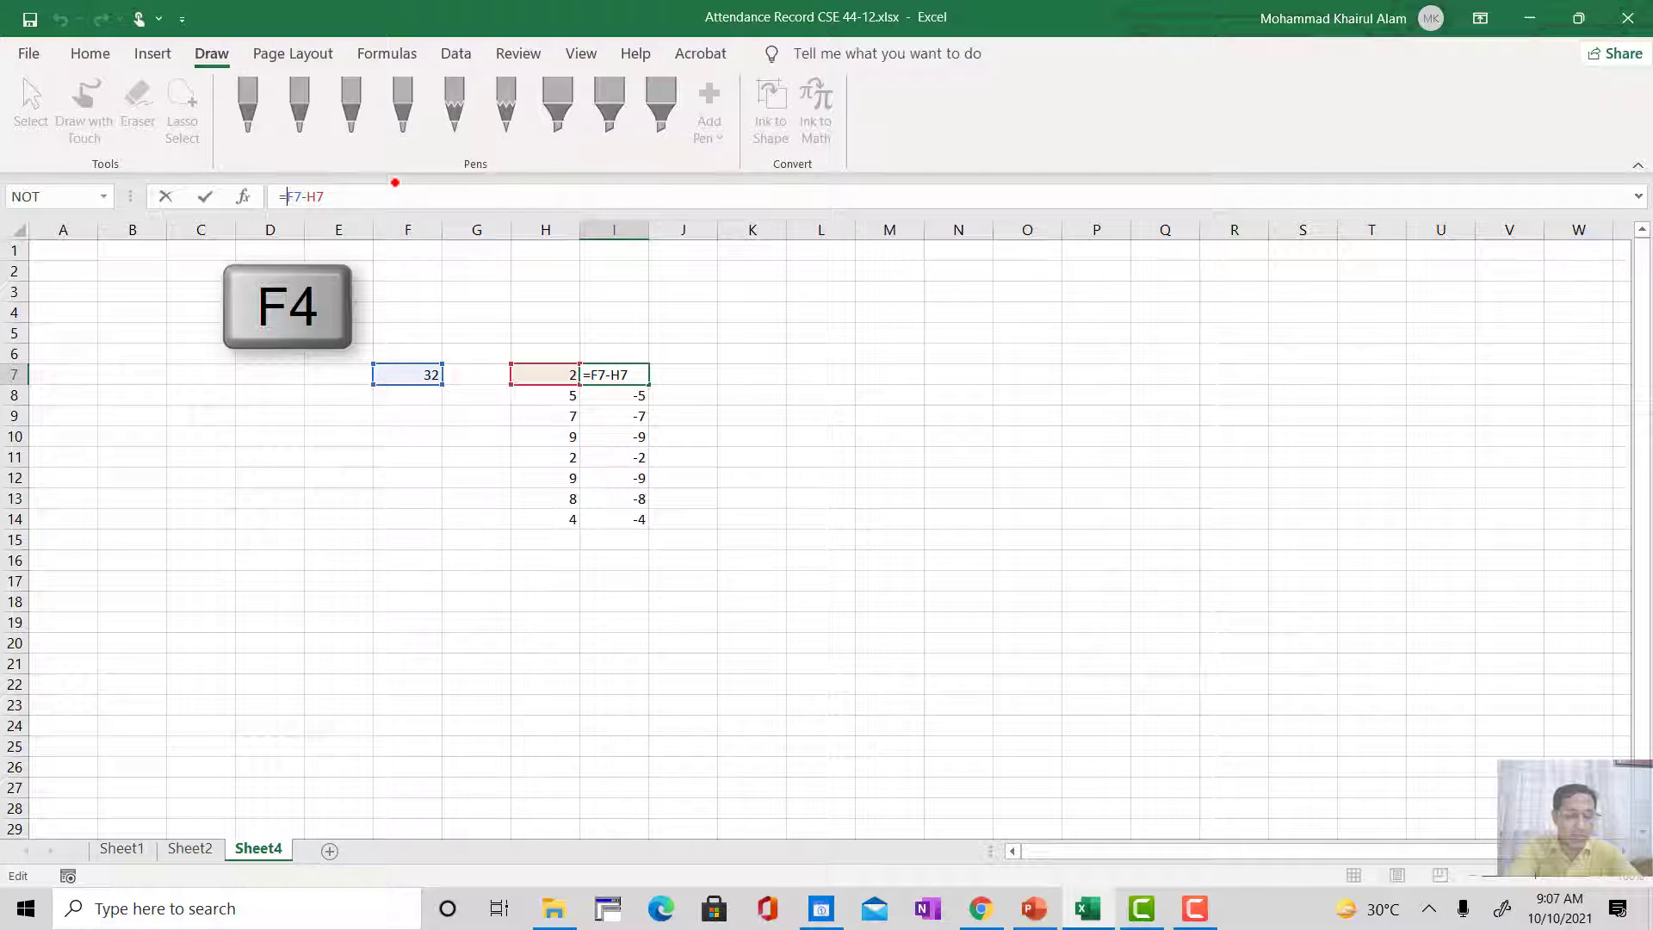
pyautogui.press('F4')
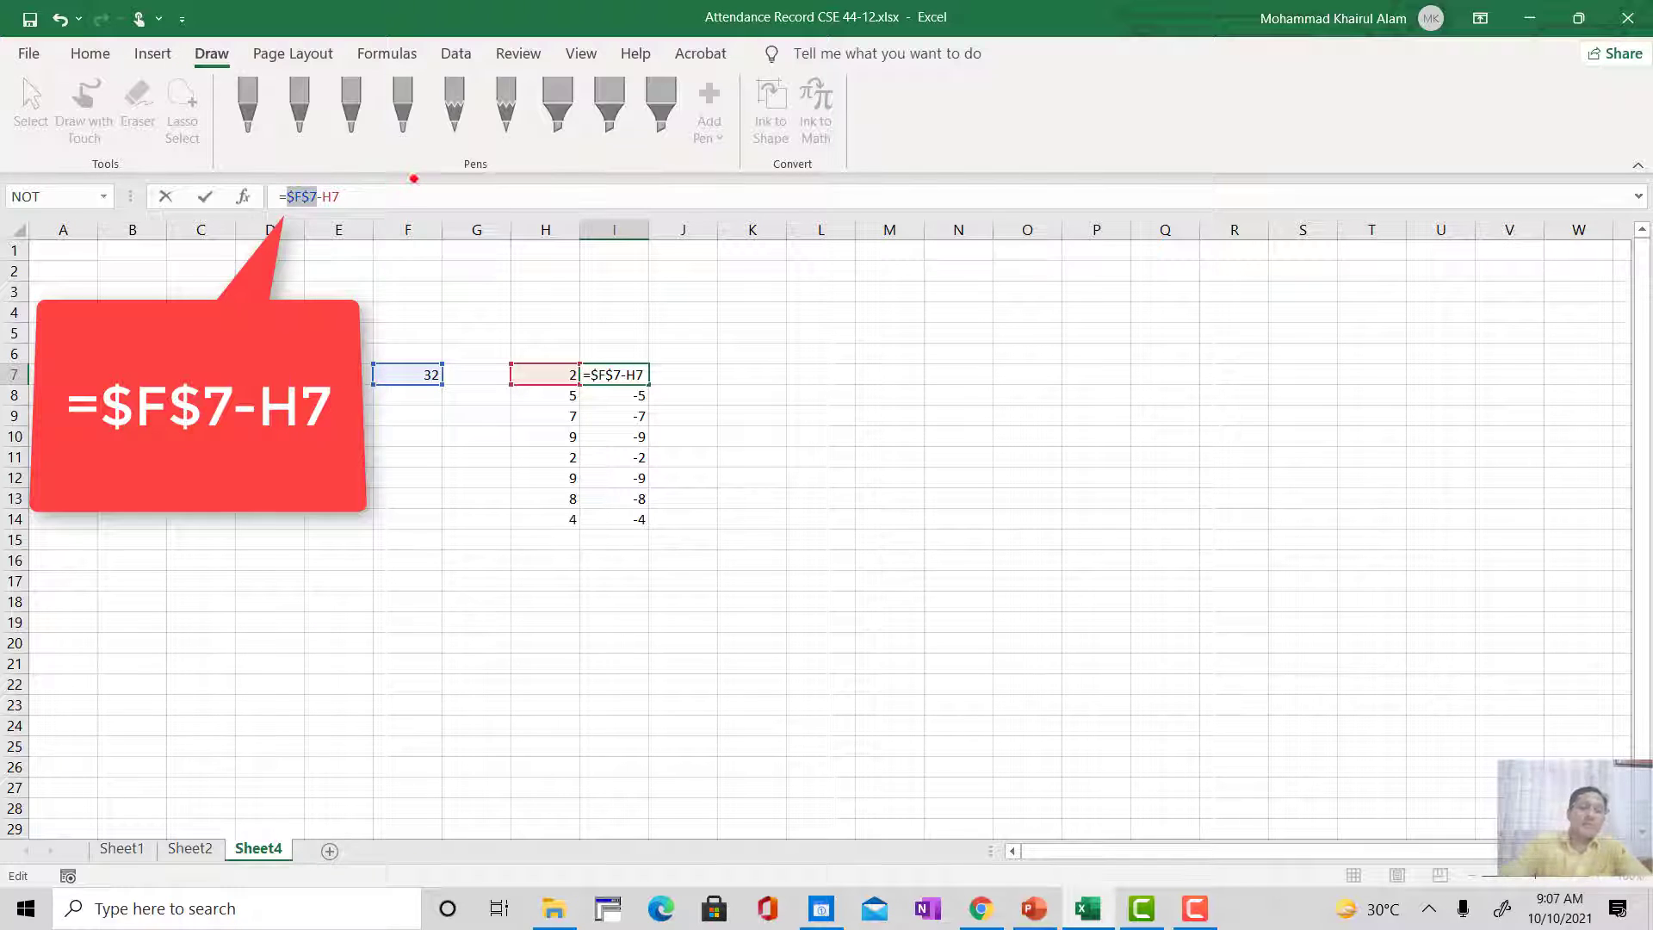
pyautogui.click(350, 194)
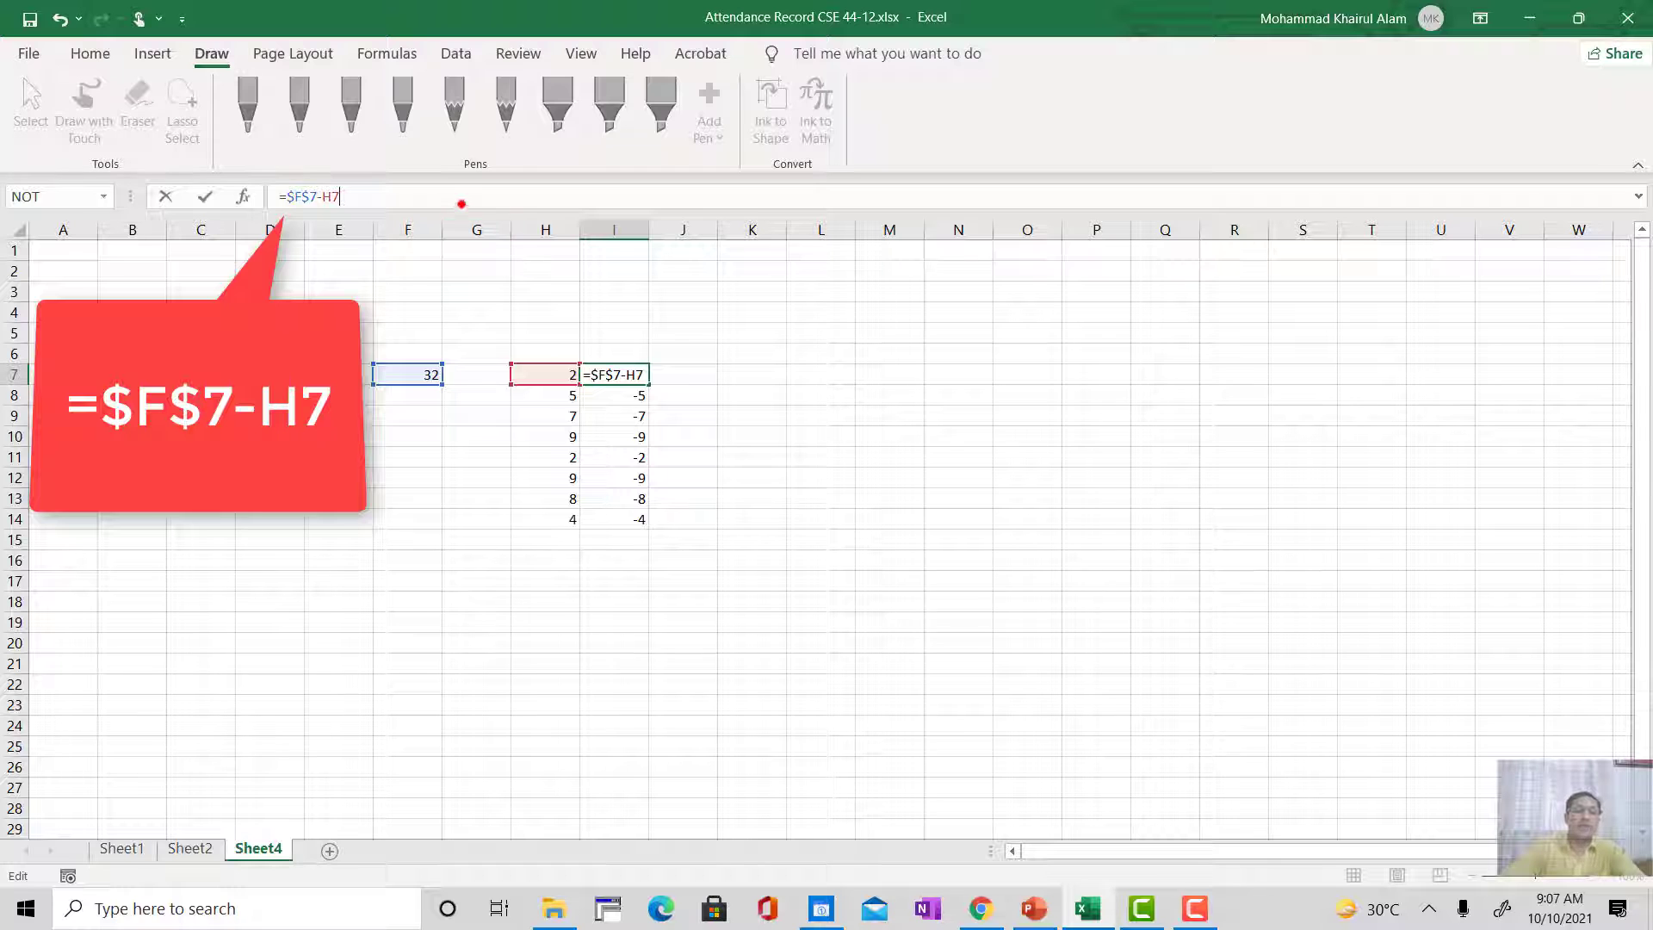
pyautogui.press('Return')
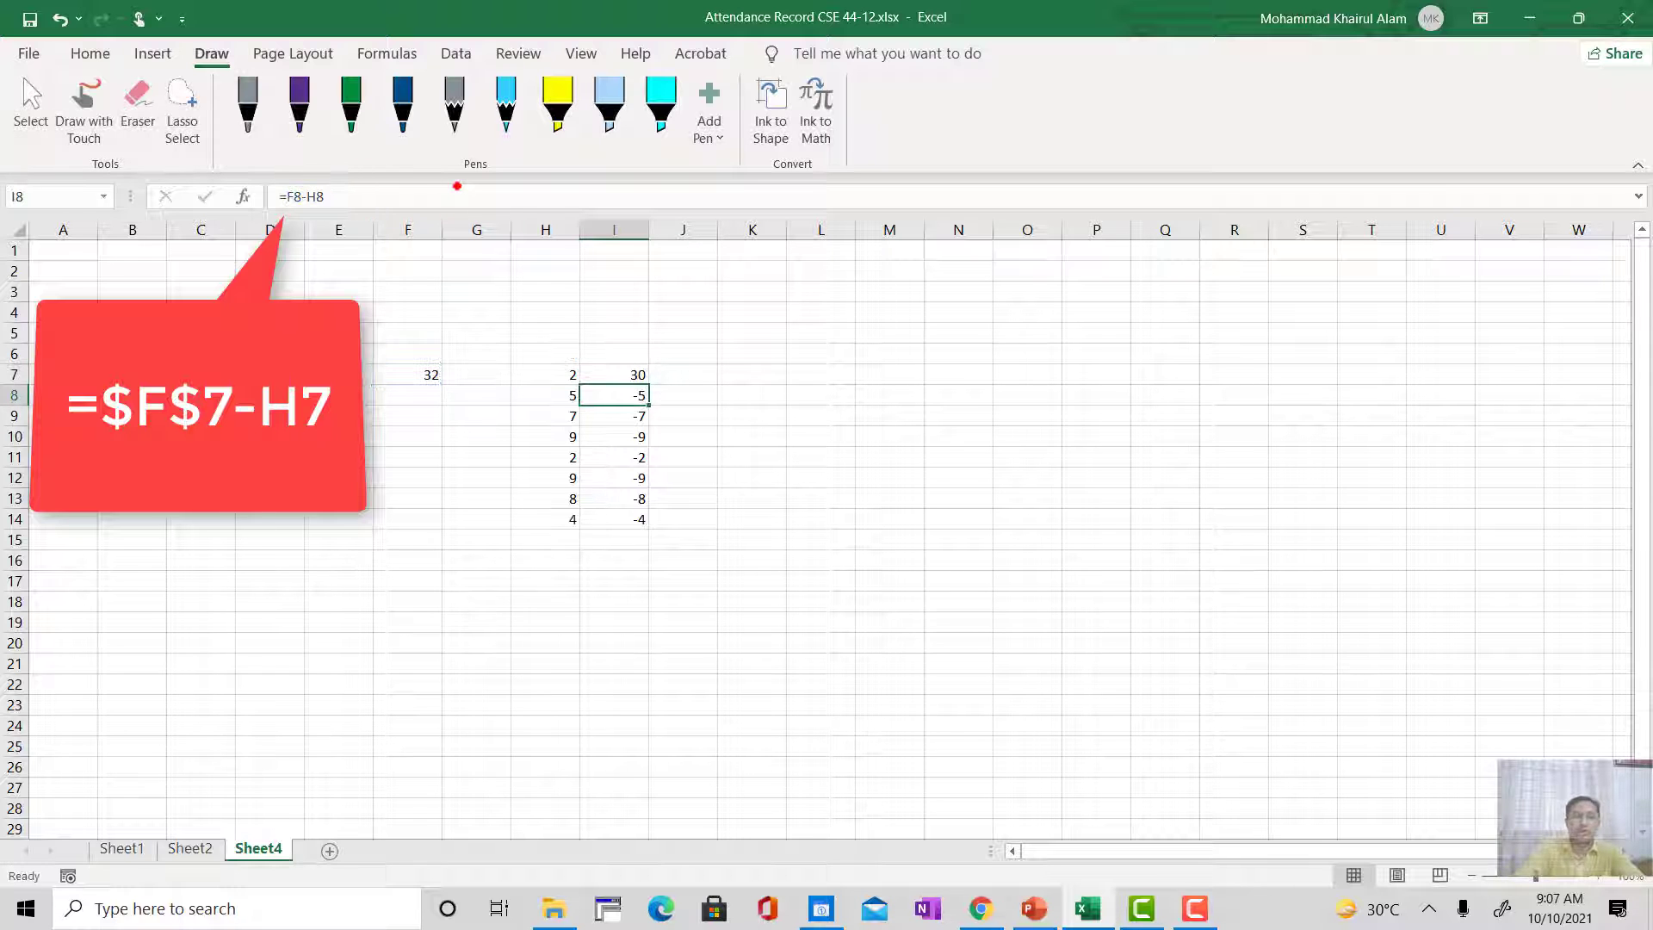
# Step: Fill the formula with the absolute reference from I7 down through I14
pyautogui.click(638, 375)
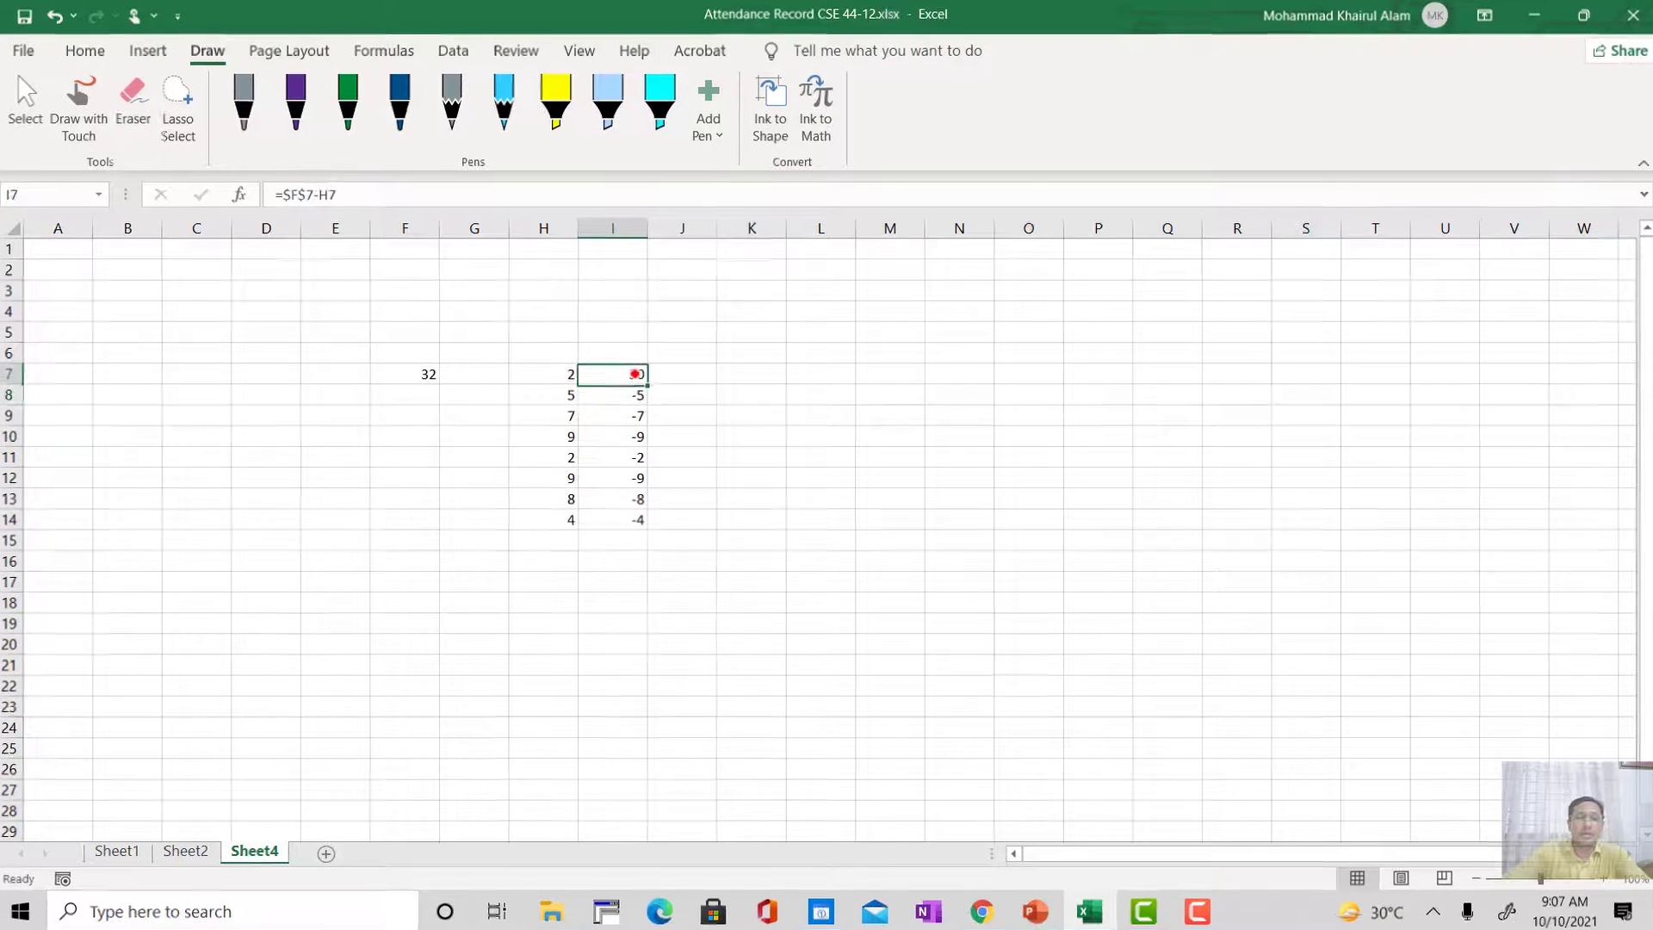
pyautogui.moveTo(567, 345); pyautogui.dragTo(580, 547)
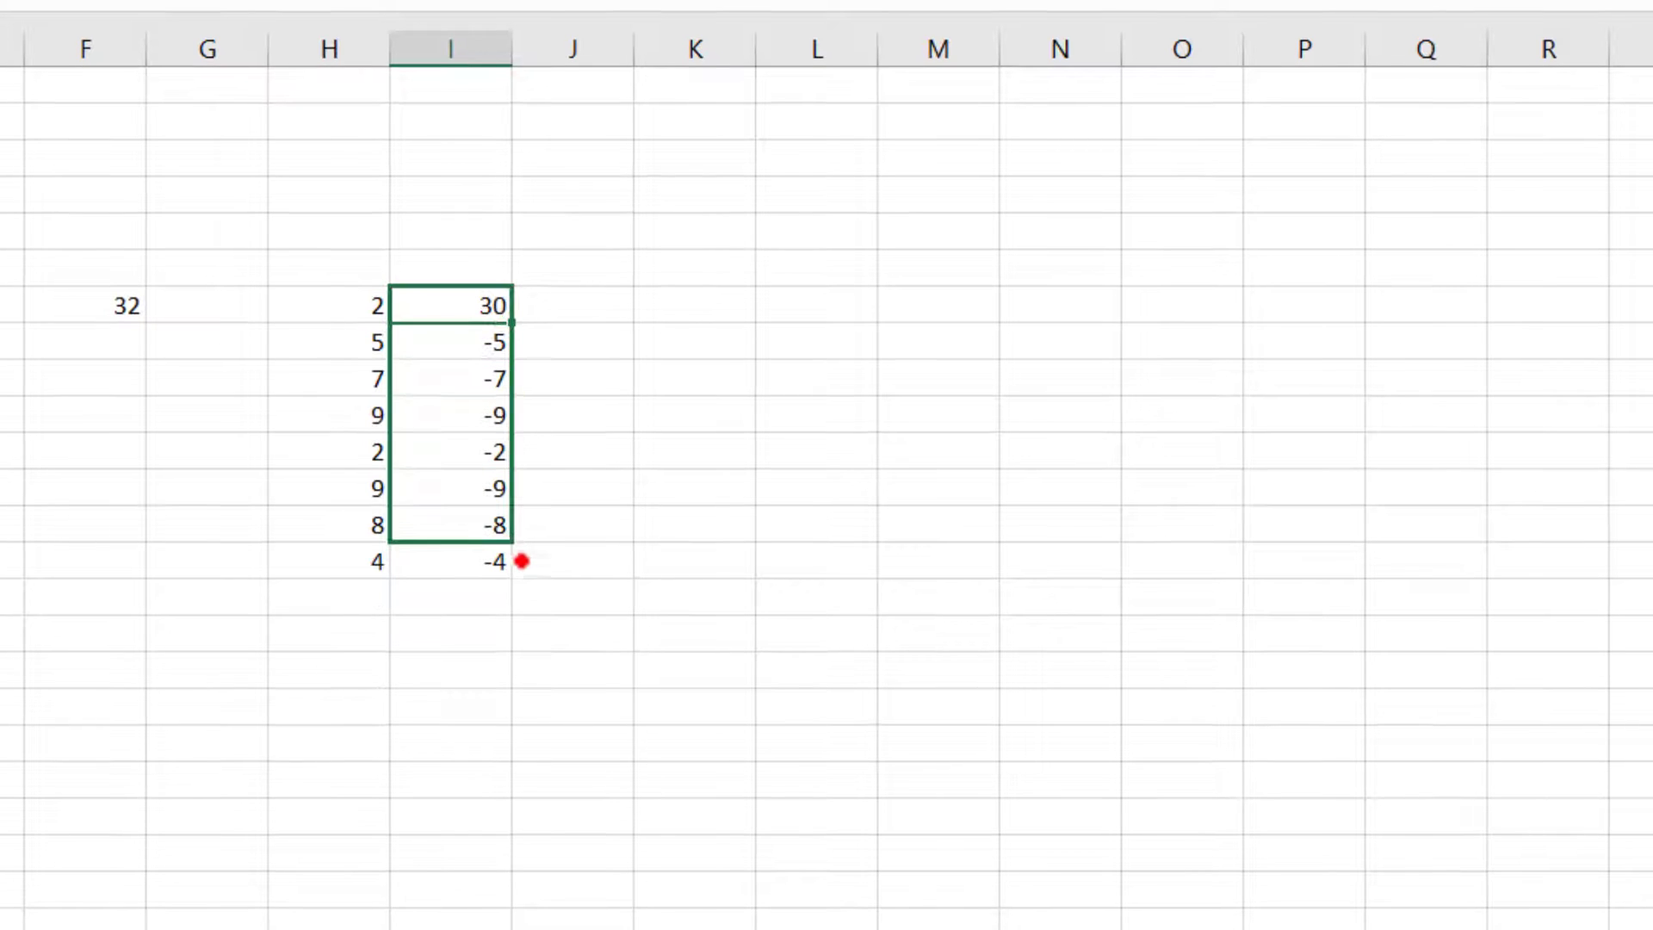
pyautogui.hotkey('ctrl', 'd')
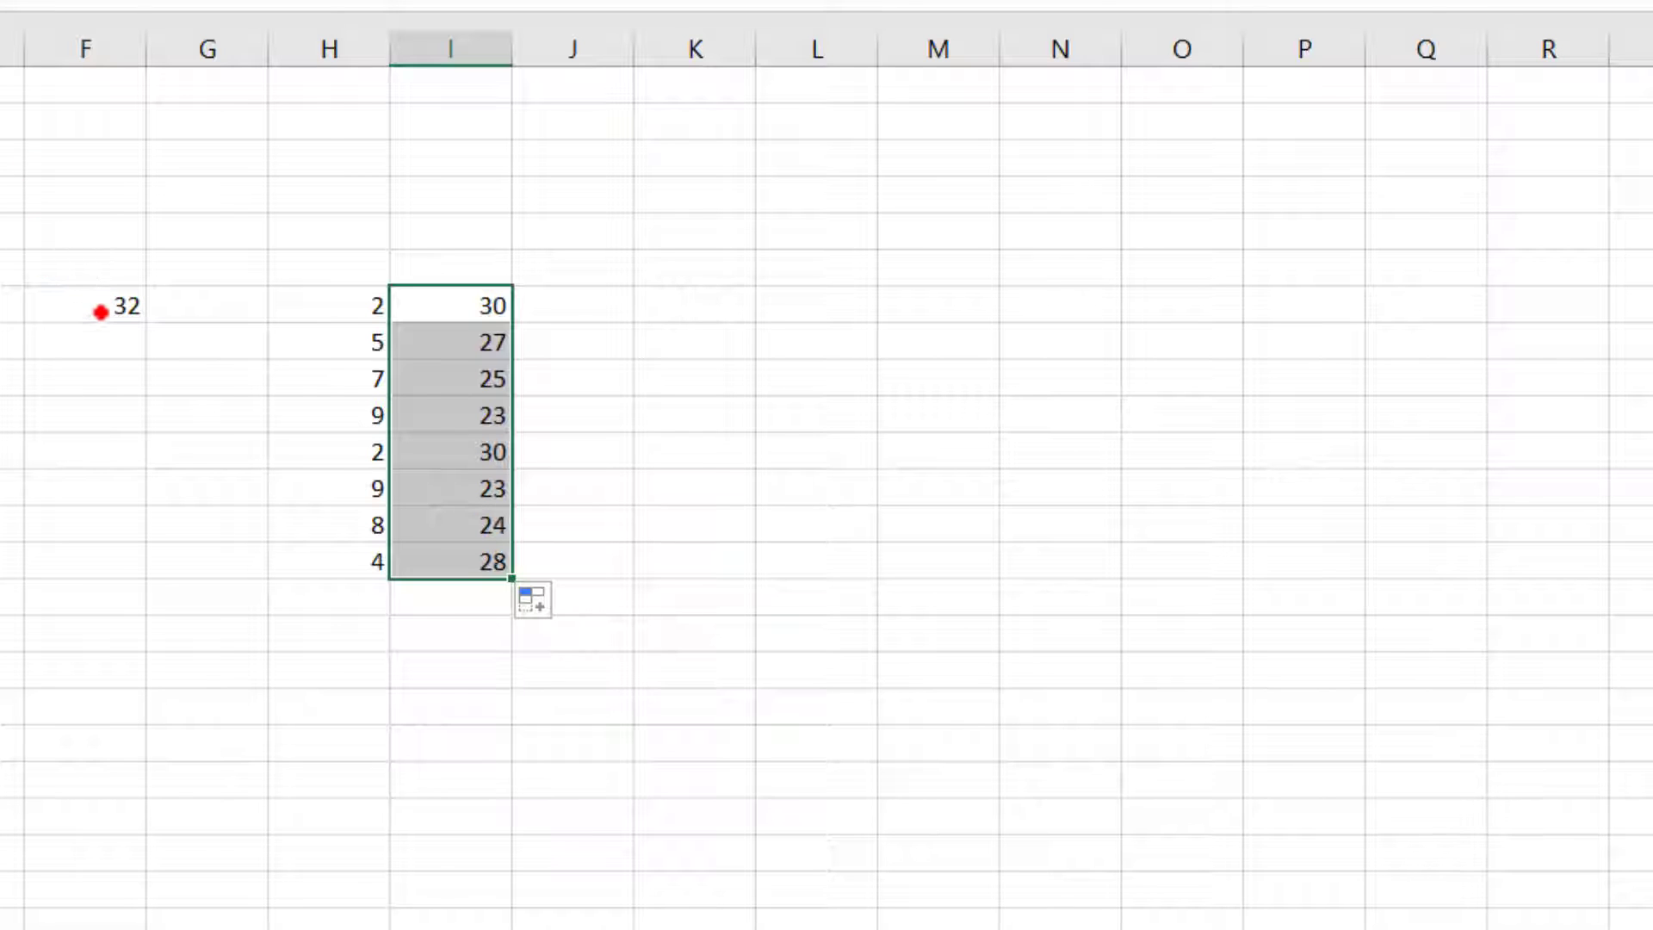
pyautogui.click(97, 294)
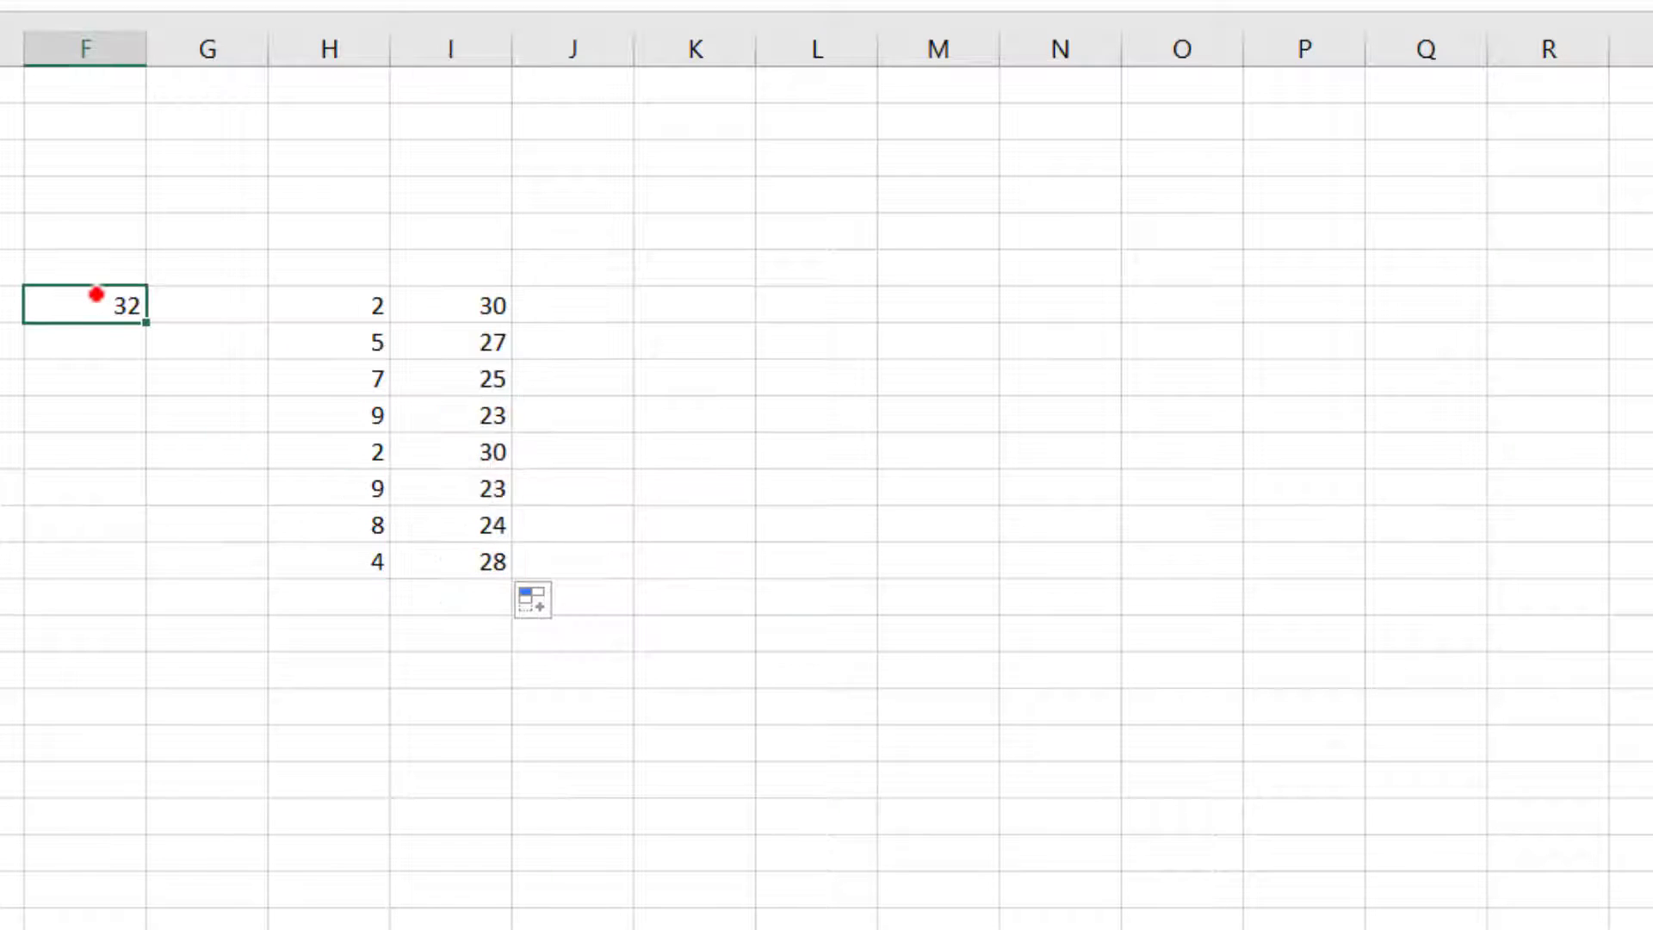
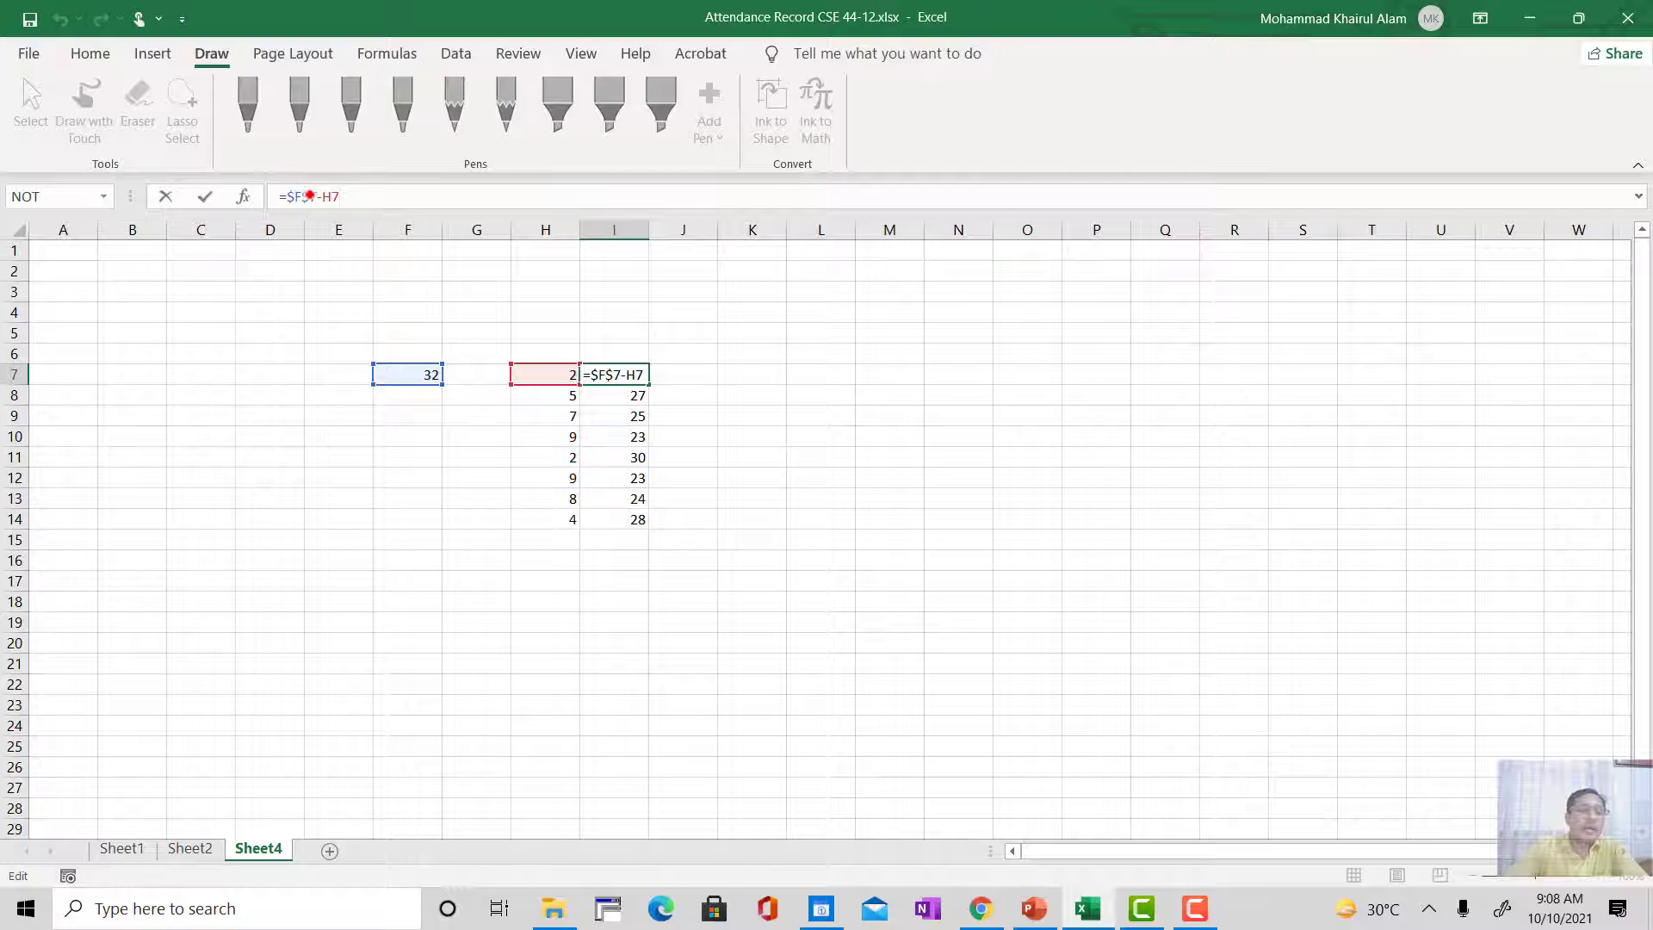
# Step: Lock only the column of the F7 reference in I7 so it reads =$F7-H7, and fill the formula down to I14
pyautogui.click(309, 197)
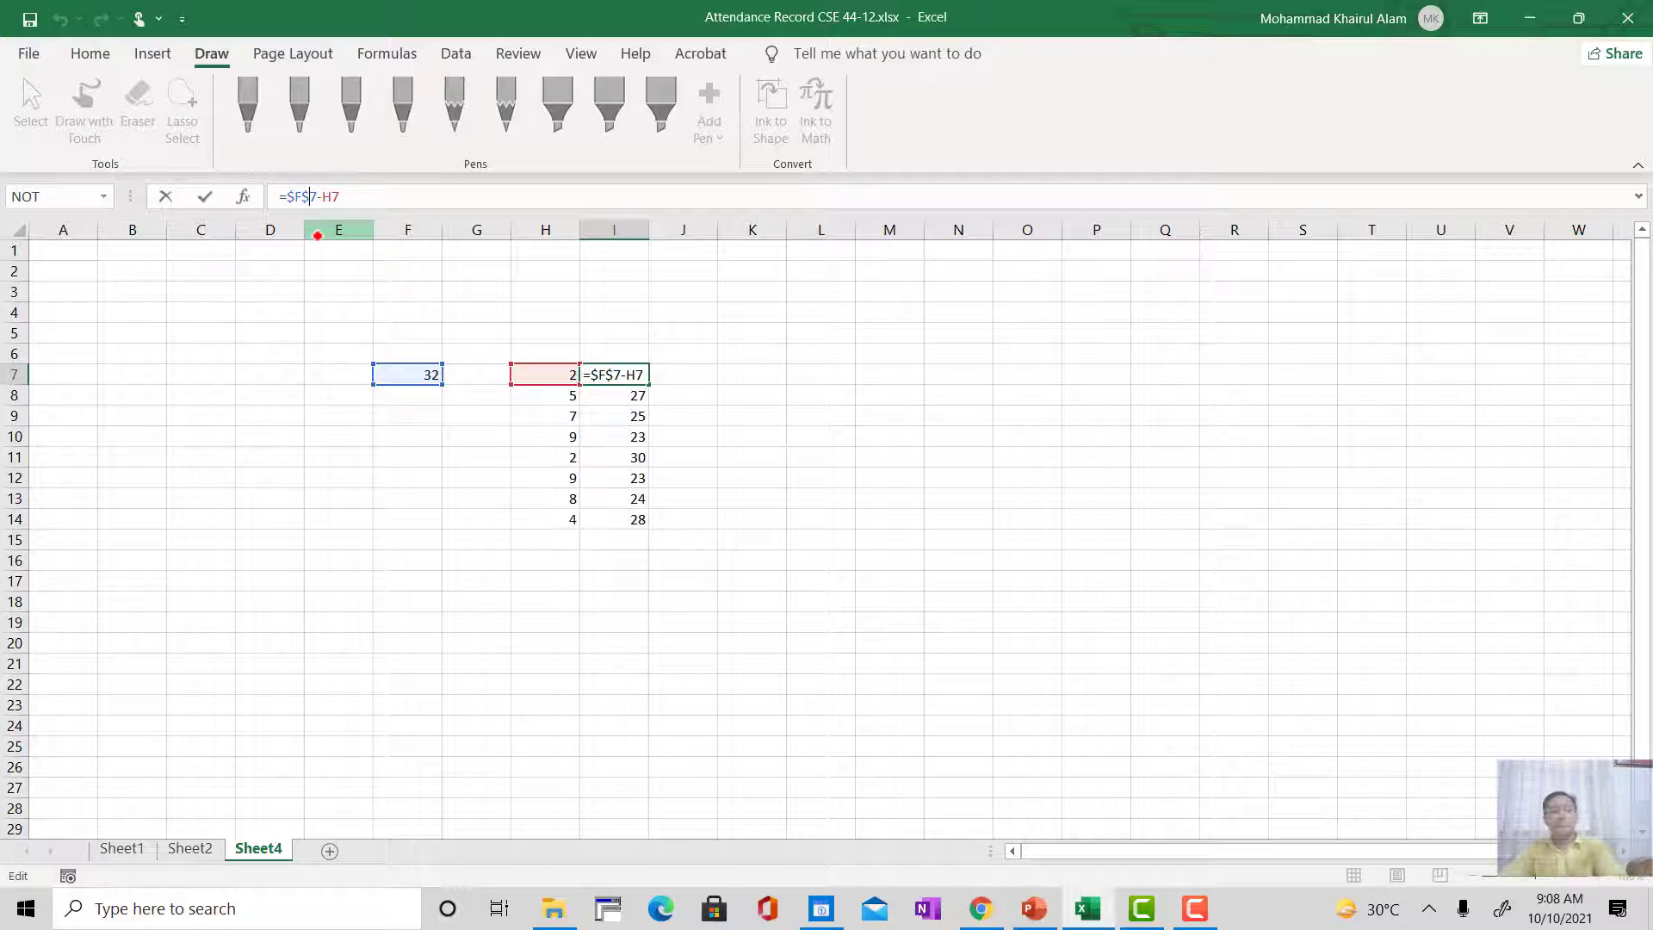
pyautogui.press('BackSpace')
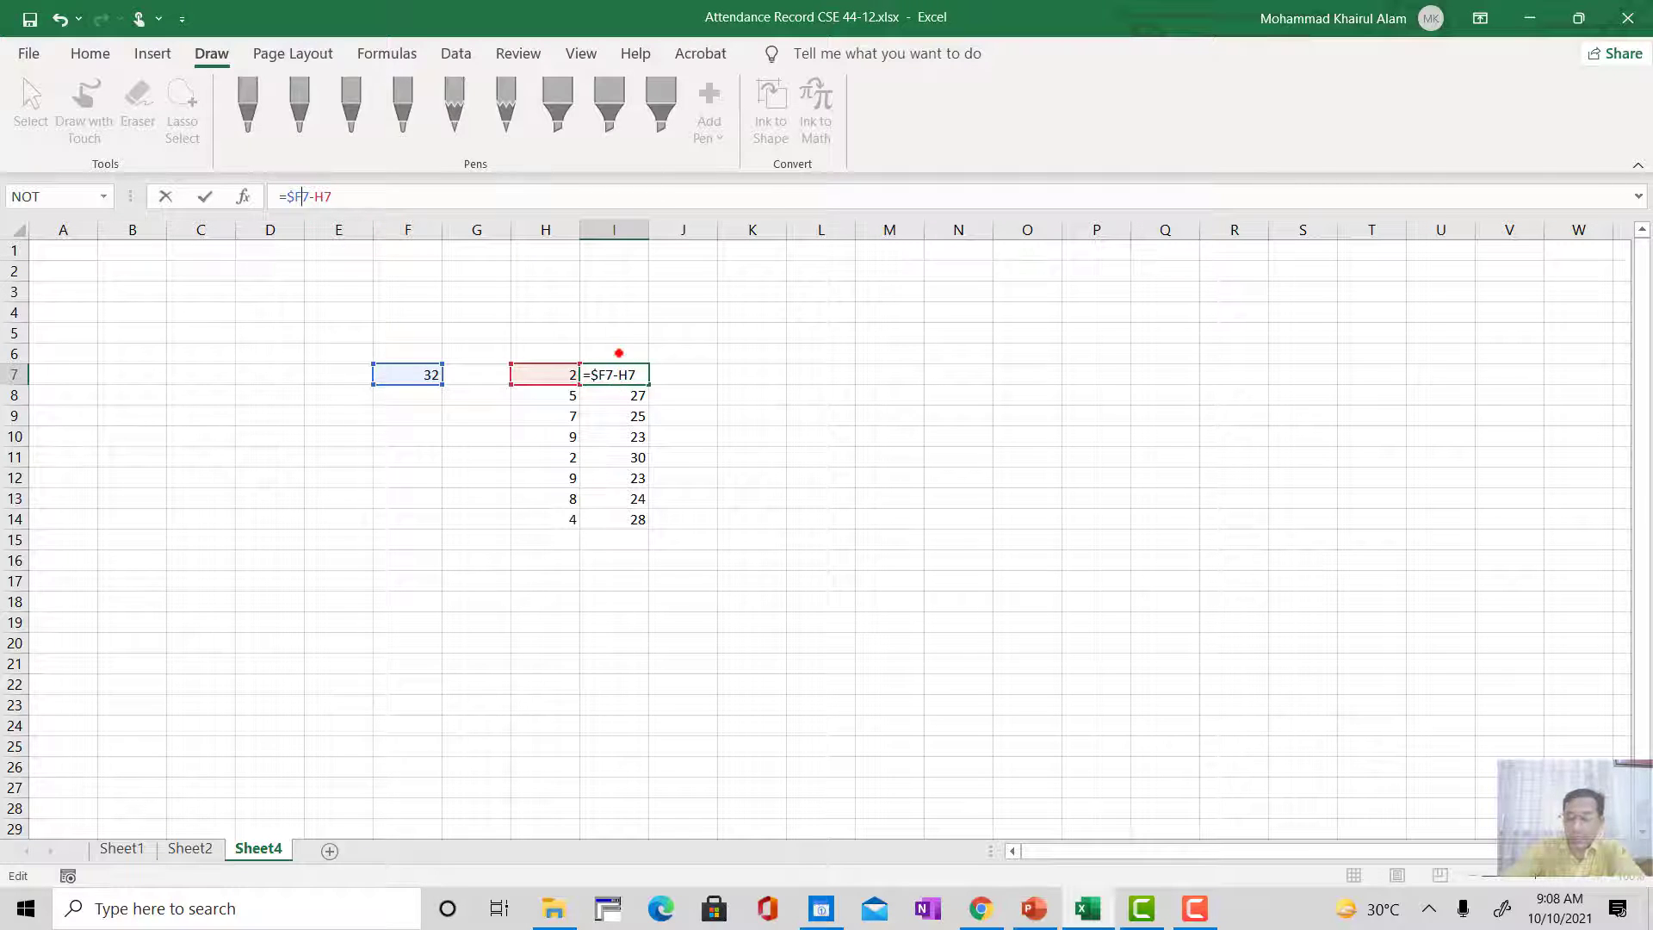
pyautogui.press('Return')
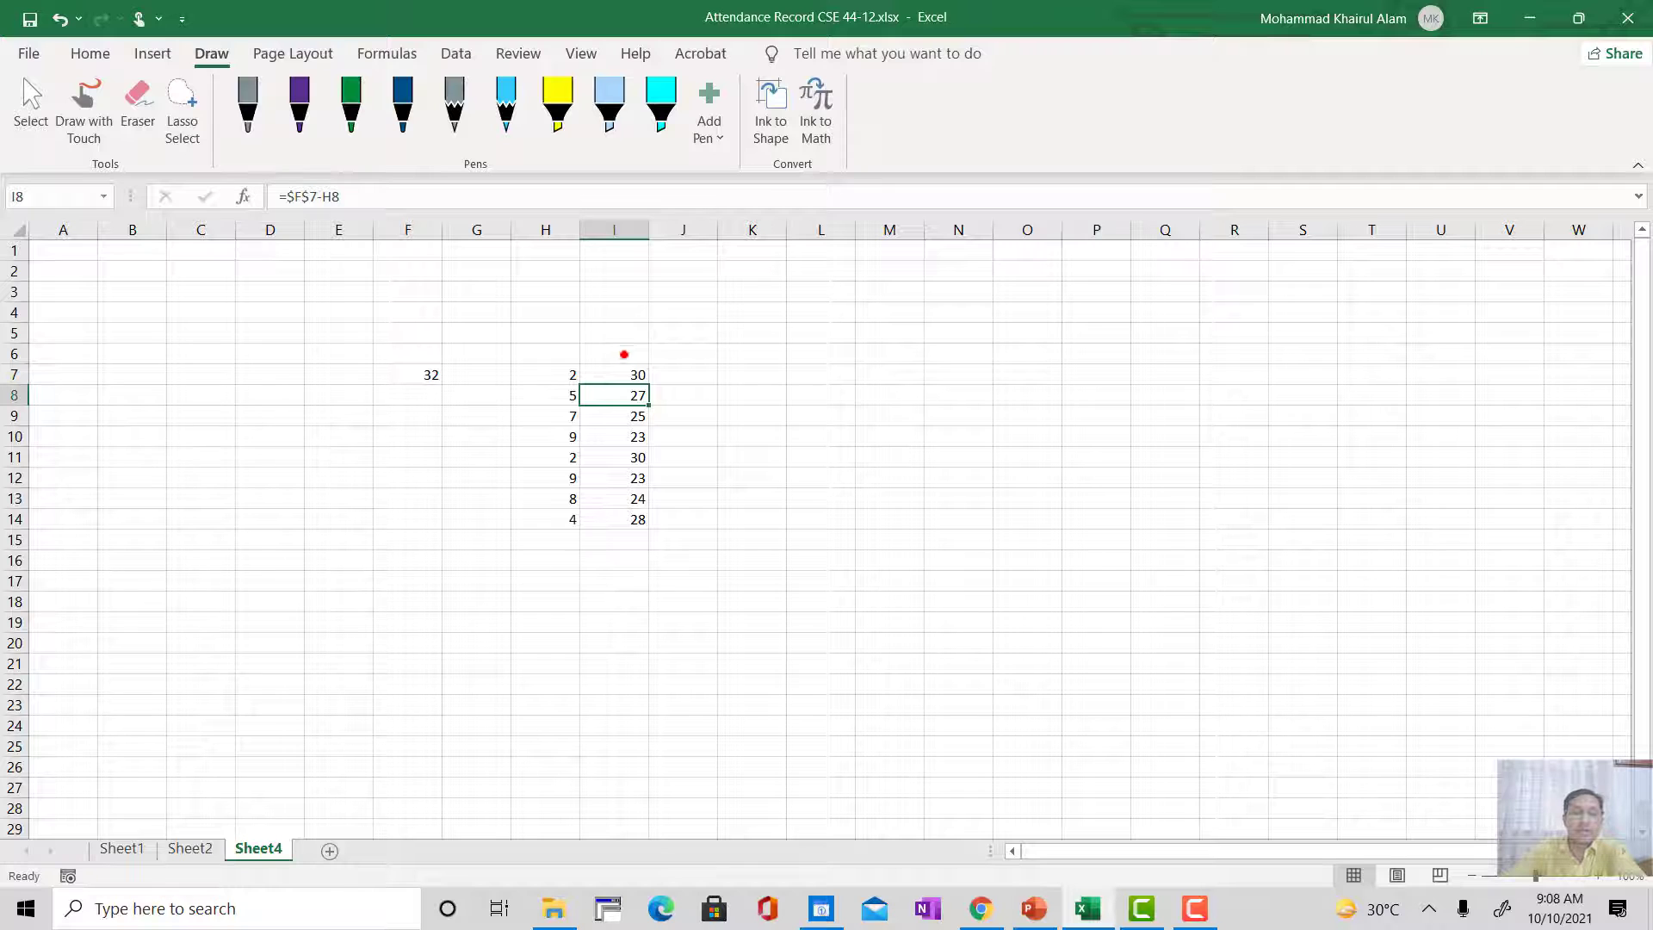
pyautogui.click(628, 374)
pyautogui.moveTo(647, 382); pyautogui.dragTo(663, 523)
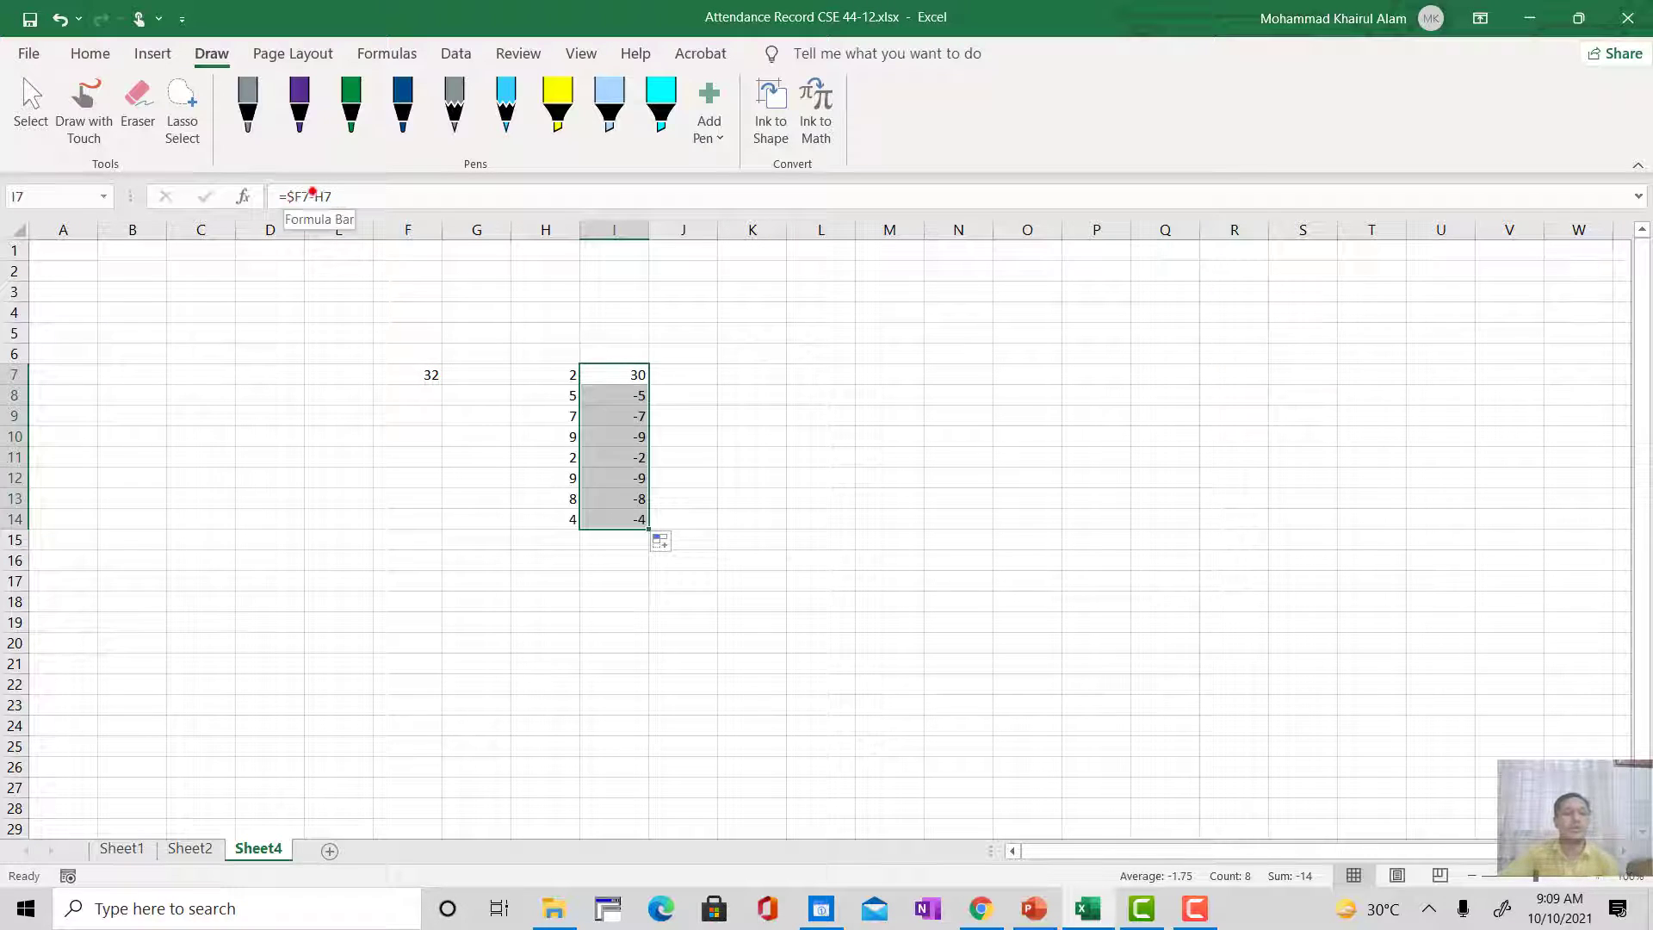
# Step: Lock only the row of the F7 reference in cell I7 so that the formula reads =F$7-H7
pyautogui.click(292, 197)
pyautogui.write('$')
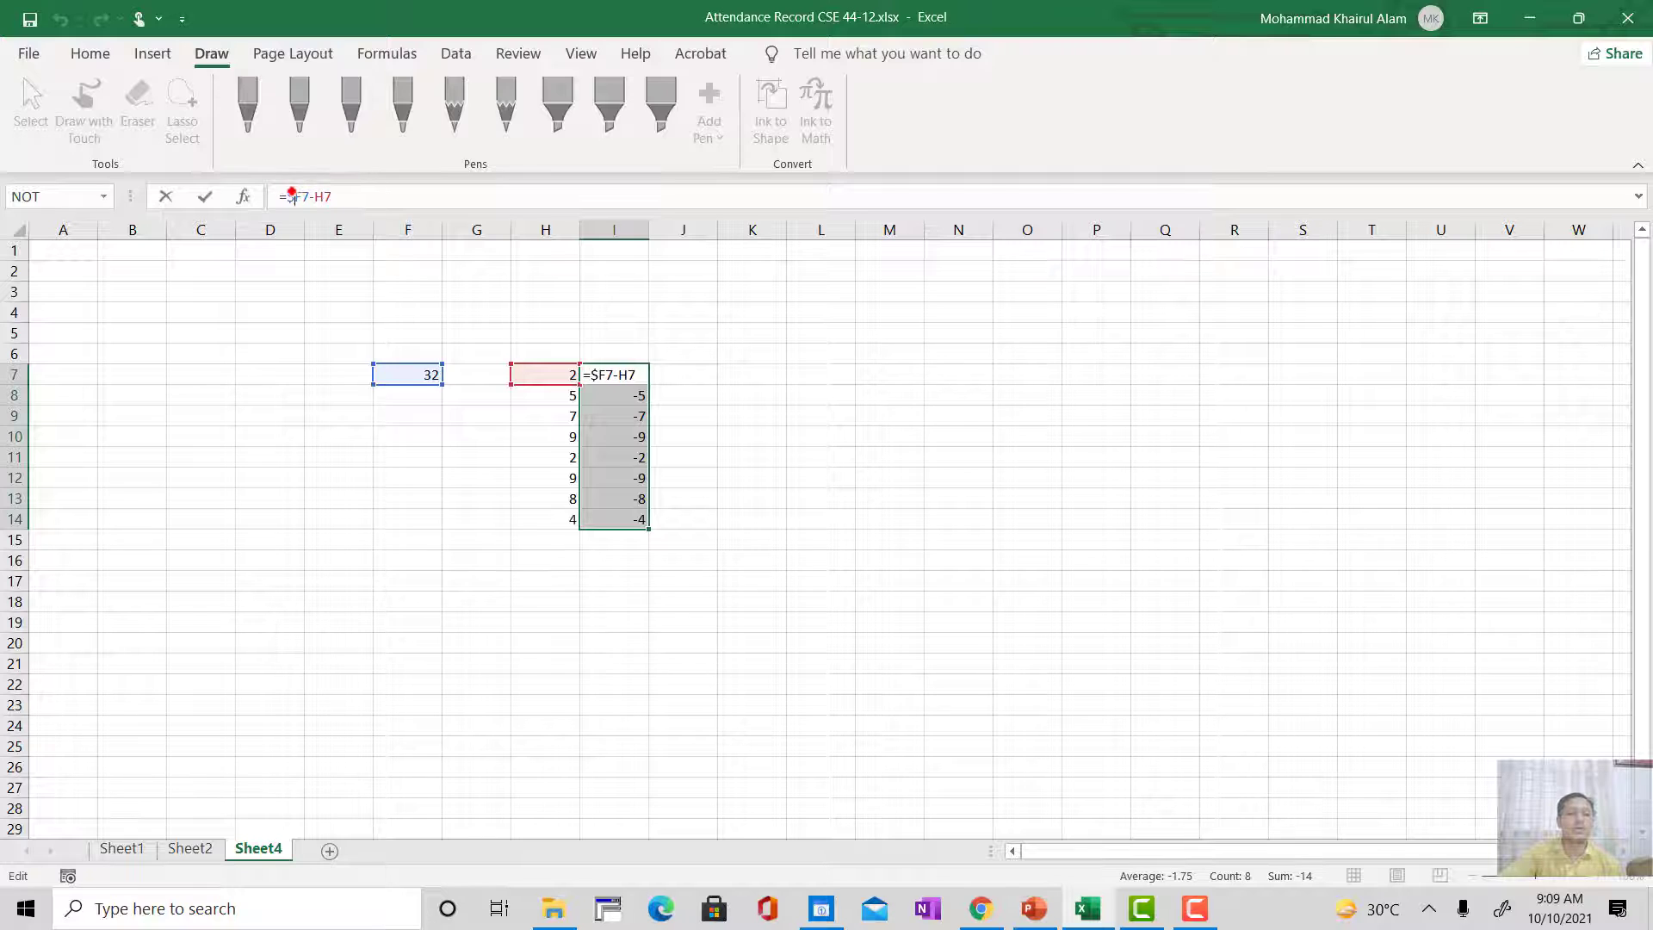
pyautogui.press('BackSpace')
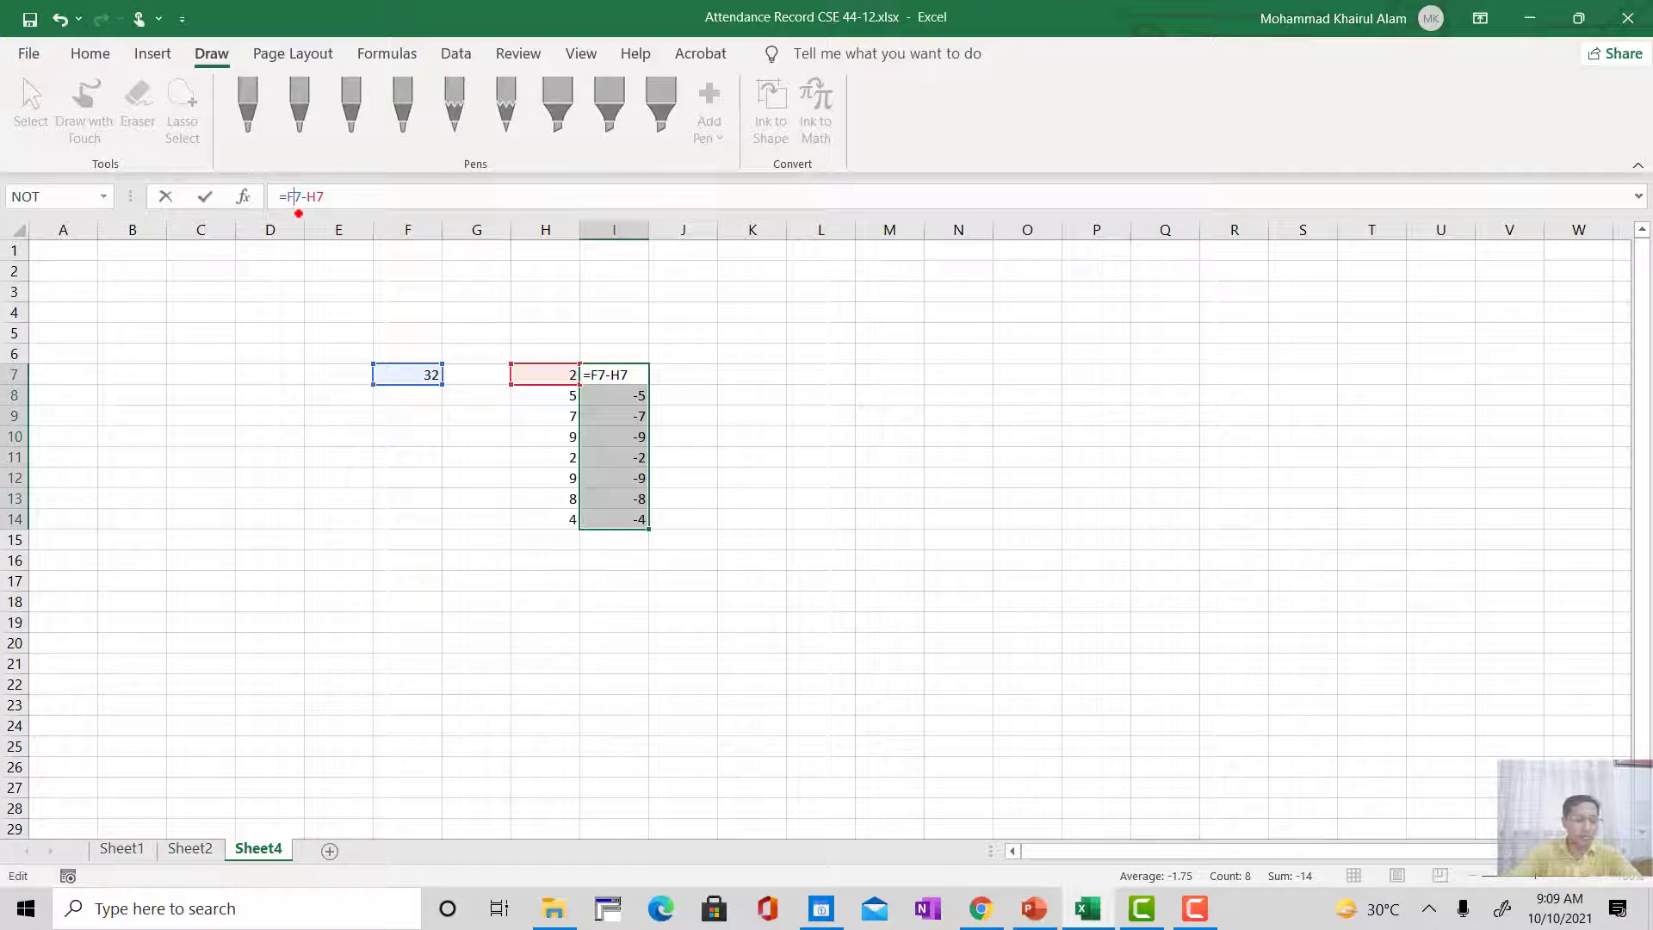
pyautogui.write('$')
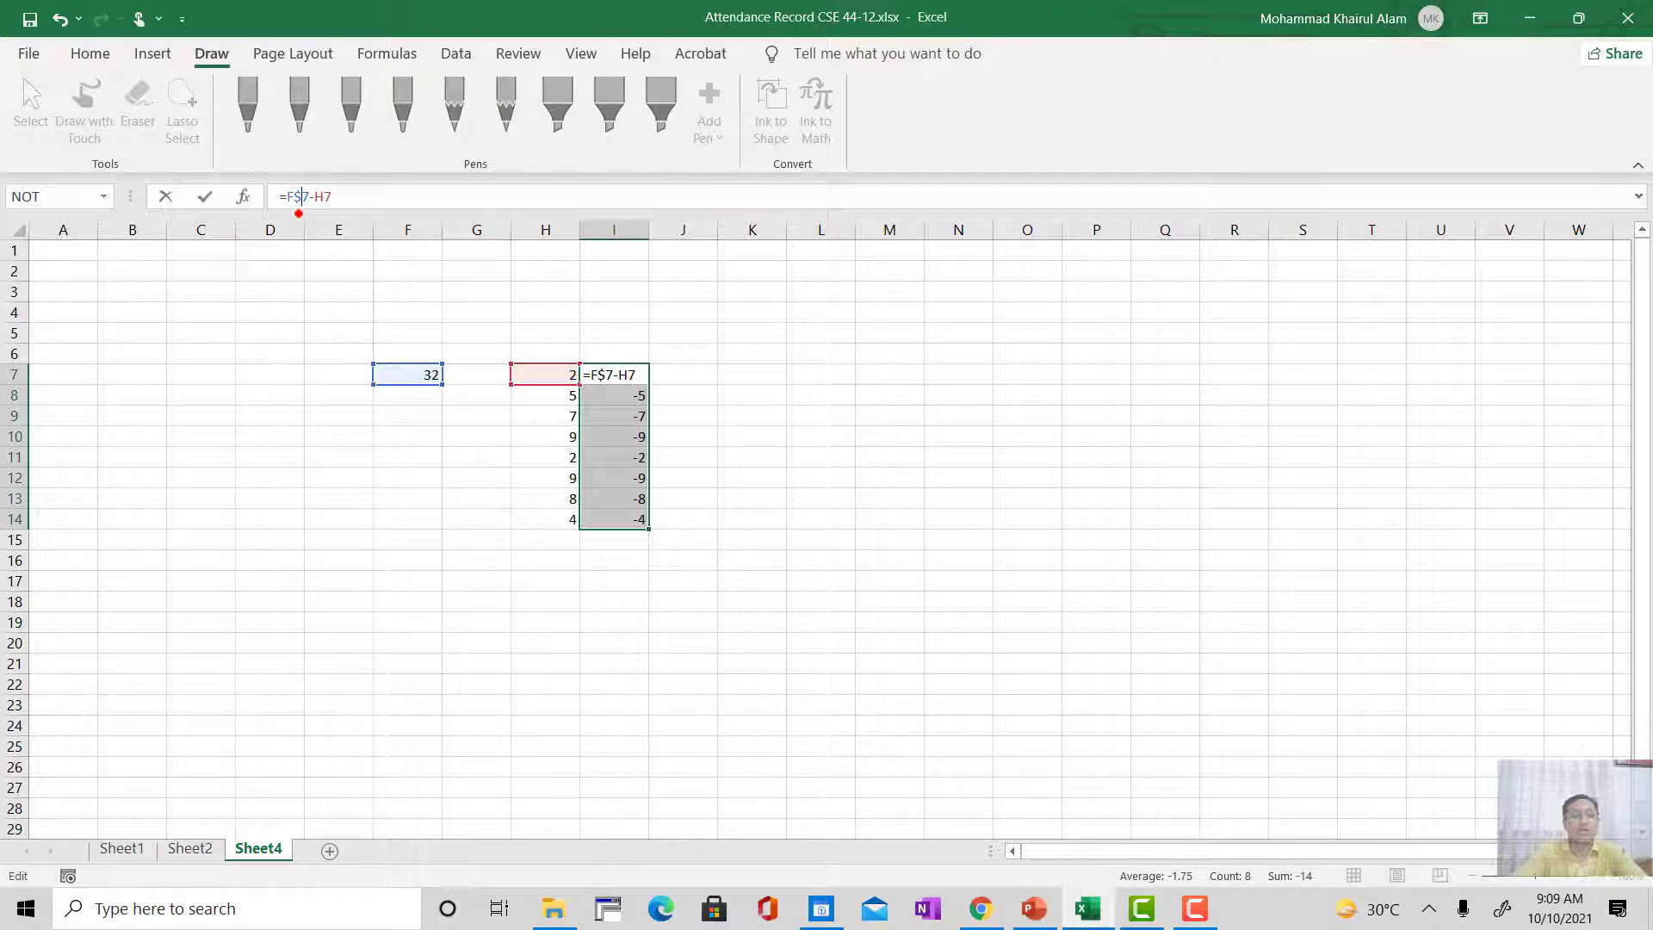
pyautogui.press('Return')
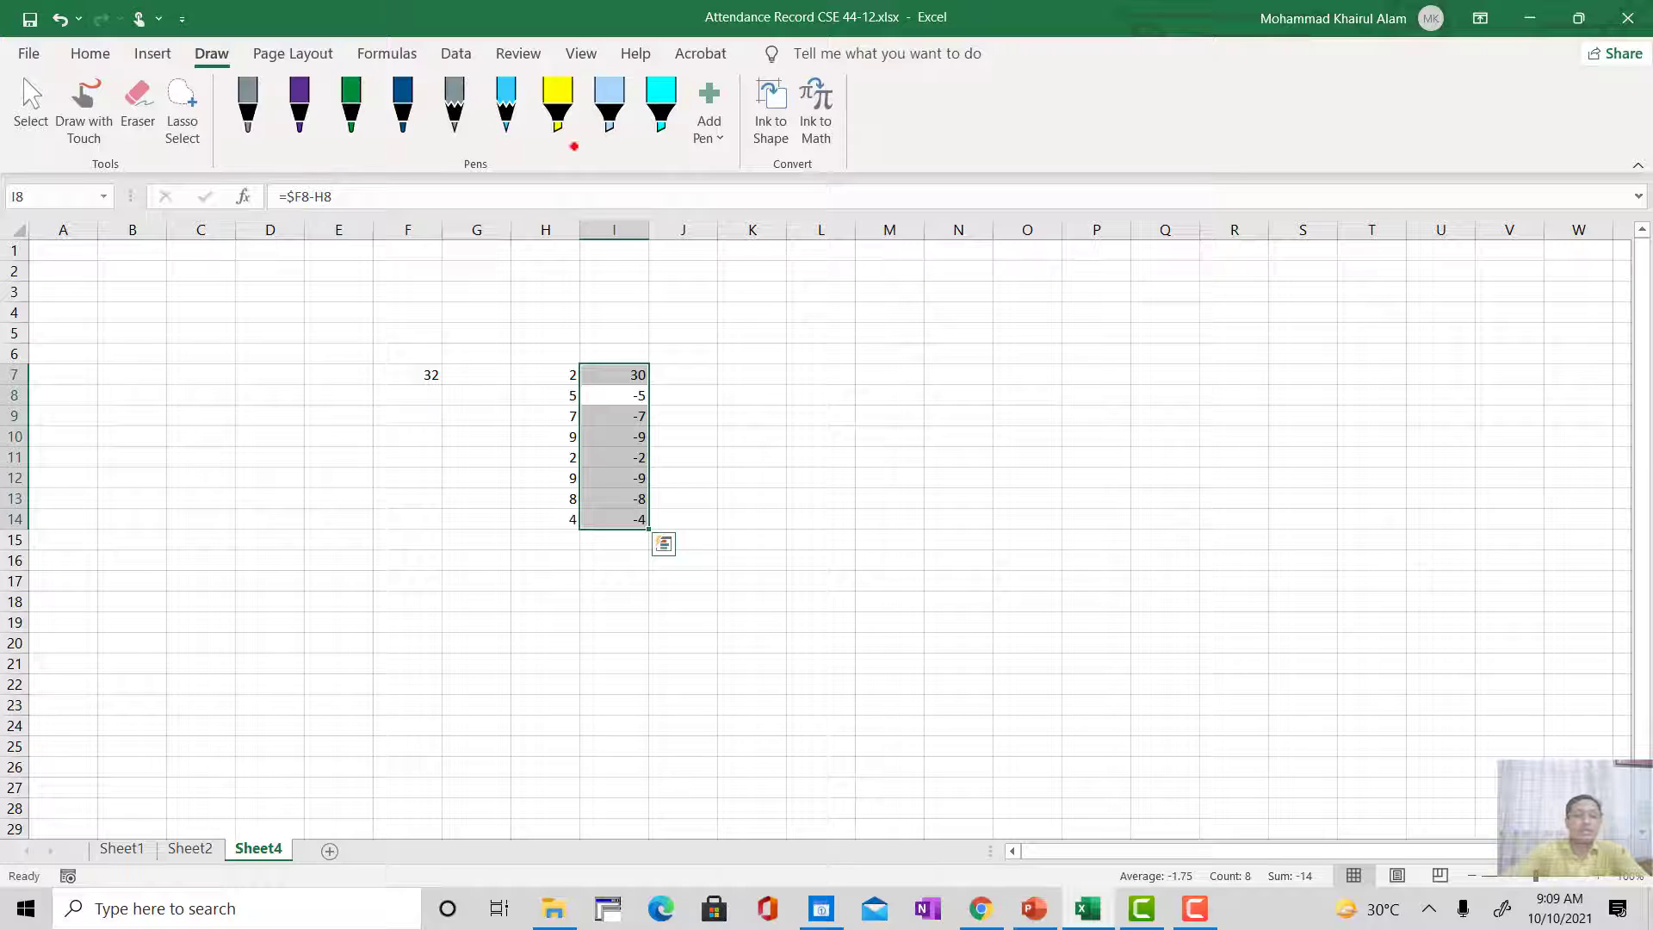
# Step: Fill the row-locked subtraction formula from I7 down through I14
pyautogui.click(664, 377)
pyautogui.click(629, 375)
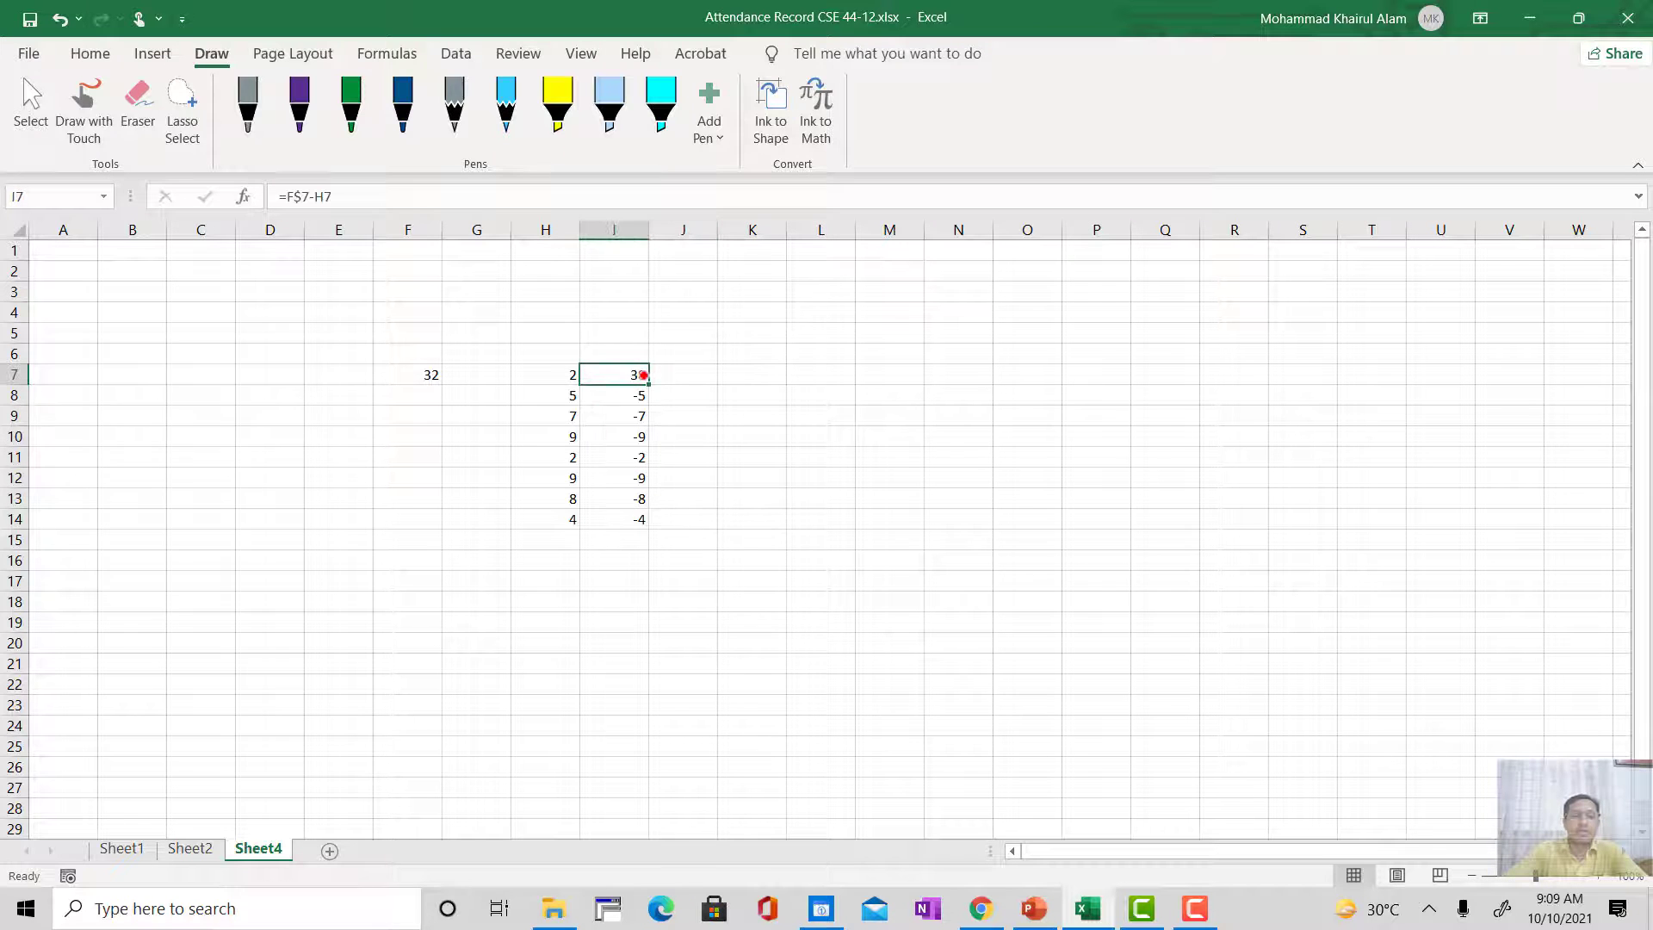
pyautogui.moveTo(647, 378); pyautogui.dragTo(653, 526)
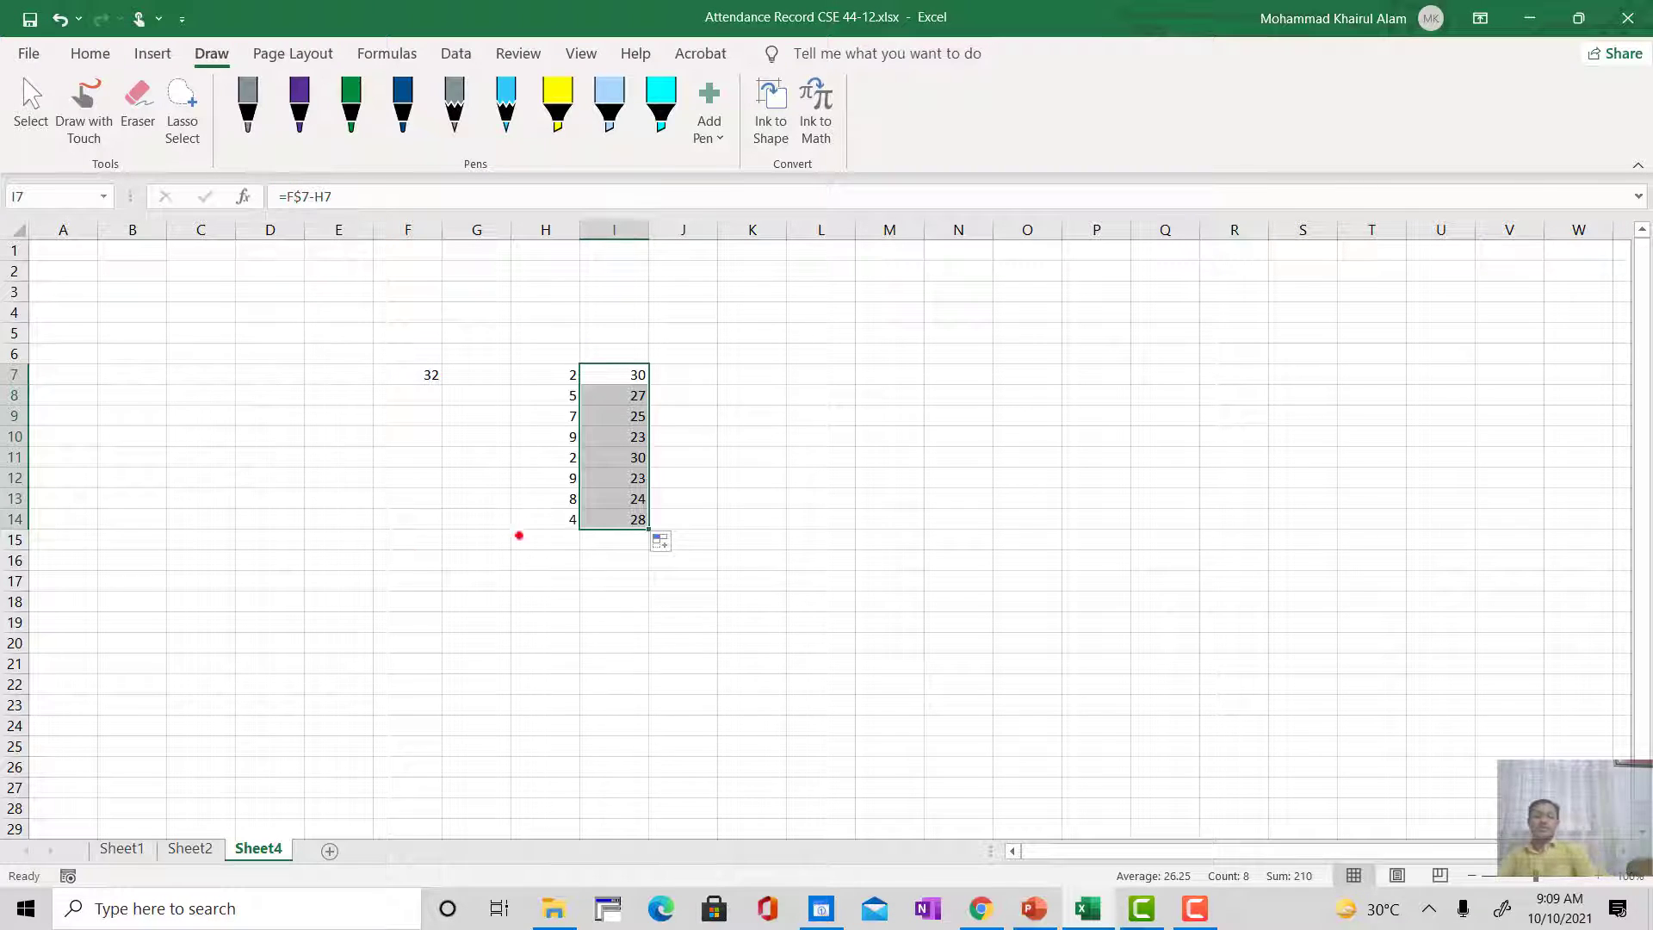
# Step: Examine the COUNTIF formula in cell H15 of Sheet1, including its range and criteria references
pyautogui.click(121, 848)
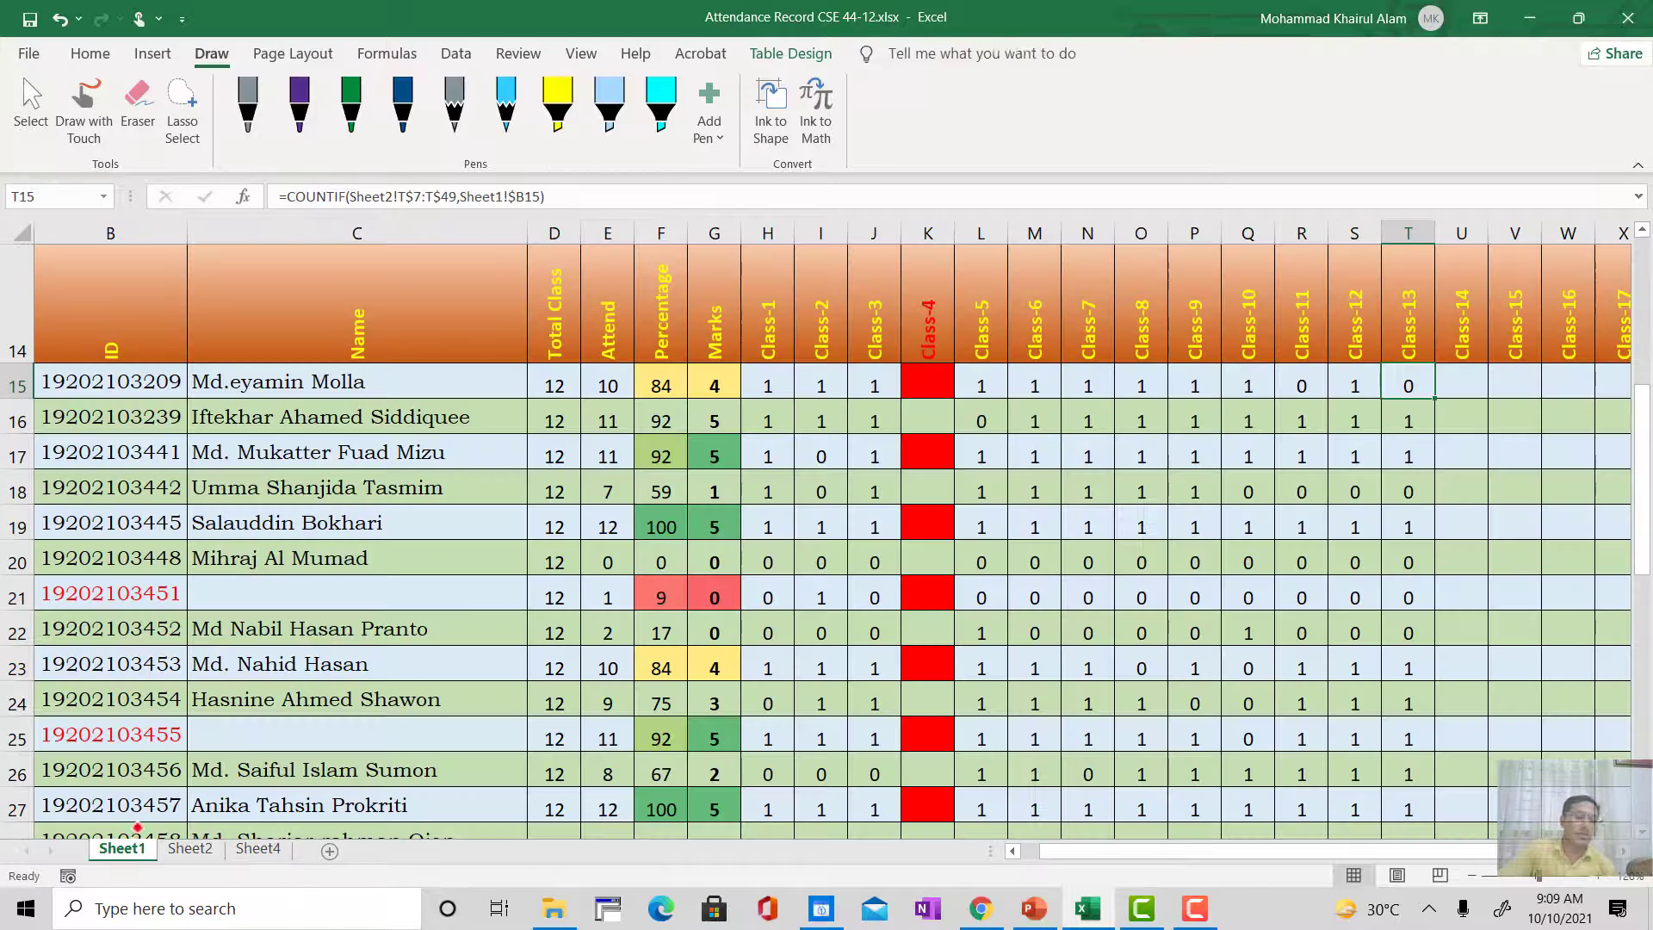
pyautogui.click(766, 388)
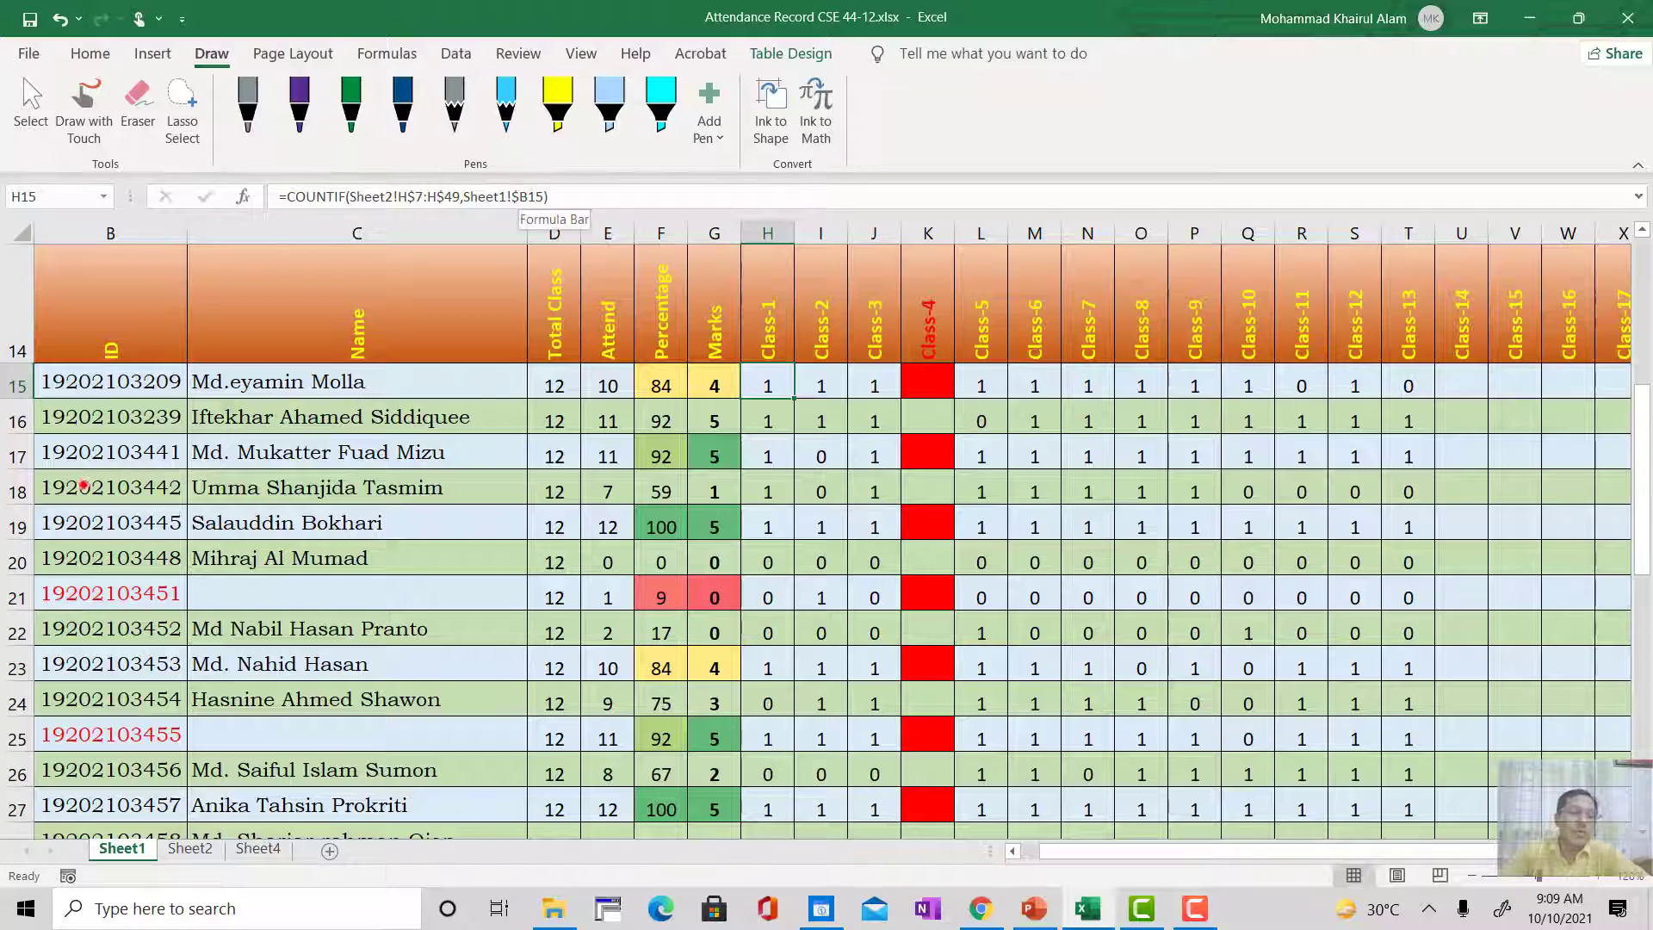
pyautogui.scroll(1, 52, 392)
pyautogui.scroll(-1, 86, 422)
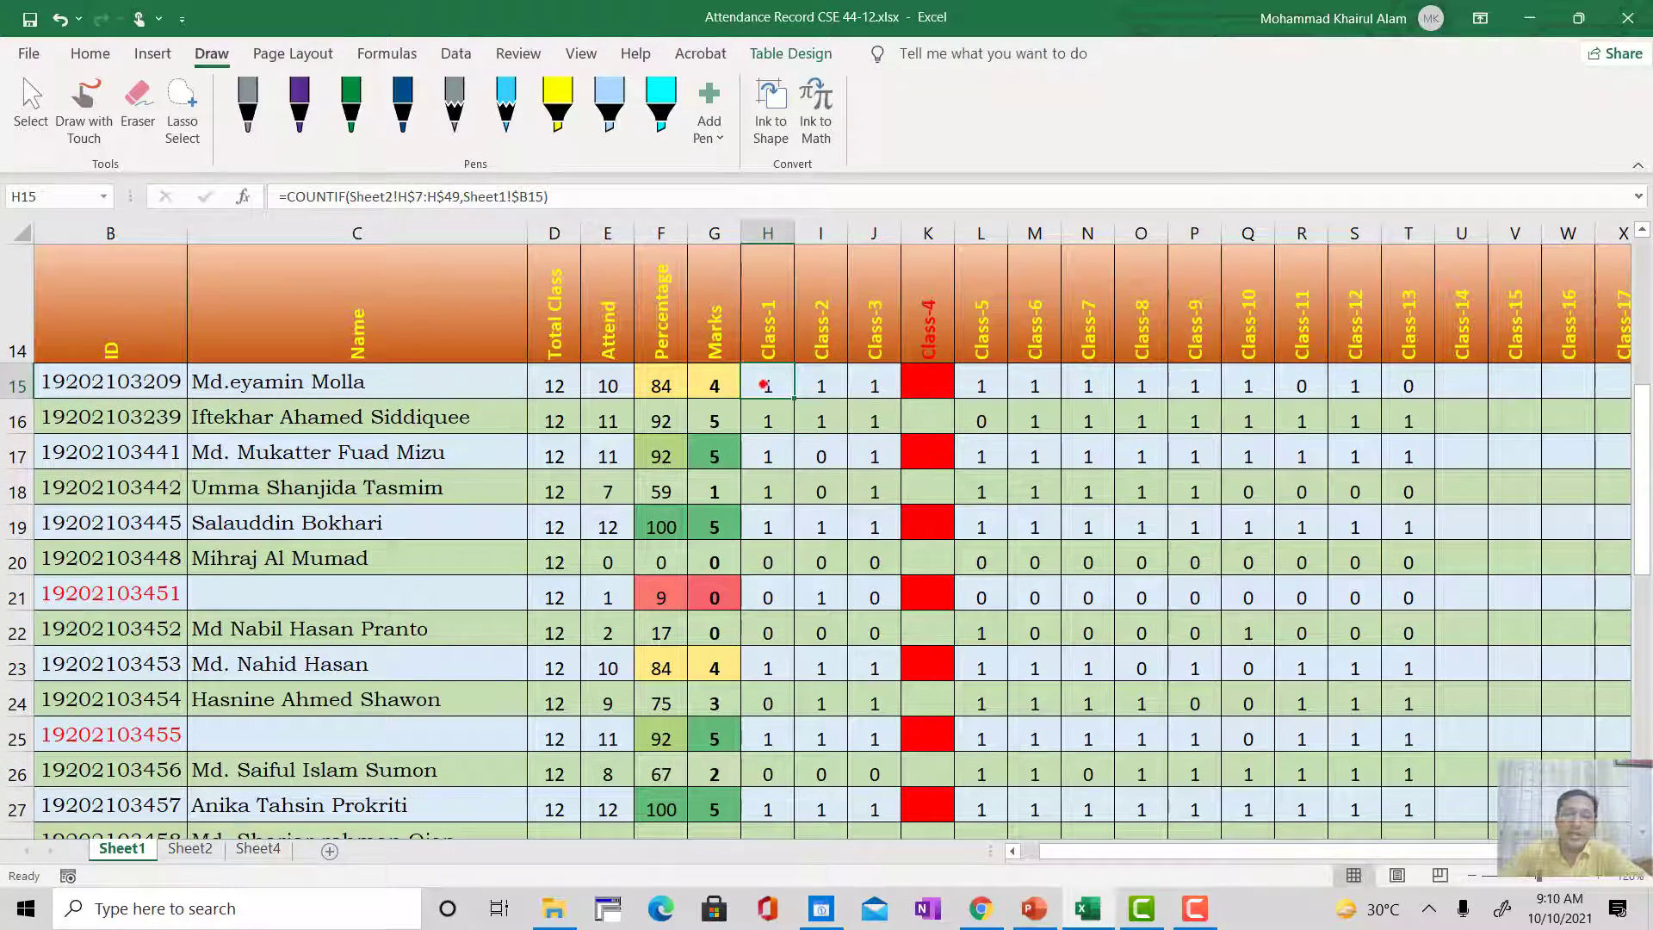
pyautogui.click(572, 191)
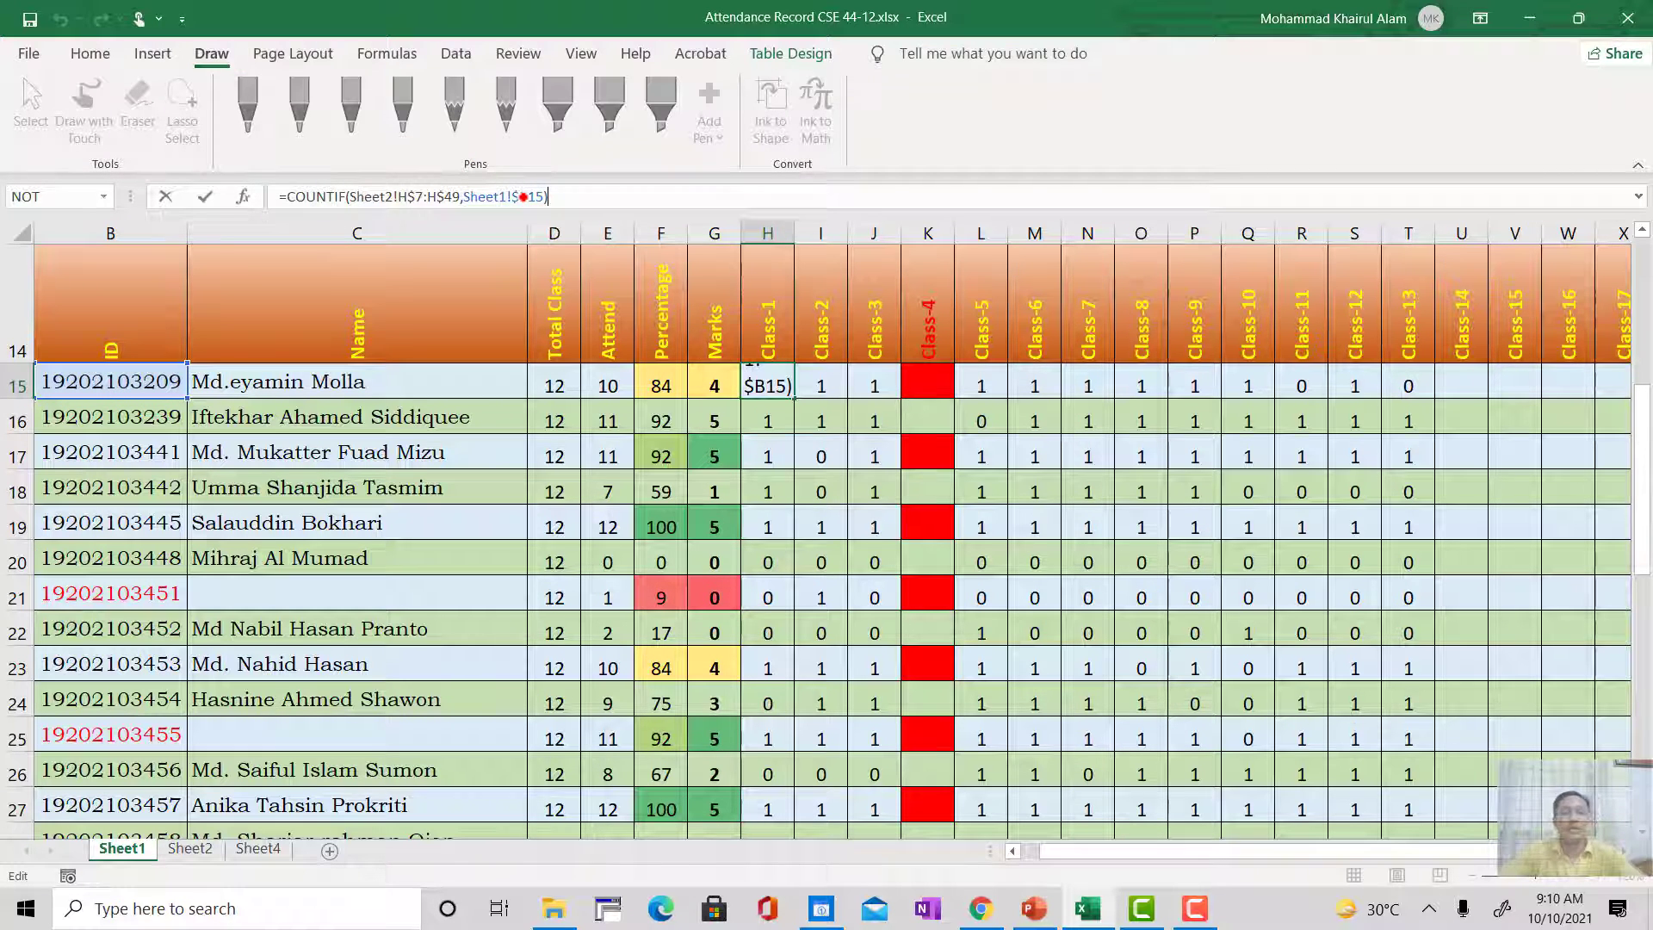
# Step: Compare the Class-1 ID column on Sheet2 with the range used by the COUNTIF formula in Sheet1's H15
pyautogui.click(191, 849)
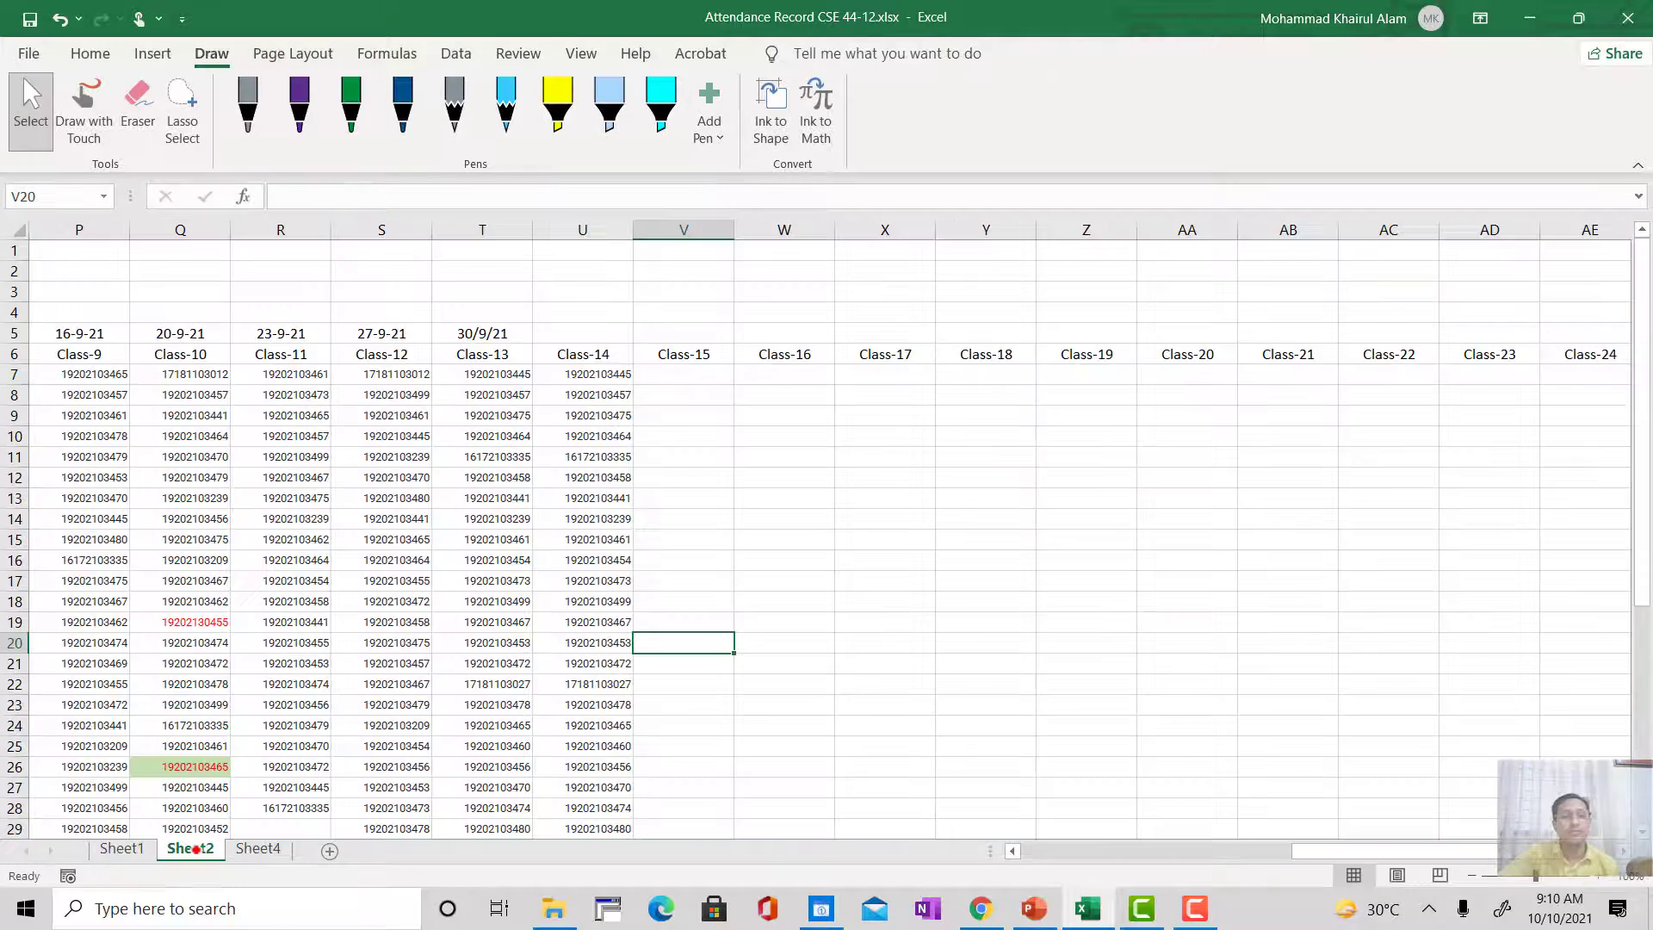
pyautogui.moveTo(1377, 852); pyautogui.dragTo(1093, 878)
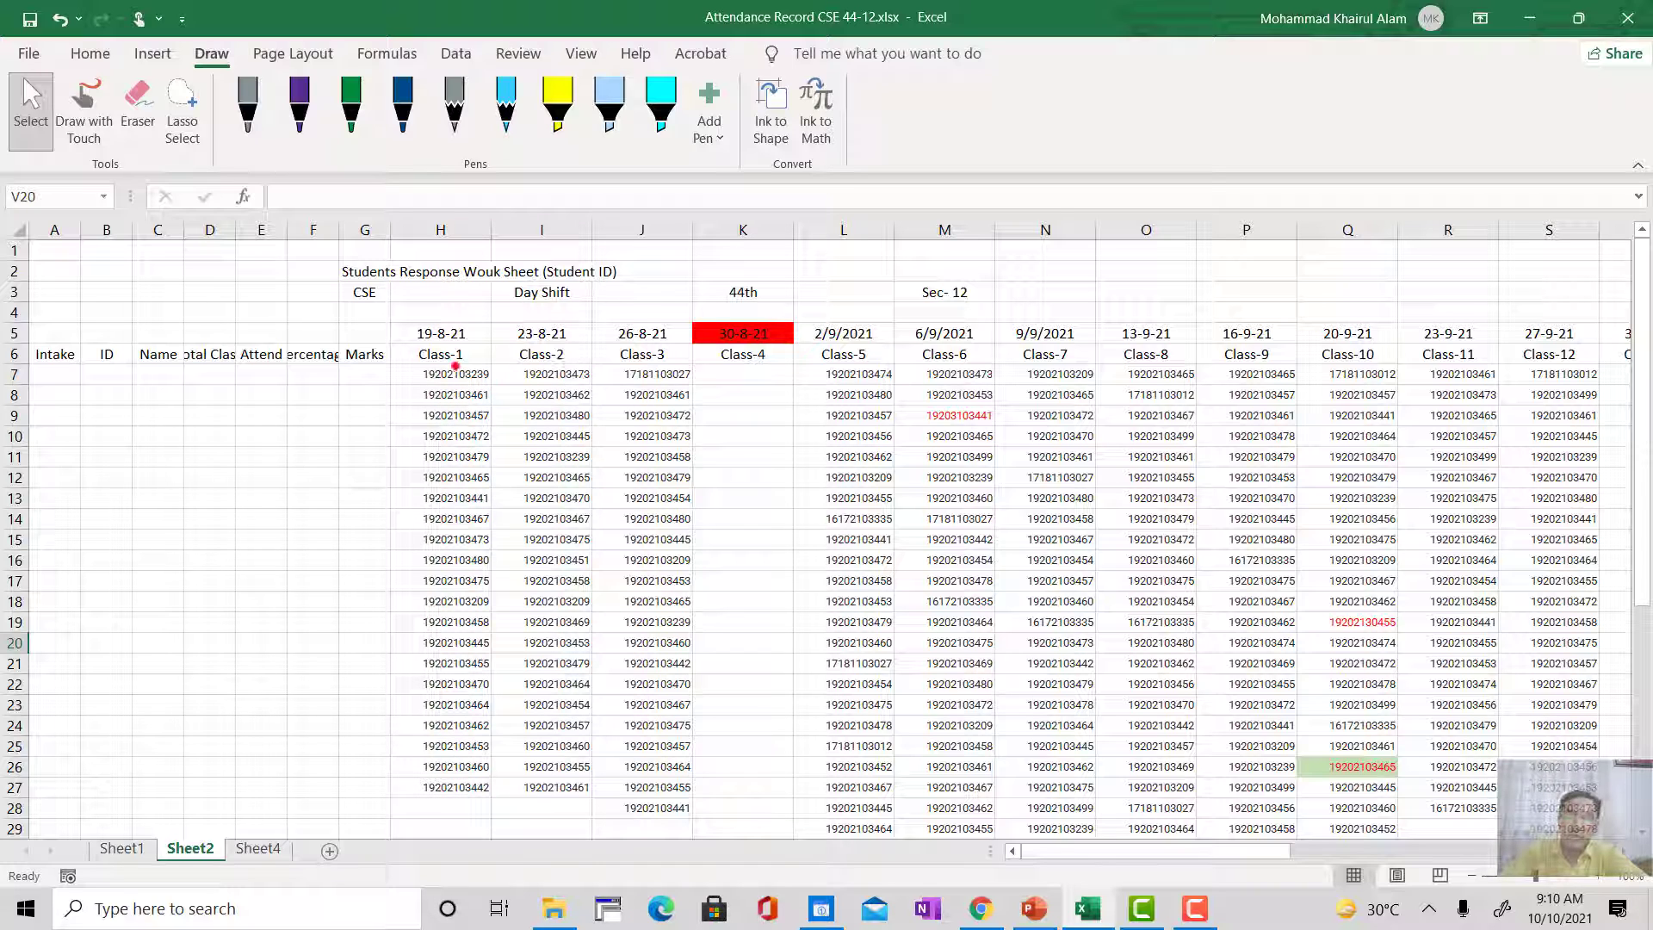
pyautogui.click(121, 849)
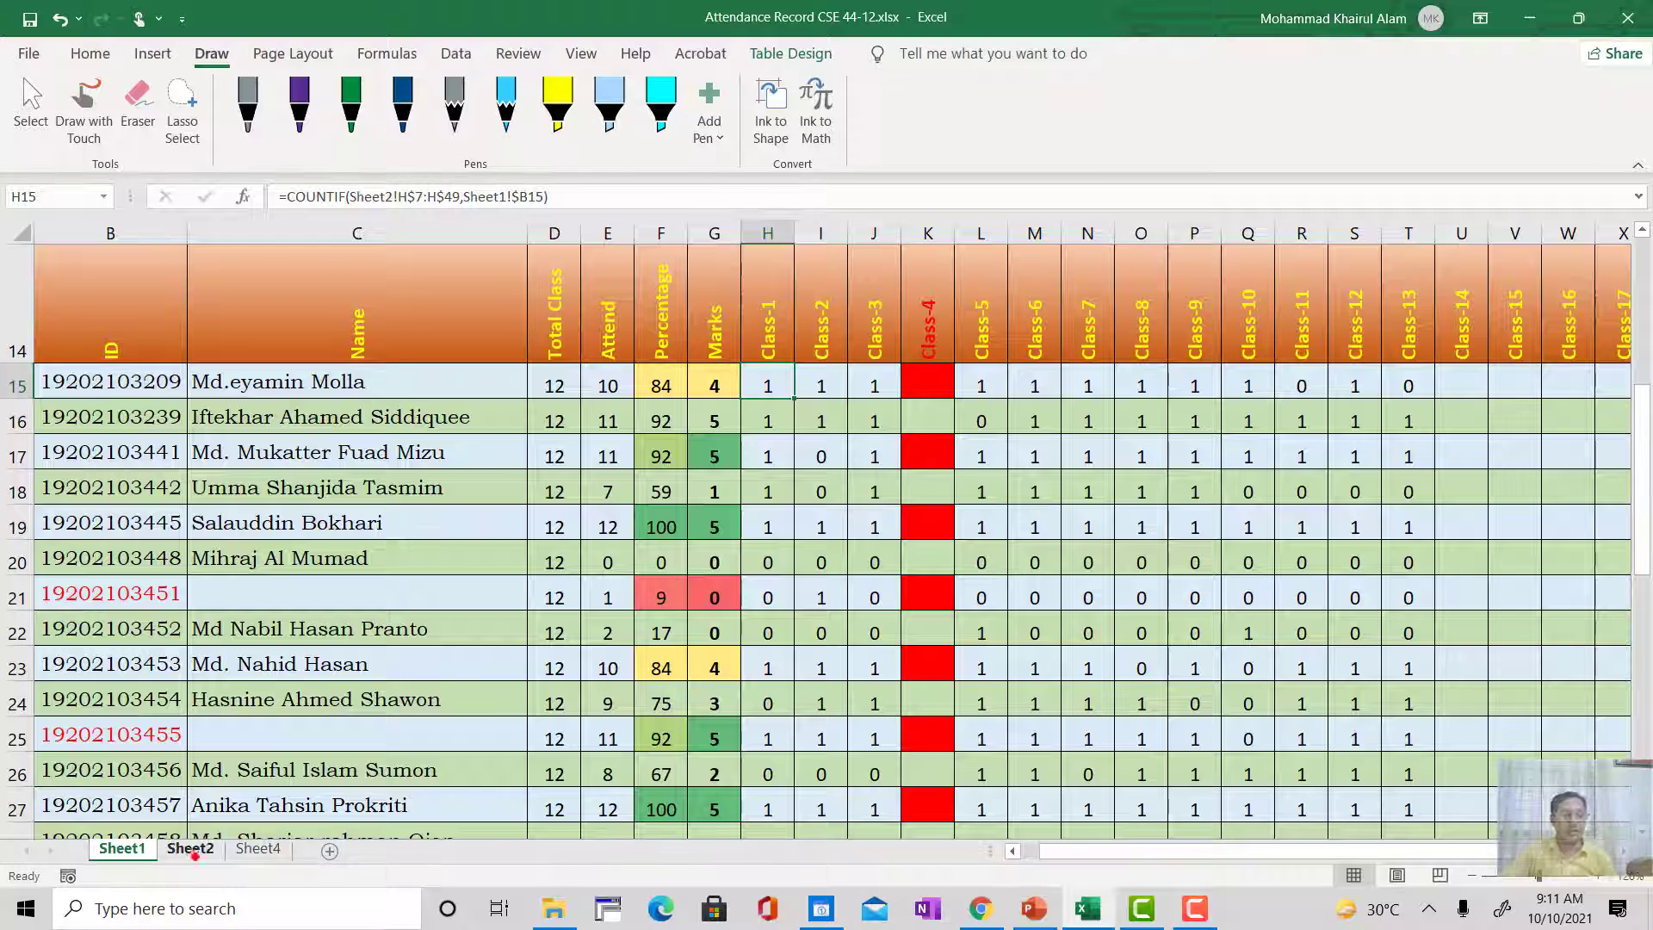
pyautogui.click(190, 851)
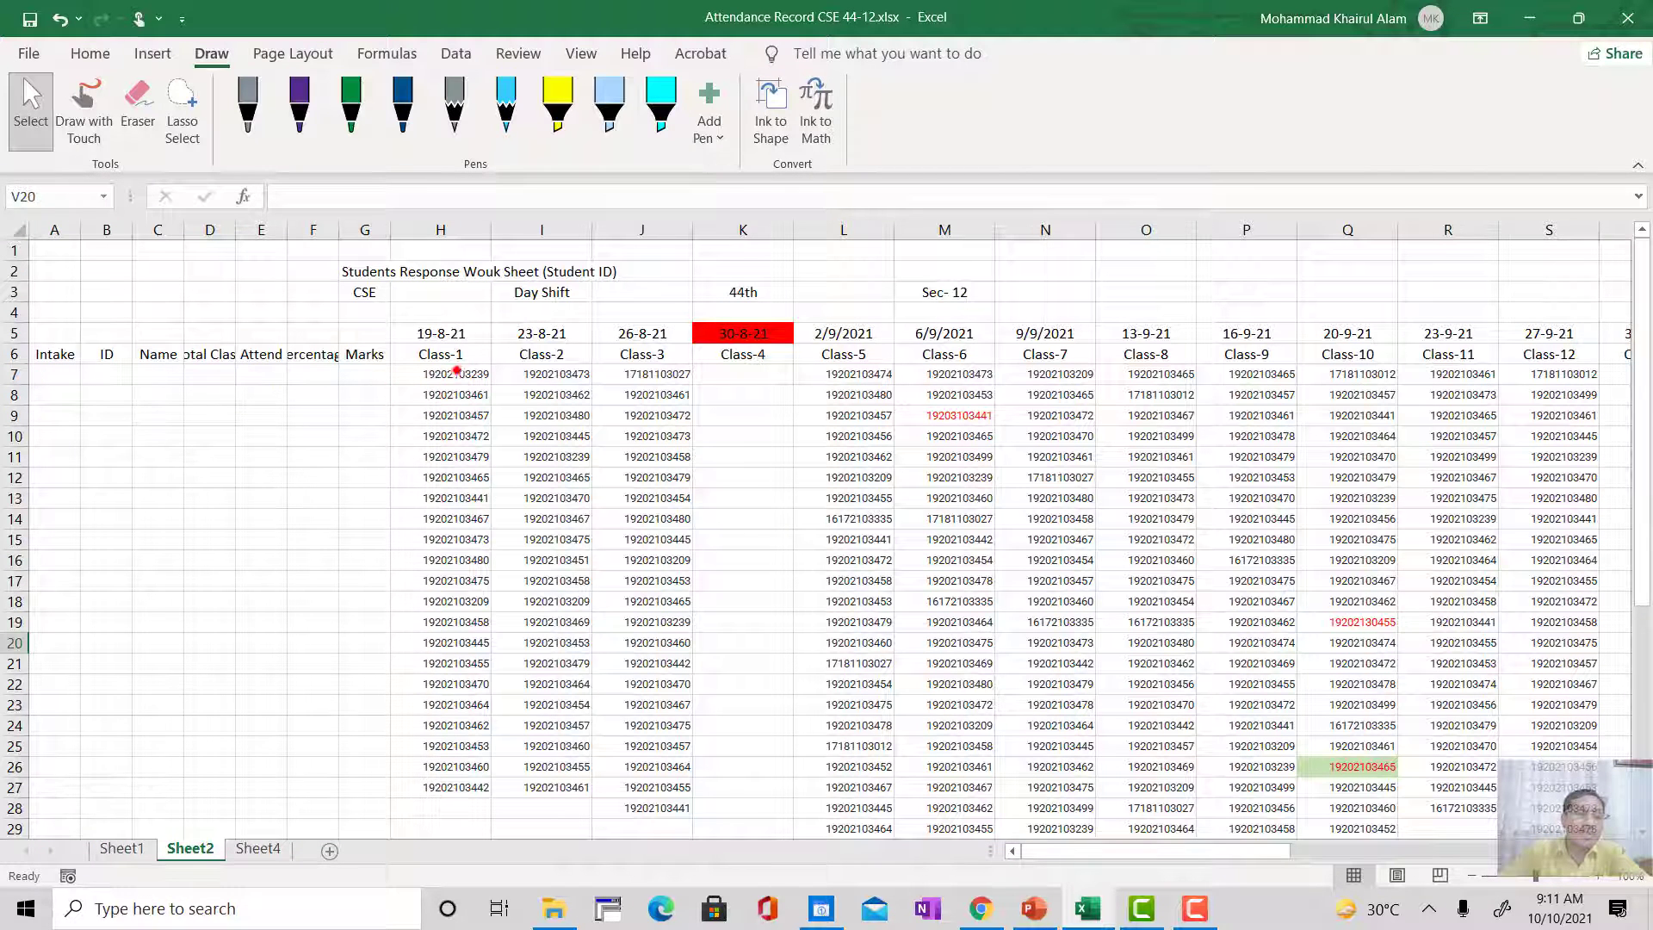
pyautogui.scroll(-7, 455, 508)
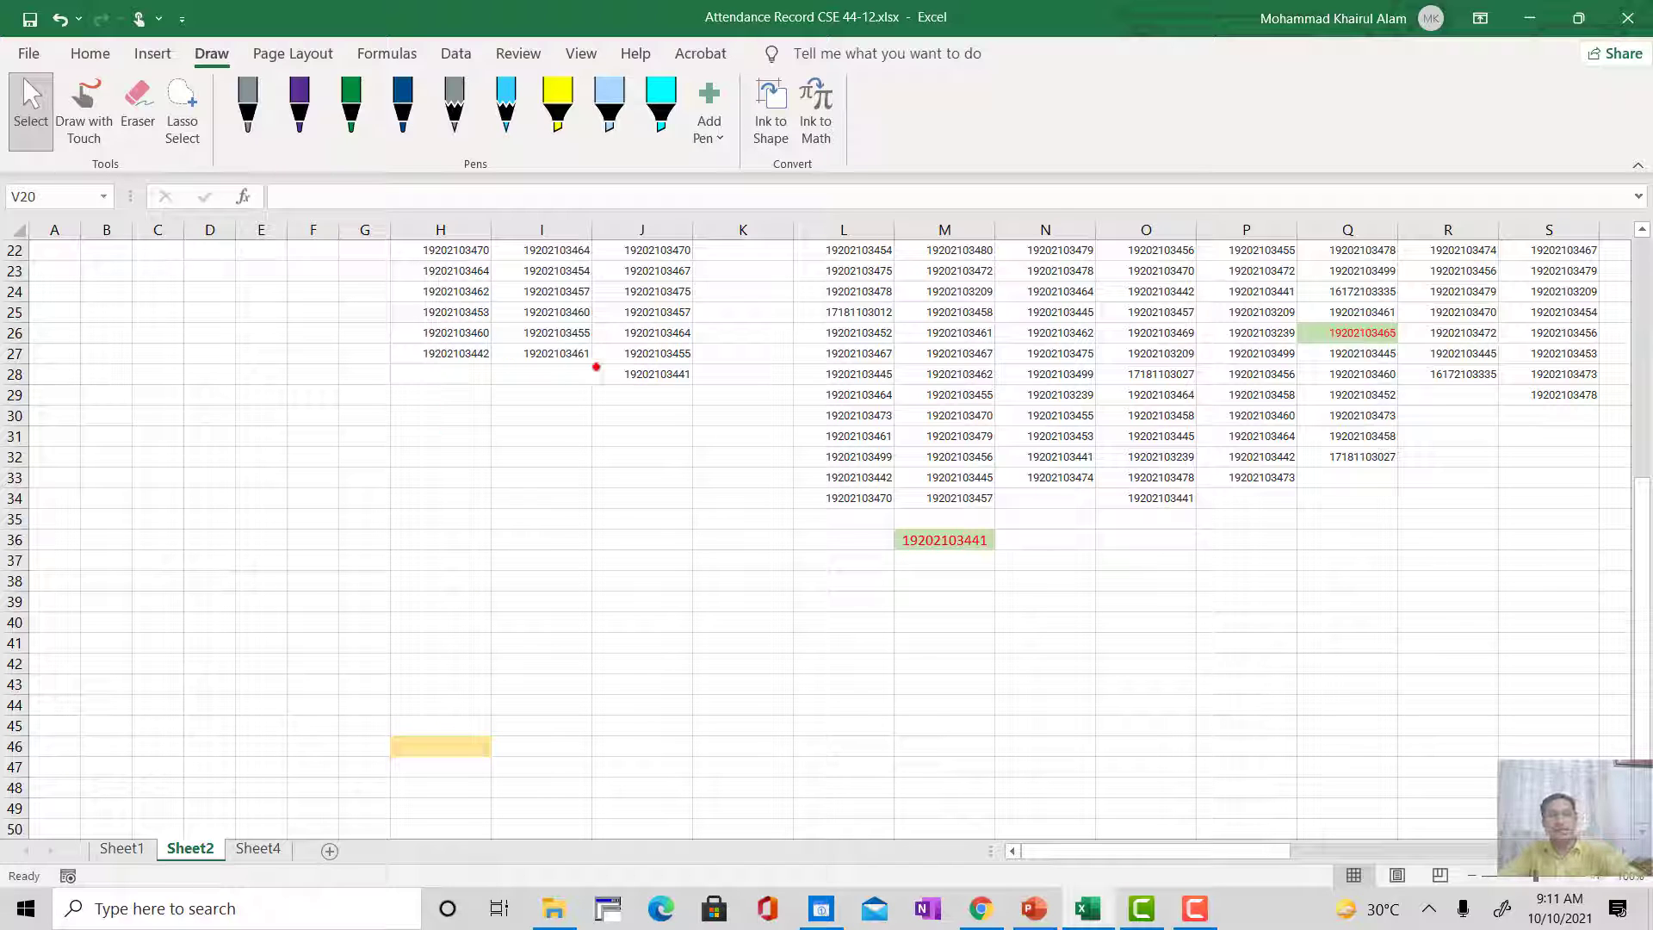
pyautogui.hotkey('ctrl', 'pageup')
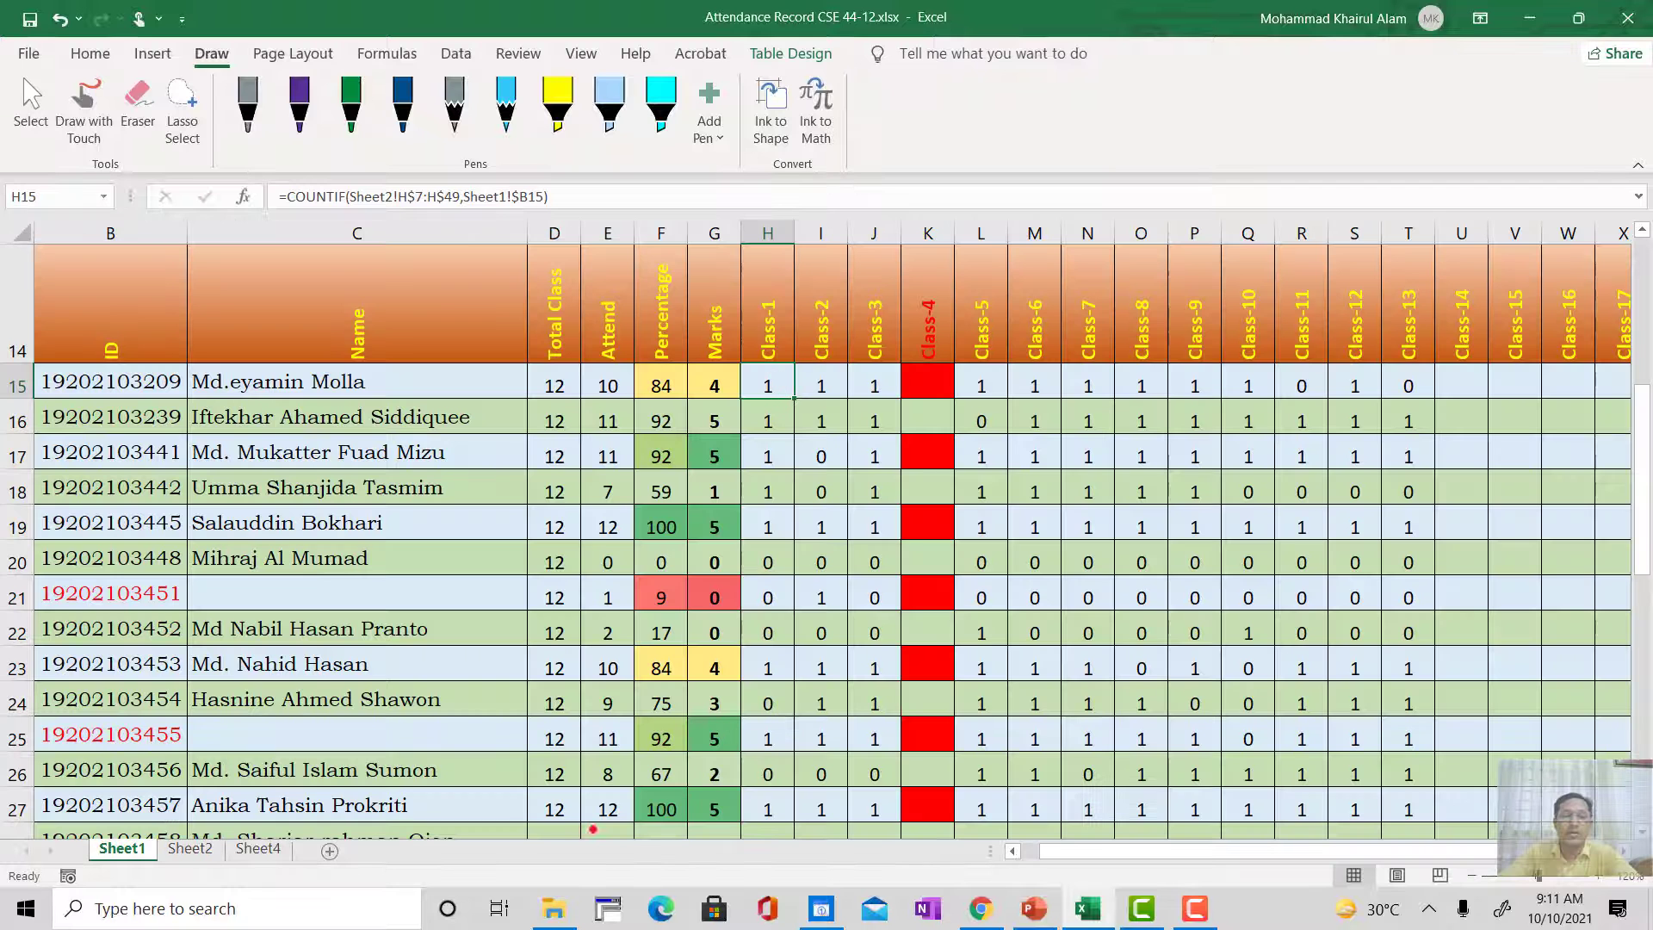
# Step: Select the Class-1 range H7:H49 on Sheet2 to show the cells the COUNTIF formula covers
pyautogui.click(189, 848)
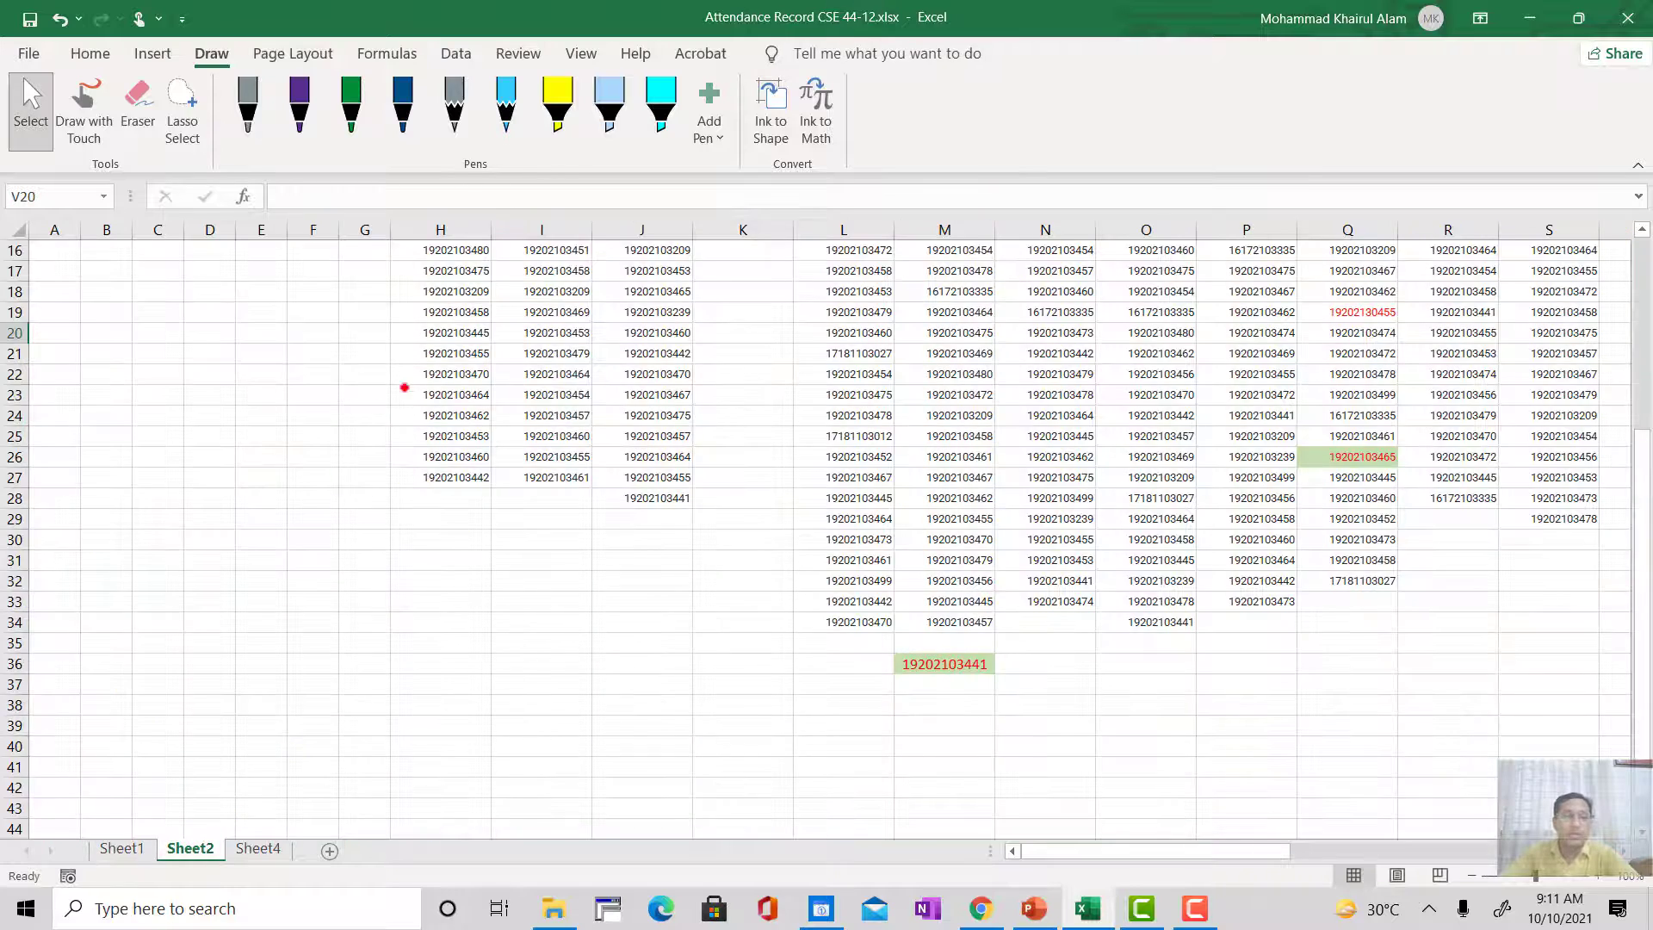
pyautogui.scroll(5, 452, 424)
pyautogui.click(452, 374)
pyautogui.scroll(-7, 462, 798)
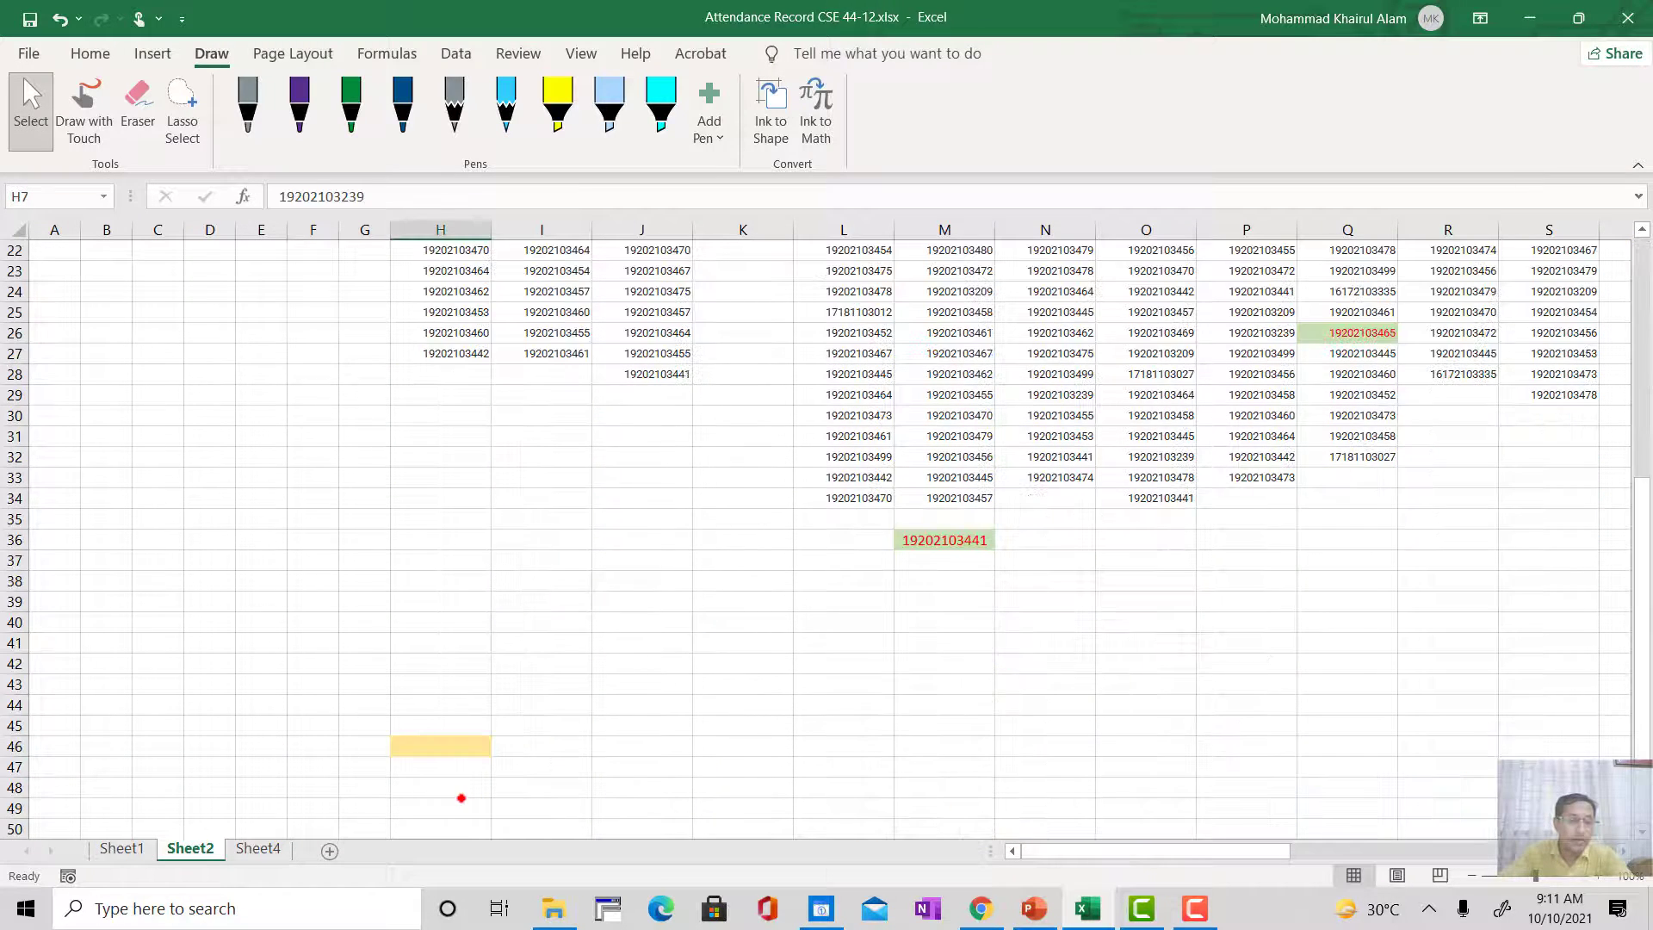
pyautogui.keyDown('shift'); pyautogui.click(454, 814); pyautogui.keyUp('shift')
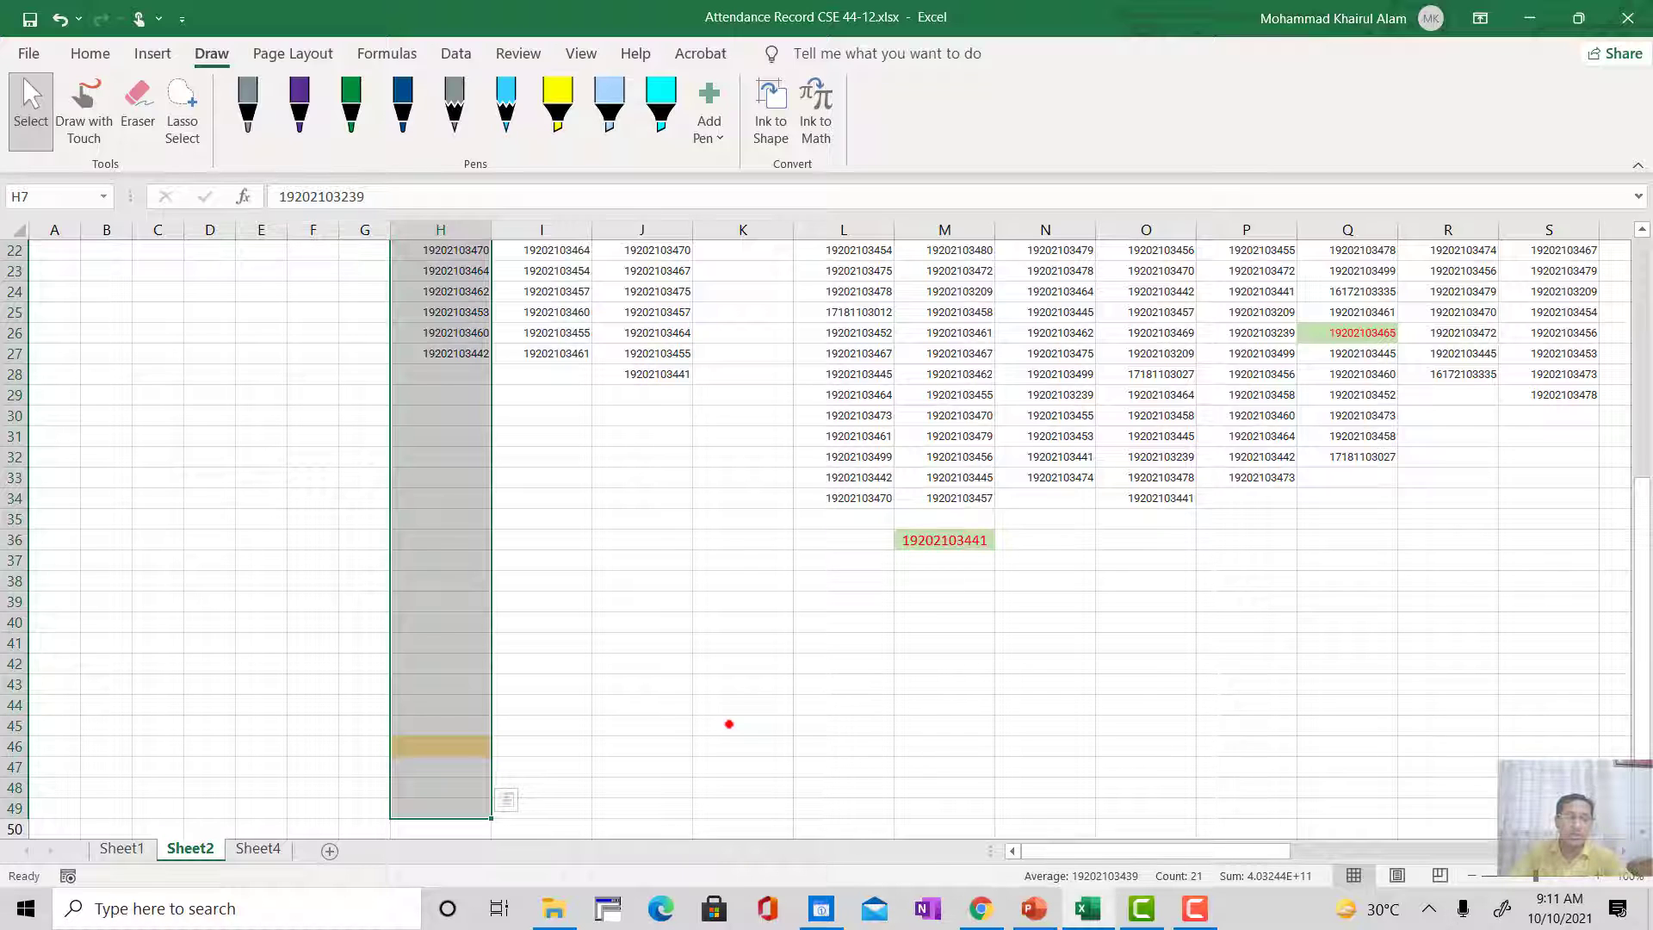
# Step: Extend the Sheet2 selection of rows 7 to 49 from column H across the class columns to column AG
pyautogui.hotkey('shift', 'Right')
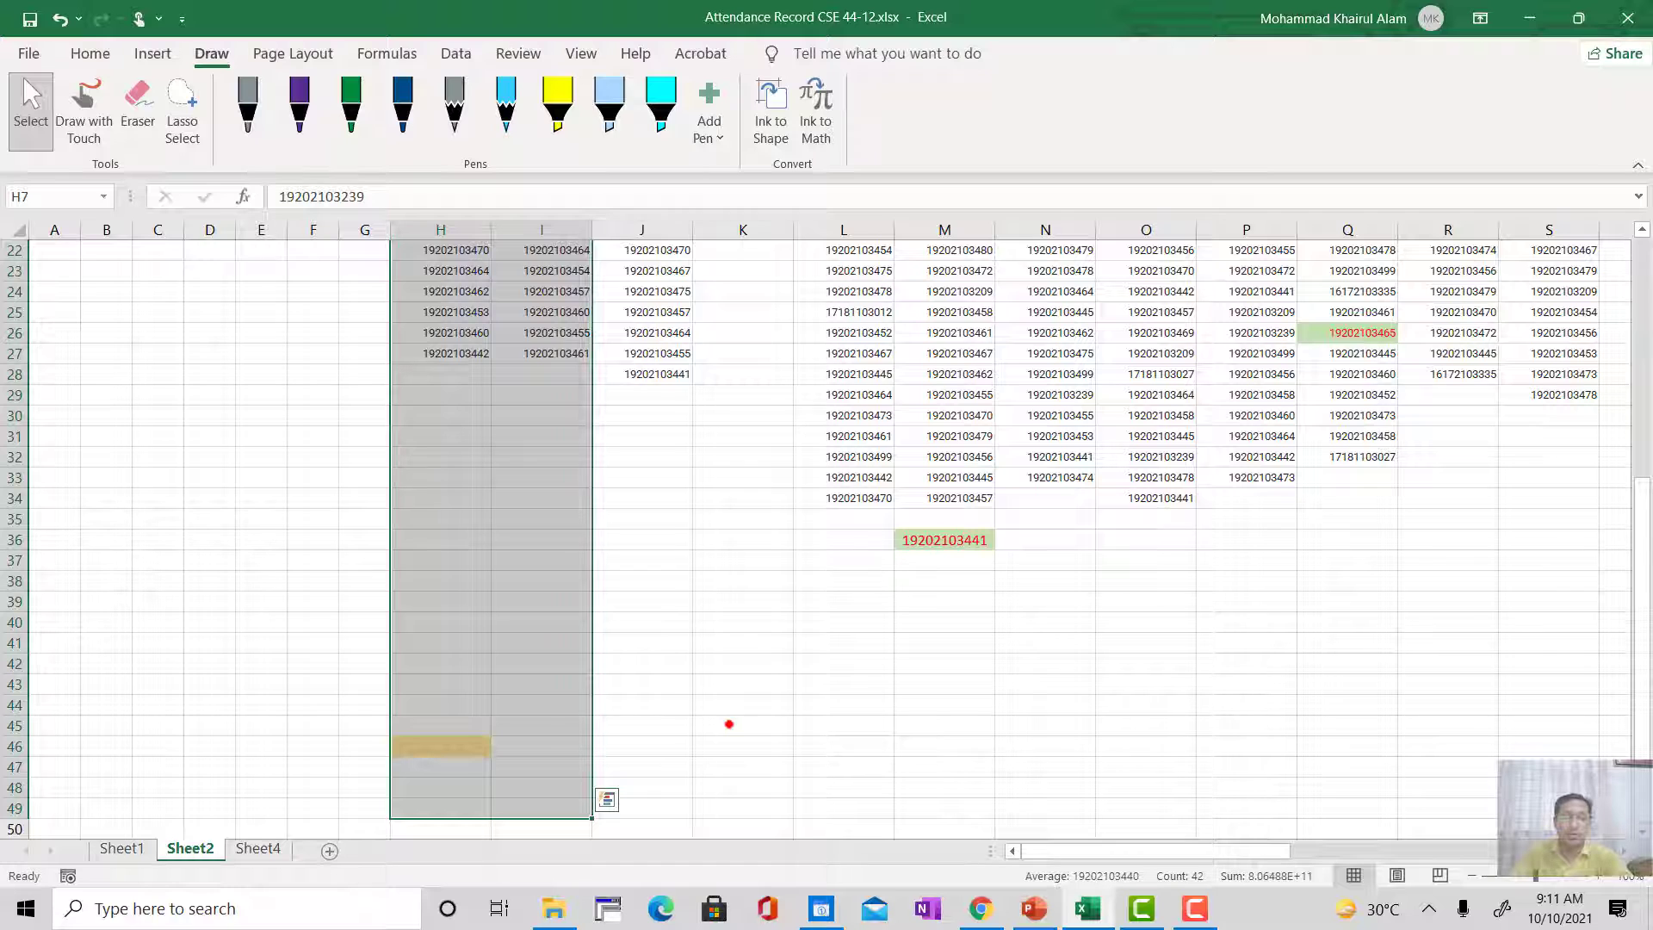
pyautogui.hotkey('shift', 'Right')
pyautogui.hotkey('shift', 'Right')
pyautogui.hotkey('shift', 'Right')
pyautogui.hotkey('shift', 'Right')
pyautogui.hotkey('shift', 'Right')
pyautogui.hotkey('shift', 'Right')
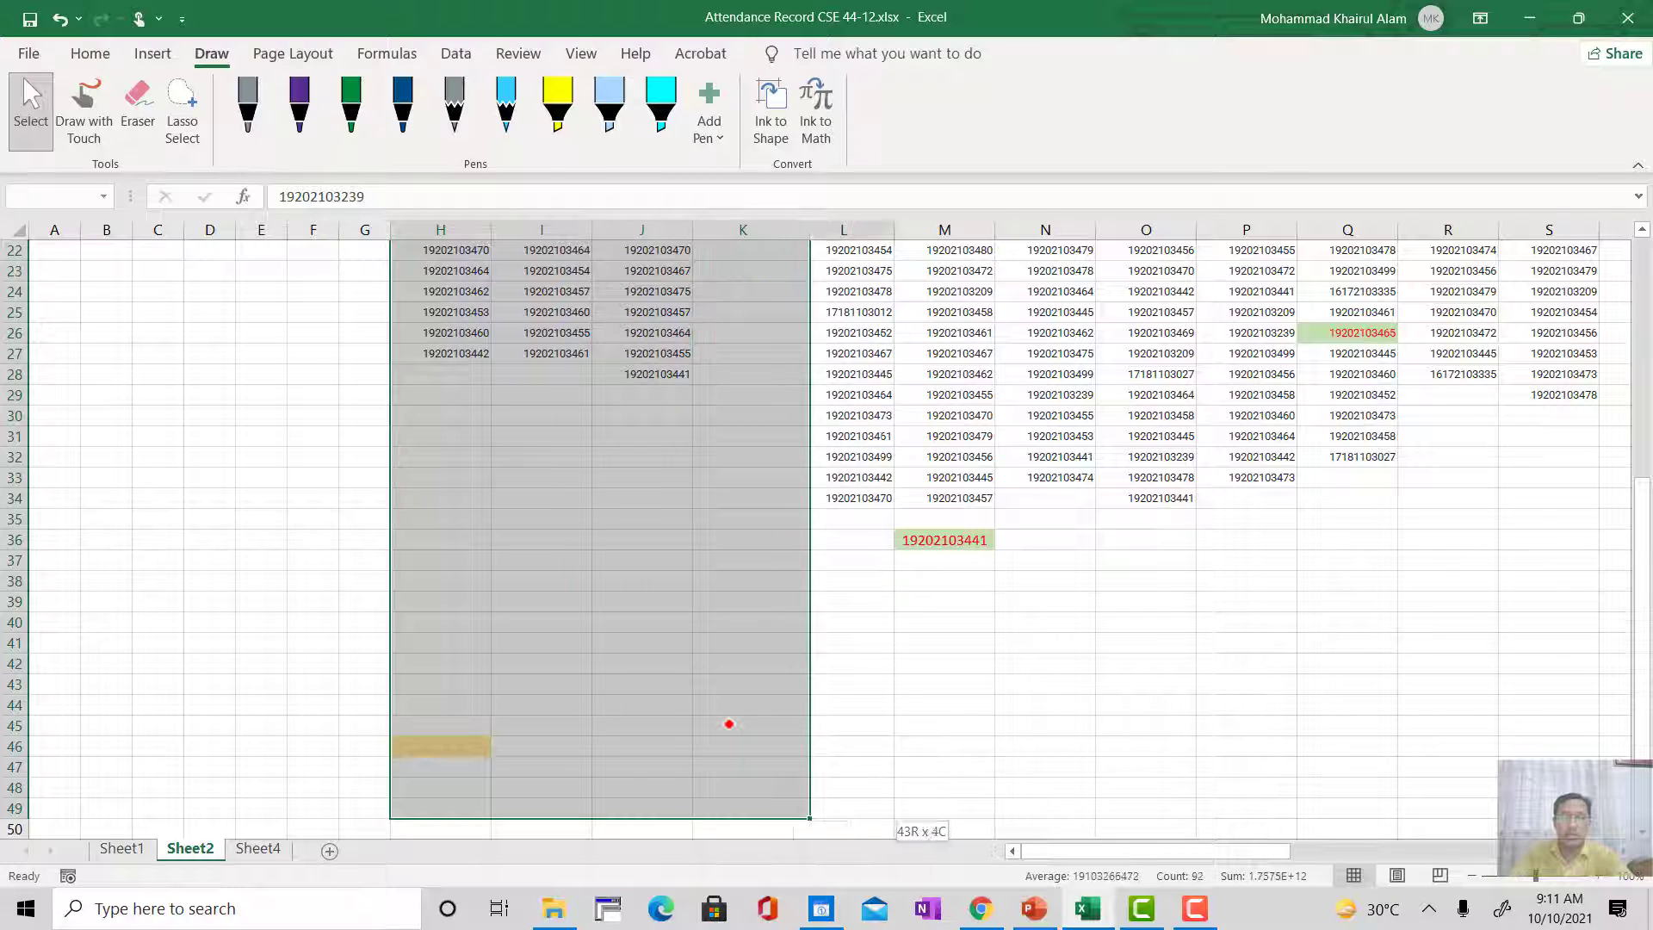
pyautogui.hotkey('shift', 'Right')
pyautogui.hotkey('shift', 'Right')
pyautogui.hotkey('shift', 'Right')
pyautogui.hotkey('shift', 'Right')
pyautogui.hotkey('shift', 'Right')
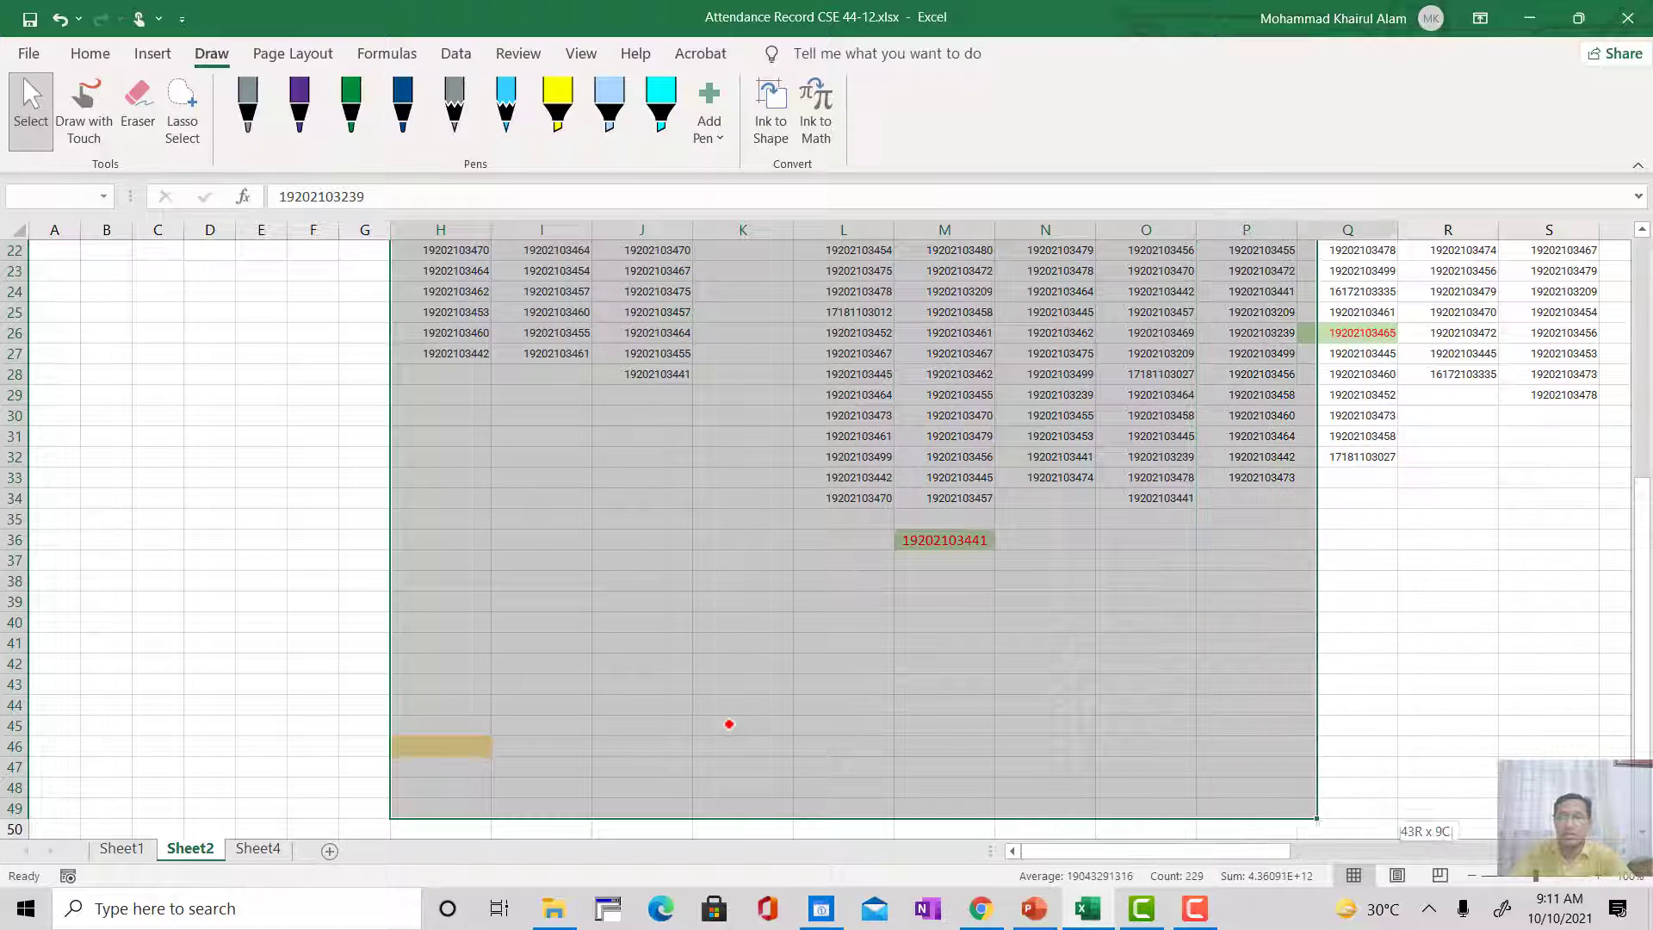
pyautogui.hotkey('shift', 'Right')
pyautogui.hotkey('shift', 'Right')
pyautogui.hotkey('shift', 'Right')
pyautogui.hotkey('shift', 'Right')
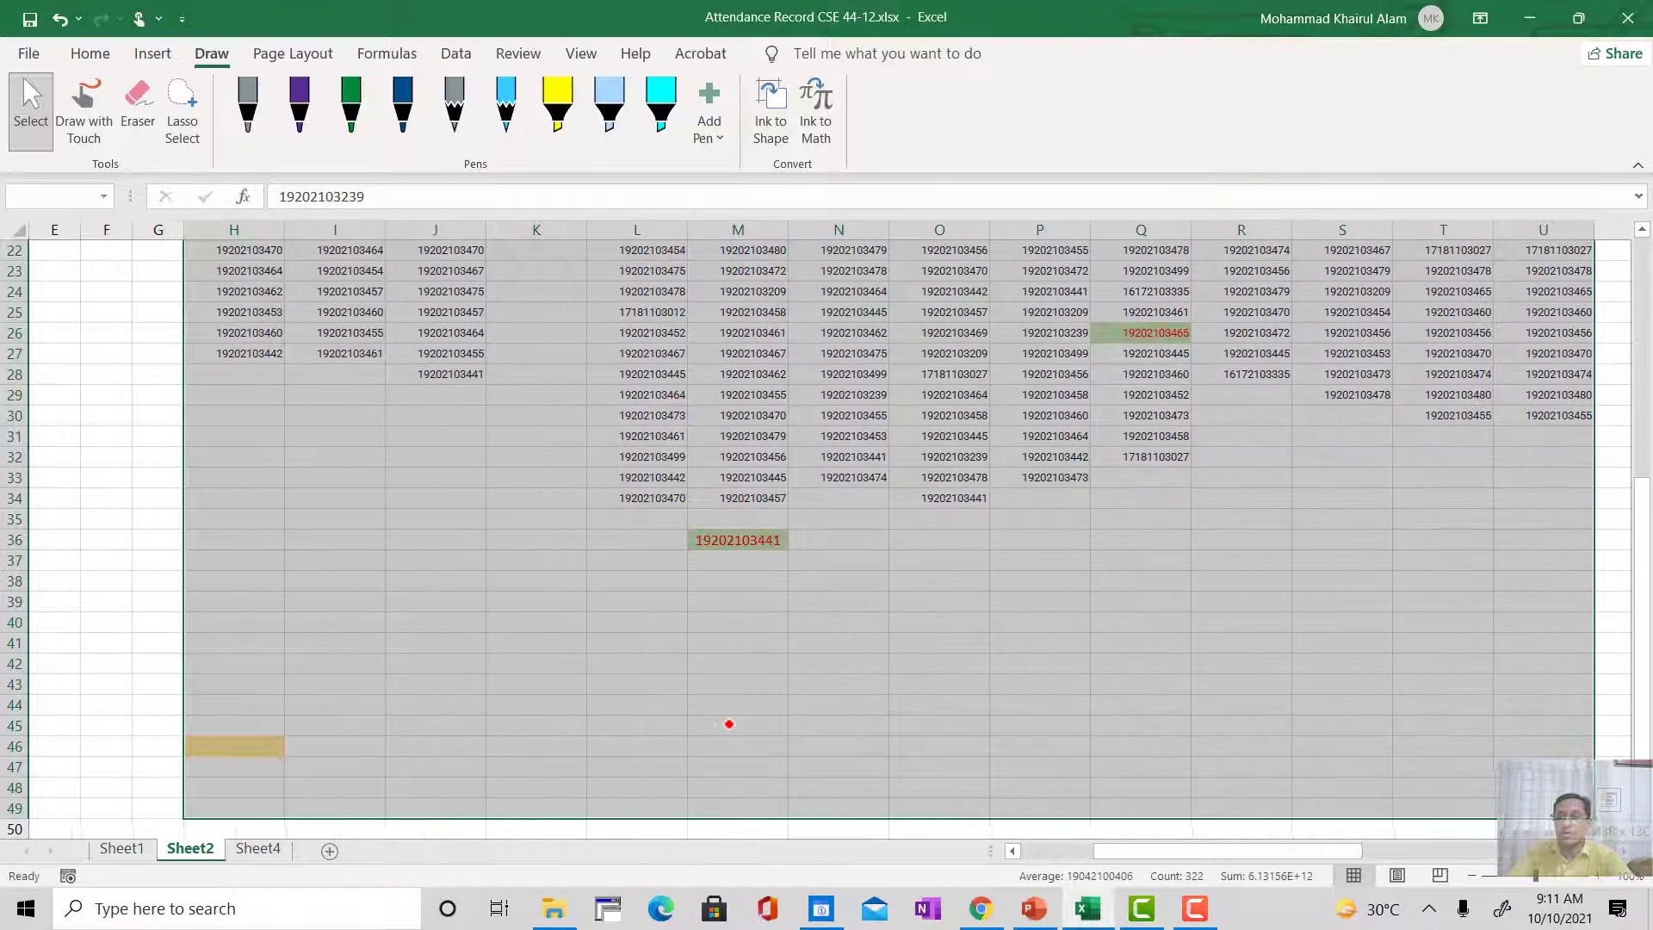
pyautogui.hotkey('shift', 'Right')
pyautogui.hotkey('shift', 'Right')
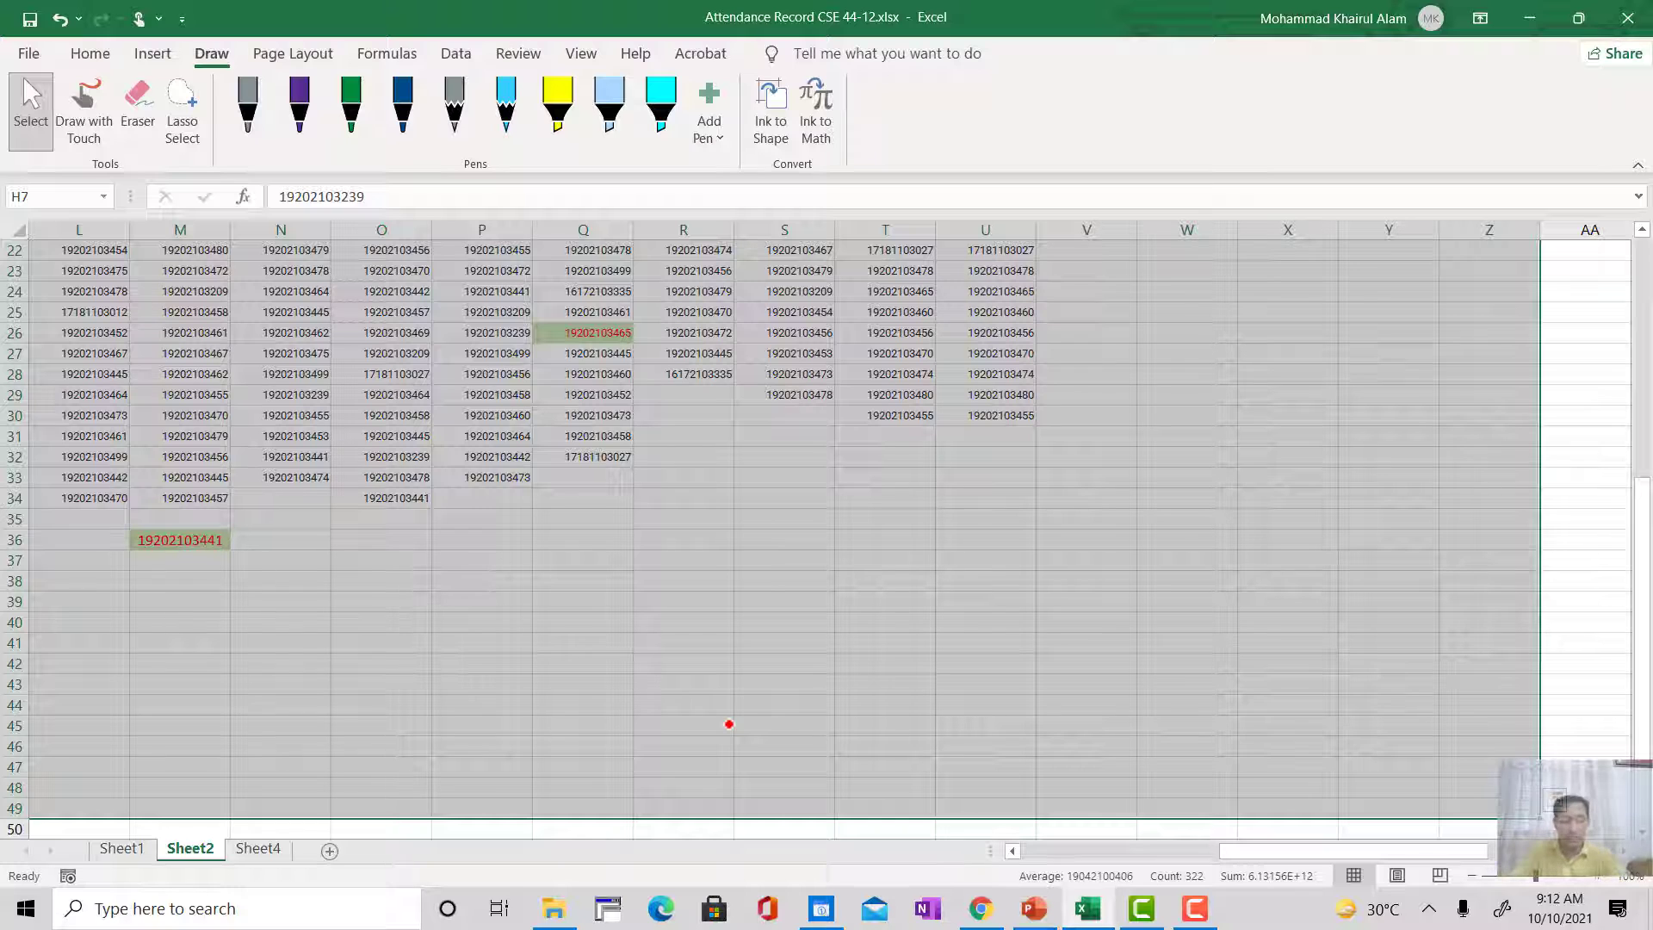
pyautogui.hscroll(4, 729, 724)
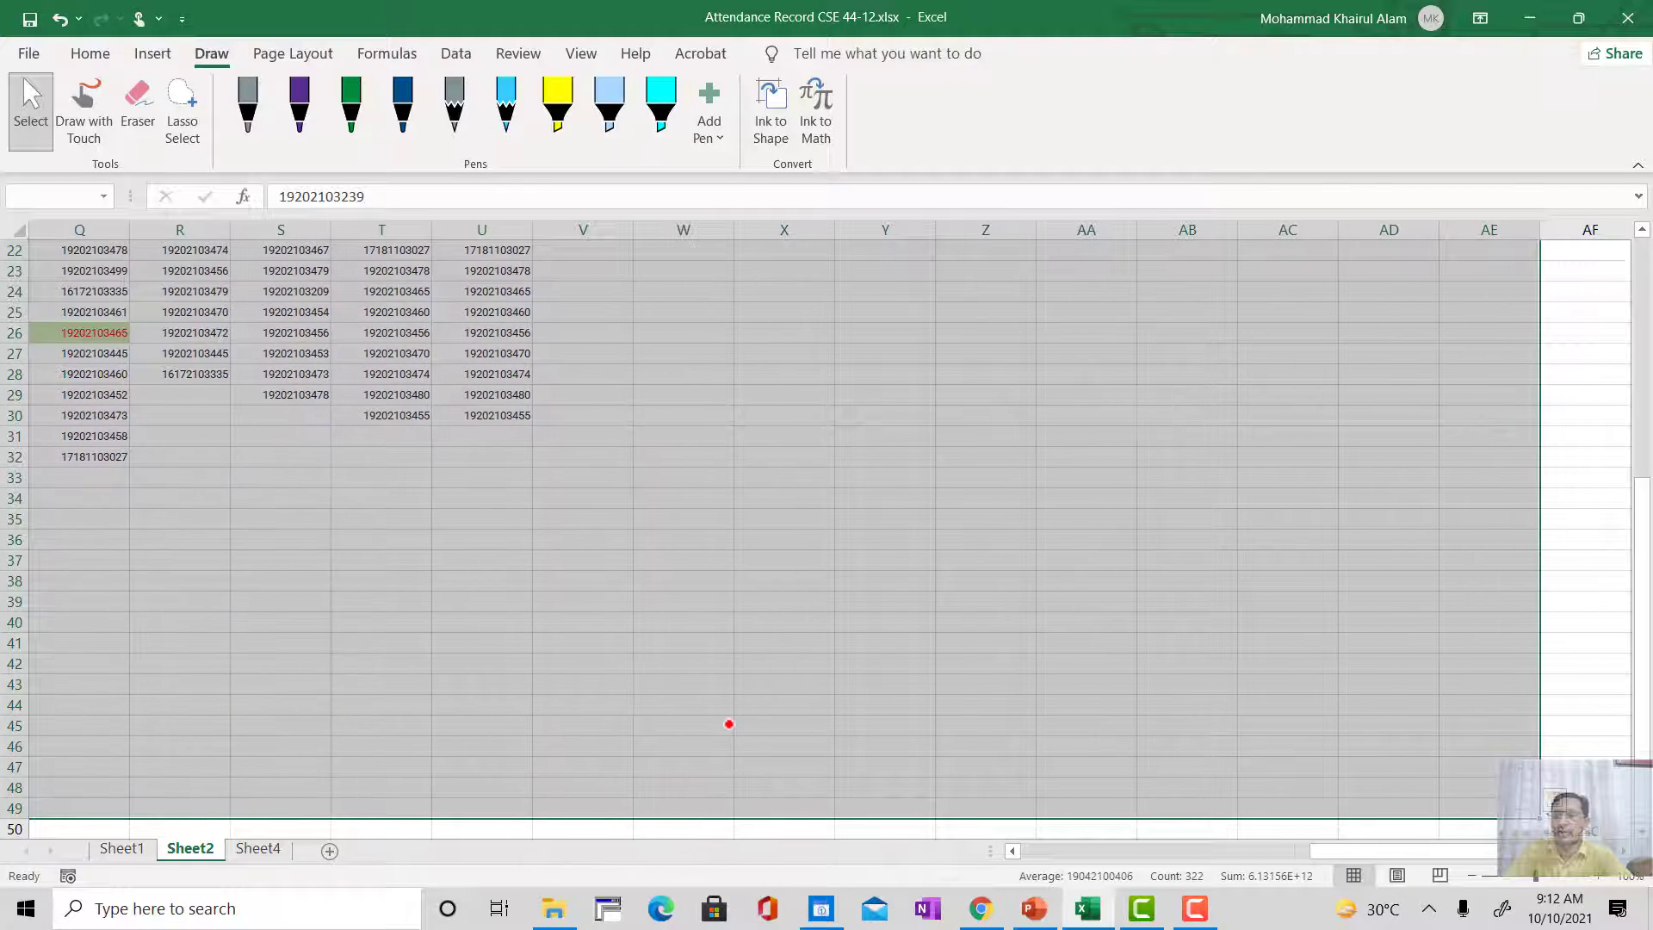
pyautogui.hscroll(3, 729, 724)
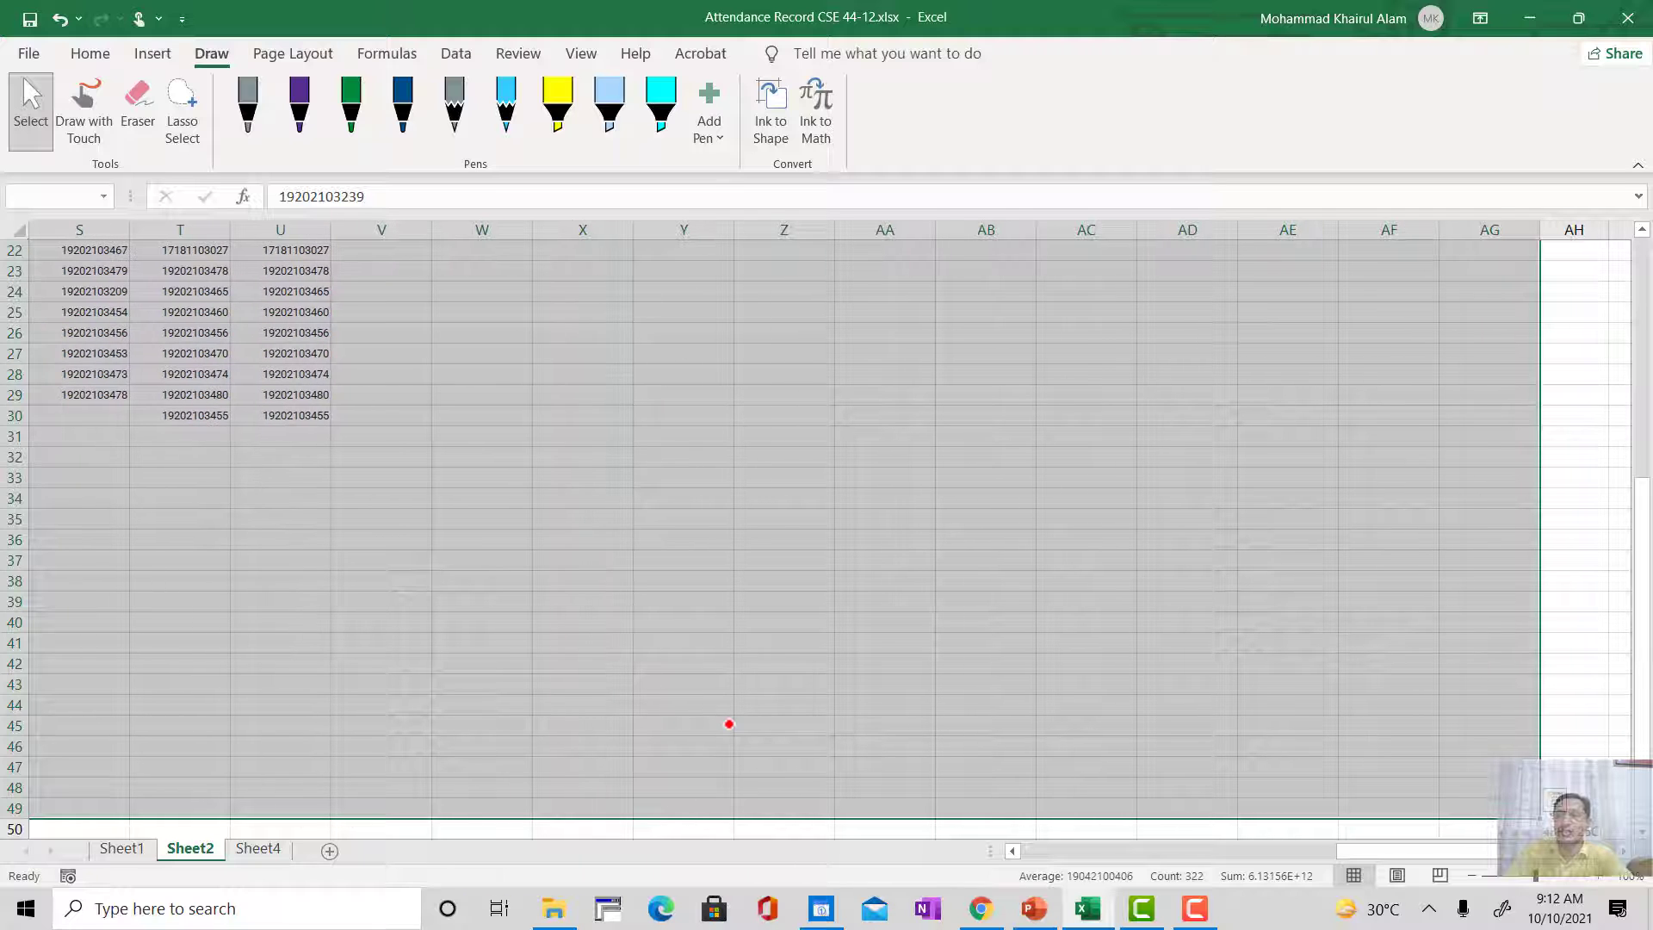
# Step: Shrink the Sheet2 selection back to the Class-1 and Class-2 columns, H7:I49
pyautogui.hotkey('shift', 'Left')
pyautogui.hotkey('shift', 'Left')
pyautogui.hotkey('shift', 'Left')
pyautogui.hotkey('shift', 'Left')
pyautogui.hotkey('shift', 'Left')
pyautogui.hotkey('shift', 'Left')
pyautogui.hotkey('shift', 'Left')
pyautogui.hotkey('shift', 'Left')
pyautogui.hotkey('shift', 'Left')
pyautogui.hotkey('shift', 'Left')
pyautogui.hotkey('shift', 'Left')
pyautogui.hotkey('shift', 'Left')
pyautogui.hotkey('shift', 'Left')
pyautogui.hotkey('shift', 'Left')
pyautogui.hotkey('shift', 'Left')
pyautogui.hotkey('shift', 'Left')
pyautogui.hotkey('shift', 'Left')
pyautogui.hotkey('shift', 'Left')
pyautogui.hotkey('shift', 'Left')
pyautogui.hotkey('shift', 'Left')
pyautogui.hotkey('shift', 'Left')
pyautogui.hotkey('shift', 'Left')
pyautogui.hotkey('shift', 'Left')
pyautogui.hotkey('shift', 'Left')
pyautogui.hotkey('shift', 'Left')
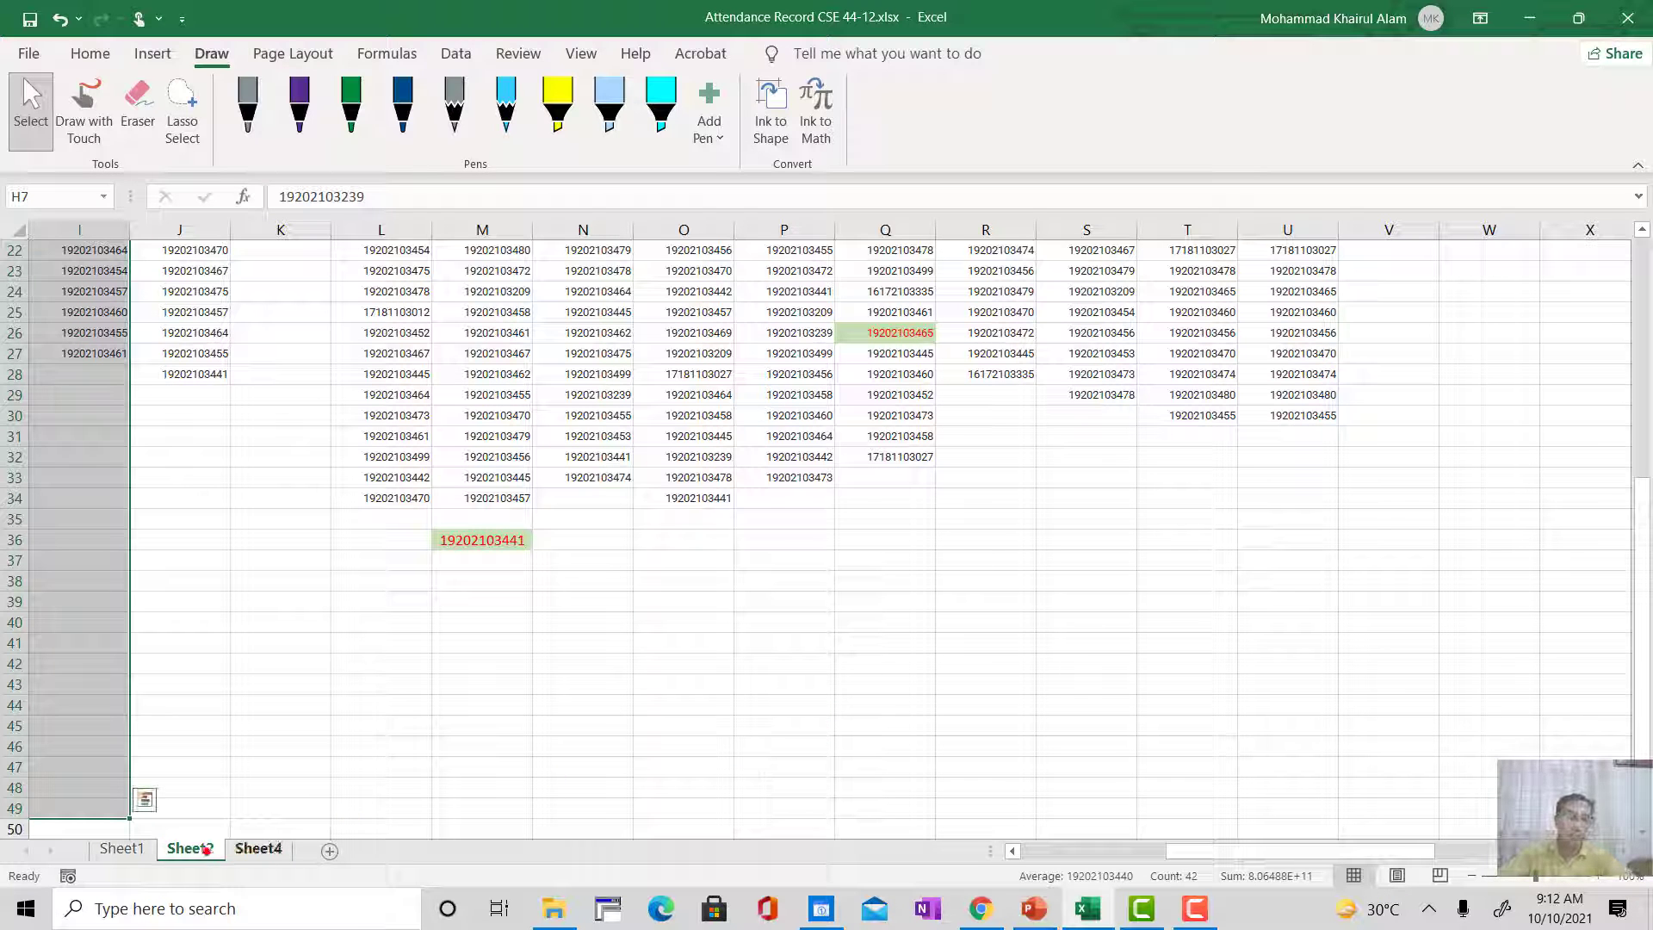
# Step: On Sheet1, shorten the COUNTIF range in H15 so it ends at row 20: Sheet2!H$7:H$20
pyautogui.click(130, 847)
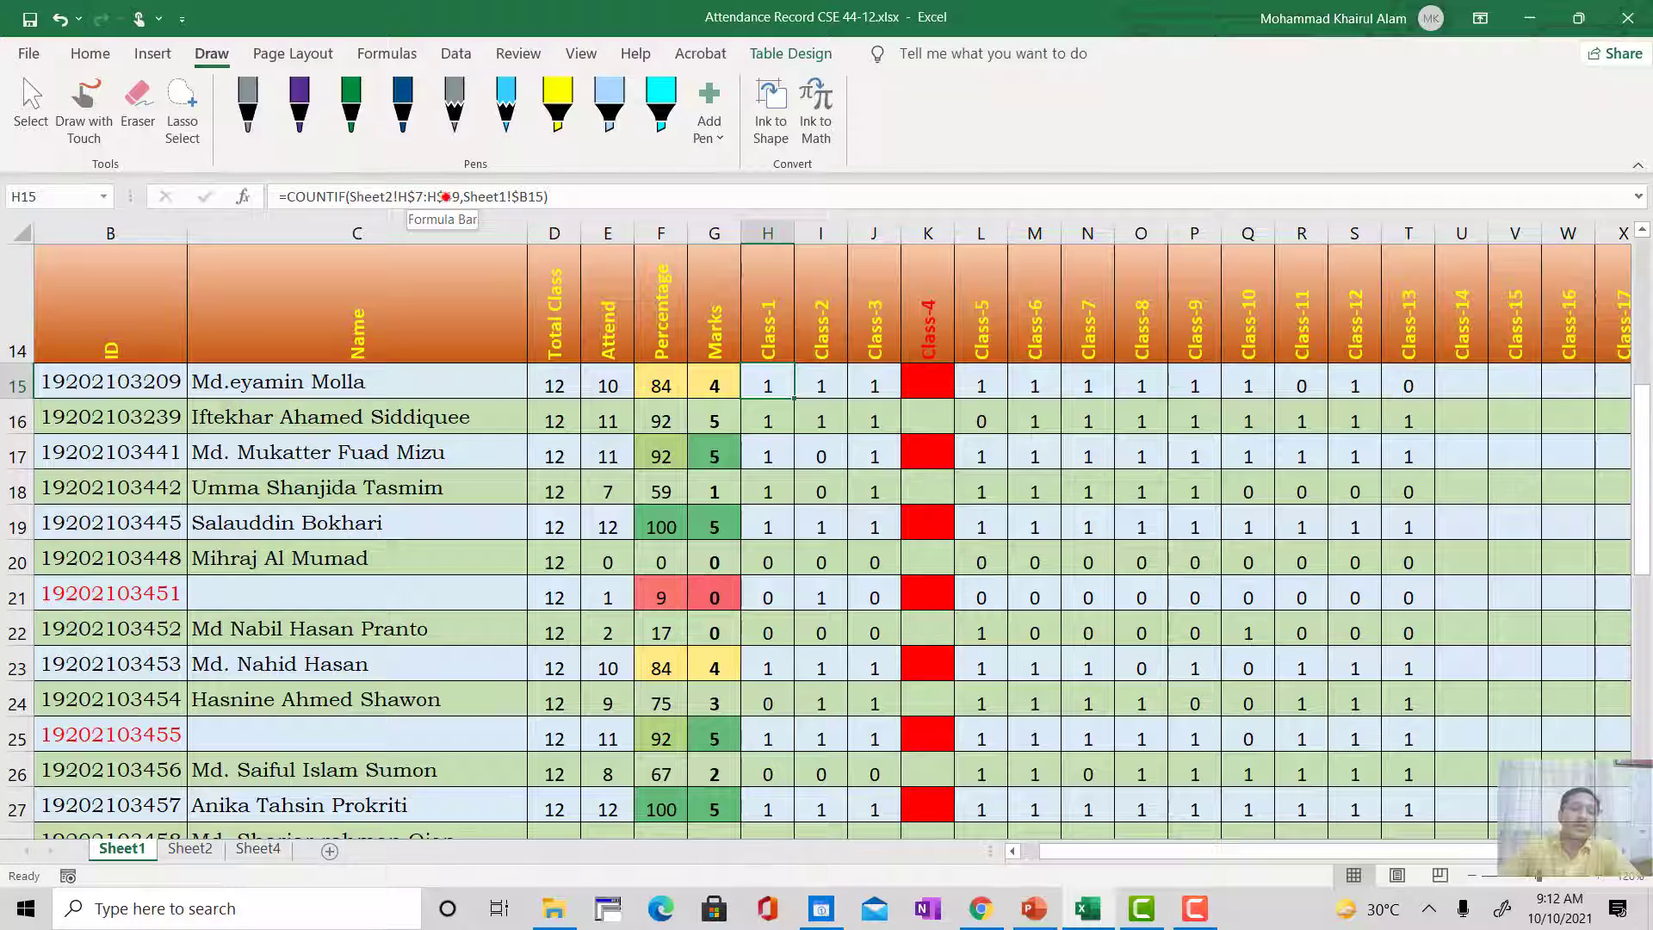
pyautogui.click(445, 197)
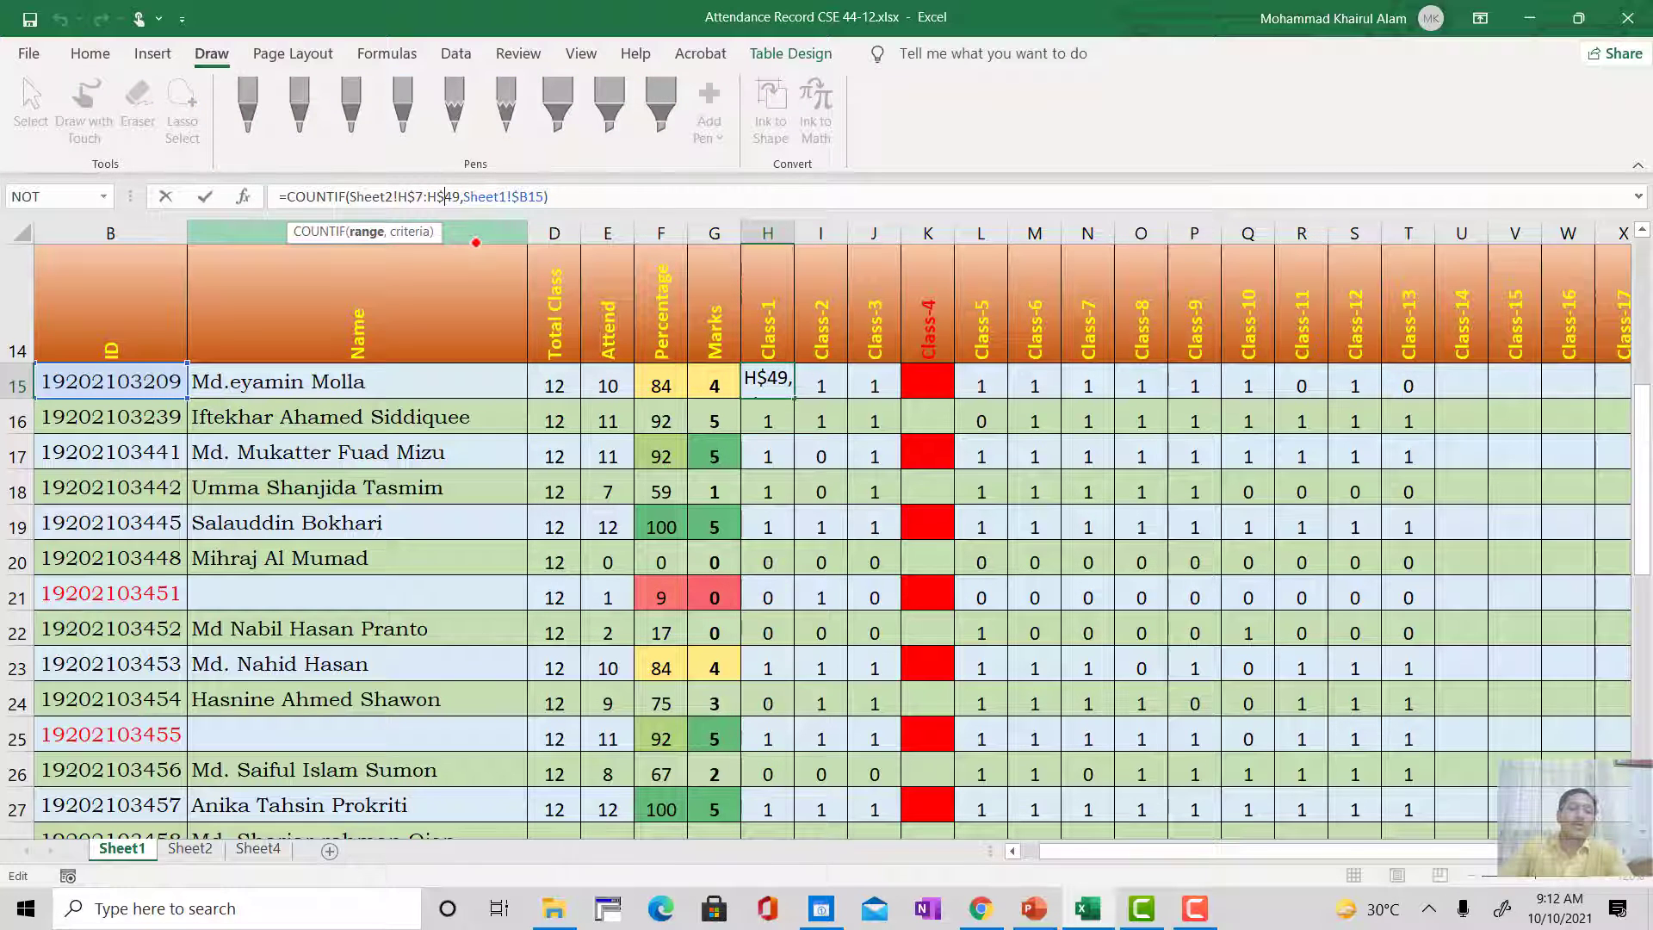
pyautogui.hotkey('shift', 'Right')
pyautogui.hotkey('shift', 'Right')
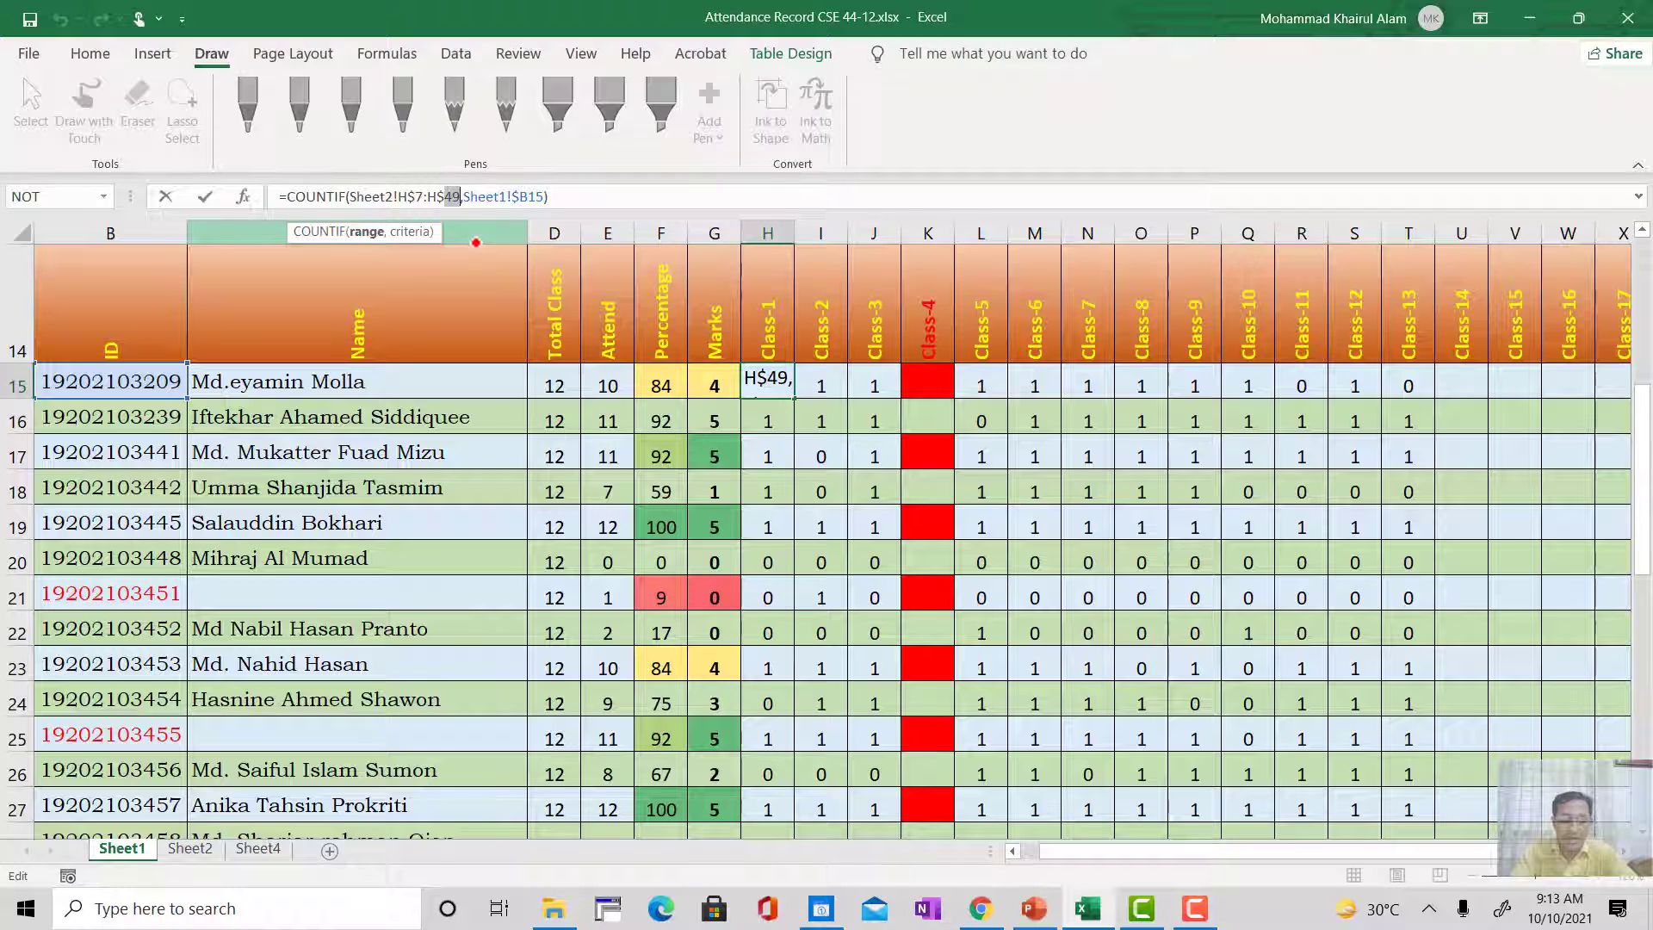
pyautogui.write('20')
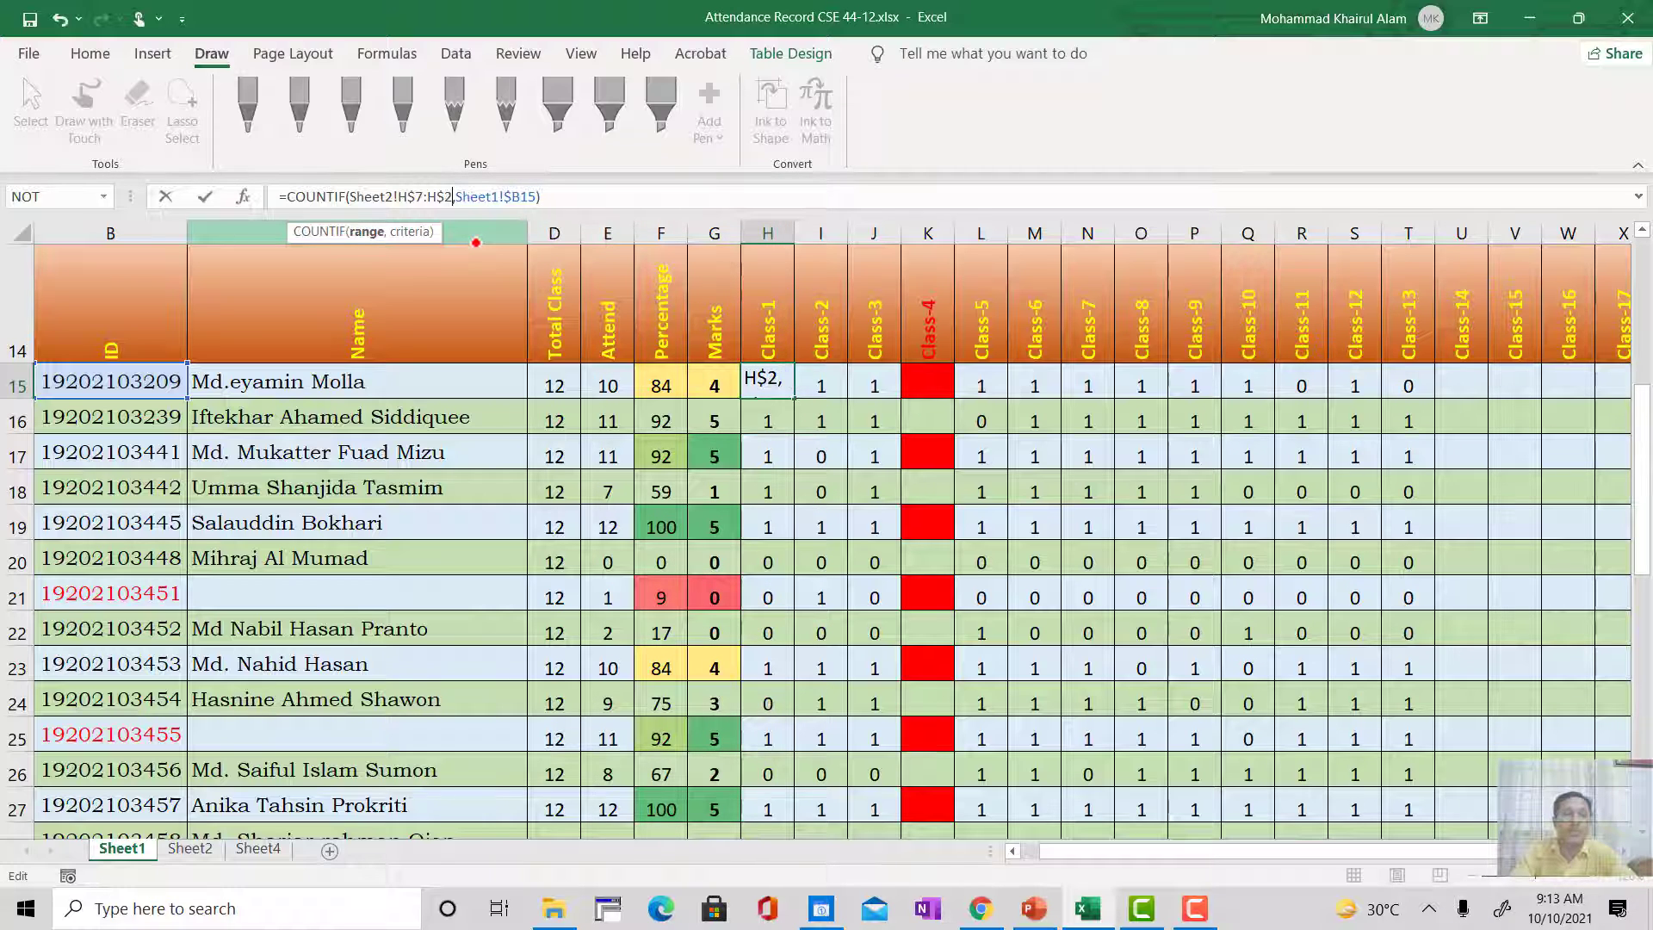
pyautogui.press('Return')
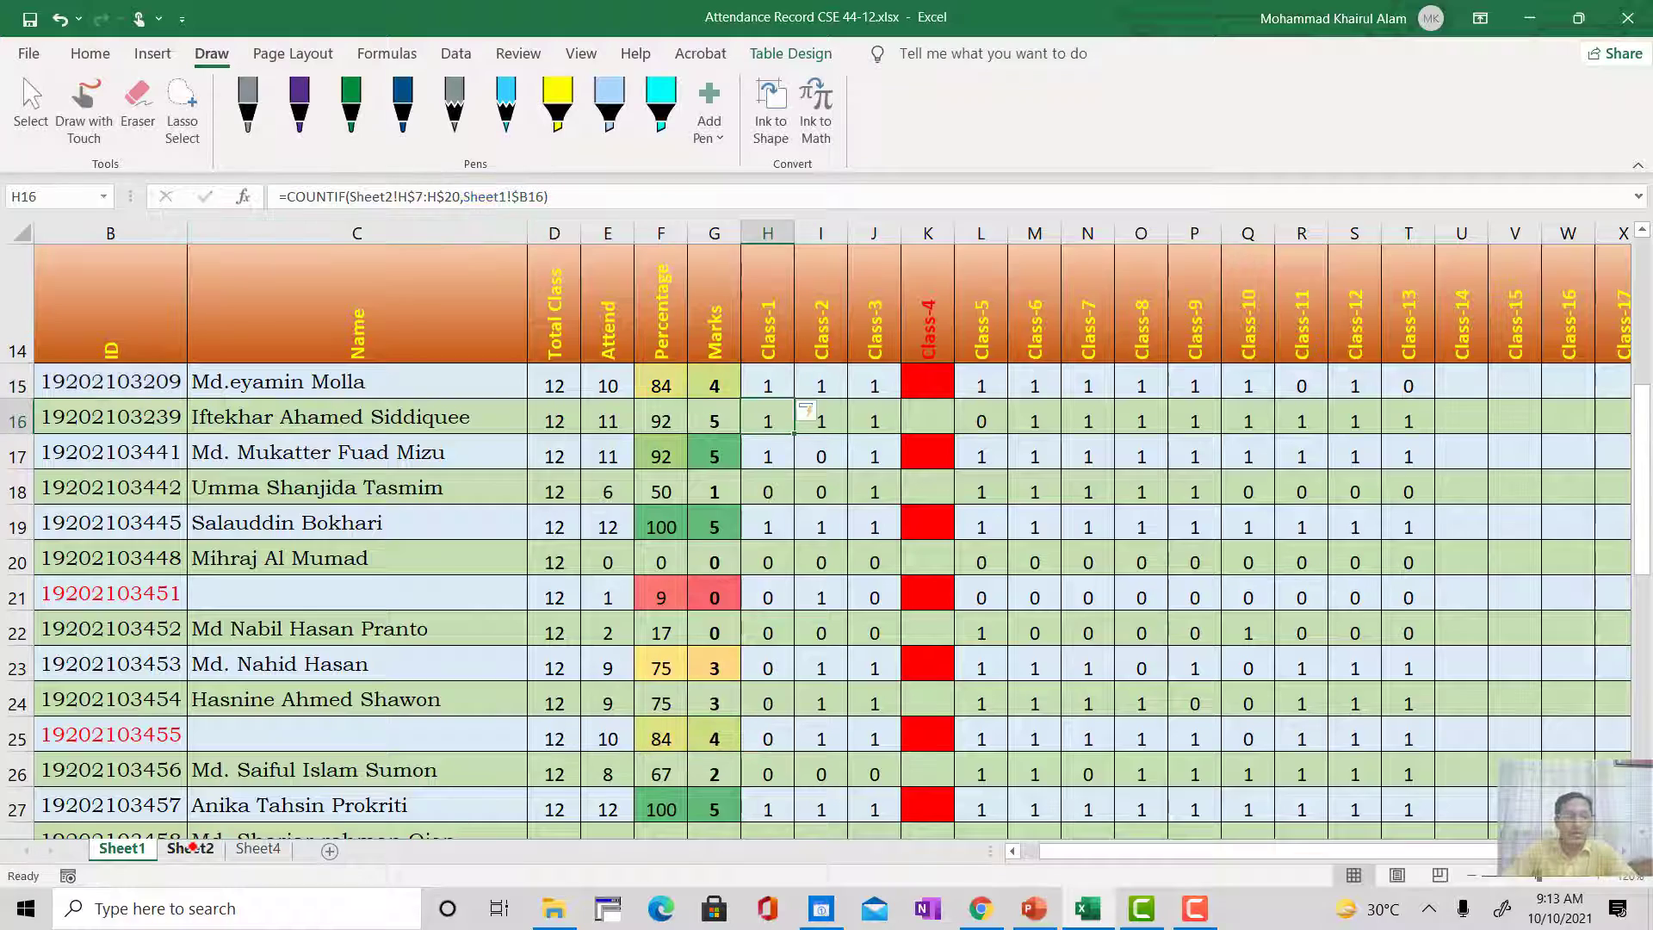
# Step: Select row 20 on Sheet2 from Class-2 to Class-14, I20:U20, to show where the shortened range ends
pyautogui.click(190, 847)
pyautogui.scroll(6, 89, 554)
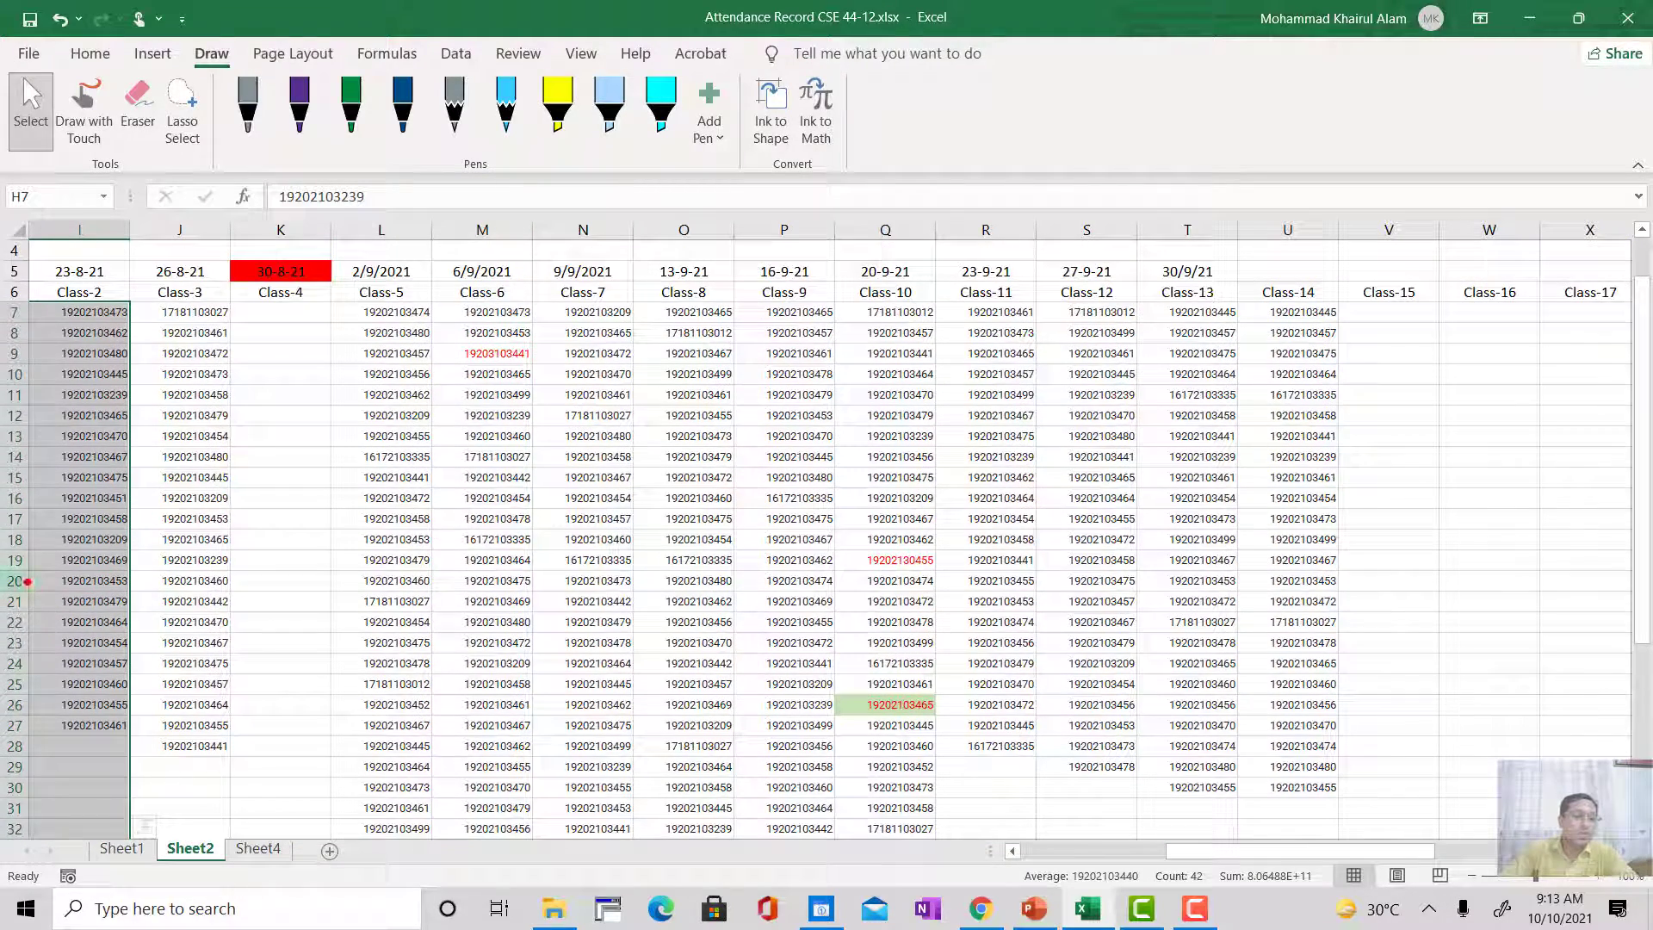
pyautogui.click(43, 583)
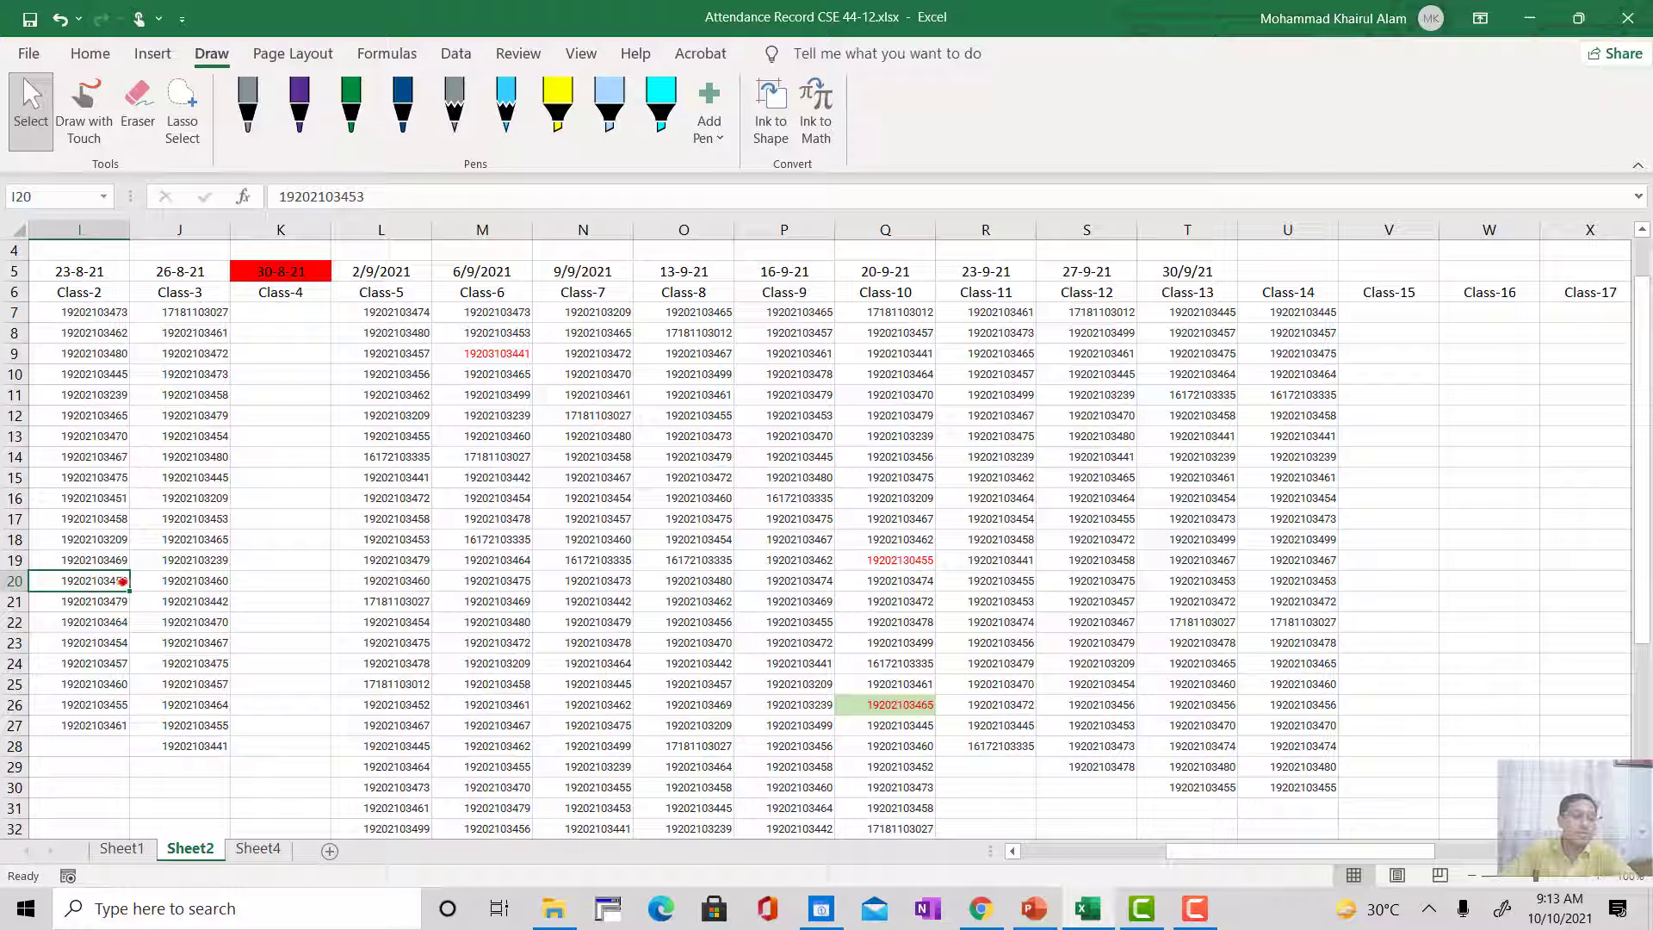
pyautogui.moveTo(105, 582); pyautogui.dragTo(935, 586)
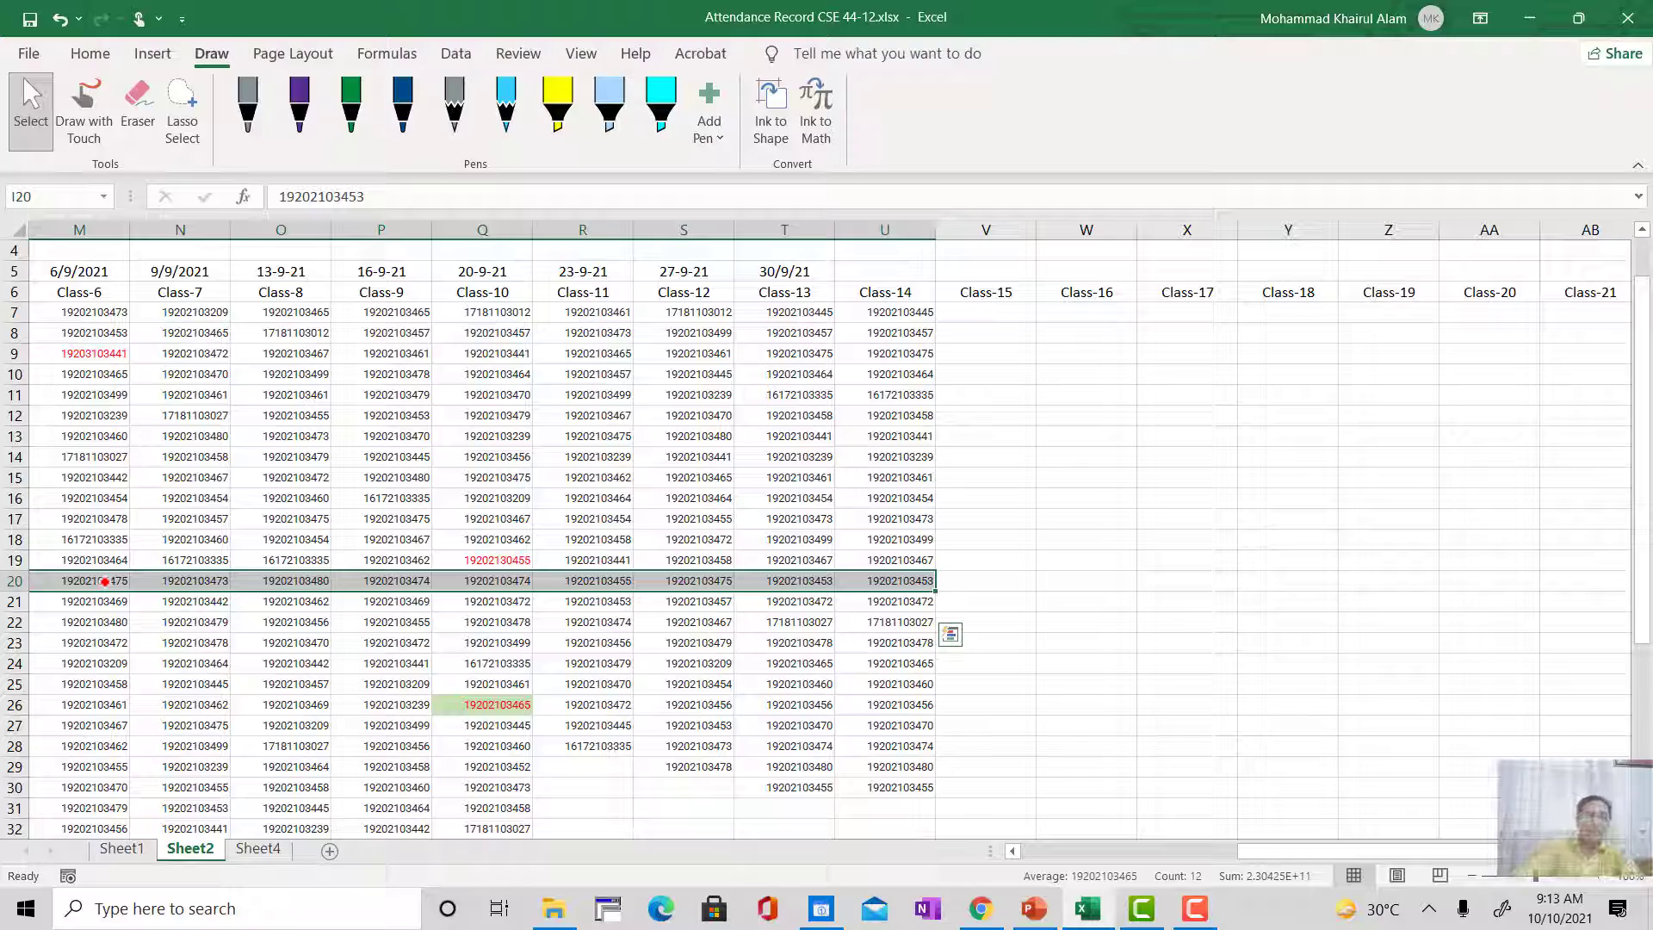
# Step: Examine the Class-1 column on Sheet2 from row 20 down to the empty rows around row 60
pyautogui.press('Left')
pyautogui.press('Left')
pyautogui.press('Left')
pyautogui.press('Left')
pyautogui.press('Left')
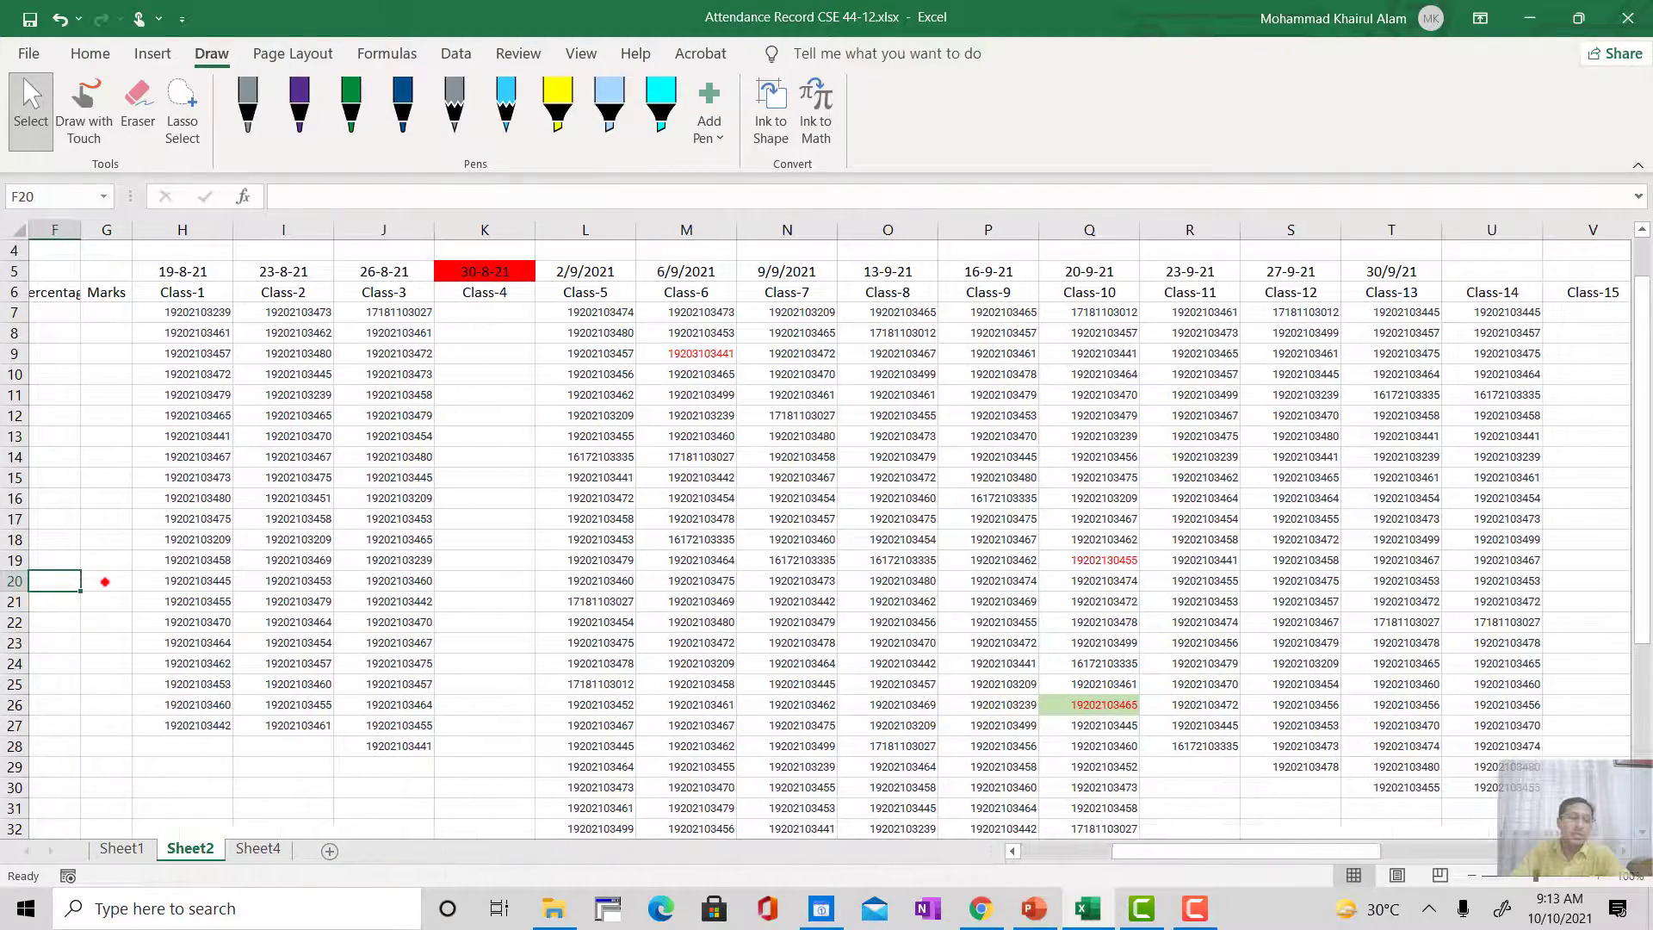
pyautogui.press('Right')
pyautogui.press('Right')
pyautogui.press('Right')
pyautogui.press('Right')
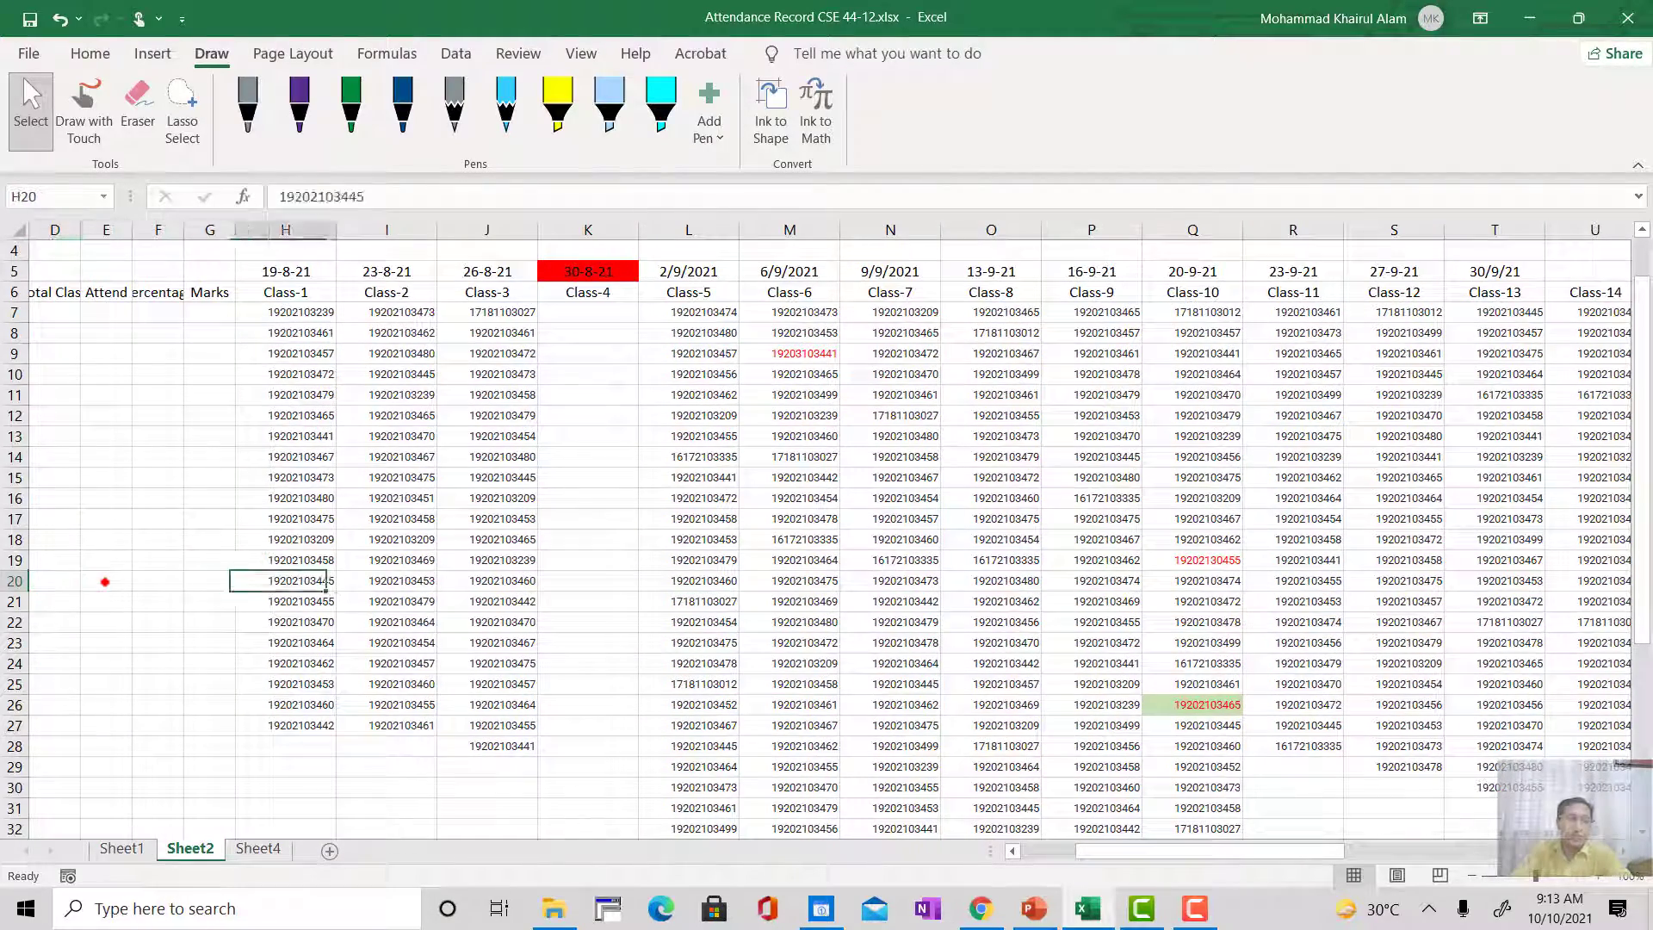
pyautogui.press('Down')
pyautogui.press('Down')
pyautogui.press('Down')
pyautogui.press('Down')
pyautogui.press('Down')
pyautogui.press('Down')
pyautogui.press('Down')
pyautogui.press('Down')
pyautogui.press('Down')
pyautogui.press('Down')
pyautogui.press('Down')
pyautogui.press('Down')
pyautogui.press('Down')
pyautogui.press('Down')
pyautogui.press('Down')
pyautogui.press('Down')
pyautogui.press('Down')
pyautogui.press('Down')
pyautogui.press('Down')
pyautogui.press('Down')
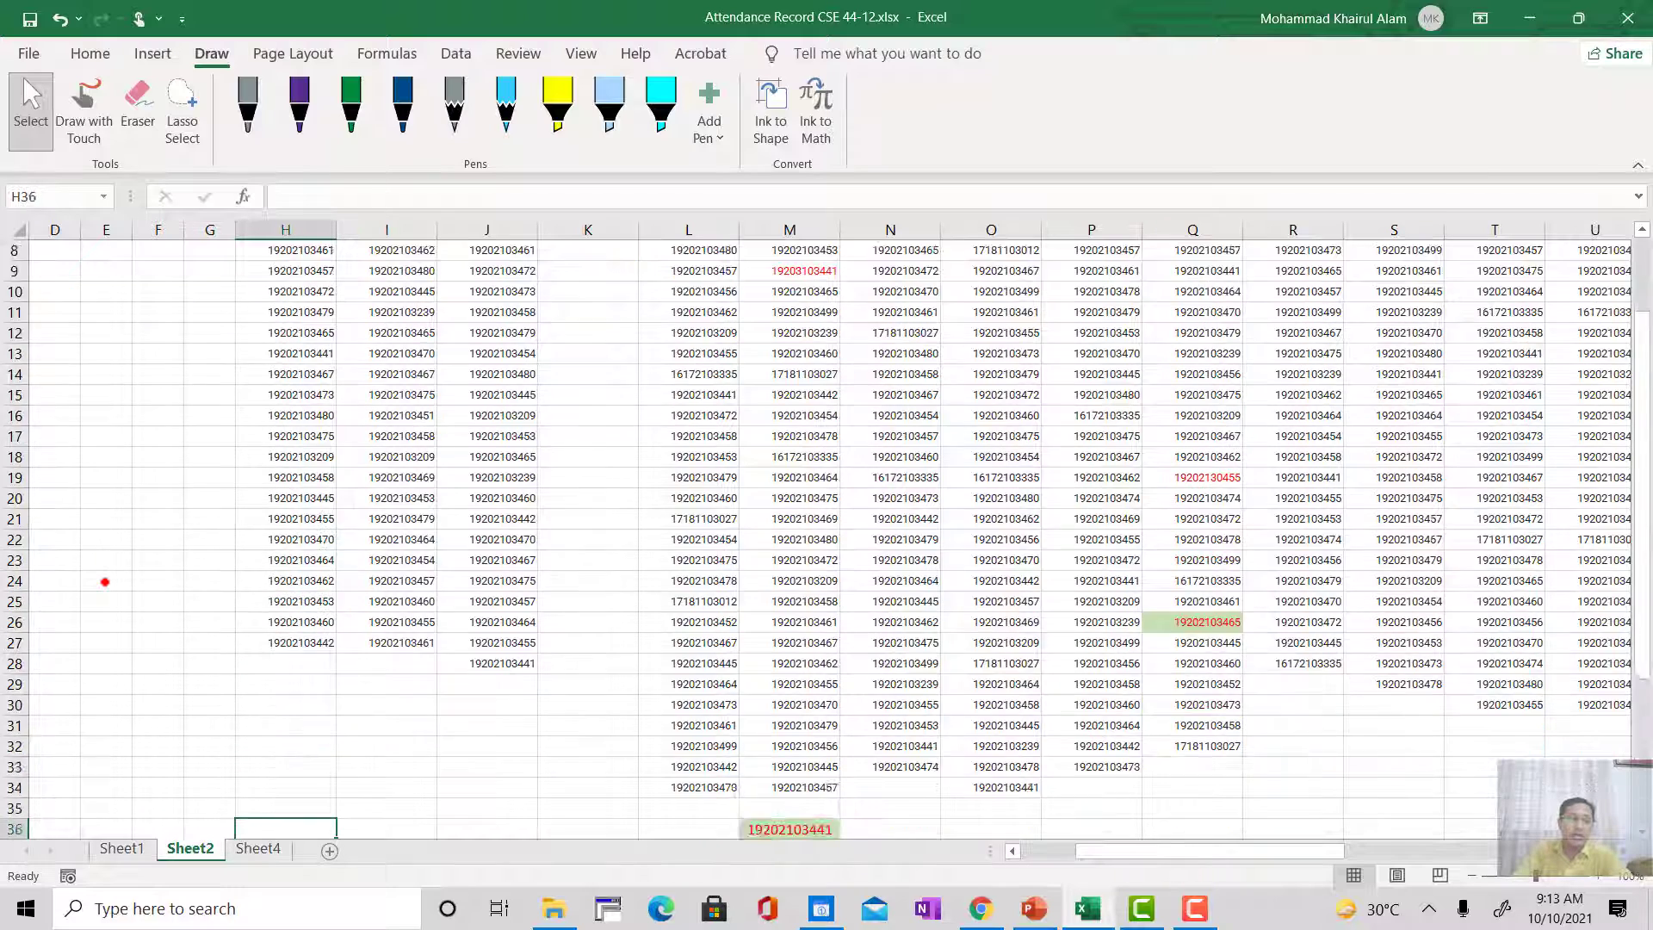
pyautogui.press('Down')
pyautogui.press('Down')
pyautogui.press('Down')
pyautogui.press('Down')
pyautogui.press('Down')
pyautogui.press('Down')
pyautogui.press('Down')
pyautogui.press('Down')
pyautogui.press('Down')
pyautogui.press('Down')
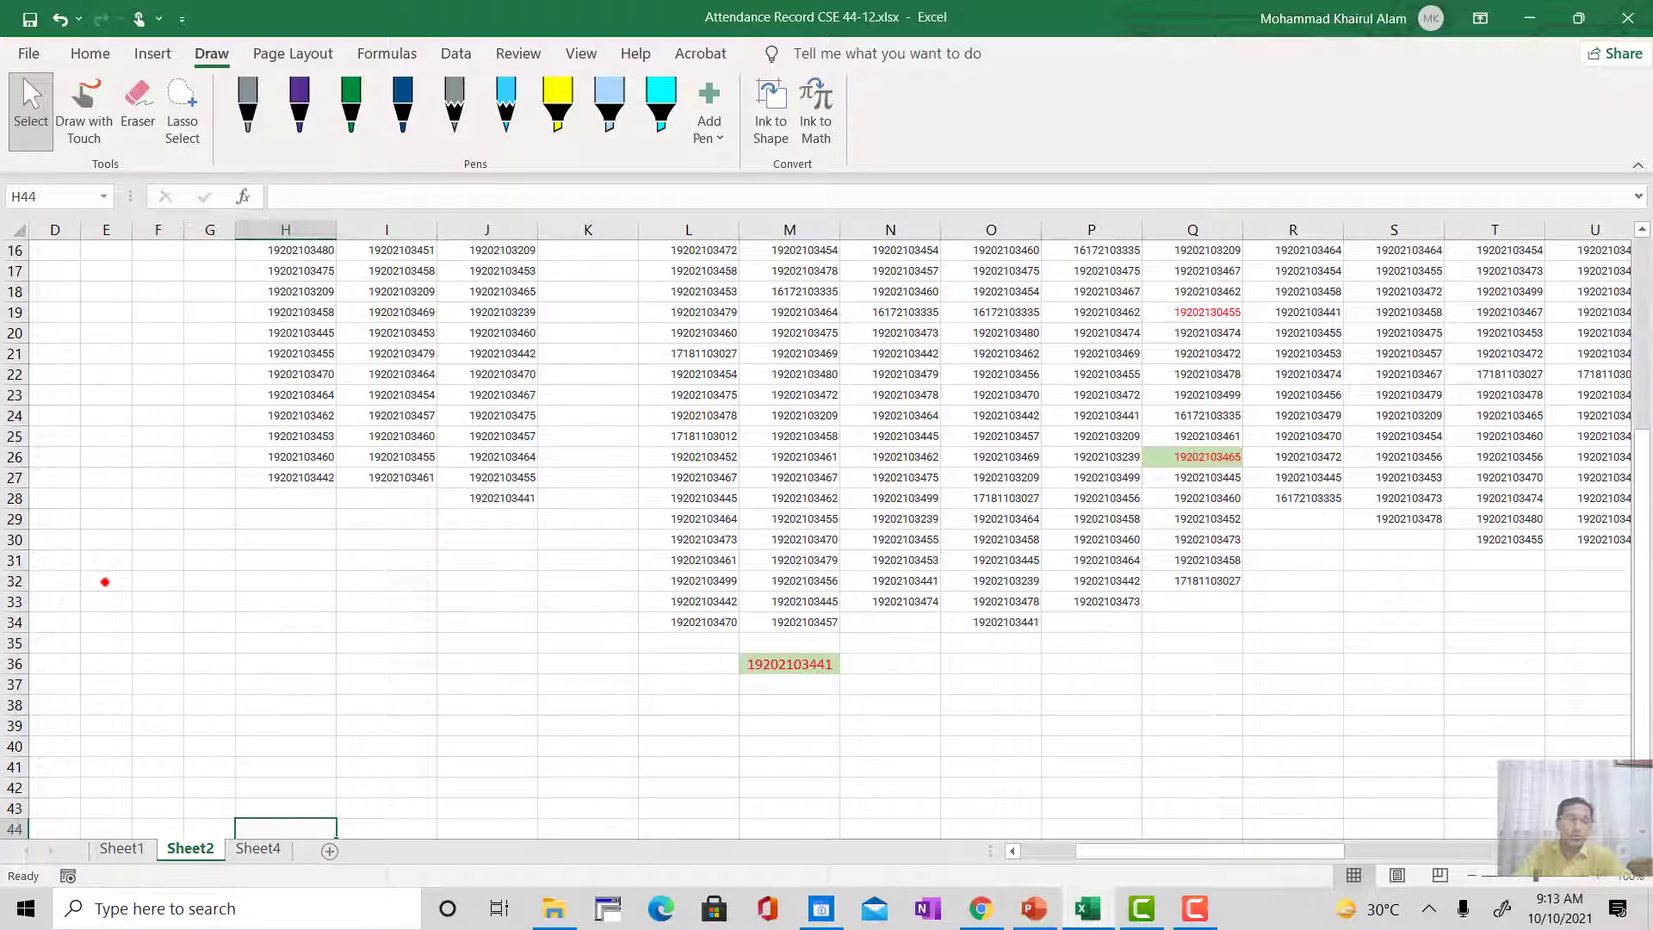
pyautogui.press('Down')
pyautogui.press('Down')
pyautogui.press('Down')
pyautogui.press('Down')
pyautogui.press('Down')
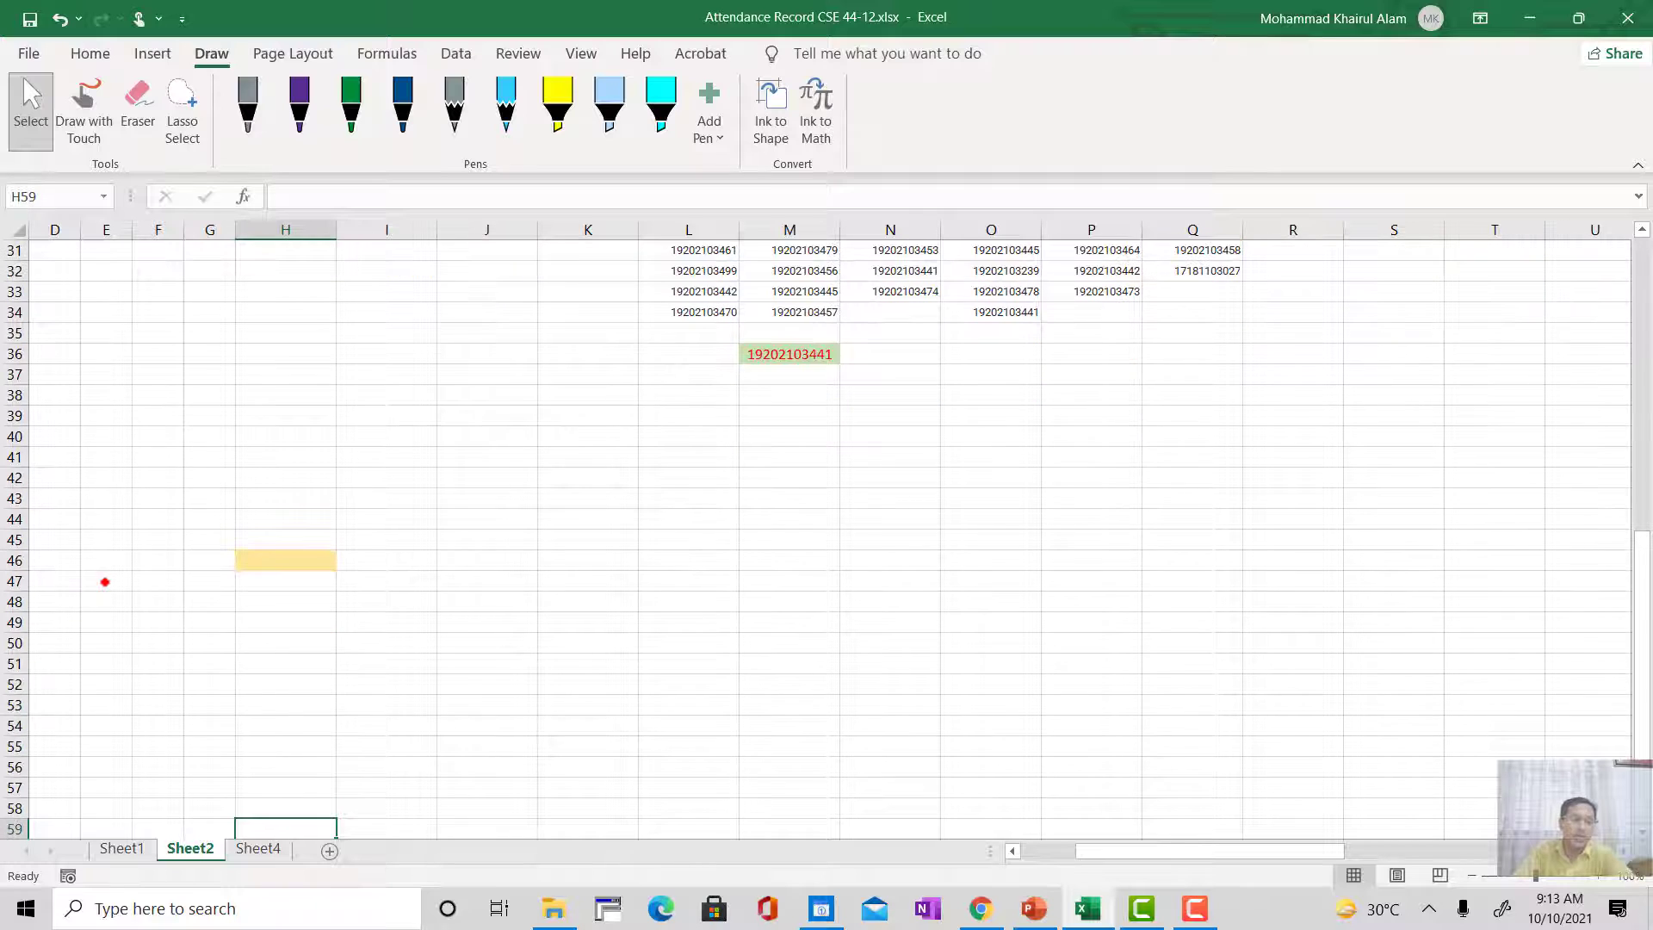
pyautogui.press('Down')
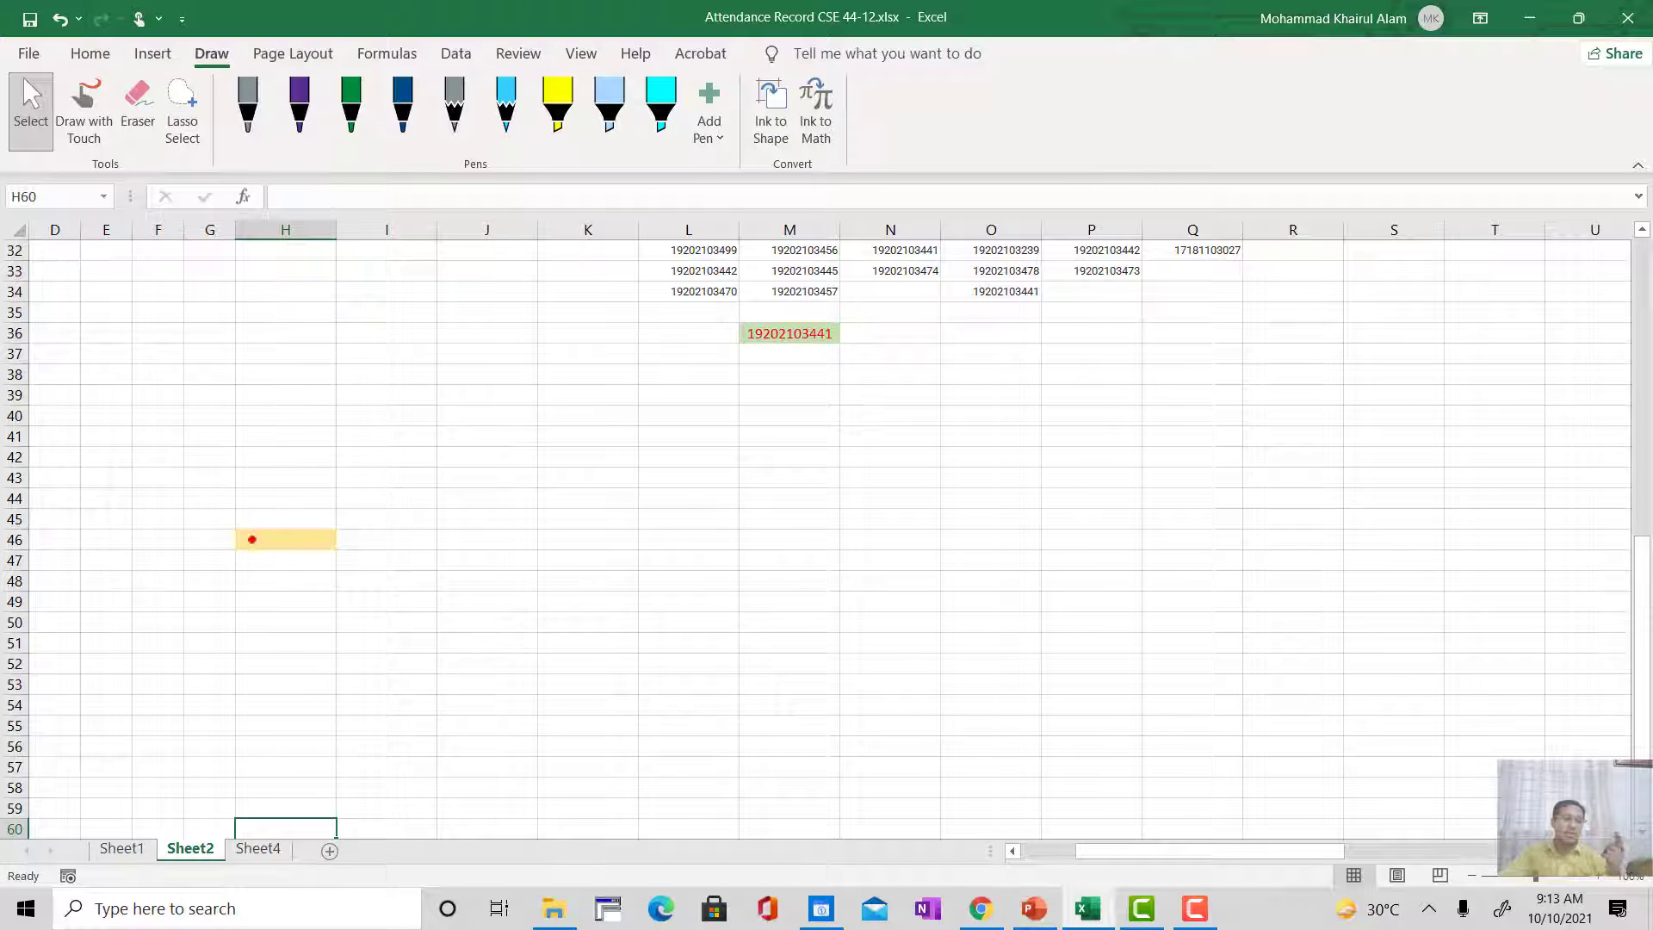
# Step: On Sheet1, set the end row of the COUNTIF range in H16 to 49 and check the formula in H15
pyautogui.hotkey('ctrl', 'pageup')
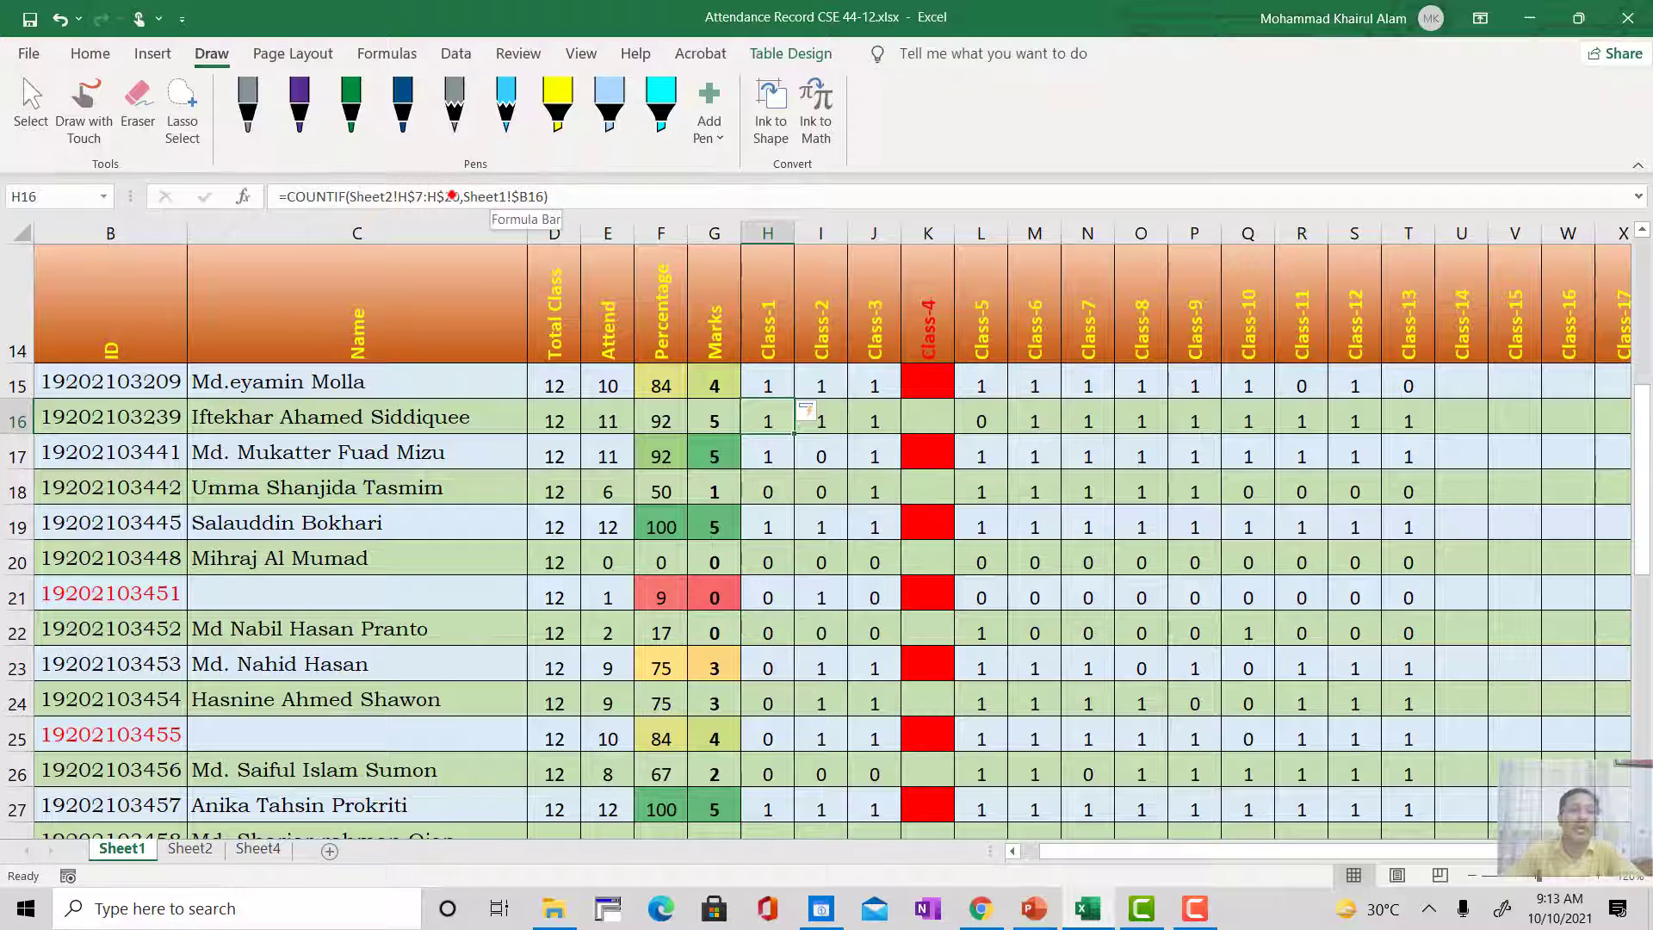
pyautogui.click(449, 197)
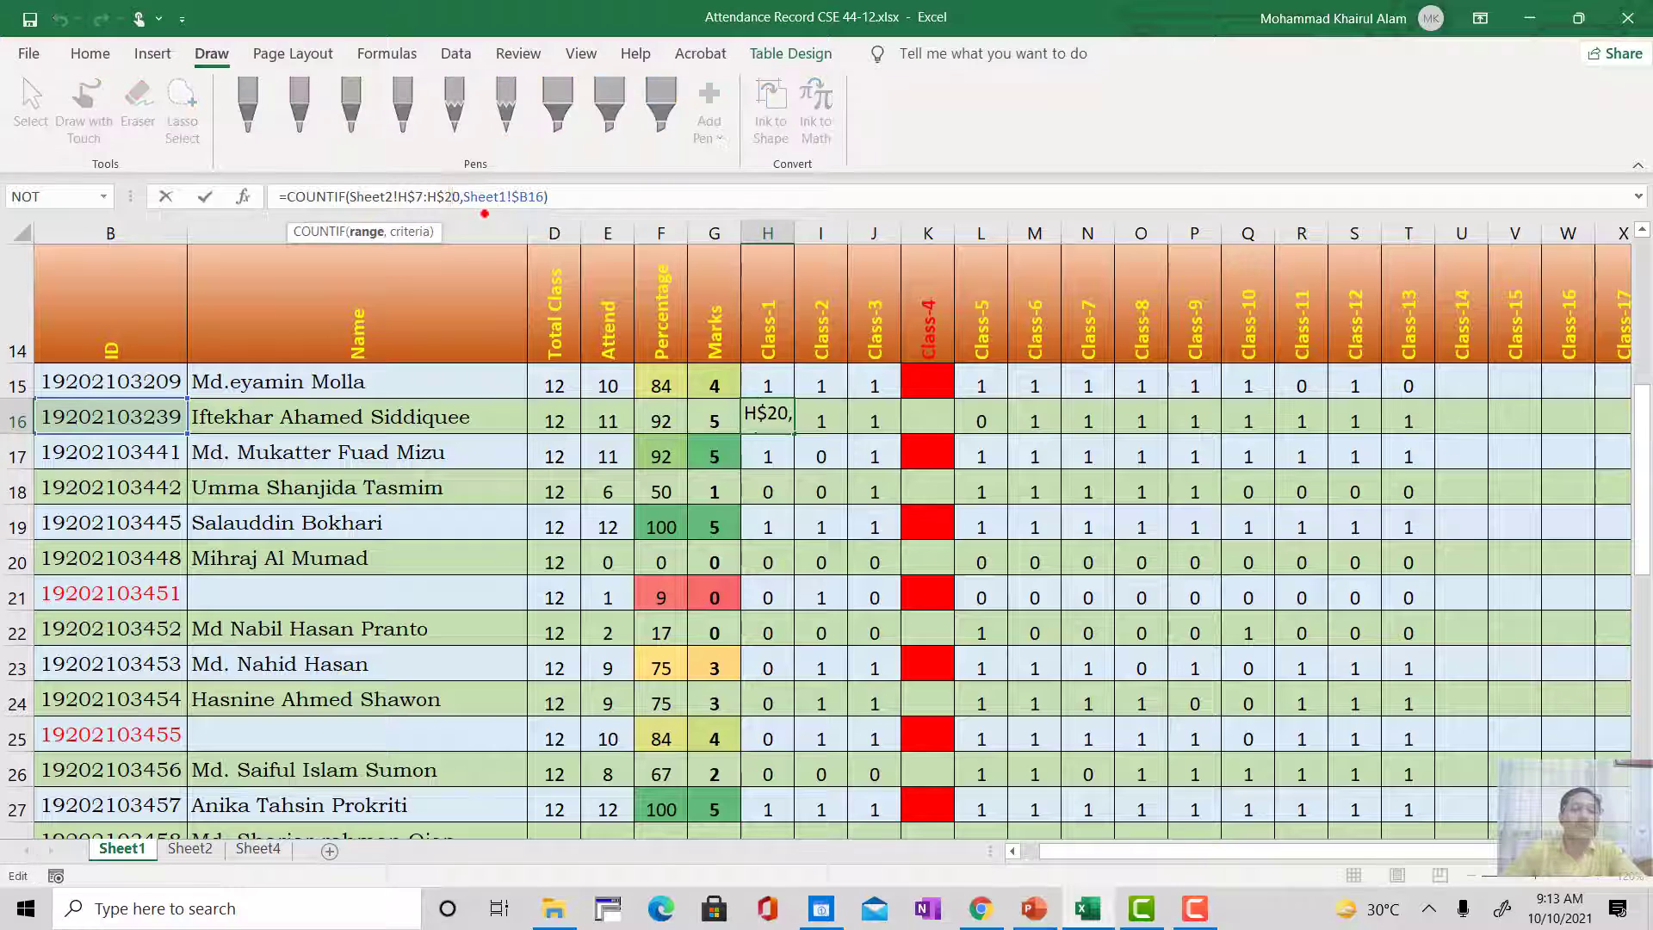
pyautogui.hotkey('shift', 'Right')
pyautogui.hotkey('shift', 'Right')
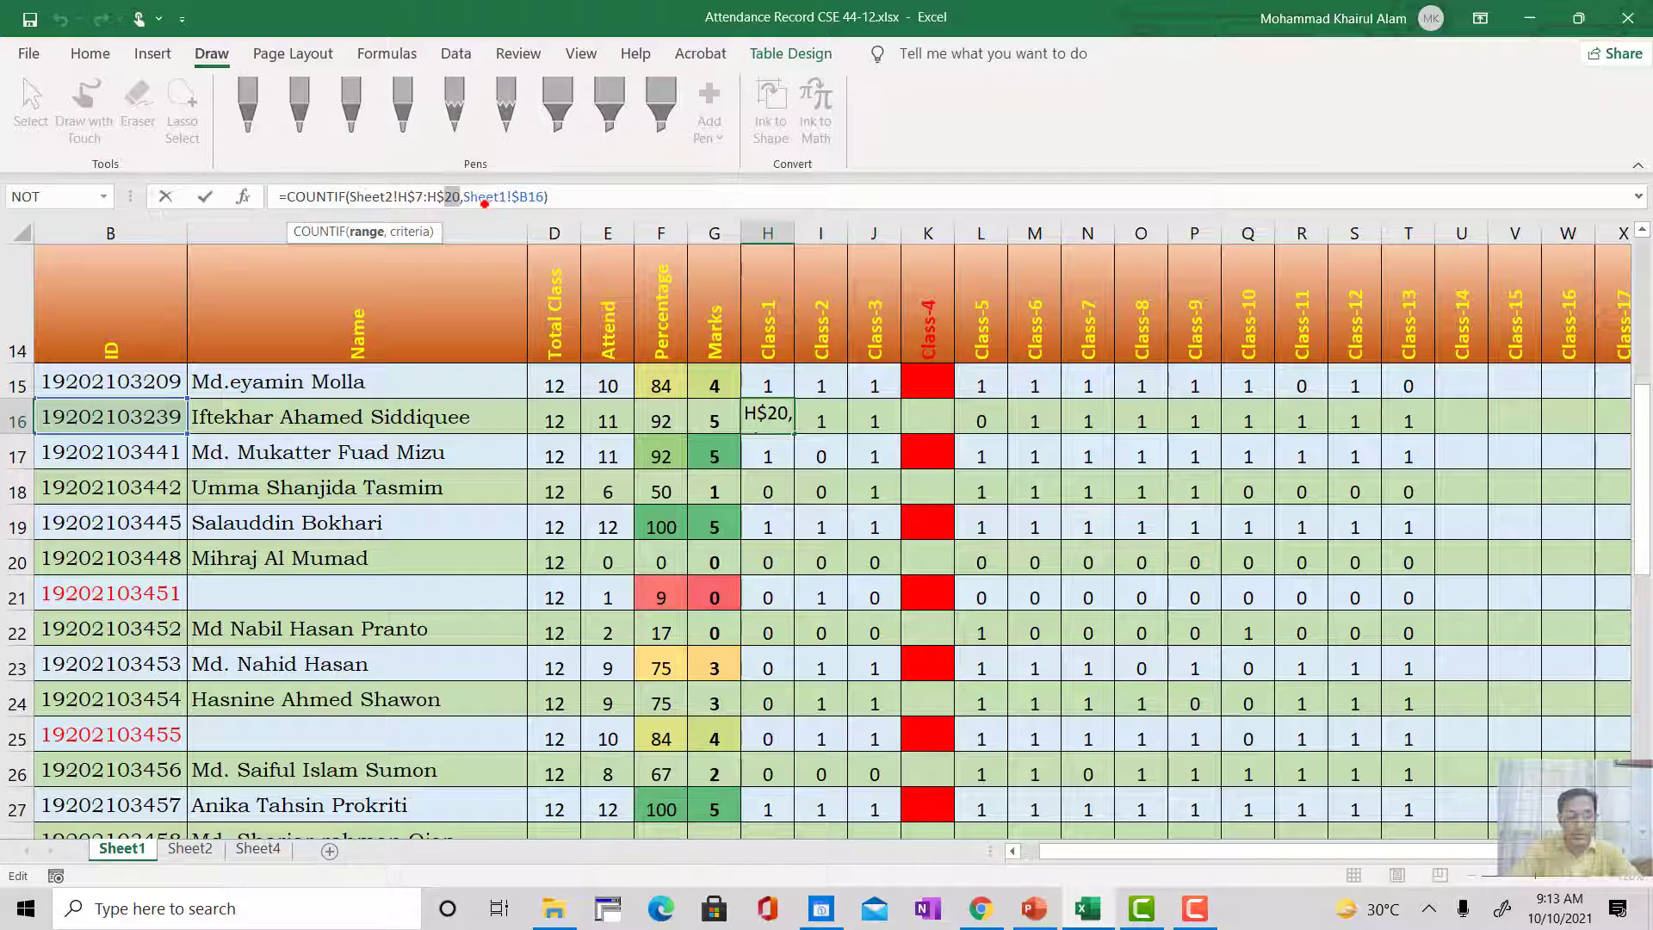
pyautogui.write('49')
pyautogui.press('Return')
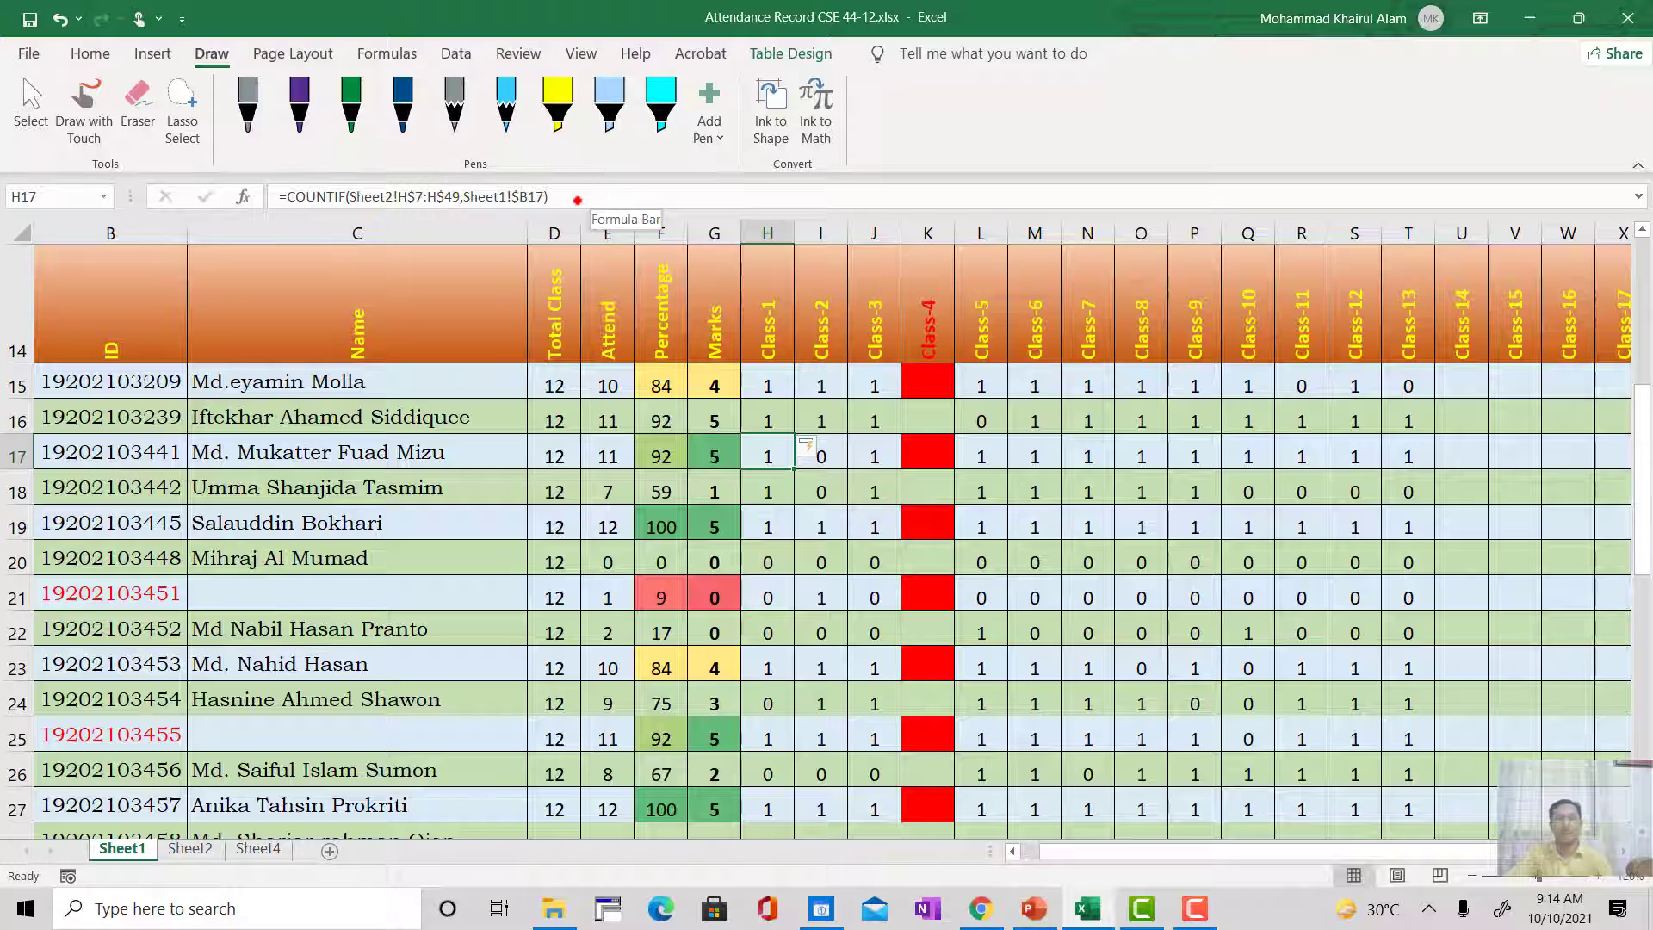
pyautogui.click(770, 386)
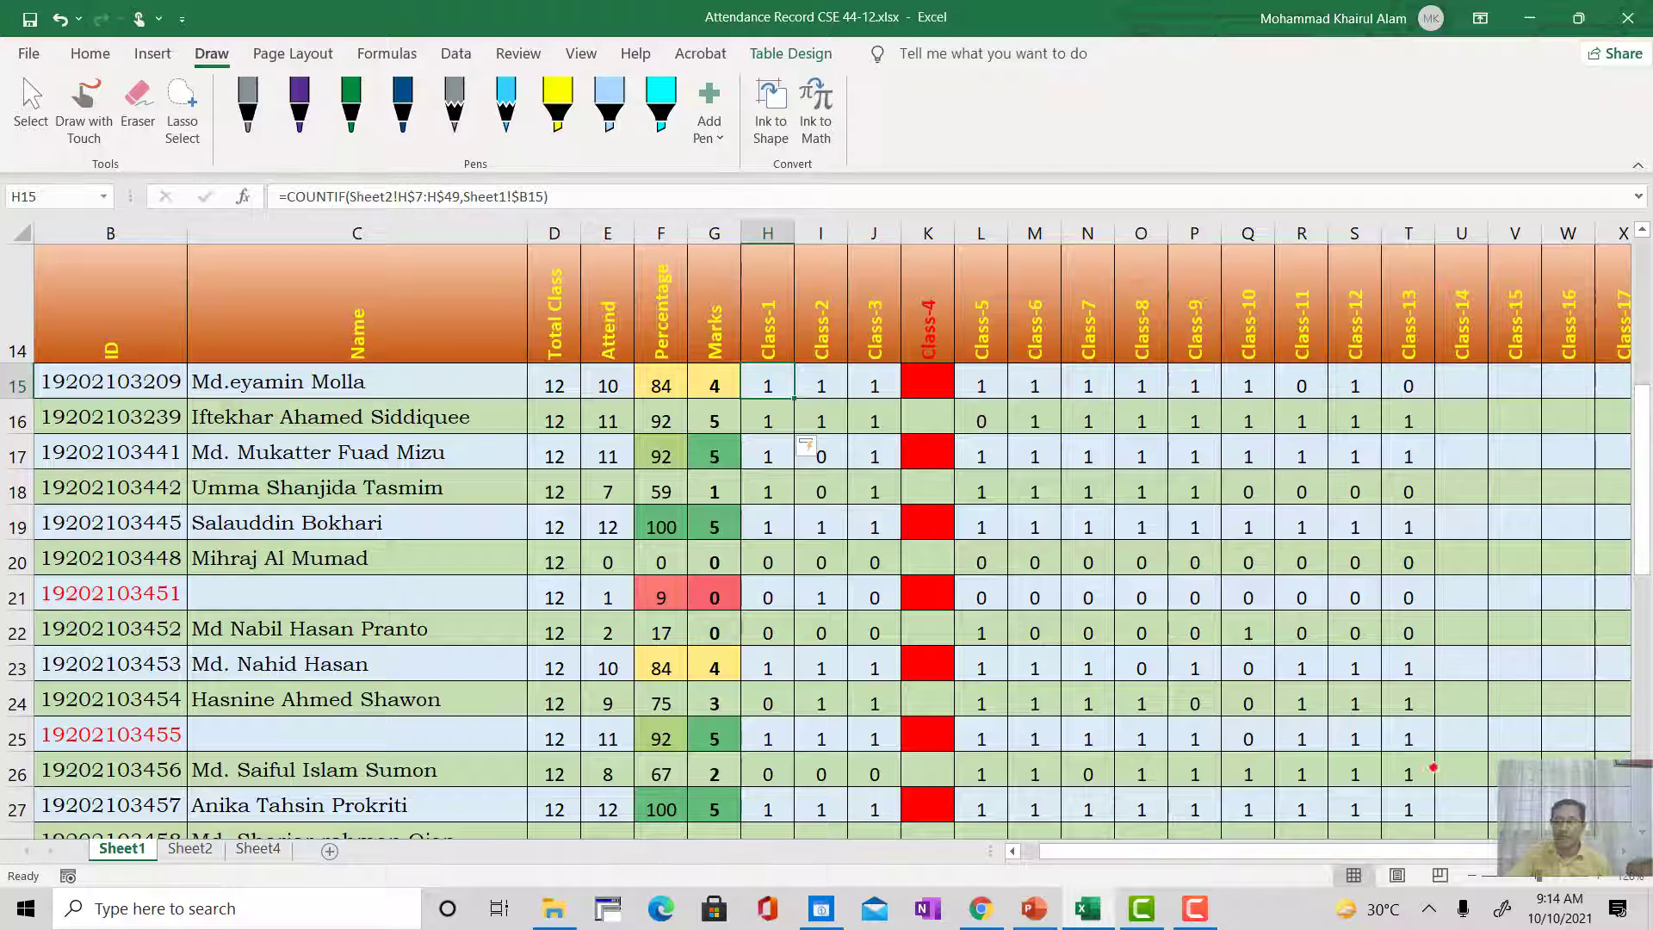
# Step: Clear the Class-13 attendance formulas in T15:T48 on Sheet1
pyautogui.click(1410, 383)
pyautogui.scroll(-1, 1411, 396)
pyautogui.scroll(1, 1412, 405)
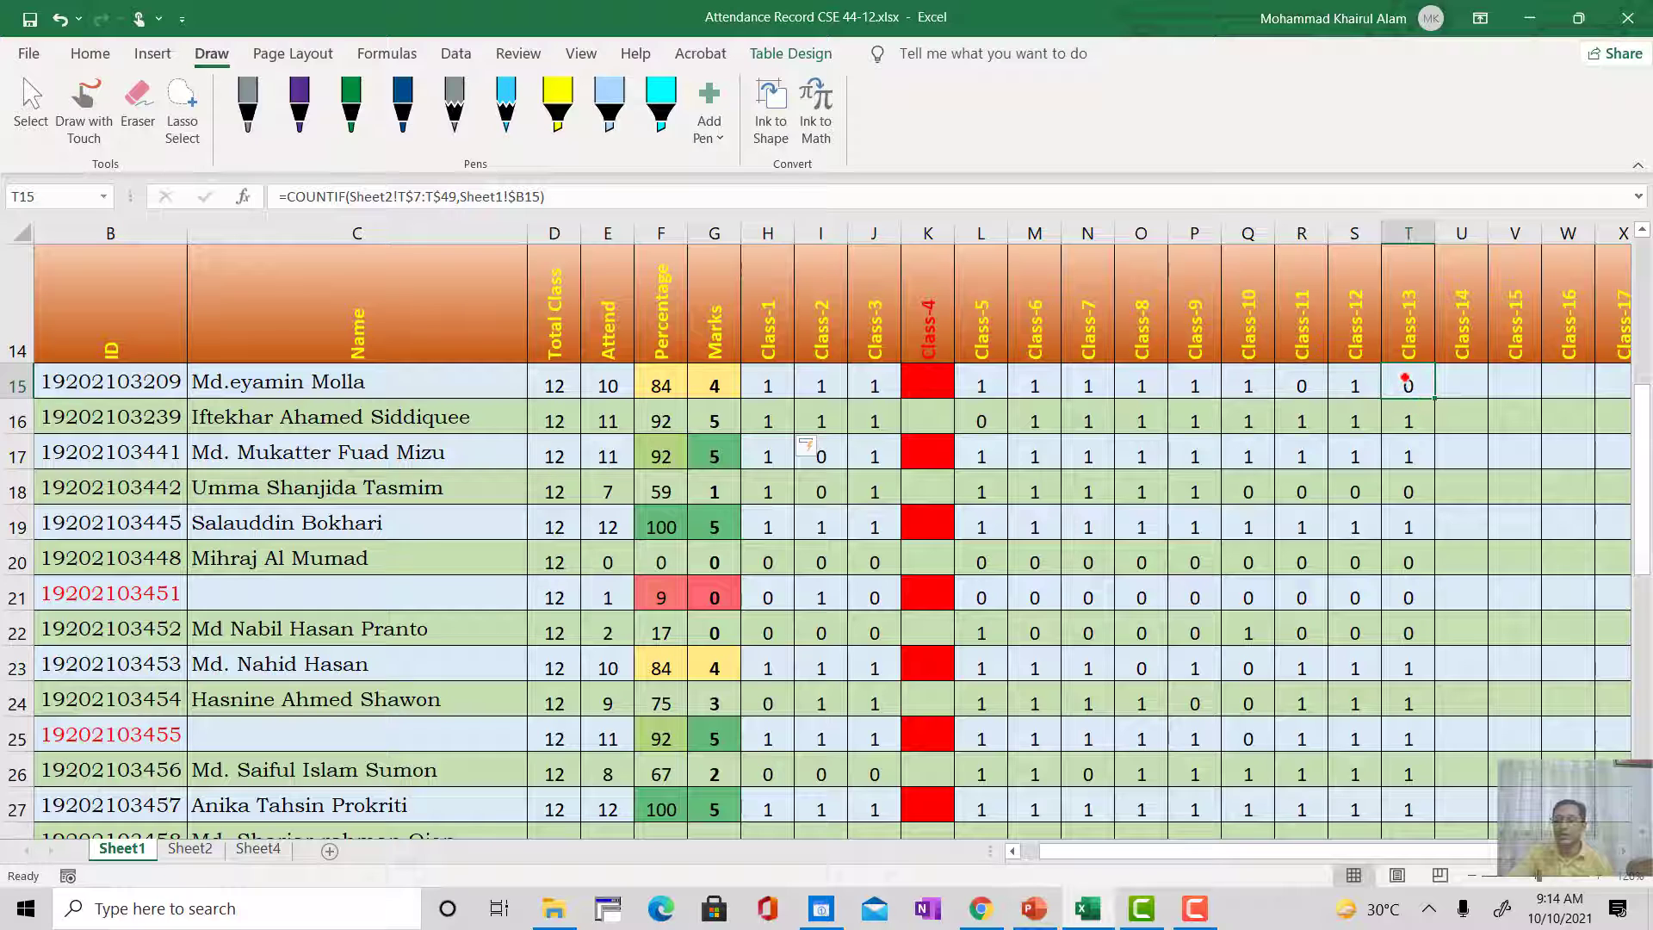
pyautogui.moveTo(1407, 399); pyautogui.dragTo(1411, 814)
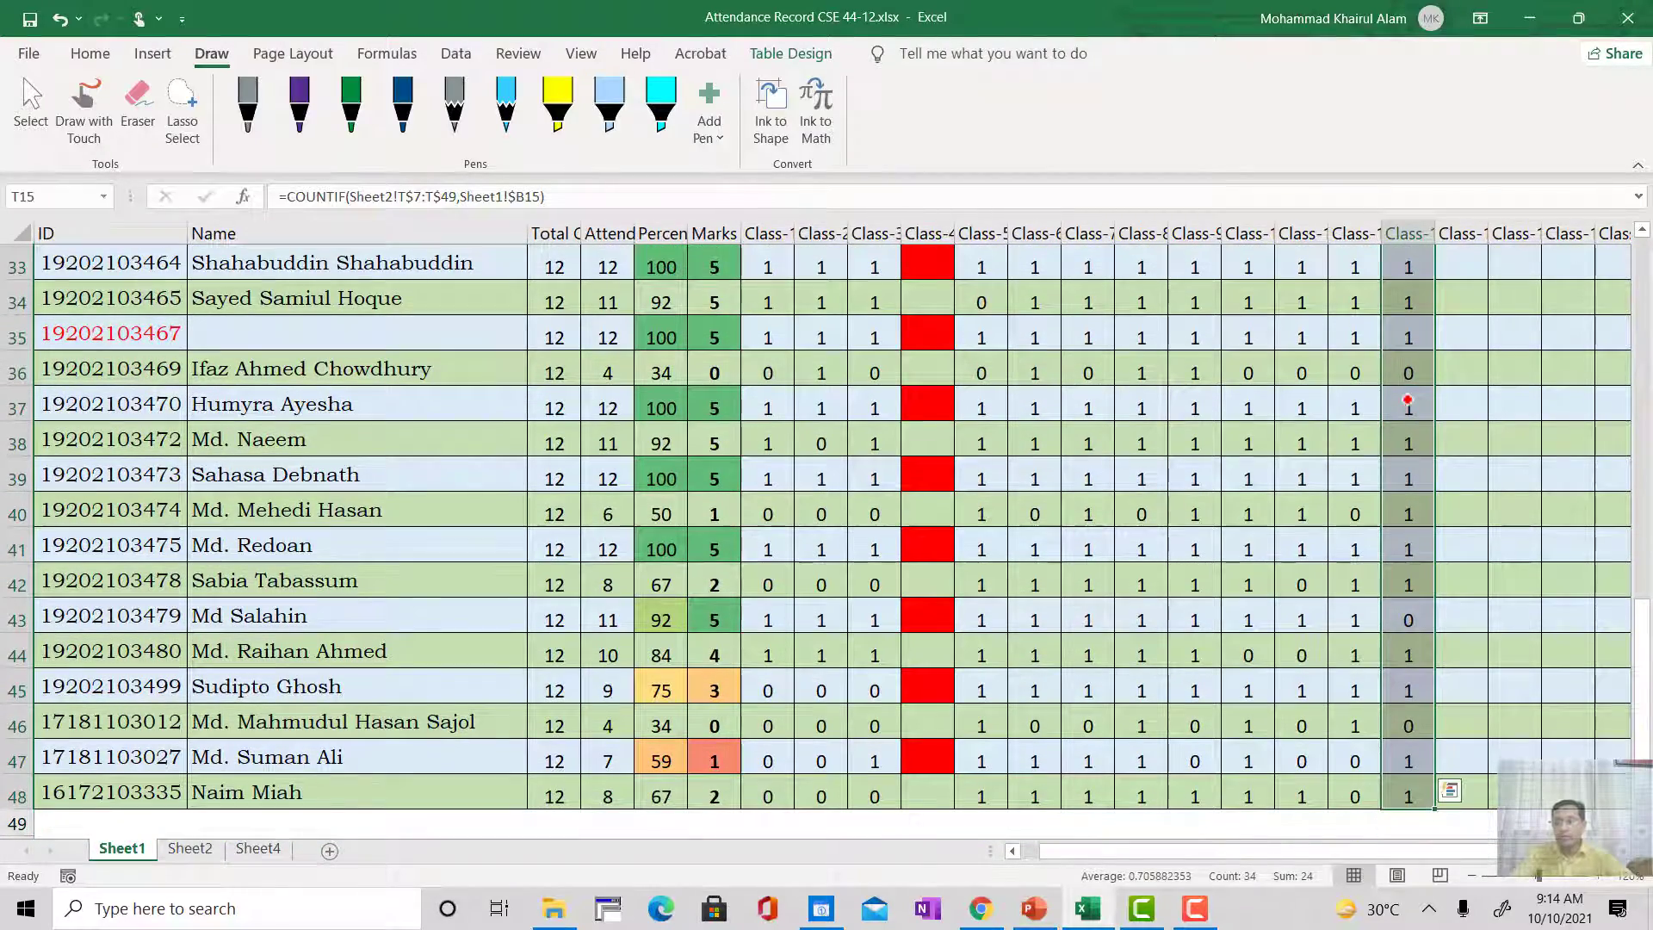
pyautogui.press('Delete')
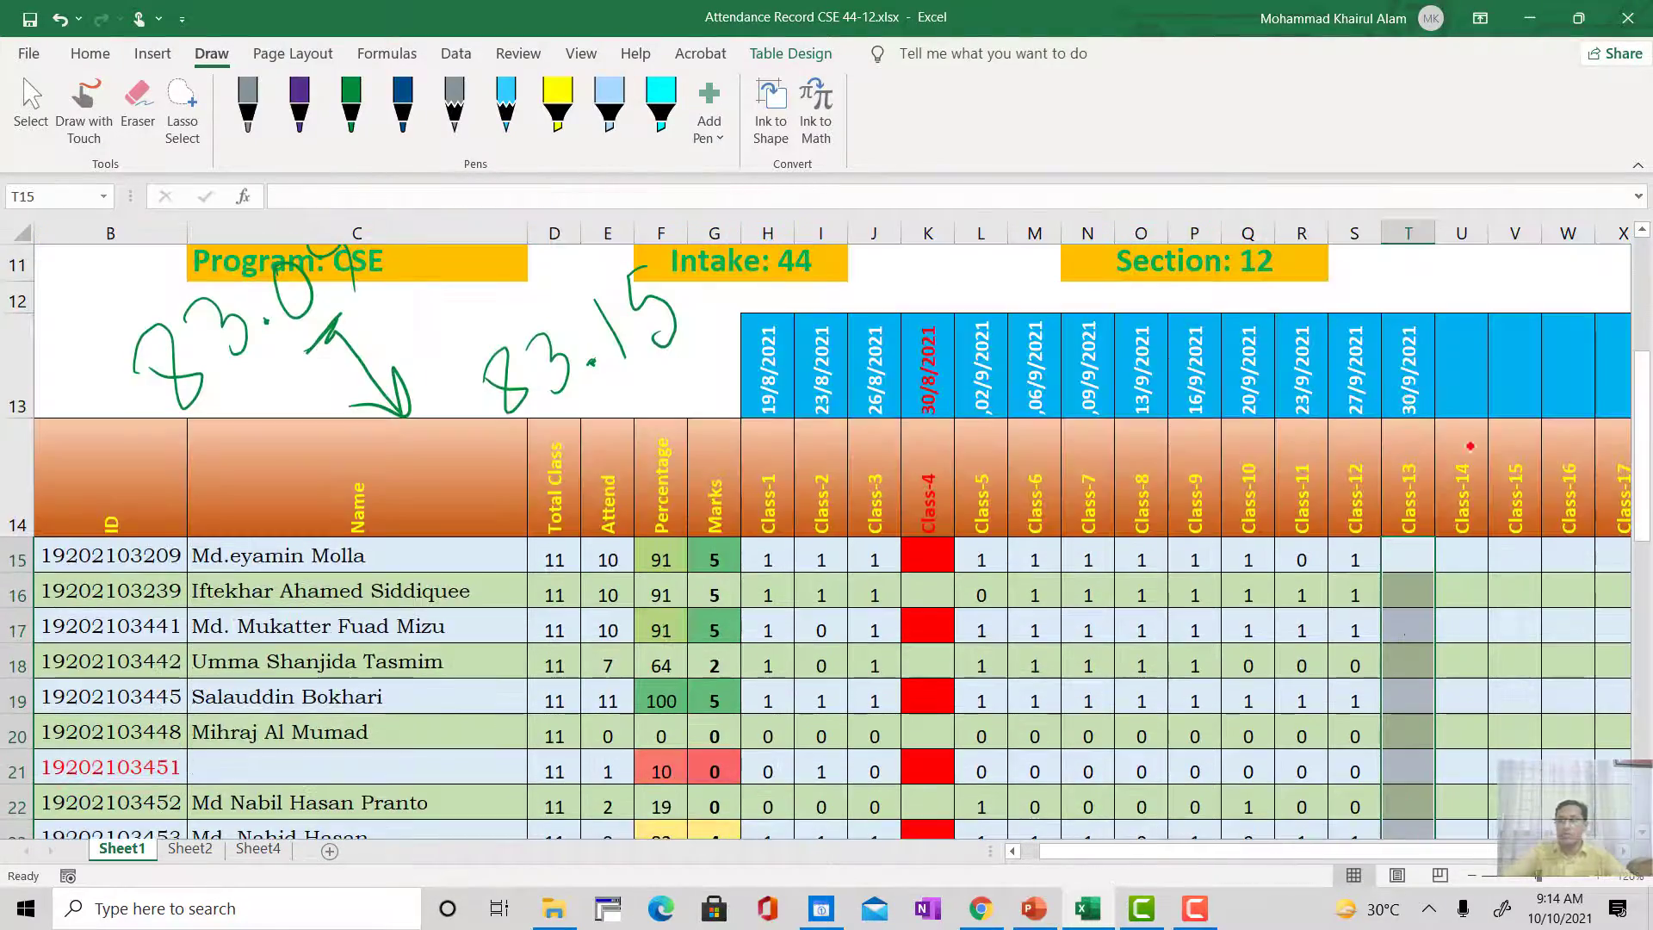
# Step: Fill the Class-12 COUNTIF formula from S15 across to T15, and fill it down the Class-13 column to row 48
pyautogui.click(1461, 562)
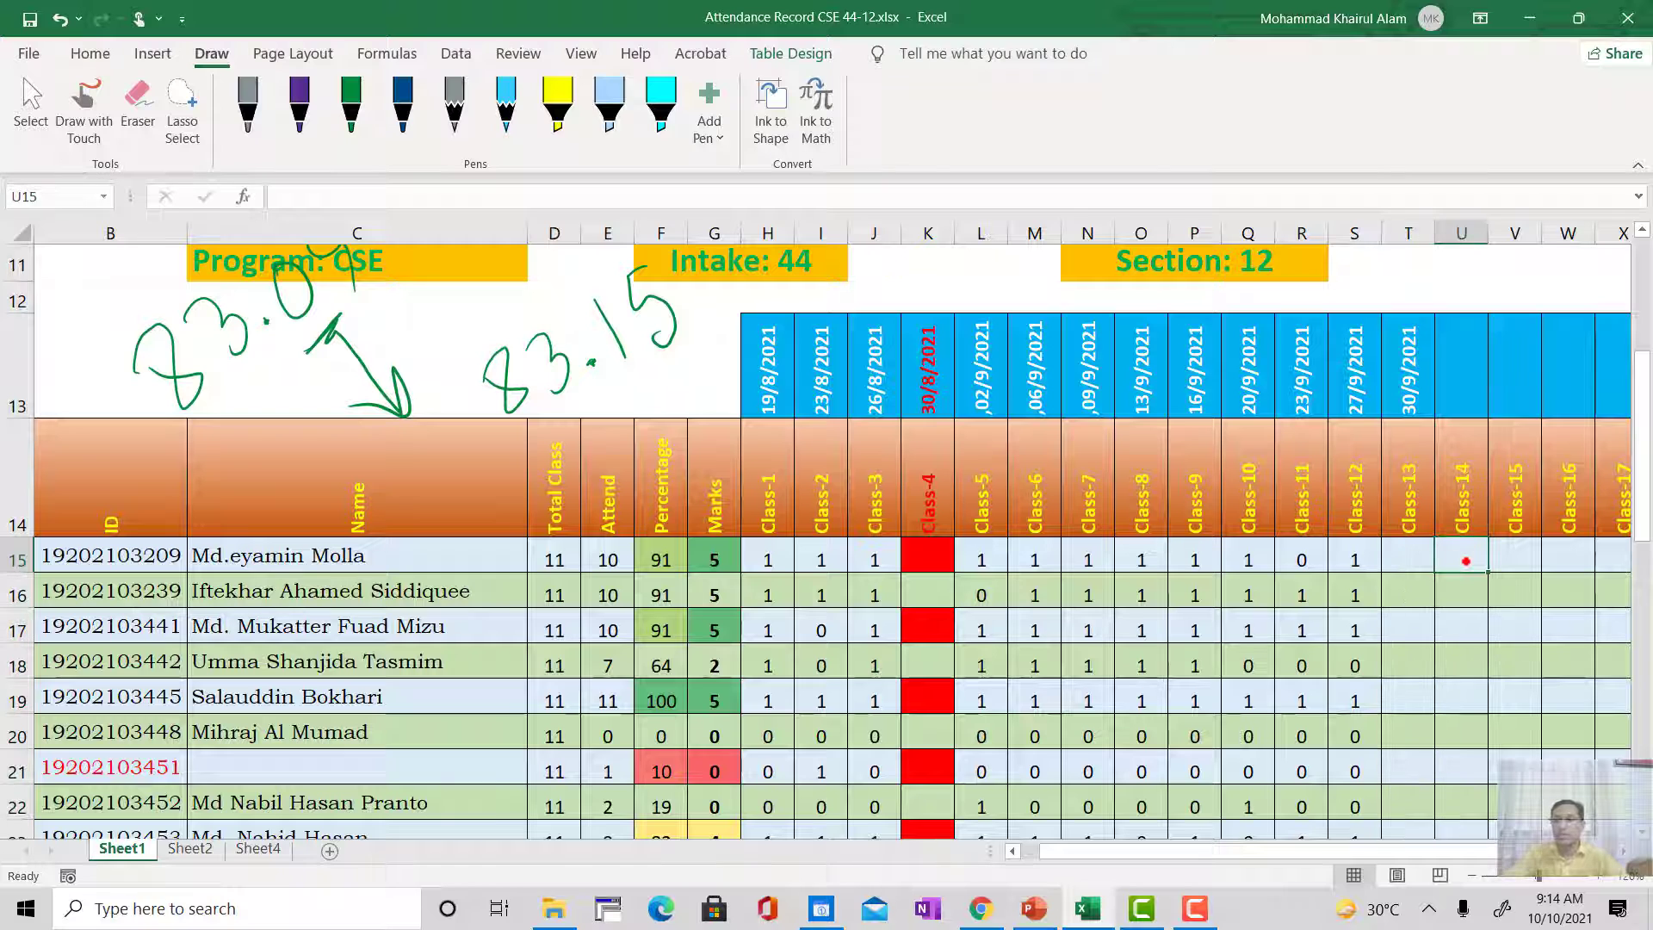
pyautogui.click(1360, 560)
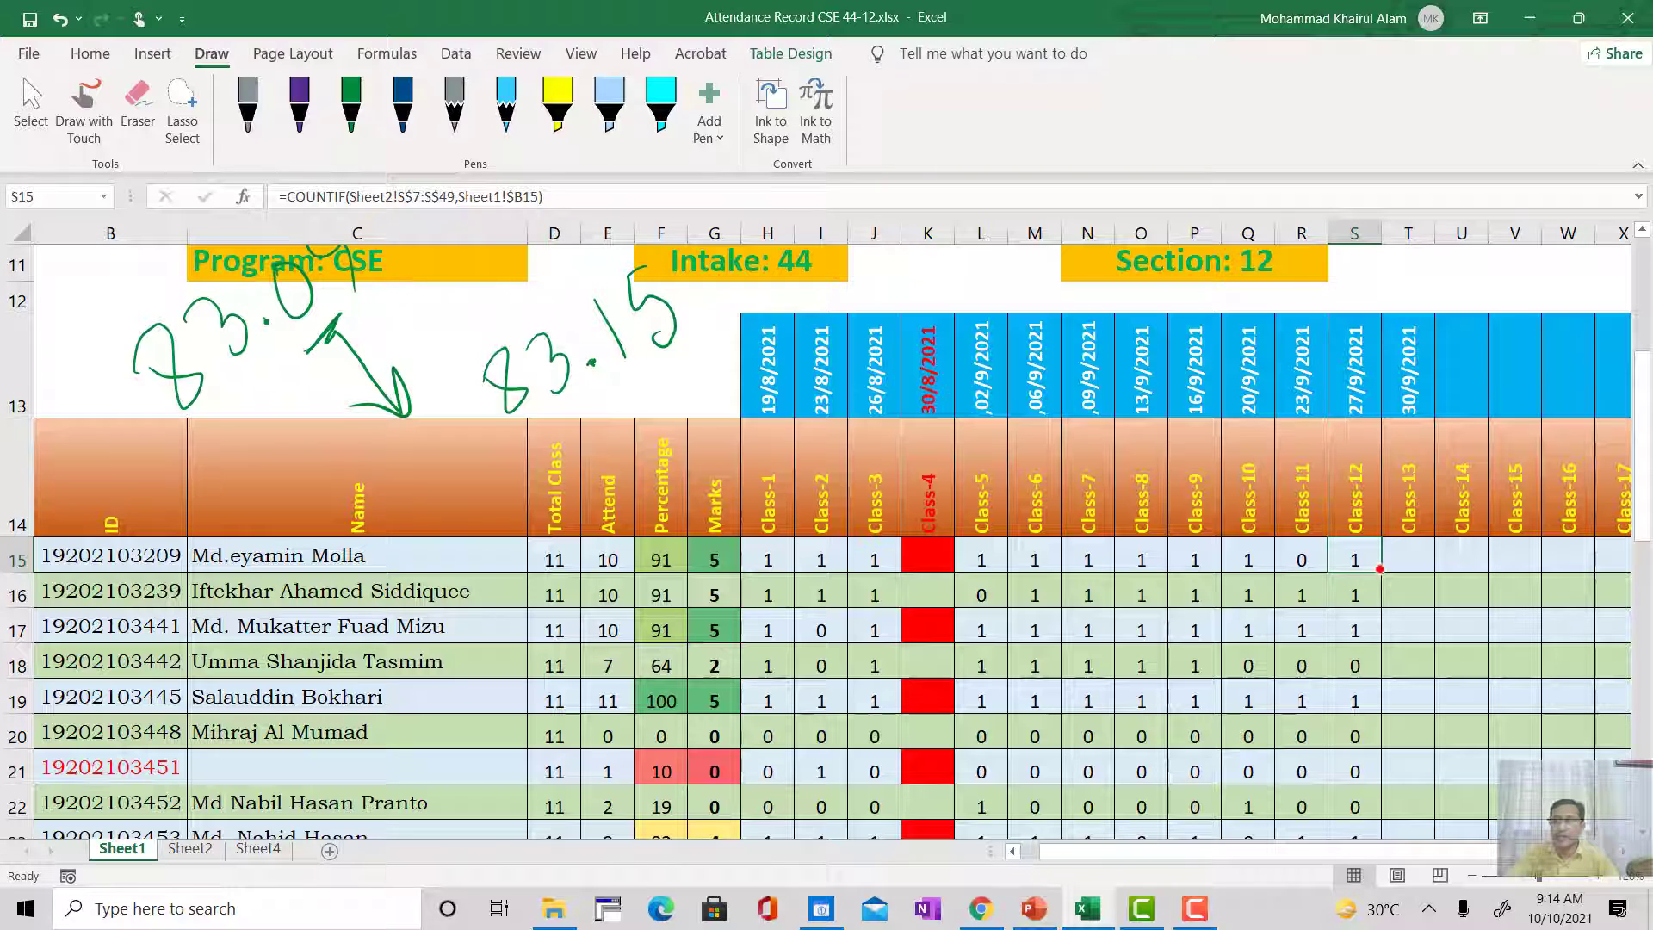
pyautogui.moveTo(1380, 569); pyautogui.dragTo(1419, 564)
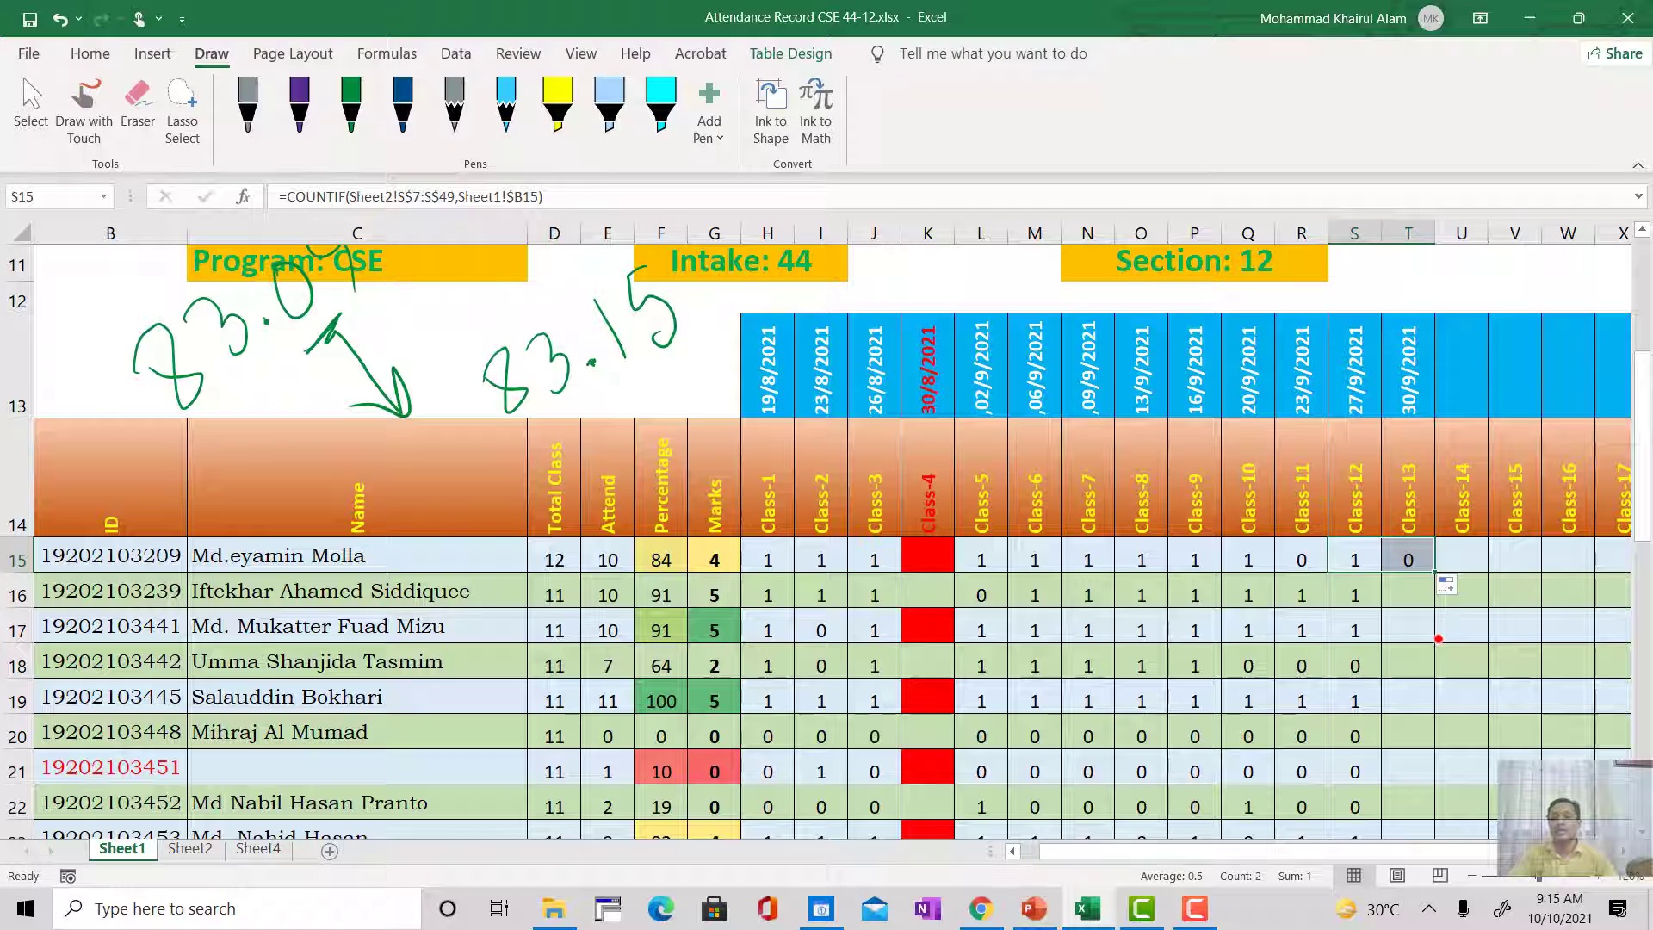
pyautogui.click(1415, 578)
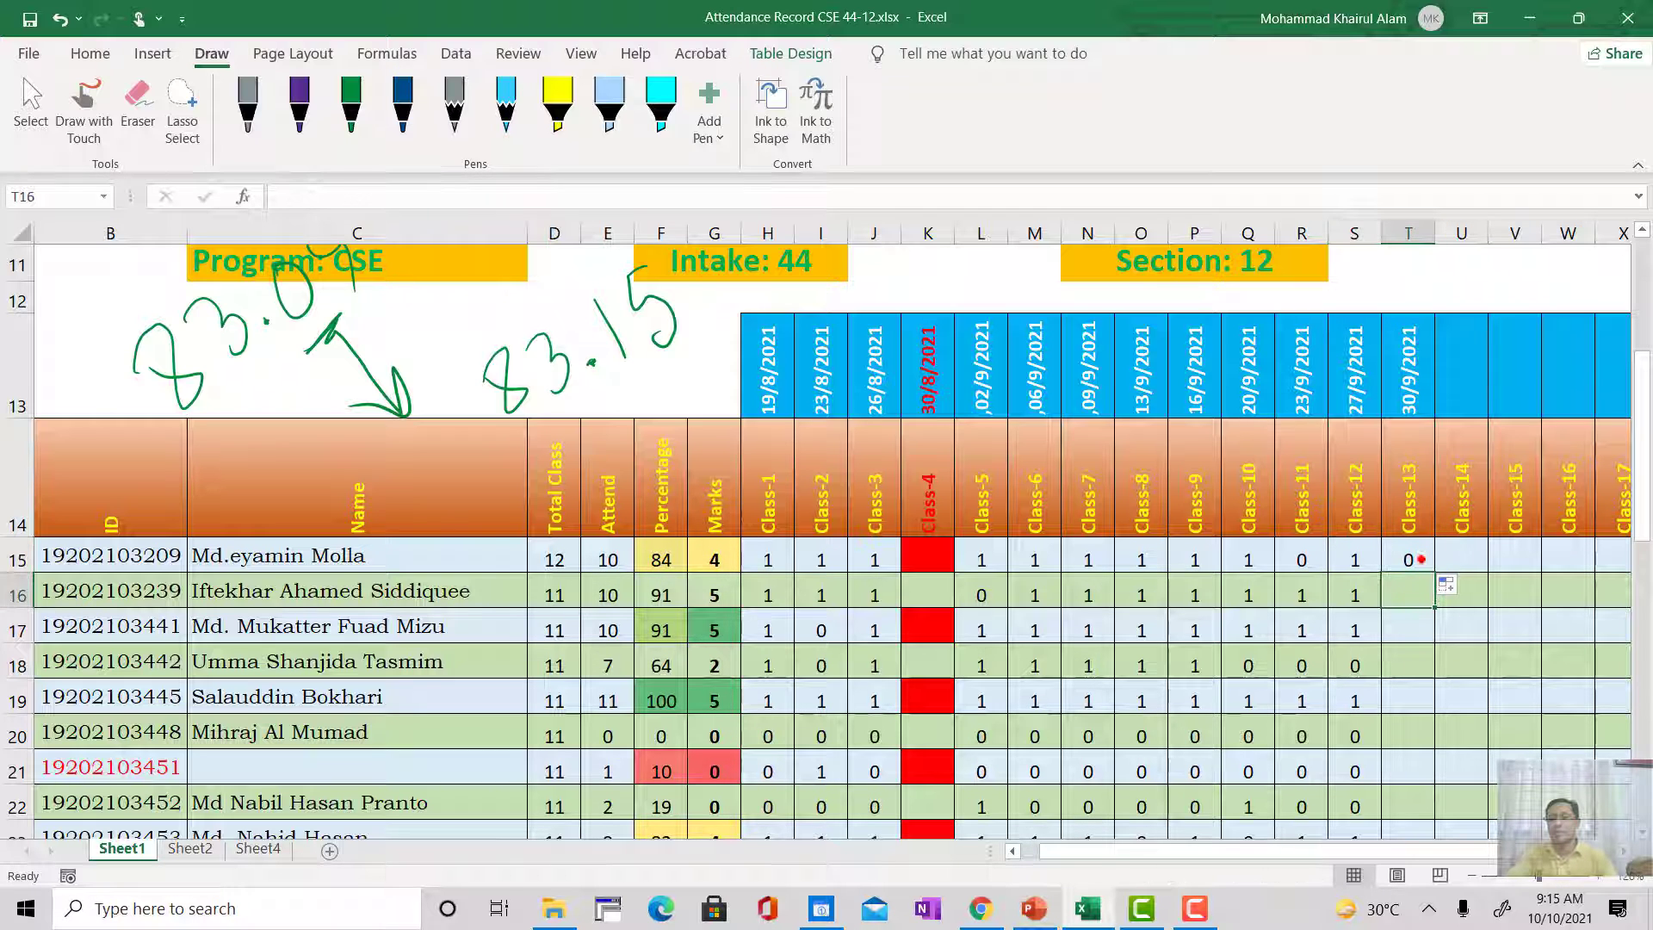
pyautogui.click(1421, 559)
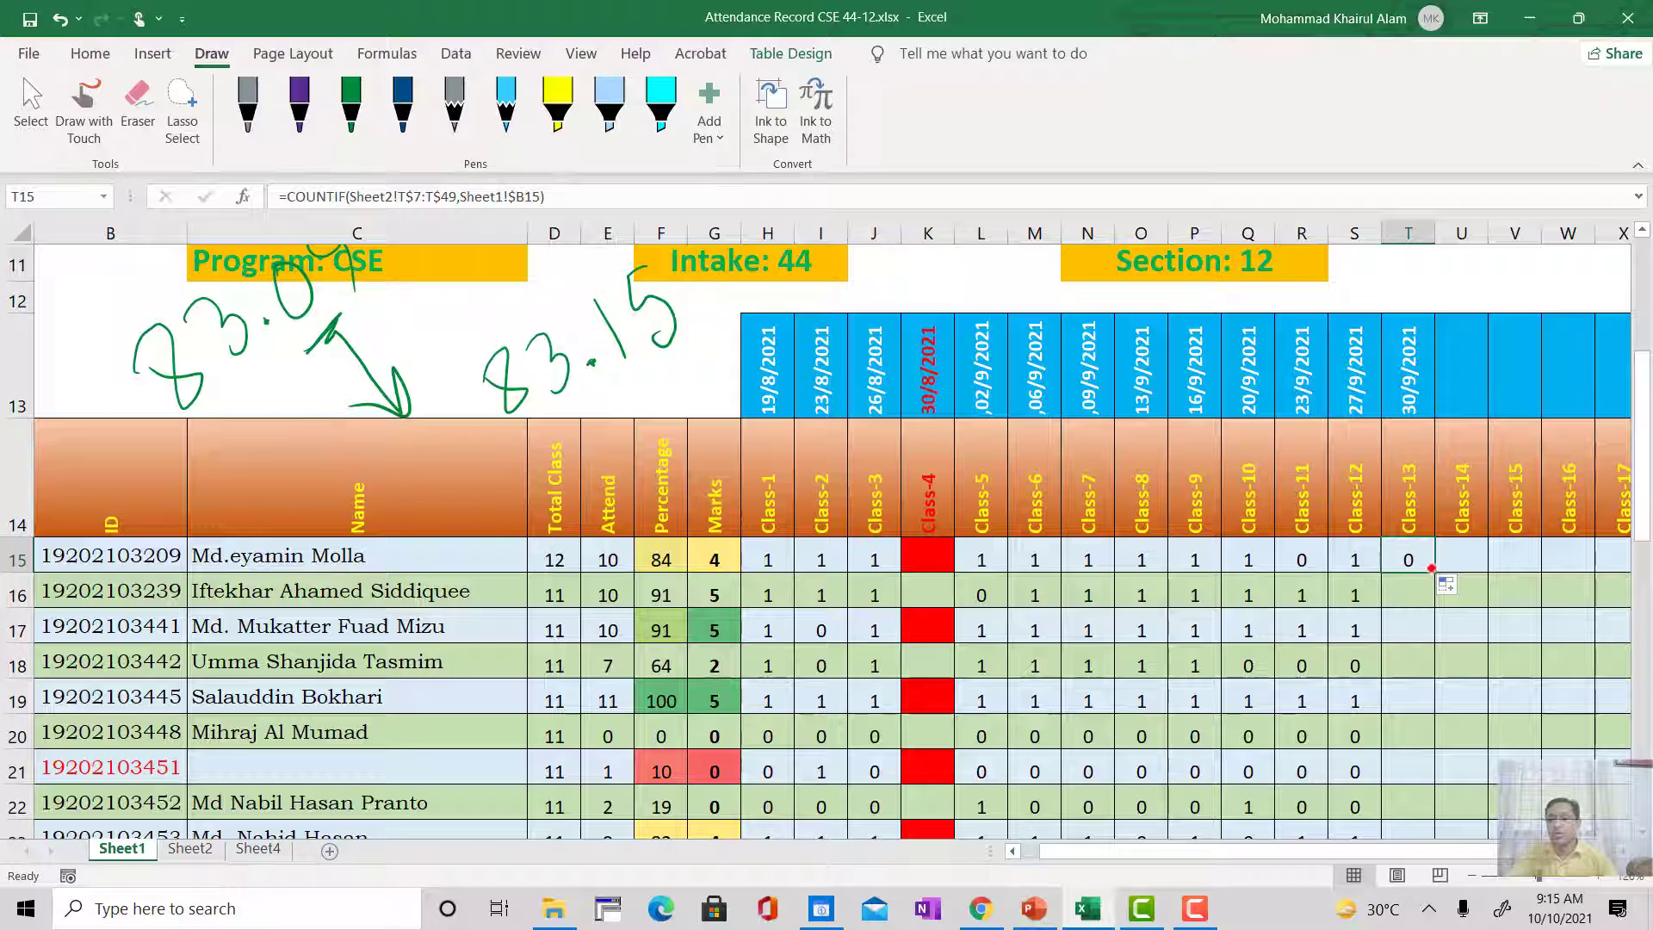
pyautogui.doubleClick(1433, 570)
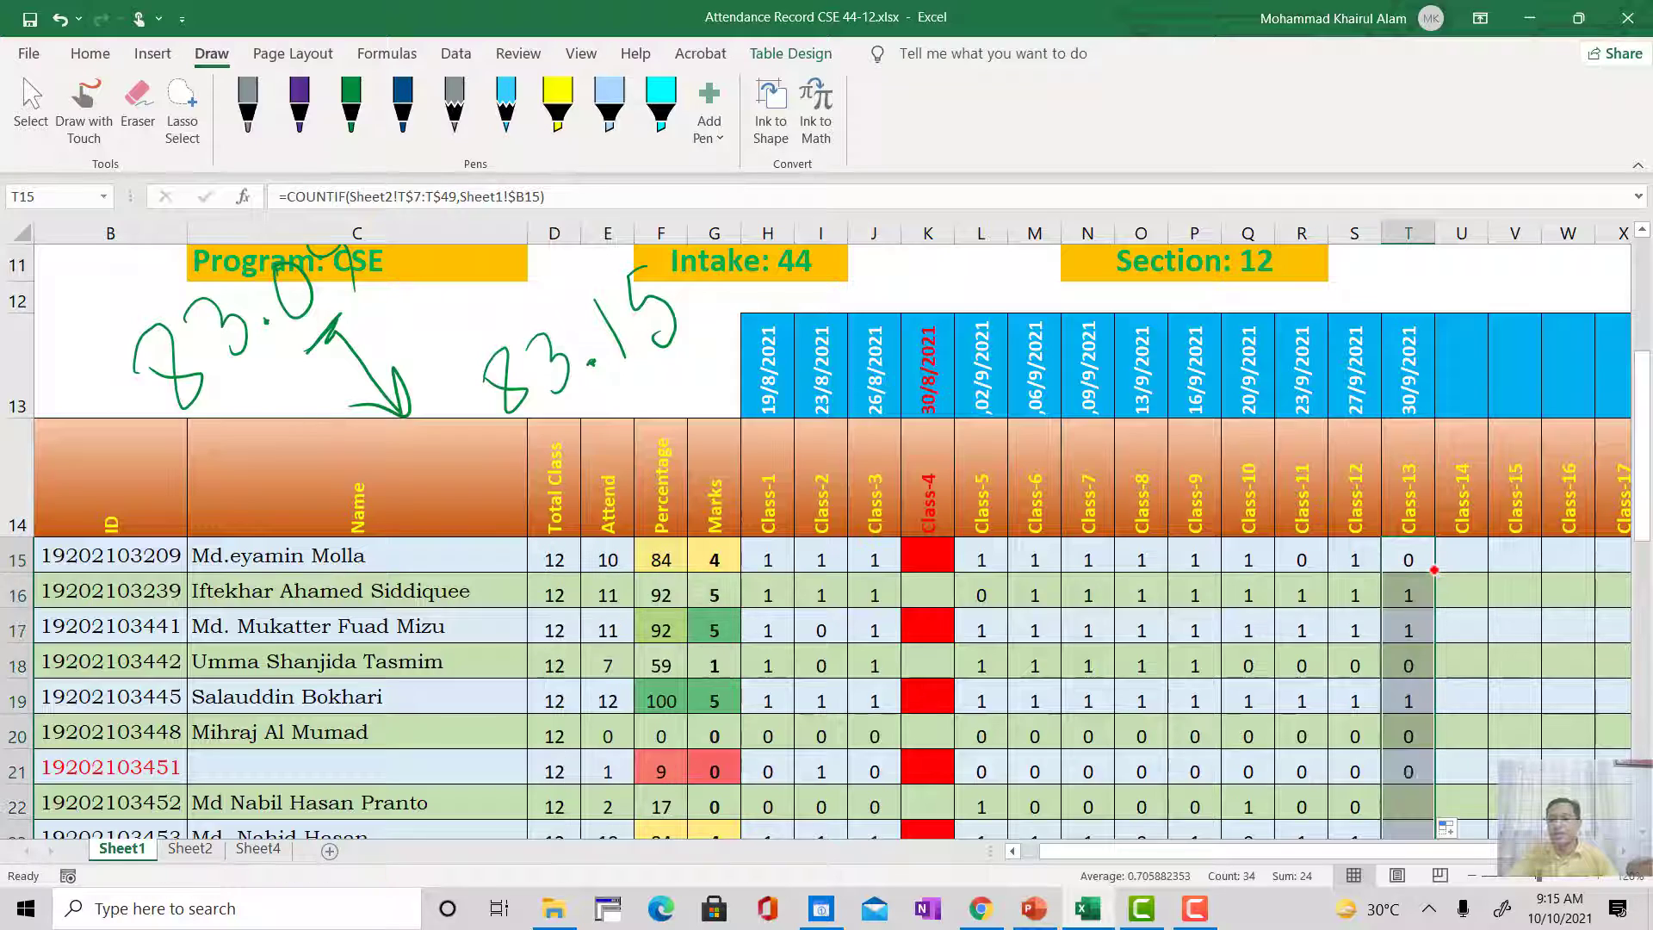
# Step: In the ID Not Found row on Sheet1, set the end row of the Sheet2 COUNT range in H50 to 49
pyautogui.scroll(-3, 1412, 683)
pyautogui.scroll(-6, 1413, 683)
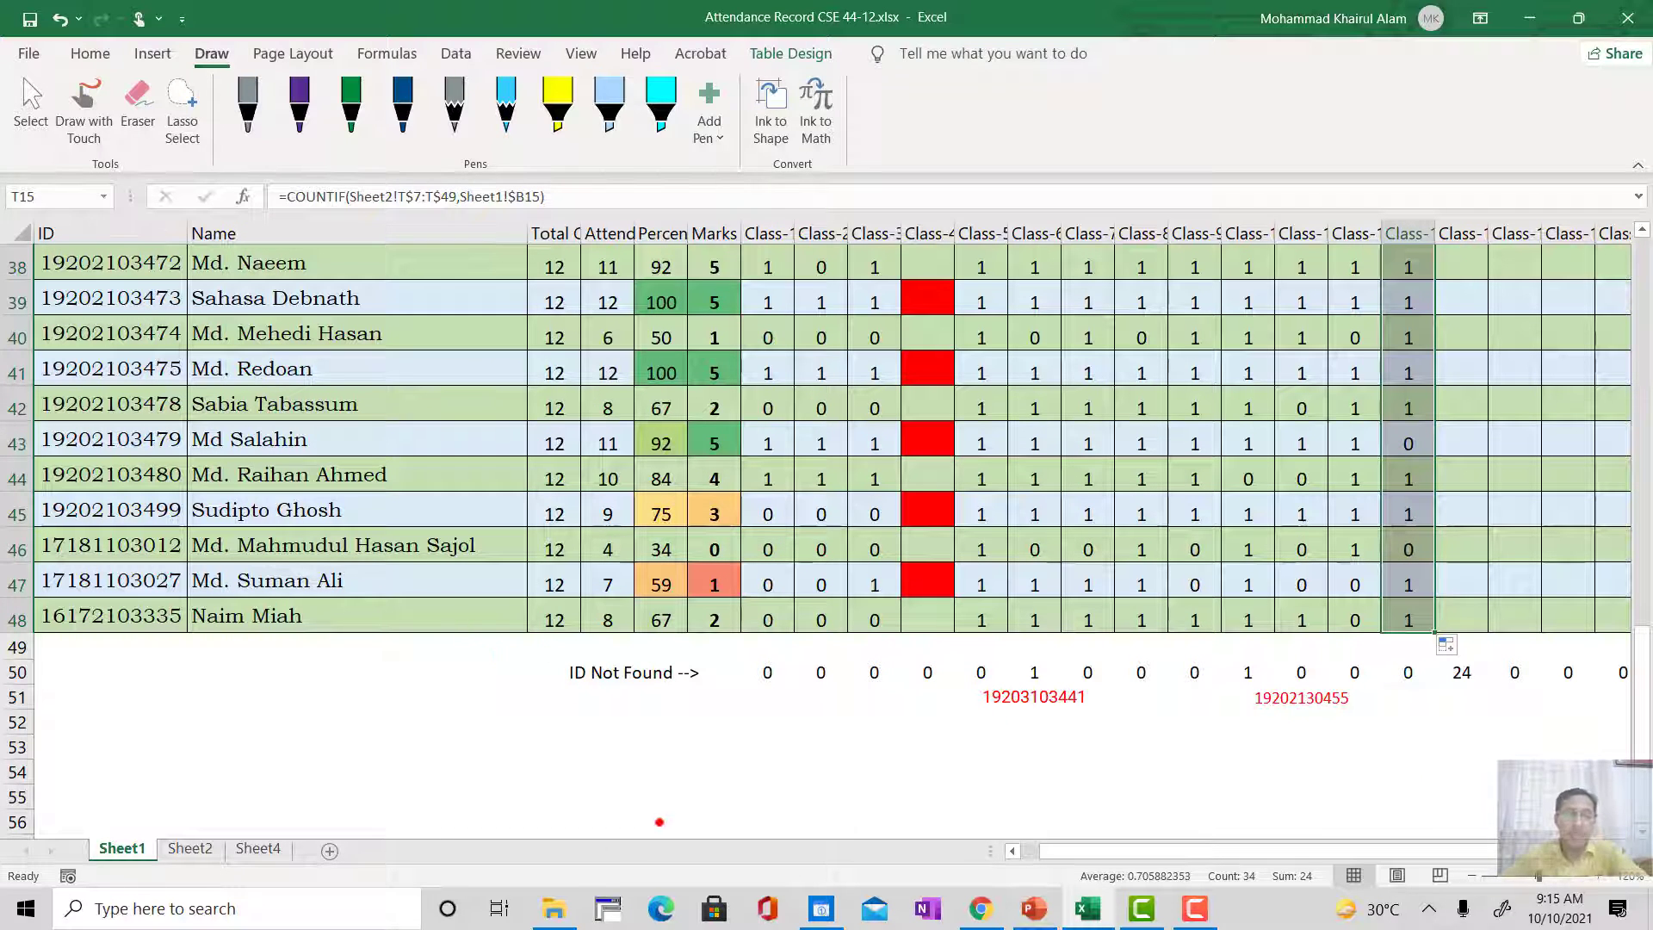
pyautogui.moveTo(1067, 857); pyautogui.dragTo(1029, 855)
pyautogui.scroll(9, 160, 659)
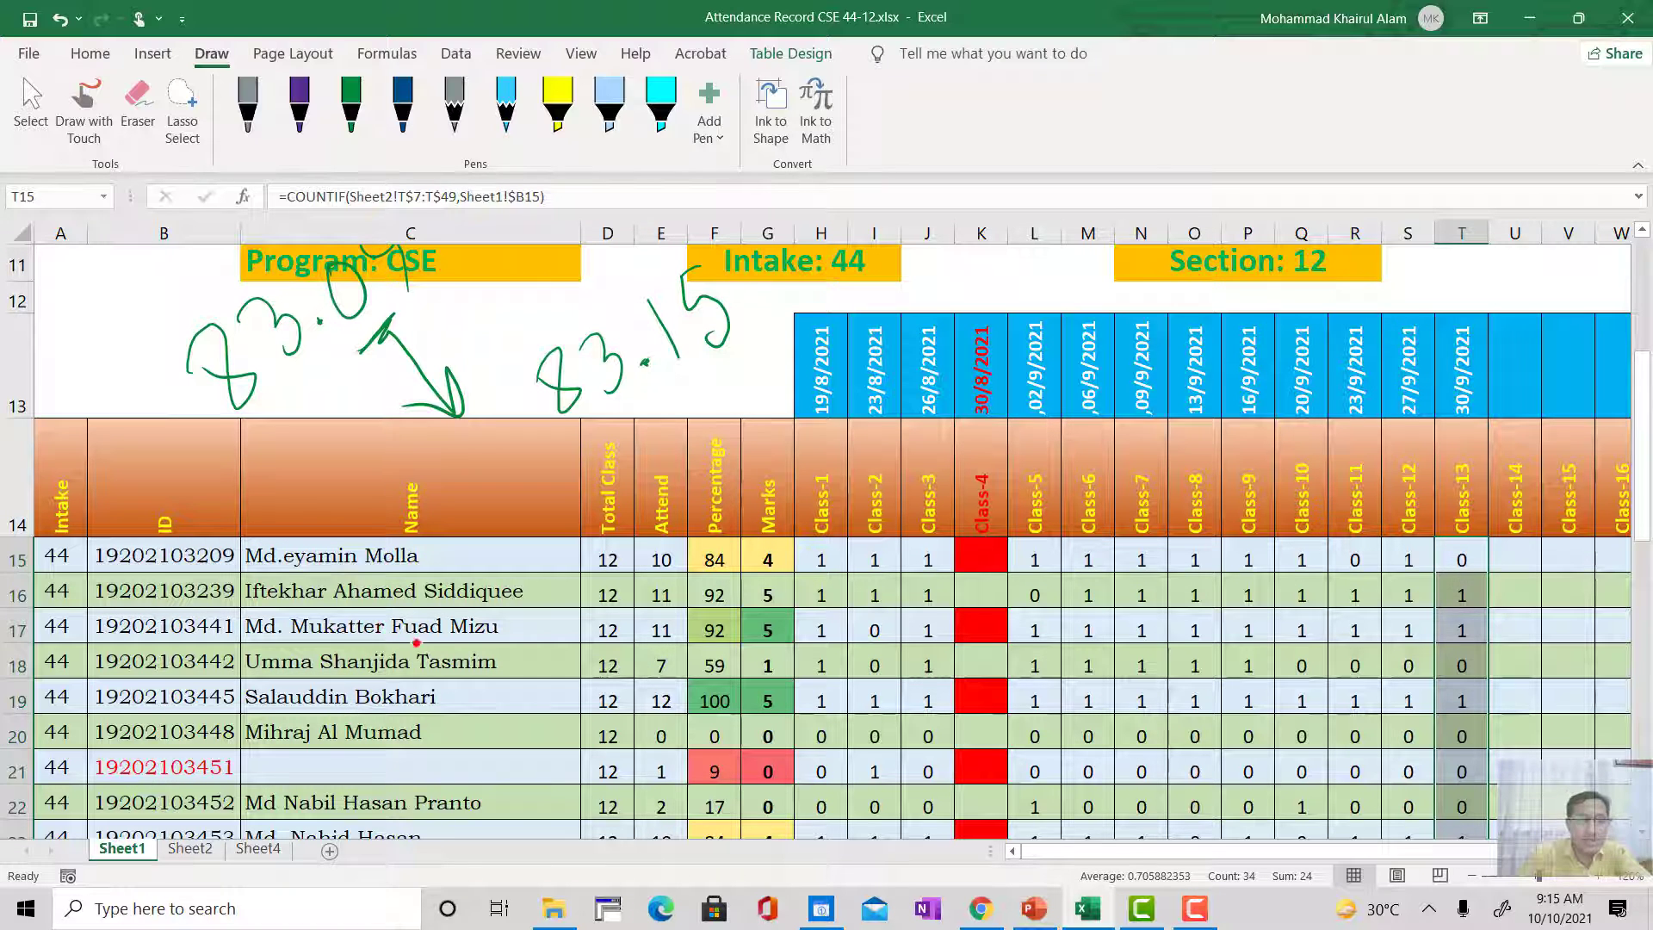
pyautogui.scroll(-8, 1055, 641)
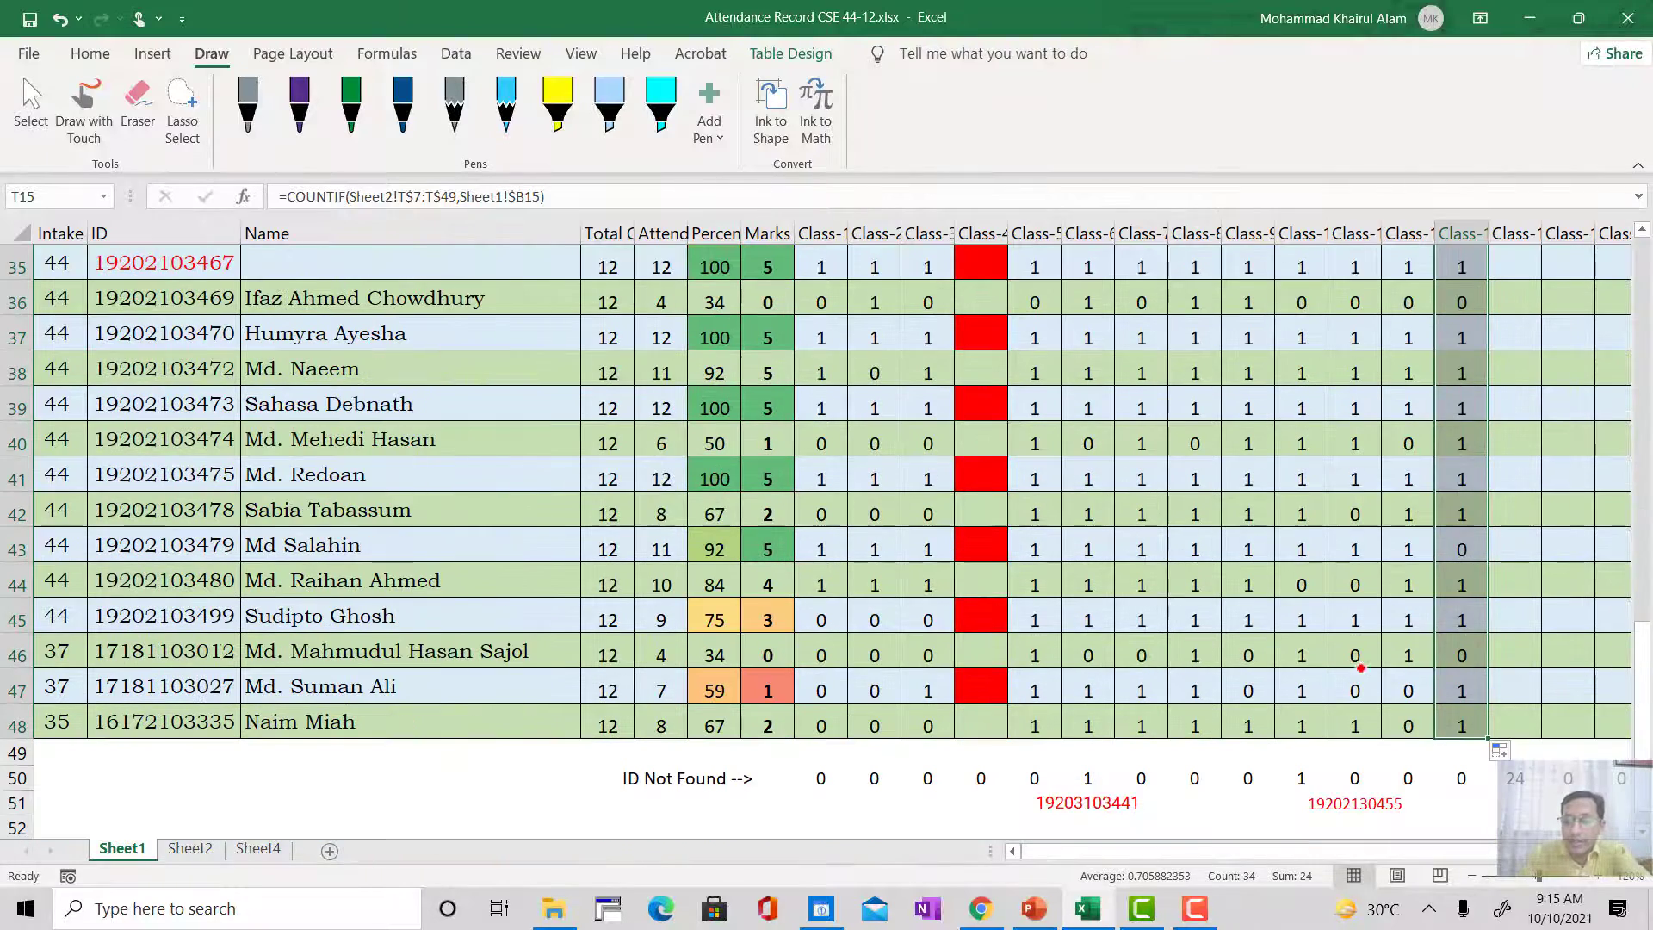
pyautogui.scroll(-1, 1455, 723)
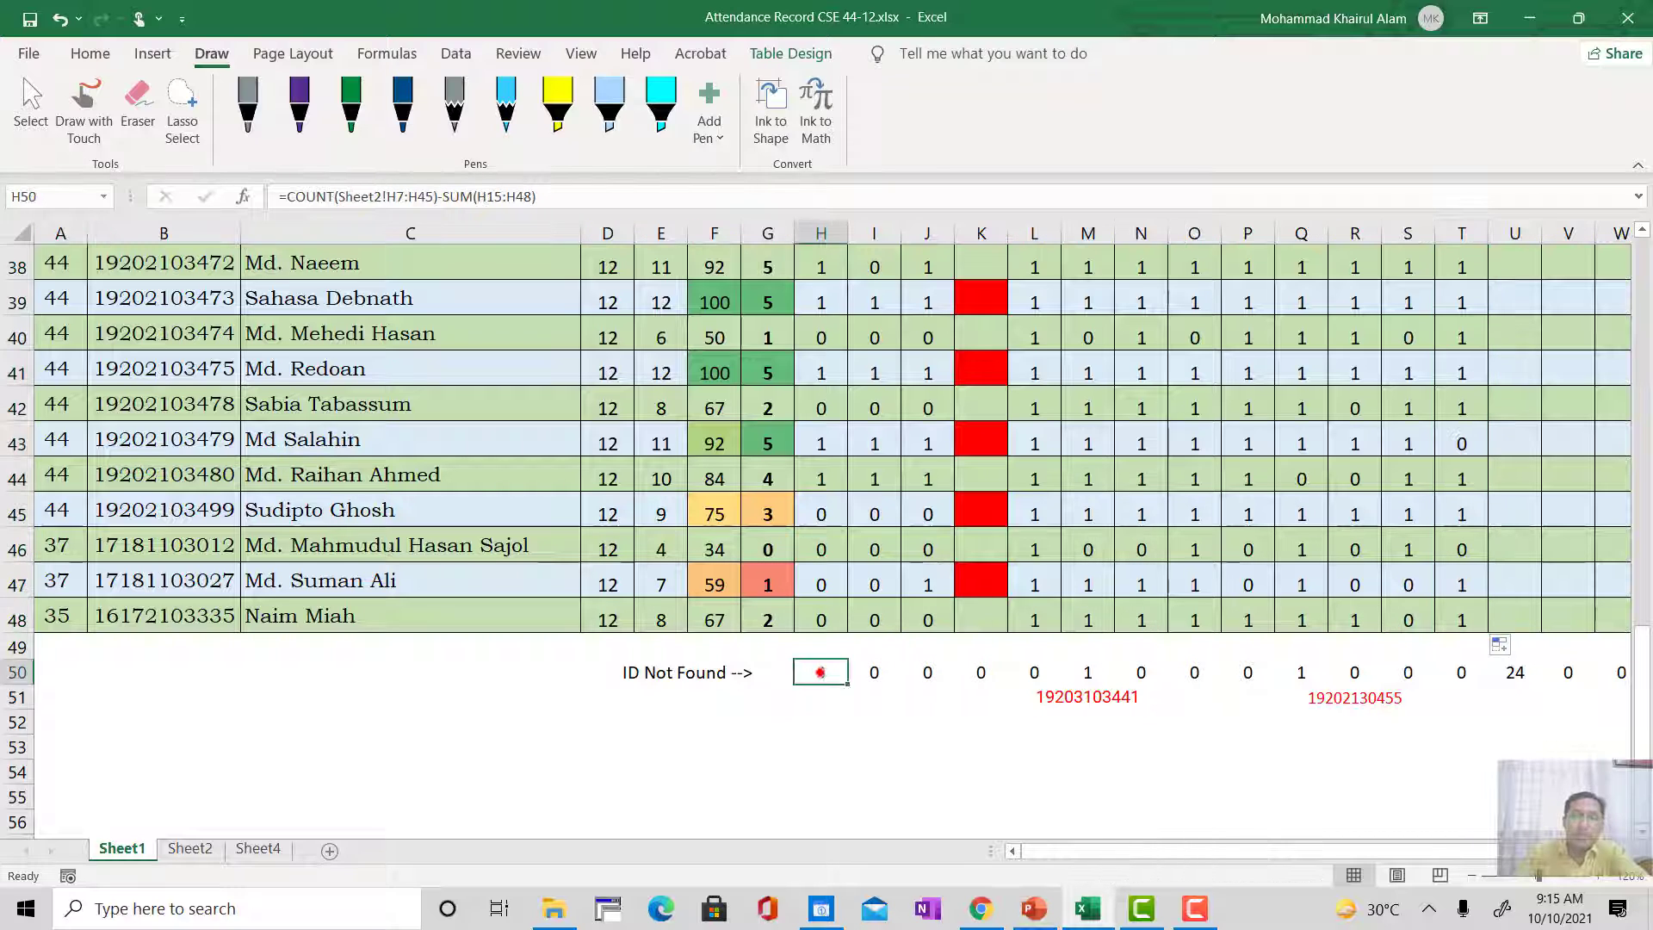
pyautogui.click(821, 672)
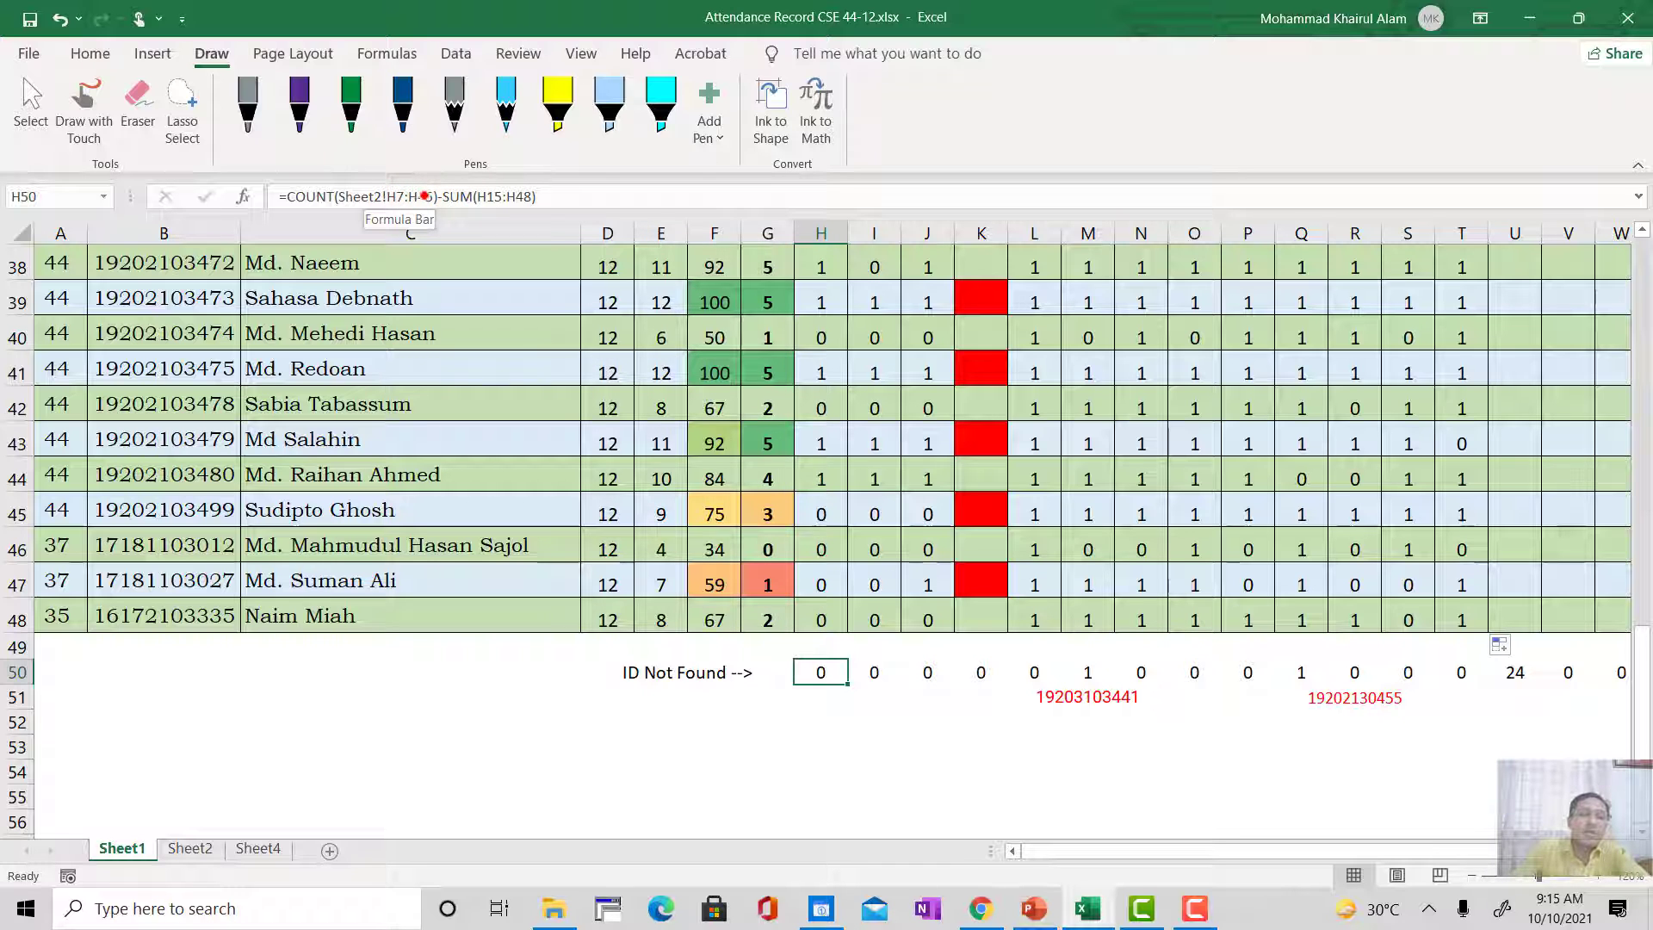
pyautogui.click(423, 196)
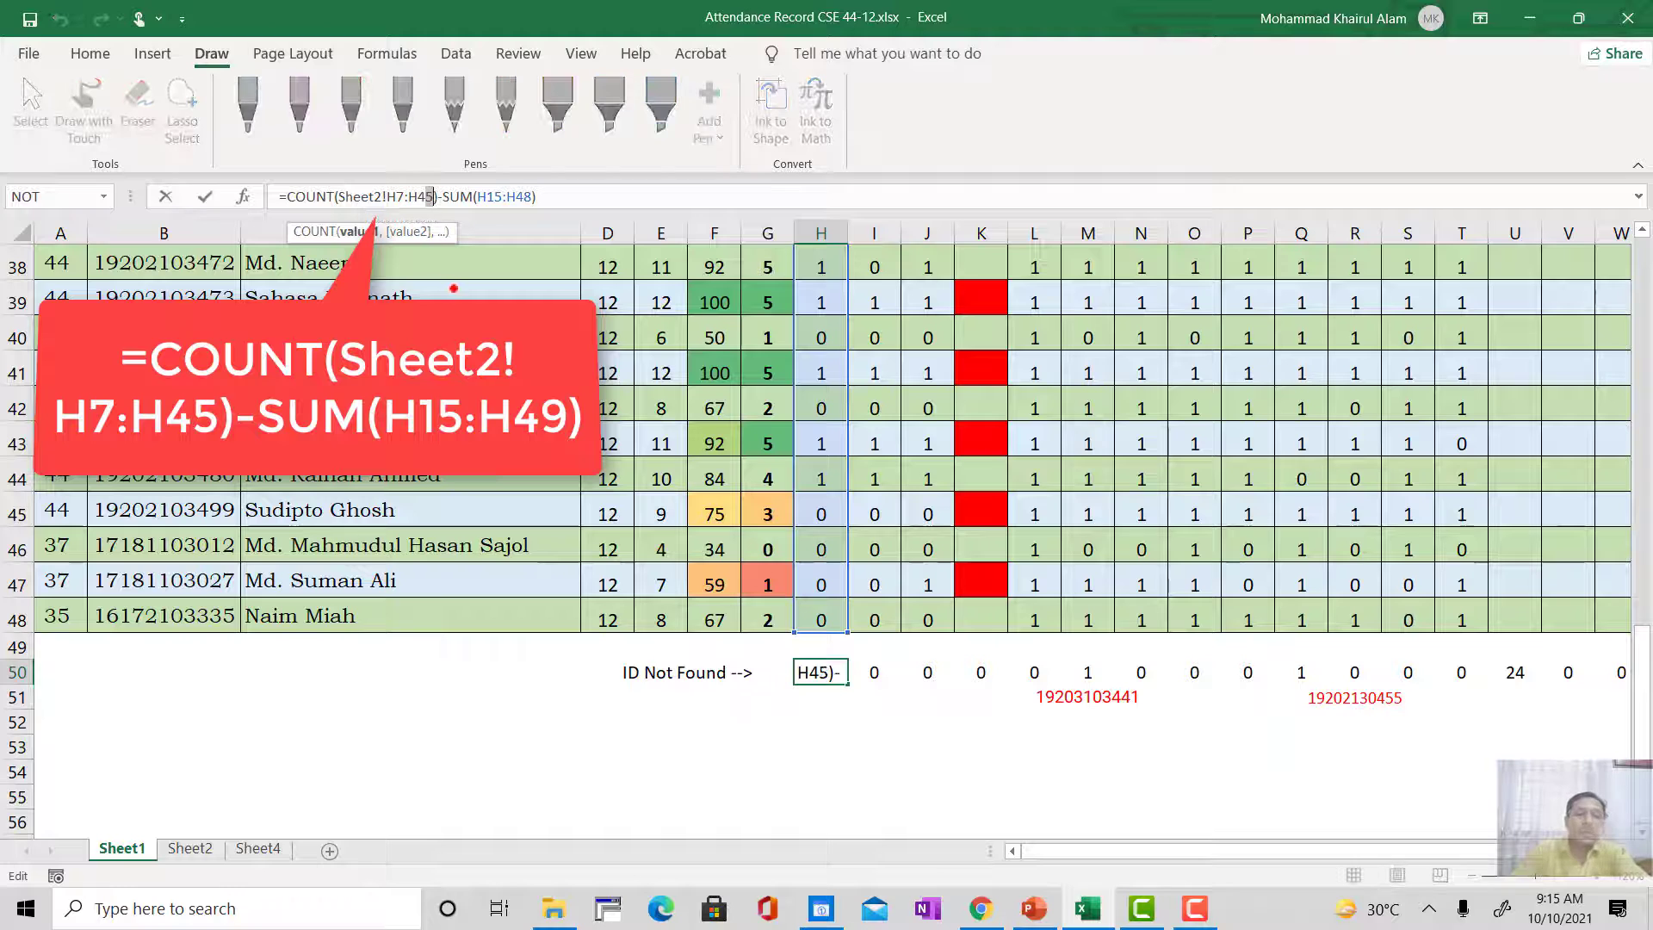
pyautogui.press('BackSpace')
pyautogui.write('9')
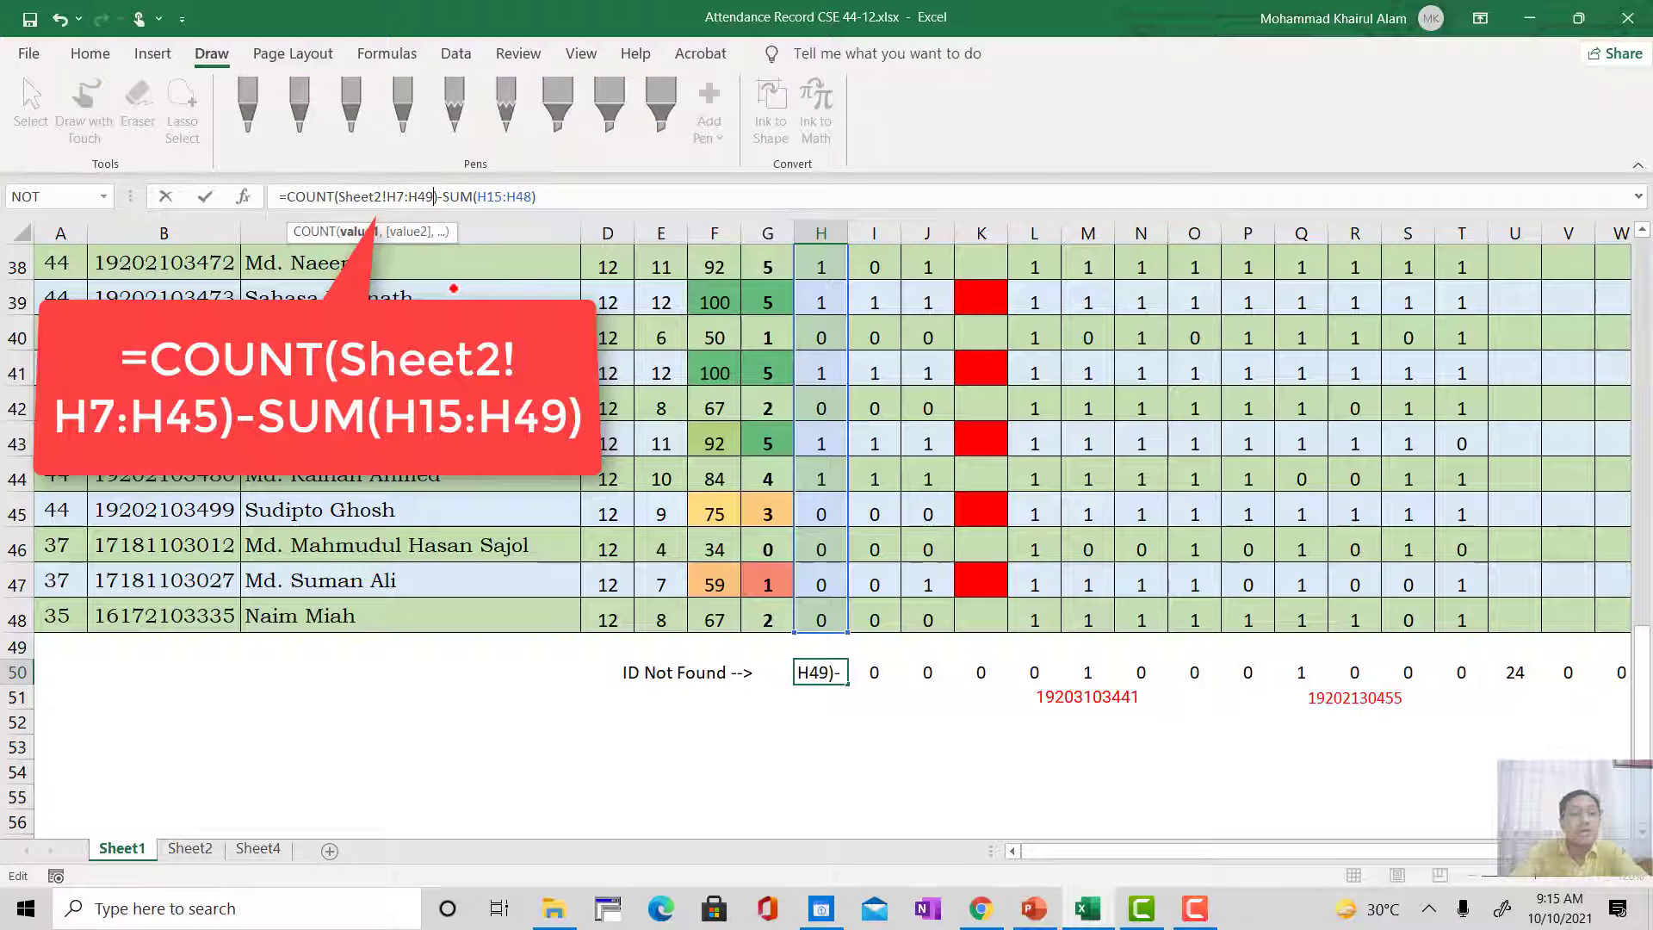
pyautogui.press('Return')
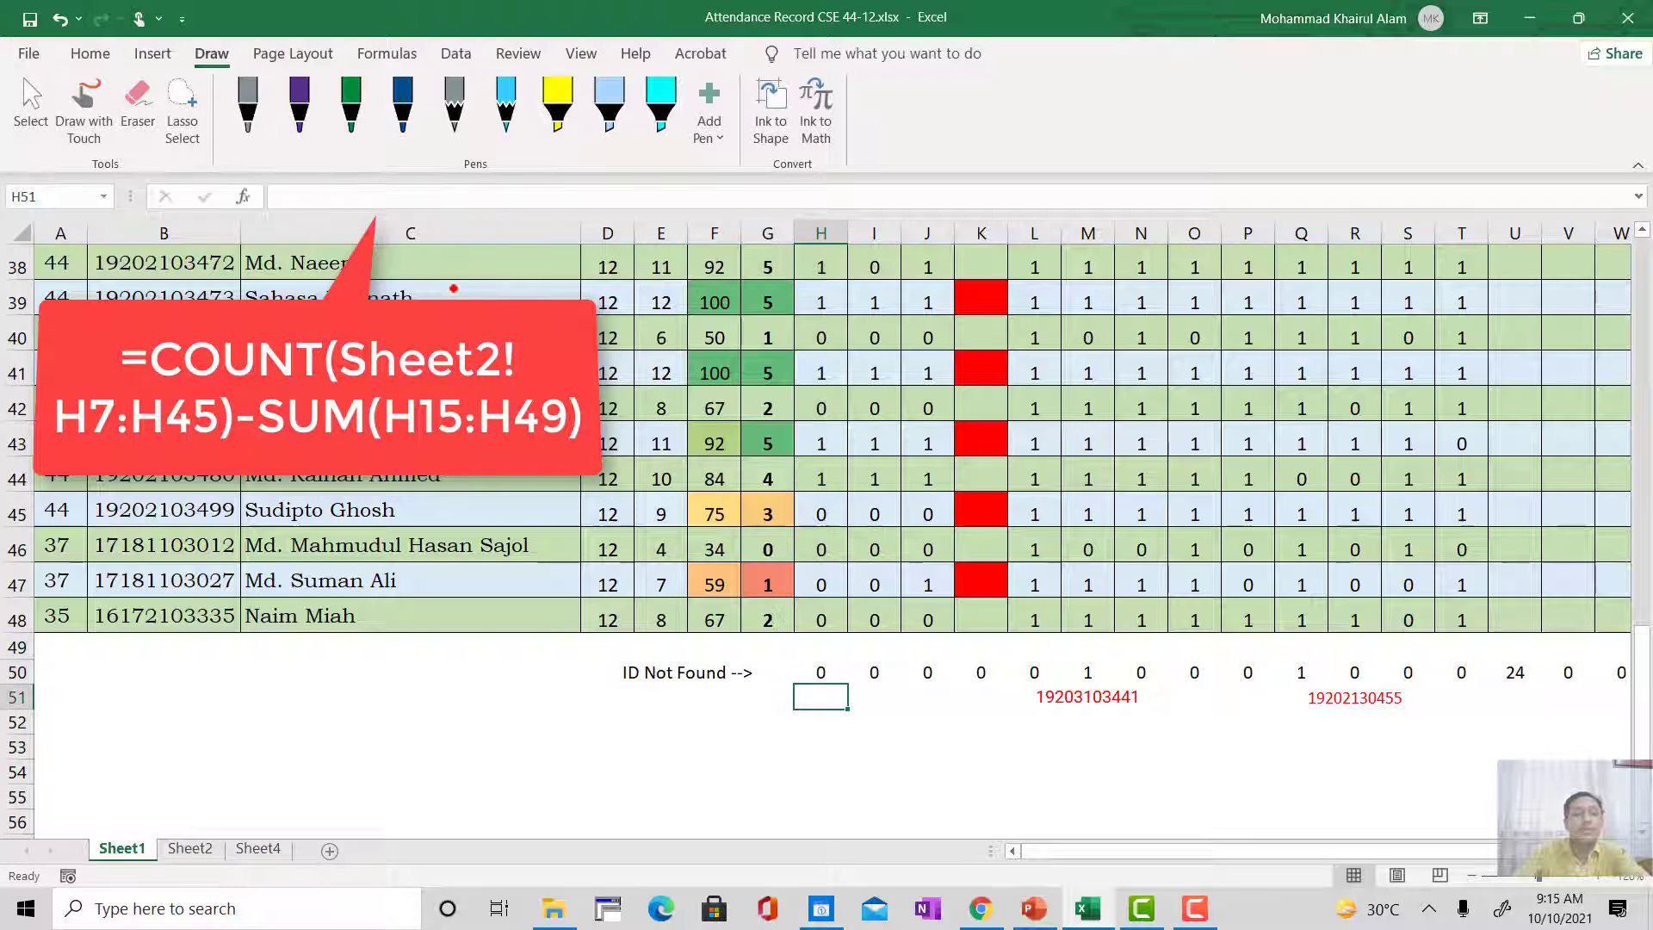
# Step: Fill the ID Not Found formula from H50 down to H51, and clear the copied cell
pyautogui.click(828, 672)
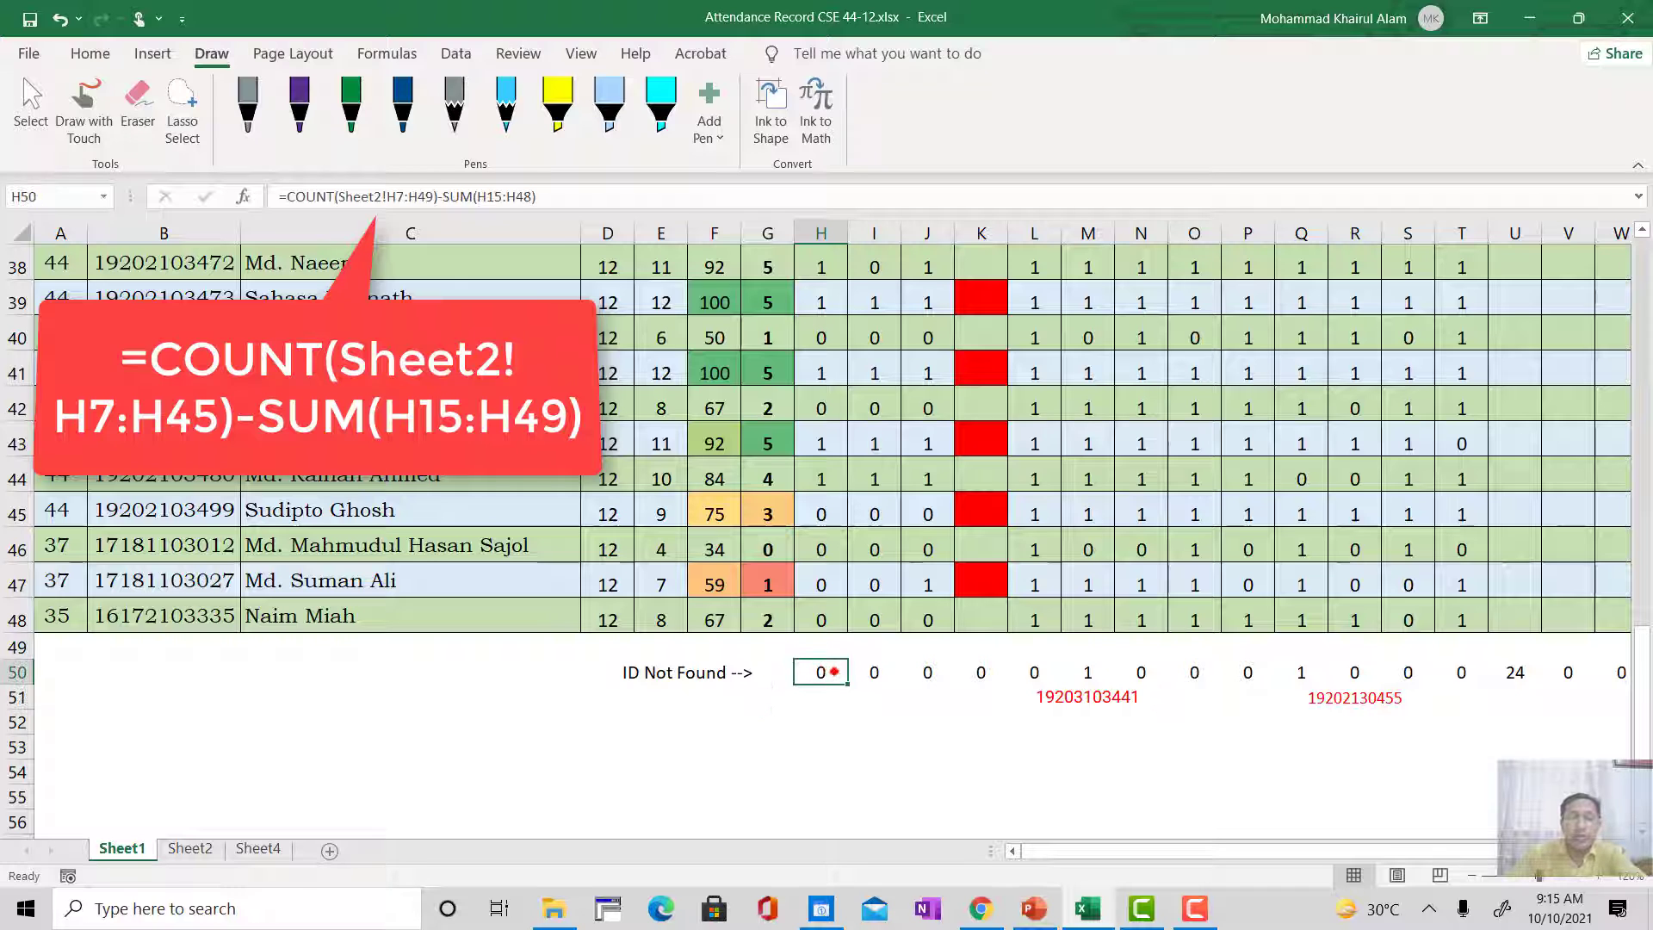
pyautogui.moveTo(850, 681)
pyautogui.mouseDown()
pyautogui.moveTo(1143, 683)
pyautogui.moveTo(820, 680)
pyautogui.moveTo(845, 699)
pyautogui.mouseUp()
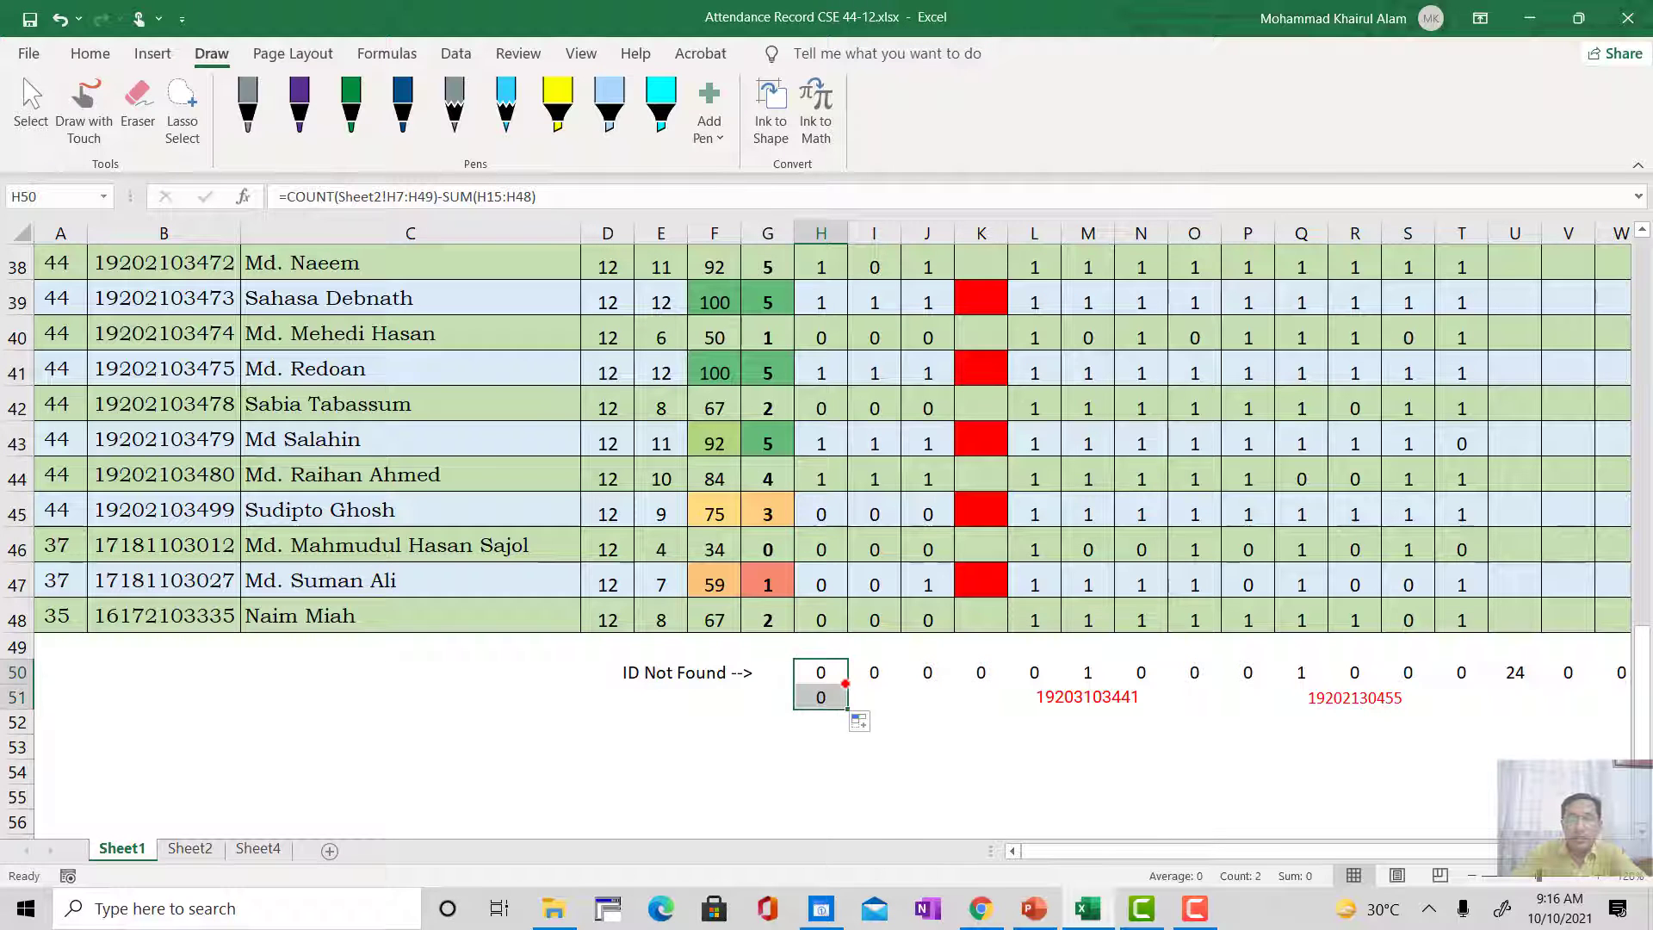
pyautogui.click(823, 697)
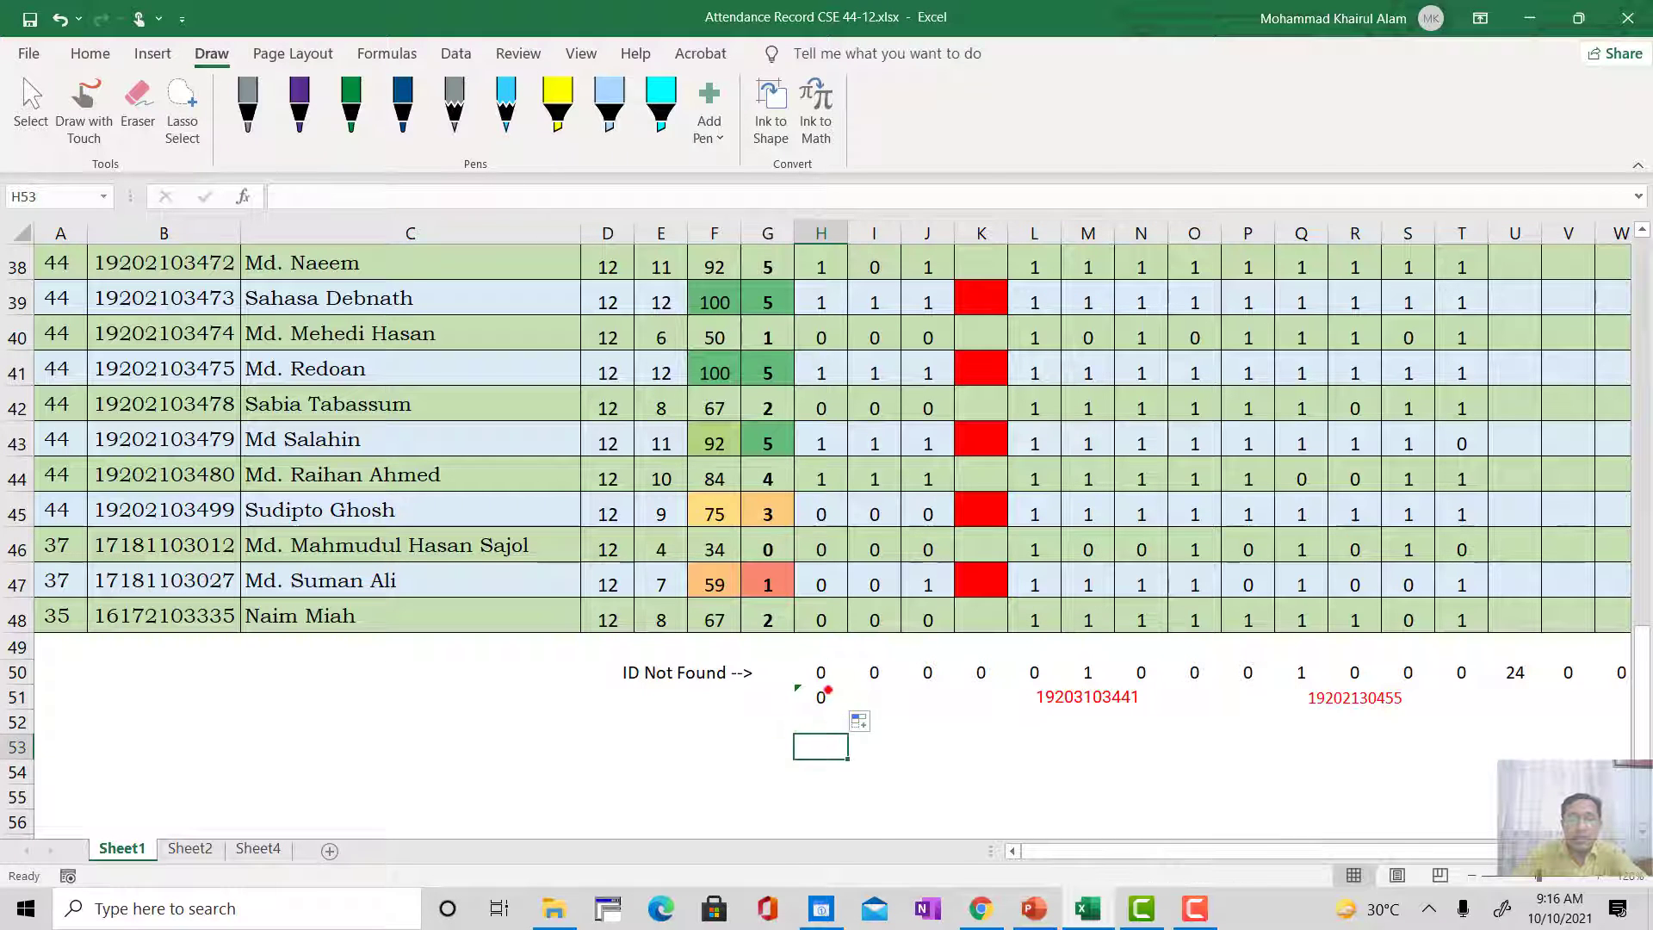
pyautogui.press('Delete')
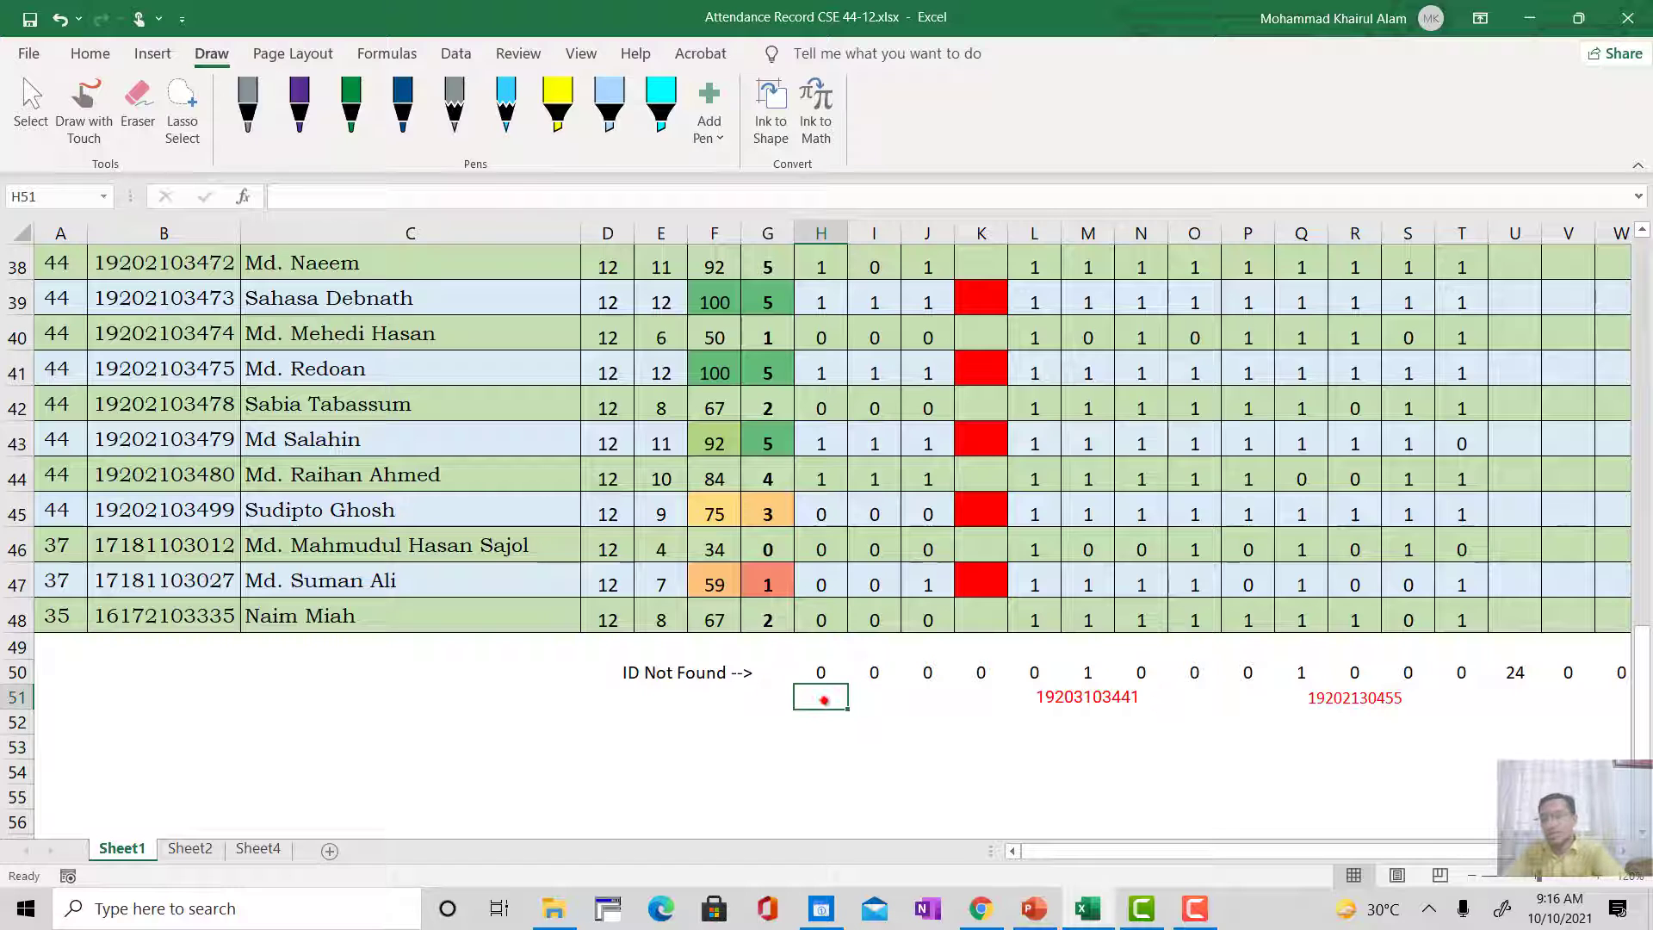
# Step: Fill the ID Not Found formula from H50 across row 50 to AG50
pyautogui.click(815, 673)
pyautogui.moveTo(847, 681); pyautogui.dragTo(1515, 691)
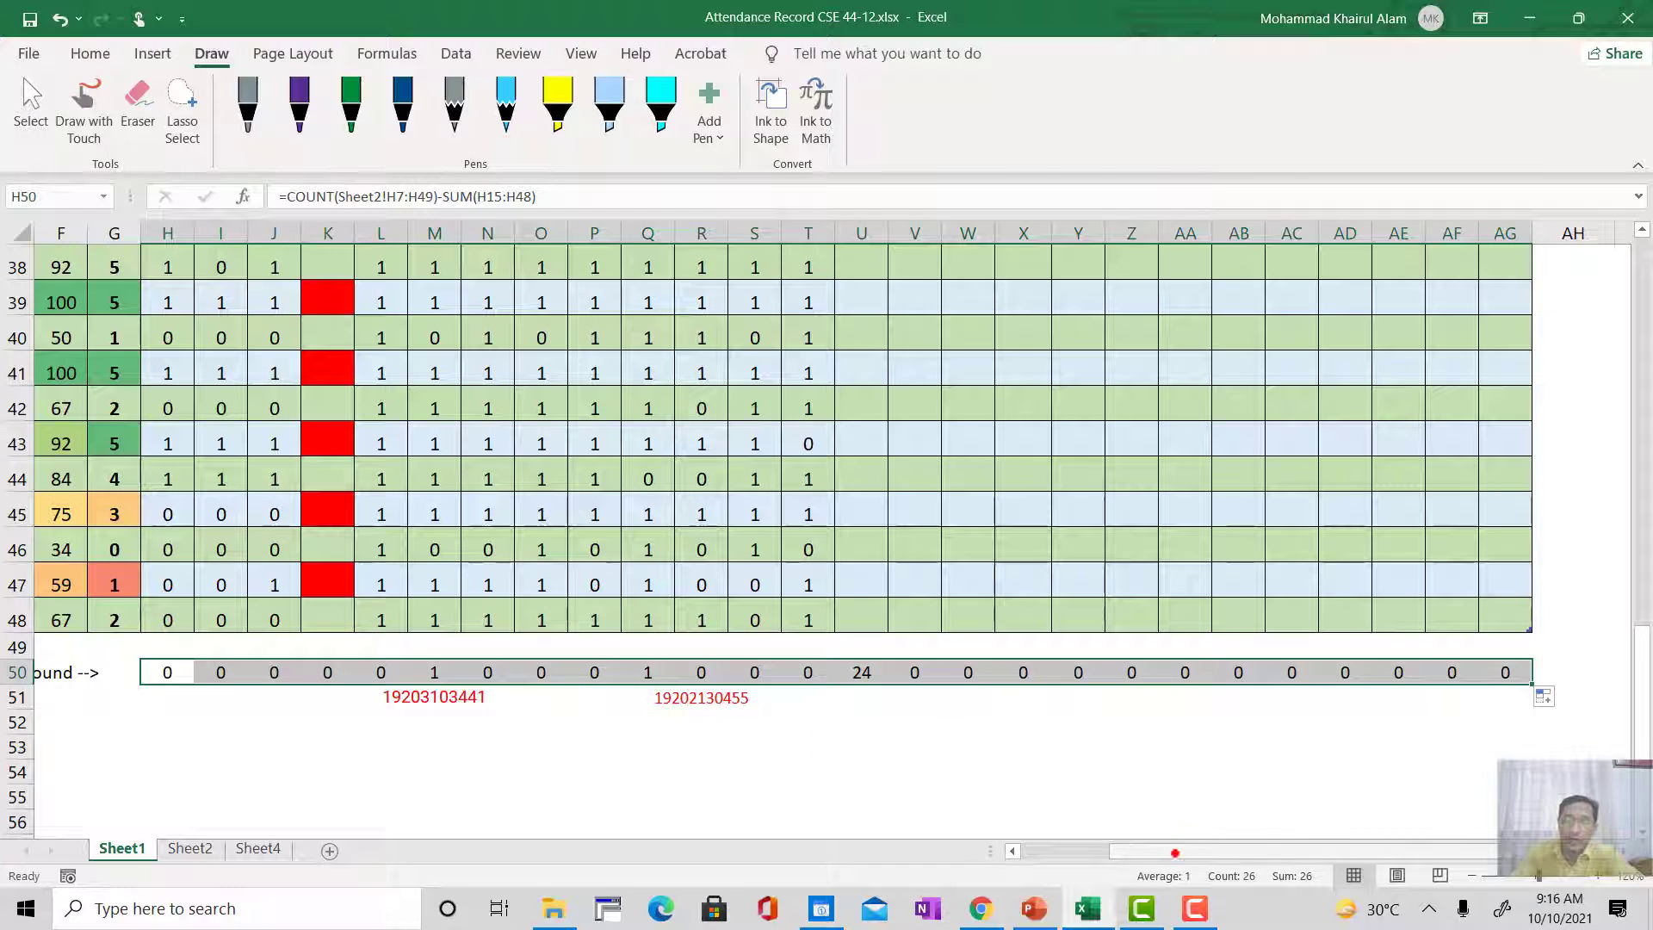
pyautogui.hscroll(-5, 1184, 812)
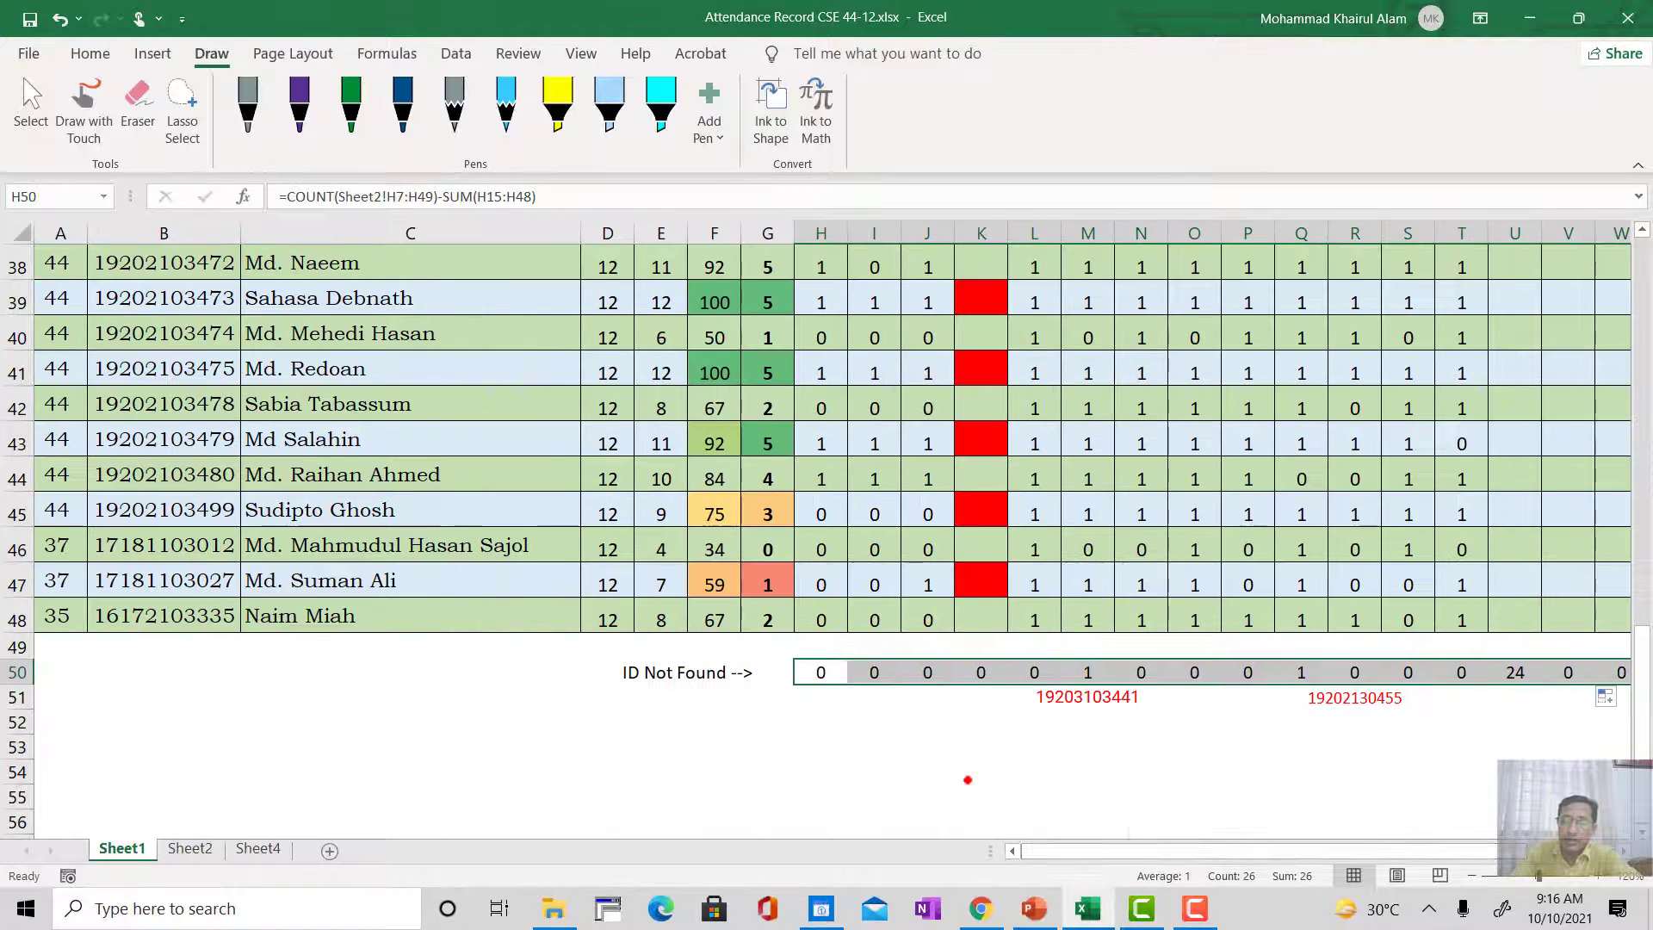
# Step: Examine the ID Not Found formulas in H50 and M50 against the attendance rows above and the ID noted in L51
pyautogui.click(818, 680)
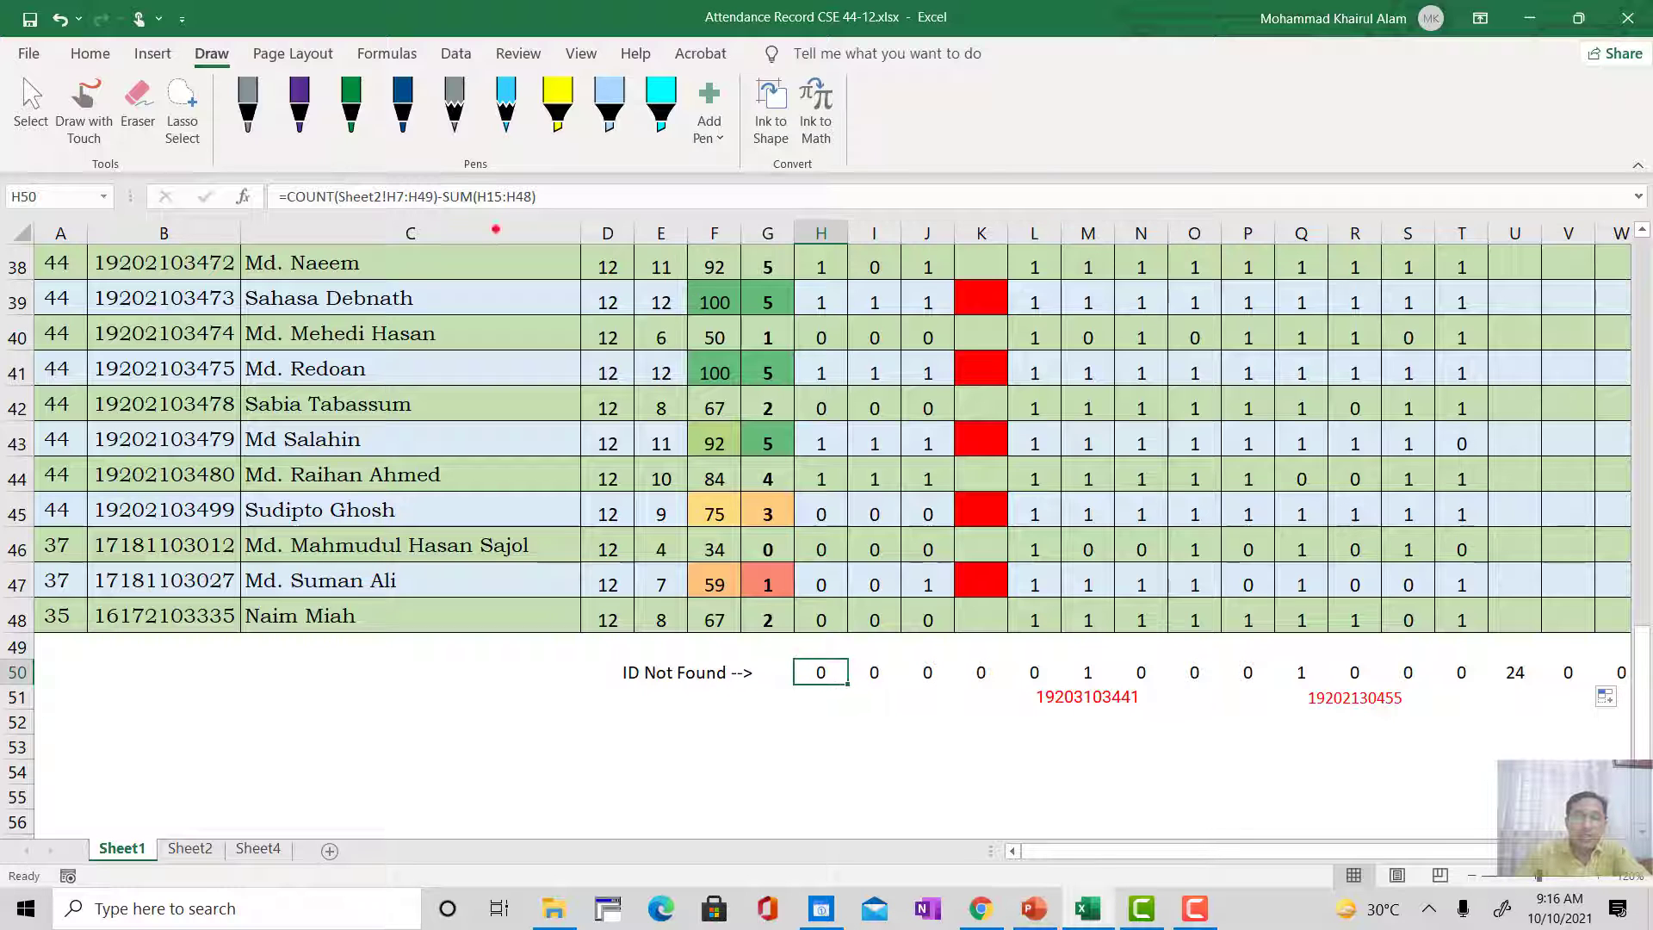
pyautogui.scroll(4, 848, 333)
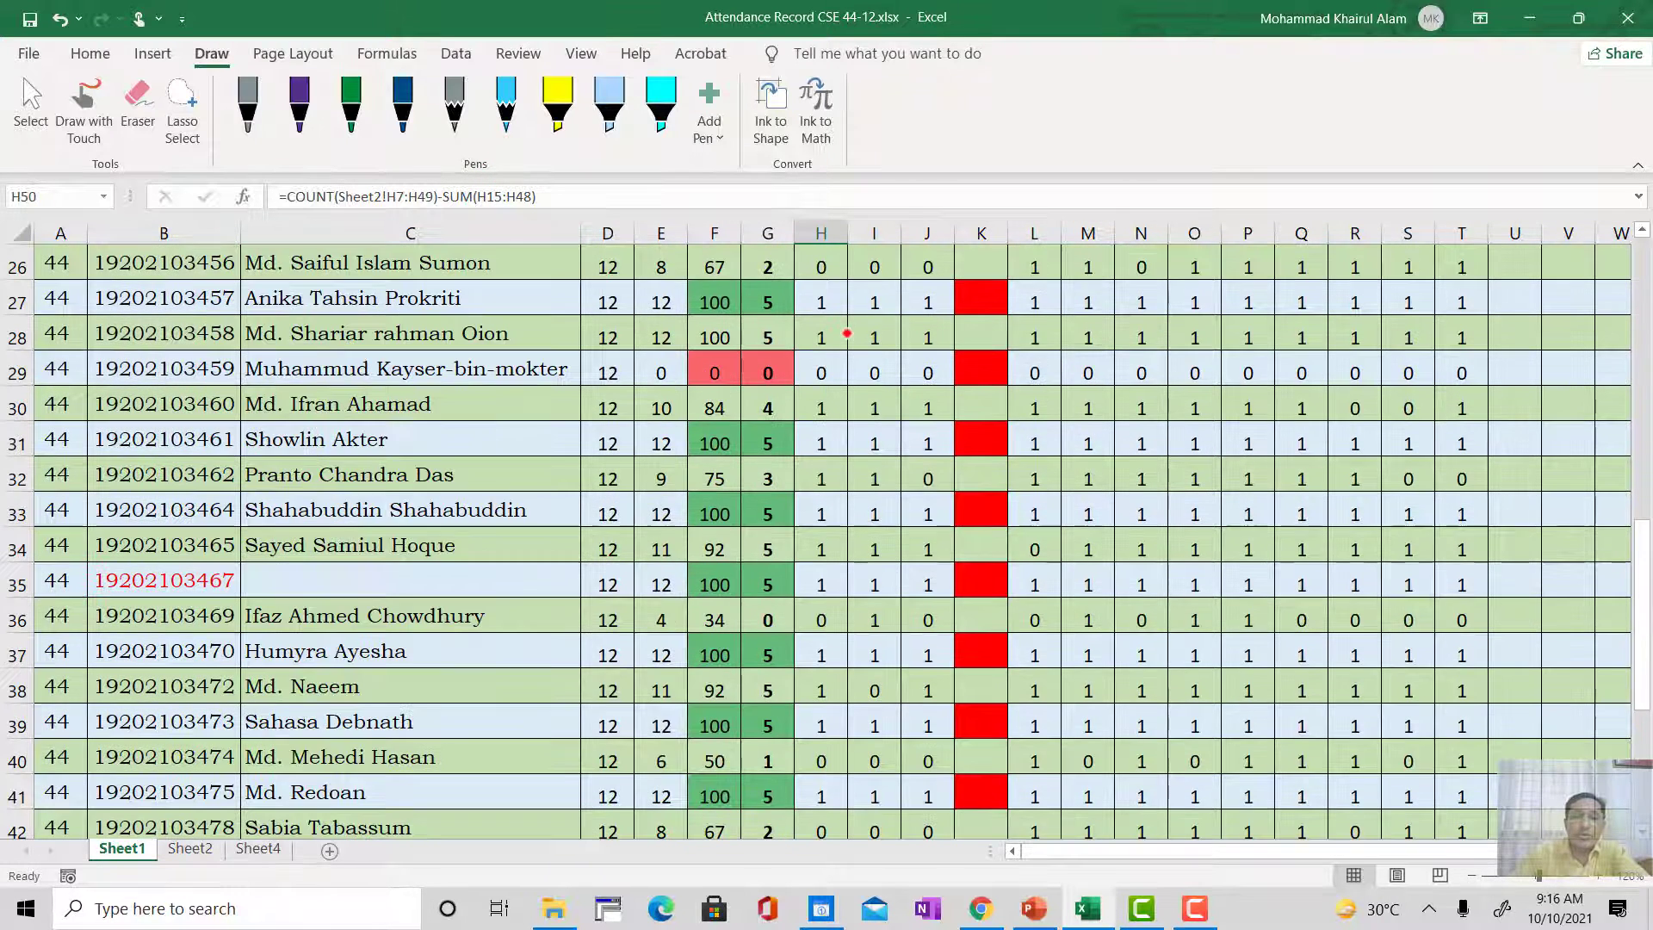
pyautogui.scroll(2, 819, 308)
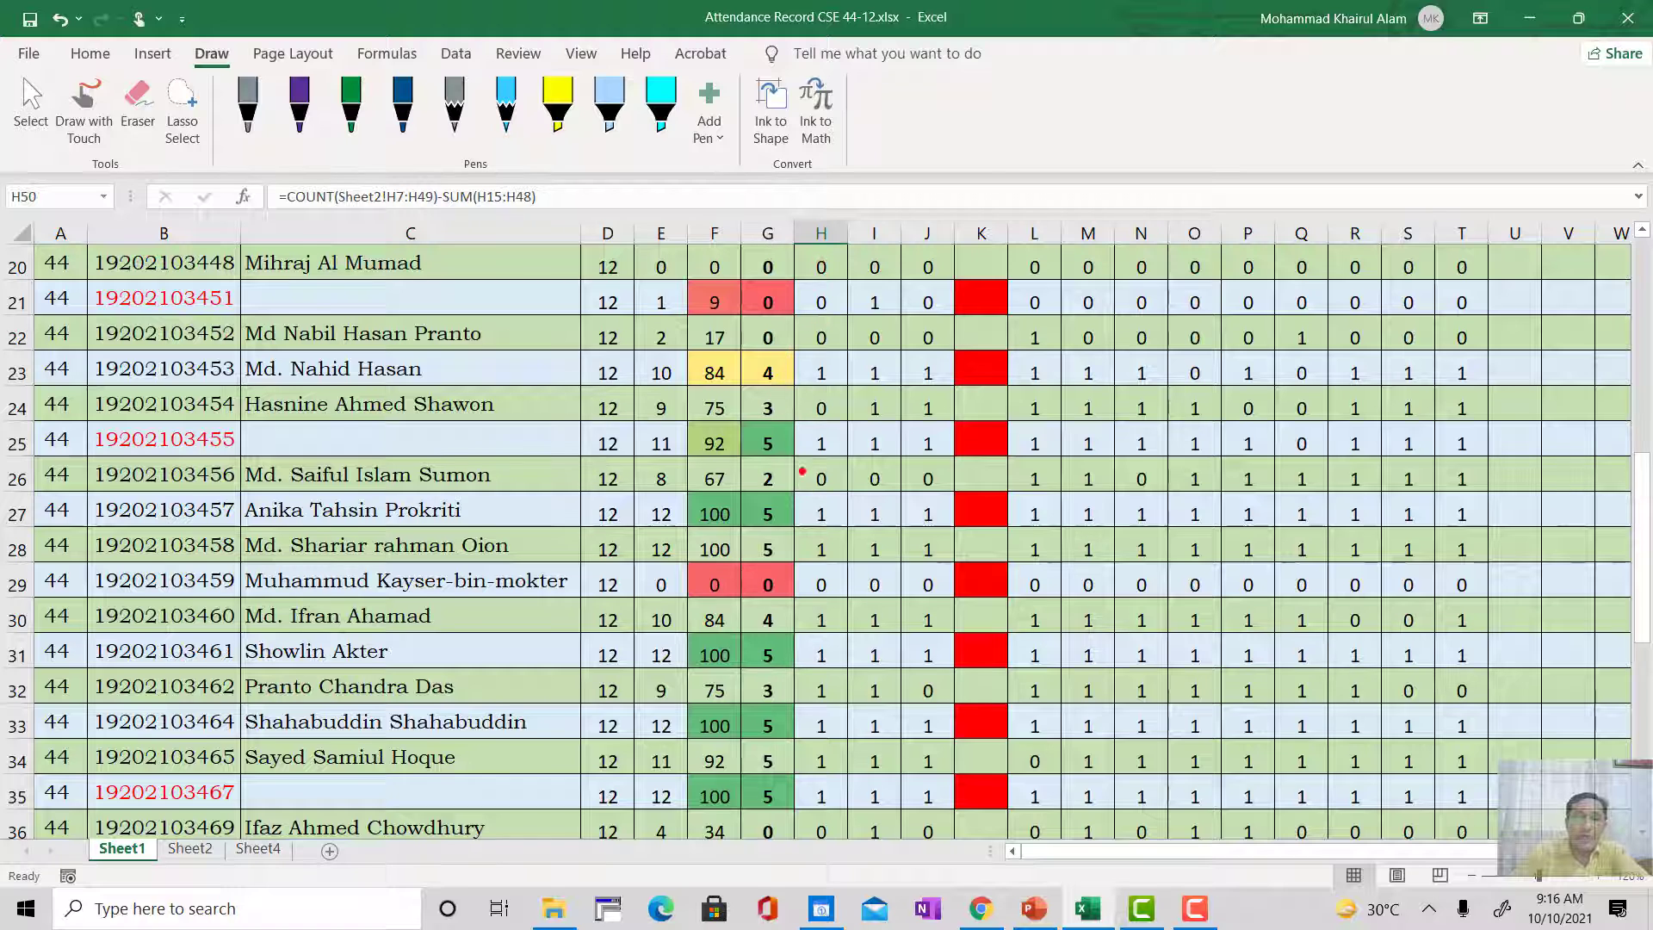
pyautogui.scroll(-5, 785, 426)
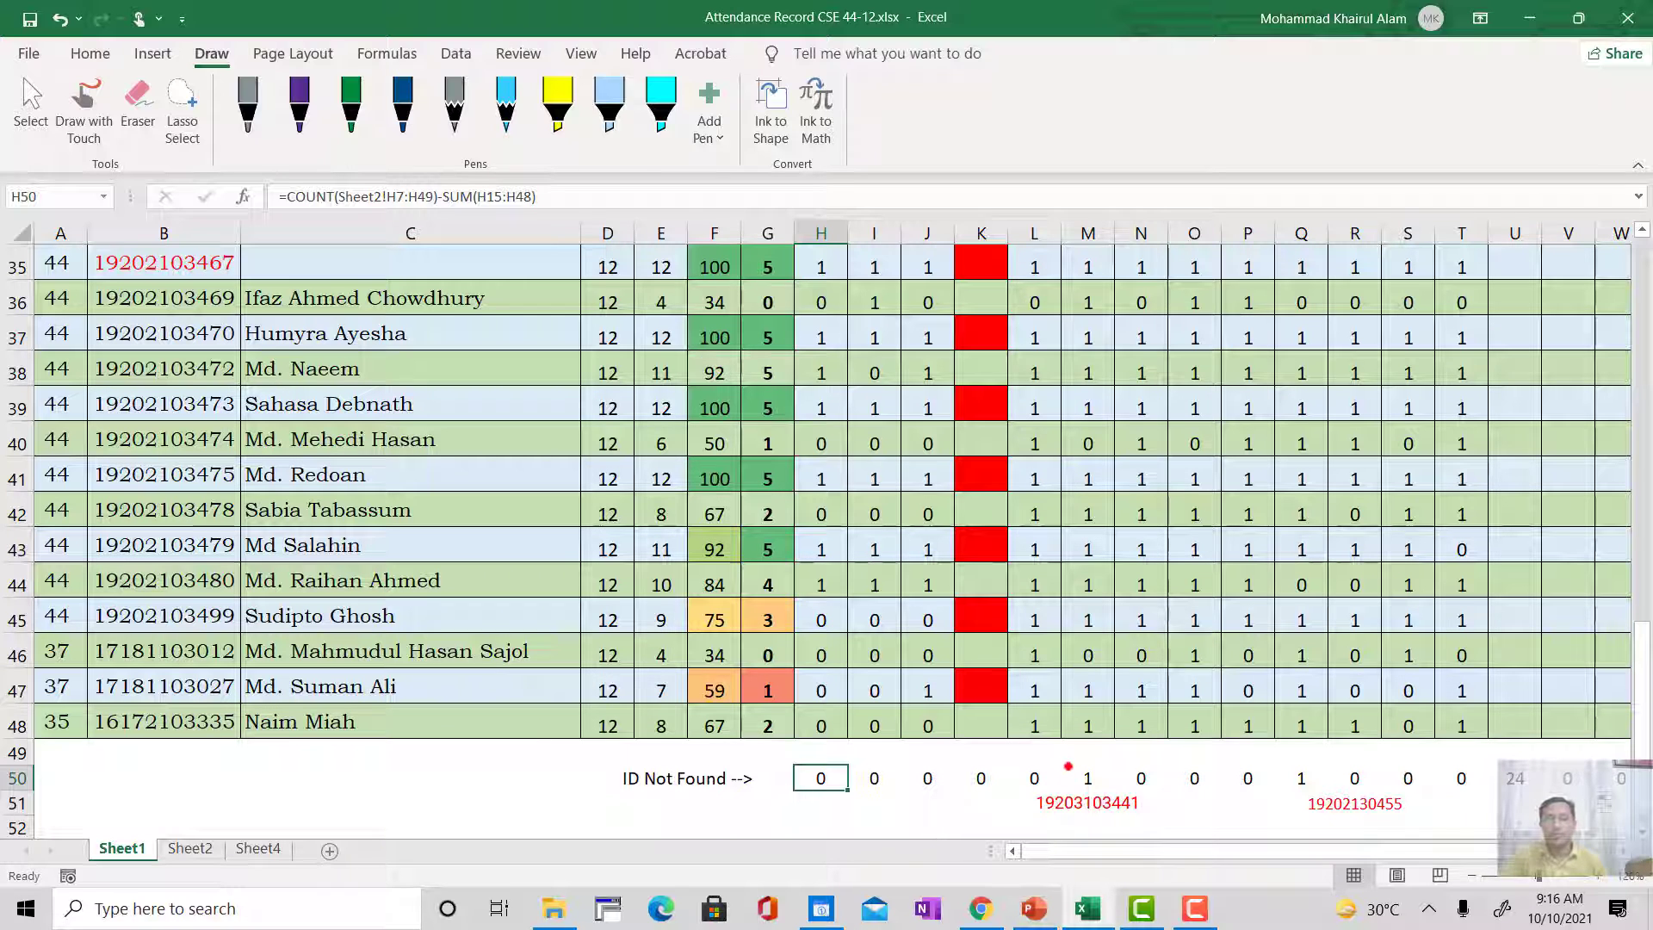
pyautogui.click(1086, 782)
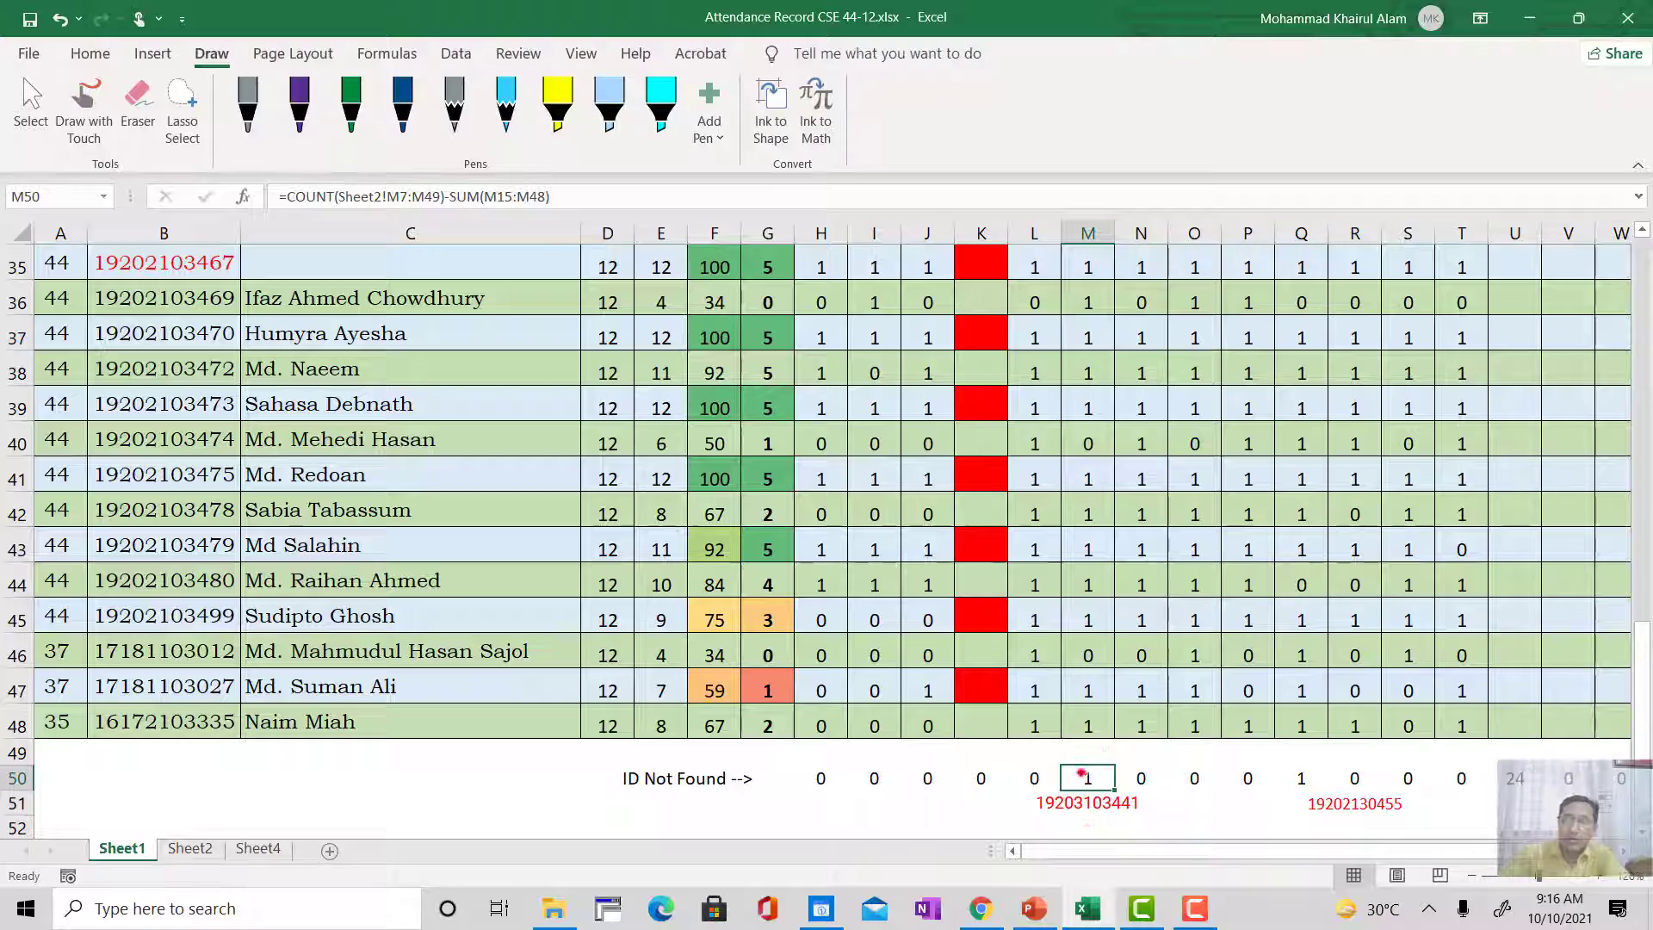
pyautogui.scroll(4, 1117, 571)
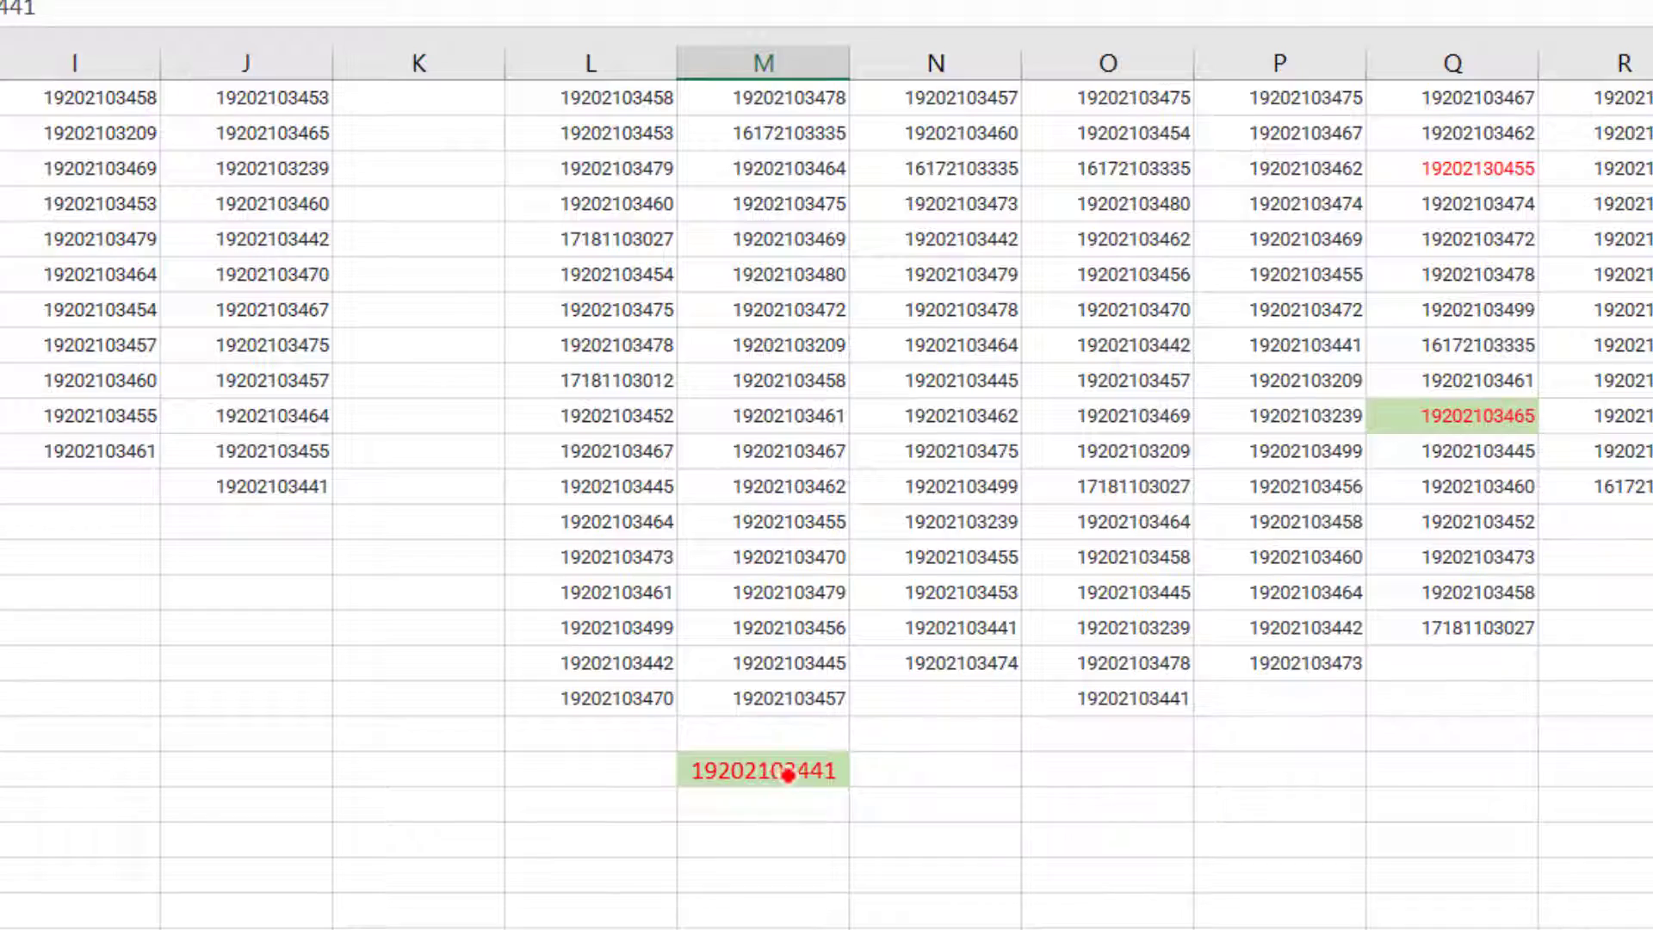
pyautogui.scroll(5, 775, 775)
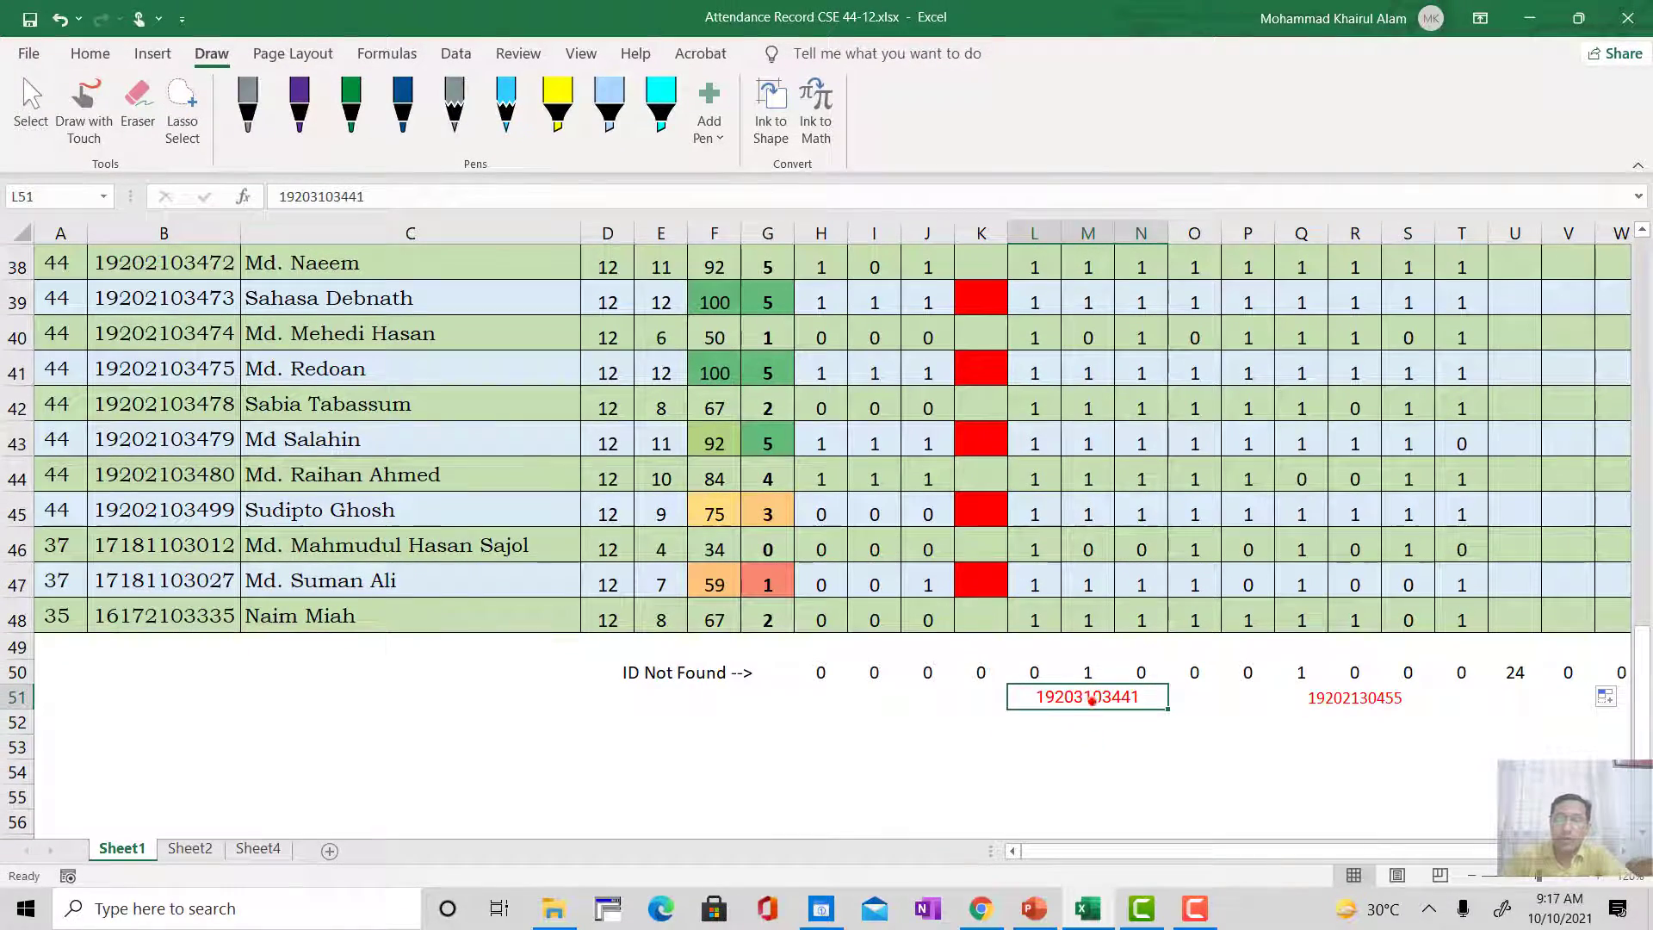
pyautogui.scroll(2, 1094, 717)
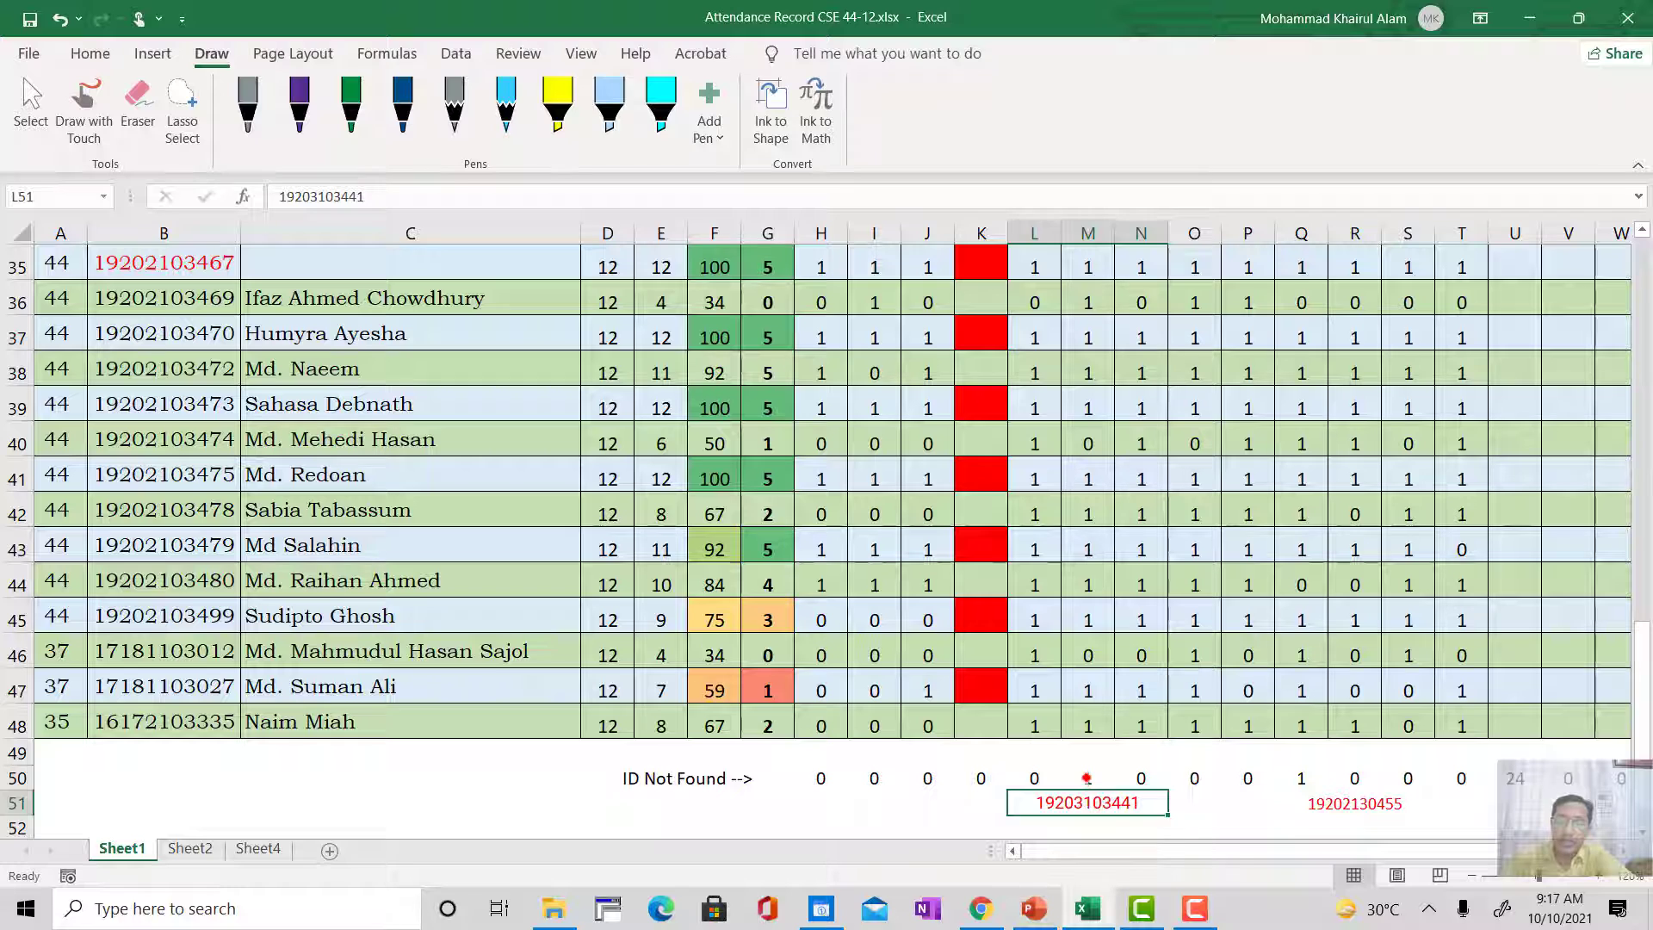
pyautogui.click(1090, 779)
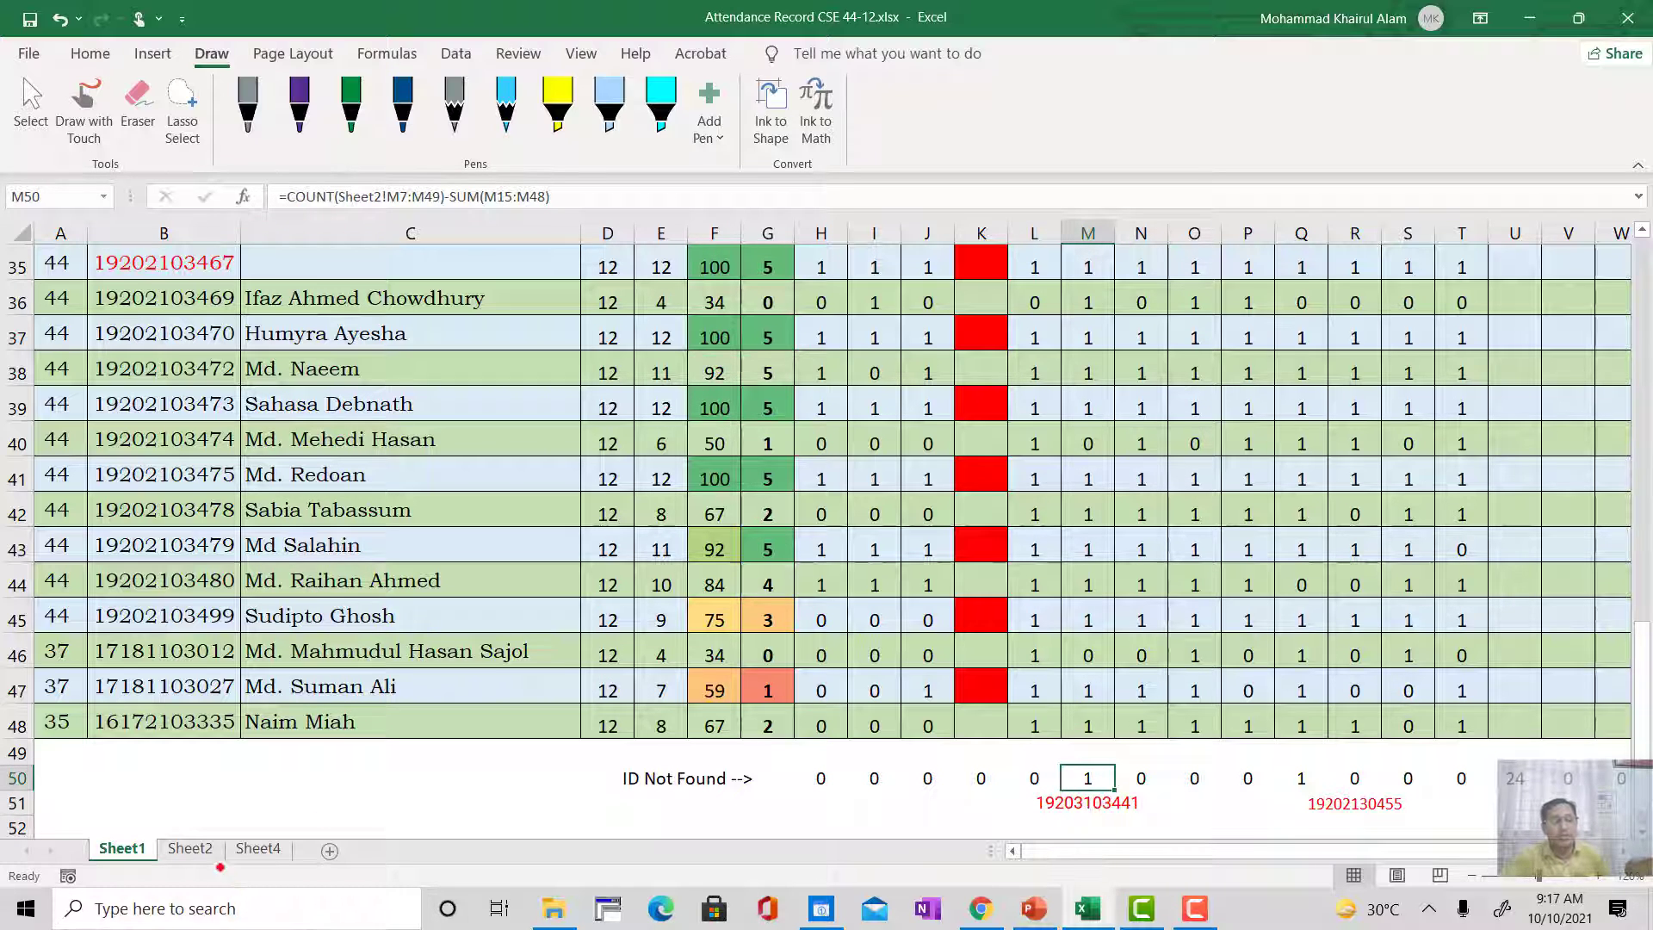
# Step: On Sheet2, compare the red ID in M9 of the Class-6 column with the highlighted ID in M36
pyautogui.click(191, 850)
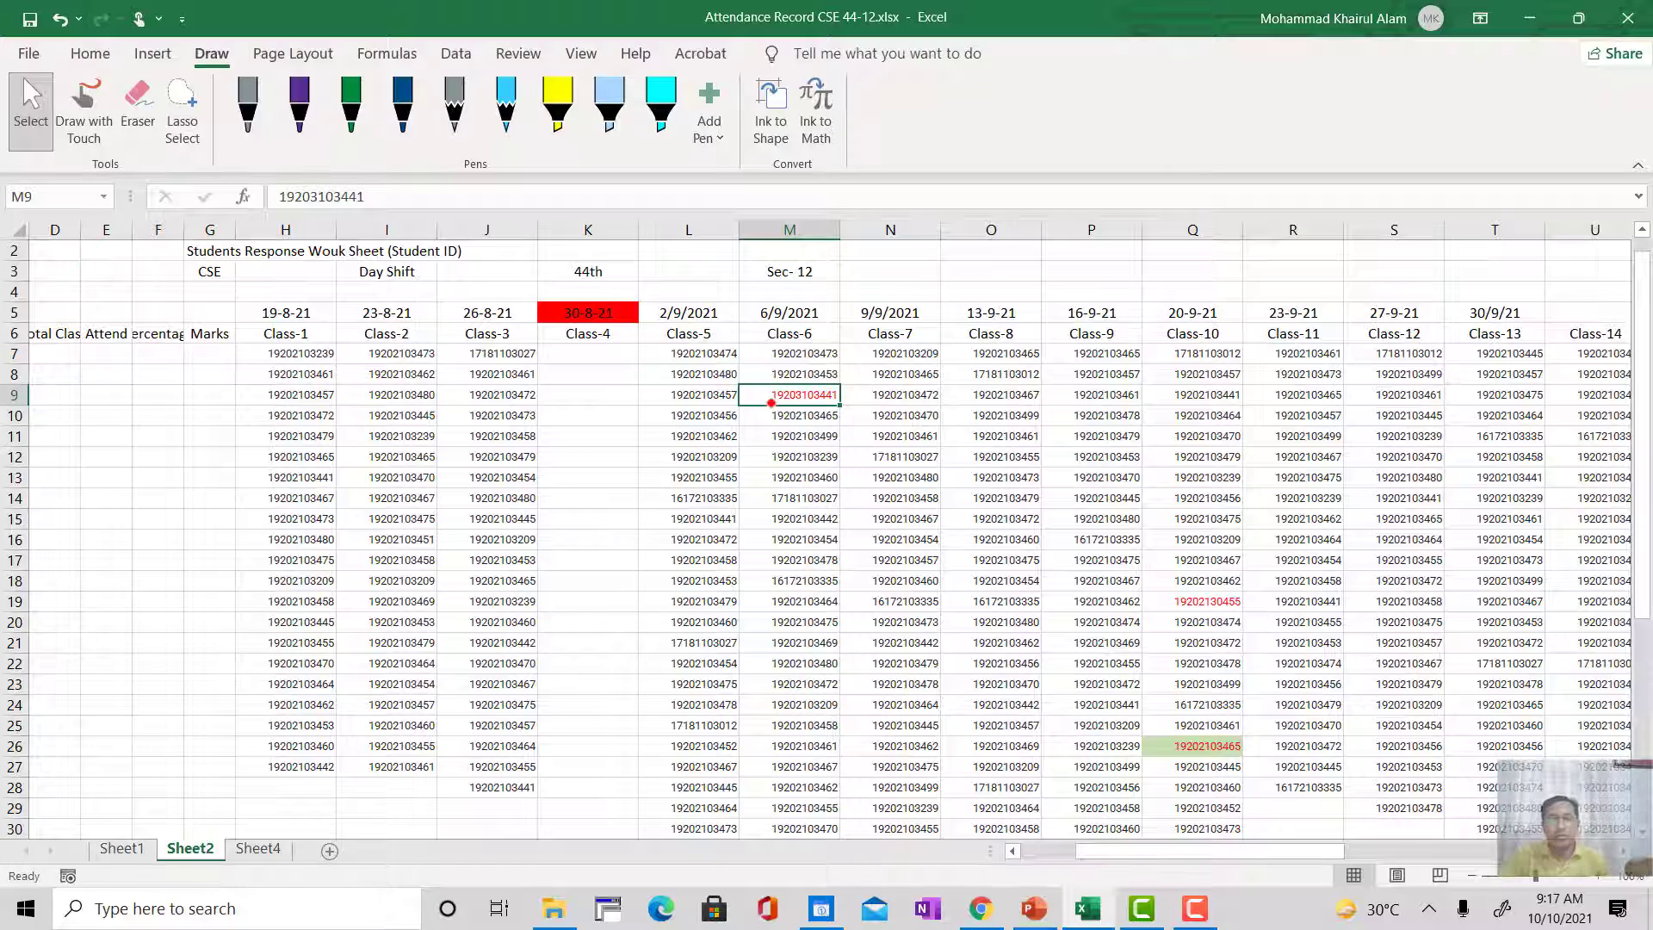
pyautogui.scroll(-4, 812, 522)
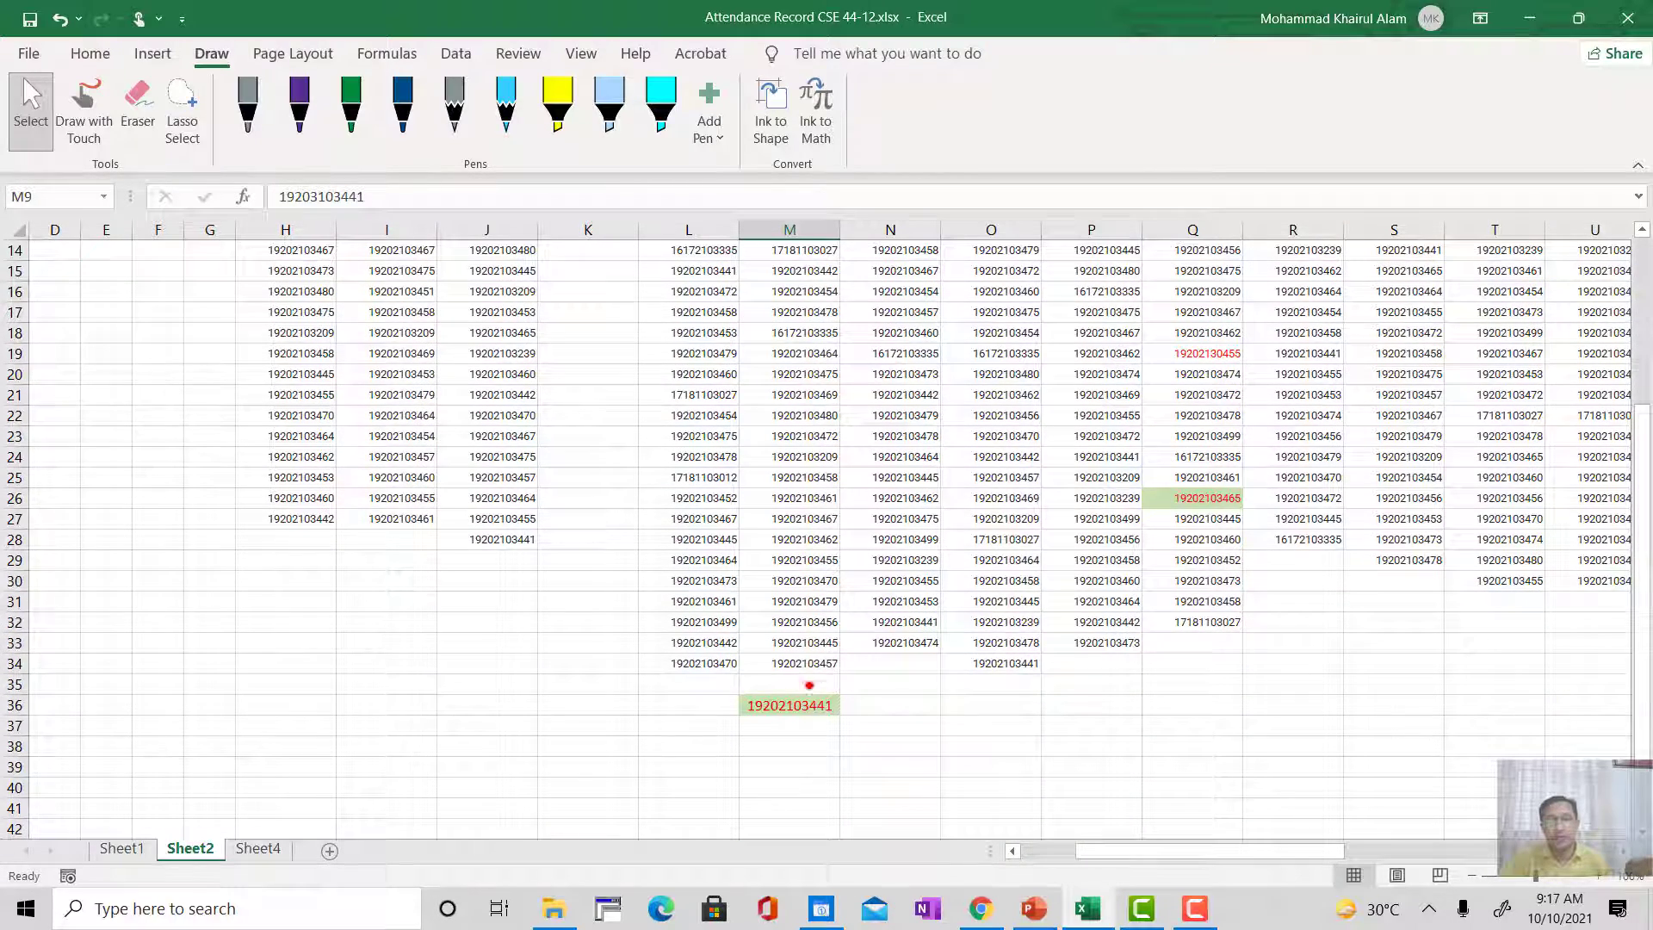
pyautogui.scroll(4, 813, 646)
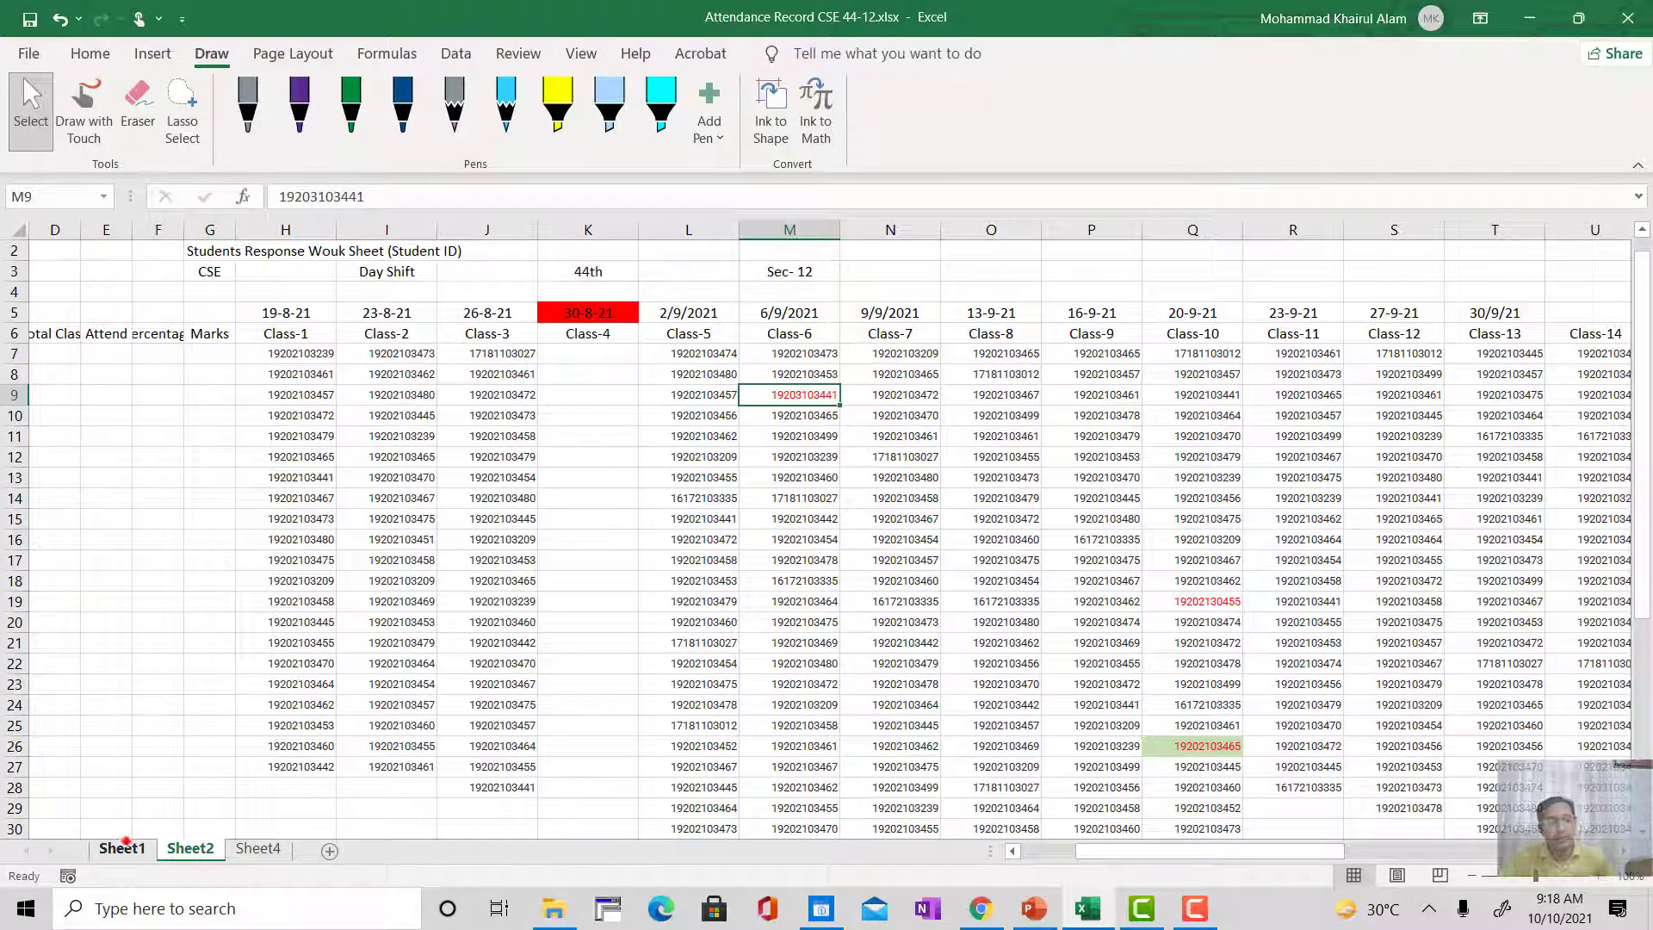
# Step: Back on Sheet1, examine the ID Not Found cells M50 and Q50 together with the unmatched ID noted in L51
pyautogui.click(121, 845)
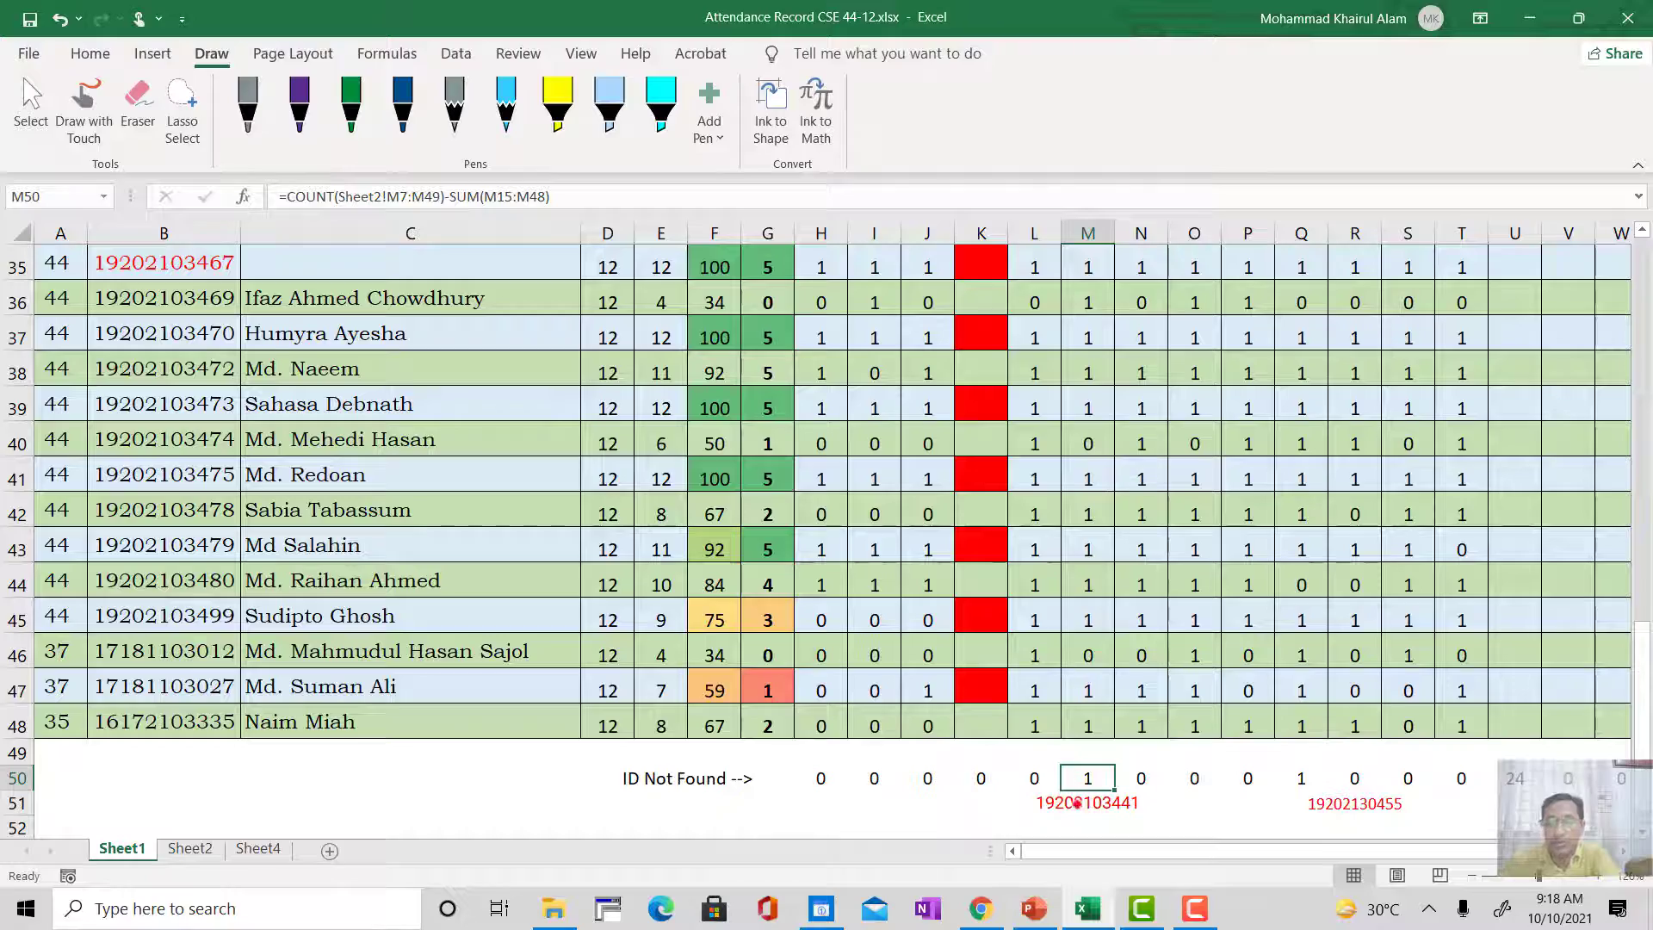
pyautogui.scroll(4, 1107, 501)
pyautogui.scroll(-2, 1065, 545)
pyautogui.scroll(-3, 1065, 546)
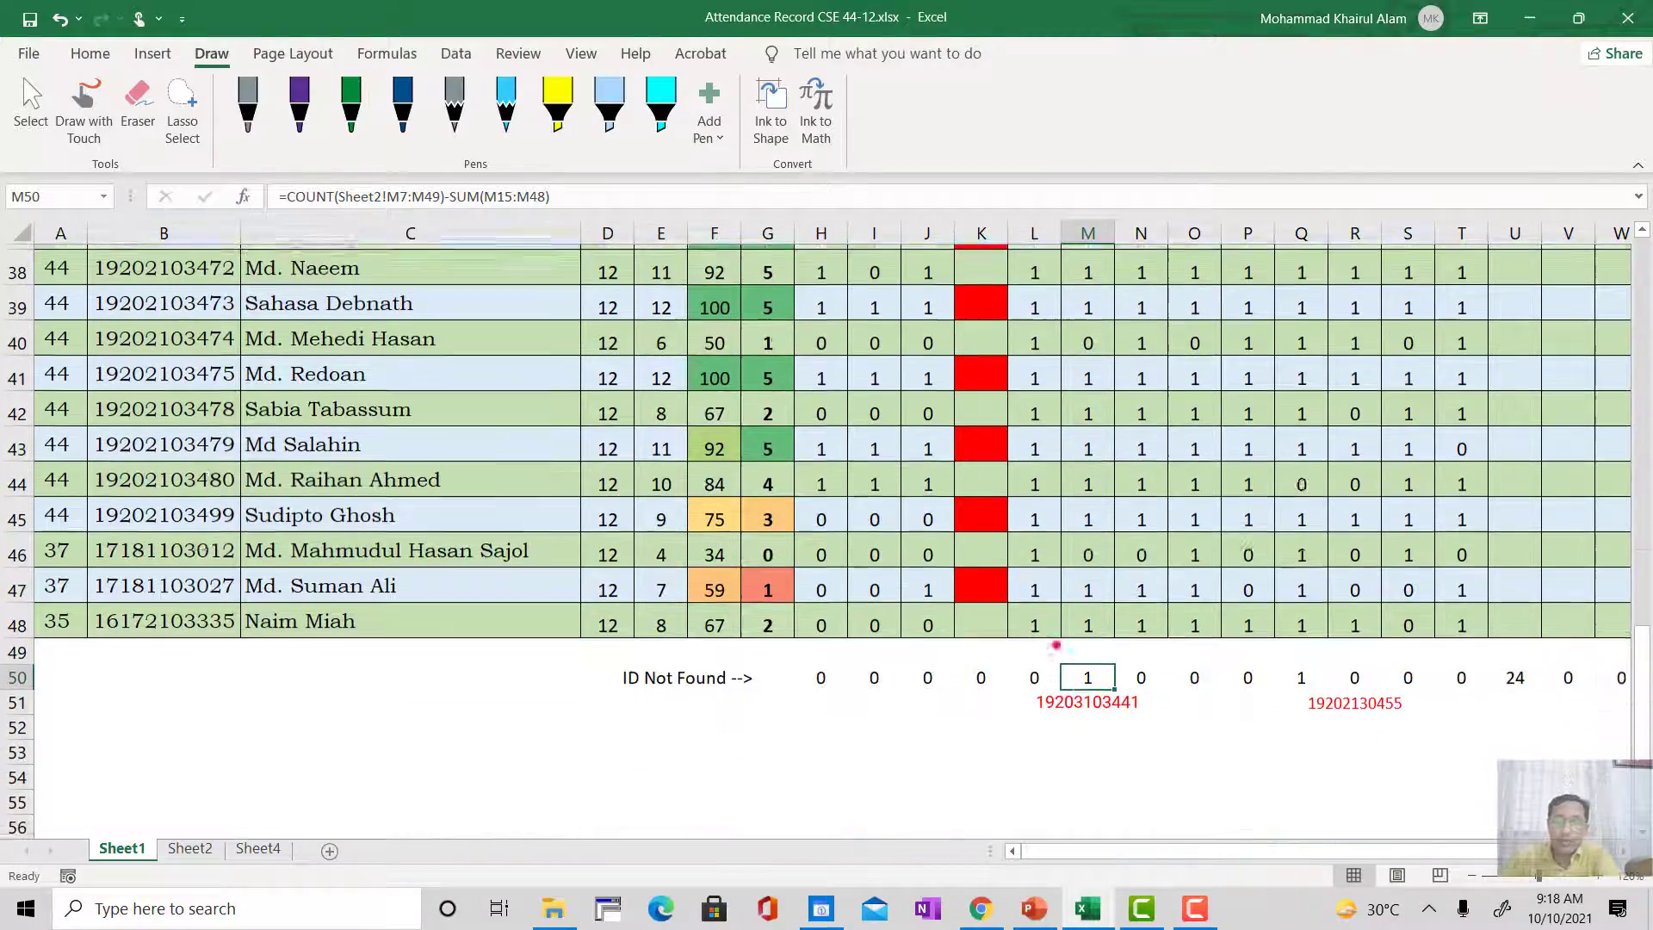
pyautogui.click(1086, 700)
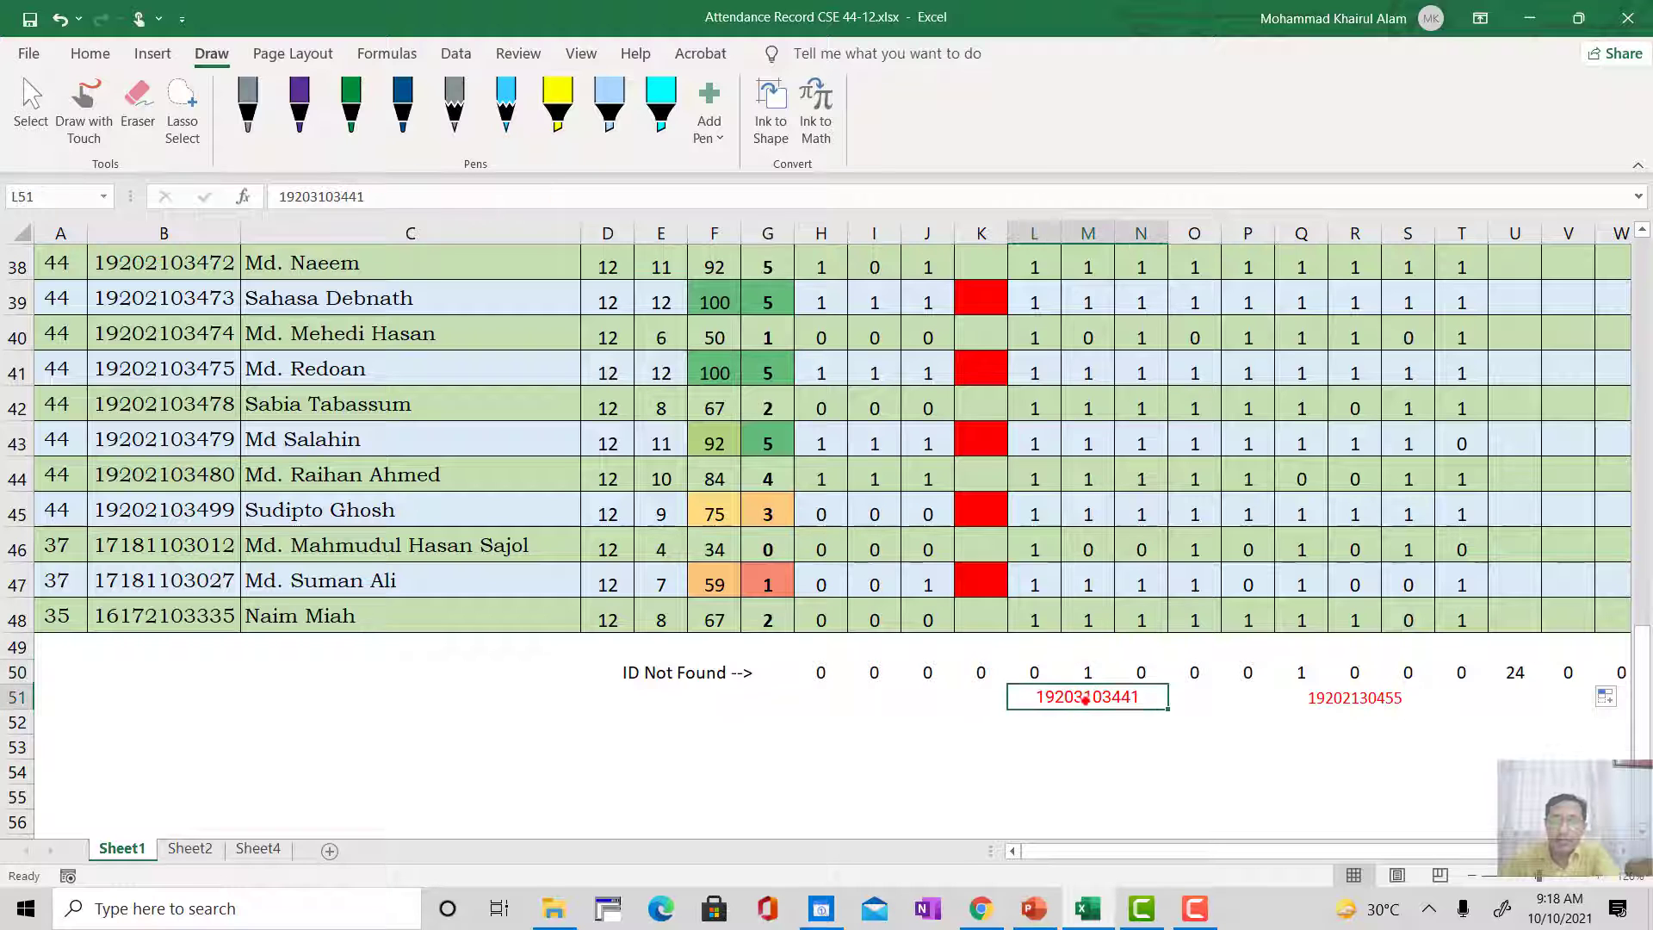
pyautogui.click(1085, 672)
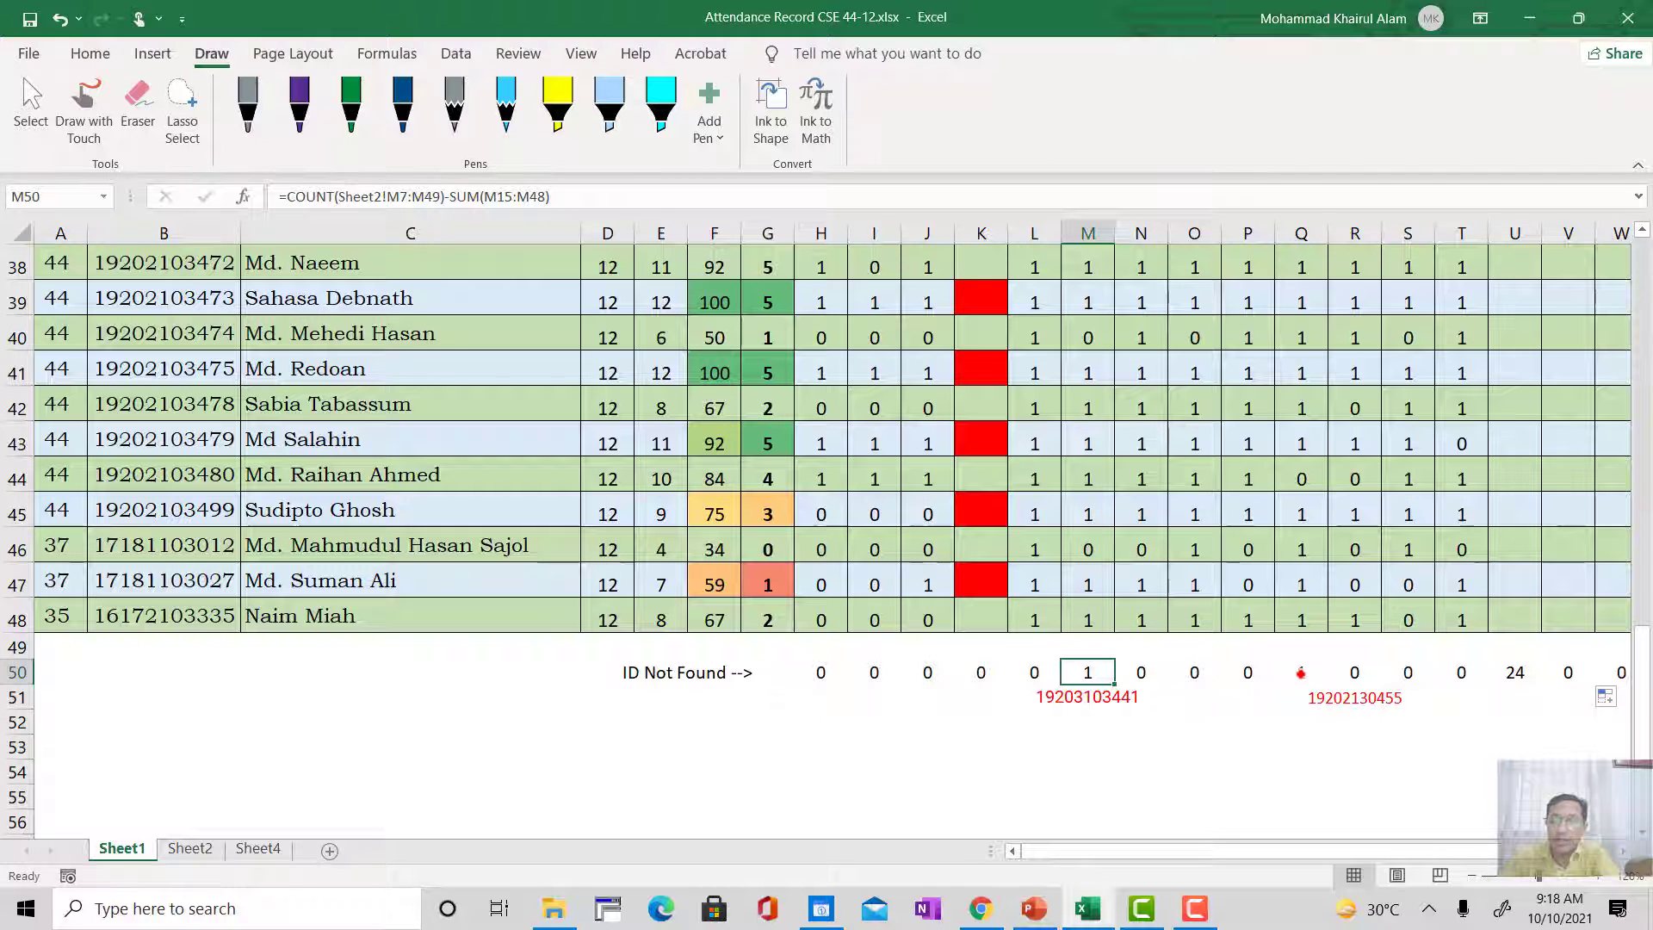
pyautogui.click(1300, 672)
pyautogui.scroll(1, 1319, 698)
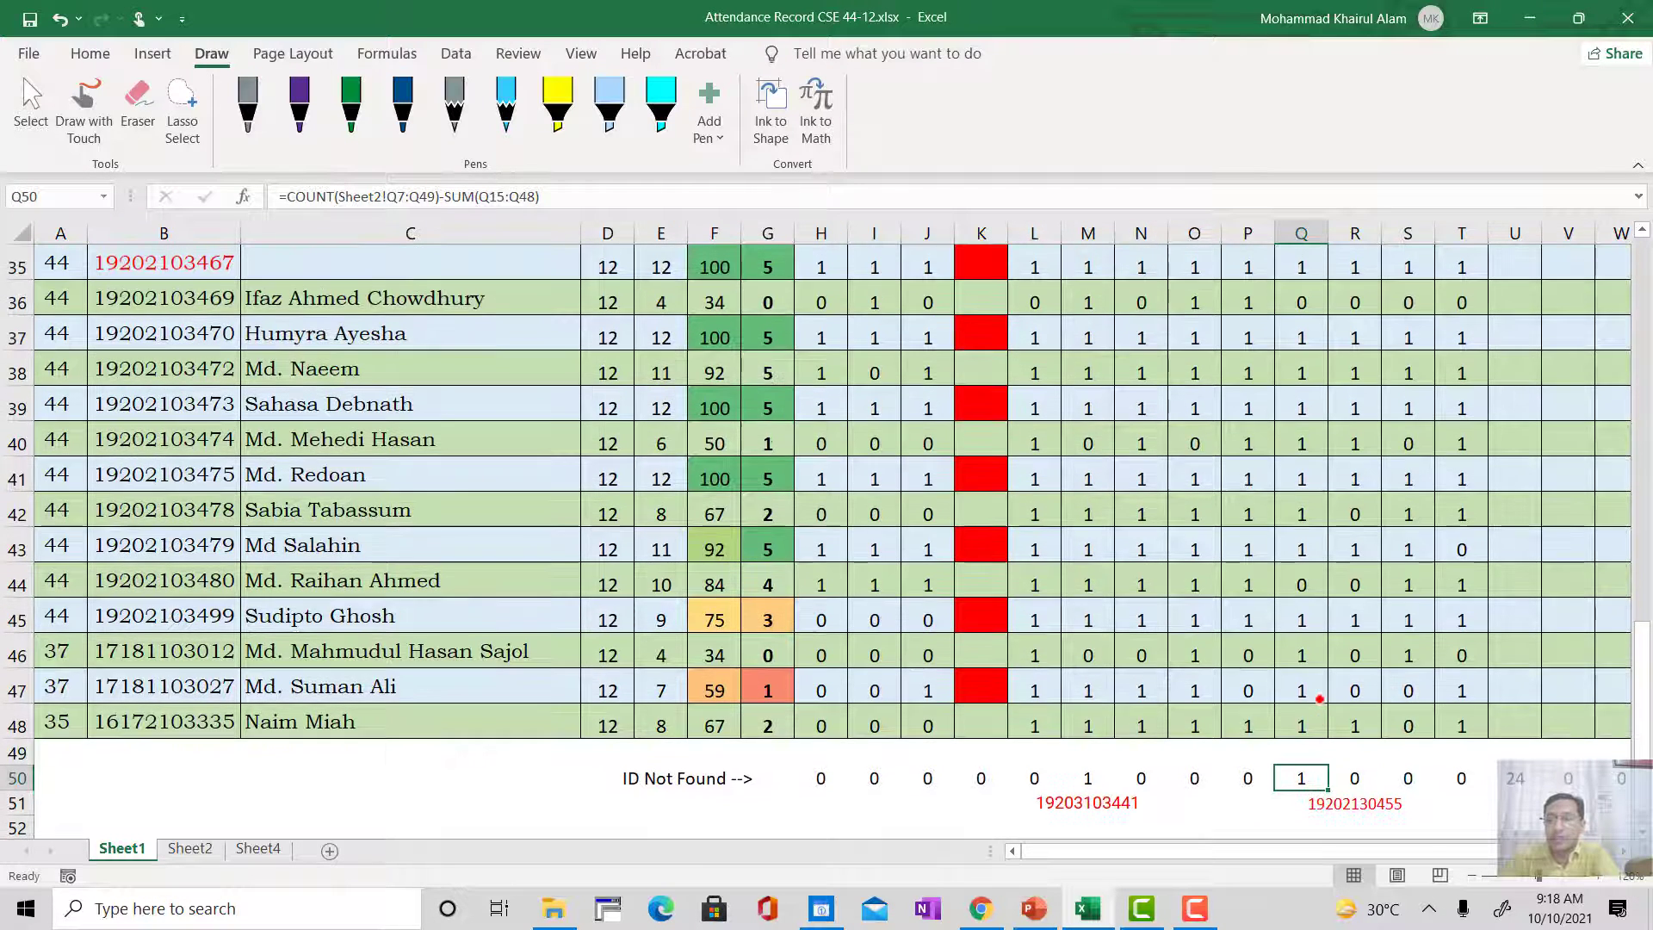
pyautogui.scroll(1, 1307, 739)
pyautogui.scroll(-2, 1307, 739)
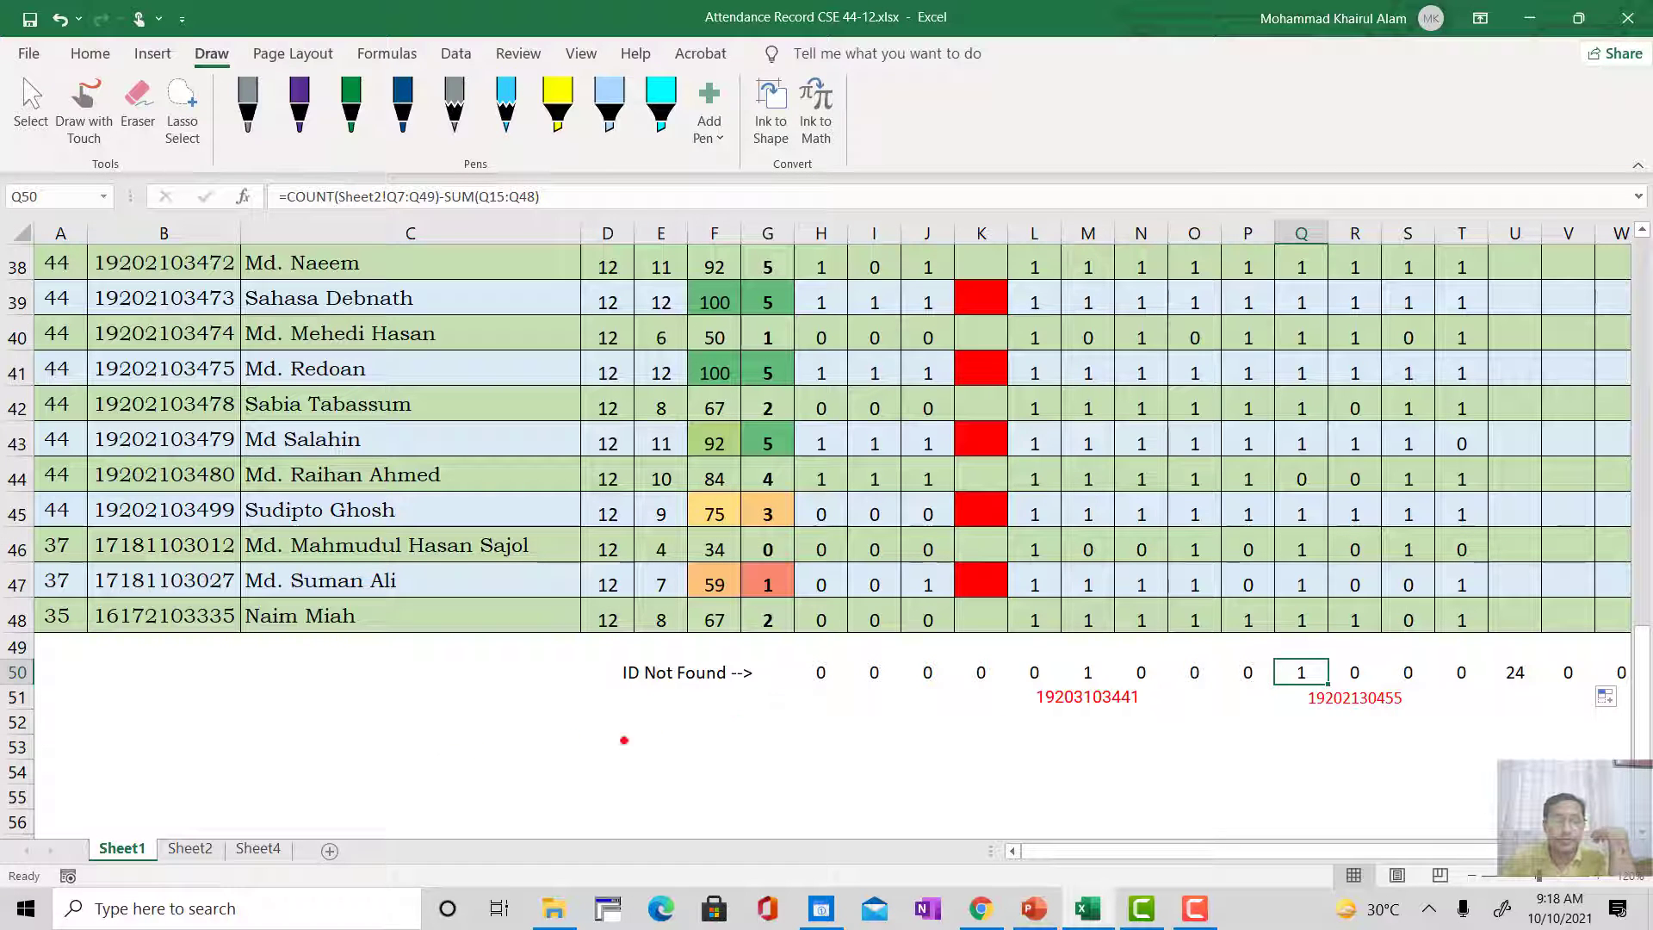
# Step: On Sheet2, inspect the red IDs in Q19 and Q26 of the Class-10 column
pyautogui.click(182, 850)
pyautogui.scroll(-2, 1015, 320)
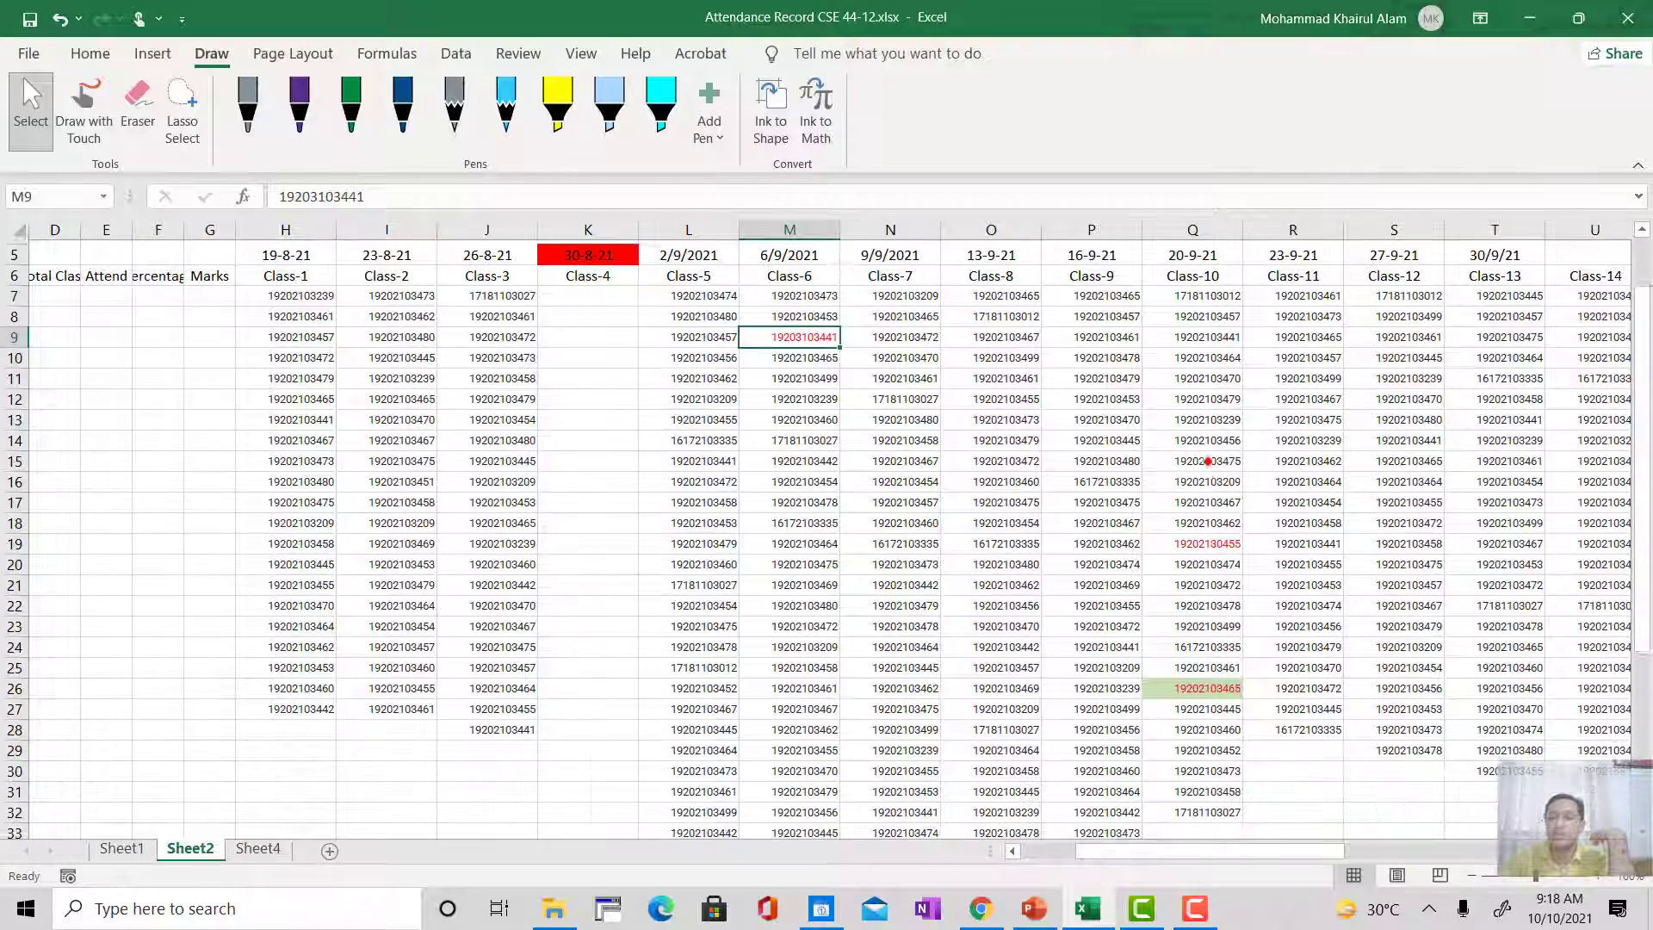
pyautogui.click(1202, 473)
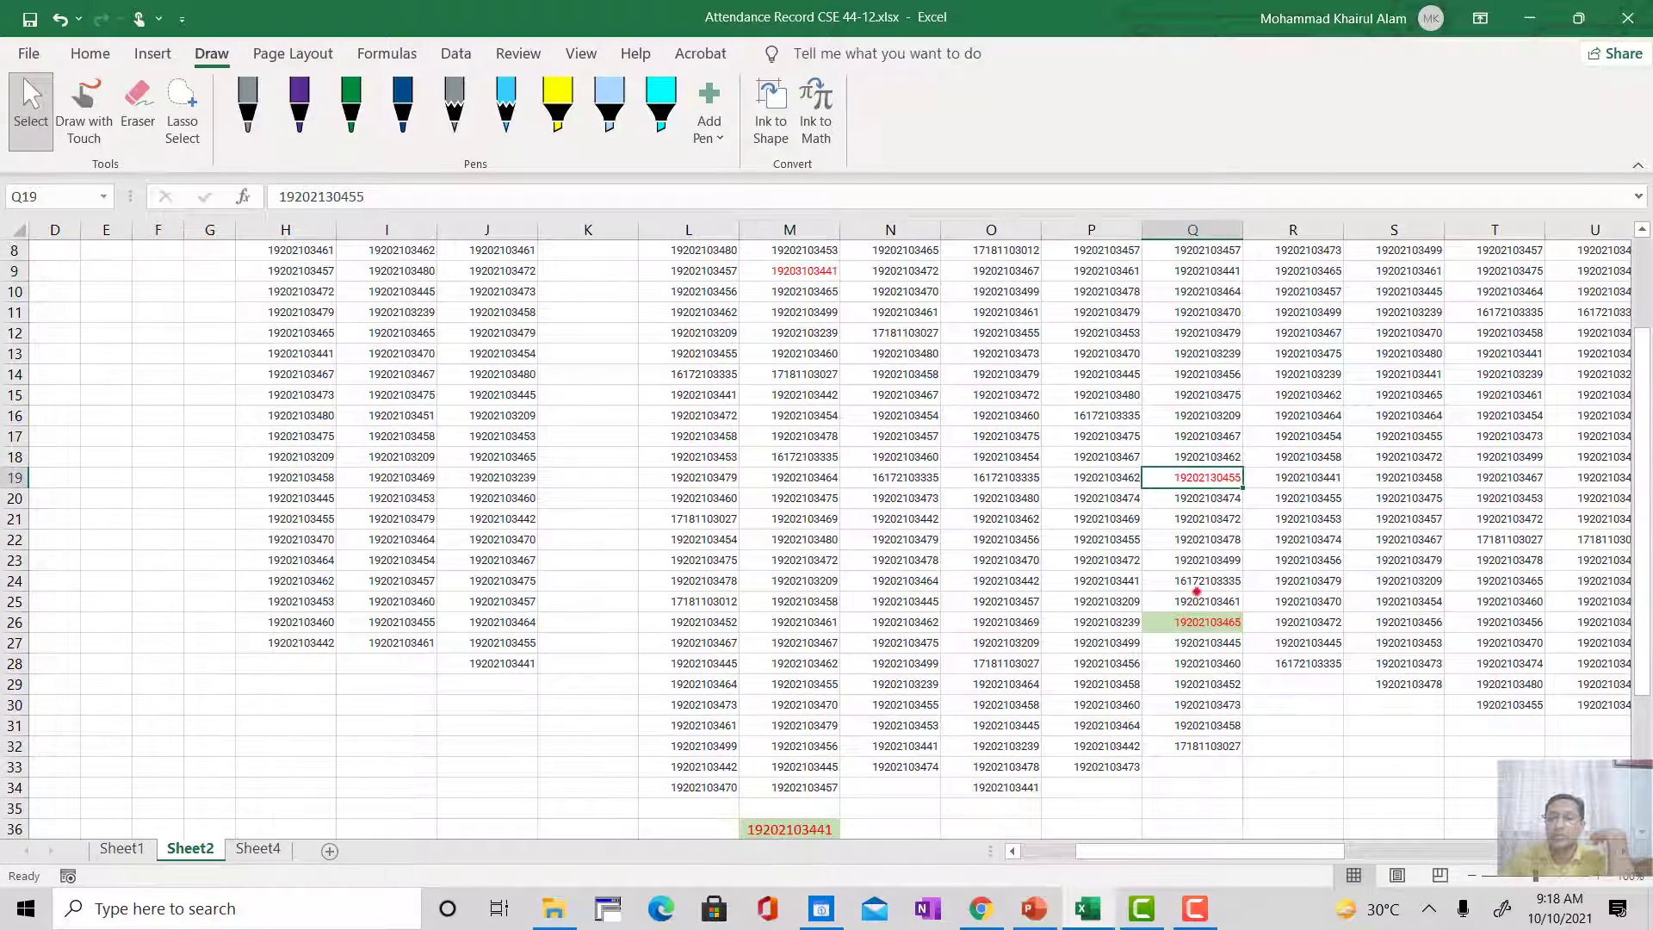
pyautogui.click(1195, 623)
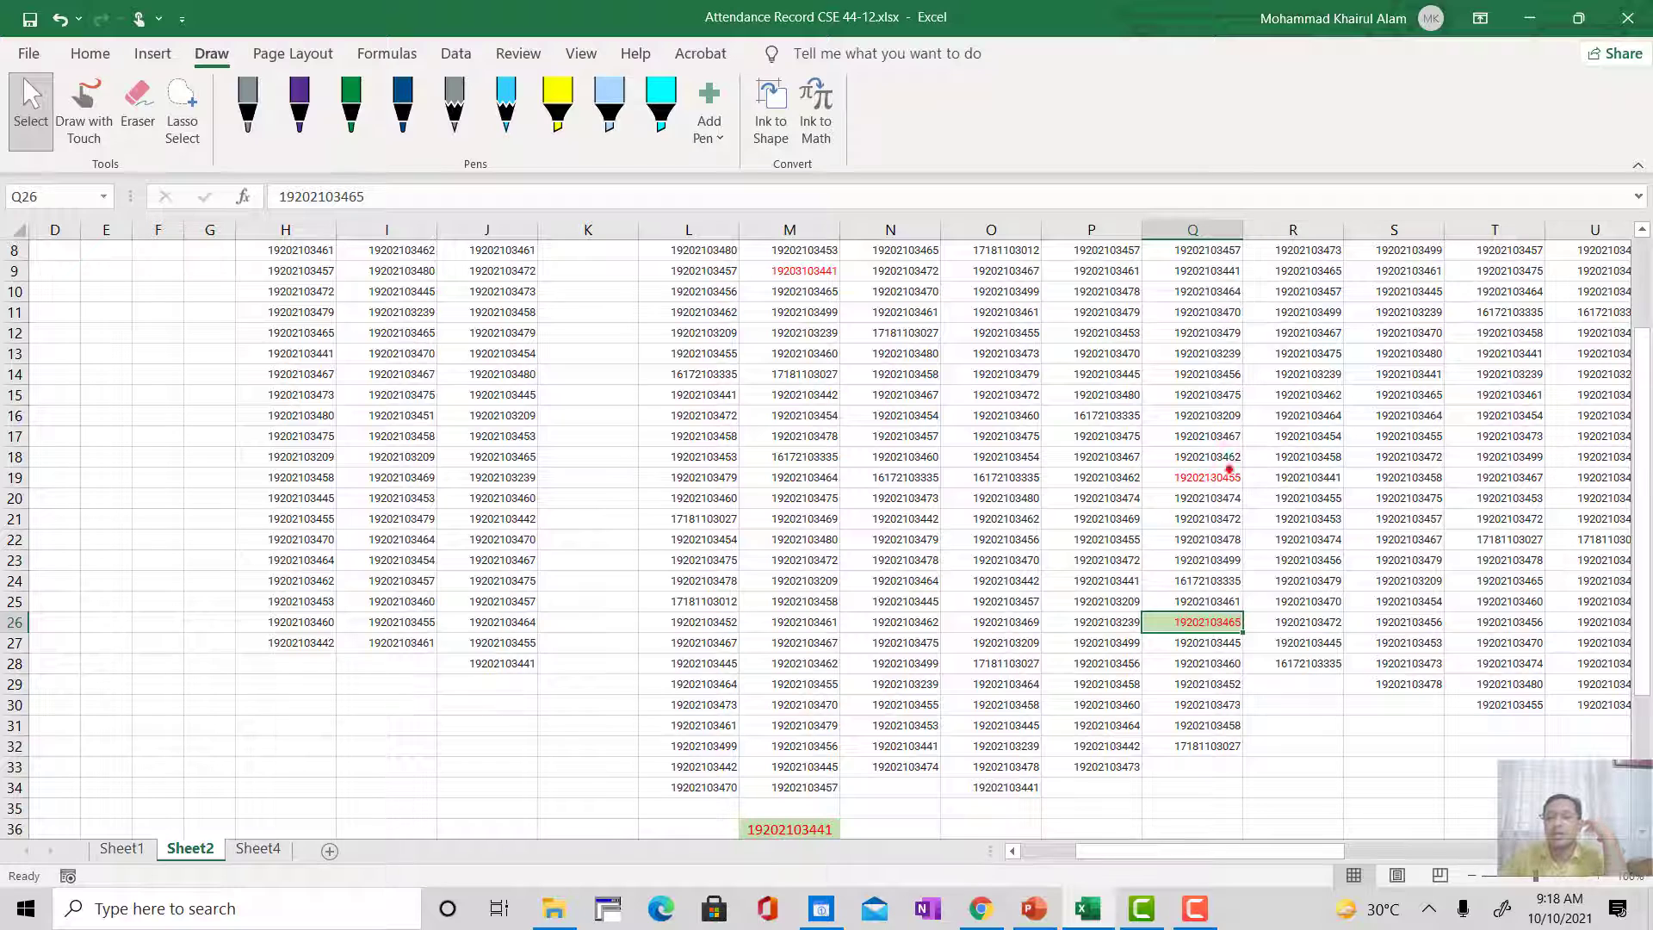
# Step: Compare the red ID in Q19 with the highlighted ID in Q26 under the Class-10 heading
pyautogui.click(1211, 476)
pyautogui.click(1197, 626)
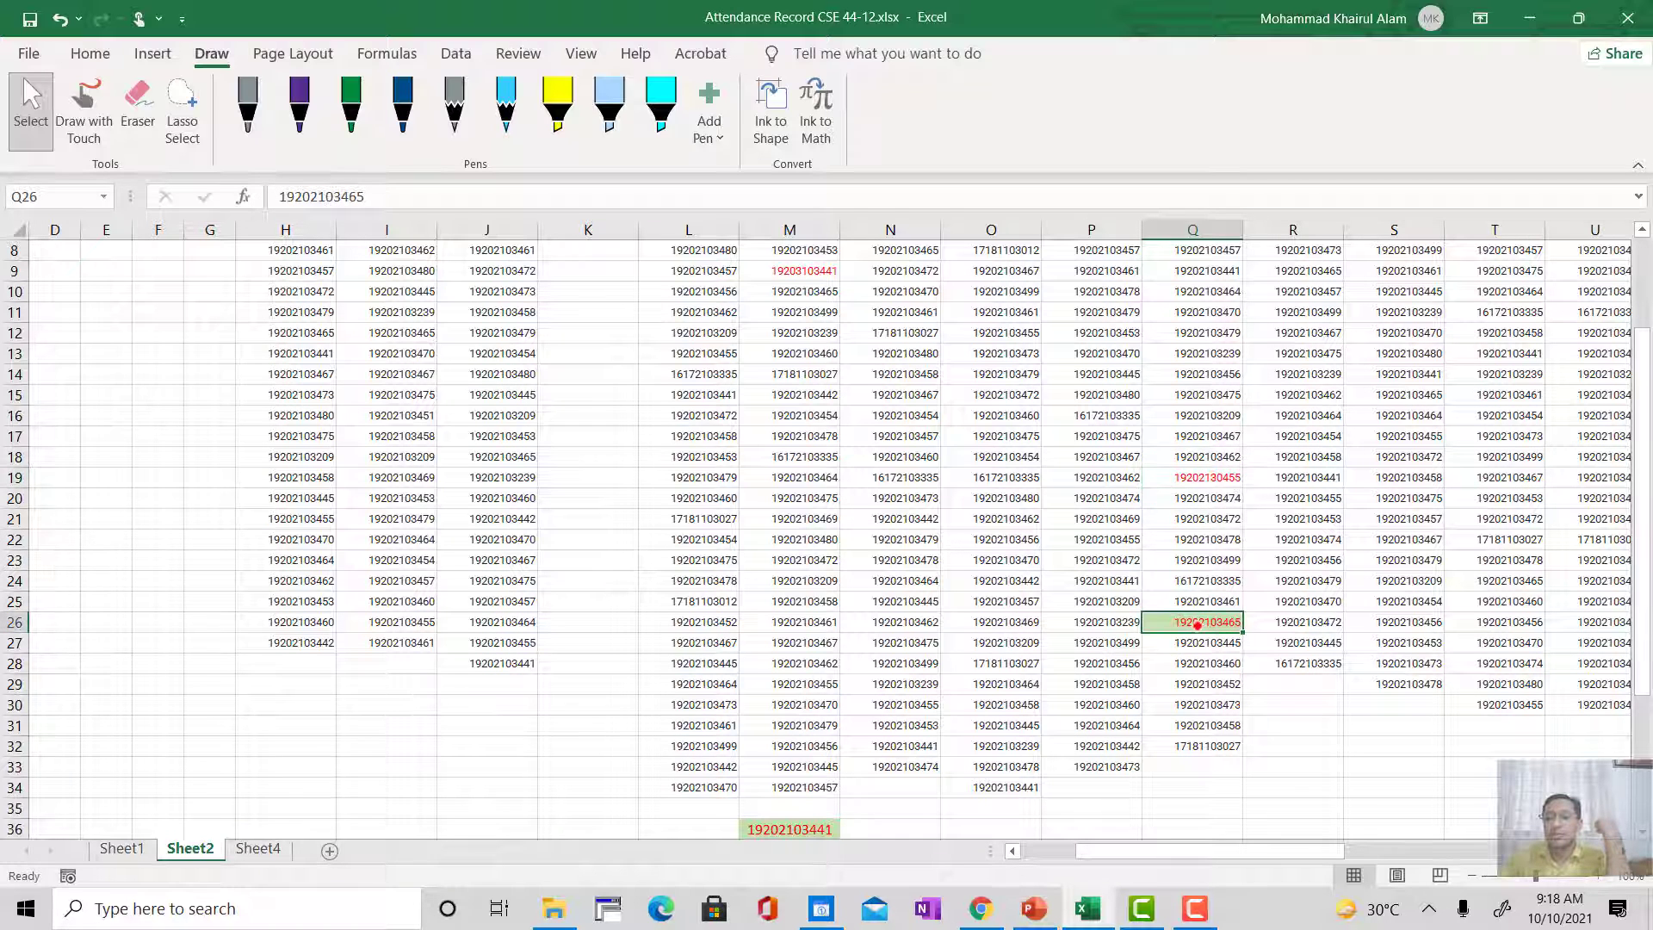
pyautogui.click(1211, 477)
pyautogui.click(1206, 560)
pyautogui.click(1198, 623)
pyautogui.click(1211, 476)
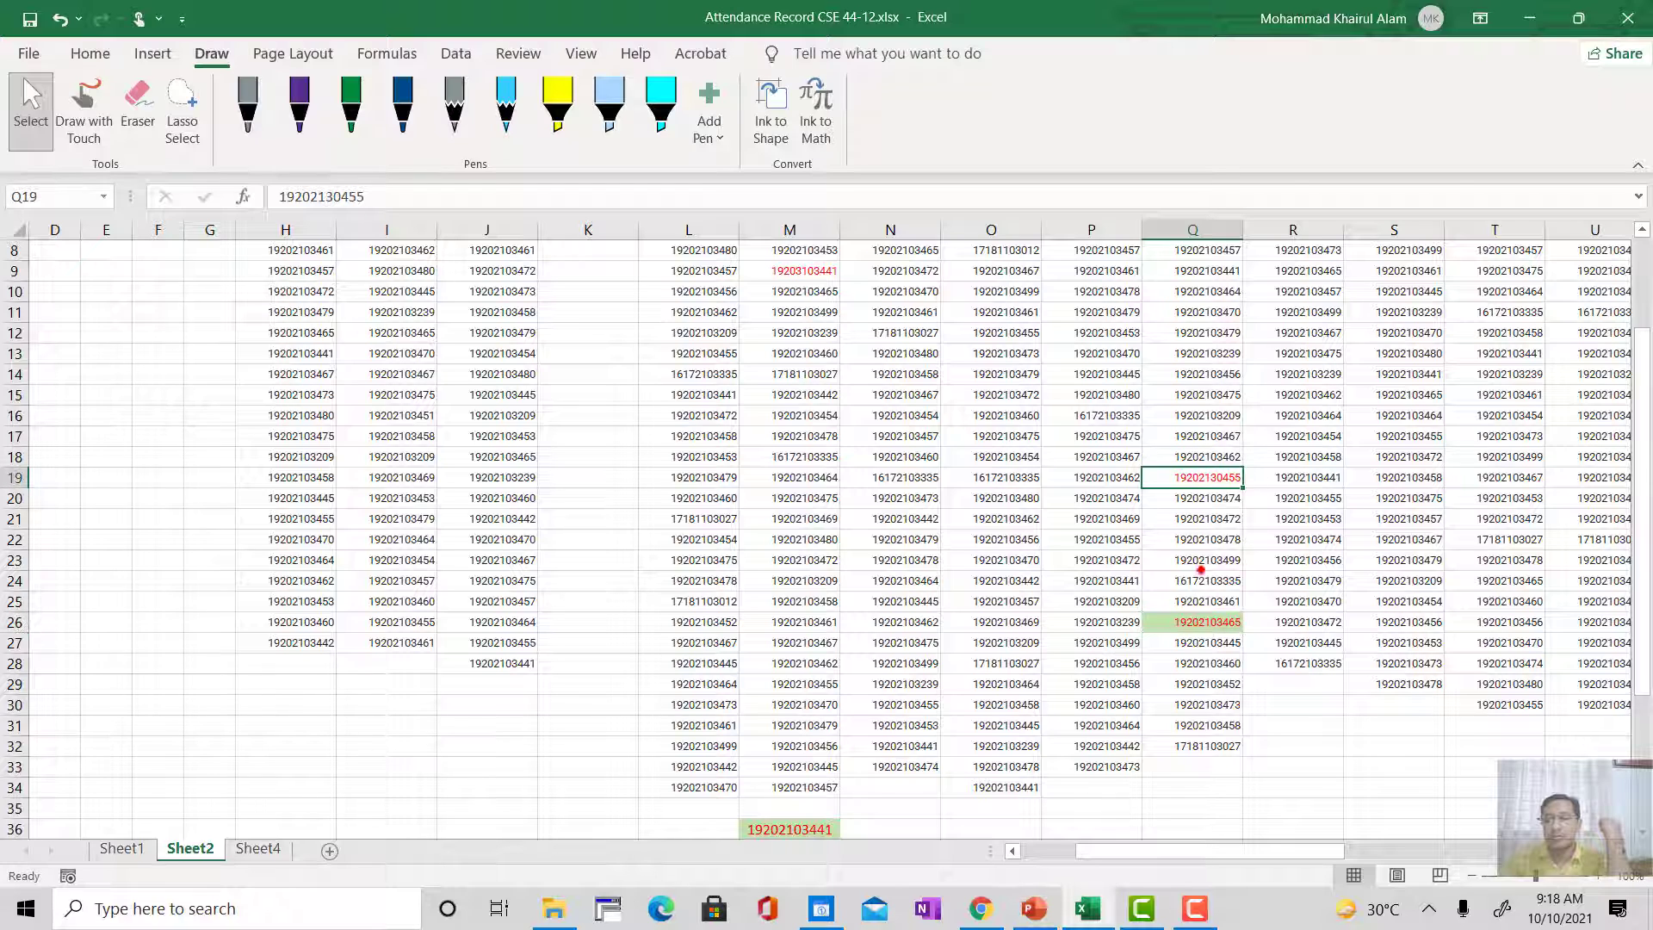
pyautogui.click(1198, 621)
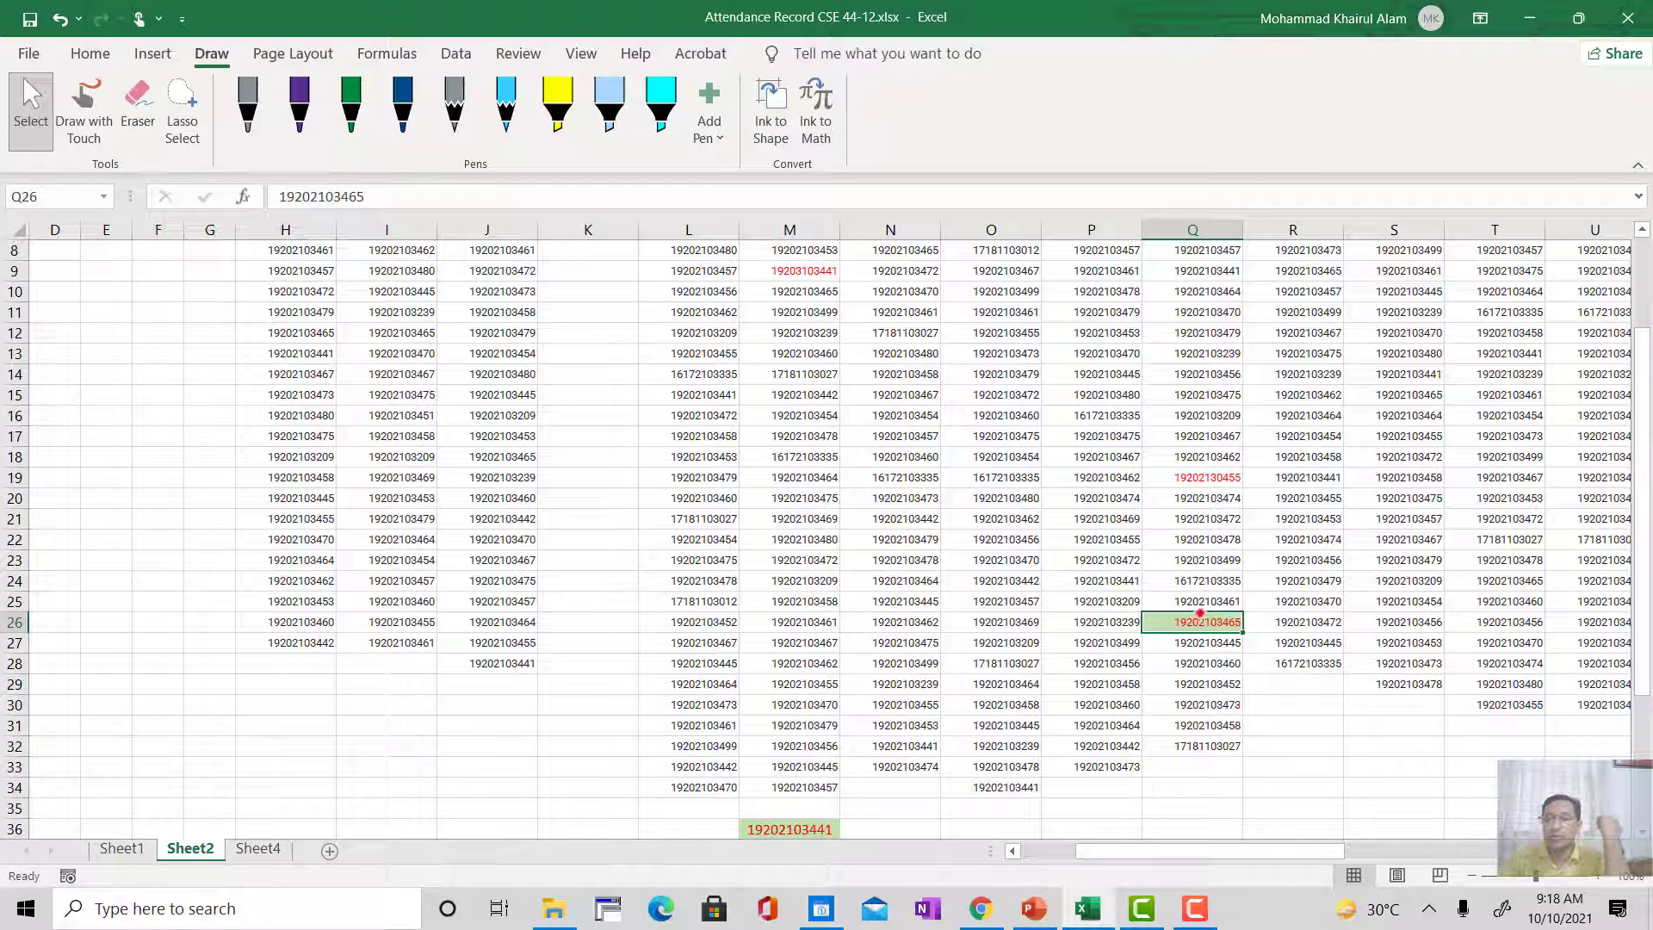
pyautogui.scroll(3, 1199, 642)
pyautogui.scroll(-1, 1265, 551)
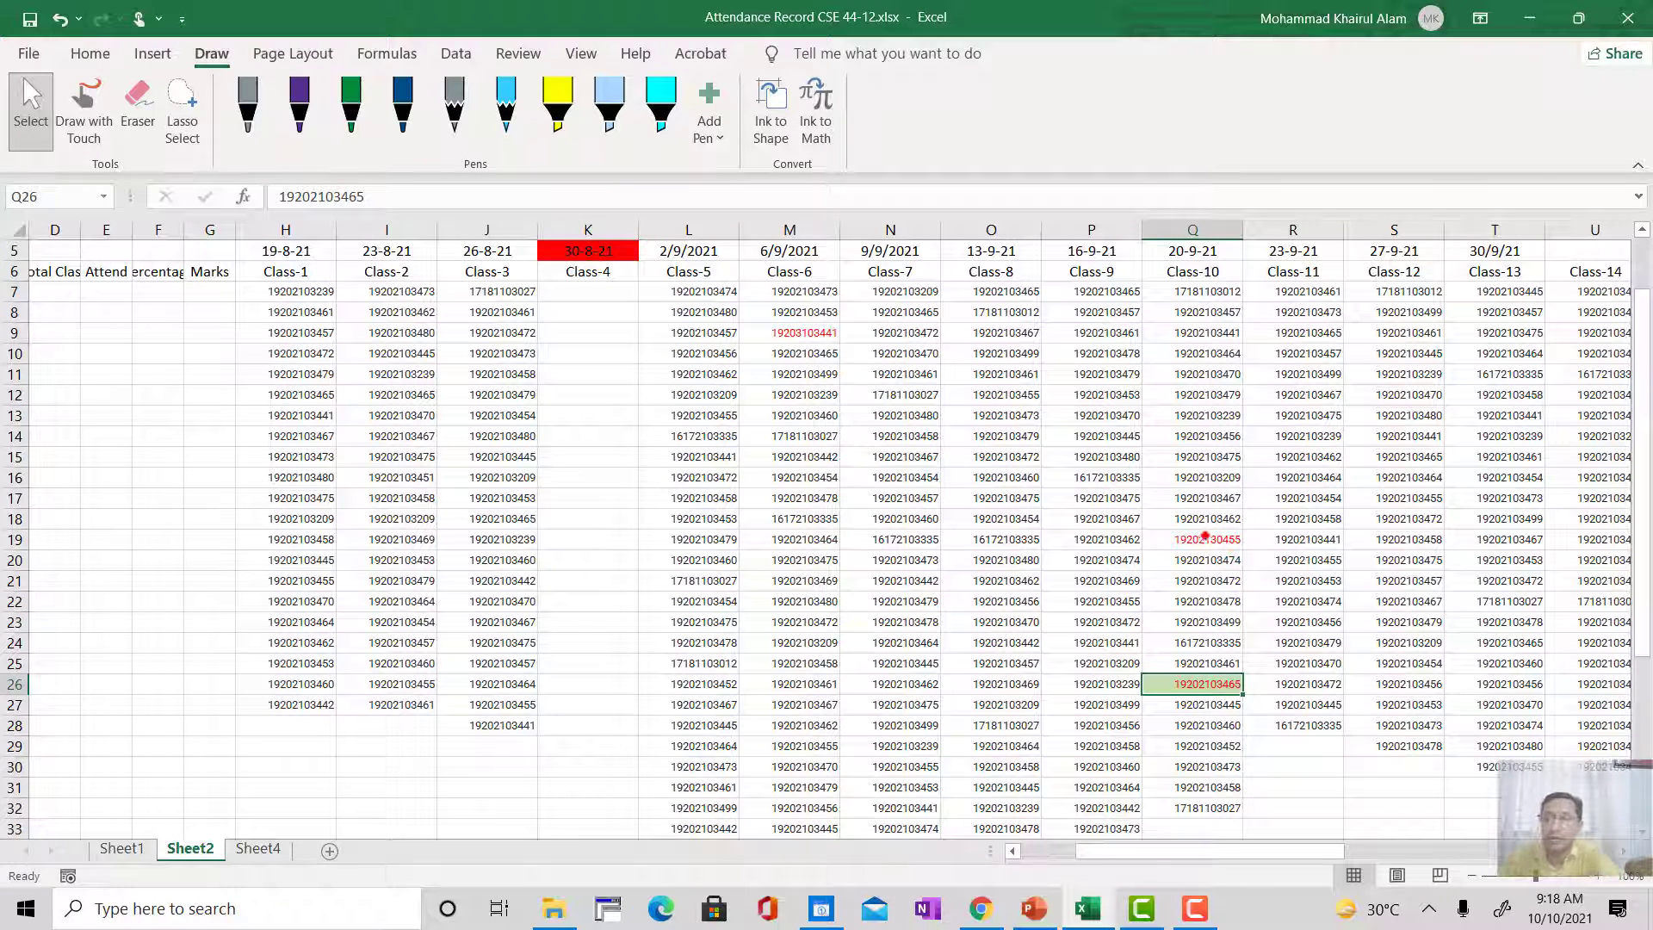
pyautogui.click(1196, 535)
pyautogui.click(1197, 683)
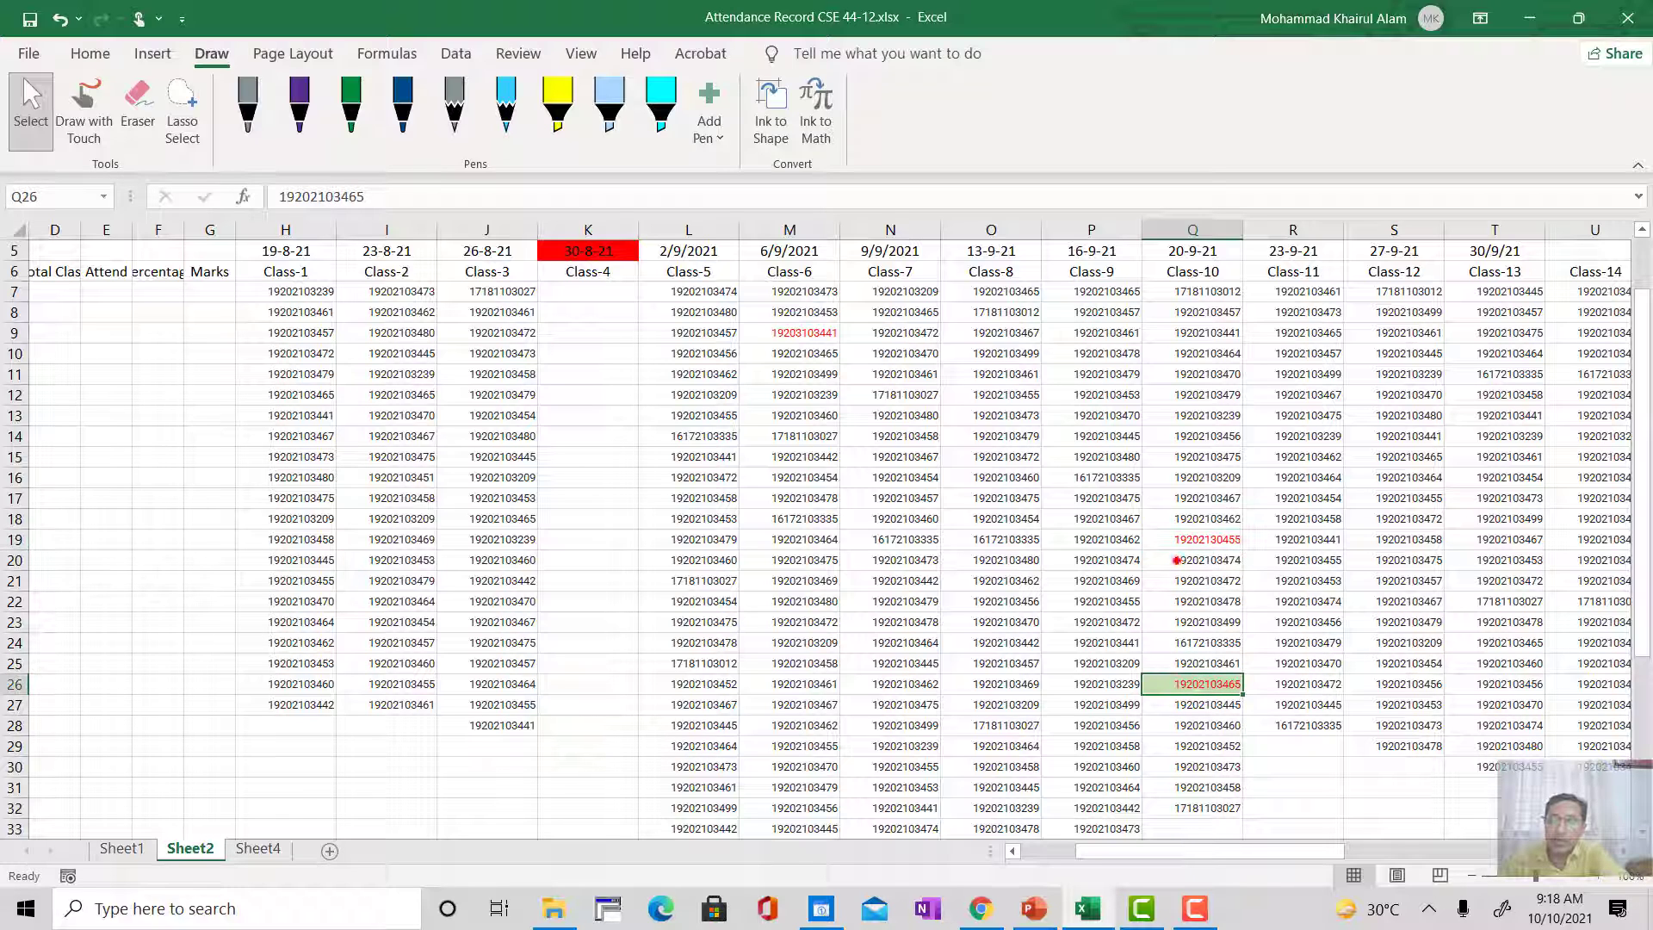
pyautogui.click(1196, 540)
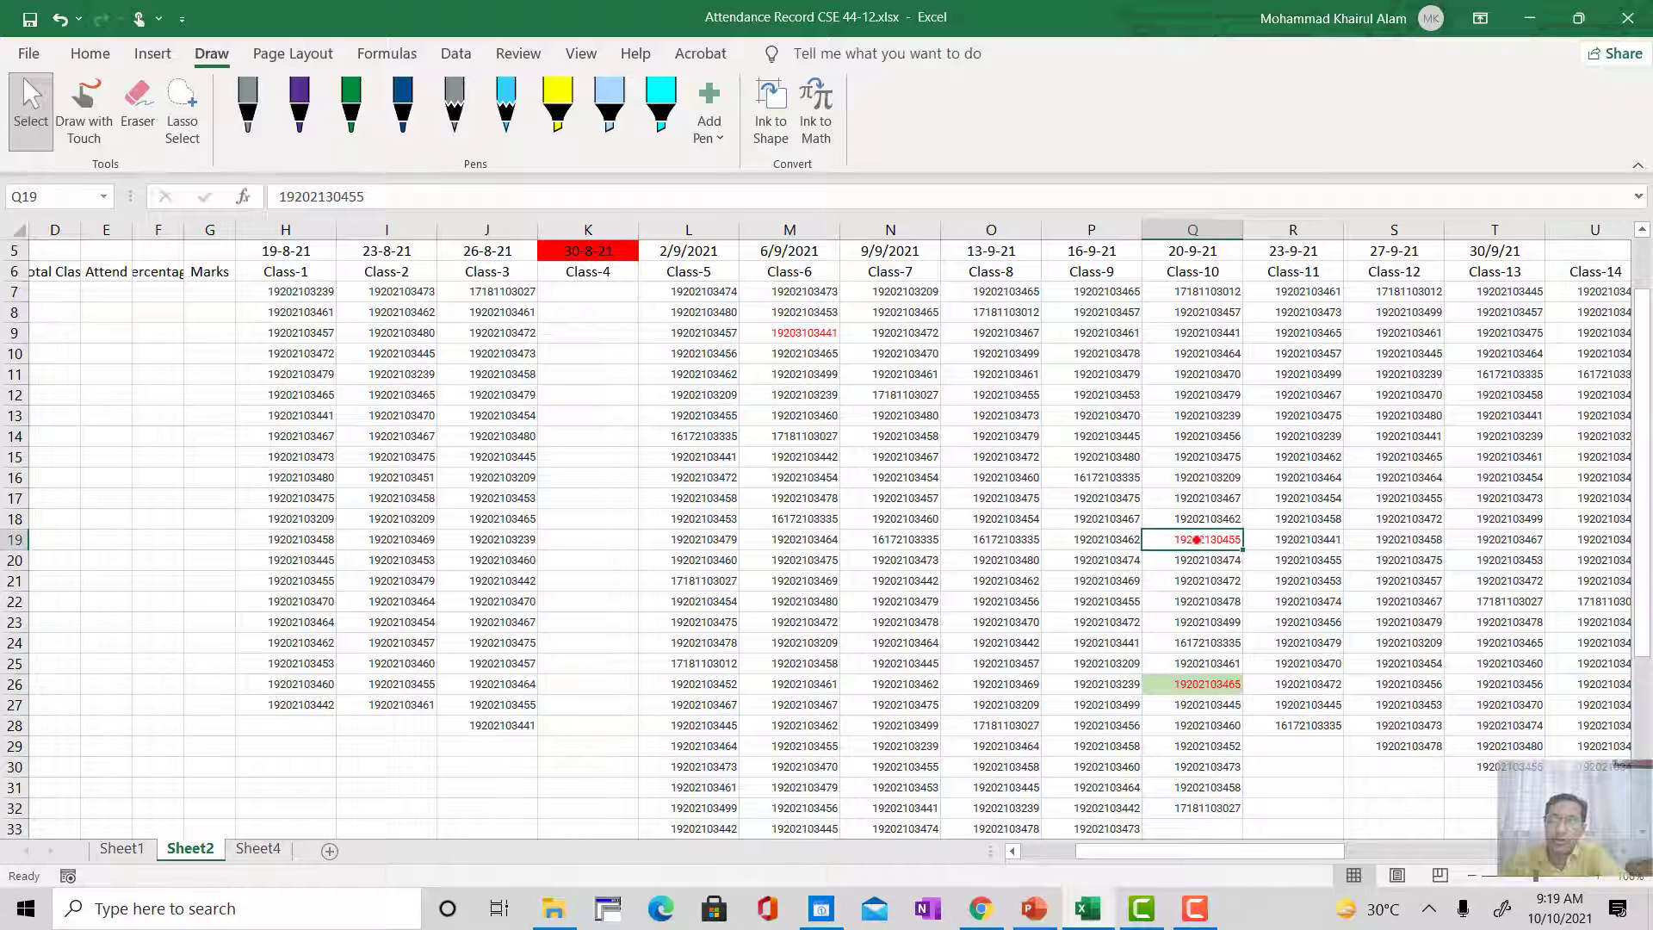
pyautogui.click(1203, 682)
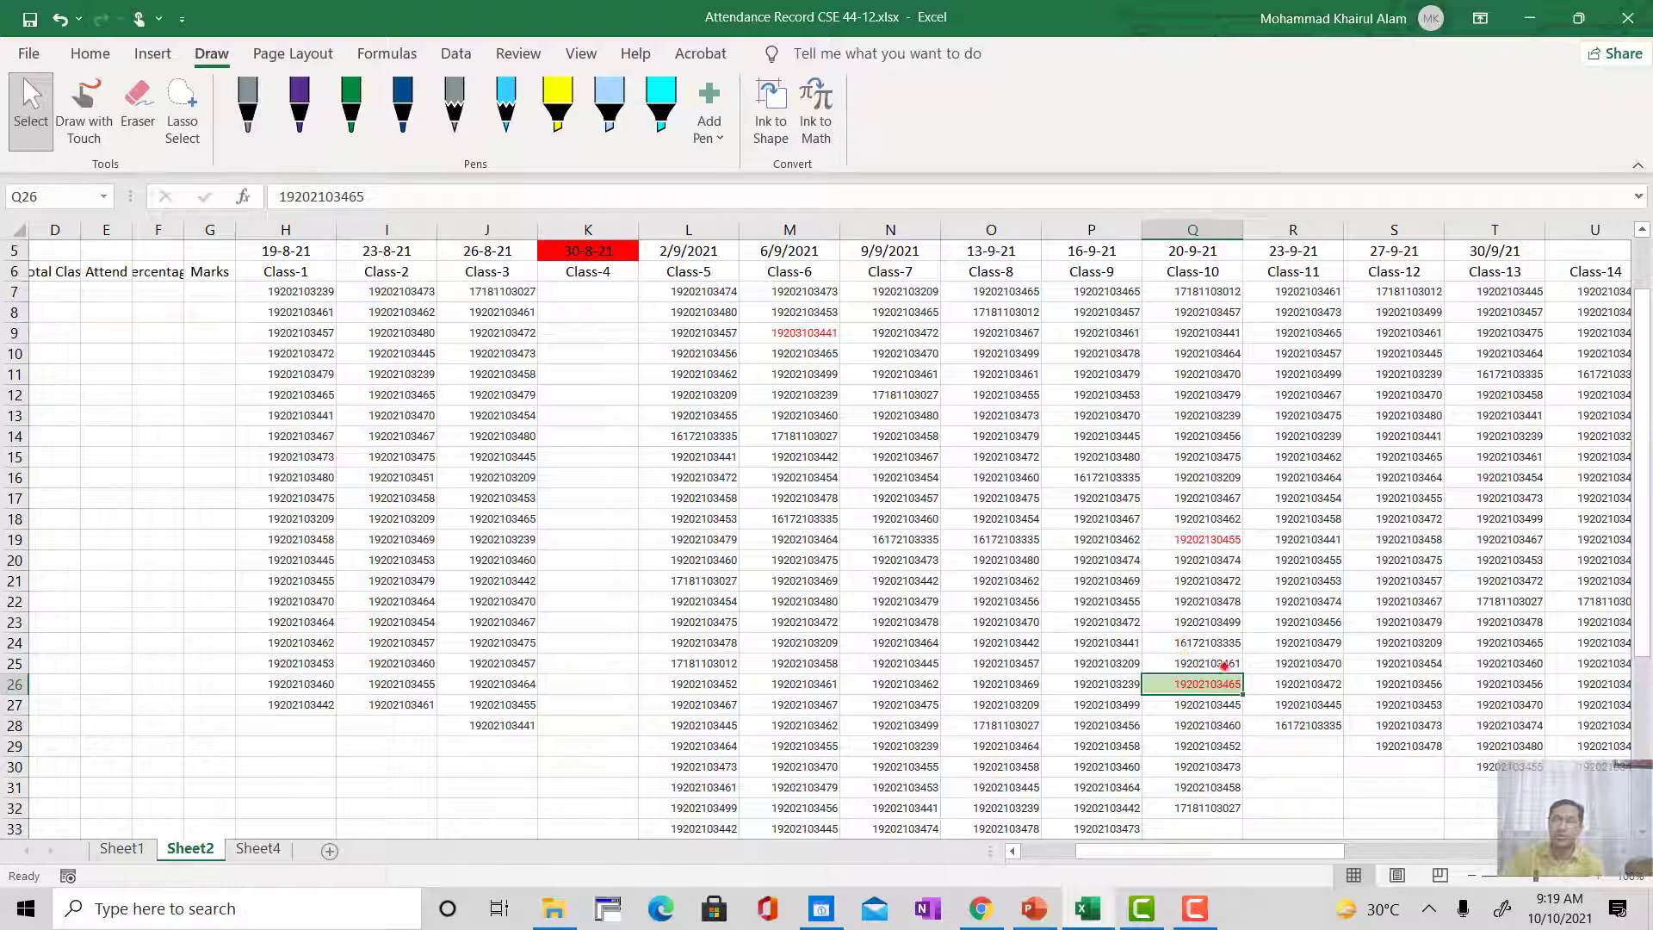
pyautogui.scroll(-2, 1224, 736)
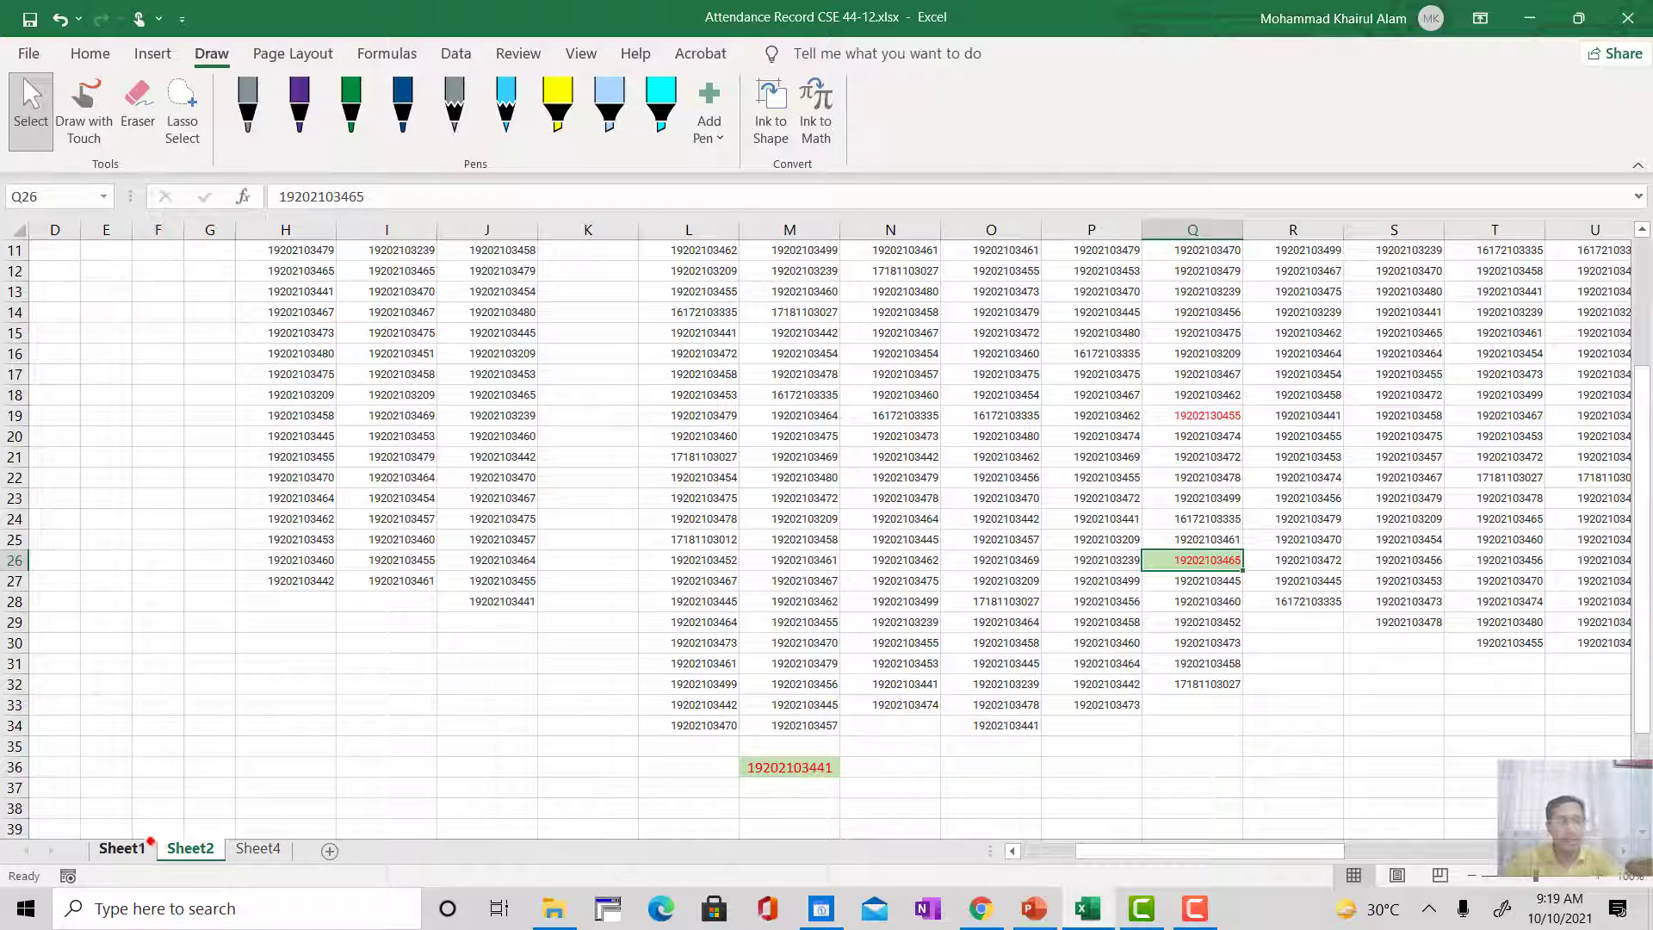
# Step: Return to Sheet1 and review the ID Not Found row and the student attendance rows up to the header
pyautogui.click(121, 848)
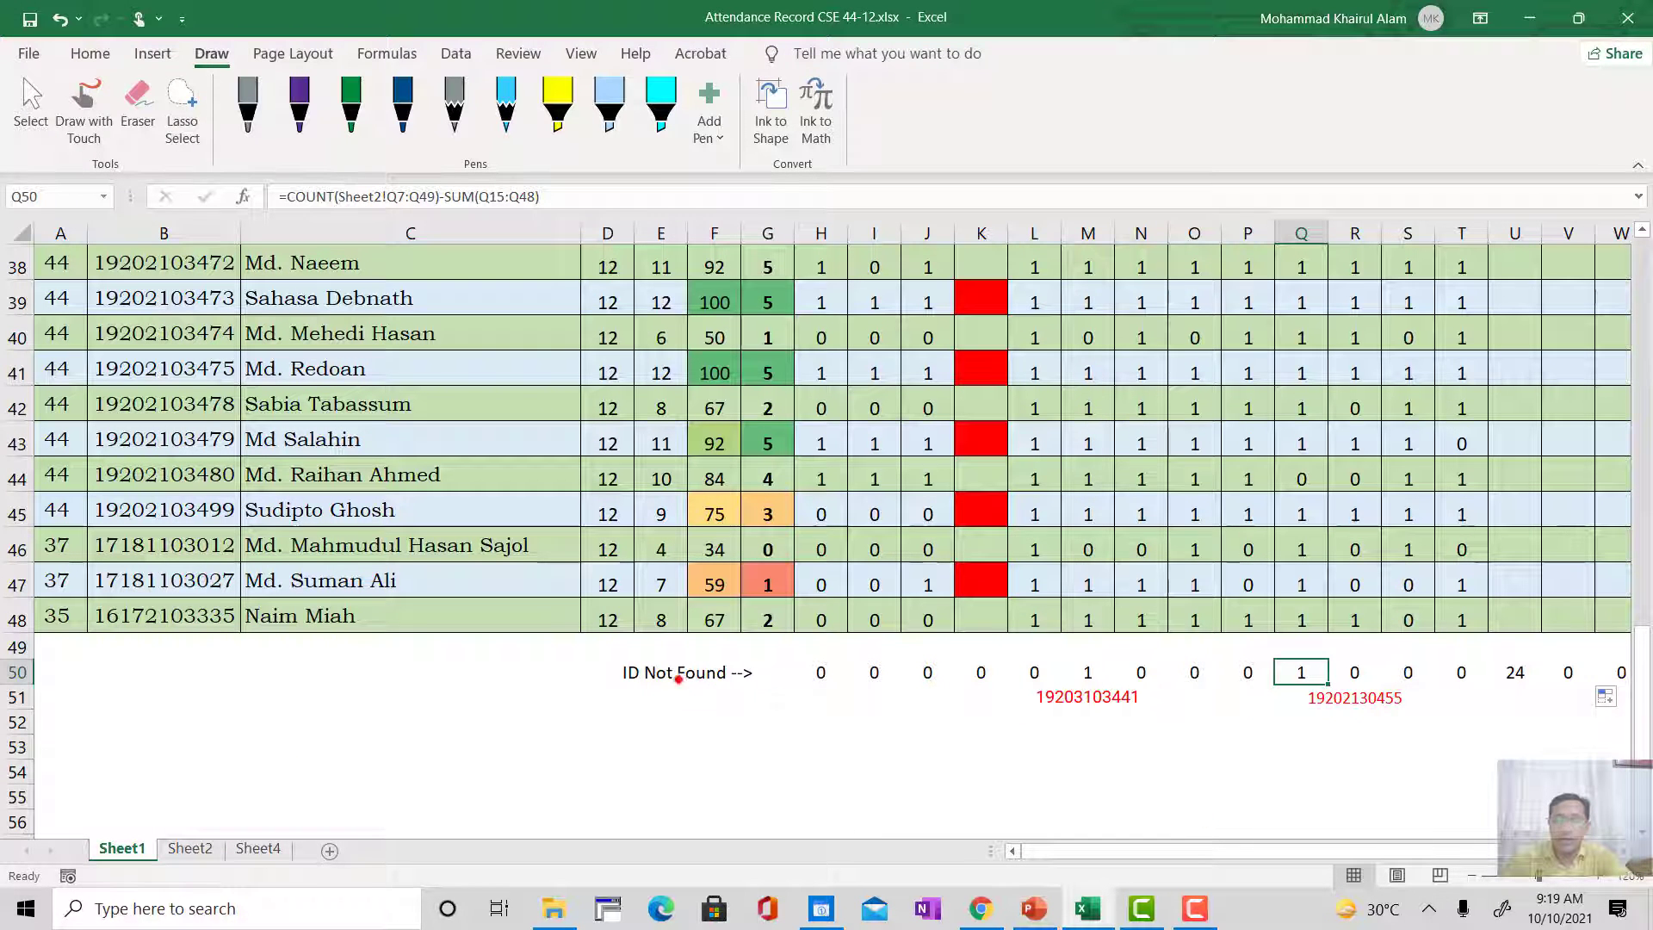
pyautogui.moveTo(1232, 846); pyautogui.dragTo(1232, 847)
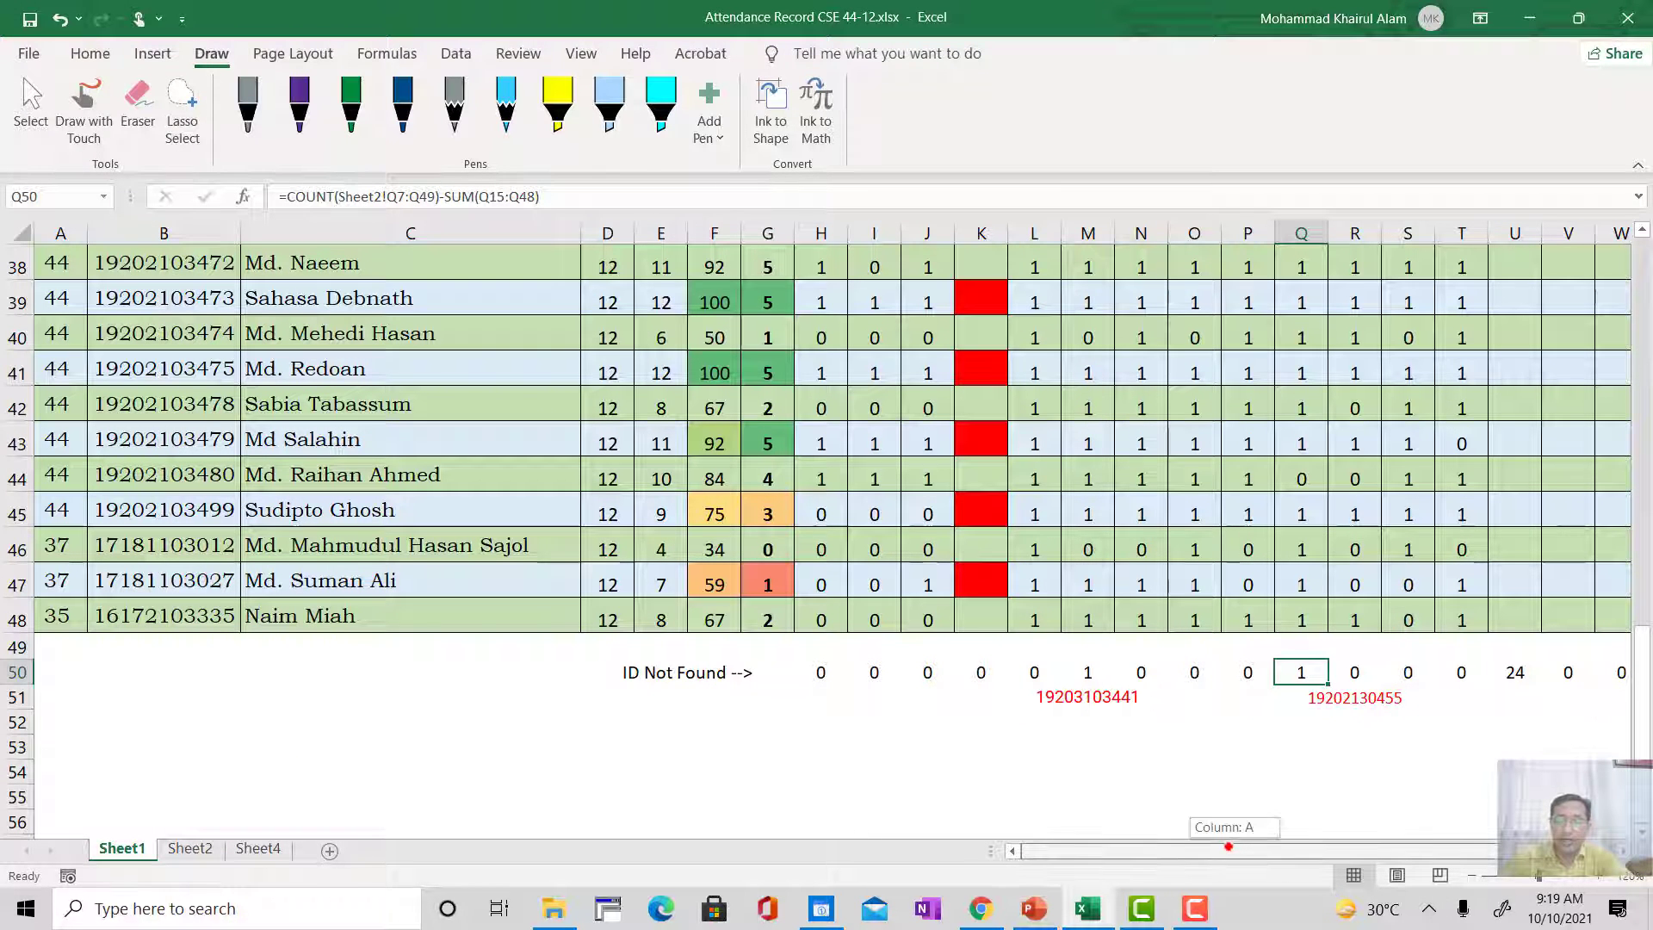
pyautogui.scroll(6, 374, 675)
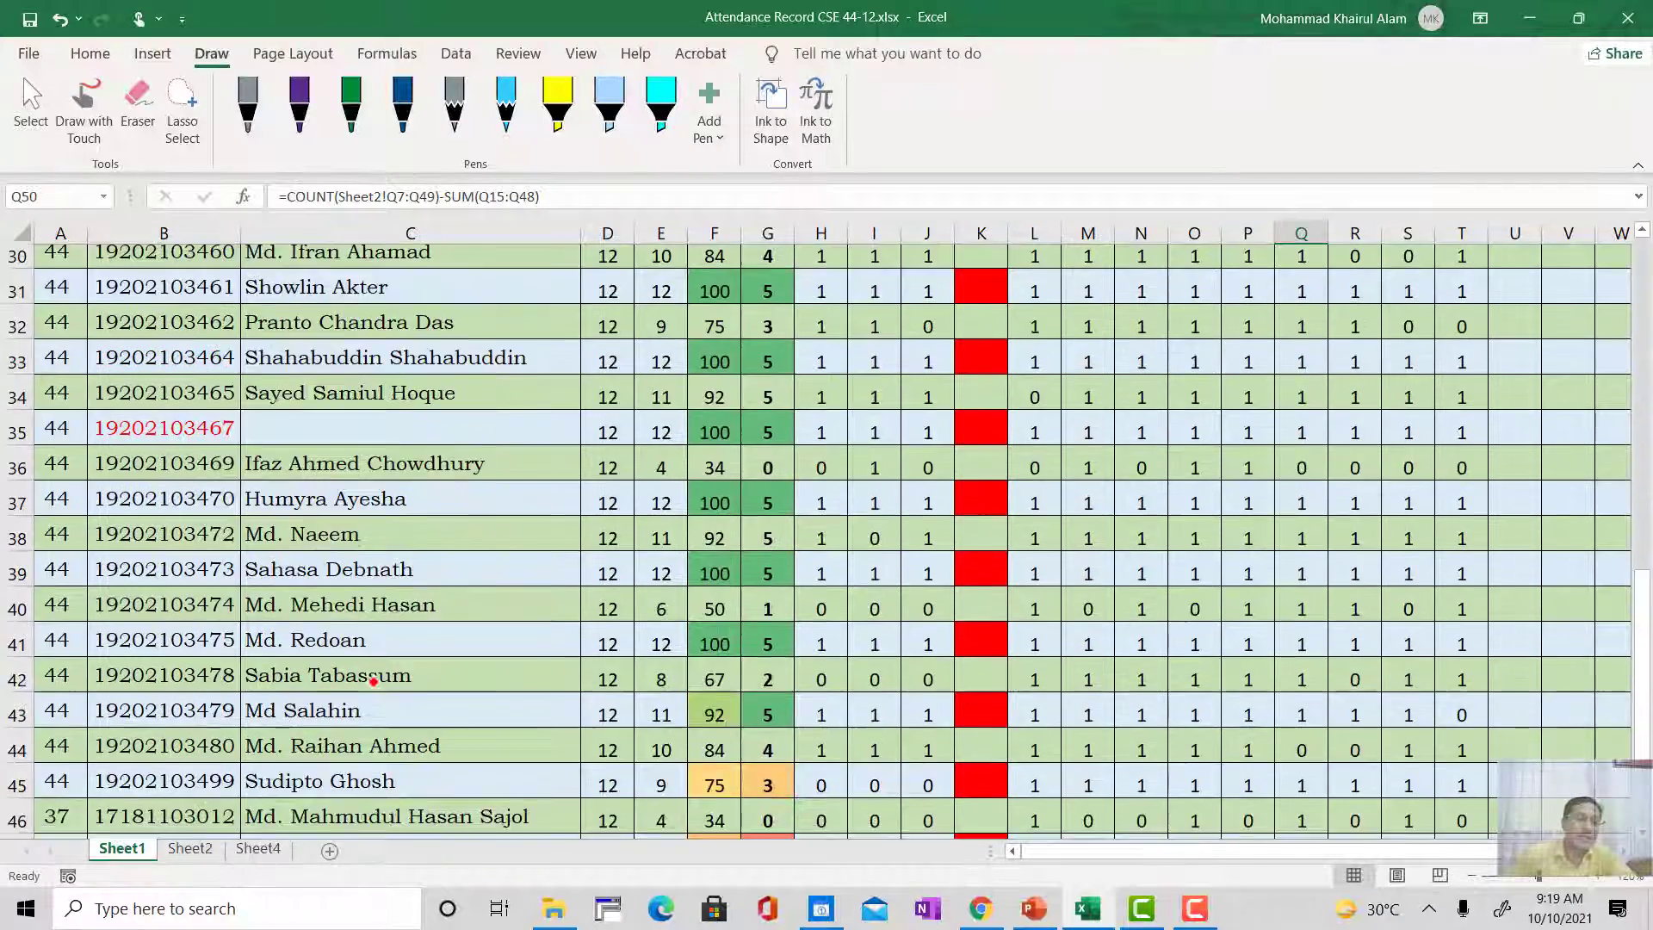
pyautogui.scroll(3, 361, 655)
pyautogui.scroll(-1, 358, 656)
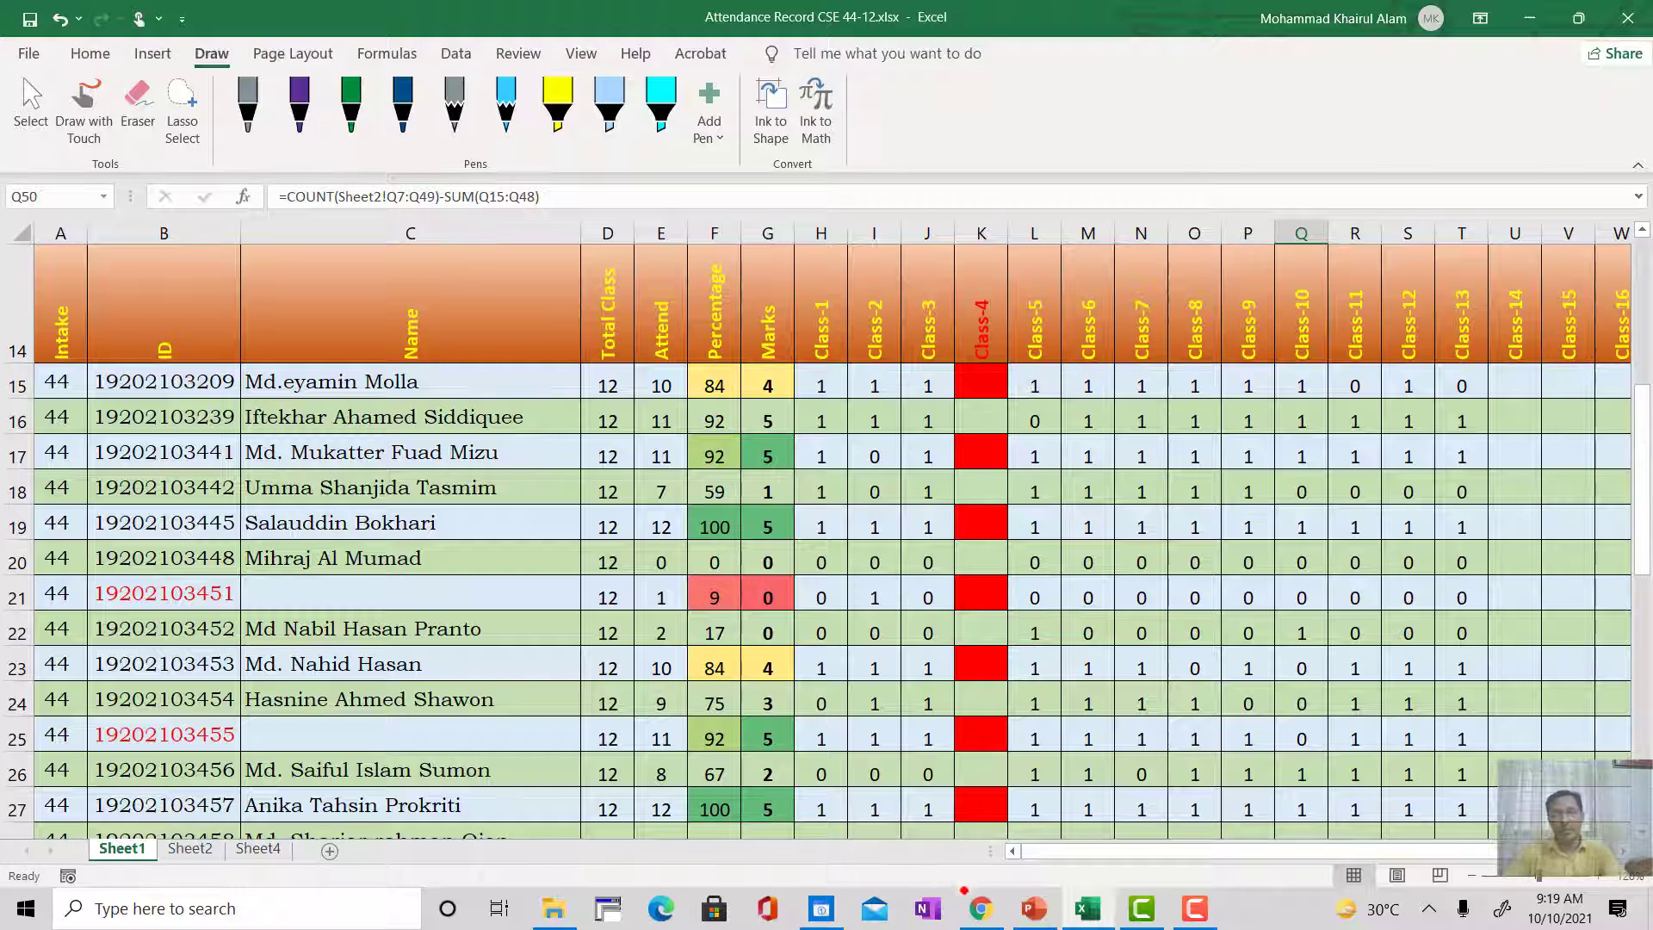
# Step: Switch to Chrome and open the bookmarked BUBT ANNEX site in a new tab
pyautogui.click(981, 908)
pyautogui.click(168, 575)
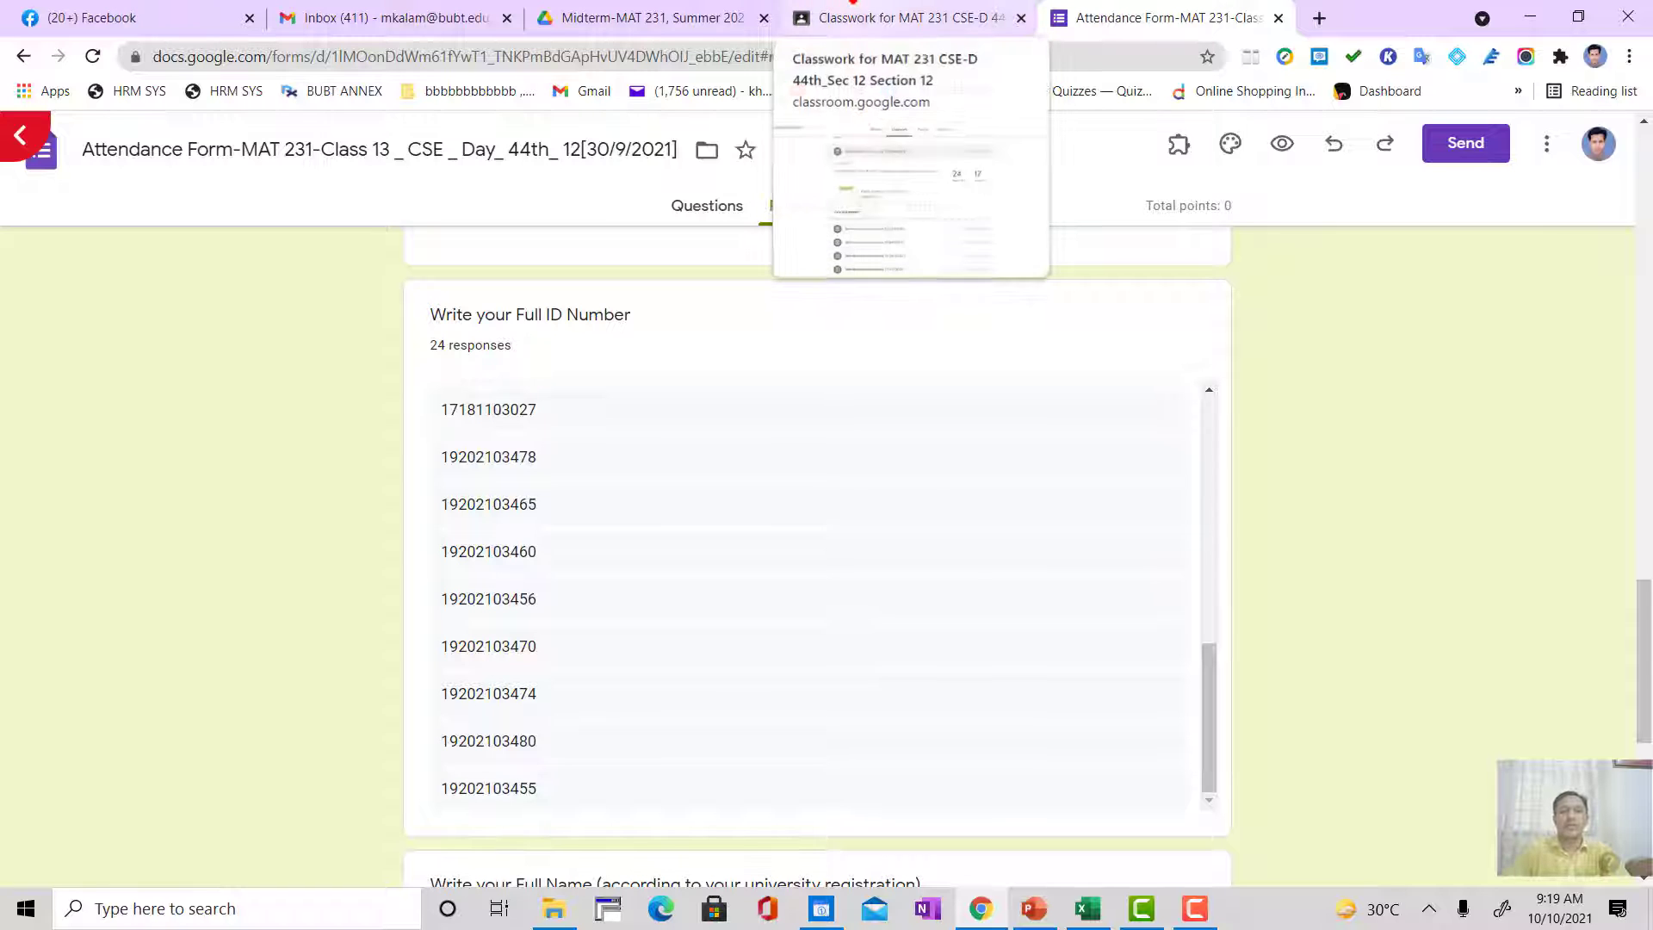
pyautogui.click(1319, 18)
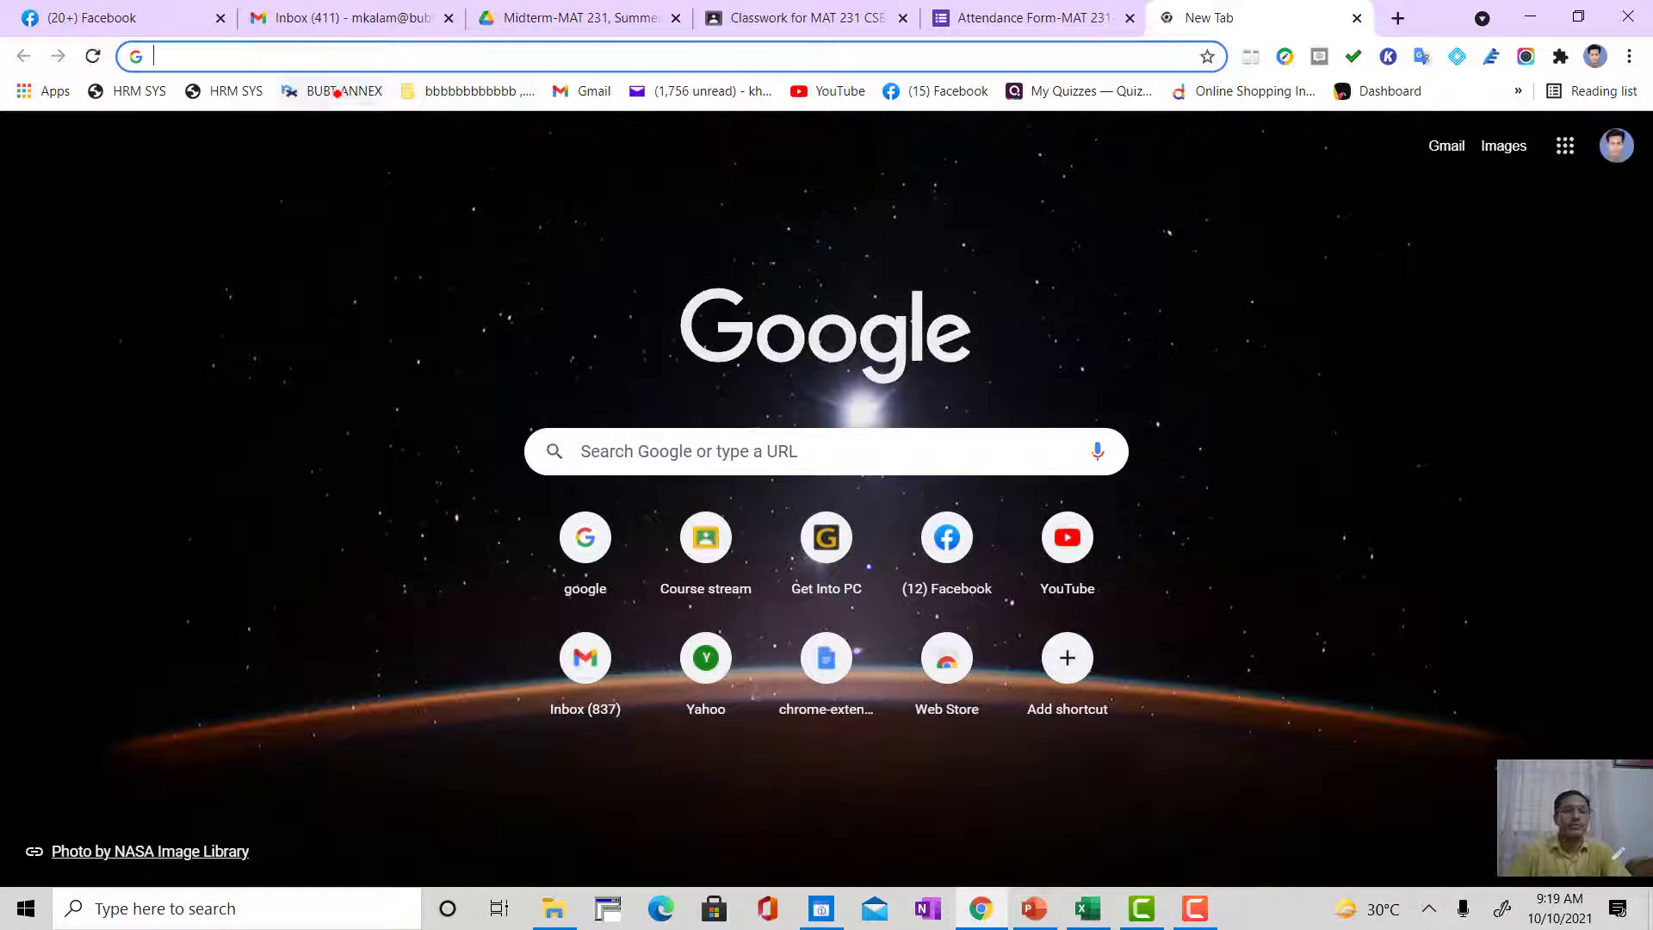
pyautogui.click(336, 93)
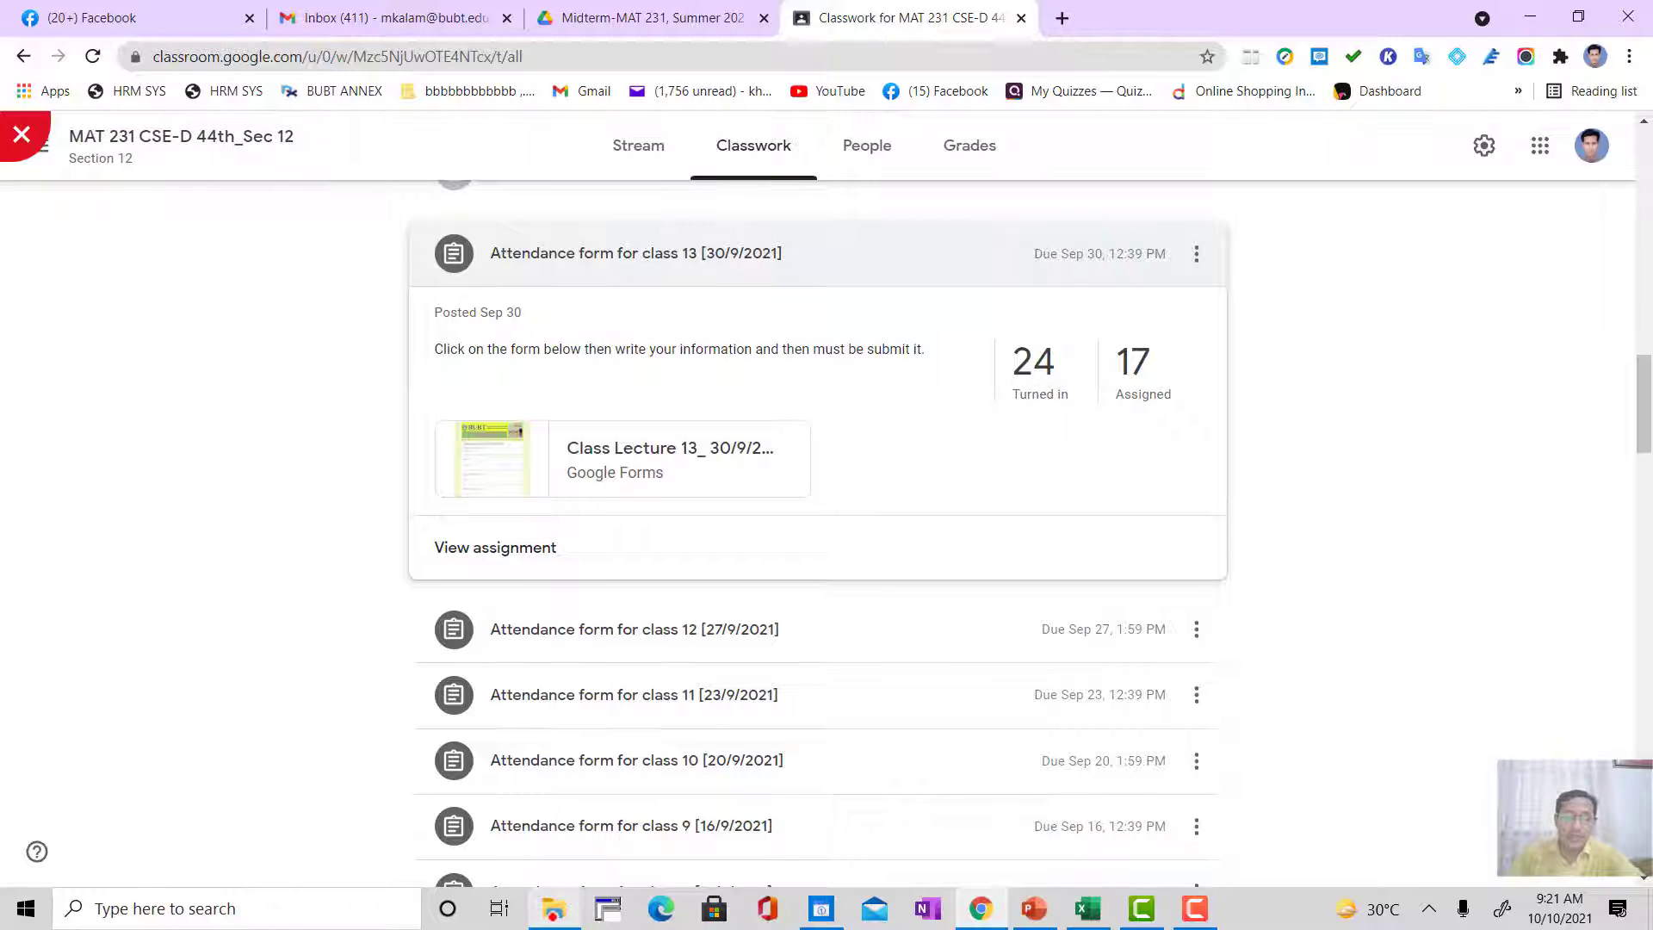
# Step: Switch back to Excel and check the first student's Intake and ID cells, A15 and B15
pyautogui.moveTo(1039, 915)
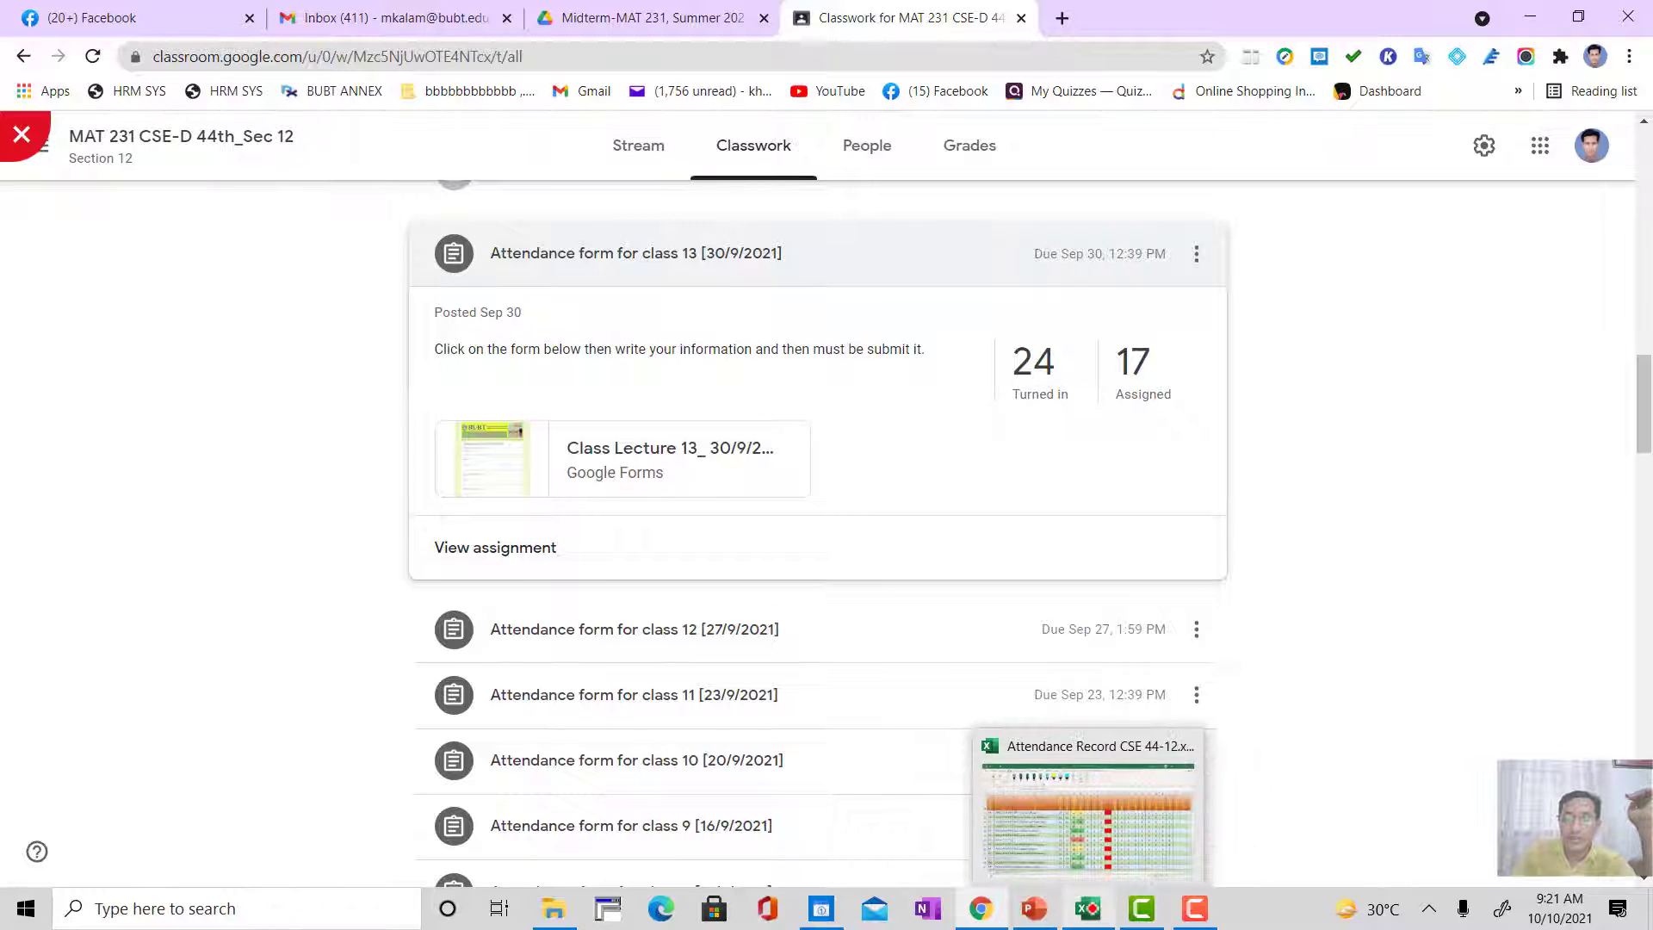
pyautogui.click(1089, 909)
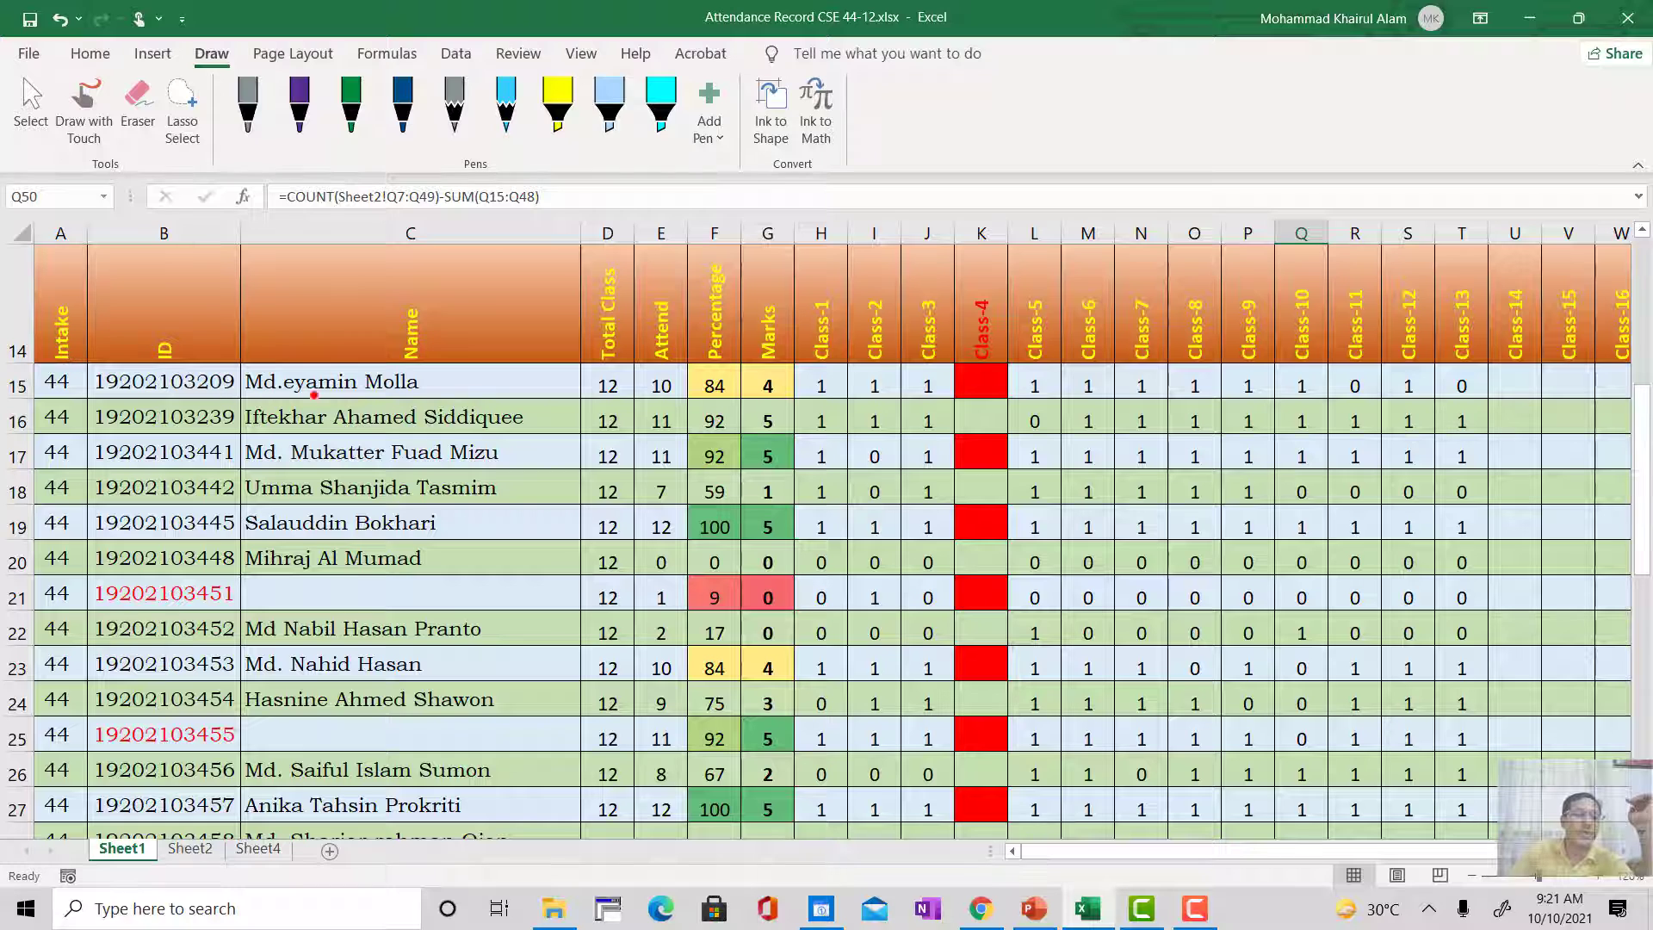
pyautogui.click(78, 391)
pyautogui.click(98, 383)
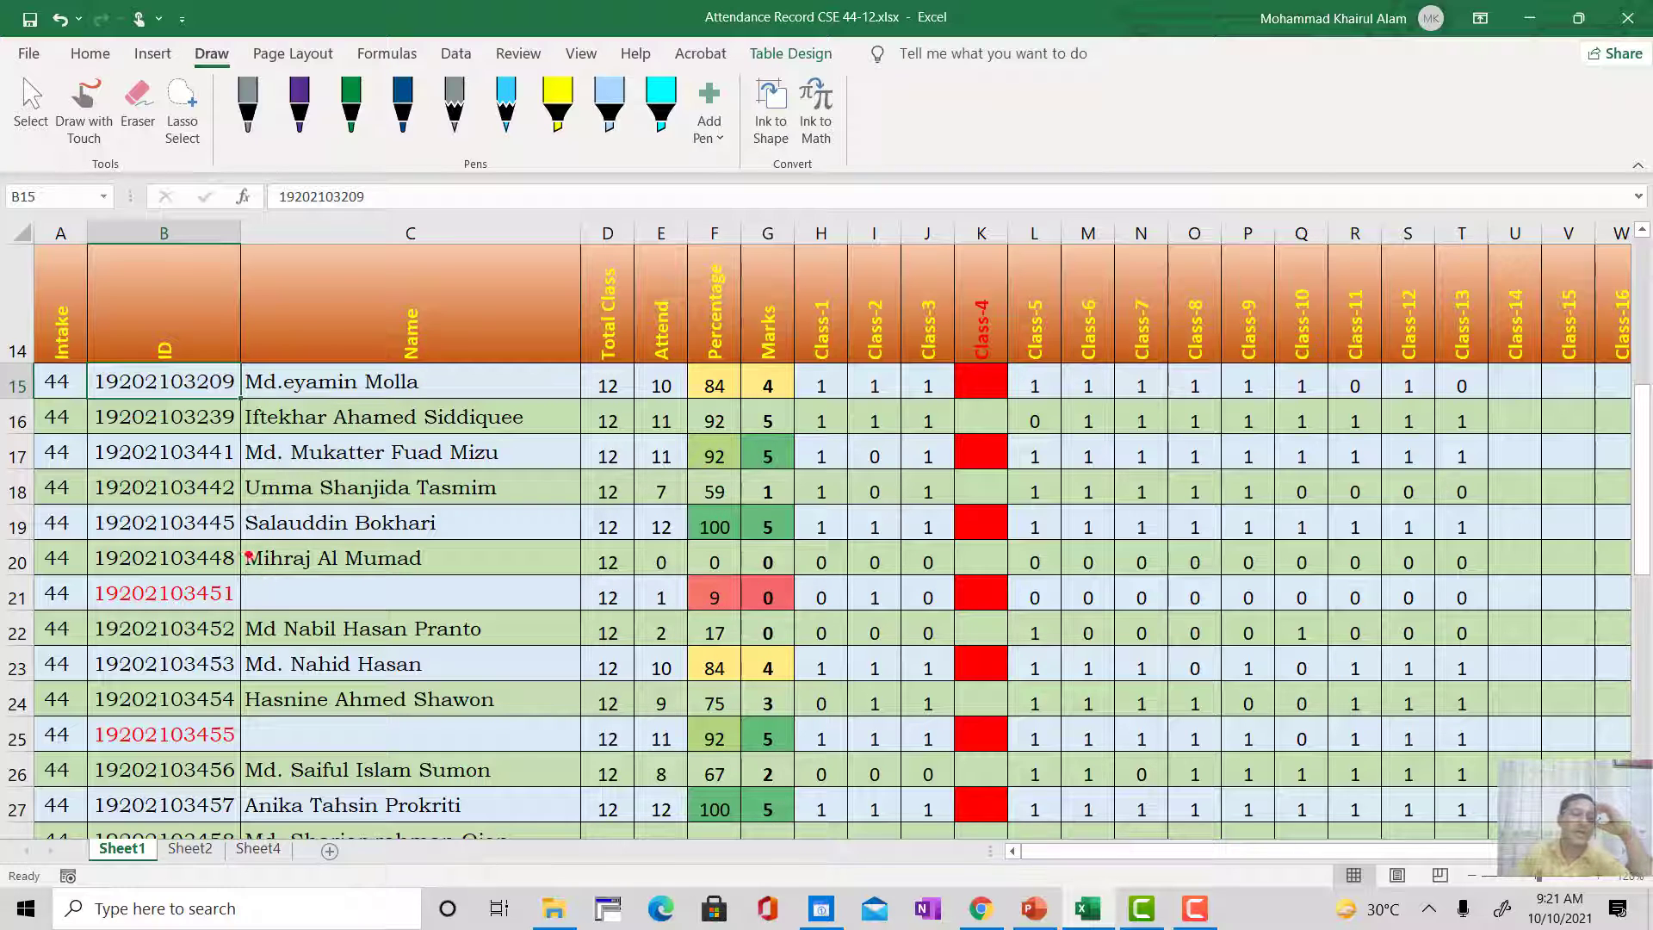
pyautogui.click(56, 383)
pyautogui.click(112, 385)
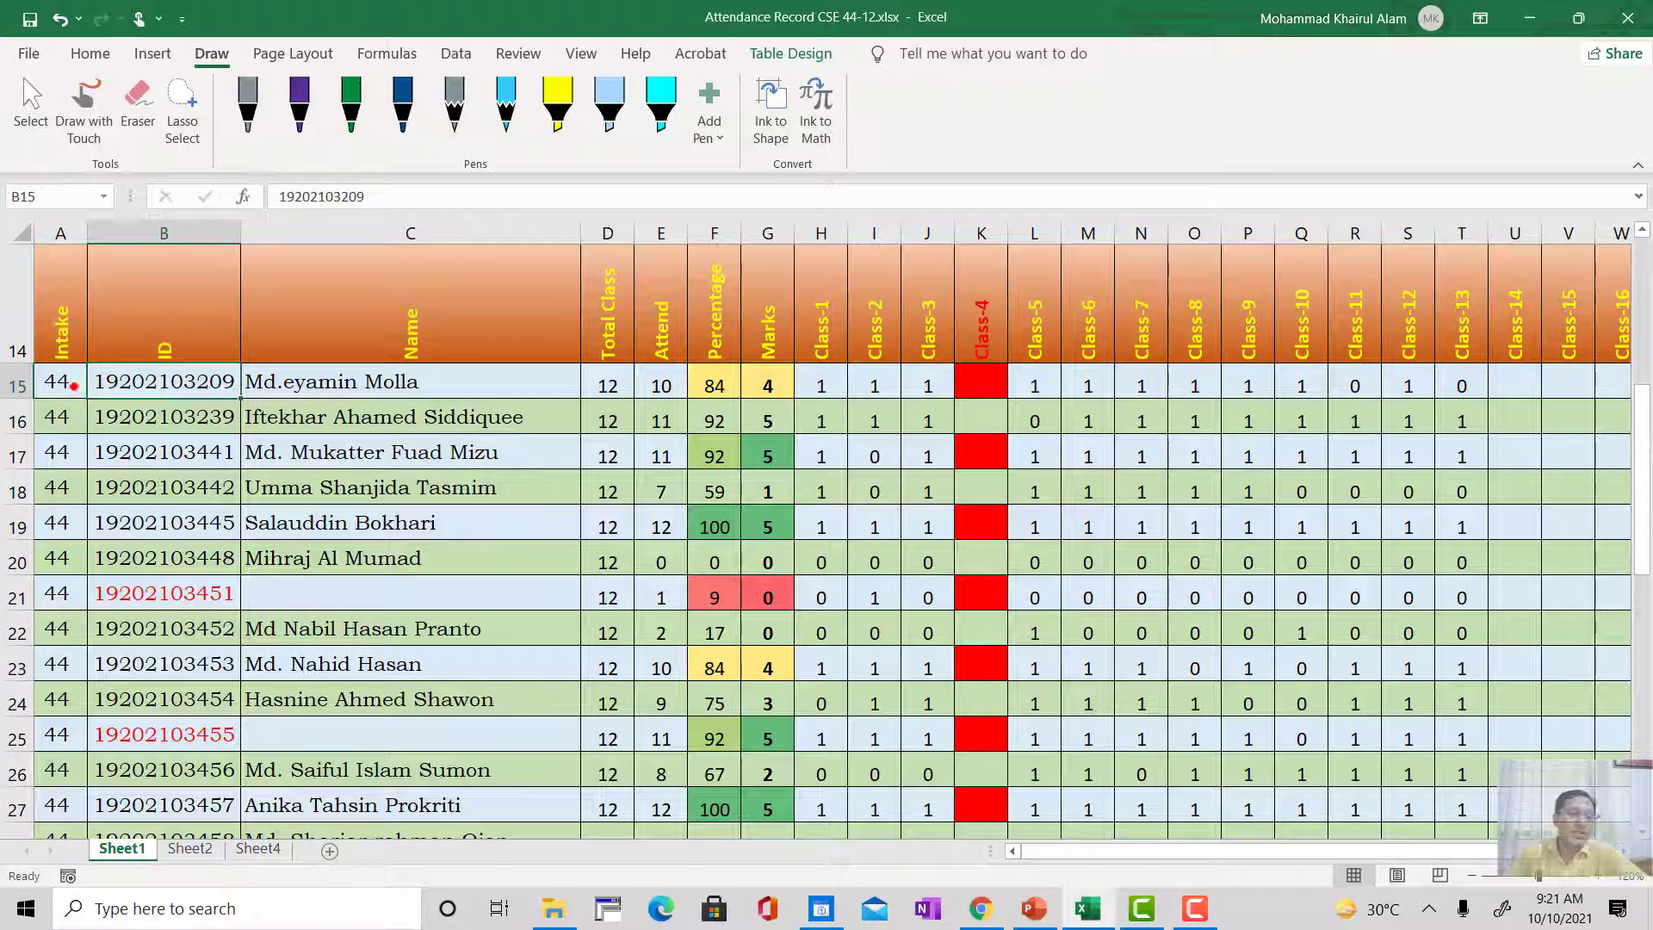
pyautogui.click(60, 381)
pyautogui.click(138, 383)
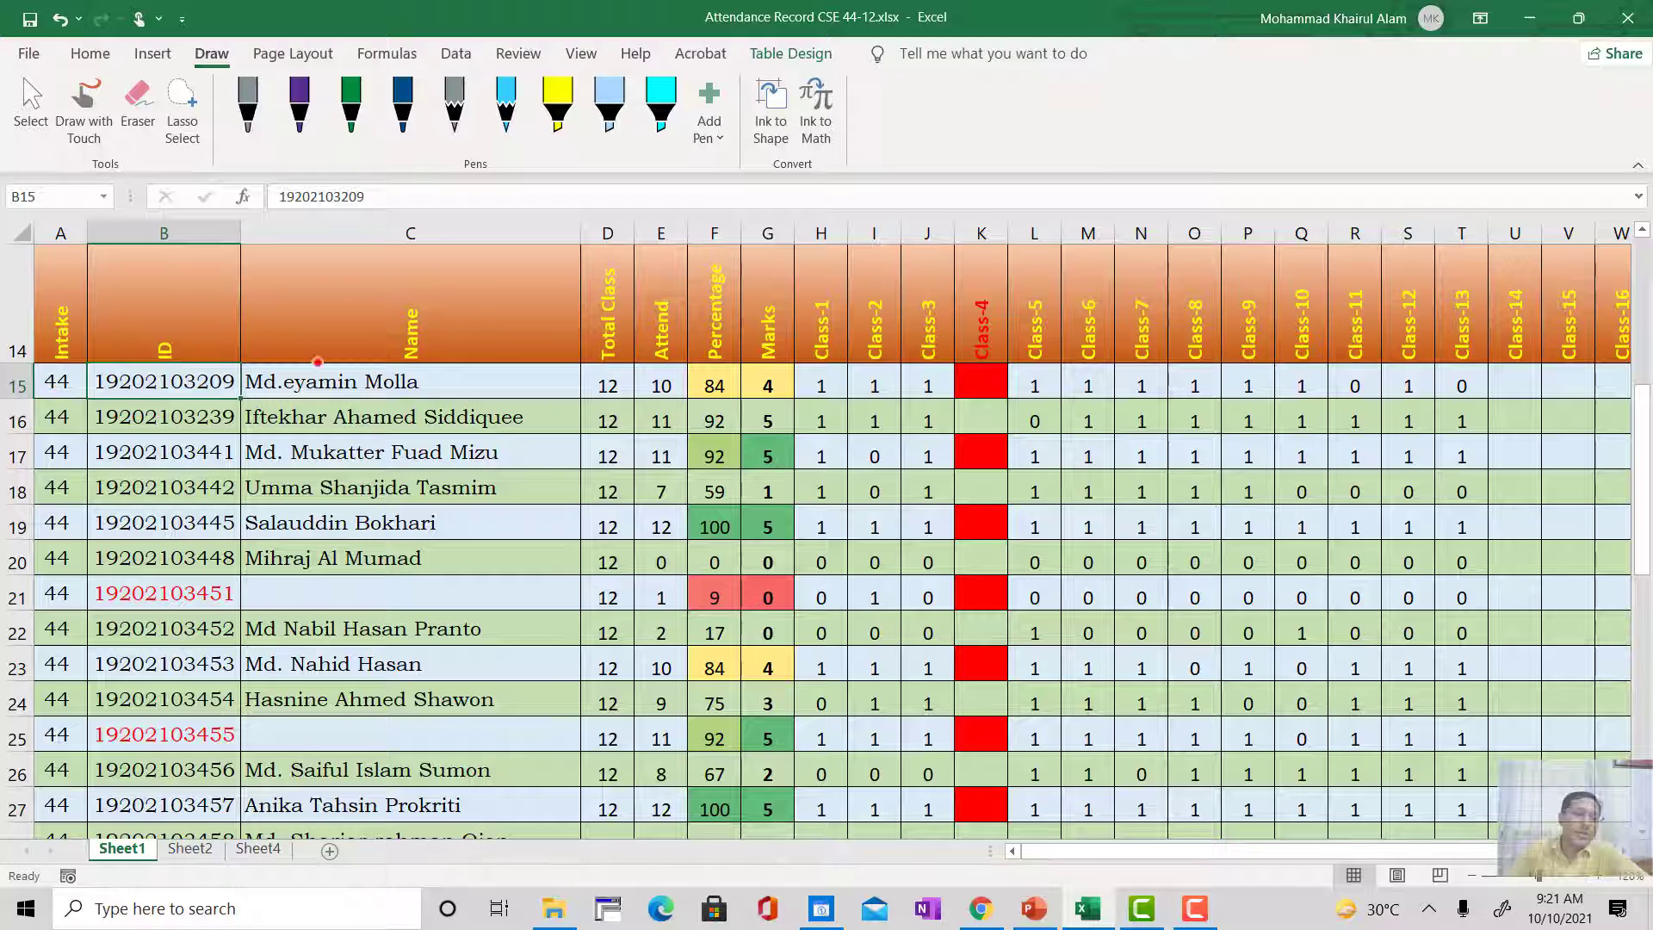
# Step: Review the Intake, ID and Name columns for the first two students, together with the sheet's course header
pyautogui.click(75, 379)
pyautogui.click(106, 381)
pyautogui.click(275, 379)
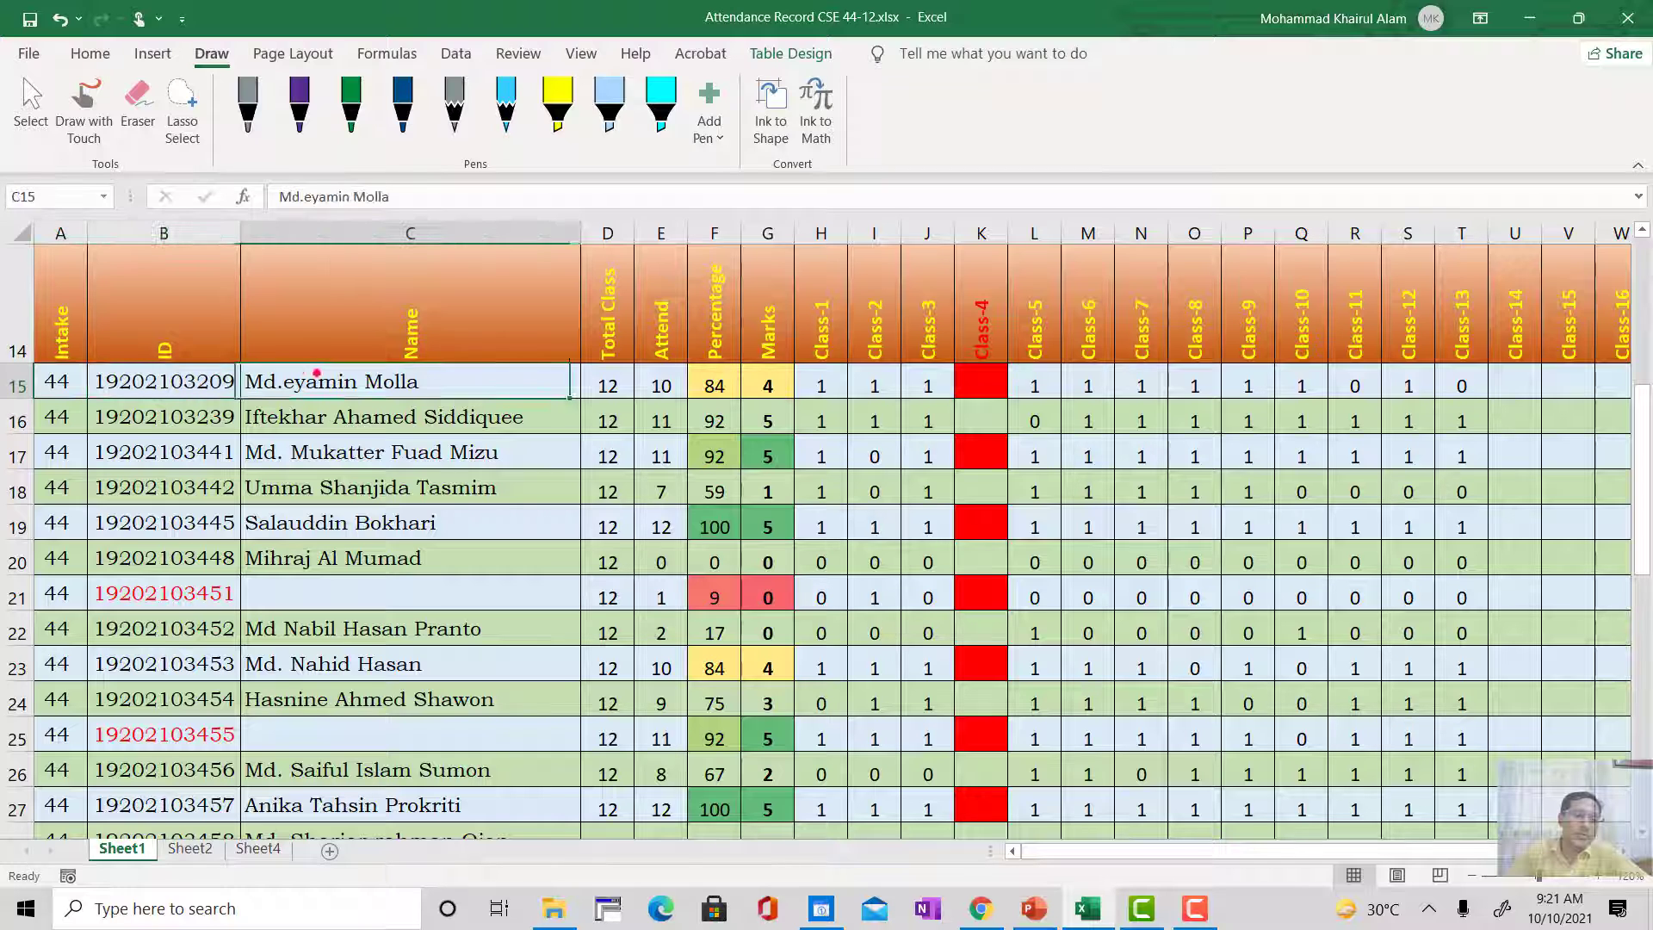
pyautogui.click(61, 420)
pyautogui.click(104, 415)
pyautogui.click(259, 418)
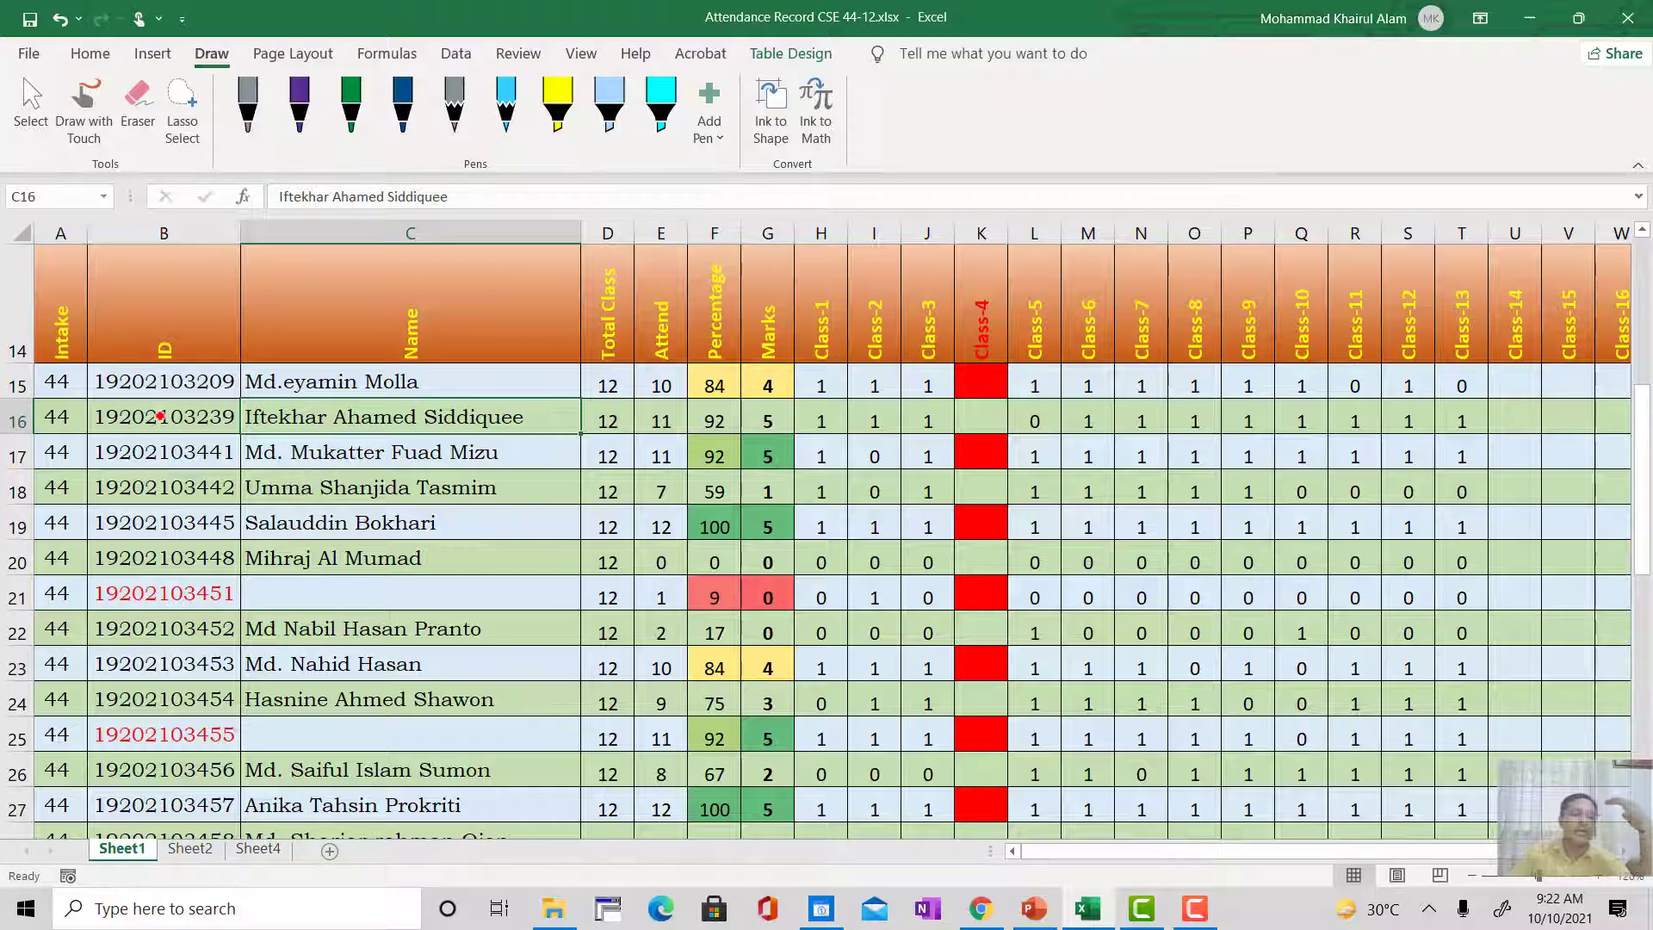
pyautogui.click(60, 379)
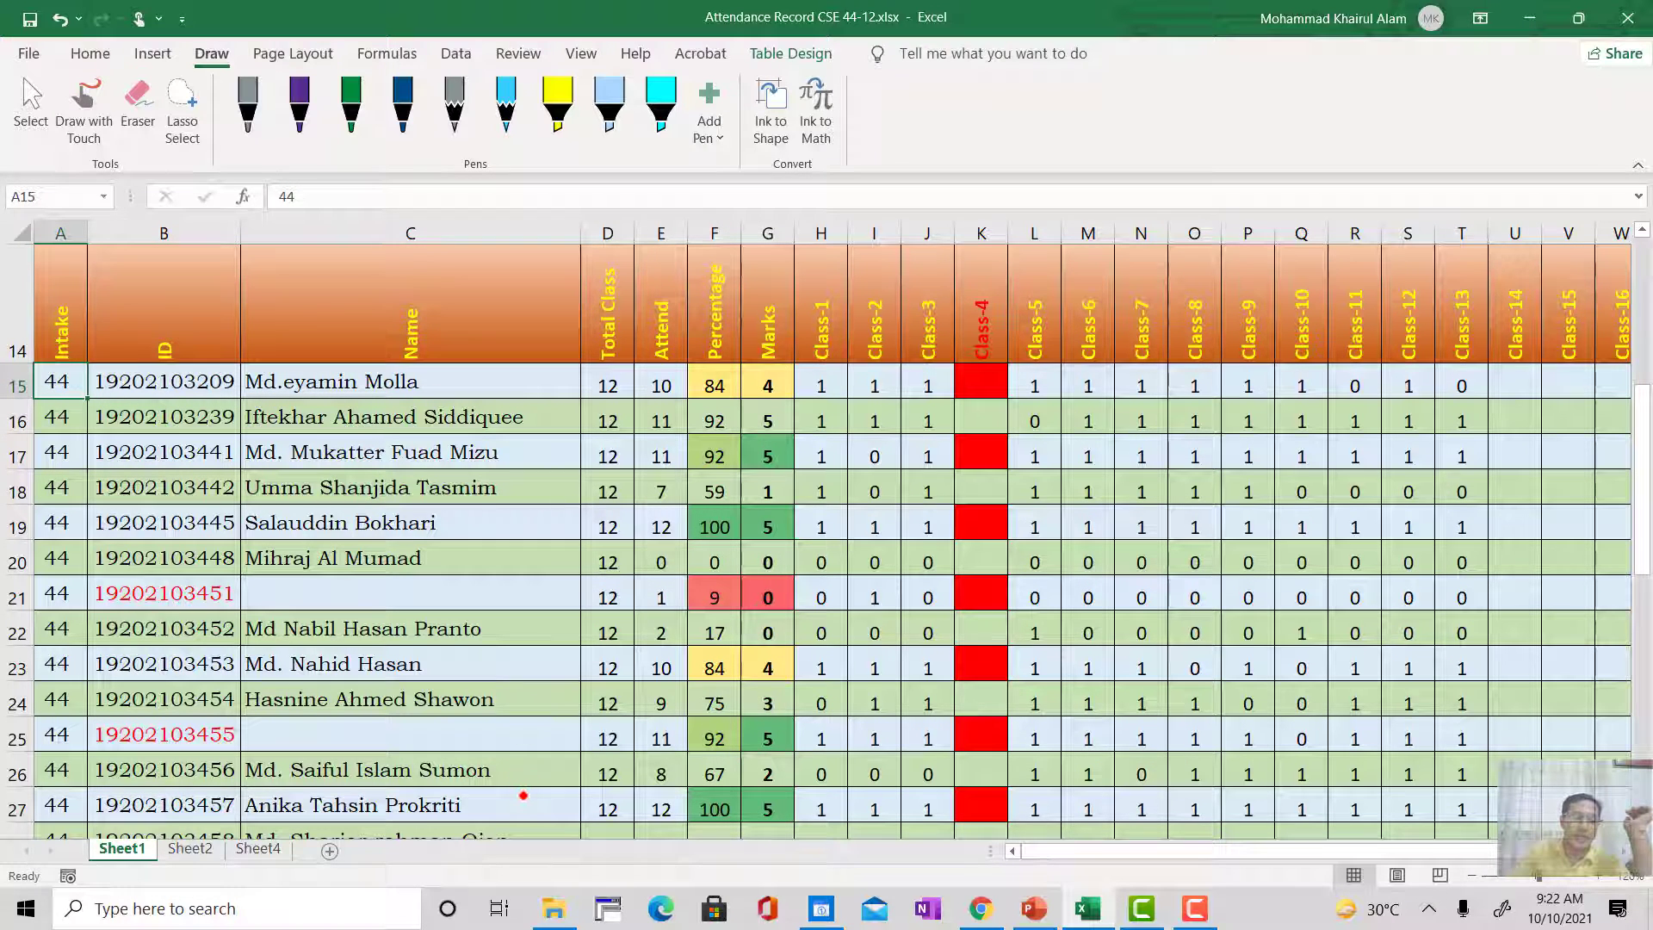
pyautogui.scroll(-2, 523, 795)
pyautogui.scroll(4, 521, 795)
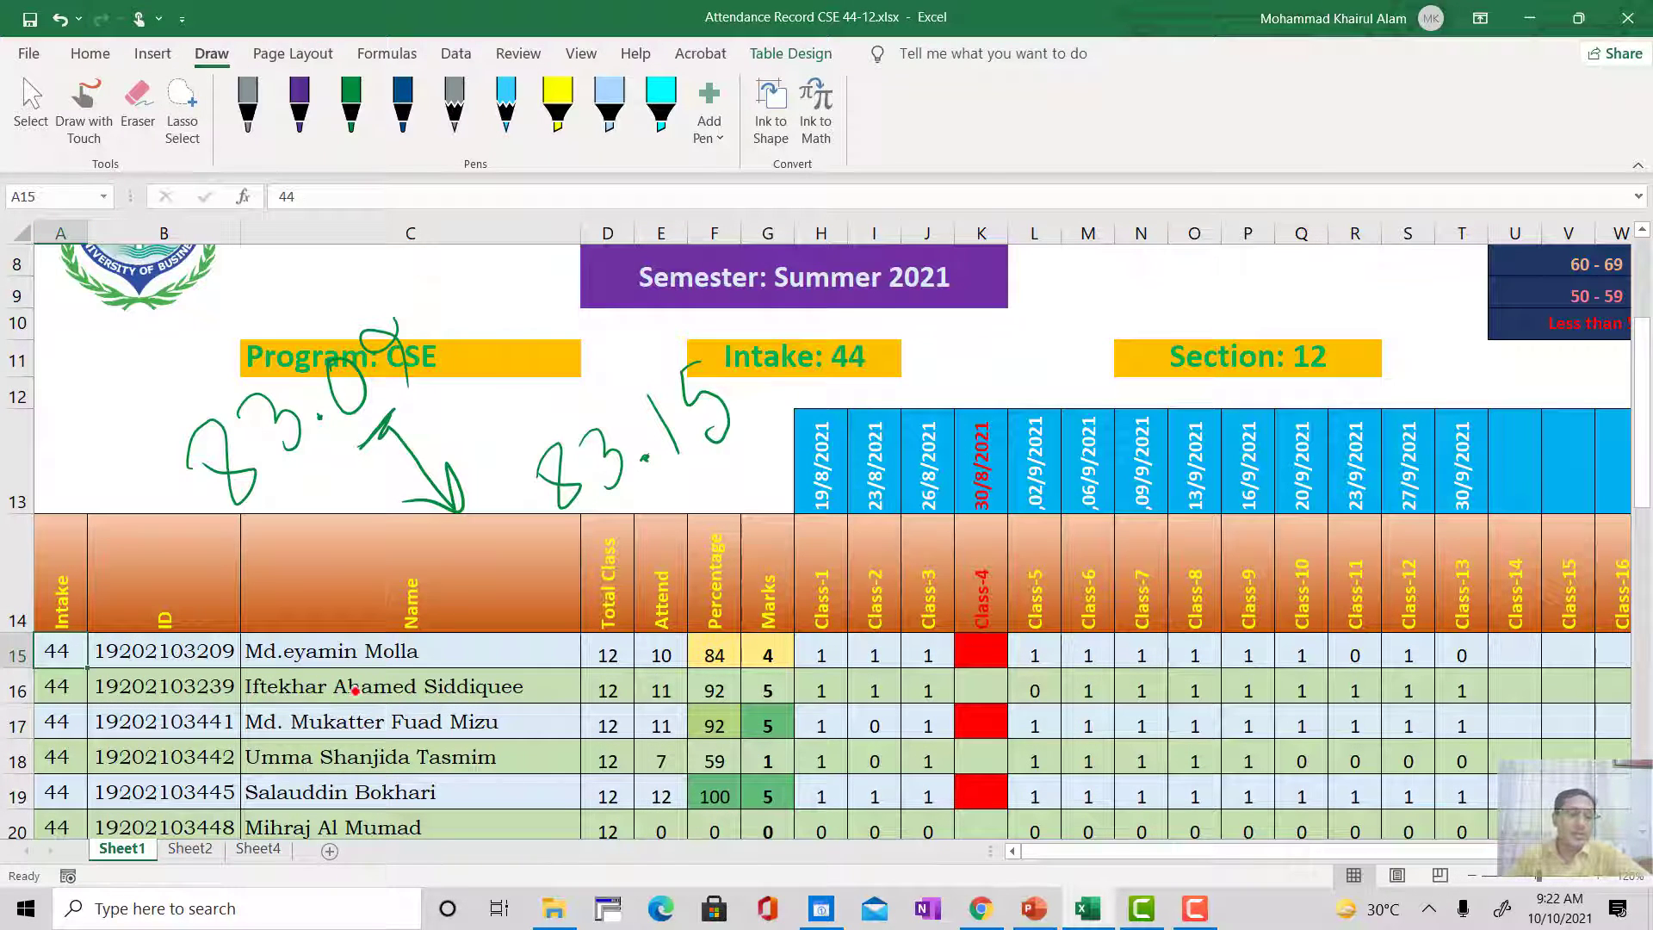
pyautogui.scroll(-1, 351, 688)
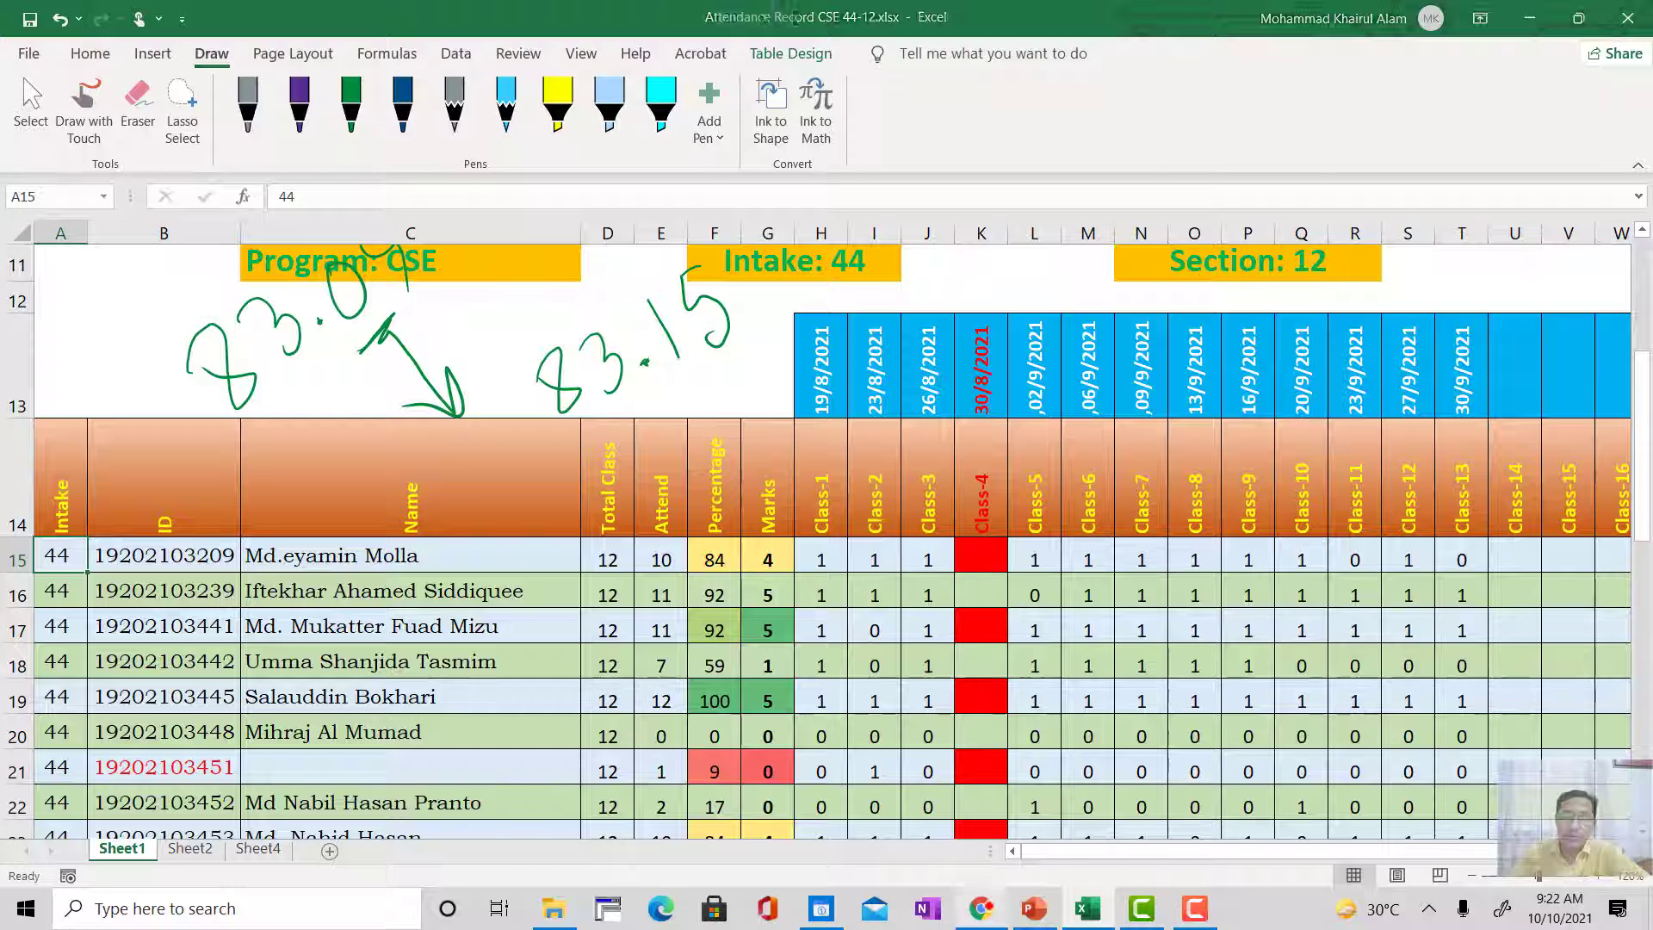
# Step: Switch to Google Drive in Chrome and open My Drive > Classroom > Class Drive Summer 2021 > Student List of Summer 2021
pyautogui.click(980, 908)
pyautogui.click(651, 18)
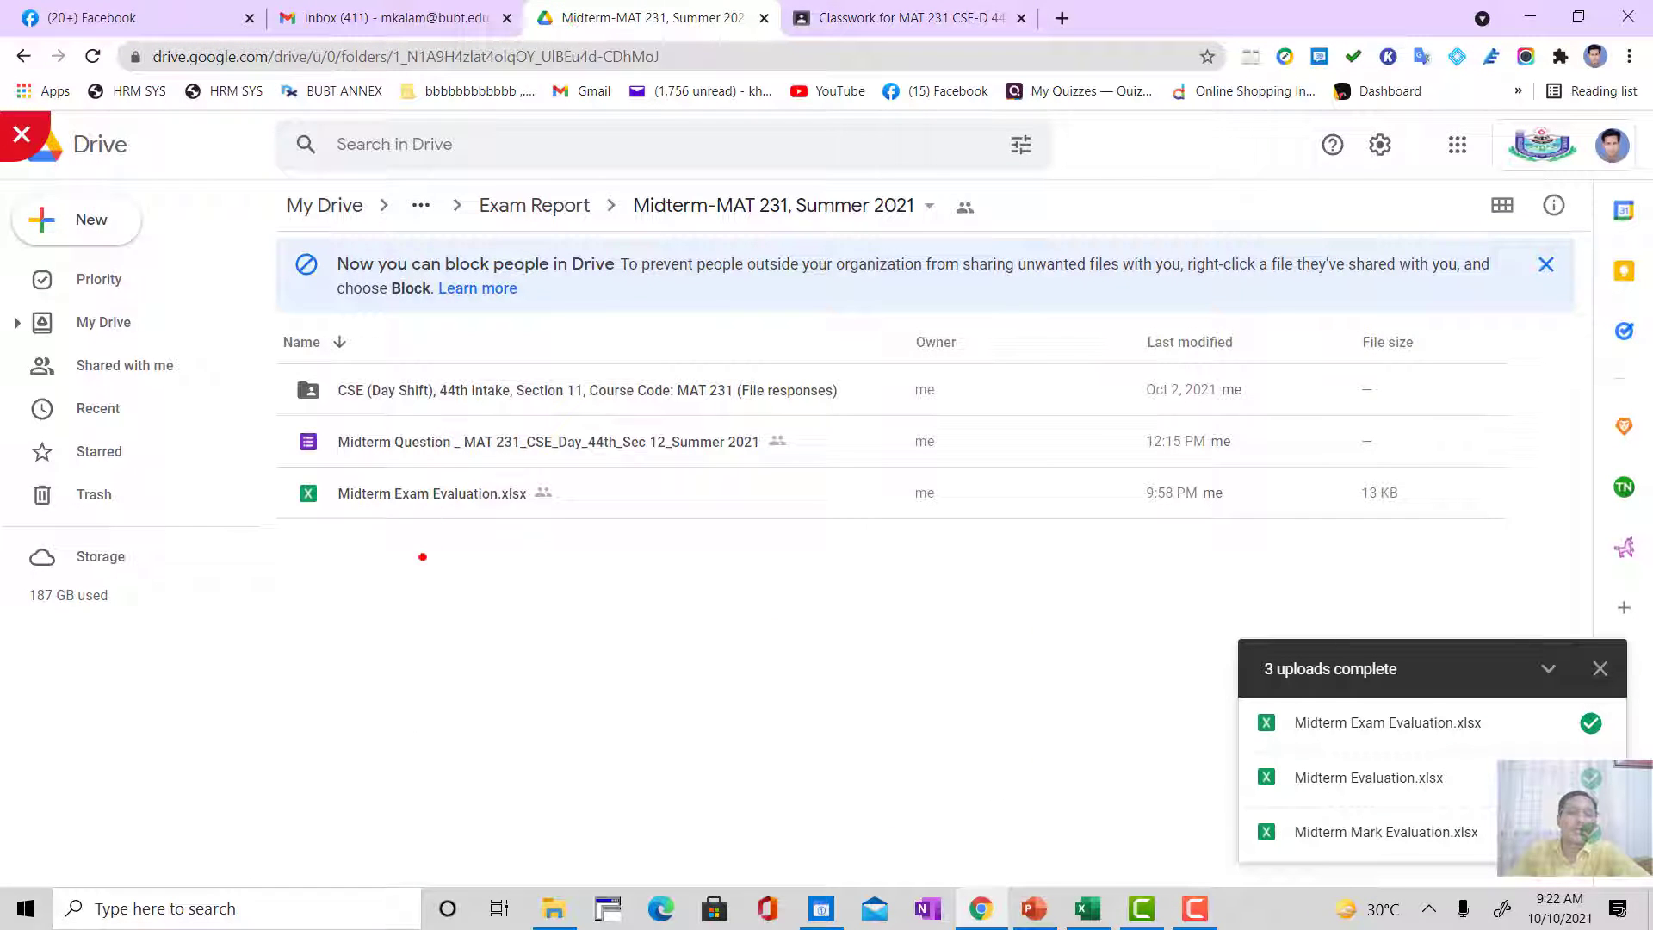
pyautogui.click(324, 205)
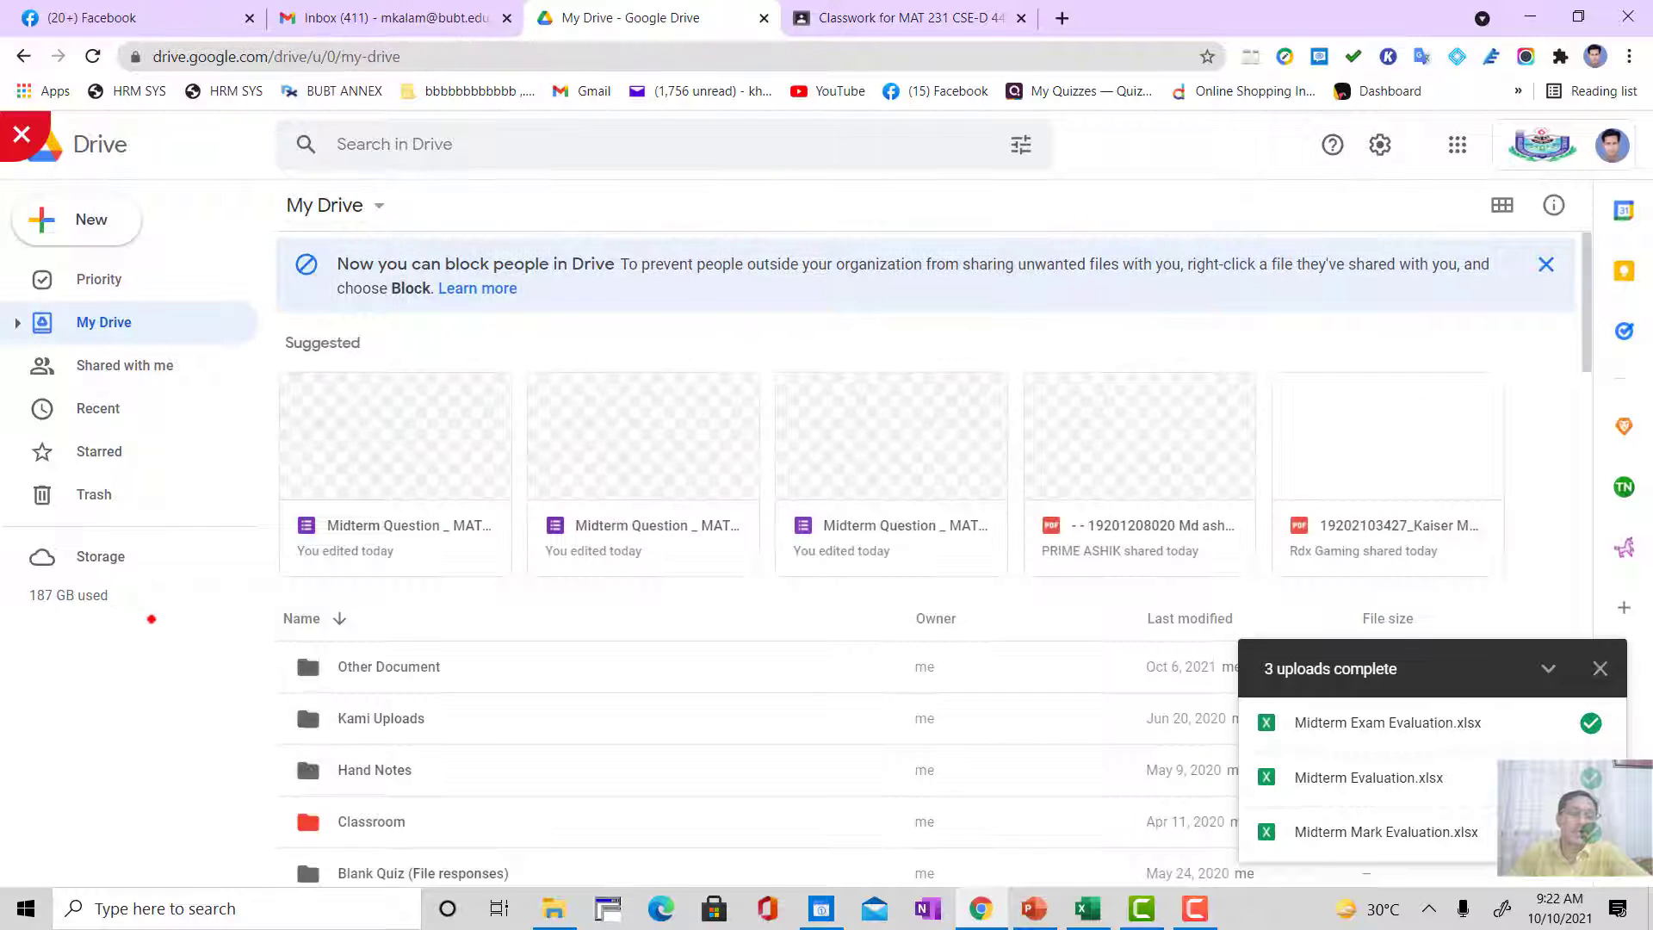
pyautogui.scroll(-4, 532, 510)
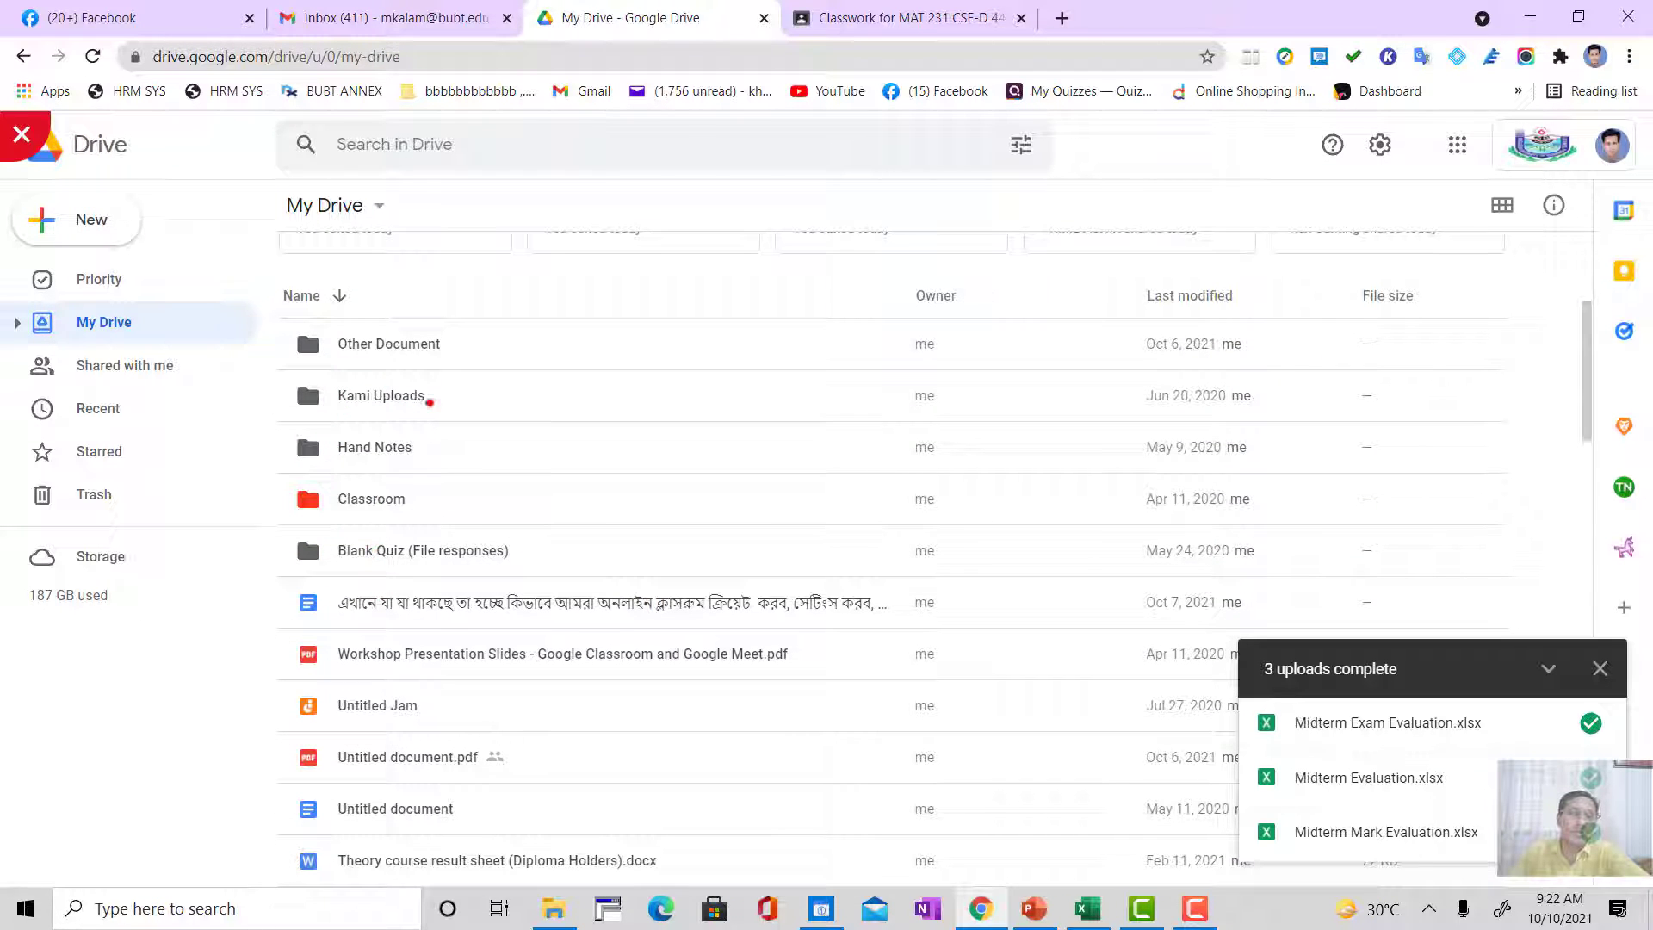
pyautogui.doubleClick(368, 500)
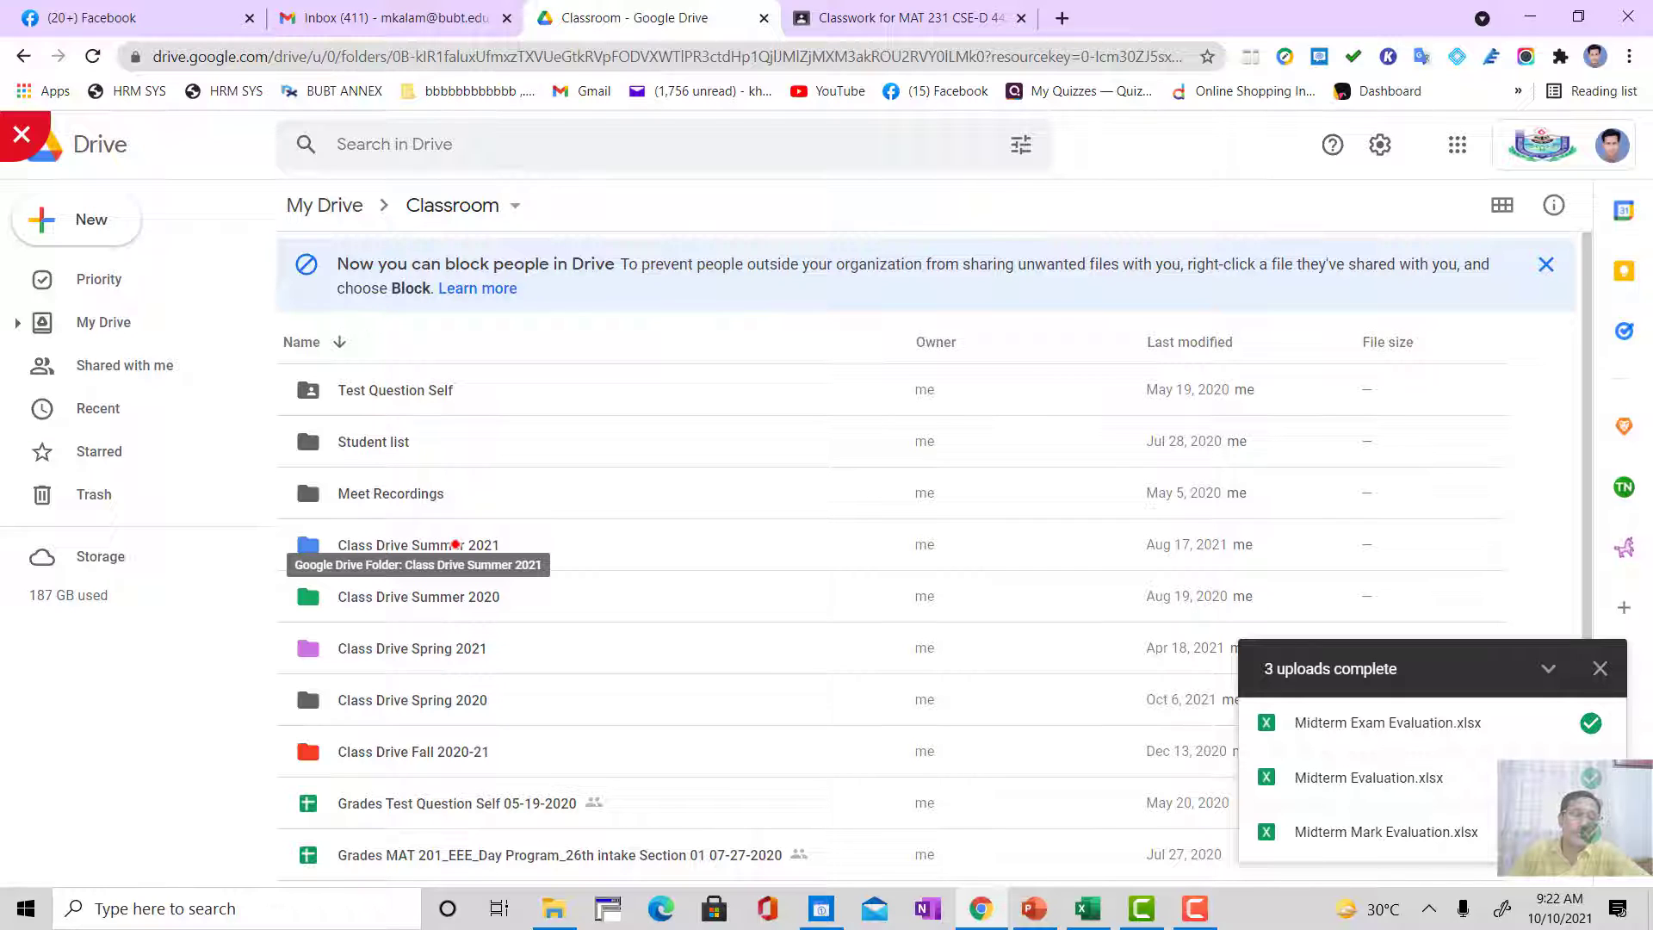
pyautogui.doubleClick(313, 548)
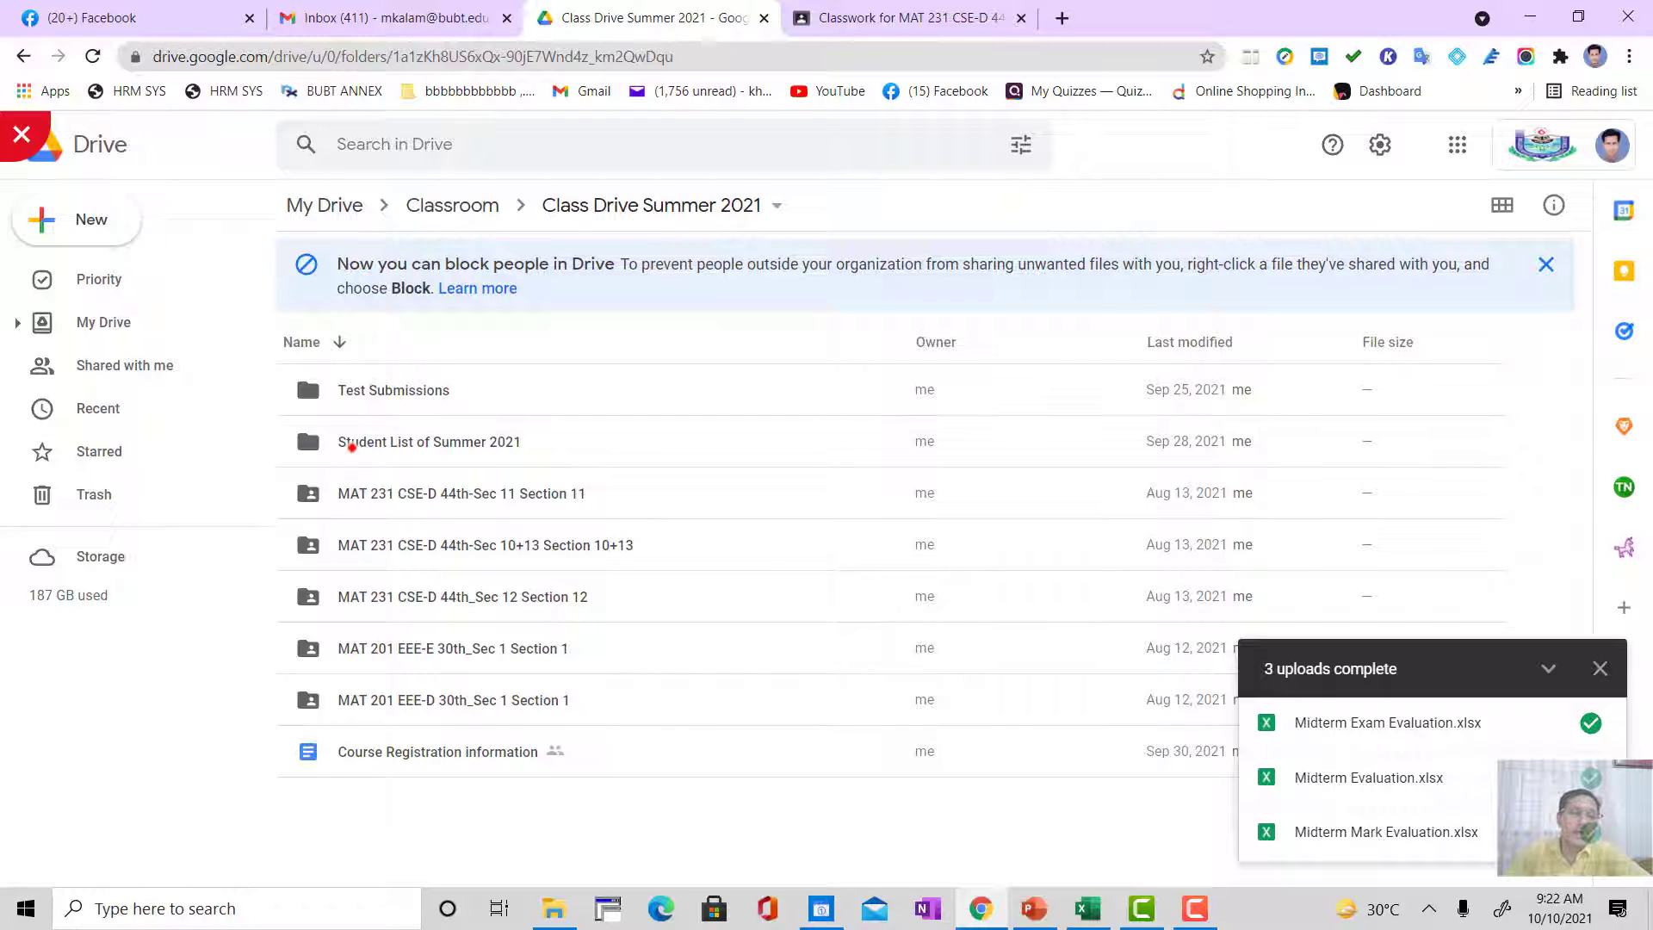
pyautogui.click(365, 441)
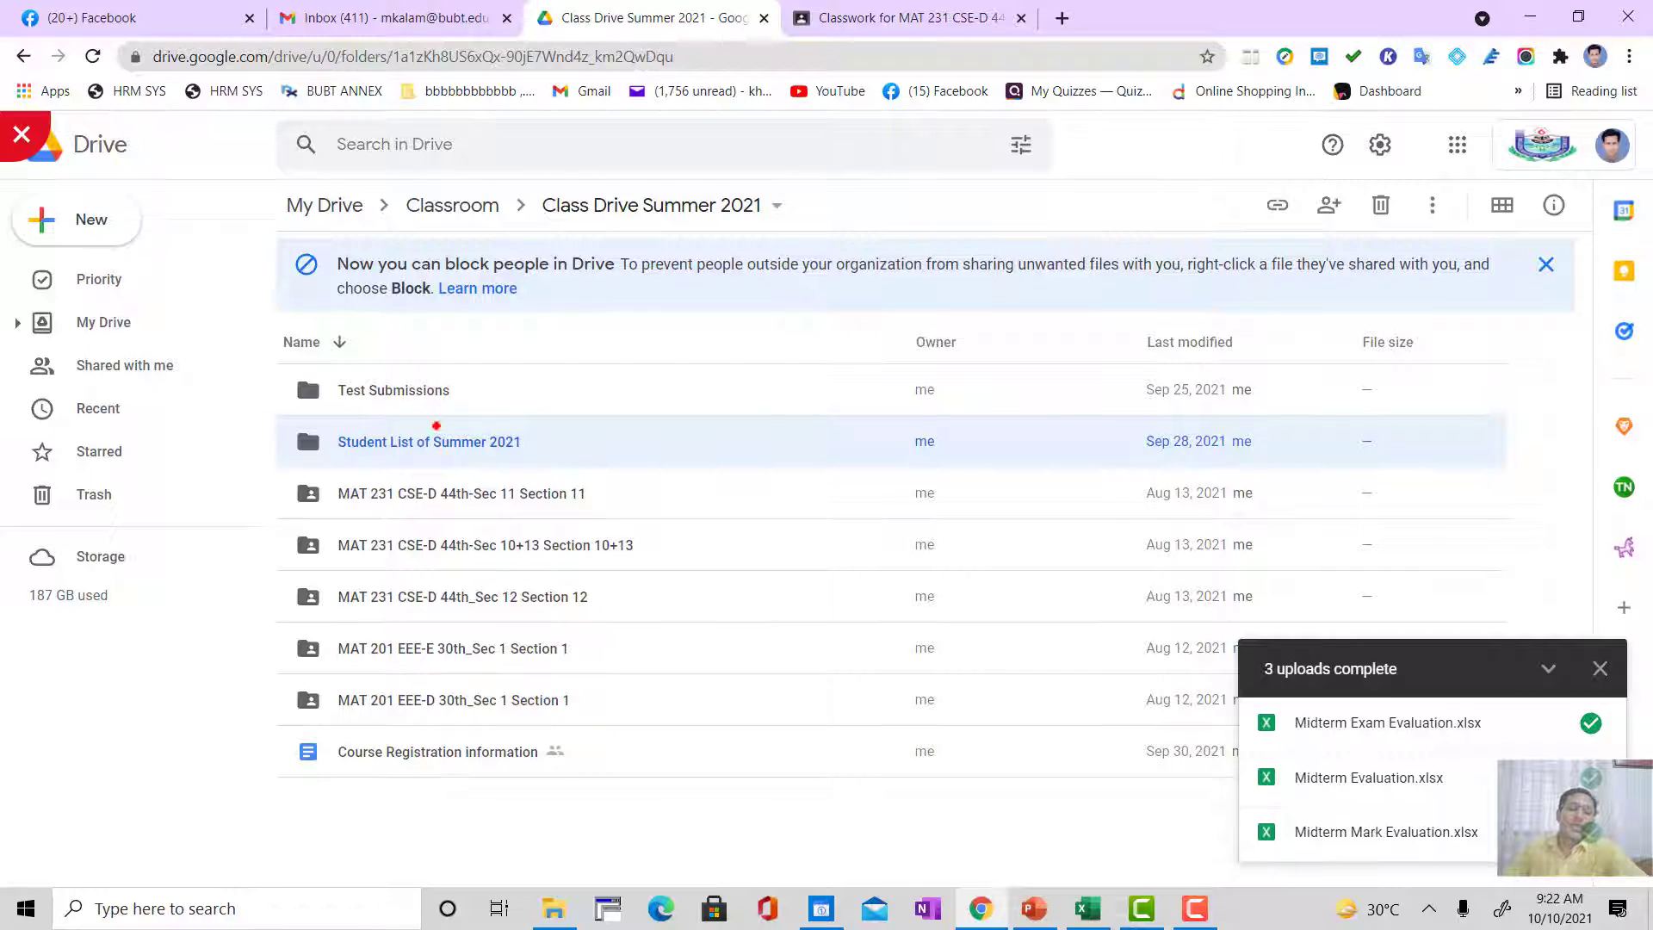
pyautogui.doubleClick(432, 443)
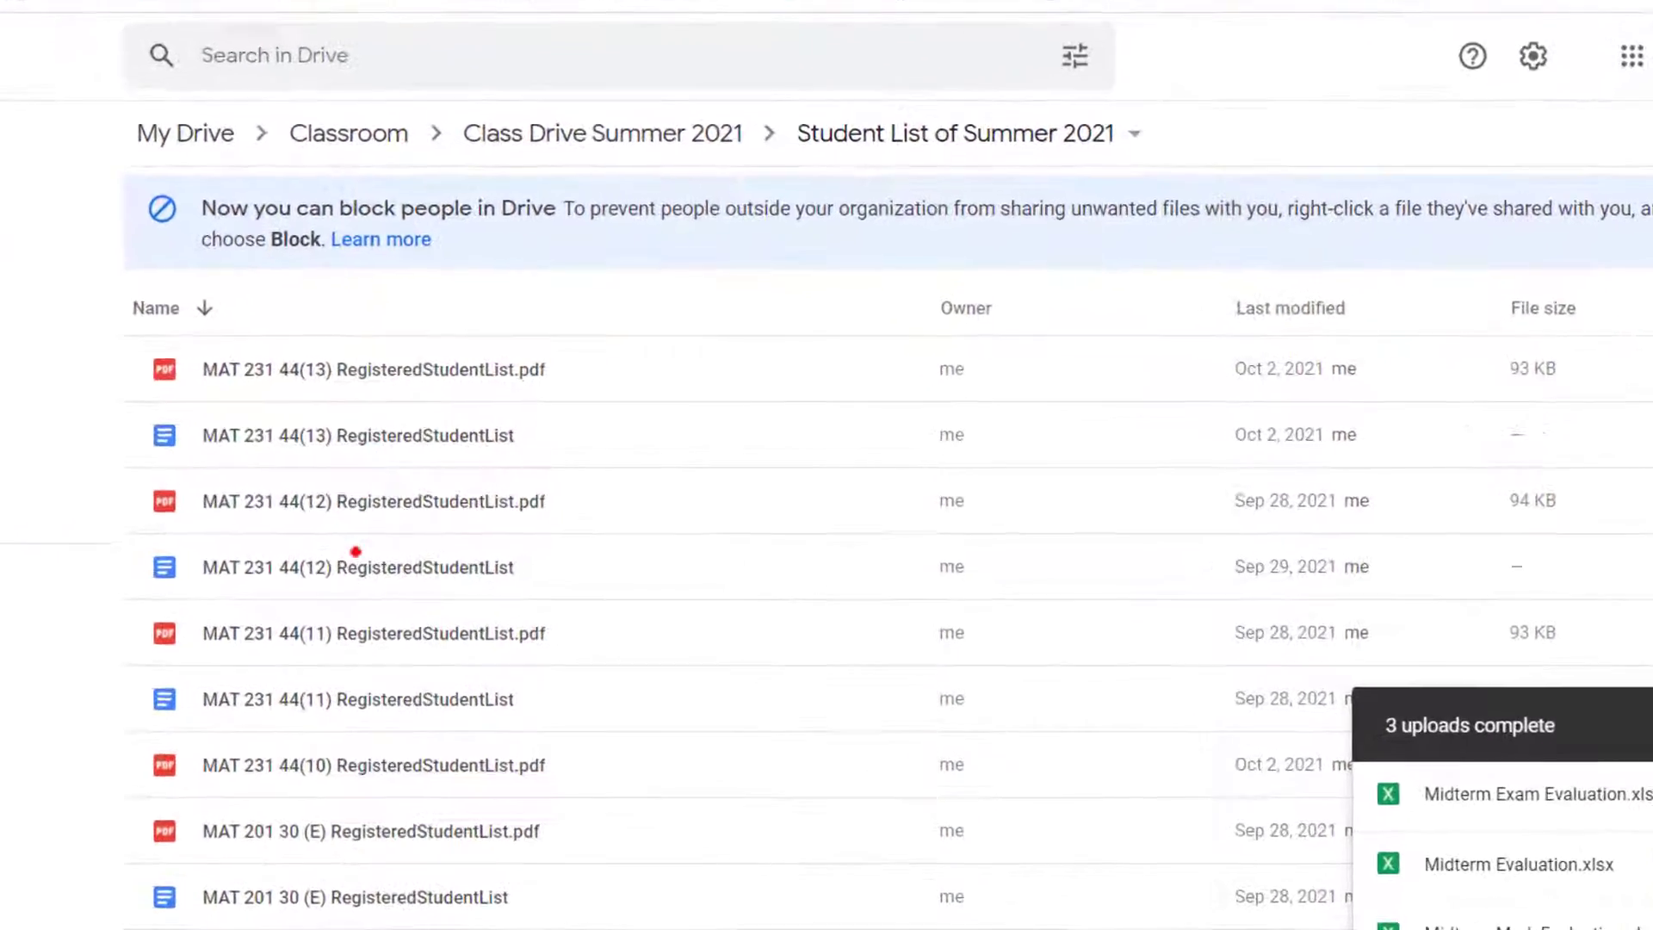
# Step: Open MAT 231 44(12) RegisteredStudentList.pdf from the Drive folder with Google Docs
pyautogui.click(321, 491)
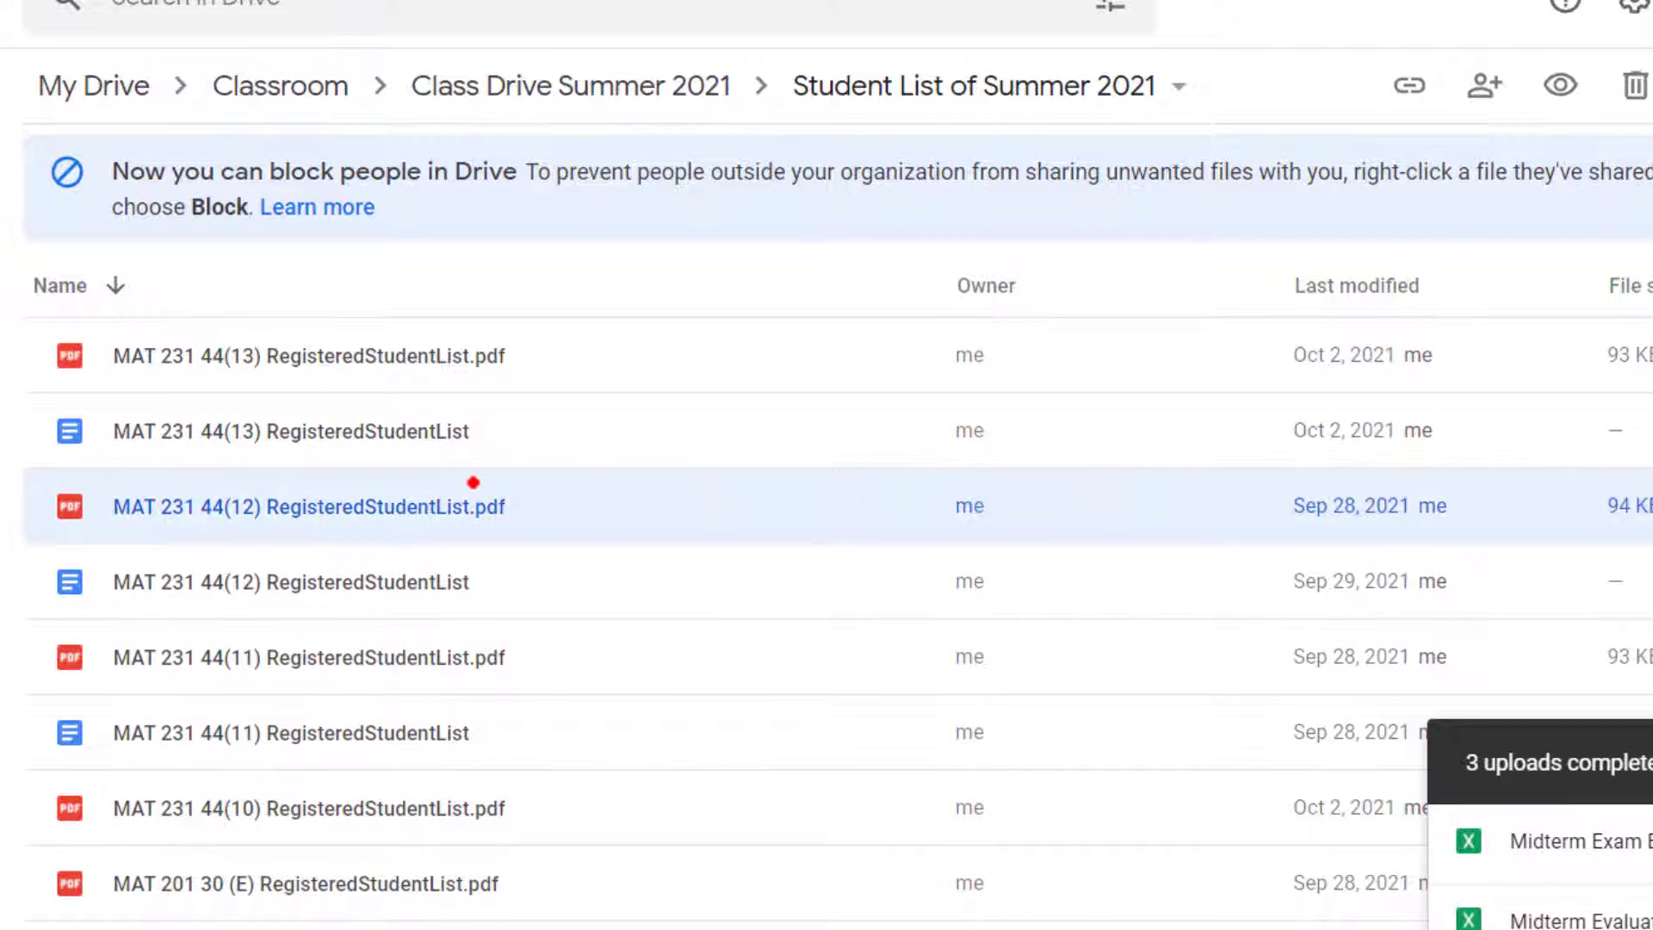
pyautogui.rightClick(287, 505)
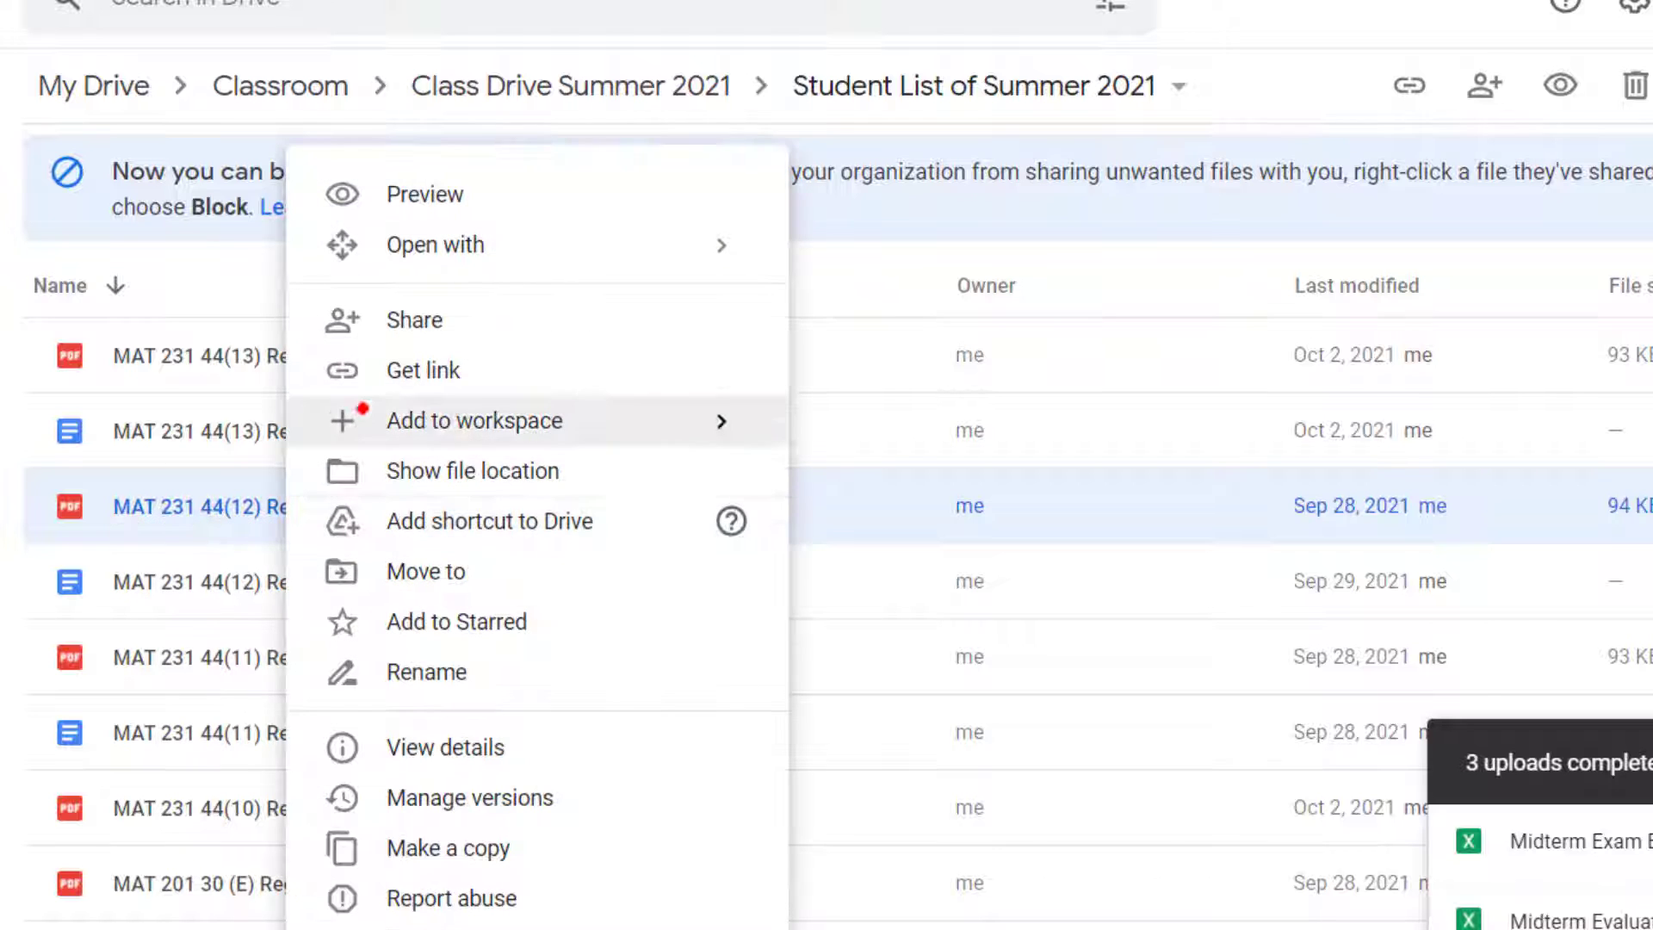
pyautogui.moveTo(543, 247)
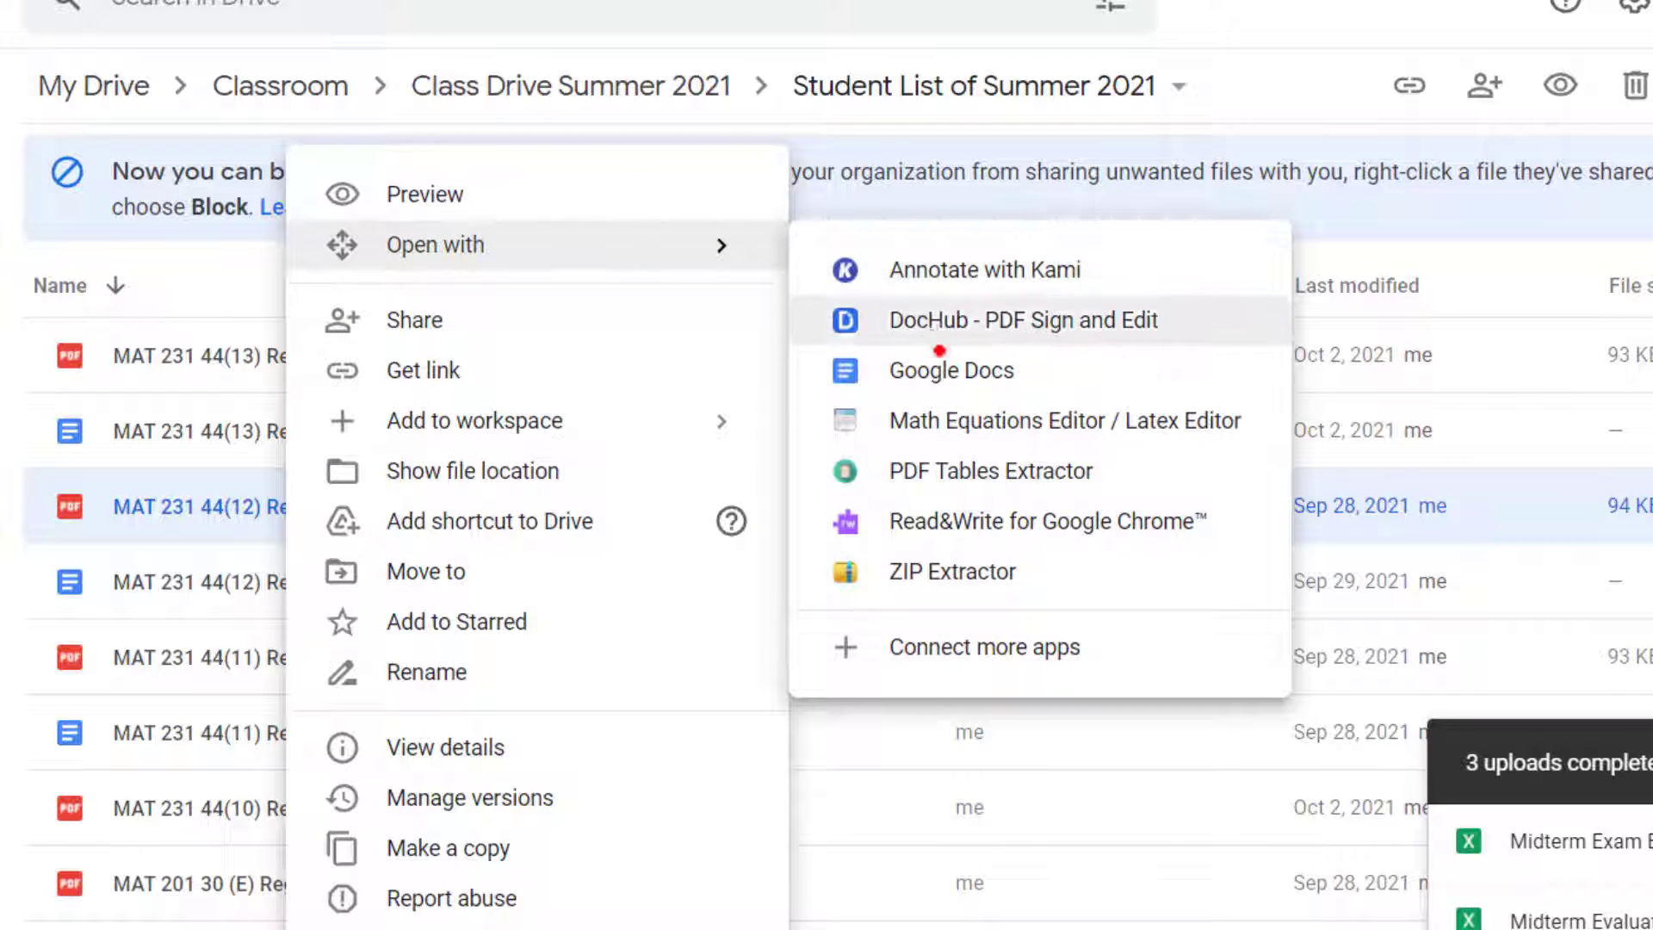
pyautogui.click(954, 369)
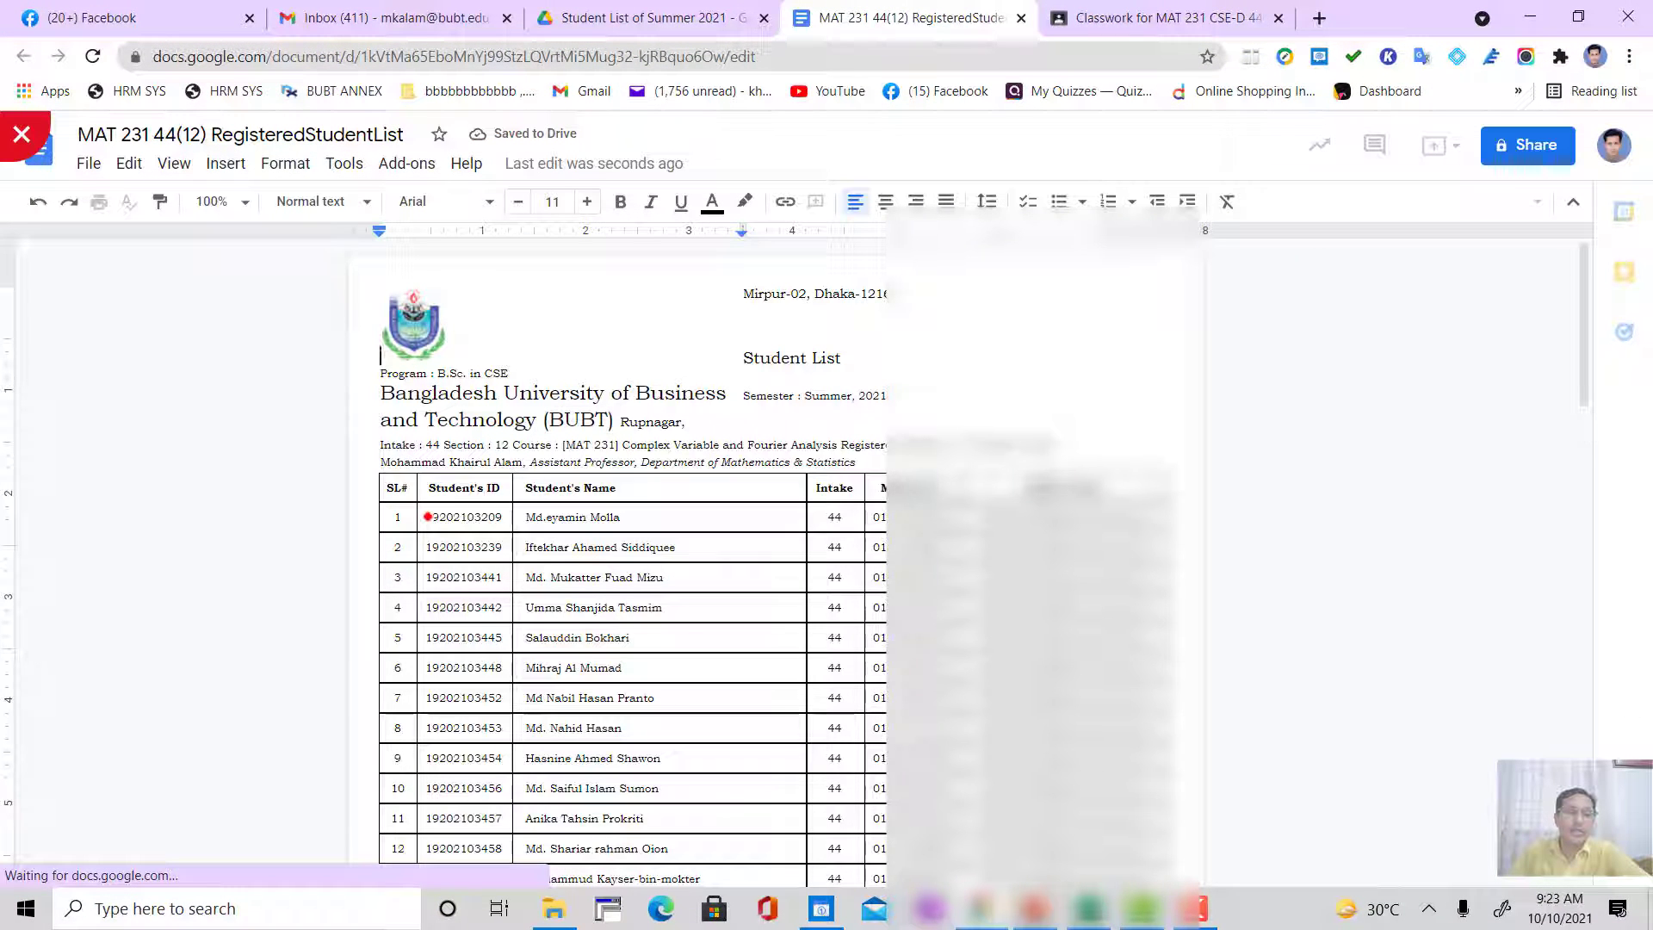
# Step: Select the Student's ID and Student's Name cells of students 1 to 31, and close the document
pyautogui.moveTo(641, 516); pyautogui.dragTo(801, 750)
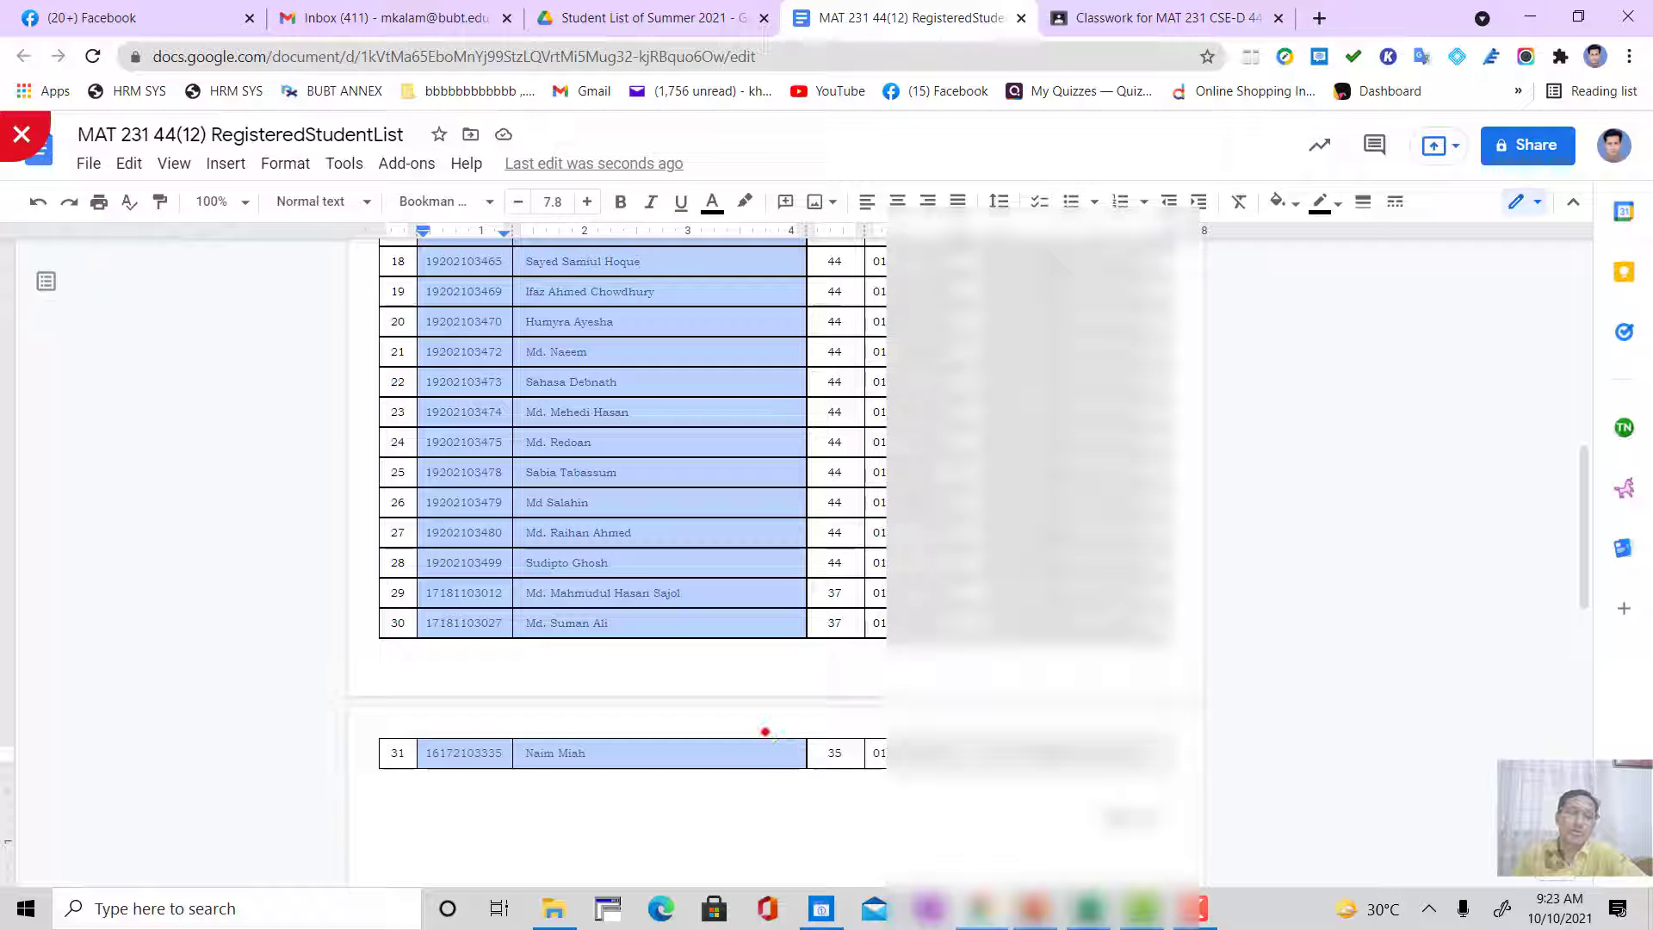
pyautogui.click(658, 377)
pyautogui.scroll(10, 625, 461)
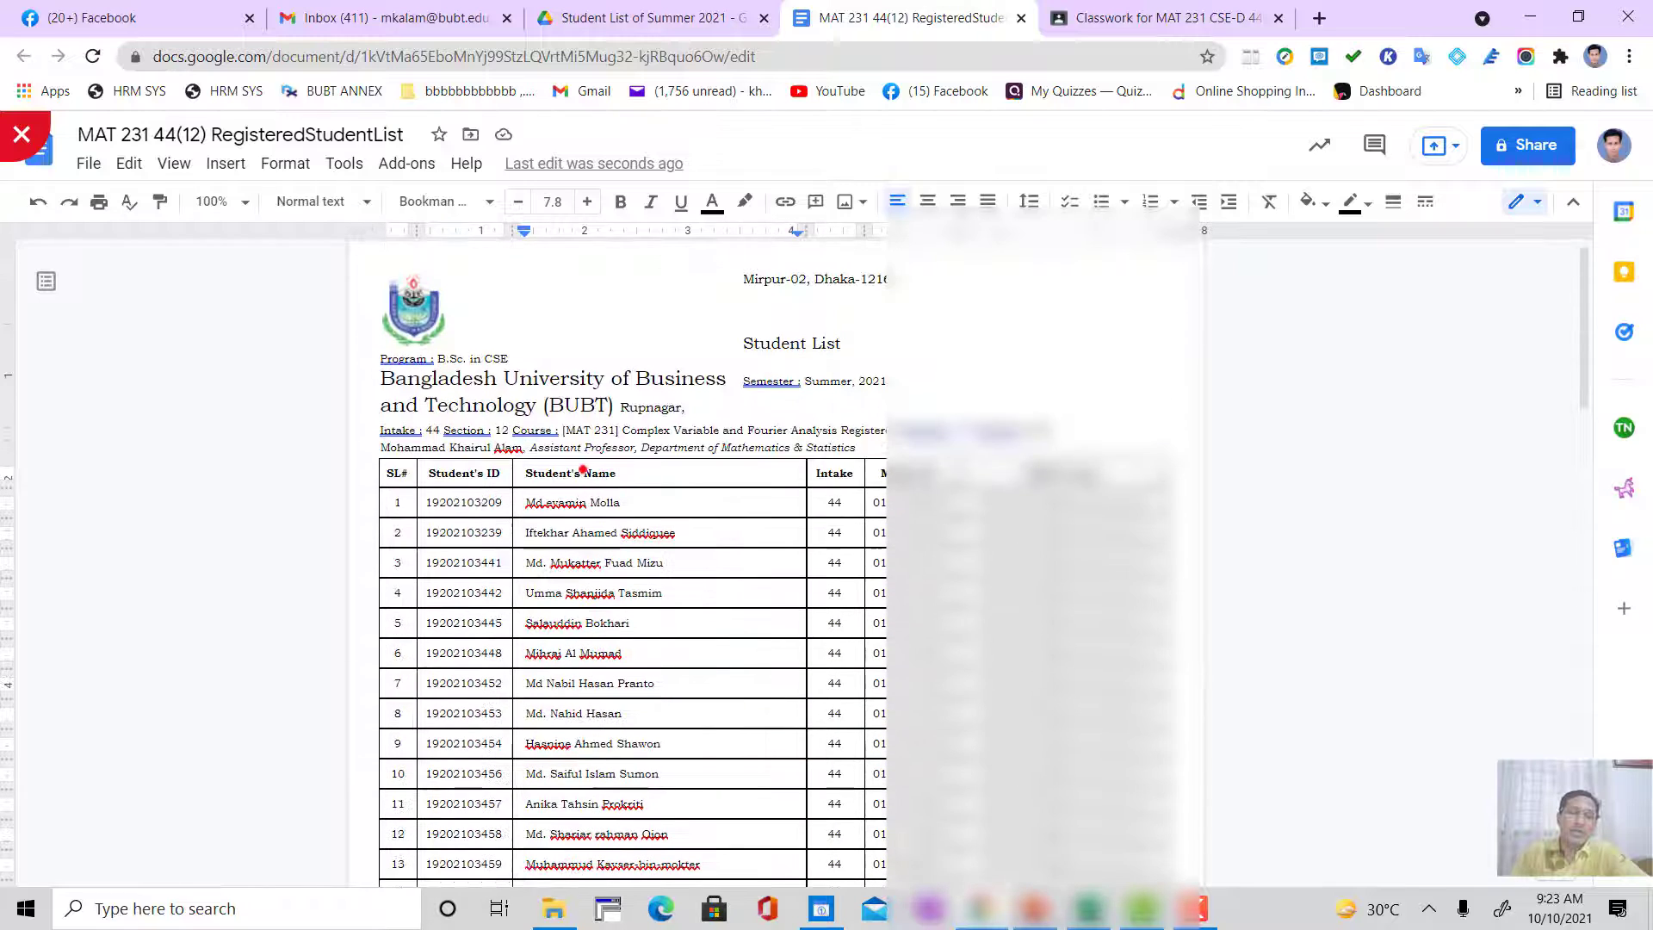
pyautogui.moveTo(422, 498); pyautogui.dragTo(801, 742)
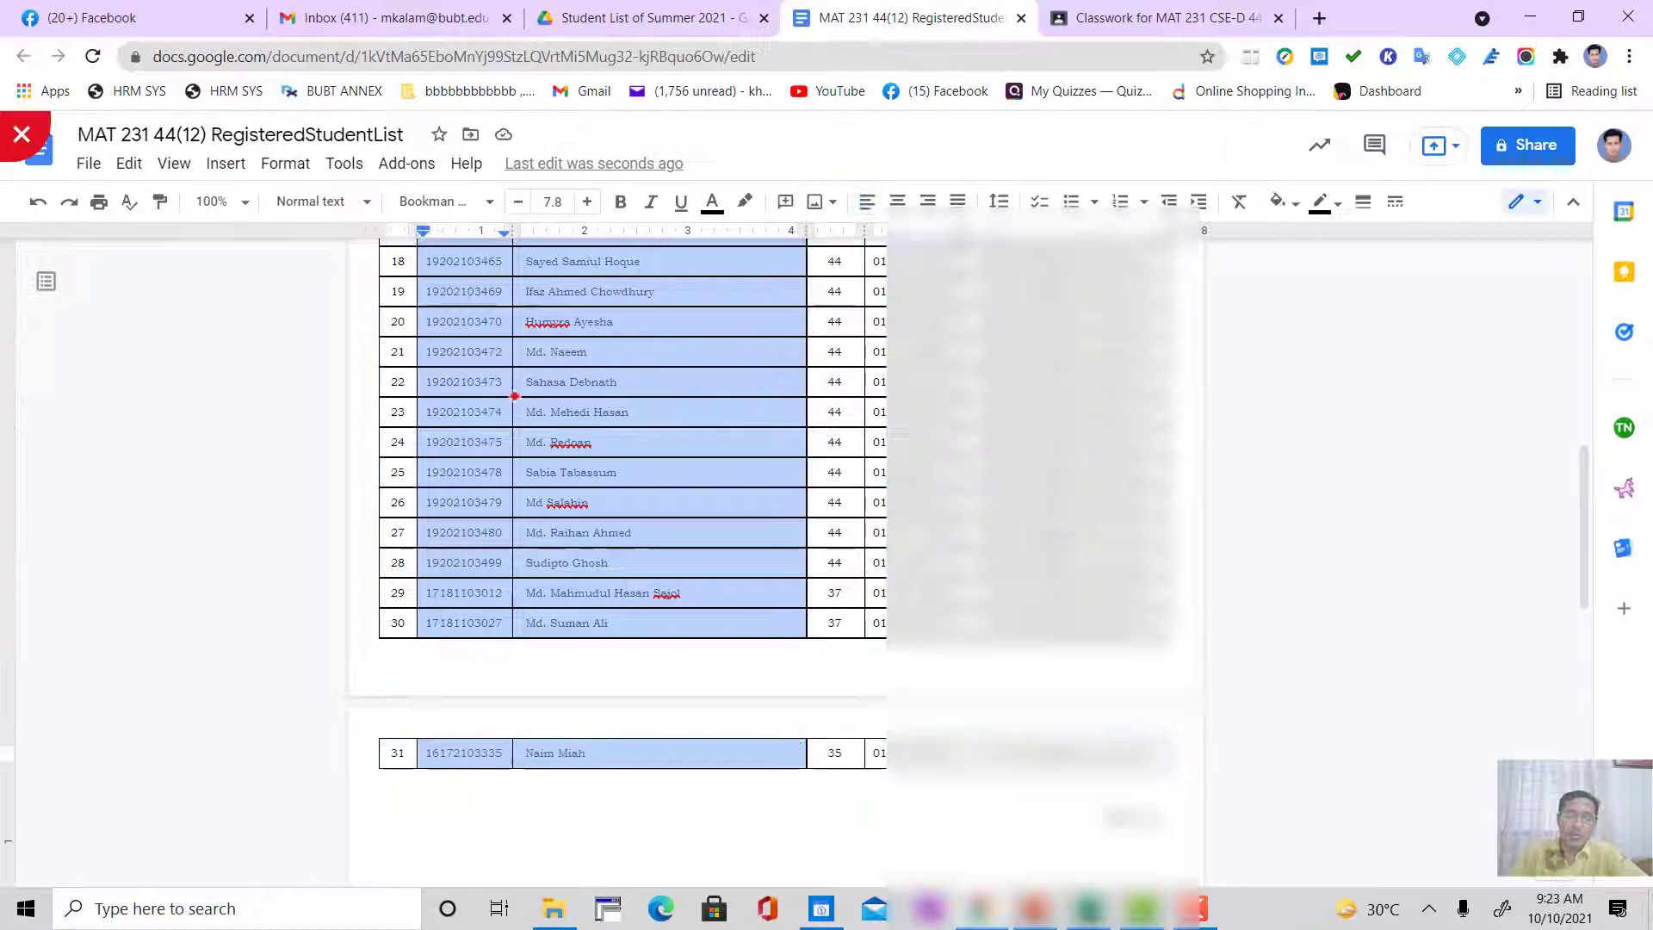
pyautogui.click(1021, 18)
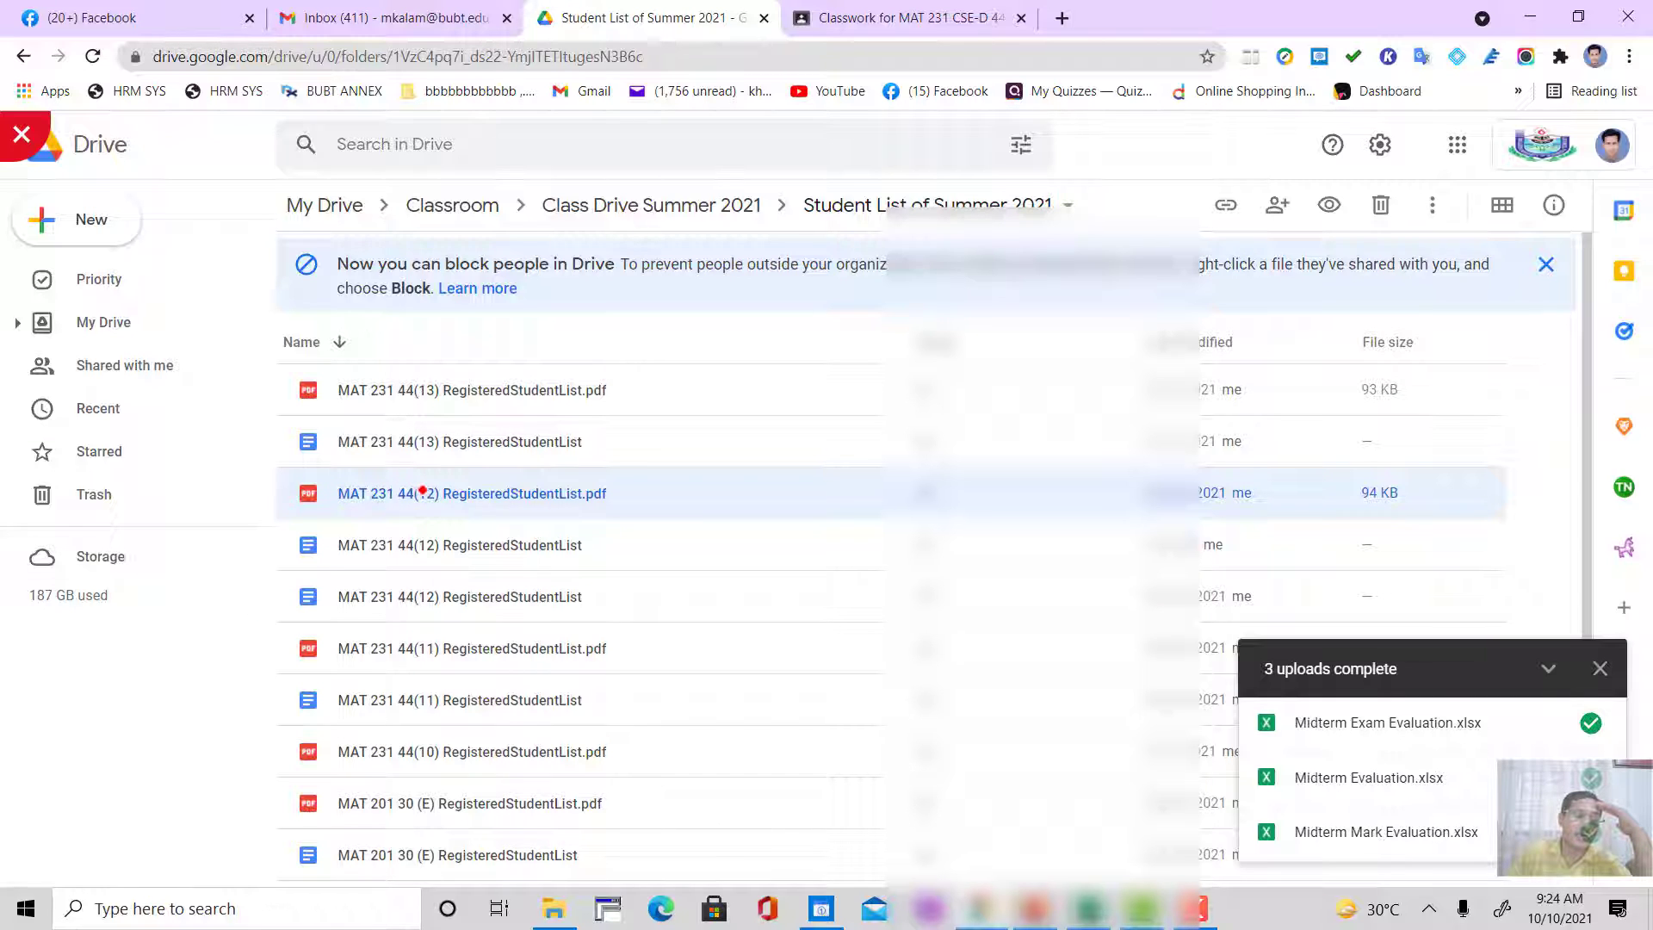
# Step: Convert MAT 231 44(12) RegisteredStudentList.pdf again by opening it with Google Docs
pyautogui.rightClick(405, 492)
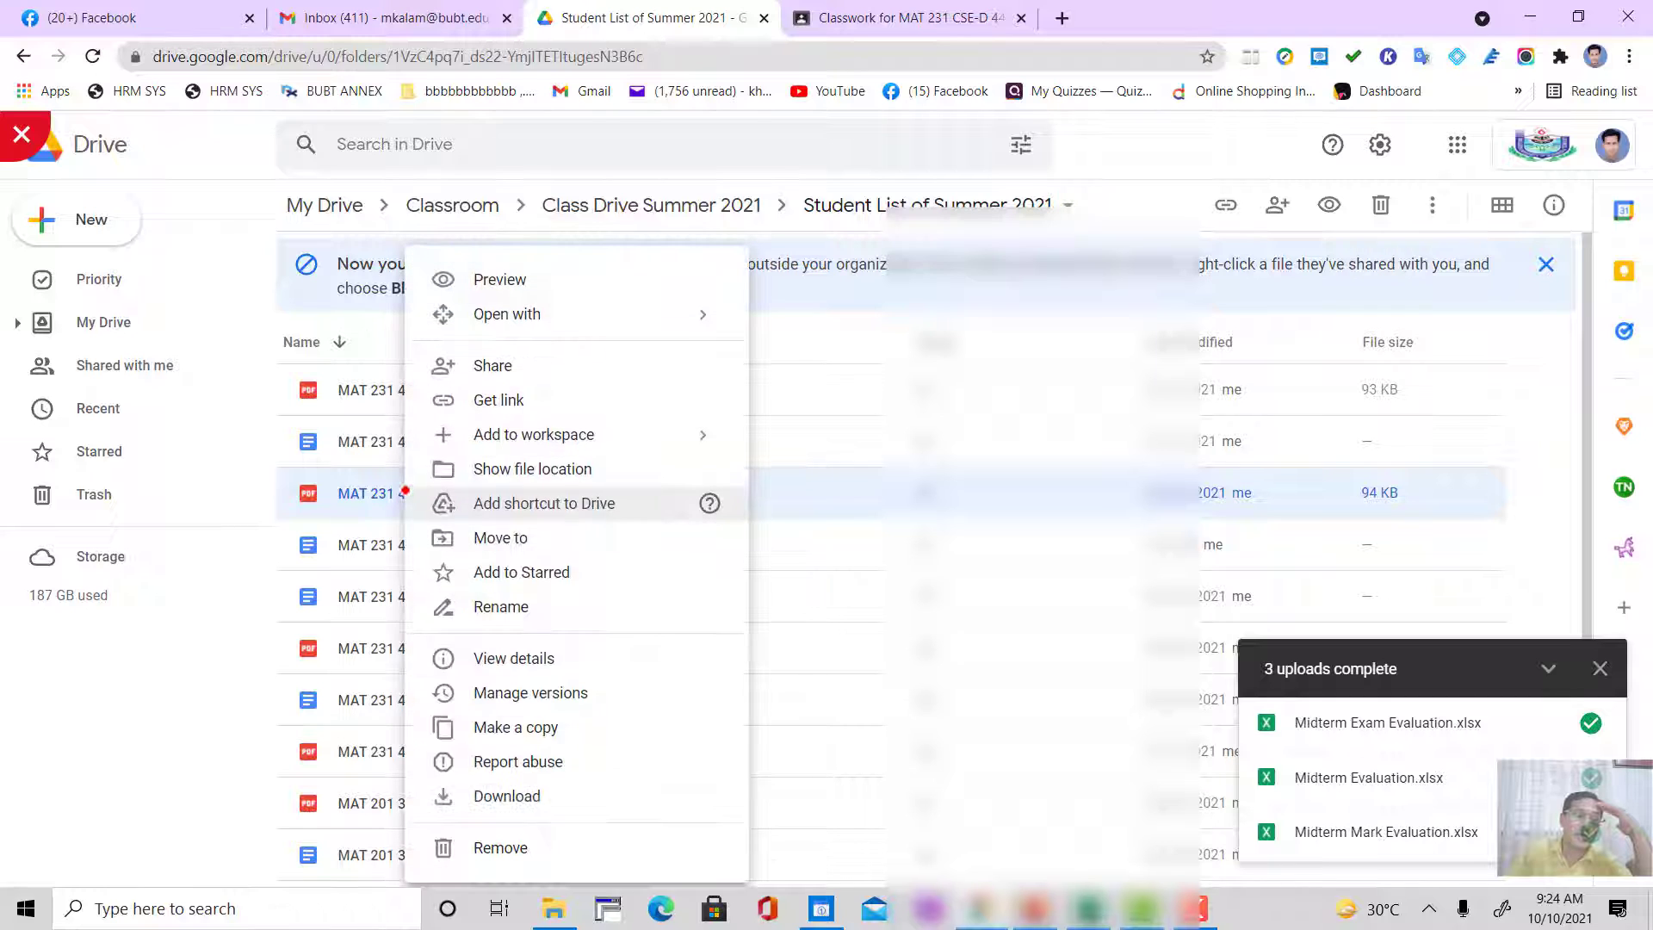
pyautogui.moveTo(707, 314)
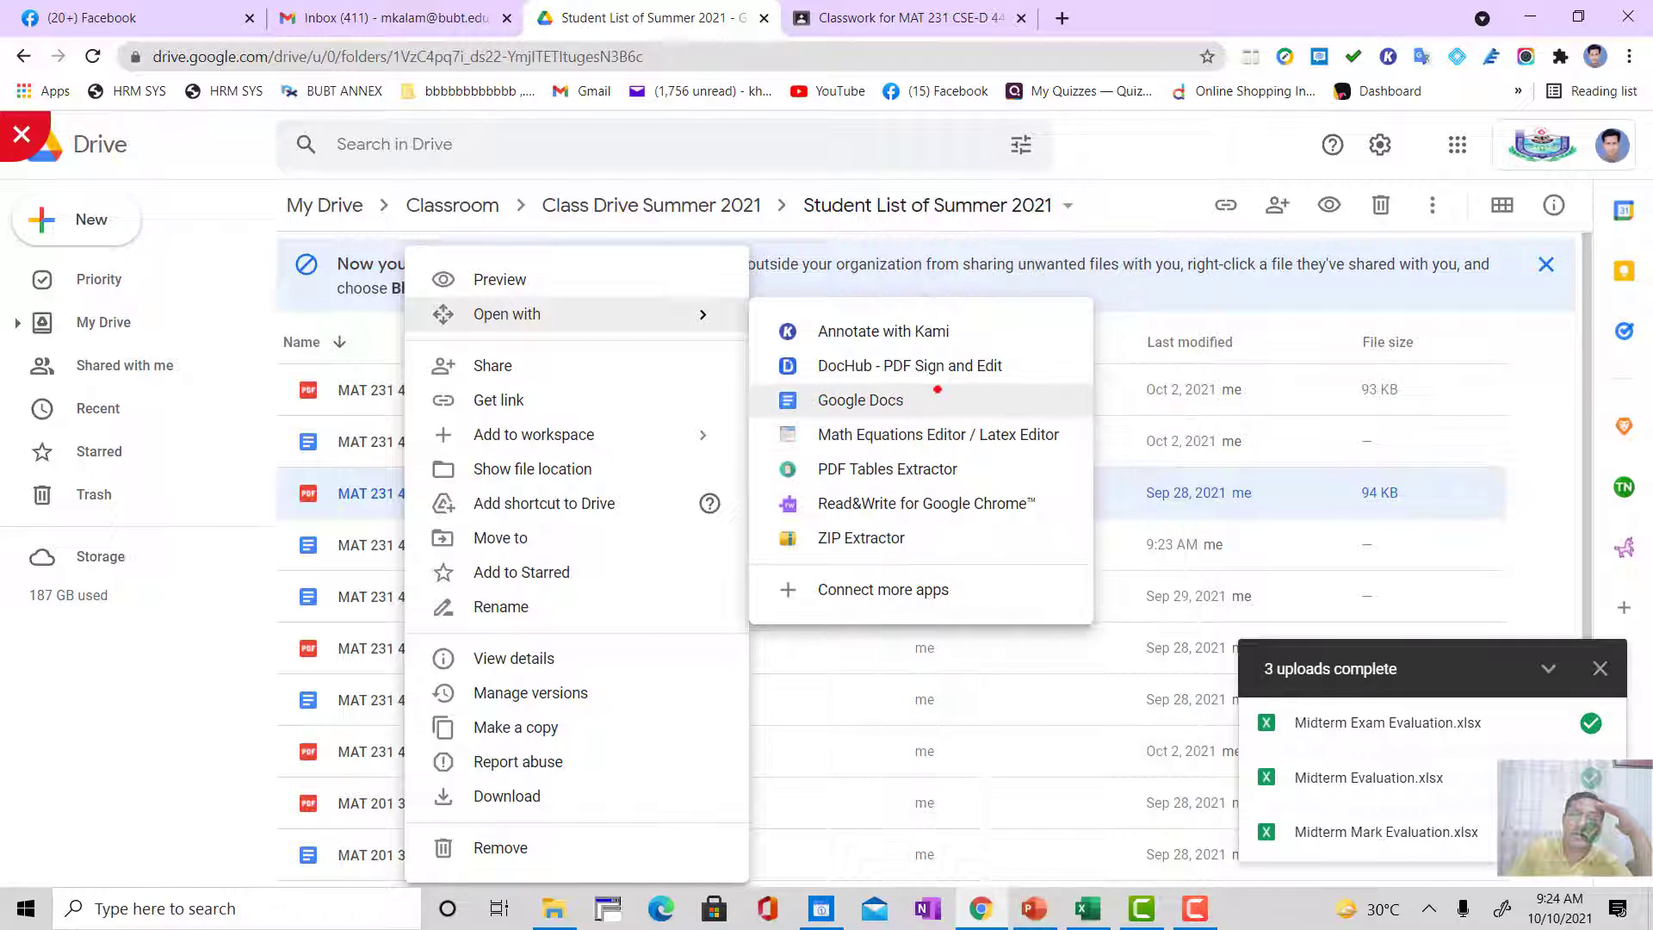
pyautogui.click(857, 394)
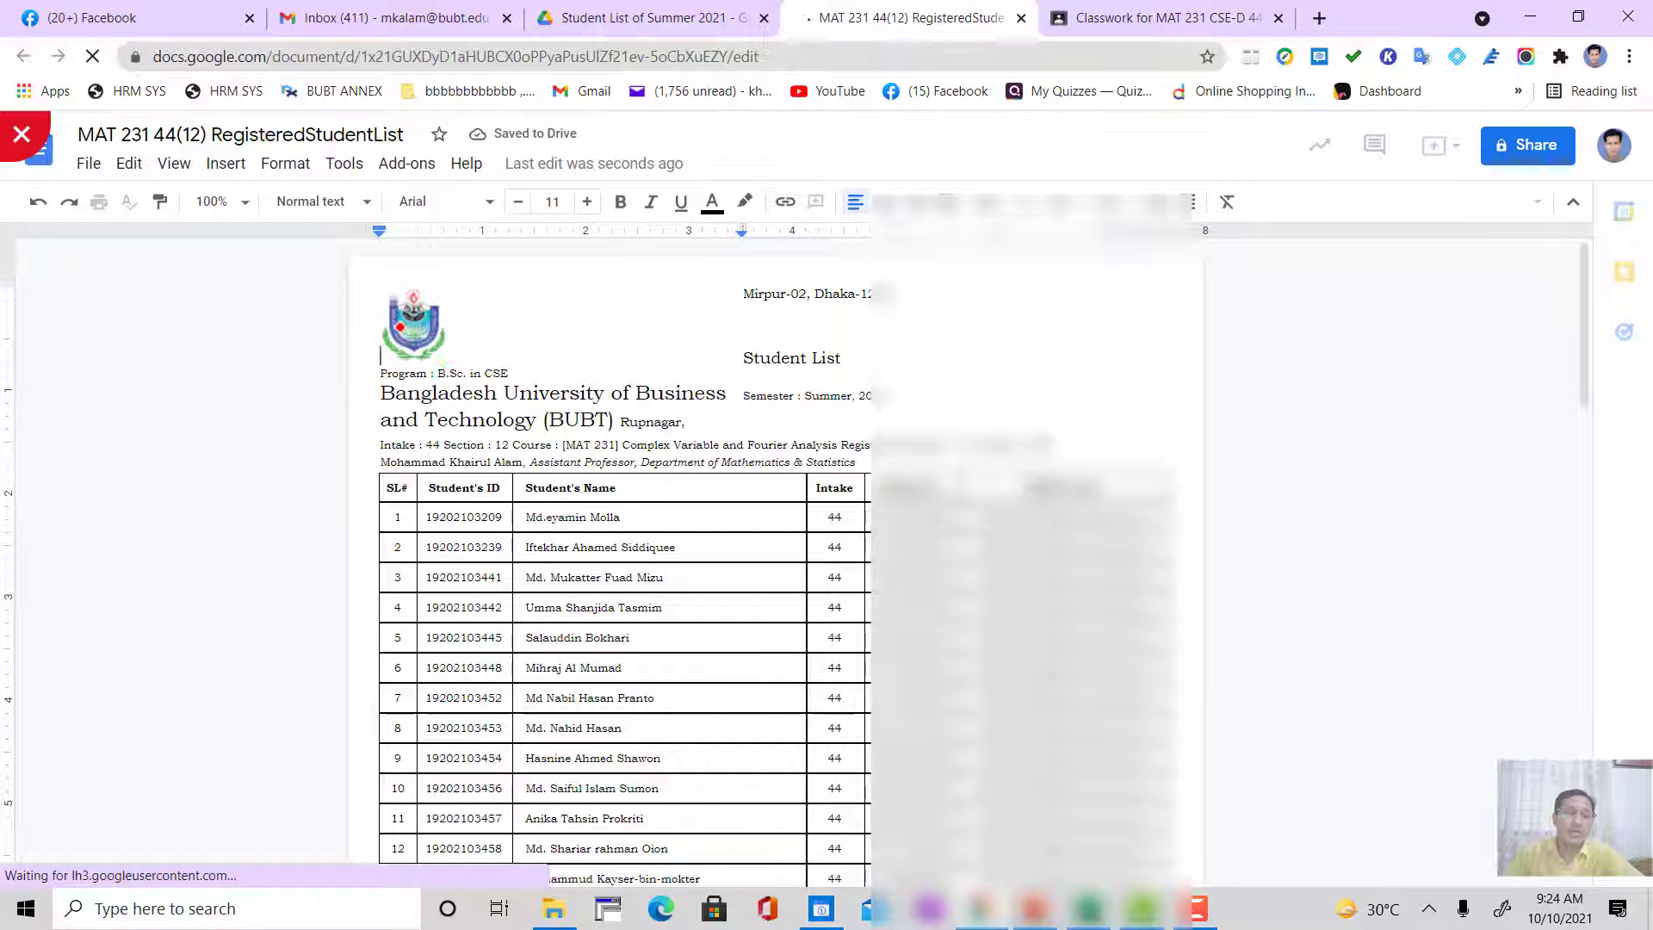
# Step: Select the Student's ID, Student's Name and Intake cells for students 1 to 31 in the table
pyautogui.scroll(-11, 624, 559)
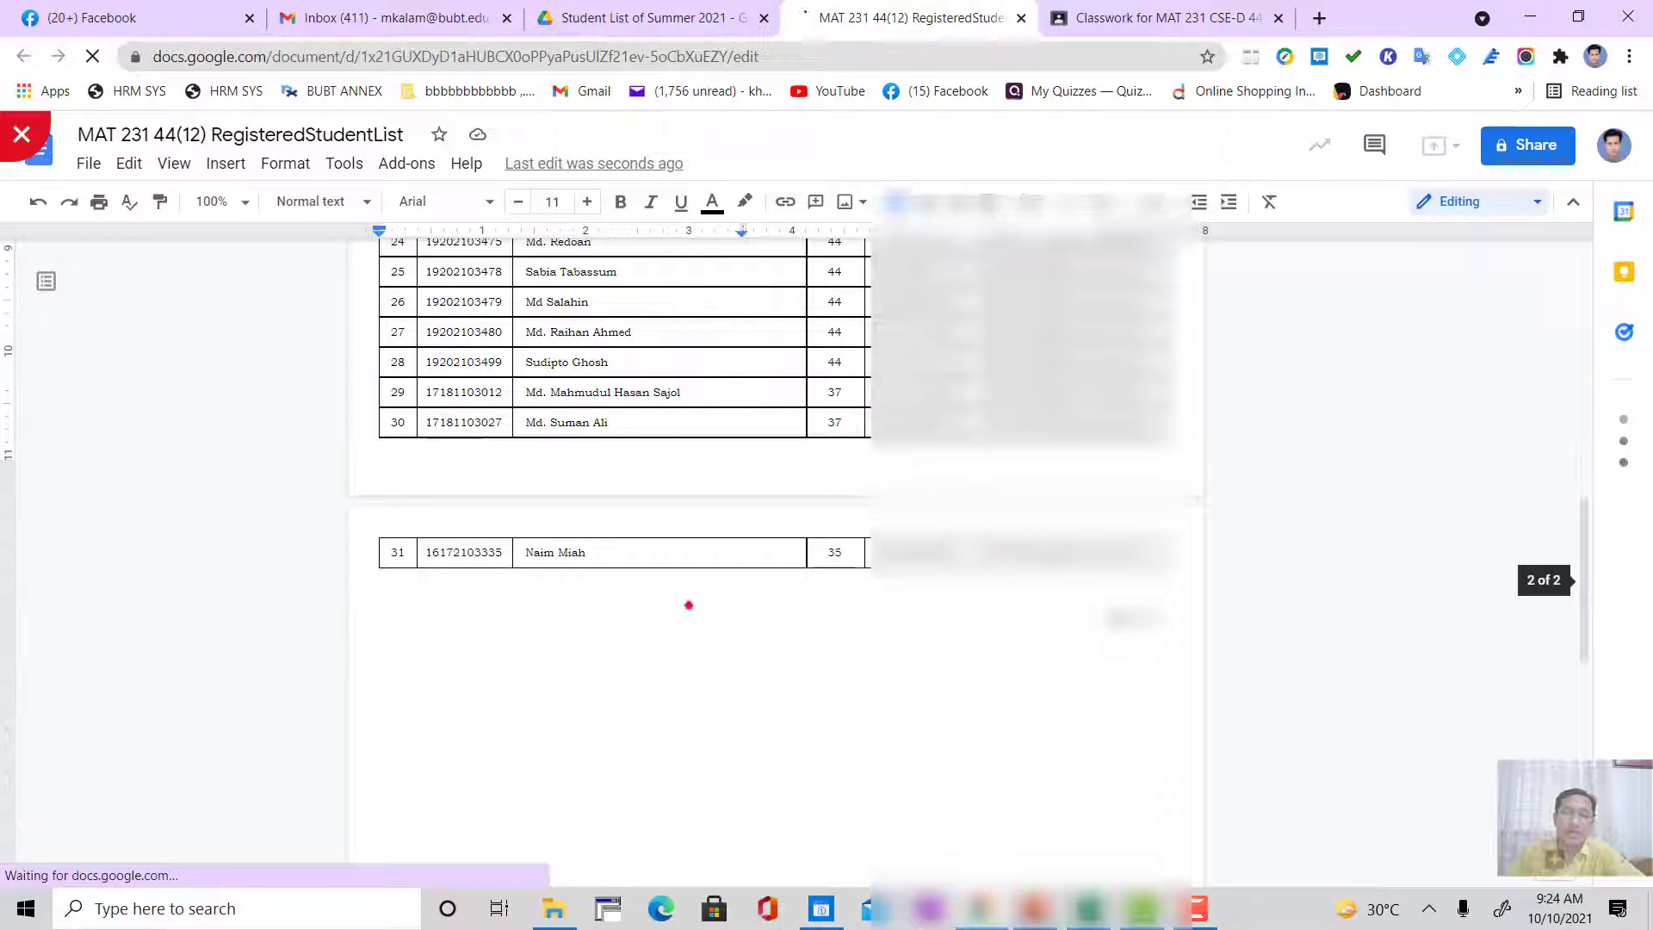
pyautogui.scroll(1, 634, 664)
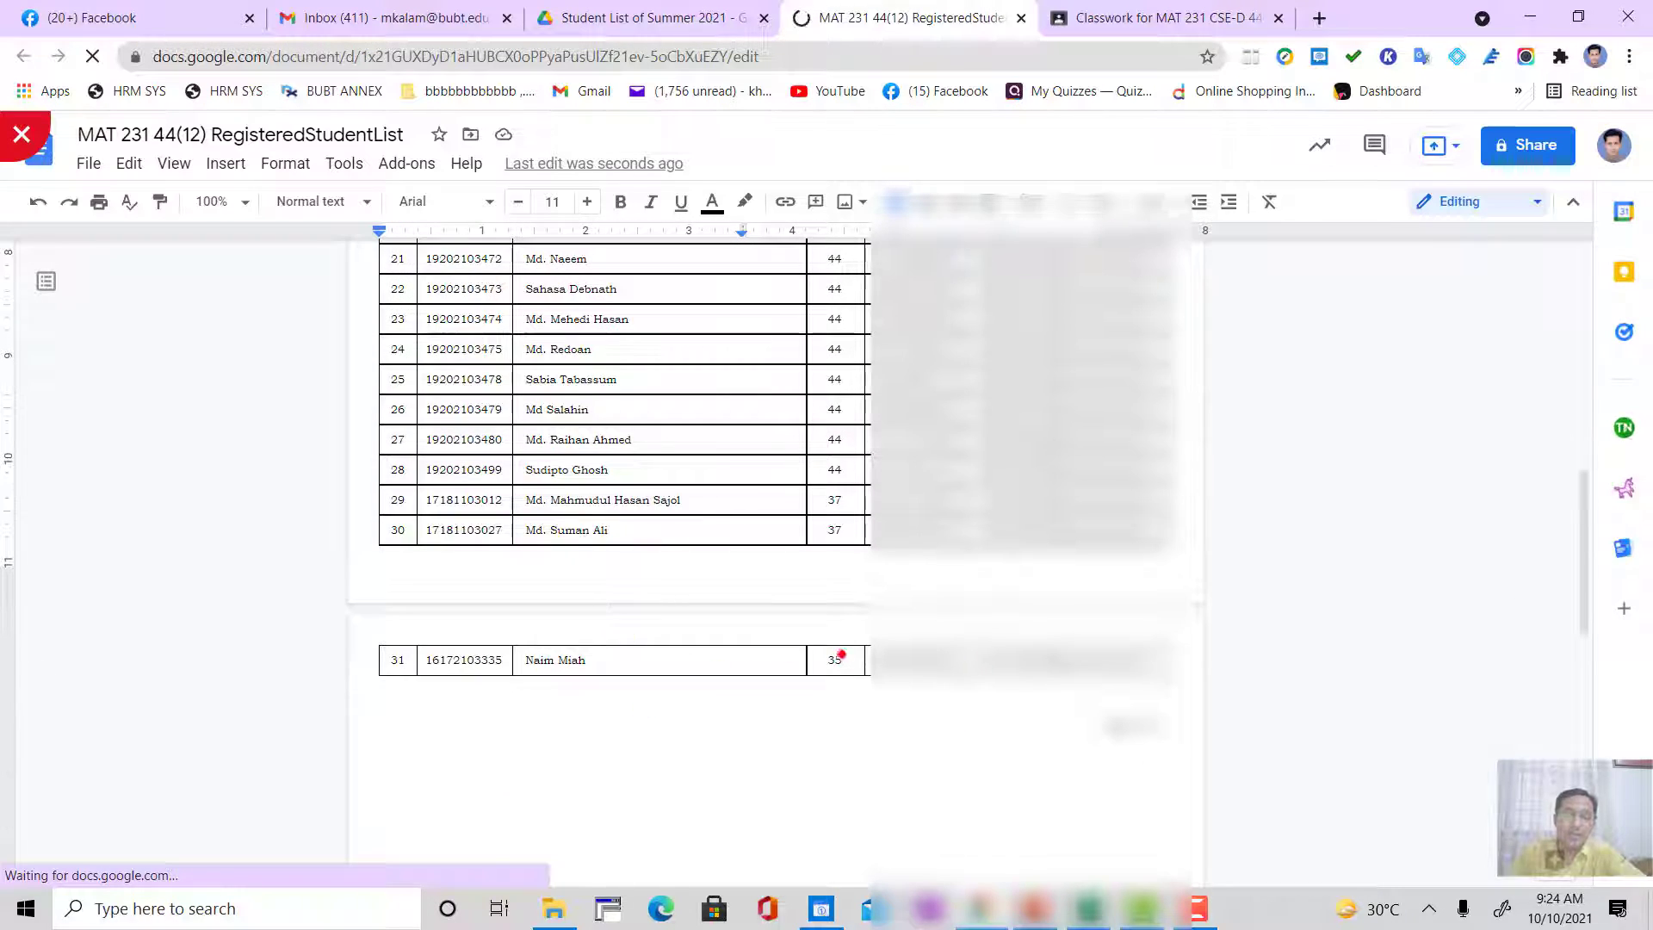
pyautogui.moveTo(841, 660); pyautogui.dragTo(486, 496)
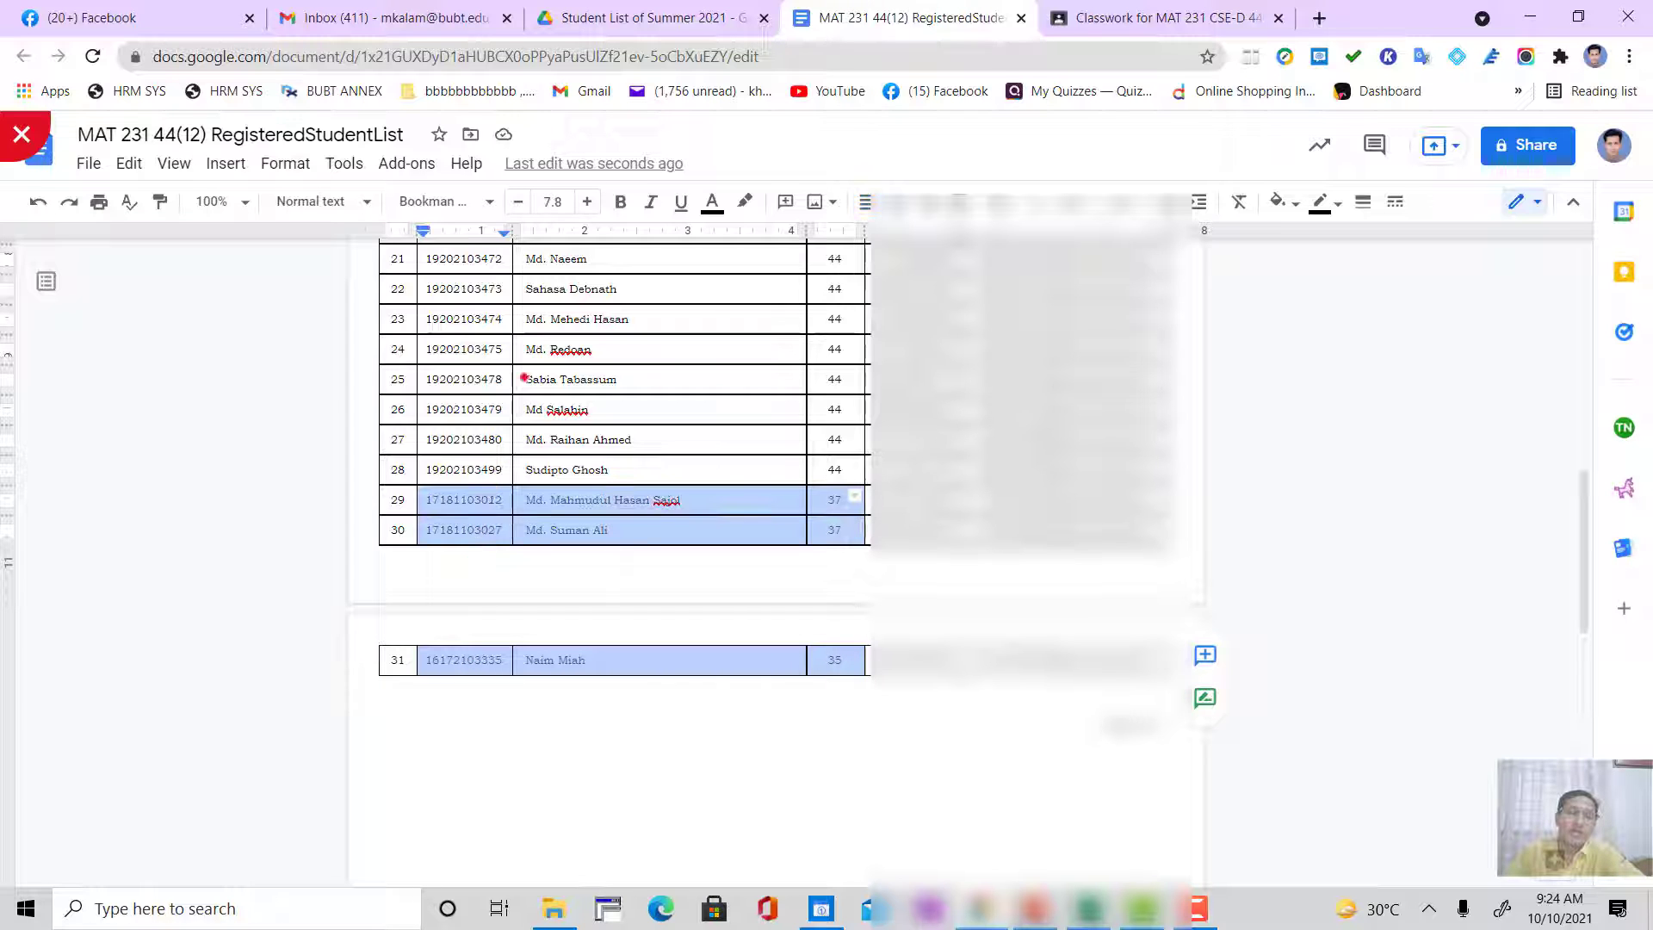
pyautogui.scroll(5, 643, 474)
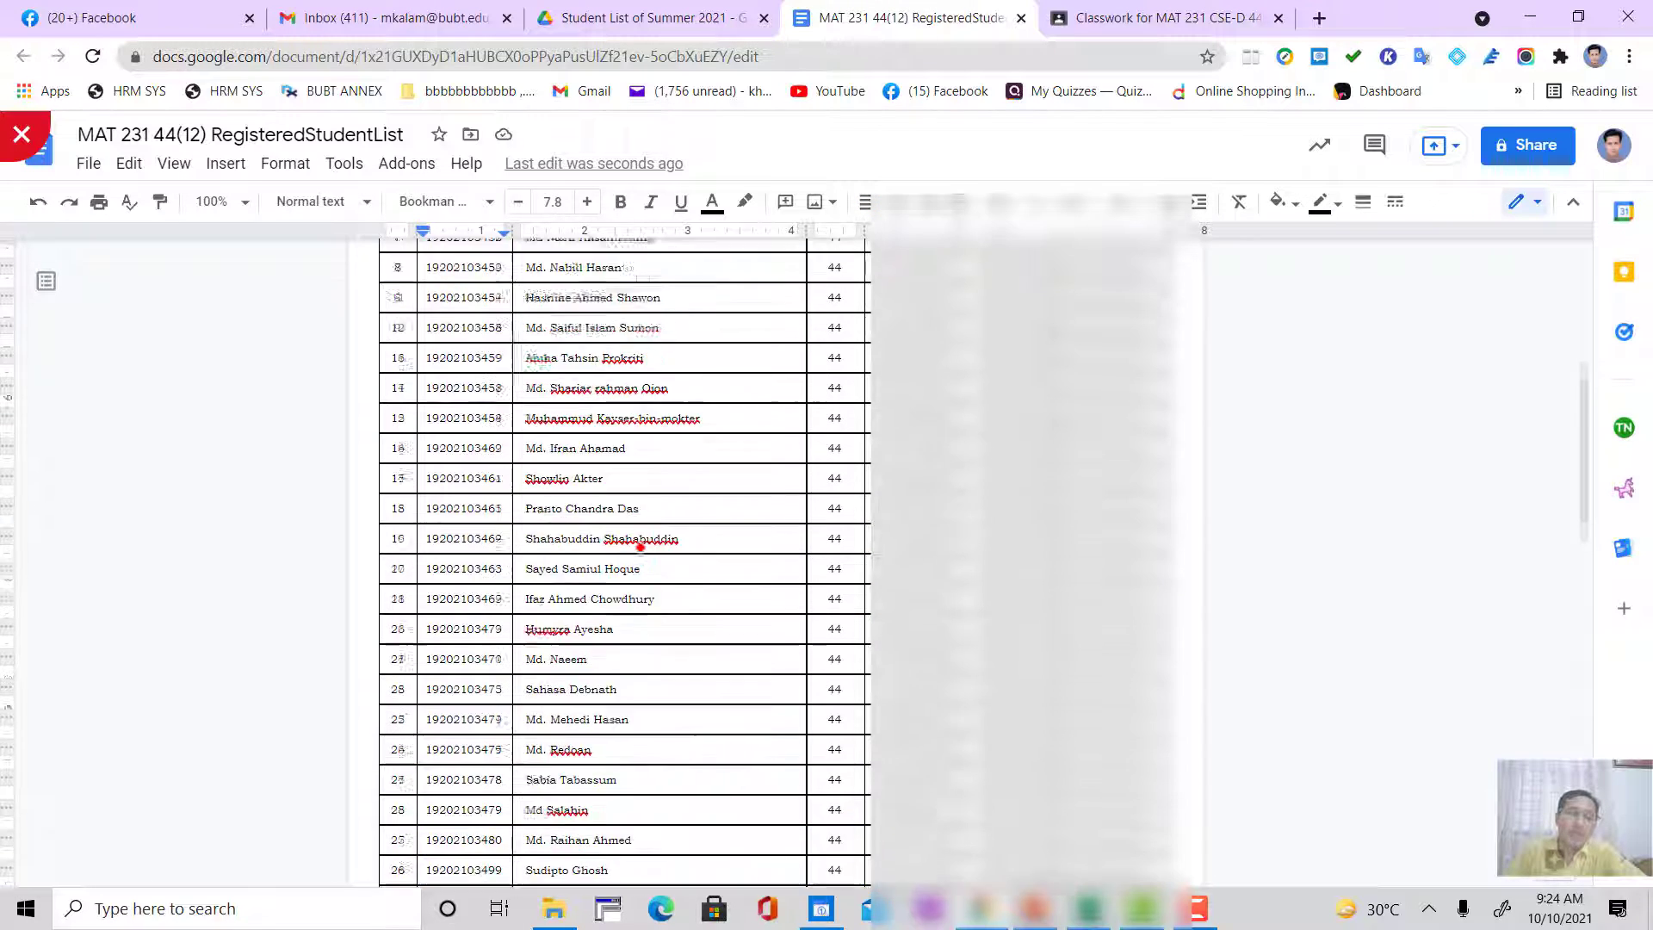
pyautogui.scroll(4, 641, 547)
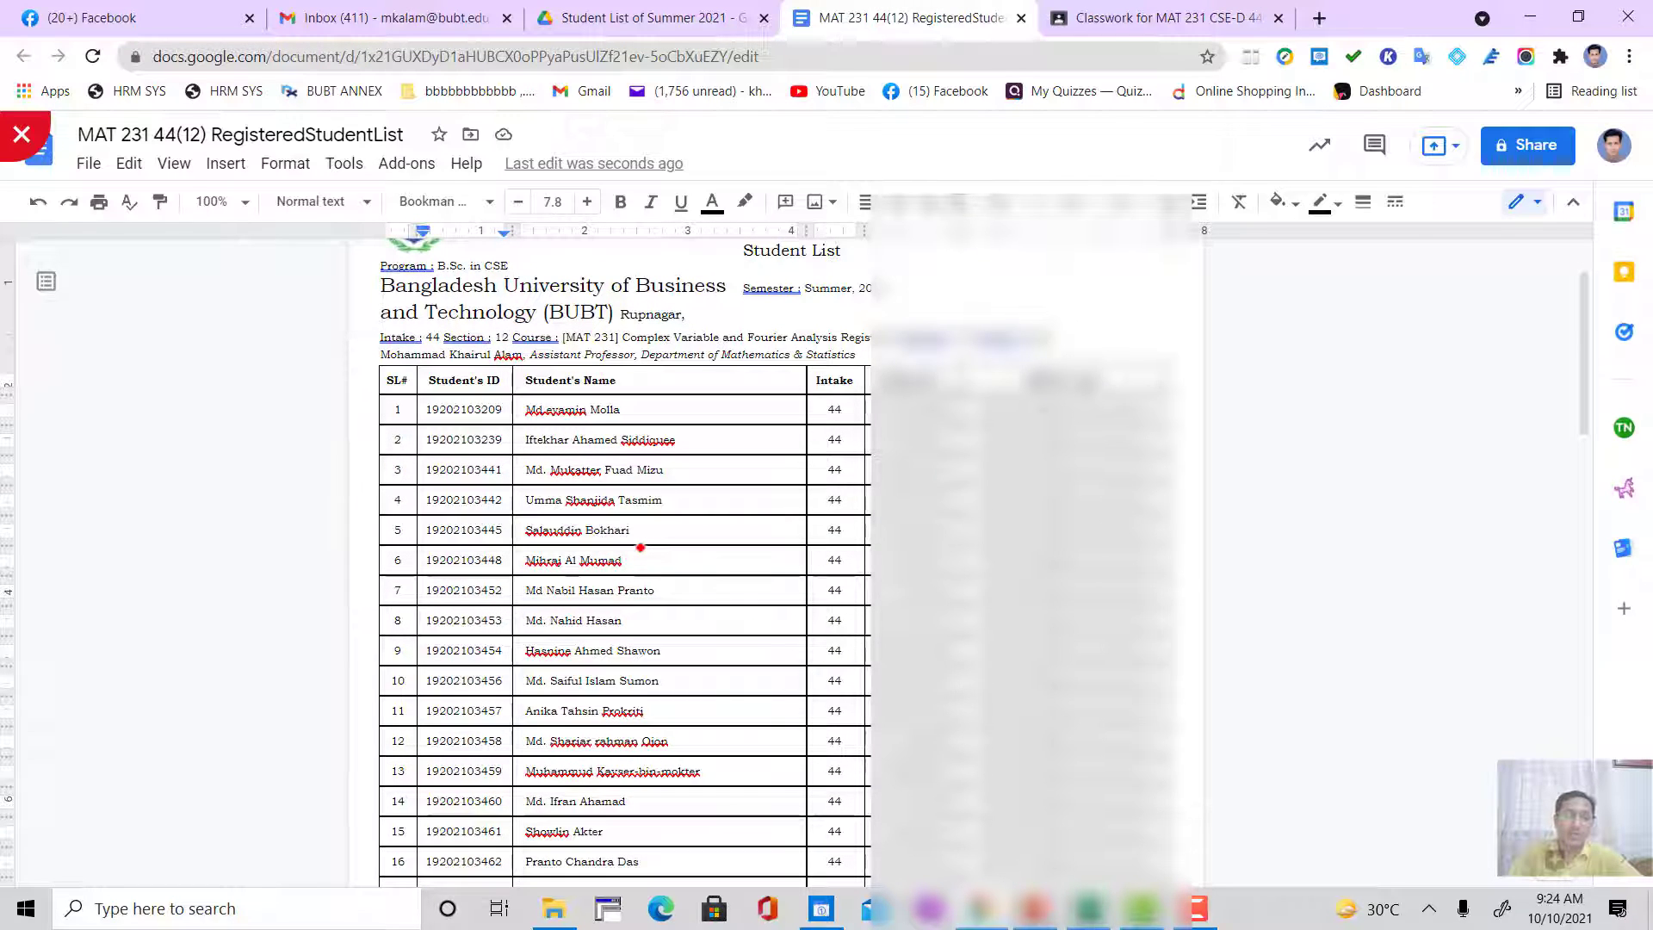
pyautogui.hotkey('shift', 'Up')
pyautogui.hotkey('shift', 'Up')
pyautogui.hotkey('shift', 'Up')
pyautogui.hotkey('shift', 'Up')
pyautogui.hotkey('shift', 'Up')
pyautogui.hotkey('shift', 'Up')
pyautogui.hotkey('shift', 'Up')
pyautogui.hotkey('shift', 'Up')
pyautogui.hotkey('shift', 'Up')
pyautogui.hotkey('shift', 'Up')
pyautogui.hotkey('shift', 'Up')
pyautogui.hotkey('shift', 'Up')
pyautogui.hotkey('shift', 'Up')
pyautogui.hotkey('shift', 'Up')
pyautogui.hotkey('shift', 'Up')
pyautogui.hotkey('shift', 'Up')
pyautogui.hotkey('shift', 'Up')
pyautogui.hotkey('shift', 'Up')
pyautogui.hotkey('shift', 'Up')
pyautogui.hotkey('shift', 'Up')
pyautogui.hotkey('shift', 'Up')
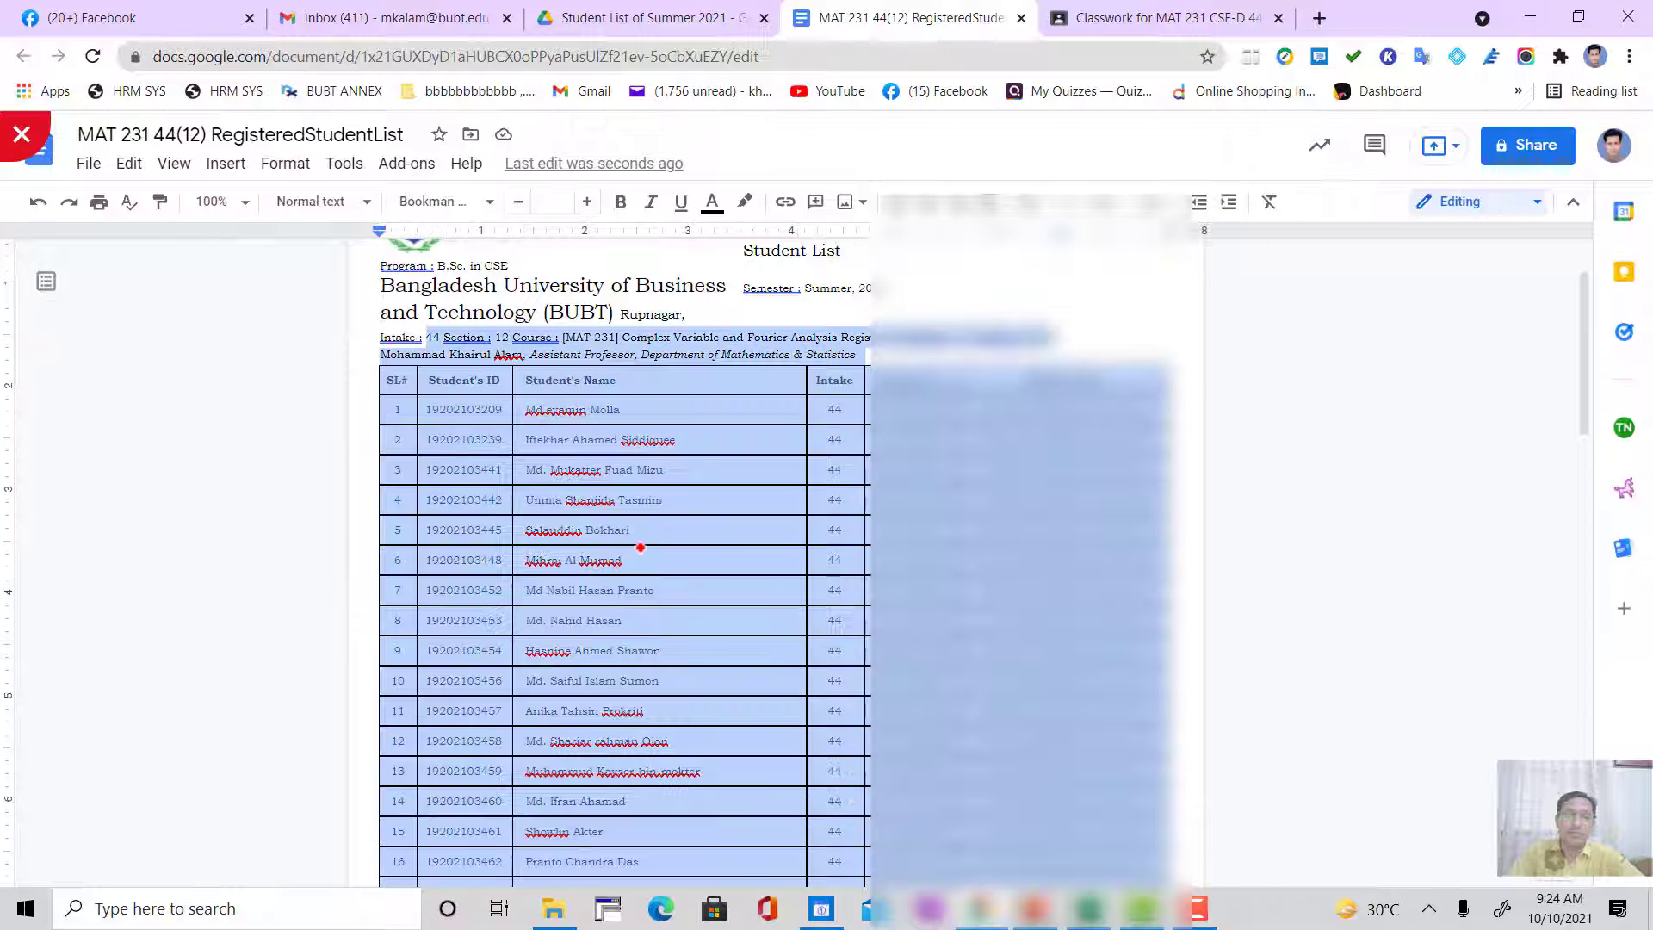
pyautogui.hotkey('shift', 'Down')
pyautogui.hotkey('shift', 'Down')
pyautogui.hotkey('shift', 'Down')
pyautogui.hotkey('shift', 'Down')
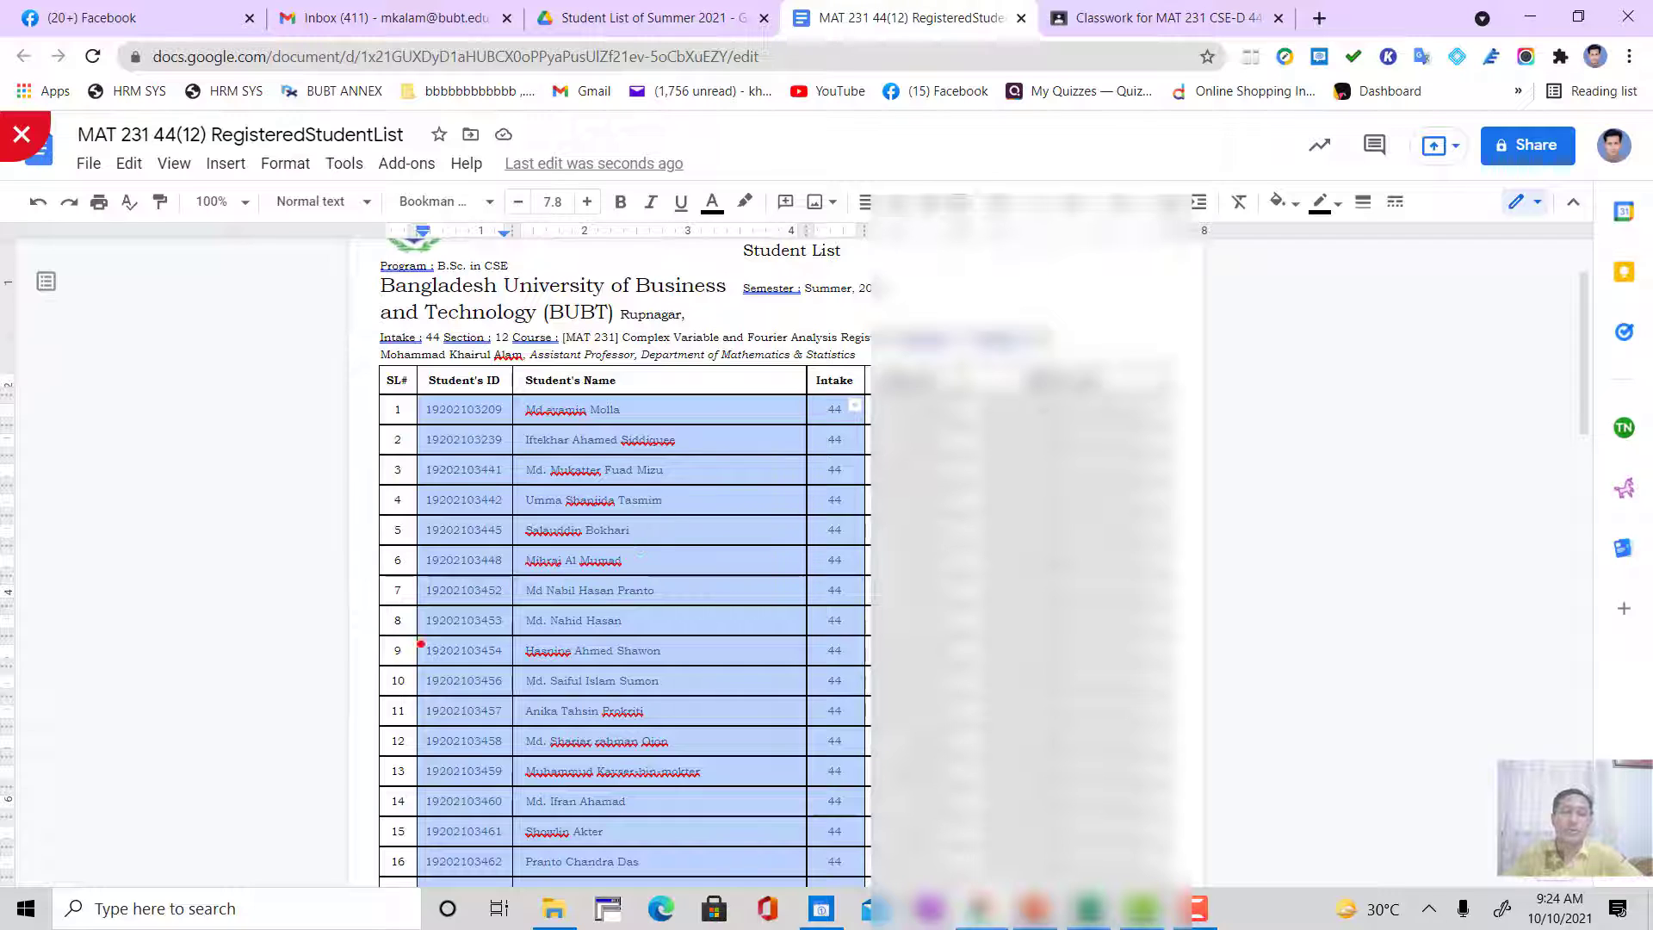
# Step: Check the attendance record in Excel, return to the Google Docs list and select the Intake cells of students 1 to 16
pyautogui.click(1090, 910)
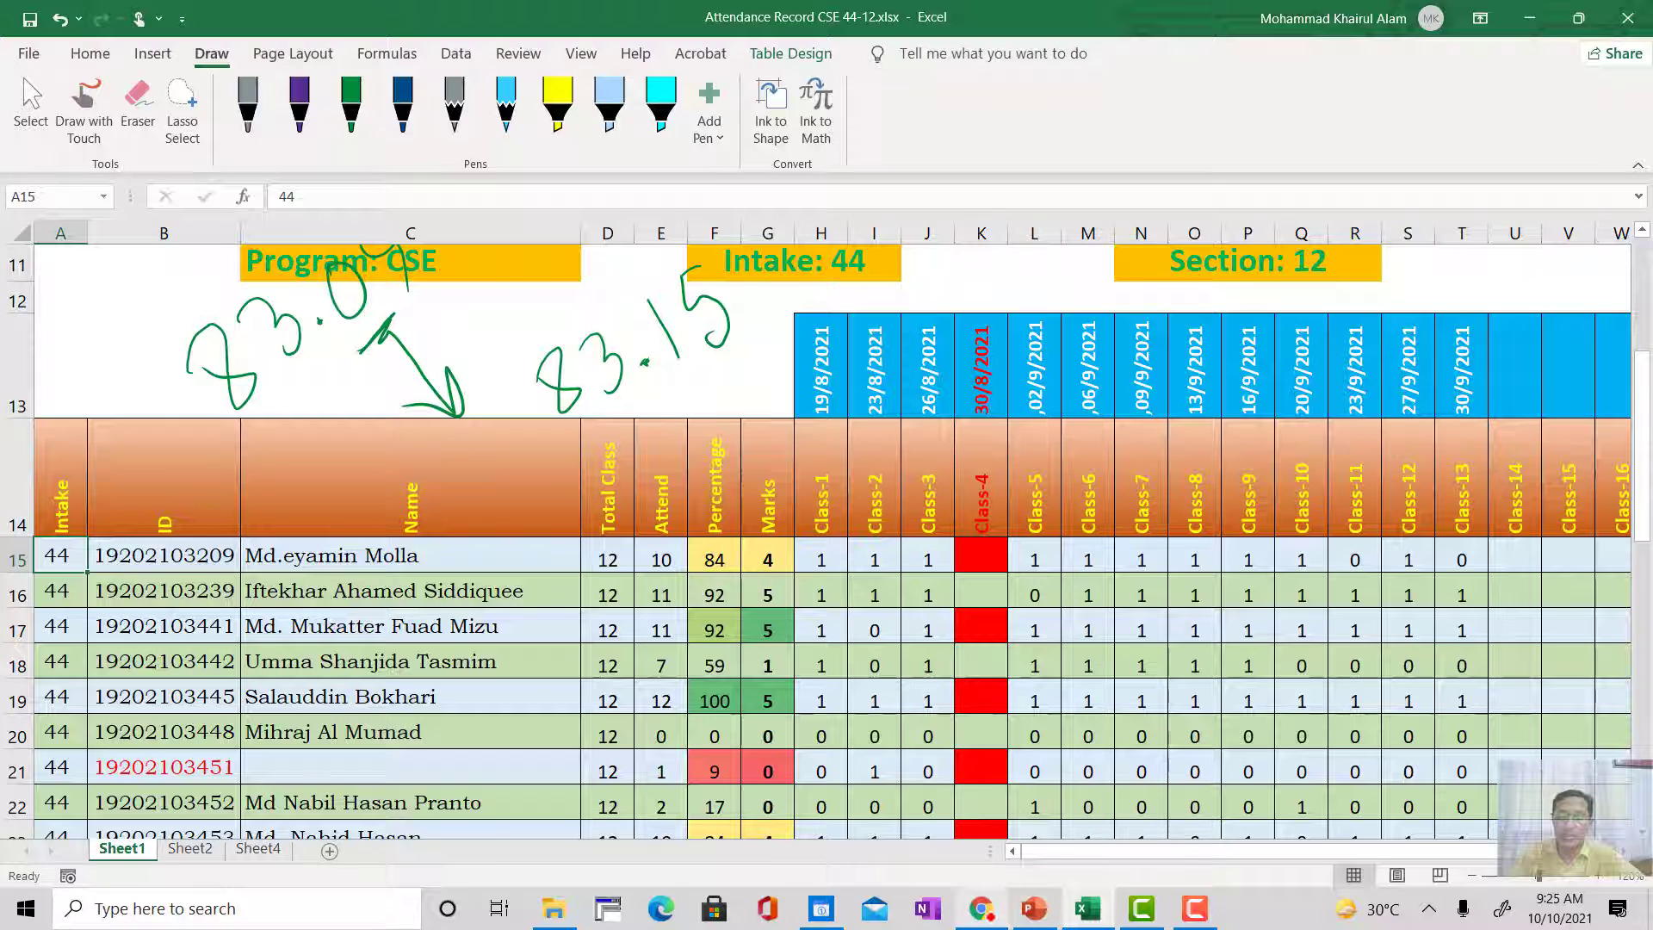
pyautogui.moveTo(982, 911)
pyautogui.click(981, 809)
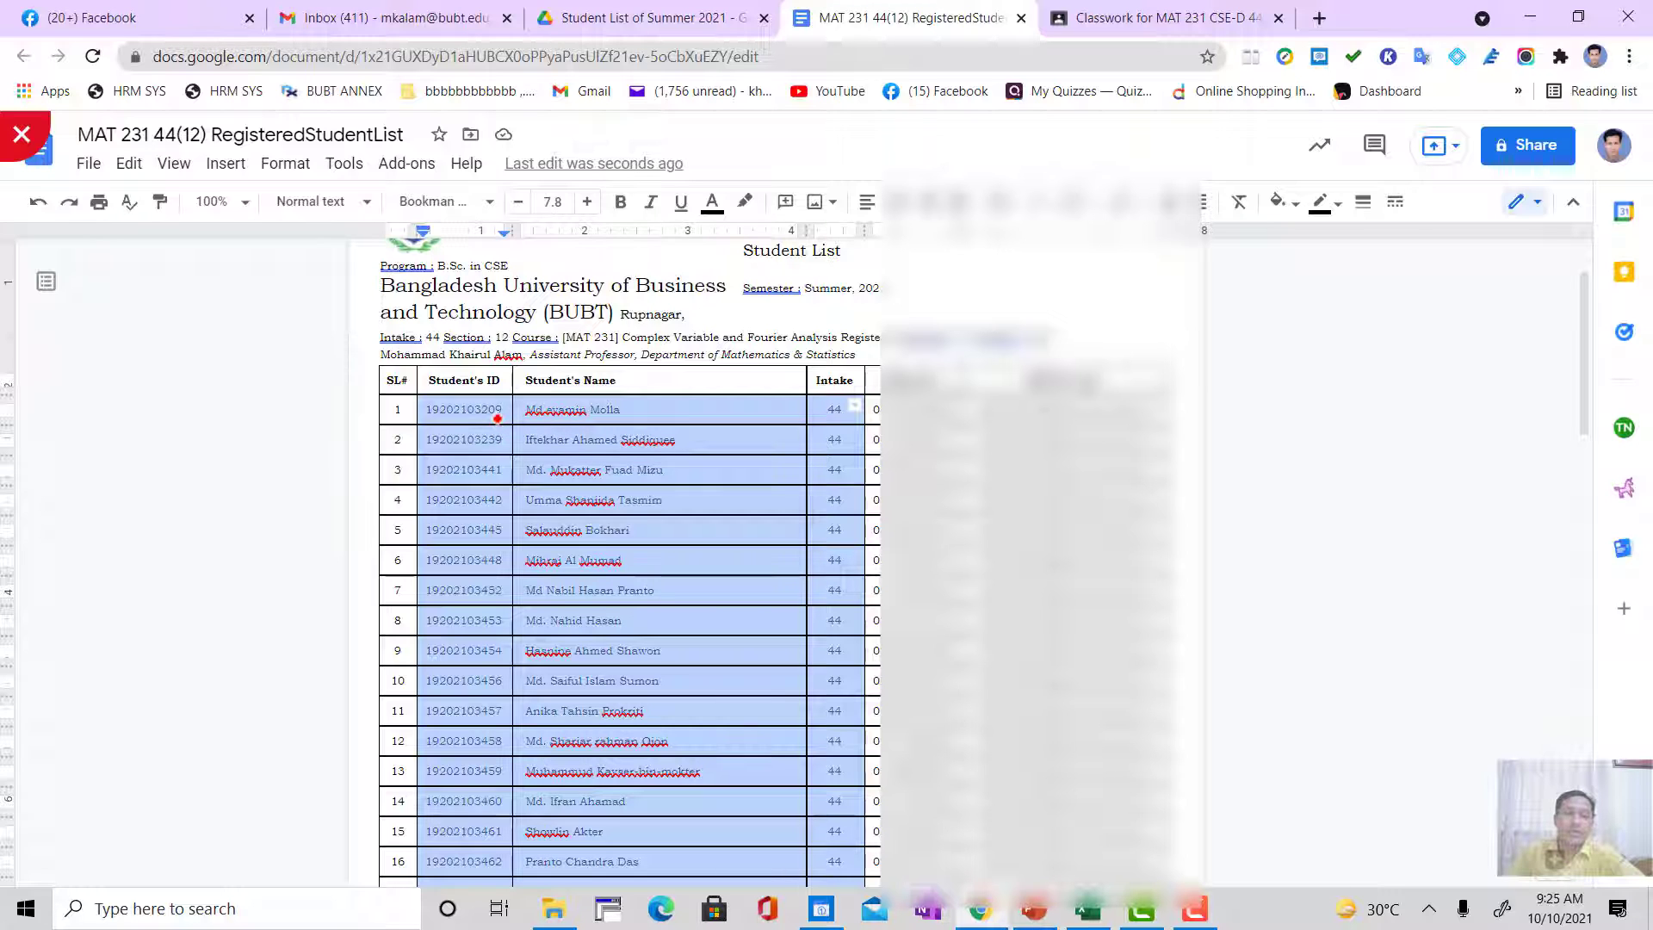
pyautogui.click(734, 438)
pyautogui.moveTo(822, 405); pyautogui.dragTo(811, 583)
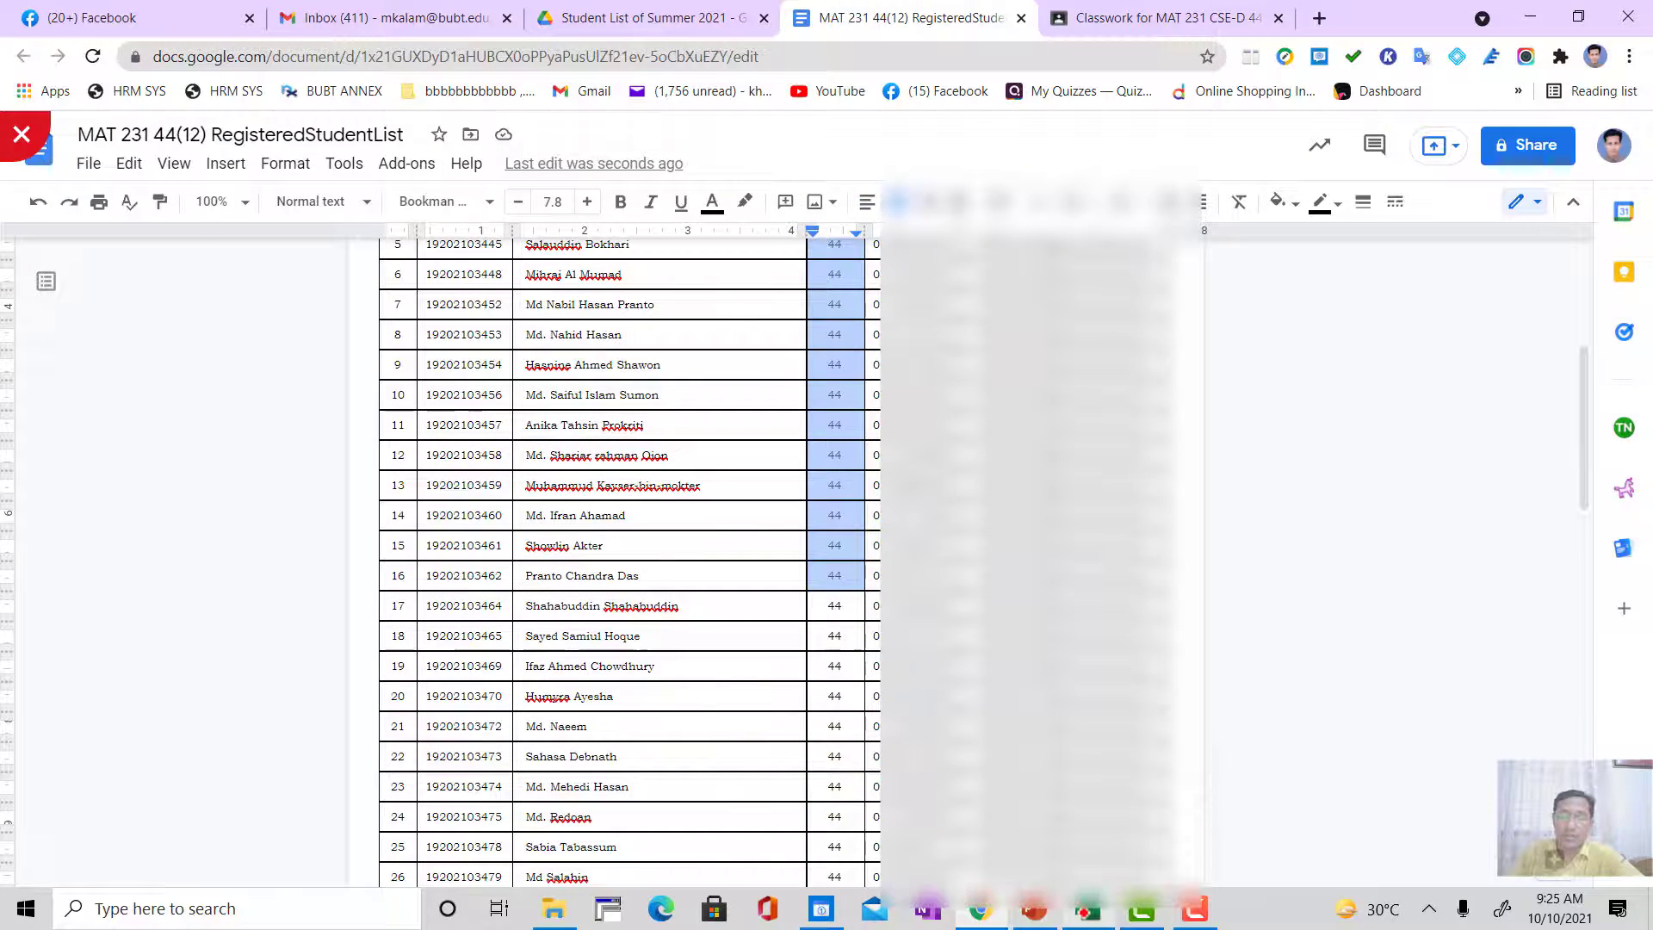
# Step: Recheck the Excel record, and select the Student's ID and Student's Name cells of students 1 to 31 in the Google Docs list
pyautogui.click(1088, 908)
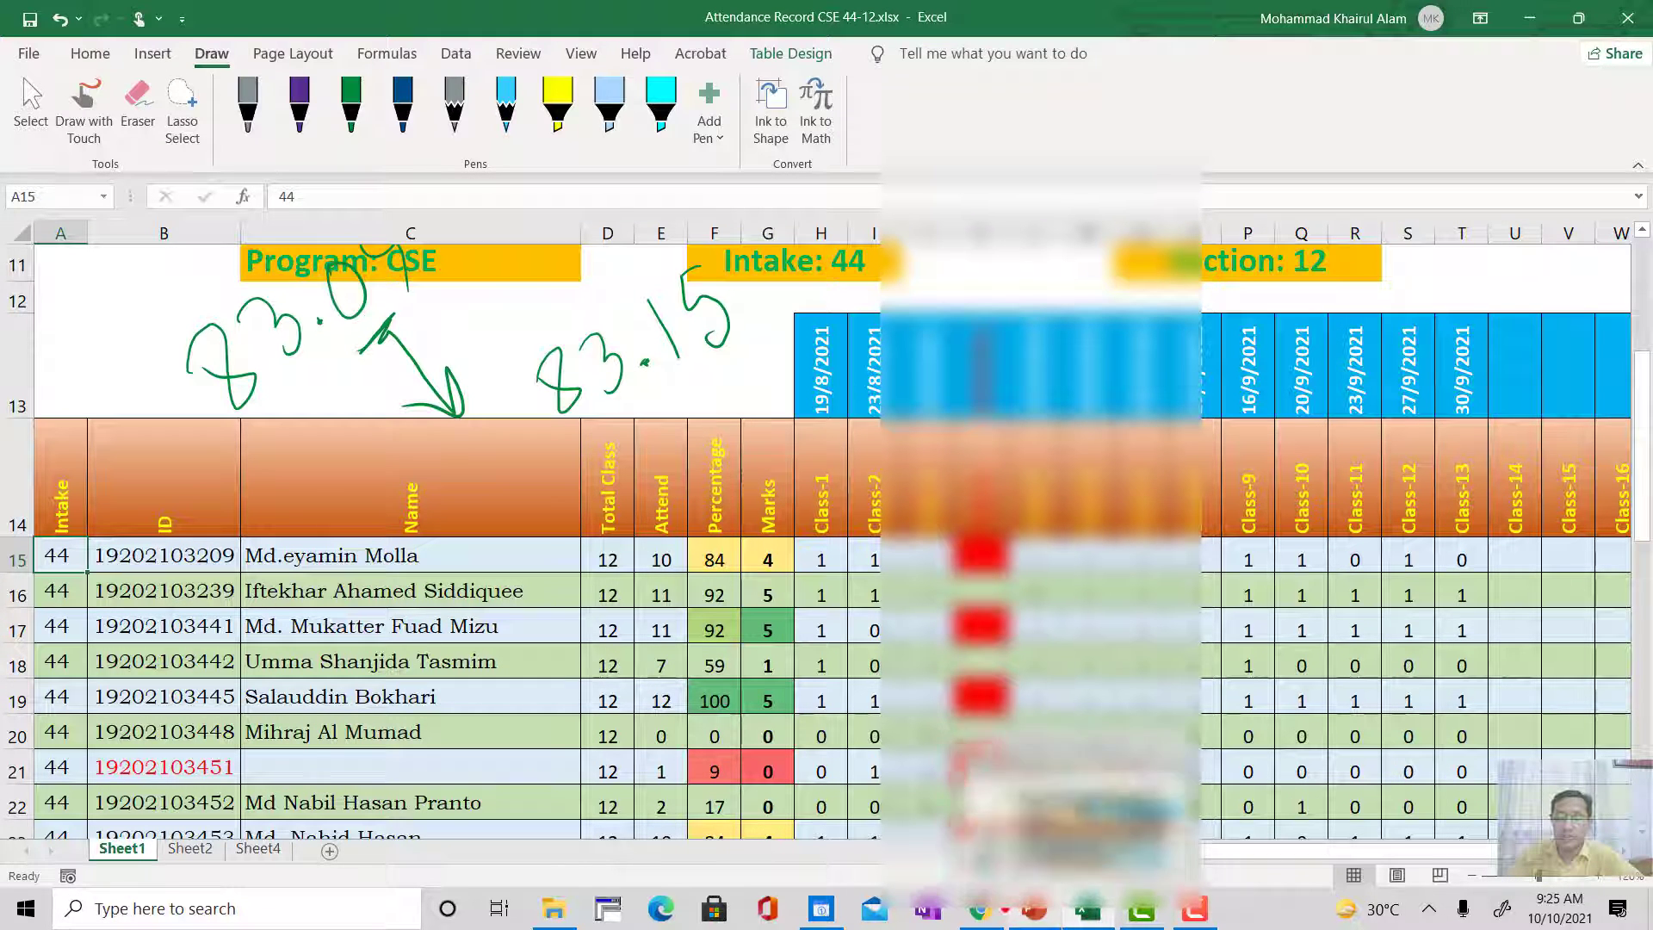
pyautogui.click(978, 909)
pyautogui.scroll(4, 474, 442)
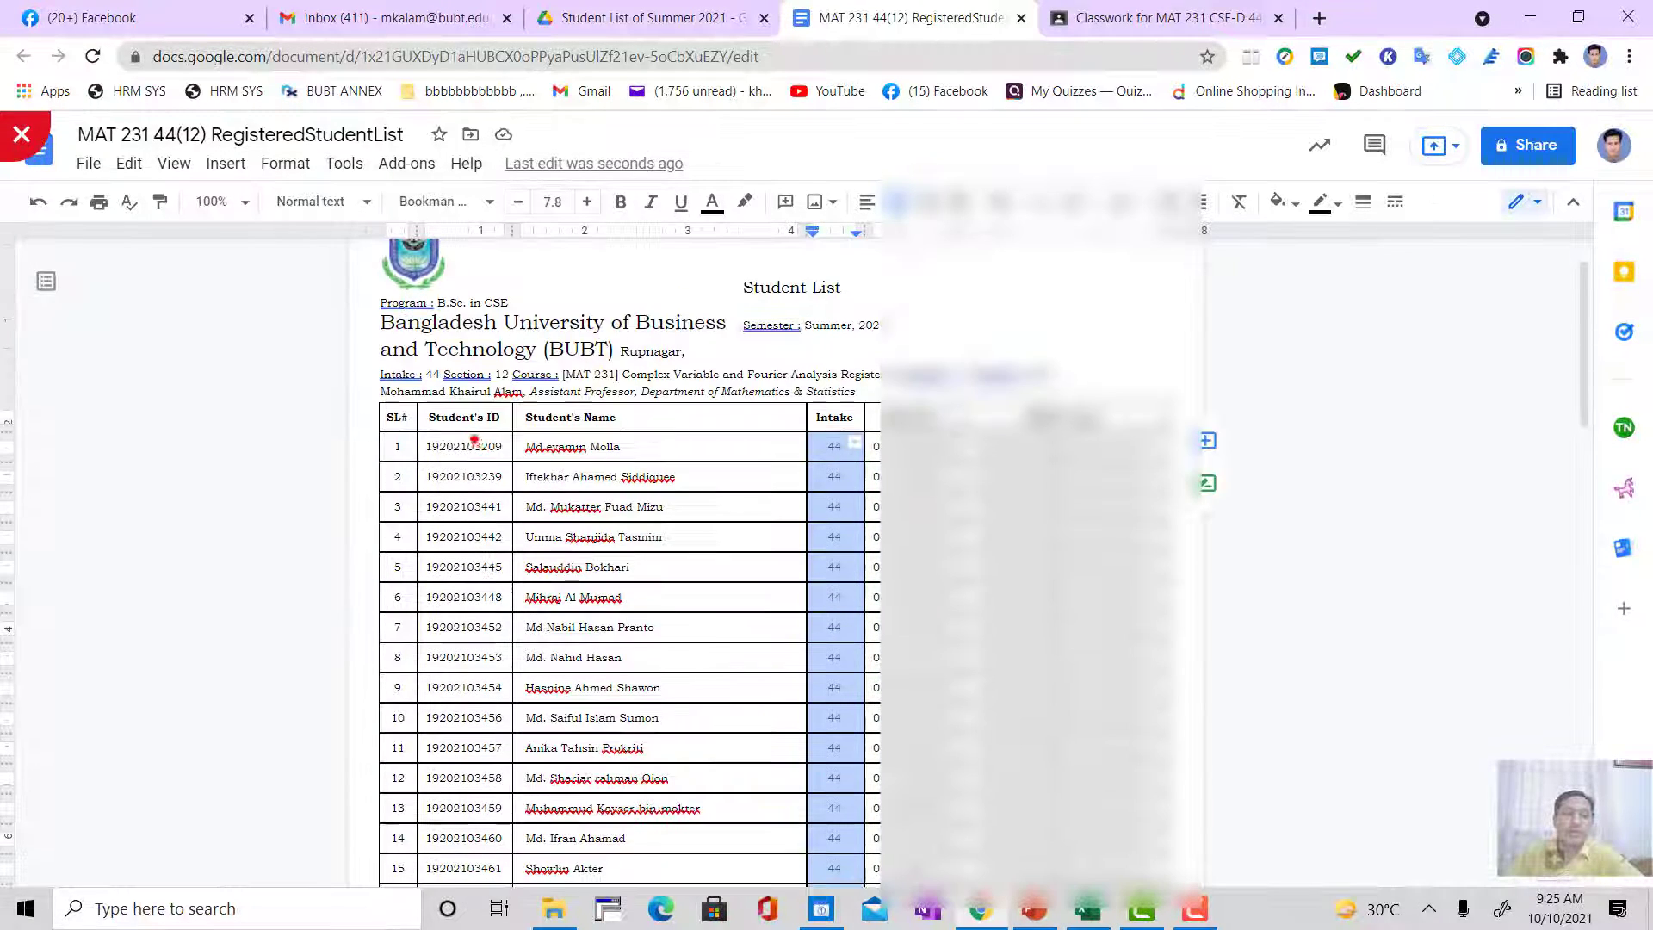
pyautogui.moveTo(431, 444); pyautogui.dragTo(707, 732)
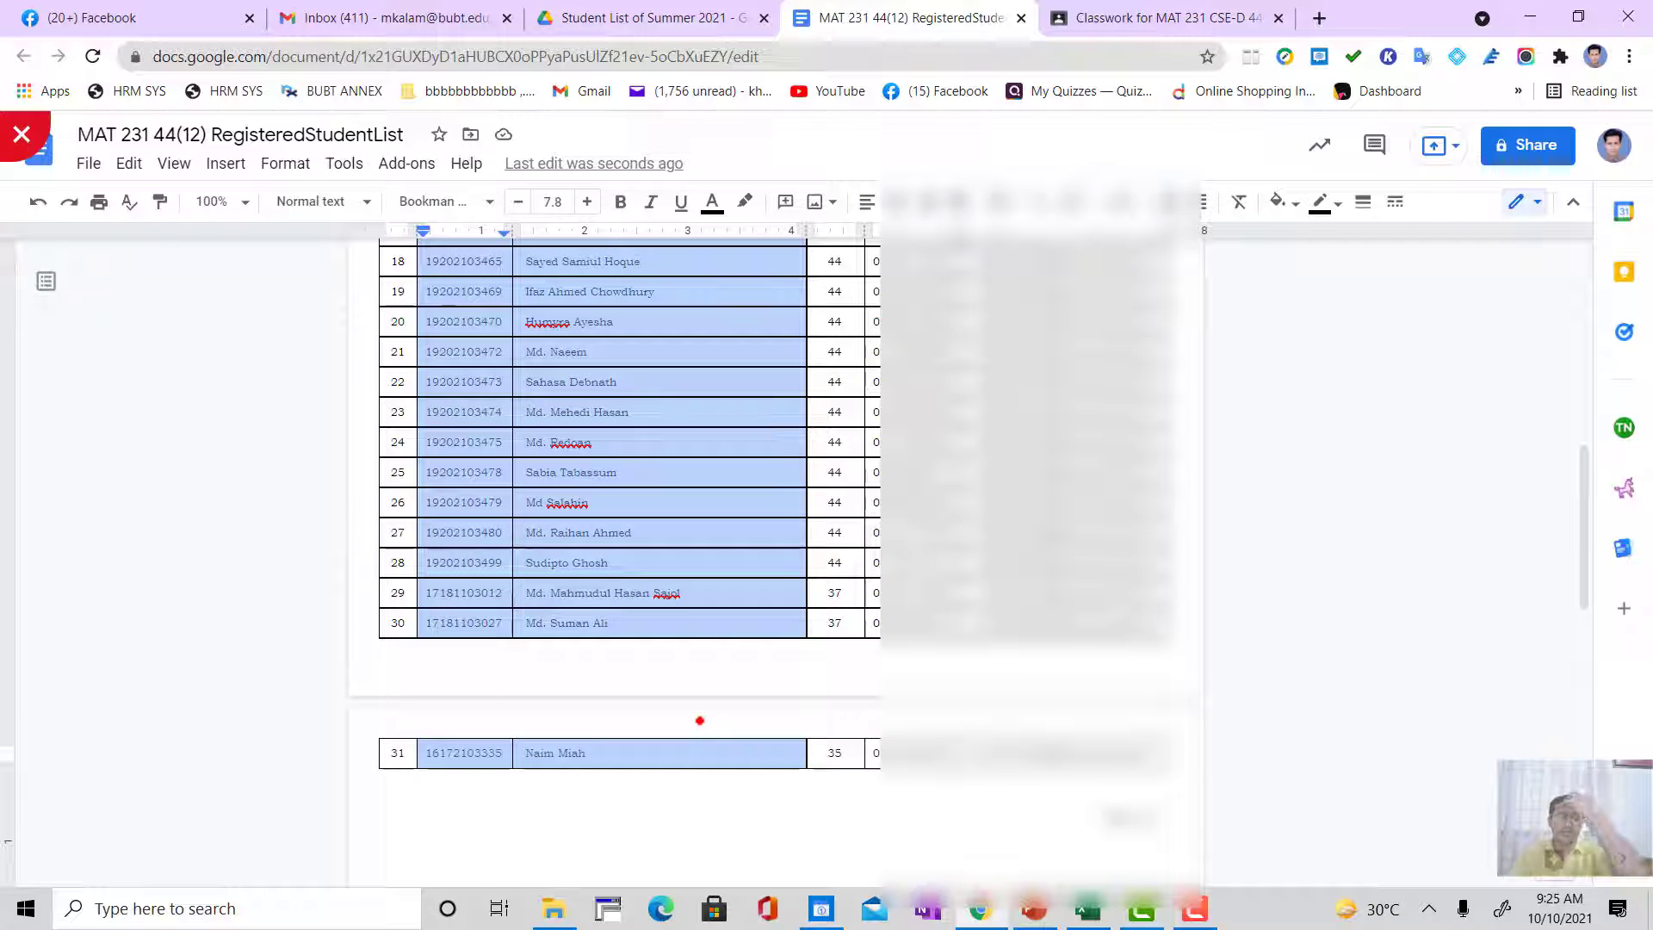
# Step: Switch to Excel and turn on the filter buttons for the attendance table on Sheet1
pyautogui.click(1094, 908)
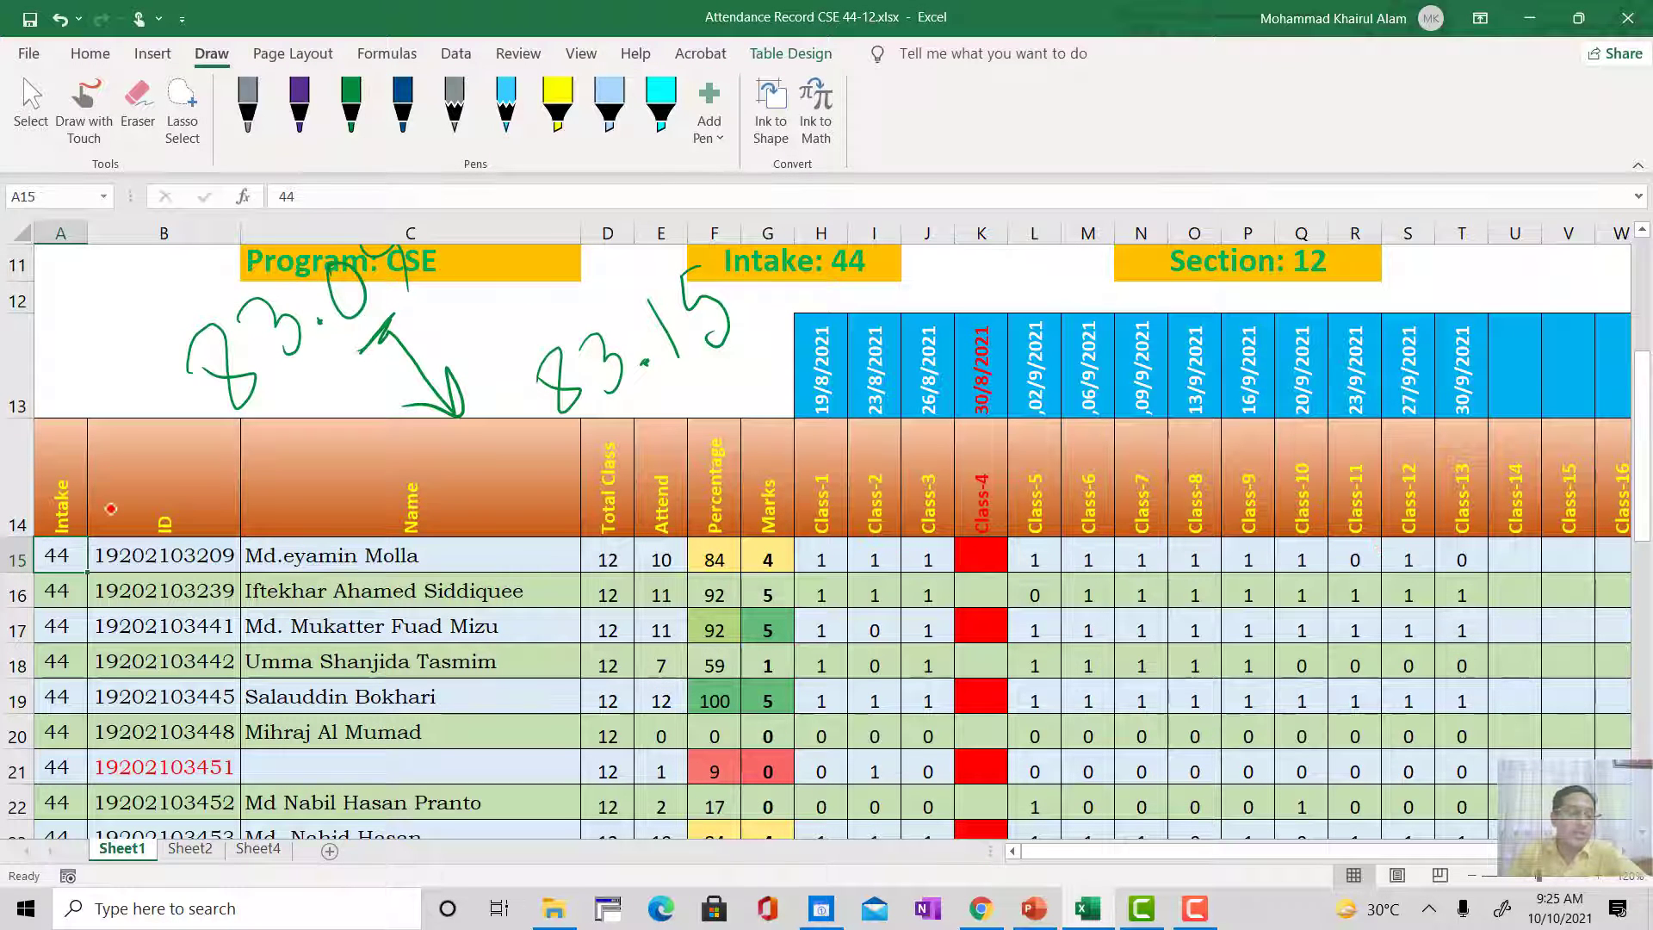
pyautogui.scroll(1, 129, 551)
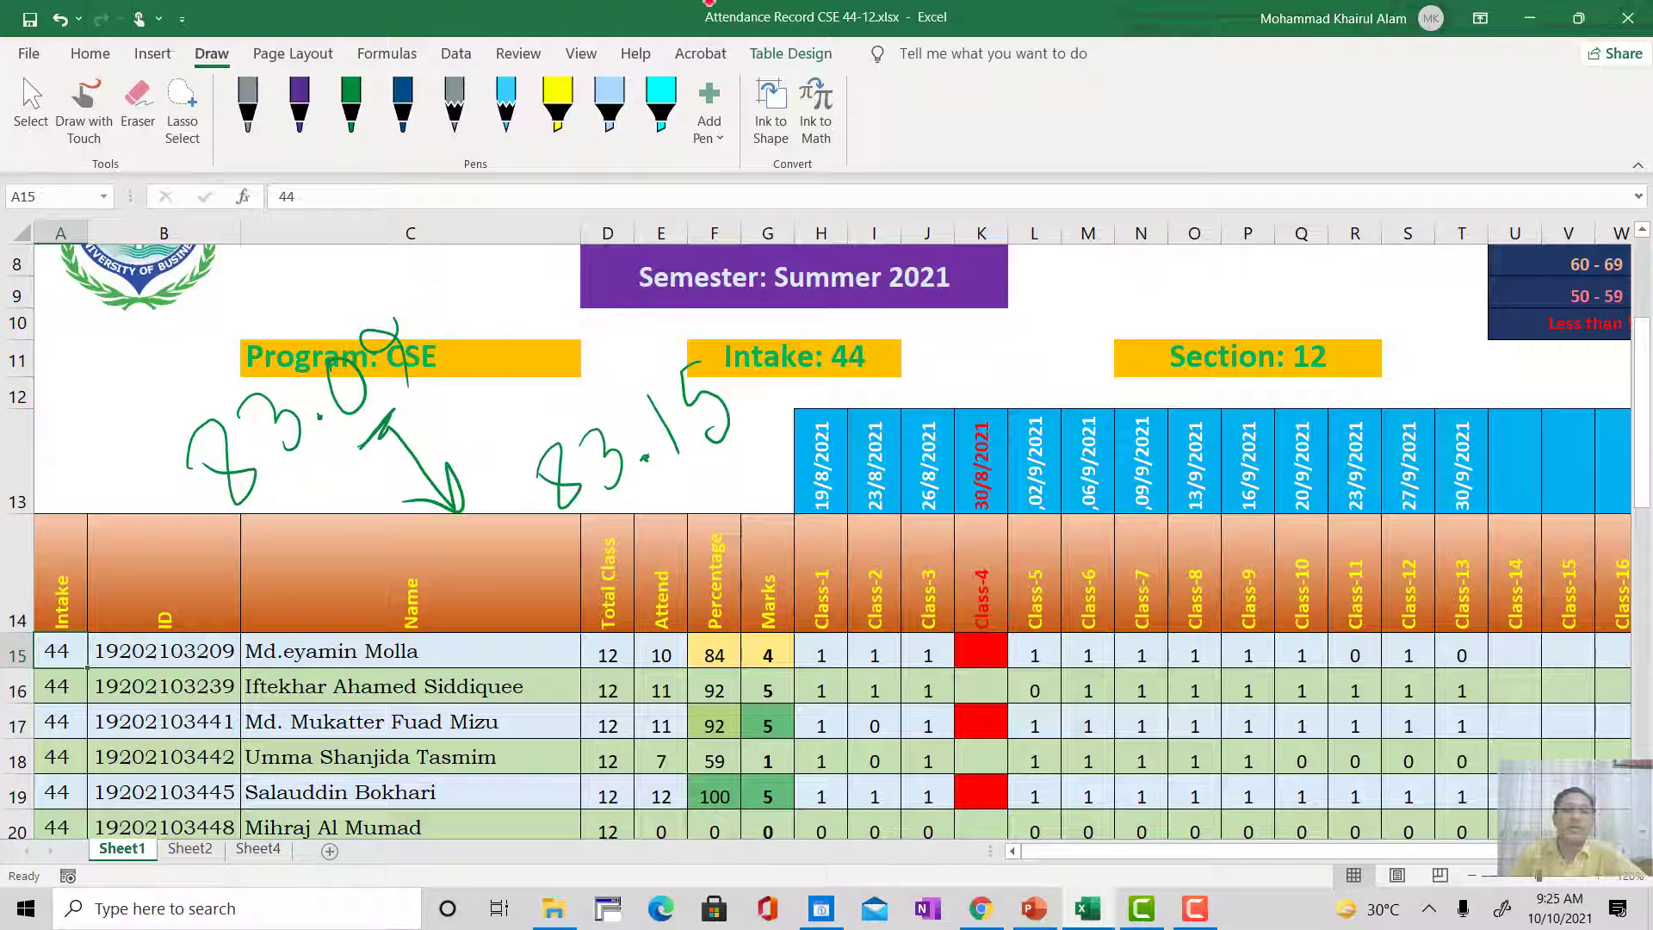
pyautogui.click(773, 51)
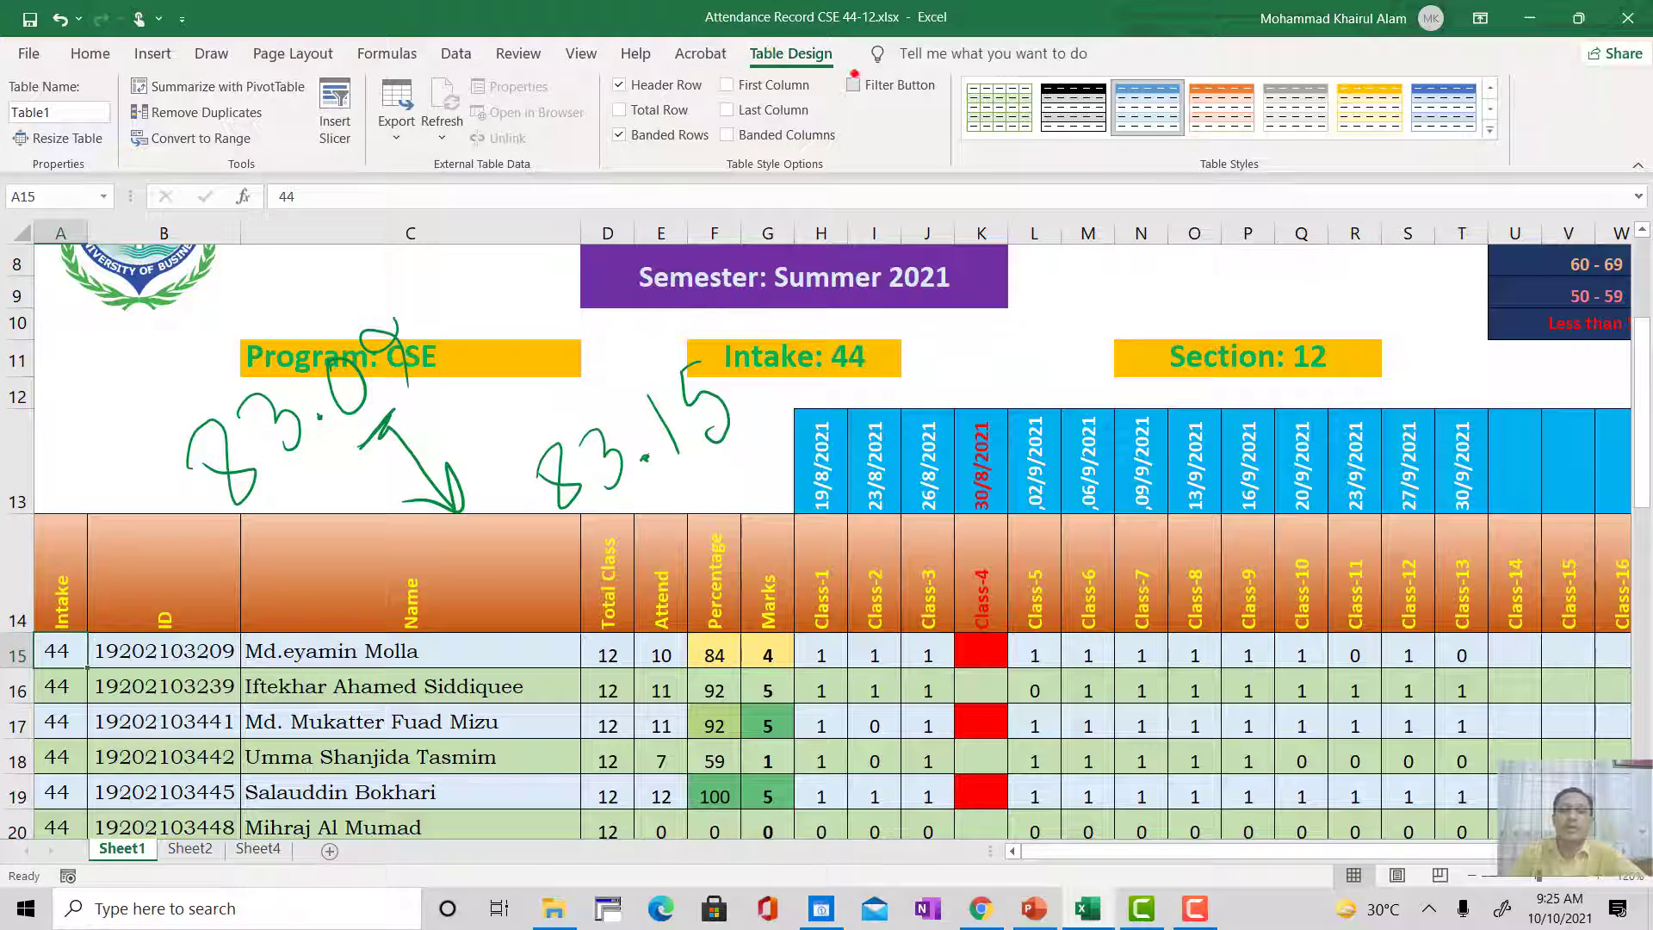
pyautogui.click(853, 85)
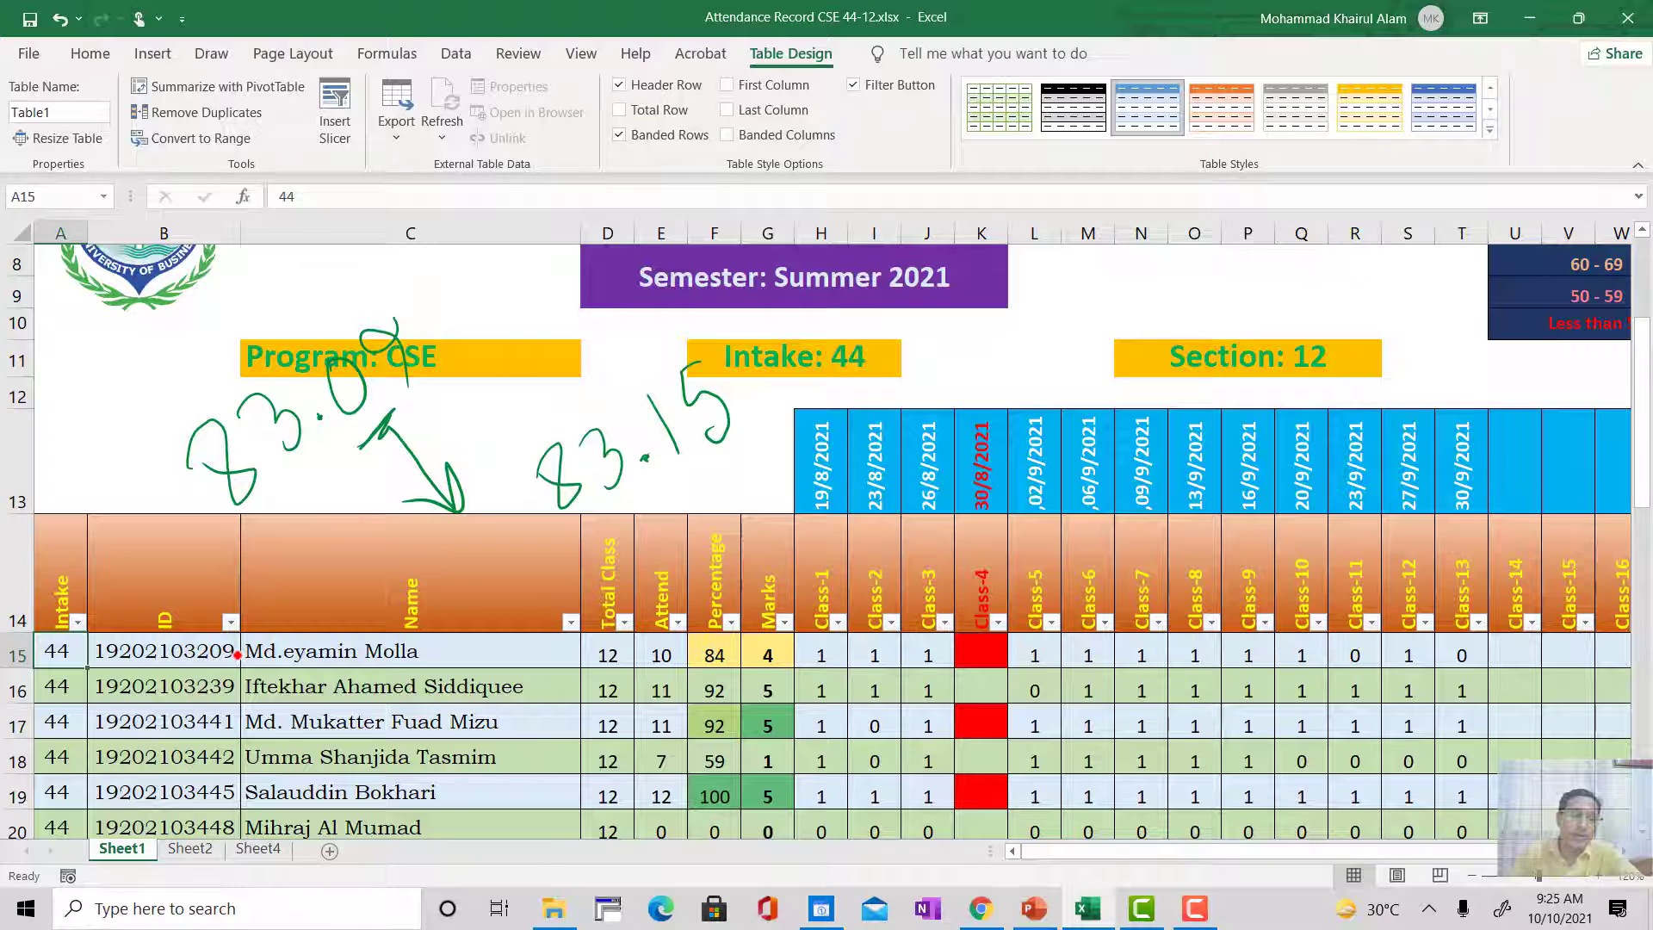
# Step: Open Sheet4 of the attendance workbook, switch to Chrome and copy the selected ID and name cells from the student list
pyautogui.scroll(-1, 220, 662)
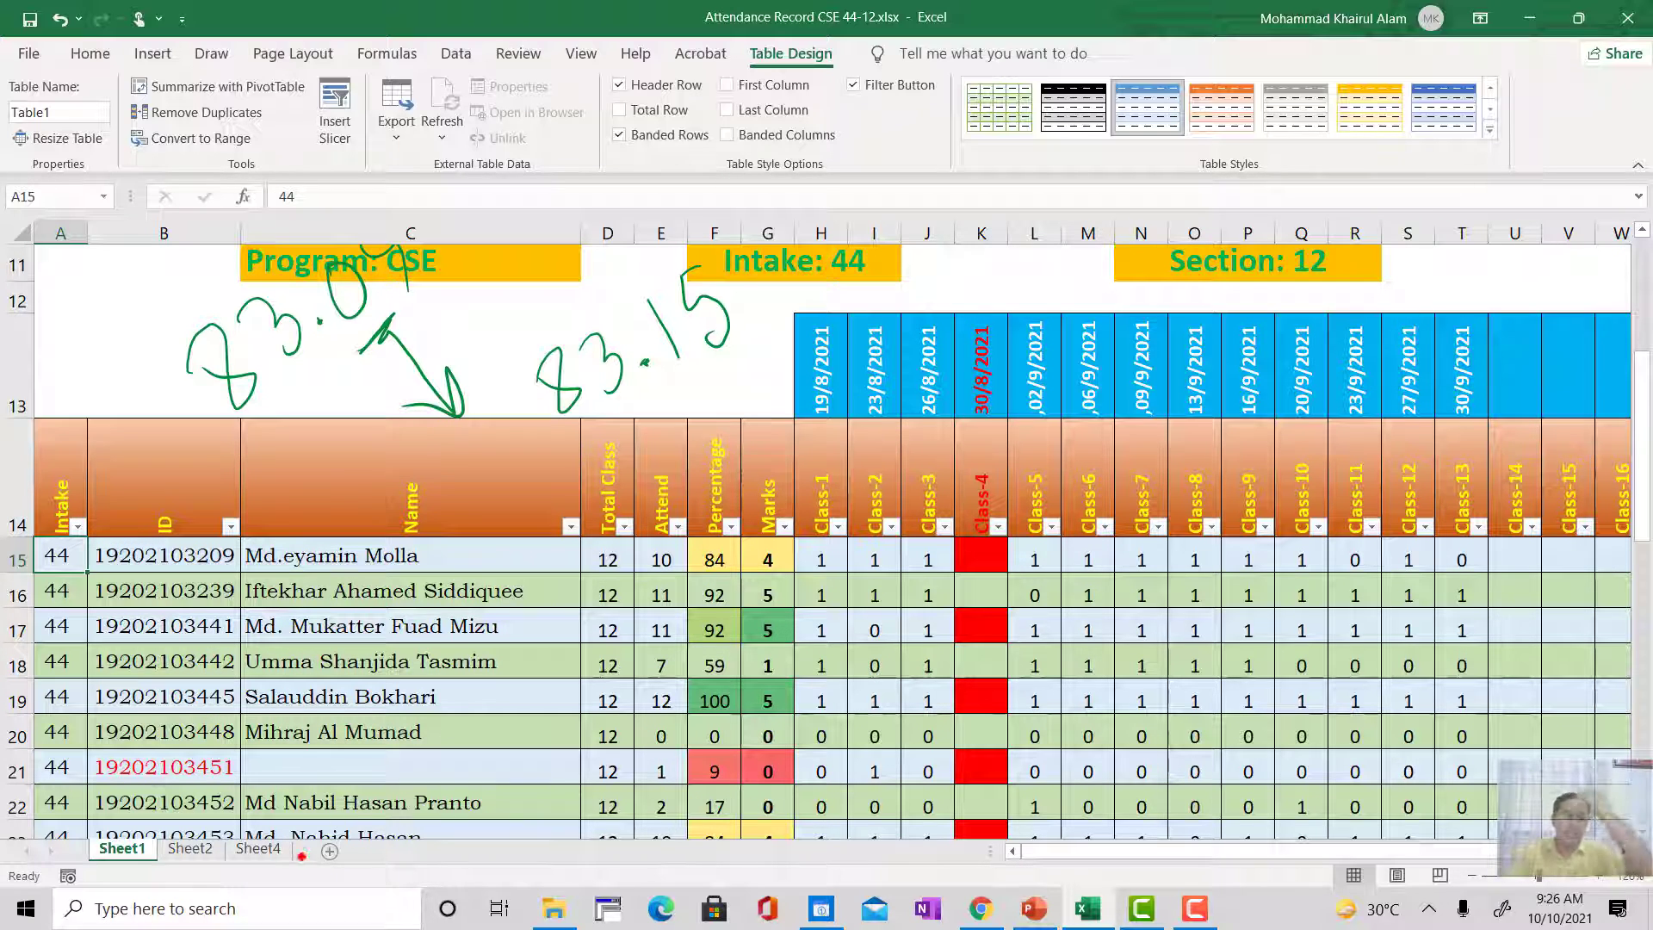
pyautogui.click(263, 847)
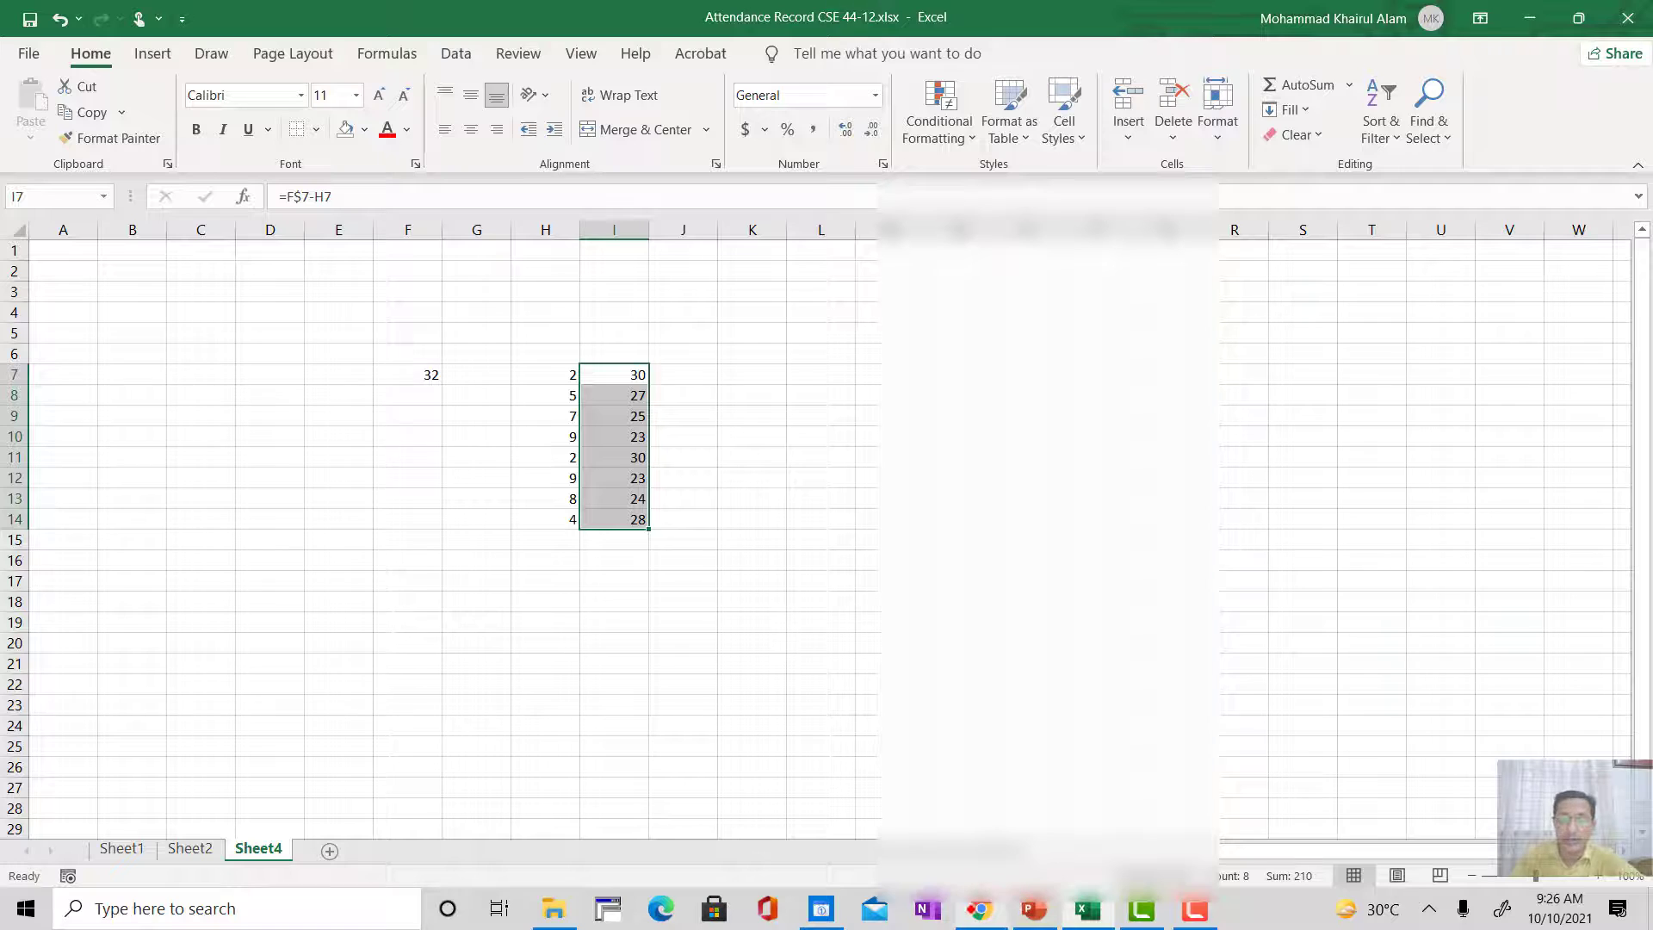
pyautogui.click(1003, 904)
pyautogui.rightClick(539, 405)
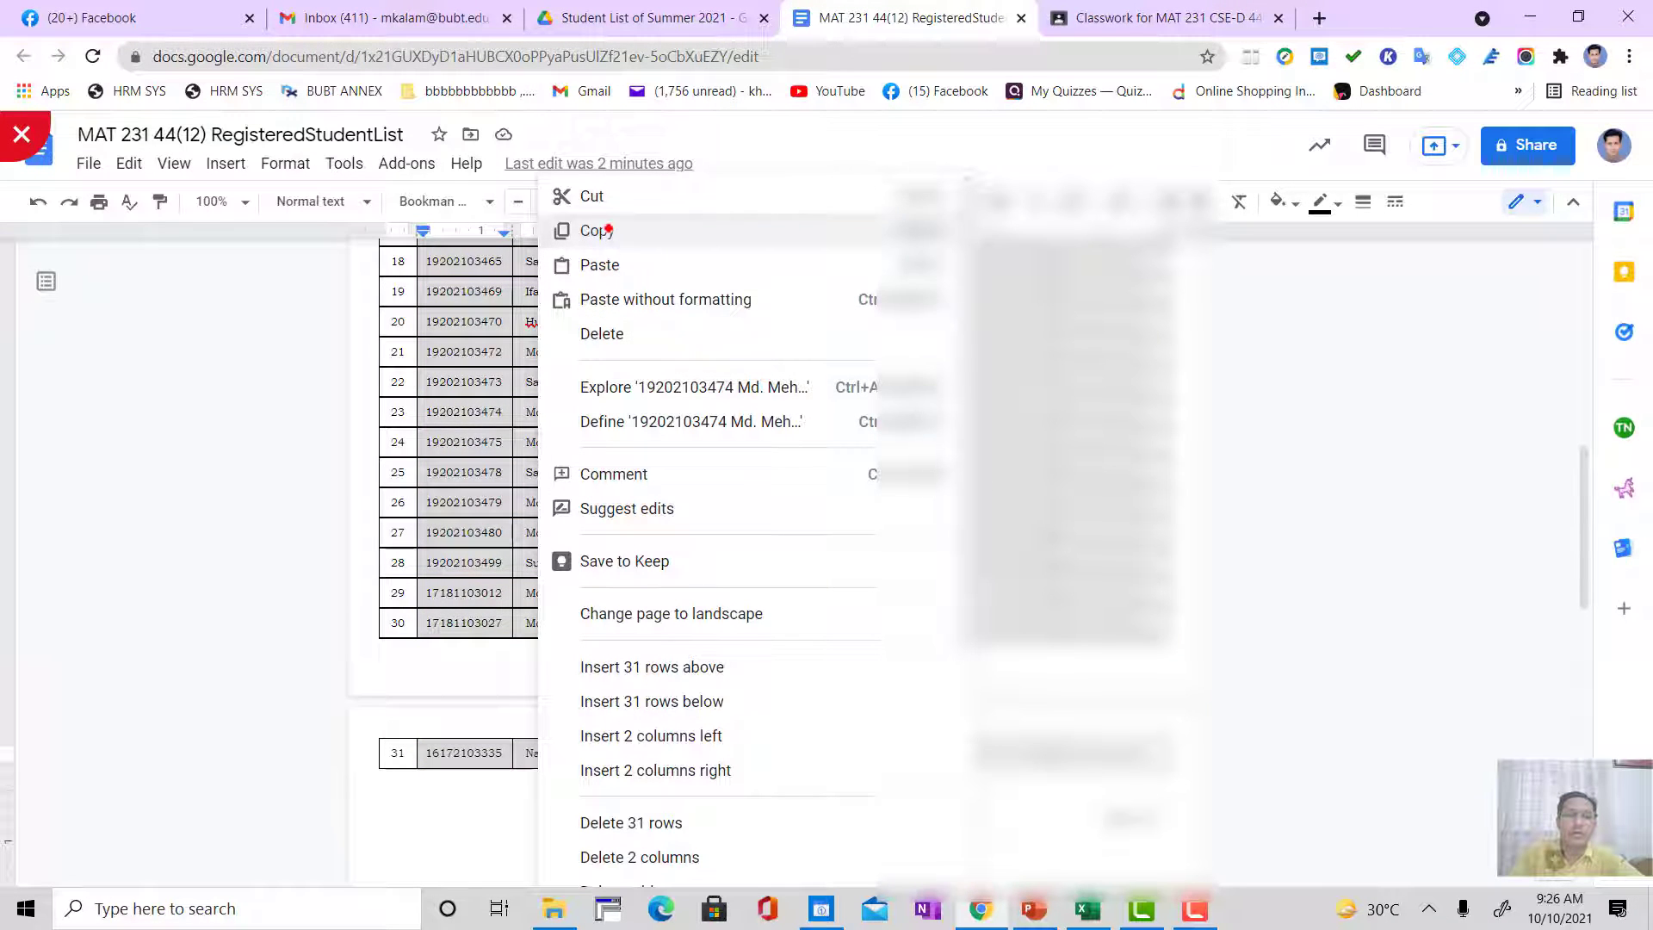
pyautogui.click(607, 230)
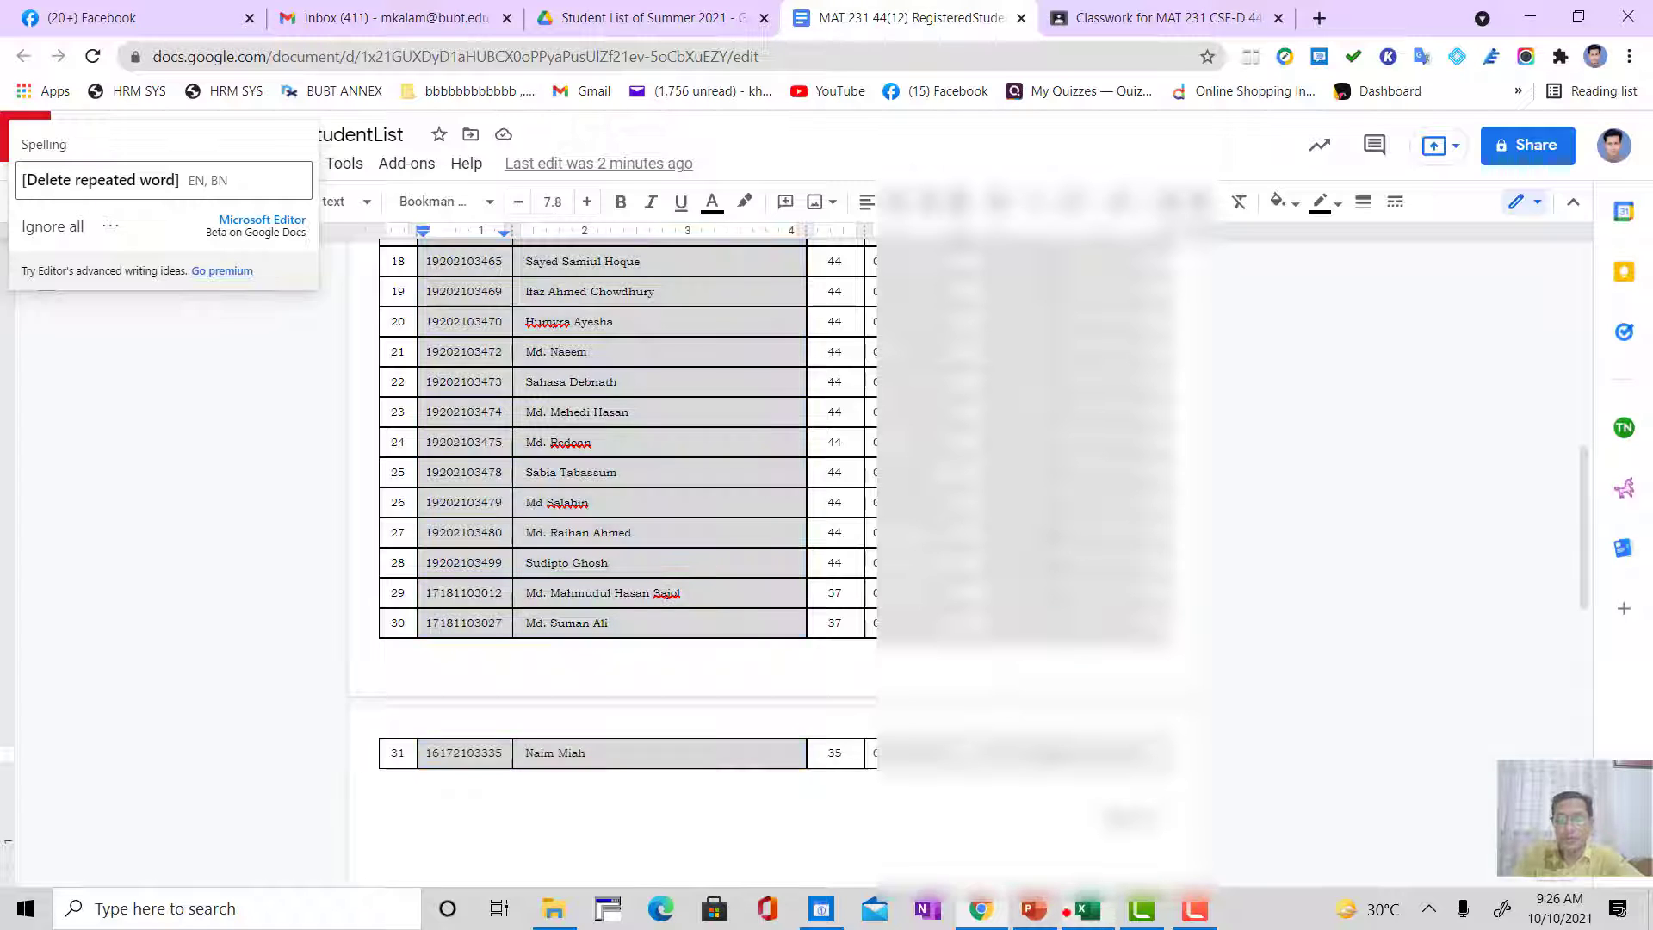
# Step: Switch to Excel, clear the range C3:Q23 on Sheet4 and paste the copied IDs and names starting at C3
pyautogui.click(1087, 909)
pyautogui.moveTo(213, 290); pyautogui.dragTo(1151, 697)
pyautogui.press('Delete')
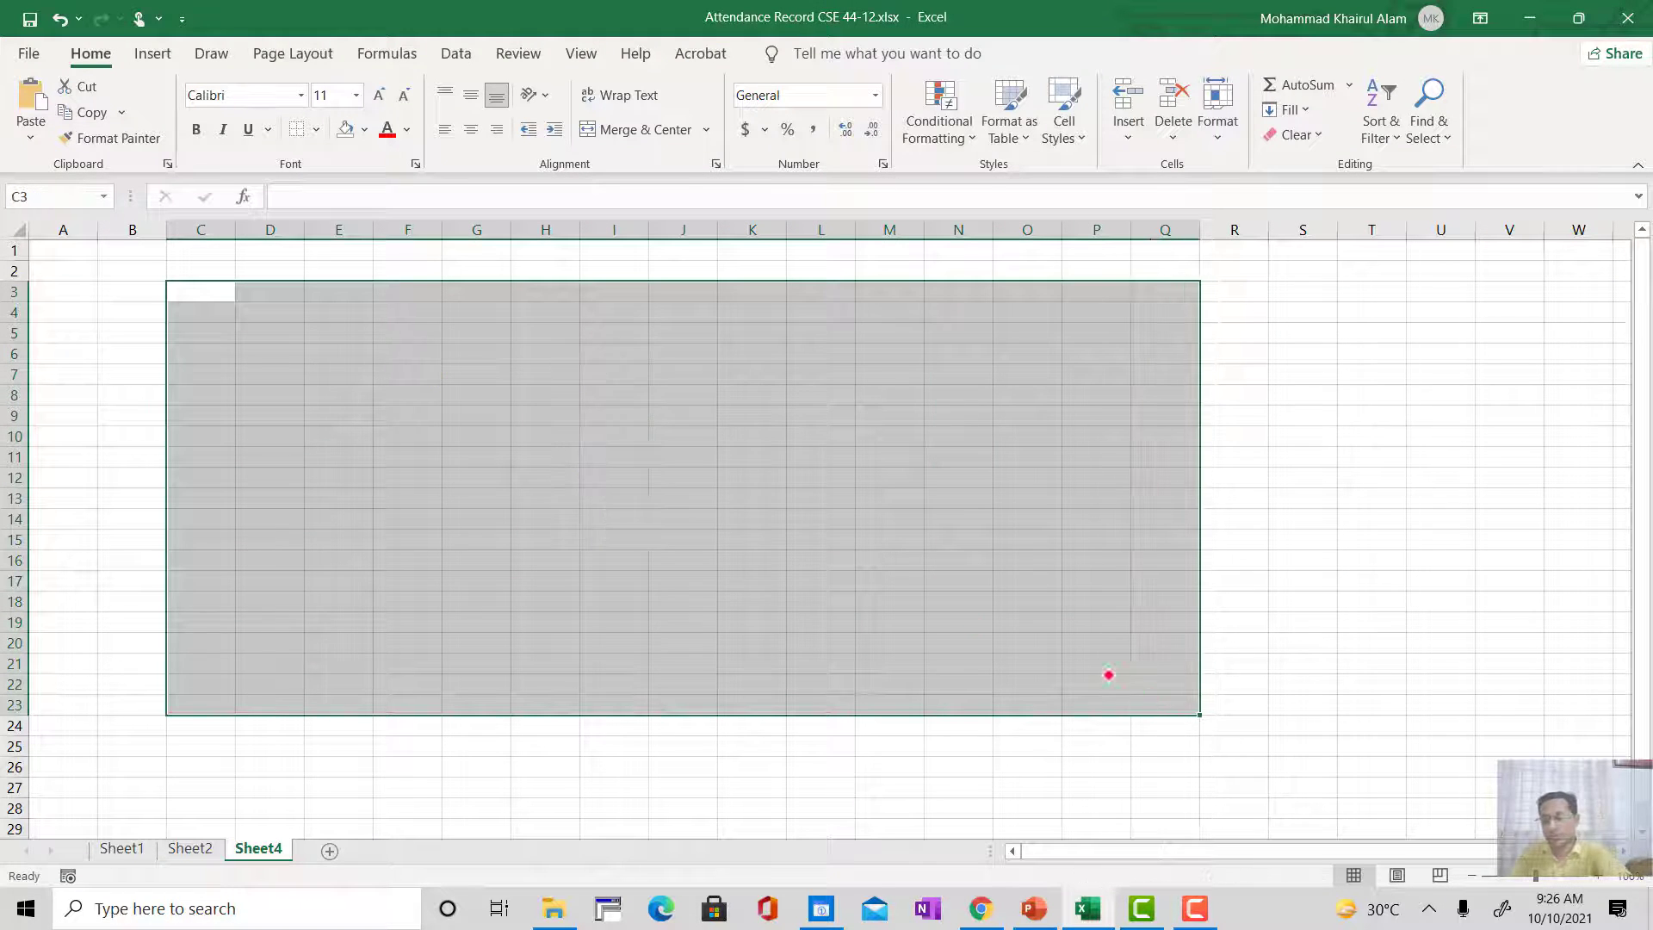
pyautogui.click(207, 291)
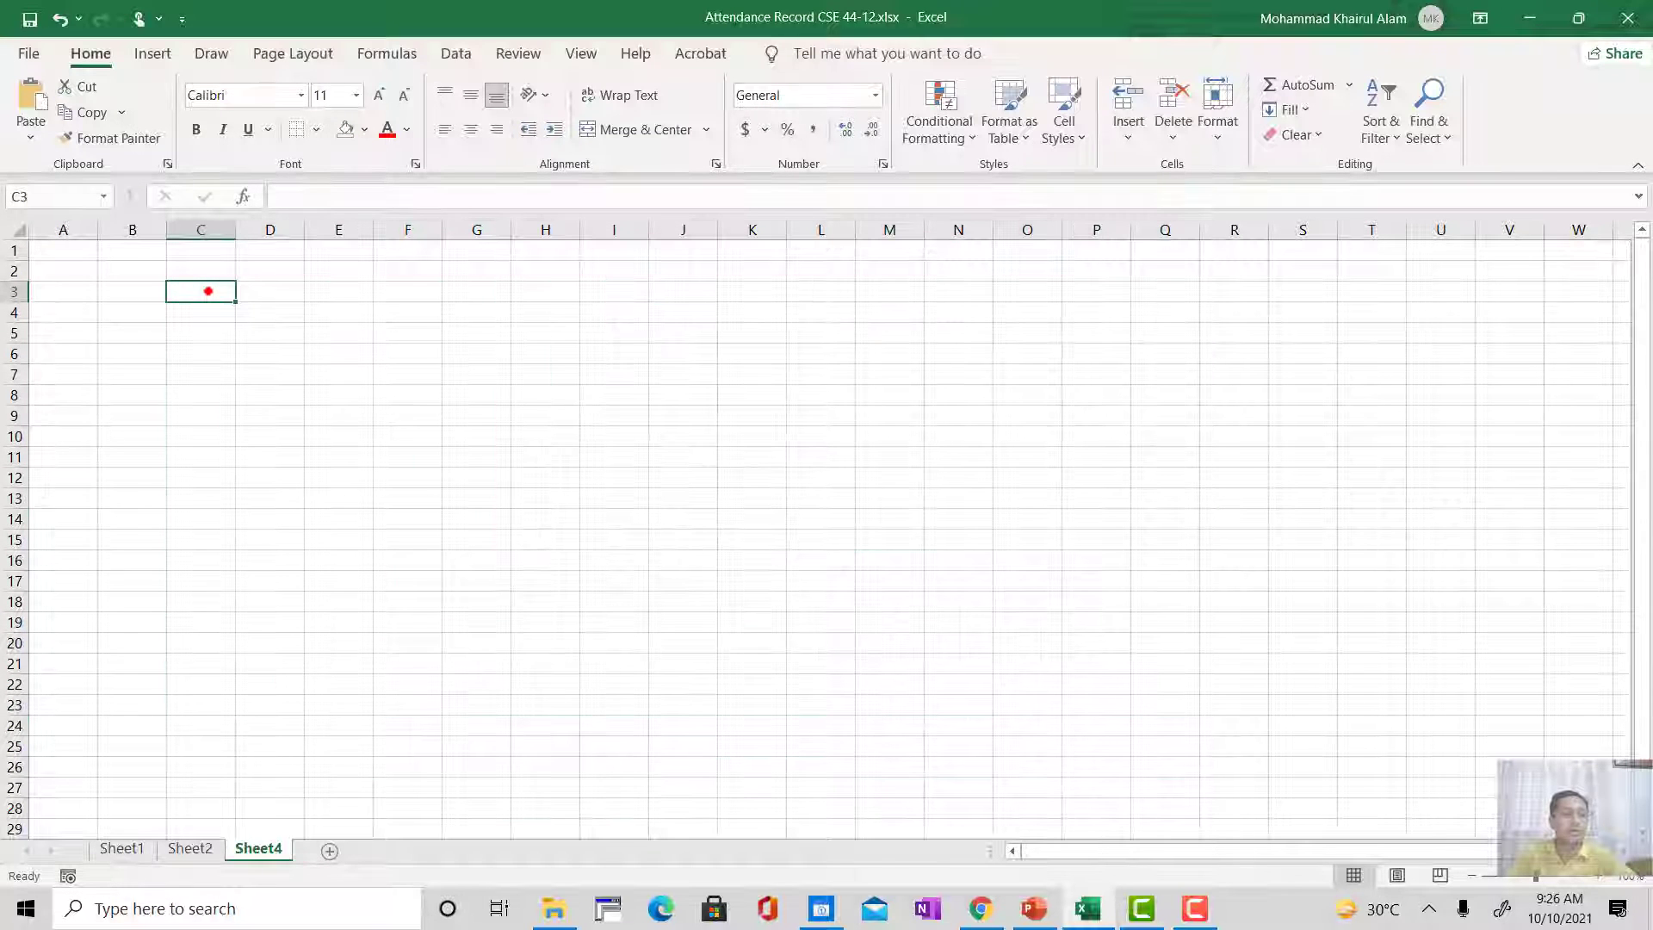
pyautogui.hotkey('ctrl', 'v')
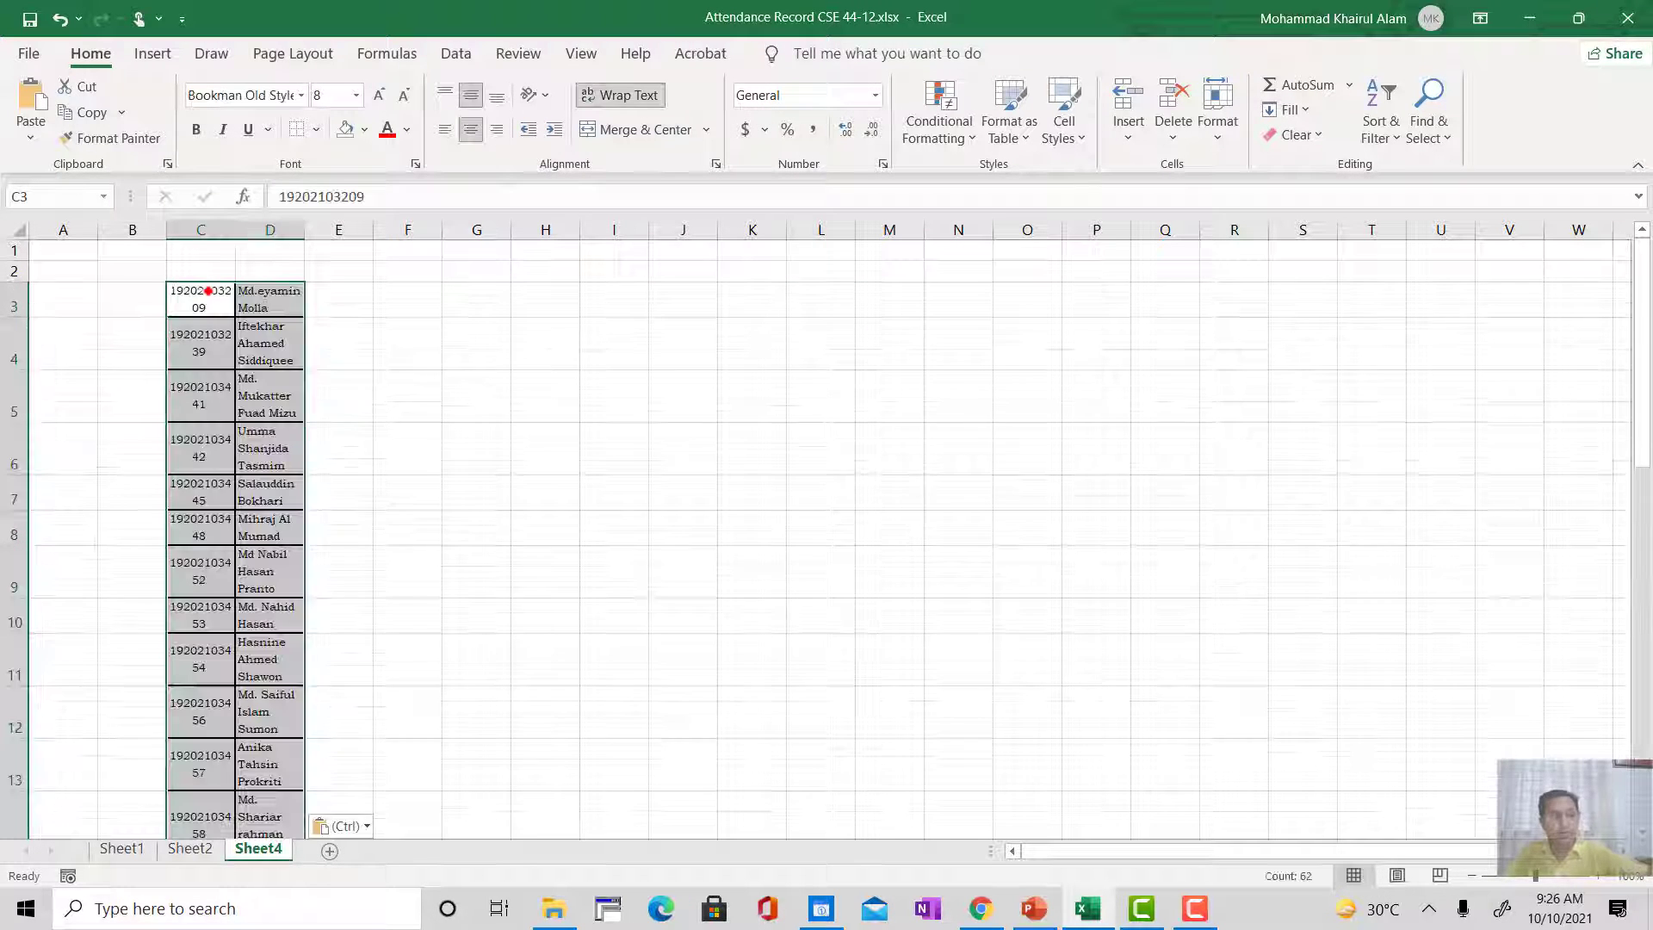
# Step: Widen columns C and D on Sheet4 and re-enter the names in D3 to D6 so their rows shrink to one line
pyautogui.moveTo(234, 229); pyautogui.dragTo(513, 229)
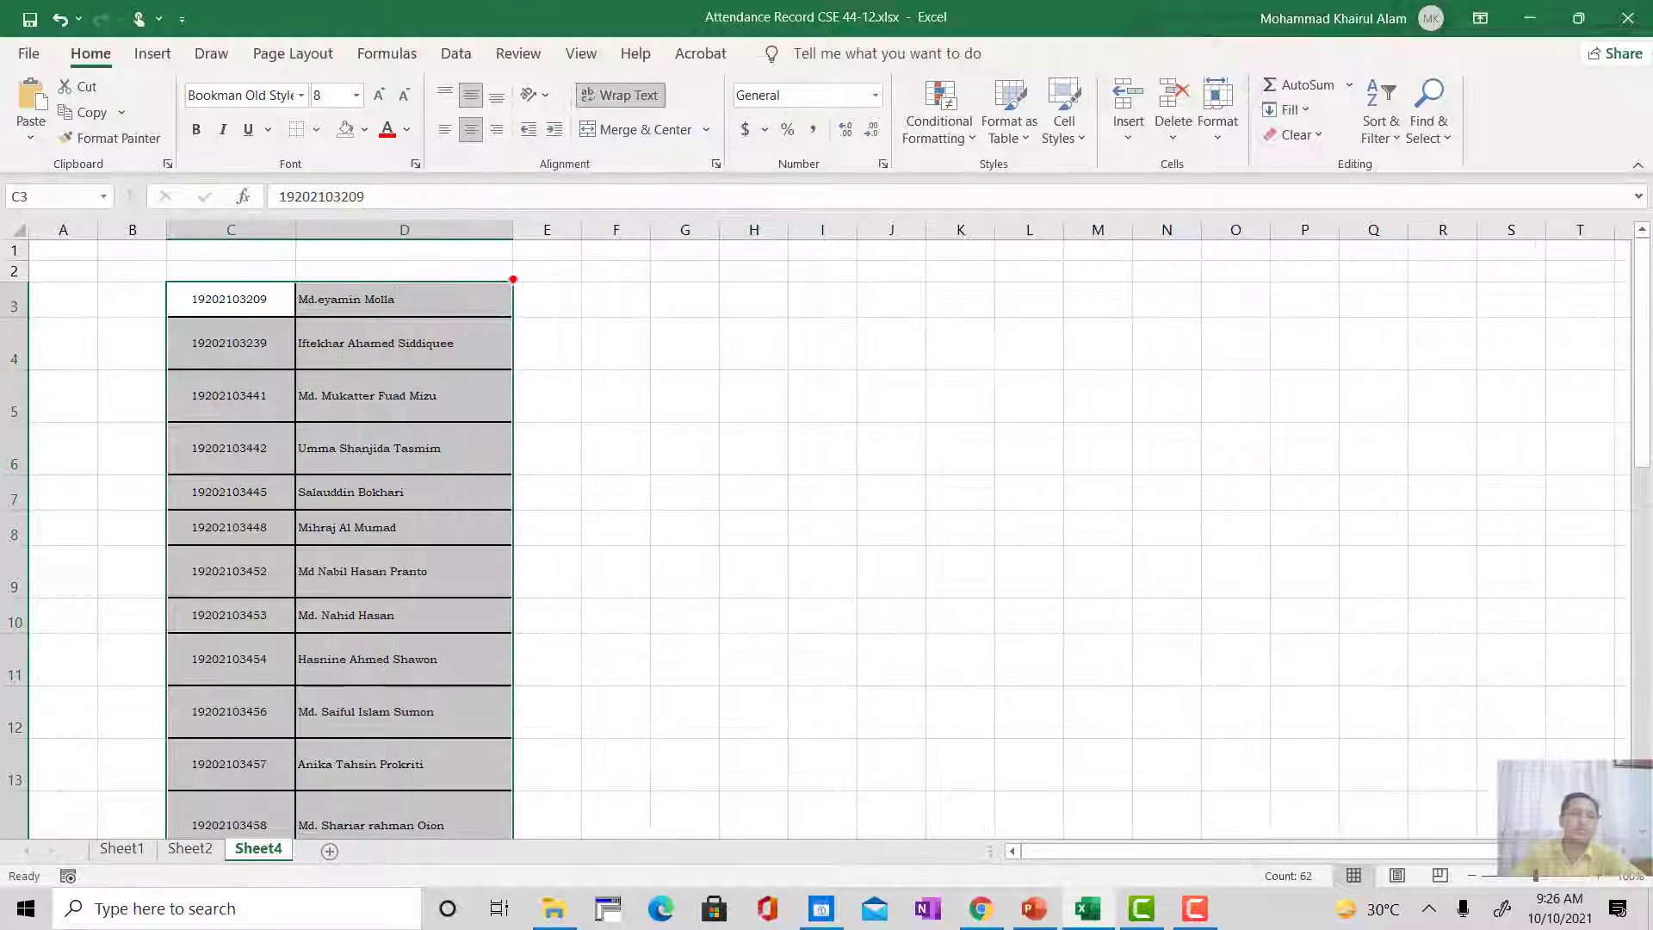
pyautogui.click(624, 357)
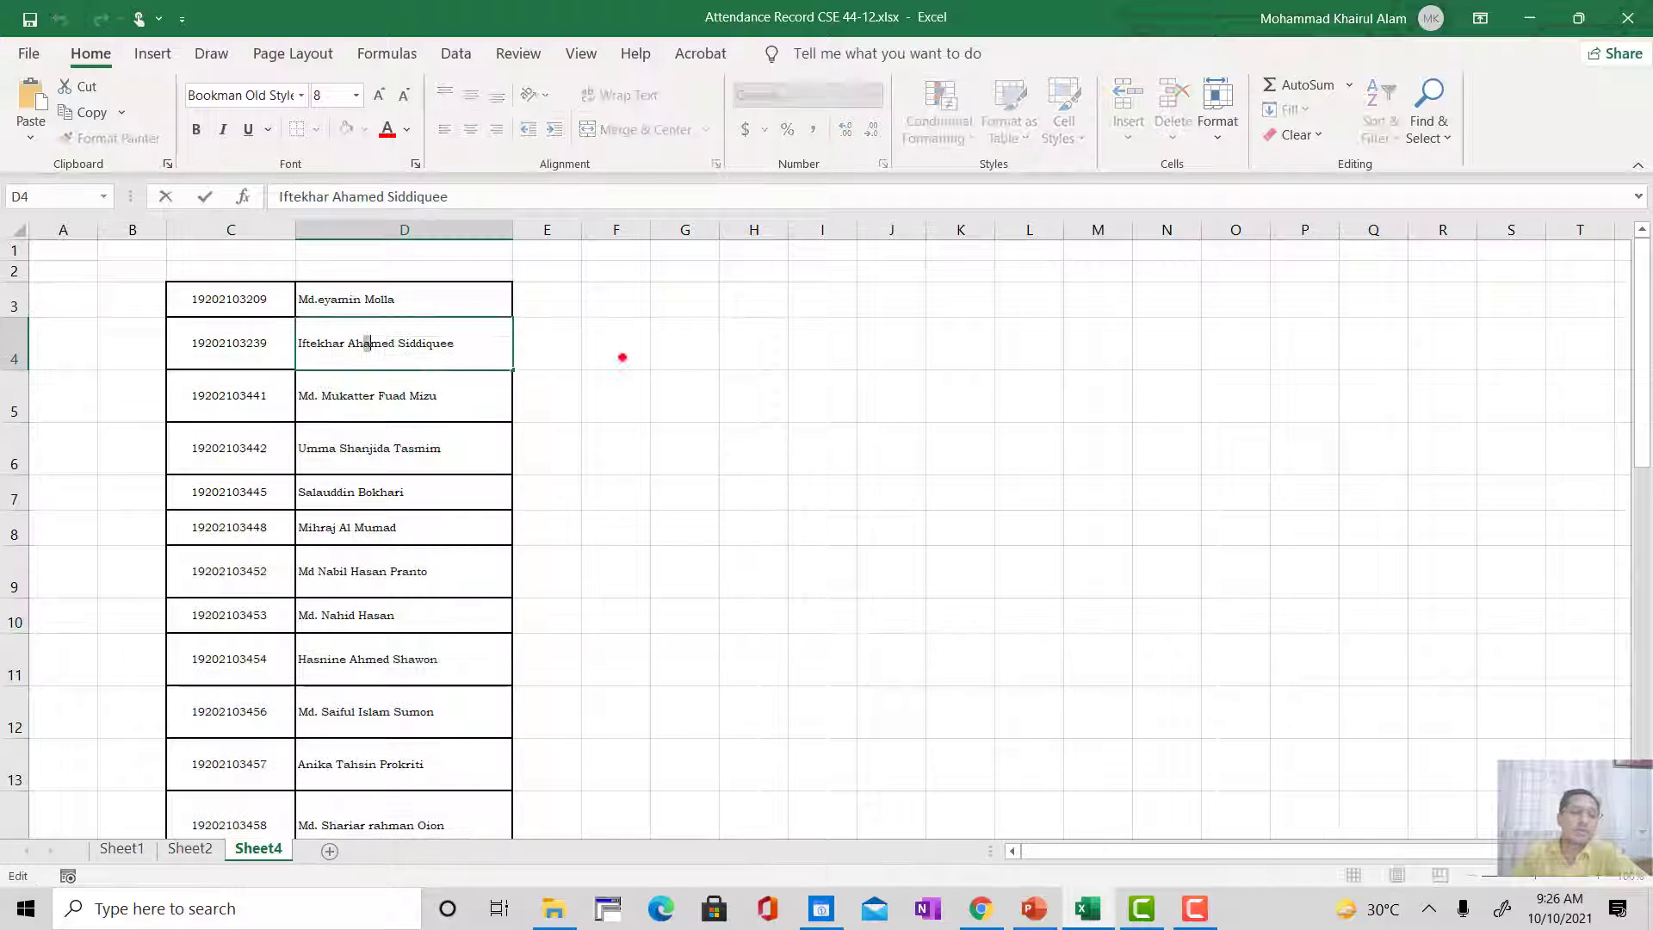
pyautogui.click(332, 356)
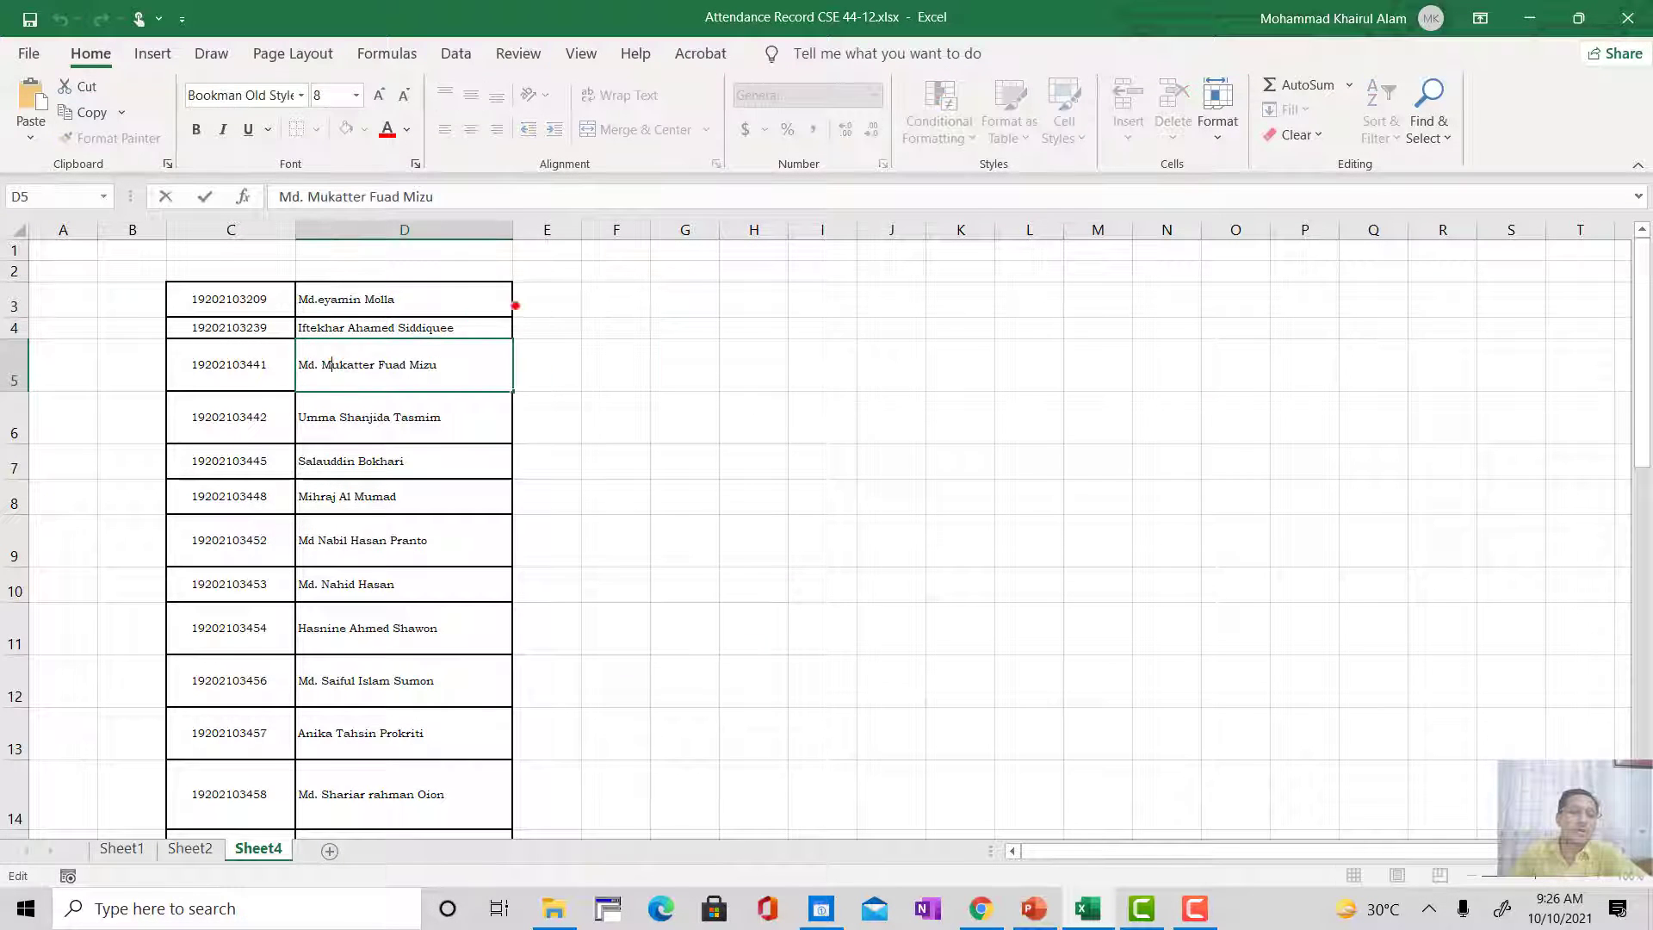
pyautogui.click(534, 295)
pyautogui.click(419, 300)
pyautogui.click(654, 301)
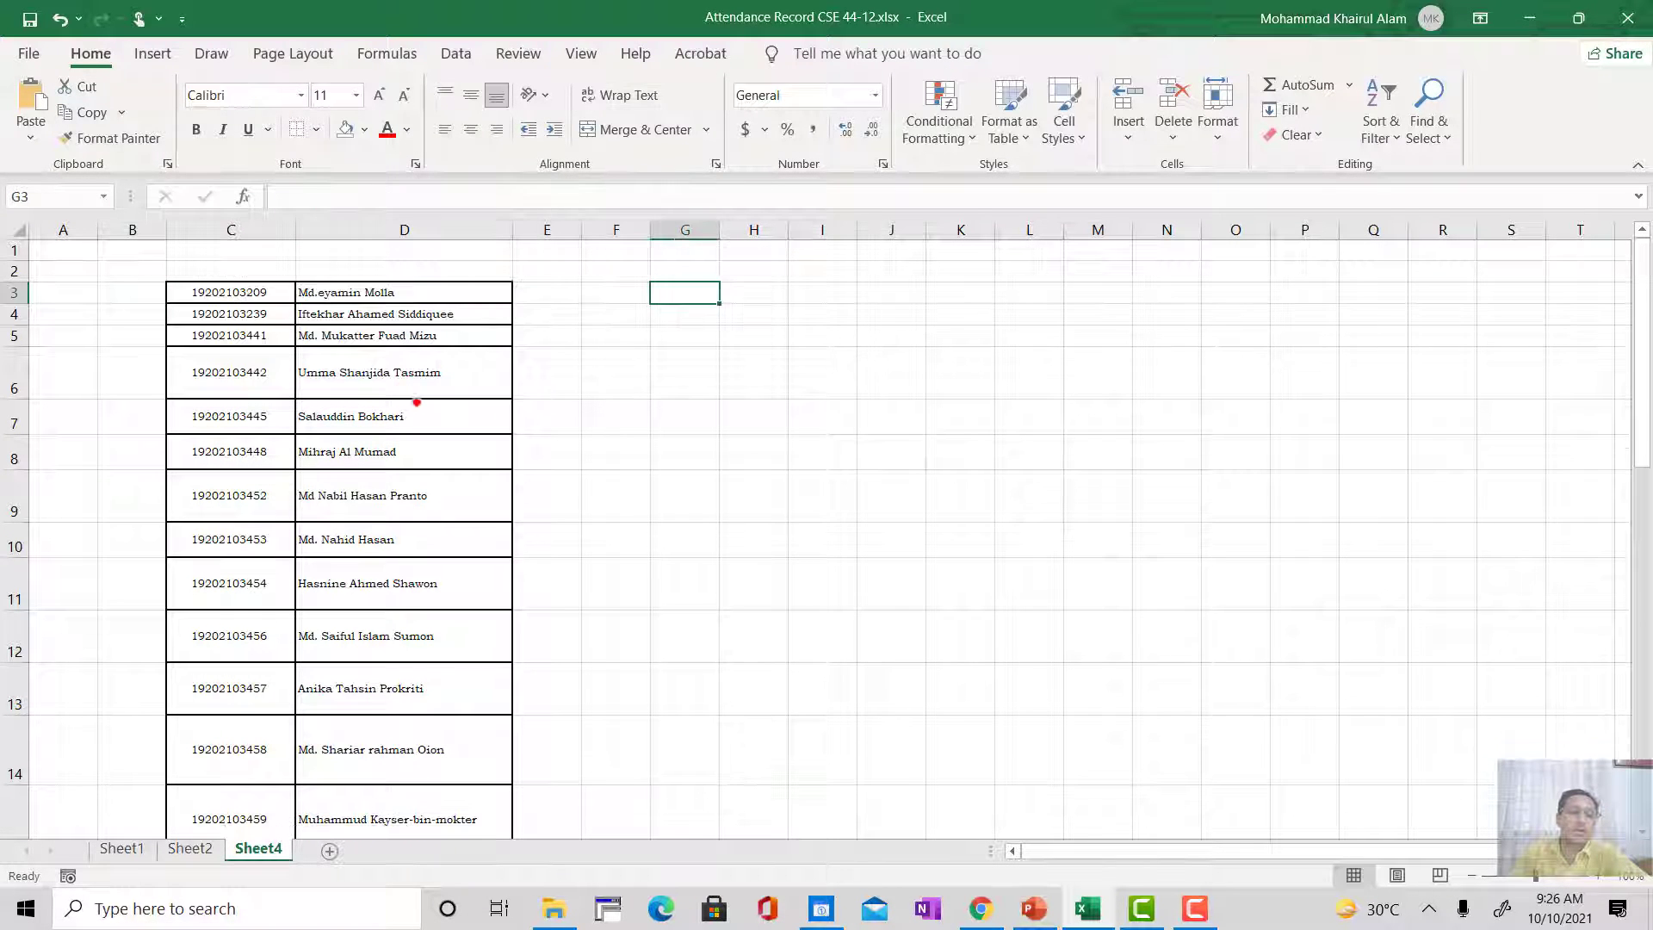
pyautogui.click(405, 372)
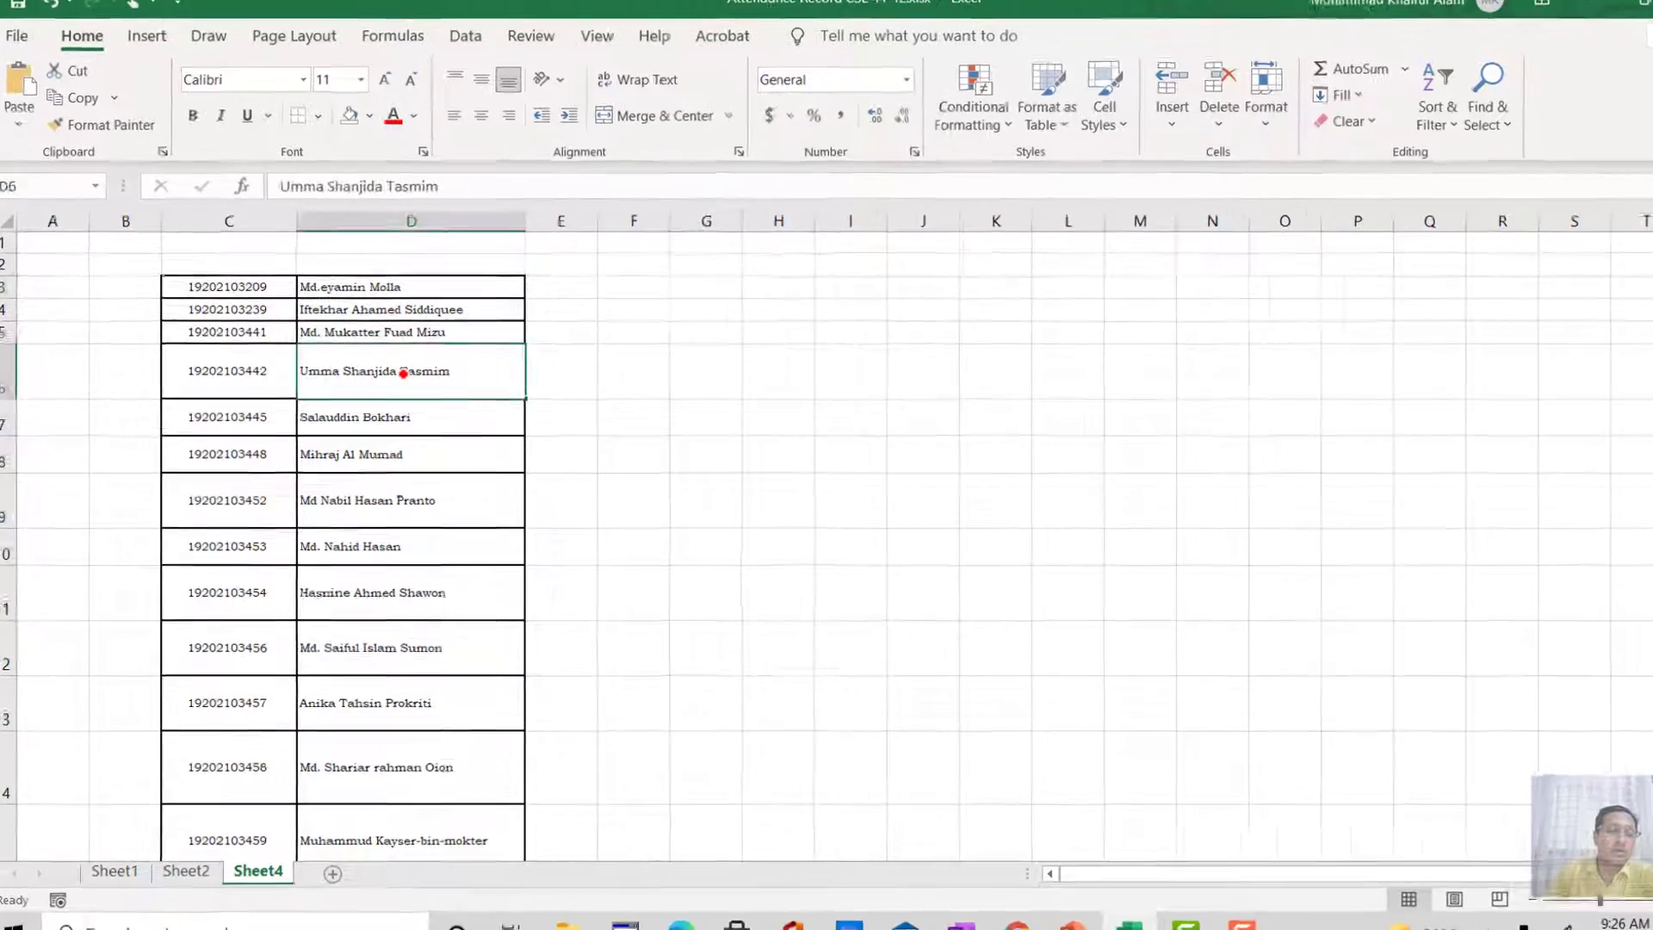
pyautogui.click(706, 332)
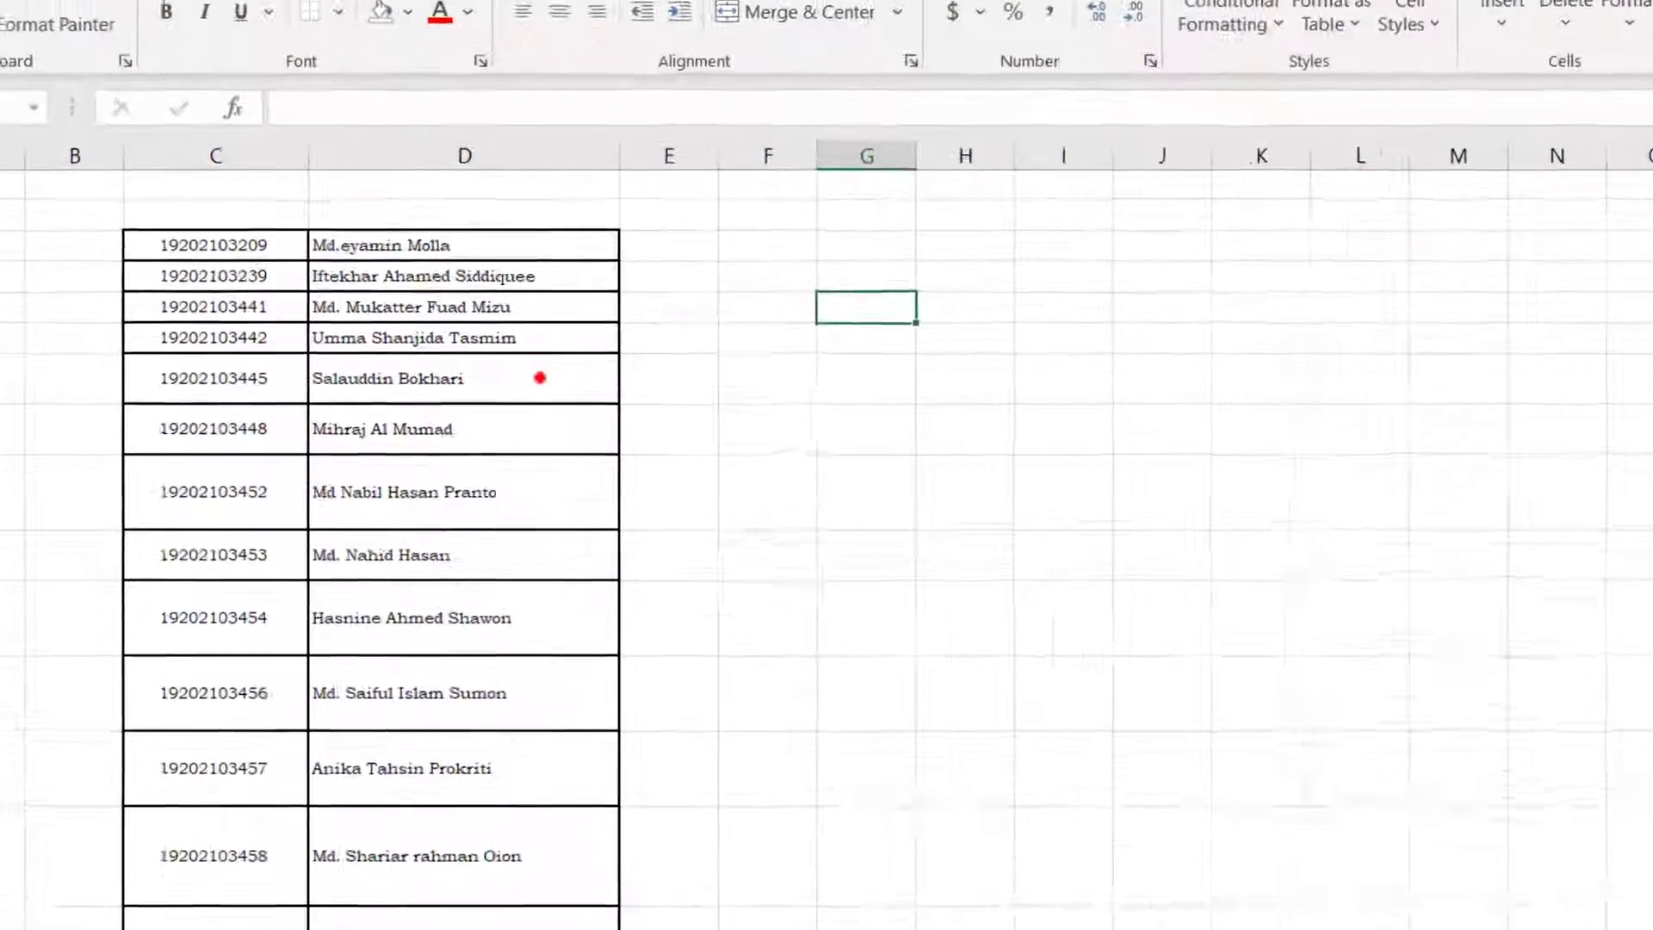
# Step: Check the student IDs in C3 and C8 for a trailing space after the last digit
pyautogui.click(149, 224)
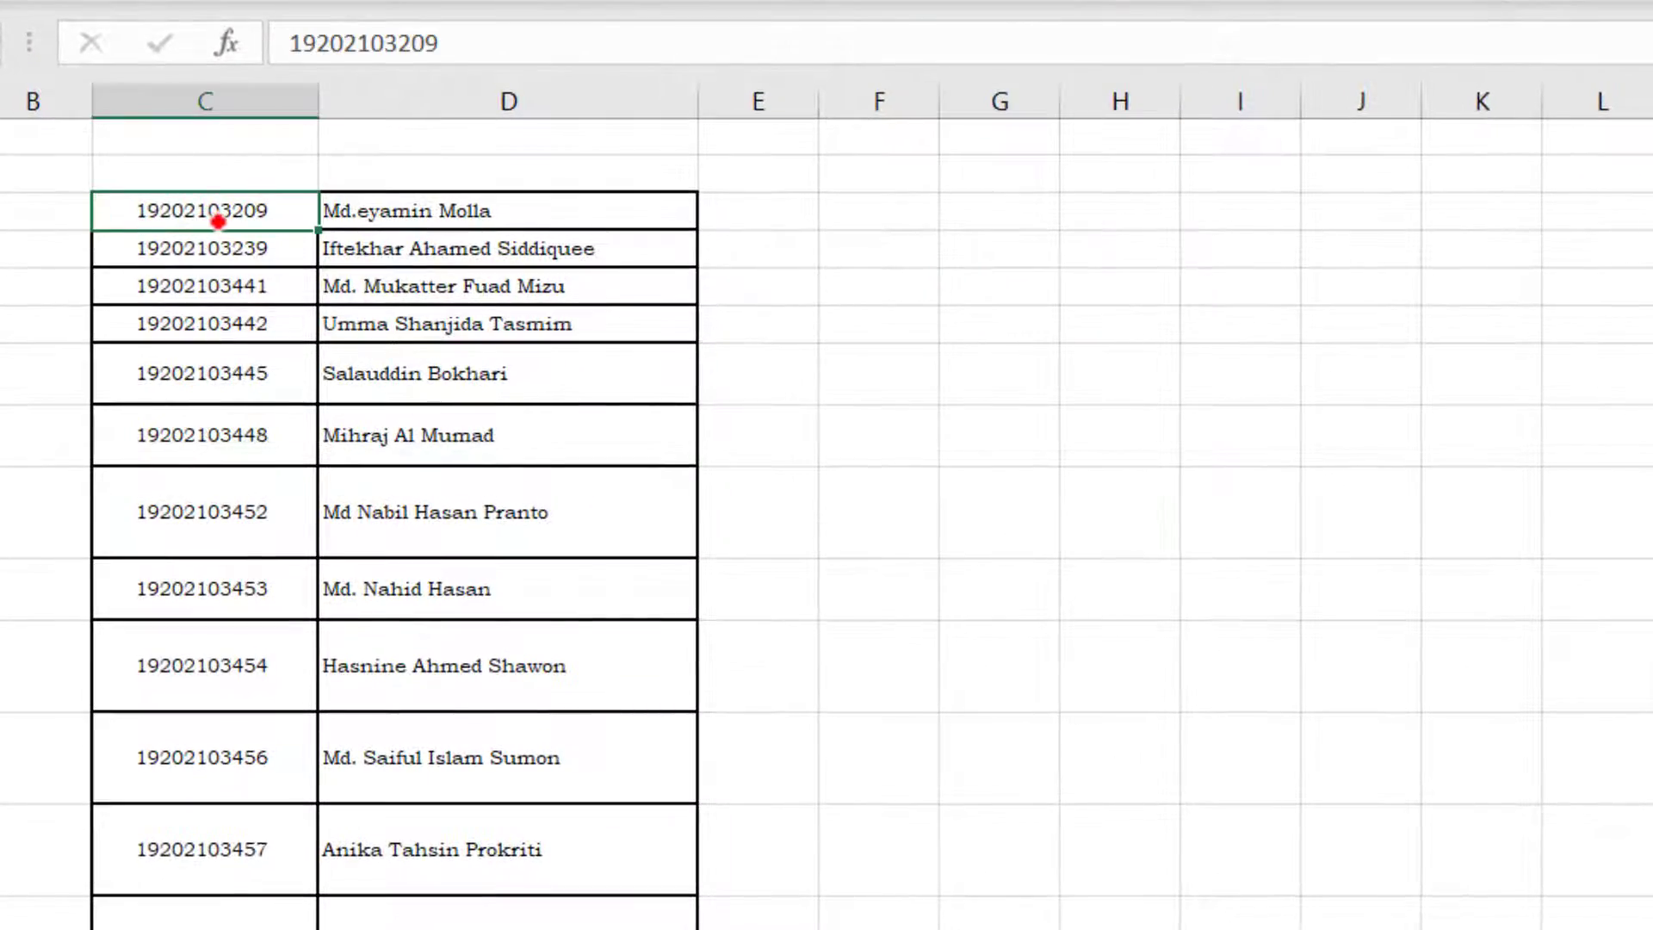
pyautogui.click(497, 44)
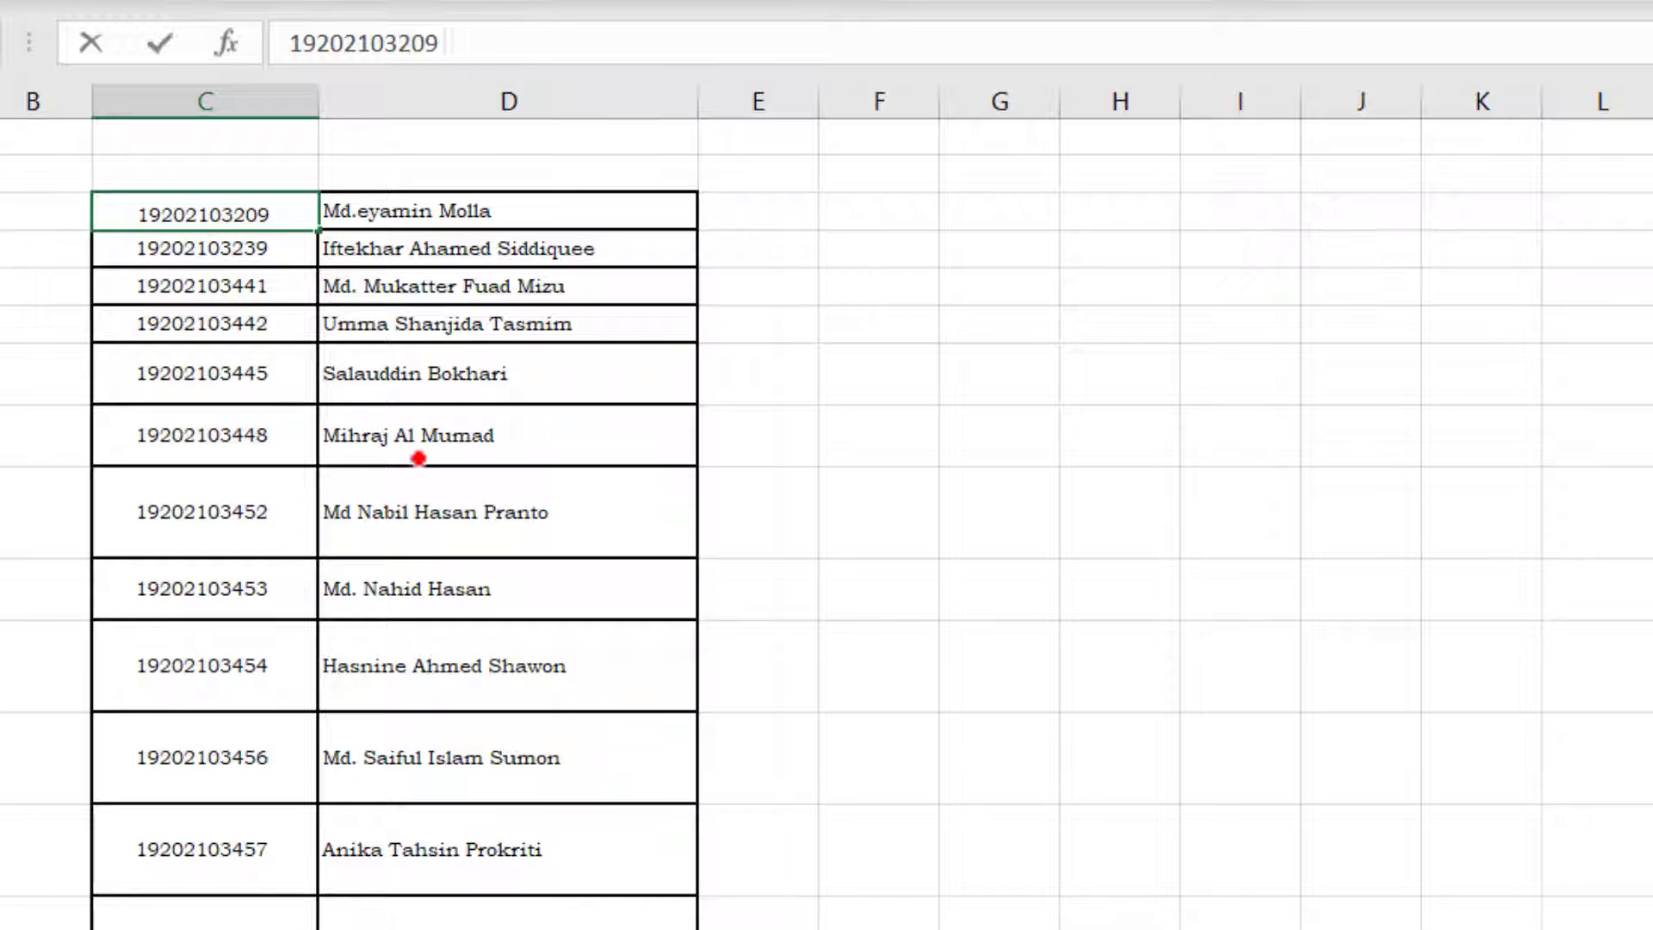
pyautogui.click(230, 434)
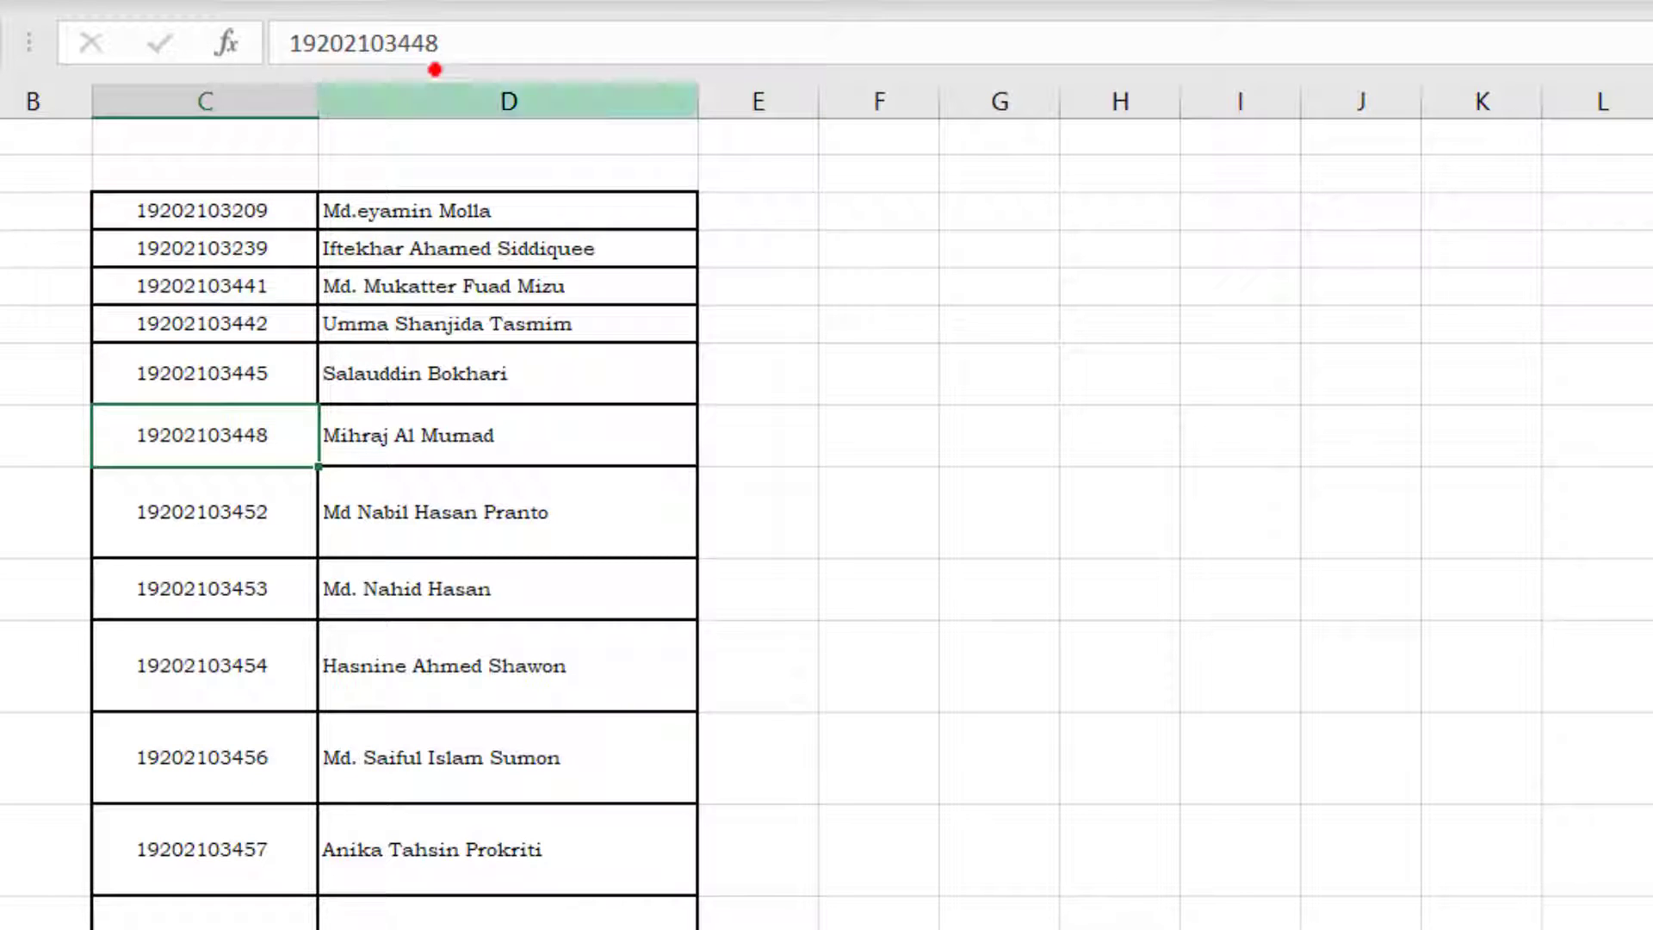
pyautogui.click(474, 37)
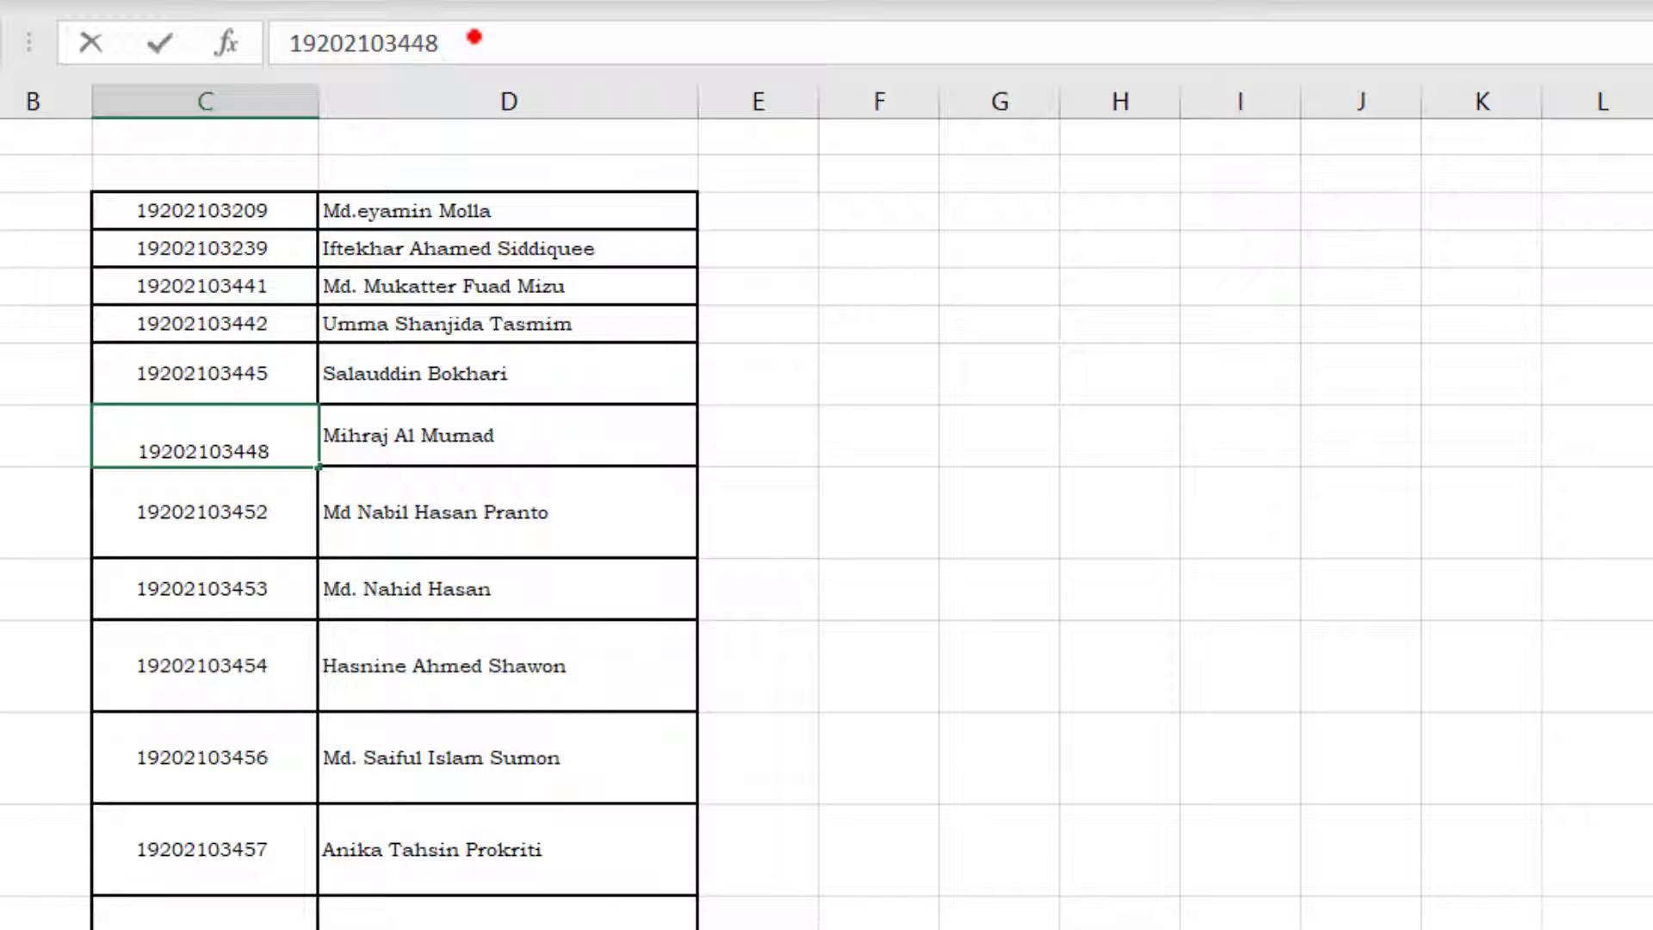
pyautogui.press('Right')
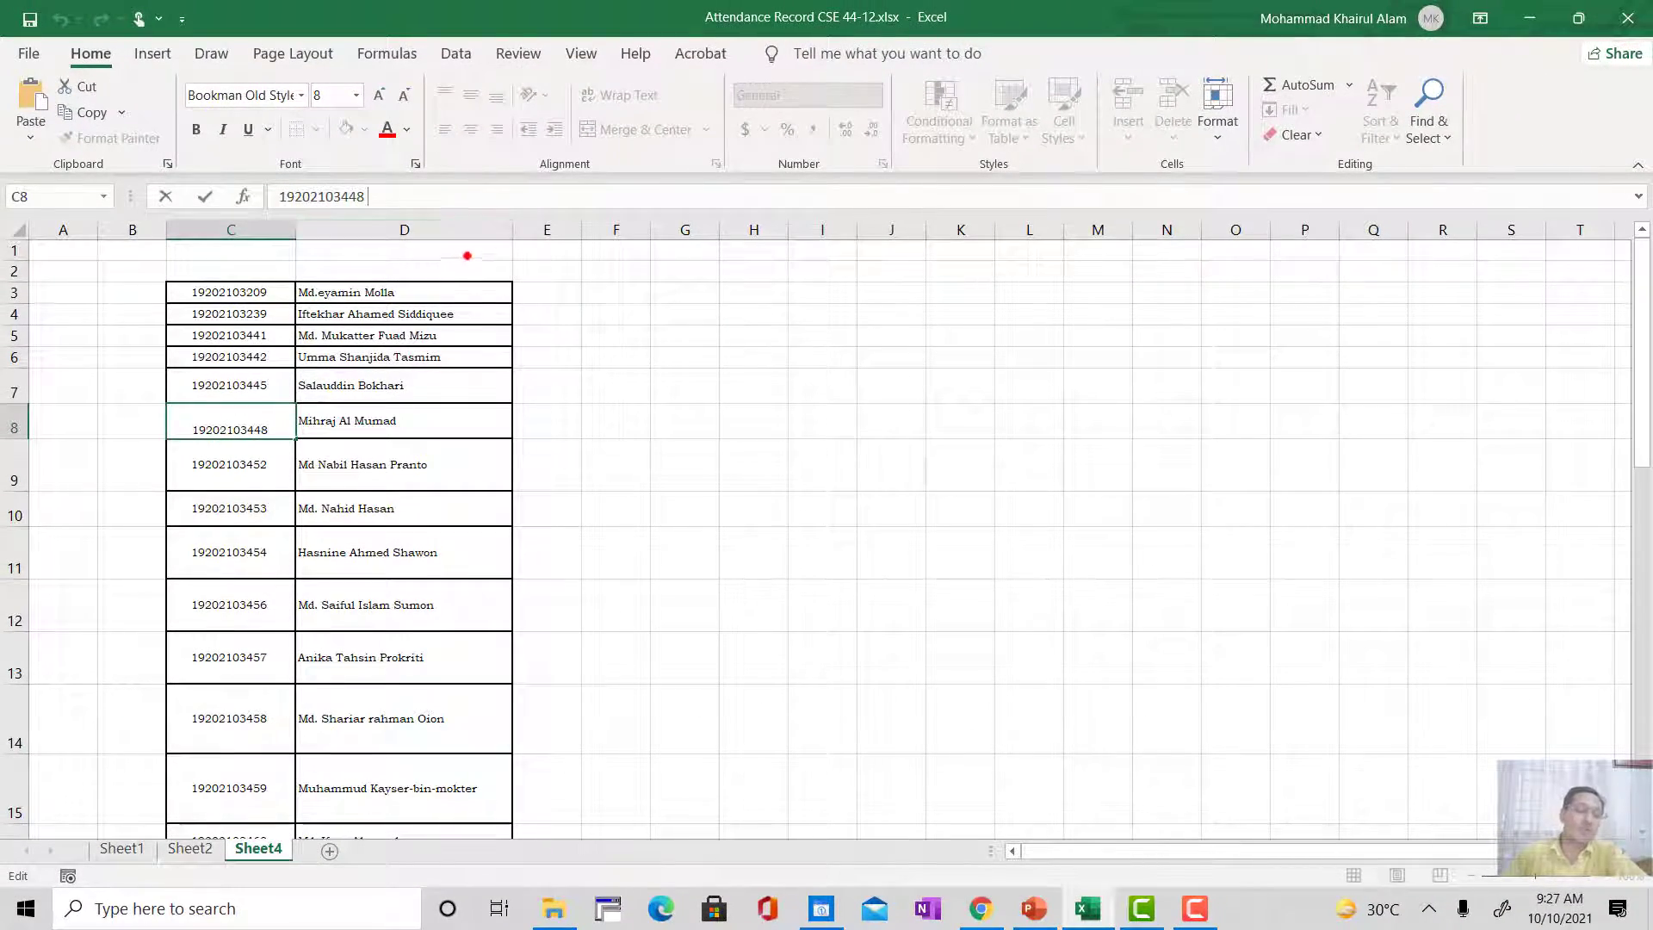
# Step: Remove the trailing space from the student IDs in cells C3 to C7
pyautogui.click(272, 293)
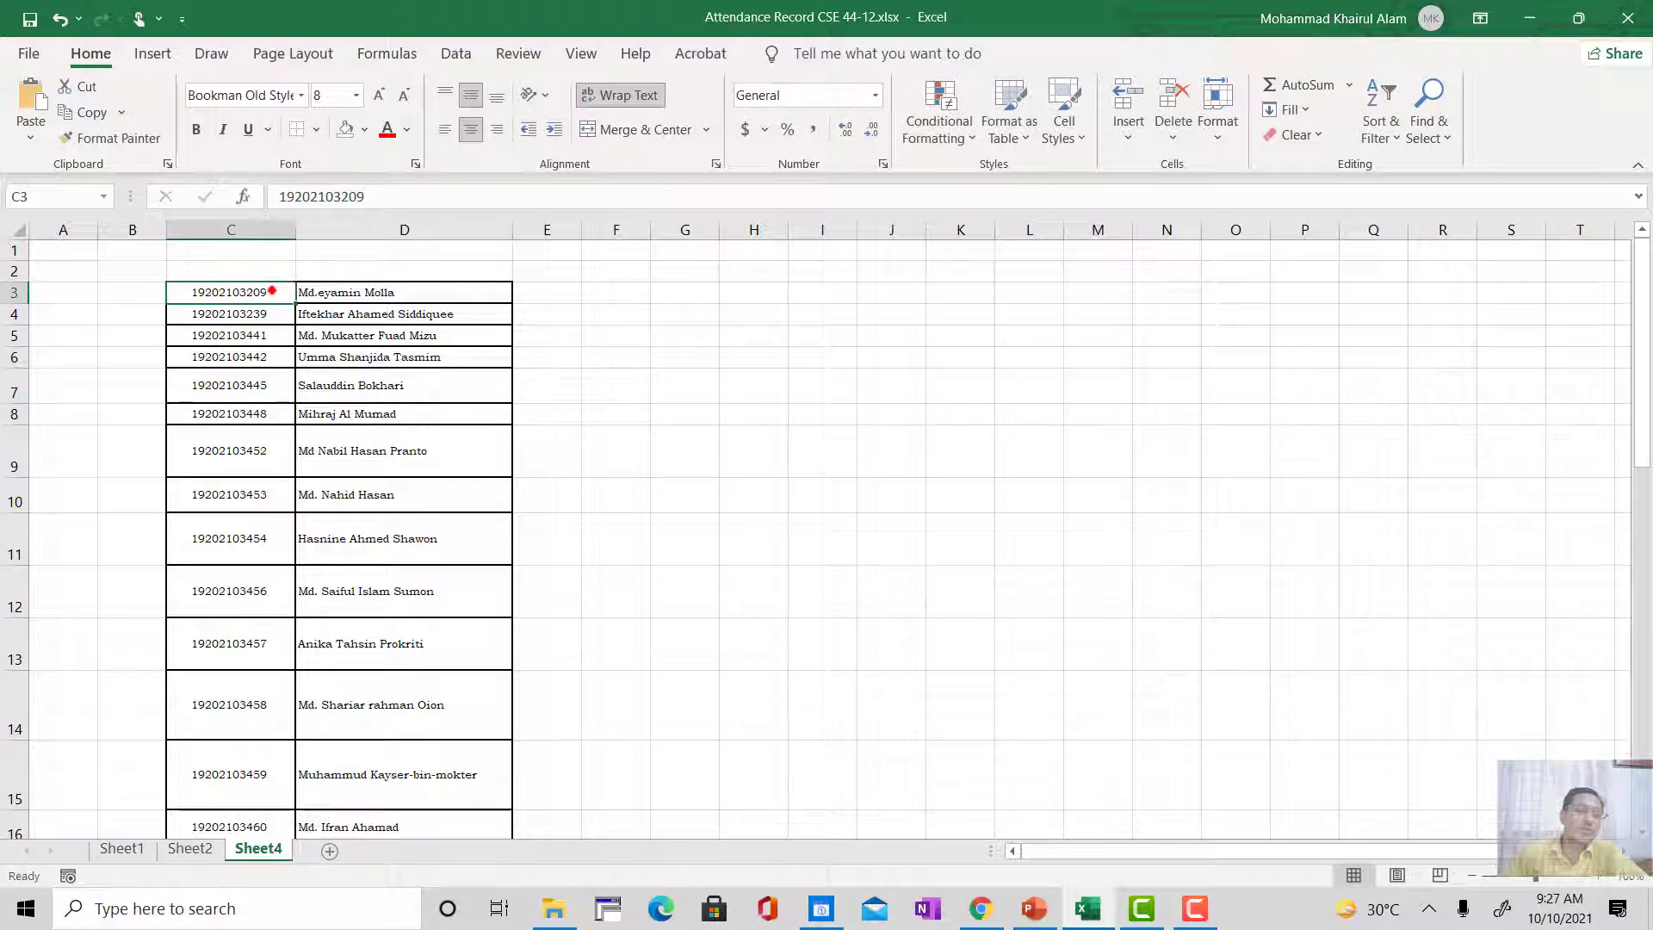
pyautogui.doubleClick(278, 293)
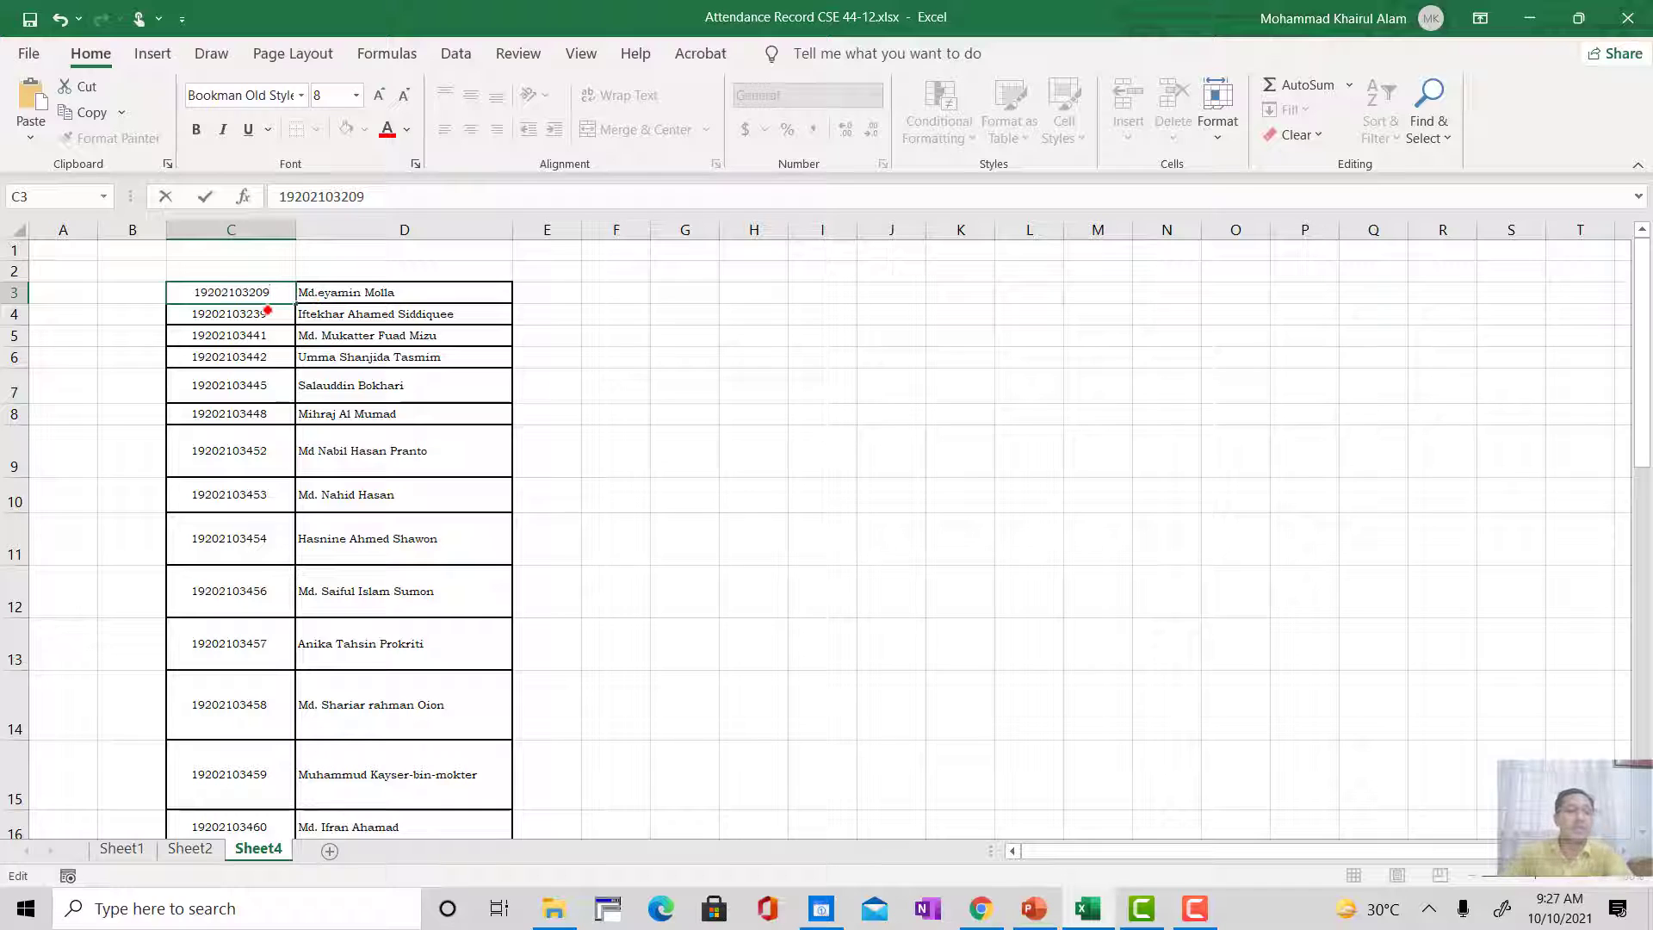
pyautogui.doubleClick(278, 313)
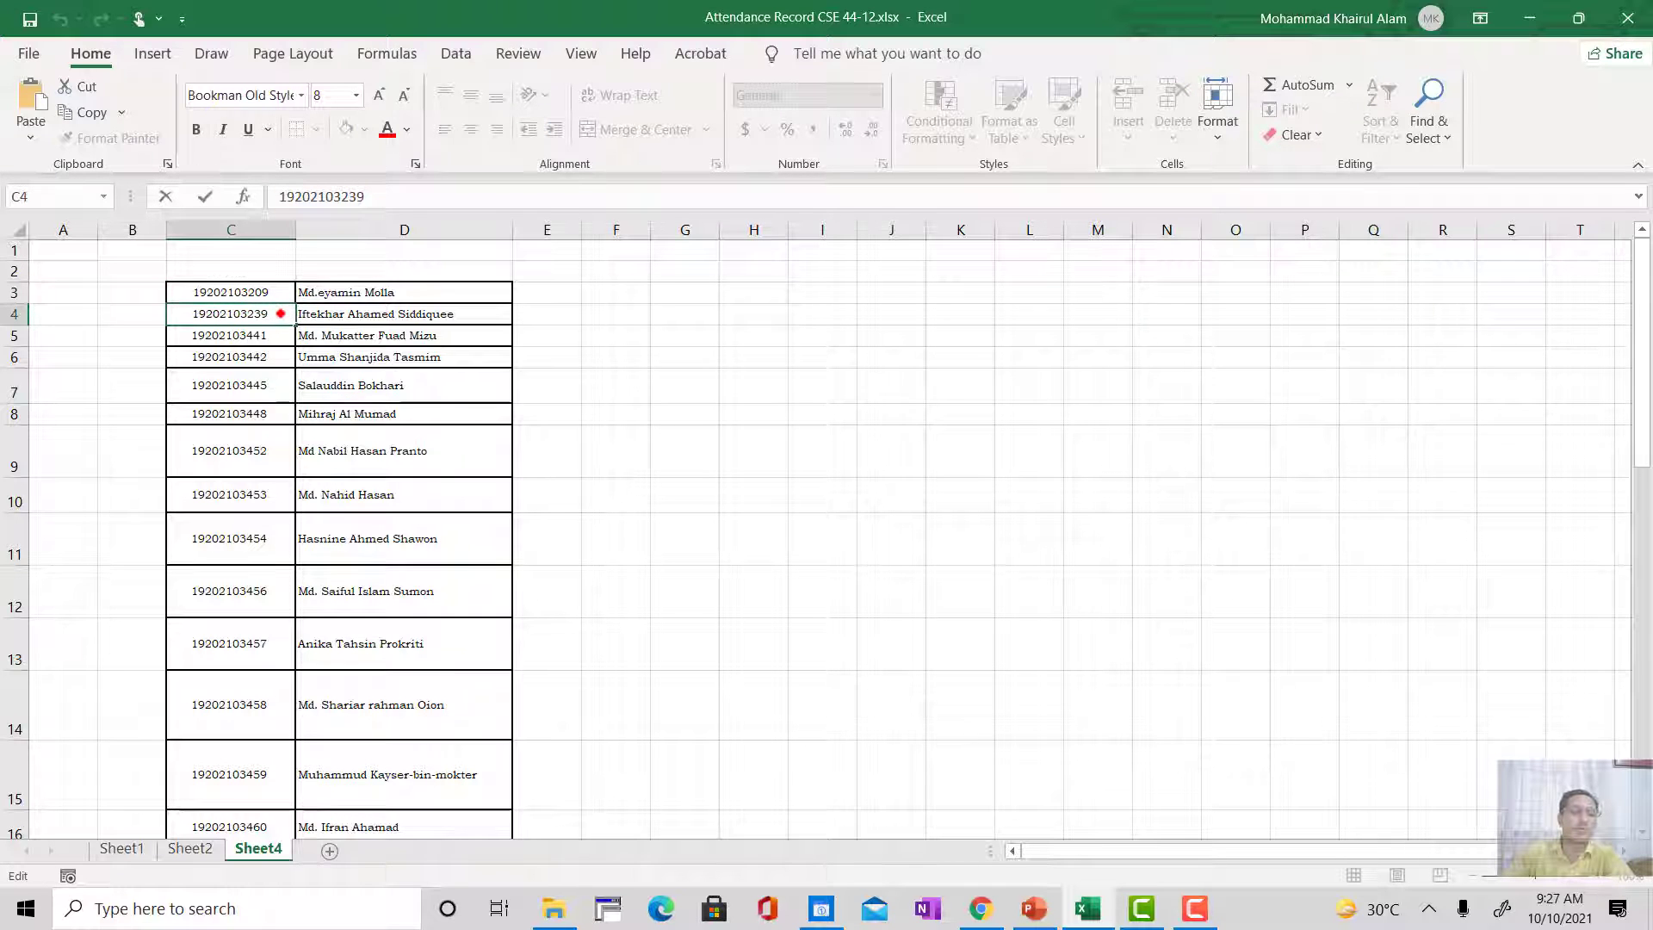
pyautogui.doubleClick(273, 334)
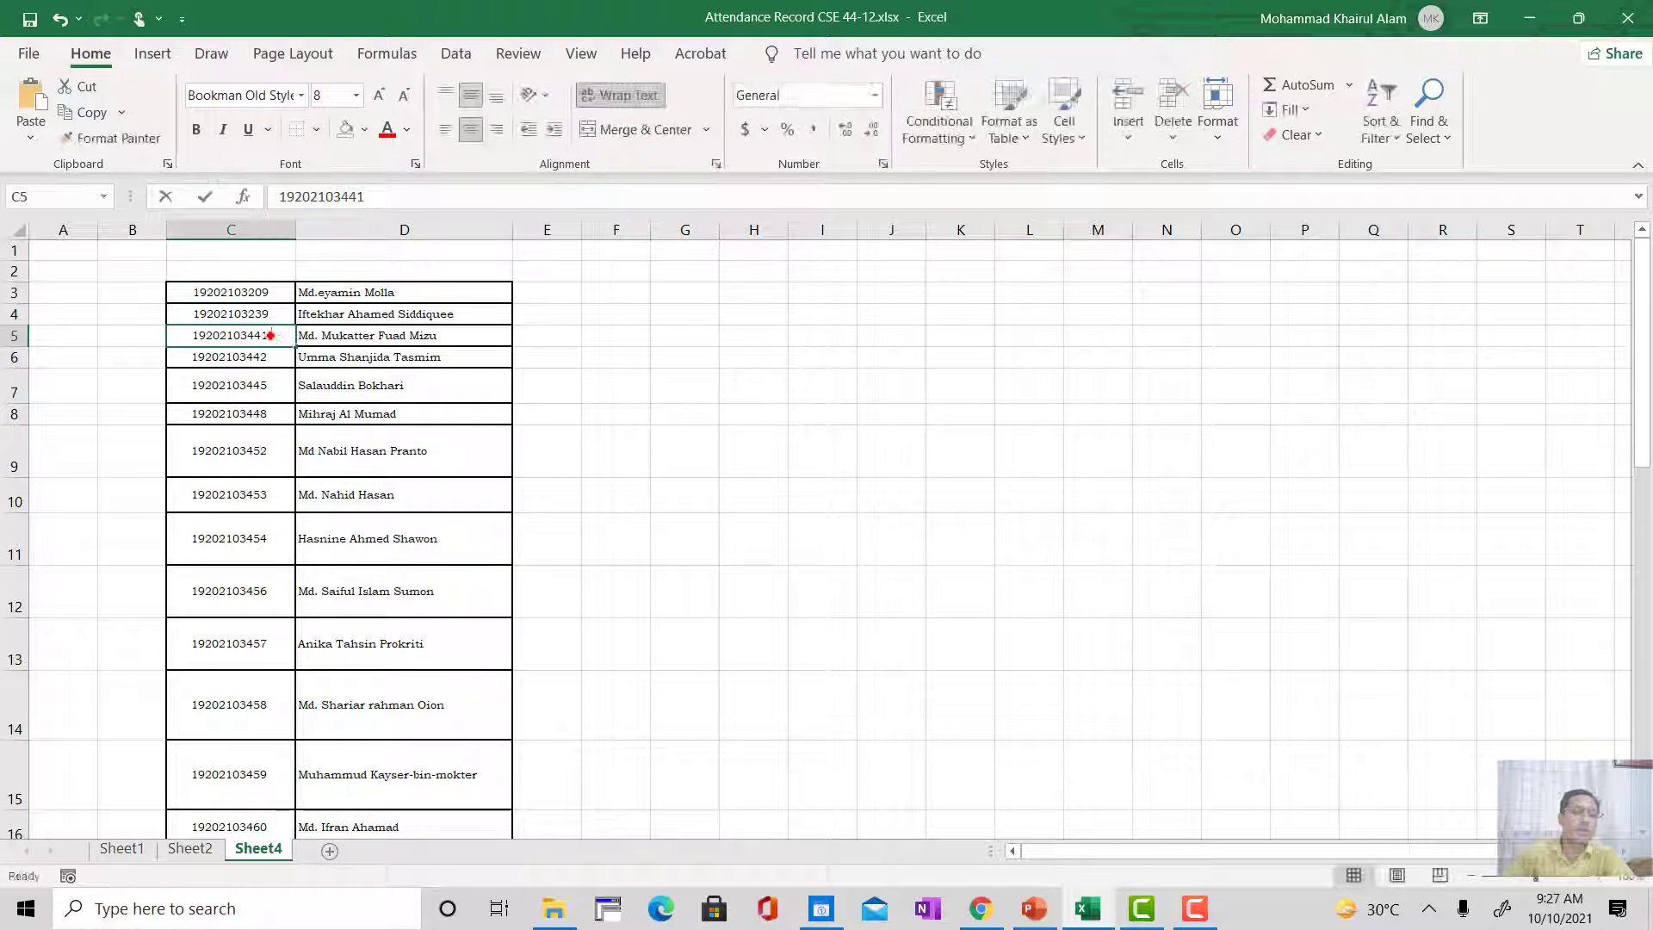
pyautogui.press('BackSpace')
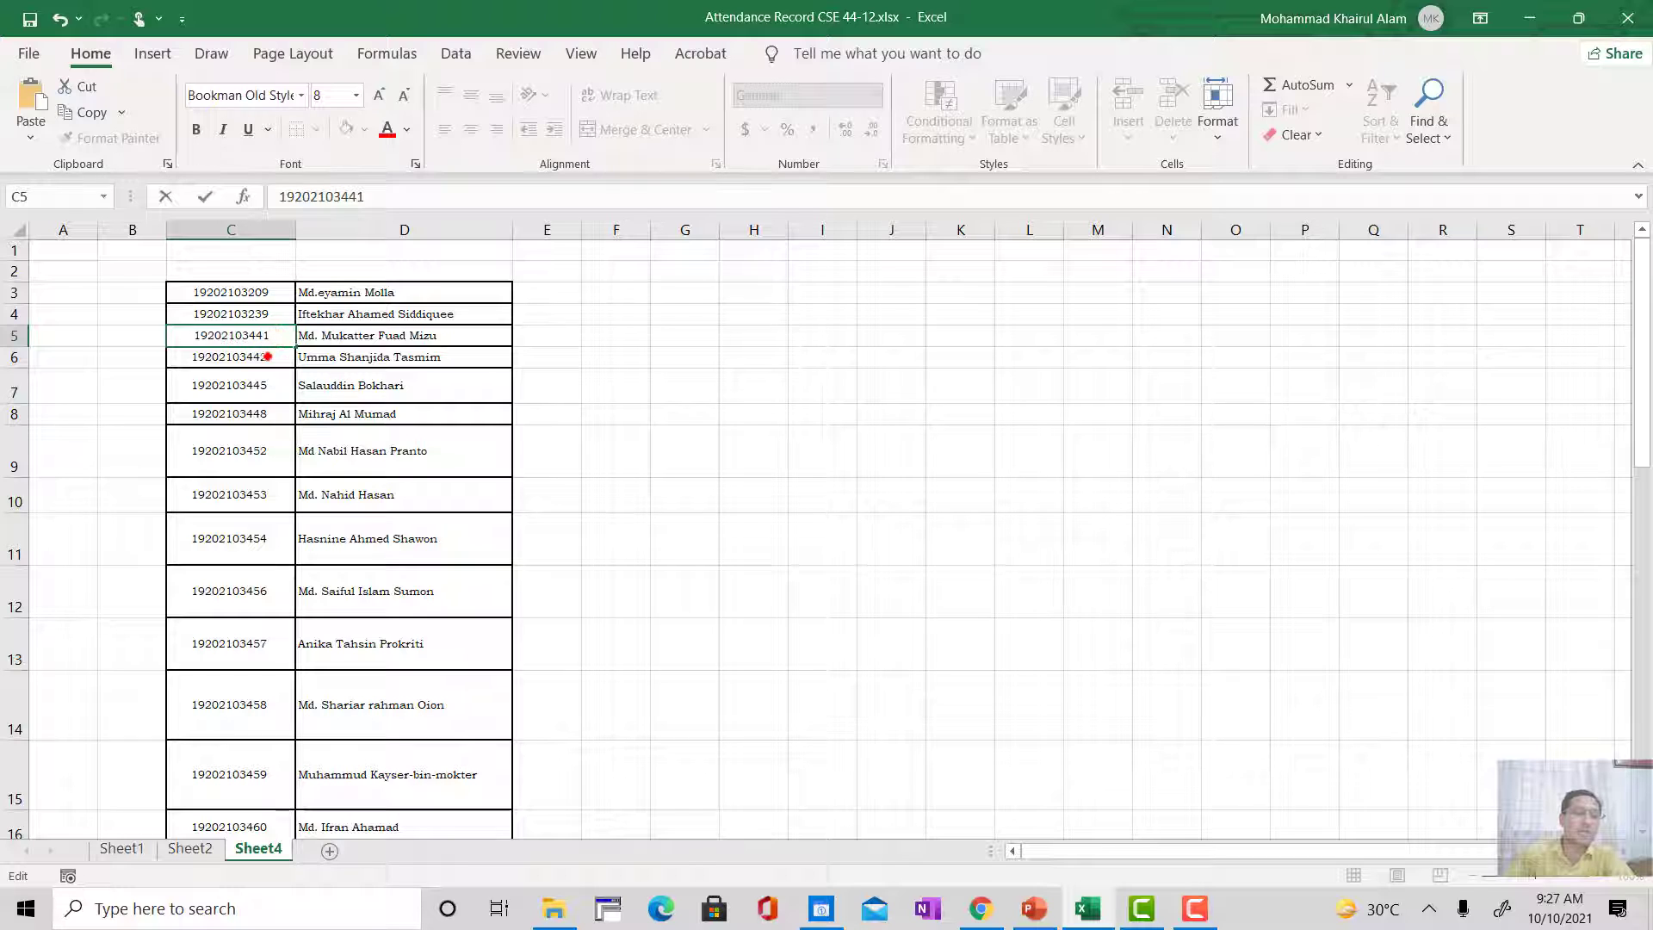
pyautogui.doubleClick(276, 357)
pyautogui.press('BackSpace')
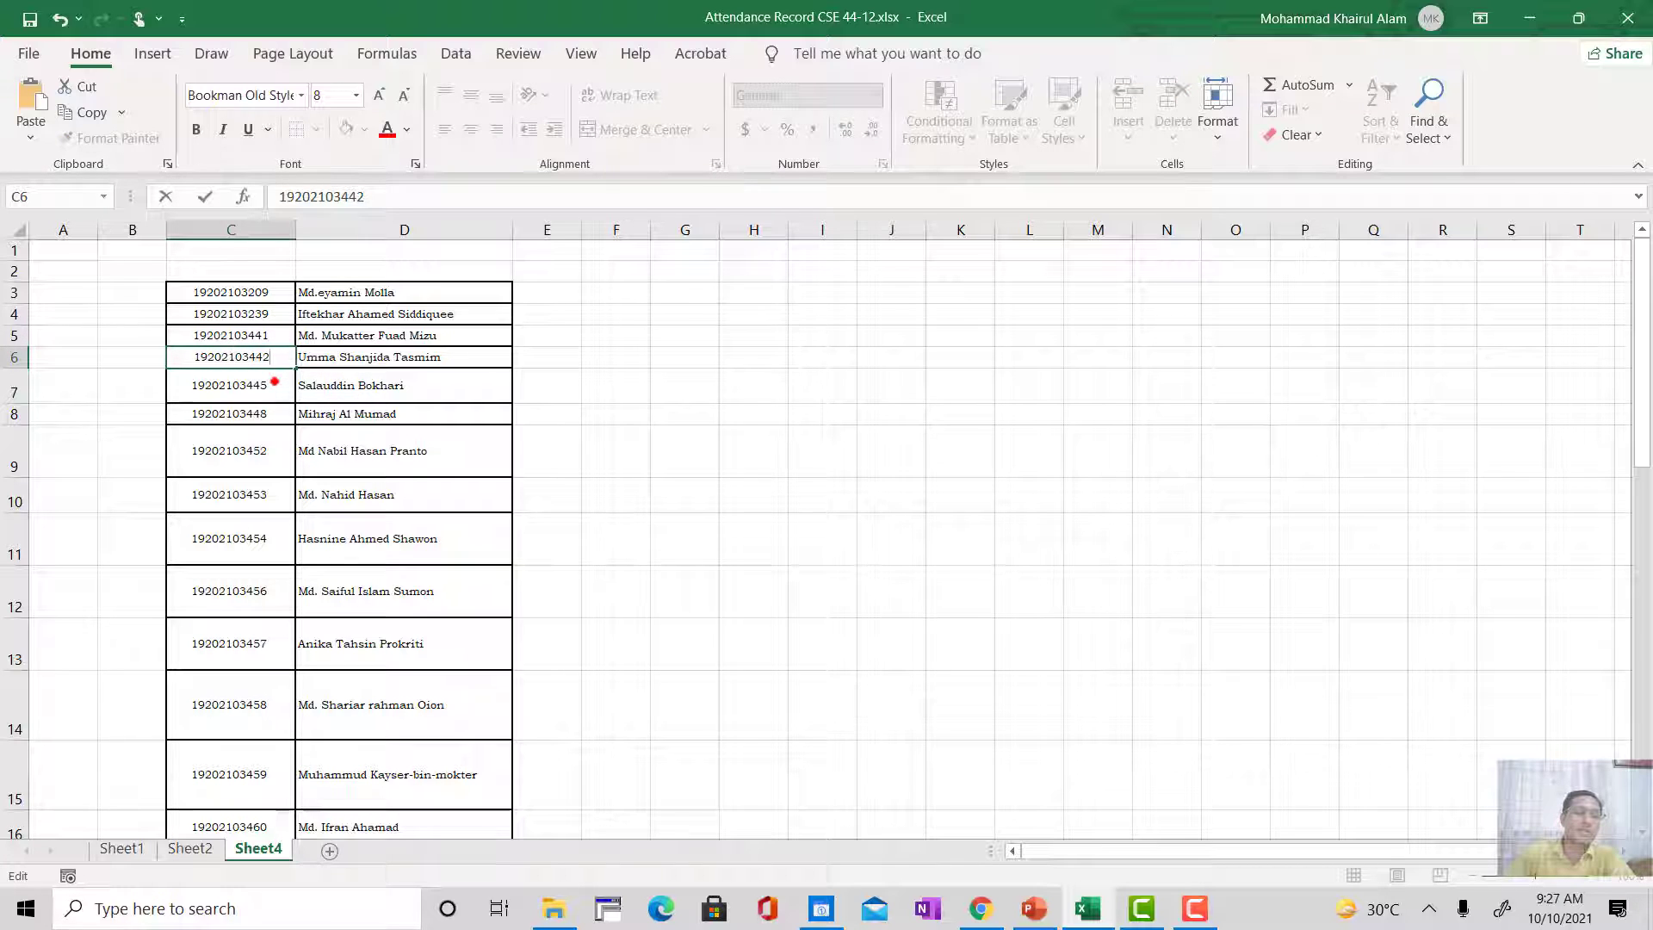
pyautogui.doubleClick(278, 381)
pyautogui.press('BackSpace')
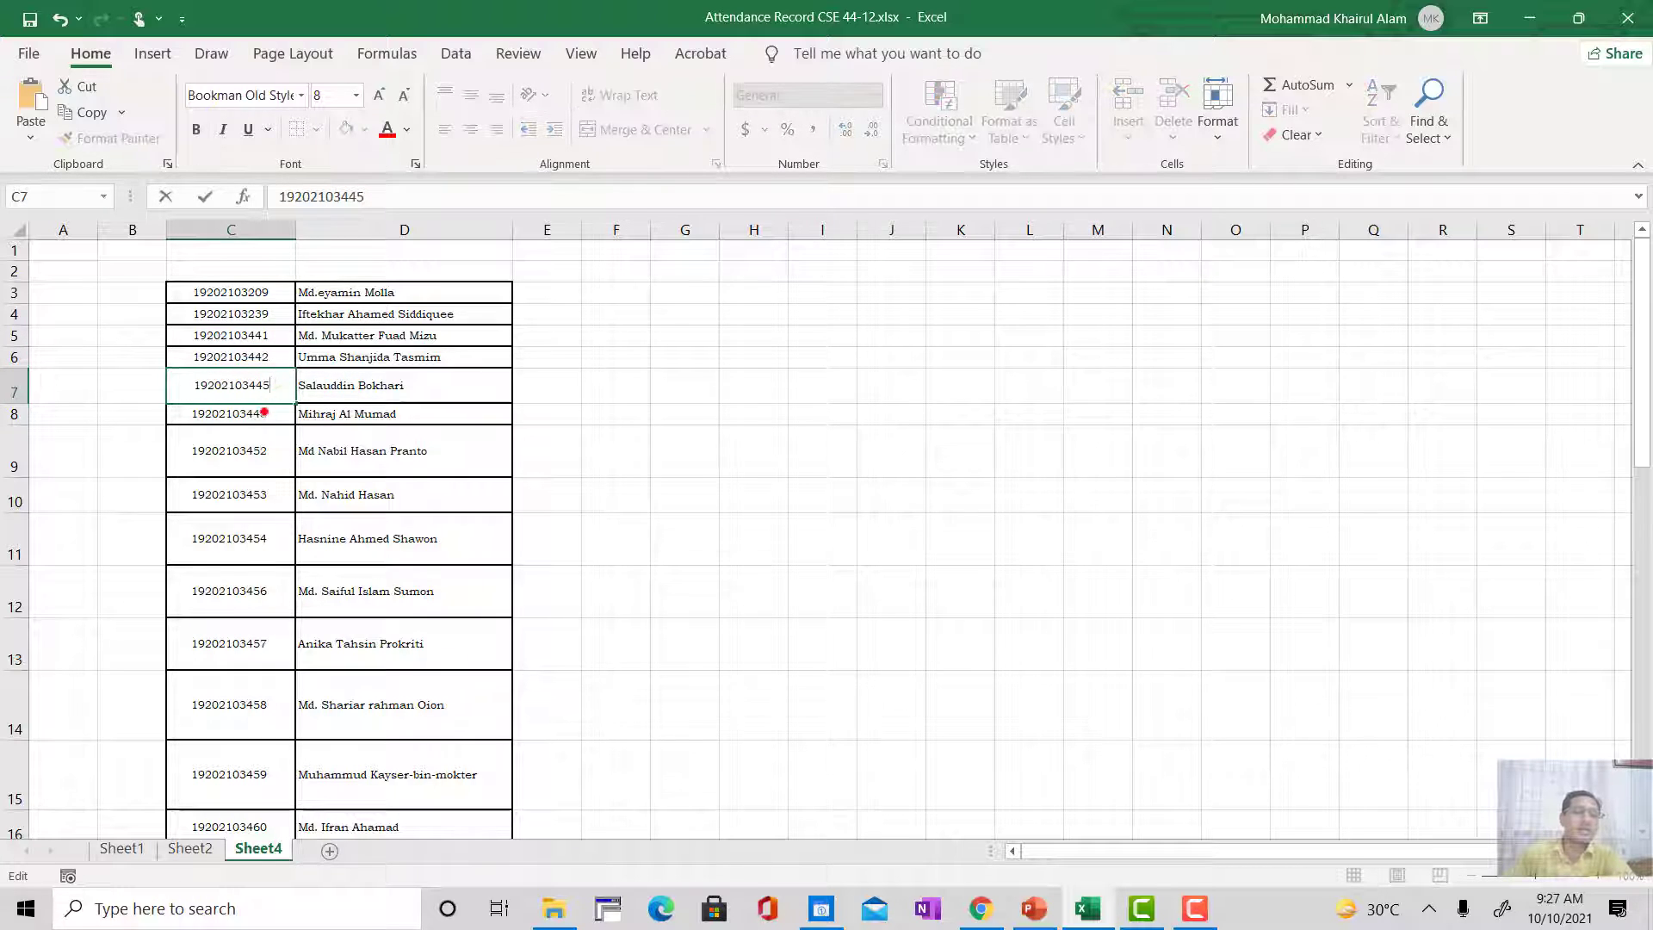
# Step: Delete the trailing space after the student IDs in cells C8 to C10
pyautogui.click(267, 413)
pyautogui.doubleClick(276, 400)
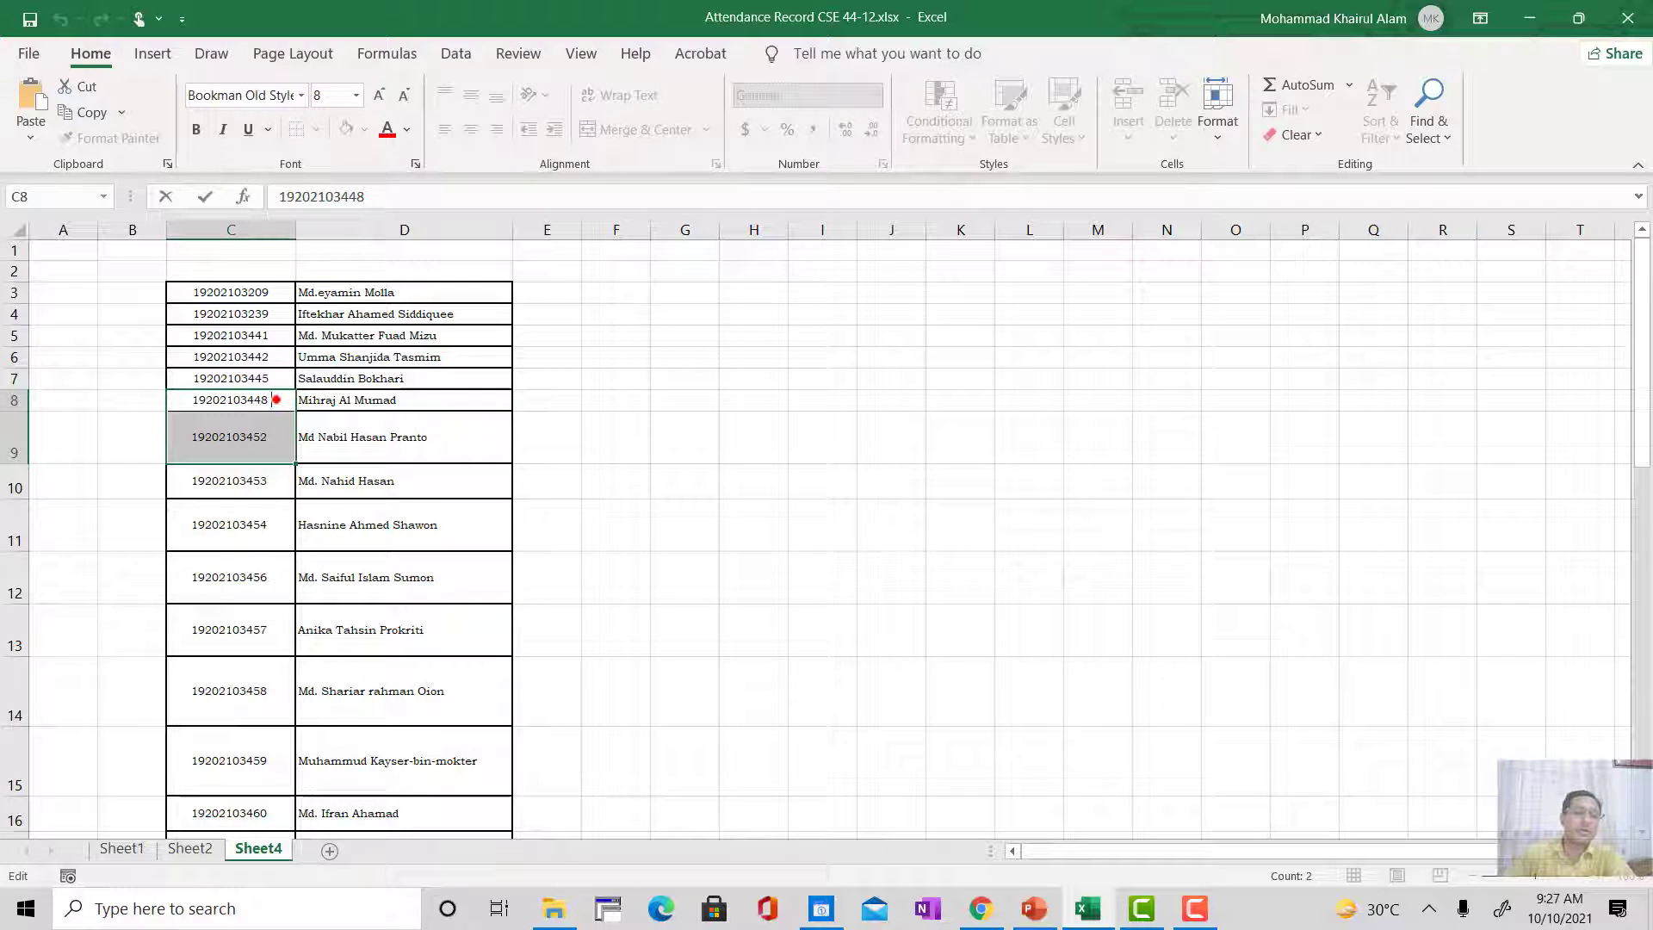
pyautogui.press('BackSpace')
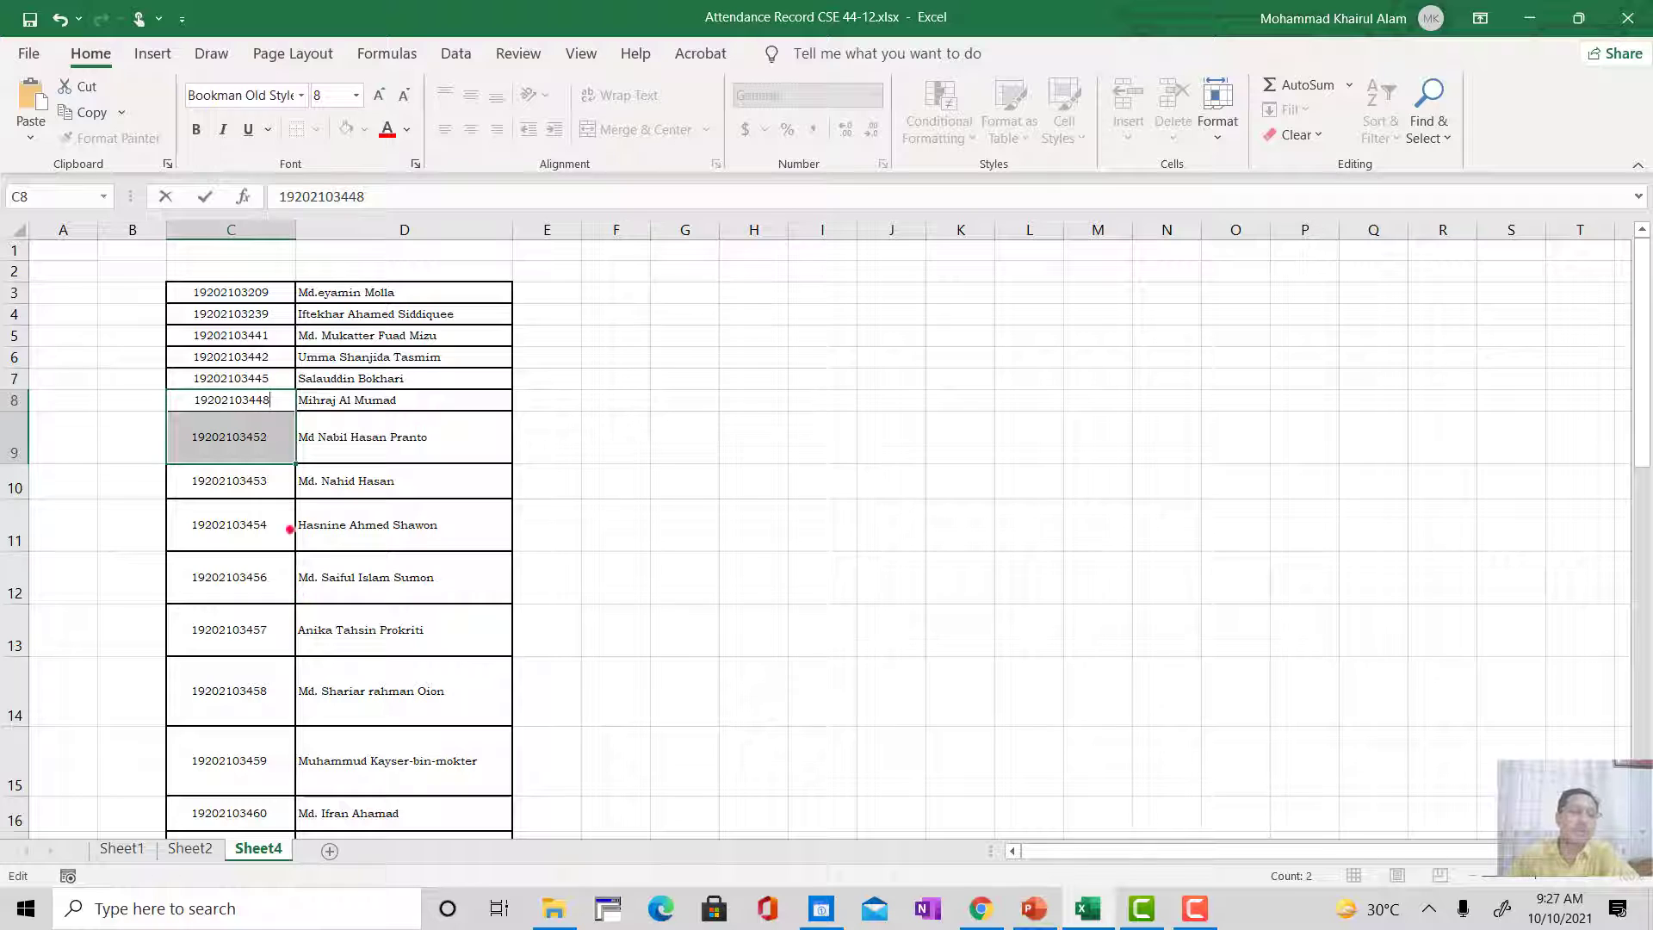
pyautogui.doubleClick(272, 435)
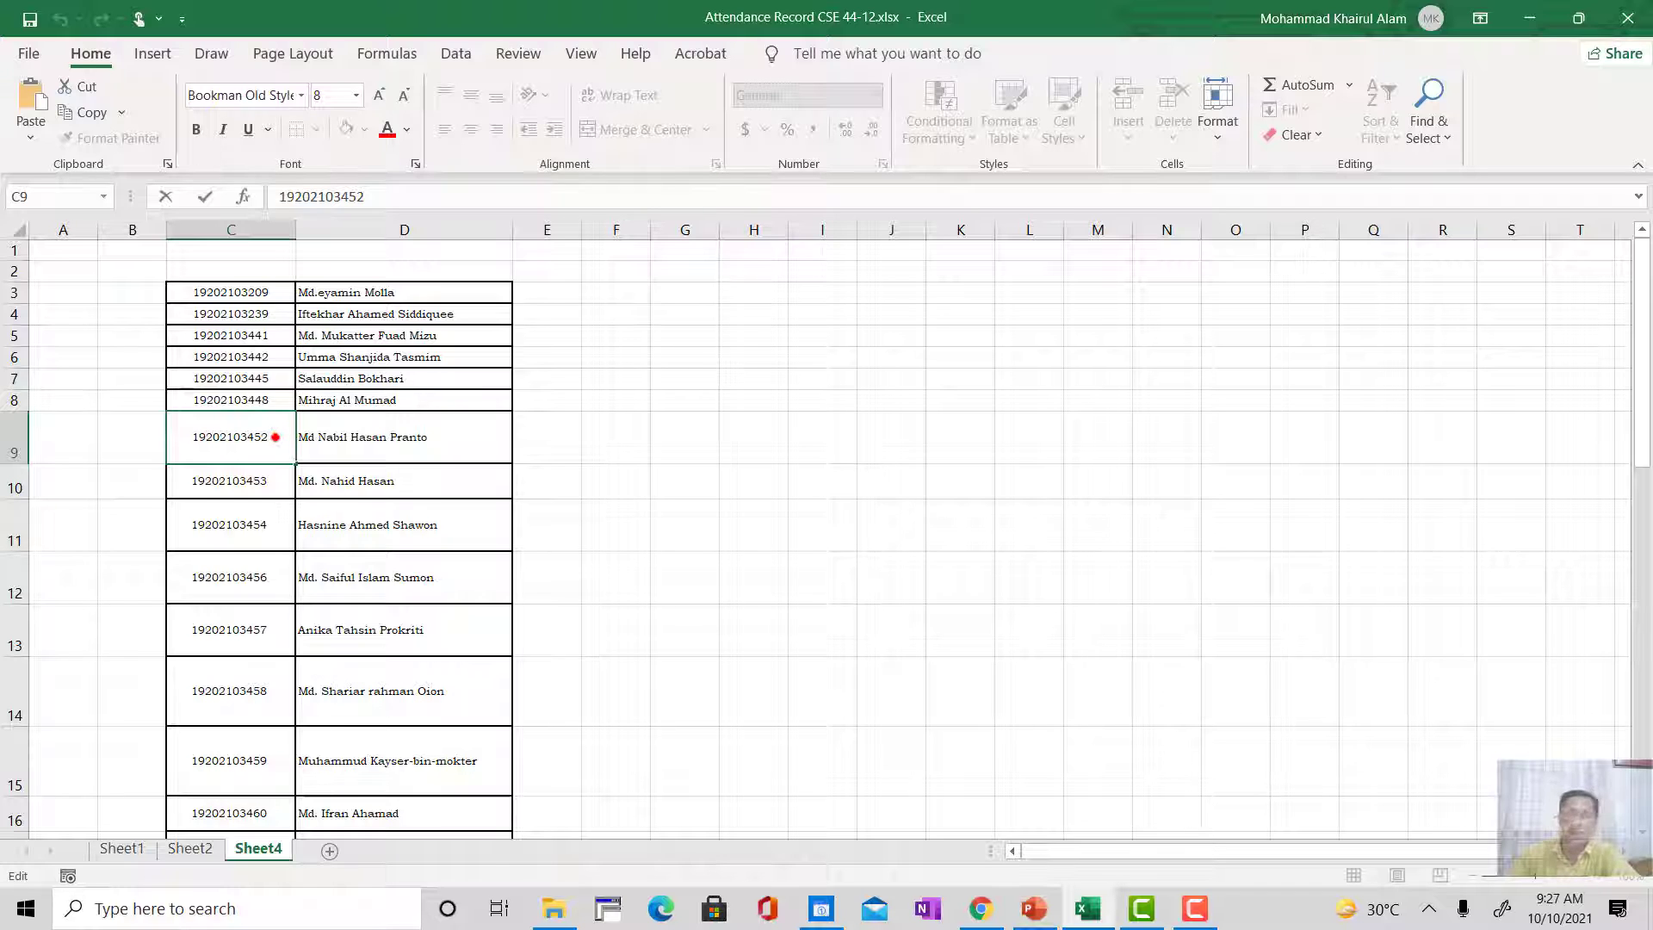
pyautogui.press('BackSpace')
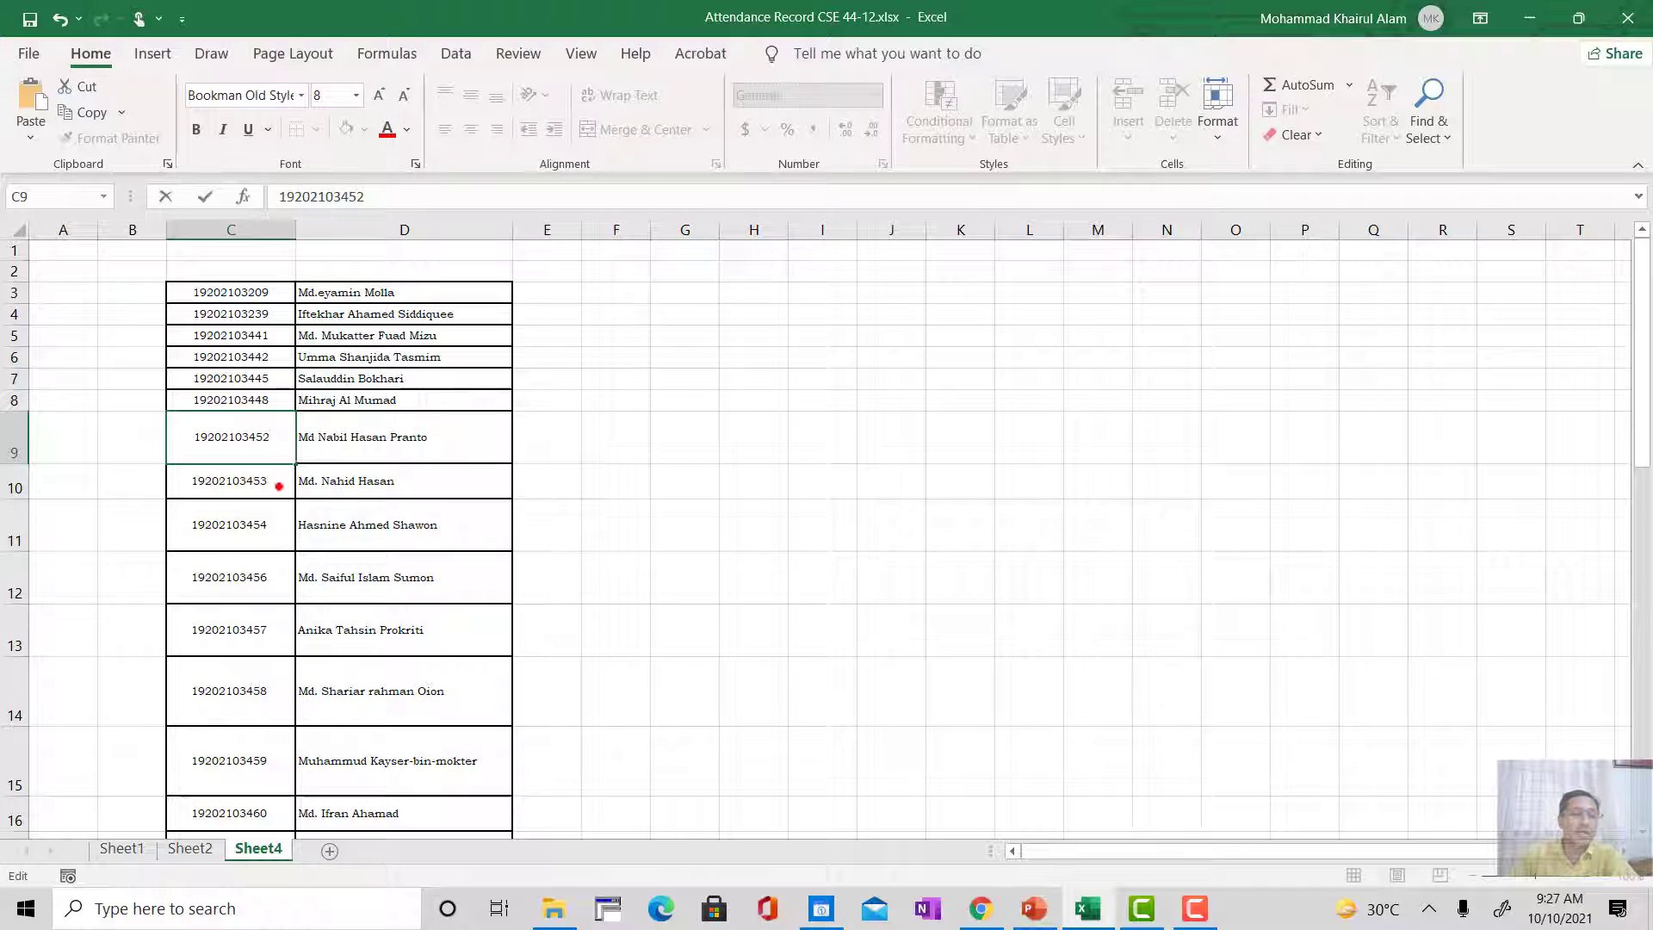
pyautogui.moveTo(259, 482); pyautogui.dragTo(264, 481)
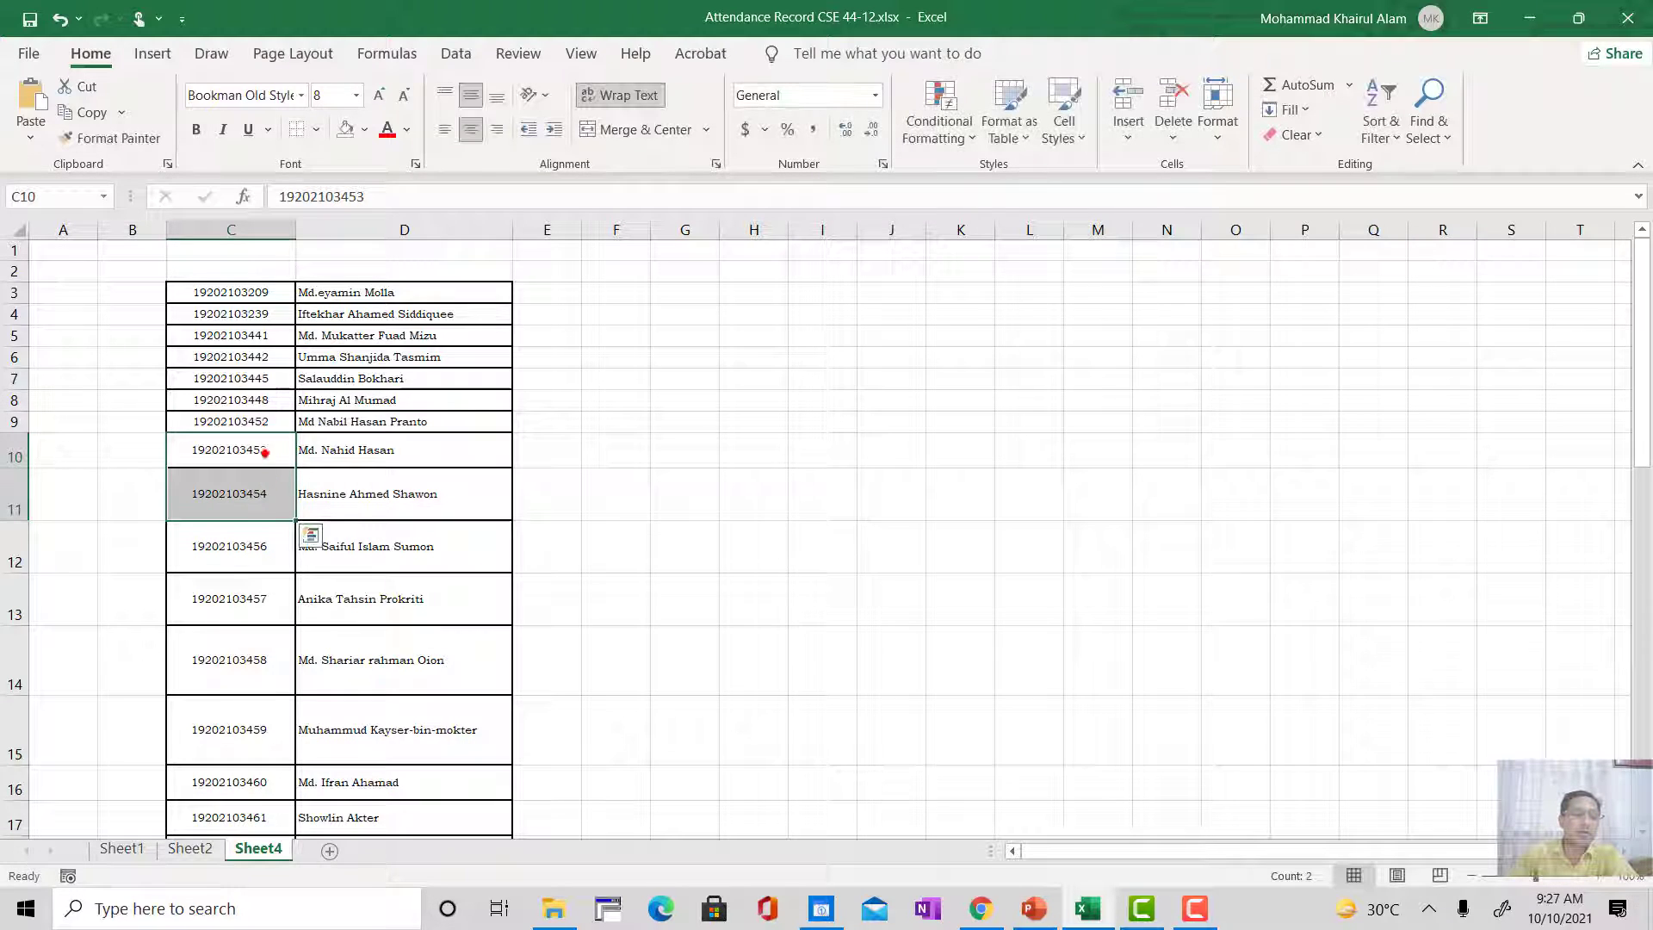
pyautogui.doubleClick(269, 458)
pyautogui.press('BackSpace')
# Step: Remove the trailing space from the student IDs in cells C11 to C18
pyautogui.click(271, 480)
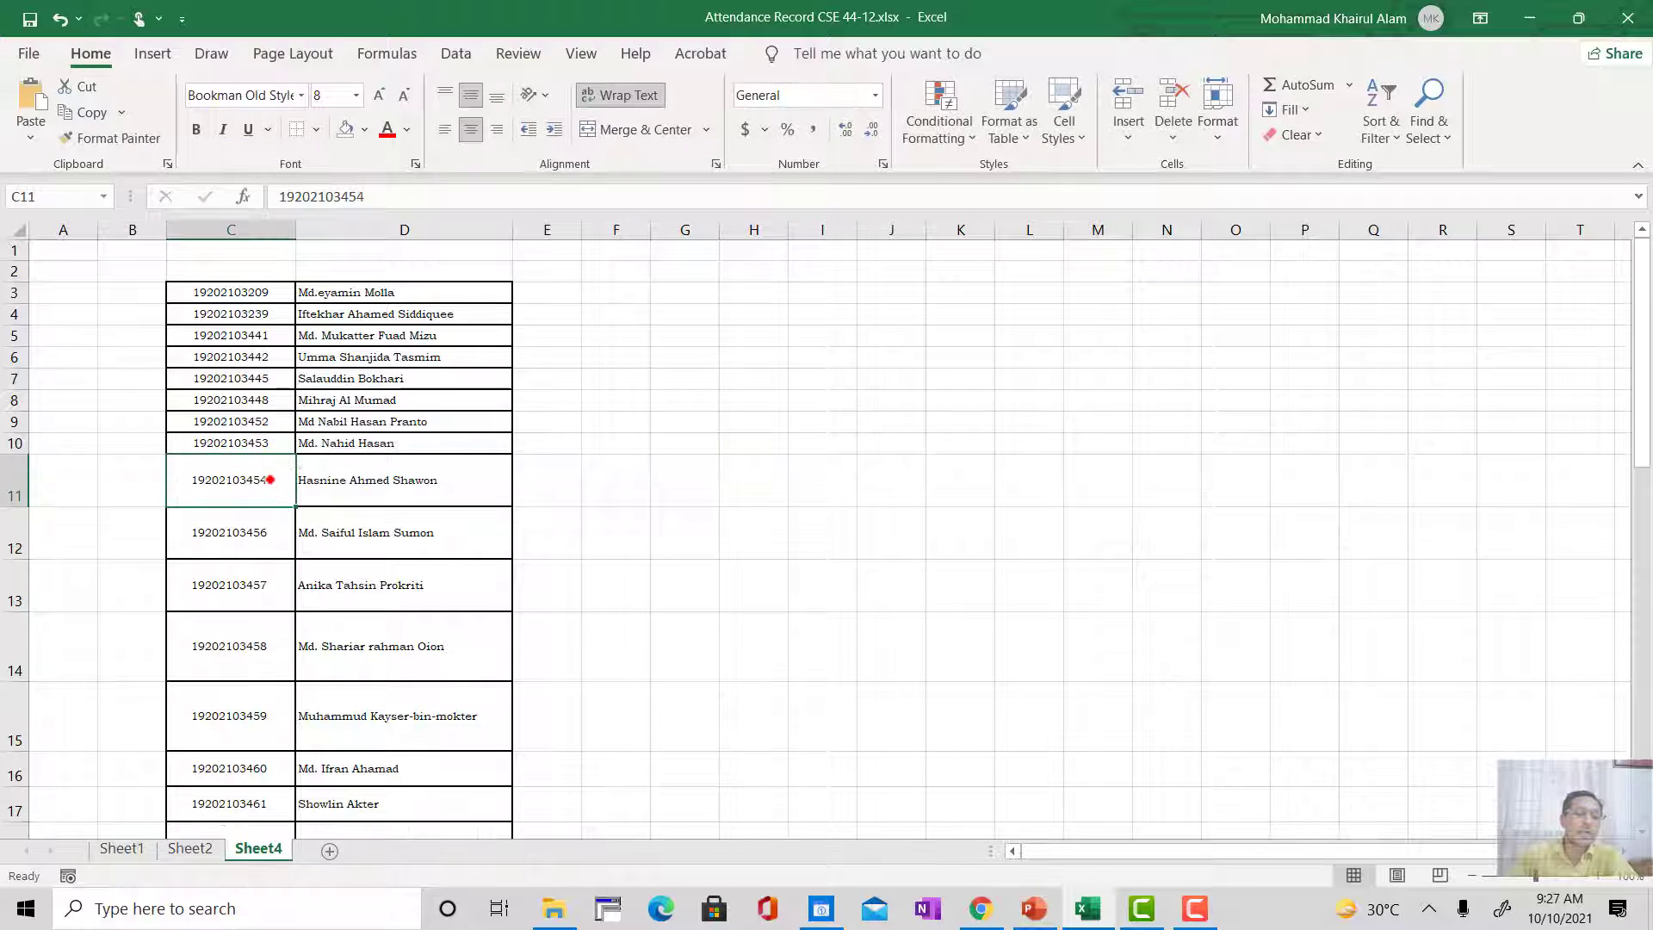
pyautogui.doubleClick(270, 480)
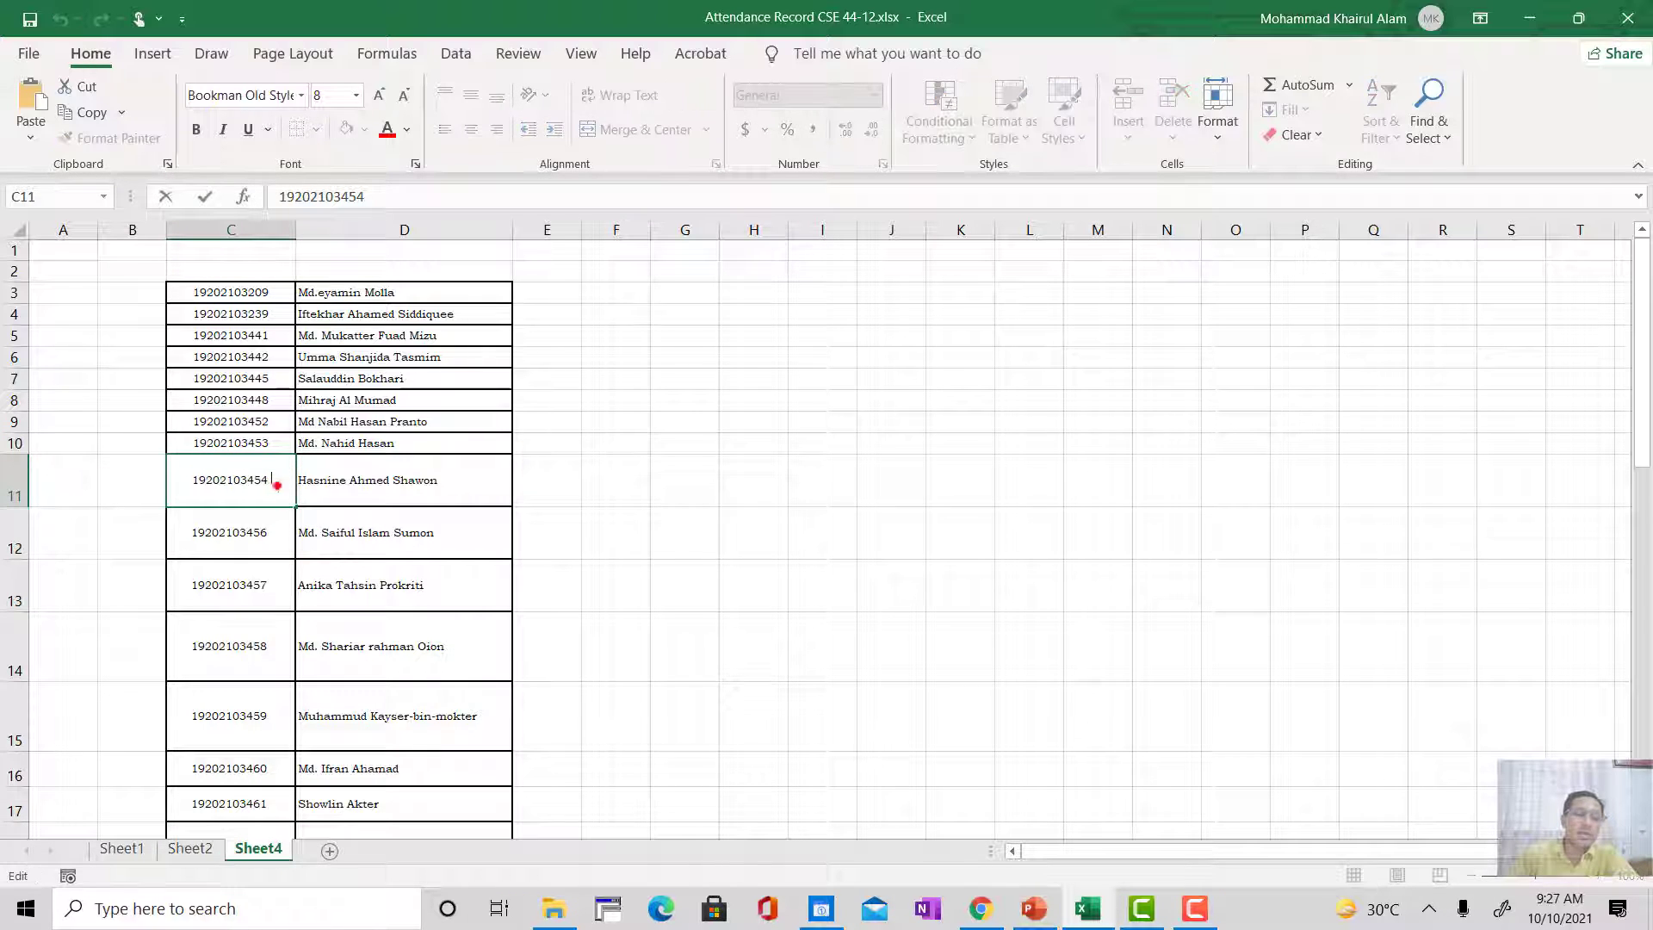
pyautogui.click(257, 530)
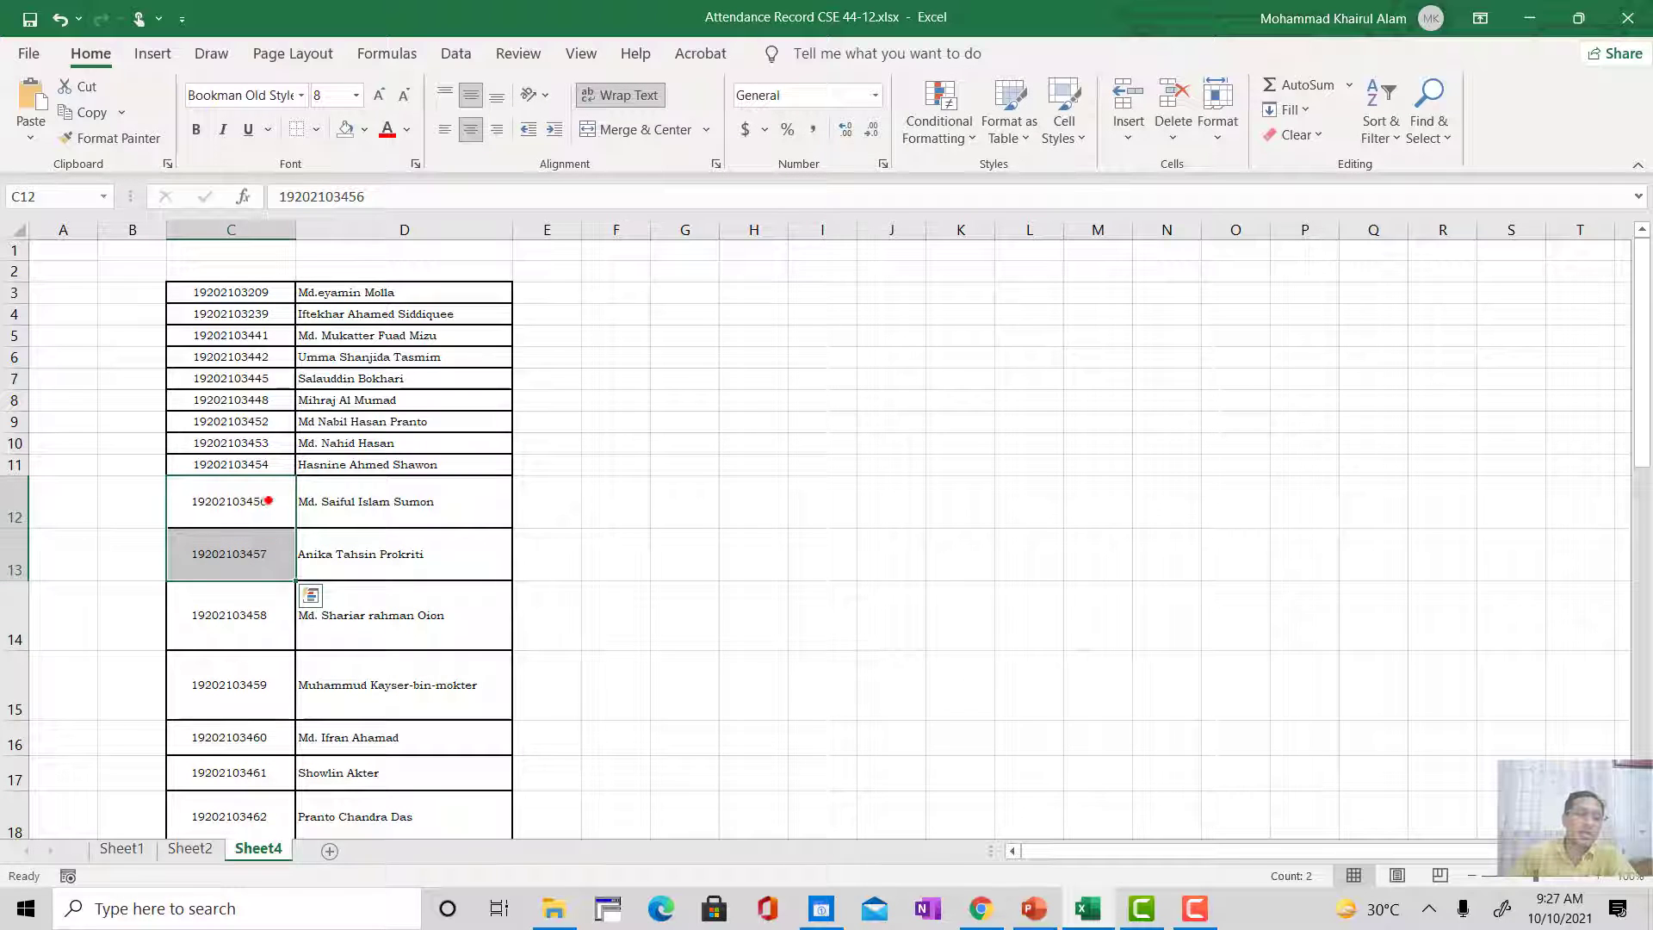
pyautogui.doubleClick(273, 500)
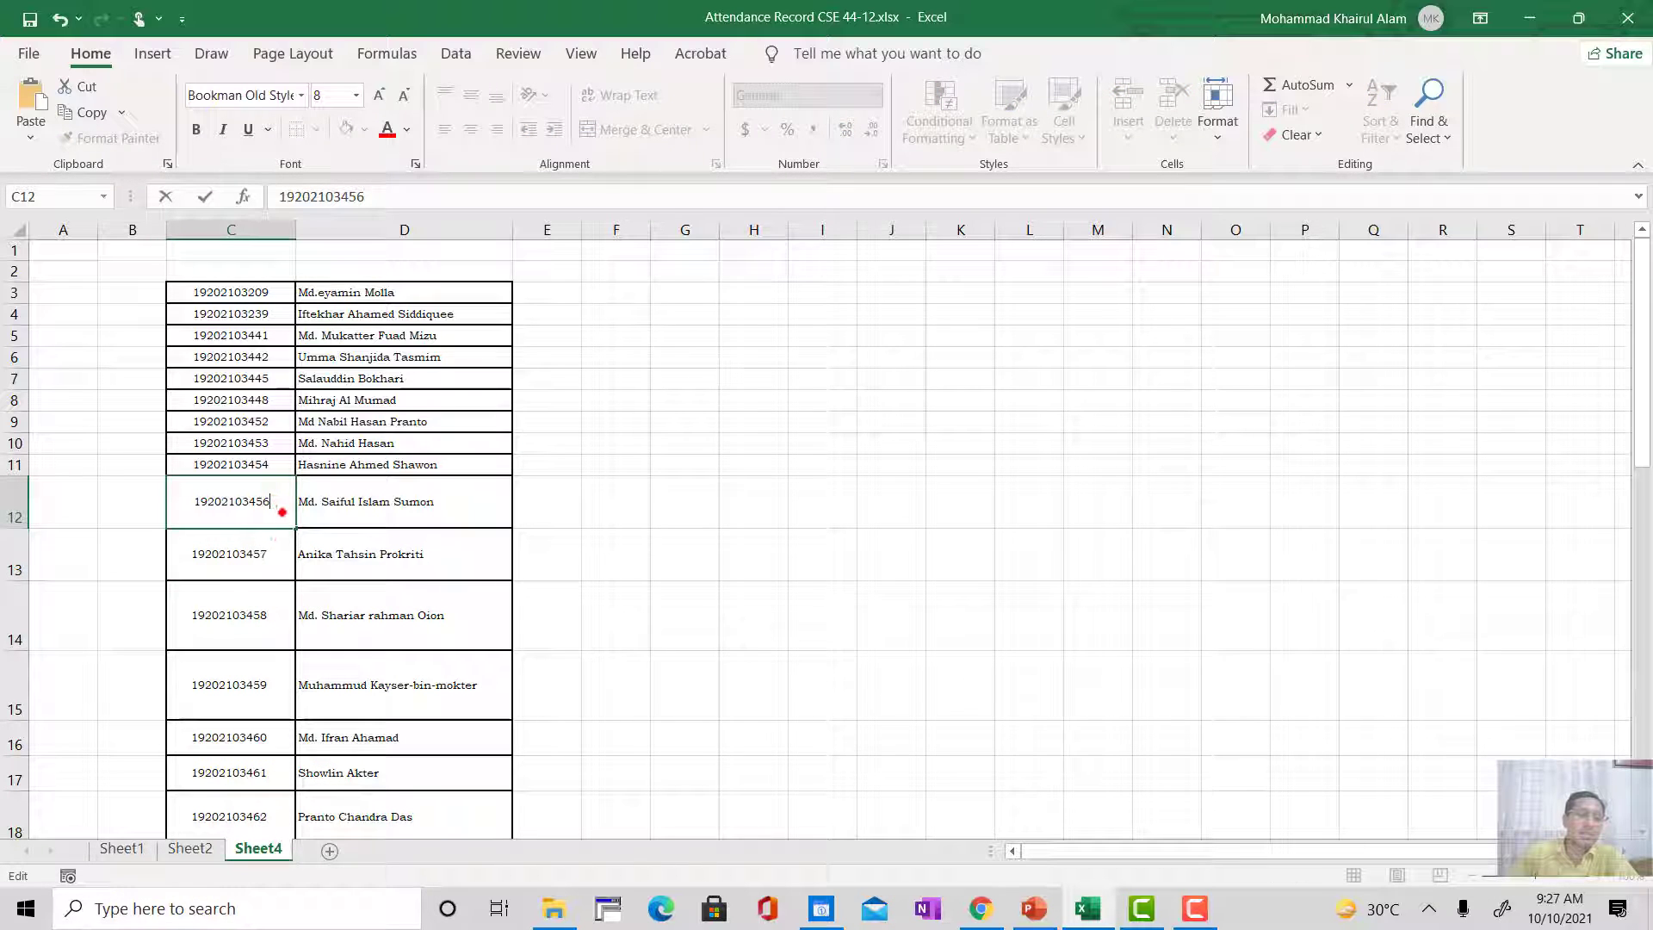
pyautogui.click(269, 553)
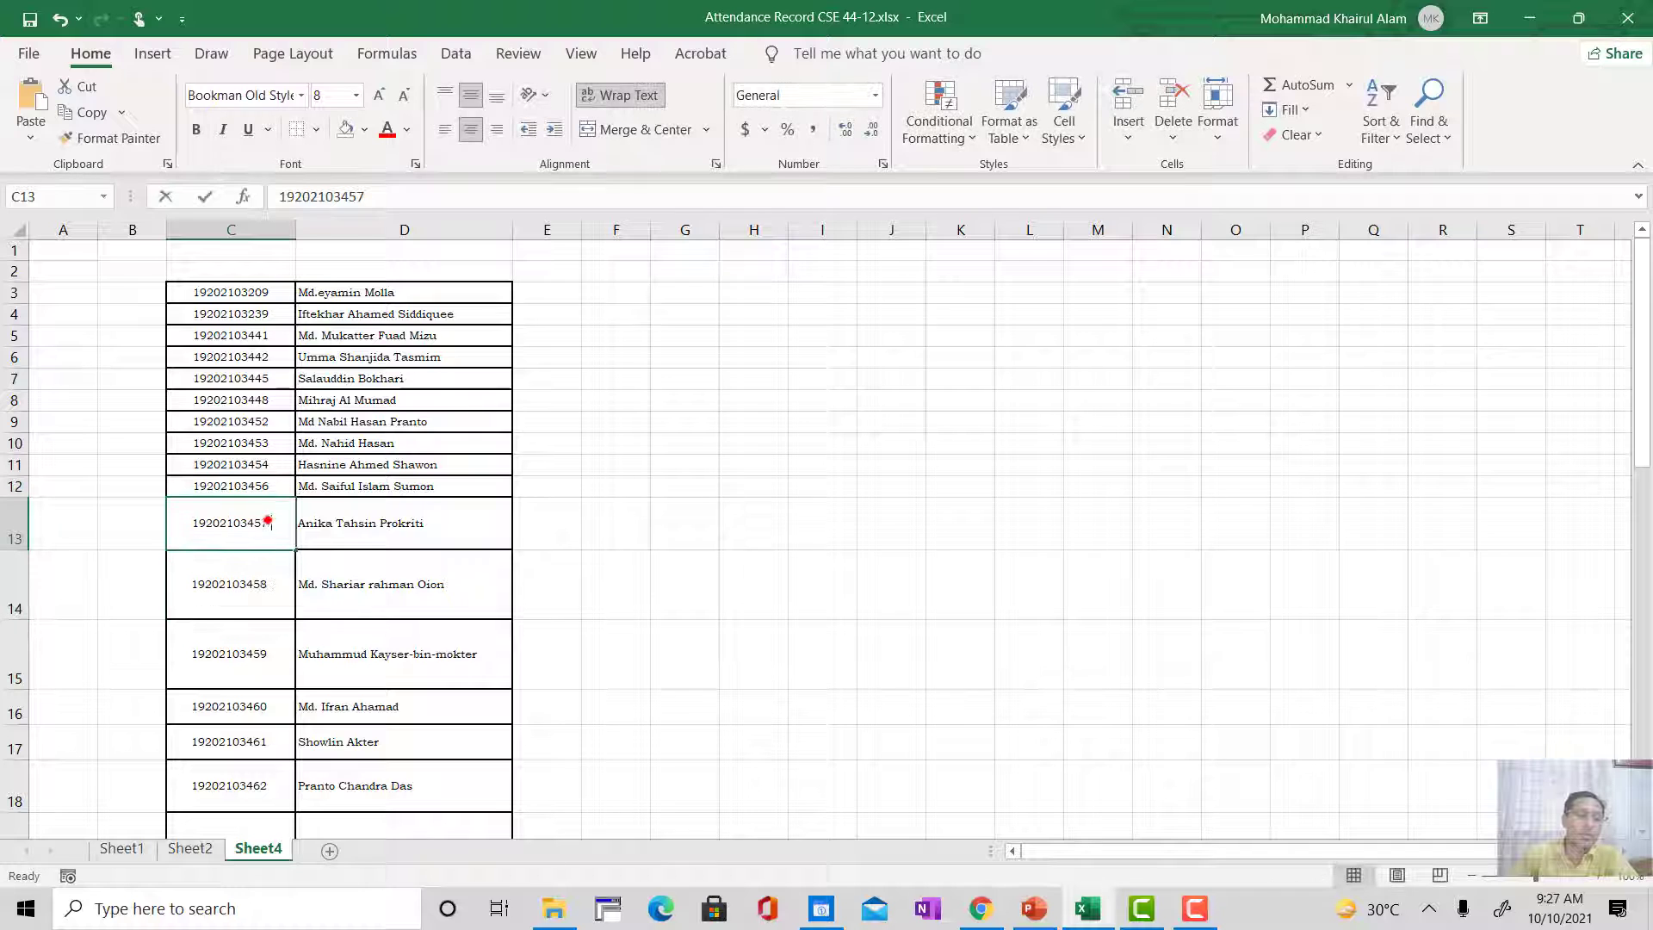
pyautogui.doubleClick(278, 518)
pyautogui.doubleClick(284, 630)
# Step: Delete the trailing space after the student IDs in cells C19 to C22, and leave cell editing
pyautogui.click(276, 683)
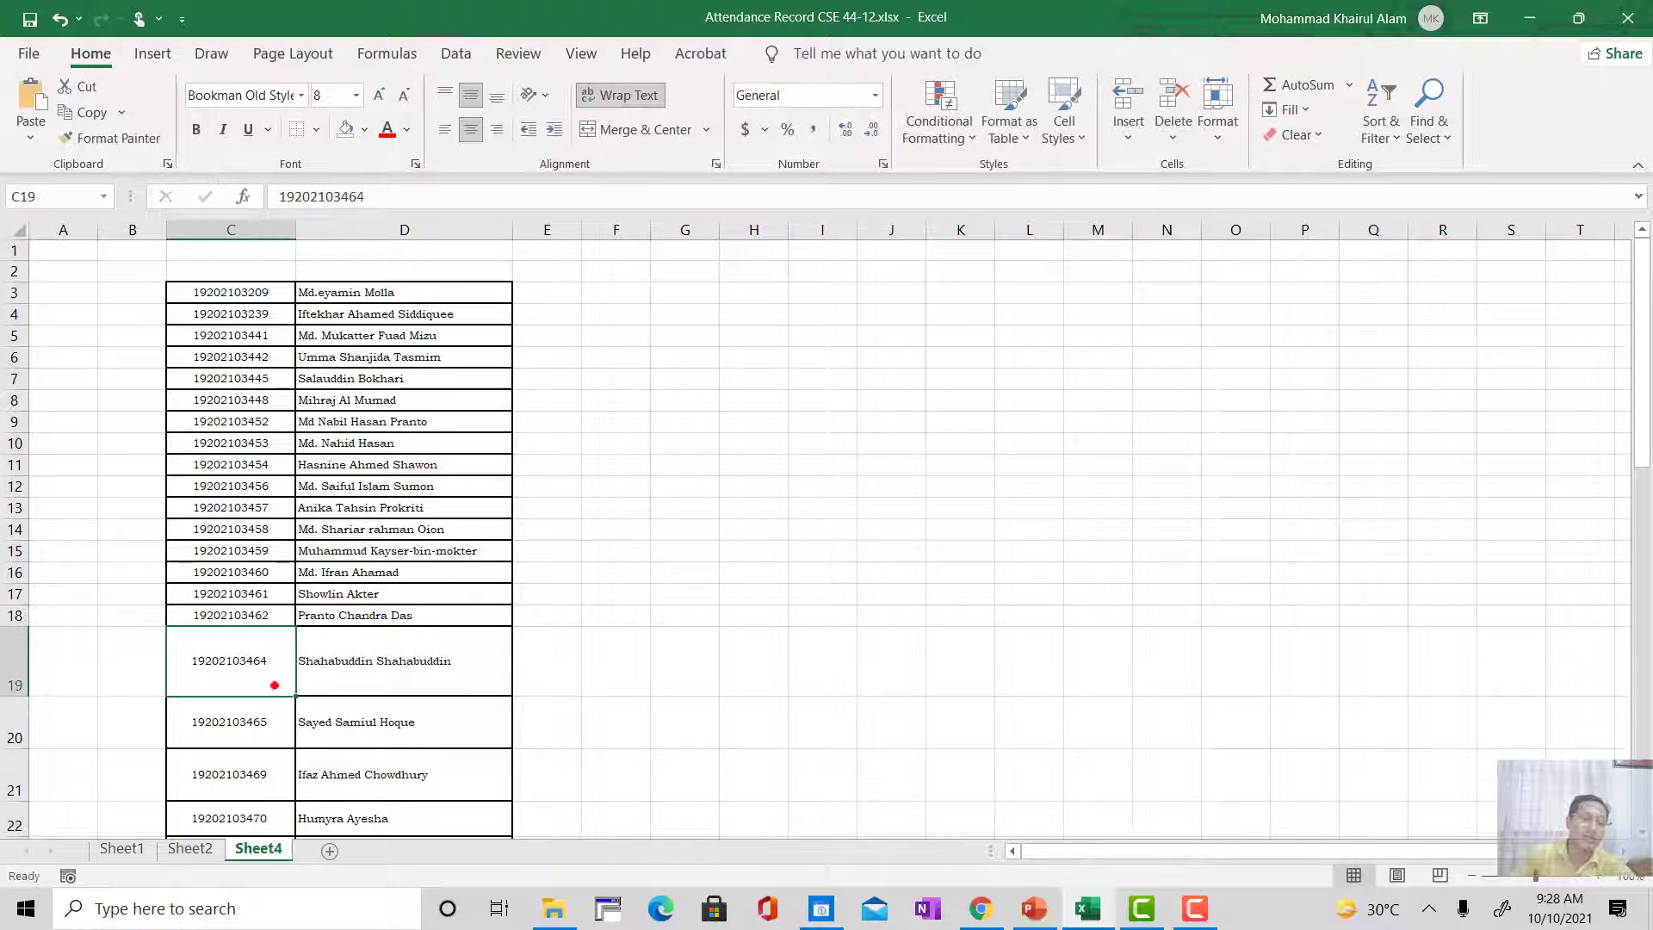
pyautogui.doubleClick(274, 658)
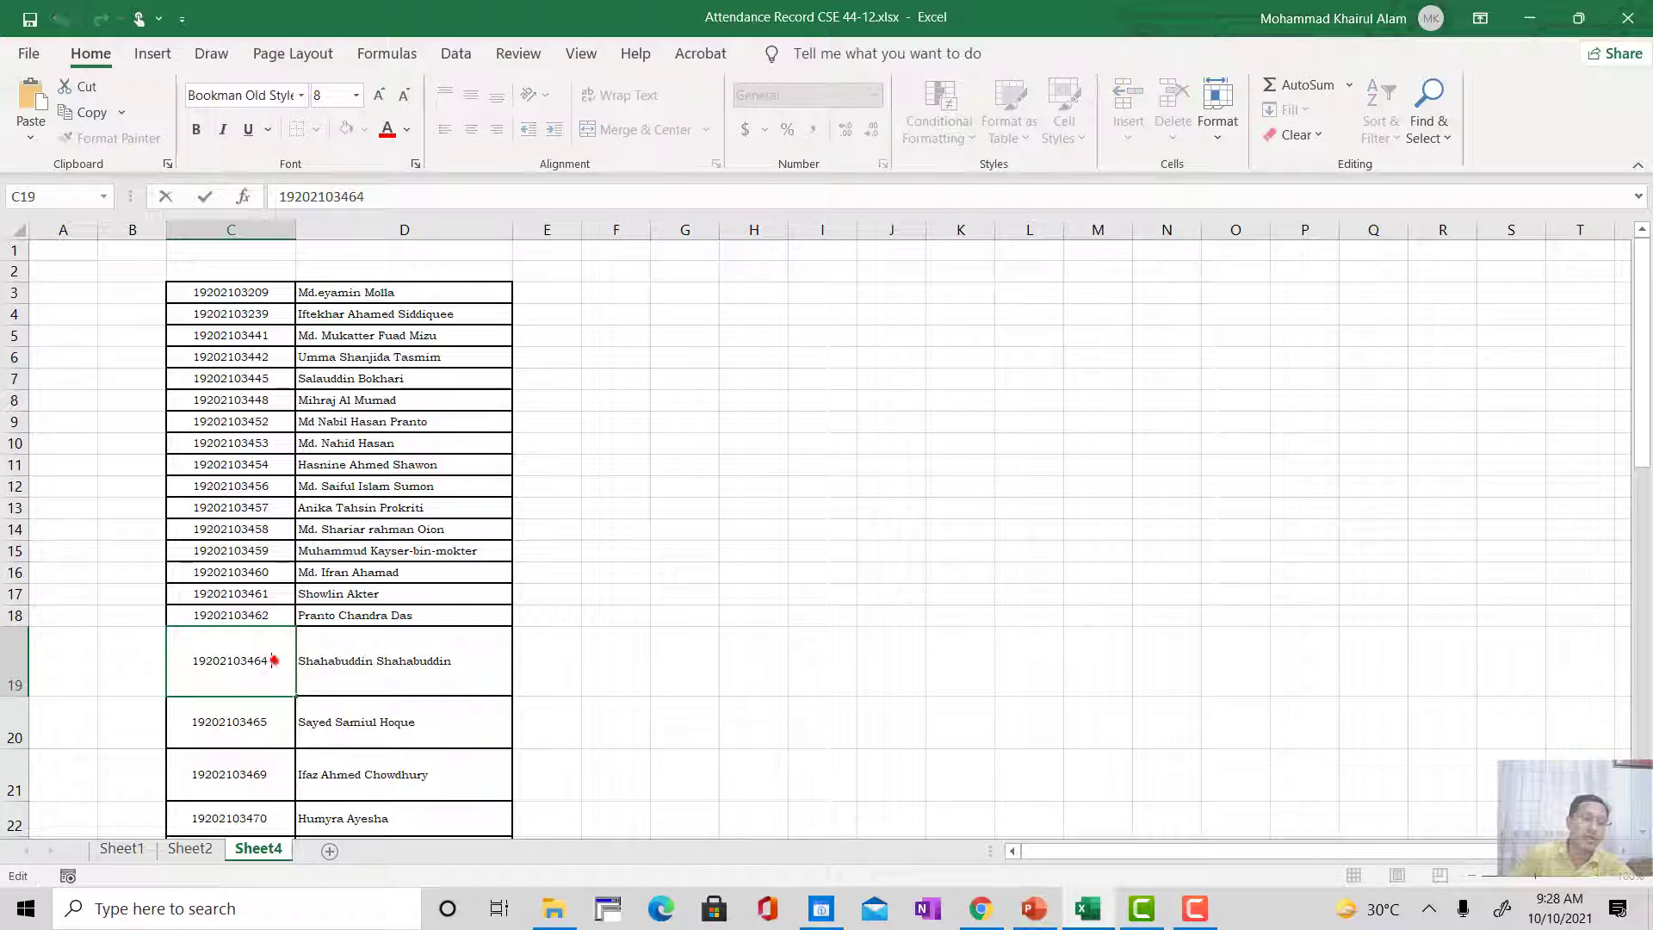
pyautogui.click(247, 720)
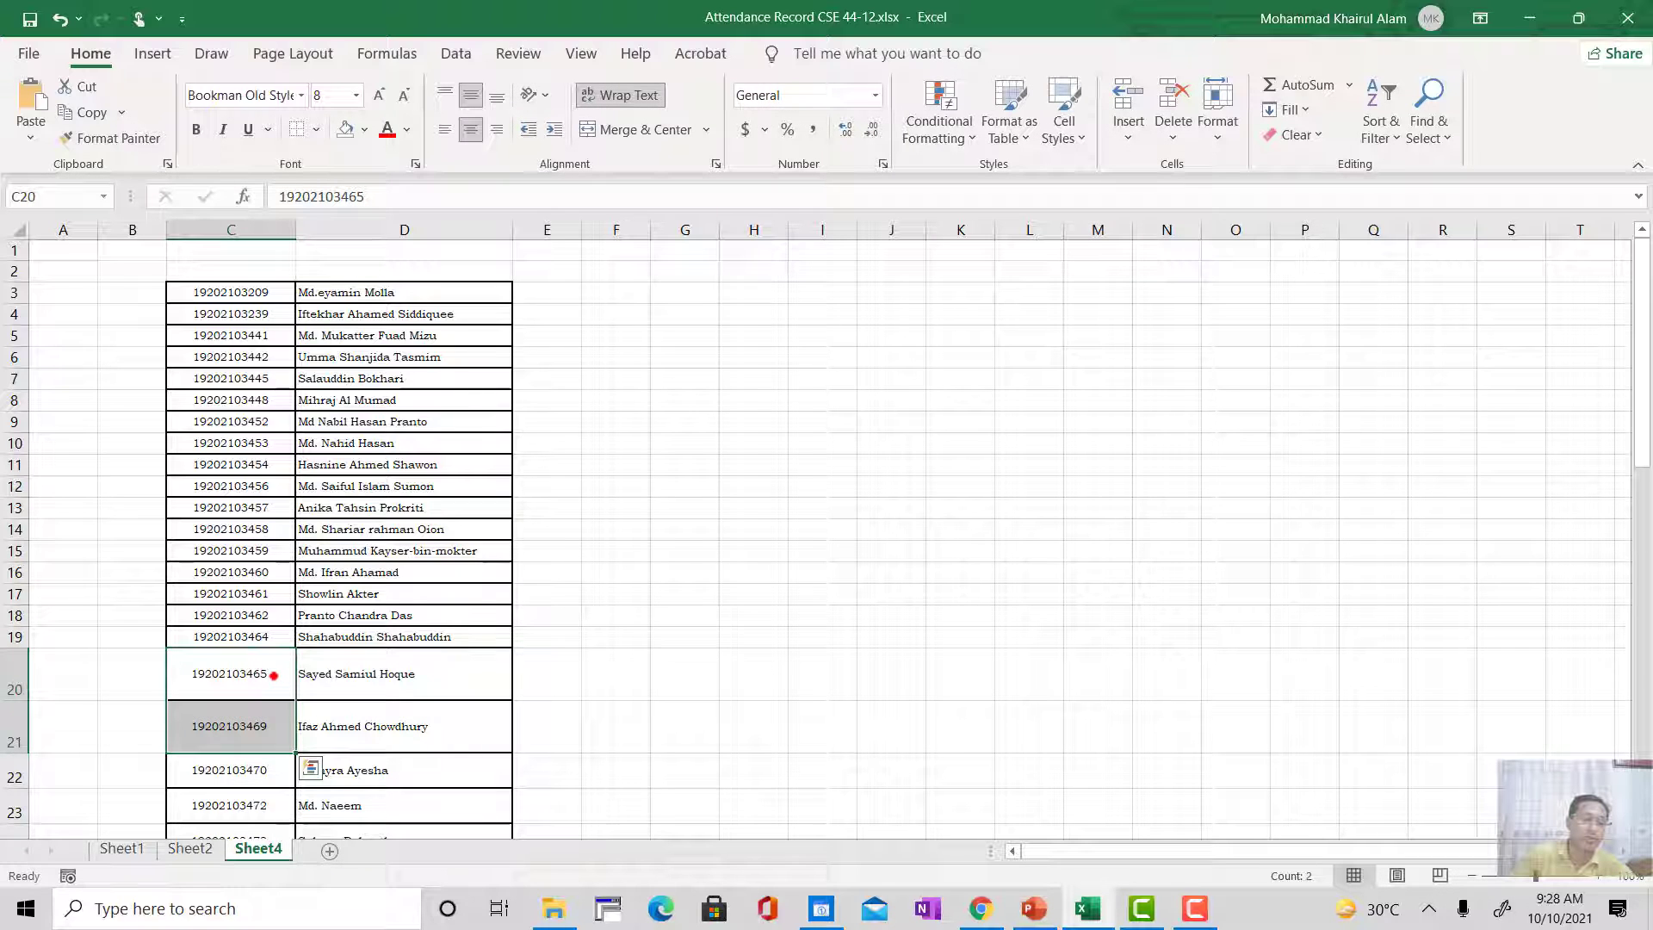
pyautogui.click(273, 675)
pyautogui.doubleClick(273, 674)
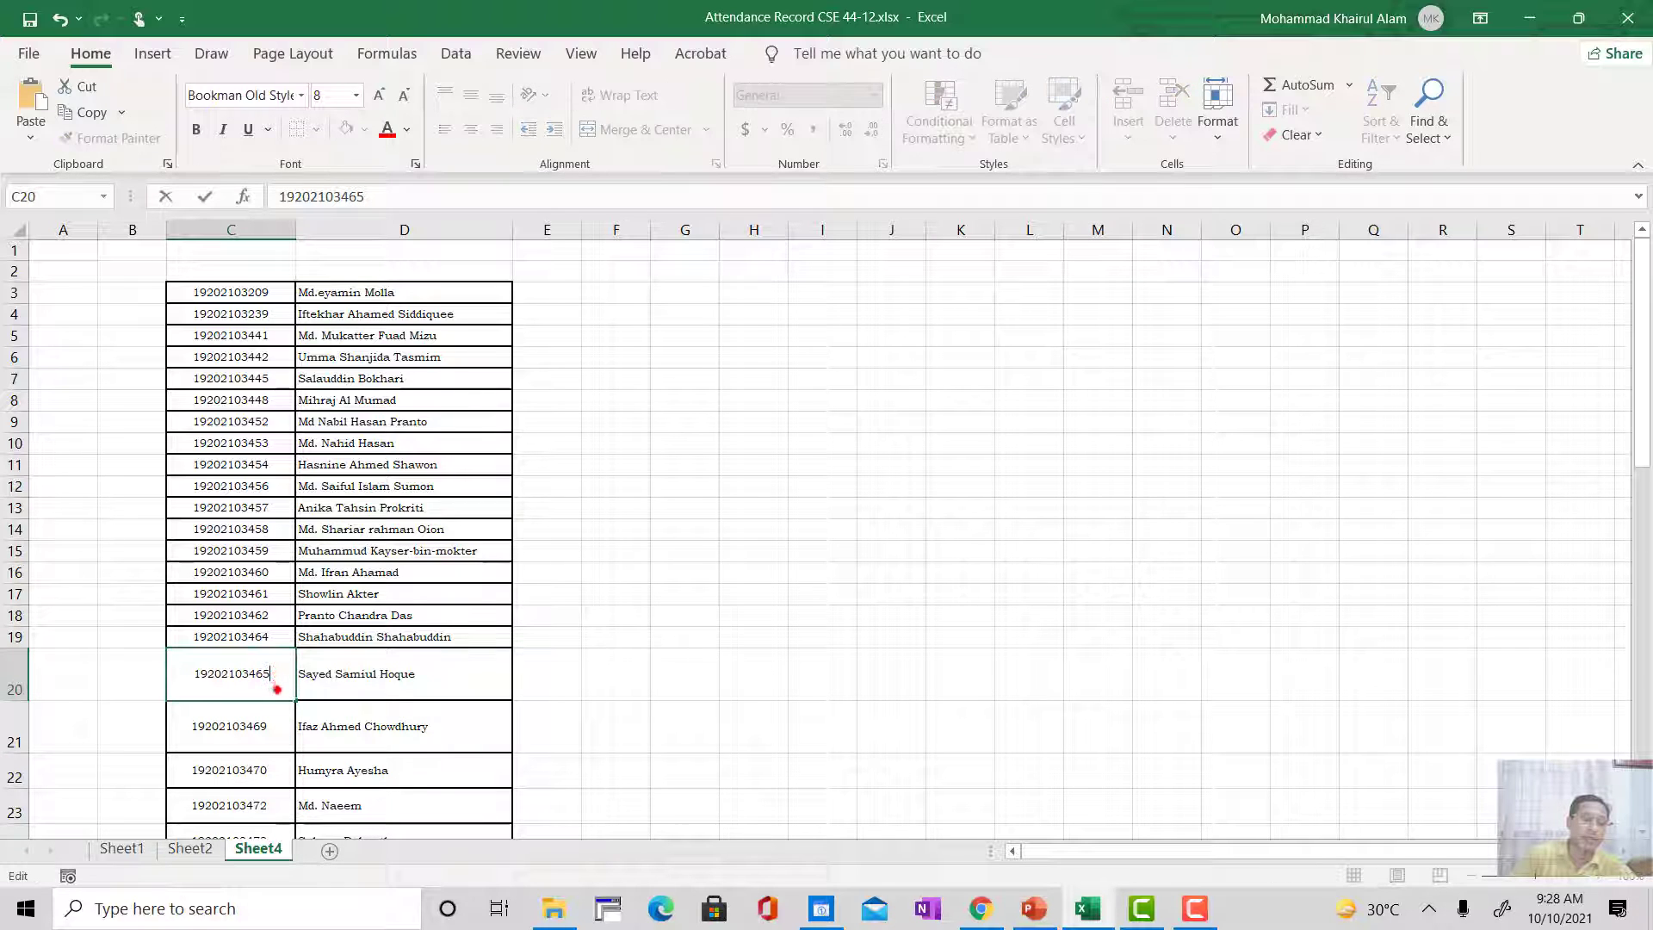
pyautogui.click(265, 729)
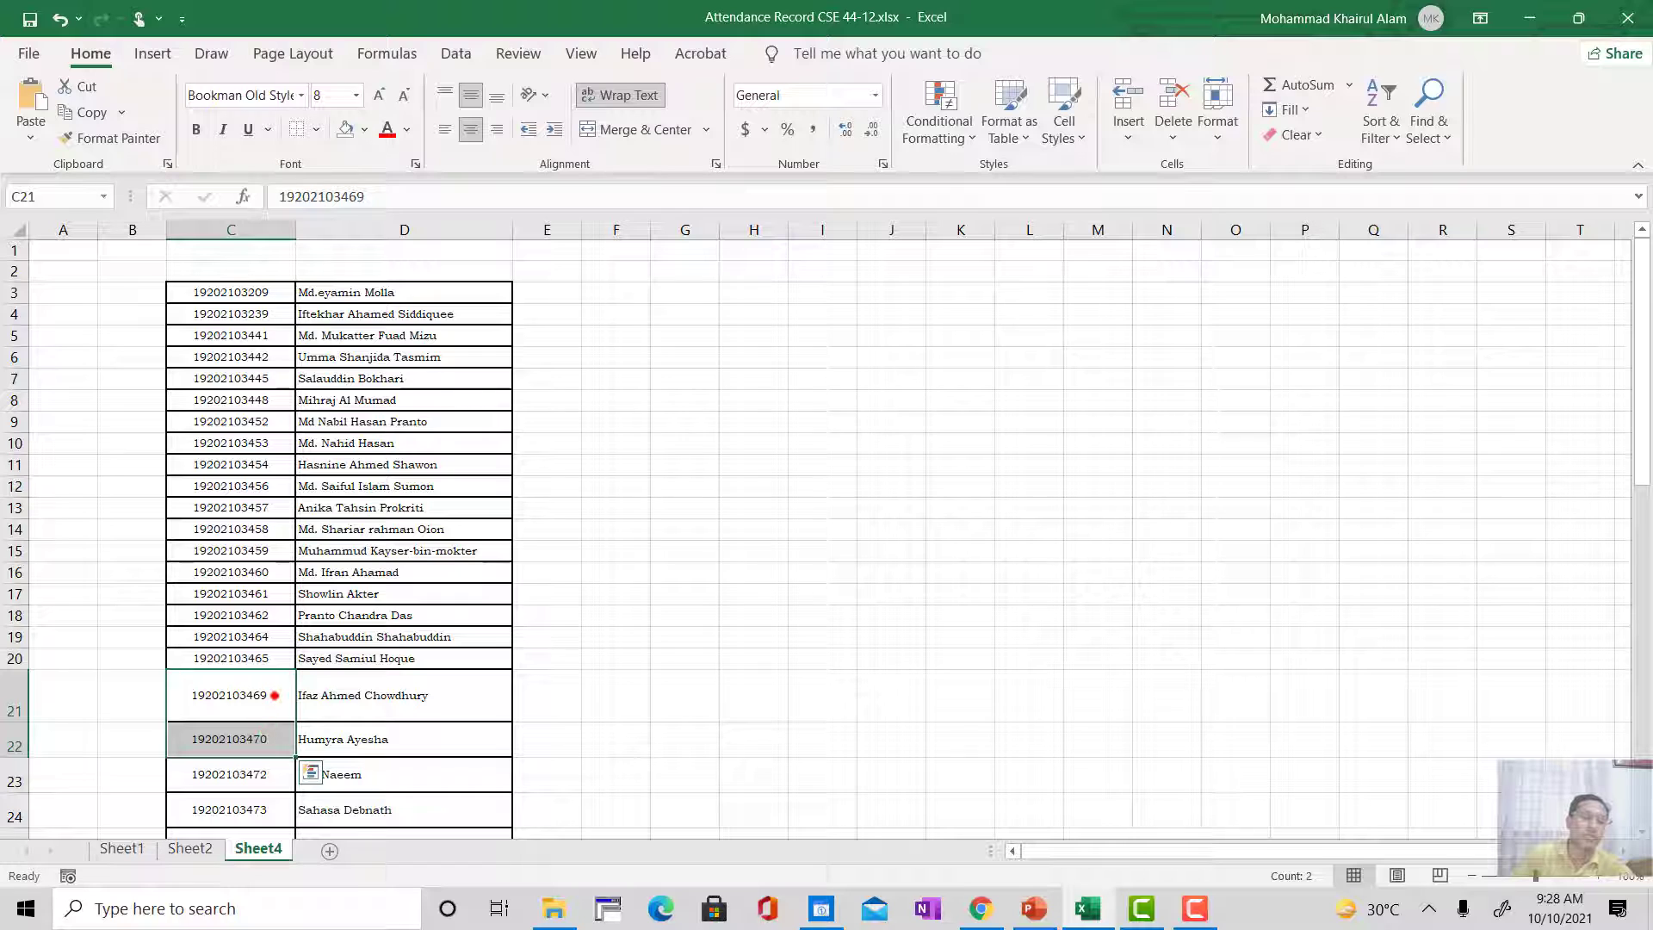
pyautogui.doubleClick(276, 694)
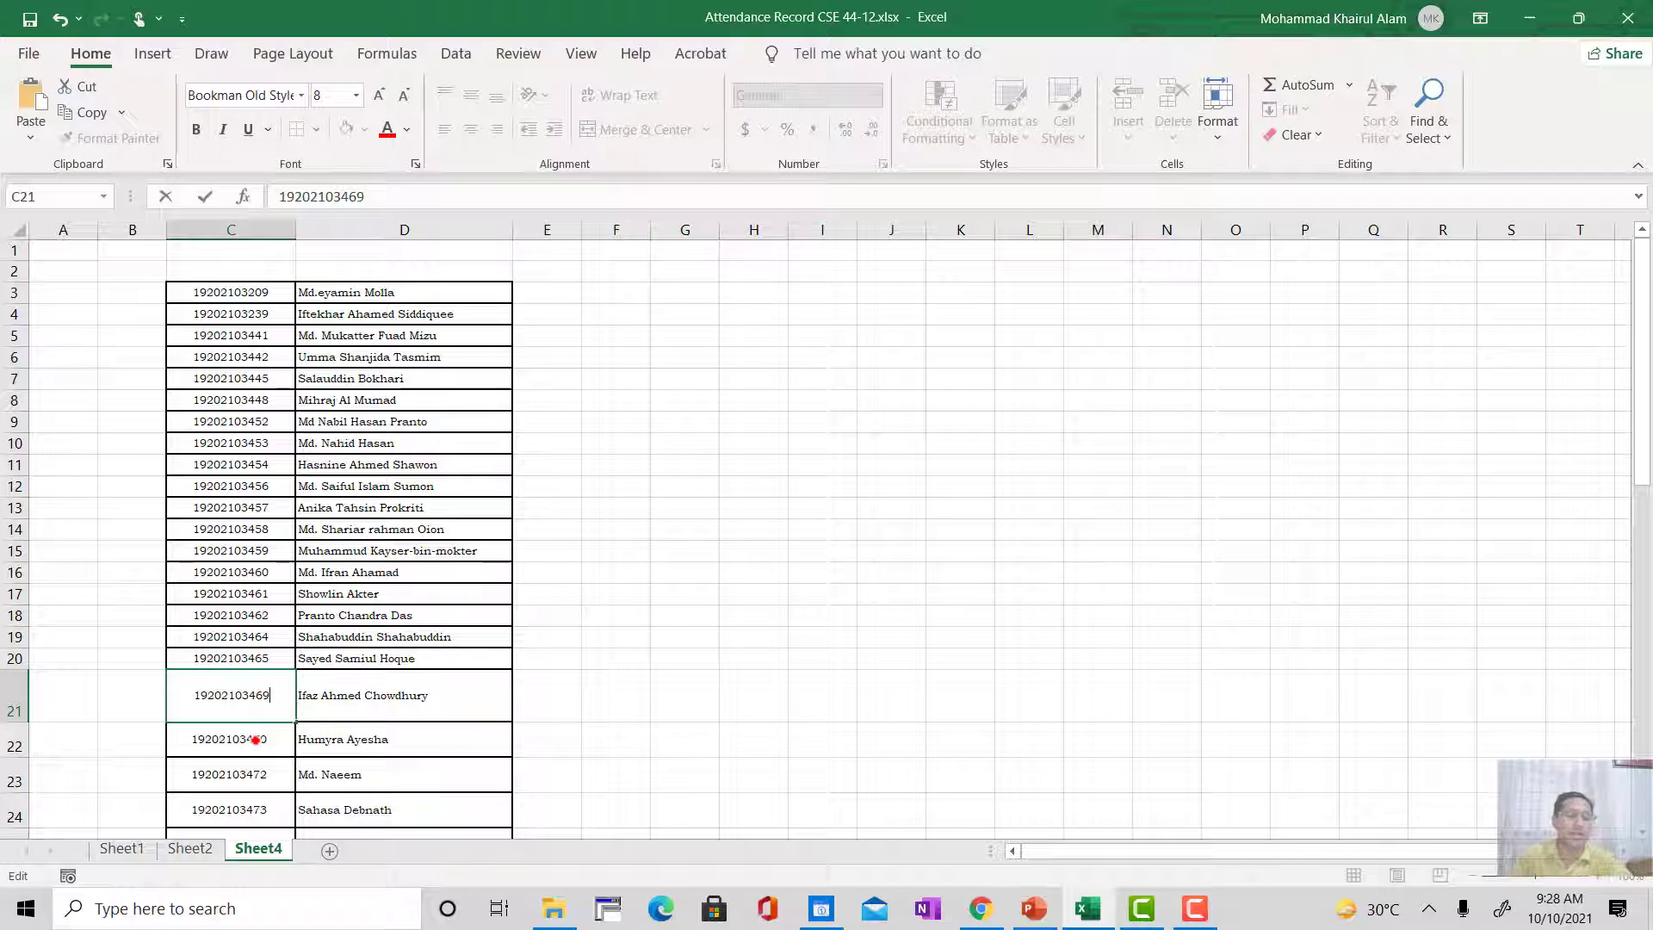
pyautogui.click(256, 732)
pyautogui.doubleClick(273, 708)
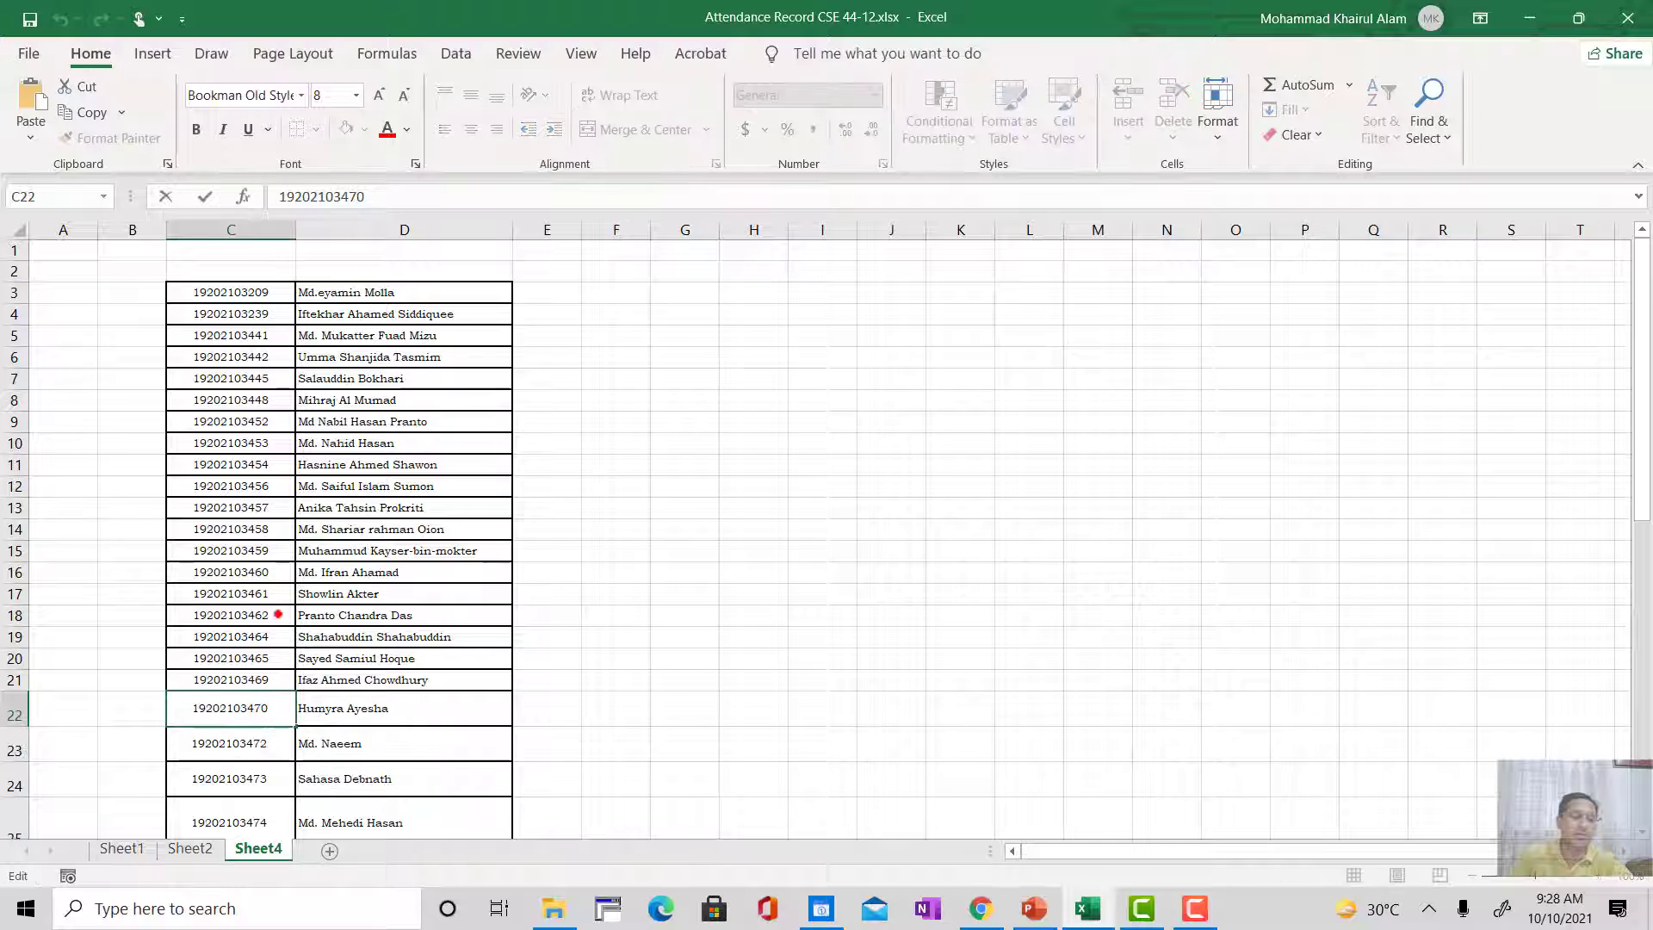
pyautogui.click(734, 501)
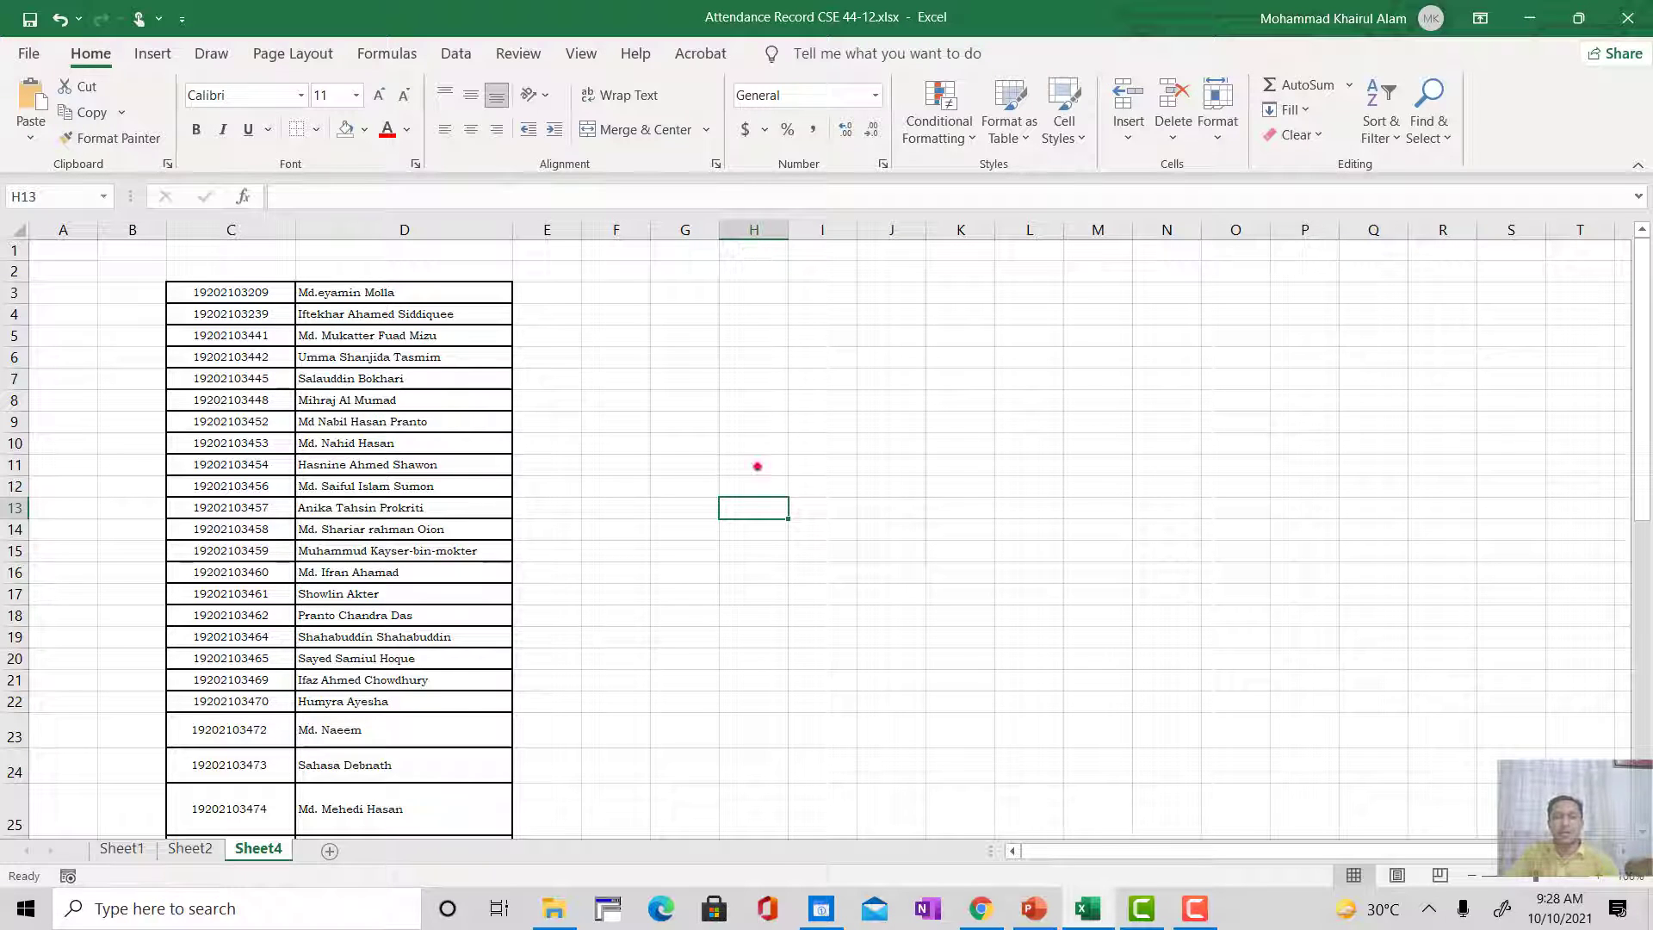
# Step: Compare the class-wise student ID responses on Sheet2 with the attendance table on Sheet1
pyautogui.click(200, 849)
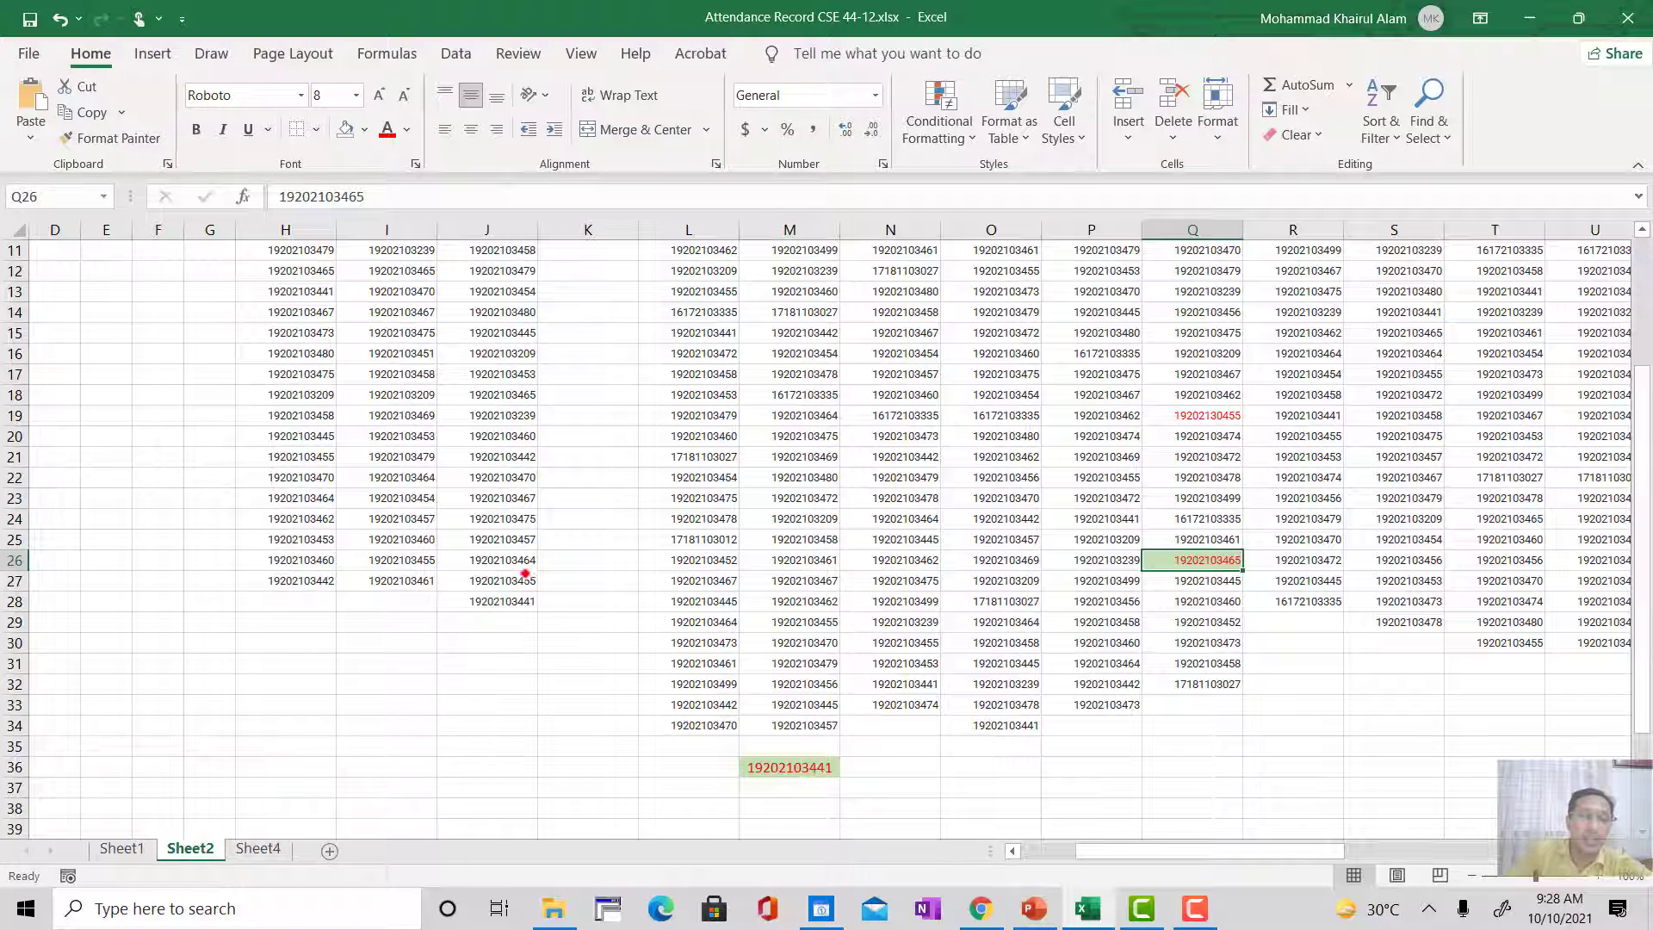
pyautogui.scroll(3, 531, 625)
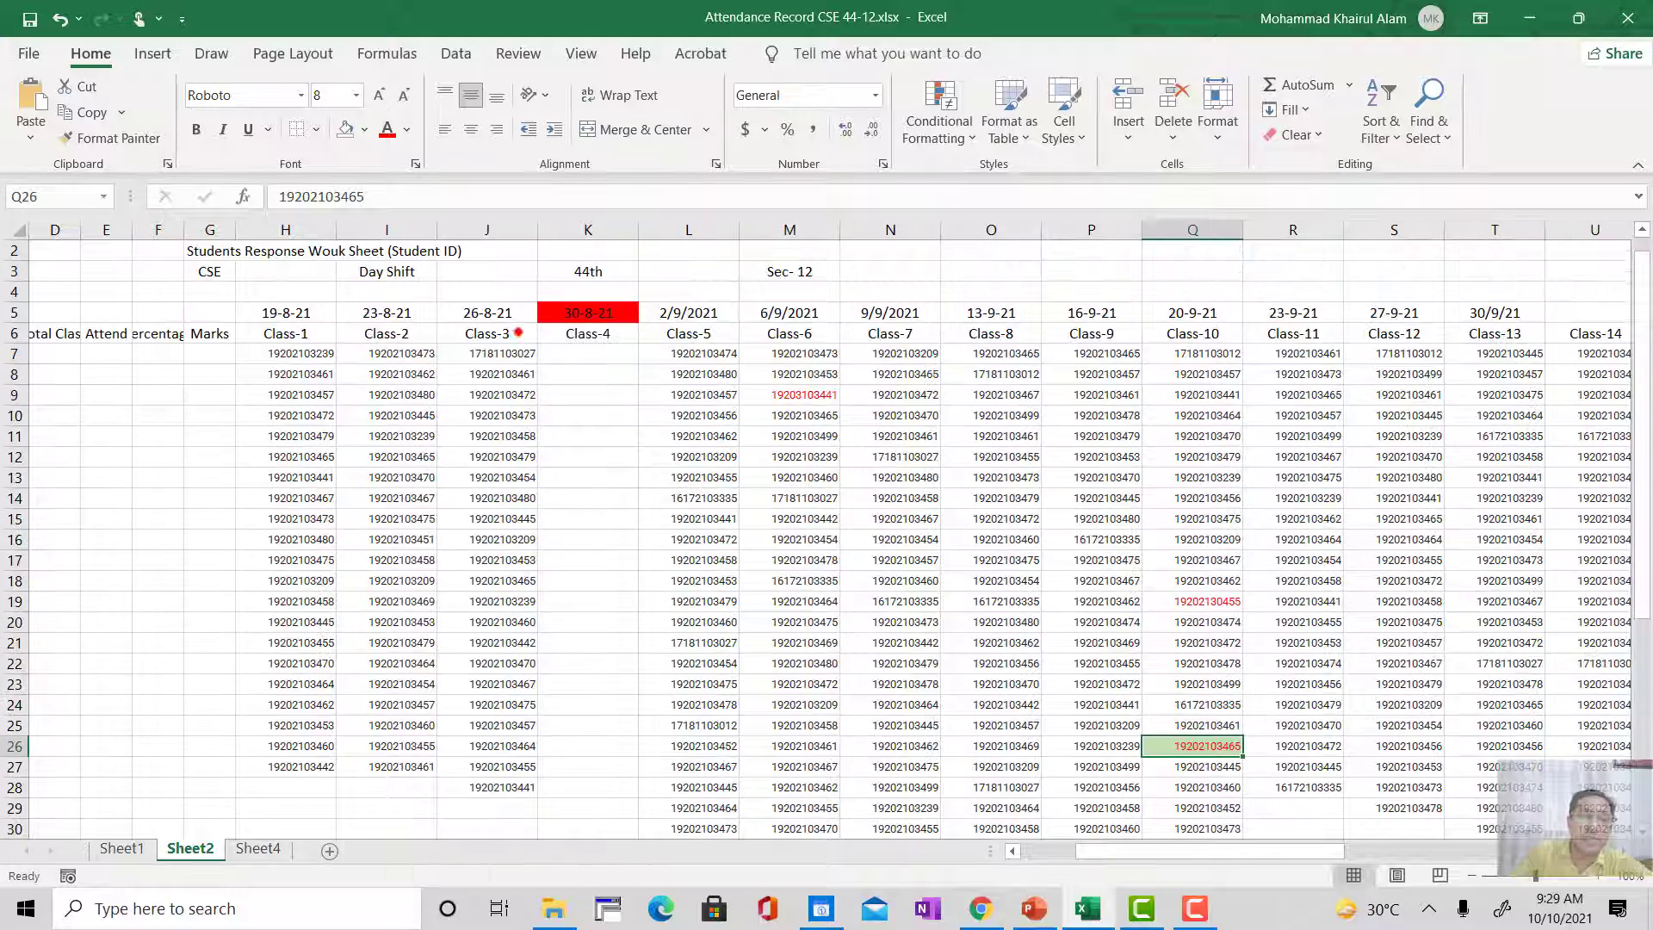
pyautogui.click(123, 849)
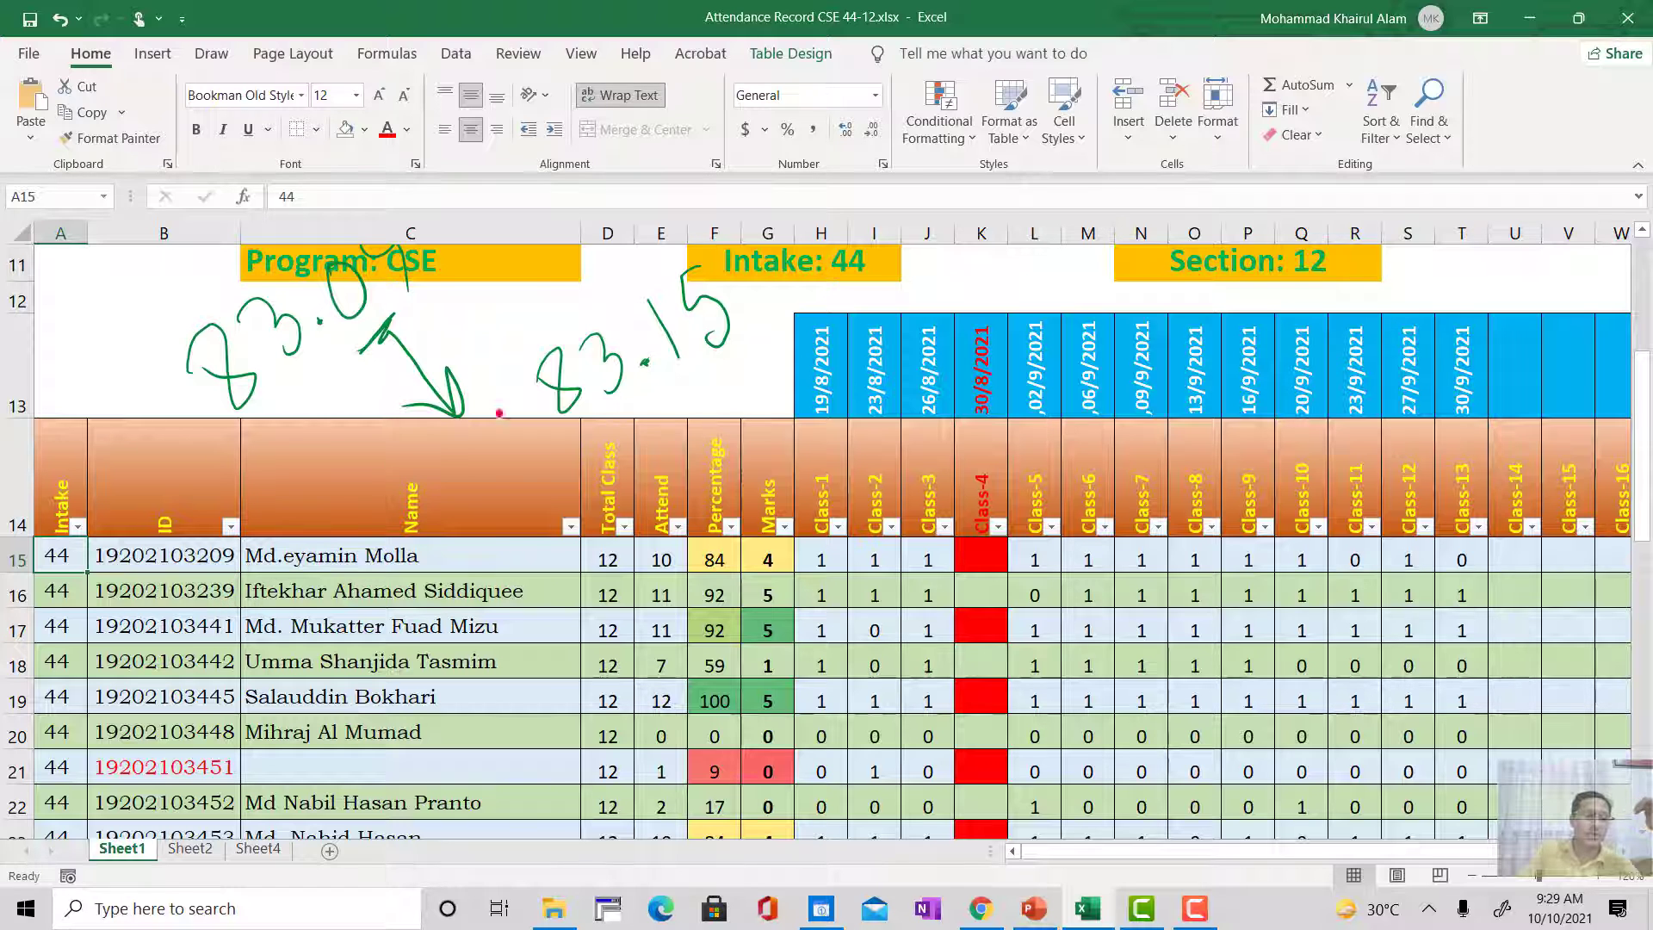
pyautogui.click(190, 848)
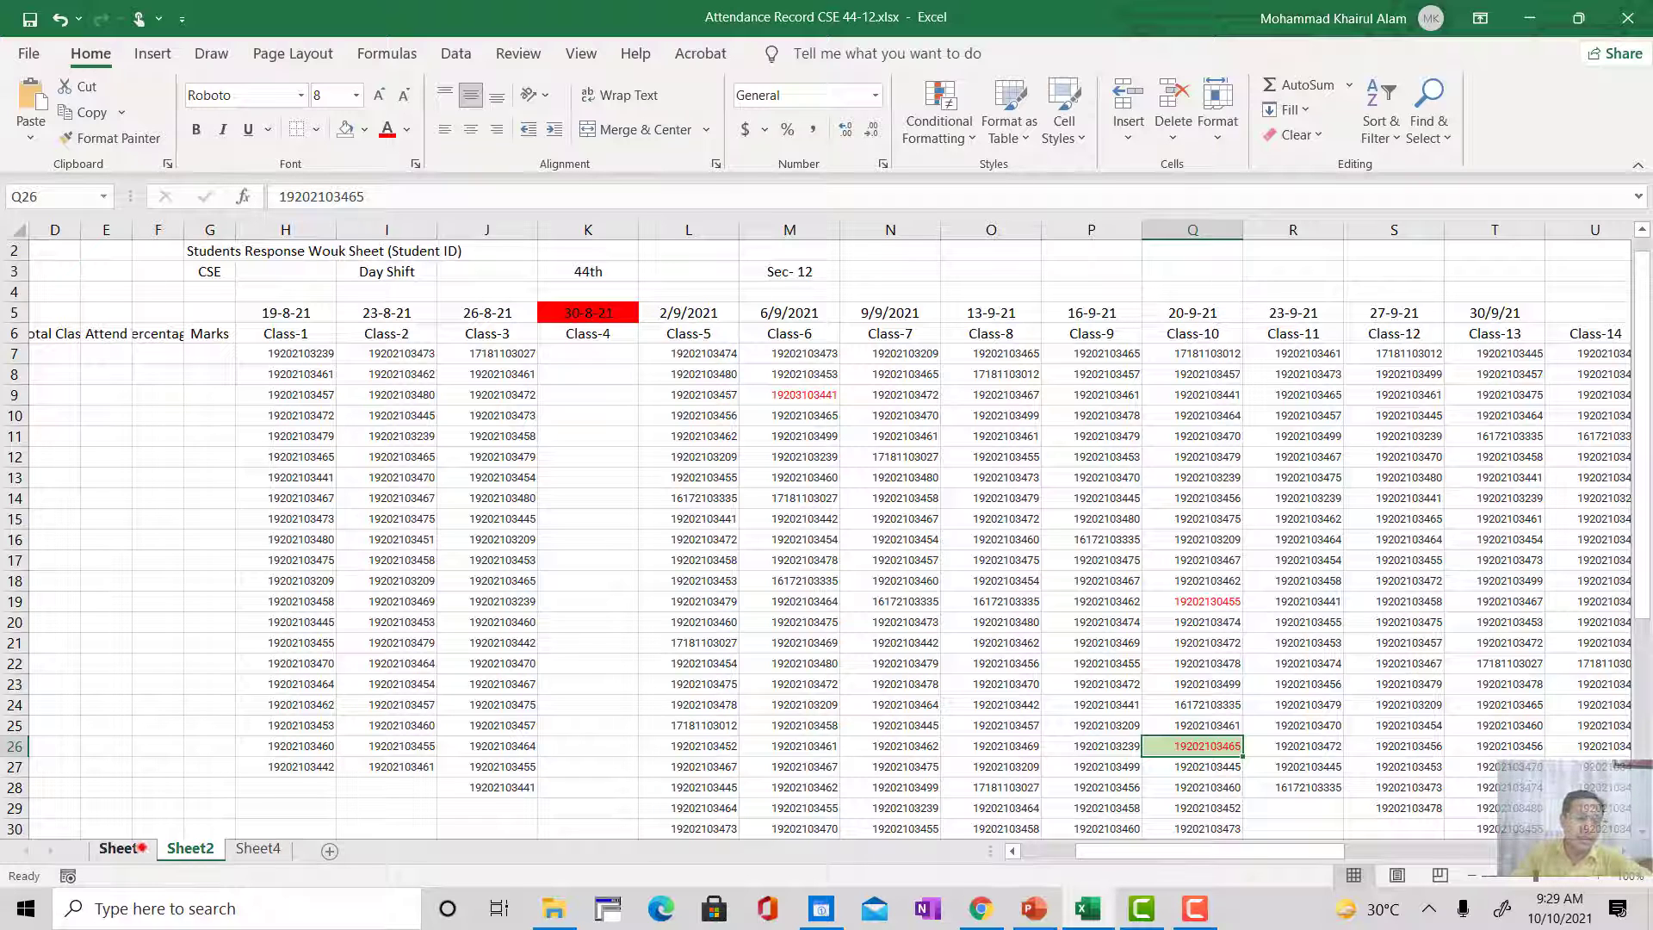
pyautogui.click(136, 849)
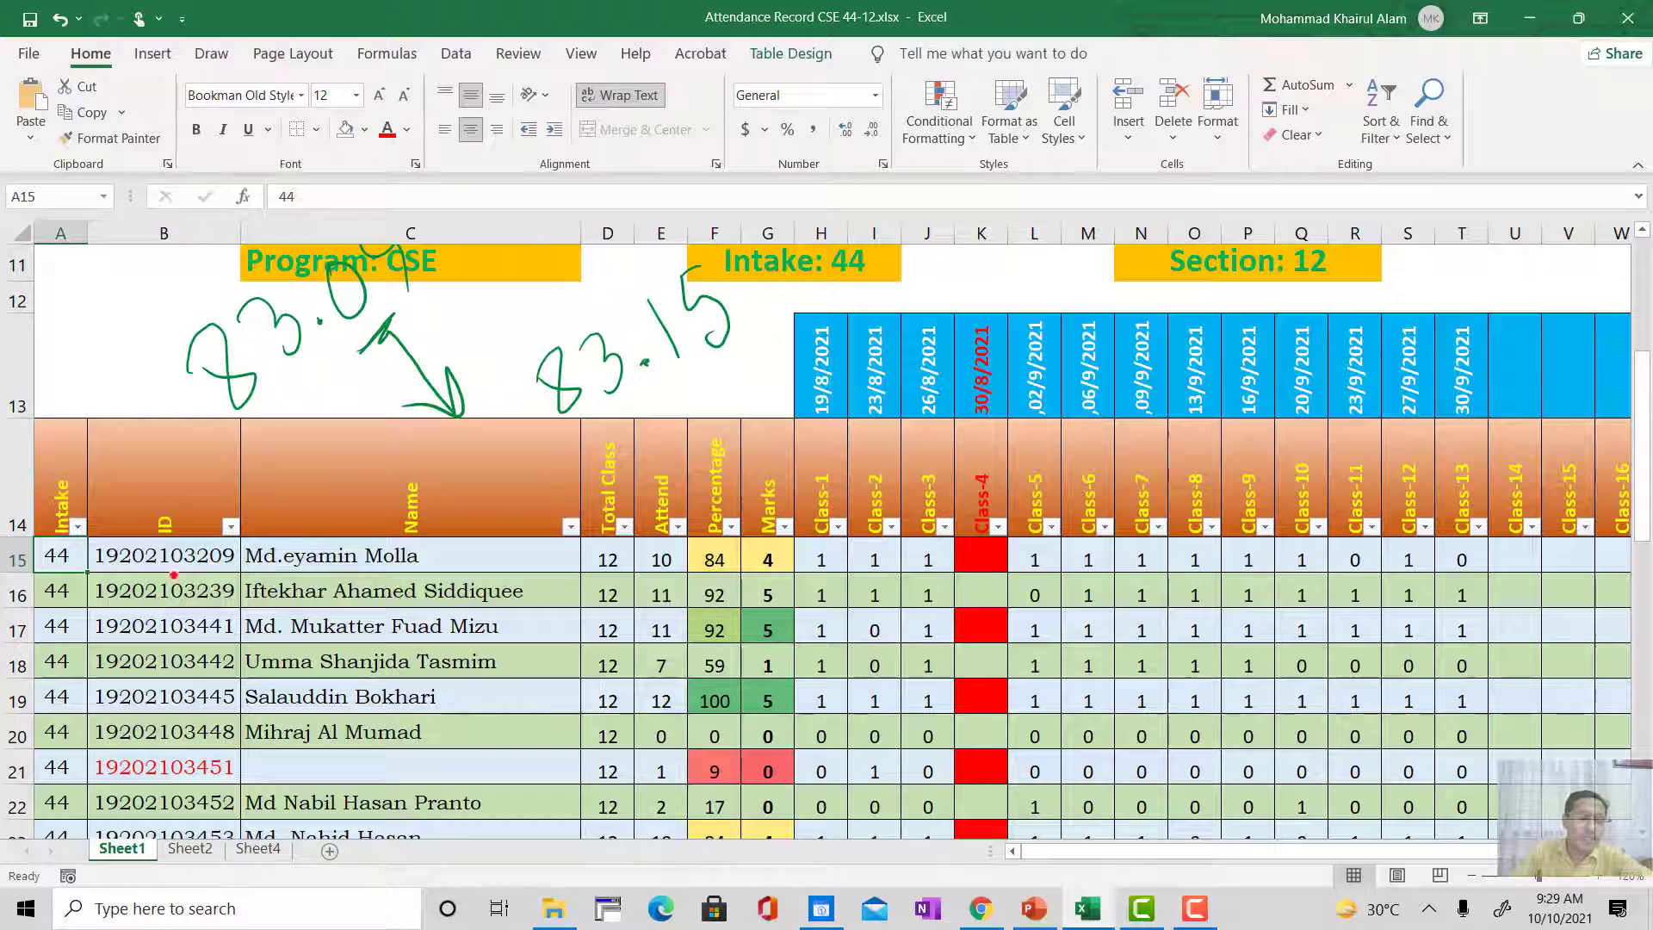
# Step: Right-align the student IDs in cells B15 to B48 of the attendance table
pyautogui.moveTo(162, 558); pyautogui.dragTo(151, 921)
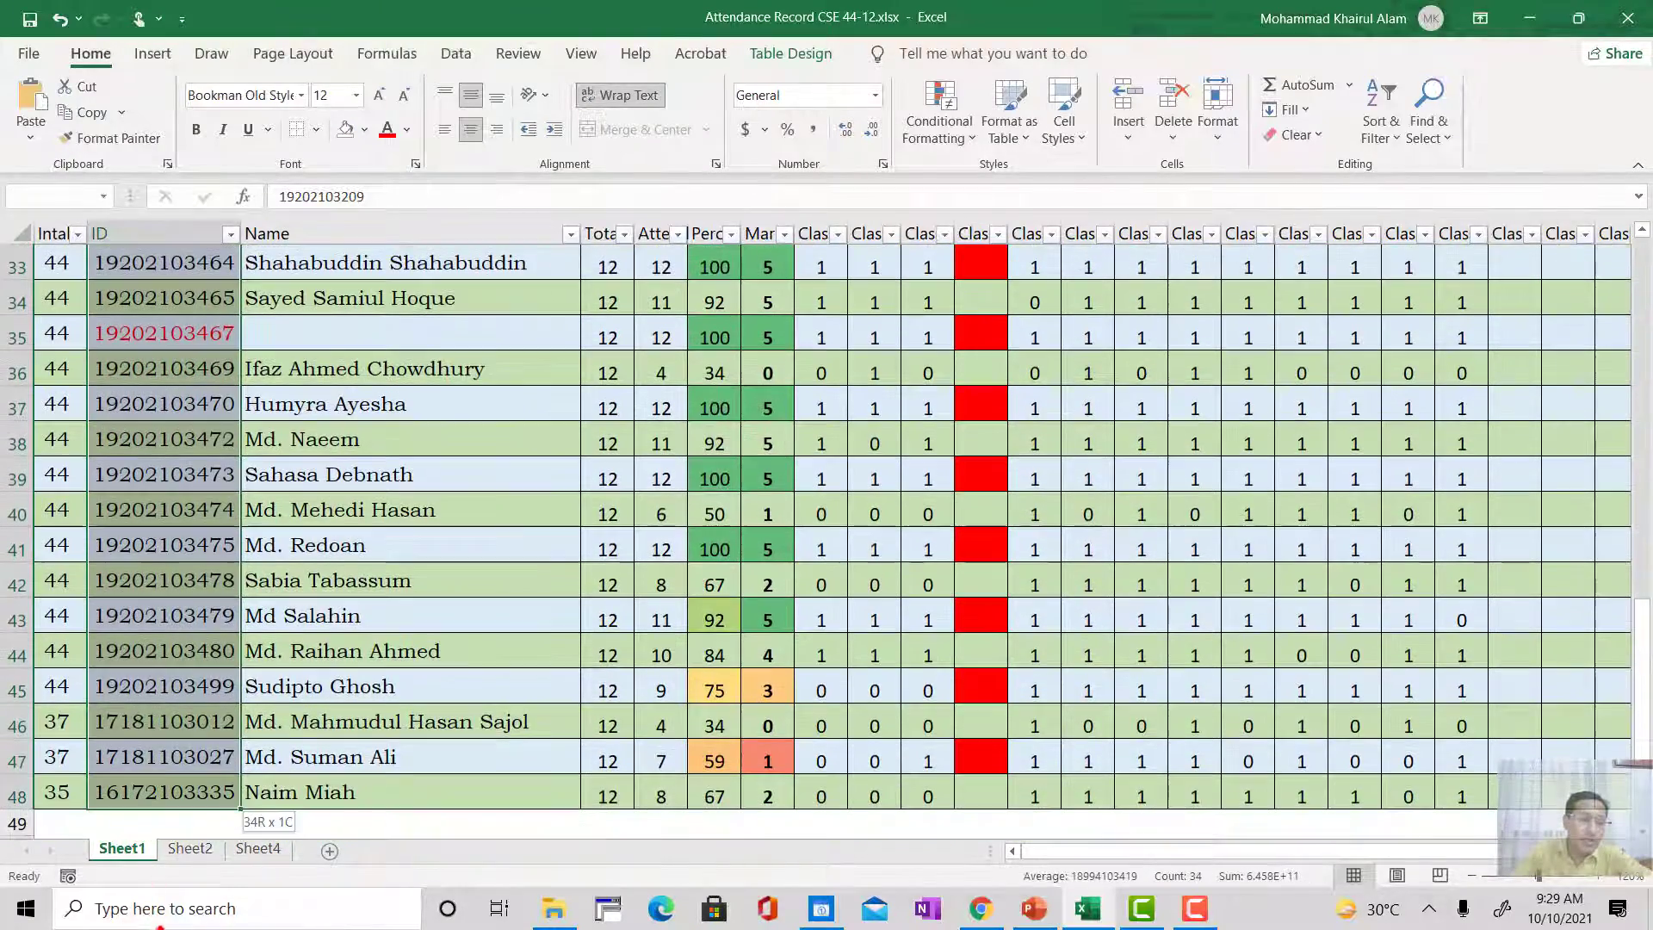
pyautogui.scroll(9, 249, 621)
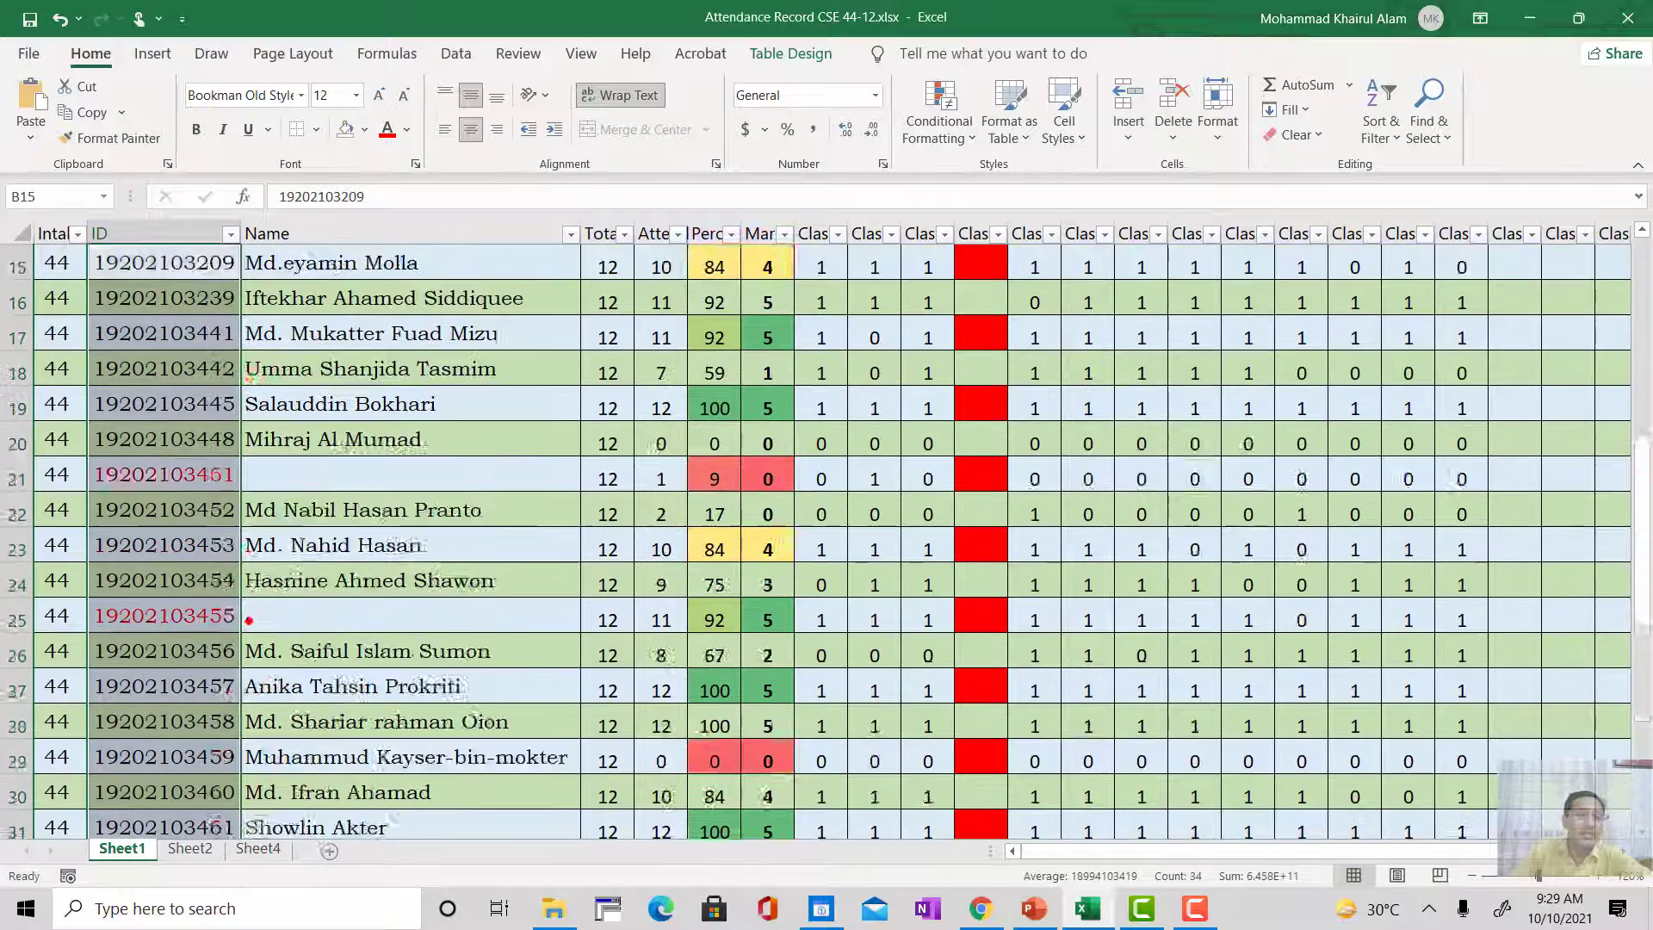
pyautogui.scroll(-2, 208, 651)
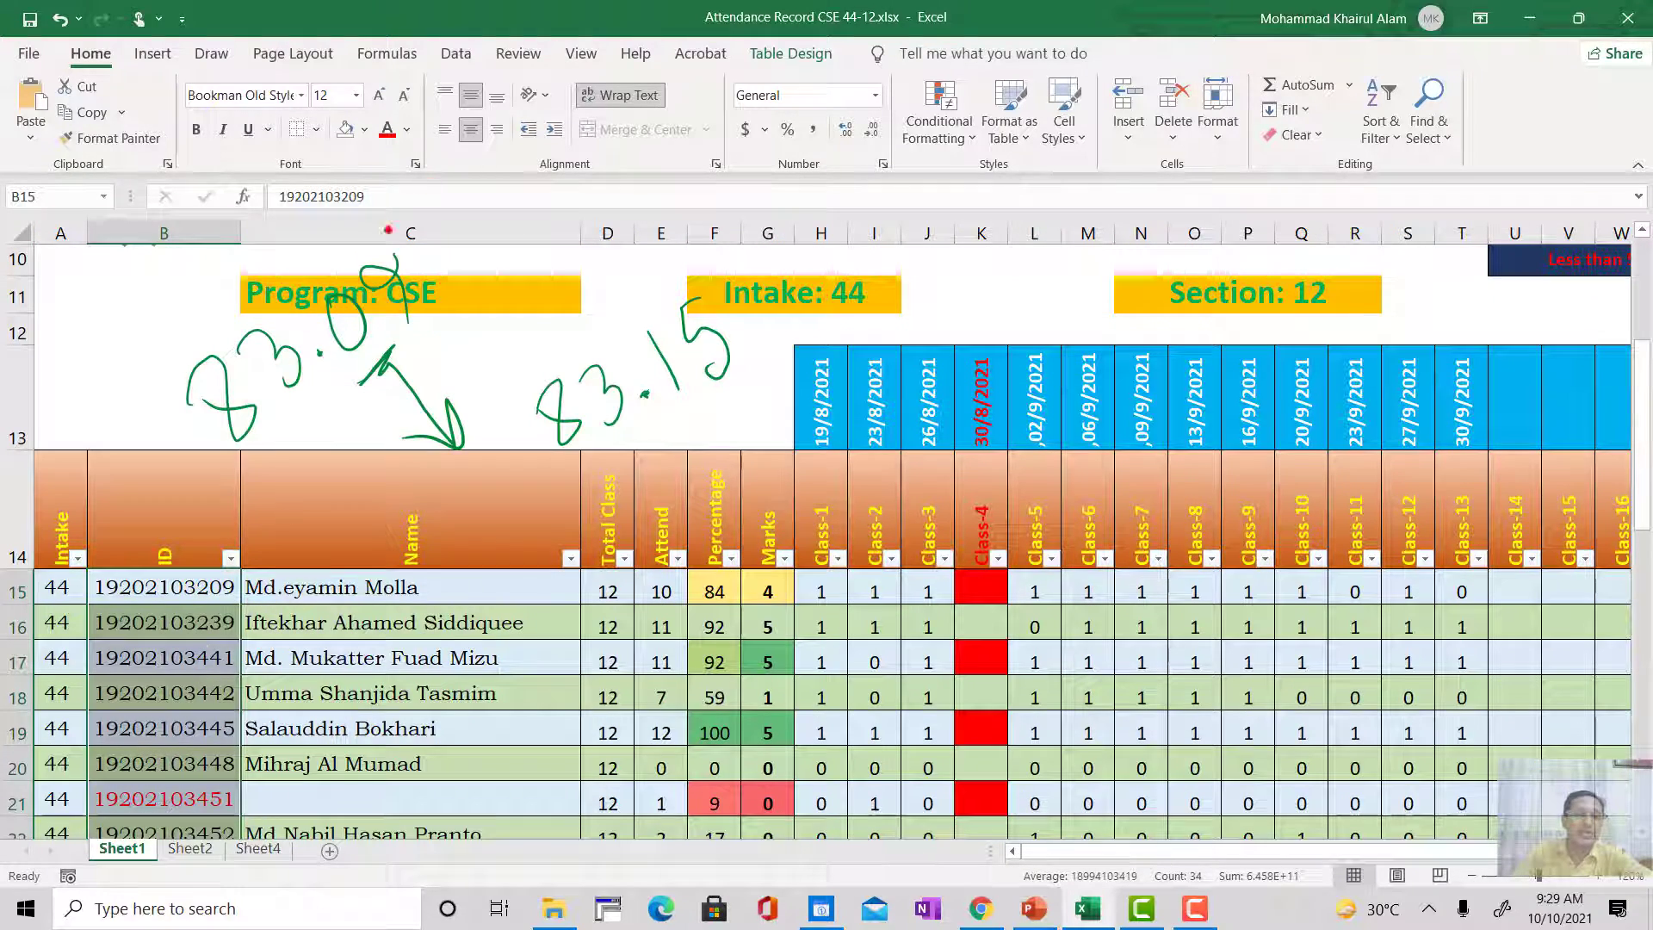
pyautogui.click(497, 129)
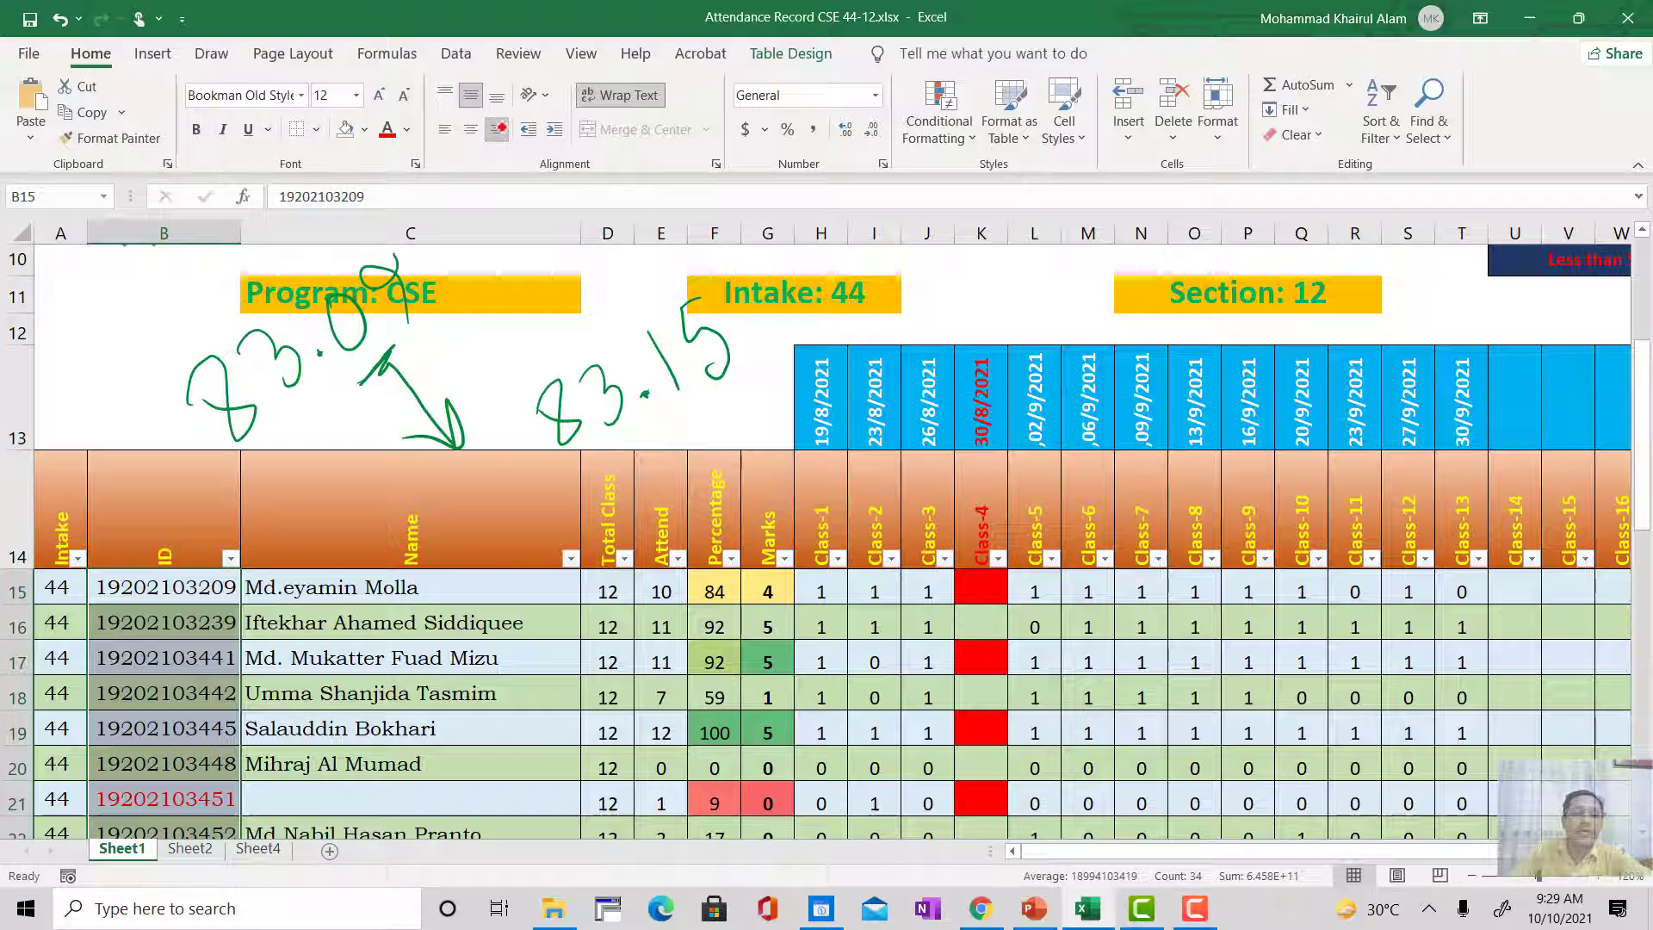
pyautogui.click(267, 643)
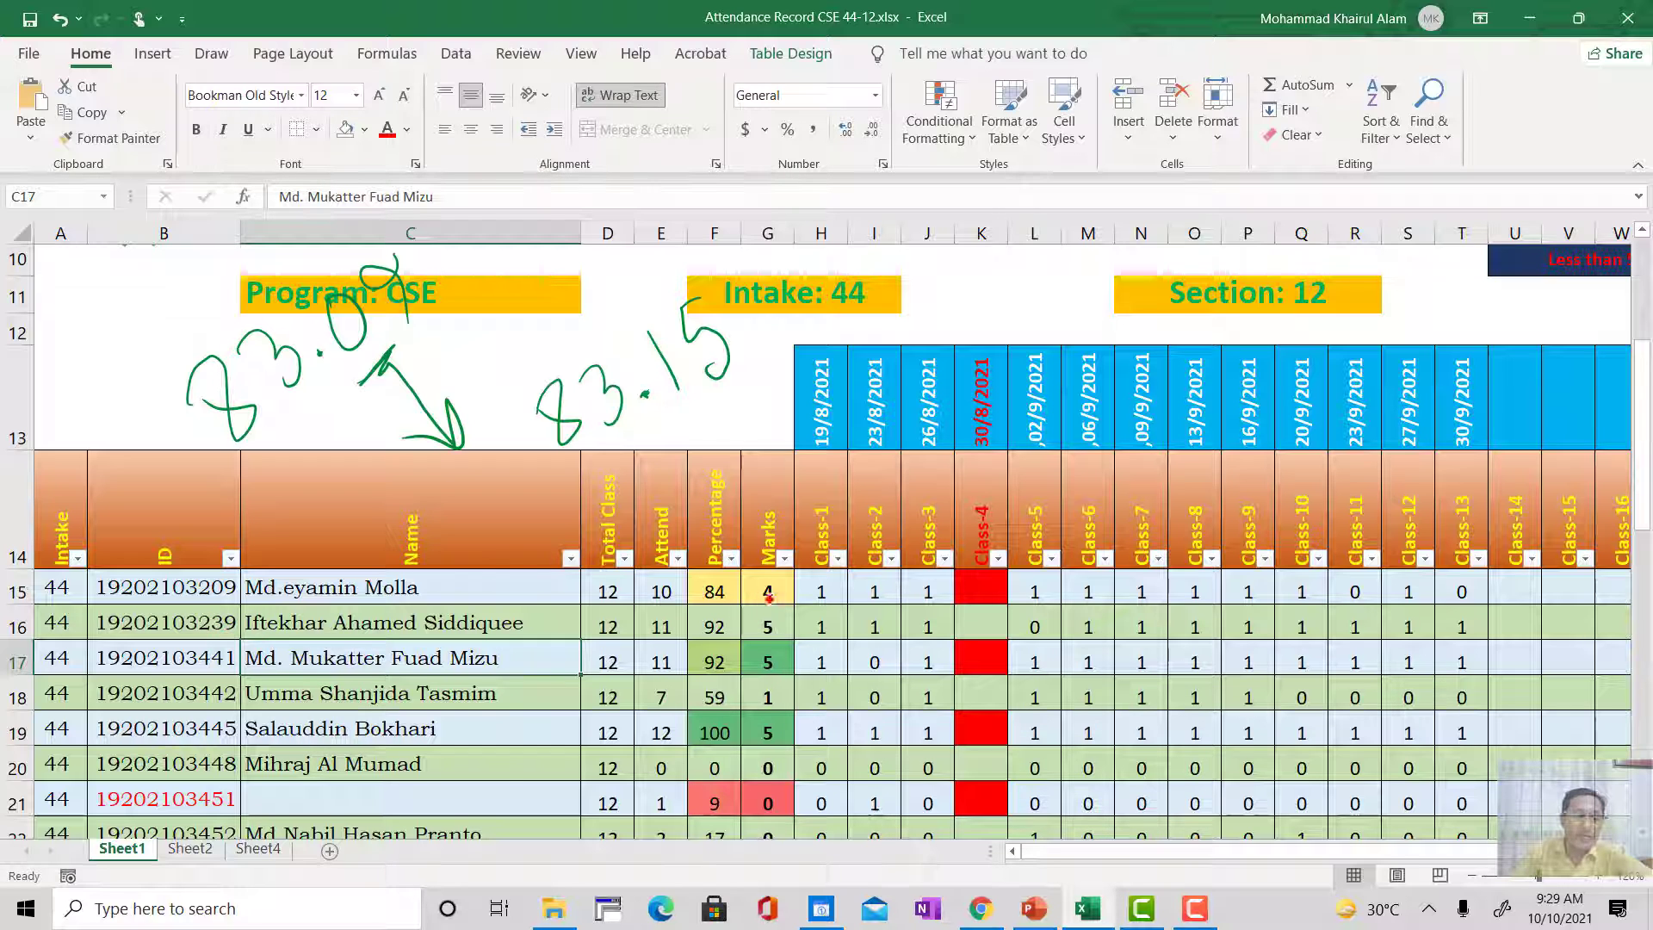
# Step: Check the ID lists on Sheet2, and center the student IDs in cells B15 to B48 on Sheet1
pyautogui.click(190, 848)
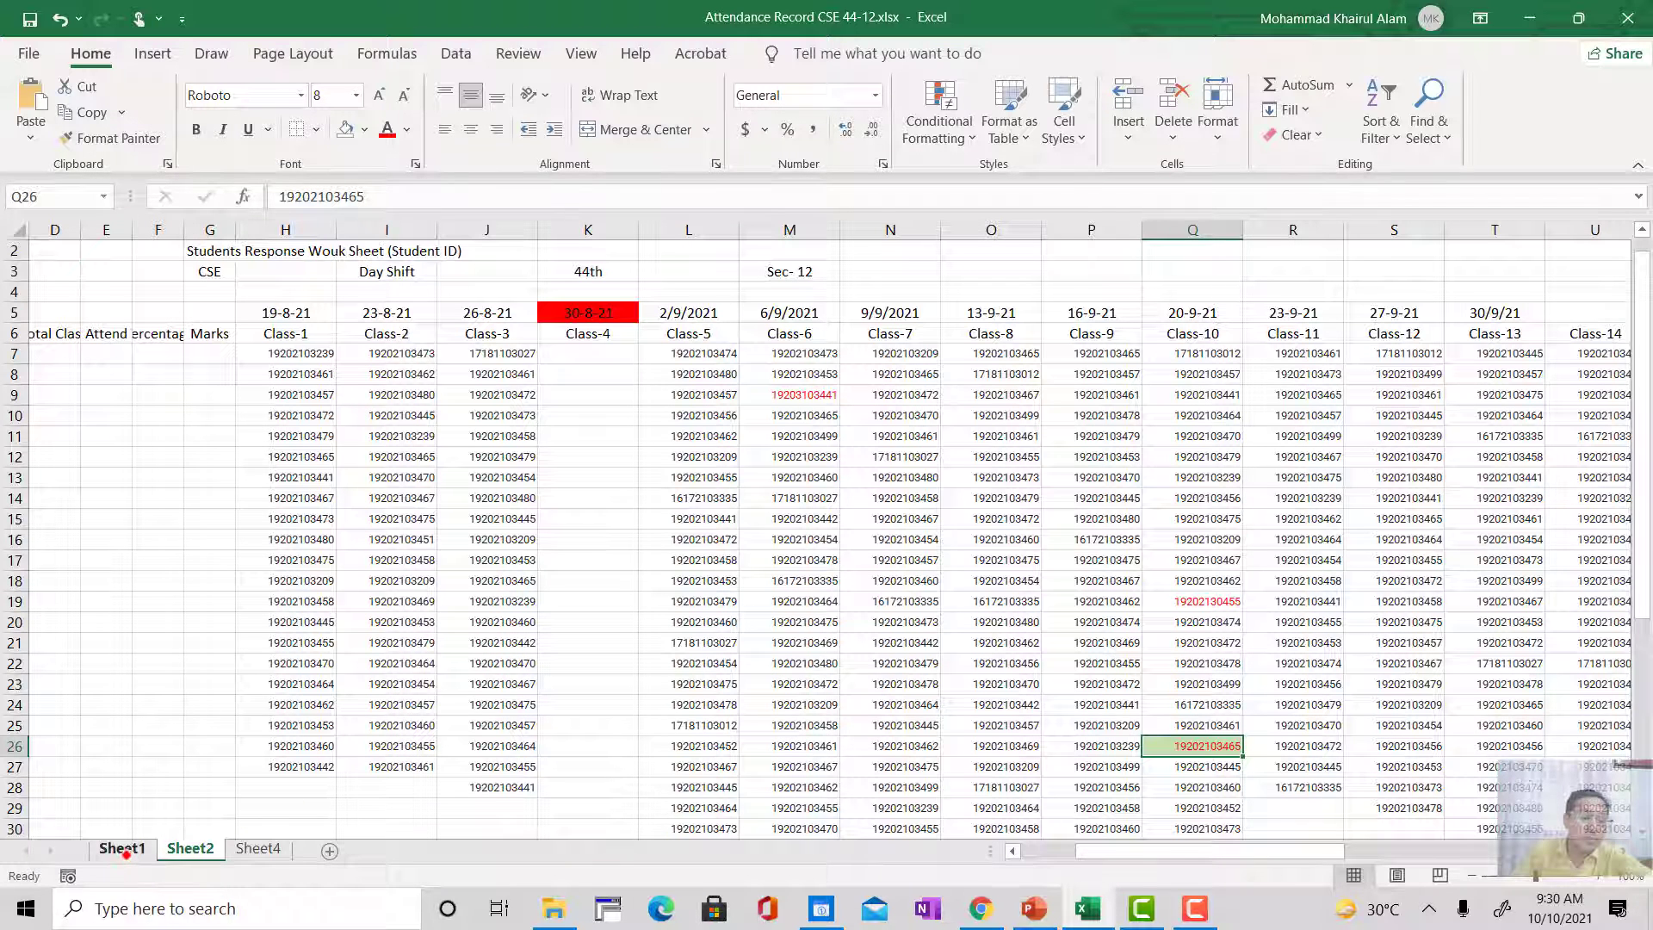
pyautogui.click(121, 848)
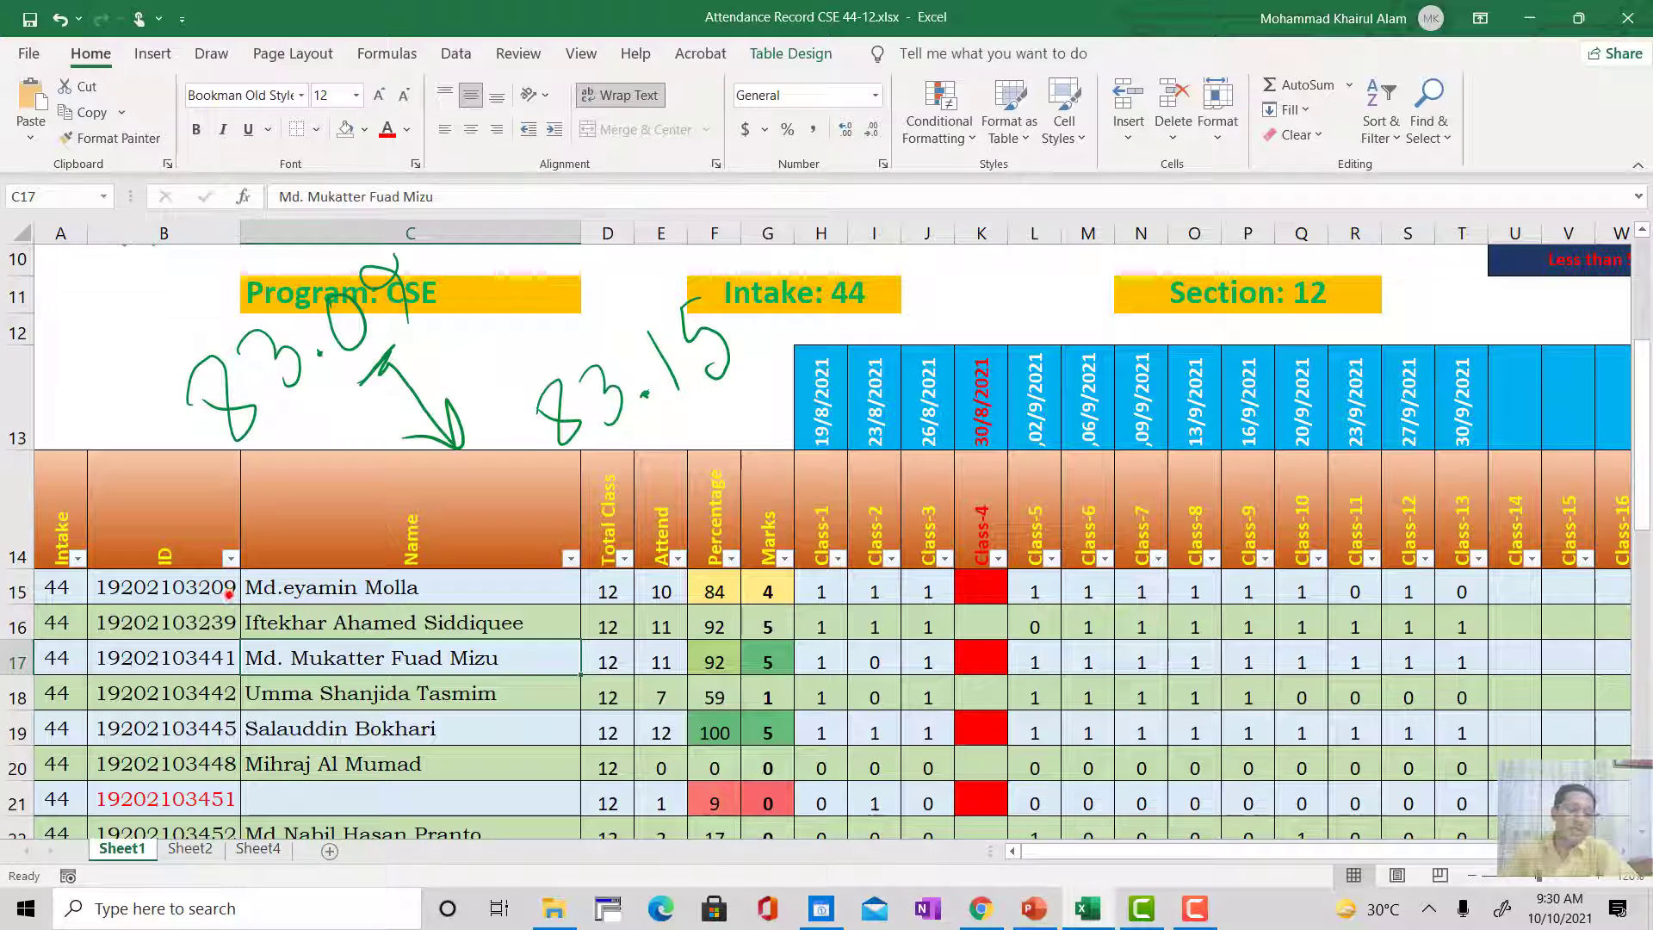
pyautogui.click(183, 586)
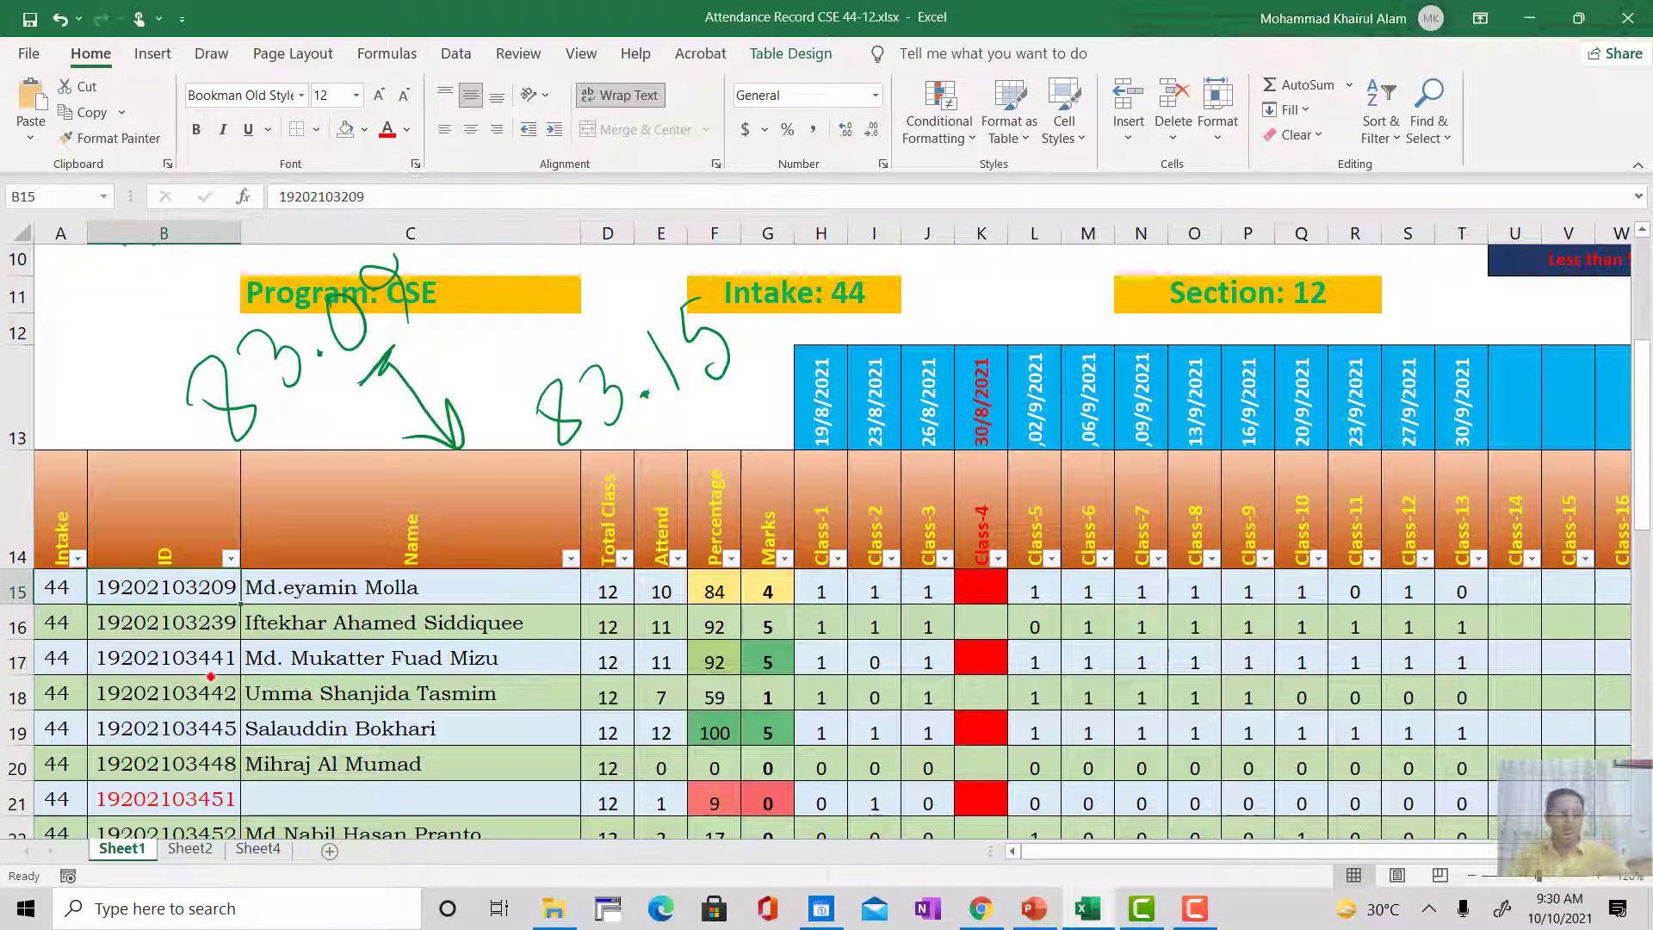
pyautogui.scroll(-8, 211, 678)
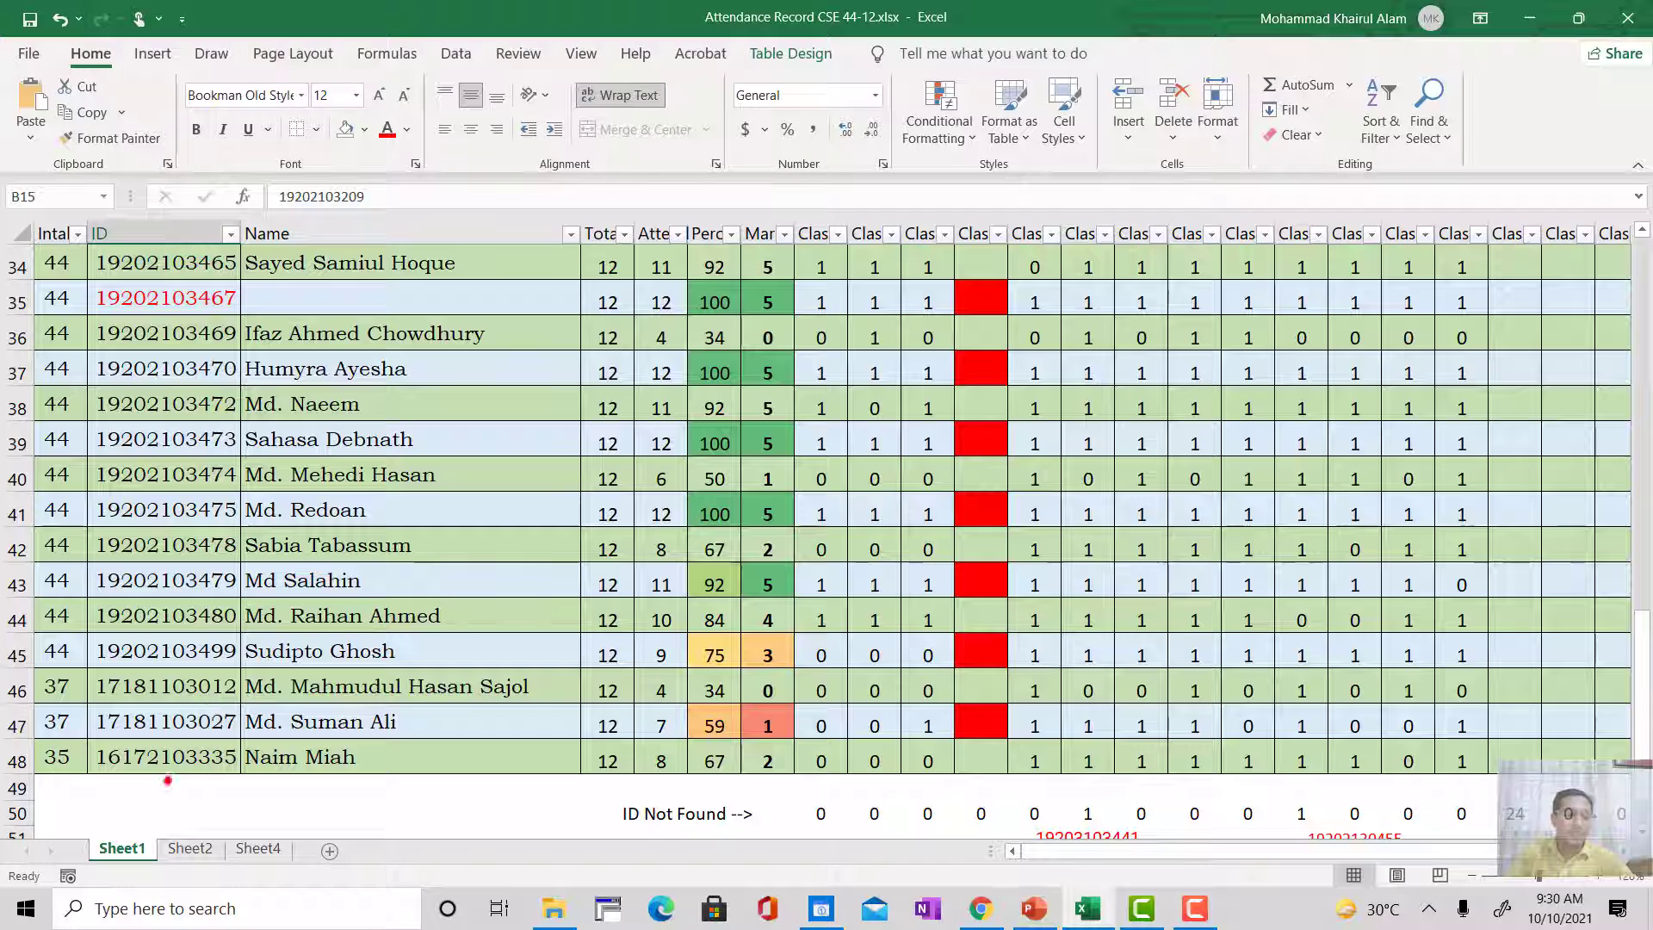
pyautogui.keyDown('shift'); pyautogui.click(175, 757); pyautogui.keyUp('shift')
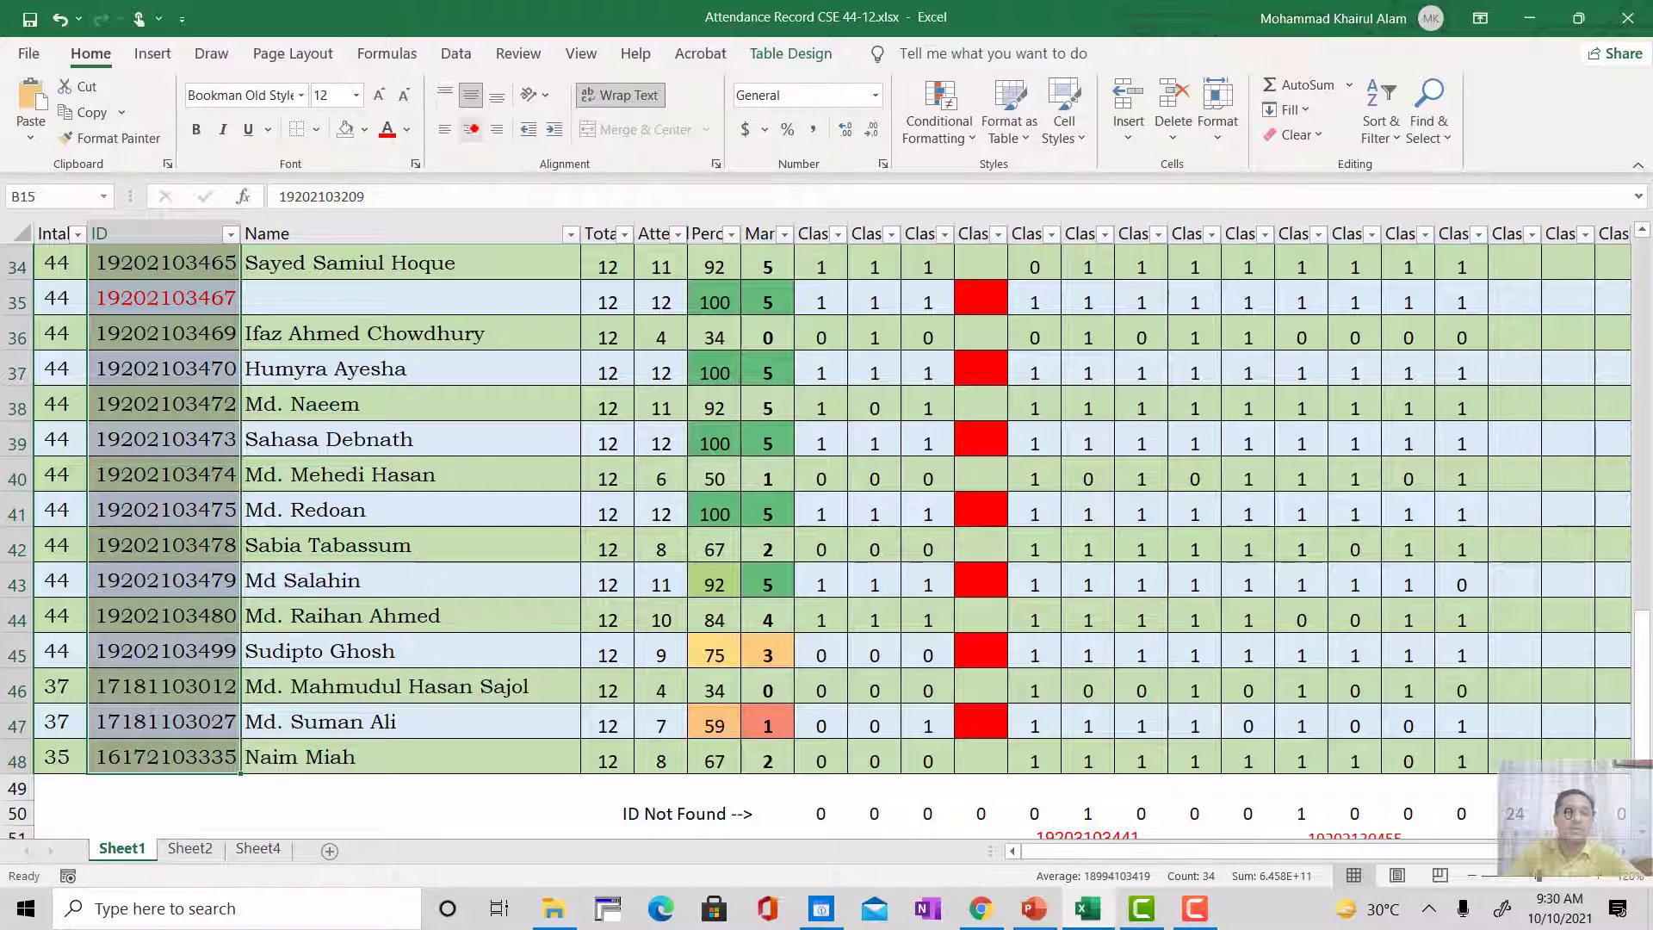
pyautogui.scroll(8, 318, 588)
pyautogui.click(316, 591)
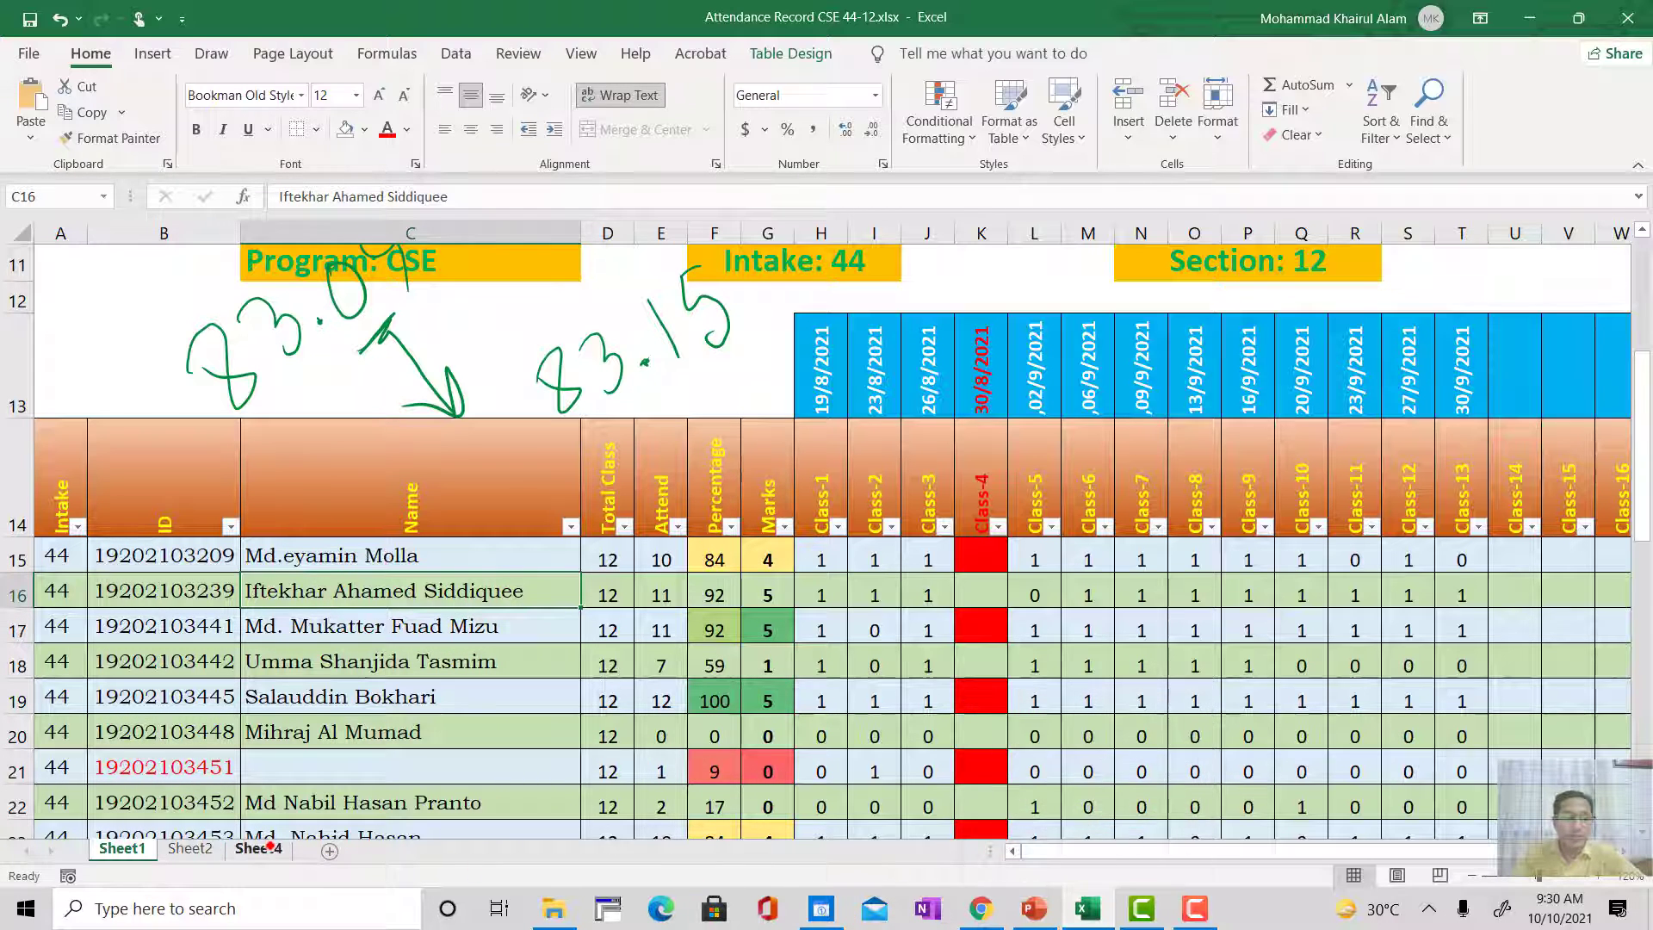
# Step: Review the student list on Sheet4 and its source list in Google Docs, and return to Sheet1 in Excel
pyautogui.click(271, 846)
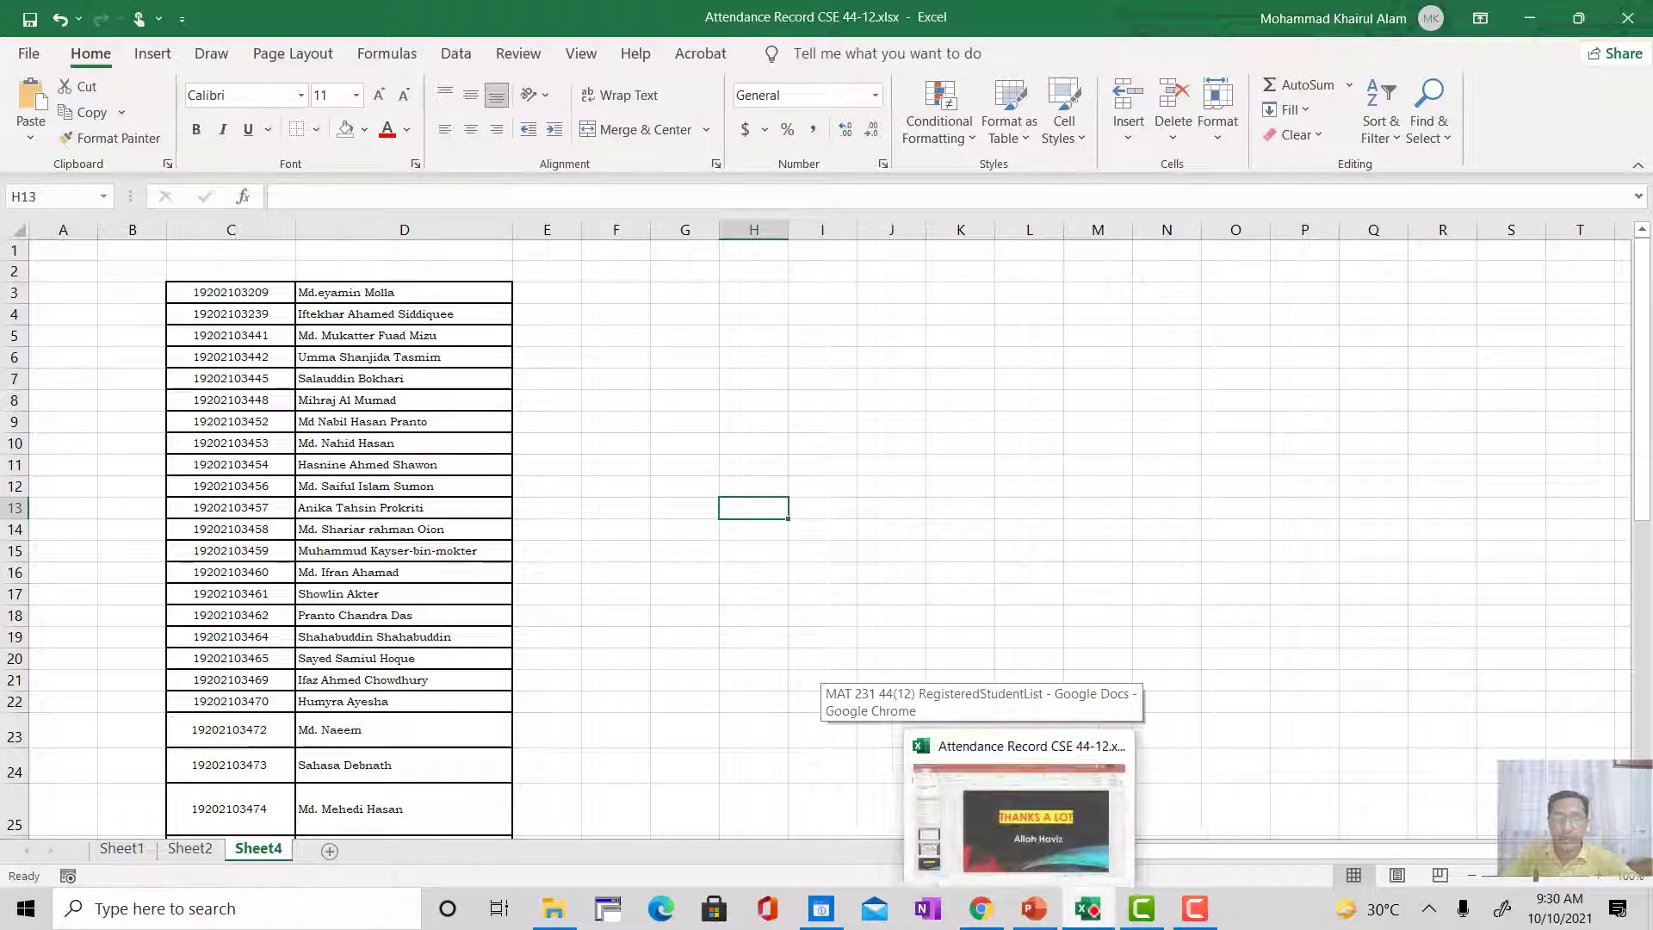
pyautogui.click(1088, 908)
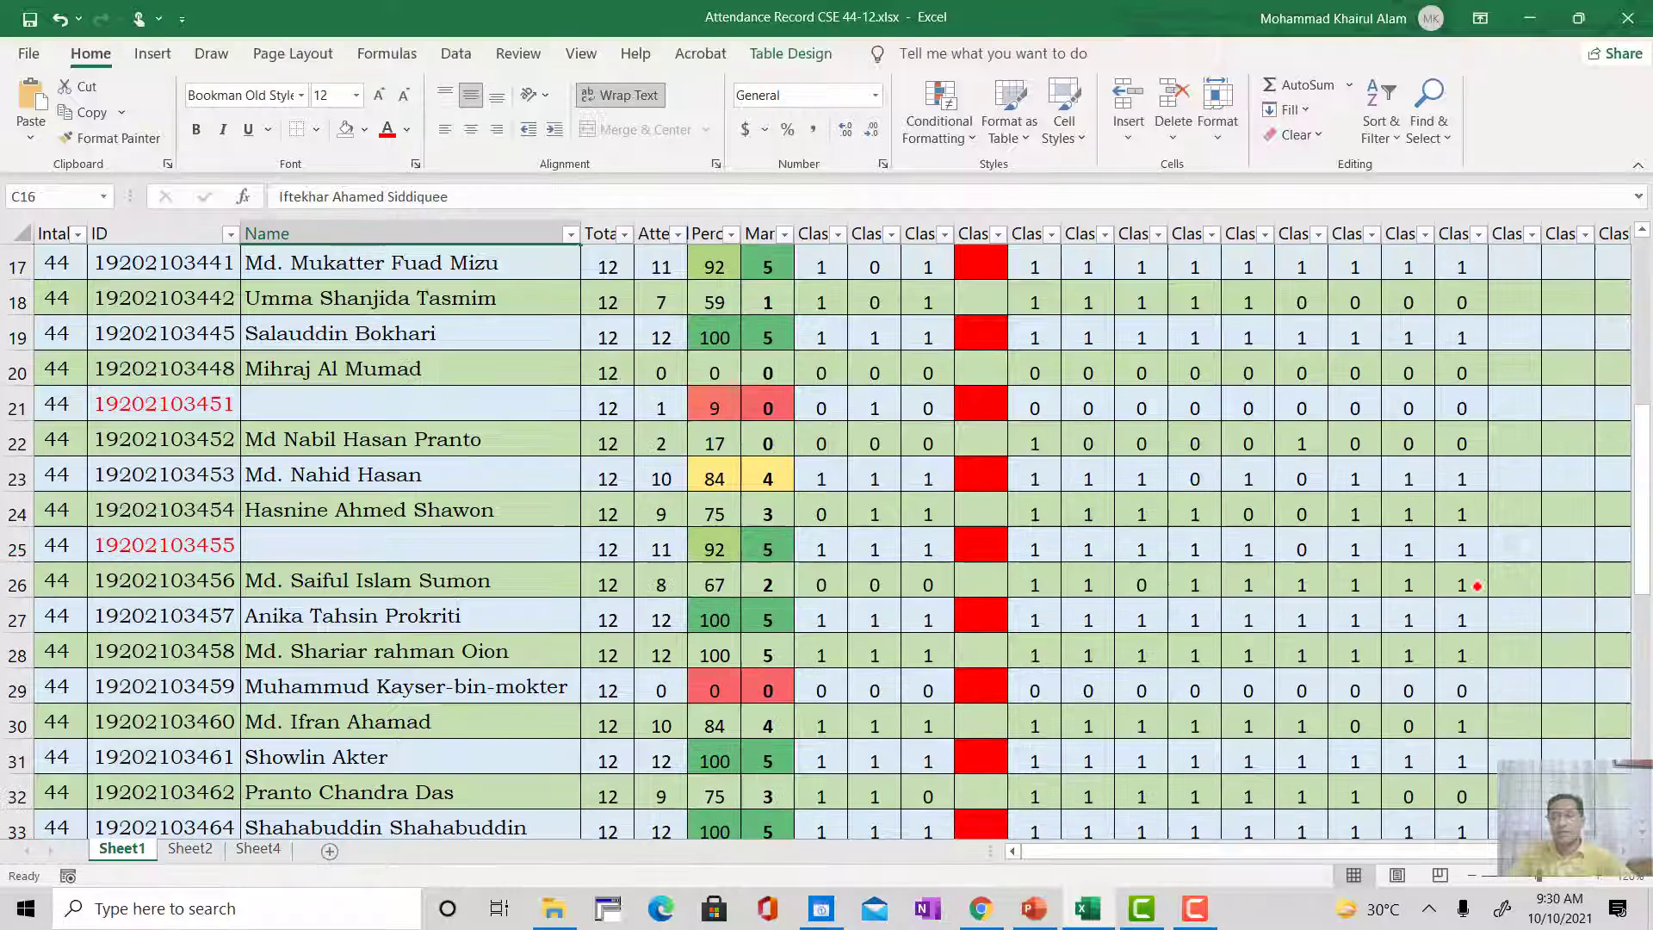
pyautogui.click(1089, 909)
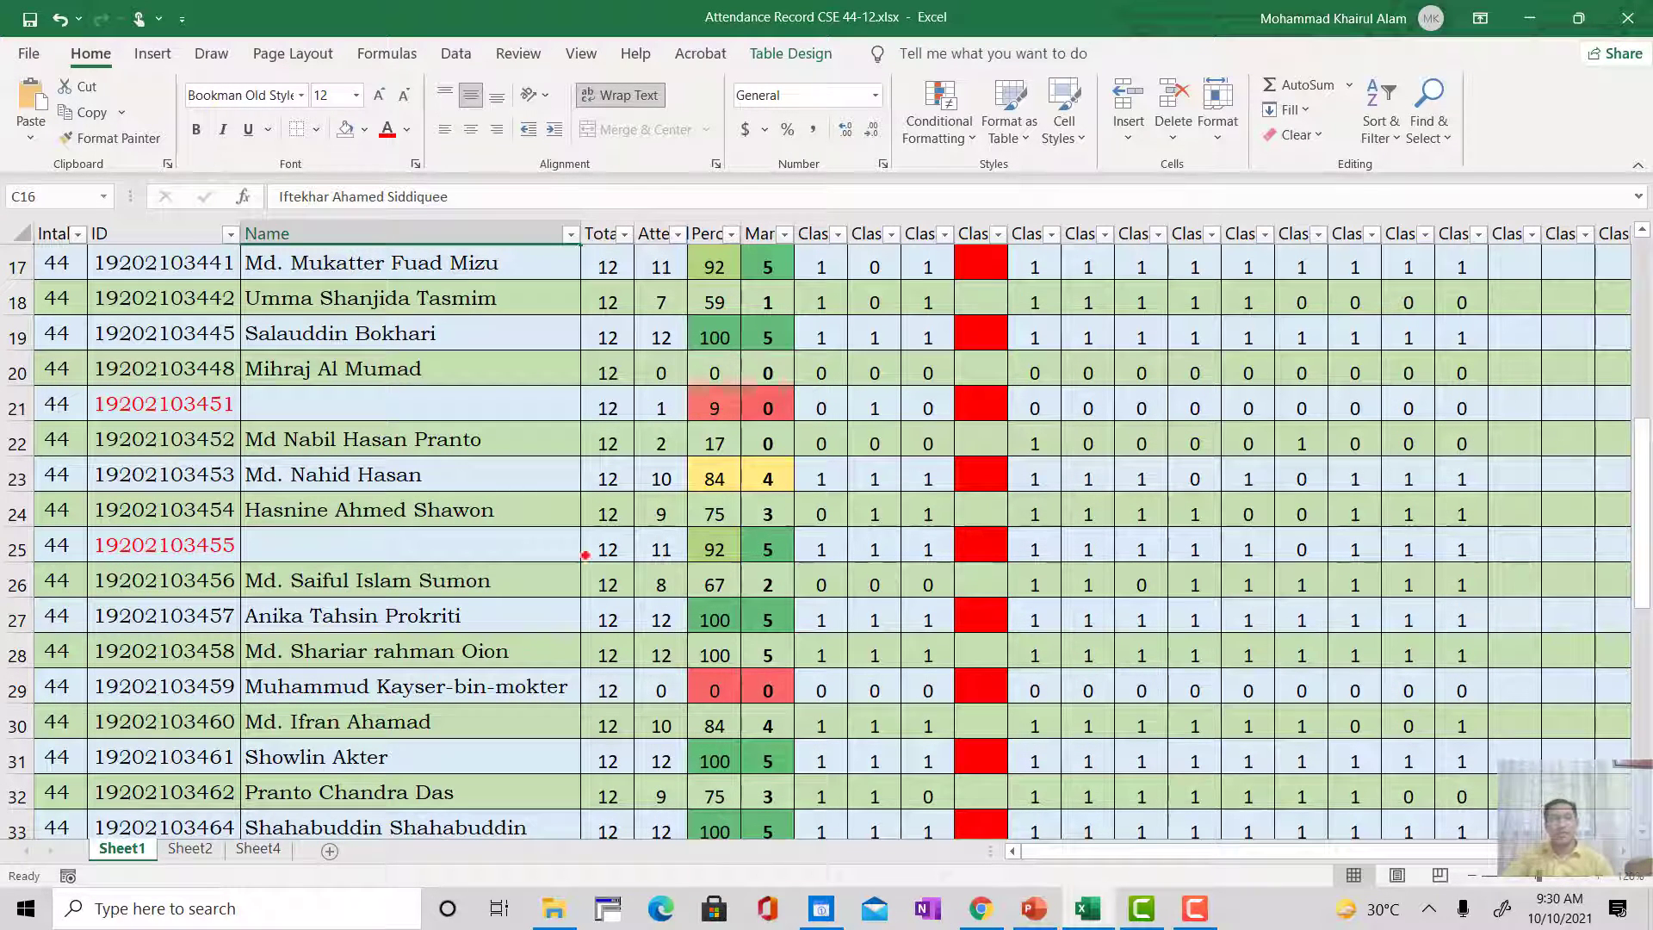
# Step: Erase the handwritten ink numbers and the arrow above the attendance table on Sheet1
pyautogui.scroll(3, 548, 442)
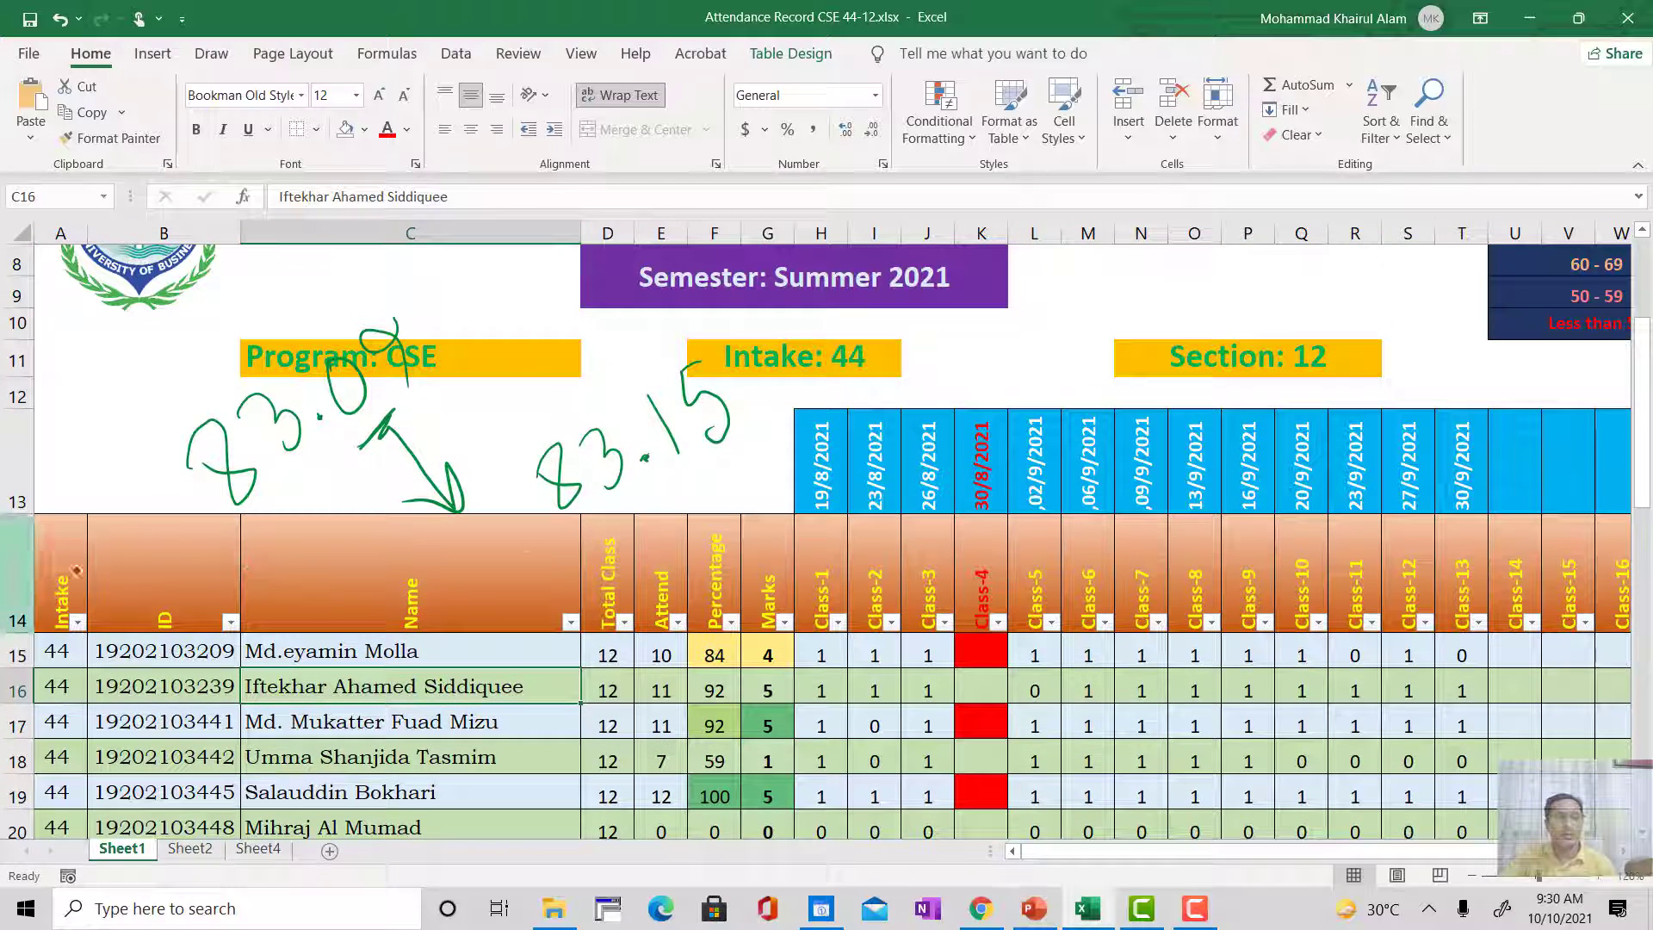
pyautogui.scroll(1, 861, 543)
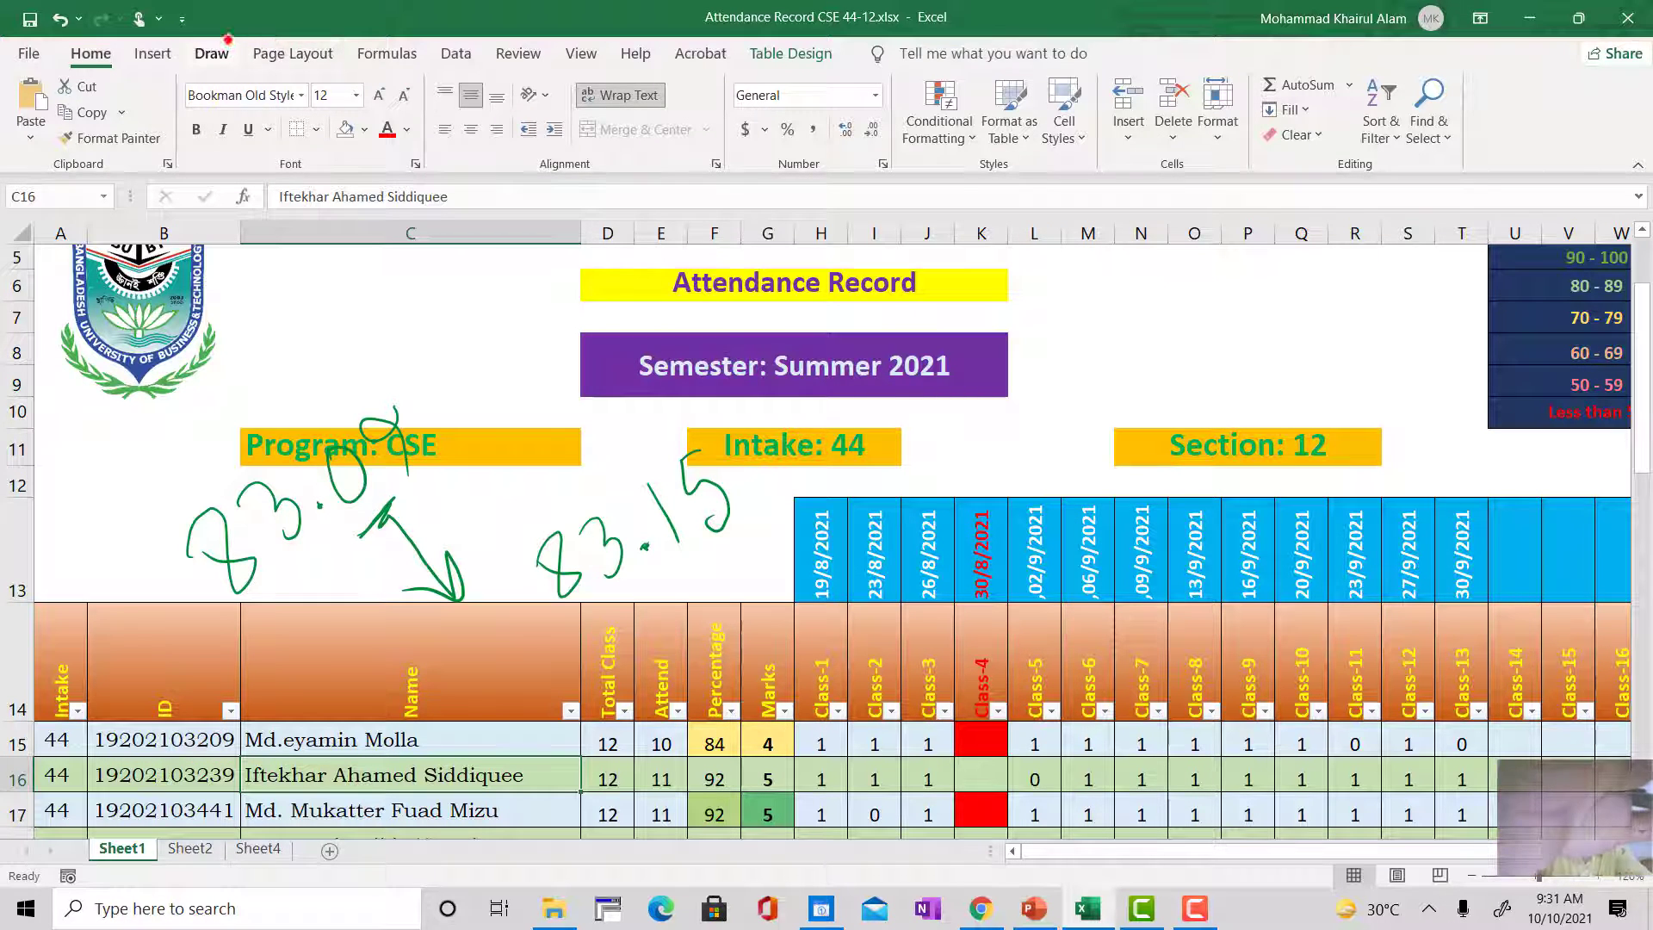
pyautogui.click(228, 54)
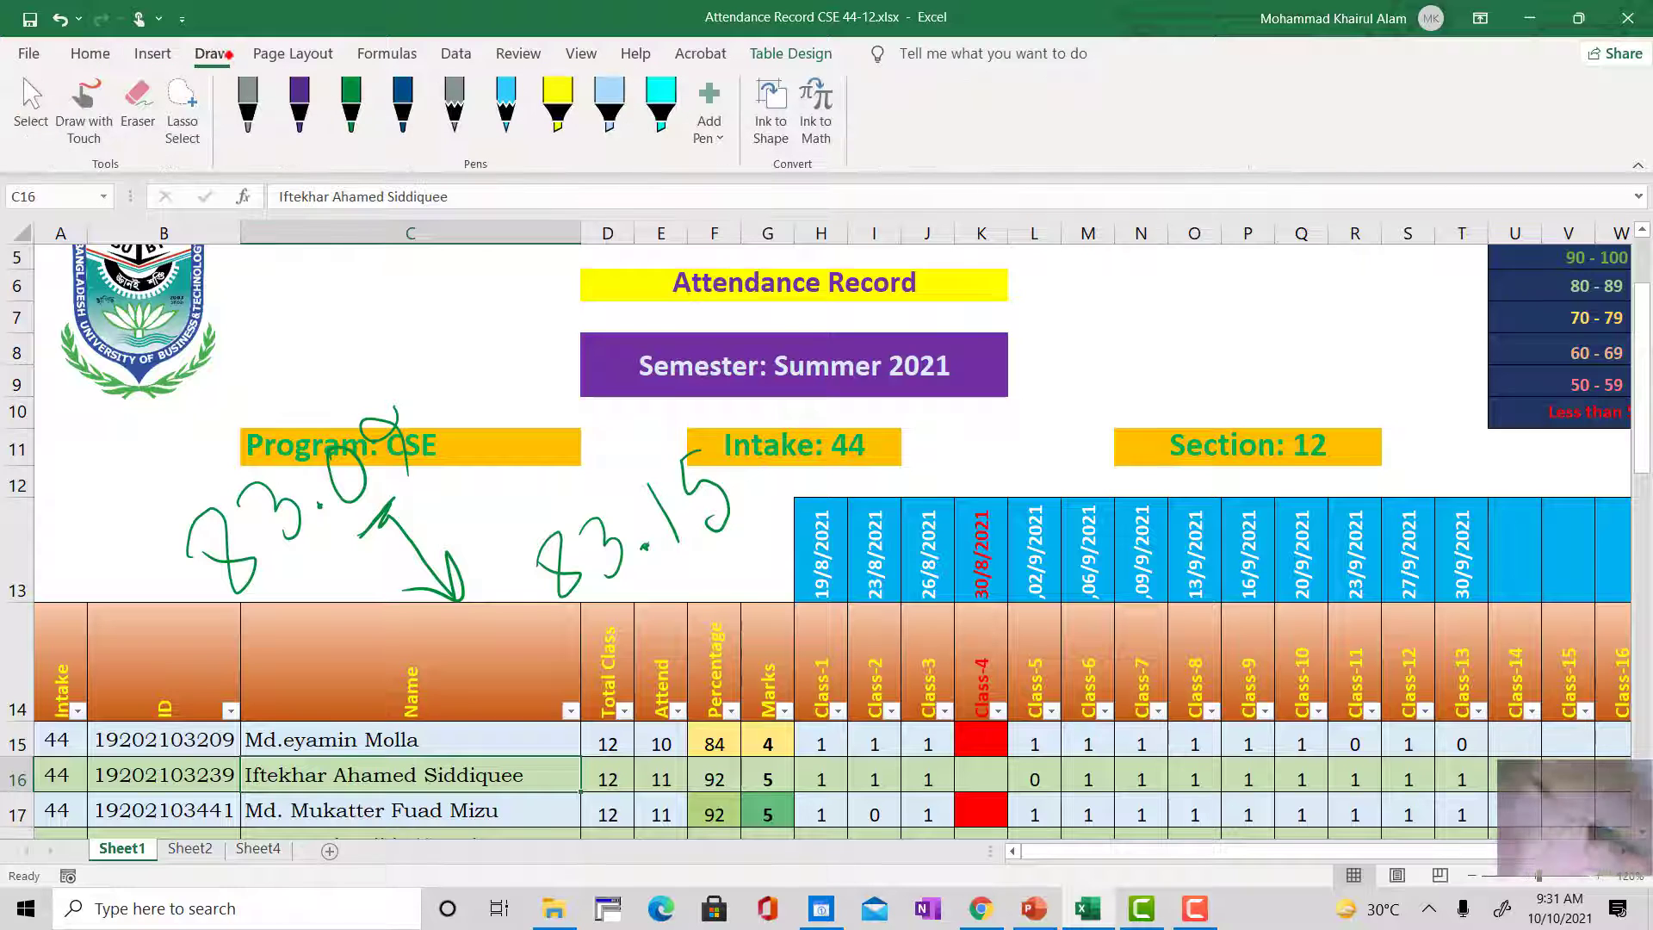
pyautogui.click(136, 100)
pyautogui.moveTo(215, 551); pyautogui.dragTo(396, 435)
pyautogui.moveTo(727, 490)
pyautogui.mouseDown()
pyautogui.moveTo(551, 564)
pyautogui.moveTo(413, 546)
pyautogui.mouseUp()
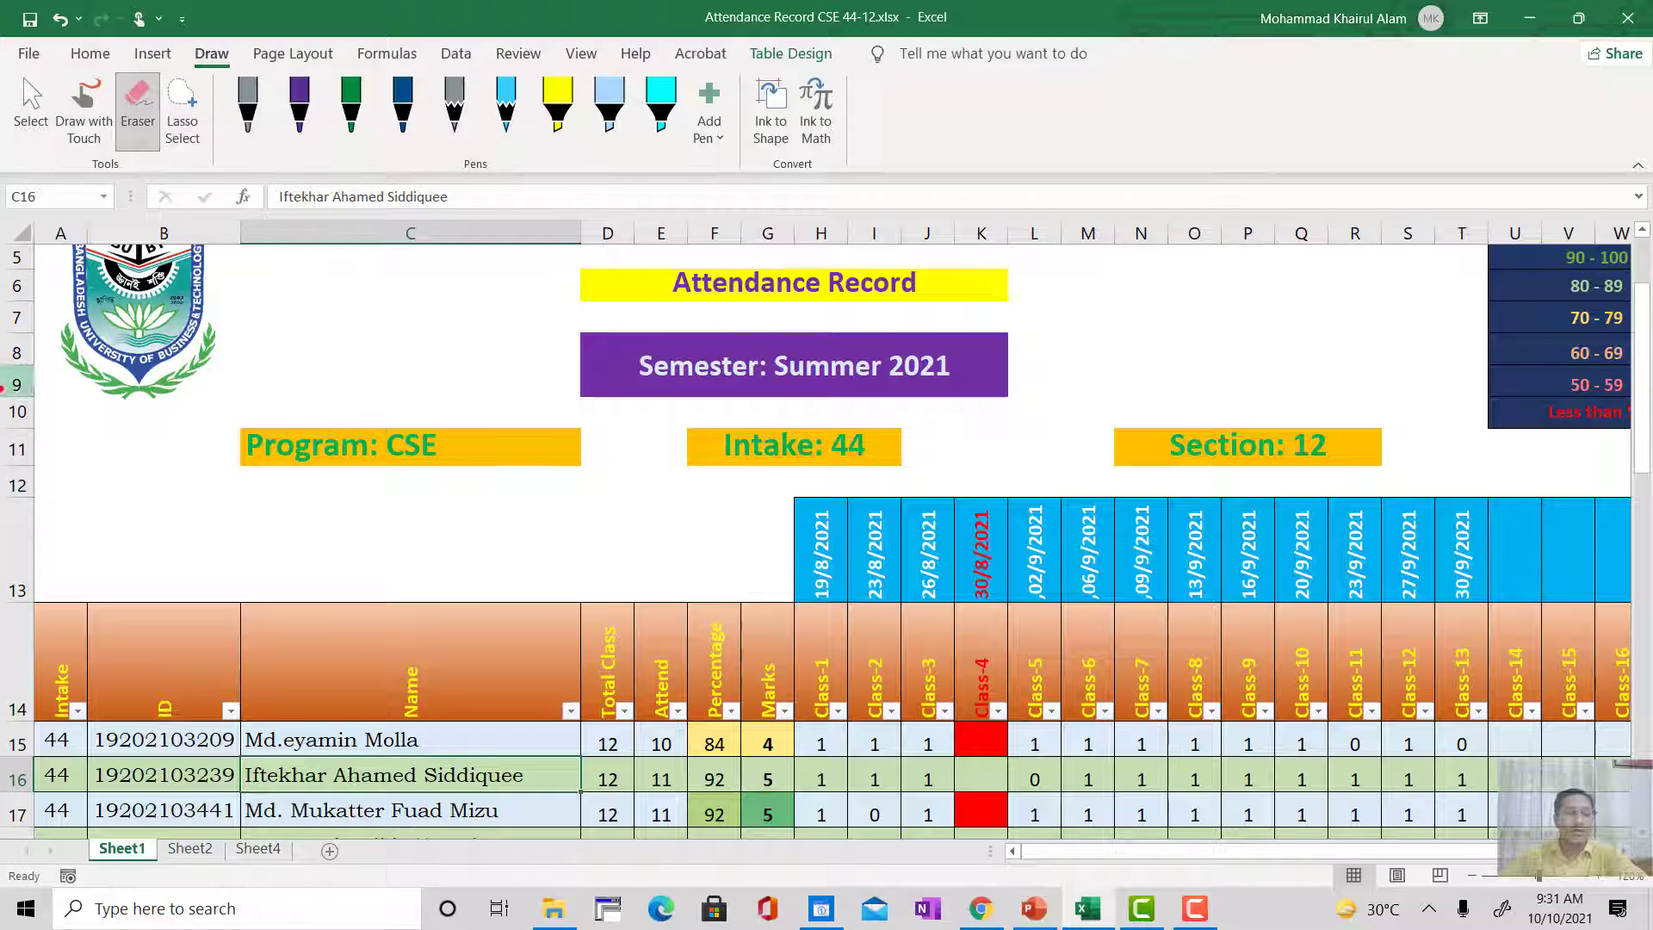
# Step: Turn the filter buttons of the attendance table off and back on
pyautogui.click(790, 54)
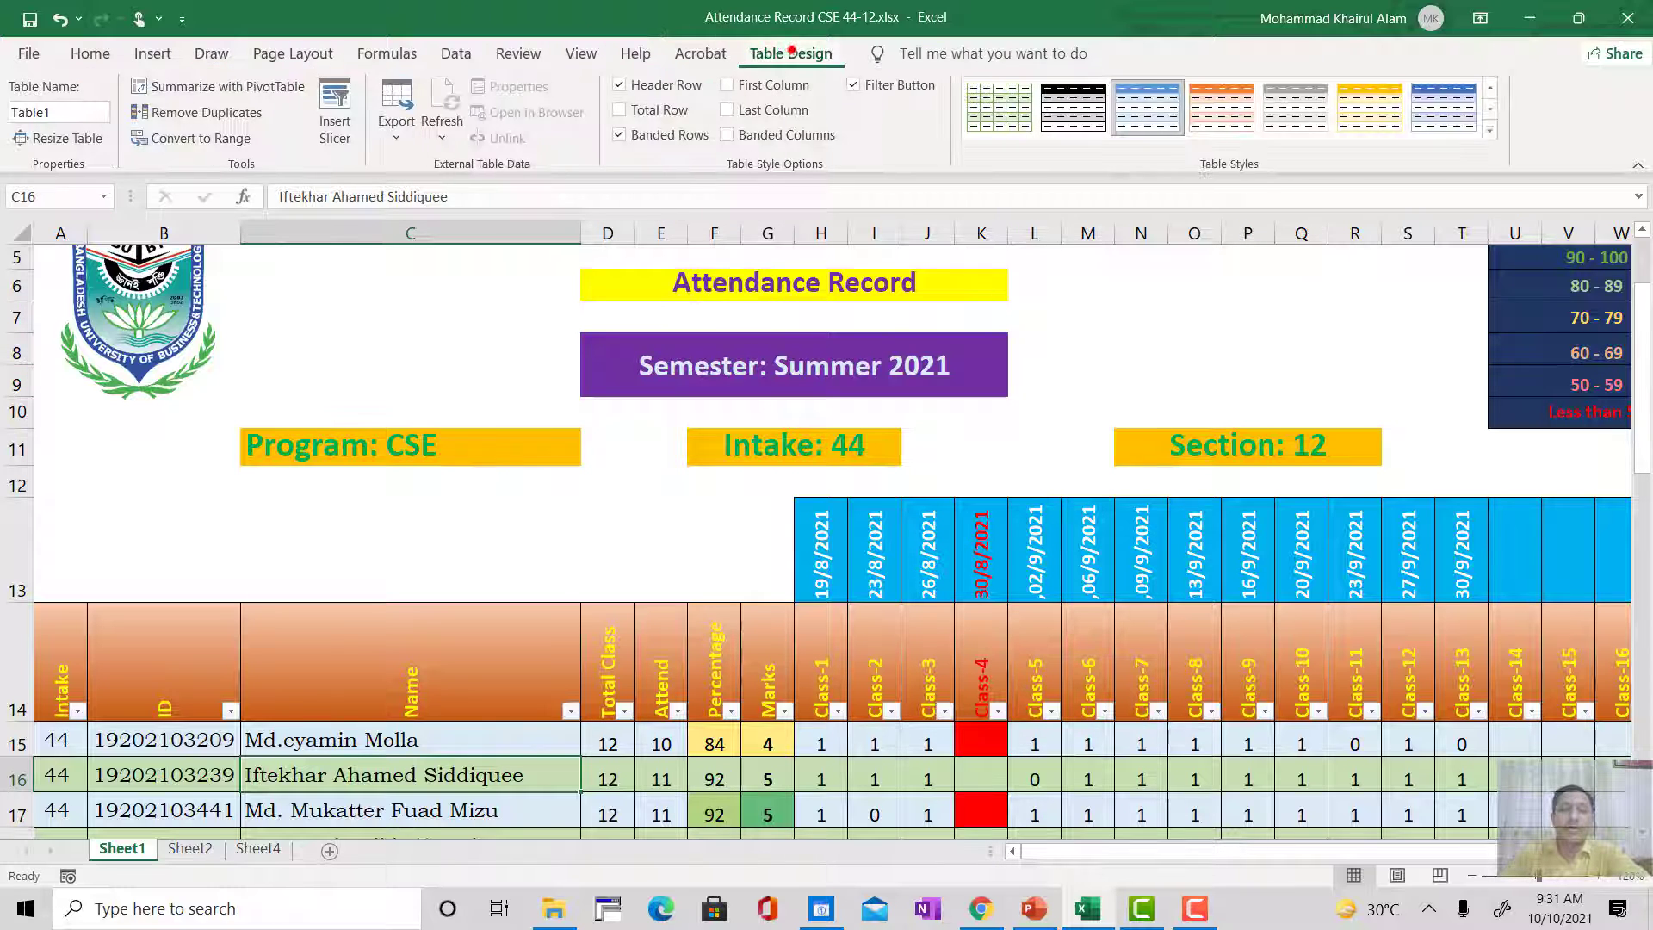
pyautogui.click(874, 90)
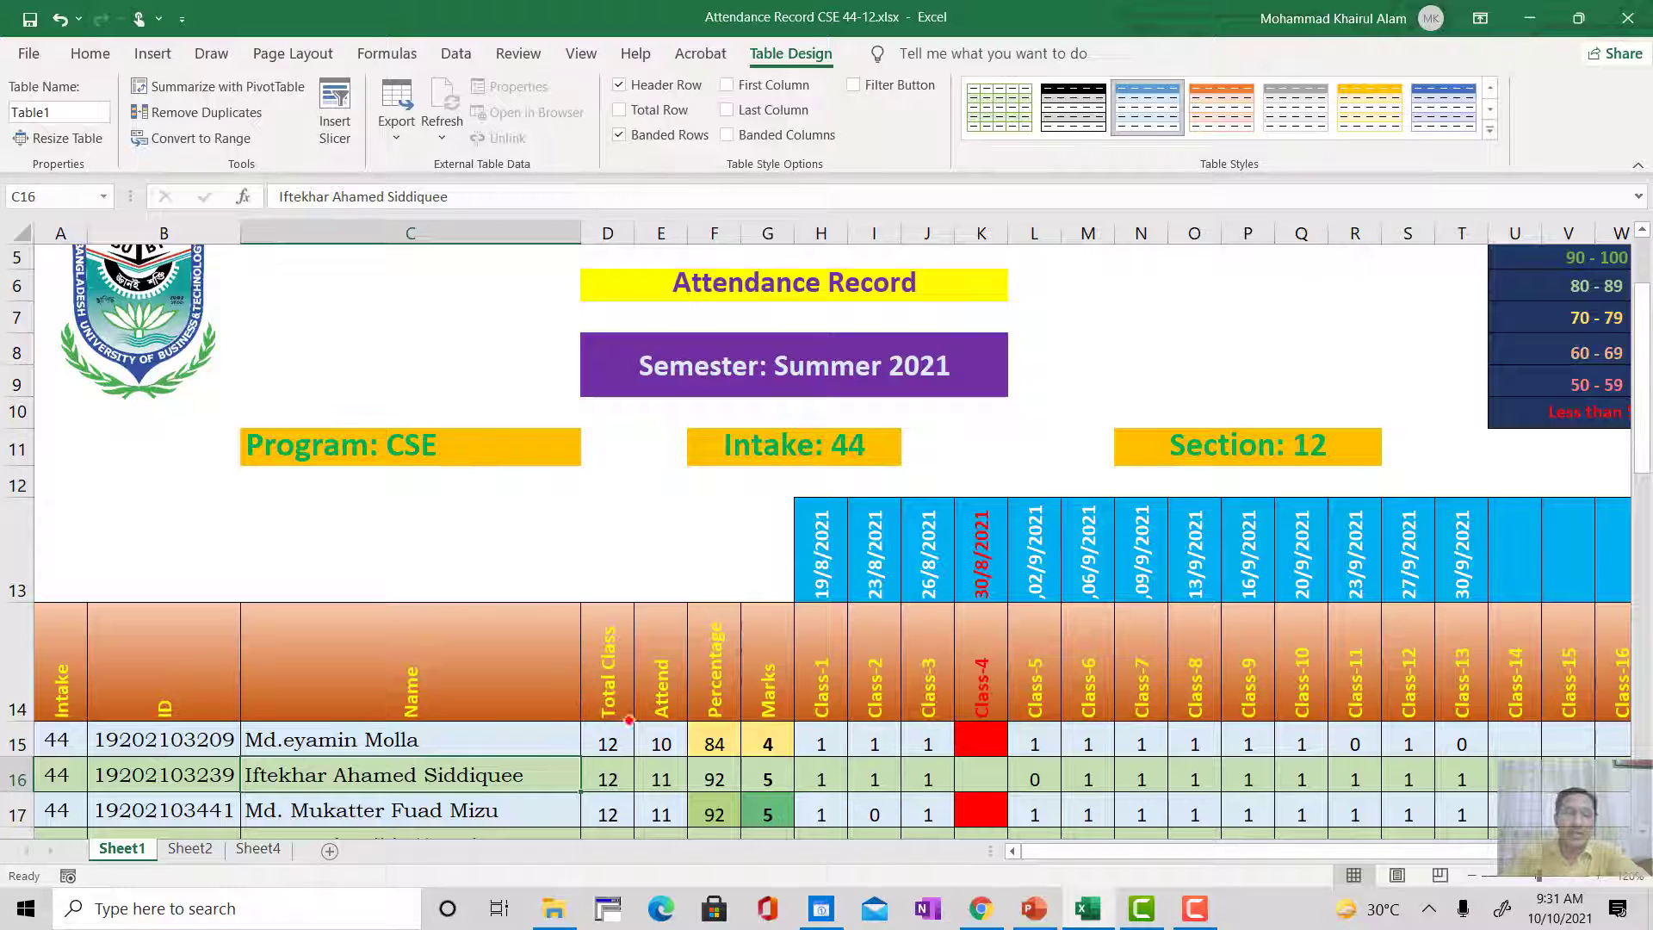
pyautogui.click(854, 85)
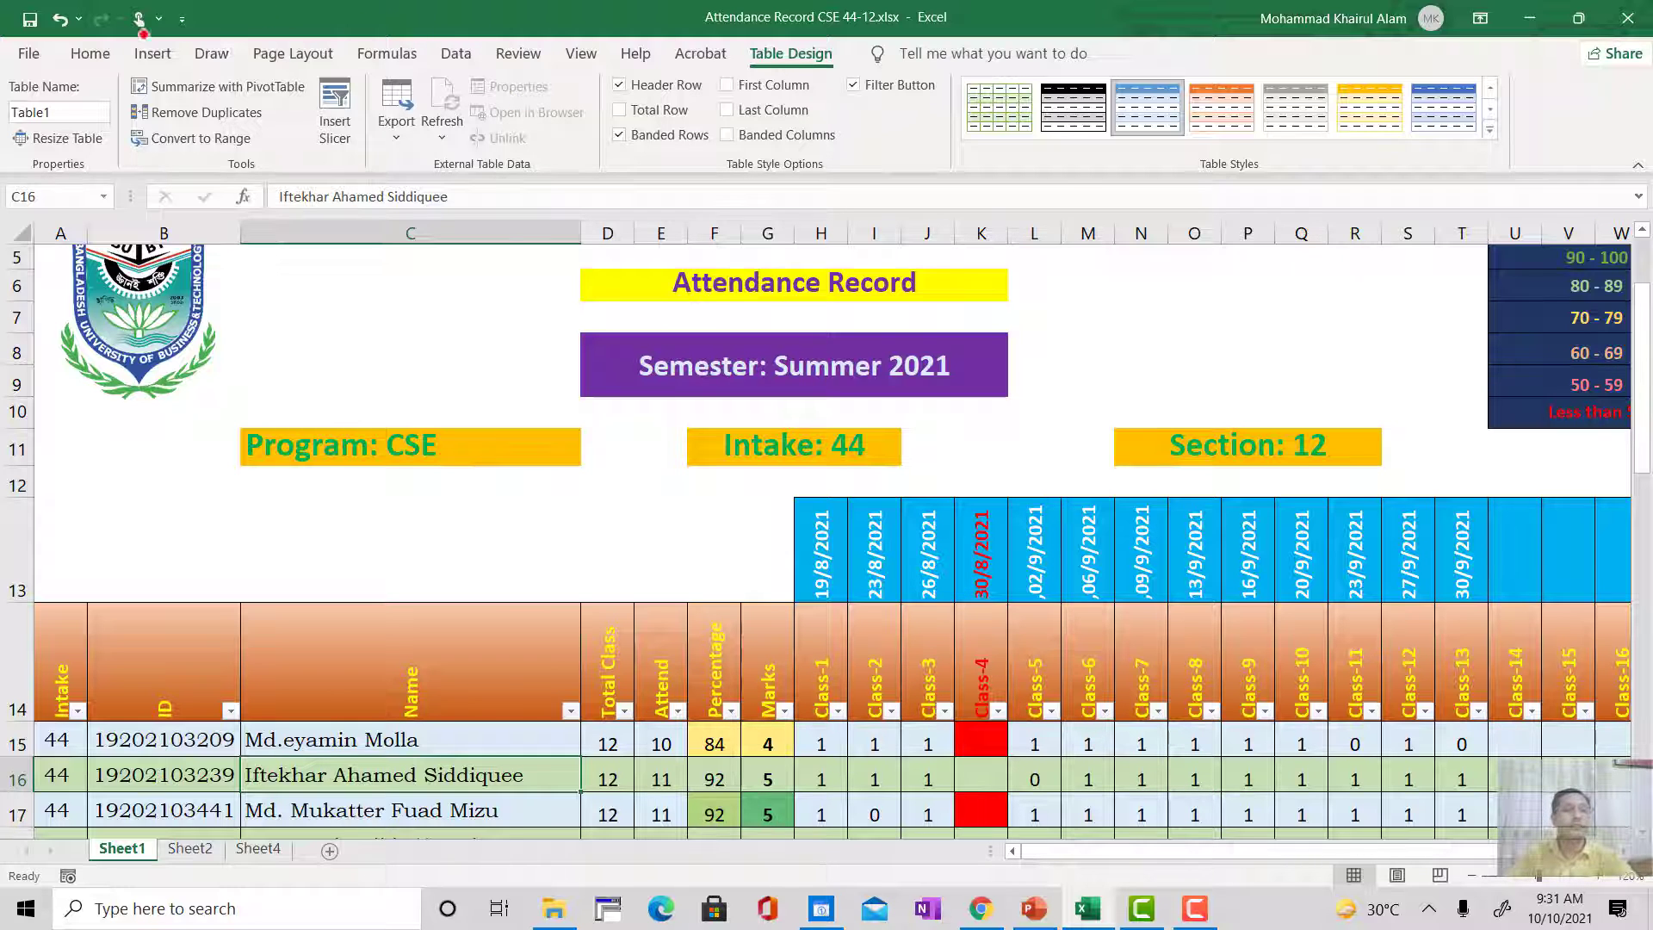
# Step: Leave ink erasing and return to the normal Select tool
pyautogui.click(211, 53)
pyautogui.click(18, 94)
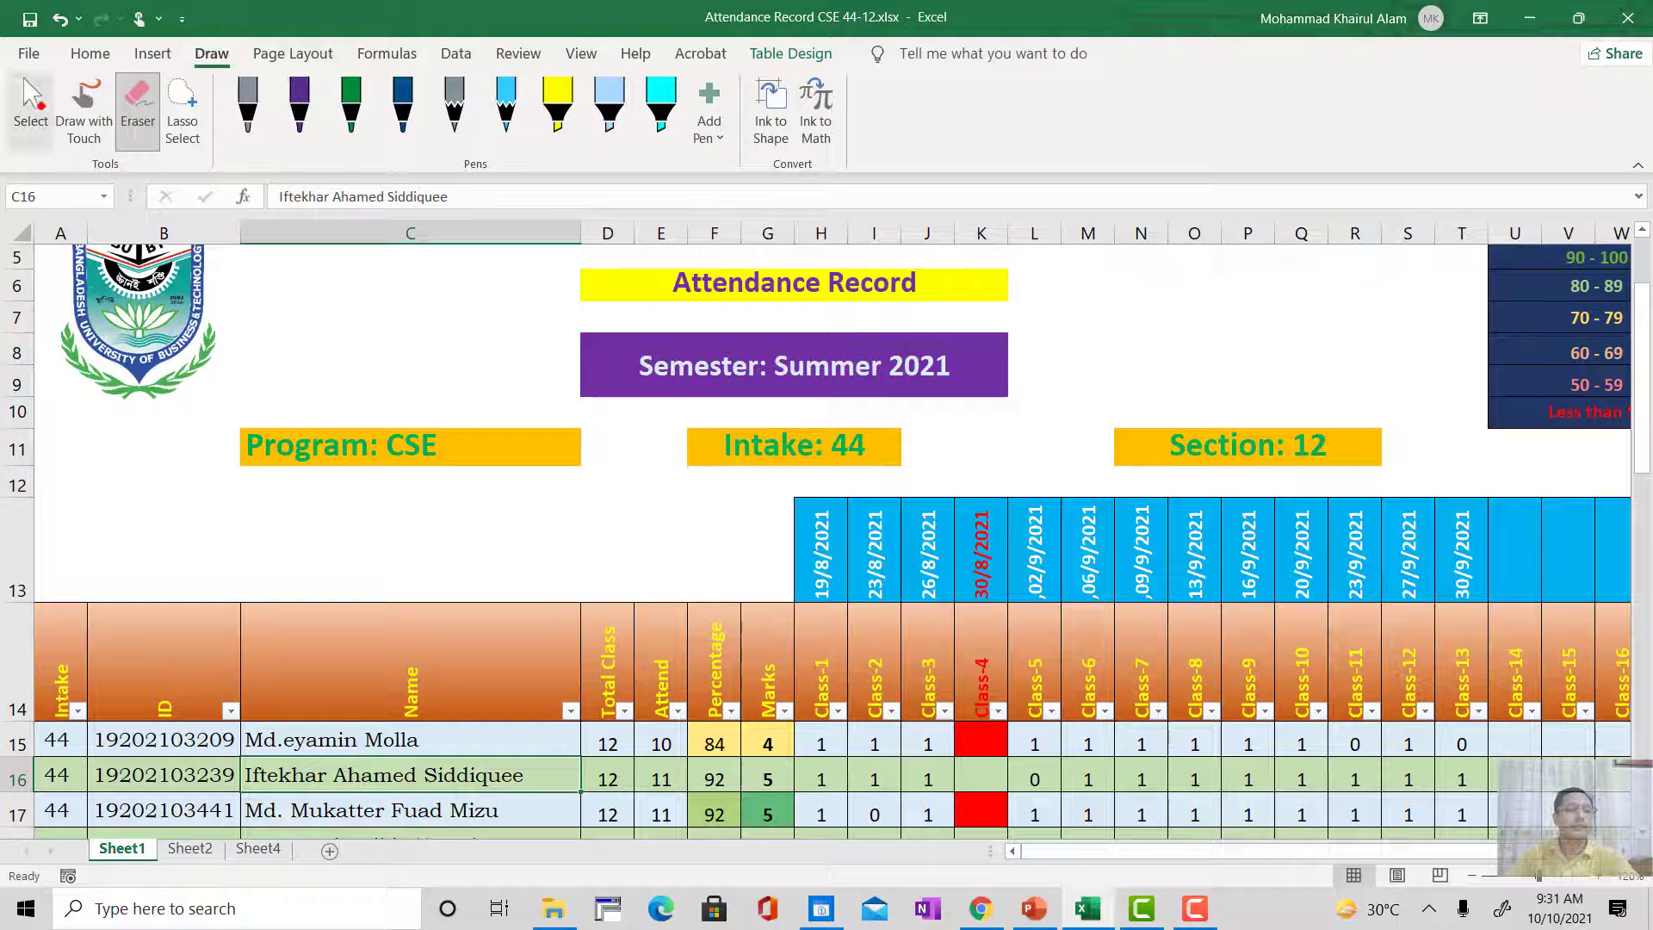
# Step: Try sorting the attendance table by ID from smallest to largest, and undo the sort
pyautogui.scroll(-3, 372, 542)
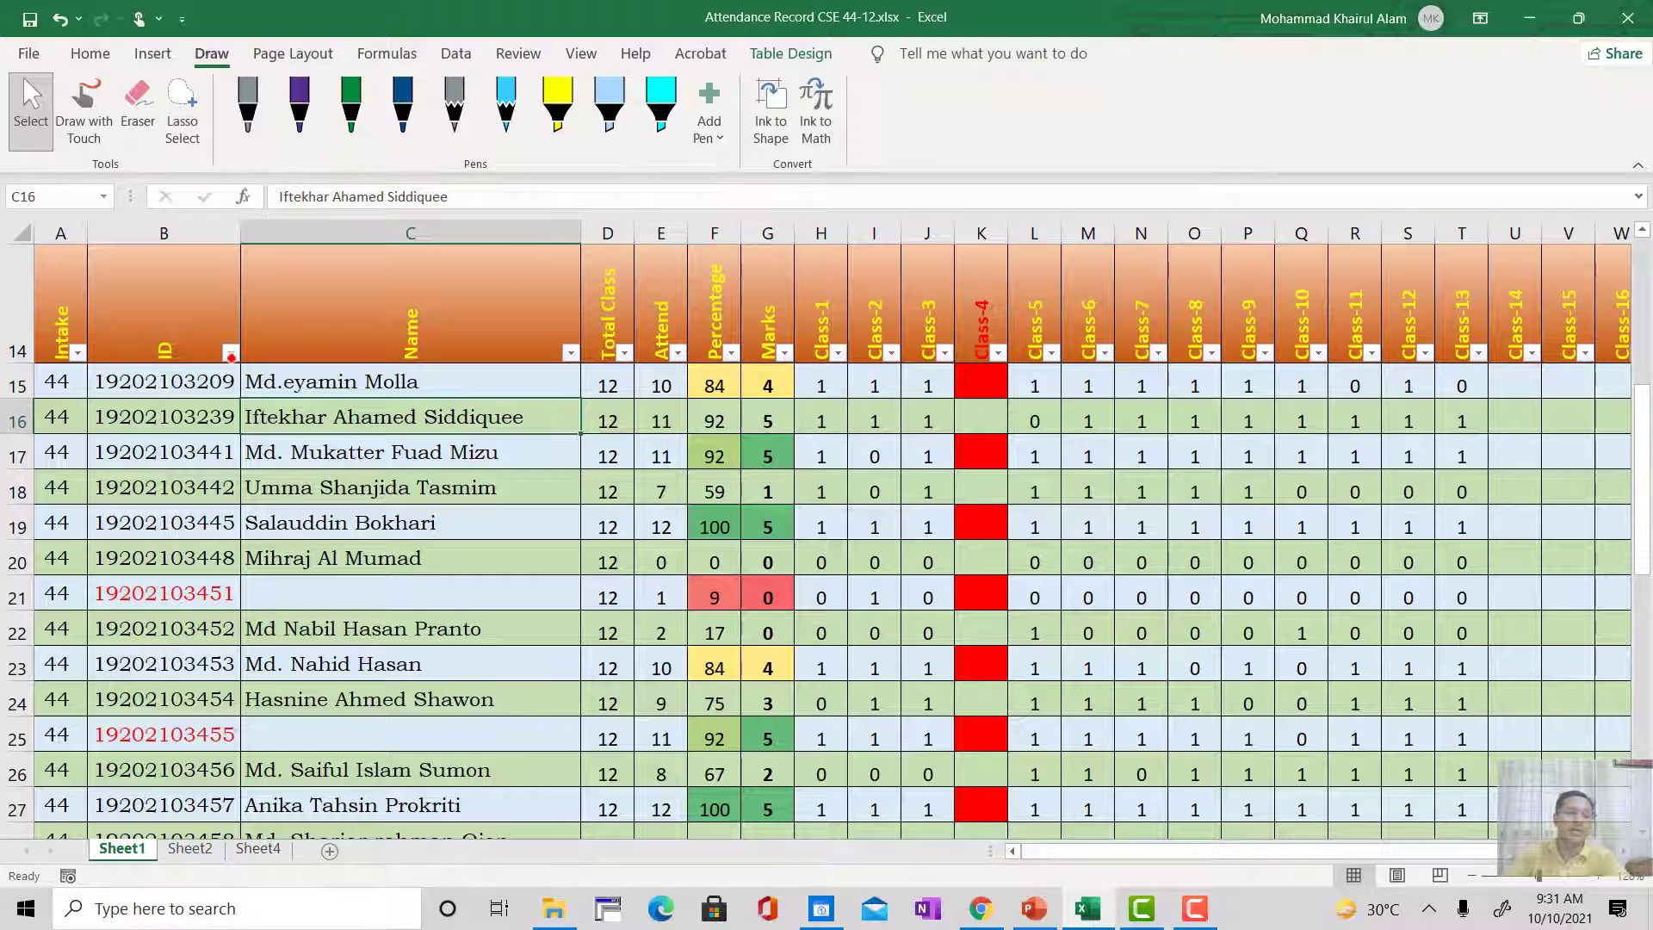
pyautogui.click(230, 352)
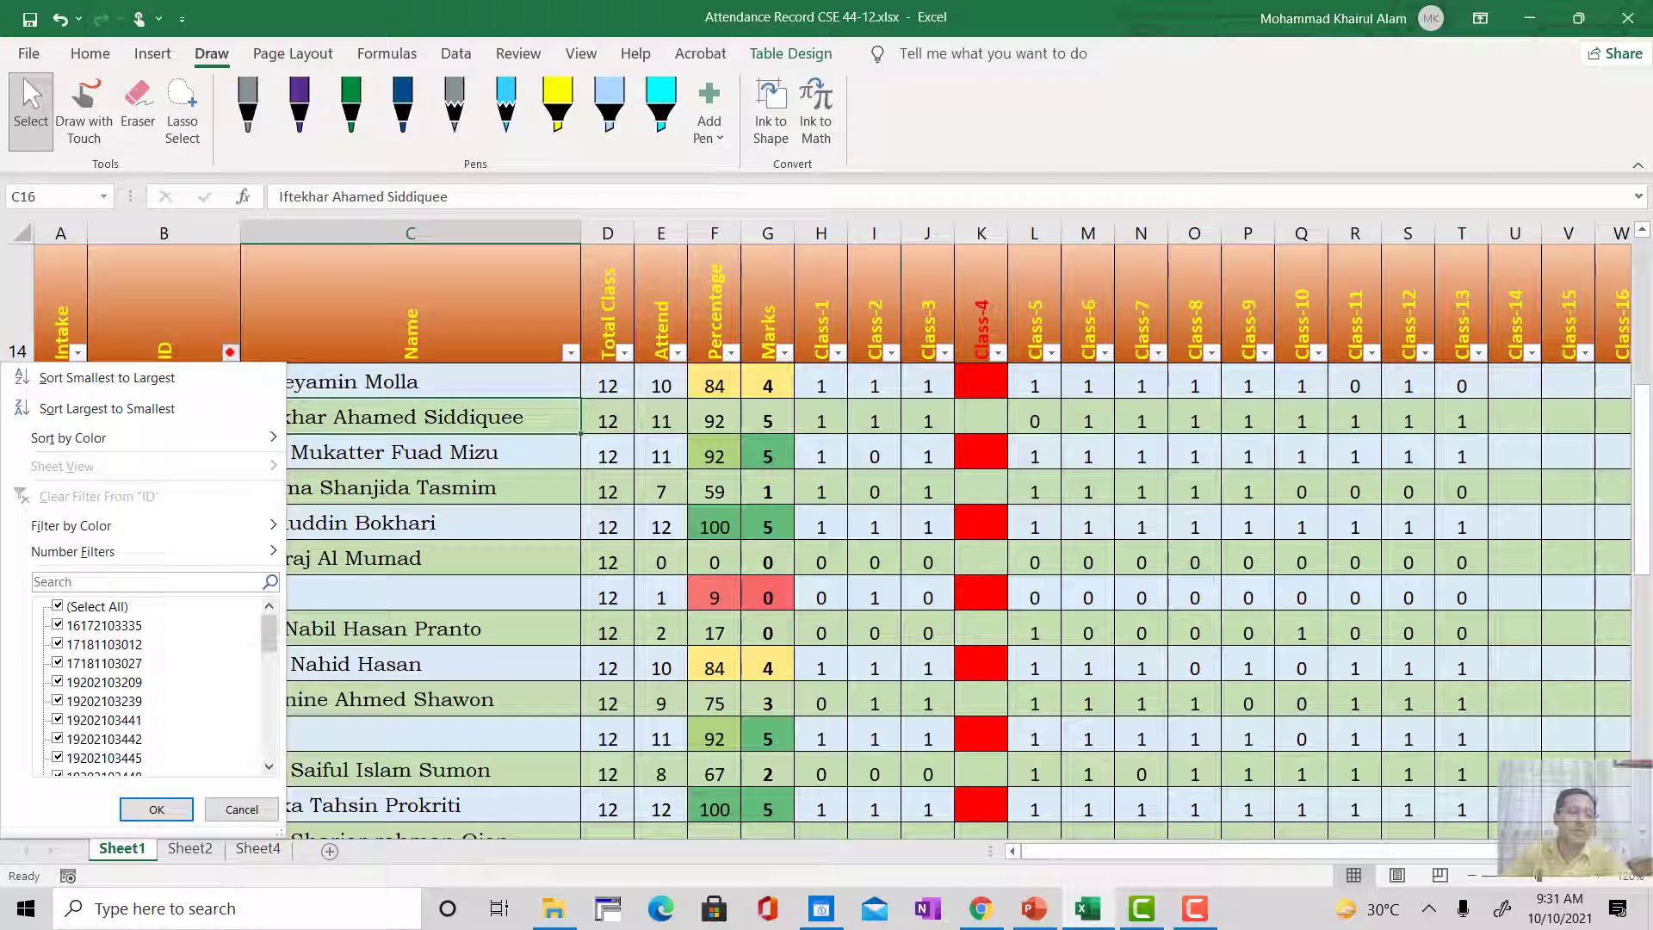
pyautogui.click(101, 379)
pyautogui.scroll(5, 277, 540)
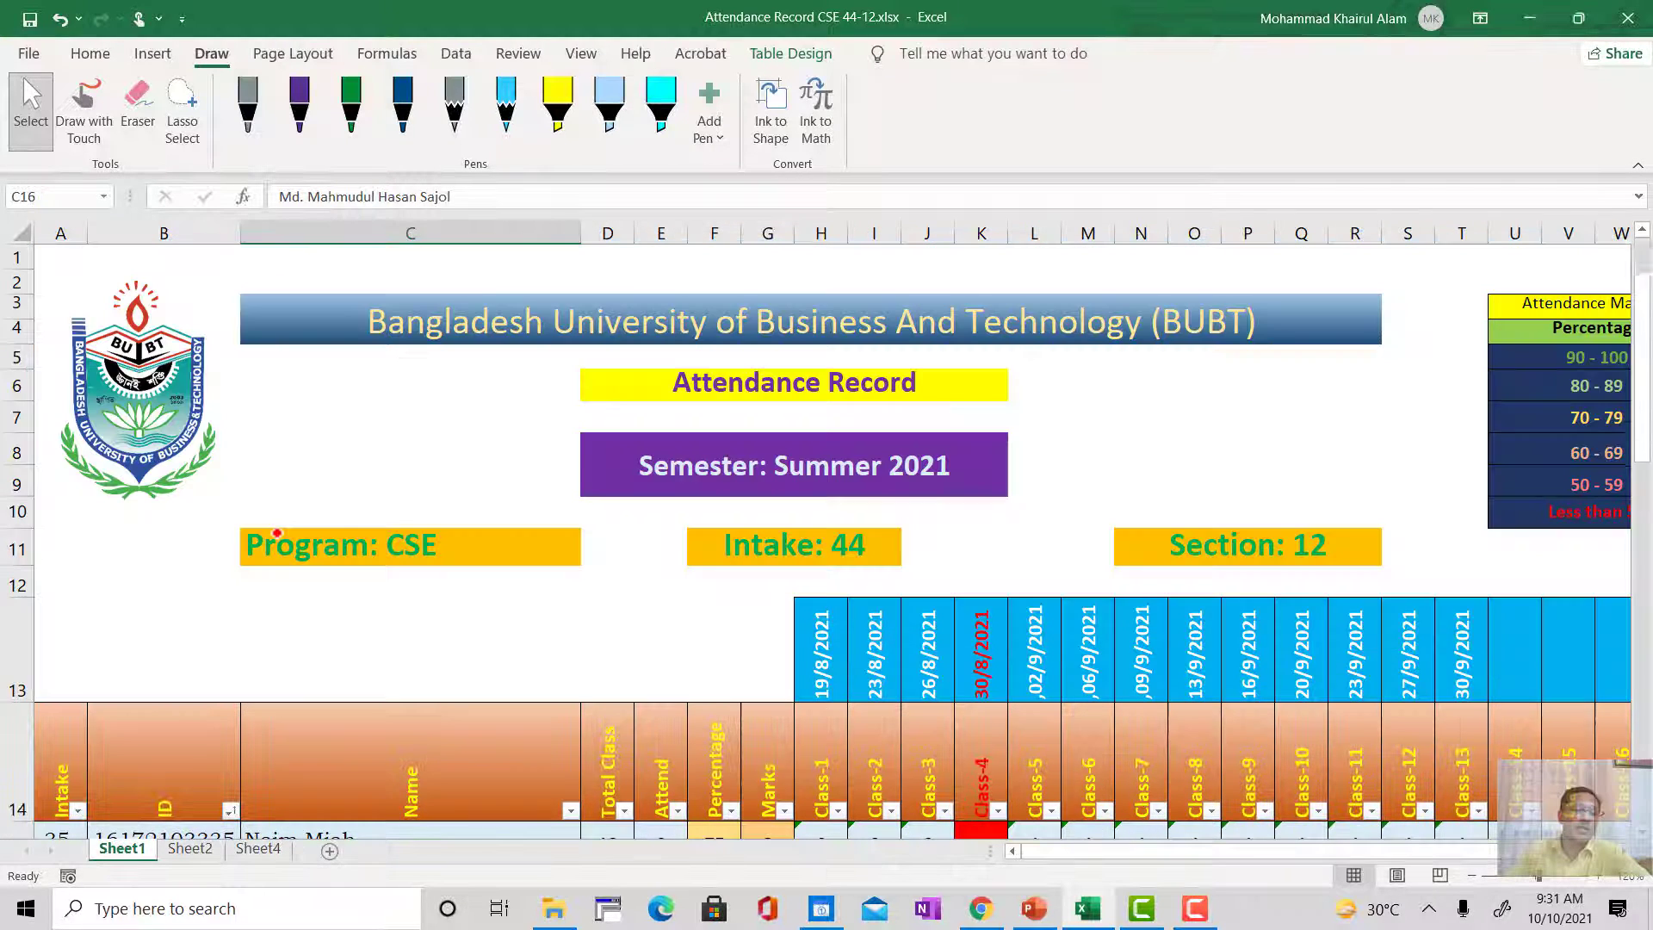
pyautogui.scroll(-6, 277, 541)
pyautogui.scroll(3, 277, 540)
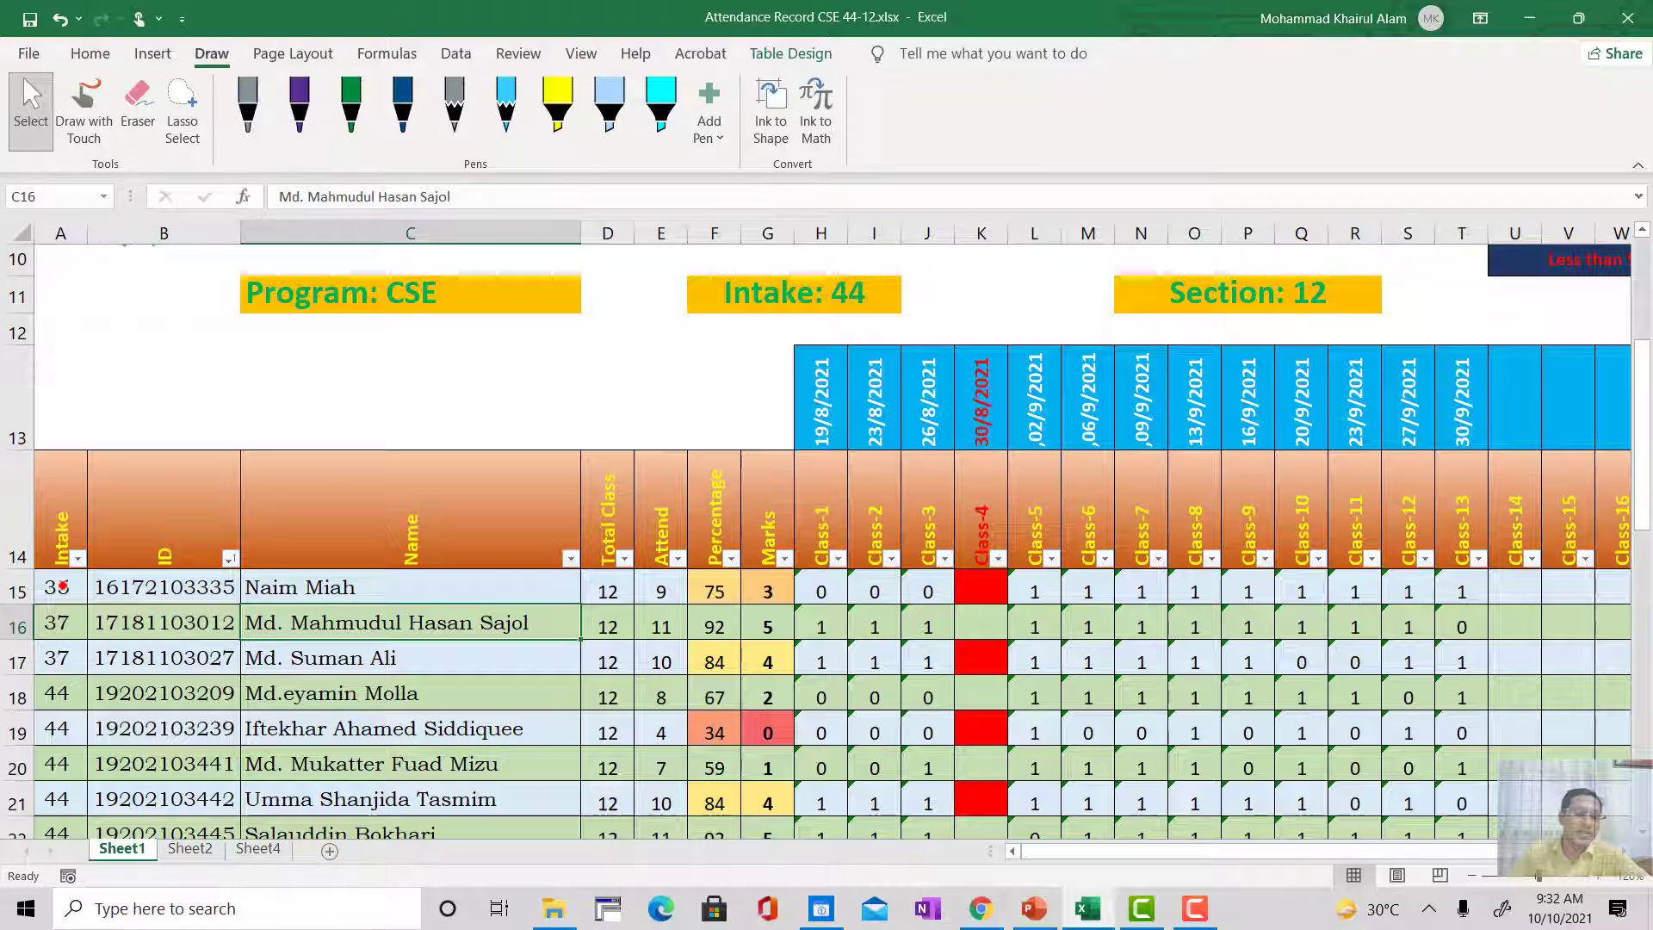
pyautogui.hotkey('ctrl', 'z')
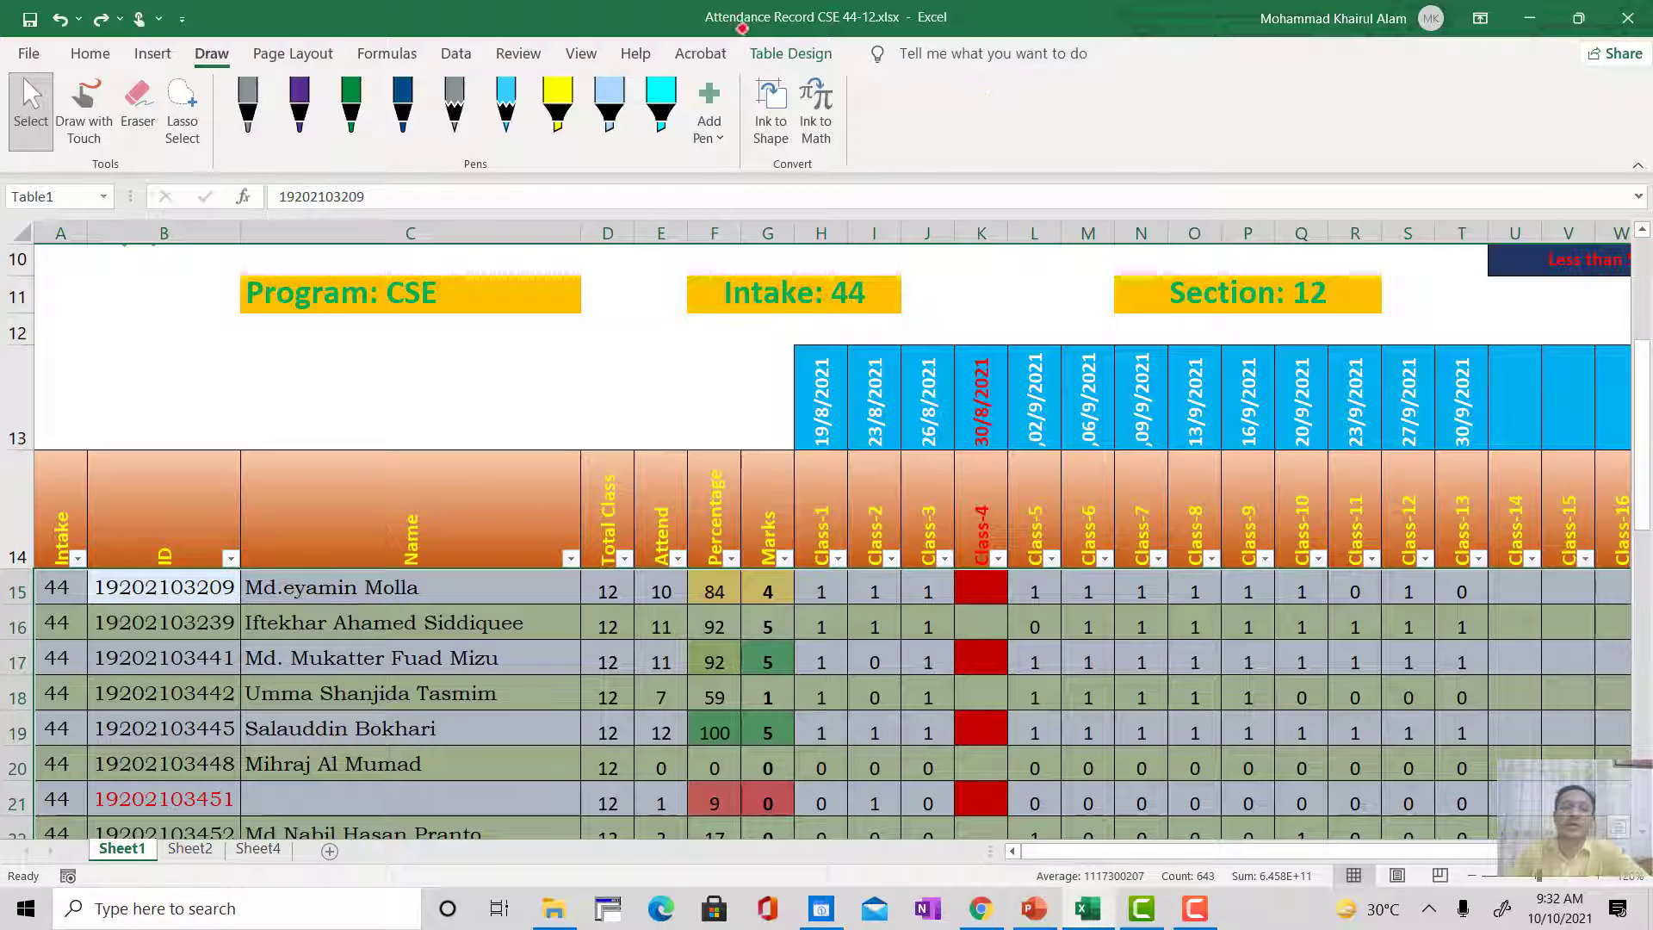
# Step: Turn off the filter buttons of the attendance table and select the ID header cell
pyautogui.click(780, 45)
pyautogui.click(855, 84)
pyautogui.click(238, 553)
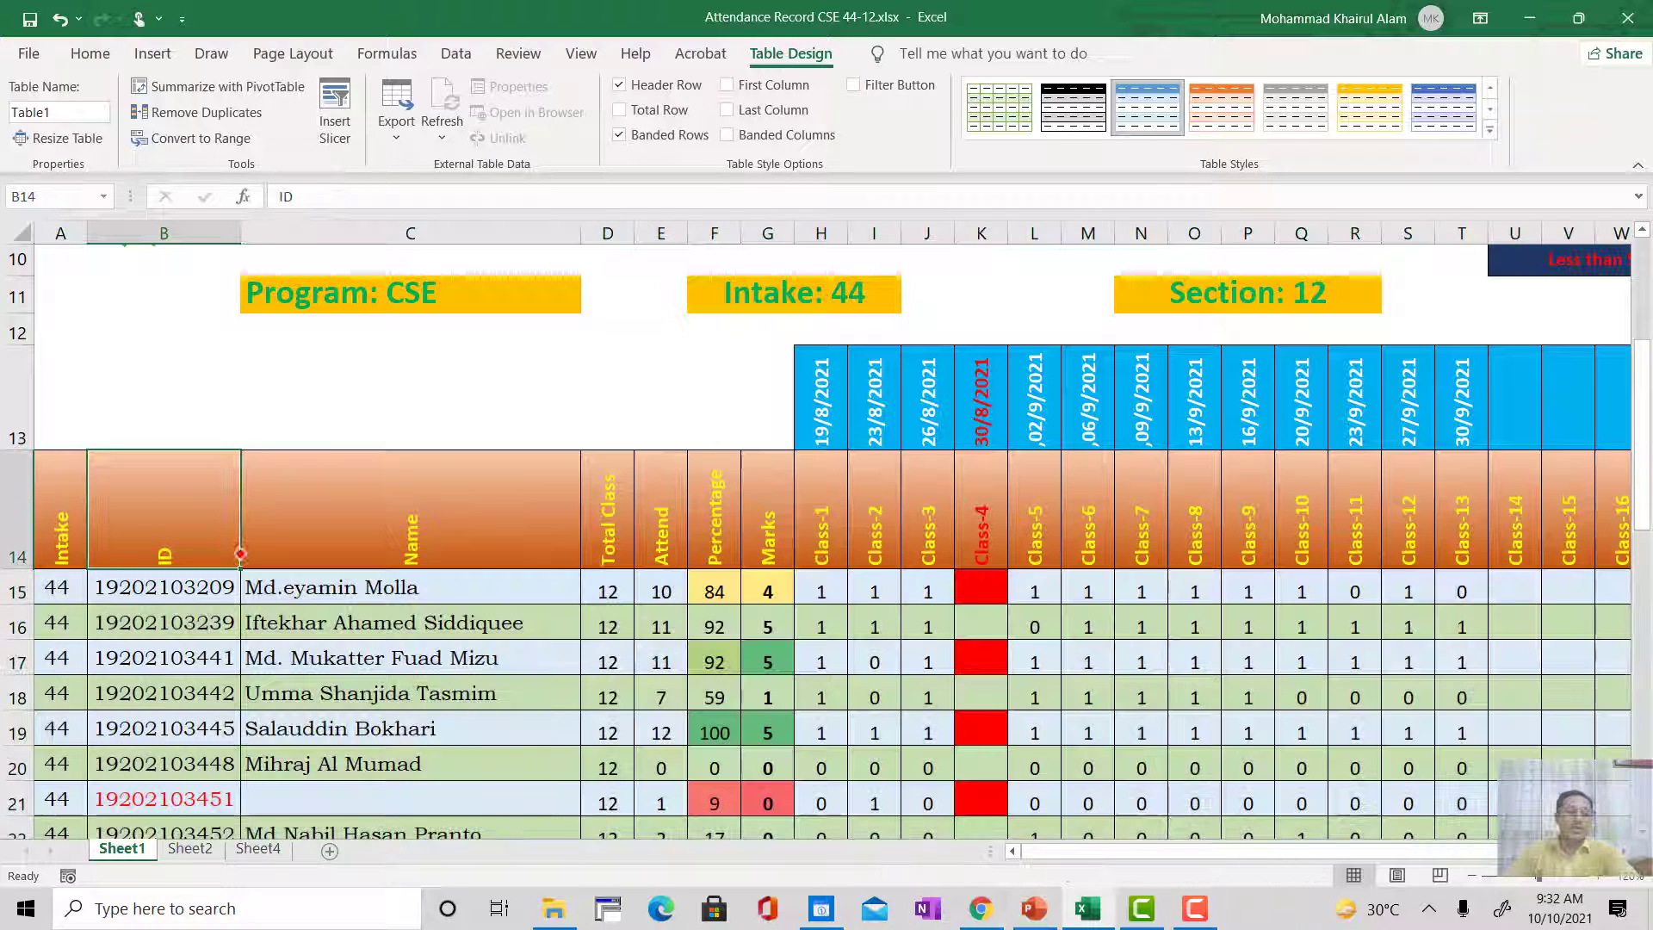